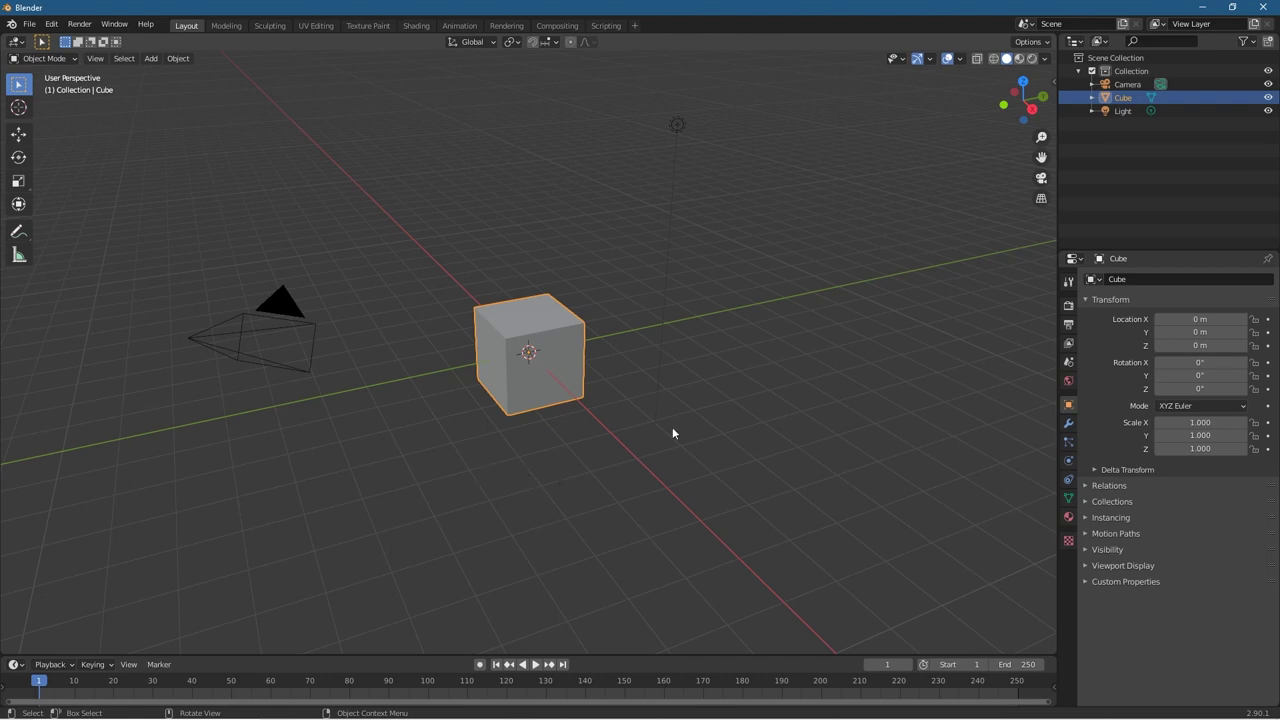
Step: Enable the Screencast Keys display for the 3D viewport
{"action": "key", "text": "n"}
{"action": "left_click", "coordinate": [1049, 173]}
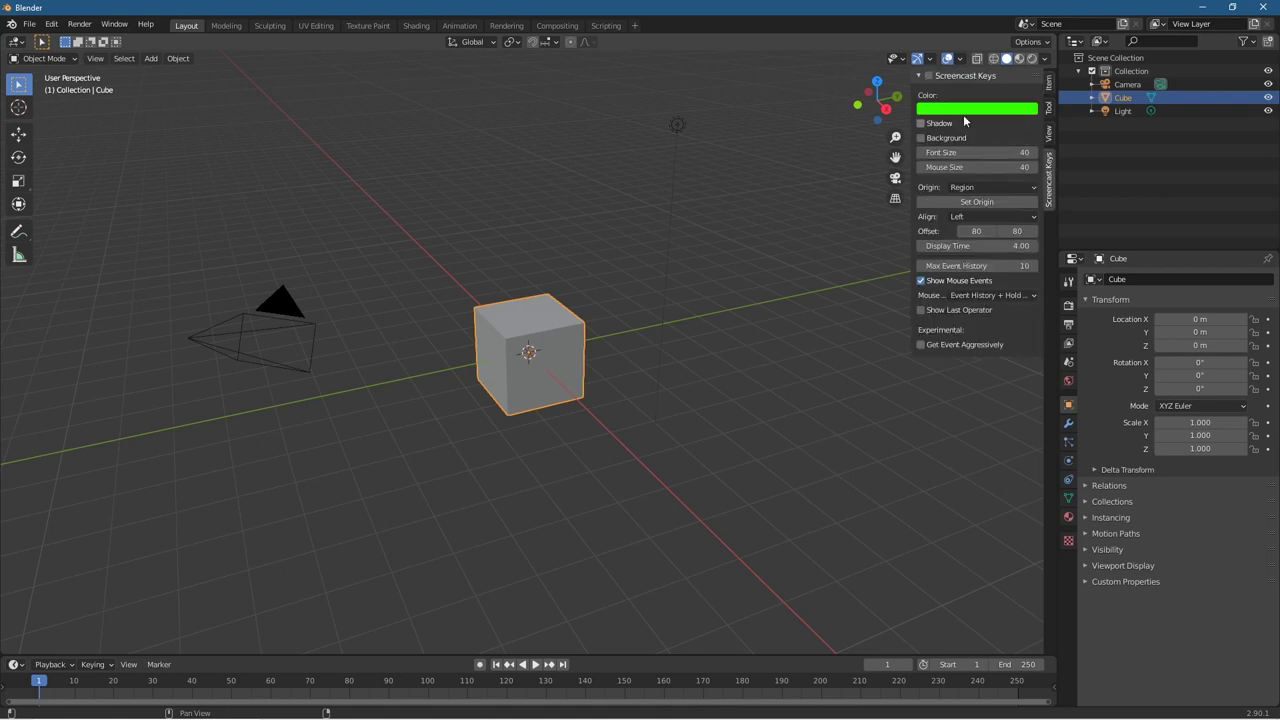
{"action": "left_click", "coordinate": [929, 77]}
{"action": "key", "text": "n"}
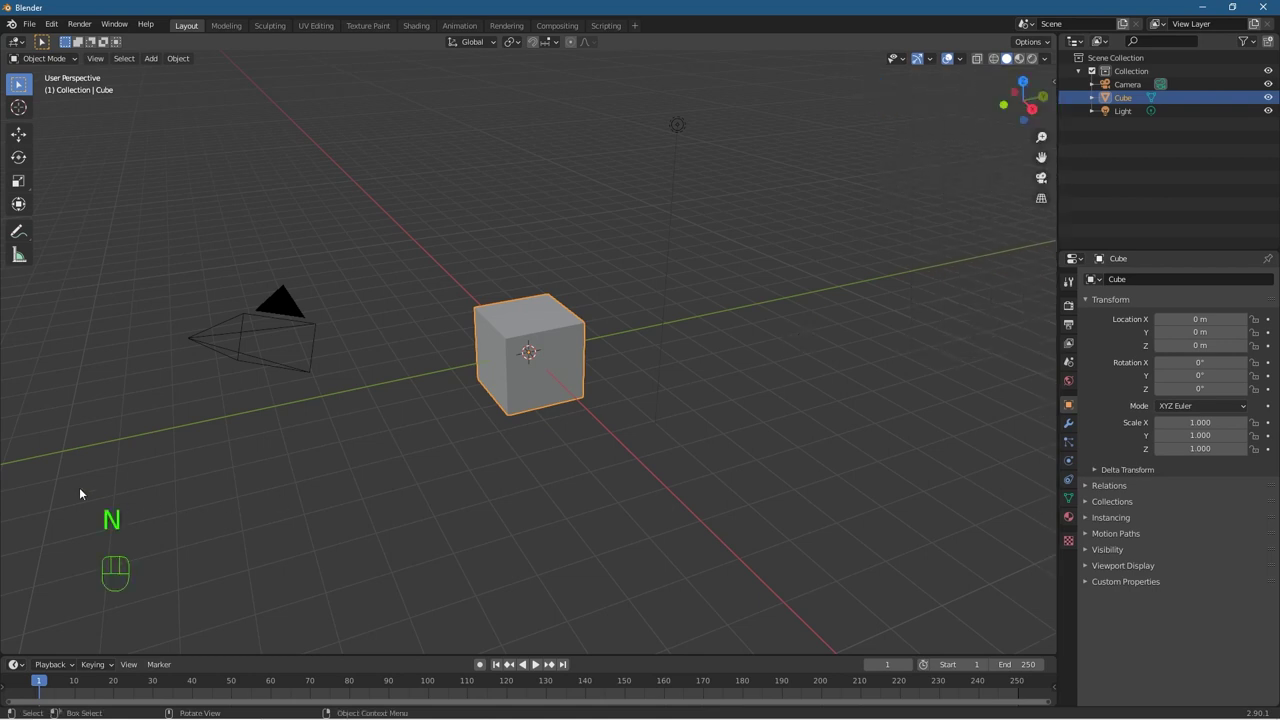
Step: Save the scene over the existing file particles - 01.blend in the Particles Simulation Beginners Tutorial folder
{"action": "mouse_move", "coordinate": [345, 516]}
{"action": "middle_mouse_down"}
{"action": "mouse_move", "coordinate": [371, 497]}
{"action": "mouse_move", "coordinate": [340, 496]}
{"action": "middle_mouse_up"}
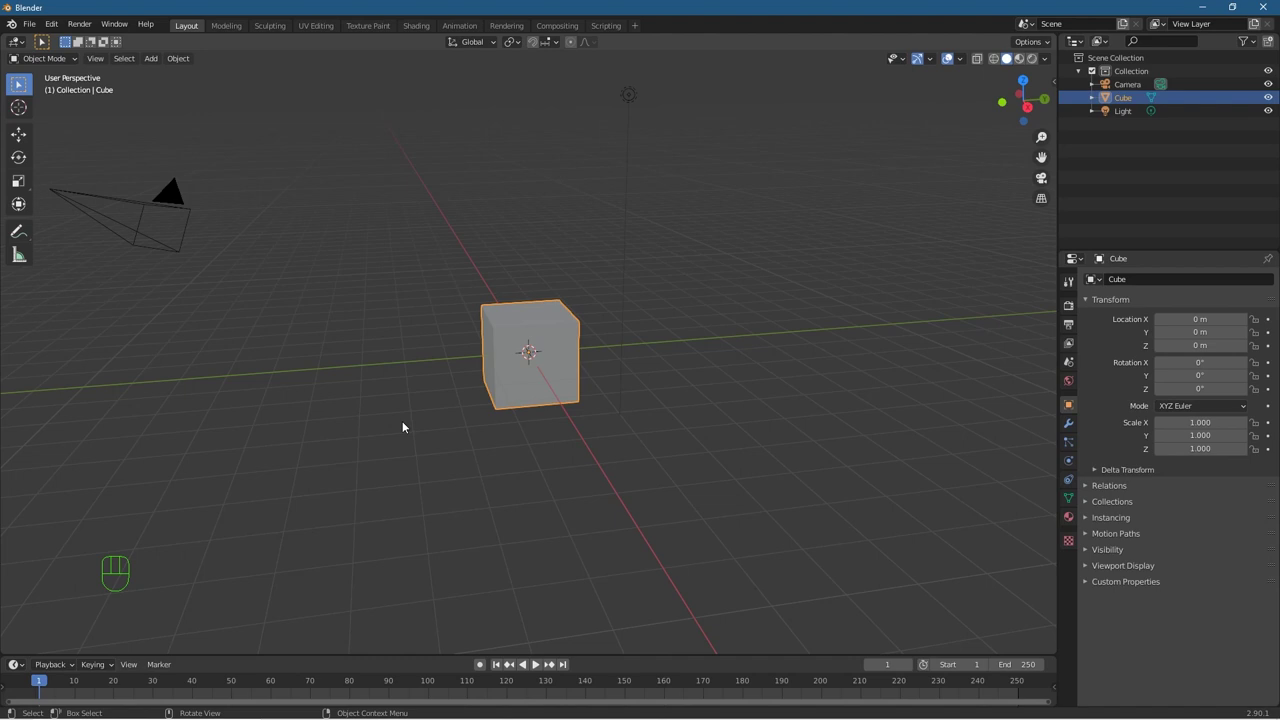
{"action": "middle_click_drag", "start_coordinate": [251, 550], "coordinate": [310, 516]}
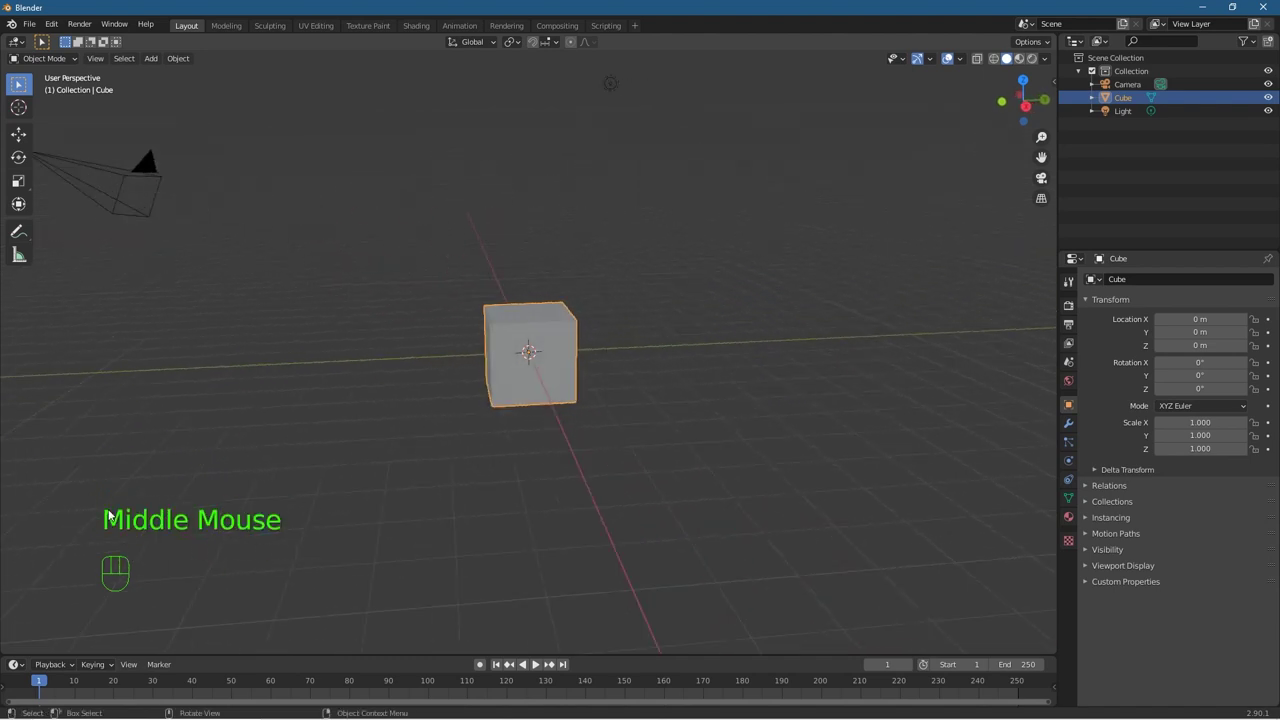
{"action": "left_click", "coordinate": [29, 24]}
{"action": "left_click", "coordinate": [24, 126]}
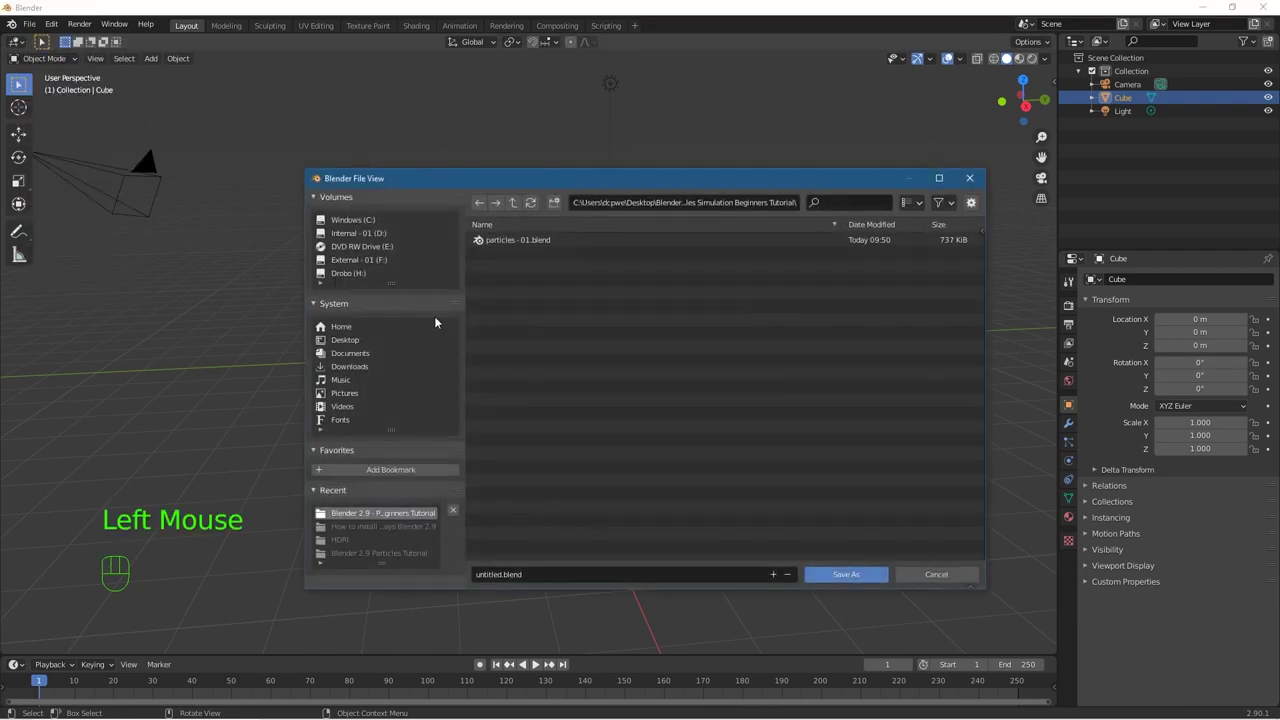
{"action": "left_click", "coordinate": [490, 241]}
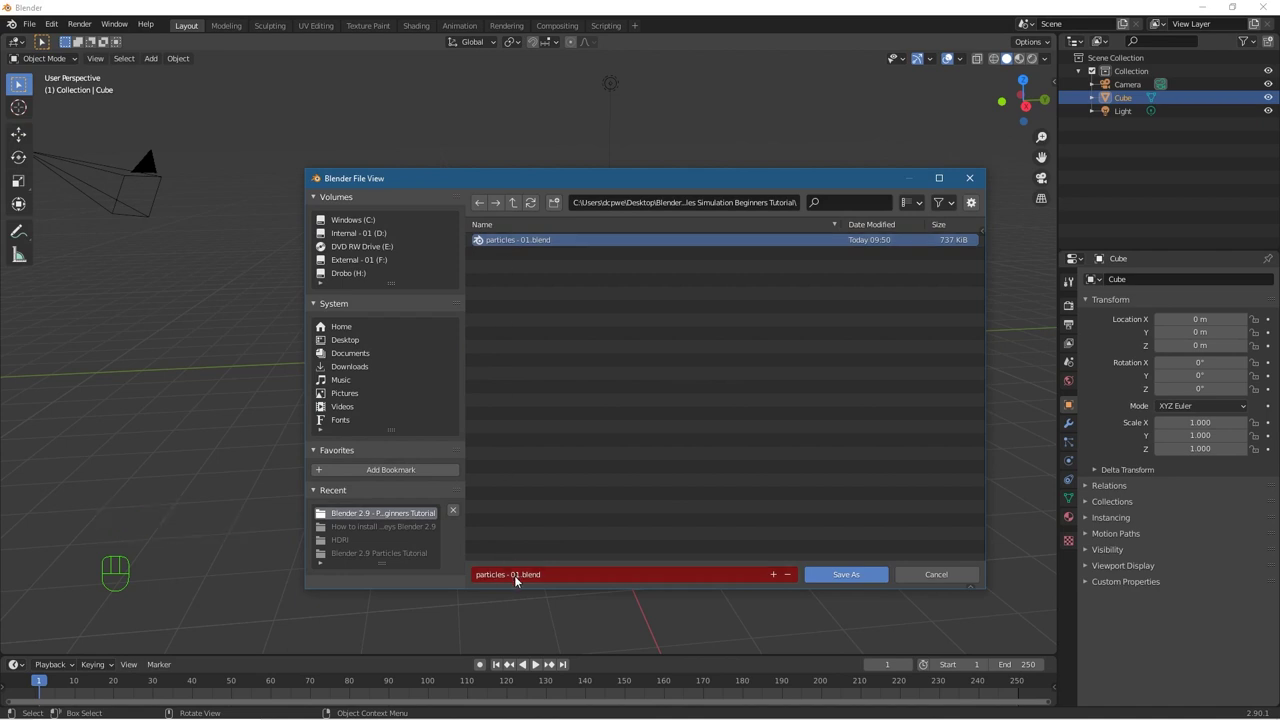
{"action": "left_click", "coordinate": [847, 575]}
Step: Delete the default cube from the scene
{"action": "middle_click_drag", "start_coordinate": [466, 520], "coordinate": [518, 515]}
{"action": "middle_click", "coordinate": [541, 345]}
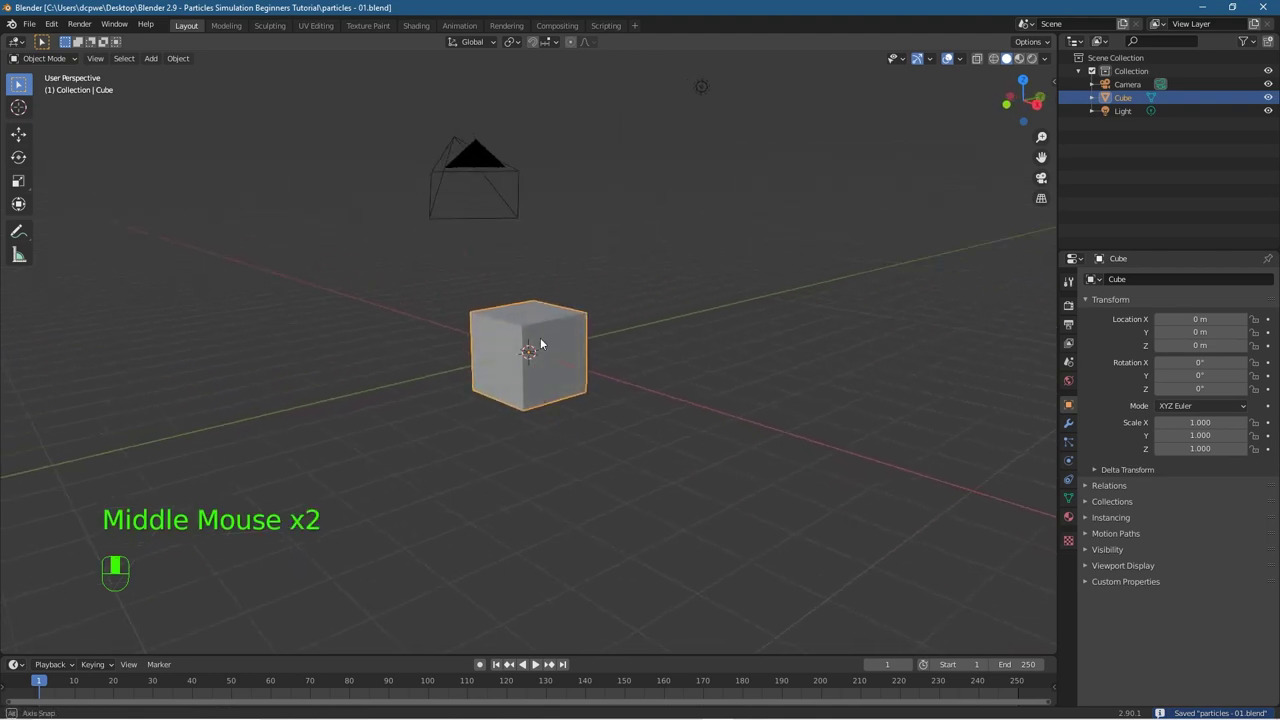
{"action": "middle_click_drag", "start_coordinate": [541, 345], "coordinate": [483, 365]}
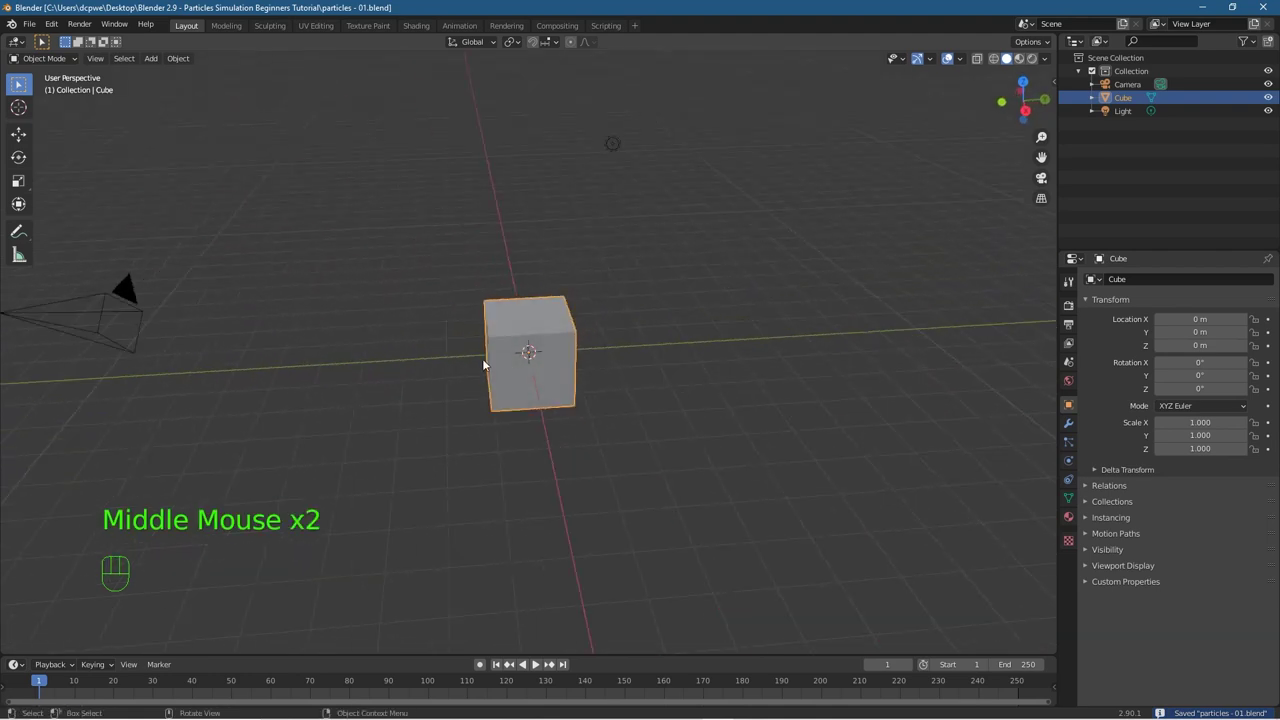
{"action": "left_click", "coordinate": [544, 331]}
{"action": "middle_click_drag", "start_coordinate": [488, 418], "coordinate": [470, 410]}
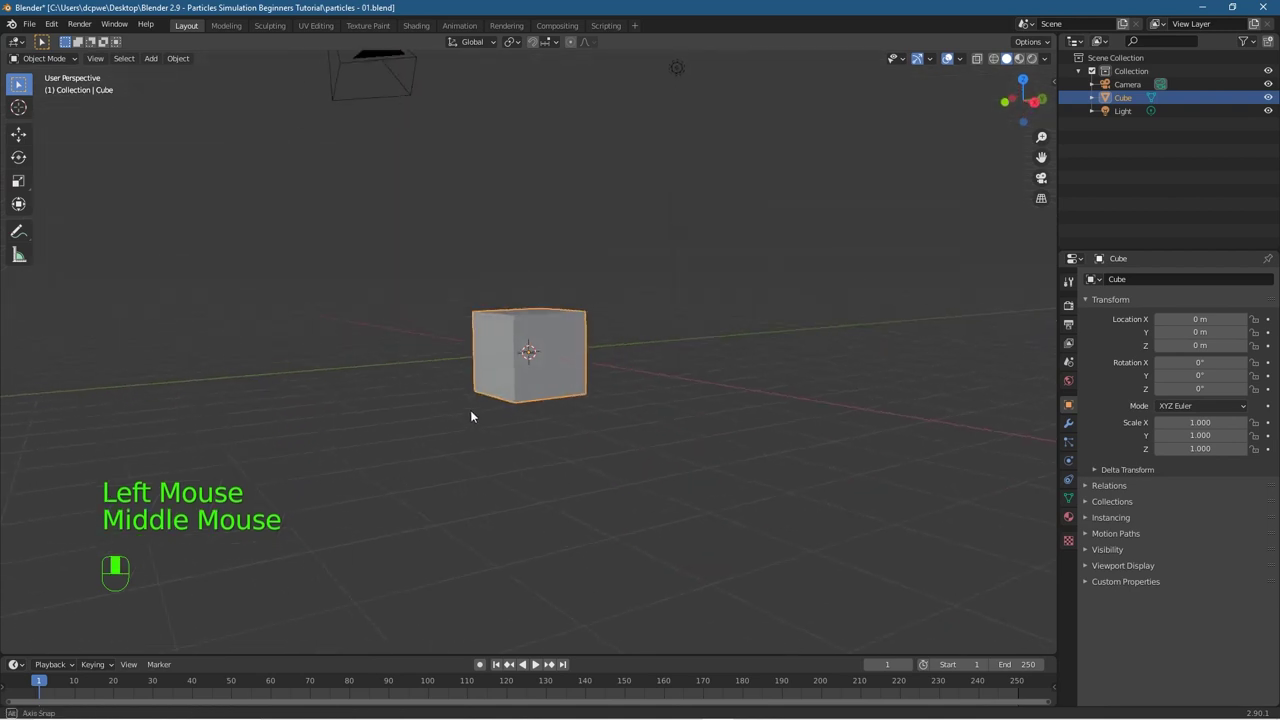
{"action": "left_click", "coordinate": [505, 376]}
{"action": "left_click", "coordinate": [505, 378]}
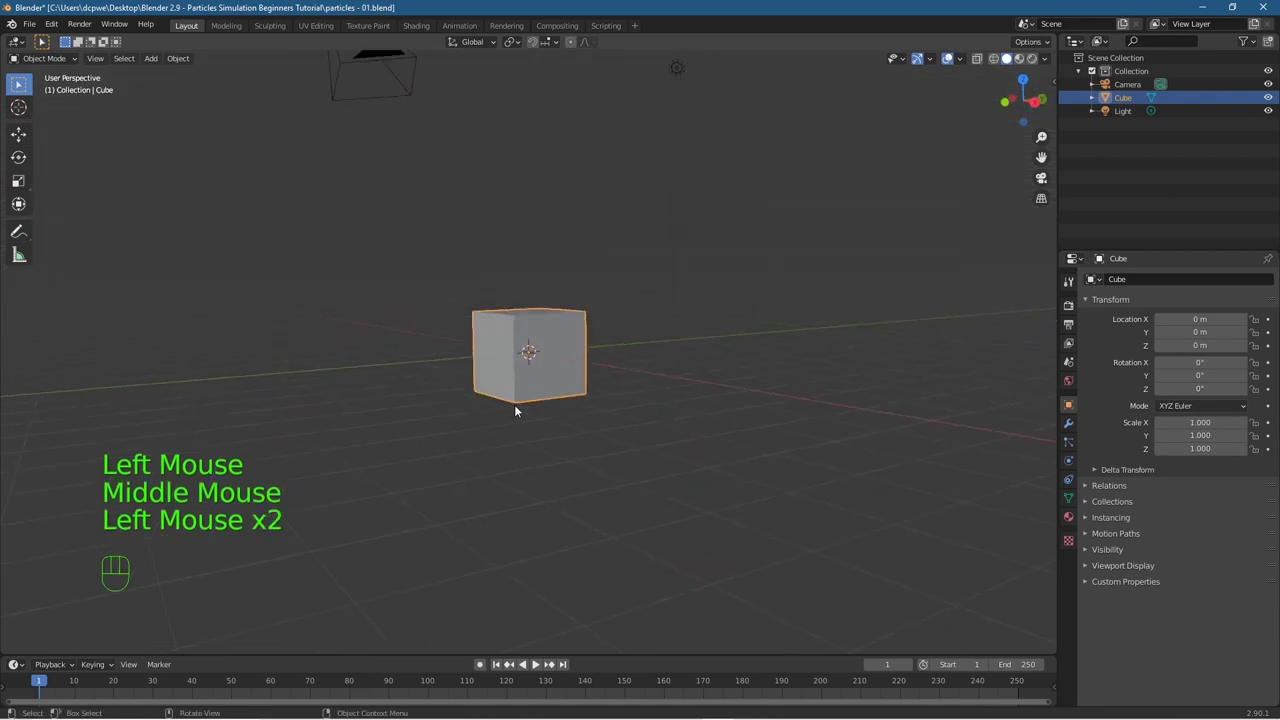
{"action": "key", "text": "Delete"}
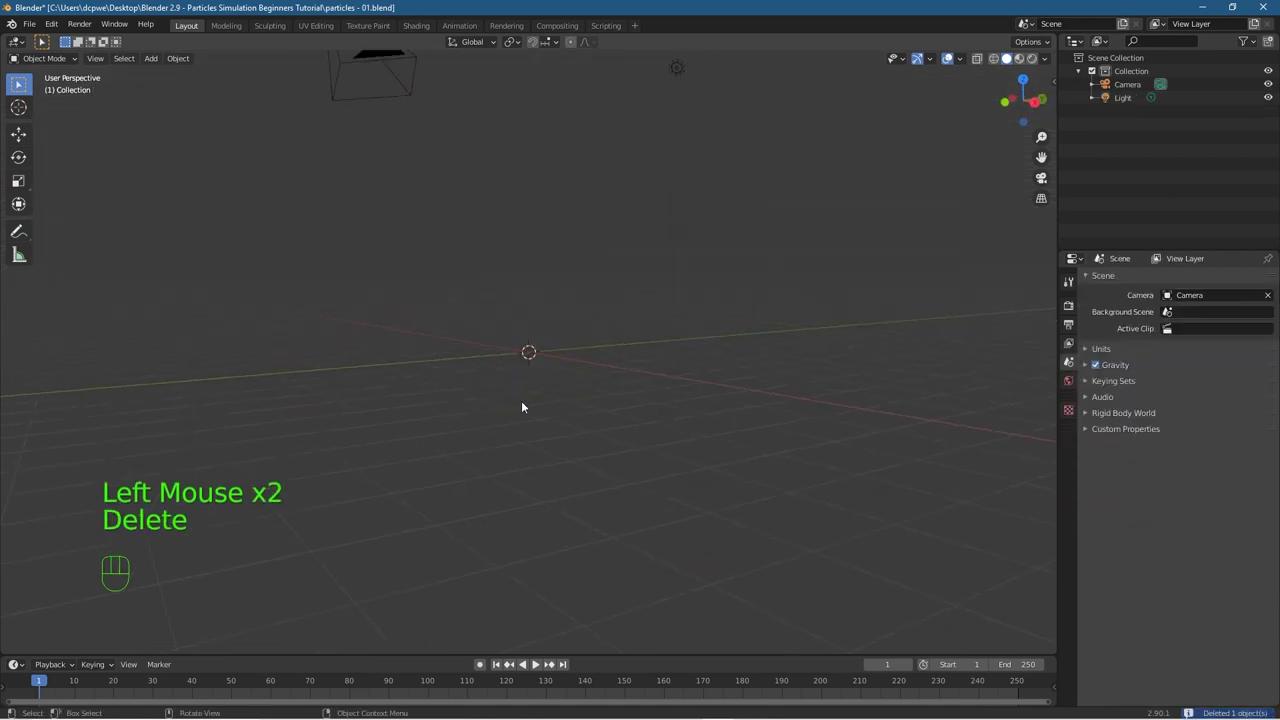
Step: Add a mesh circle at the world origin
{"action": "middle_click_drag", "start_coordinate": [535, 394], "coordinate": [500, 412]}
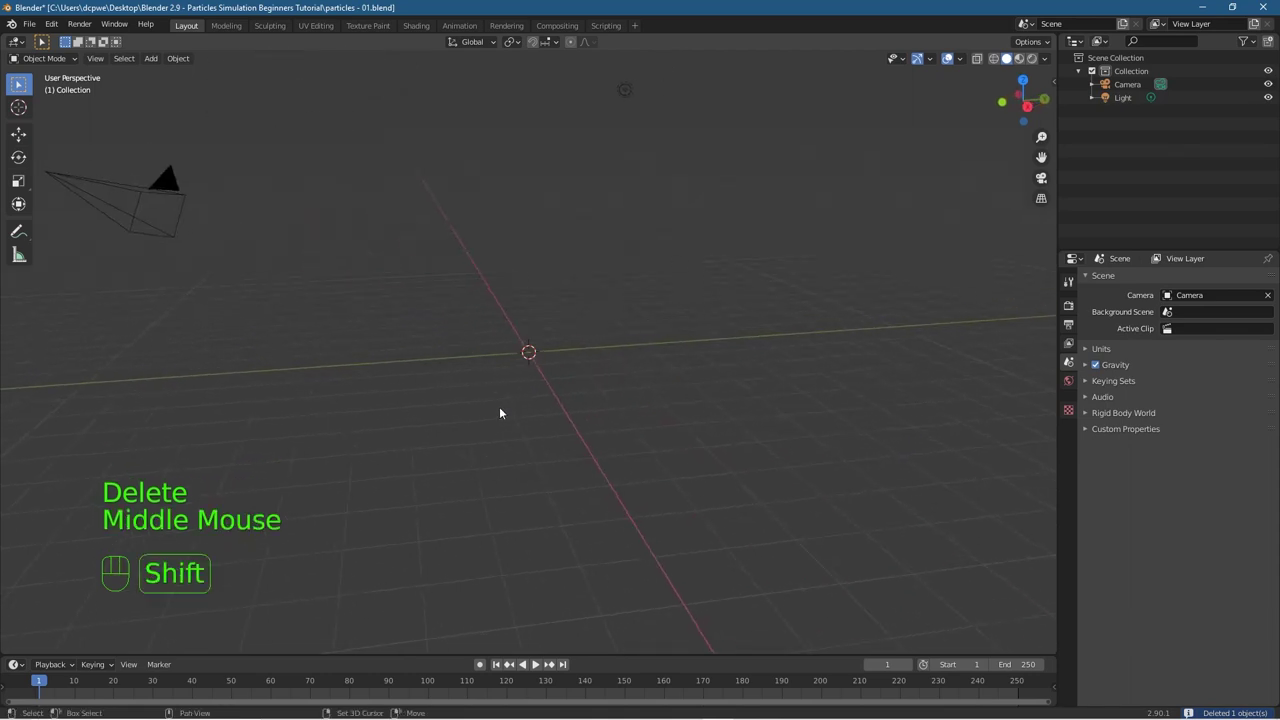
{"action": "key", "text": "shift+a"}
{"action": "mouse_move", "coordinate": [500, 412]}
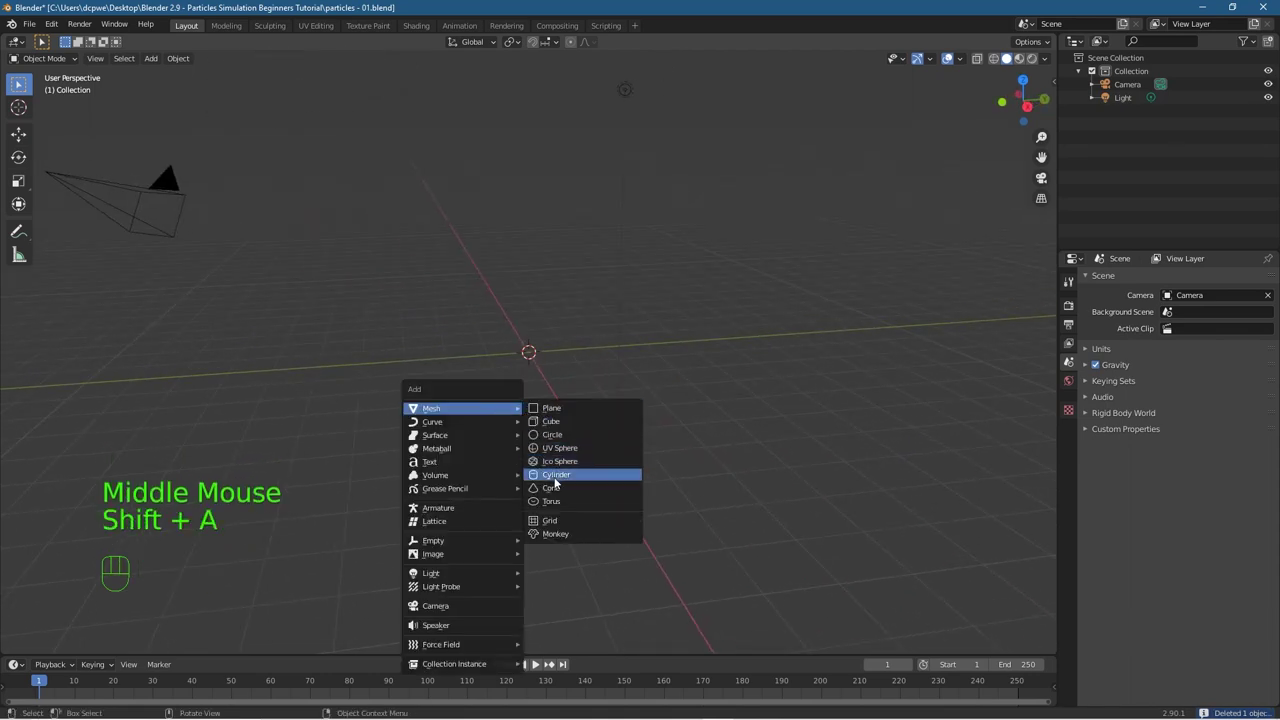
{"action": "left_click", "coordinate": [561, 437]}
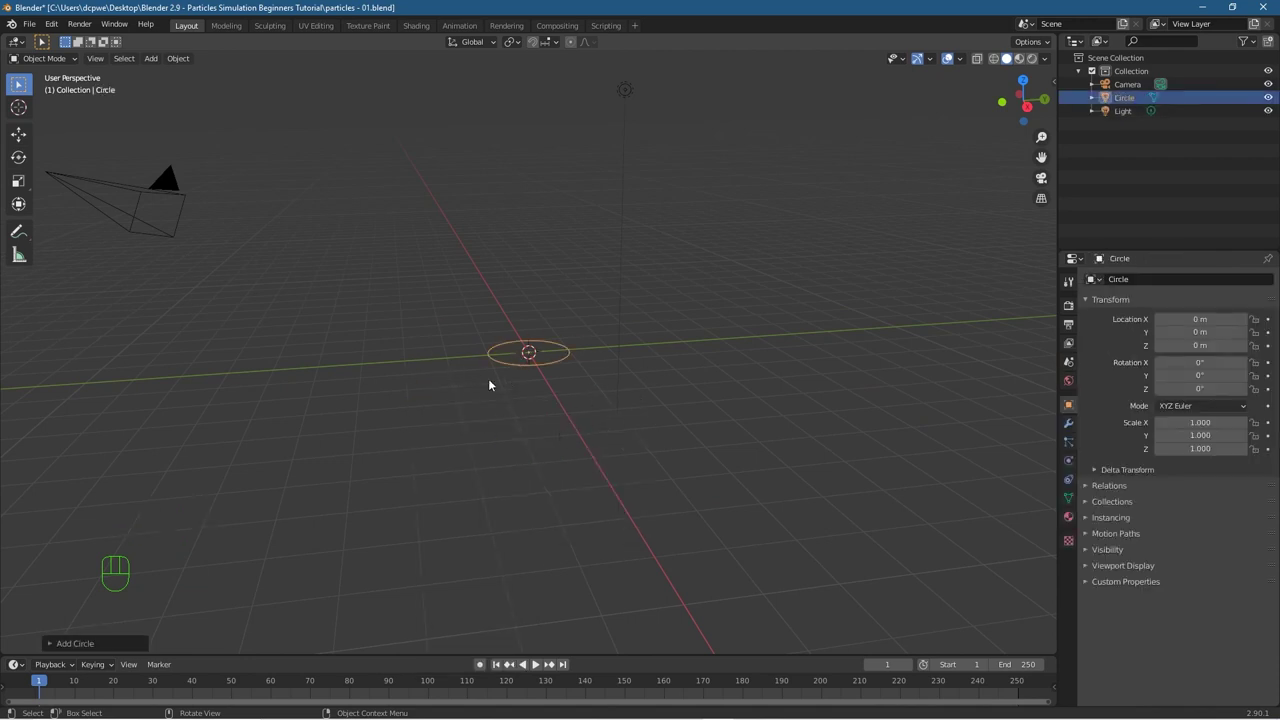
Step: Fill the whole circle with faces in Edit Mode using Fill, and return to Object Mode
{"action": "scroll", "coordinate": [489, 385], "scroll_direction": "up", "scroll_amount": 2}
{"action": "middle_click_drag", "start_coordinate": [489, 385], "coordinate": [489, 401]}
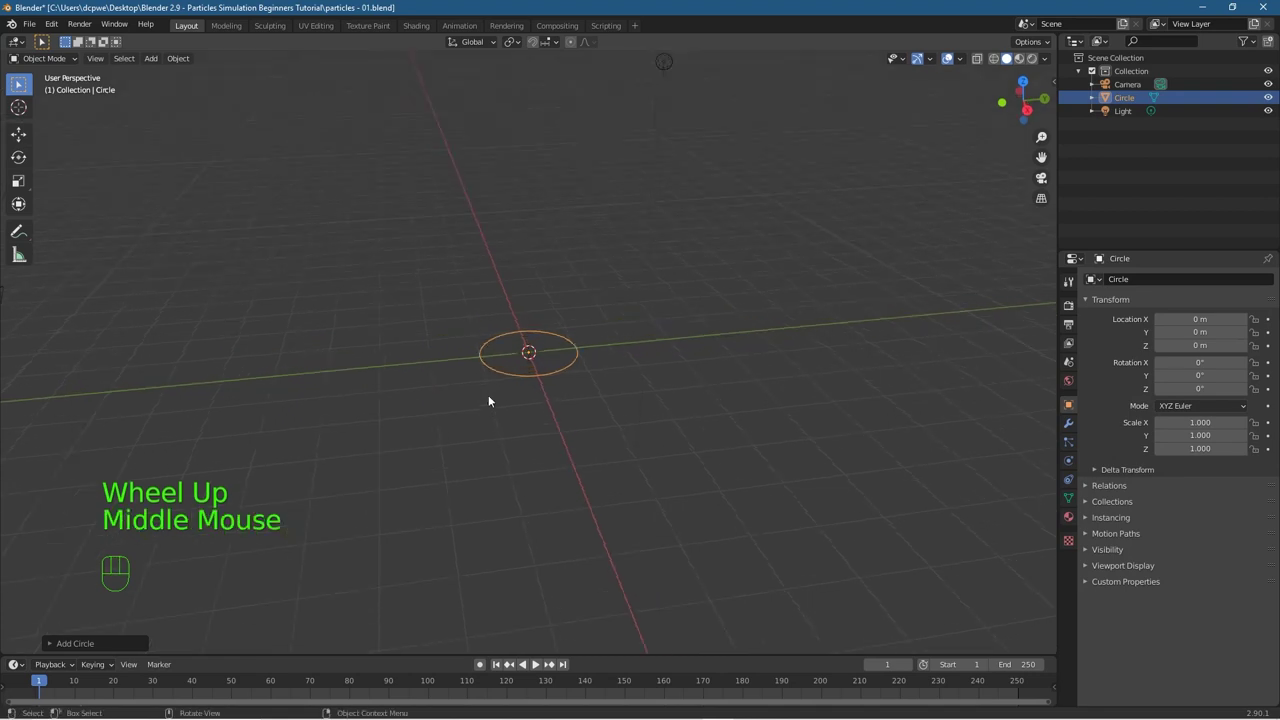
{"action": "left_click", "coordinate": [43, 58]}
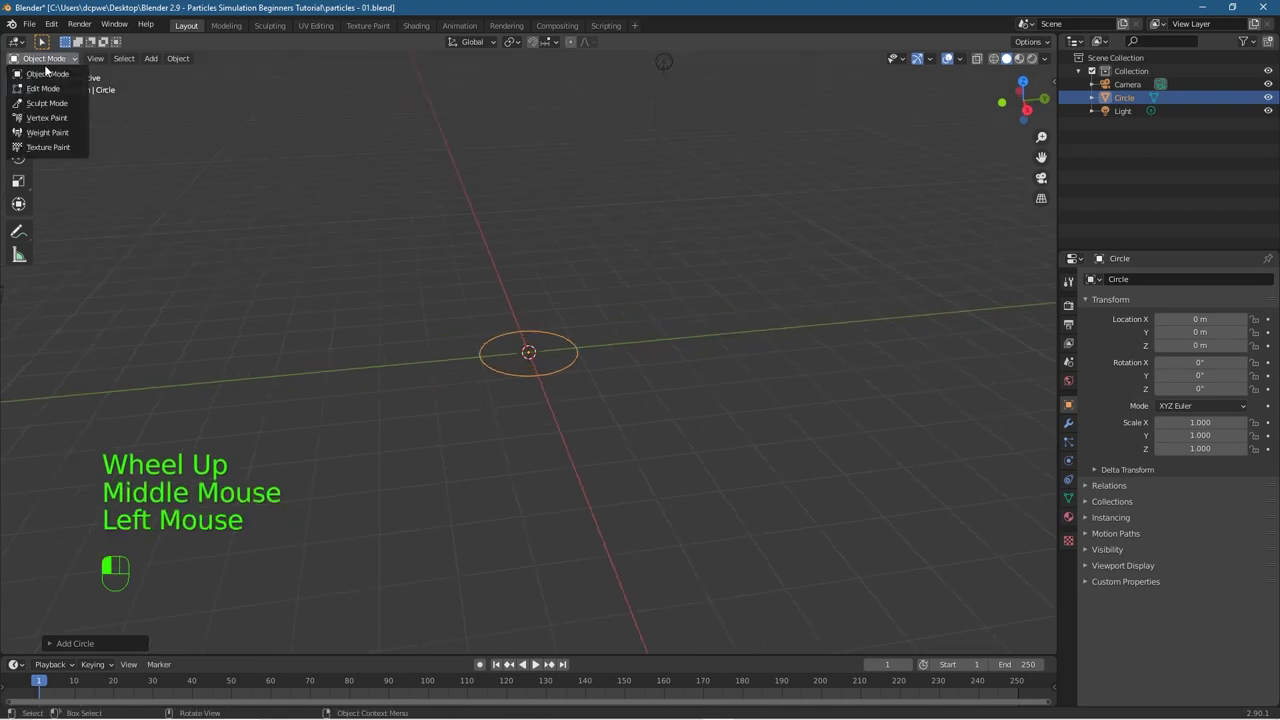
{"action": "left_click", "coordinate": [40, 88]}
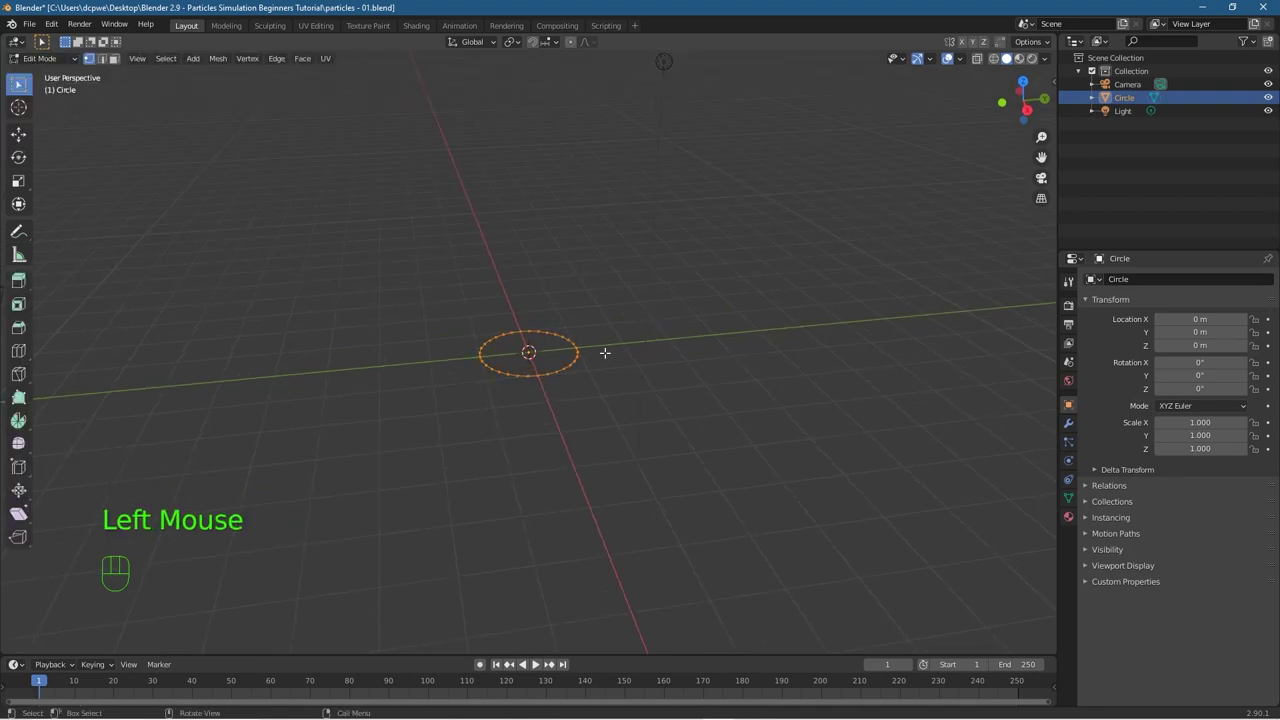
{"action": "key", "text": "a"}
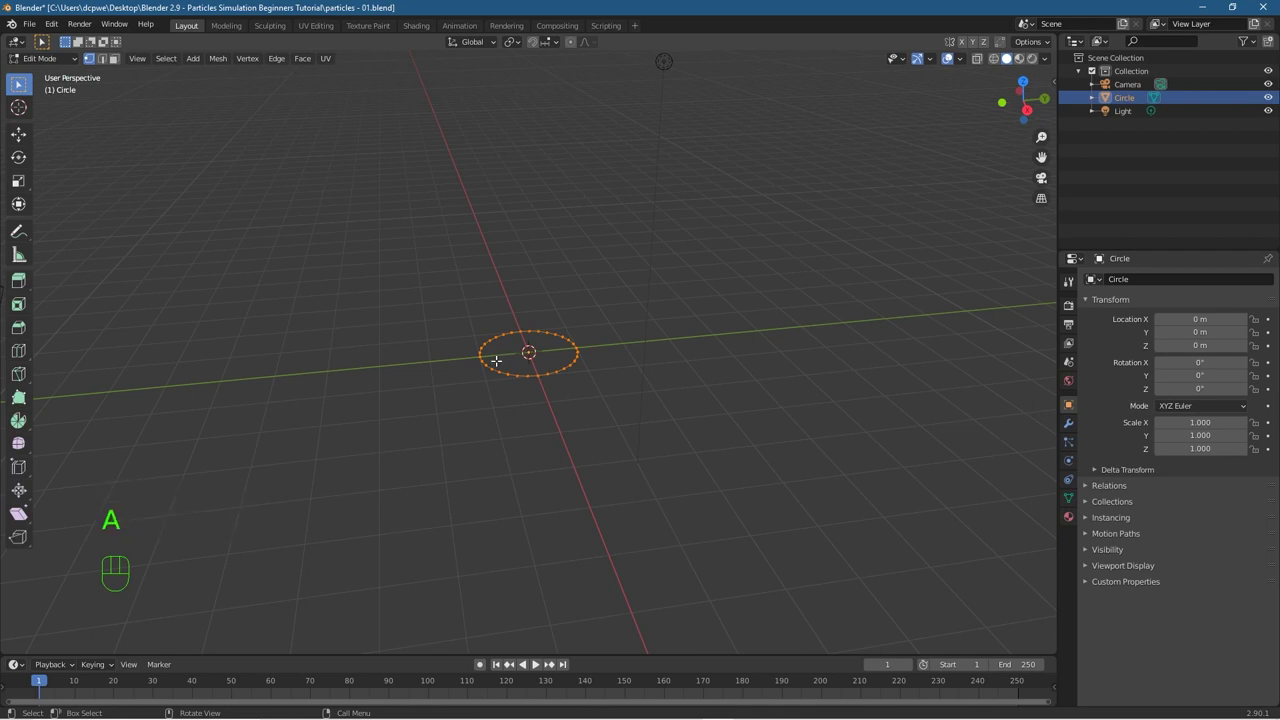
{"action": "left_click", "coordinate": [301, 60]}
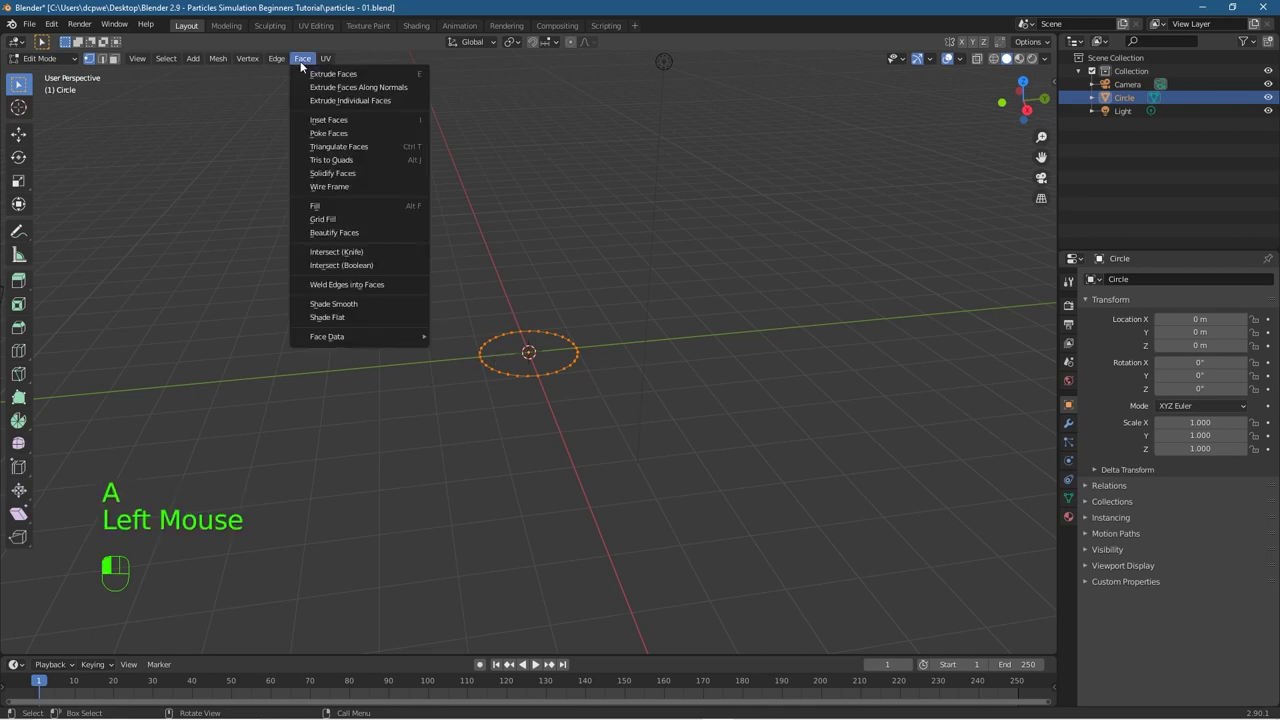
{"action": "left_click", "coordinate": [318, 207]}
{"action": "mouse_move", "coordinate": [489, 397]}
{"action": "middle_mouse_down"}
{"action": "mouse_move", "coordinate": [523, 314]}
{"action": "mouse_move", "coordinate": [509, 269]}
{"action": "mouse_move", "coordinate": [492, 382]}
{"action": "middle_mouse_up"}
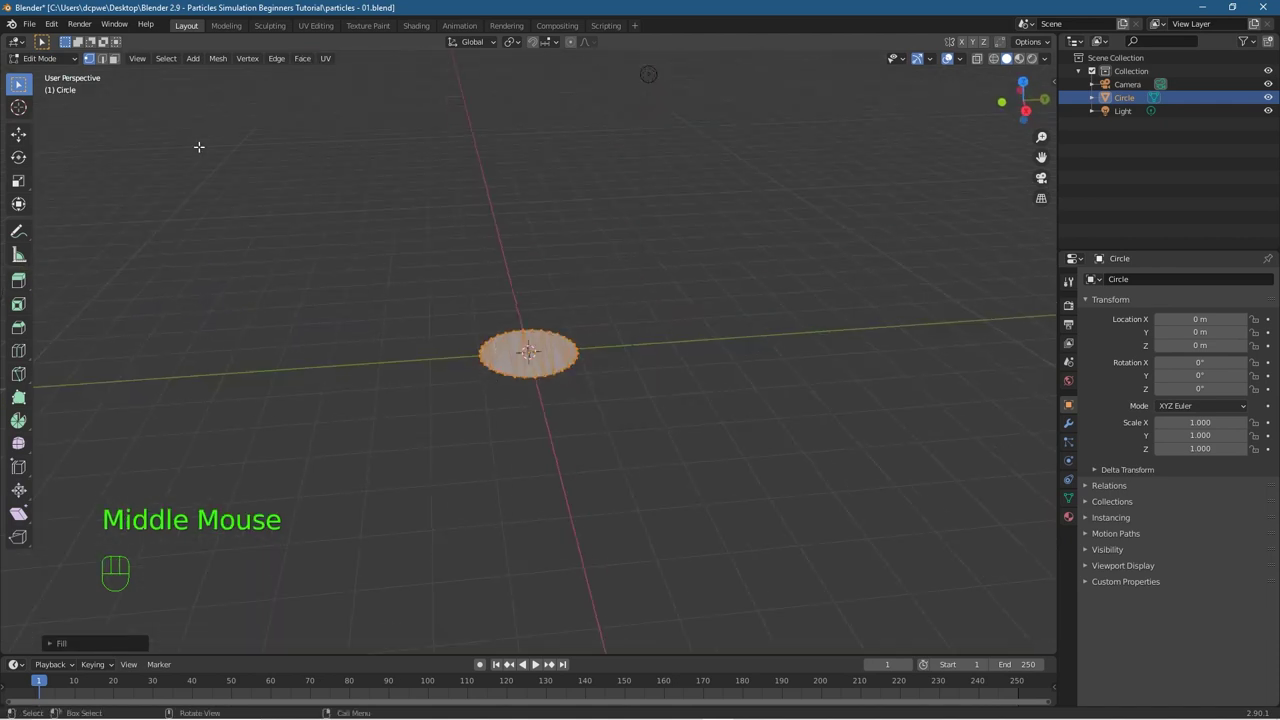
{"action": "left_click", "coordinate": [42, 59]}
{"action": "left_click", "coordinate": [43, 74]}
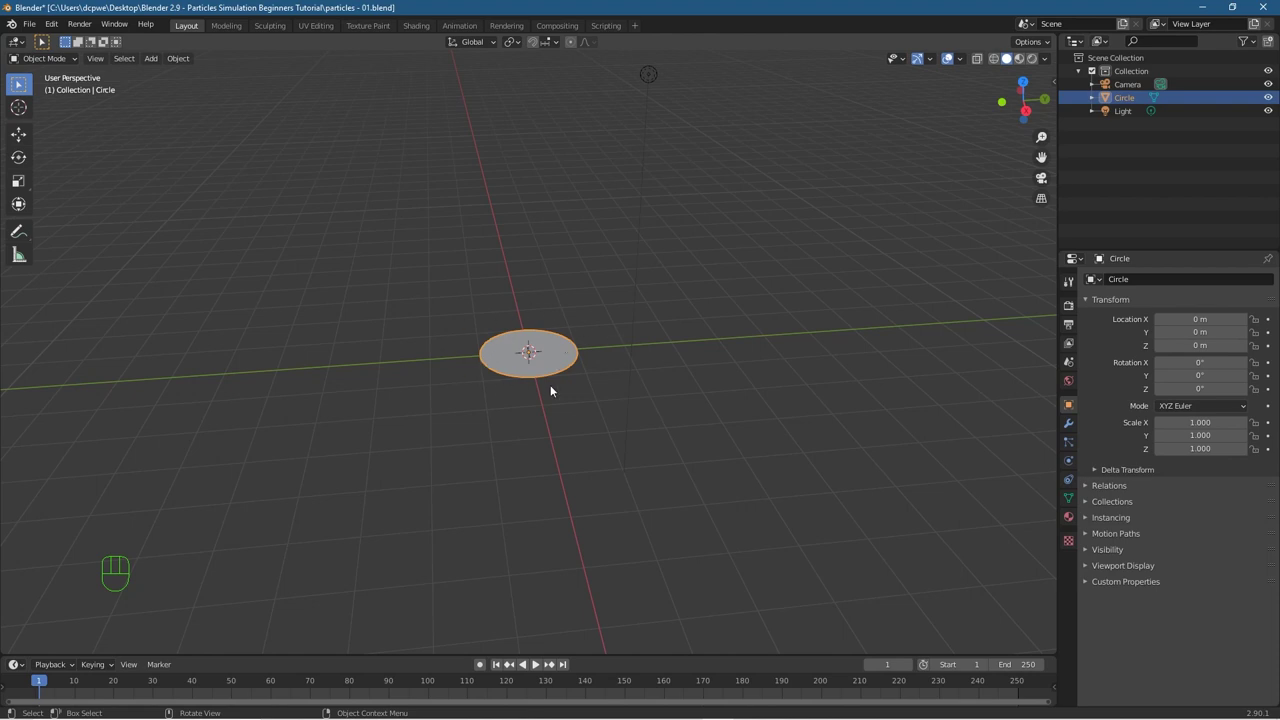
Step: Add an Emitter particle system to the circle and play the animation briefly to preview the particles
{"action": "middle_click_drag", "start_coordinate": [533, 389], "coordinate": [499, 399]}
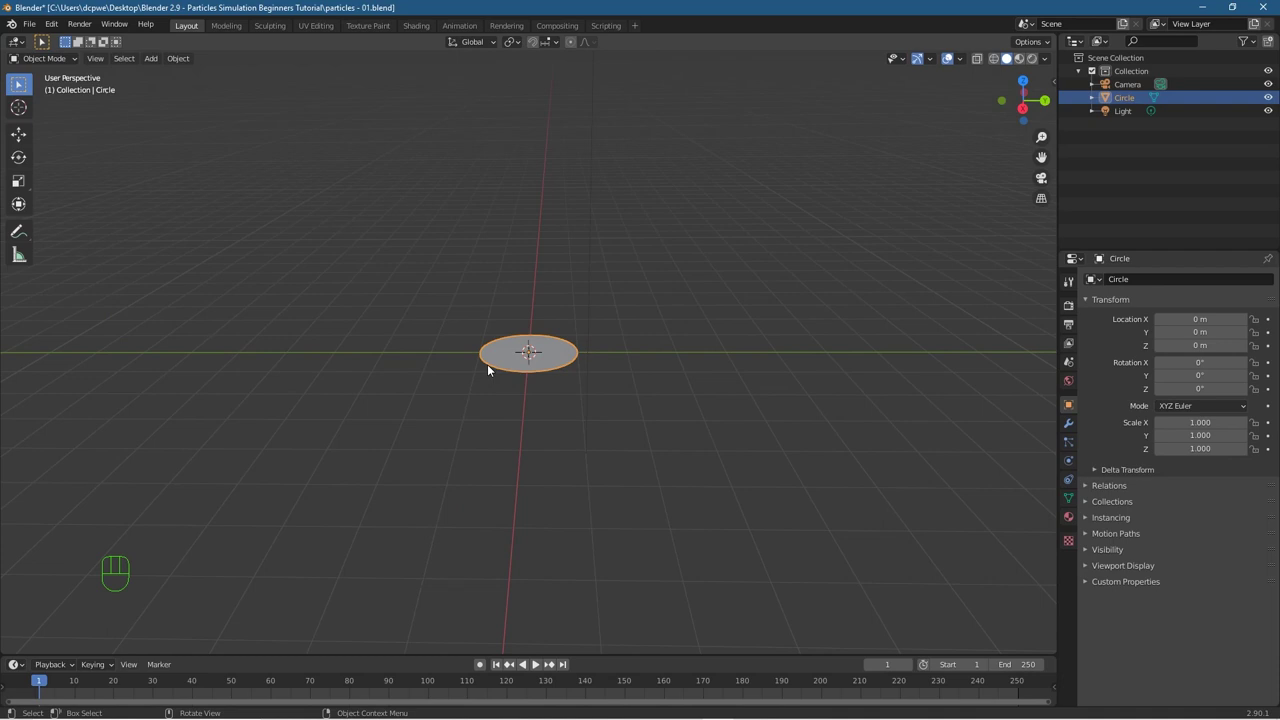
{"action": "left_click", "coordinate": [1069, 443]}
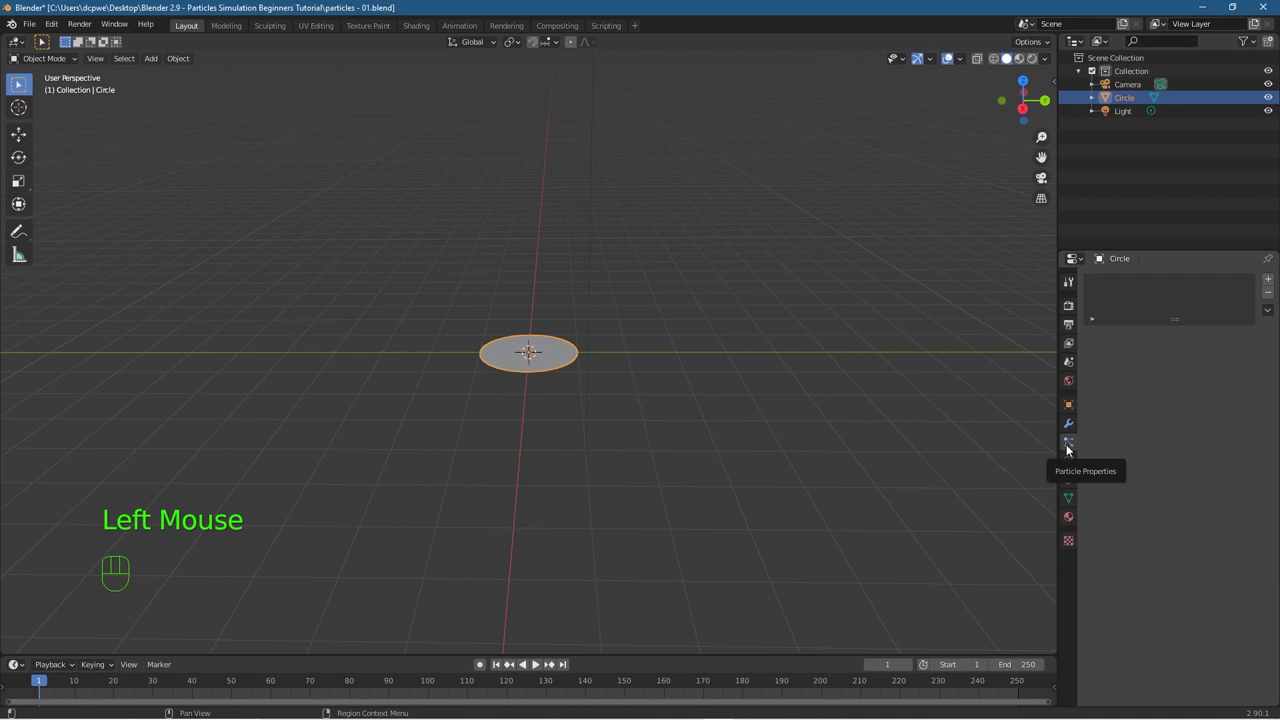
{"action": "left_click", "coordinate": [1263, 280]}
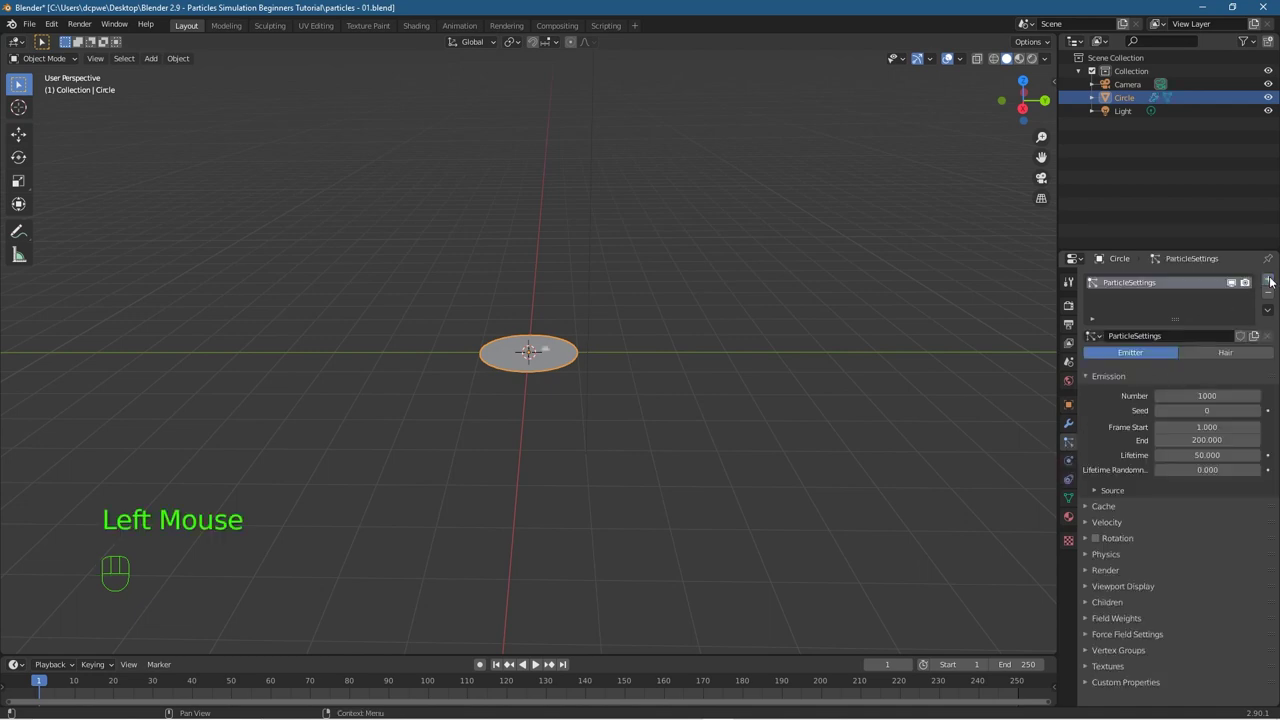
{"action": "left_click", "coordinate": [537, 665]}
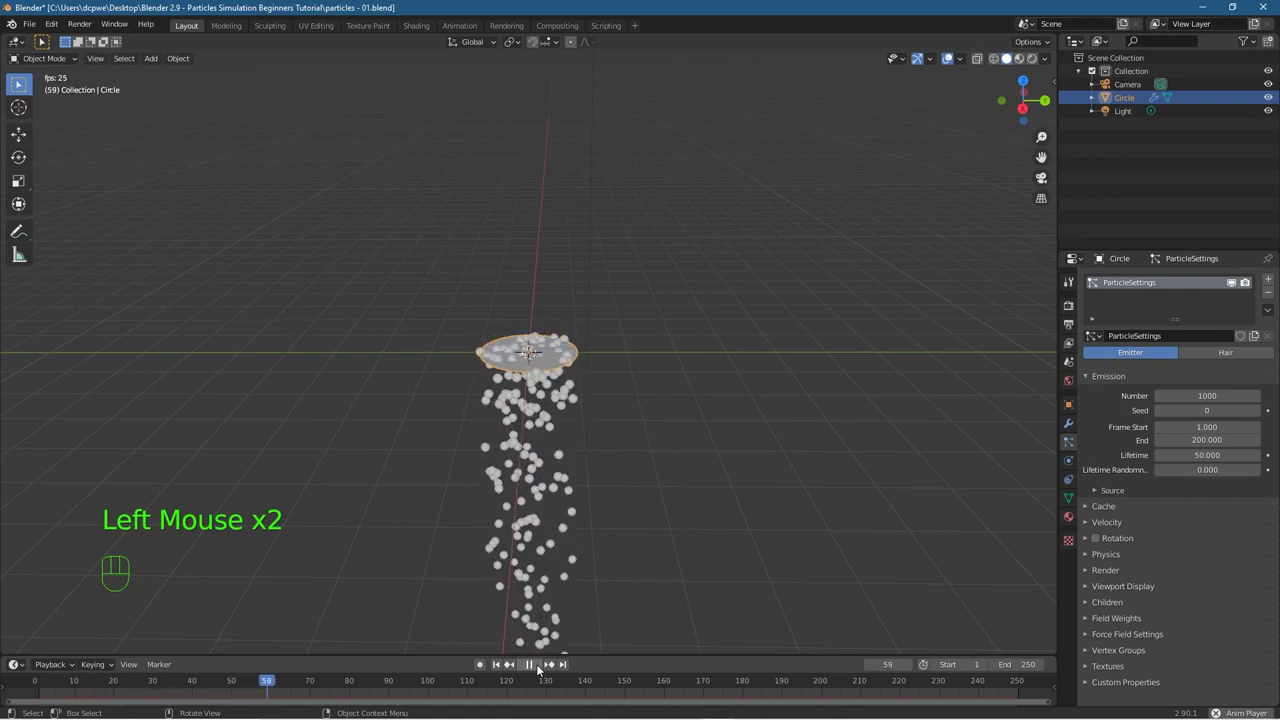
{"action": "left_click", "coordinate": [537, 665]}
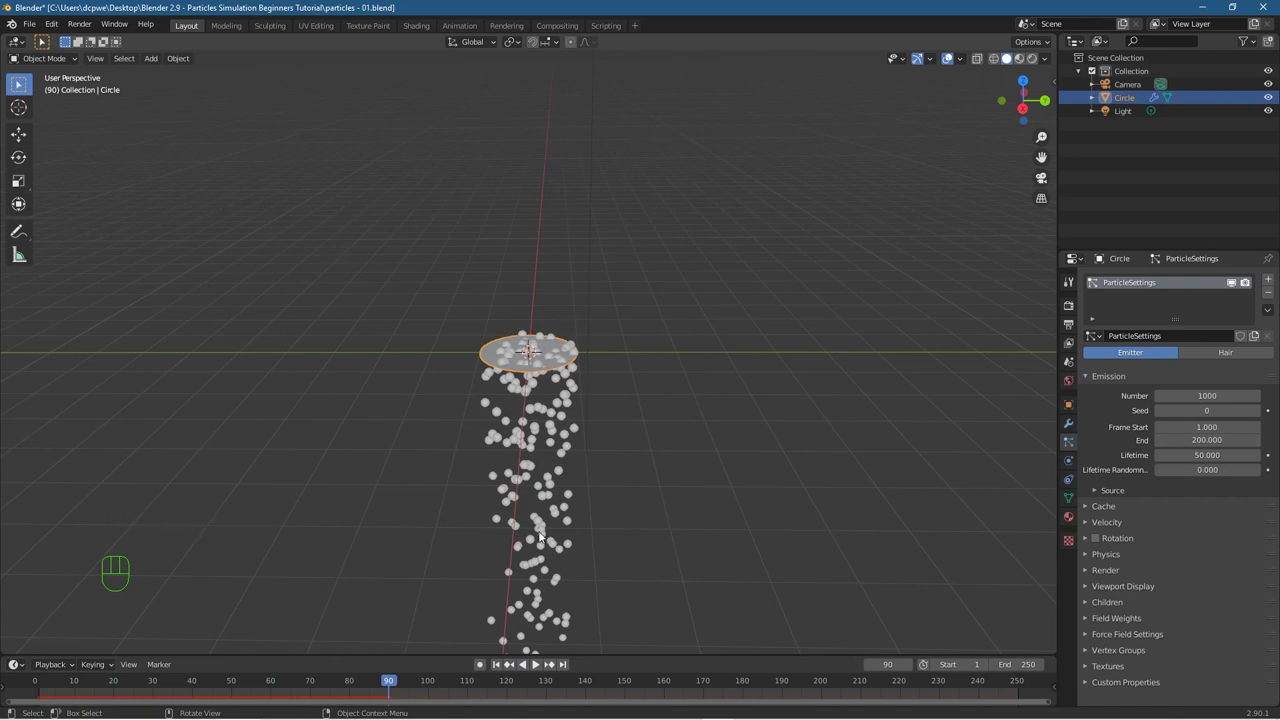
Step: Set the circle's X rotation to 90°
{"action": "left_click", "coordinate": [1067, 406]}
{"action": "double_click", "coordinate": [1189, 364]}
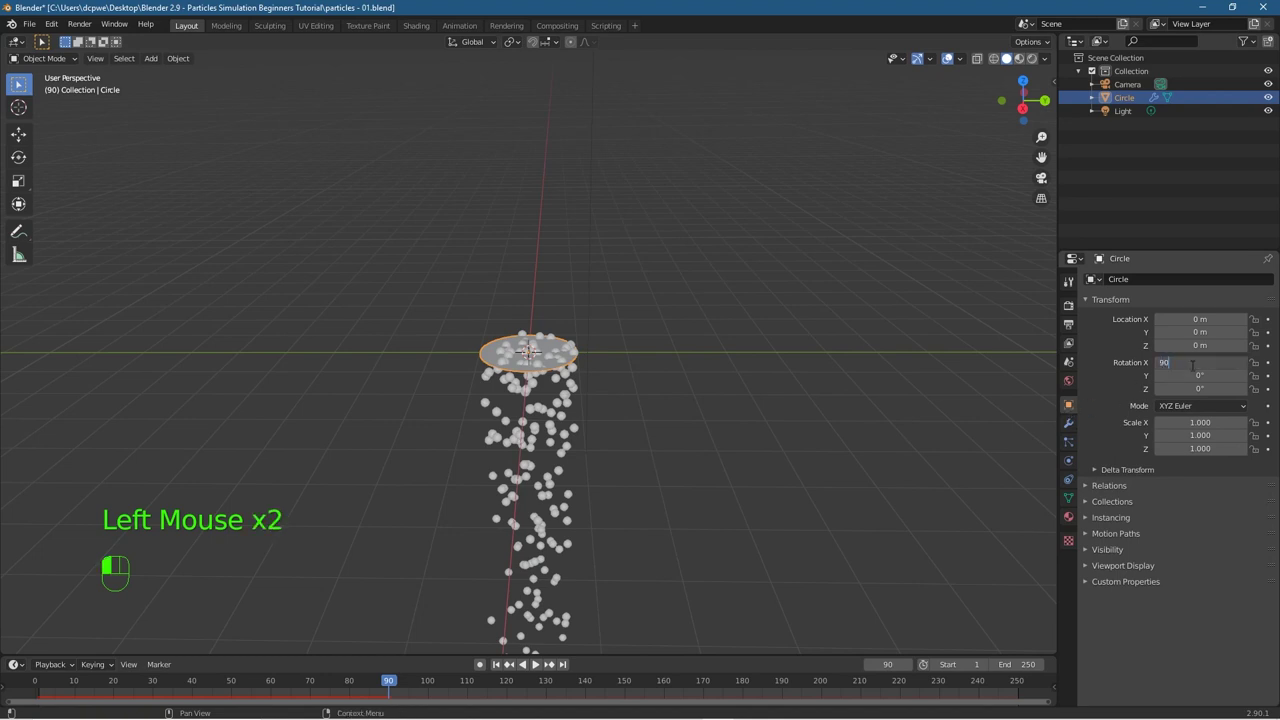
{"action": "type", "text": "90"}
{"action": "key", "text": "Return"}
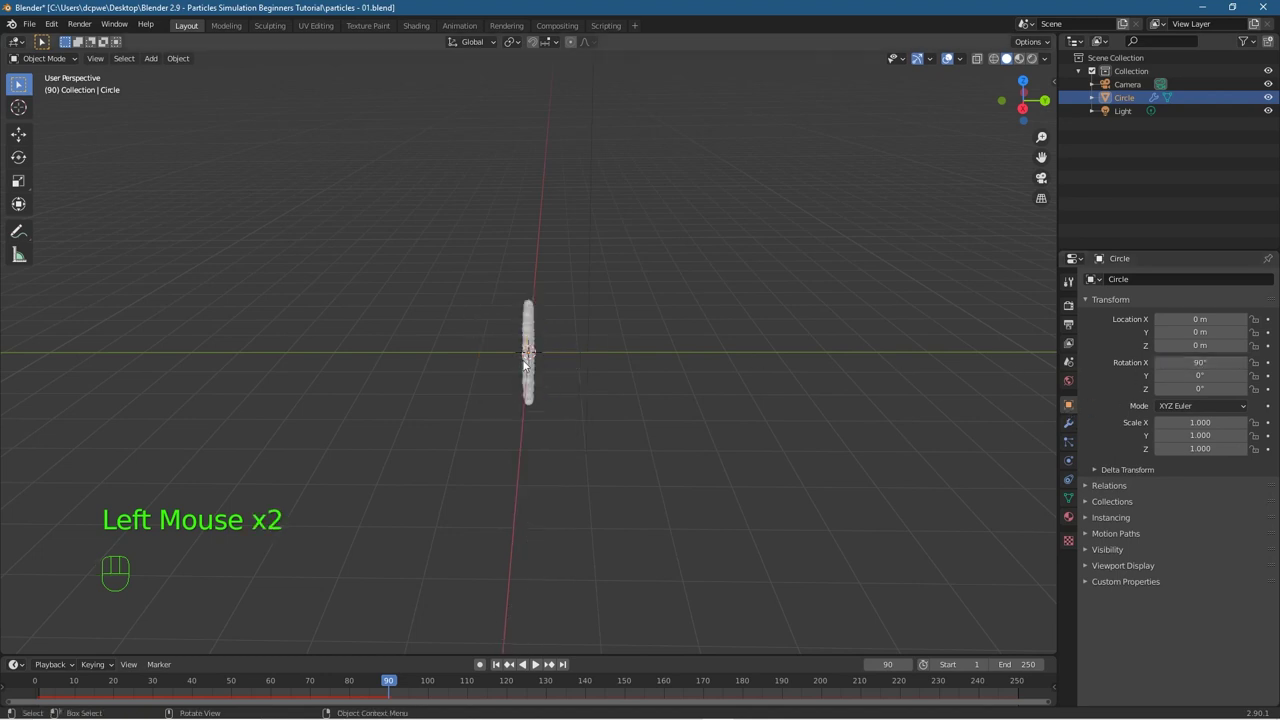
Step: Replay the animation from frame 0 and examine the direction in which the rotated circle emits particles
{"action": "left_click", "coordinate": [500, 668]}
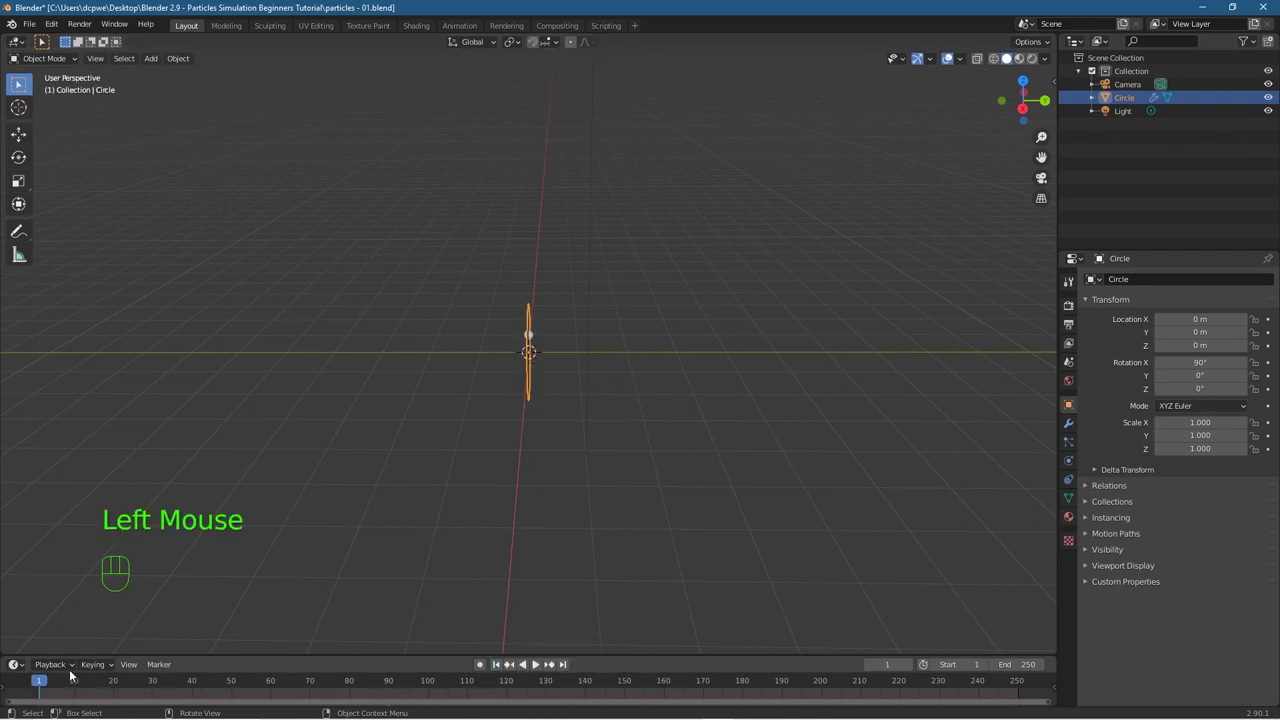
{"action": "mouse_move", "coordinate": [44, 688]}
{"action": "left_mouse_down"}
{"action": "mouse_move", "coordinate": [66, 688]}
{"action": "mouse_move", "coordinate": [35, 690]}
{"action": "left_mouse_up"}
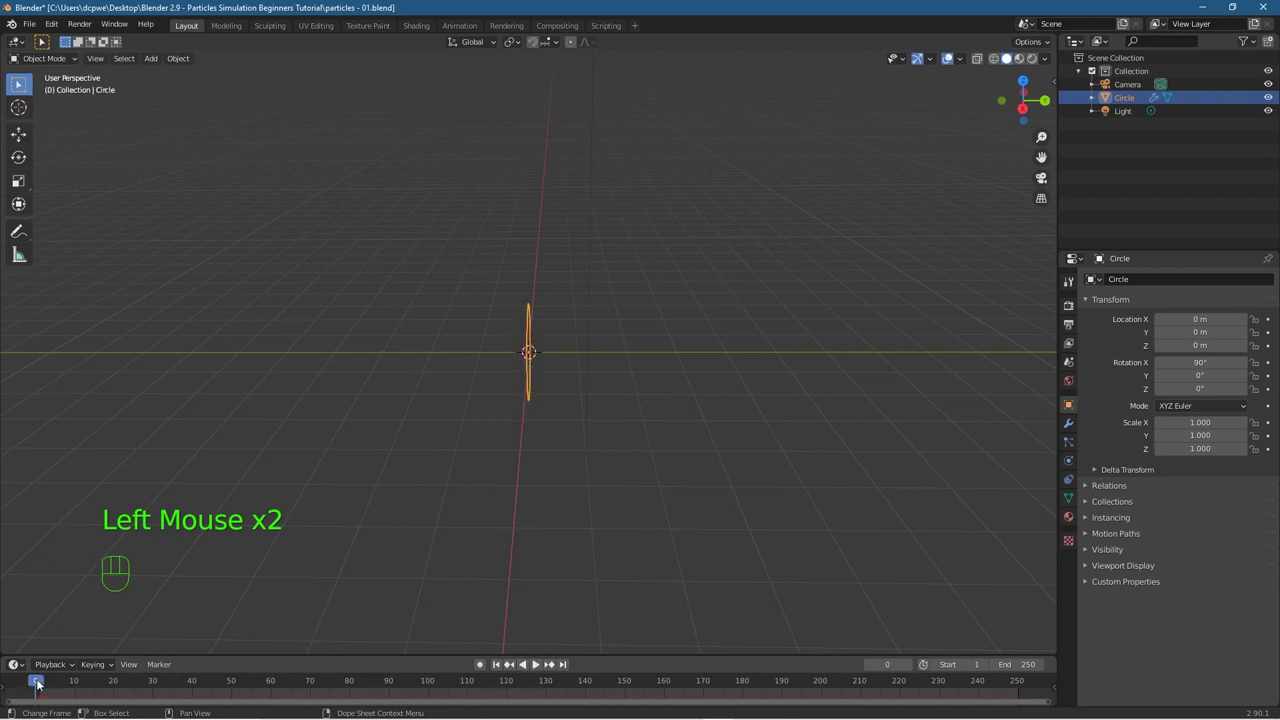
{"action": "left_click", "coordinate": [535, 664]}
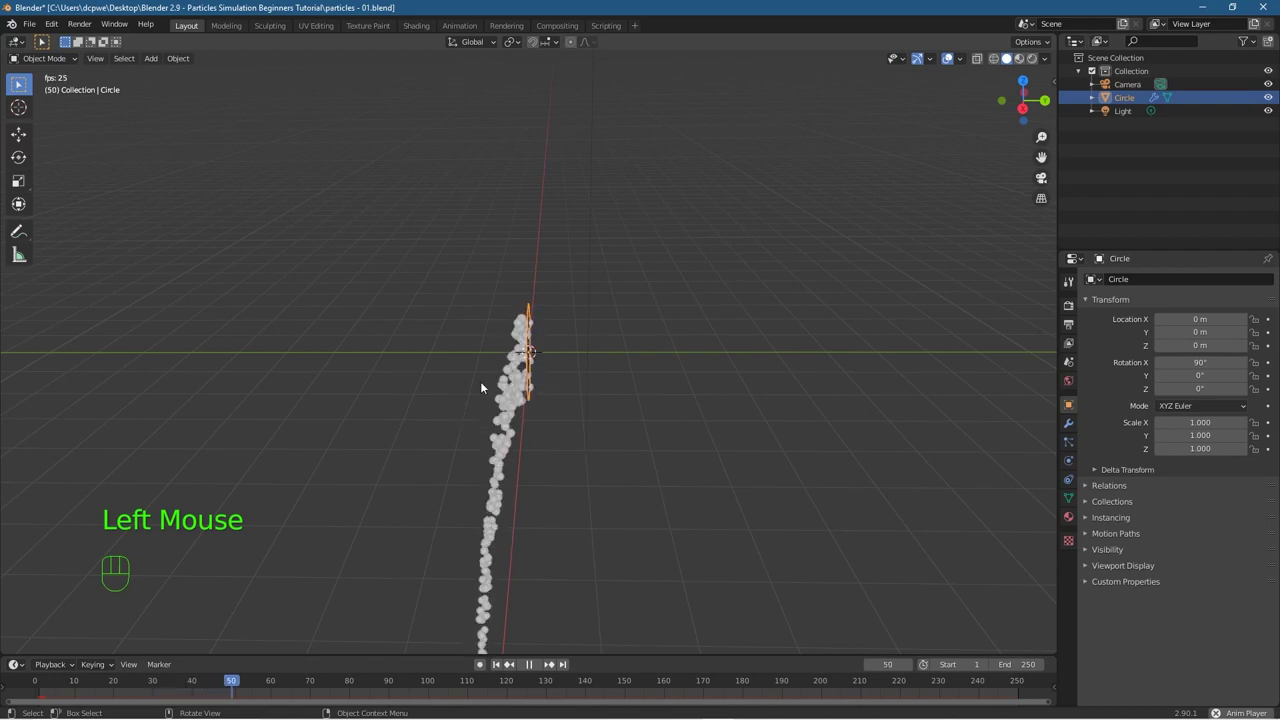
{"action": "middle_click_drag", "start_coordinate": [246, 338], "coordinate": [527, 335]}
{"action": "middle_click_drag", "start_coordinate": [545, 402], "coordinate": [412, 418]}
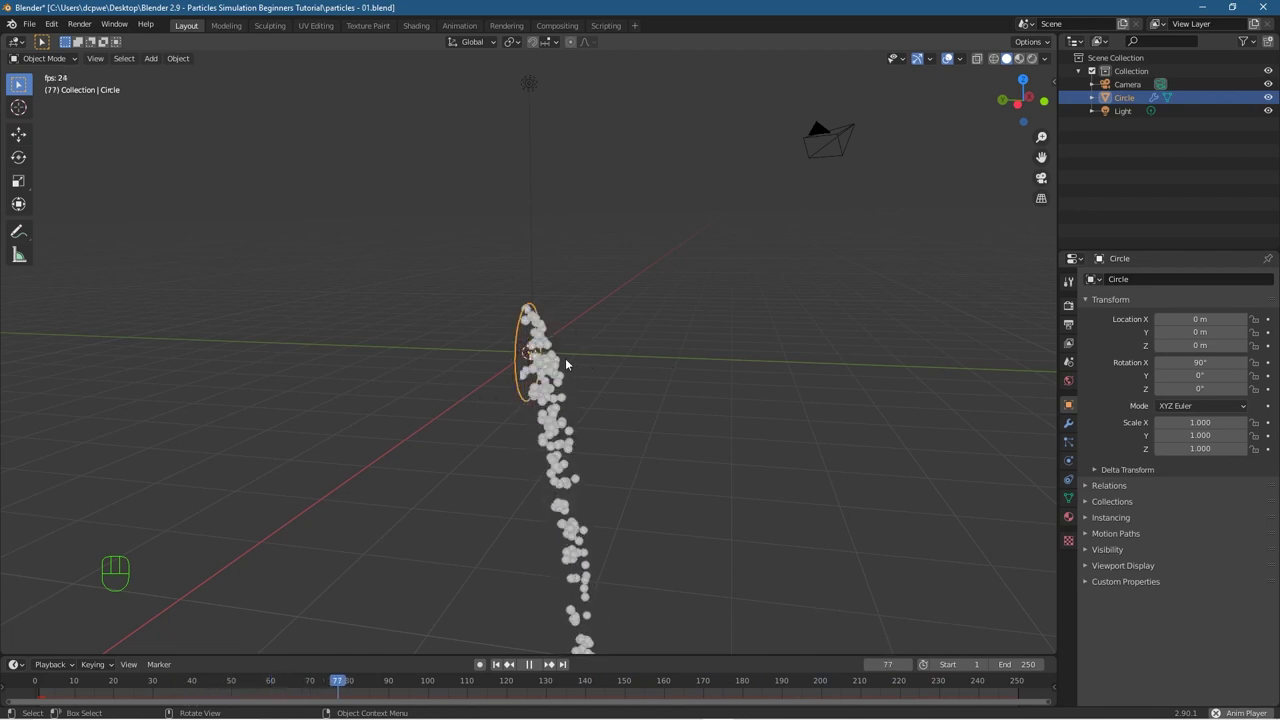
{"action": "left_click", "coordinate": [529, 664]}
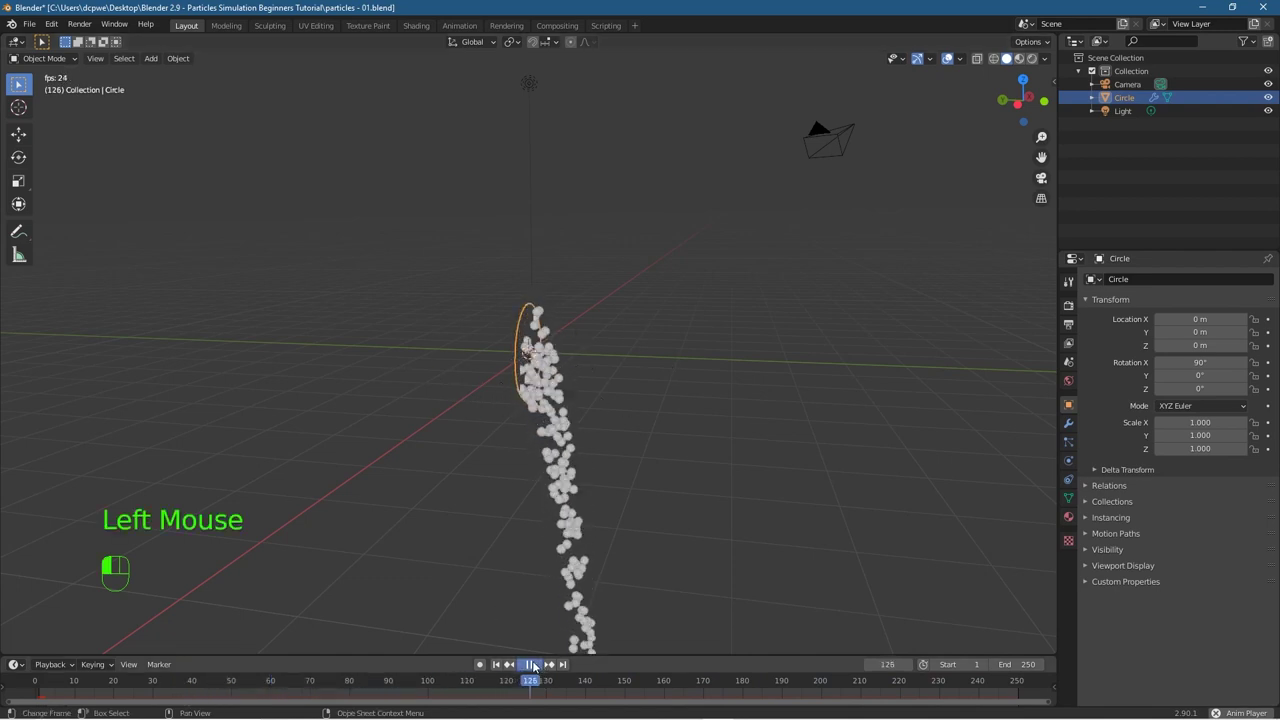
Step: Set the circle's X rotation to 180° and play the animation to check the emission direction
{"action": "middle_click_drag", "start_coordinate": [480, 470], "coordinate": [545, 392]}
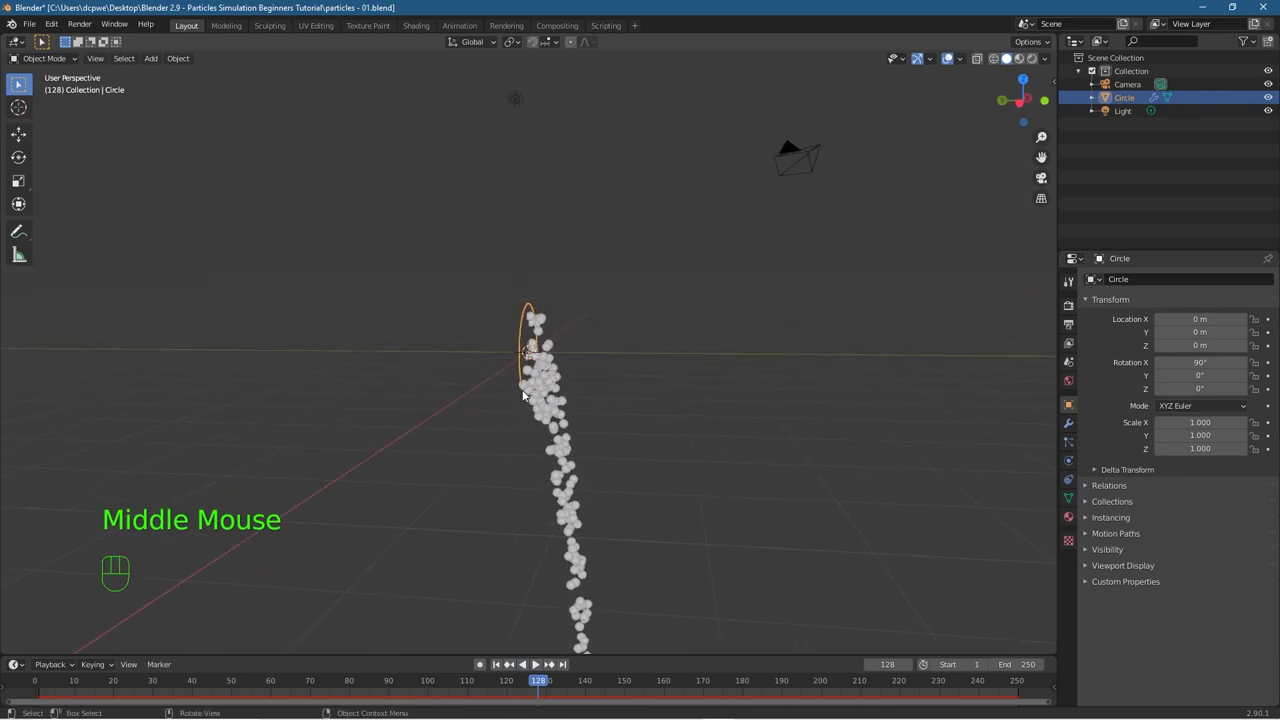
{"action": "left_click", "coordinate": [1196, 363]}
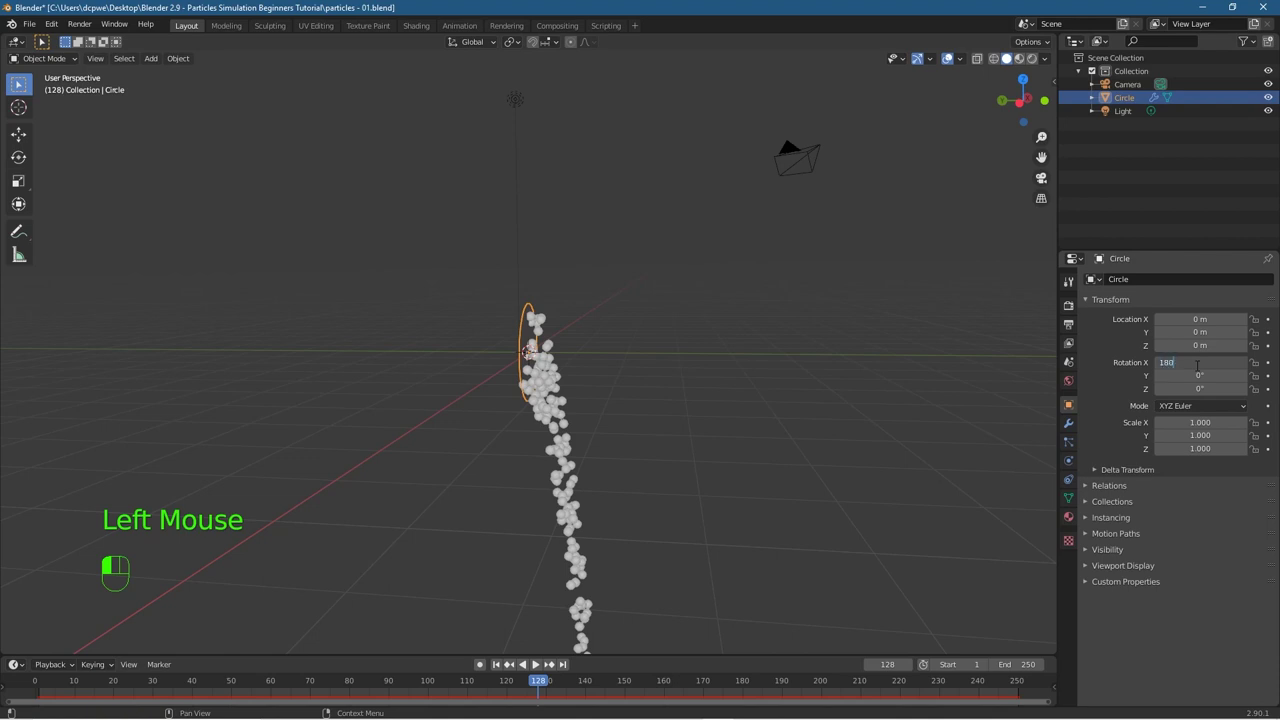
{"action": "type", "text": "180"}
{"action": "key", "text": "Return"}
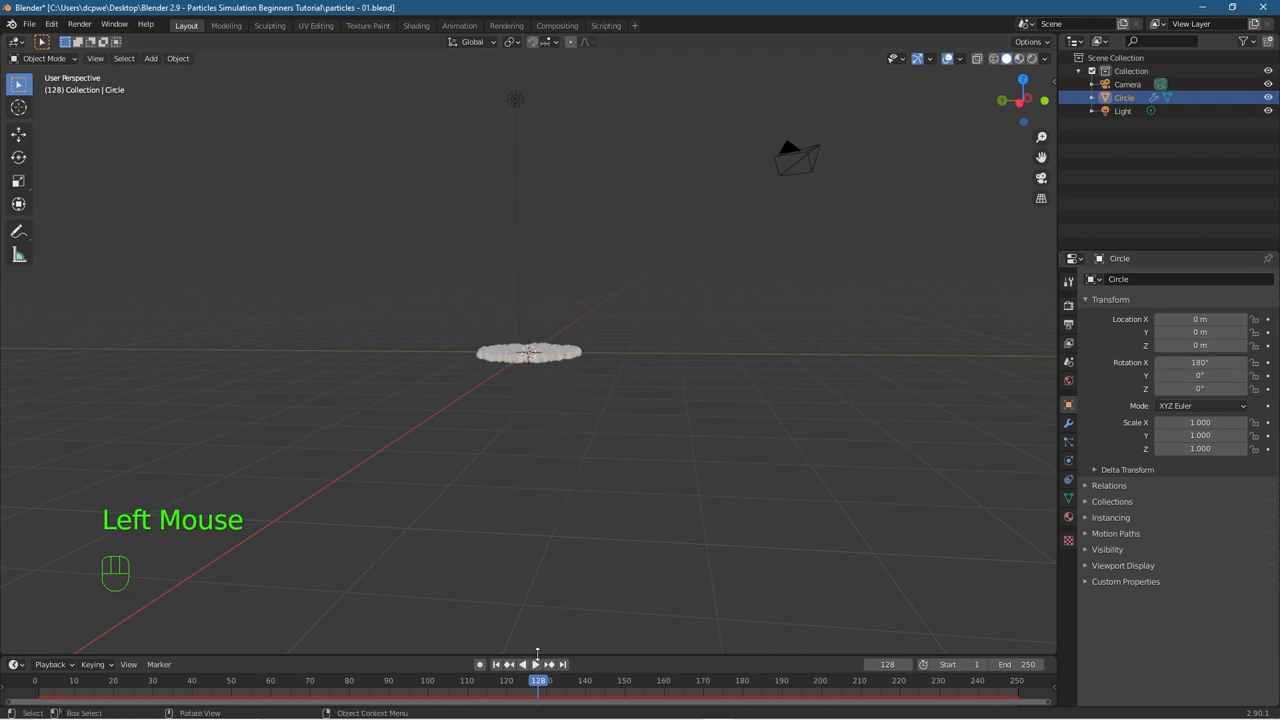
{"action": "left_click", "coordinate": [533, 664]}
{"action": "middle_click_drag", "start_coordinate": [446, 503], "coordinate": [424, 488]}
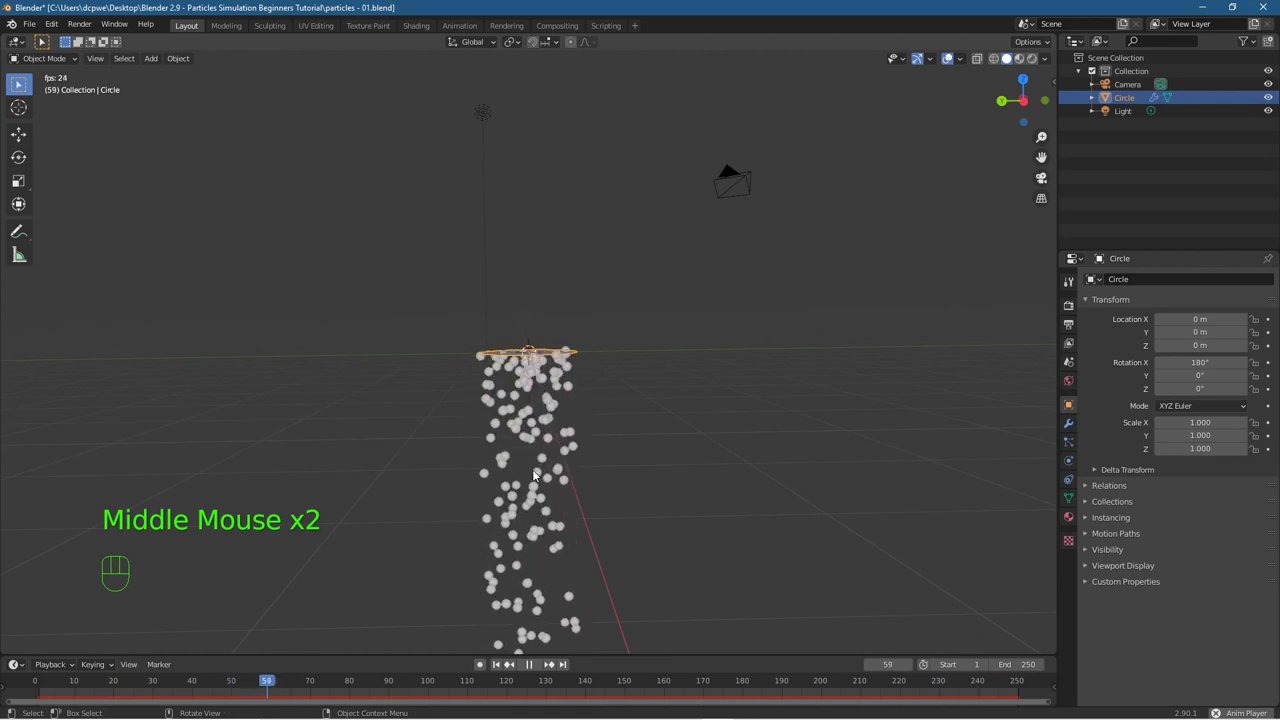
Step: Align the camera to a zoomed-out front view of the particle stream, and reset the stopped animation to frame 1
{"action": "key", "text": "KP_1"}
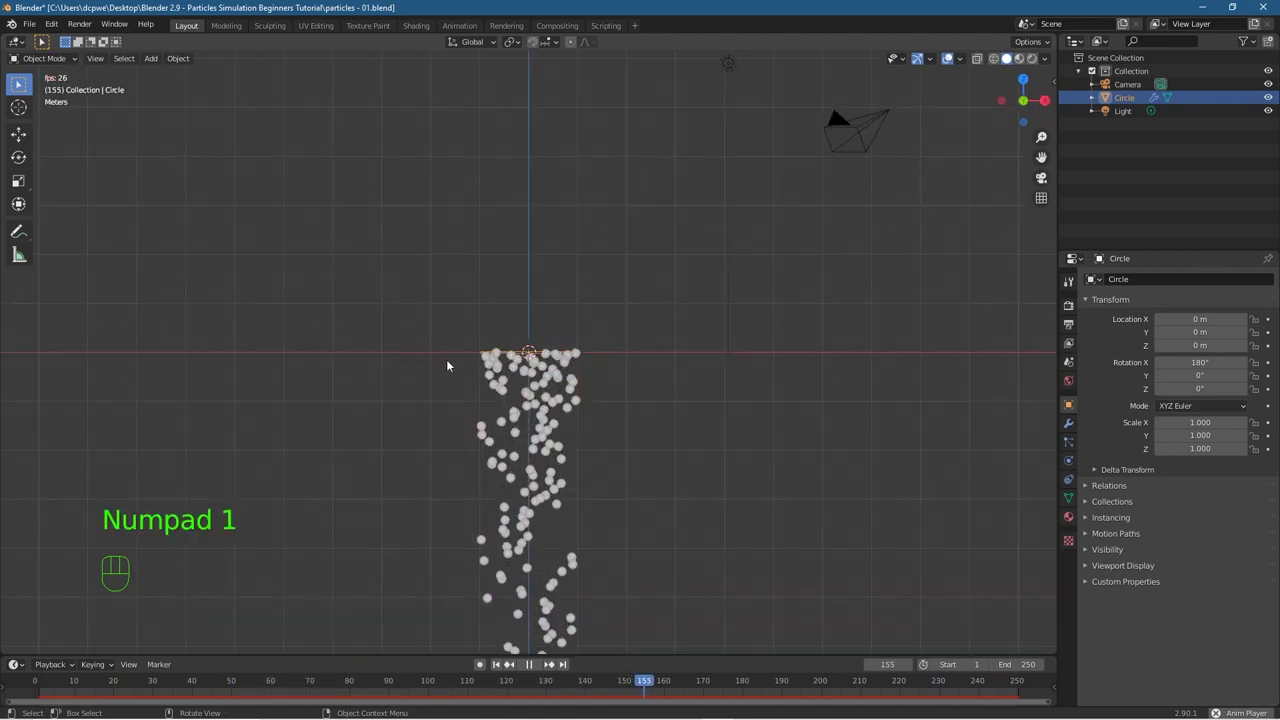
{"action": "scroll", "coordinate": [447, 366], "scroll_direction": "down", "scroll_amount": 2}
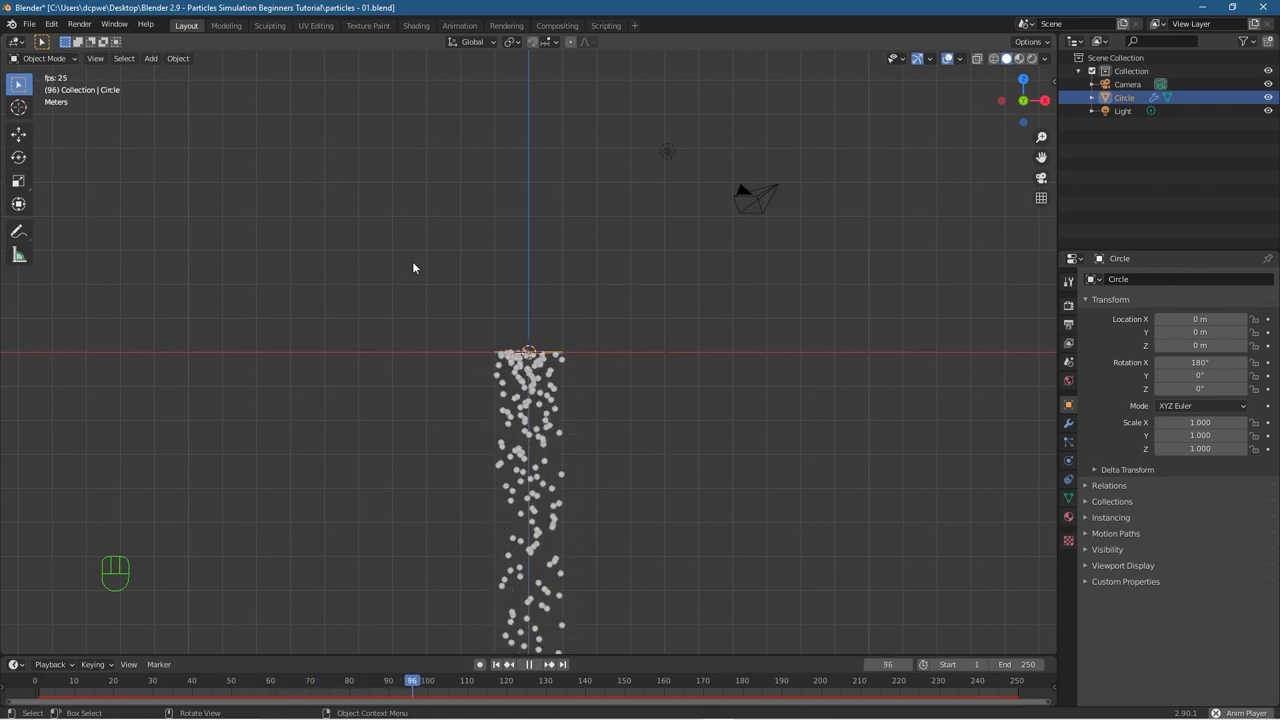
{"action": "key", "text": "ctrl+alt"}
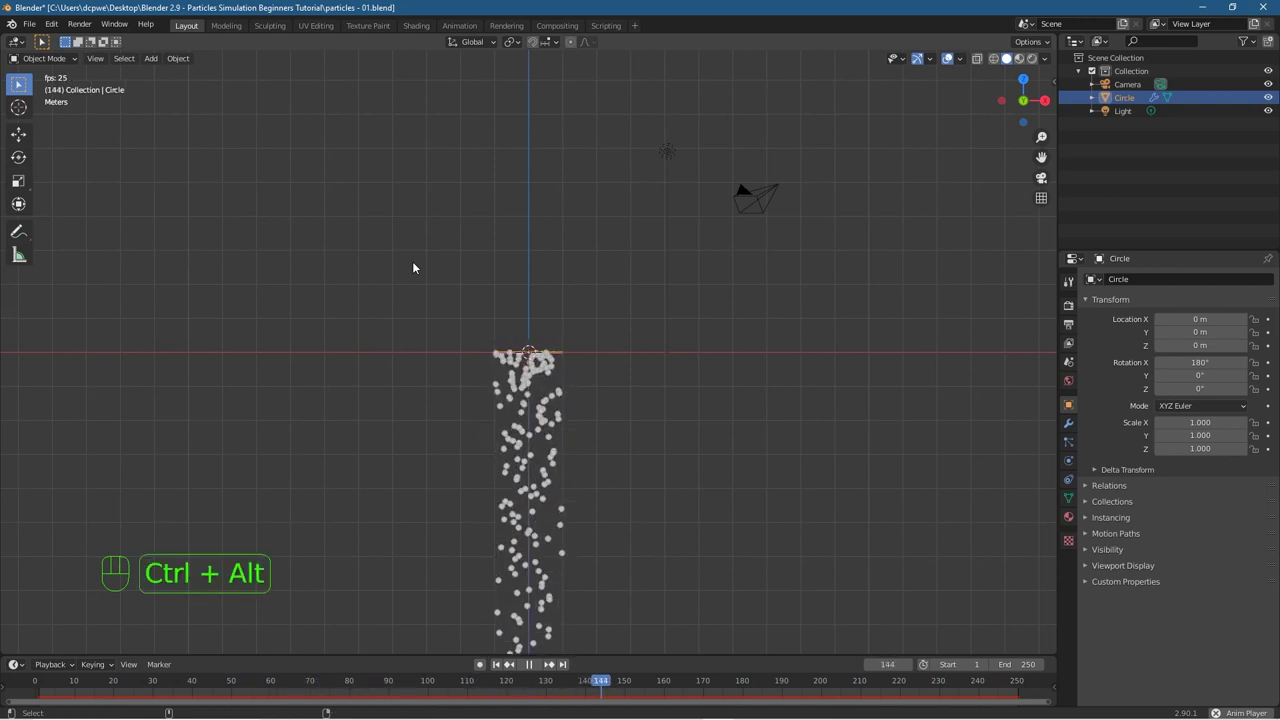
{"action": "key", "text": "ctrl+alt+KP_0"}
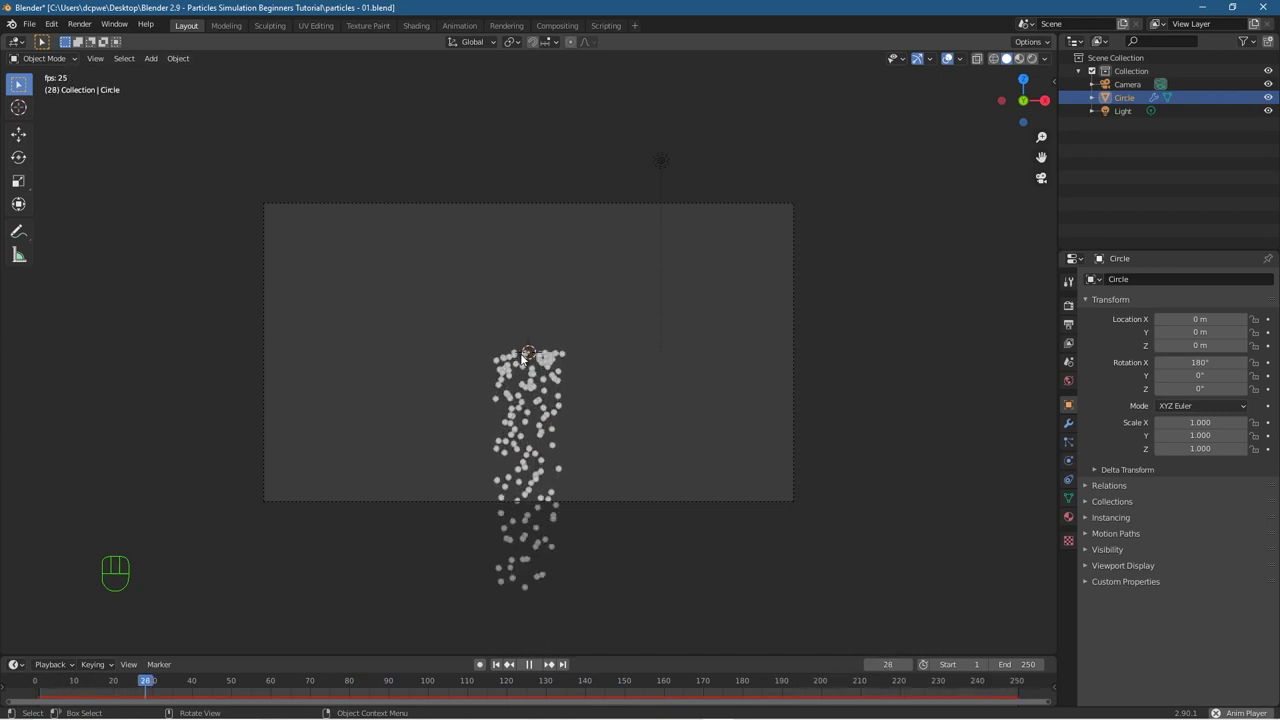
{"action": "left_click", "coordinate": [522, 666]}
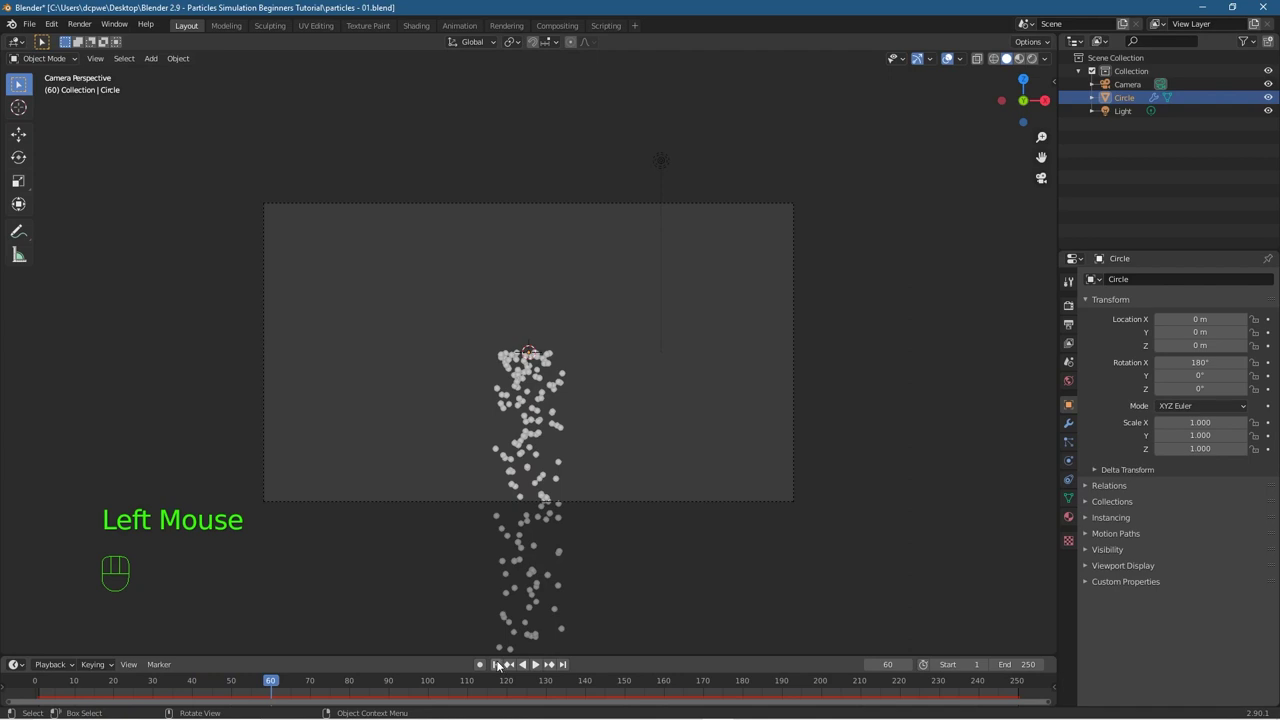
{"action": "left_click", "coordinate": [497, 665]}
Step: Move the circle up about 3.7 m along Z, near the upper edge of the camera frame, and preview the animation
{"action": "scroll", "coordinate": [521, 350], "scroll_direction": "up", "scroll_amount": 3}
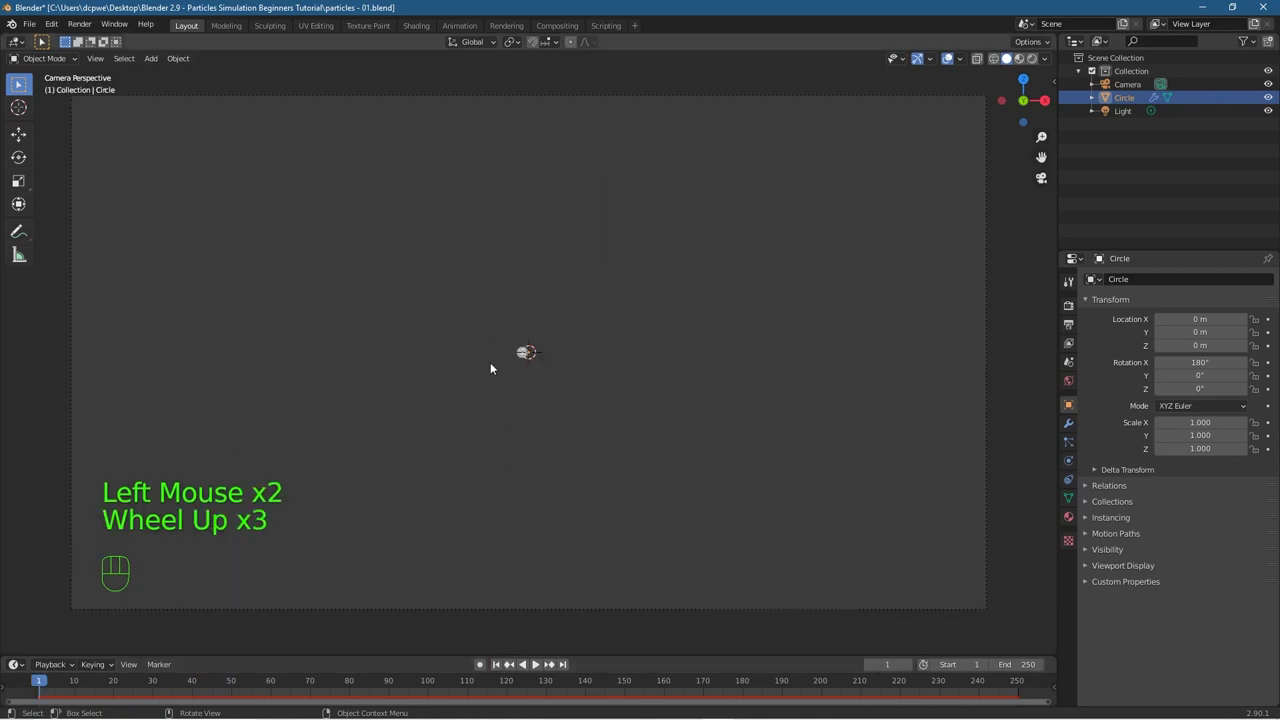
{"action": "scroll", "coordinate": [605, 320], "scroll_direction": "down", "scroll_amount": 1}
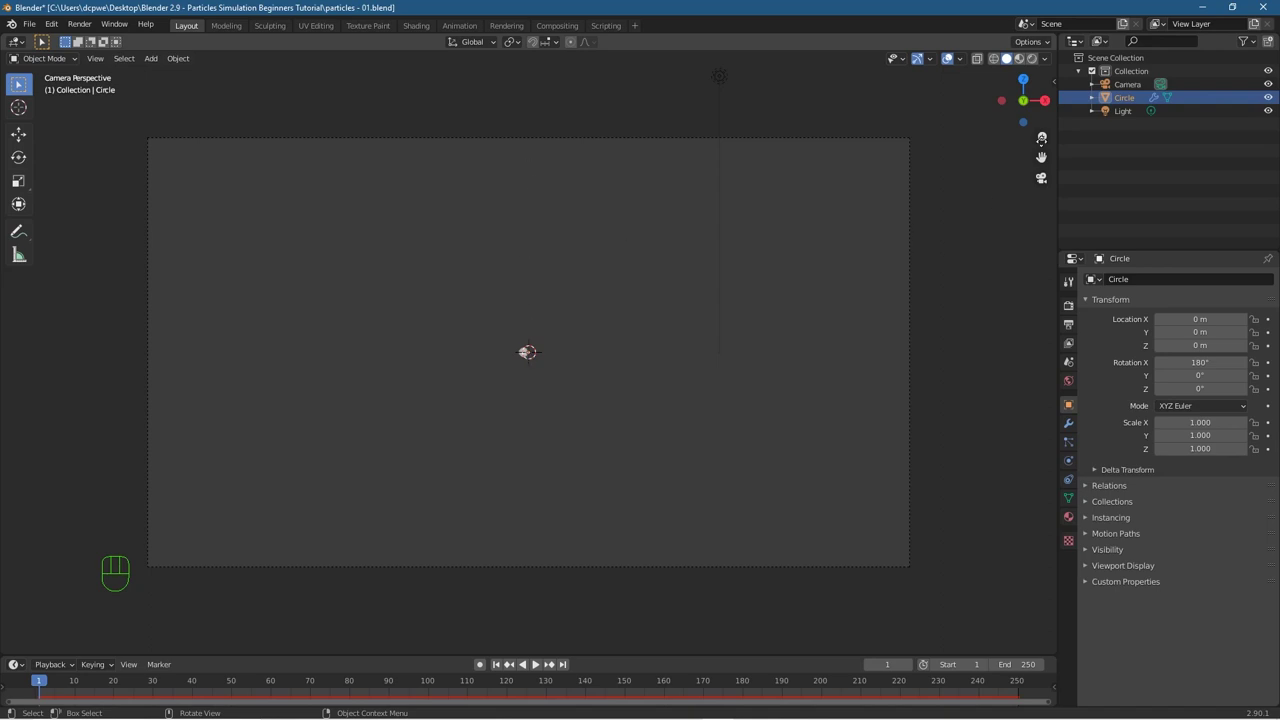
{"action": "left_click", "coordinate": [798, 197]}
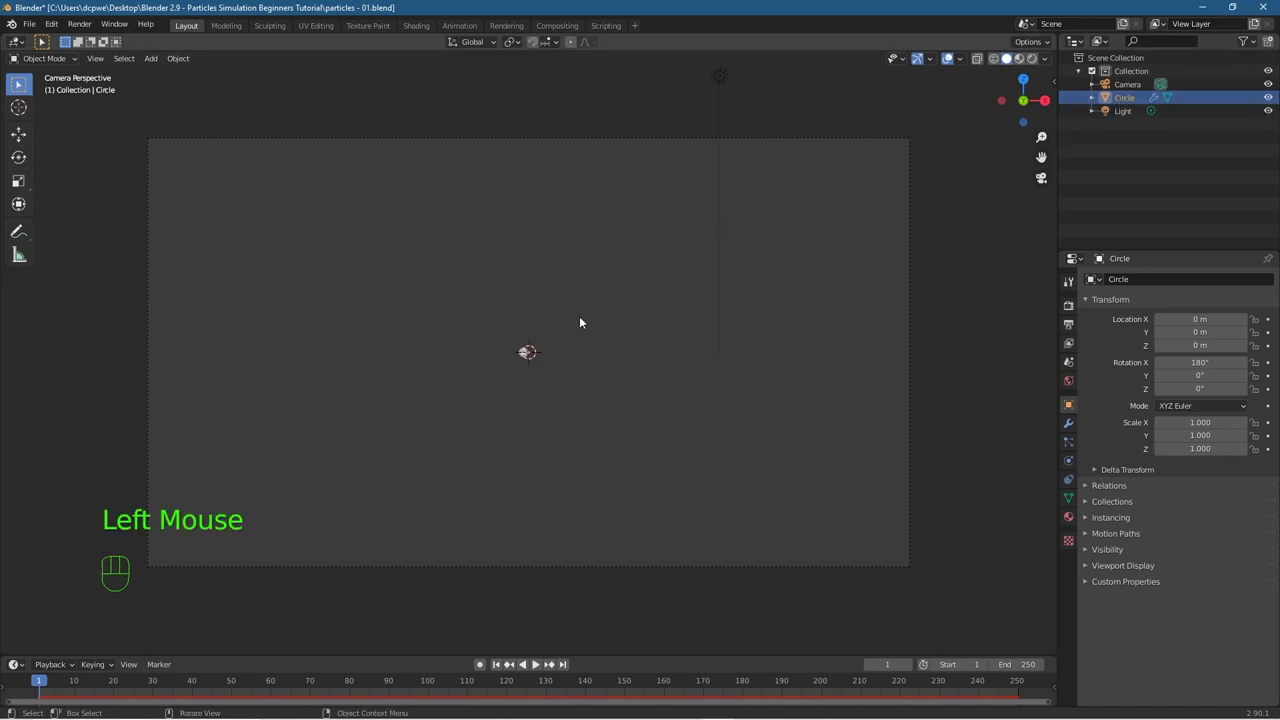
{"action": "key", "text": "g"}
{"action": "key", "text": "z"}
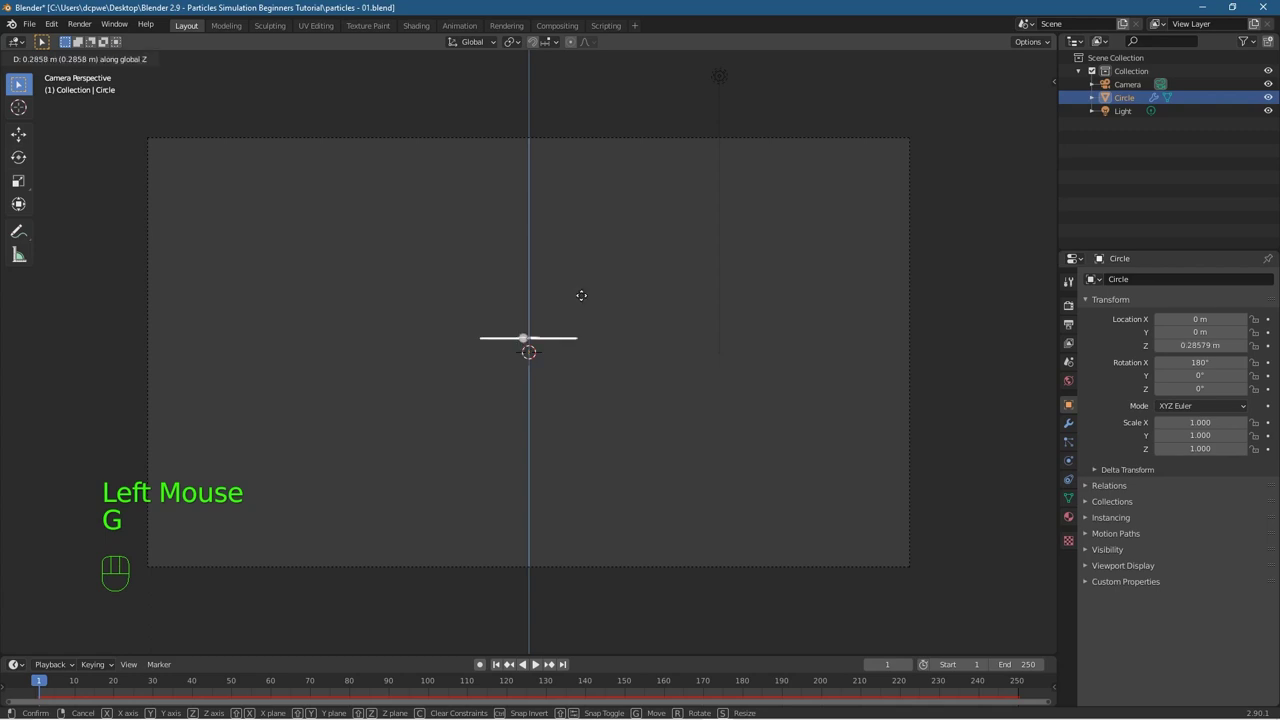
{"action": "left_click", "coordinate": [590, 136]}
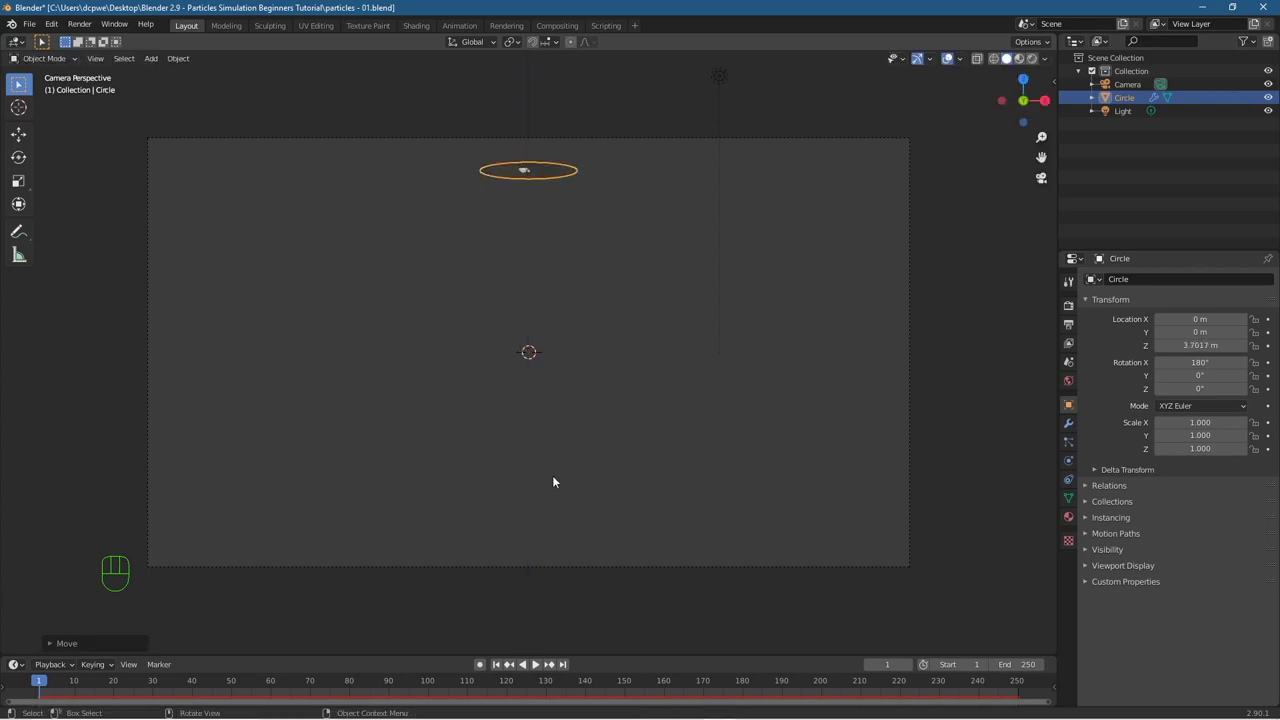
{"action": "left_click", "coordinate": [535, 665]}
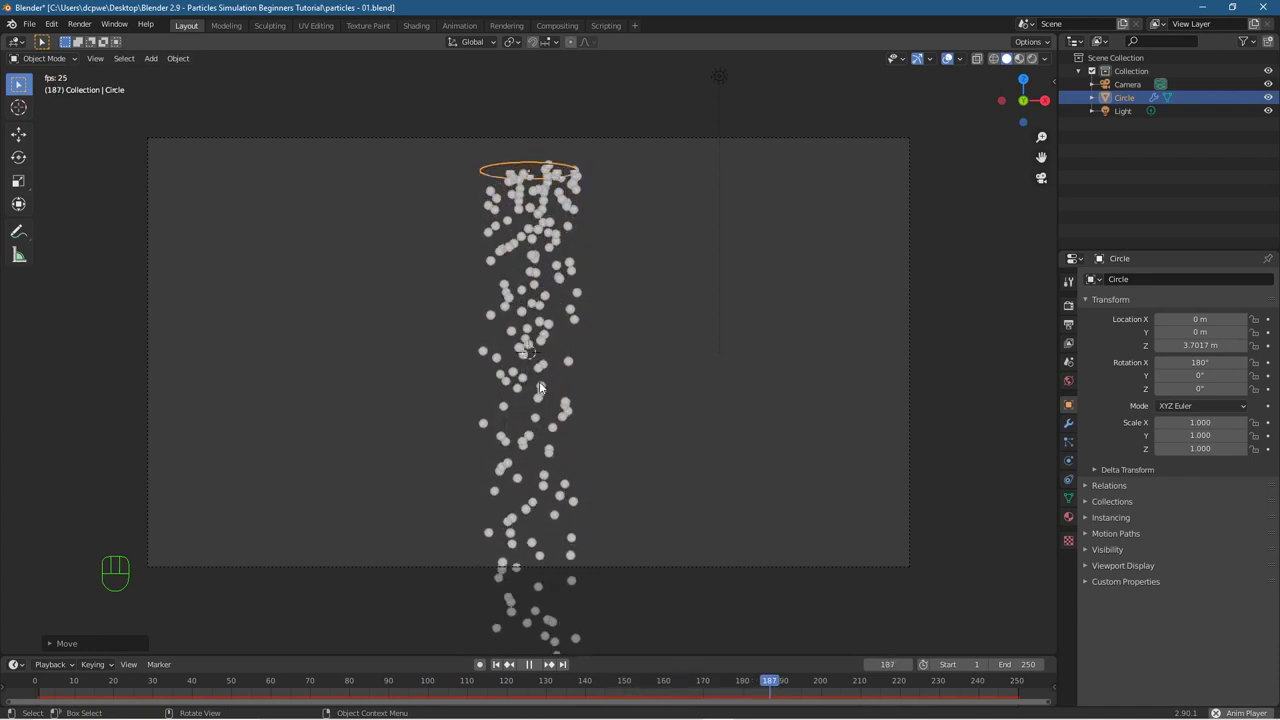
{"action": "key", "text": "Escape"}
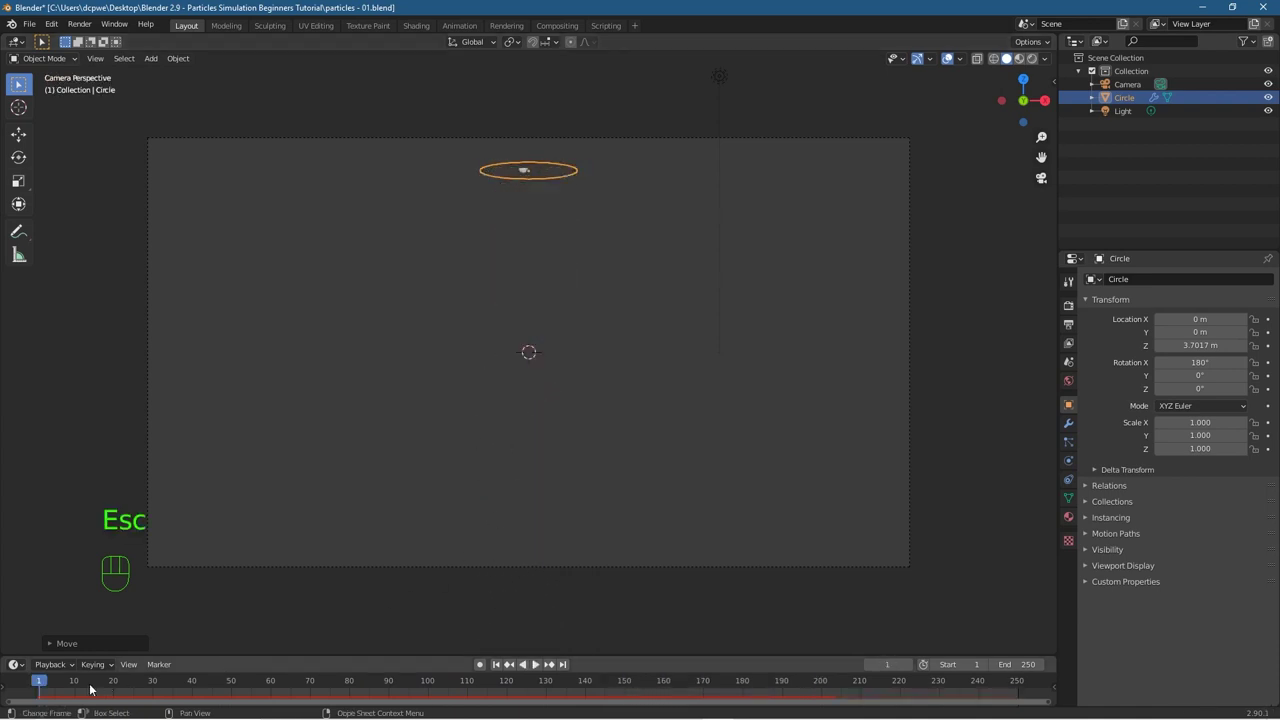
Step: Render frame 51 as a test image, close the render result and save the project file
{"action": "left_click_drag", "start_coordinate": [40, 681], "coordinate": [237, 682]}
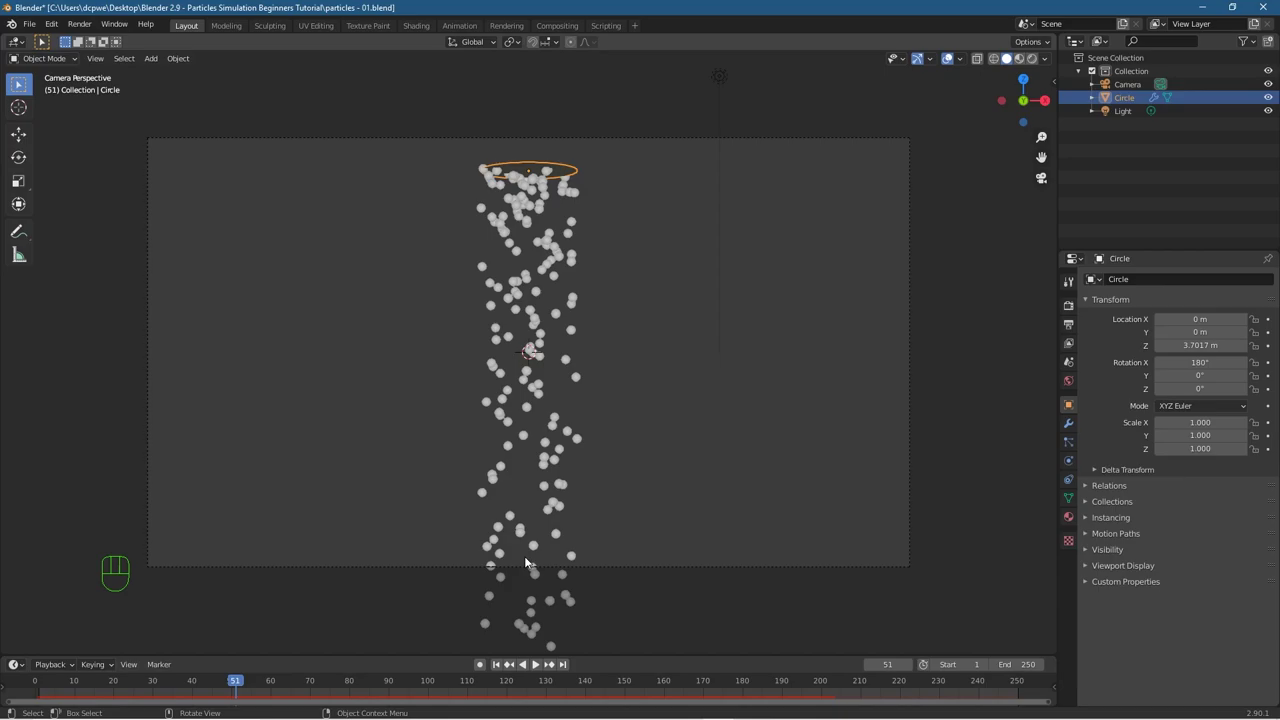
{"action": "key", "text": "F12"}
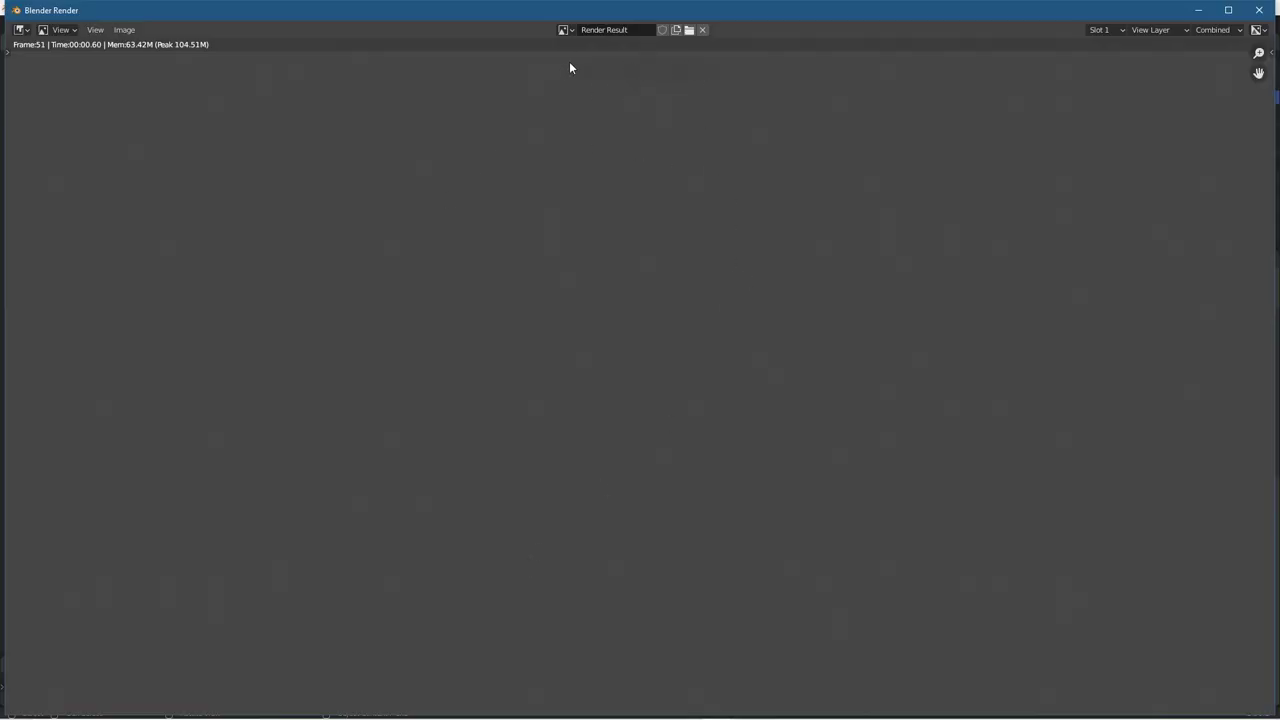
{"action": "left_click", "coordinate": [1259, 10]}
{"action": "left_click", "coordinate": [29, 23]}
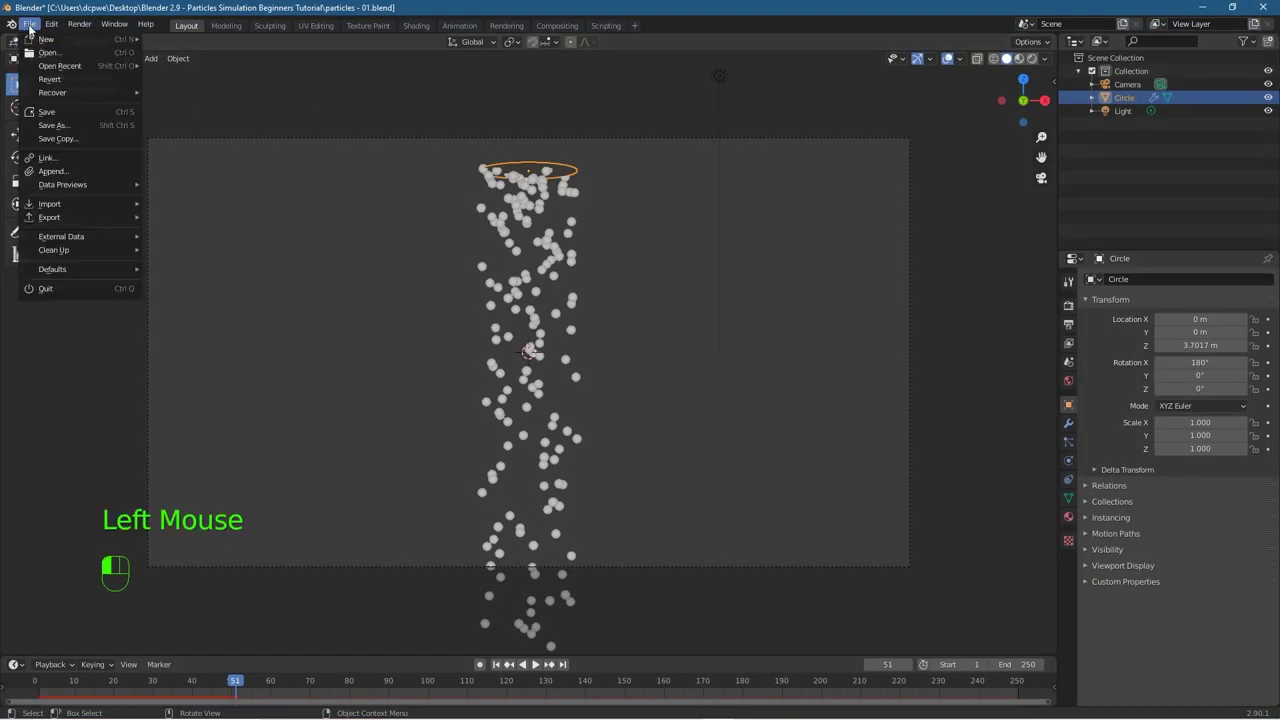
{"action": "left_click", "coordinate": [46, 125]}
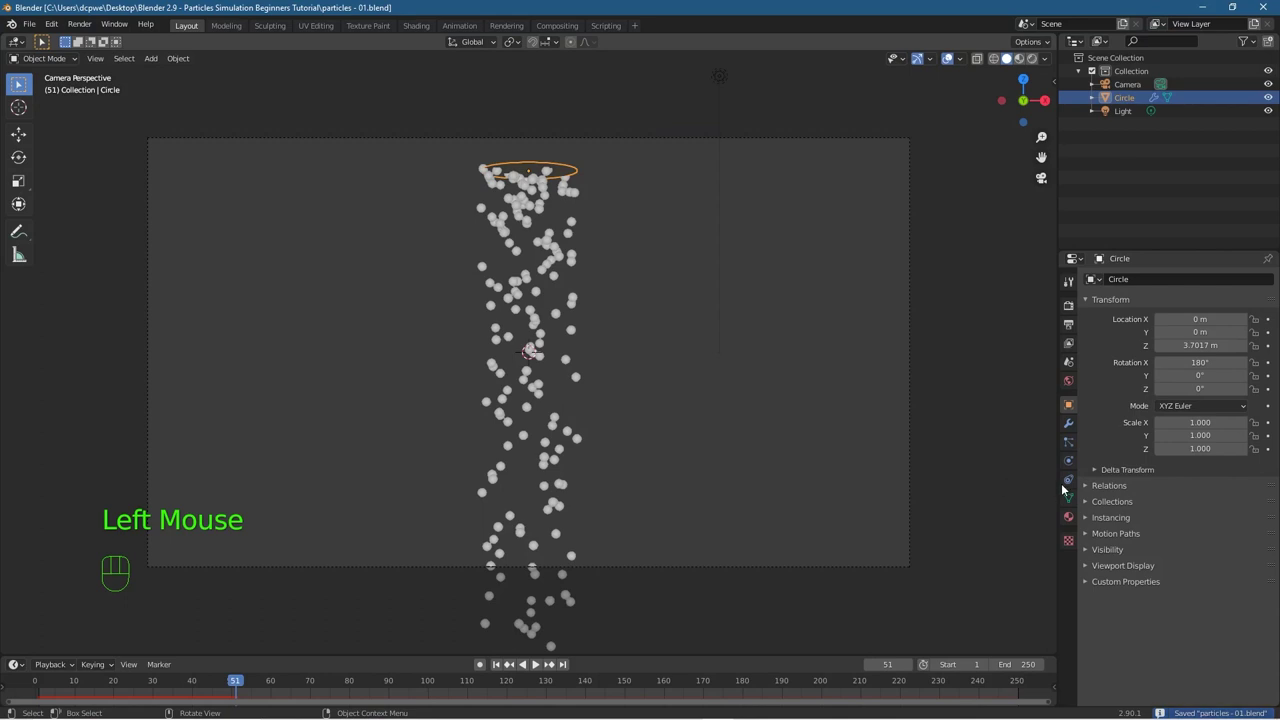
Step: Reselect the circle and expand the Render settings of its particle system to examine how particles are rendered
{"action": "left_click", "coordinate": [530, 172]}
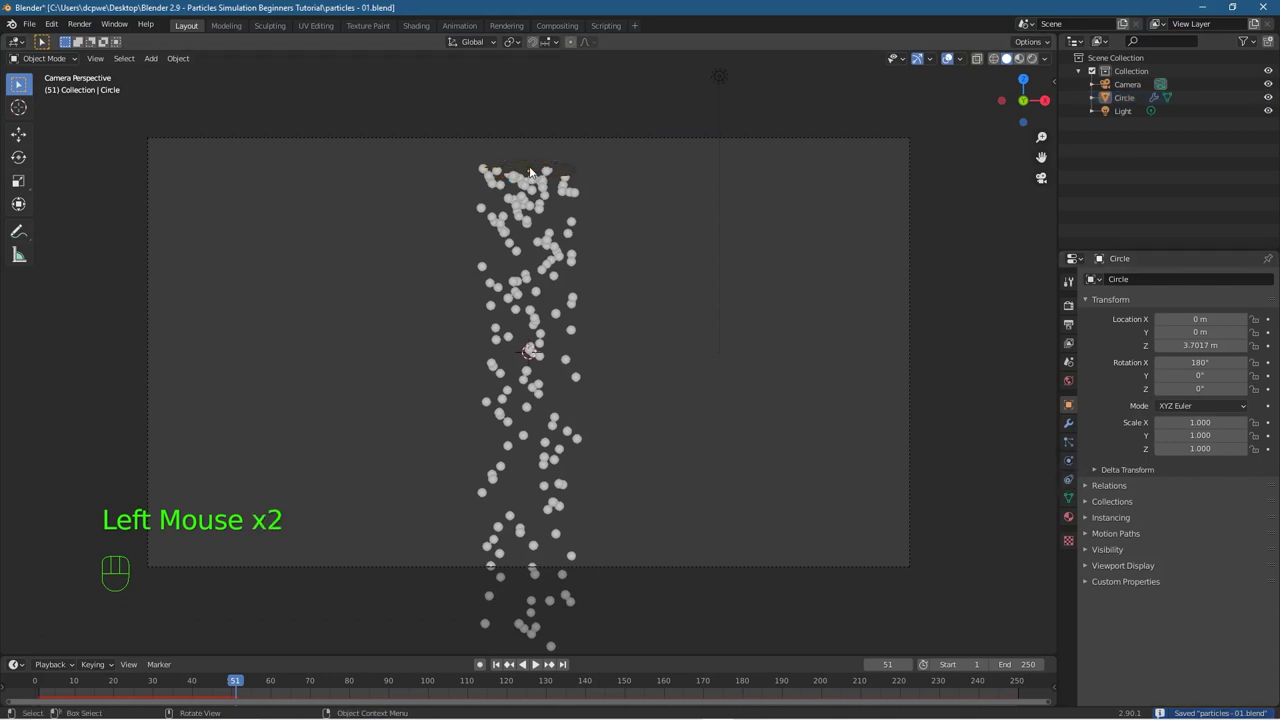
{"action": "left_click", "coordinate": [530, 172]}
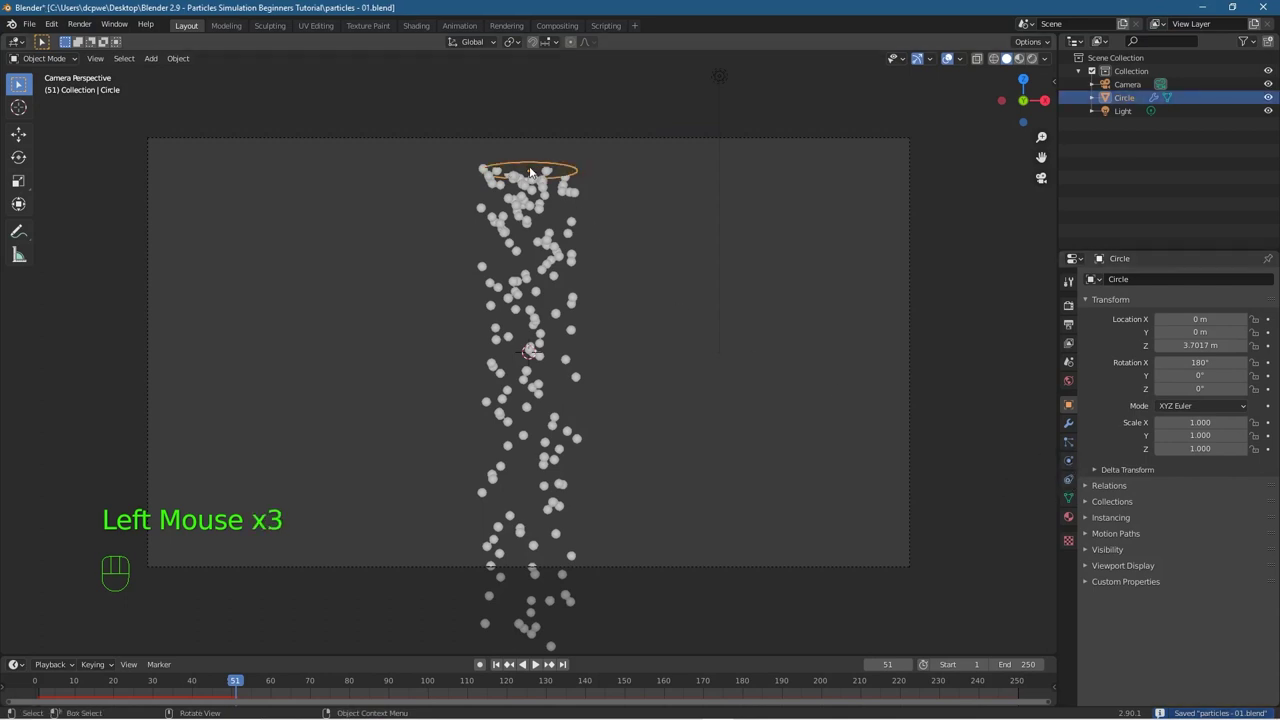
{"action": "left_click", "coordinate": [1069, 442]}
{"action": "scroll", "coordinate": [1162, 543], "scroll_direction": "down", "scroll_amount": 2}
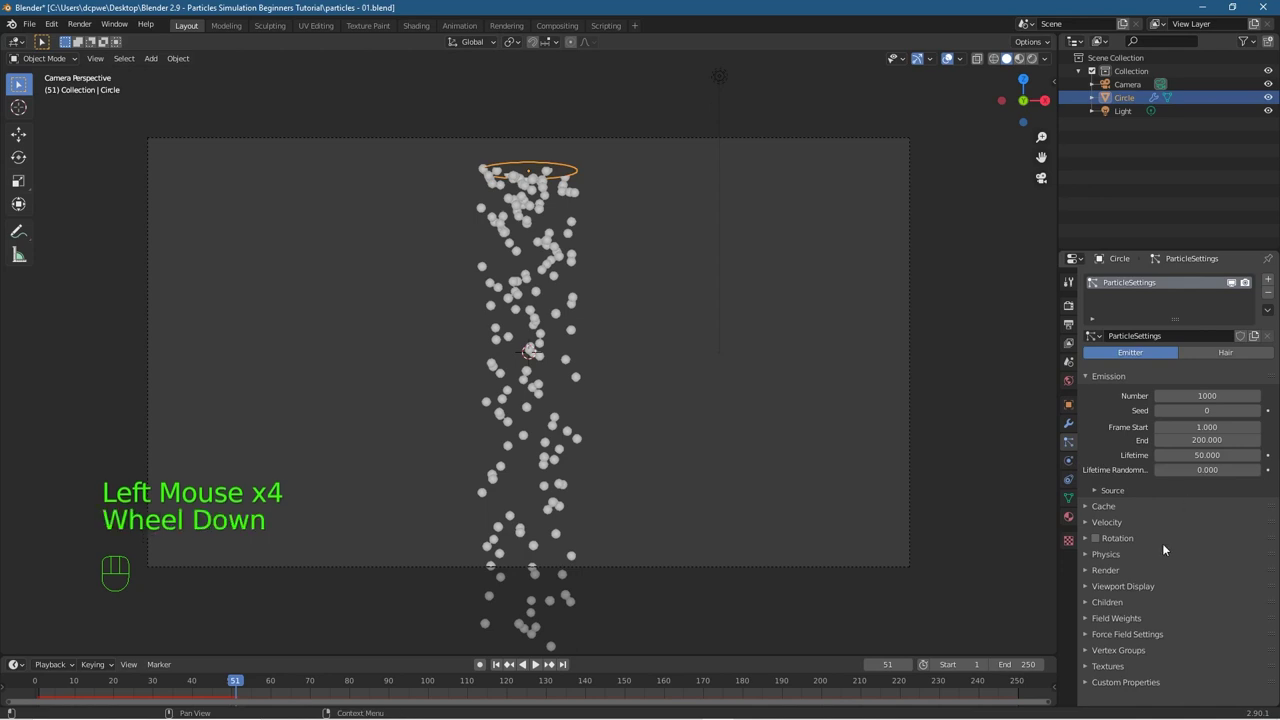
{"action": "left_click", "coordinate": [1105, 570]}
{"action": "scroll", "coordinate": [1147, 592], "scroll_direction": "down", "scroll_amount": 2}
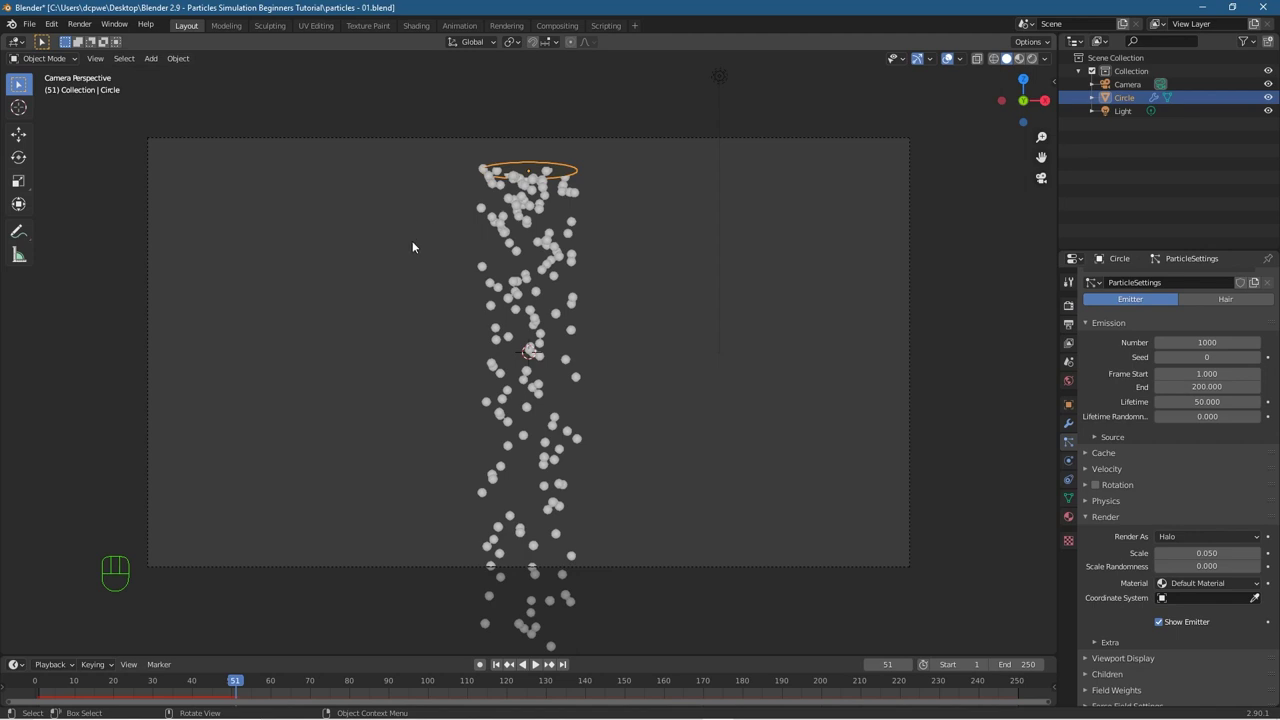
Step: Add a UV Sphere mesh at the world origin
{"action": "scroll", "coordinate": [448, 310], "scroll_direction": "down", "scroll_amount": 1}
{"action": "middle_click_drag", "start_coordinate": [311, 336], "coordinate": [451, 364]}
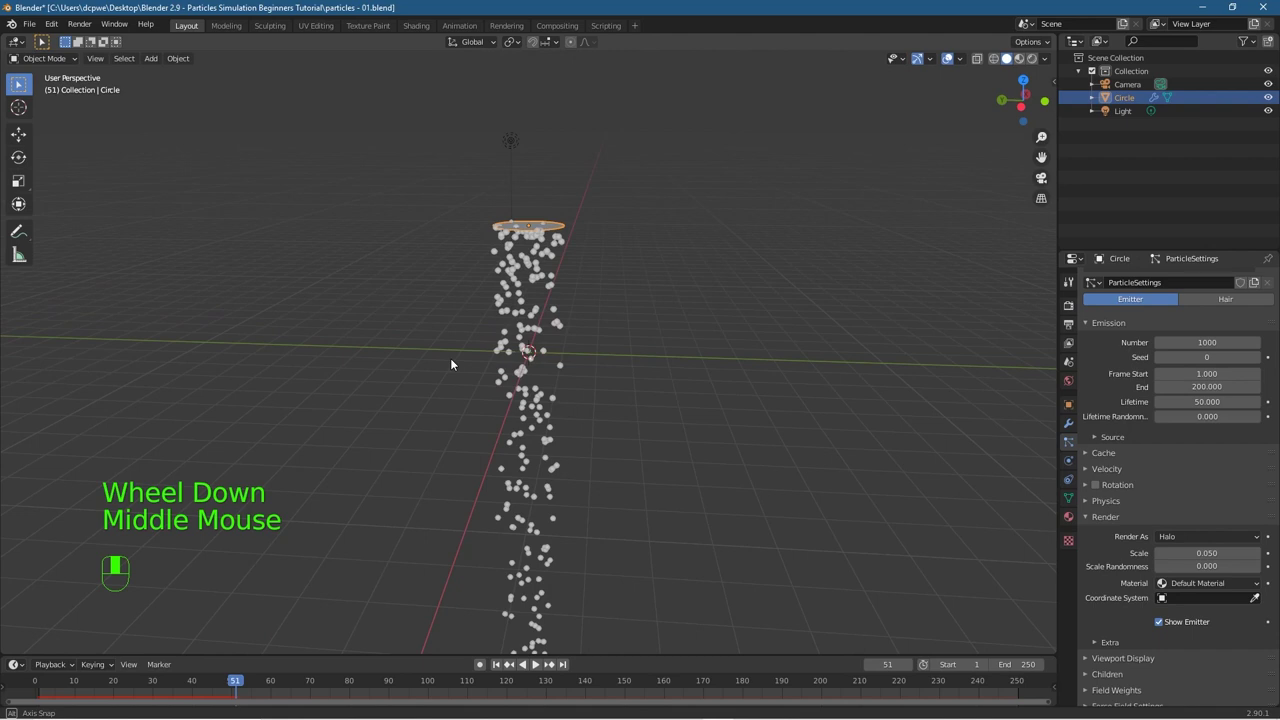
{"action": "scroll", "coordinate": [416, 364], "scroll_direction": "up", "scroll_amount": 1}
{"action": "key", "text": "shift+a"}
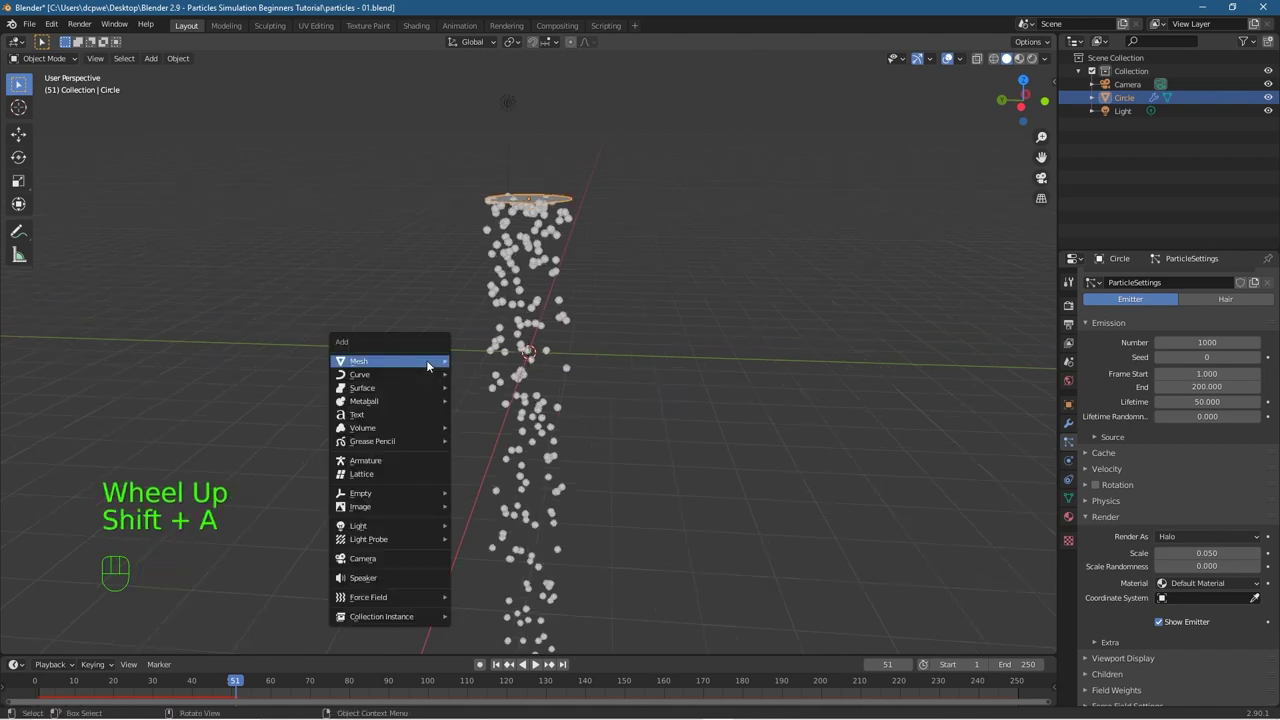
{"action": "mouse_move", "coordinate": [427, 364]}
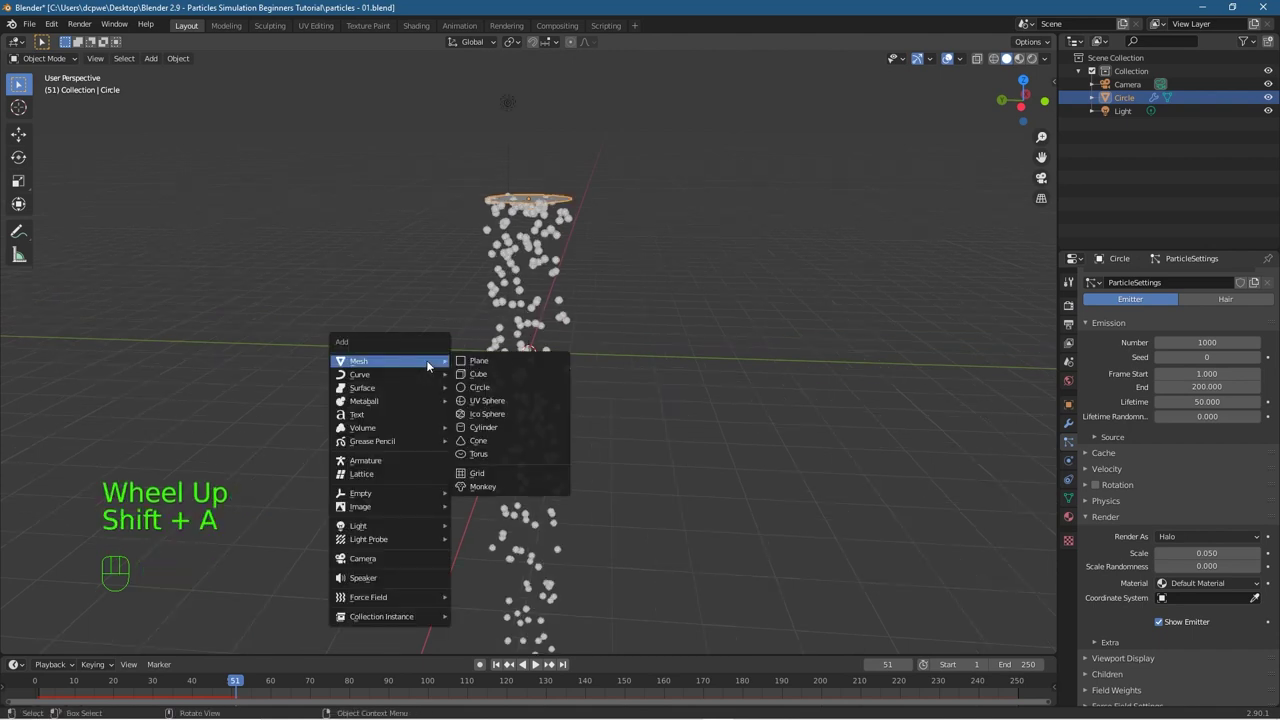
{"action": "left_click", "coordinate": [515, 401]}
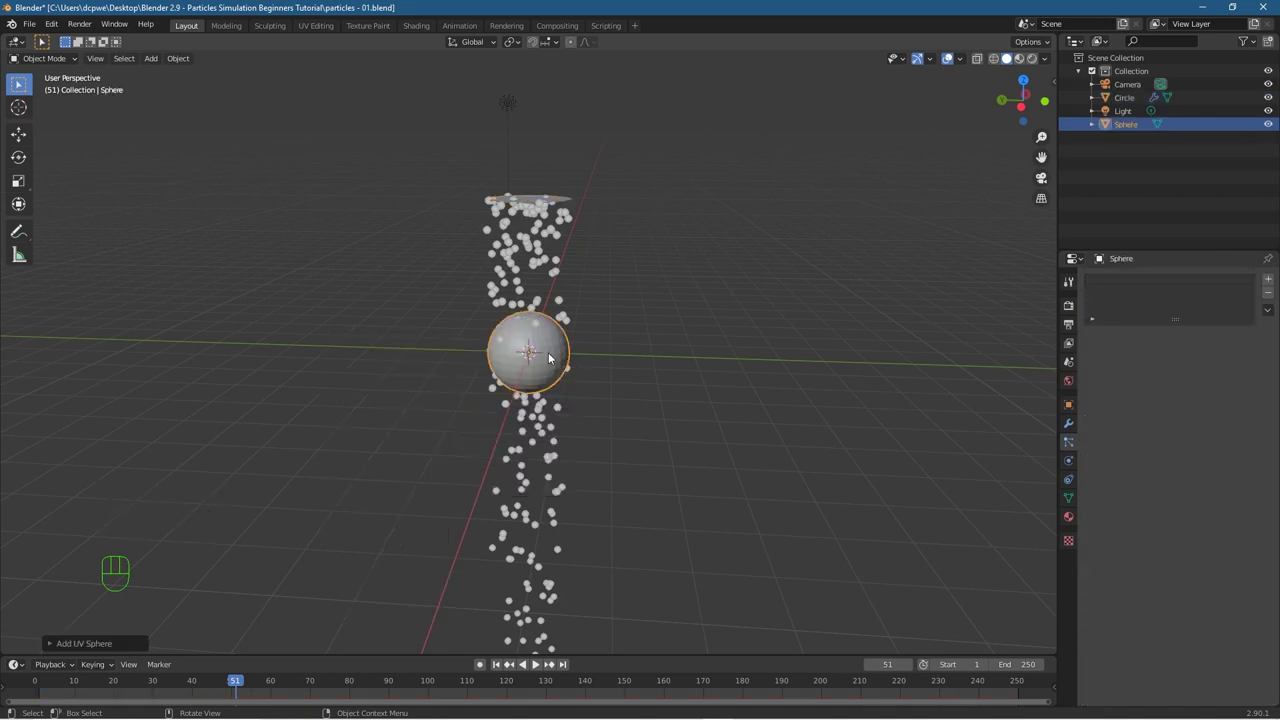
Step: Move the sphere about 8 m away from the particle stream, roughly level with the emitter's height
{"action": "key", "text": "g"}
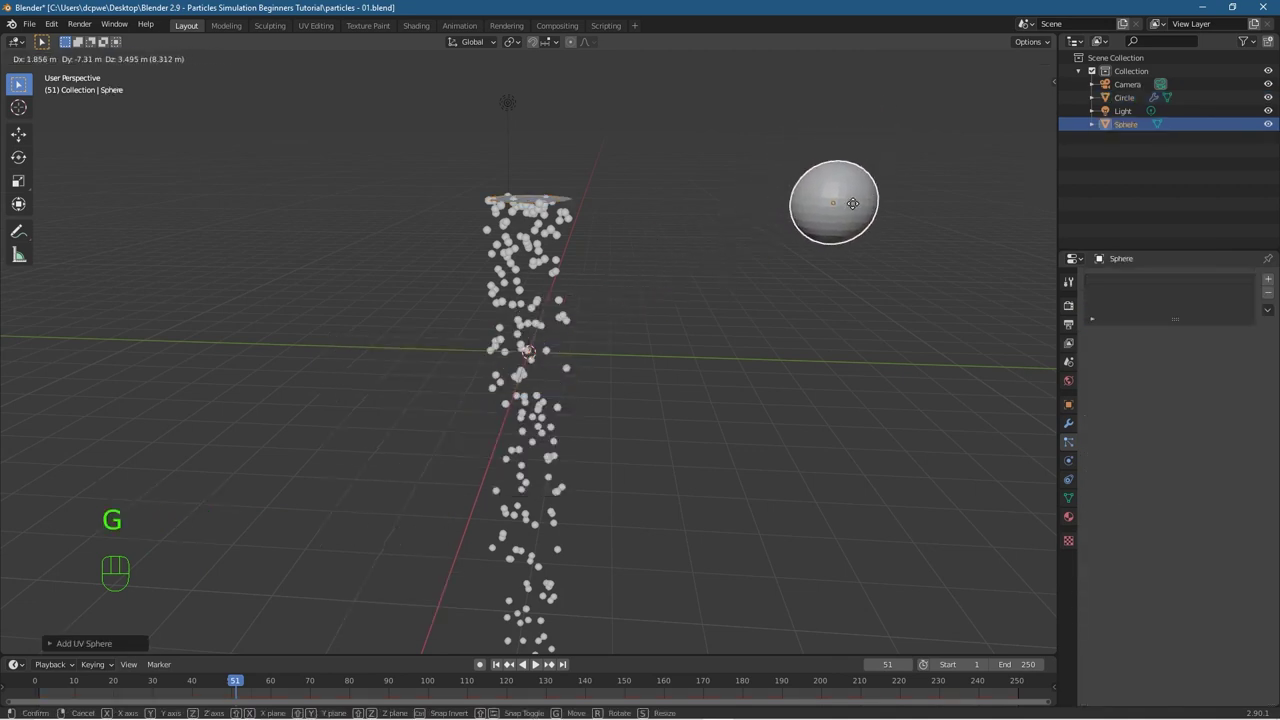
{"action": "left_click", "coordinate": [862, 182]}
{"action": "middle_click_drag", "start_coordinate": [878, 277], "coordinate": [619, 284]}
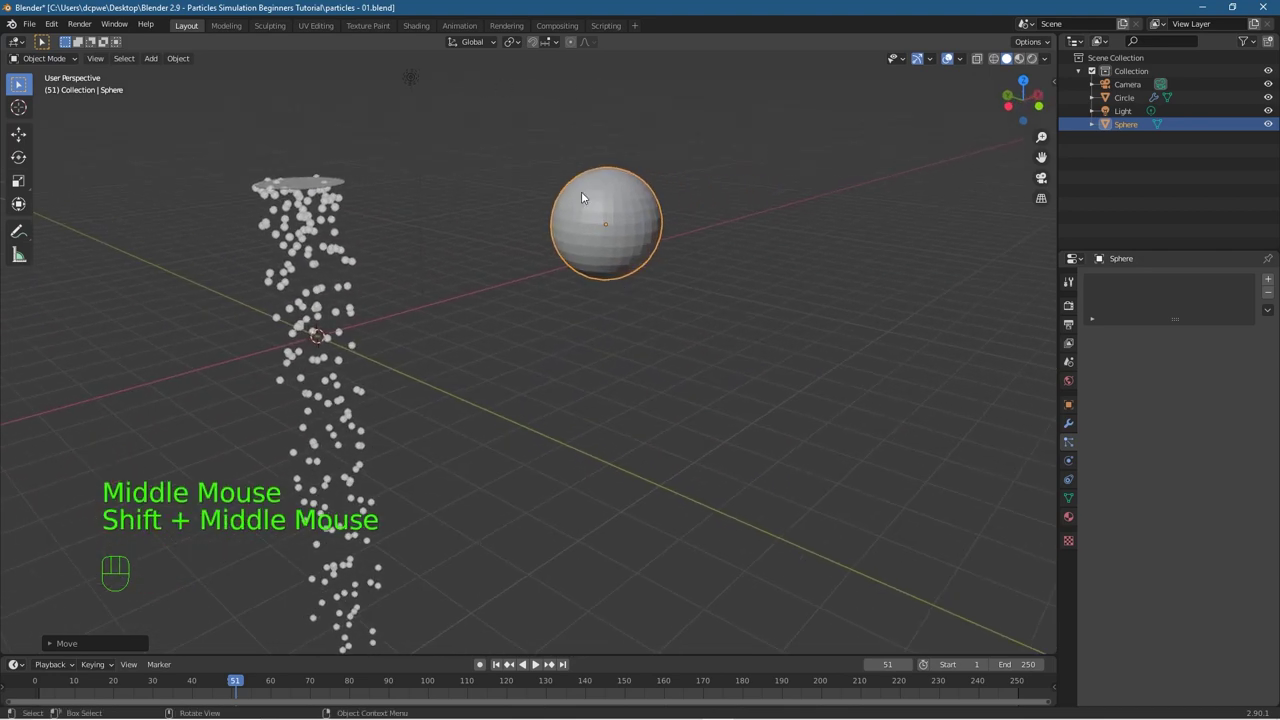
{"action": "middle_click_drag", "start_coordinate": [476, 347], "coordinate": [557, 301]}
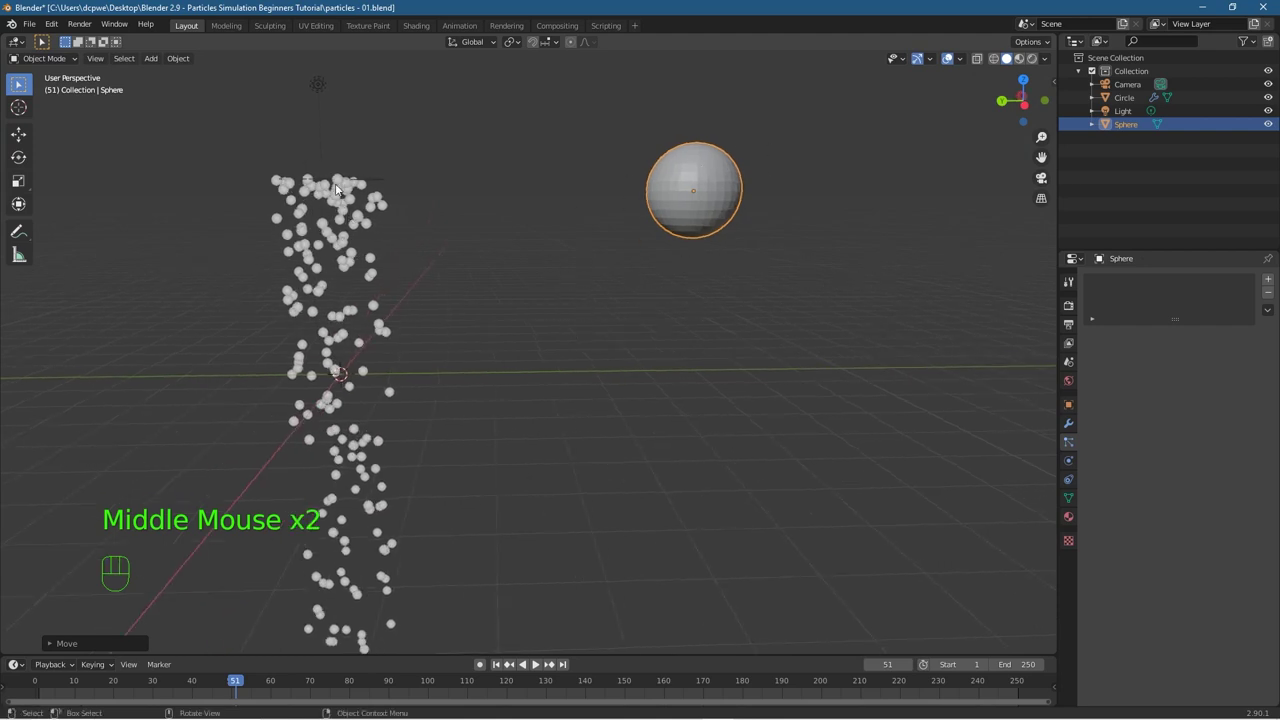
Step: Rename the circle object as Circle Emitter
{"action": "left_click", "coordinate": [366, 182]}
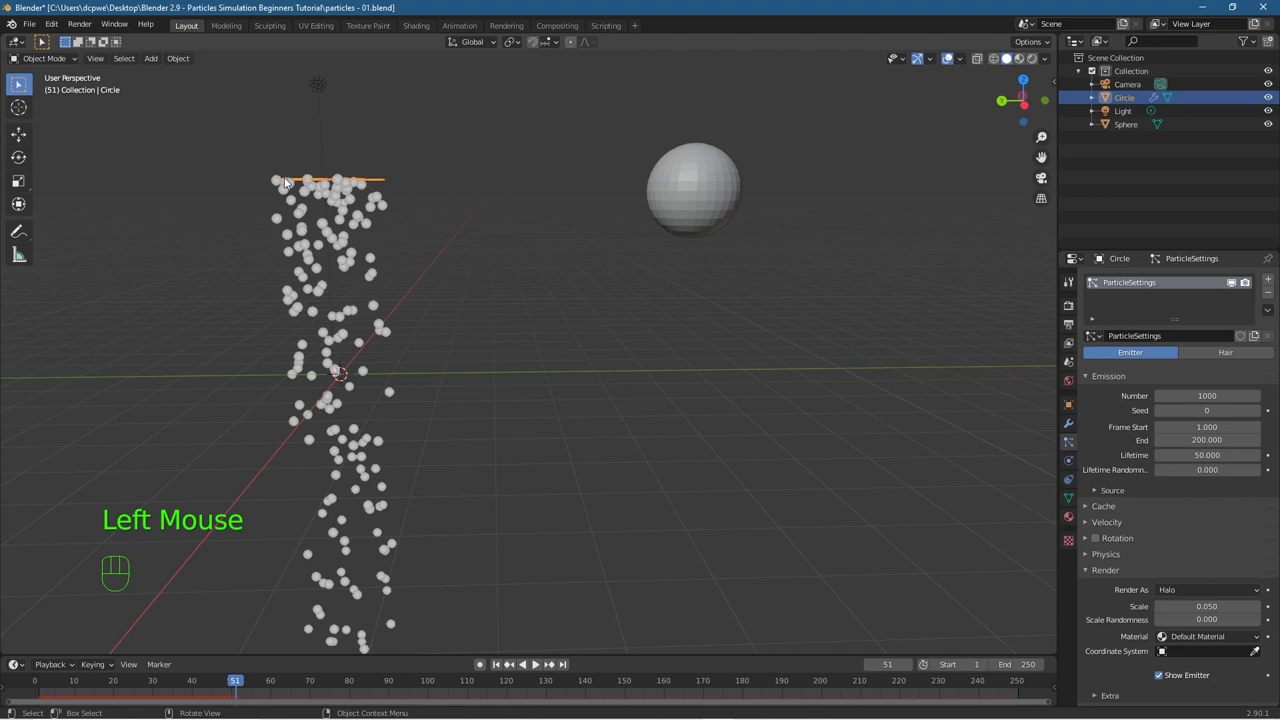
{"action": "double_click", "coordinate": [1122, 97]}
{"action": "type", "text": "Emitter"}
{"action": "key", "text": "Return"}
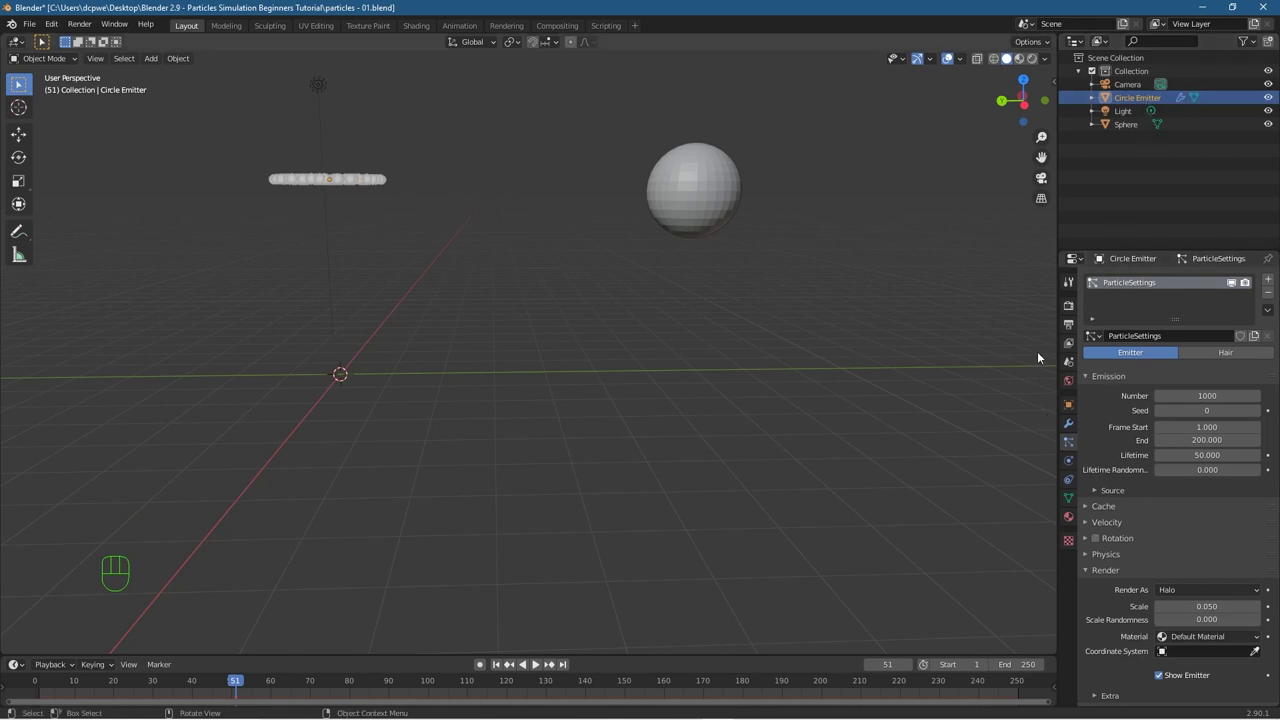
Step: Set the Circle Emitter's particles to render as Object, with Sphere as the instance object
{"action": "left_click", "coordinate": [1068, 441]}
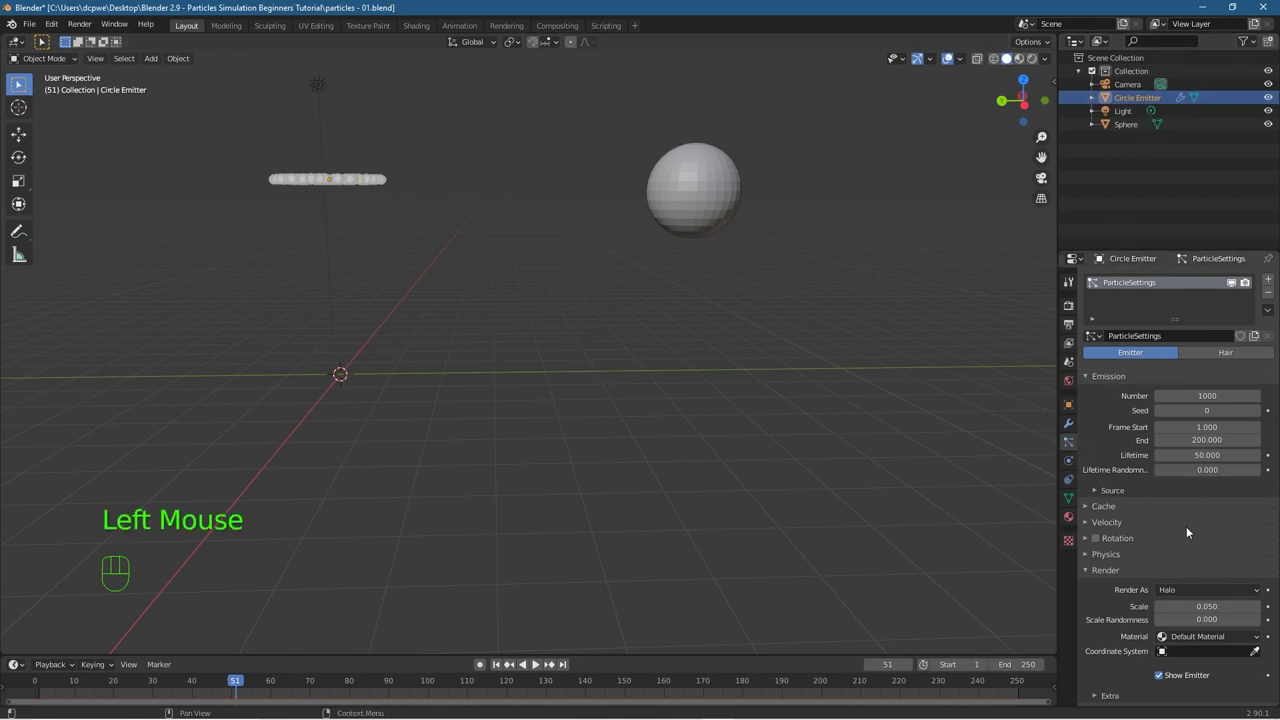
{"action": "scroll", "coordinate": [1186, 526], "scroll_direction": "down", "scroll_amount": 7}
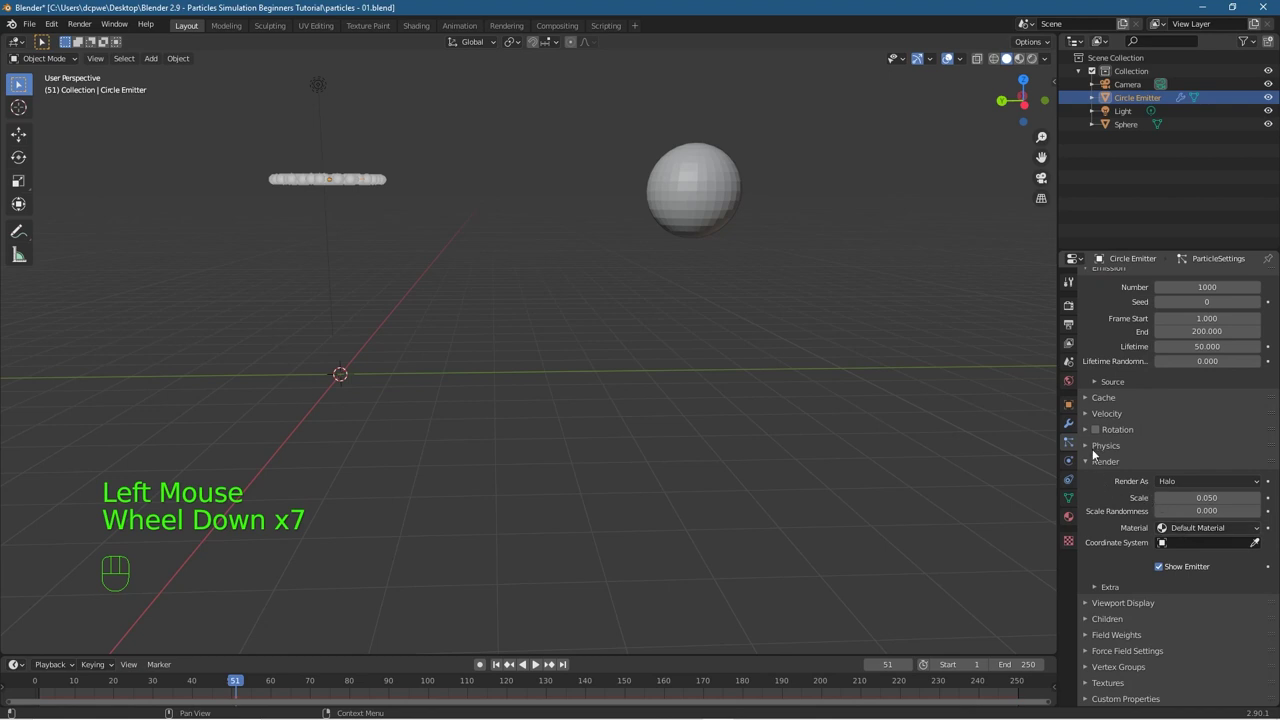
{"action": "left_click", "coordinate": [1175, 482]}
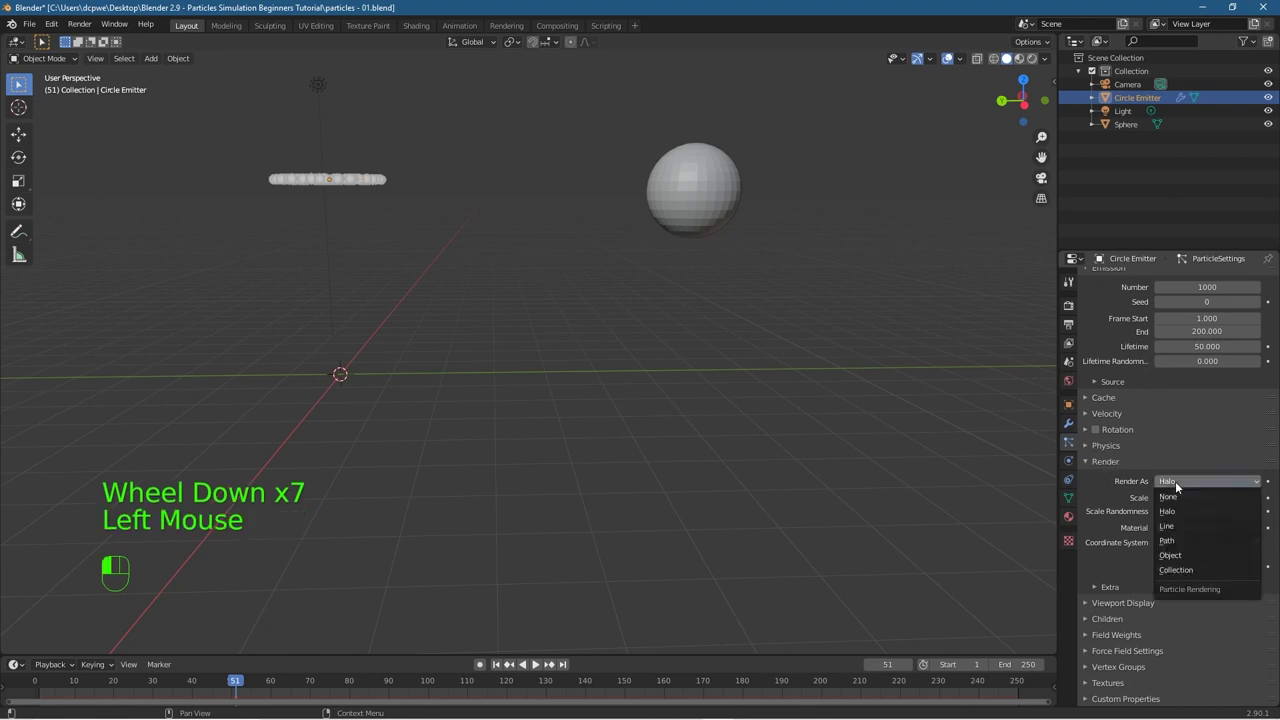
{"action": "left_click", "coordinate": [1178, 556]}
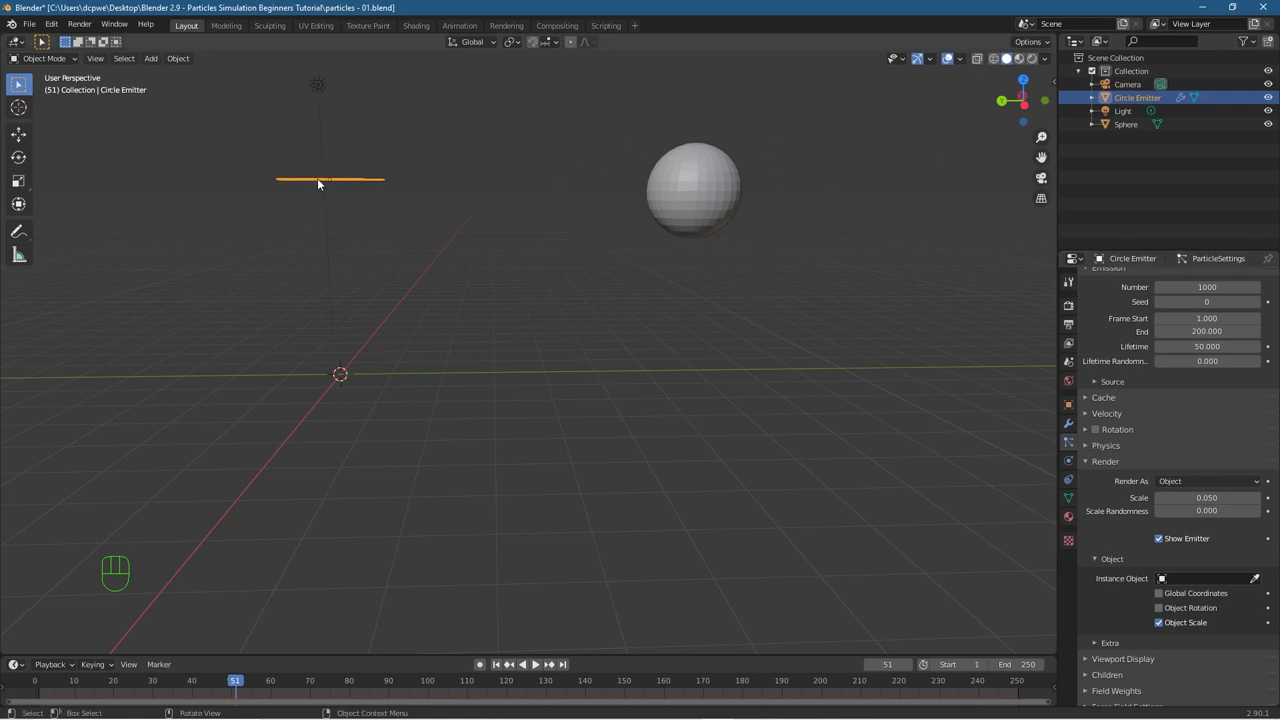
{"action": "left_click", "coordinate": [1172, 578]}
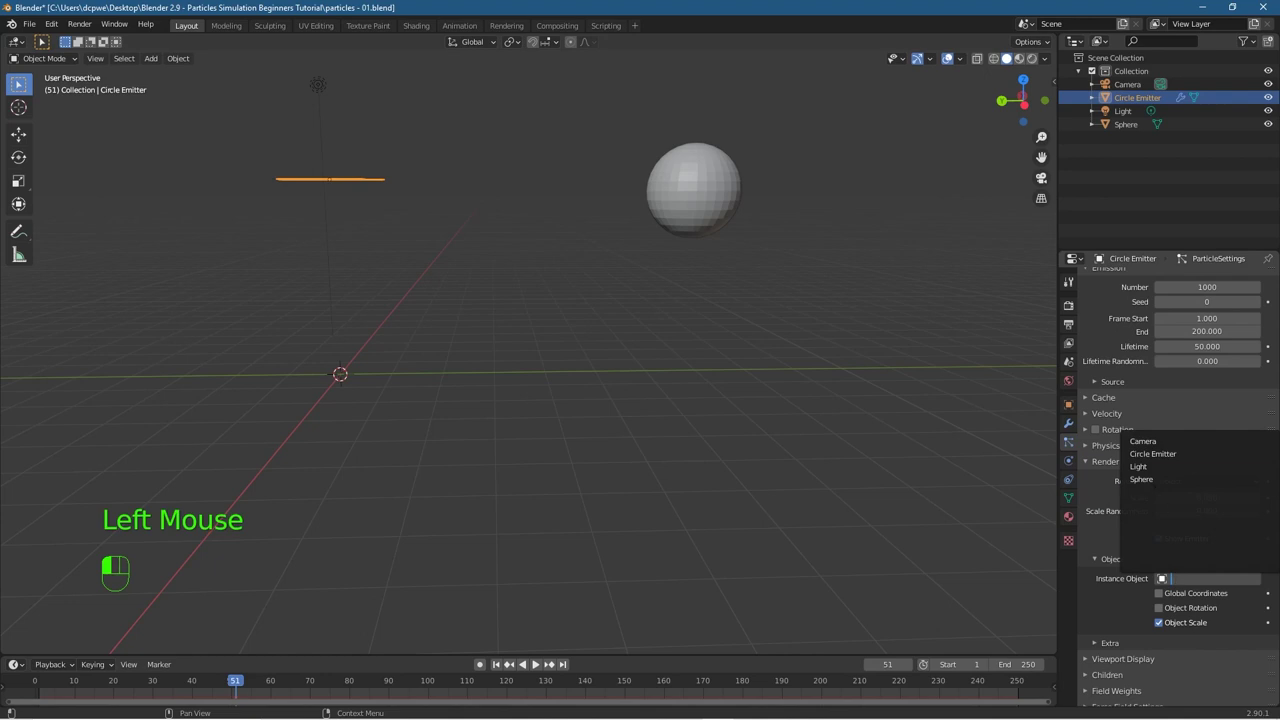
{"action": "left_click", "coordinate": [1141, 479]}
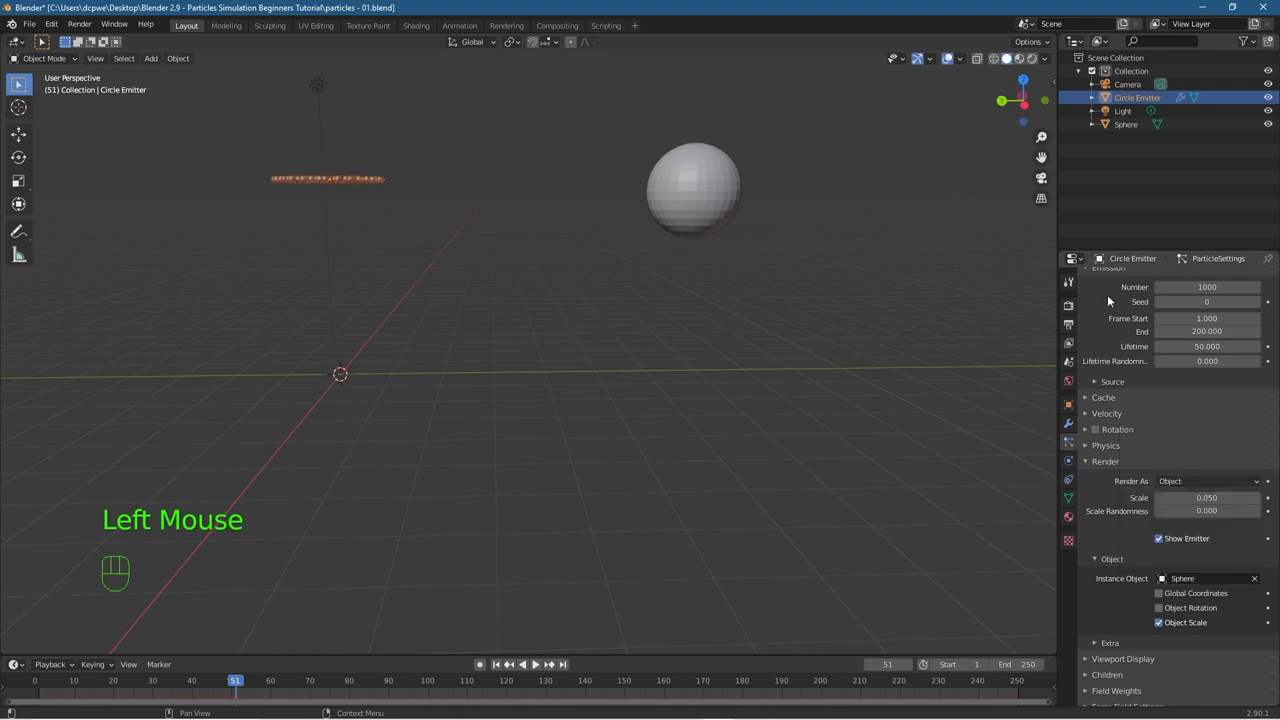
Step: Rename the Sphere object as Particle 1
{"action": "left_click", "coordinate": [1127, 124]}
{"action": "double_click", "coordinate": [1127, 124]}
{"action": "type", "text": "Pa"}
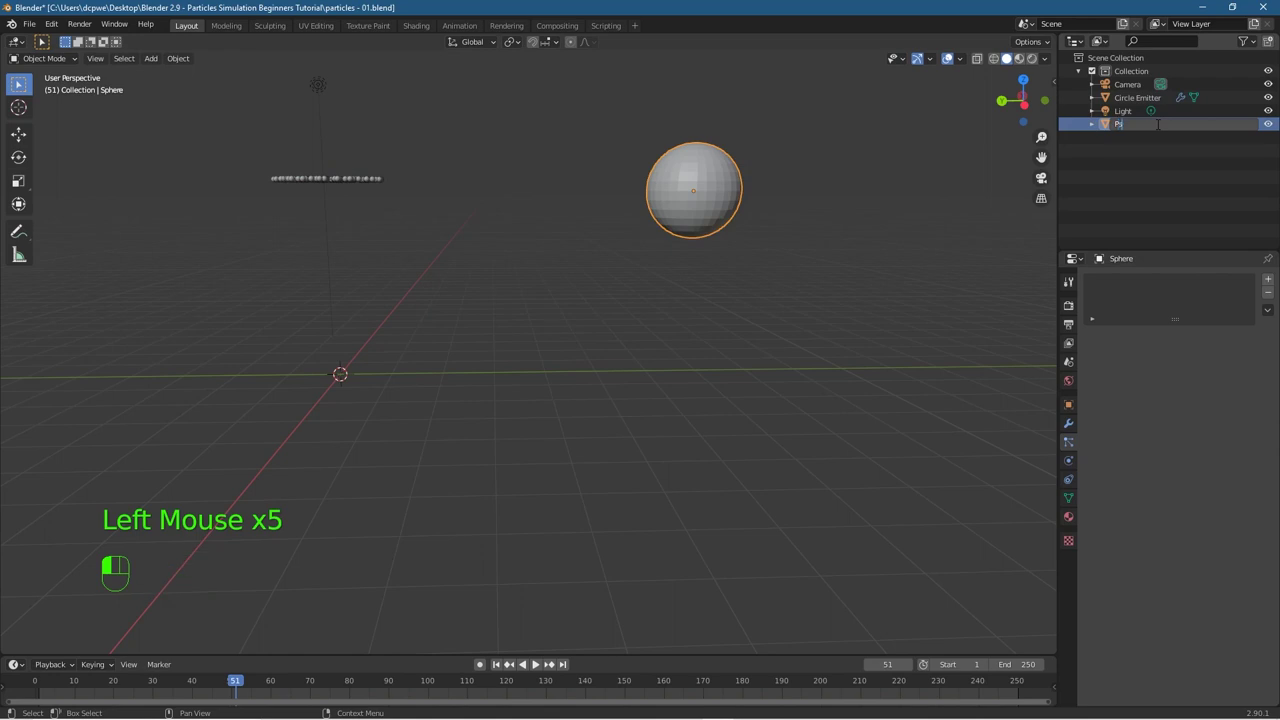
{"action": "type", "text": "rticle 1"}
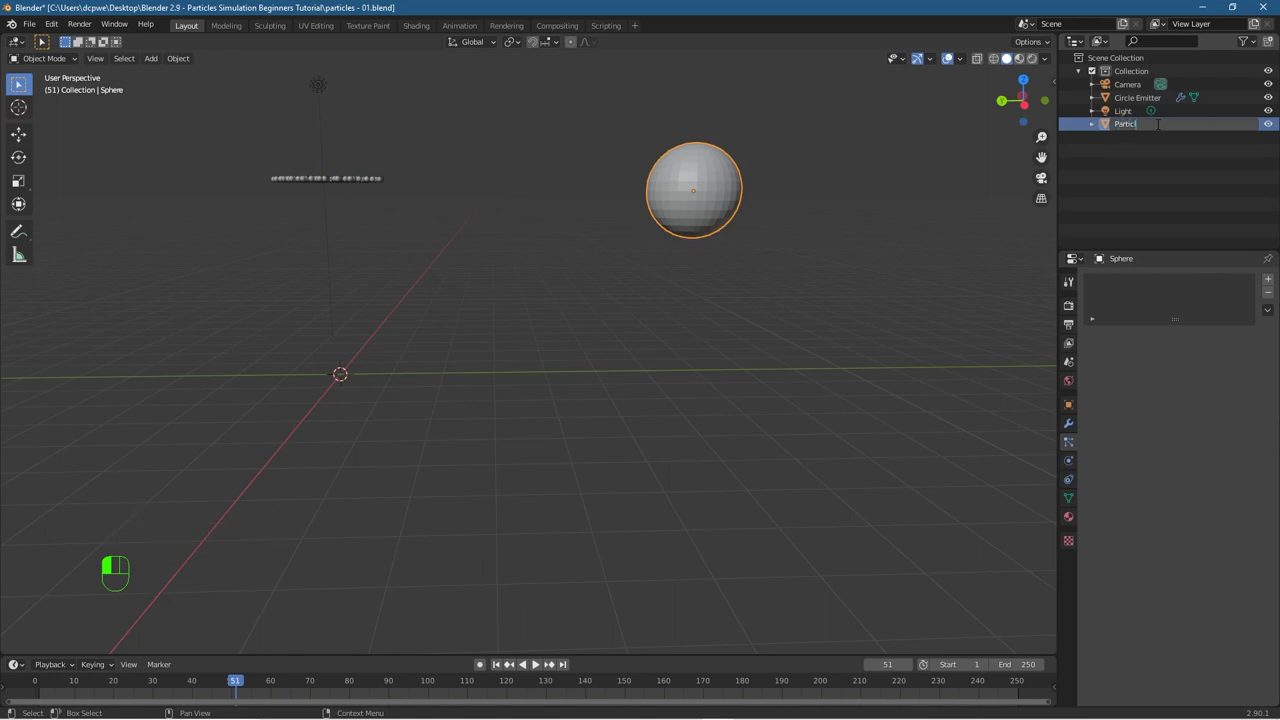
{"action": "left_click", "coordinate": [1172, 176]}
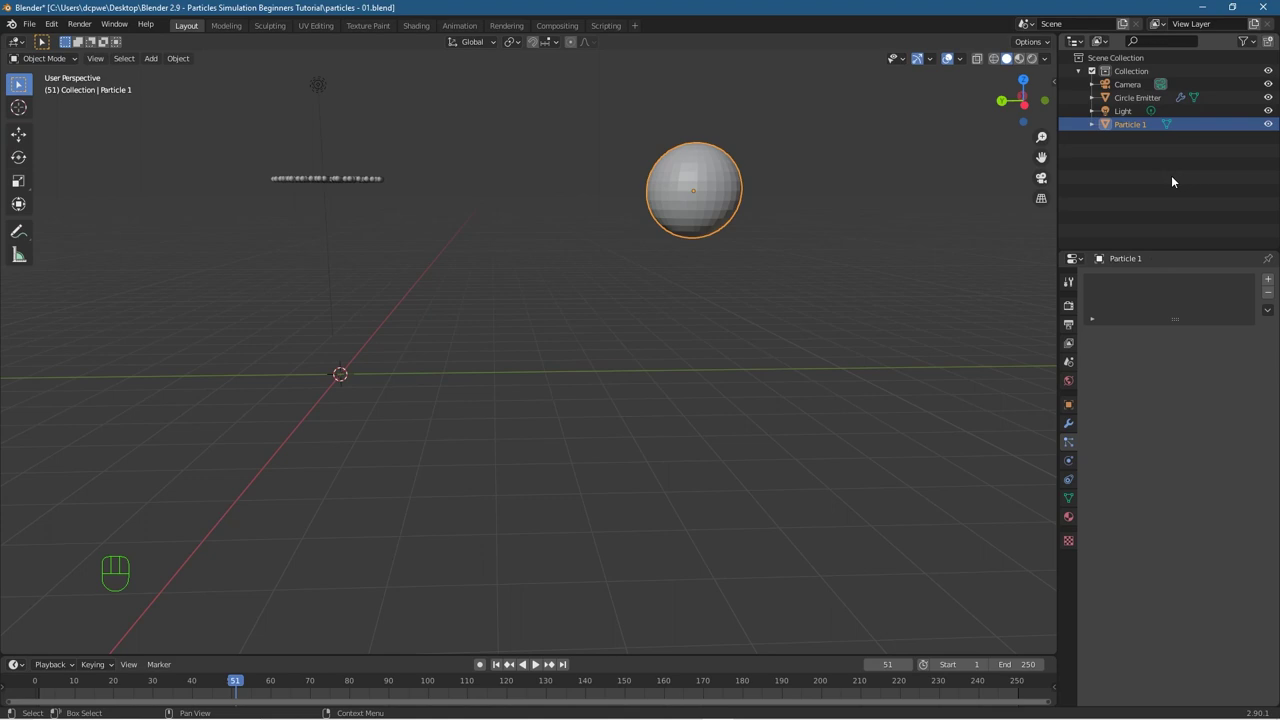
Step: Play the particle simulation, restart it from the first frame, and pause at frame 23 to examine the falling spheres
{"action": "left_click", "coordinate": [535, 665]}
{"action": "left_click", "coordinate": [531, 665]}
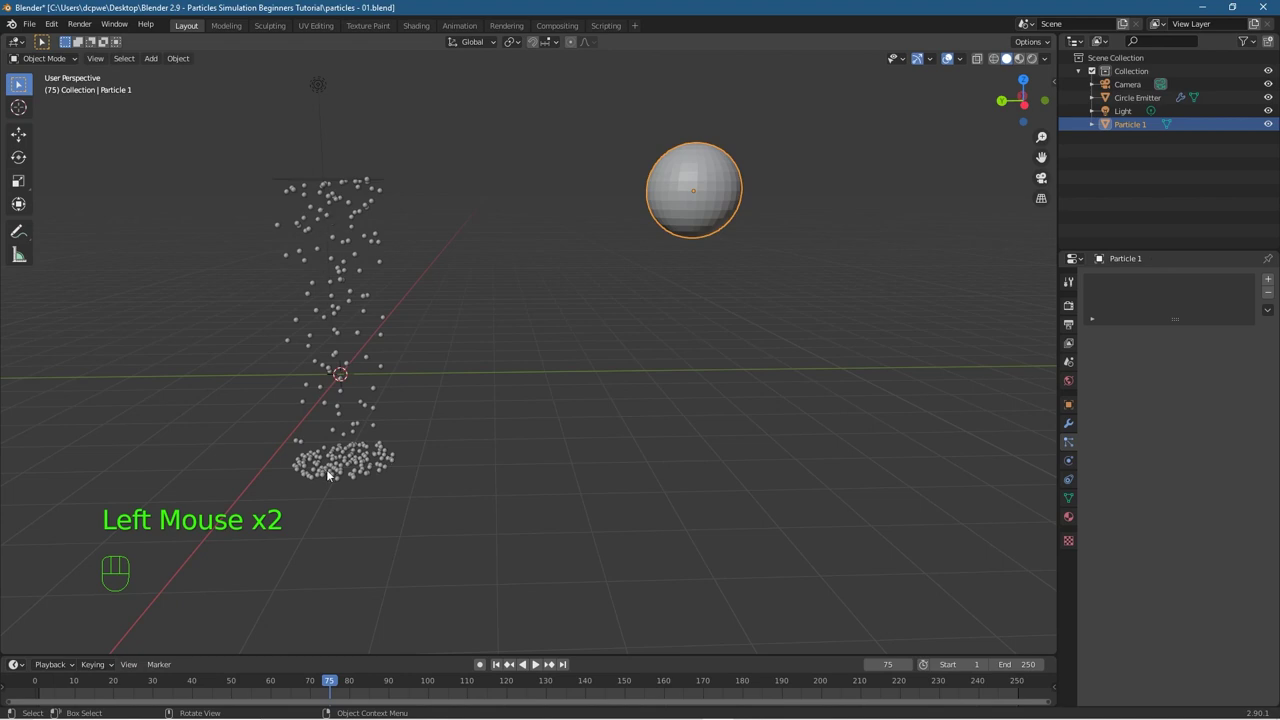
{"action": "left_click", "coordinate": [496, 664]}
{"action": "left_click", "coordinate": [535, 665]}
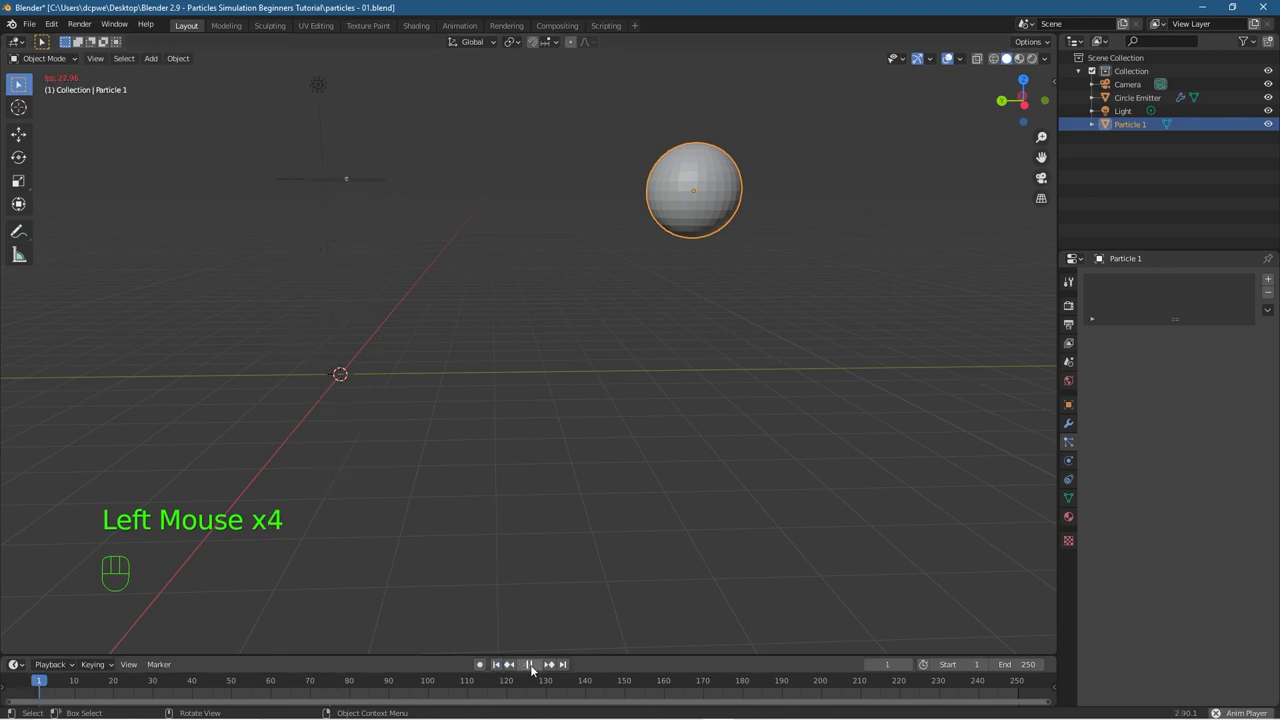
{"action": "left_click", "coordinate": [535, 665]}
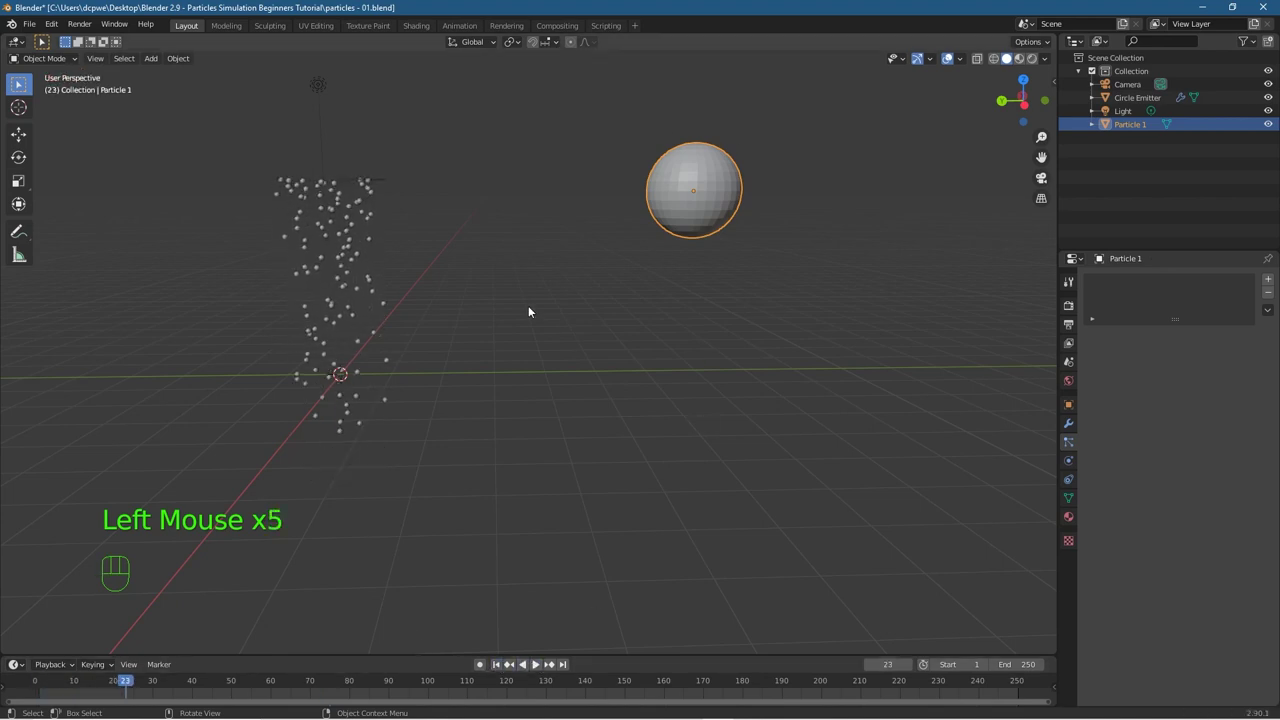
Step: Render frame 23 from the camera view to inspect the sphere particles, and close the render window
{"action": "key", "text": "KP_0"}
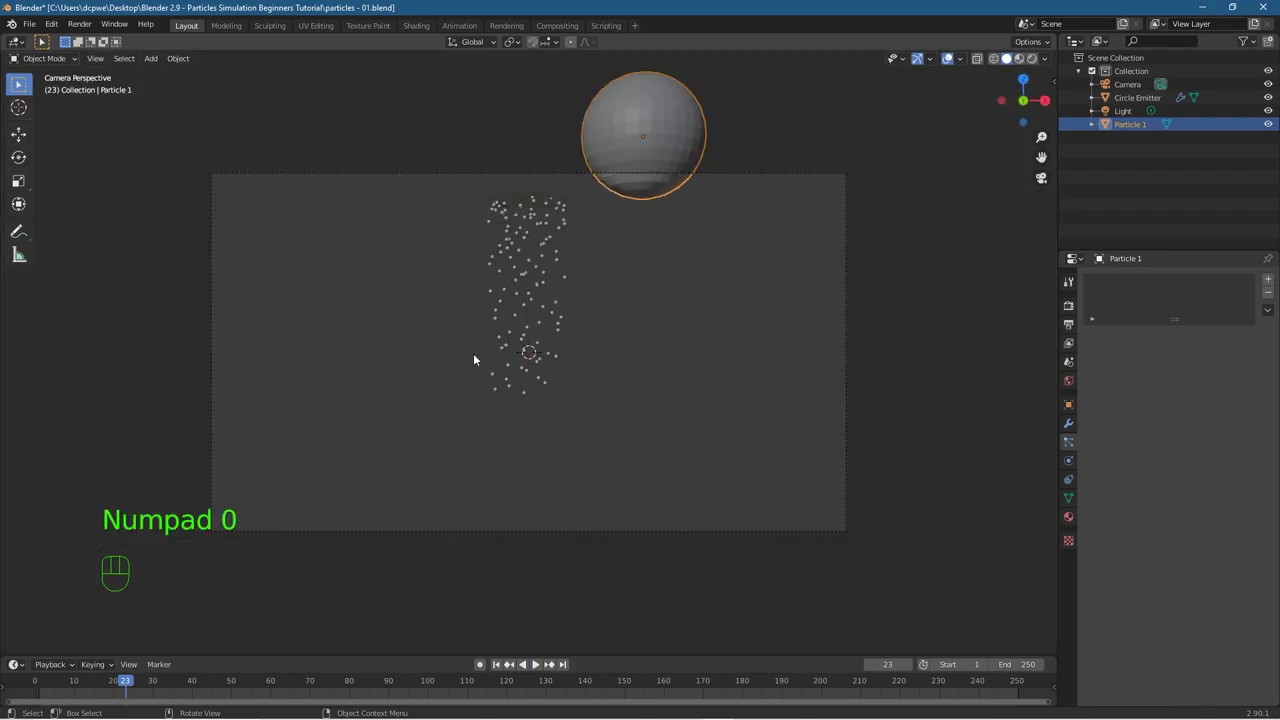
{"action": "key", "text": "F12"}
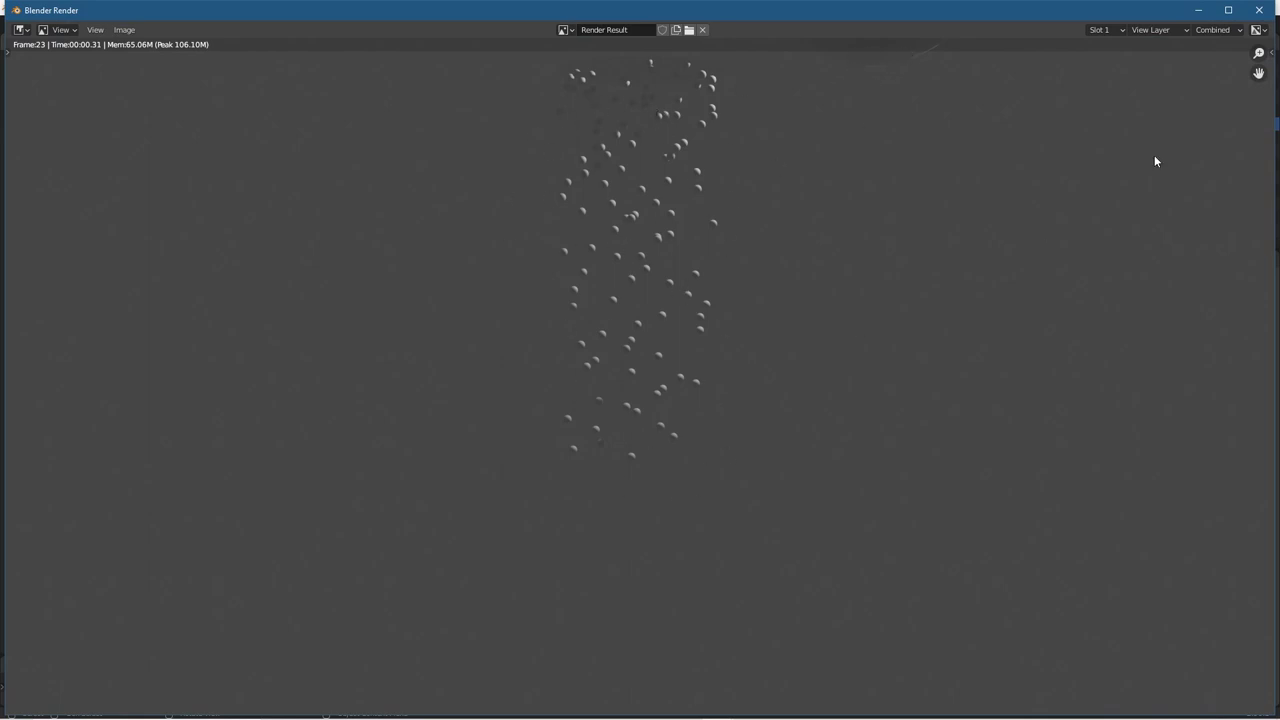
{"action": "left_click", "coordinate": [1262, 10]}
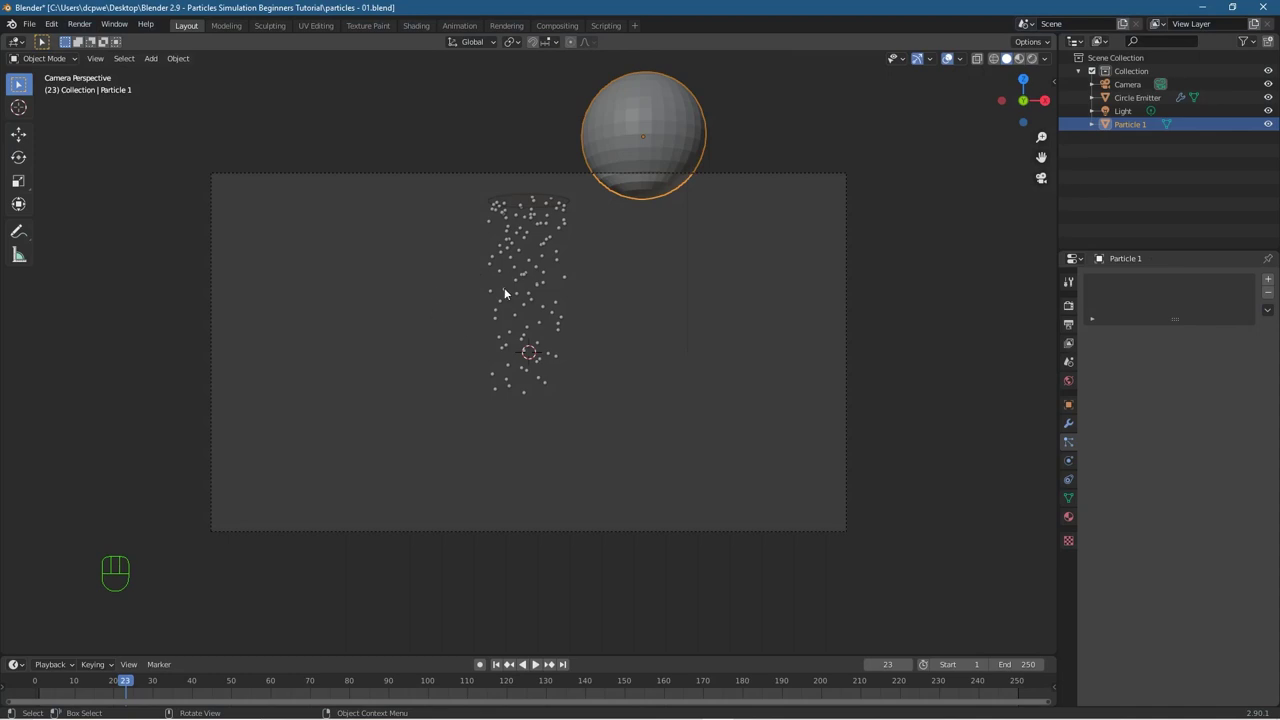
Step: Move the Particle 1 sphere about 5.1 m along the X axis, farther outside the camera frame
{"action": "left_click", "coordinate": [645, 113]}
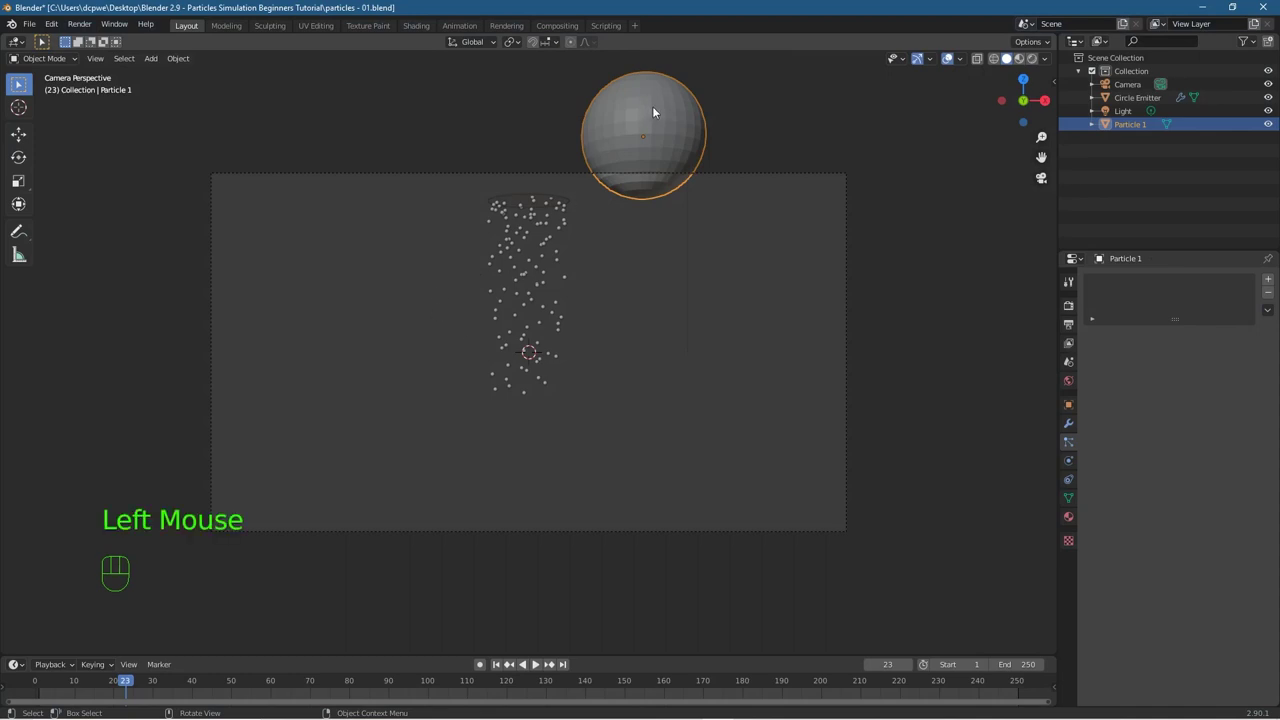
{"action": "key", "text": "g"}
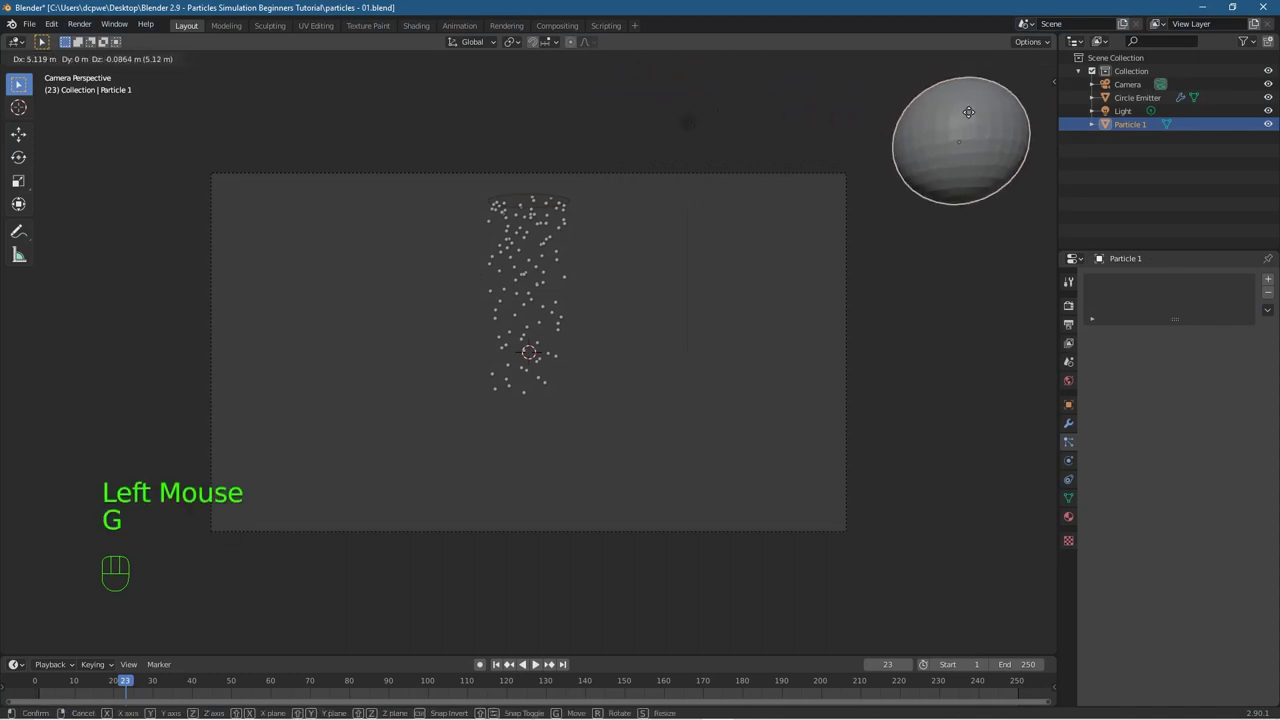
{"action": "left_click", "coordinate": [968, 112]}
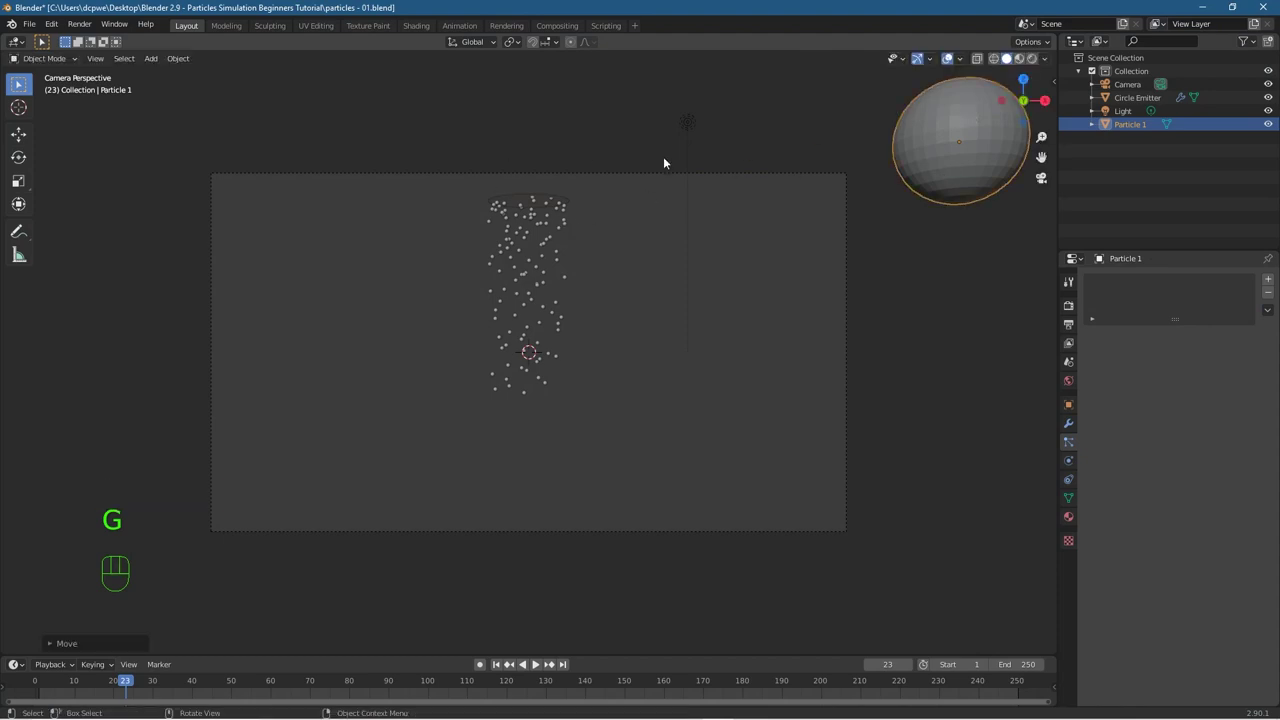
Step: Raise the Circle Emitter along the Z axis until it sits just above the camera frame
{"action": "left_click", "coordinate": [509, 201]}
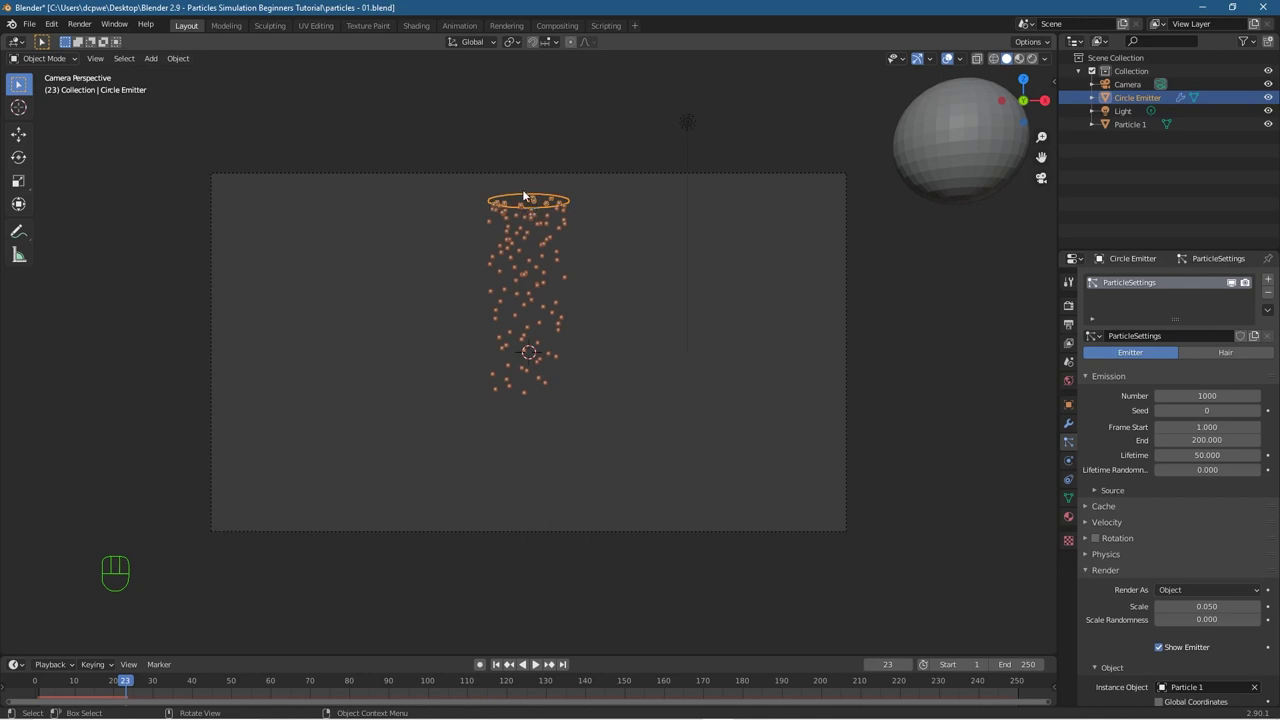
{"action": "key", "text": "g"}
{"action": "key", "text": "z"}
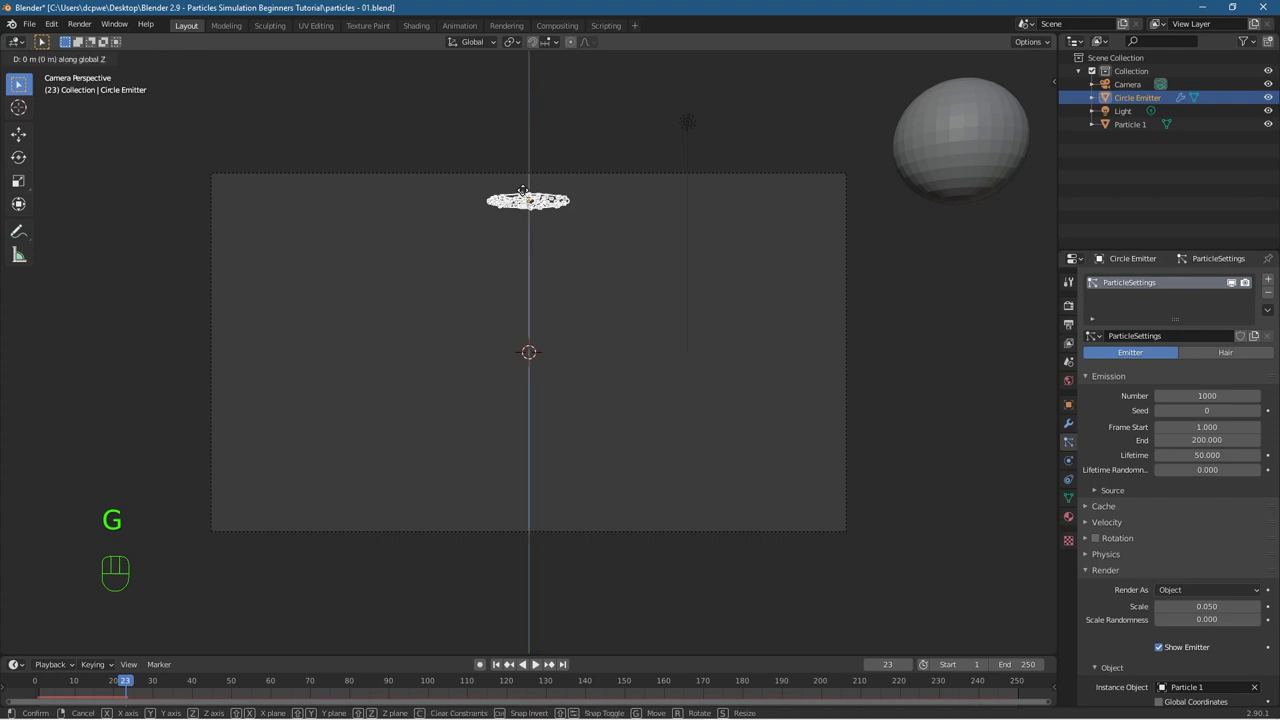
{"action": "left_click", "coordinate": [526, 149]}
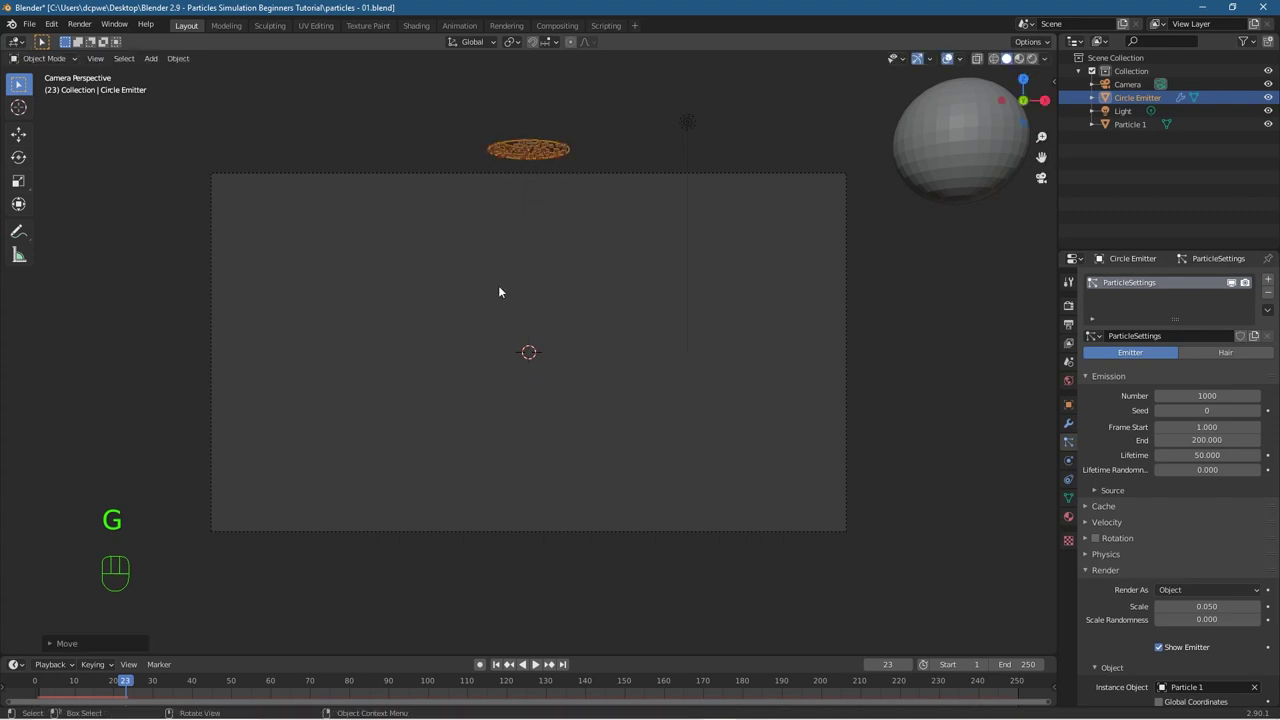
Step: Replay the simulation from the start to frame 27, render that frame to check the stream, and close the render window
{"action": "left_click", "coordinate": [496, 664]}
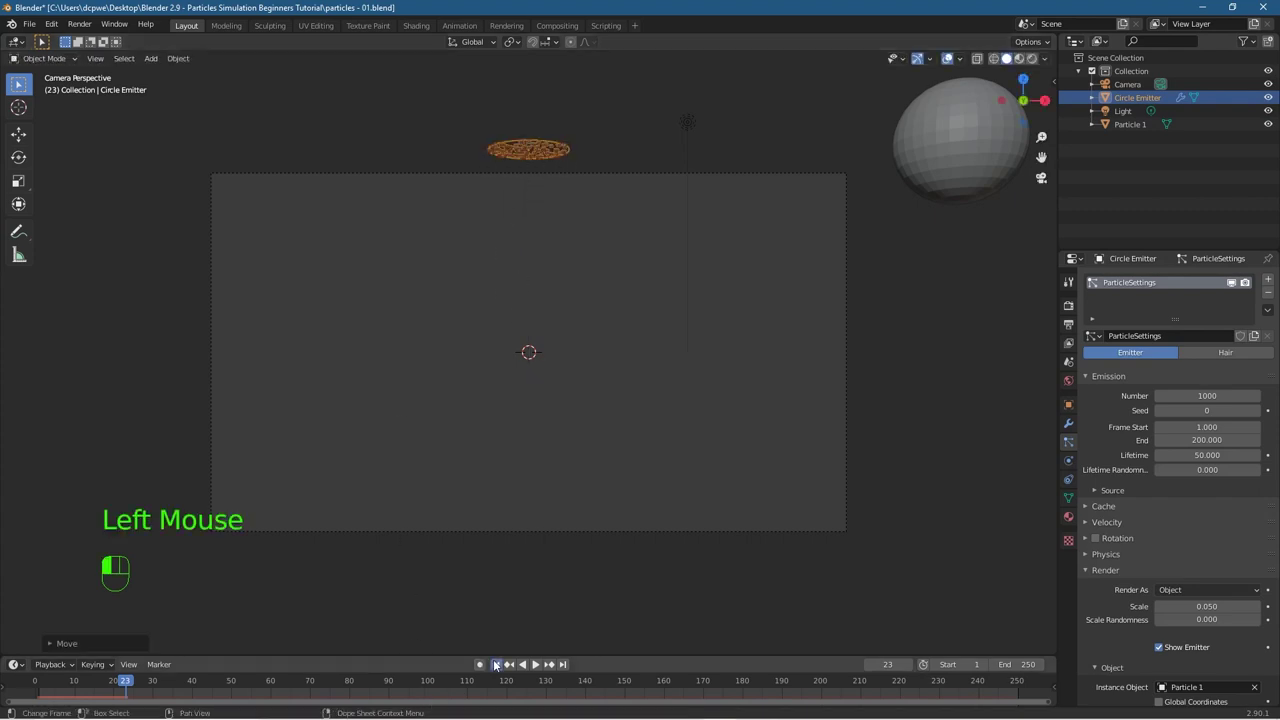
{"action": "left_click", "coordinate": [535, 664]}
{"action": "left_click", "coordinate": [535, 664]}
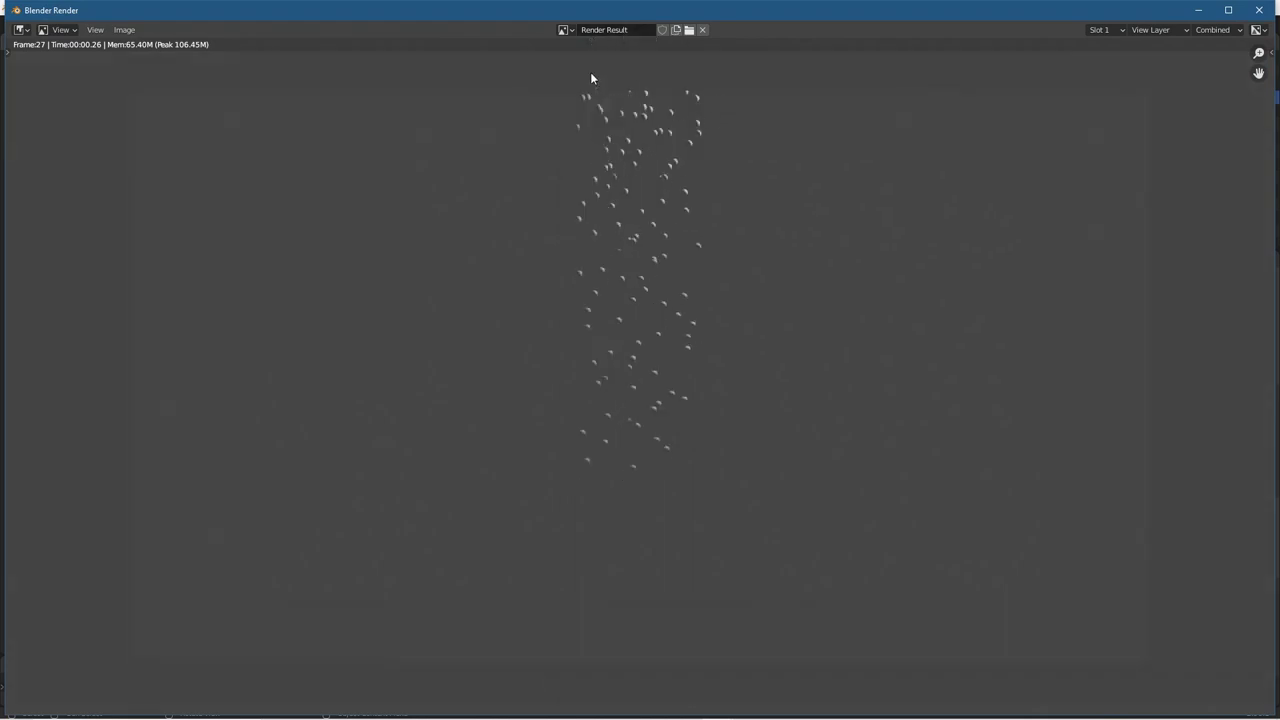
{"action": "left_click", "coordinate": [1259, 9]}
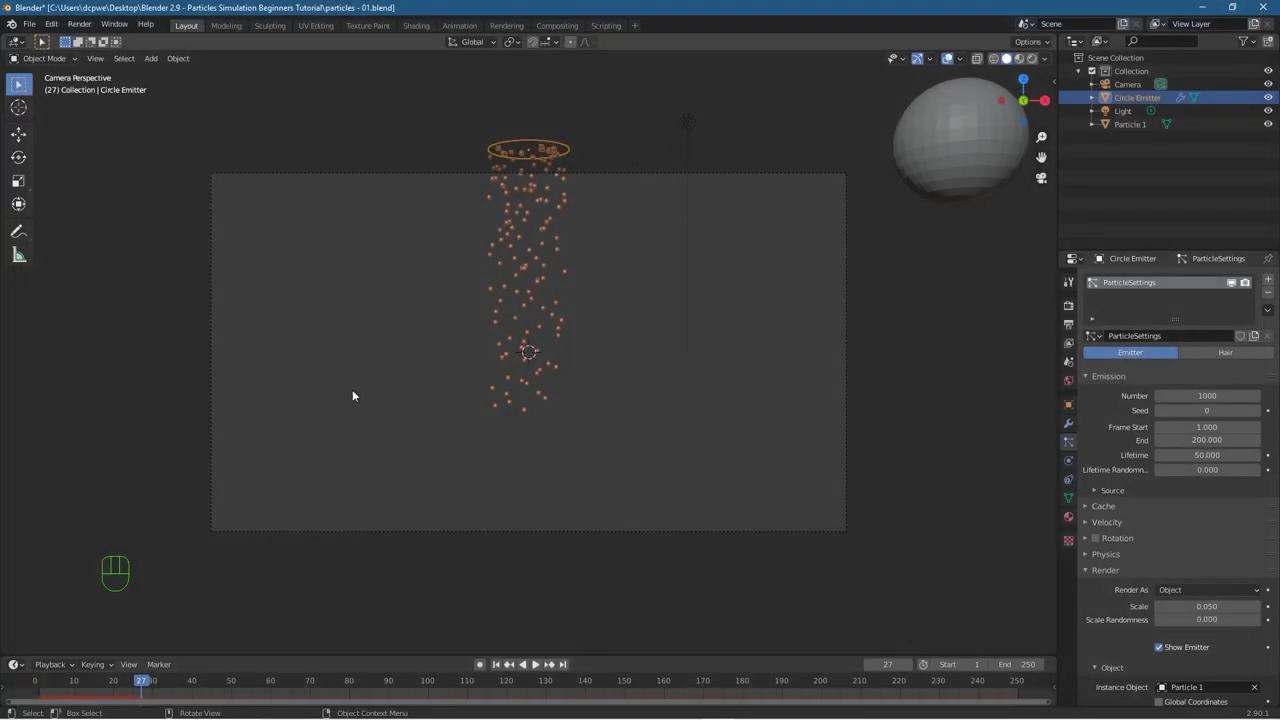
Step: Leave the camera view and save the Blender file under its existing name
{"action": "mouse_move", "coordinate": [221, 404]}
{"action": "middle_mouse_down"}
{"action": "mouse_move", "coordinate": [137, 397]}
{"action": "mouse_move", "coordinate": [229, 414]}
{"action": "middle_mouse_up"}
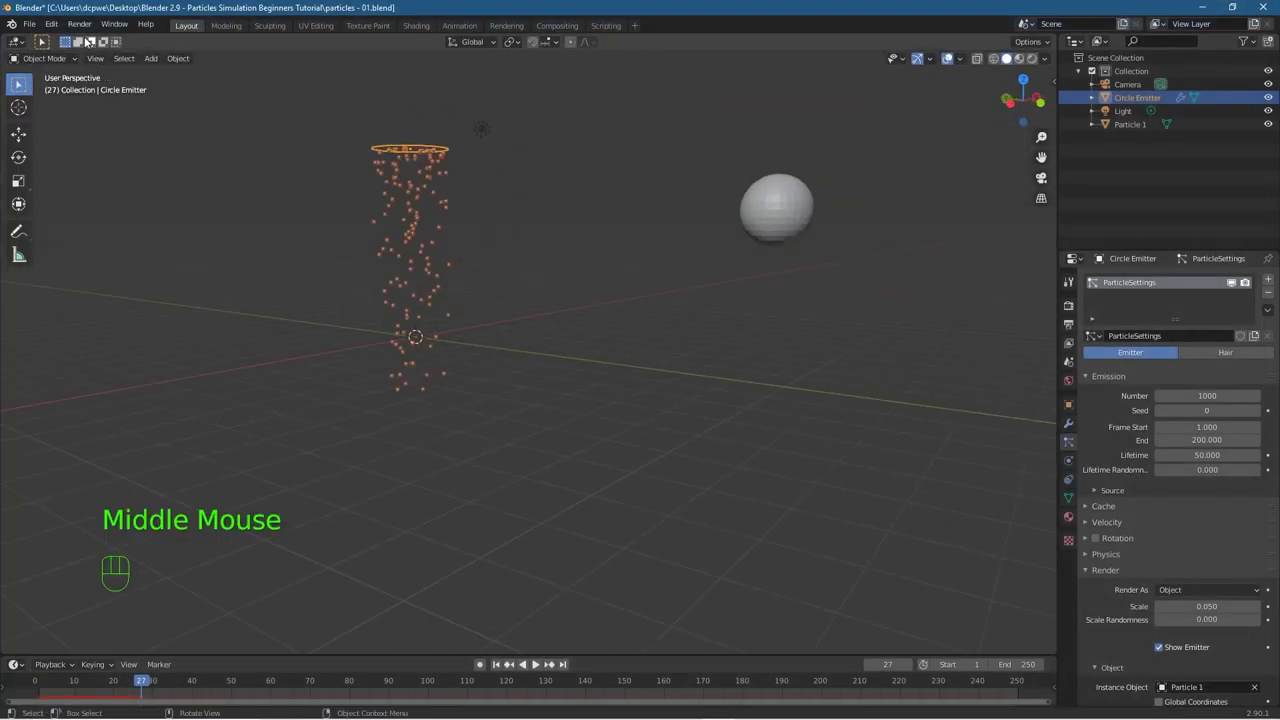
{"action": "left_click", "coordinate": [31, 23]}
{"action": "left_click", "coordinate": [70, 114]}
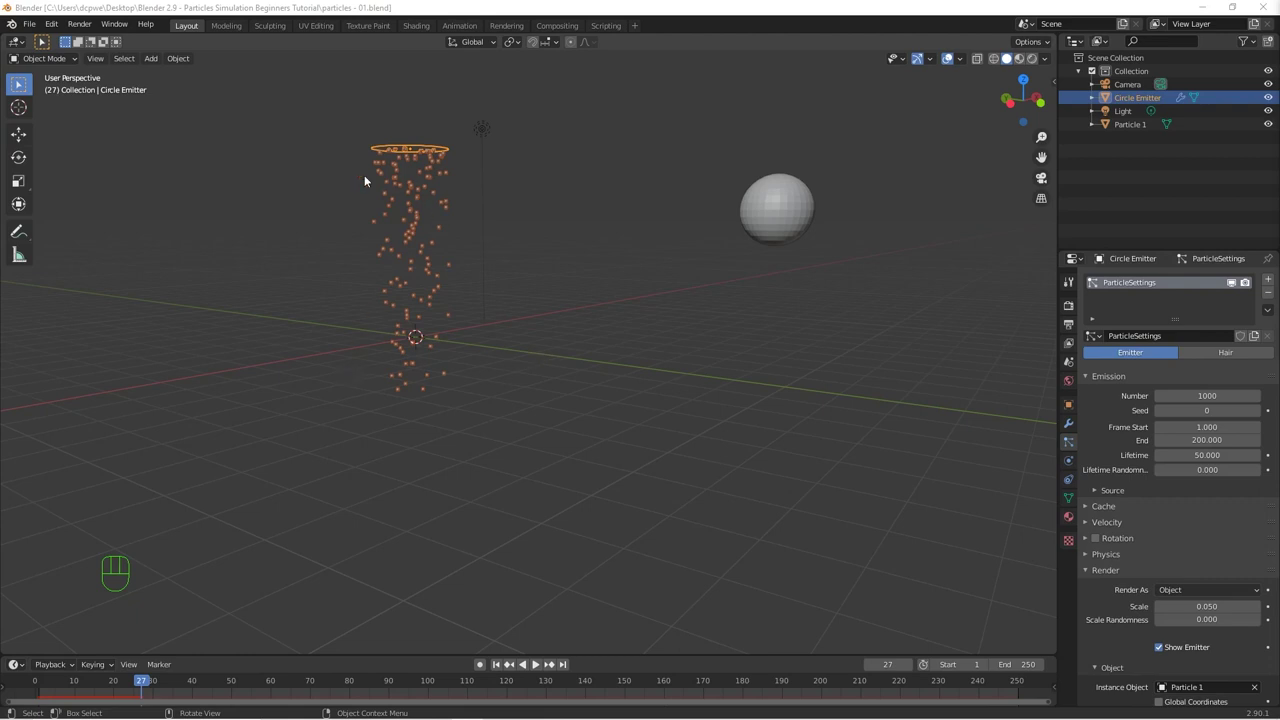
Step: Apply Shade Smooth to the Particle 1 sphere
{"action": "left_click", "coordinate": [769, 209]}
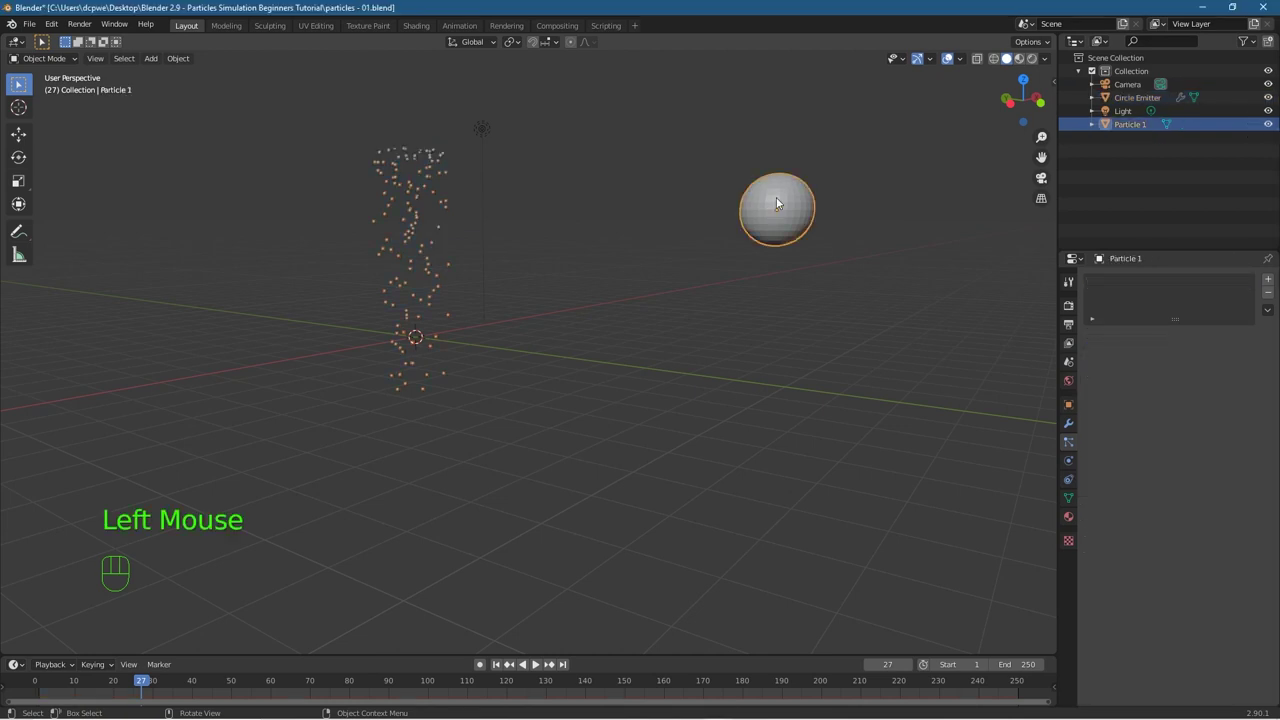
{"action": "right_click", "coordinate": [778, 185]}
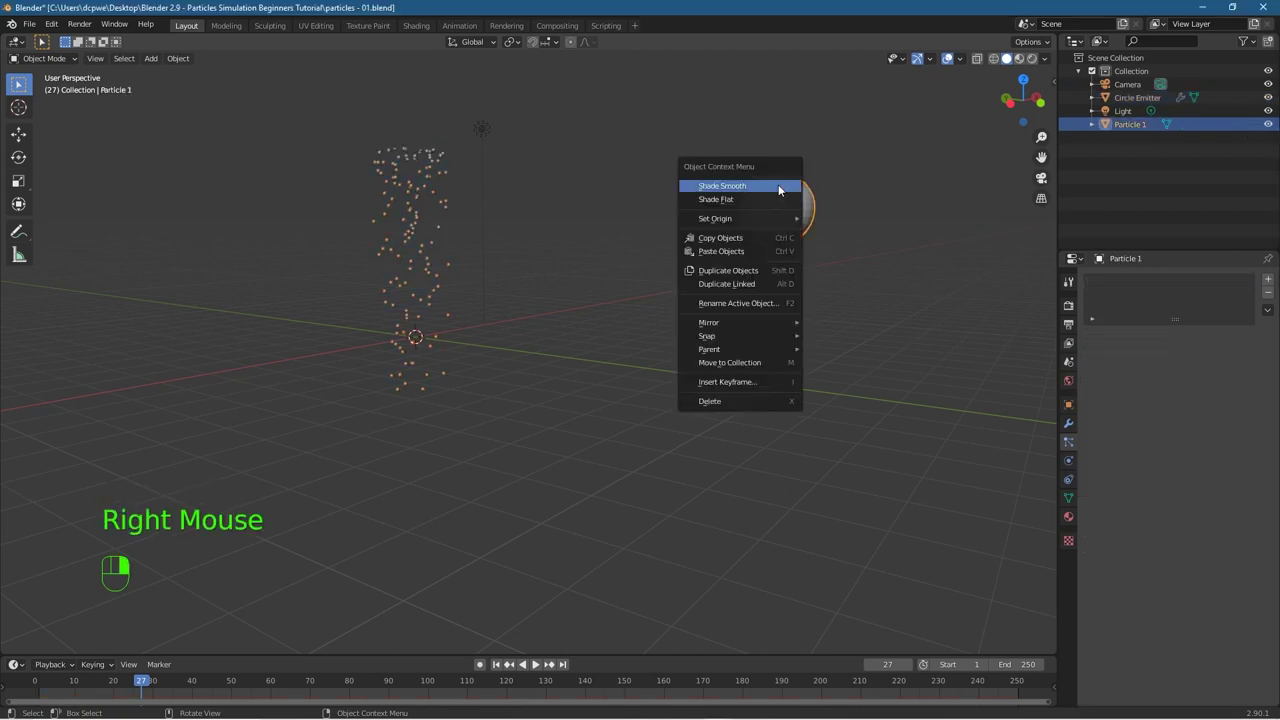
{"action": "right_click_drag", "start_coordinate": [737, 188], "coordinate": [737, 188]}
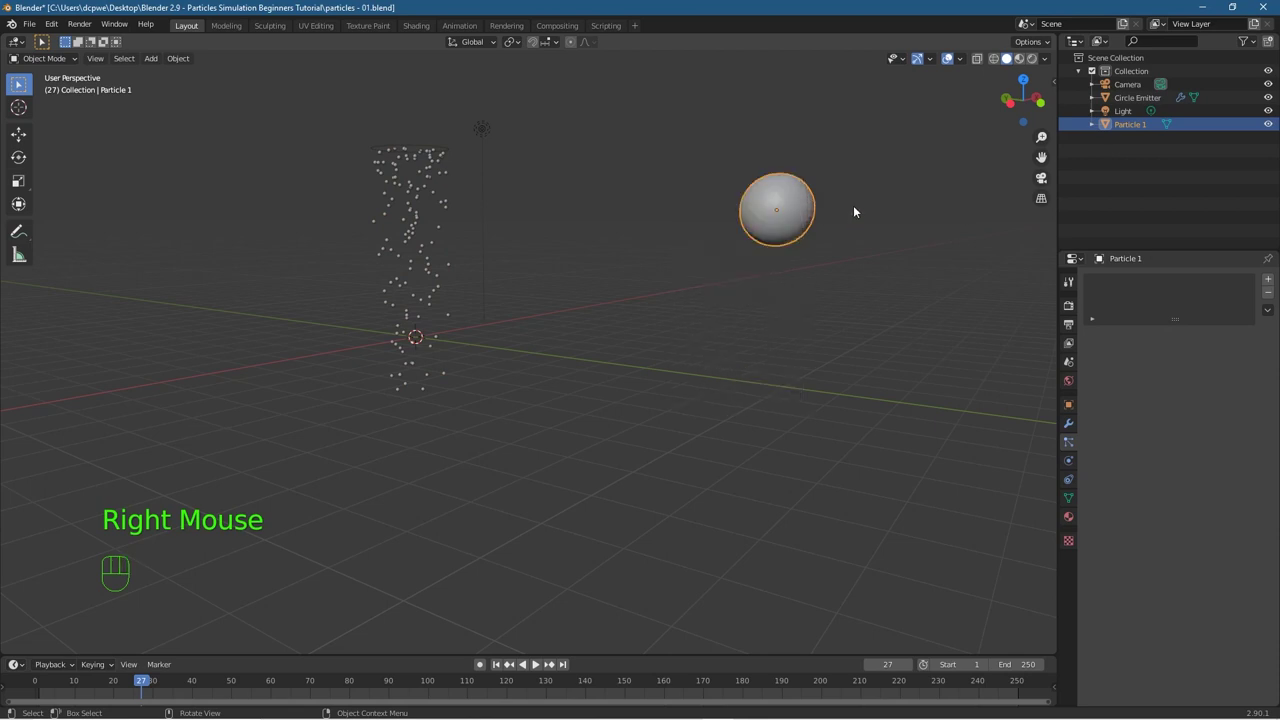
Step: Give the Particle 1 sphere a new material with an Emission surface at strength 5
{"action": "middle_click_drag", "start_coordinate": [476, 294], "coordinate": [429, 306]}
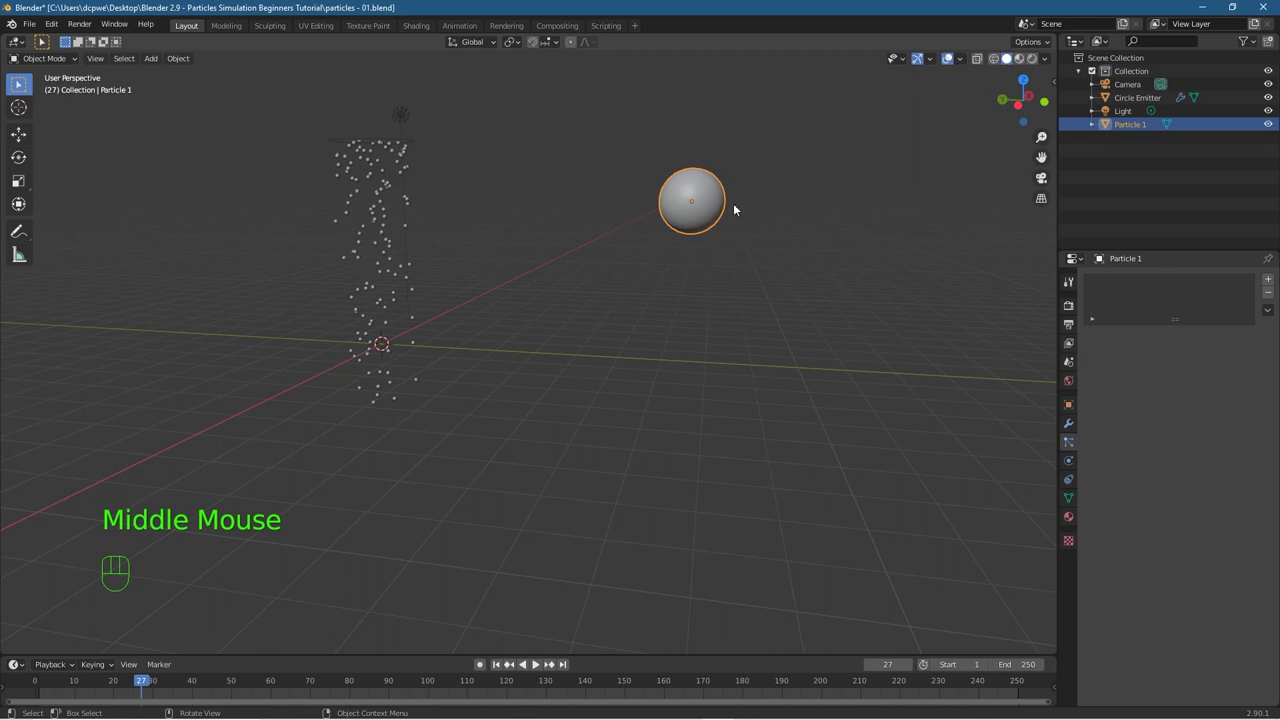
{"action": "left_click", "coordinate": [742, 228]}
{"action": "left_click", "coordinate": [1068, 517]}
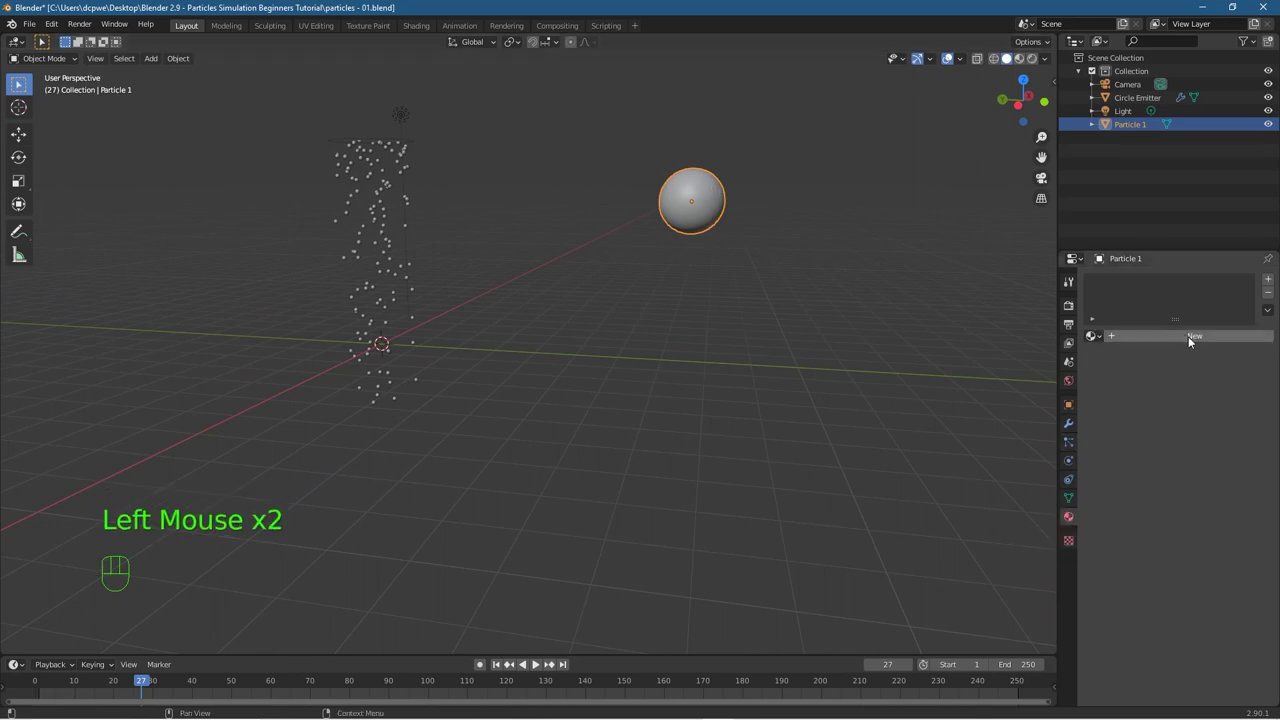
{"action": "left_click", "coordinate": [1188, 336]}
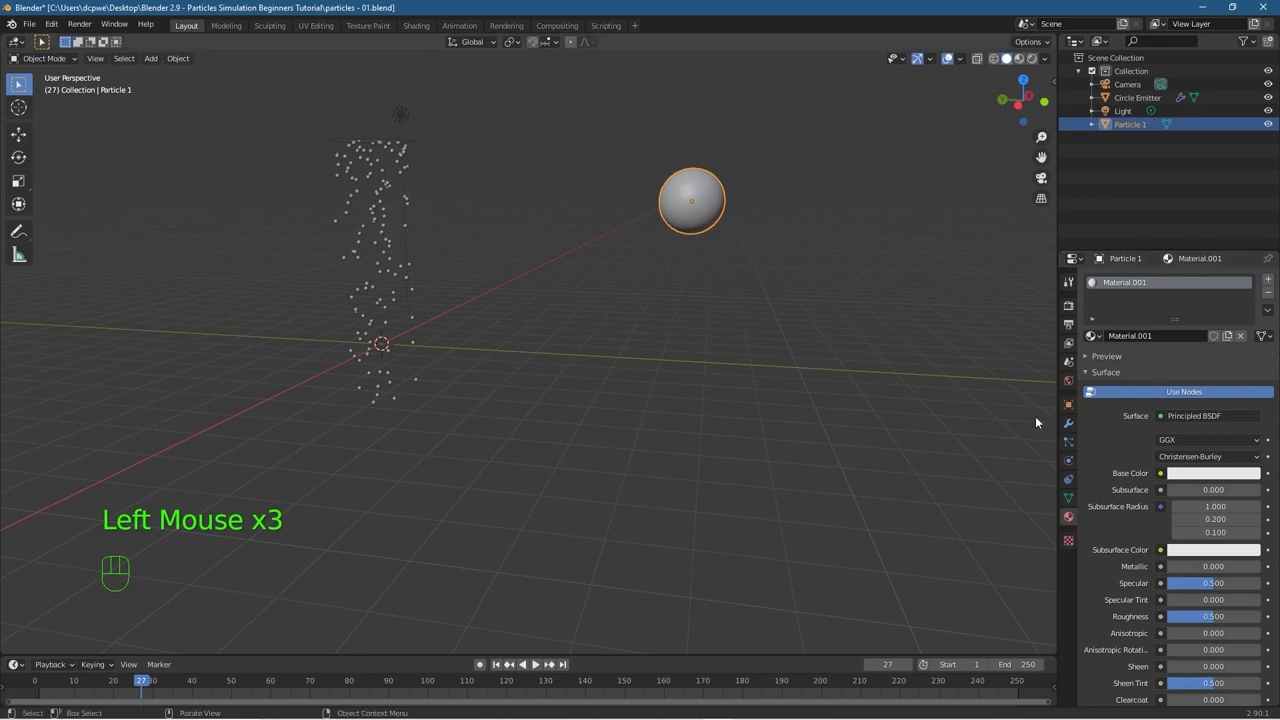
{"action": "left_click", "coordinate": [1180, 415]}
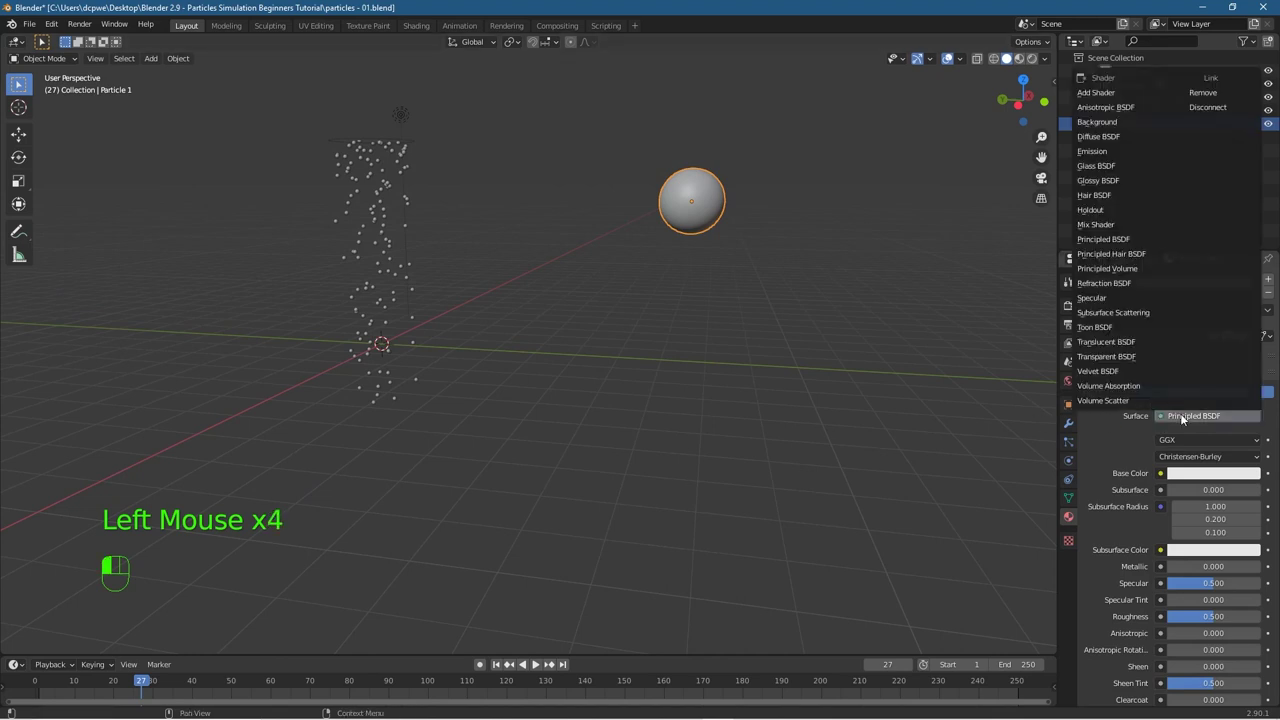
{"action": "left_click", "coordinate": [1092, 151]}
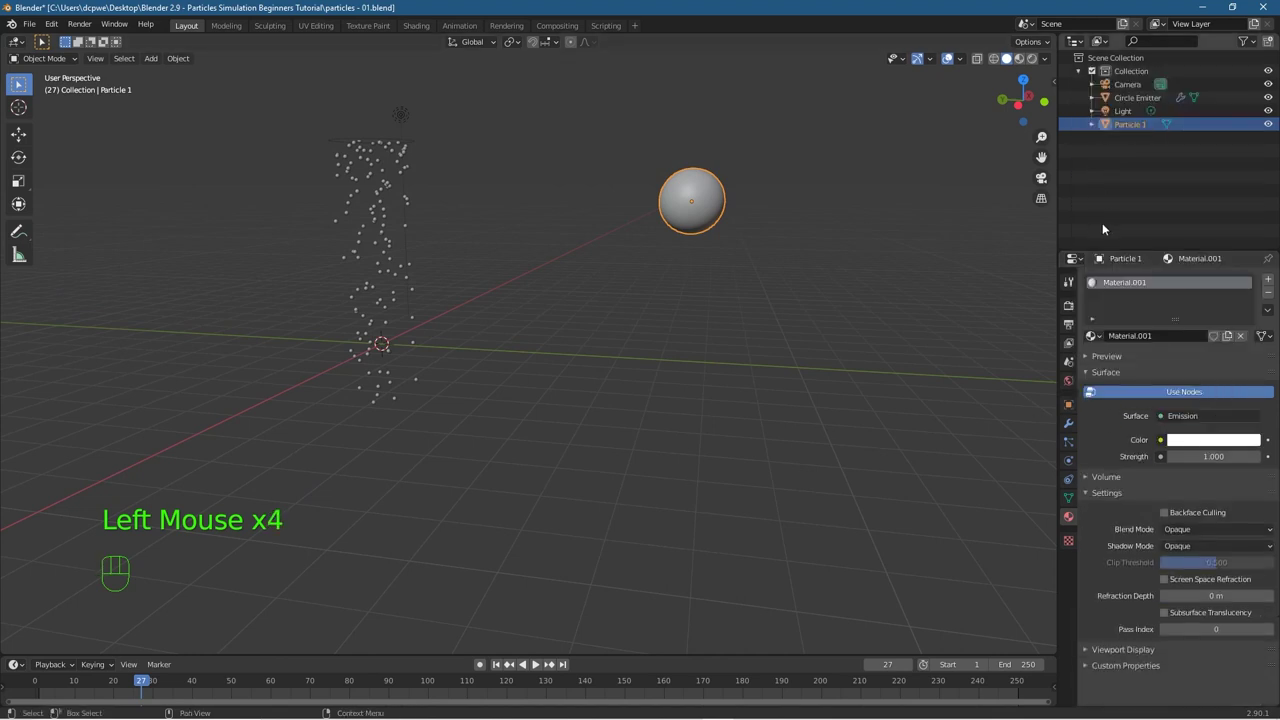
{"action": "left_click", "coordinate": [1212, 457]}
{"action": "type", "text": "5"}
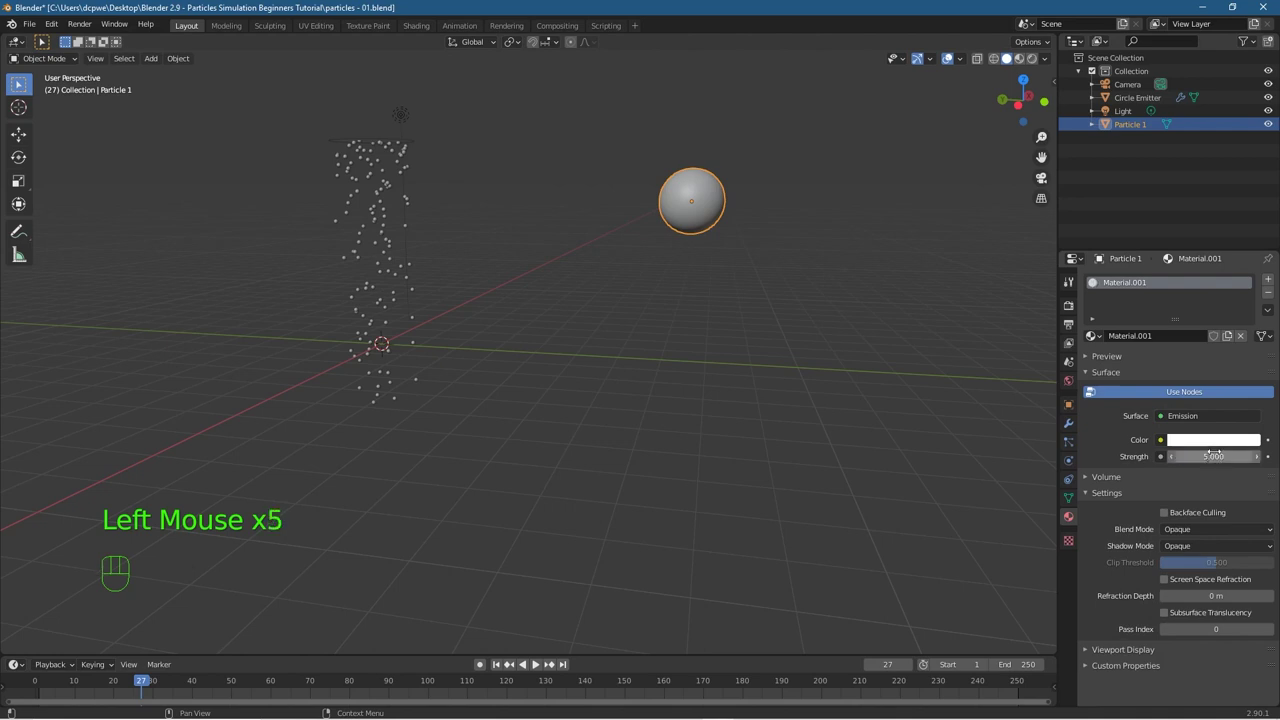
Step: Set the Particle 1 material's emission colour to bright green and switch the viewport to rendered shading
{"action": "left_click", "coordinate": [1213, 440]}
{"action": "left_click", "coordinate": [1150, 288]}
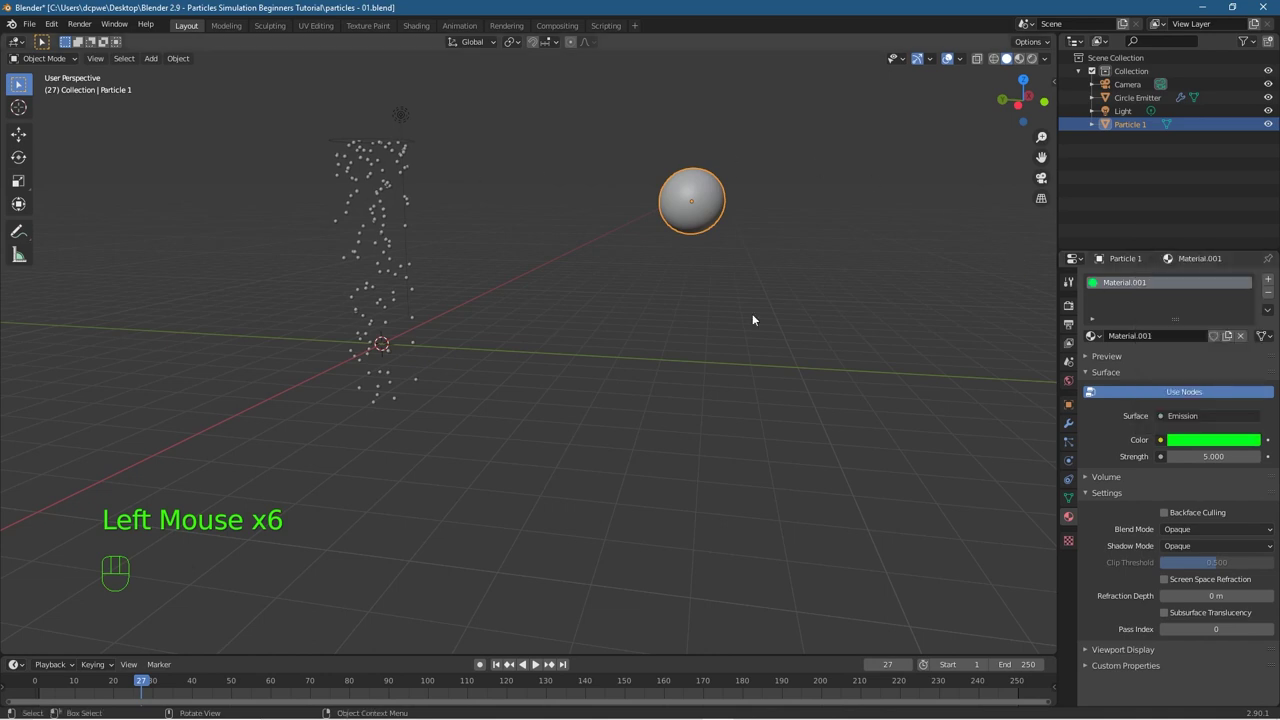
{"action": "mouse_move", "coordinate": [553, 391]}
{"action": "middle_mouse_down", "text": "shift"}
{"action": "mouse_move", "coordinate": [615, 386]}
{"action": "mouse_move", "coordinate": [562, 381]}
{"action": "mouse_move", "coordinate": [600, 385]}
{"action": "middle_mouse_up", "text": "shift"}
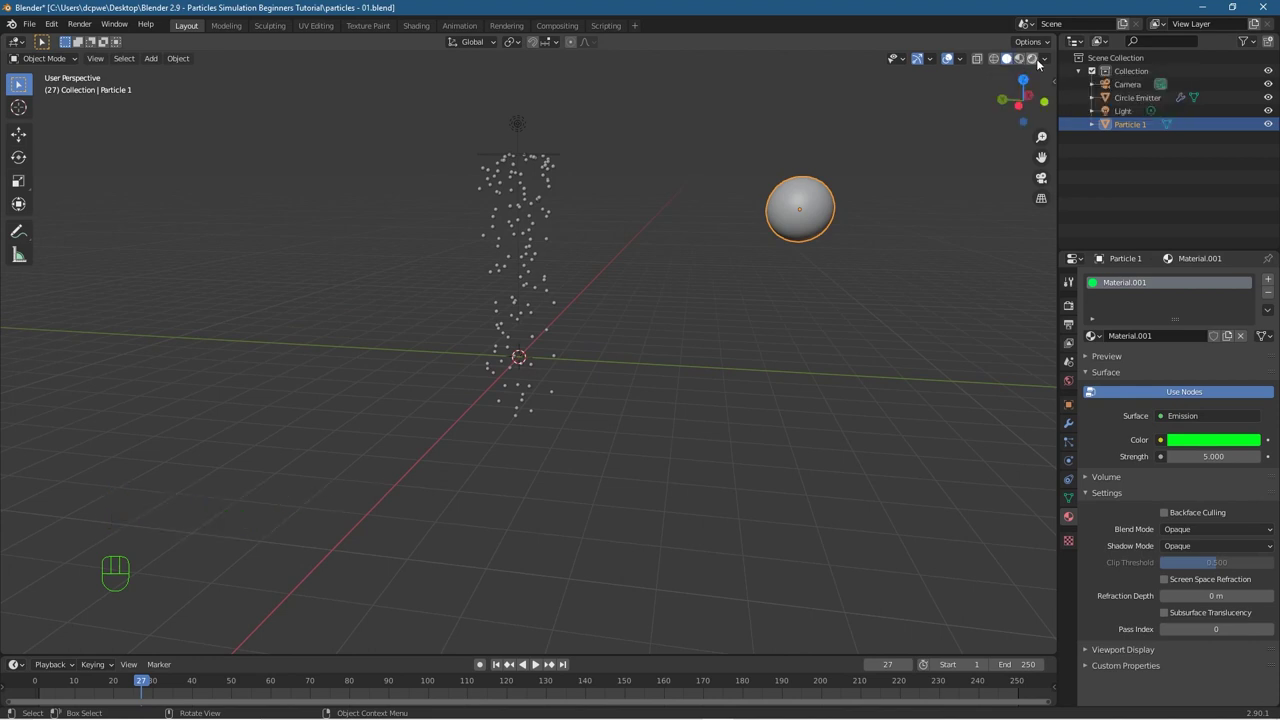
{"action": "left_click", "coordinate": [1032, 58]}
{"action": "middle_click_drag", "start_coordinate": [447, 278], "coordinate": [408, 295]}
Step: Render frame 27 to check the green particles, close the render window, and save the file under its existing name
{"action": "key", "text": "F12"}
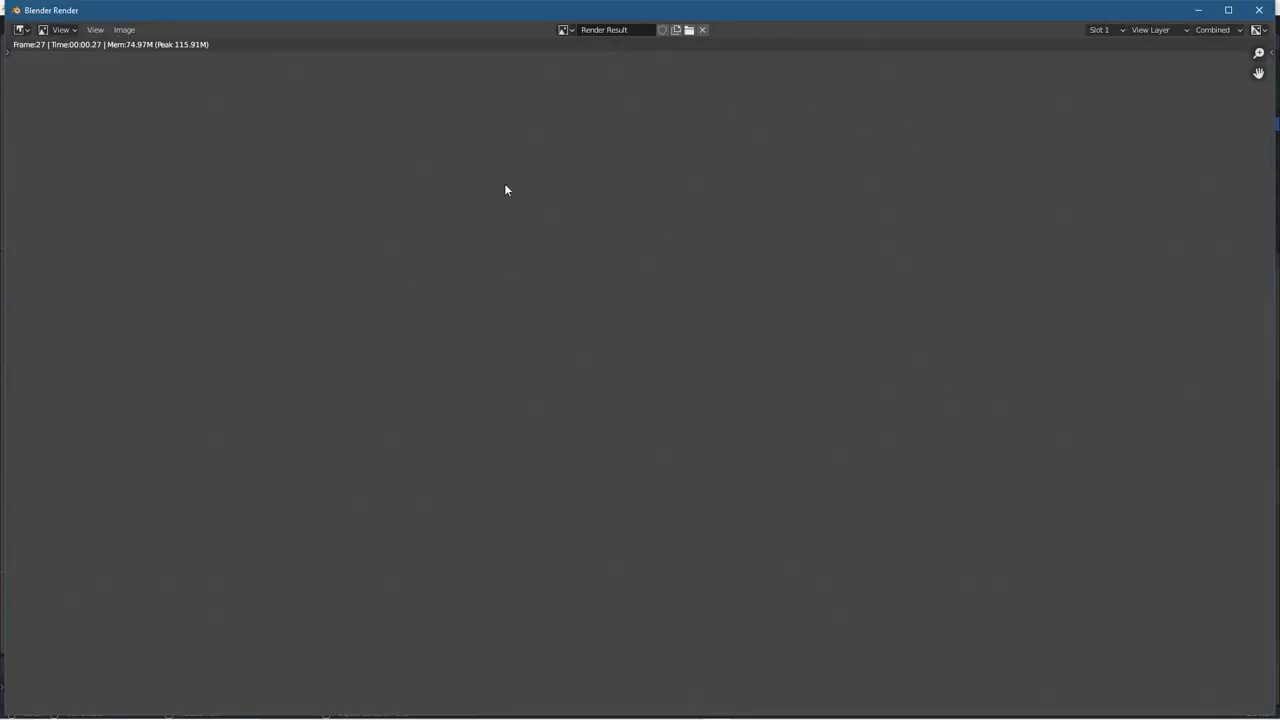
{"action": "left_click", "coordinate": [1262, 10]}
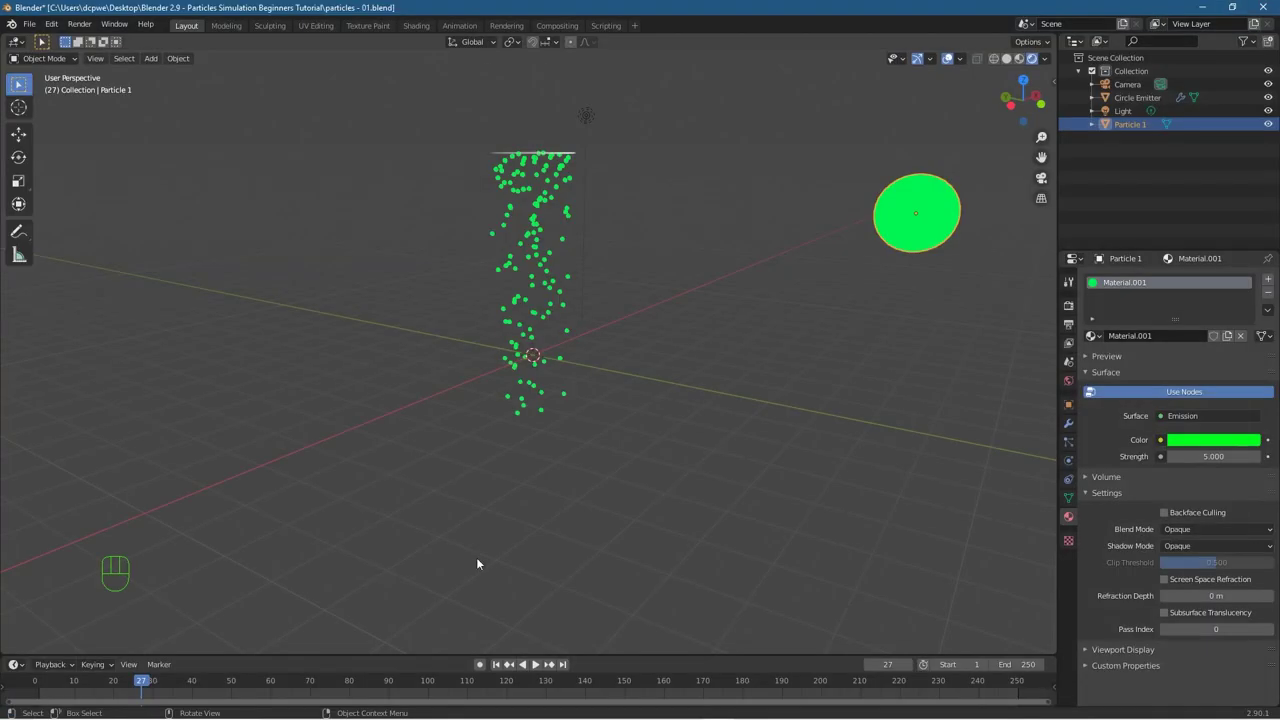
{"action": "left_click", "coordinate": [29, 23]}
{"action": "left_click", "coordinate": [48, 113]}
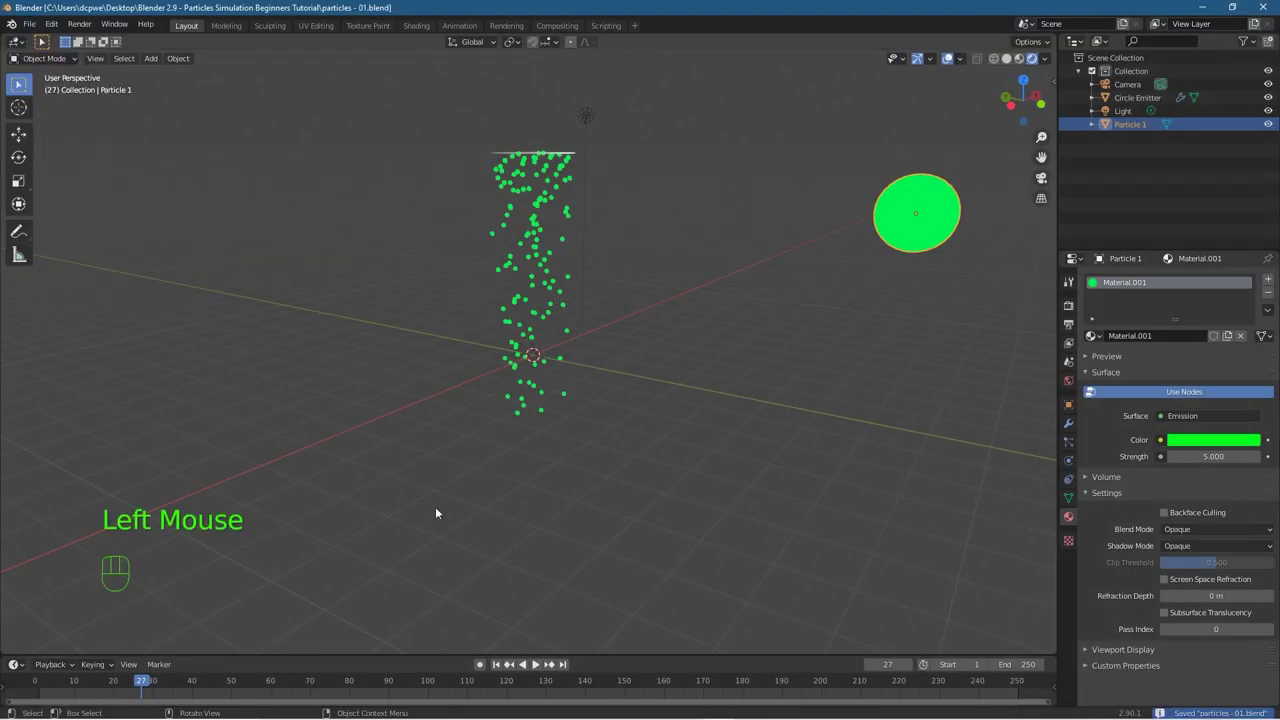
Step: Replay the simulation from the start to frame 29, test-render that frame, and save the file
{"action": "left_click", "coordinate": [496, 664]}
{"action": "left_click", "coordinate": [531, 664]}
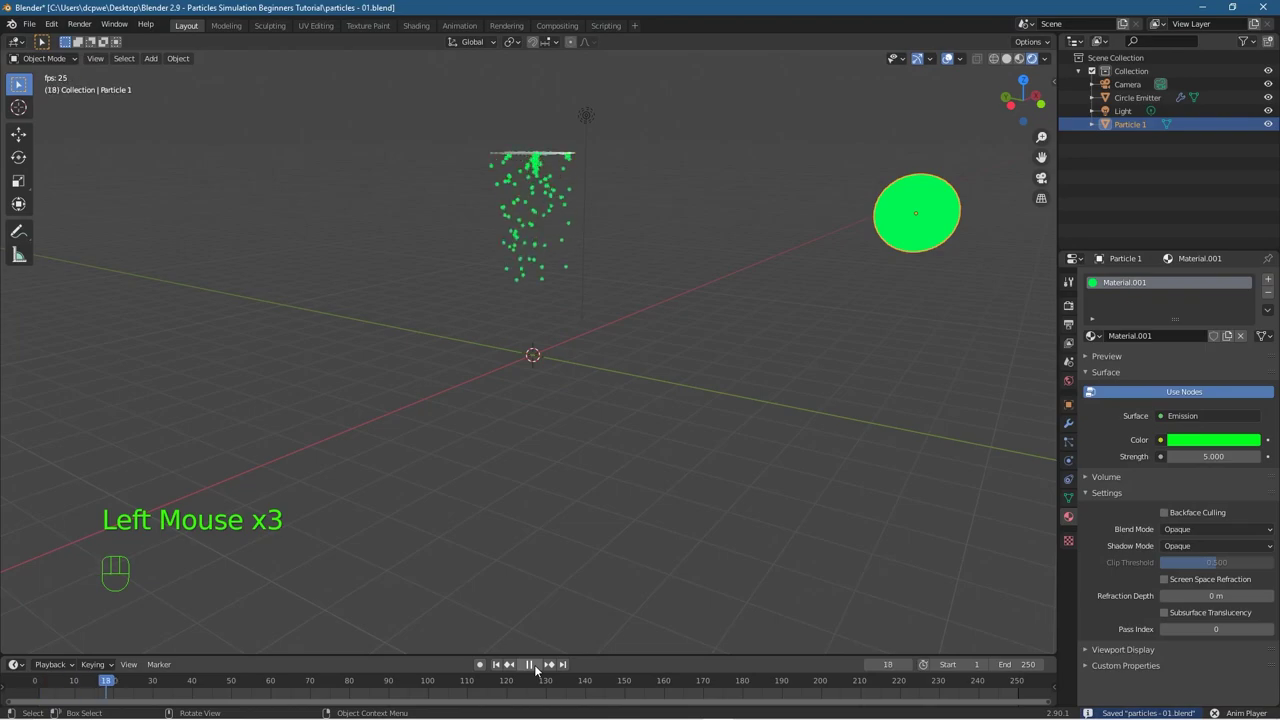
{"action": "left_click", "coordinate": [531, 664]}
{"action": "key", "text": "F12"}
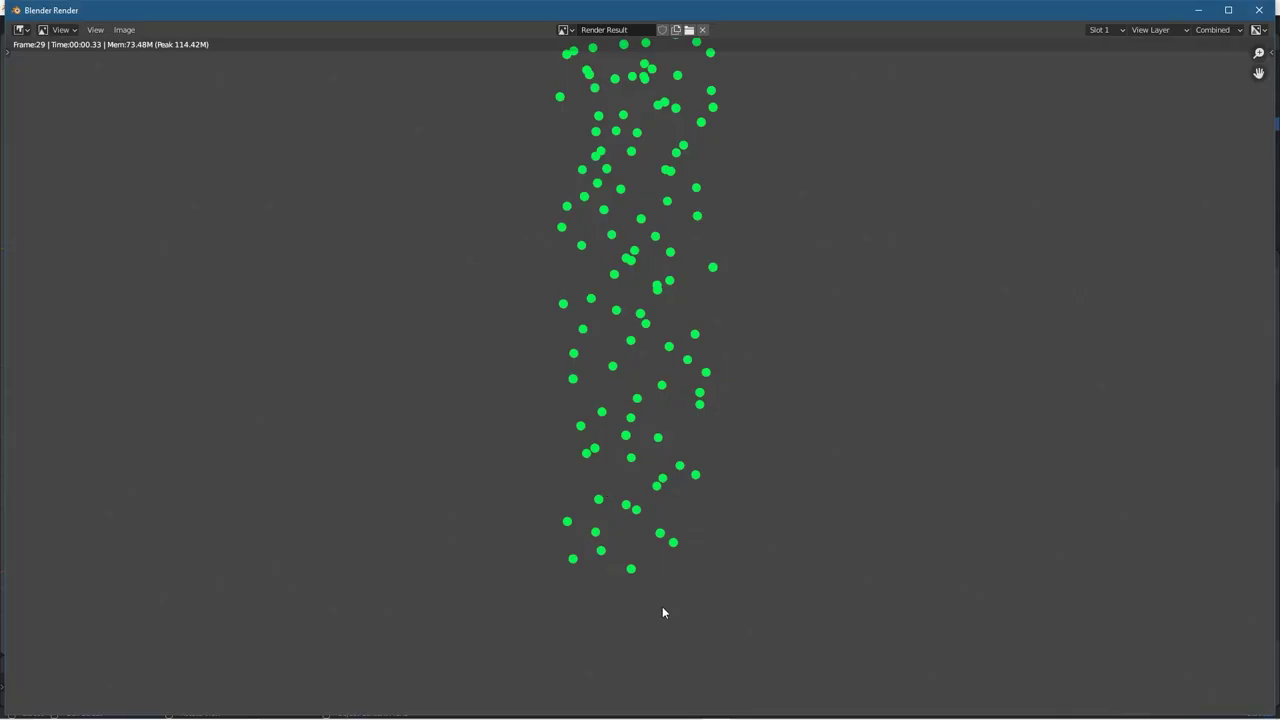
{"action": "left_click", "coordinate": [1259, 10]}
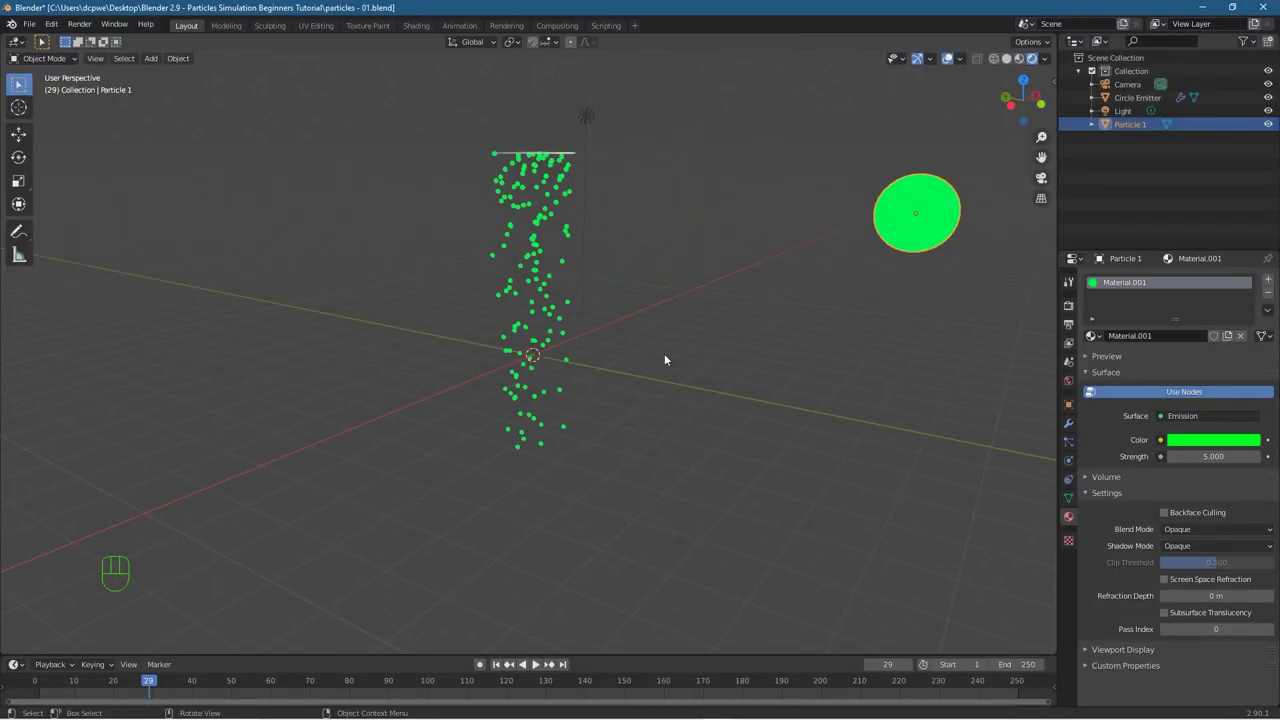
{"action": "key", "text": "ctrl+s"}
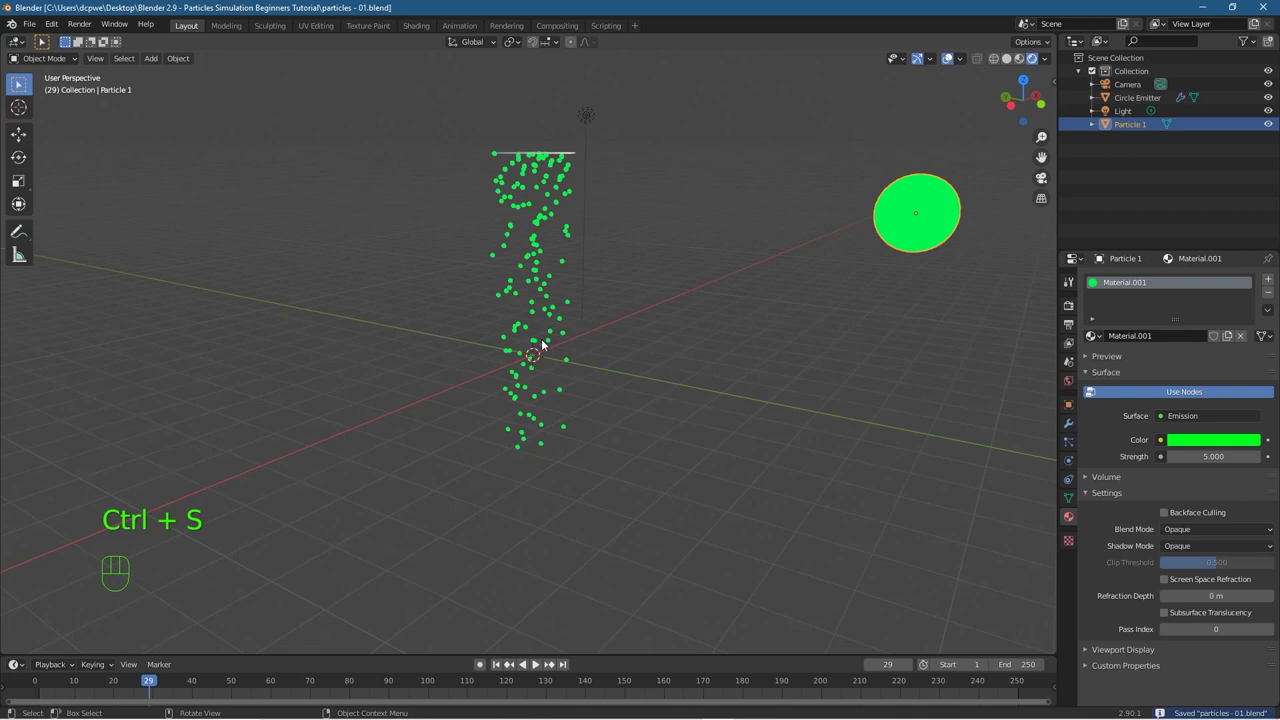
Step: Replay the simulation from the start to frame 31, render that frame, and close the render window
{"action": "left_click", "coordinate": [496, 664]}
{"action": "left_click", "coordinate": [533, 666]}
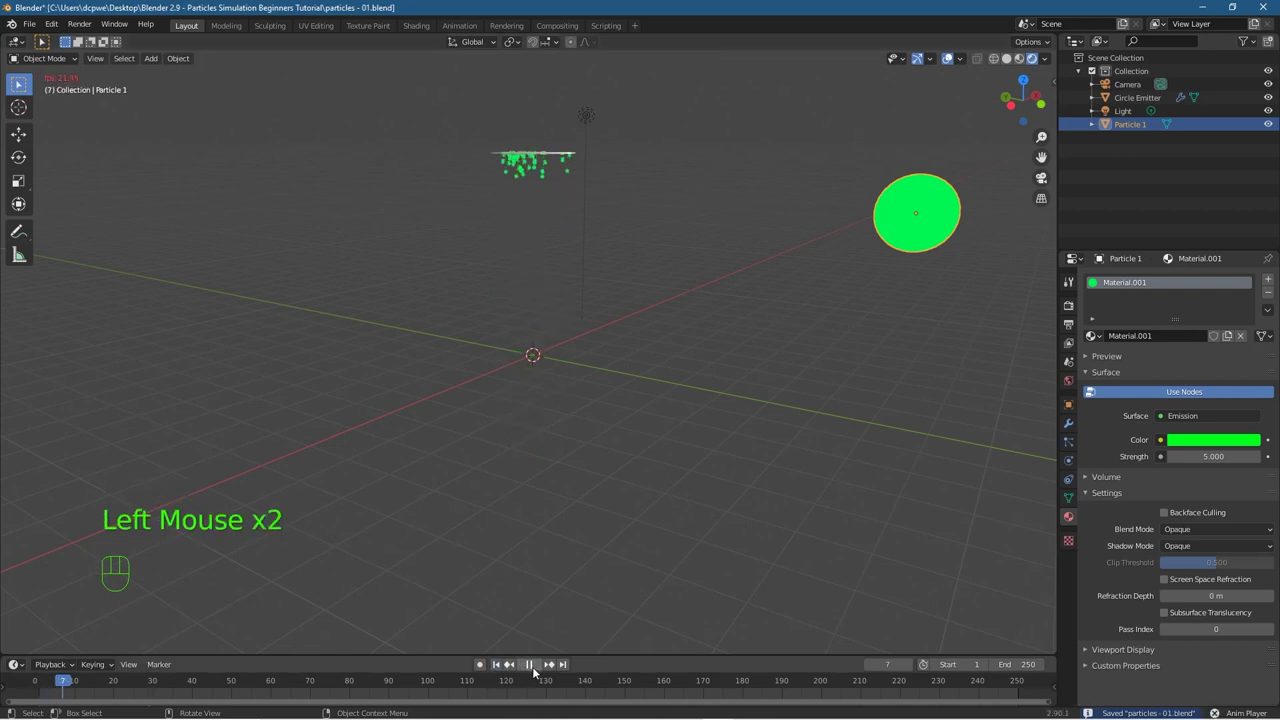
{"action": "left_click", "coordinate": [530, 664]}
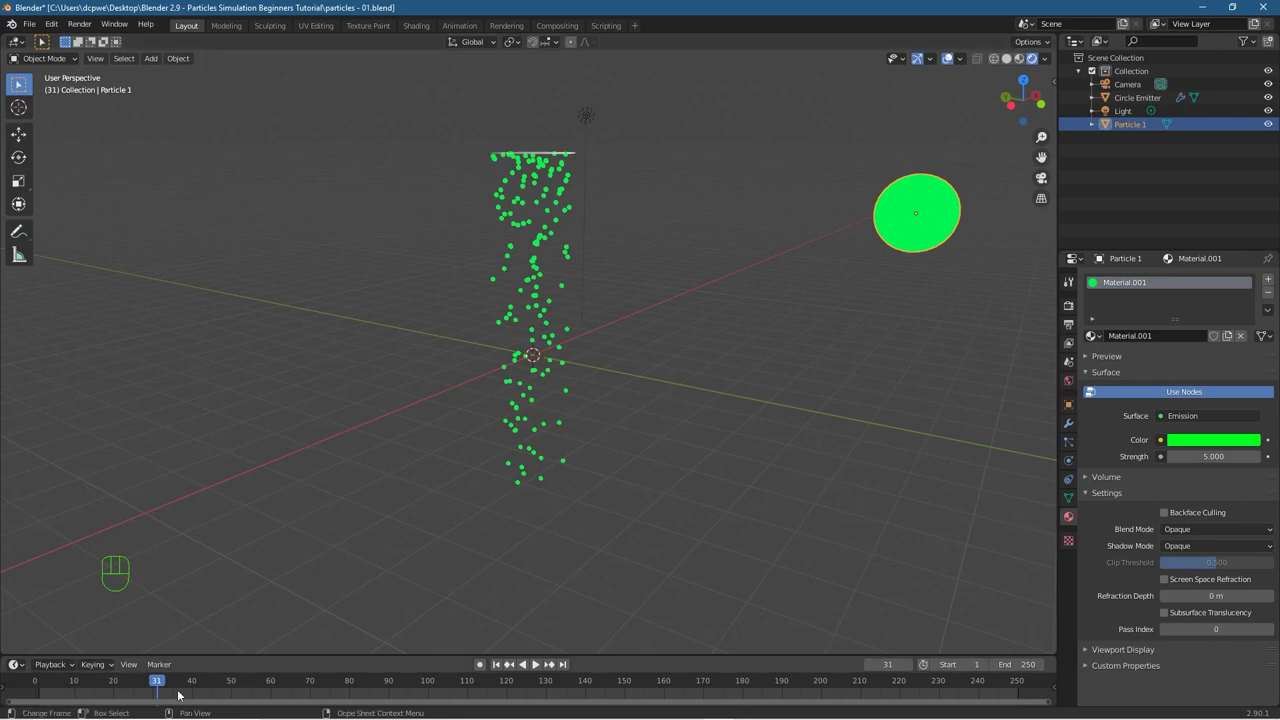
{"action": "key", "text": "F12"}
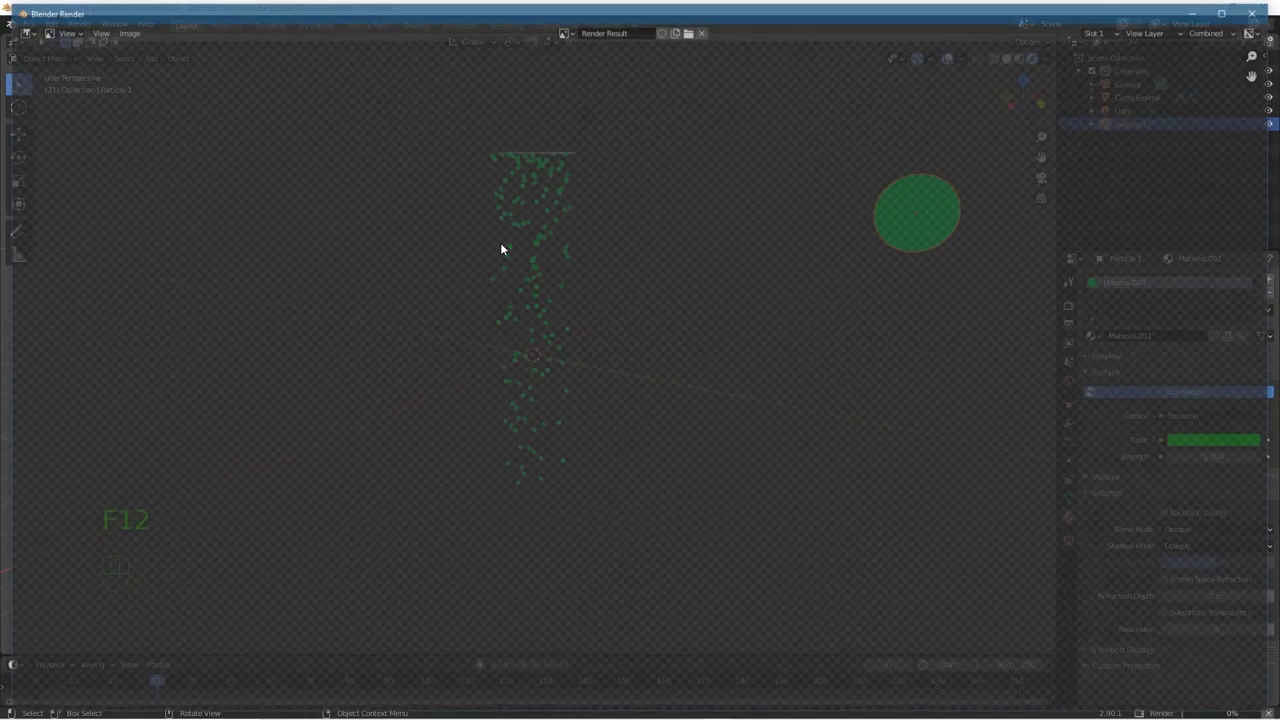
{"action": "left_click", "coordinate": [1262, 11]}
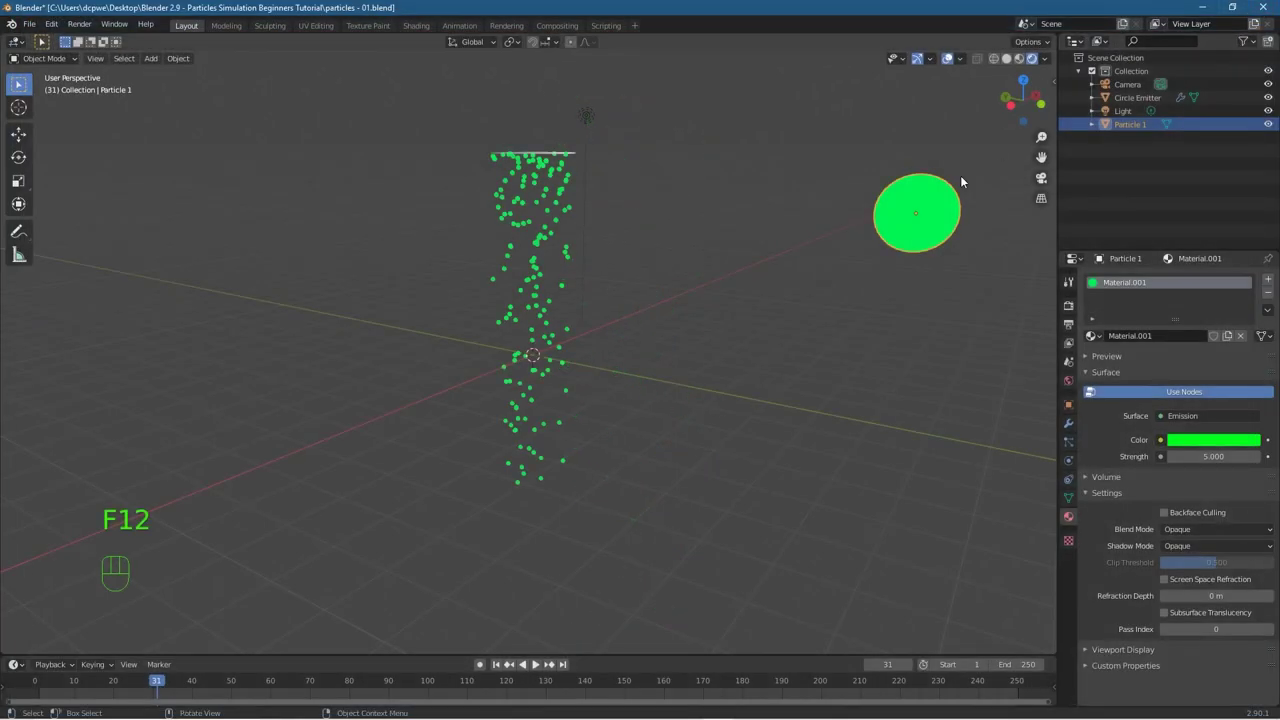
Step: Enable Bloom for the Eevee render engine and test-render frame 31 to check the glow
{"action": "left_click", "coordinate": [1068, 307]}
{"action": "left_click", "coordinate": [1095, 386]}
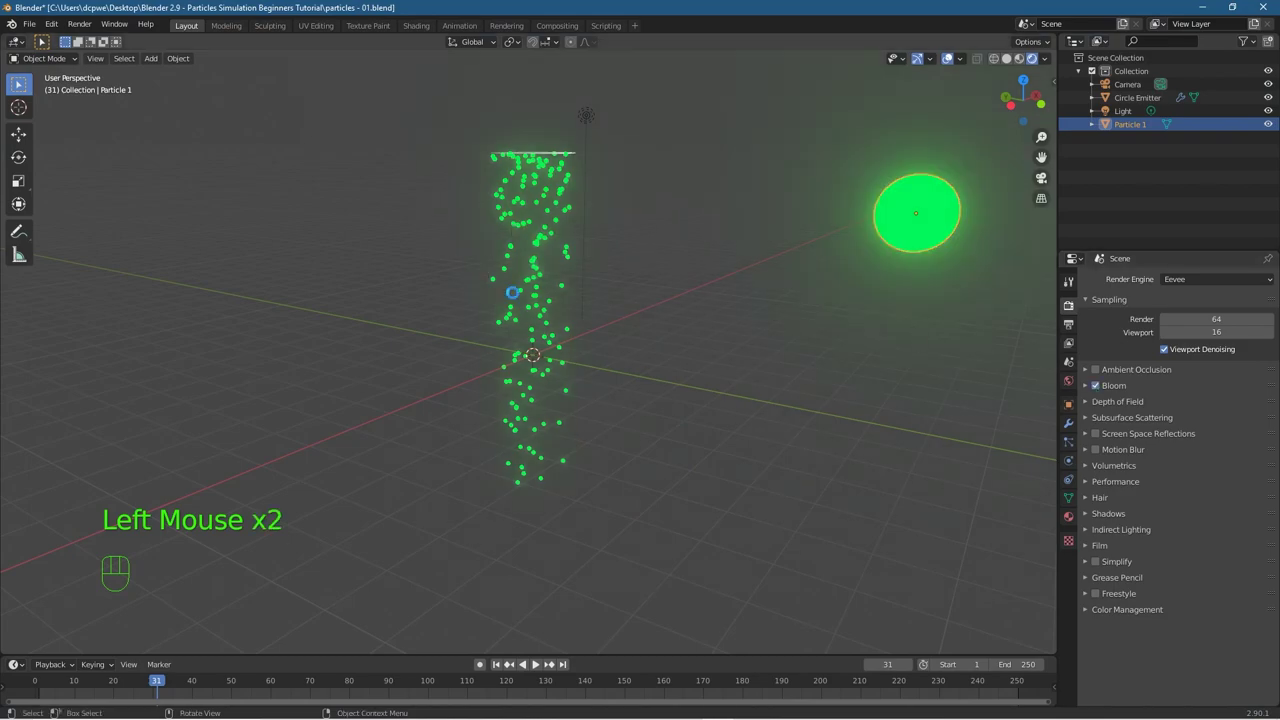
{"action": "key", "text": "F12"}
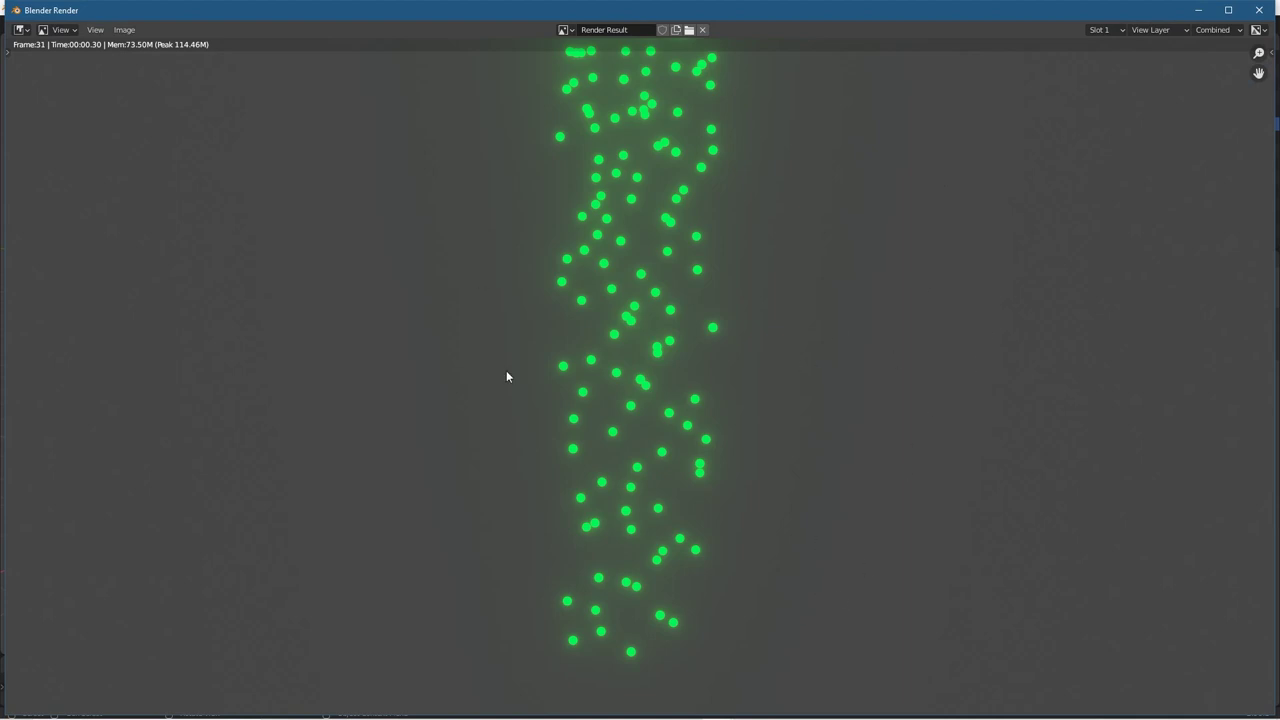
{"action": "left_click", "coordinate": [1256, 11]}
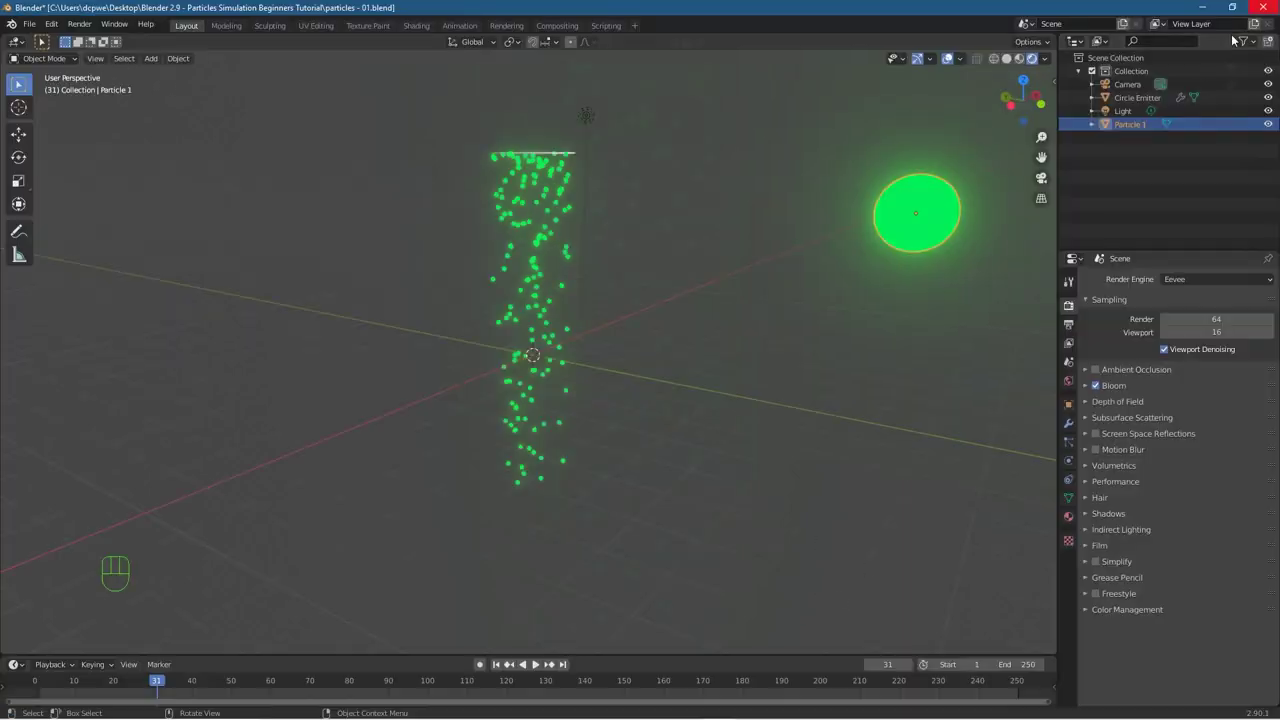
Step: Set the world background colour to black and test-render frame 31 against it
{"action": "left_click", "coordinate": [1066, 380]}
{"action": "left_click", "coordinate": [1211, 368]}
{"action": "left_click_drag", "start_coordinate": [1248, 254], "coordinate": [1248, 272]}
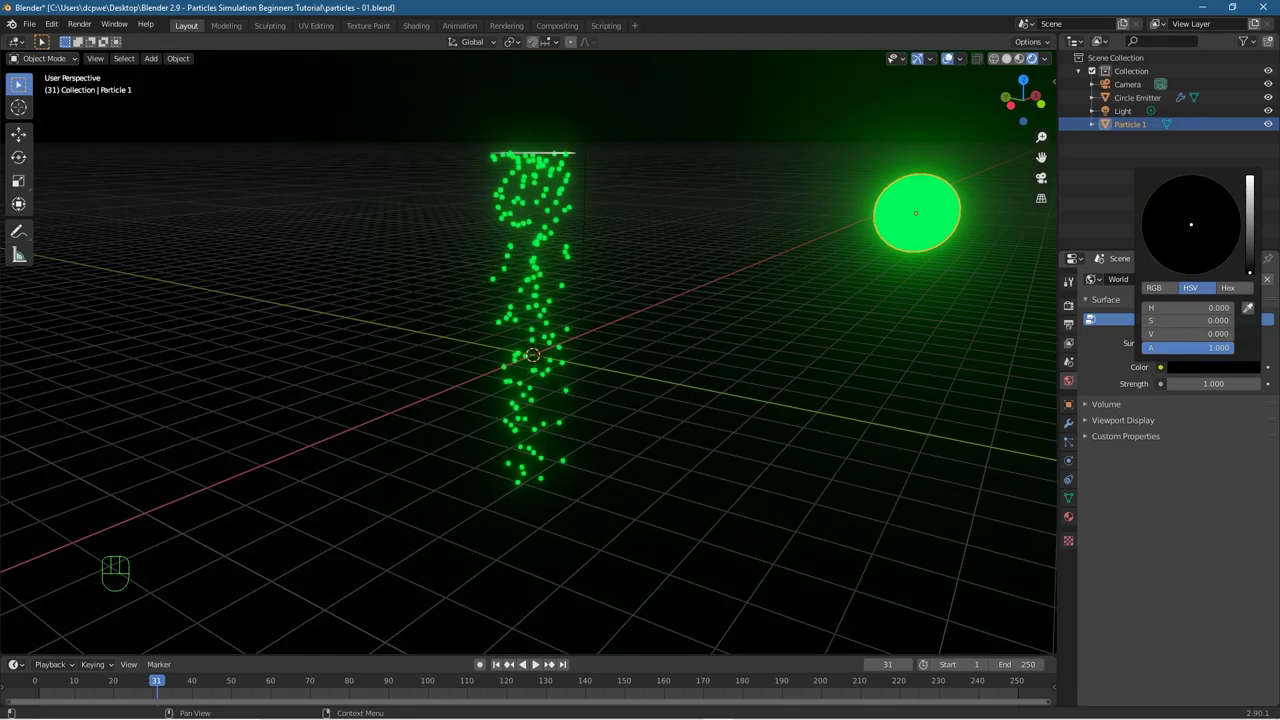
{"action": "key", "text": "F12"}
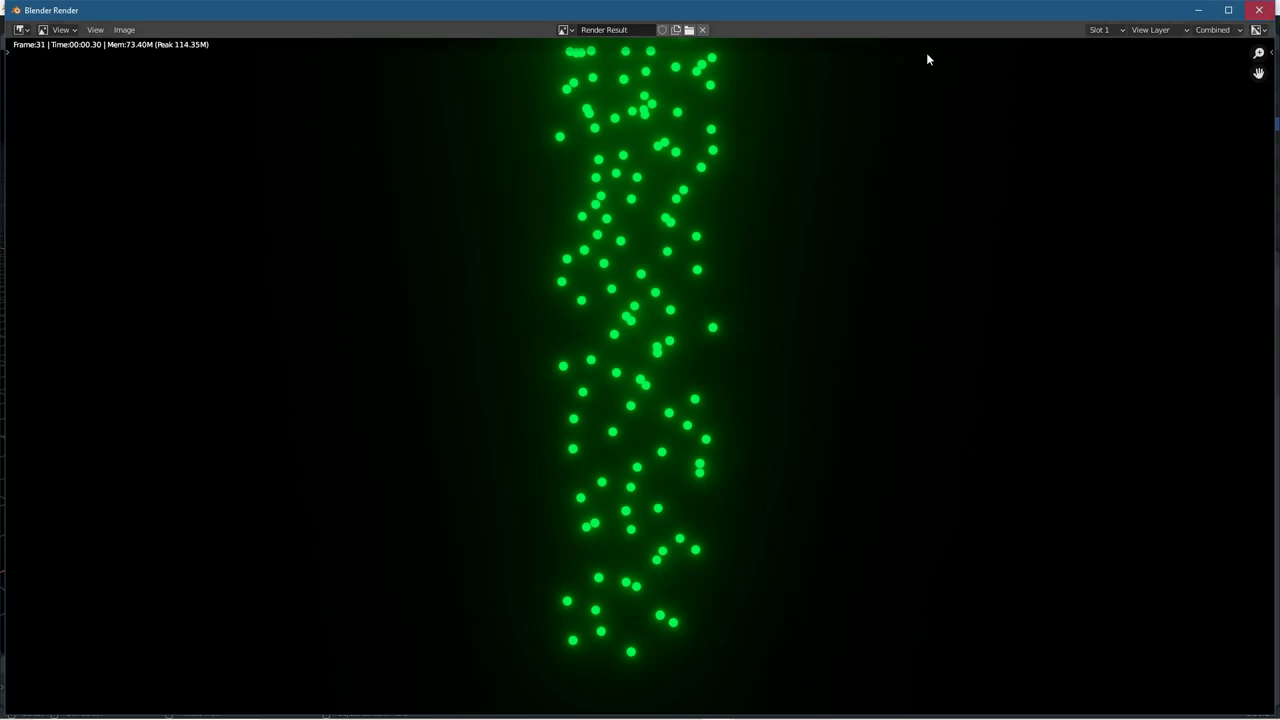
{"action": "left_click", "coordinate": [1259, 9]}
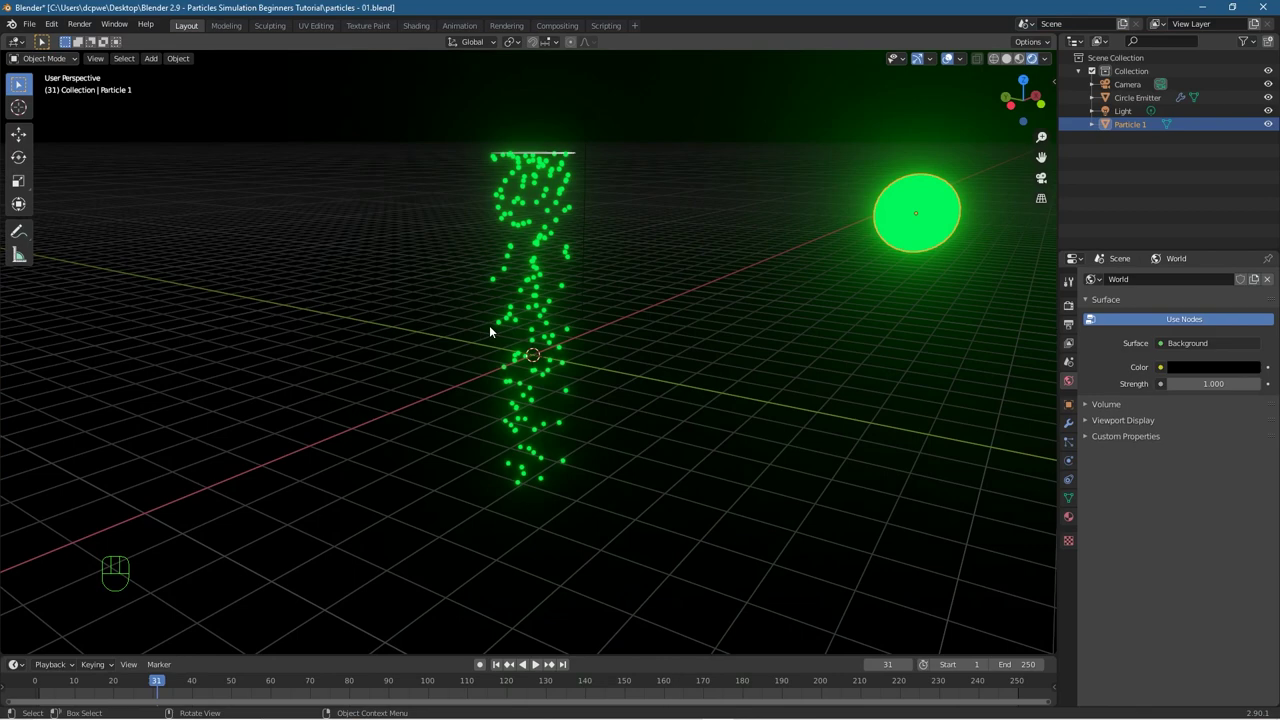
Step: Reduce the Bloom intensity to 0.024 while looking through the camera, and test-render frame 31
{"action": "key", "text": "KP_0"}
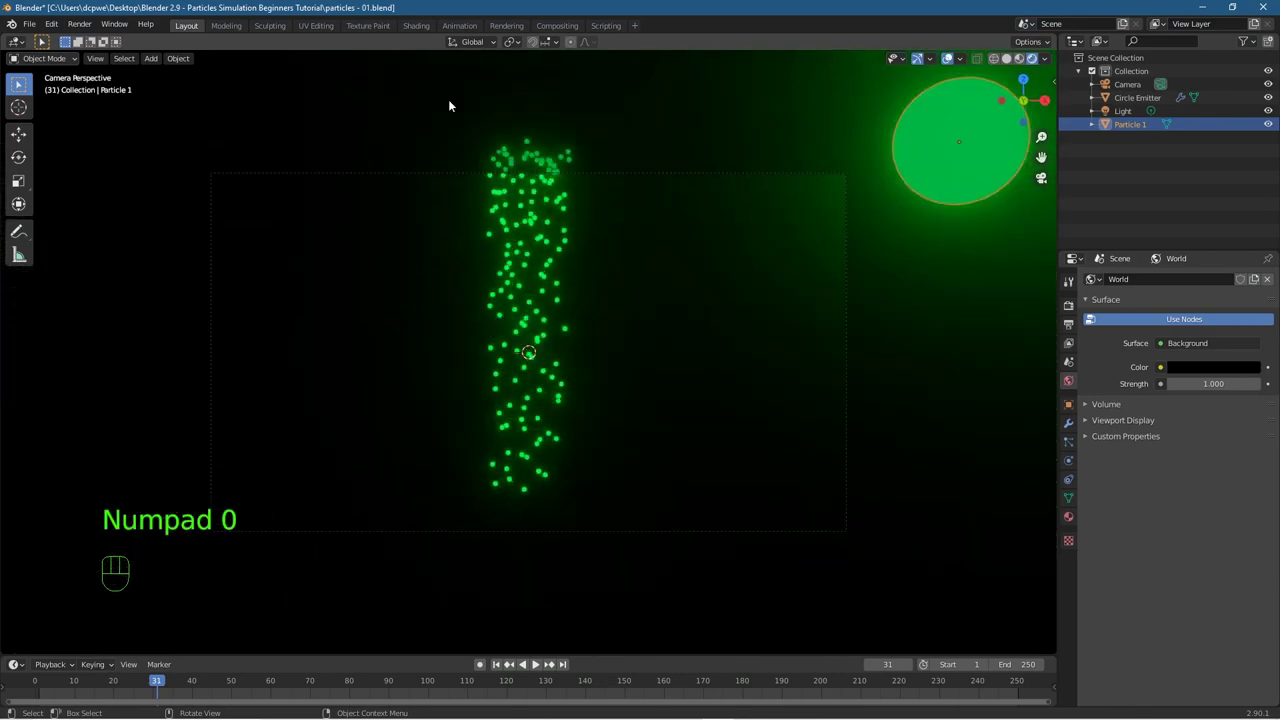
{"action": "scroll", "coordinate": [517, 328], "scroll_direction": "up", "scroll_amount": 6}
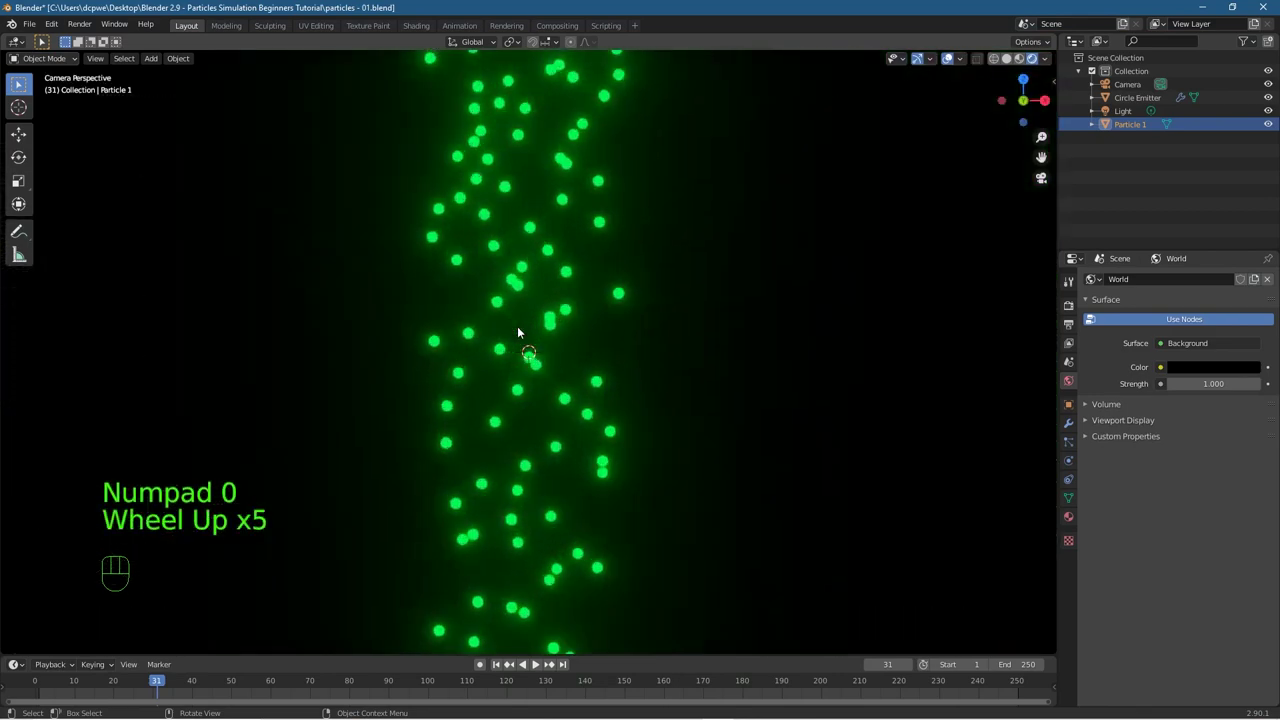
{"action": "left_click", "coordinate": [1068, 305]}
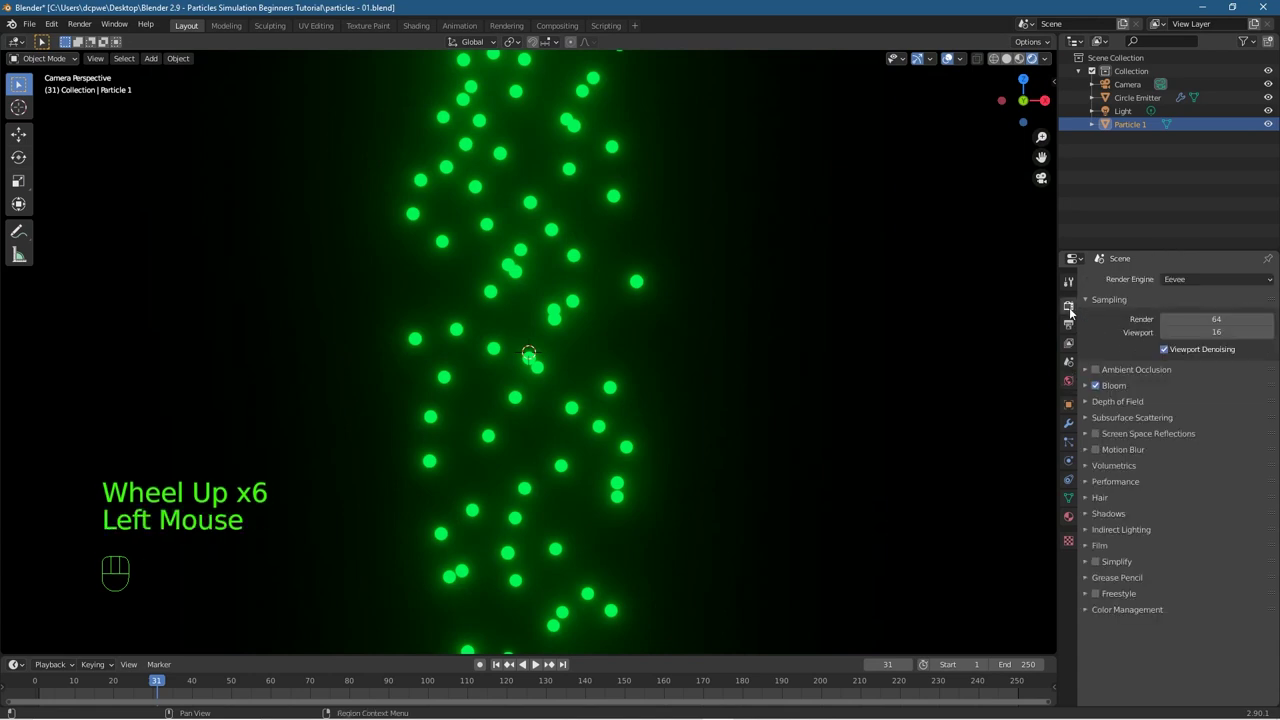
{"action": "left_click", "coordinate": [1089, 387]}
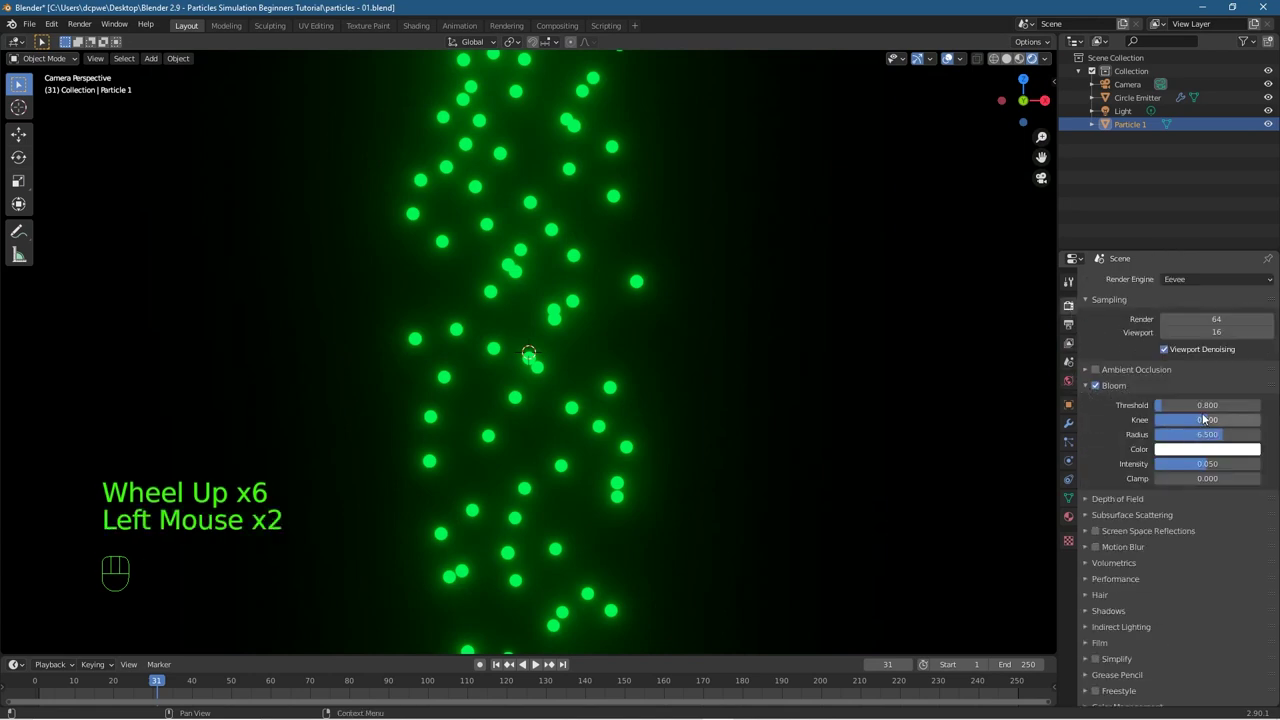
{"action": "left_click_drag", "start_coordinate": [1200, 464], "coordinate": [1180, 464]}
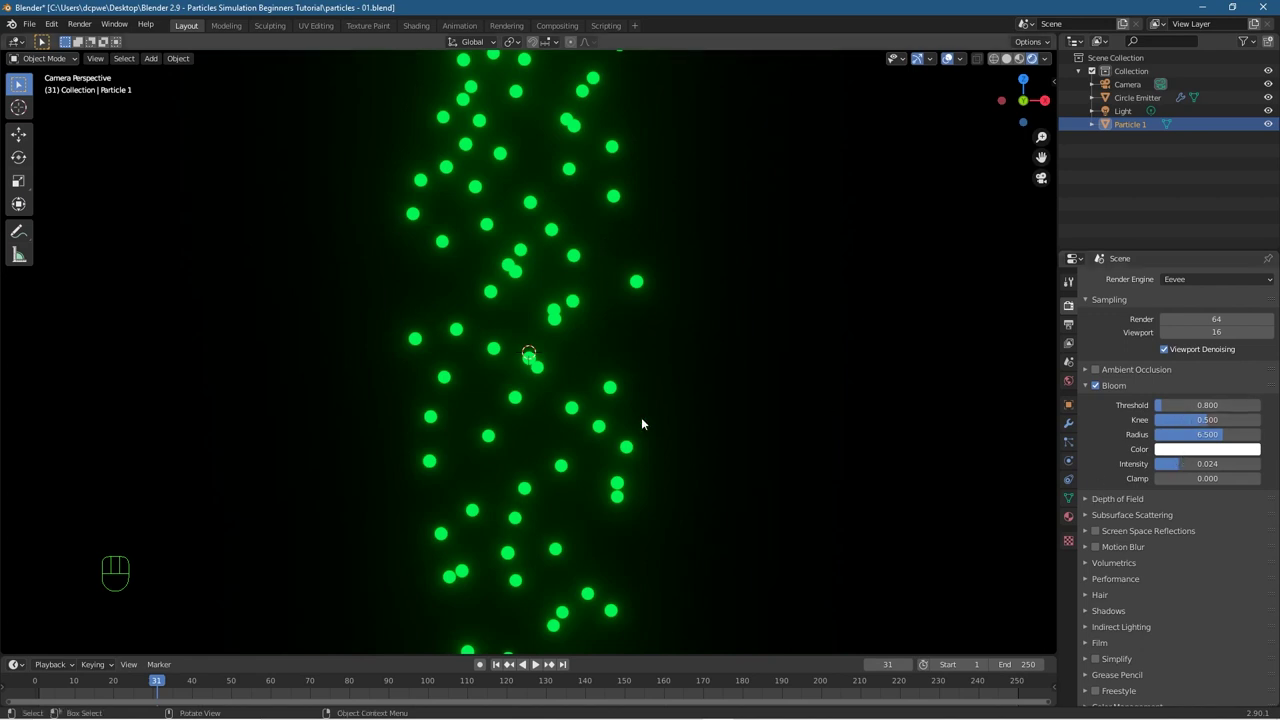
{"action": "key", "text": "F12"}
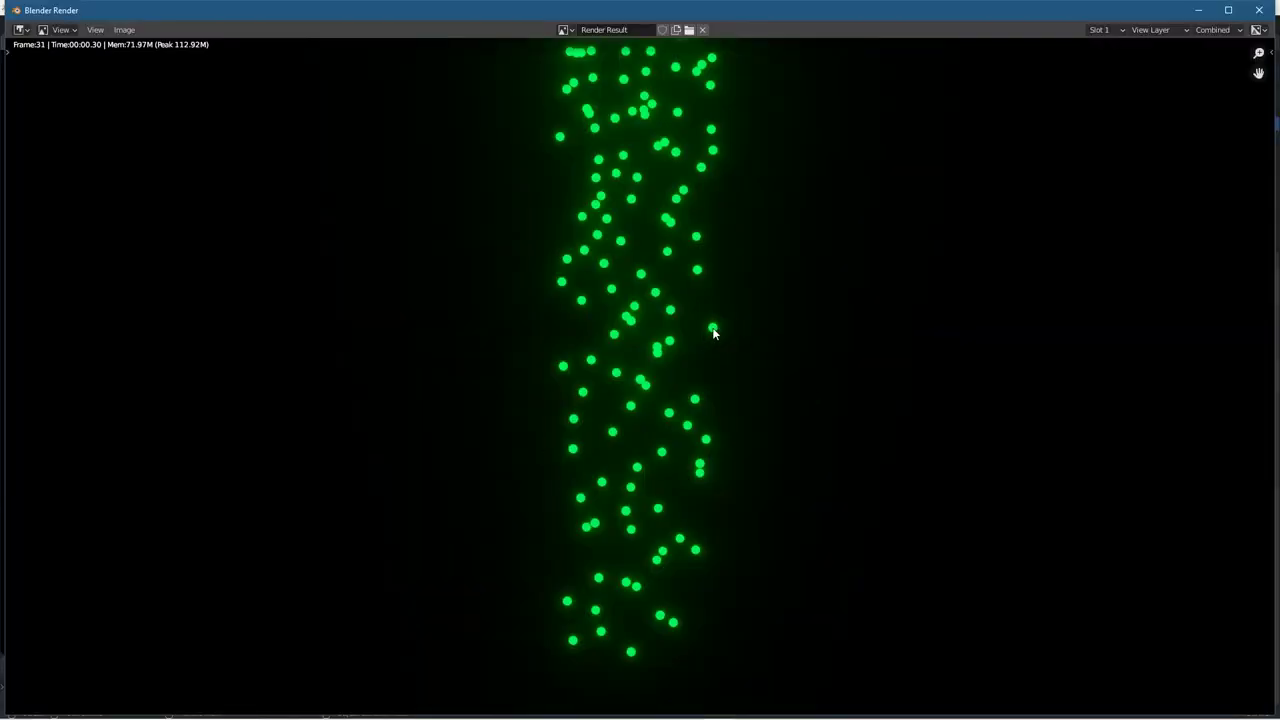
{"action": "left_click", "coordinate": [1259, 10]}
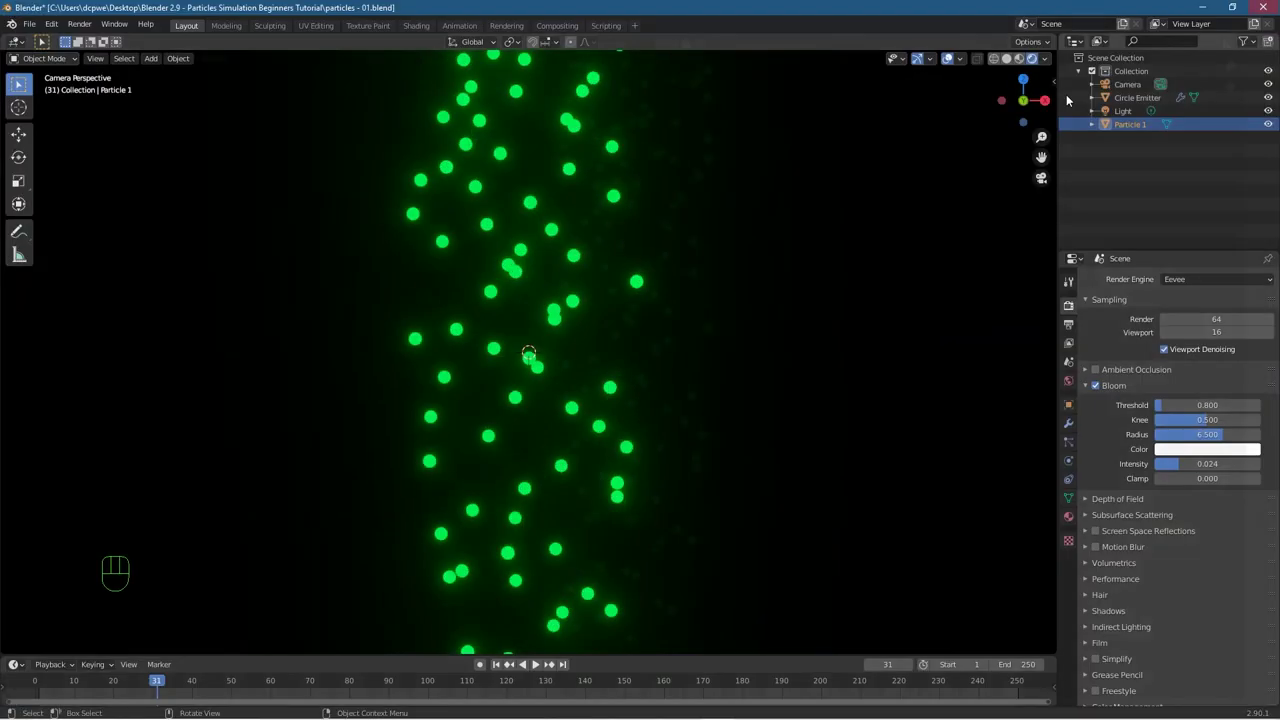
Step: Duplicate the Particle 1 sphere and move the copy along the X axis until it sits beside the original
{"action": "scroll", "coordinate": [723, 322], "scroll_direction": "down", "scroll_amount": 6}
{"action": "scroll", "coordinate": [723, 322], "scroll_direction": "down", "scroll_amount": 3}
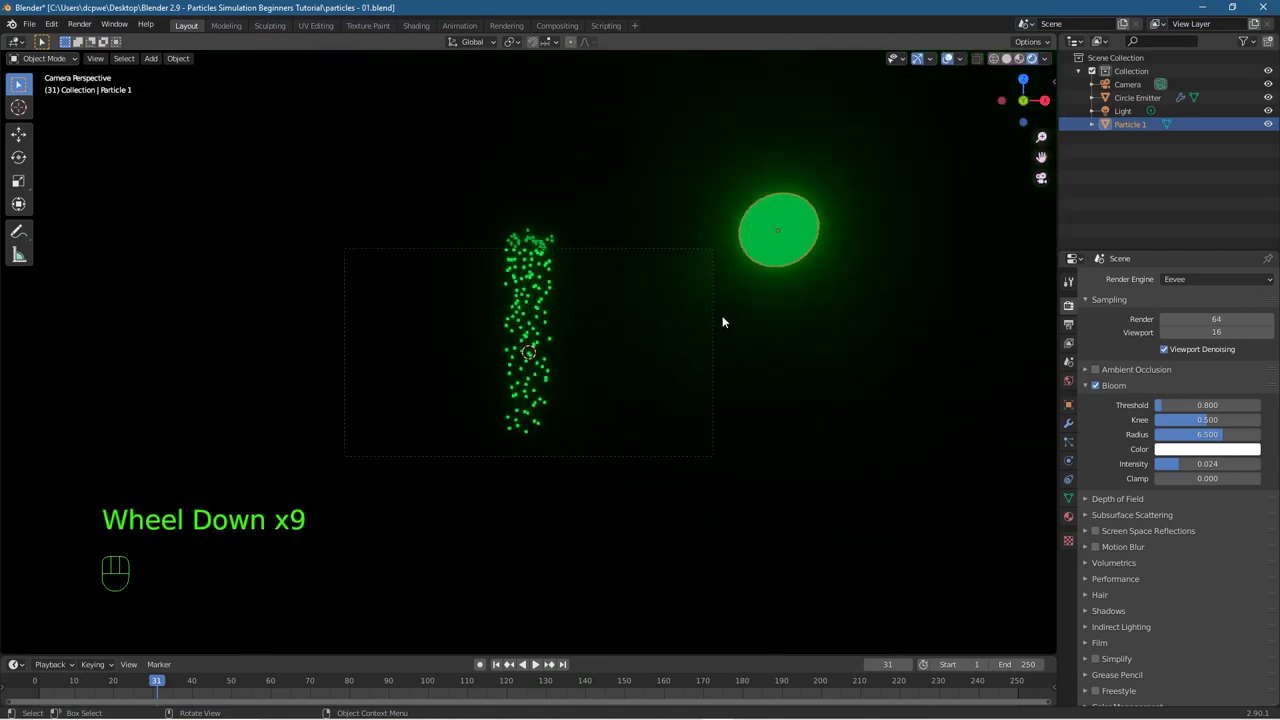
{"action": "scroll", "coordinate": [675, 329], "scroll_direction": "up", "scroll_amount": 1}
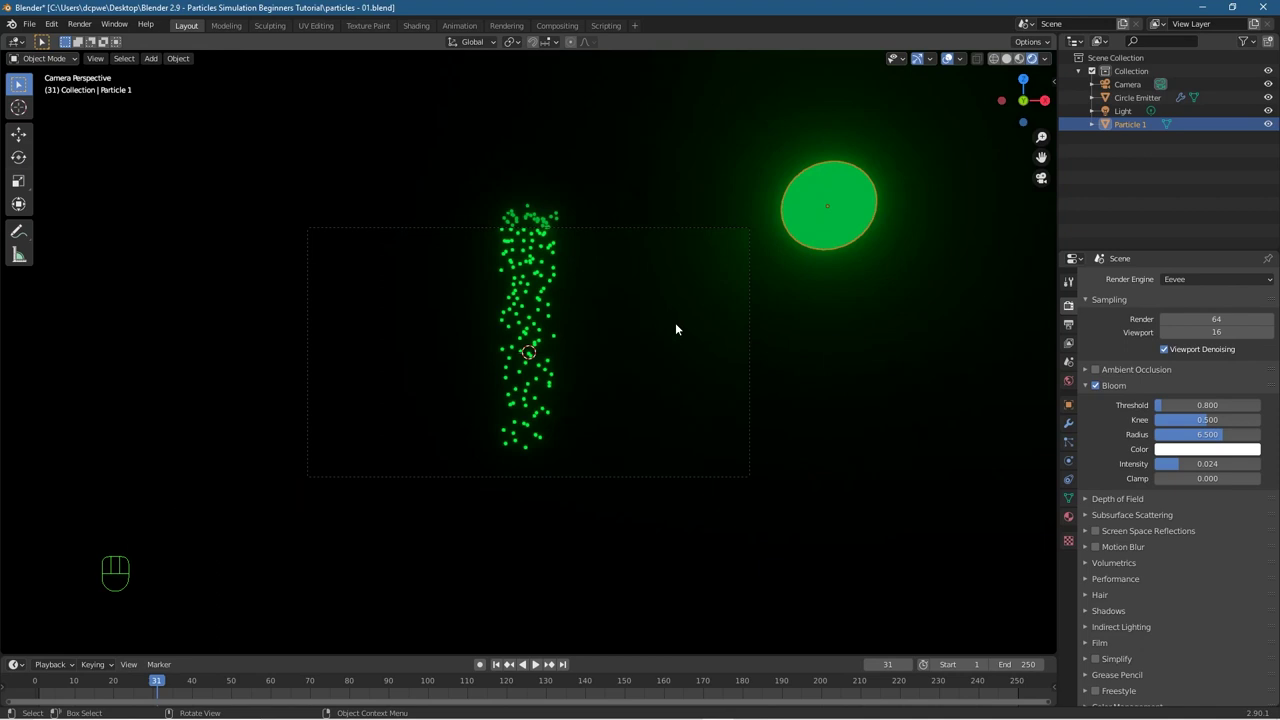
{"action": "left_click", "coordinate": [856, 193]}
{"action": "key", "text": "shift"}
{"action": "key", "text": "shift+d"}
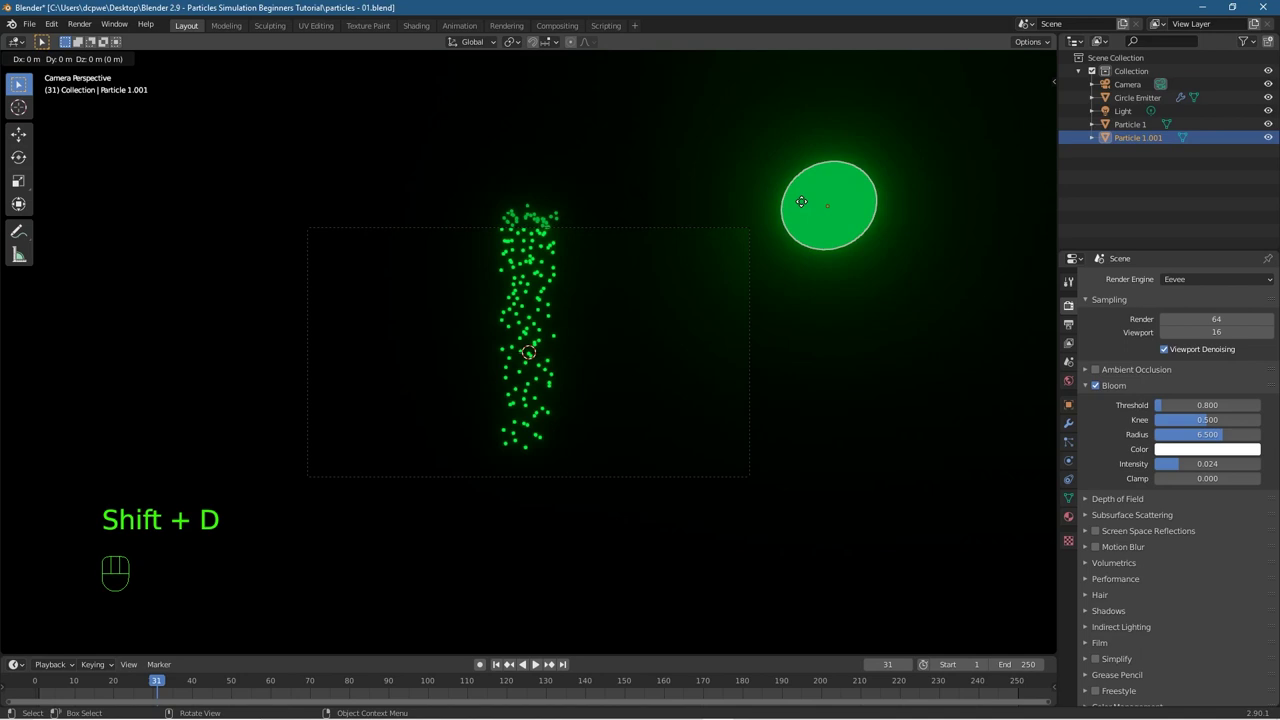
{"action": "right_click", "coordinate": [801, 202]}
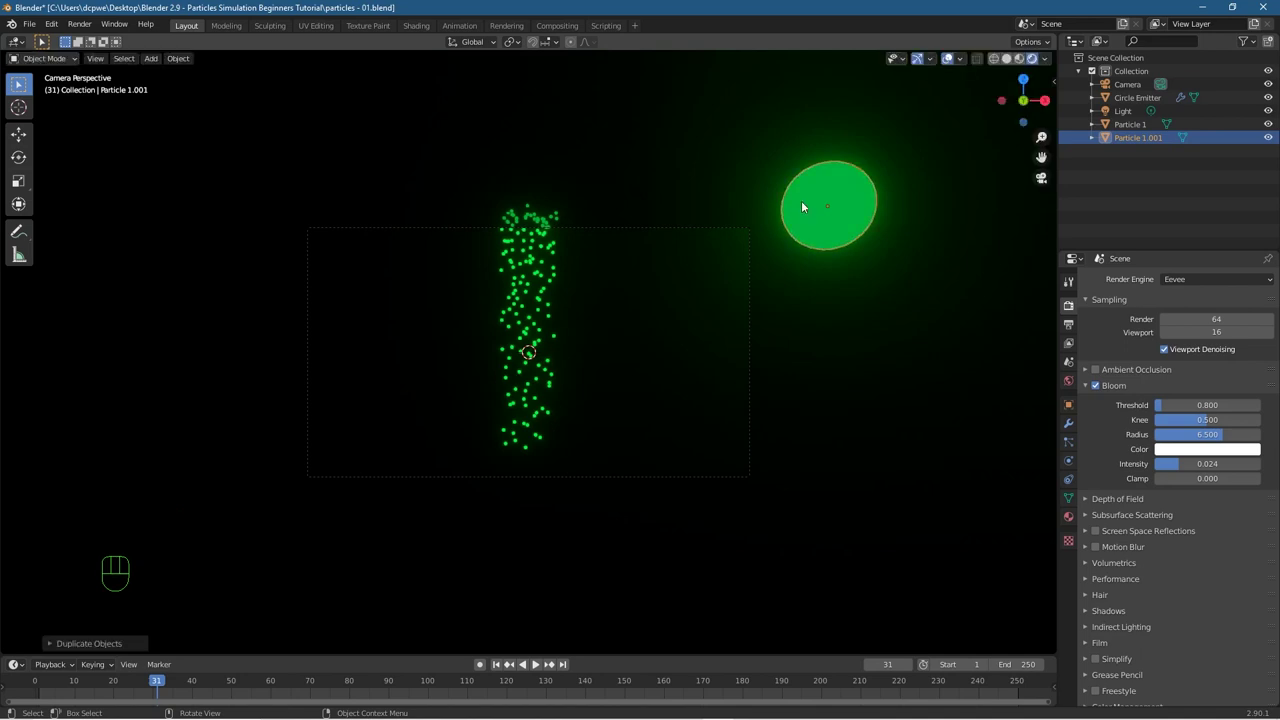
{"action": "left_click", "coordinate": [18, 133]}
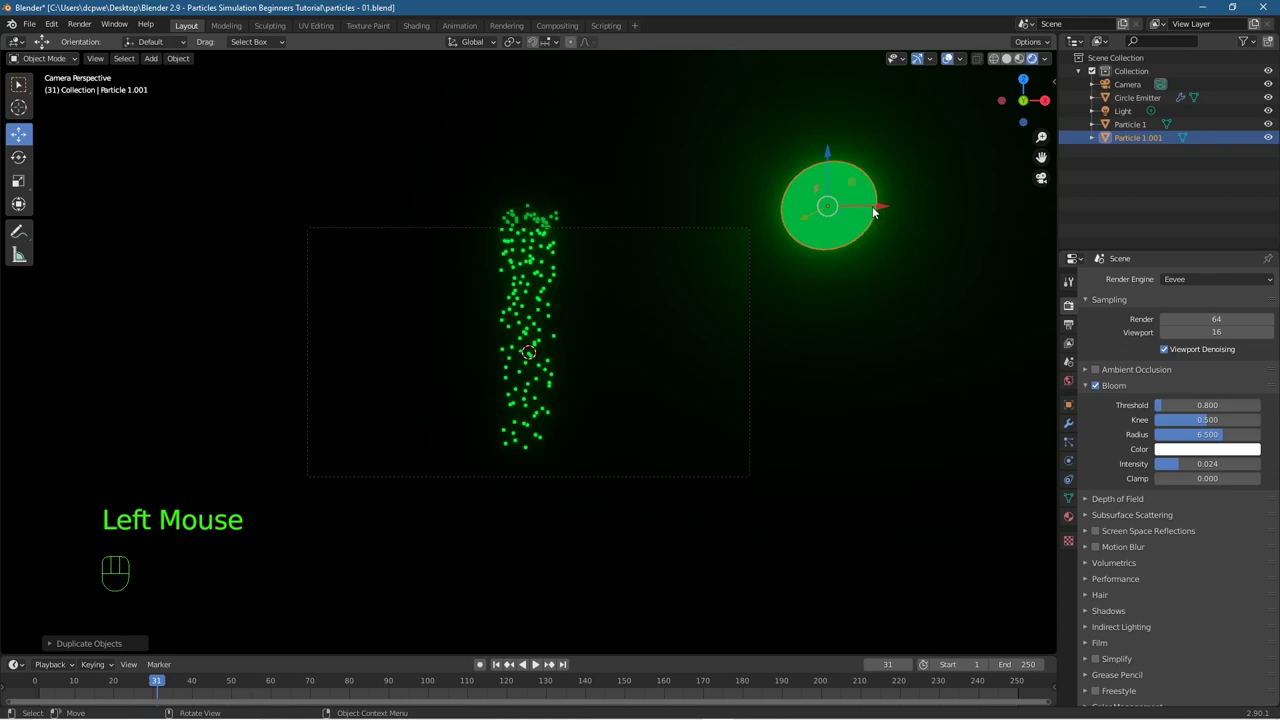
{"action": "left_click_drag", "start_coordinate": [871, 207], "coordinate": [1005, 207]}
Step: Rename the duplicated sphere to Particle 2 in the outliner
{"action": "left_click", "coordinate": [1130, 124]}
{"action": "left_click", "coordinate": [1128, 139]}
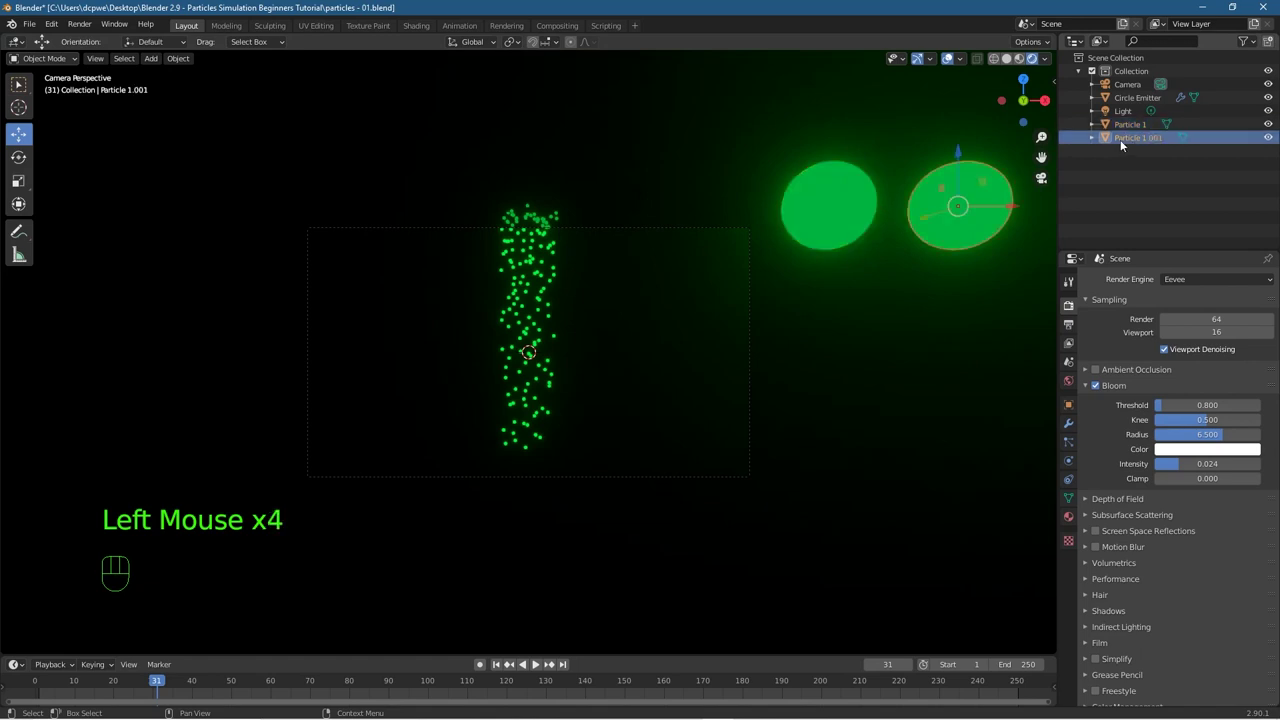
{"action": "left_click", "coordinate": [1154, 140]}
{"action": "double_click", "coordinate": [1156, 137]}
{"action": "left_click_drag", "start_coordinate": [1143, 137], "coordinate": [1198, 142]}
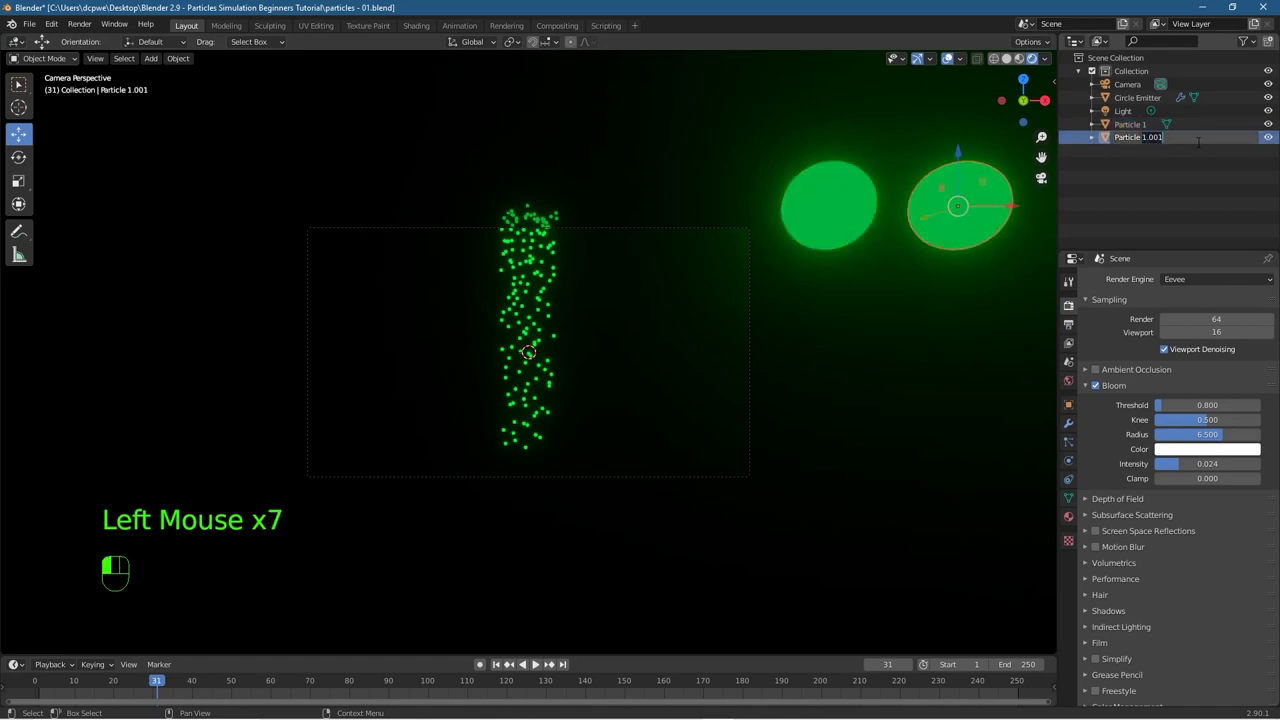
{"action": "type", "text": "2"}
{"action": "left_click", "coordinate": [1145, 148]}
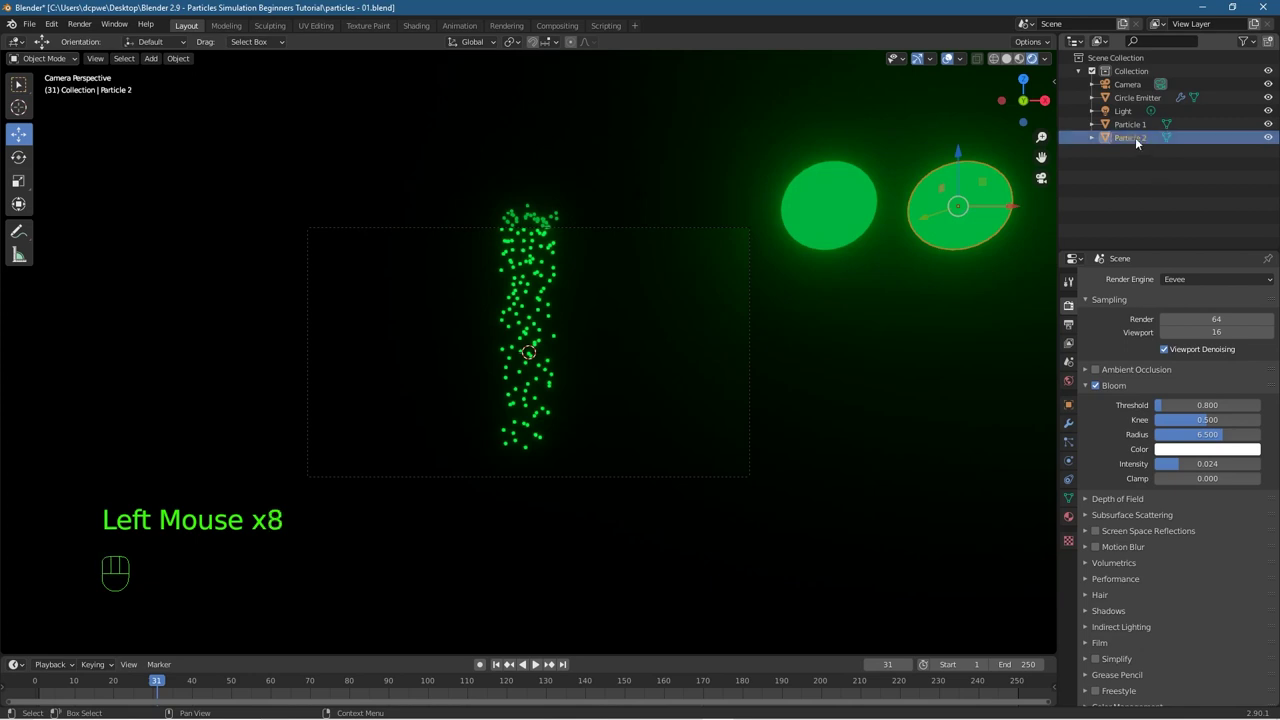
Step: Replace the Particle 2 sphere's shared material with a new one that uses an Emission surface
{"action": "left_click", "coordinate": [1070, 516]}
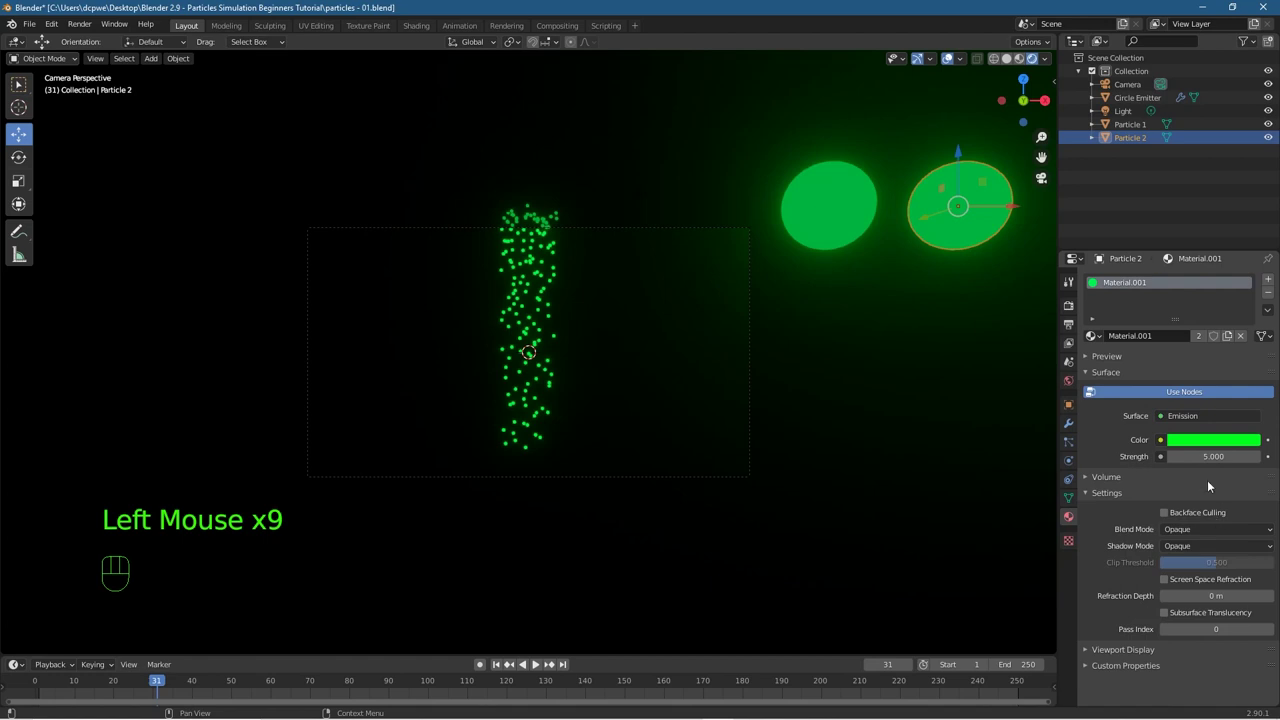
{"action": "left_click", "coordinate": [1269, 294]}
{"action": "left_click", "coordinate": [1181, 339]}
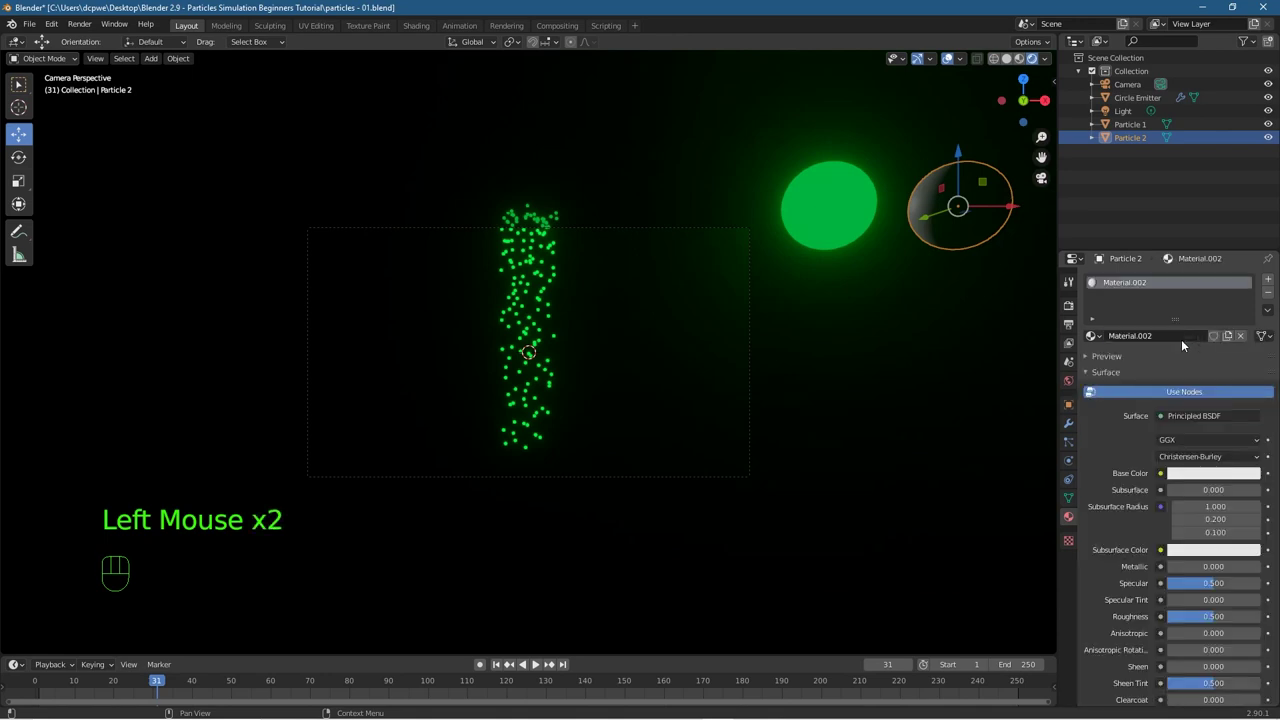
{"action": "left_click", "coordinate": [1190, 418]}
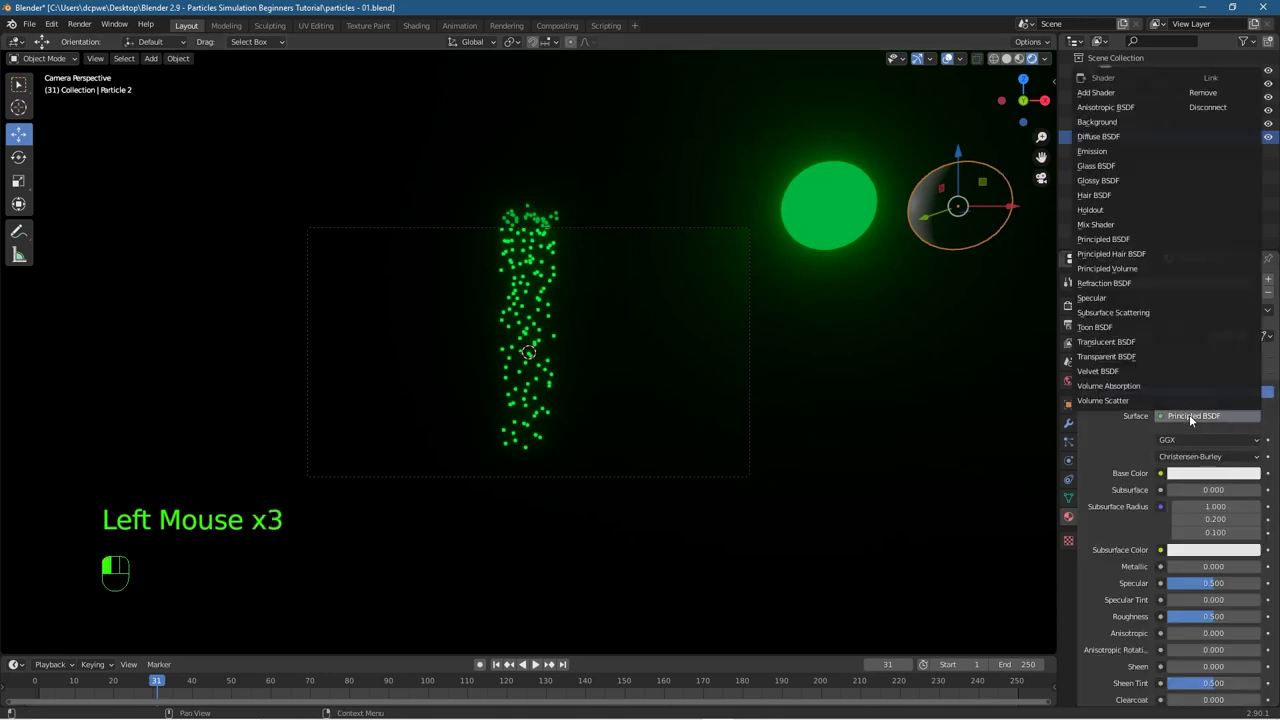
{"action": "left_click", "coordinate": [1098, 151]}
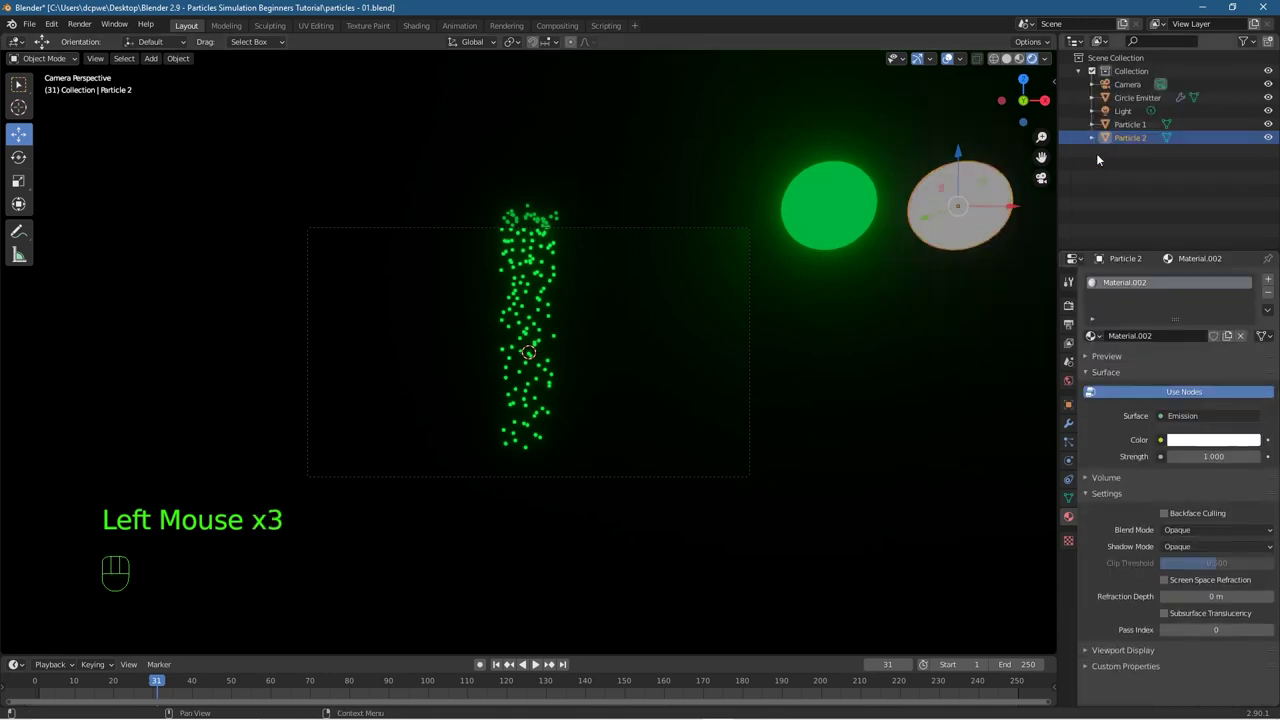
Step: Set Particle 2's emission strength to 5 and its colour to magenta
{"action": "left_click_drag", "start_coordinate": [1213, 456], "coordinate": [1255, 456]}
{"action": "left_click", "coordinate": [1198, 440]}
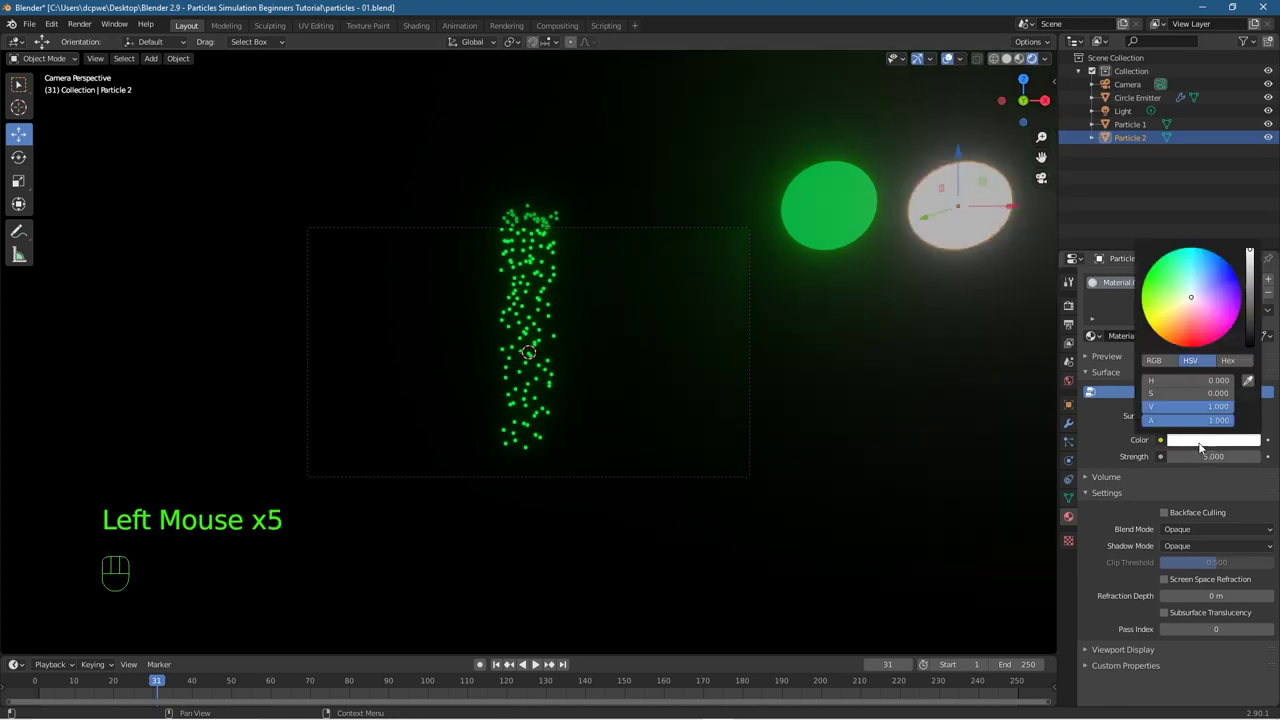
{"action": "left_click", "coordinate": [1153, 331]}
{"action": "mouse_move", "coordinate": [1153, 331]}
{"action": "left_mouse_down"}
{"action": "mouse_move", "coordinate": [1188, 300]}
{"action": "mouse_move", "coordinate": [1236, 320]}
{"action": "left_mouse_up"}
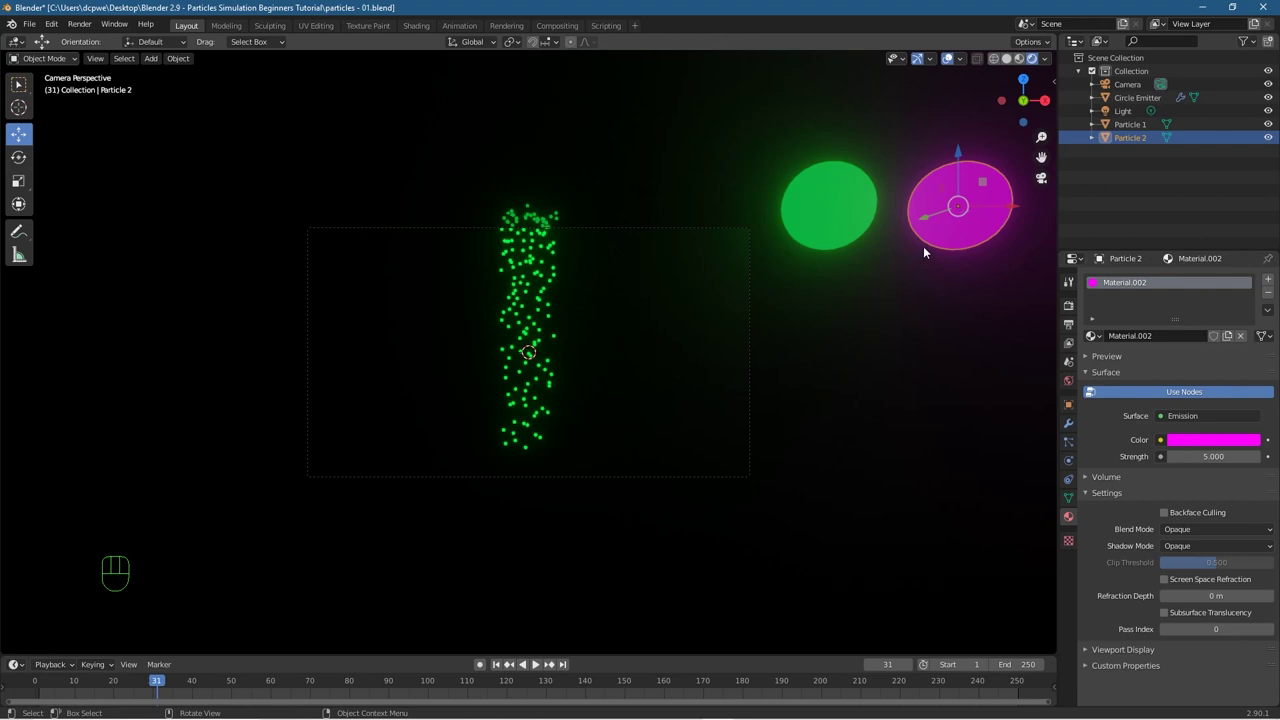
Step: Duplicate the magenta Particle 2 sphere and move the copy along the X axis until it sits beside it
{"action": "scroll", "coordinate": [907, 305], "scroll_direction": "down", "scroll_amount": 1, "text": "ctrl"}
{"action": "scroll", "coordinate": [907, 305], "scroll_direction": "down", "scroll_amount": 2}
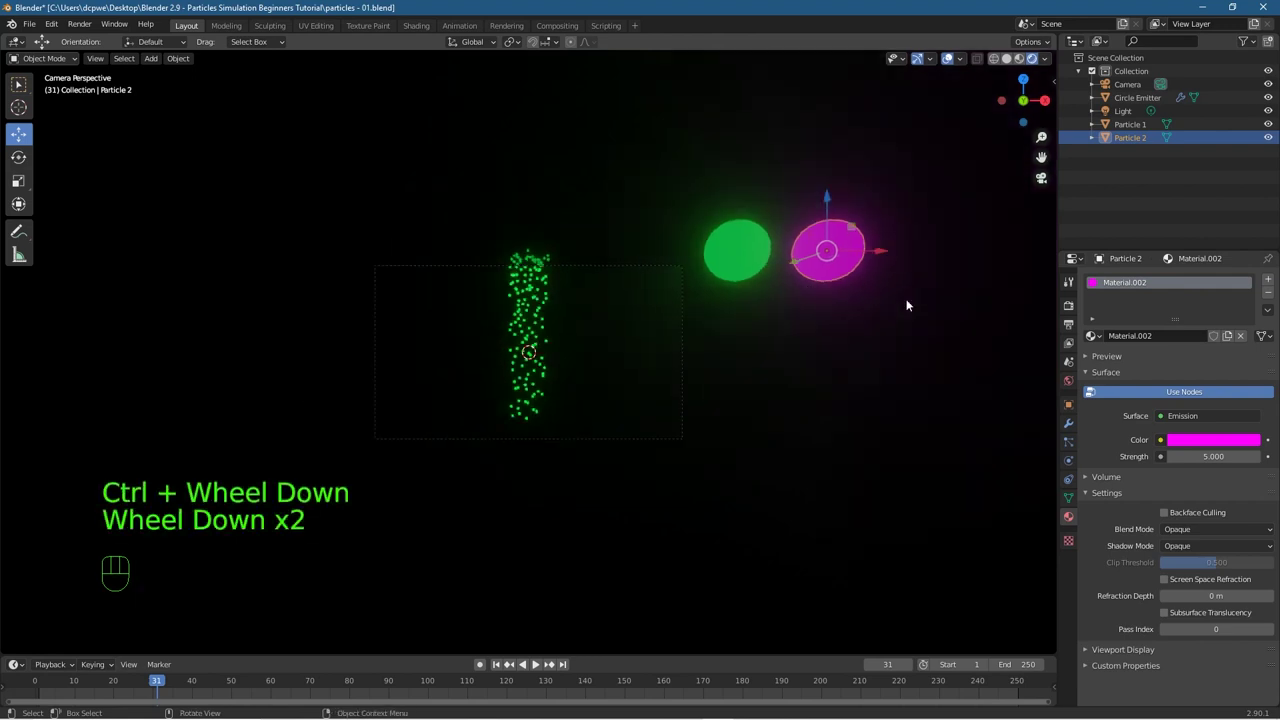
{"action": "left_click", "coordinate": [838, 246]}
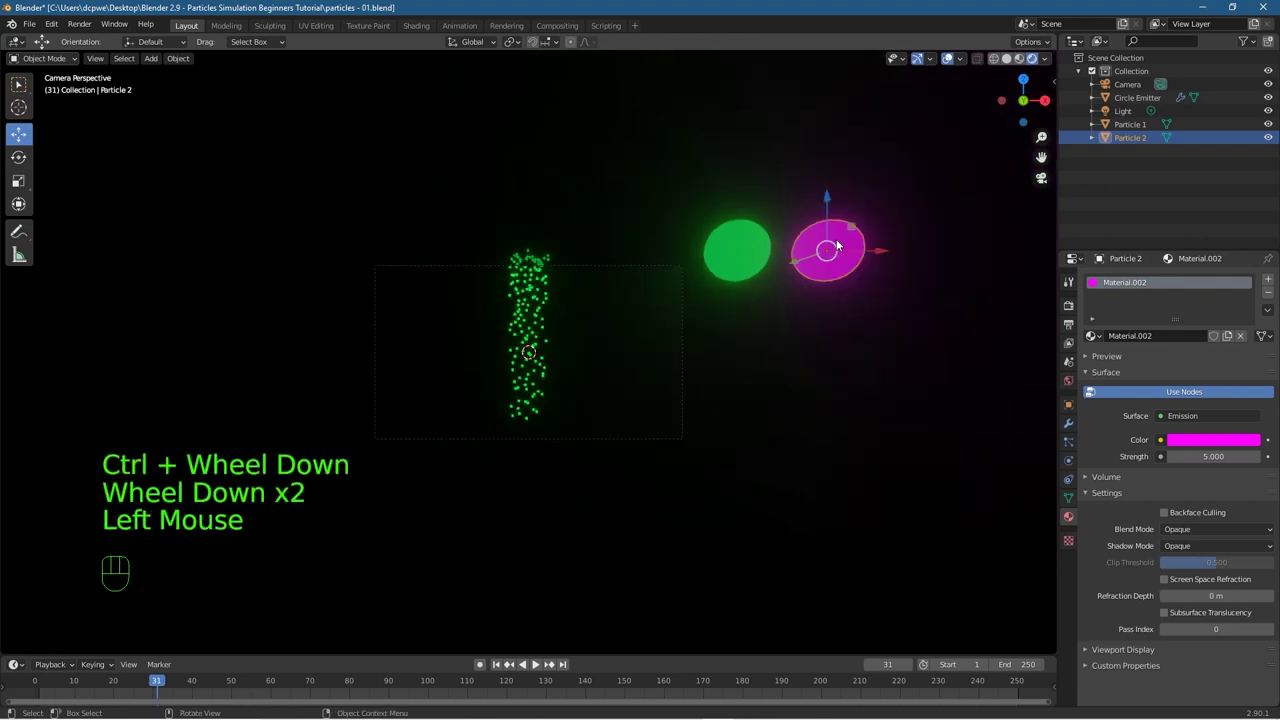
{"action": "key", "text": "shift+d"}
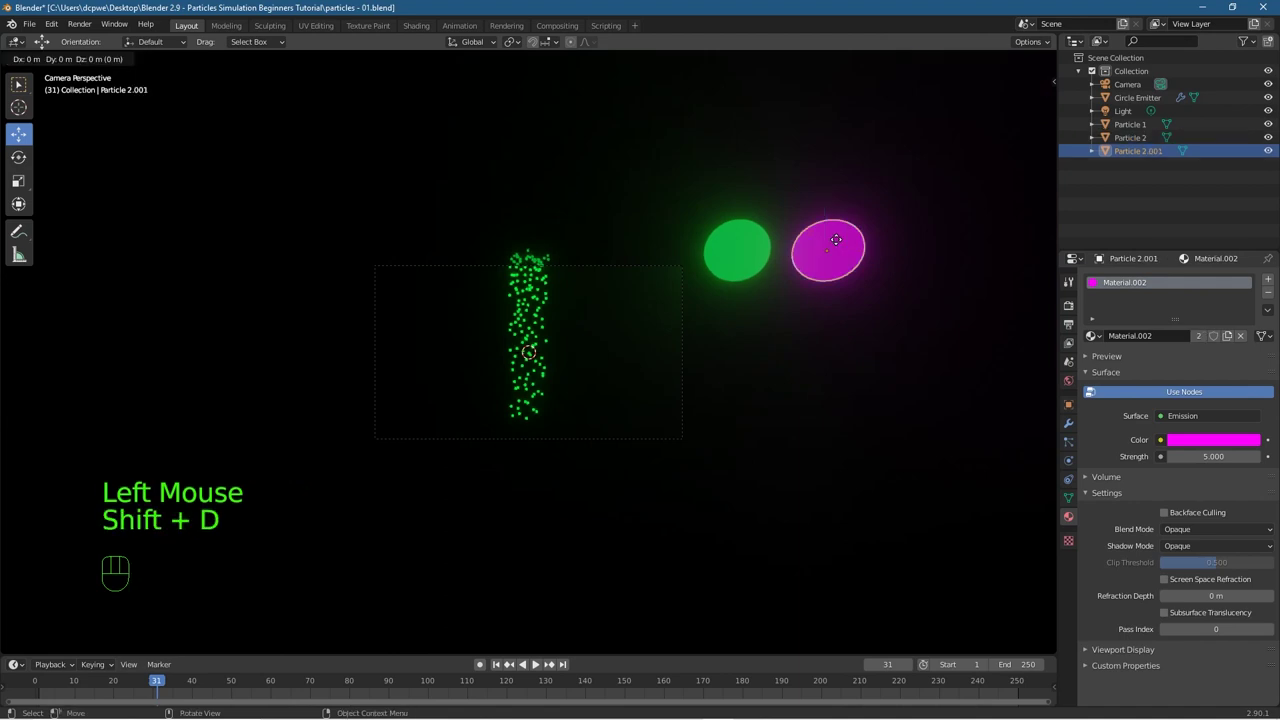
{"action": "left_click", "coordinate": [838, 246]}
{"action": "key", "text": "shift+d"}
{"action": "left_click_drag", "start_coordinate": [905, 246], "coordinate": [959, 247]}
{"action": "left_click", "coordinate": [925, 252]}
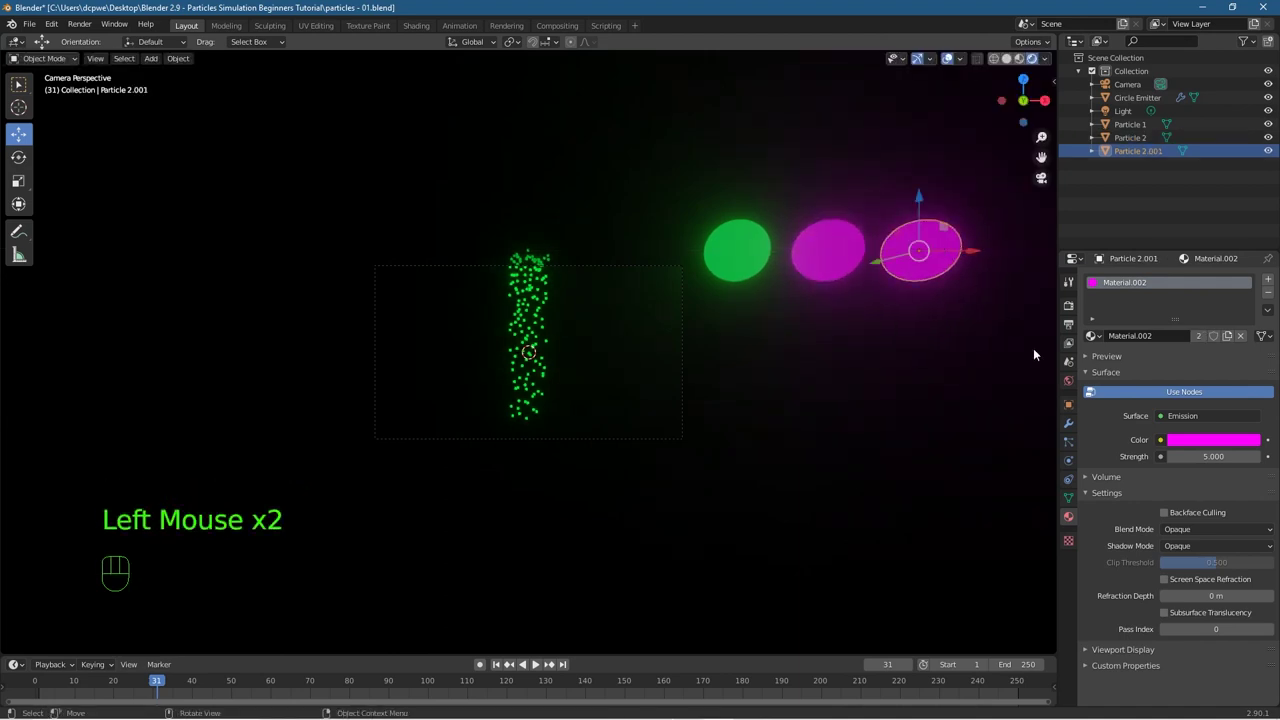
Step: Replace the third sphere's material with a new Emission material at strength 5
{"action": "left_click", "coordinate": [1268, 295]}
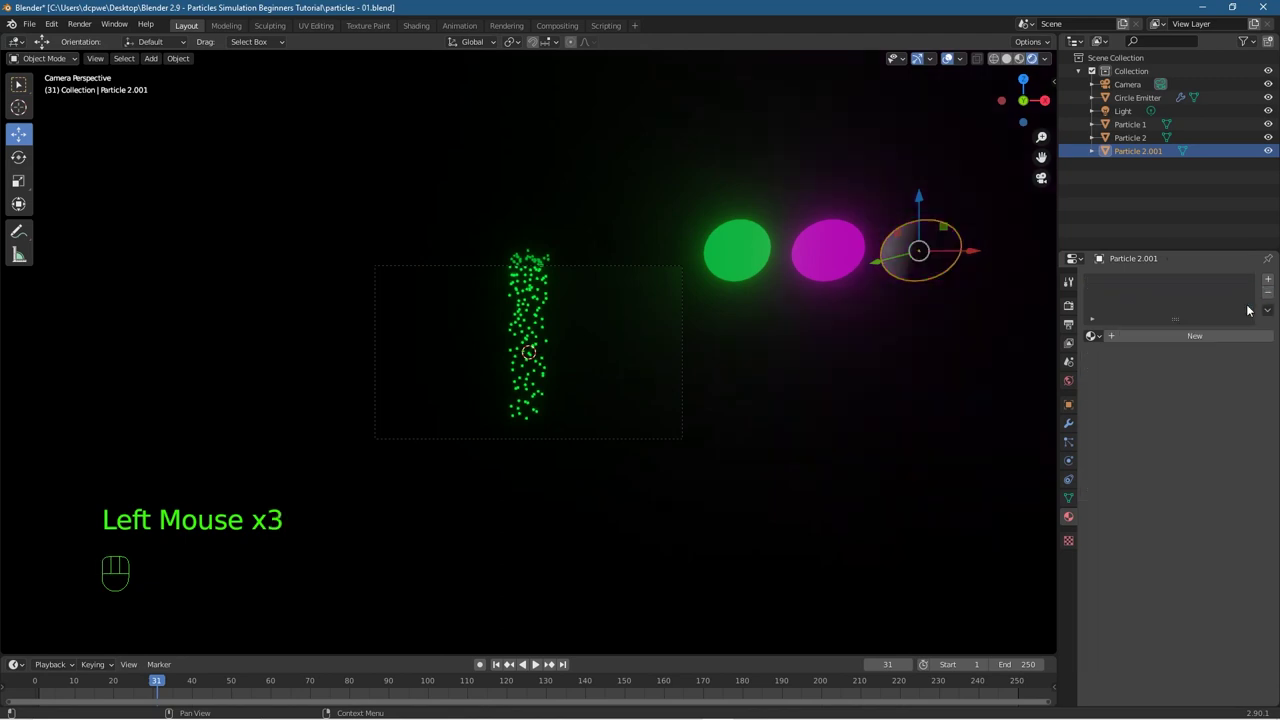
{"action": "left_click", "coordinate": [1178, 337]}
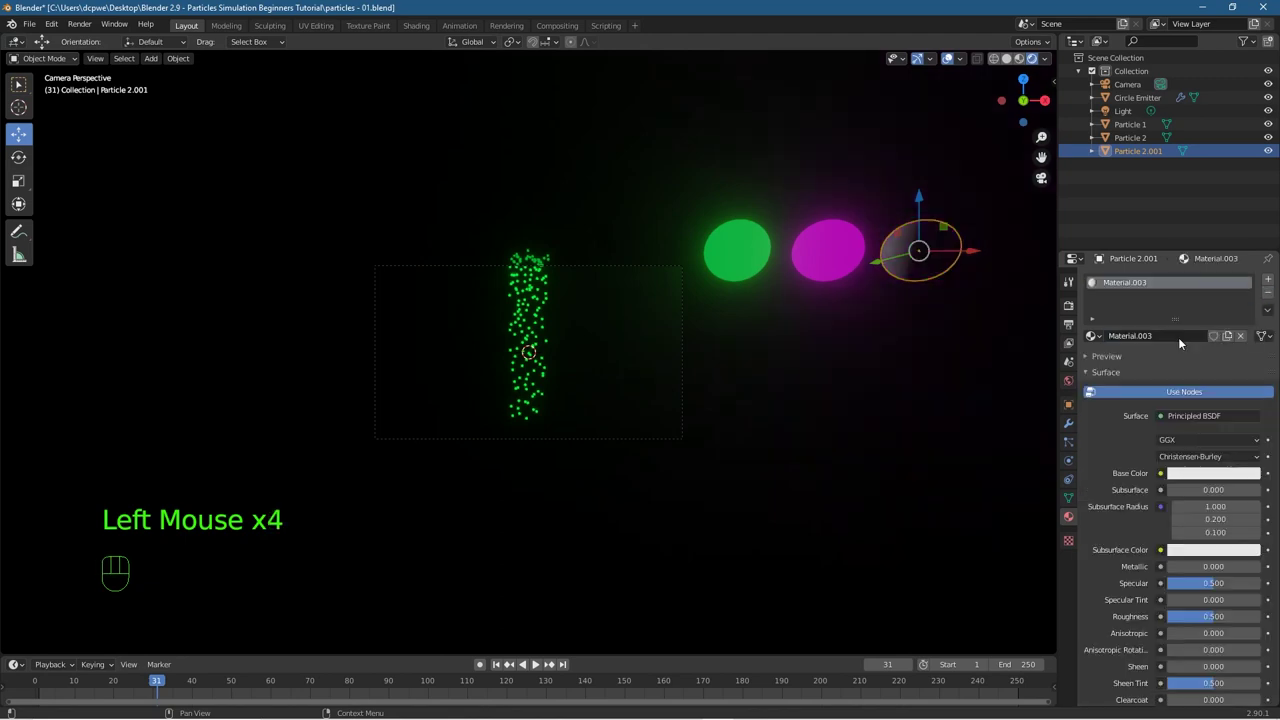
{"action": "left_click", "coordinate": [1185, 418]}
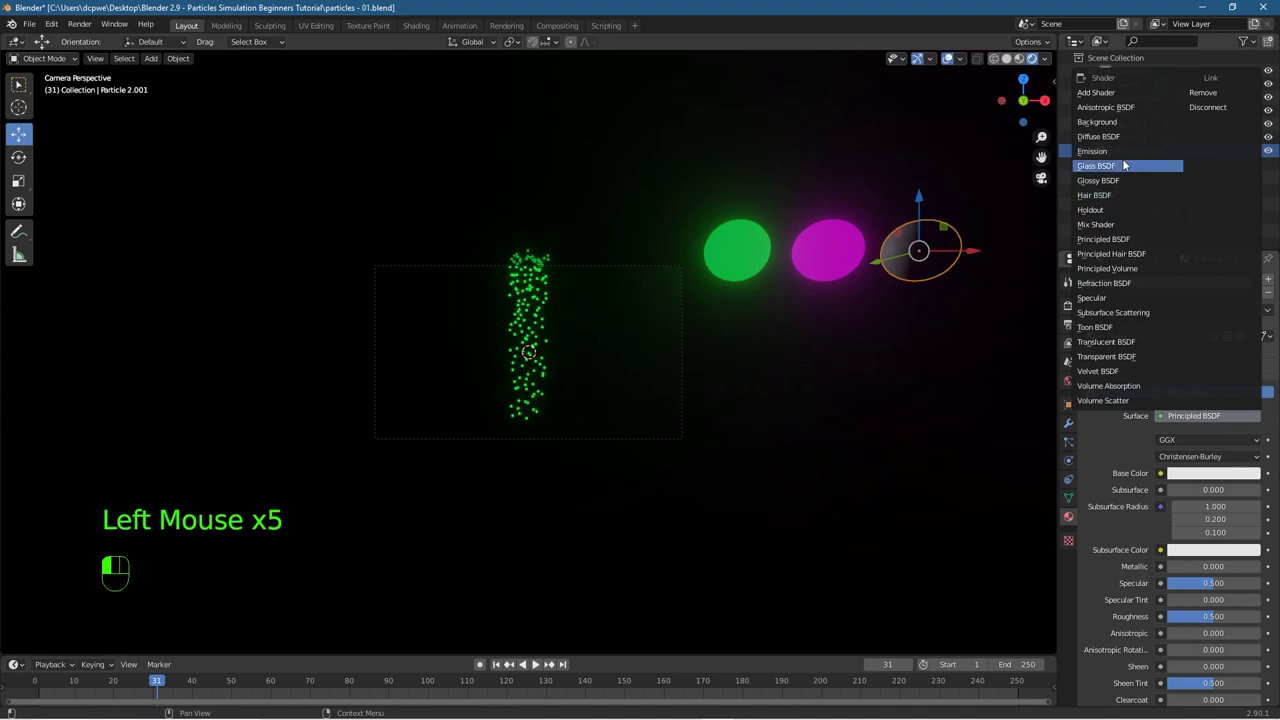
{"action": "left_click", "coordinate": [1117, 150]}
{"action": "left_click", "coordinate": [1210, 456]}
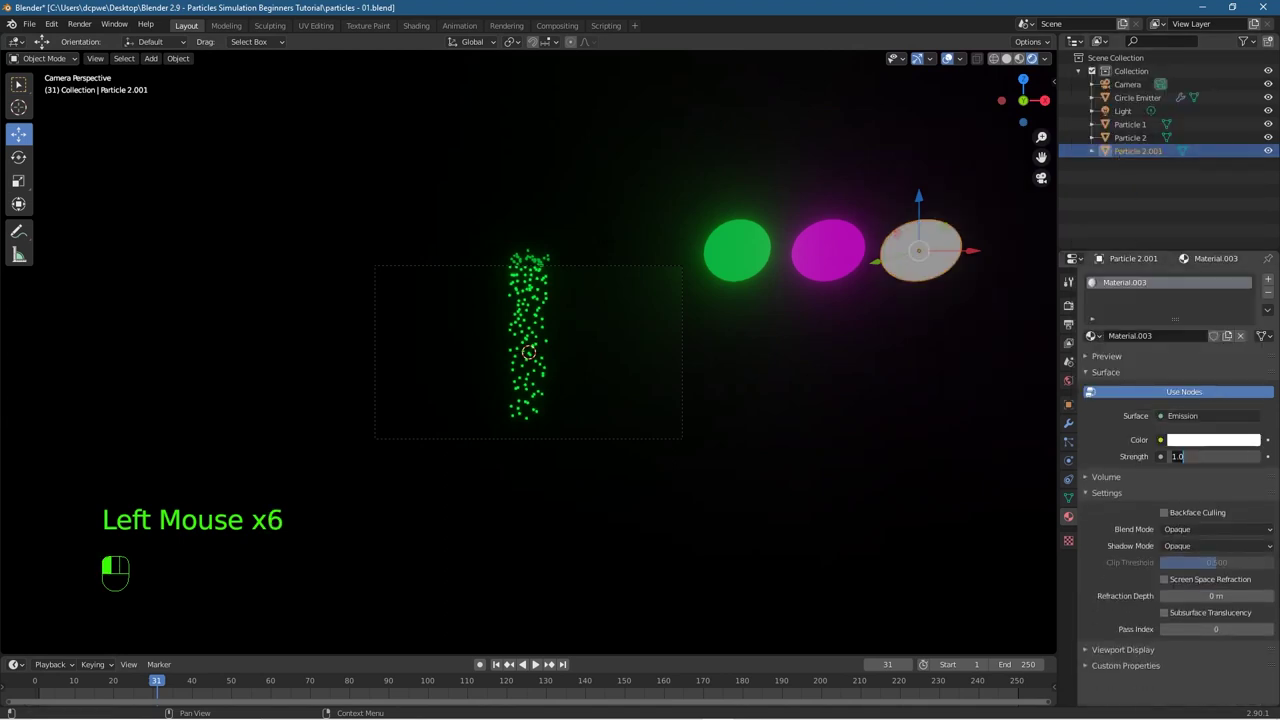
{"action": "type", "text": "5"}
{"action": "key", "text": "Return"}
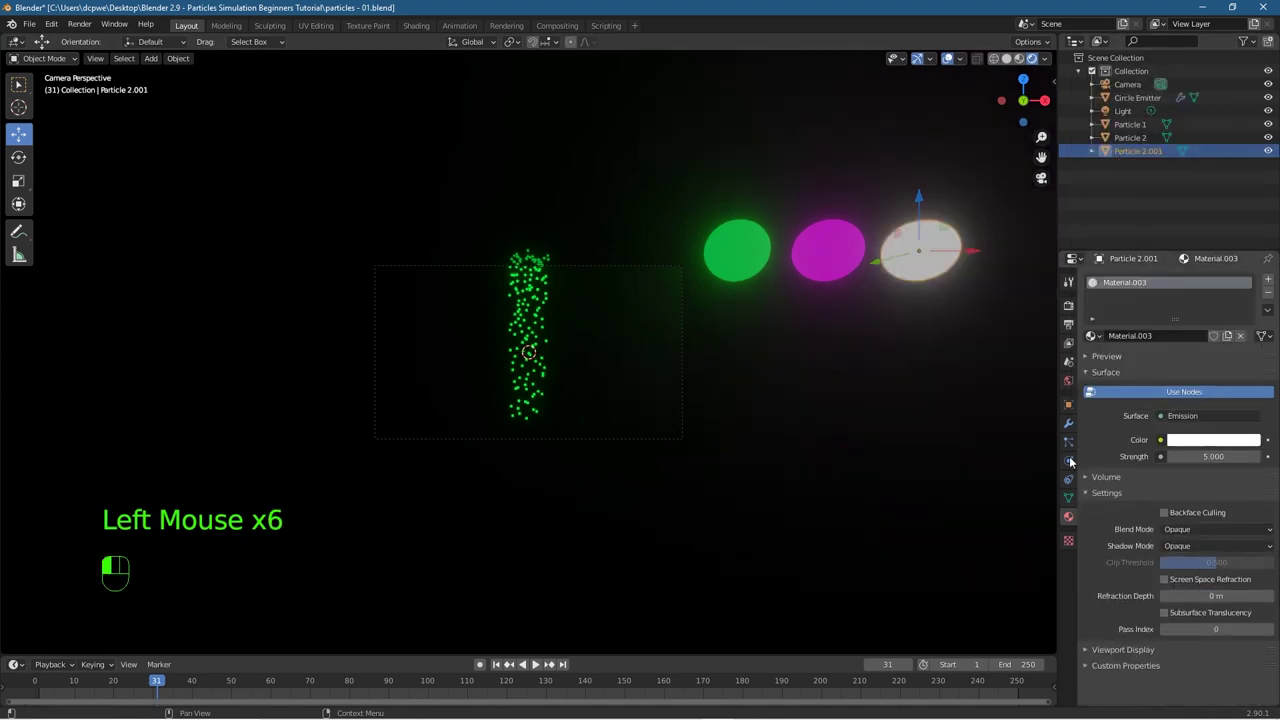
Step: Set the third sphere's emission colour to cyan with hue 0.521 and save the file
{"action": "left_click", "coordinate": [1213, 440]}
{"action": "mouse_move", "coordinate": [1187, 323]}
{"action": "left_mouse_down"}
{"action": "mouse_move", "coordinate": [1213, 252]}
{"action": "mouse_move", "coordinate": [1198, 247]}
{"action": "left_mouse_up"}
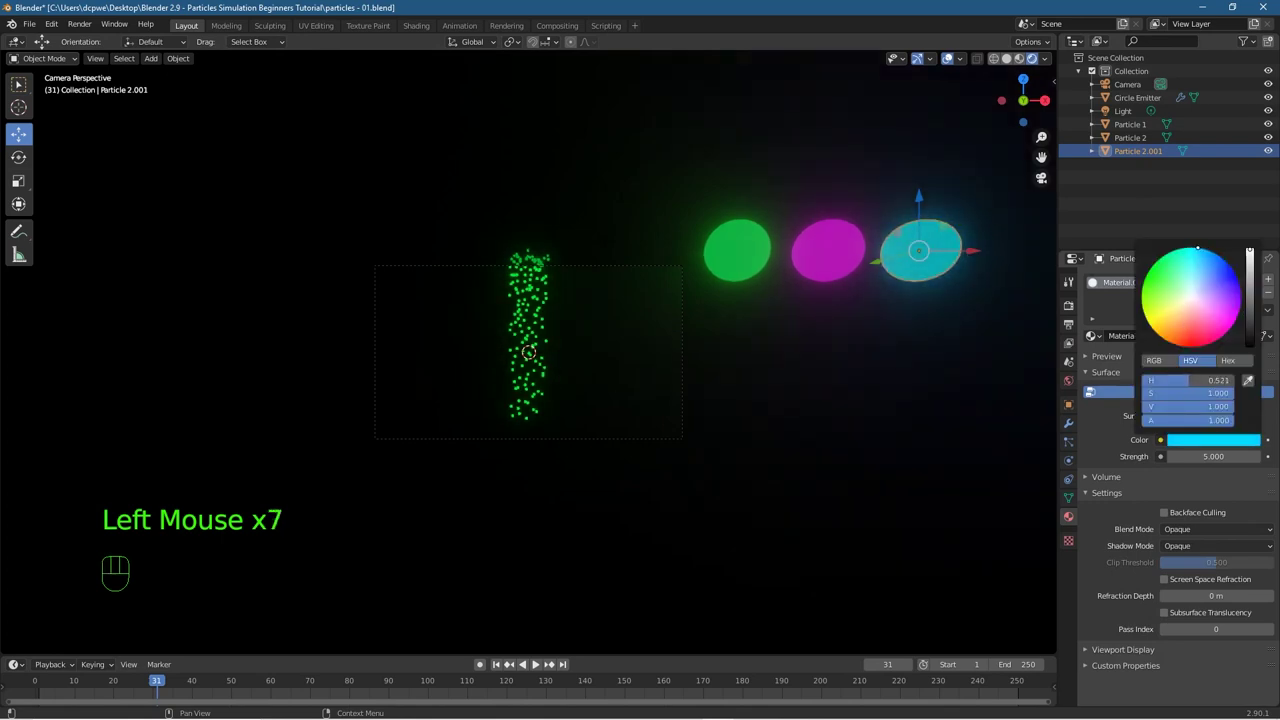
{"action": "left_click", "coordinate": [769, 316]}
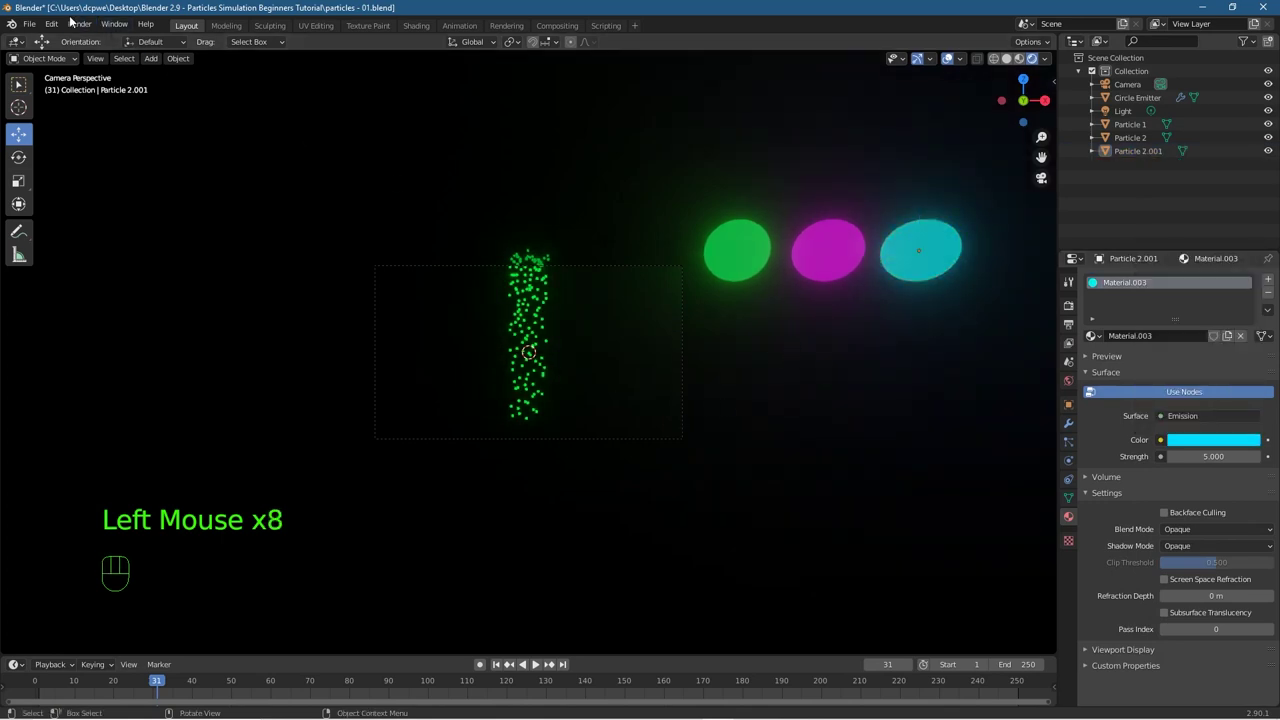
{"action": "left_click", "coordinate": [29, 23]}
{"action": "left_click", "coordinate": [46, 111]}
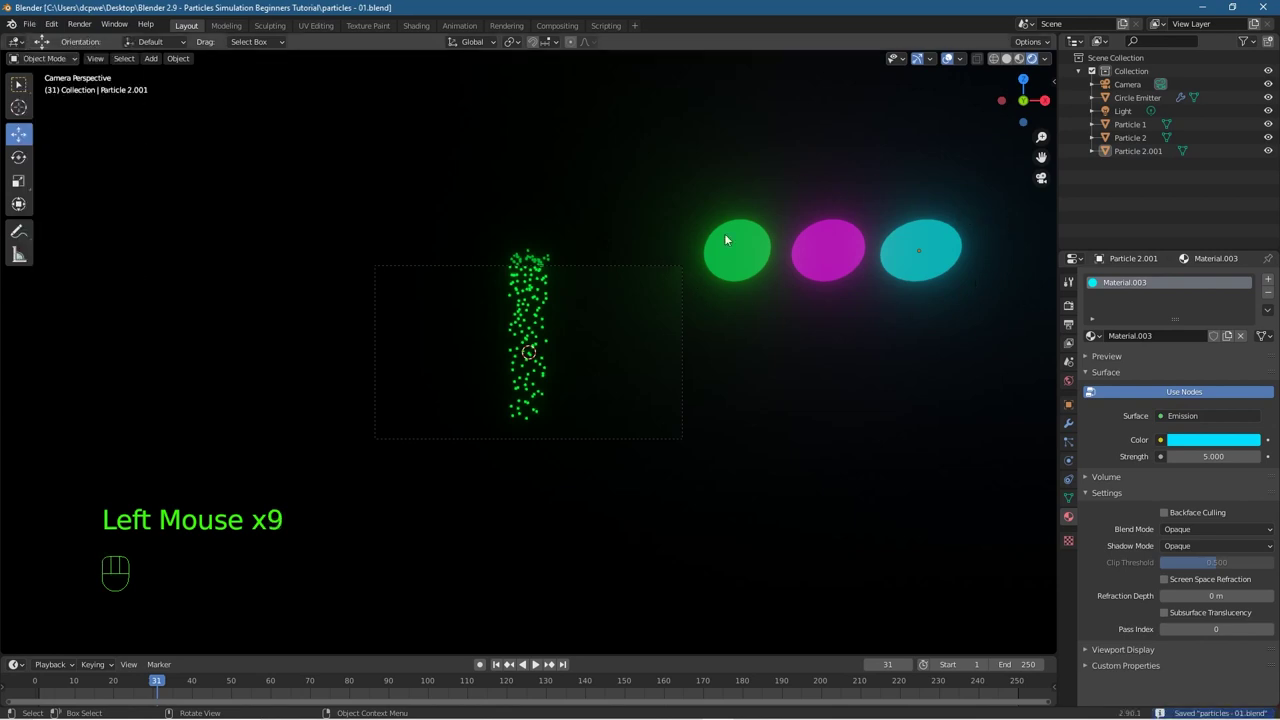
Step: Rename the Particle 2.001 sphere to Particle 3 in the outliner and save the file
{"action": "left_click", "coordinate": [1138, 151]}
{"action": "double_click", "coordinate": [1138, 151]}
{"action": "key", "text": "BackSpace"}
{"action": "key", "text": "BackSpace"}
{"action": "key", "text": "BackSpace"}
{"action": "key", "text": "BackSpace"}
{"action": "key", "text": "BackSpace"}
{"action": "key", "text": "BackSpace"}
{"action": "left_click", "coordinate": [1173, 179]}
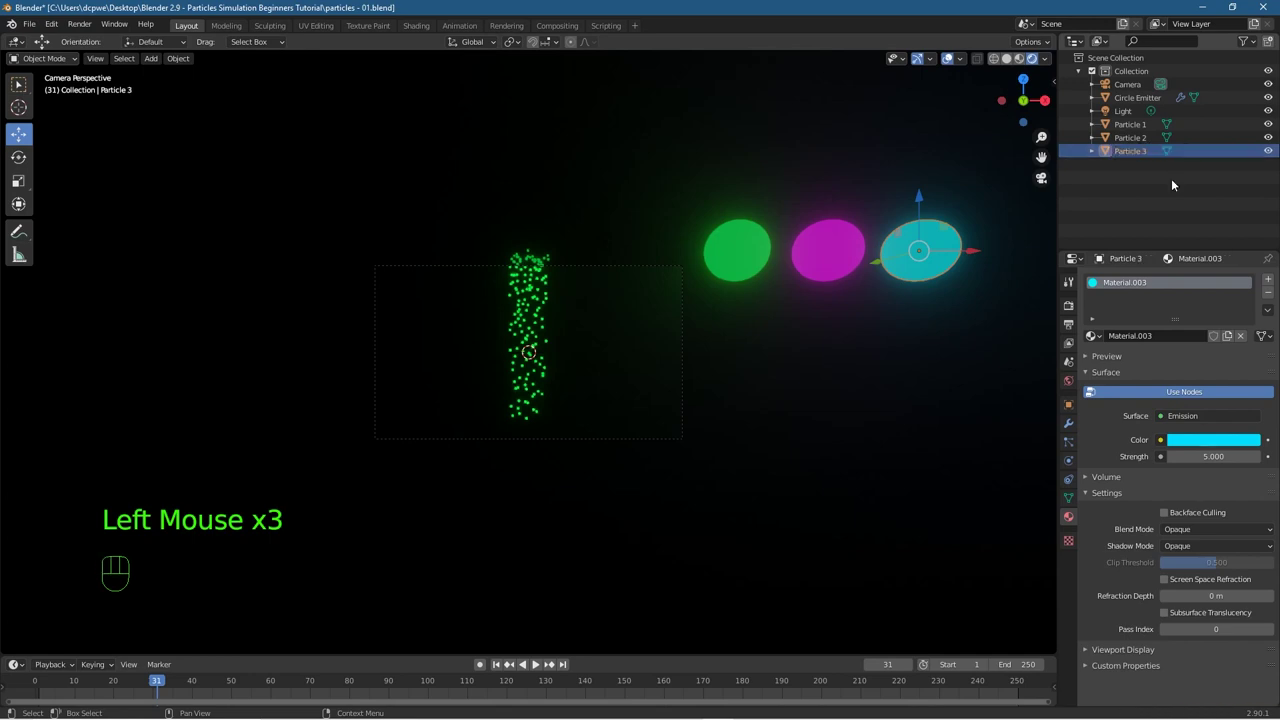
{"action": "key", "text": "ctrl+s"}
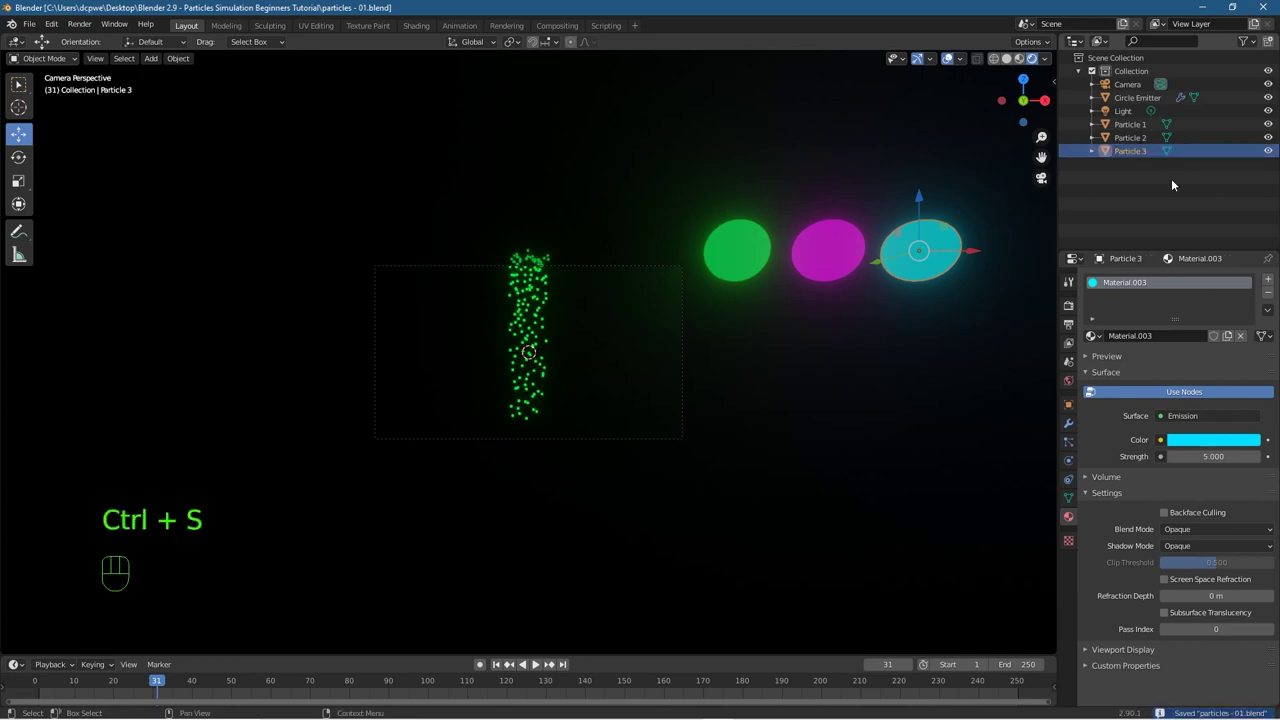
Step: Create a new collection in the outliner and name it Paricles
{"action": "right_click", "coordinate": [1132, 200]}
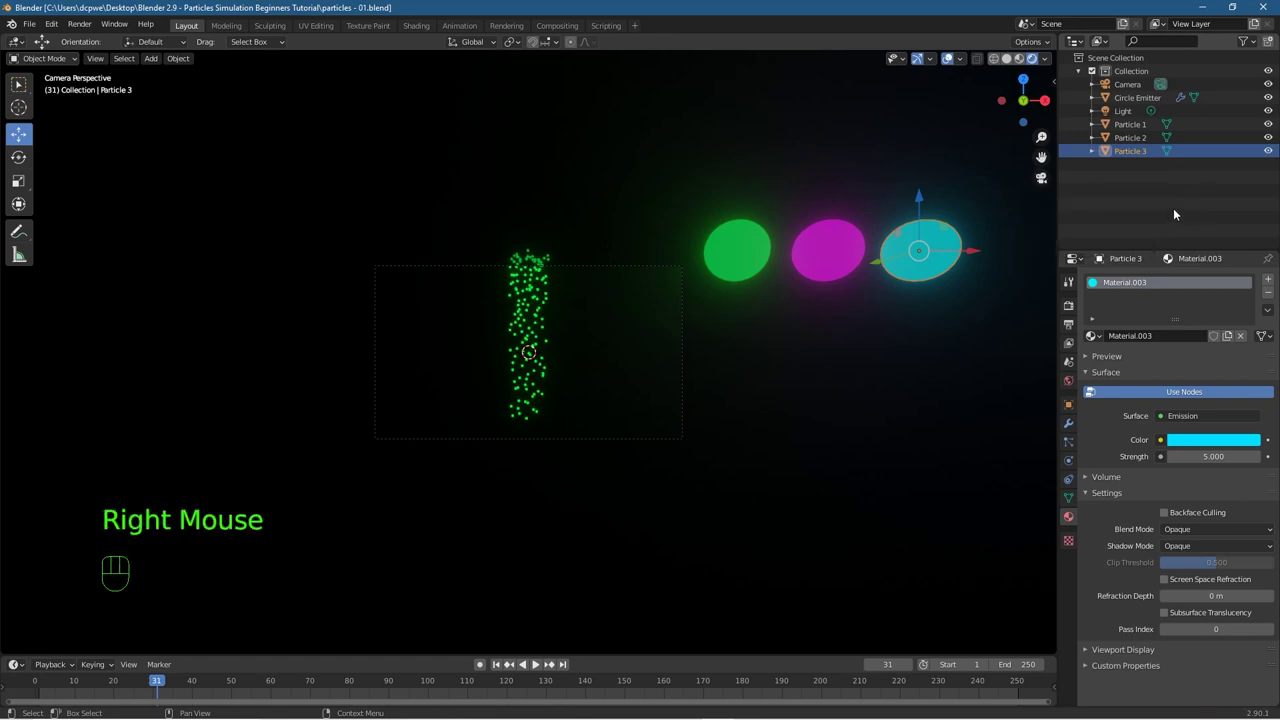
{"action": "right_click", "coordinate": [1129, 198]}
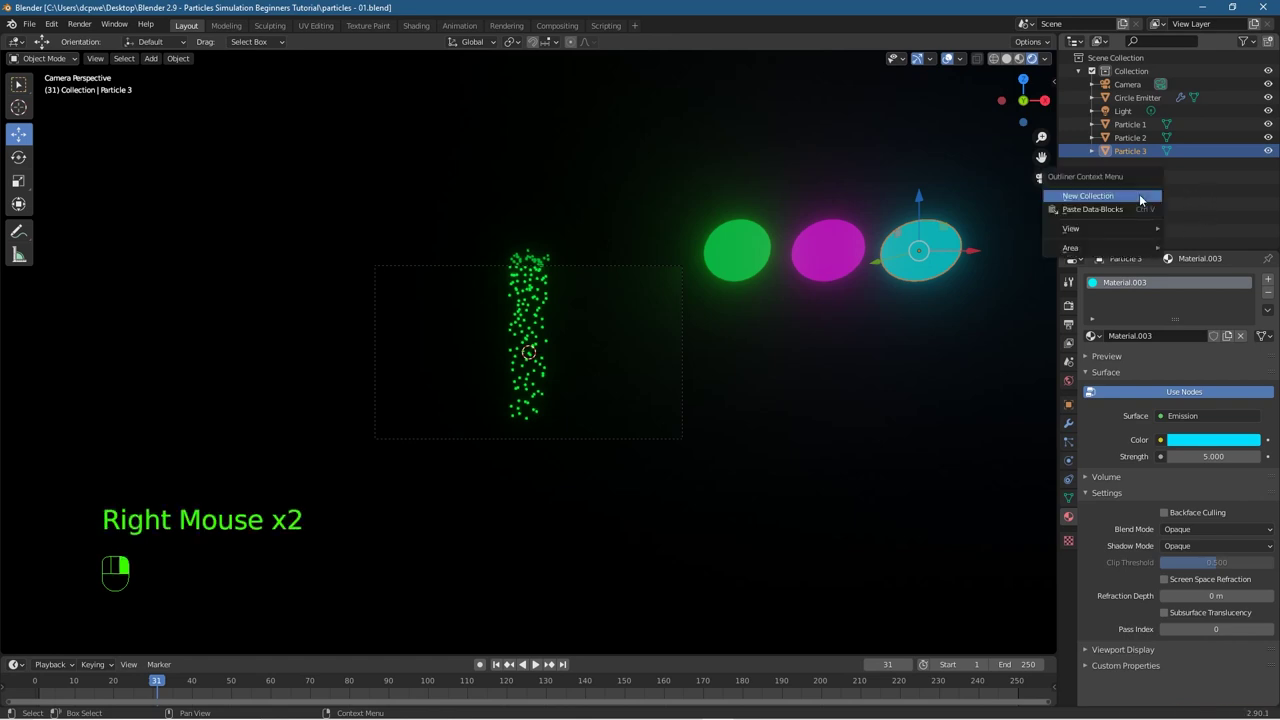
{"action": "left_click", "coordinate": [1104, 196]}
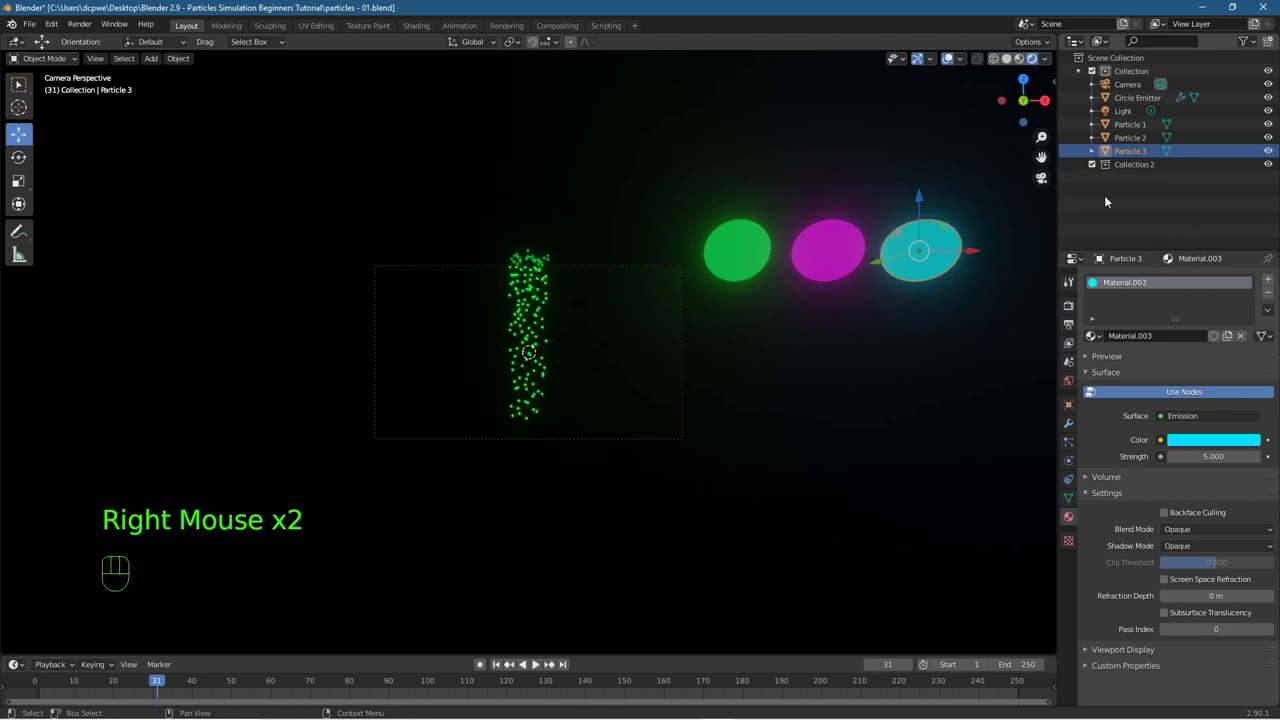
{"action": "left_click", "coordinate": [1133, 164]}
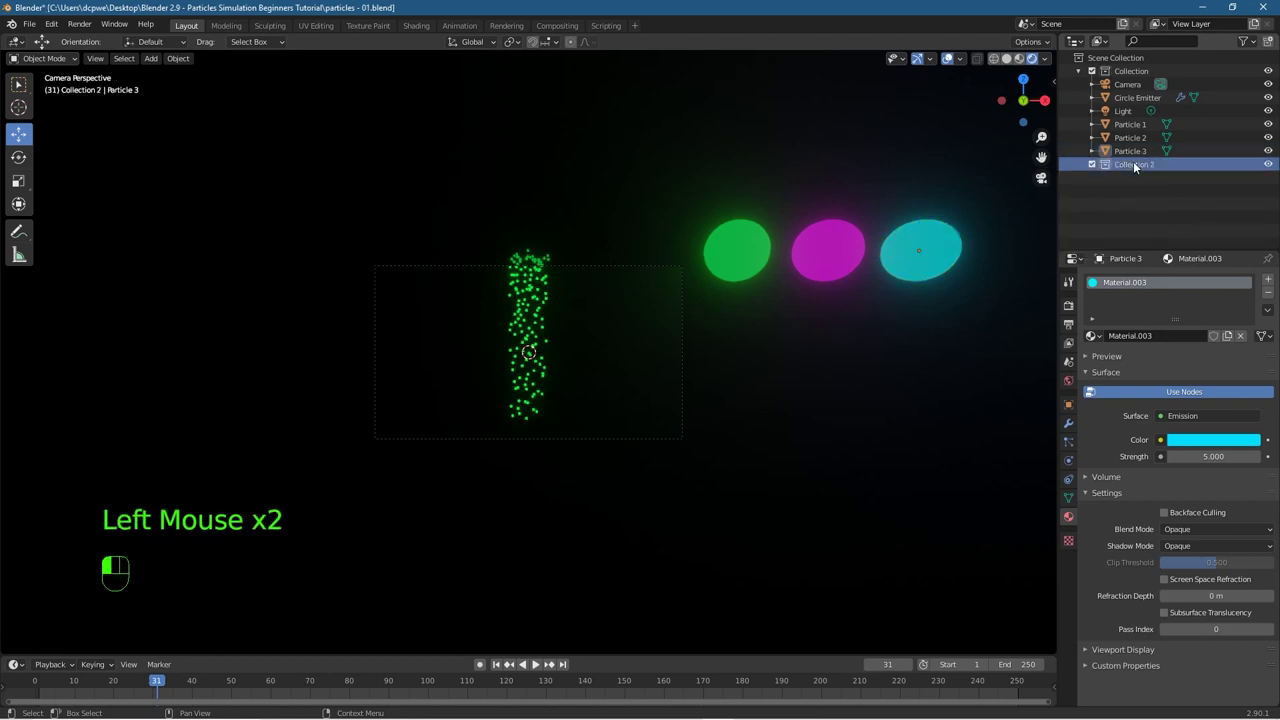
{"action": "left_click", "coordinate": [1135, 165]}
{"action": "left_click", "coordinate": [1135, 165]}
{"action": "double_click", "coordinate": [1135, 165]}
{"action": "type", "text": "Particles"}
{"action": "key", "text": "Return"}
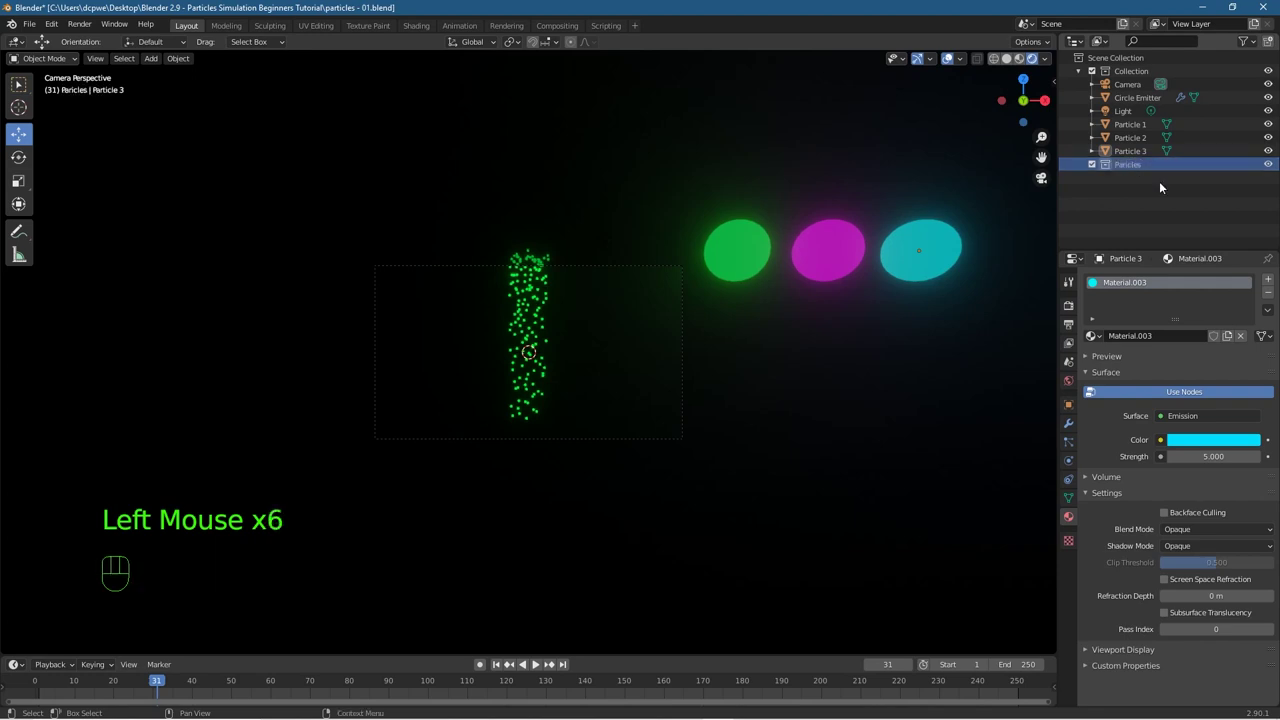
Step: Move Particle 1, Particle 2 and Particle 3 into the Paricles collection and make the original Collection active
{"action": "left_click", "coordinate": [1158, 124]}
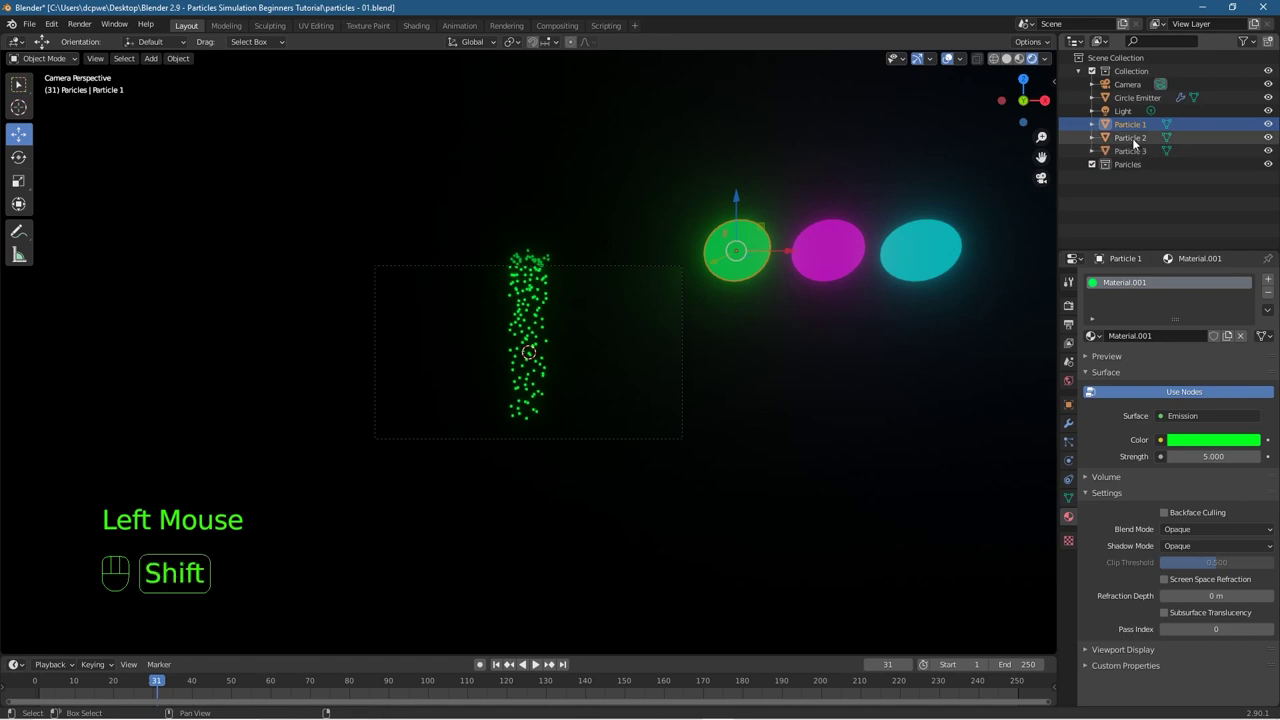
{"action": "left_click", "coordinate": [1130, 150], "text": "shift"}
{"action": "left_click", "coordinate": [1136, 137], "text": "shift"}
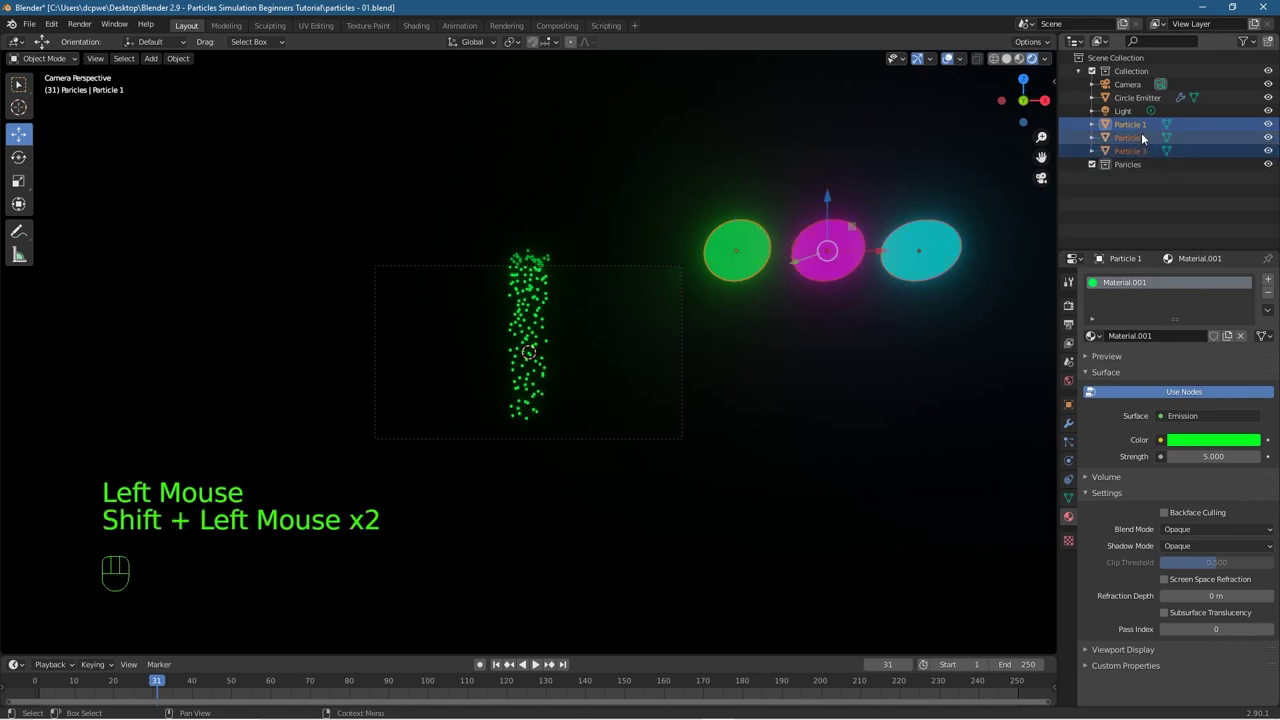
{"action": "left_click_drag", "start_coordinate": [1129, 123], "coordinate": [1127, 169]}
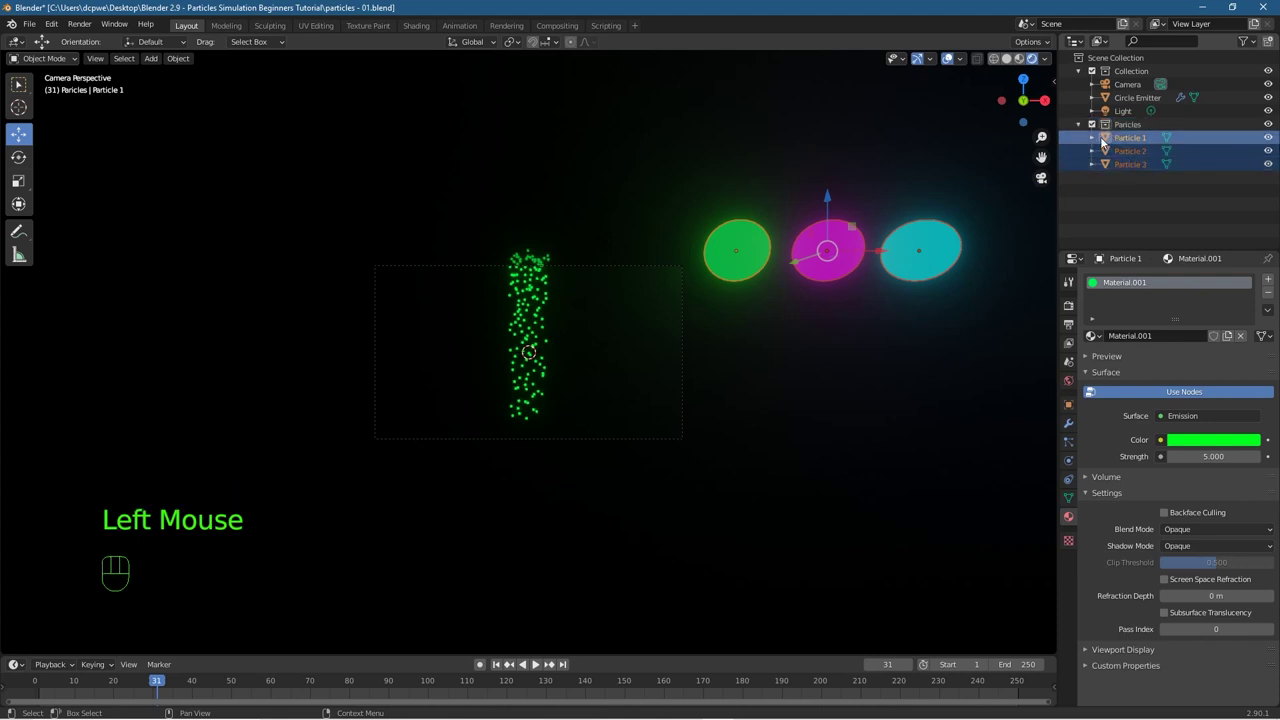
{"action": "left_click", "coordinate": [1130, 125]}
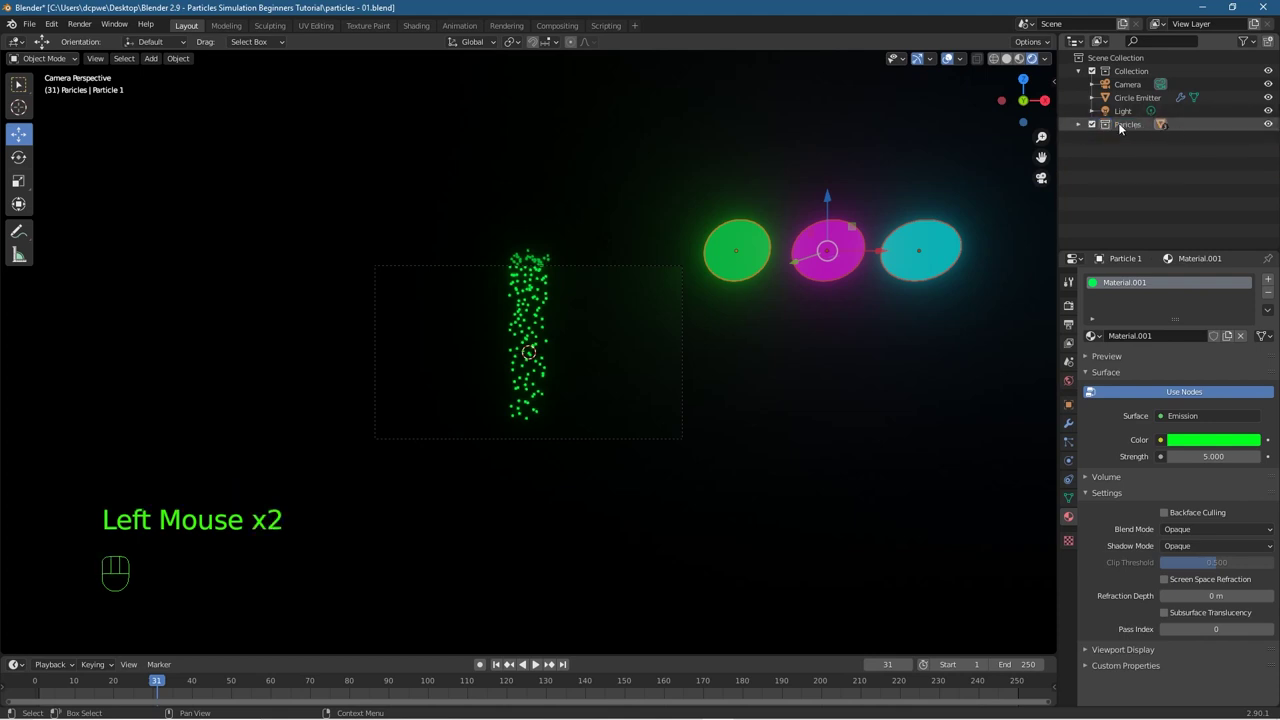
{"action": "left_click", "coordinate": [1128, 72]}
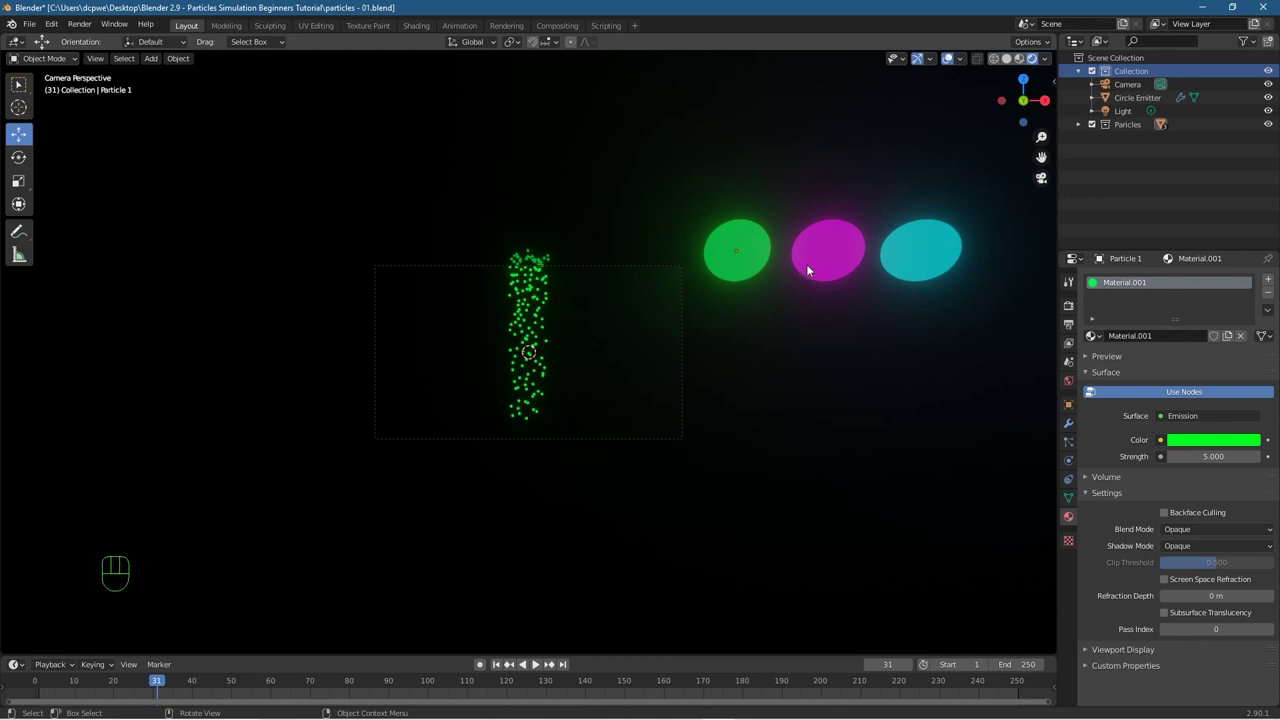
Step: Set the Circle Emitter's particles to render as a collection, using Paricles as the instance collection
{"action": "left_click", "coordinate": [1128, 98]}
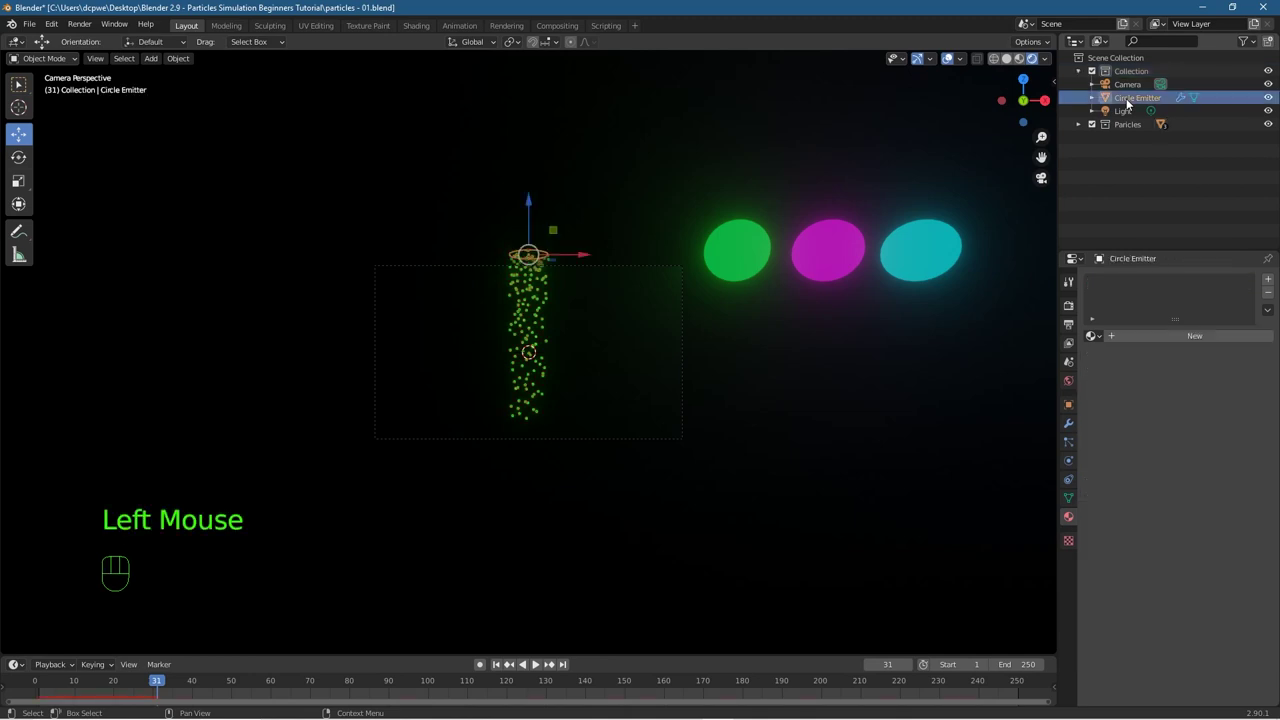
{"action": "left_click", "coordinate": [1069, 443]}
{"action": "scroll", "coordinate": [1148, 495], "scroll_direction": "down", "scroll_amount": 3}
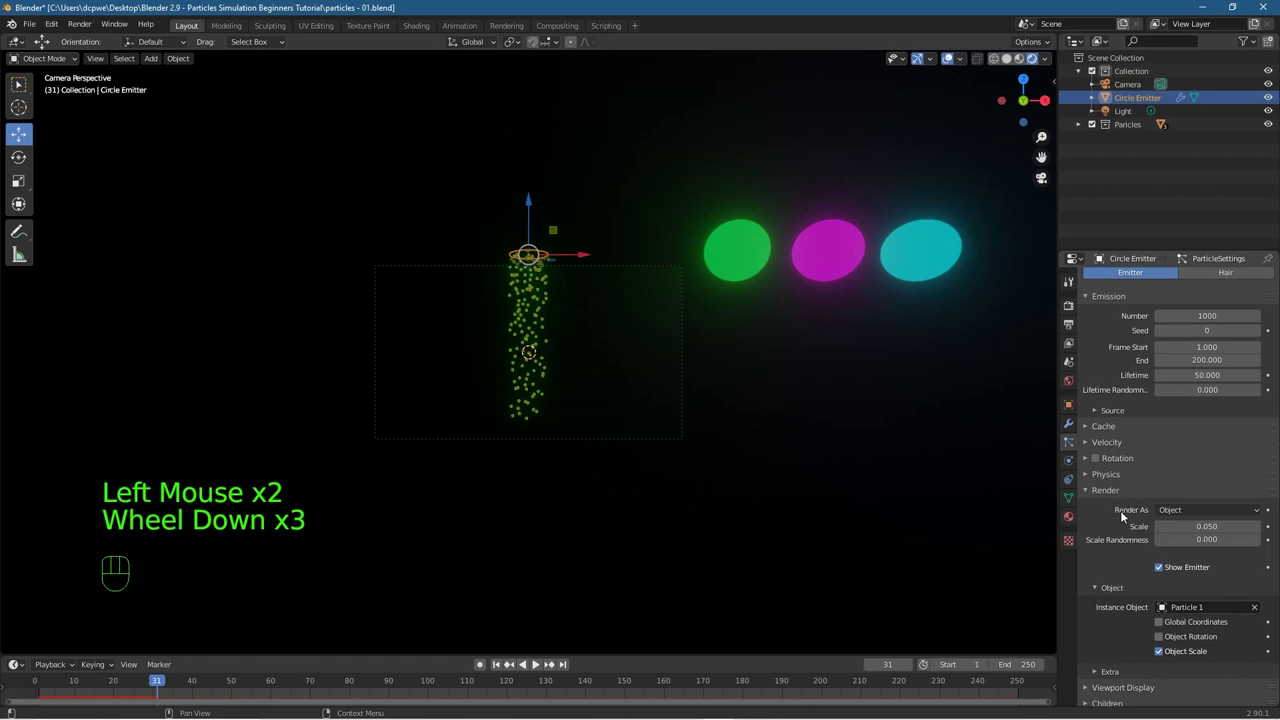
{"action": "left_click", "coordinate": [1173, 510]}
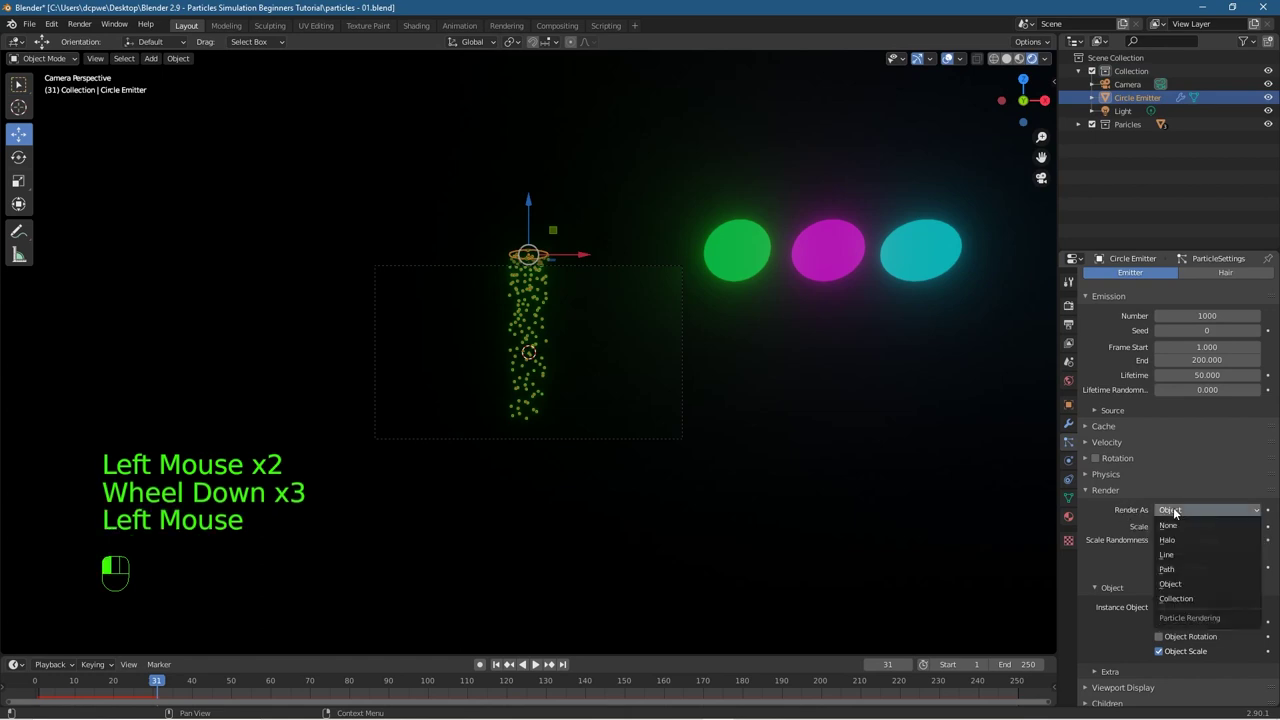
{"action": "left_click", "coordinate": [1187, 600]}
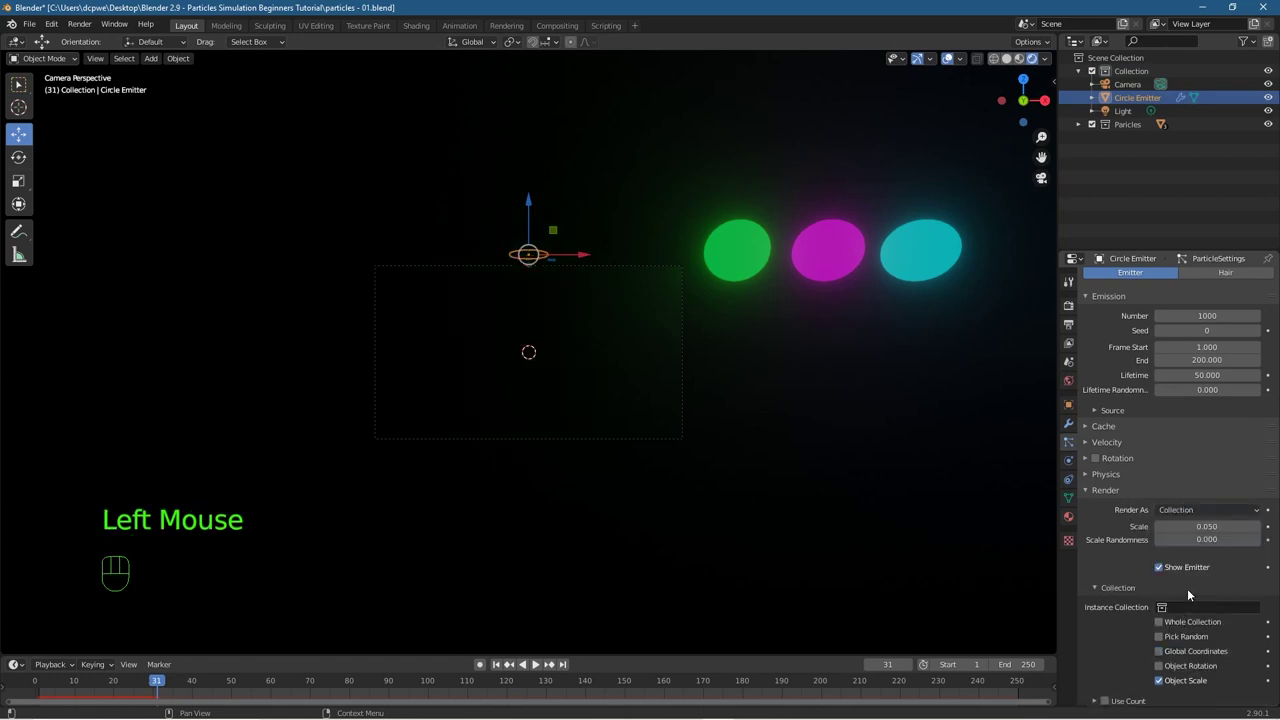
{"action": "scroll", "coordinate": [1163, 584], "scroll_direction": "down", "scroll_amount": 2}
{"action": "left_click", "coordinate": [1185, 554]}
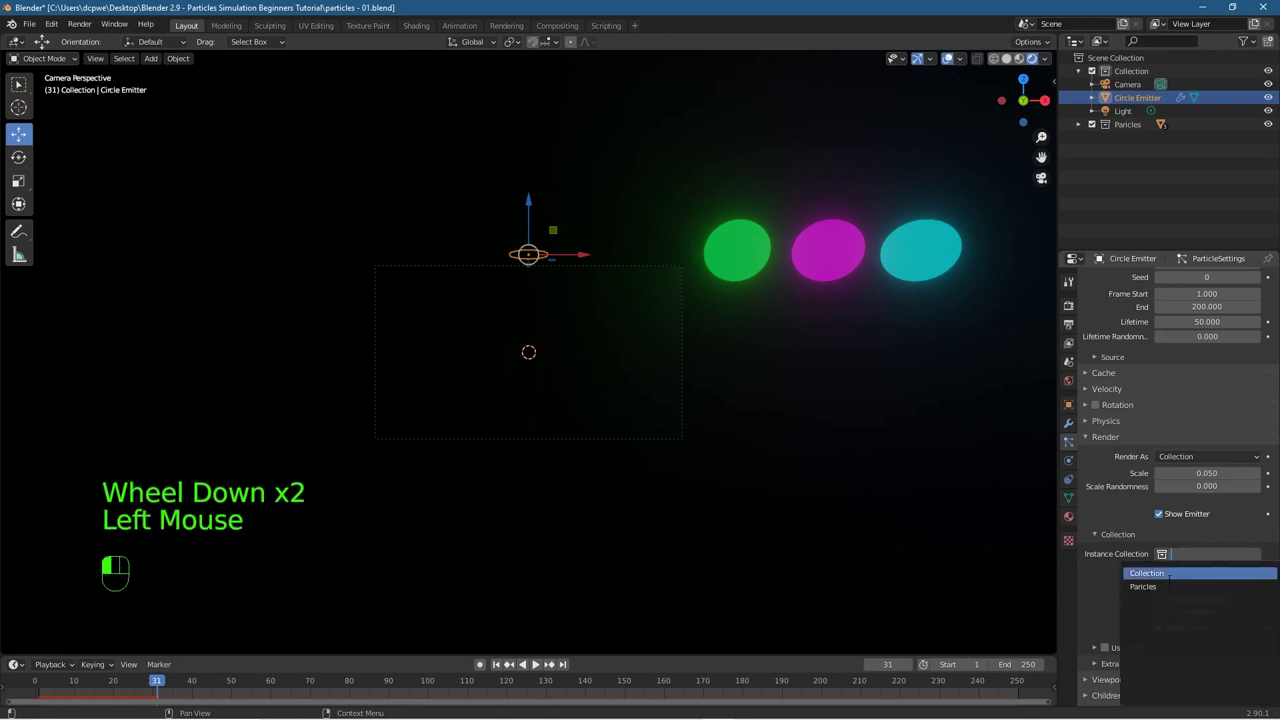
{"action": "left_click", "coordinate": [1153, 587]}
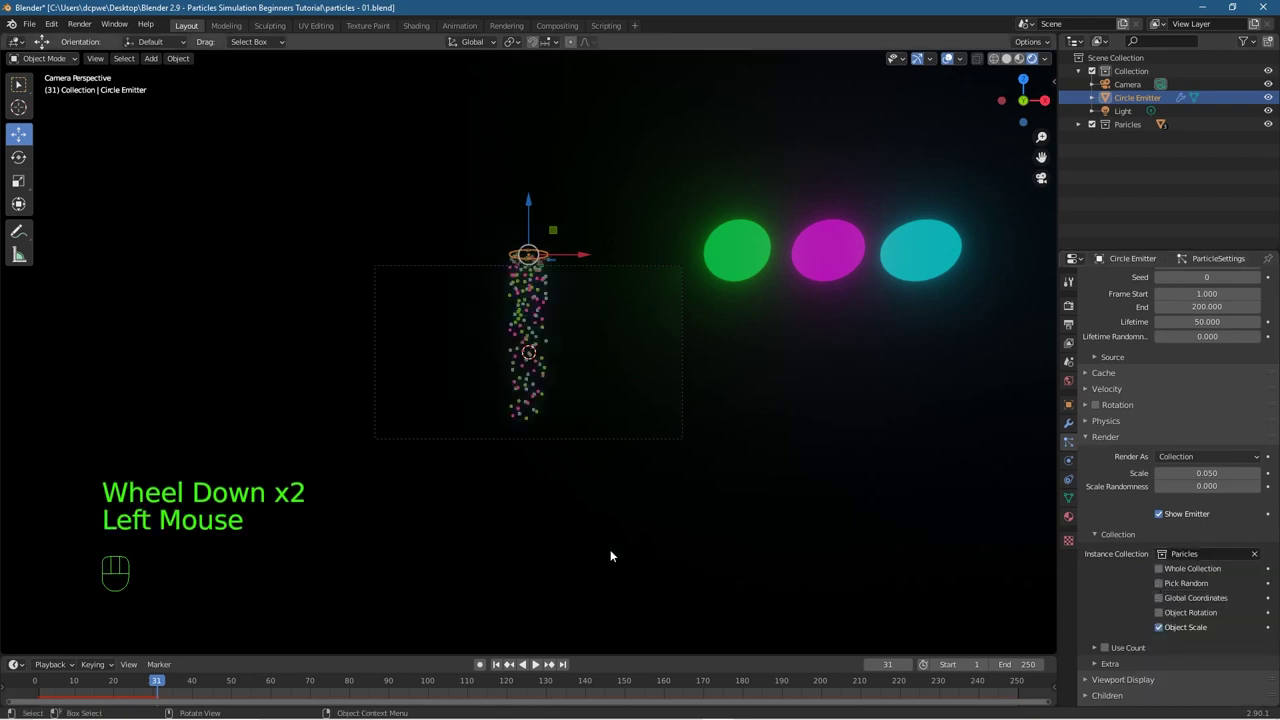
Step: Play the simulation from the first frame, stop at frame 34 and render it to check the coloured particles
{"action": "left_click", "coordinate": [498, 664]}
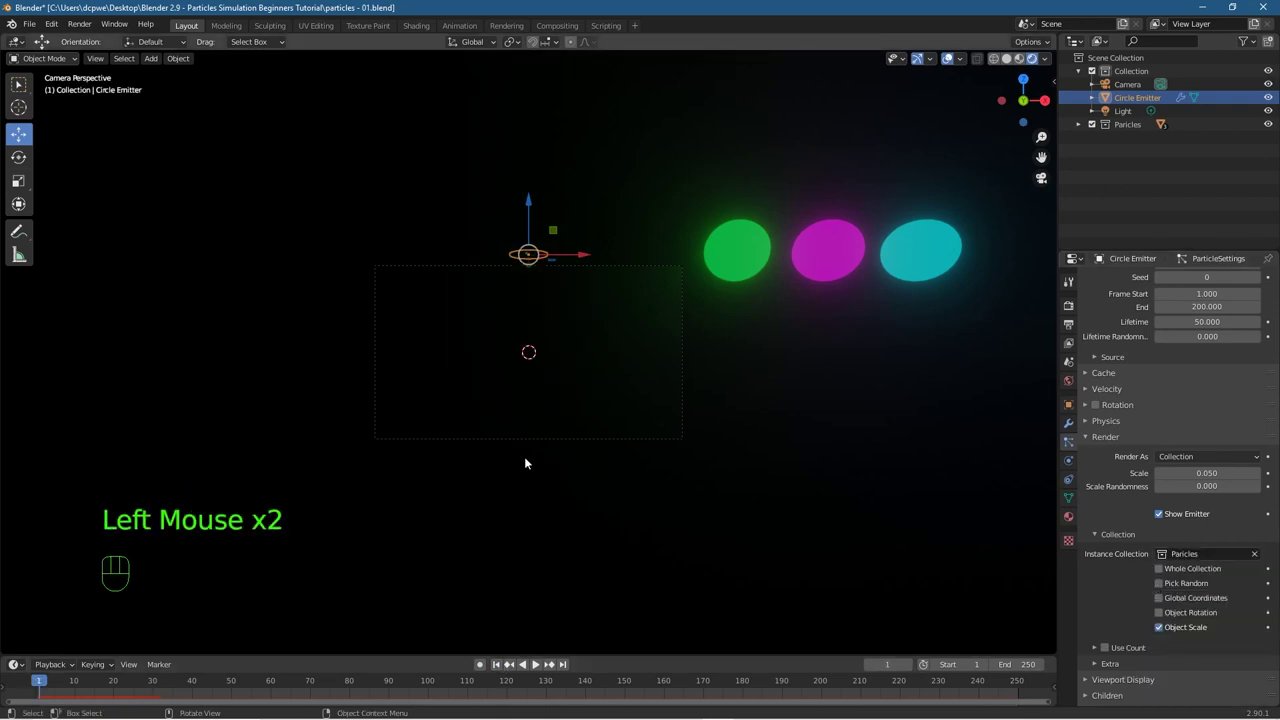
{"action": "left_click", "coordinate": [534, 664]}
{"action": "left_click", "coordinate": [534, 664]}
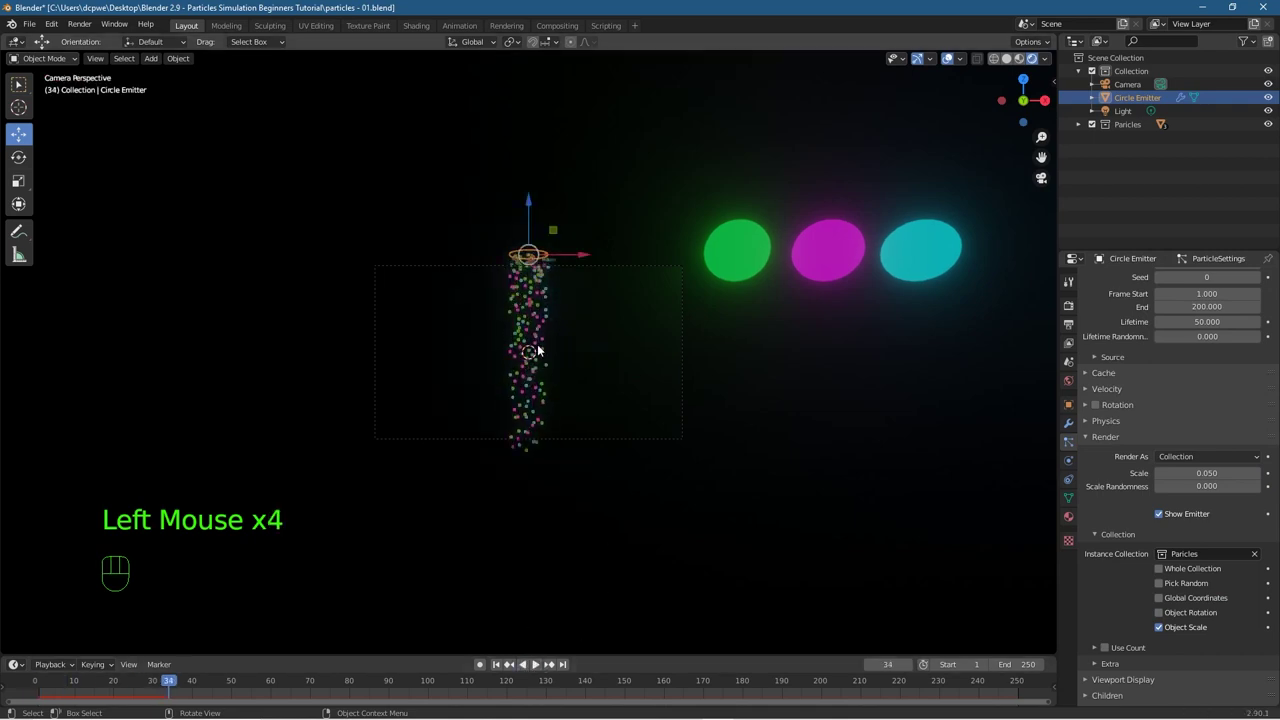
{"action": "key", "text": "F12"}
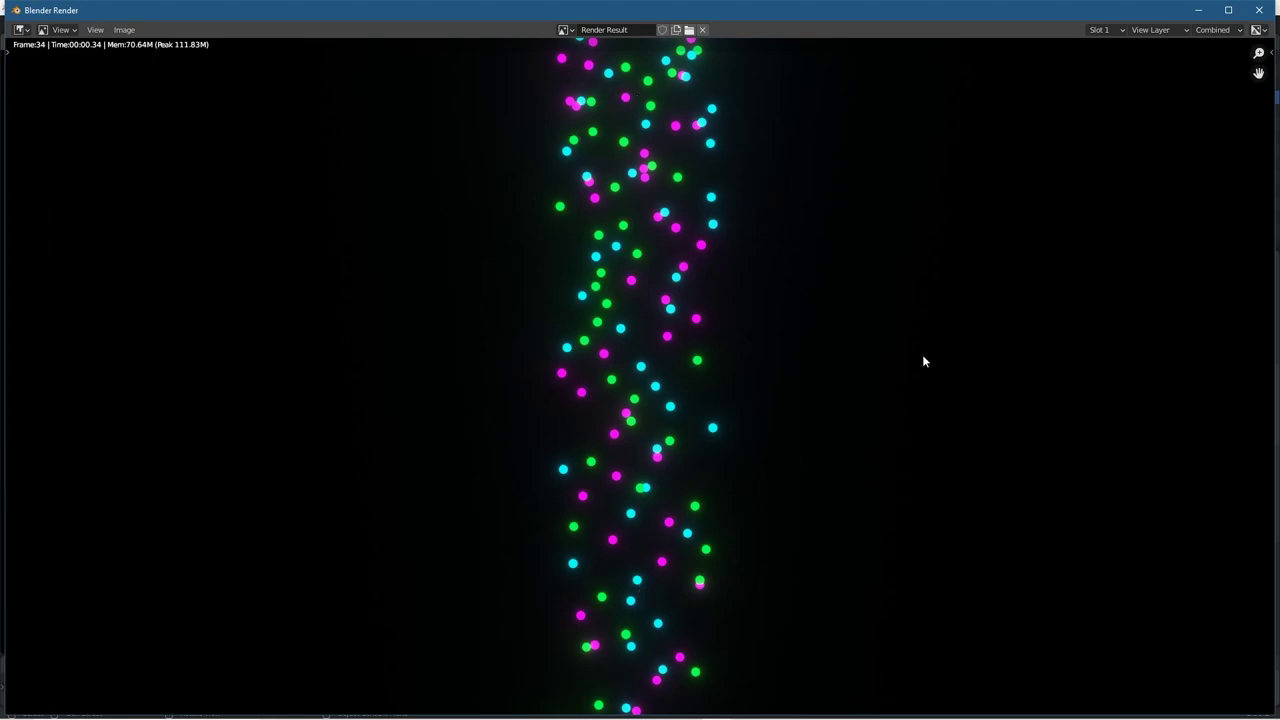
{"action": "left_click", "coordinate": [1259, 9]}
Step: Add a mesh plane at the world origin beneath the circle emitter
{"action": "middle_click_drag", "start_coordinate": [445, 460], "coordinate": [449, 336]}
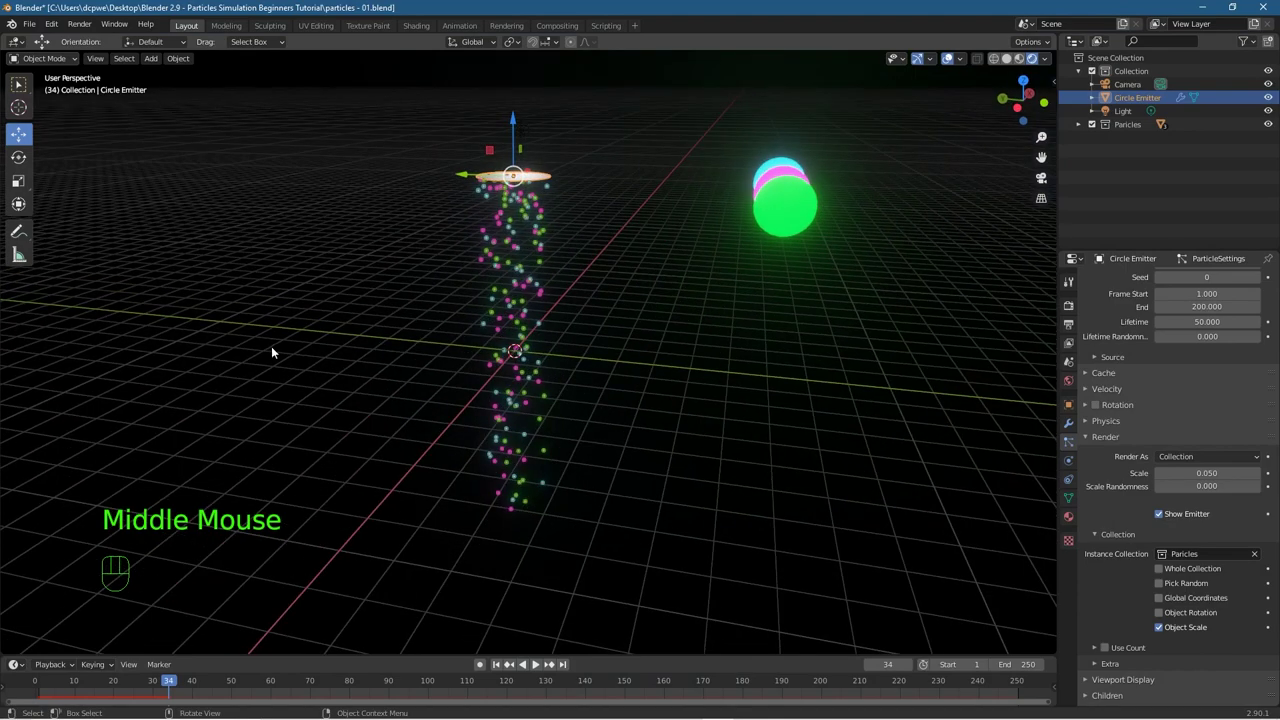
{"action": "middle_click_drag", "start_coordinate": [640, 375], "coordinate": [377, 361]}
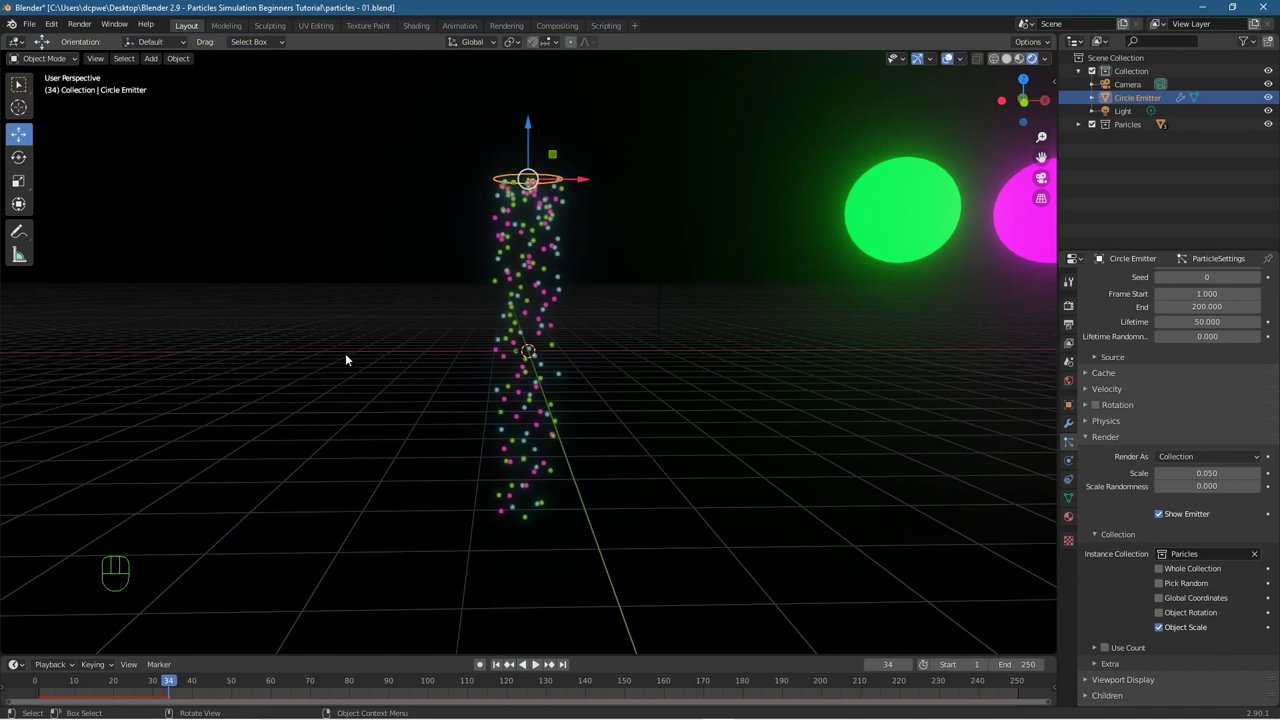
{"action": "scroll", "coordinate": [345, 359], "scroll_direction": "down", "scroll_amount": 1}
{"action": "scroll", "coordinate": [345, 359], "scroll_direction": "up", "scroll_amount": 2}
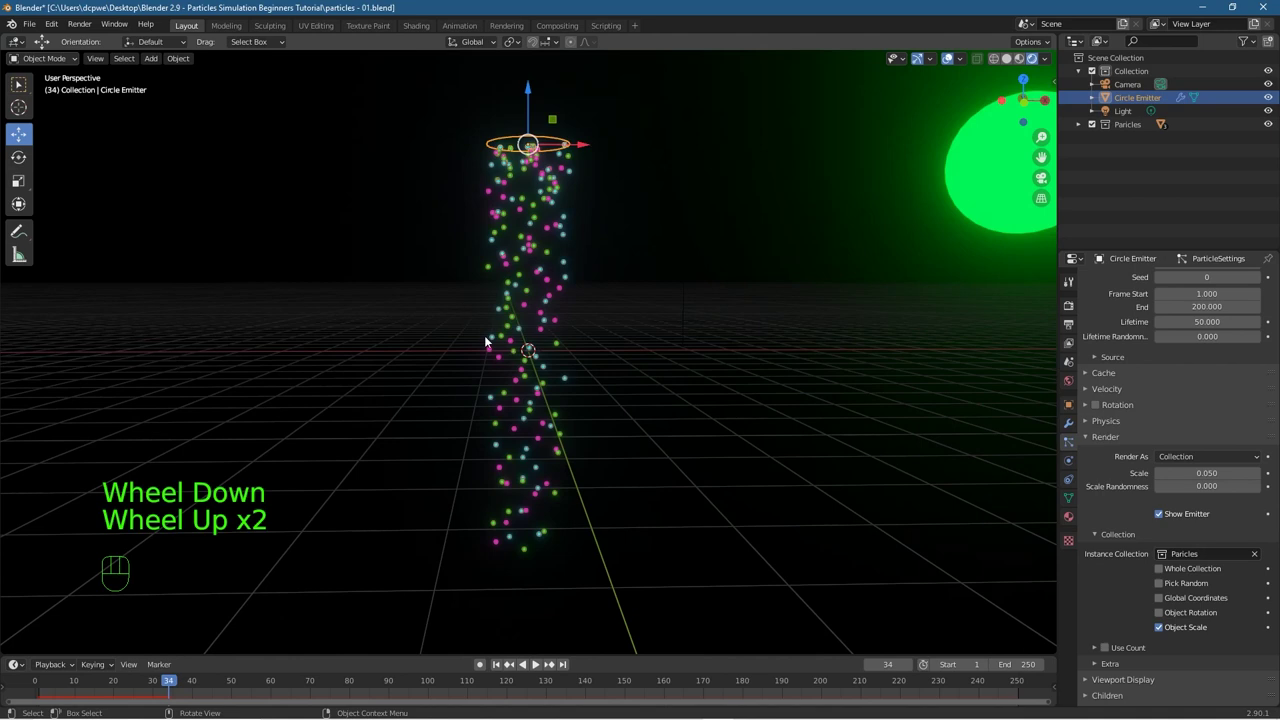
{"action": "key", "text": "shift+a"}
{"action": "mouse_move", "coordinate": [484, 336]}
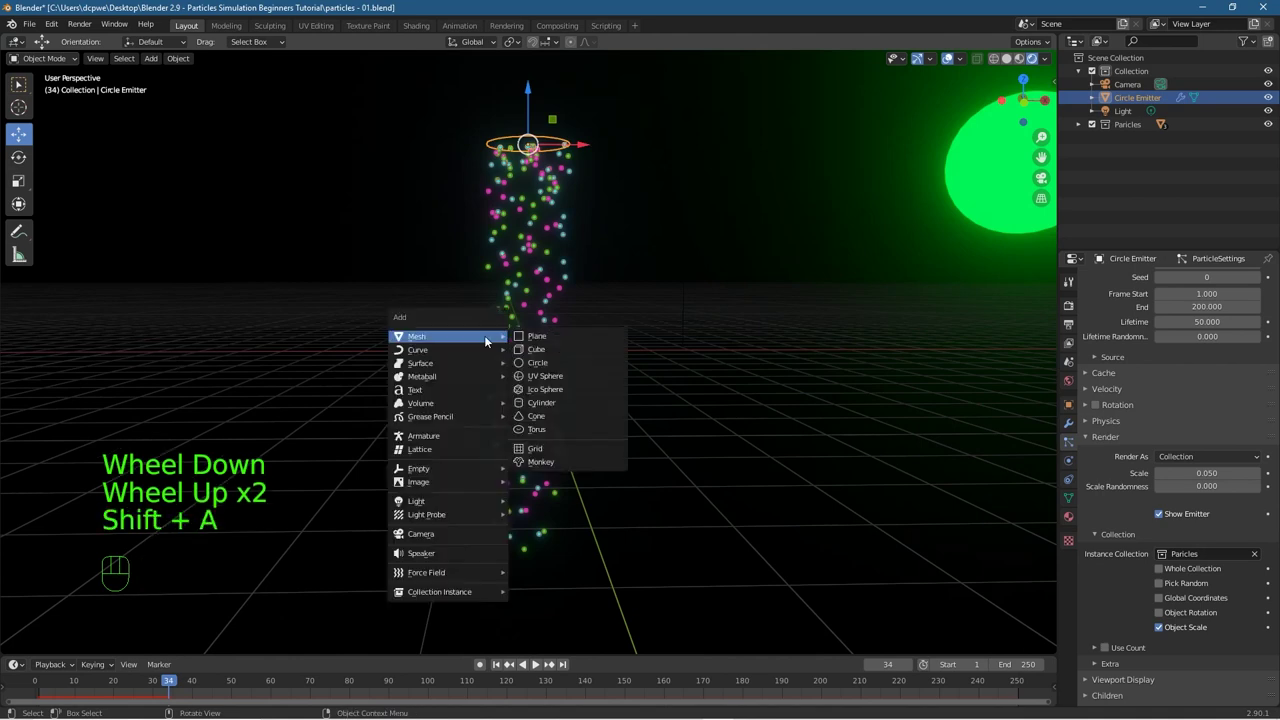
{"action": "left_click", "coordinate": [540, 337]}
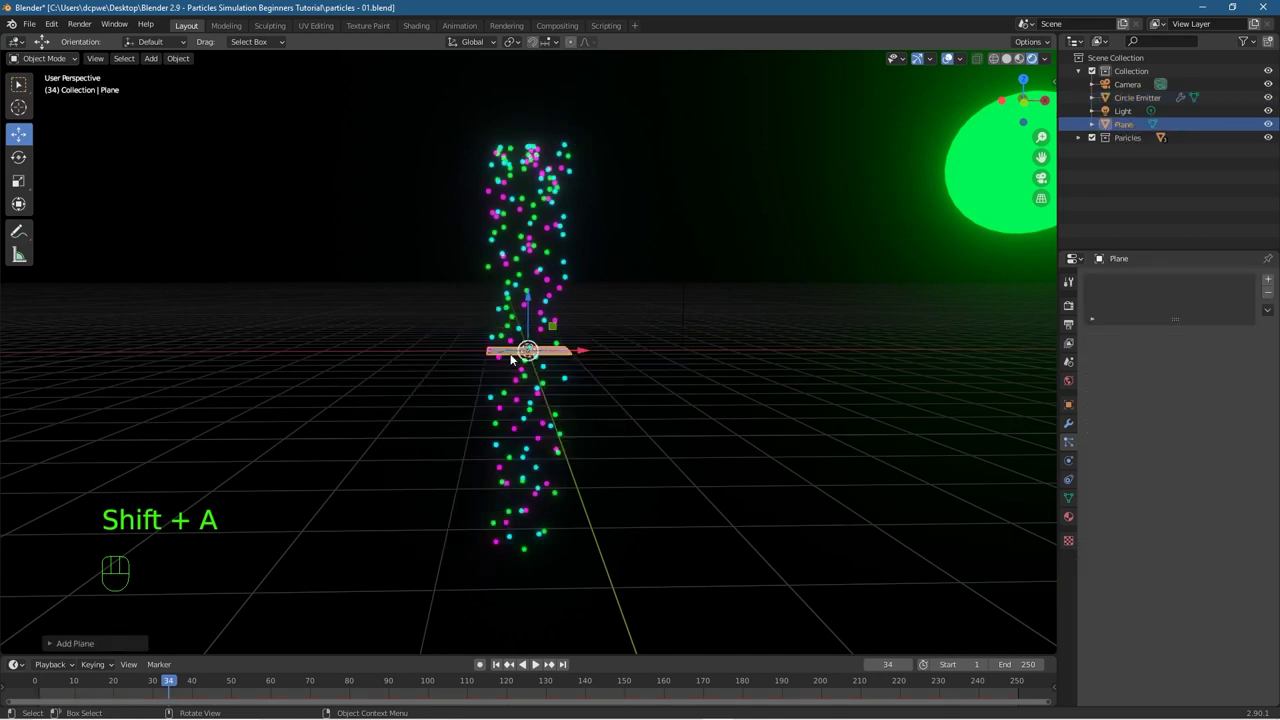
Step: Scale the plane up uniformly to more than 12 times its size so it forms a wide floor
{"action": "key", "text": "KP_0"}
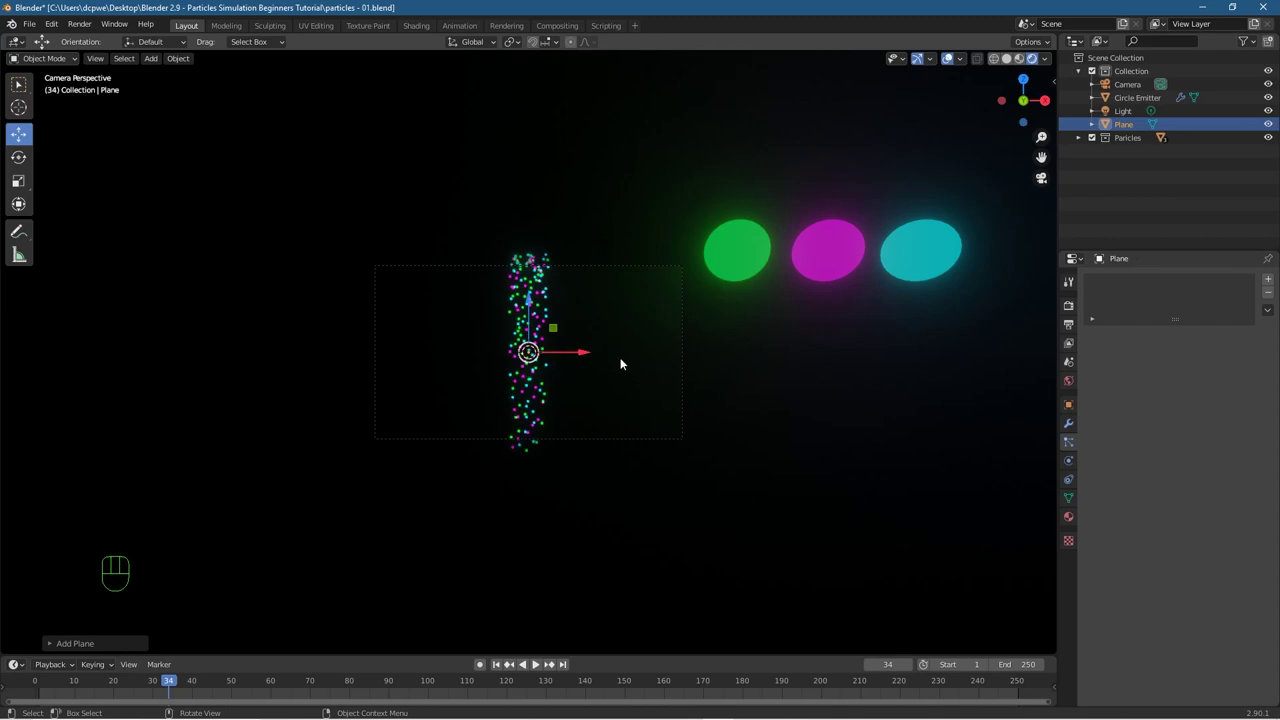
{"action": "middle_click_drag", "start_coordinate": [577, 511], "coordinate": [576, 524]}
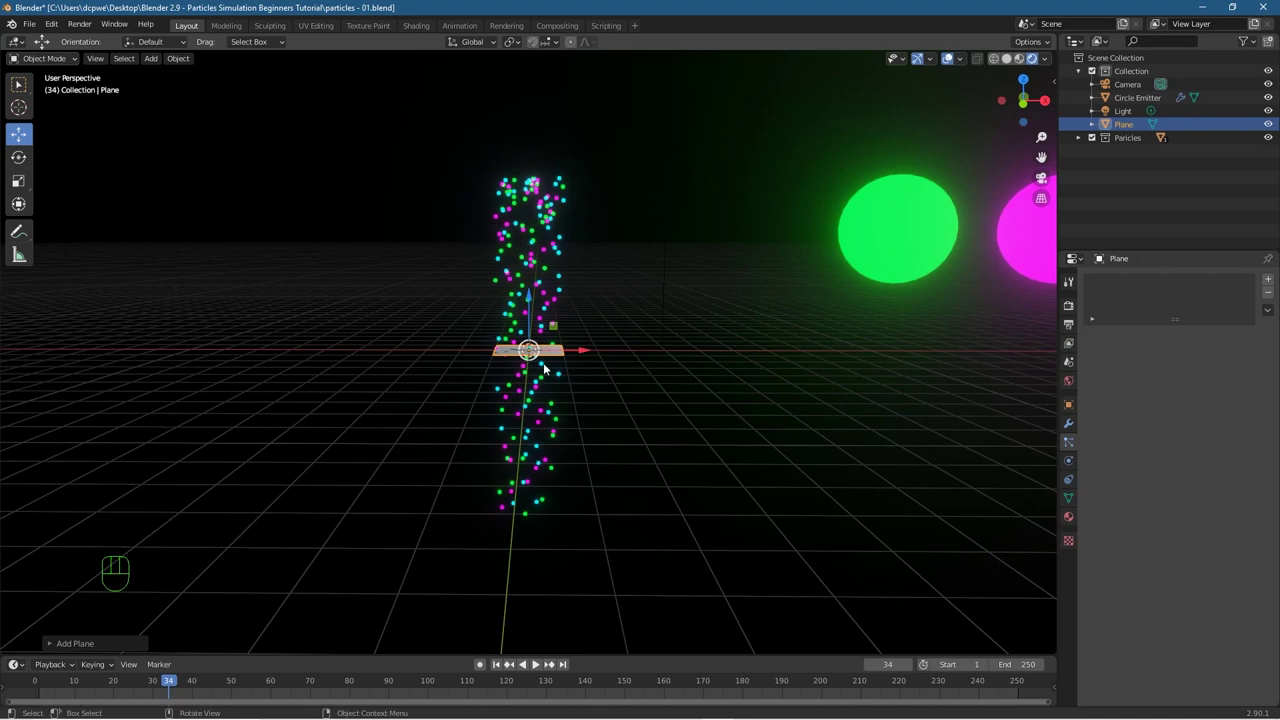
{"action": "key", "text": "s"}
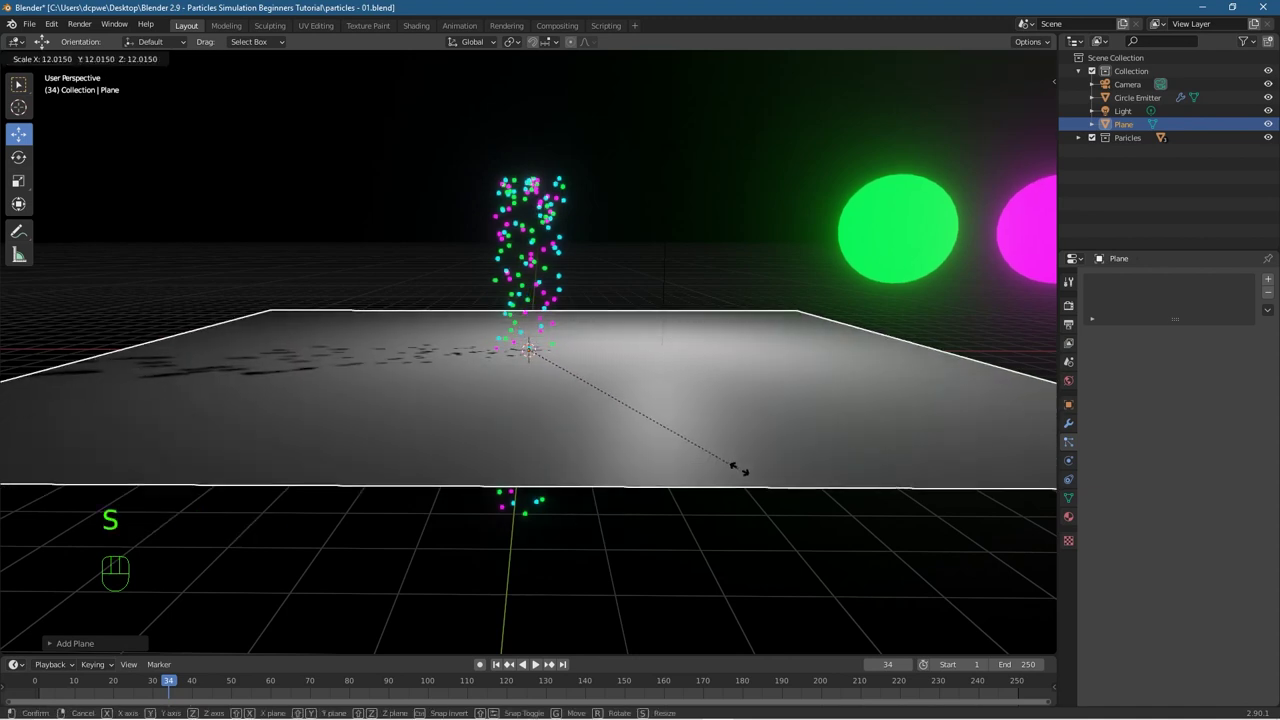
{"action": "left_click", "coordinate": [753, 479]}
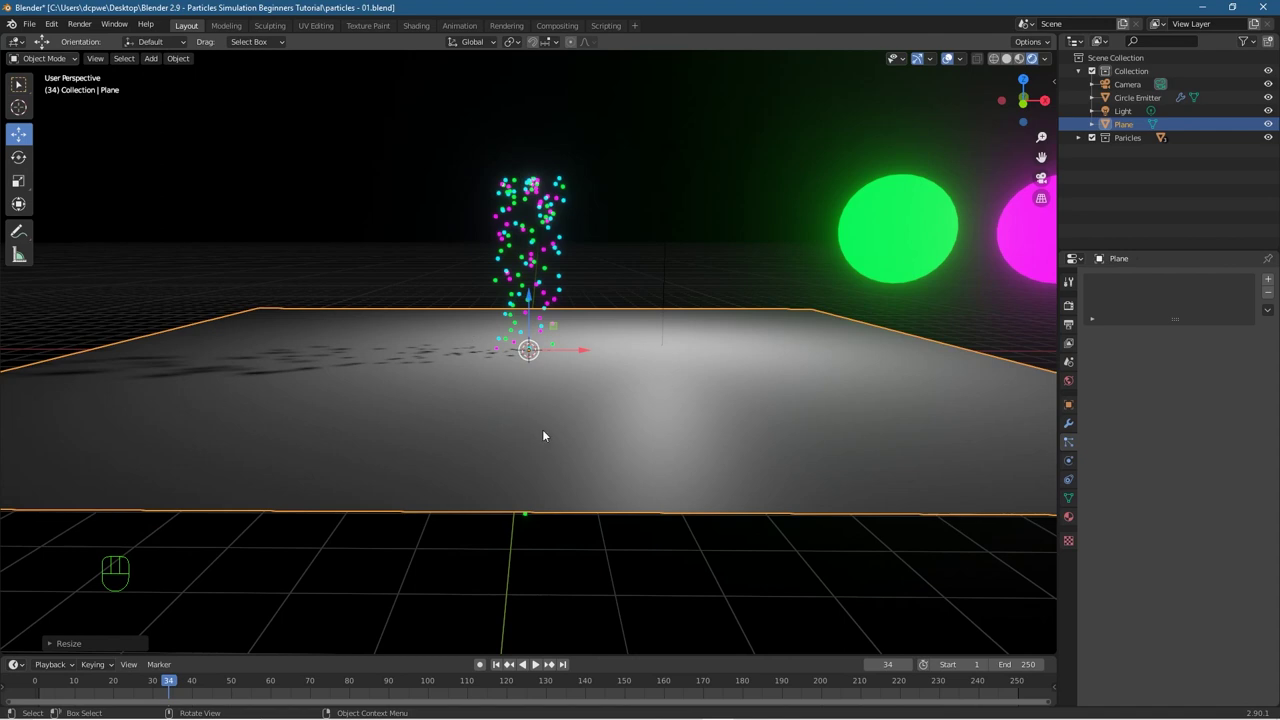
Step: Play the simulation from the start to check how the particles meet the plane, then stop and return to frame 1
{"action": "left_click", "coordinate": [496, 664]}
{"action": "left_click", "coordinate": [535, 665]}
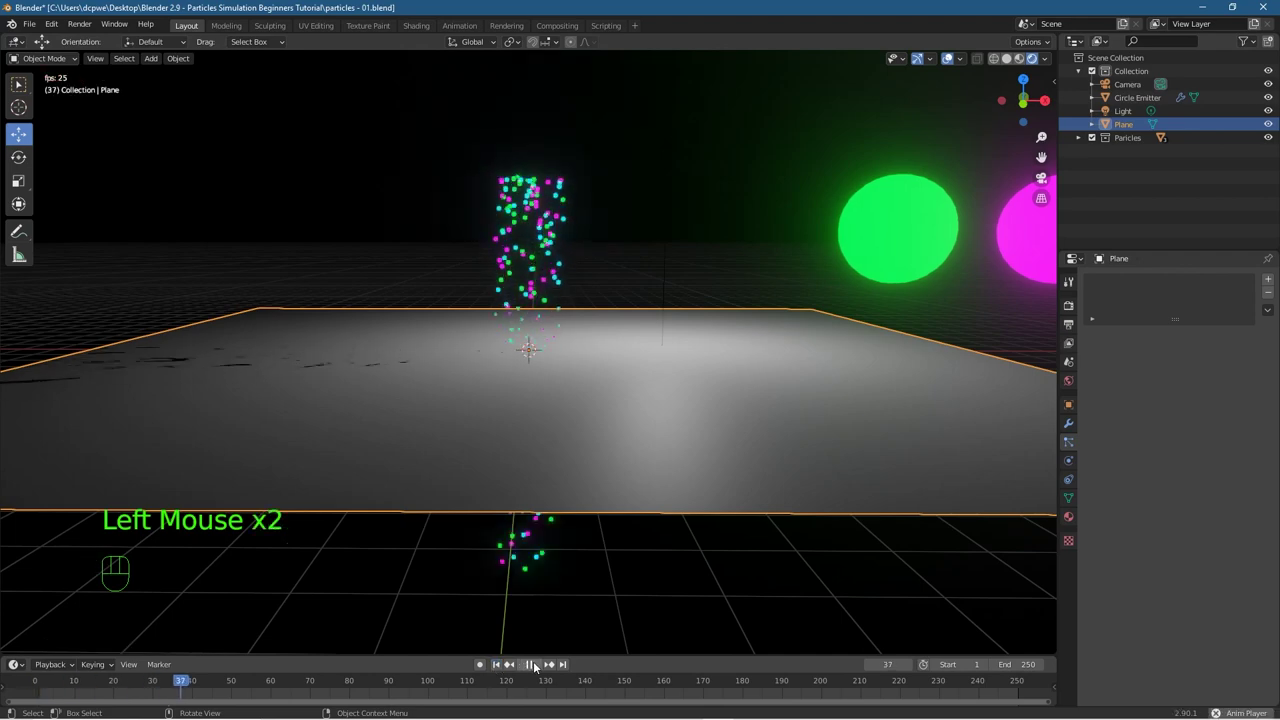
{"action": "mouse_move", "coordinate": [527, 625]}
{"action": "middle_mouse_down"}
{"action": "mouse_move", "coordinate": [545, 432]}
{"action": "mouse_move", "coordinate": [502, 628]}
{"action": "mouse_move", "coordinate": [503, 617]}
{"action": "middle_mouse_up"}
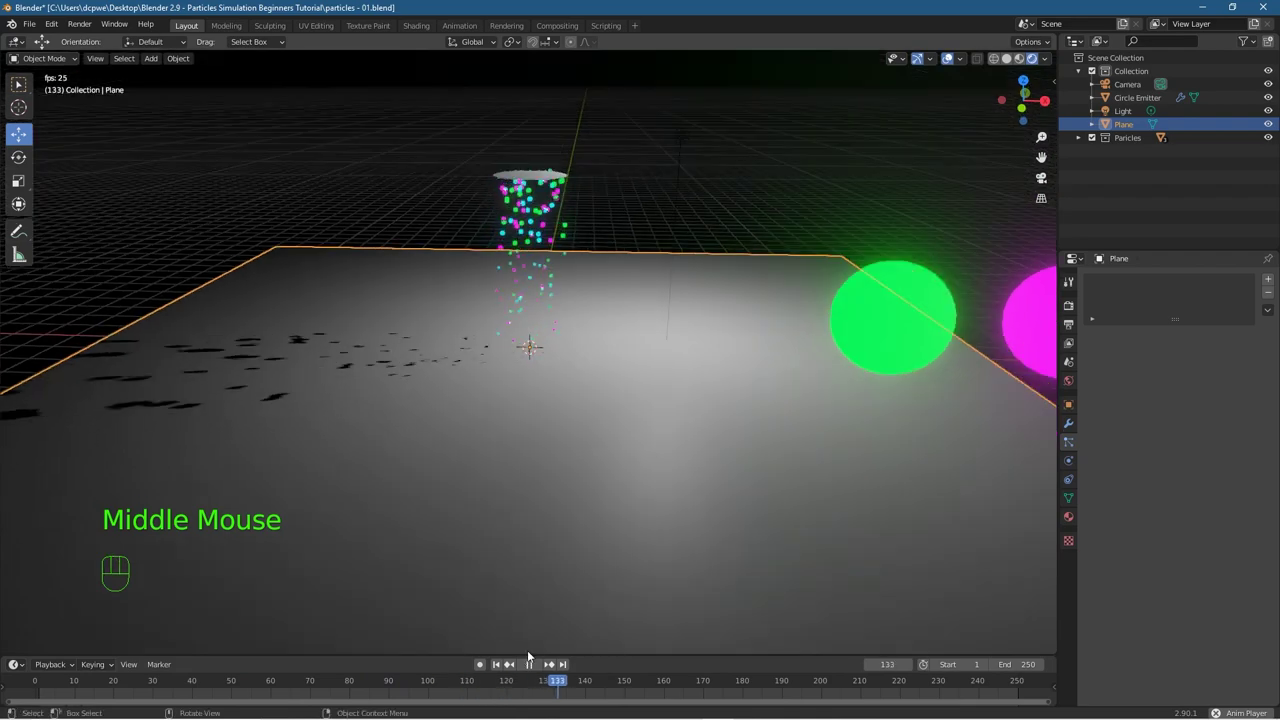
{"action": "left_click", "coordinate": [531, 655]}
{"action": "left_click", "coordinate": [531, 664]}
{"action": "left_click", "coordinate": [495, 664]}
Step: Enable Collision physics on the plane
{"action": "left_click", "coordinate": [593, 487]}
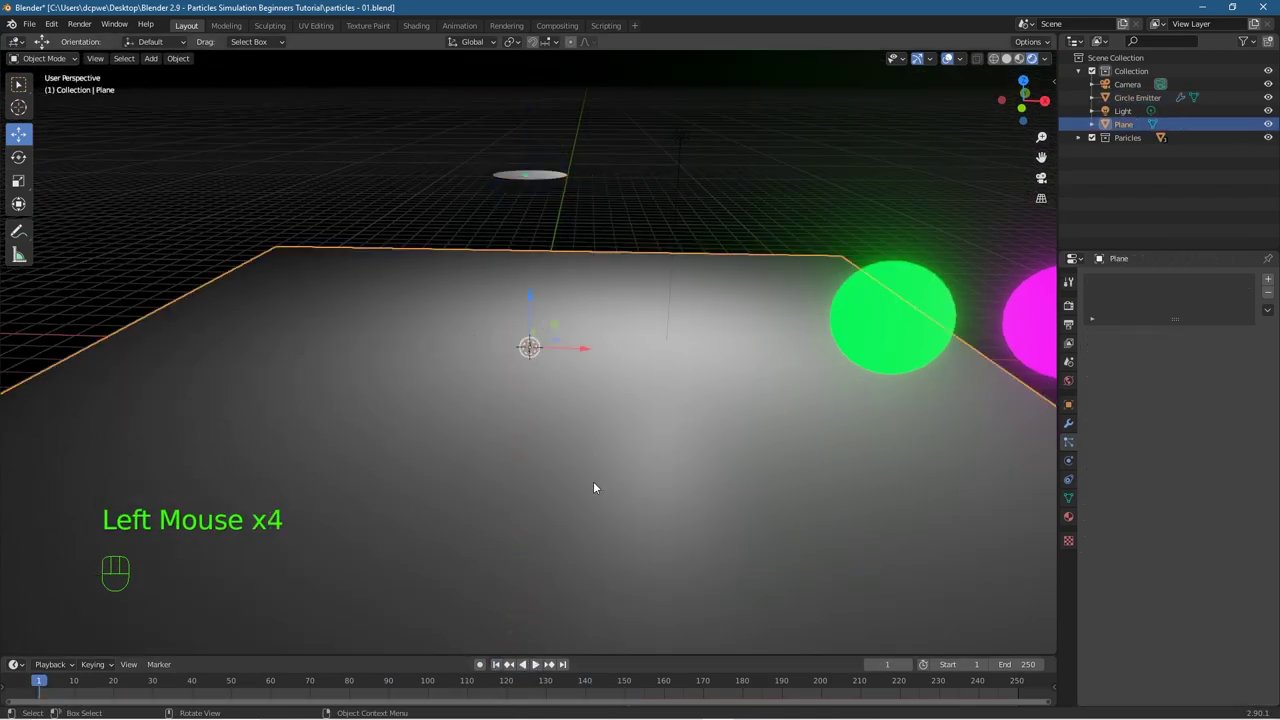
{"action": "middle_click_drag", "start_coordinate": [588, 512], "coordinate": [626, 511]}
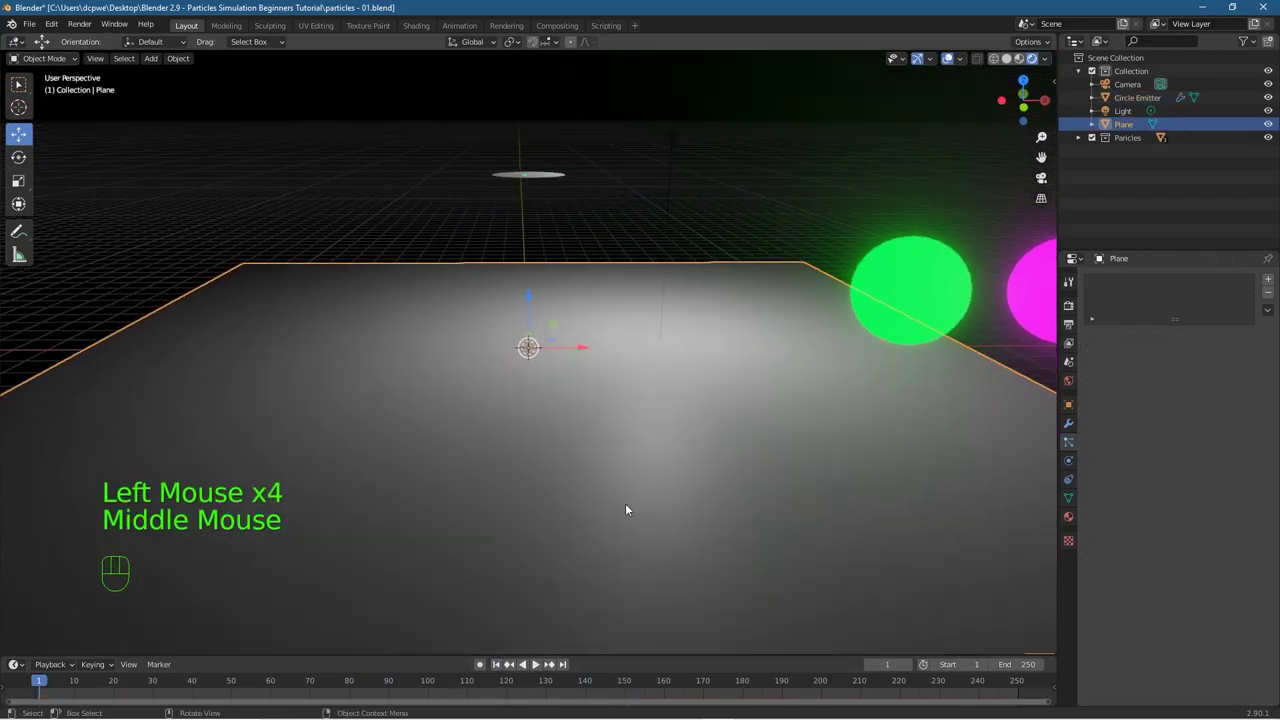
{"action": "left_click", "coordinate": [1066, 461]}
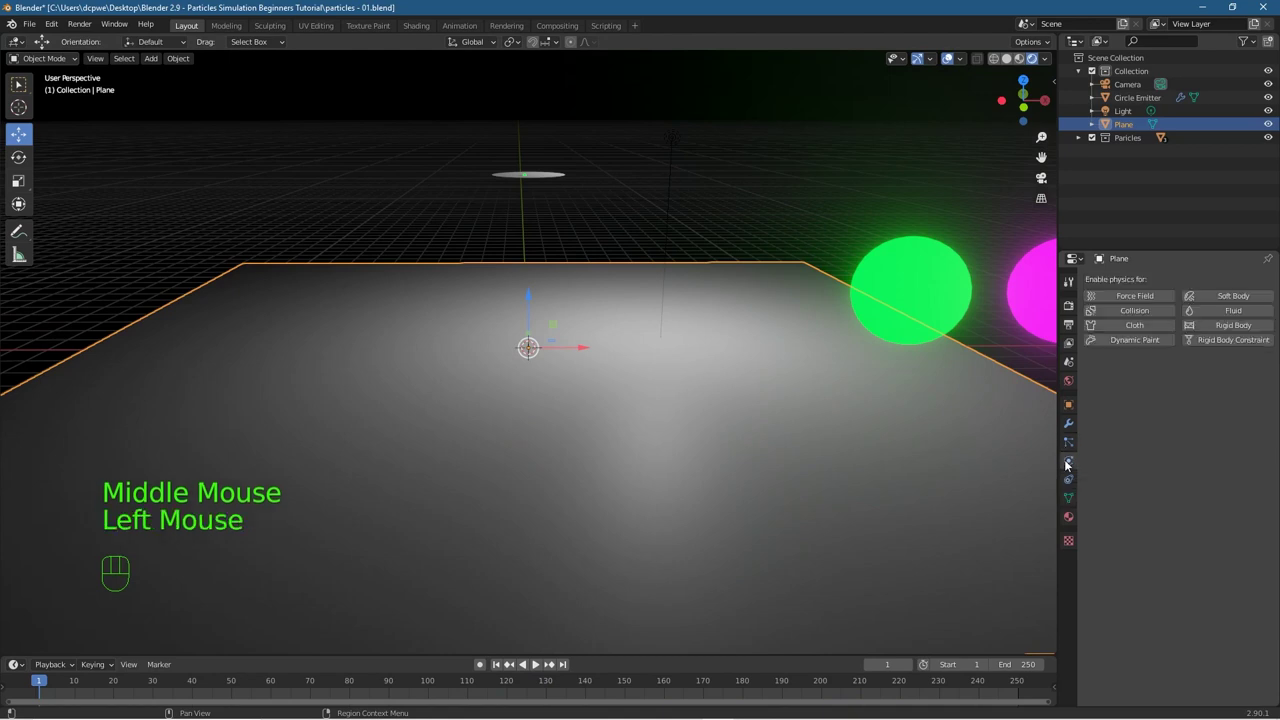
{"action": "left_click", "coordinate": [1126, 312]}
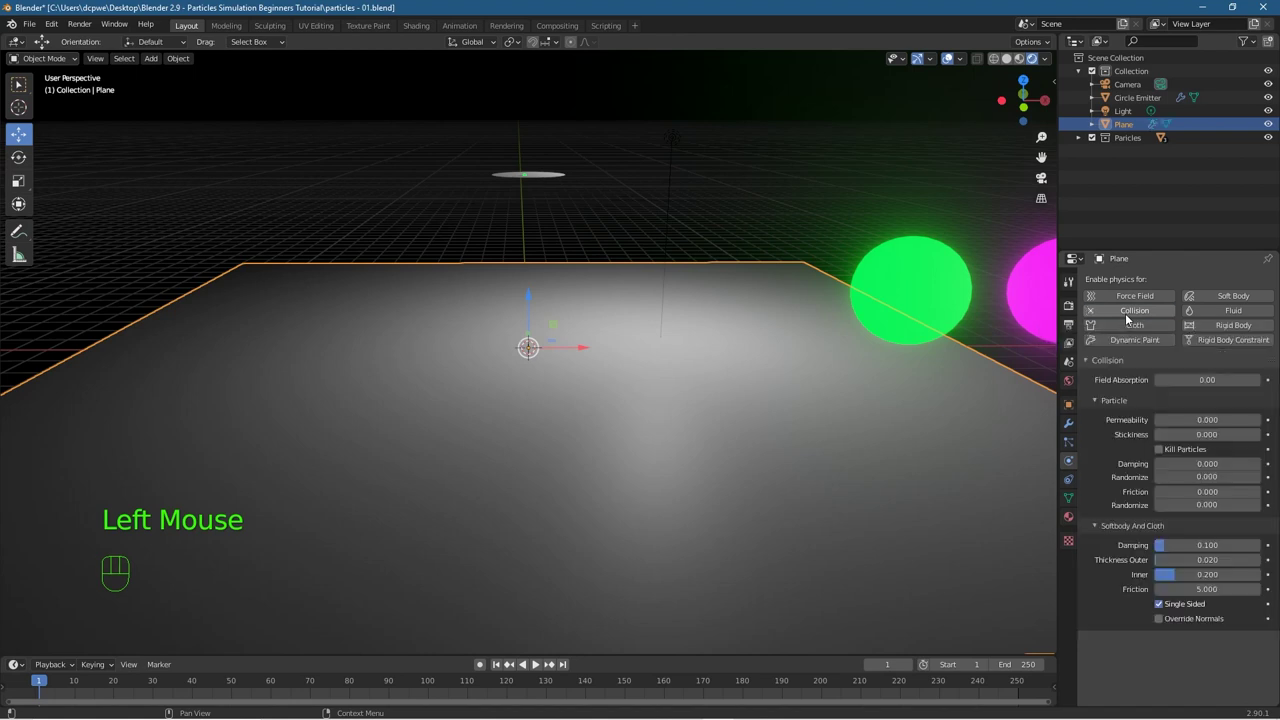
Step: Rename the plane to Floor in the outliner and keep it selected
{"action": "double_click", "coordinate": [1124, 124]}
{"action": "type", "text": "F"}
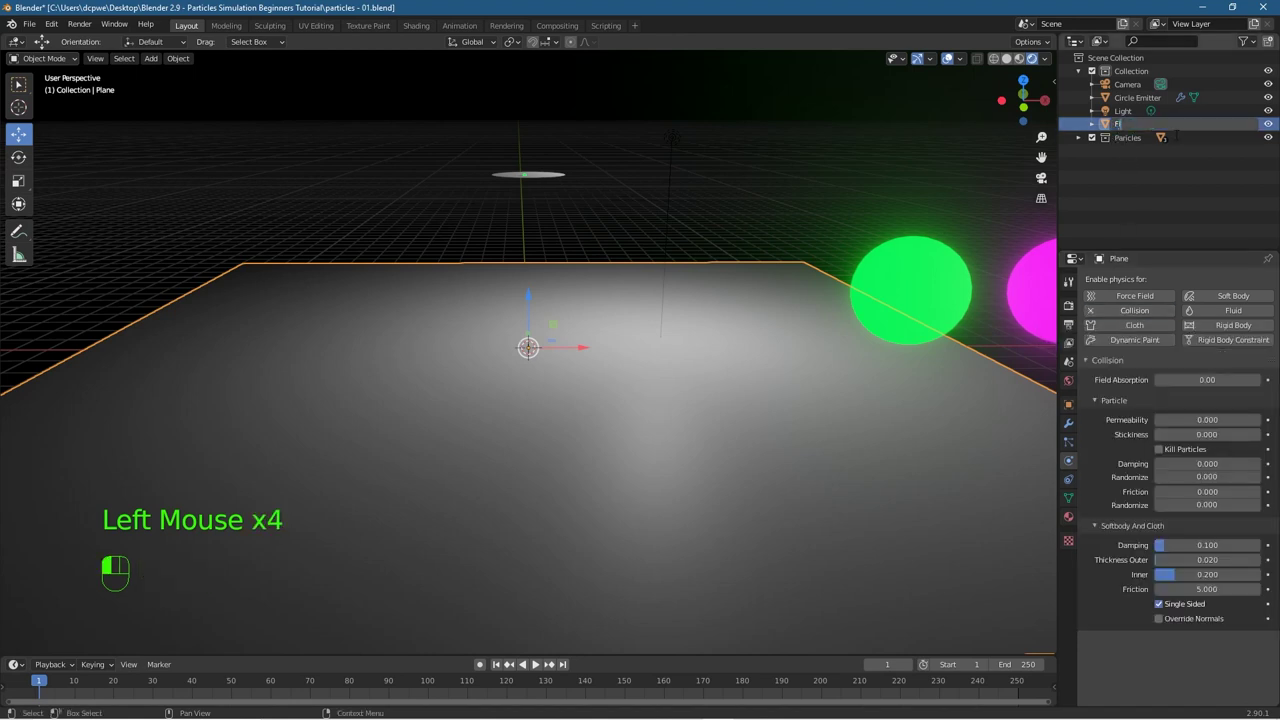
{"action": "type", "text": "loor"}
{"action": "key", "text": "Return"}
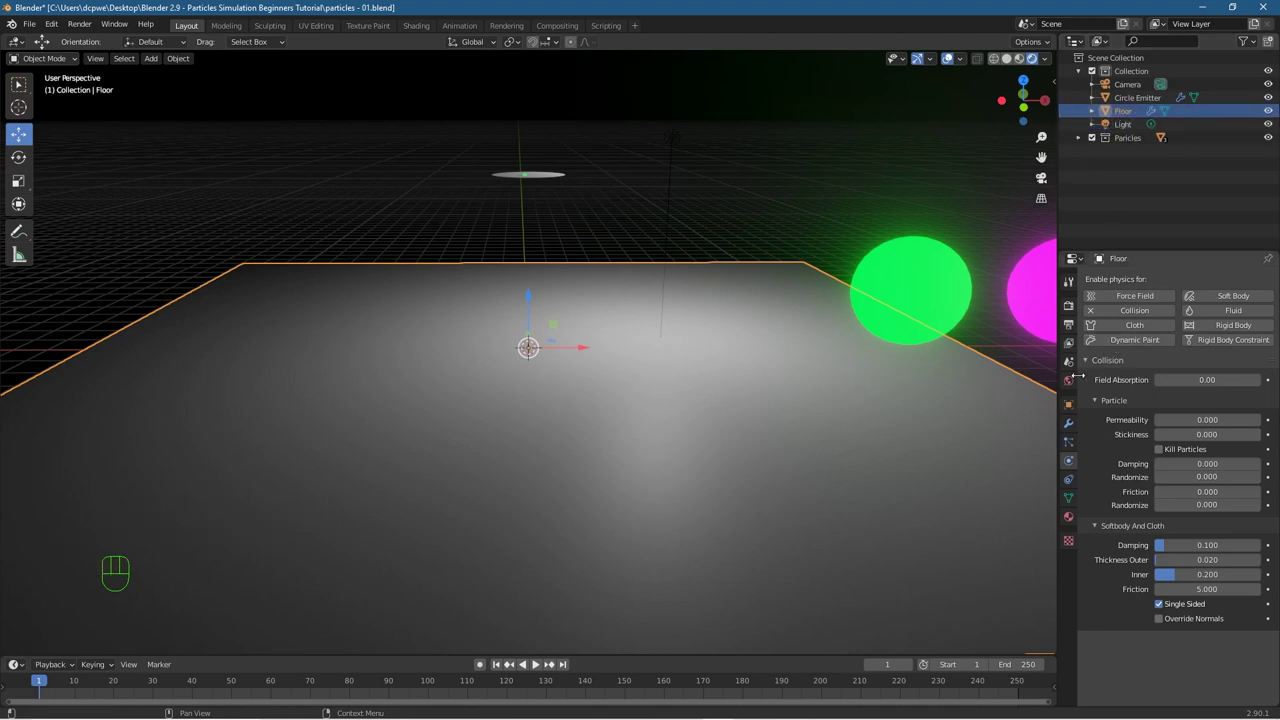
{"action": "left_click", "coordinate": [1117, 112]}
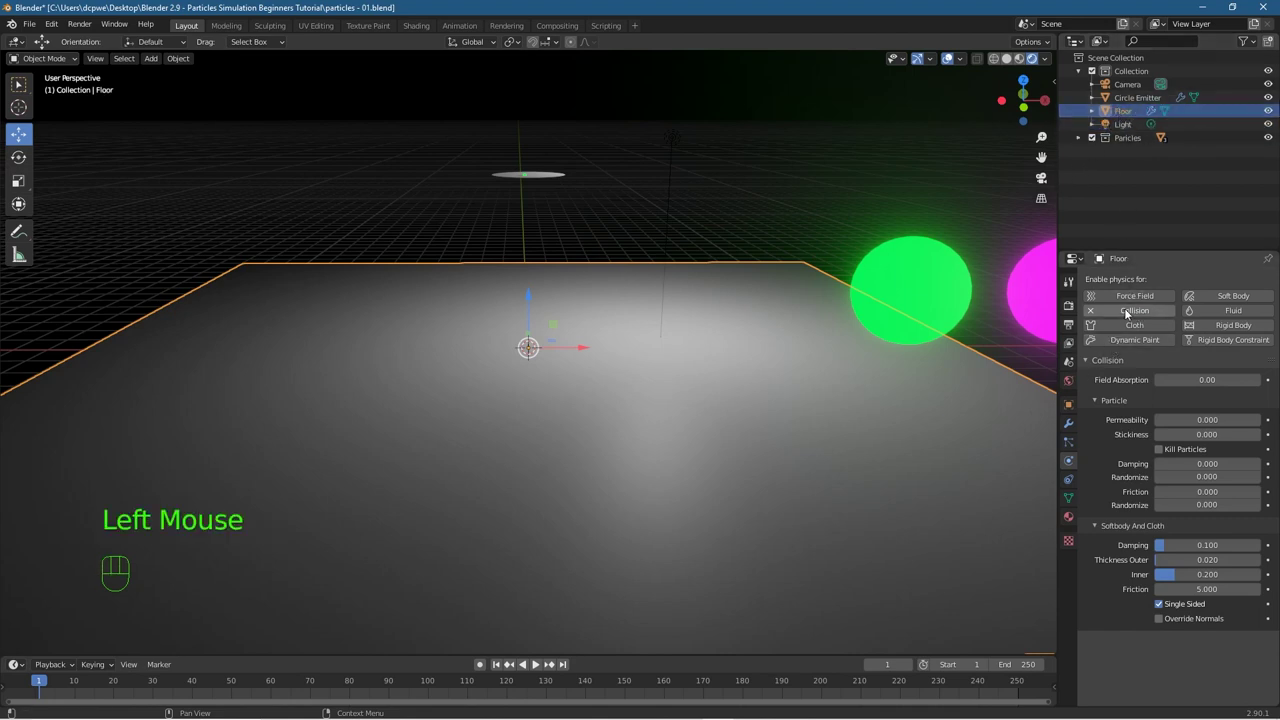
Step: Play the simulation to check the particles colliding with the floor, and render frame 225
{"action": "double_click", "coordinate": [534, 665]}
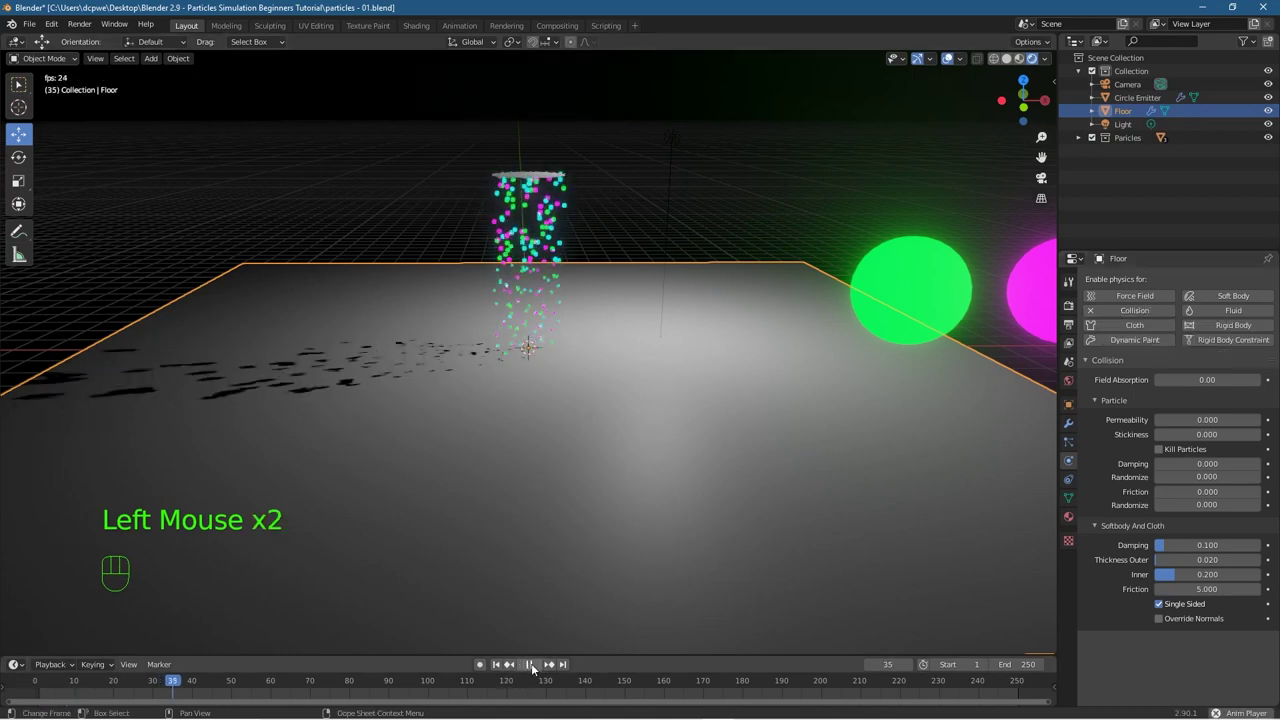
{"action": "middle_click_drag", "start_coordinate": [468, 540], "coordinate": [440, 415]}
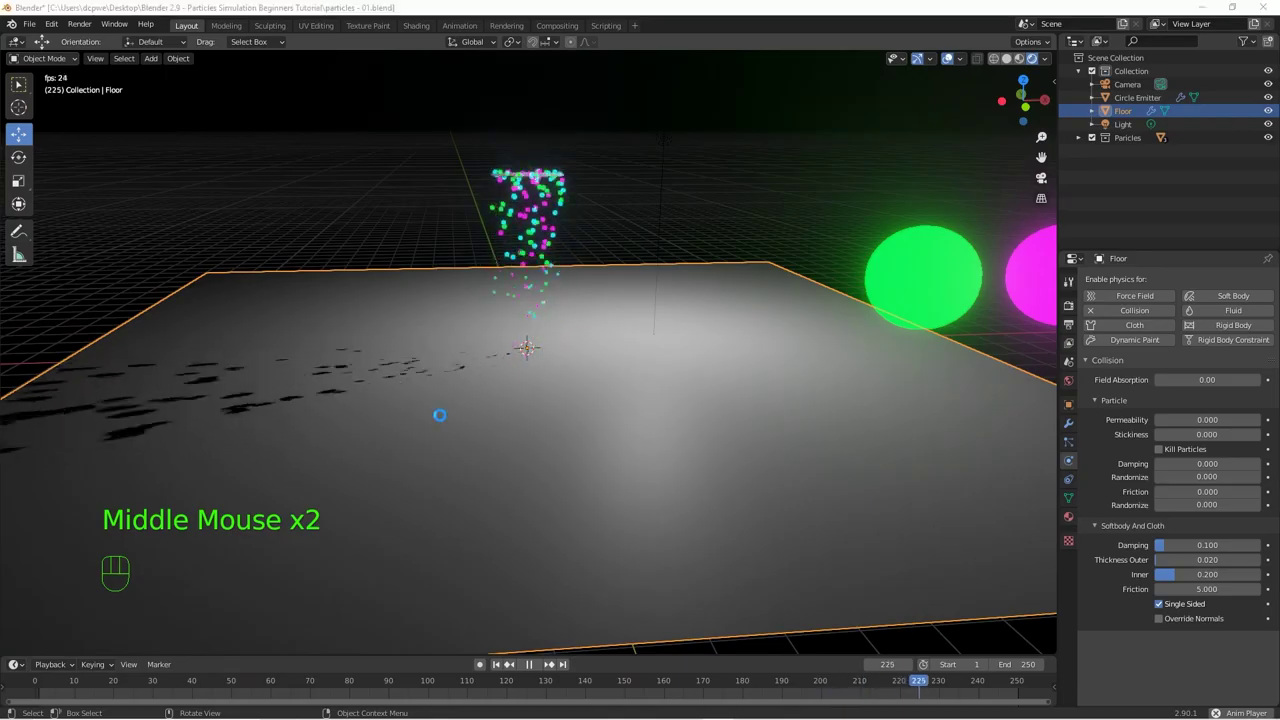
{"action": "key", "text": "F12"}
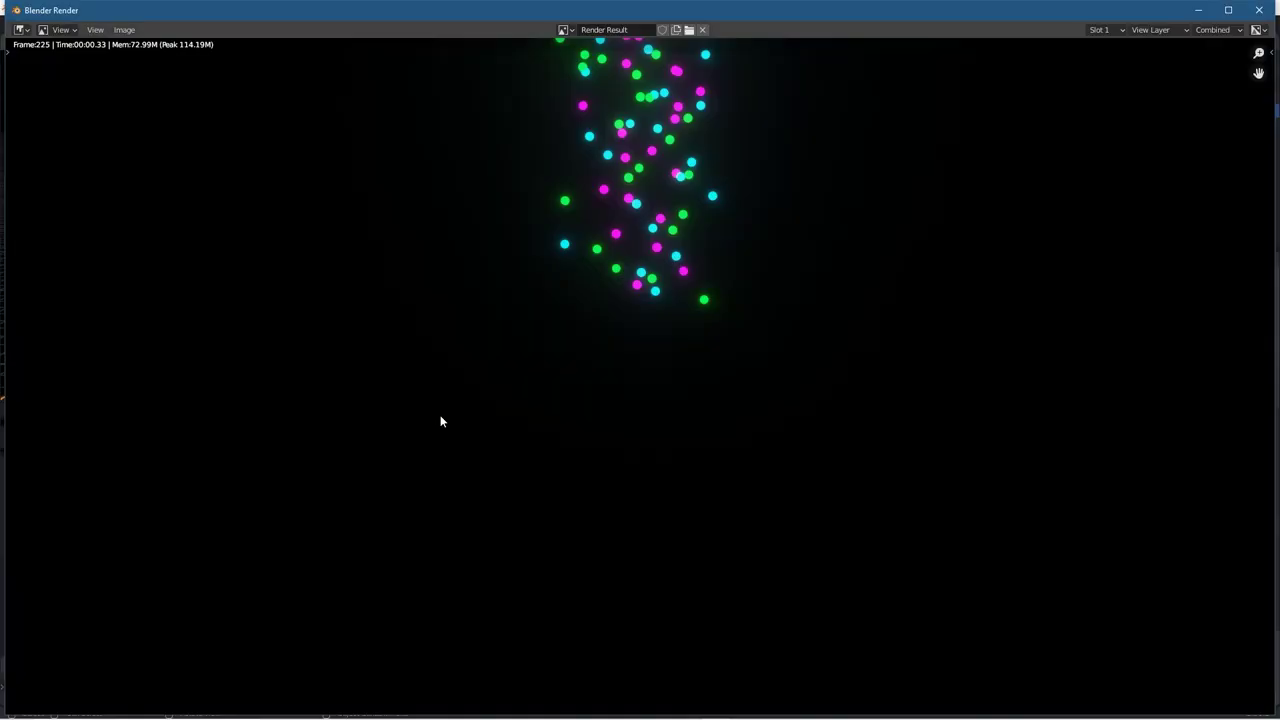
{"action": "left_click", "coordinate": [1259, 10]}
Step: Go to frame 151, render it to inspect the particles bouncing on the floor, and return to the camera view
{"action": "left_click", "coordinate": [535, 664]}
{"action": "left_click_drag", "start_coordinate": [700, 690], "coordinate": [622, 695]}
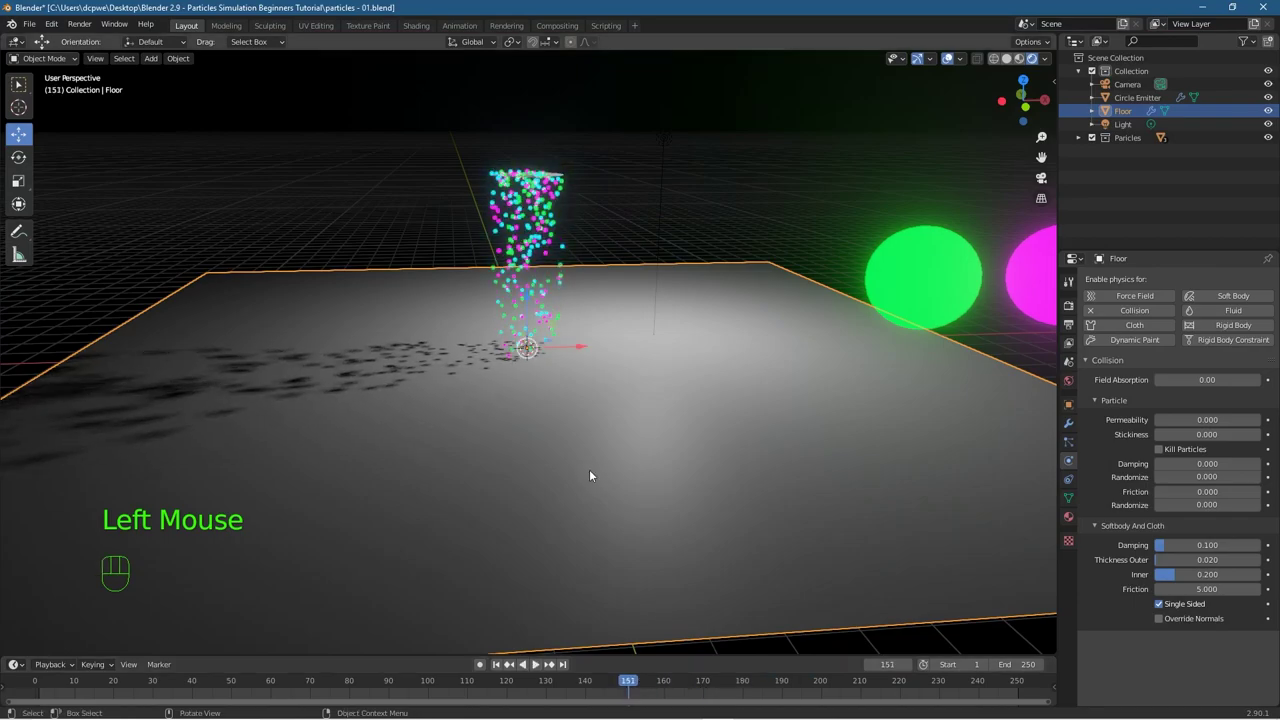
{"action": "key", "text": "F12"}
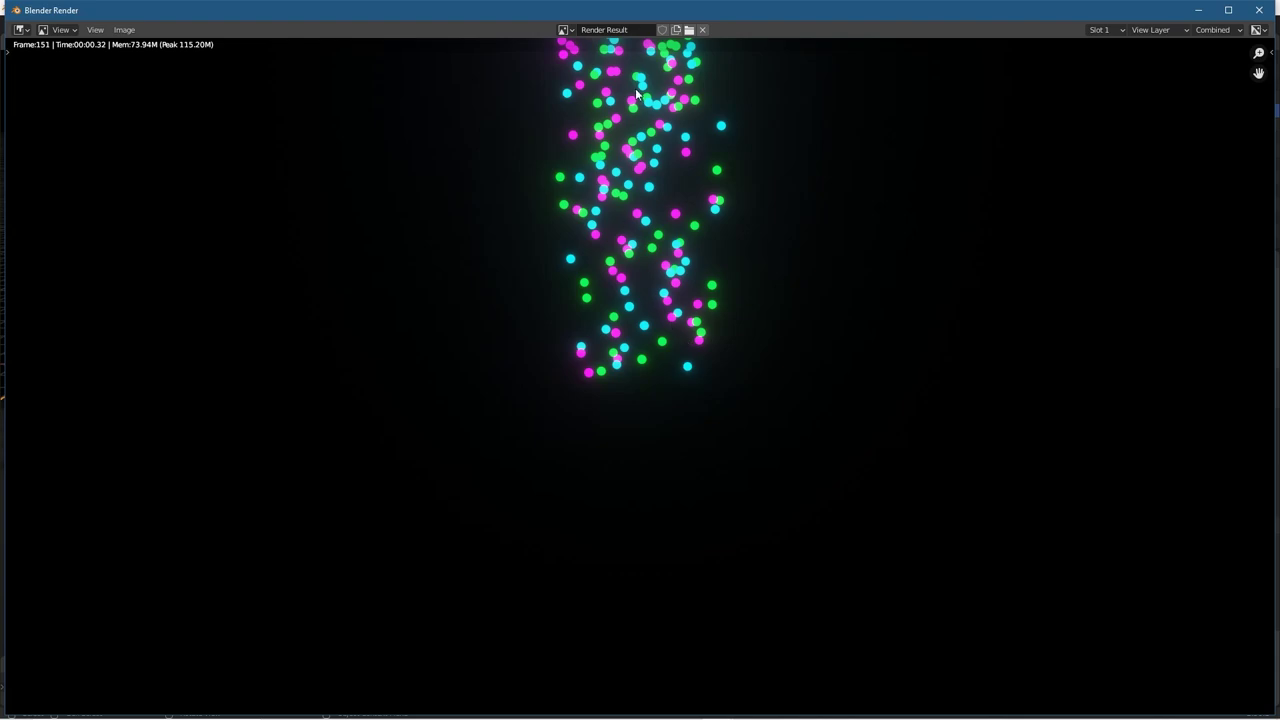
{"action": "left_click", "coordinate": [1260, 10]}
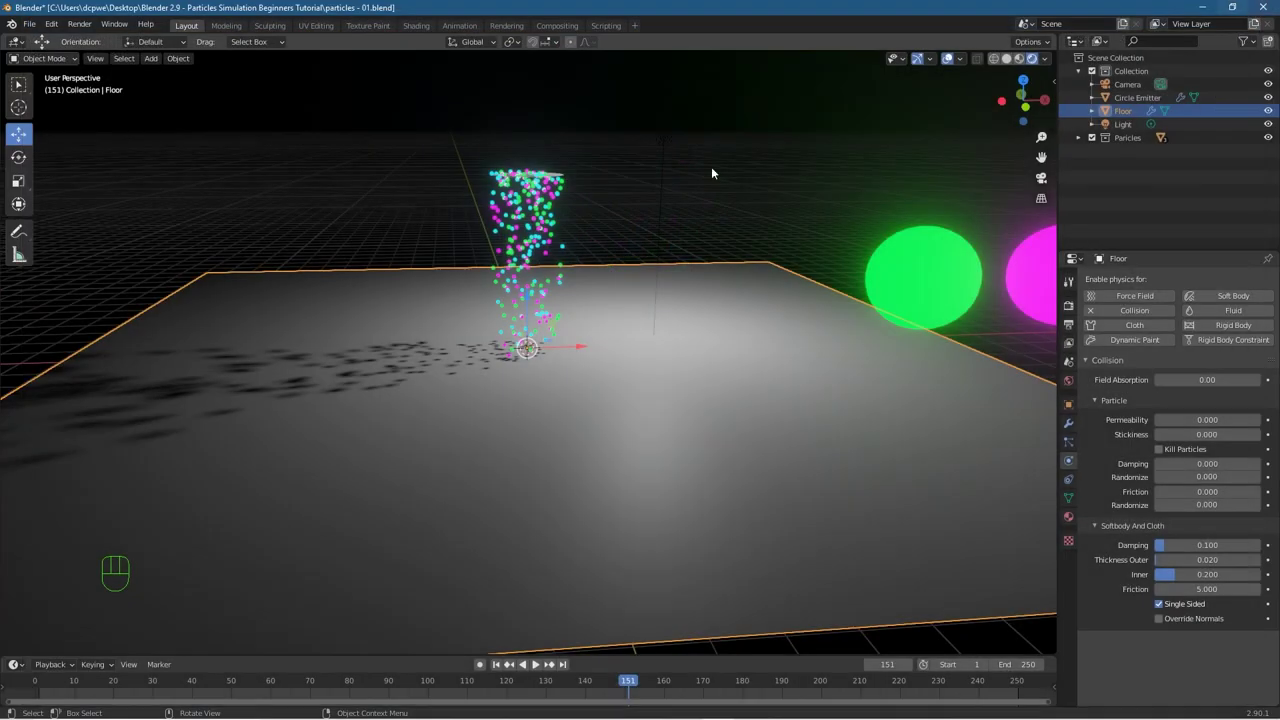
{"action": "mouse_move", "coordinate": [658, 462]}
{"action": "middle_mouse_down"}
{"action": "mouse_move", "coordinate": [631, 460]}
{"action": "mouse_move", "coordinate": [669, 449]}
{"action": "mouse_move", "coordinate": [629, 451]}
{"action": "mouse_move", "coordinate": [650, 454]}
{"action": "middle_mouse_up"}
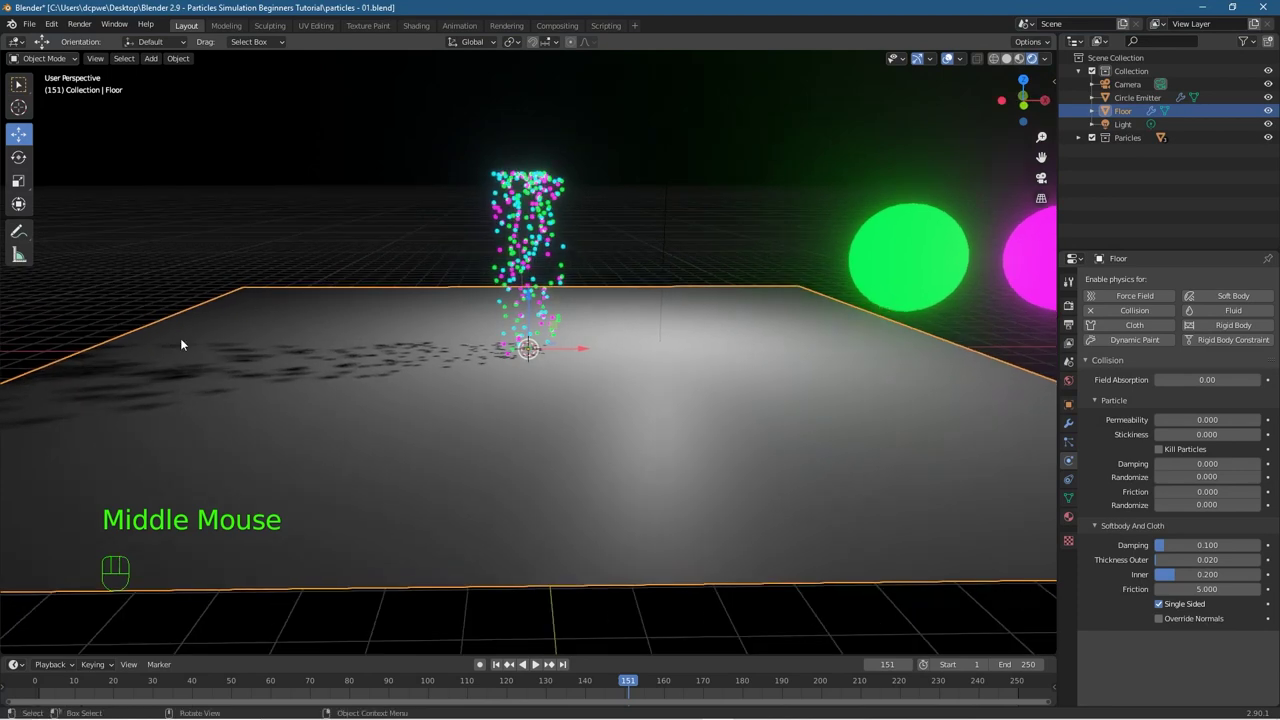
{"action": "key", "text": "KP_0"}
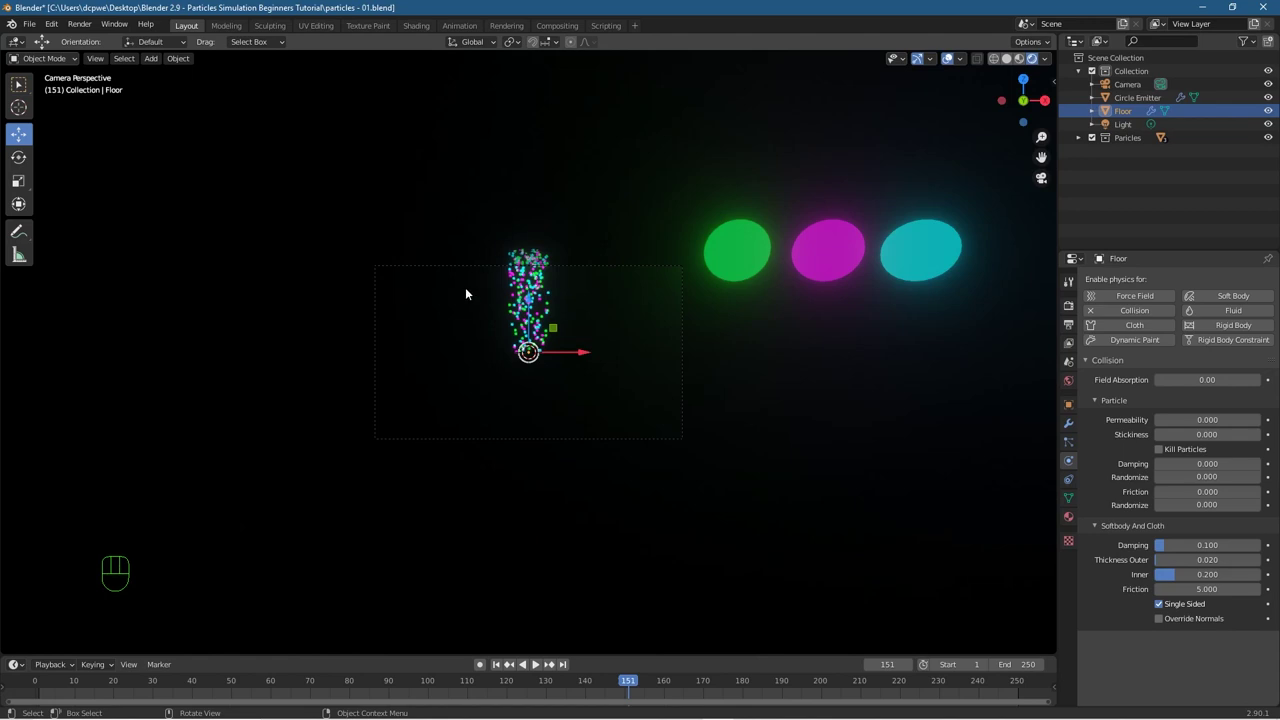
Step: Raise the camera to a Z location of 3.53 m so the floor comes into its frame
{"action": "left_click", "coordinate": [1118, 87]}
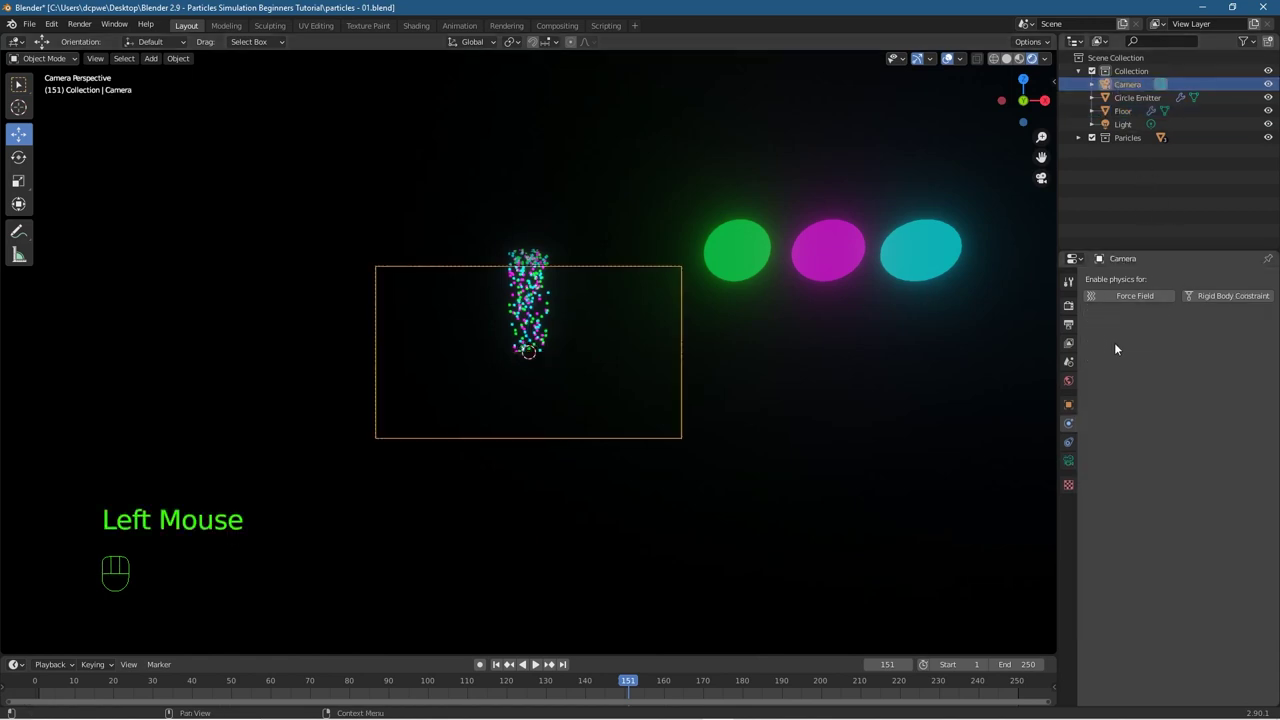
{"action": "left_click", "coordinate": [1069, 404]}
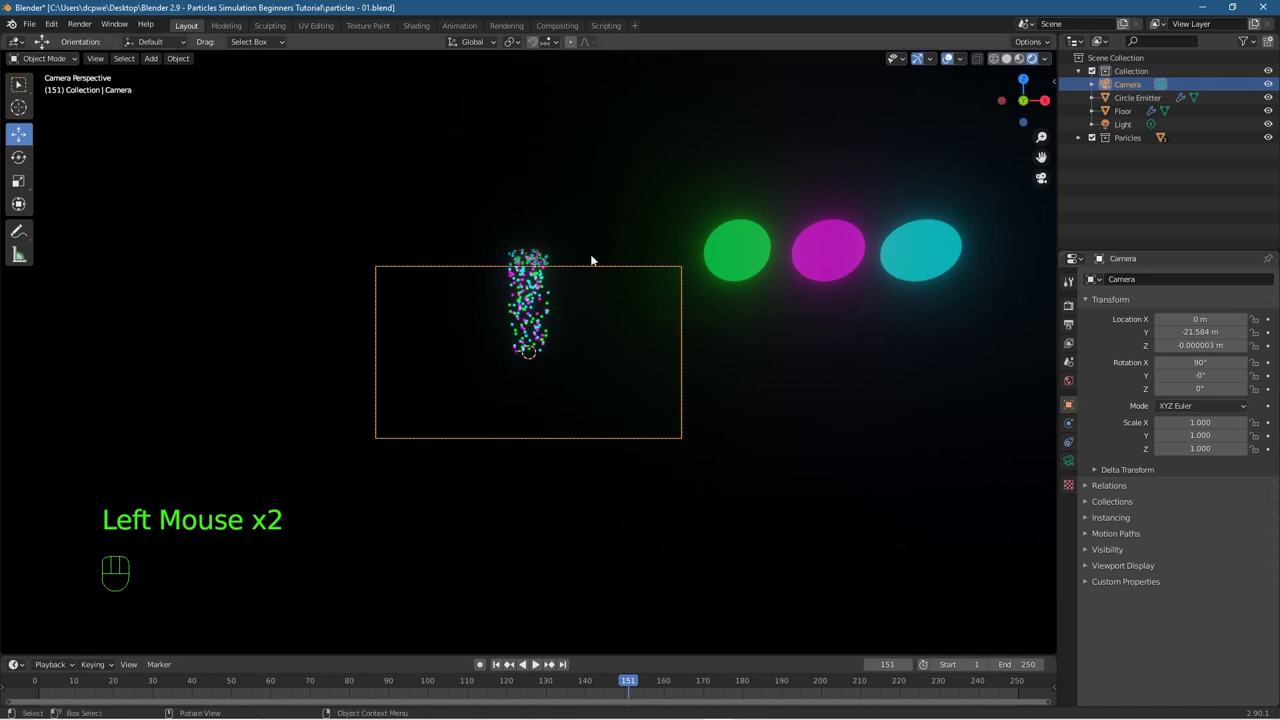
{"action": "left_click", "coordinate": [1200, 345]}
{"action": "left_click_drag", "start_coordinate": [1200, 345], "coordinate": [1275, 345]}
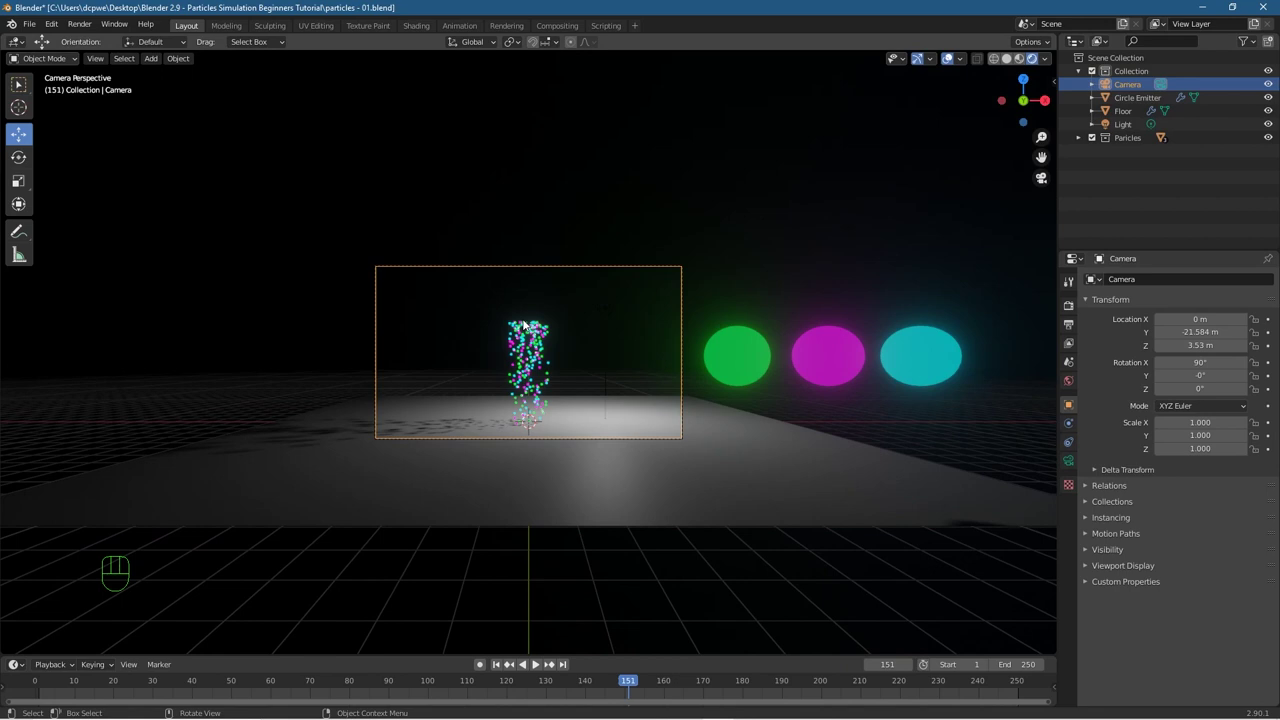
Step: Move the Circle Emitter straight up to a Z location of about 8.58 m, above the camera frame
{"action": "left_click", "coordinate": [1131, 98]}
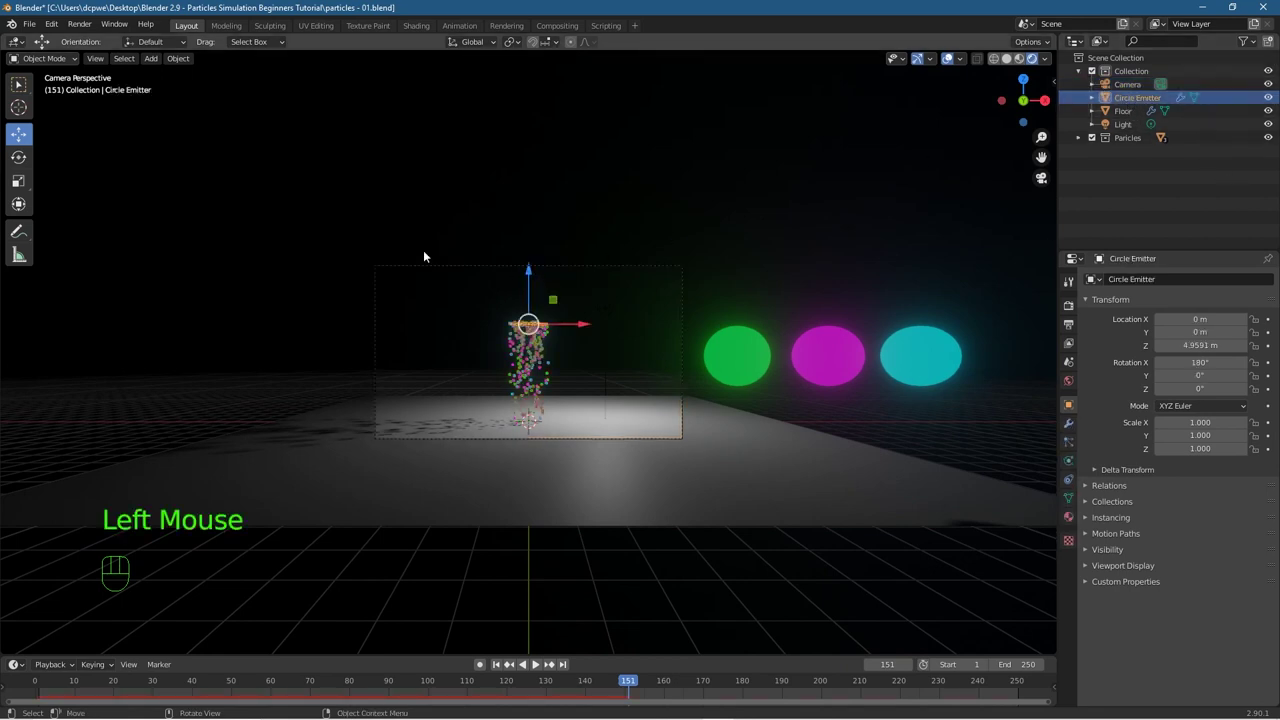
{"action": "left_click", "coordinate": [466, 278]}
{"action": "left_click_drag", "start_coordinate": [529, 283], "coordinate": [530, 204]}
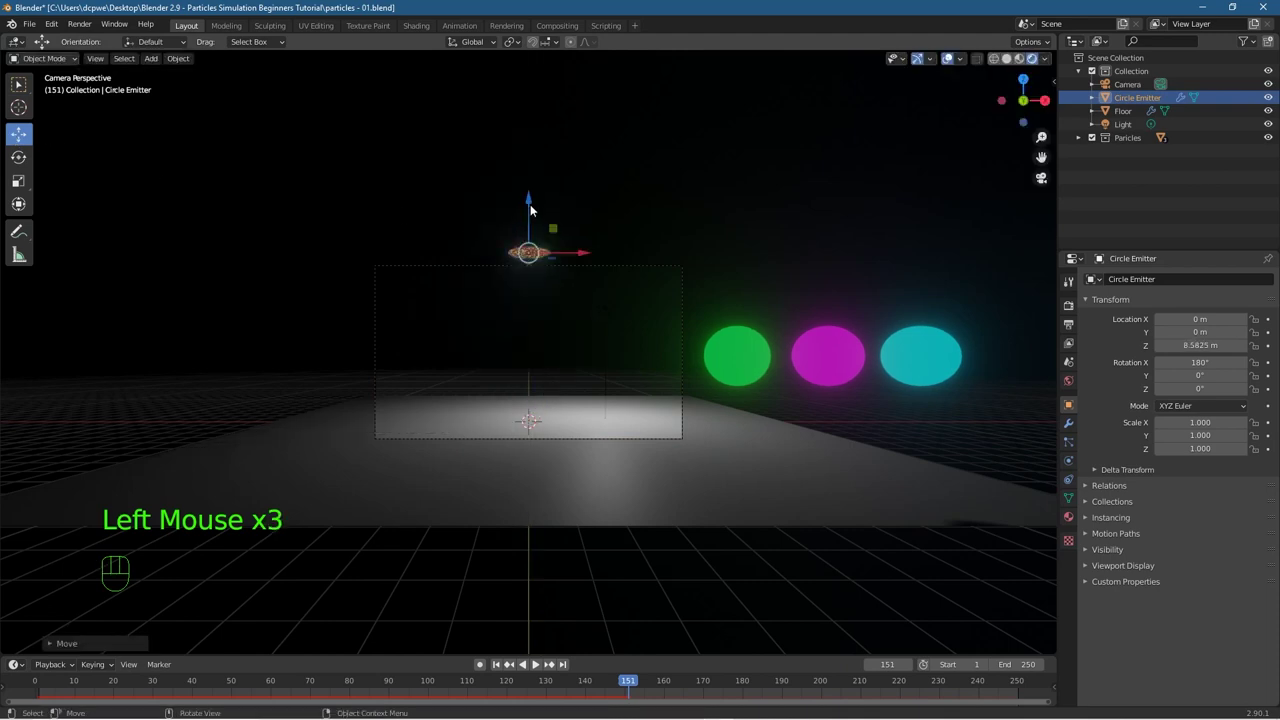
Step: Play the simulation from the first frame, stop at frame 64 and render it to check the falling particles
{"action": "left_click", "coordinate": [496, 664]}
{"action": "left_click", "coordinate": [533, 664]}
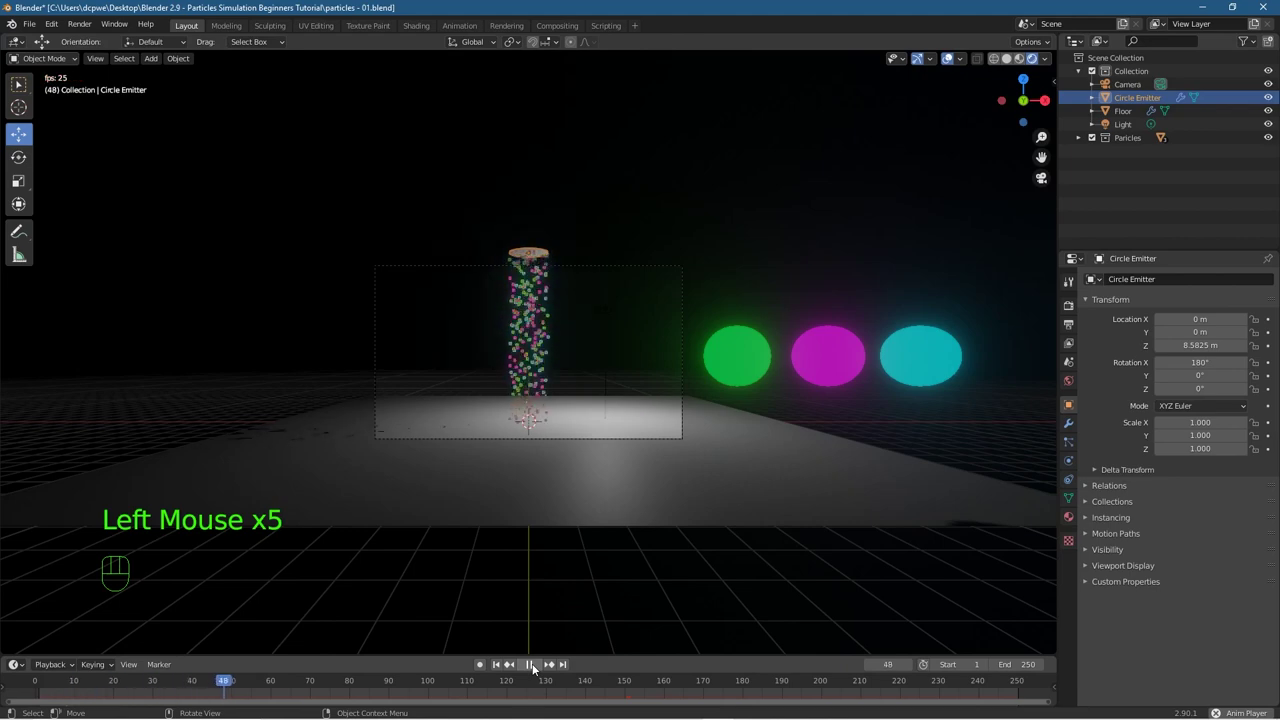
{"action": "left_click", "coordinate": [531, 664]}
{"action": "key", "text": "F12"}
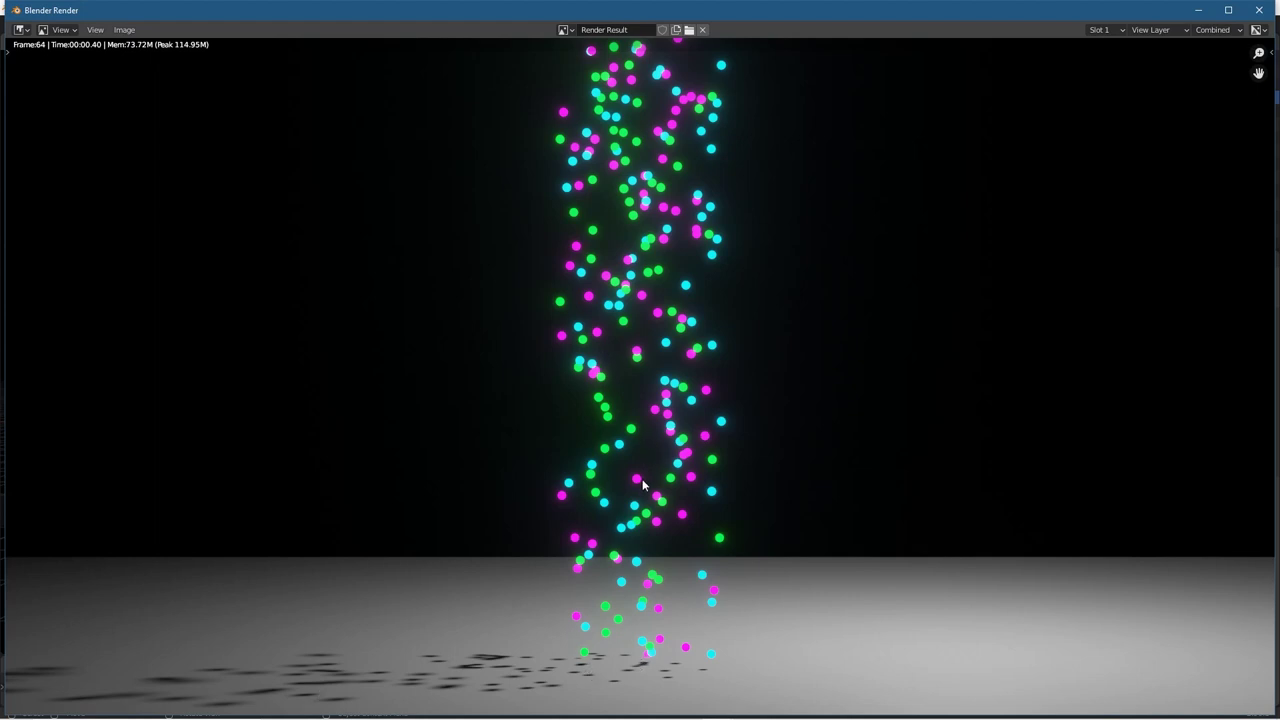
{"action": "left_click", "coordinate": [1256, 12]}
Step: Save the project, then save it as a new version named particles - 02.blend
{"action": "left_click", "coordinate": [29, 23]}
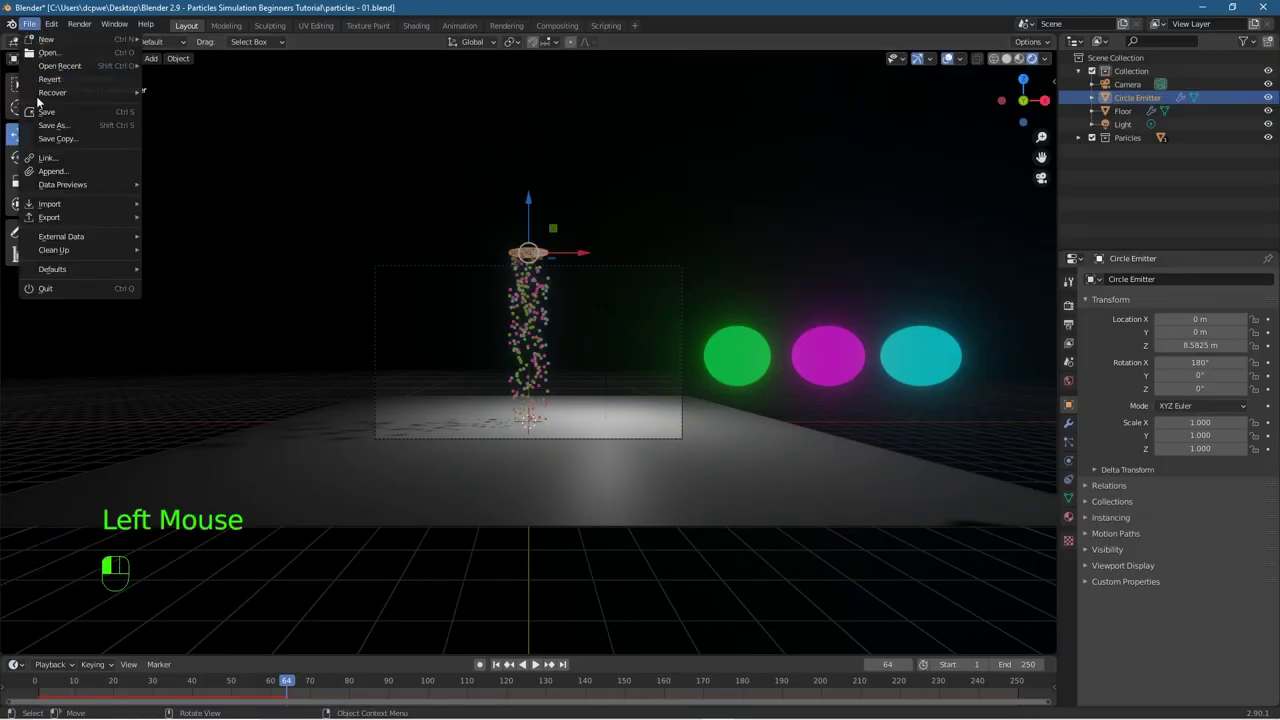
{"action": "left_click", "coordinate": [59, 133]}
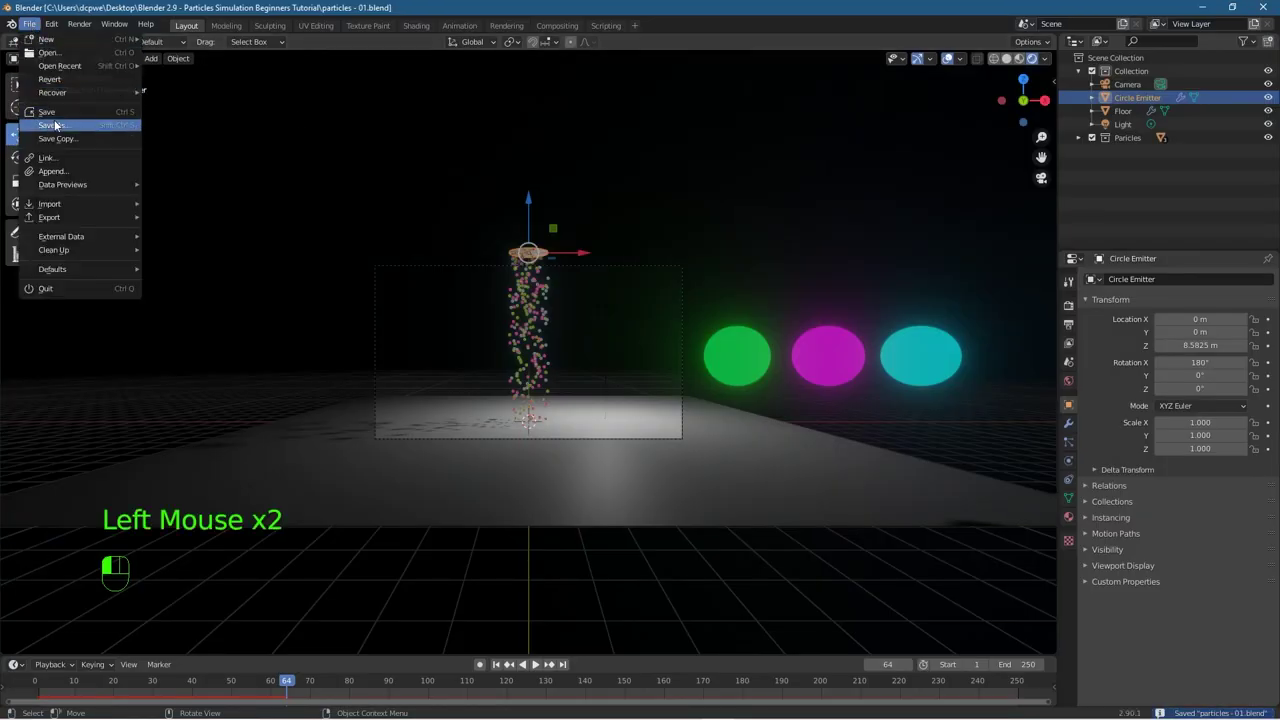
{"action": "left_click", "coordinate": [772, 572]}
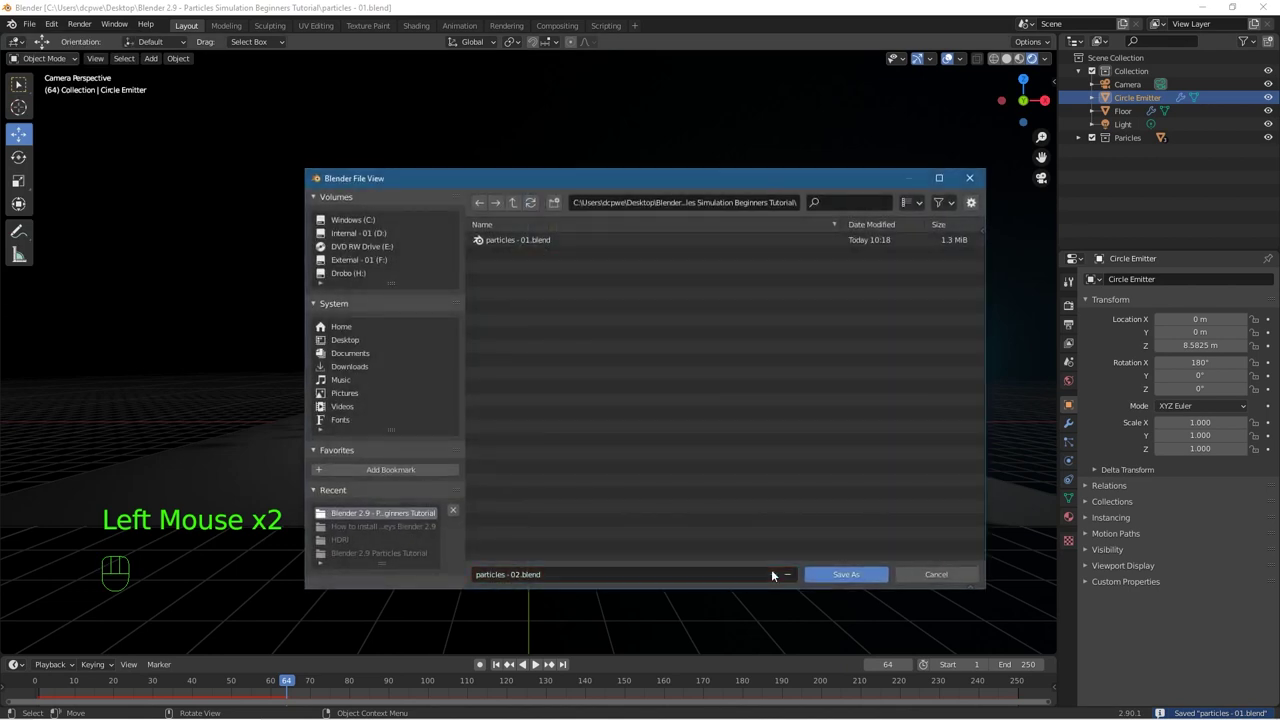
{"action": "left_click", "coordinate": [861, 574]}
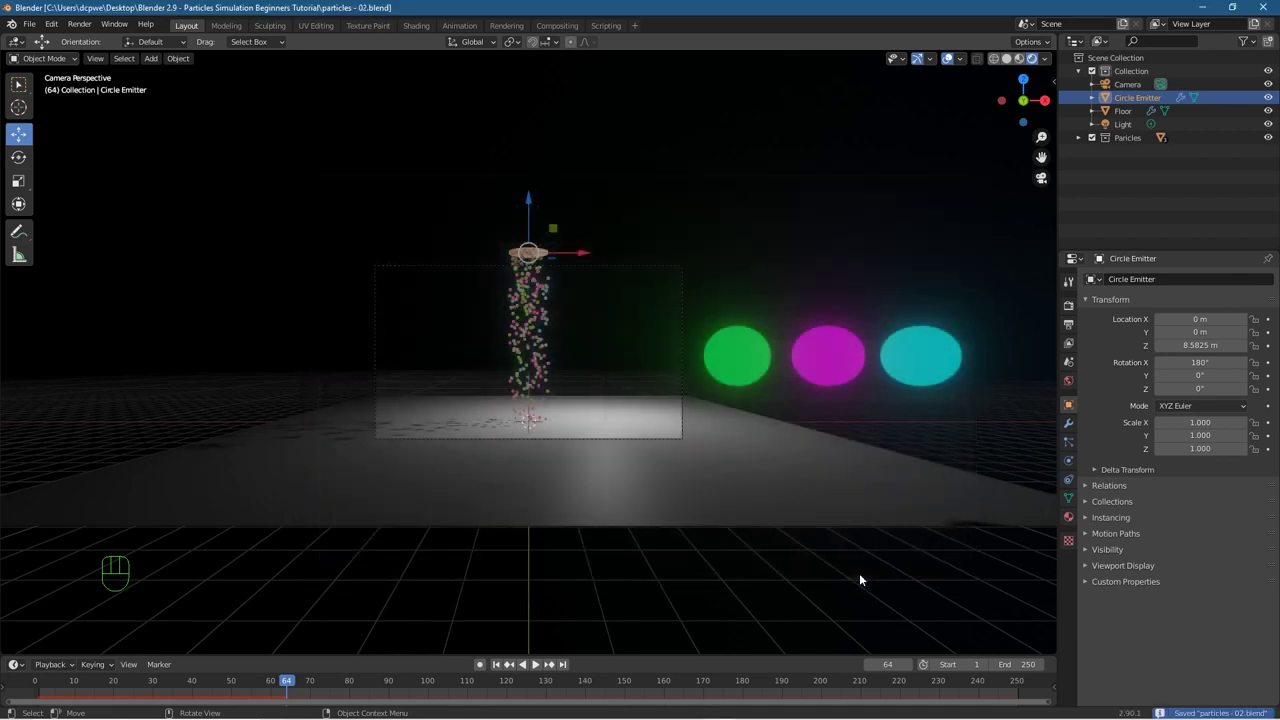
{"action": "left_click", "coordinate": [29, 23]}
{"action": "left_click", "coordinate": [50, 112]}
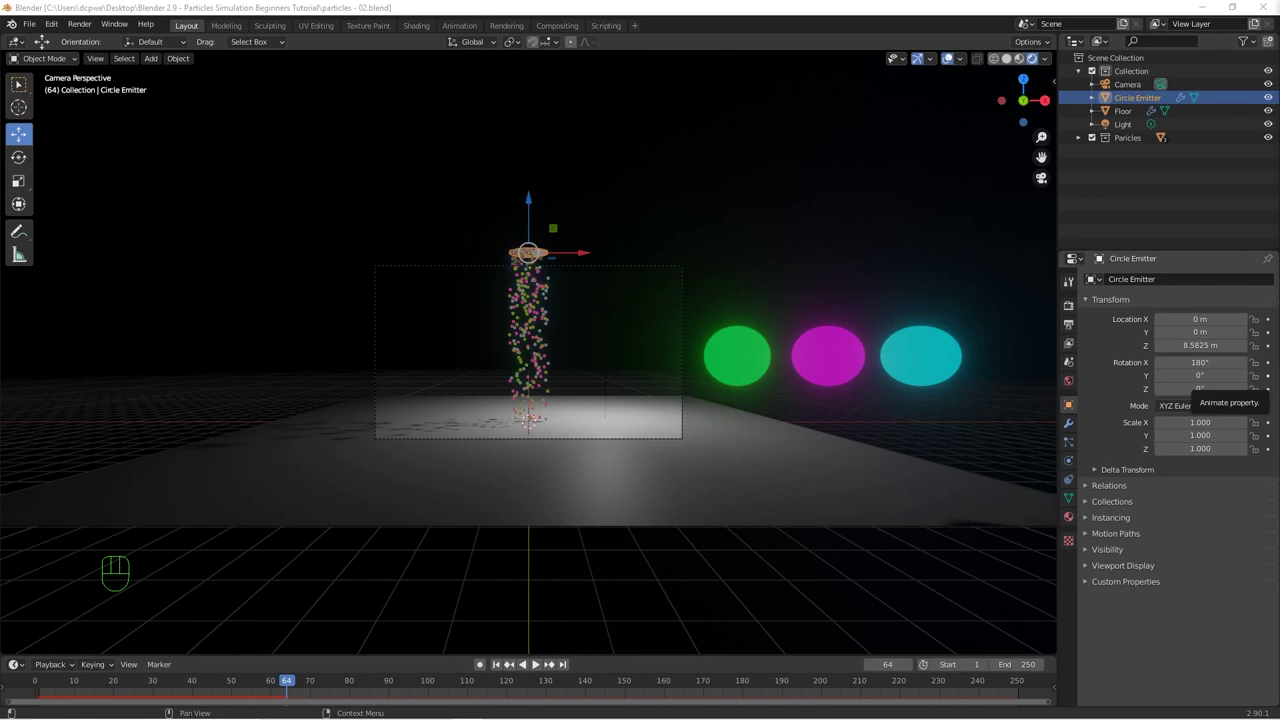
Step: Look through the force field types that can be added to the scene
{"action": "scroll", "coordinate": [571, 367], "scroll_direction": "up", "scroll_amount": 5}
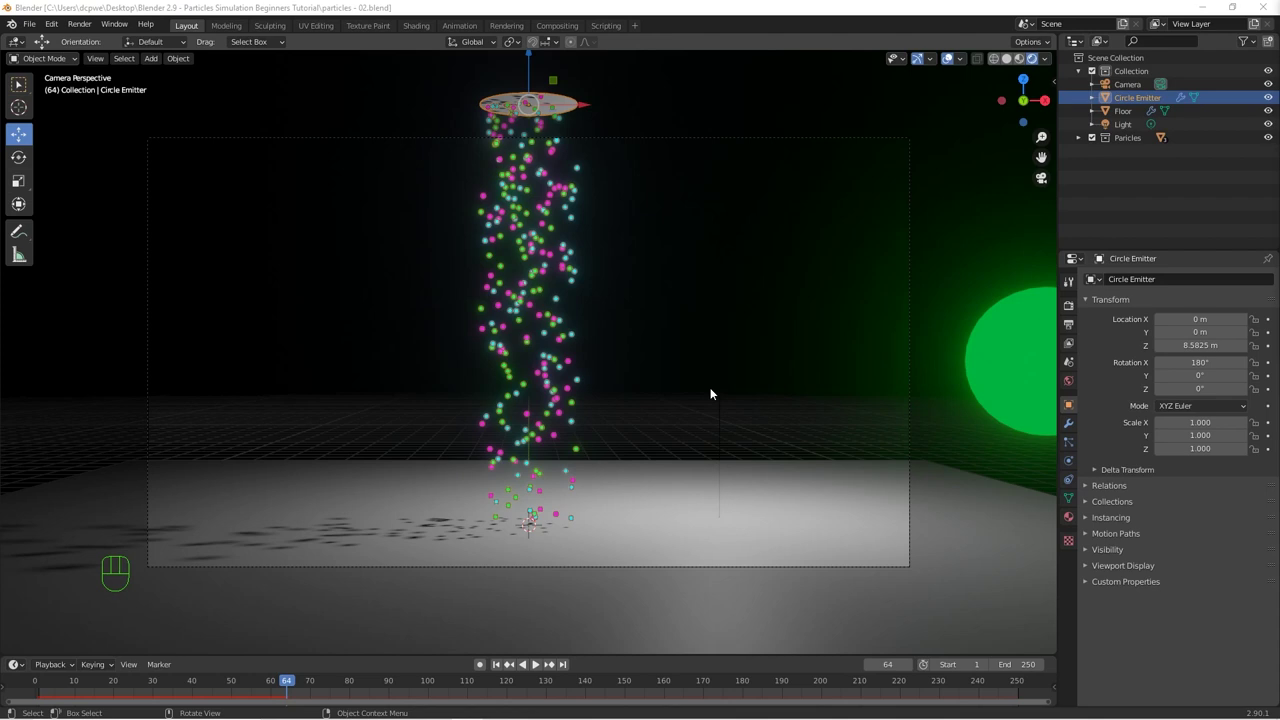
{"action": "left_click", "coordinate": [775, 359]}
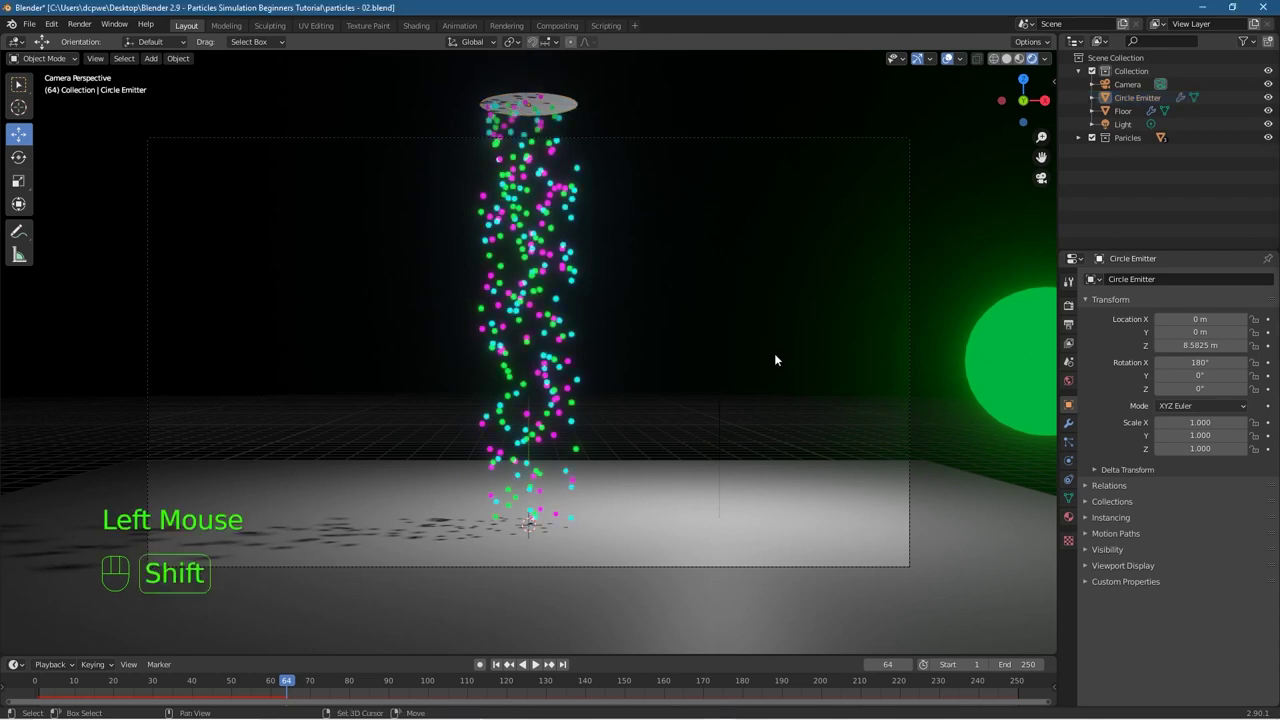
{"action": "key", "text": "shift+a"}
{"action": "mouse_move", "coordinate": [712, 596]}
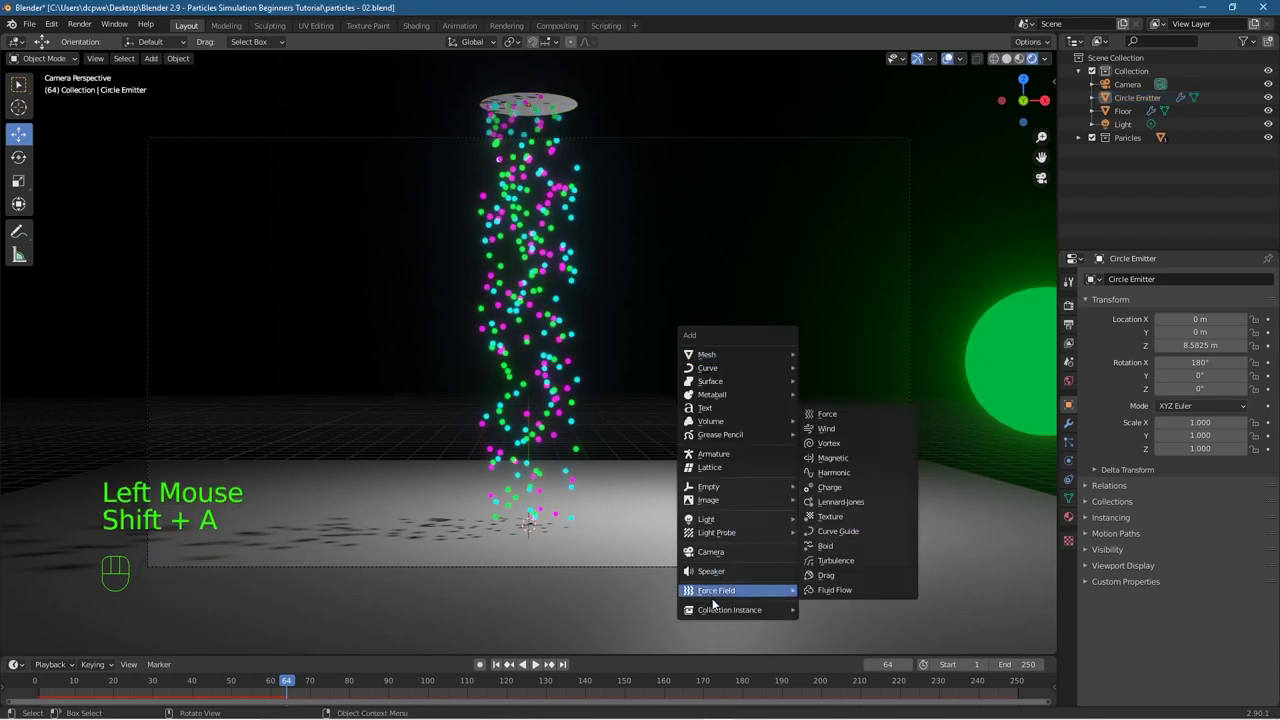
Step: Reduce the Circle Emitter's particle number to 162 and play the simulation to check the sparser emission
{"action": "left_click", "coordinate": [530, 105]}
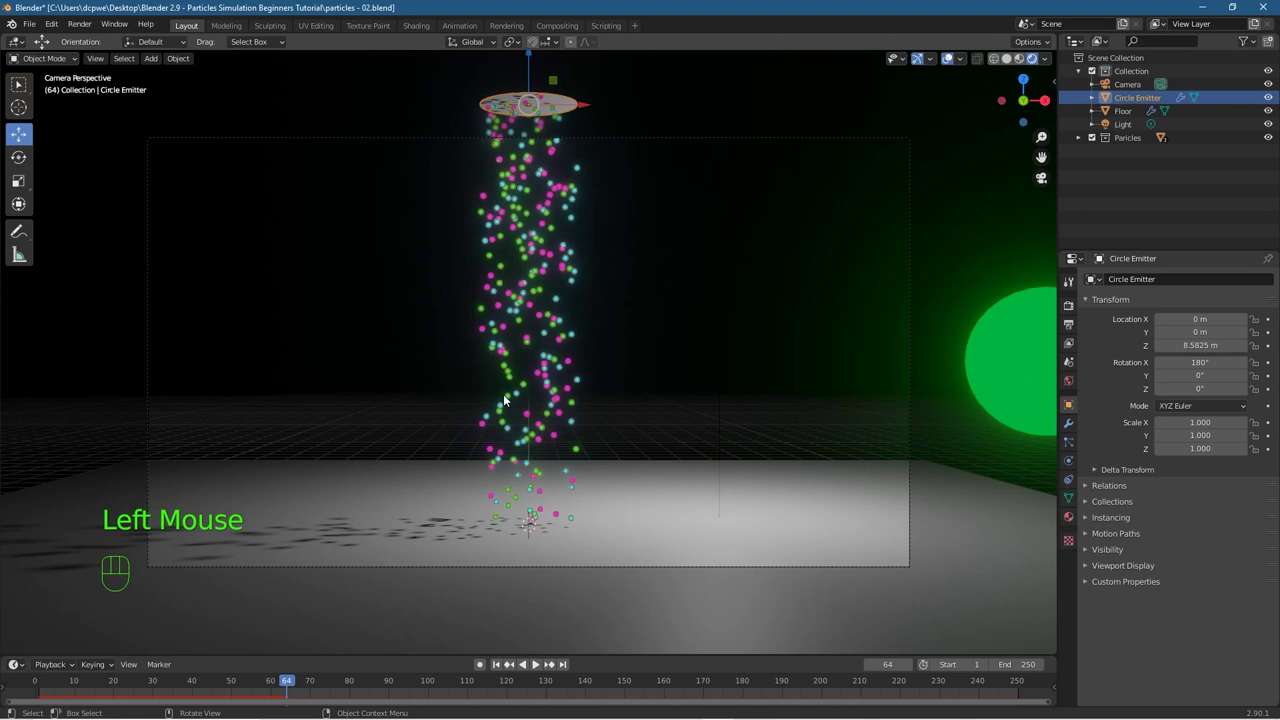
{"action": "left_click", "coordinate": [1067, 447]}
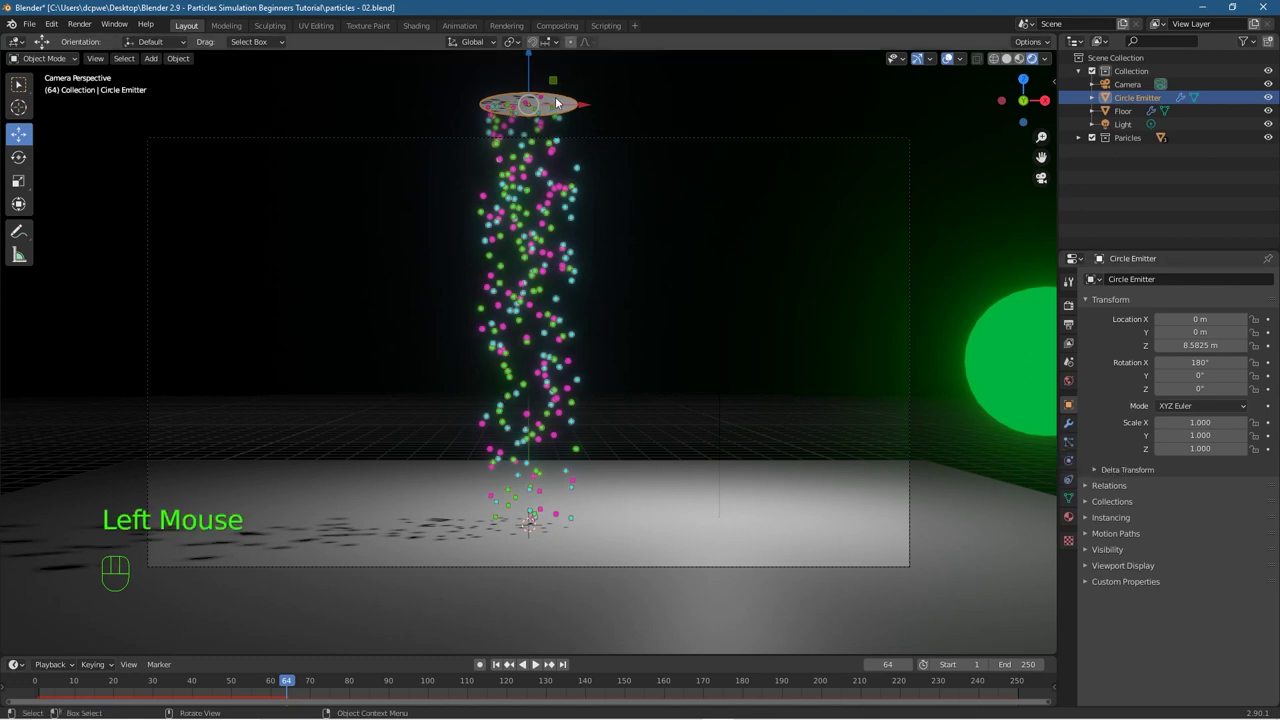
{"action": "left_click", "coordinate": [1069, 445]}
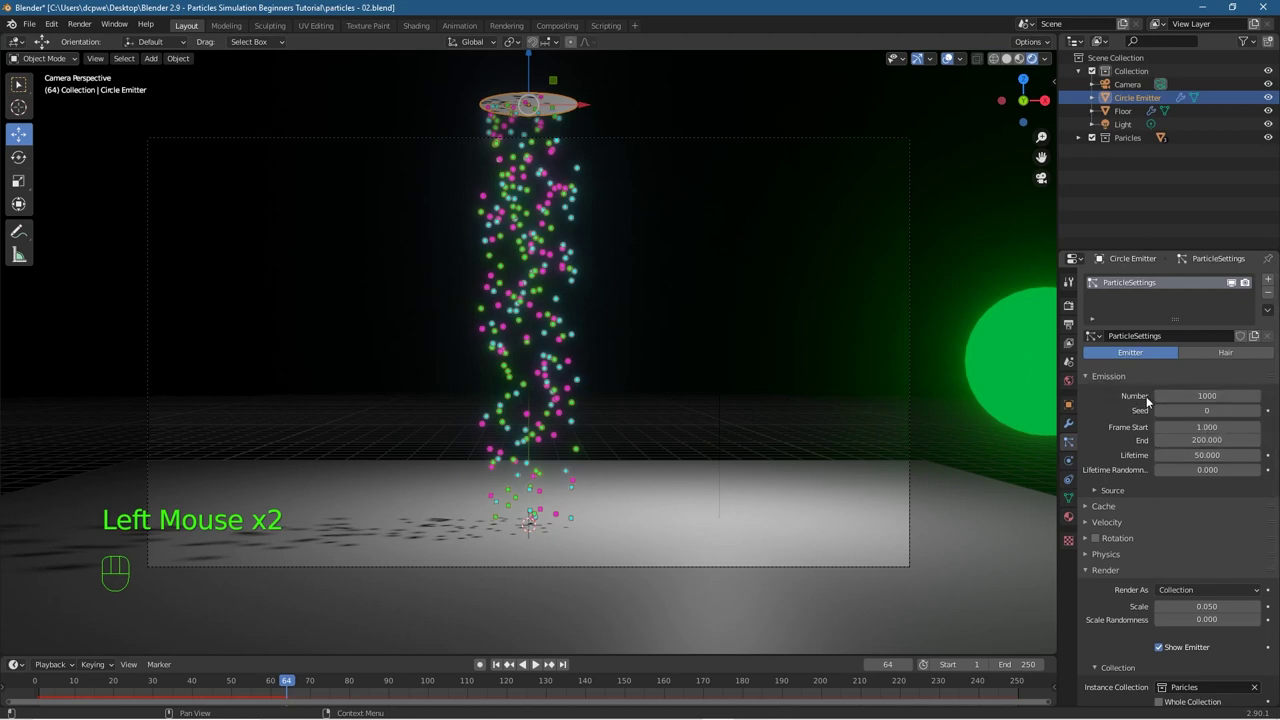
{"action": "left_click_drag", "start_coordinate": [1209, 396], "coordinate": [1130, 396]}
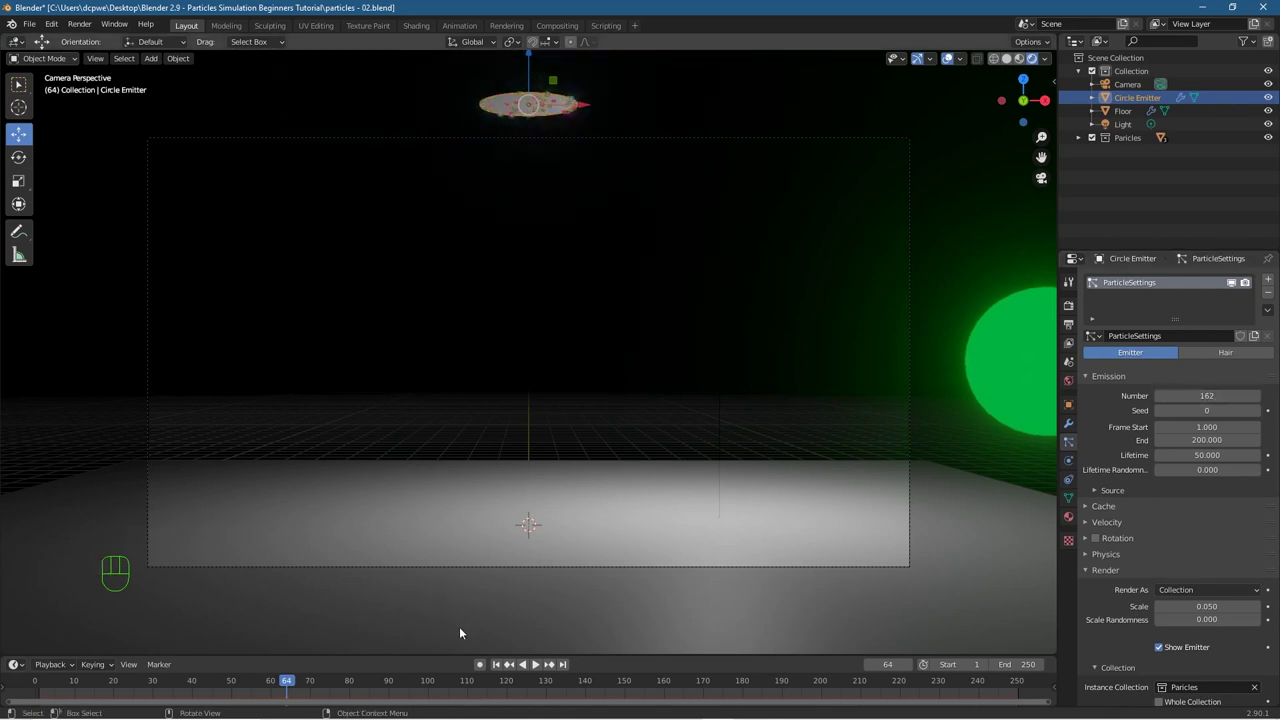
{"action": "left_click", "coordinate": [534, 665]}
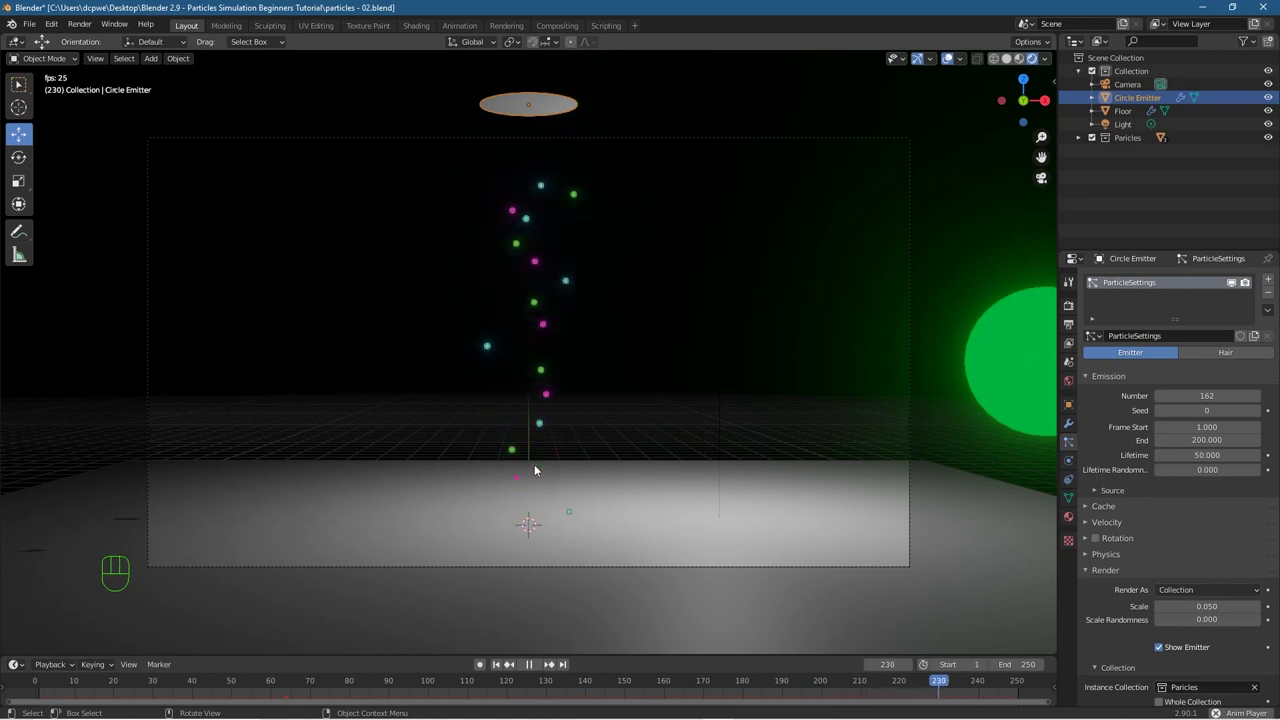
{"action": "left_click", "coordinate": [529, 664]}
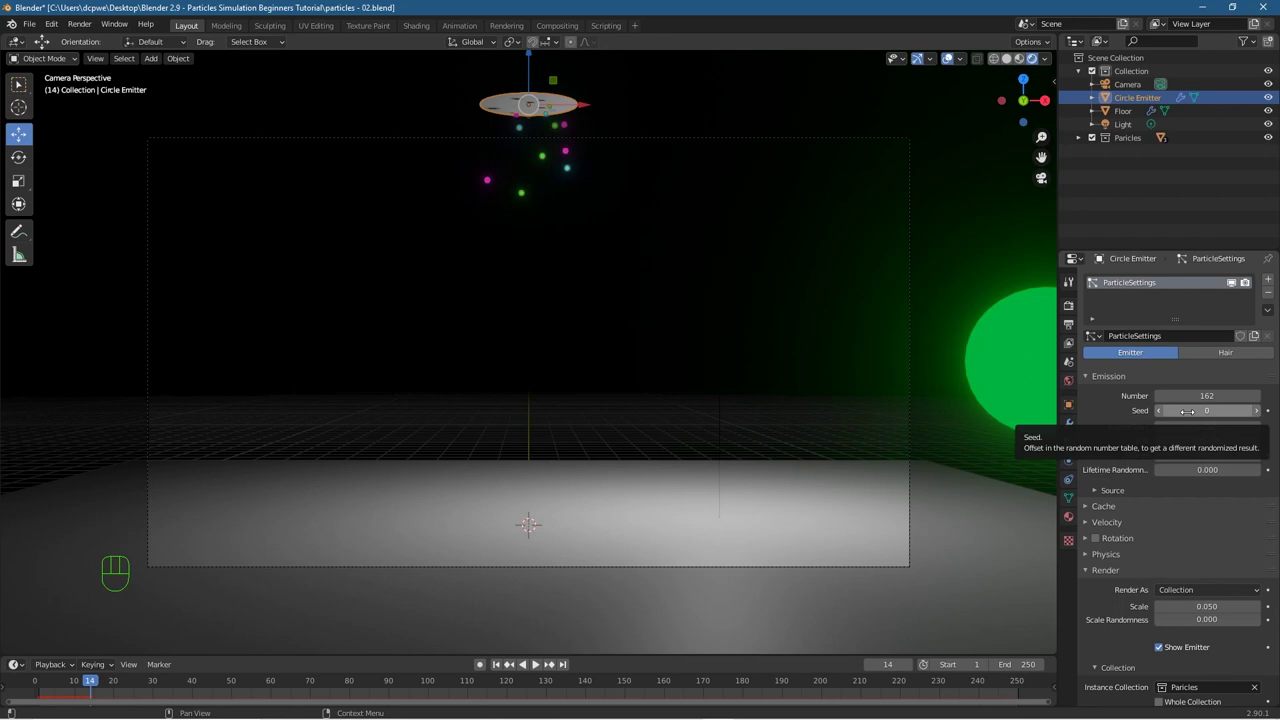
Step: Set the emission seed to 23 and play the simulation from the first frame up to frame 30
{"action": "left_click_drag", "start_coordinate": [1187, 411], "coordinate": [1230, 411]}
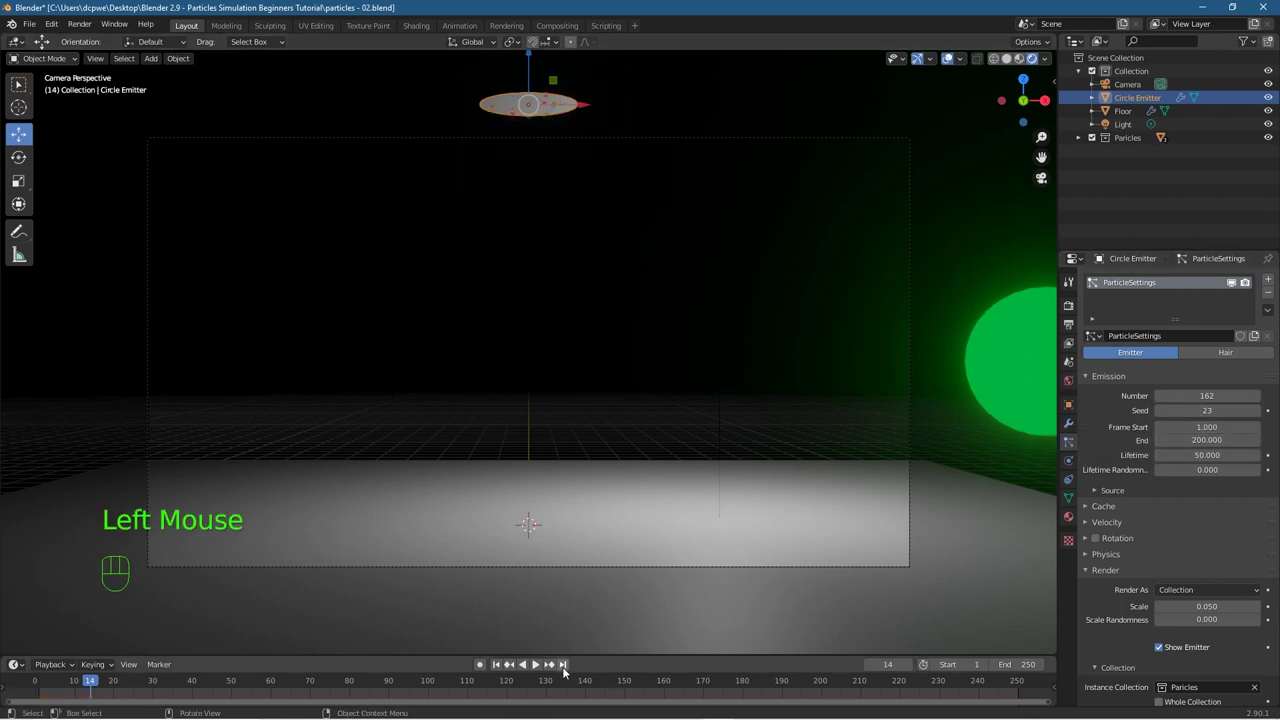
{"action": "left_click", "coordinate": [496, 664]}
{"action": "left_click", "coordinate": [536, 664]}
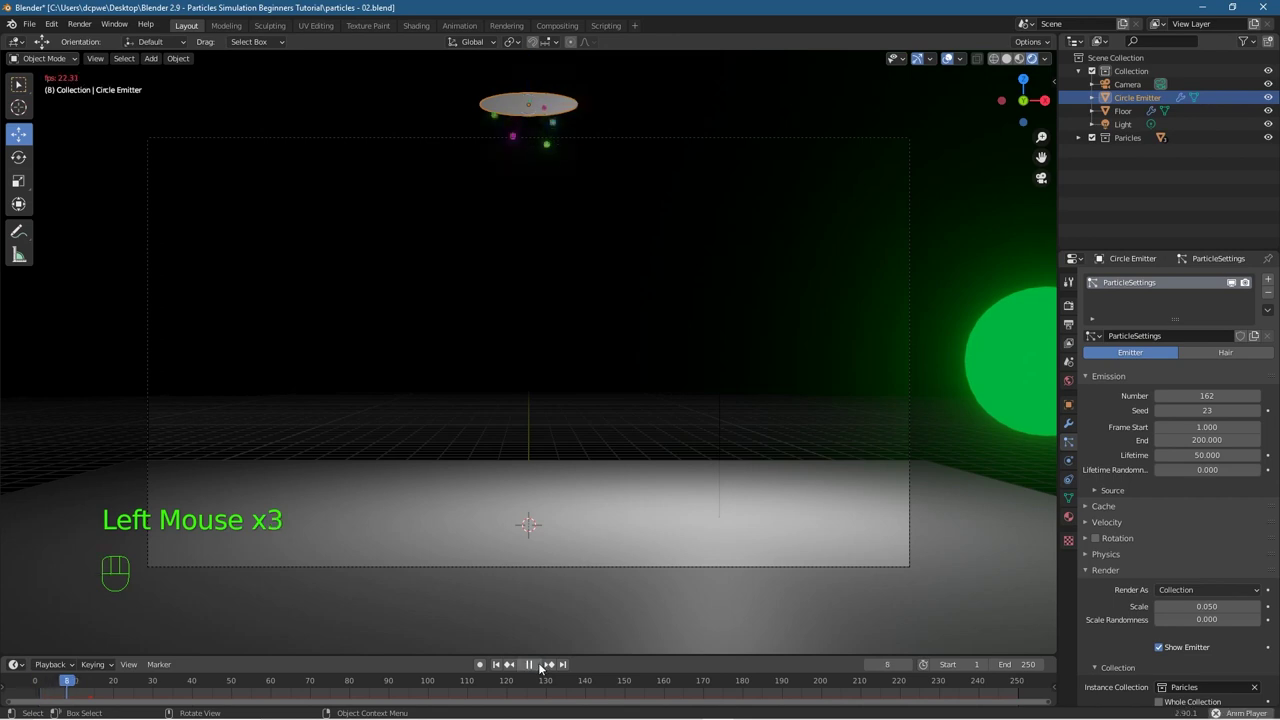
{"action": "left_click", "coordinate": [536, 664]}
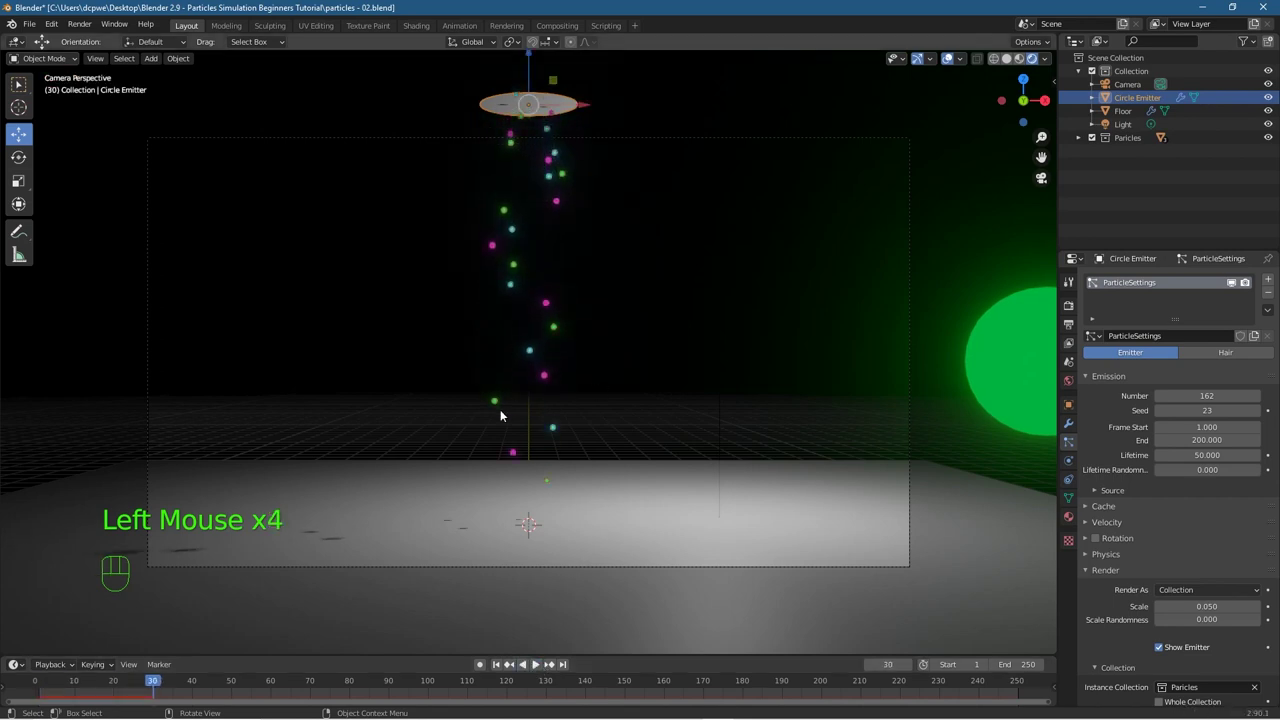
Step: Set the emission seed to 0 and replay the simulation from the first frame to compare the particle pattern
{"action": "left_click_drag", "start_coordinate": [1190, 411], "coordinate": [1146, 411]}
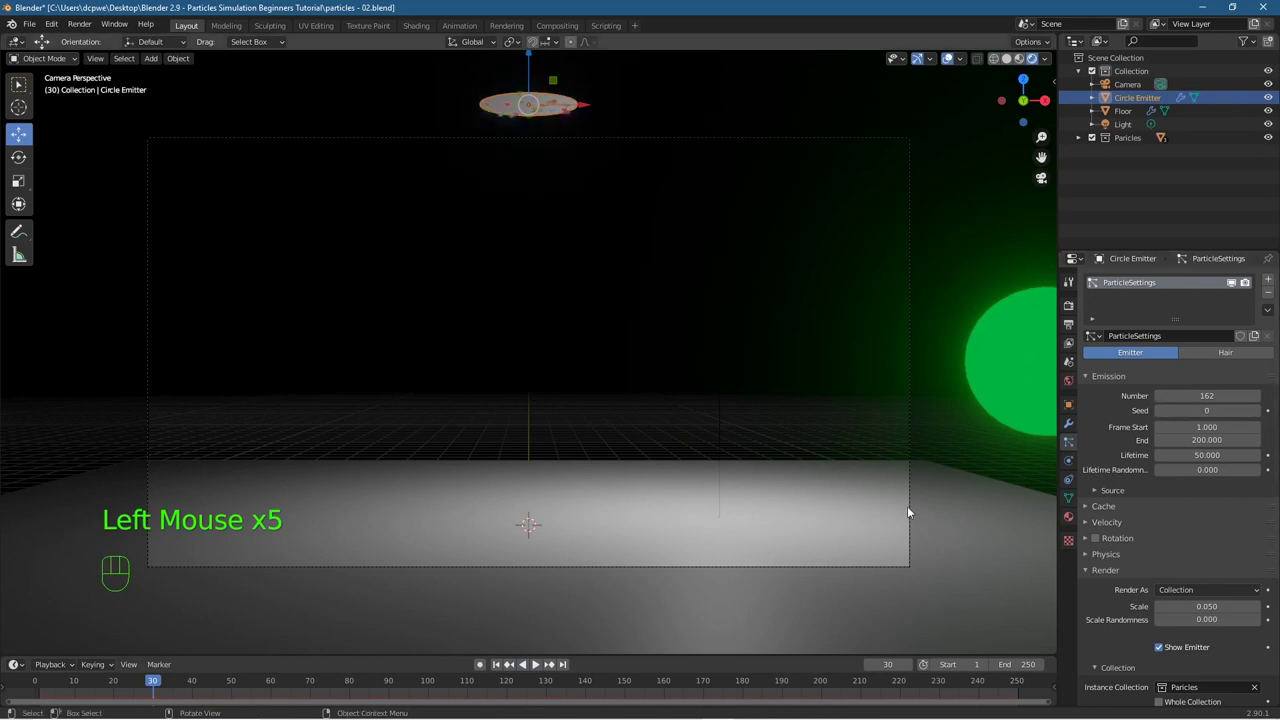
{"action": "left_click", "coordinate": [536, 664]}
{"action": "left_click", "coordinate": [536, 664]}
{"action": "left_click", "coordinate": [536, 664]}
{"action": "left_click", "coordinate": [537, 664]}
{"action": "left_click", "coordinate": [538, 664]}
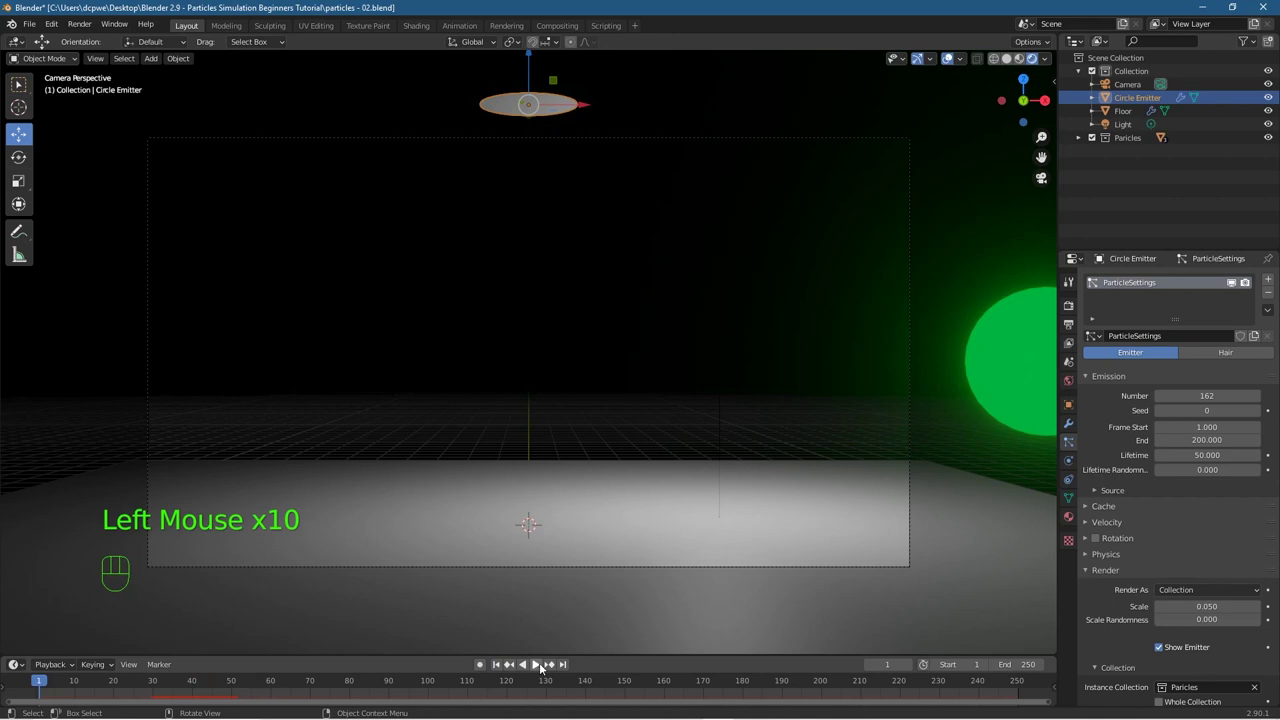
{"action": "left_click", "coordinate": [539, 664]}
{"action": "left_click", "coordinate": [540, 664]}
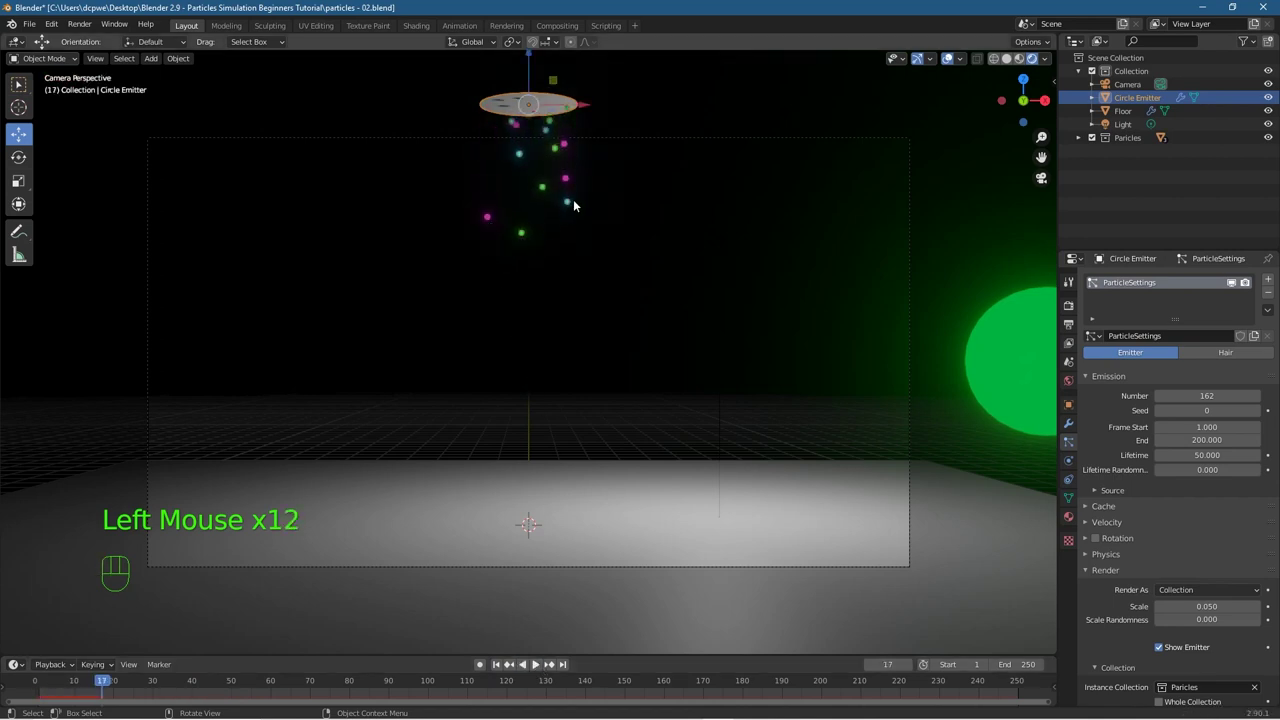
{"action": "left_click", "coordinate": [536, 664]}
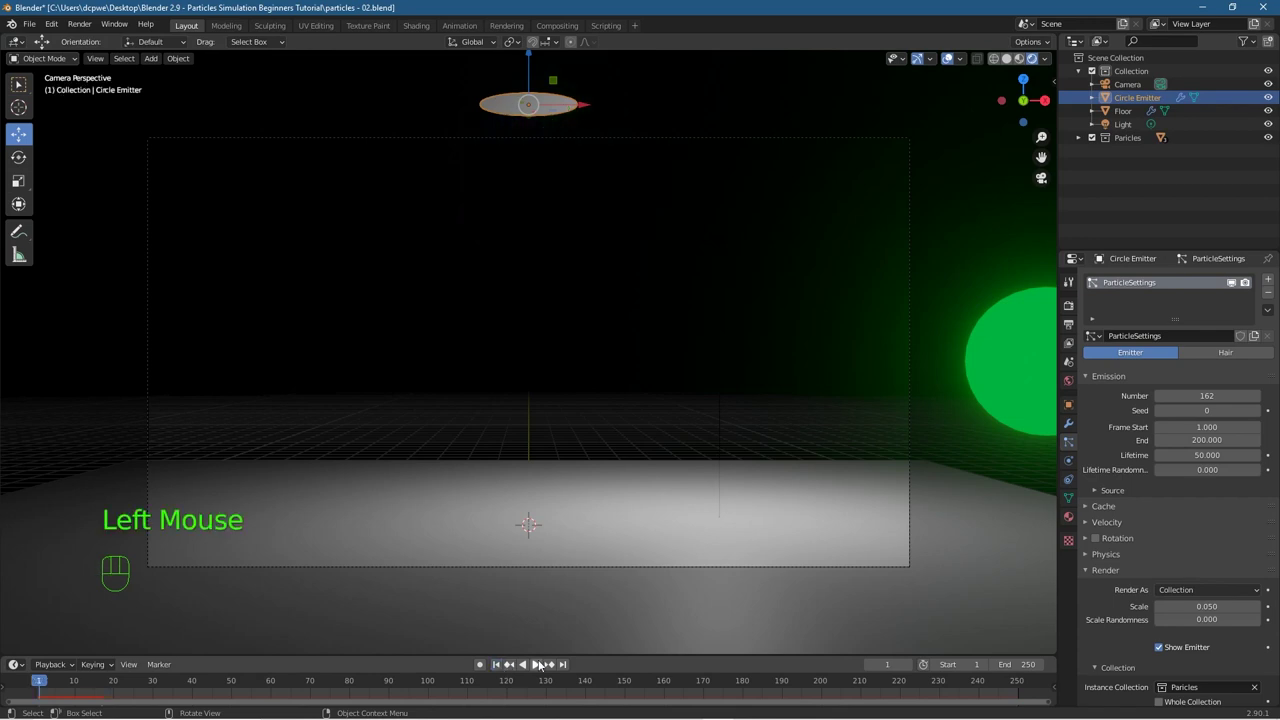
{"action": "left_click", "coordinate": [538, 665]}
{"action": "left_click", "coordinate": [538, 665]}
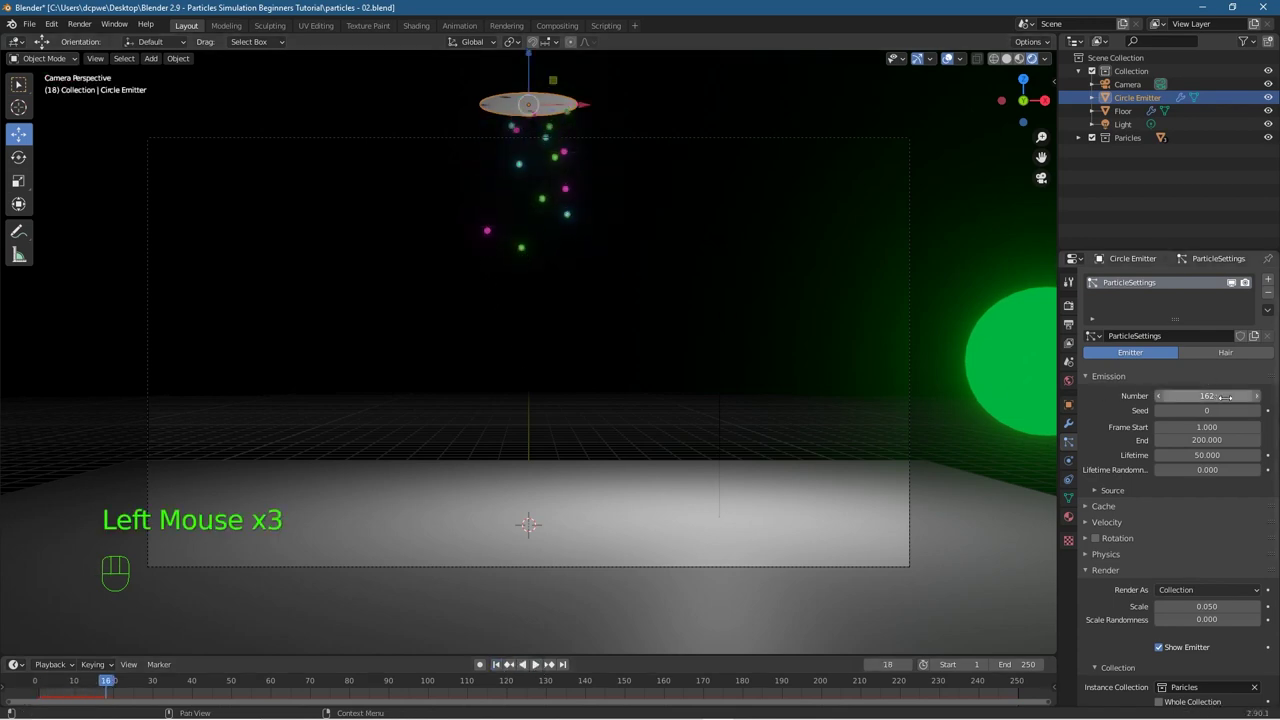
Step: Set the emission seed to 5 and play the simulation from the first frame up to frame 18
{"action": "left_click", "coordinate": [1257, 411]}
{"action": "left_click", "coordinate": [1257, 411]}
{"action": "left_click", "coordinate": [1257, 411]}
{"action": "left_click", "coordinate": [1257, 411]}
{"action": "left_click", "coordinate": [1257, 411]}
{"action": "left_click", "coordinate": [1257, 411]}
{"action": "left_click", "coordinate": [1257, 411]}
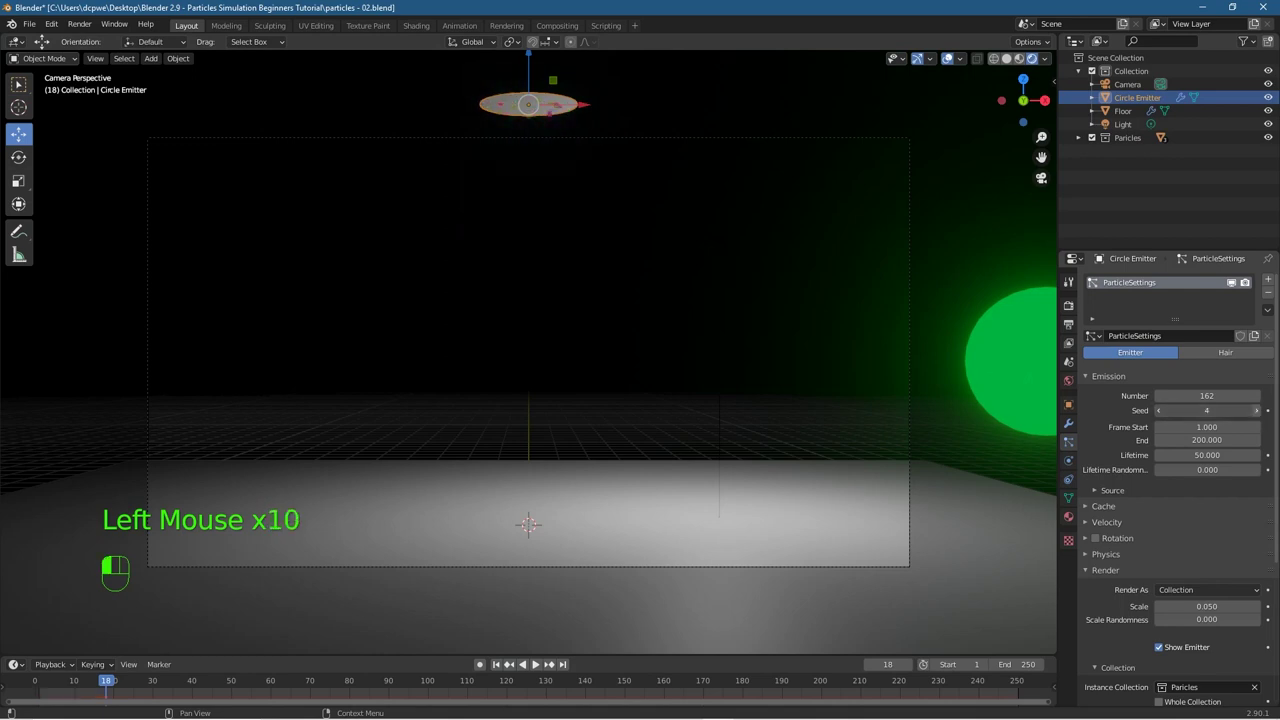
{"action": "left_click", "coordinate": [496, 664]}
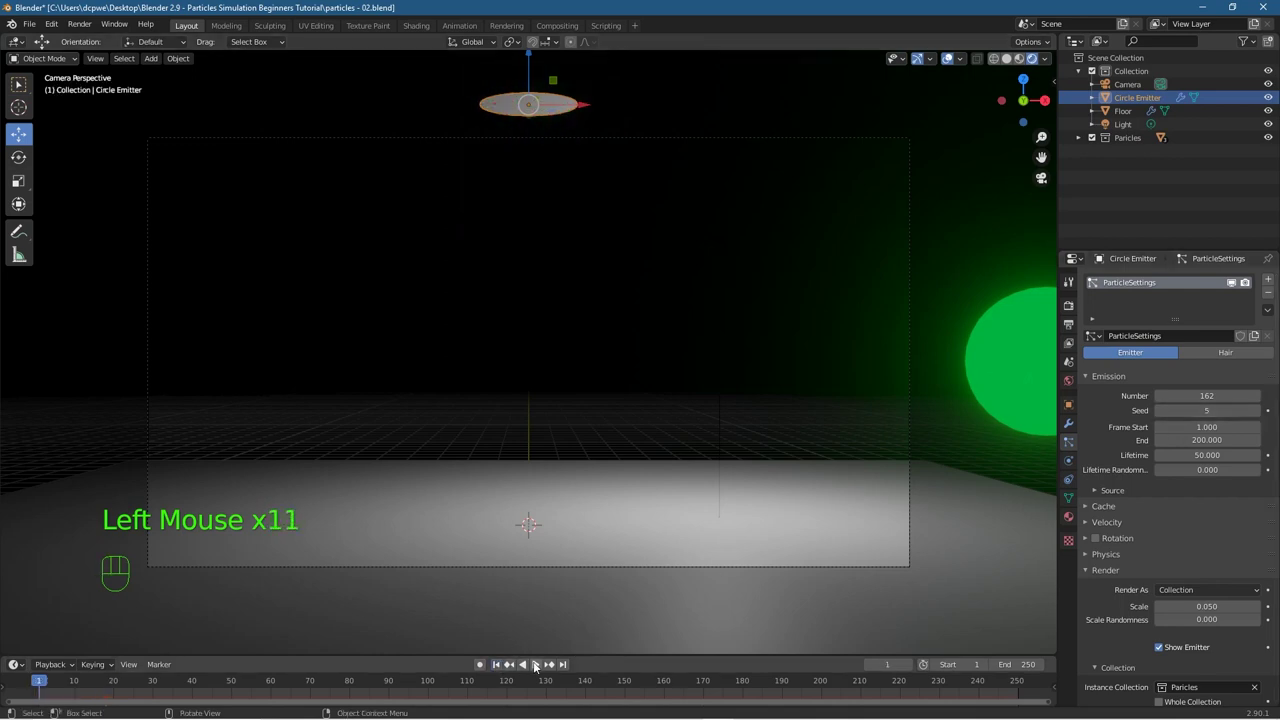
{"action": "left_click", "coordinate": [536, 665]}
{"action": "left_click", "coordinate": [536, 665]}
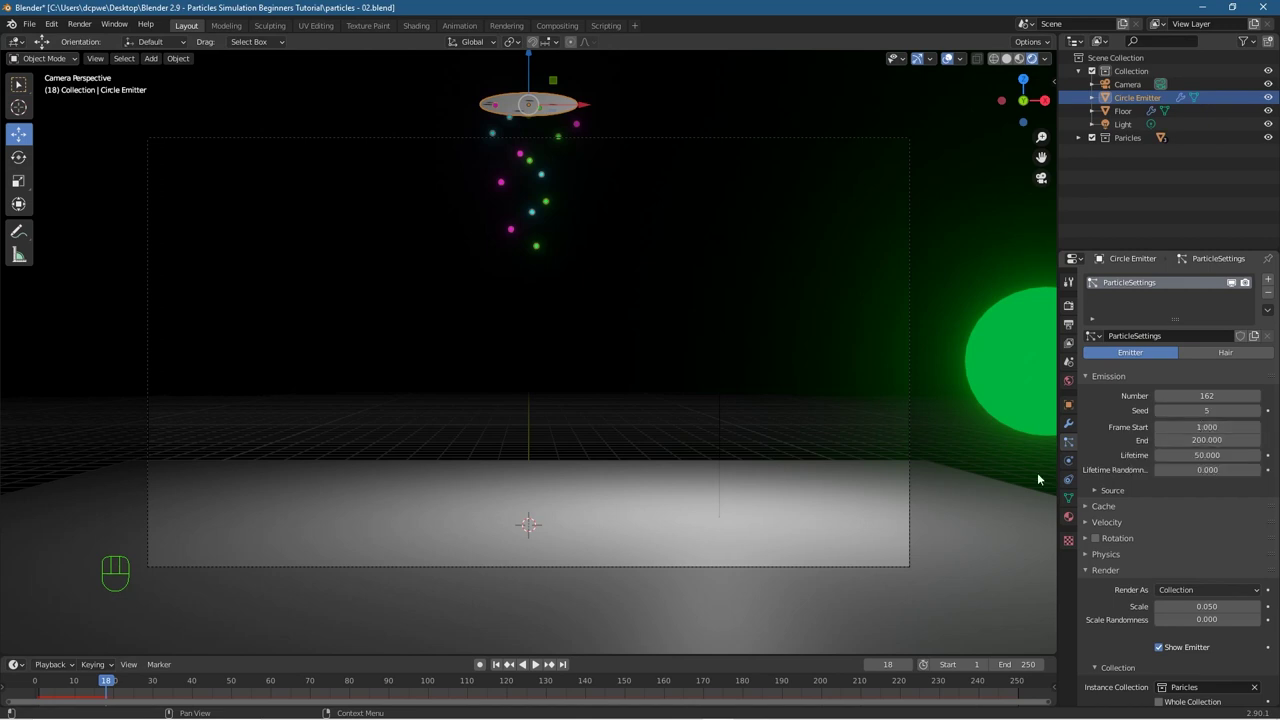
Step: Return to frame 1 and set the particle emission's start frame to 33.8
{"action": "left_click", "coordinate": [480, 665]}
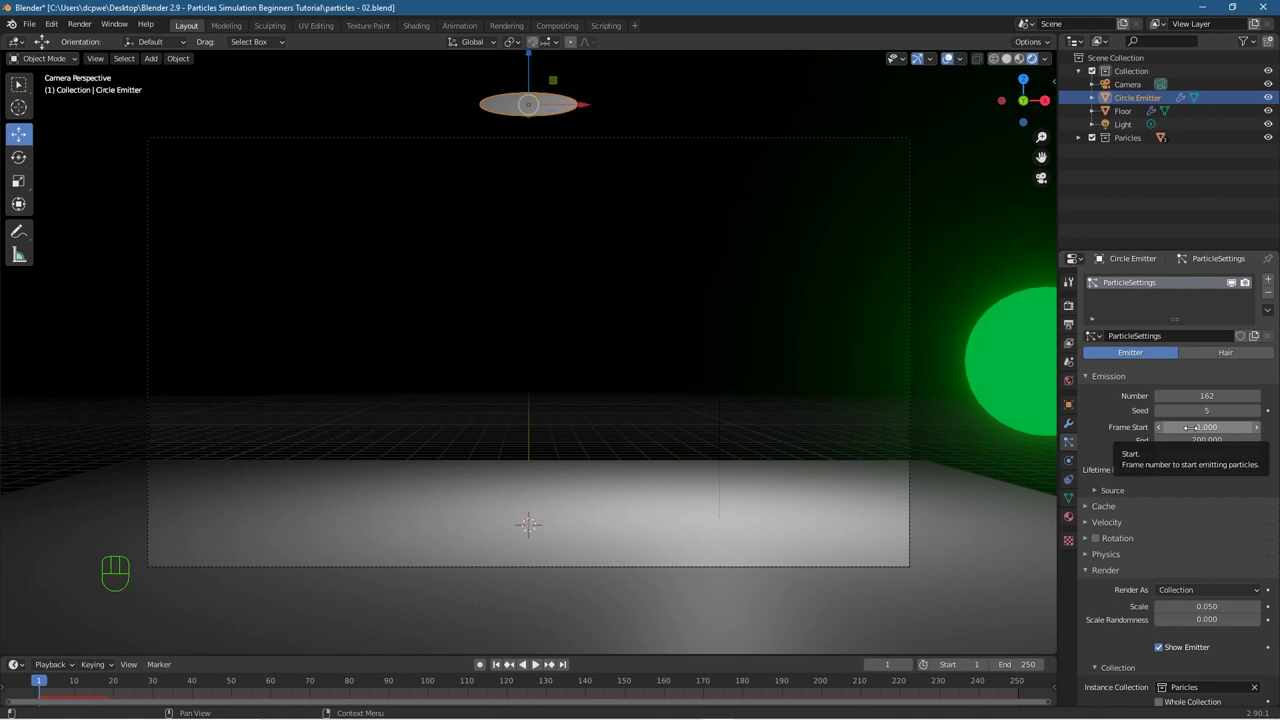
{"action": "left_click_drag", "start_coordinate": [1190, 427], "coordinate": [1240, 427]}
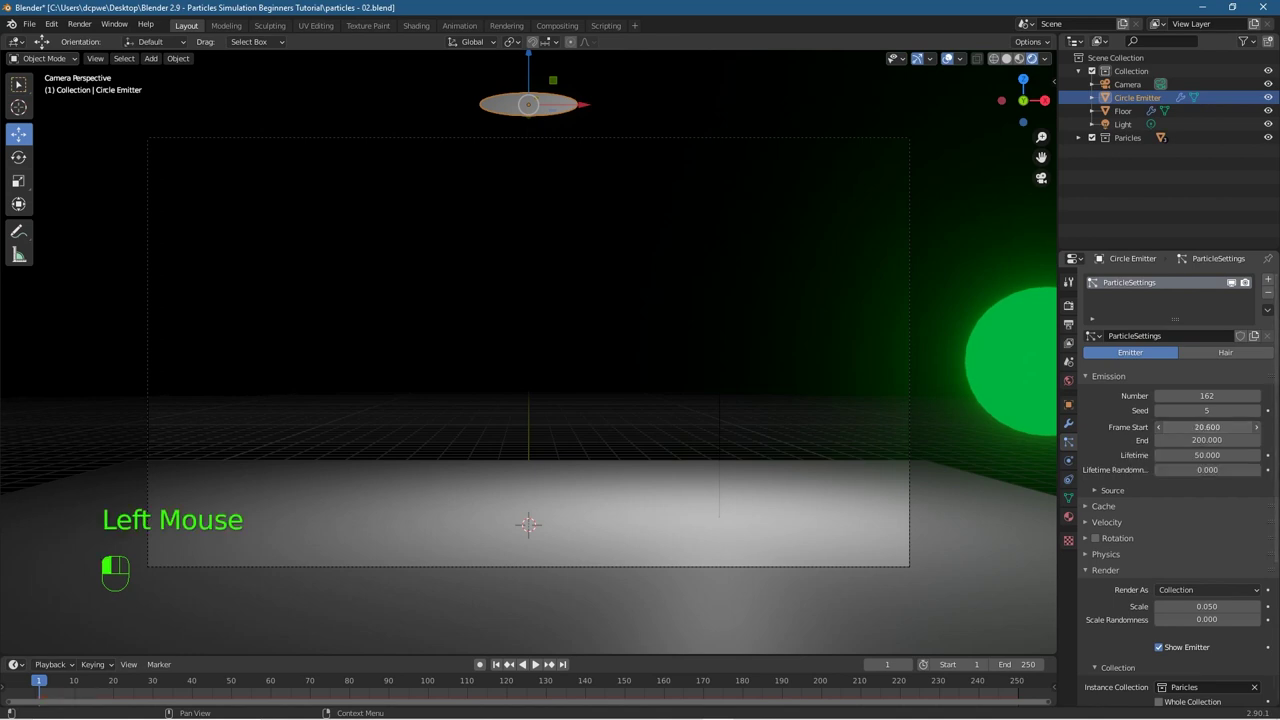
{"action": "left_click_drag", "start_coordinate": [1207, 427], "coordinate": [1225, 427]}
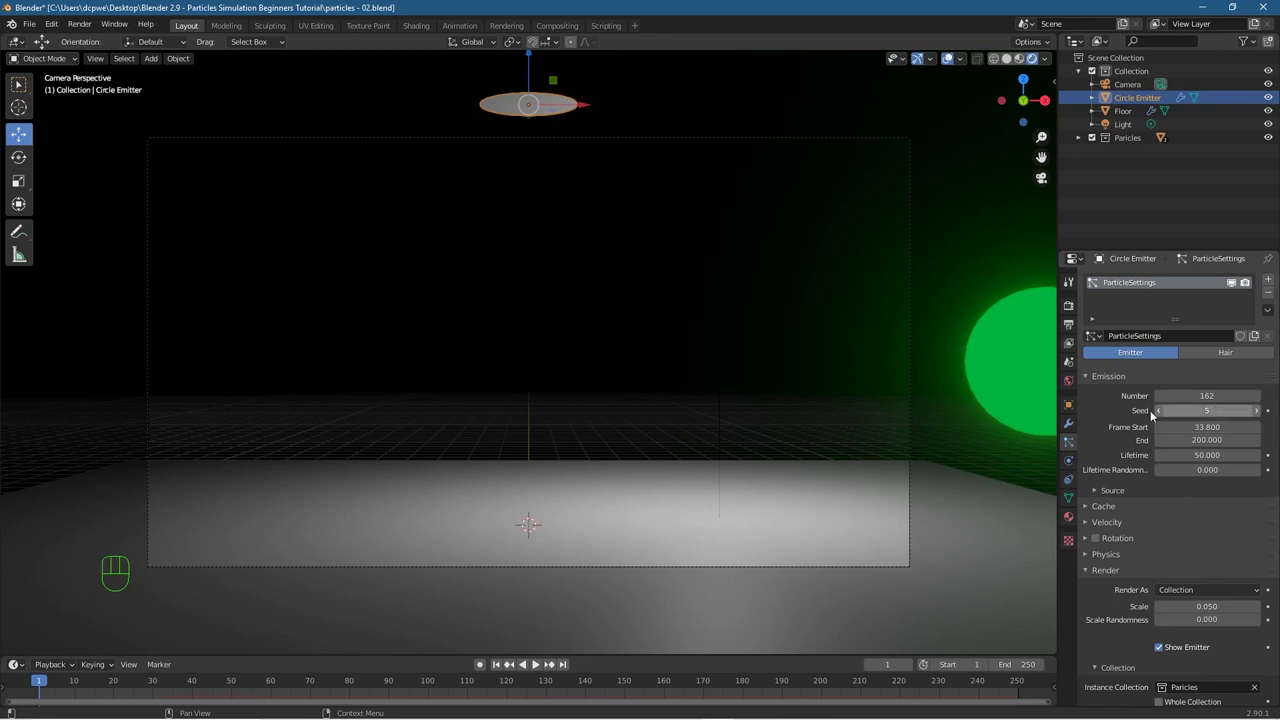
Step: Play the simulation from frame 1 up to frame 41 and set the particle emission's start frame to 34
{"action": "left_click", "coordinate": [557, 670]}
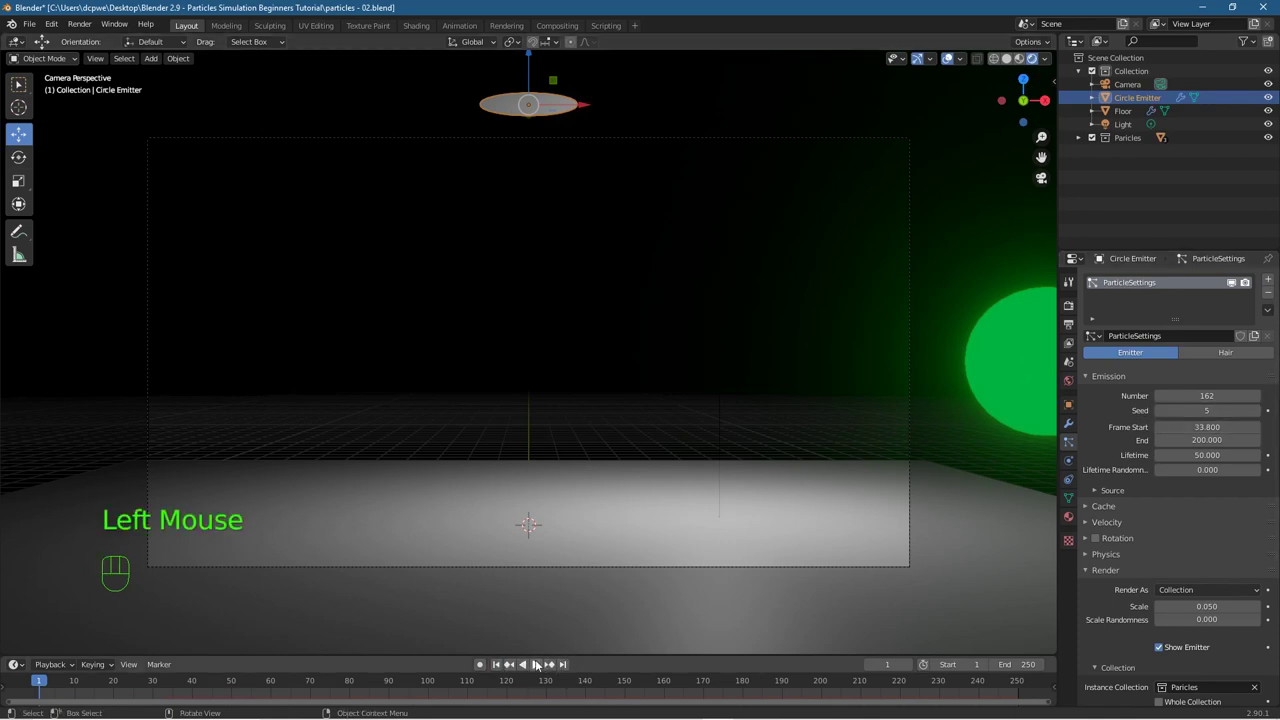
{"action": "left_click", "coordinate": [537, 665]}
{"action": "left_click", "coordinate": [537, 665]}
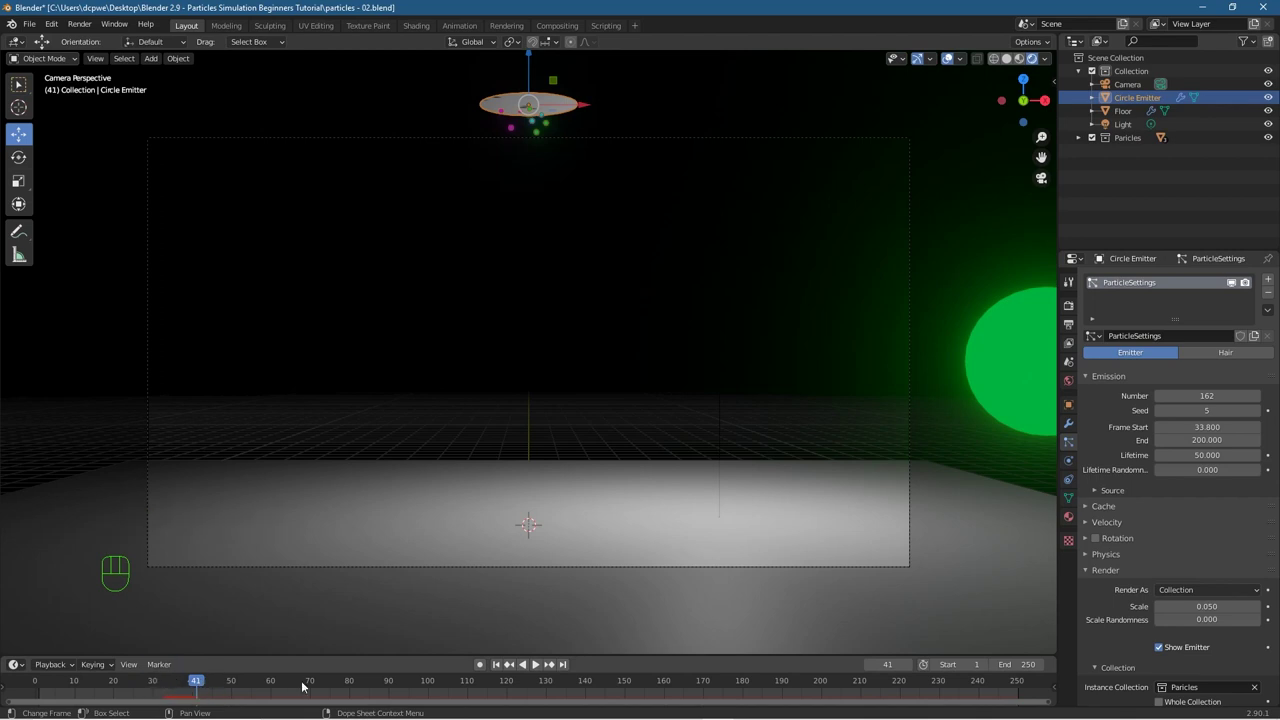
{"action": "left_click", "coordinate": [1207, 427]}
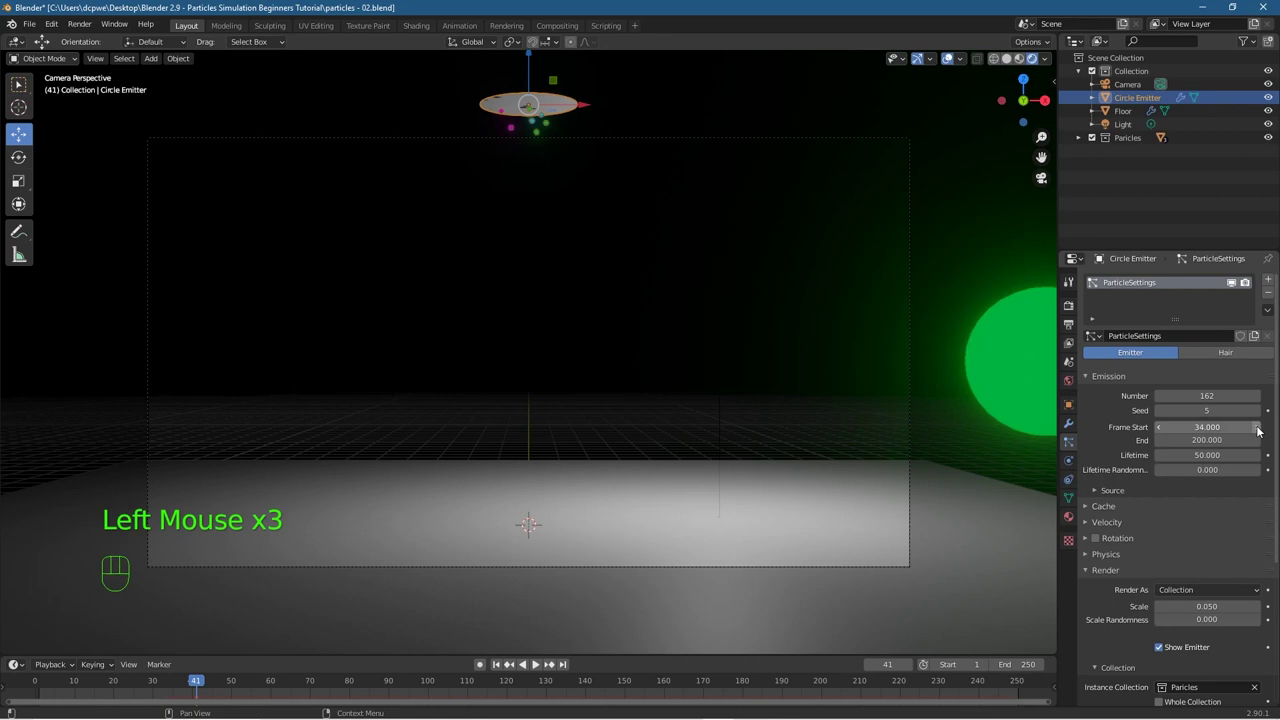
Step: Replay the simulation from the first frame up to frame 109 and save the current file
{"action": "left_click", "coordinate": [495, 665]}
{"action": "left_click", "coordinate": [535, 665]}
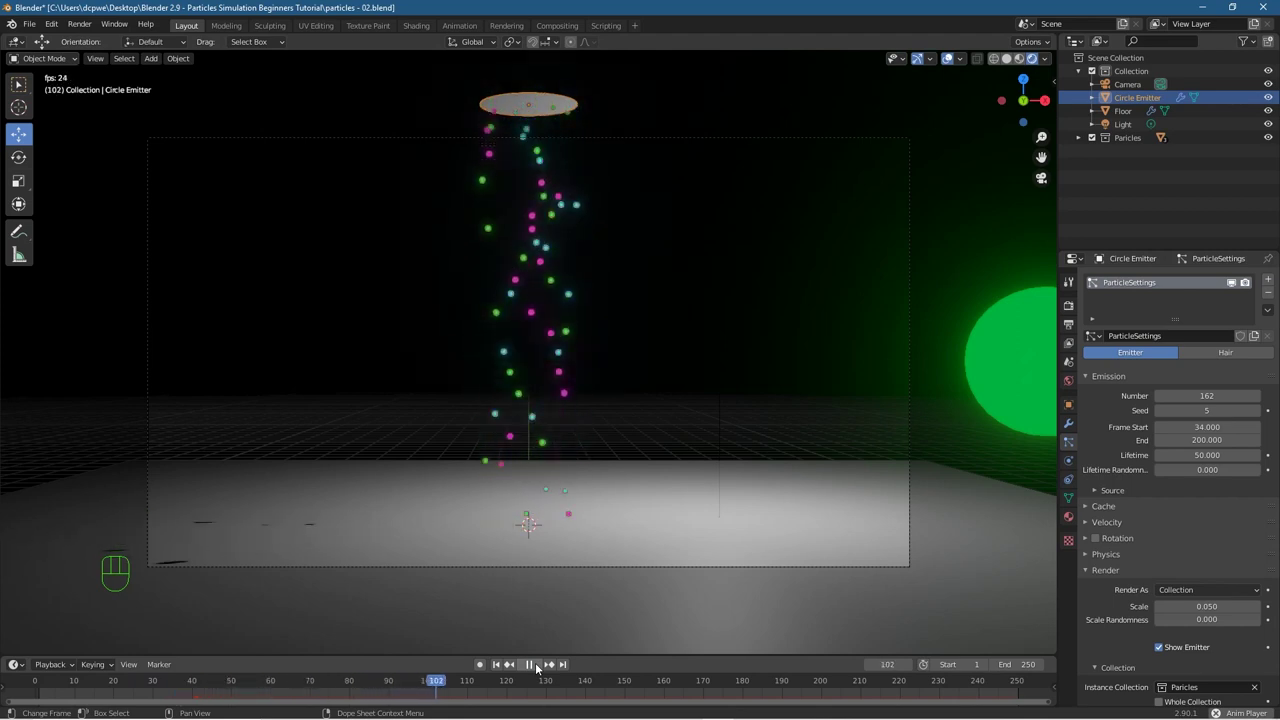
{"action": "left_click", "coordinate": [535, 665]}
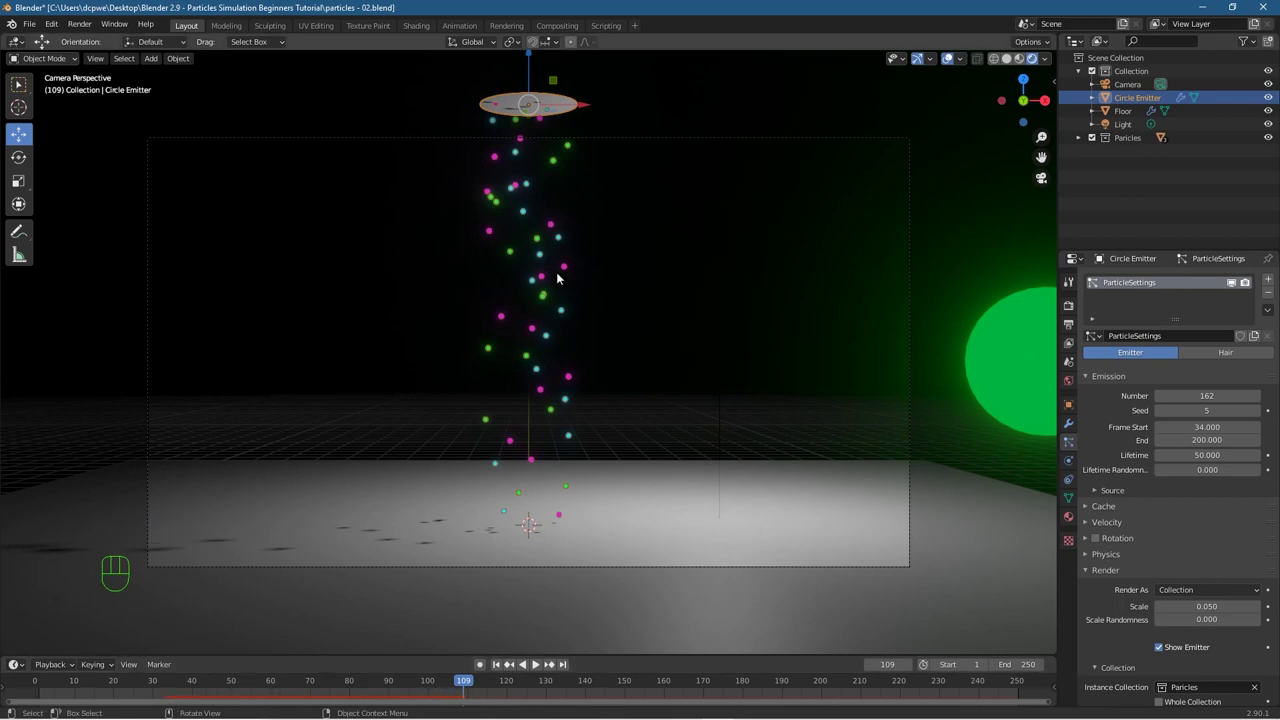
{"action": "left_click", "coordinate": [29, 24]}
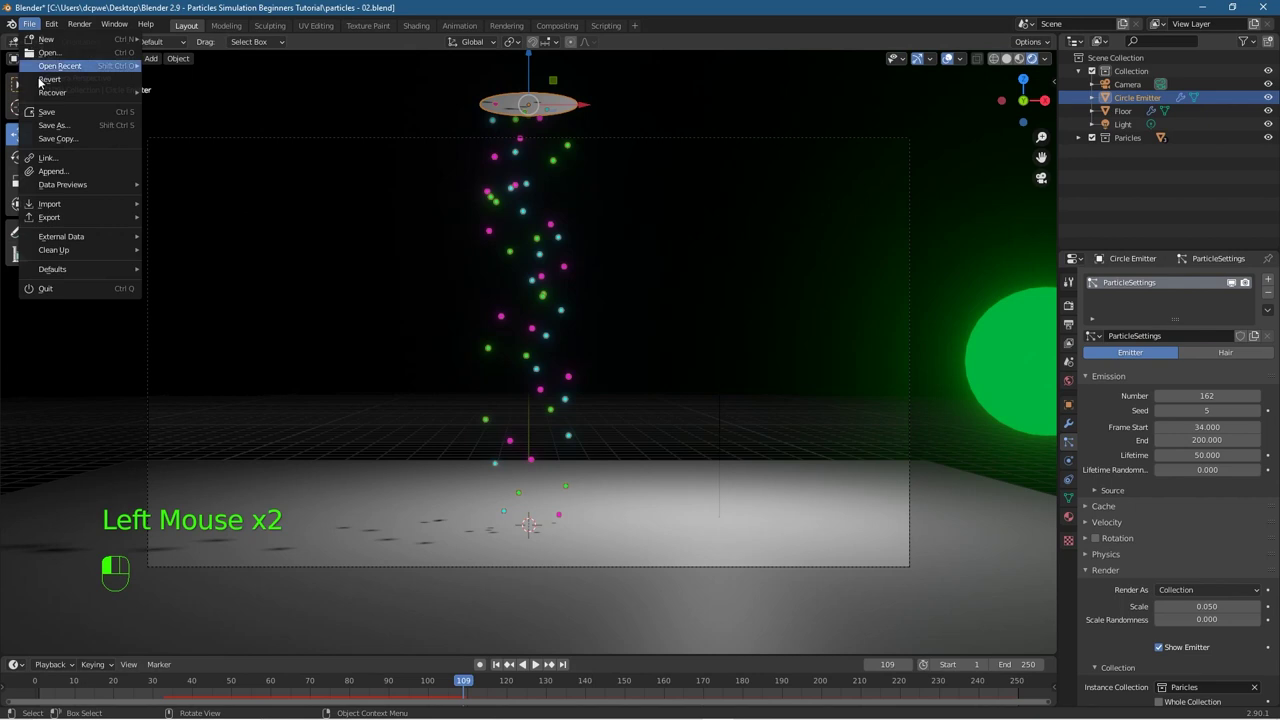
{"action": "left_click", "coordinate": [50, 108]}
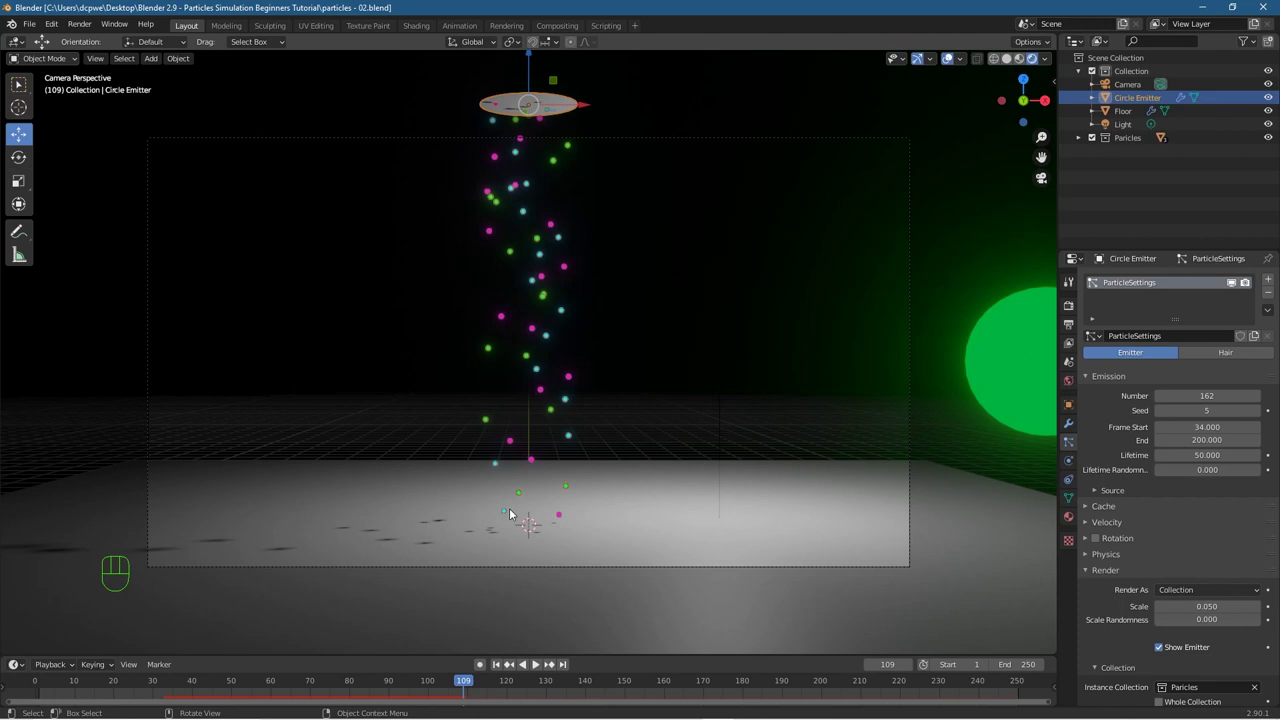
Step: Play the simulation from the first frame up to frame 165, and scrub the timeline to frame 218 and back to frame 30
{"action": "left_click", "coordinate": [497, 665]}
{"action": "left_click", "coordinate": [536, 665]}
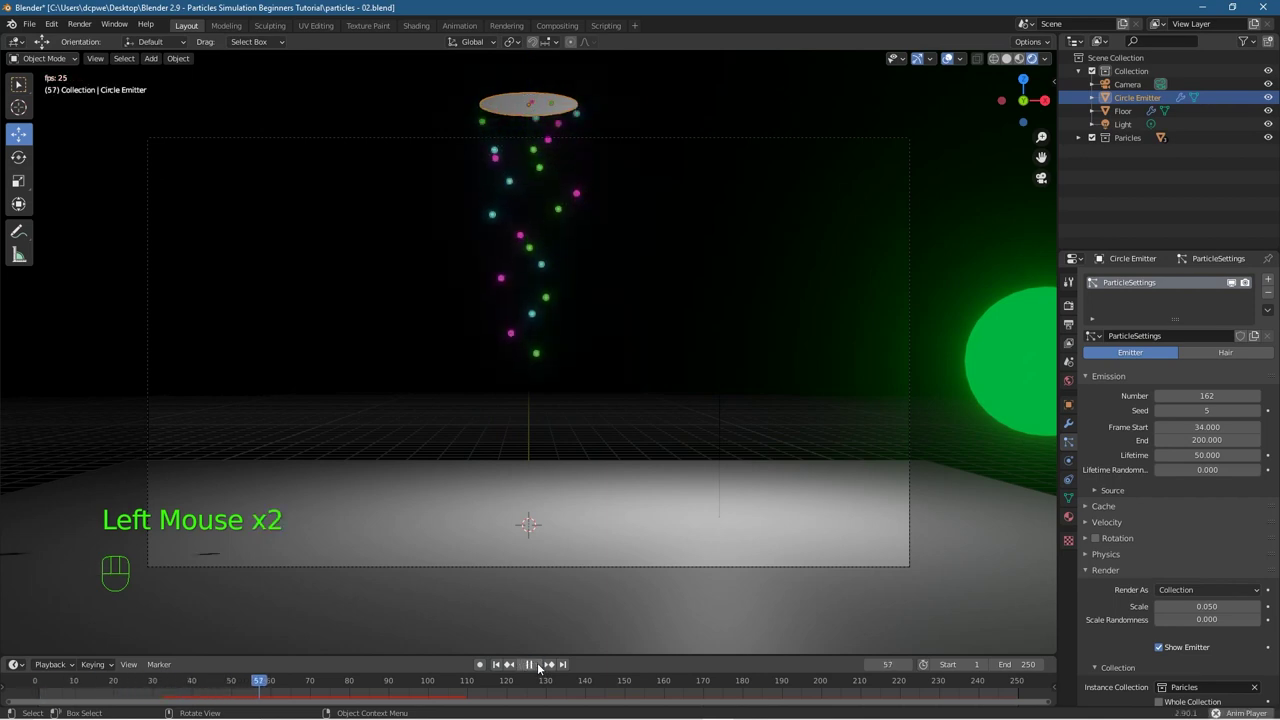
{"action": "left_click", "coordinate": [530, 665]}
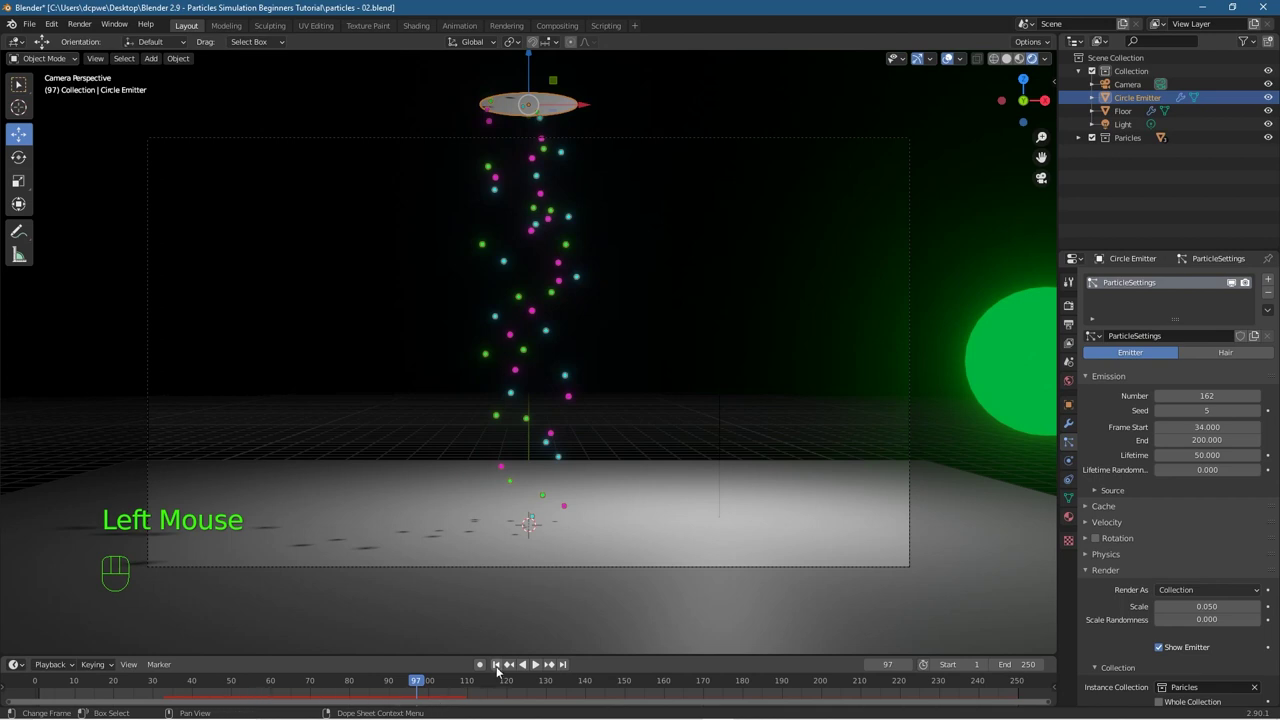
{"action": "left_click", "coordinate": [533, 665]}
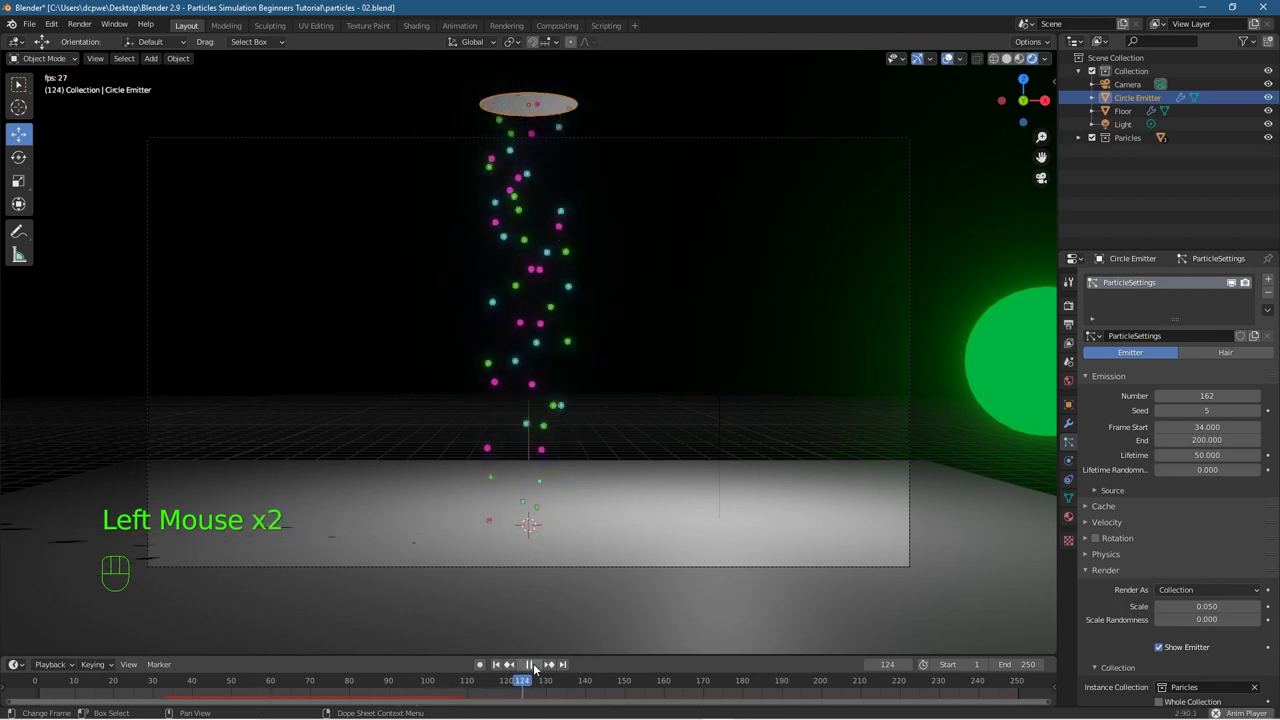
{"action": "left_click", "coordinate": [531, 665]}
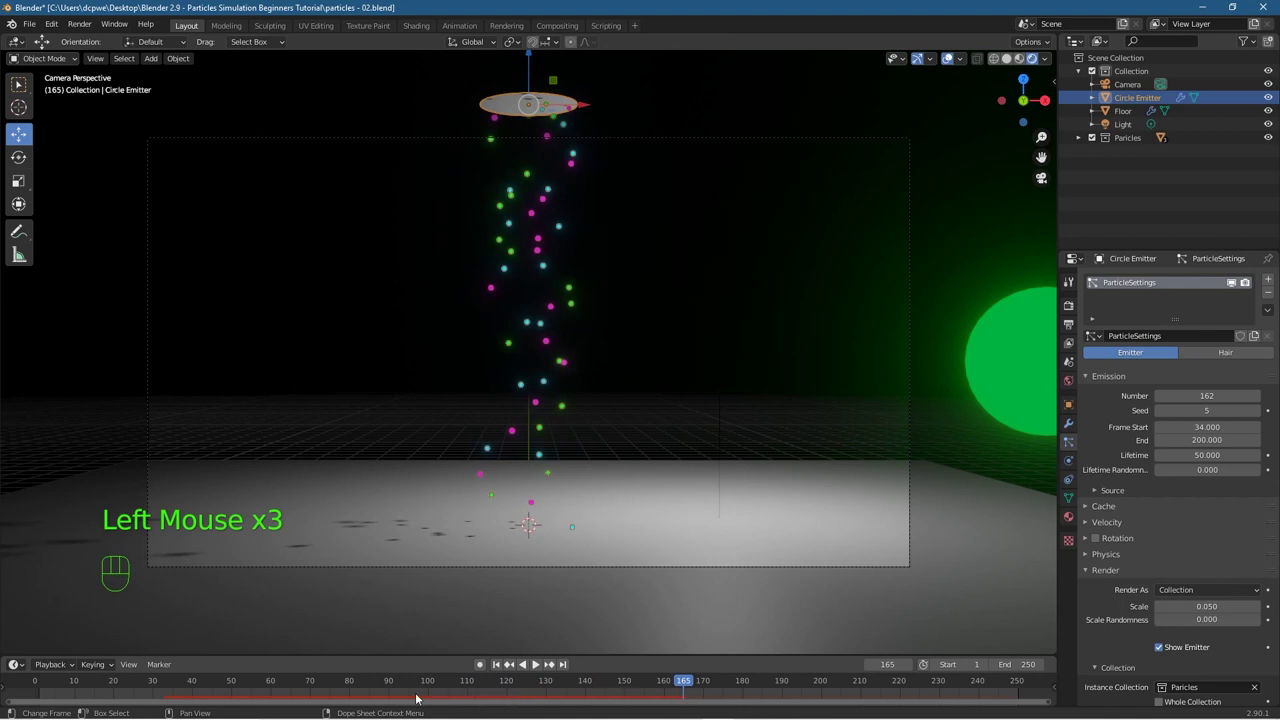
{"action": "left_click_drag", "start_coordinate": [665, 685], "coordinate": [890, 688]}
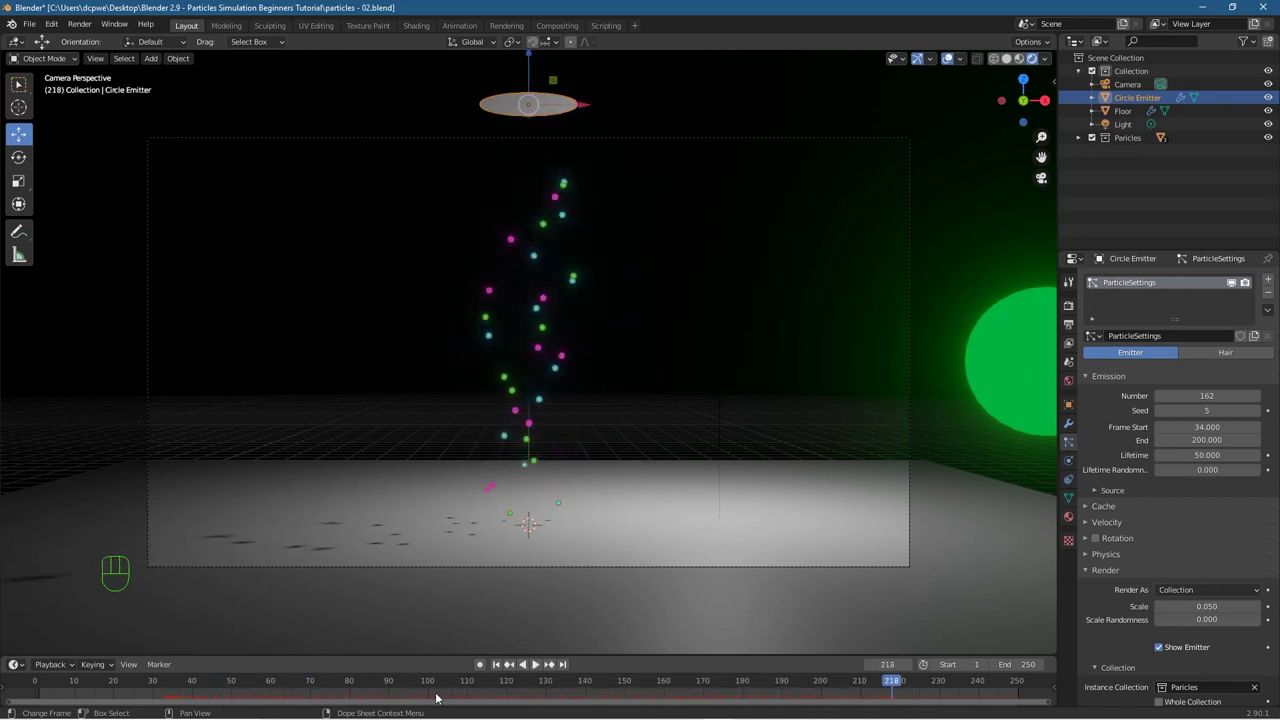
{"action": "left_click_drag", "start_coordinate": [879, 686], "coordinate": [155, 700]}
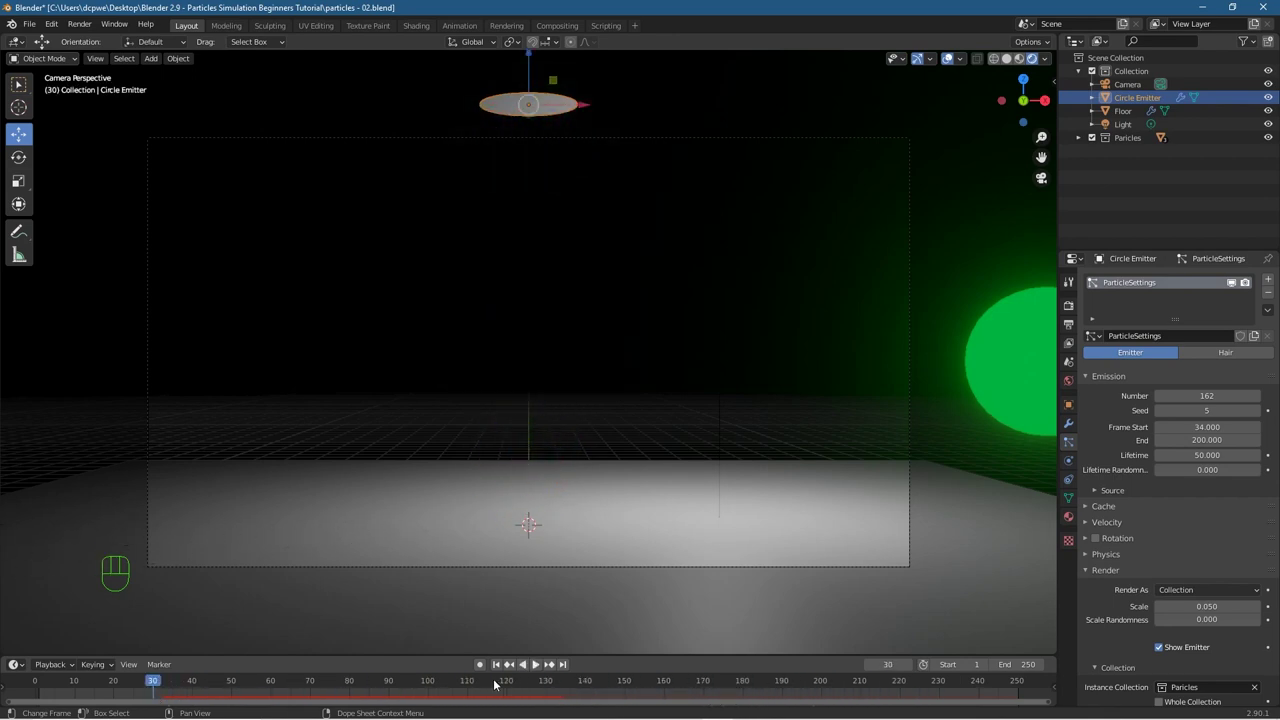
Step: Replay the simulation from the first frame up to frame 23
{"action": "left_click", "coordinate": [495, 664]}
{"action": "left_click", "coordinate": [533, 664]}
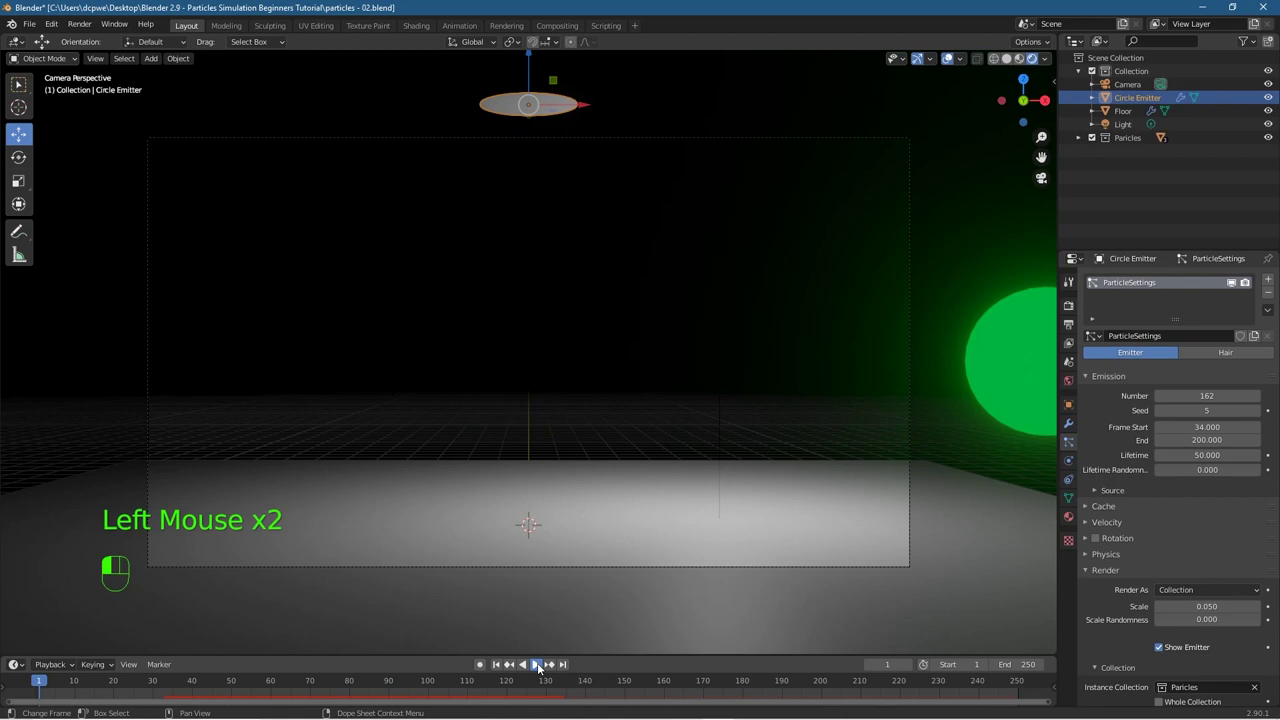
{"action": "left_click", "coordinate": [533, 664]}
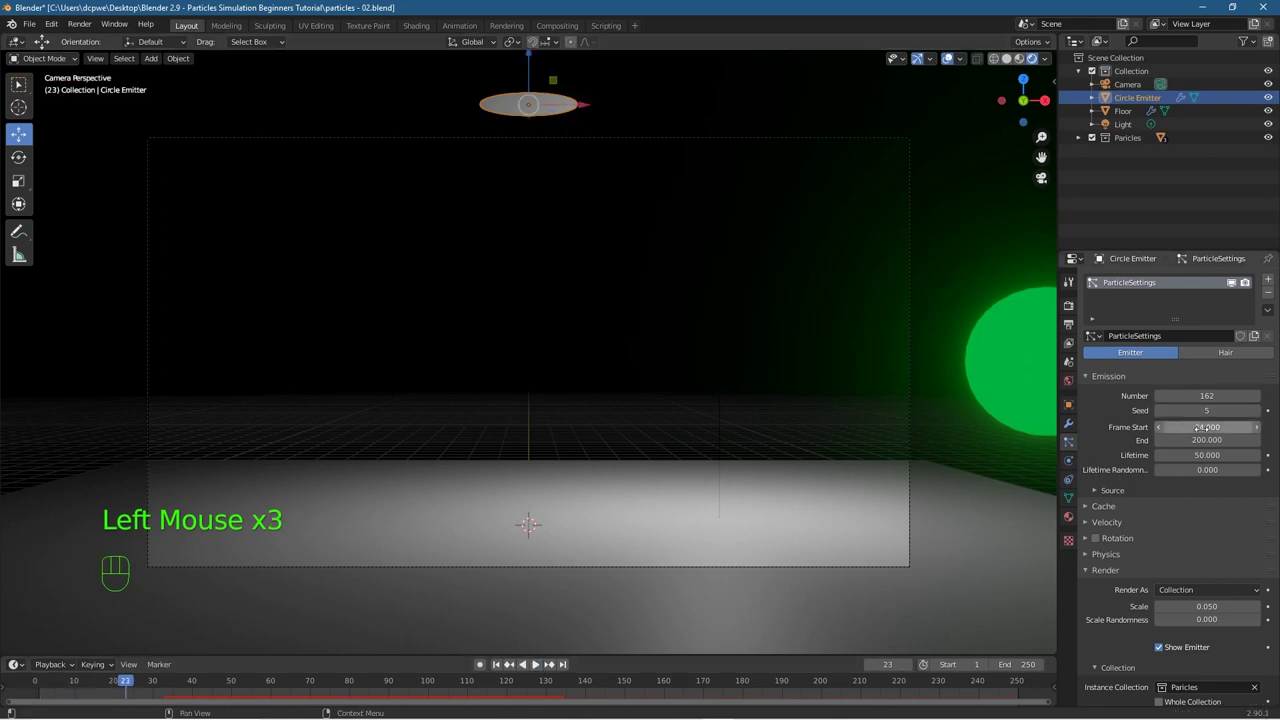
Step: Set the emission's start frame to -9.1 and play the simulation from the first frame up to frame 18
{"action": "left_click_drag", "start_coordinate": [1207, 427], "coordinate": [1165, 427]}
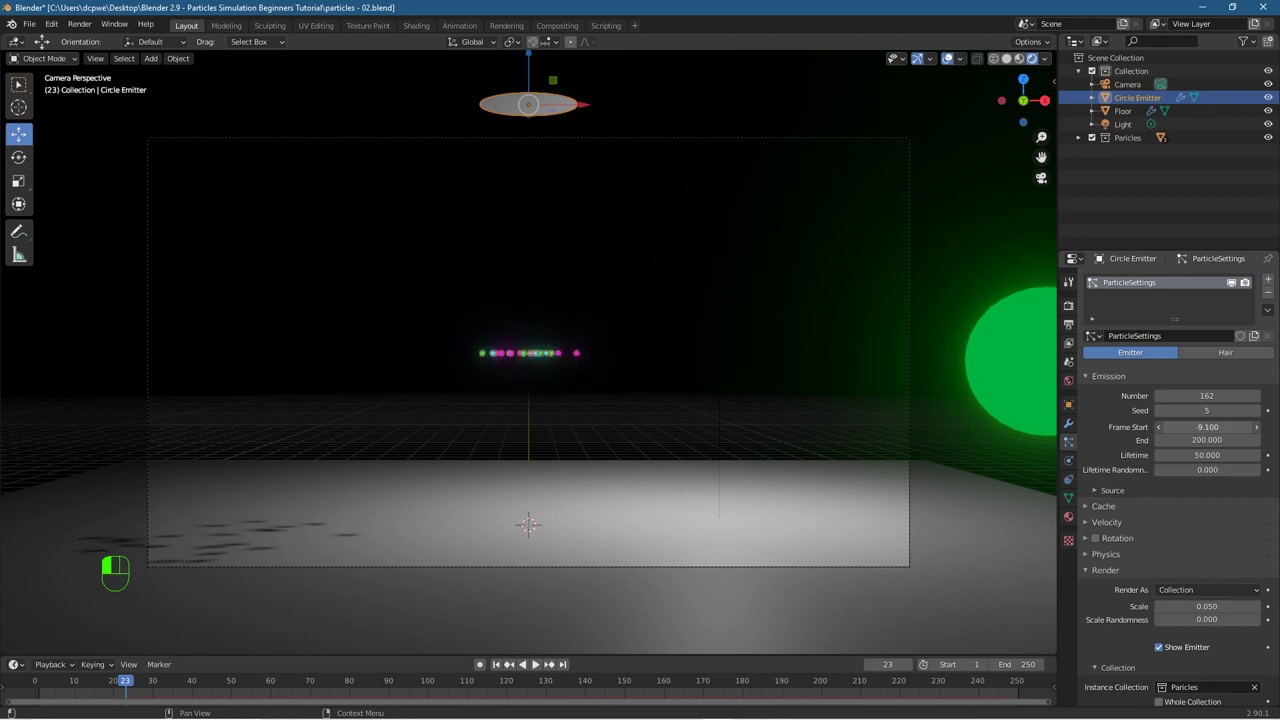
{"action": "left_click", "coordinate": [496, 664]}
{"action": "left_click", "coordinate": [535, 664]}
{"action": "left_click", "coordinate": [535, 664]}
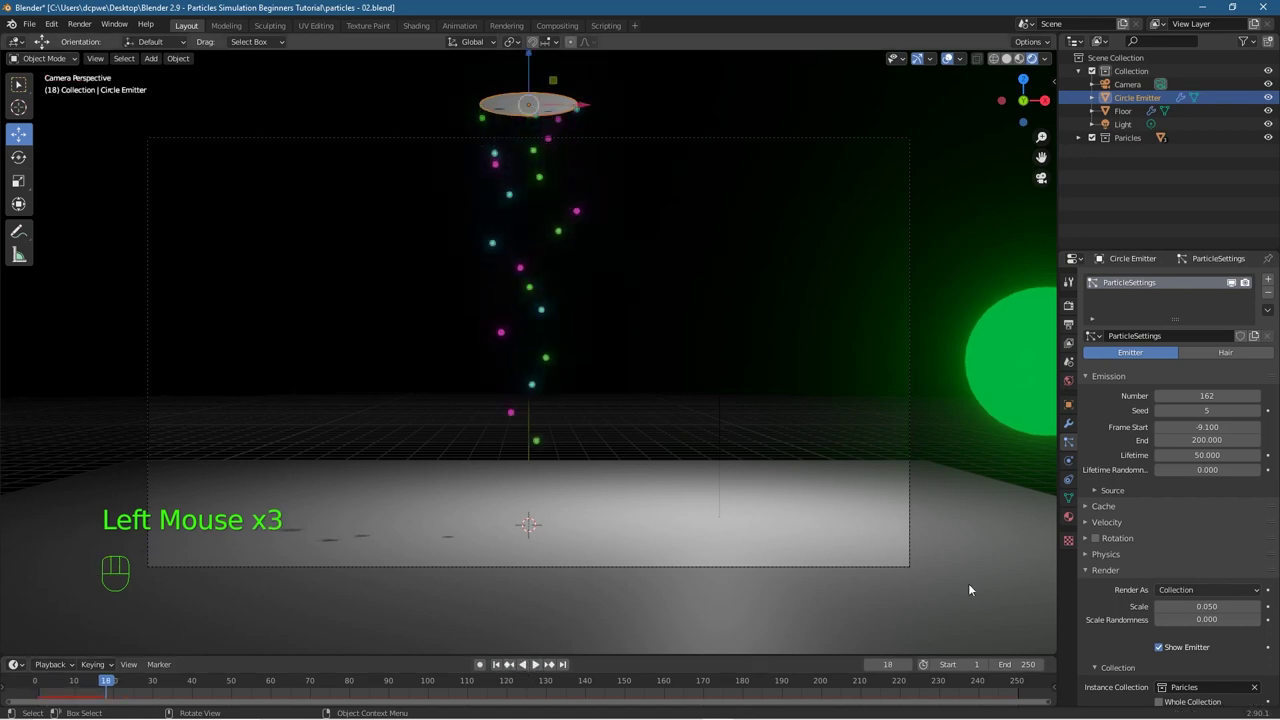
Step: Set the emission's start frame to -56.6 and play the simulation from the first frame up to frame 28
{"action": "left_click_drag", "start_coordinate": [1222, 423], "coordinate": [1180, 425]}
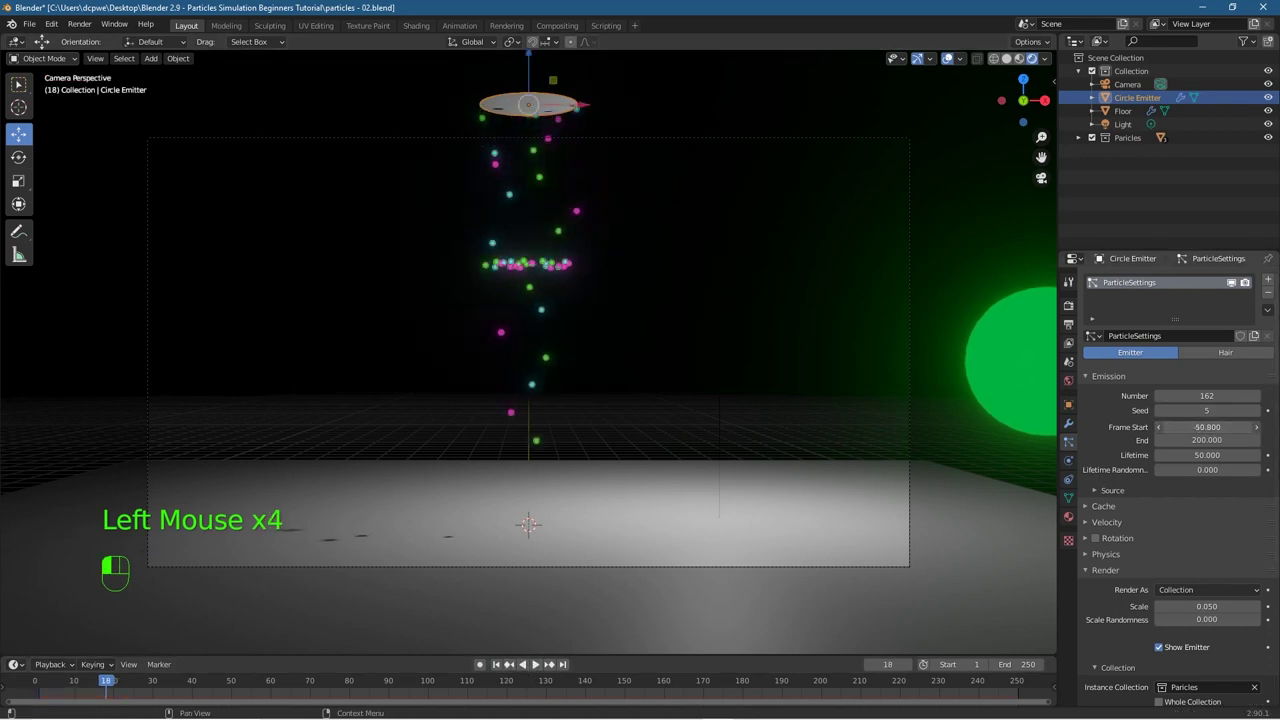
{"action": "left_click", "coordinate": [496, 664]}
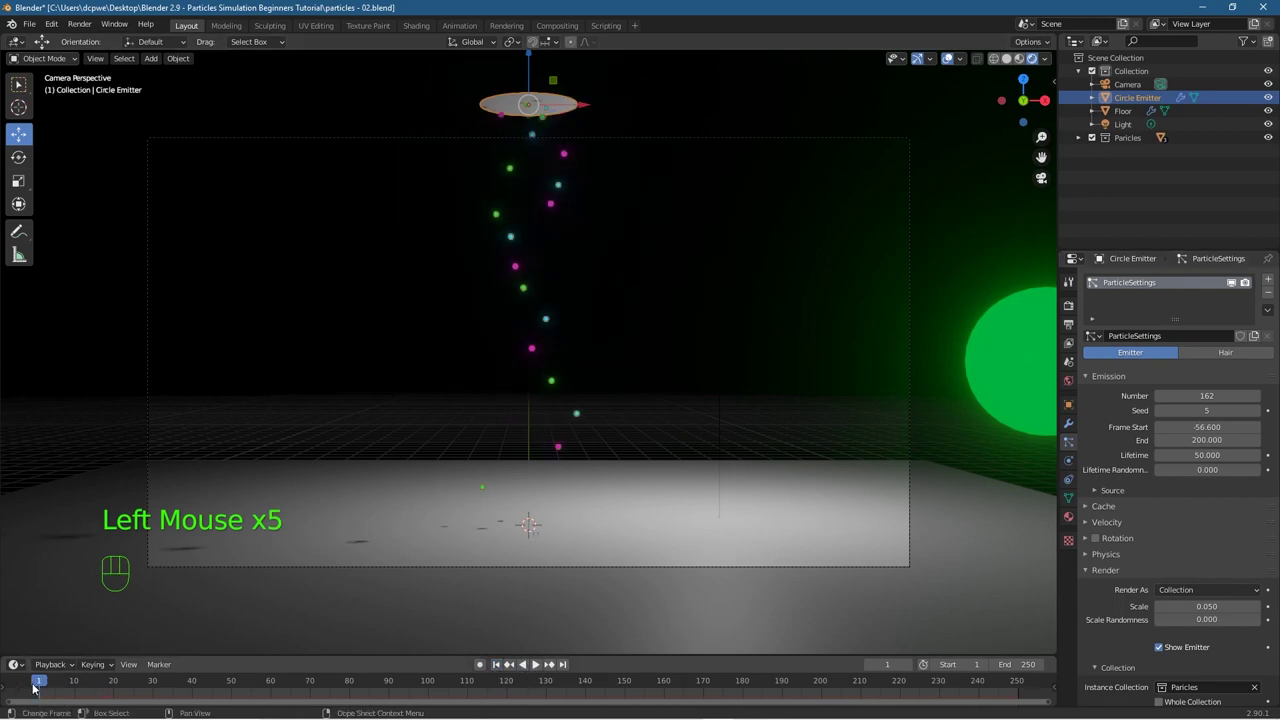
{"action": "scroll", "coordinate": [141, 684], "scroll_direction": "down", "scroll_amount": 3}
{"action": "scroll", "coordinate": [140, 685], "scroll_direction": "down", "scroll_amount": 5}
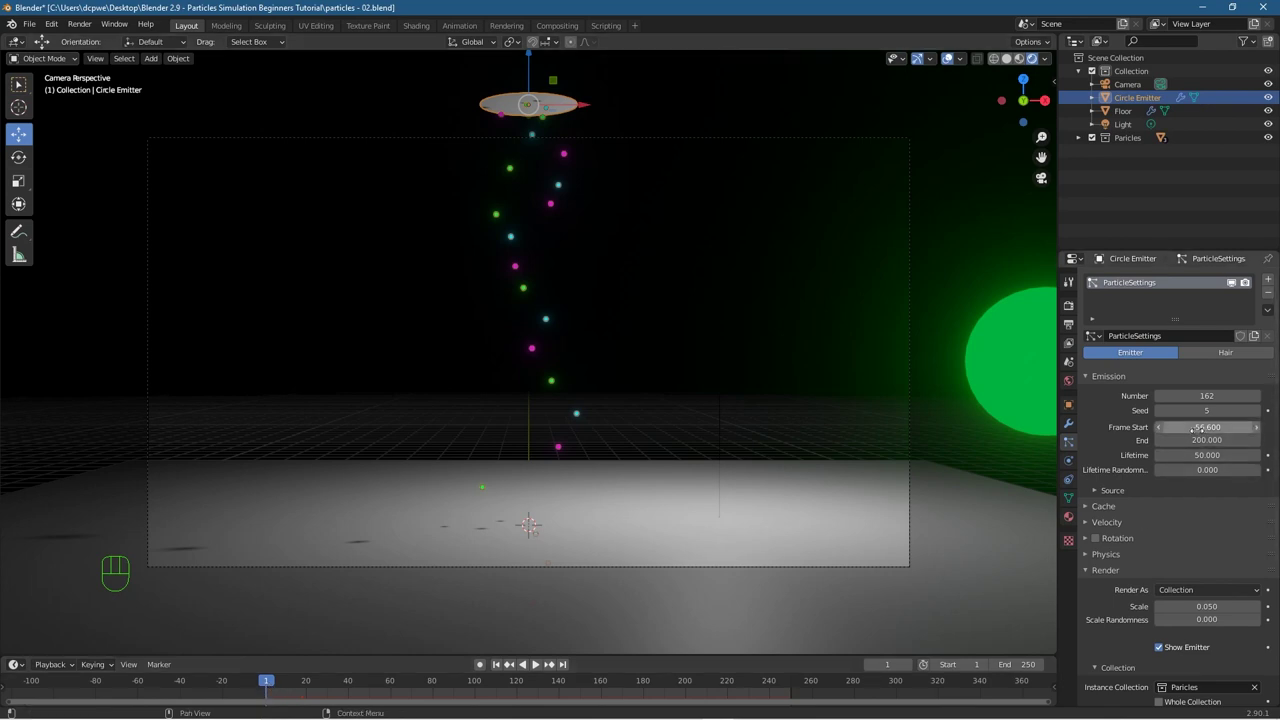
{"action": "left_click", "coordinate": [537, 665]}
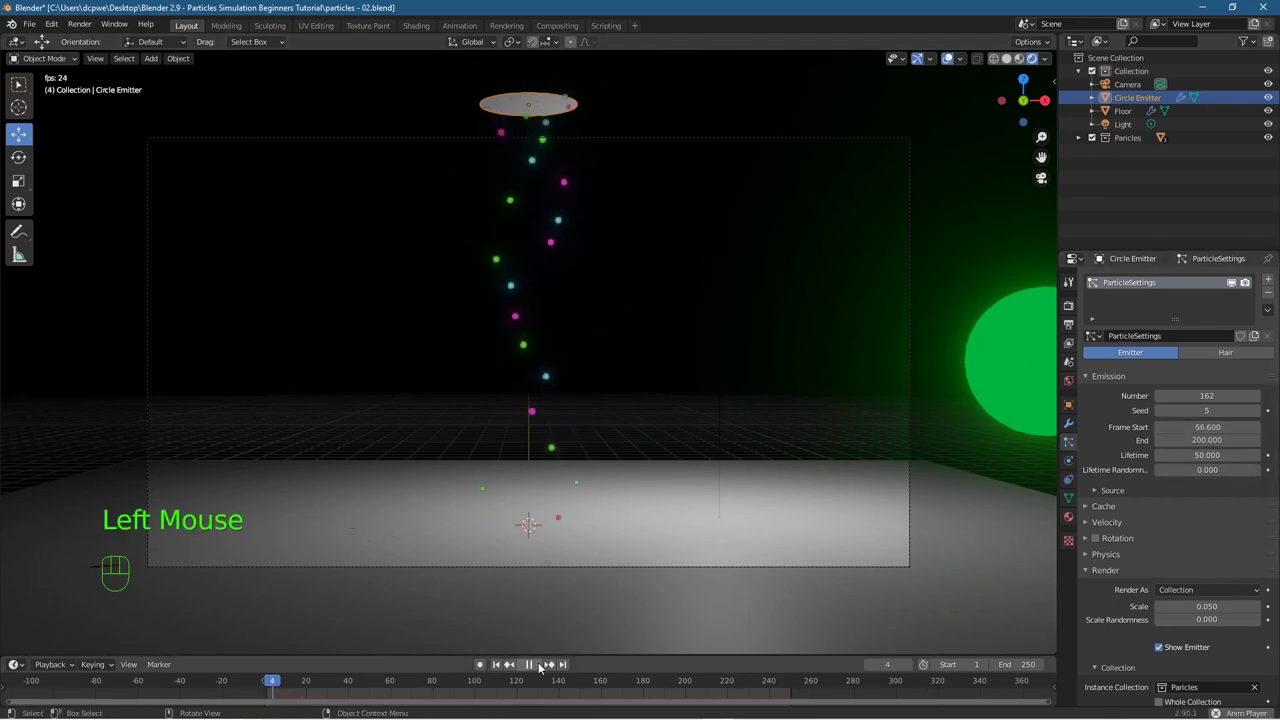
{"action": "left_click", "coordinate": [537, 665]}
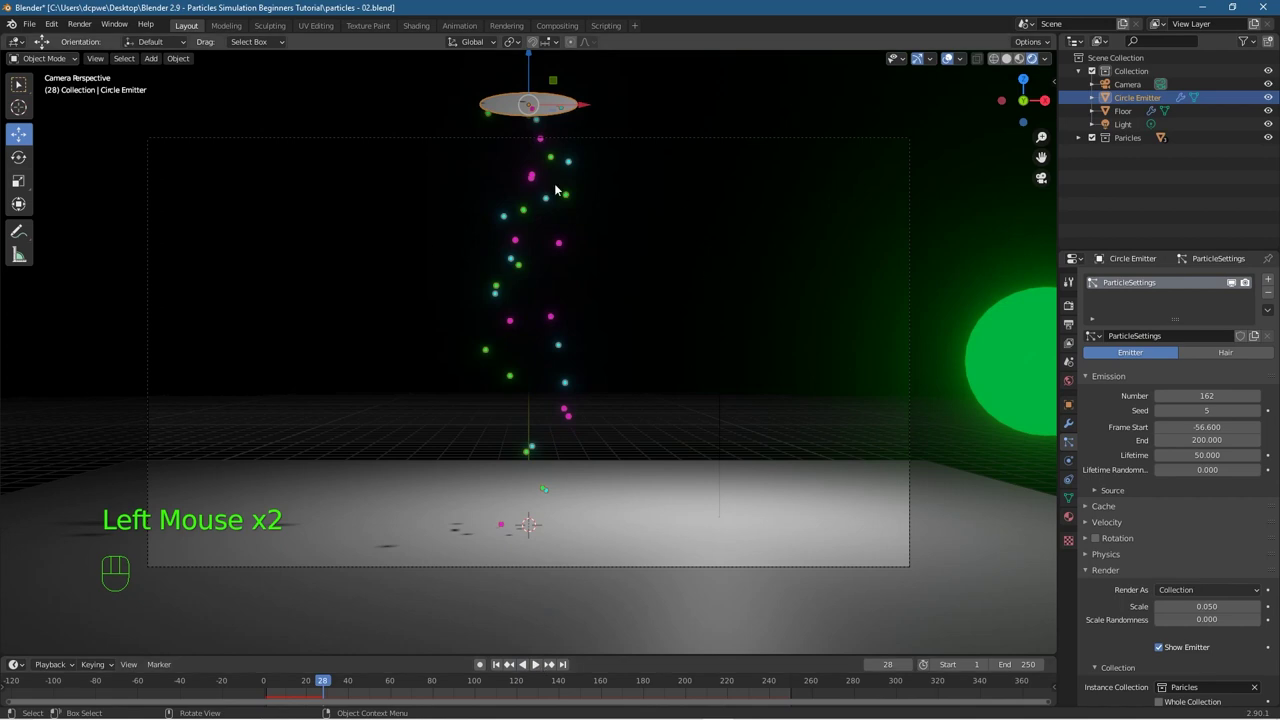
Step: Set the emission's start frame to 0 and return the timeline to frame 1
{"action": "left_click", "coordinate": [1238, 428]}
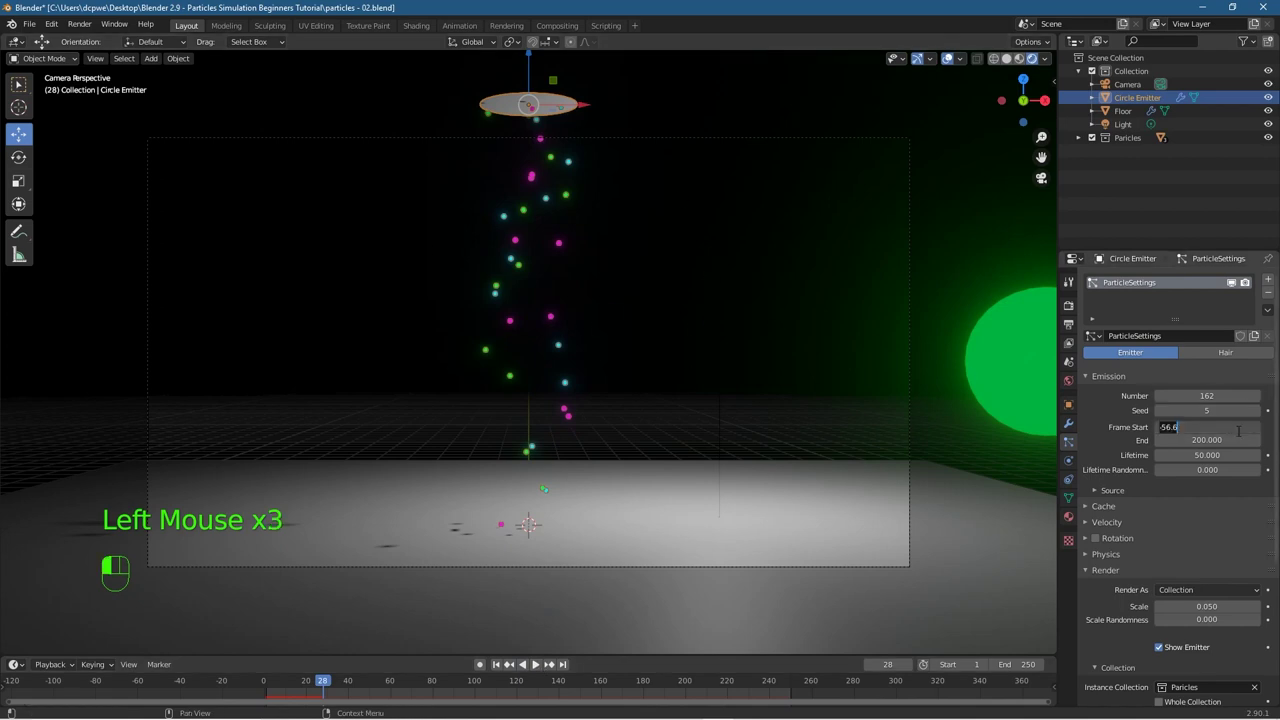
{"action": "type", "text": "0"}
{"action": "key", "text": "Return"}
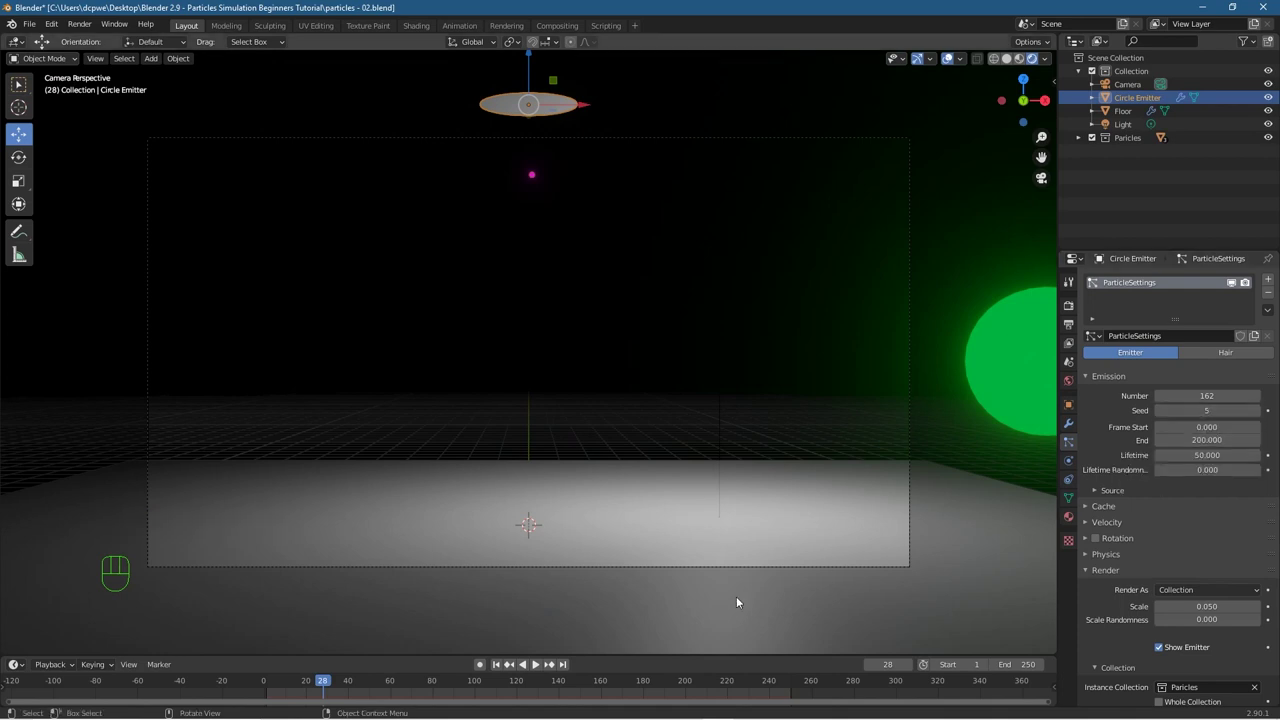
{"action": "left_click", "coordinate": [497, 665]}
Step: Set the emission's end frame to 78.1 and play the simulation from the first frame up to frame 108
{"action": "left_click_drag", "start_coordinate": [1207, 440], "coordinate": [1140, 440]}
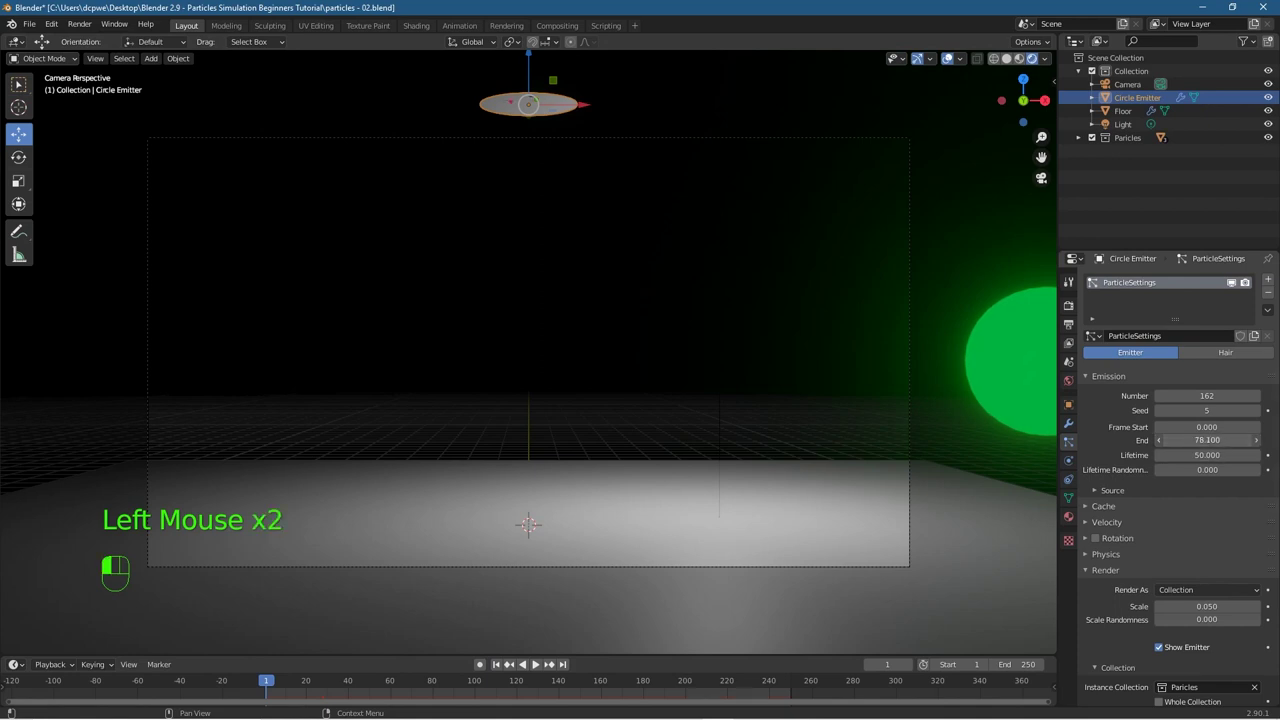
{"action": "left_click", "coordinate": [496, 664]}
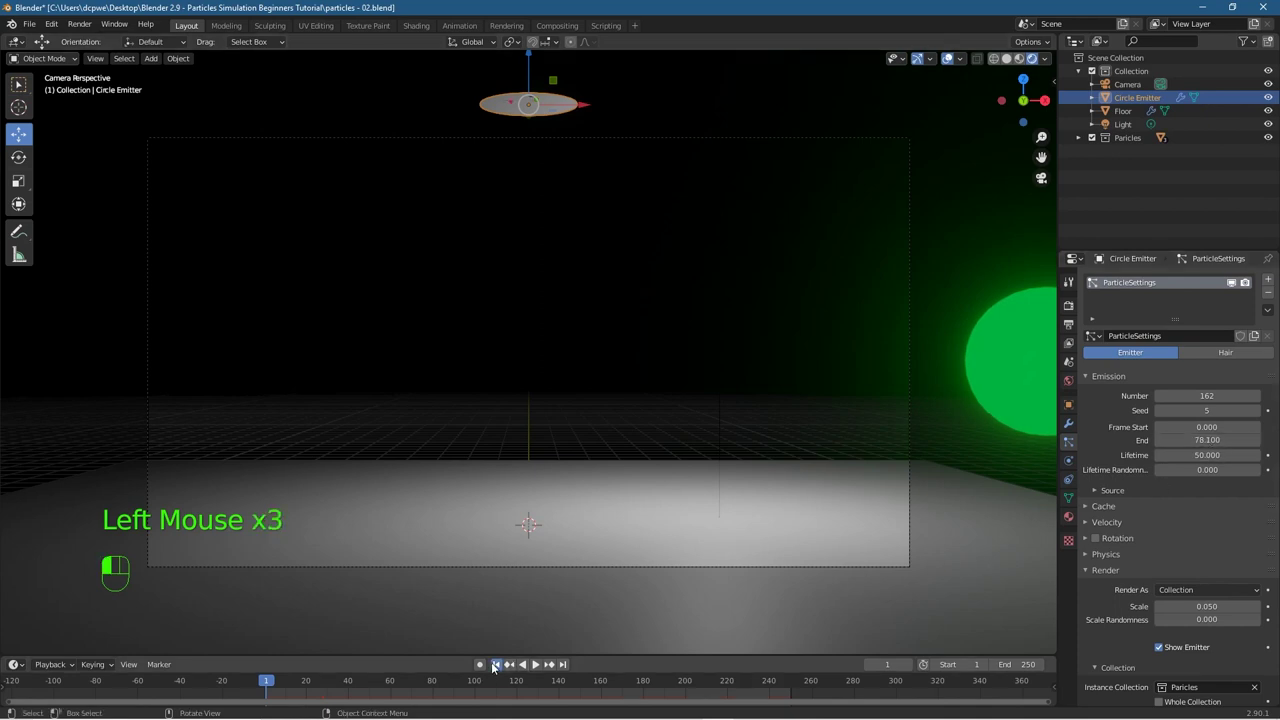
{"action": "scroll", "coordinate": [546, 678], "scroll_direction": "up", "scroll_amount": 5}
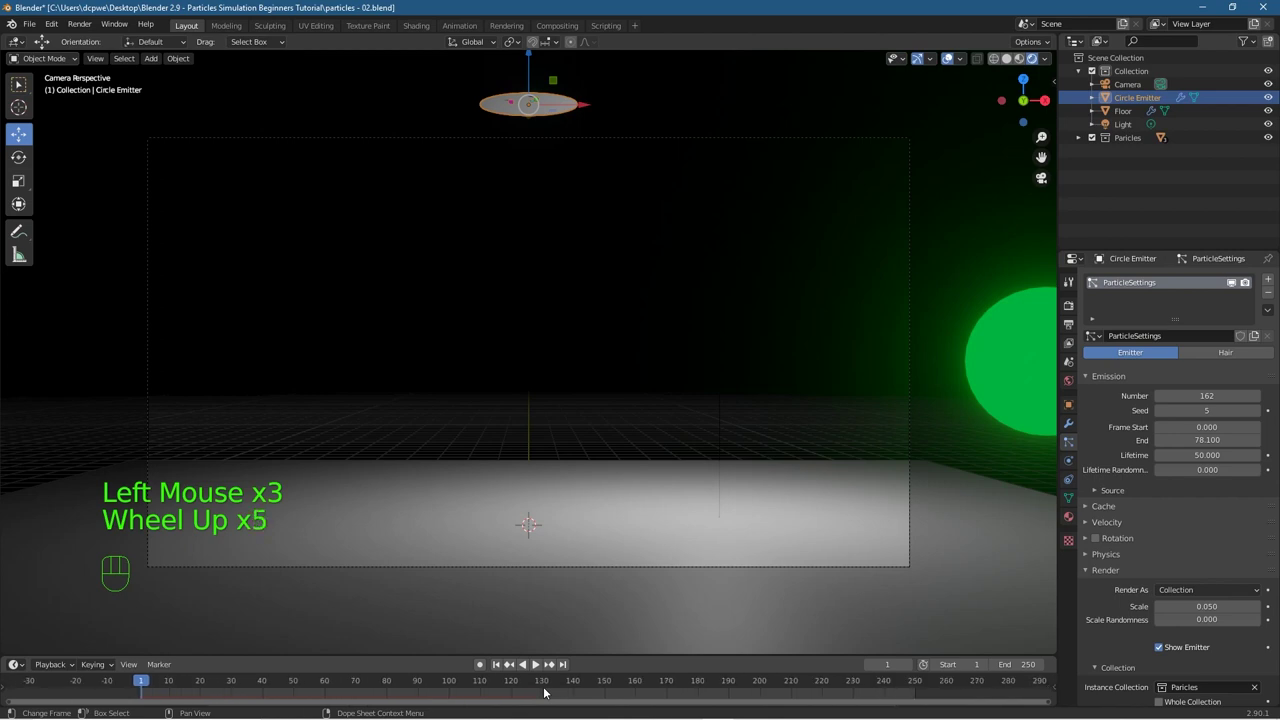
{"action": "left_click", "coordinate": [535, 665]}
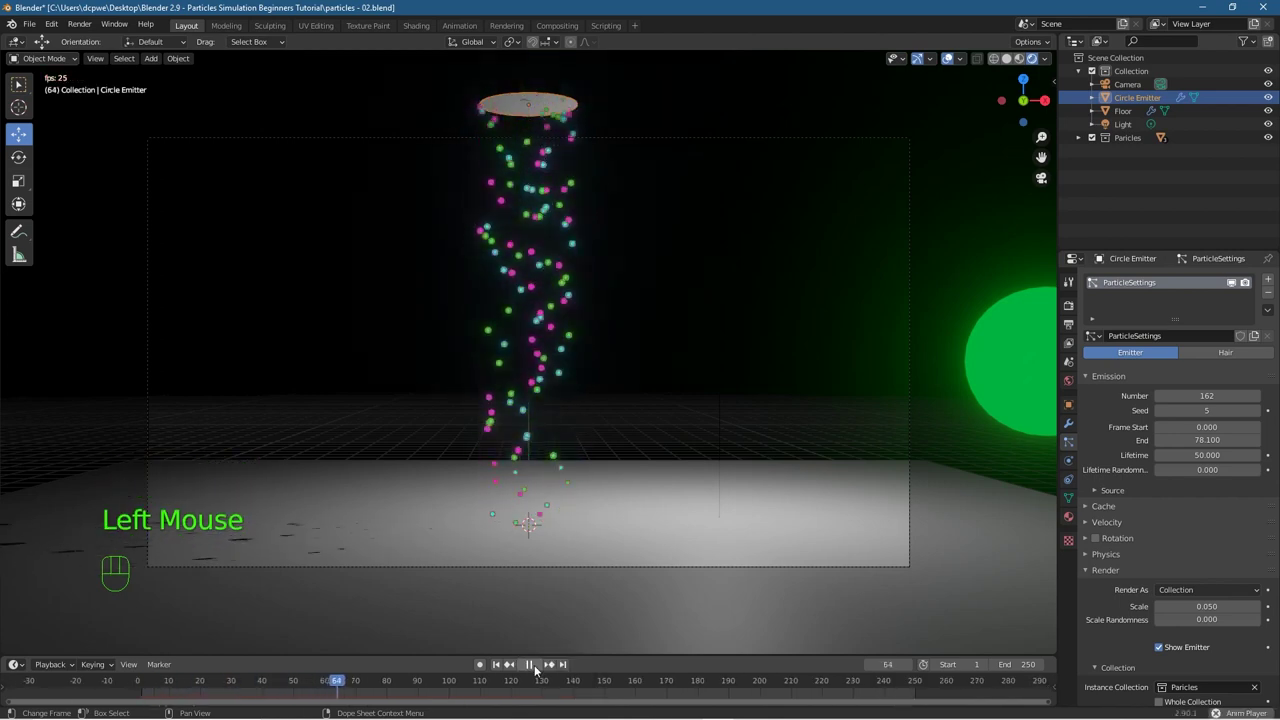
{"action": "left_click", "coordinate": [530, 665]}
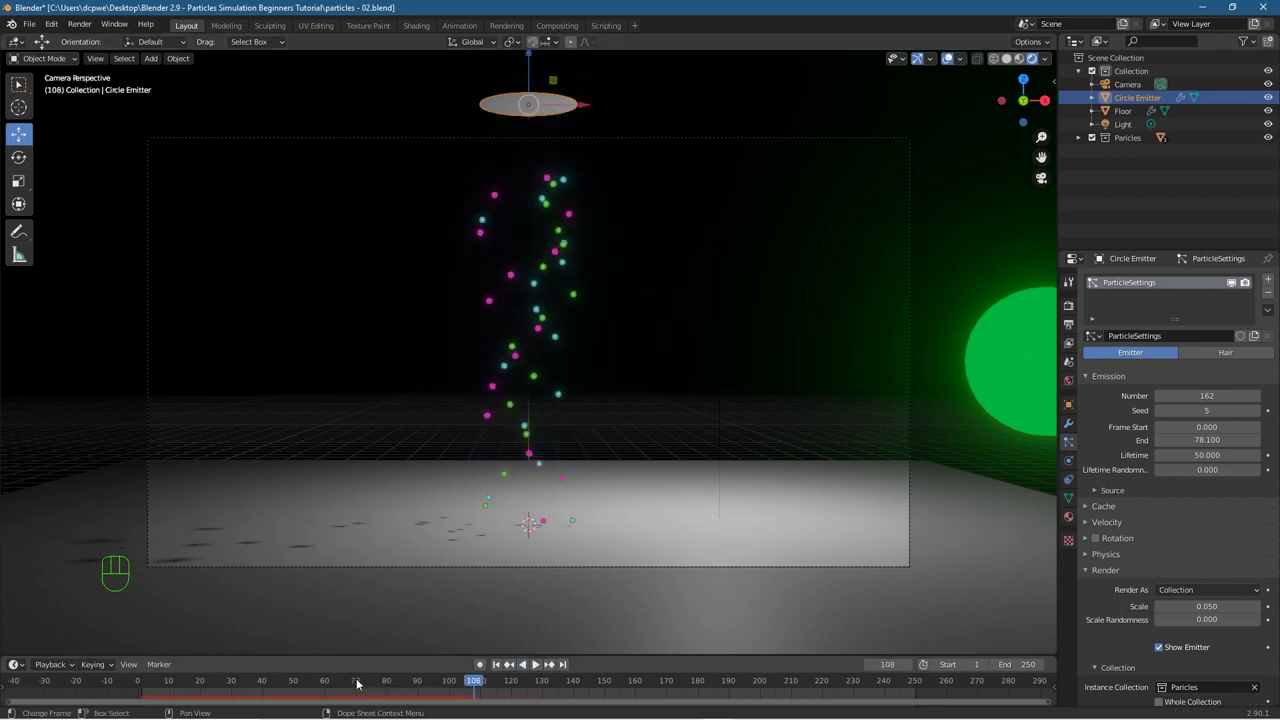
Step: Set the emission's end frame to 78 and continue playing the simulation up to frame 134
{"action": "left_click_drag", "start_coordinate": [1204, 444], "coordinate": [1192, 440]}
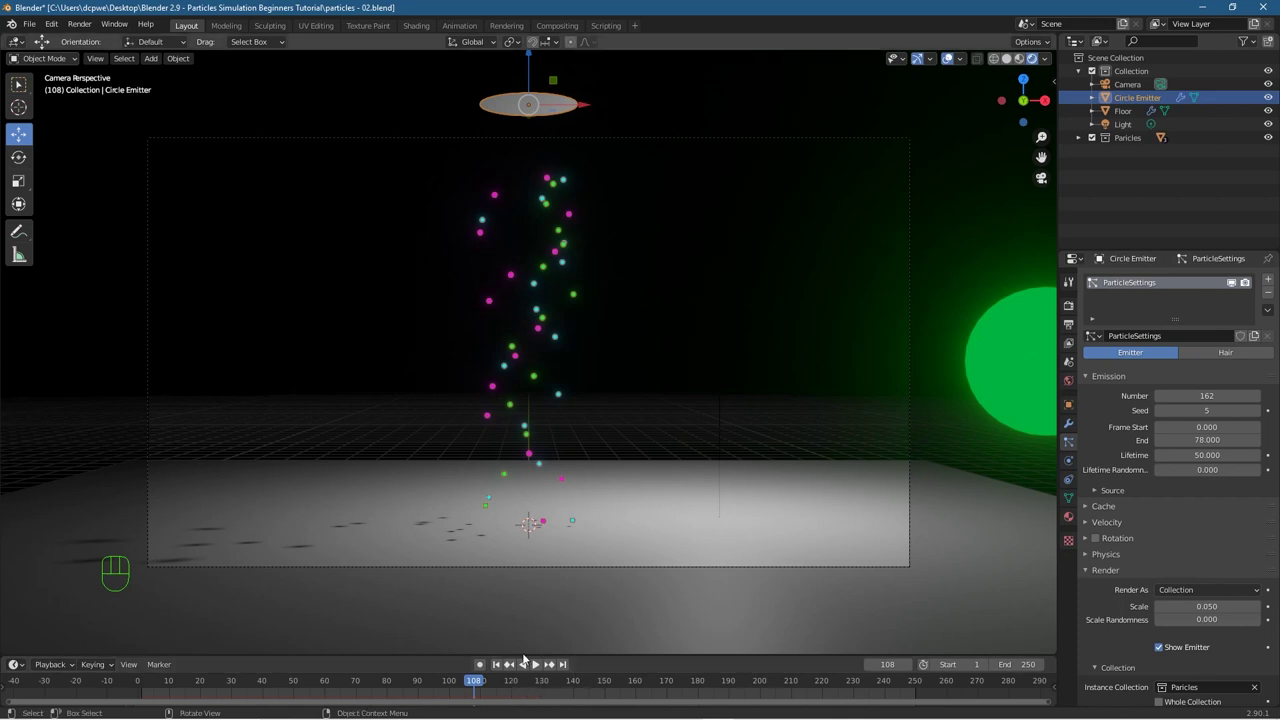
{"action": "left_click", "coordinate": [533, 665]}
{"action": "left_click", "coordinate": [534, 666]}
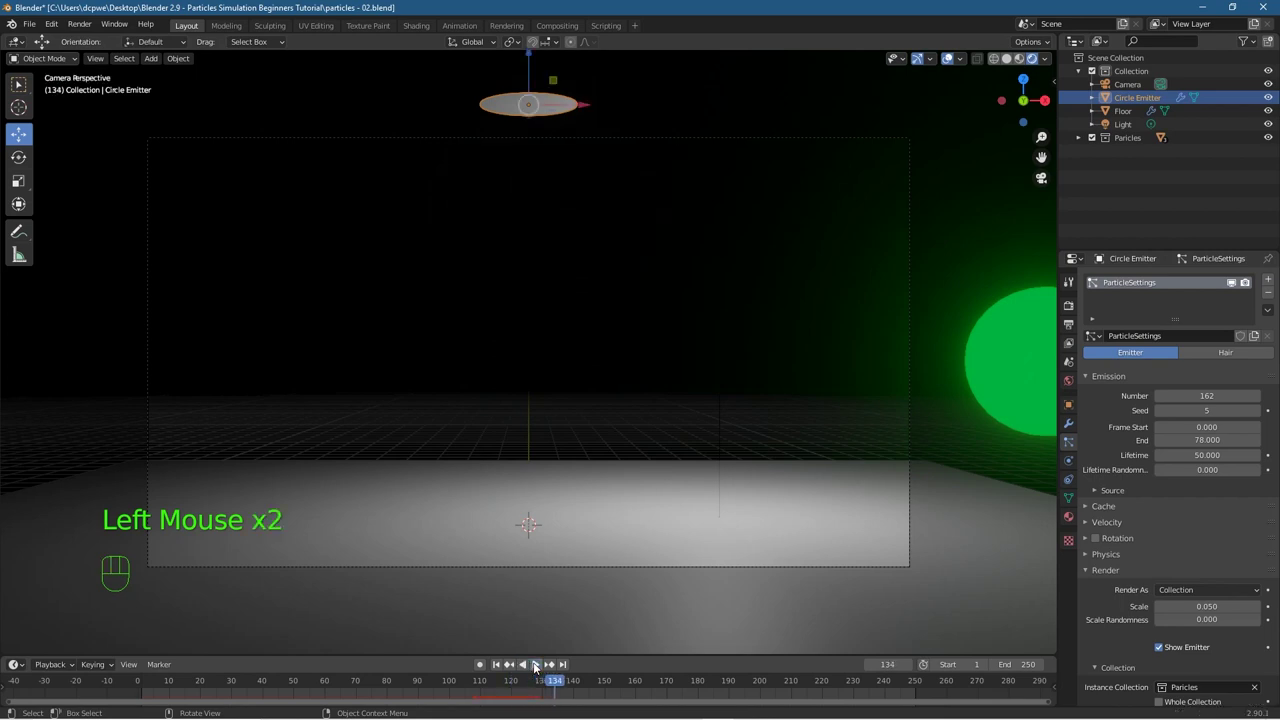
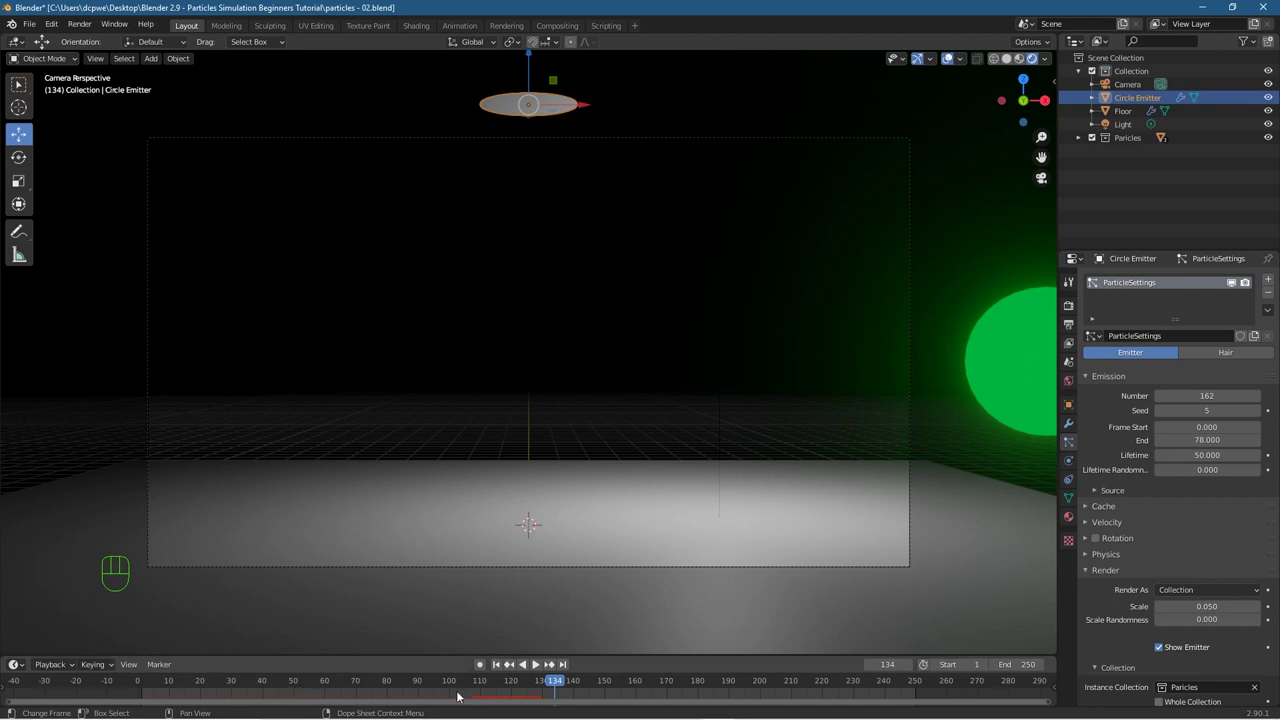
Step: Set the particle lifetime to 5 and play the simulation from the first frame
{"action": "left_click", "coordinate": [495, 664]}
{"action": "left_click", "coordinate": [1207, 455]}
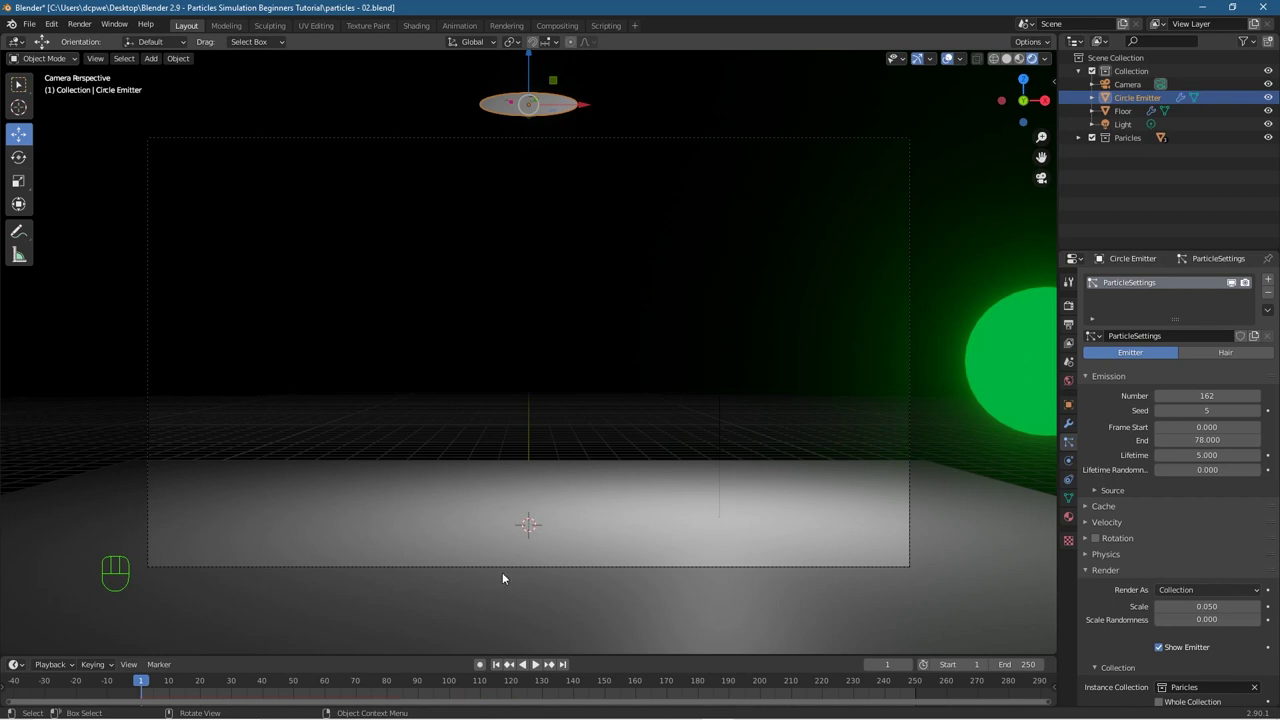
{"action": "left_click", "coordinate": [535, 665]}
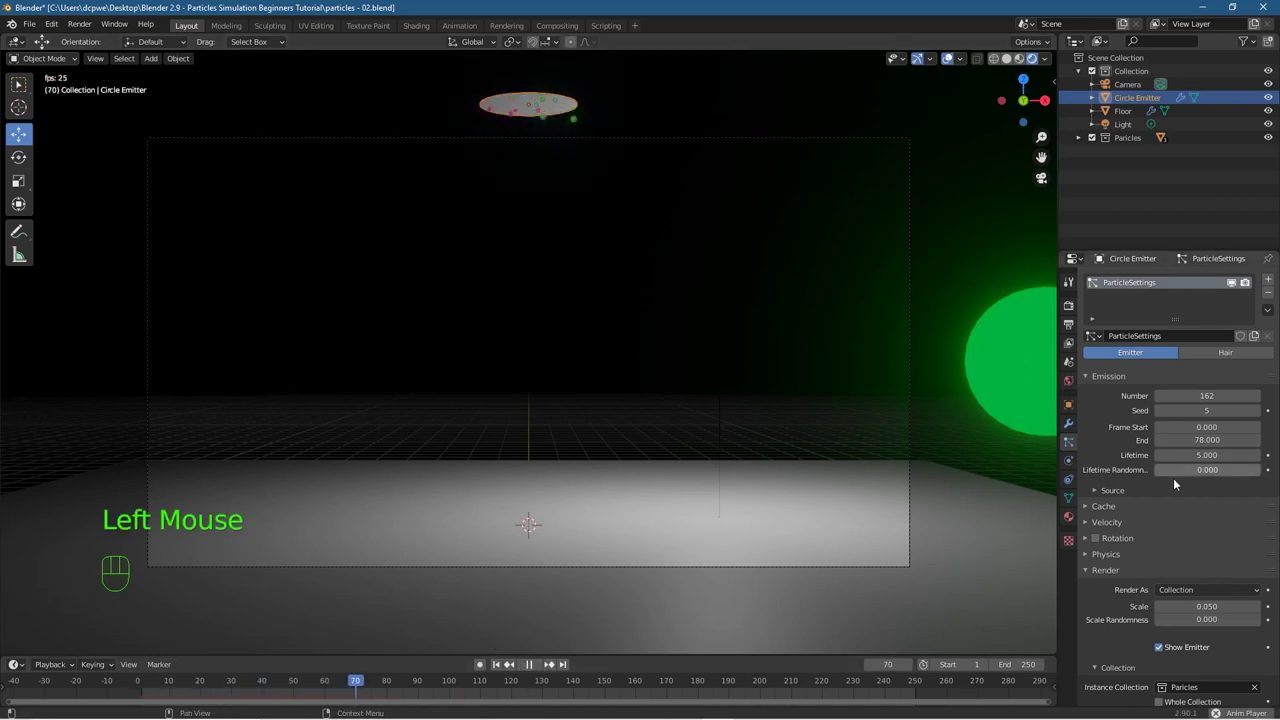
Step: Try particle lifetimes of 21.7, 65.7 and 236.1, replaying the simulation from the first frame to compare them
{"action": "left_click_drag", "start_coordinate": [1207, 455], "coordinate": [1250, 455]}
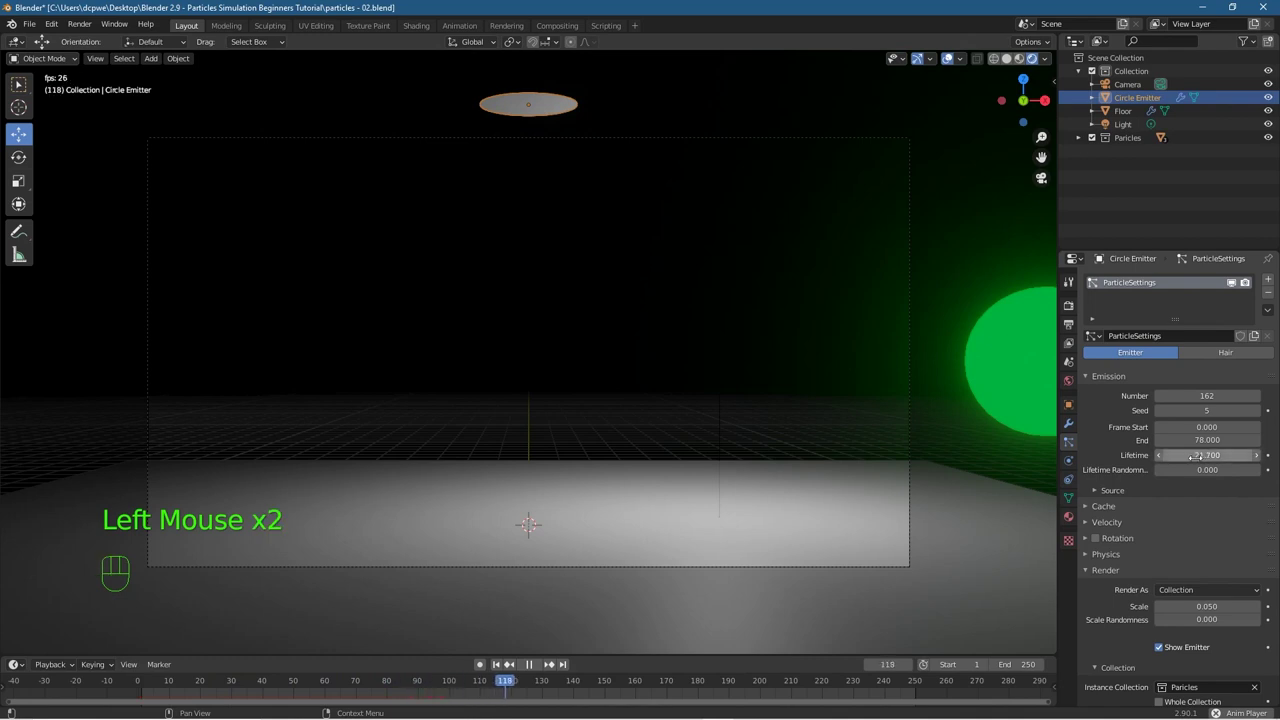
{"action": "left_click", "coordinate": [496, 664]}
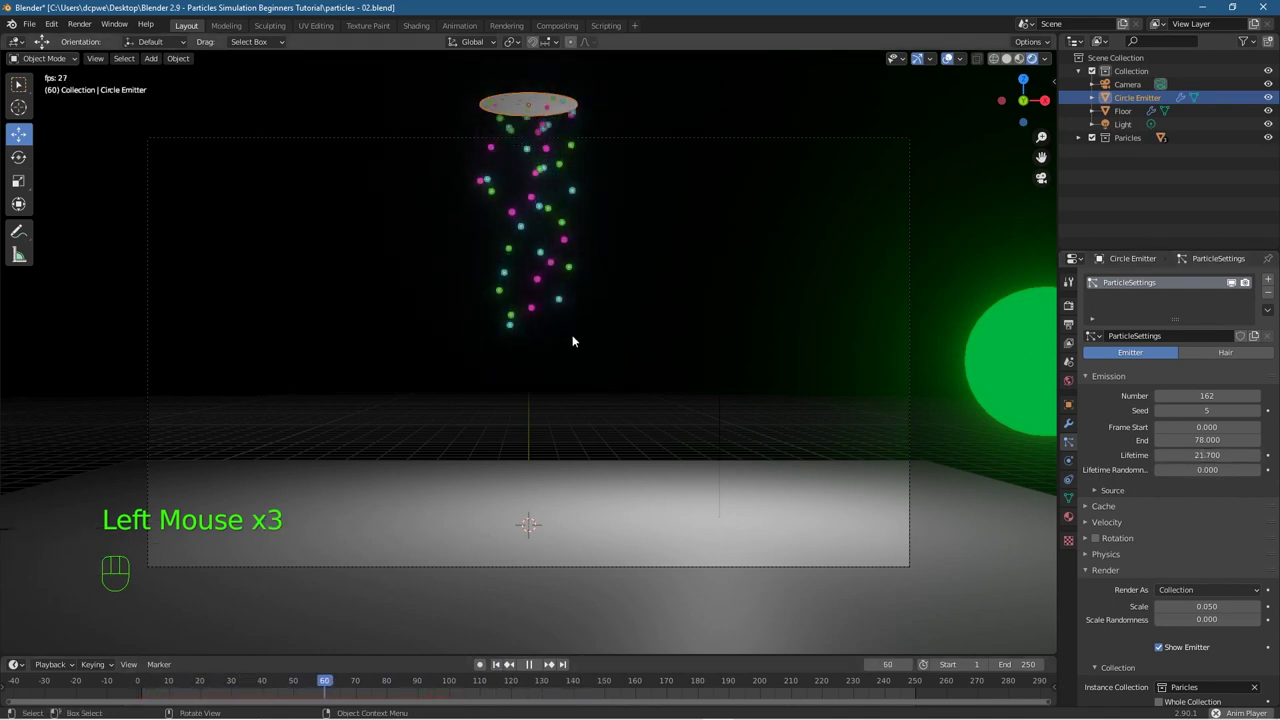
{"action": "left_click_drag", "start_coordinate": [1207, 455], "coordinate": [1215, 455]}
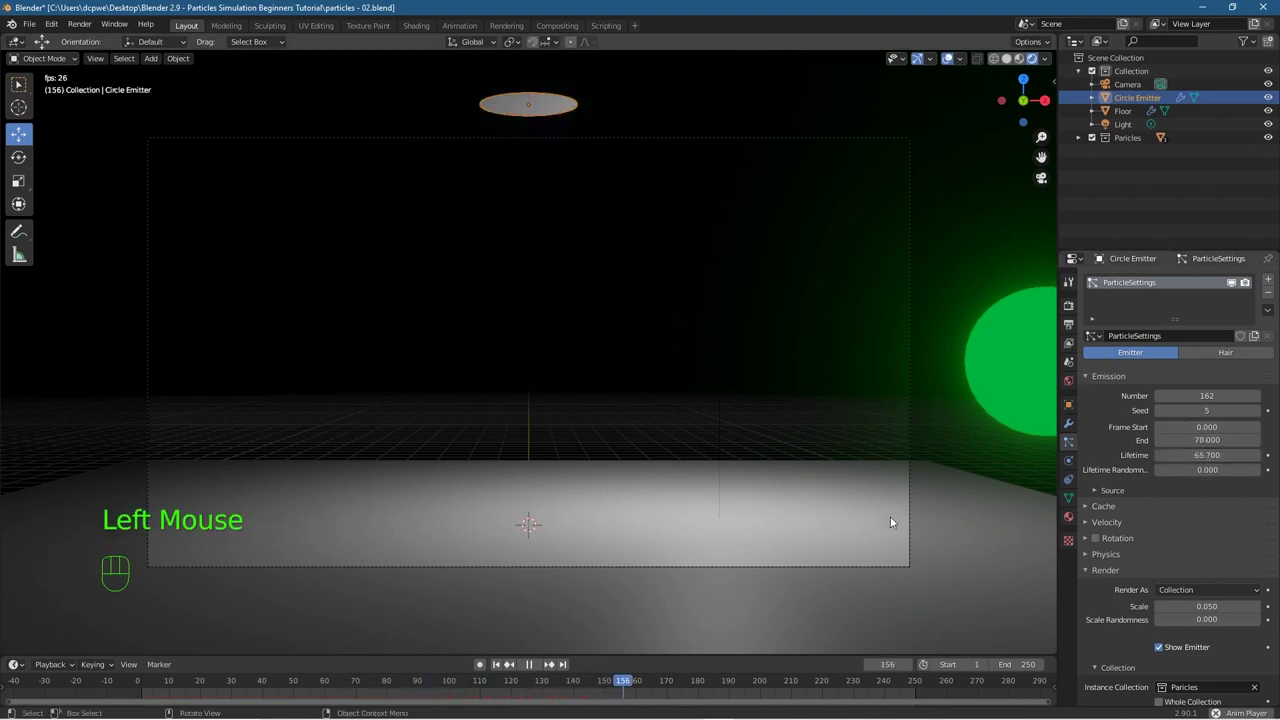
{"action": "double_click", "coordinate": [496, 664]}
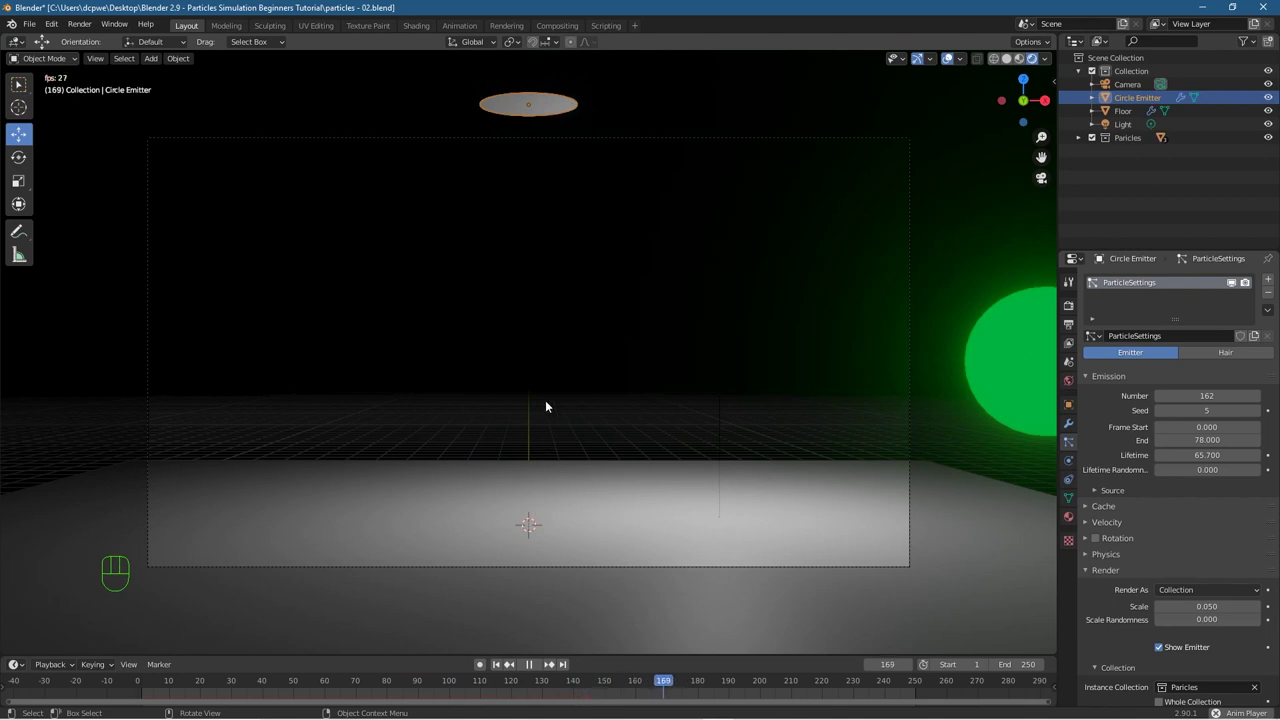
{"action": "left_click_drag", "start_coordinate": [1205, 455], "coordinate": [1250, 455]}
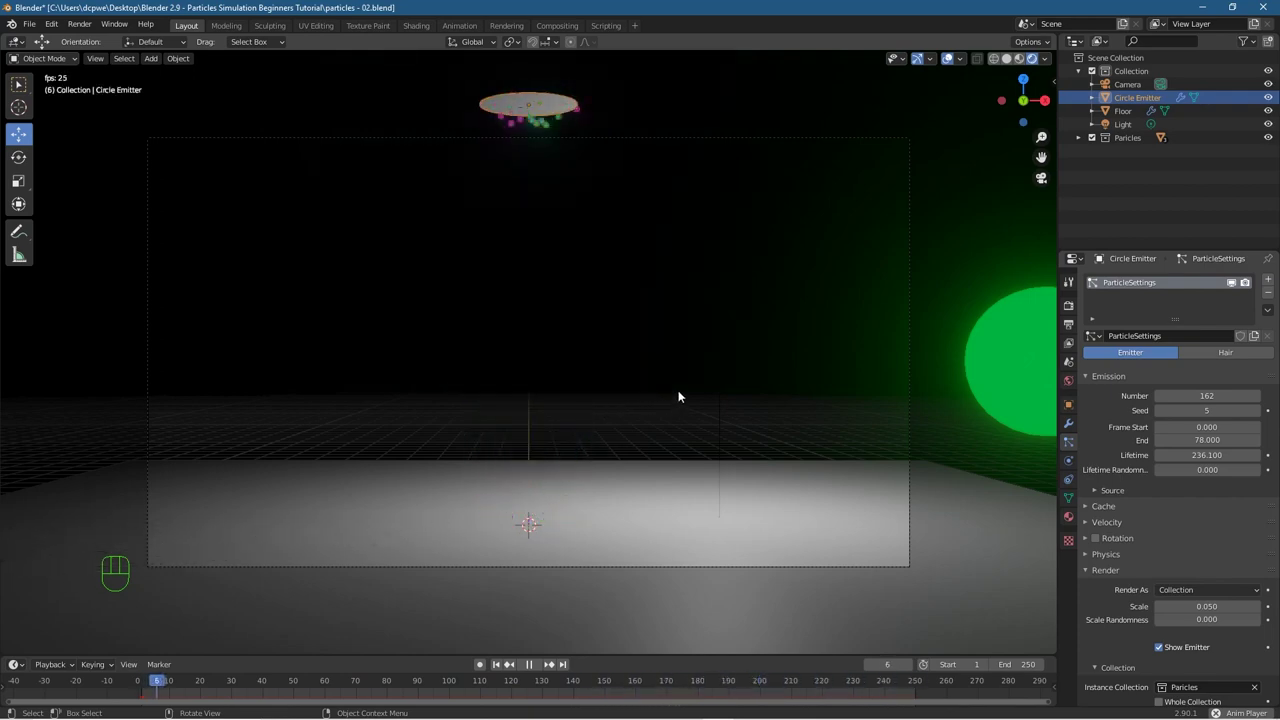
Step: Set the particle lifetime to 50 and replay the simulation from the first frame
{"action": "left_click", "coordinate": [1185, 455]}
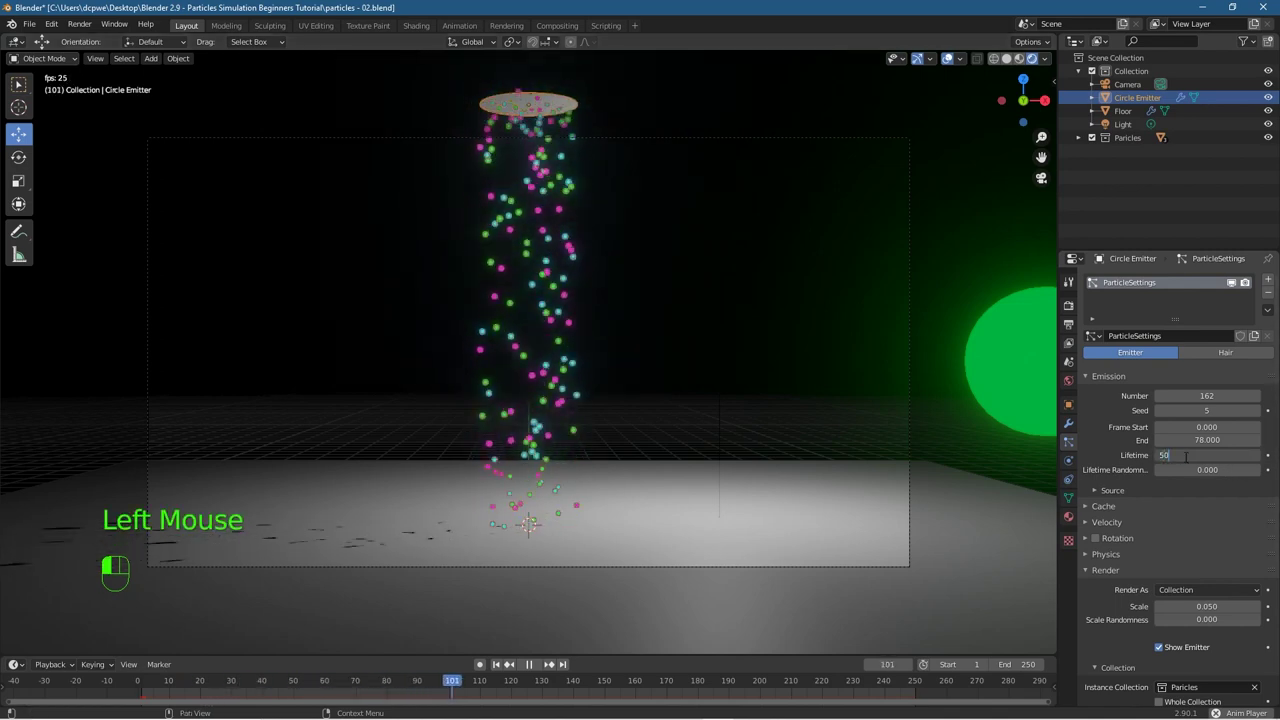
{"action": "type", "text": "50"}
{"action": "key", "text": "Return"}
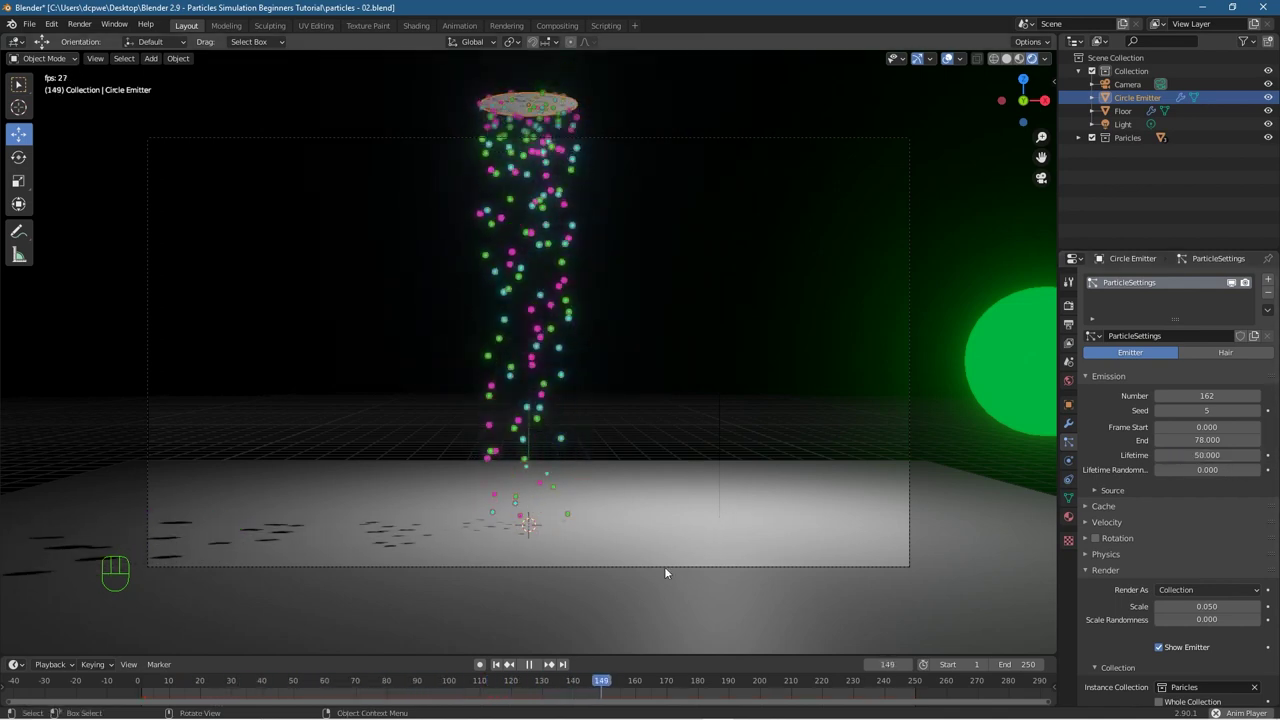
{"action": "left_click", "coordinate": [499, 665]}
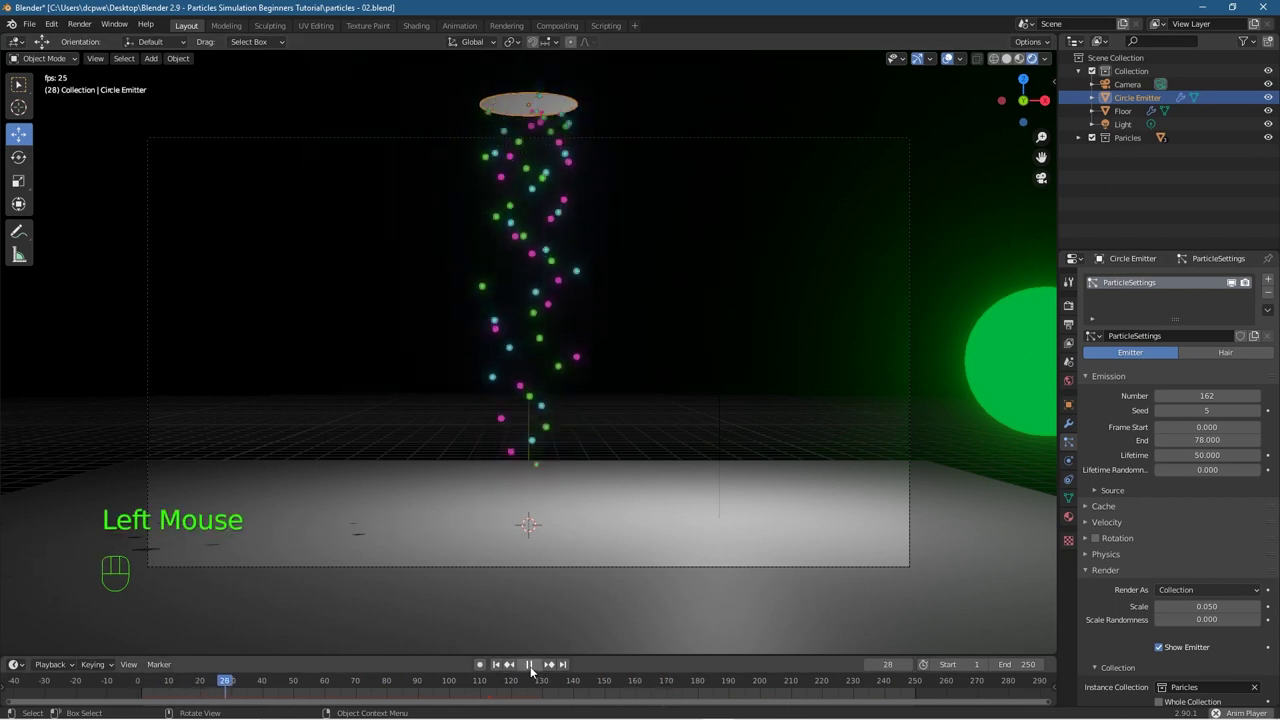
Step: Stop playback, try a lifetime randomness of 0.522 with a particle number of 50, and play the simulation from frame 1
{"action": "left_click", "coordinate": [529, 664]}
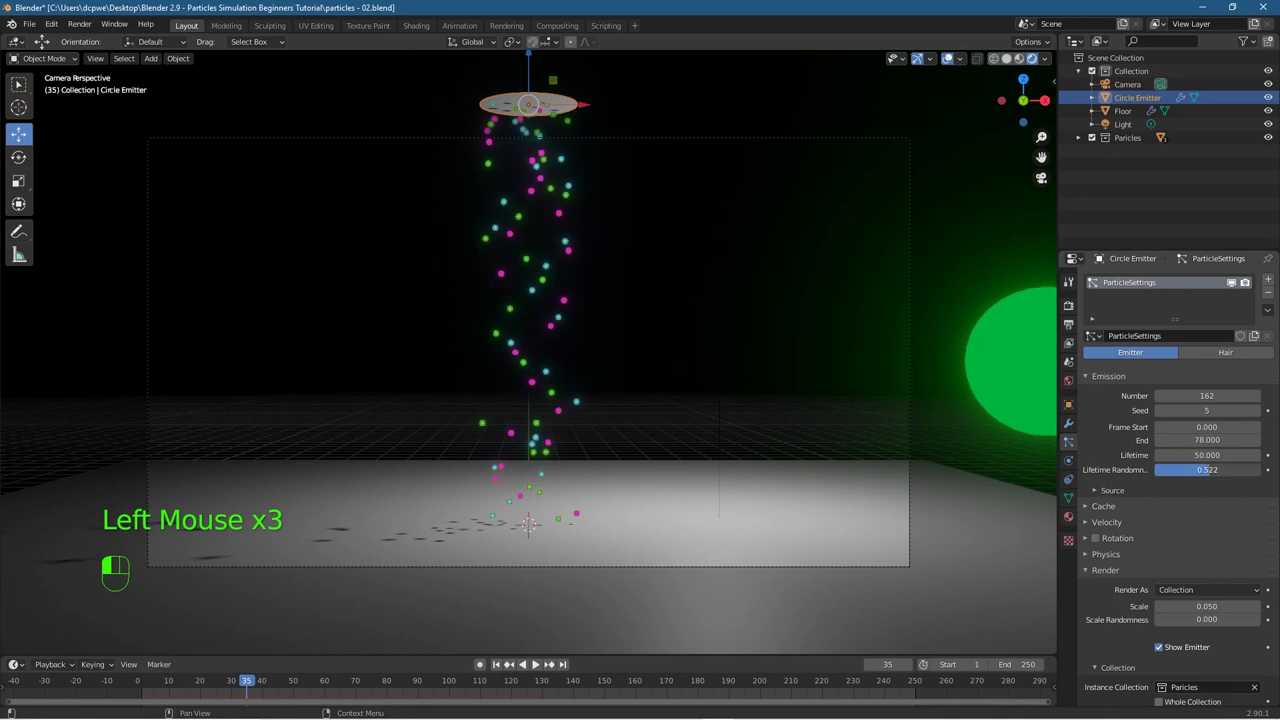
{"action": "left_click", "coordinate": [523, 664]}
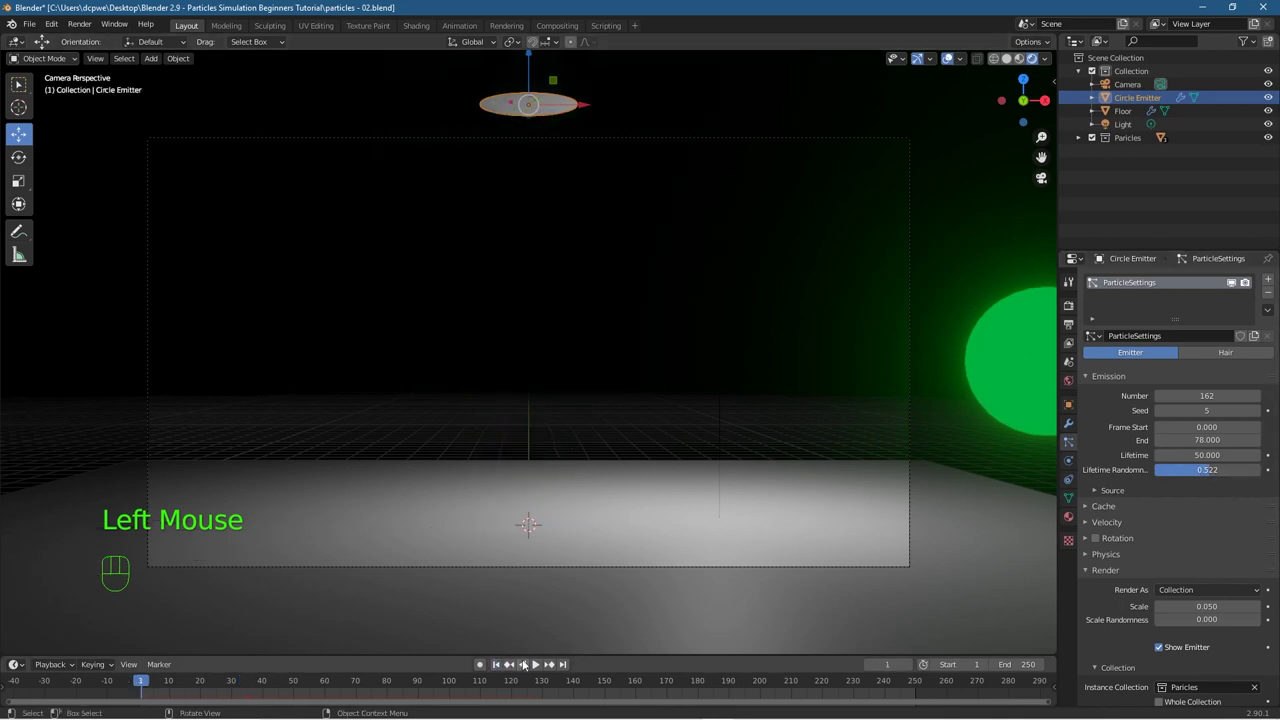
{"action": "left_click_drag", "start_coordinate": [1205, 396], "coordinate": [1190, 396]}
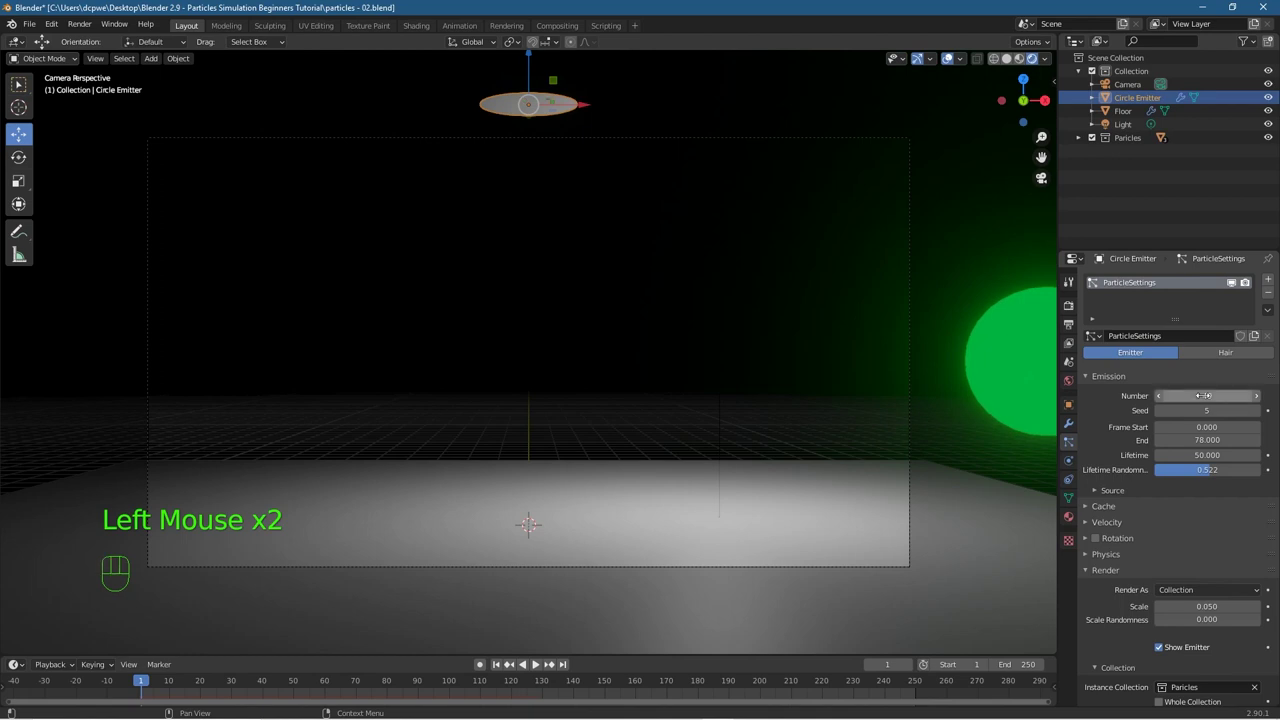
{"action": "left_click", "coordinate": [1256, 396]}
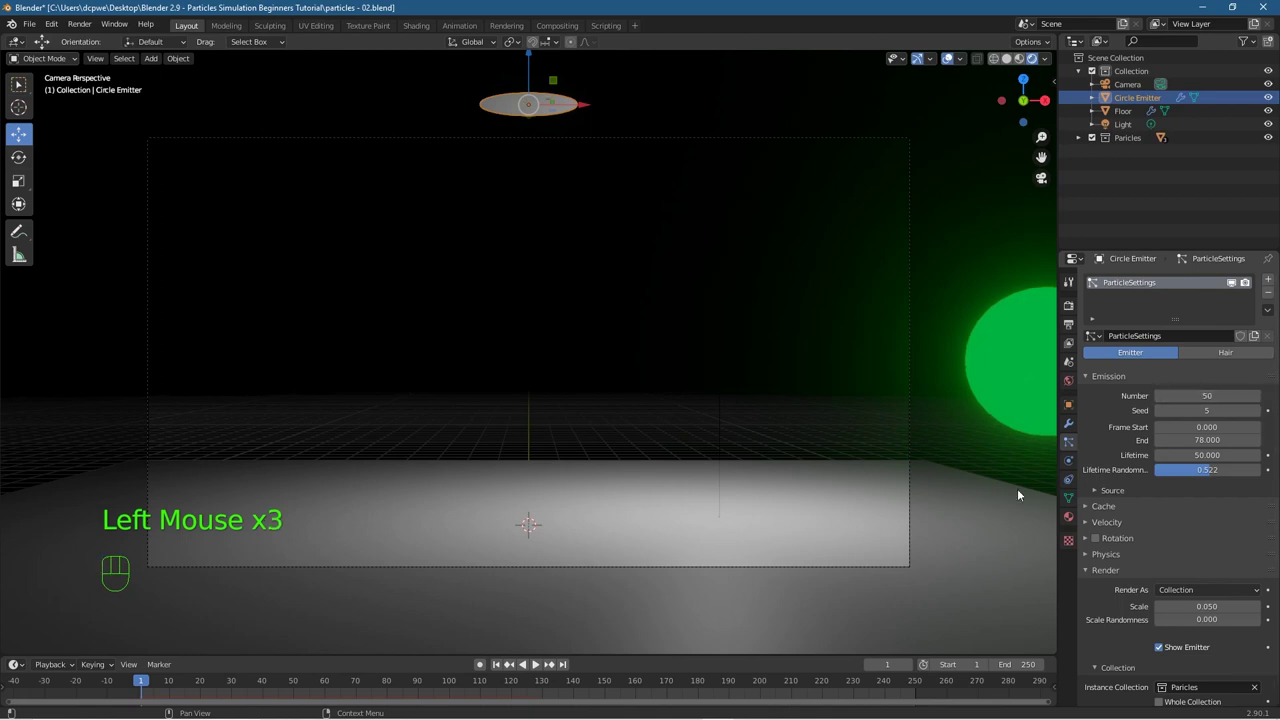
{"action": "left_click", "coordinate": [536, 664]}
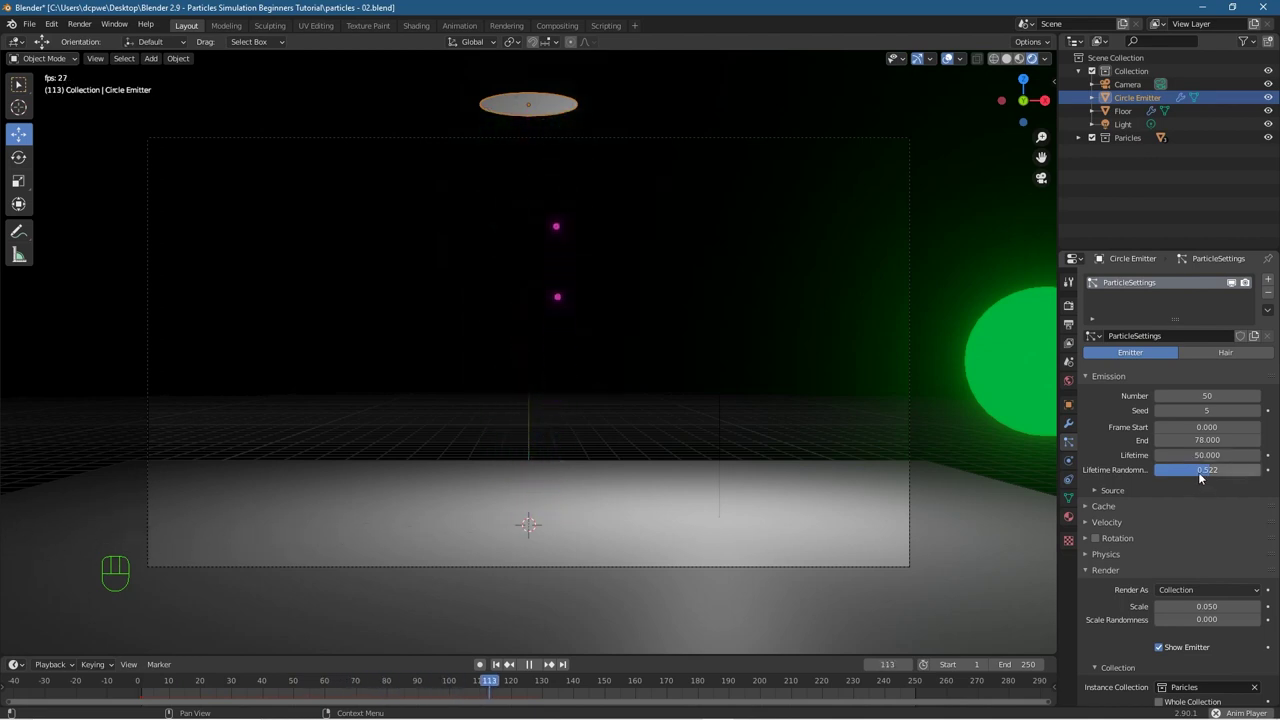
Step: Set the lifetime randomness to 0.168 and the emission's particle number to 2000
{"action": "left_click", "coordinate": [1207, 469]}
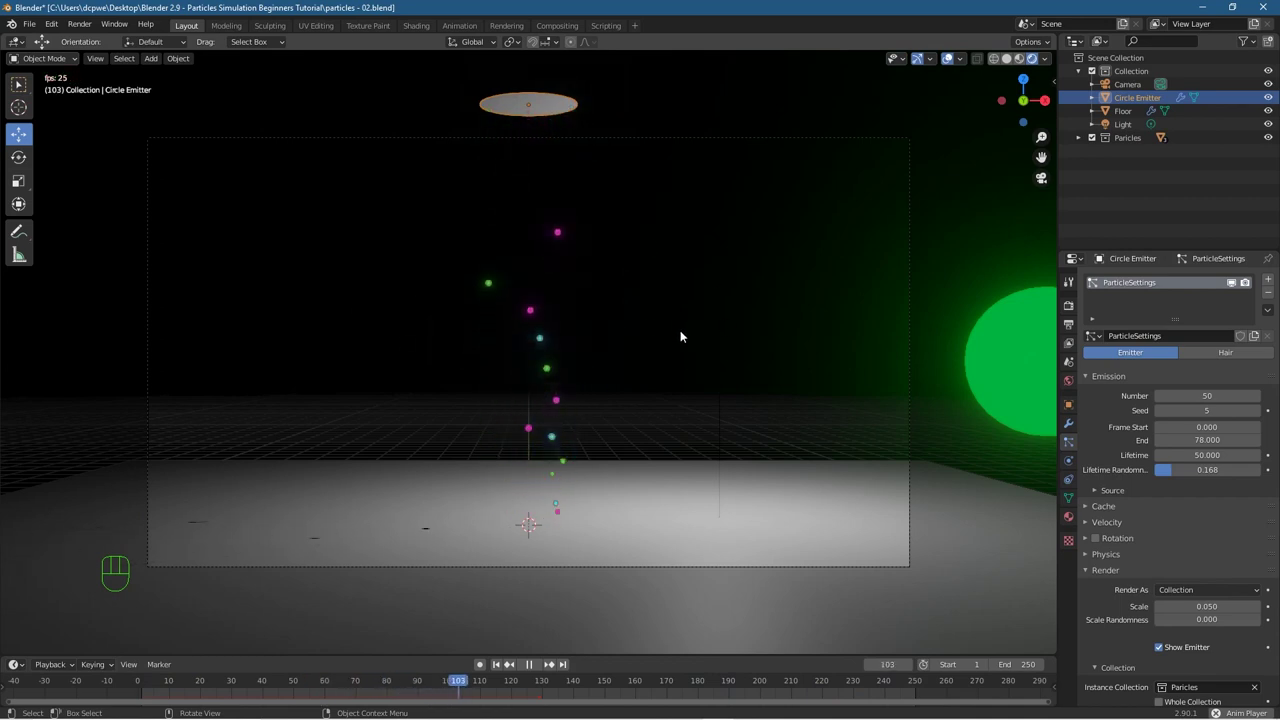
{"action": "left_click", "coordinate": [1180, 396]}
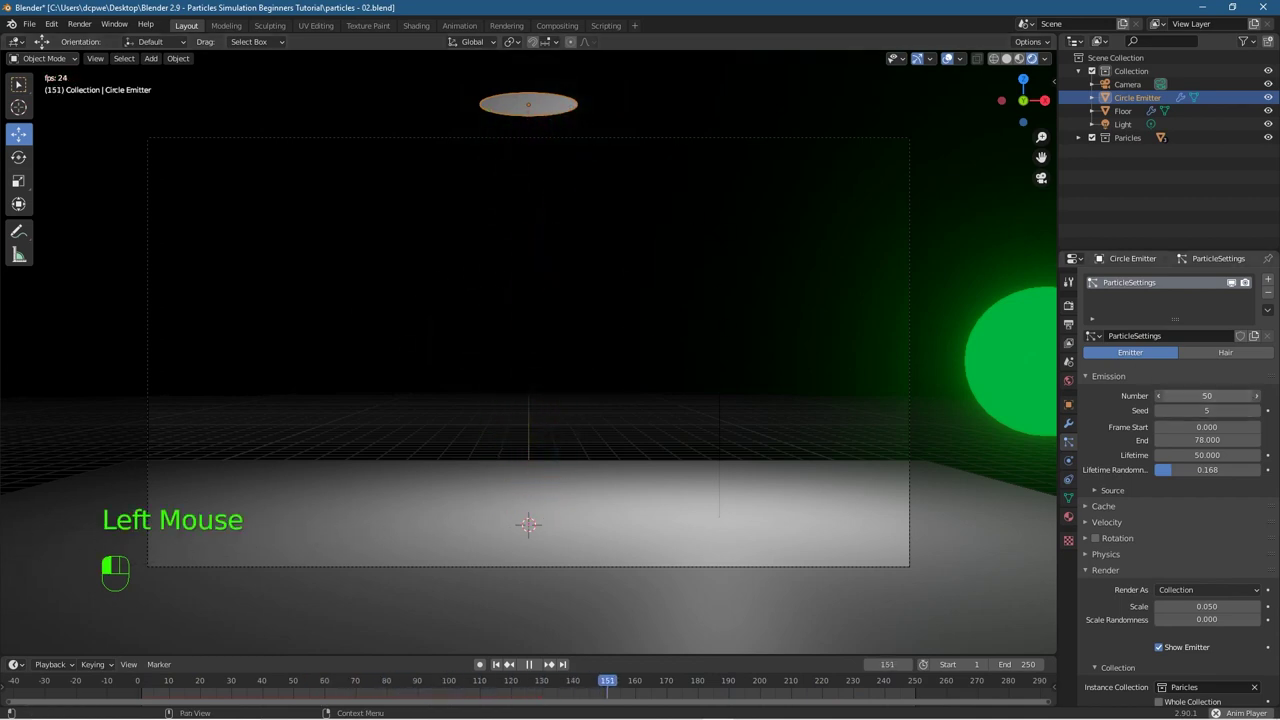
{"action": "left_click_drag", "start_coordinate": [1207, 396], "coordinate": [1230, 396]}
{"action": "left_click", "coordinate": [1224, 396]}
{"action": "type", "text": "200"}
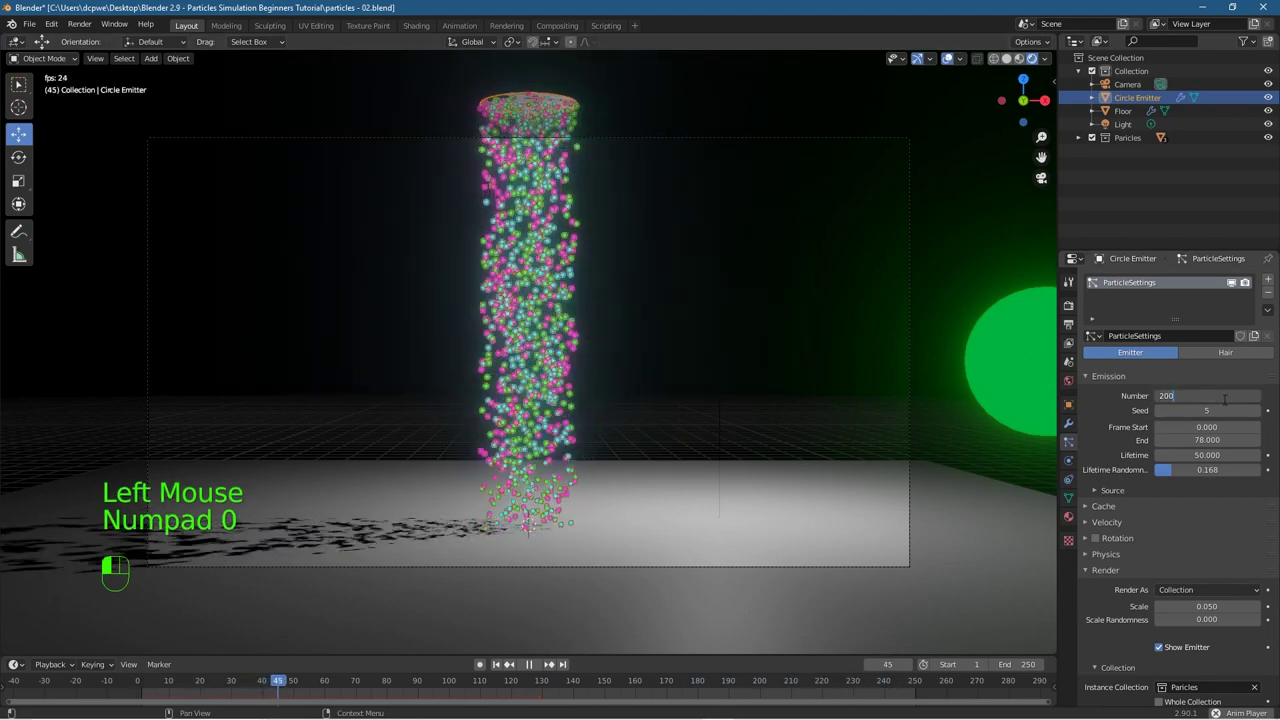
{"action": "type", "text": "0"}
{"action": "key", "text": "Return"}
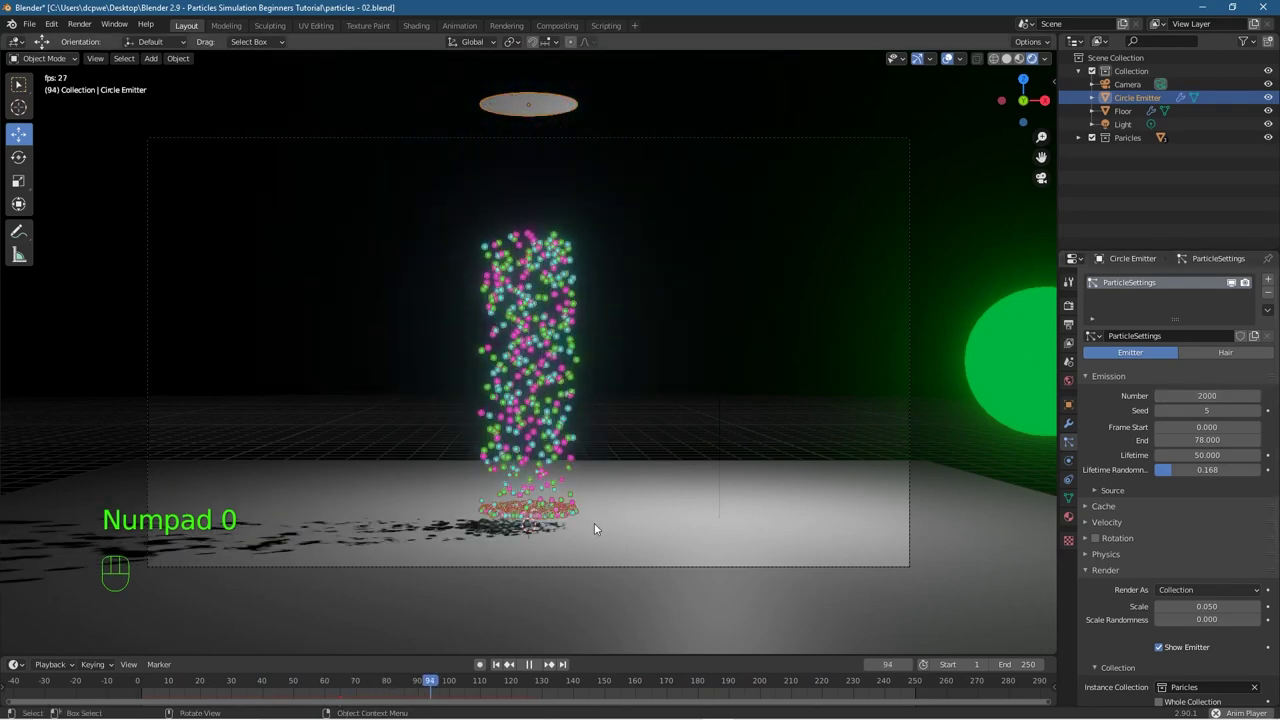
Step: Replay the simulation from the first frame, pause it at frame 58 and examine the falling spheres up close
{"action": "left_click", "coordinate": [496, 665]}
{"action": "left_click", "coordinate": [529, 665]}
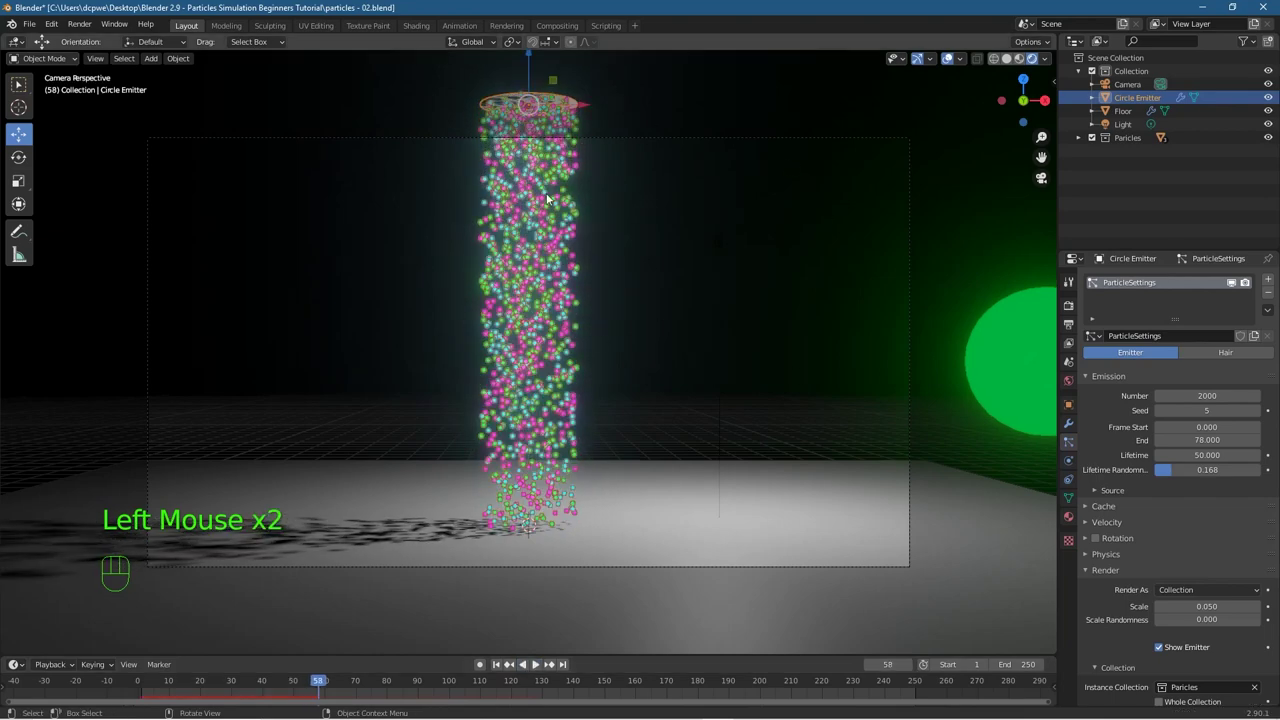
{"action": "scroll", "coordinate": [560, 410], "scroll_direction": "up", "scroll_amount": 5}
{"action": "scroll", "coordinate": [558, 402], "scroll_direction": "down", "scroll_amount": 3}
{"action": "scroll", "coordinate": [557, 400], "scroll_direction": "up", "scroll_amount": 8}
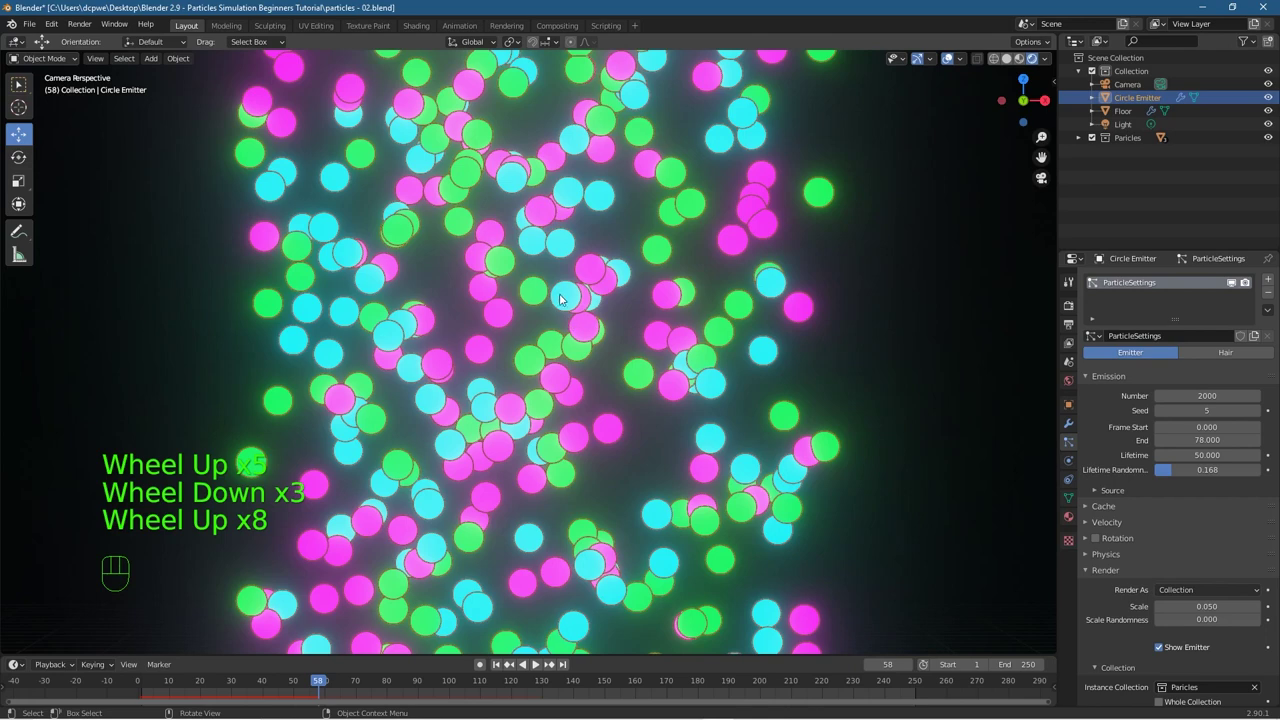
{"action": "scroll", "coordinate": [560, 298], "scroll_direction": "down", "scroll_amount": 11}
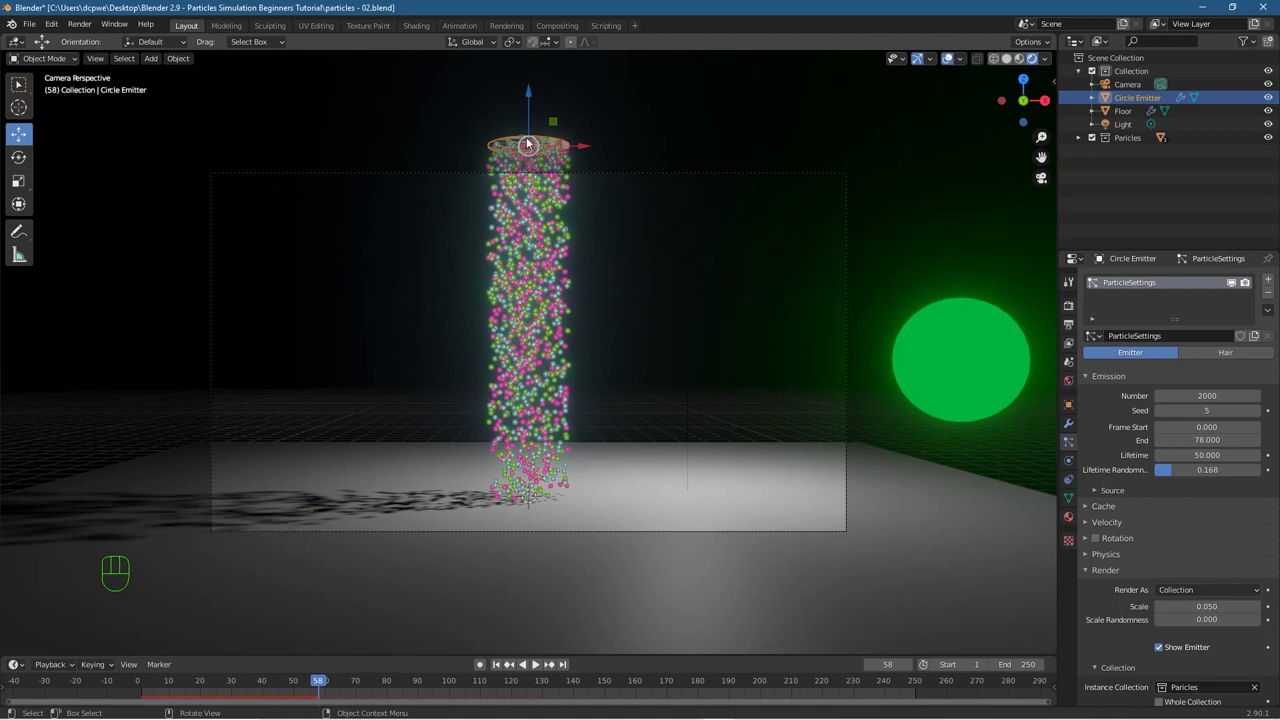
Step: Deselect the circle emitter and replay the simulation from the first frame up to frame 77
{"action": "left_click", "coordinate": [722, 131]}
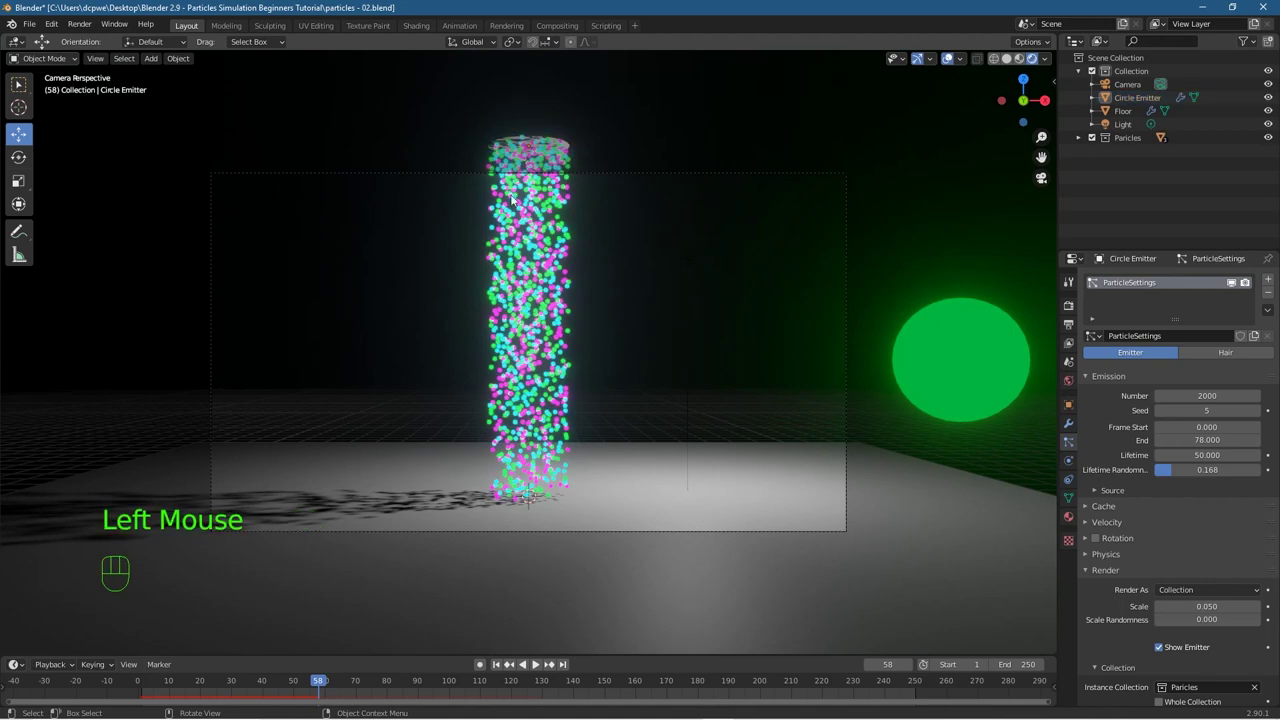
{"action": "left_click", "coordinate": [497, 664]}
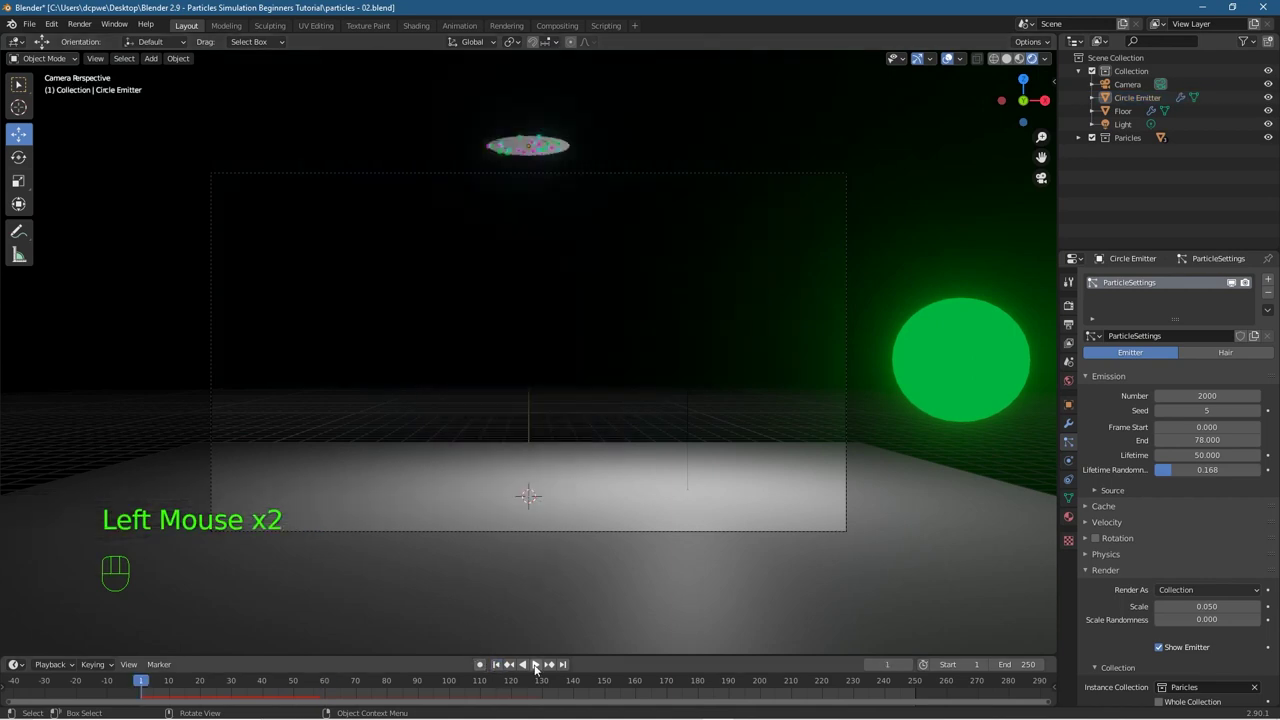
{"action": "left_click", "coordinate": [535, 664]}
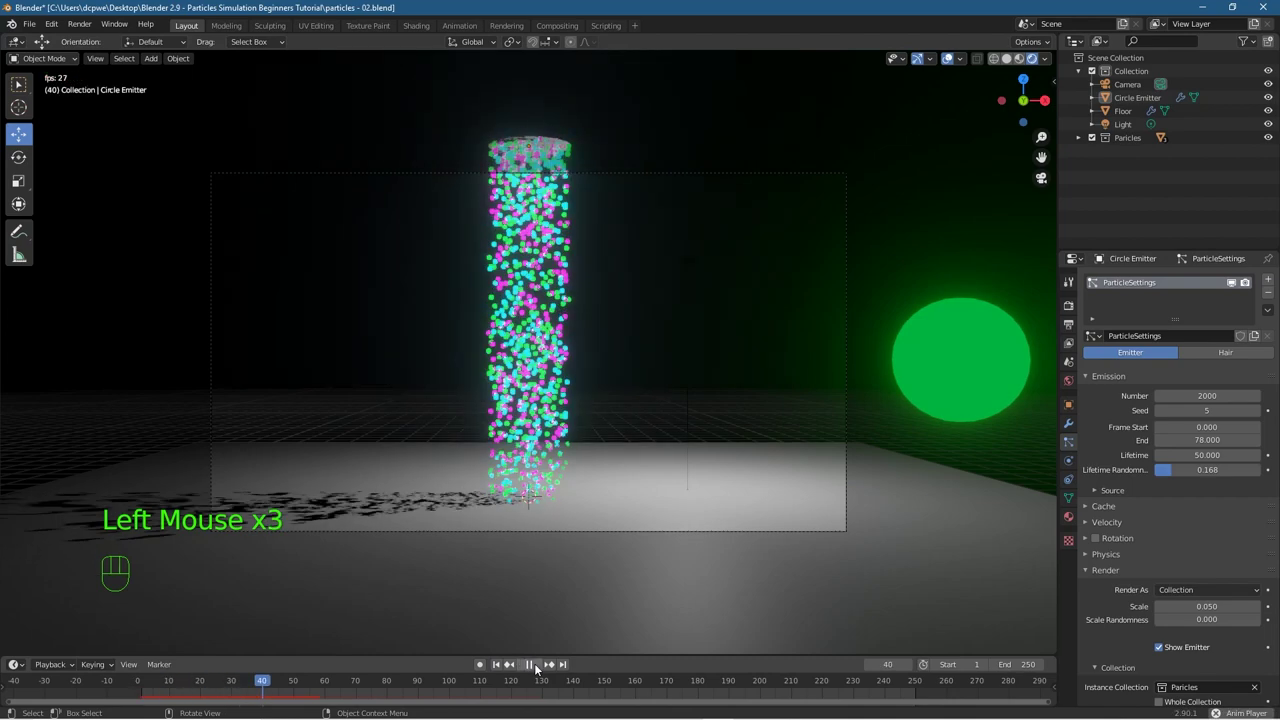
{"action": "left_click", "coordinate": [535, 665]}
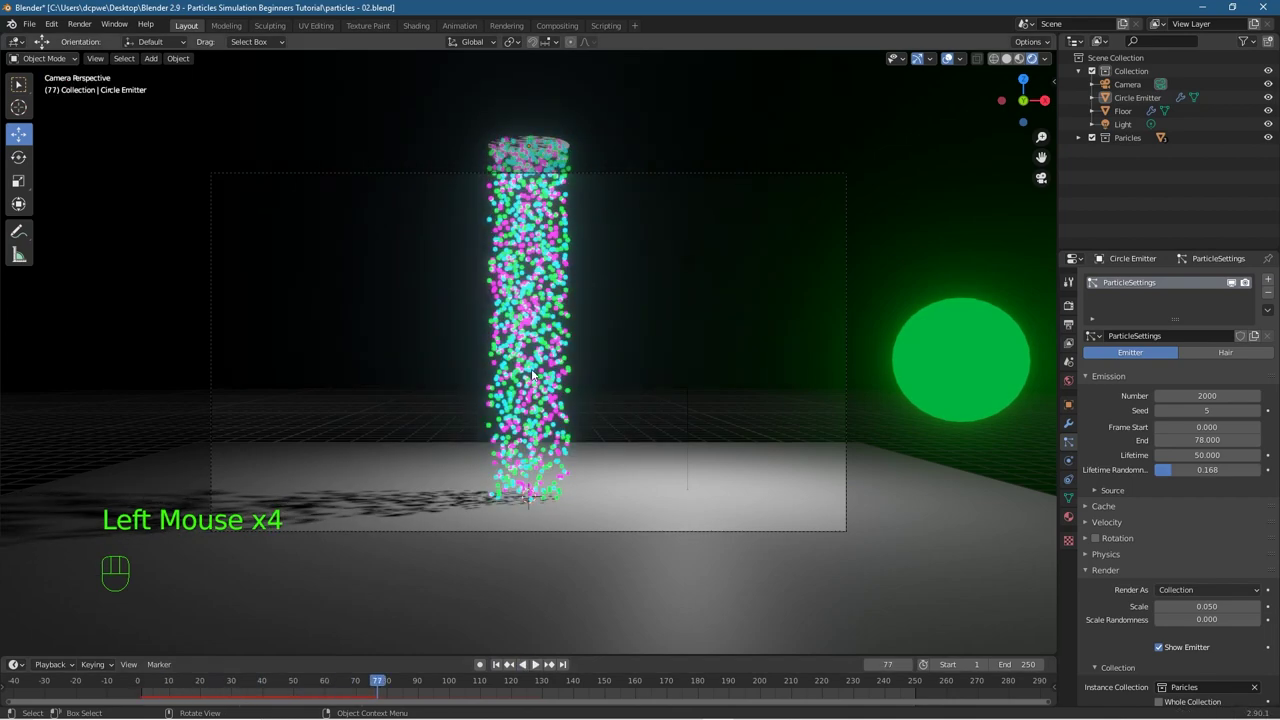
Step: Set the emission's particle number to 500 and play the simulation from the first frame up to frame 62
{"action": "left_click", "coordinate": [1204, 396]}
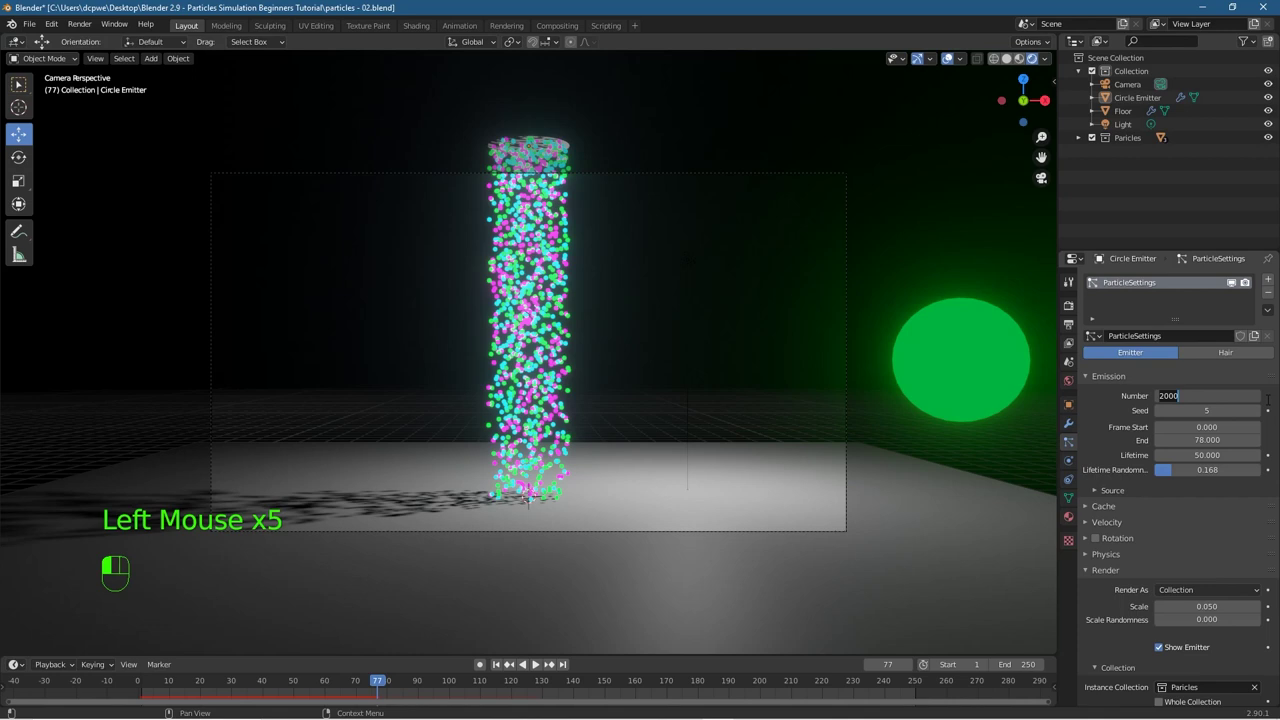
{"action": "type", "text": "50"}
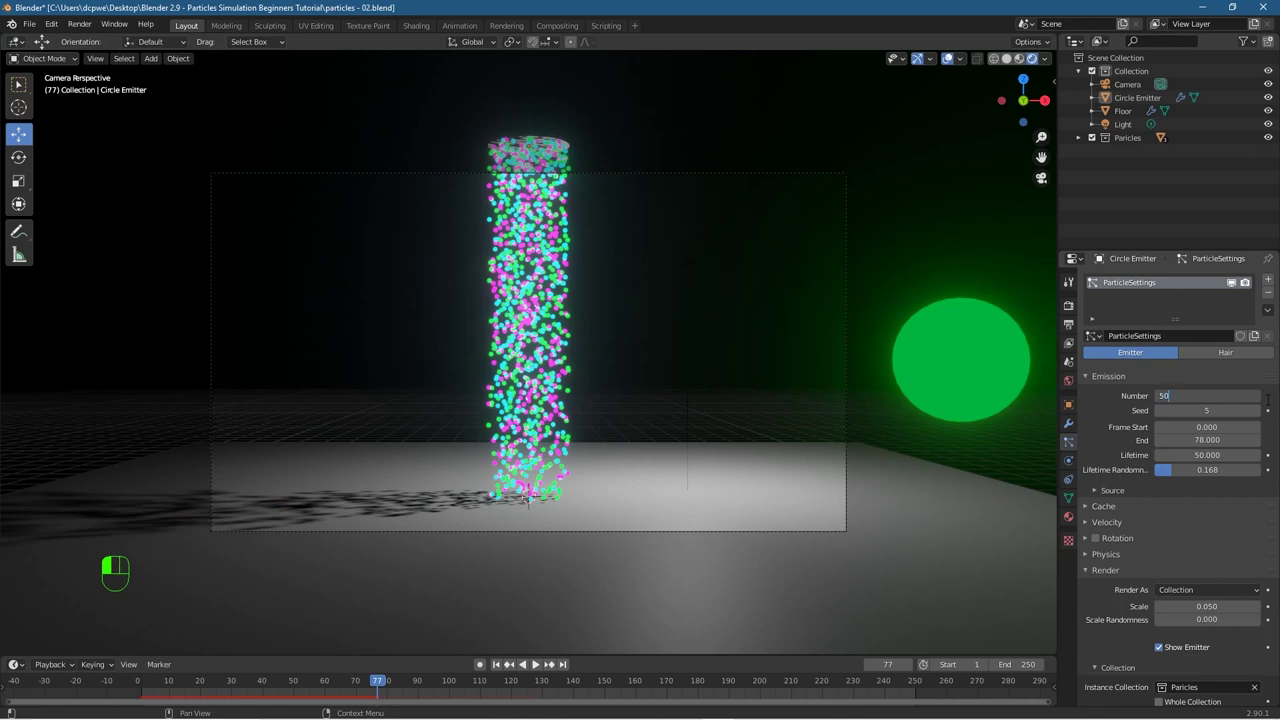
{"action": "type", "text": "0"}
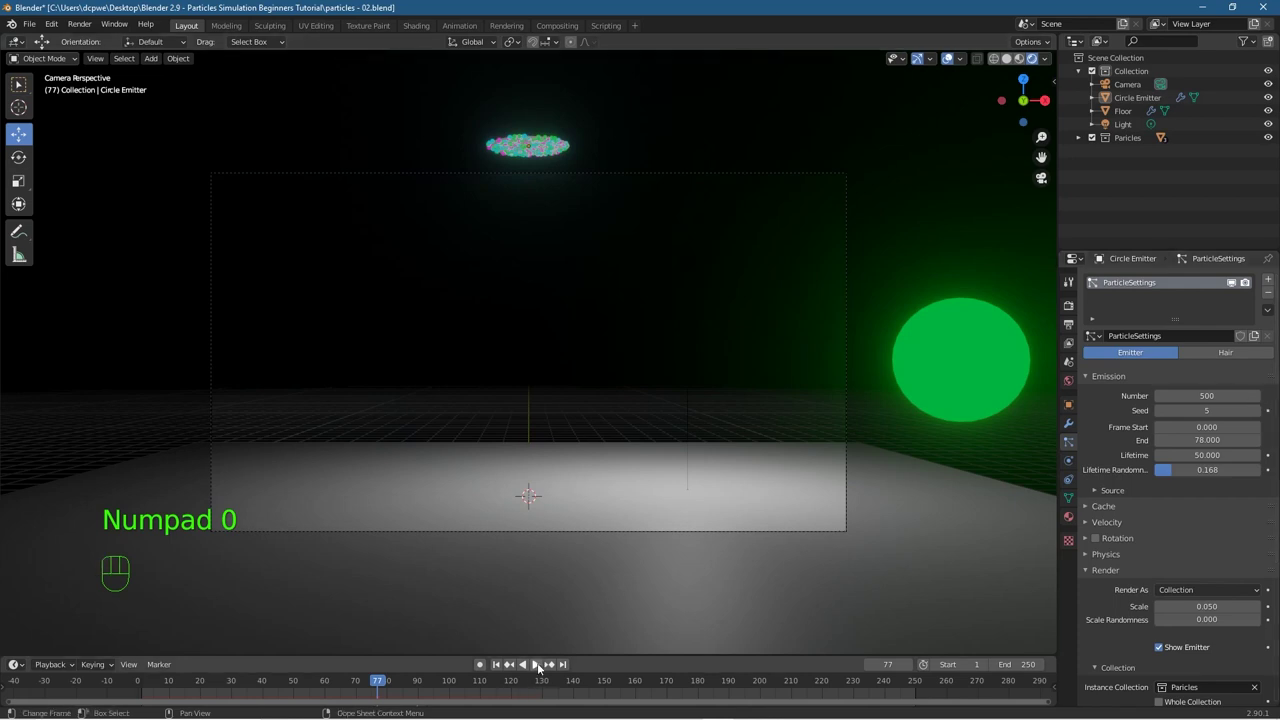
{"action": "left_click", "coordinate": [537, 665]}
{"action": "left_click", "coordinate": [496, 665]}
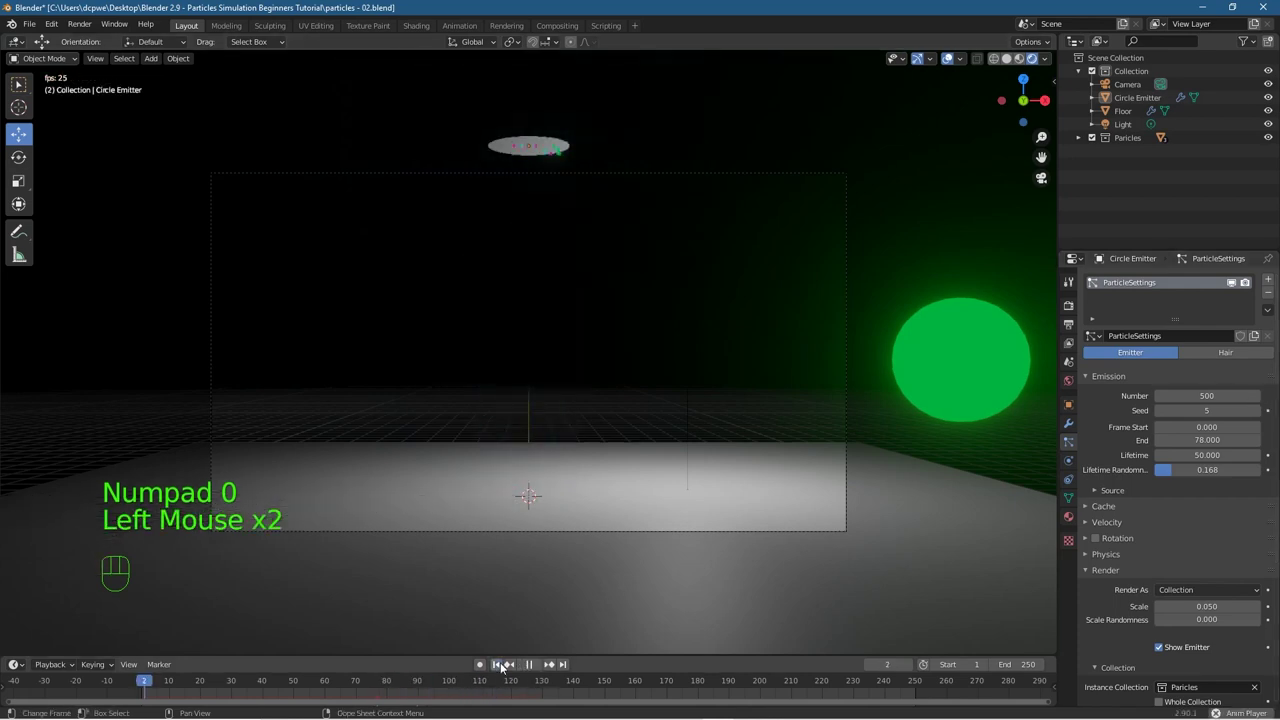
{"action": "left_click", "coordinate": [533, 665]}
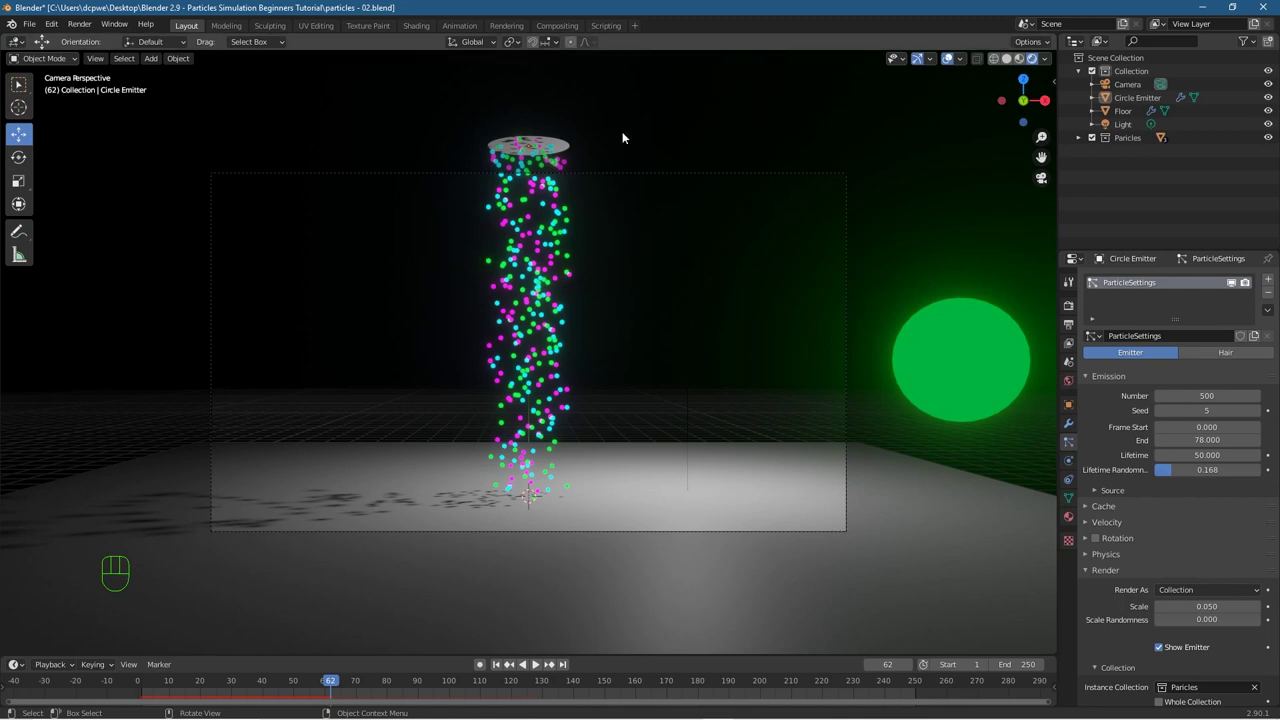
Step: Save the particle project under its existing file name
{"action": "left_click", "coordinate": [30, 24]}
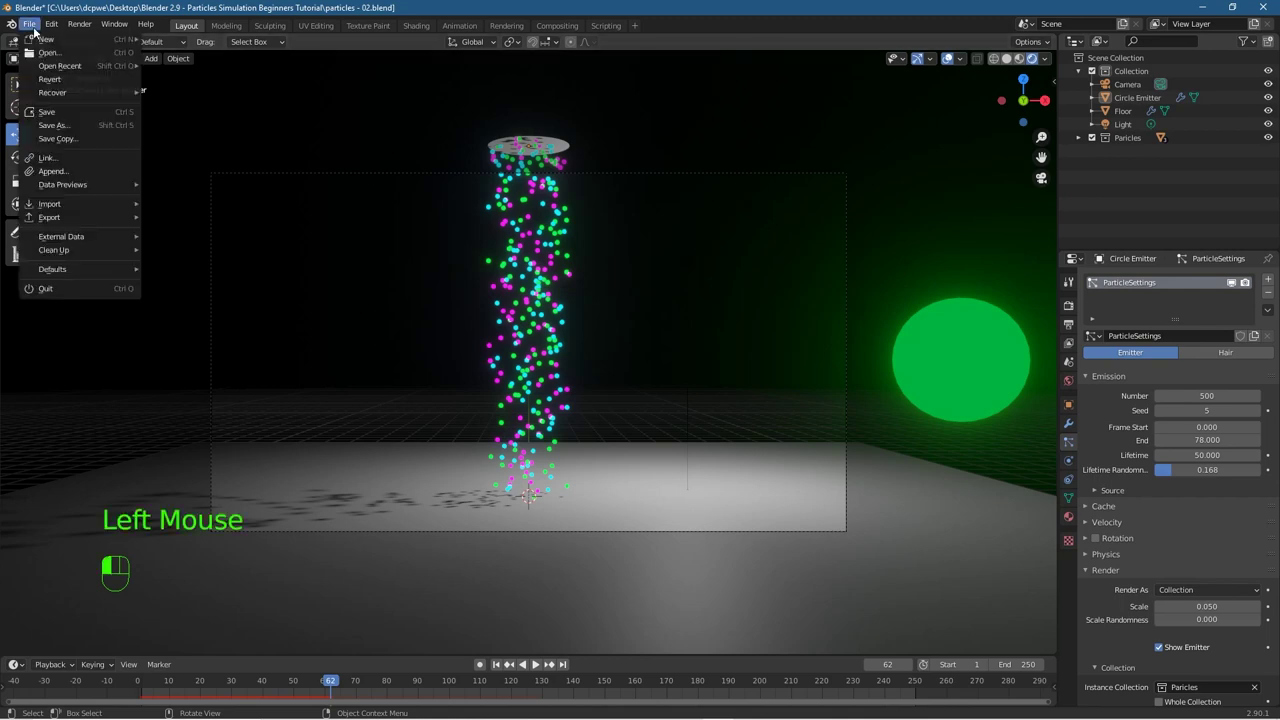
{"action": "left_click", "coordinate": [50, 111]}
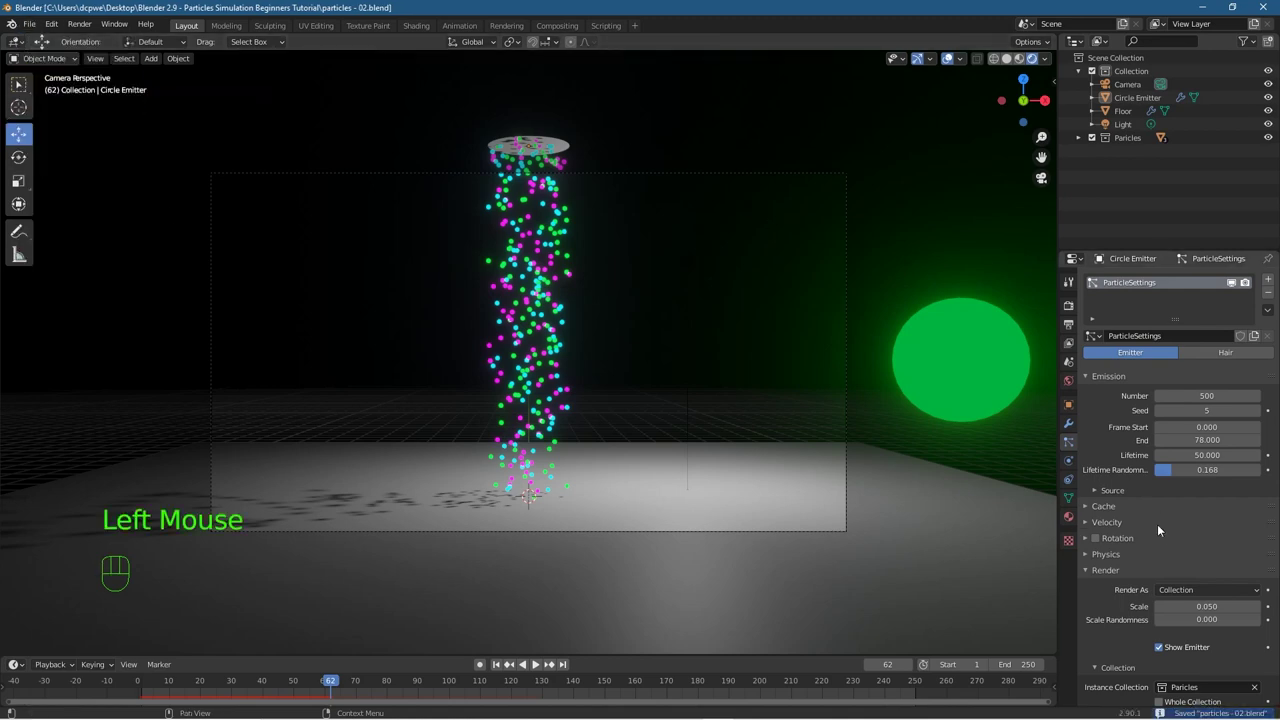
Step: Set the gravity field weight of the particle system to 0.075 and play the simulation from the first frame
{"action": "scroll", "coordinate": [1157, 524], "scroll_direction": "down", "scroll_amount": 9}
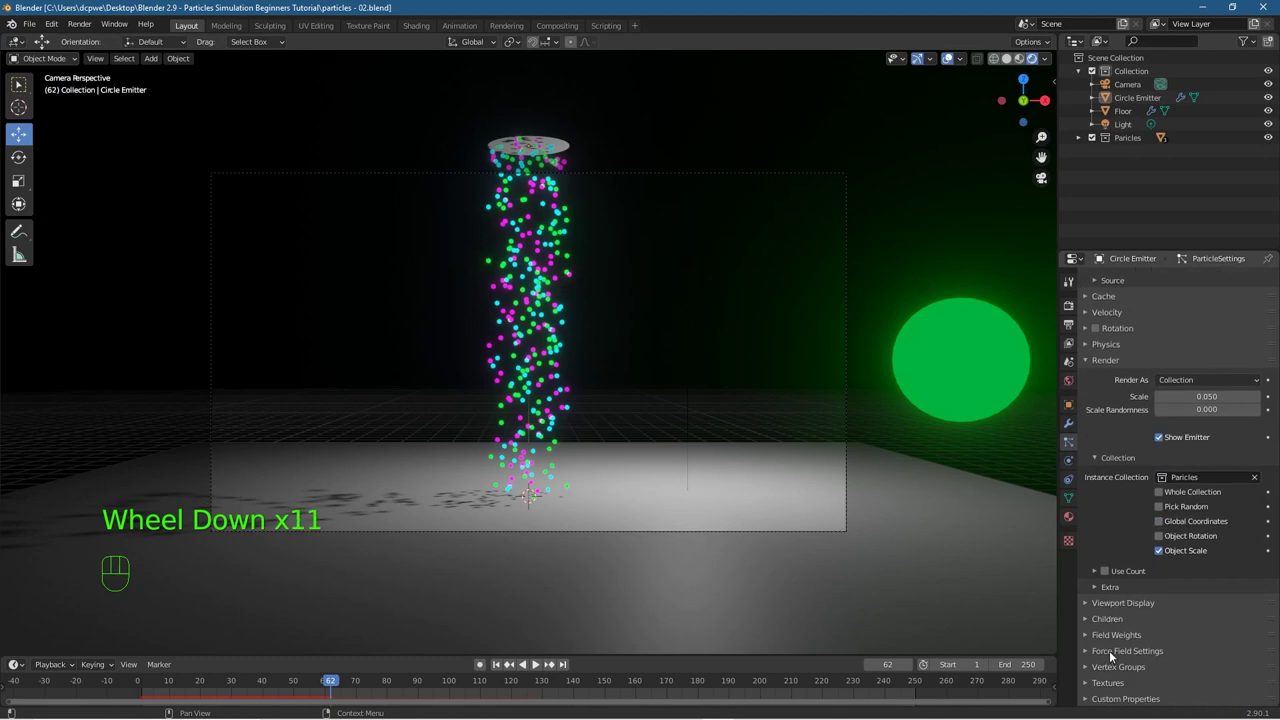
{"action": "left_click", "coordinate": [1108, 634]}
{"action": "scroll", "coordinate": [1146, 637], "scroll_direction": "down", "scroll_amount": 3}
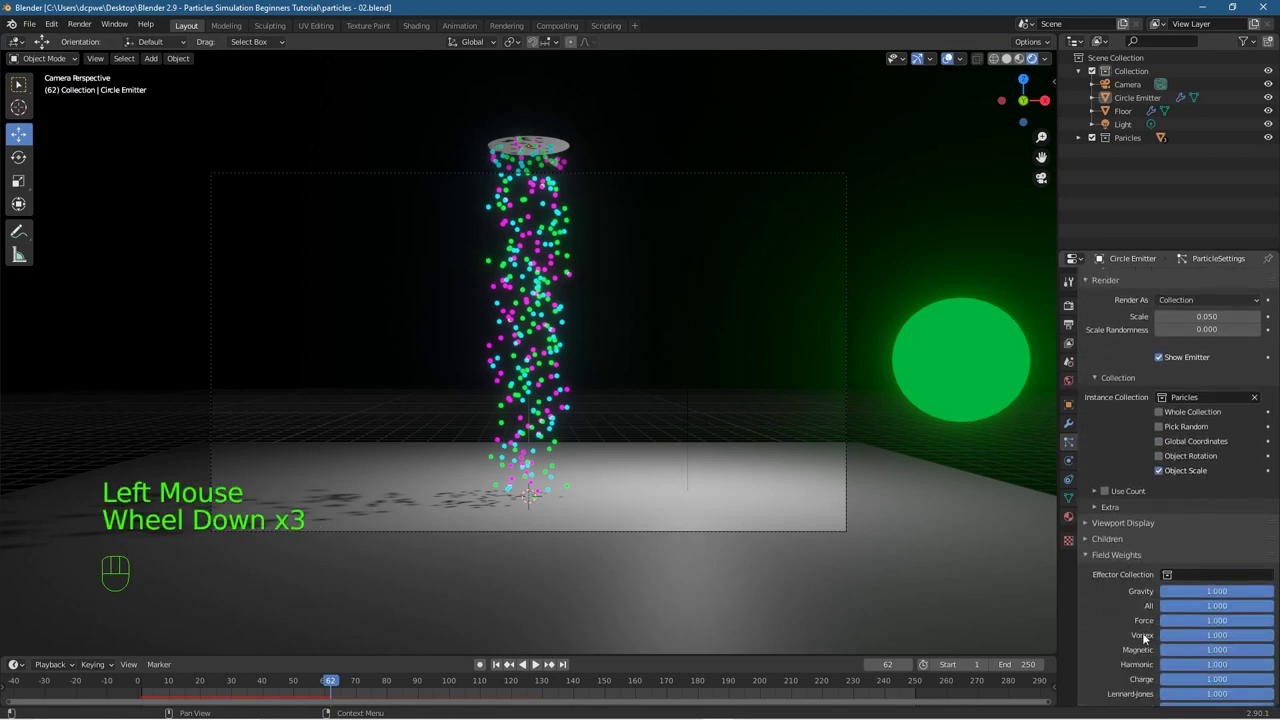
{"action": "left_click_drag", "start_coordinate": [1241, 598], "coordinate": [1205, 594]}
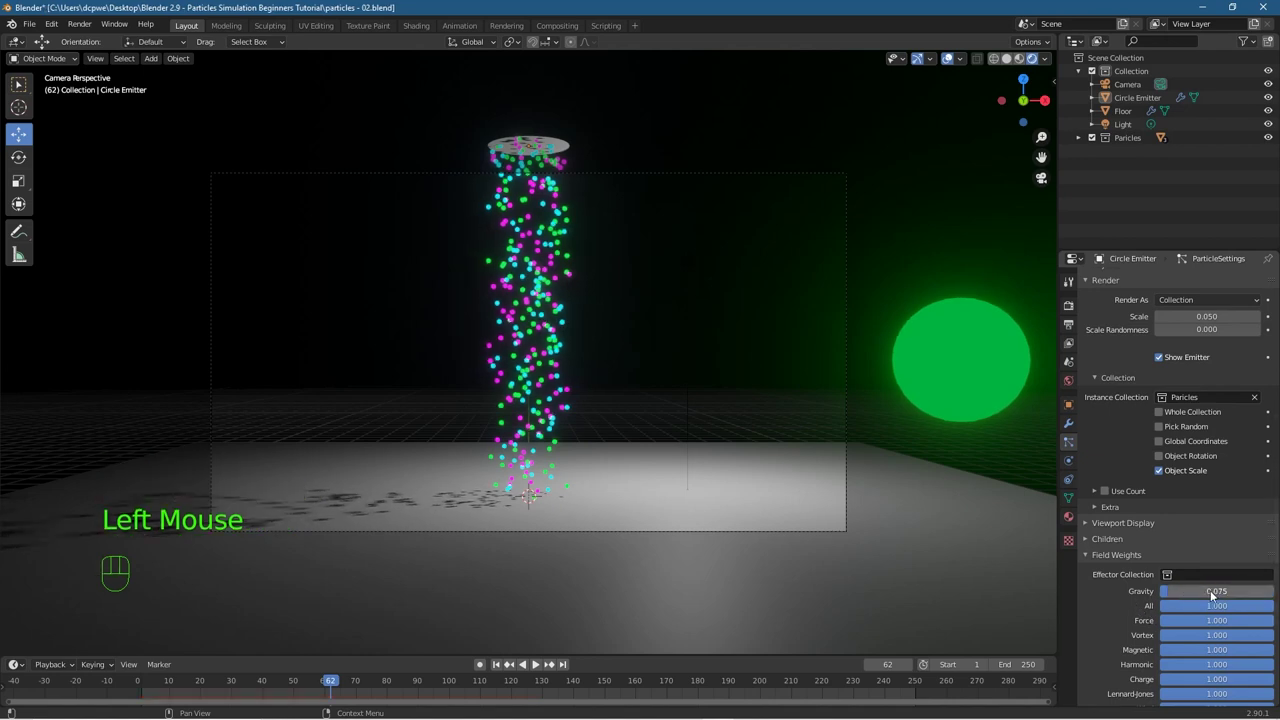
{"action": "left_click", "coordinate": [498, 664]}
{"action": "left_click", "coordinate": [534, 665]}
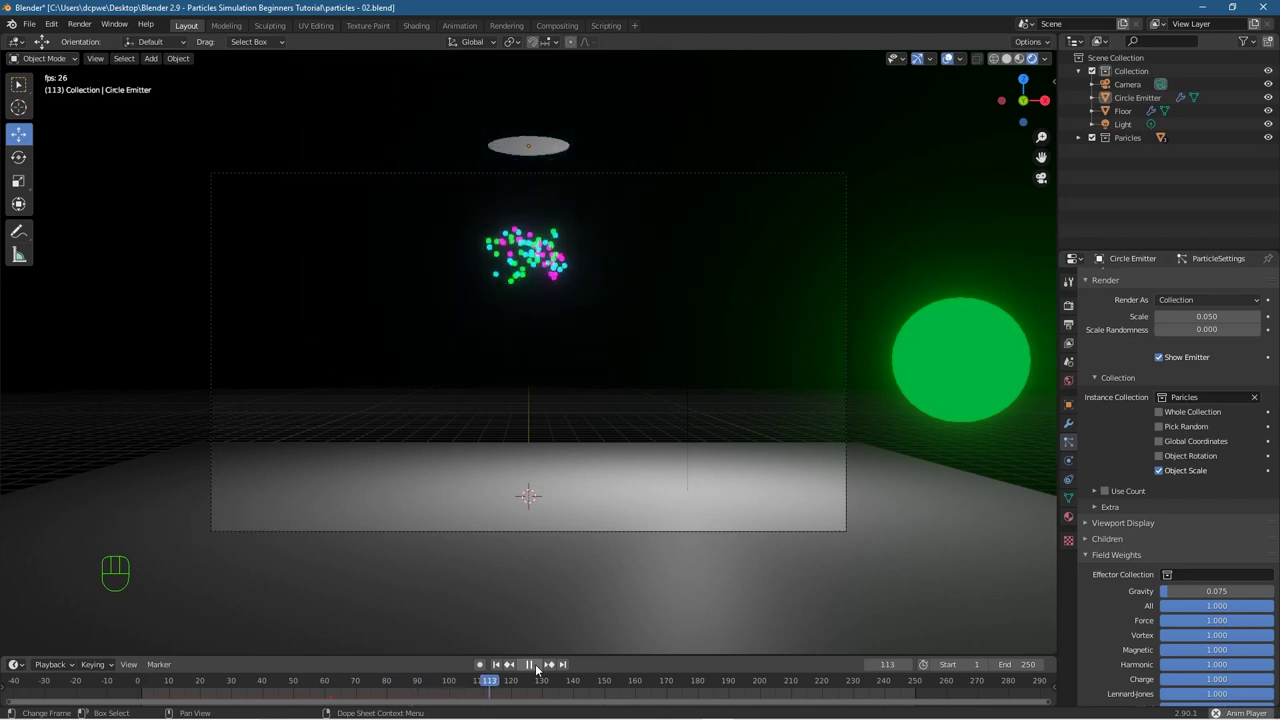
Step: Raise the particle system's gravity field weight to 0.451, replay the simulation from the first frame, and settle the weight at 0.500
{"action": "left_click_drag", "start_coordinate": [1172, 591], "coordinate": [1215, 591]}
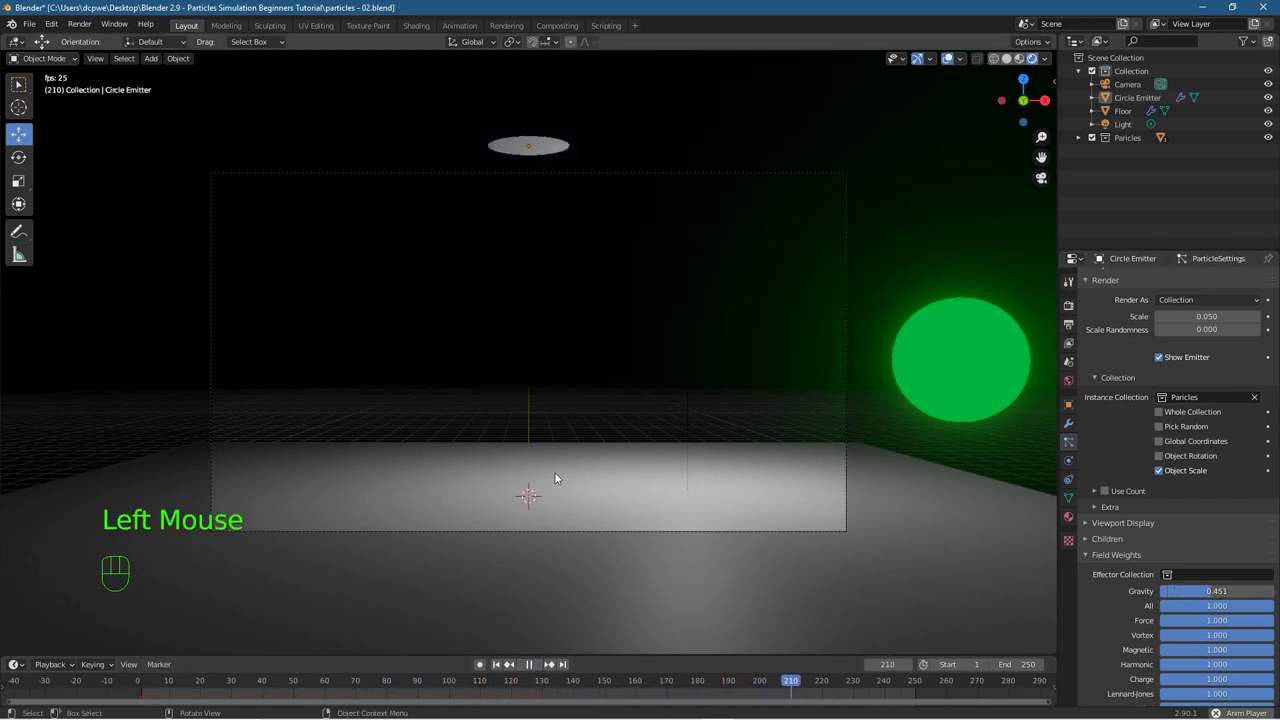
{"action": "left_click", "coordinate": [497, 664]}
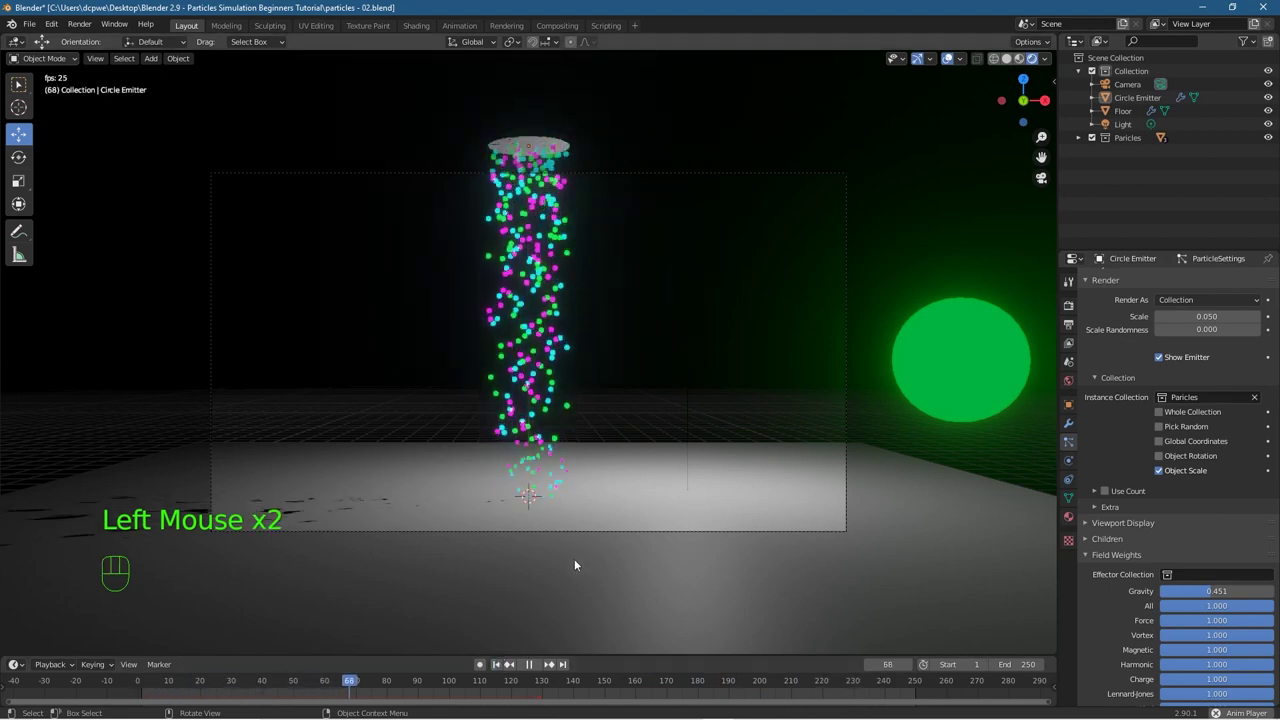
{"action": "left_click_drag", "start_coordinate": [1212, 591], "coordinate": [1222, 591]}
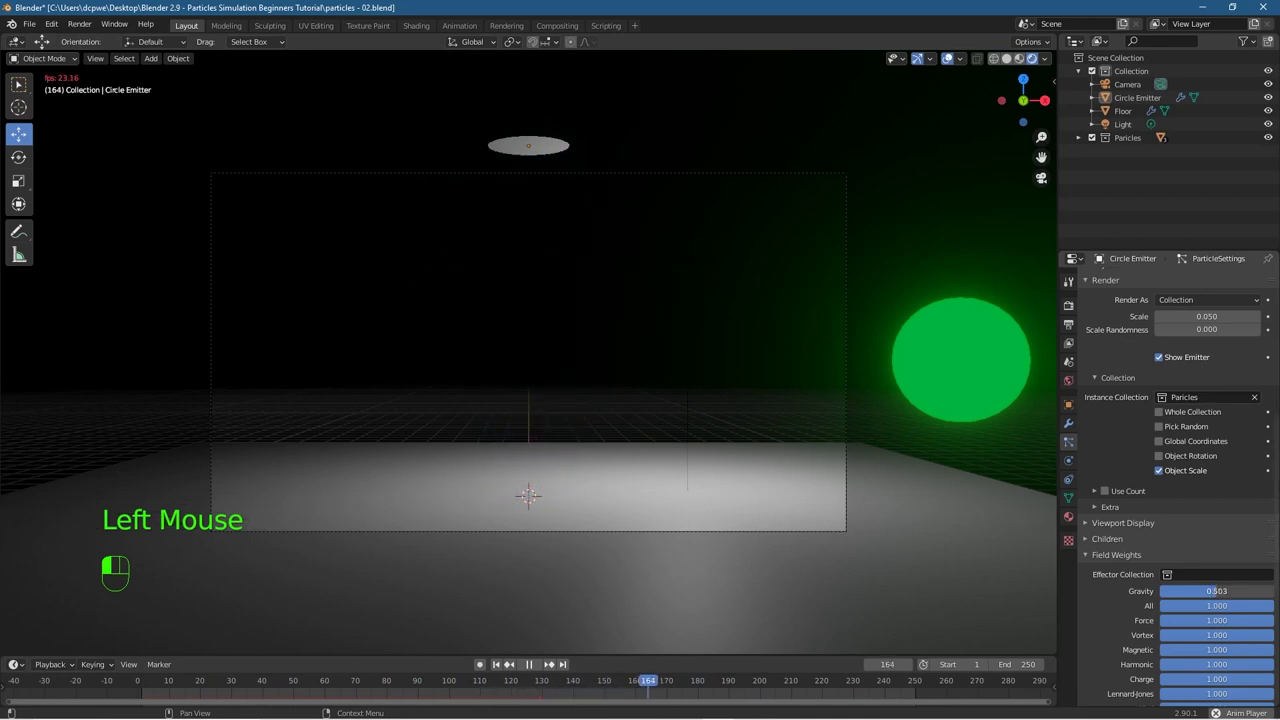
{"action": "left_click_drag", "start_coordinate": [1222, 591], "coordinate": [1222, 591]}
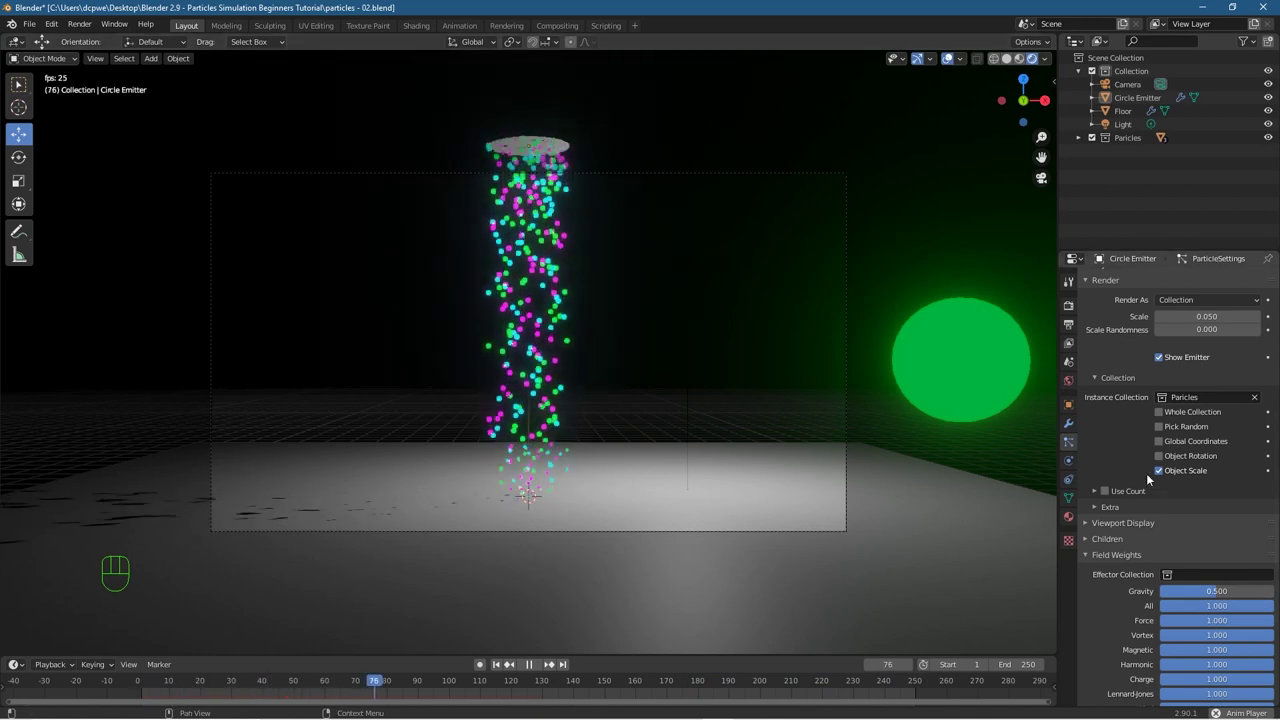
Step: Set the particle render scale to 1.000 and replay the simulation from the first frame up to frame 43
{"action": "scroll", "coordinate": [1147, 480], "scroll_direction": "up", "scroll_amount": 5}
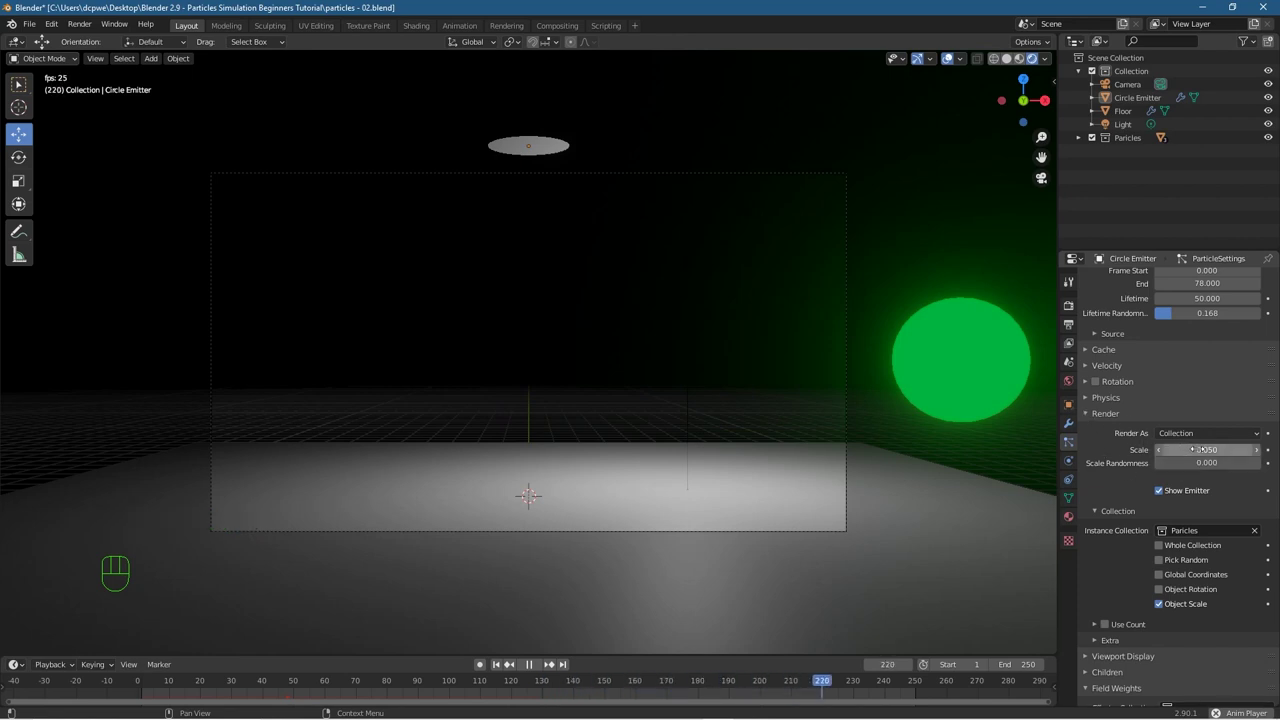
{"action": "mouse_move", "coordinate": [1195, 452]}
{"action": "left_mouse_down"}
{"action": "mouse_move", "coordinate": [1260, 452]}
{"action": "mouse_move", "coordinate": [1179, 451]}
{"action": "left_mouse_up"}
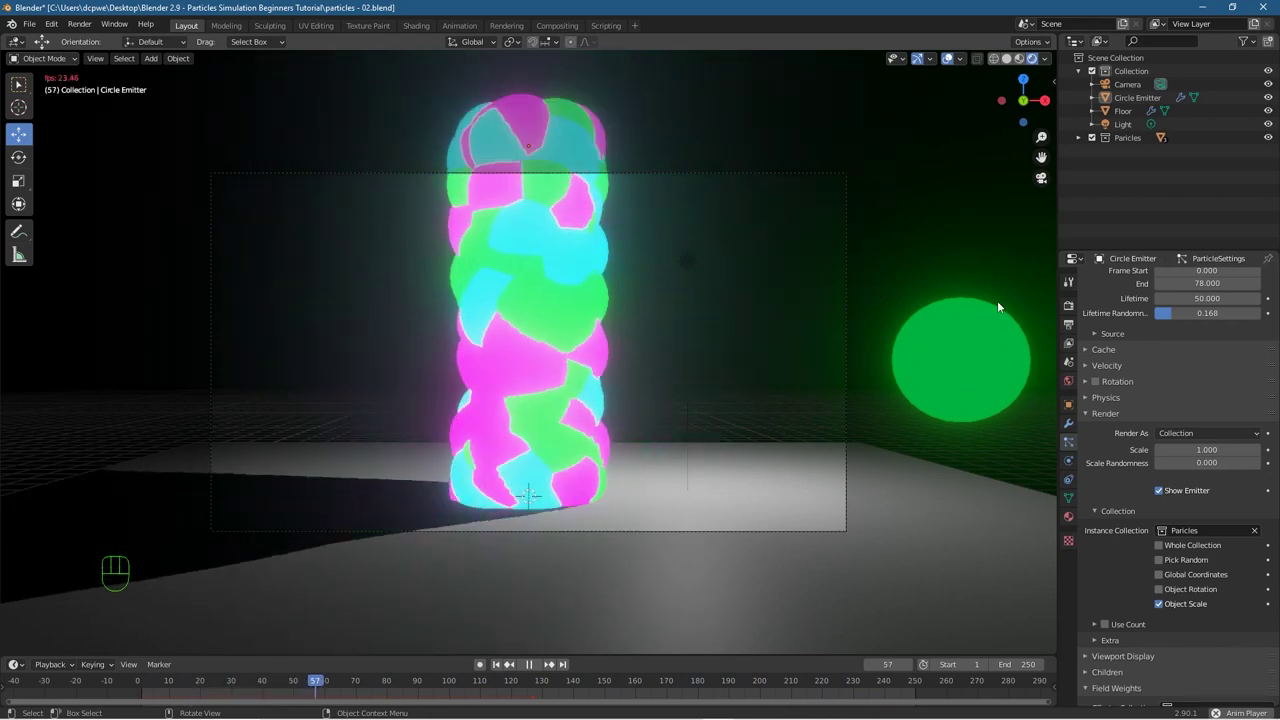
{"action": "left_click", "coordinate": [505, 664]}
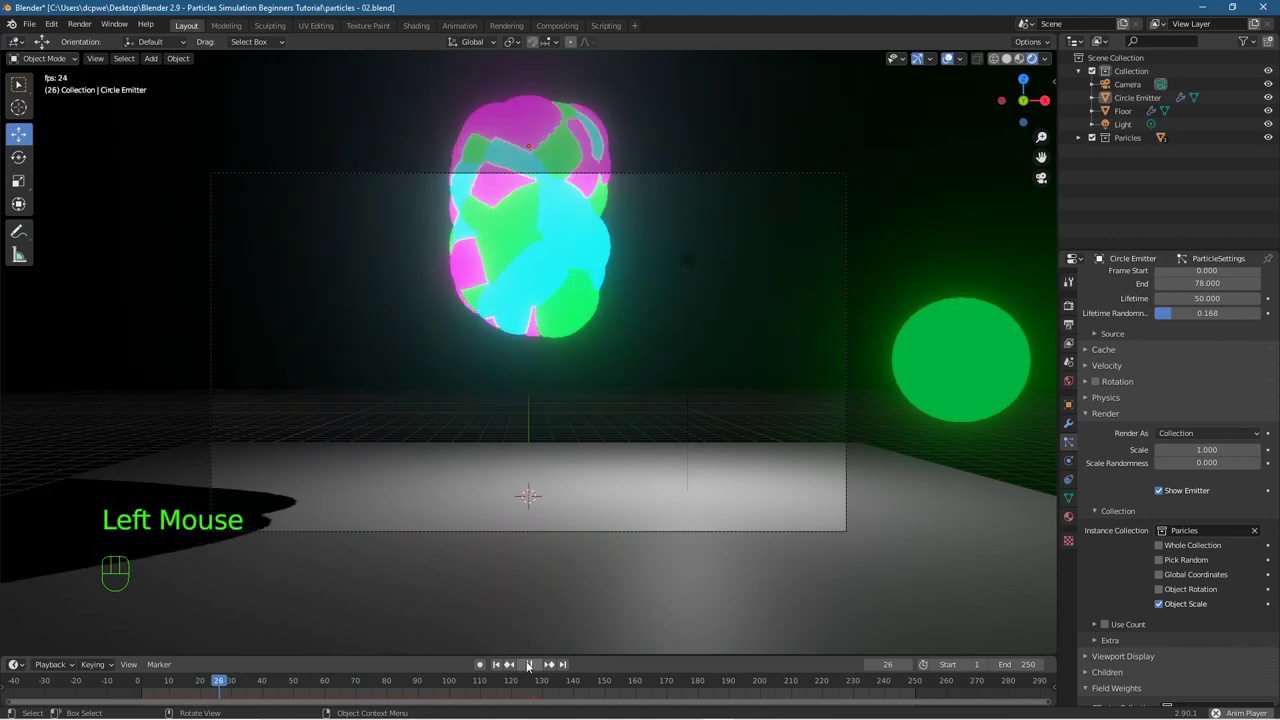
{"action": "left_click", "coordinate": [528, 664]}
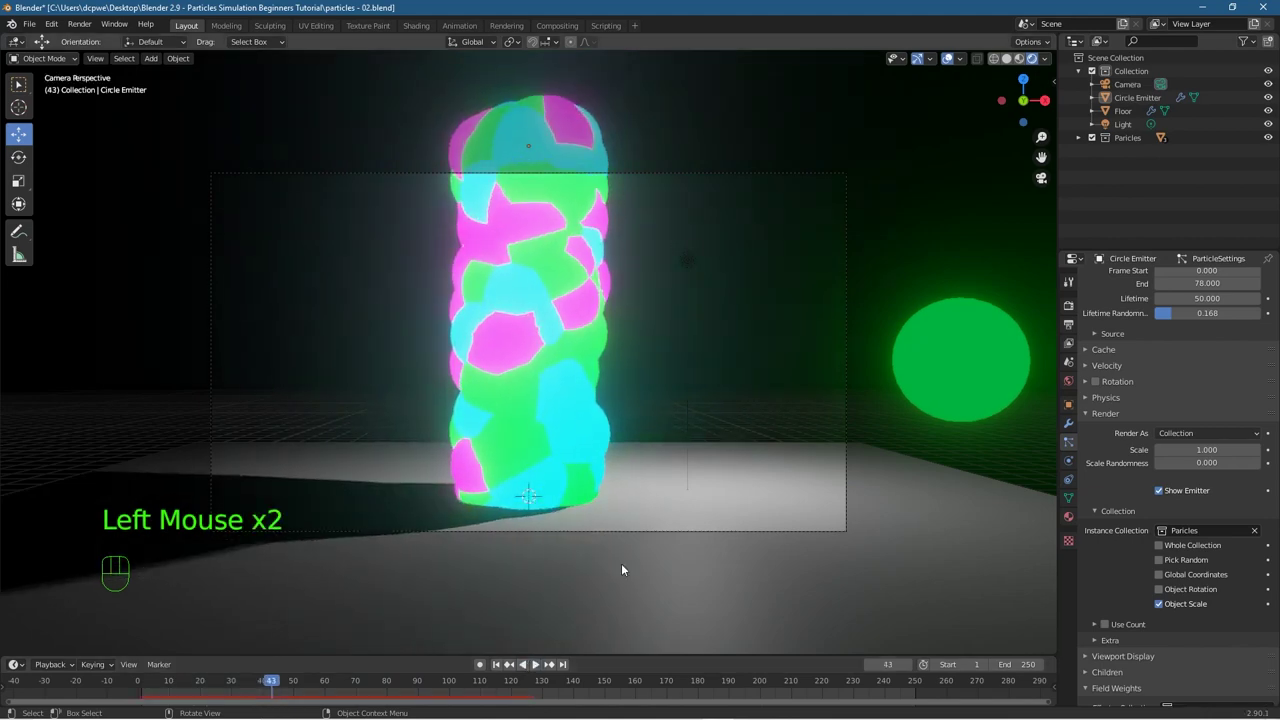
Step: Render frame 43 to examine the enlarged particles and close the render window
{"action": "key", "text": "F12"}
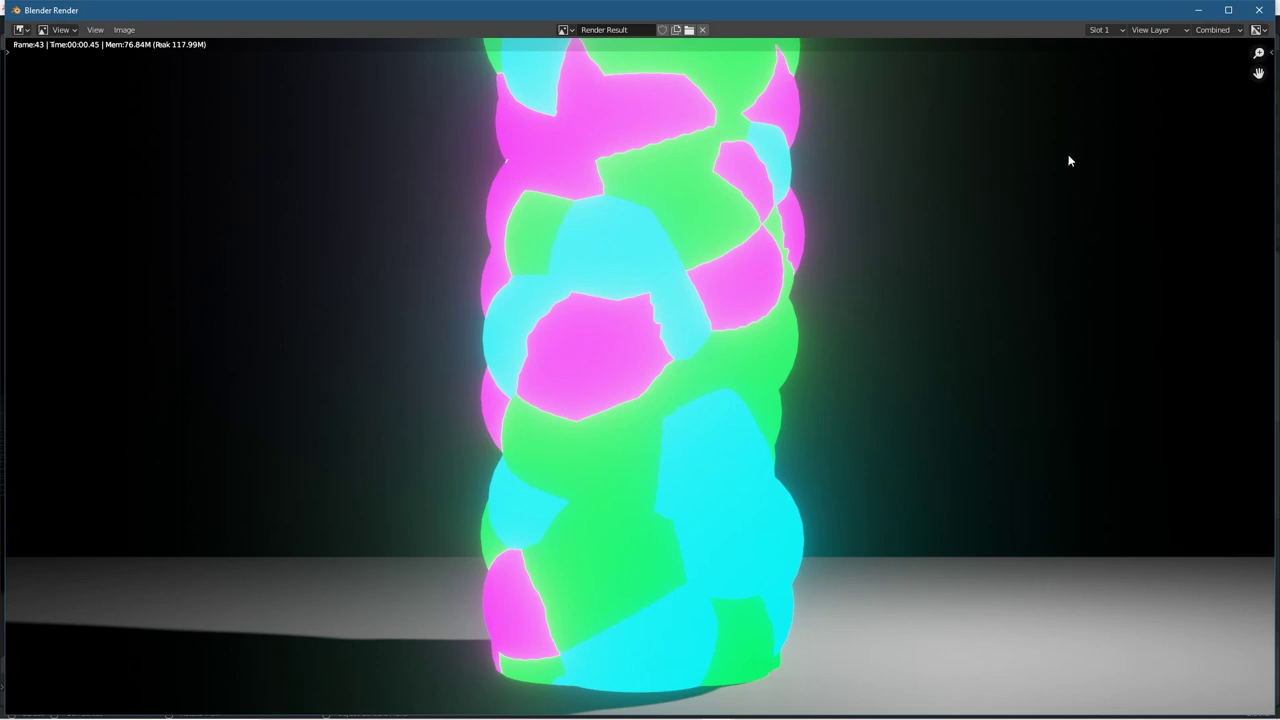
{"action": "left_click", "coordinate": [1258, 10]}
Step: Try larger and smaller particle render scales, including 0.540, 0.970 and 0.130, and reduce the scale to 0.020
{"action": "left_click", "coordinate": [528, 494]}
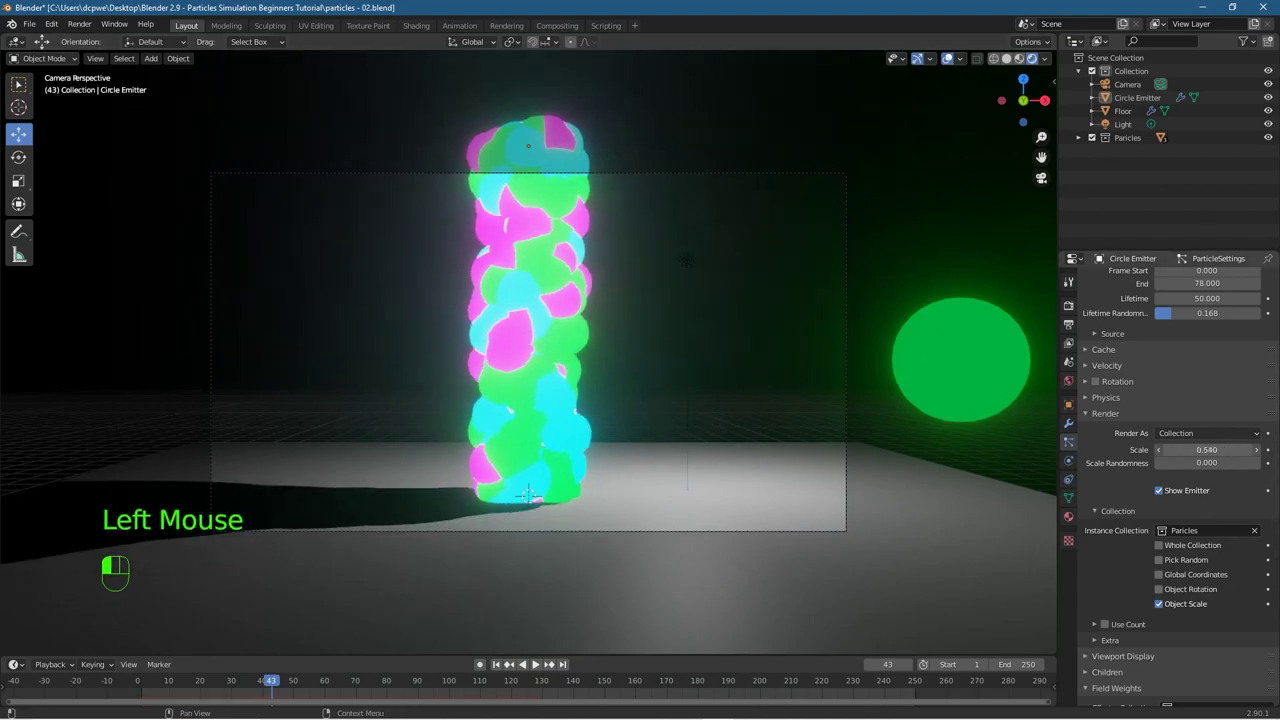
{"action": "key", "text": "ctrl+z"}
{"action": "key", "text": "ctrl+shift+z"}
{"action": "key", "text": "ctrl+shift+z"}
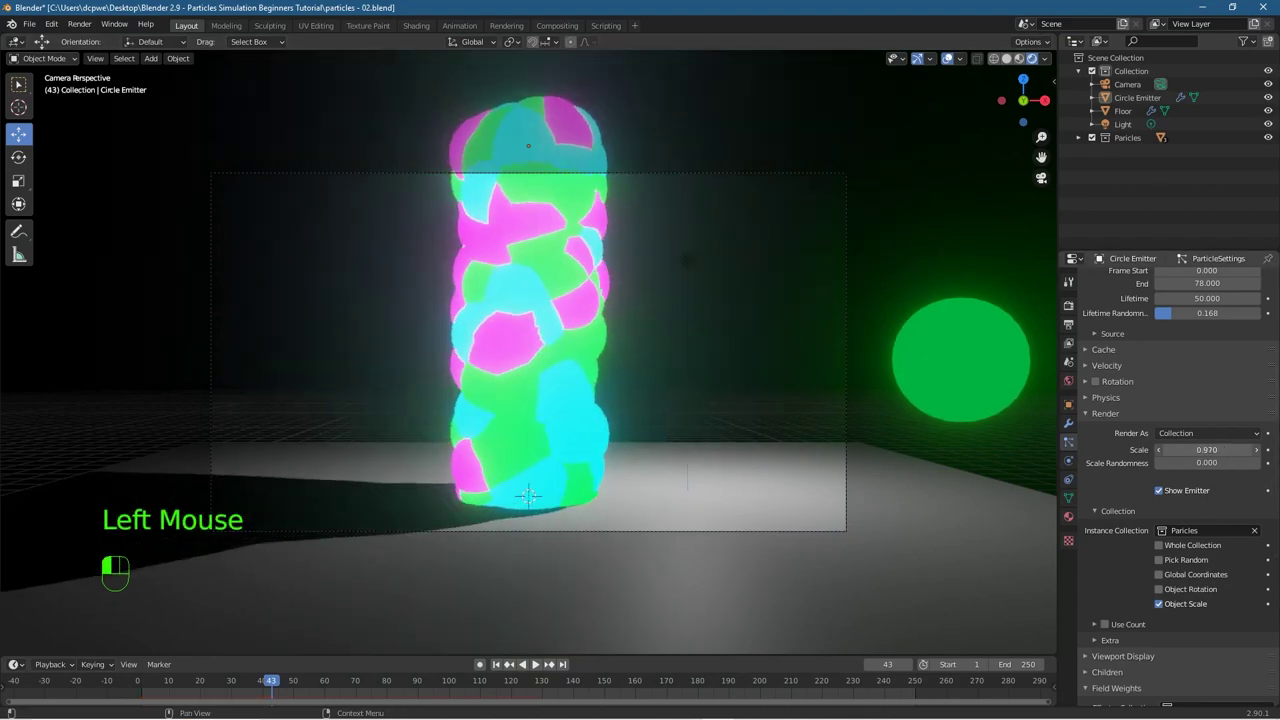
{"action": "key", "text": "ctrl+z"}
{"action": "key", "text": "ctrl+z"}
{"action": "key", "text": "ctrl+shift+z"}
{"action": "key", "text": "ctrl+z"}
{"action": "key", "text": "ctrl+z"}
{"action": "key", "text": "ctrl+shift+z"}
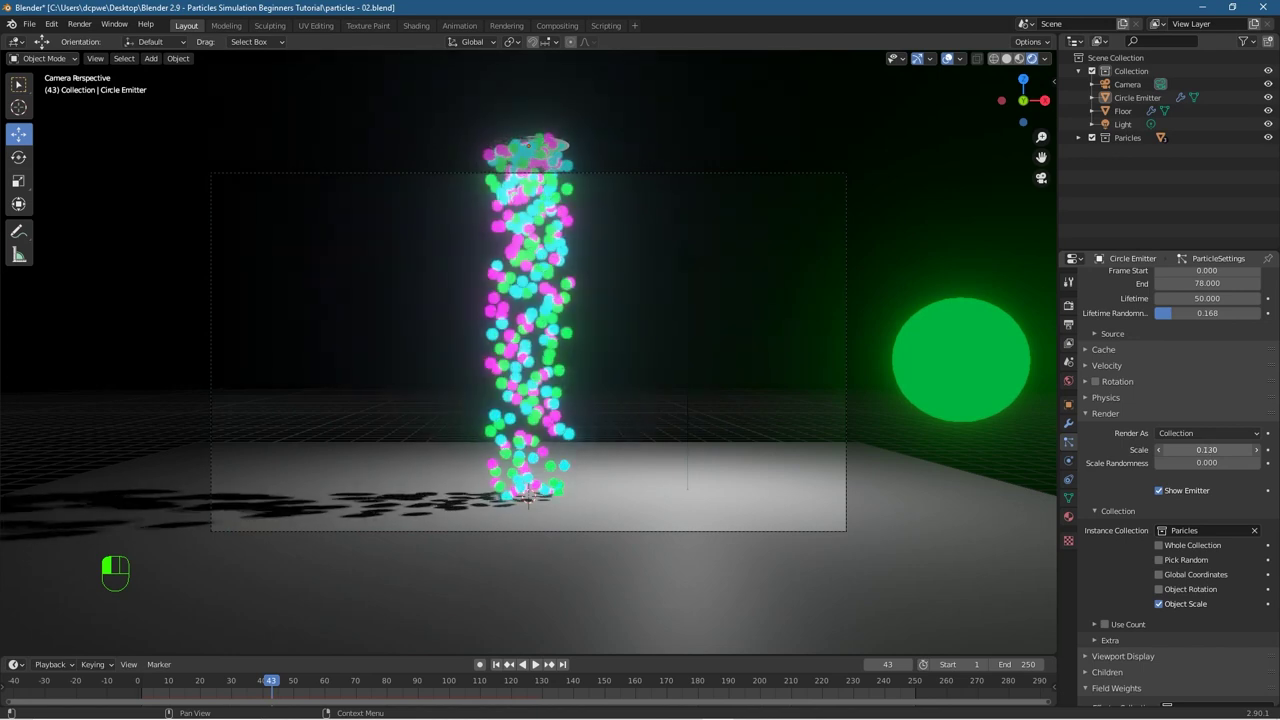
{"action": "key", "text": "ctrl+z"}
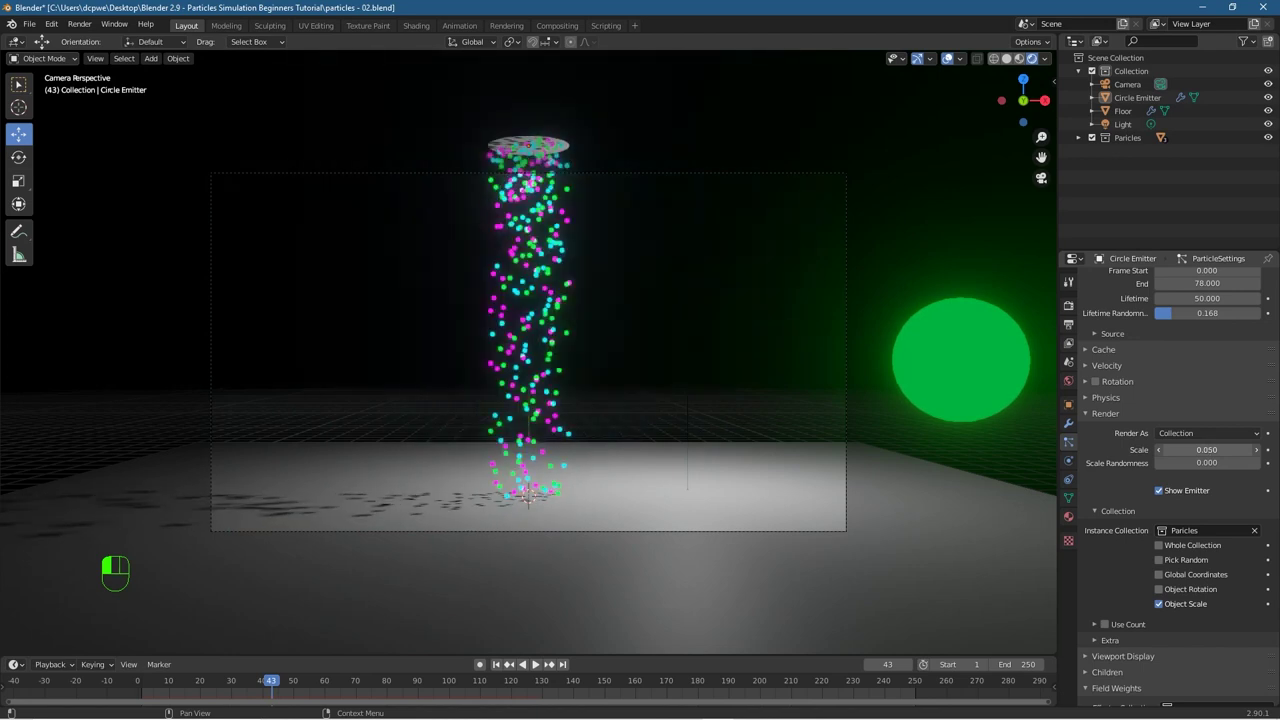
{"action": "key", "text": "ctrl+z"}
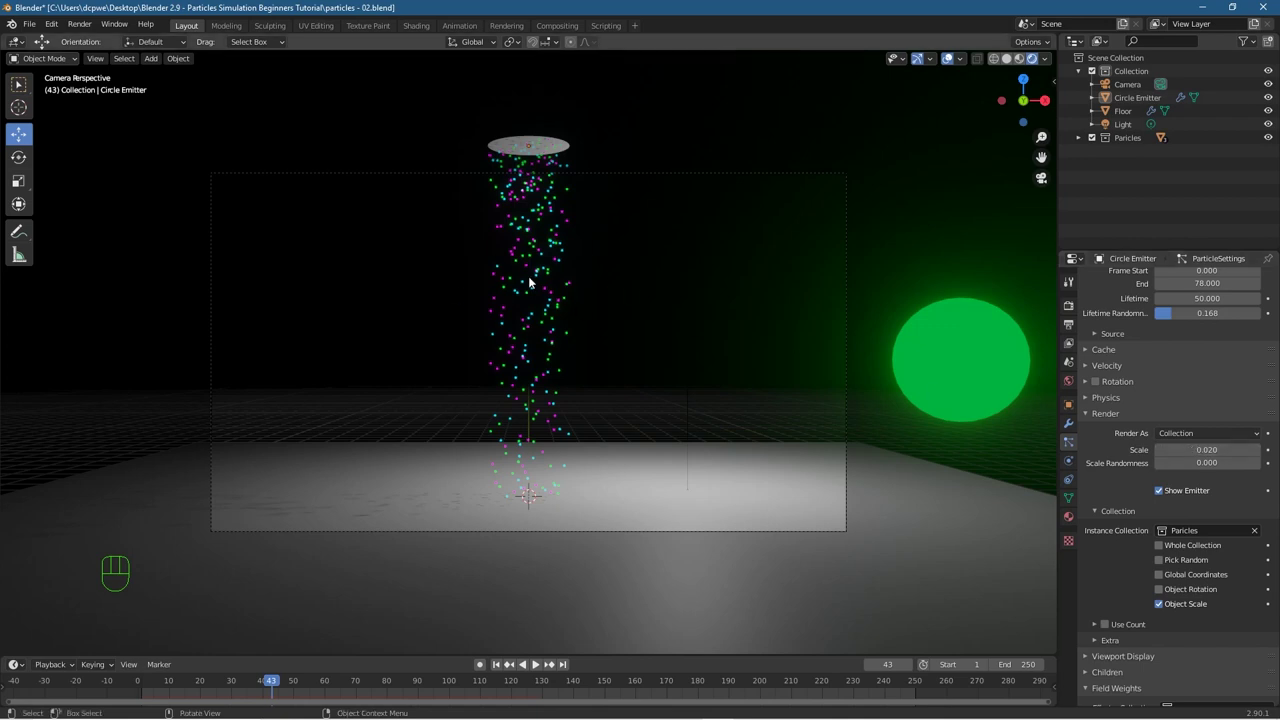
Step: Increase the particle render scale to 0.100
{"action": "left_click", "coordinate": [1257, 450]}
{"action": "left_click", "coordinate": [1257, 450]}
{"action": "left_click", "coordinate": [1257, 450]}
{"action": "left_click", "coordinate": [1257, 450]}
{"action": "left_click", "coordinate": [1257, 450]}
{"action": "left_click", "coordinate": [1257, 450]}
{"action": "left_click", "coordinate": [1257, 450]}
{"action": "left_click", "coordinate": [1257, 450]}
{"action": "left_click", "coordinate": [1257, 450]}
{"action": "left_click", "coordinate": [1257, 450]}
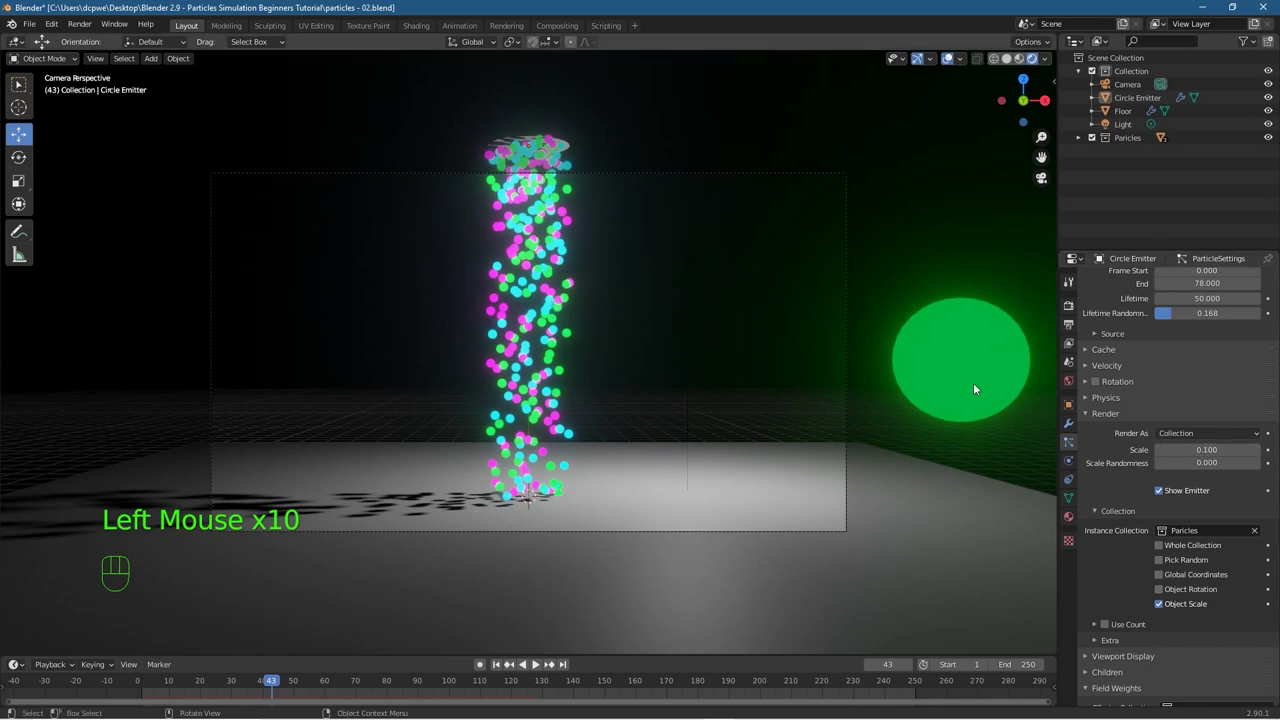
Step: Set the particles' scale randomness to 1.000 and examine the variation in sphere sizes up close
{"action": "left_click", "coordinate": [1195, 463]}
{"action": "left_click_drag", "start_coordinate": [1195, 463], "coordinate": [1262, 463]}
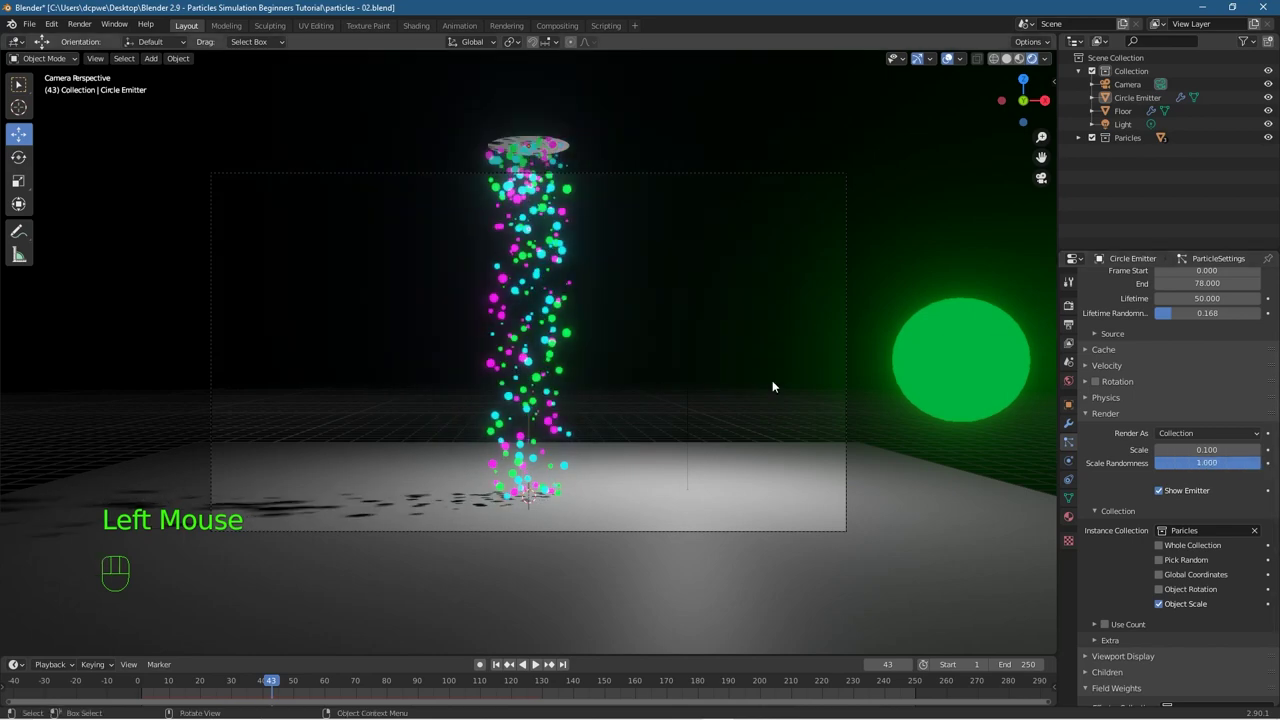
{"action": "scroll", "coordinate": [508, 173], "scroll_direction": "up", "scroll_amount": 6}
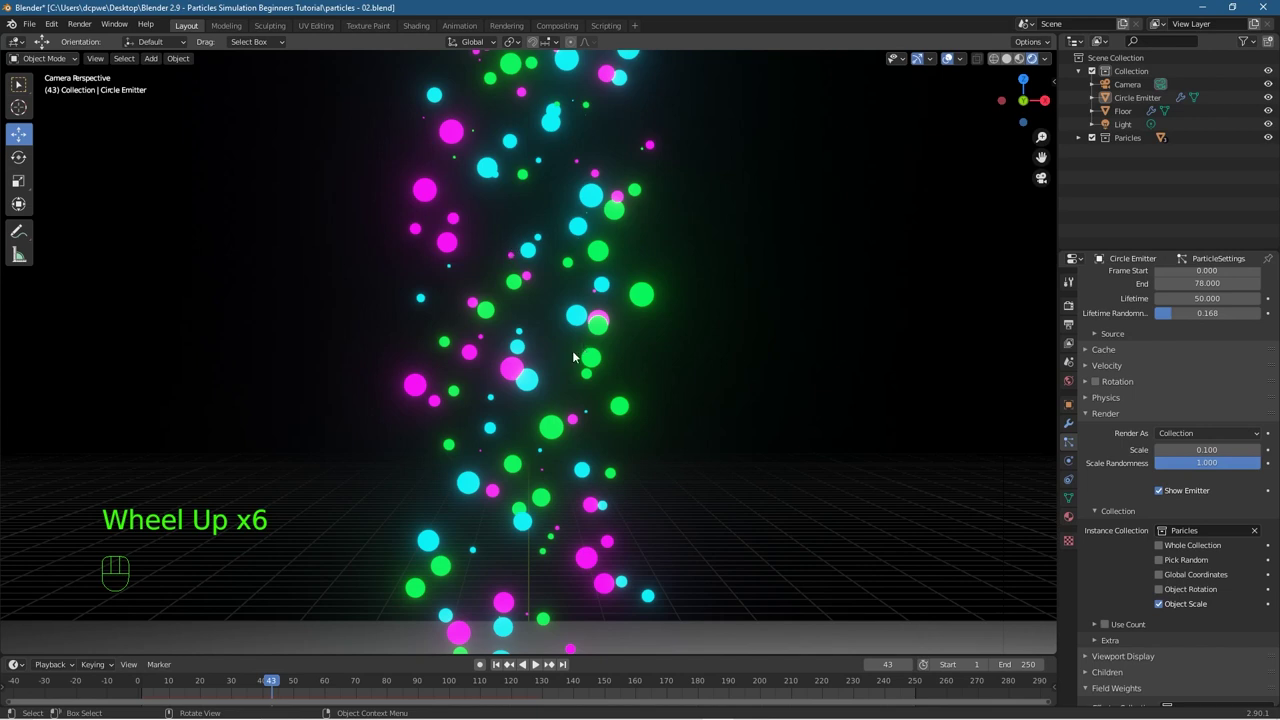
{"action": "scroll", "coordinate": [575, 357], "scroll_direction": "down", "scroll_amount": 4}
Step: Set the lifetime randomness to 0.360 and play the simulation from the first frame up to frame 60
{"action": "left_click_drag", "start_coordinate": [1168, 313], "coordinate": [1190, 313]}
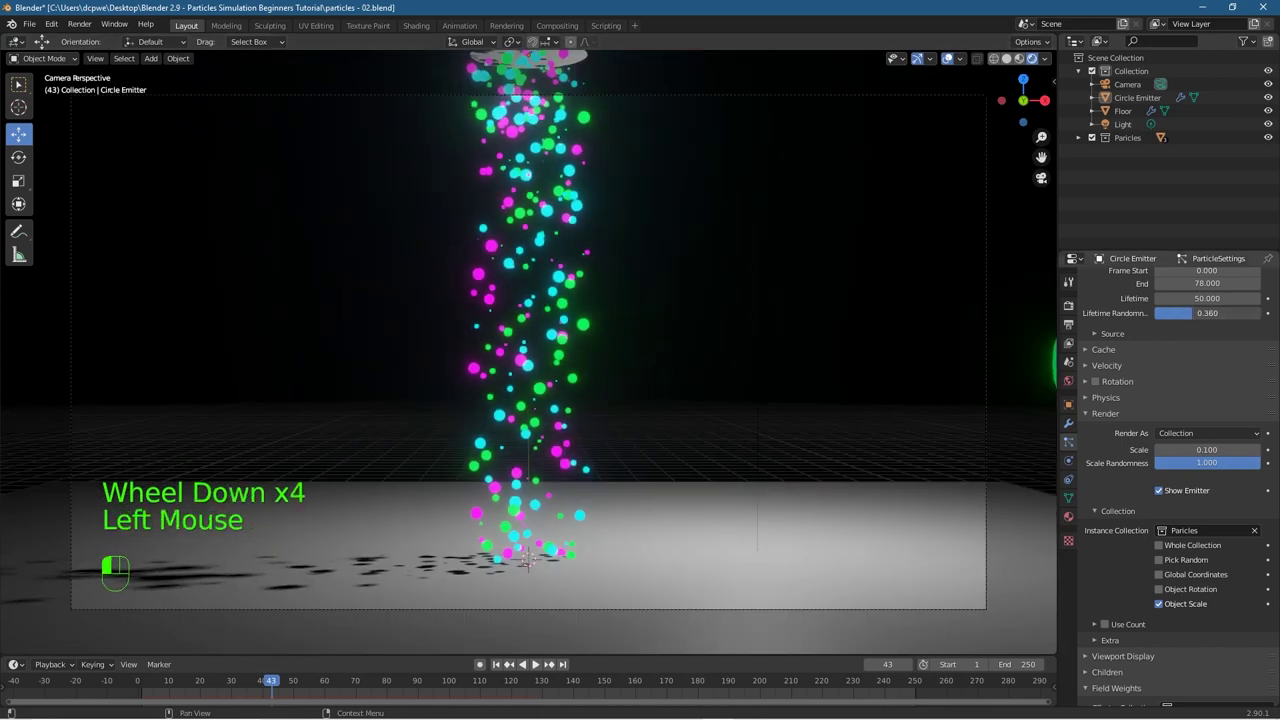
{"action": "scroll", "coordinate": [556, 319], "scroll_direction": "down", "scroll_amount": 2}
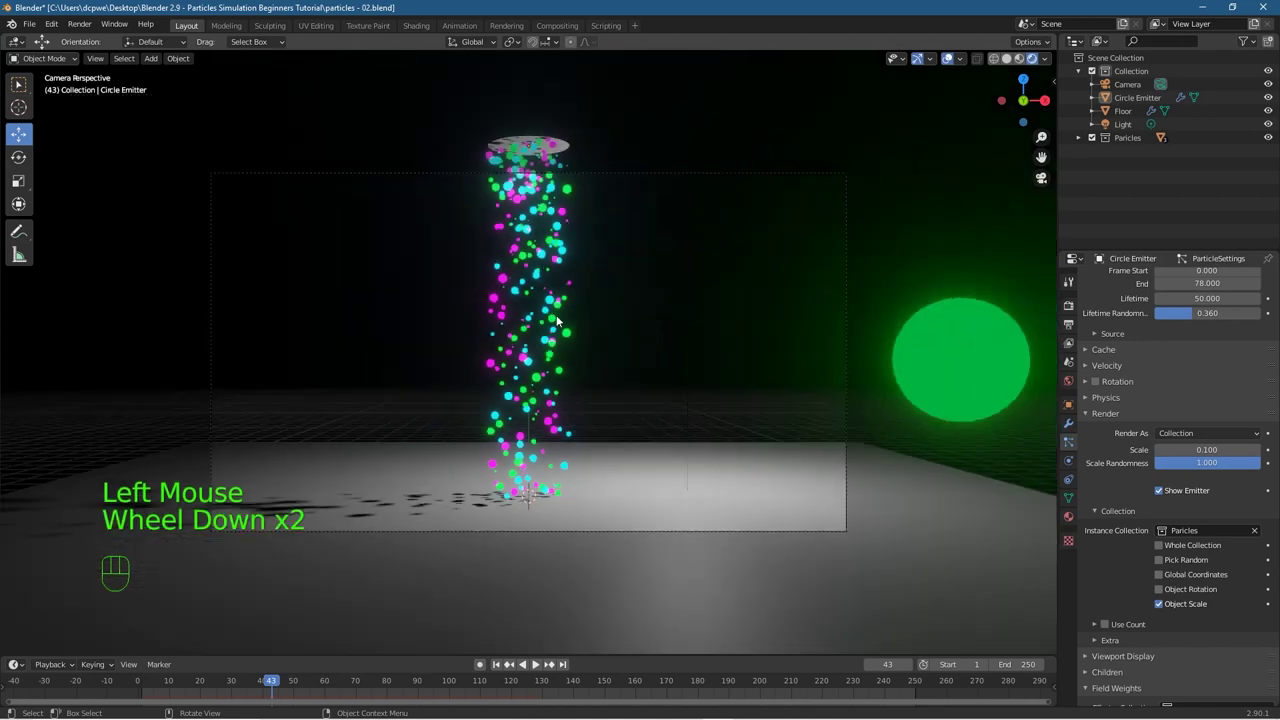
{"action": "left_click", "coordinate": [497, 664]}
{"action": "left_click", "coordinate": [536, 665]}
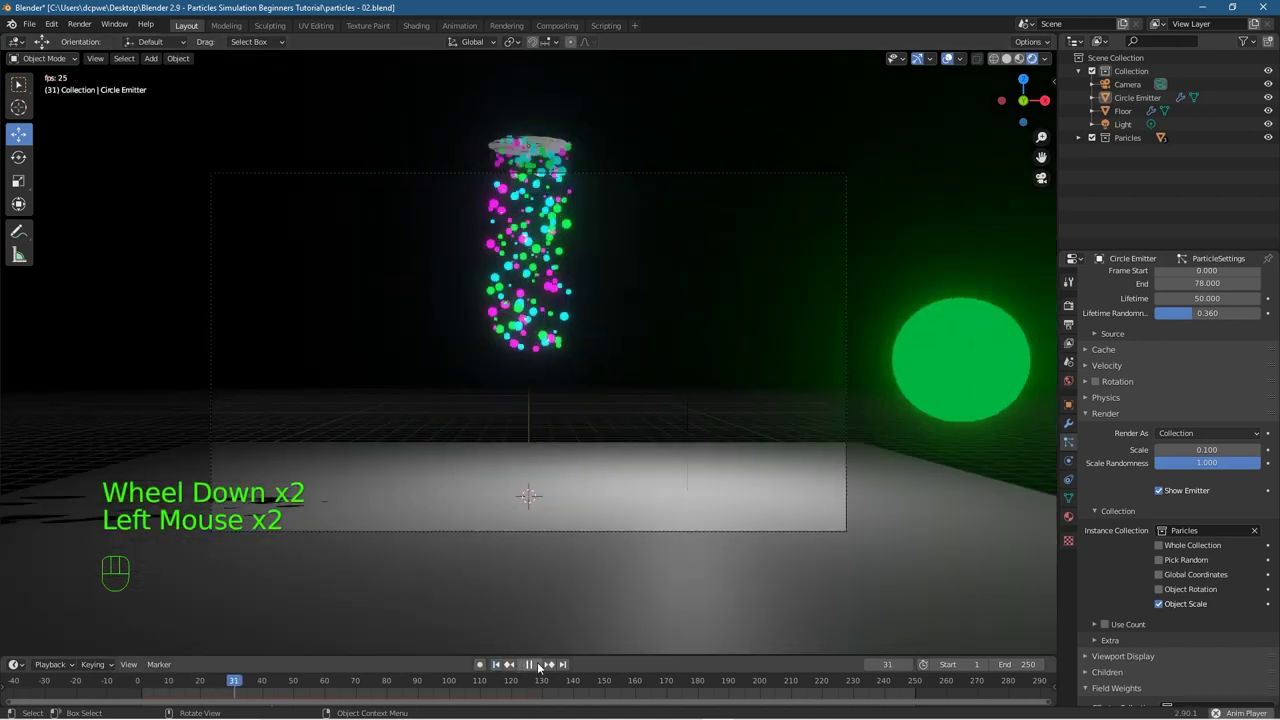
{"action": "left_click", "coordinate": [537, 665]}
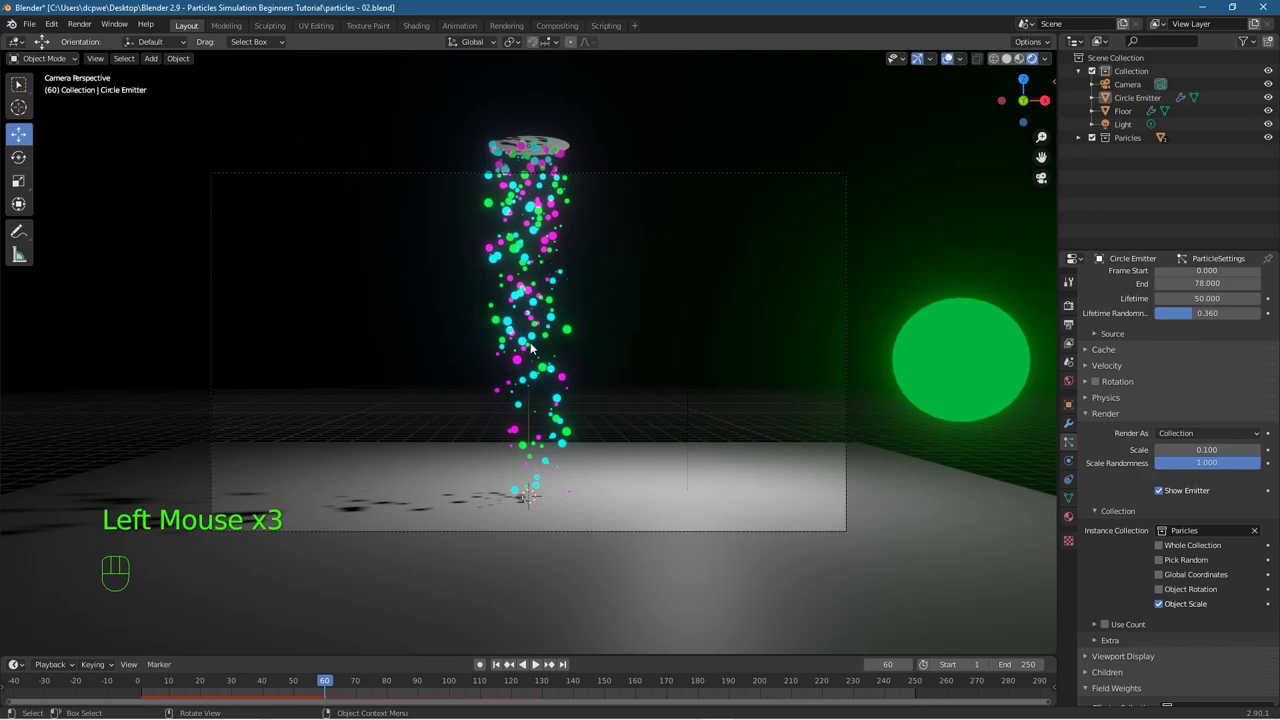
Step: Render frame 60 to examine the randomly sized particles and close the render window
{"action": "key", "text": "F12"}
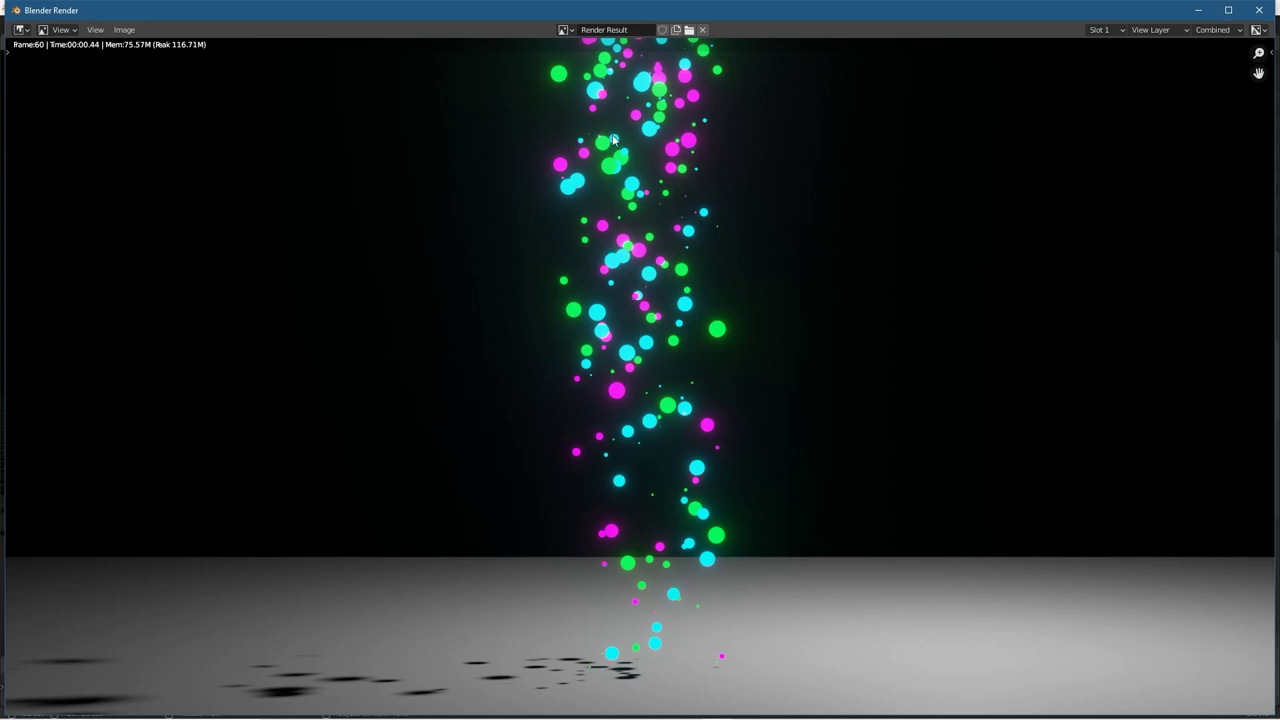
{"action": "left_click", "coordinate": [1255, 10]}
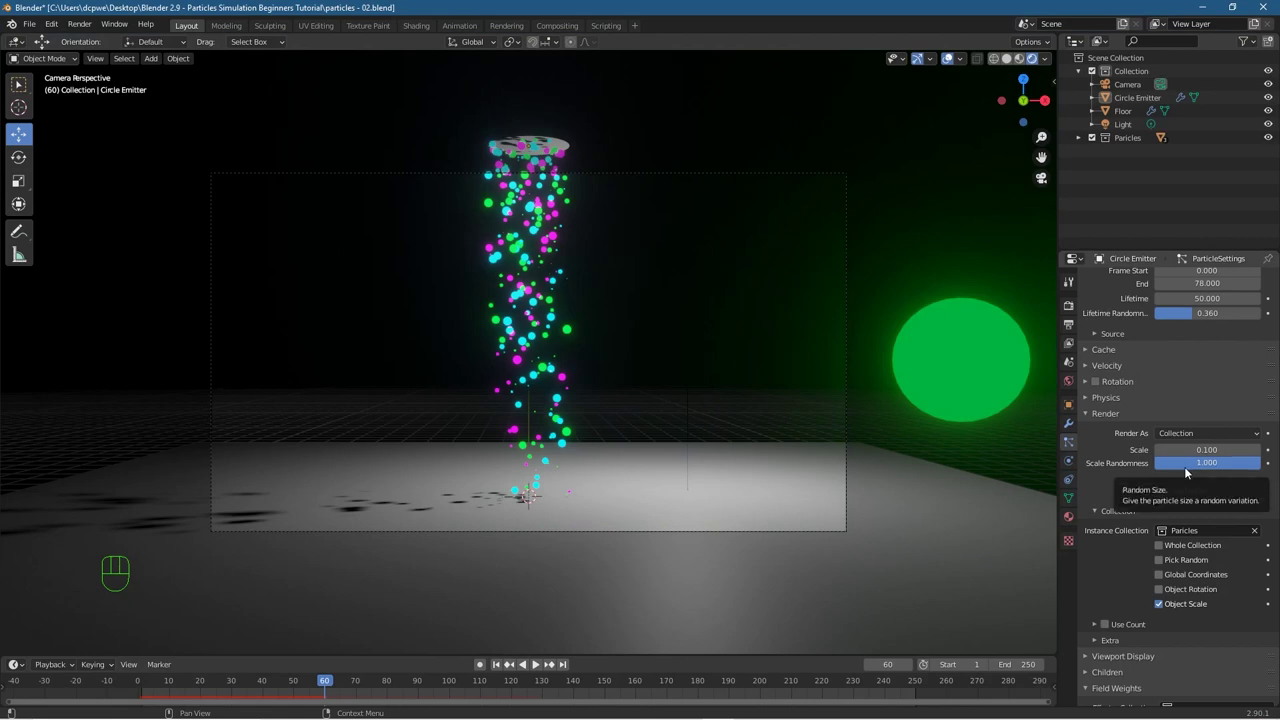
Step: Show the particle system's physics settings and review the available physics types, leaving Newtonian selected
{"action": "left_click", "coordinate": [1093, 398]}
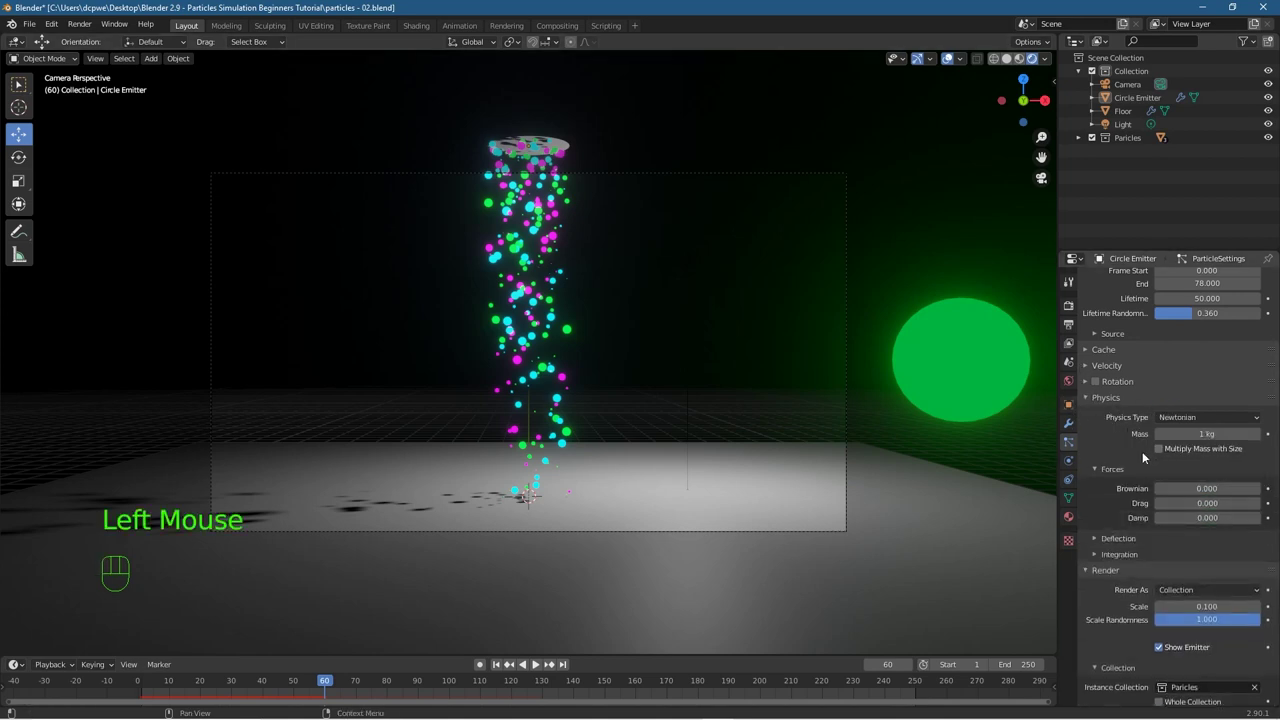
{"action": "left_click", "coordinate": [1183, 420]}
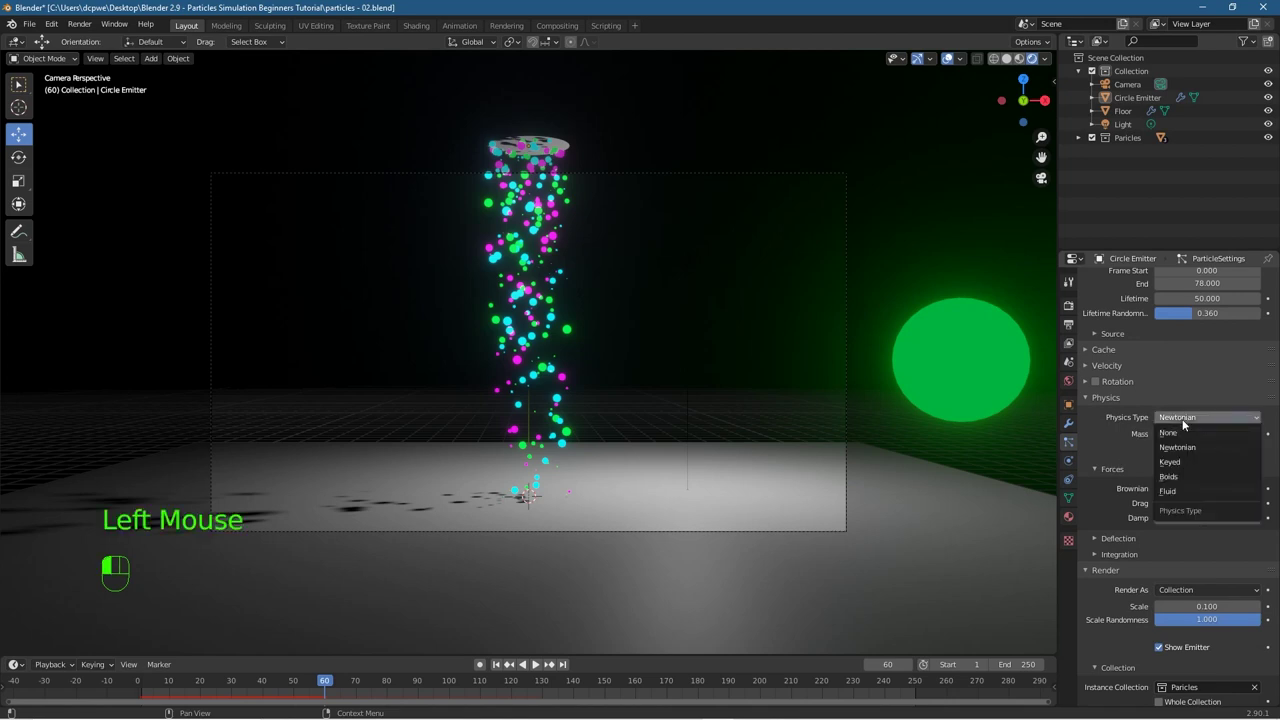
{"action": "left_click", "coordinate": [1183, 420]}
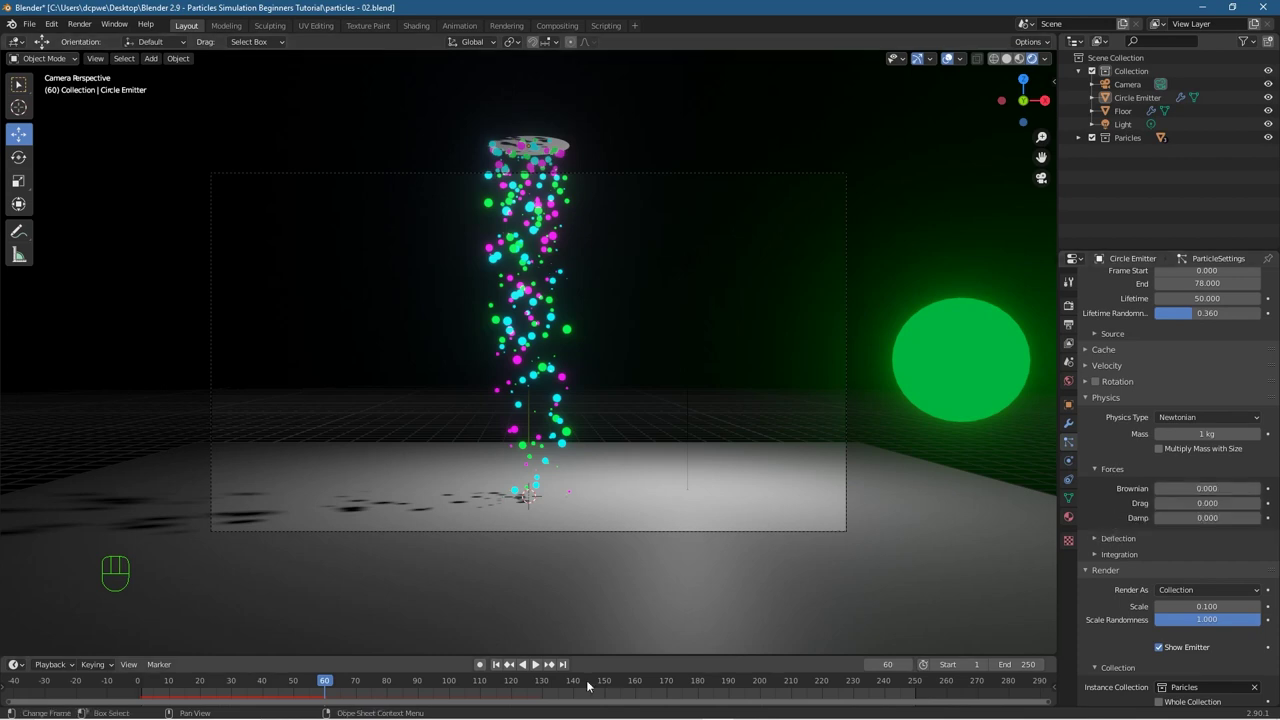
Step: Return to the first frame, set the Brownian force to 1, and play the simulation
{"action": "left_click", "coordinate": [508, 666]}
{"action": "double_click", "coordinate": [1210, 488]}
{"action": "type", "text": "1"}
{"action": "key", "text": "Return"}
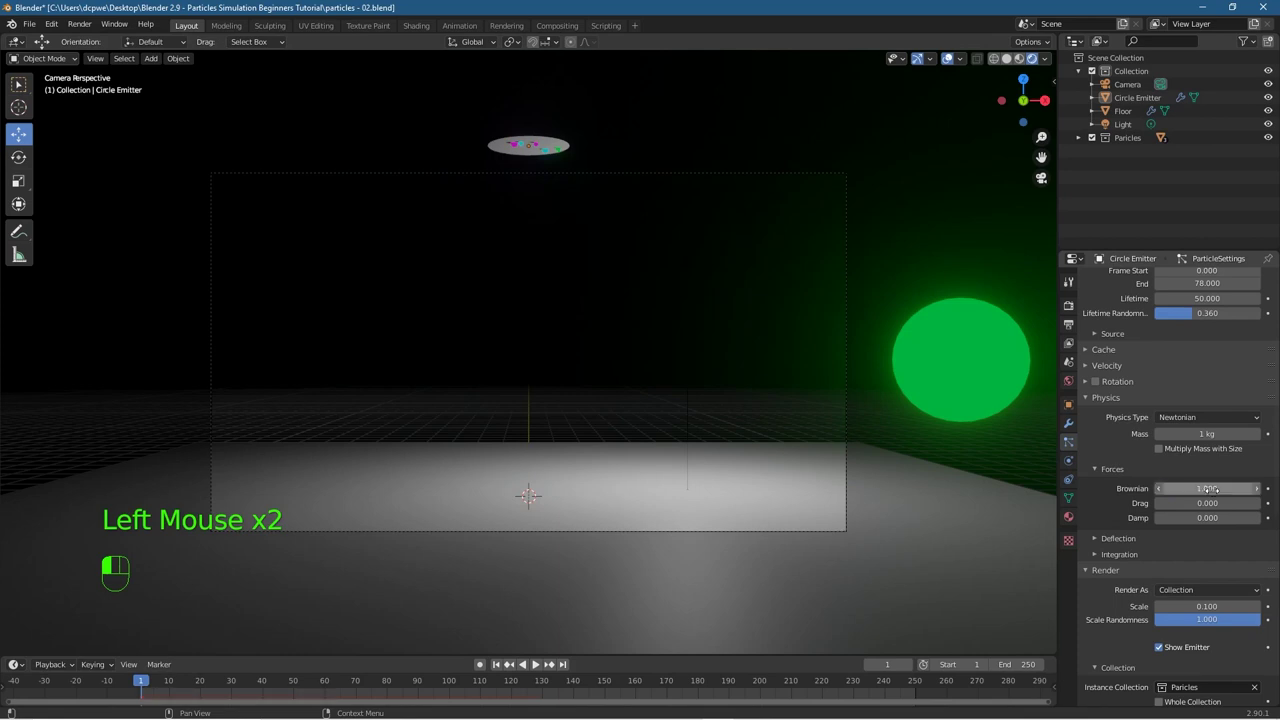
{"action": "left_click", "coordinate": [537, 666]}
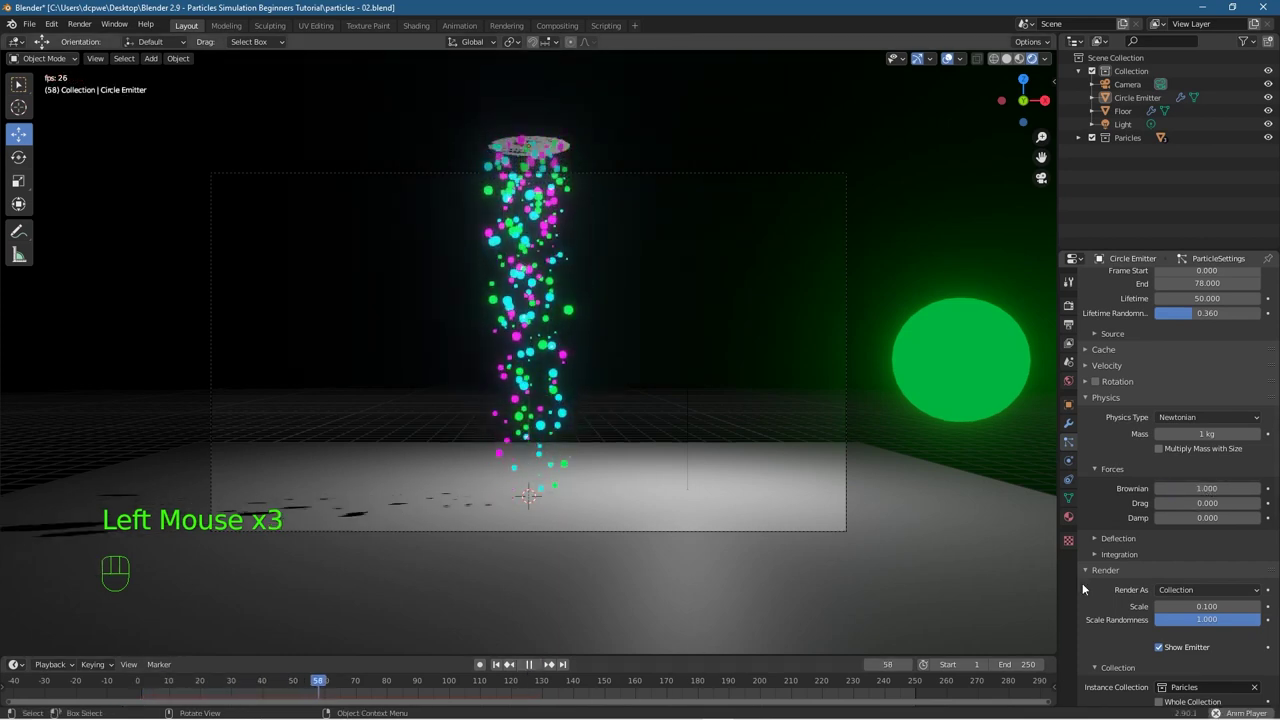
Step: Try Brownian force values of 3.390 and 9.180, replaying from the first frame each time and stopping at frame 37
{"action": "left_click_drag", "start_coordinate": [1207, 488], "coordinate": [1260, 488]}
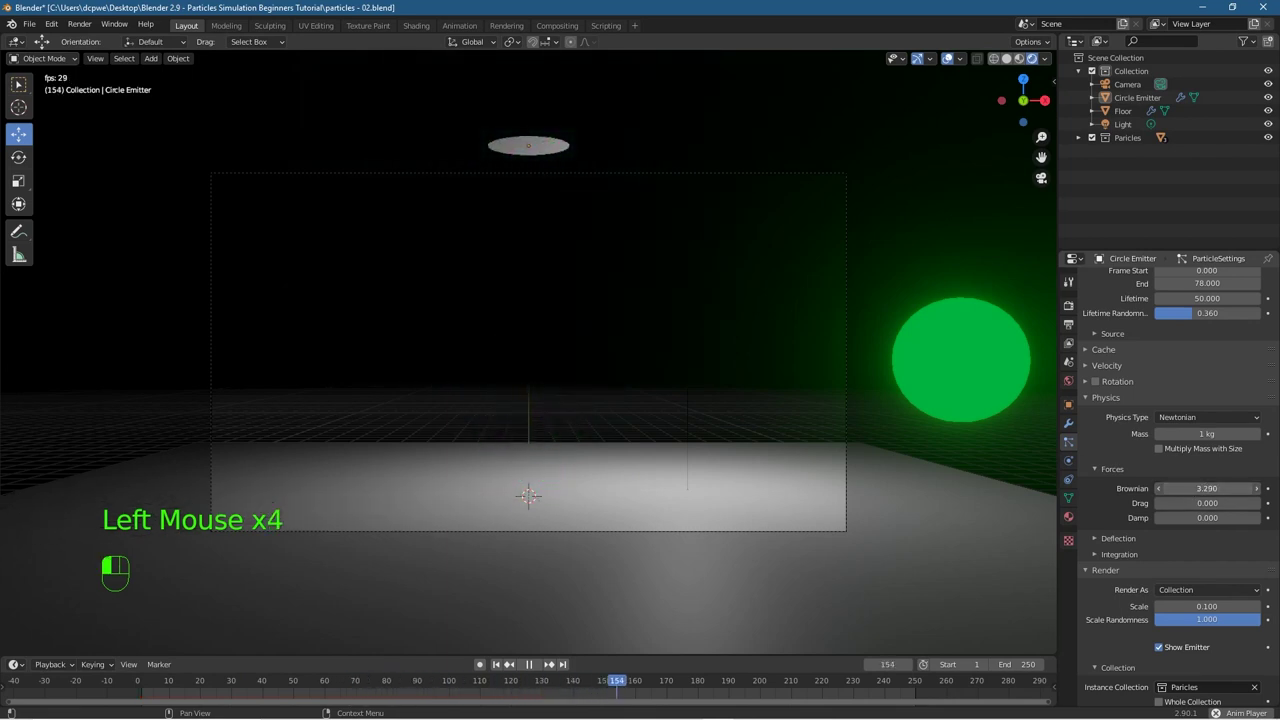
{"action": "left_click", "coordinate": [496, 664]}
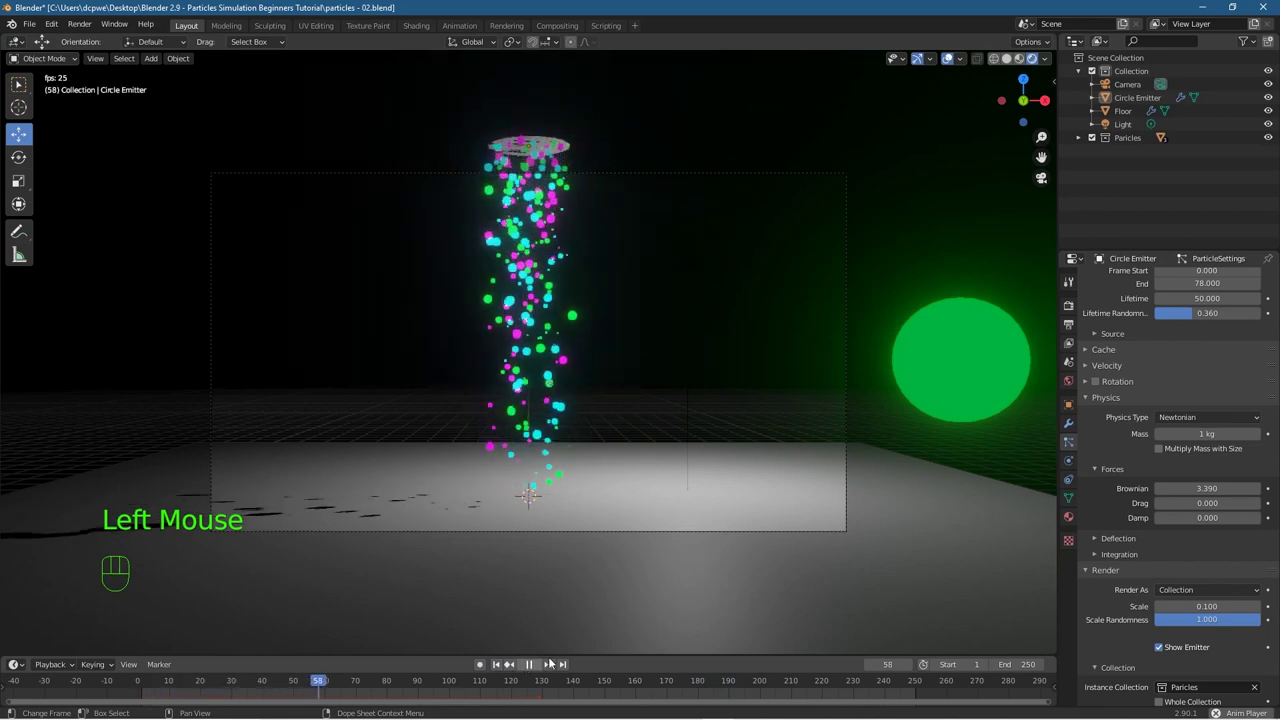
{"action": "left_click", "coordinate": [1200, 487]}
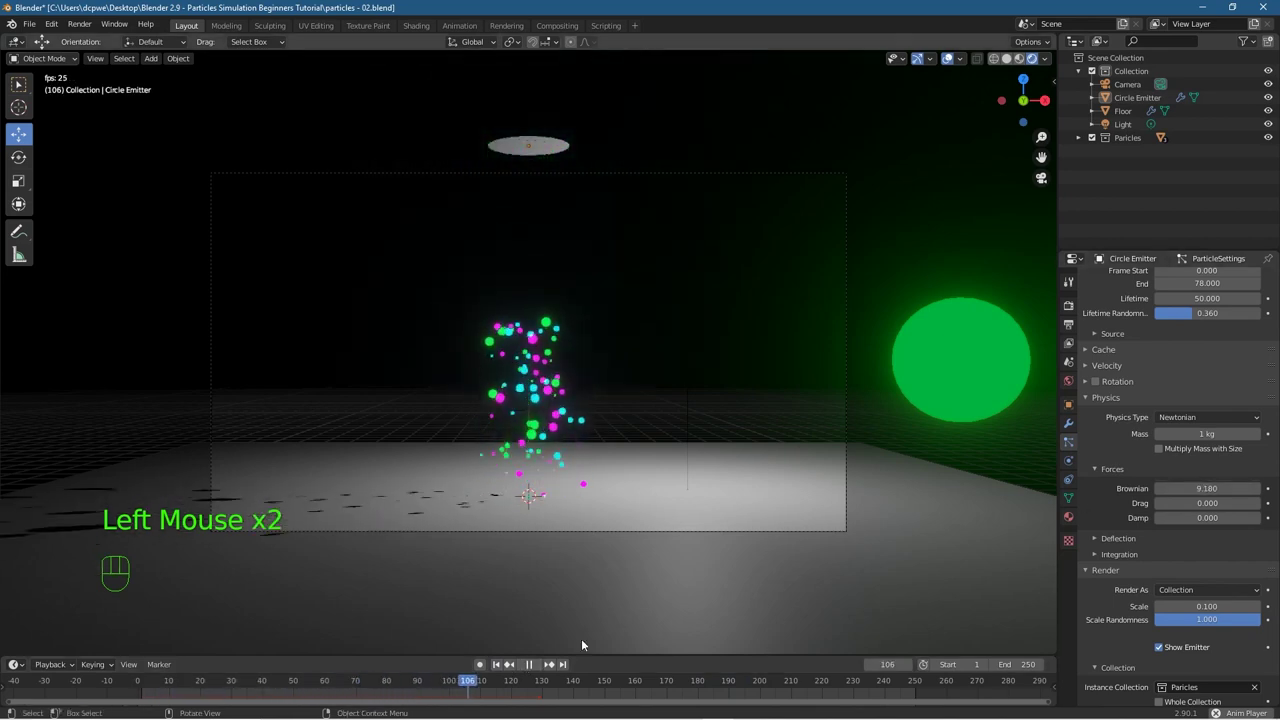
{"action": "left_click", "coordinate": [496, 664]}
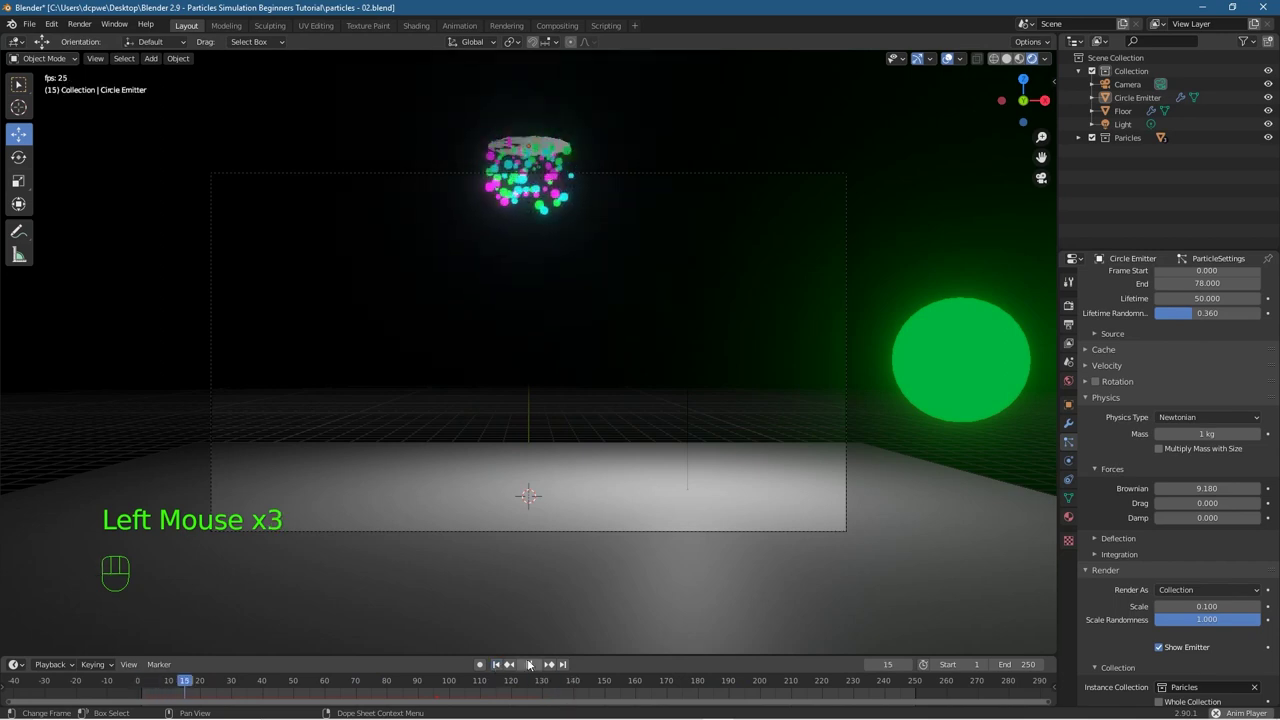
{"action": "left_click", "coordinate": [530, 664]}
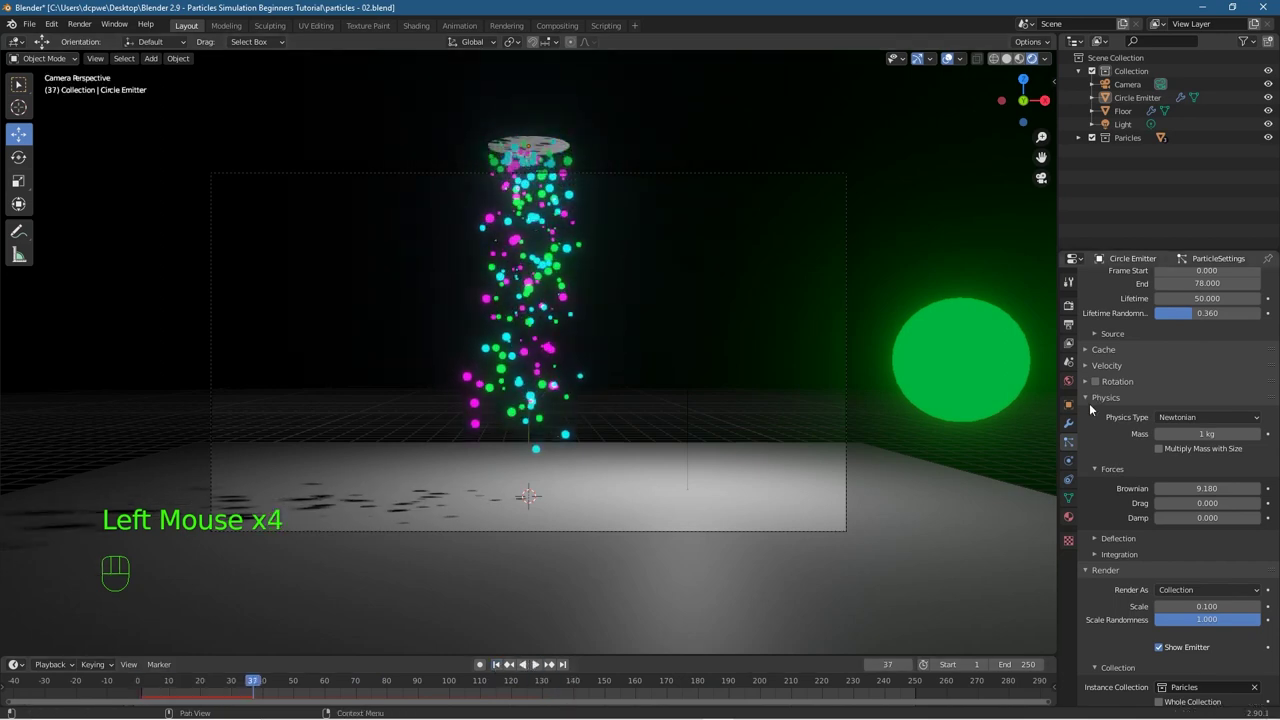
Step: Set the Brownian force to 20.000 and replay the simulation from the first frame
{"action": "left_click_drag", "start_coordinate": [1207, 488], "coordinate": [1250, 488]}
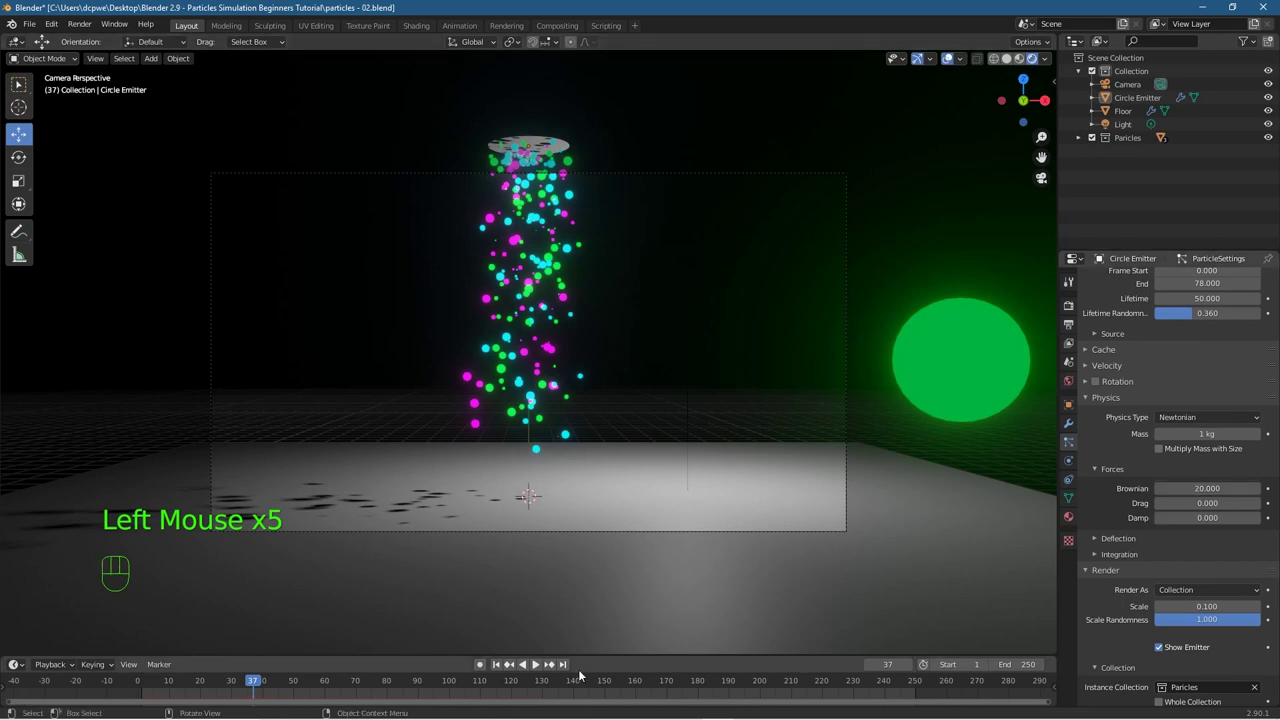
{"action": "left_click", "coordinate": [498, 664]}
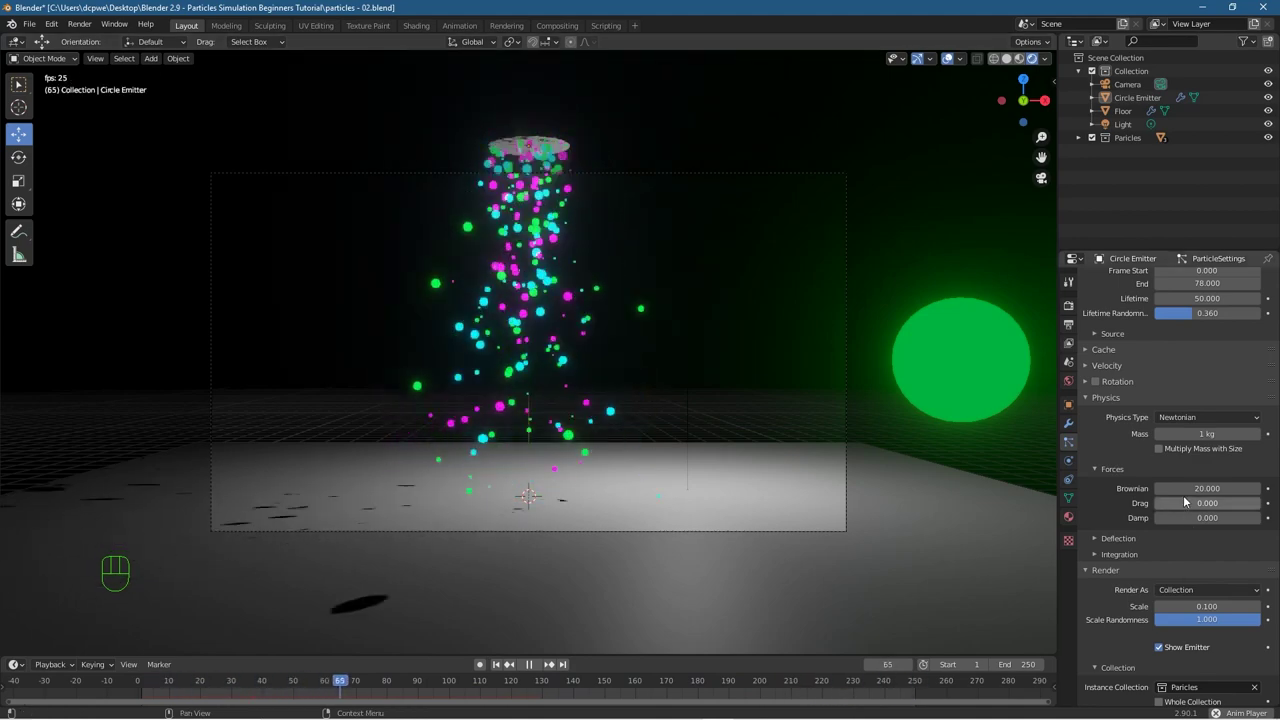
Step: Stop the playback and set the particle mass to 0.01 kg
{"action": "left_click", "coordinate": [529, 664]}
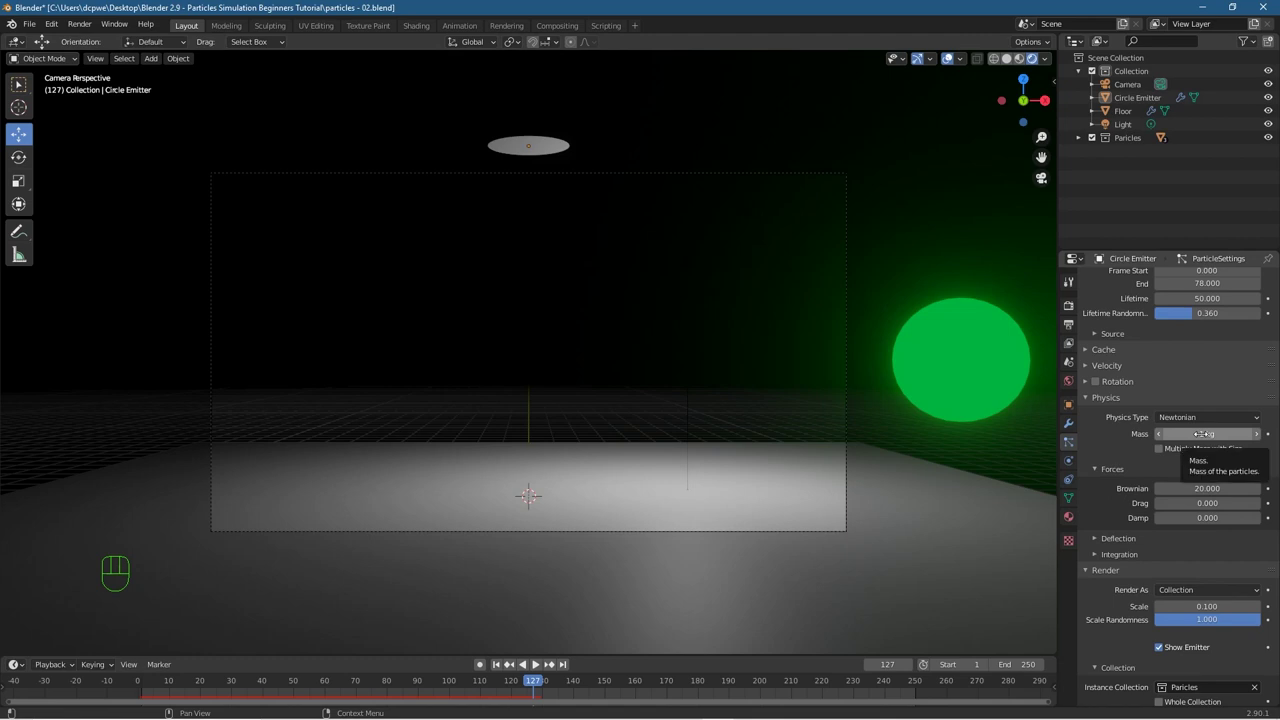
{"action": "left_click_drag", "start_coordinate": [1189, 437], "coordinate": [1205, 434]}
{"action": "scroll", "coordinate": [1134, 606], "scroll_direction": "down", "scroll_amount": 13}
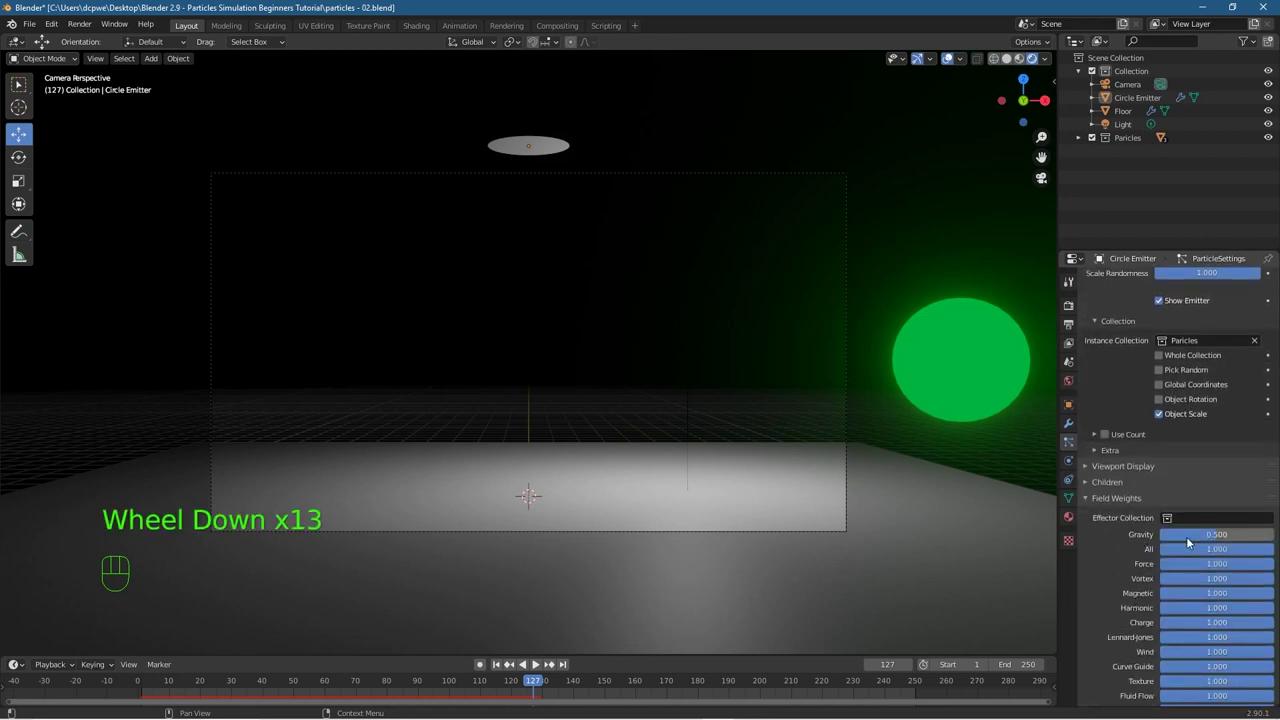
{"action": "scroll", "coordinate": [1188, 541], "scroll_direction": "down", "scroll_amount": 1}
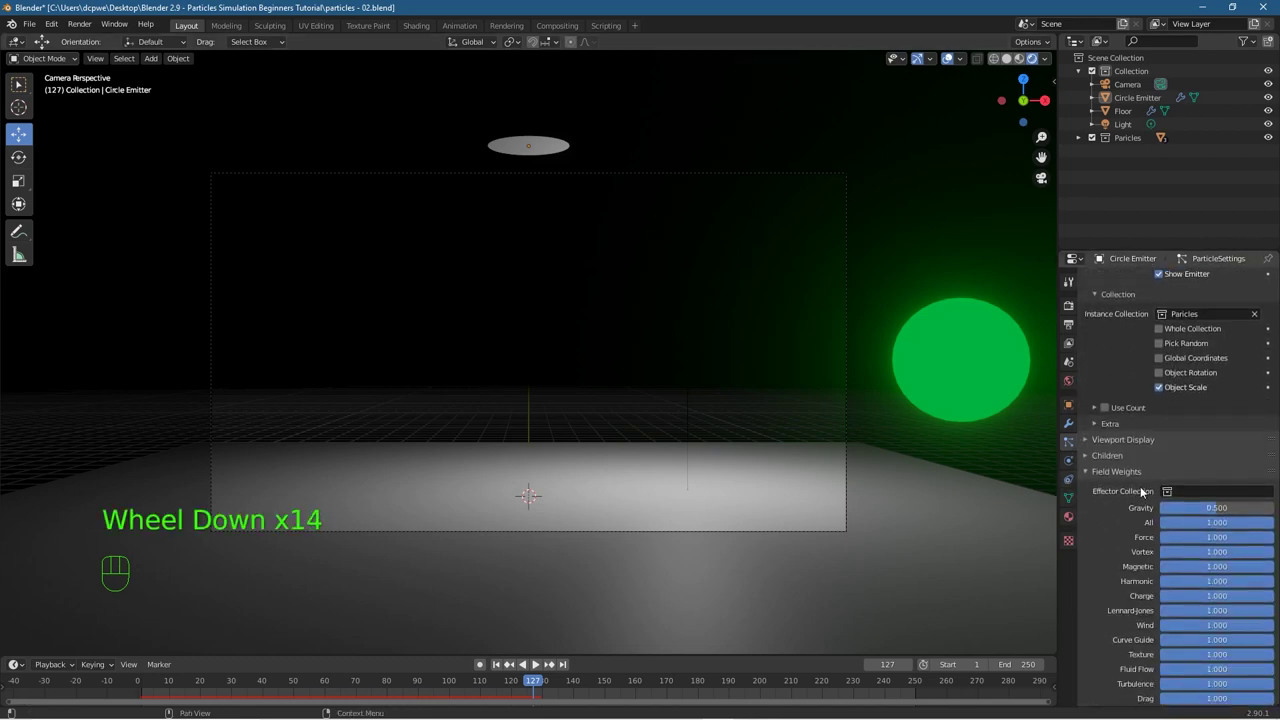
{"action": "scroll", "coordinate": [1141, 497], "scroll_direction": "up", "scroll_amount": 9}
{"action": "scroll", "coordinate": [1140, 491], "scroll_direction": "up", "scroll_amount": 1}
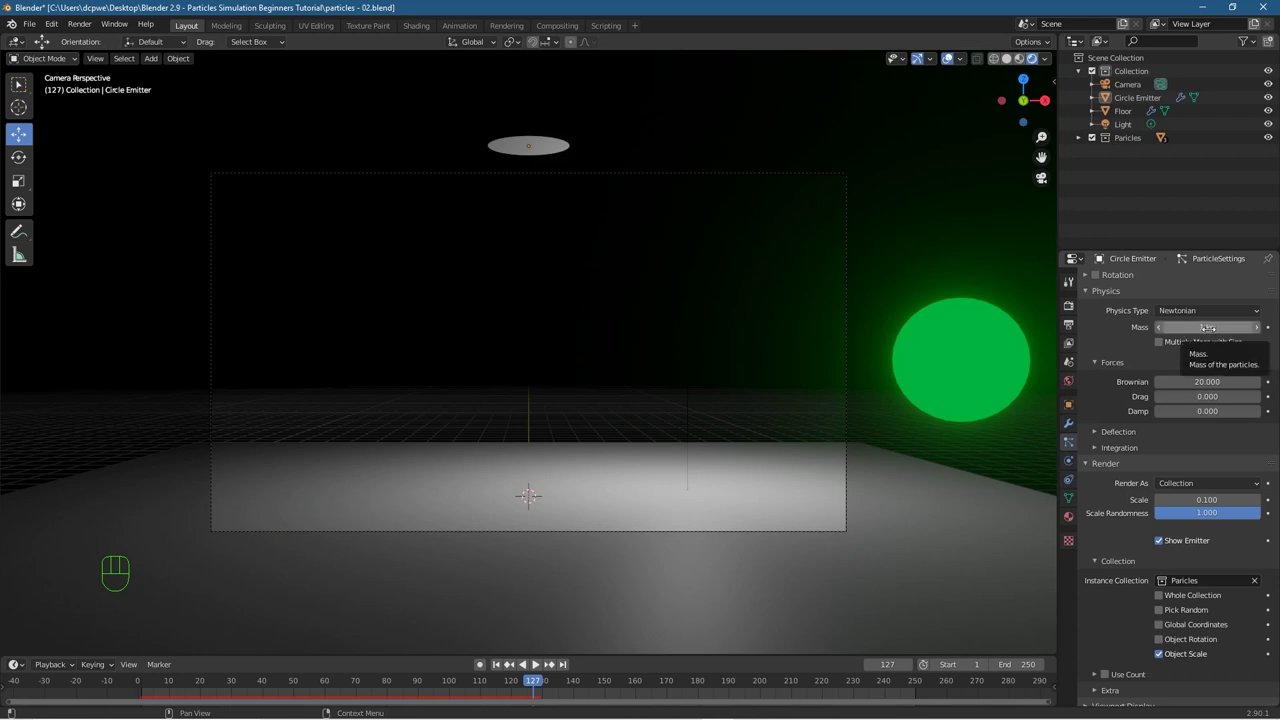
{"action": "left_click_drag", "start_coordinate": [1208, 328], "coordinate": [1202, 328]}
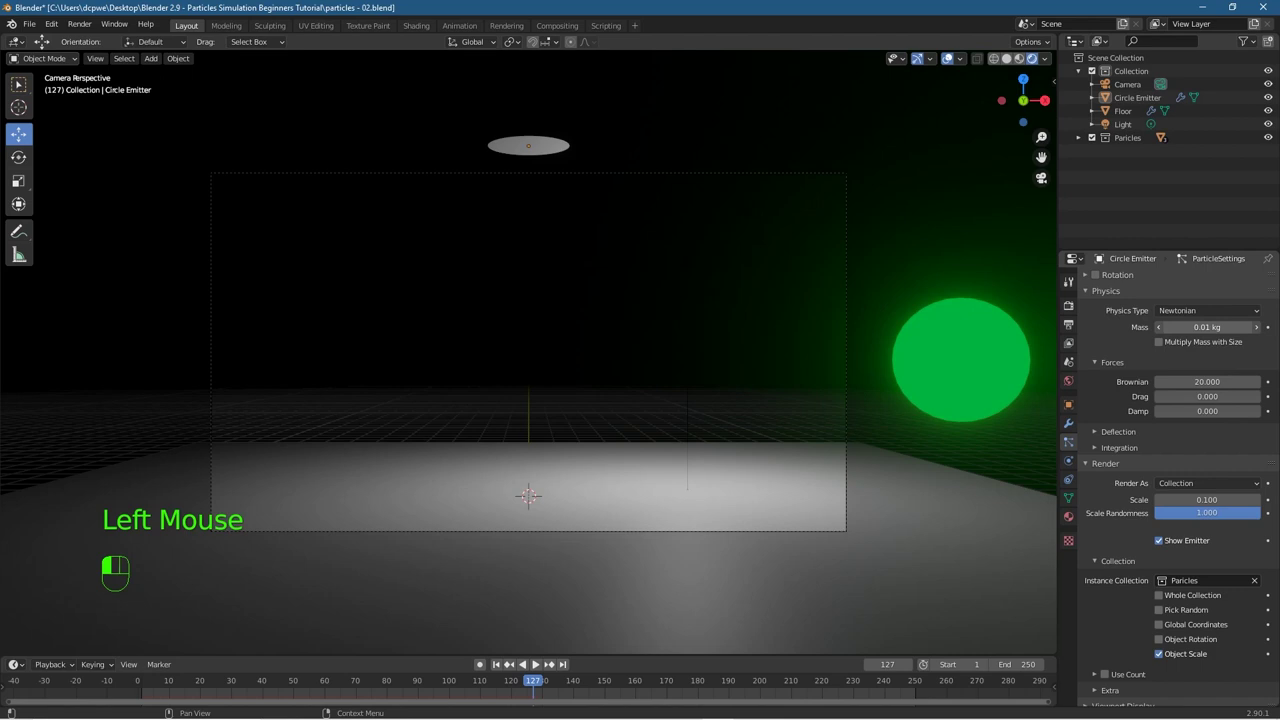
{"action": "left_click_drag", "start_coordinate": [1208, 327], "coordinate": [1218, 327]}
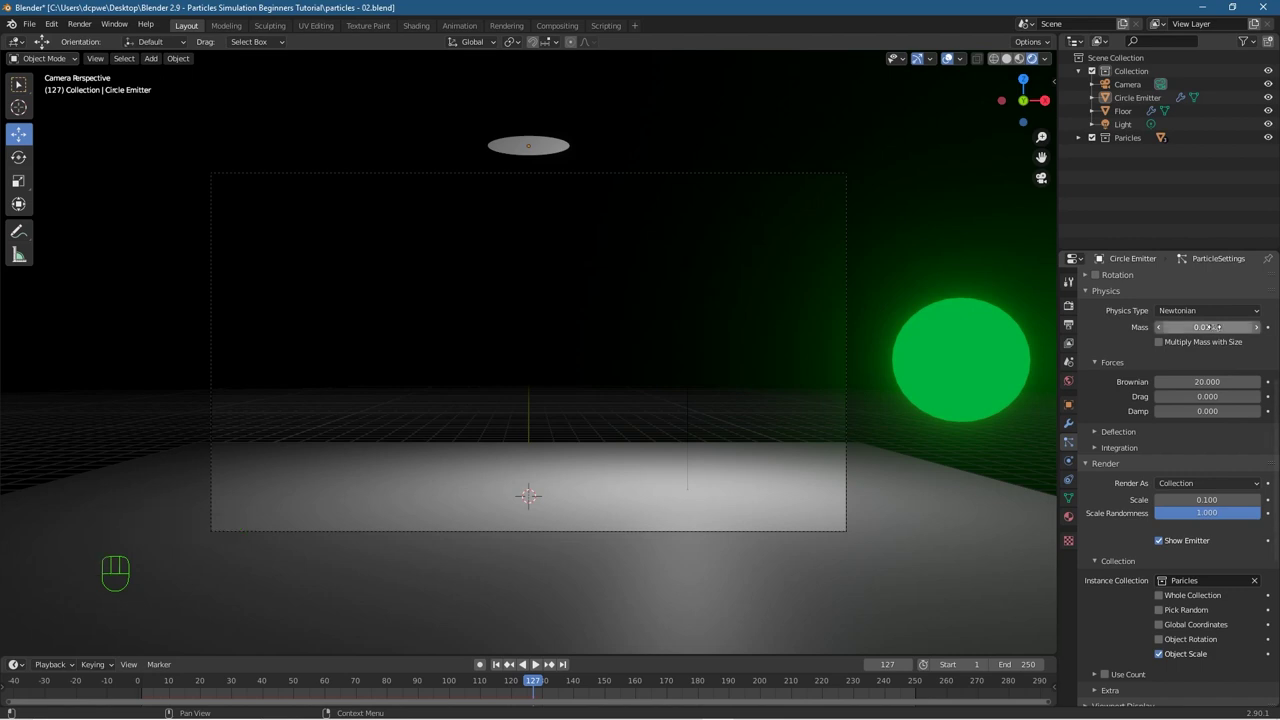
Step: Return to the first frame, save the file, and play the simulation
{"action": "left_click", "coordinate": [496, 665]}
{"action": "left_click", "coordinate": [28, 41]}
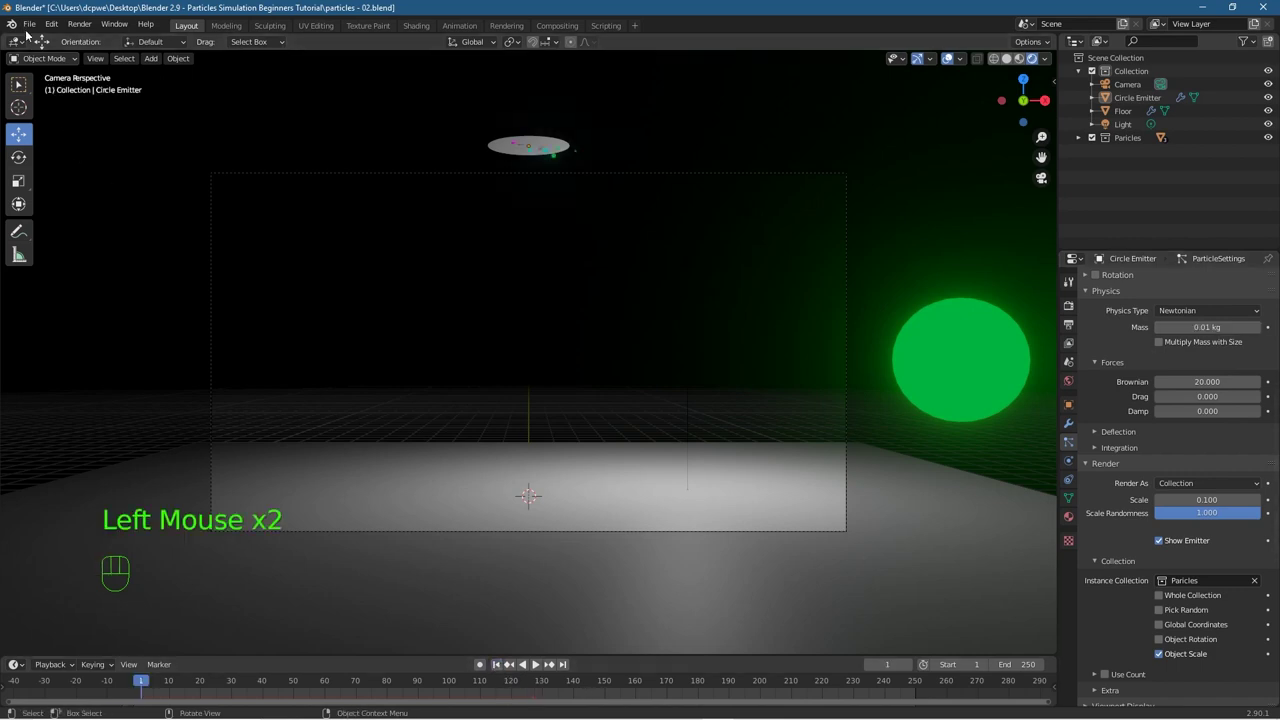
{"action": "left_click", "coordinate": [28, 24]}
{"action": "left_click", "coordinate": [40, 112]}
{"action": "left_click", "coordinate": [535, 664]}
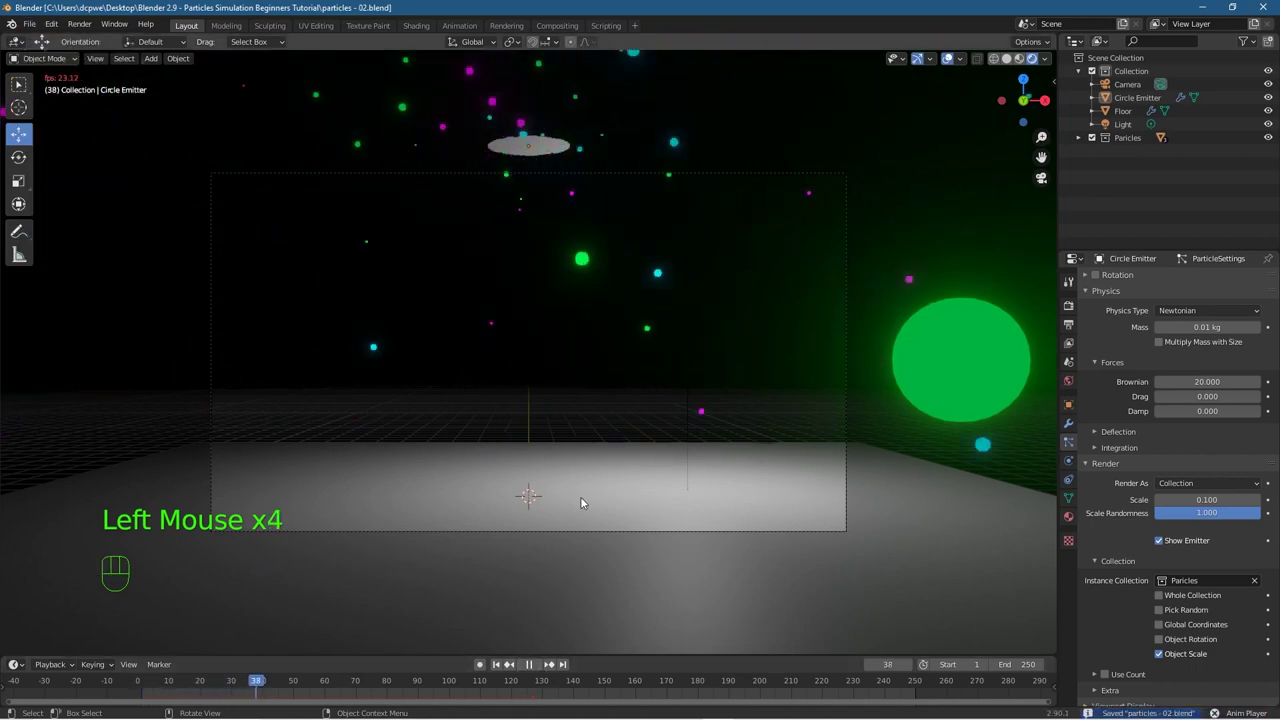
Step: Replay the simulation from the first frame and examine the particle spread from a distant view of the whole scene
{"action": "scroll", "coordinate": [408, 345], "scroll_direction": "down", "scroll_amount": 6}
{"action": "middle_click_drag", "start_coordinate": [408, 345], "coordinate": [365, 428]}
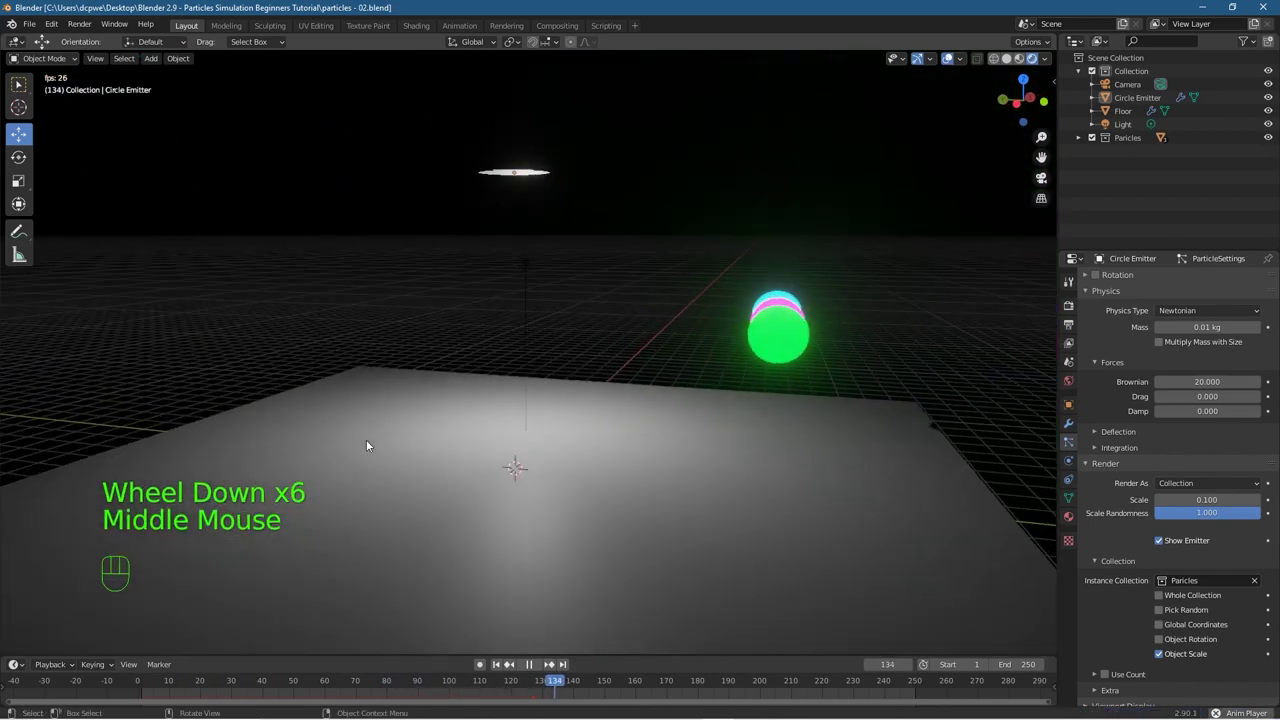
{"action": "scroll", "coordinate": [366, 446], "scroll_direction": "down", "scroll_amount": 1}
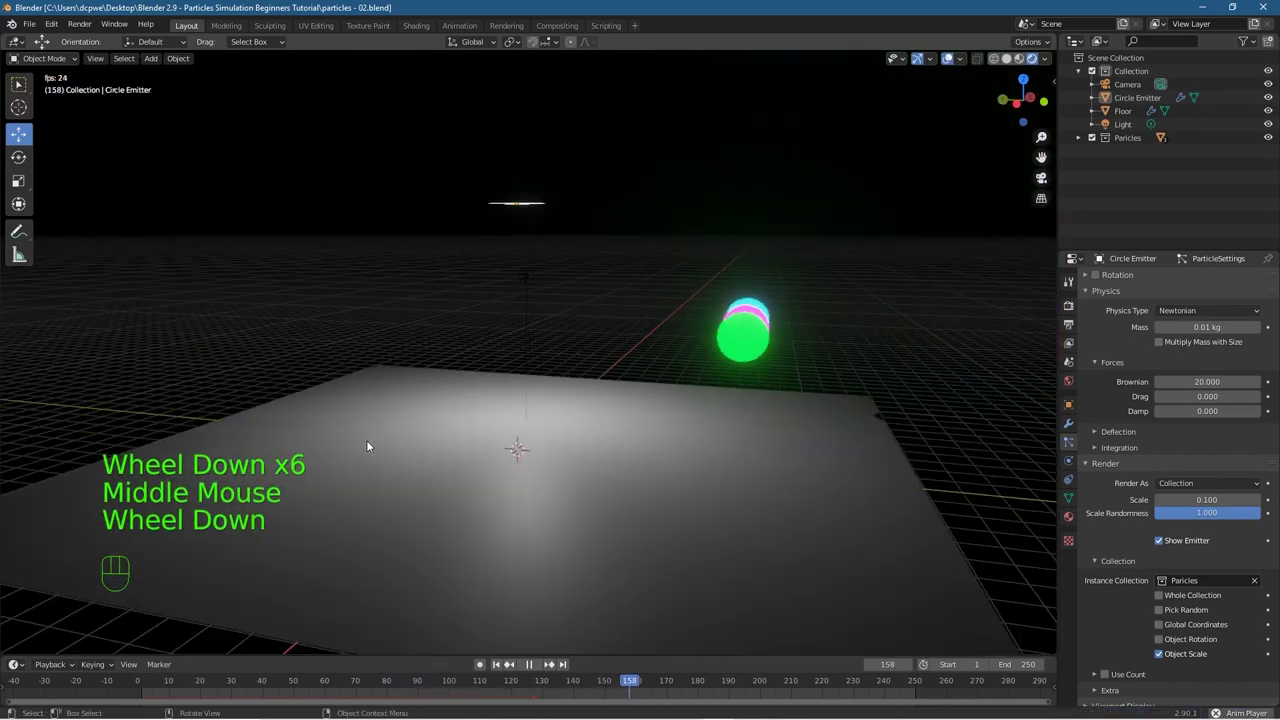
{"action": "left_click", "coordinate": [495, 664]}
{"action": "scroll", "coordinate": [581, 446], "scroll_direction": "down", "scroll_amount": 11}
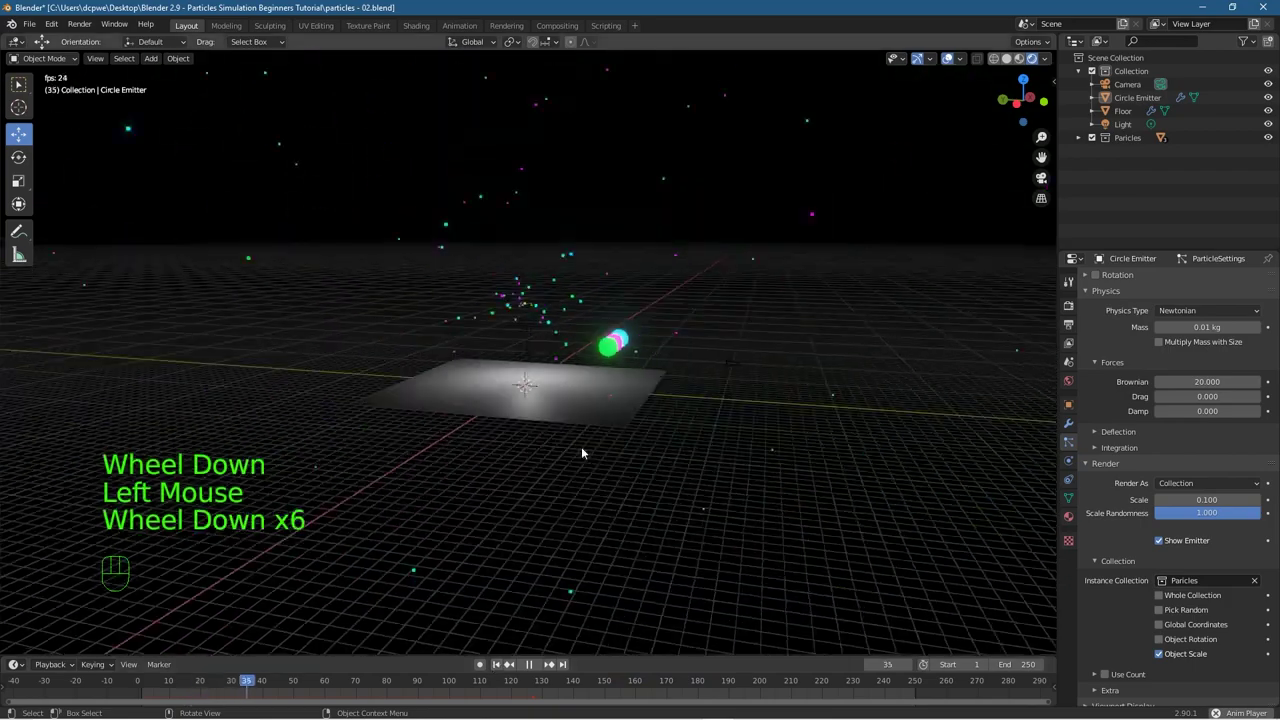
{"action": "middle_click_drag", "start_coordinate": [647, 494], "coordinate": [516, 489]}
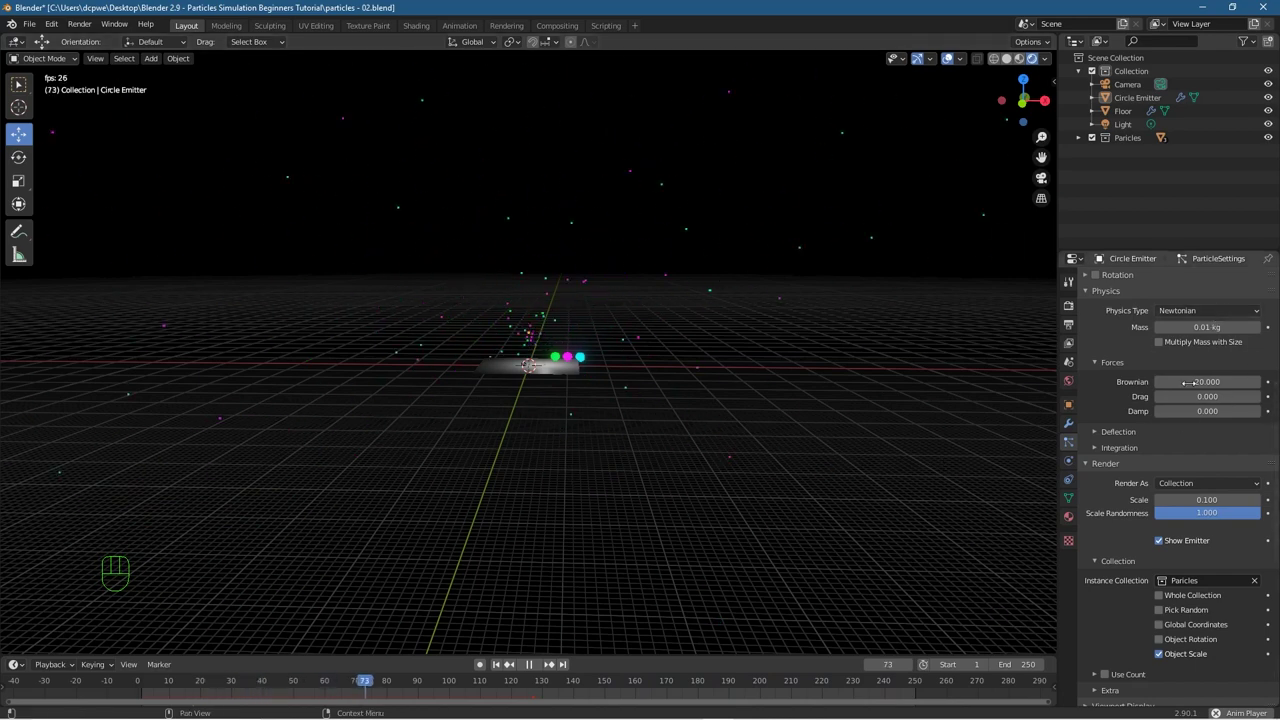
Step: Set the Brownian force to 0.000 and watch the particles fall from the emitter up close
{"action": "scroll", "coordinate": [1161, 607], "scroll_direction": "down", "scroll_amount": 6}
{"action": "scroll", "coordinate": [1191, 616], "scroll_direction": "up", "scroll_amount": 4}
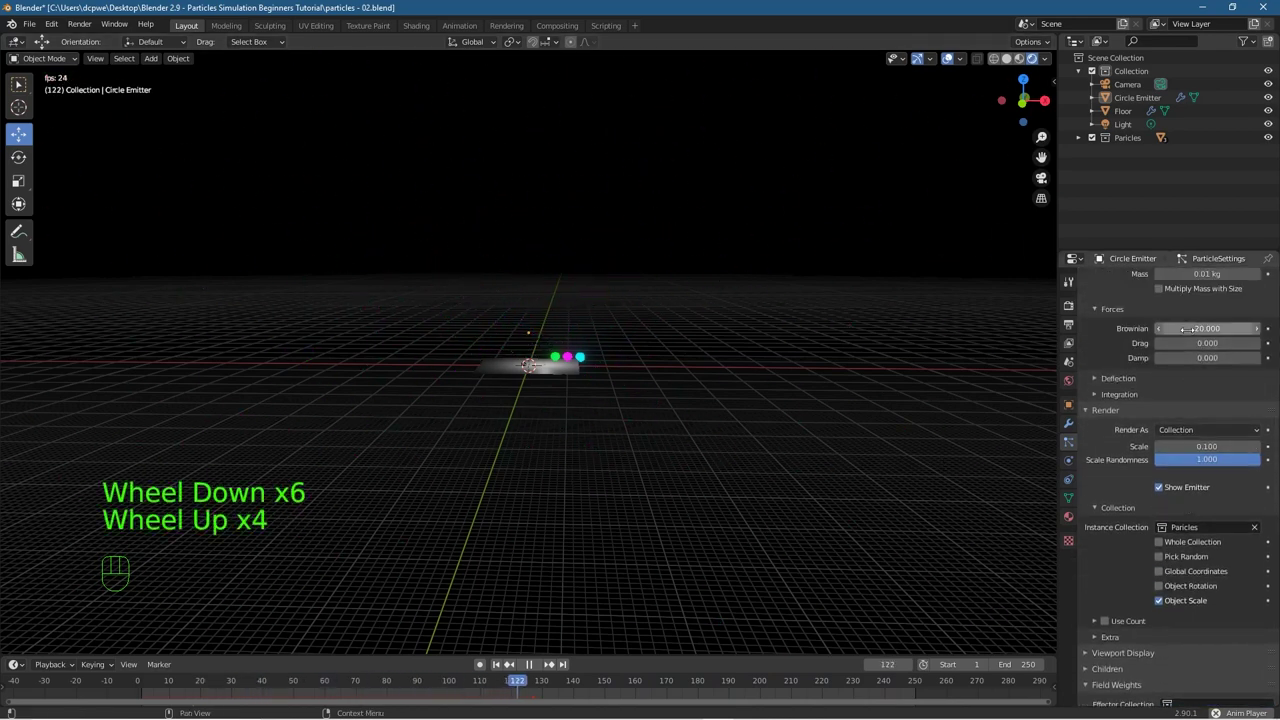
{"action": "left_click", "coordinate": [1245, 328]}
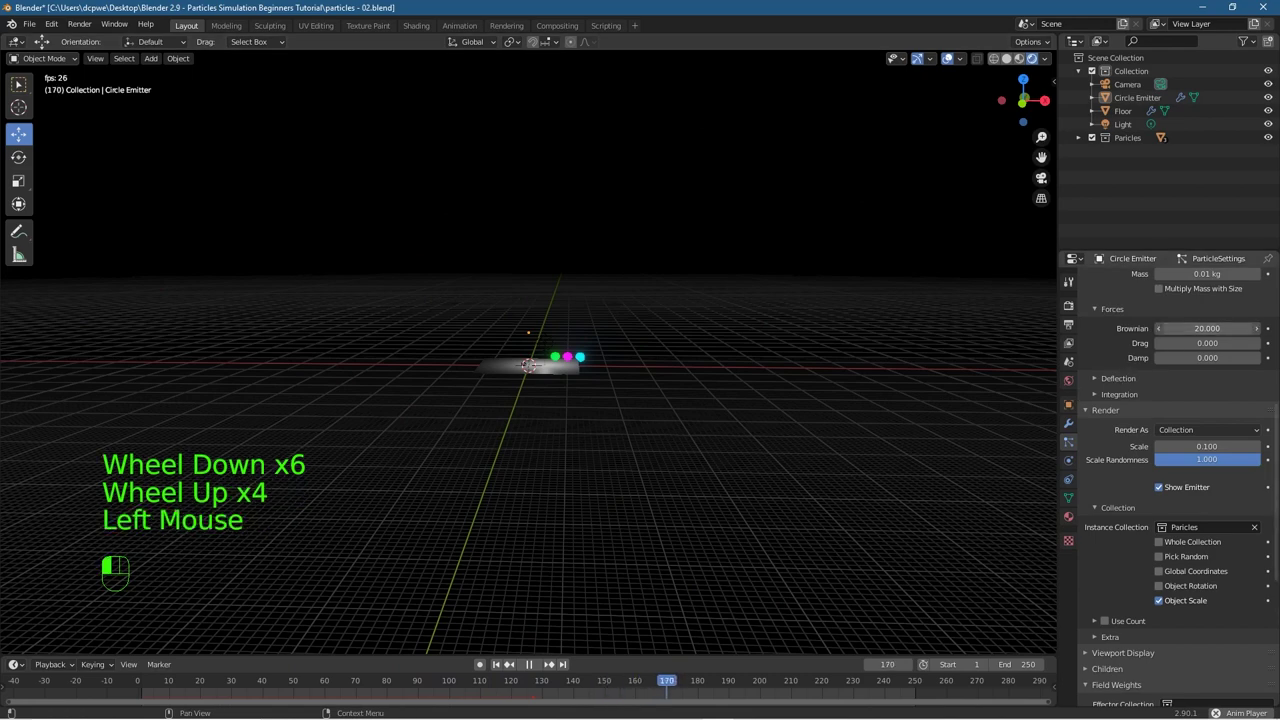
{"action": "left_click_drag", "start_coordinate": [1245, 328], "coordinate": [1160, 328]}
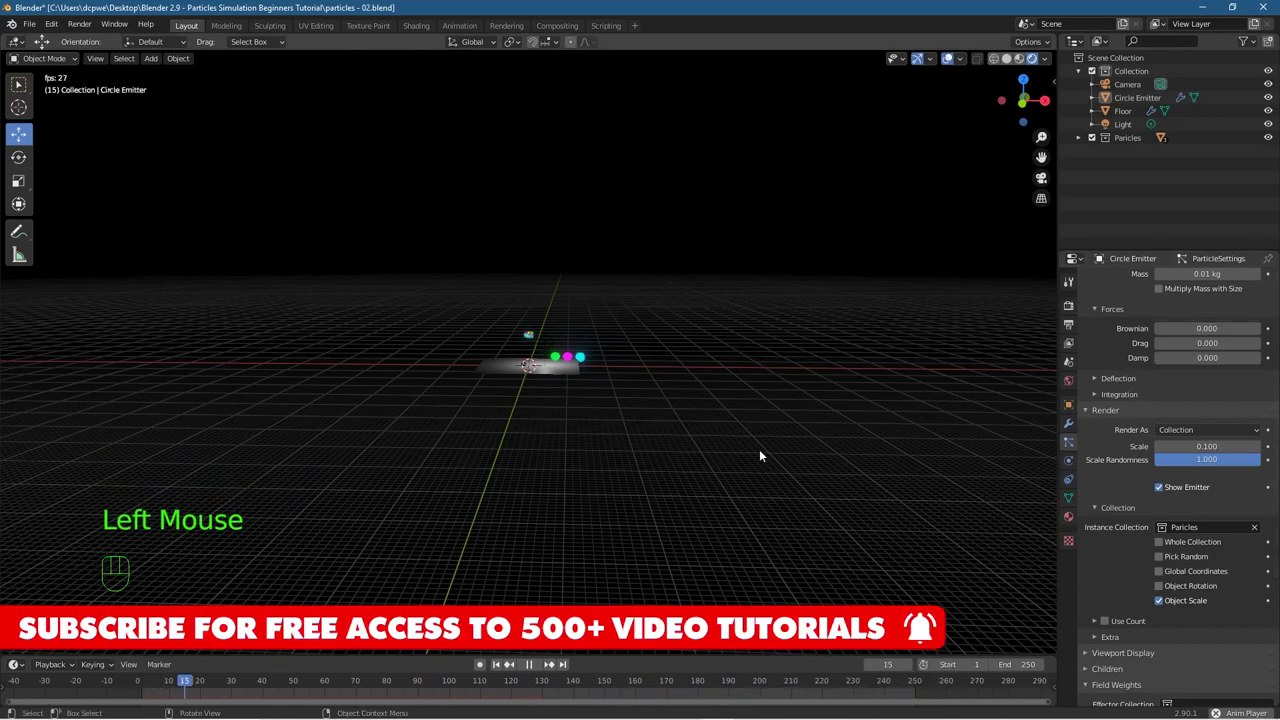
{"action": "scroll", "coordinate": [518, 449], "scroll_direction": "up", "scroll_amount": 14}
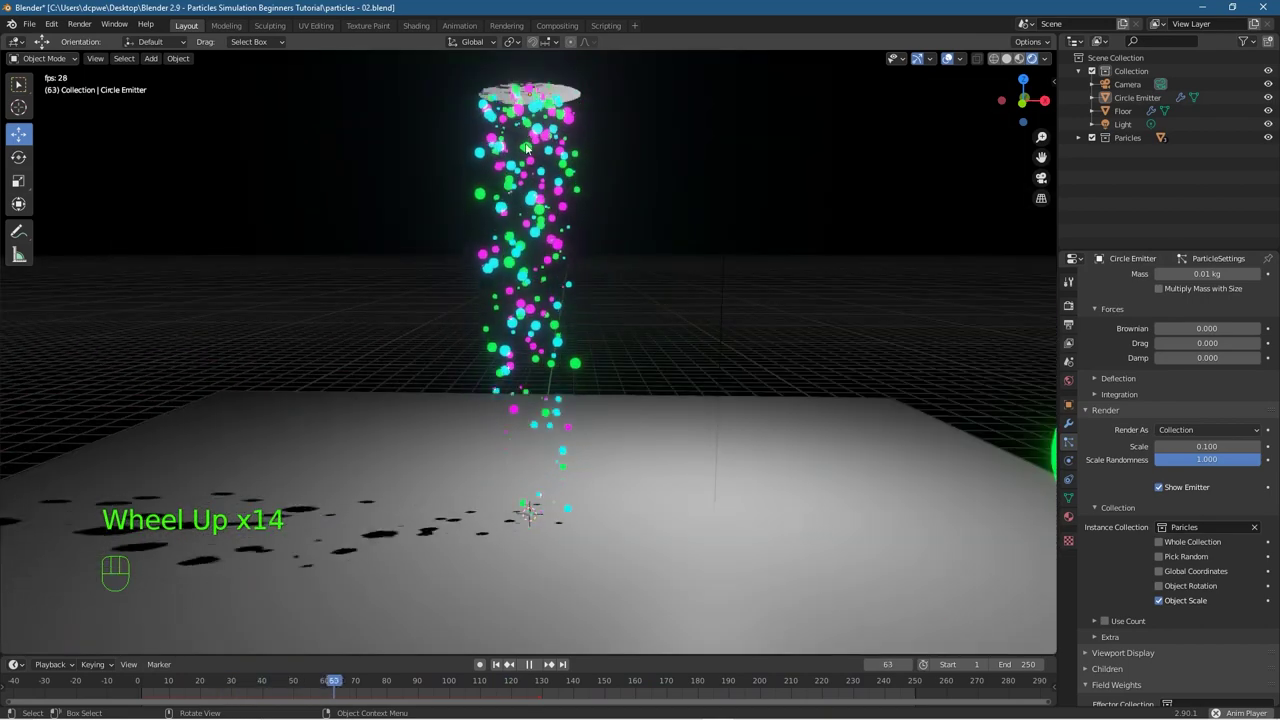
Step: Set the Brownian force to 0.450 and return to the camera view
{"action": "left_click_drag", "start_coordinate": [1207, 328], "coordinate": [1240, 328]}
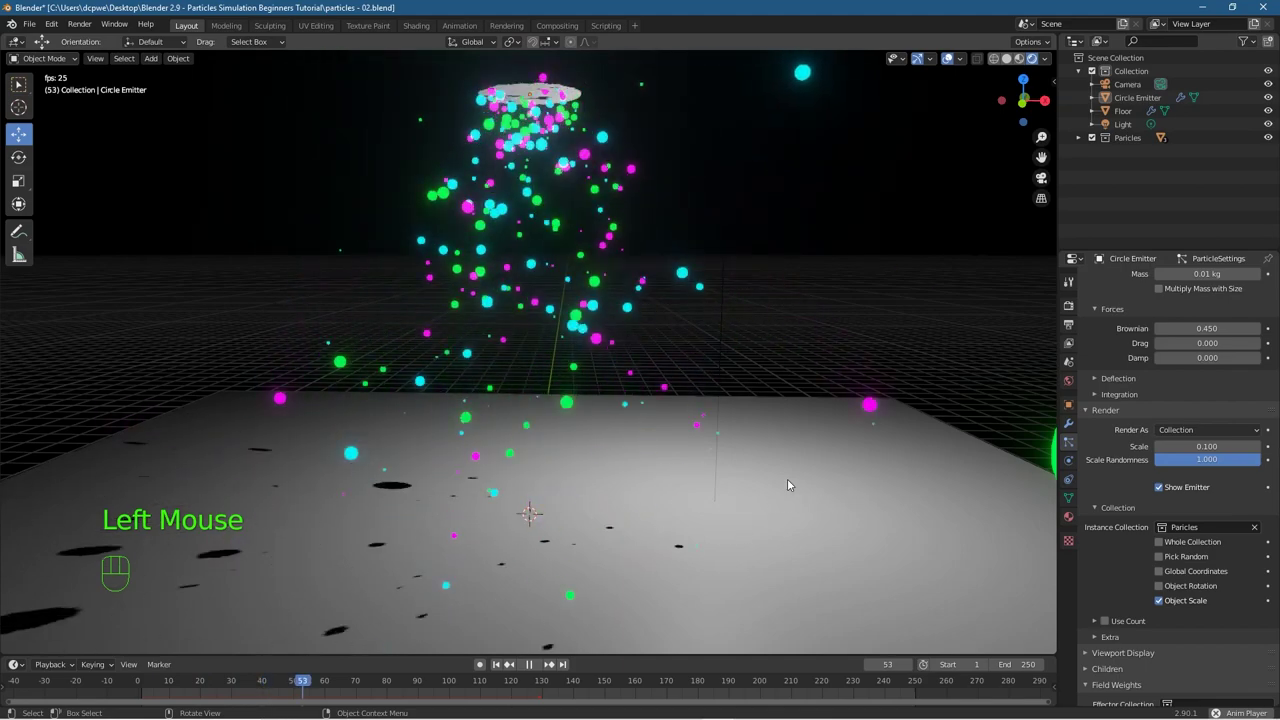
{"action": "scroll", "coordinate": [650, 472], "scroll_direction": "down", "scroll_amount": 2}
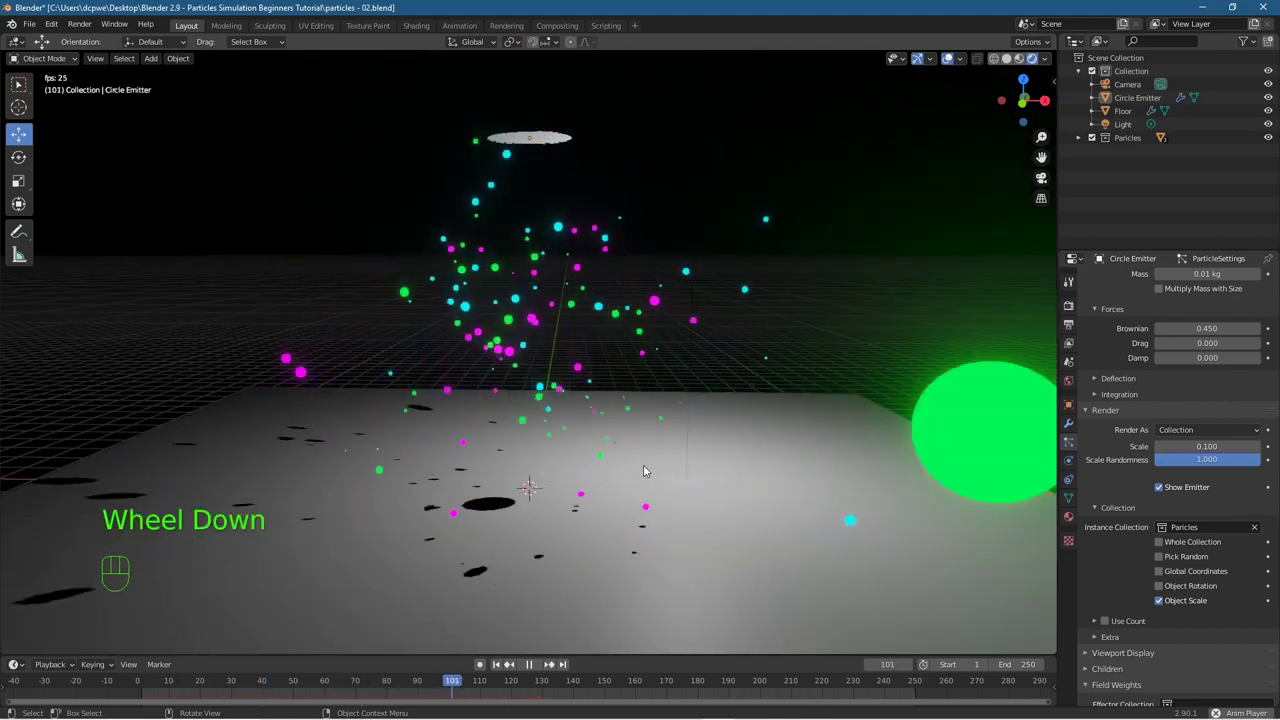
{"action": "key", "text": "KP_0"}
Step: Set the animation's end frame to 150
{"action": "scroll", "coordinate": [596, 362], "scroll_direction": "up", "scroll_amount": 6}
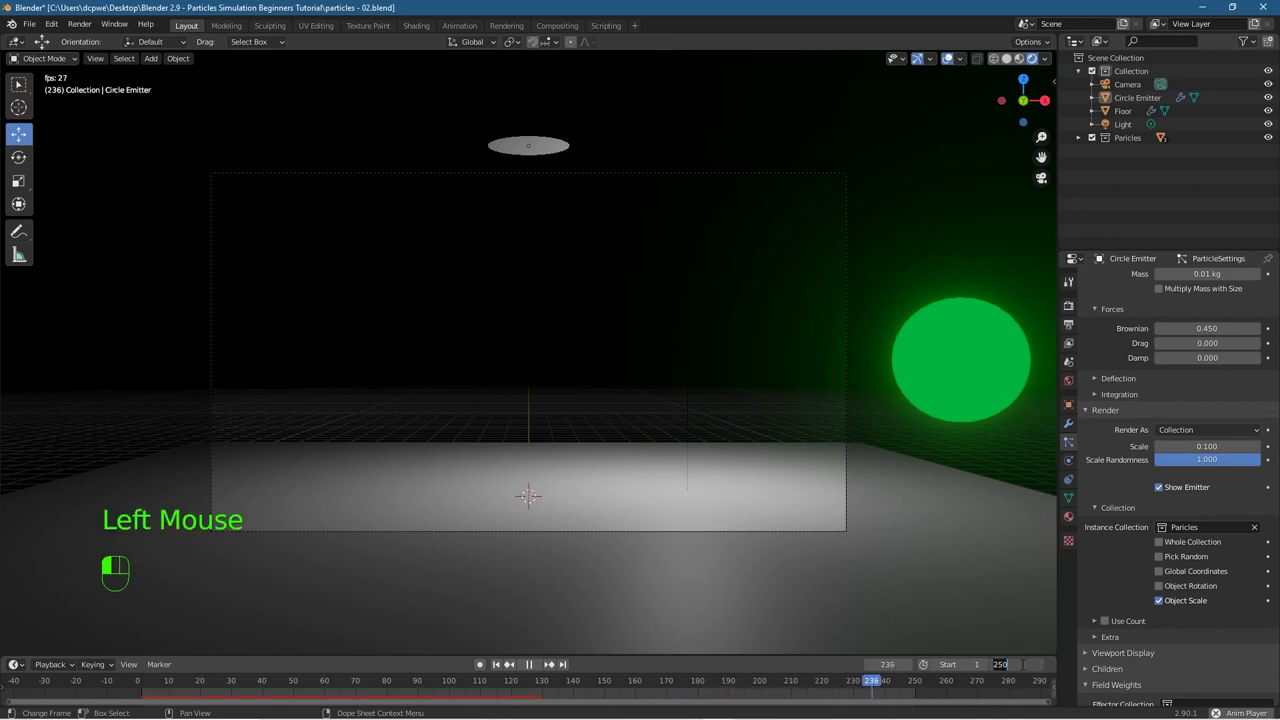
{"action": "type", "text": "150"}
{"action": "key", "text": "Return"}
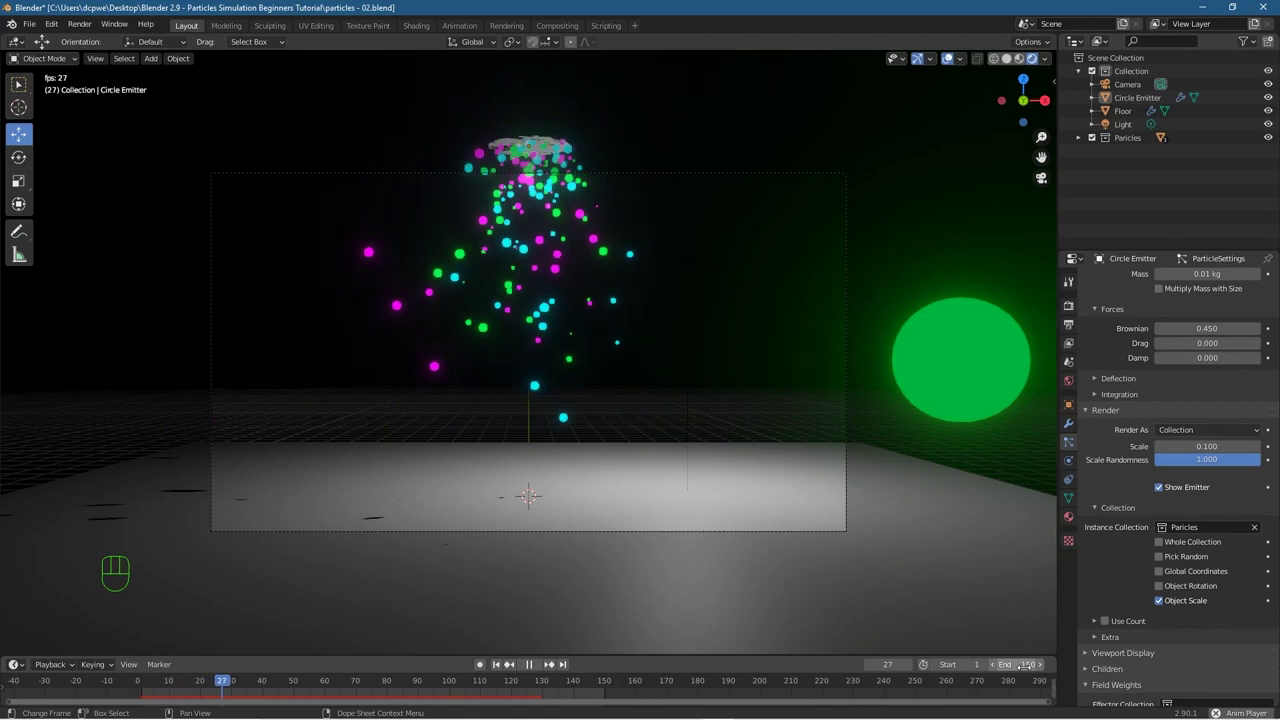
Step: Try a particle mass of 2.03 kg, raise the Brownian force to 18.360, and reduce the mass to 1.18 kg
{"action": "left_click_drag", "start_coordinate": [1200, 273], "coordinate": [1250, 273]}
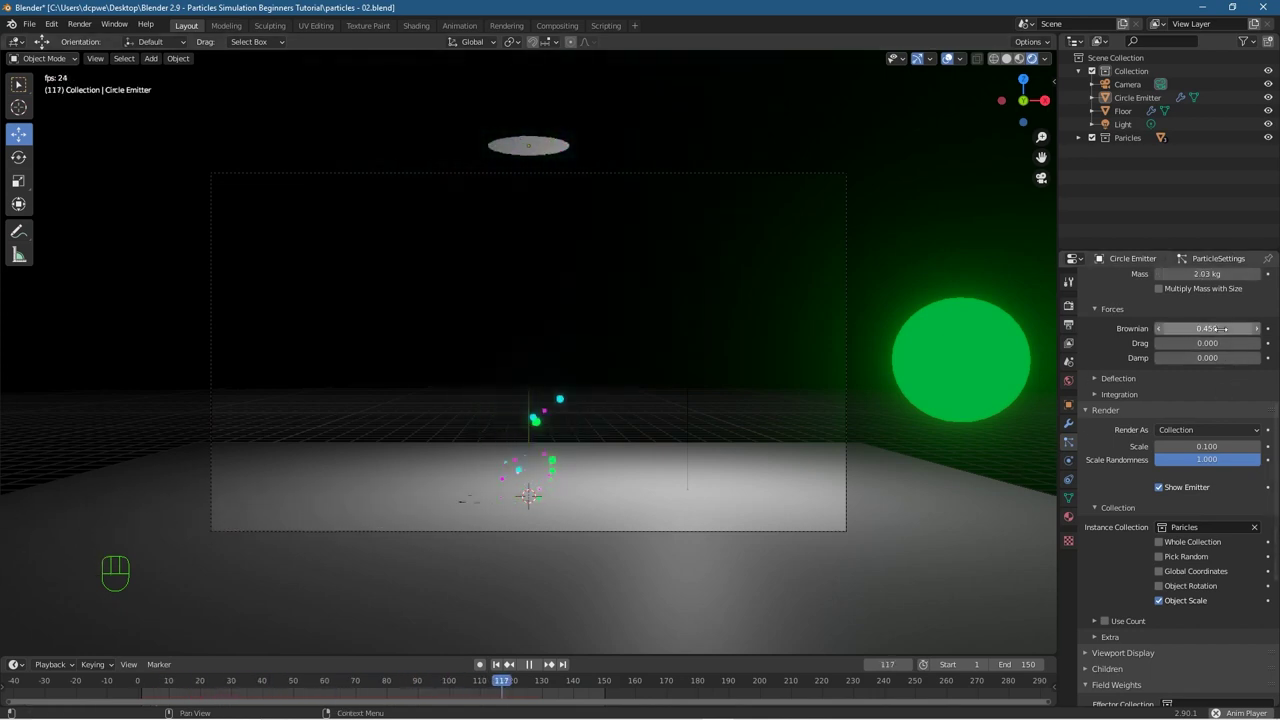
{"action": "left_click_drag", "start_coordinate": [1221, 328], "coordinate": [1146, 356]}
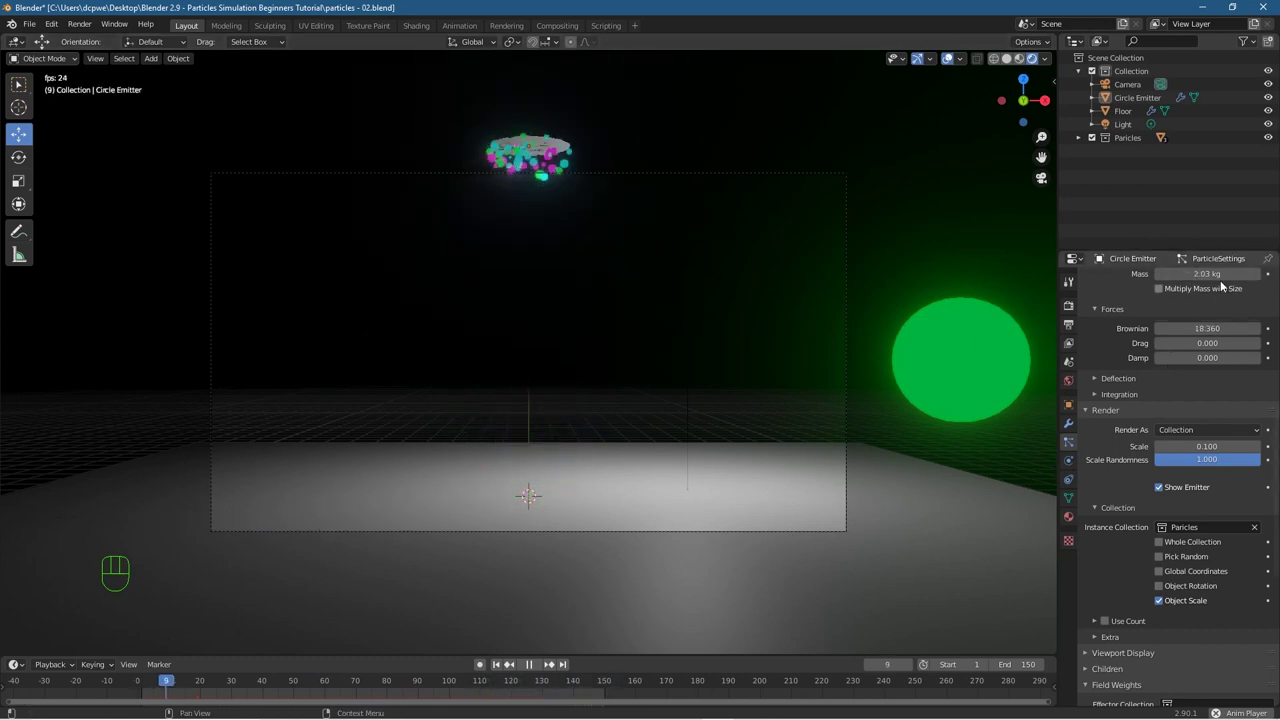
{"action": "left_click_drag", "start_coordinate": [1213, 273], "coordinate": [1167, 273]}
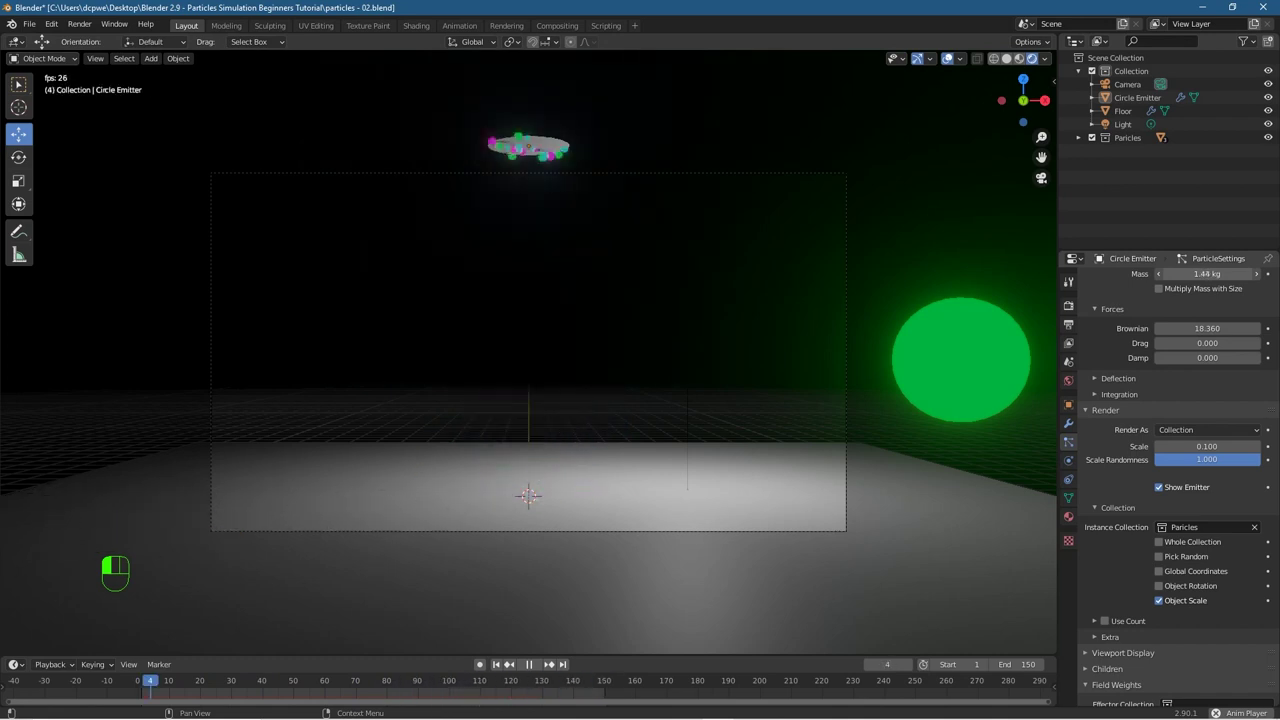
{"action": "left_click_drag", "start_coordinate": [1160, 273], "coordinate": [1144, 273]}
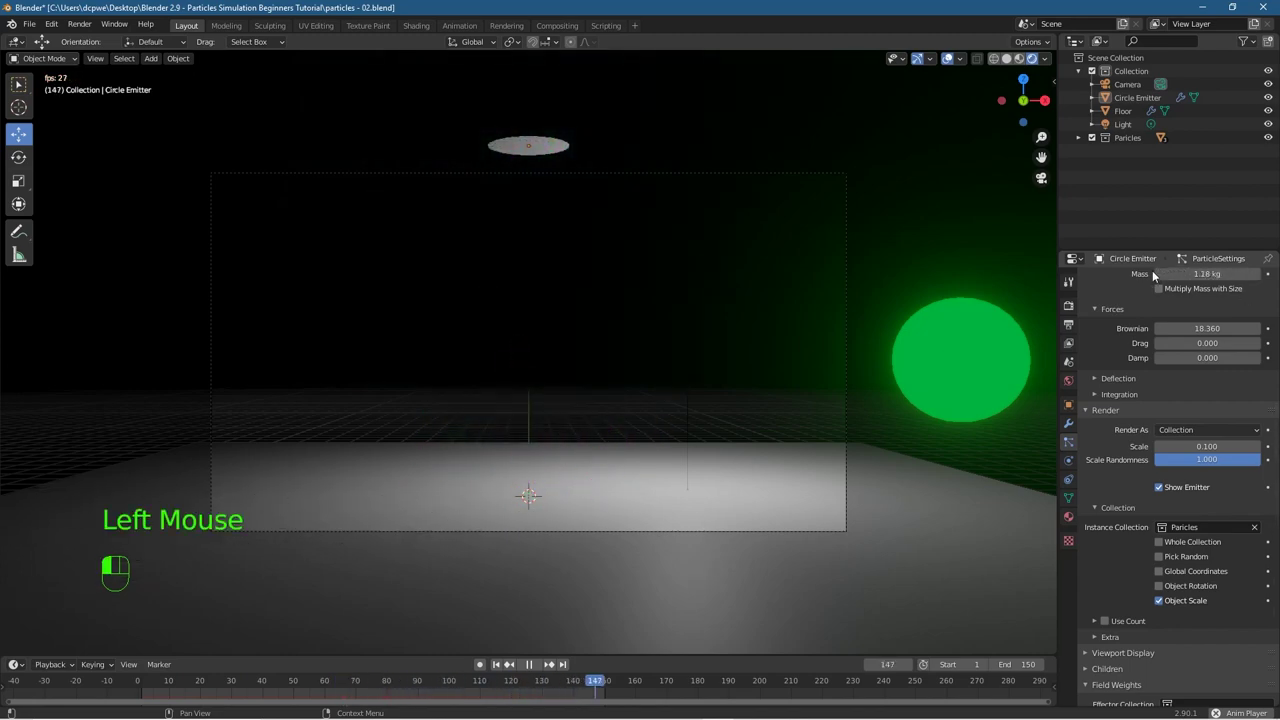
Step: Set the particle mass to 0.5 kg
{"action": "left_click", "coordinate": [1222, 275]}
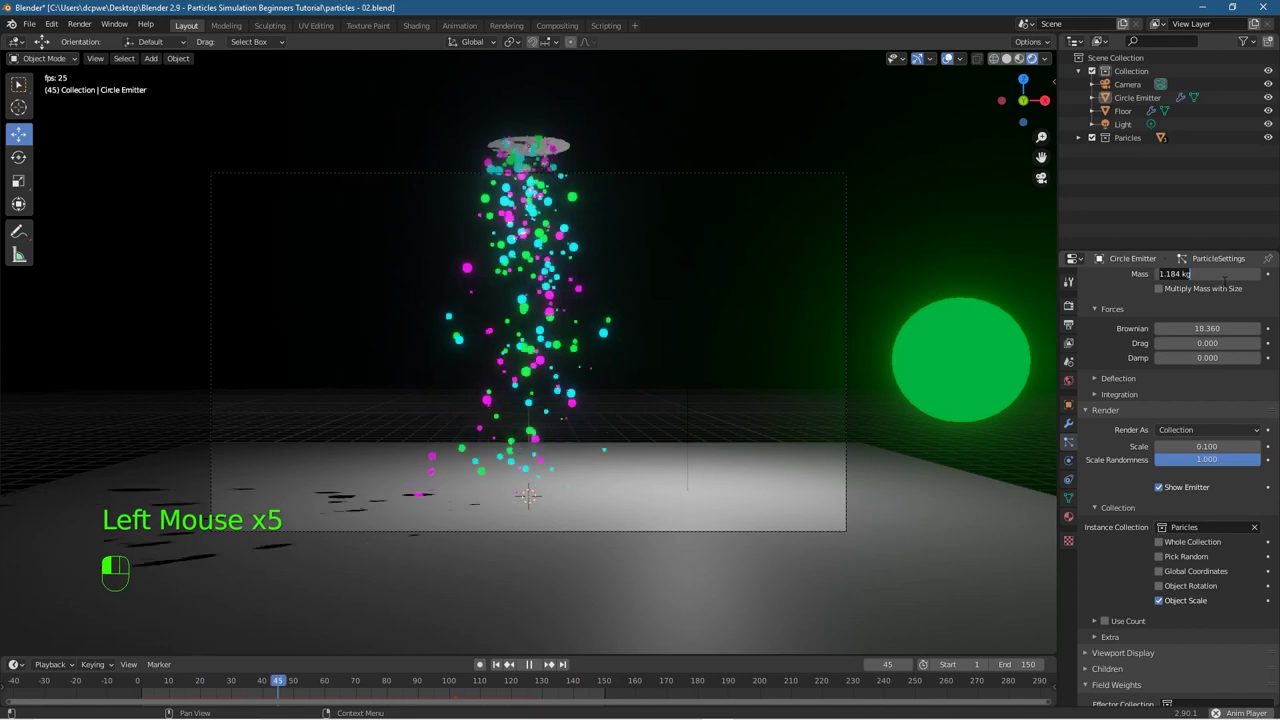
{"action": "type", "text": "0.5"}
{"action": "key", "text": "Return"}
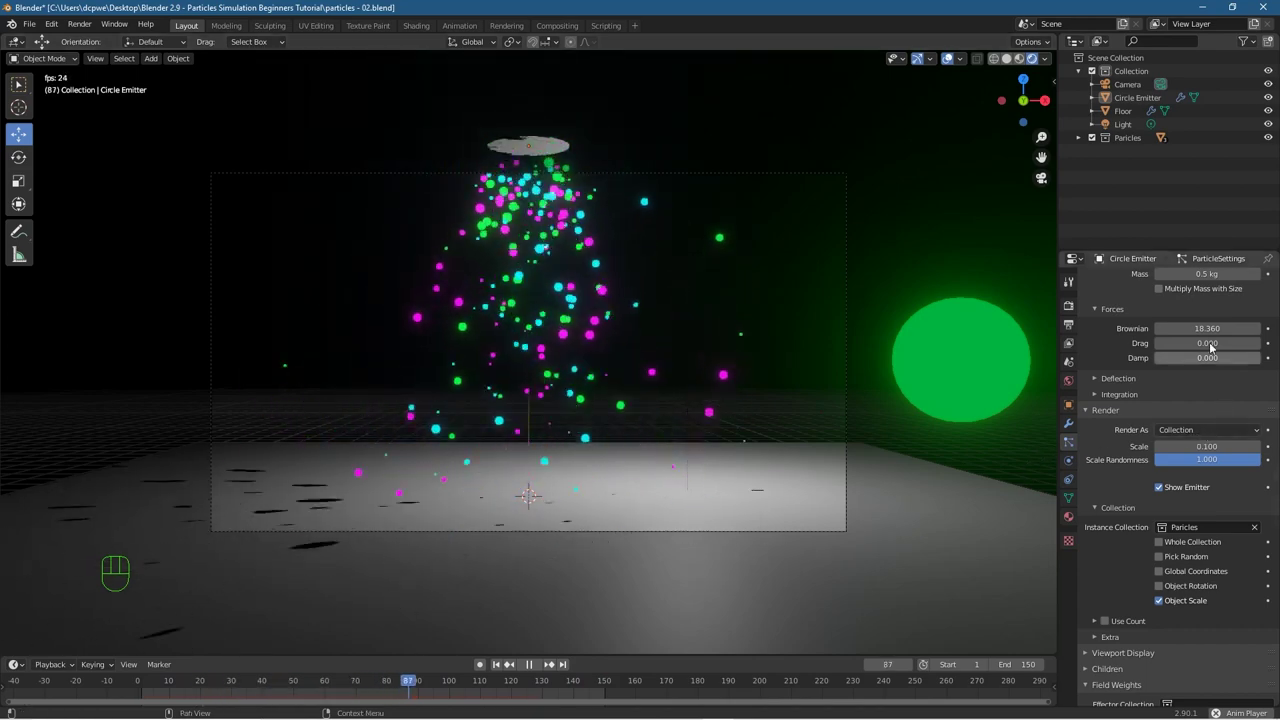
Step: Lower the Brownian force to 8.000 while the simulation plays
{"action": "left_click_drag", "start_coordinate": [1207, 328], "coordinate": [1165, 328]}
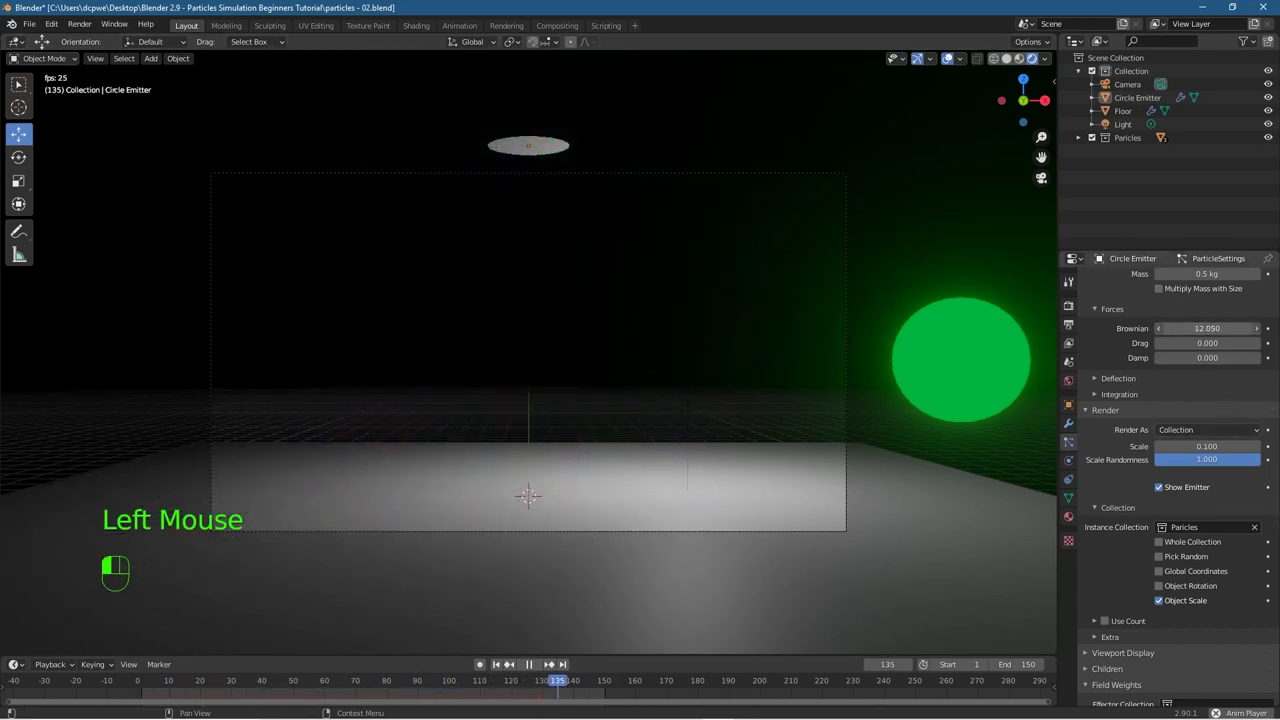
{"action": "left_click_drag", "start_coordinate": [1150, 328], "coordinate": [1141, 328]}
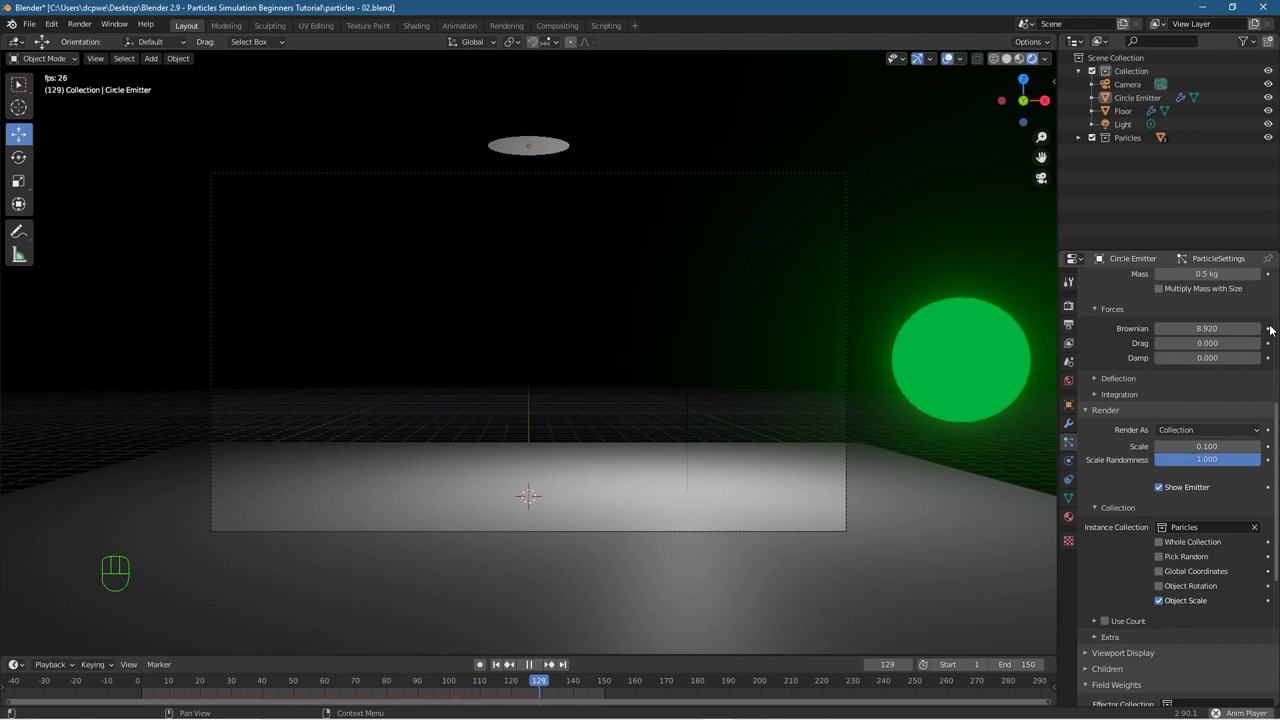
{"action": "left_click", "coordinate": [1158, 328]}
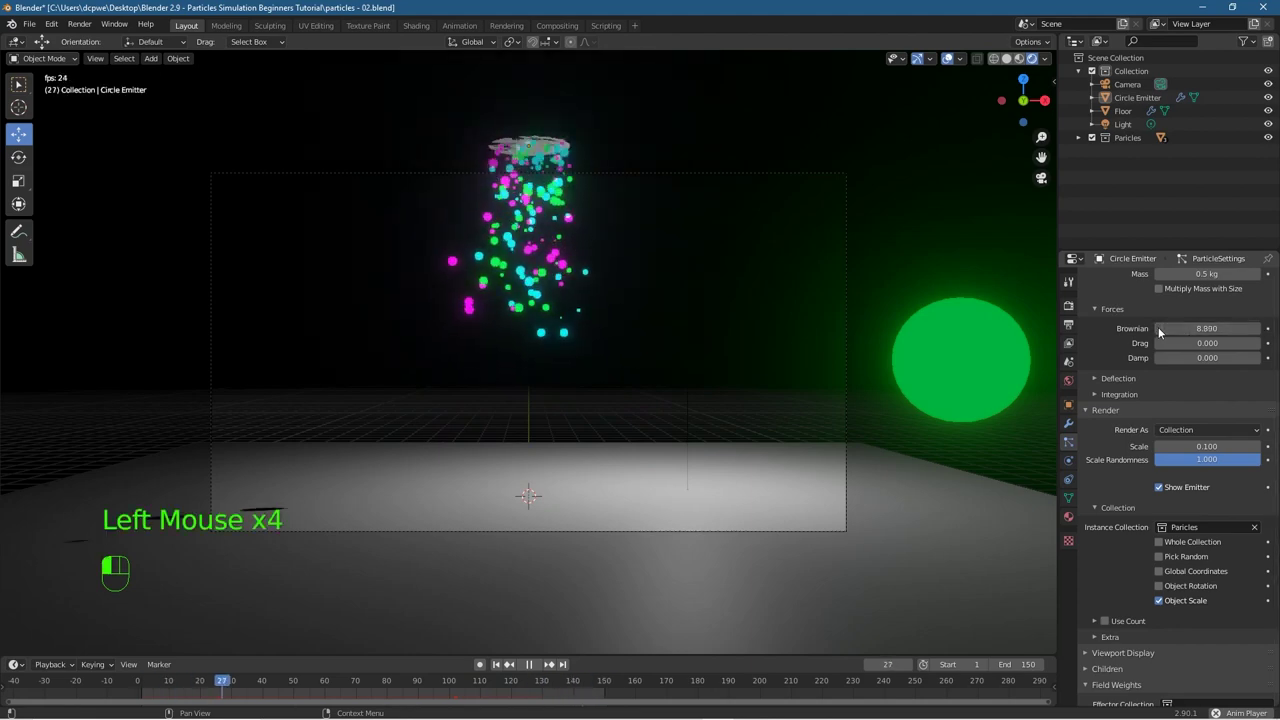
{"action": "left_click", "coordinate": [1158, 328]}
{"action": "left_click", "coordinate": [1158, 328]}
{"action": "left_click", "coordinate": [1158, 328]}
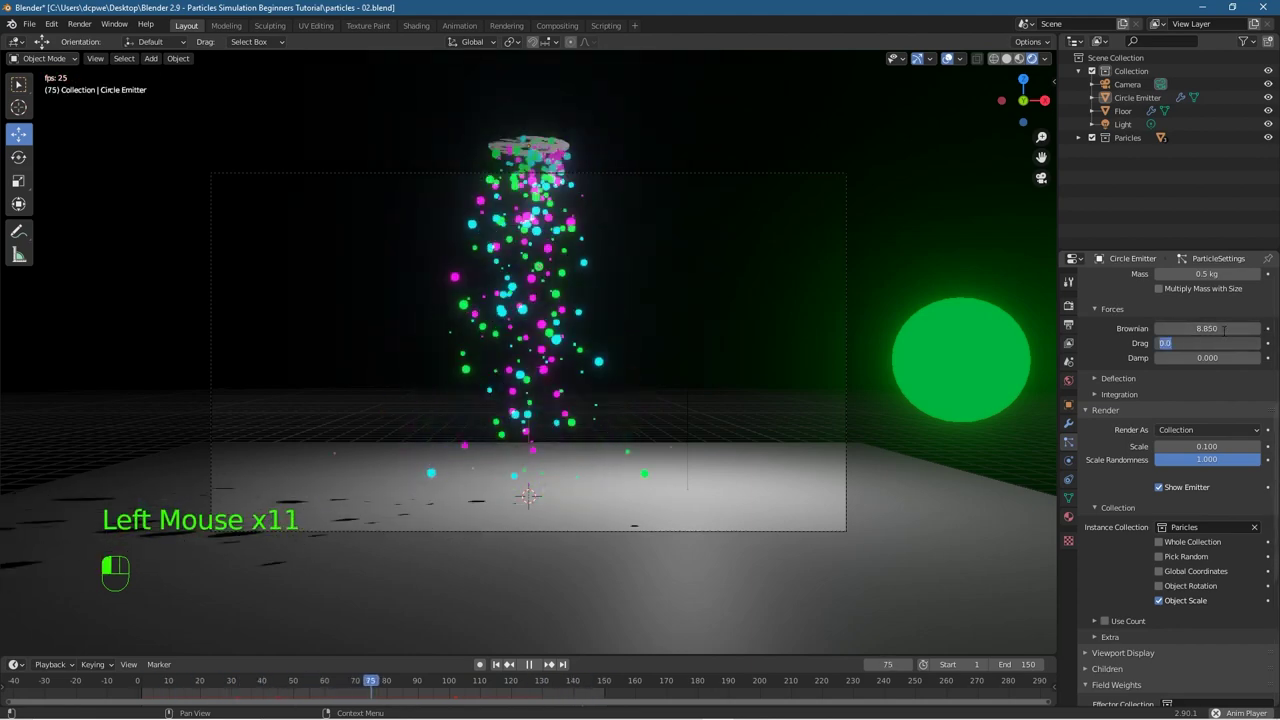
{"action": "left_click_drag", "start_coordinate": [1226, 328], "coordinate": [1219, 328]}
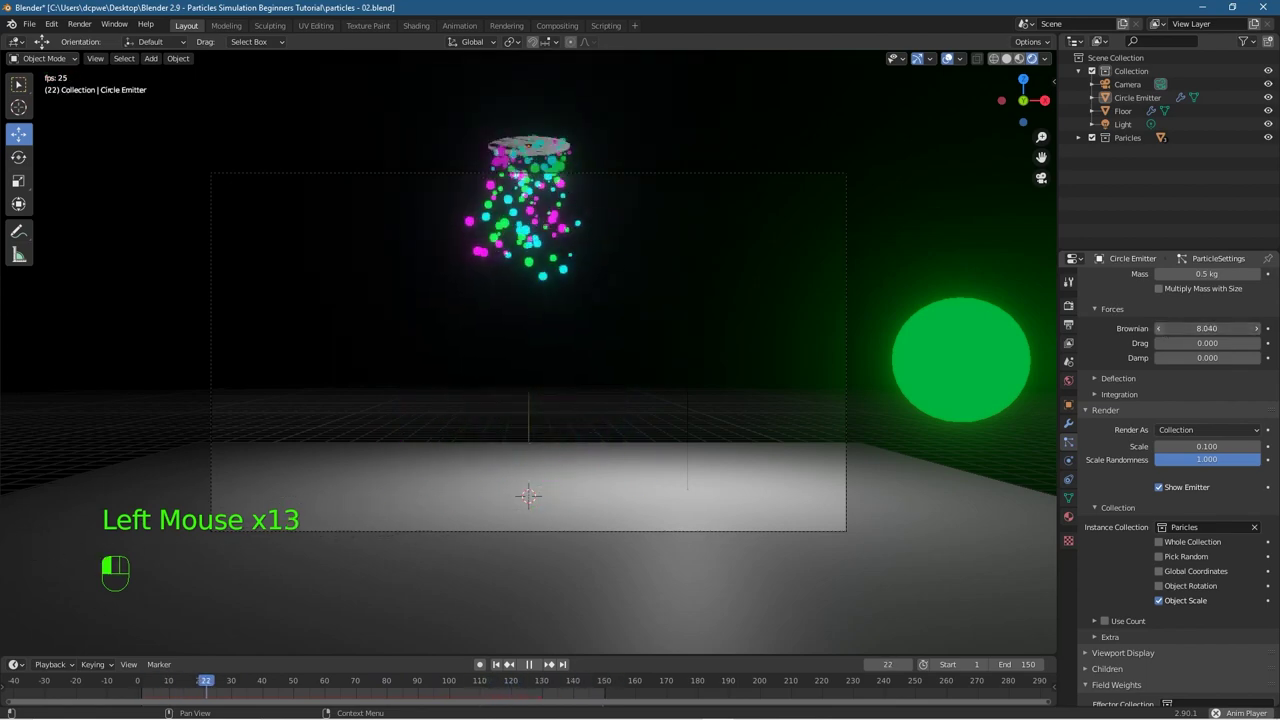
{"action": "left_click", "coordinate": [1161, 328]}
{"action": "left_click", "coordinate": [1161, 328]}
{"action": "left_click", "coordinate": [1161, 328]}
{"action": "left_click", "coordinate": [1161, 328]}
{"action": "left_click", "coordinate": [1161, 328]}
{"action": "left_click", "coordinate": [1161, 328]}
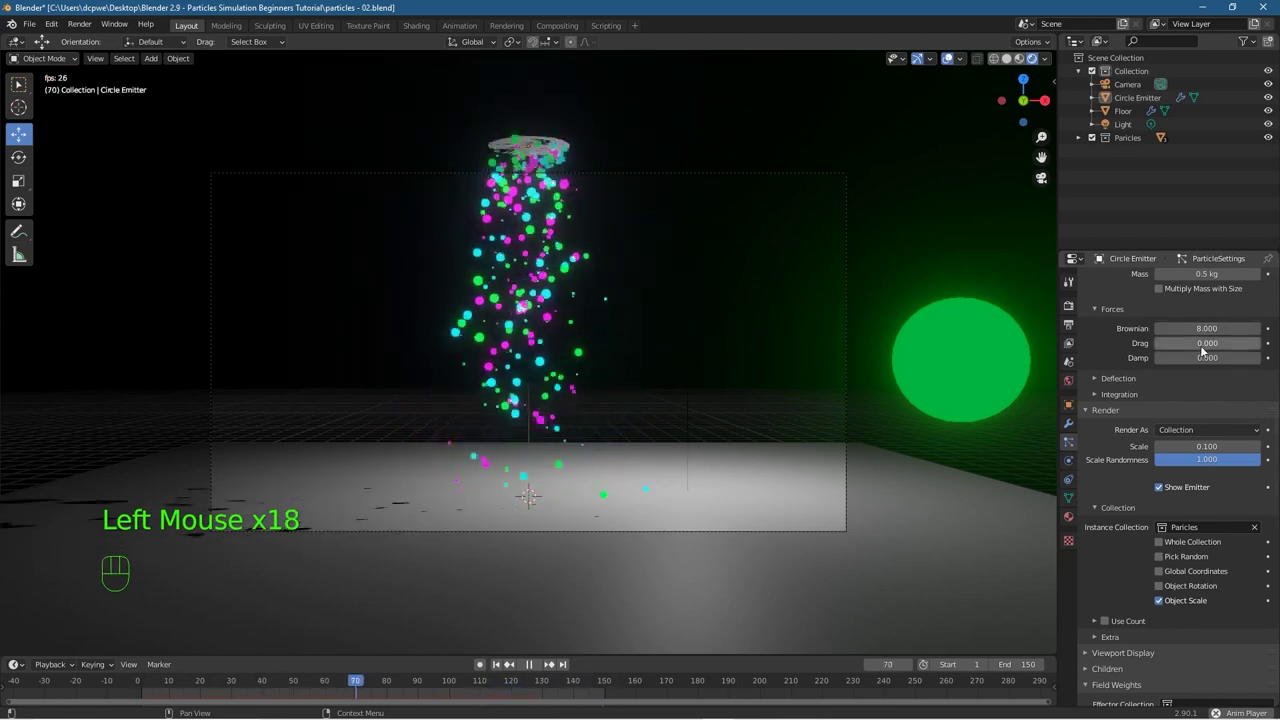
{"action": "left_click", "coordinate": [1161, 328]}
Step: Set the drag and damp forces to 1.000 and replay the simulation from the first frame
{"action": "left_click_drag", "start_coordinate": [1207, 343], "coordinate": [1260, 343]}
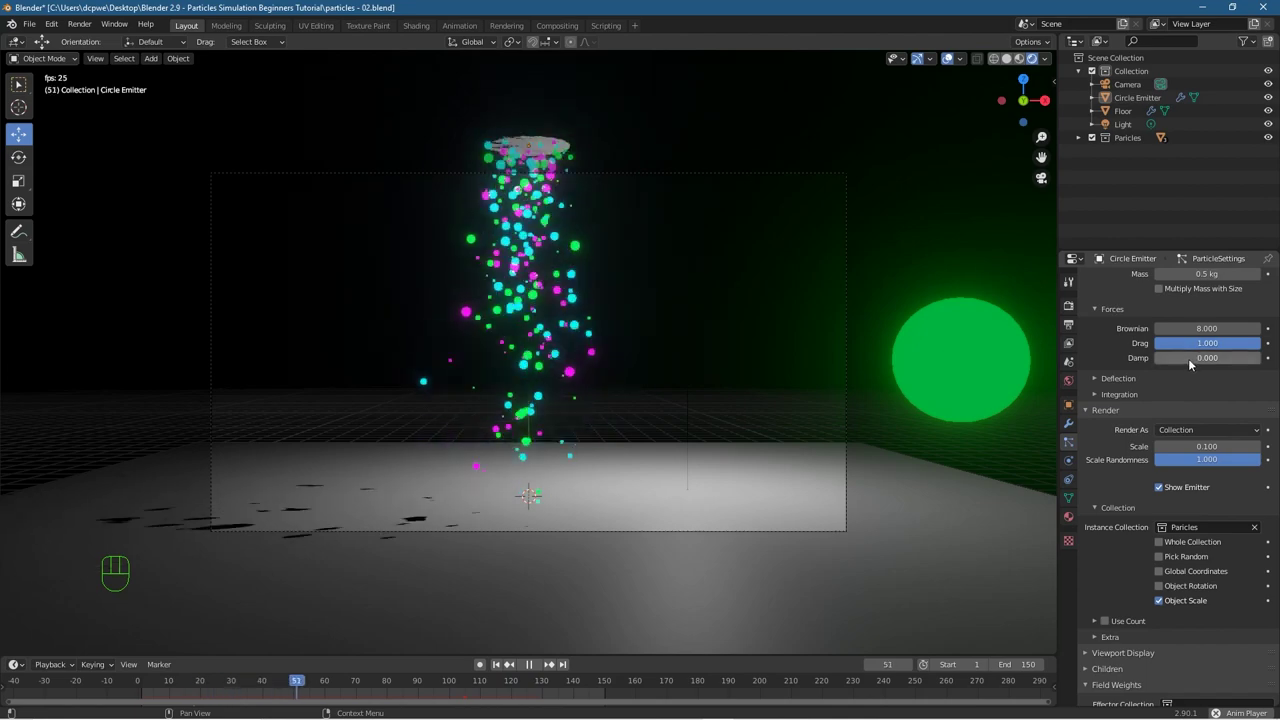
{"action": "left_click", "coordinate": [529, 664]}
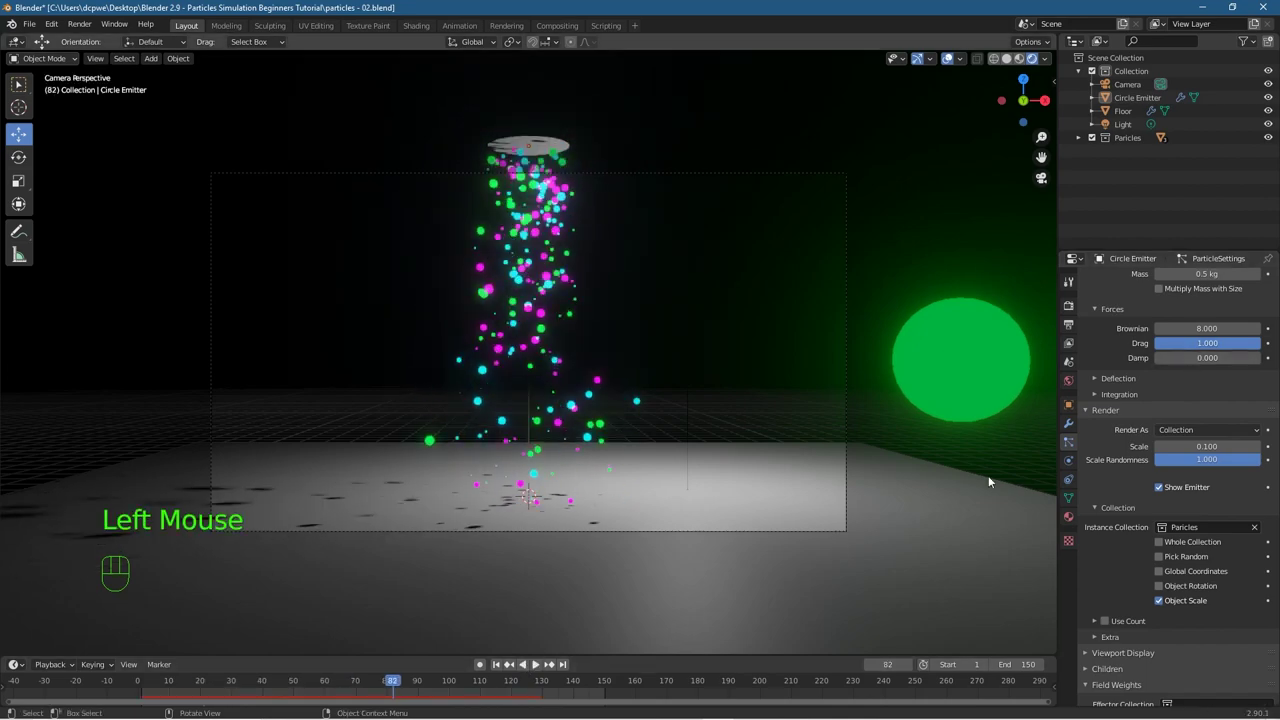
{"action": "left_click", "coordinate": [1180, 358]}
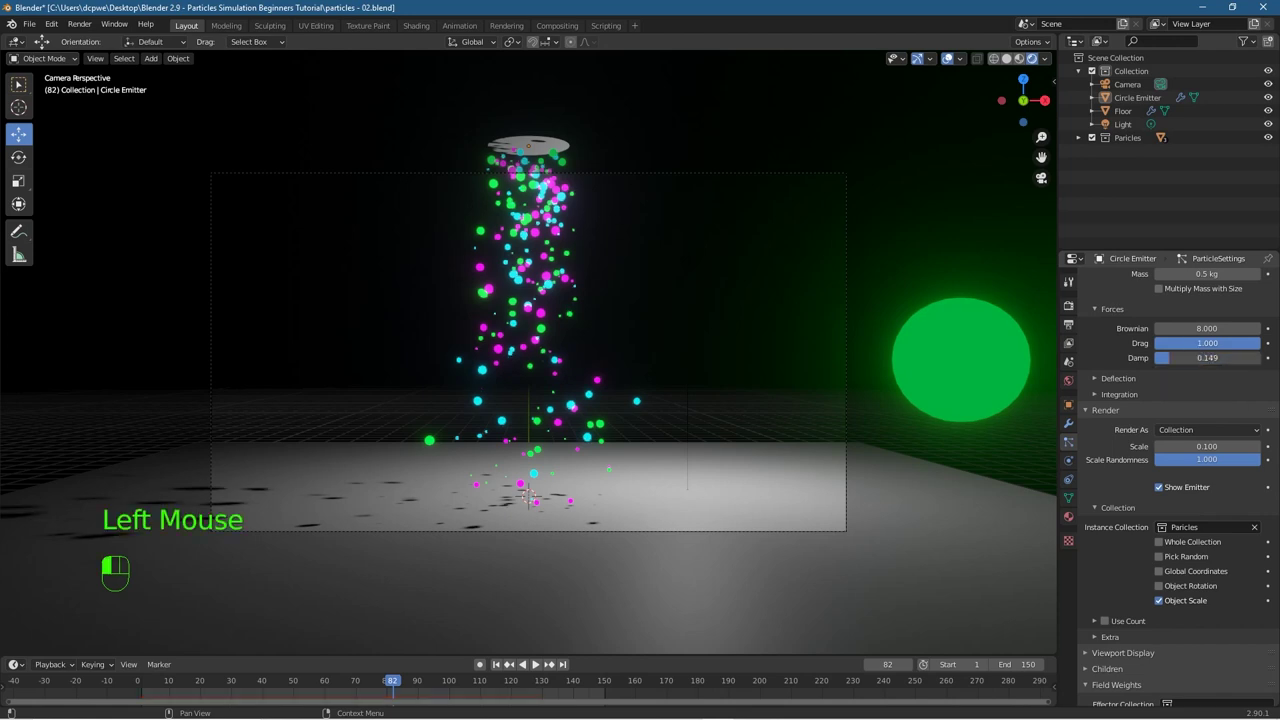
{"action": "left_click", "coordinate": [496, 664]}
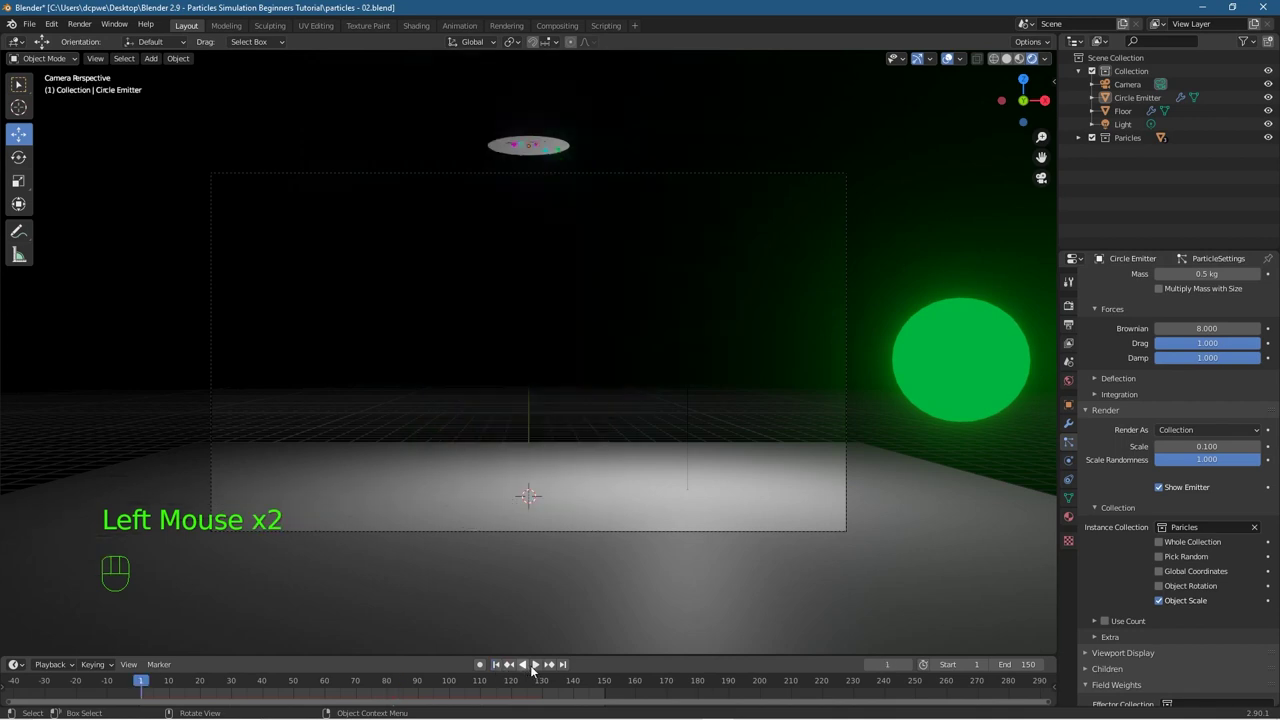
{"action": "left_click", "coordinate": [535, 664]}
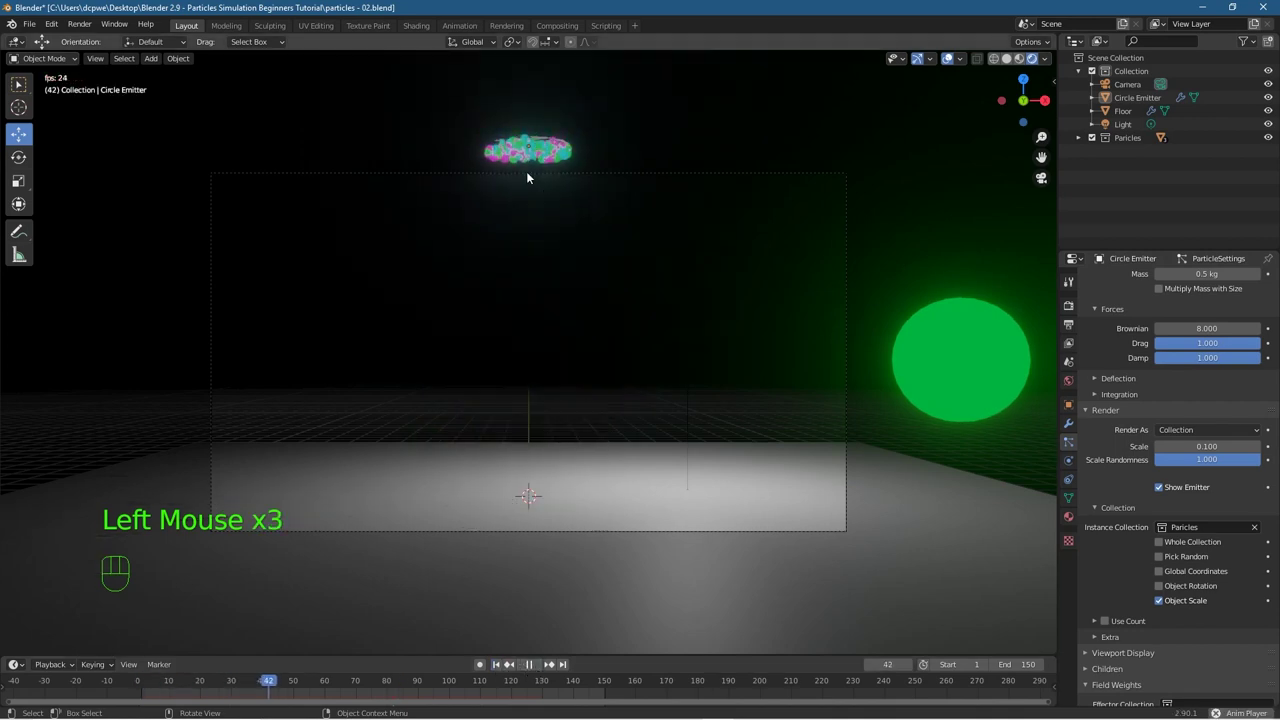
Step: Reset the drag to 0.000 and reduce the damp to 0.025 while the simulation plays
{"action": "left_click_drag", "start_coordinate": [1232, 358], "coordinate": [1208, 358]}
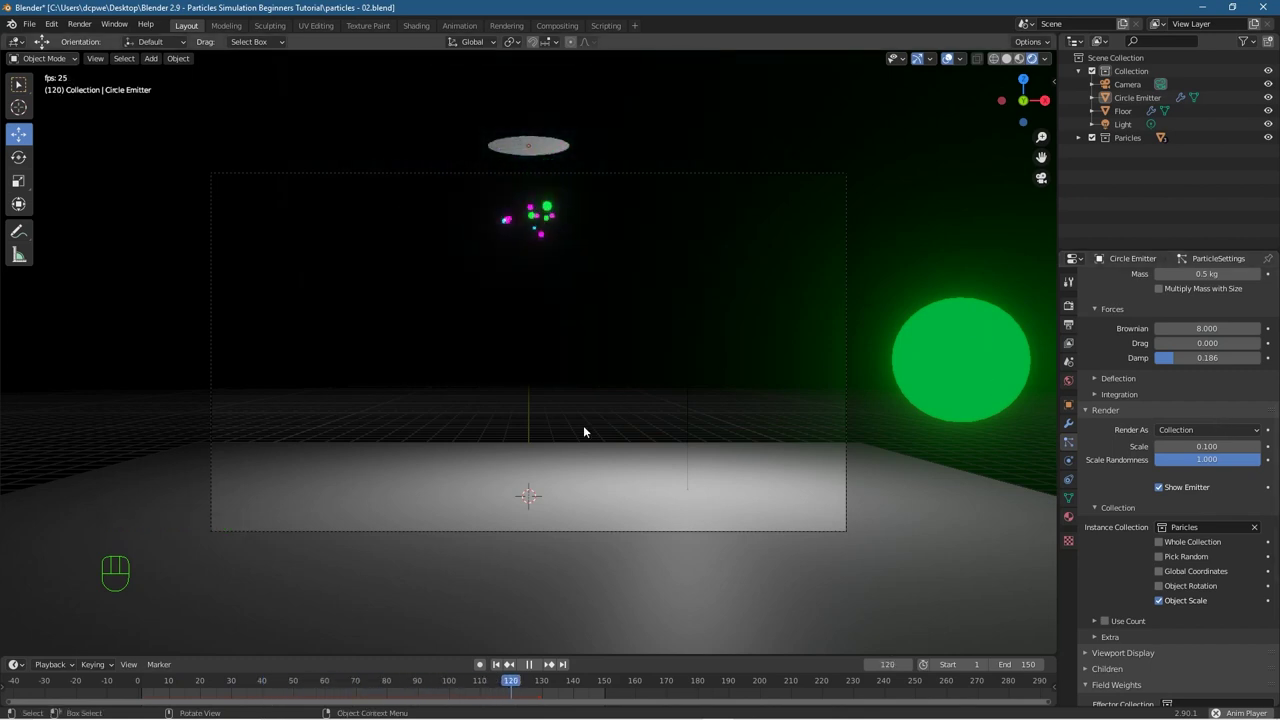
{"action": "left_click_drag", "start_coordinate": [1169, 358], "coordinate": [1156, 356]}
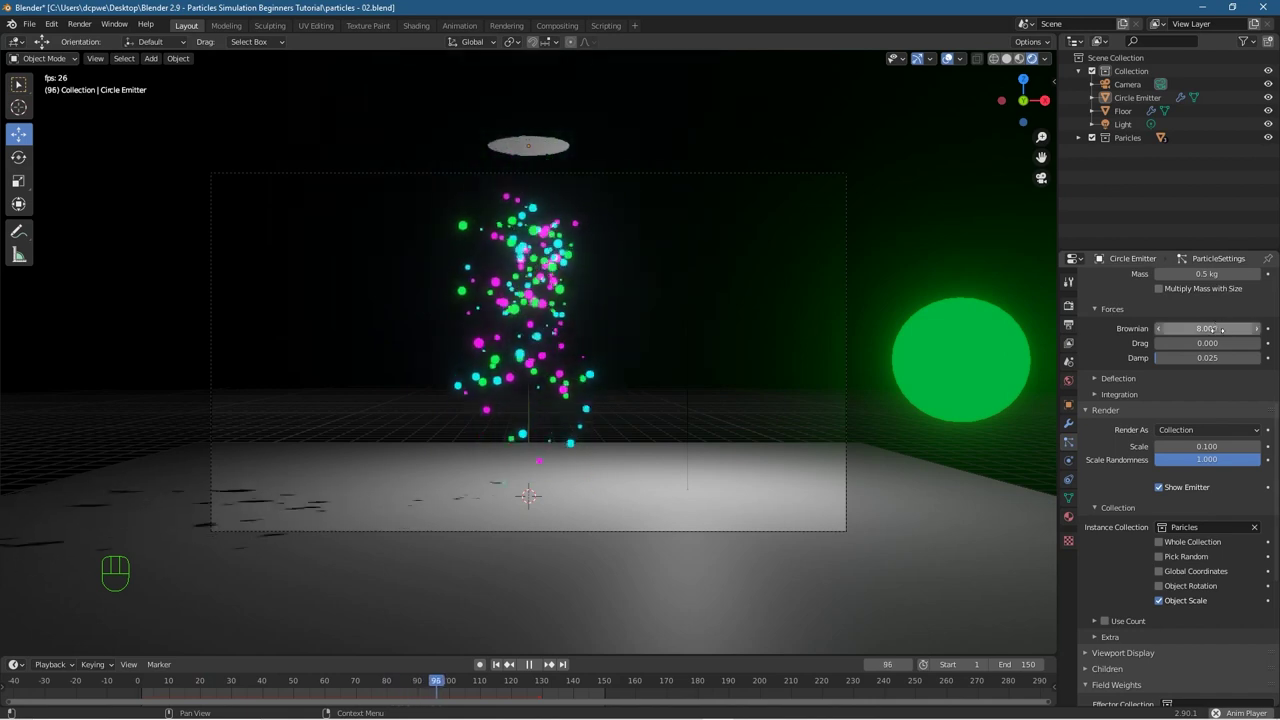
Step: Set the Circle Emitter particles' Brownian force to 0 and their gravity field weight to 1
{"action": "left_click_drag", "start_coordinate": [1222, 328], "coordinate": [1248, 333]}
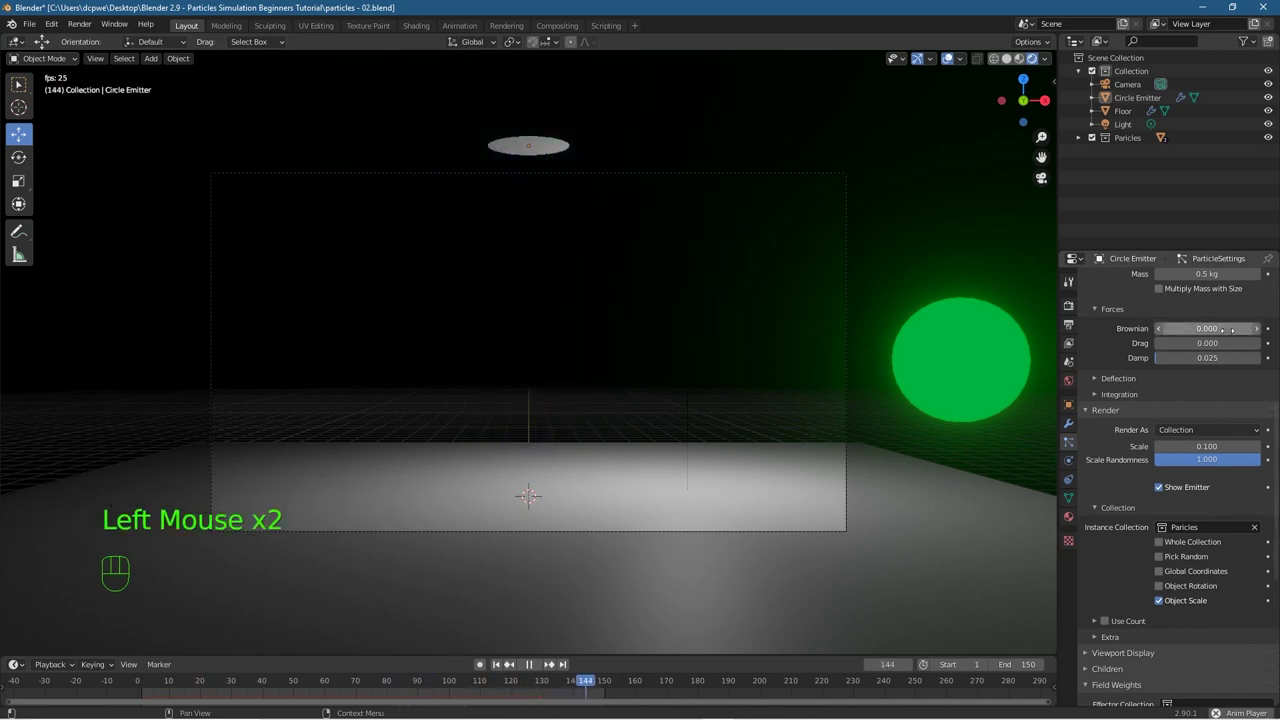
{"action": "left_click", "coordinate": [1190, 358]}
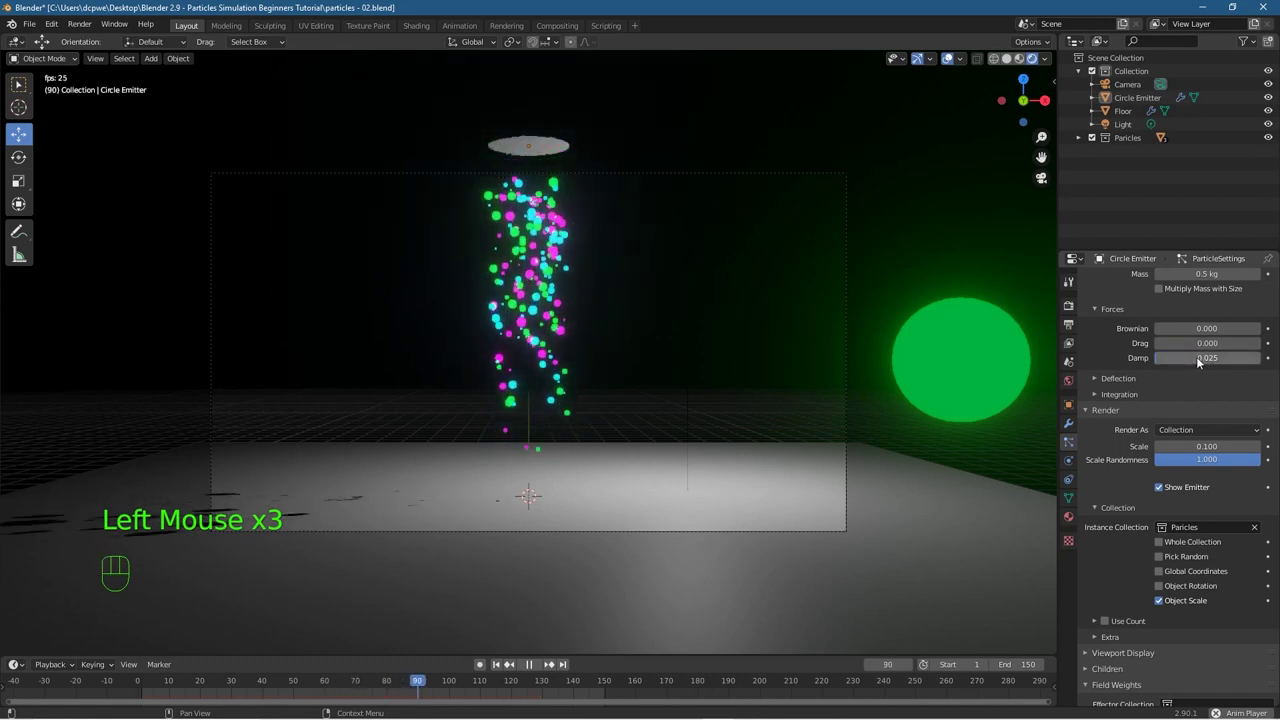
{"action": "left_click", "coordinate": [1198, 359]}
{"action": "scroll", "coordinate": [1155, 400], "scroll_direction": "down", "scroll_amount": 7}
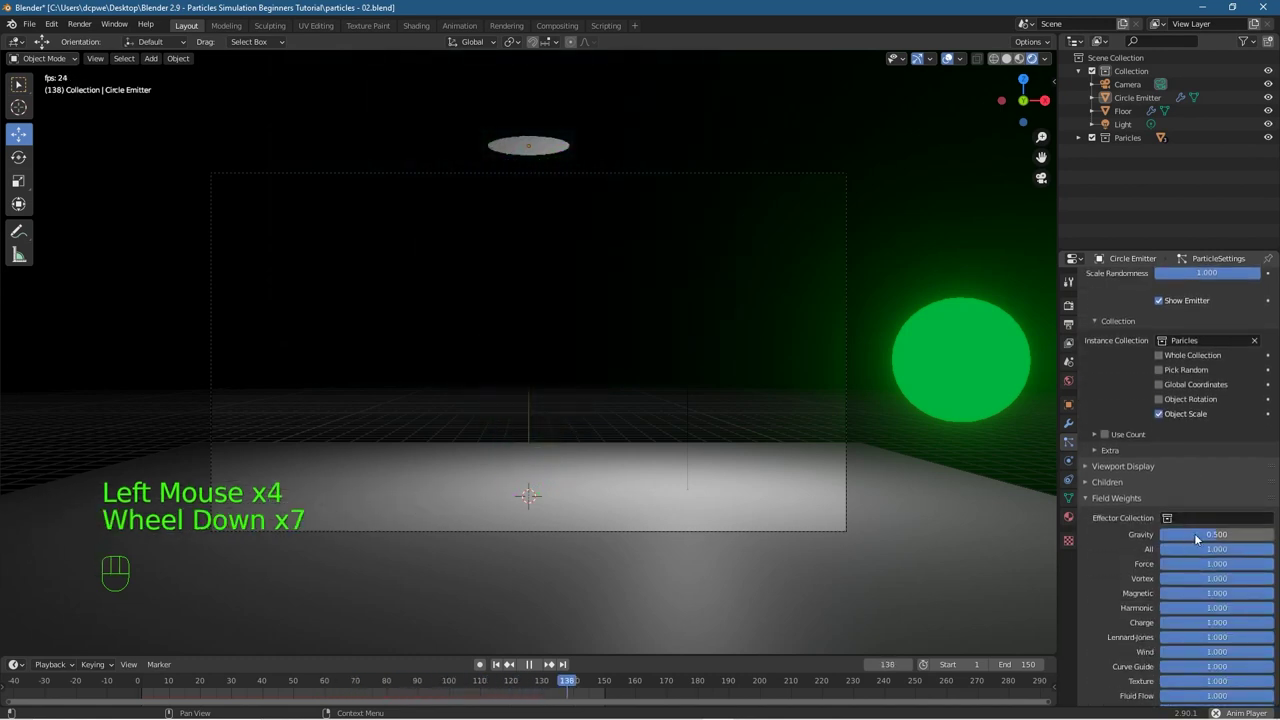
{"action": "left_click_drag", "start_coordinate": [1194, 533], "coordinate": [1262, 534]}
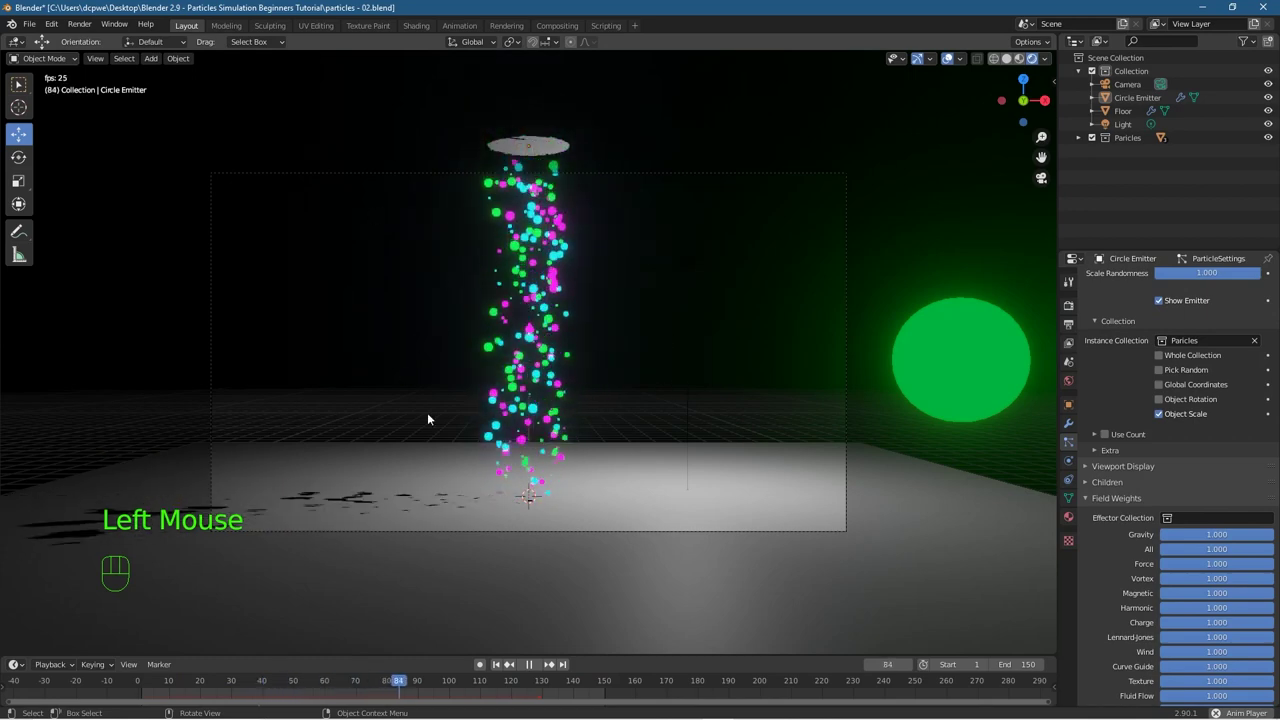
Step: Save the file, stop the animation and return to frame 1
{"action": "left_click", "coordinate": [29, 23]}
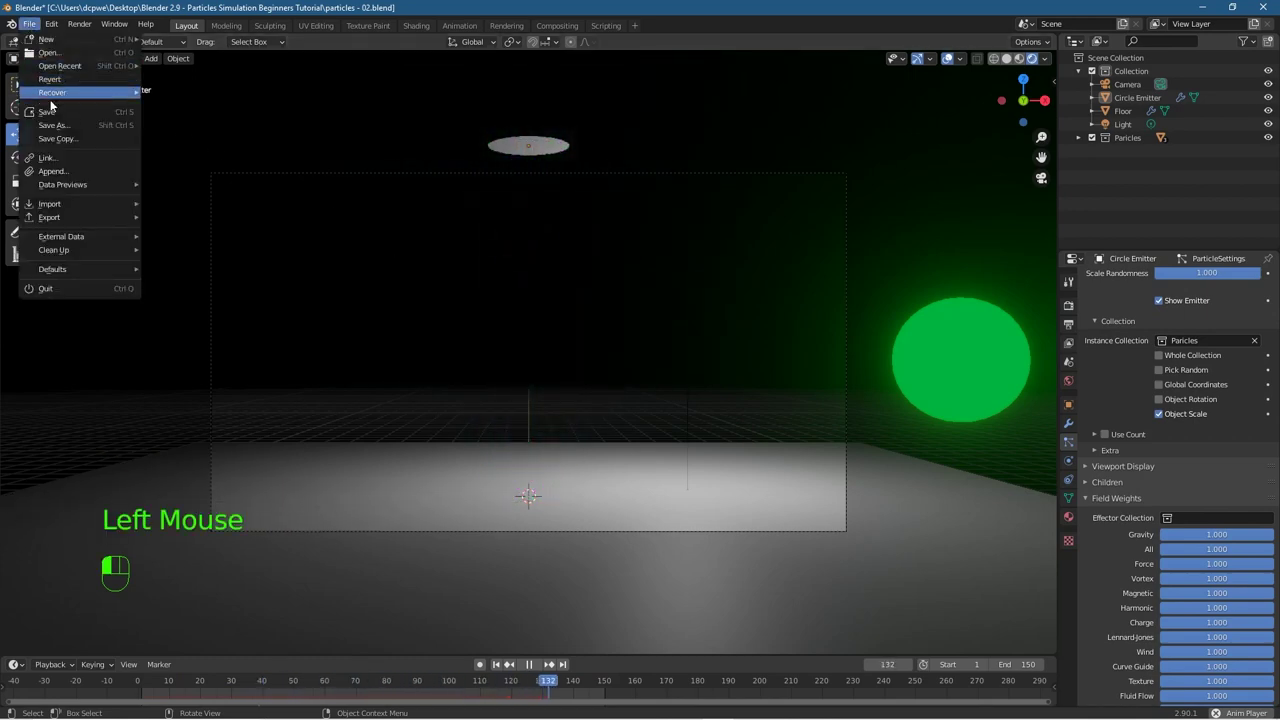
{"action": "left_click", "coordinate": [47, 111]}
{"action": "left_click", "coordinate": [530, 665]}
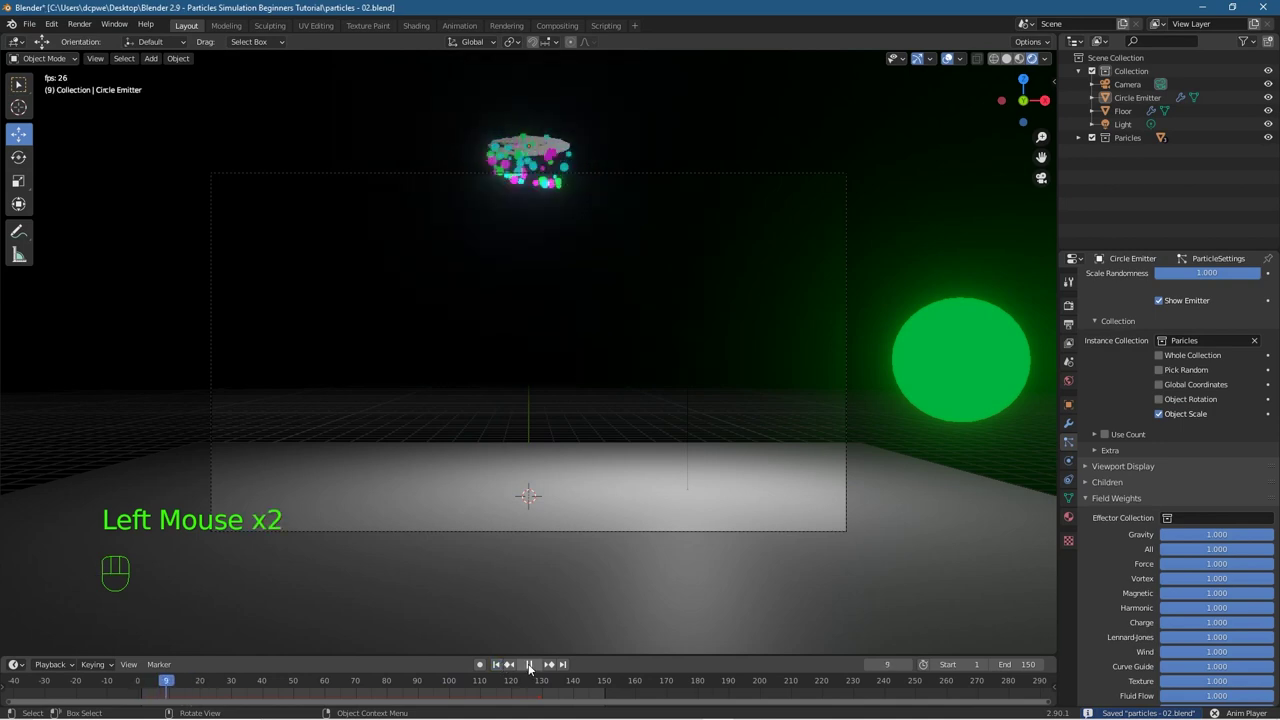
{"action": "left_click", "coordinate": [530, 665]}
{"action": "left_click", "coordinate": [496, 665]}
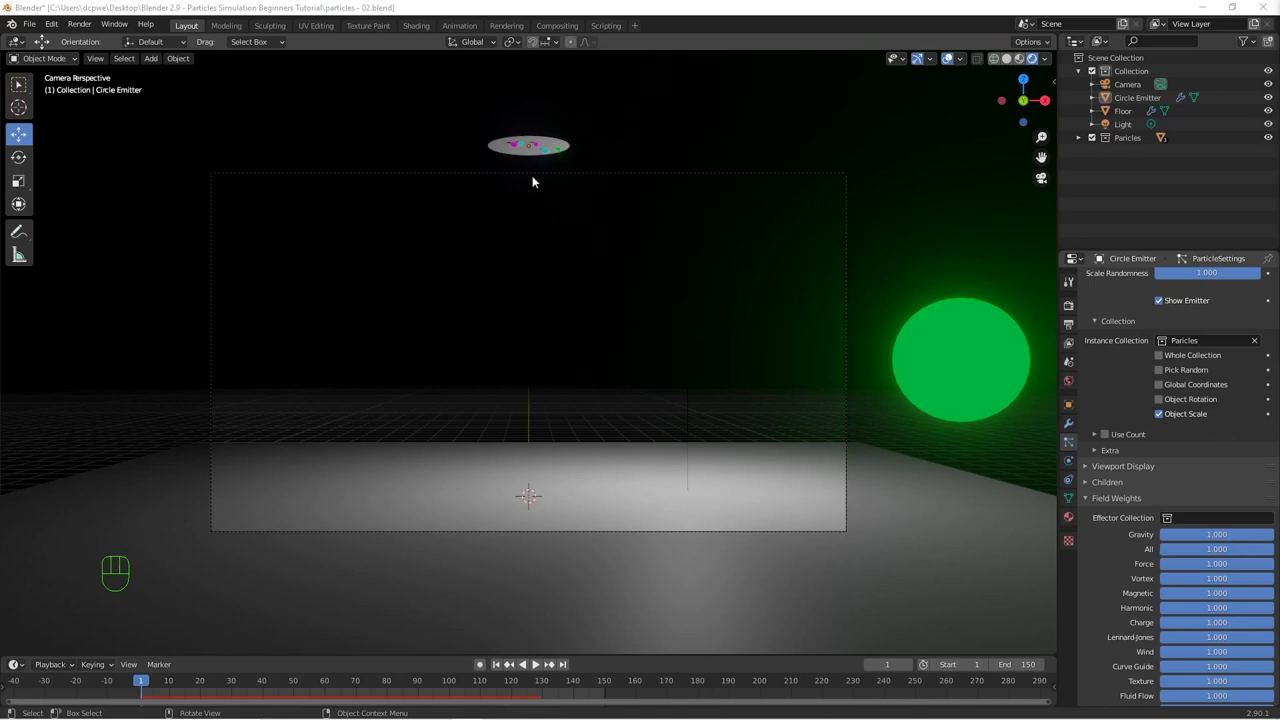
Step: Add a Turbulence force field at the scene origin and rename it Field Tur
{"action": "left_click", "coordinate": [521, 365]}
{"action": "key", "text": "shift+a"}
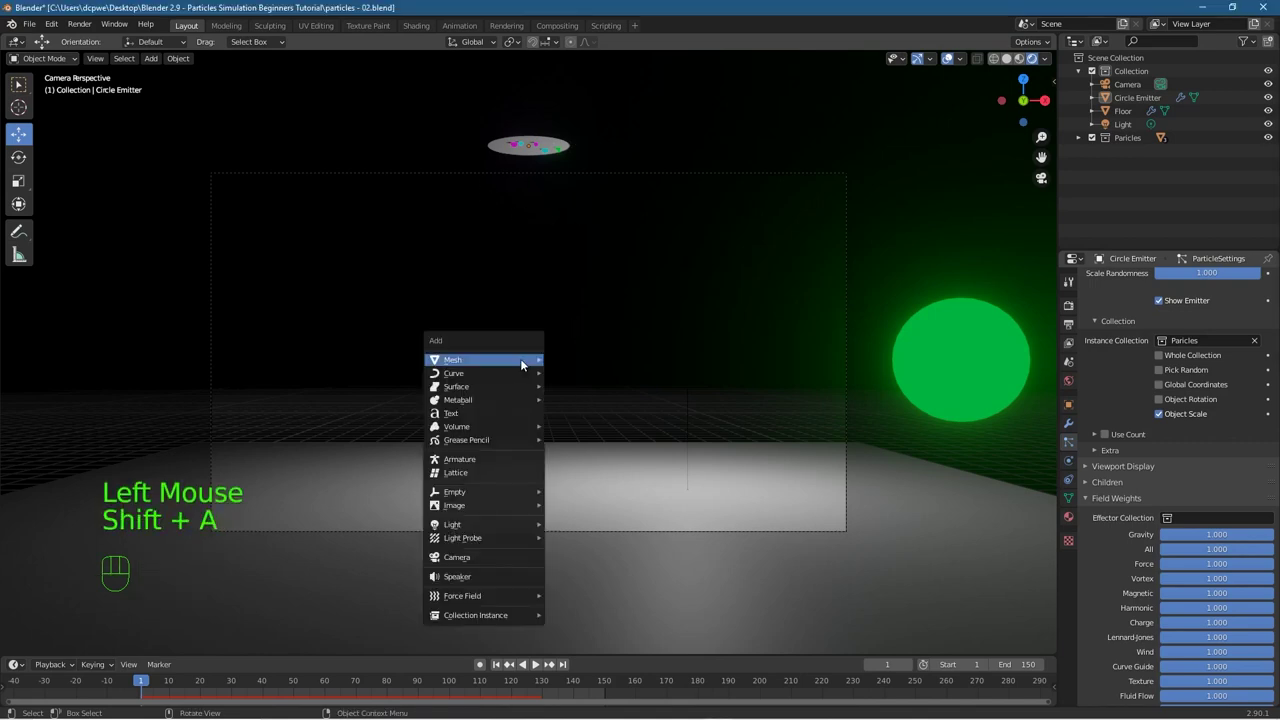
{"action": "mouse_move", "coordinate": [485, 598]}
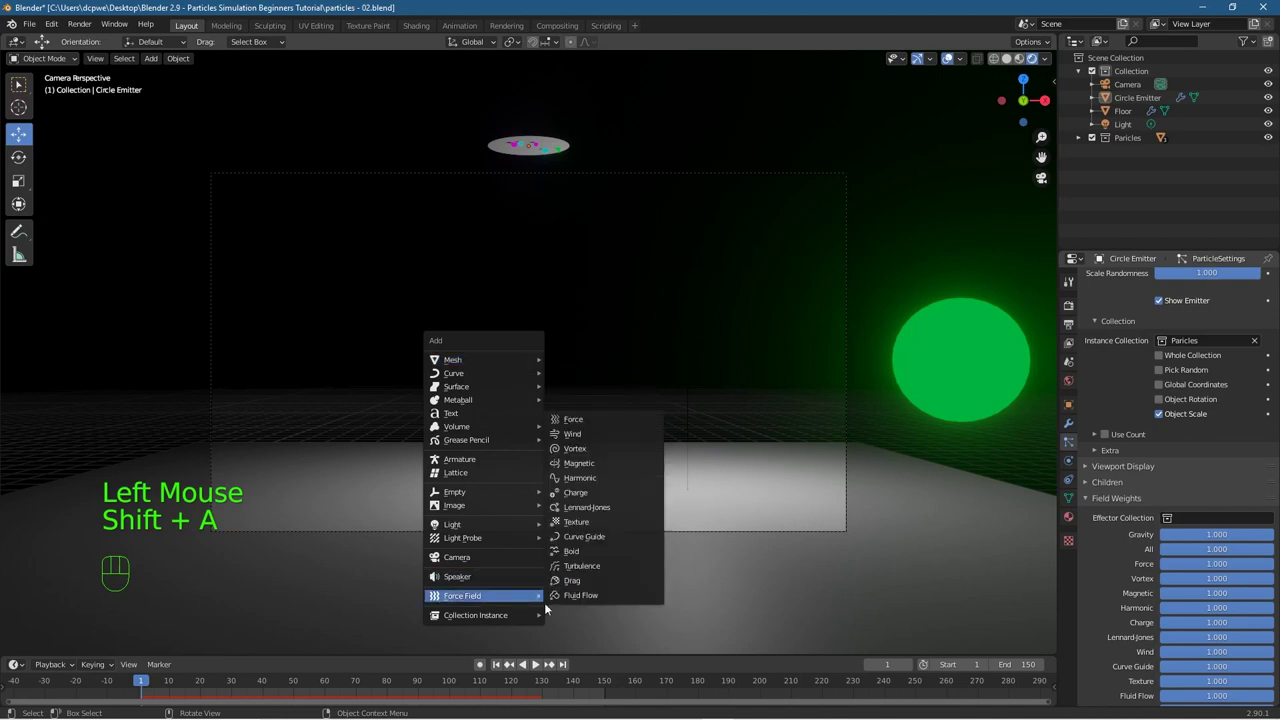
{"action": "left_click", "coordinate": [607, 567]}
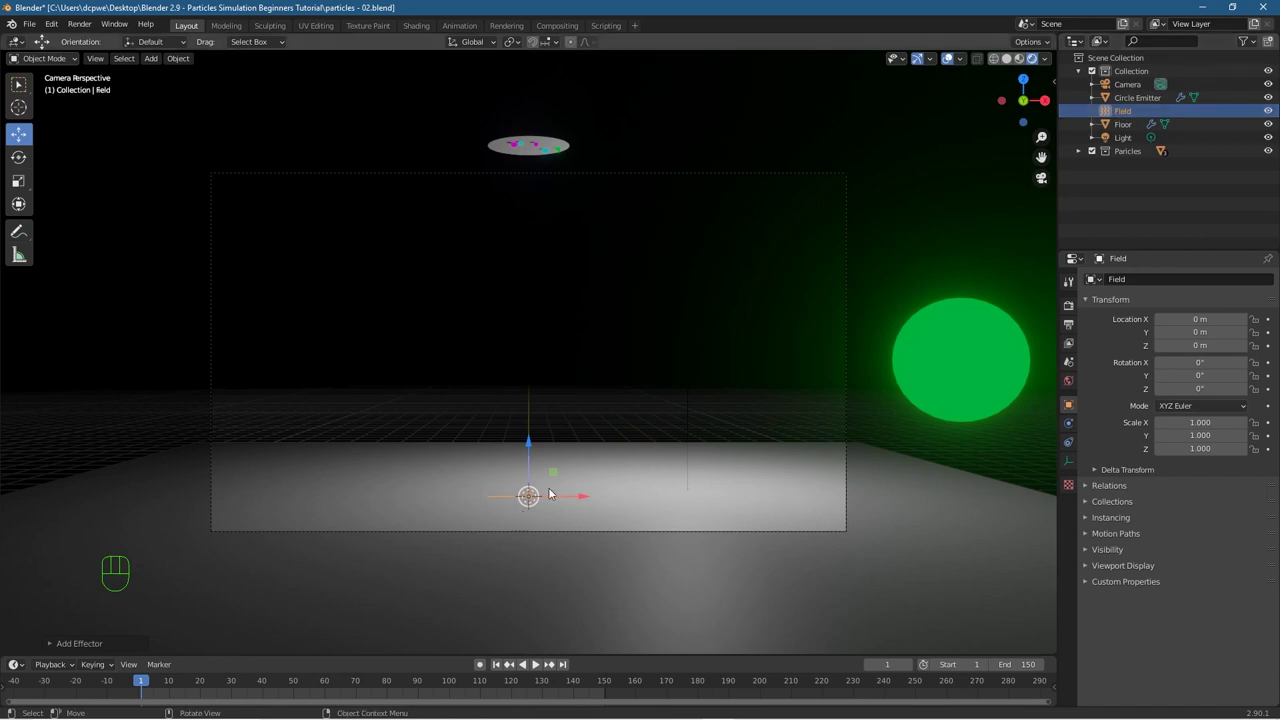
{"action": "key", "text": "shift+a"}
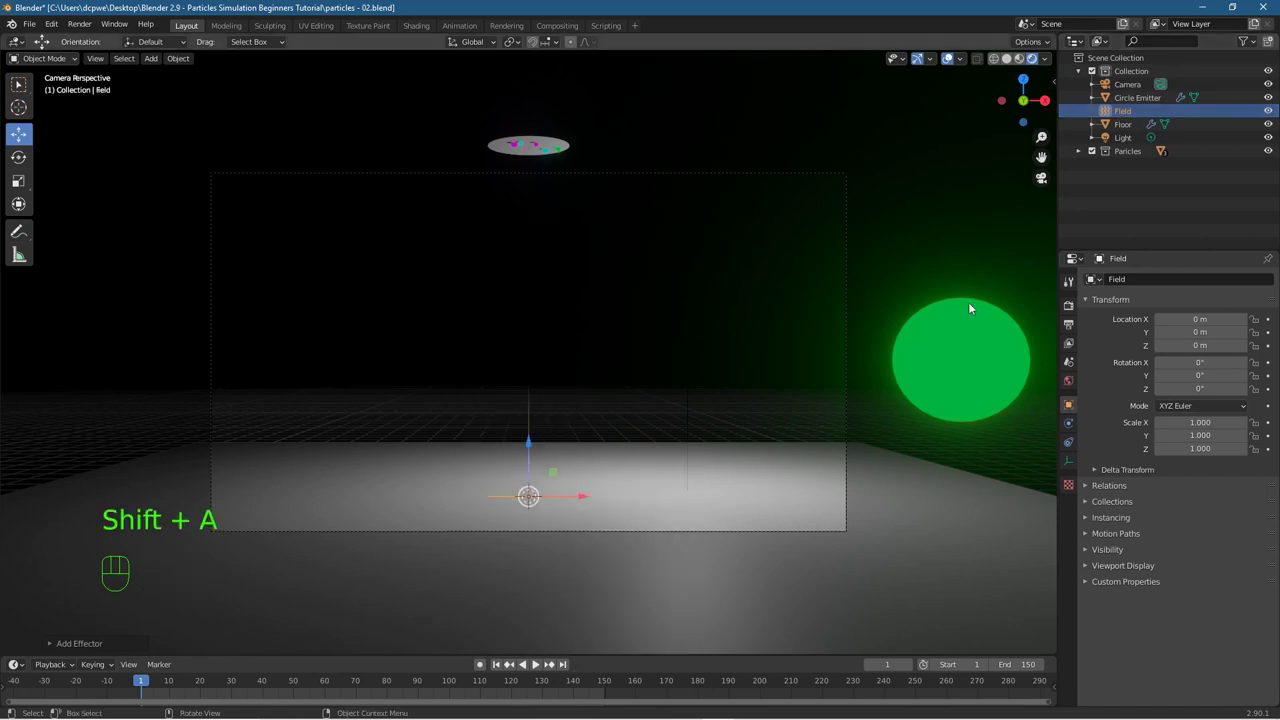
{"action": "double_click", "coordinate": [1130, 110]}
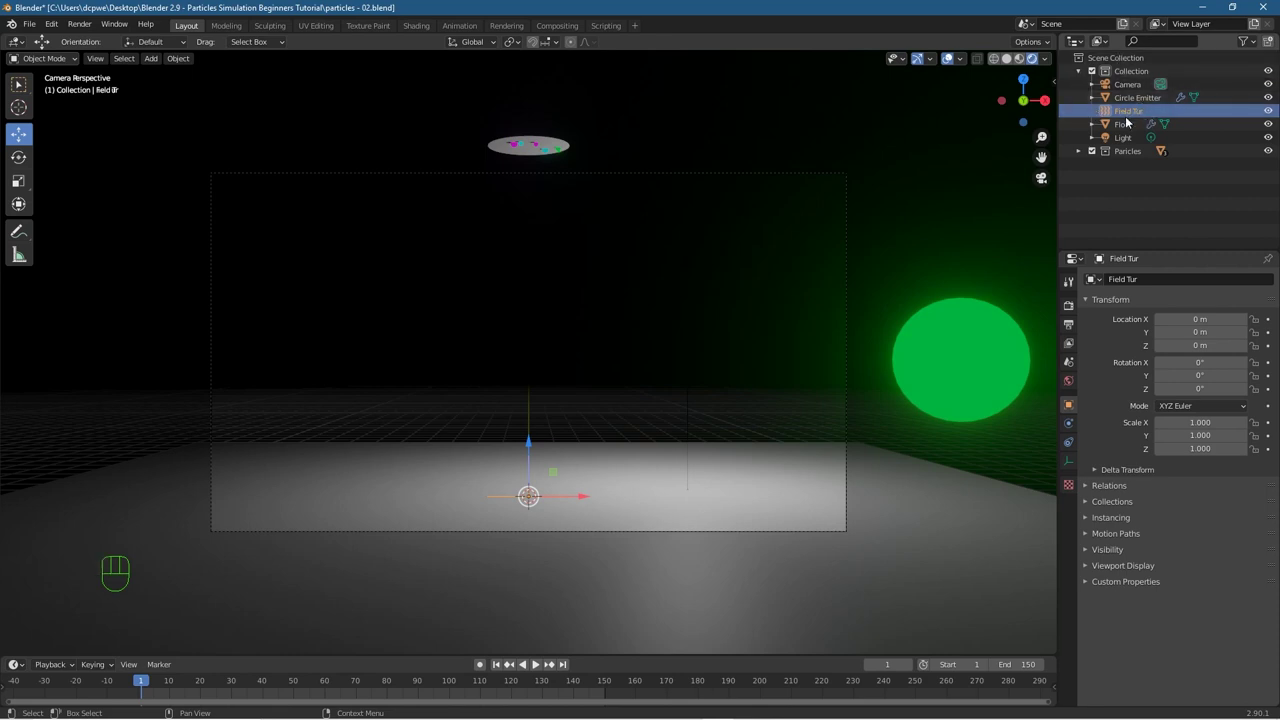
Step: Play the animation, try a turbulence strength of 4, and set the Field Tur strength to 8.4
{"action": "left_click", "coordinate": [1068, 423]}
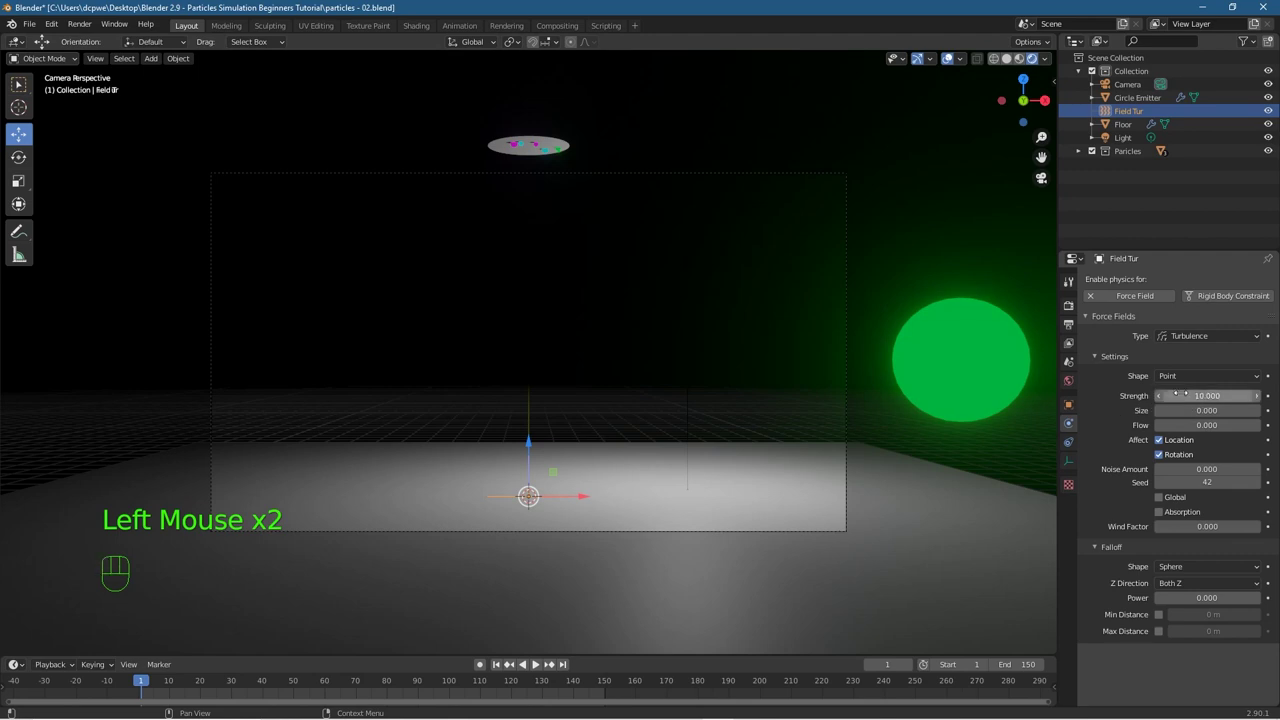
{"action": "left_click", "coordinate": [535, 665]}
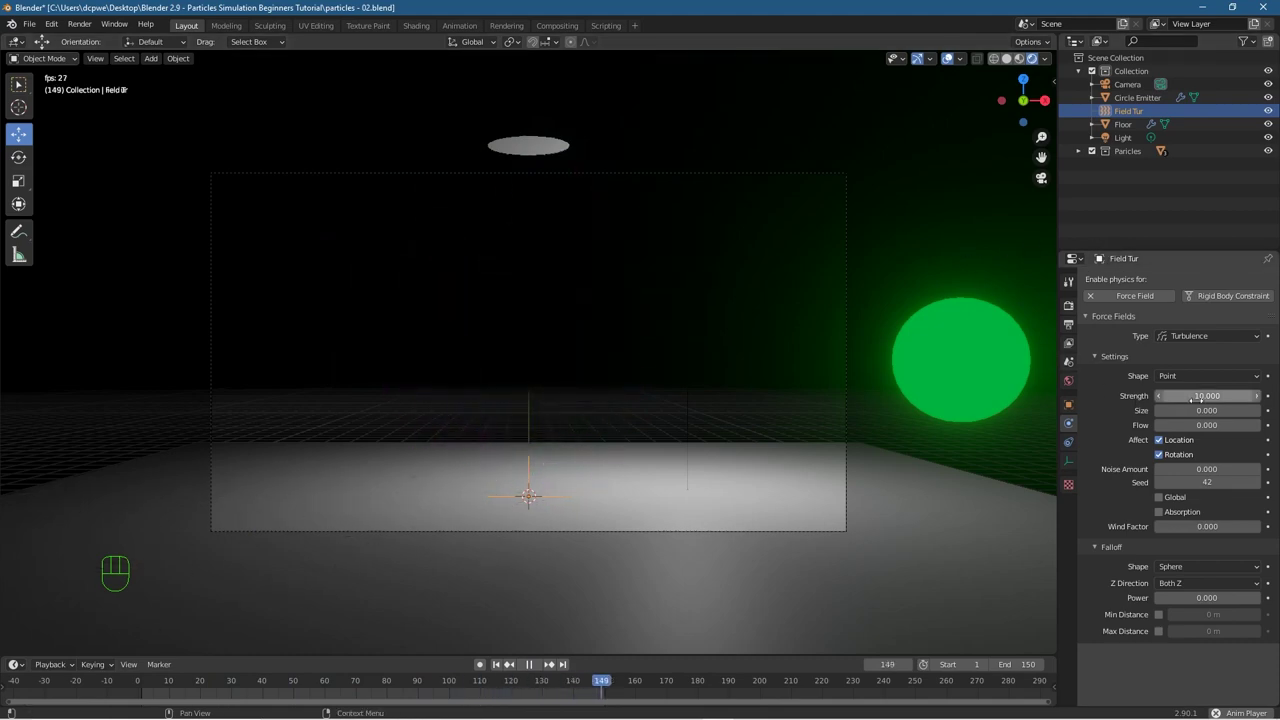
{"action": "mouse_move", "coordinate": [1207, 396]}
{"action": "left_mouse_down"}
{"action": "mouse_move", "coordinate": [1245, 396]}
{"action": "mouse_move", "coordinate": [1190, 396]}
{"action": "left_mouse_up"}
{"action": "left_click_drag", "start_coordinate": [1207, 396], "coordinate": [1236, 390]}
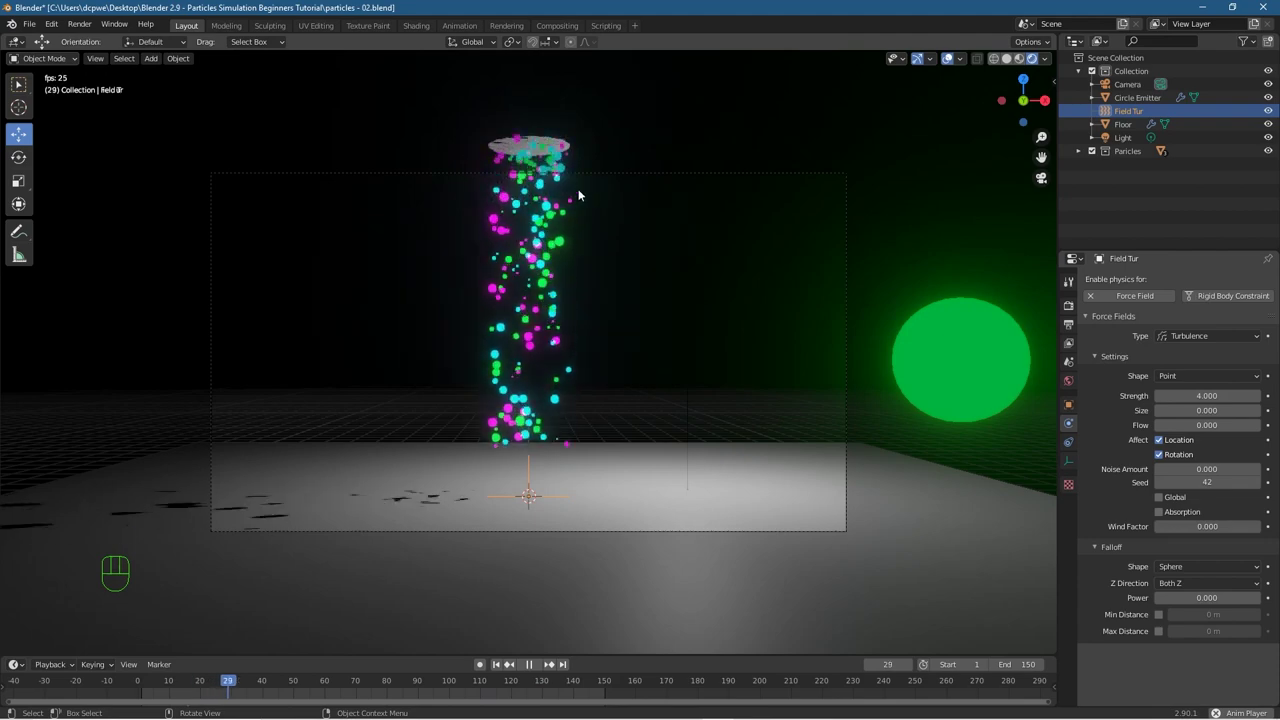
{"action": "left_click", "coordinate": [1207, 396]}
{"action": "left_click_drag", "start_coordinate": [1207, 396], "coordinate": [1260, 396]}
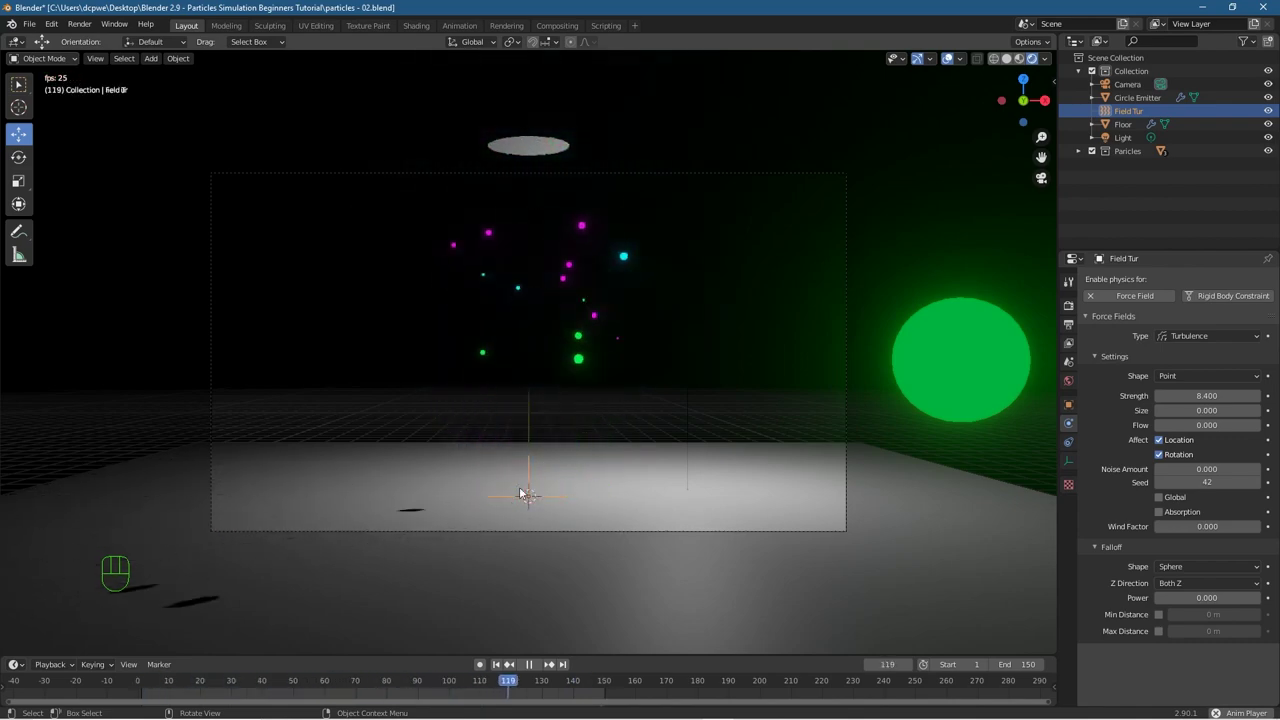
Step: Try rotating the Field Tur force field 90° about the X axis, and undo the rotation
{"action": "left_click", "coordinate": [1068, 380]}
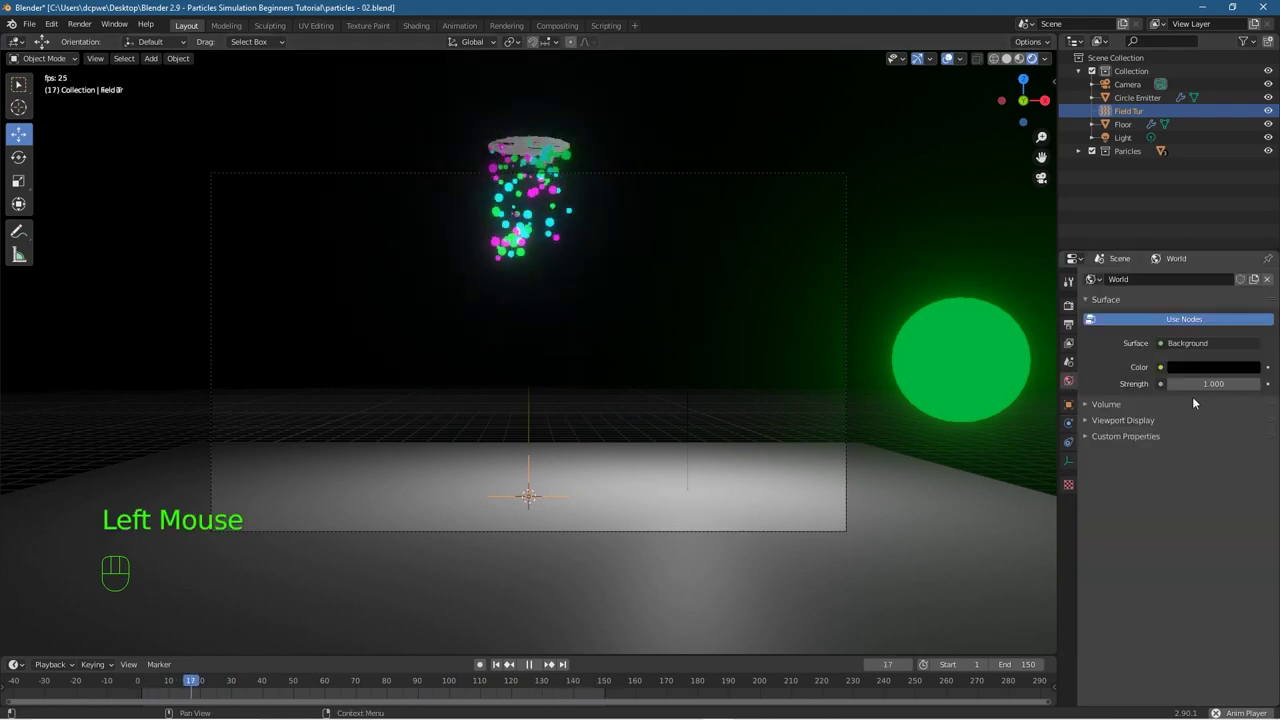
{"action": "left_click", "coordinate": [1068, 404]}
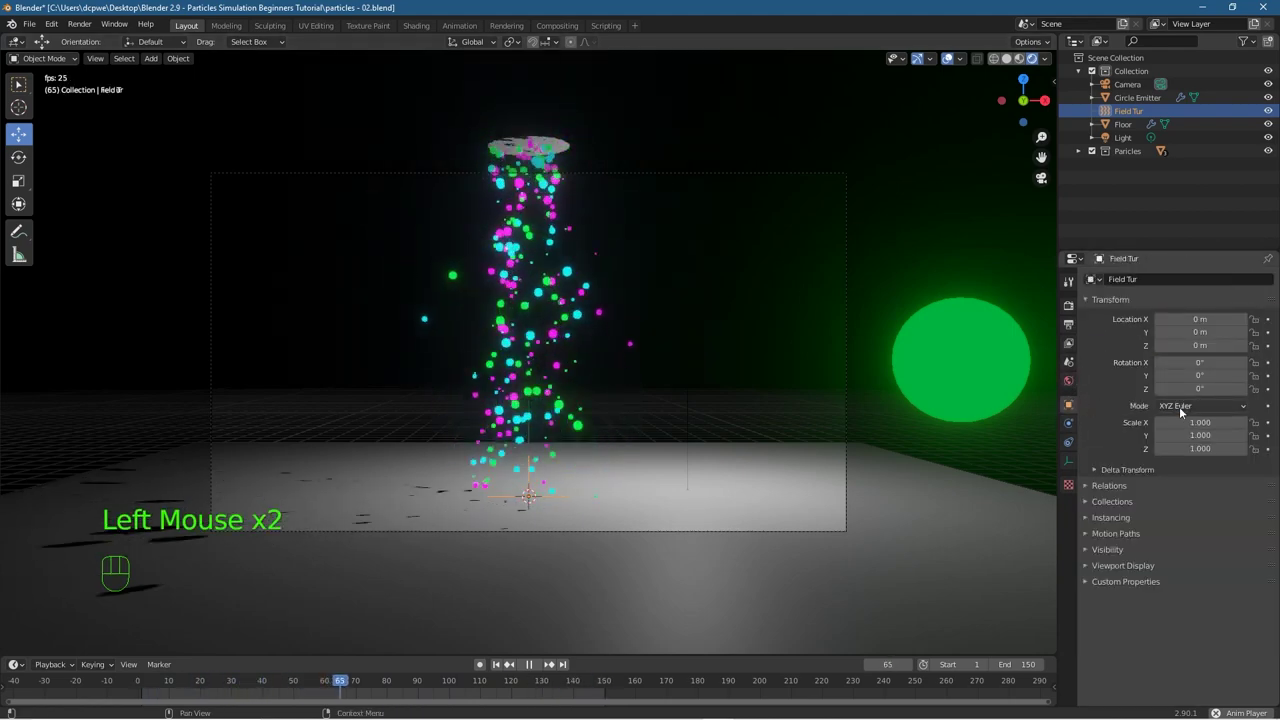
{"action": "left_click_drag", "start_coordinate": [1190, 362], "coordinate": [1256, 374]}
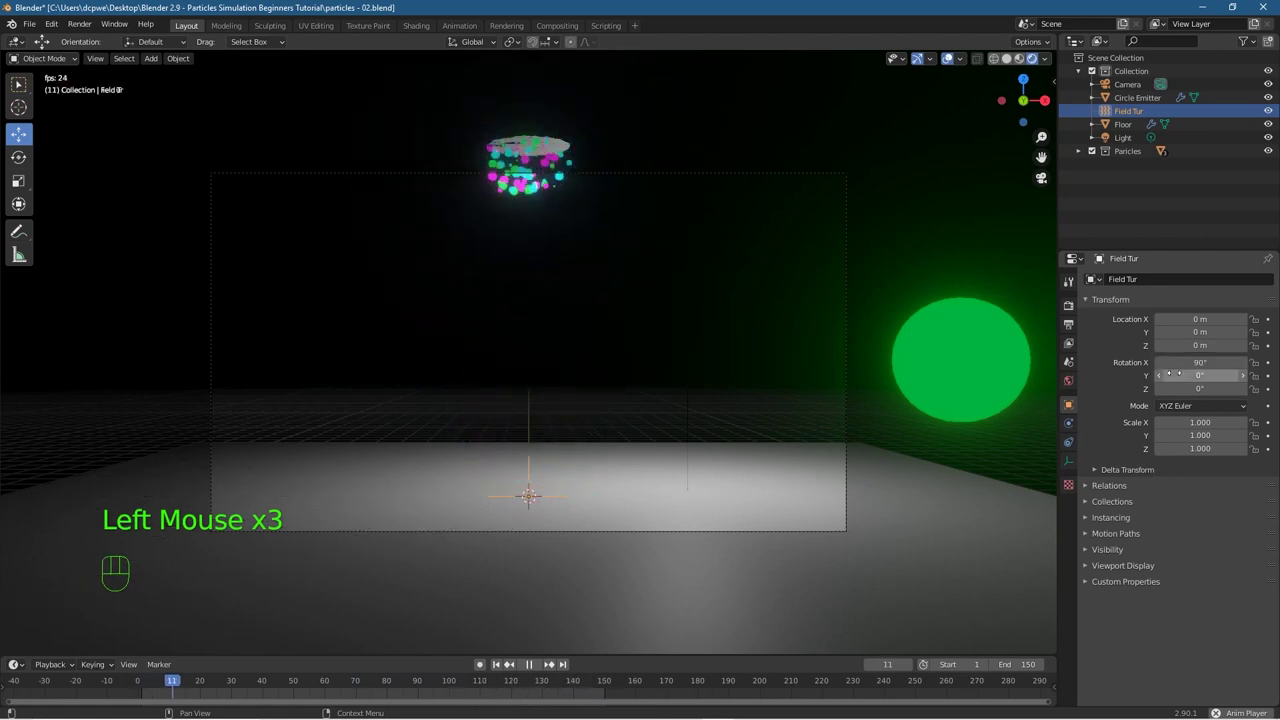
{"action": "key", "text": "ctrl+z"}
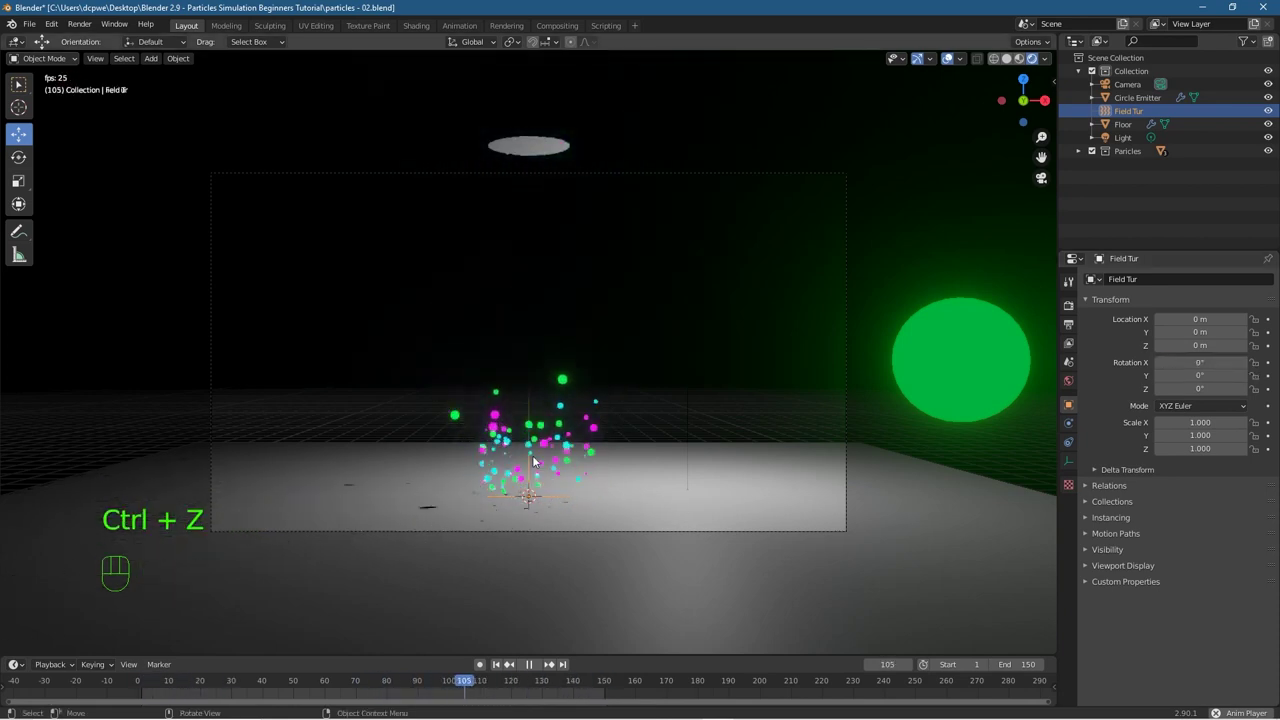
Step: Try another X rotation on Field Tur, reset X to 0°, and set its Y rotation to 90°
{"action": "left_click", "coordinate": [1128, 111]}
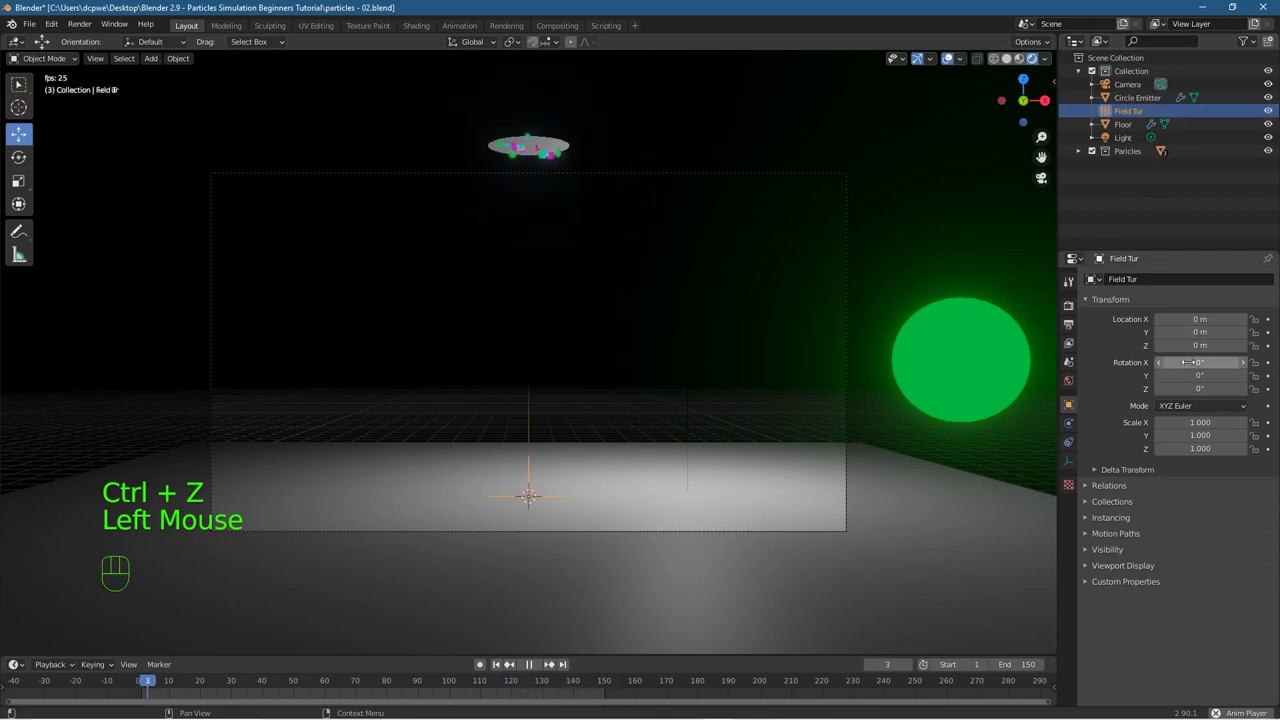
{"action": "left_click_drag", "start_coordinate": [1187, 362], "coordinate": [1230, 375]}
{"action": "left_click", "coordinate": [1236, 364]}
{"action": "type", "text": "0"}
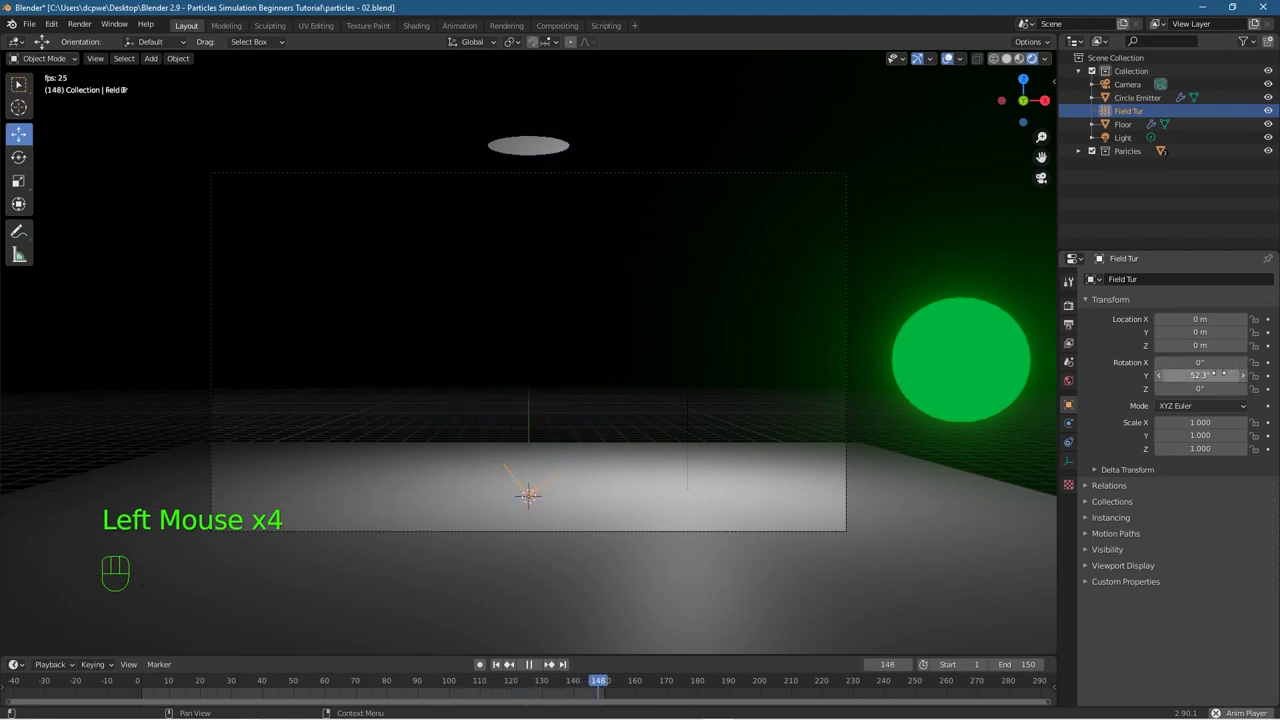
{"action": "left_click_drag", "start_coordinate": [1200, 375], "coordinate": [1228, 375]}
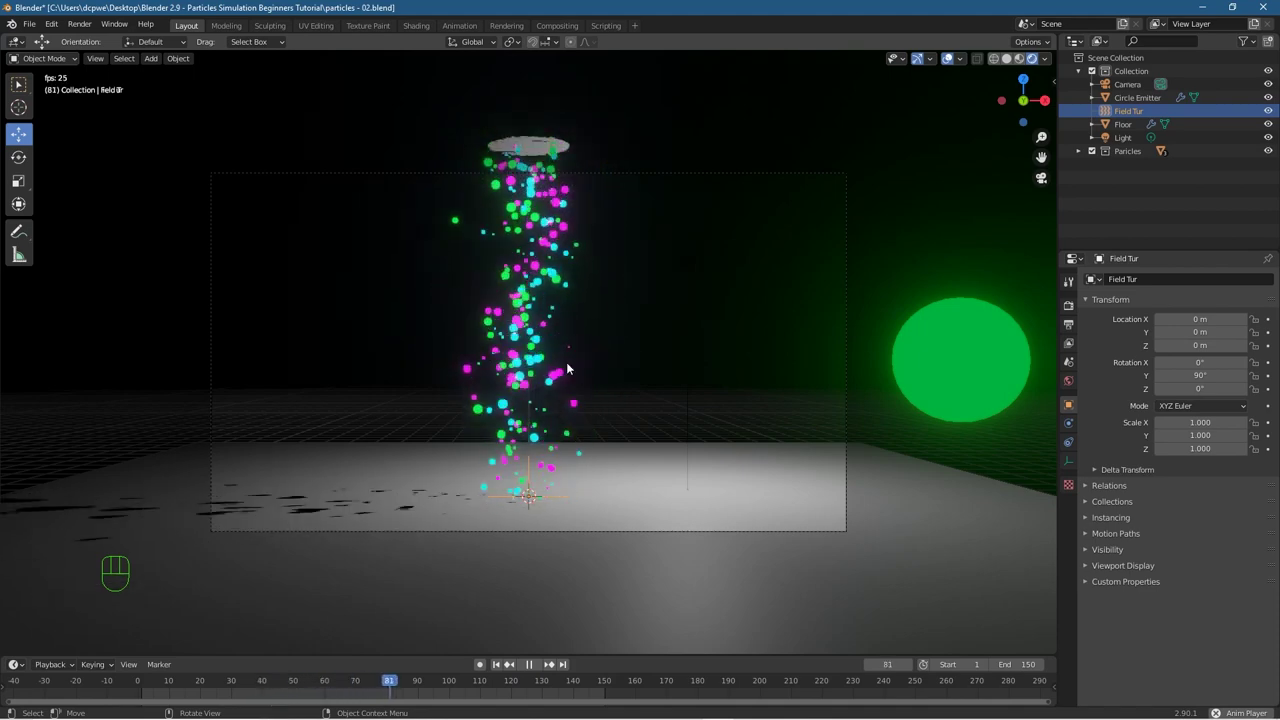
Step: Set the gravity field weight of the Circle Emitter's particle system to 0.5
{"action": "left_click", "coordinate": [1069, 424]}
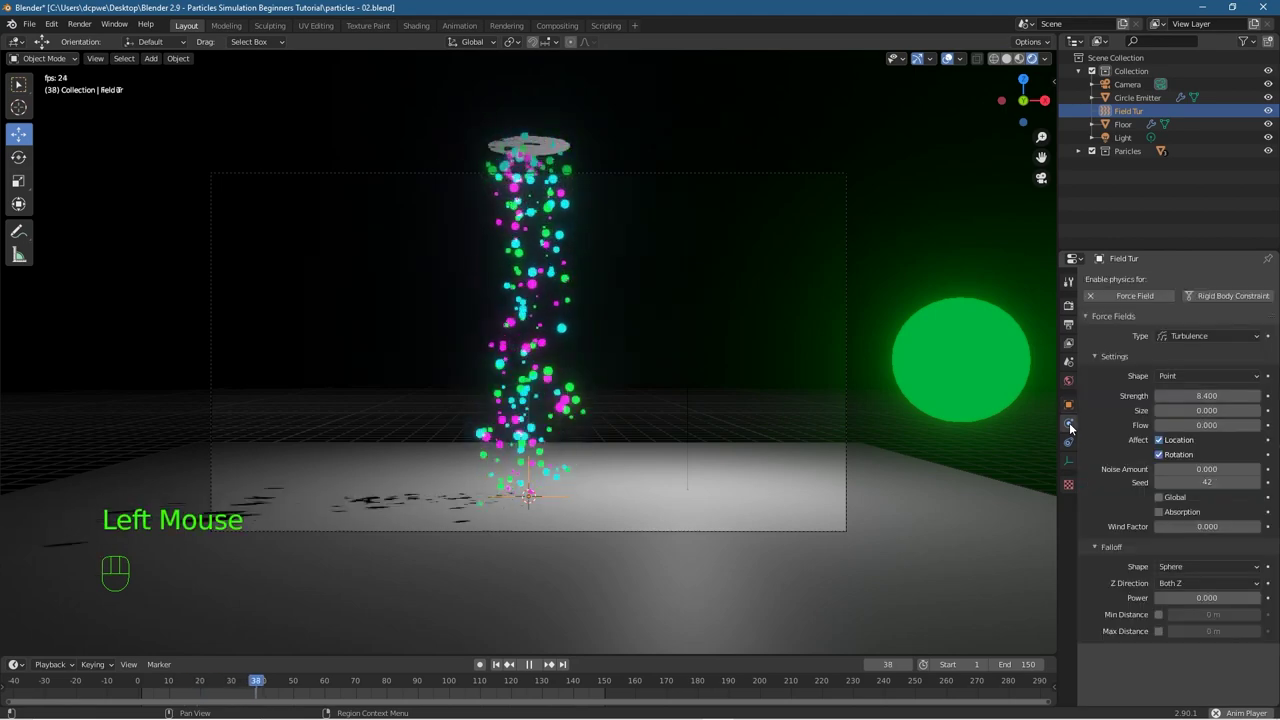
{"action": "left_click", "coordinate": [1136, 97]}
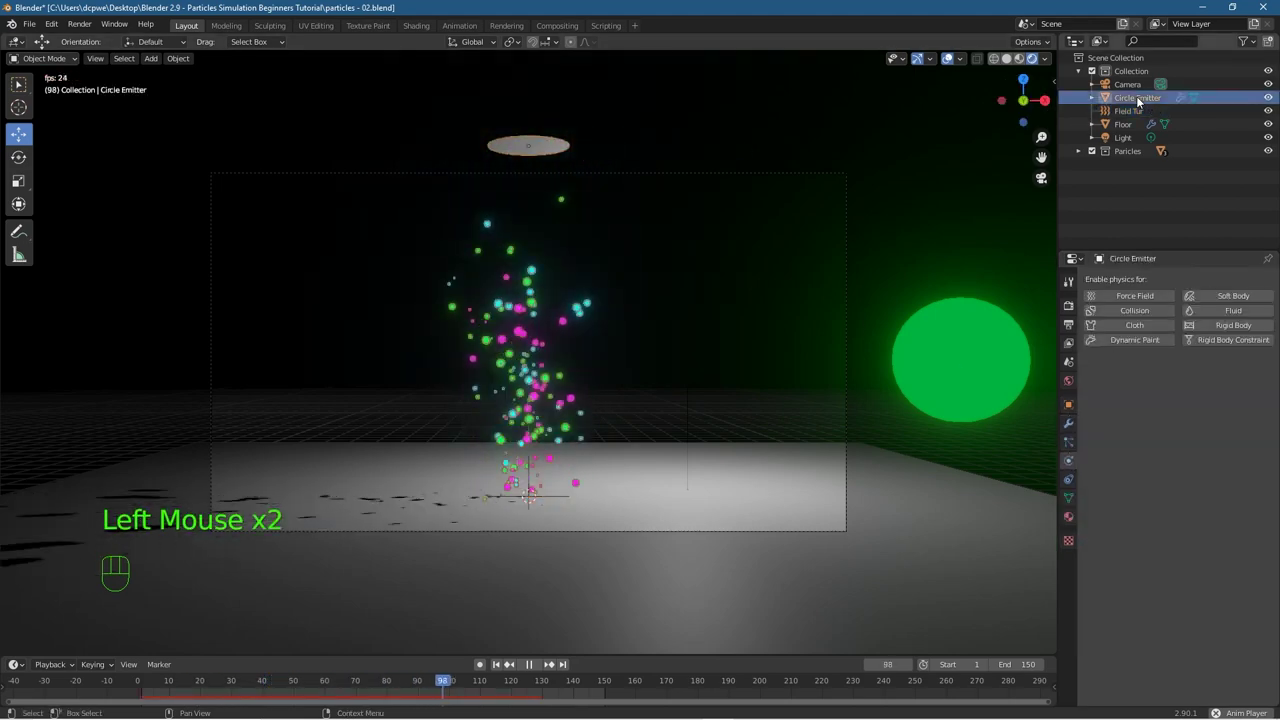
{"action": "left_click", "coordinate": [1069, 444]}
{"action": "scroll", "coordinate": [1170, 515], "scroll_direction": "down", "scroll_amount": 3}
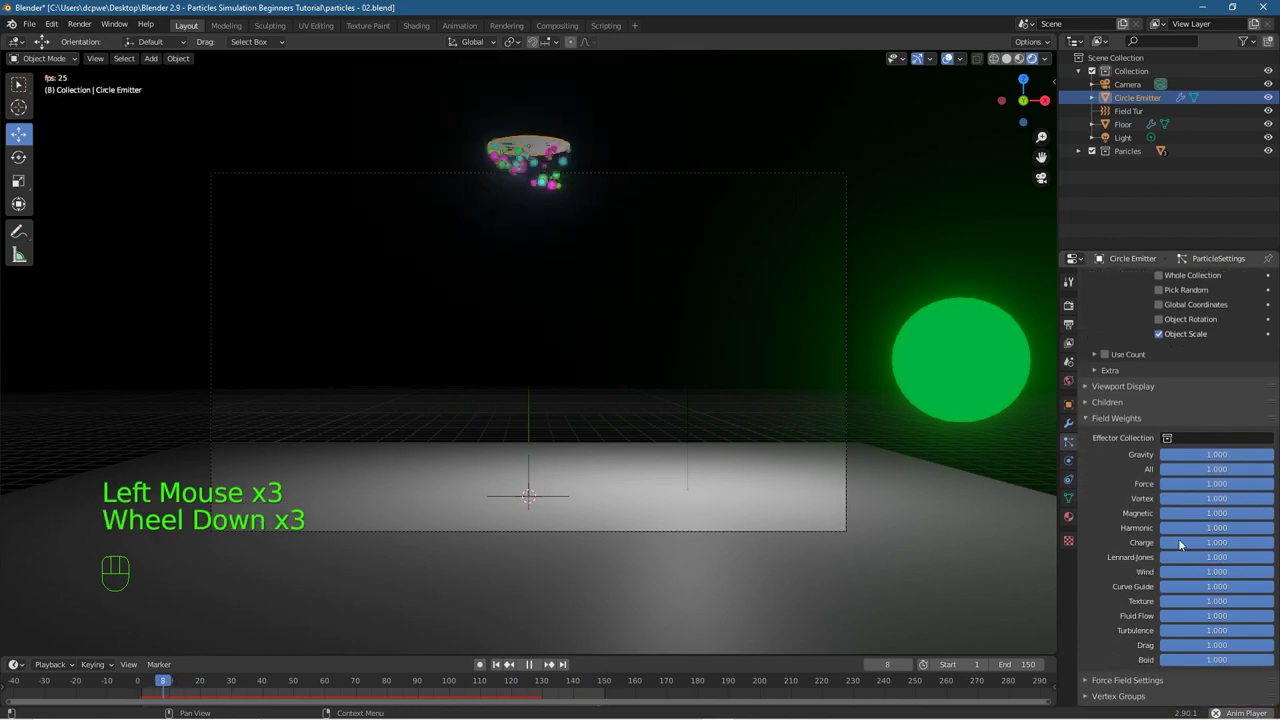
{"action": "left_click", "coordinate": [1218, 455]}
{"action": "type", "text": "0"}
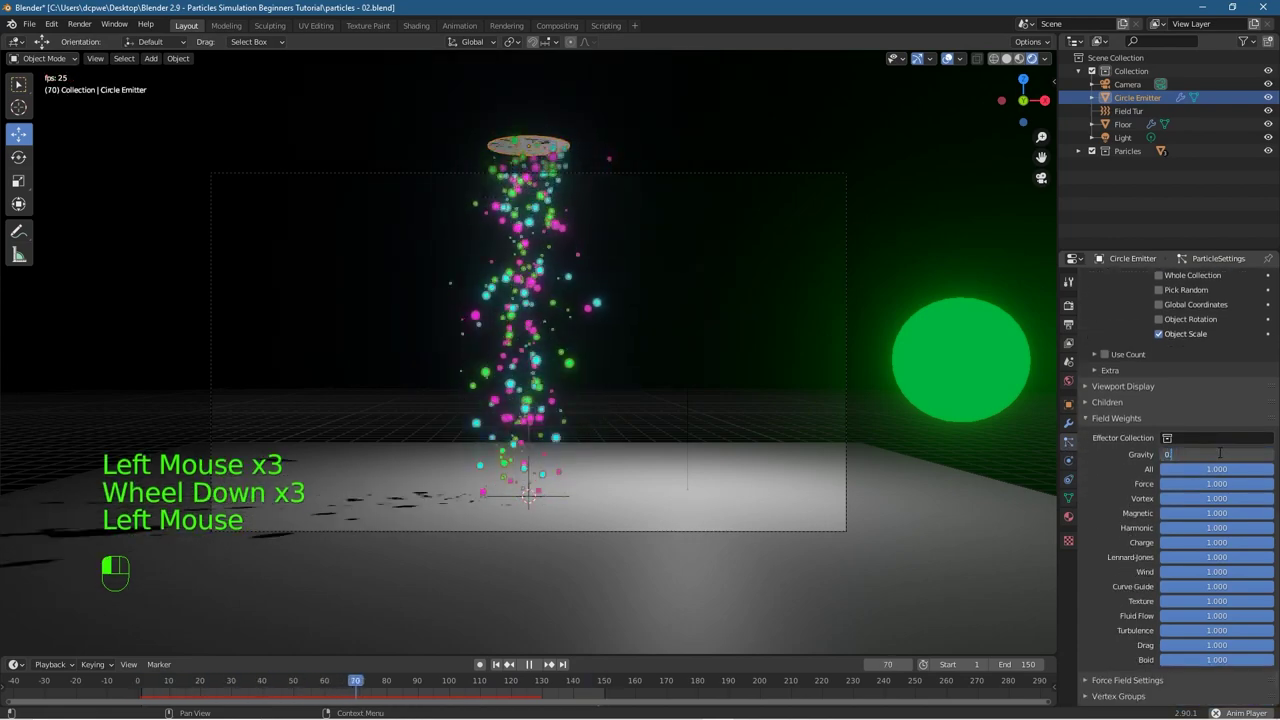
{"action": "type", "text": ".5"}
{"action": "key", "text": "Return"}
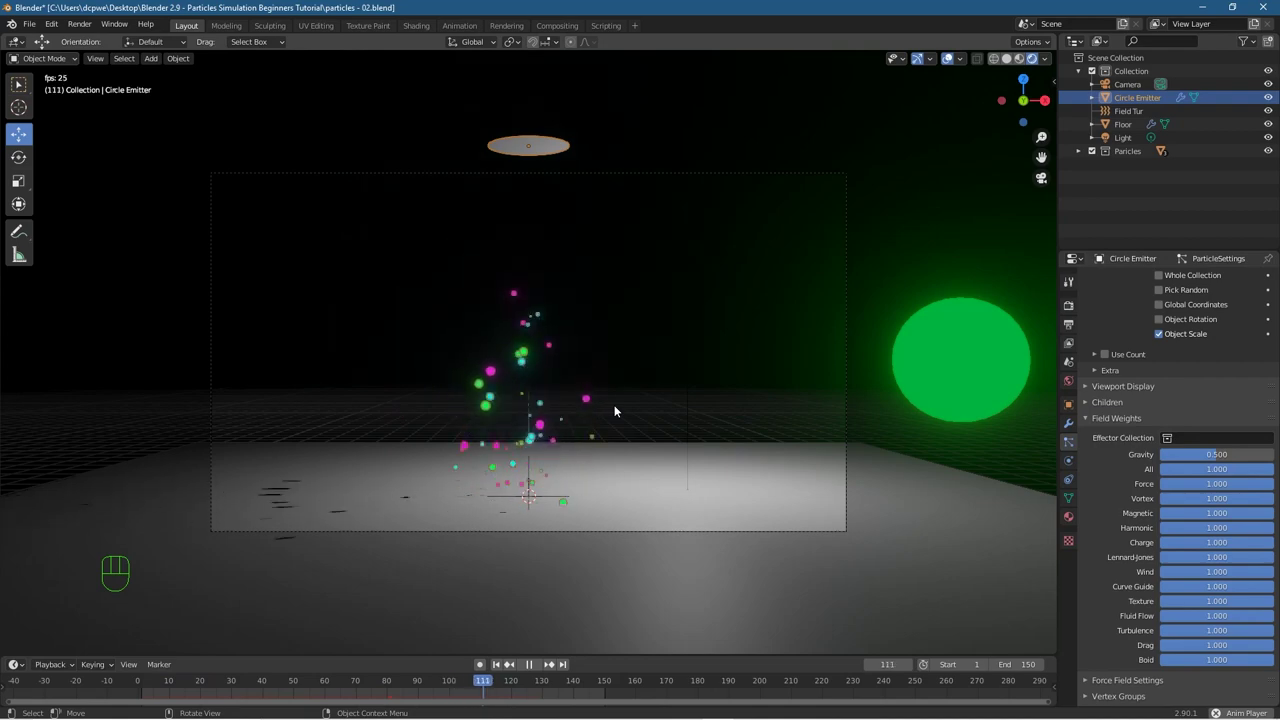
Step: Try stronger and weaker turbulence on Field Tur during playback, settling on a strength of 8.1
{"action": "left_click", "coordinate": [1128, 111]}
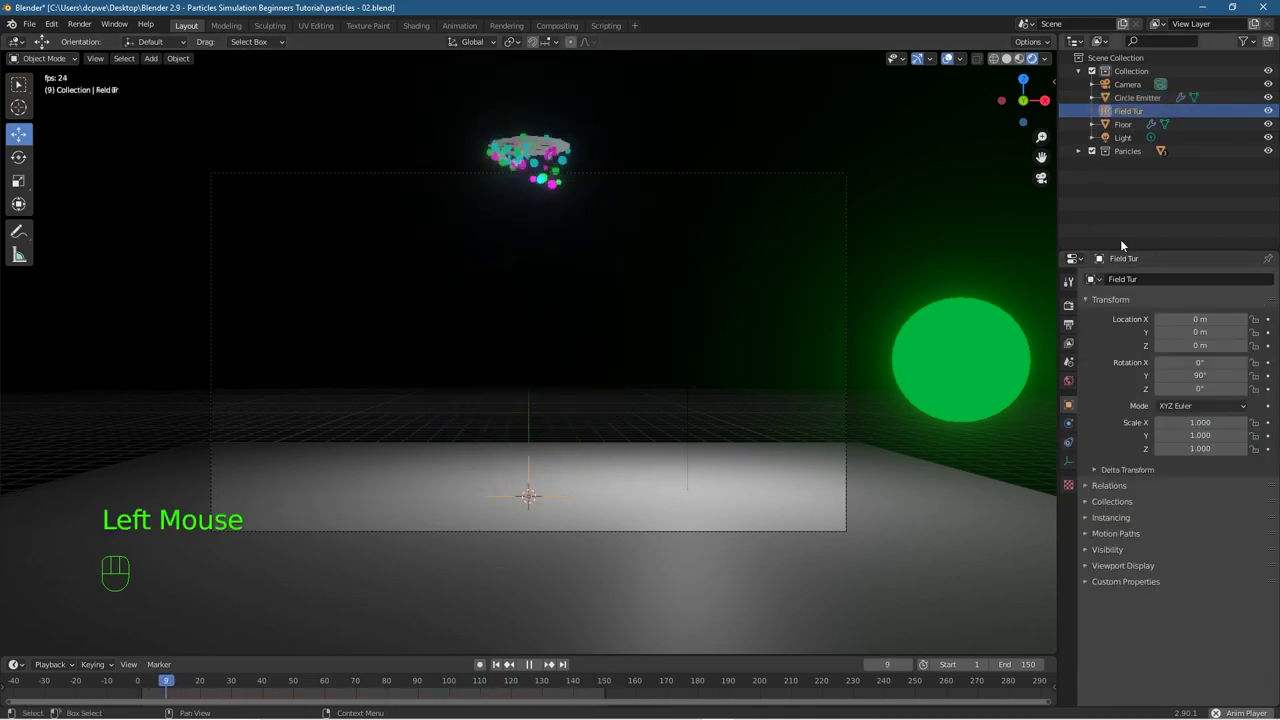
{"action": "left_click", "coordinate": [1068, 422]}
{"action": "left_click_drag", "start_coordinate": [1200, 396], "coordinate": [1245, 396]}
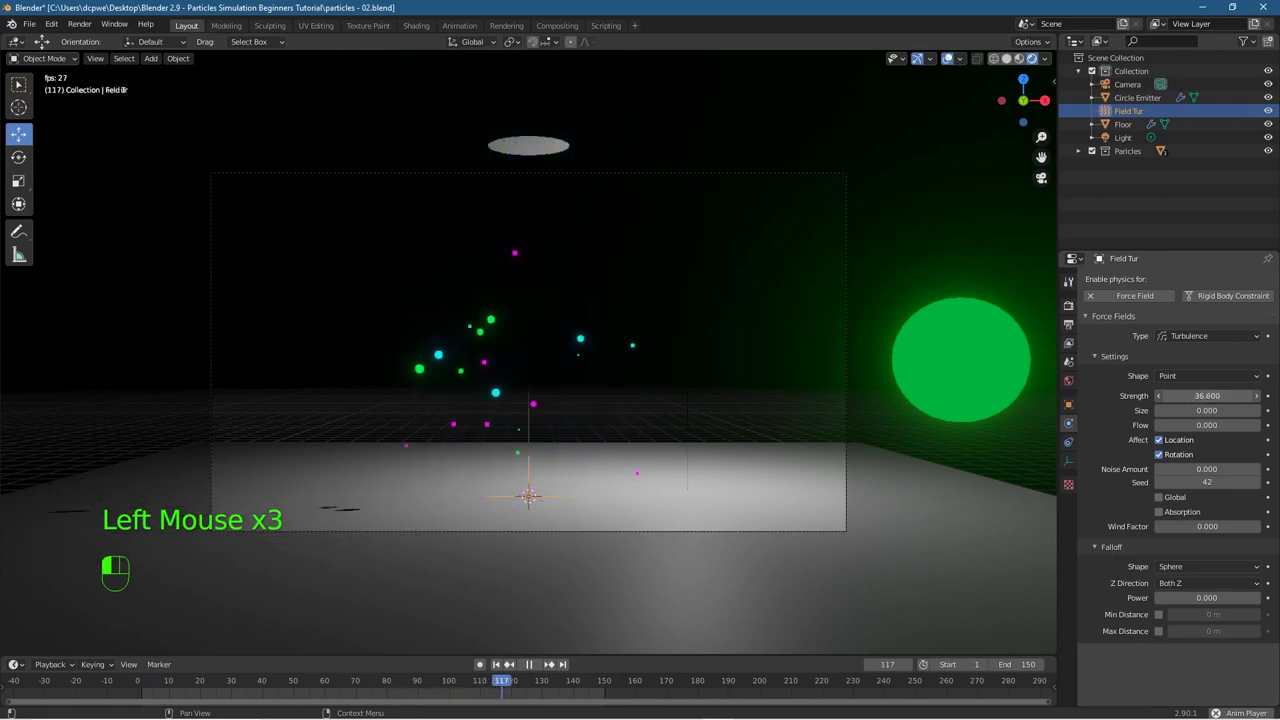
{"action": "left_click", "coordinate": [1207, 396]}
{"action": "left_click_drag", "start_coordinate": [1207, 396], "coordinate": [1158, 396]}
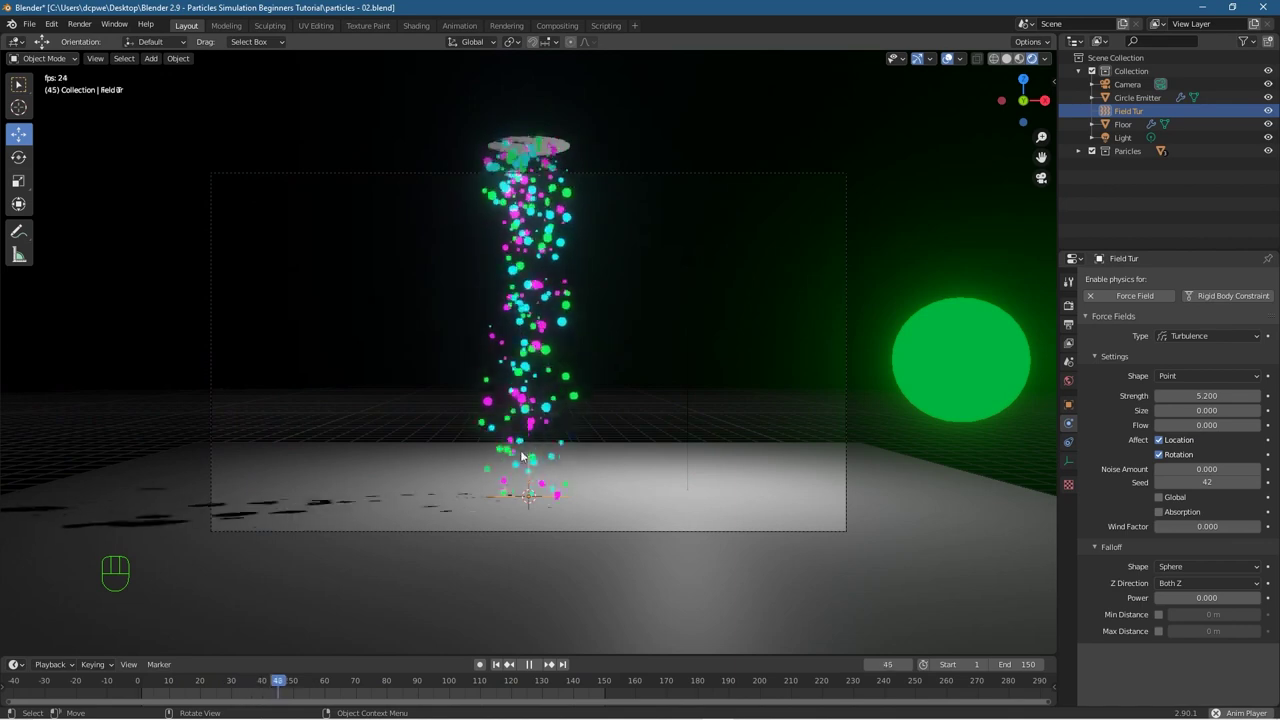
{"action": "left_click_drag", "start_coordinate": [1207, 396], "coordinate": [1216, 396]}
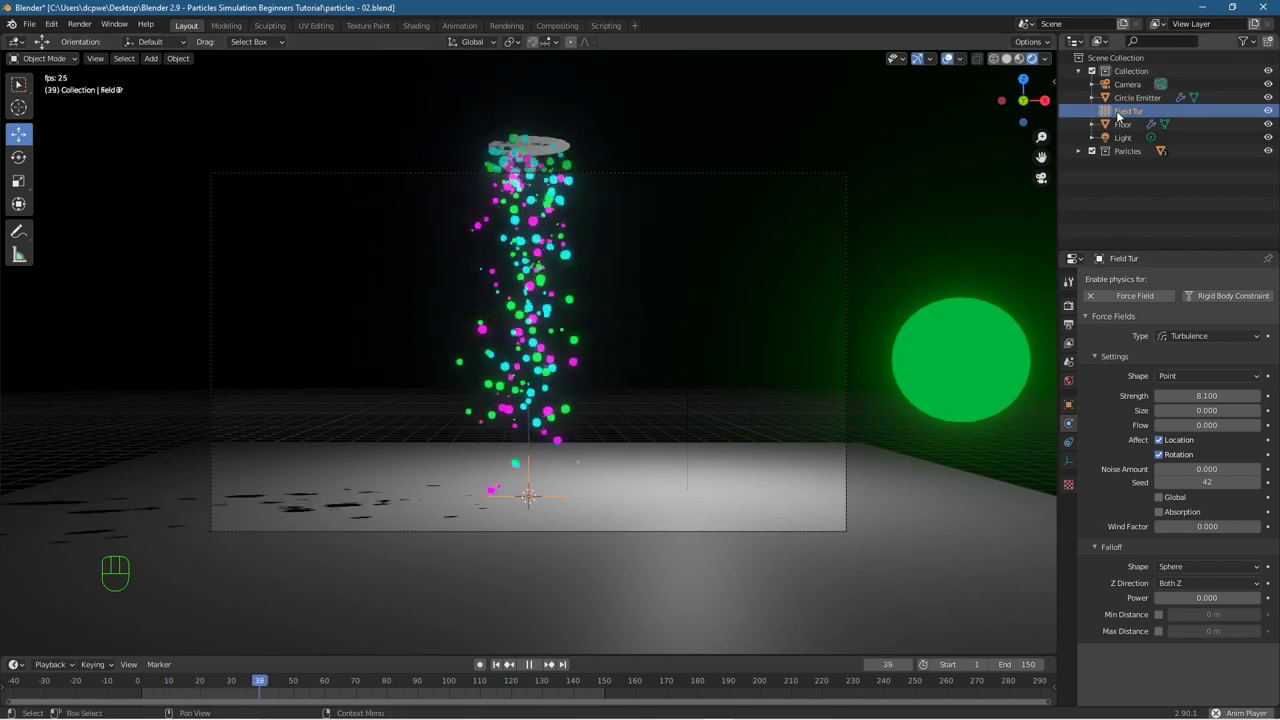
Step: Reset Field Tur's Y rotation to 0° and try moving the field freely away from the particle stream
{"action": "left_click", "coordinate": [1068, 404]}
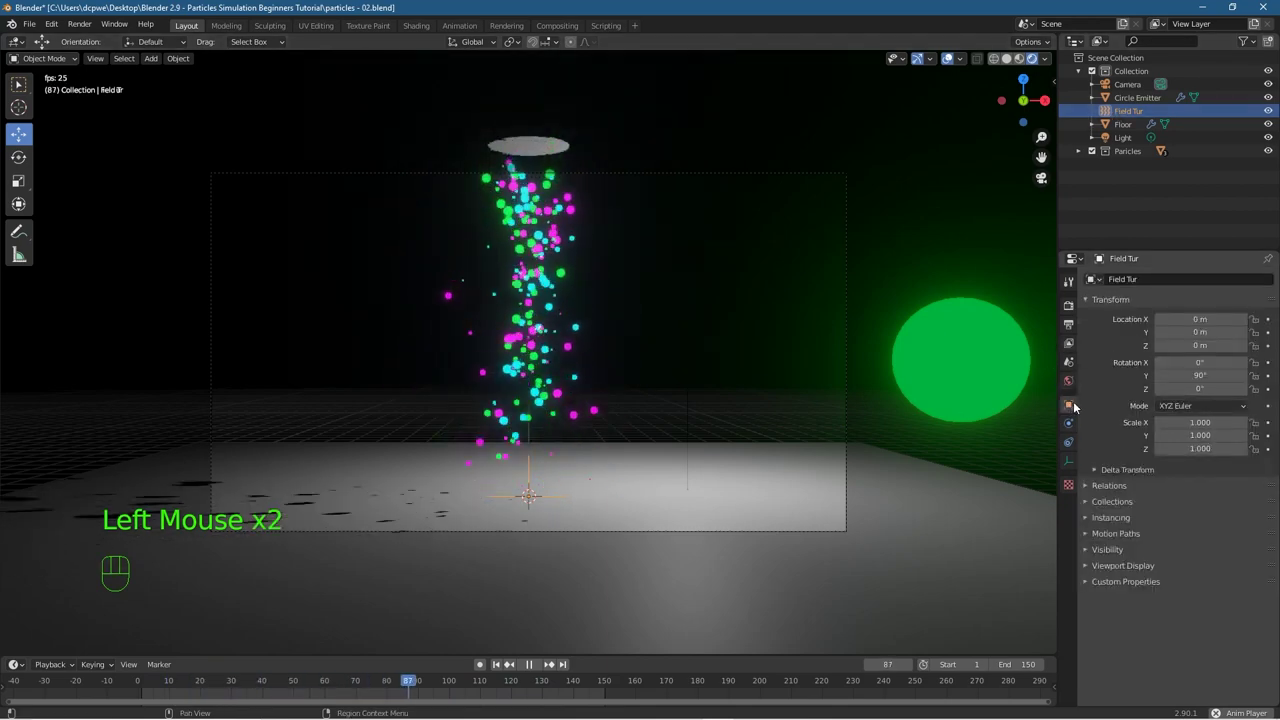
{"action": "left_click", "coordinate": [1202, 376]}
{"action": "type", "text": "90d"}
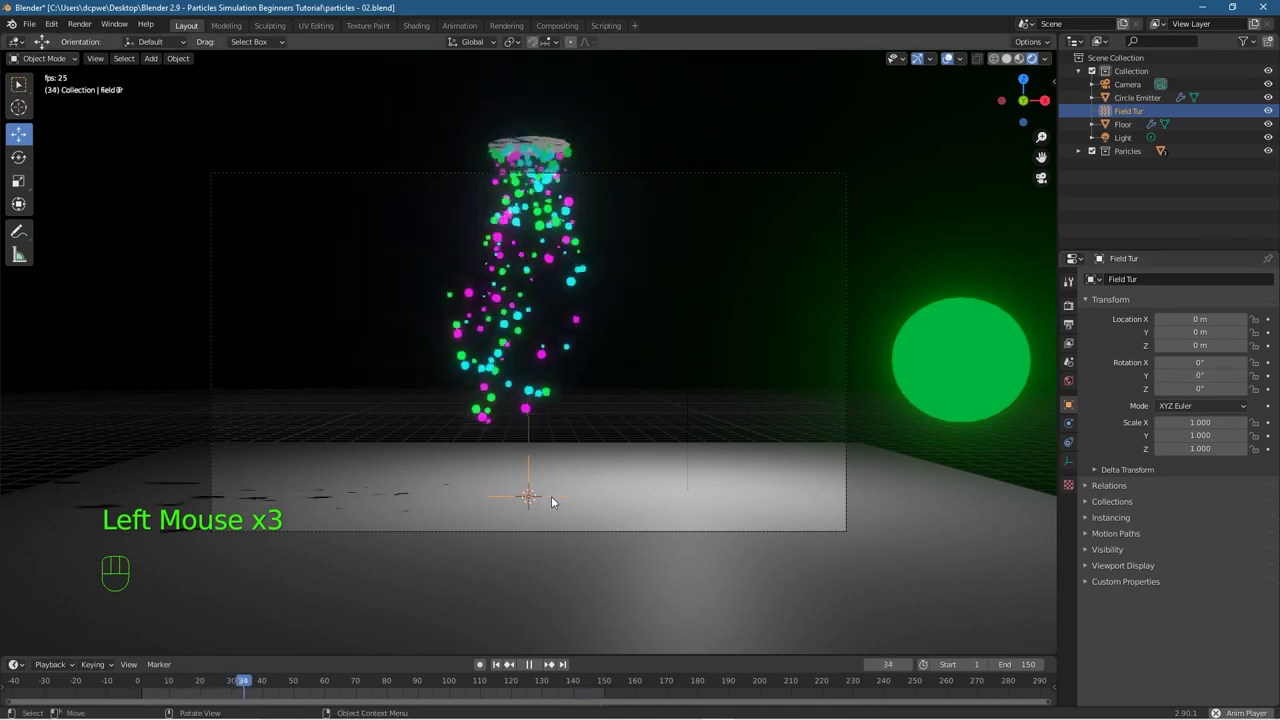
{"action": "type", "text": "g"}
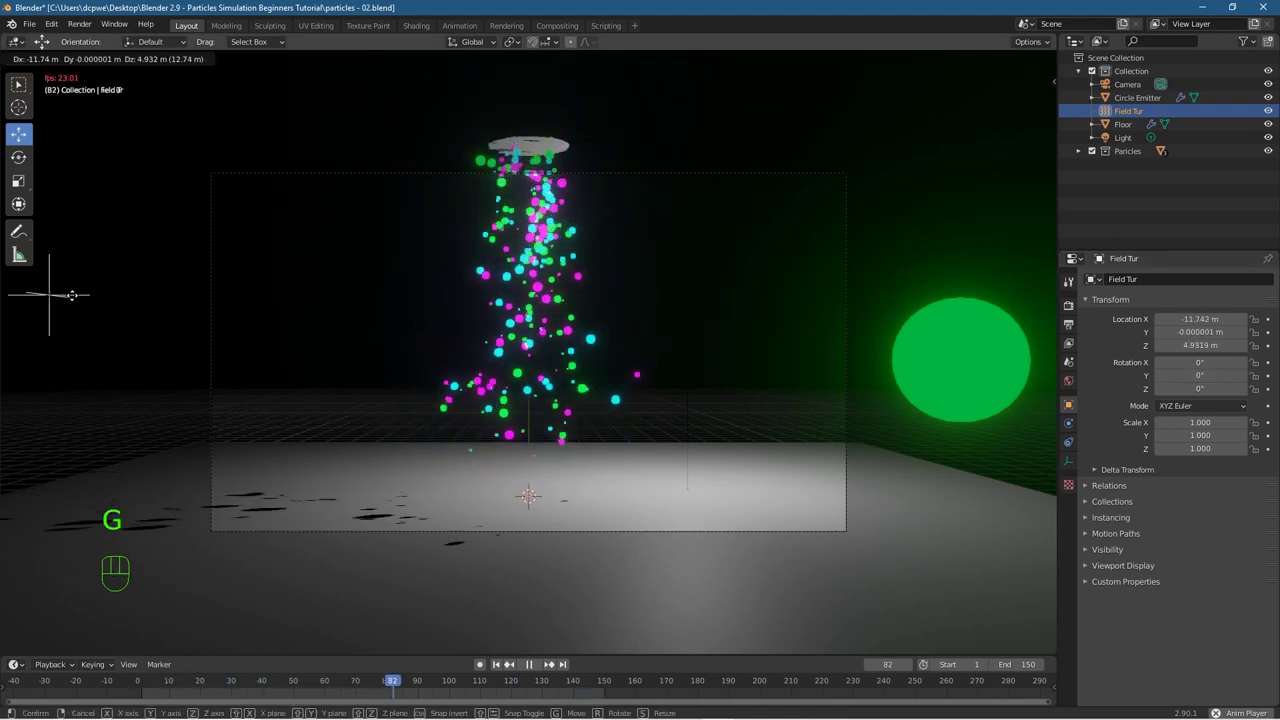
{"action": "left_click", "coordinate": [74, 296]}
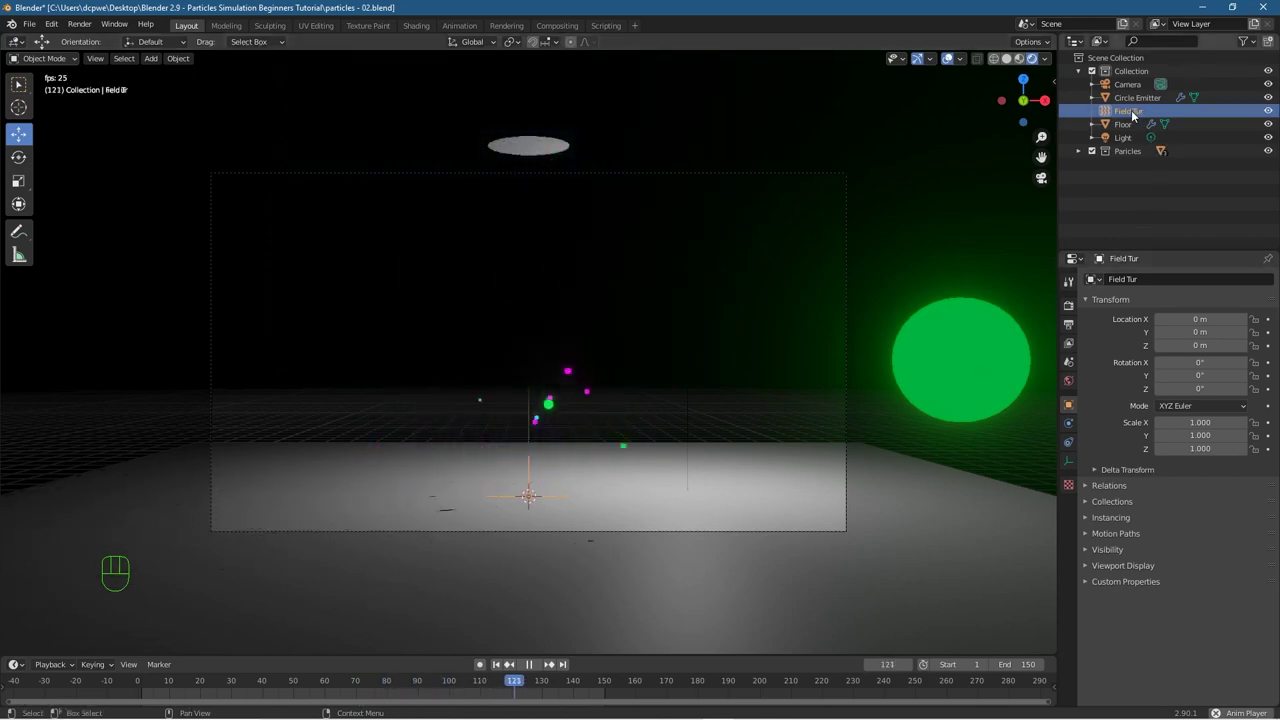
Step: Try different strengths on the Field Tur turbulence, including -3.3, and set its strength to 0
{"action": "left_click", "coordinate": [1069, 442]}
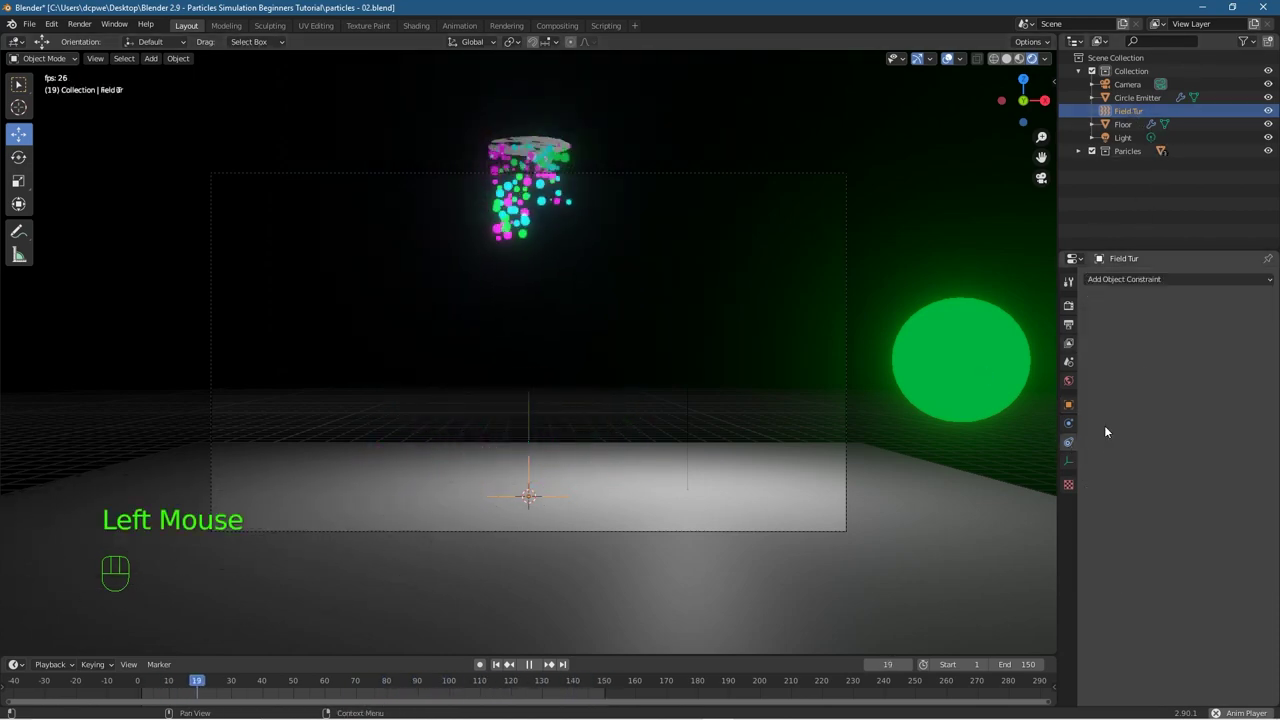
{"action": "left_click", "coordinate": [1128, 110]}
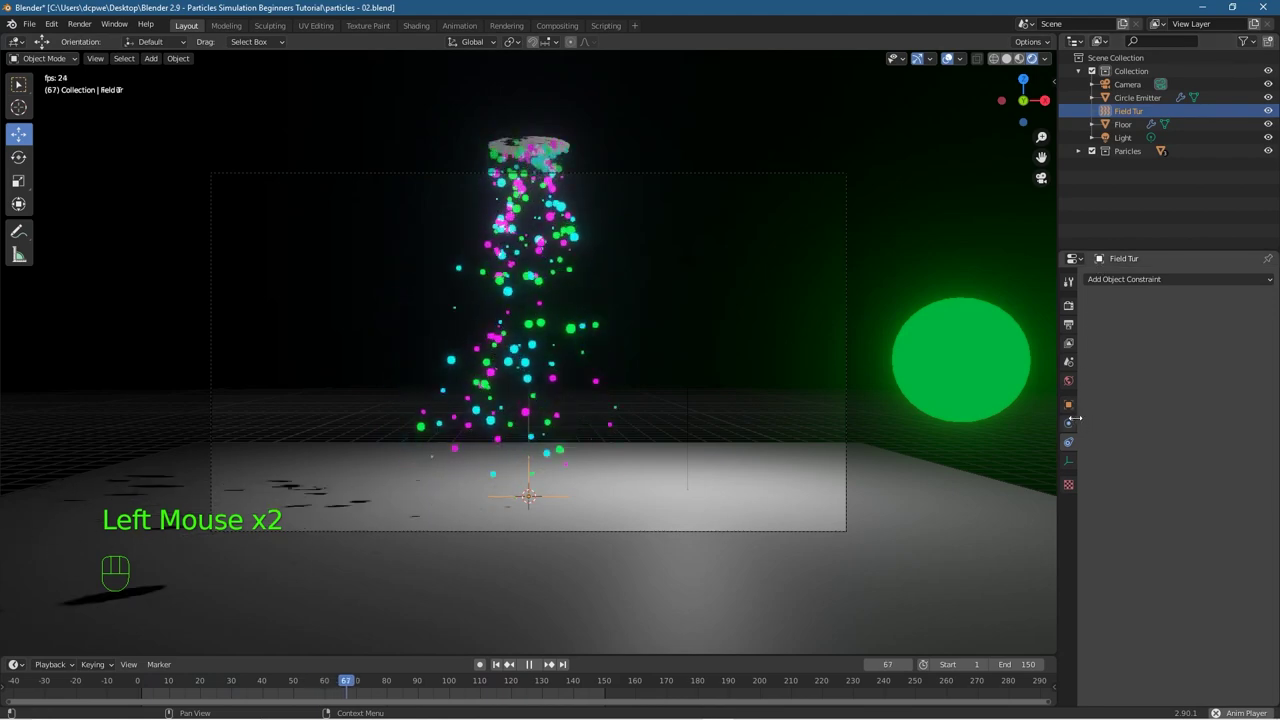
{"action": "left_click", "coordinate": [1068, 423]}
{"action": "left_click", "coordinate": [1207, 396]}
{"action": "type", "text": "8.1"}
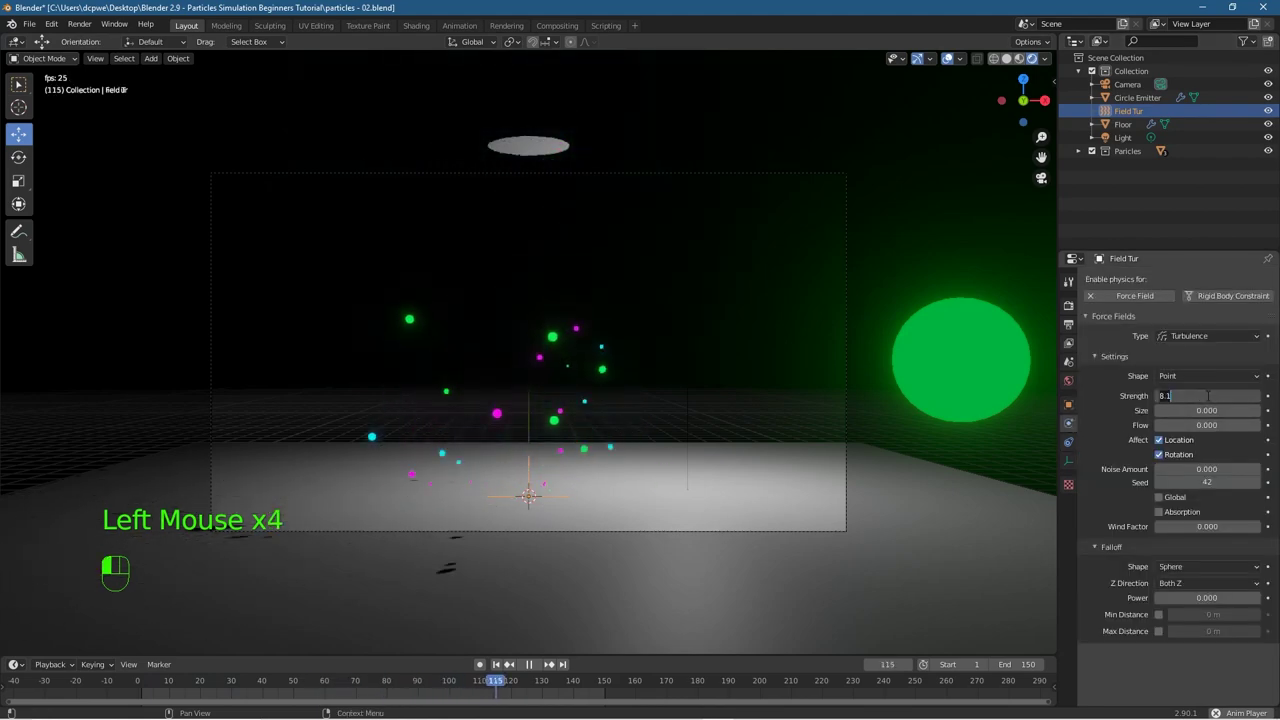
{"action": "left_click_drag", "start_coordinate": [1205, 396], "coordinate": [714, 397]}
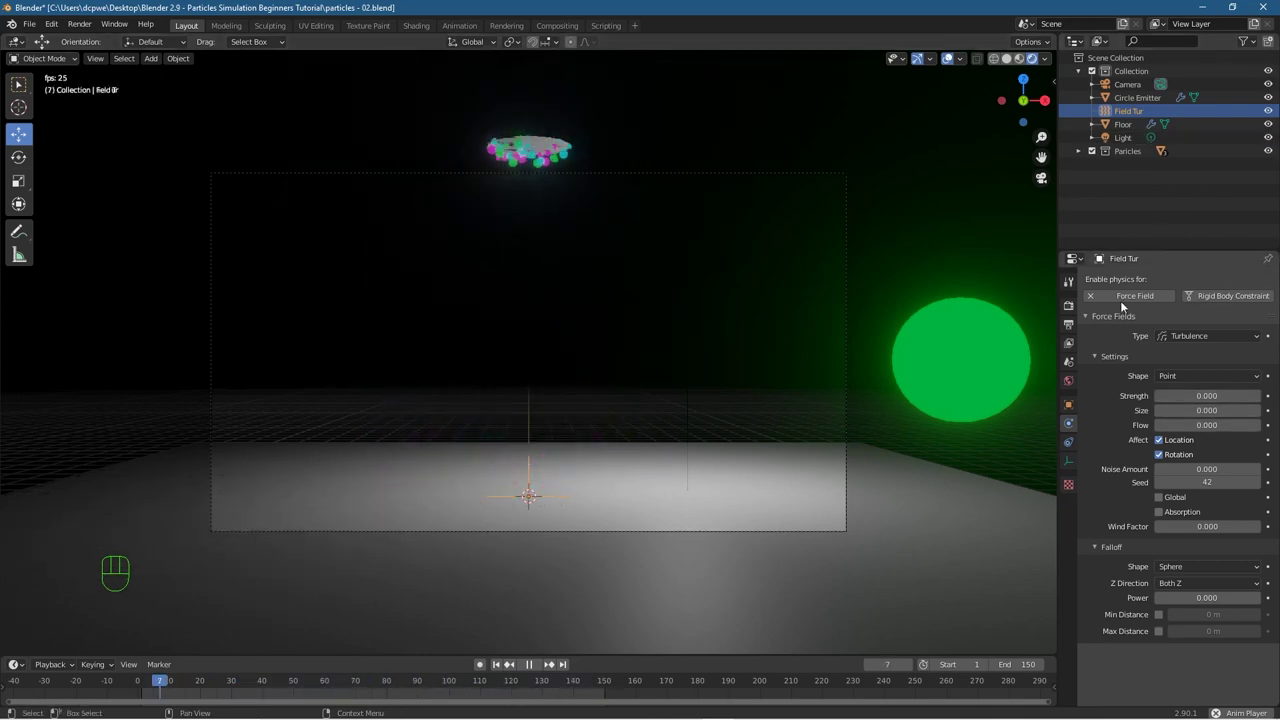
{"action": "mouse_move", "coordinate": [1205, 396]}
{"action": "left_mouse_down"}
{"action": "mouse_move", "coordinate": [1140, 396]}
{"action": "mouse_move", "coordinate": [1202, 396]}
{"action": "left_mouse_up"}
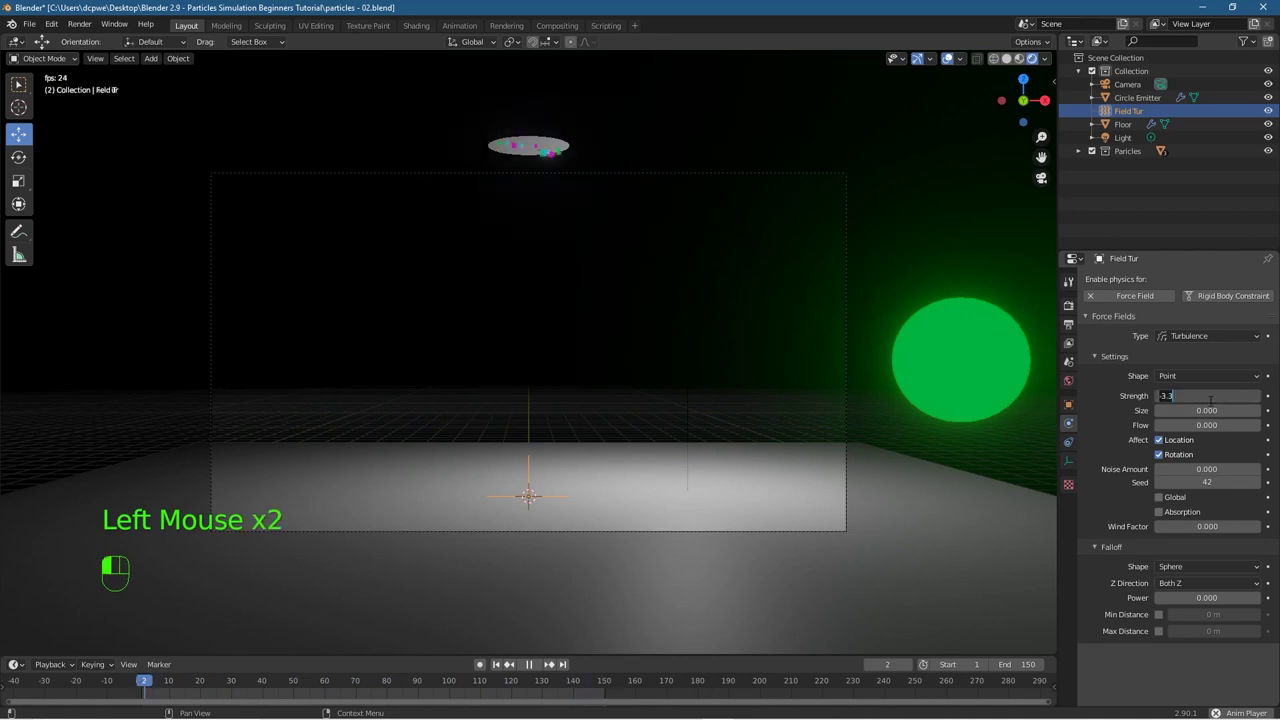
{"action": "key", "text": "Return"}
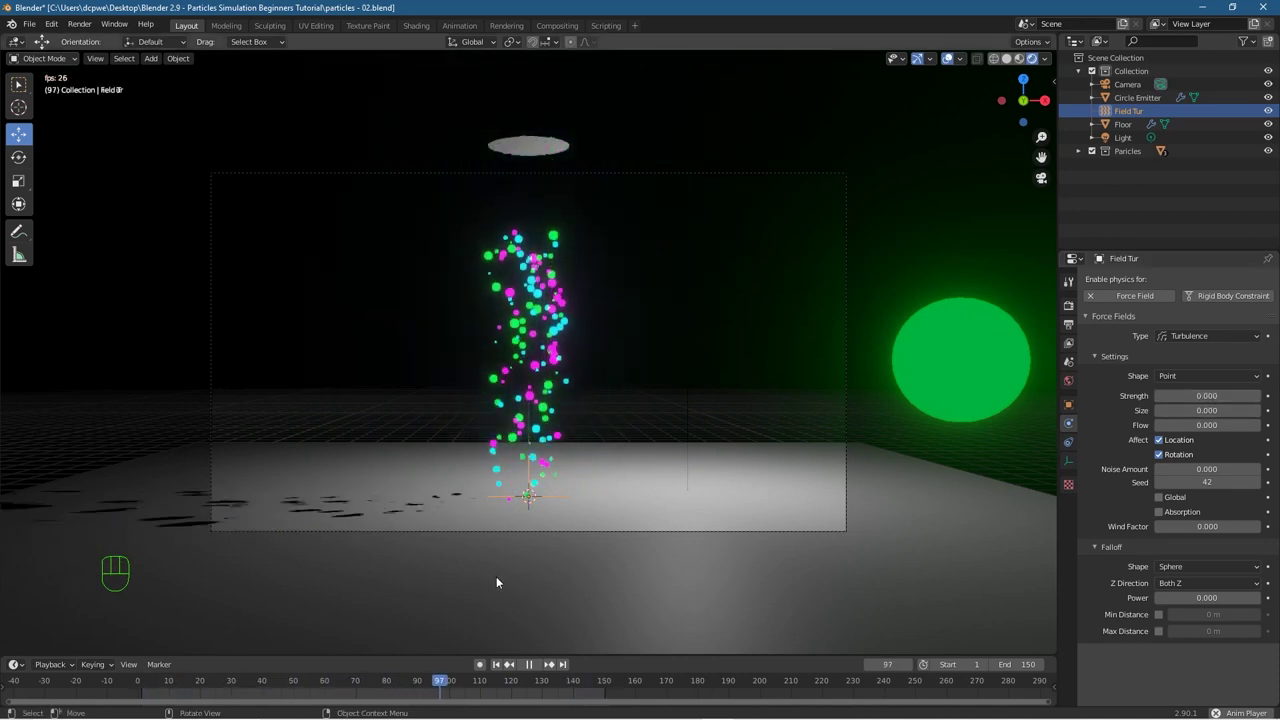
Step: Stop the playback, return to frame 1 and save the file
{"action": "left_click", "coordinate": [533, 666]}
{"action": "left_click", "coordinate": [496, 664]}
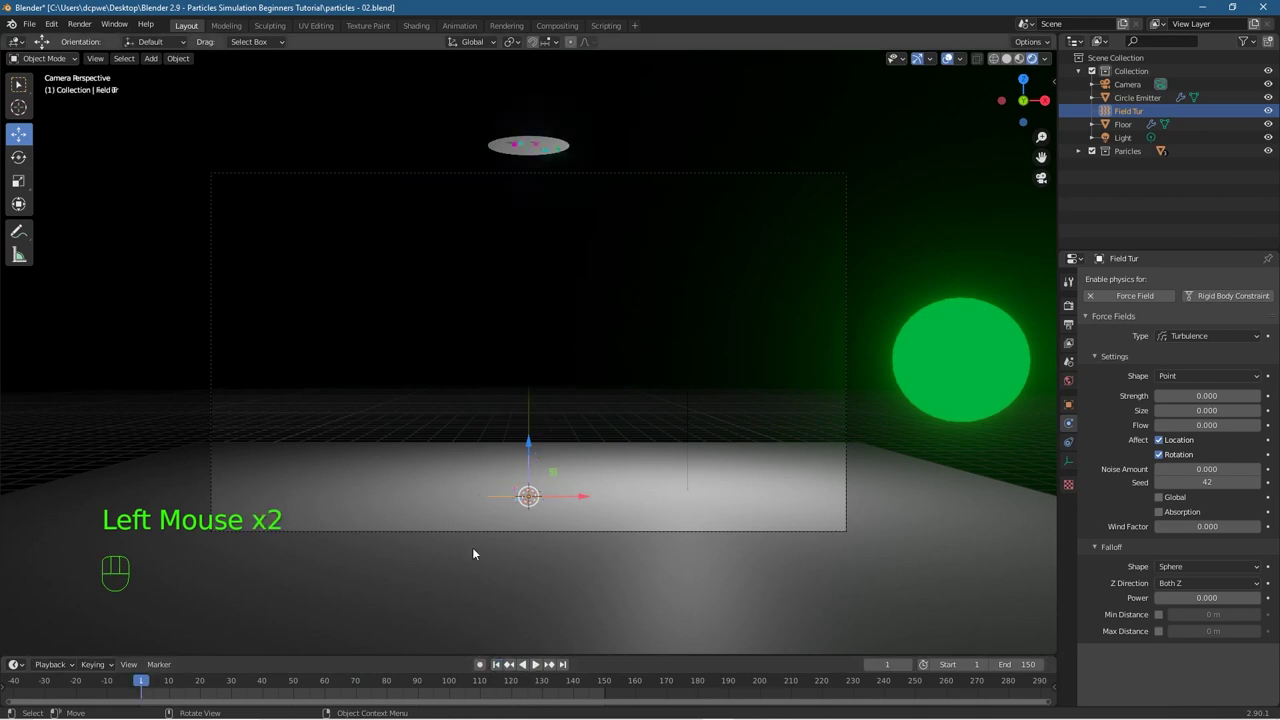
{"action": "left_click", "coordinate": [28, 24]}
{"action": "left_click", "coordinate": [46, 112]}
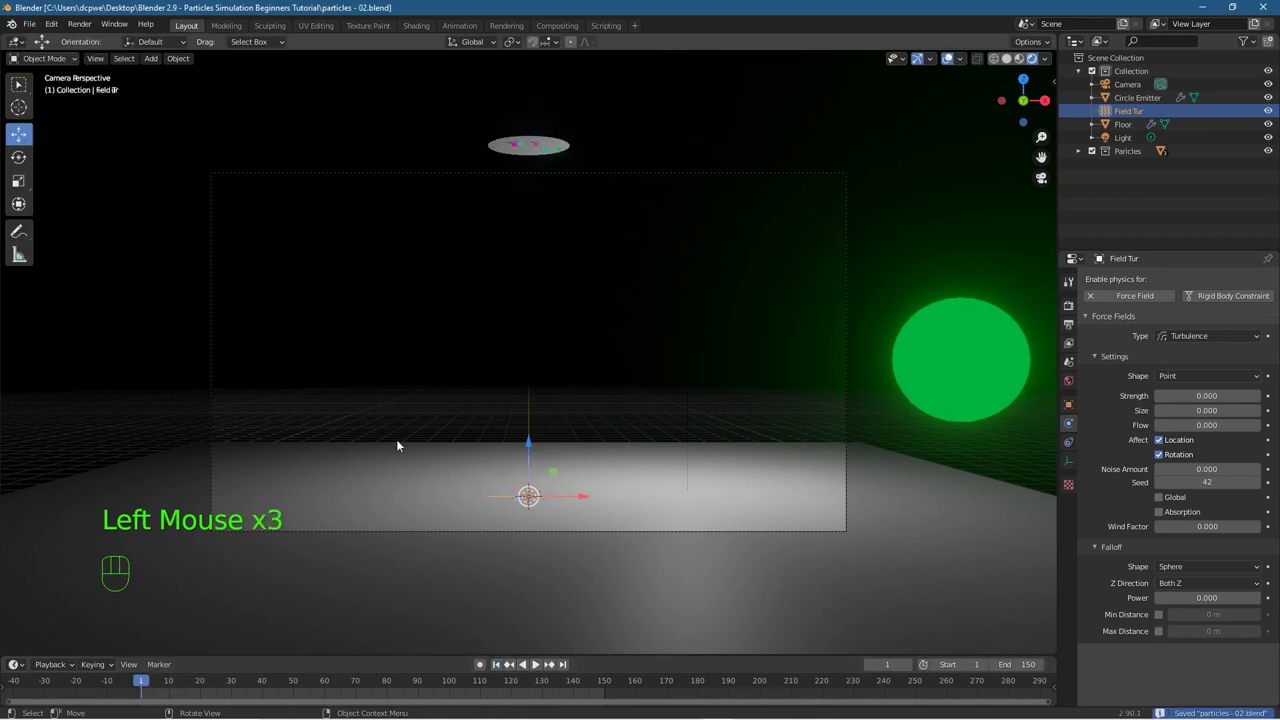
Step: Play the particle simulation briefly, pause it, and add a Vortex force field to the scene
{"action": "left_click", "coordinate": [533, 664]}
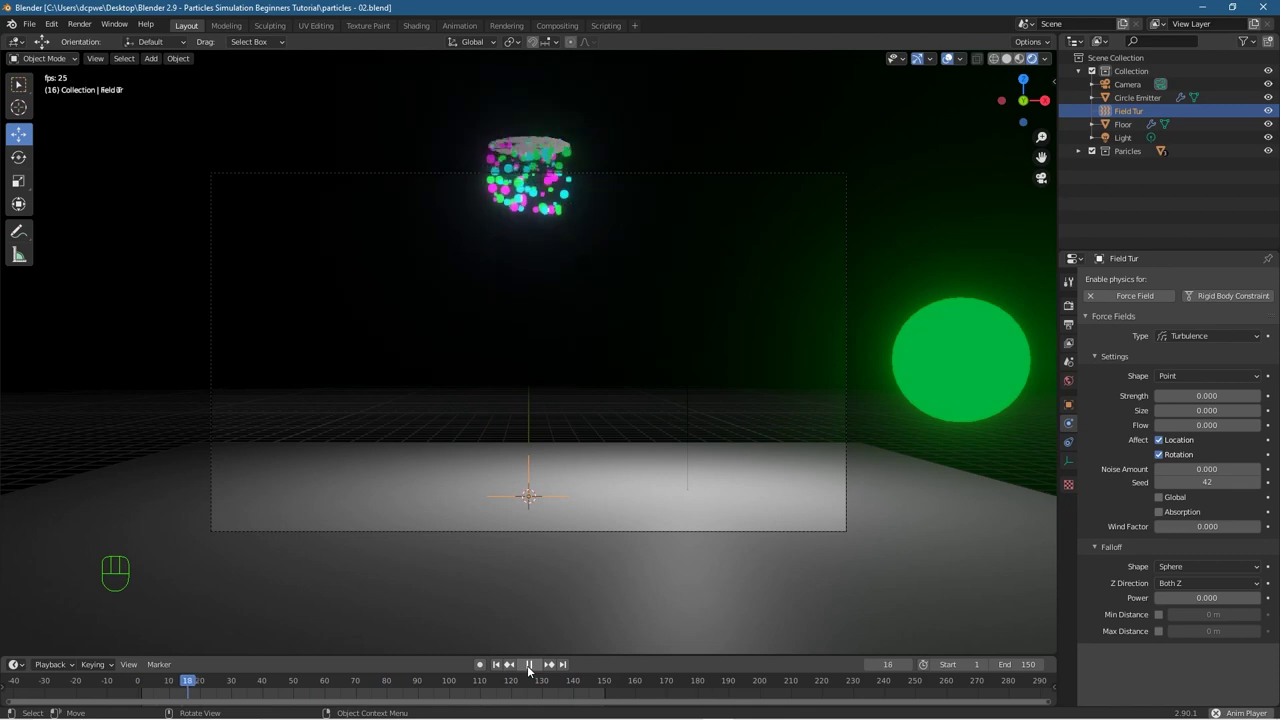
{"action": "left_click", "coordinate": [529, 664]}
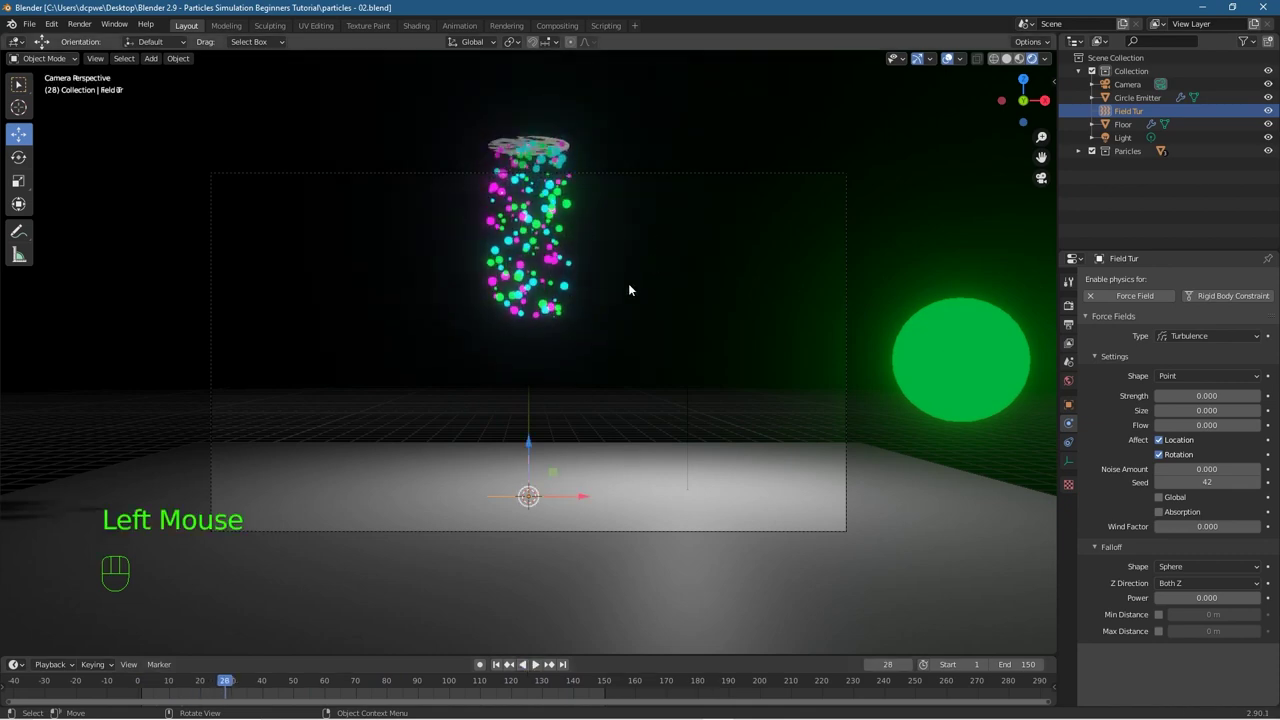
{"action": "key", "text": "shift+a"}
{"action": "mouse_move", "coordinate": [629, 288]}
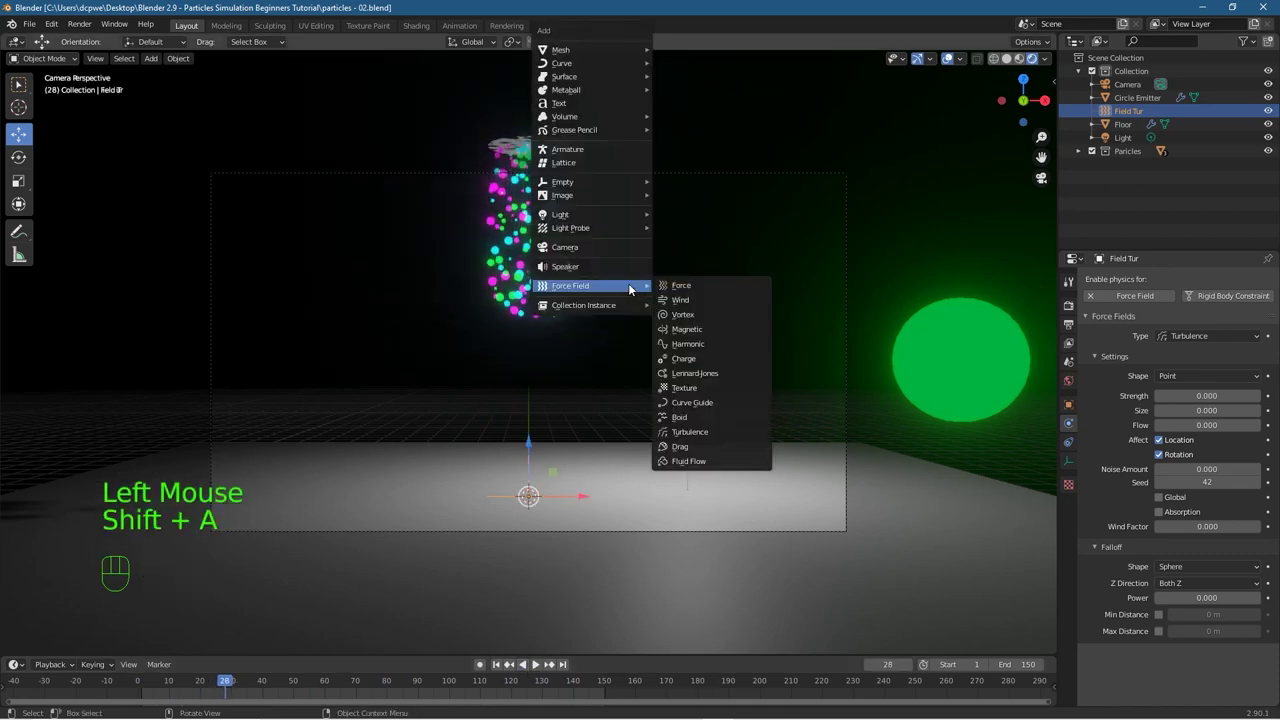
{"action": "left_click", "coordinate": [669, 594]}
{"action": "key", "text": "shift+a"}
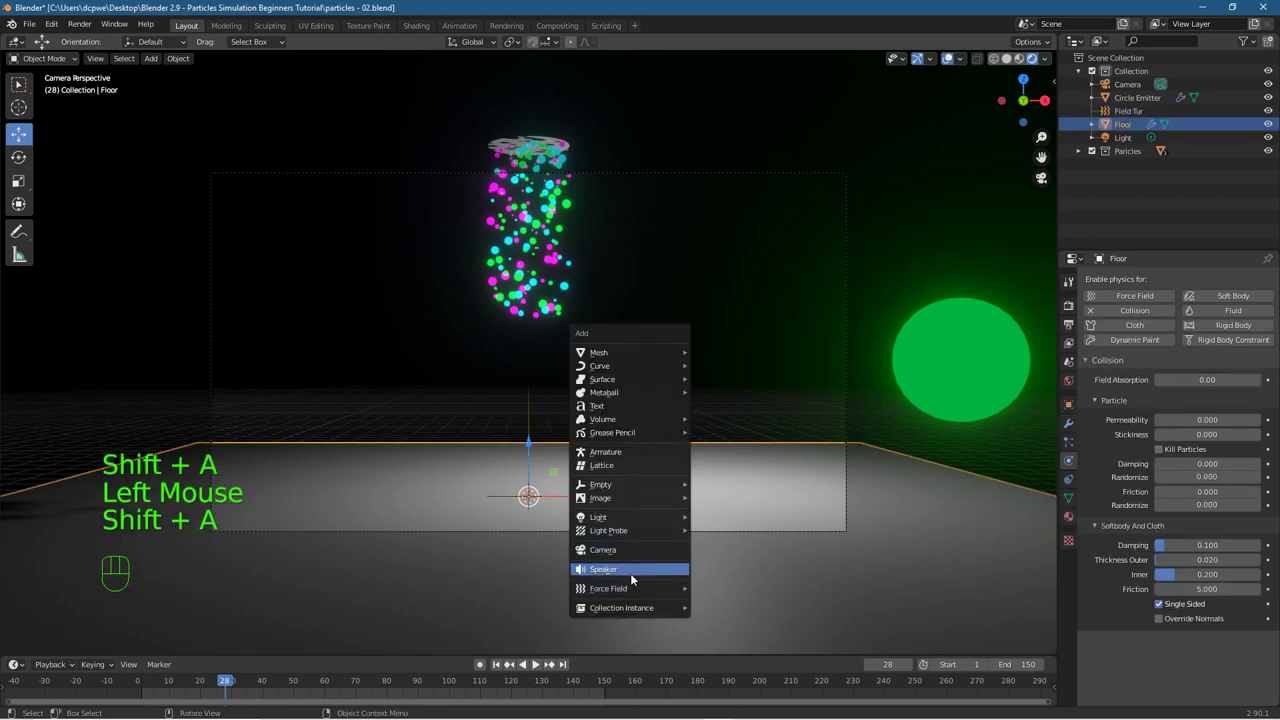
{"action": "mouse_move", "coordinate": [627, 592]}
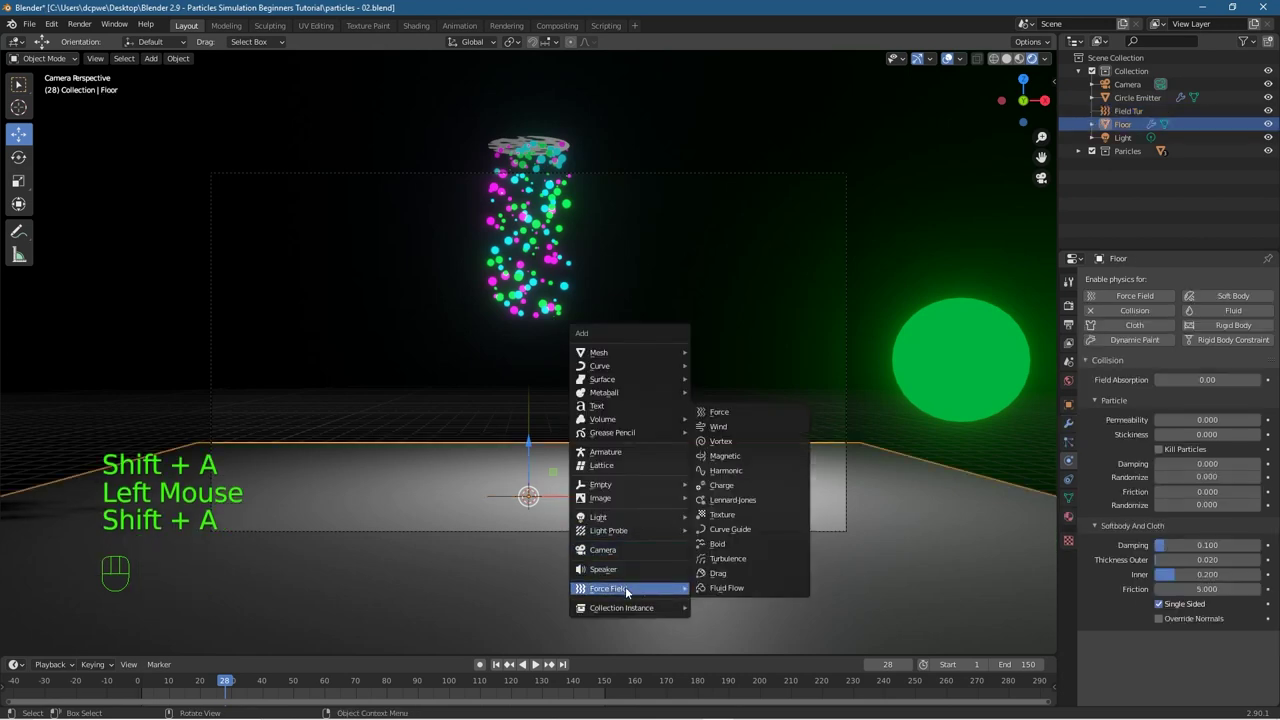
{"action": "left_click", "coordinate": [724, 443]}
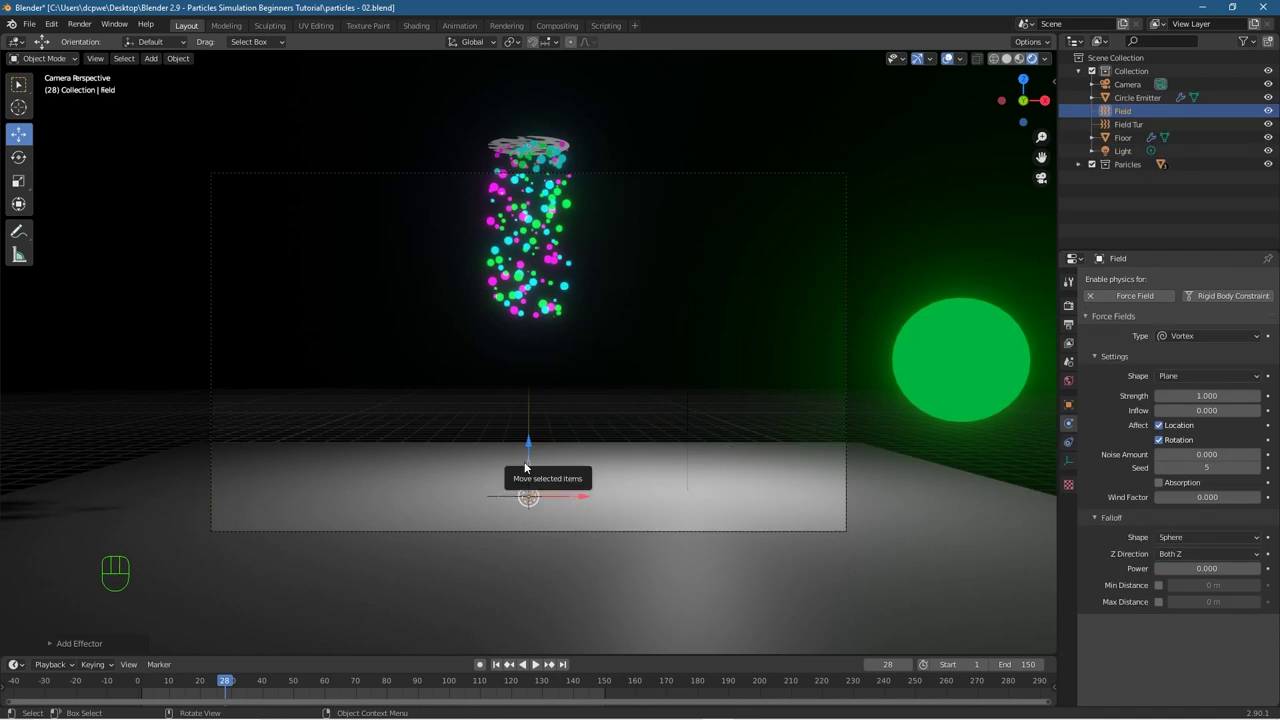
Step: Raise the vortex field slightly above the floor along the Z axis and rename it Field Vox
{"action": "key", "text": "g"}
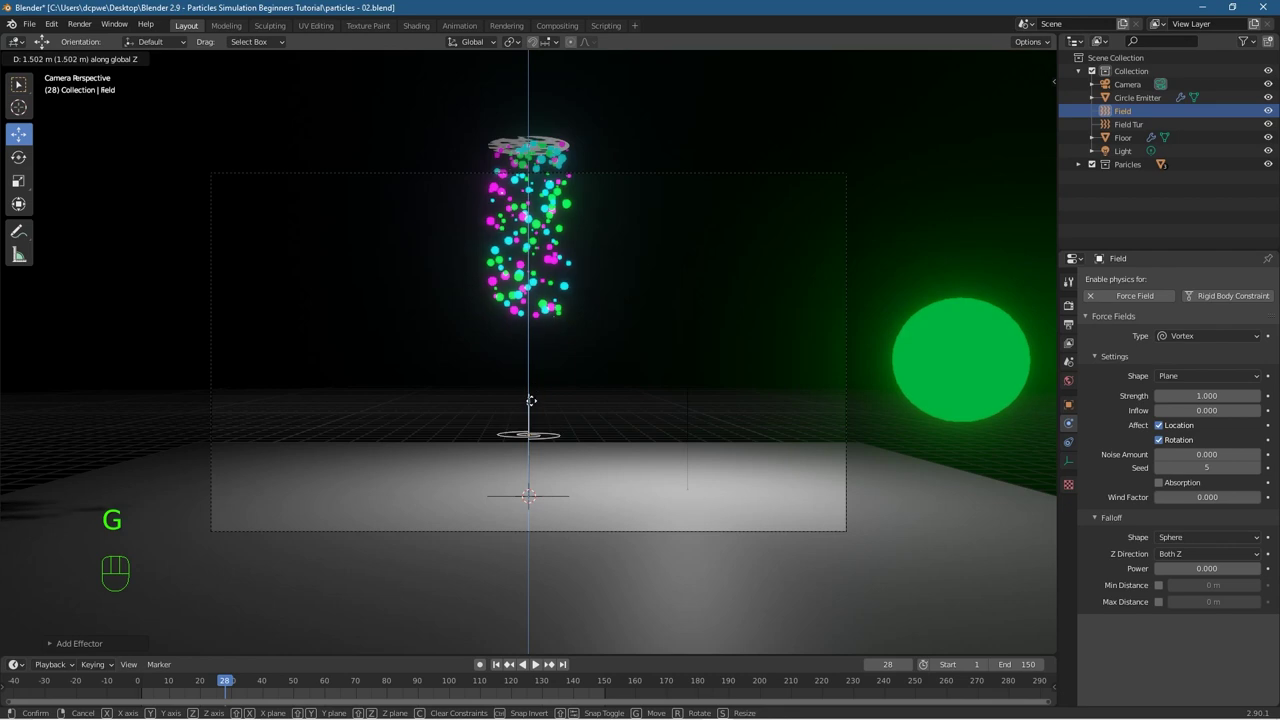
{"action": "left_click", "coordinate": [530, 430]}
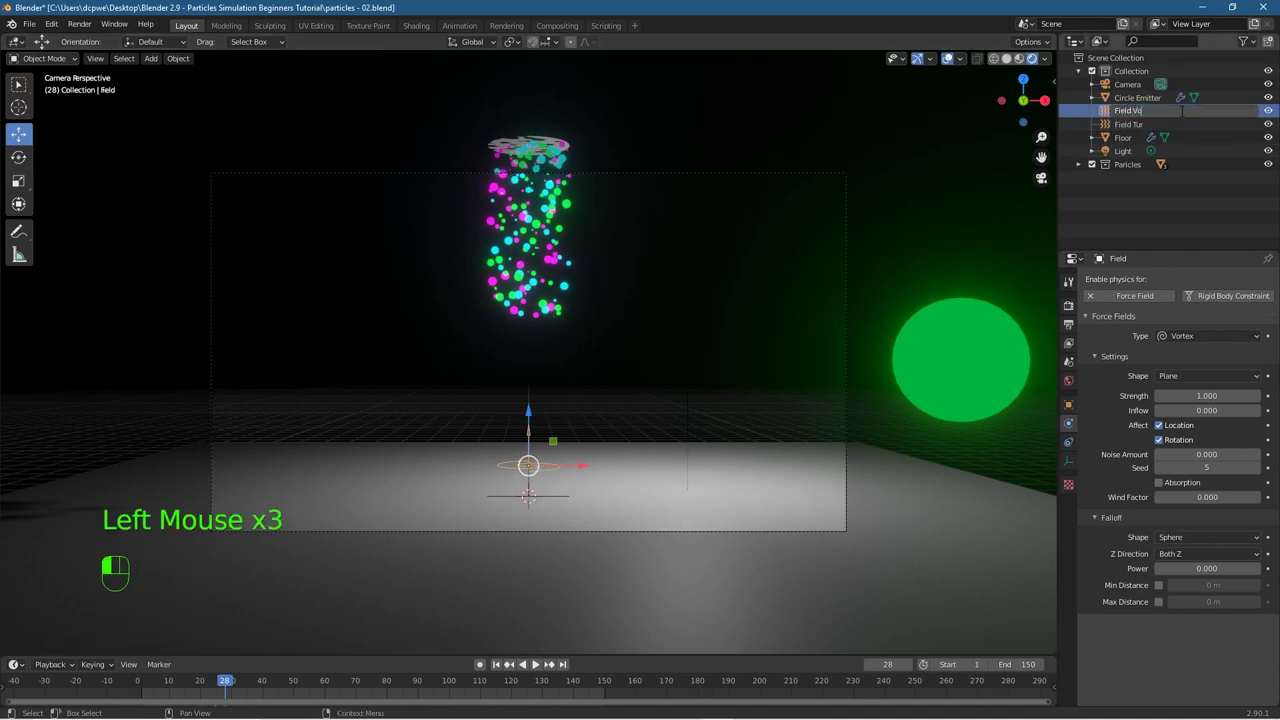
{"action": "left_click", "coordinate": [1175, 111]}
{"action": "left_click", "coordinate": [1150, 124]}
{"action": "left_click", "coordinate": [1123, 111]}
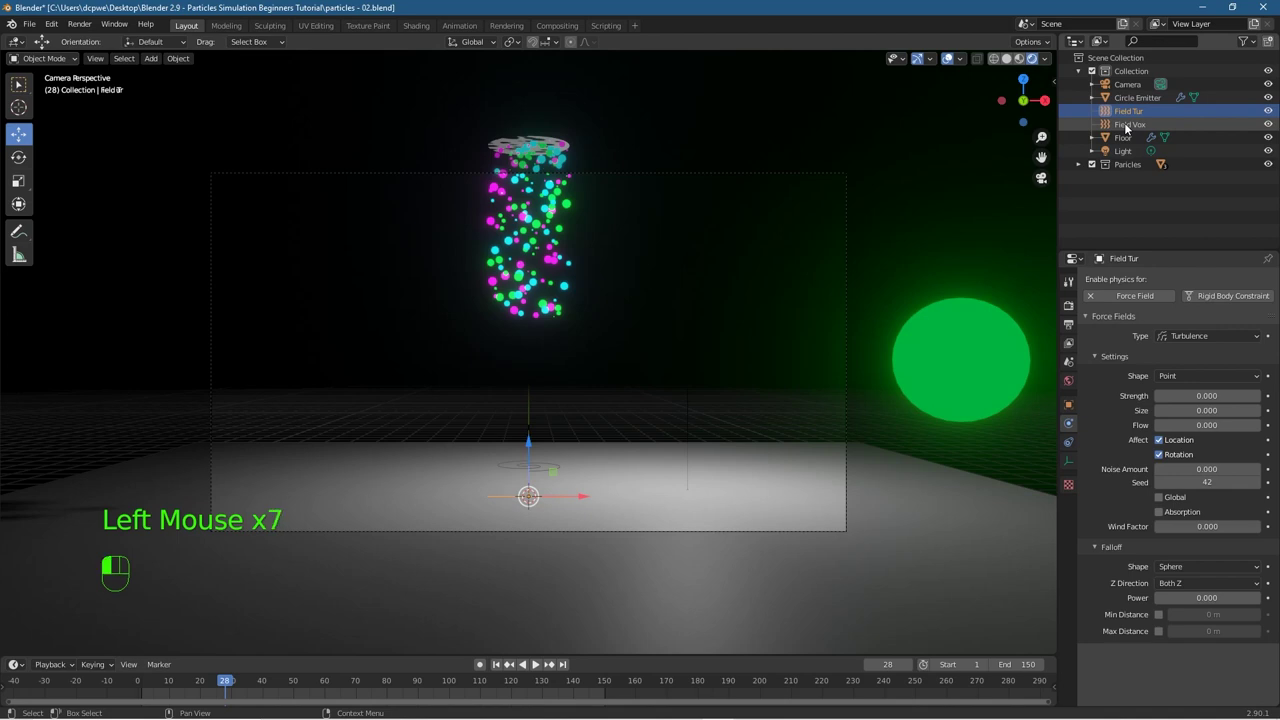
{"action": "left_click", "coordinate": [1126, 125]}
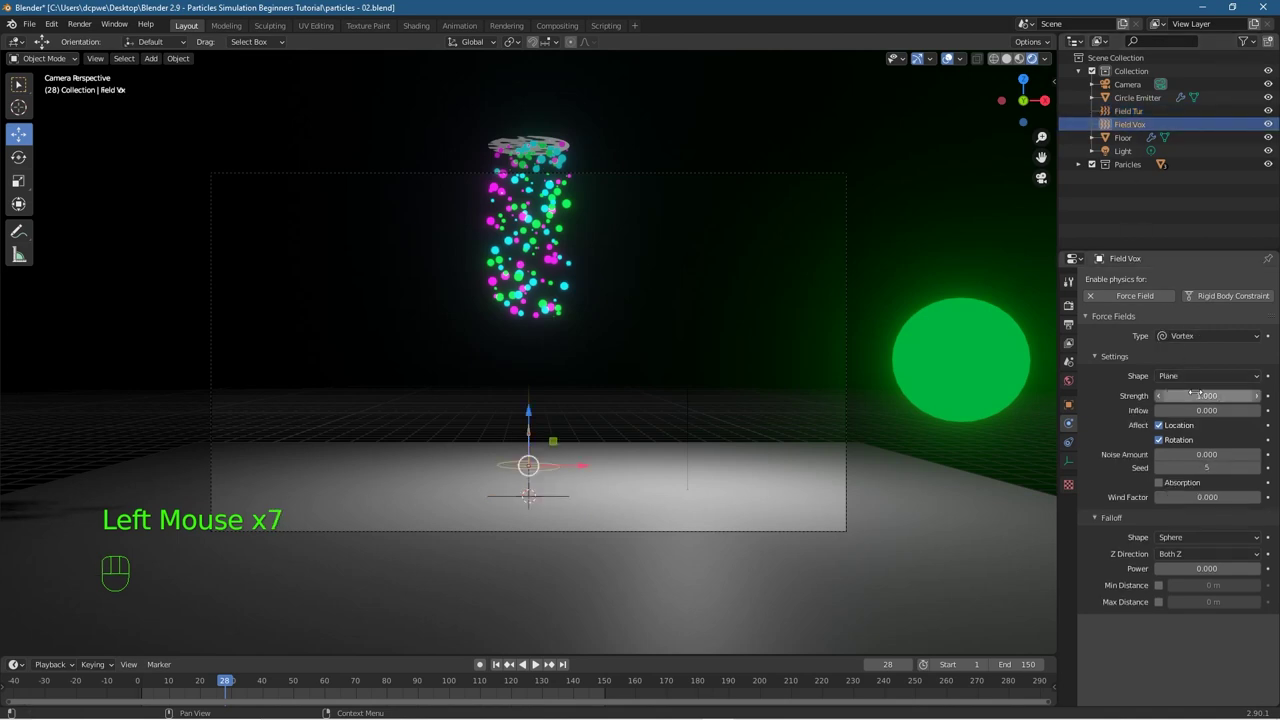
Step: Return to frame 1, save the file, and play the simulation with the vortex field
{"action": "left_click", "coordinate": [495, 665]}
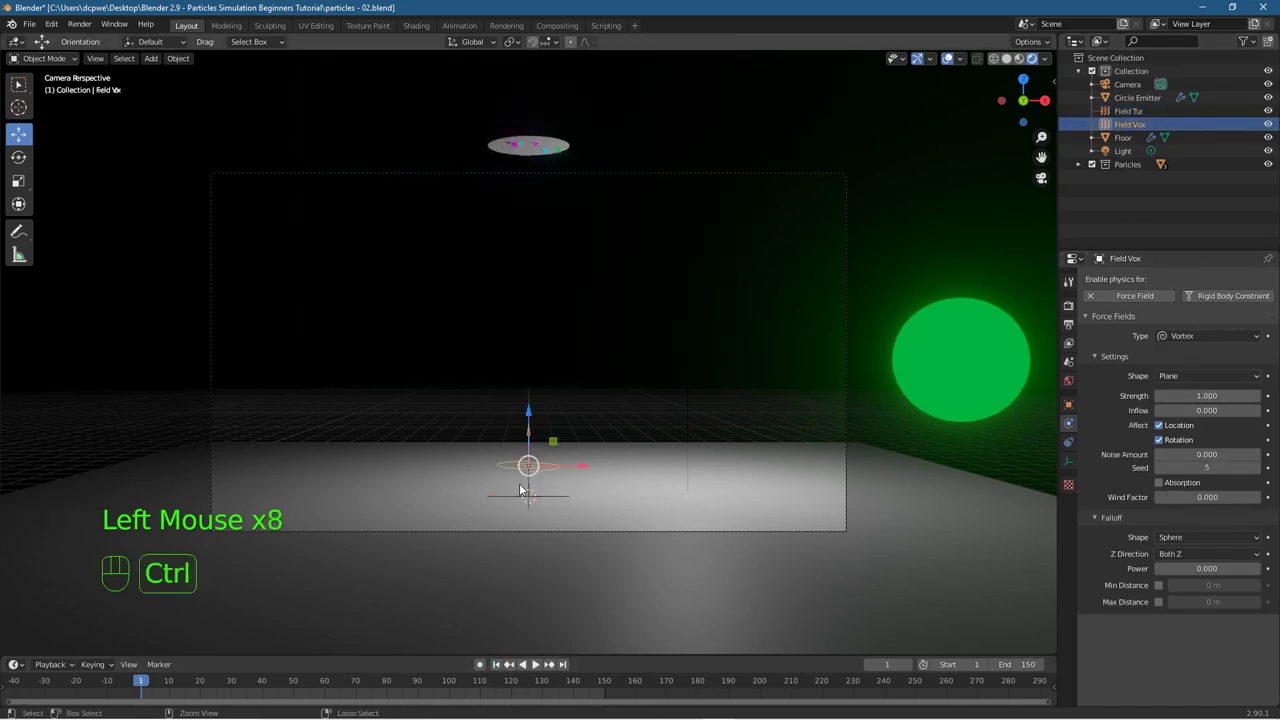
{"action": "key", "text": "ctrl+s"}
{"action": "left_click", "coordinate": [536, 665]}
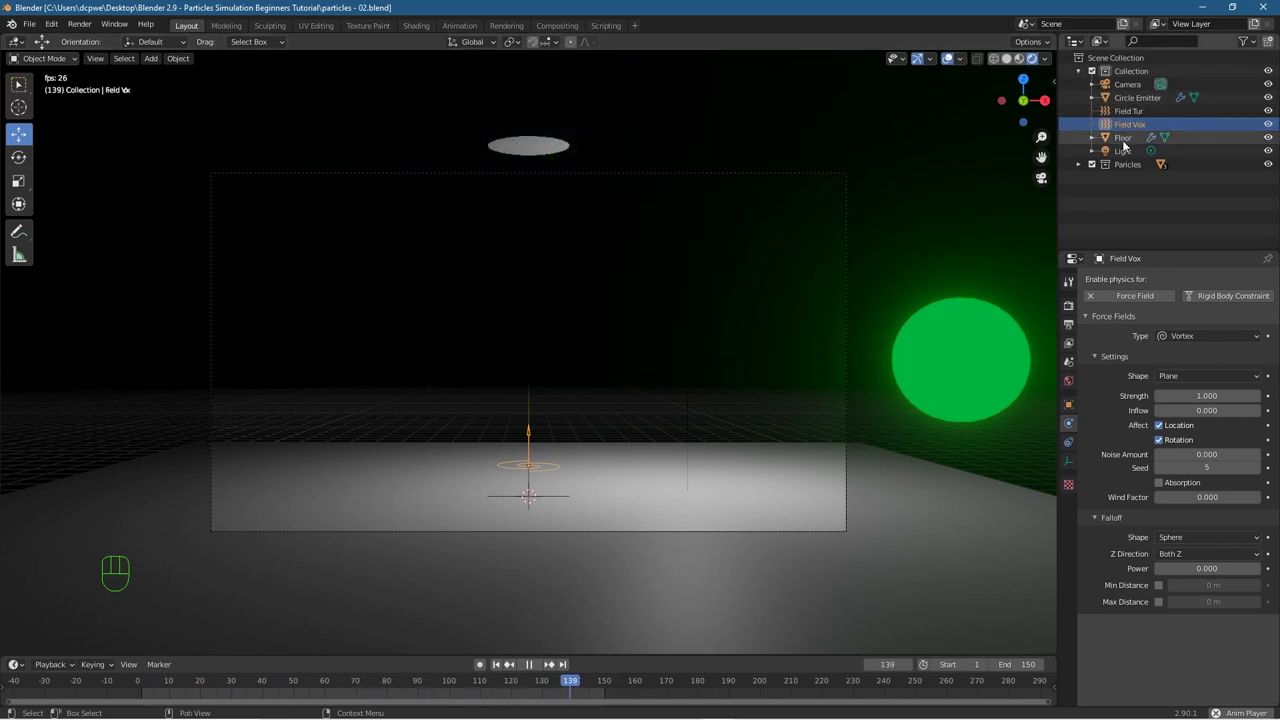
Step: Set the particle lifetime of the Circle Emitter's particle system to 100
{"action": "left_click", "coordinate": [1136, 98]}
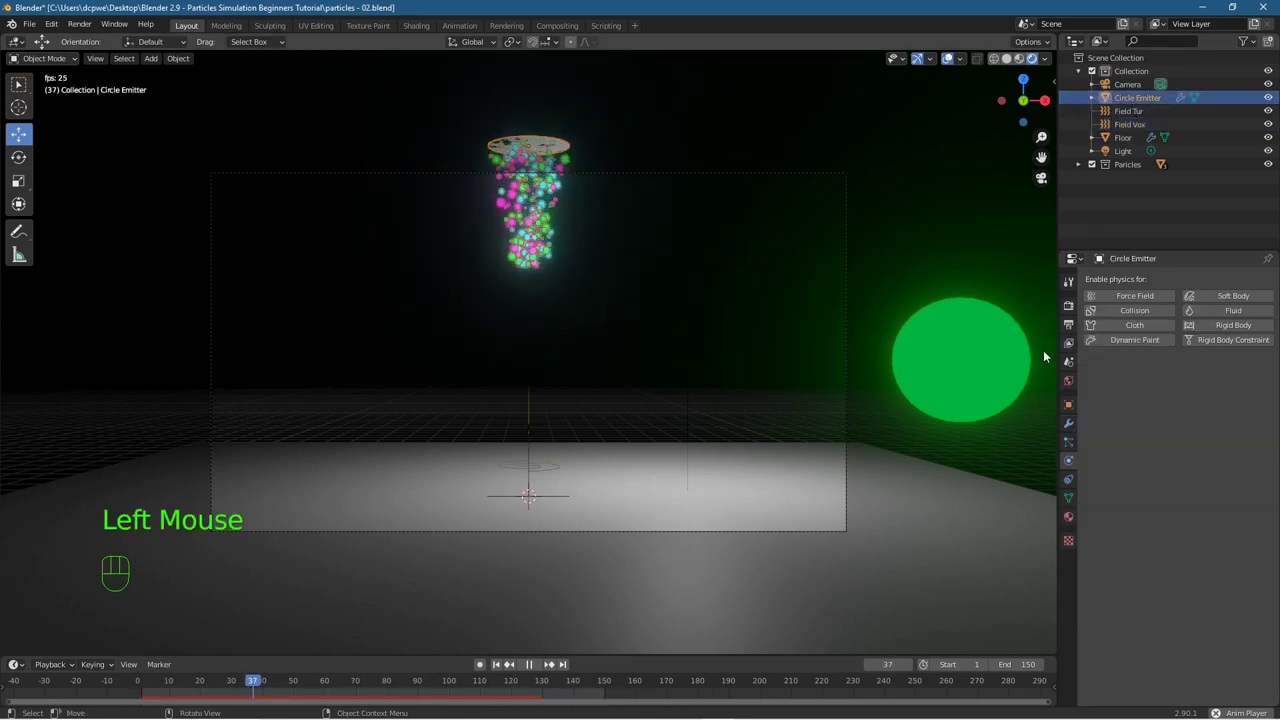
{"action": "left_click", "coordinate": [1068, 441]}
{"action": "scroll", "coordinate": [1190, 420], "scroll_direction": "up", "scroll_amount": 13}
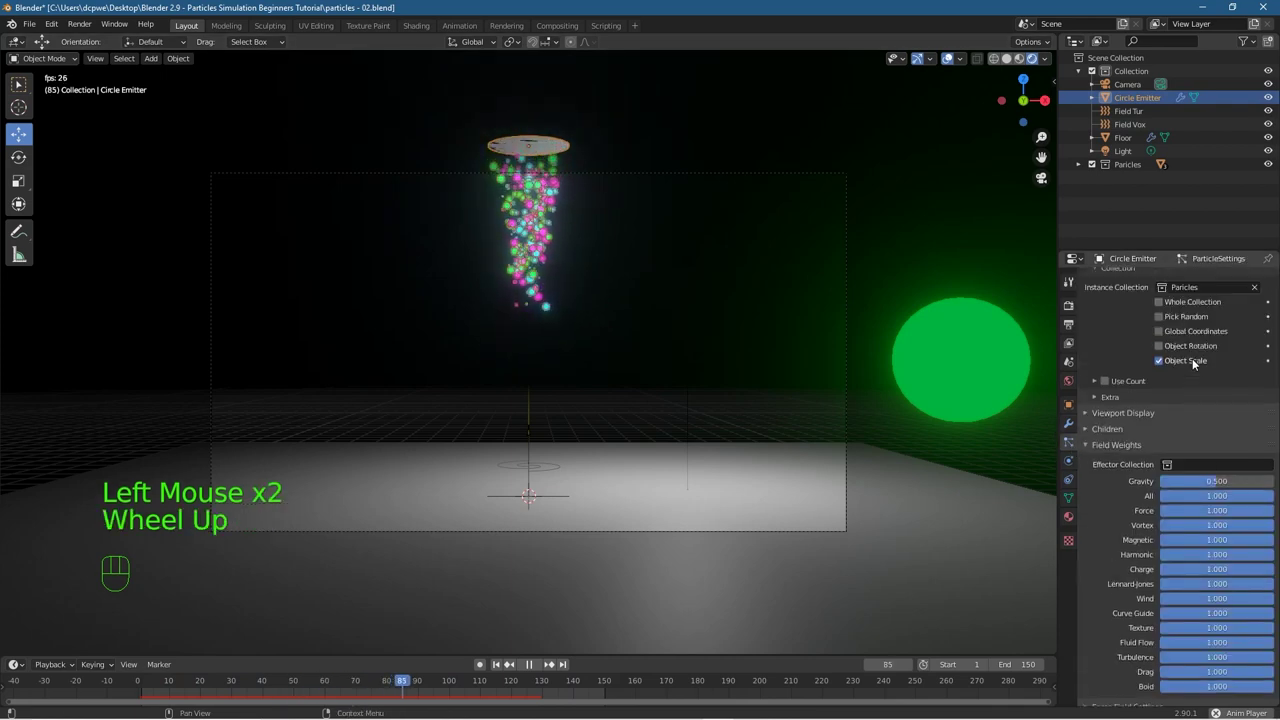
{"action": "scroll", "coordinate": [1191, 373], "scroll_direction": "up", "scroll_amount": 10}
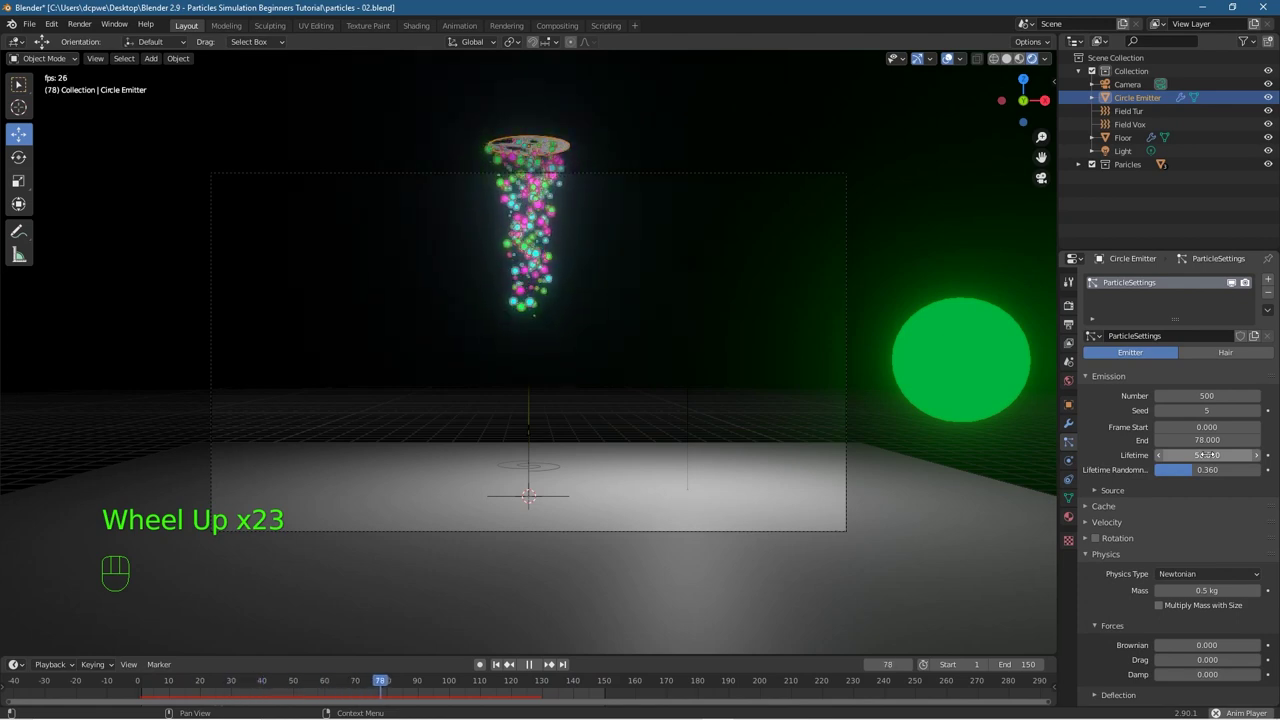
{"action": "left_click", "coordinate": [1206, 455]}
{"action": "type", "text": "1"}
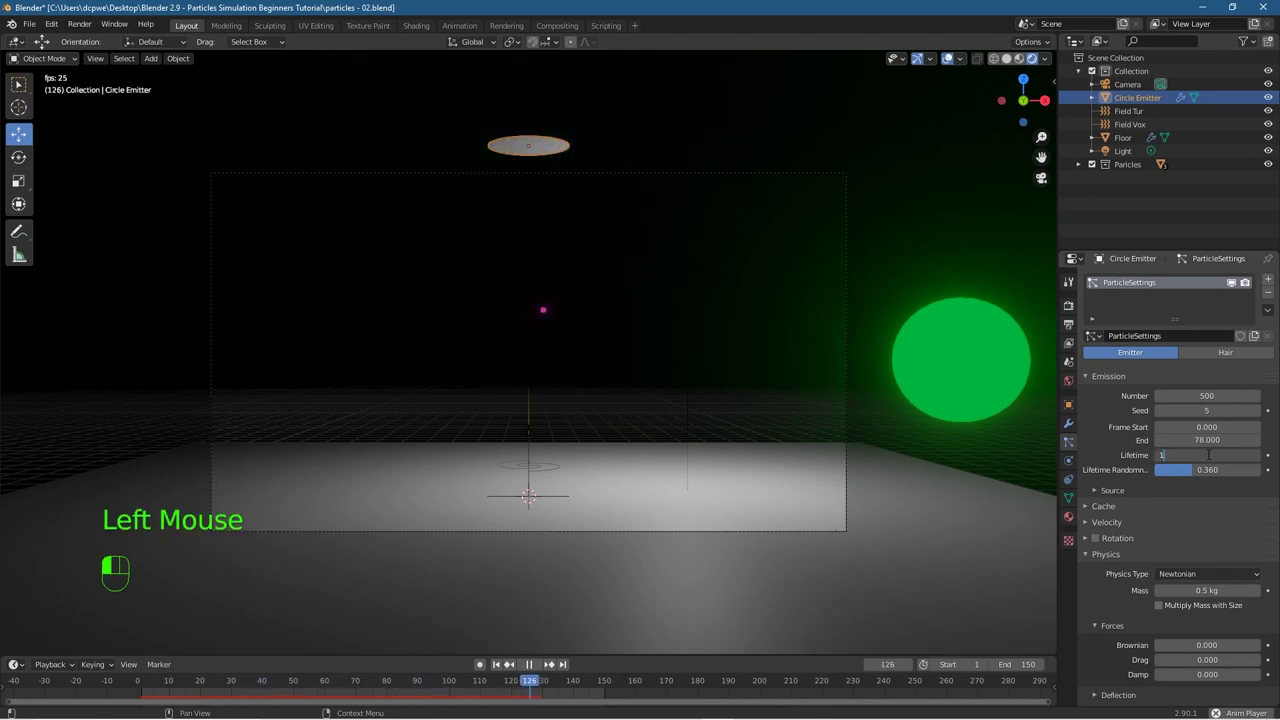
{"action": "type", "text": "00"}
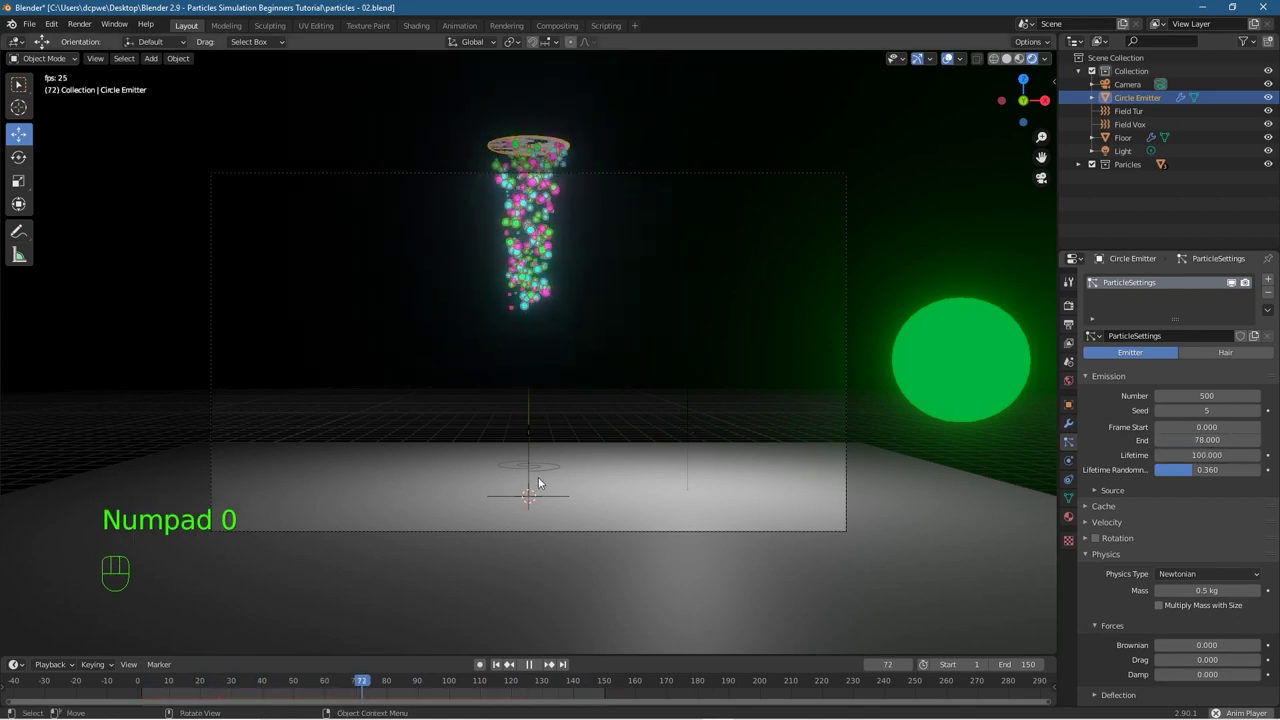
Step: Replay the simulation from the first frame and save the file with the longer particle lifetime
{"action": "left_click", "coordinate": [140, 681]}
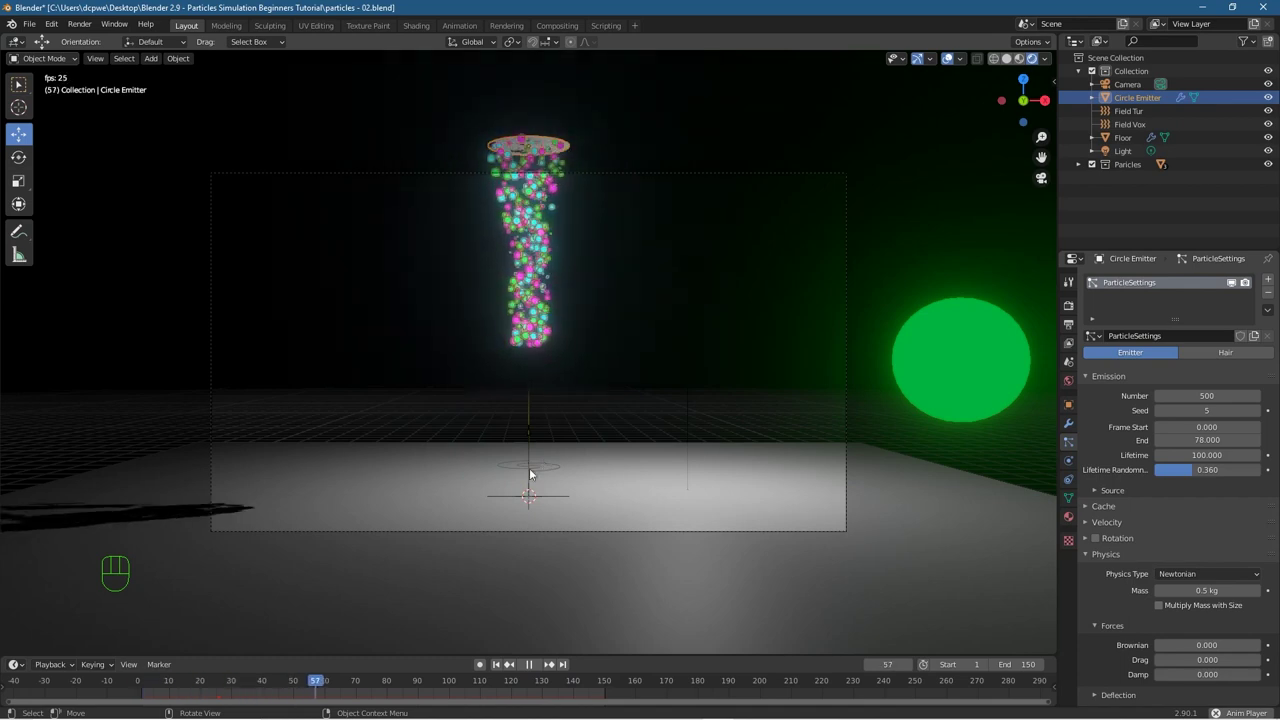
{"action": "left_click", "coordinate": [29, 27]}
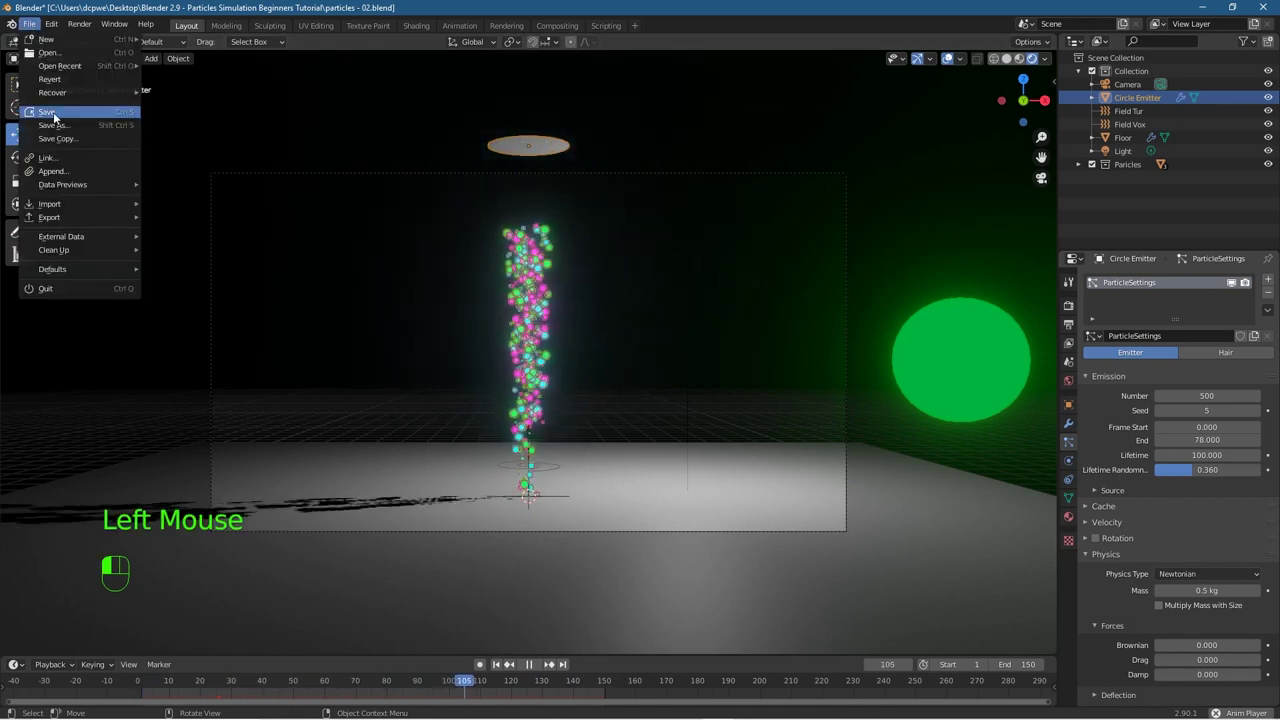
{"action": "left_click", "coordinate": [50, 109]}
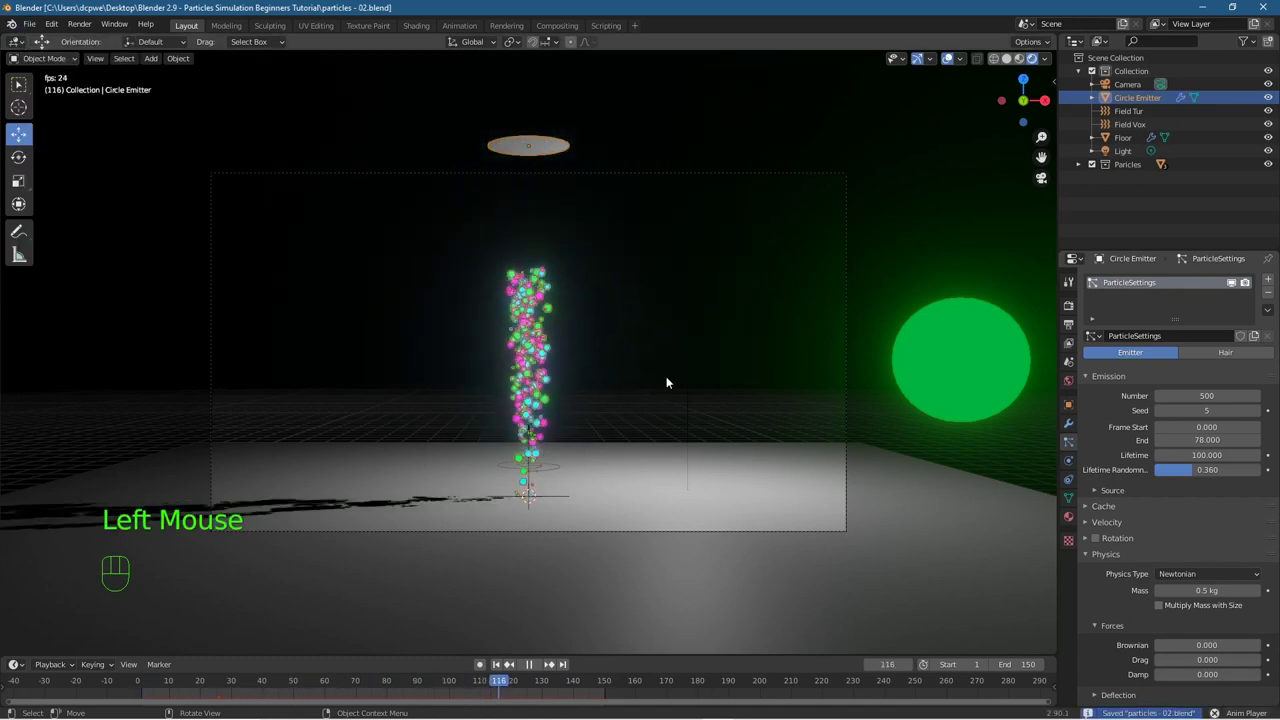
Step: Check Field Tur's force settings and set the vortex strength of Field Vox to 5
{"action": "left_click", "coordinate": [1129, 112]}
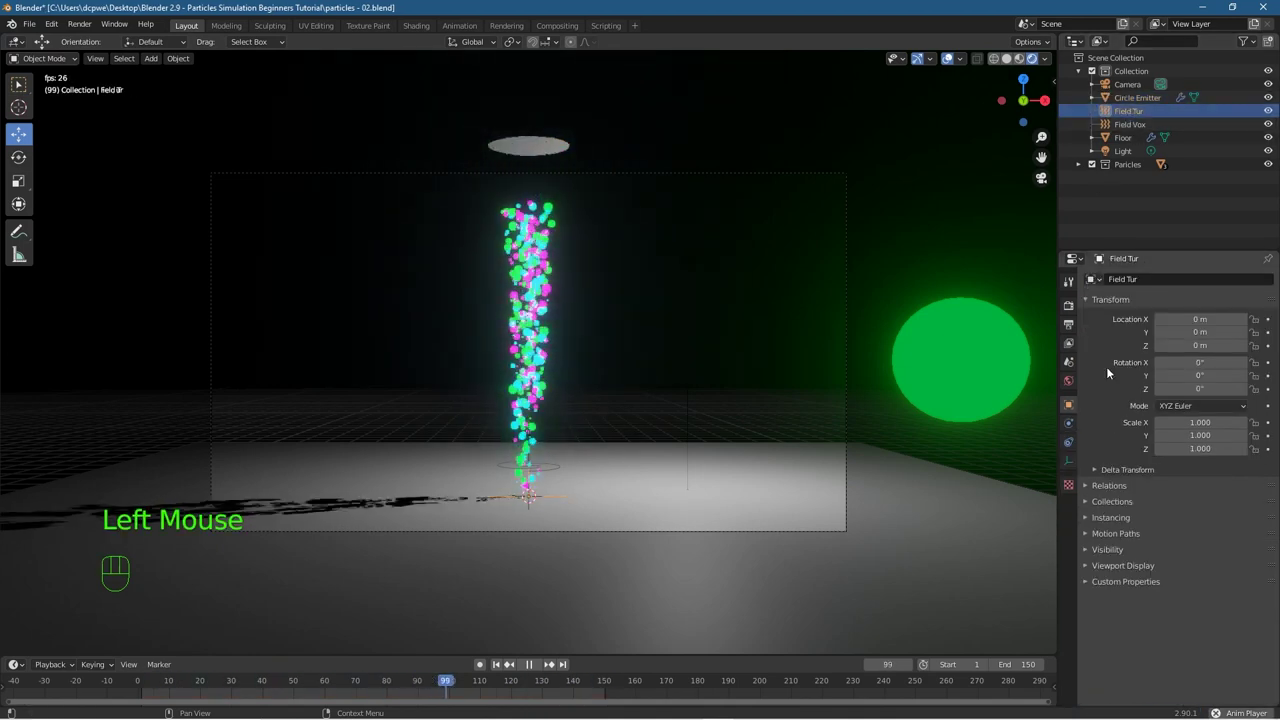
{"action": "left_click", "coordinate": [1069, 425]}
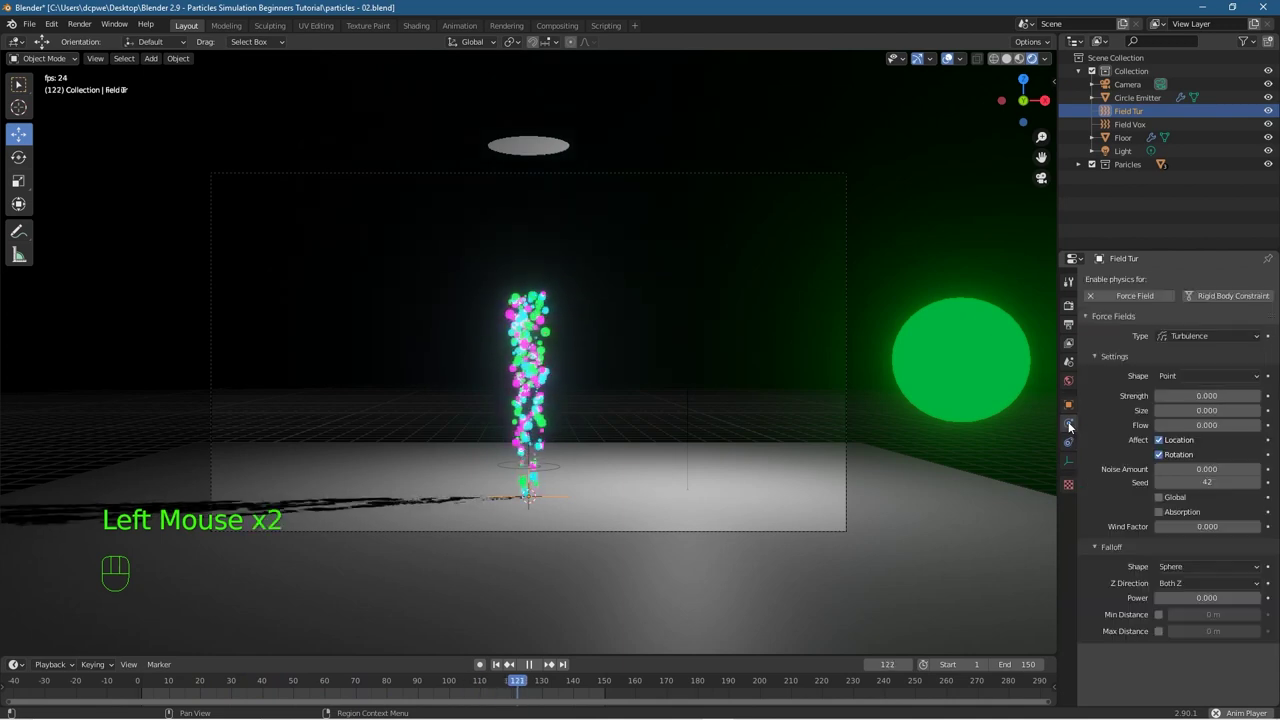
{"action": "left_click", "coordinate": [1129, 124]}
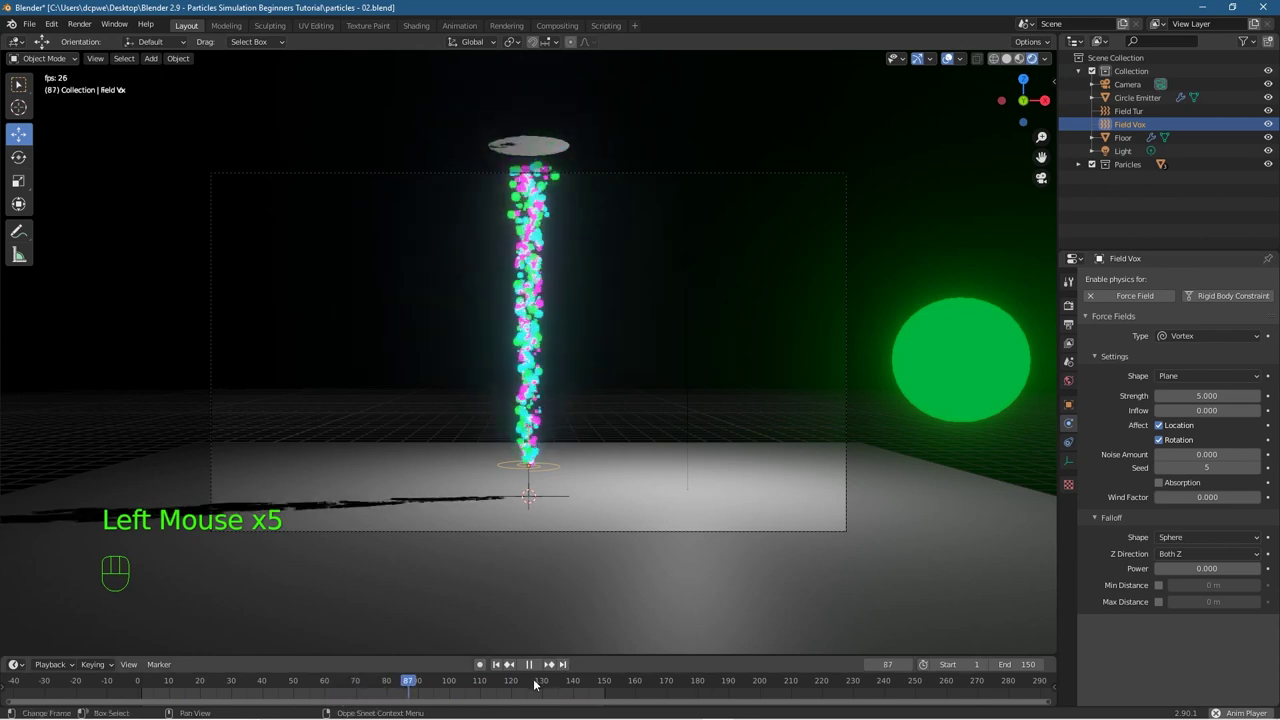
Step: Set the turbulence strength of Field Tur to 5 and play the simulation
{"action": "left_click", "coordinate": [140, 681]}
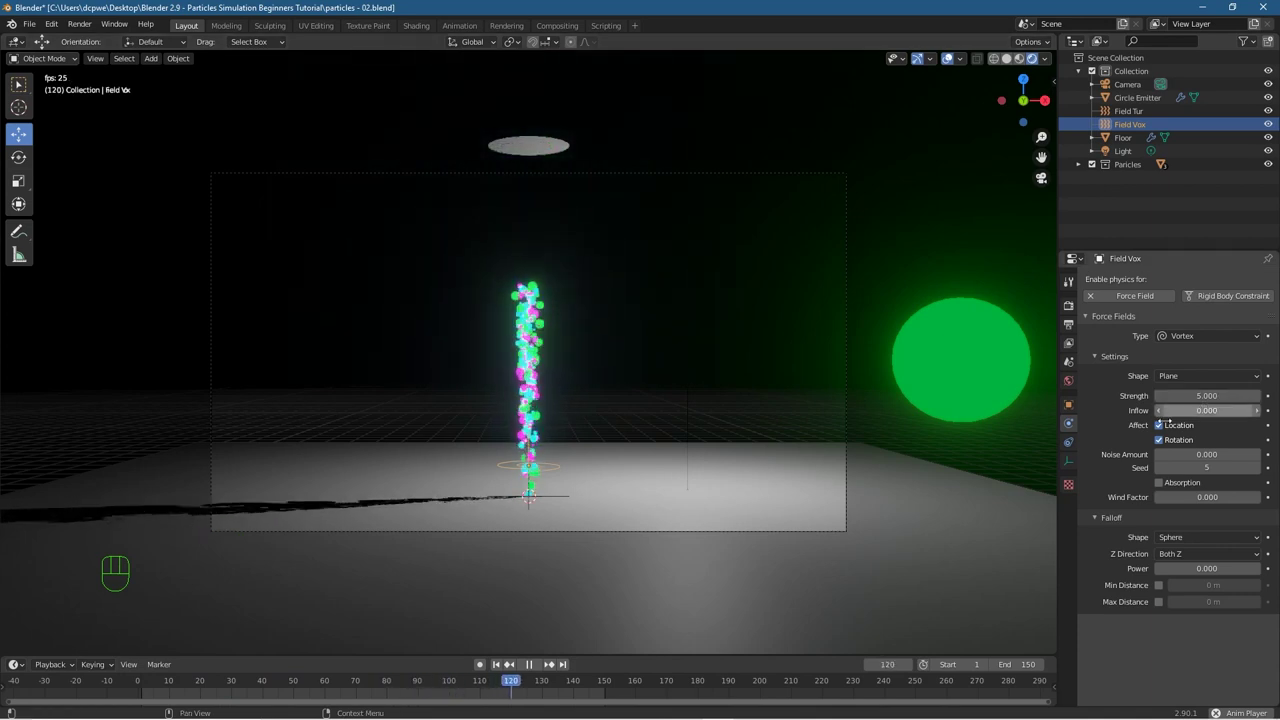
{"action": "left_click", "coordinate": [1130, 110]}
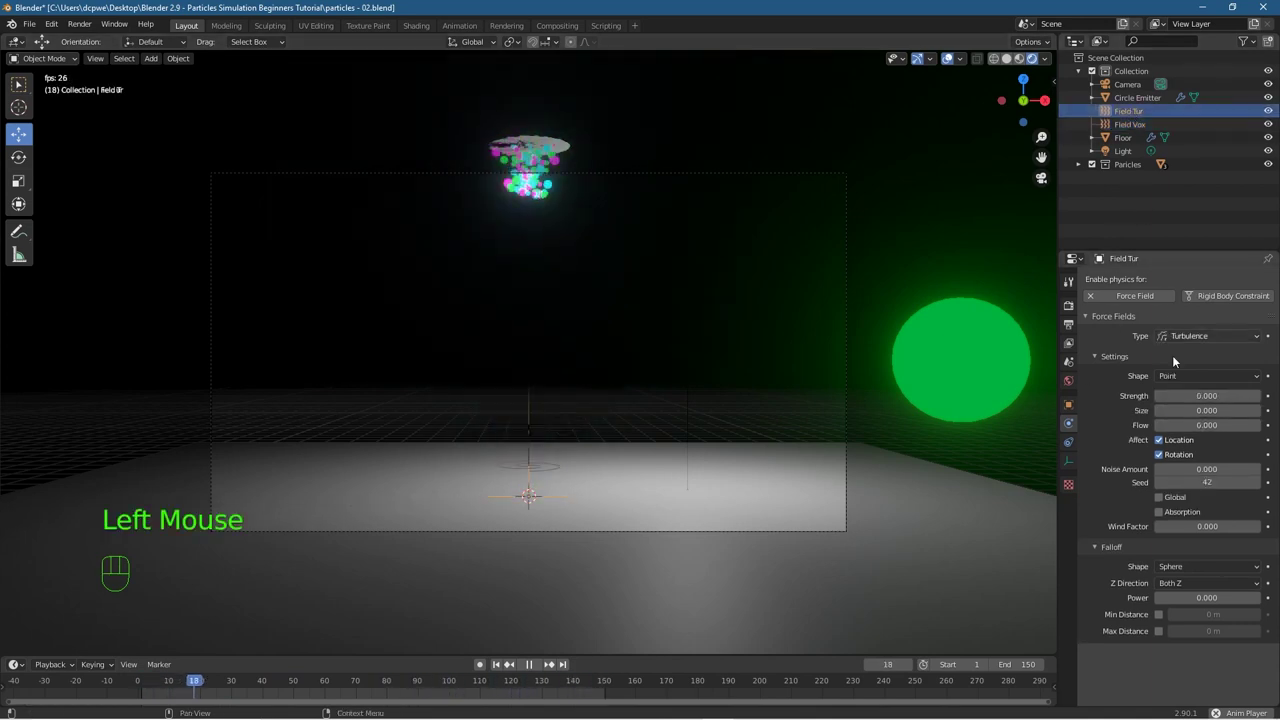
{"action": "type", "text": "5"}
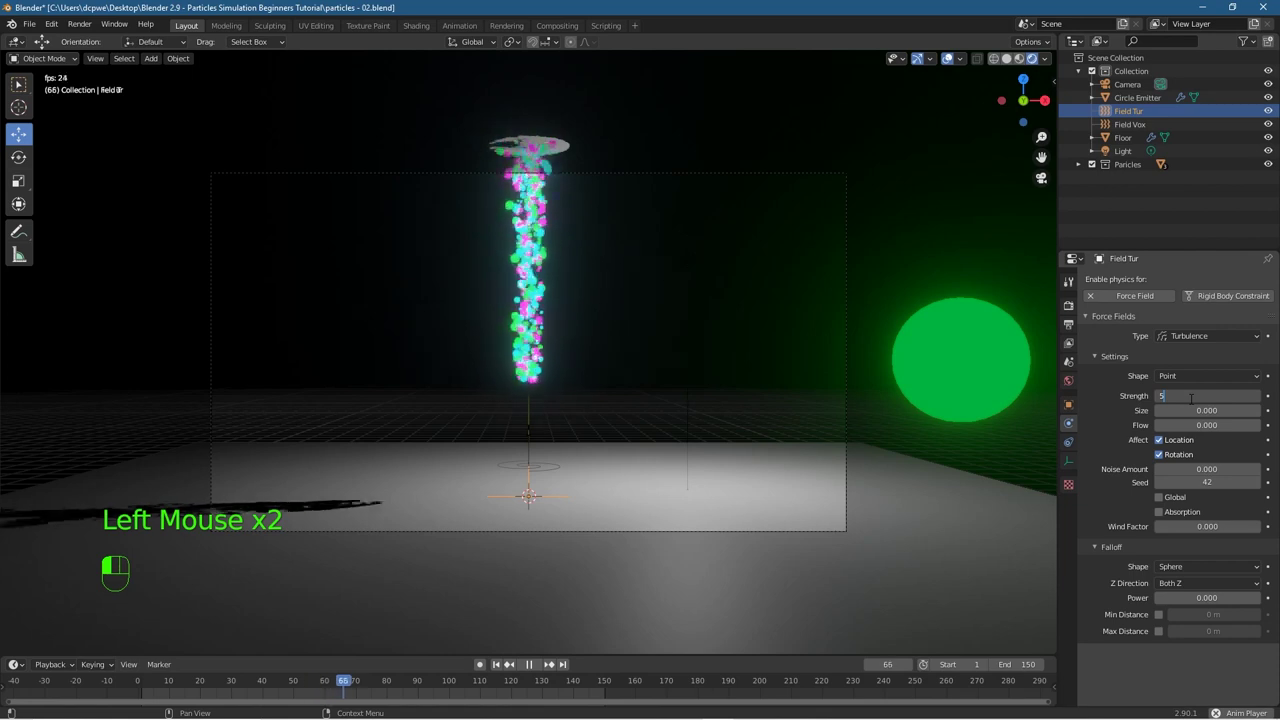
{"action": "key", "text": "Return"}
{"action": "left_click", "coordinate": [507, 665]}
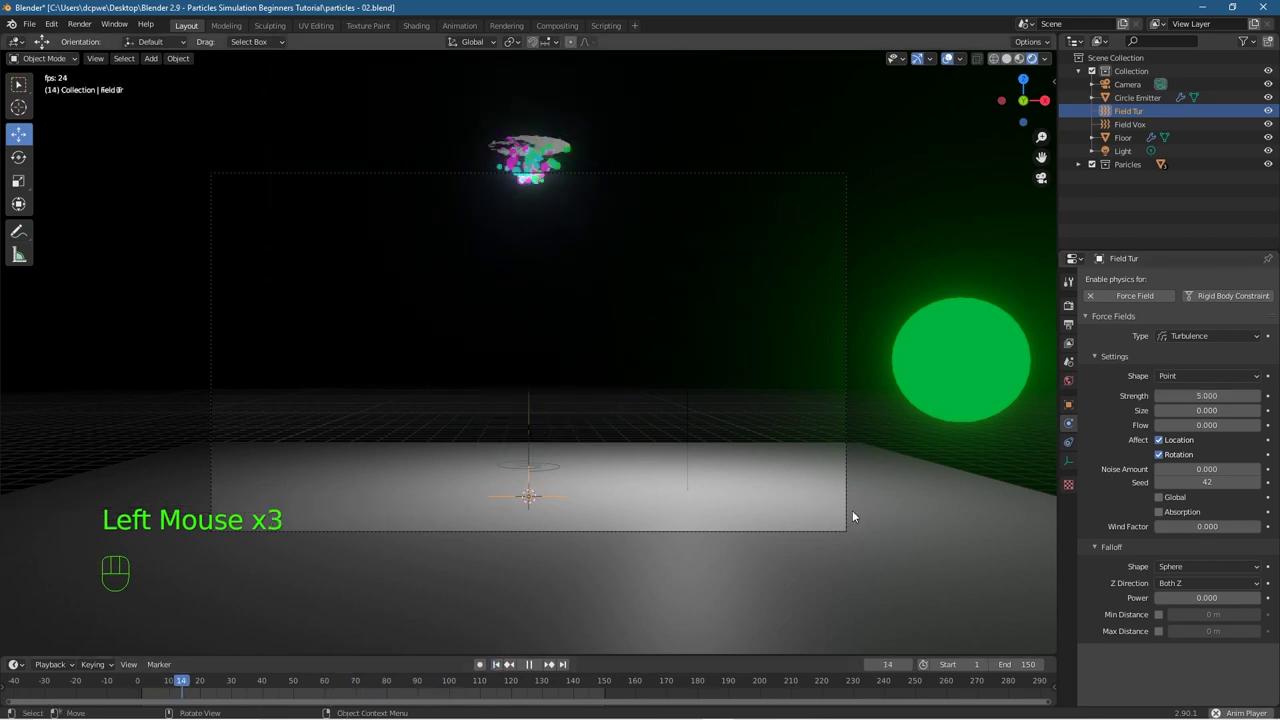
{"action": "left_click", "coordinate": [529, 664]}
Step: Save the file and replay the simulation from the first frame
{"action": "left_click", "coordinate": [30, 24]}
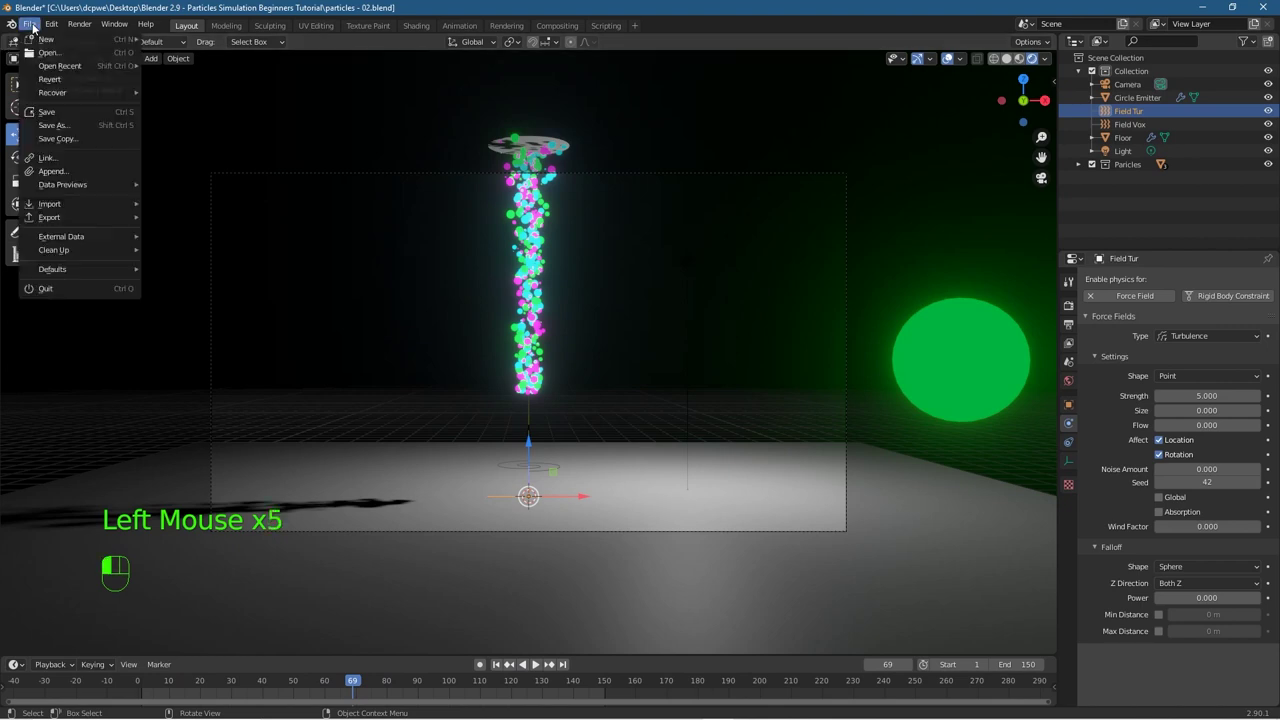
{"action": "left_click", "coordinate": [46, 111]}
{"action": "left_click", "coordinate": [497, 664]}
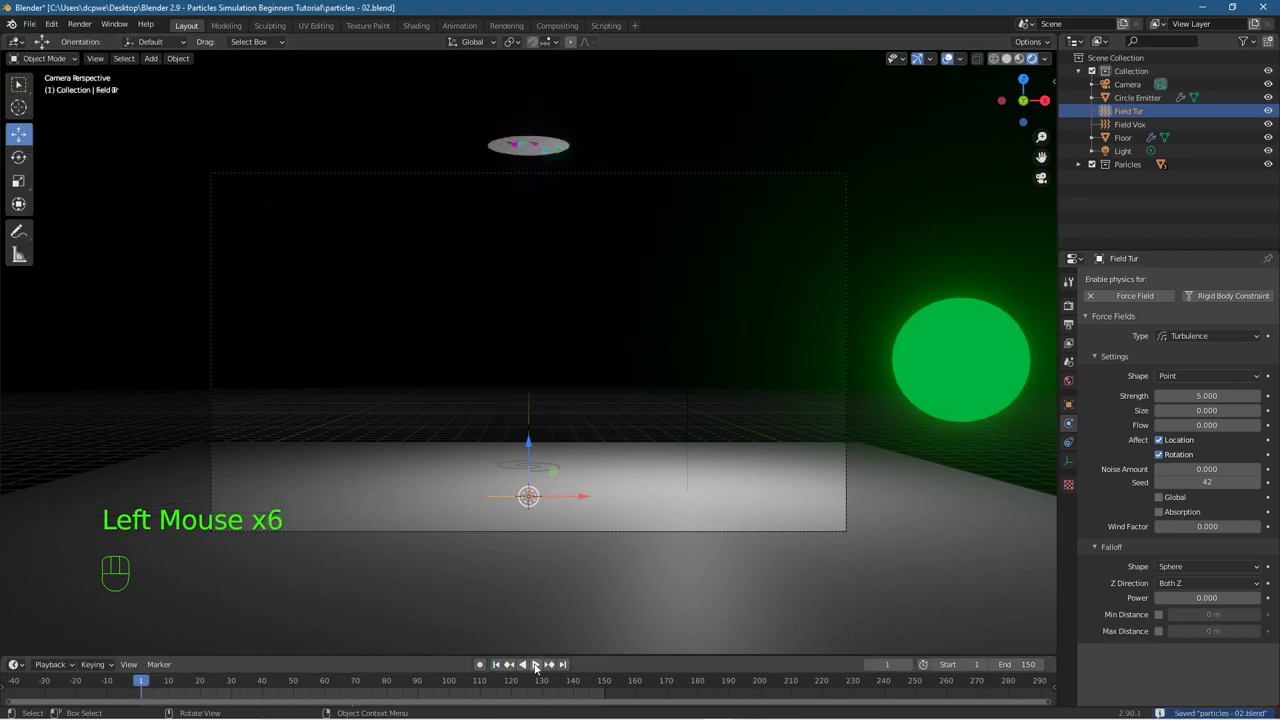
{"action": "left_click", "coordinate": [535, 664]}
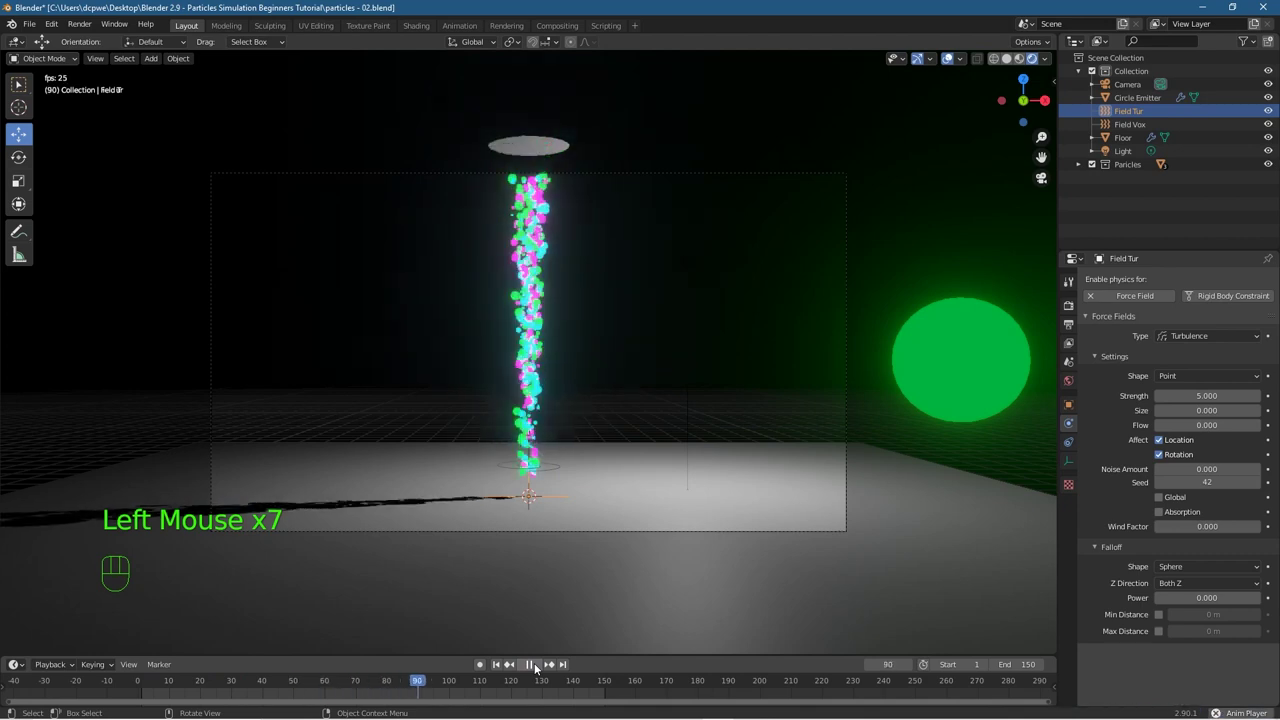
Step: Stop playback, set Field Tur's strength to 15, and save the file at frame 1
{"action": "left_click", "coordinate": [532, 664]}
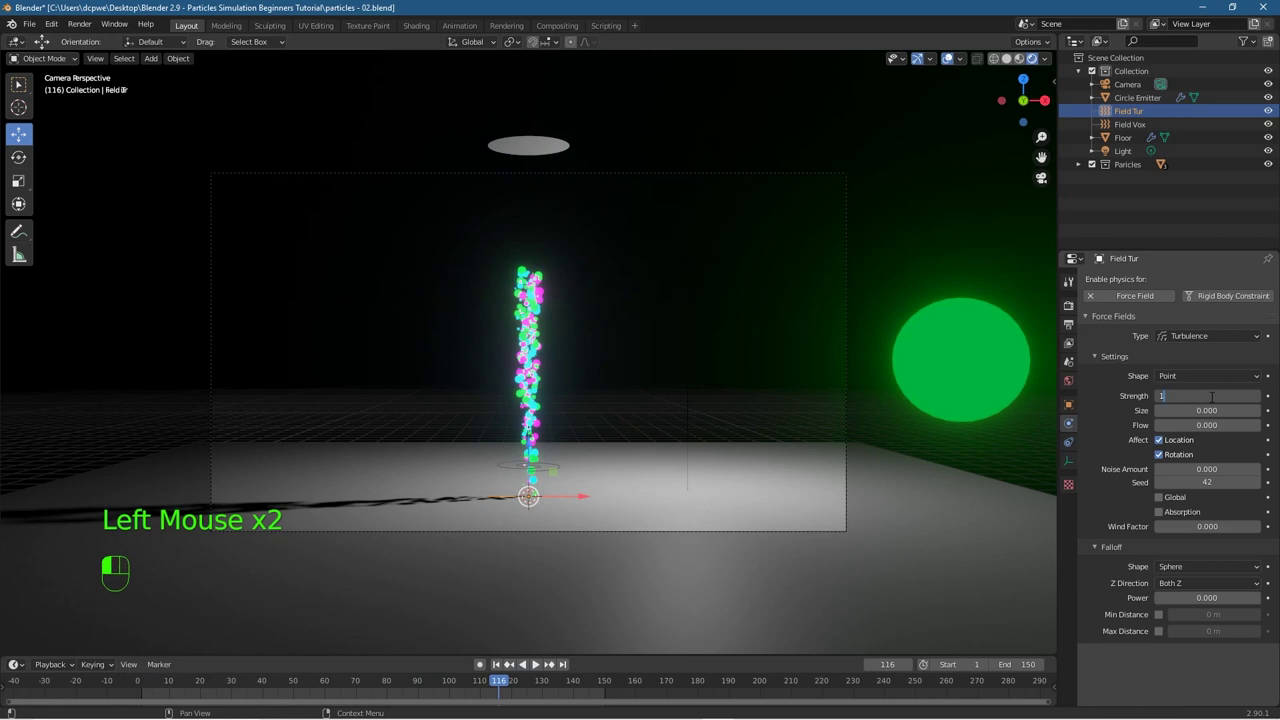
{"action": "left_click", "coordinate": [496, 664]}
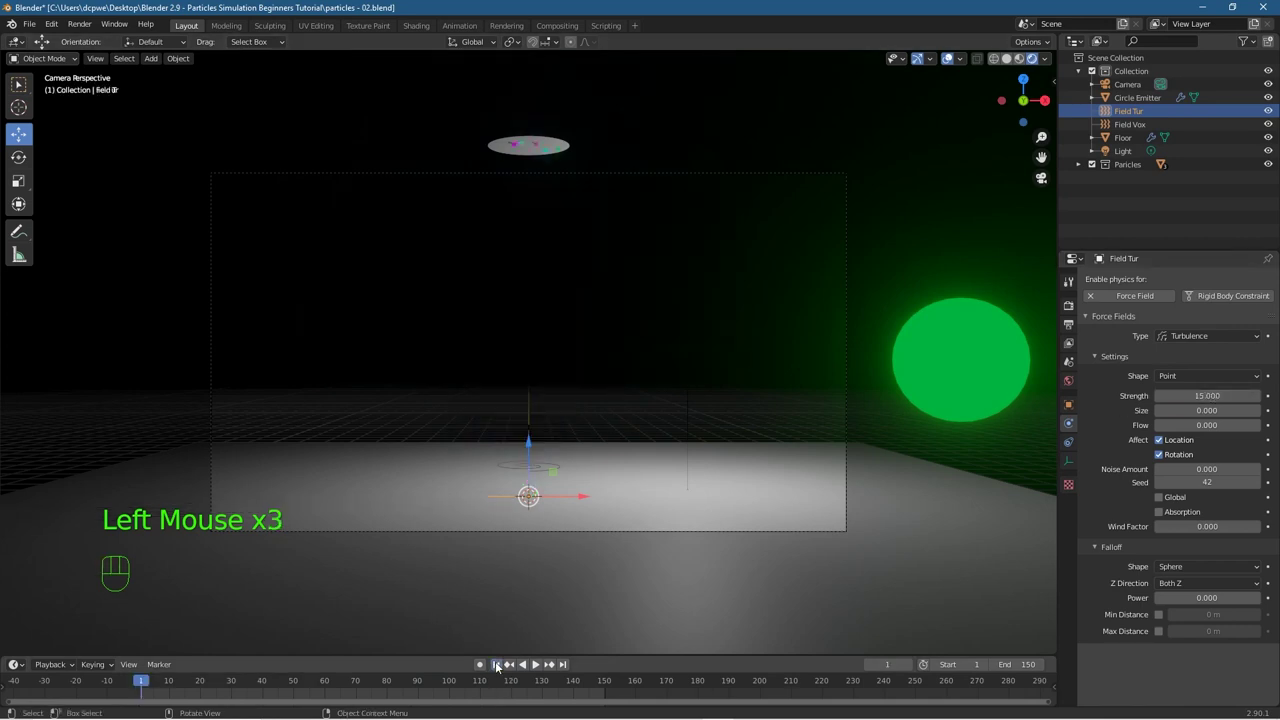
{"action": "key", "text": "ctrl+s"}
Step: Play the simulation to frame 65, render that frame, and close the render
{"action": "left_click", "coordinate": [535, 664]}
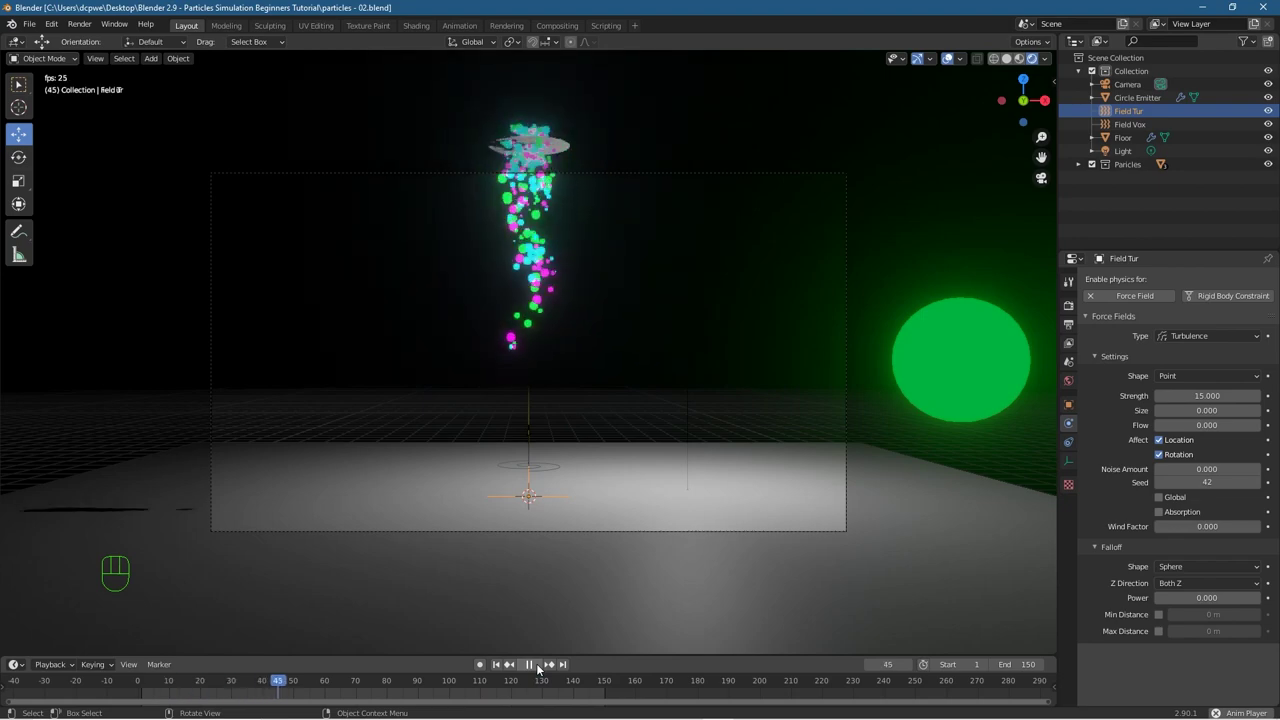
{"action": "left_click", "coordinate": [538, 666]}
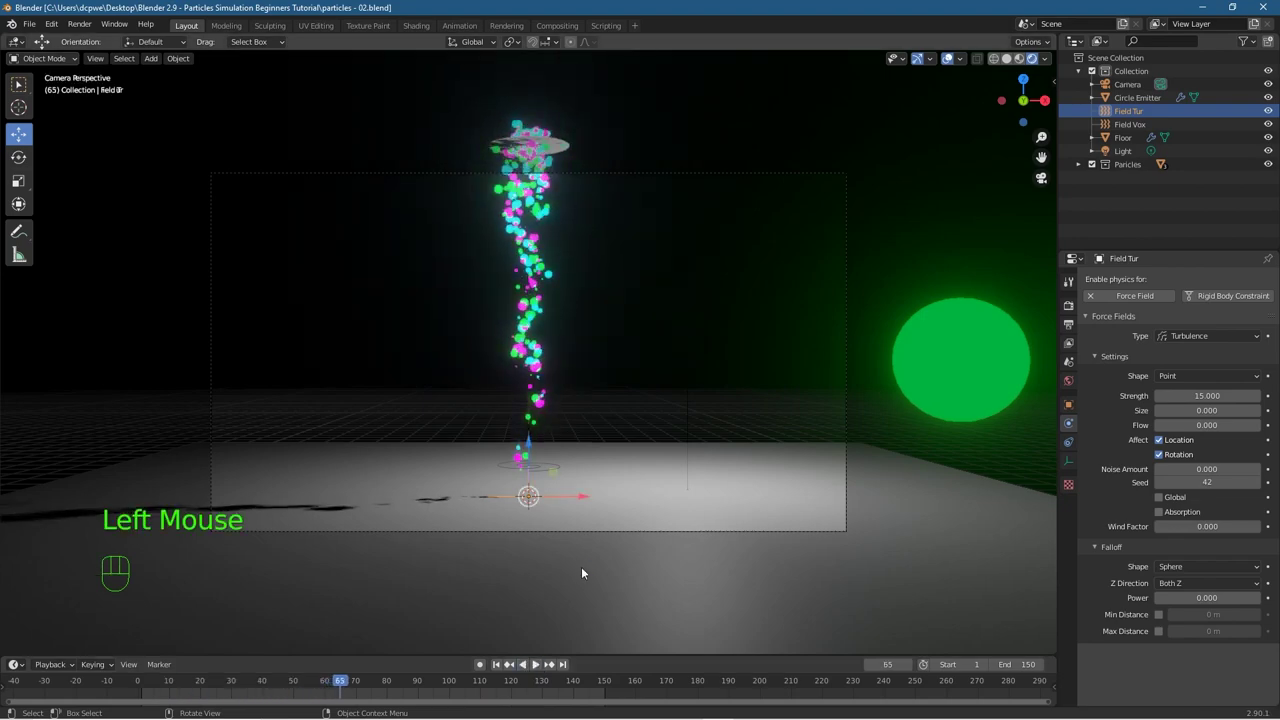
{"action": "key", "text": "F12"}
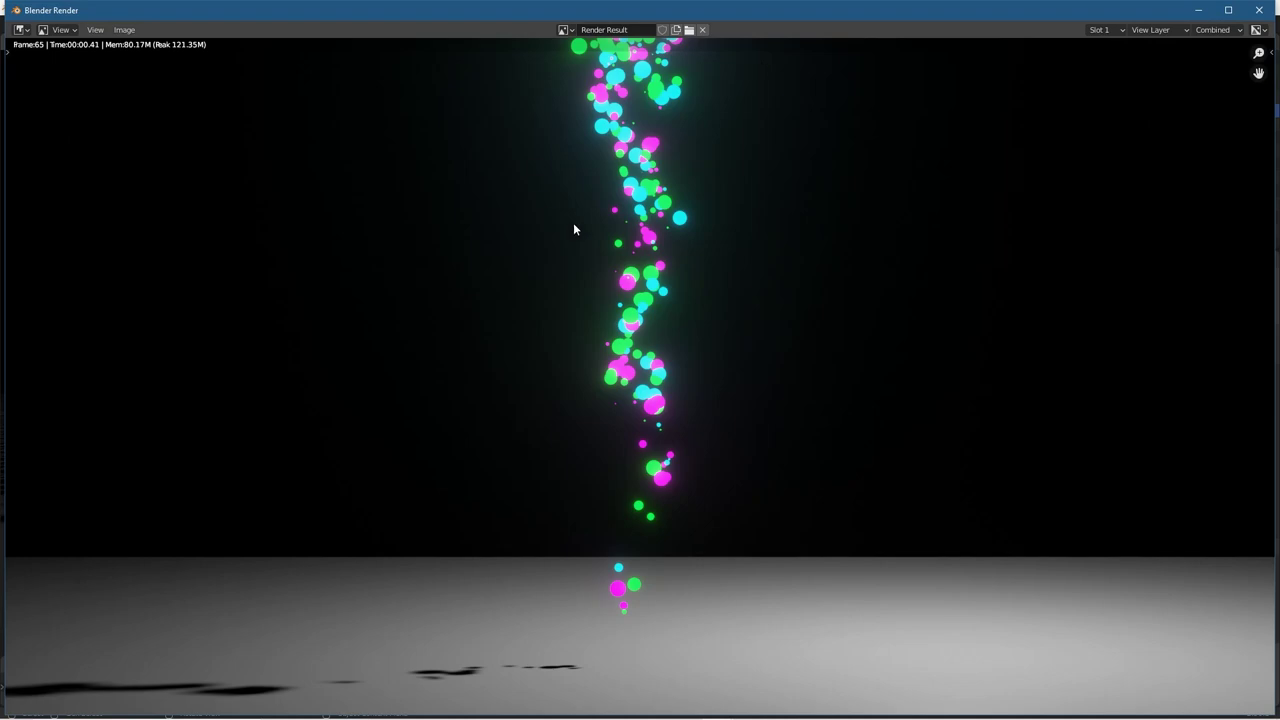
{"action": "left_click", "coordinate": [1259, 10]}
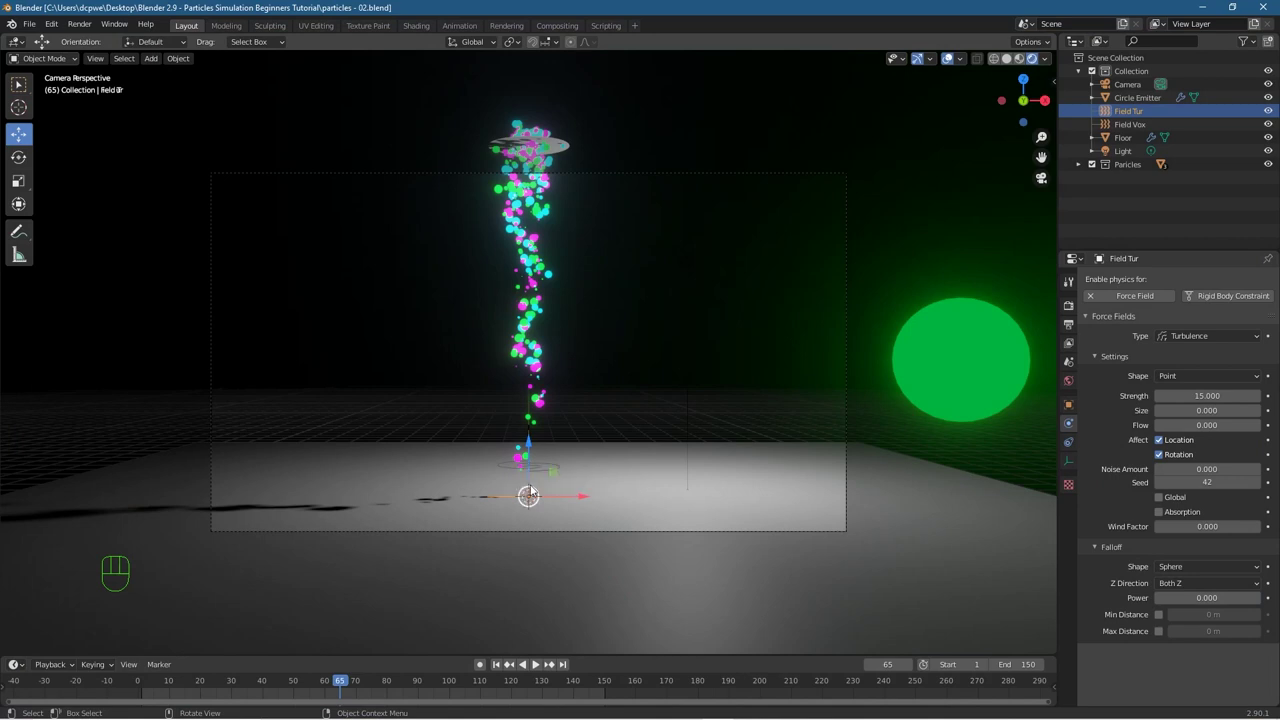
Step: Move Field Vox along the X axis away from the emitter, just past the camera frame's edge, and save the file
{"action": "left_click", "coordinate": [1133, 124]}
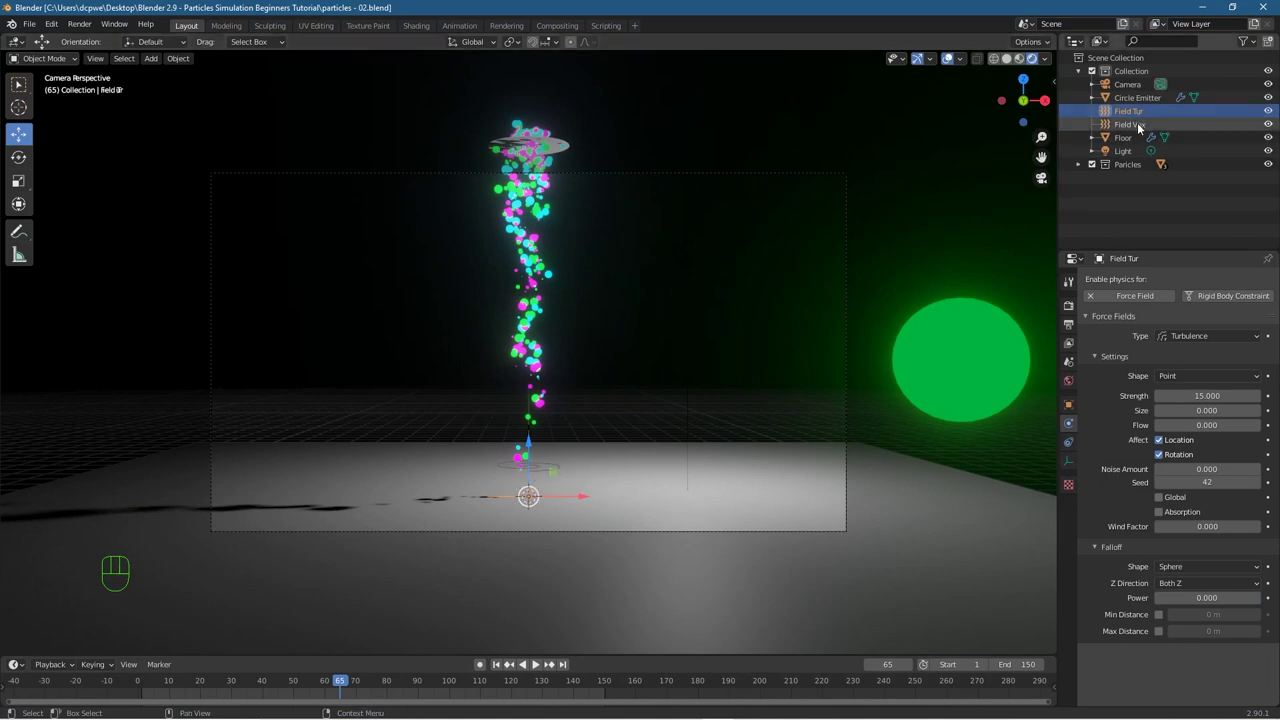
{"action": "left_click_drag", "start_coordinate": [584, 470], "coordinate": [846, 450]}
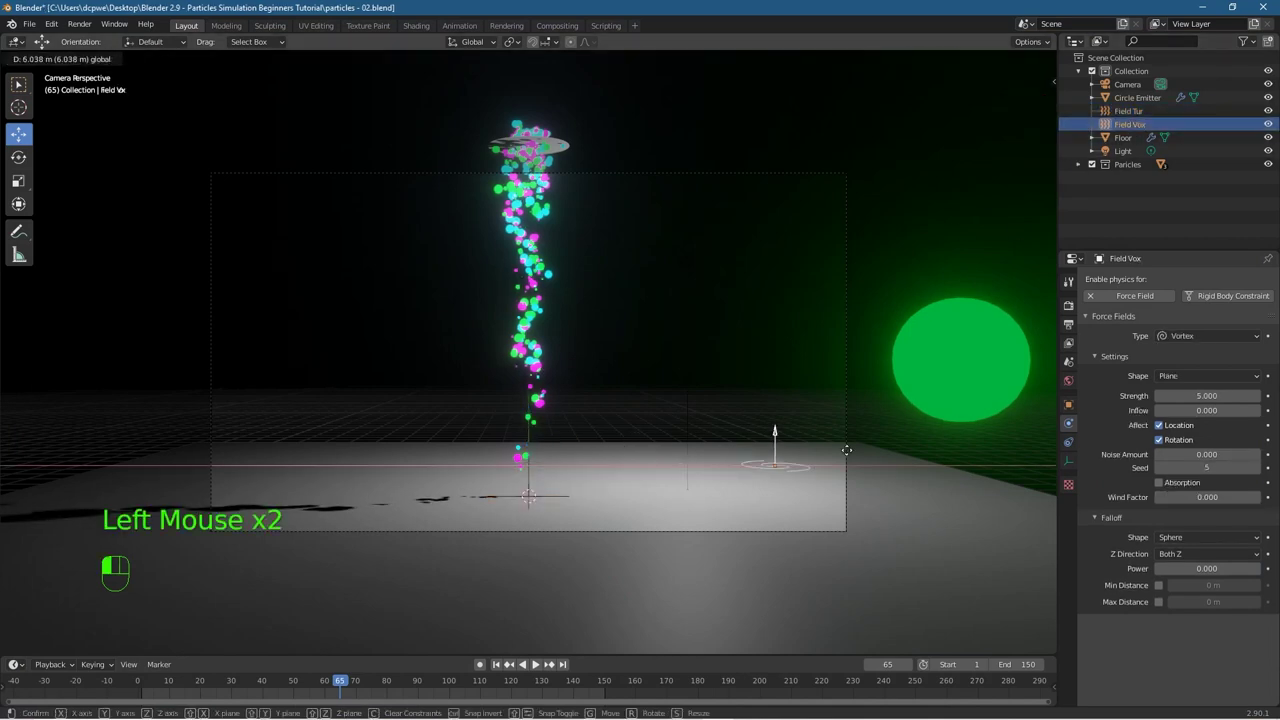
{"action": "left_click_drag", "start_coordinate": [937, 450], "coordinate": [939, 466]}
{"action": "left_click", "coordinate": [28, 24]}
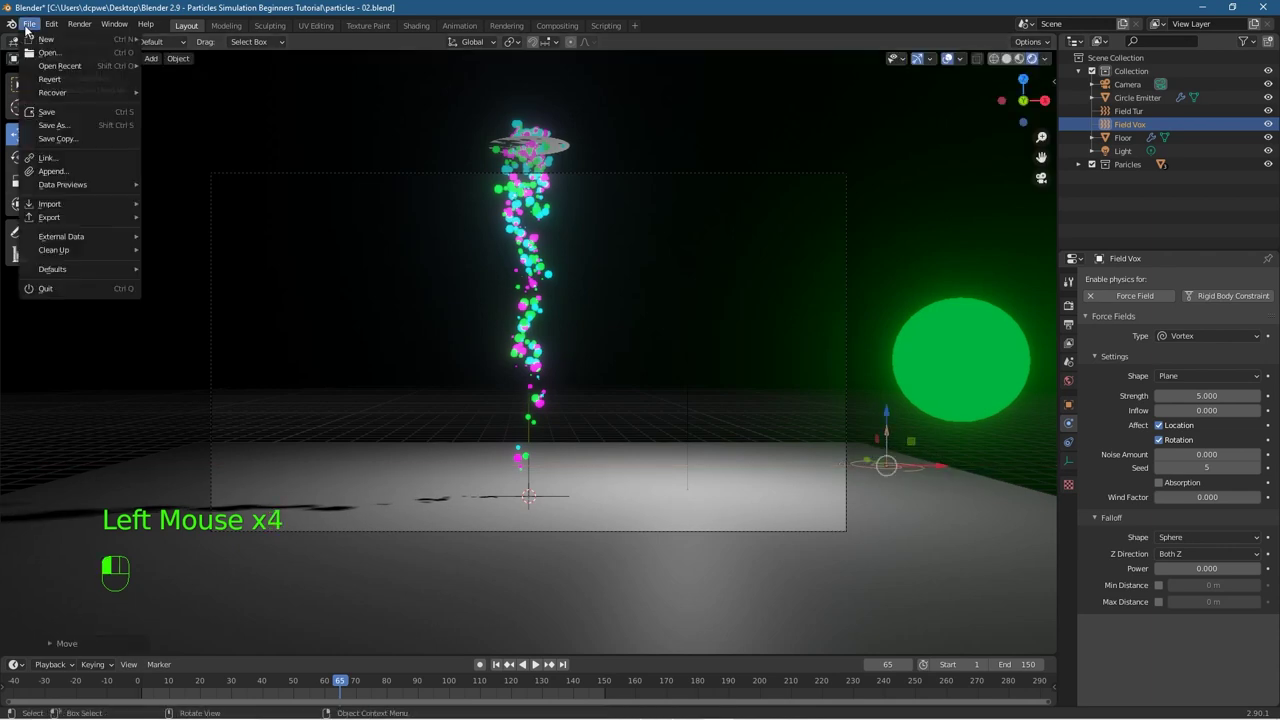
{"action": "left_click", "coordinate": [47, 112]}
Step: Play the simulation from frame 1 to examine how the displaced vortex pulls the particles
{"action": "left_click", "coordinate": [496, 664]}
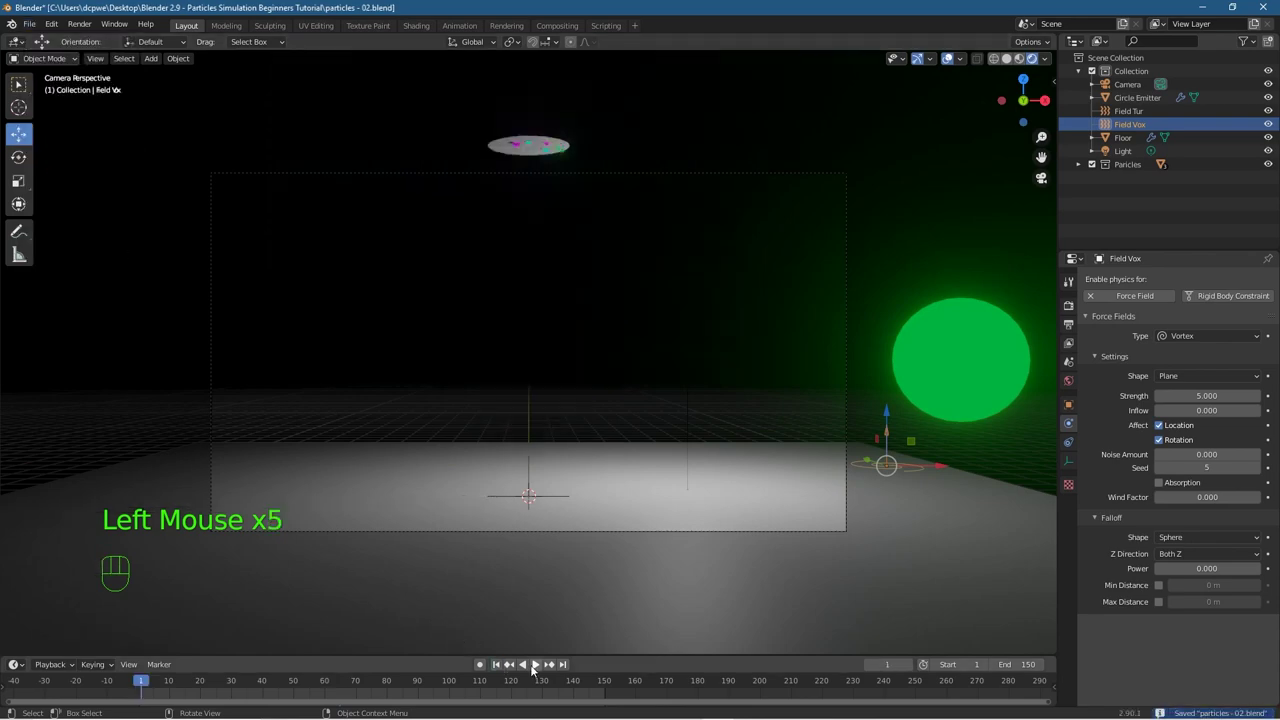
{"action": "left_click", "coordinate": [533, 664]}
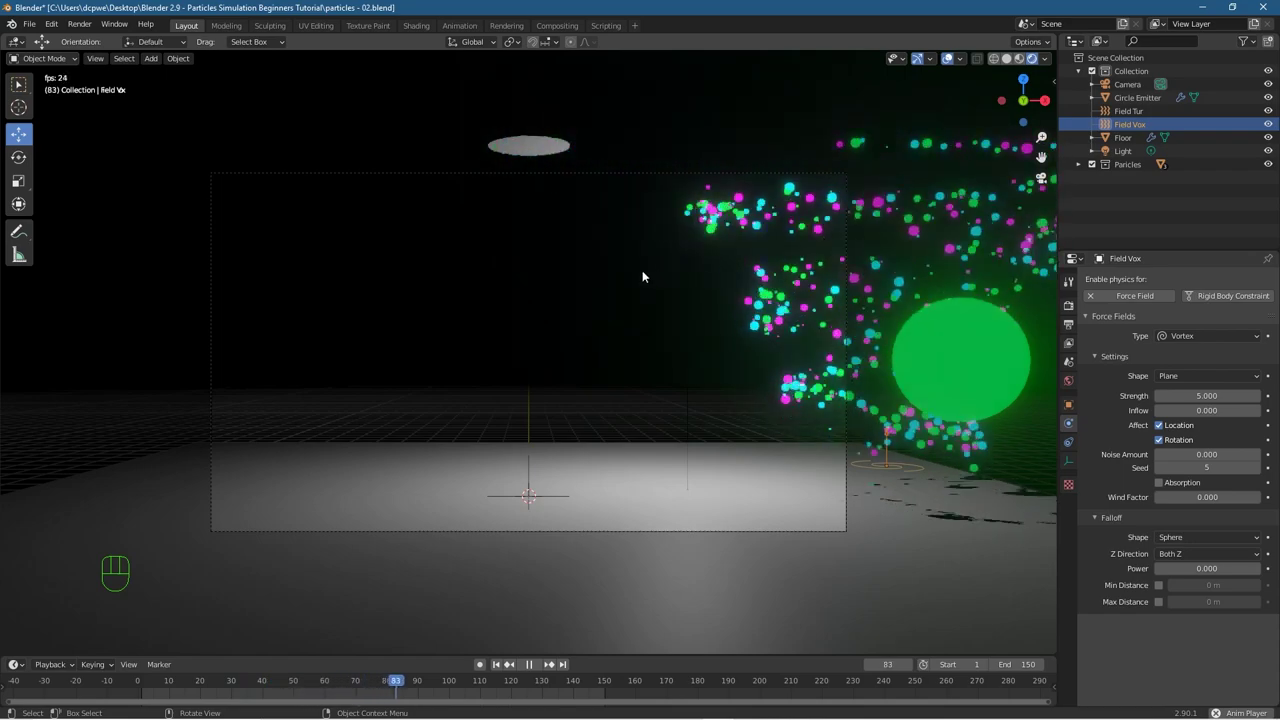
{"action": "left_click", "coordinate": [529, 664]}
Step: Move Field Vox back along the X axis nearer the emitter, replay the simulation, and return to frame 1
{"action": "left_click_drag", "start_coordinate": [937, 466], "coordinate": [759, 481]}
{"action": "left_click_drag", "start_coordinate": [681, 485], "coordinate": [681, 484]}
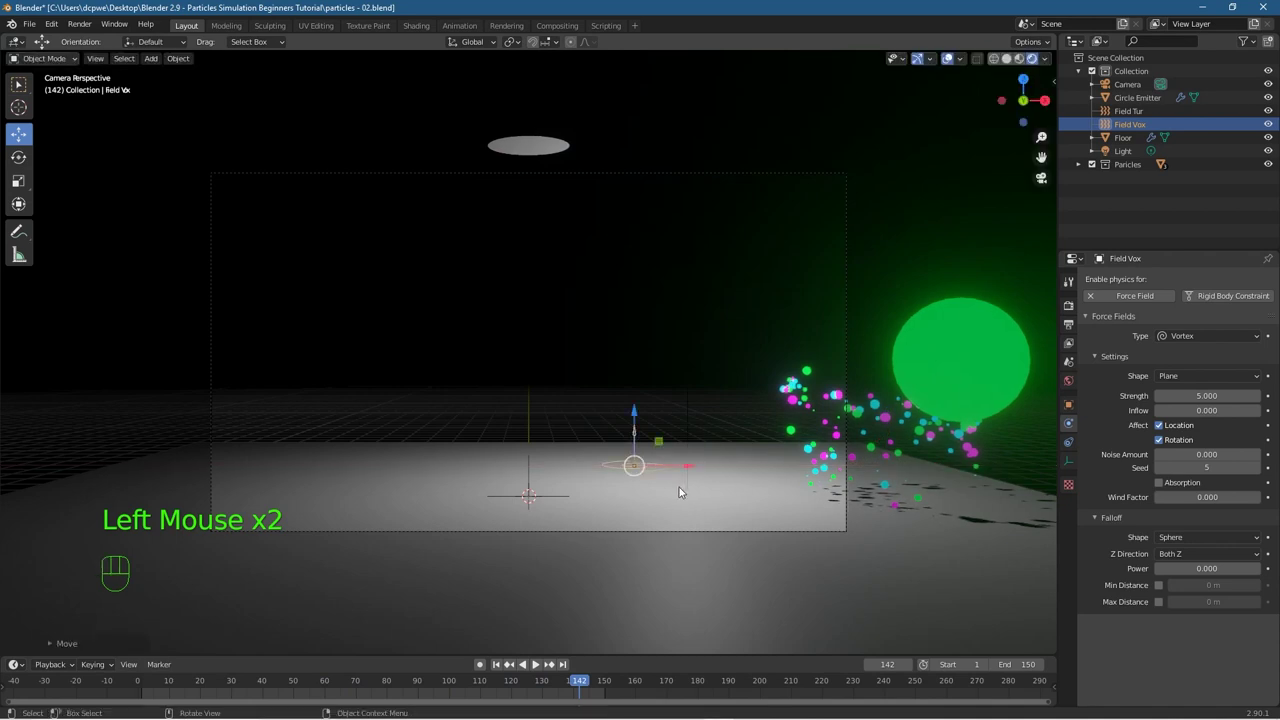
{"action": "left_click", "coordinate": [510, 664]}
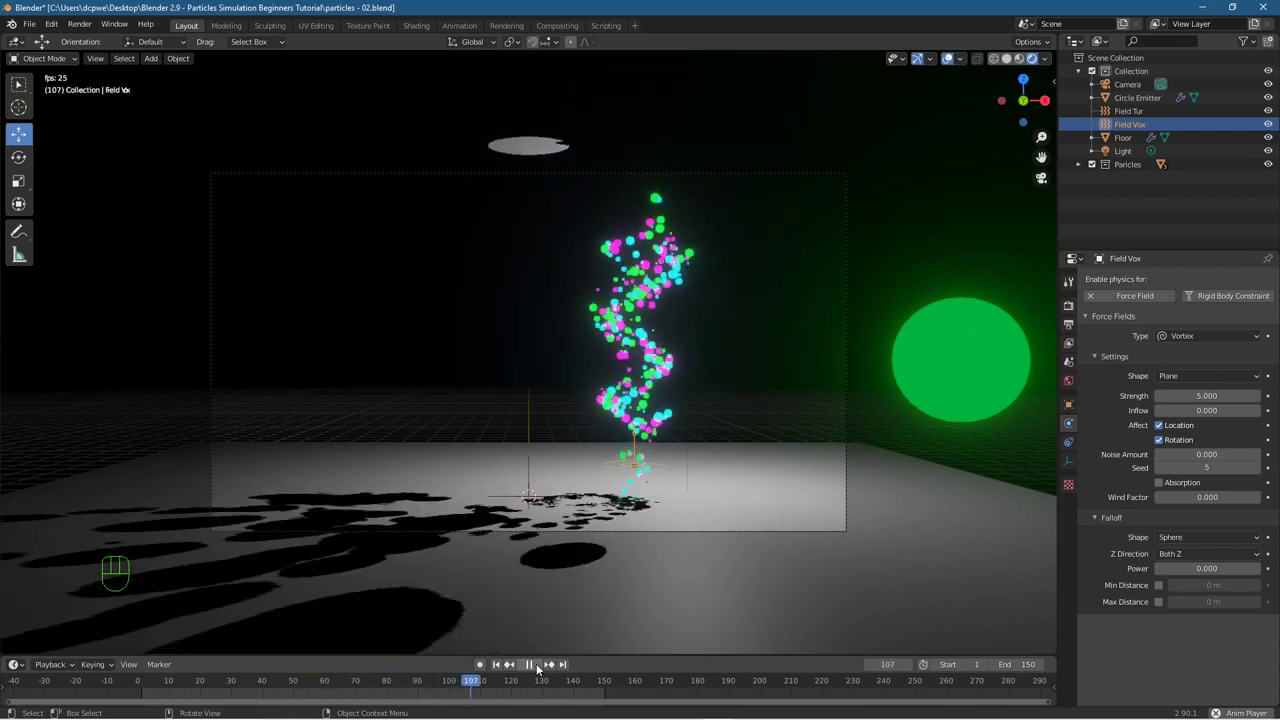
{"action": "left_click", "coordinate": [534, 666]}
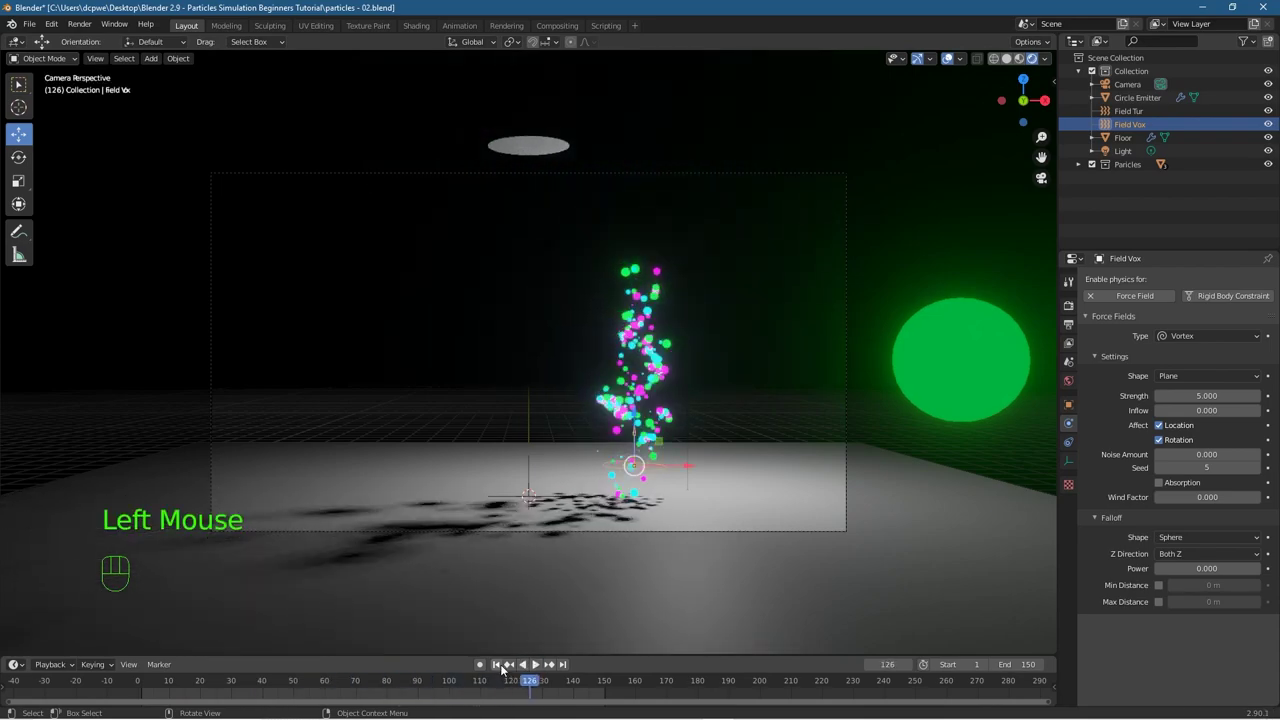
{"action": "left_click", "coordinate": [499, 665]}
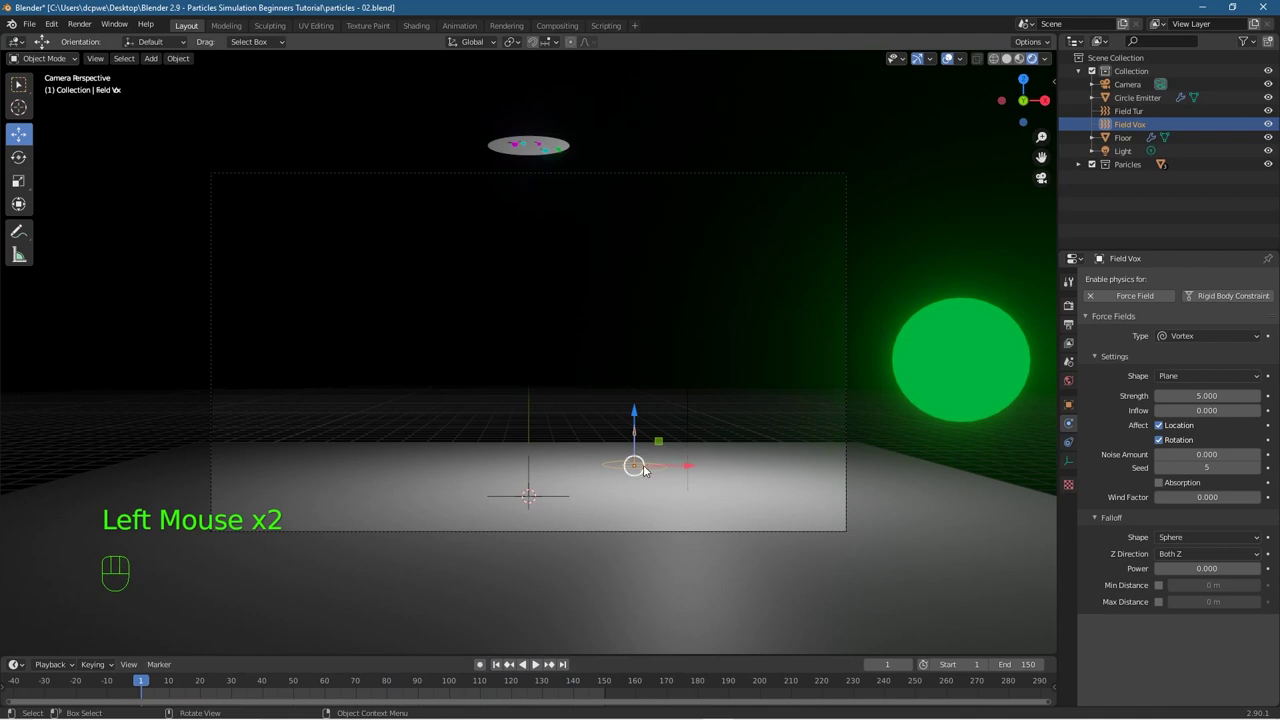
Step: Undo the moves of Field Vox so it sits beneath the emitter again
{"action": "key", "text": "ctrl+z"}
{"action": "key", "text": "ctrl+z"}
{"action": "key", "text": "ctrl+z"}
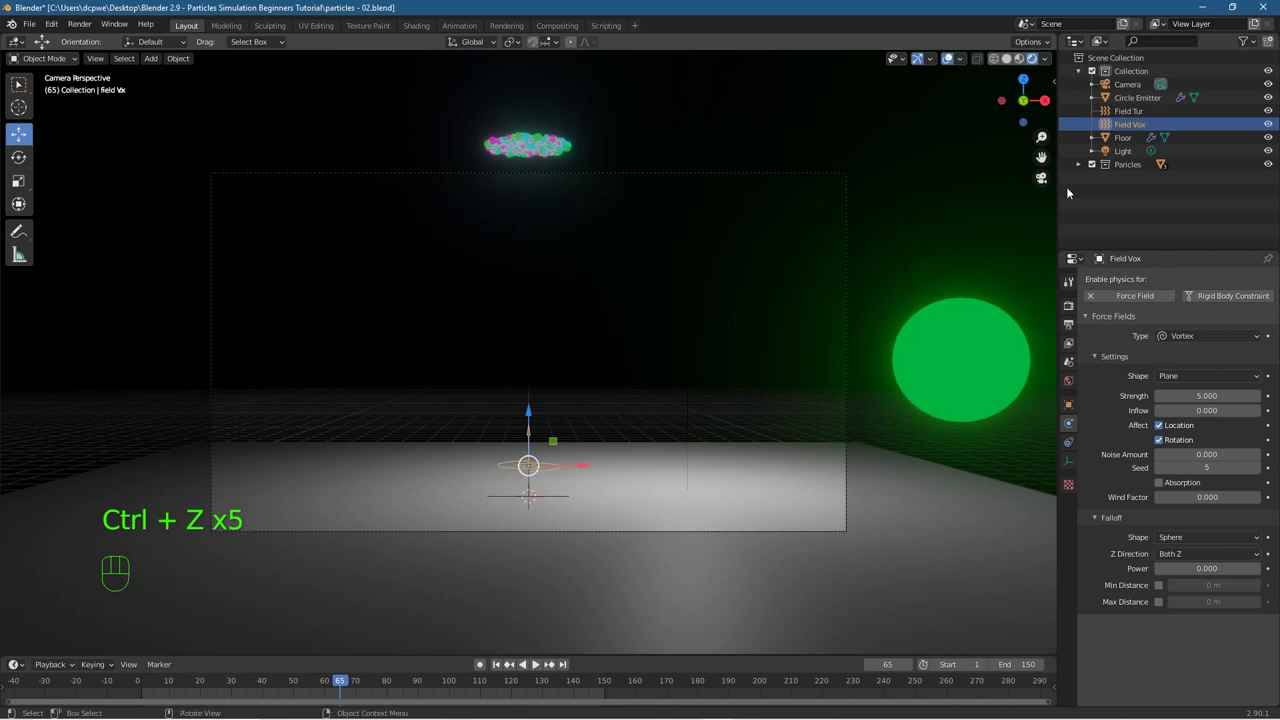
Step: Move the Circle Emitter along the negative X axis, away from the force fields, and play the simulation
{"action": "left_click", "coordinate": [1137, 98]}
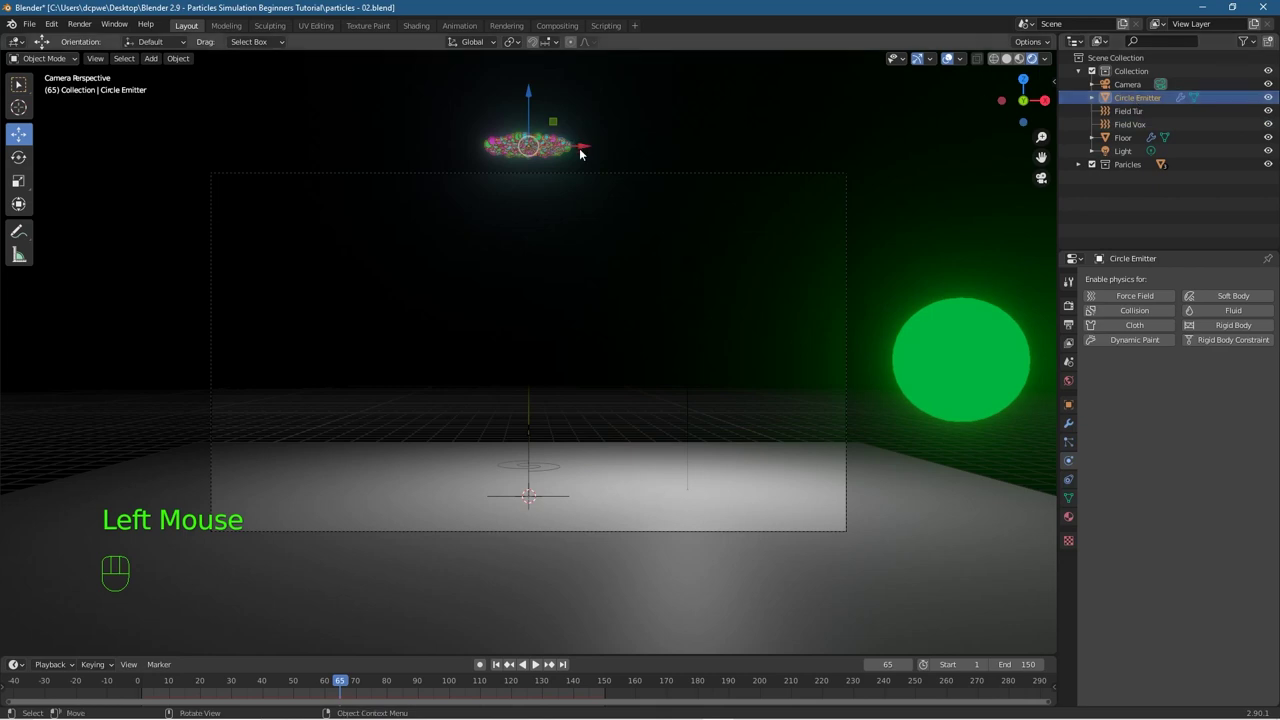
{"action": "left_click_drag", "start_coordinate": [582, 149], "coordinate": [316, 147]}
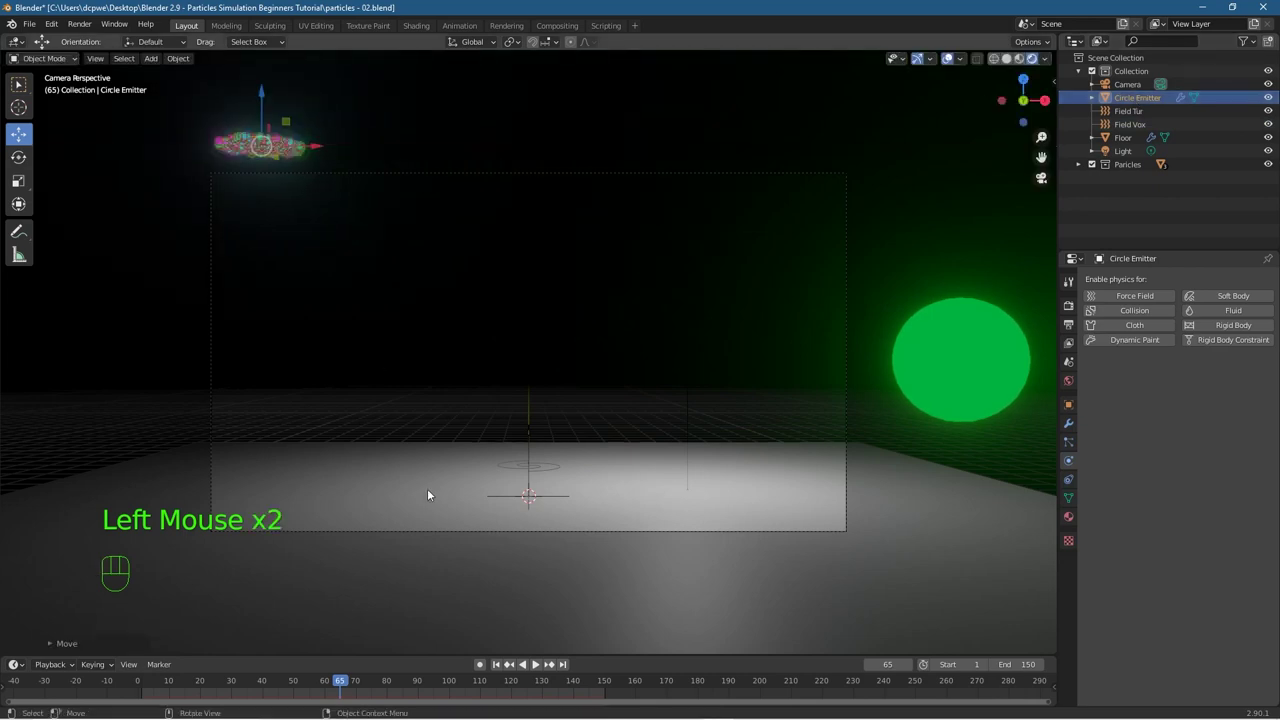
{"action": "left_click", "coordinate": [536, 665]}
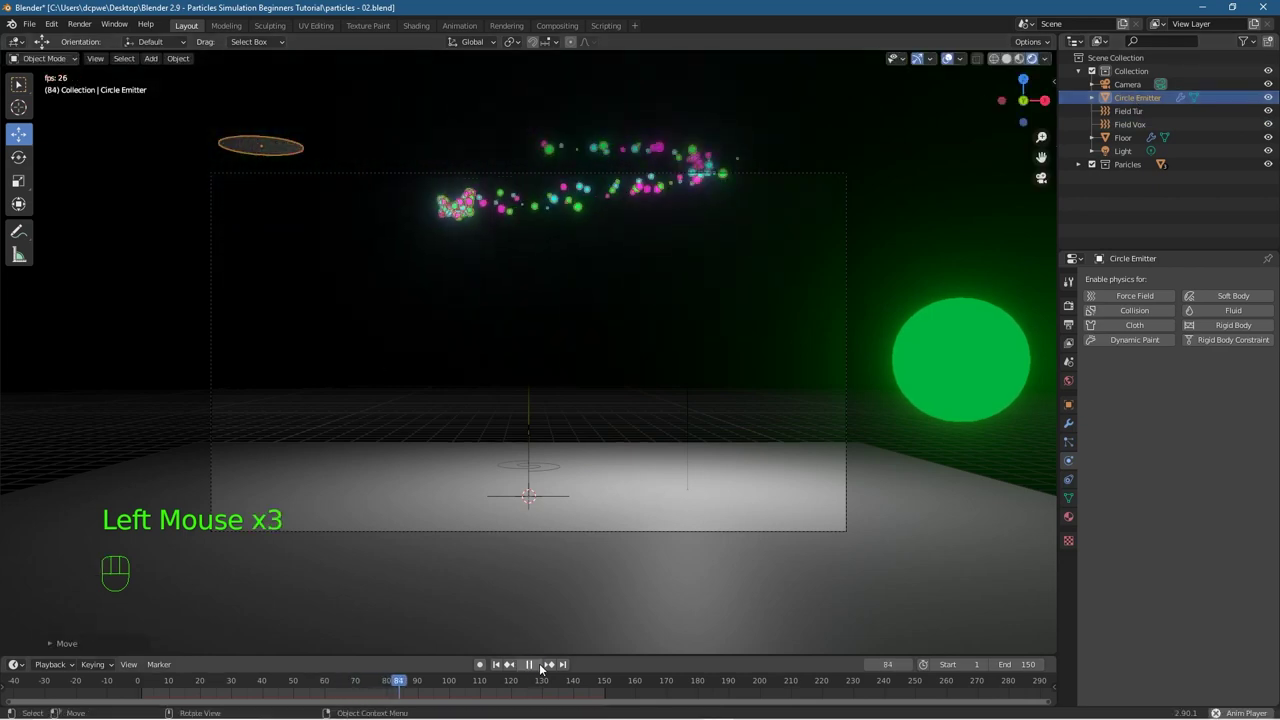
{"action": "left_click", "coordinate": [530, 665]}
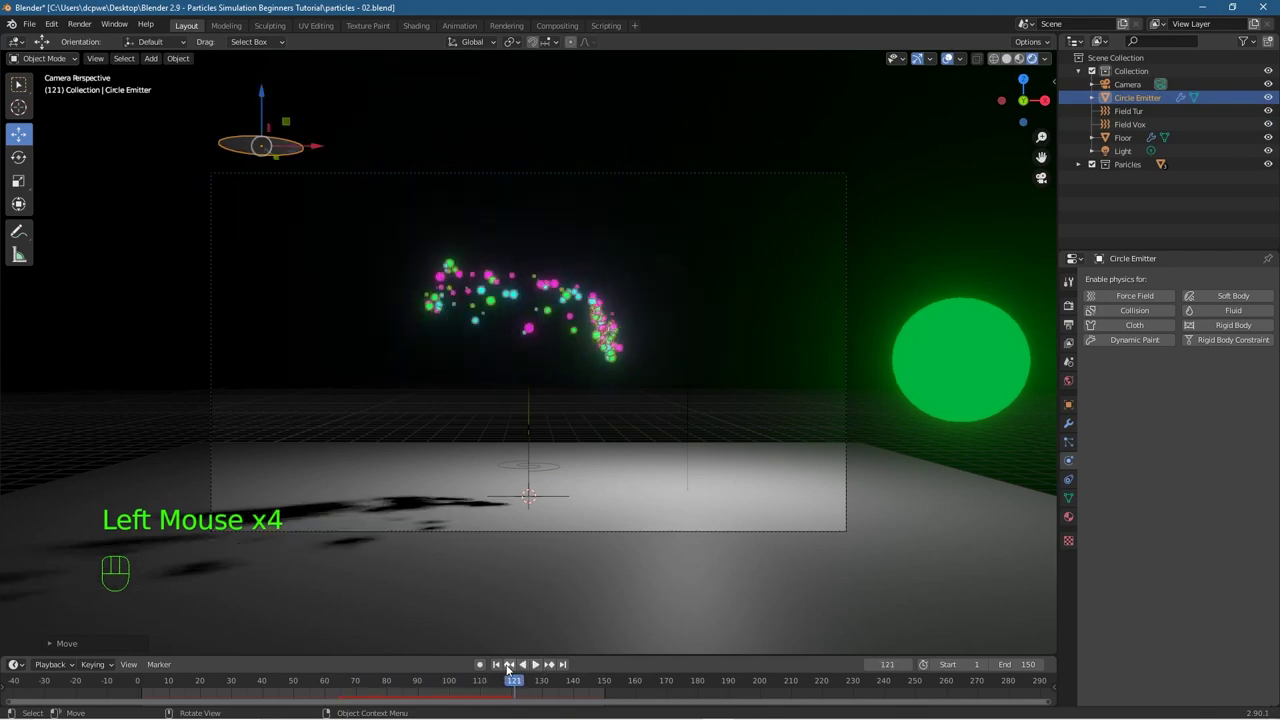
Step: Replay the simulation from the start, stop at frame 90, and render that frame
{"action": "left_click", "coordinate": [509, 665]}
{"action": "left_click", "coordinate": [533, 665]}
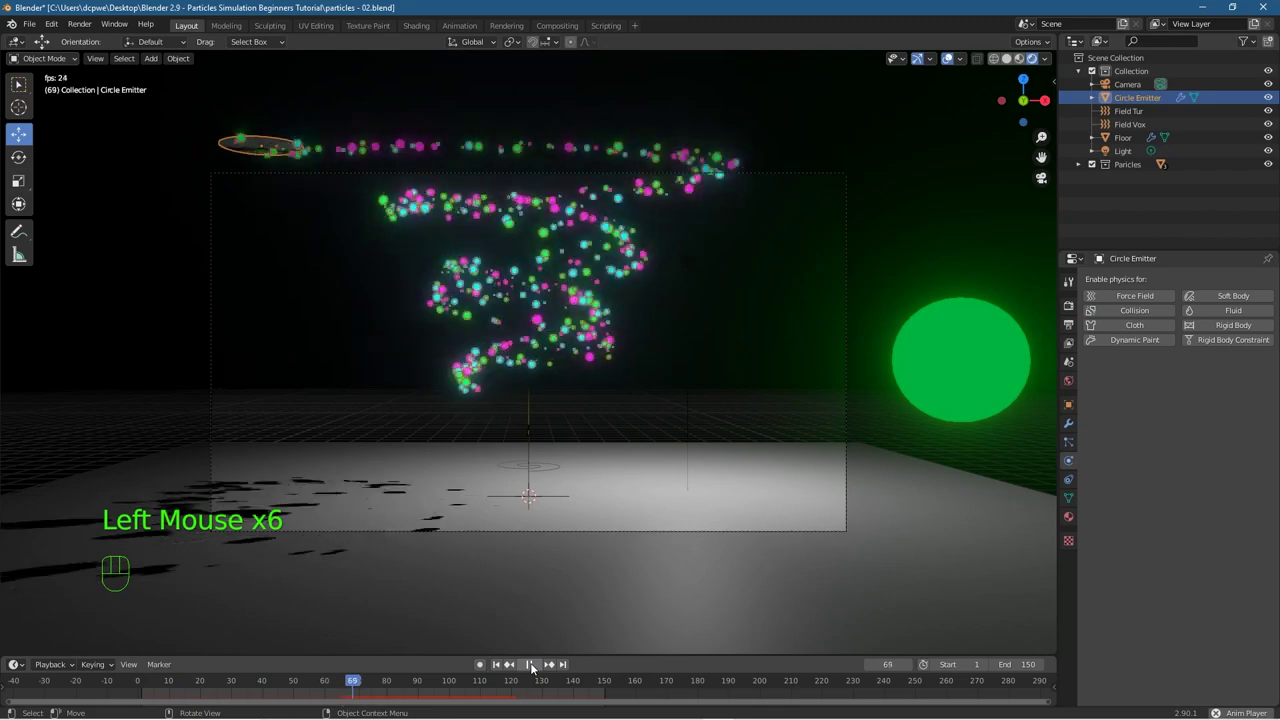
{"action": "left_click", "coordinate": [532, 665]}
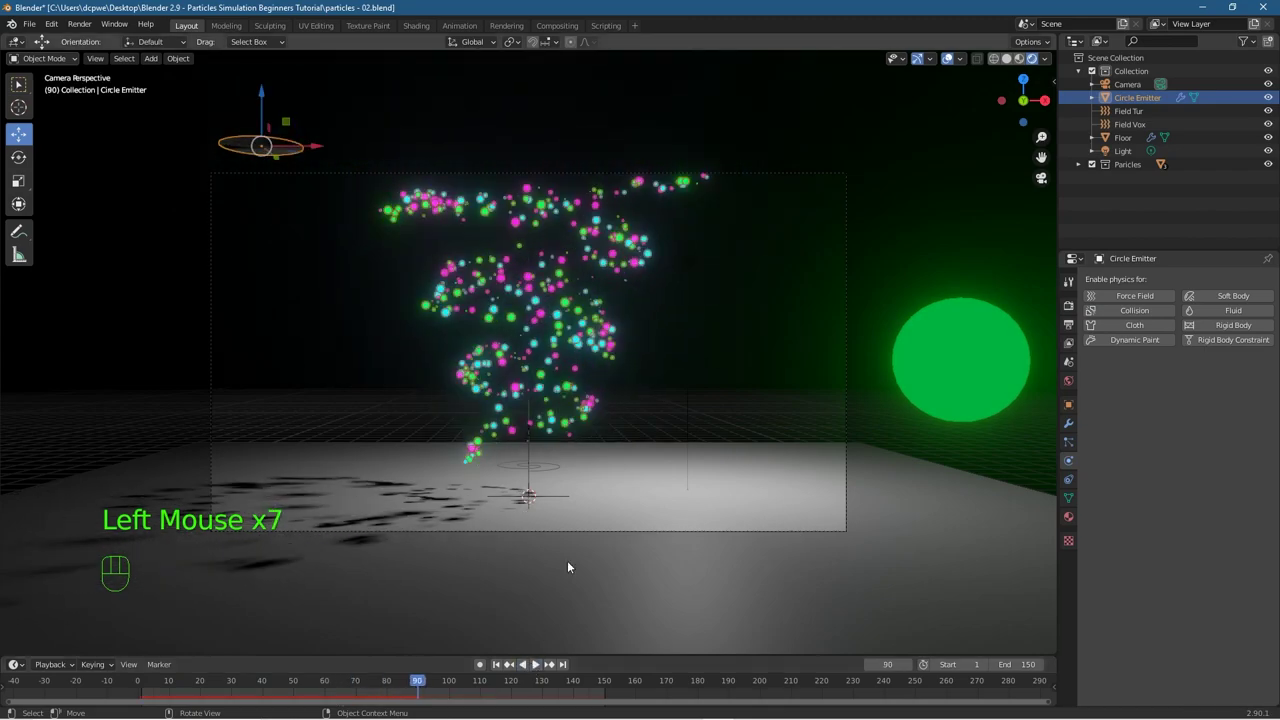
{"action": "key", "text": "F12"}
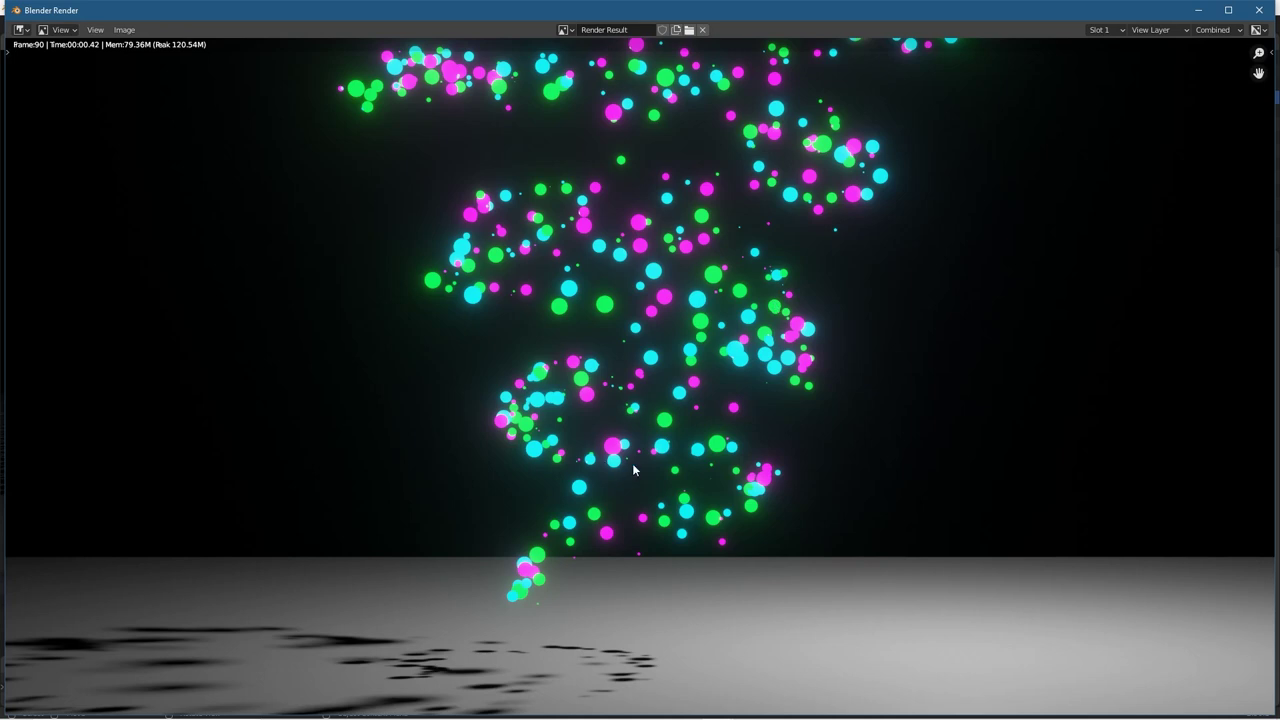
{"action": "key", "text": "Escape"}
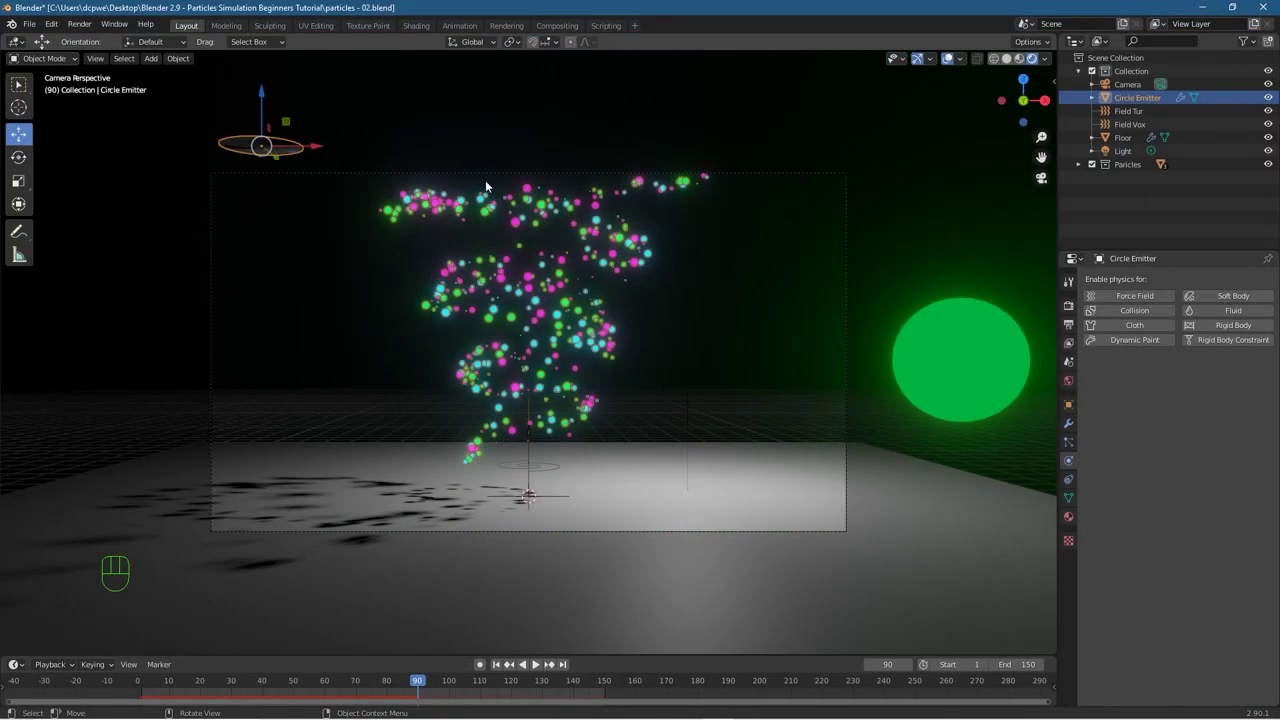
Step: Replay the simulation from frame 1 while viewing it from above, and return to the first frame
{"action": "middle_click_drag", "start_coordinate": [540, 430], "coordinate": [506, 445]}
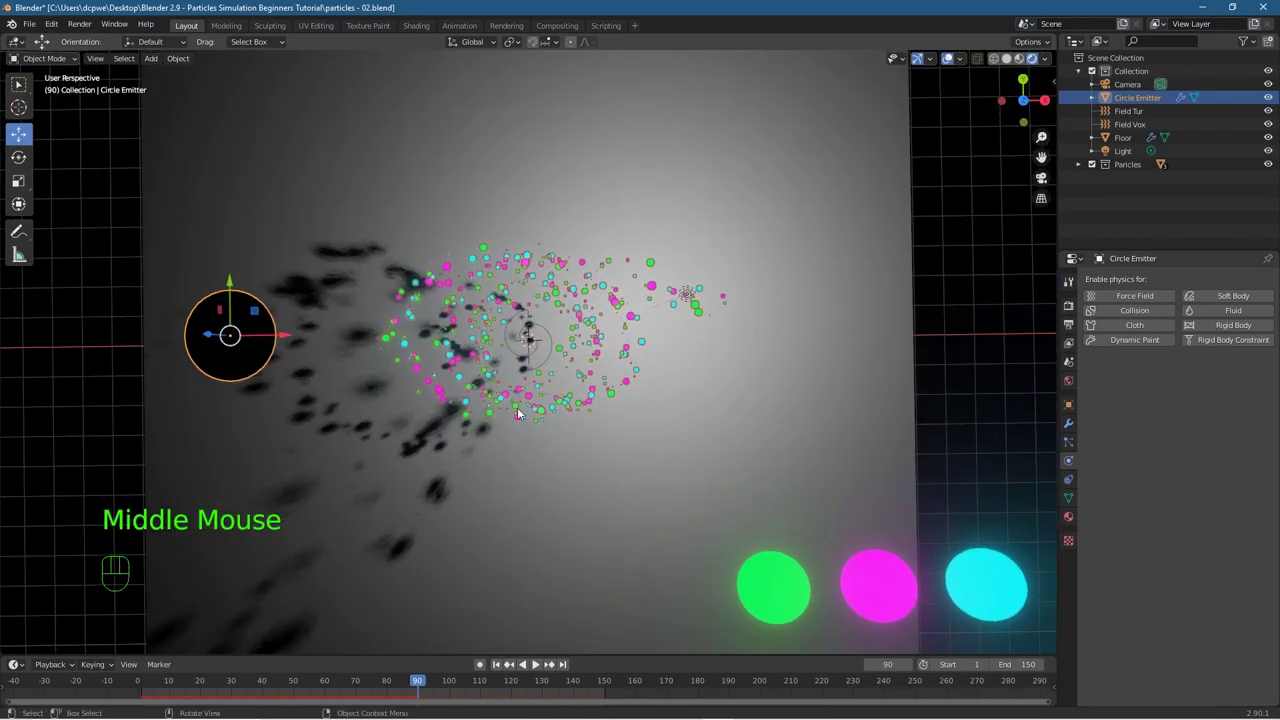
{"action": "left_click", "coordinate": [498, 664]}
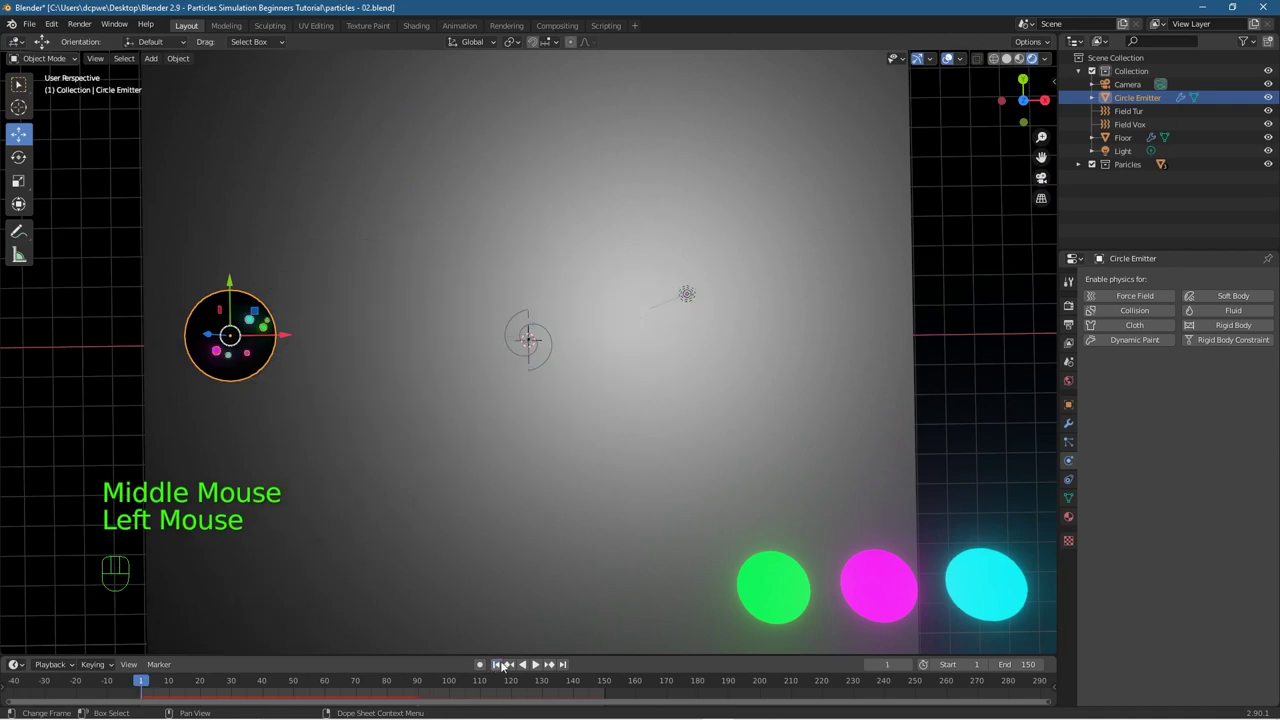
{"action": "left_click", "coordinate": [535, 665]}
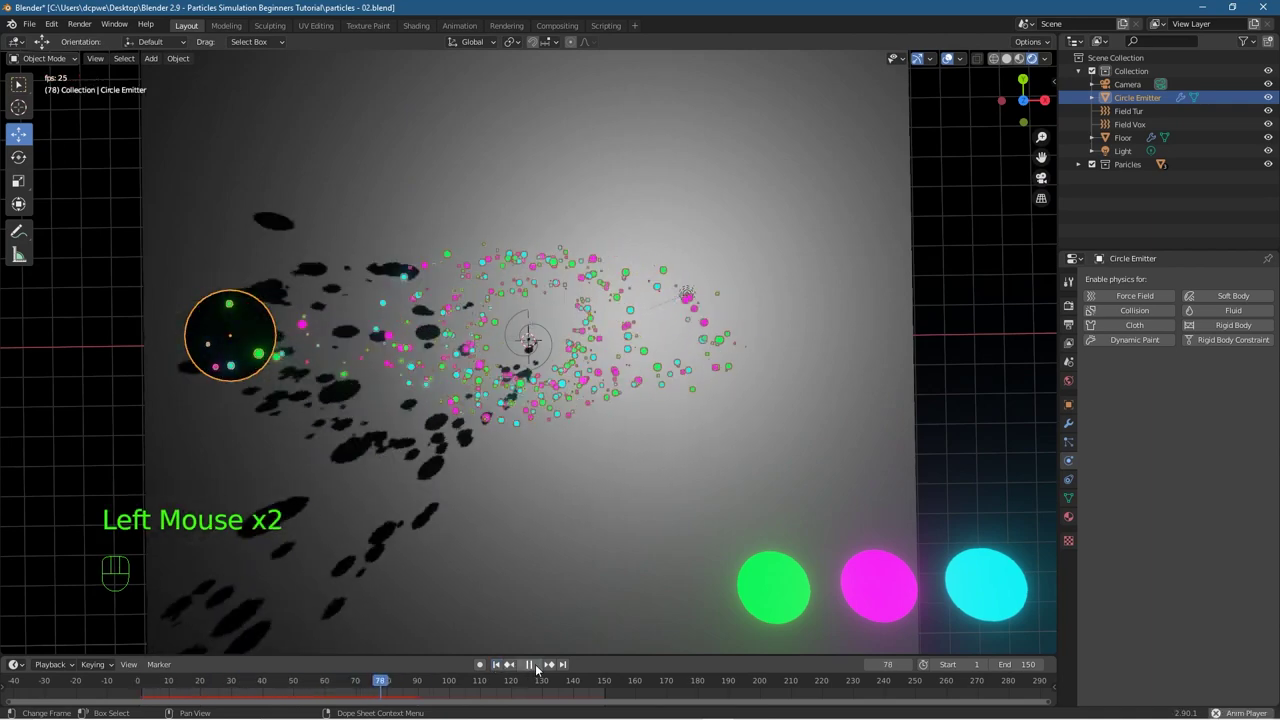
{"action": "left_click", "coordinate": [534, 665]}
{"action": "left_click", "coordinate": [496, 665]}
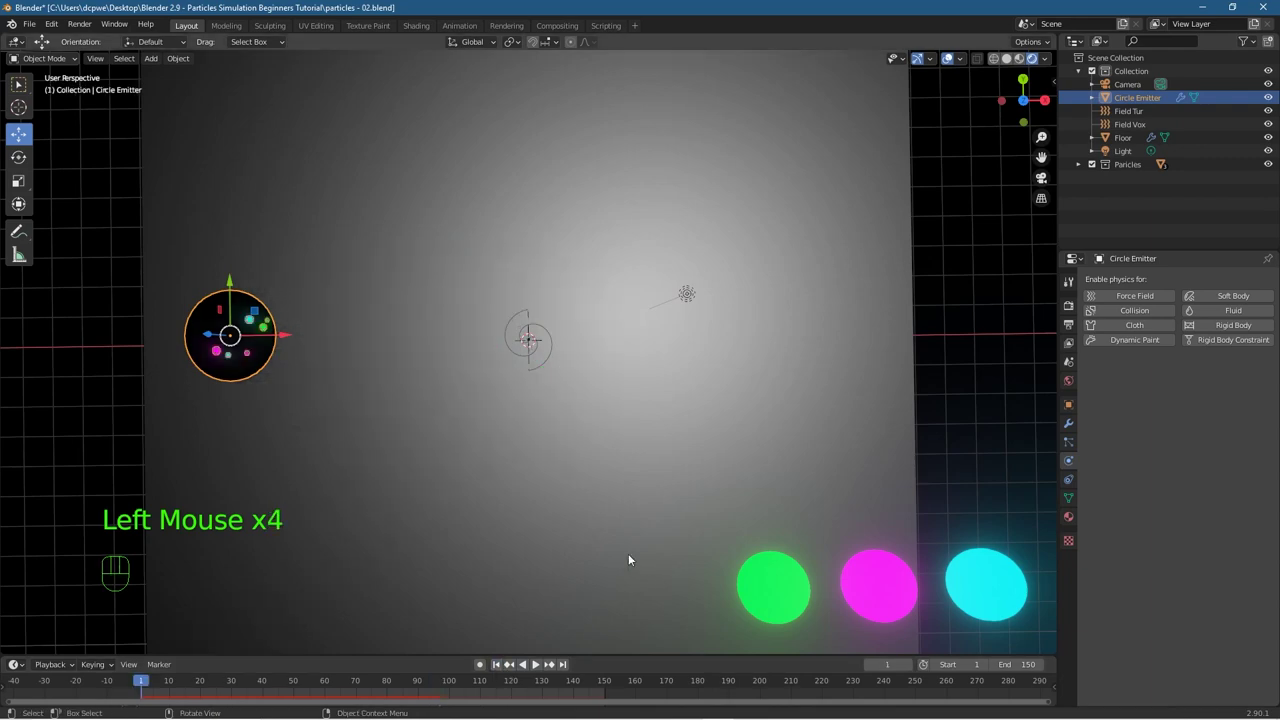
Step: Switch to the camera view and save the scene as a new file named particles - 03.blend
{"action": "key", "text": "KP_0"}
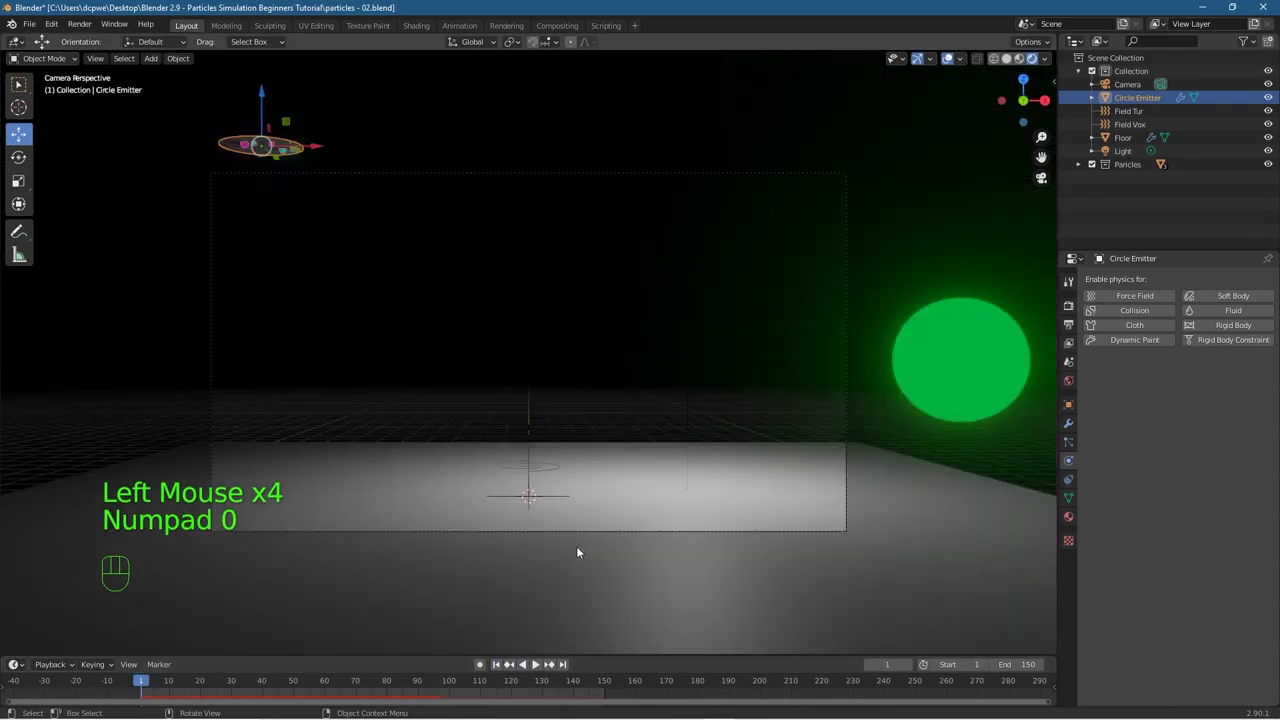
{"action": "left_click", "coordinate": [51, 44]}
{"action": "left_click", "coordinate": [28, 24]}
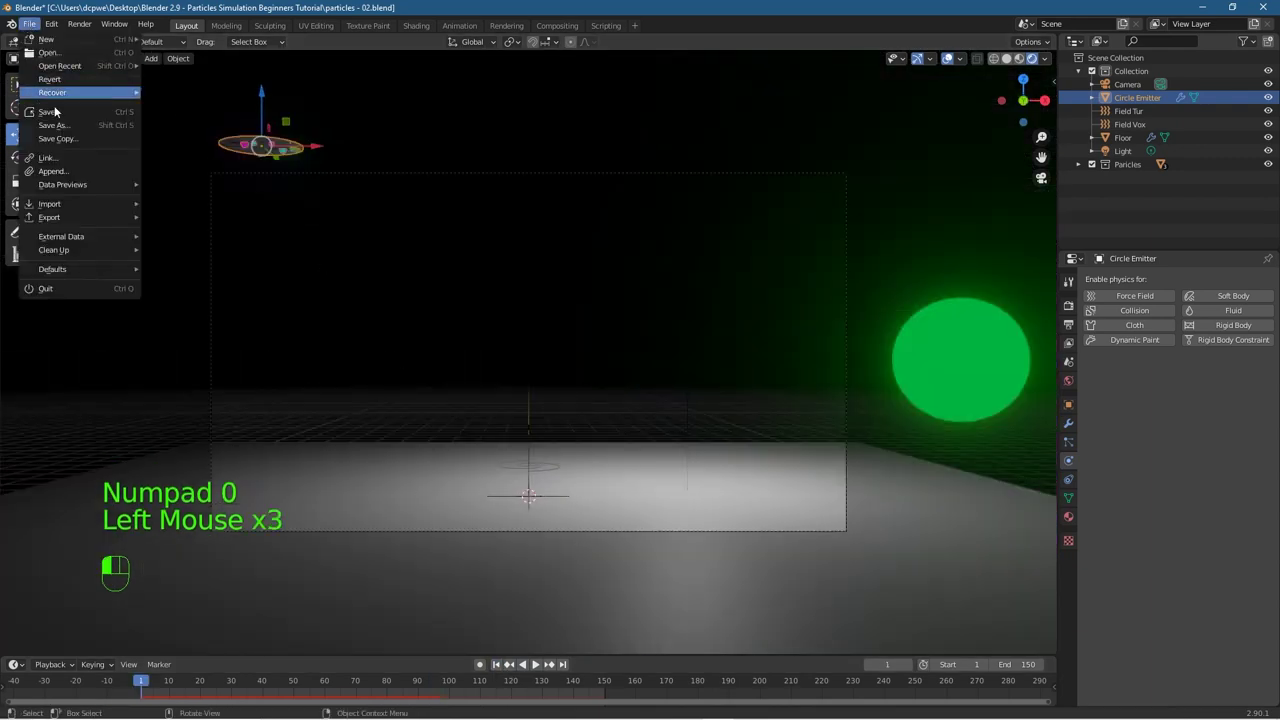
{"action": "left_click", "coordinate": [50, 138]}
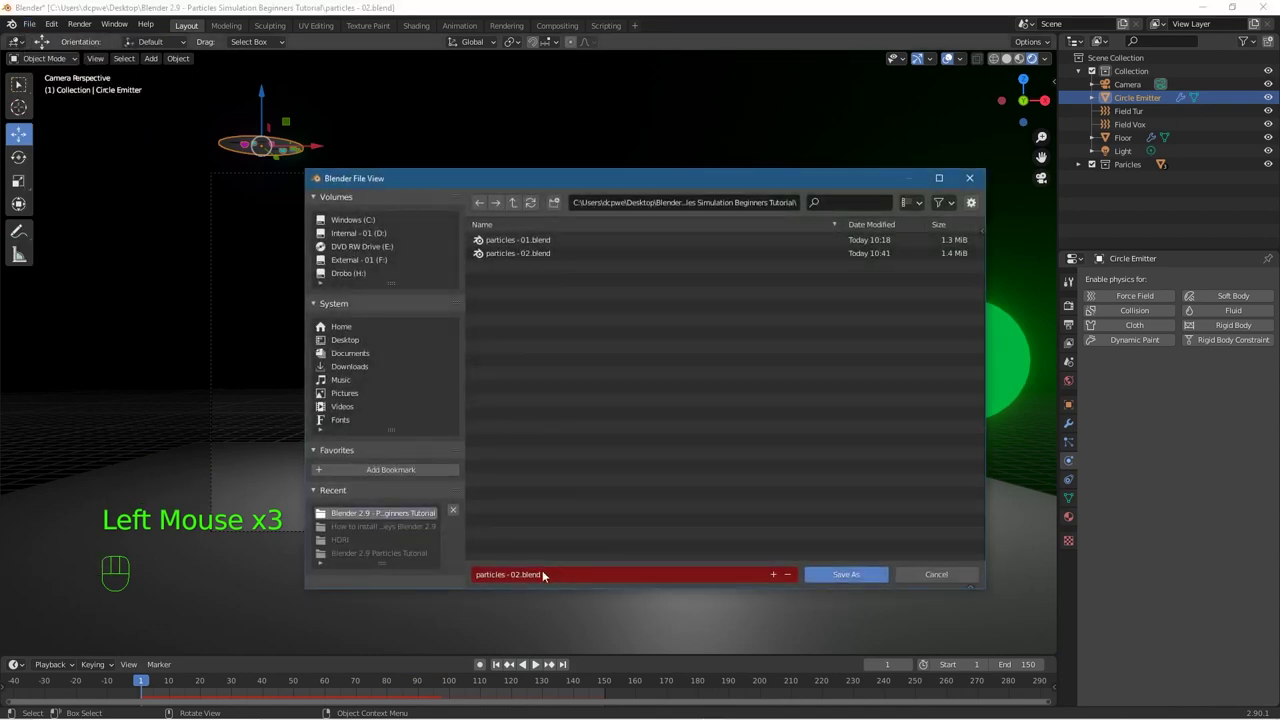
{"action": "left_click", "coordinate": [517, 576]}
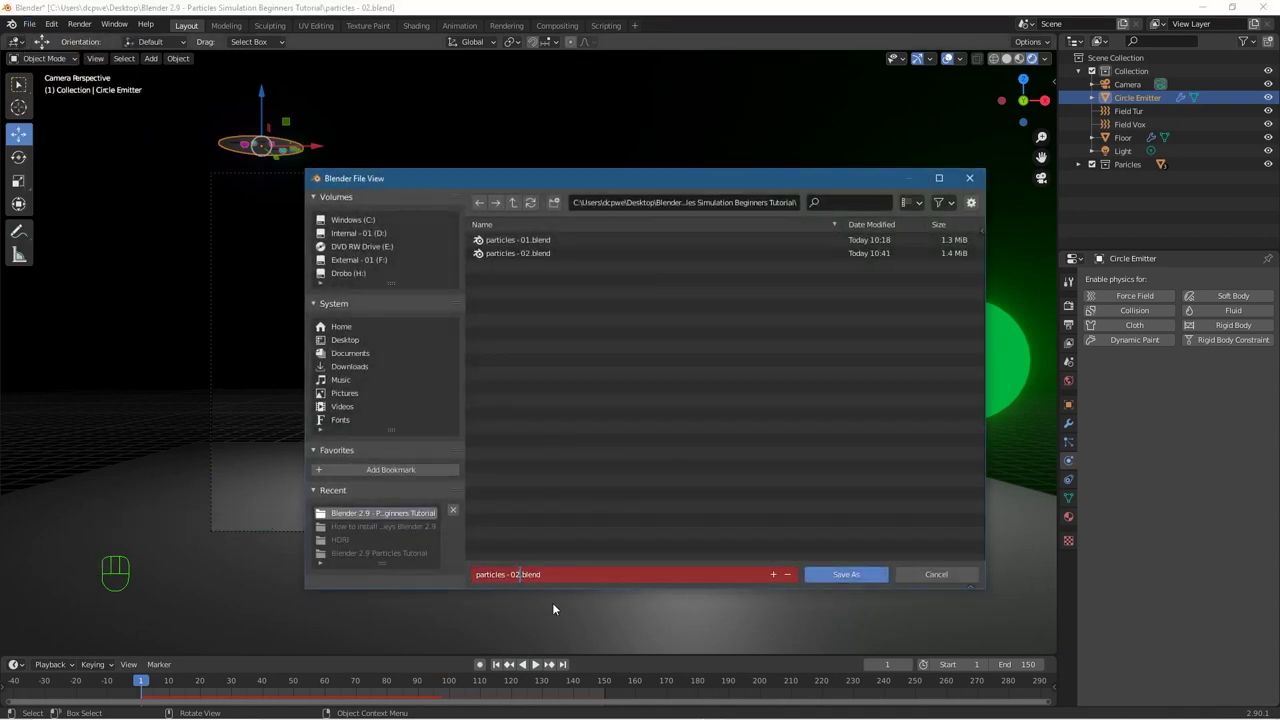
{"action": "key", "text": "Delete"}
{"action": "type", "text": "3"}
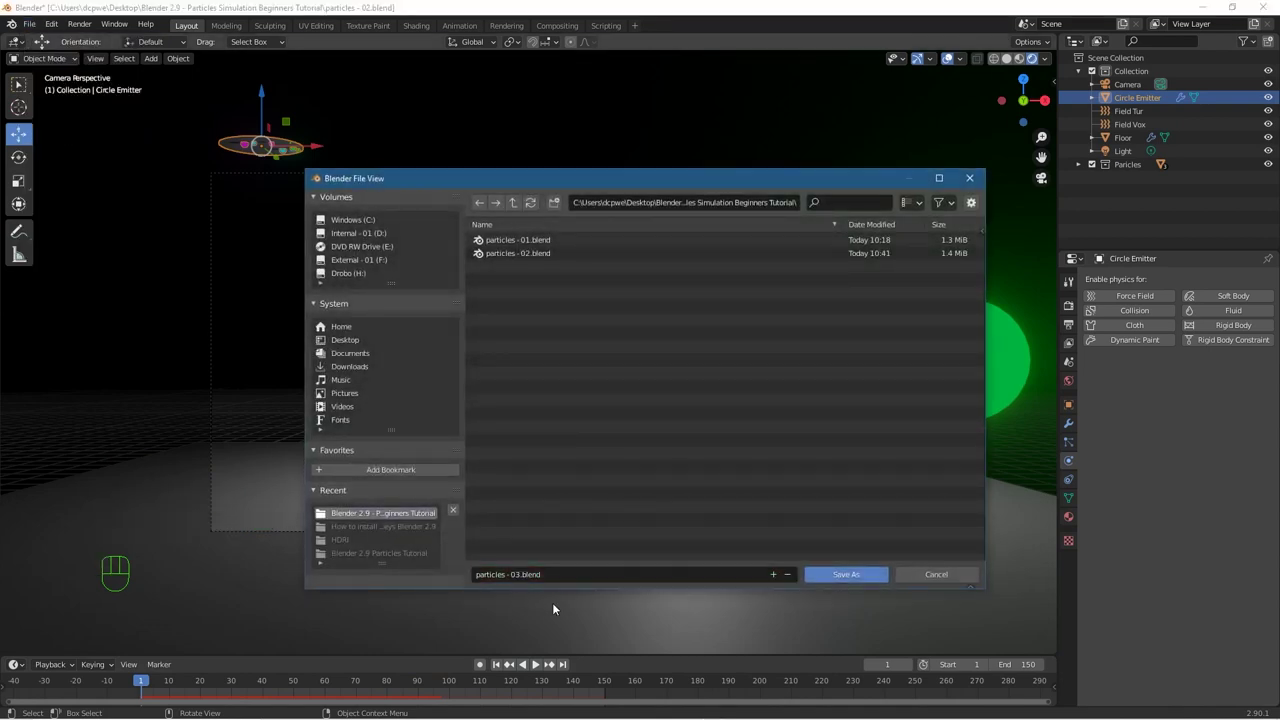
{"action": "left_click", "coordinate": [845, 575]}
{"action": "key", "text": "KP_0"}
{"action": "key", "text": "KP_0"}
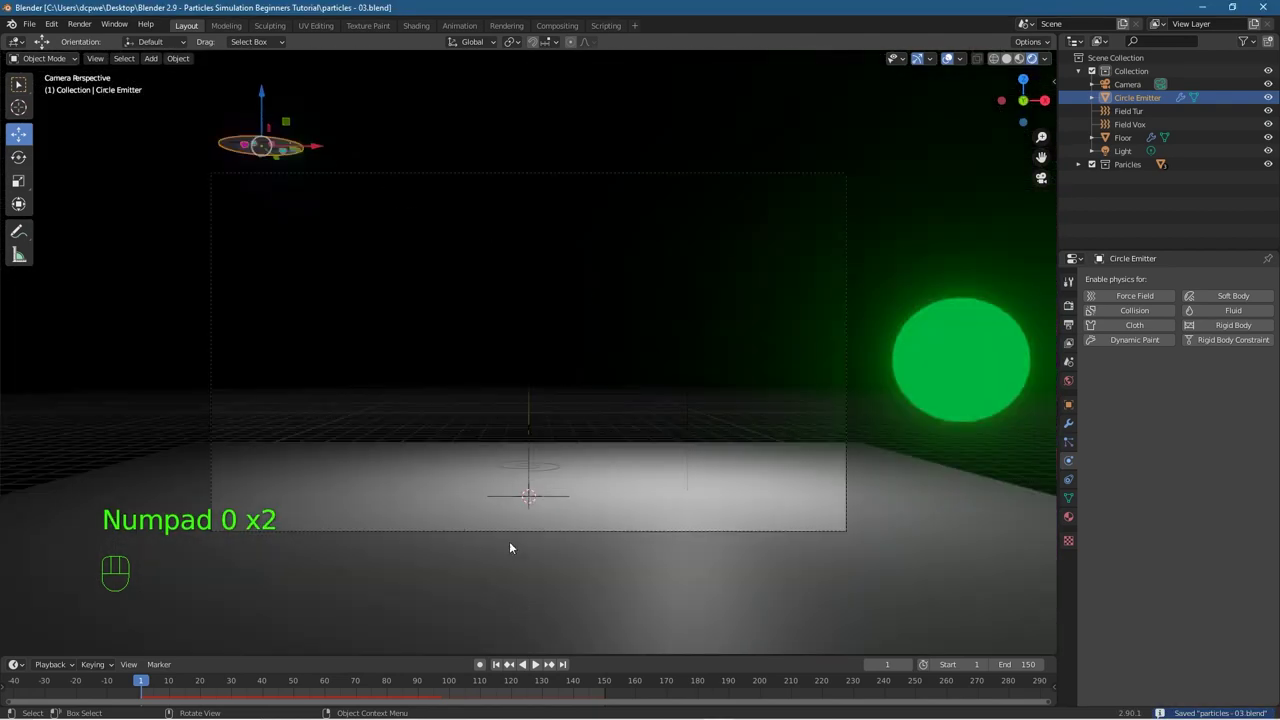
{"action": "key", "text": "shift+a"}
{"action": "mouse_move", "coordinate": [527, 511]}
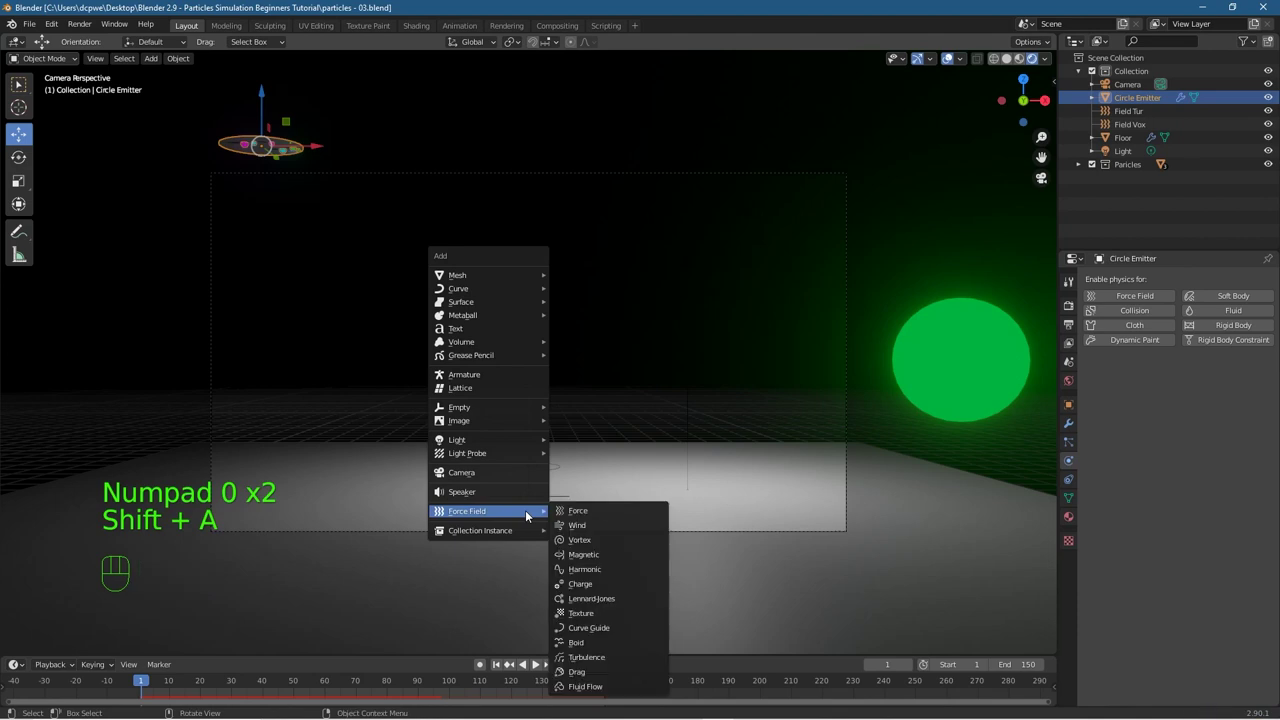
{"action": "left_click", "coordinate": [595, 524]}
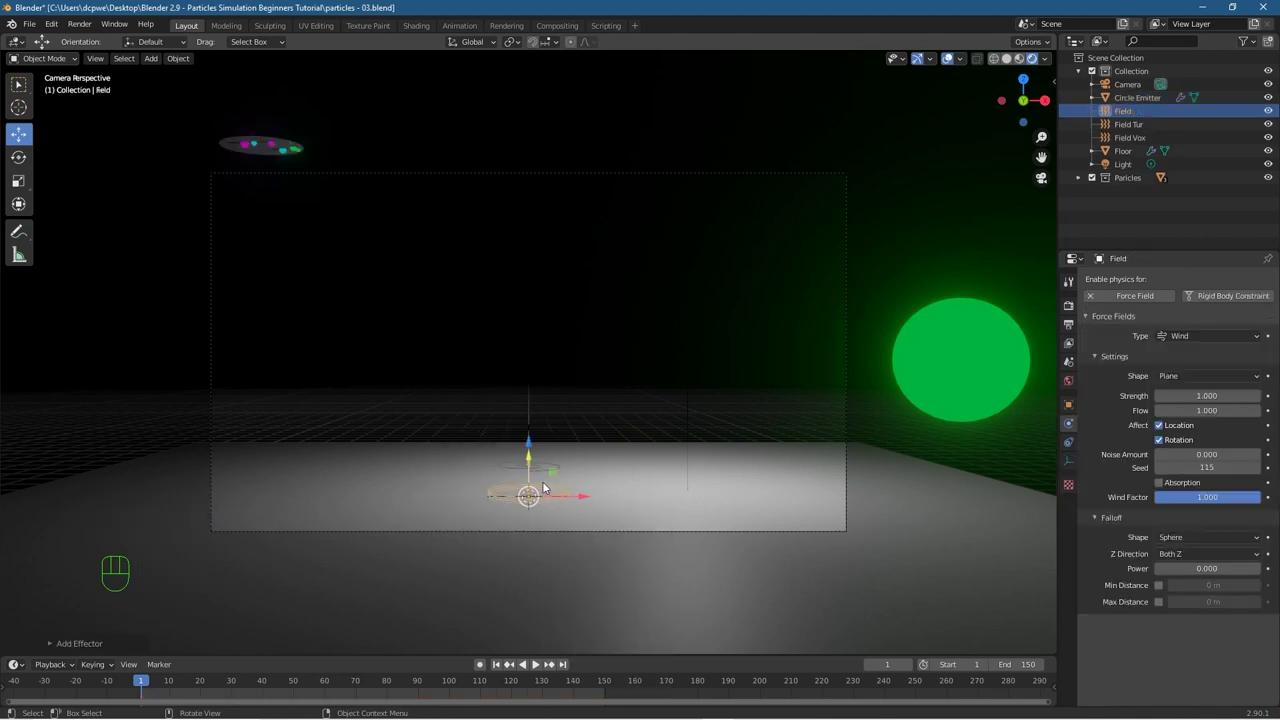
{"action": "key", "text": "ctrl+z"}
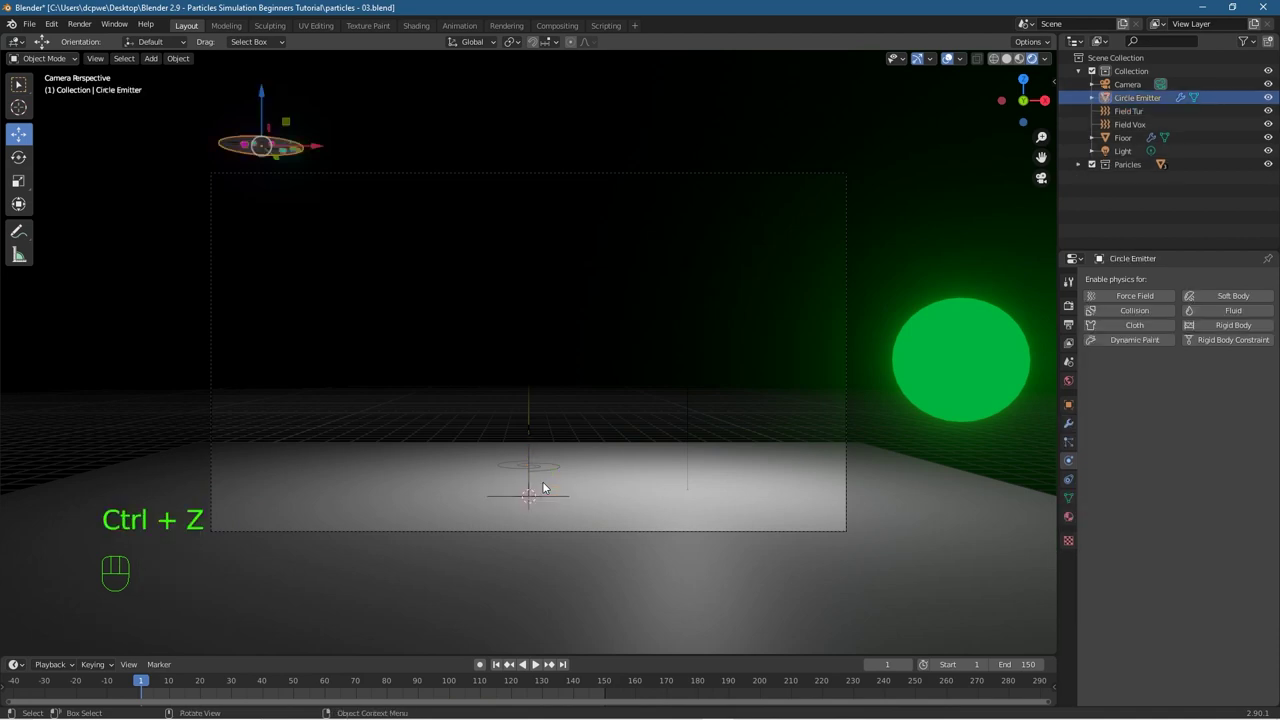
Step: Add a Wind force field at the scene's centre and rename it Field Wind
{"action": "key", "text": "shift+a"}
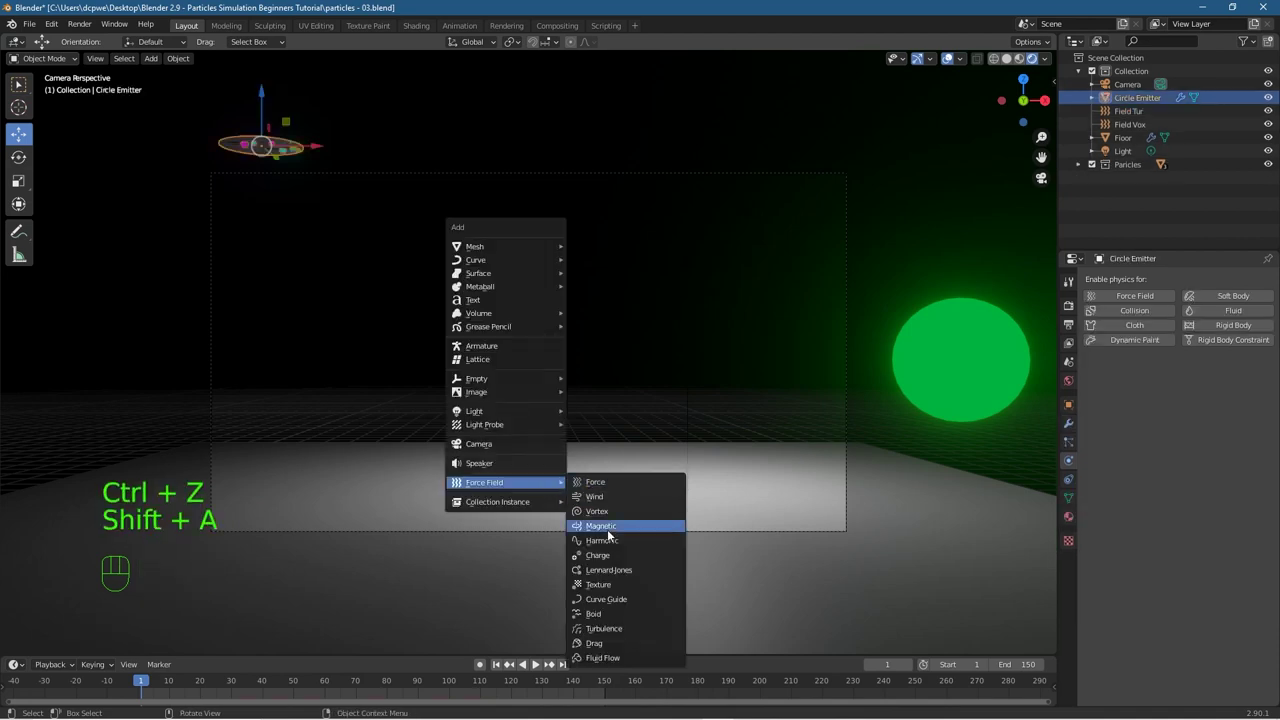
{"action": "left_click", "coordinate": [607, 500]}
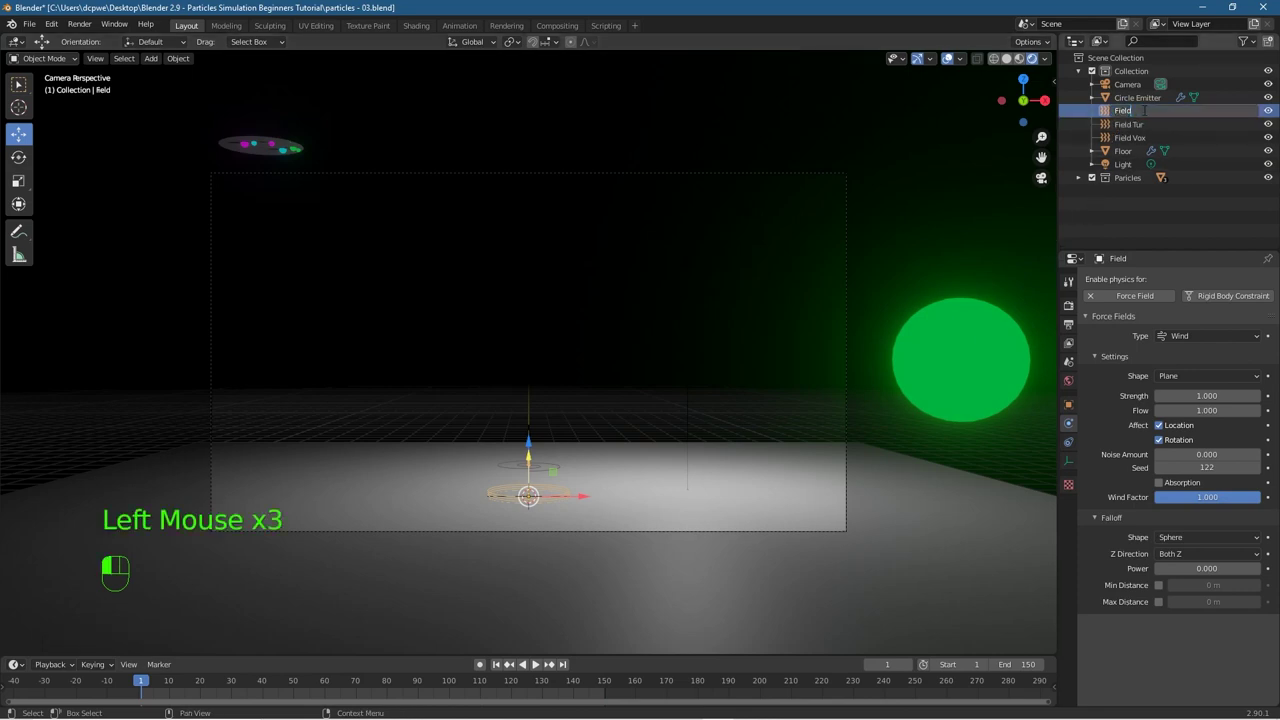
{"action": "key", "text": "Return"}
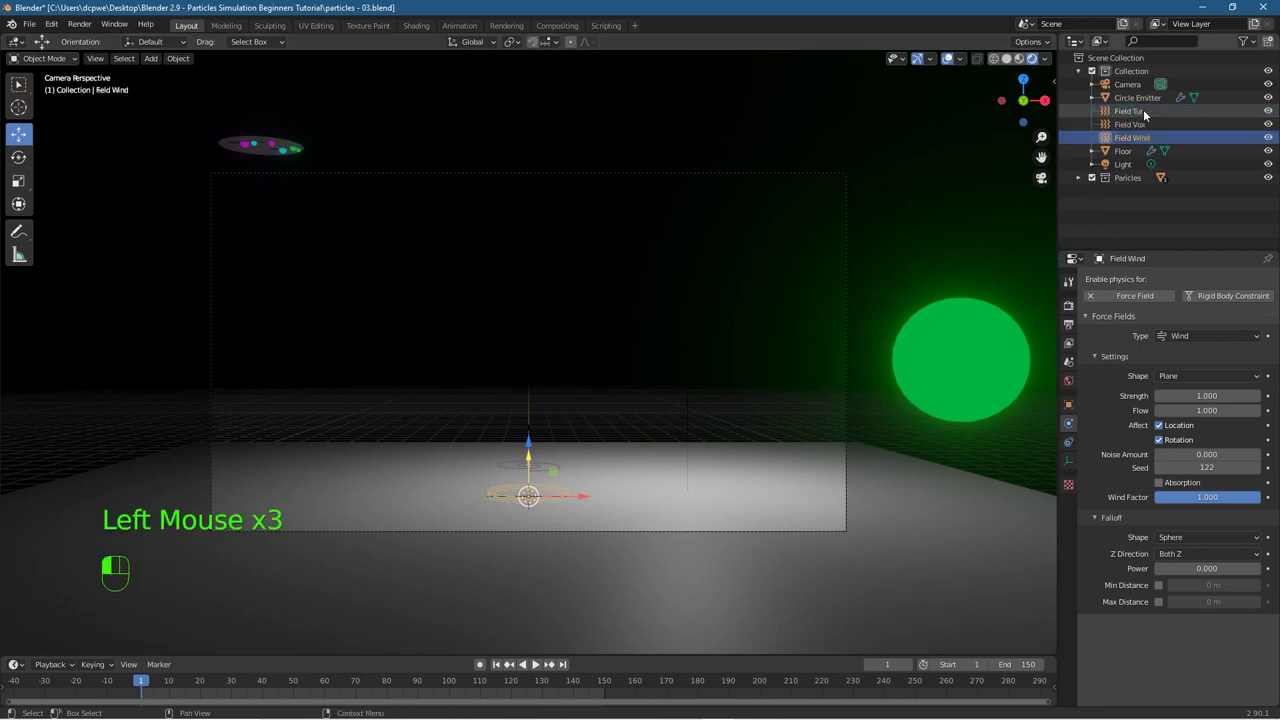
Step: Try a strength of 11.5 on Field Wind while the simulation plays, then stop playback and set the strength to 10
{"action": "left_click", "coordinate": [536, 665]}
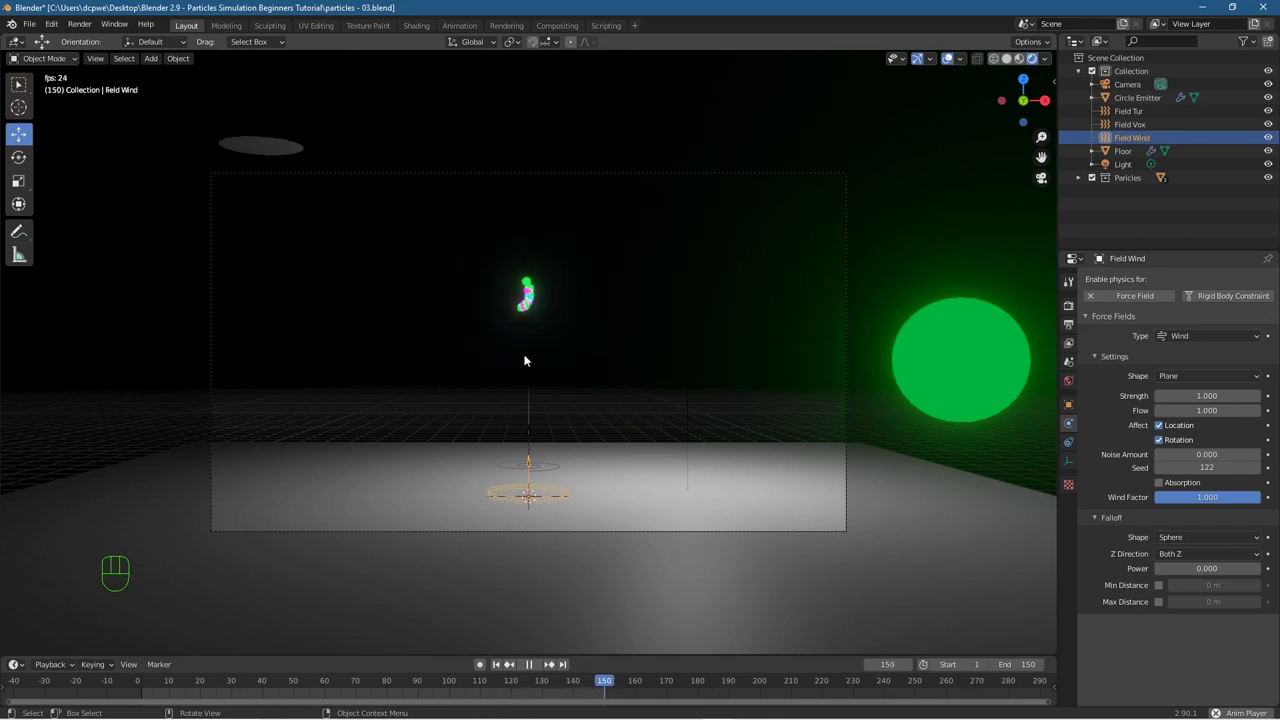
{"action": "left_click", "coordinate": [1132, 137]}
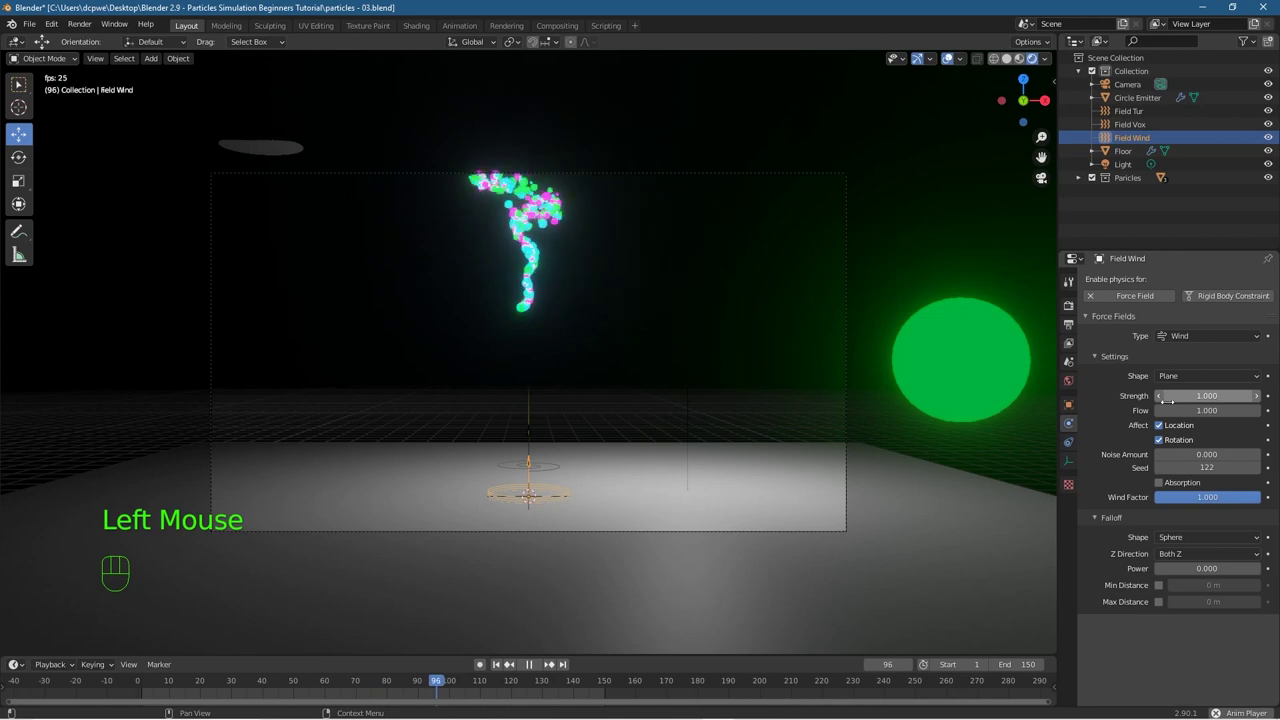
{"action": "double_click", "coordinate": [1209, 396]}
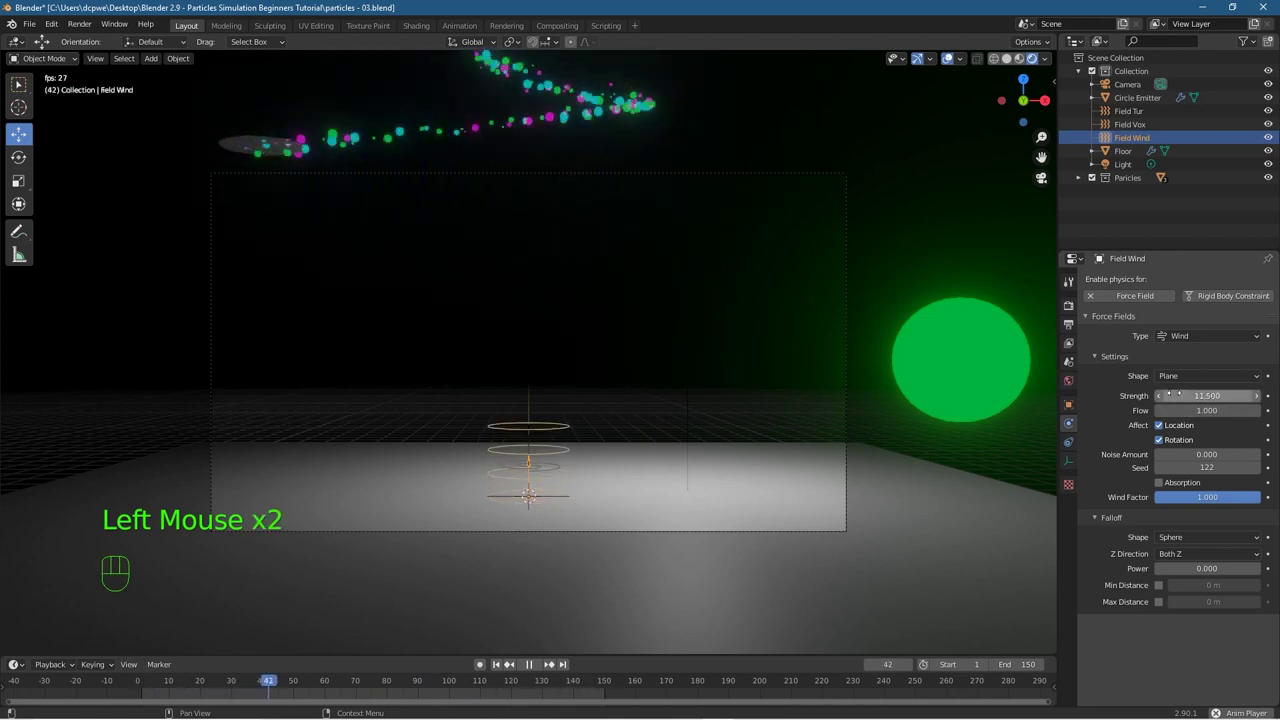
{"action": "scroll", "coordinate": [614, 290], "scroll_direction": "down", "scroll_amount": 5}
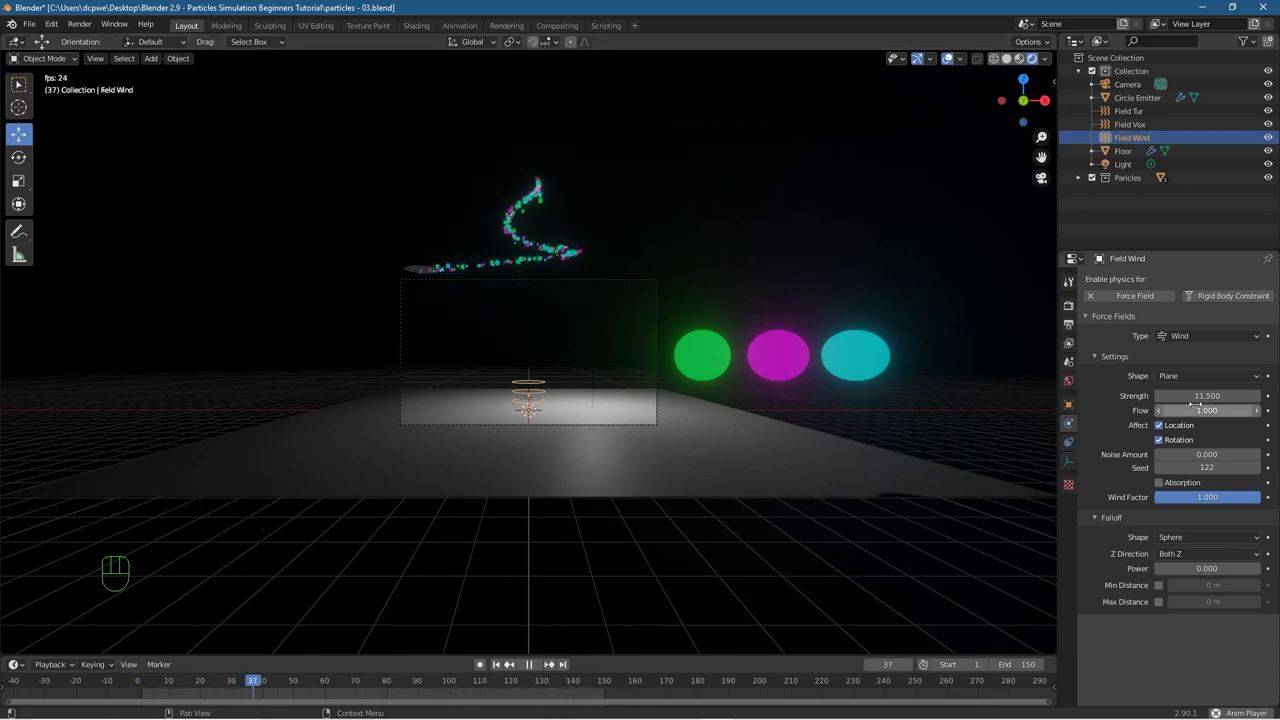
{"action": "left_click", "coordinate": [530, 663]}
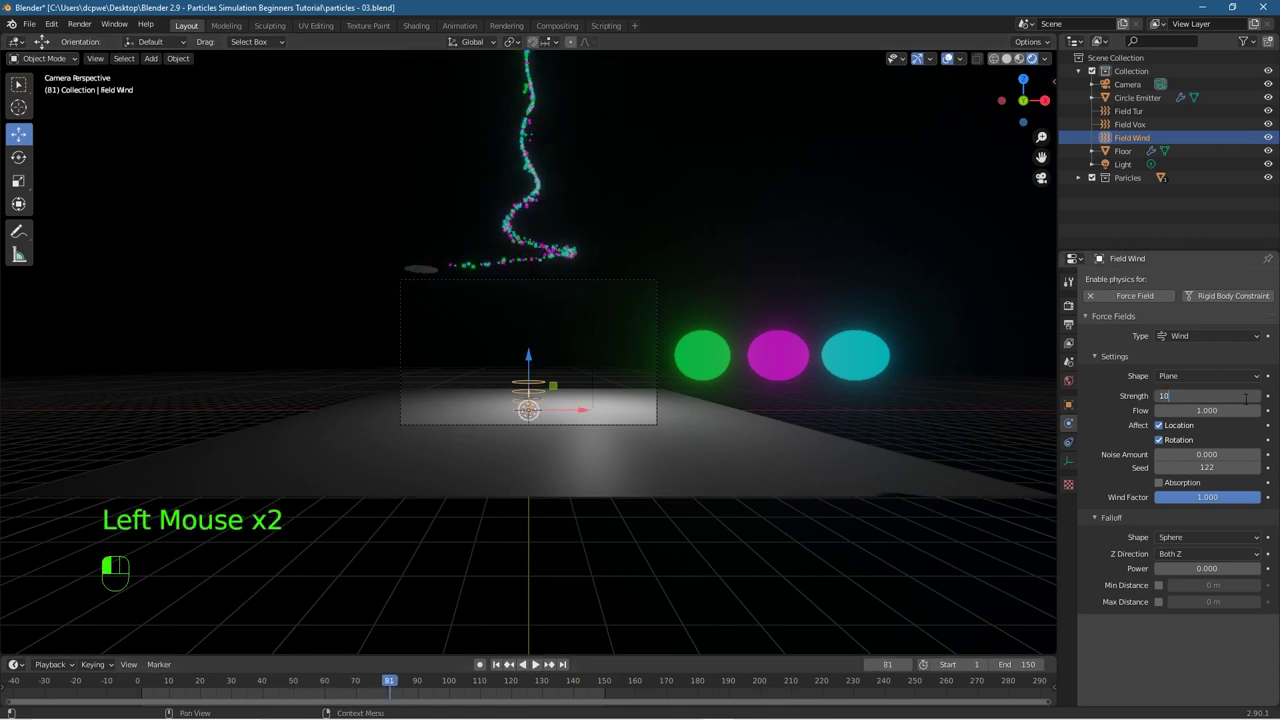
Step: Lower the Circle Emitter to just above the floor and move it further along negative X, outside the camera frame
{"action": "scroll", "coordinate": [614, 429], "scroll_direction": "up", "scroll_amount": 3}
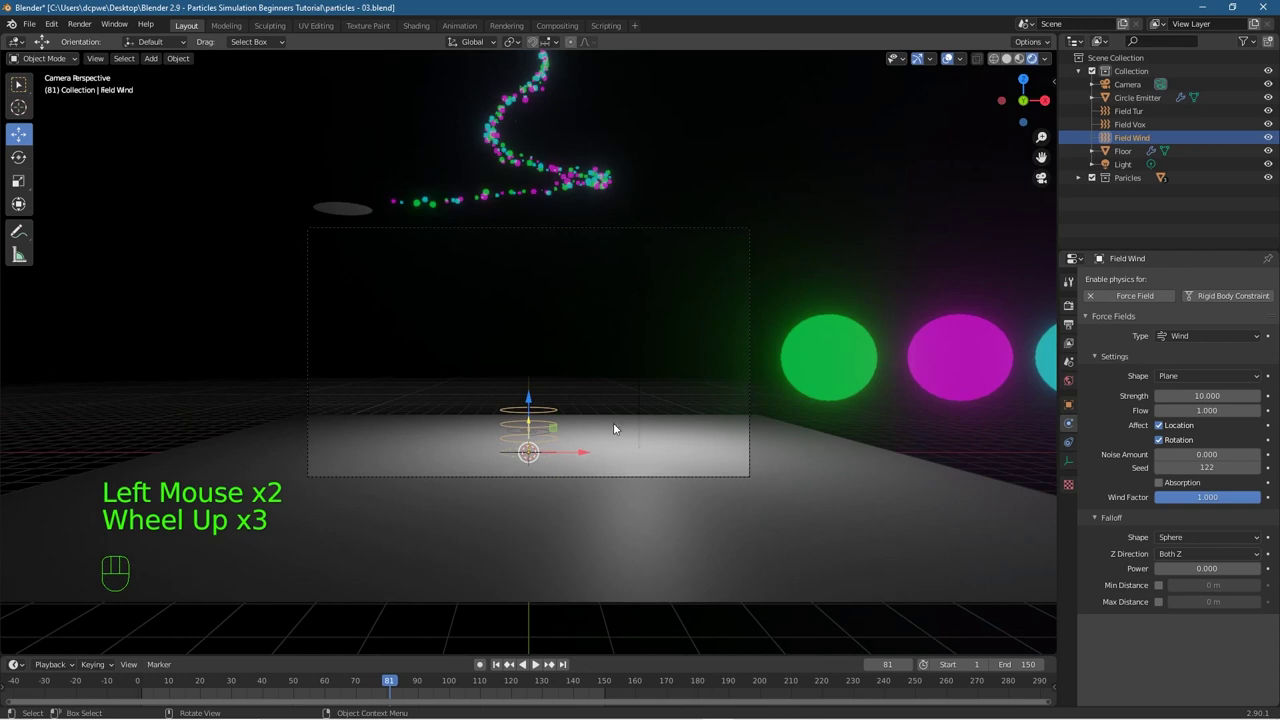
{"action": "left_click", "coordinate": [343, 208]}
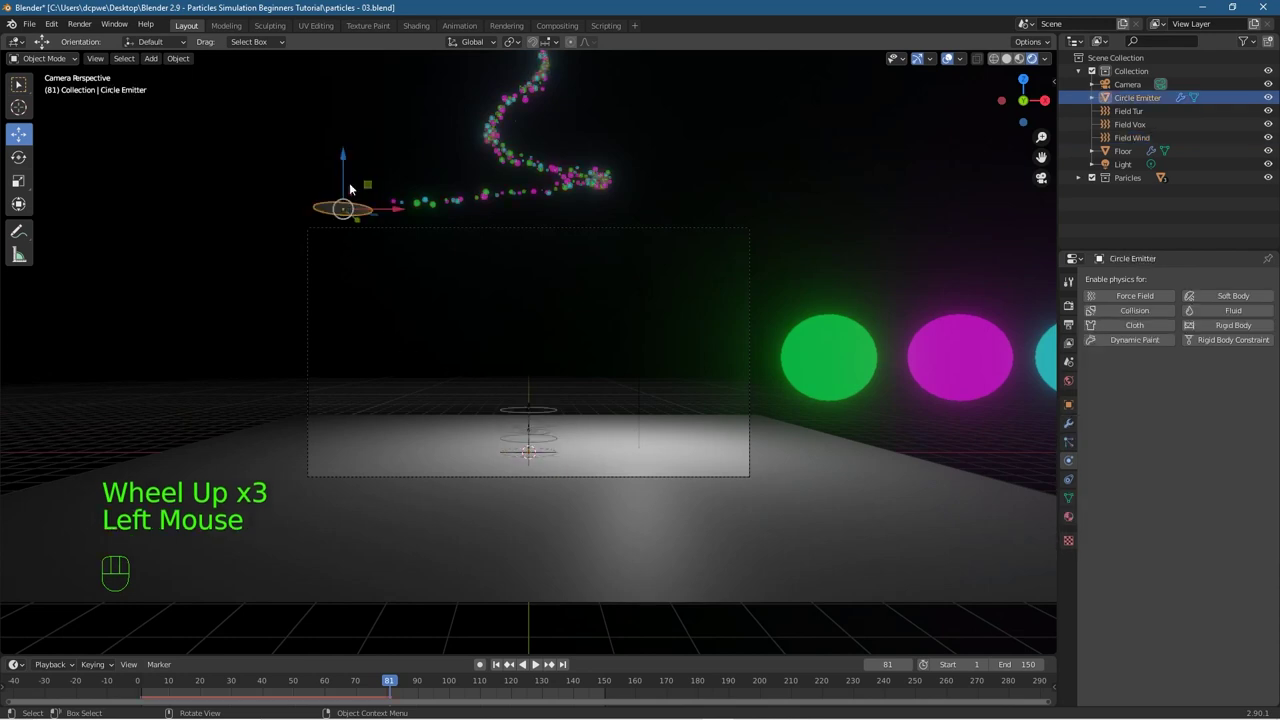
{"action": "left_click_drag", "start_coordinate": [342, 160], "coordinate": [345, 402]}
{"action": "left_click_drag", "start_coordinate": [396, 449], "coordinate": [320, 455]}
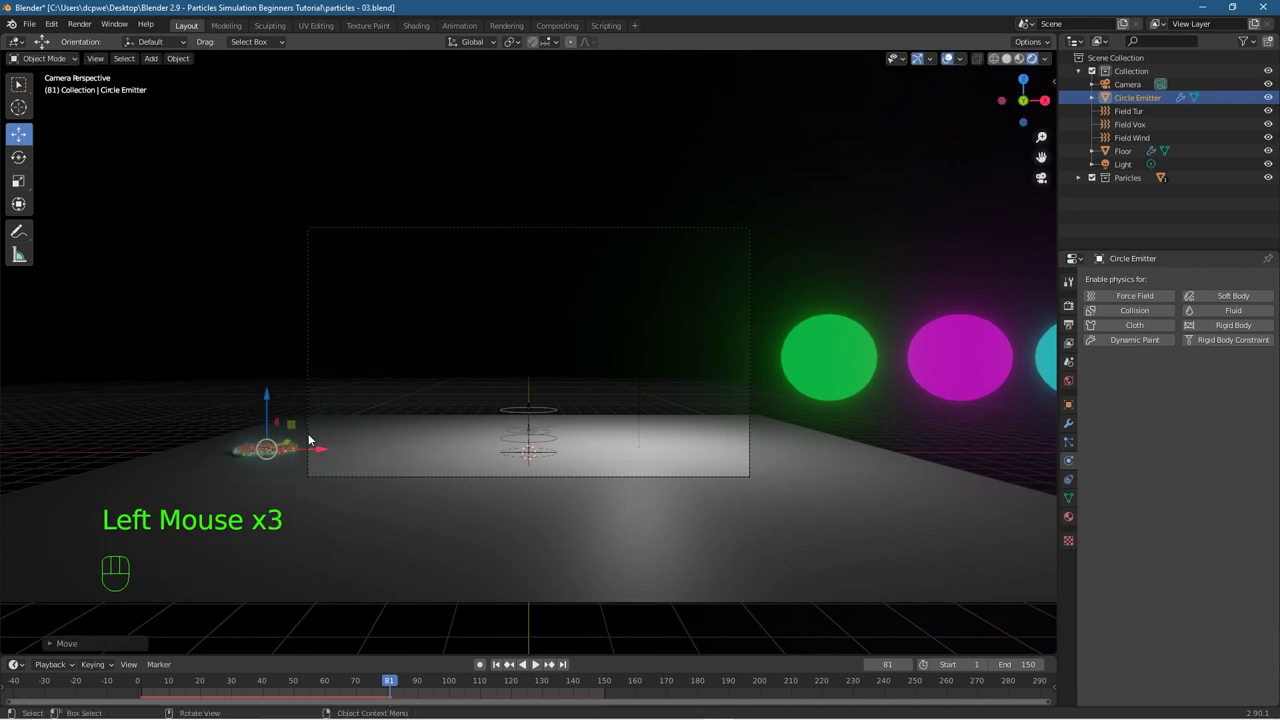
Step: Play the simulation from frame 1 in a close camera view and stop it at frame 49
{"action": "scroll", "coordinate": [543, 404], "scroll_direction": "up", "scroll_amount": 4}
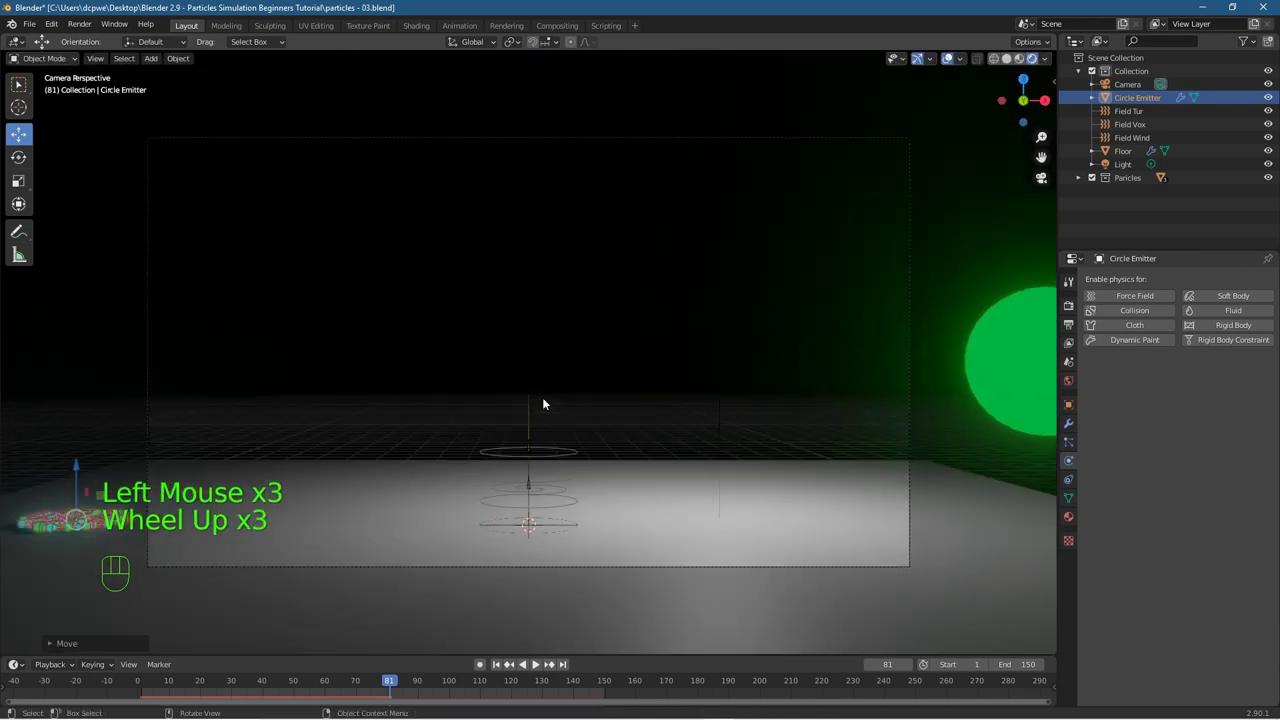
{"action": "scroll", "coordinate": [543, 404], "scroll_direction": "up", "scroll_amount": 1}
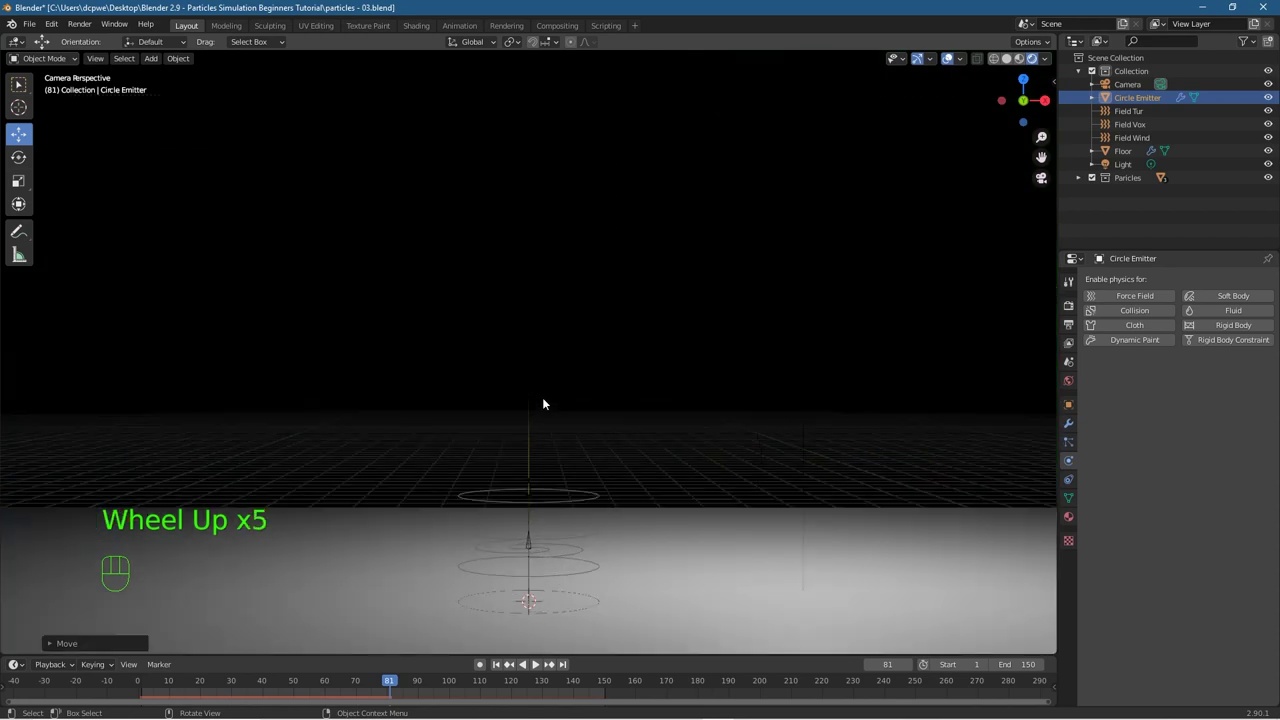
{"action": "left_click", "coordinate": [497, 665]}
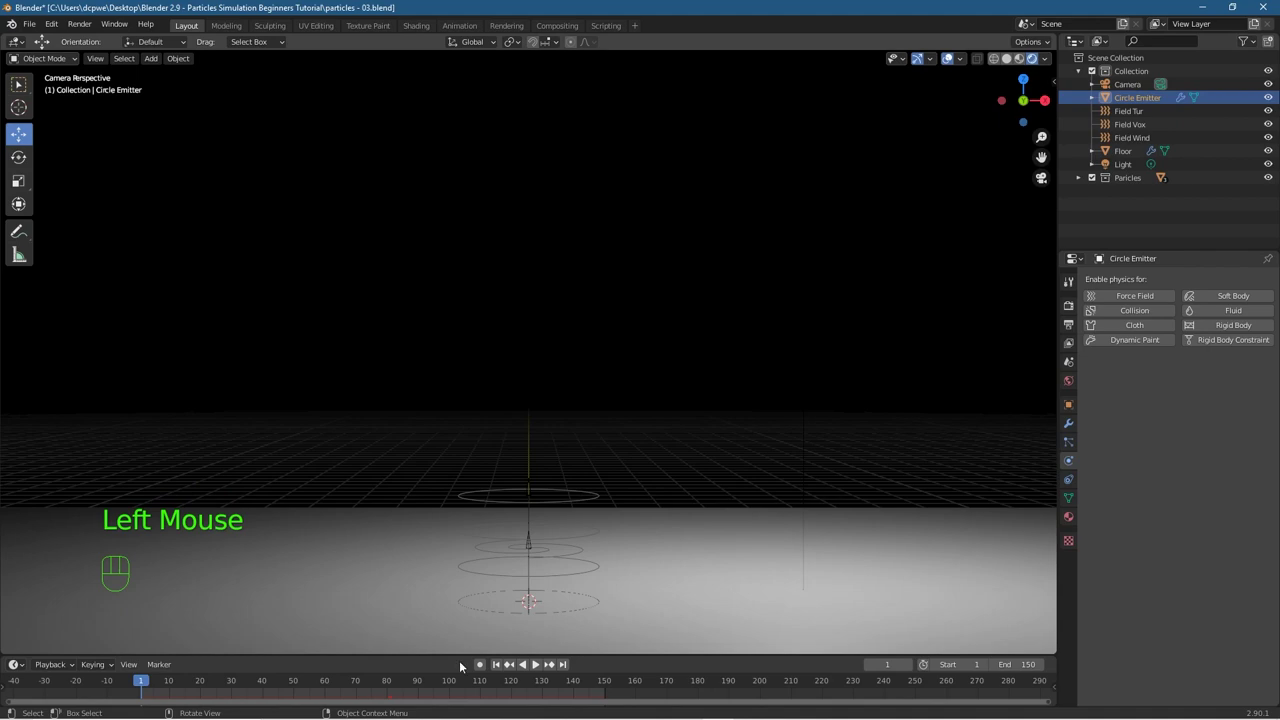
{"action": "left_click", "coordinate": [537, 665]}
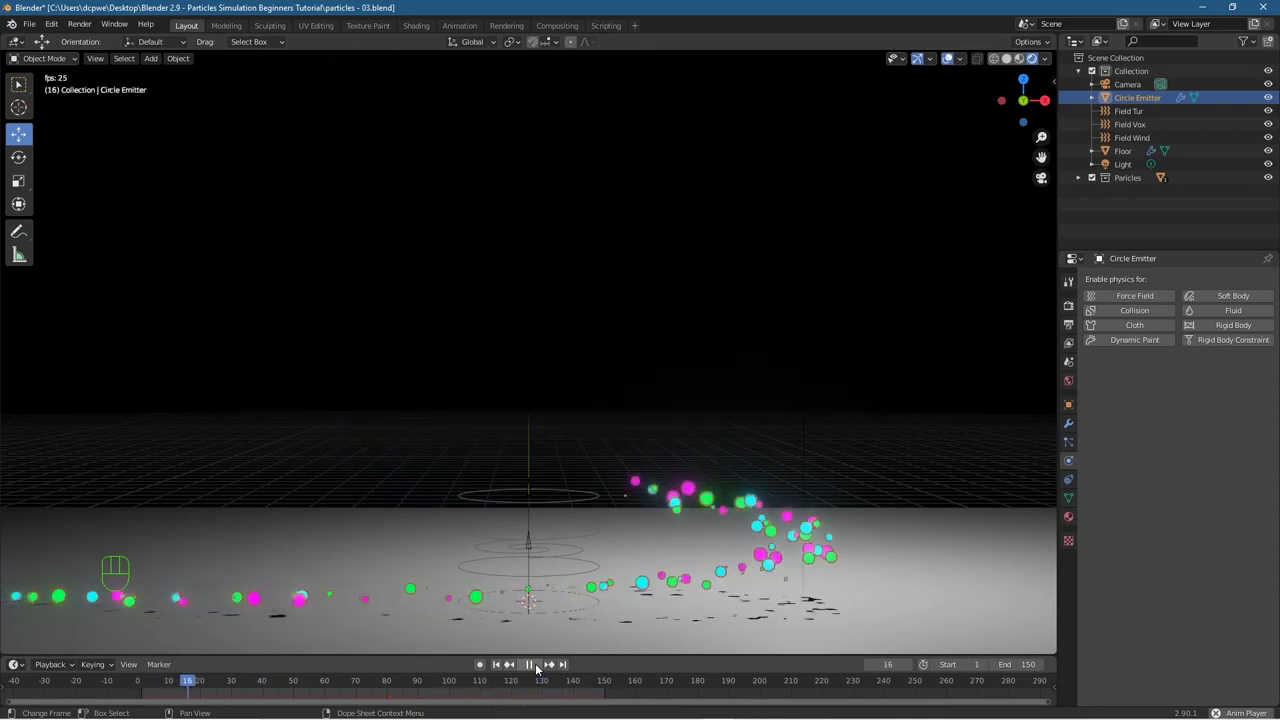
{"action": "left_click", "coordinate": [537, 665]}
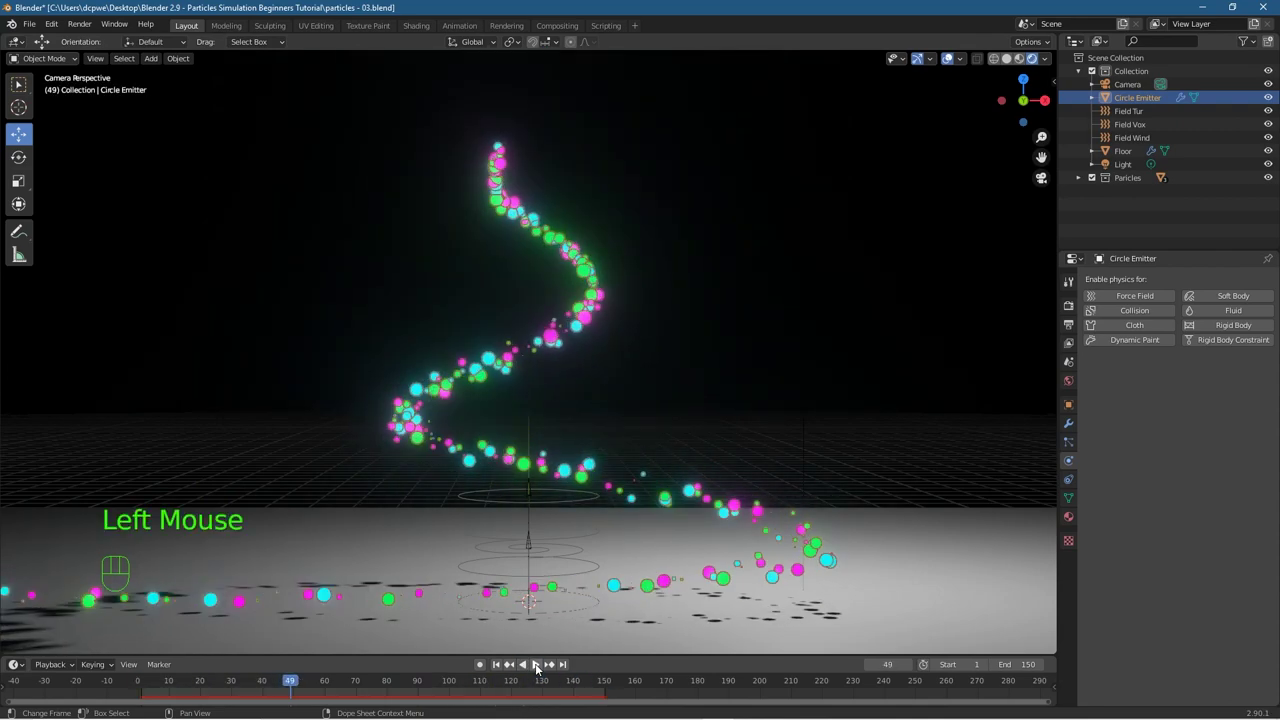
Step: Inspect the force field settings of Field Vox and Field Tur, checking their strength
{"action": "left_click", "coordinate": [1130, 124]}
{"action": "left_click", "coordinate": [1128, 111]}
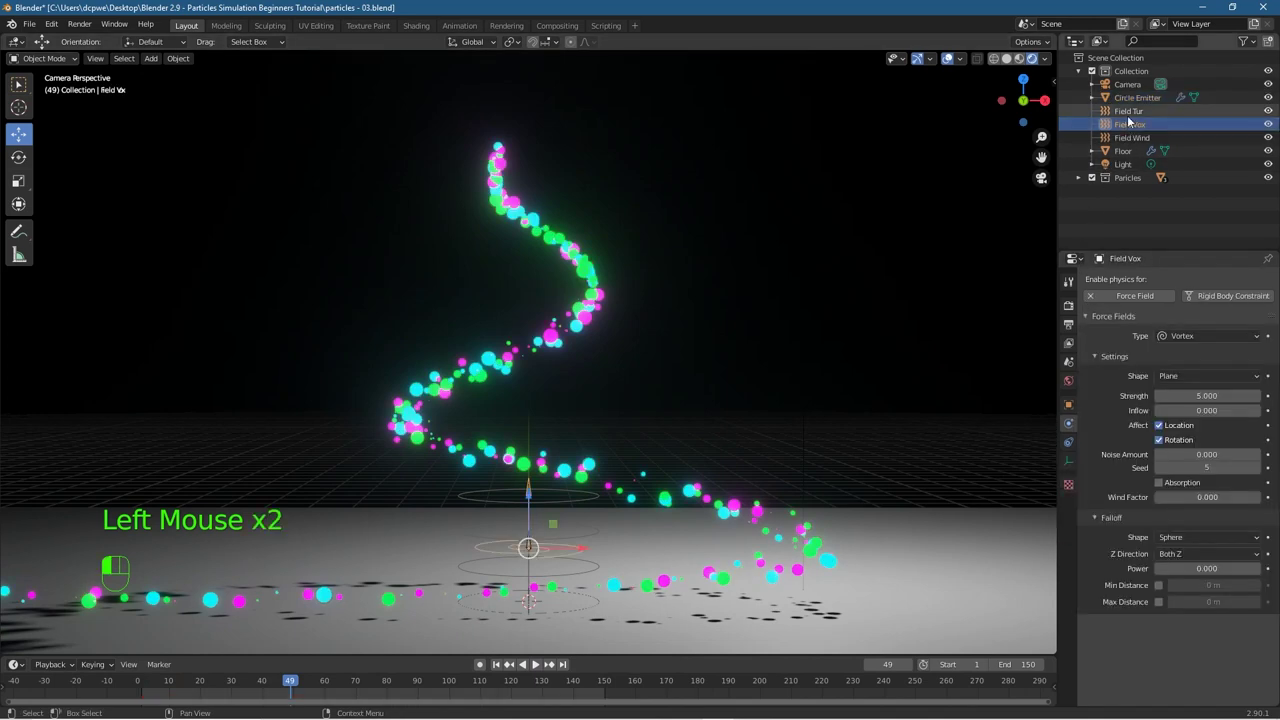
{"action": "left_click", "coordinate": [1188, 396]}
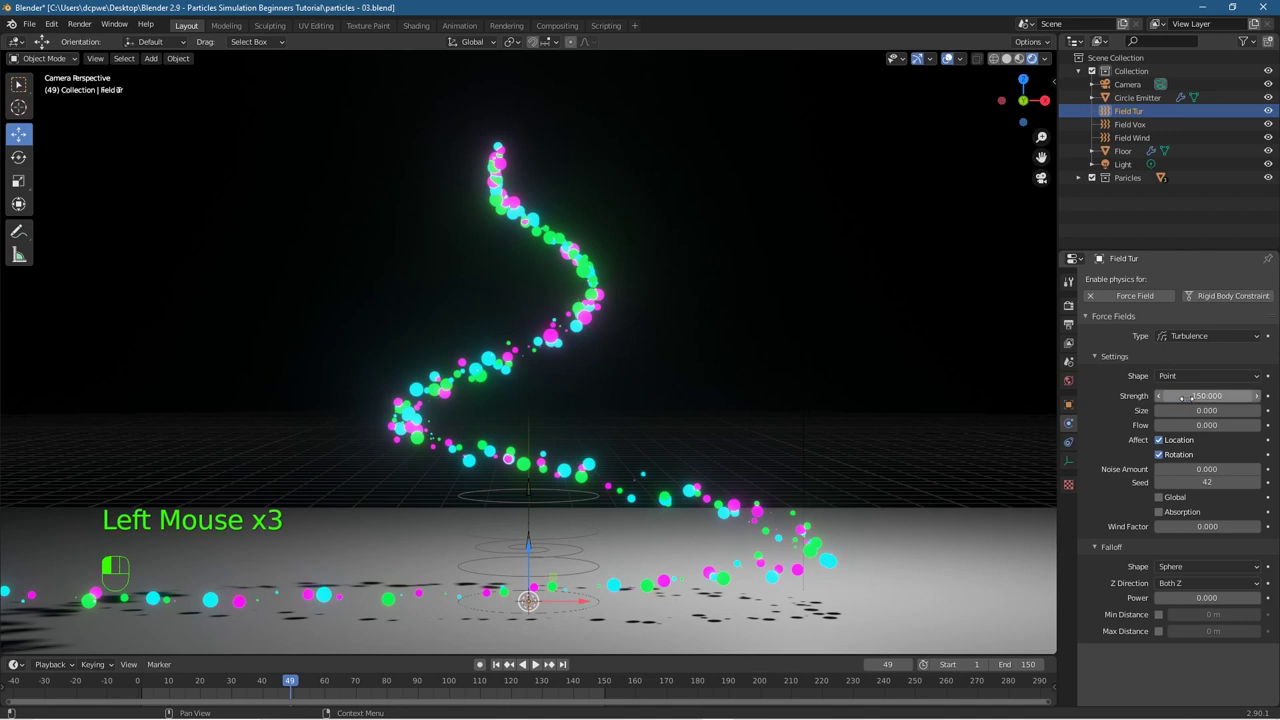
Step: Save the file at the first frame, then replay the simulation and stop it at frame 114
{"action": "left_click", "coordinate": [497, 665]}
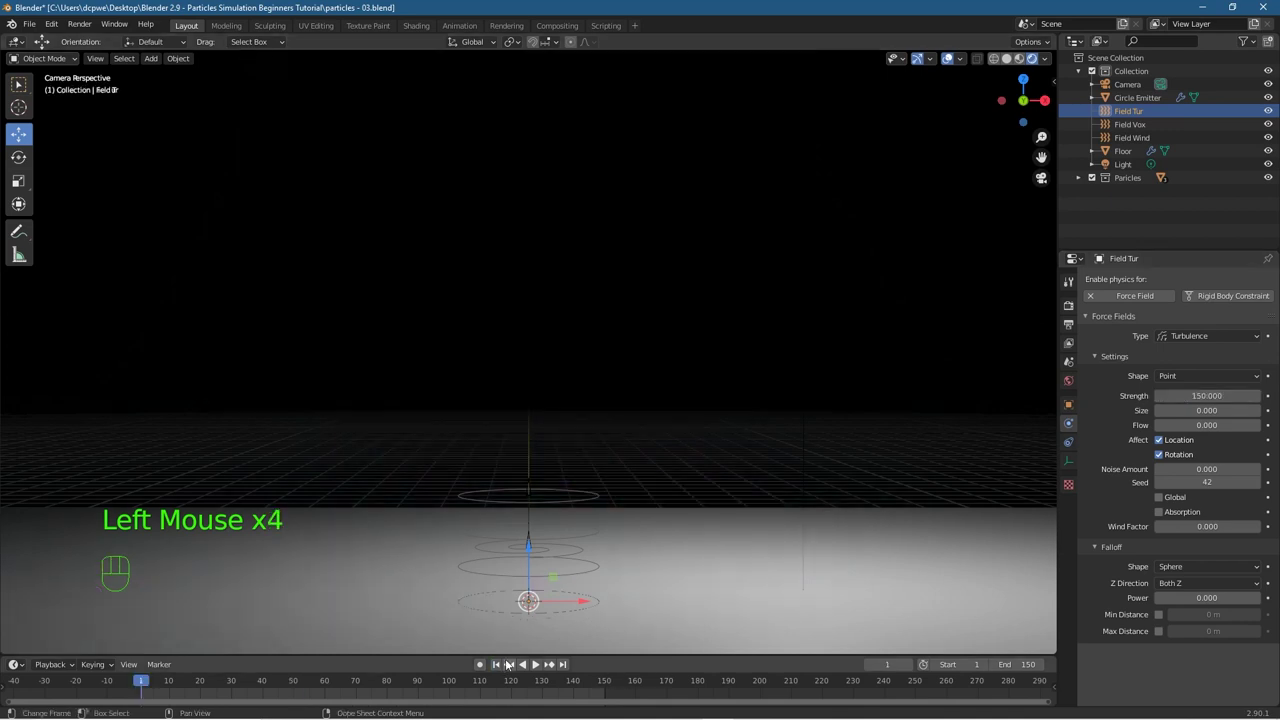
{"action": "key", "text": "ctrl+s"}
{"action": "left_click", "coordinate": [536, 665]}
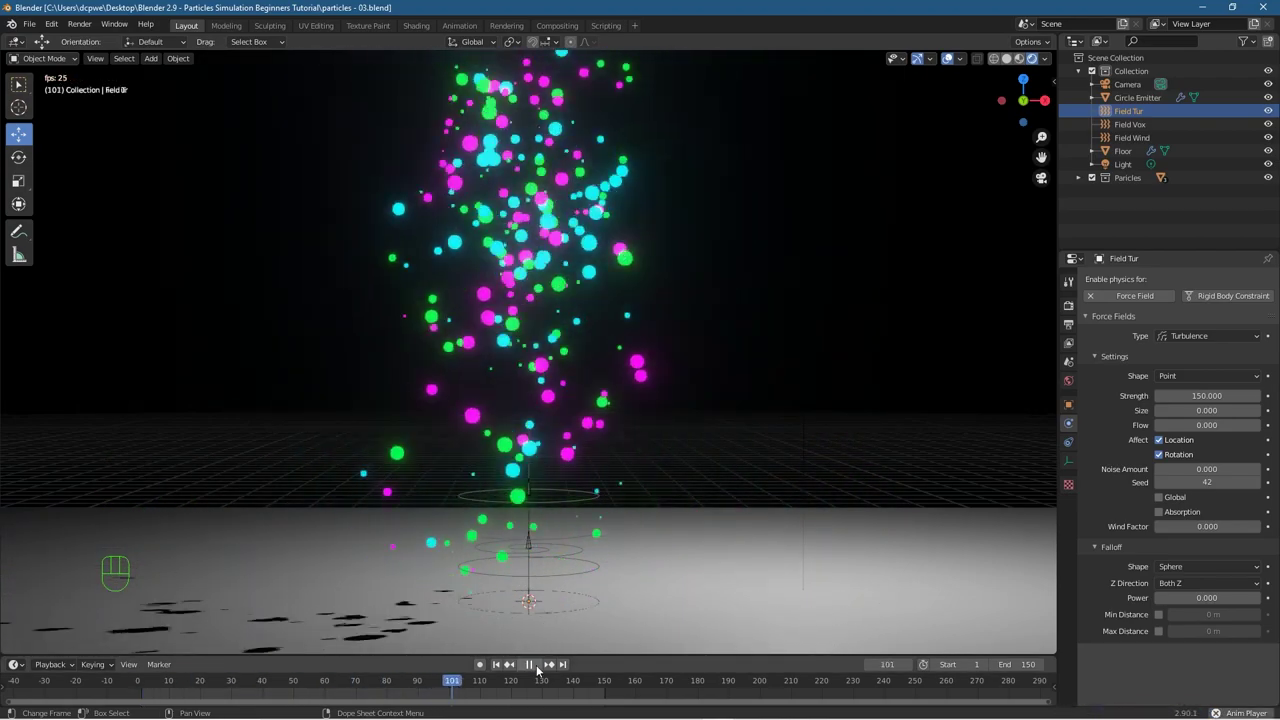
{"action": "left_click", "coordinate": [530, 665]}
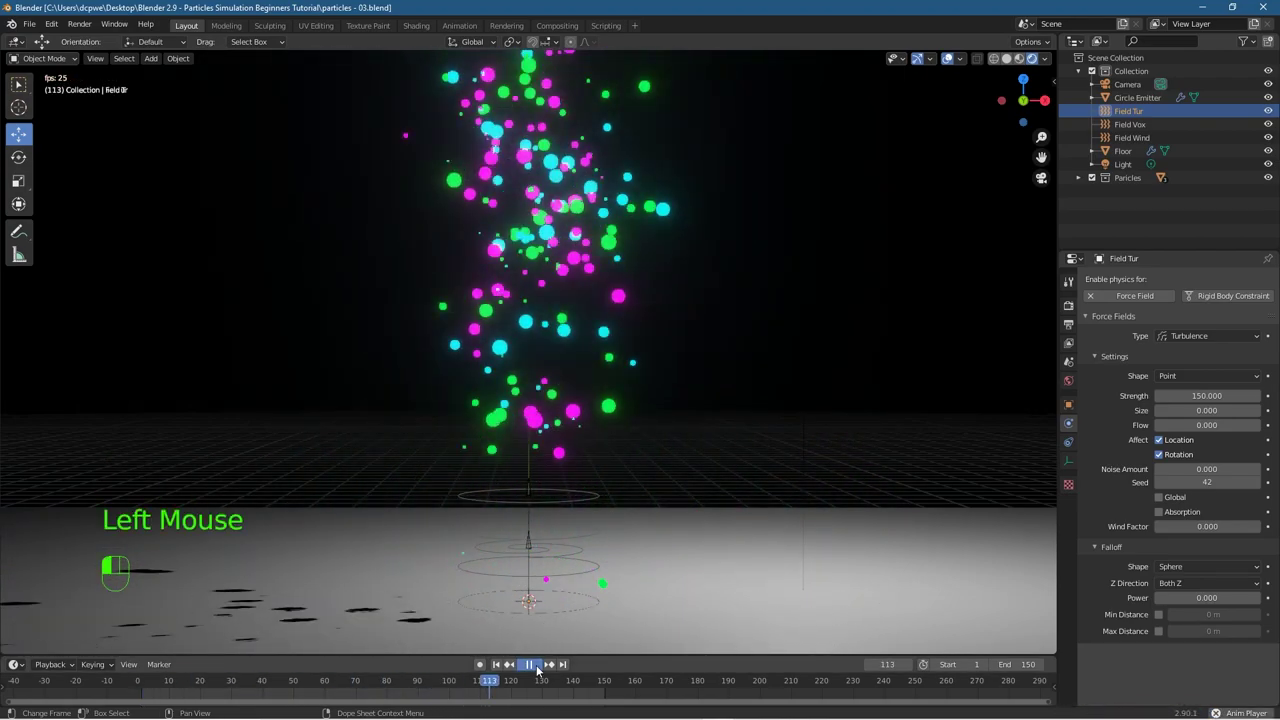
Step: Set the turbulence strength of Field Tur to 20, replay the simulation from frame 1, and stop at frame 13
{"action": "left_click", "coordinate": [1222, 396]}
{"action": "type", "text": "20"}
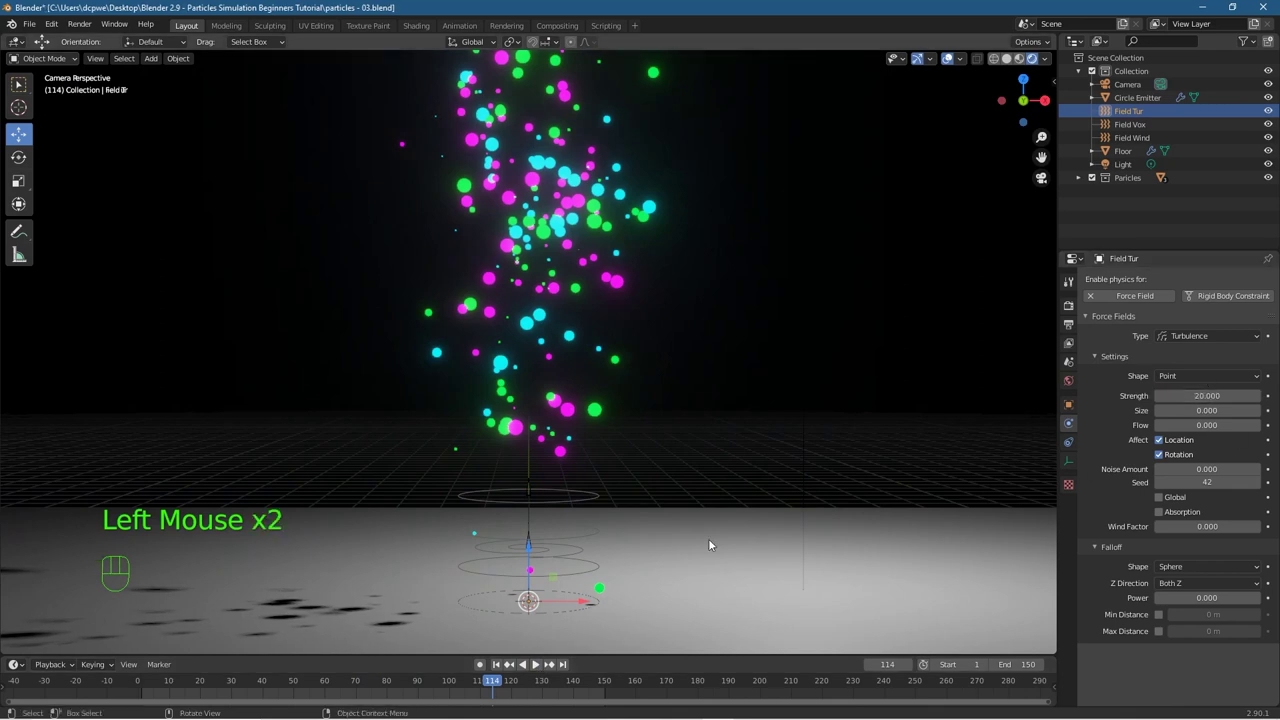
{"action": "left_click", "coordinate": [496, 664]}
{"action": "left_click", "coordinate": [535, 664]}
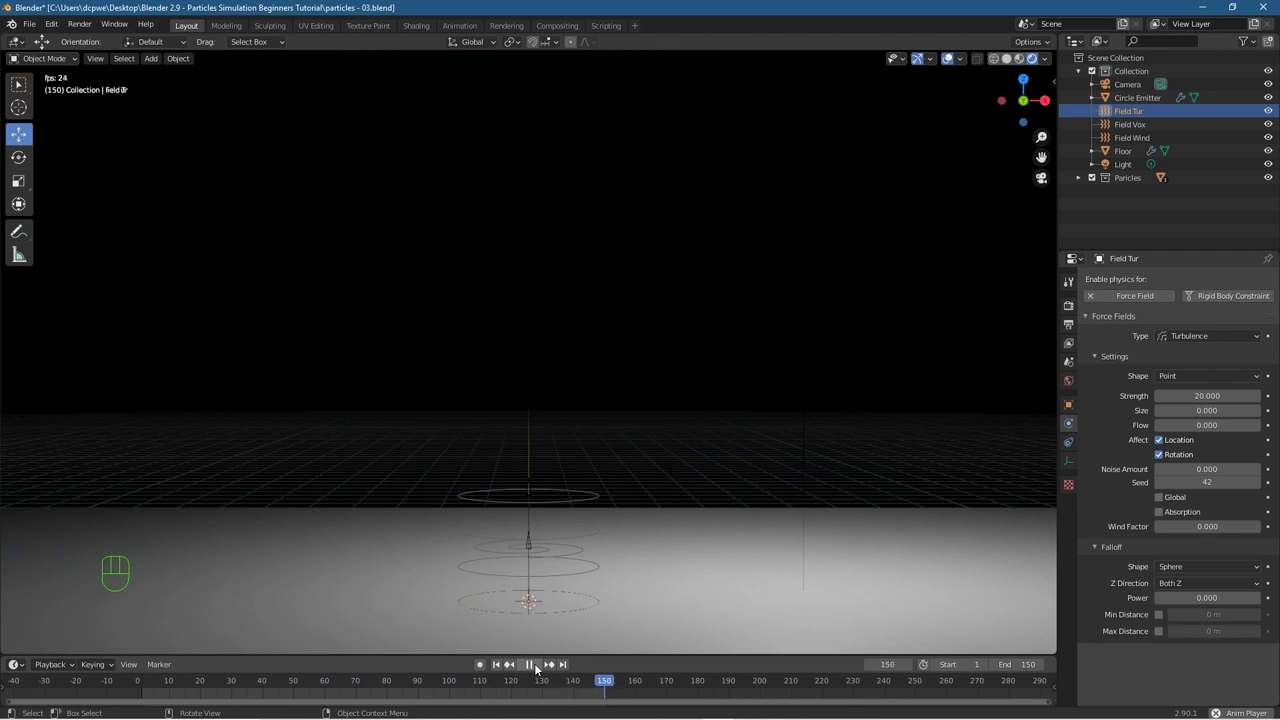
{"action": "left_click", "coordinate": [535, 664]}
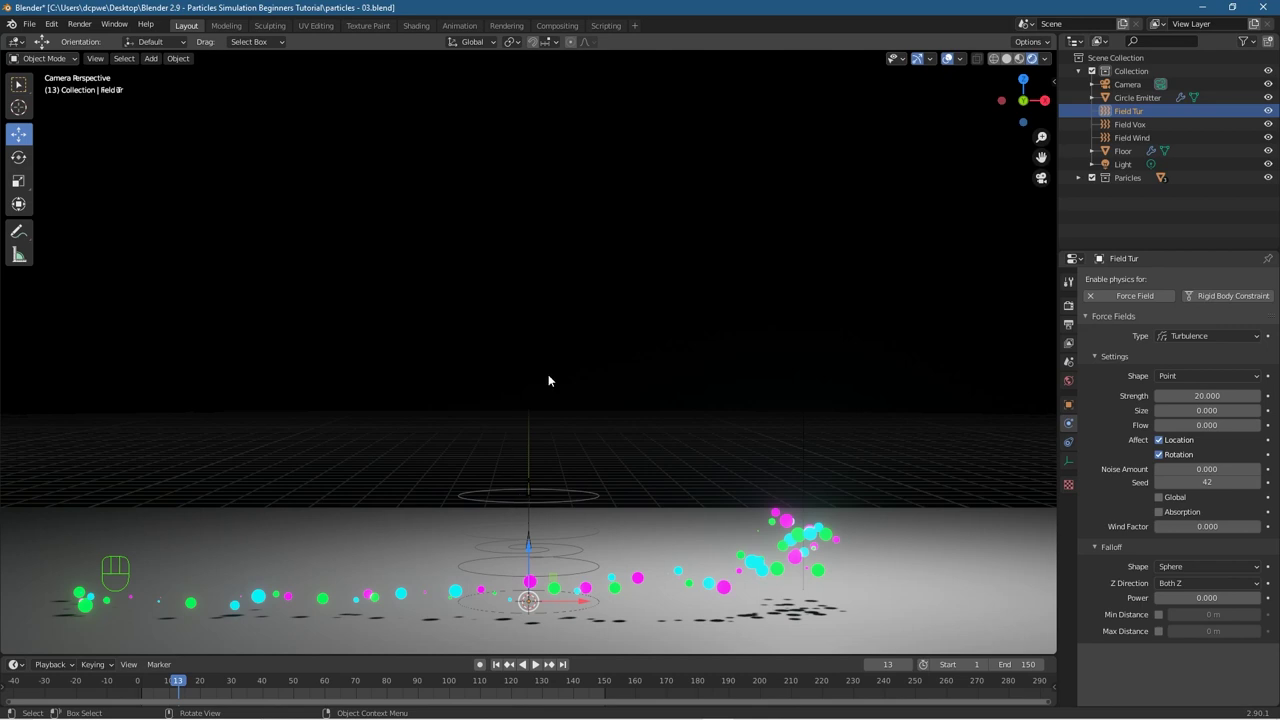
Step: Save the scene as a new incremented version named particles - 04.blend
{"action": "key", "text": "shift+a"}
{"action": "left_click", "coordinate": [28, 24]}
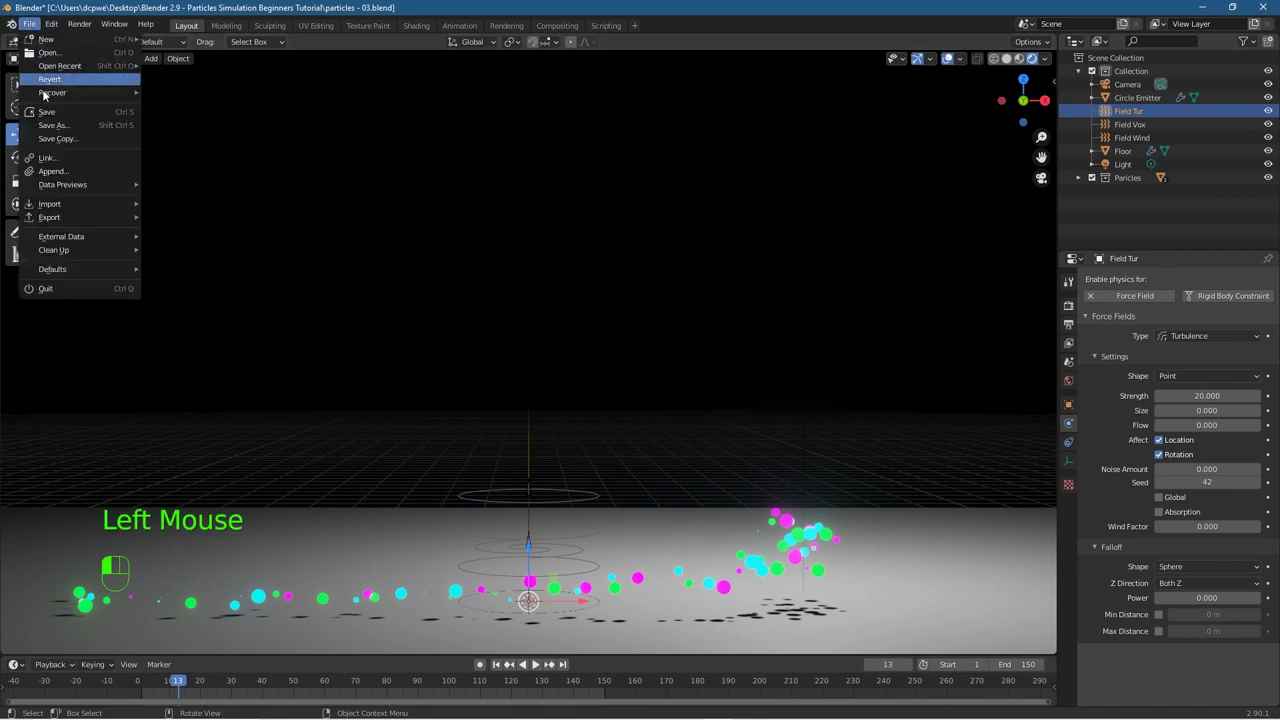
{"action": "left_click", "coordinate": [60, 138]}
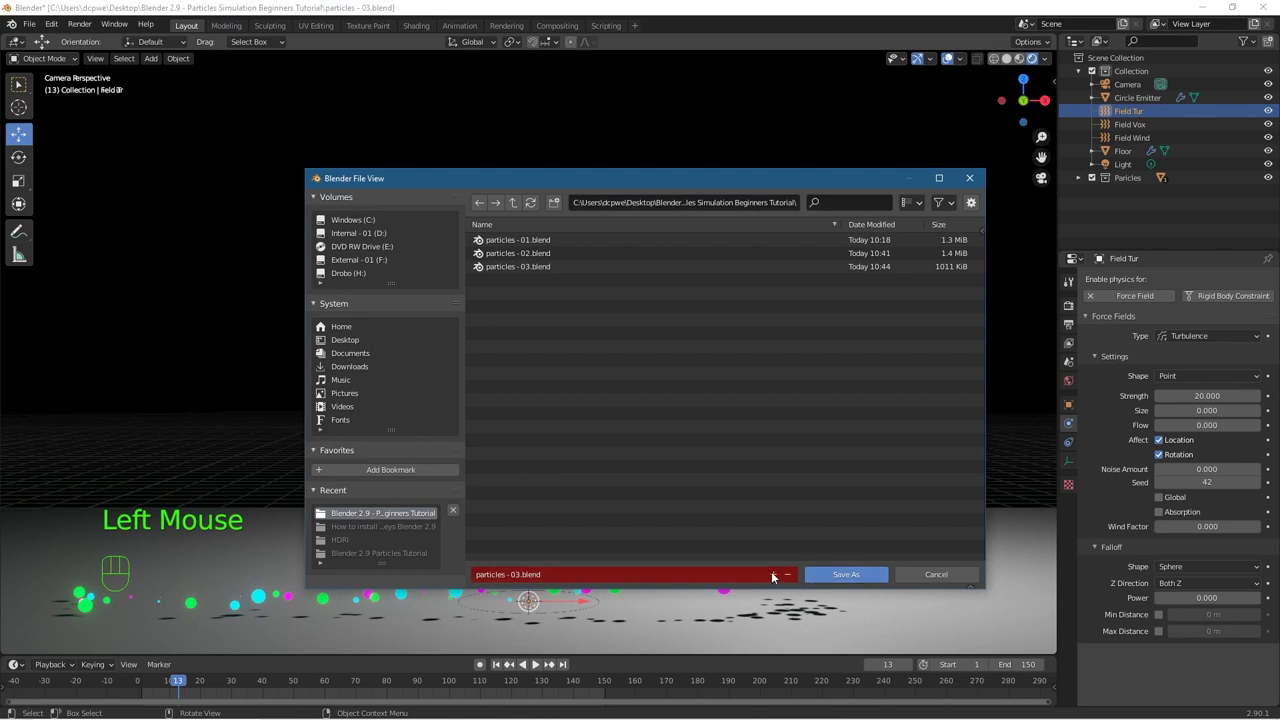
{"action": "left_click", "coordinate": [772, 575]}
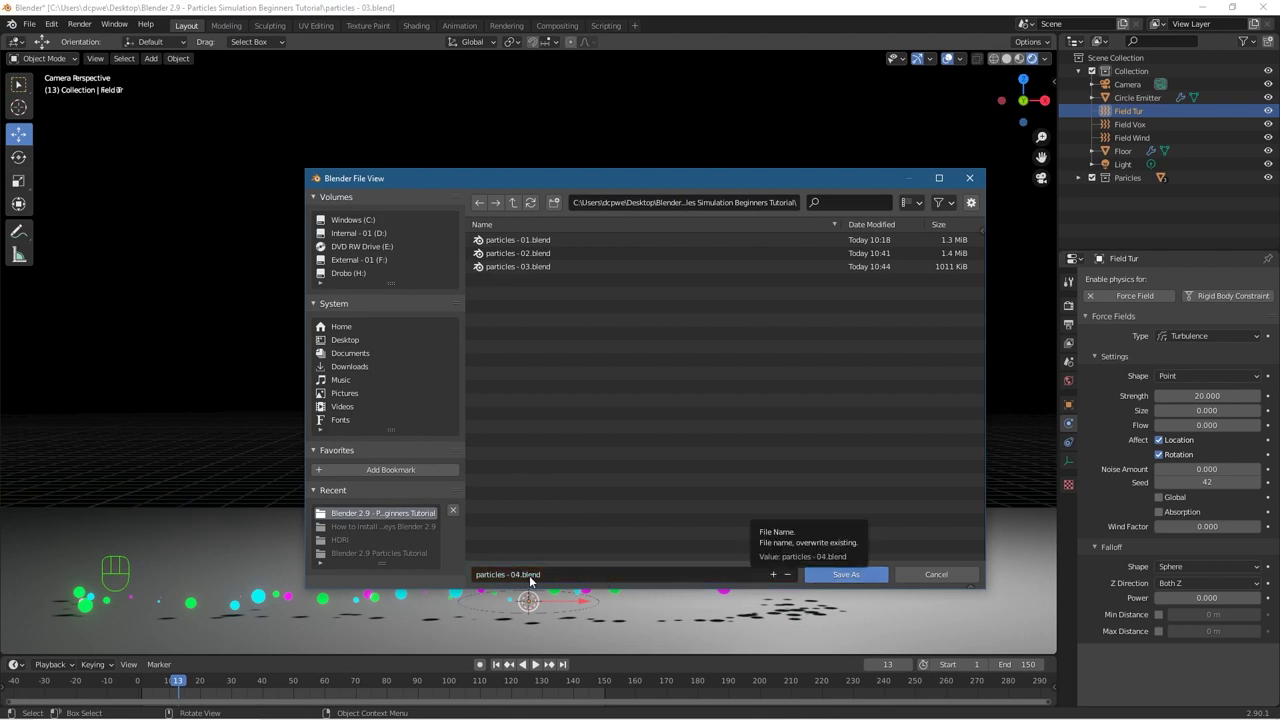
{"action": "left_click", "coordinate": [845, 575]}
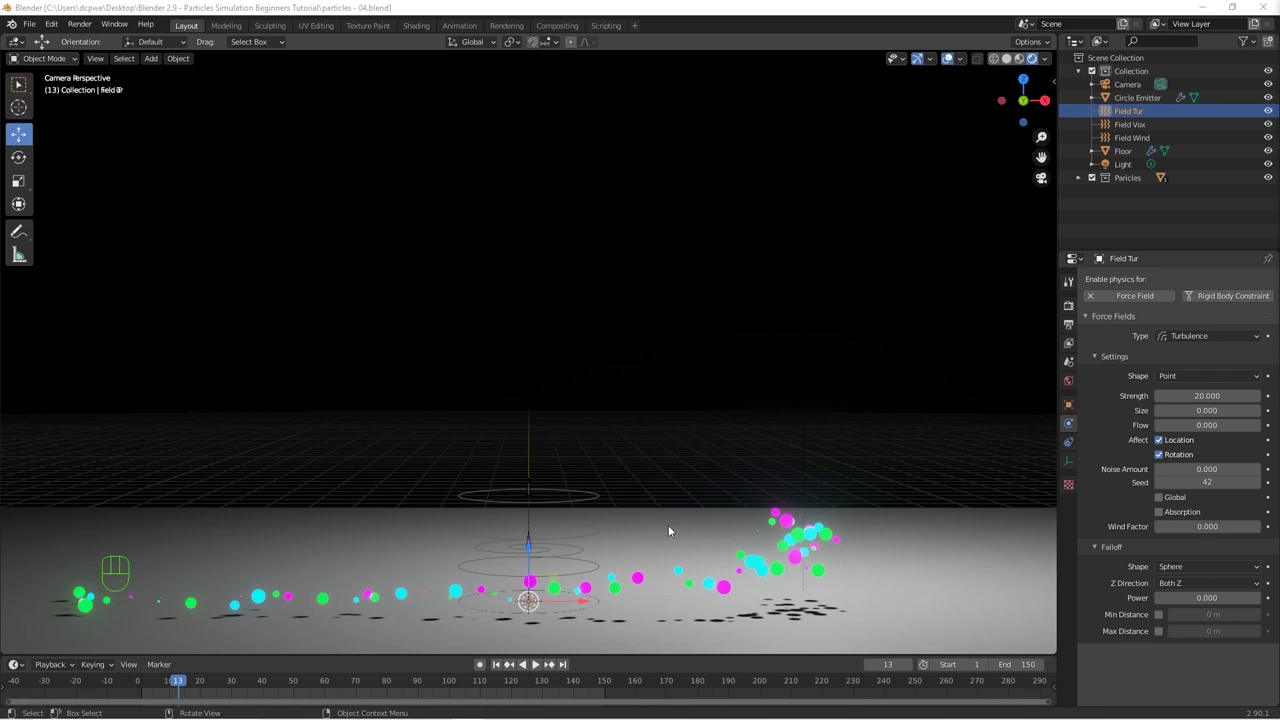
Step: Tilt Field Wind by setting its Y rotation to about 47.7°, undoing a trial rotation around X
{"action": "scroll", "coordinate": [669, 530], "scroll_direction": "down", "scroll_amount": 3}
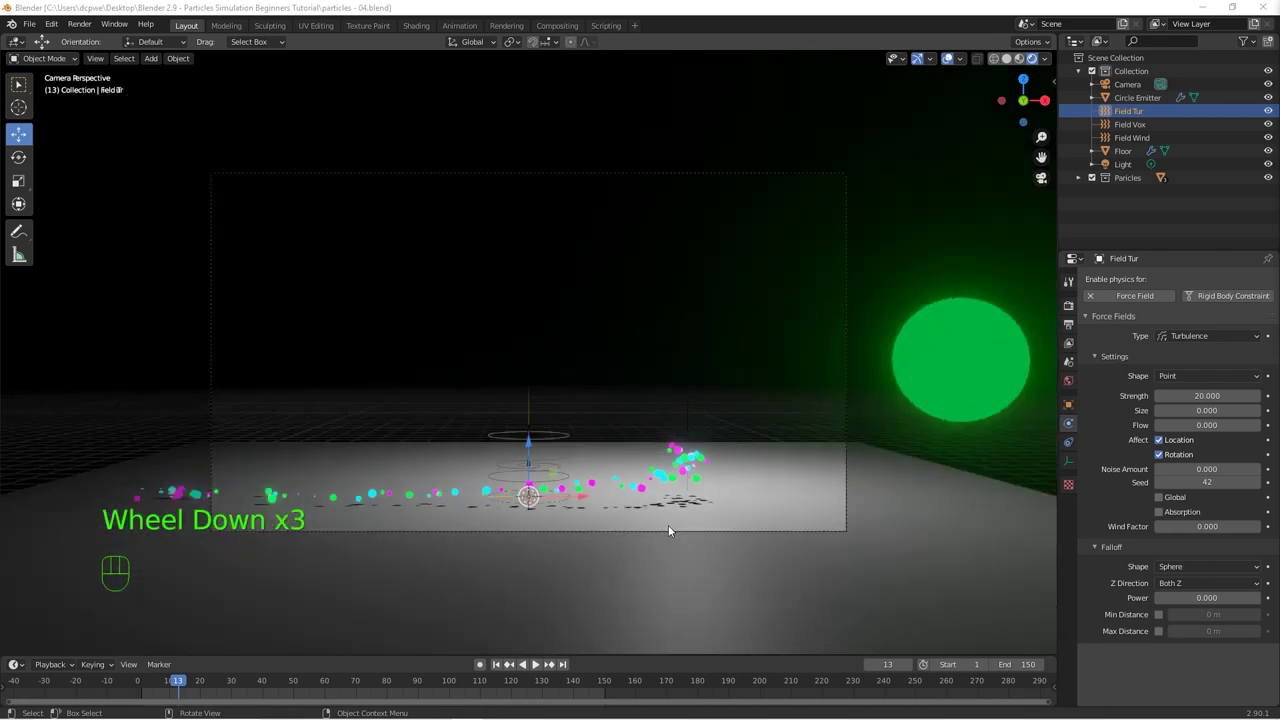
{"action": "left_click", "coordinate": [1132, 137]}
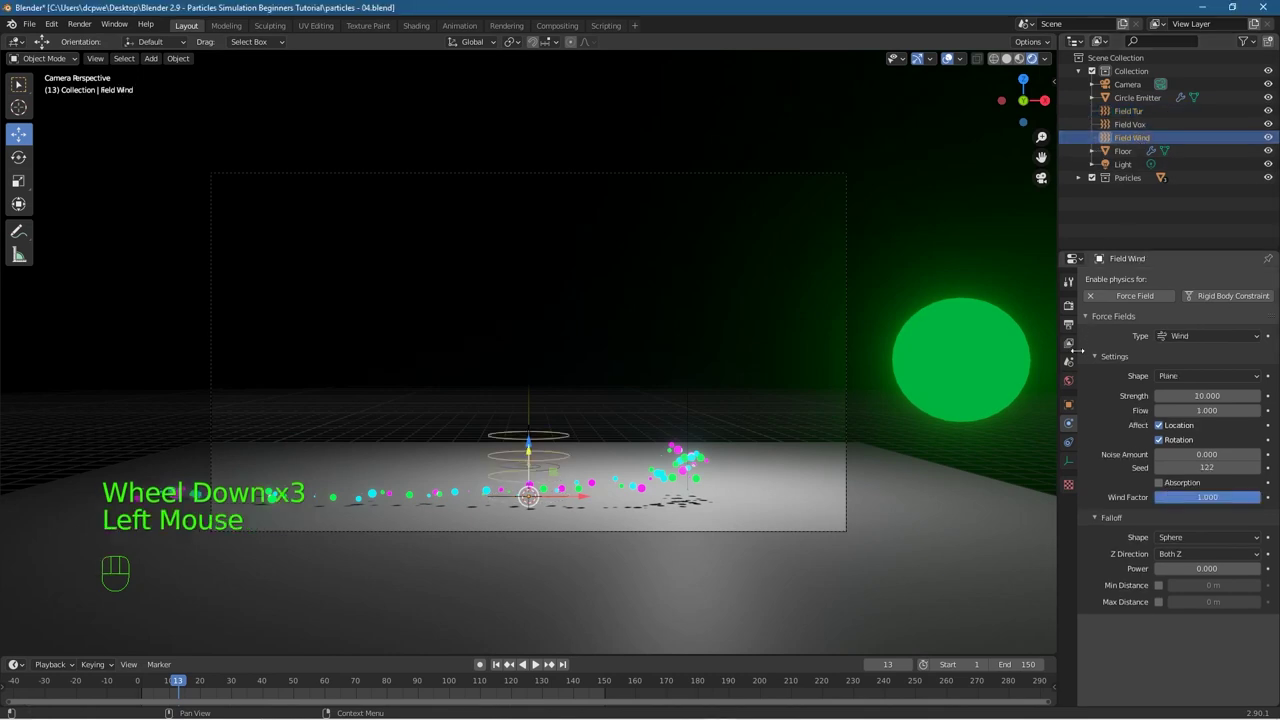
{"action": "left_click", "coordinate": [1068, 405]}
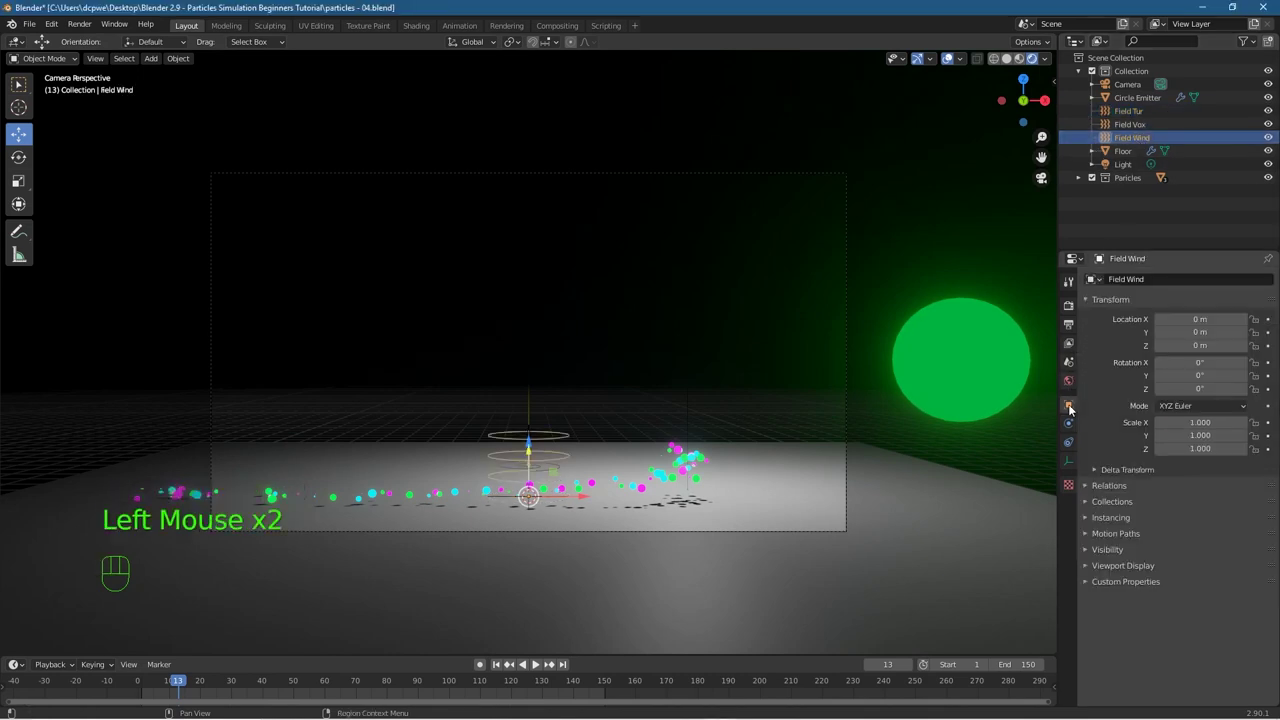
{"action": "left_click_drag", "start_coordinate": [1186, 362], "coordinate": [1215, 362]}
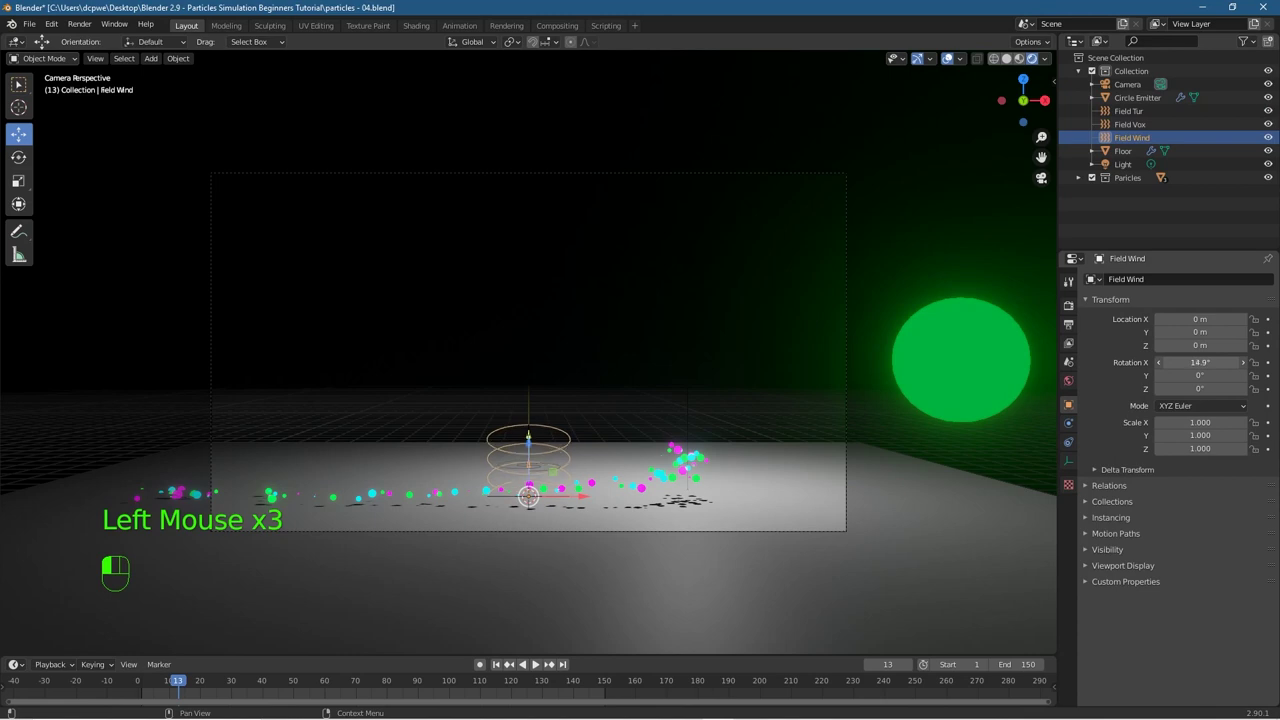
{"action": "key", "text": "ctrl+z"}
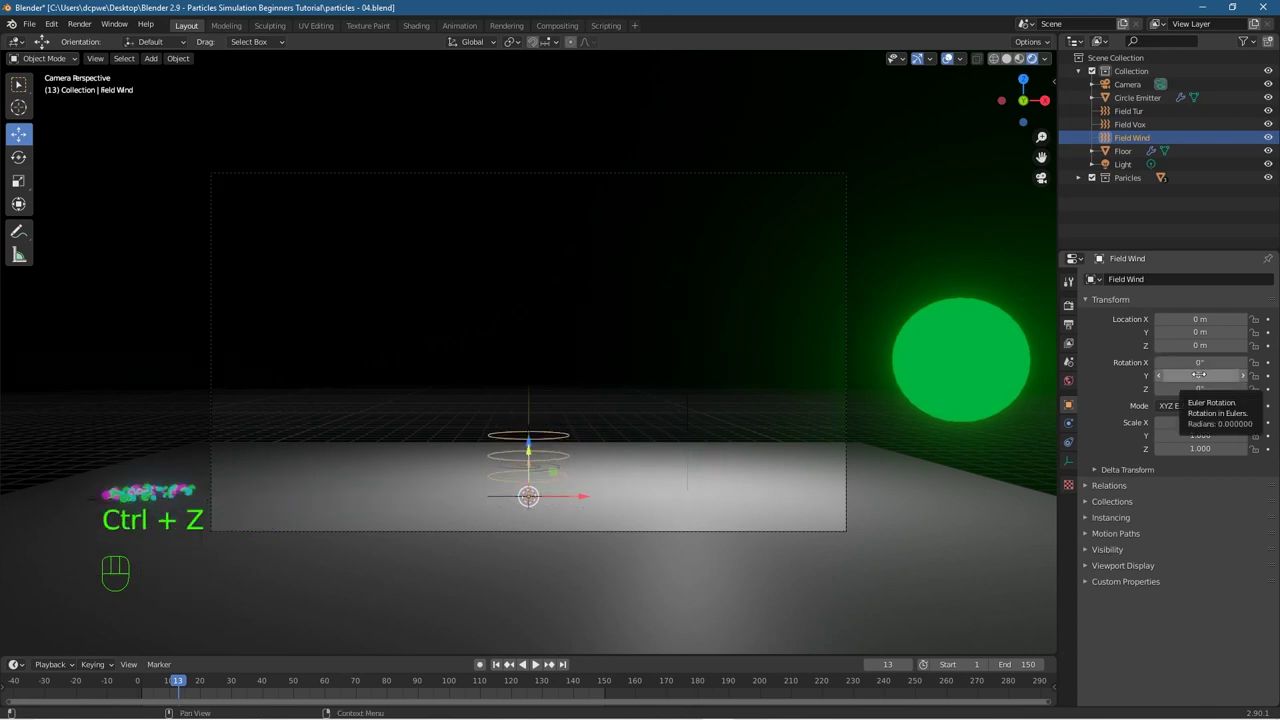
{"action": "left_click_drag", "start_coordinate": [1198, 374], "coordinate": [1220, 374]}
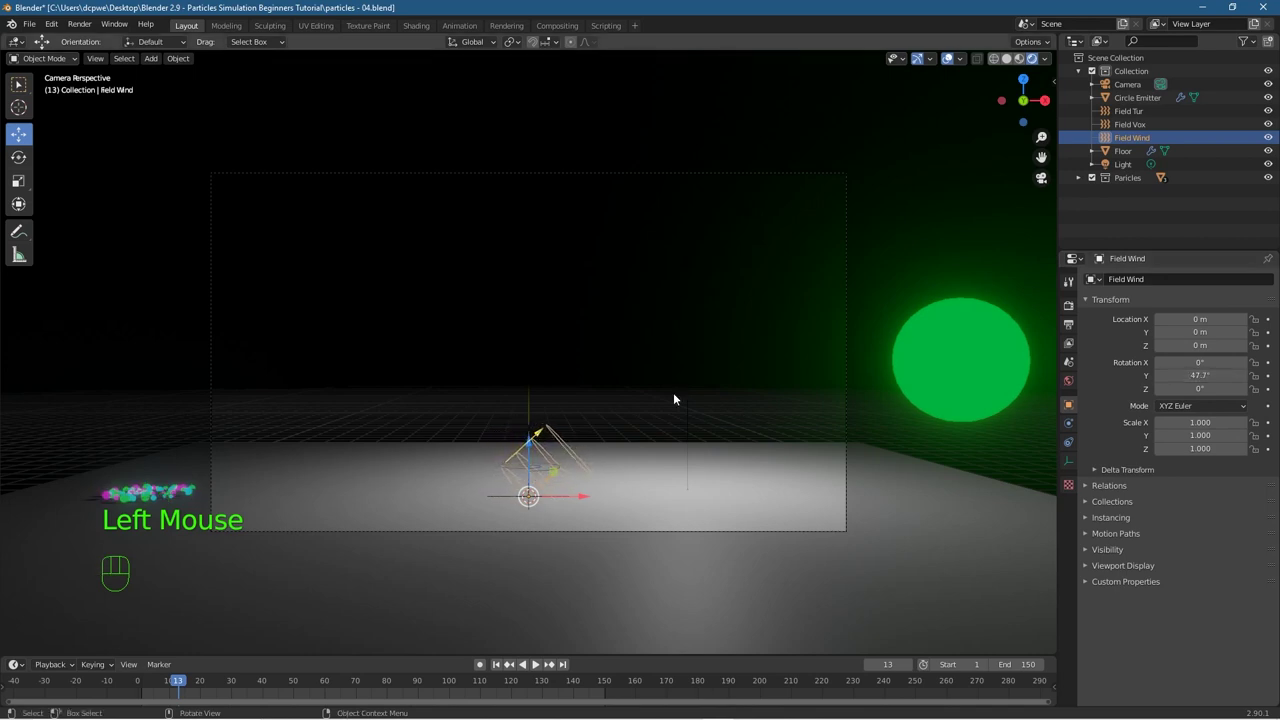
Step: Save the file and play the simulation while varying Field Wind's Y rotation between about 90° and -1°
{"action": "key", "text": "ctrl+s"}
{"action": "left_click", "coordinate": [536, 665]}
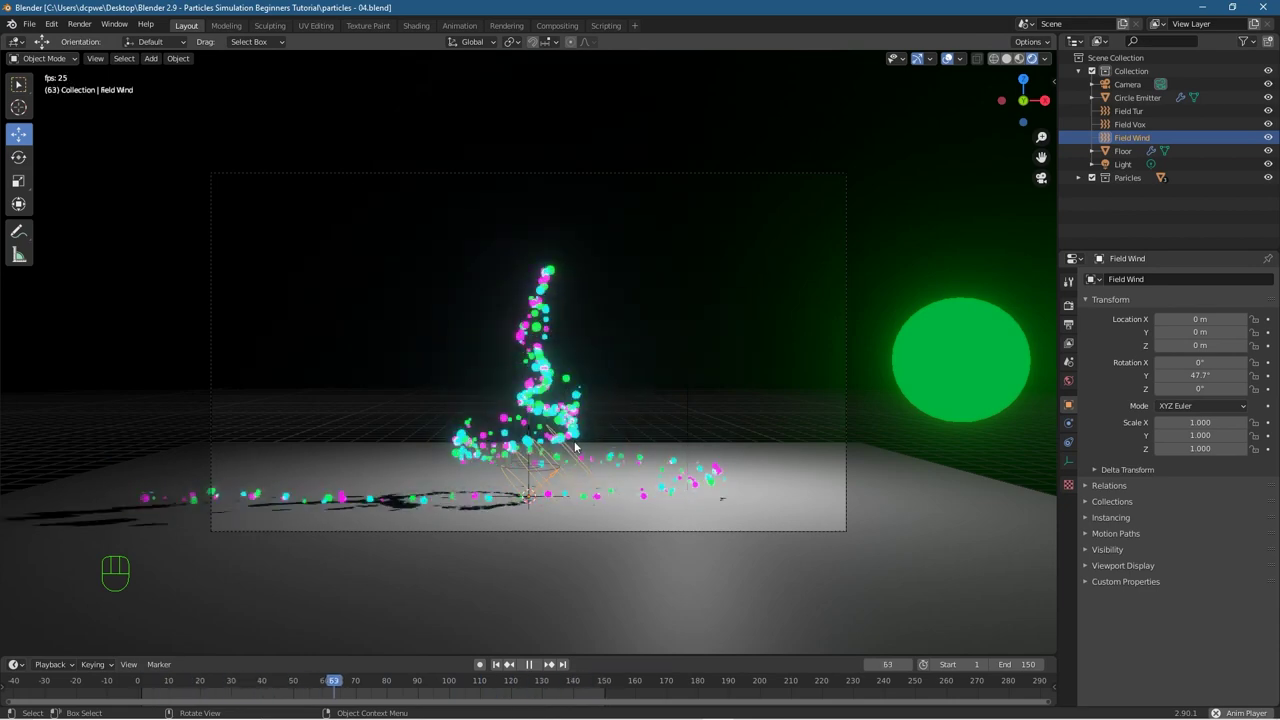
{"action": "left_click_drag", "start_coordinate": [1190, 375], "coordinate": [1256, 375]}
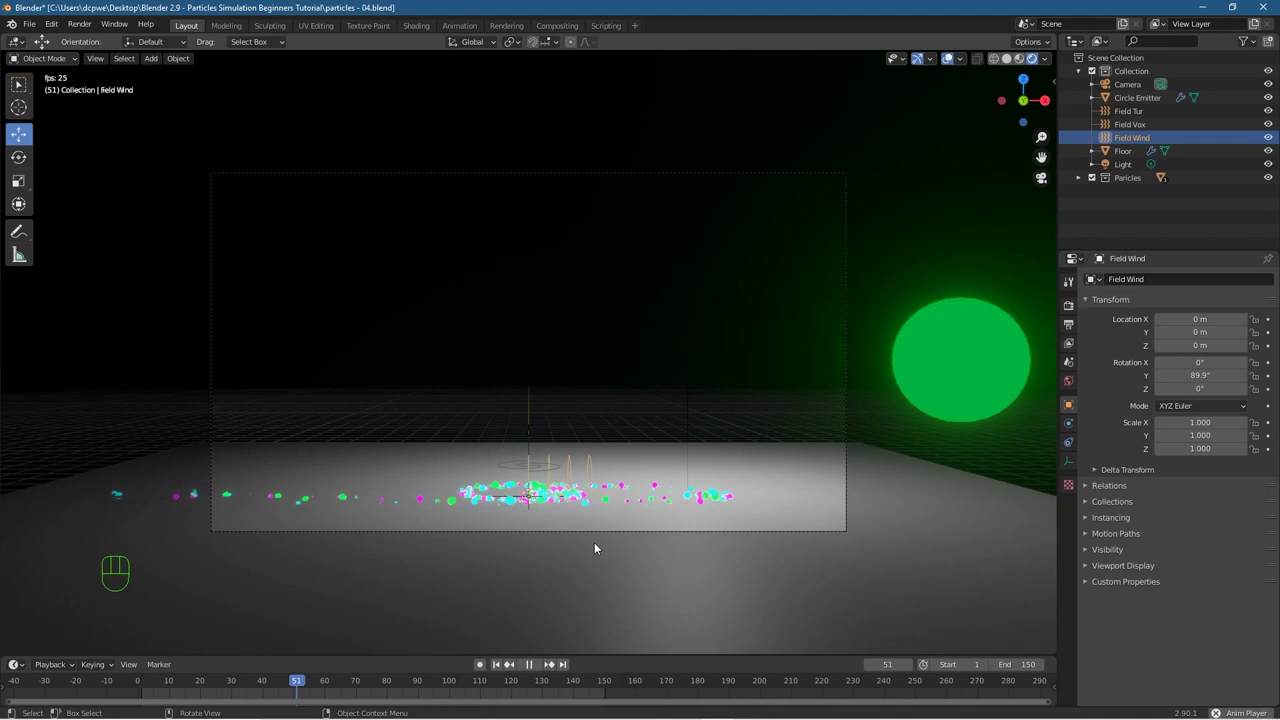
{"action": "left_click_drag", "start_coordinate": [1200, 375], "coordinate": [1092, 375]}
{"action": "left_click_drag", "start_coordinate": [1200, 375], "coordinate": [1259, 375]}
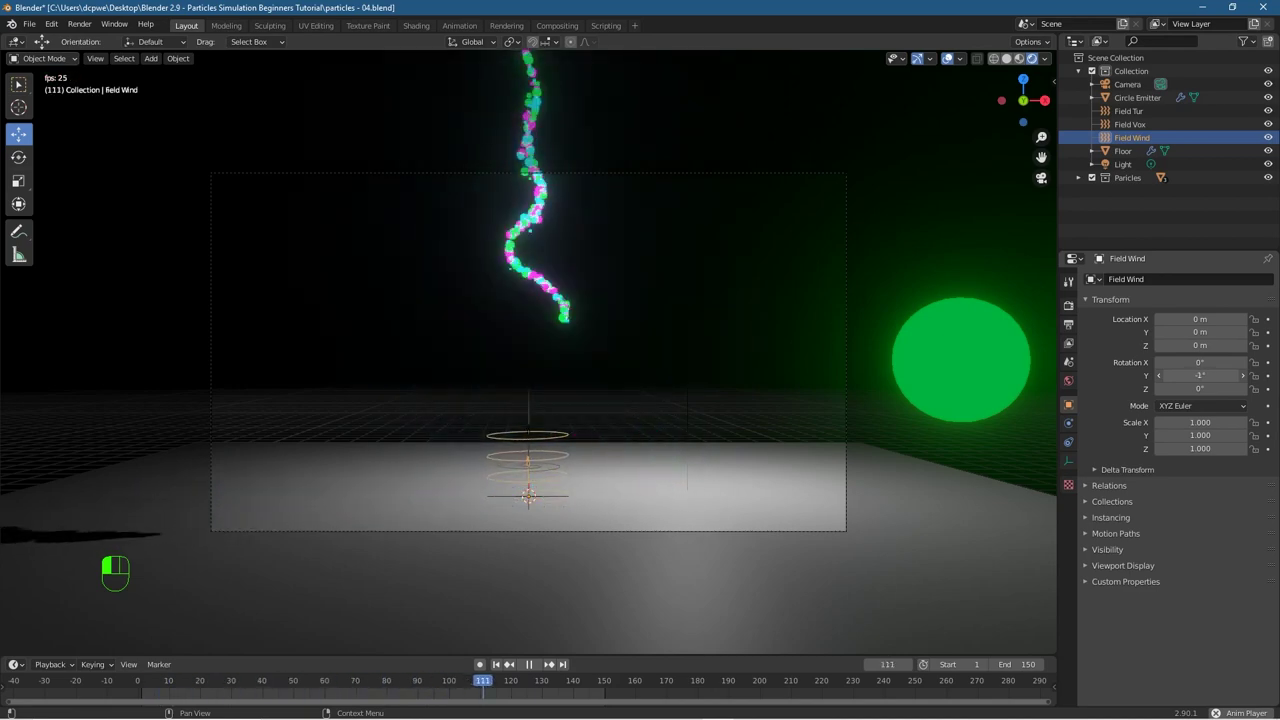
Step: Reset Field Wind's Y rotation to 0° while the simulation plays
{"action": "left_click", "coordinate": [1158, 376]}
{"action": "left_click", "coordinate": [1158, 376]}
{"action": "left_click", "coordinate": [1158, 376]}
{"action": "left_click", "coordinate": [1220, 375]}
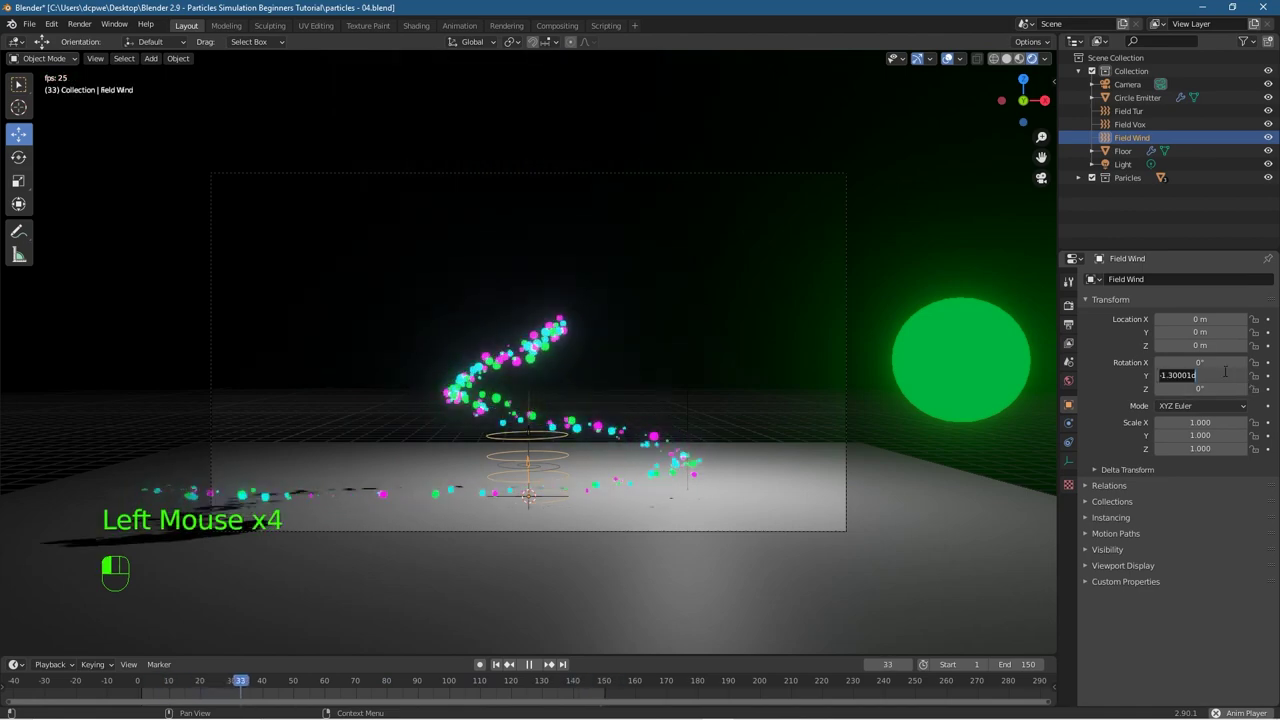
{"action": "type", "text": "0"}
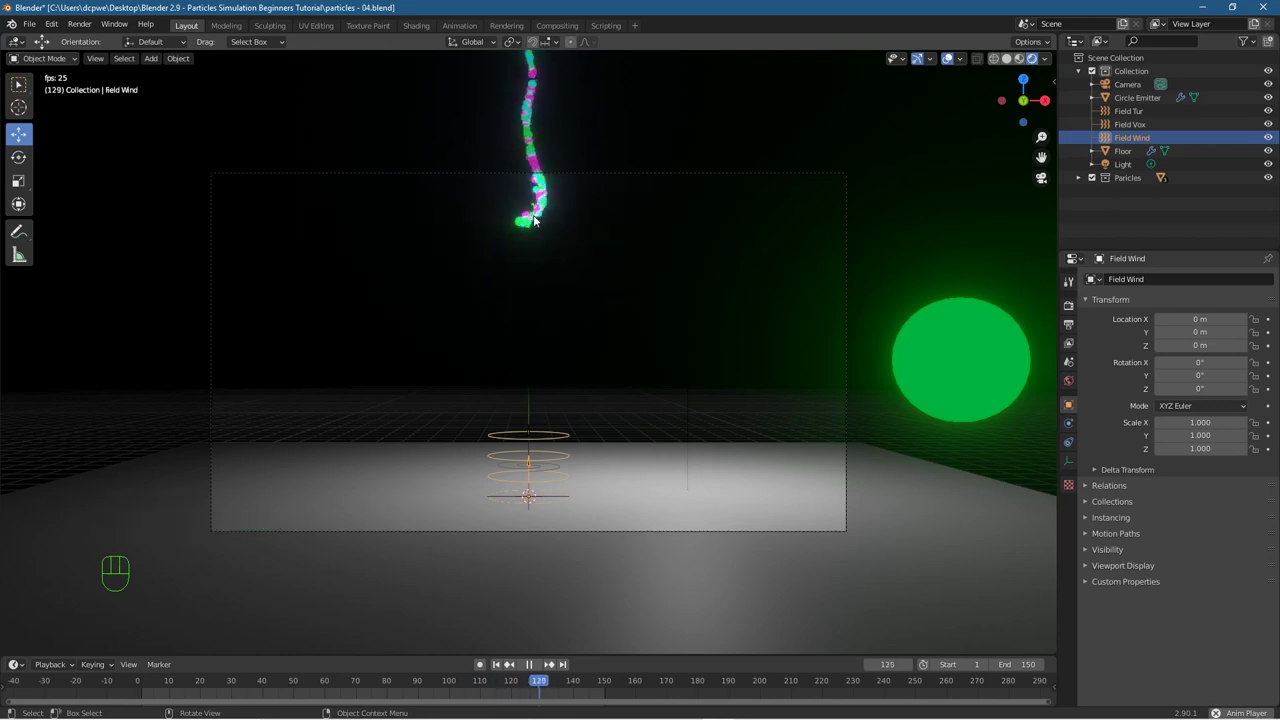
Step: Set Field Wind's Y rotation to 180°, then stop playback and return to frame 1
{"action": "left_click", "coordinate": [1203, 376]}
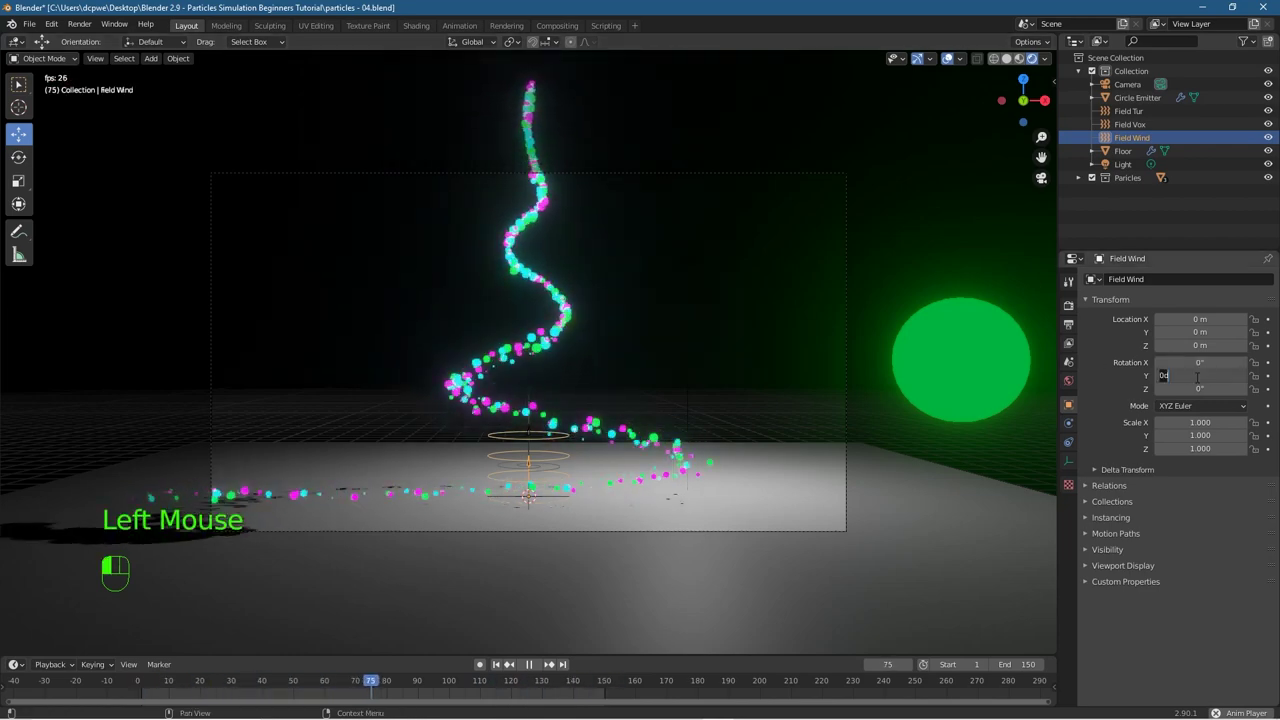
{"action": "type", "text": "180"}
{"action": "key", "text": "Return"}
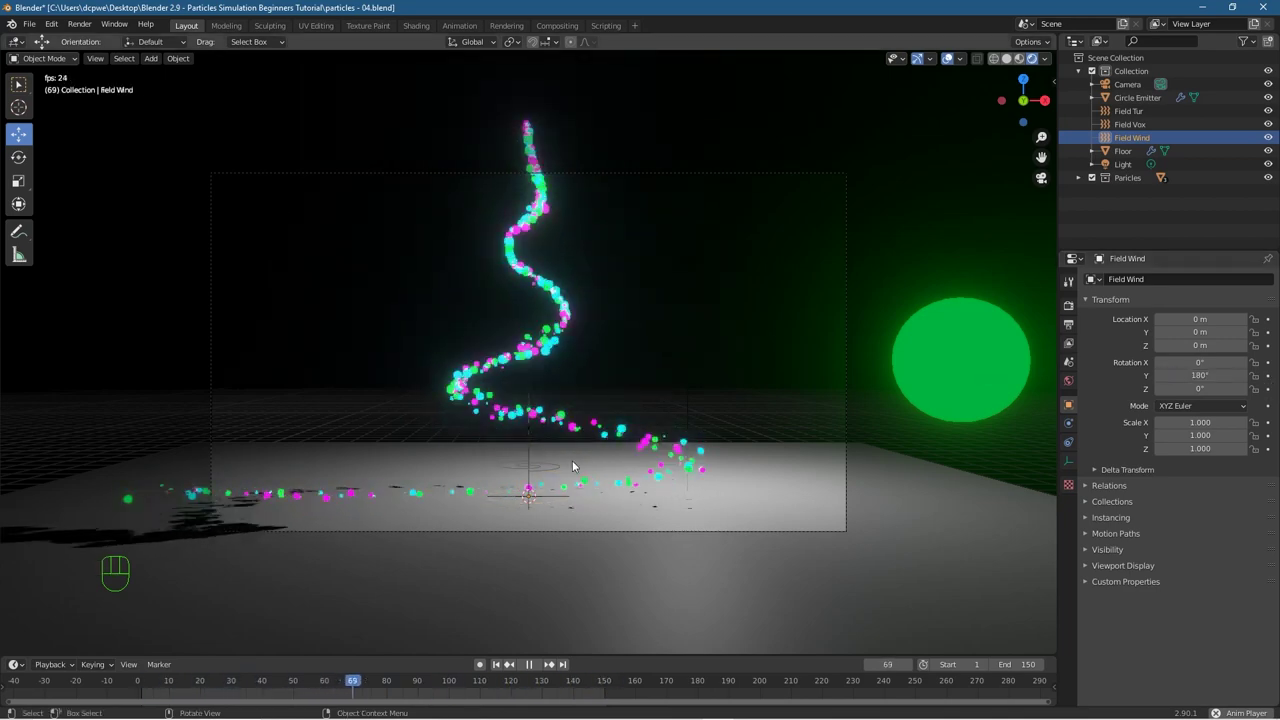
{"action": "left_click", "coordinate": [529, 664]}
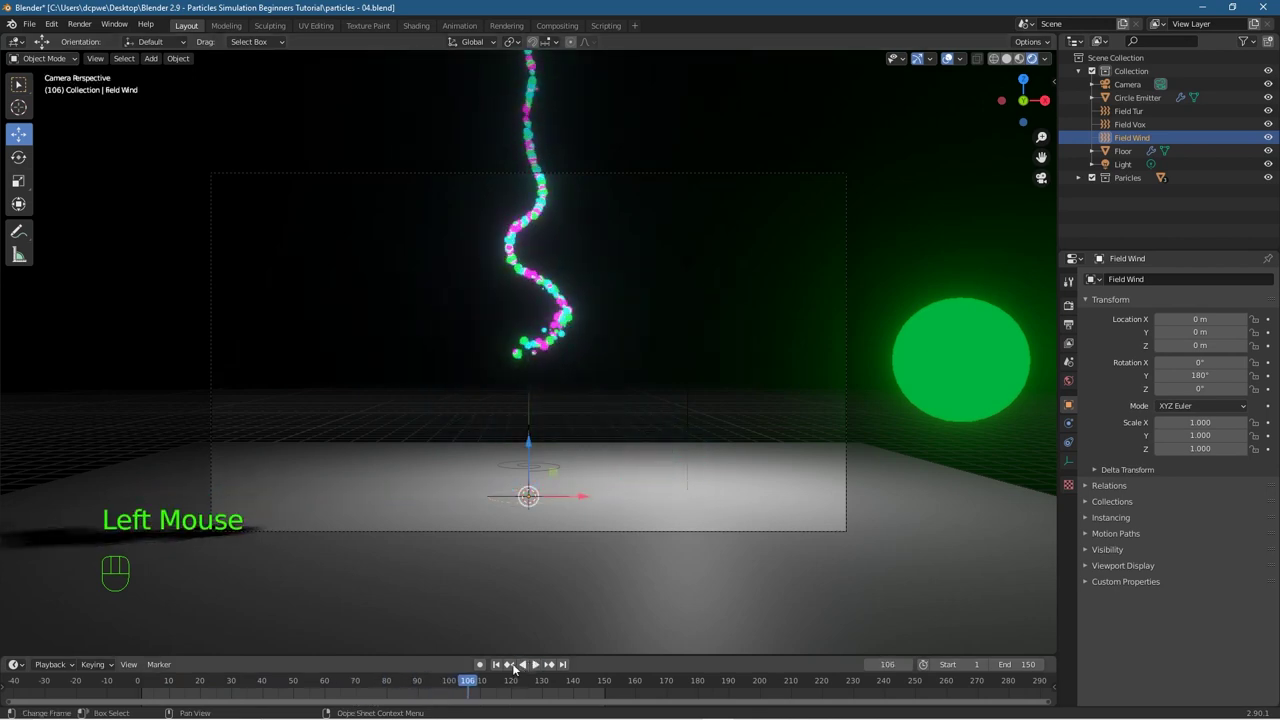
{"action": "left_click", "coordinate": [495, 664]}
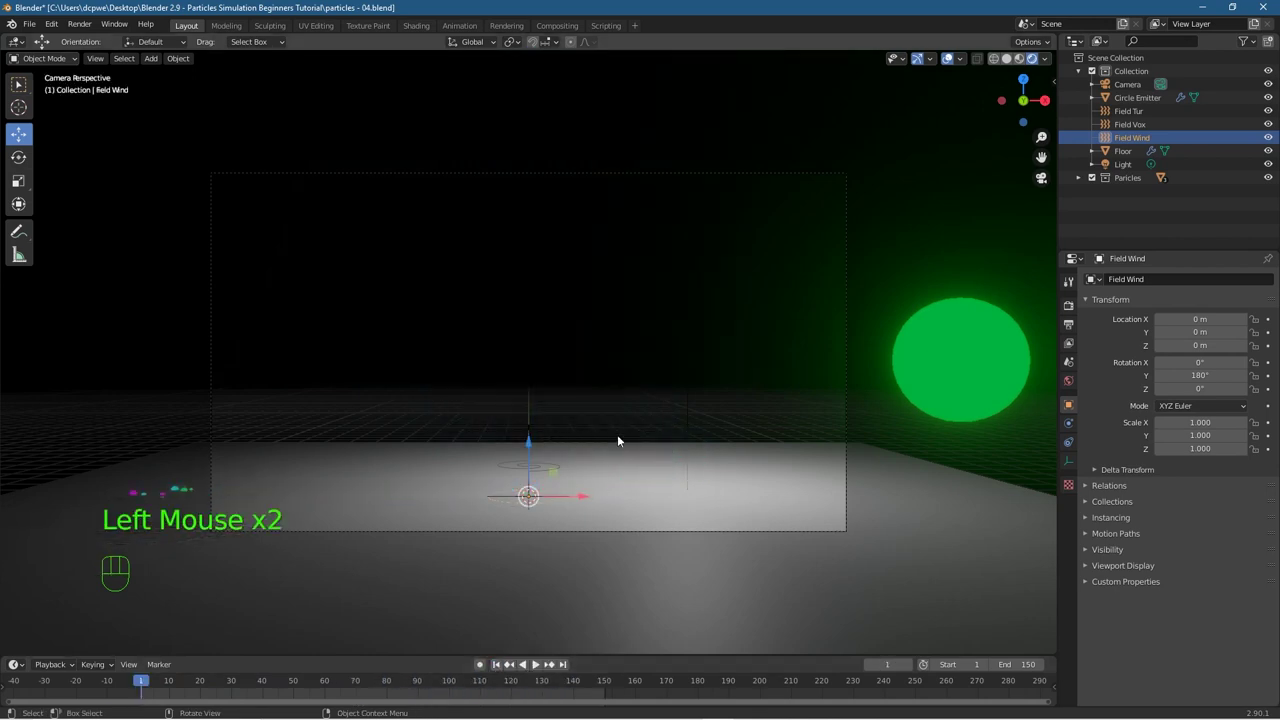
Step: Raise Field Wind to about 7.53 m on Z and set its wind strength to 5
{"action": "left_click_drag", "start_coordinate": [530, 459], "coordinate": [544, 134]}
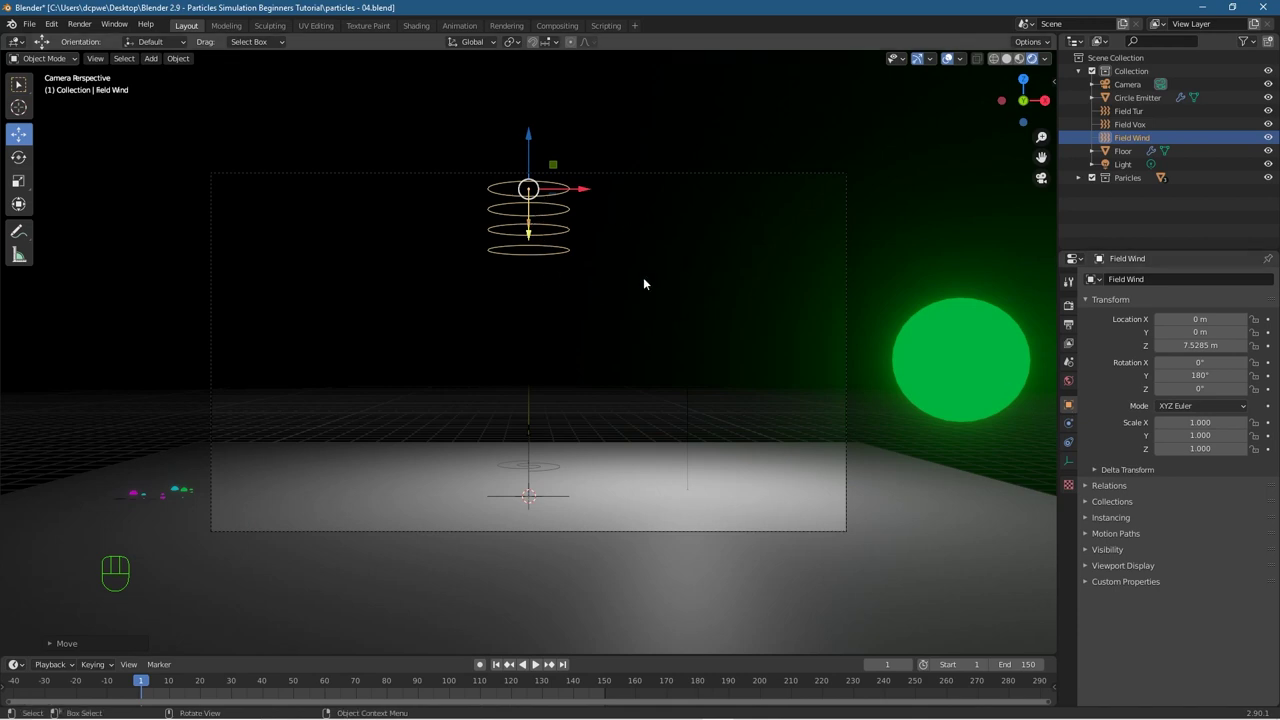
{"action": "left_click", "coordinate": [1143, 307]}
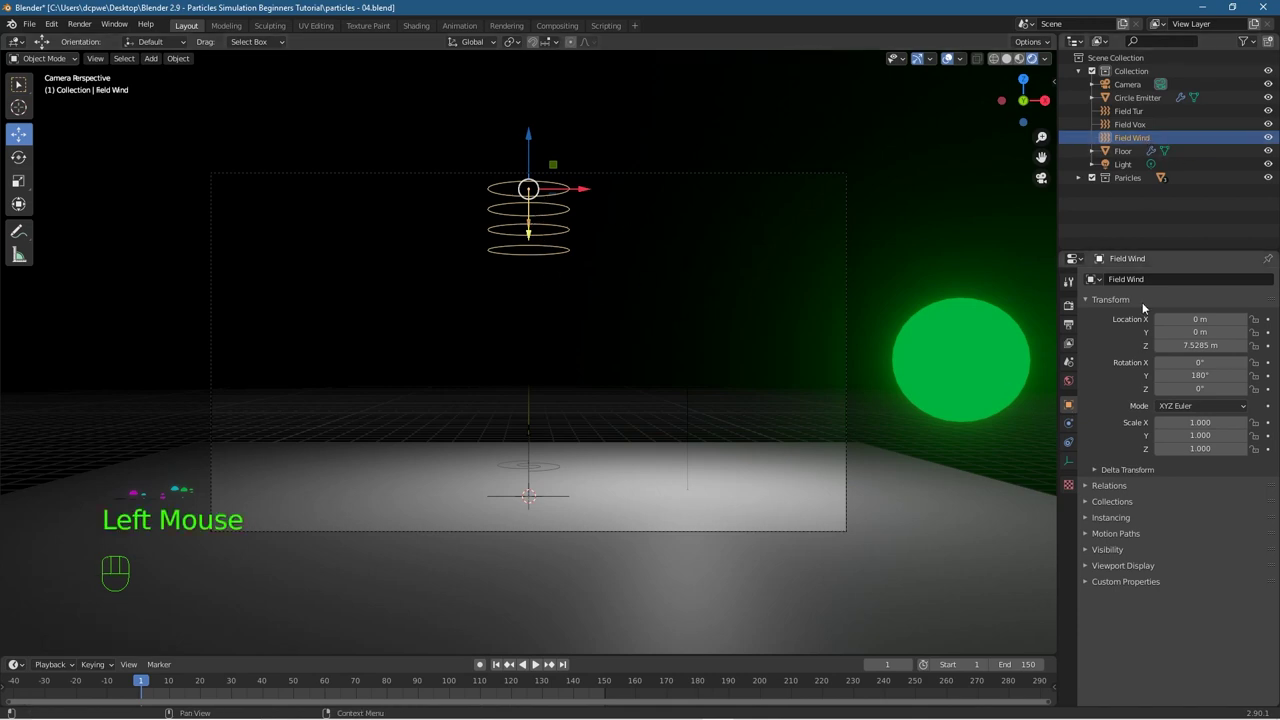
{"action": "left_click", "coordinate": [1068, 424]}
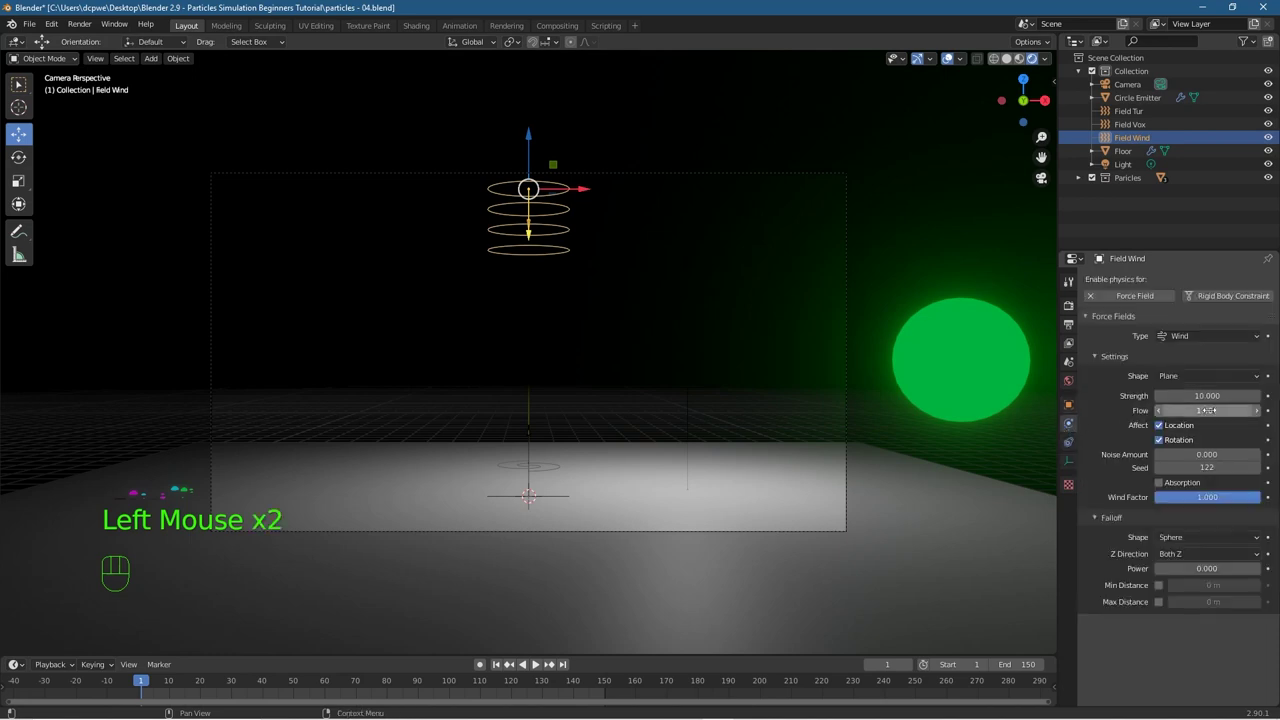
{"action": "left_click_drag", "start_coordinate": [1207, 395], "coordinate": [1180, 395]}
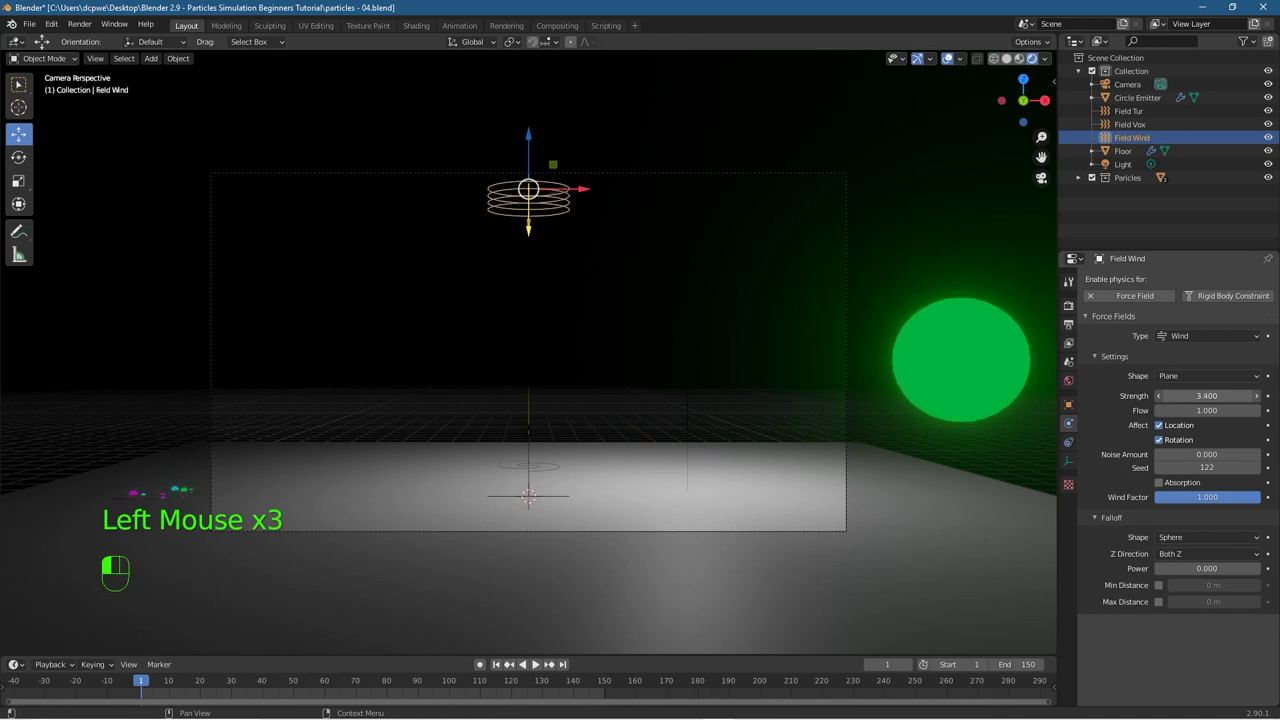
{"action": "left_click_drag", "start_coordinate": [1207, 395], "coordinate": [1203, 395]}
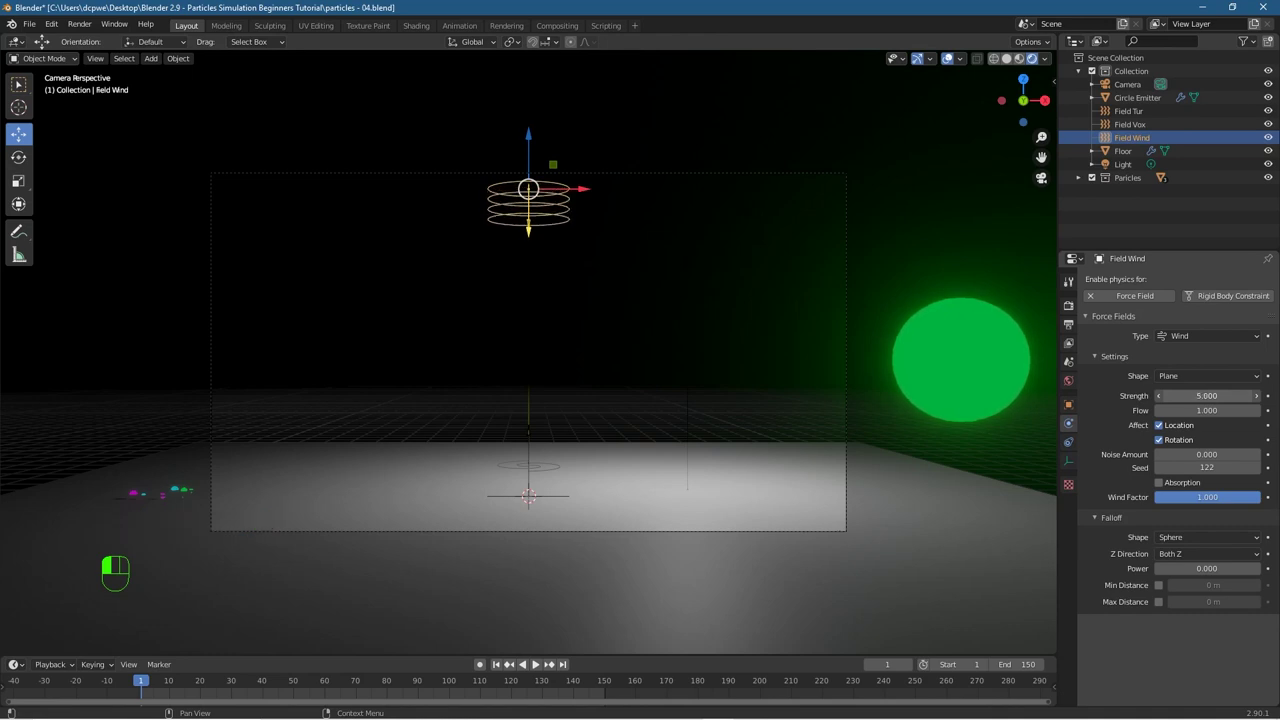
Step: Play the simulation while lowering Field Wind's strength through about -6.1 to about -49.8
{"action": "left_click", "coordinate": [539, 667]}
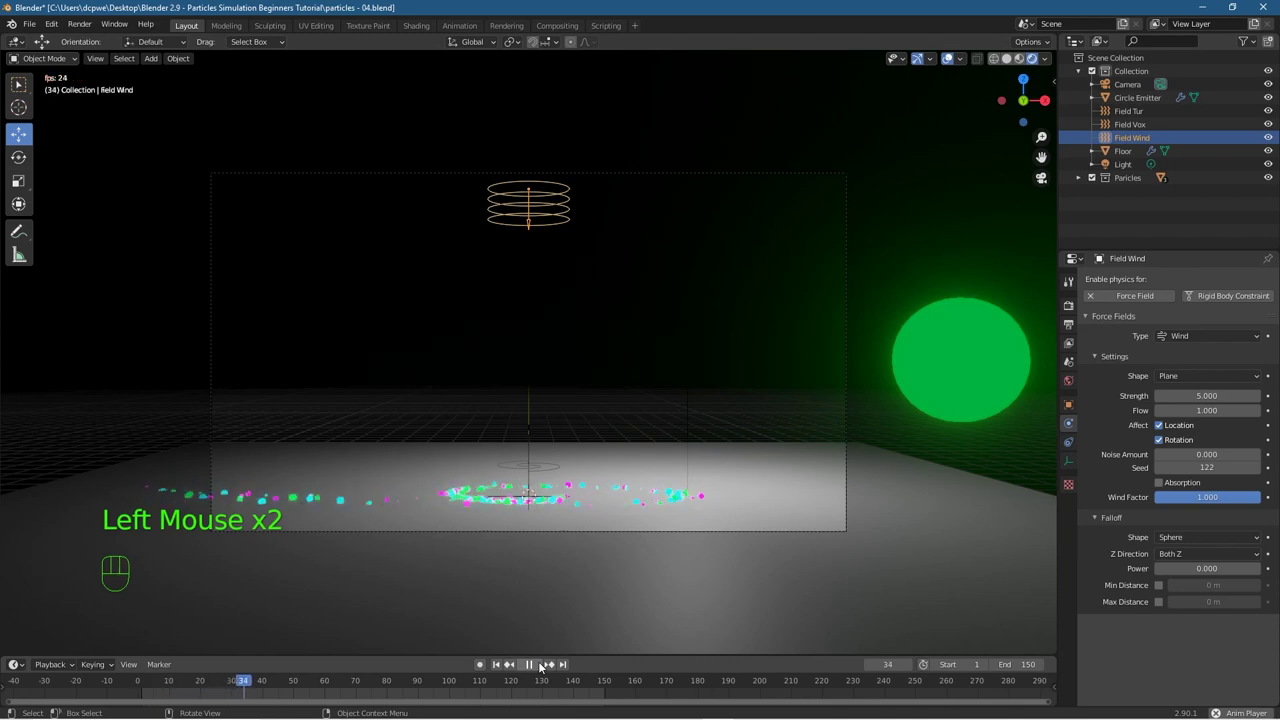
{"action": "left_click_drag", "start_coordinate": [1207, 395], "coordinate": [1092, 395]}
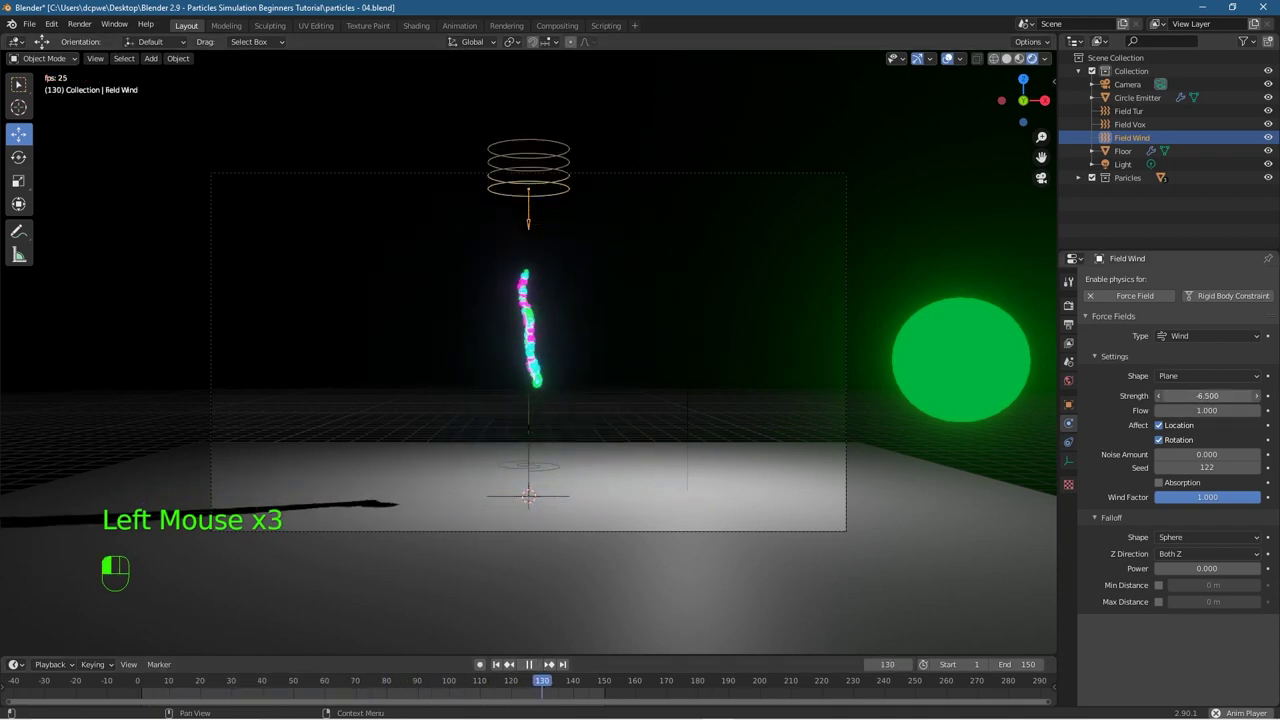
{"action": "left_click_drag", "start_coordinate": [1092, 395], "coordinate": [1096, 395]}
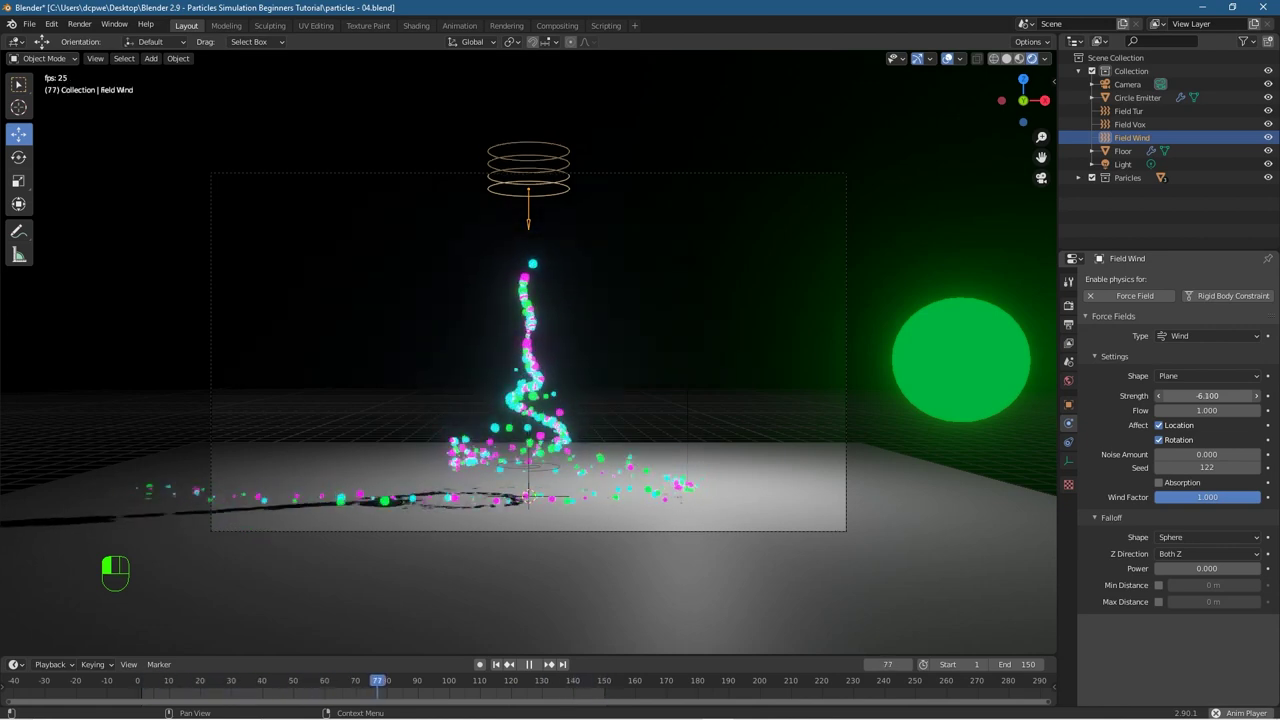
{"action": "left_click_drag", "start_coordinate": [1207, 395], "coordinate": [1032, 395]}
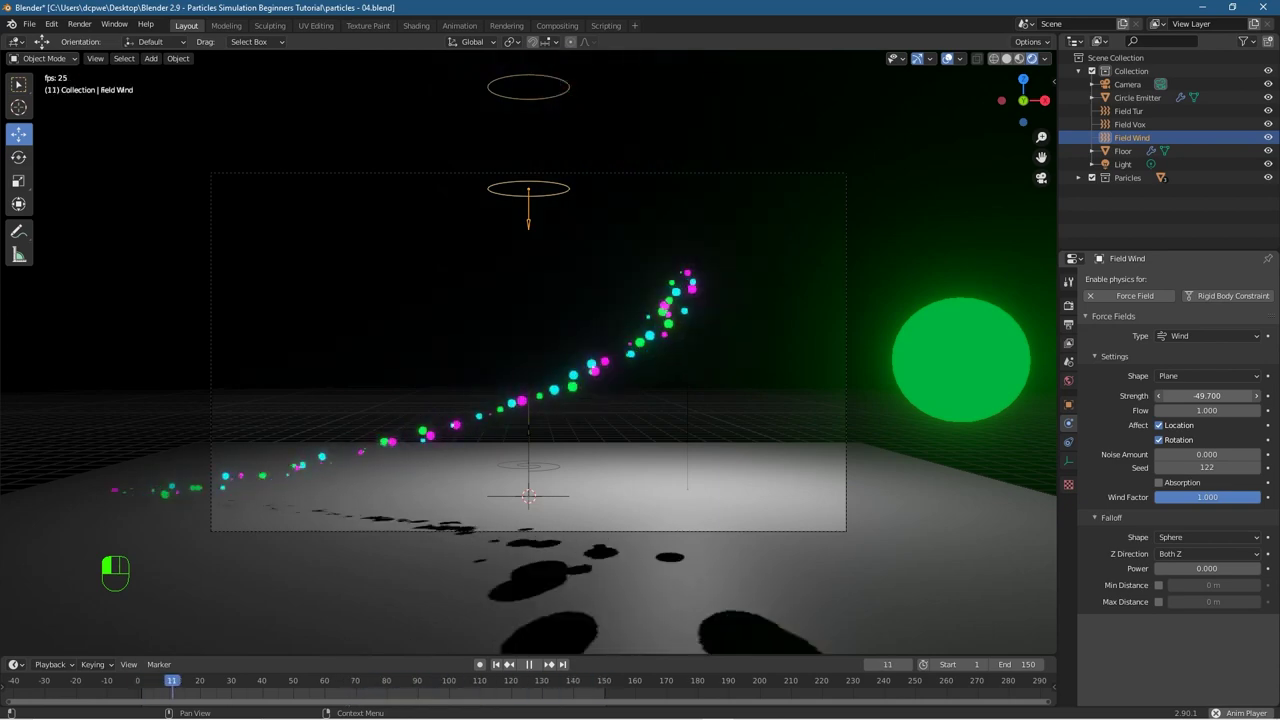
{"action": "left_click_drag", "start_coordinate": [1207, 396], "coordinate": [1203, 396]}
Step: Examine the rising particle stream around Field Wind from farther out and close up while the simulation plays
{"action": "scroll", "coordinate": [603, 366], "scroll_direction": "down", "scroll_amount": 5}
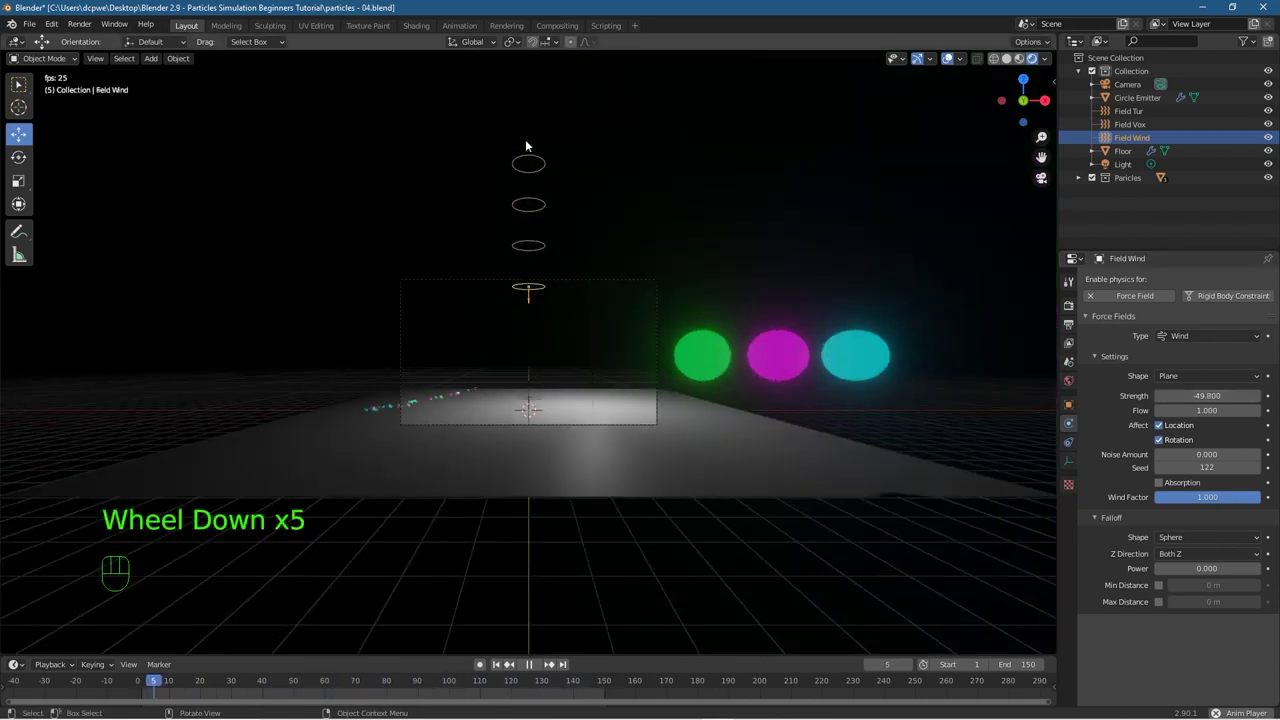
{"action": "scroll", "coordinate": [596, 341], "scroll_direction": "up", "scroll_amount": 2}
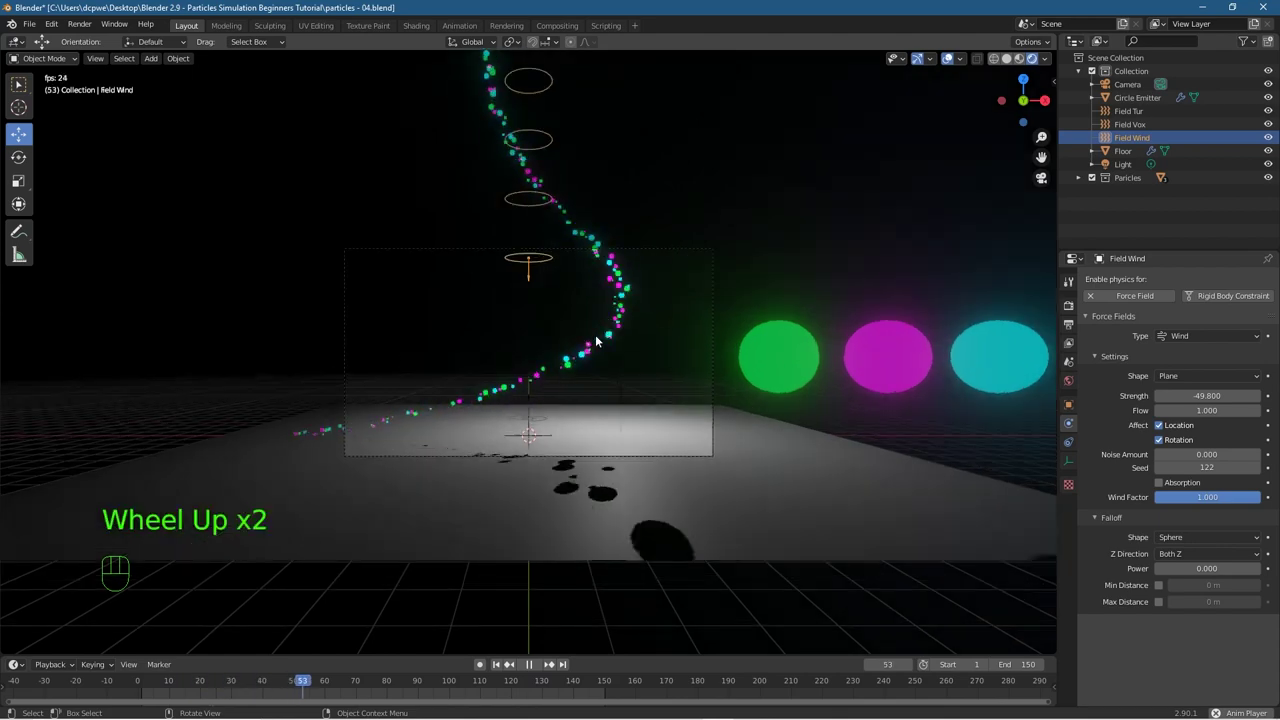
{"action": "scroll", "coordinate": [596, 341], "scroll_direction": "up", "scroll_amount": 3}
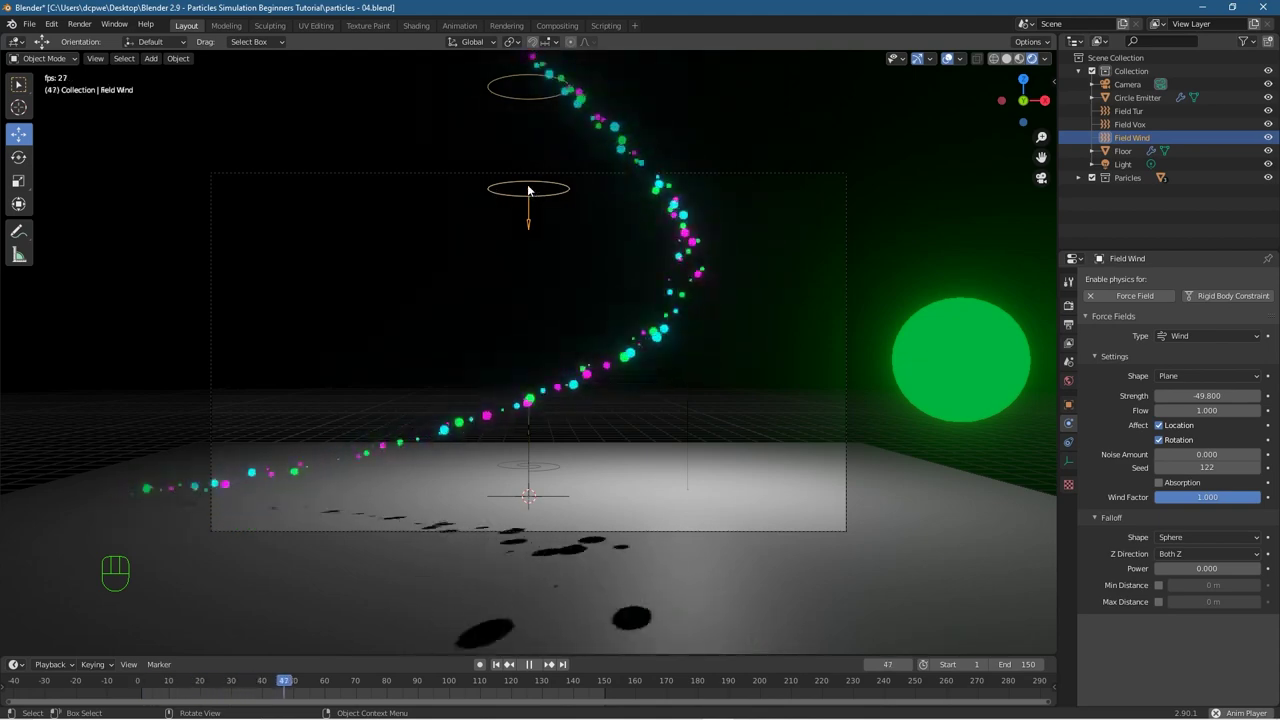
{"action": "key", "text": "shift+a"}
{"action": "mouse_move", "coordinate": [491, 302]}
{"action": "key", "text": "Escape"}
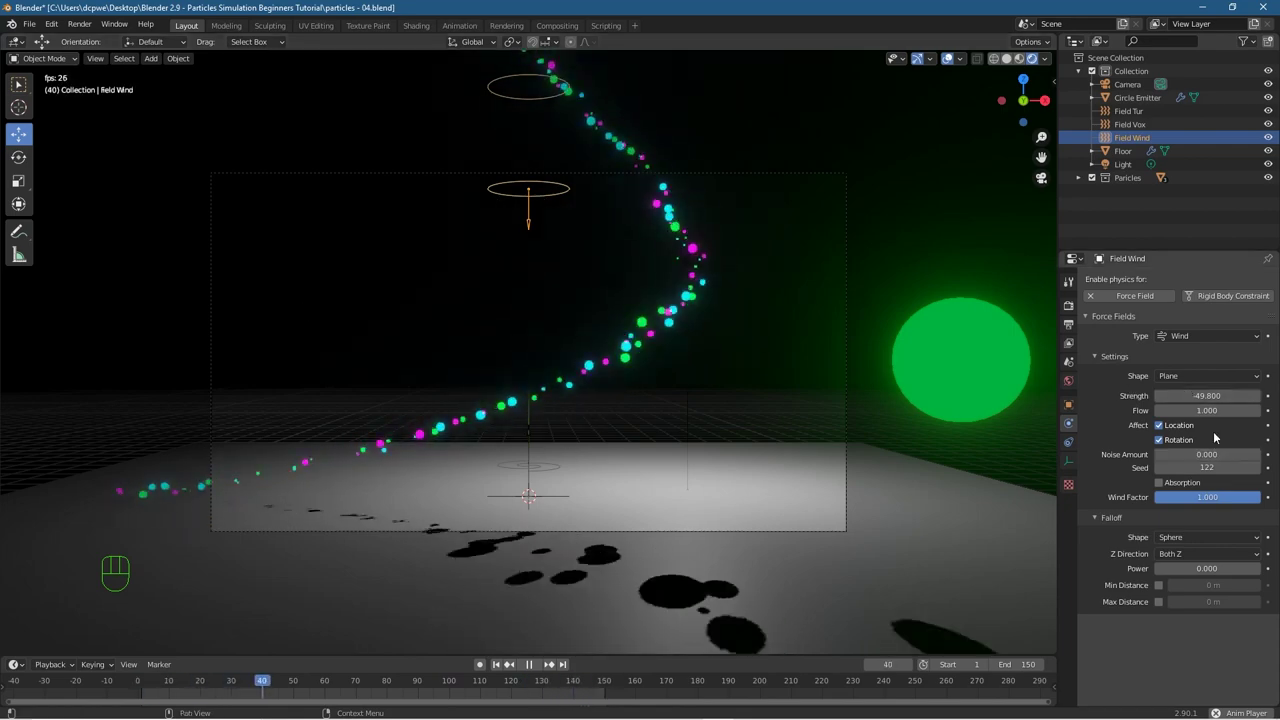
Step: Set Field Wind's strength to about -6.3 and stop the simulation at frame 74
{"action": "mouse_move", "coordinate": [1213, 396]}
{"action": "left_mouse_down"}
{"action": "mouse_move", "coordinate": [1140, 396]}
{"action": "mouse_move", "coordinate": [1250, 396]}
{"action": "mouse_move", "coordinate": [1236, 396]}
{"action": "left_mouse_up"}
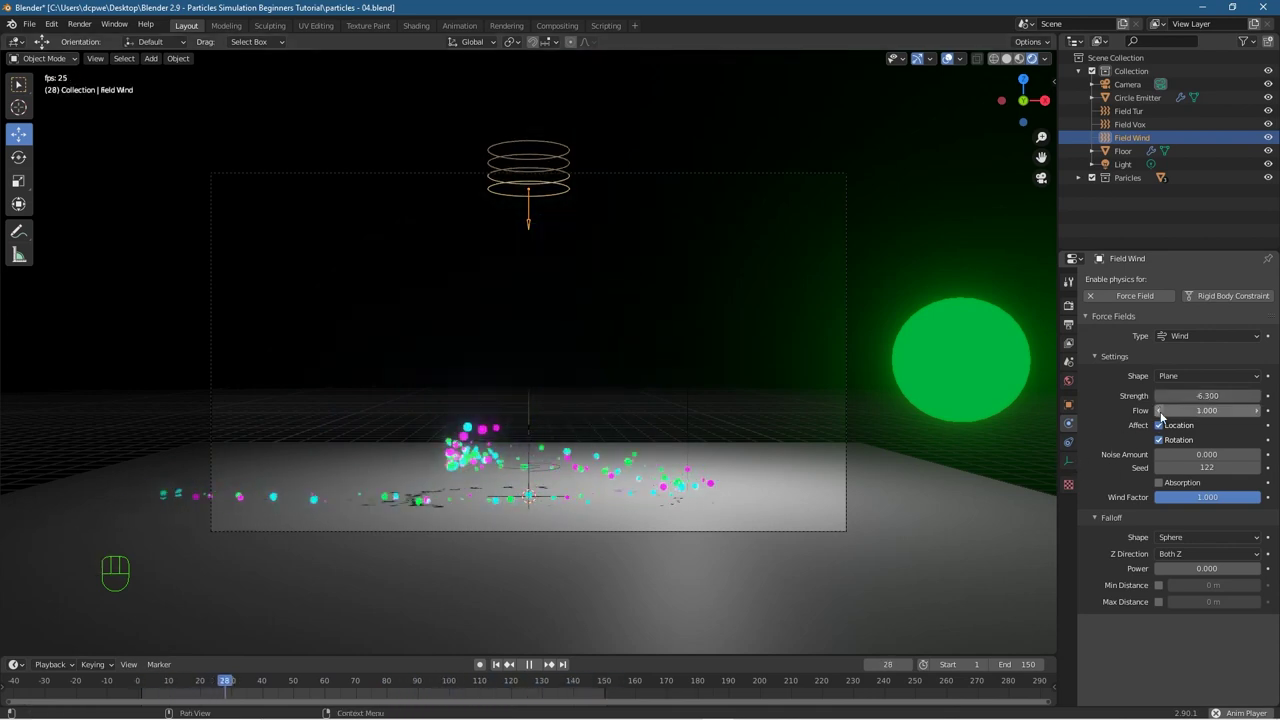
{"action": "left_click", "coordinate": [529, 664]}
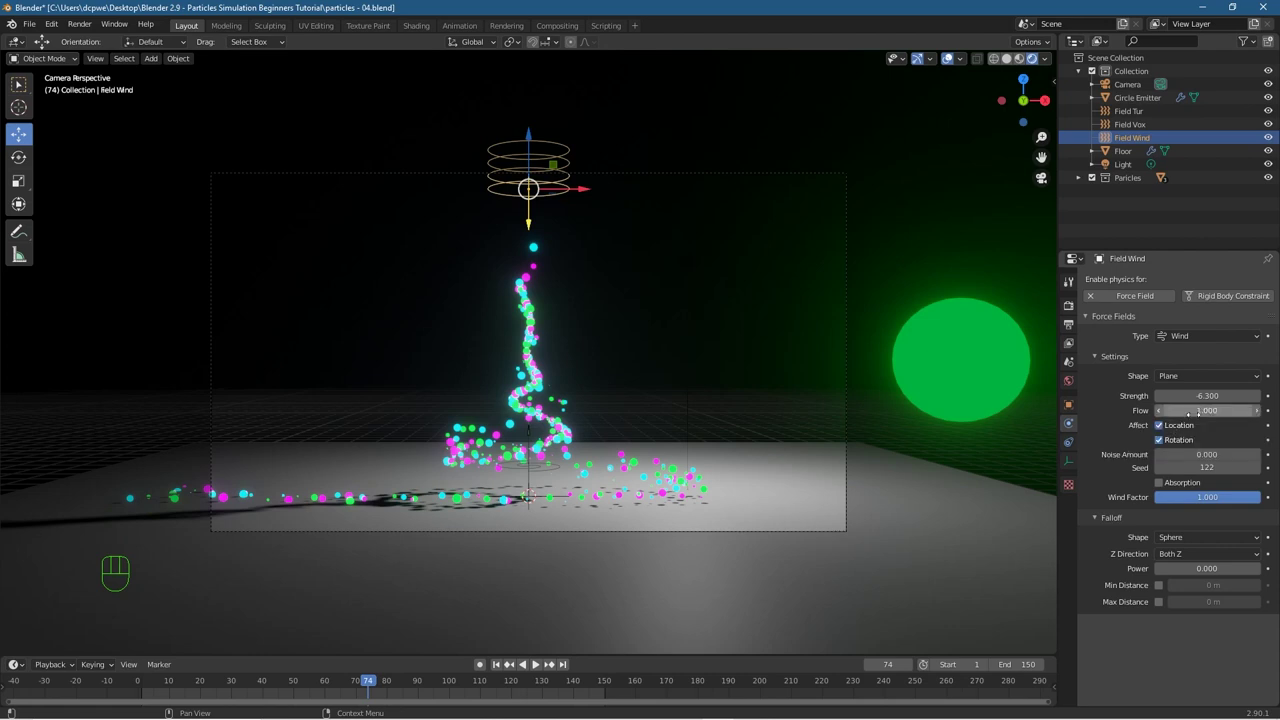
Step: Play the simulation while varying Field Wind's flow through 0.2 and 0 to 0.8, and stop at frame 113
{"action": "left_click", "coordinate": [1207, 410]}
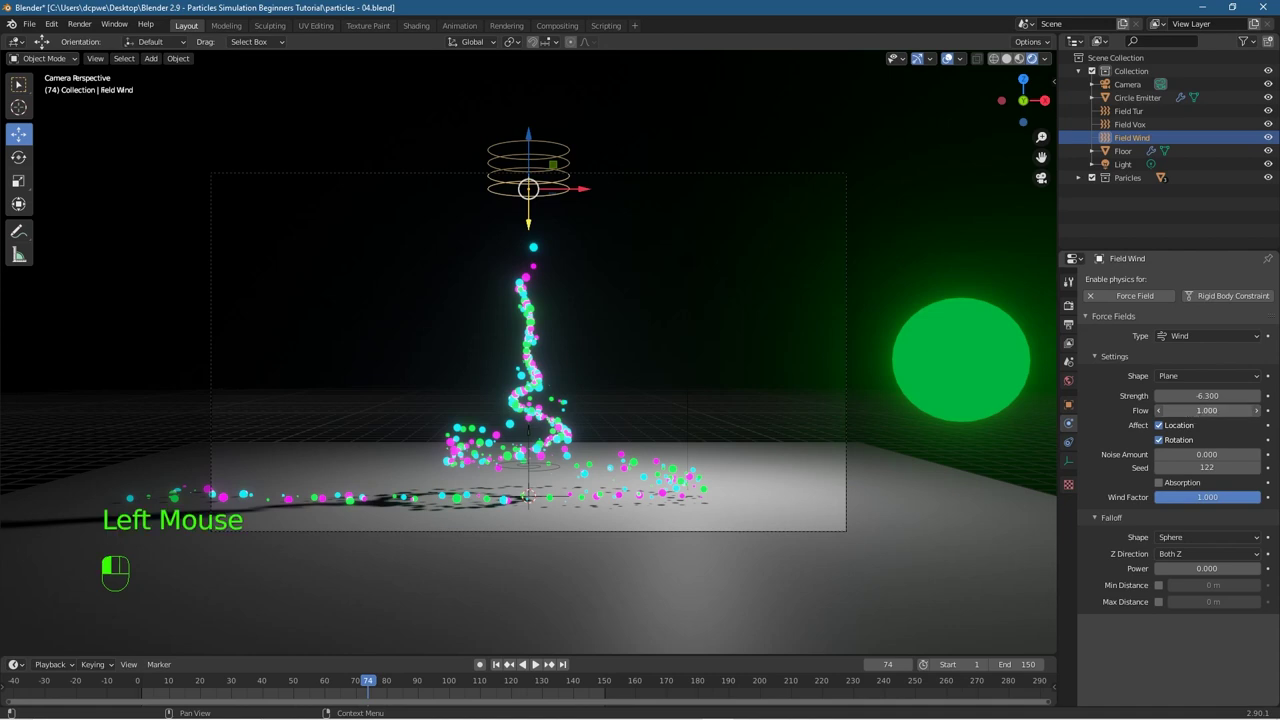
{"action": "left_click", "coordinate": [497, 664]}
{"action": "left_click", "coordinate": [536, 665]}
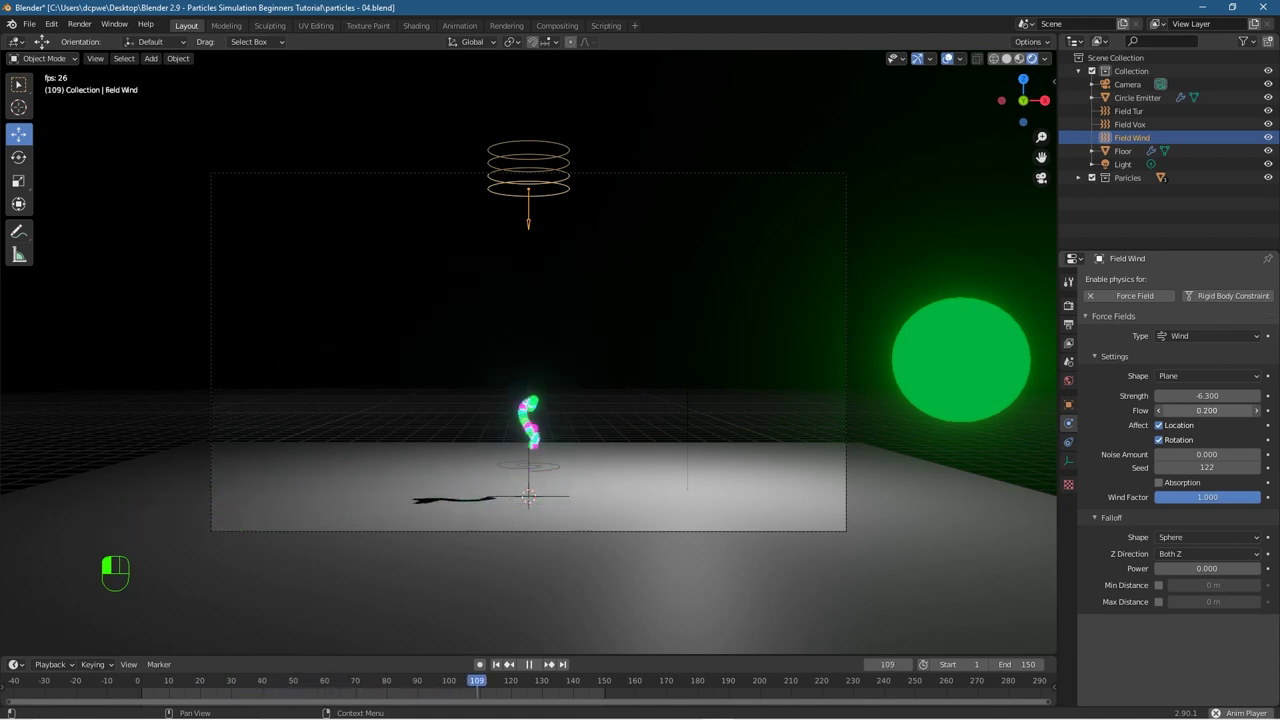
{"action": "left_click_drag", "start_coordinate": [1207, 410], "coordinate": [1240, 410]}
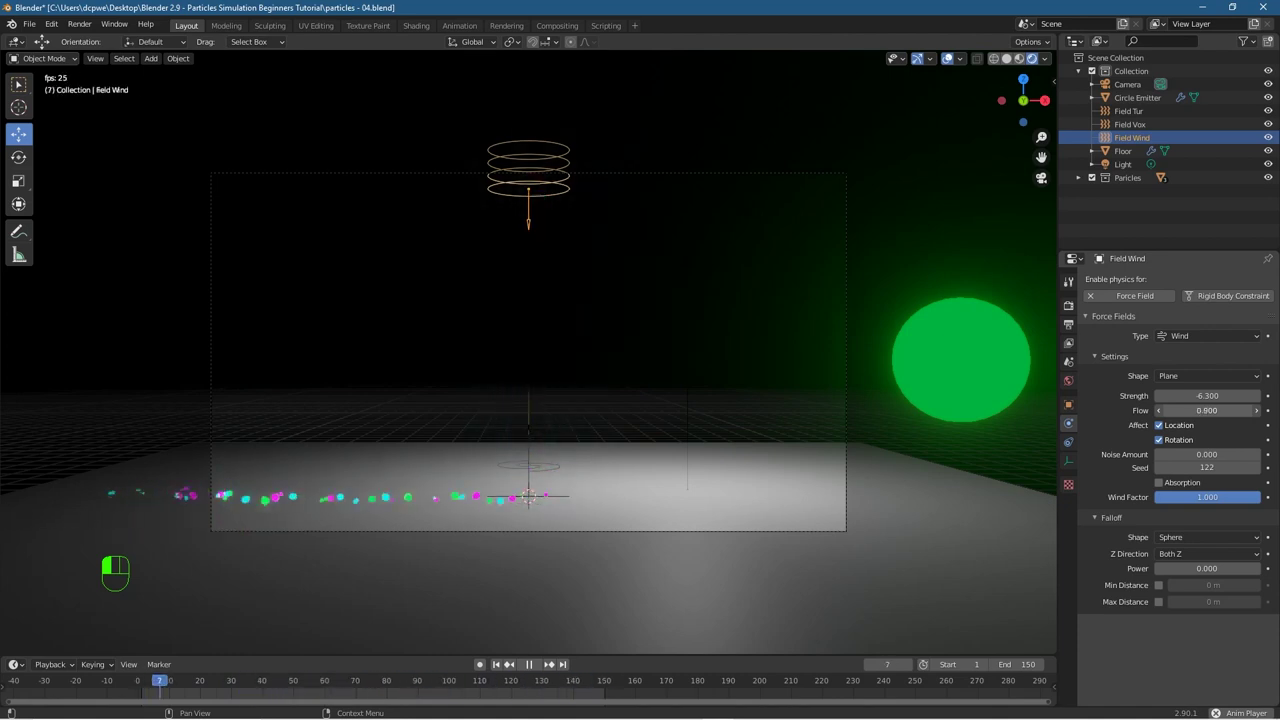
{"action": "left_click_drag", "start_coordinate": [1240, 410], "coordinate": [1180, 410]}
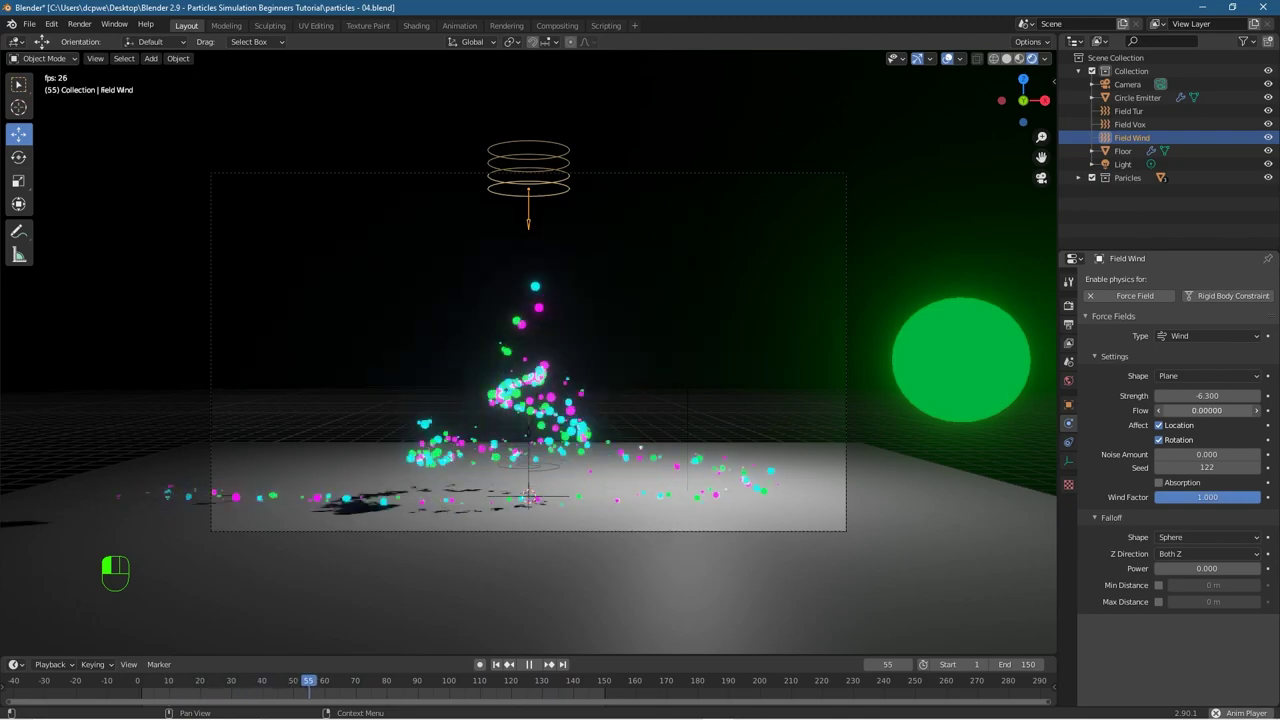
{"action": "key", "text": "Escape"}
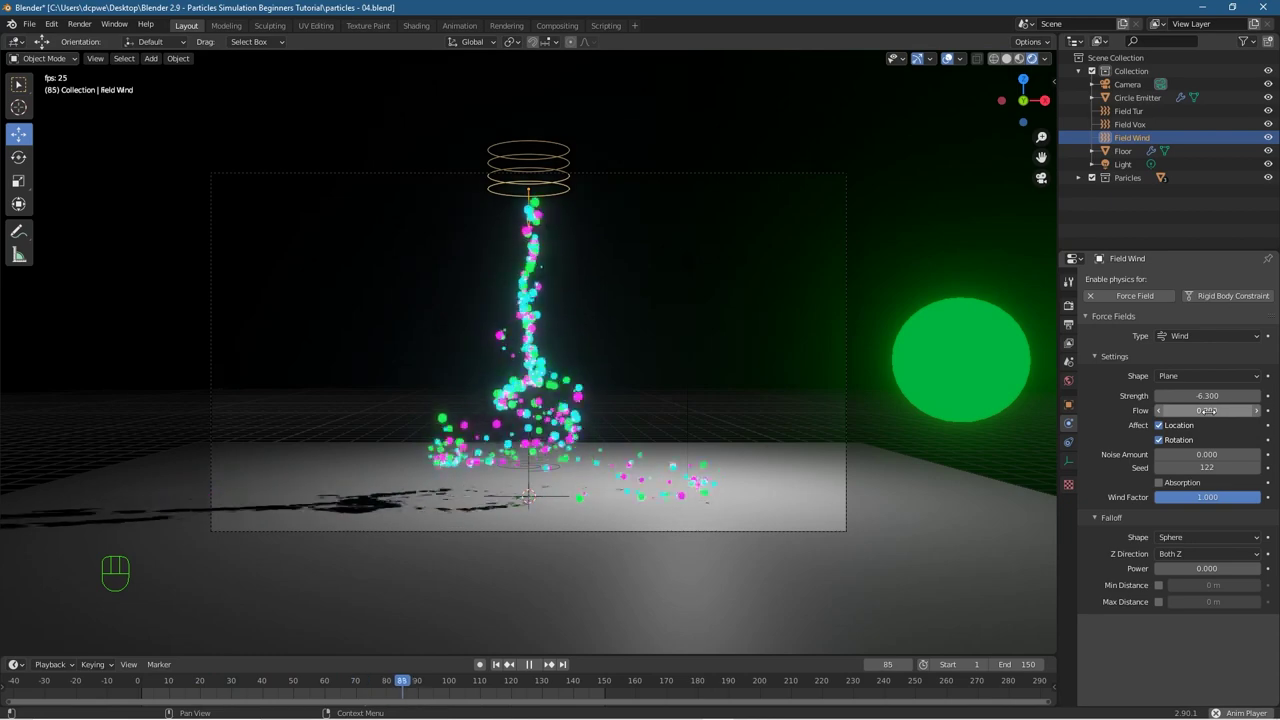
{"action": "left_click", "coordinate": [529, 664]}
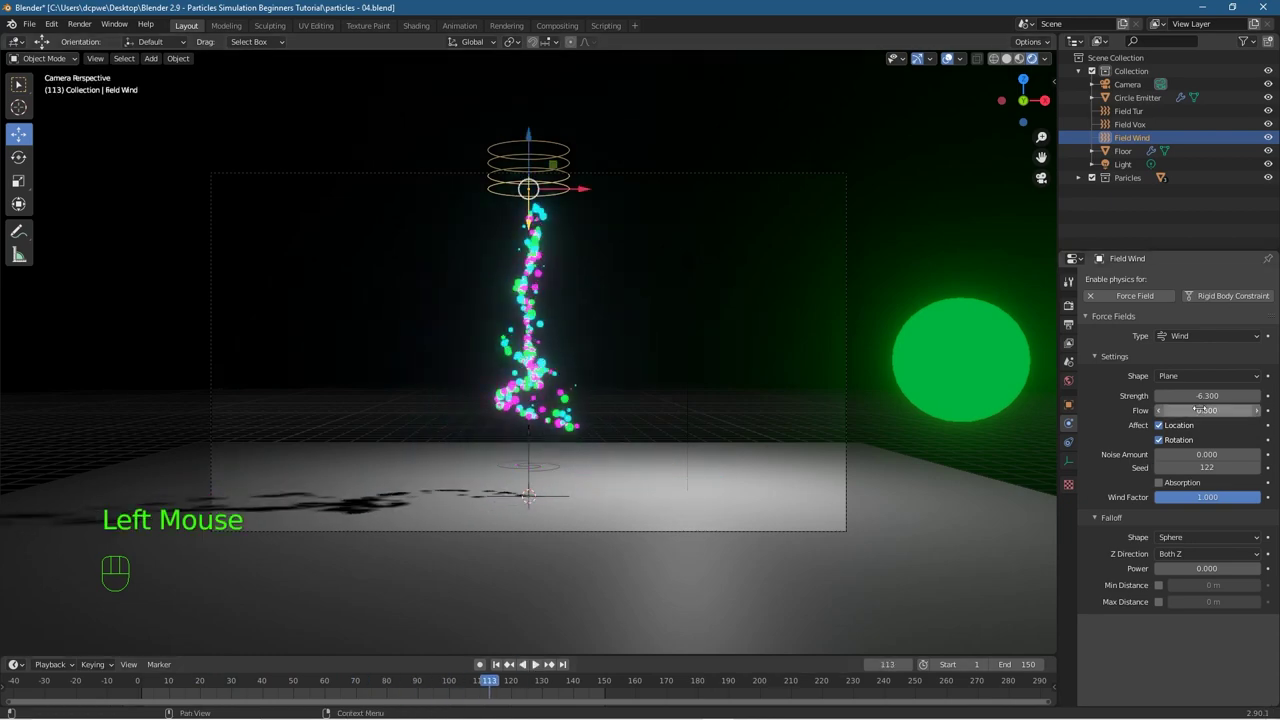
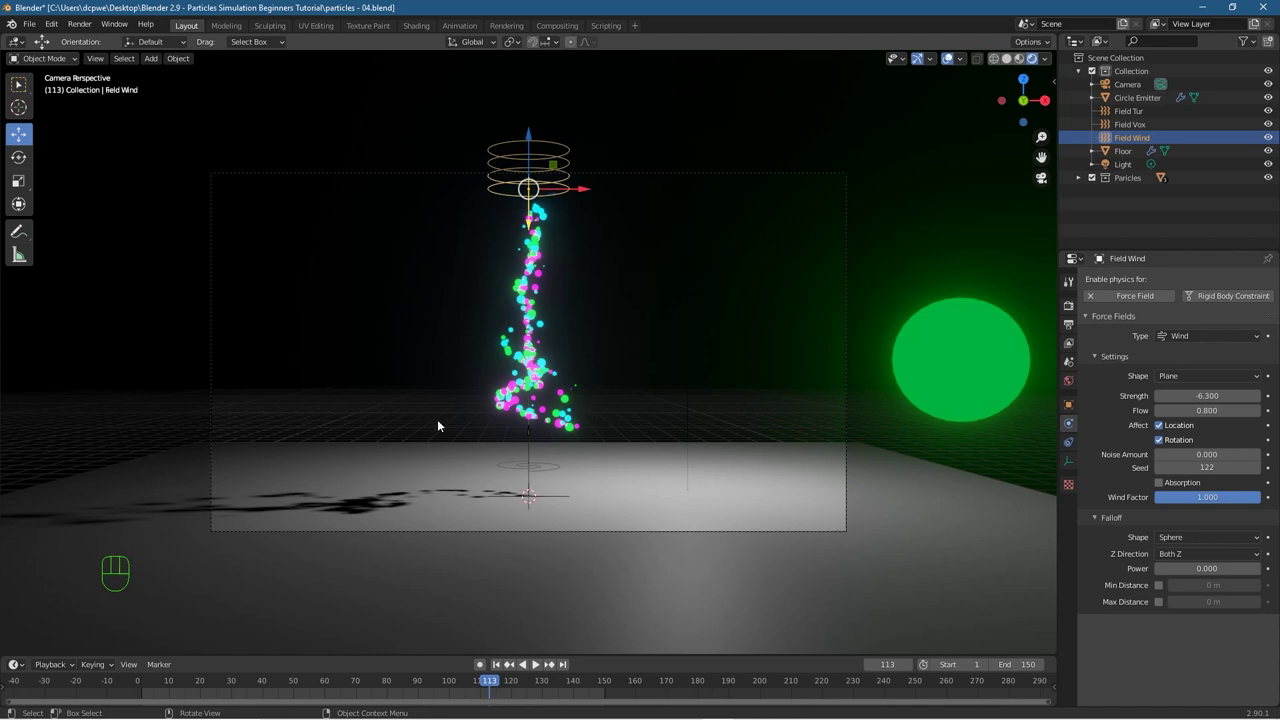
Step: Set Field Wind's strength to 1 and replay the simulation from the first frame
{"action": "left_click", "coordinate": [1205, 397]}
{"action": "type", "text": "1"}
{"action": "key", "text": "Return"}
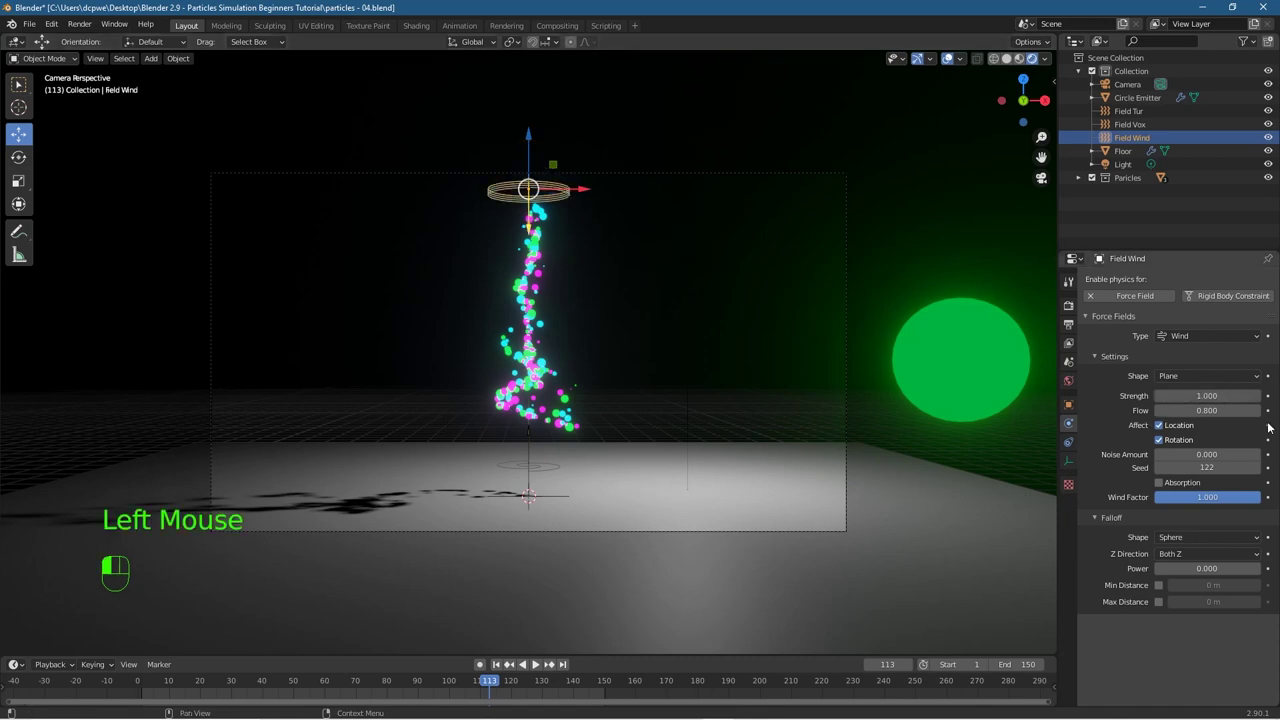
{"action": "left_click", "coordinate": [496, 664]}
{"action": "left_click", "coordinate": [535, 664]}
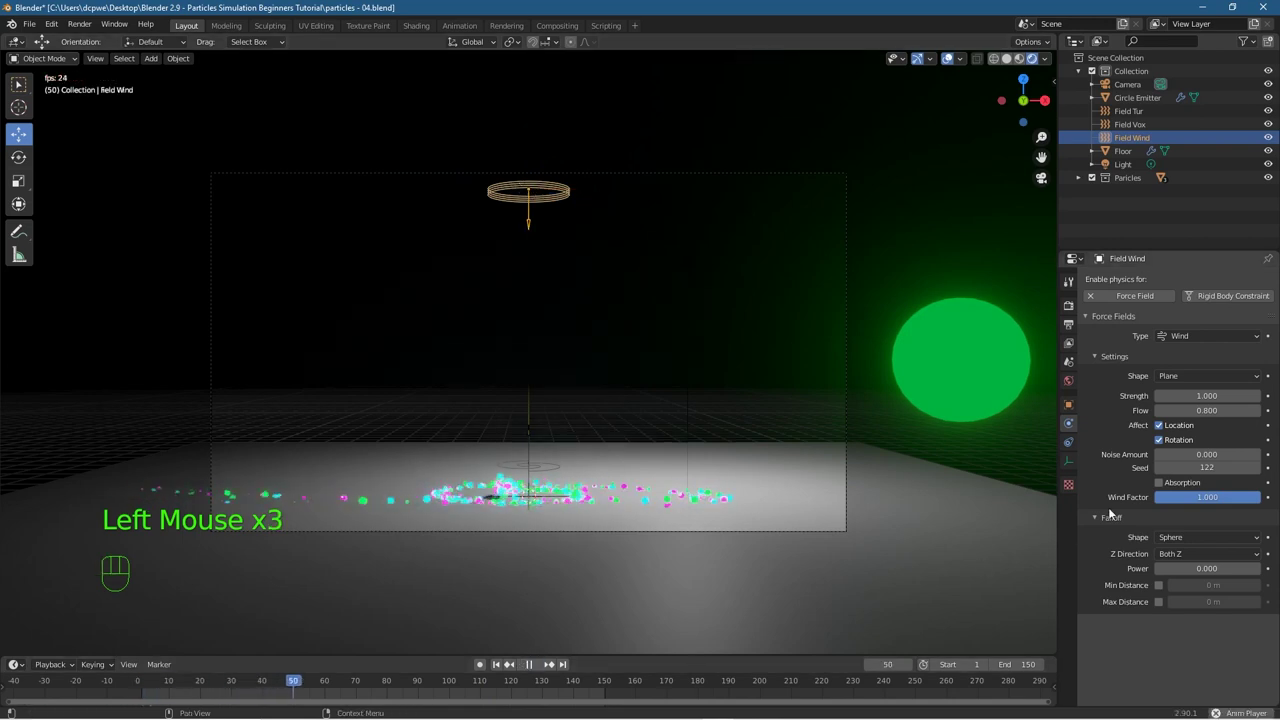
Step: Vary Field Wind's flow through 10 and 0 to 2.6 while the simulation plays
{"action": "left_click_drag", "start_coordinate": [1207, 410], "coordinate": [1255, 410]}
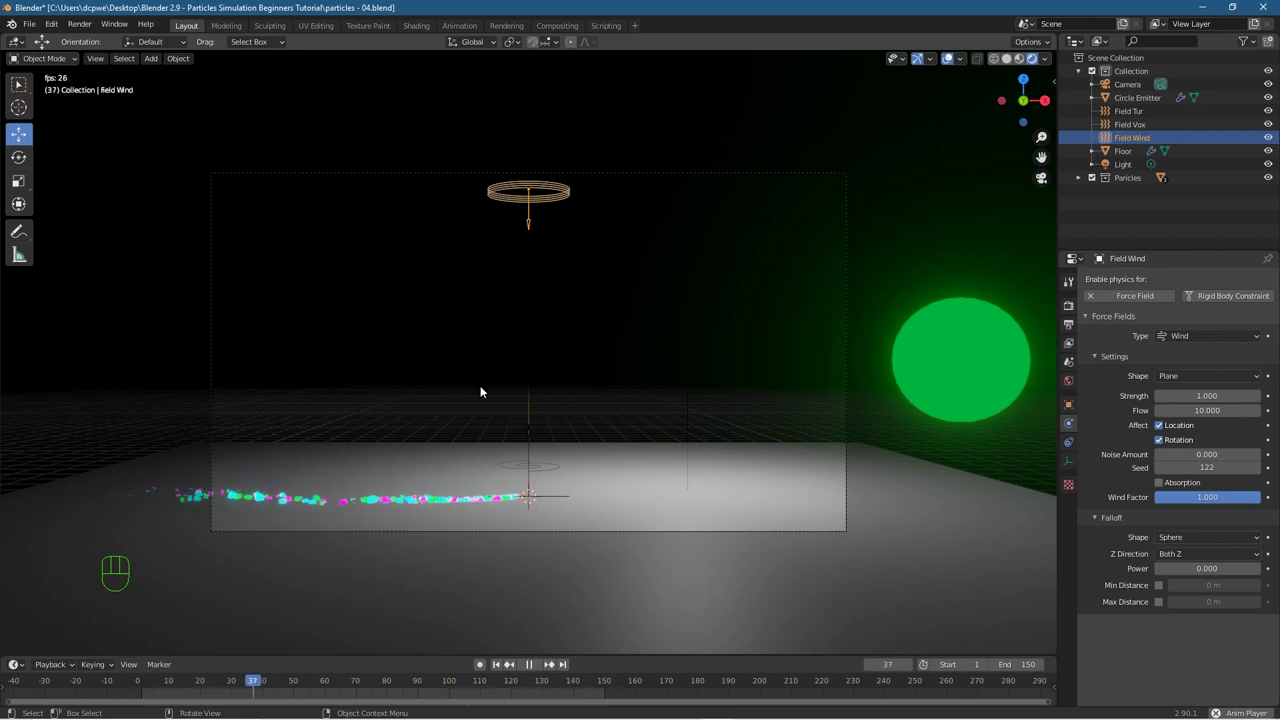
{"action": "left_click", "coordinate": [1207, 410]}
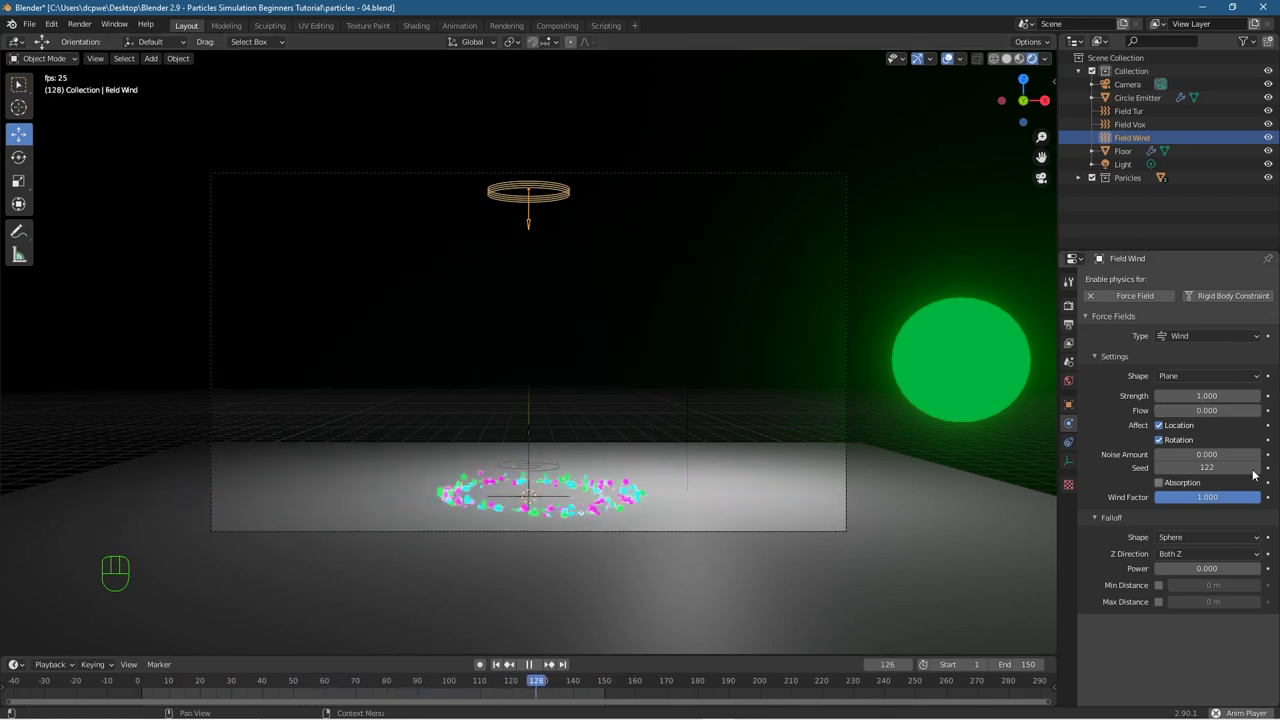
{"action": "left_click_drag", "start_coordinate": [1207, 410], "coordinate": [1270, 410]}
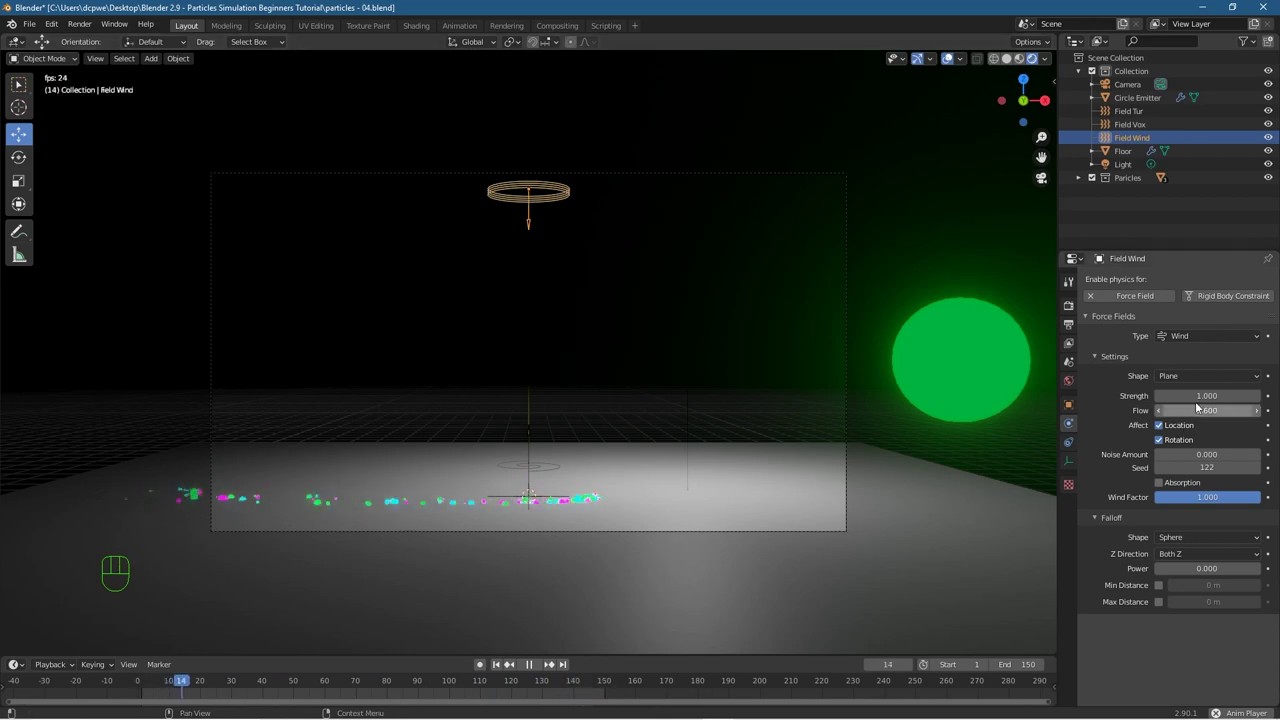
Step: Try Field Wind strengths of 3.7 and -9.2, reset its flow to 0, and set its strength to about -4.8
{"action": "mouse_move", "coordinate": [1207, 395]}
{"action": "left_mouse_down"}
{"action": "mouse_move", "coordinate": [1230, 395]}
{"action": "mouse_move", "coordinate": [1187, 395]}
{"action": "left_mouse_up"}
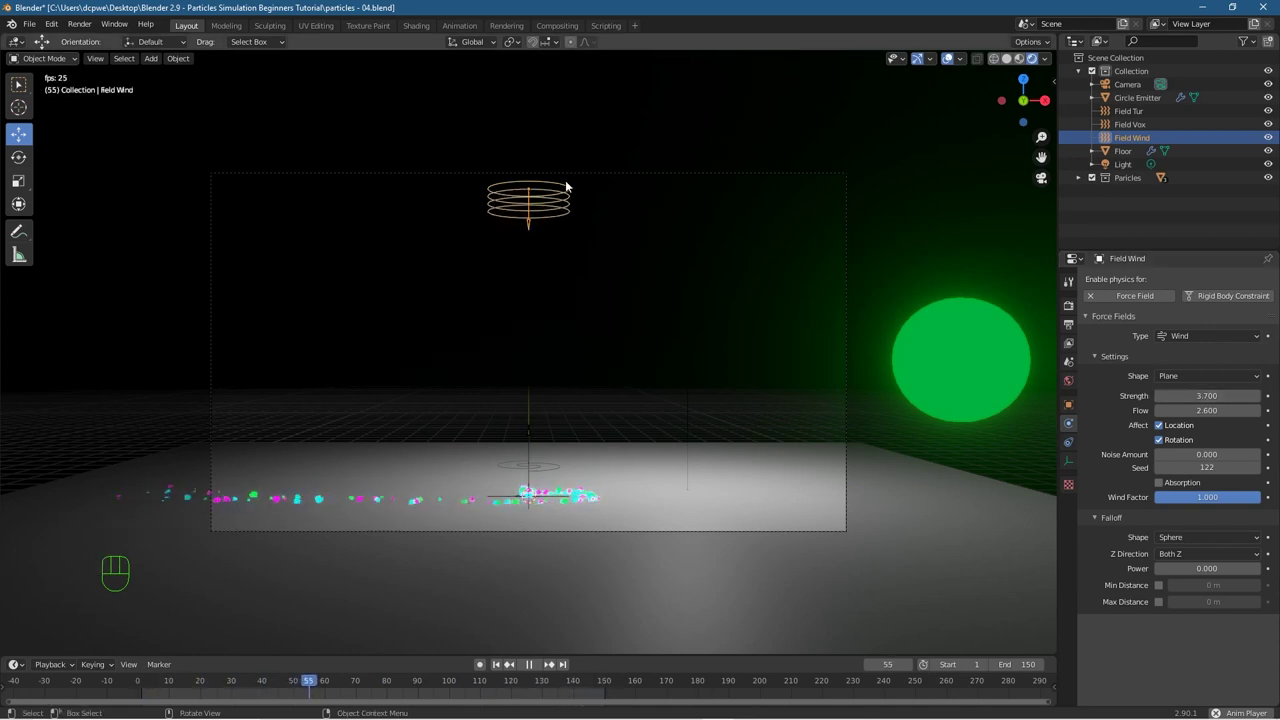
{"action": "left_click_drag", "start_coordinate": [1207, 395], "coordinate": [1175, 410]}
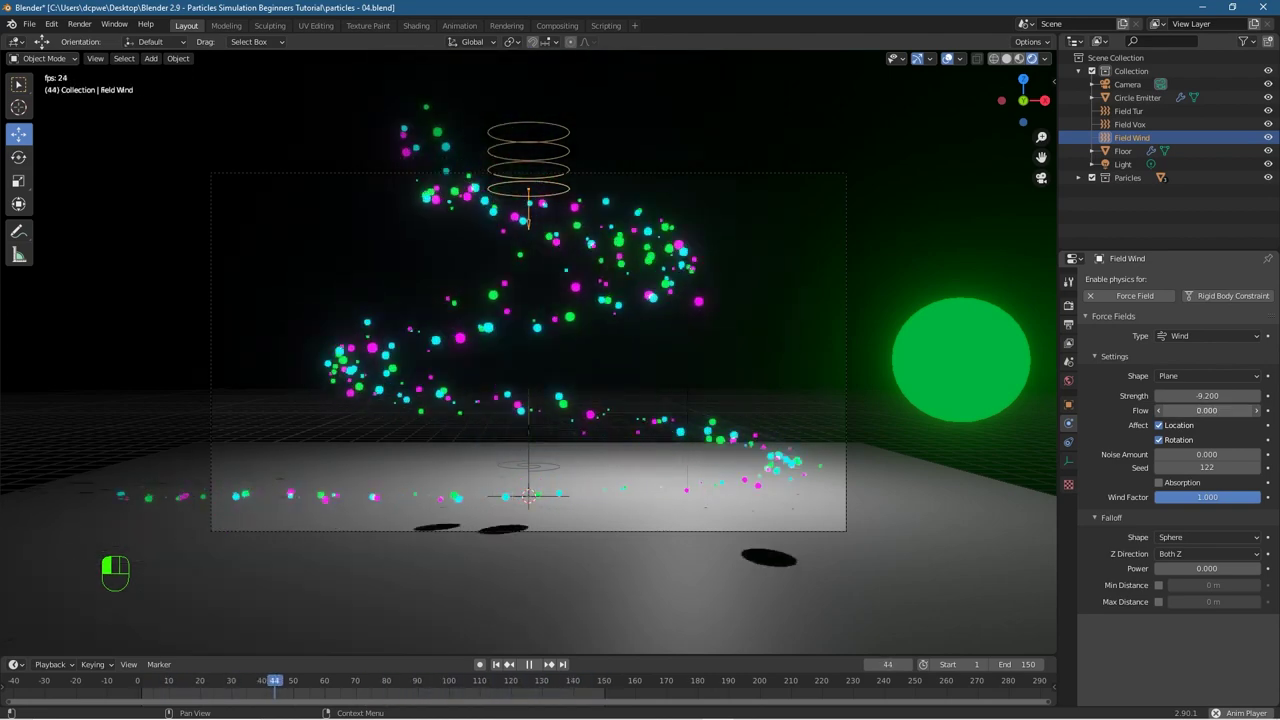
{"action": "left_click_drag", "start_coordinate": [1221, 396], "coordinate": [1221, 396]}
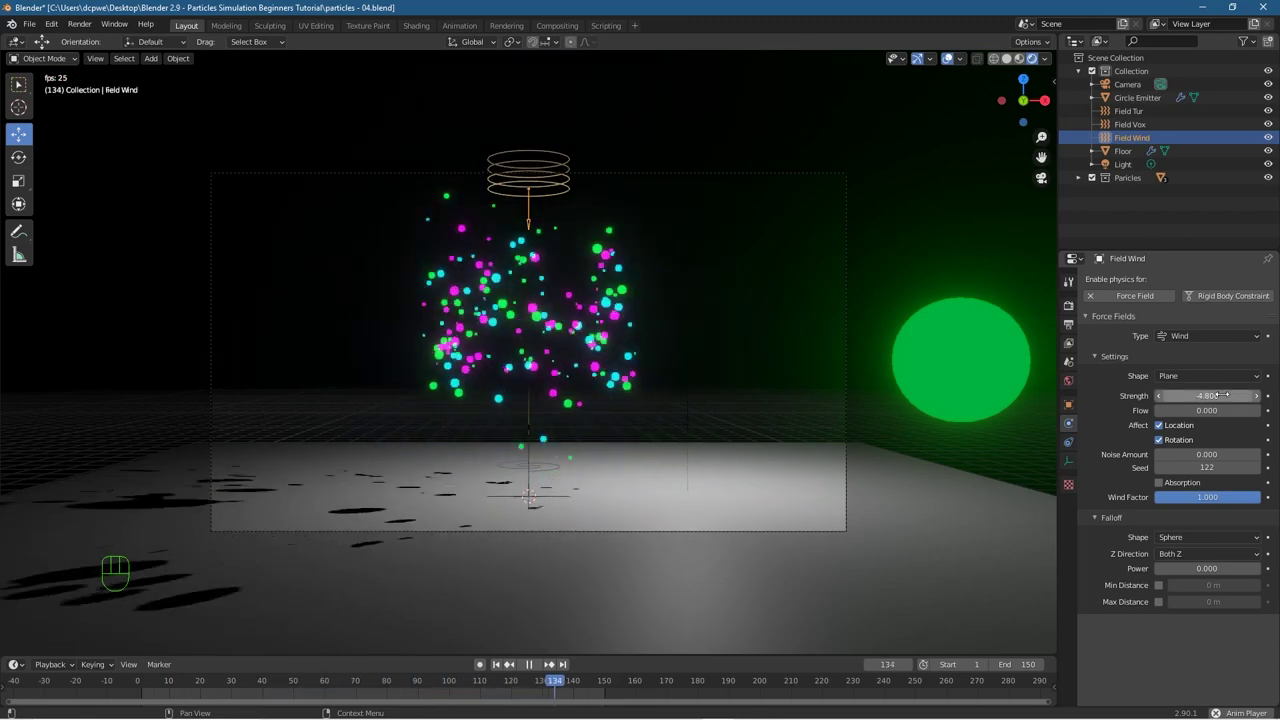
Step: Set Field Vox's strength to 2 and Field Tur's strength to 6.7, and check the particle swirl through the camera
{"action": "left_click", "coordinate": [1130, 124]}
{"action": "left_click_drag", "start_coordinate": [1207, 396], "coordinate": [1207, 396]}
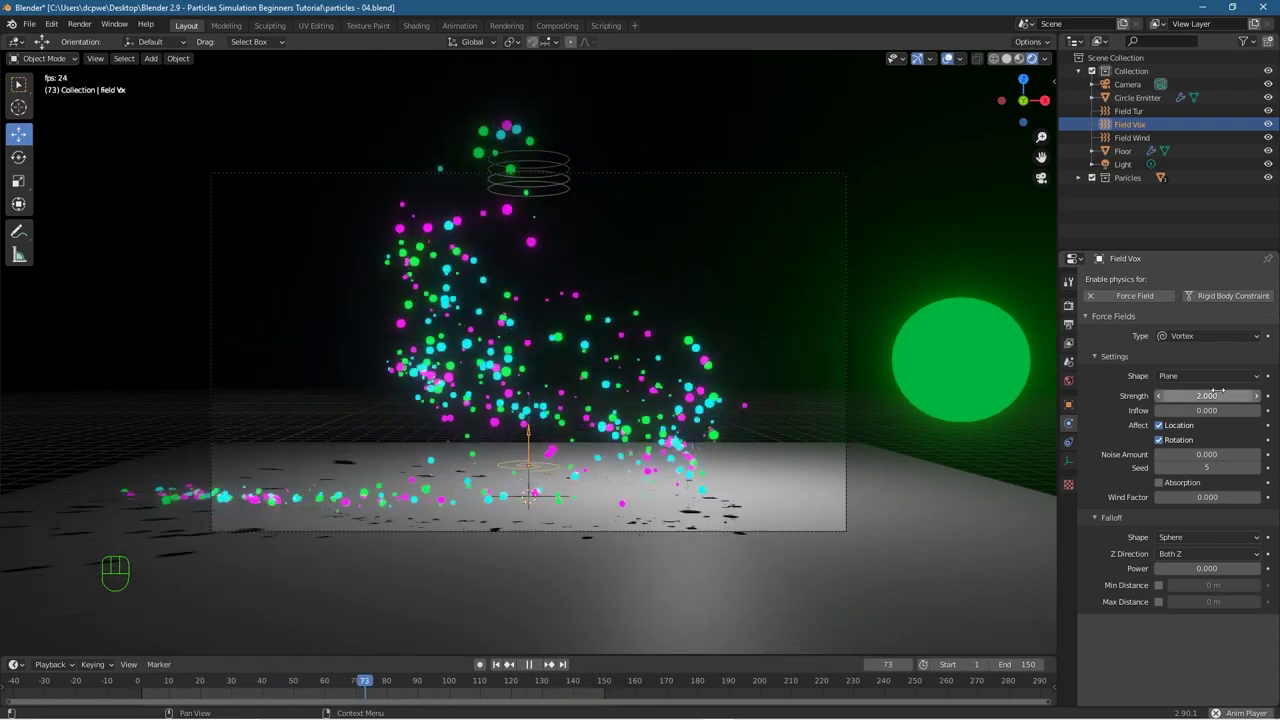
{"action": "left_click", "coordinate": [1140, 110]}
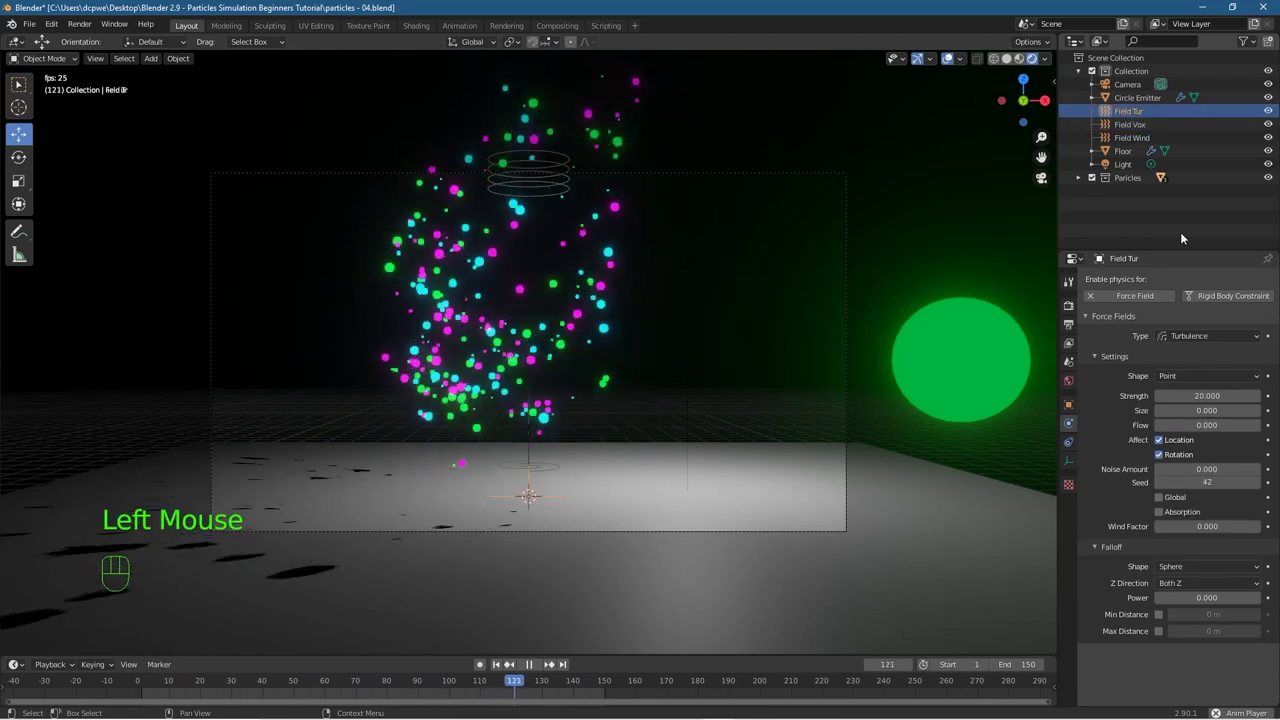
{"action": "left_click_drag", "start_coordinate": [1207, 396], "coordinate": [1180, 396]}
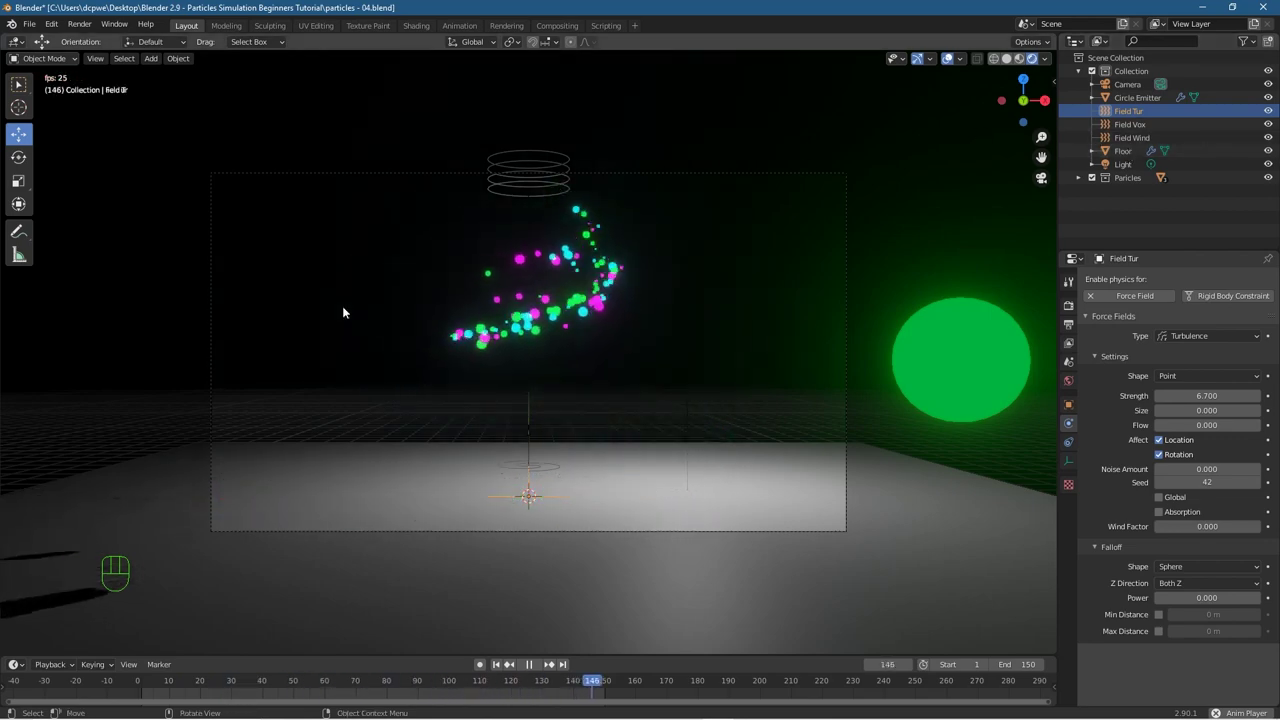
{"action": "middle_click_drag", "start_coordinate": [397, 217], "coordinate": [399, 276]}
{"action": "key", "text": "KP_0"}
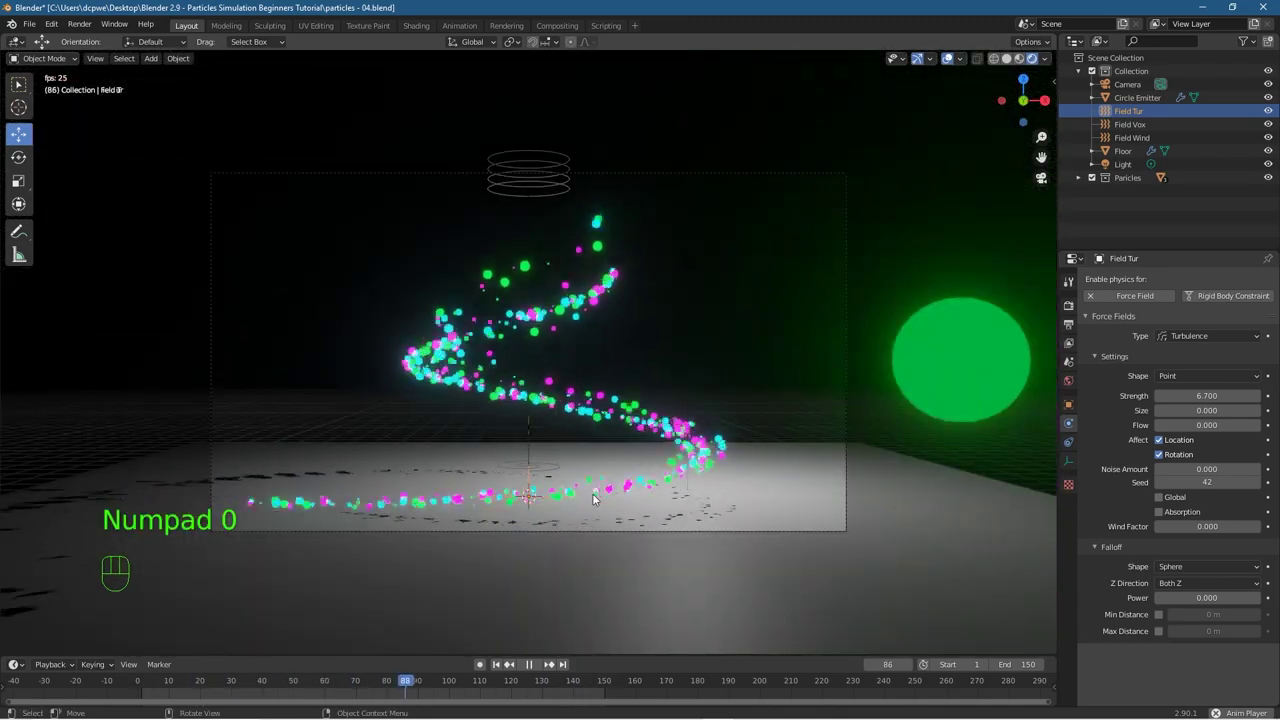
Step: Give the Floor a new material with a black base color
{"action": "left_click", "coordinate": [932, 543]}
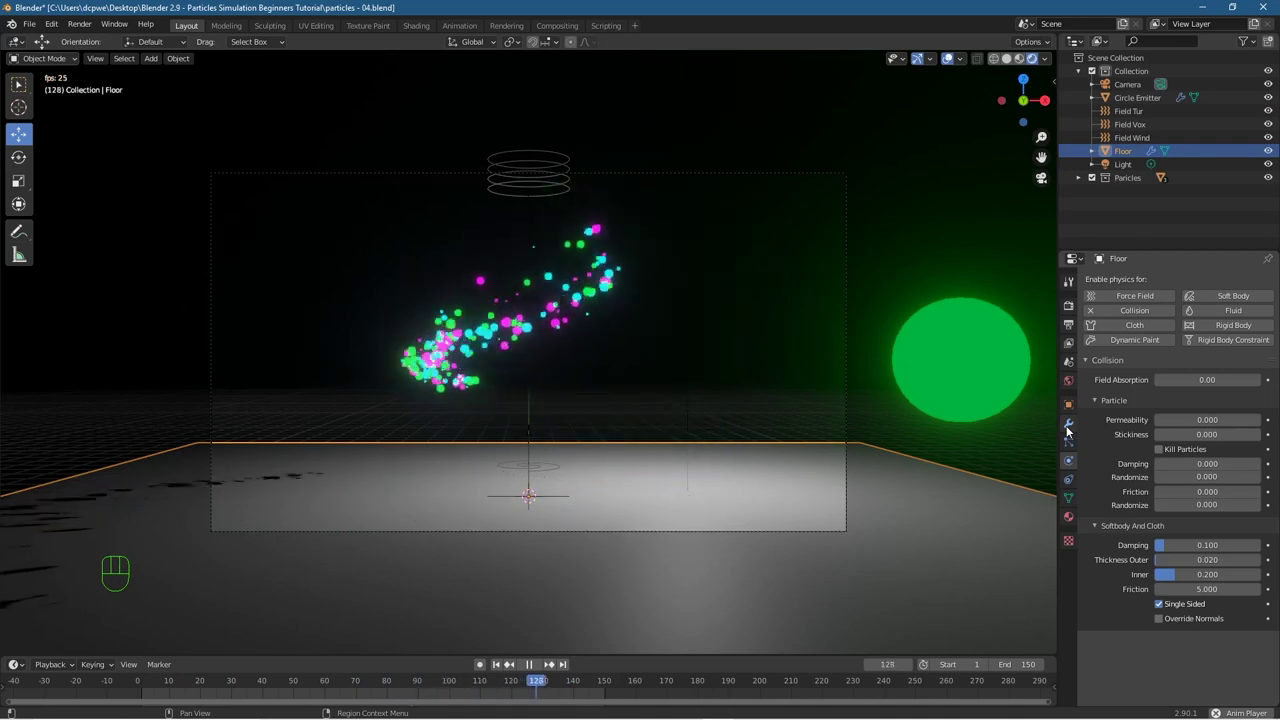
{"action": "left_click", "coordinate": [1068, 517]}
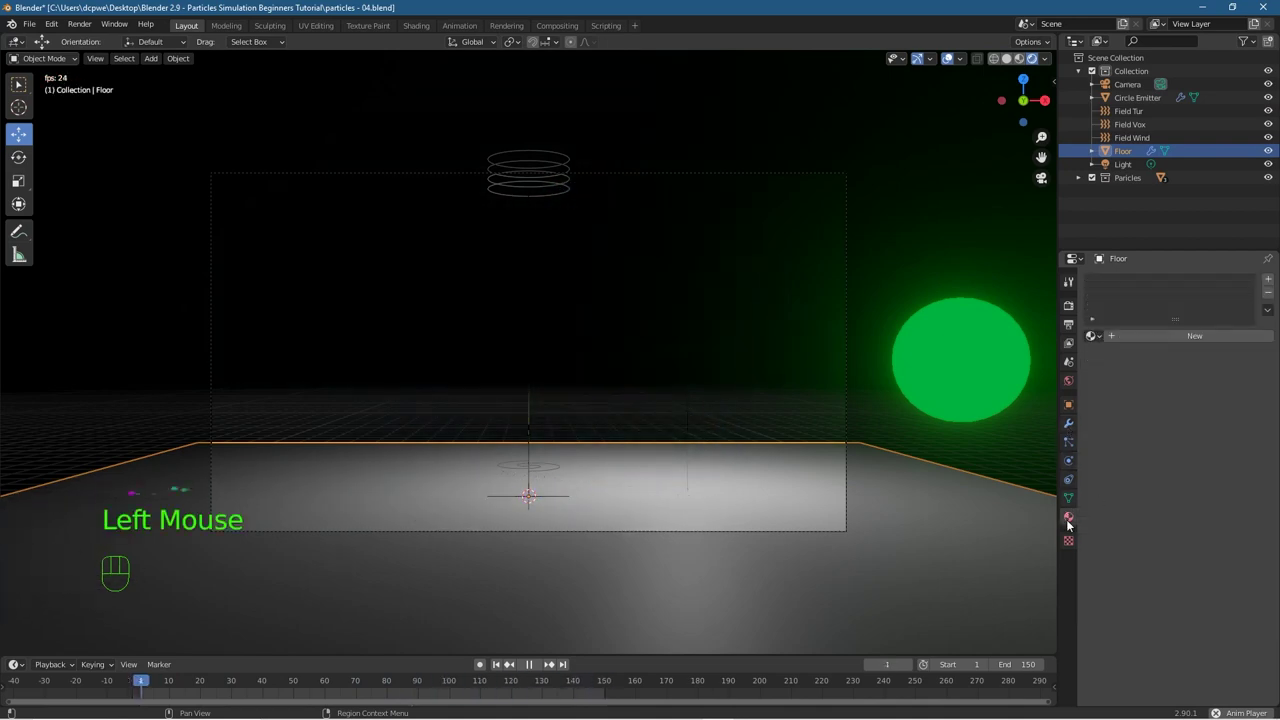
{"action": "left_click", "coordinate": [1168, 337]}
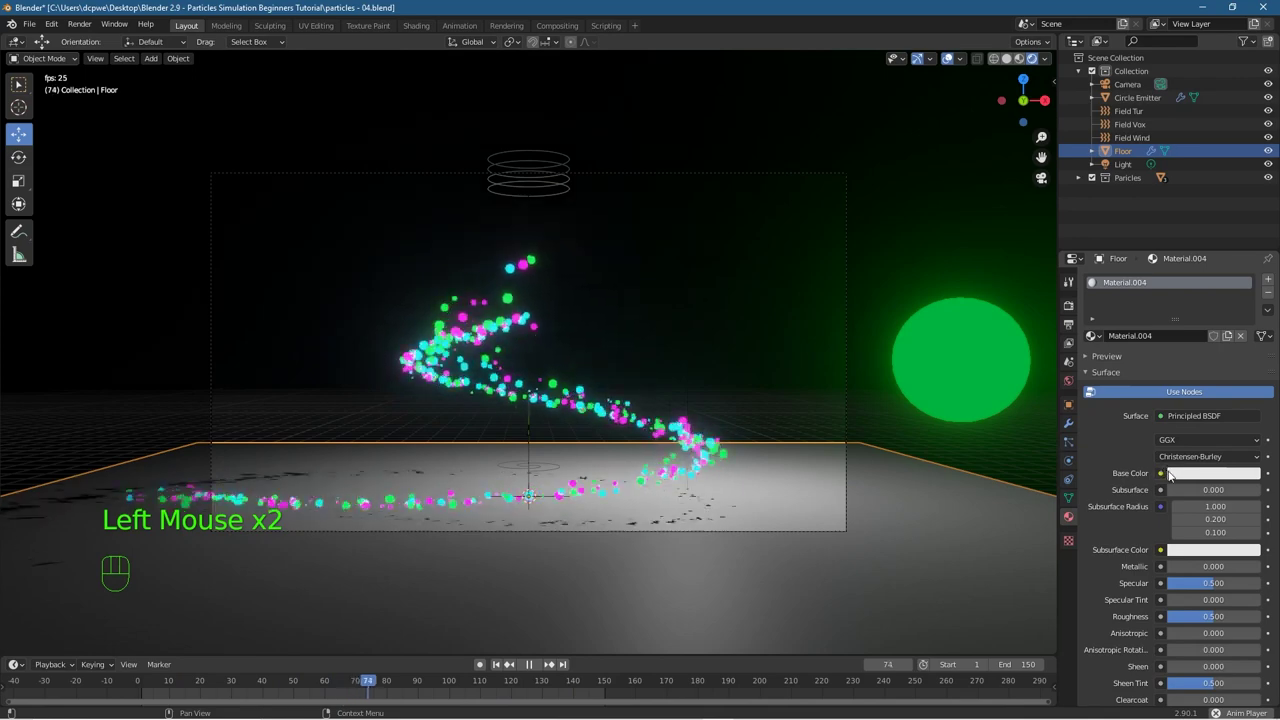
{"action": "left_click", "coordinate": [1170, 473]}
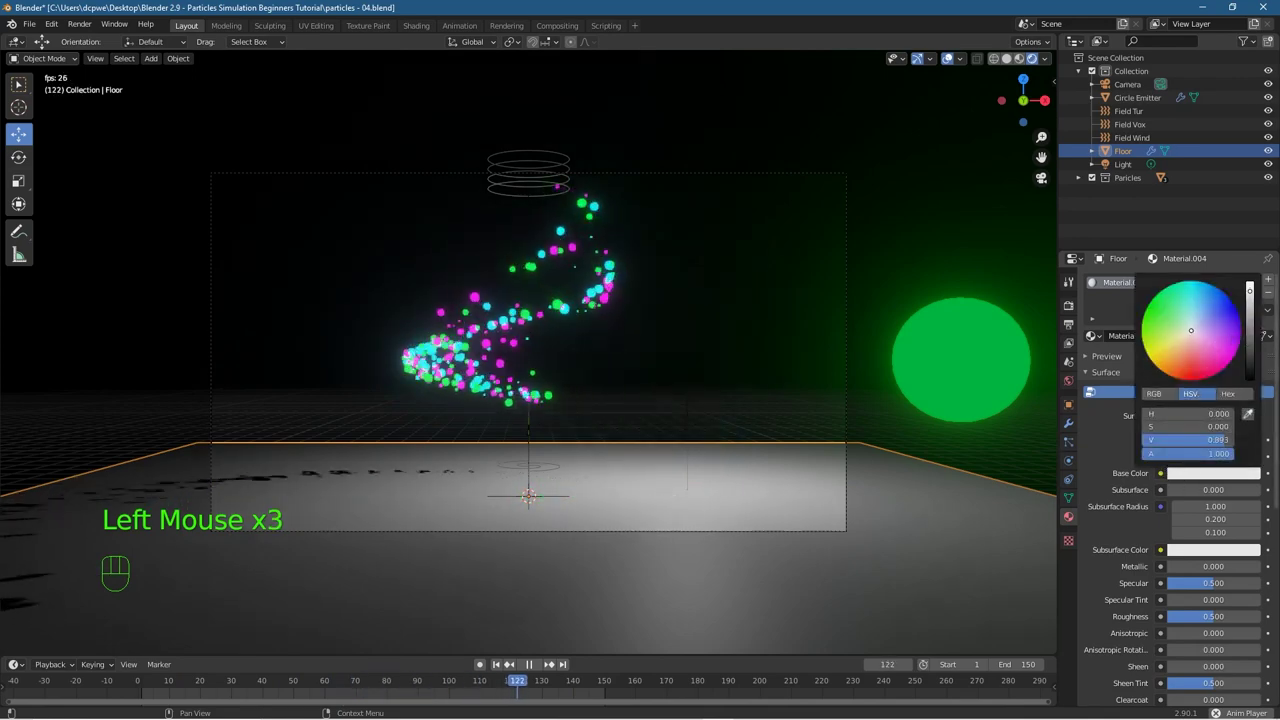
{"action": "left_click_drag", "start_coordinate": [1190, 440], "coordinate": [1150, 440]}
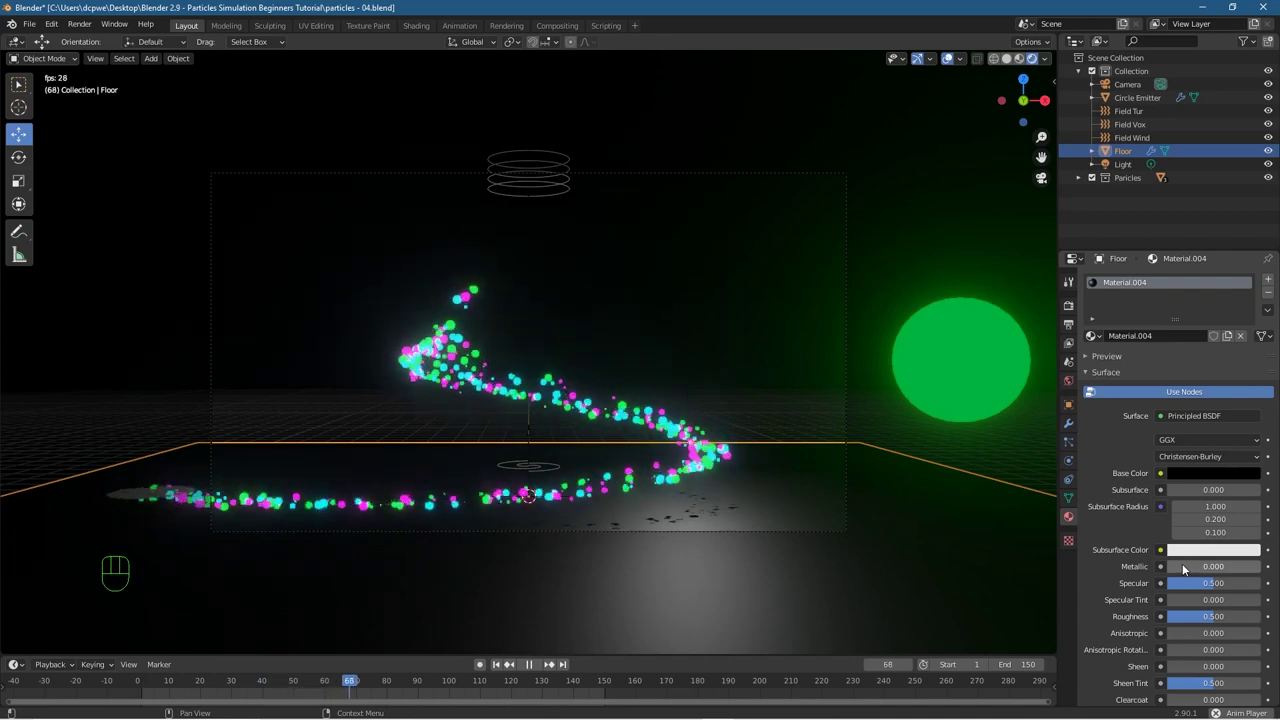
Step: Set the floor material's metallic to 1, roughness to about 0.096 and specular to 0, and test-render the current frame
{"action": "left_click_drag", "start_coordinate": [1182, 566], "coordinate": [1258, 566]}
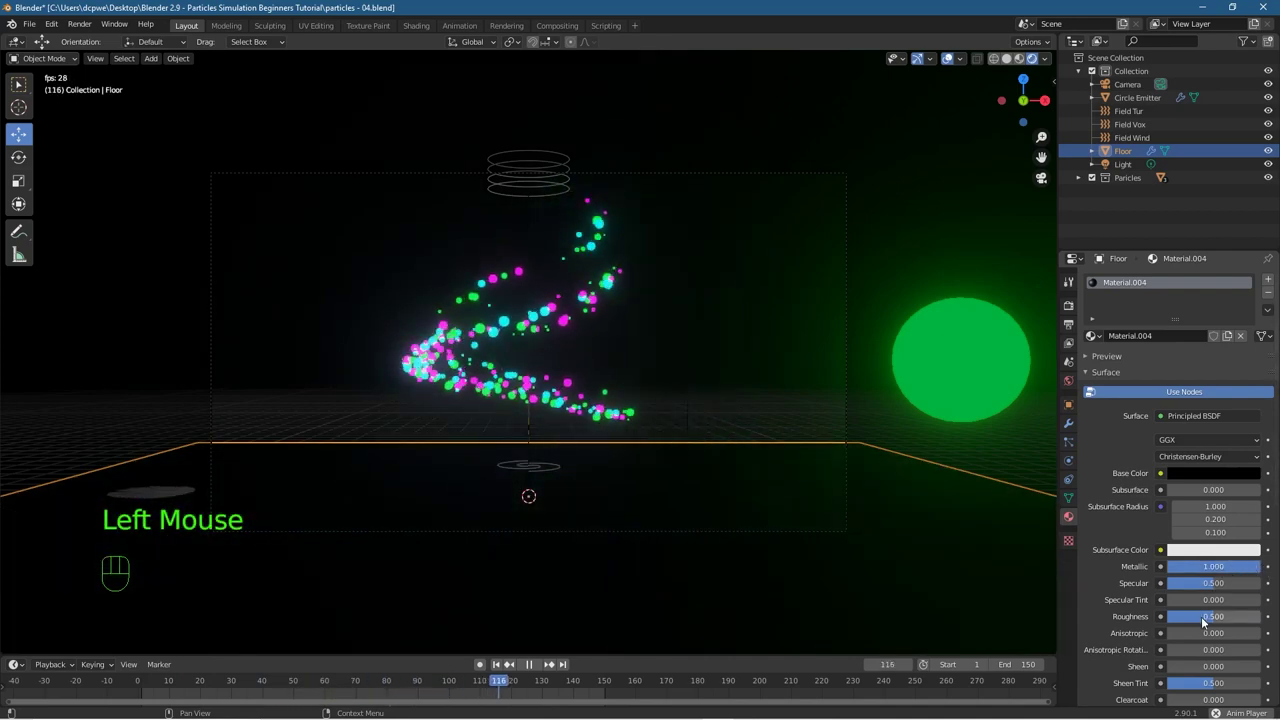
{"action": "left_click_drag", "start_coordinate": [1203, 620], "coordinate": [1166, 620]}
{"action": "left_click_drag", "start_coordinate": [1214, 583], "coordinate": [1166, 583]}
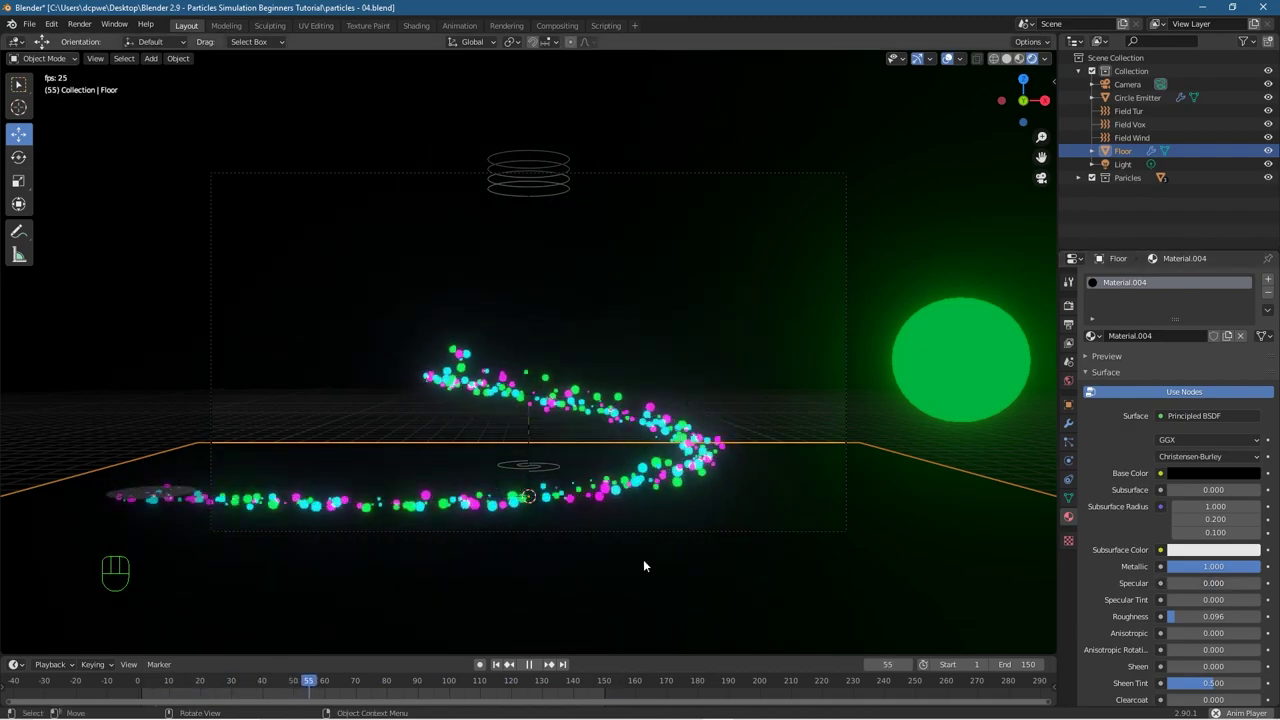
{"action": "key", "text": "F12"}
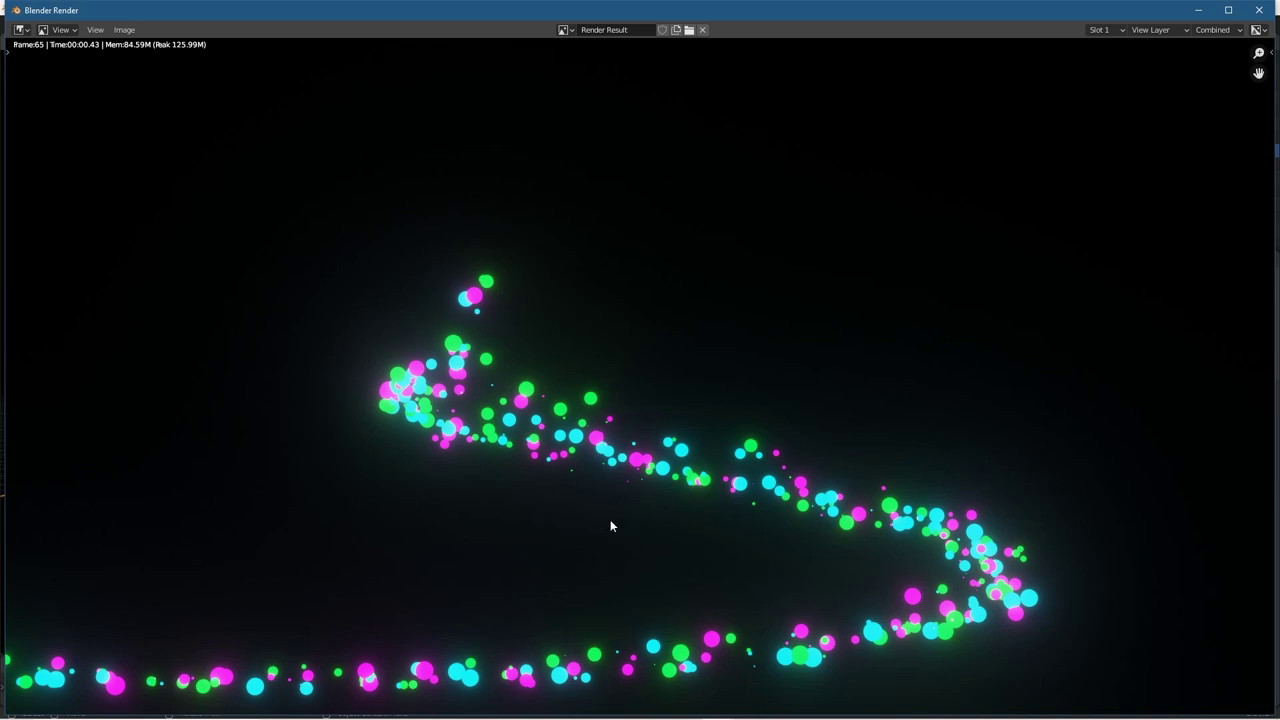
{"action": "left_click", "coordinate": [1259, 9]}
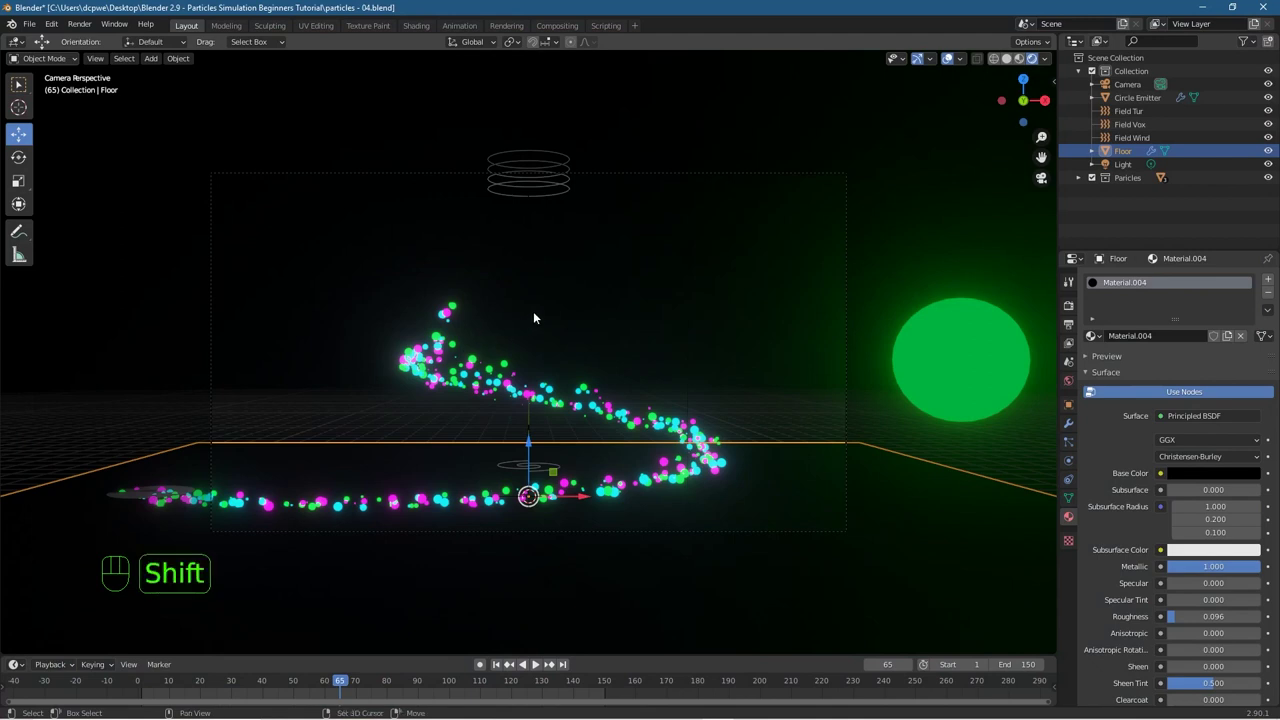
Step: Add a plane mesh and raise it about 3.09 m along Z
{"action": "key", "text": "shift+a"}
{"action": "mouse_move", "coordinate": [533, 78]}
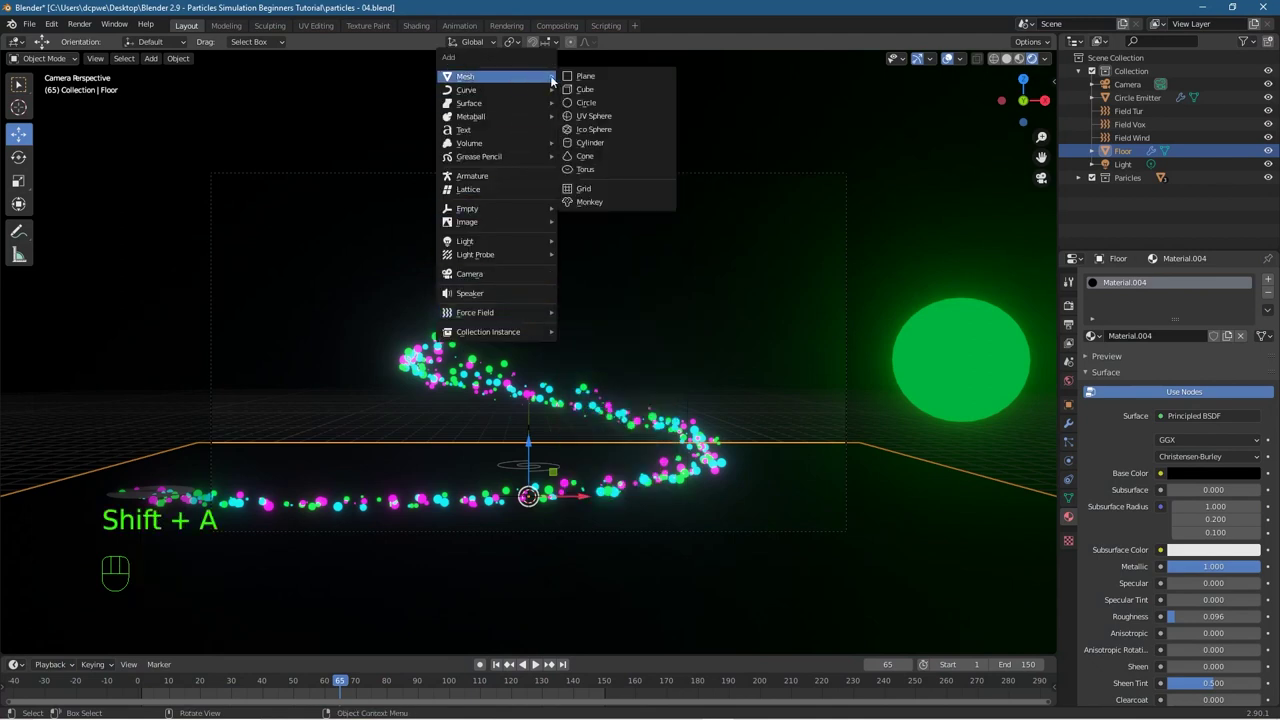
{"action": "left_click", "coordinate": [585, 77]}
{"action": "left_click_drag", "start_coordinate": [524, 444], "coordinate": [525, 234]}
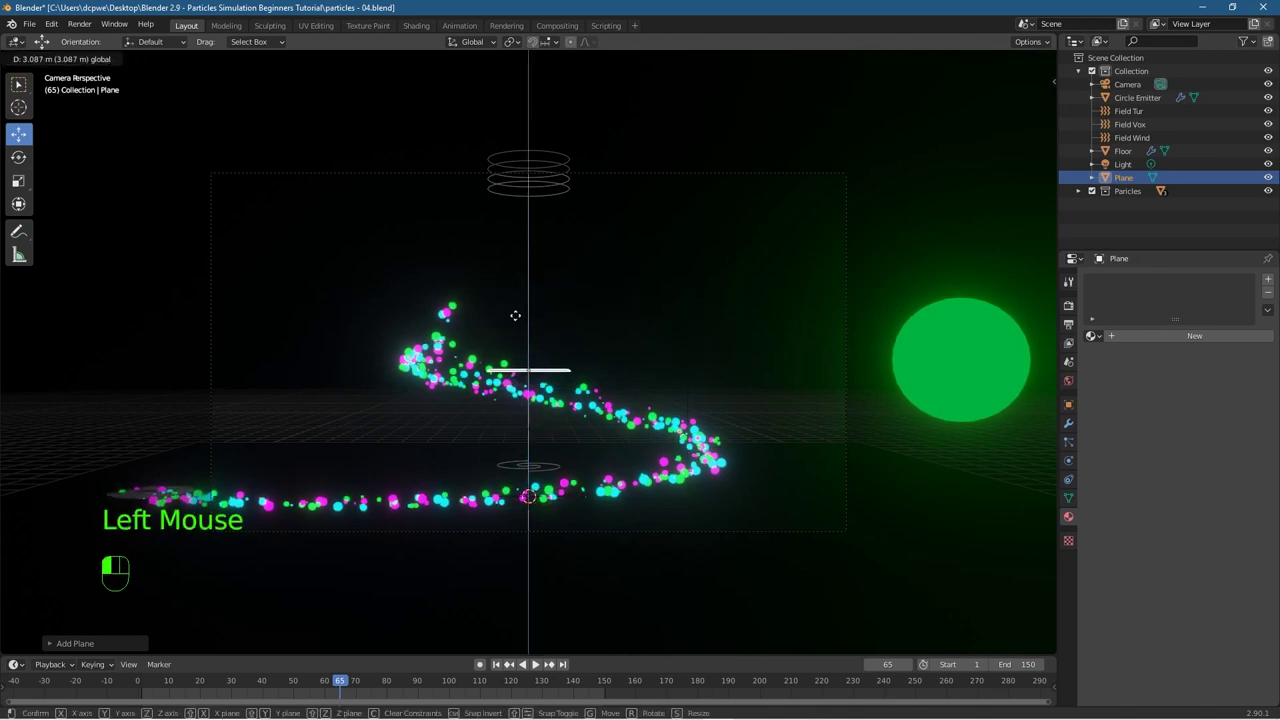
{"action": "left_click_drag", "start_coordinate": [515, 315], "coordinate": [515, 316]}
Step: Tilt the new plane steeply and shift it slightly down into the particle stream
{"action": "key", "text": "r"}
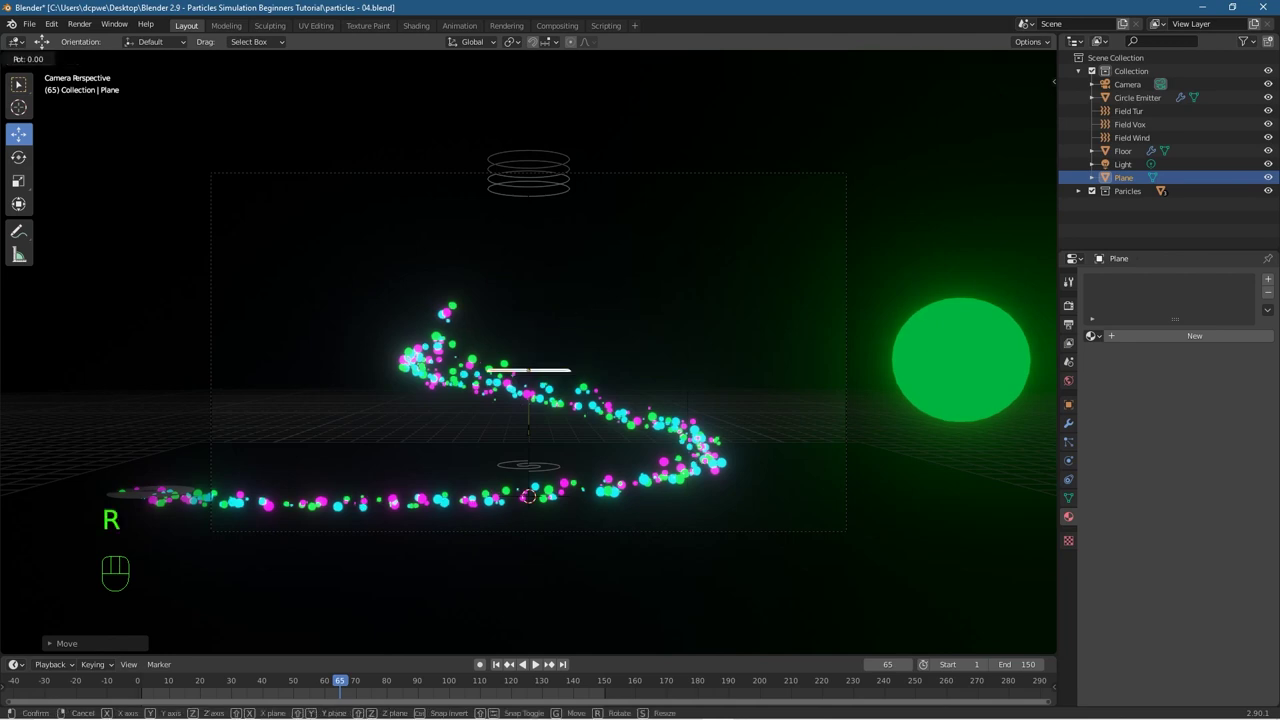
{"action": "left_click", "coordinate": [484, 230]}
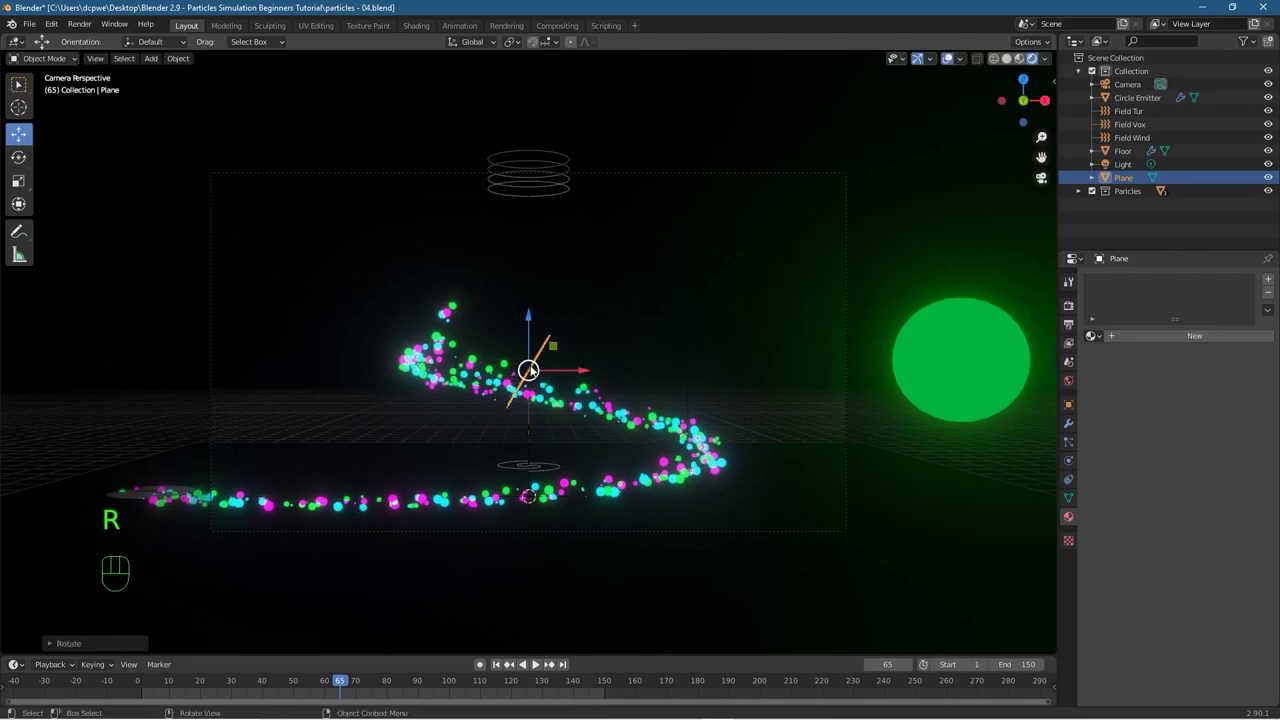
{"action": "left_click_drag", "start_coordinate": [528, 370], "coordinate": [511, 384]}
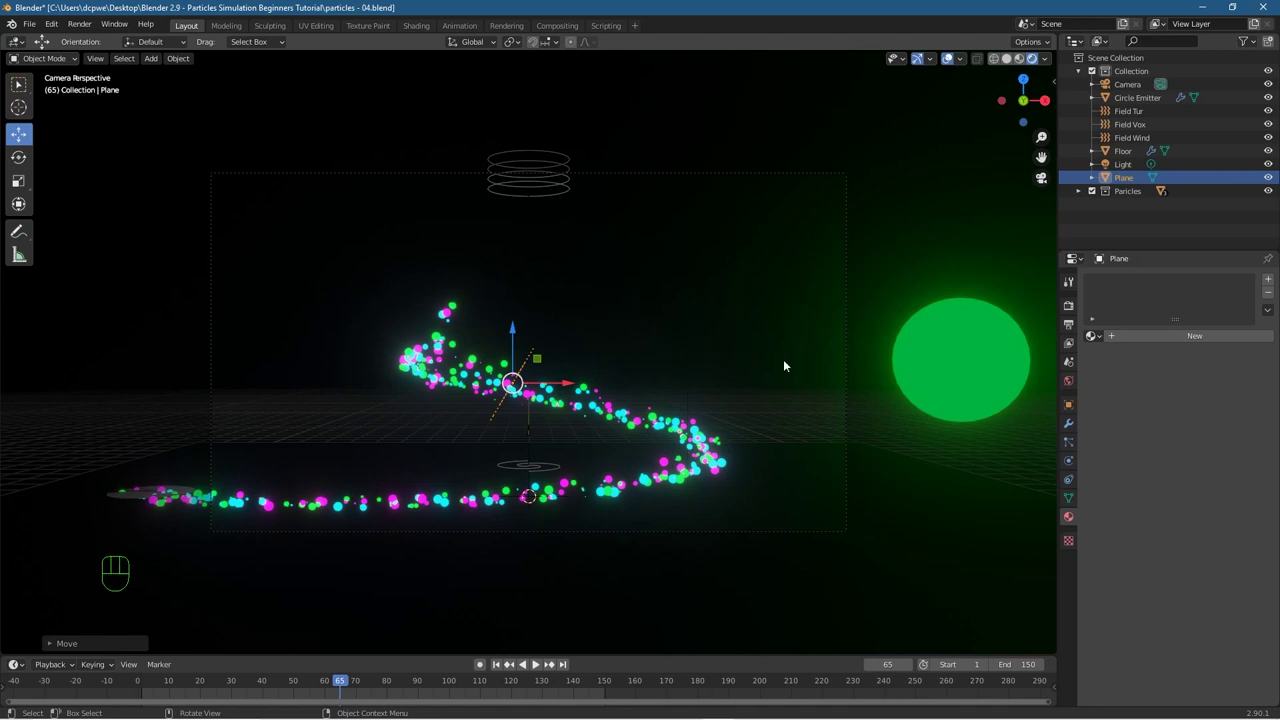
Step: Enable collision physics on the tilted plane
{"action": "left_click", "coordinate": [1067, 482]}
{"action": "left_click", "coordinate": [1066, 469]}
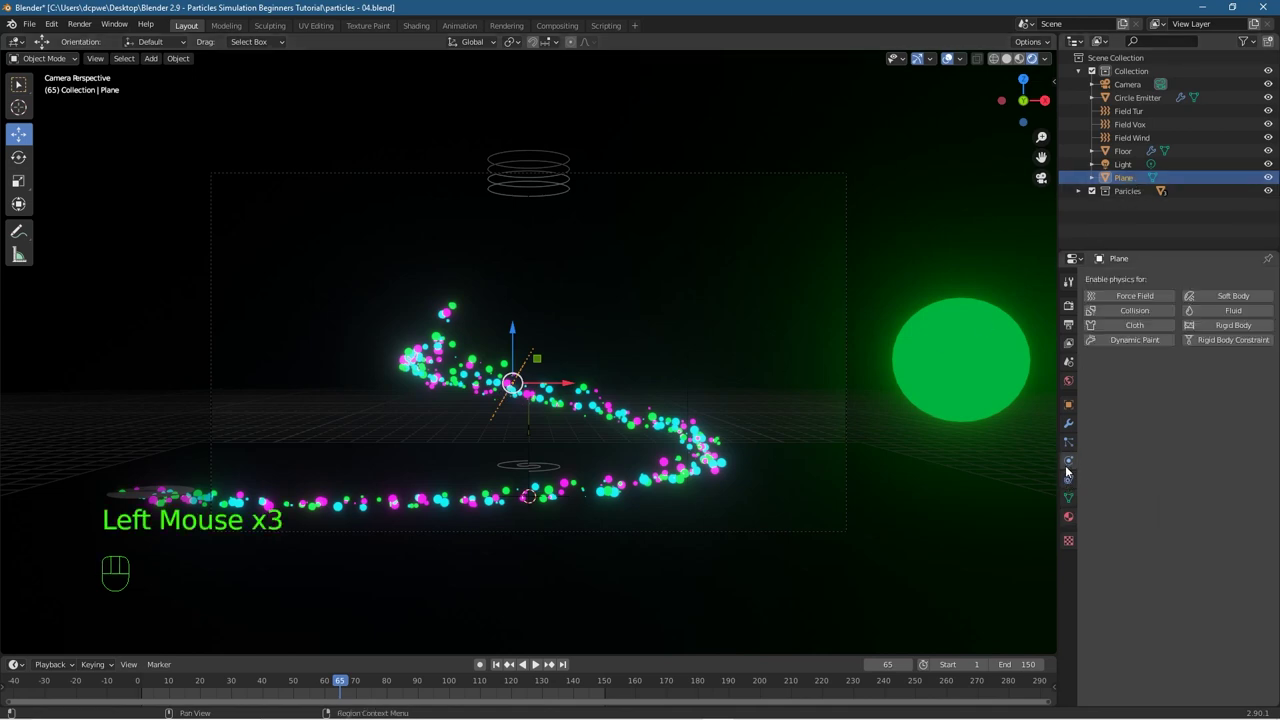
{"action": "left_click", "coordinate": [1133, 311]}
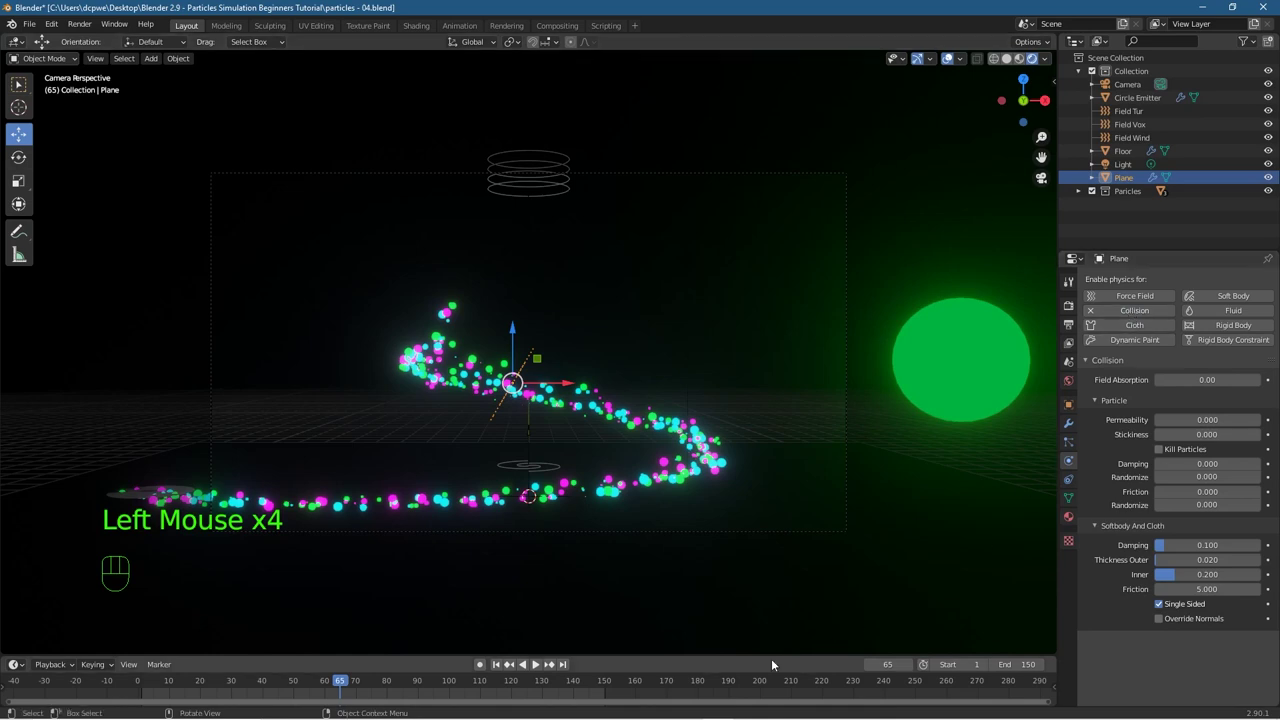
Step: Save the scene at frame 1 and play the simulation to check how the particles react to the tilted plane
{"action": "left_click", "coordinate": [496, 664]}
{"action": "key", "text": "ctrl+s"}
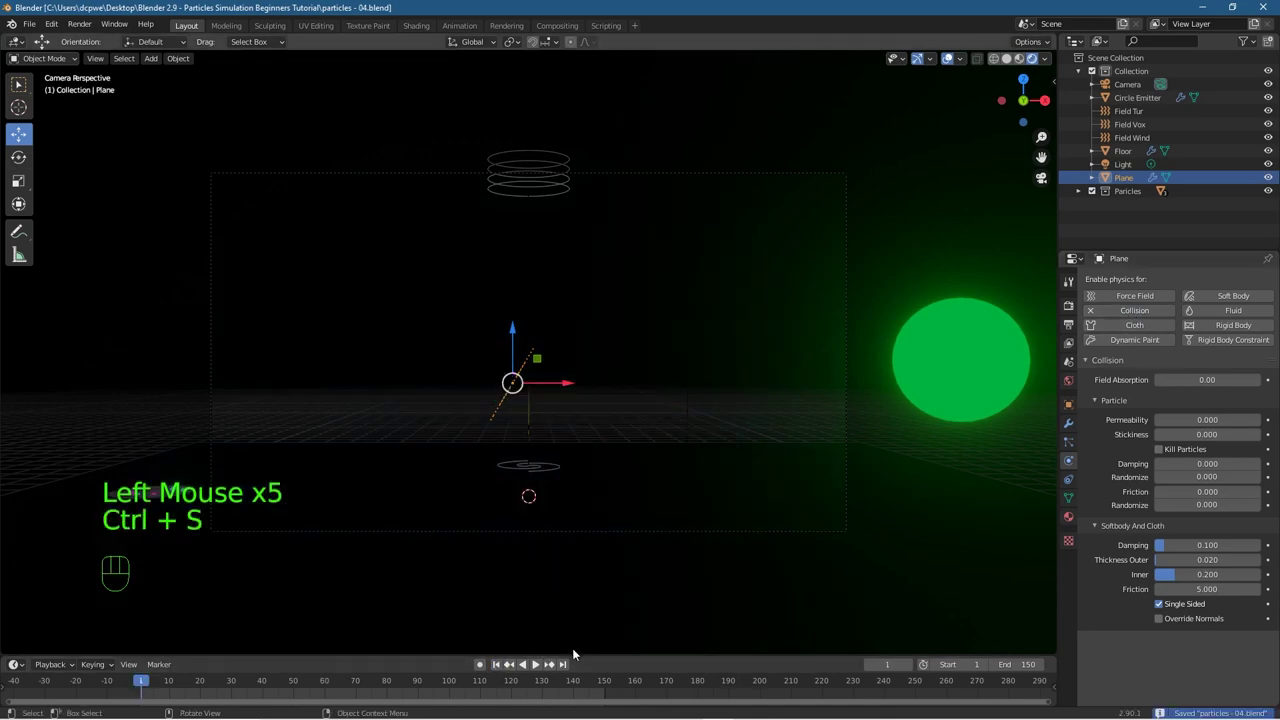
{"action": "left_click", "coordinate": [535, 664]}
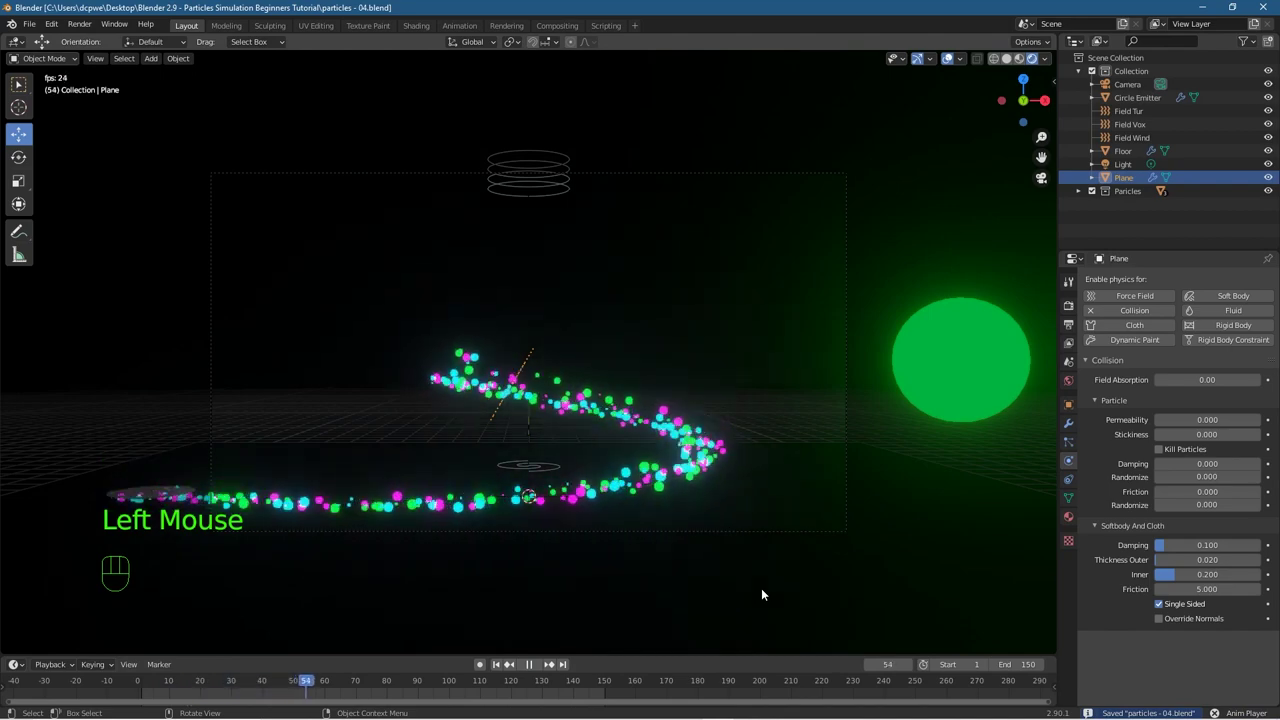
{"action": "left_click", "coordinate": [529, 664]}
Step: Move the tilted plane along Y toward the side of the particle ring so that it sits in the stream
{"action": "middle_click_drag", "start_coordinate": [462, 502], "coordinate": [576, 579]}
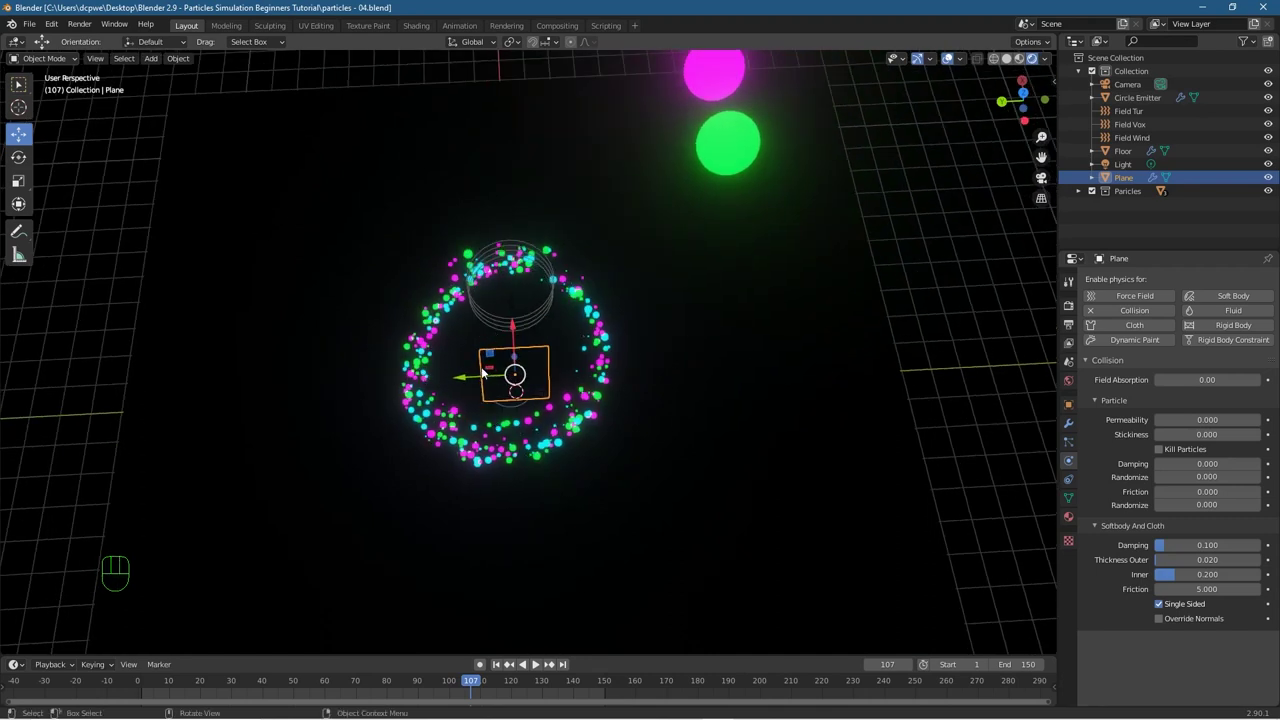
{"action": "left_click_drag", "start_coordinate": [459, 380], "coordinate": [358, 380]}
{"action": "middle_click_drag", "start_coordinate": [438, 396], "coordinate": [508, 410]}
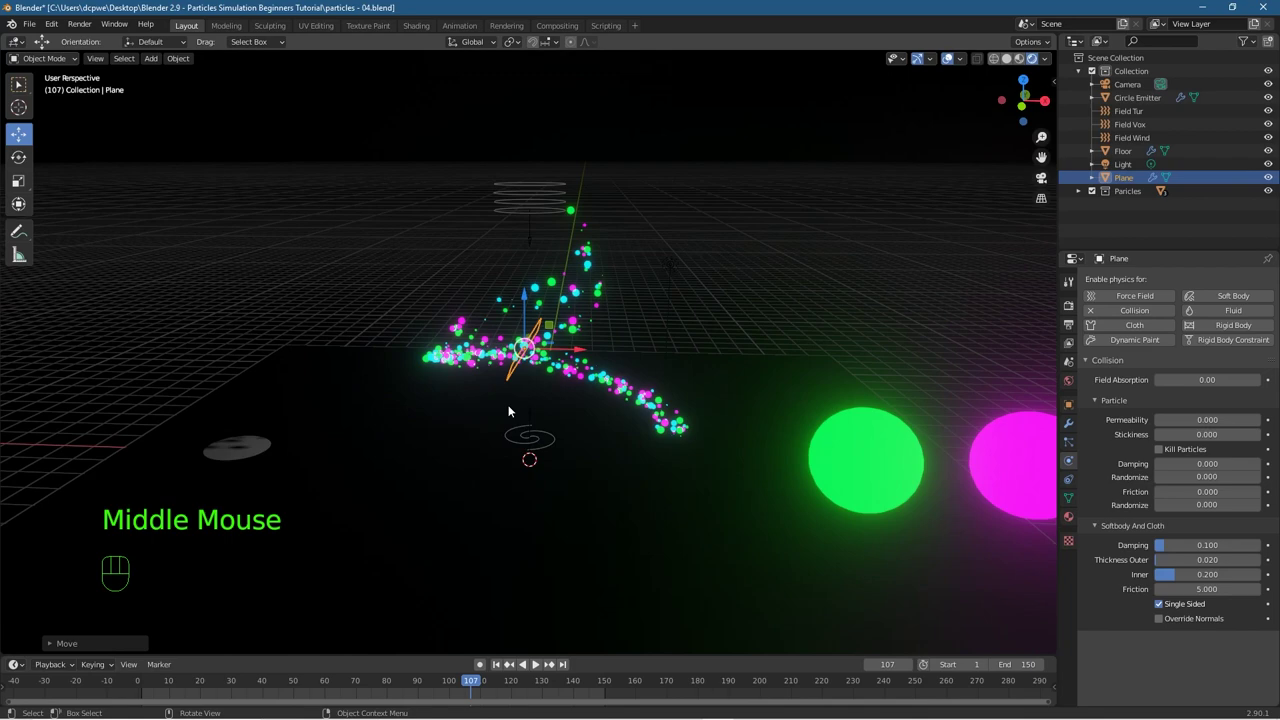
Step: Return to the camera view, save the scene at frame 1 and replay the simulation with the repositioned plane
{"action": "key", "text": "KP_0"}
{"action": "left_click", "coordinate": [495, 664]}
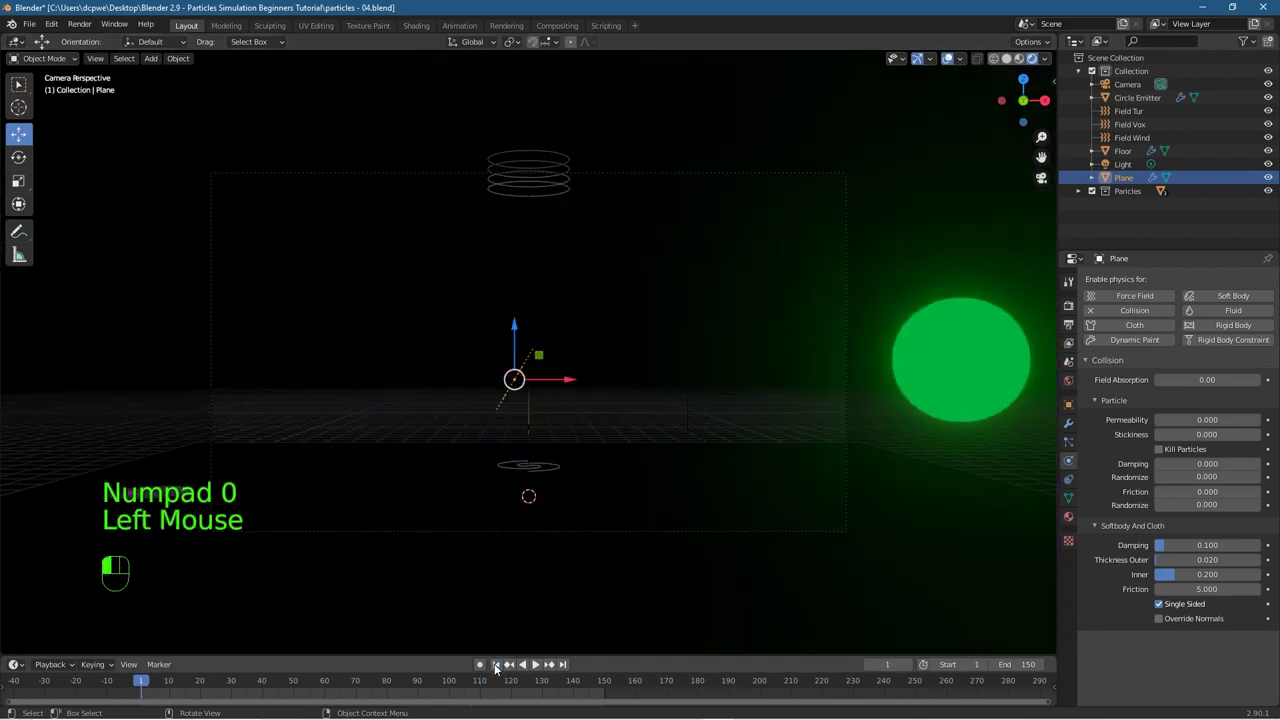
{"action": "key", "text": "ctrl+s"}
{"action": "left_click", "coordinate": [531, 664]}
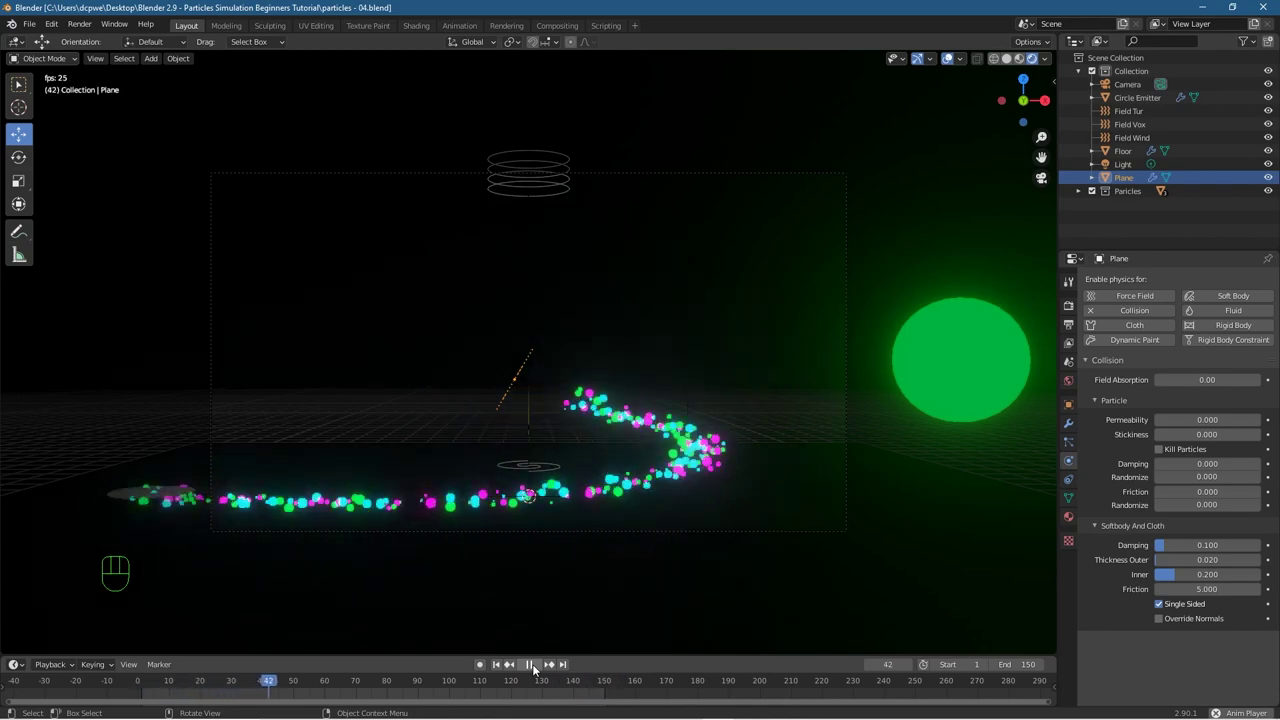
Step: Save the project as a new incremental version, particles - 05.blend
{"action": "left_click", "coordinate": [29, 23]}
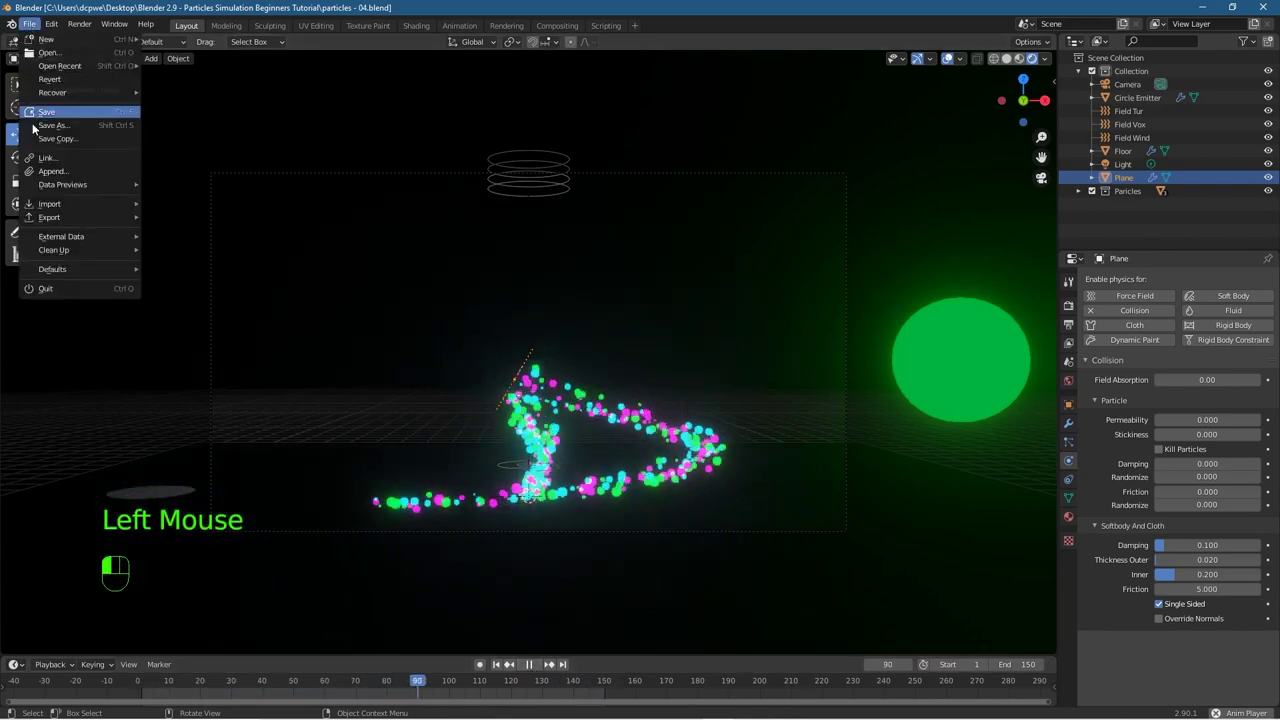
{"action": "left_click", "coordinate": [52, 125]}
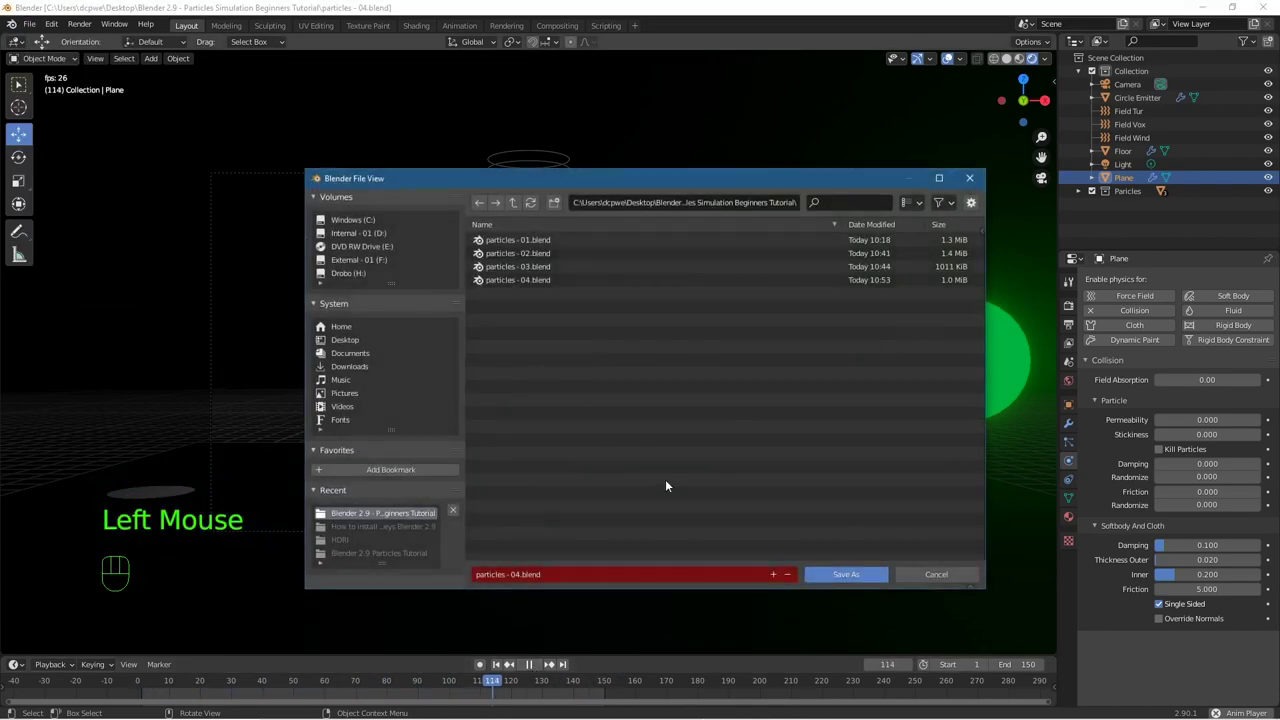
{"action": "left_click", "coordinate": [776, 574]}
{"action": "left_click", "coordinate": [823, 578]}
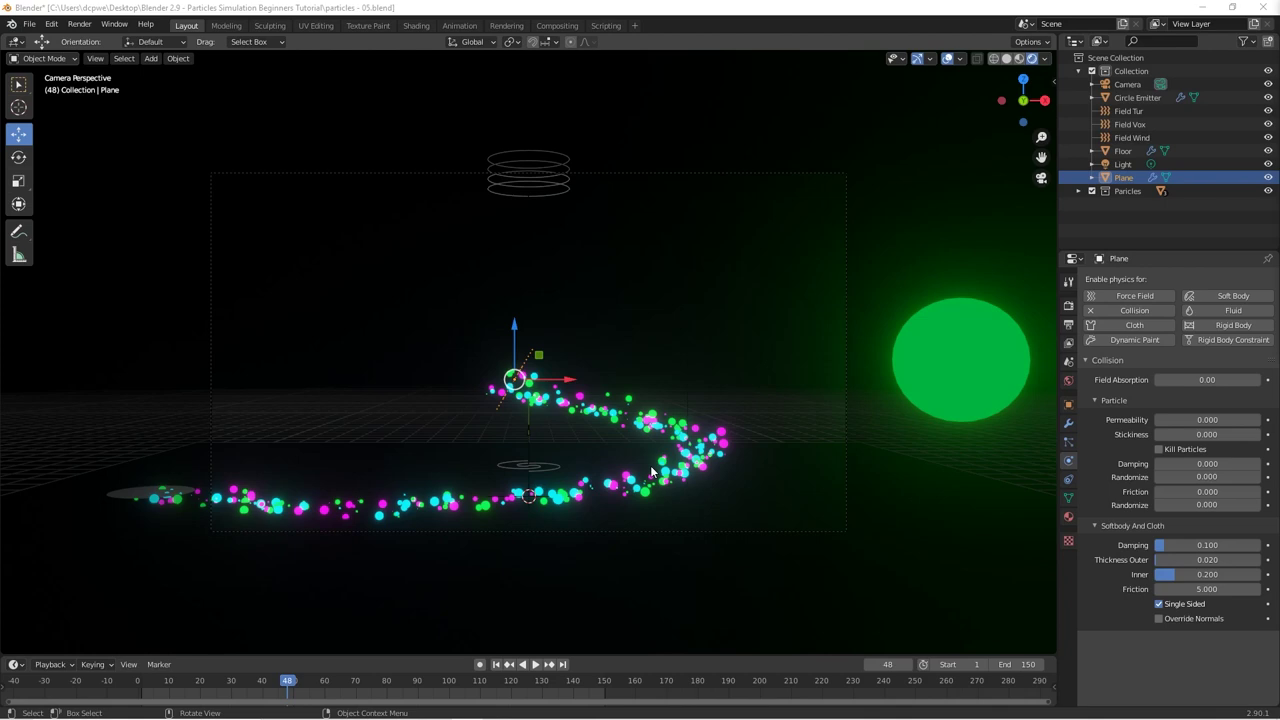
Step: Deselect the plane and close the project, saving the changes to particles - 05
{"action": "left_click", "coordinate": [672, 382]}
{"action": "key", "text": "shift+a"}
{"action": "mouse_move", "coordinate": [606, 604]}
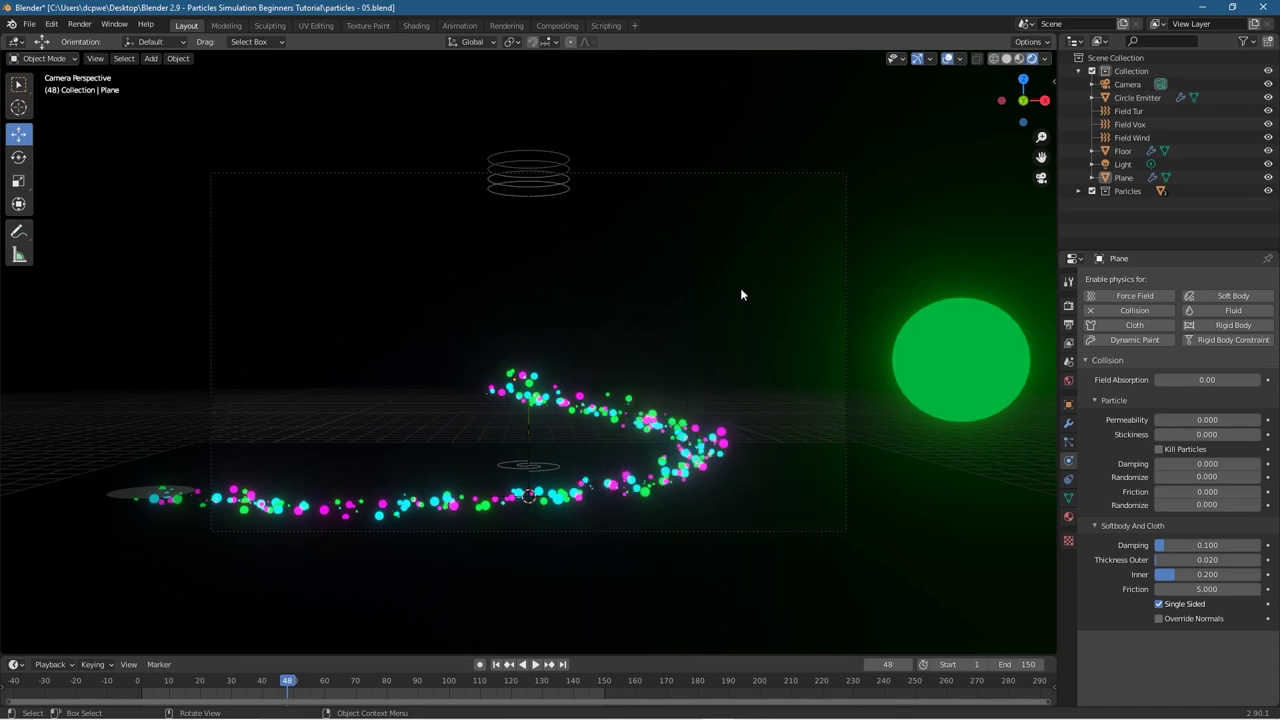
{"action": "left_click", "coordinate": [1264, 7]}
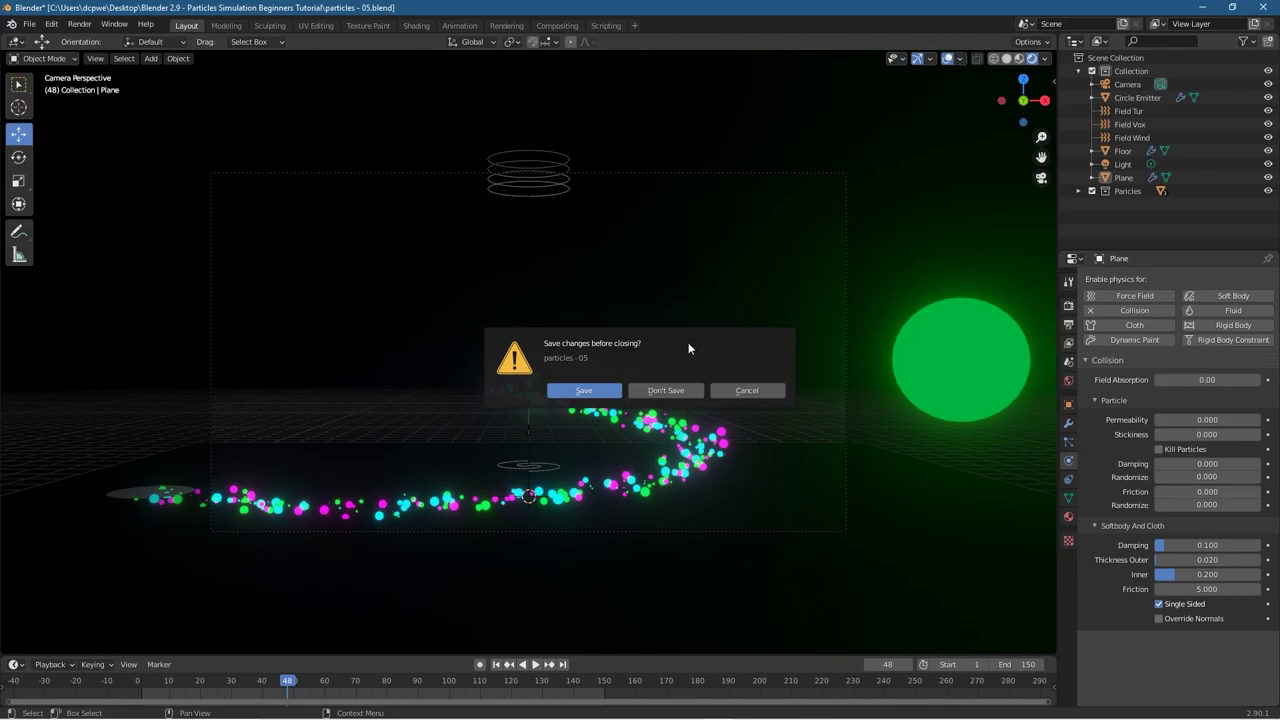
{"action": "left_click", "coordinate": [584, 390]}
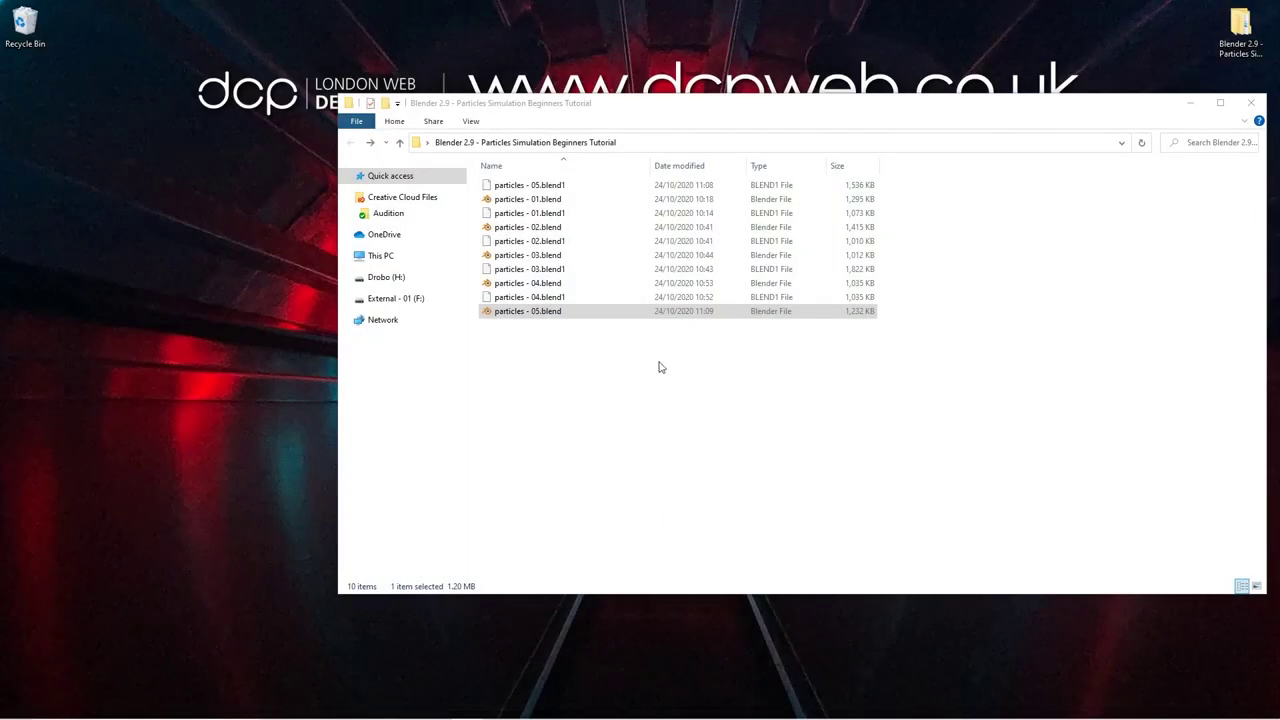
Step: Create a folder named Text Animation in the particles tutorial project folder and open it
{"action": "right_click", "coordinate": [537, 377]}
{"action": "mouse_move", "coordinate": [506, 547]}
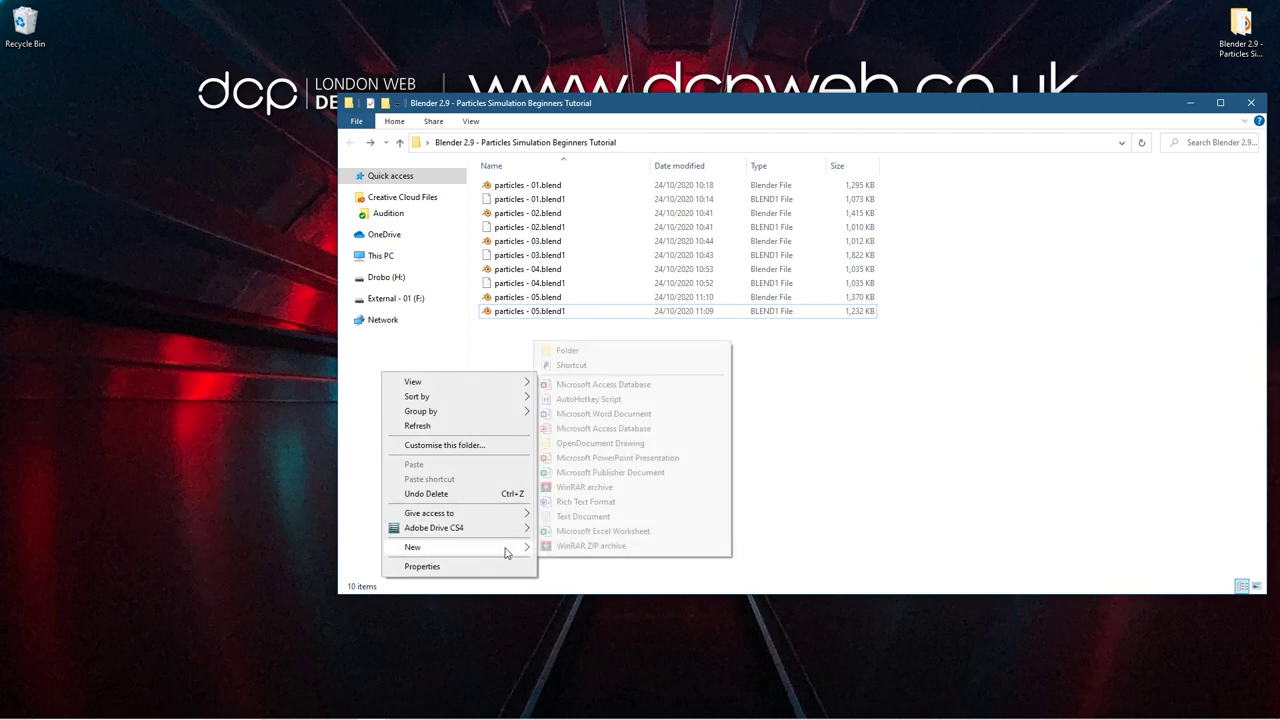
{"action": "left_click", "coordinate": [566, 351]}
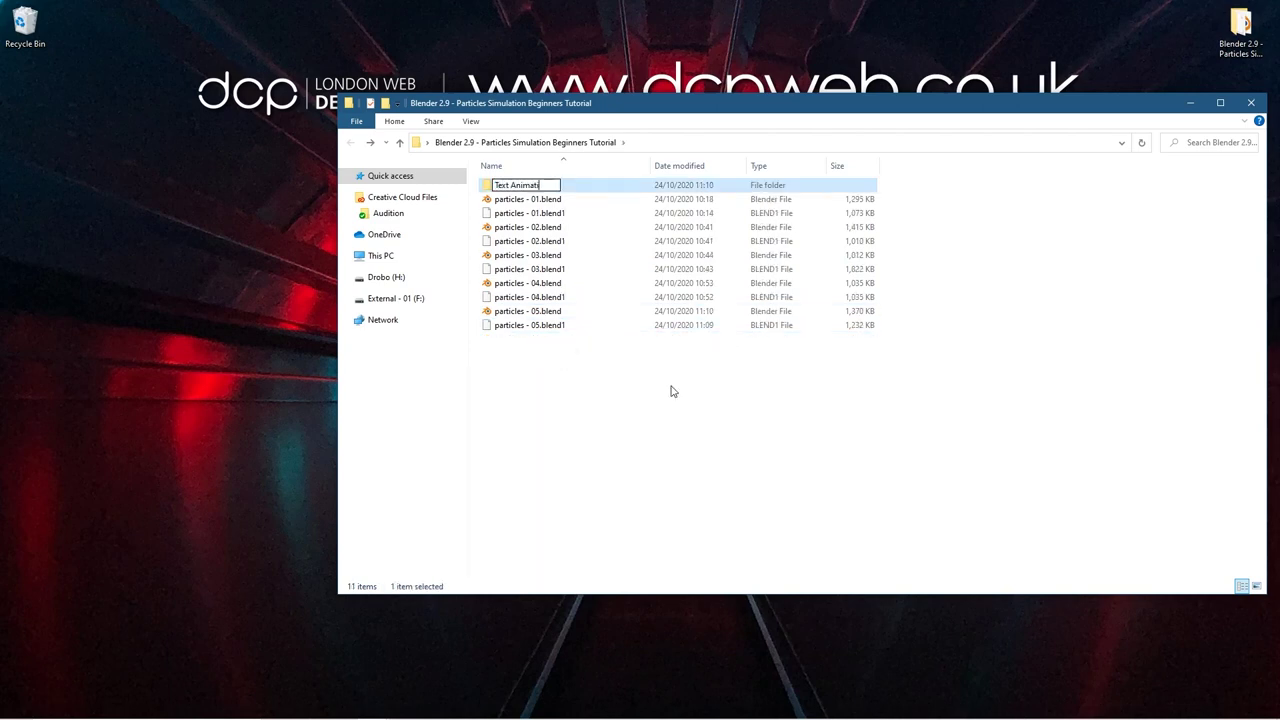
{"action": "key", "text": "Return"}
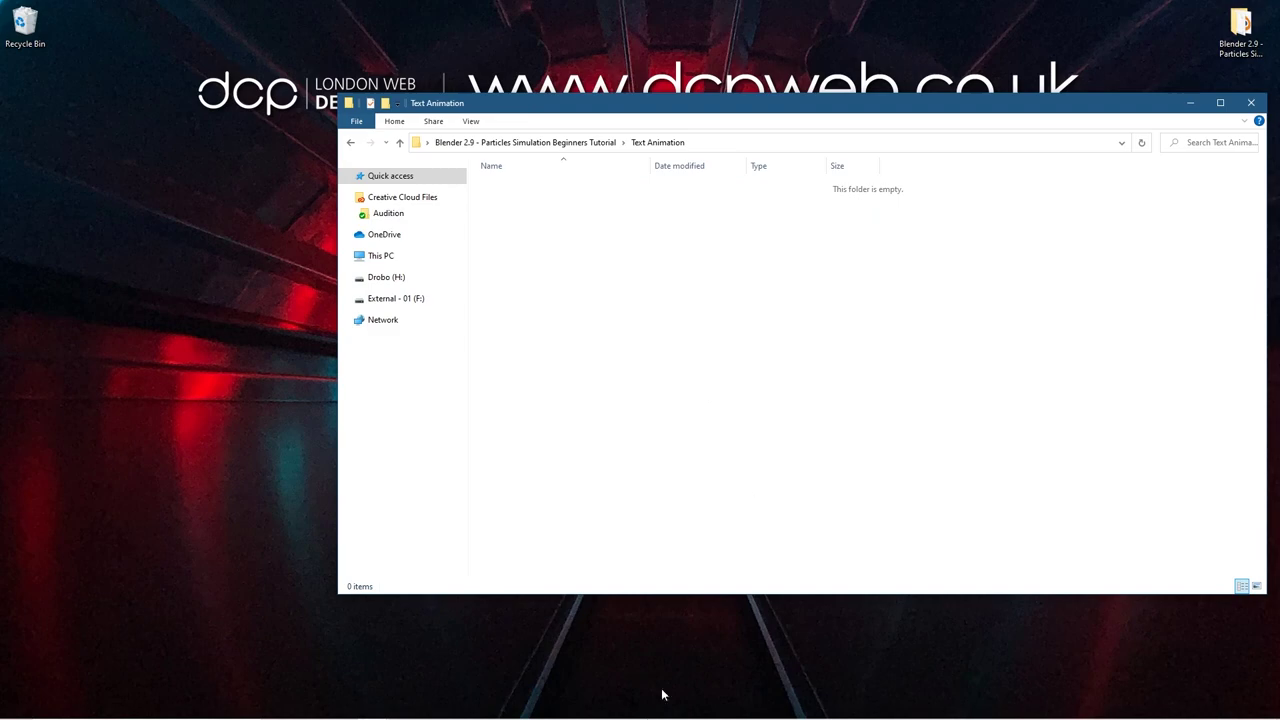
Step: Launch Blender with a new General file and delete the default cube
{"action": "left_click", "coordinate": [717, 707]}
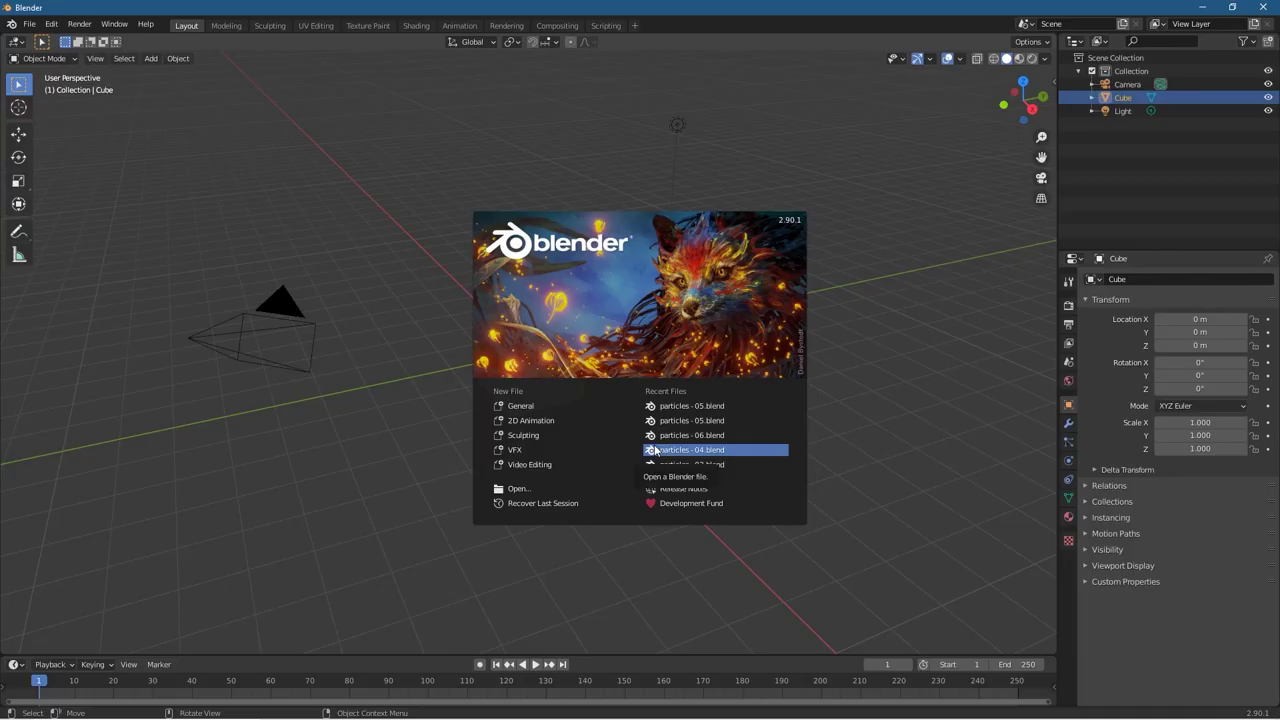
{"action": "left_click", "coordinate": [521, 406]}
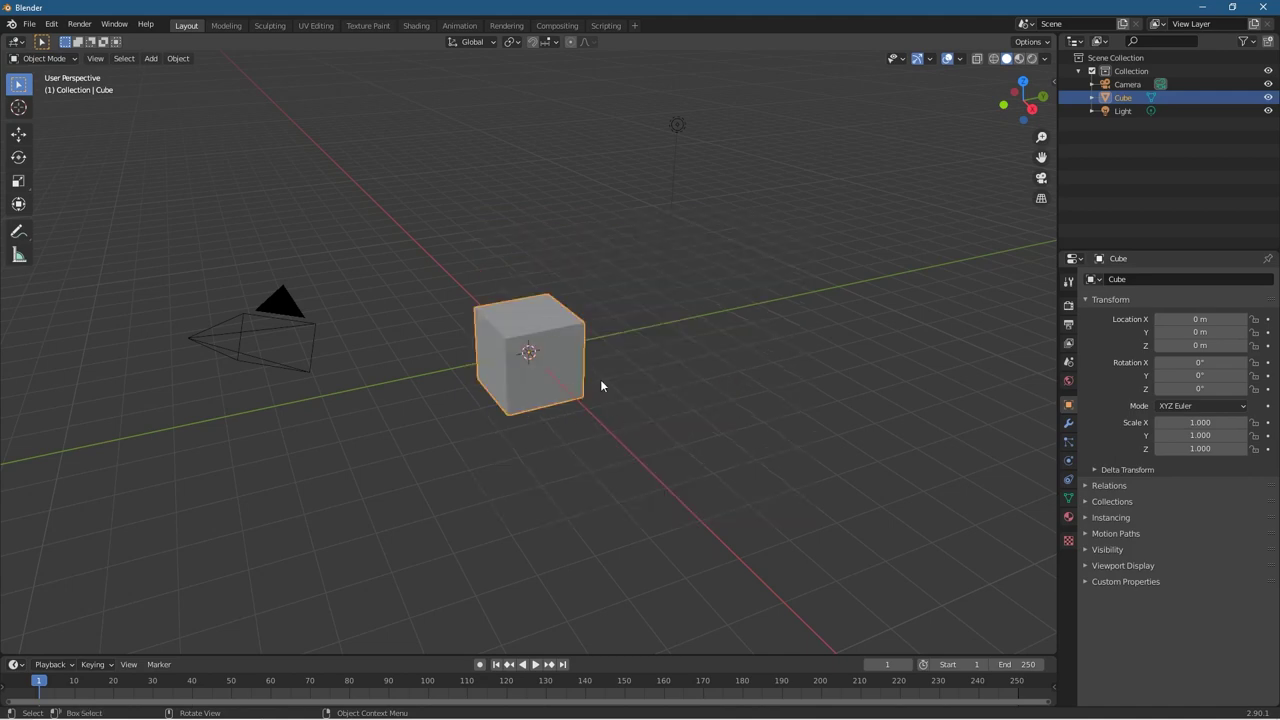
{"action": "key", "text": "Delete"}
Step: Save the empty scene as text animation - 01 in the Text Animation folder
{"action": "left_click", "coordinate": [27, 23]}
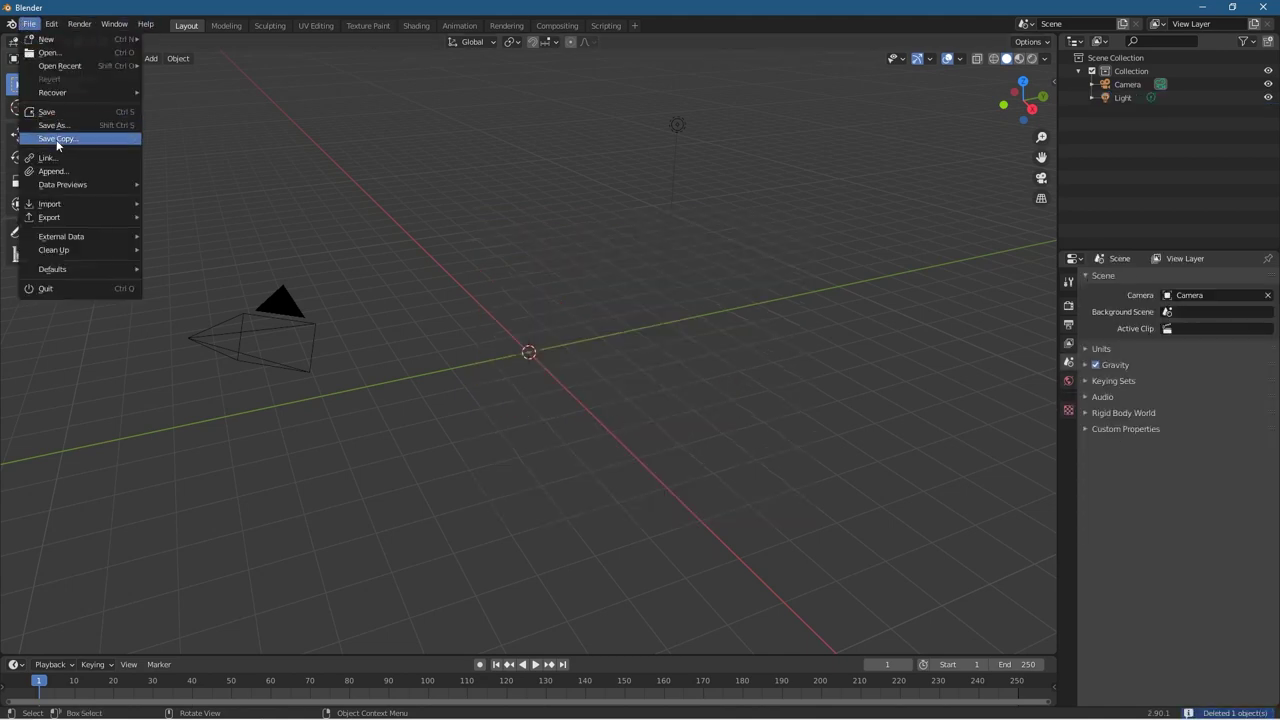
{"action": "left_click", "coordinate": [55, 127]}
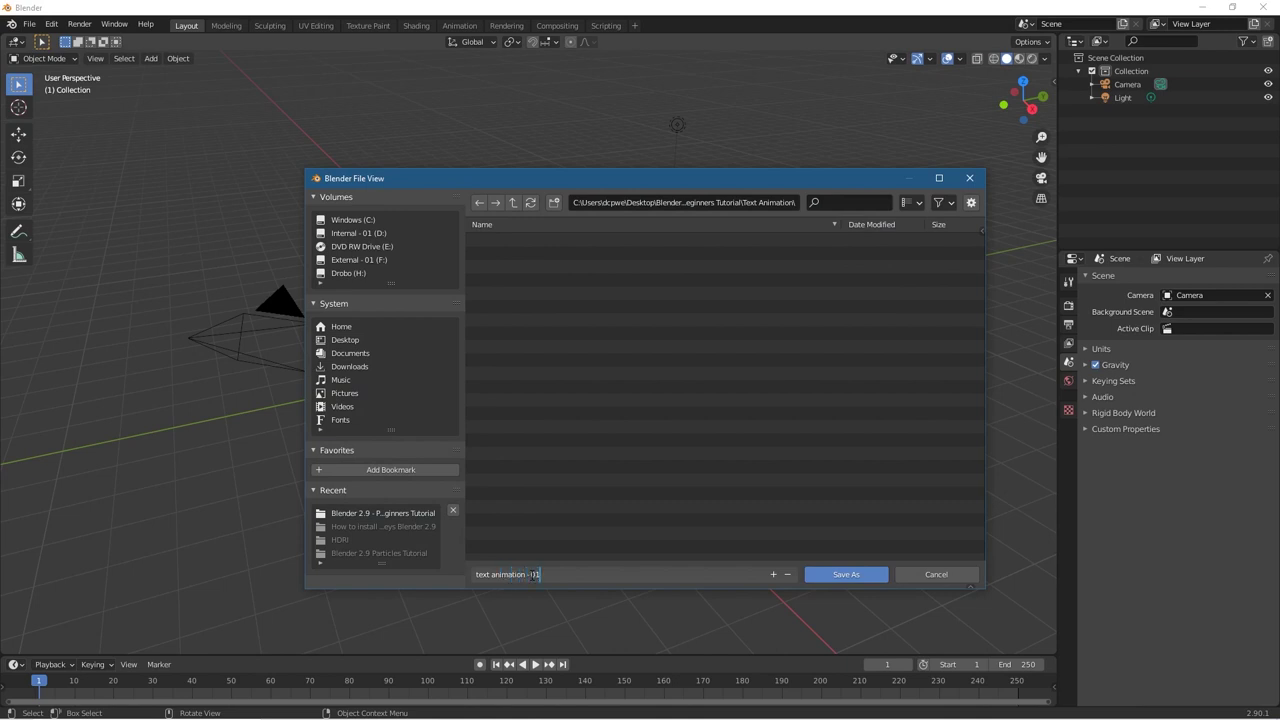
{"action": "left_click", "coordinate": [853, 576]}
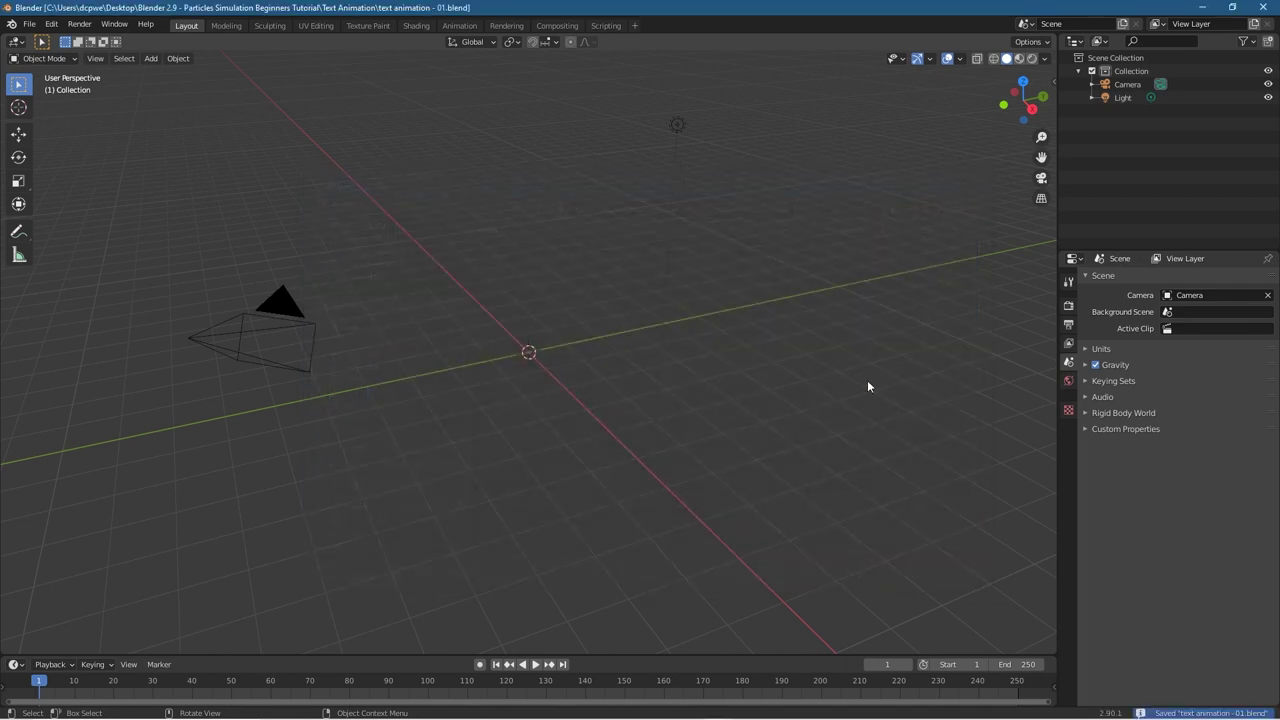
{"action": "middle_click_drag", "start_coordinate": [534, 378], "coordinate": [429, 333]}
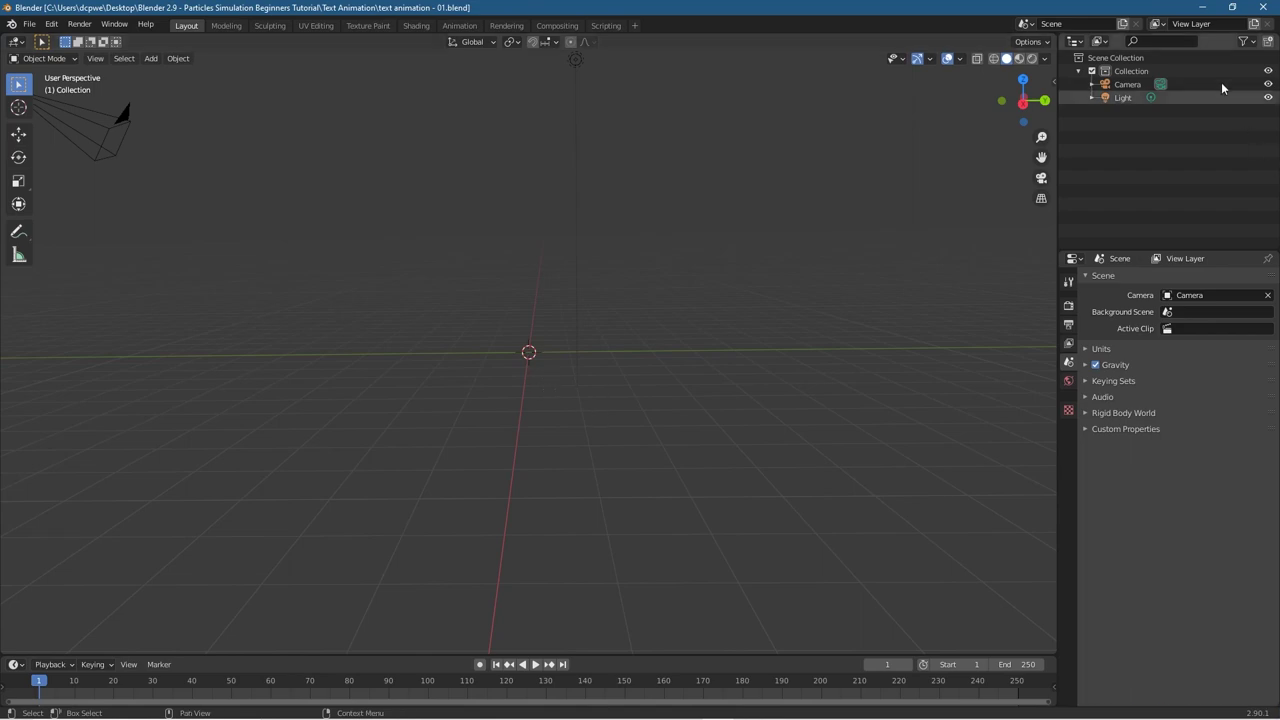
Step: Switch to File Explorer and create a text document named notes.txt in the Text Animation folder
{"action": "left_click", "coordinate": [1199, 8]}
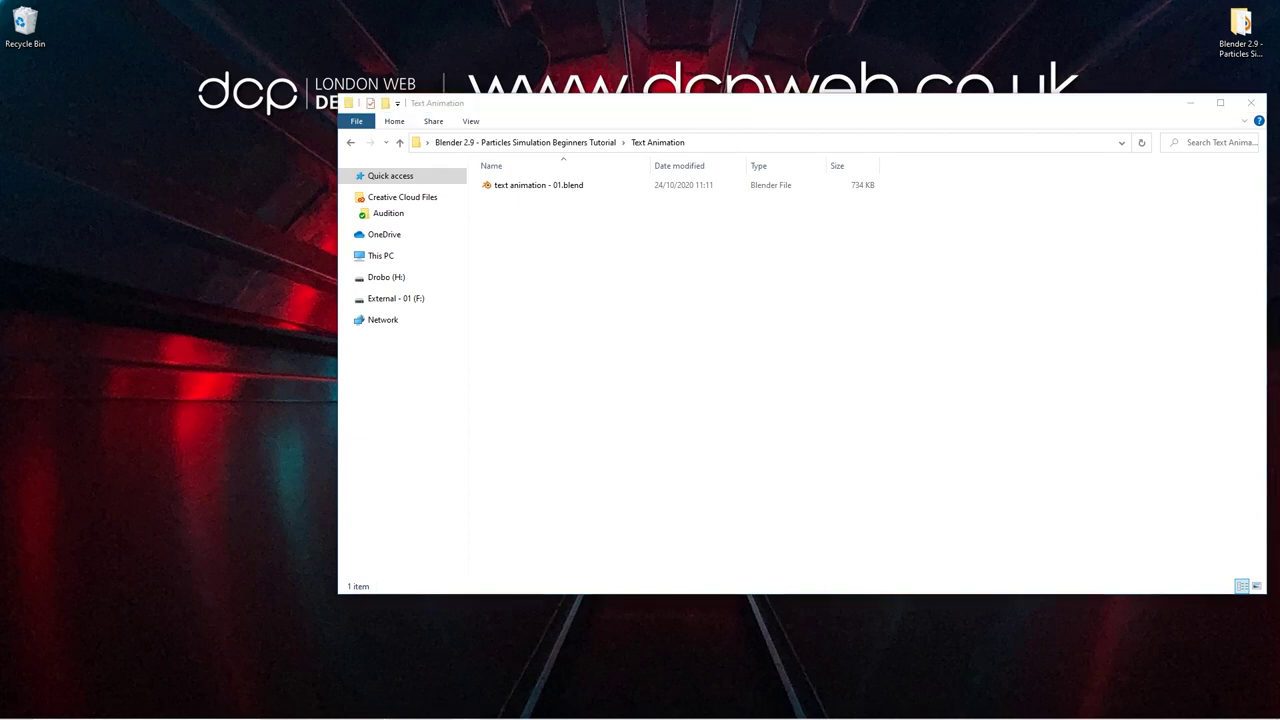
{"action": "right_click", "coordinate": [712, 318]}
{"action": "mouse_move", "coordinate": [652, 490]}
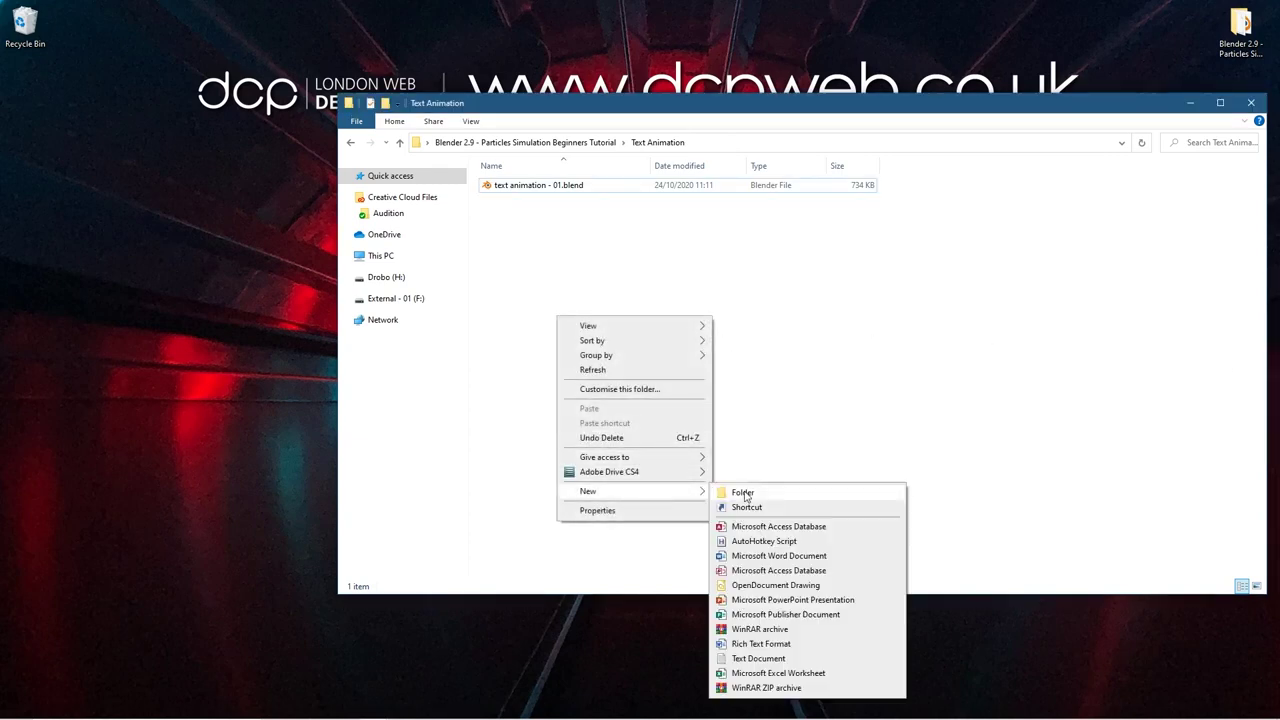
{"action": "left_click", "coordinate": [760, 658]}
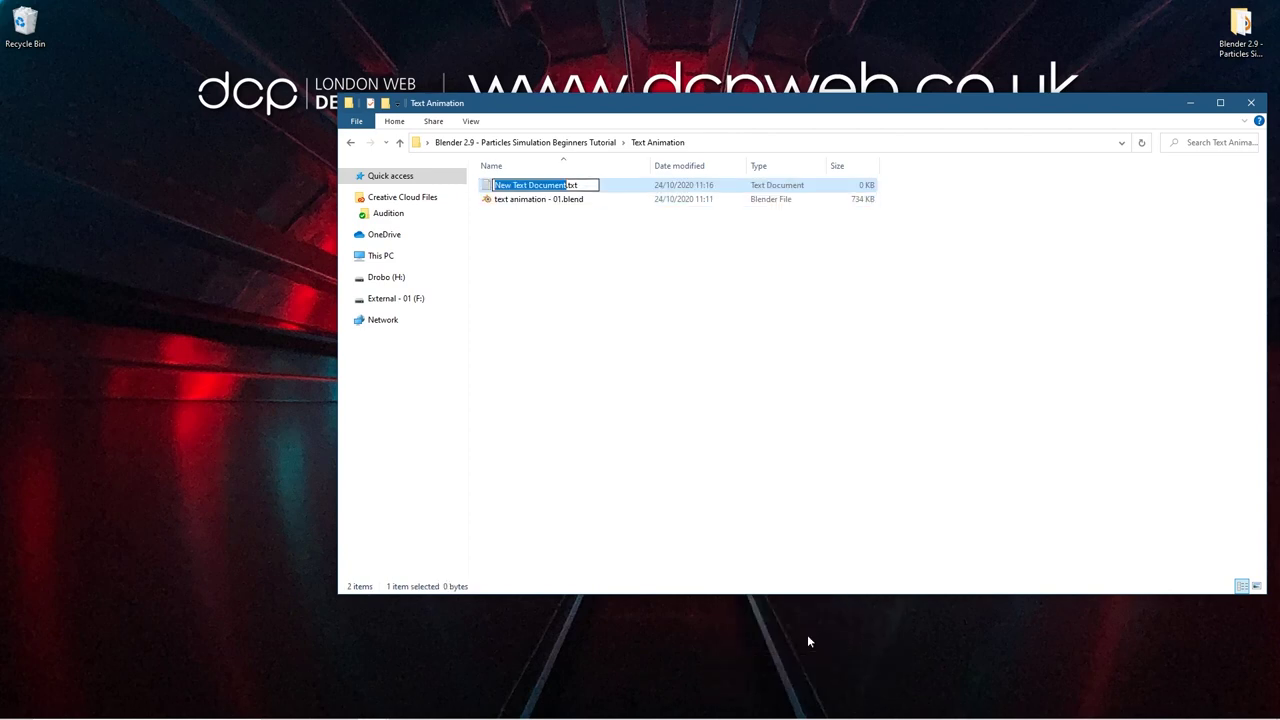
{"action": "type", "text": "notes"}
{"action": "key", "text": "Return"}
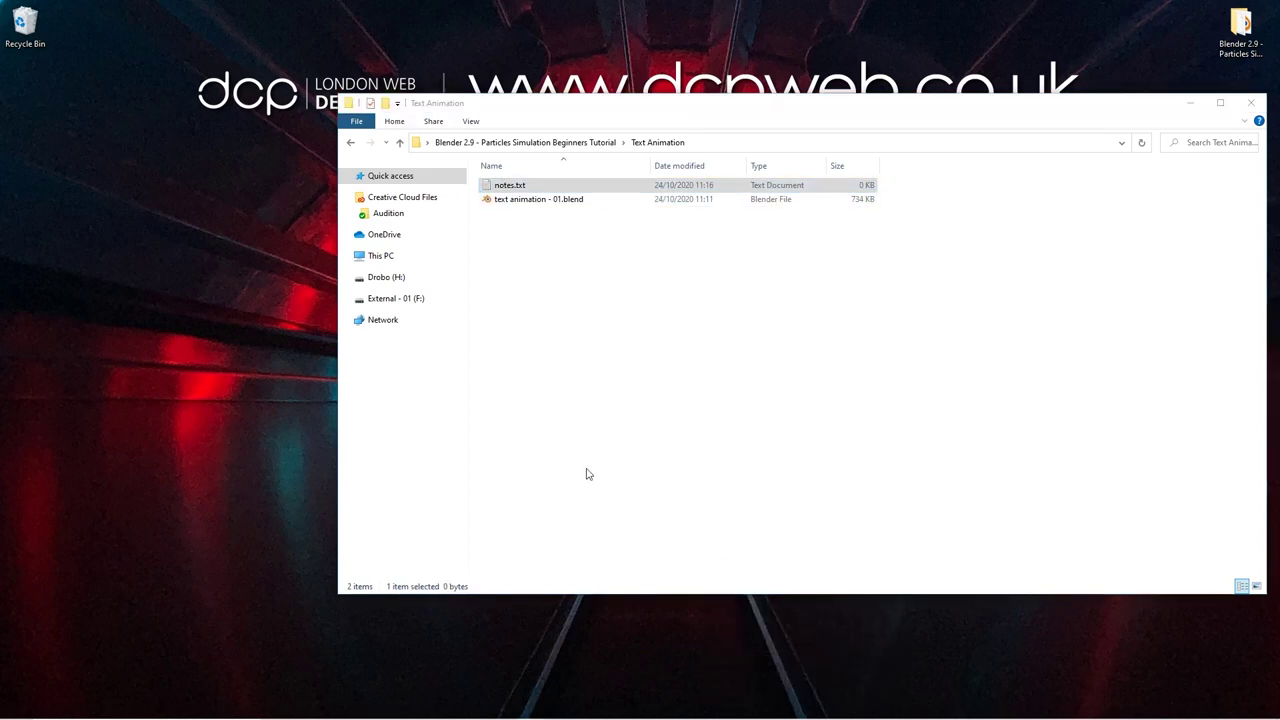
{"action": "left_click", "coordinate": [671, 373]}
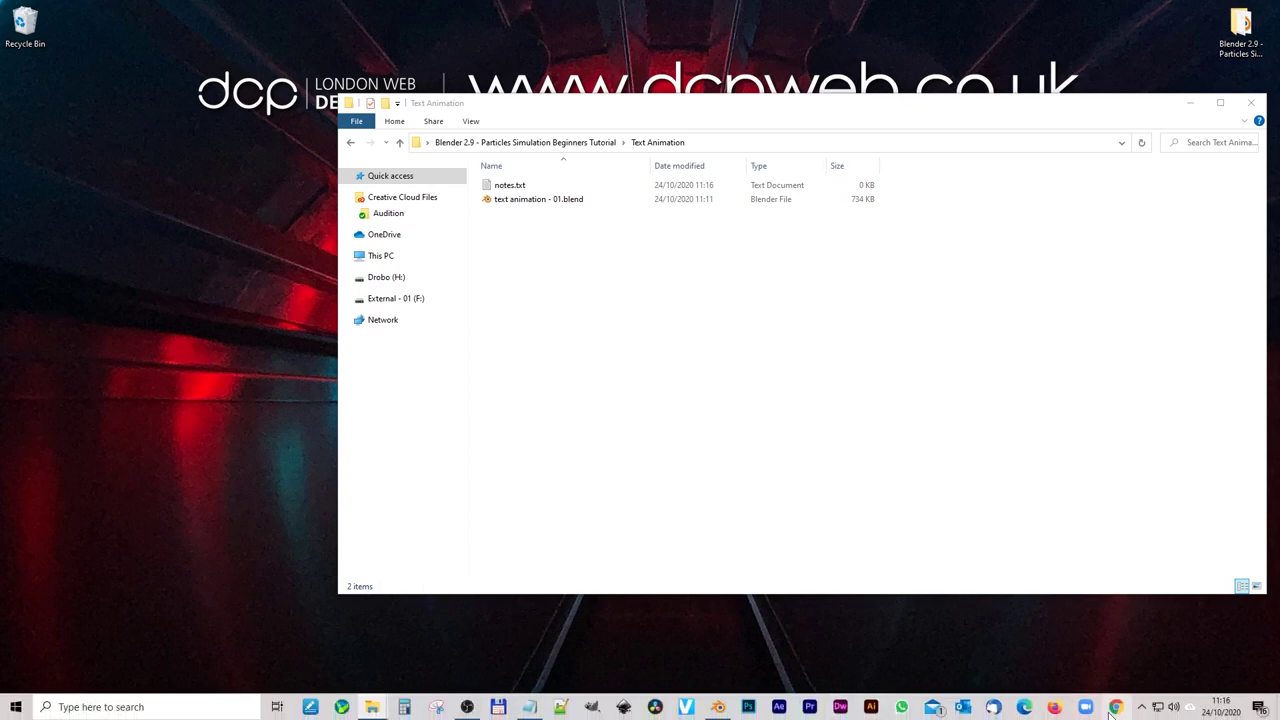
Step: Switch to Chrome, search Google for 1001 fonts and open the 1001fonts.com site
{"action": "left_click", "coordinate": [1116, 707]}
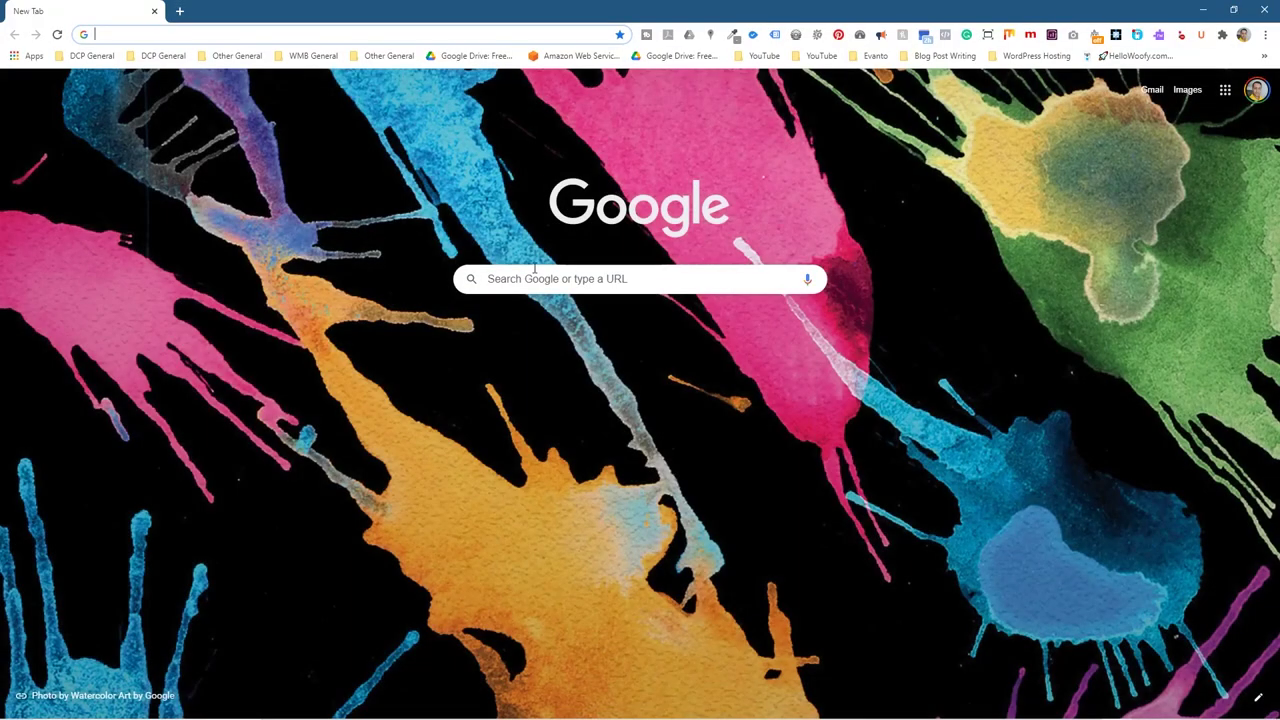
{"action": "left_click", "coordinate": [530, 278]}
{"action": "type", "text": "1001"}
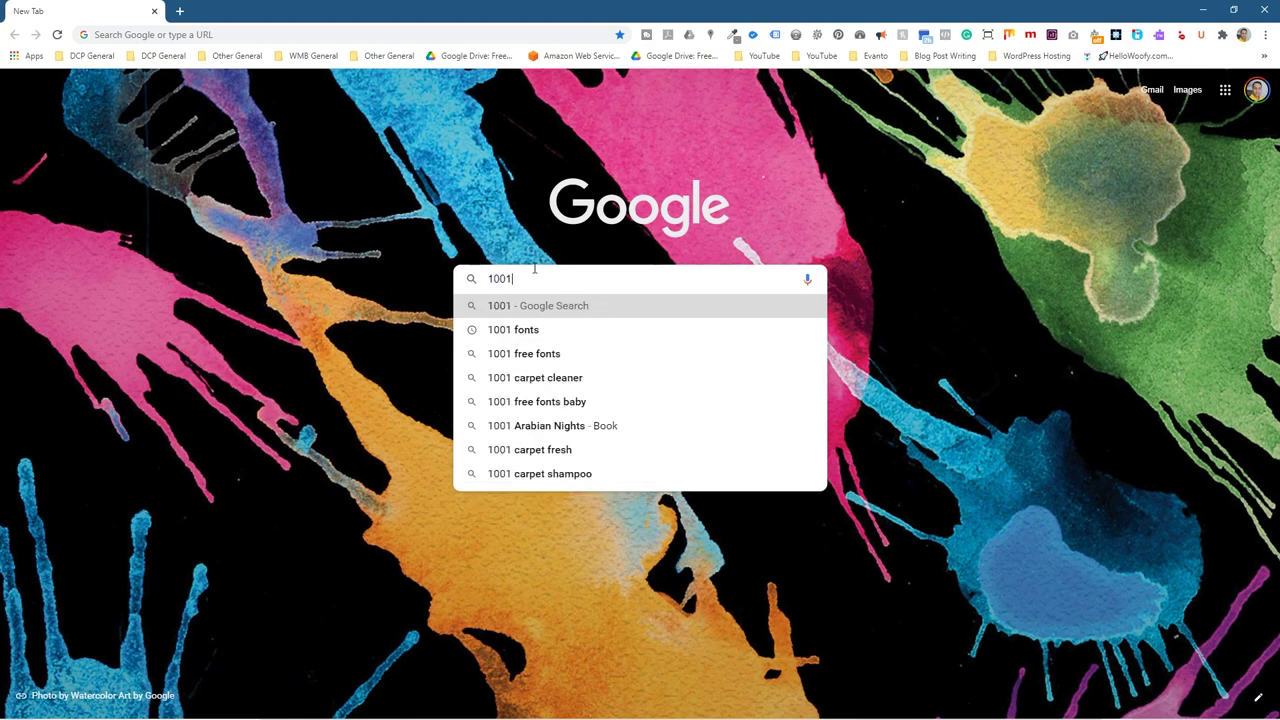
{"action": "key", "text": "Down"}
{"action": "key", "text": "Return"}
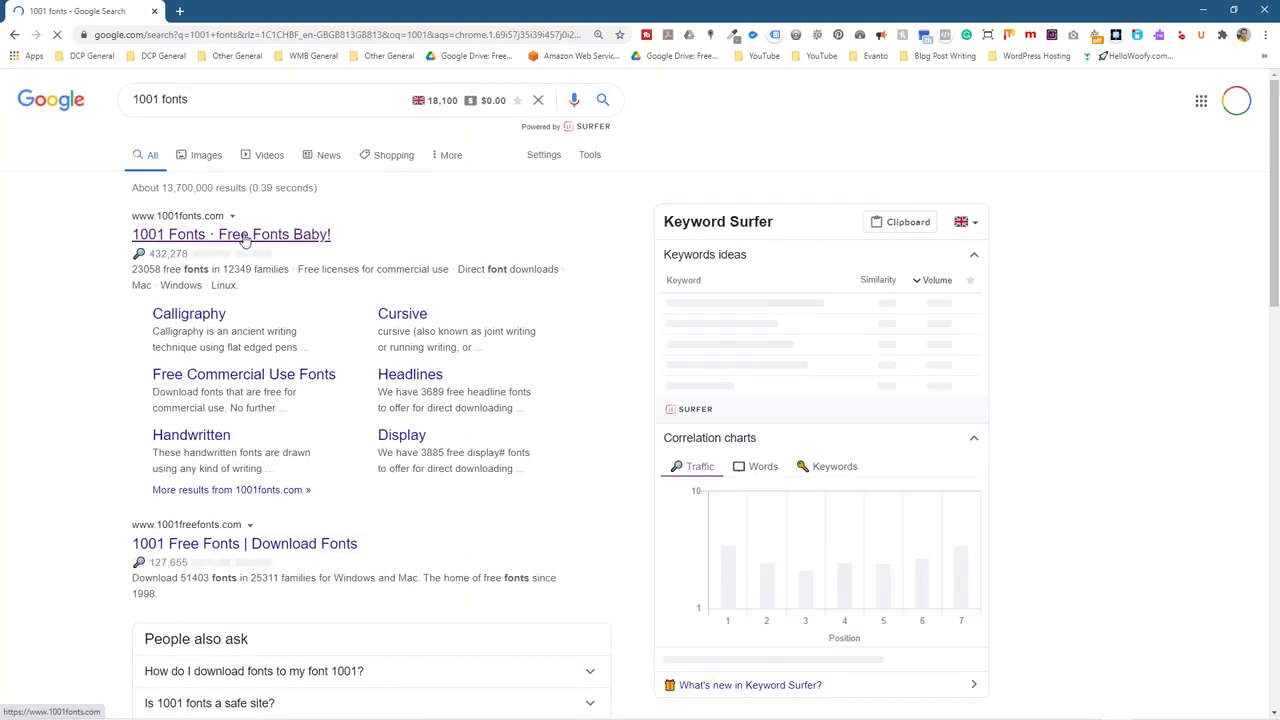
{"action": "left_click", "coordinate": [245, 240]}
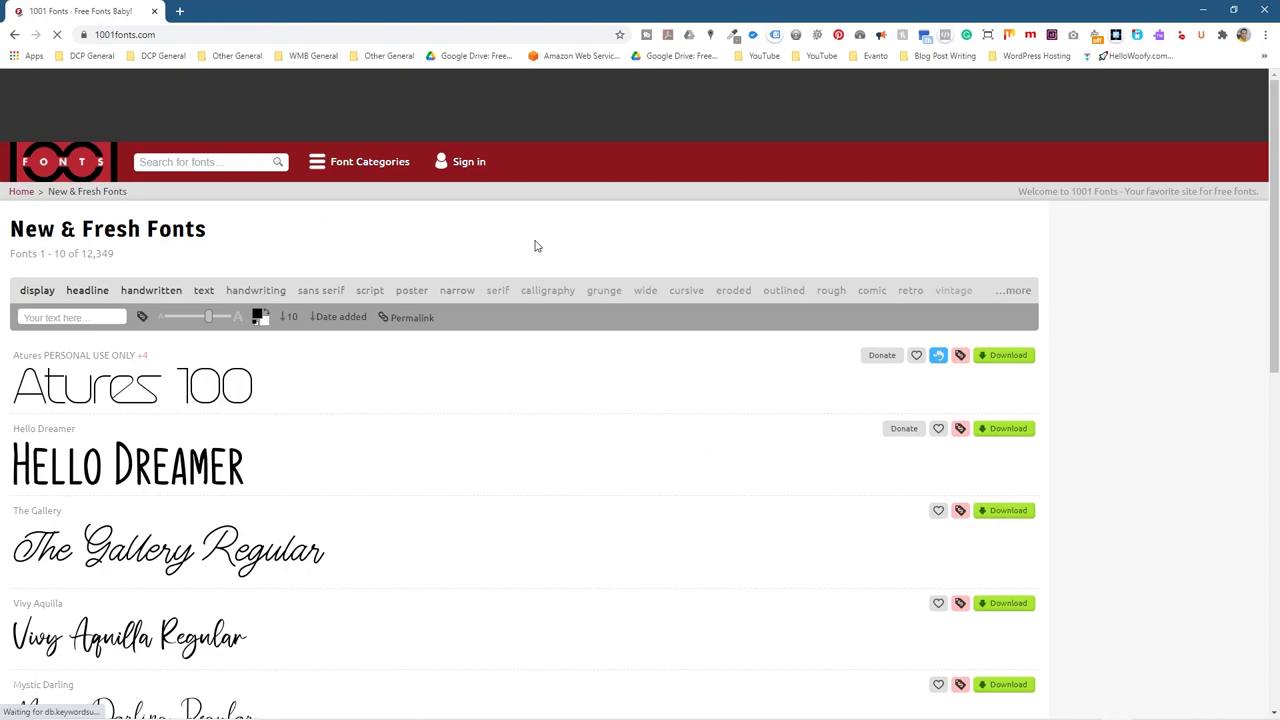
Step: Show the font categories and open the Heavy category under Weight
{"action": "scroll", "coordinate": [515, 485], "scroll_direction": "down", "scroll_amount": 8}
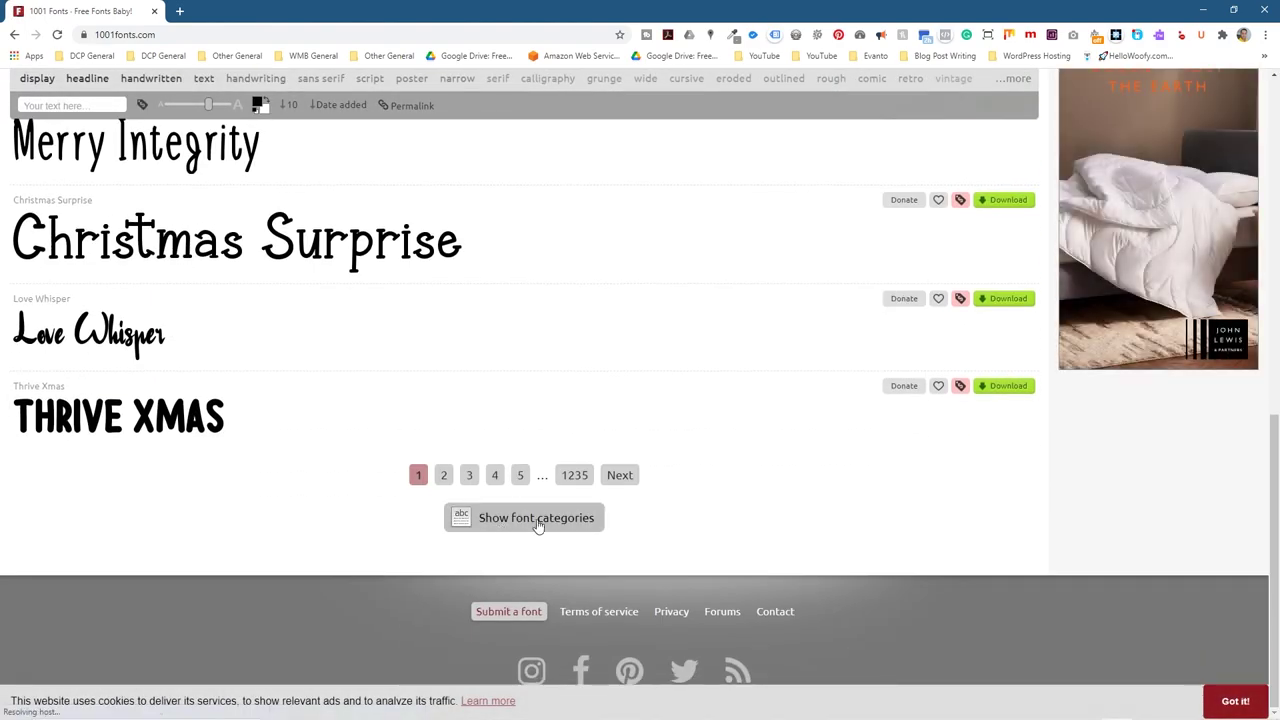
{"action": "left_click", "coordinate": [536, 518]}
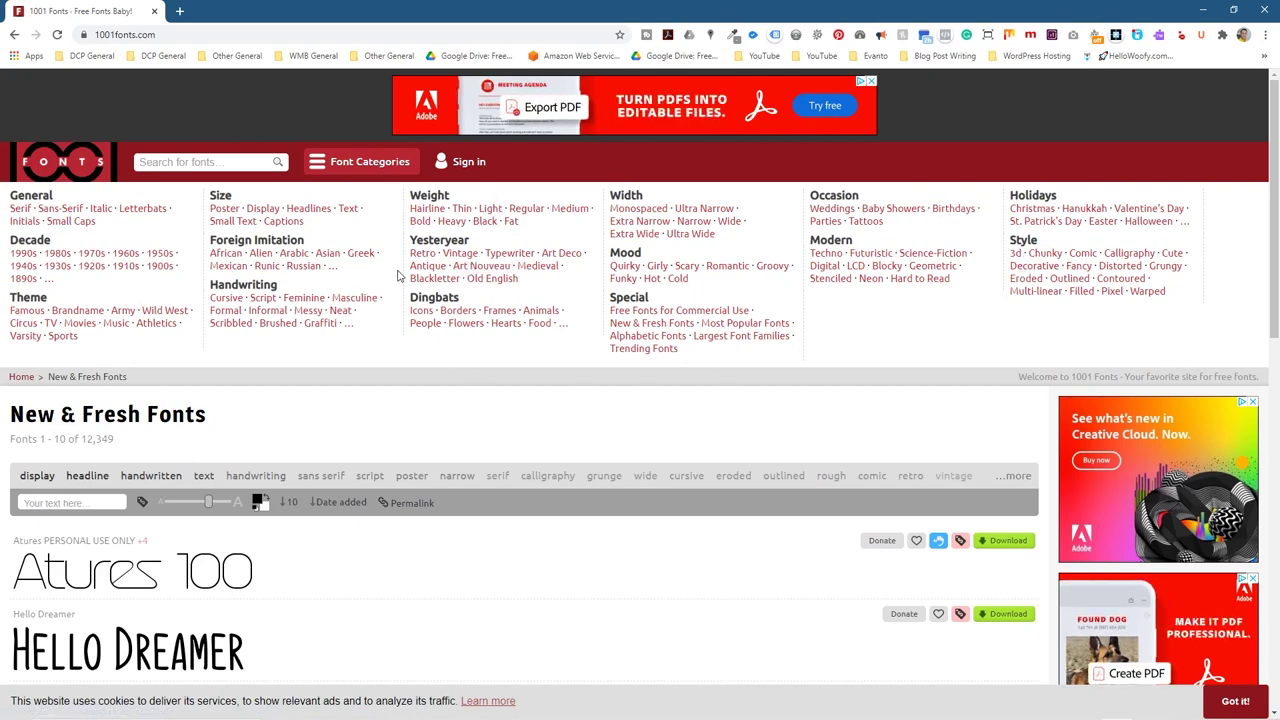
{"action": "left_click", "coordinate": [452, 221]}
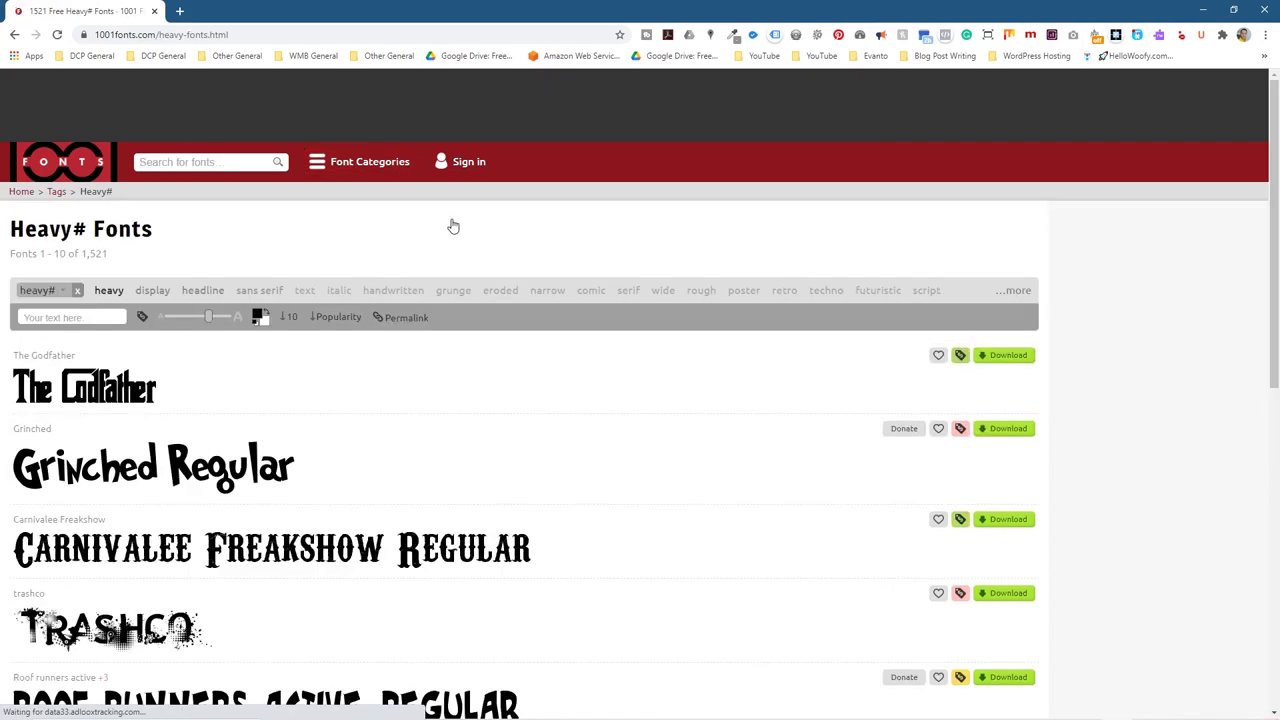
Step: Browse the heavy fonts and check the licence terms of the Xirod font
{"action": "scroll", "coordinate": [372, 220], "scroll_direction": "down", "scroll_amount": 5}
{"action": "scroll", "coordinate": [397, 463], "scroll_direction": "down", "scroll_amount": 3}
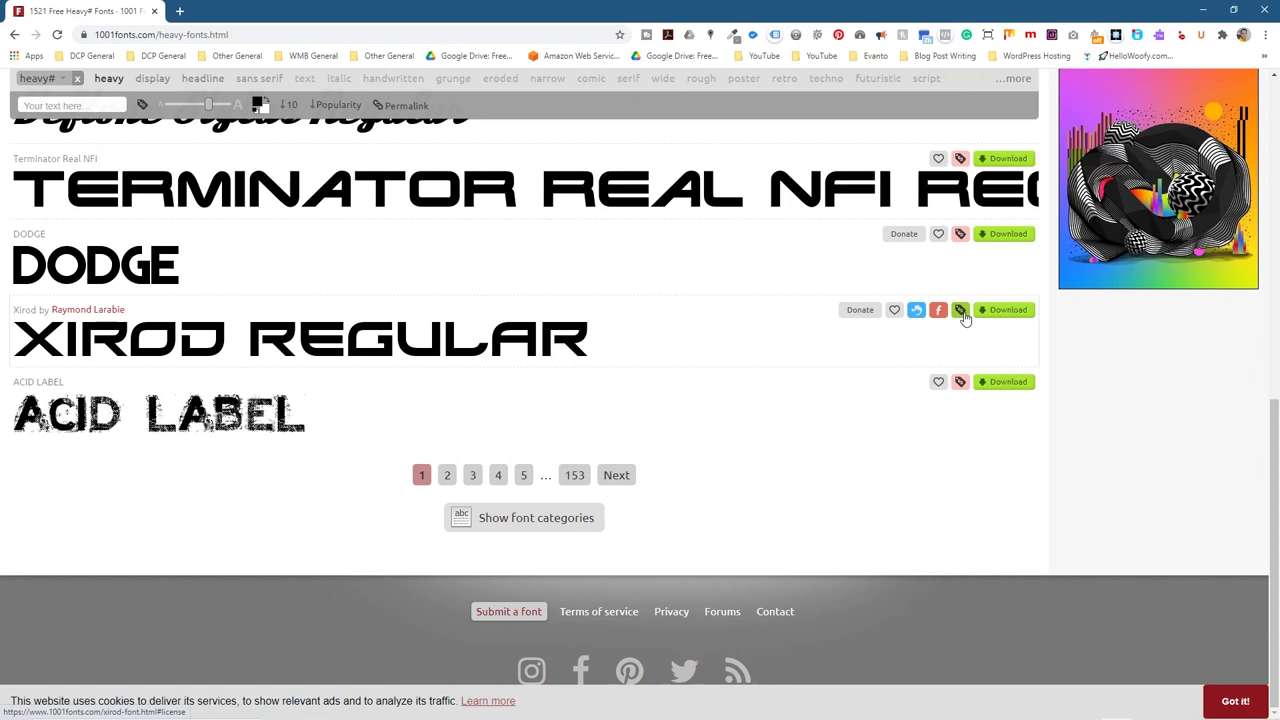
{"action": "mouse_move", "coordinate": [963, 318]}
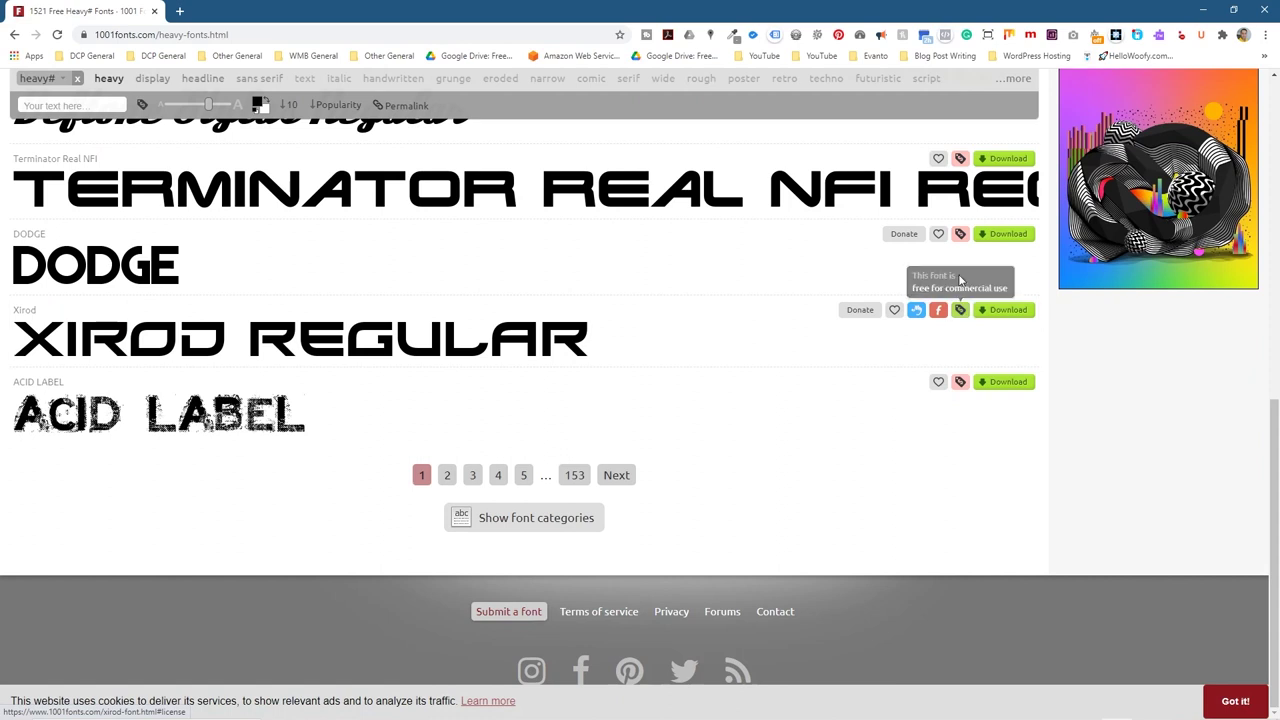
Step: Browse the heavy fonts up to page 4 and check the licence terms of the Beantown font
{"action": "mouse_move", "coordinate": [958, 237]}
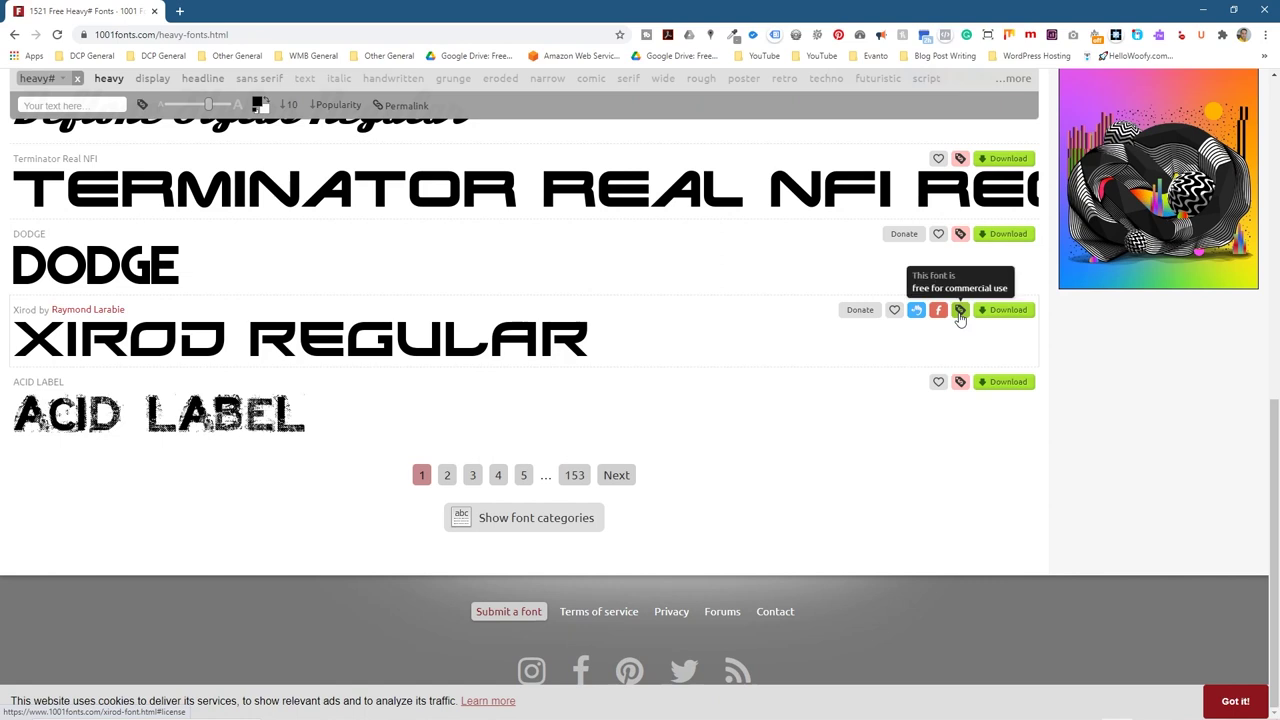
{"action": "left_click", "coordinate": [616, 476]}
{"action": "scroll", "coordinate": [622, 480], "scroll_direction": "down", "scroll_amount": 3}
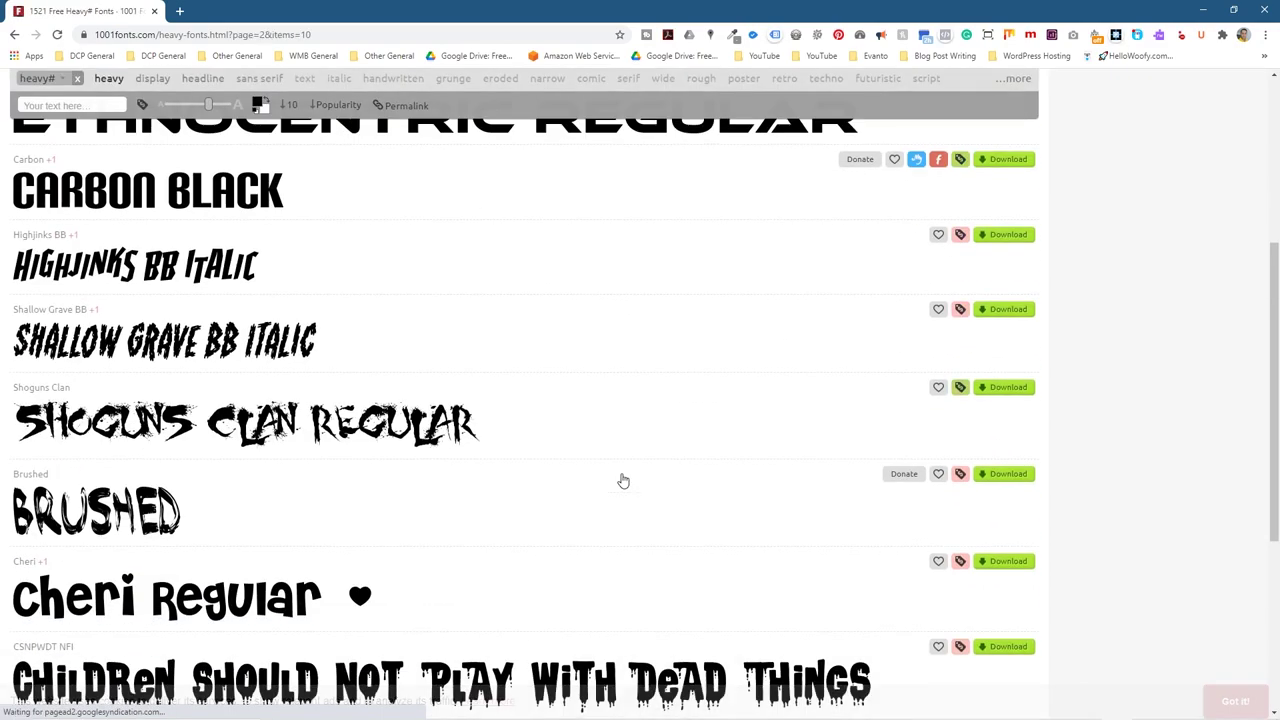
{"action": "scroll", "coordinate": [622, 480], "scroll_direction": "down", "scroll_amount": 3}
{"action": "scroll", "coordinate": [622, 481], "scroll_direction": "down", "scroll_amount": 2}
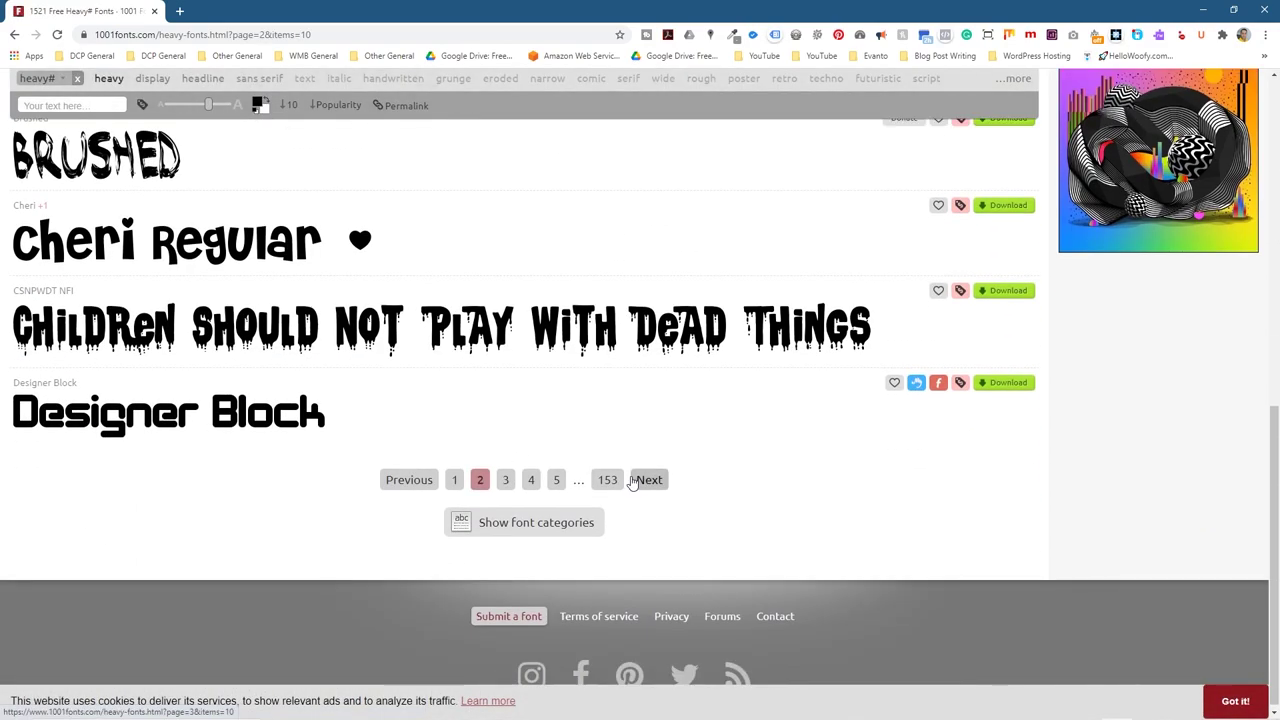
{"action": "left_click", "coordinate": [649, 481]}
{"action": "scroll", "coordinate": [649, 486], "scroll_direction": "down", "scroll_amount": 6}
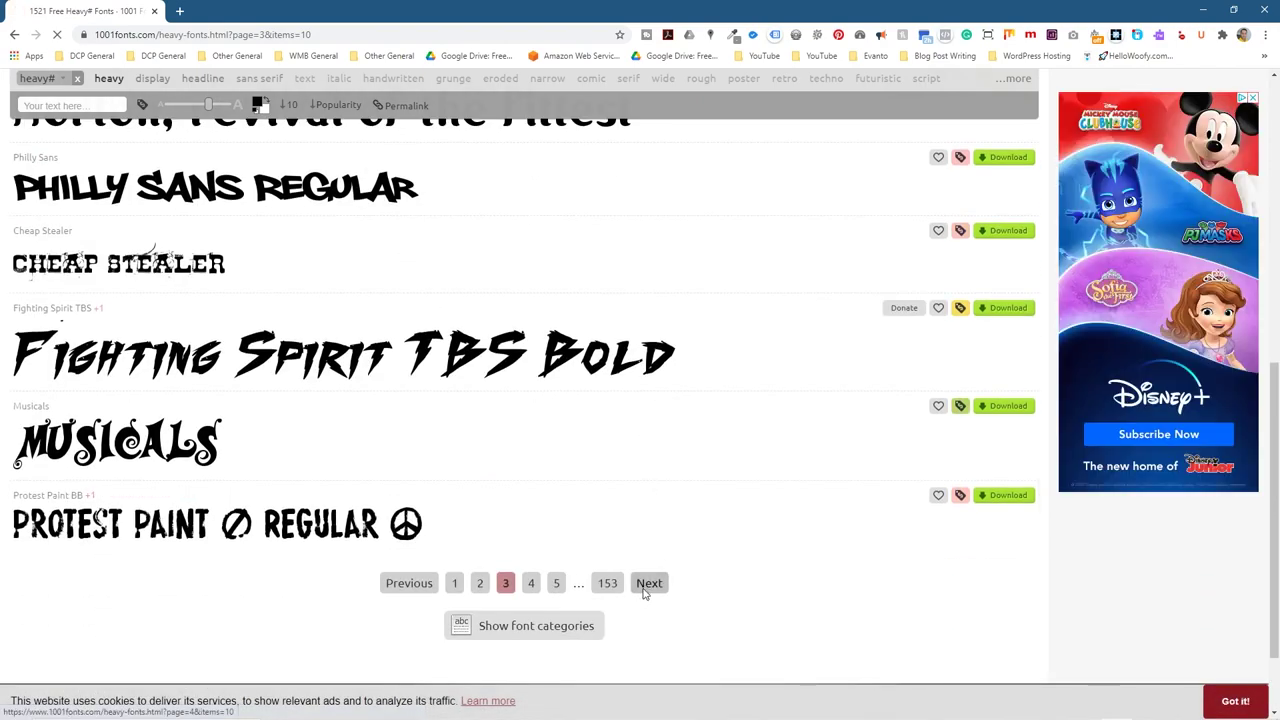
{"action": "left_click", "coordinate": [646, 586]}
{"action": "scroll", "coordinate": [641, 581], "scroll_direction": "down", "scroll_amount": 4}
{"action": "scroll", "coordinate": [641, 580], "scroll_direction": "down", "scroll_amount": 3}
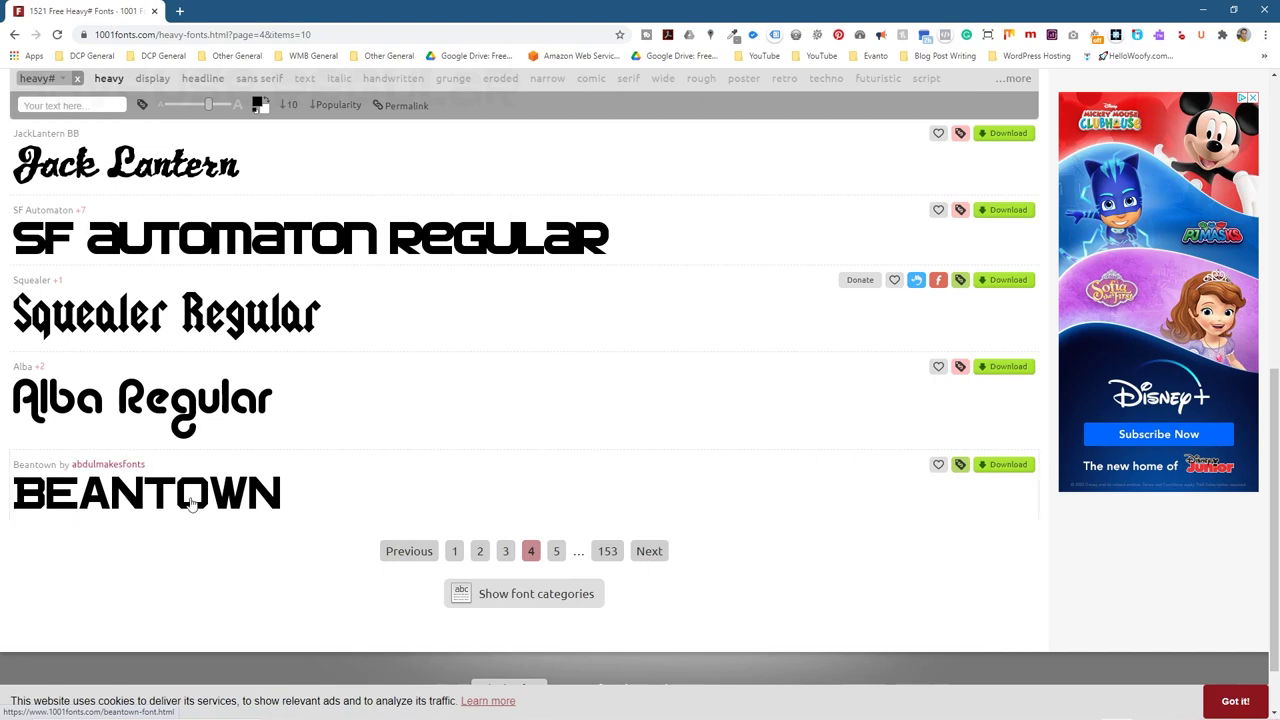
{"action": "mouse_move", "coordinate": [960, 468]}
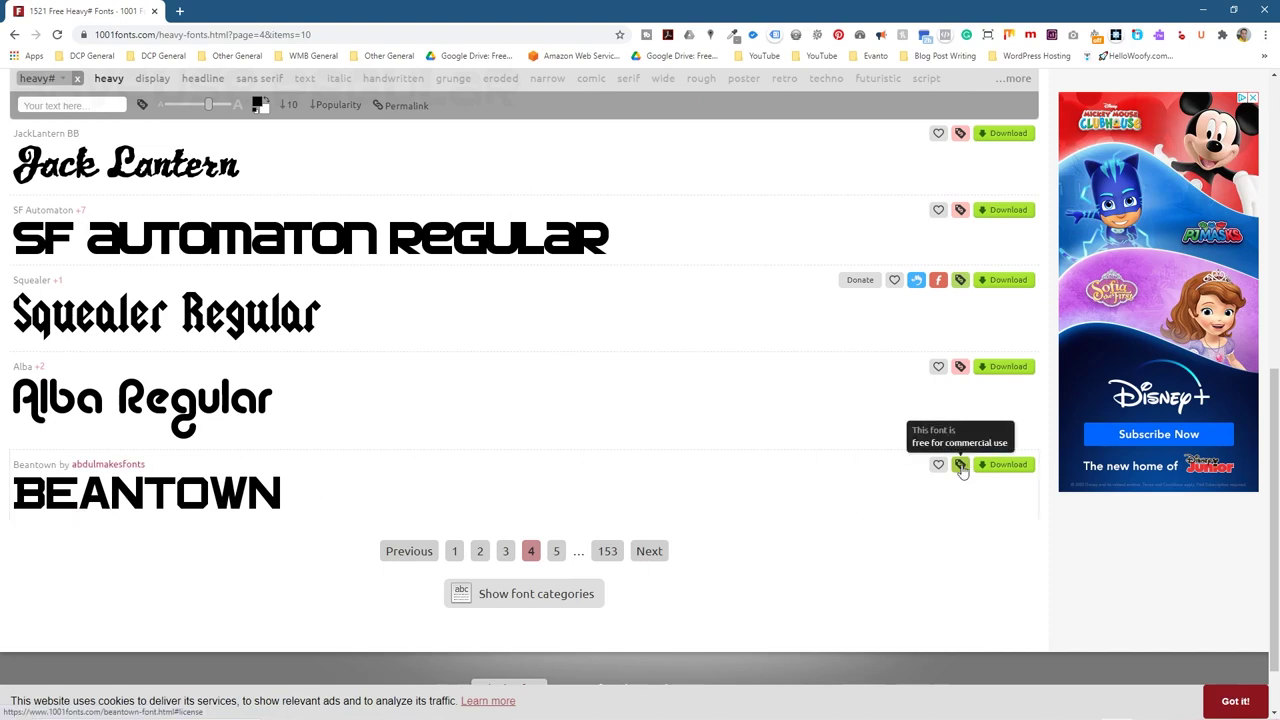
Step: Download the Beantown font from its page and copy beantown.zip into the Text Animation folder
{"action": "left_click", "coordinate": [244, 491]}
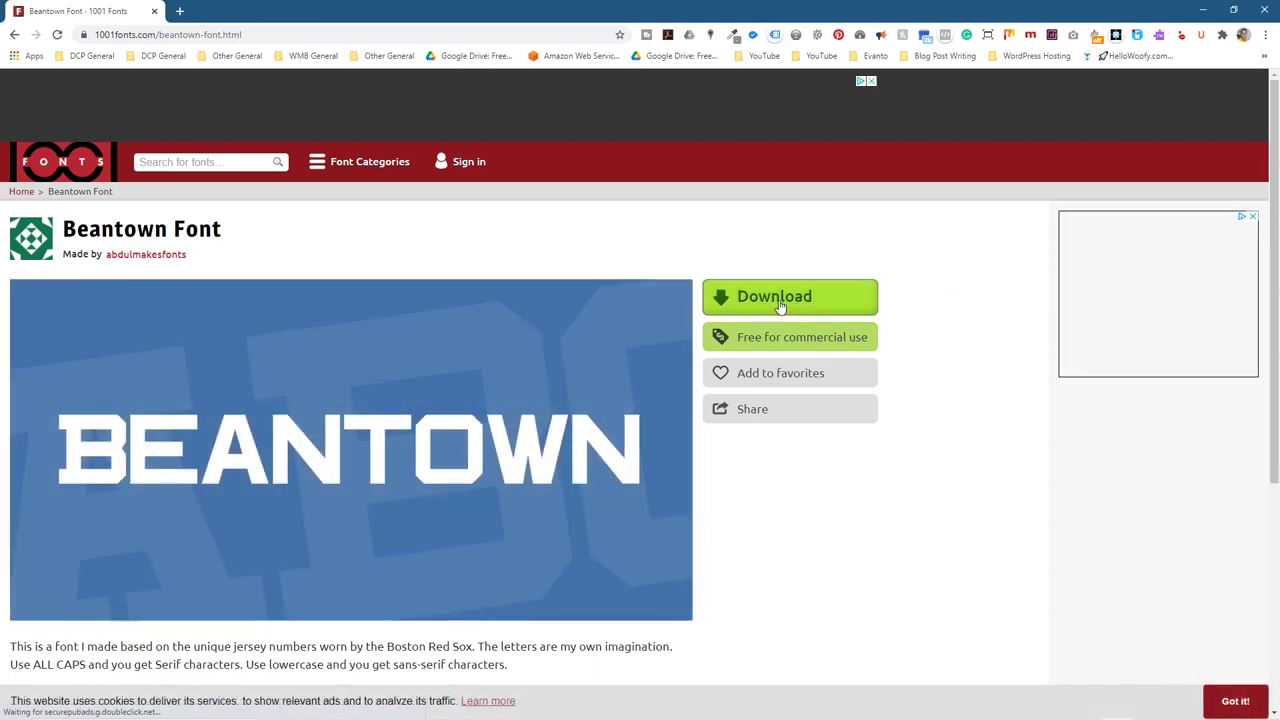
{"action": "left_click", "coordinate": [780, 300]}
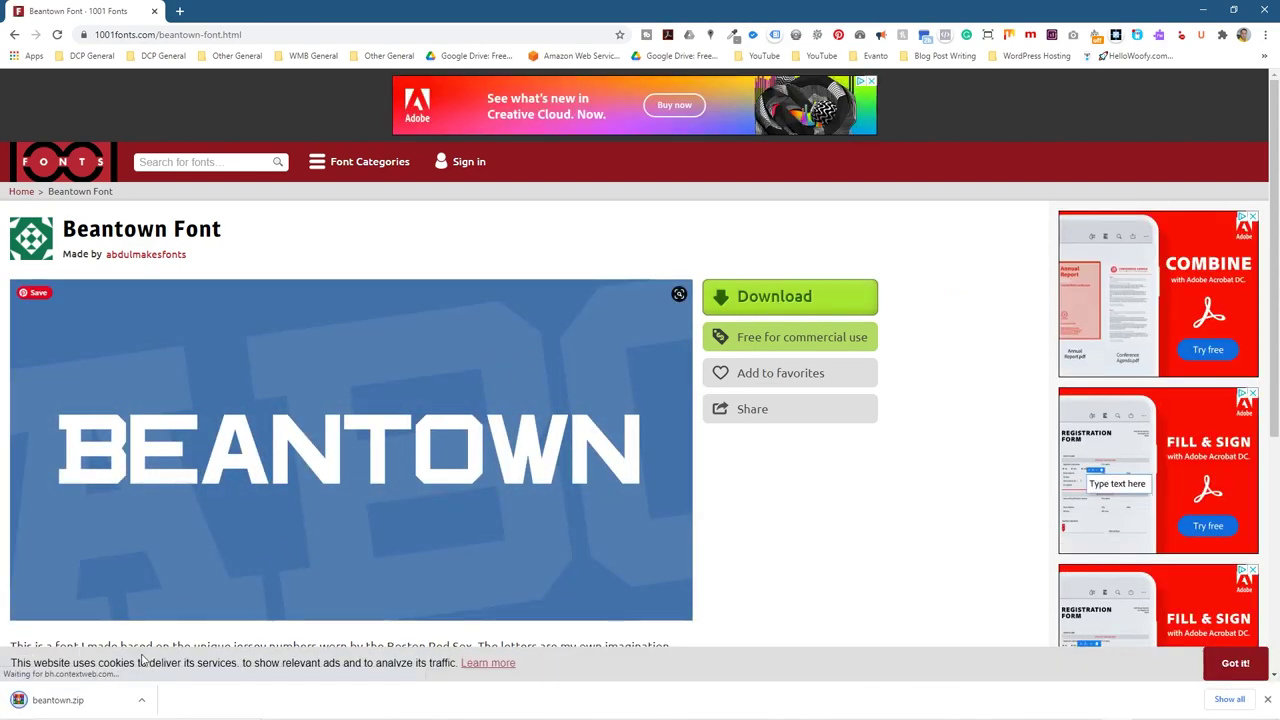
{"action": "left_click_drag", "start_coordinate": [640, 12], "coordinate": [5, 126]}
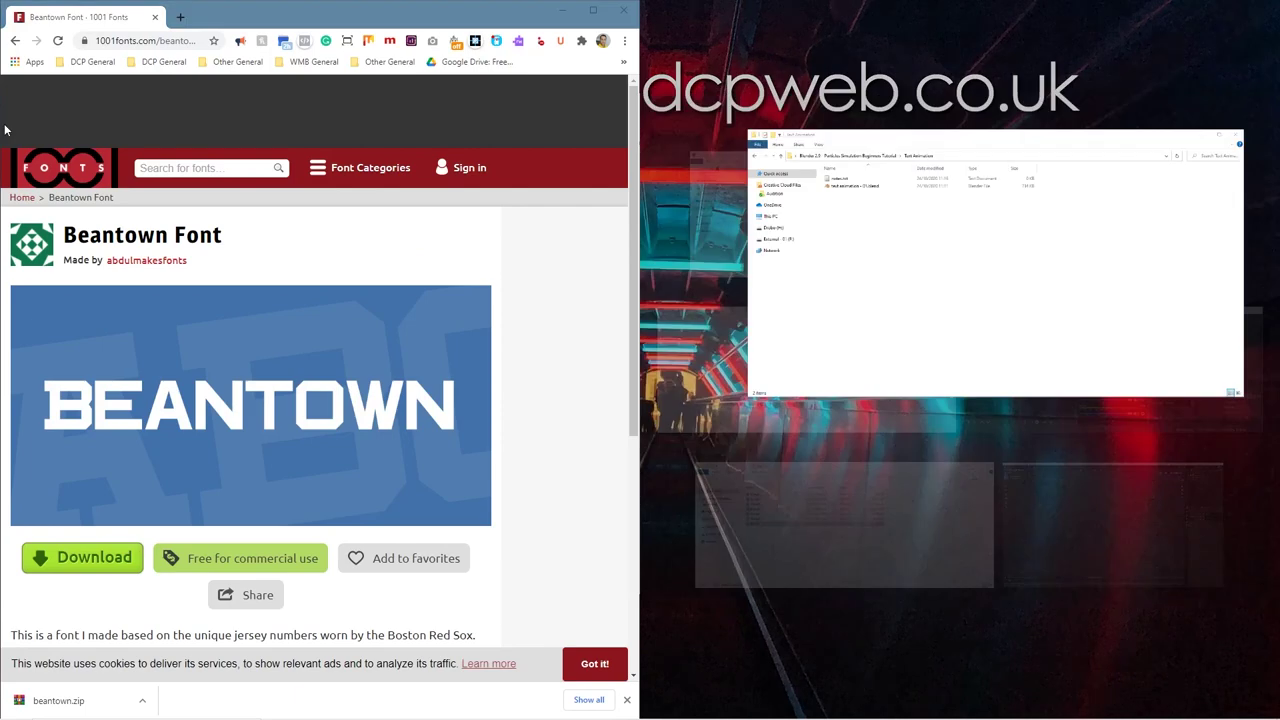
{"action": "left_click", "coordinate": [1111, 255]}
{"action": "left_click_drag", "start_coordinate": [94, 703], "coordinate": [871, 211]}
Step: Create a folder named font in the Text Animation folder and copy the Beantown page's web address
{"action": "right_click", "coordinate": [832, 186]}
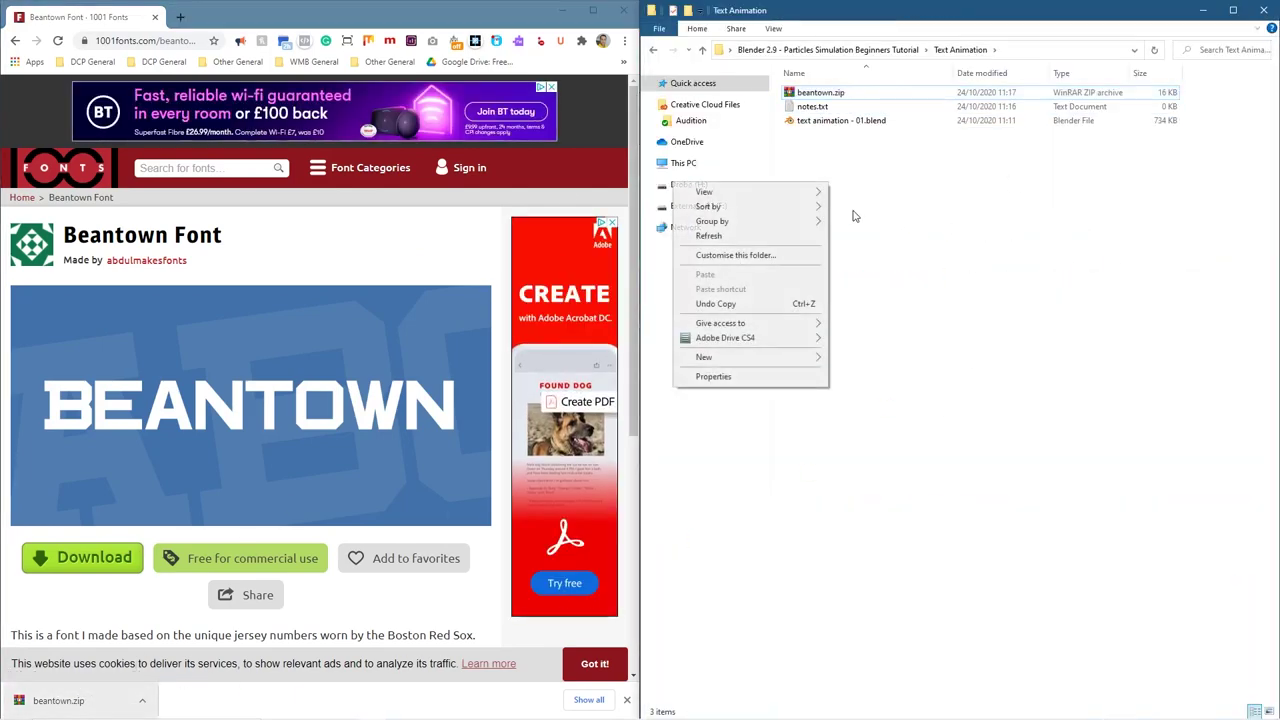
{"action": "mouse_move", "coordinate": [784, 356]}
{"action": "left_click", "coordinate": [865, 362]}
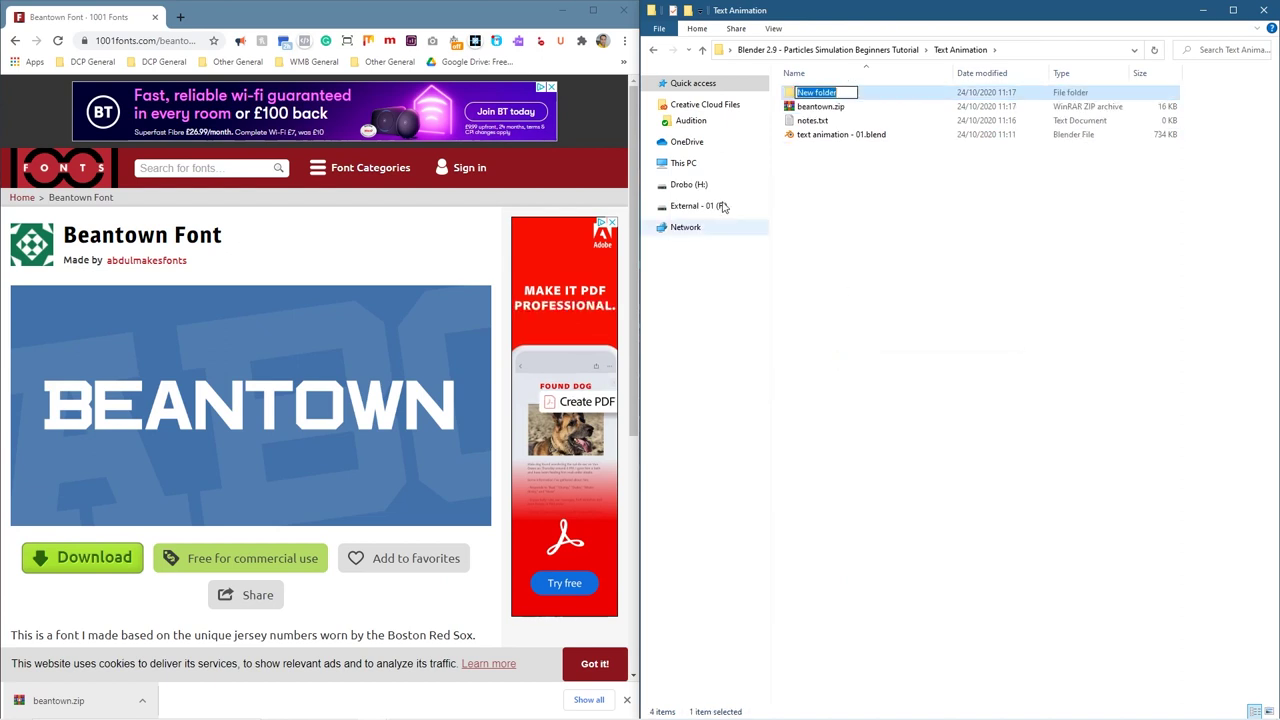
{"action": "left_click", "coordinate": [170, 44]}
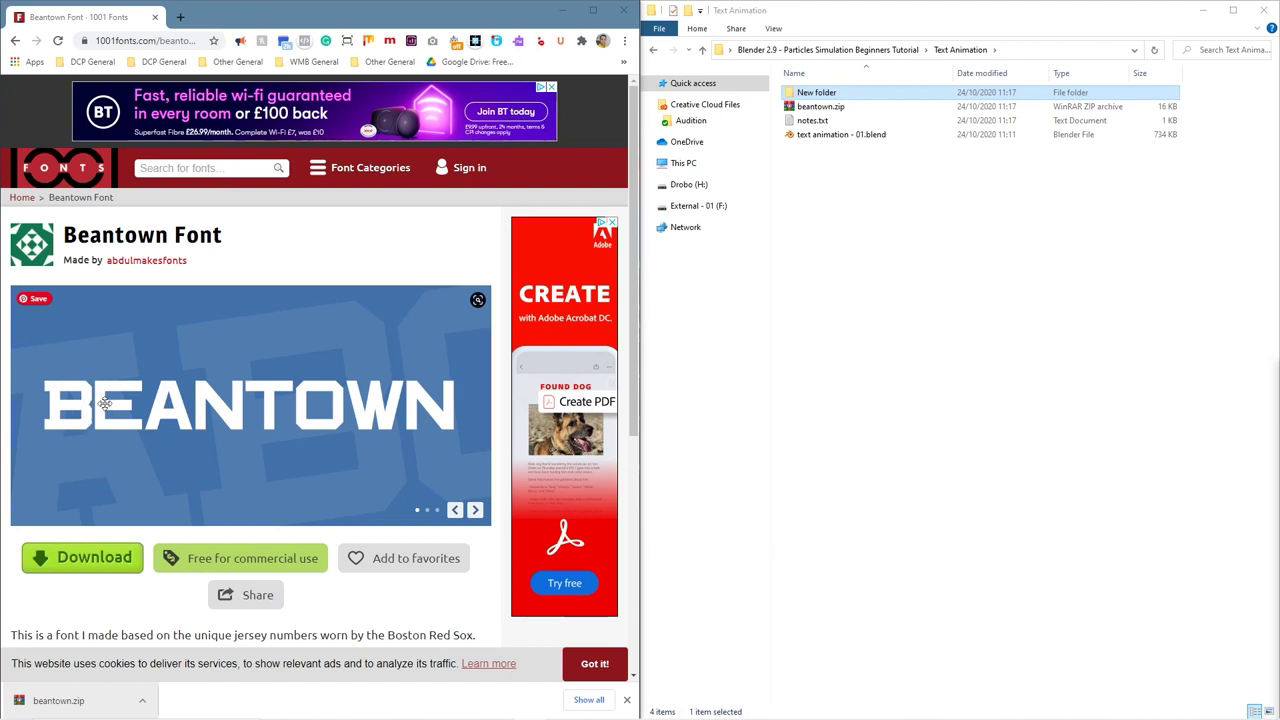
{"action": "left_click", "coordinate": [822, 108]}
{"action": "left_click", "coordinate": [815, 93]}
{"action": "left_click", "coordinate": [818, 93]}
{"action": "type", "text": "font"}
{"action": "key", "text": "Return"}
Step: Move beantown.zip into the font folder and extract it there into a beantown subfolder
{"action": "left_click_drag", "start_coordinate": [812, 106], "coordinate": [810, 94]}
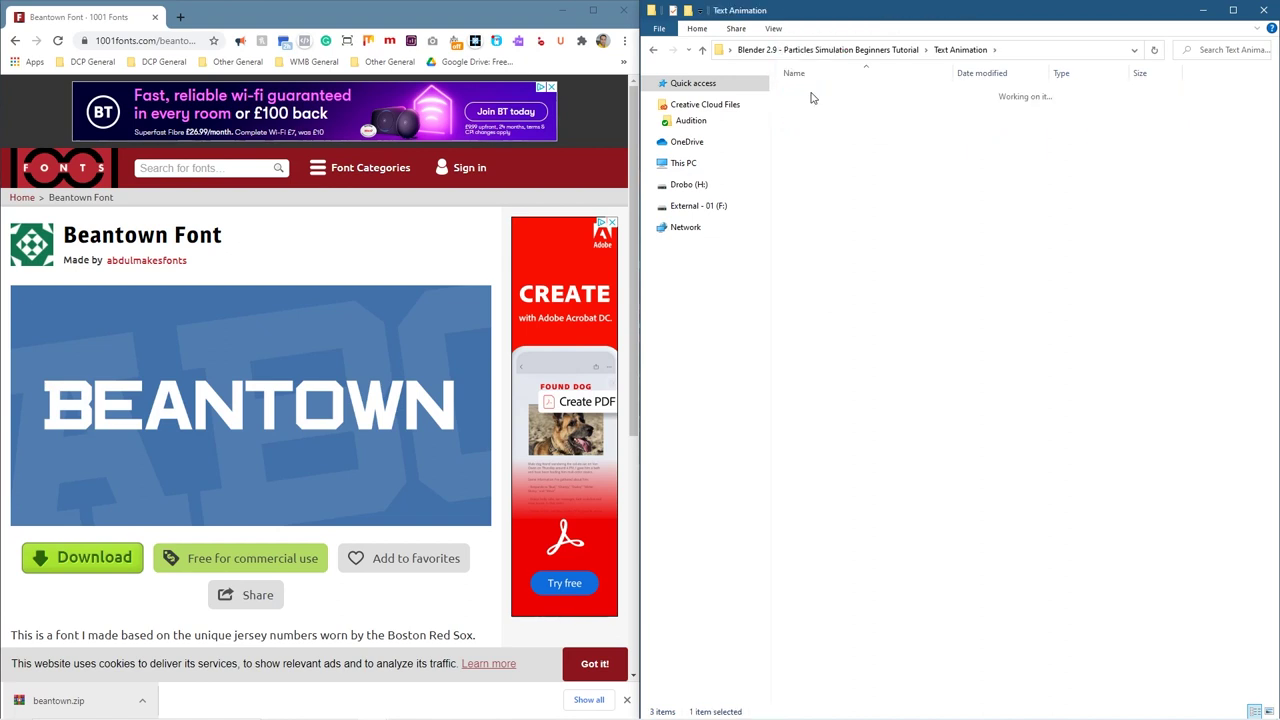
{"action": "double_click", "coordinate": [812, 97]}
{"action": "right_click", "coordinate": [820, 92]}
{"action": "left_click", "coordinate": [899, 199]}
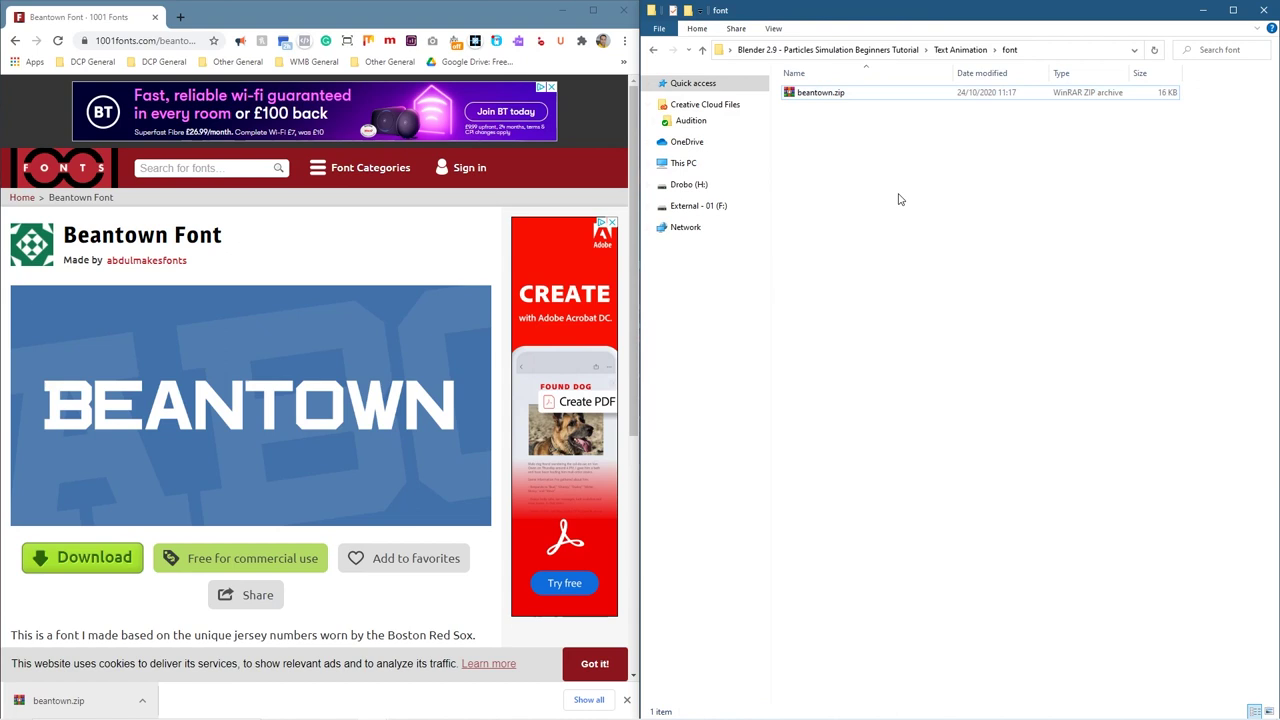
Step: Delete beantown.zip from the font folder and select Beantown.ttf in the extracted beantown folder
{"action": "left_click", "coordinate": [837, 106]}
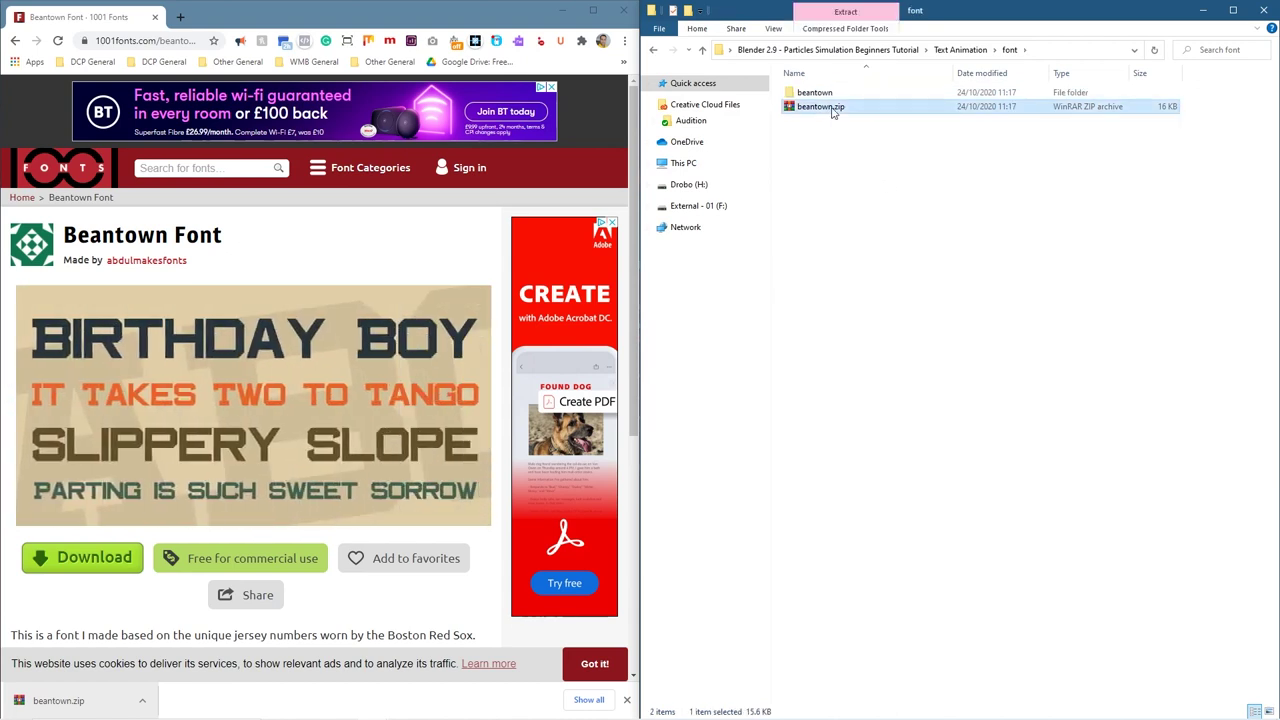
{"action": "key", "text": "Delete"}
{"action": "double_click", "coordinate": [810, 95]}
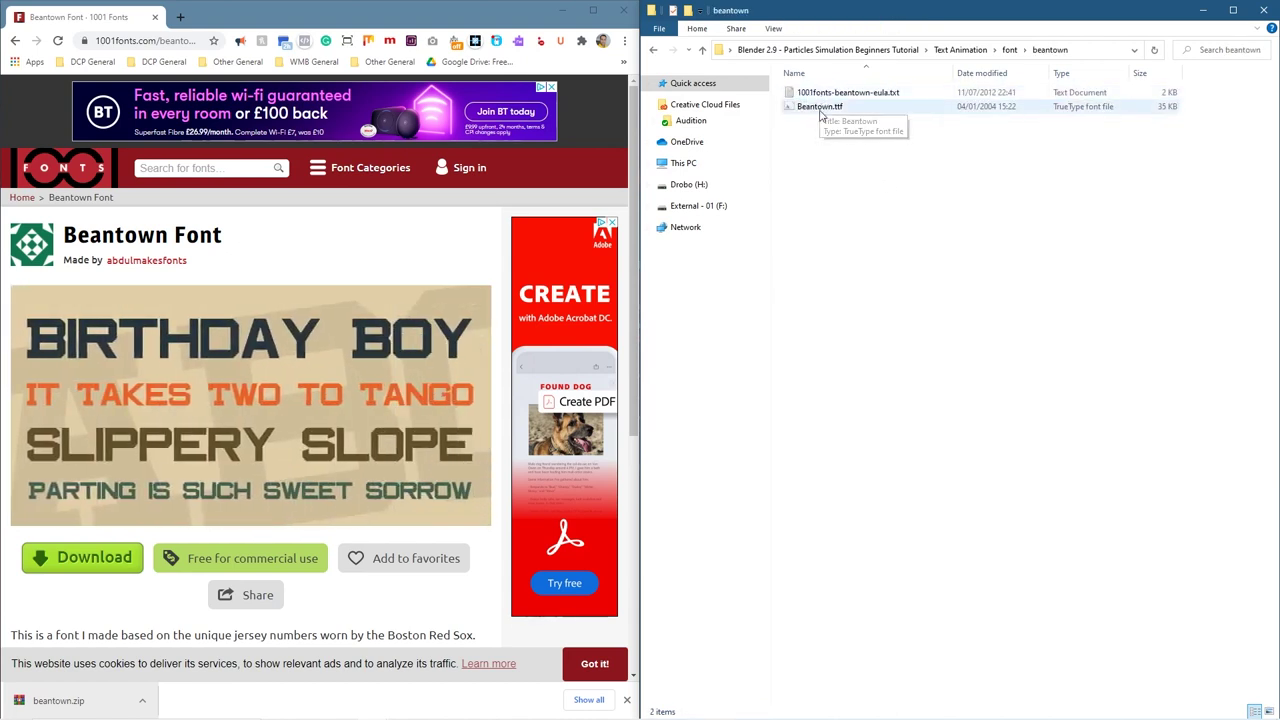
{"action": "left_click", "coordinate": [818, 110]}
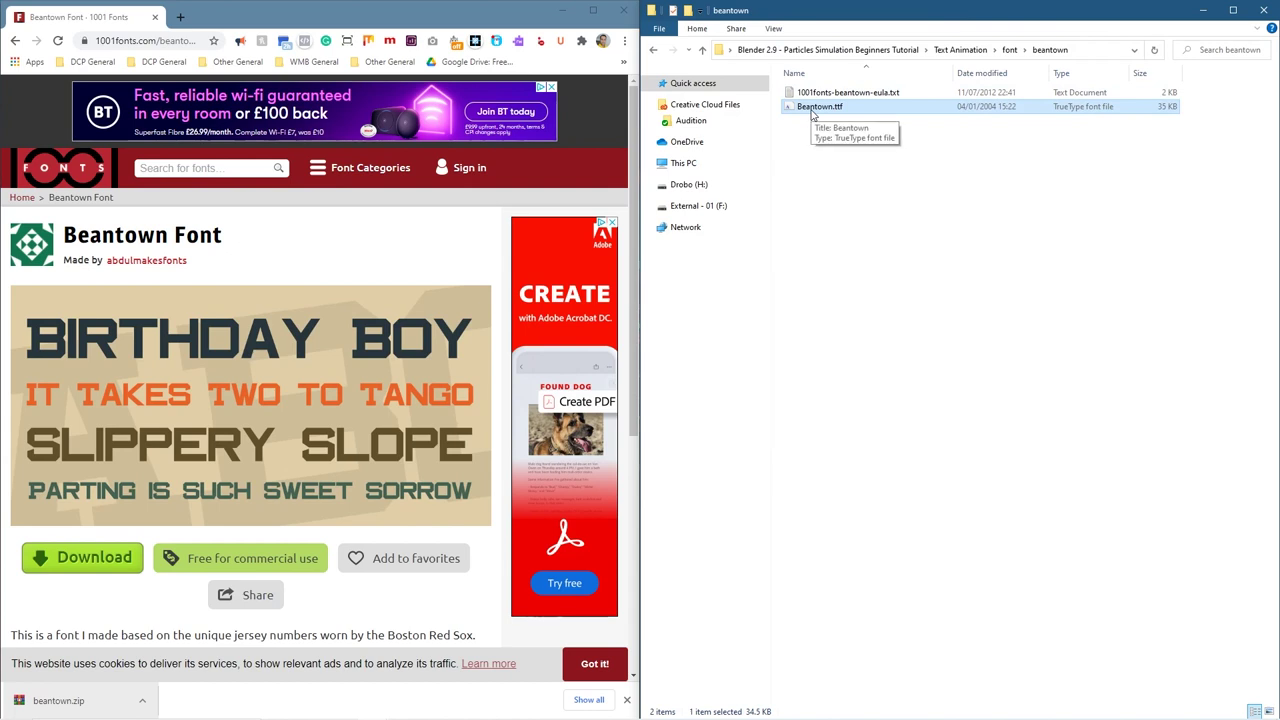
Step: Search Google for hdri haven in a new Chrome tab and open the HDRI Haven site
{"action": "left_click", "coordinate": [180, 17]}
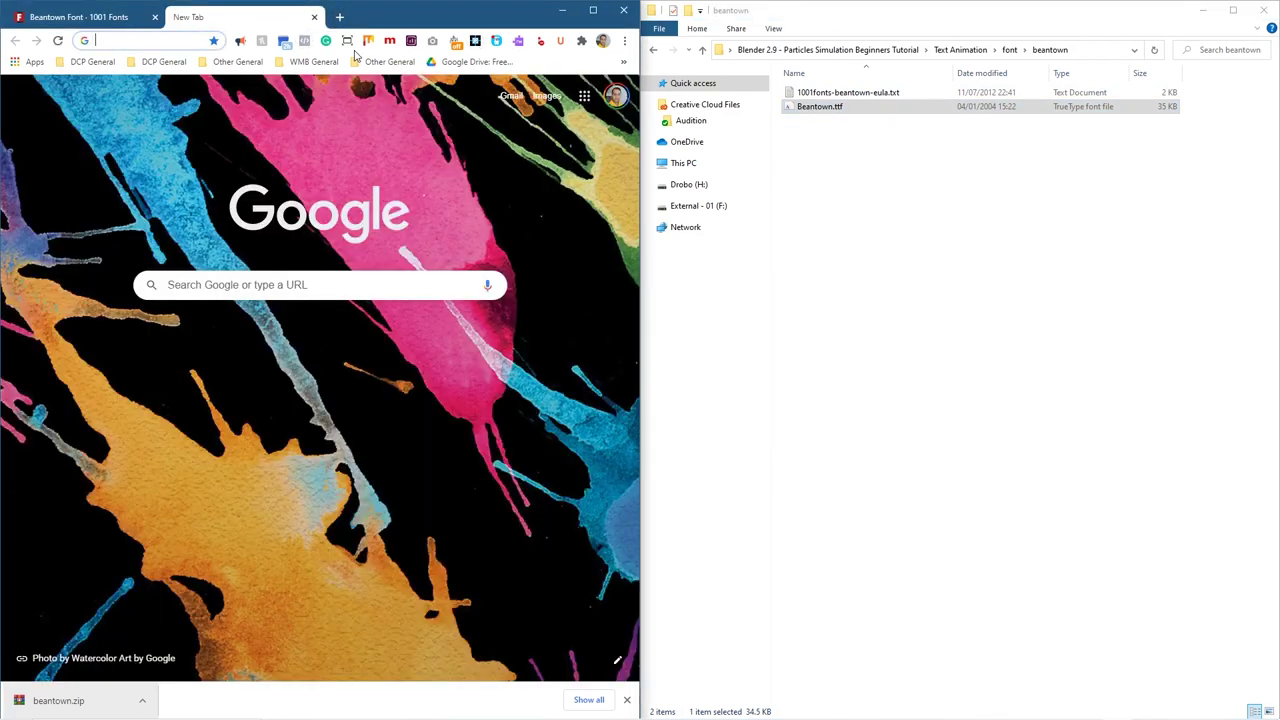
{"action": "type", "text": "gdri"}
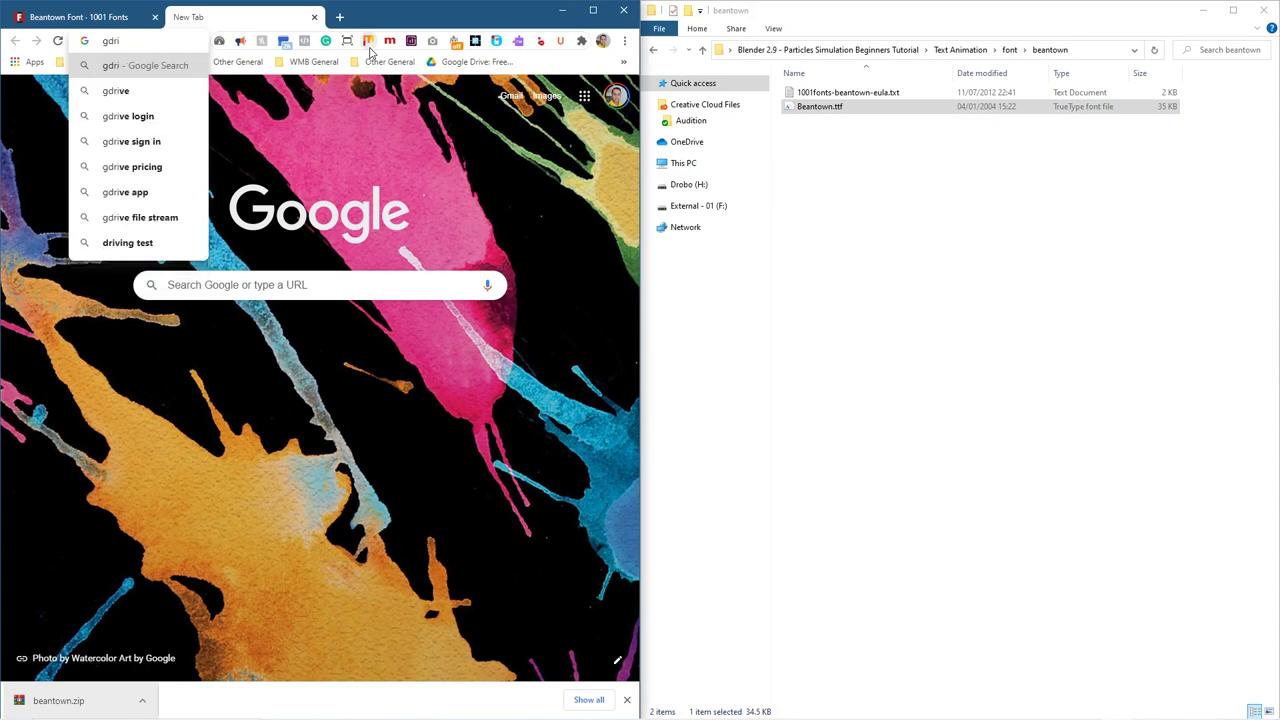
{"action": "key", "text": "BackSpace"}
{"action": "key", "text": "BackSpace"}
{"action": "key", "text": "BackSpace"}
{"action": "key", "text": "BackSpace"}
{"action": "type", "text": "hdr"}
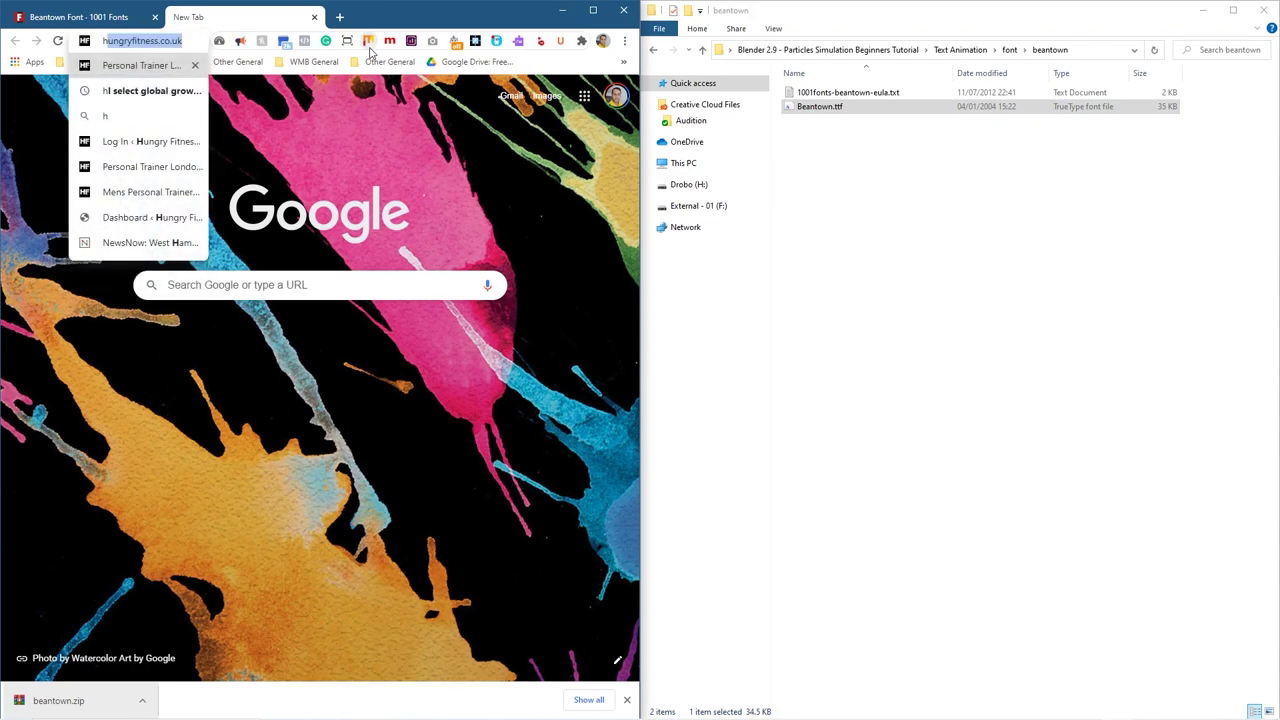
{"action": "type", "text": "i hace"}
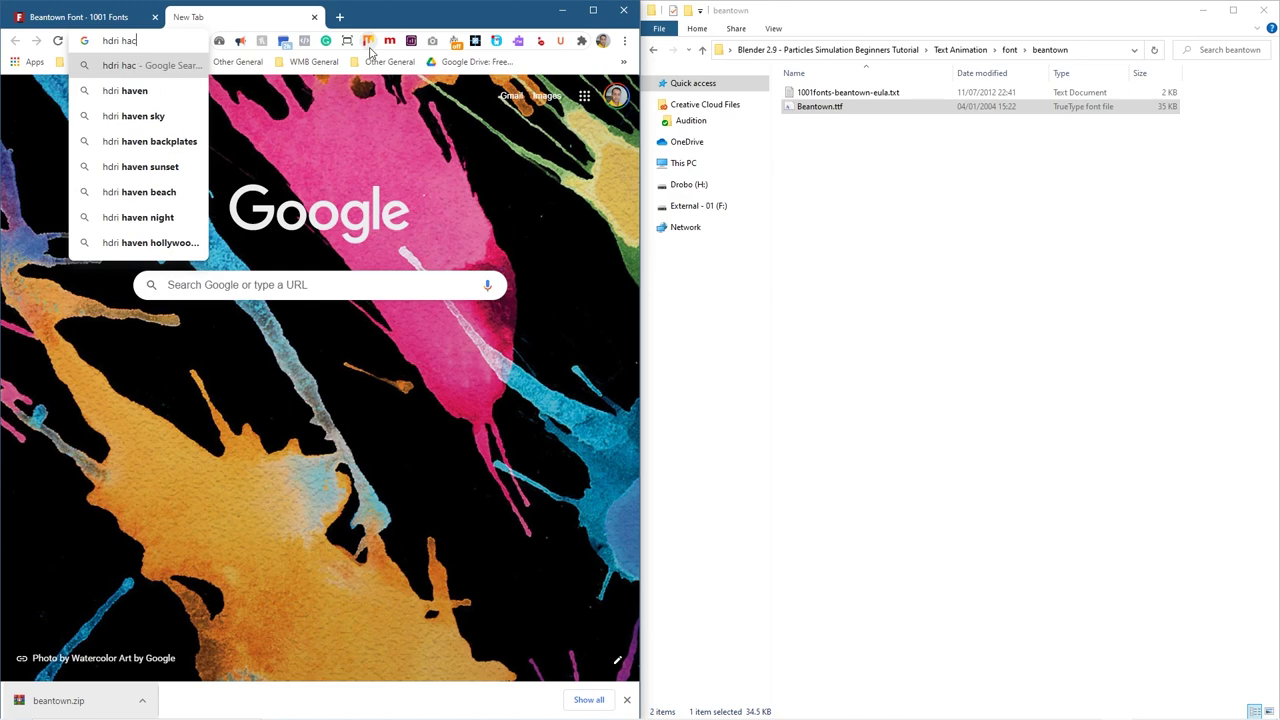
{"action": "key", "text": "BackSpace"}
{"action": "type", "text": "ven"}
{"action": "key", "text": "Return"}
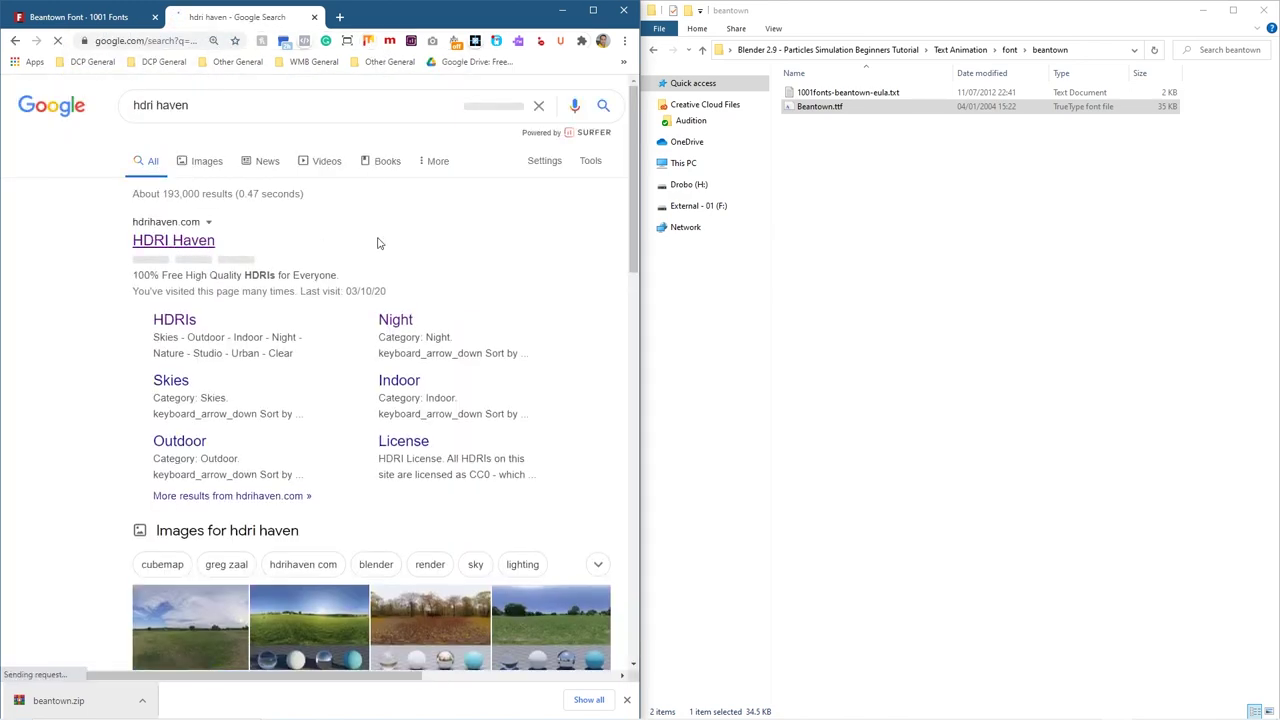
{"action": "left_click", "coordinate": [200, 242]}
Step: Switch to File Explorer, create a folder named hdri in the Text Animation folder and open it
{"action": "left_click", "coordinate": [1009, 49]}
{"action": "right_click", "coordinate": [843, 203]}
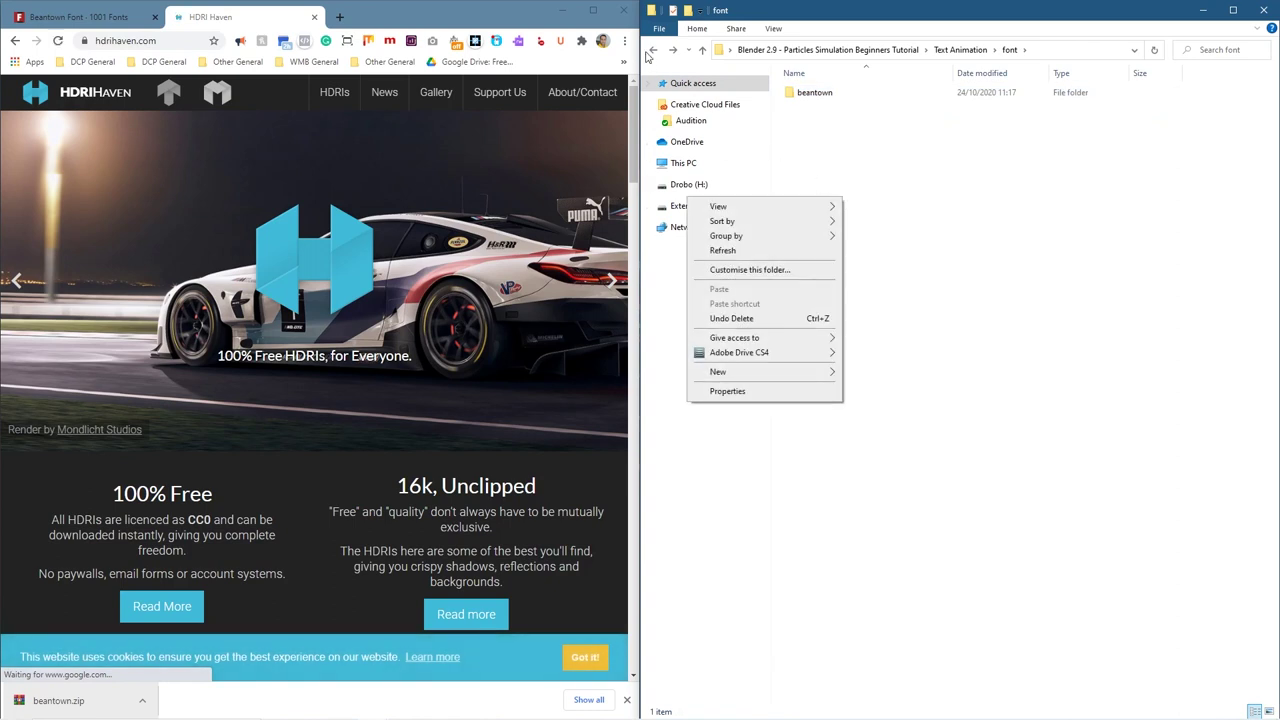
{"action": "left_click", "coordinate": [651, 52]}
{"action": "right_click", "coordinate": [848, 180]}
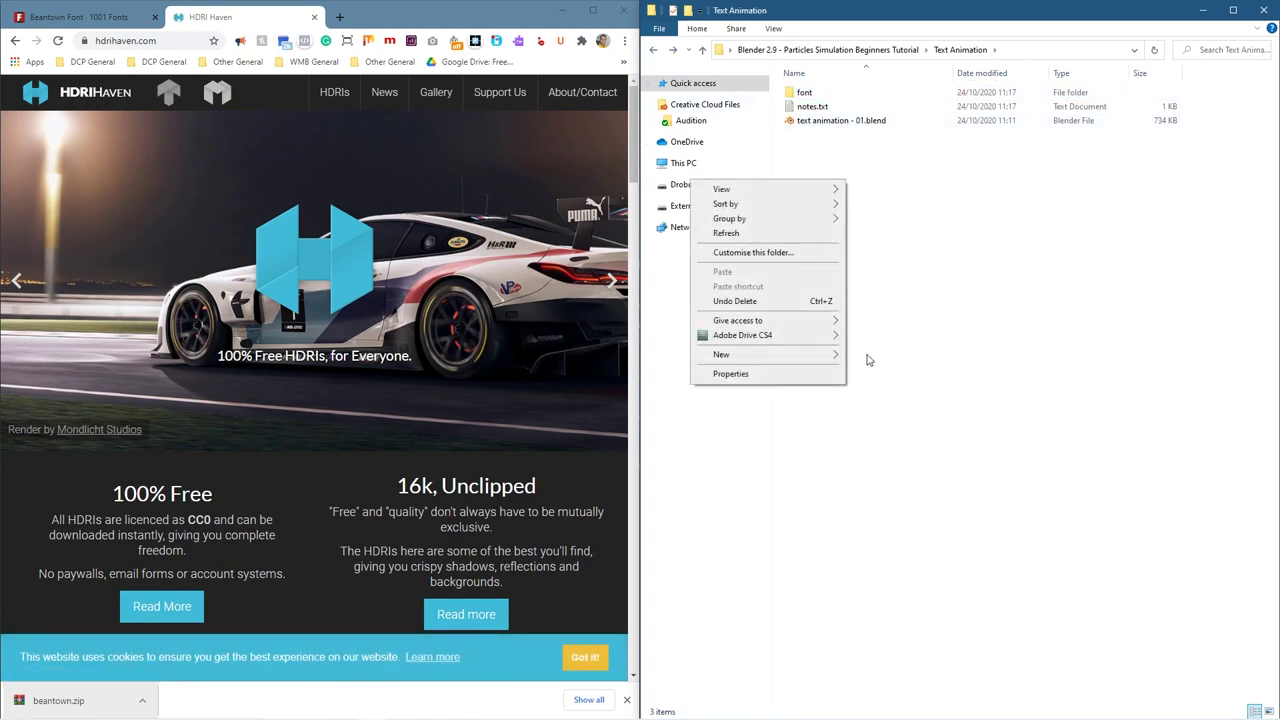
{"action": "mouse_move", "coordinate": [814, 354]}
{"action": "left_click", "coordinate": [914, 357]}
{"action": "type", "text": "h"}
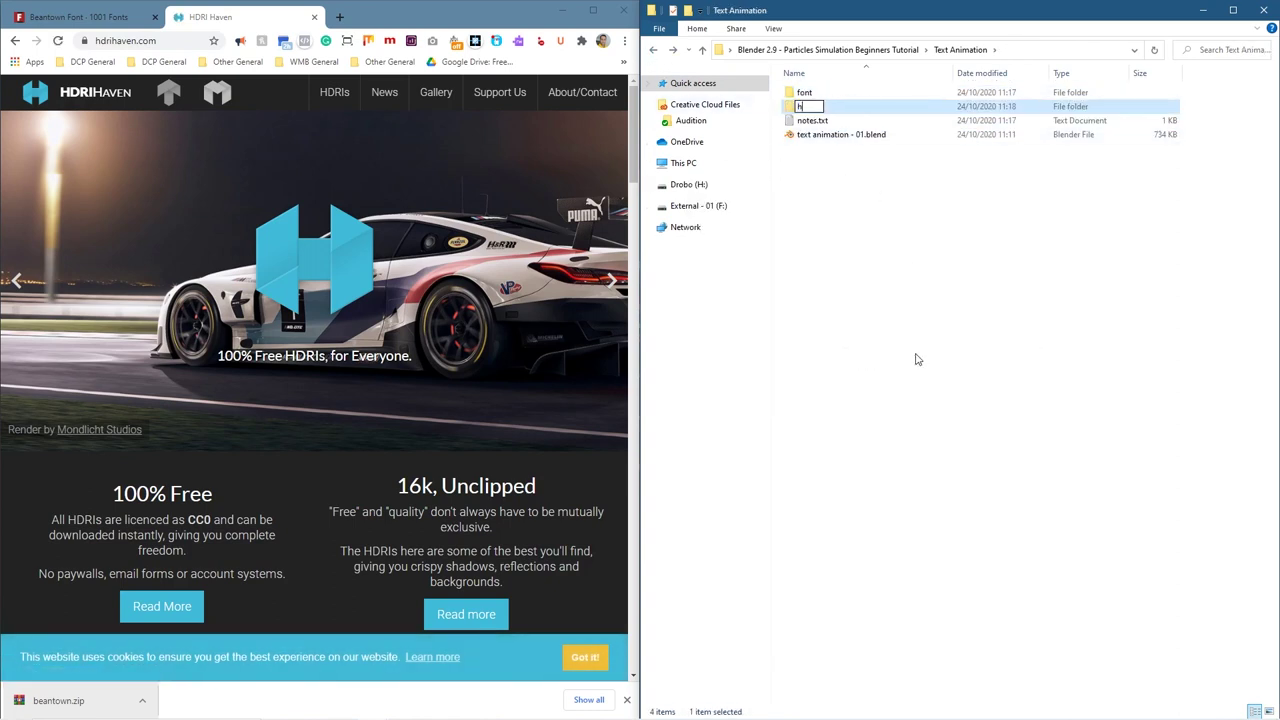
{"action": "key", "text": "Return"}
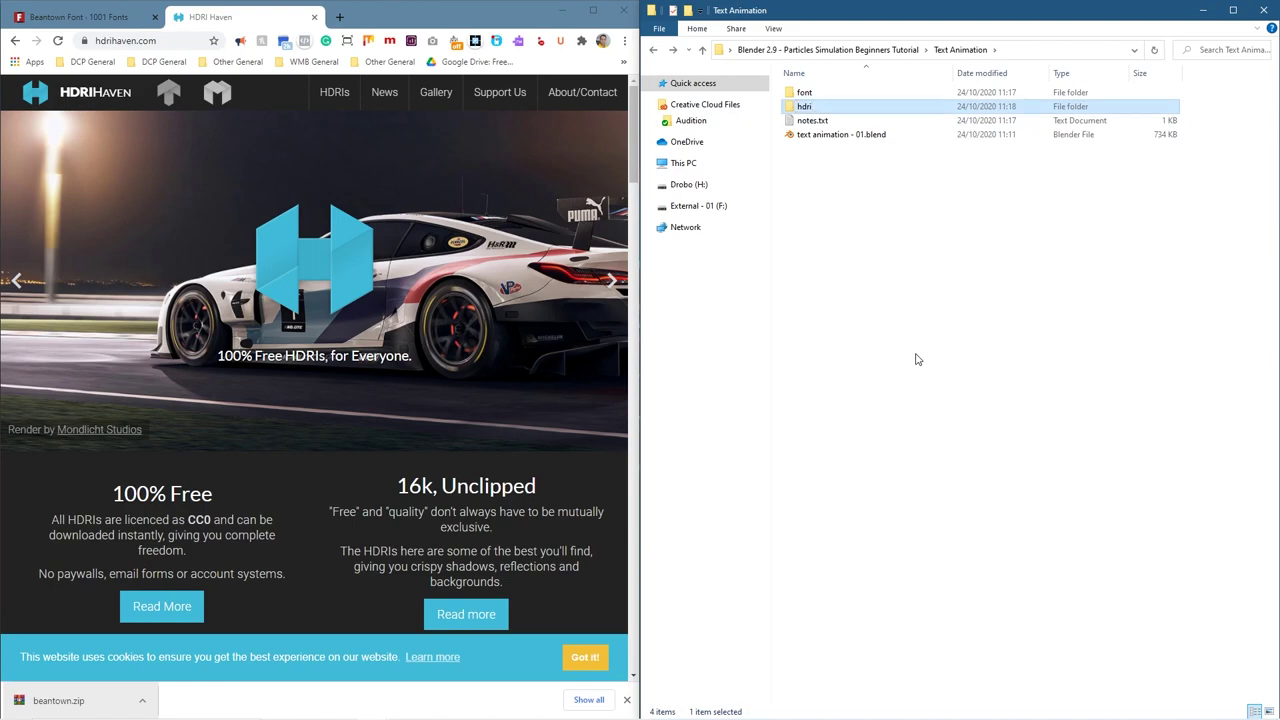
{"action": "key", "text": "Return"}
Step: Widen the Chrome window beside File Explorer and open the Night category of the HDRI Haven library
{"action": "left_click_drag", "start_coordinate": [632, 395], "coordinate": [806, 398]}
{"action": "scroll", "coordinate": [405, 438], "scroll_direction": "down", "scroll_amount": 10}
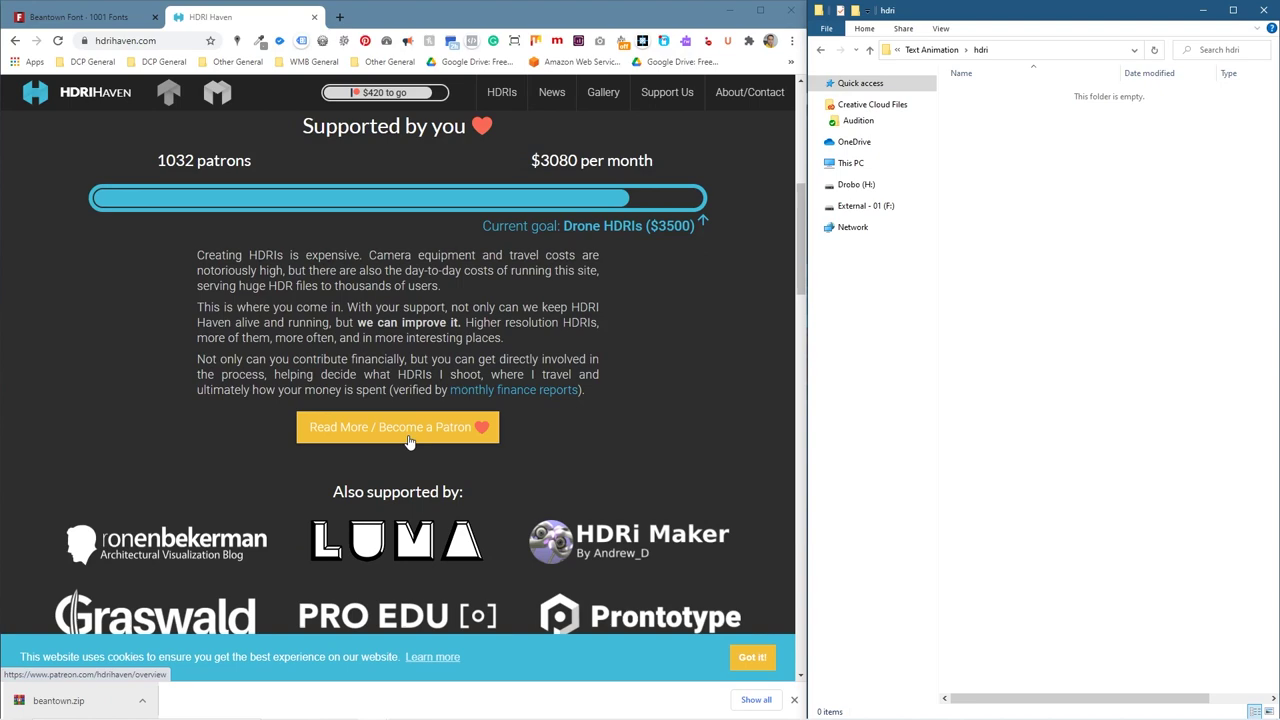
{"action": "scroll", "coordinate": [410, 437], "scroll_direction": "down", "scroll_amount": 4}
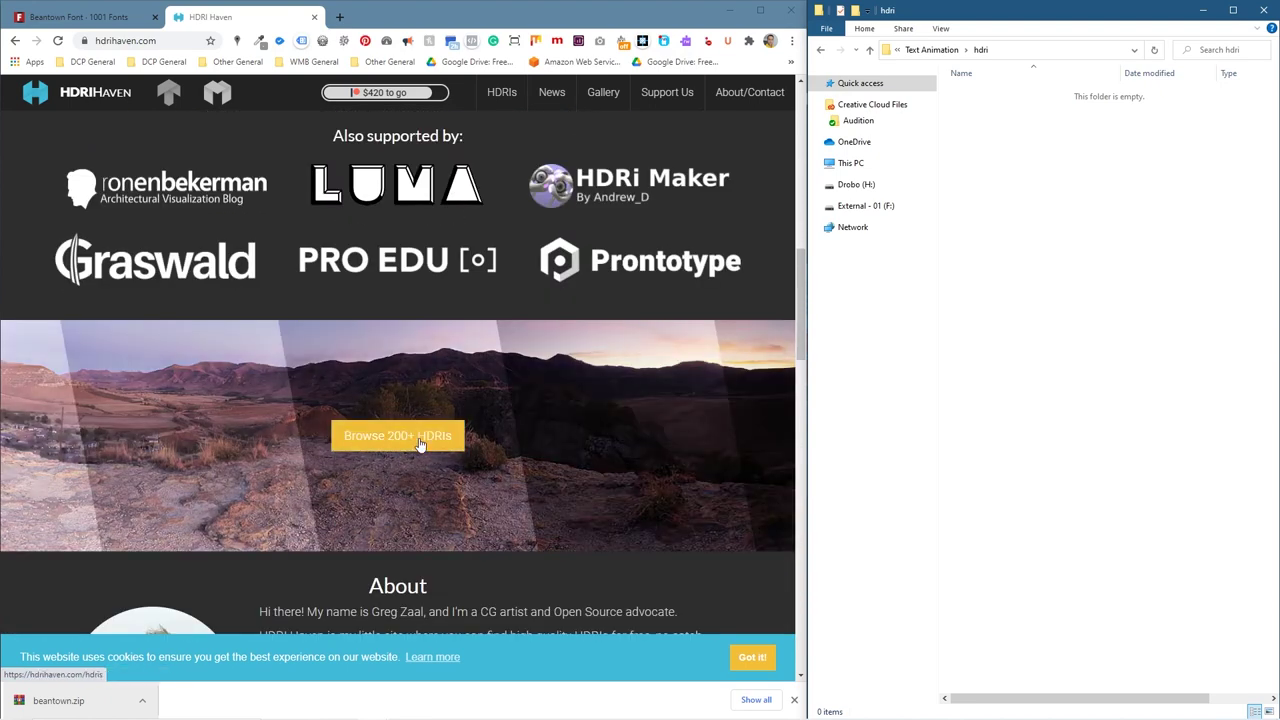
{"action": "left_click", "coordinate": [420, 444]}
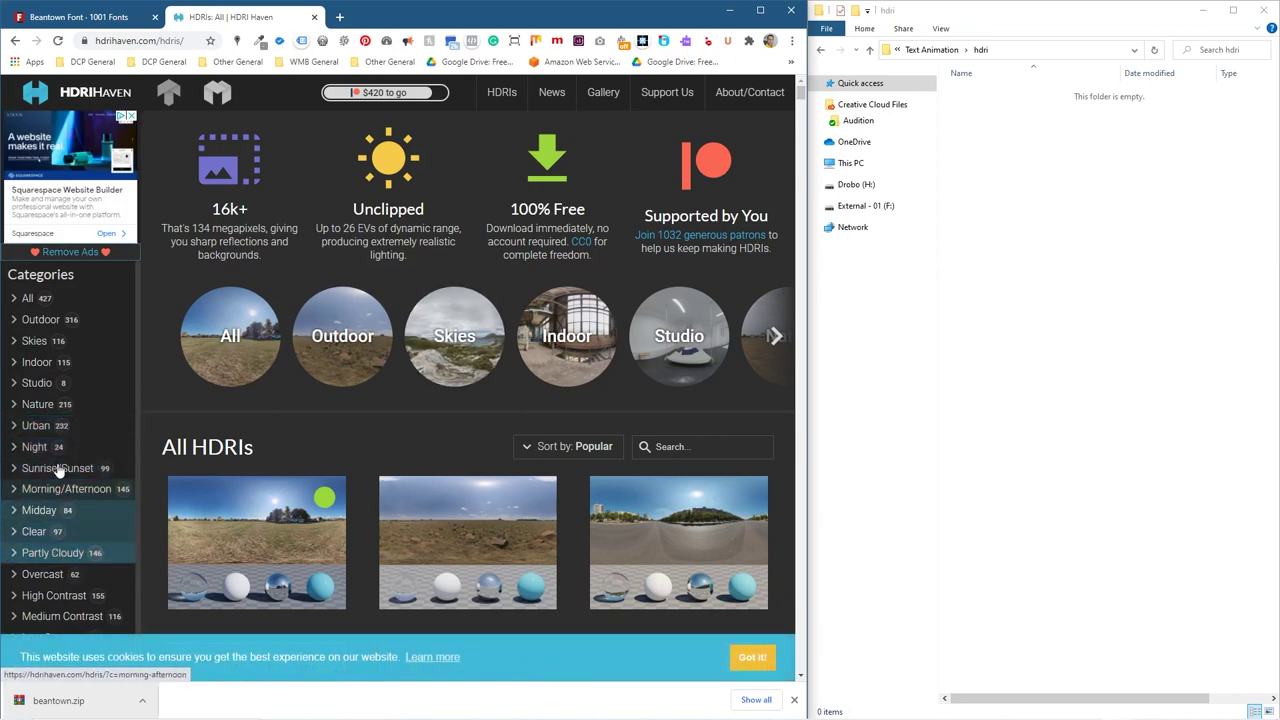
{"action": "scroll", "coordinate": [60, 470], "scroll_direction": "down", "scroll_amount": 1}
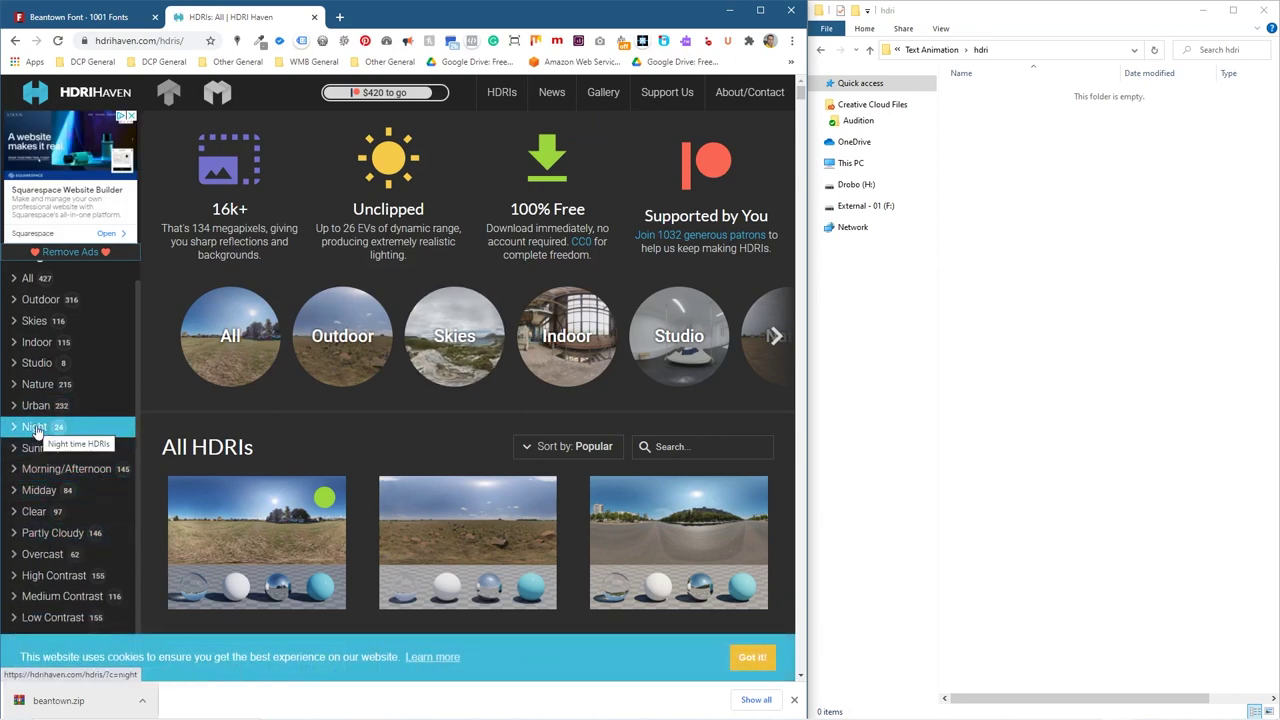
{"action": "left_click", "coordinate": [35, 428]}
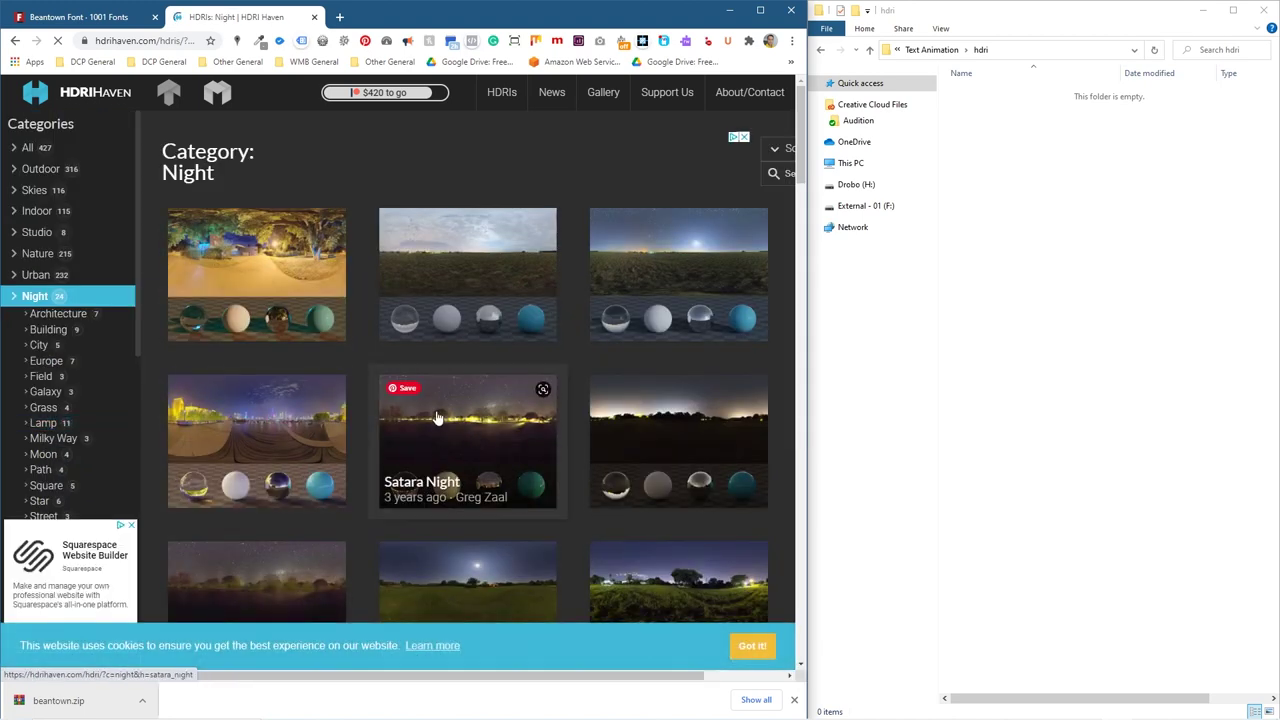
Step: Open the Shanghai Bund HDRI, copy its page address and download the 4k HDR version
{"action": "left_click", "coordinate": [242, 434]}
{"action": "scroll", "coordinate": [271, 434], "scroll_direction": "down", "scroll_amount": 4}
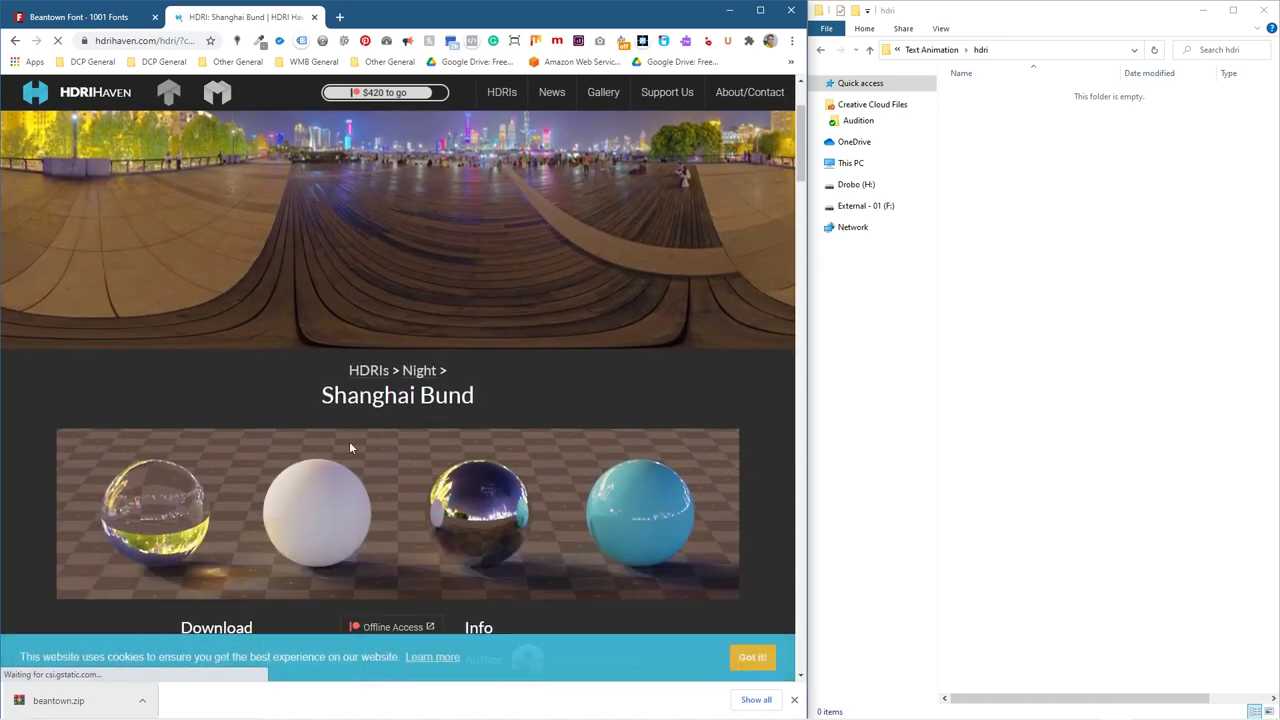
{"action": "left_click", "coordinate": [145, 41]}
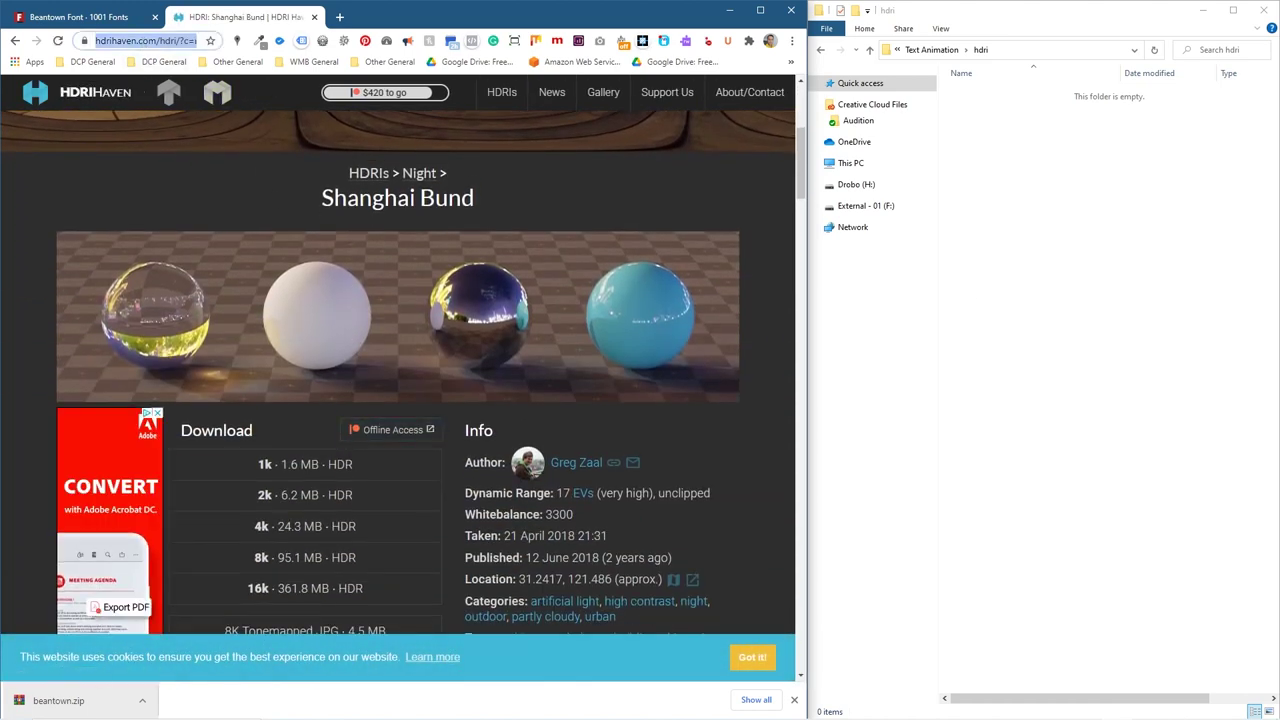
{"action": "key", "text": "alt+Tab"}
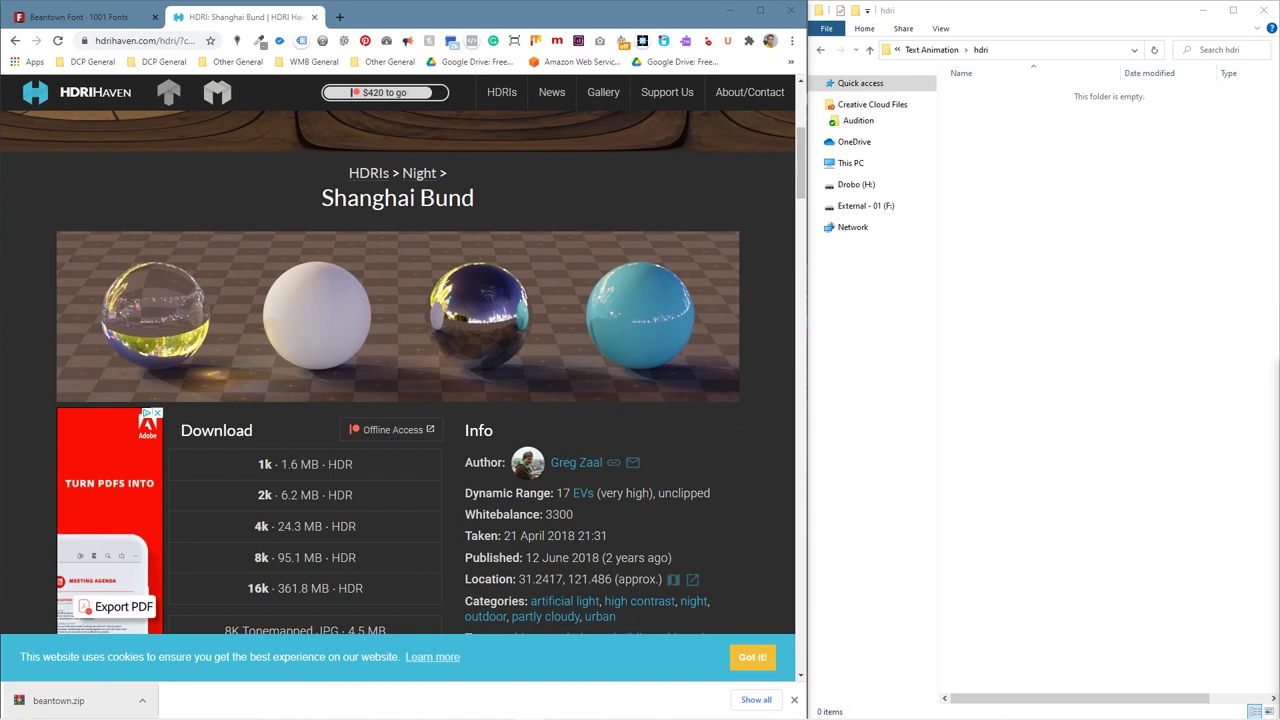
{"action": "left_click", "coordinate": [260, 543]}
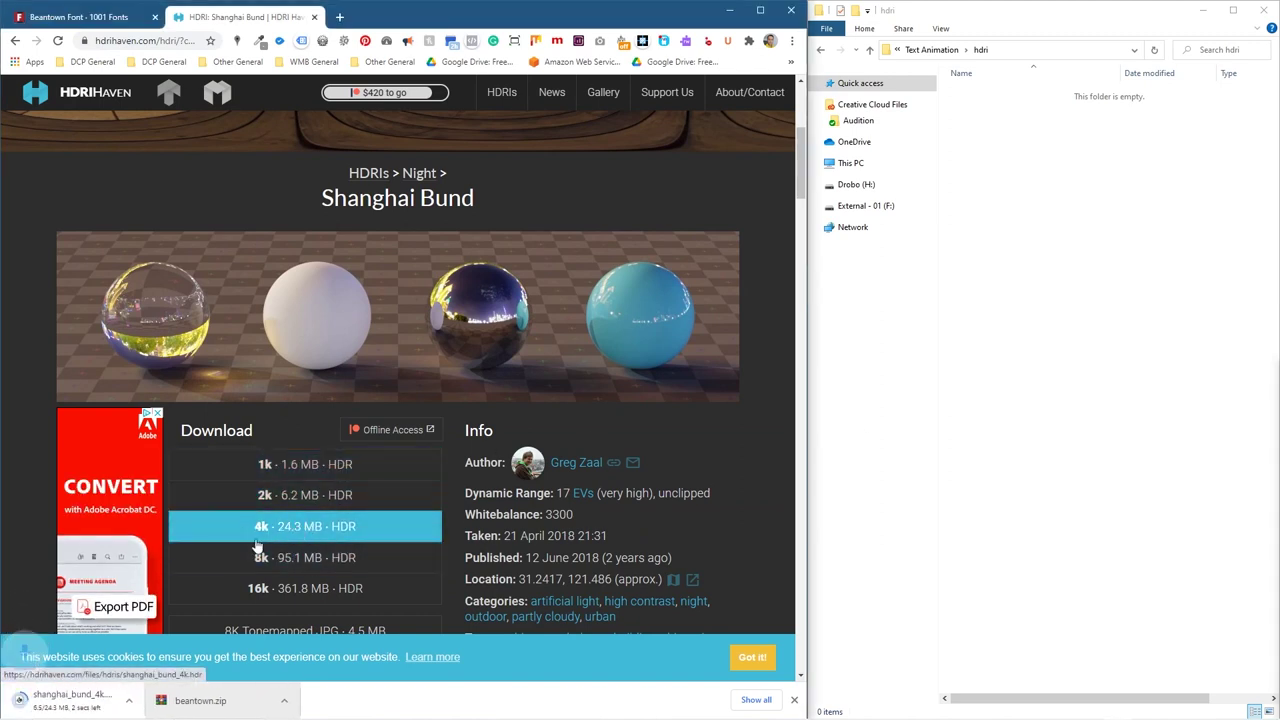
Step: Place the downloaded Shanghai Bund HDR file in the hdri folder and return to the Night category
{"action": "left_click_drag", "start_coordinate": [66, 706], "coordinate": [1108, 237]}
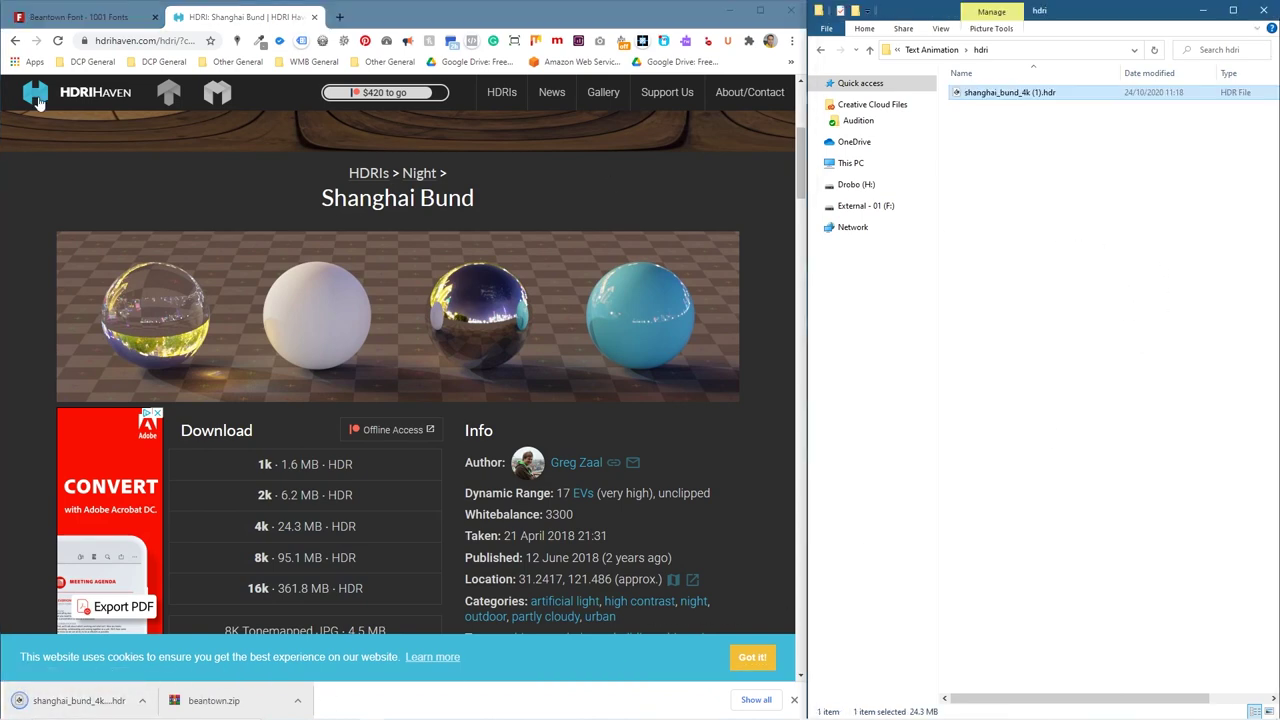
{"action": "left_click", "coordinate": [16, 41]}
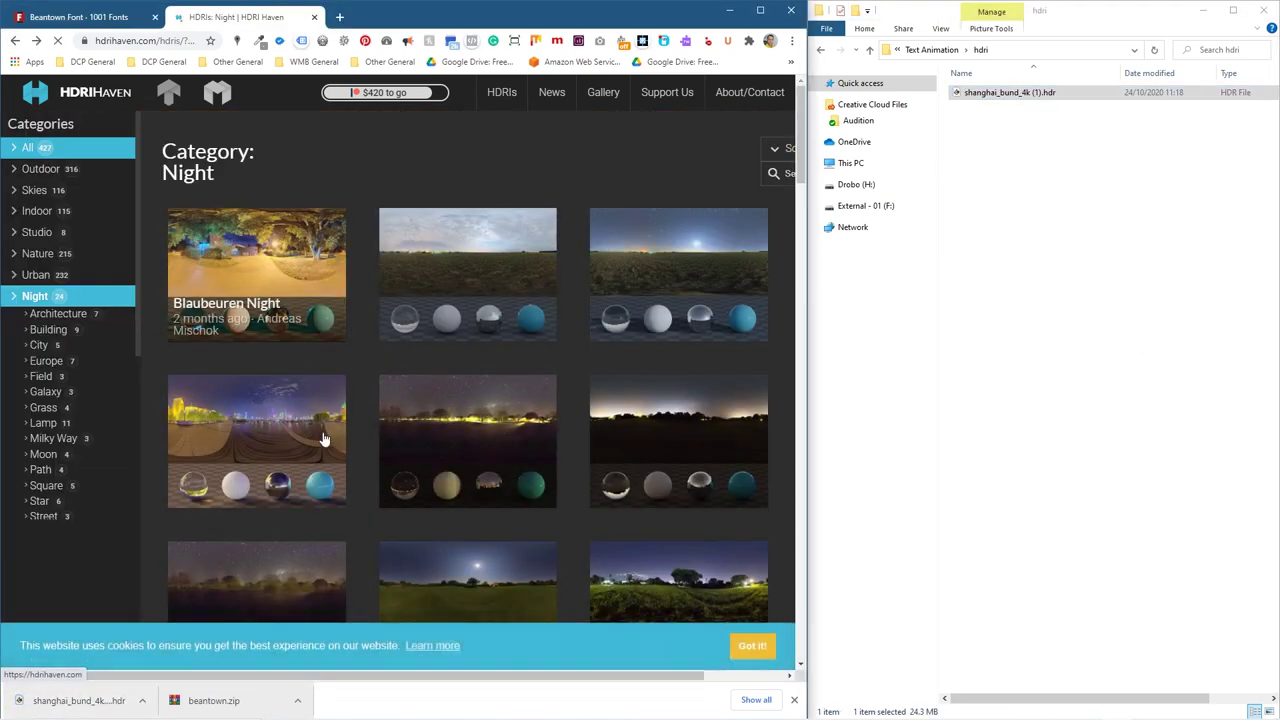
Step: Download the 4k HDR version of the Satara Night HDRI and place the file in the hdri folder
{"action": "left_click", "coordinate": [446, 443]}
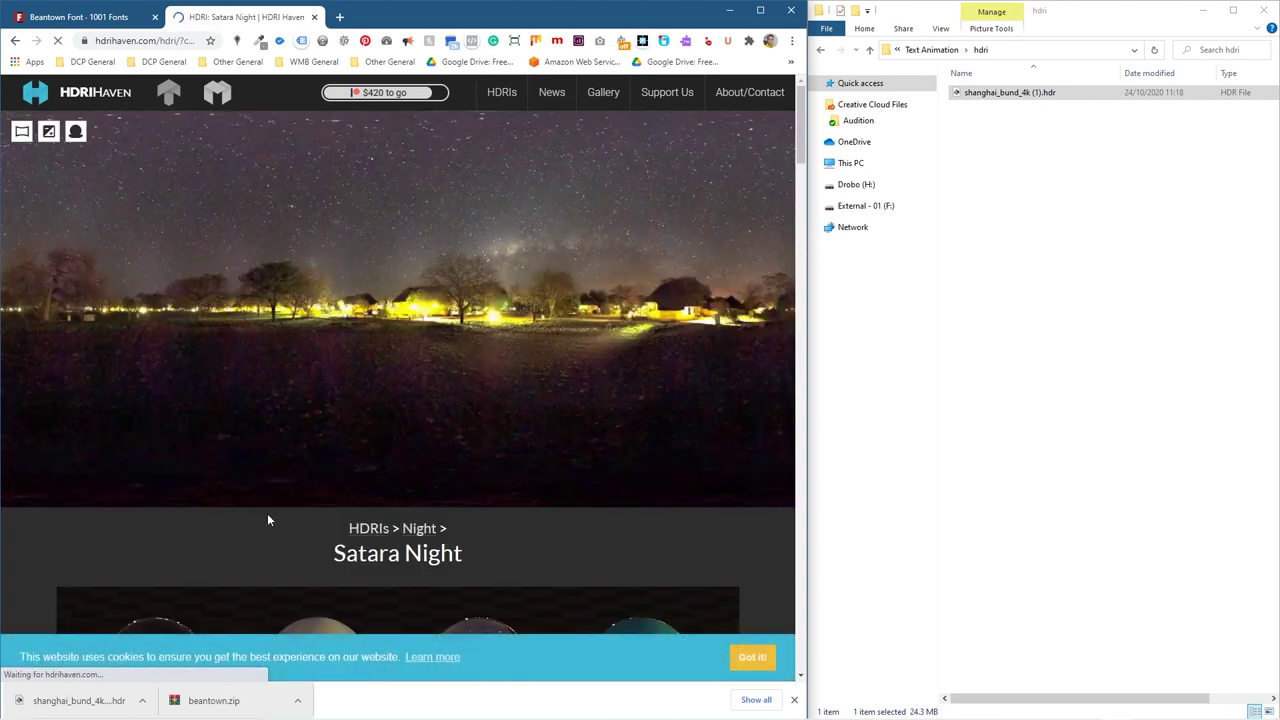
{"action": "scroll", "coordinate": [268, 518], "scroll_direction": "down", "scroll_amount": 3}
{"action": "scroll", "coordinate": [253, 530], "scroll_direction": "down", "scroll_amount": 3}
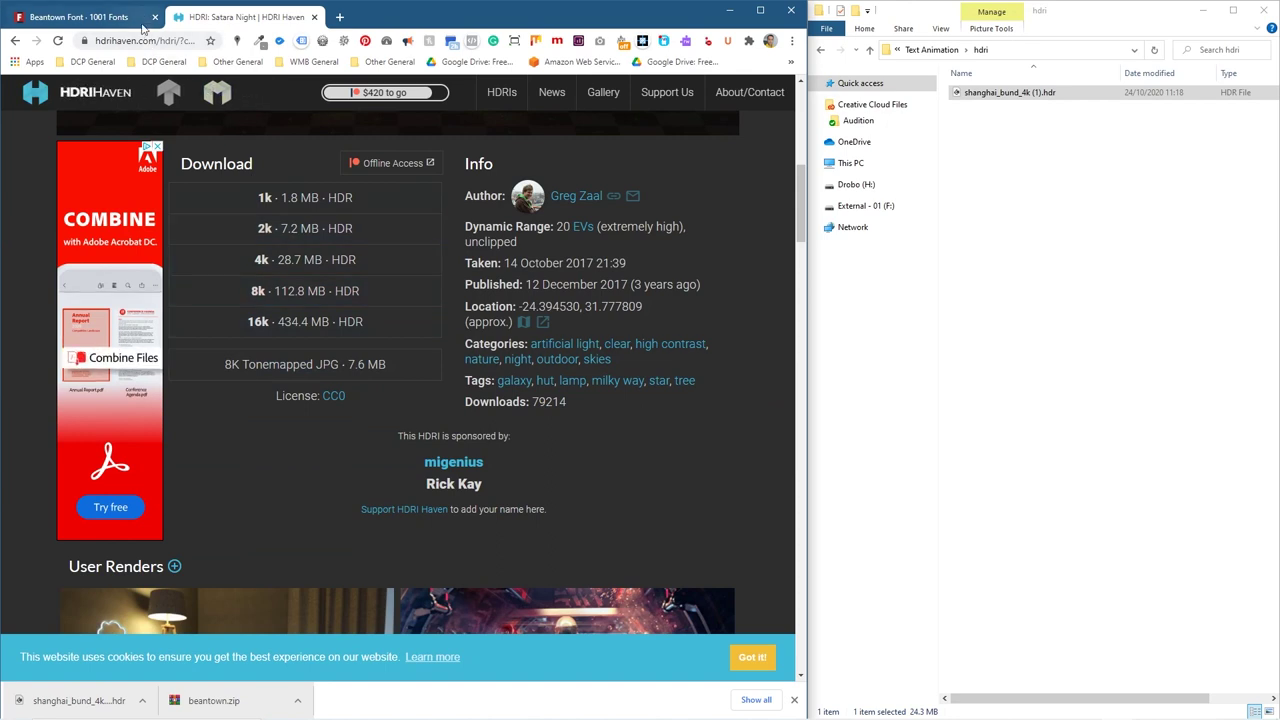
{"action": "key", "text": "ctrl+l"}
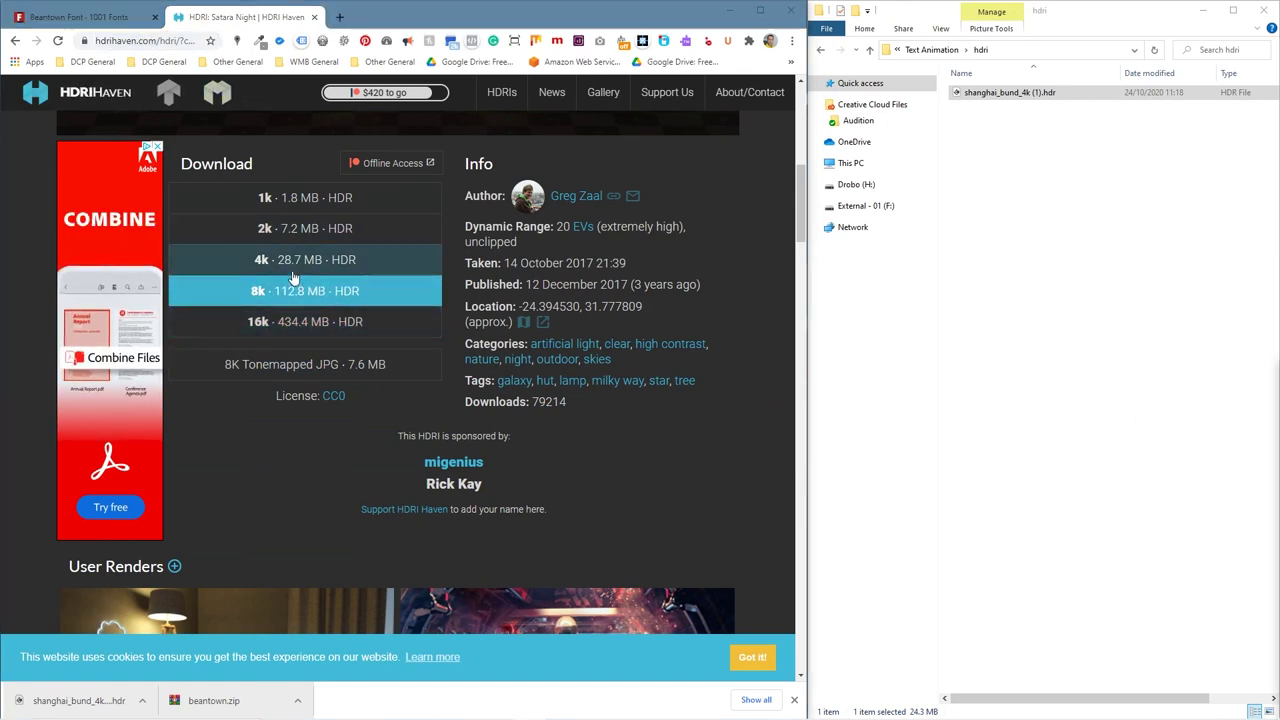
{"action": "left_click", "coordinate": [340, 260]}
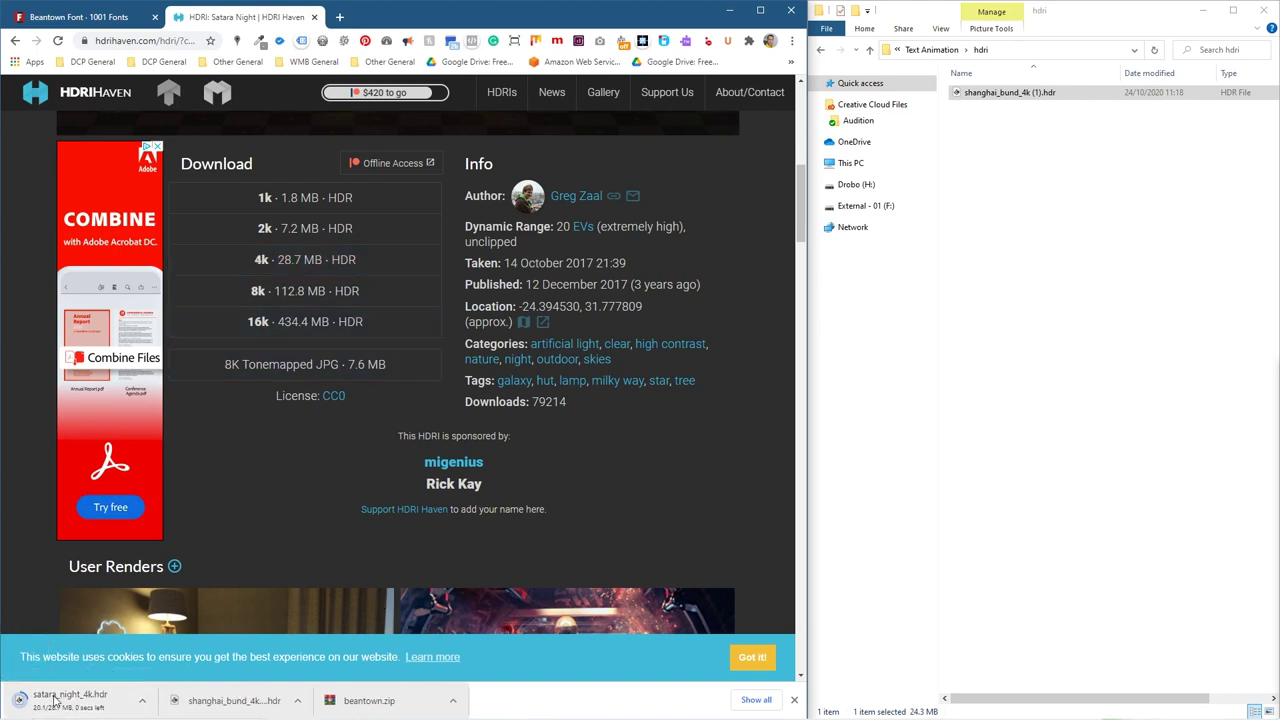
{"action": "left_click_drag", "start_coordinate": [55, 703], "coordinate": [960, 296]}
Step: Return to the Night category and look through its Galaxy subcategory and the category list
{"action": "left_click", "coordinate": [15, 40]}
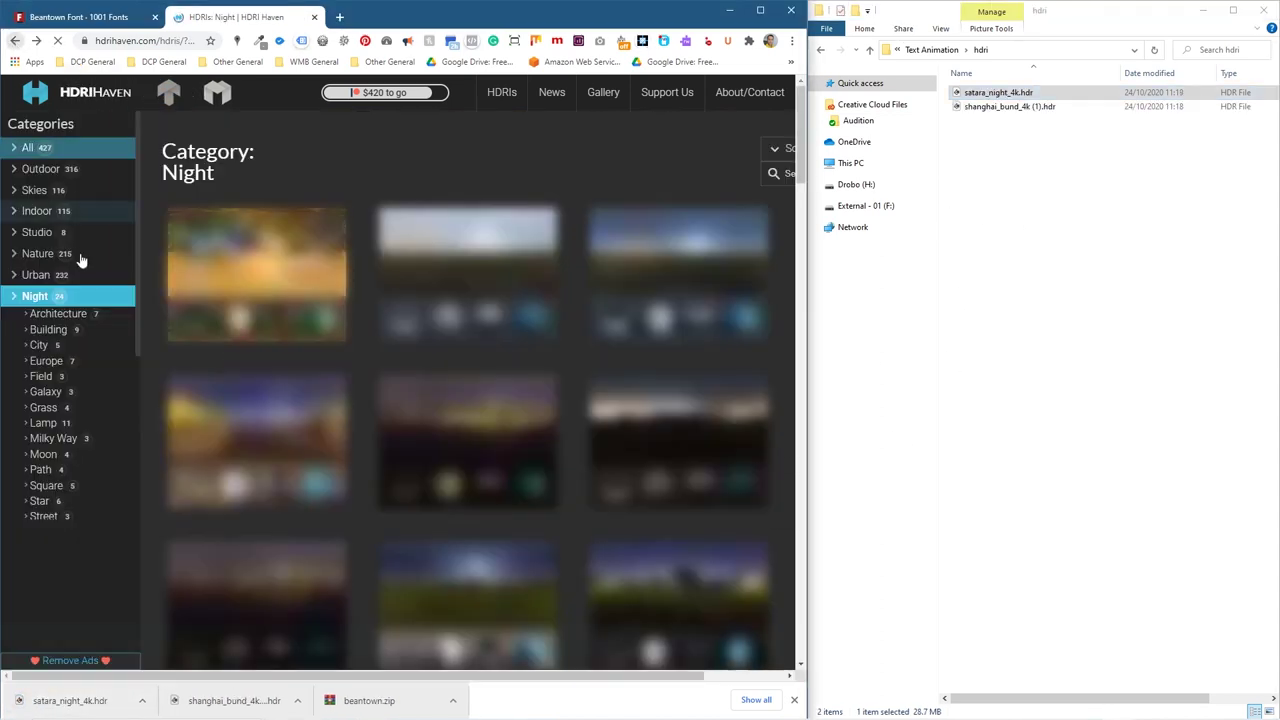
{"action": "left_click", "coordinate": [45, 392]}
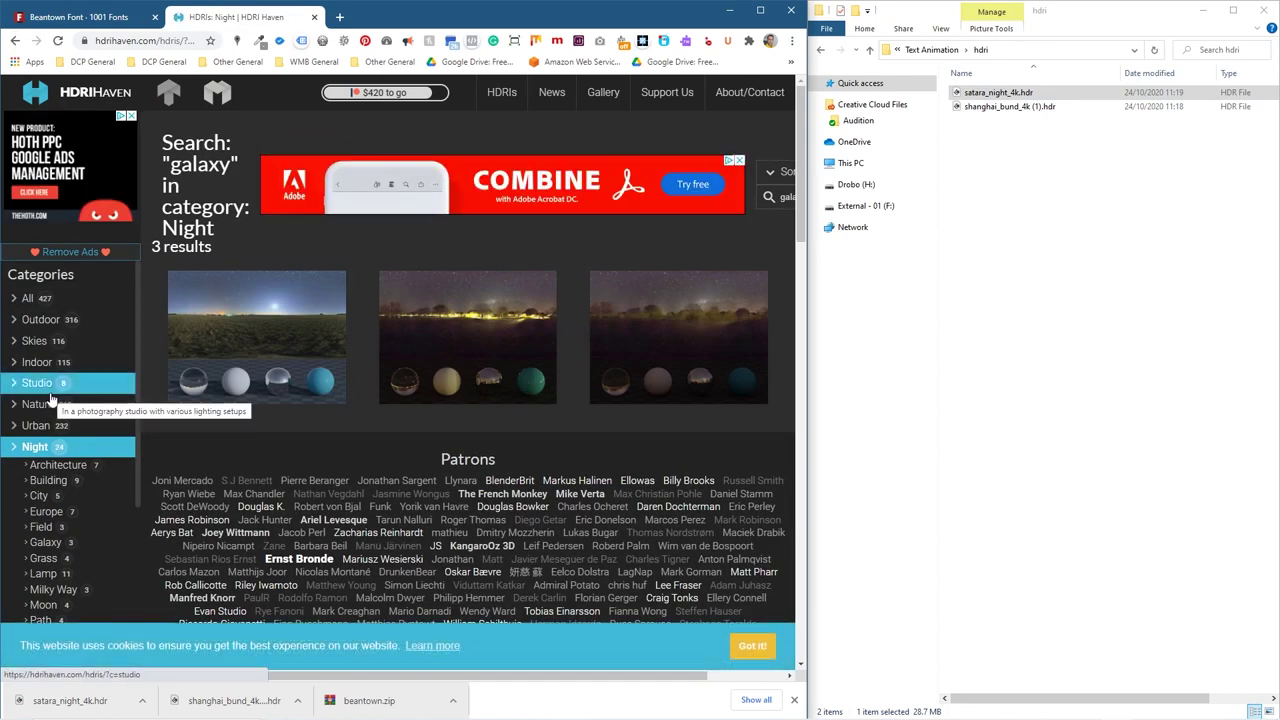
{"action": "scroll", "coordinate": [48, 490], "scroll_direction": "down", "scroll_amount": 3}
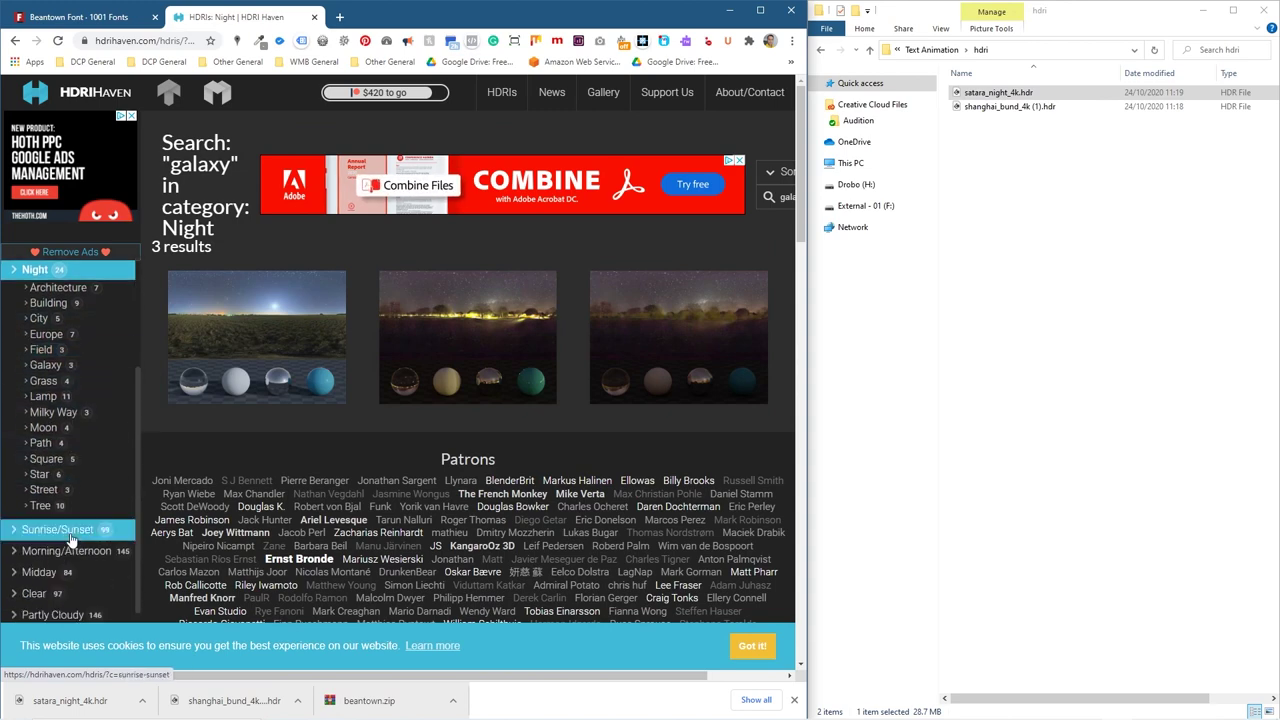
{"action": "scroll", "coordinate": [42, 474], "scroll_direction": "up", "scroll_amount": 3}
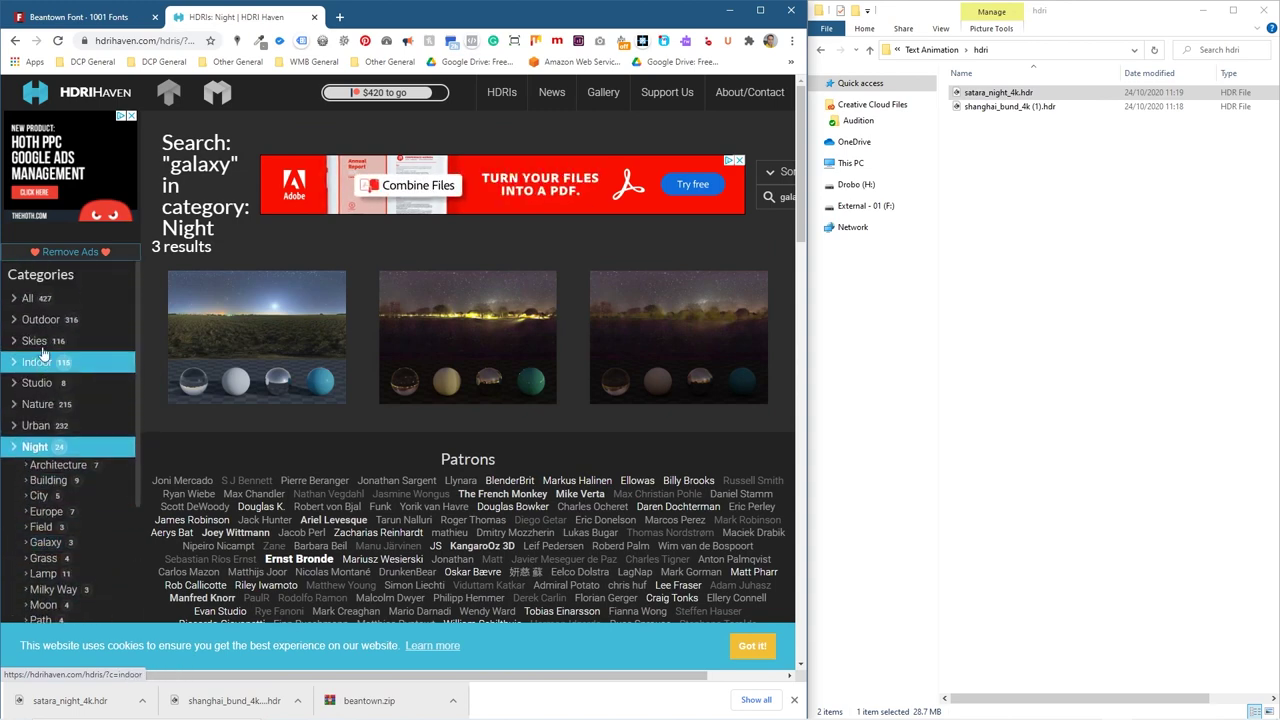
Step: Browse the Outdoor category and open the Blaubeuren Night HDRI
{"action": "left_click", "coordinate": [44, 321]}
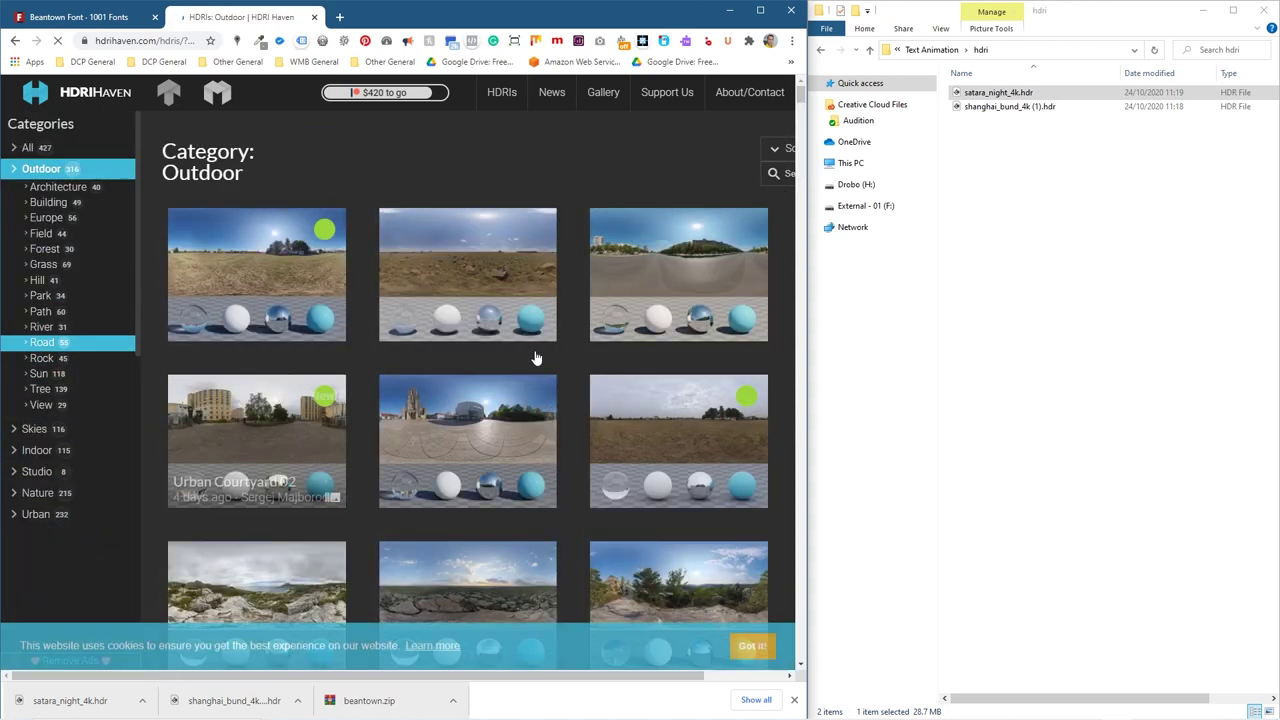
{"action": "scroll", "coordinate": [540, 452], "scroll_direction": "down", "scroll_amount": 3}
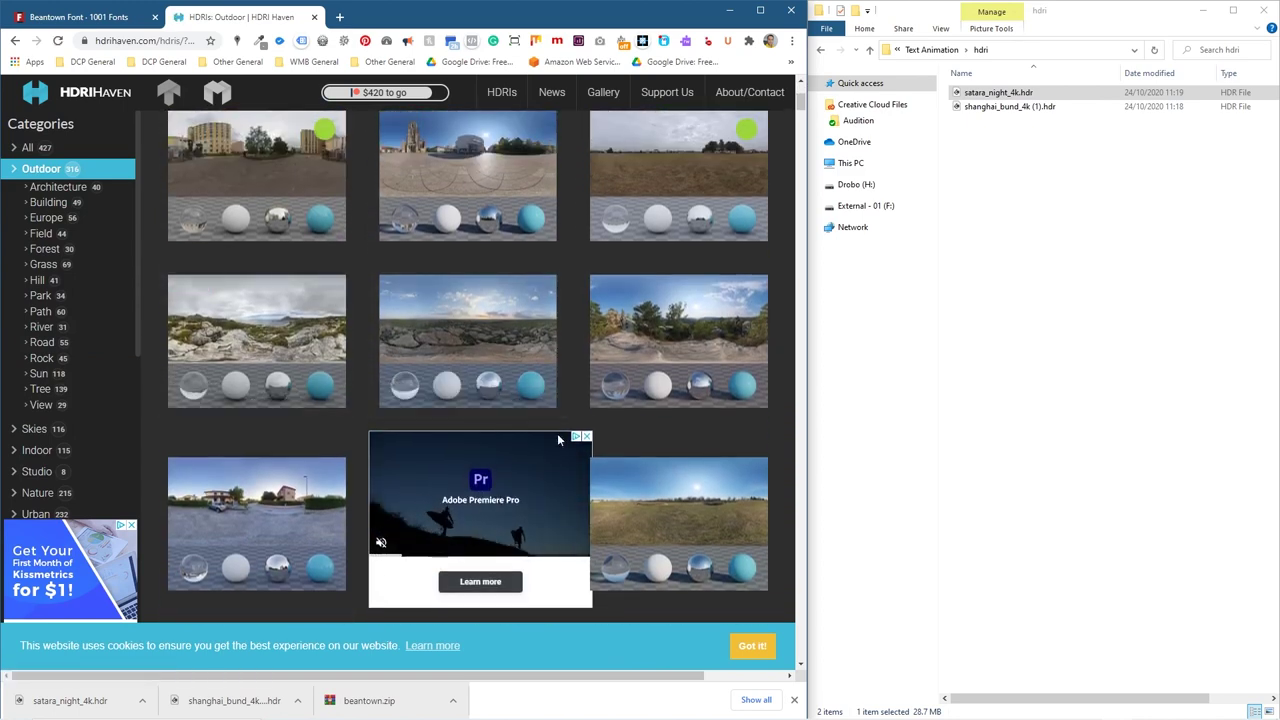
{"action": "scroll", "coordinate": [280, 471], "scroll_direction": "down", "scroll_amount": 4}
{"action": "scroll", "coordinate": [283, 465], "scroll_direction": "down", "scroll_amount": 3}
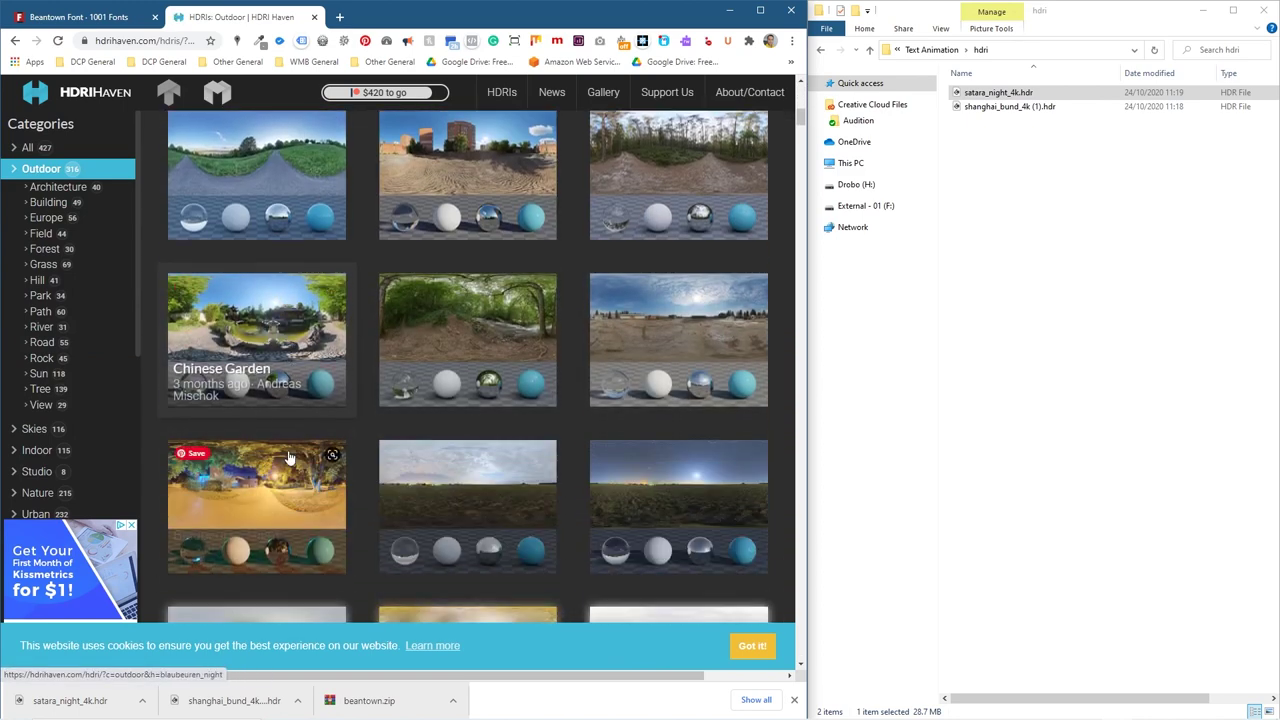
{"action": "left_click", "coordinate": [270, 412]}
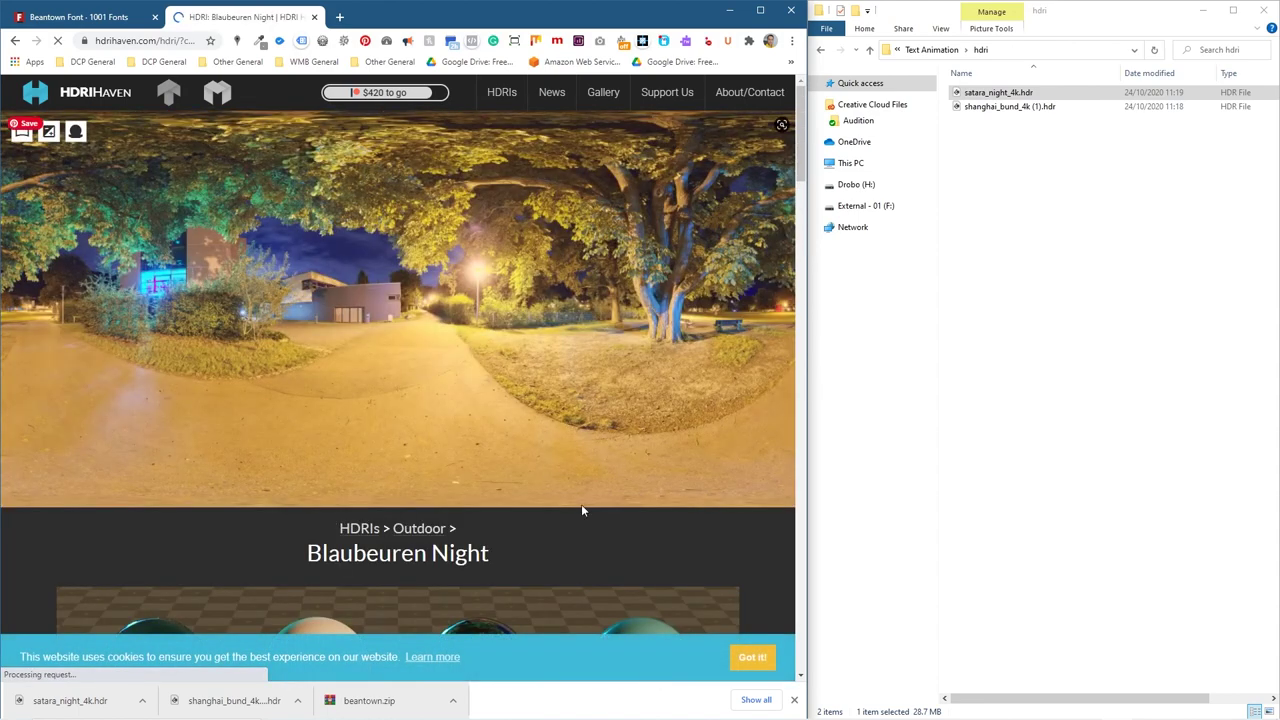
Step: Download the 4k HDR version of Blaubeuren Night and place the file in the hdri folder
{"action": "scroll", "coordinate": [273, 466], "scroll_direction": "down", "scroll_amount": 4}
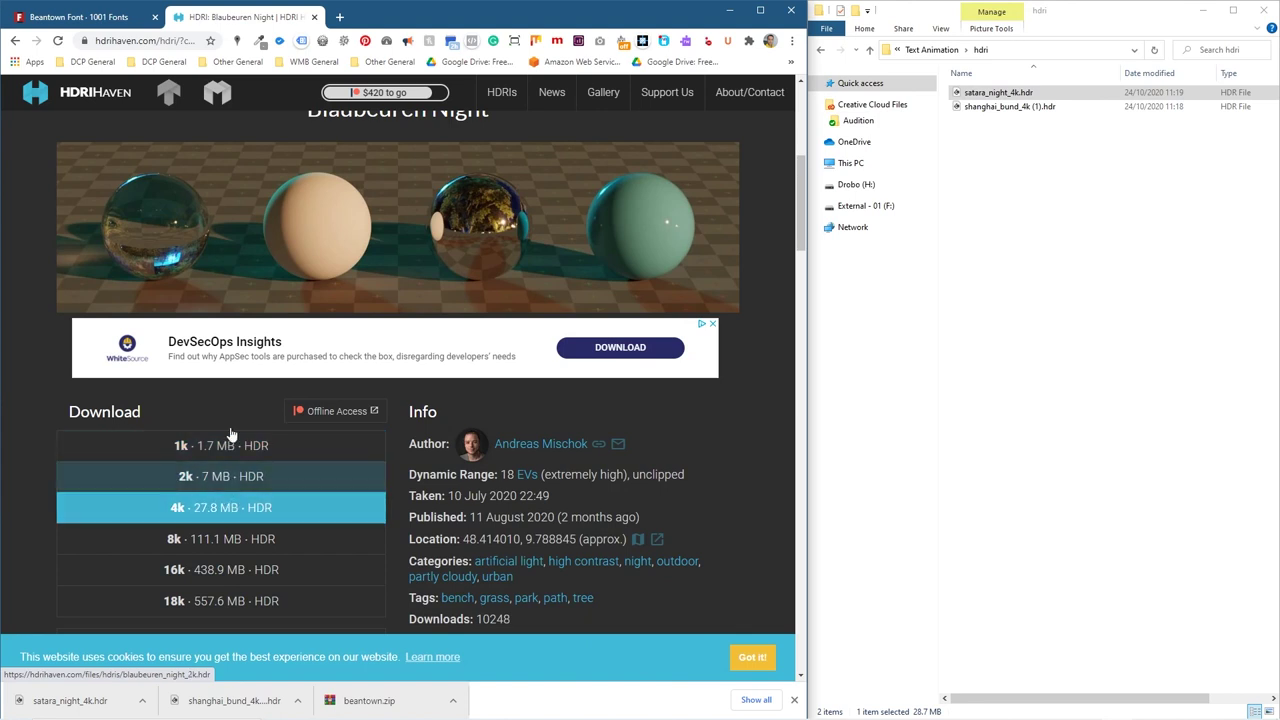
{"action": "left_click", "coordinate": [210, 507]}
{"action": "left_click", "coordinate": [150, 41]}
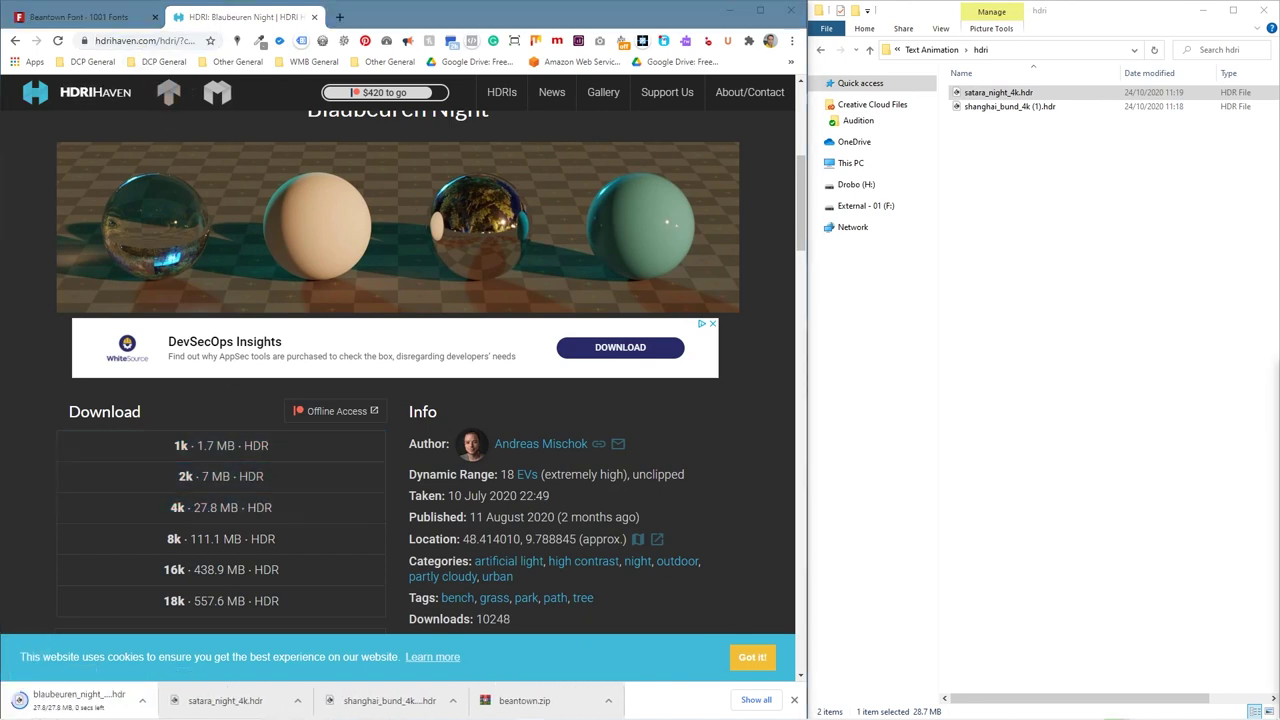
{"action": "left_click_drag", "start_coordinate": [75, 700], "coordinate": [1073, 271]}
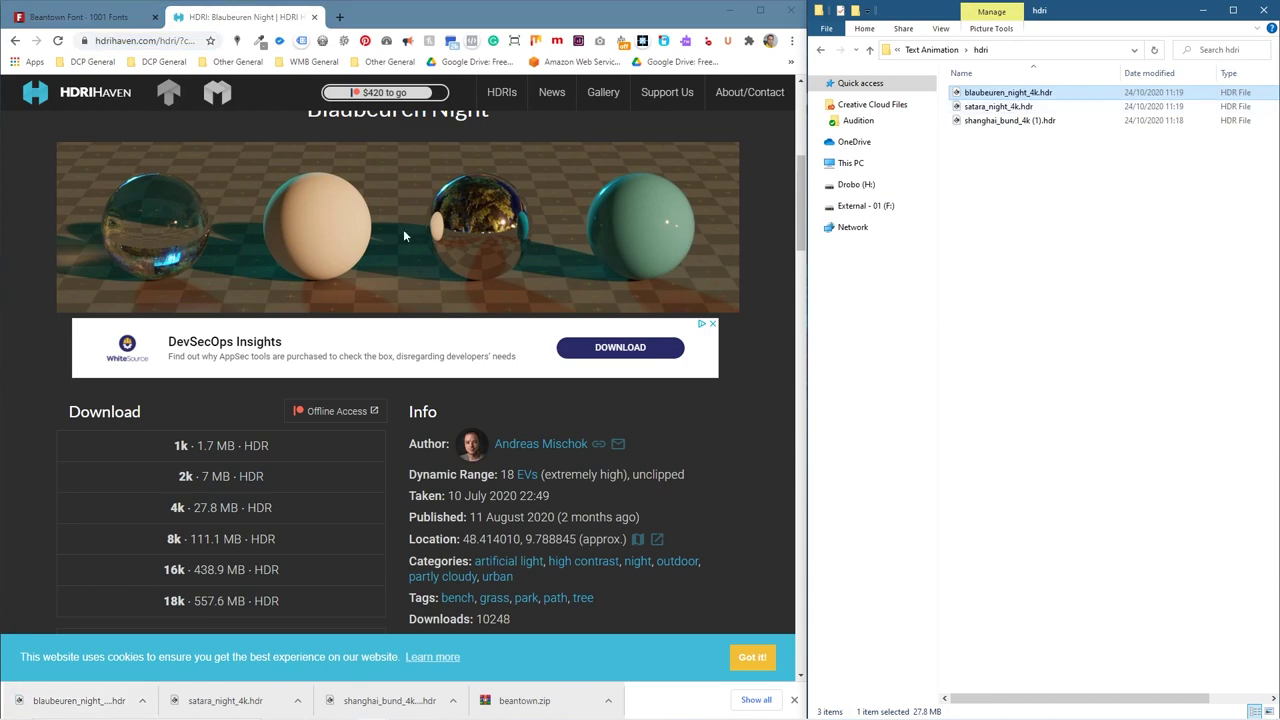
Step: Close the Chrome and File Explorer windows and switch to Blender
{"action": "left_click", "coordinate": [790, 10]}
{"action": "left_click", "coordinate": [1263, 10]}
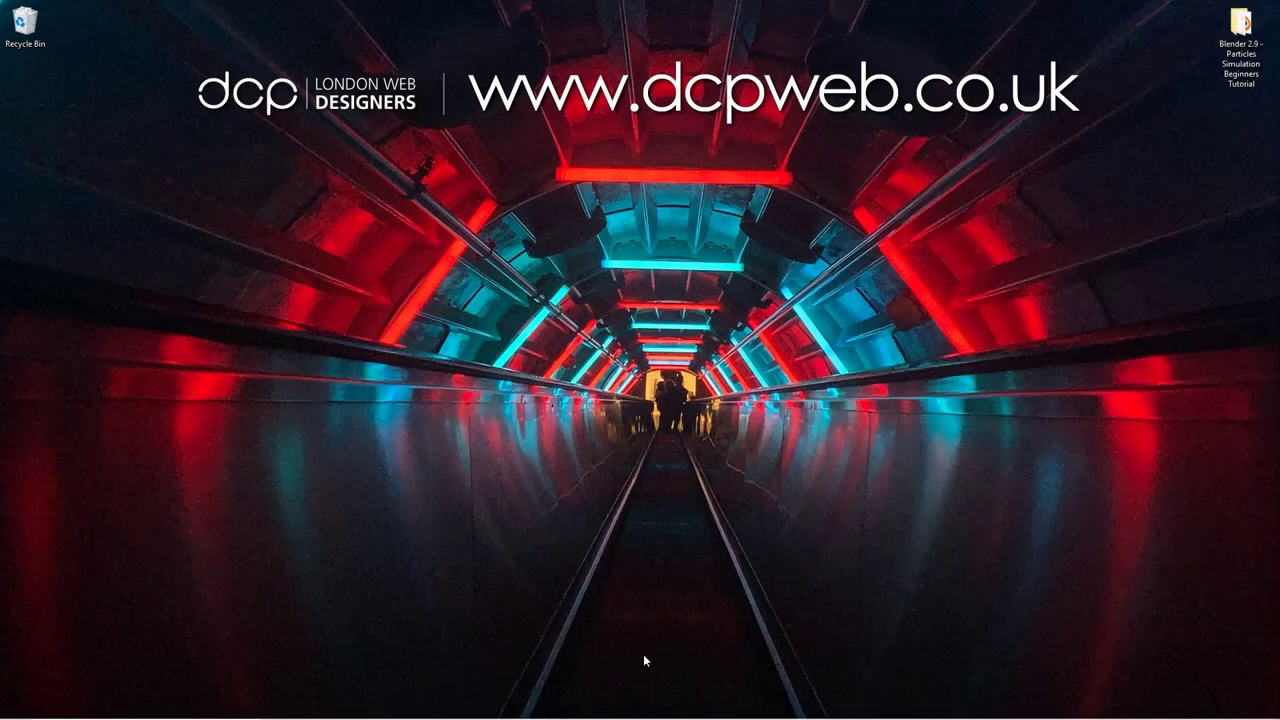
{"action": "mouse_move", "coordinate": [666, 710]}
{"action": "left_click", "coordinate": [718, 707]}
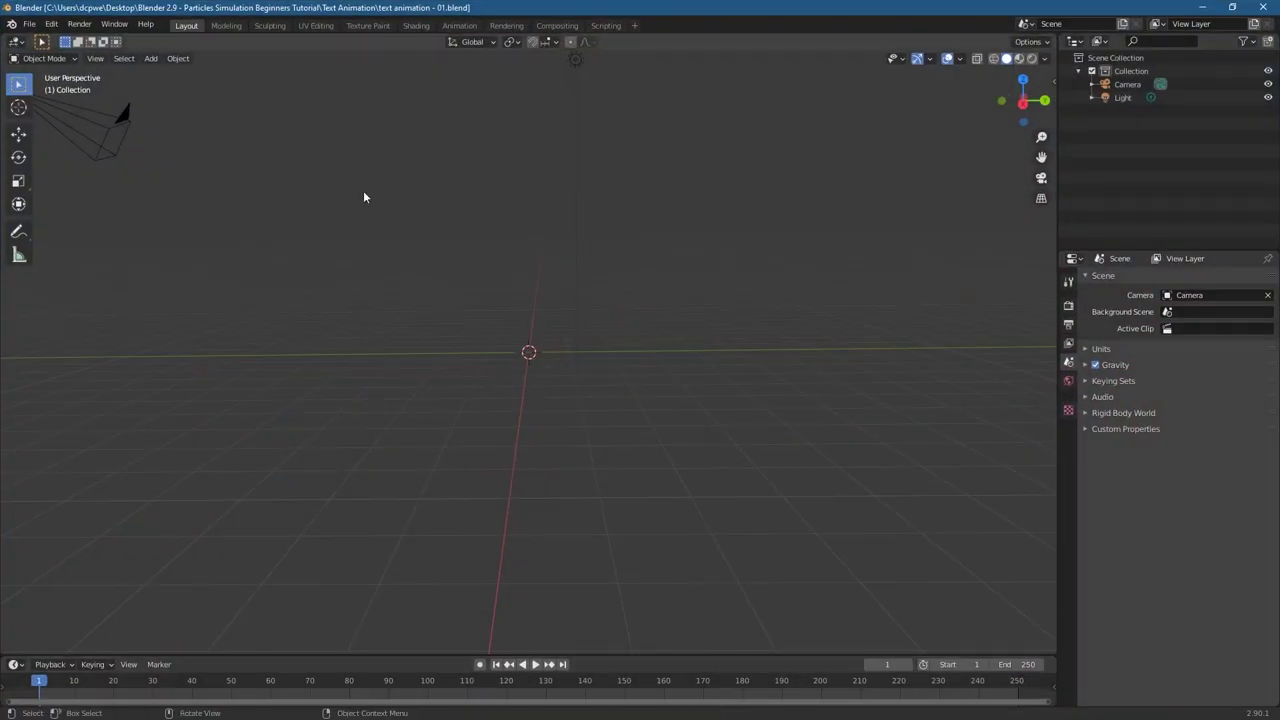
Step: Add a text object at the scene origin and show it in the top orthographic view
{"action": "middle_click_drag", "start_coordinate": [427, 377], "coordinate": [440, 377]}
{"action": "key", "text": "shift+a"}
{"action": "mouse_move", "coordinate": [438, 374]}
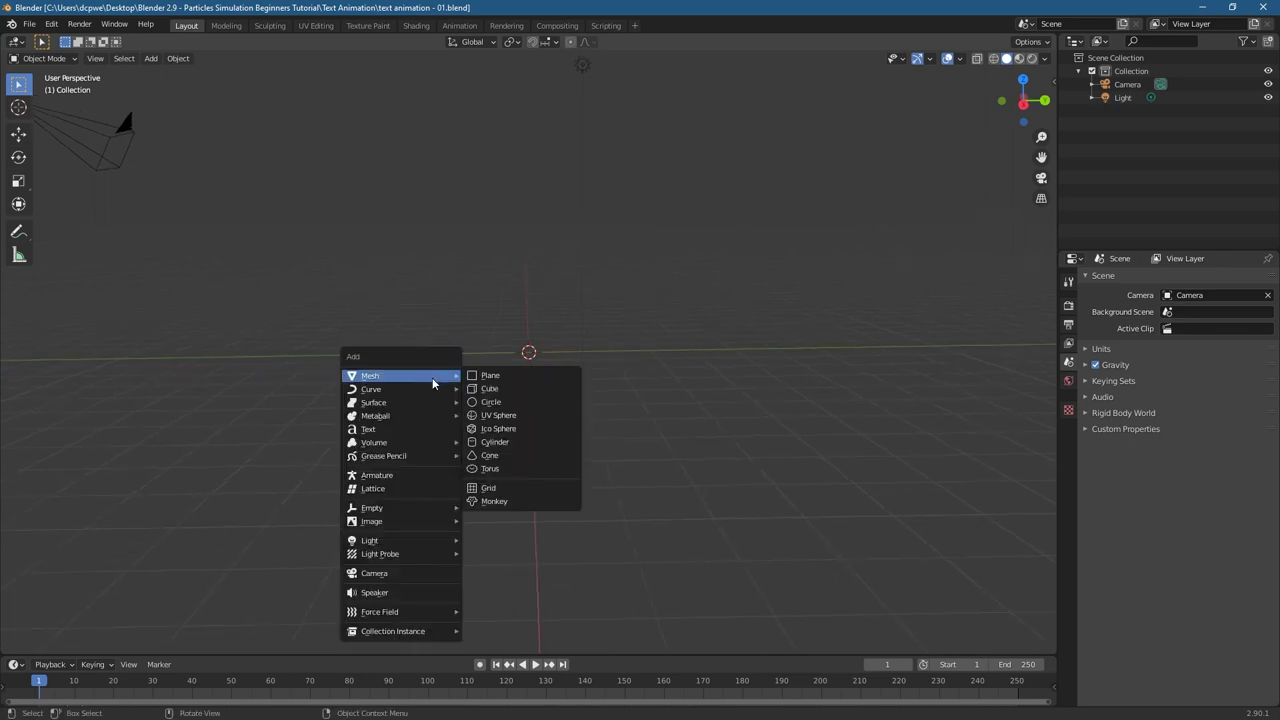
{"action": "left_click", "coordinate": [411, 430]}
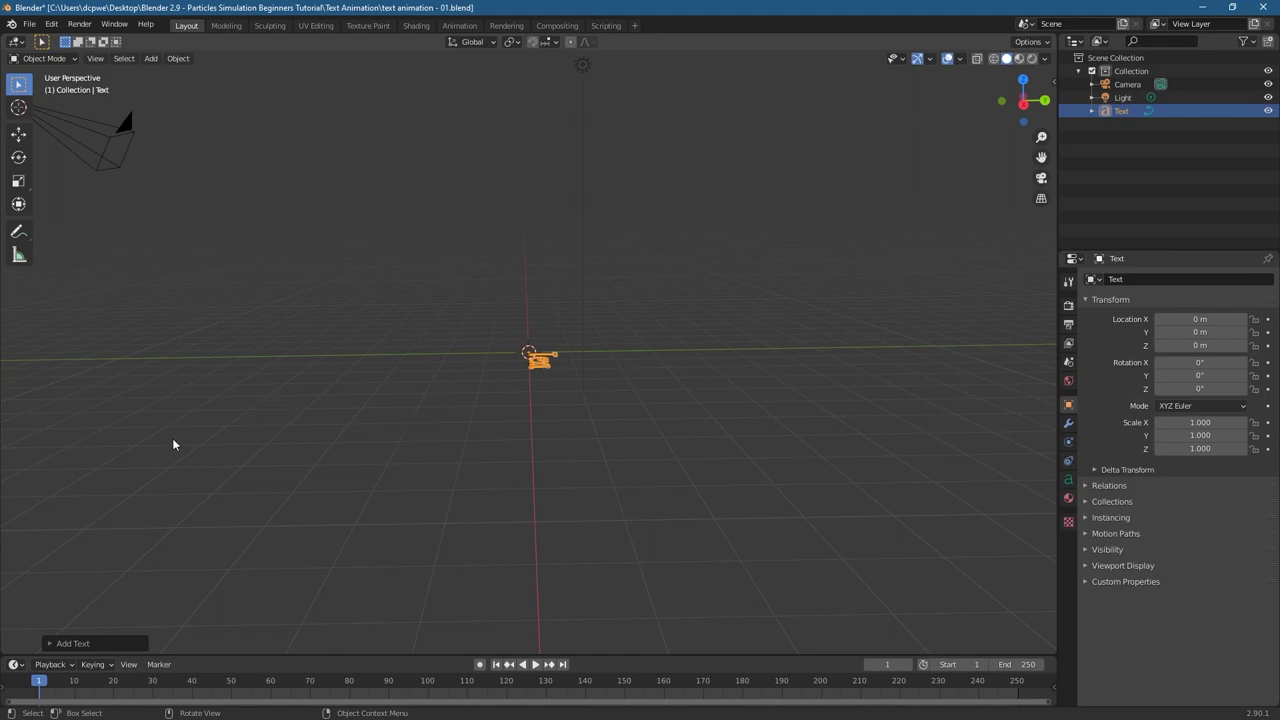
{"action": "middle_click_drag", "start_coordinate": [227, 432], "coordinate": [390, 446]}
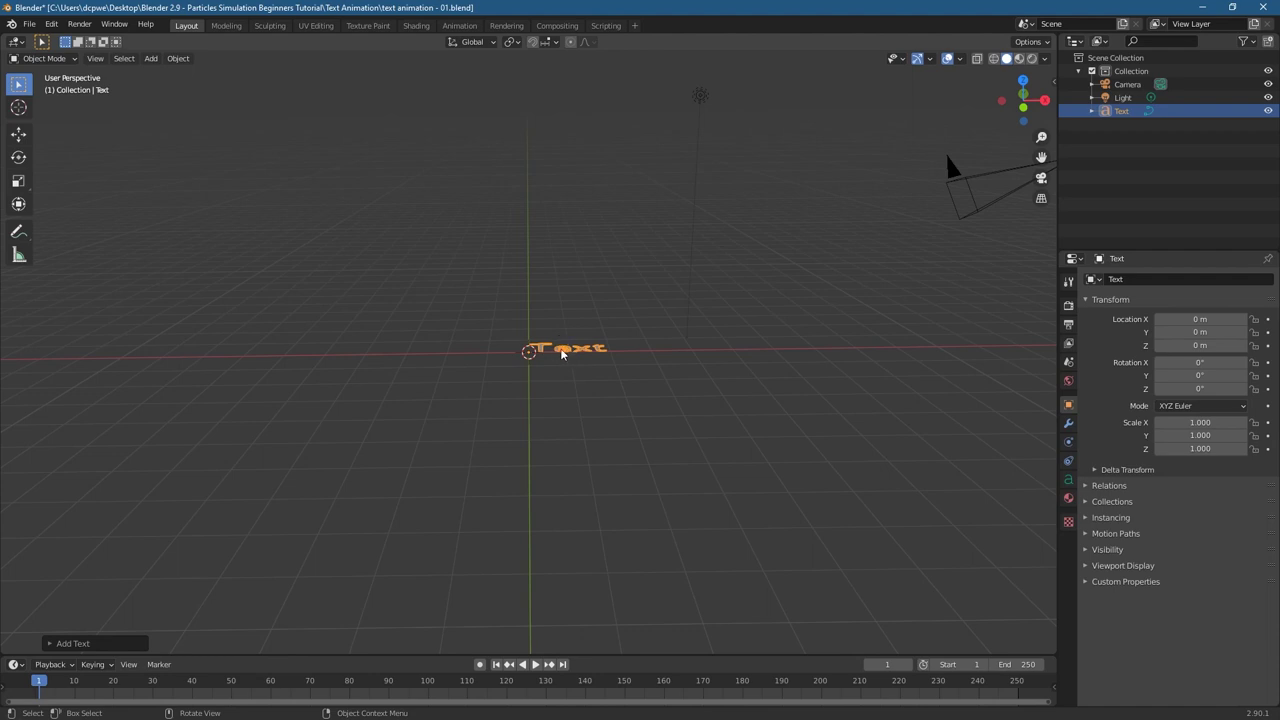
{"action": "key", "text": "KP_7"}
{"action": "scroll", "coordinate": [561, 352], "scroll_direction": "up", "scroll_amount": 4}
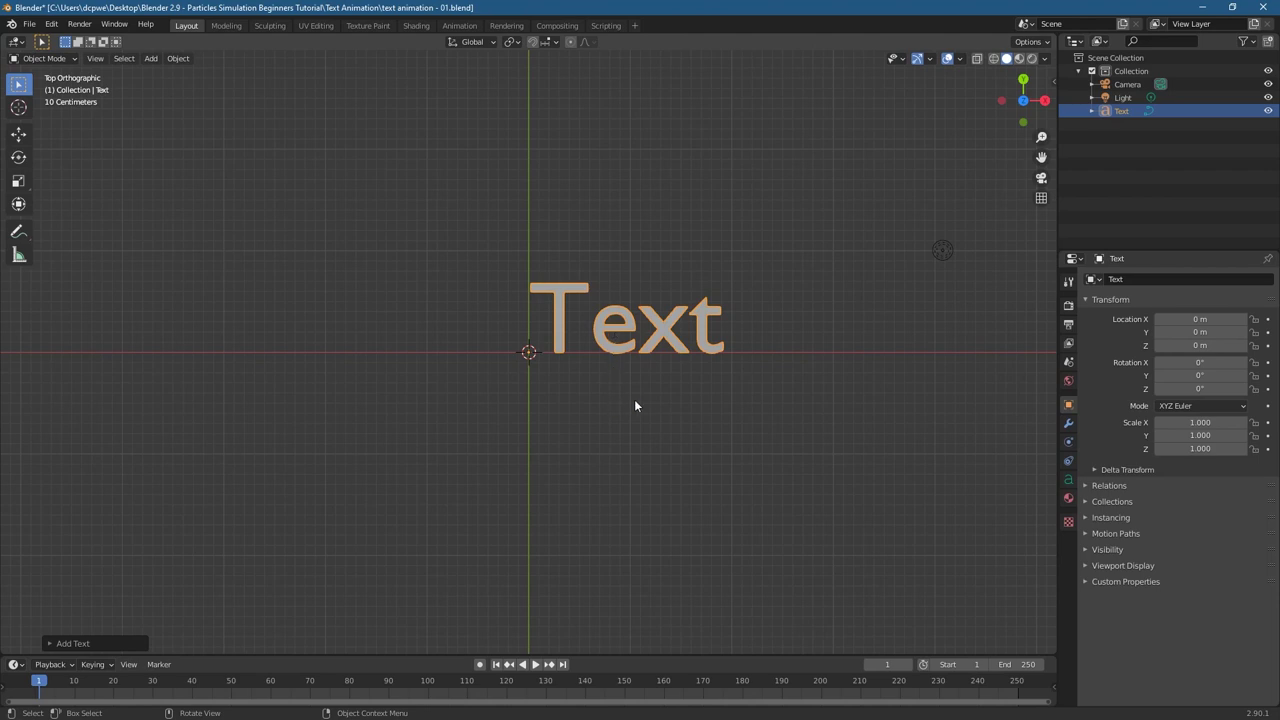
Step: Replace the text object's default wording with the single letter O
{"action": "key", "text": "Tab"}
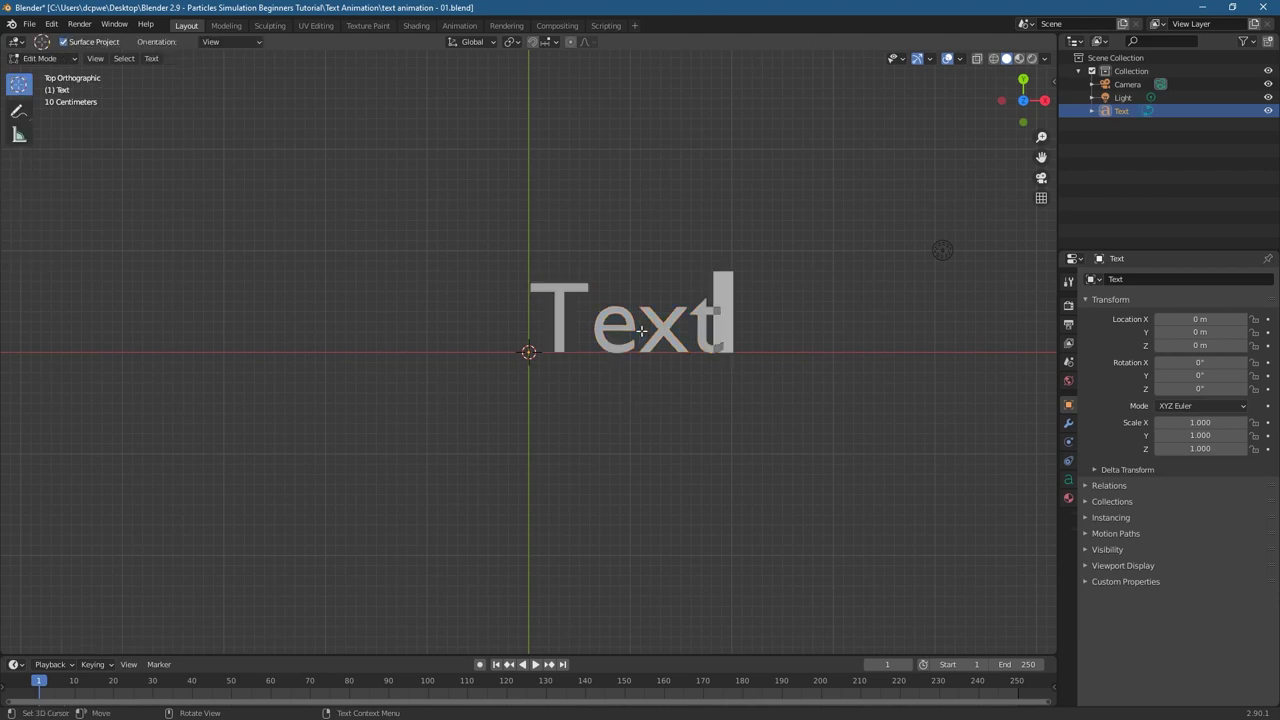
{"action": "key", "text": "BackSpace"}
{"action": "key", "text": "BackSpace"}
{"action": "key", "text": "BackSpace"}
{"action": "key", "text": "BackSpace"}
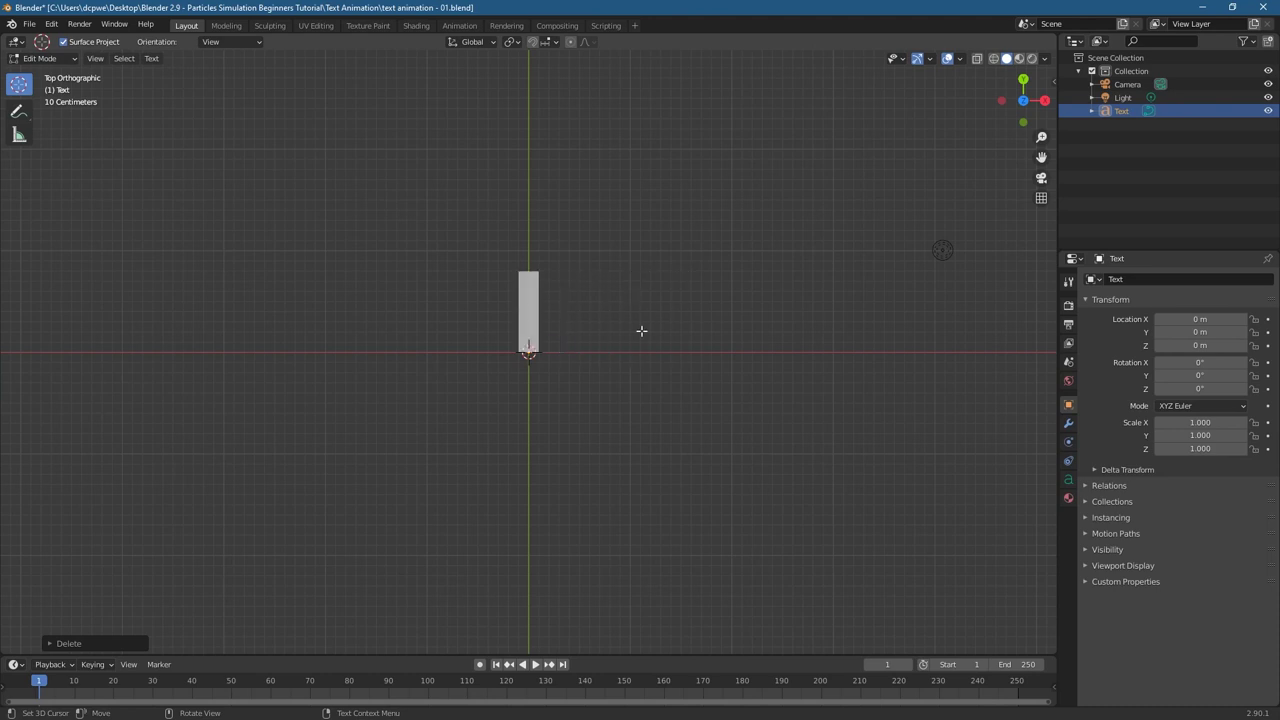
{"action": "type", "text": "o"}
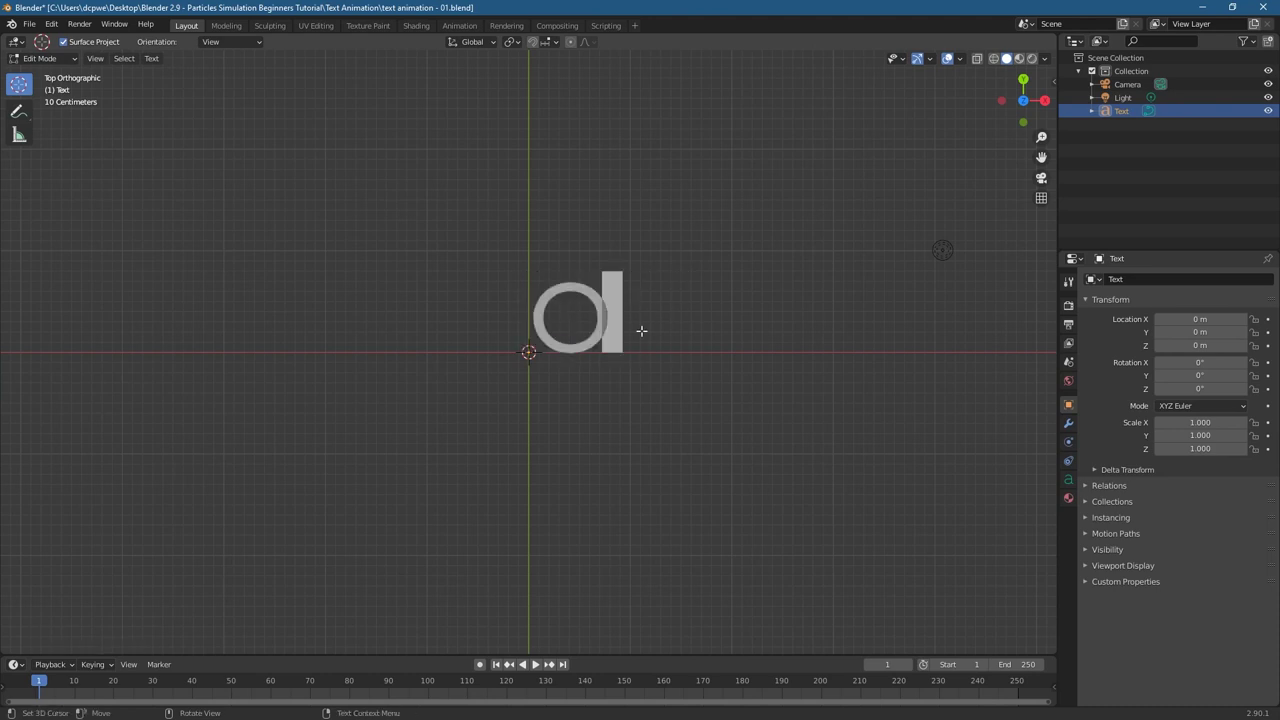
{"action": "key", "text": "Tab"}
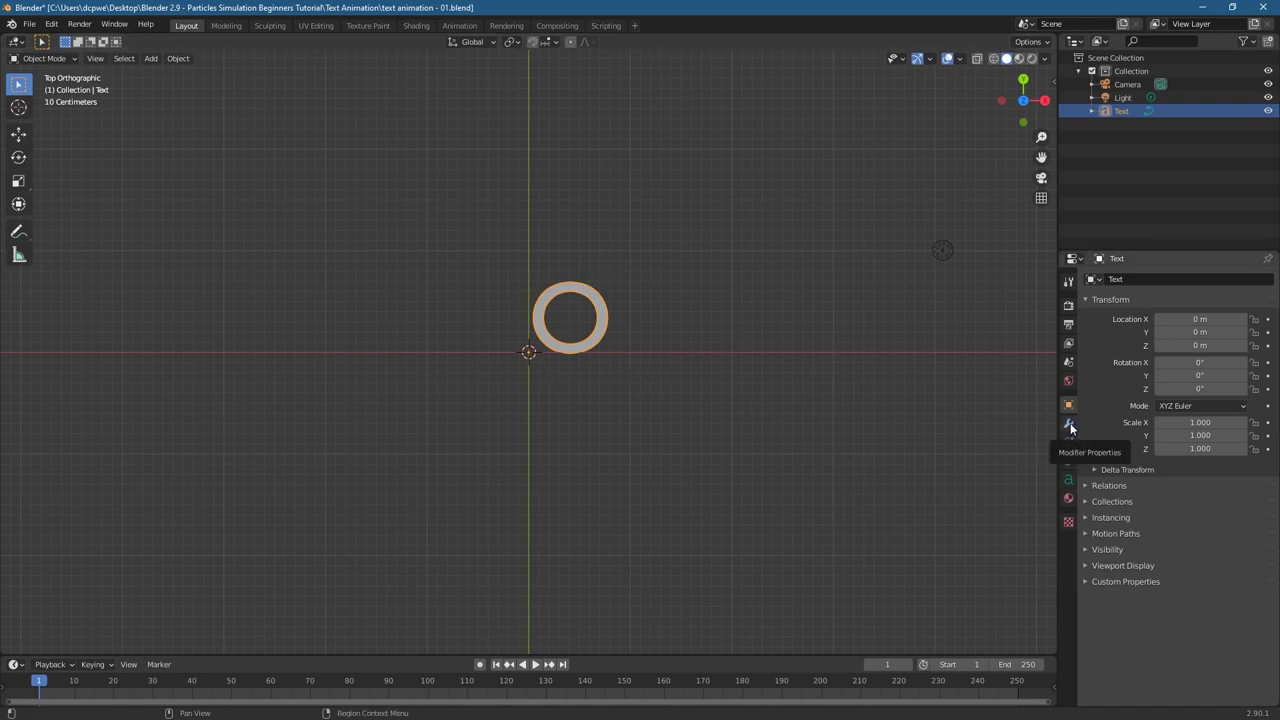
Step: Open the file browser for choosing the text object's regular font
{"action": "left_click", "coordinate": [1070, 480]}
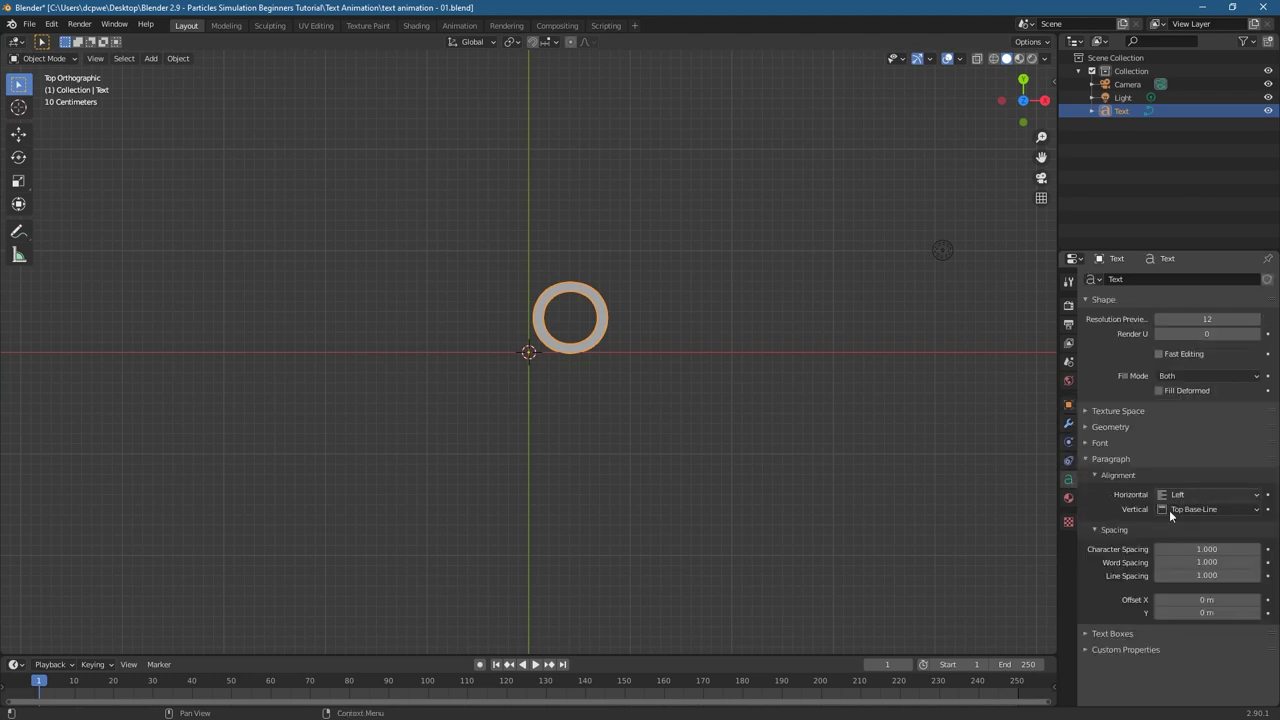
{"action": "left_click", "coordinate": [1099, 442]}
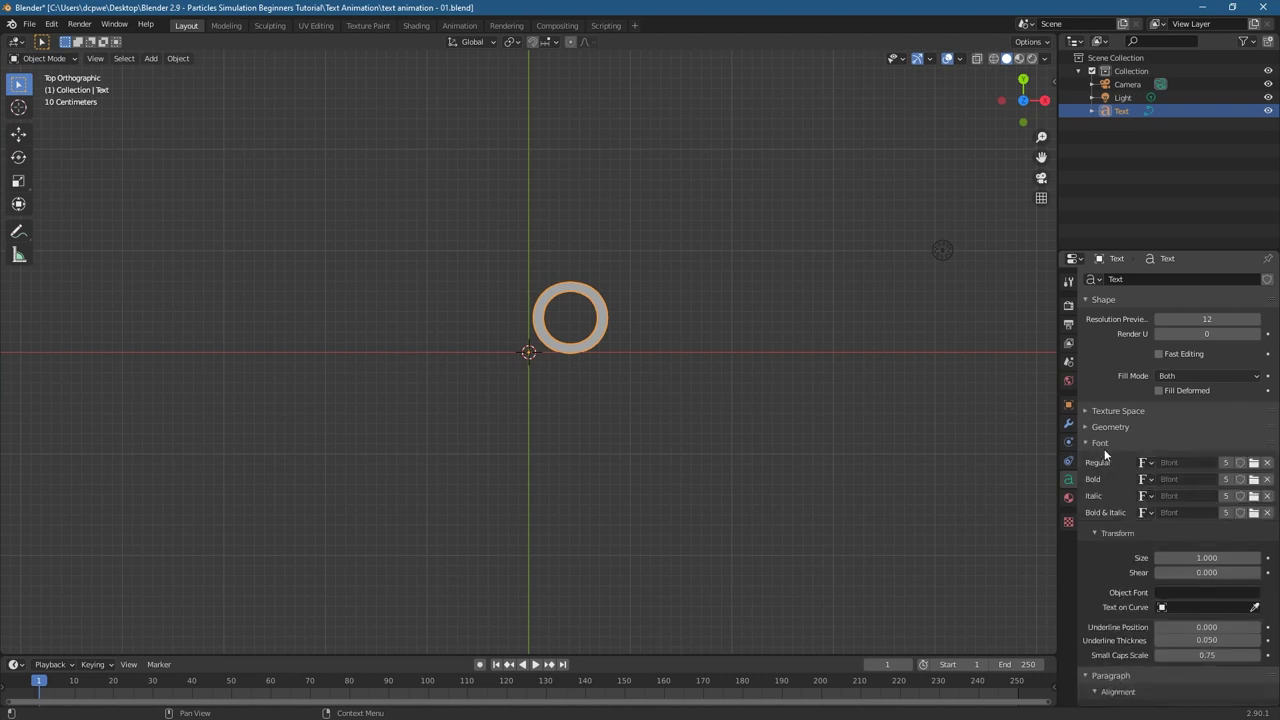
{"action": "left_click", "coordinate": [1255, 462]}
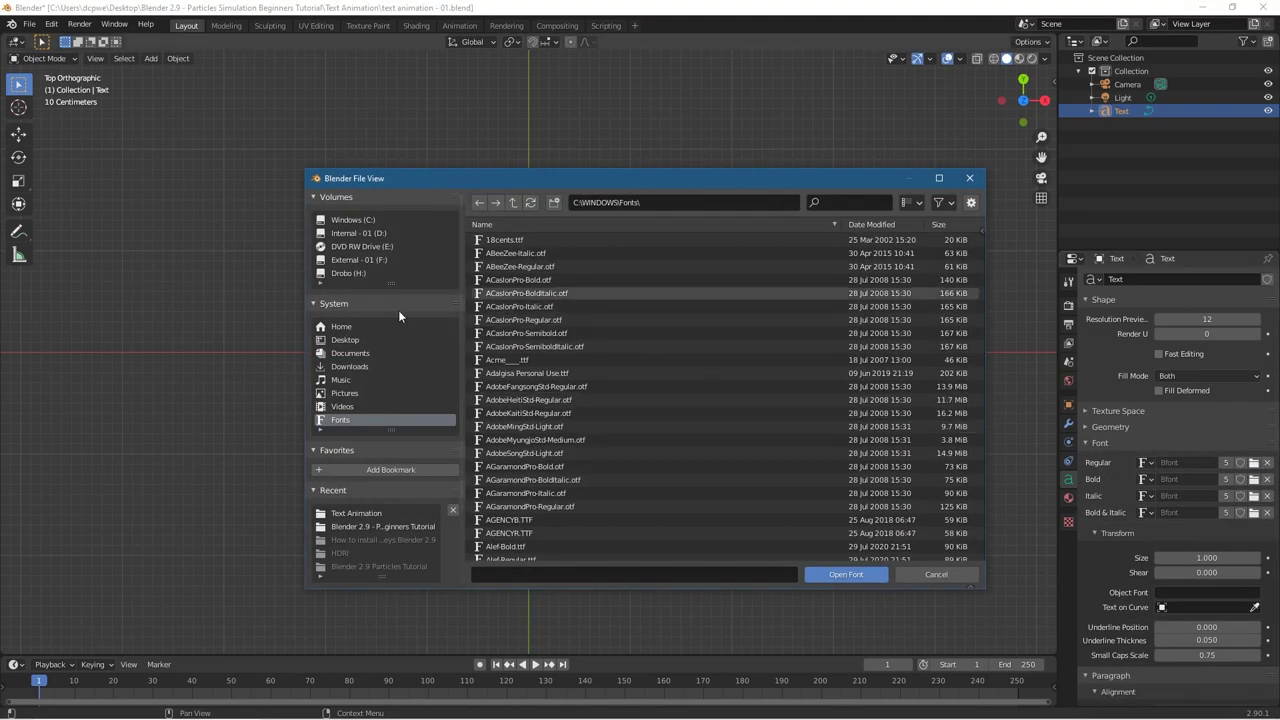
Step: Look through the installed fonts in the Windows Fonts folder
{"action": "scroll", "coordinate": [590, 433], "scroll_direction": "down", "scroll_amount": 2}
{"action": "scroll", "coordinate": [590, 429], "scroll_direction": "down", "scroll_amount": 15}
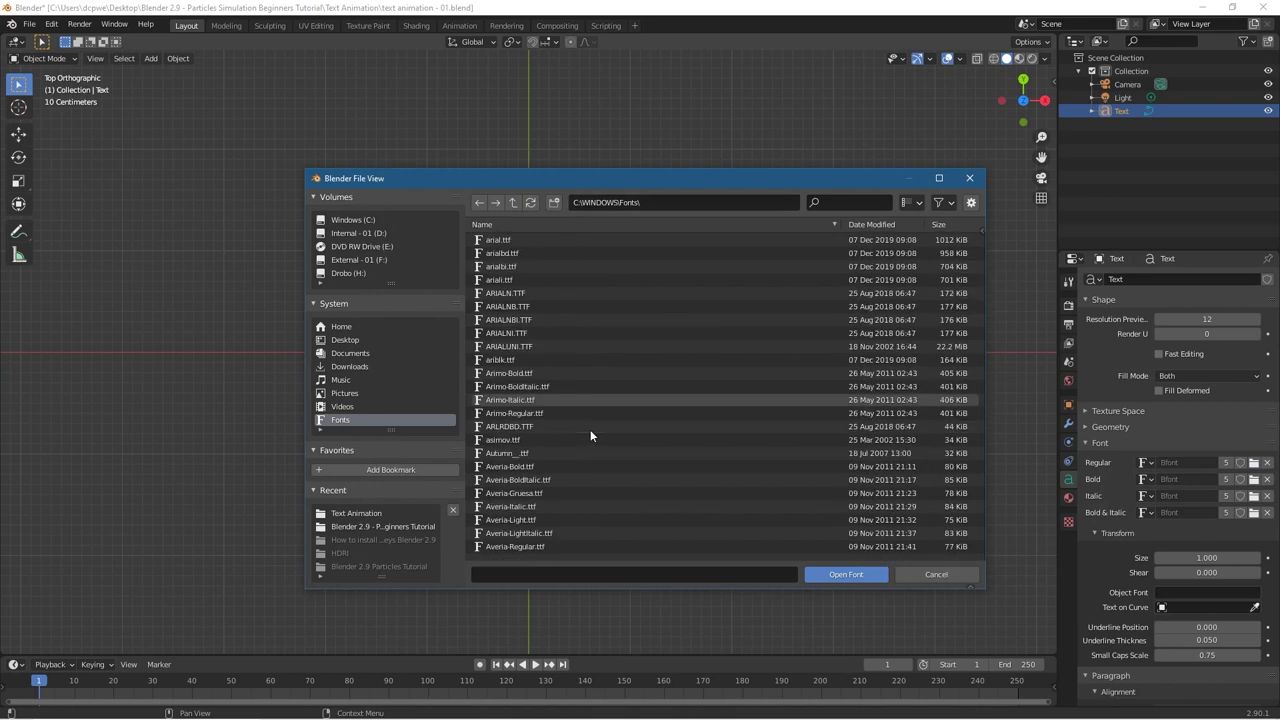
{"action": "scroll", "coordinate": [590, 429], "scroll_direction": "up", "scroll_amount": 10}
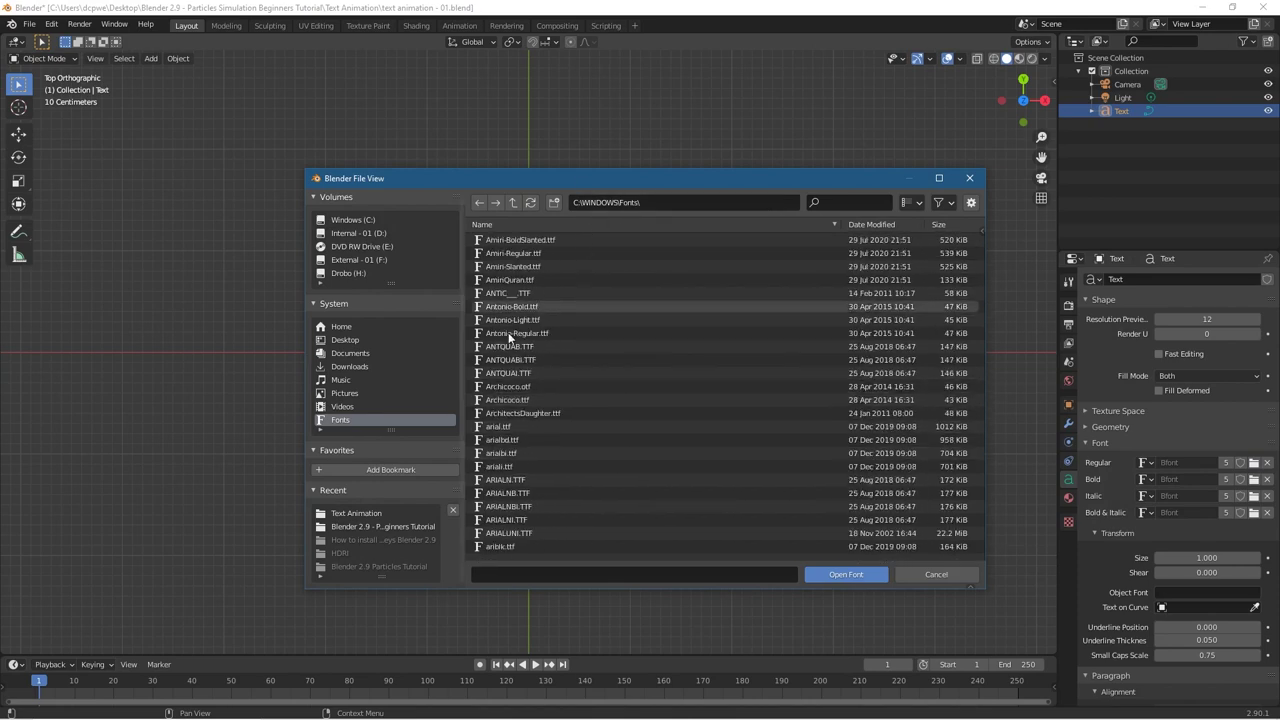
{"action": "scroll", "coordinate": [531, 365], "scroll_direction": "down", "scroll_amount": 12}
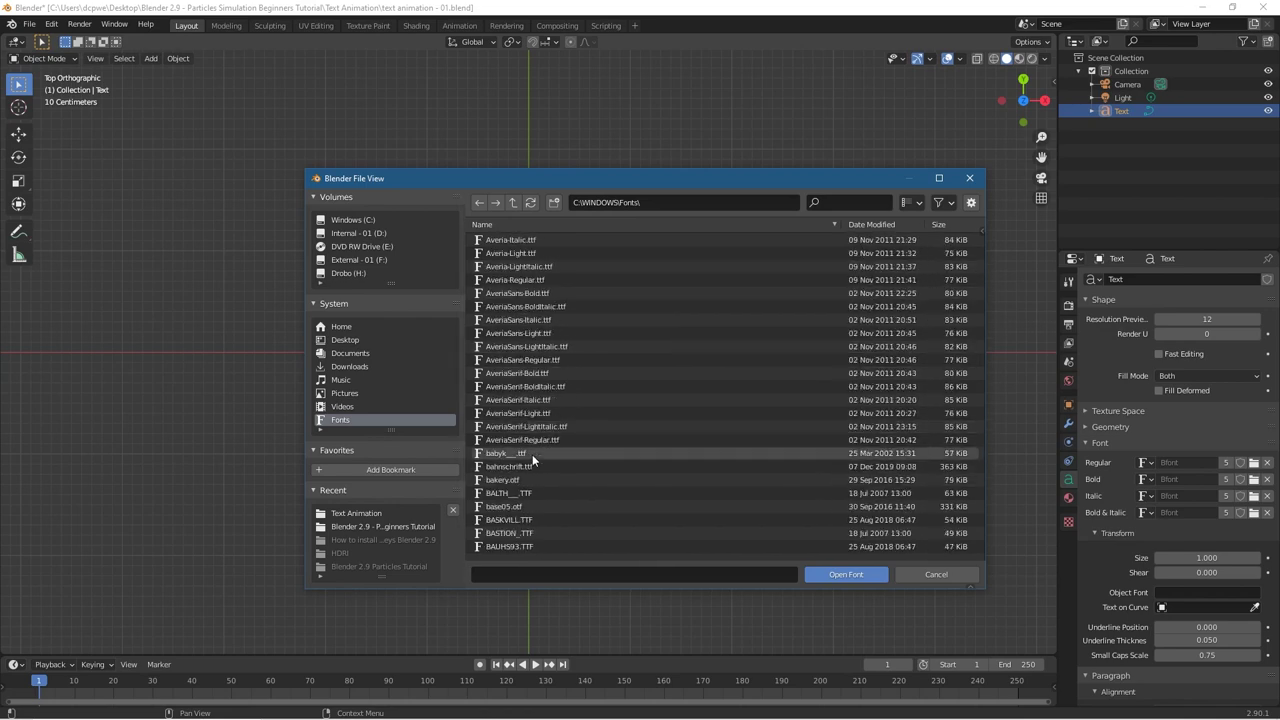
{"action": "scroll", "coordinate": [533, 455], "scroll_direction": "down", "scroll_amount": 7}
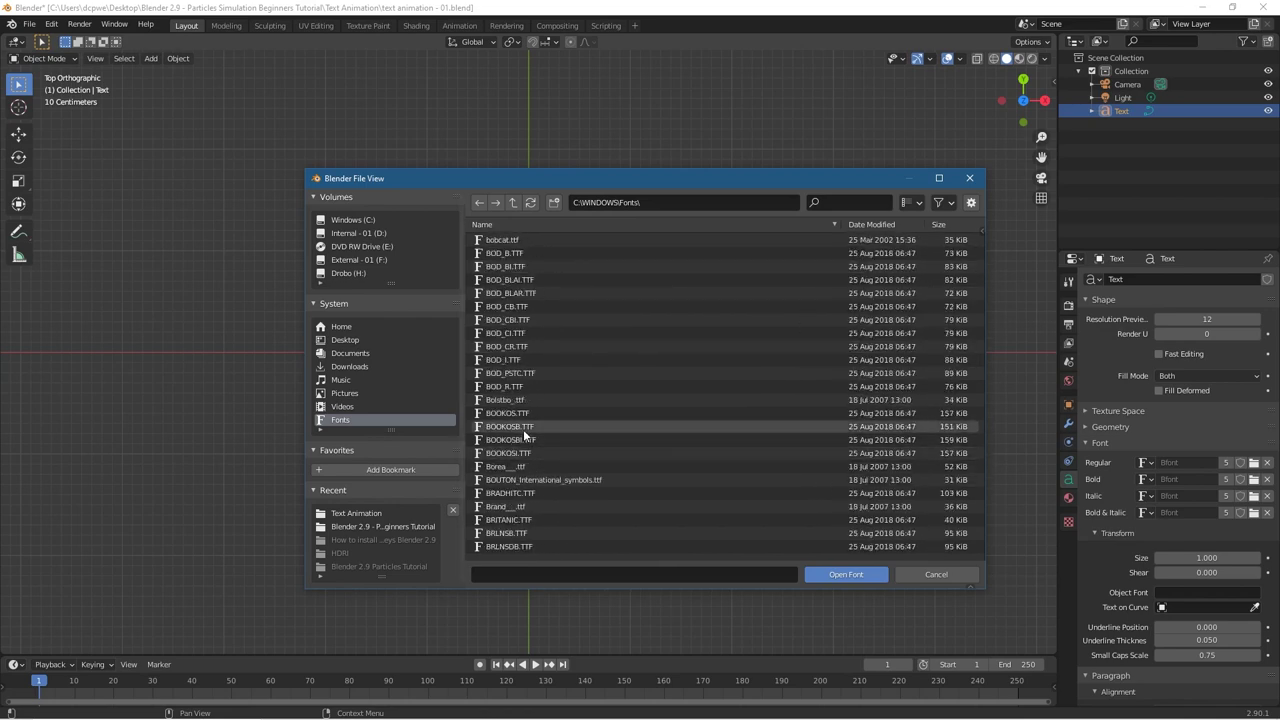
{"action": "scroll", "coordinate": [525, 434], "scroll_direction": "up", "scroll_amount": 18}
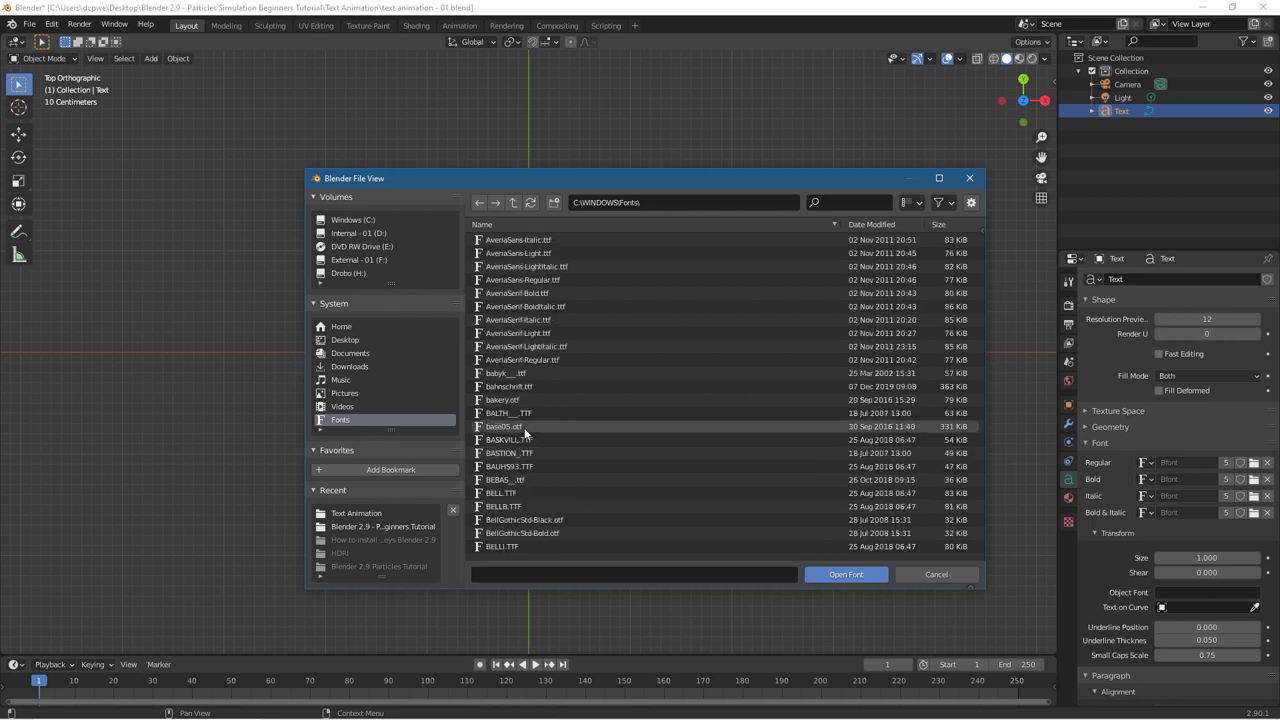
{"action": "scroll", "coordinate": [525, 432], "scroll_direction": "up", "scroll_amount": 15}
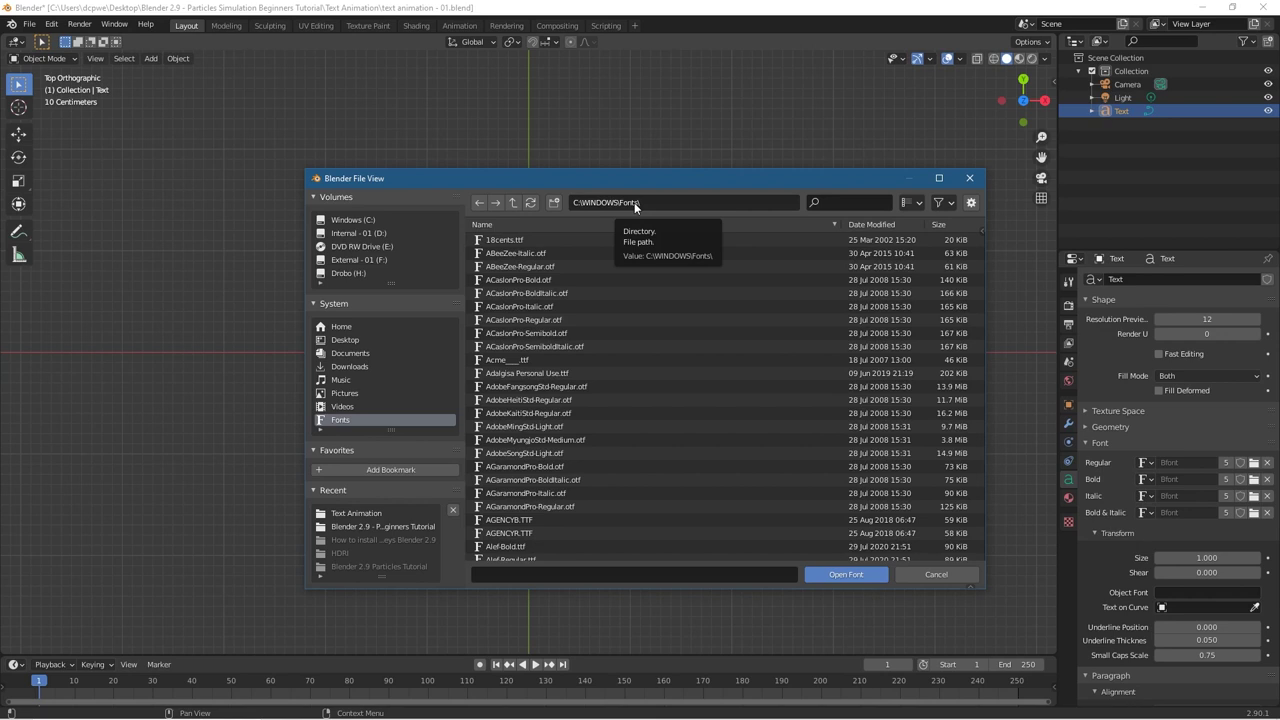
Step: Load Beantown.ttf from the beantown folder inside the project's font folder as the regular font of the letter O
{"action": "left_click", "coordinate": [338, 341]}
{"action": "left_click", "coordinate": [528, 266]}
{"action": "double_click", "coordinate": [528, 266]}
{"action": "left_click", "coordinate": [503, 240]}
{"action": "double_click", "coordinate": [503, 240]}
{"action": "double_click", "coordinate": [492, 240]}
{"action": "double_click", "coordinate": [494, 241]}
{"action": "left_click", "coordinate": [515, 242]}
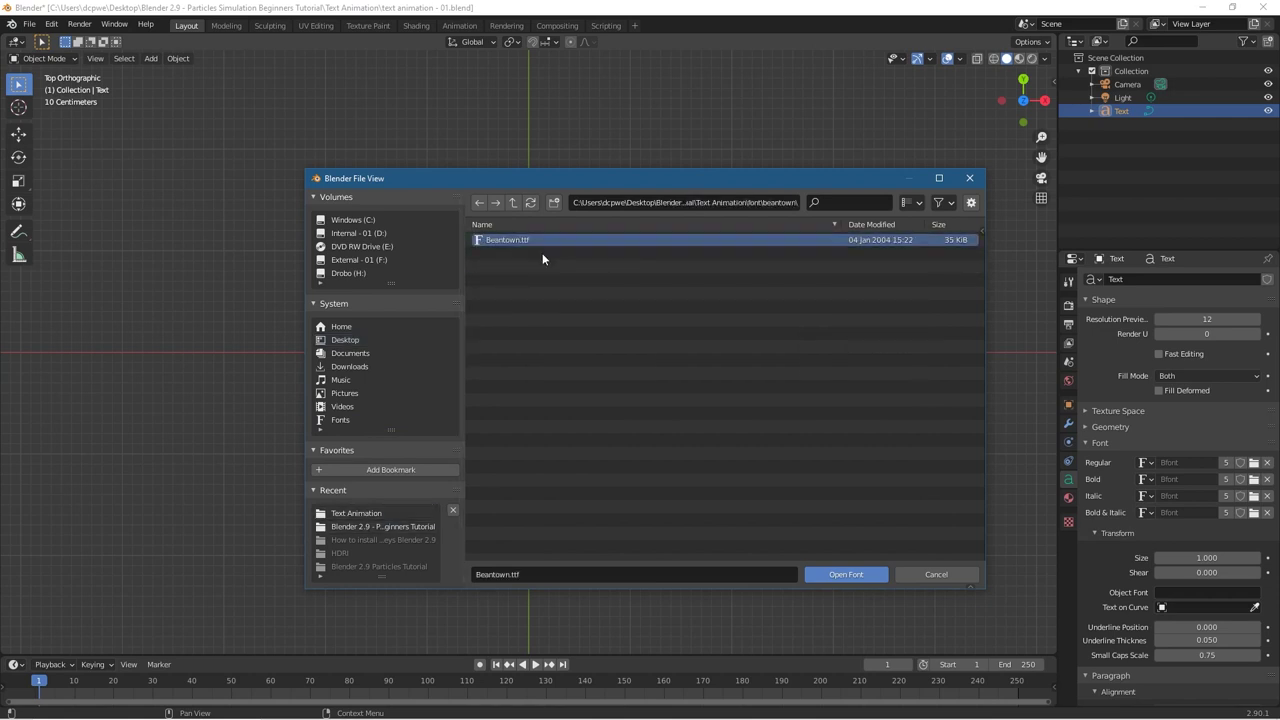
{"action": "left_click", "coordinate": [843, 577]}
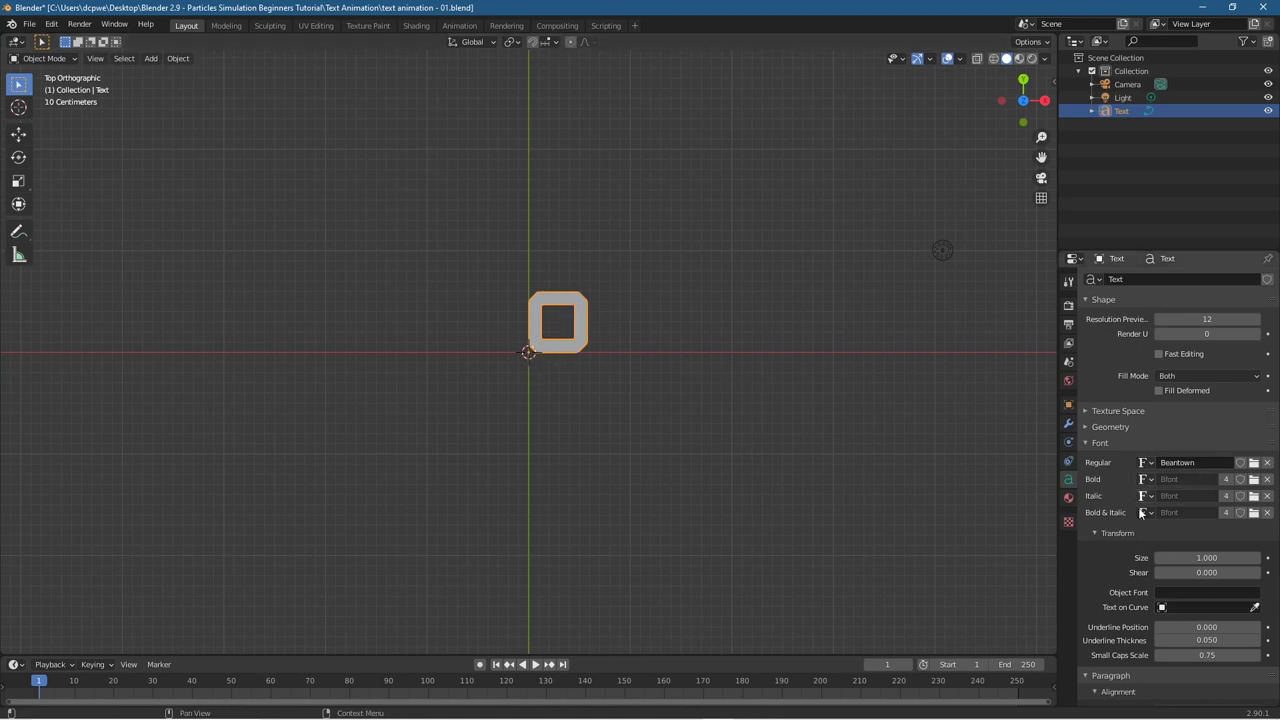
Step: Set both the horizontal and vertical paragraph alignment of the letter O to Center
{"action": "scroll", "coordinate": [1133, 557], "scroll_direction": "down", "scroll_amount": 4}
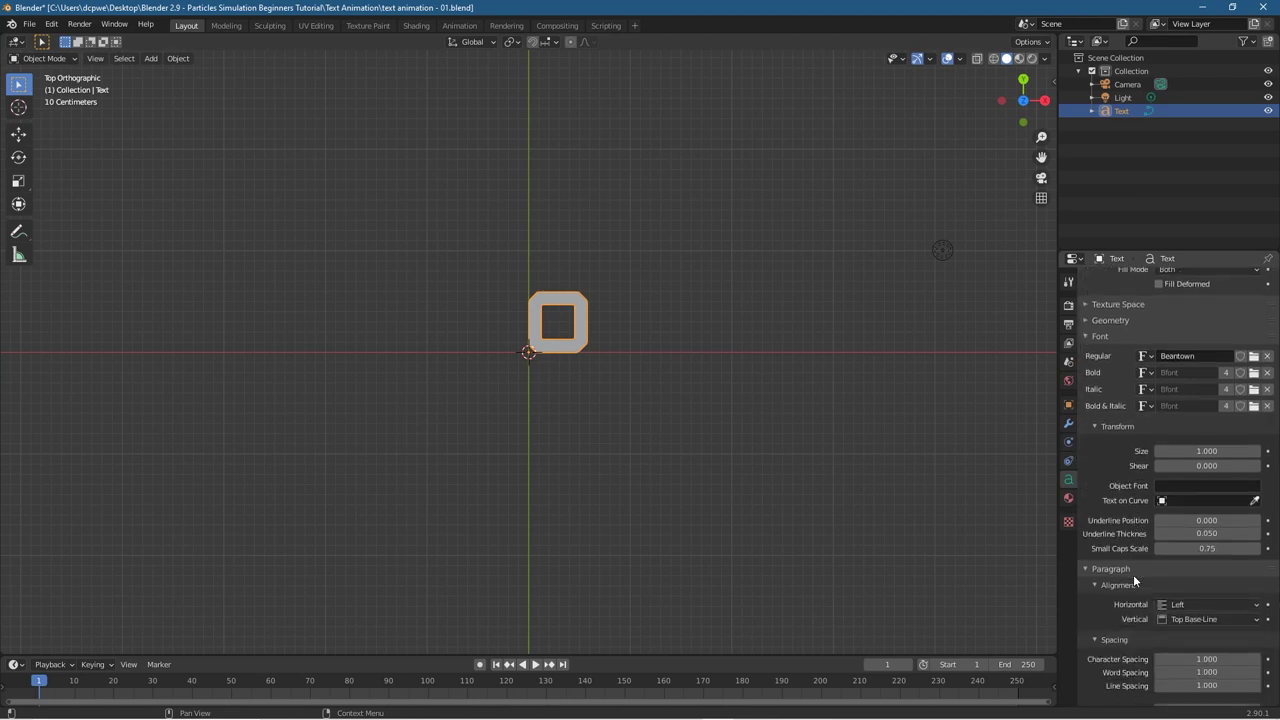
{"action": "scroll", "coordinate": [1134, 563], "scroll_direction": "down", "scroll_amount": 2}
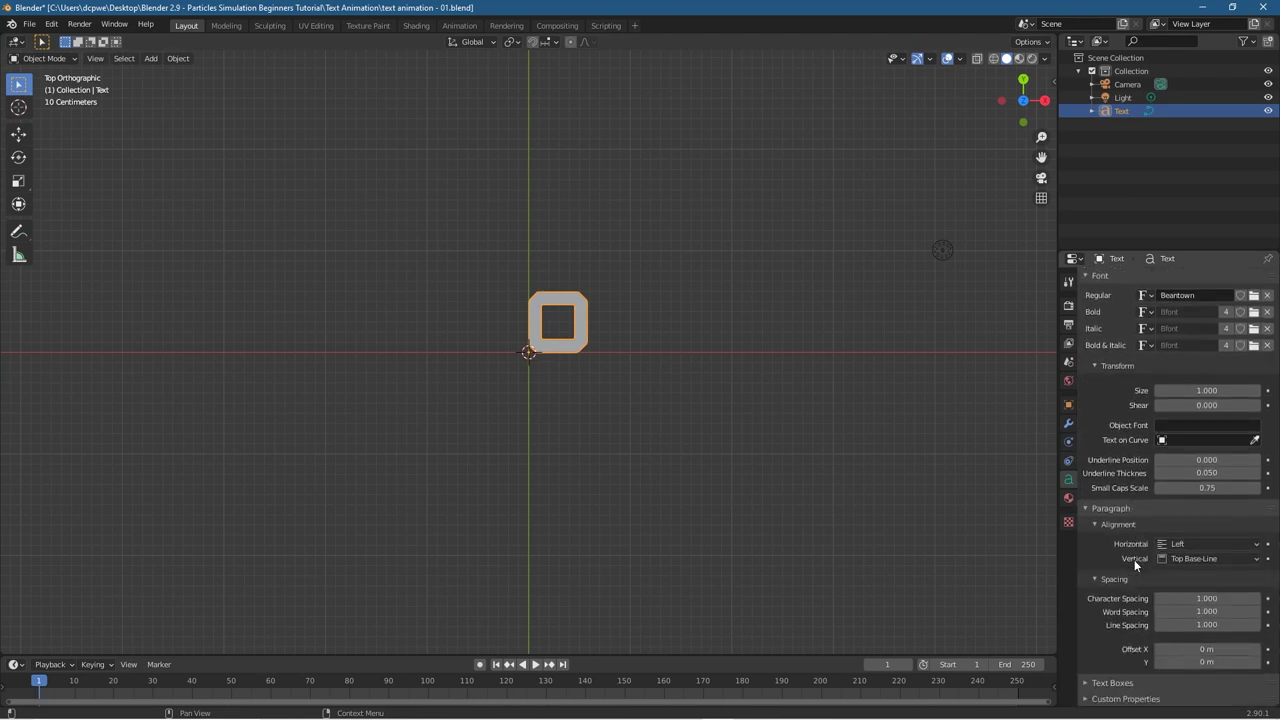
{"action": "scroll", "coordinate": [1134, 559], "scroll_direction": "up", "scroll_amount": 4}
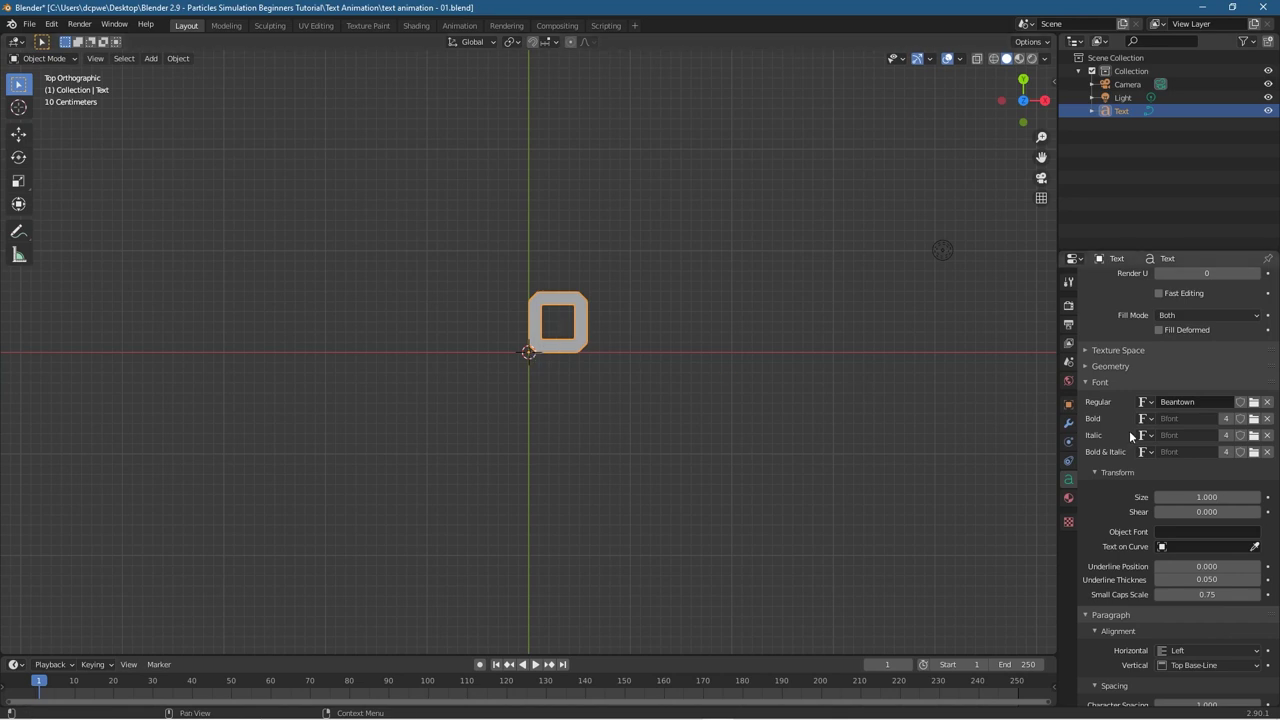
{"action": "scroll", "coordinate": [1129, 430], "scroll_direction": "up", "scroll_amount": 2}
{"action": "scroll", "coordinate": [1129, 430], "scroll_direction": "down", "scroll_amount": 5}
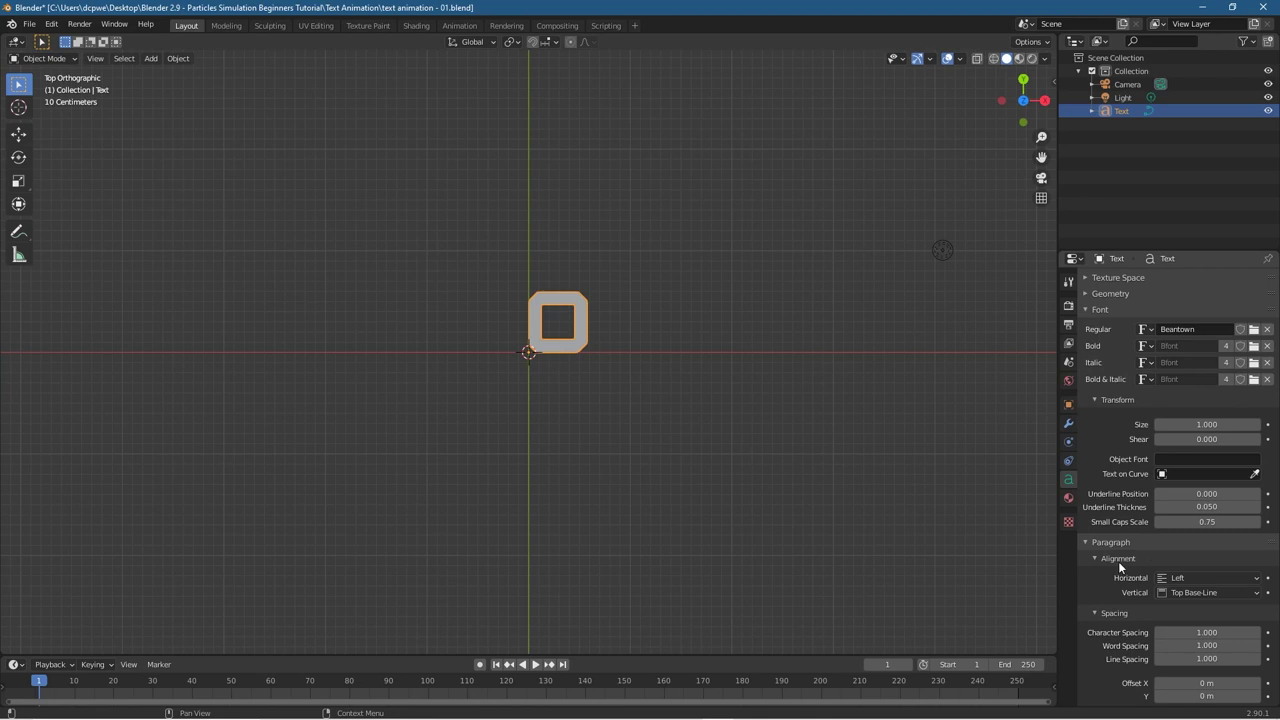
{"action": "scroll", "coordinate": [1150, 570], "scroll_direction": "down", "scroll_amount": 1}
{"action": "left_click", "coordinate": [1195, 544]}
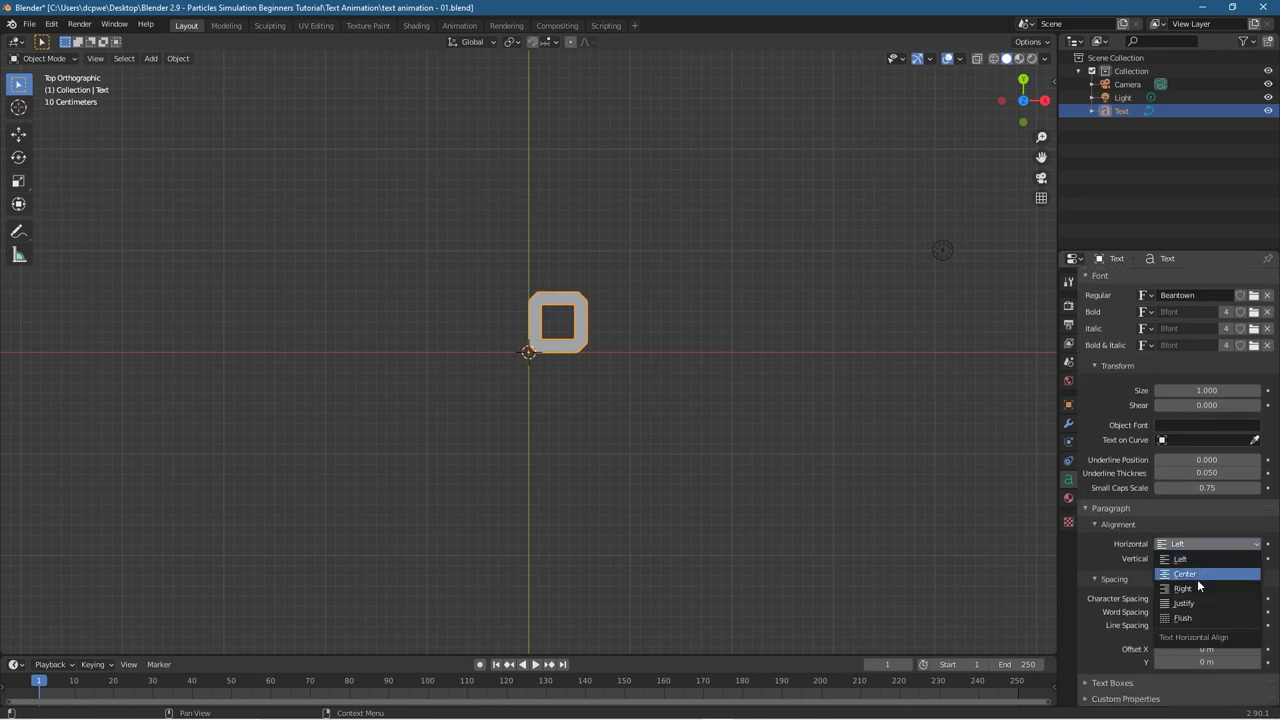
{"action": "left_click", "coordinate": [1197, 577]}
{"action": "left_click", "coordinate": [1193, 558]}
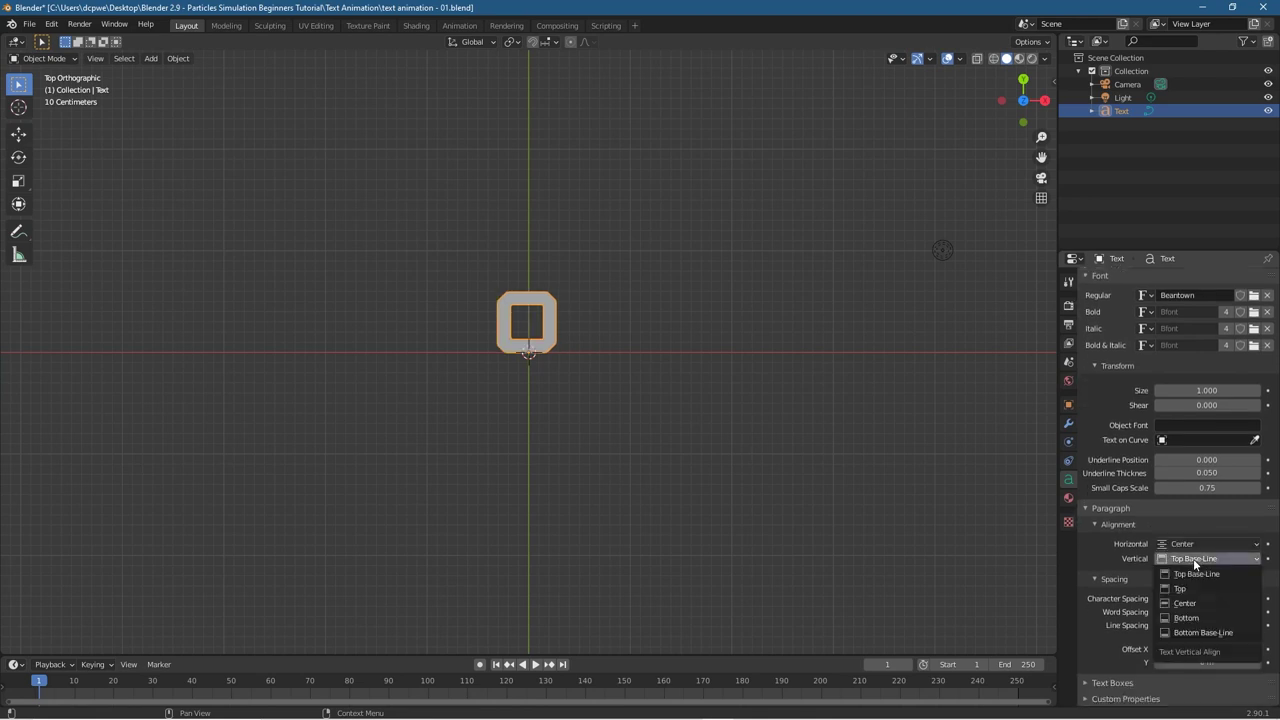
{"action": "left_click", "coordinate": [1200, 602]}
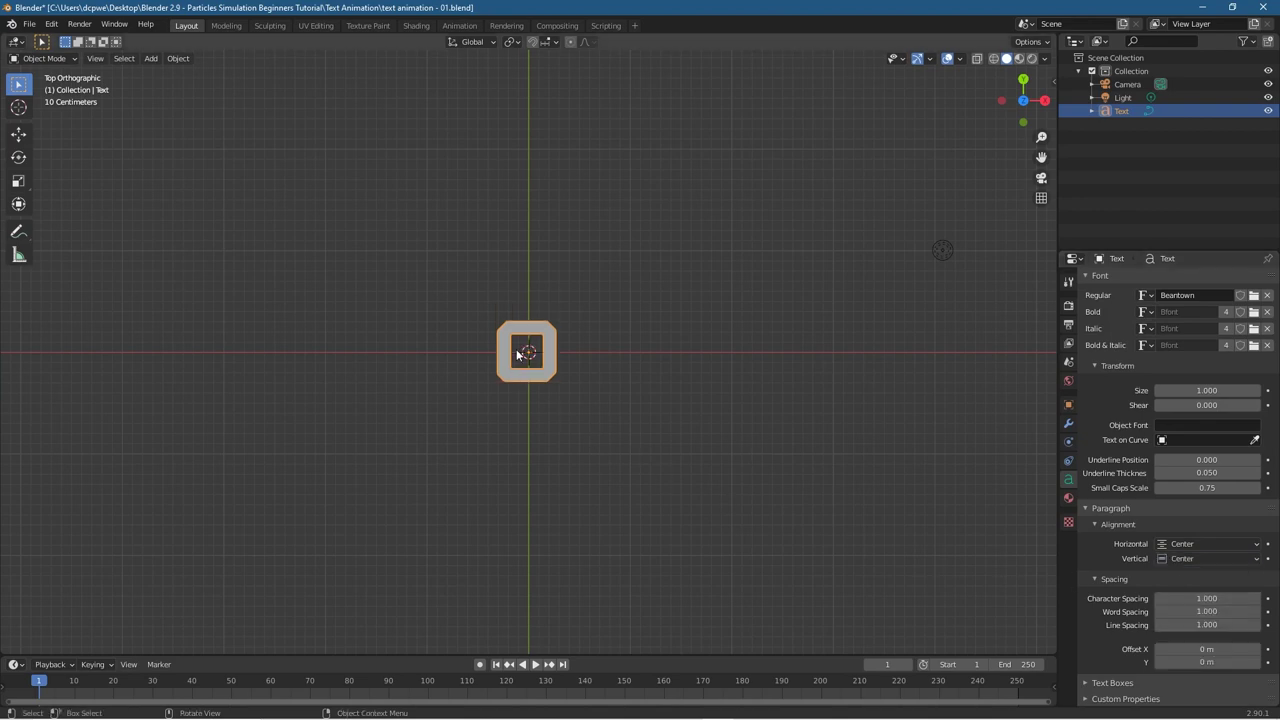
Step: Examine up close how well the letter O is centred on its origin point
{"action": "scroll", "coordinate": [530, 354], "scroll_direction": "up", "scroll_amount": 8}
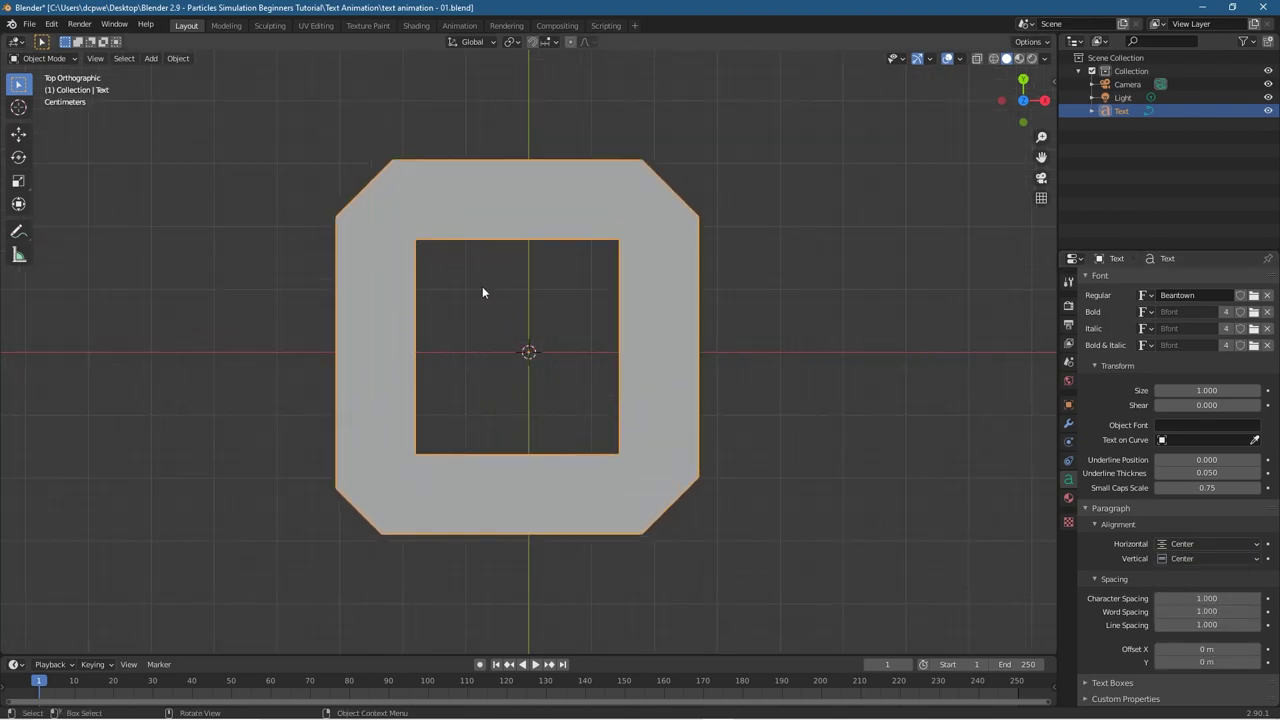
{"action": "scroll", "coordinate": [619, 381], "scroll_direction": "down", "scroll_amount": 6}
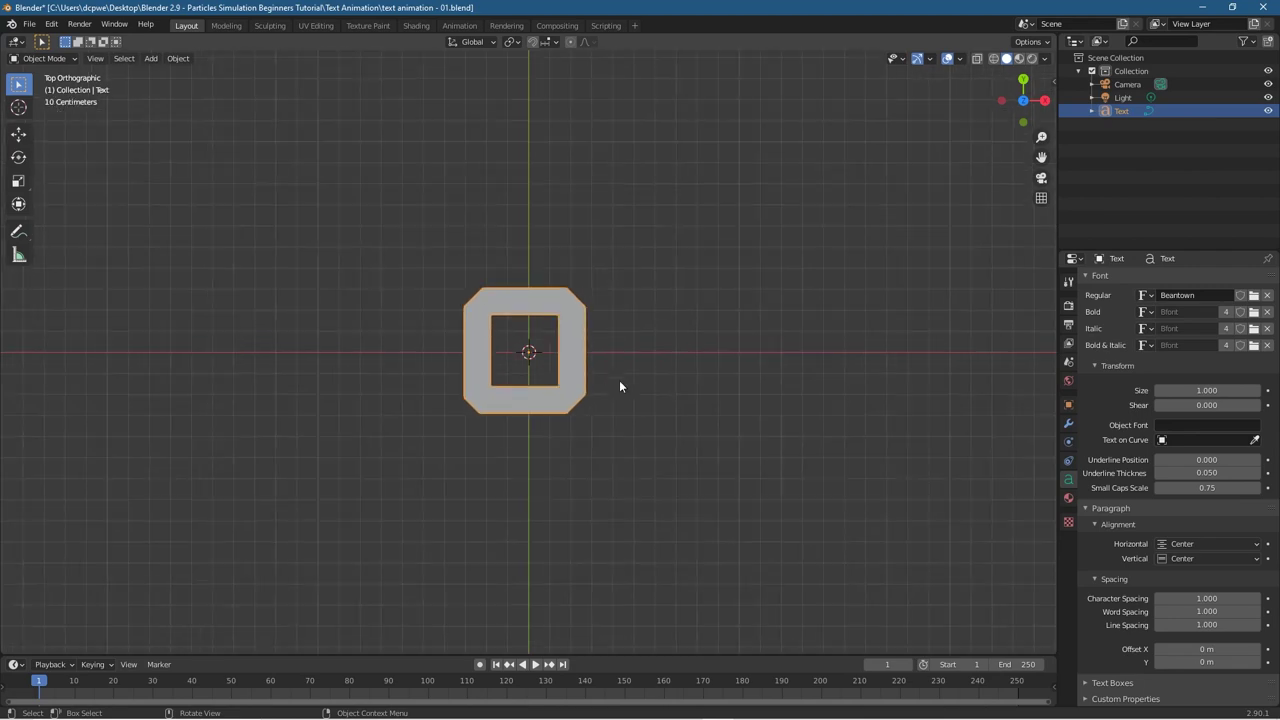
{"action": "scroll", "coordinate": [620, 380], "scroll_direction": "down", "scroll_amount": 1}
{"action": "scroll", "coordinate": [620, 380], "scroll_direction": "up", "scroll_amount": 7}
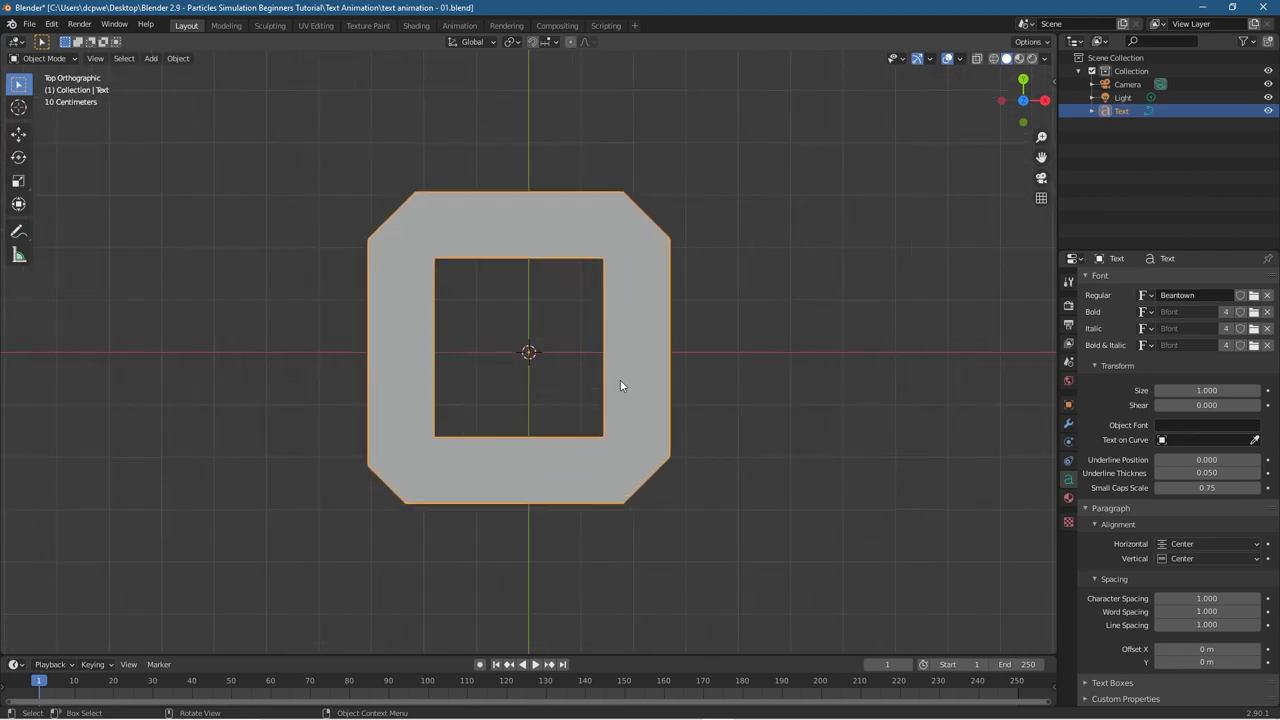
{"action": "scroll", "coordinate": [620, 380], "scroll_direction": "down", "scroll_amount": 1}
{"action": "scroll", "coordinate": [620, 380], "scroll_direction": "up", "scroll_amount": 1}
{"action": "scroll", "coordinate": [620, 380], "scroll_direction": "down", "scroll_amount": 4}
{"action": "scroll", "coordinate": [620, 386], "scroll_direction": "down", "scroll_amount": 3}
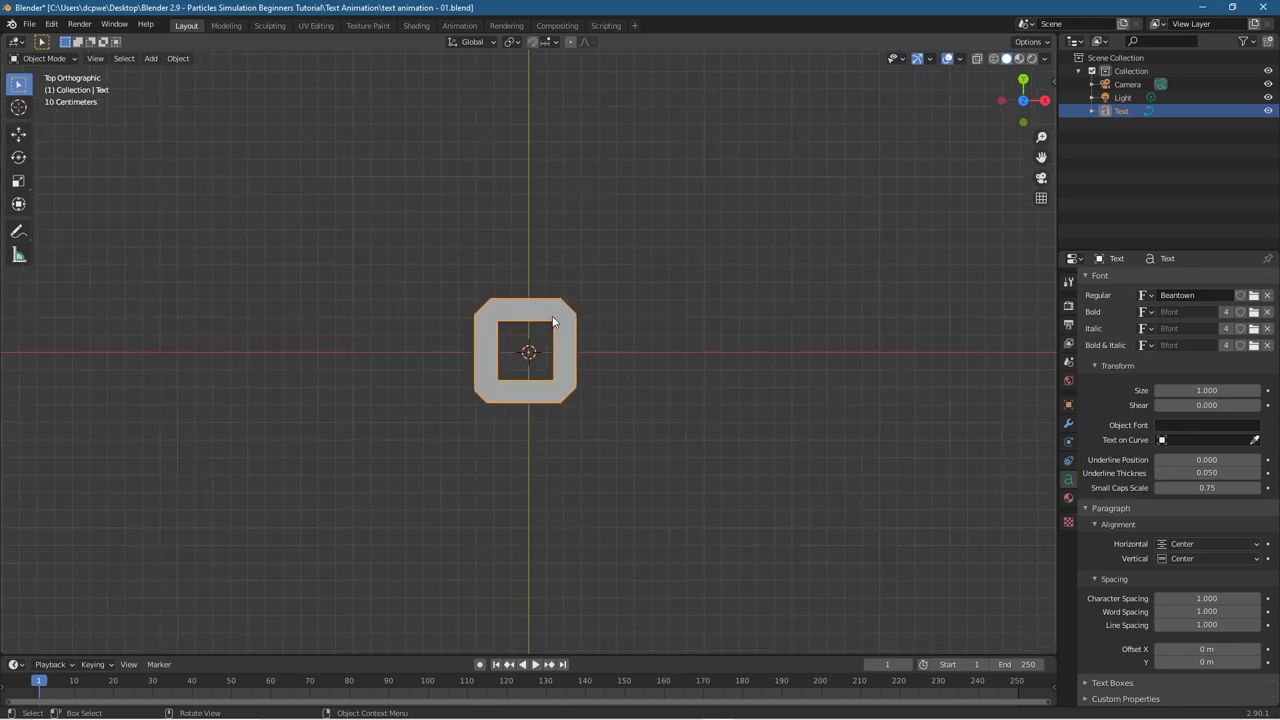
Step: Undo the deselection and both centre alignment changes of the letter O
{"action": "left_click", "coordinate": [646, 333]}
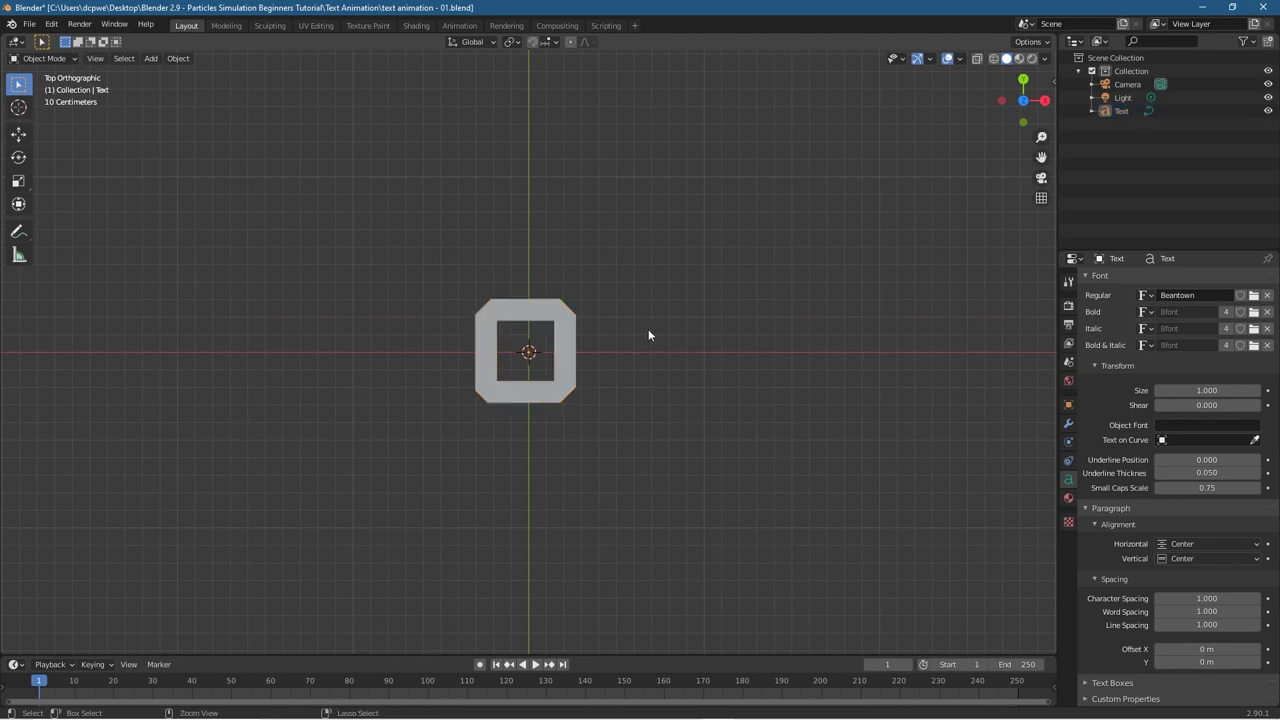
{"action": "key", "text": "ctrl+z"}
{"action": "key", "text": "ctrl+z"}
{"action": "key", "text": "ctrl+z"}
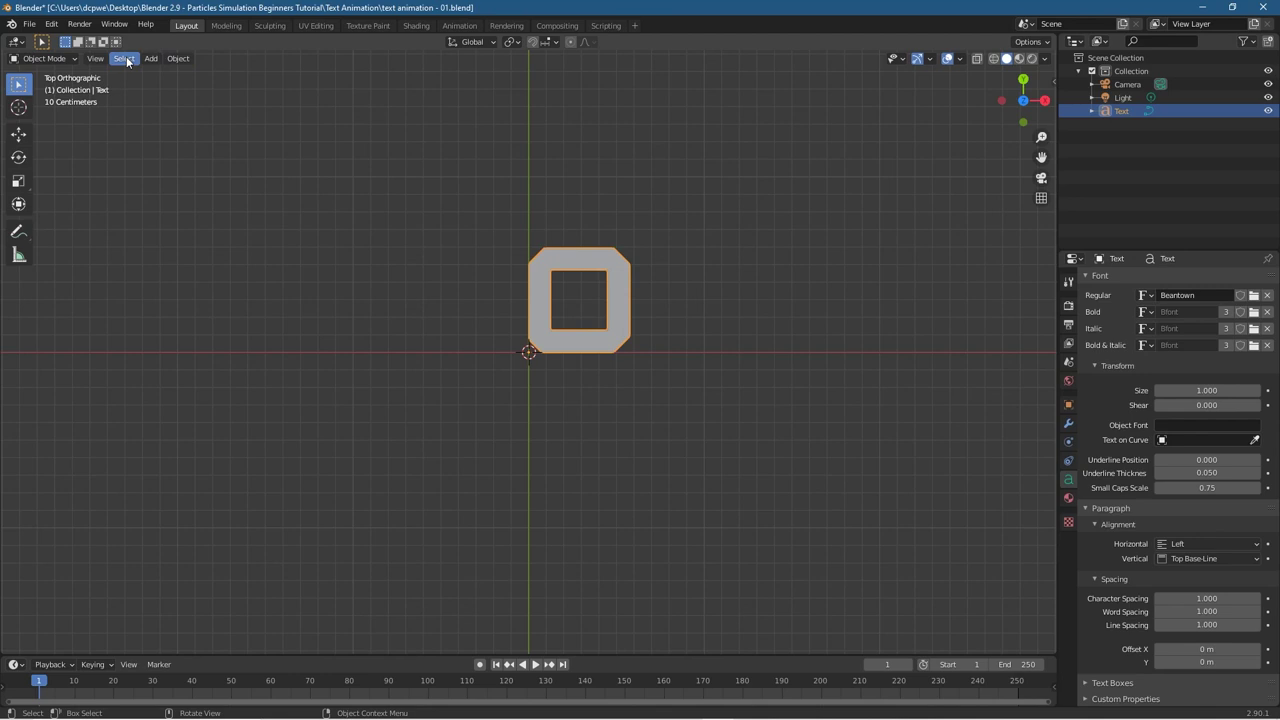
Step: Move the letter O's origin point to its centre with Origin to Geometry
{"action": "left_click", "coordinate": [178, 58]}
{"action": "mouse_move", "coordinate": [206, 76]}
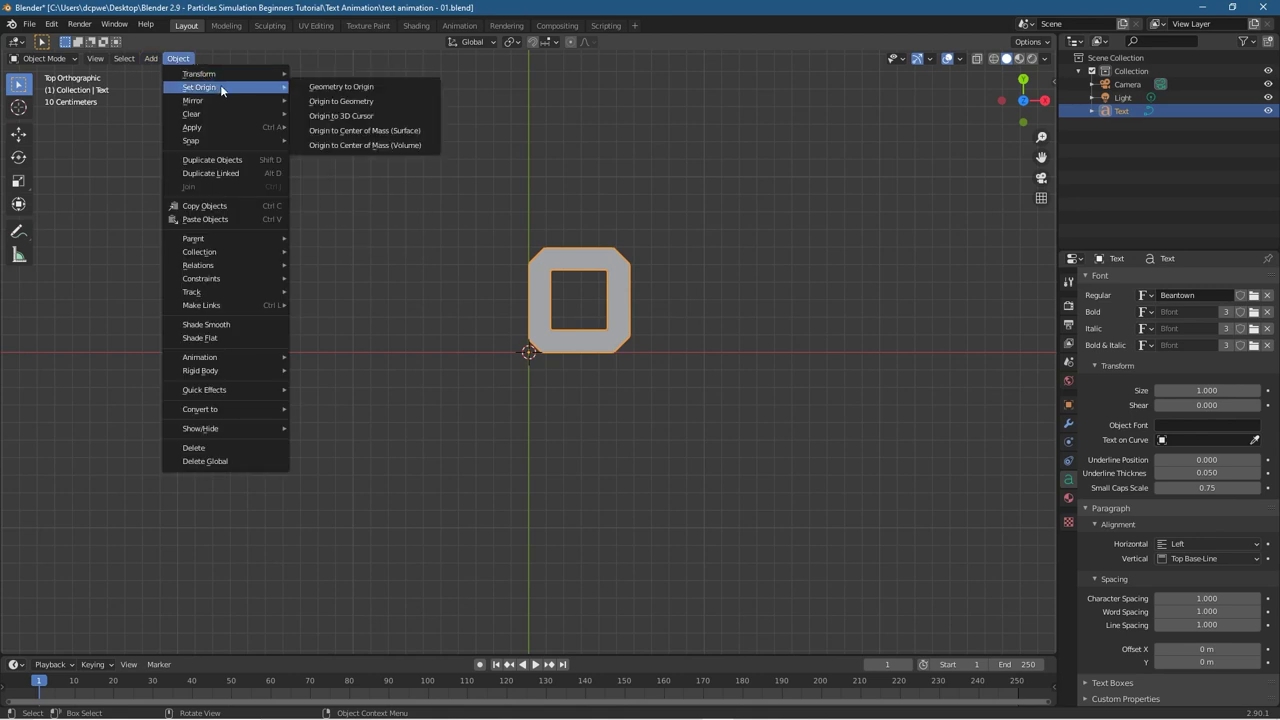
{"action": "left_click", "coordinate": [351, 102]}
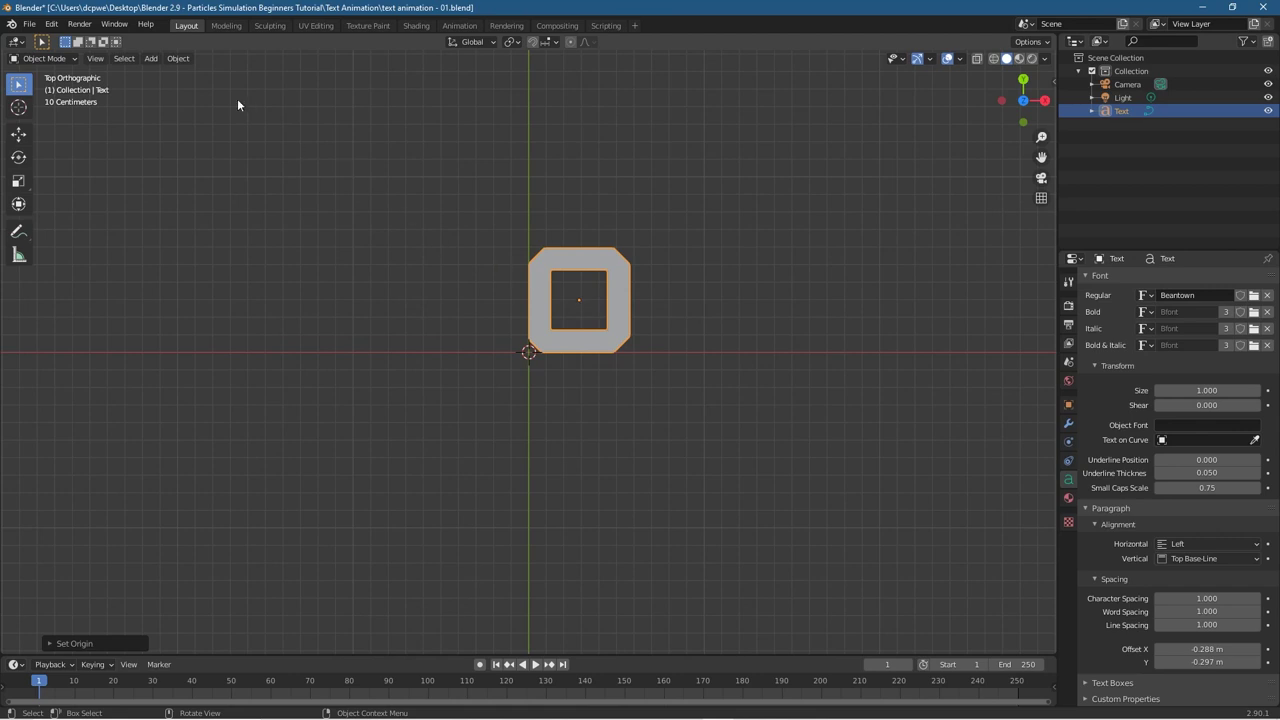
{"action": "left_click", "coordinate": [178, 58]}
{"action": "mouse_move", "coordinate": [200, 87]}
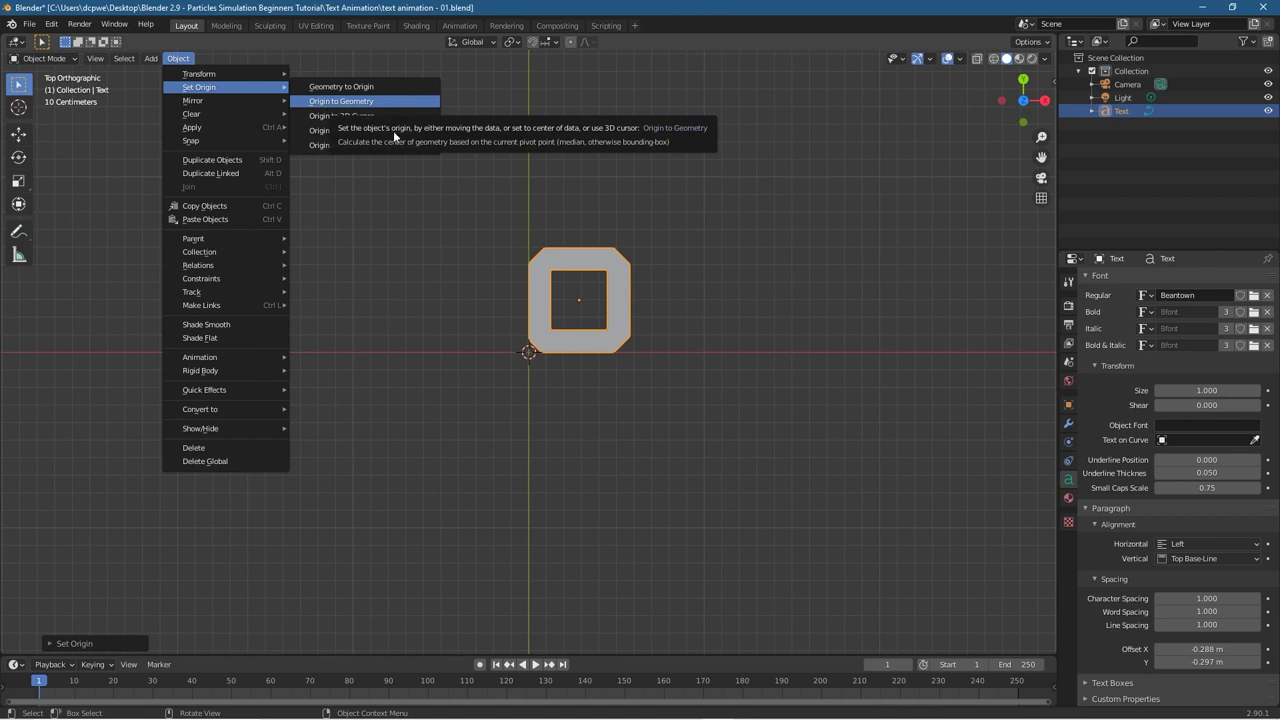
{"action": "left_click", "coordinate": [341, 101]}
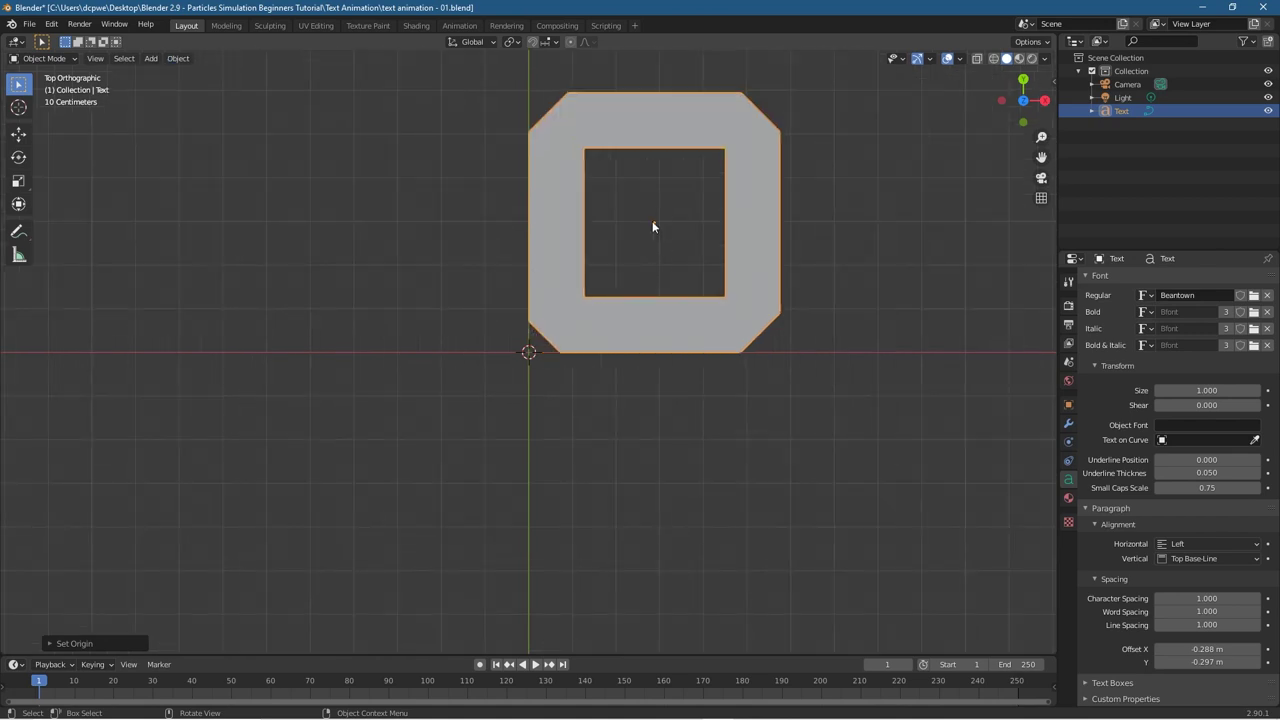
{"action": "scroll", "coordinate": [631, 286], "scroll_direction": "down", "scroll_amount": 4}
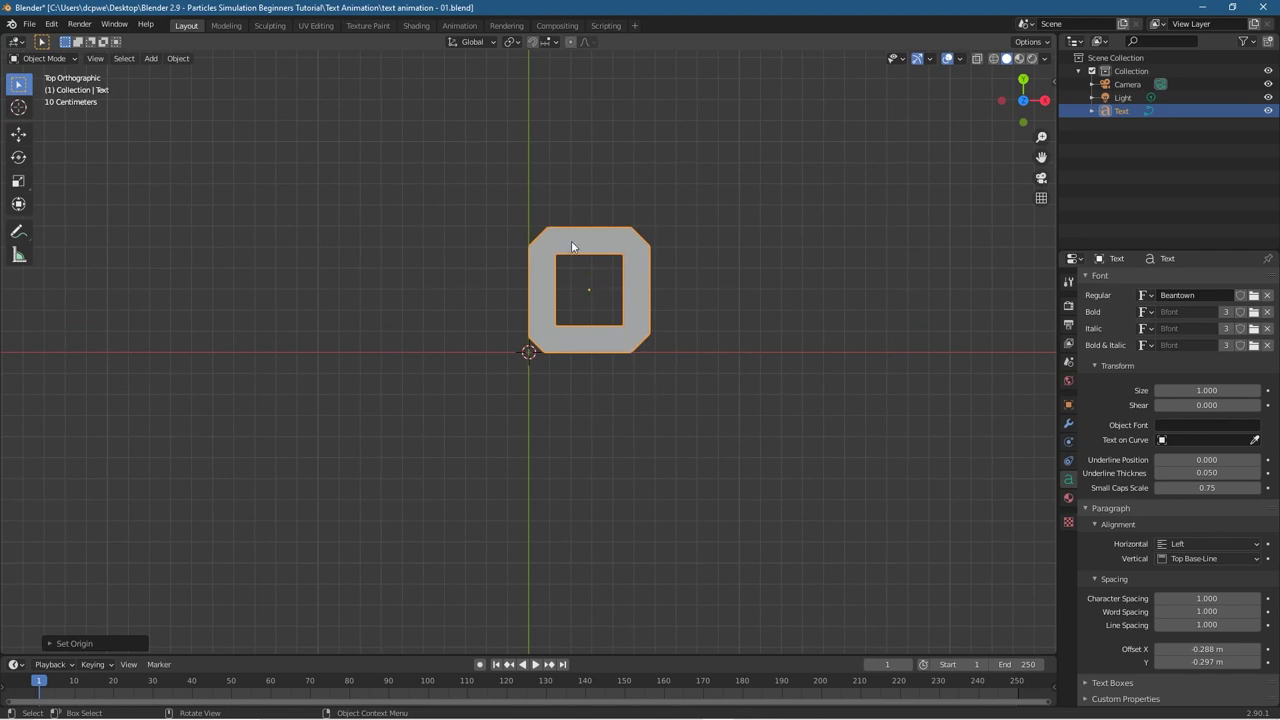
{"action": "middle_click_drag", "start_coordinate": [403, 368], "coordinate": [499, 339]}
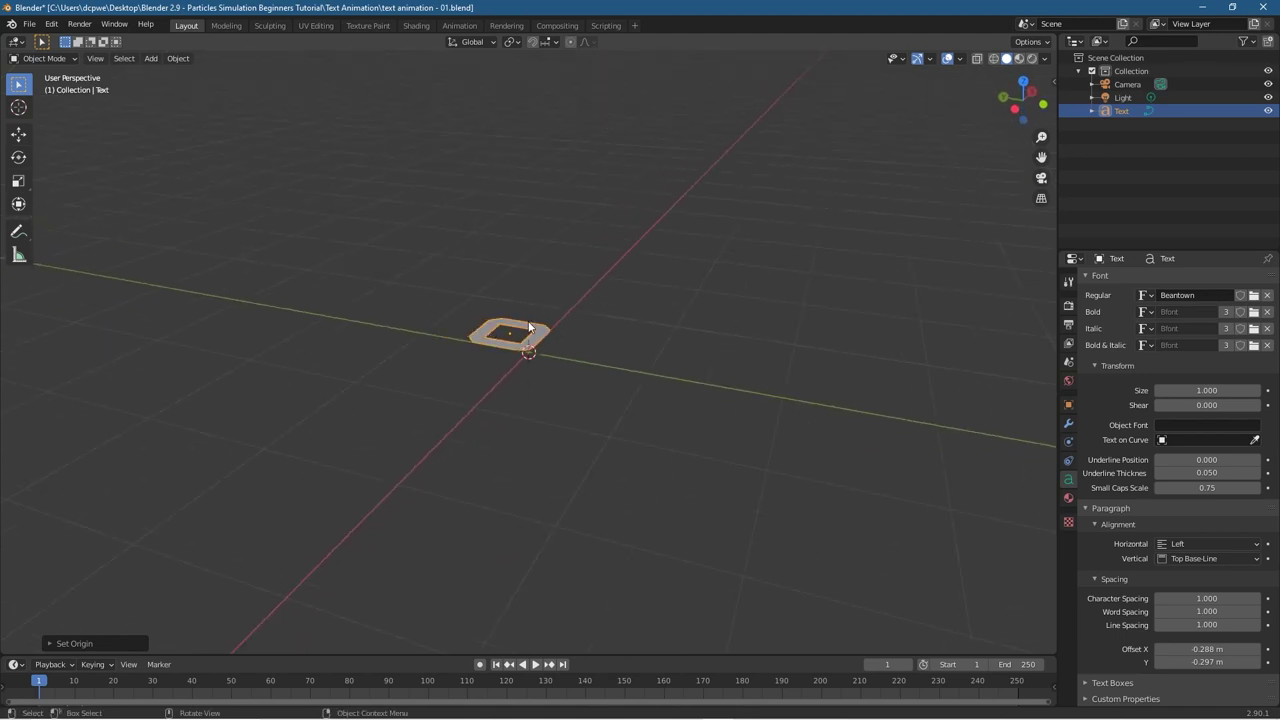
{"action": "middle_click_drag", "start_coordinate": [530, 327], "coordinate": [606, 366]}
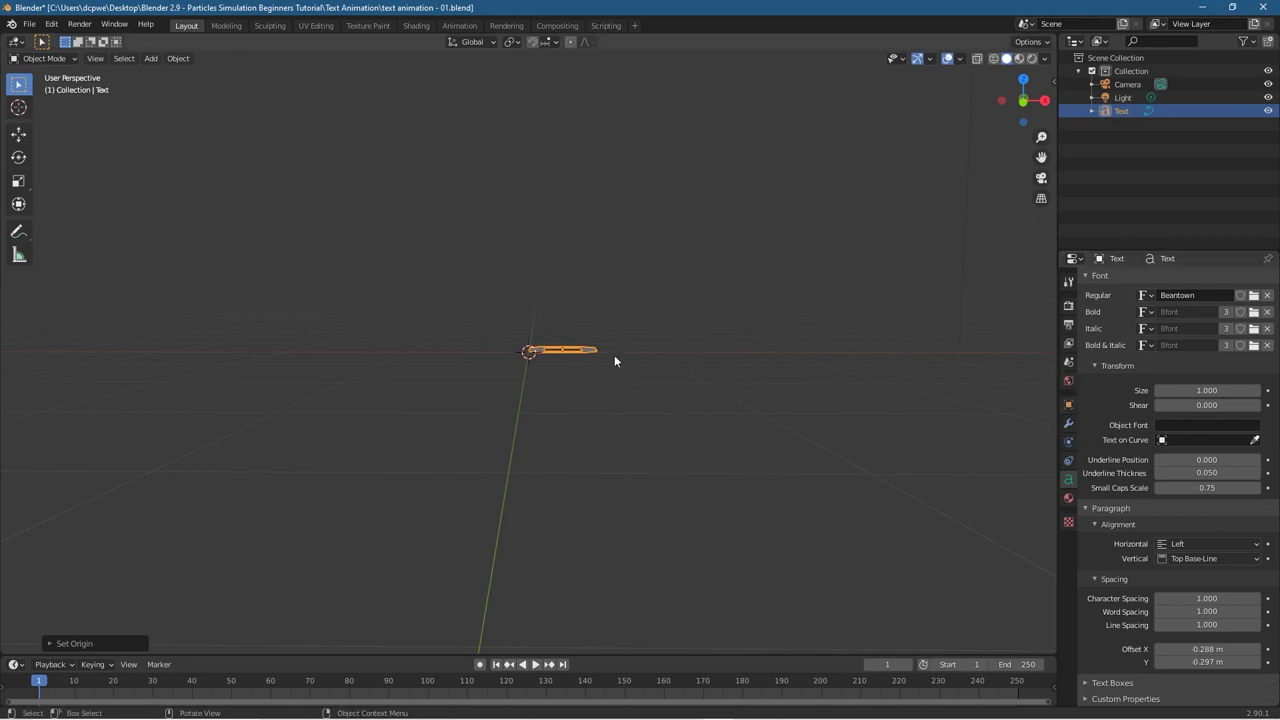
{"action": "scroll", "coordinate": [588, 368], "scroll_direction": "up", "scroll_amount": 2}
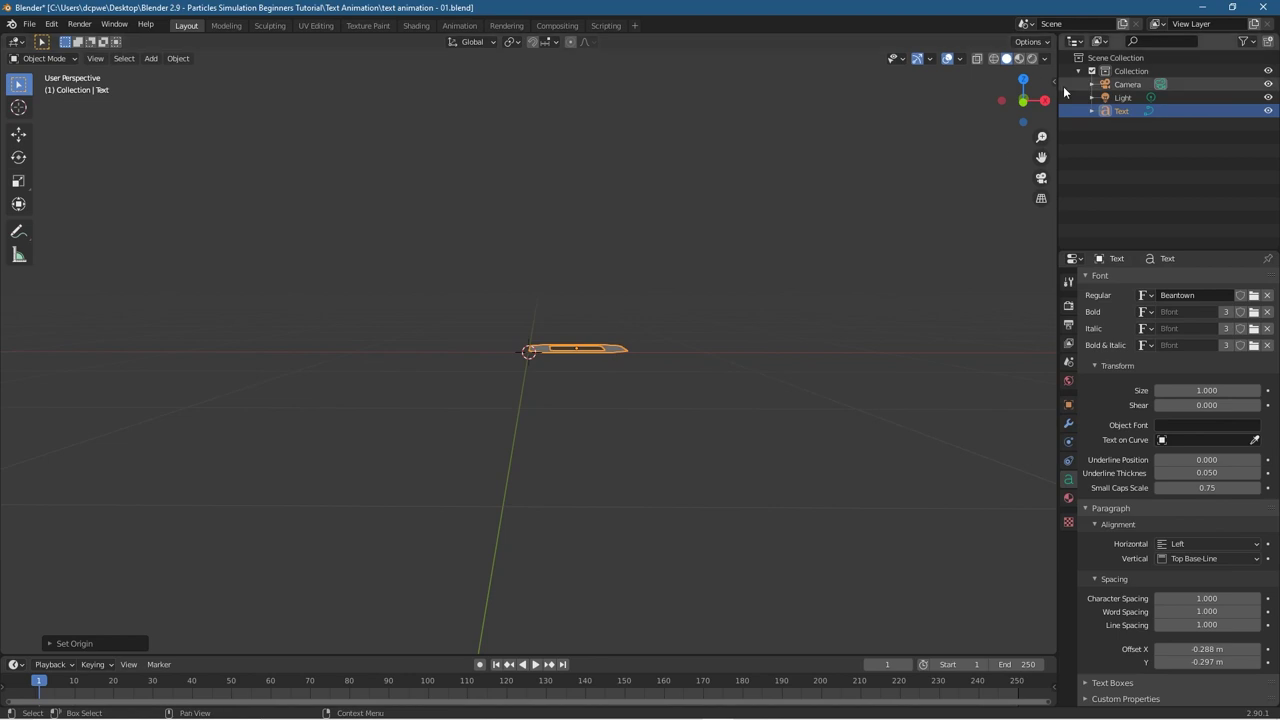
Step: Turn on the Screencast Keys display in the 3D viewport and hide the viewport sidebar
{"action": "key", "text": "n"}
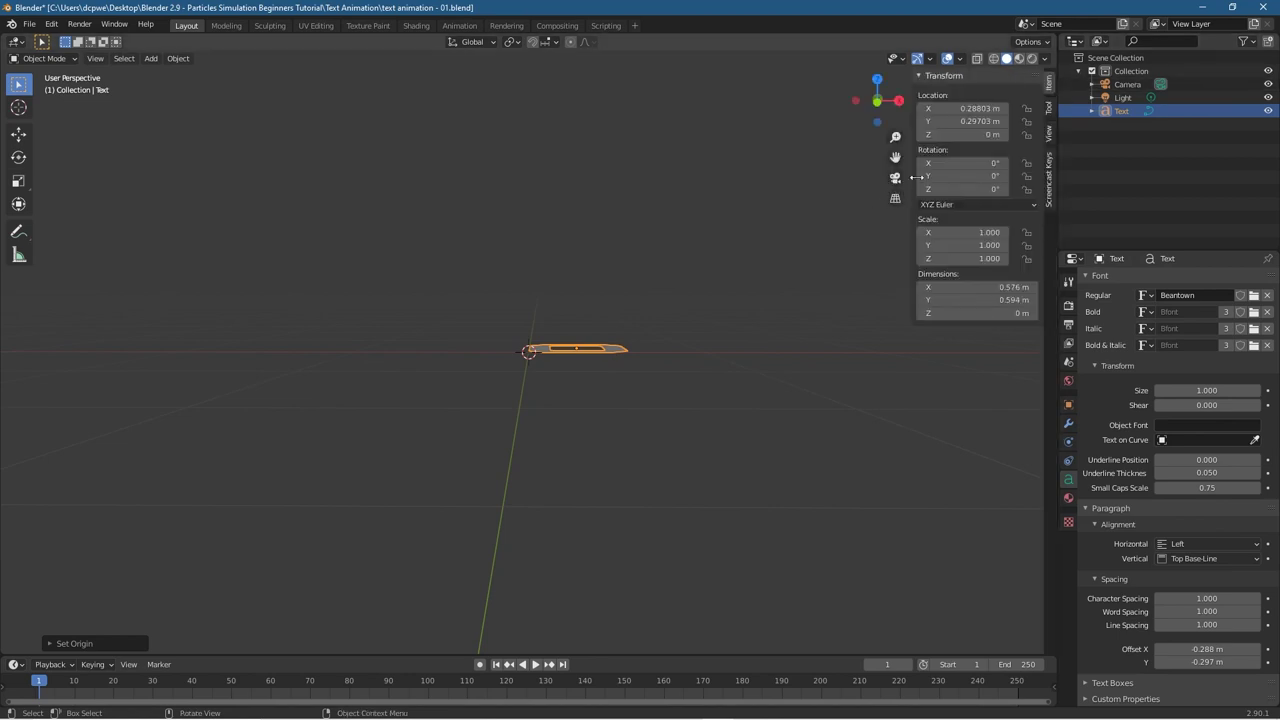
{"action": "left_click", "coordinate": [1048, 177]}
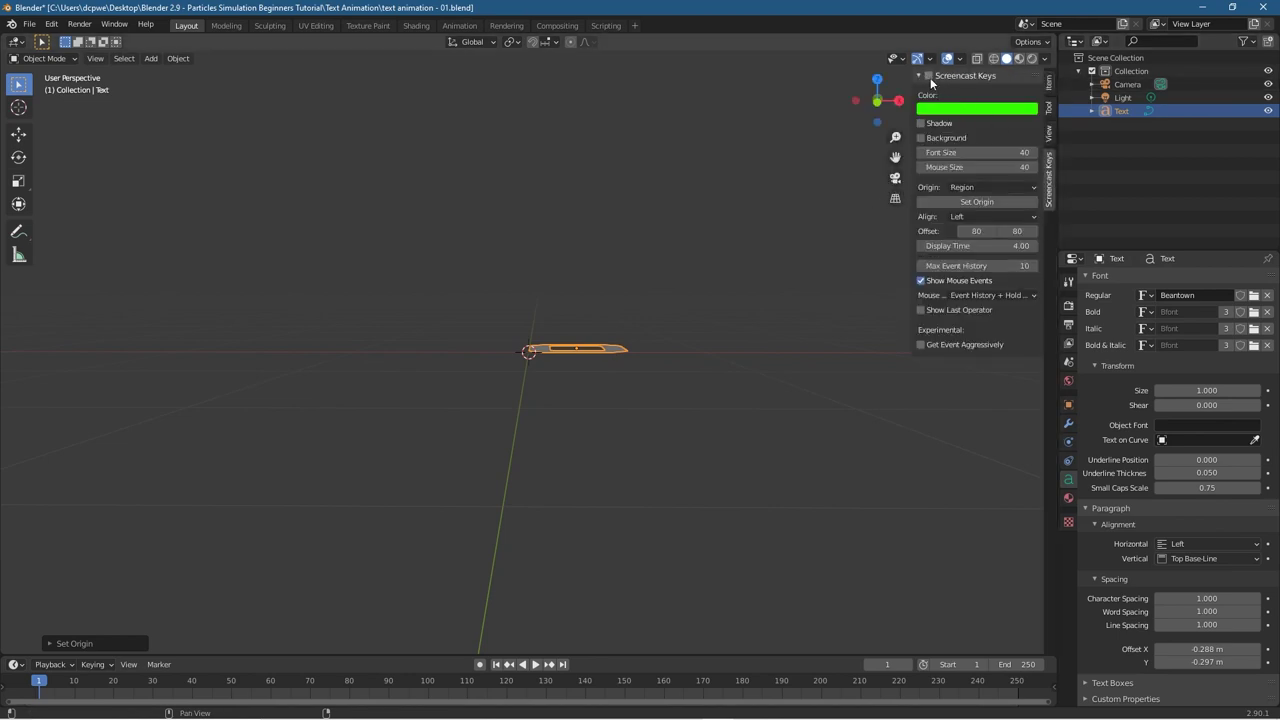
{"action": "key", "text": "n"}
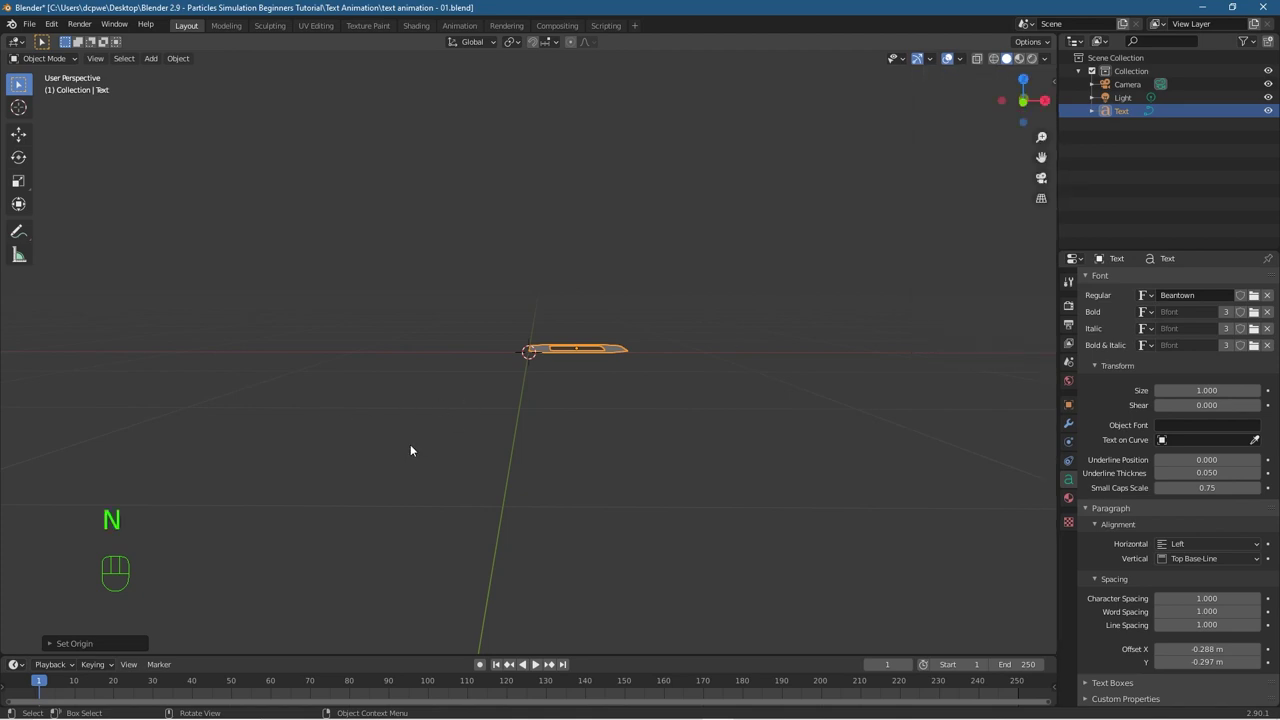
Step: Rotate the letter O 90 degrees about the X axis so it stands upright
{"action": "mouse_move", "coordinate": [497, 429]}
{"action": "middle_mouse_down"}
{"action": "mouse_move", "coordinate": [477, 437]}
{"action": "mouse_move", "coordinate": [499, 444]}
{"action": "middle_mouse_up"}
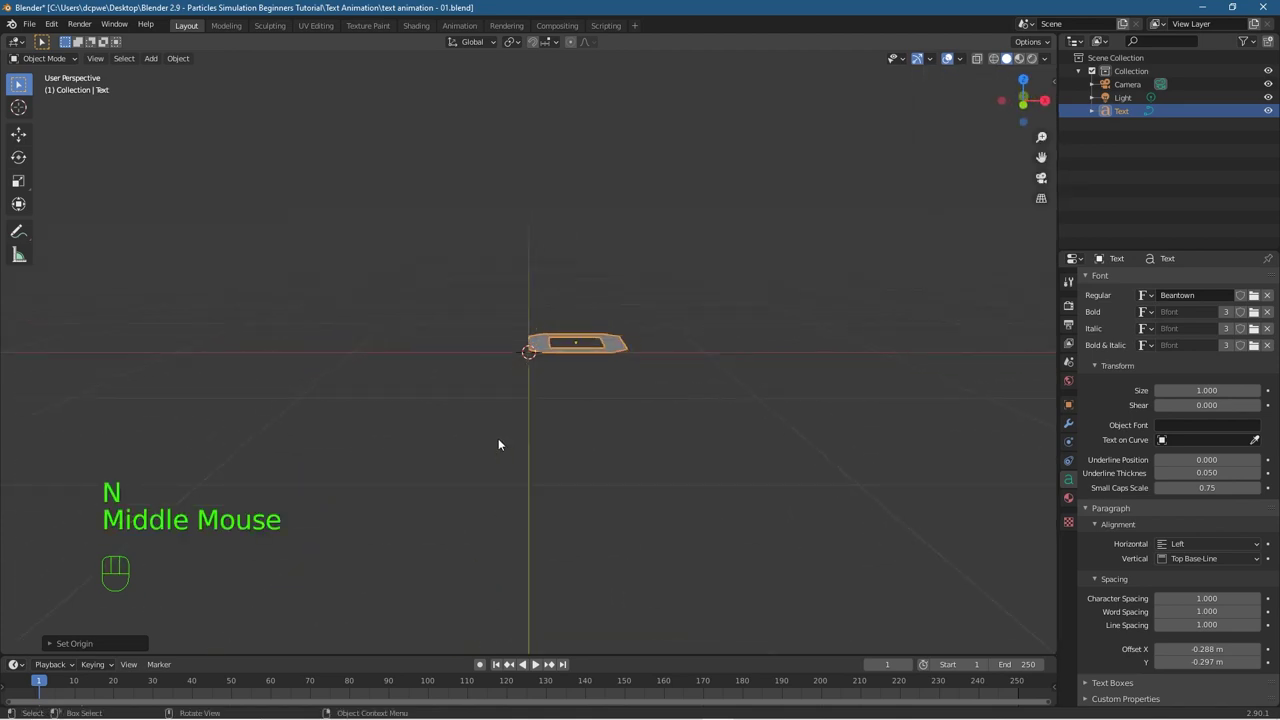
{"action": "key", "text": "r"}
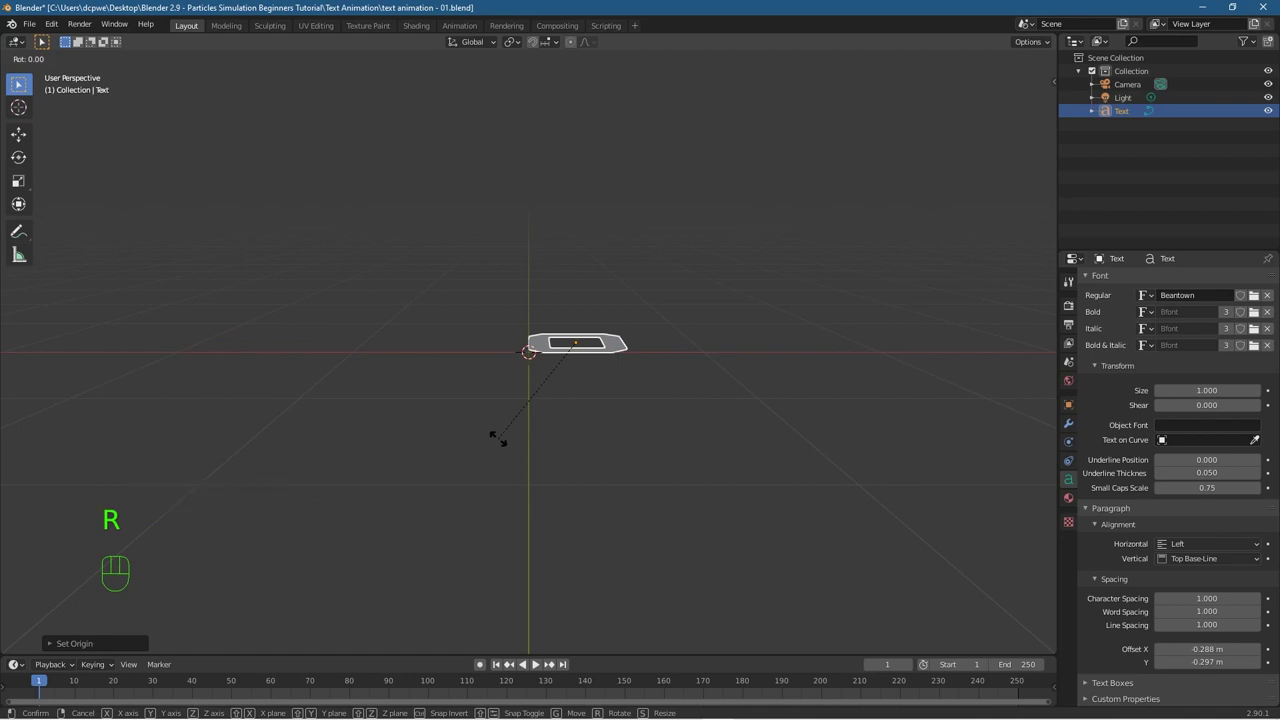
{"action": "key", "text": "x"}
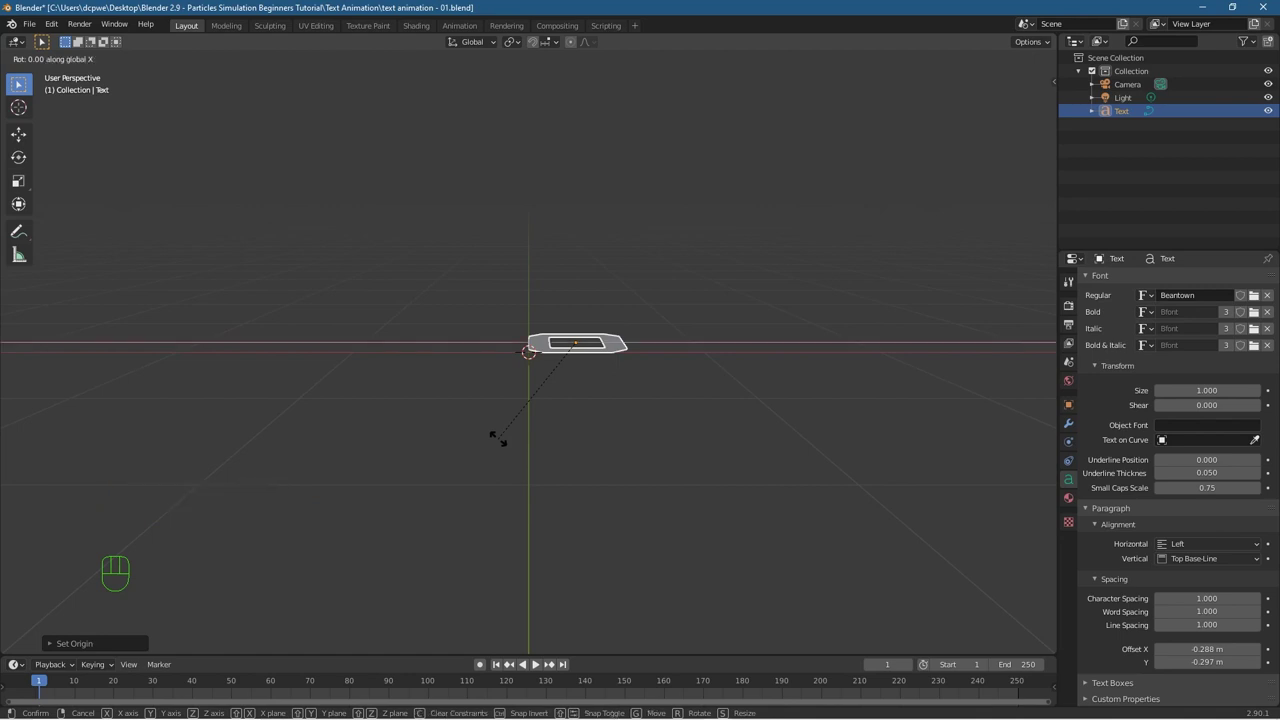
{"action": "type", "text": "90"}
{"action": "key", "text": "Return"}
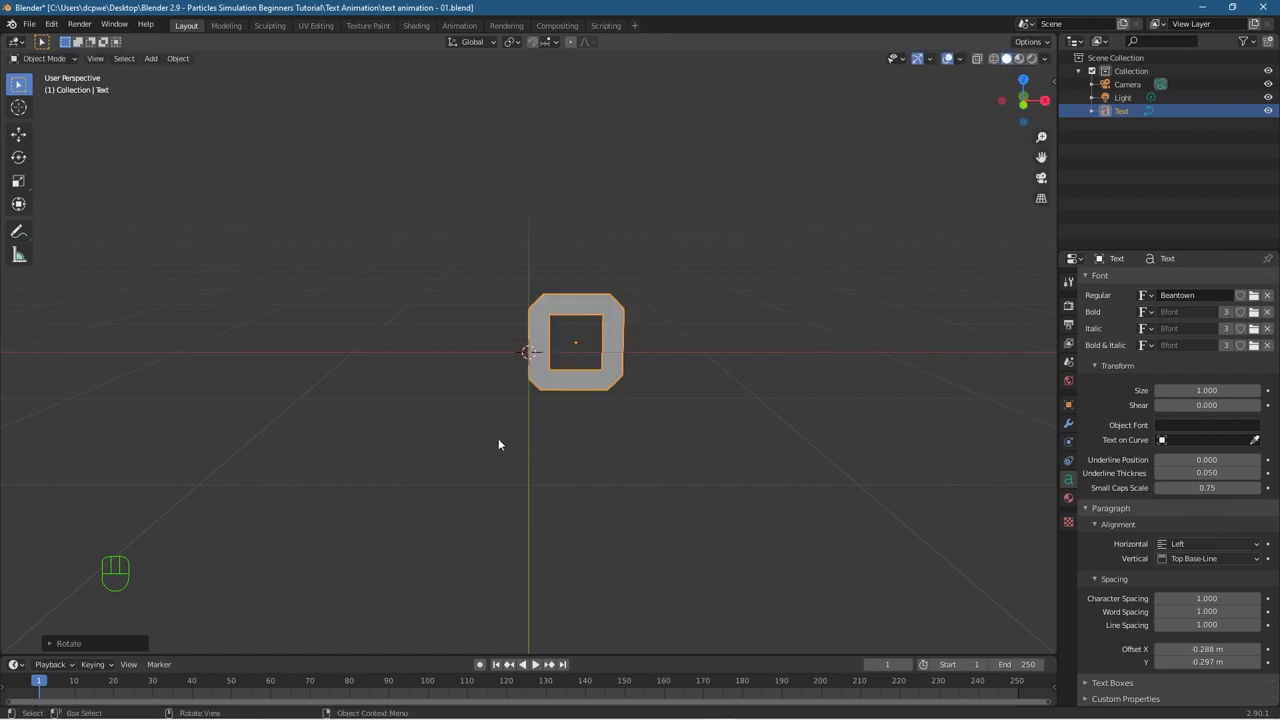
Step: Extrude the letter O by 0.15 m in its text geometry settings
{"action": "scroll", "coordinate": [620, 461], "scroll_direction": "down", "scroll_amount": 4}
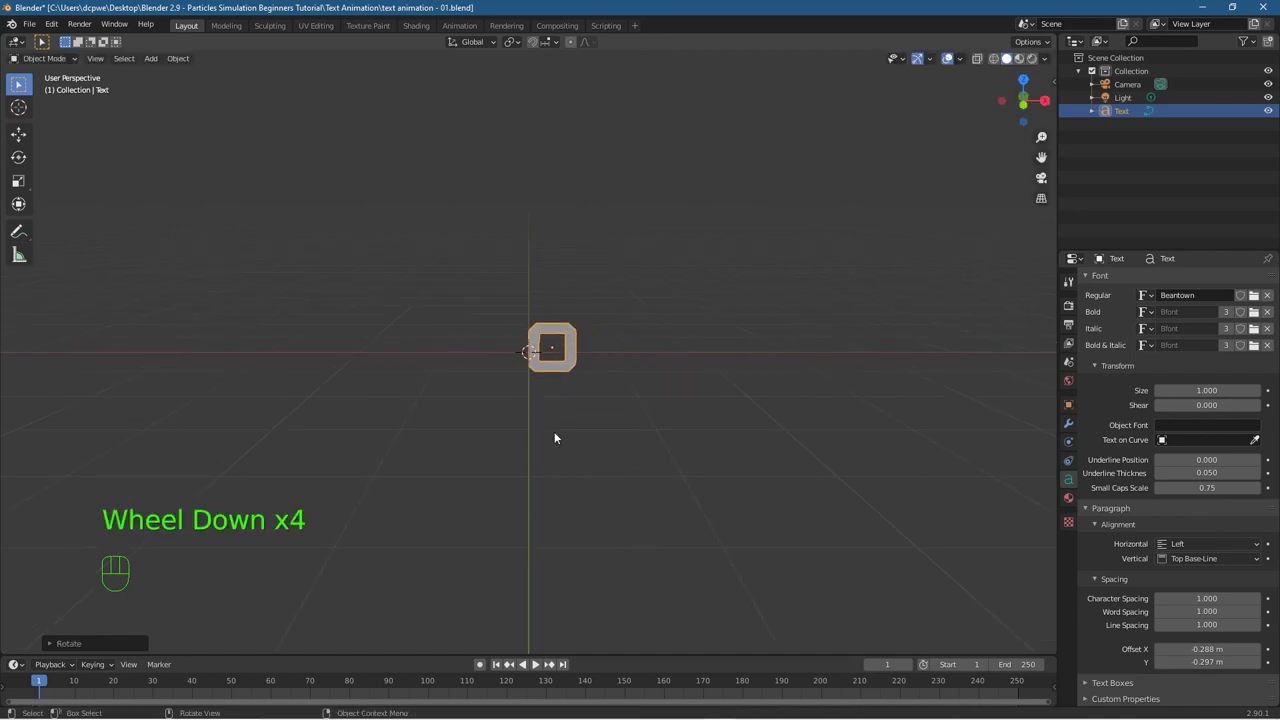
{"action": "scroll", "coordinate": [556, 388], "scroll_direction": "up", "scroll_amount": 2}
{"action": "middle_click_drag", "start_coordinate": [506, 414], "coordinate": [336, 413]}
{"action": "scroll", "coordinate": [336, 413], "scroll_direction": "up", "scroll_amount": 4}
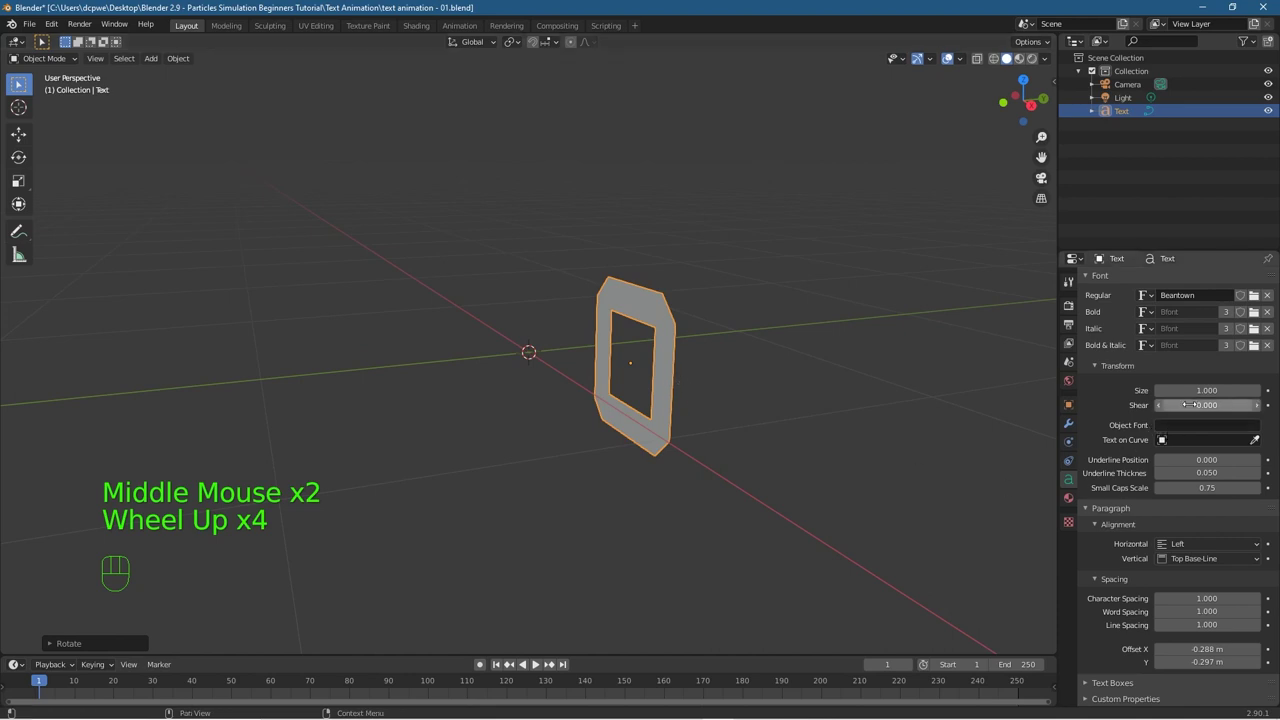
{"action": "left_click", "coordinate": [1066, 478]}
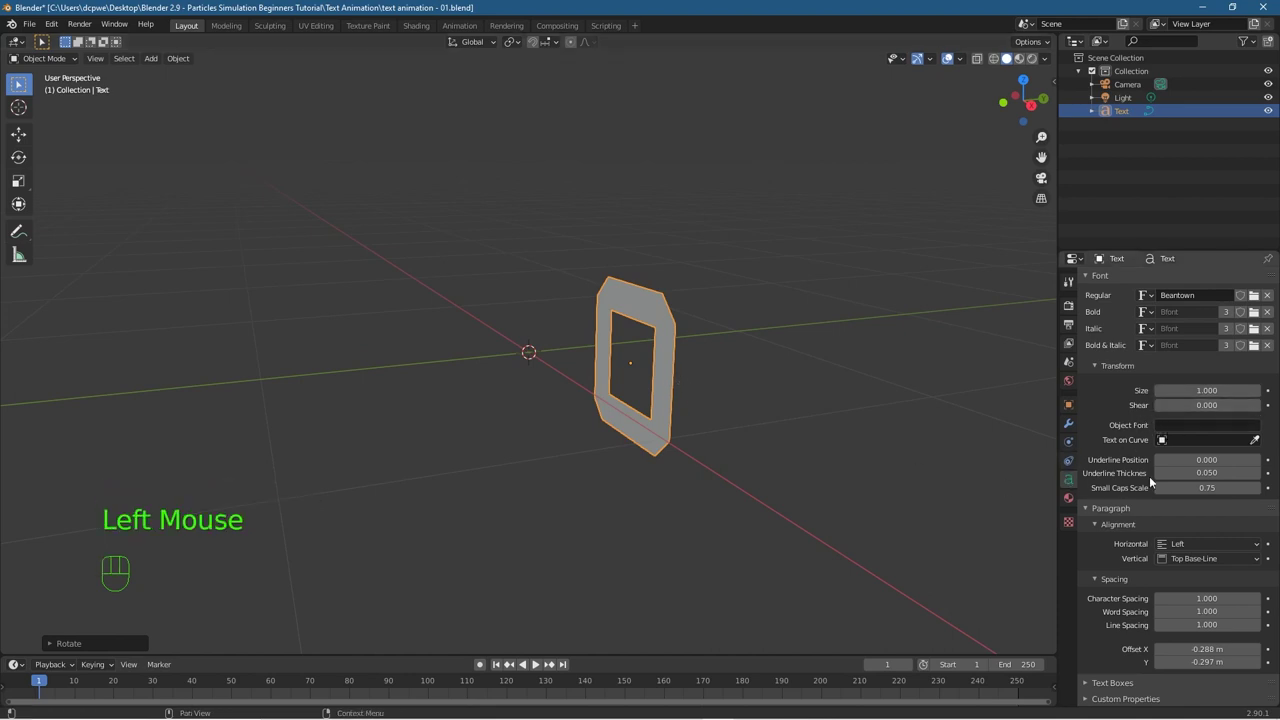
{"action": "scroll", "coordinate": [1149, 476], "scroll_direction": "up", "scroll_amount": 5}
{"action": "scroll", "coordinate": [1149, 478], "scroll_direction": "up", "scroll_amount": 6}
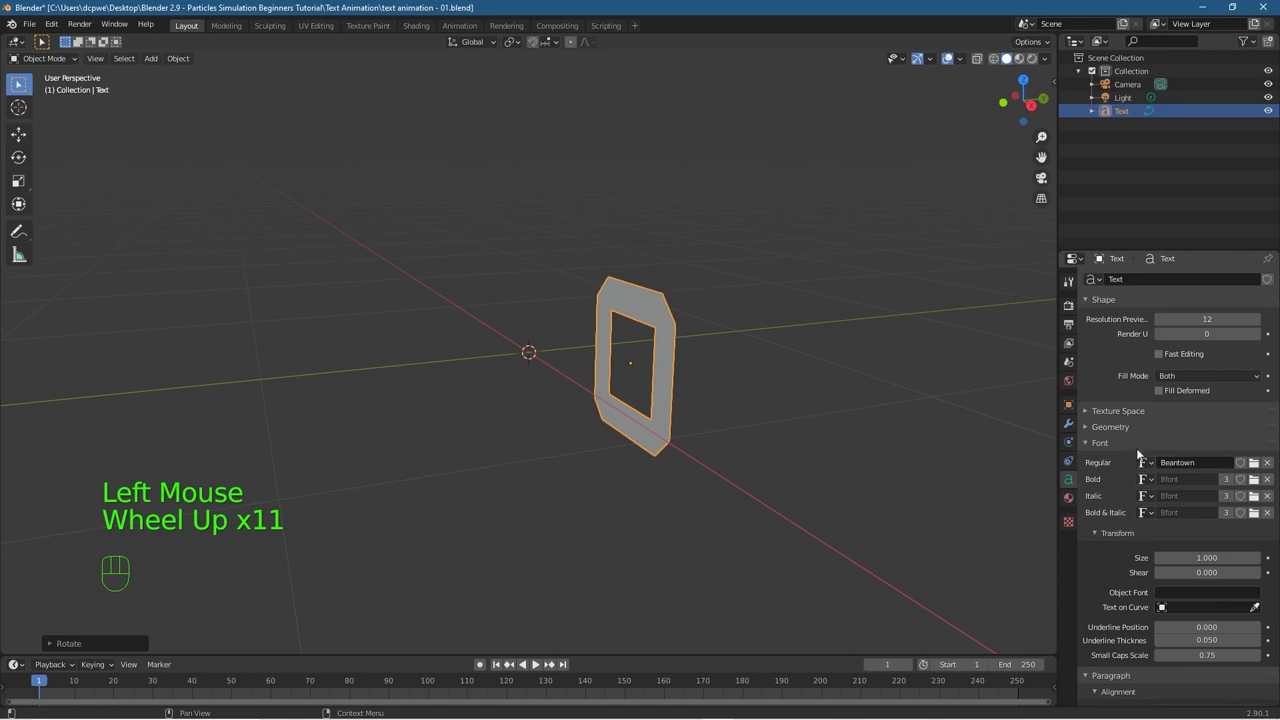
{"action": "left_click", "coordinate": [1112, 427]}
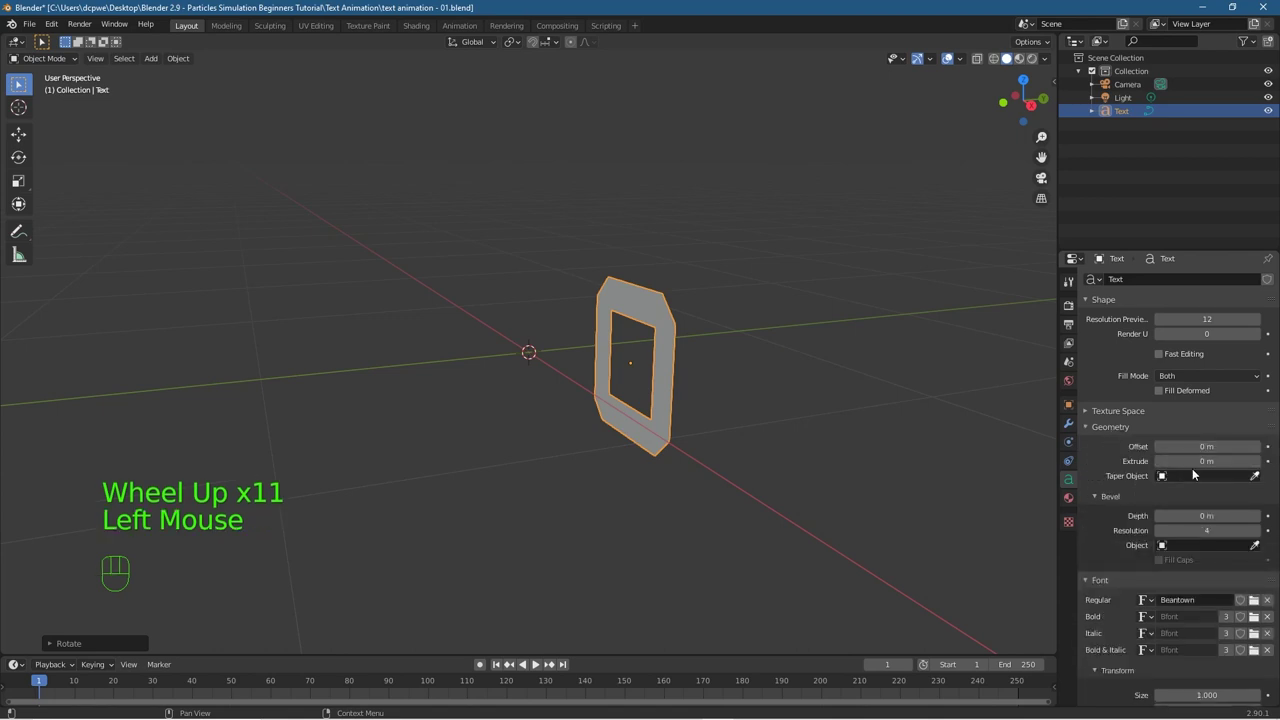
{"action": "left_click_drag", "start_coordinate": [1186, 460], "coordinate": [1215, 460]}
{"action": "middle_click_drag", "start_coordinate": [658, 480], "coordinate": [753, 487]}
{"action": "left_click", "coordinate": [1161, 460]}
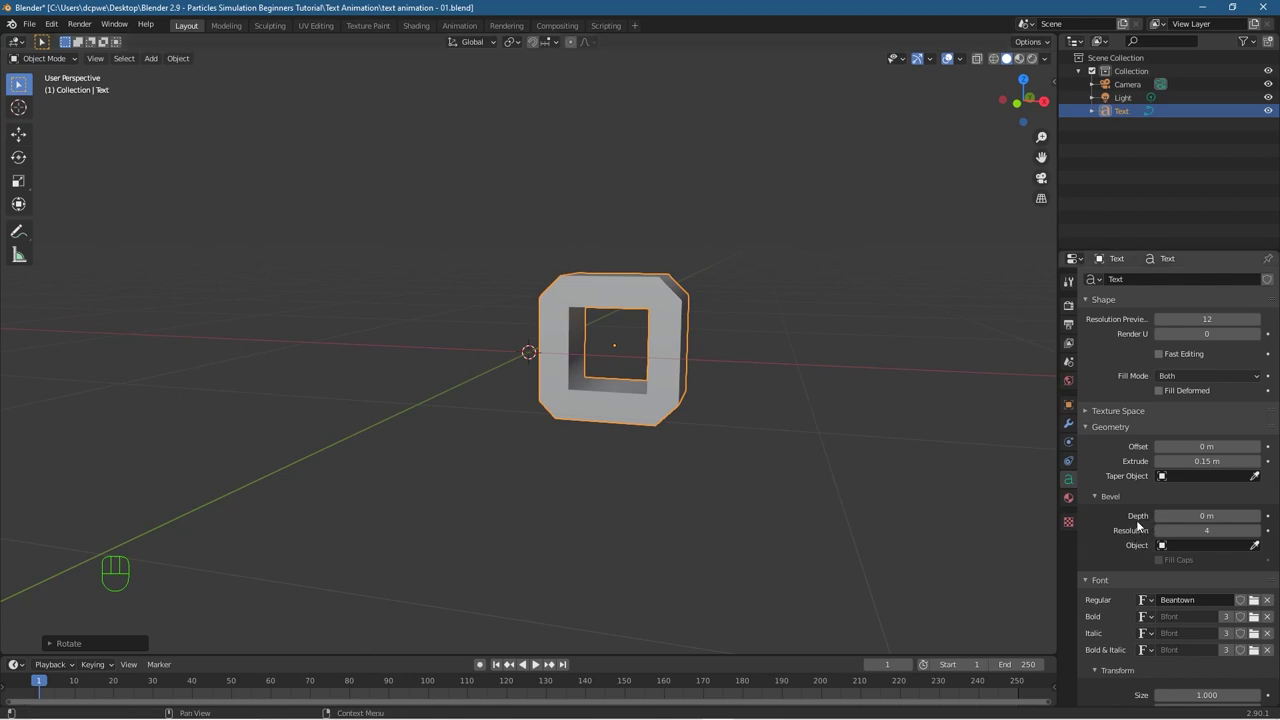
Step: Set the letter O's bevel depth to 0.02 m and inspect its rounded edges up close
{"action": "left_click", "coordinate": [1260, 516]}
{"action": "left_click", "coordinate": [1260, 516]}
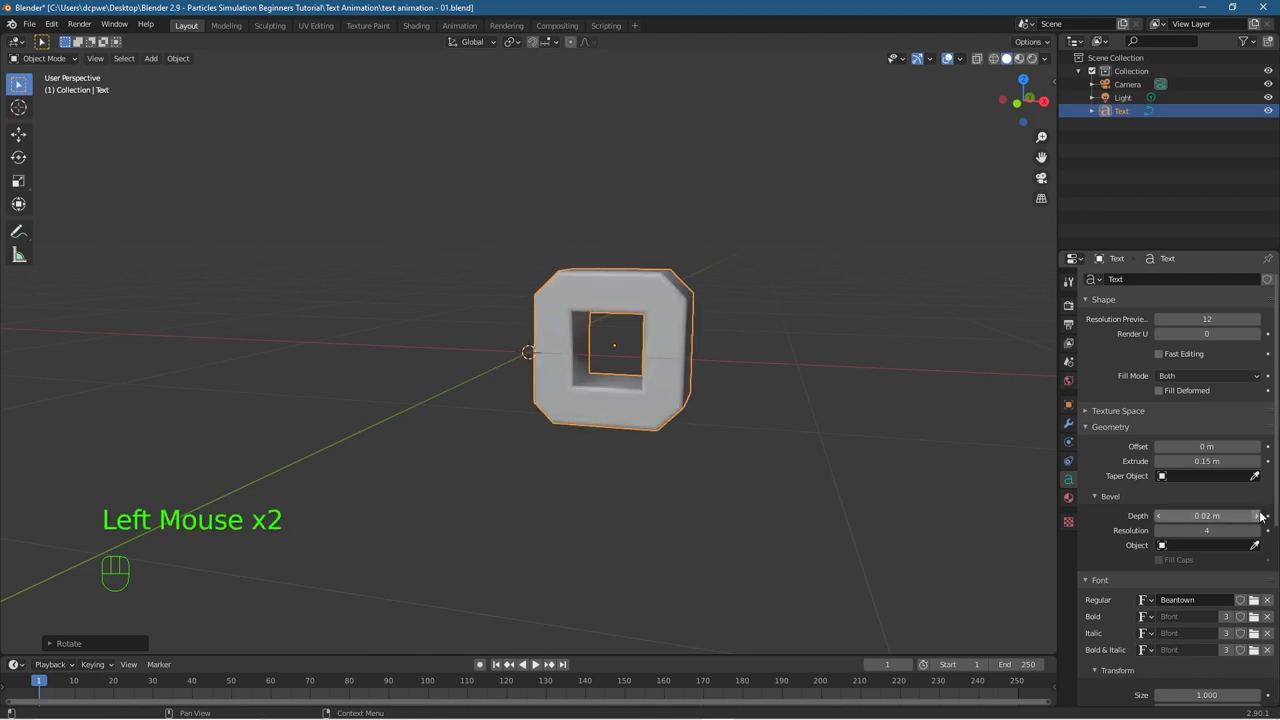
{"action": "middle_click_drag", "start_coordinate": [423, 383], "coordinate": [550, 398]}
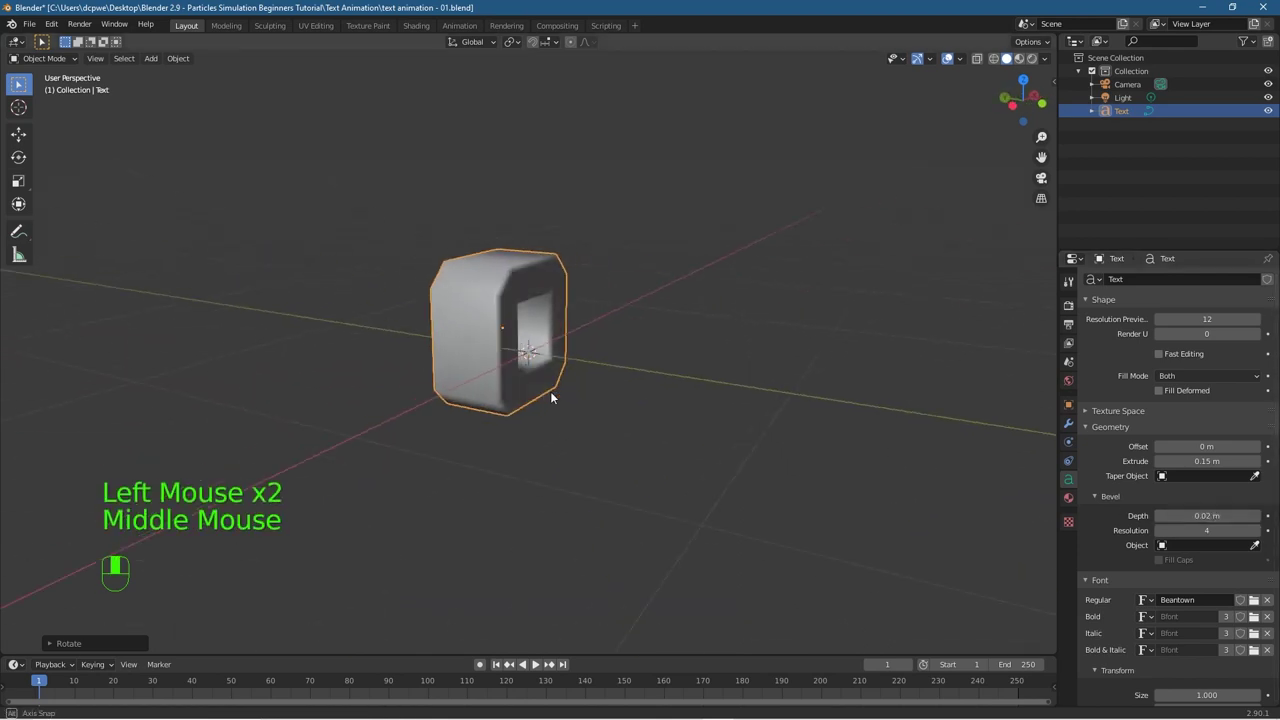
{"action": "scroll", "coordinate": [497, 310], "scroll_direction": "up", "scroll_amount": 6}
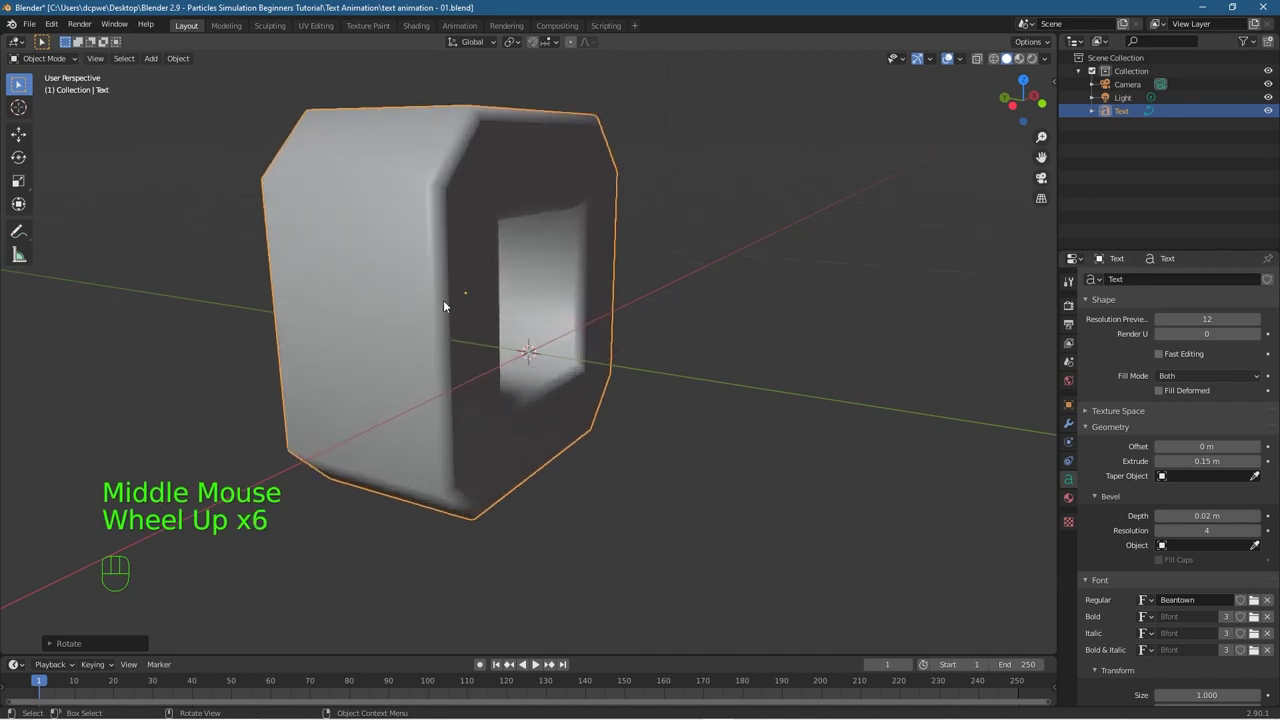
{"action": "middle_click_drag", "start_coordinate": [443, 302], "coordinate": [712, 443]}
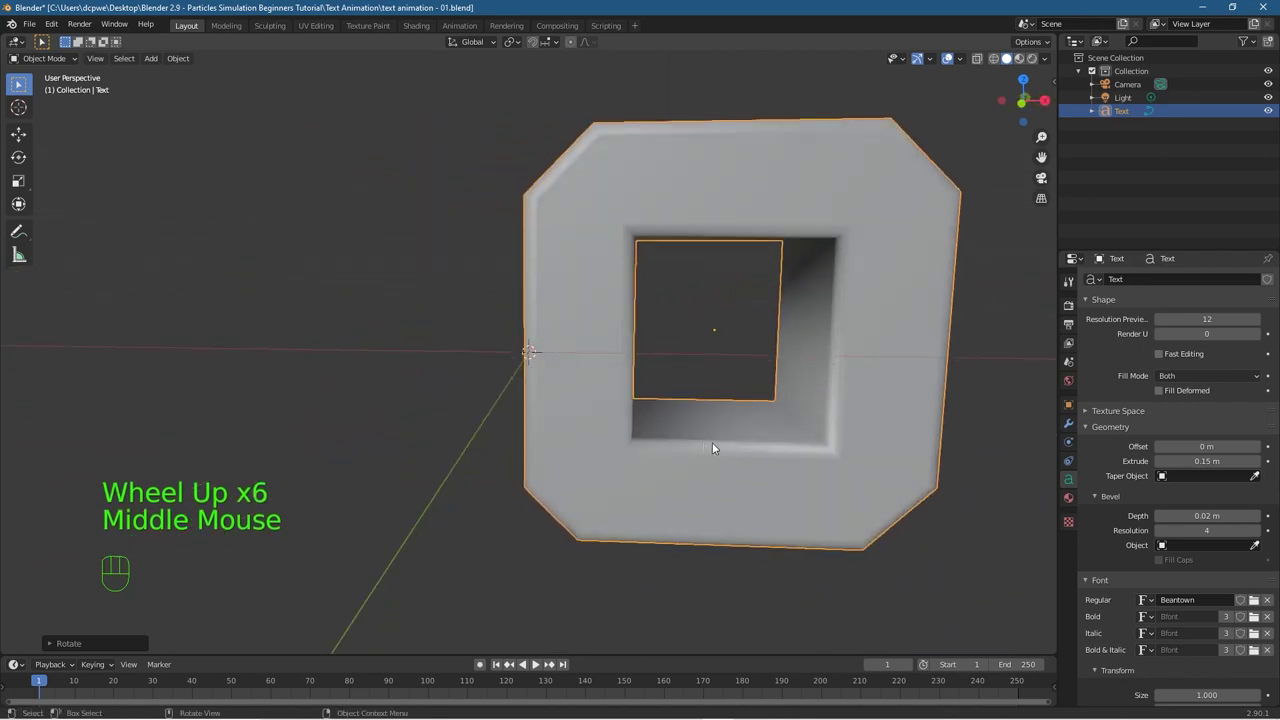
{"action": "scroll", "coordinate": [718, 444], "scroll_direction": "down", "scroll_amount": 4}
Step: Duplicate the letter O in front view and move the copy along the positive X axis, just clear of the original
{"action": "key", "text": "KP_0"}
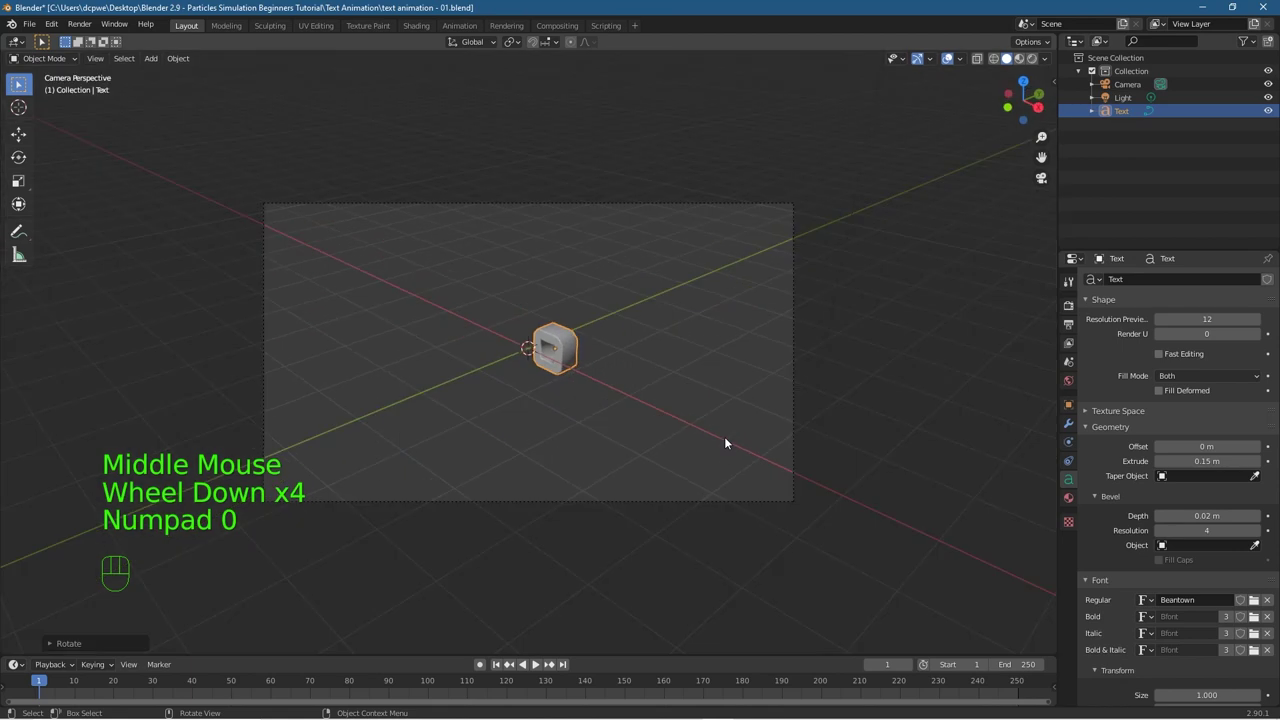
{"action": "key", "text": "KP_1"}
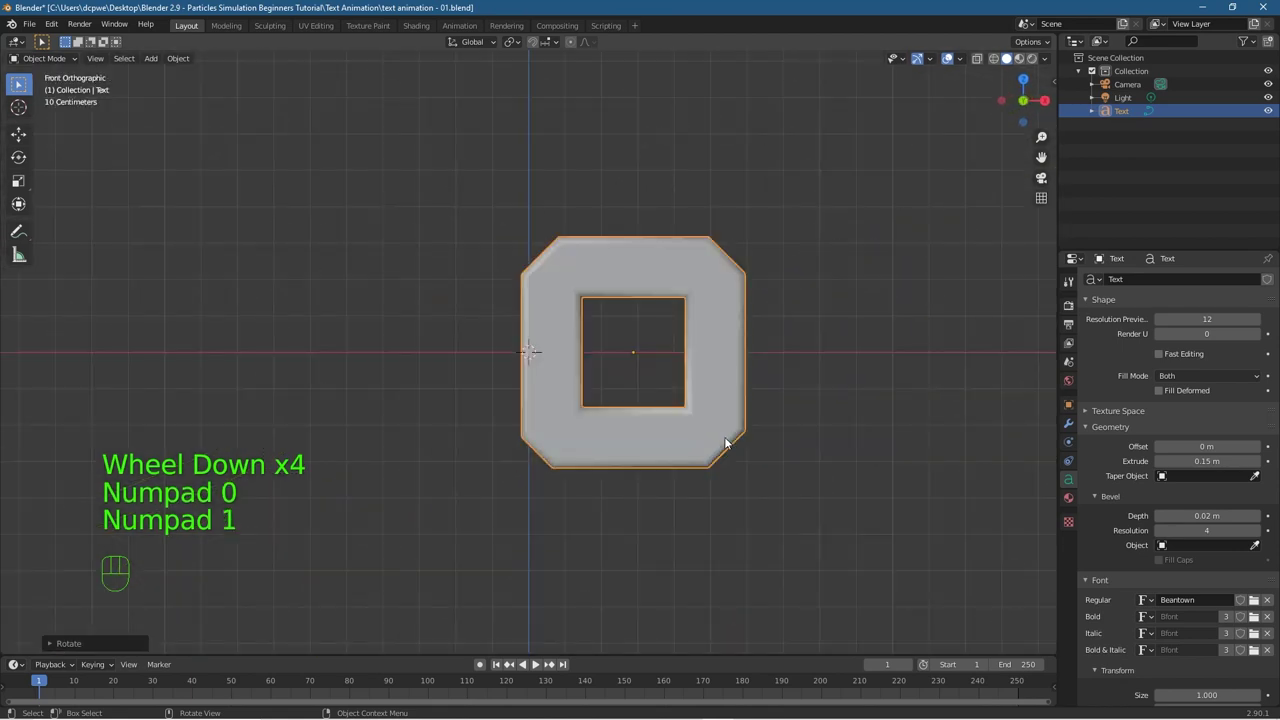
{"action": "scroll", "coordinate": [773, 403], "scroll_direction": "down", "scroll_amount": 3}
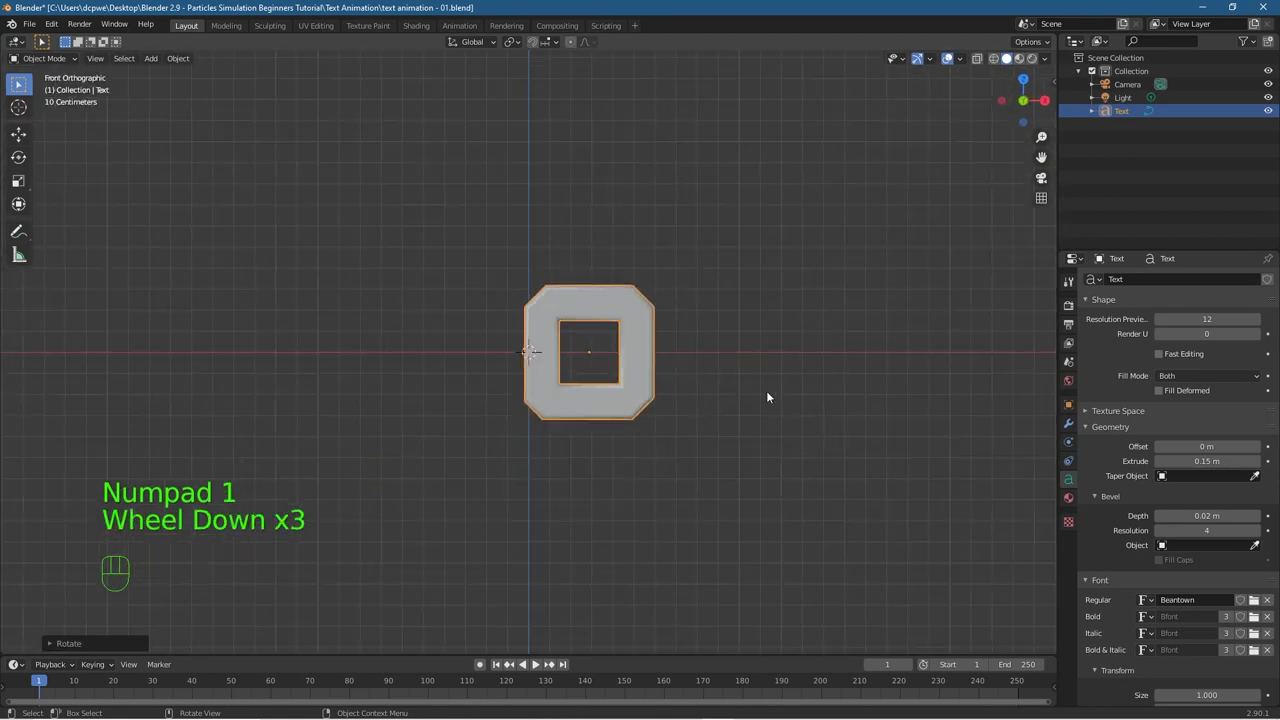
{"action": "left_click", "coordinate": [659, 345]}
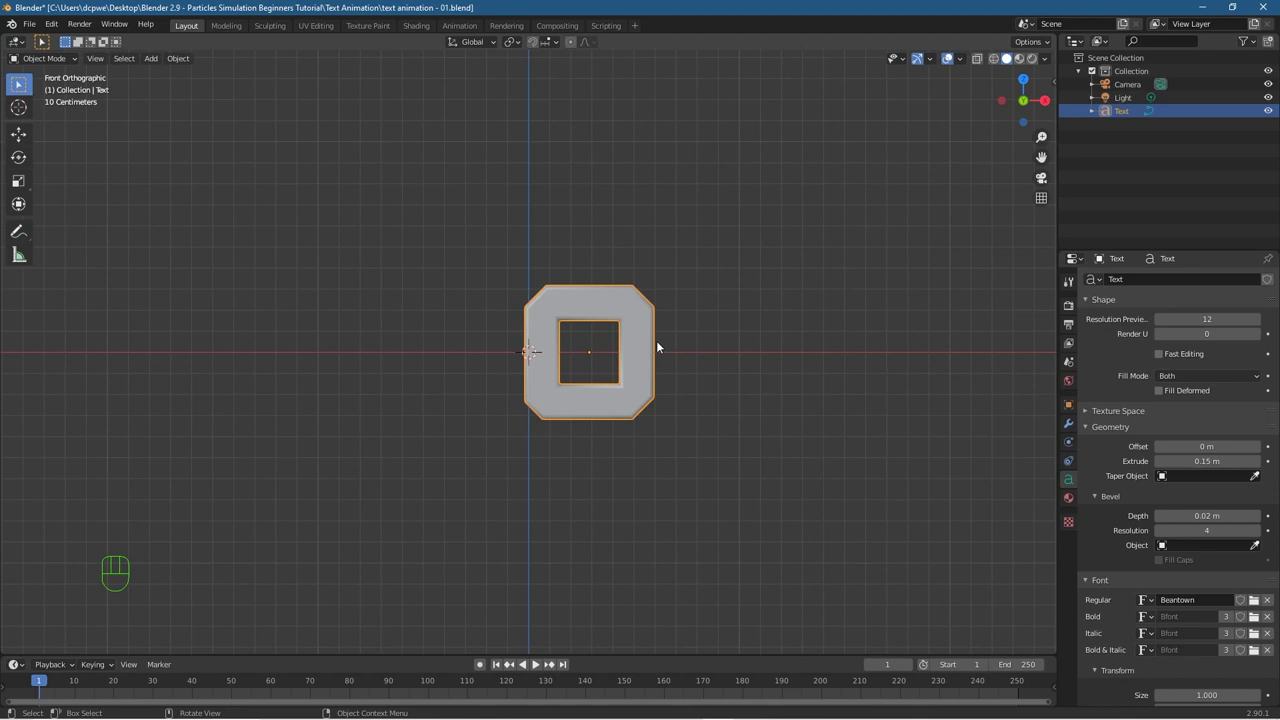
{"action": "scroll", "coordinate": [658, 352], "scroll_direction": "down", "scroll_amount": 1}
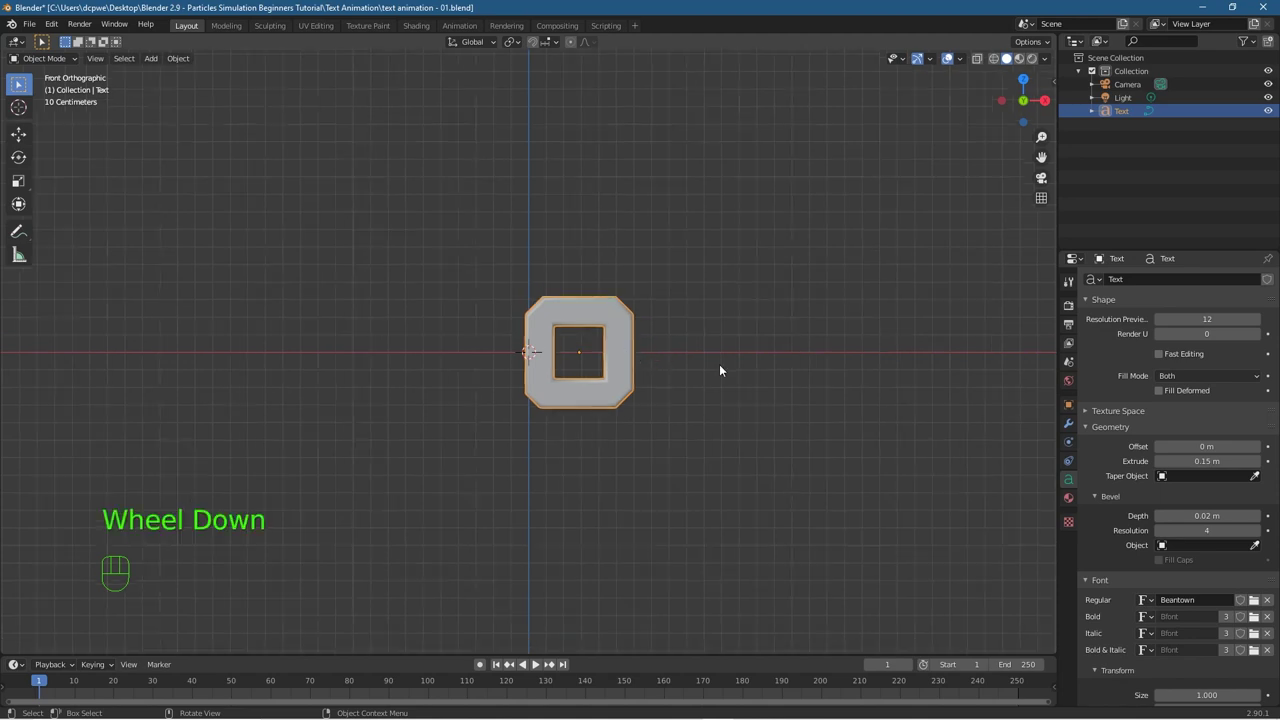
{"action": "key", "text": "shift"}
{"action": "key", "text": "shift"}
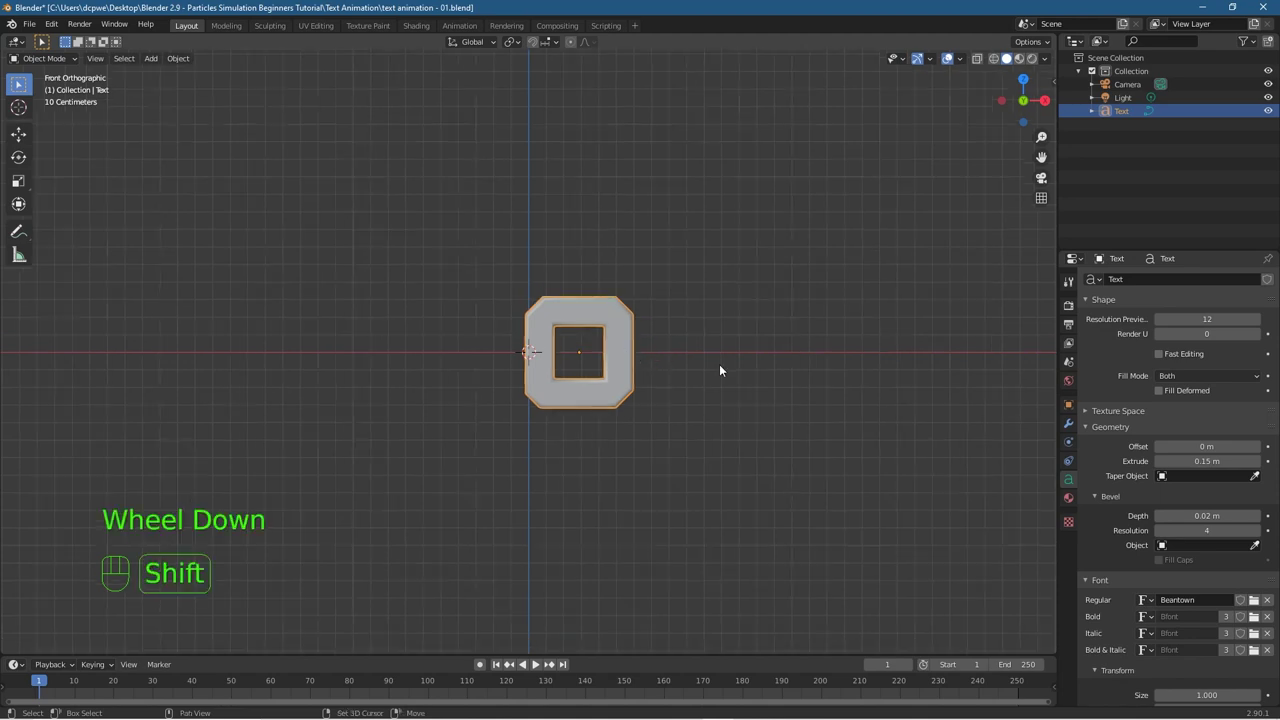
{"action": "key", "text": "shift+d"}
{"action": "right_click", "coordinate": [719, 370]}
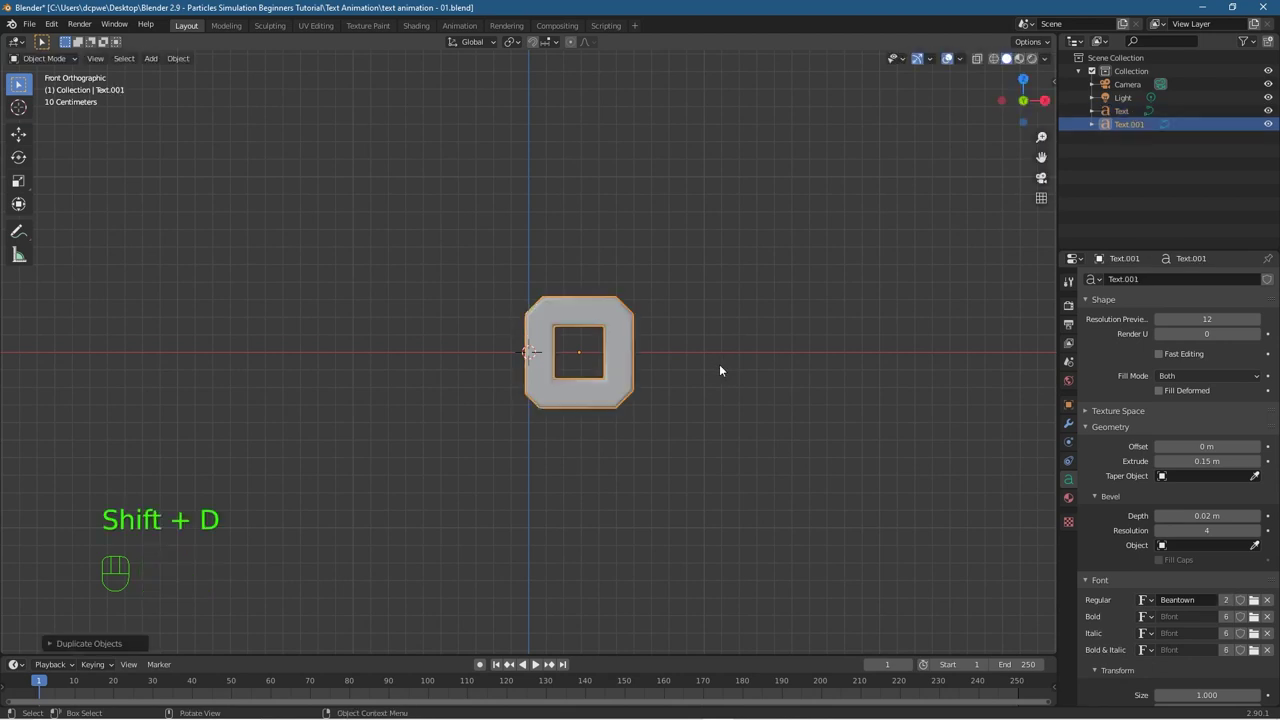
{"action": "left_click", "coordinate": [18, 133]}
{"action": "left_click", "coordinate": [614, 356]}
{"action": "left_click_drag", "start_coordinate": [614, 356], "coordinate": [746, 361]}
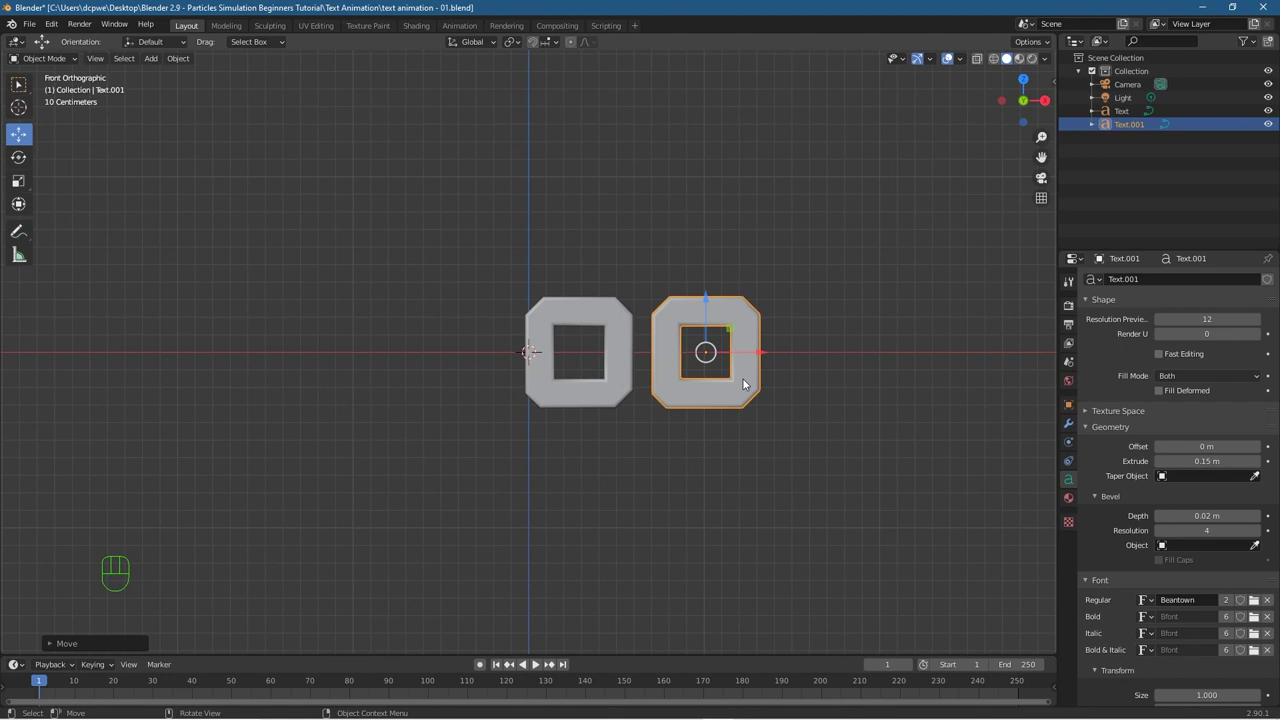
Step: Replace the duplicated letter's text with a capital M
{"action": "key", "text": "Tab"}
{"action": "key", "text": "BackSpace"}
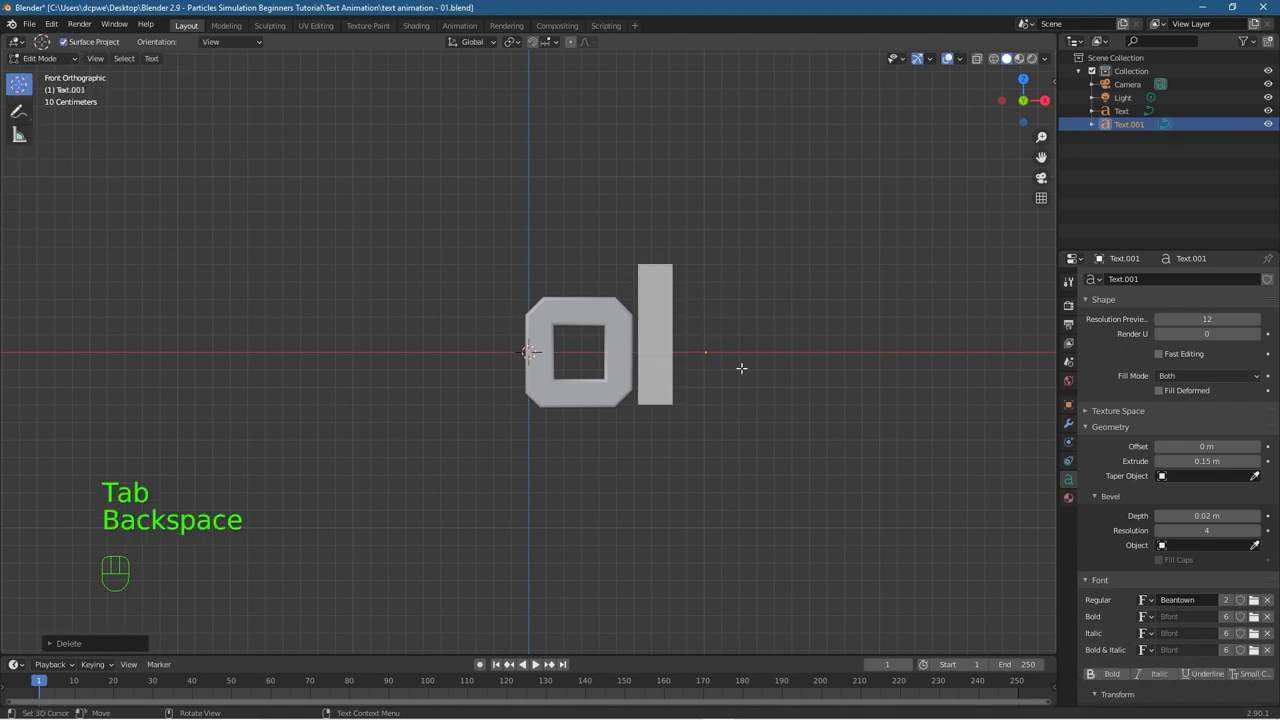
{"action": "type", "text": "M"}
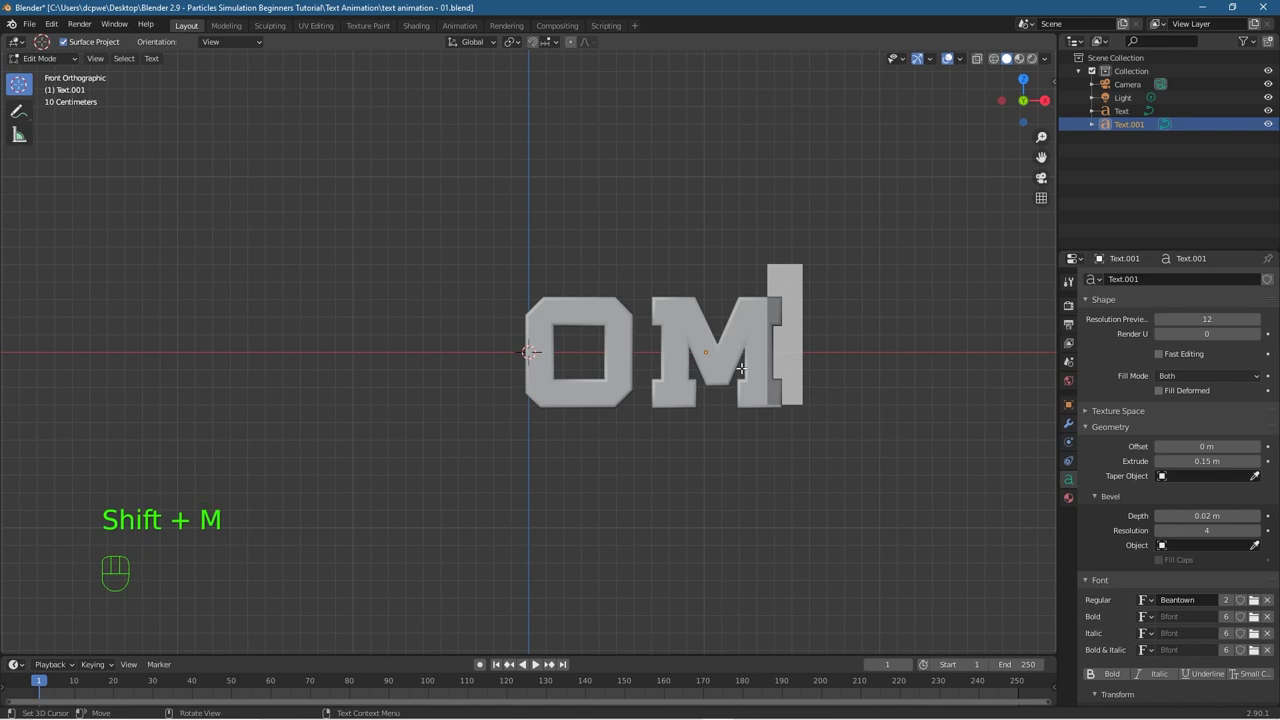
{"action": "key", "text": "Tab"}
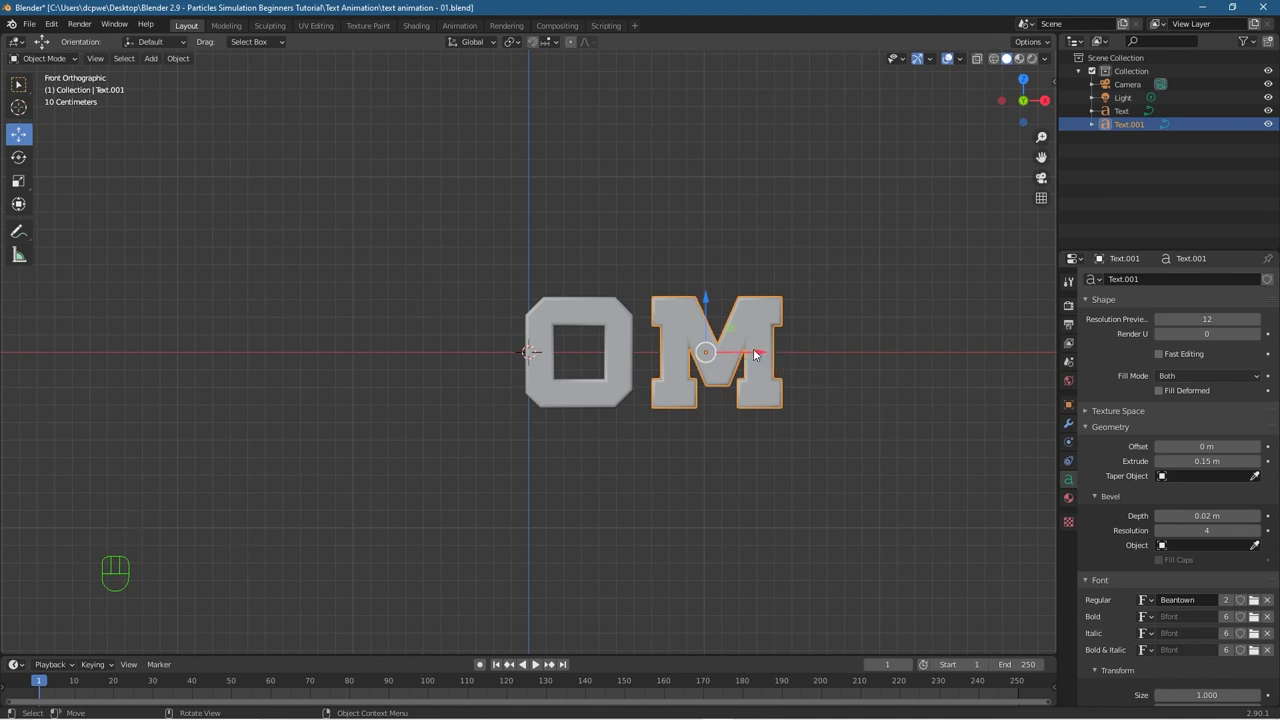
Step: Duplicate the M, move the copy along the positive X axis beside it, and change its text to a capital G
{"action": "key", "text": "shift+d"}
{"action": "right_click", "coordinate": [755, 355]}
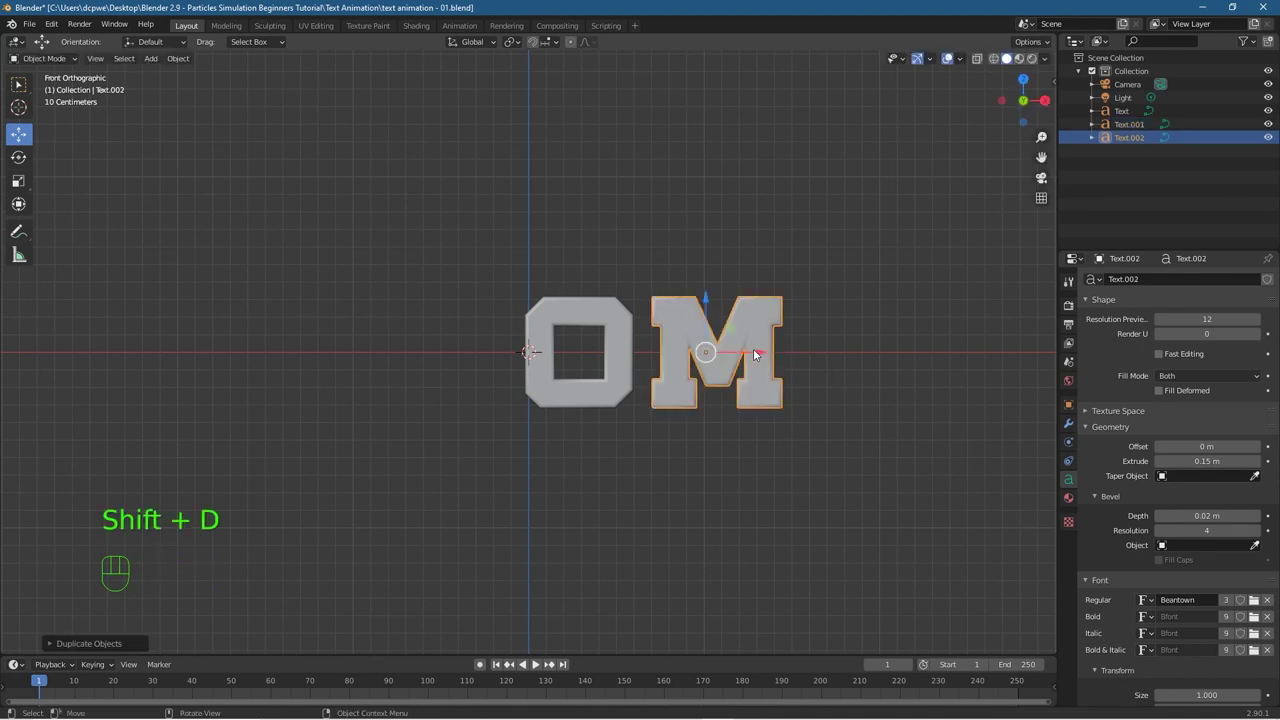
{"action": "left_click_drag", "start_coordinate": [755, 355], "coordinate": [914, 360]}
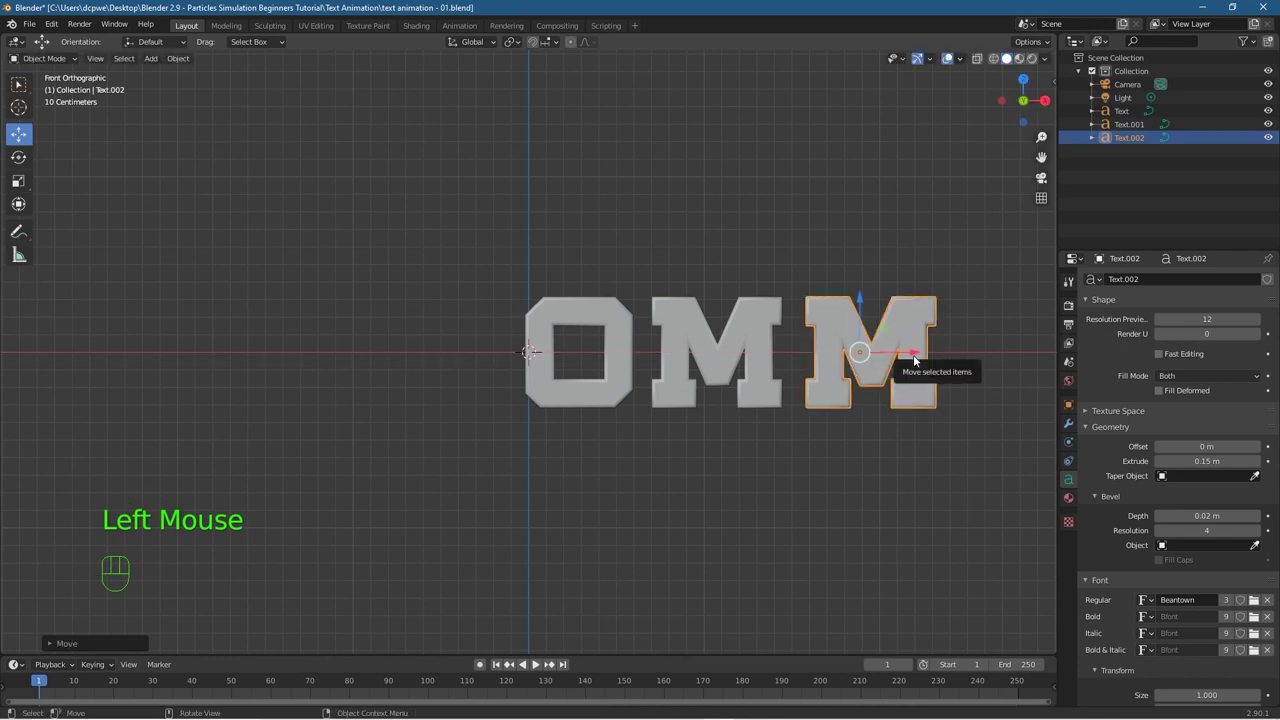
{"action": "key", "text": "Tab"}
{"action": "key", "text": "BackSpace"}
{"action": "type", "text": "G"}
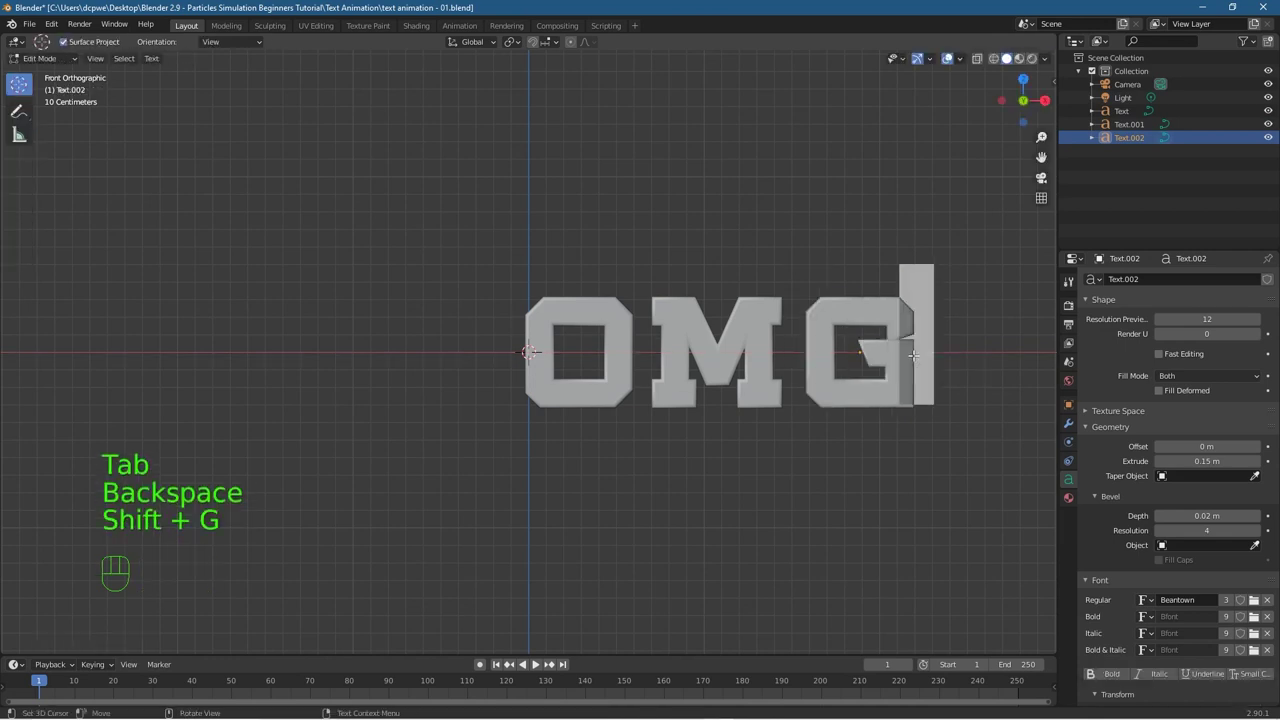
{"action": "key", "text": "Tab"}
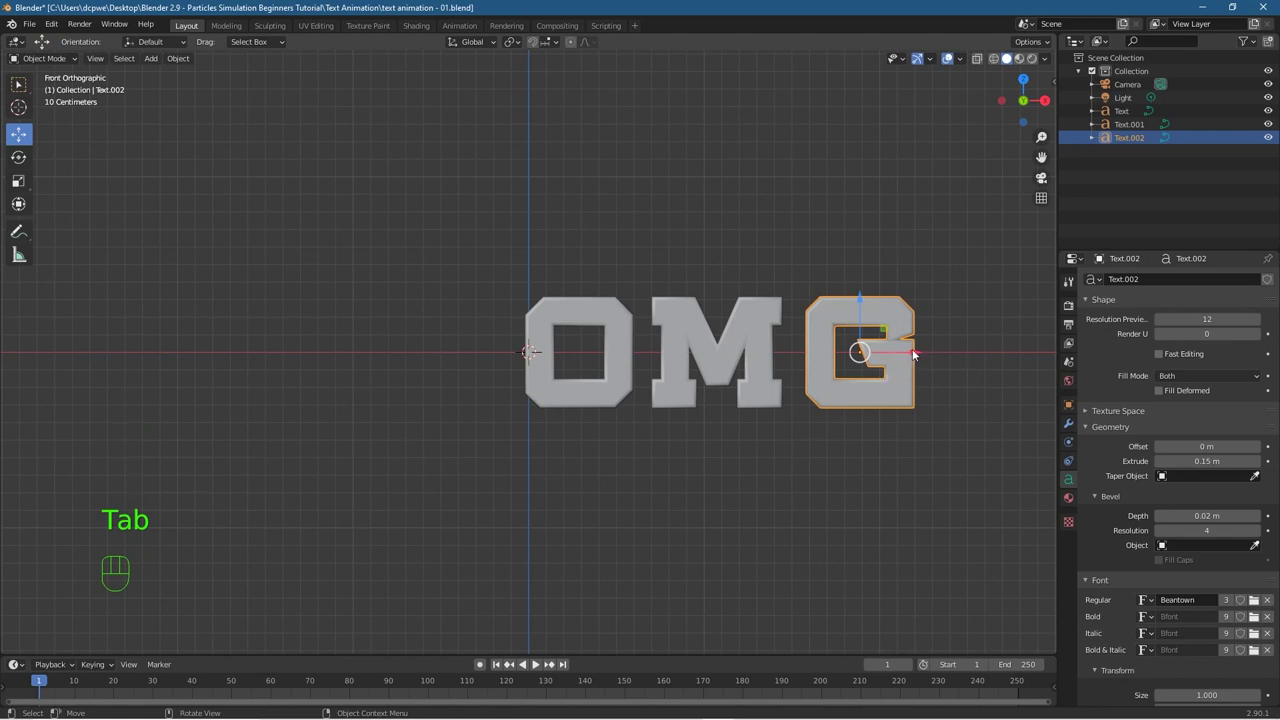
Step: Duplicate the G, move the copy along the positive X axis beside it, and change its text to an exclamation mark
{"action": "left_click_drag", "start_coordinate": [908, 352], "coordinate": [1006, 355]}
{"action": "key", "text": "ctrl+z"}
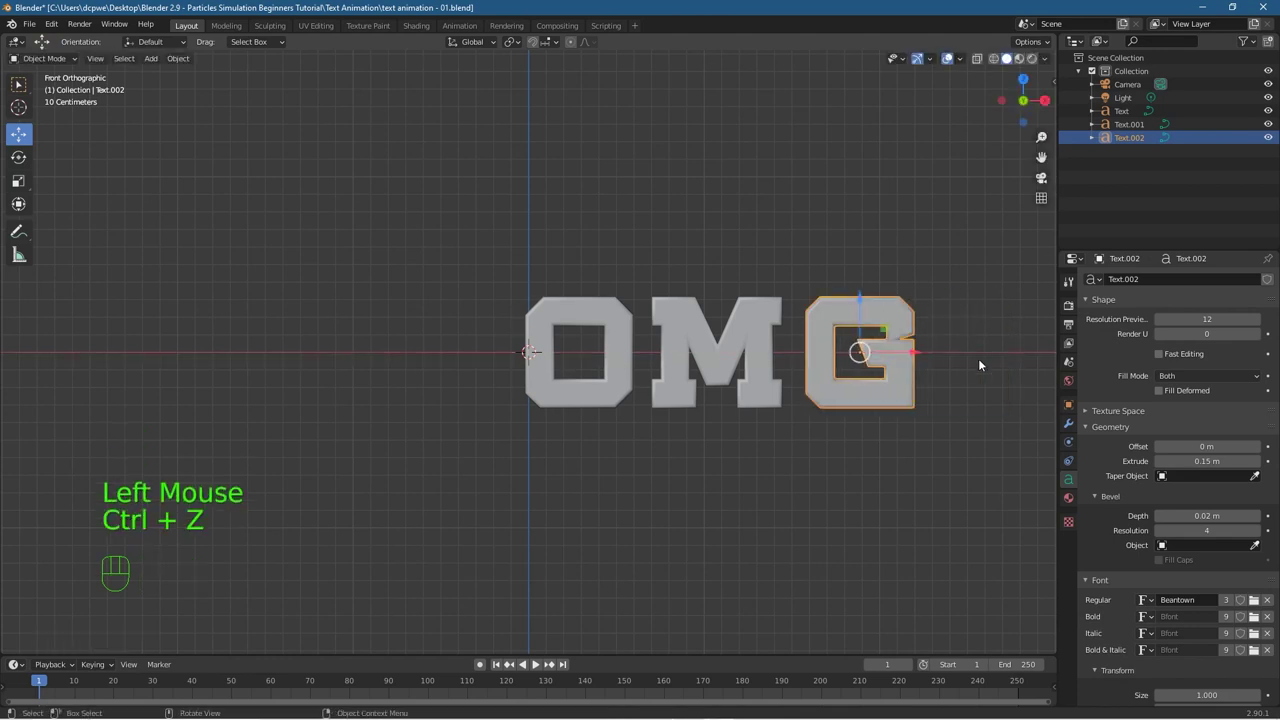
{"action": "key", "text": "shift+d"}
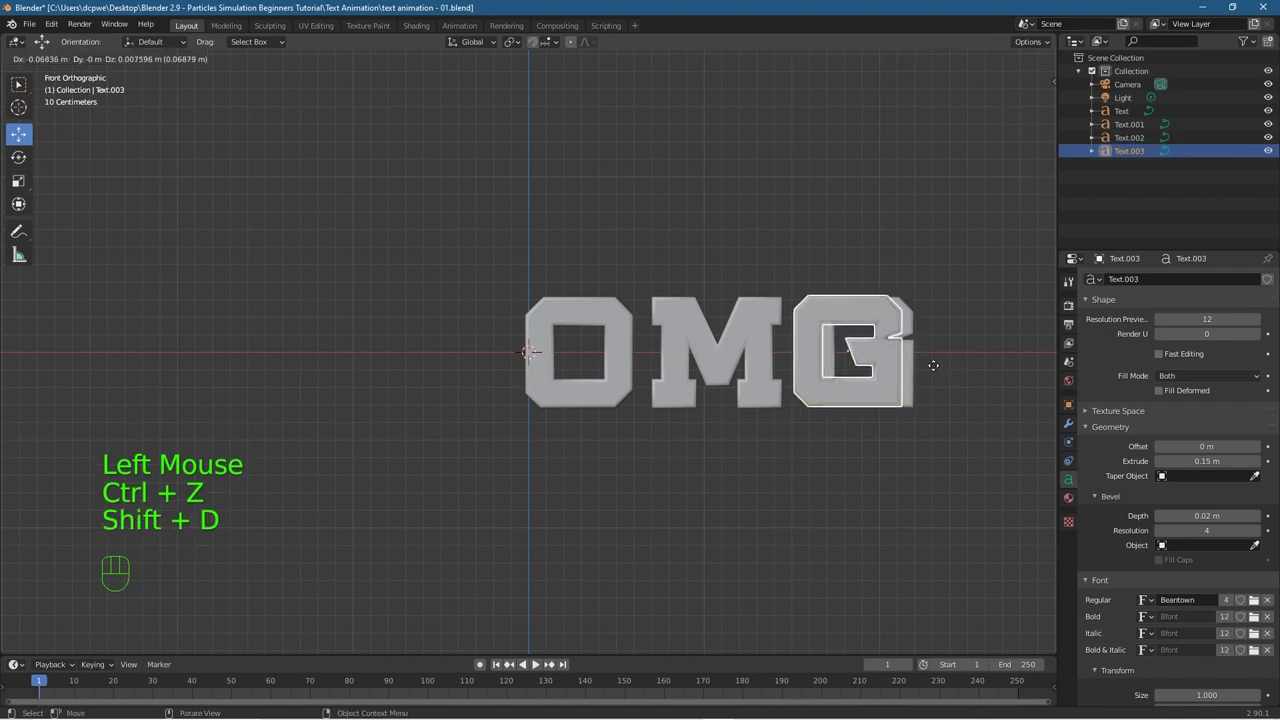
{"action": "left_click", "coordinate": [934, 366]}
{"action": "left_click_drag", "start_coordinate": [898, 350], "coordinate": [1040, 358]}
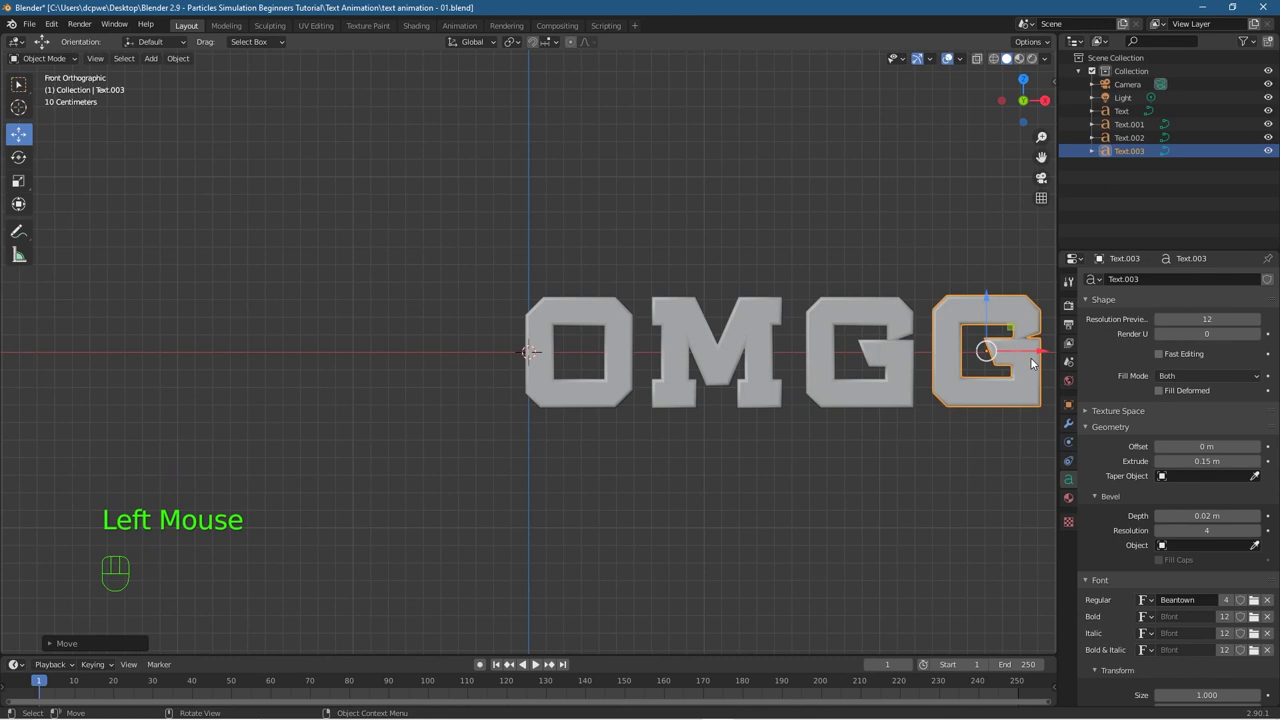
{"action": "key", "text": "Tab"}
{"action": "key", "text": "BackSpace"}
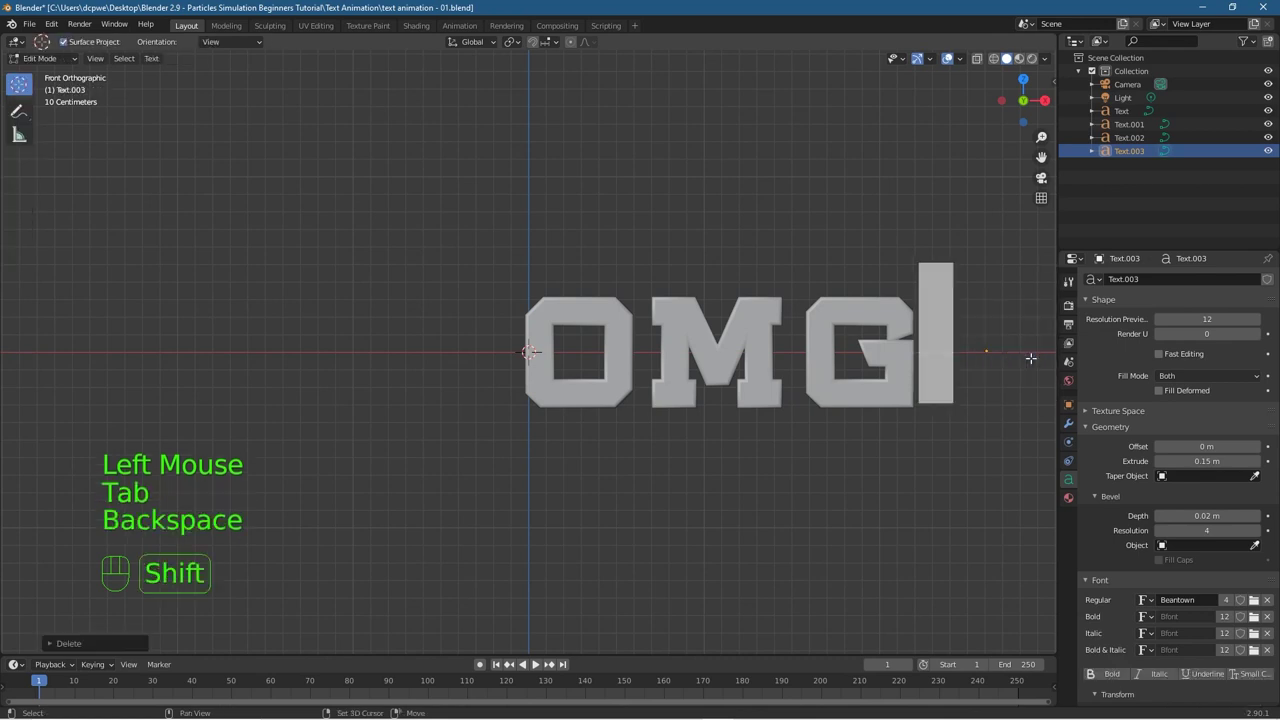
{"action": "type", "text": "!"}
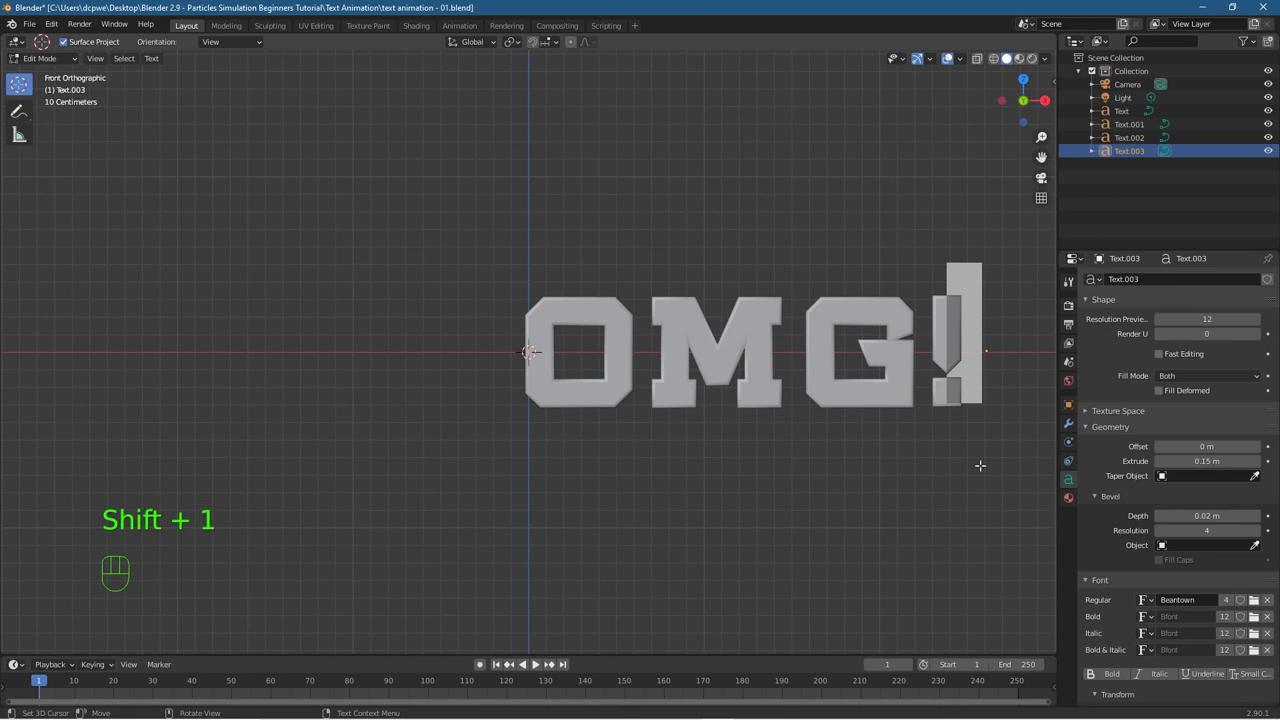
{"action": "key", "text": "Tab"}
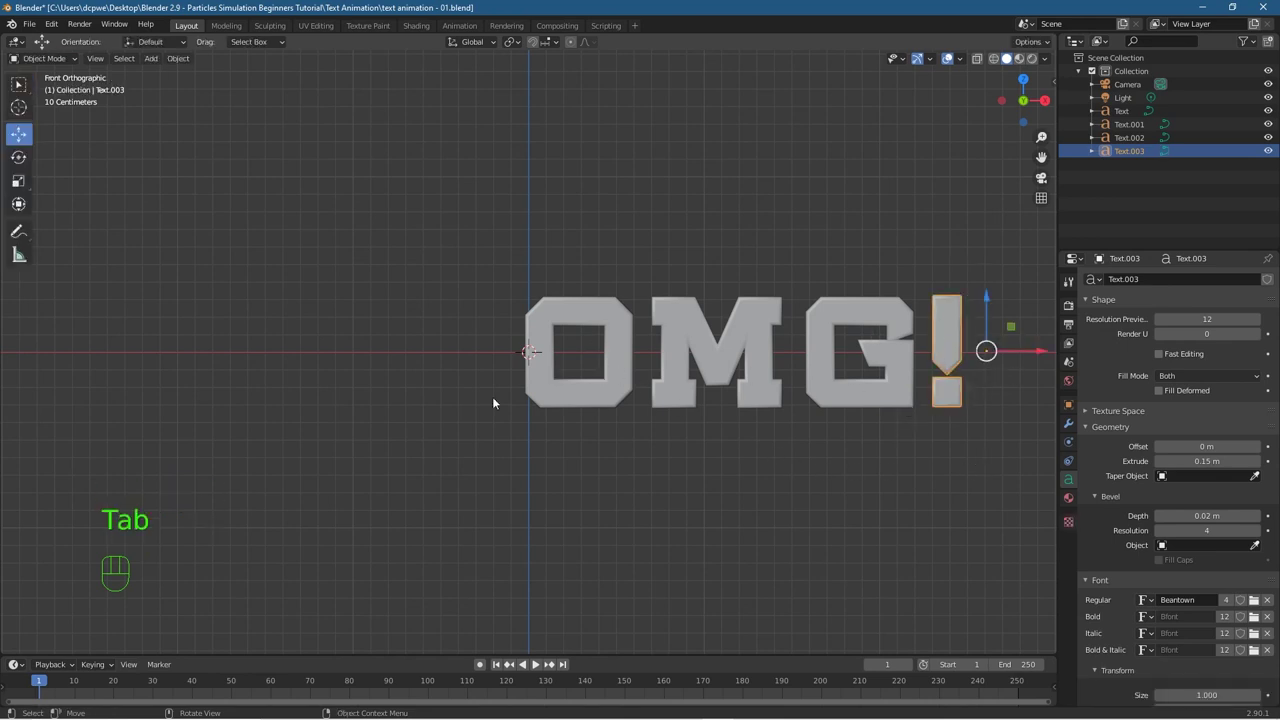
Step: Rename the first letter's text object in the scene collection as "0 - O"
{"action": "middle_click_drag", "start_coordinate": [827, 446], "coordinate": [368, 433]}
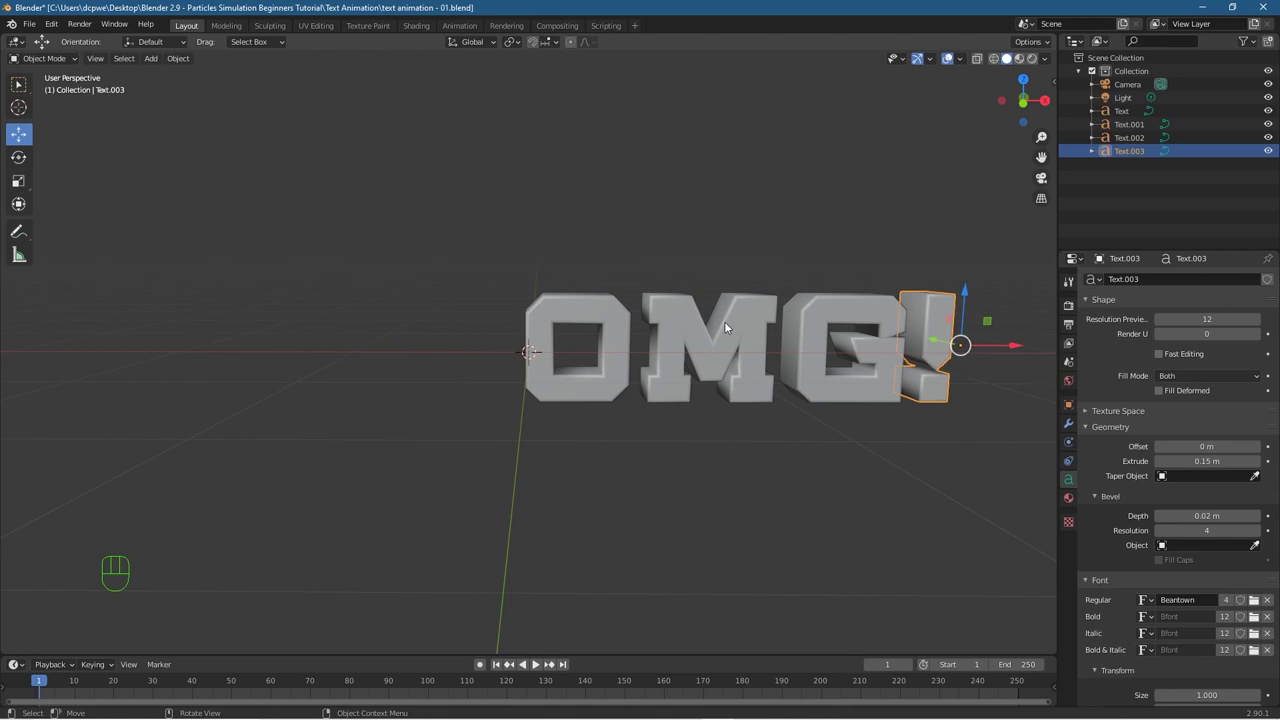
{"action": "key", "text": "KP_7"}
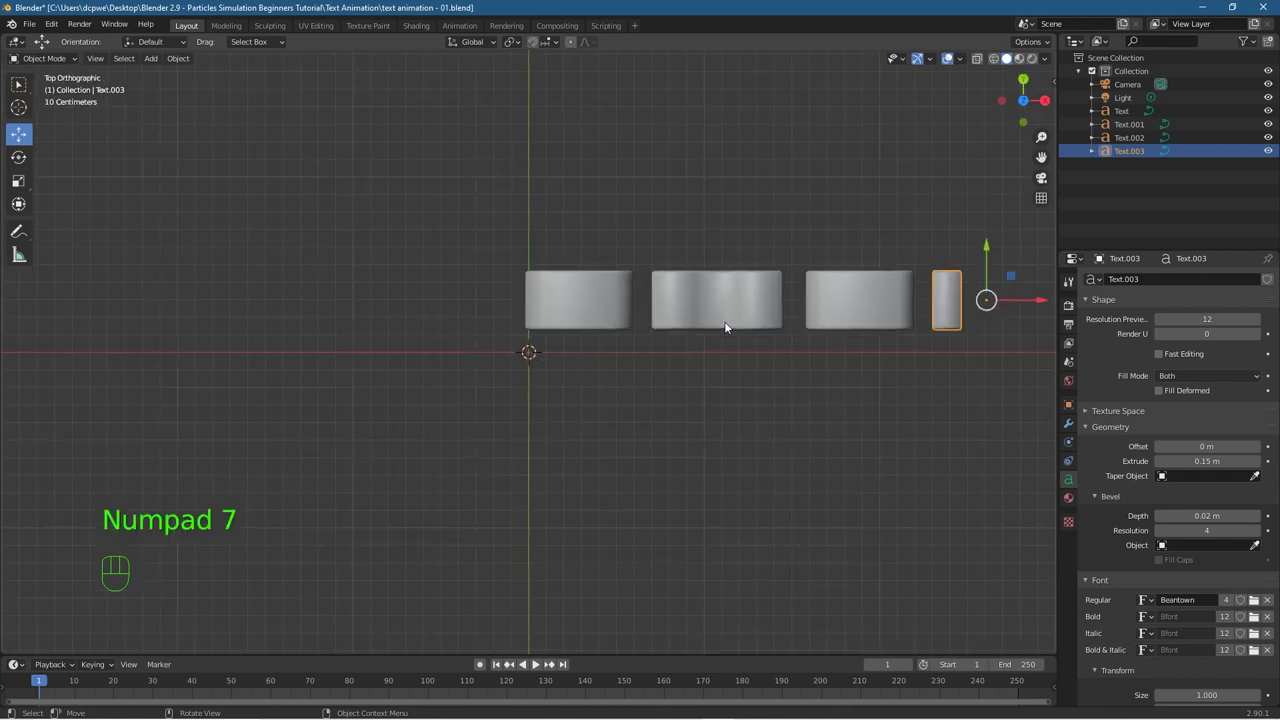
{"action": "key", "text": "KP_1"}
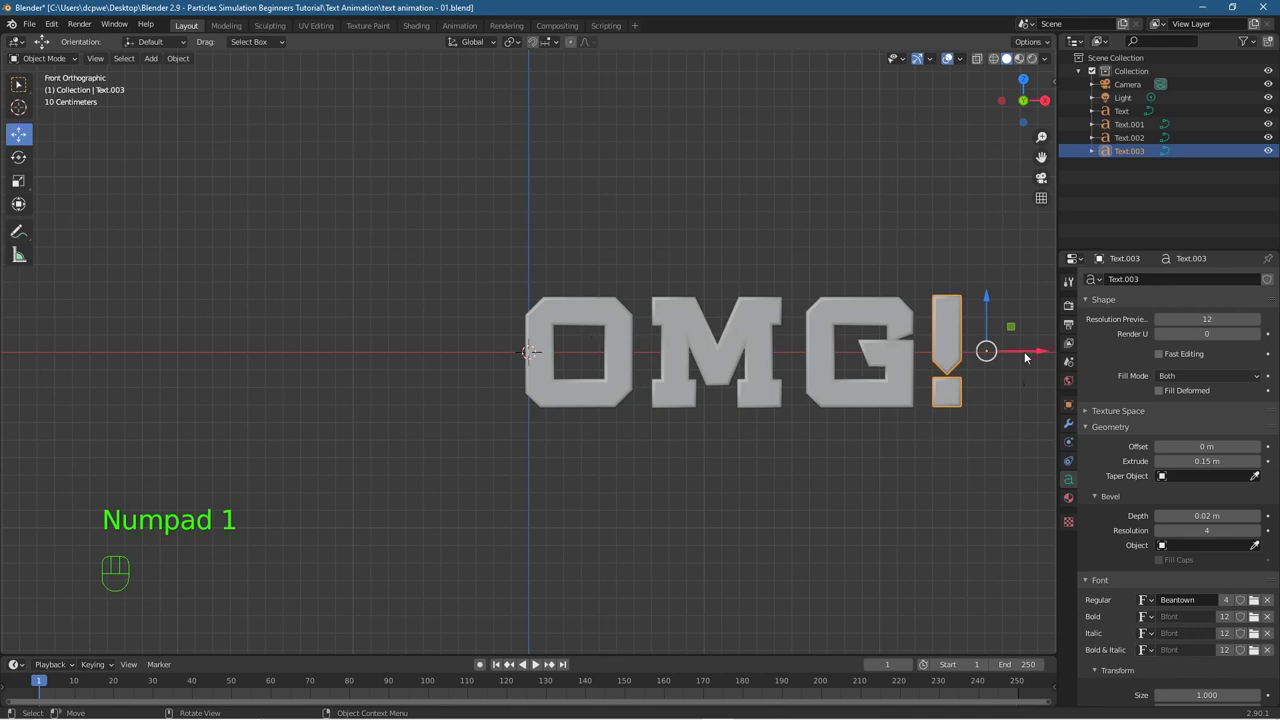
{"action": "left_click", "coordinate": [621, 309]}
{"action": "triple_click", "coordinate": [1122, 111]}
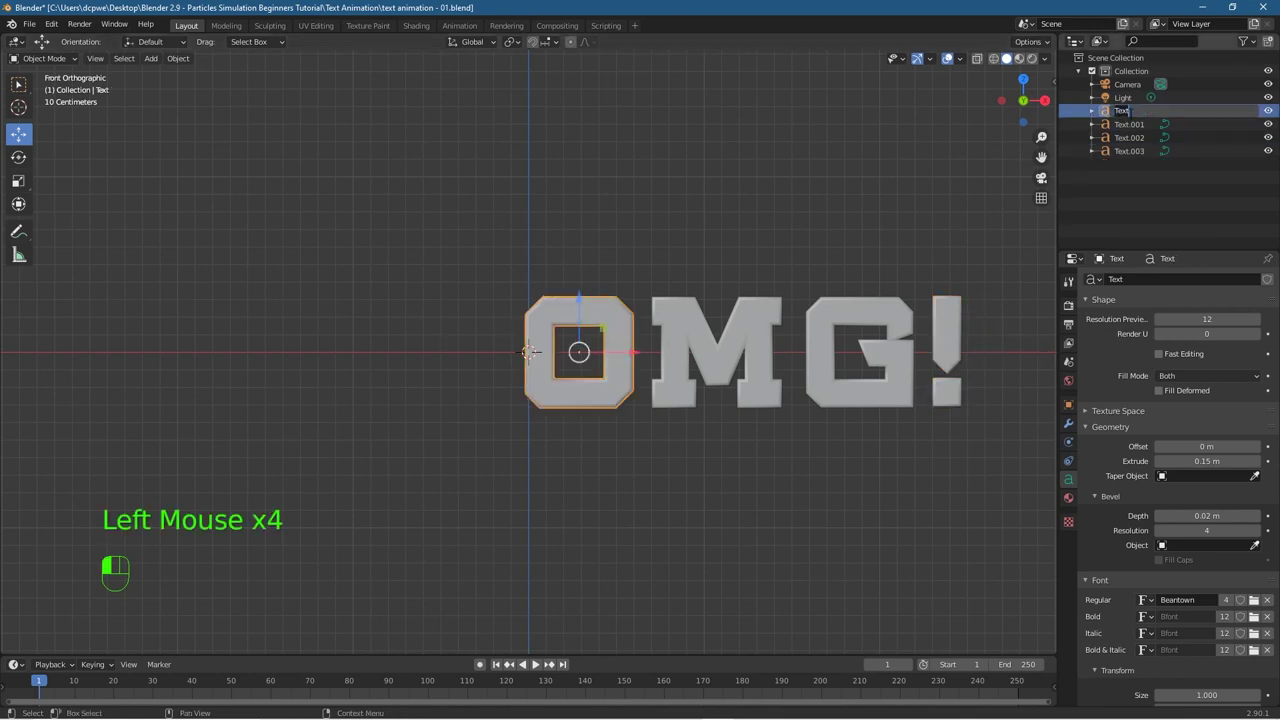
{"action": "key", "text": "shift"}
{"action": "type", "text": "O -"}
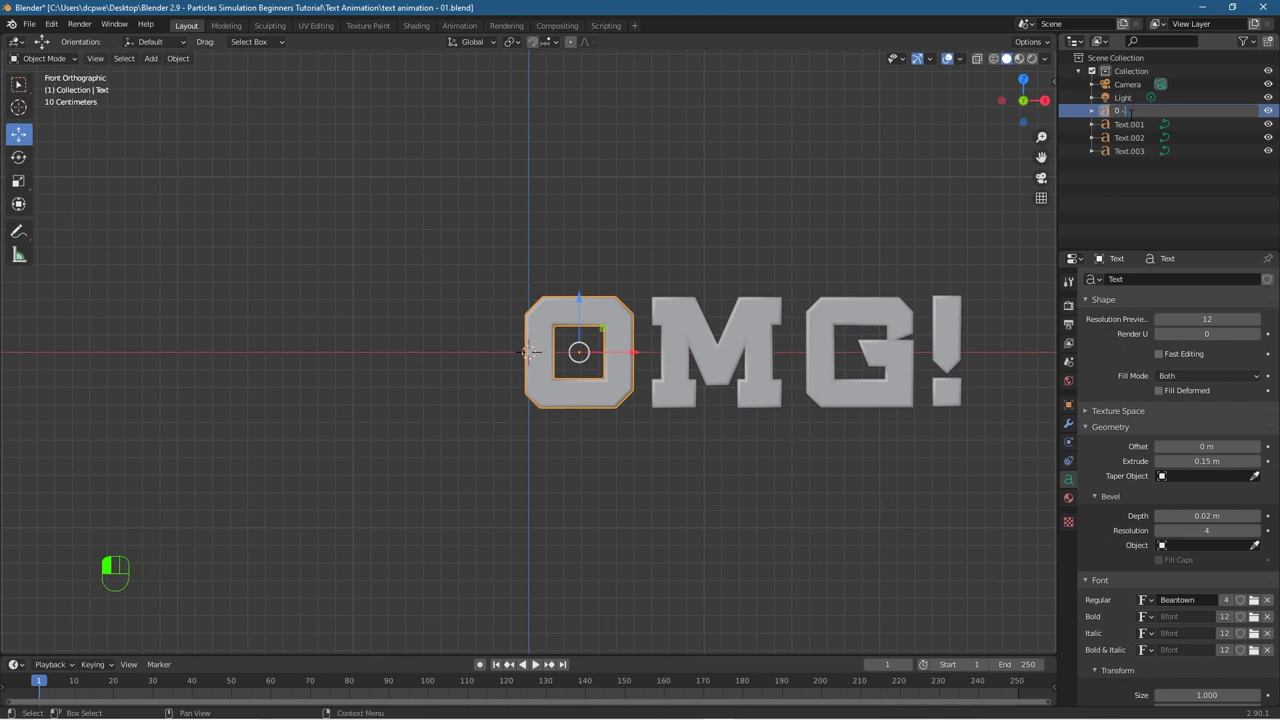
{"action": "type", "text": "G"}
{"action": "key", "text": "ctrl"}
{"action": "key", "text": "ctrl"}
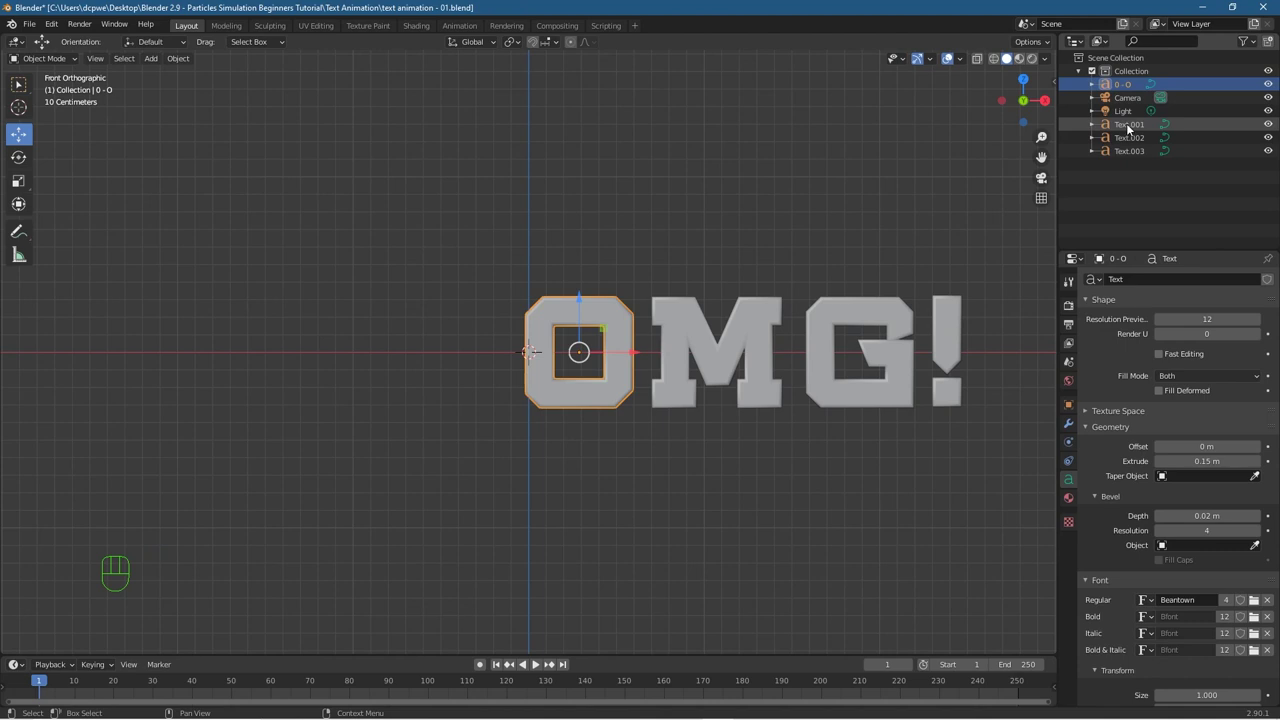
Step: Open the object name of the letter M for editing in the scene collection
{"action": "left_click", "coordinate": [1133, 128]}
{"action": "left_click", "coordinate": [1133, 128]}
{"action": "double_click", "coordinate": [1133, 128]}
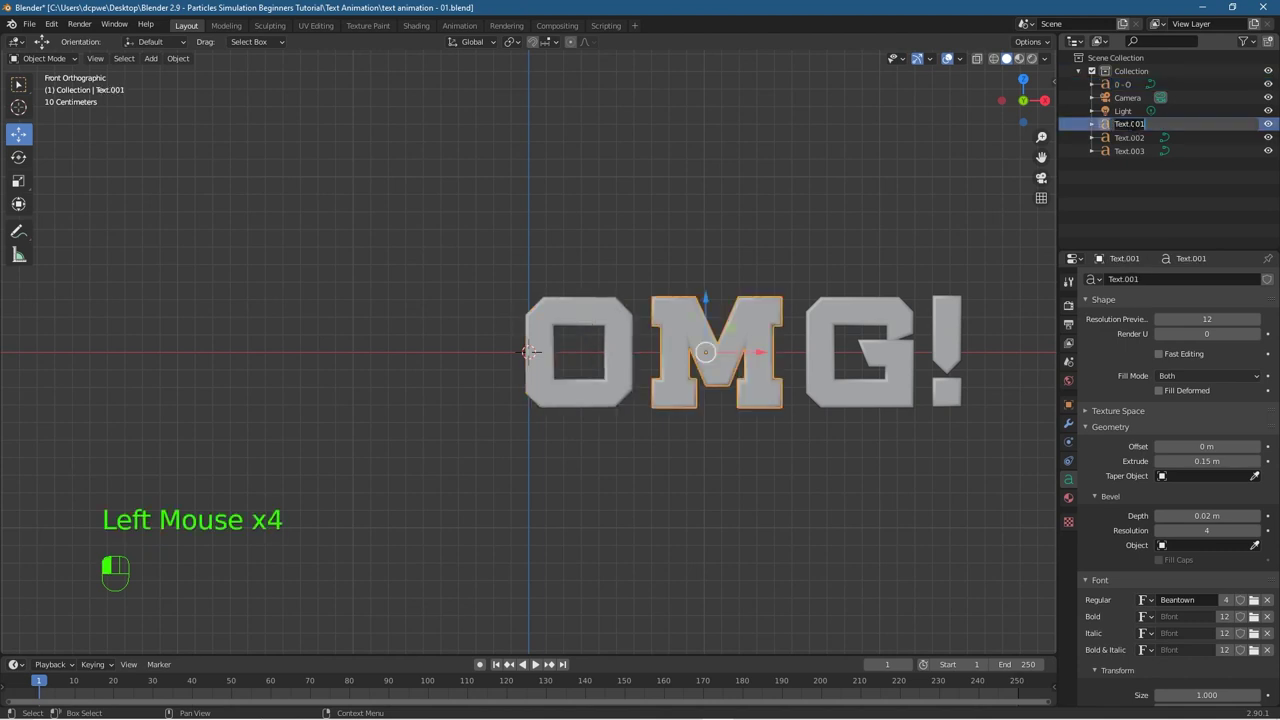
Step: Rename the letter M's text object as "1- M"
{"action": "type", "text": "0 -G"}
{"action": "key", "text": "shift"}
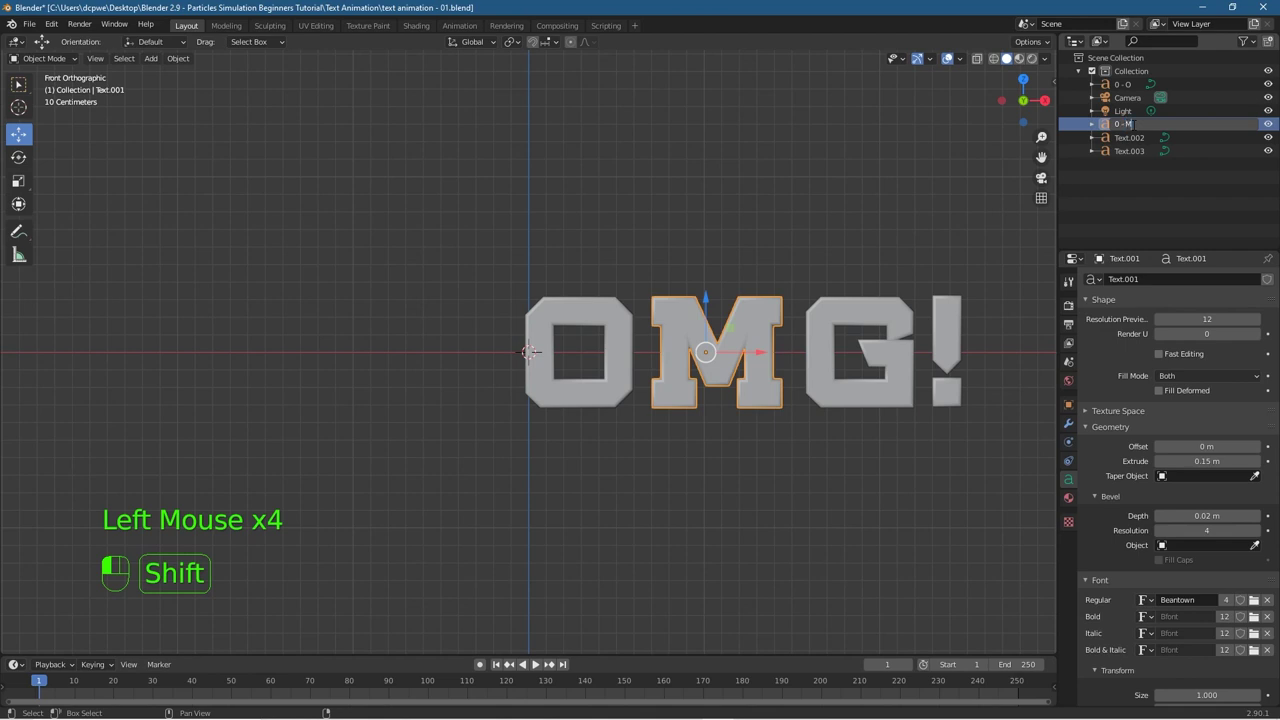
{"action": "key", "text": "Left"}
{"action": "key", "text": "Left"}
{"action": "key", "text": "BackSpace"}
{"action": "type", "text": "1"}
{"action": "key", "text": "Return"}
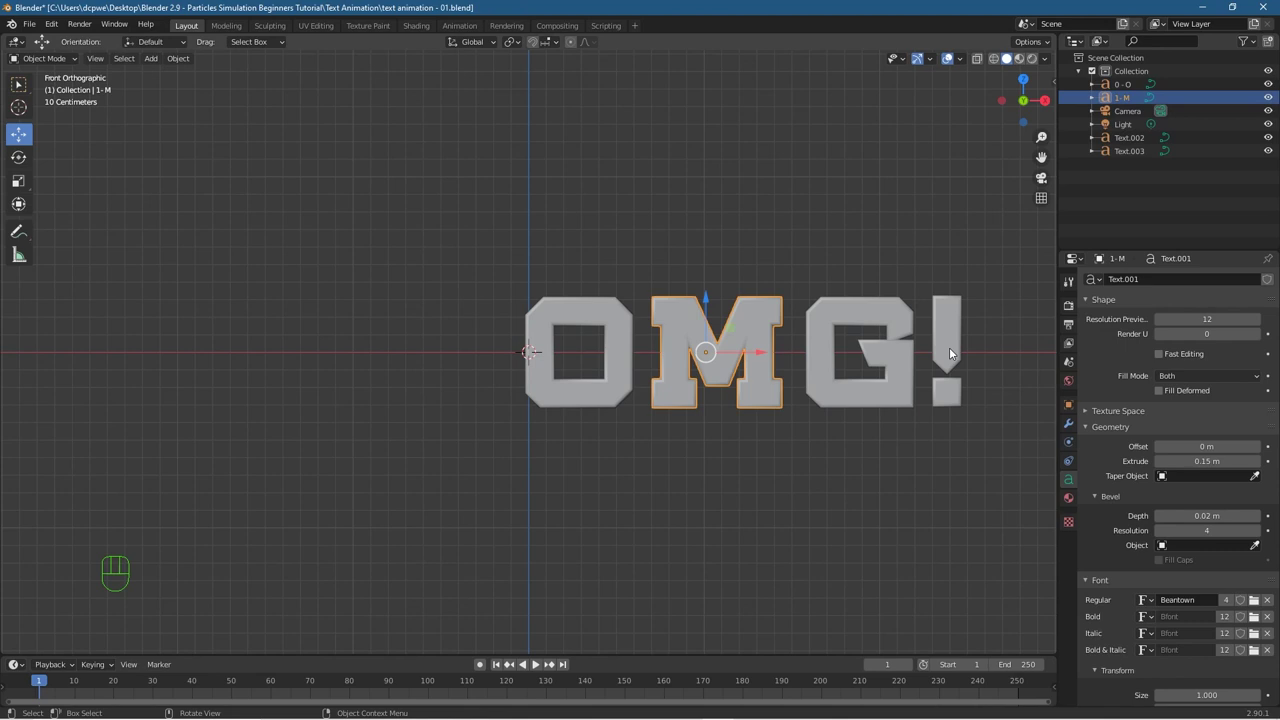
Step: Rename the letter G's text object as "2 - G"
{"action": "left_click", "coordinate": [858, 352]}
{"action": "left_click", "coordinate": [858, 352]}
{"action": "double_click", "coordinate": [1130, 137], "text": "ctrl"}
{"action": "type", "text": "2 - G"}
{"action": "key", "text": "Left"}
{"action": "key", "text": "Left"}
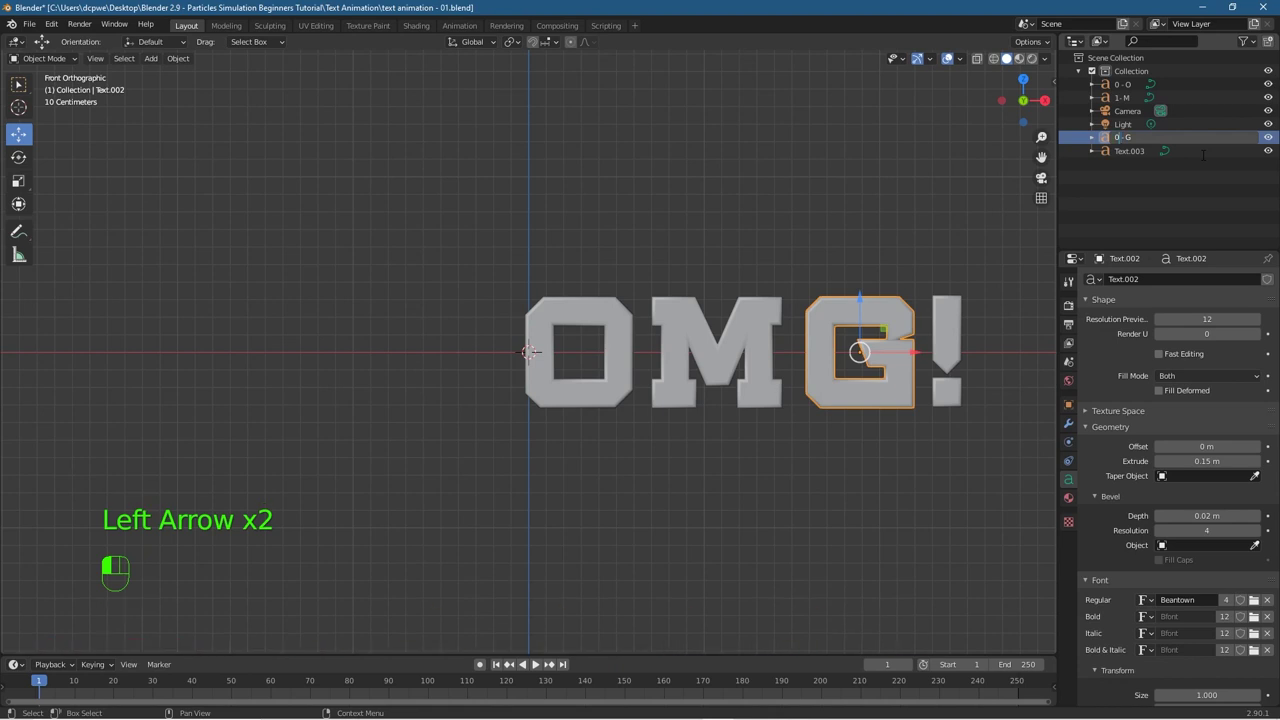
{"action": "left_click", "coordinate": [1202, 155]}
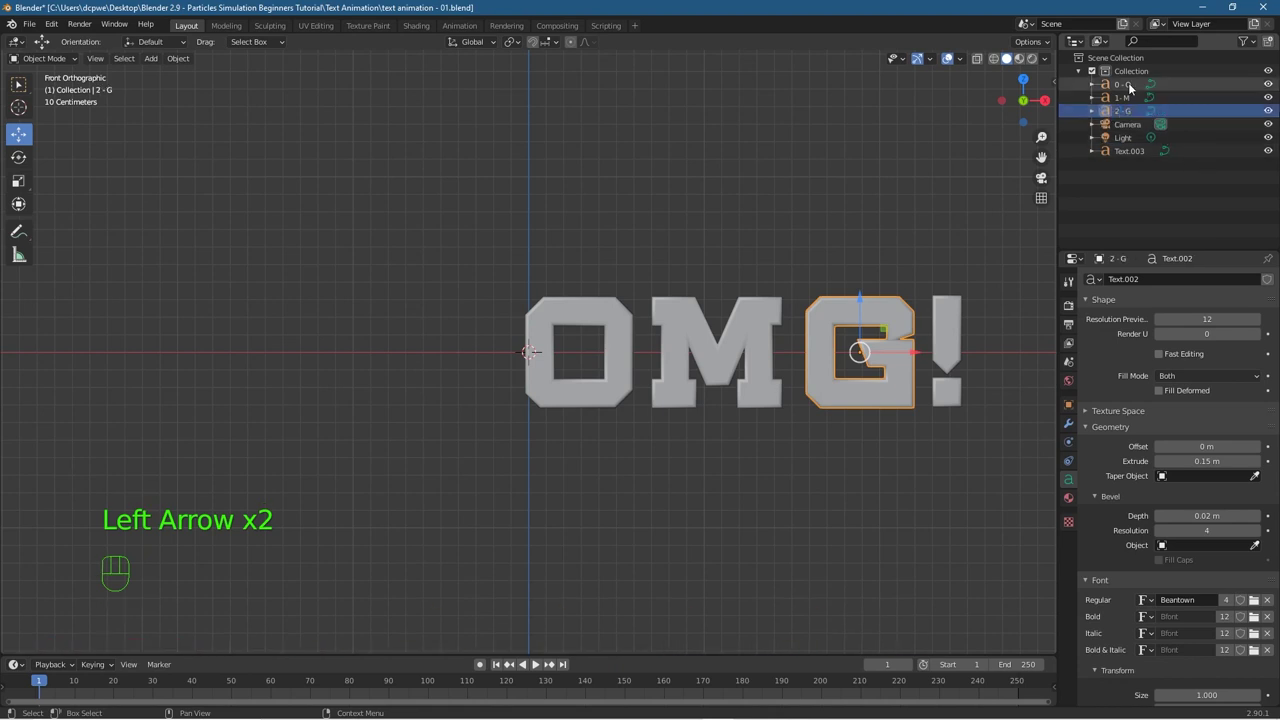
Step: Rename the exclamation mark's text object as "3 - !"
{"action": "left_click", "coordinate": [1118, 152]}
{"action": "double_click", "coordinate": [1127, 151]}
{"action": "key", "text": "ctrl+BackSpace"}
{"action": "type", "text": "3 - !"}
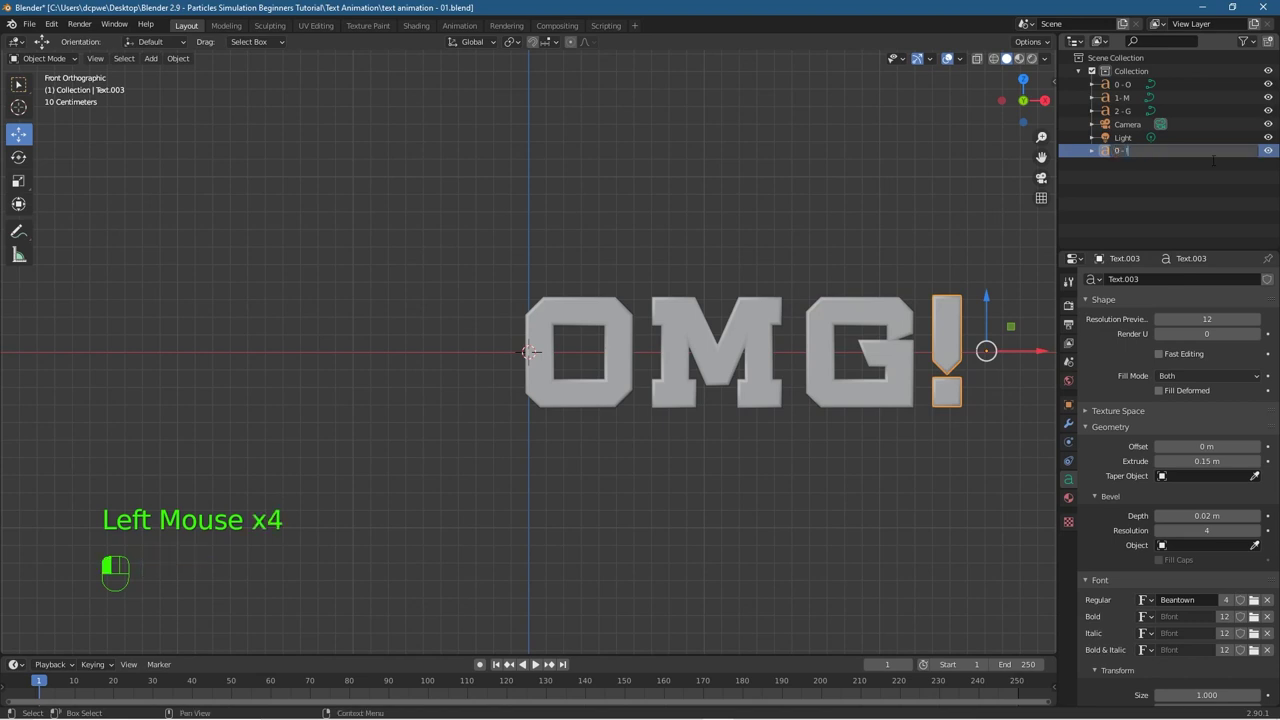
{"action": "key", "text": "Left"}
{"action": "left_click", "coordinate": [1212, 159]}
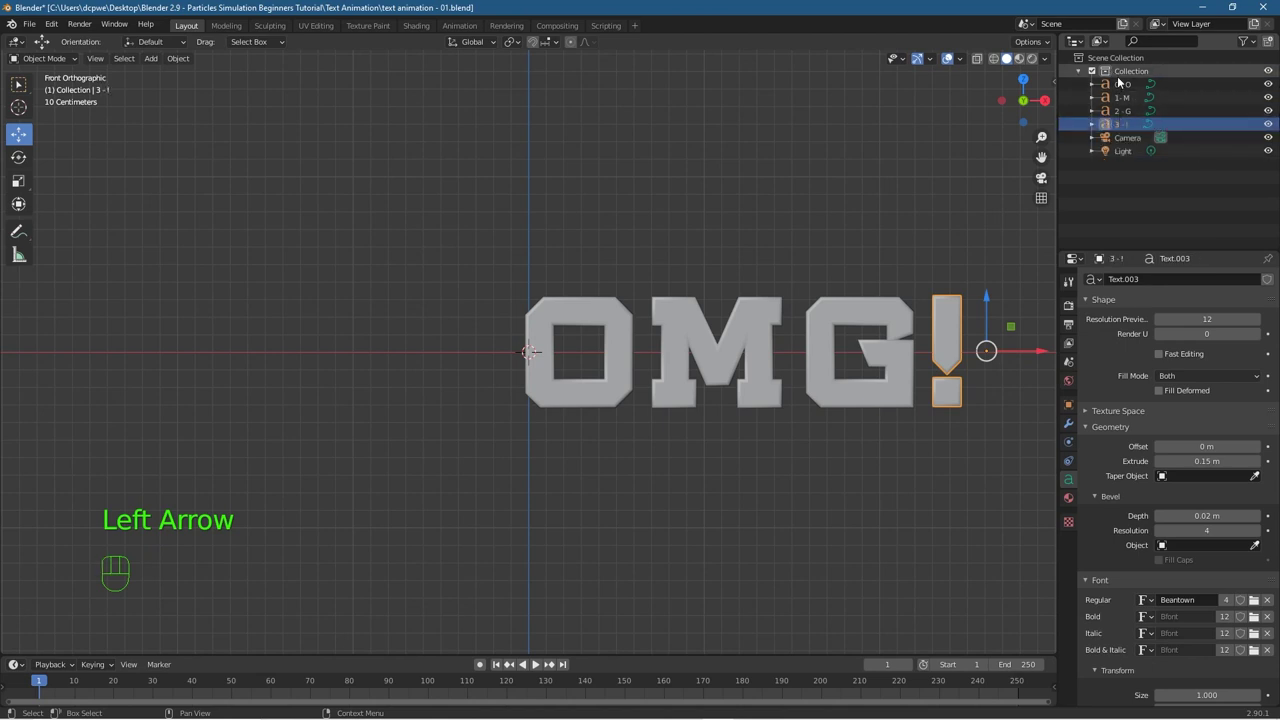
Step: Create a new collection in the scene and name it "Letters"
{"action": "left_click", "coordinate": [1111, 180]}
{"action": "right_click", "coordinate": [1112, 190]}
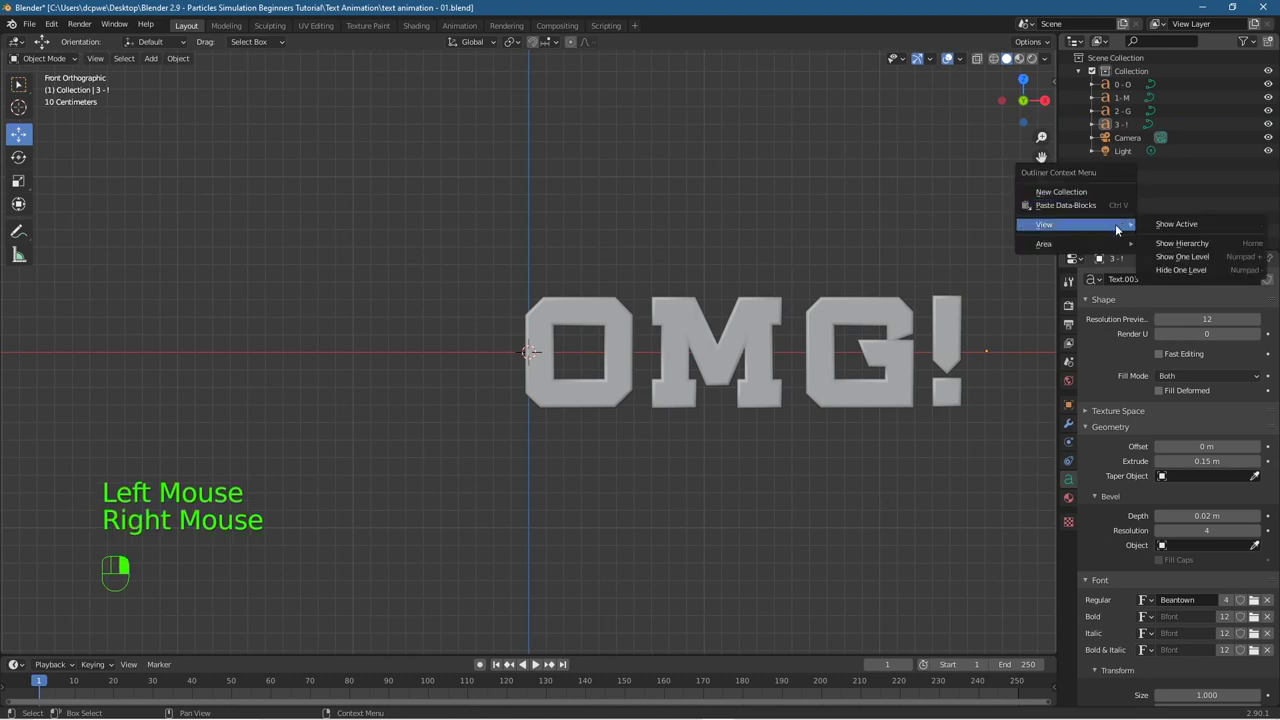
{"action": "right_click", "coordinate": [1160, 192]}
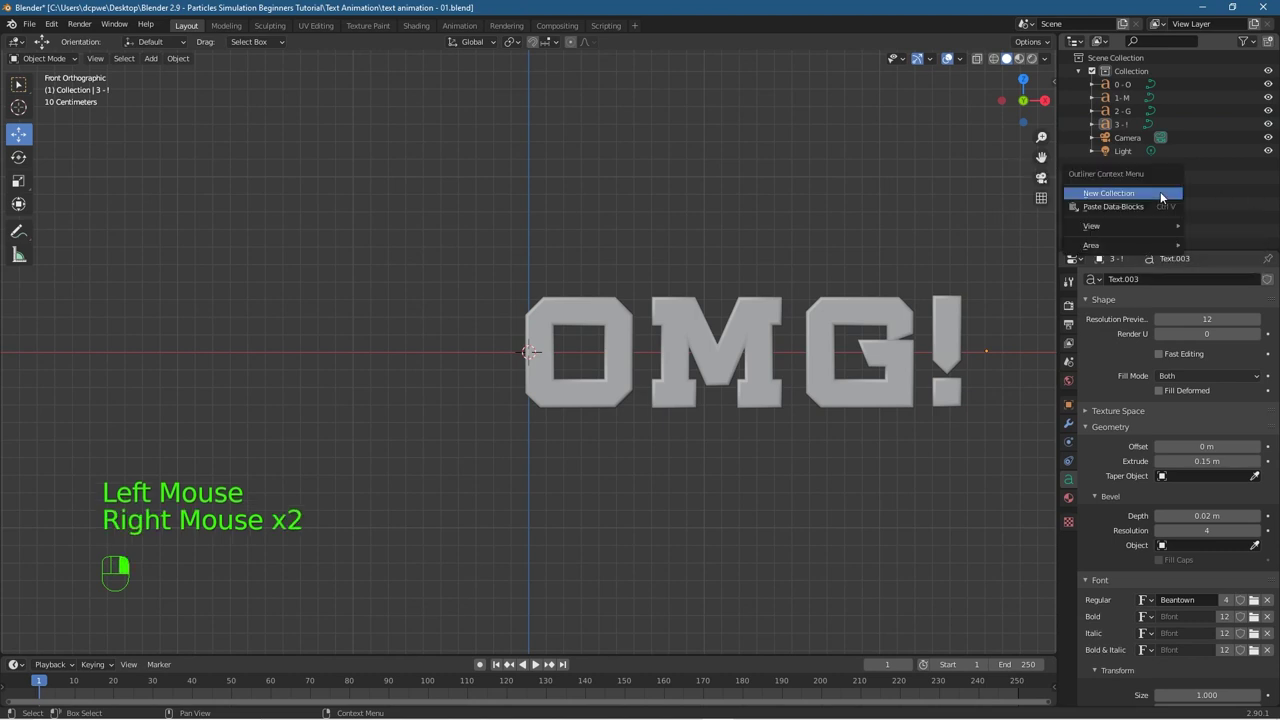
{"action": "left_click", "coordinate": [1160, 194]}
{"action": "left_click", "coordinate": [1140, 165]}
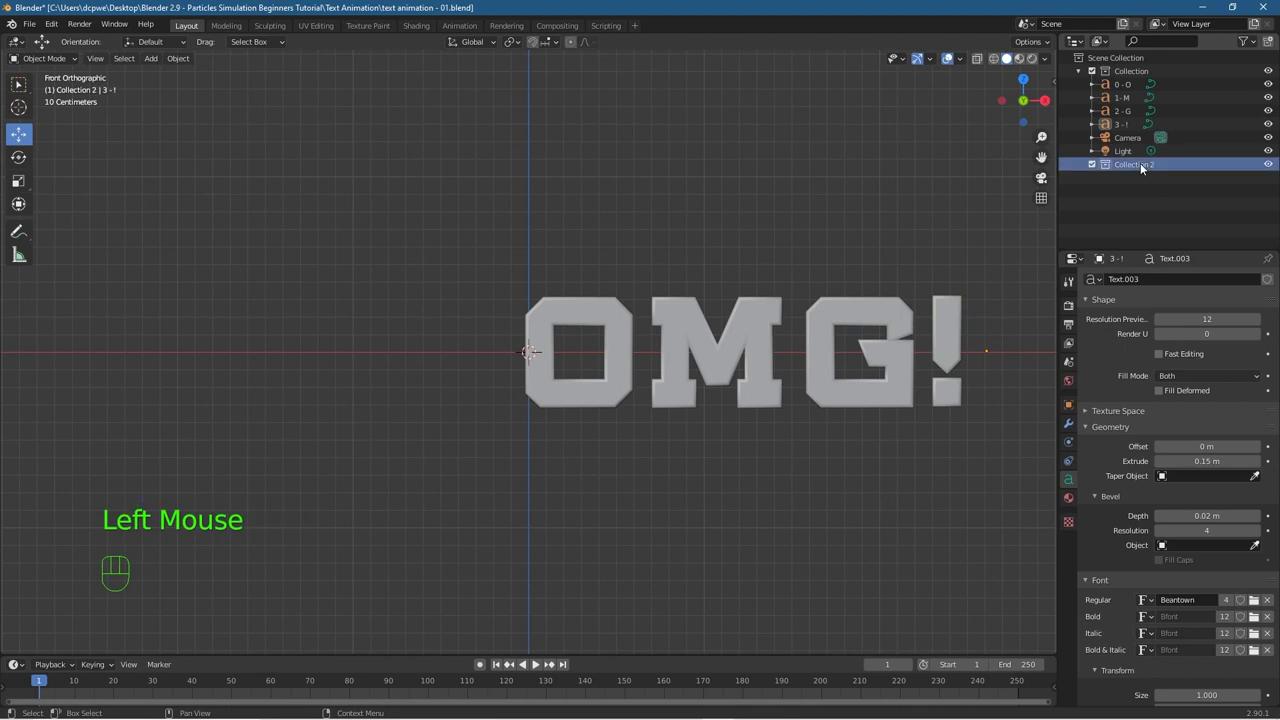
{"action": "key", "text": "m"}
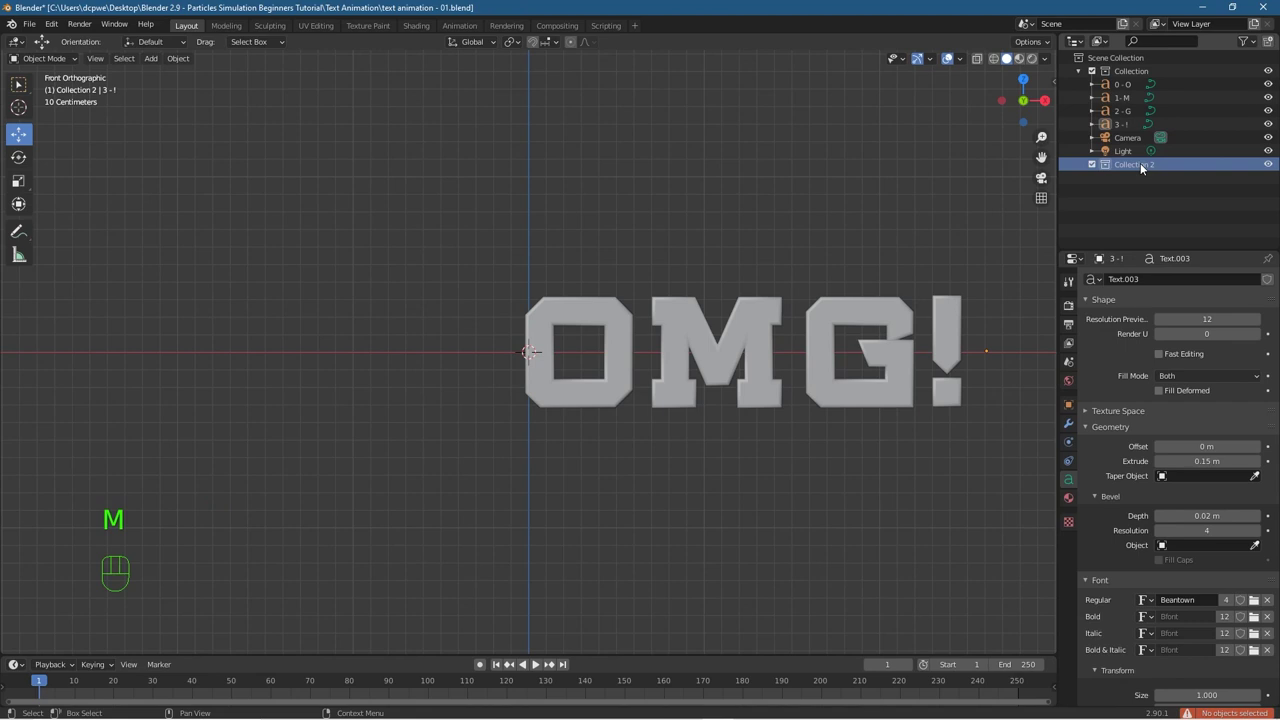
{"action": "left_click", "coordinate": [1140, 163]}
{"action": "double_click", "coordinate": [1140, 163]}
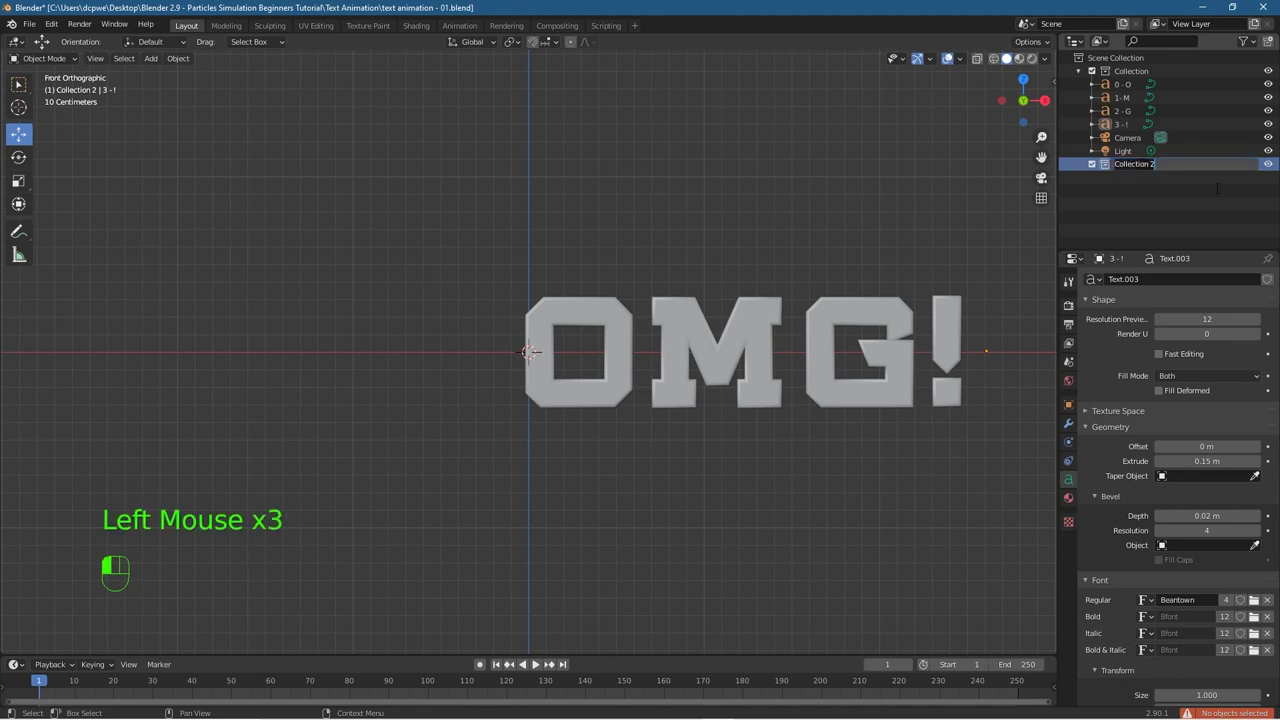
{"action": "type", "text": "Letters"}
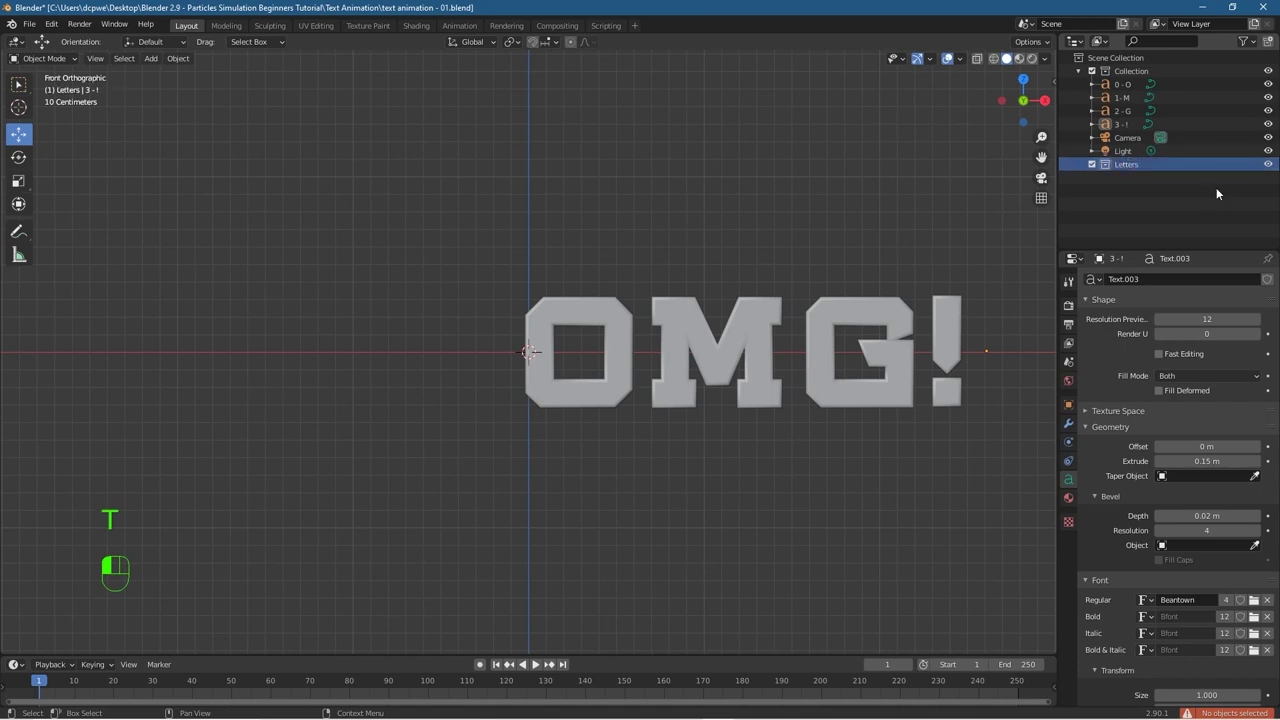
Step: Select the four character objects, 0 - O through 3 - !, and move them together into the Letters collection
{"action": "left_click", "coordinate": [1119, 83]}
{"action": "left_click", "coordinate": [1124, 96], "text": "shift"}
{"action": "left_click", "coordinate": [1124, 110], "text": "shift"}
{"action": "left_click", "coordinate": [1124, 124], "text": "shift"}
{"action": "left_click", "coordinate": [1124, 124], "text": "shift"}
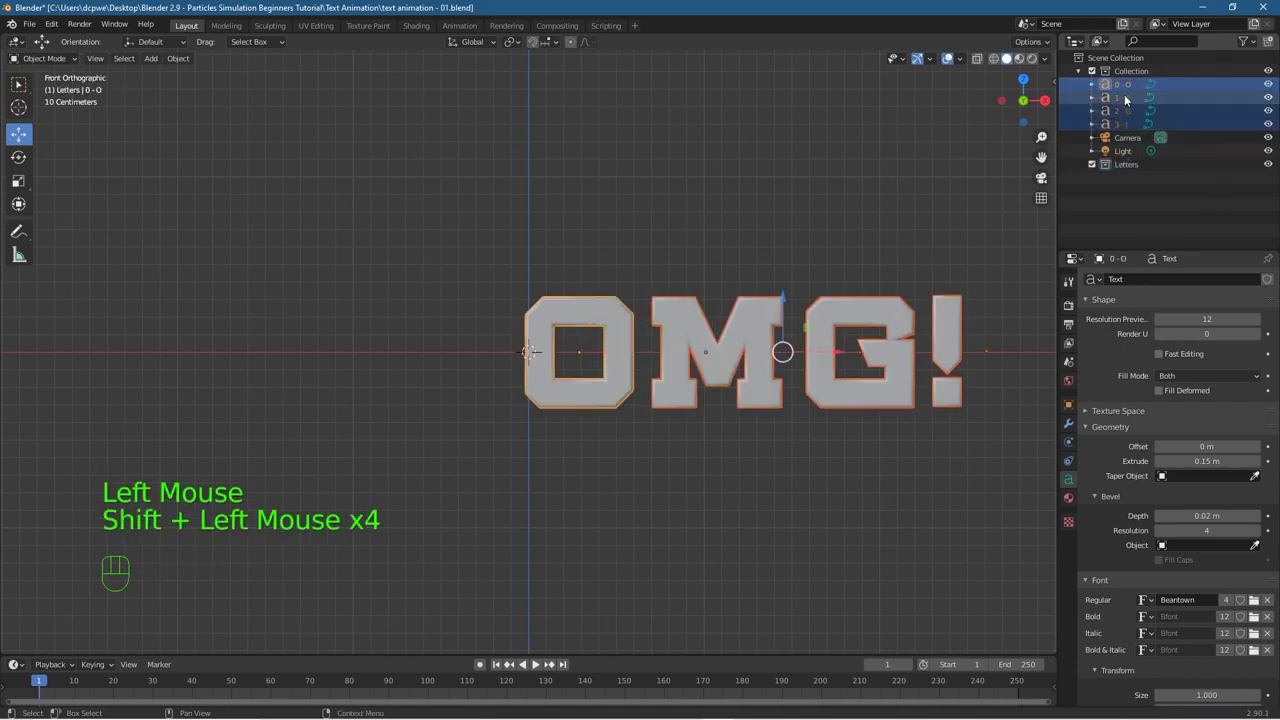
{"action": "left_click", "coordinate": [1120, 85]}
{"action": "left_click", "coordinate": [1122, 97], "text": "shift"}
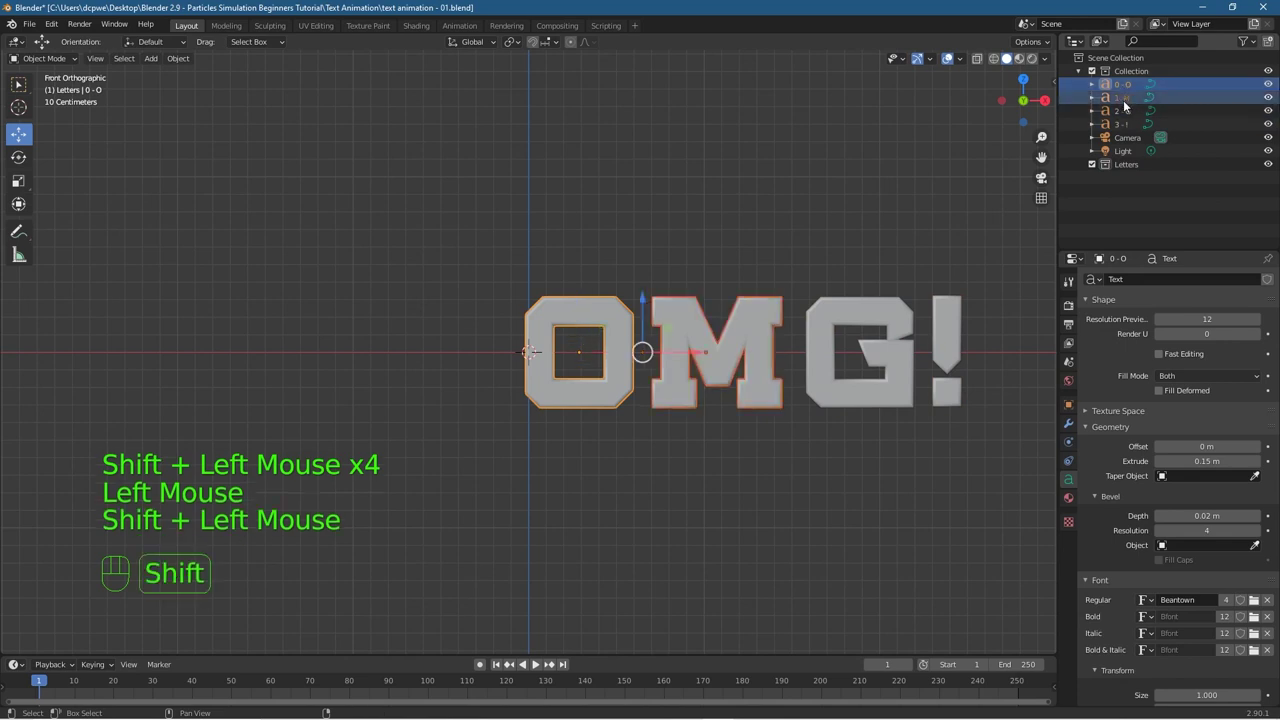
{"action": "left_click", "coordinate": [1122, 110], "text": "shift"}
{"action": "left_click", "coordinate": [1122, 124], "text": "shift"}
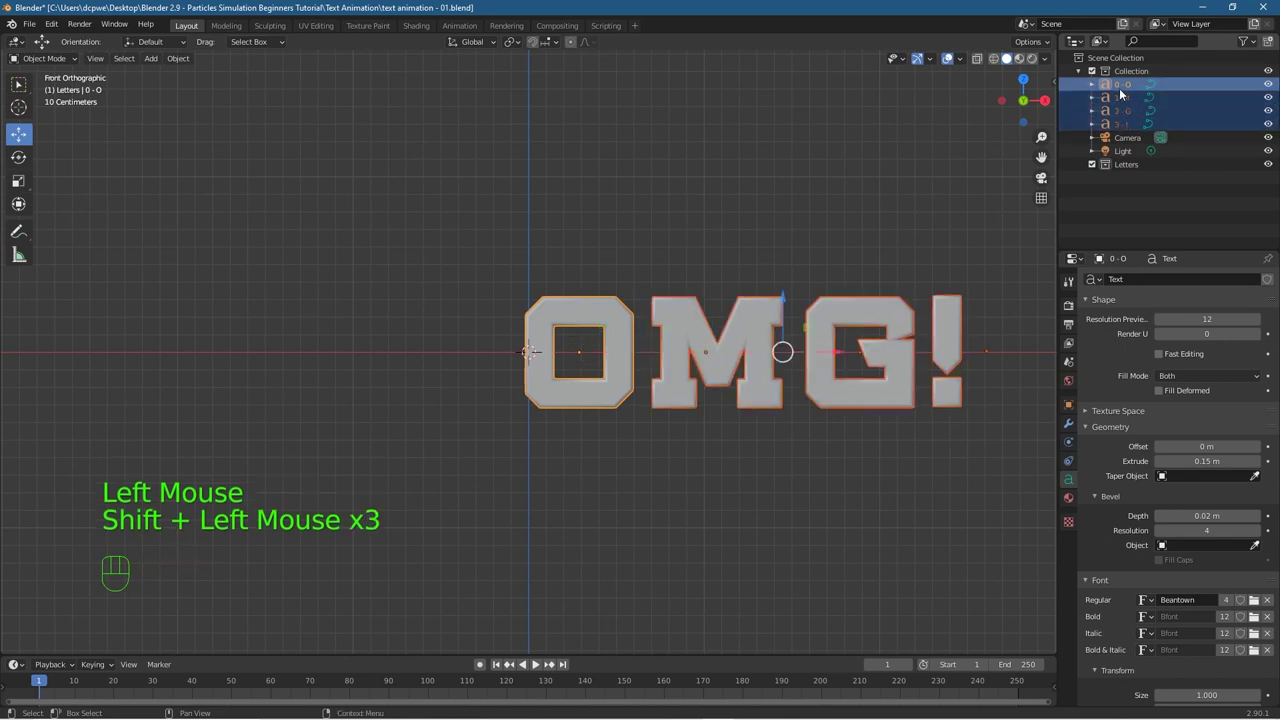
{"action": "left_click_drag", "start_coordinate": [1118, 88], "coordinate": [1119, 169]}
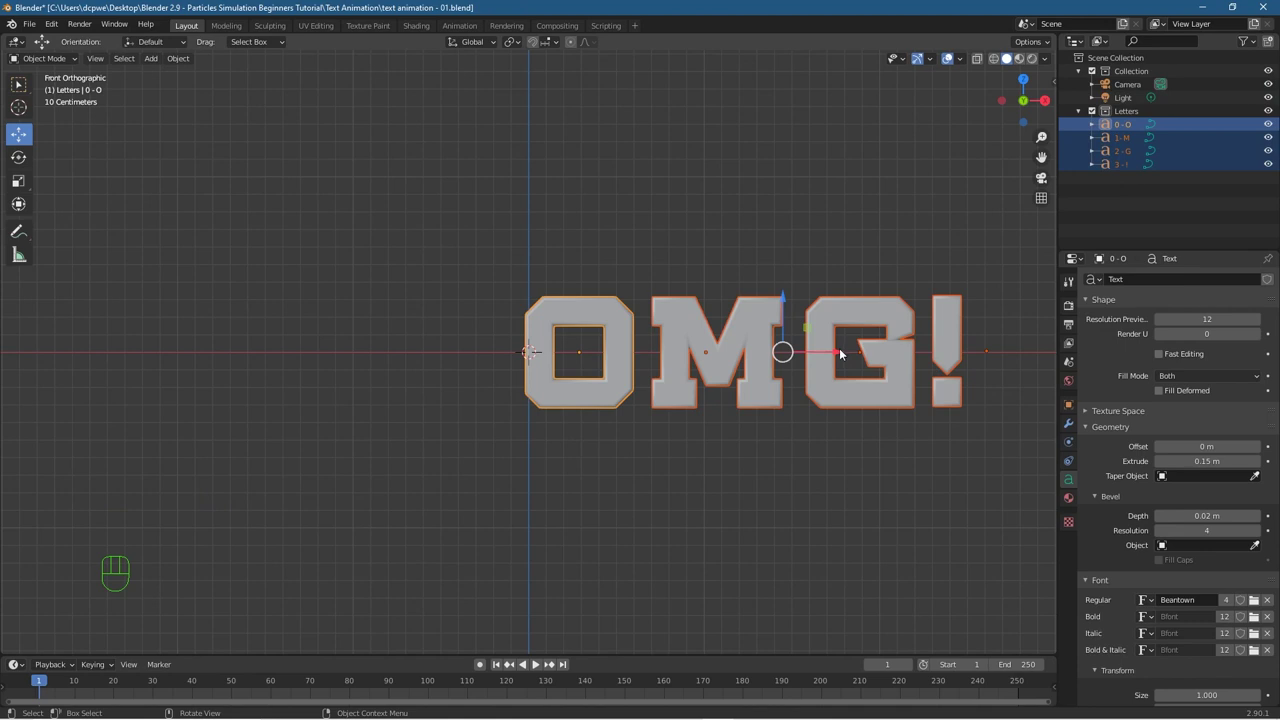
Step: Move the four characters together so they sit roughly centred just above the world origin, and deselect them
{"action": "left_click_drag", "start_coordinate": [838, 357], "coordinate": [582, 251]}
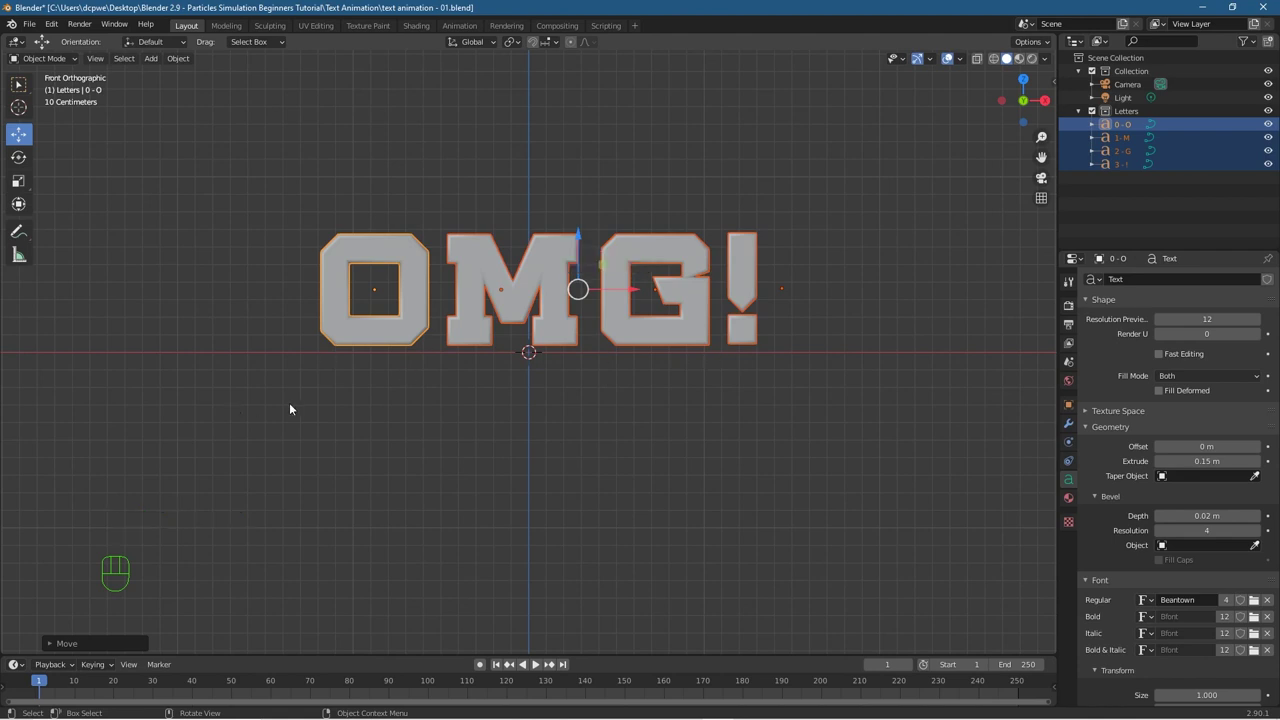
{"action": "mouse_move", "coordinate": [292, 413]}
{"action": "middle_mouse_down"}
{"action": "mouse_move", "coordinate": [449, 457]}
{"action": "mouse_move", "coordinate": [563, 461]}
{"action": "mouse_move", "coordinate": [640, 440]}
{"action": "mouse_move", "coordinate": [285, 432]}
{"action": "middle_mouse_up"}
{"action": "left_click", "coordinate": [538, 438]}
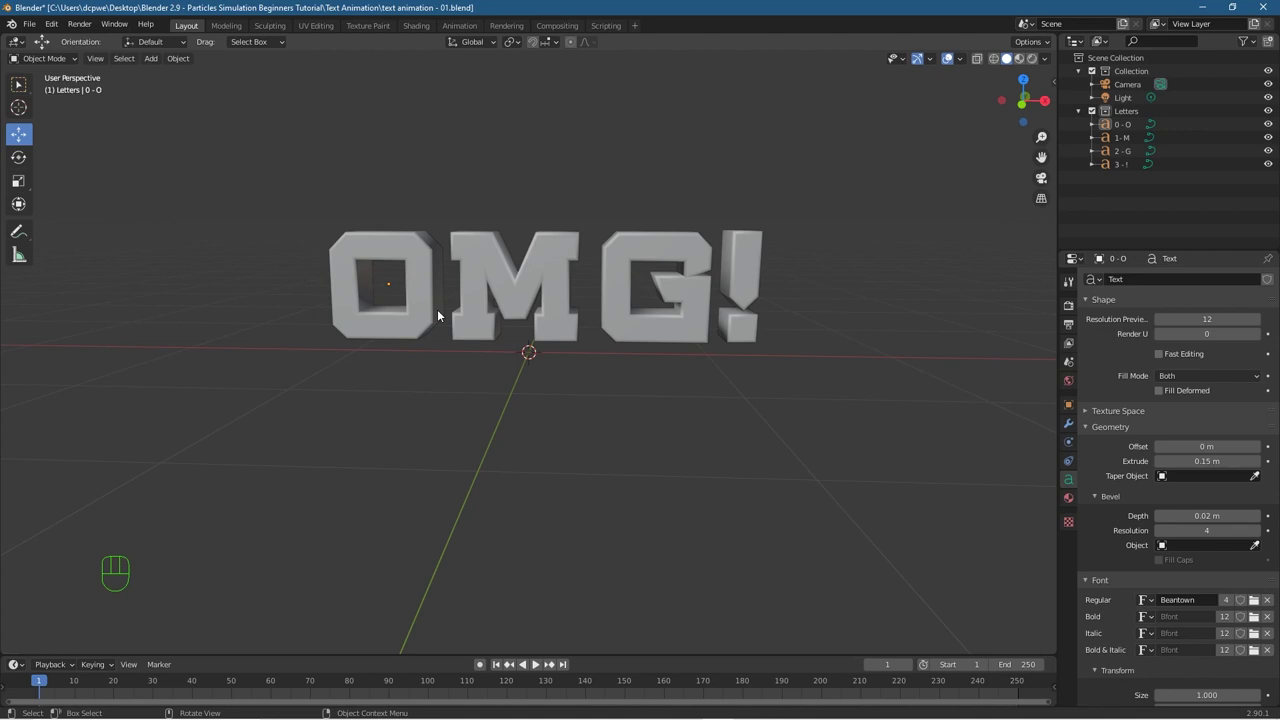
Step: Select the letter O and show its material settings
{"action": "middle_click_drag", "start_coordinate": [468, 387], "coordinate": [436, 425]}
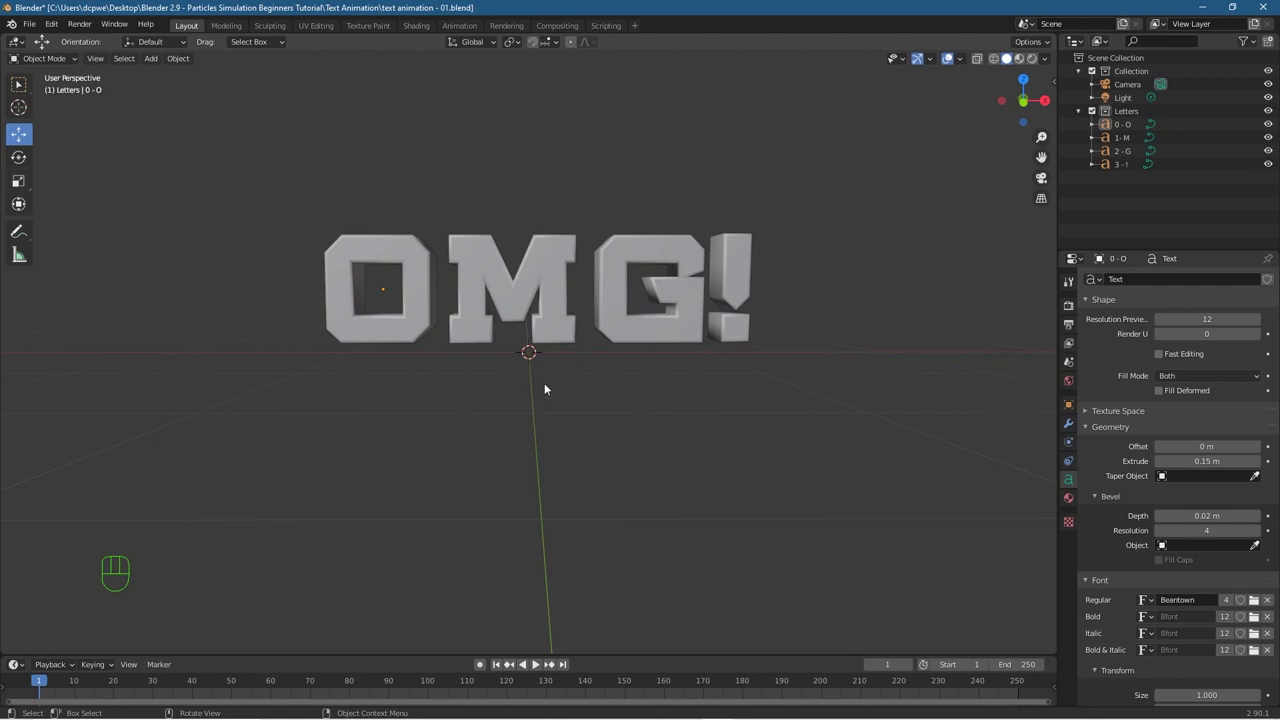
{"action": "left_click", "coordinate": [425, 283]}
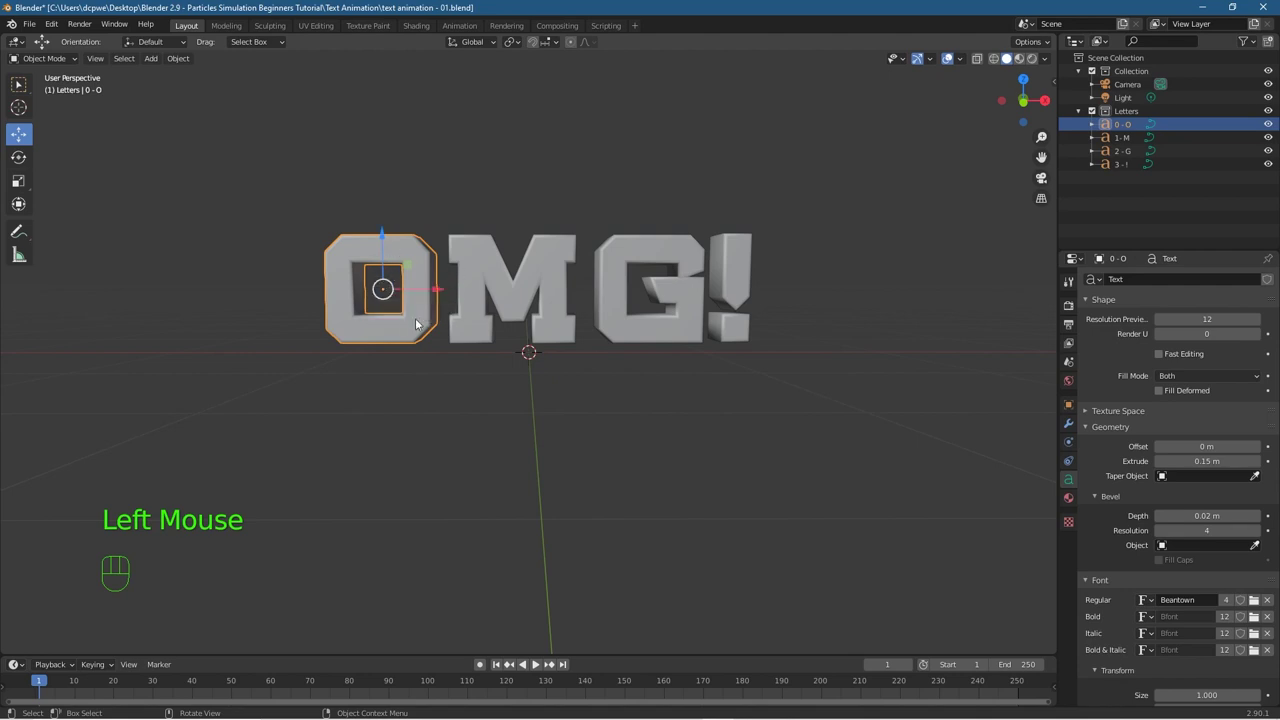
{"action": "left_click", "coordinate": [1068, 498]}
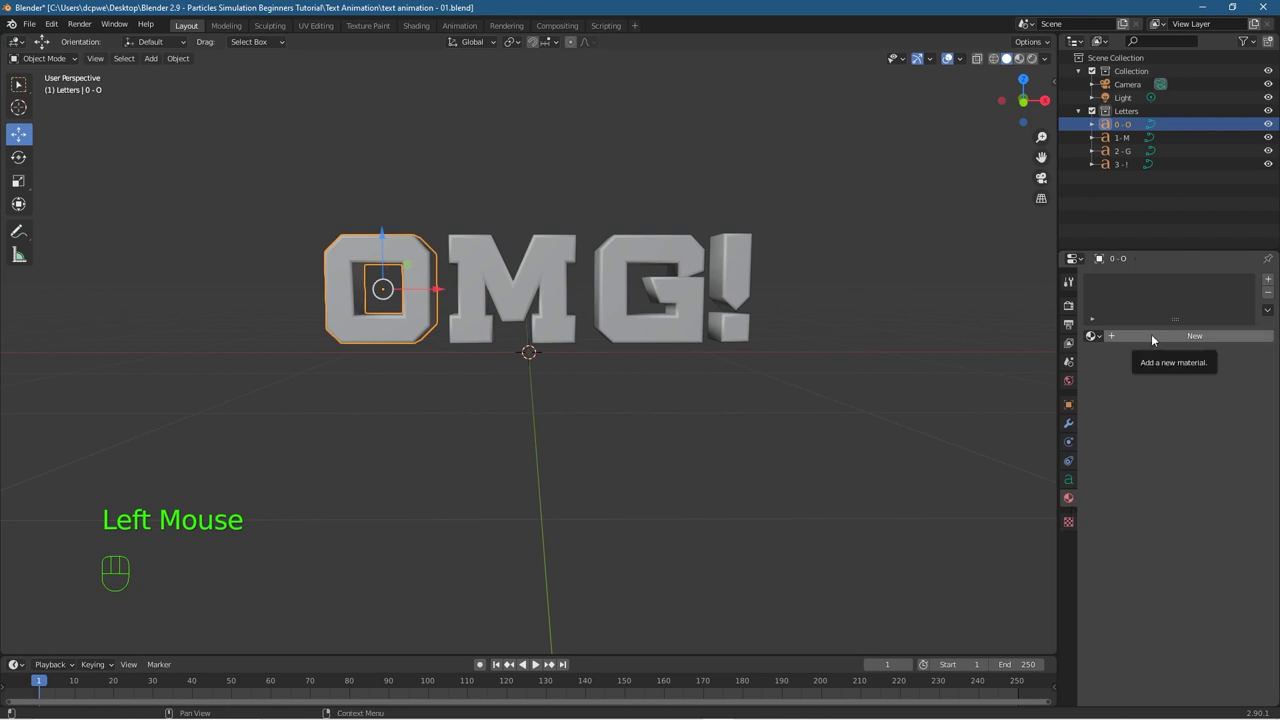
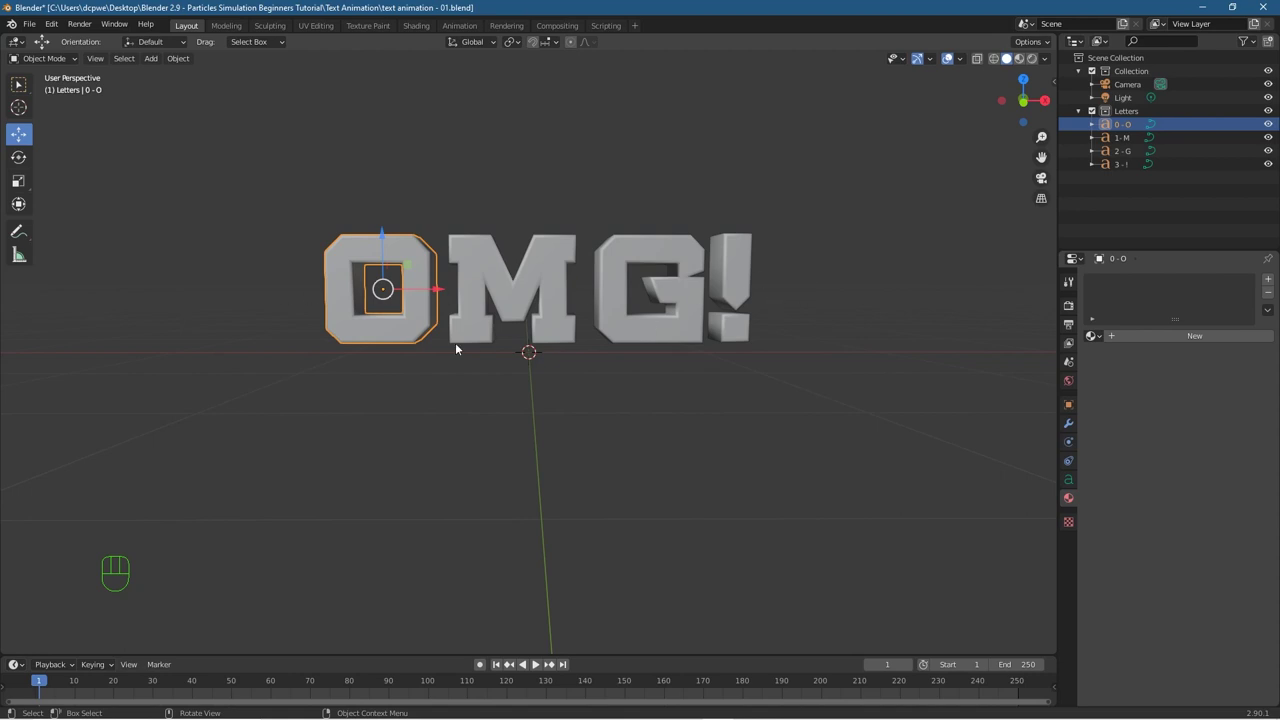
Step: Save the current file, and save a new version of it as "text animation - 02.blend"
{"action": "left_click", "coordinate": [29, 23]}
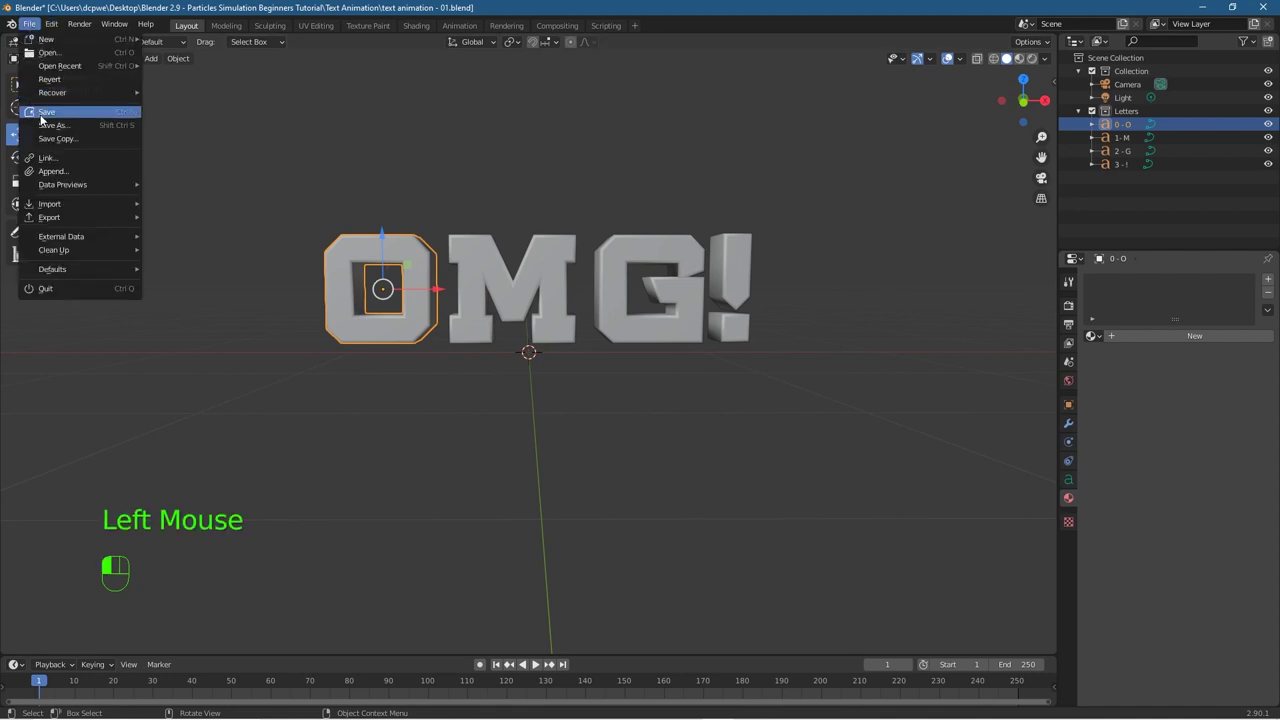
{"action": "left_click", "coordinate": [42, 112]}
{"action": "left_click", "coordinate": [29, 23]}
{"action": "left_click", "coordinate": [74, 127]}
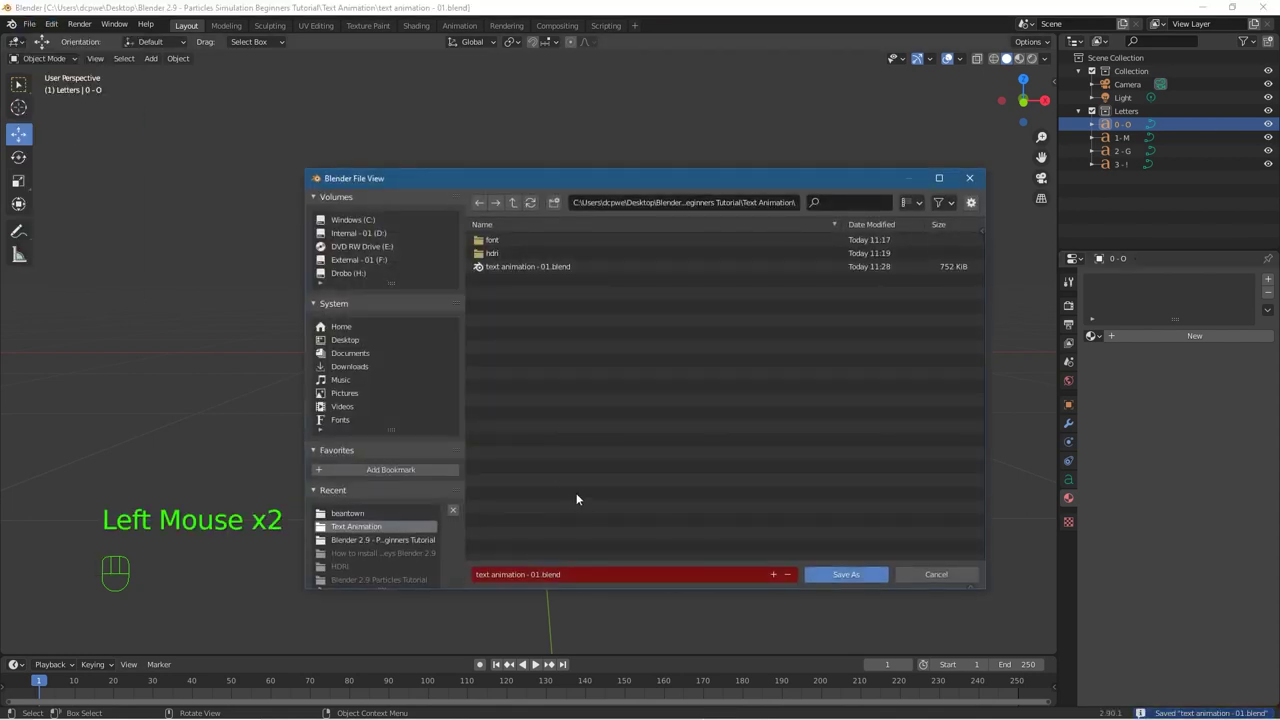
{"action": "left_click", "coordinate": [772, 575]}
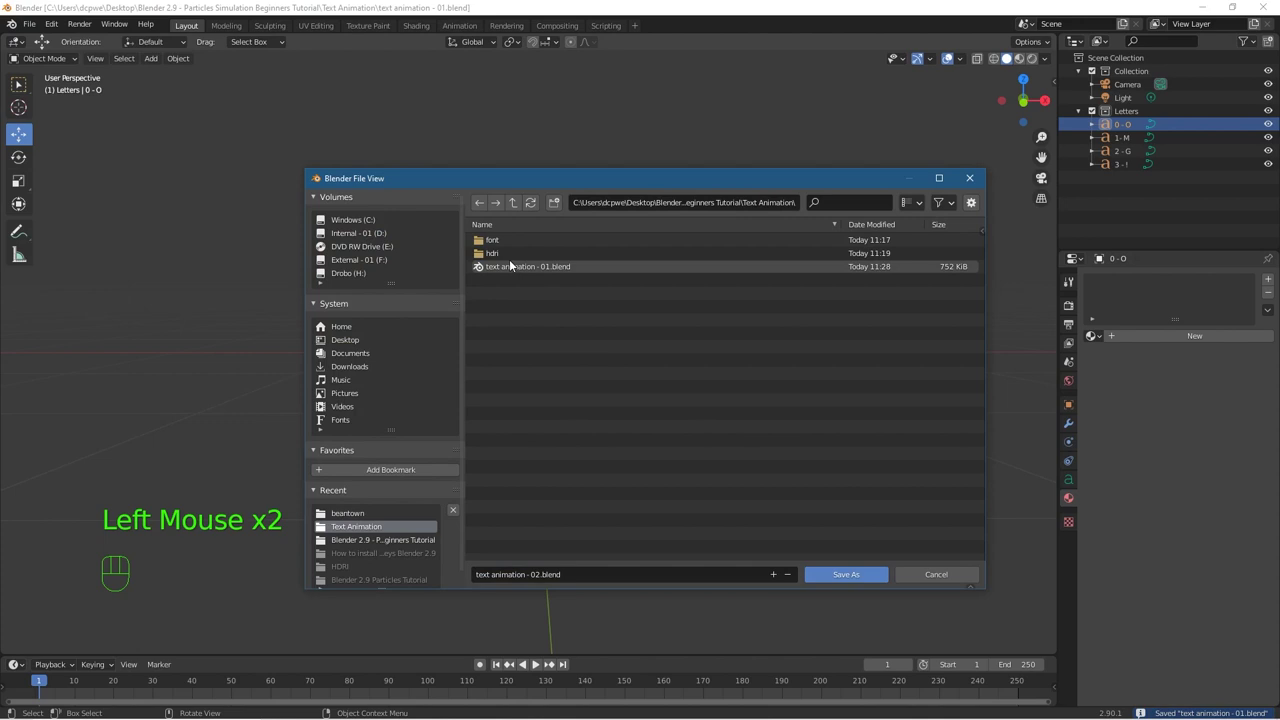
{"action": "left_click", "coordinate": [855, 575]}
Step: Convert the letter O from a text object to a mesh
{"action": "left_click", "coordinate": [406, 303]}
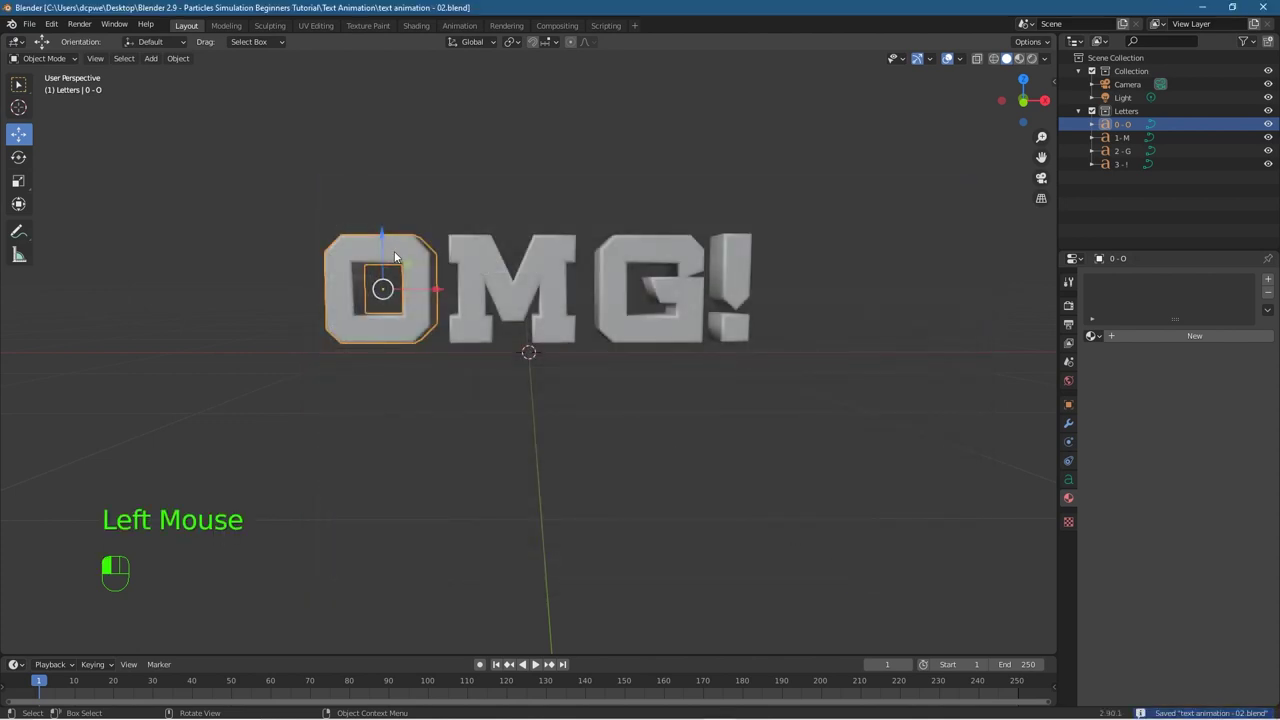
{"action": "left_click", "coordinate": [176, 58]}
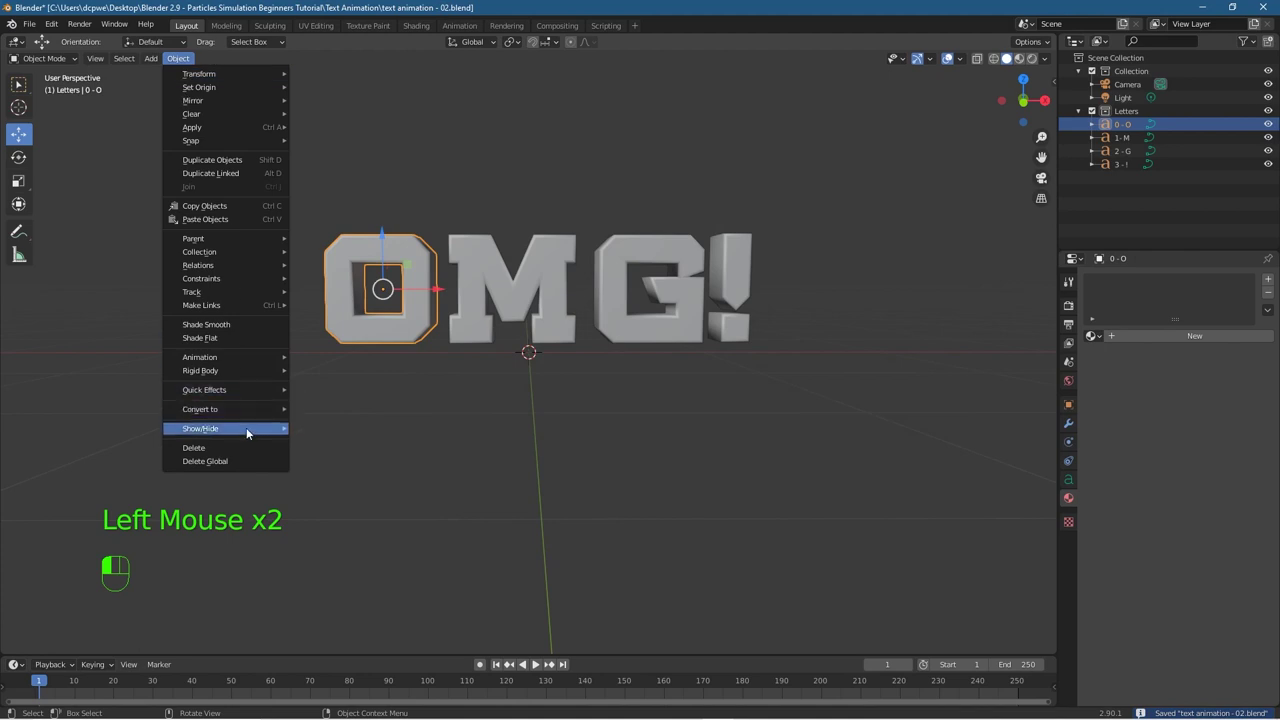
{"action": "mouse_move", "coordinate": [246, 410]}
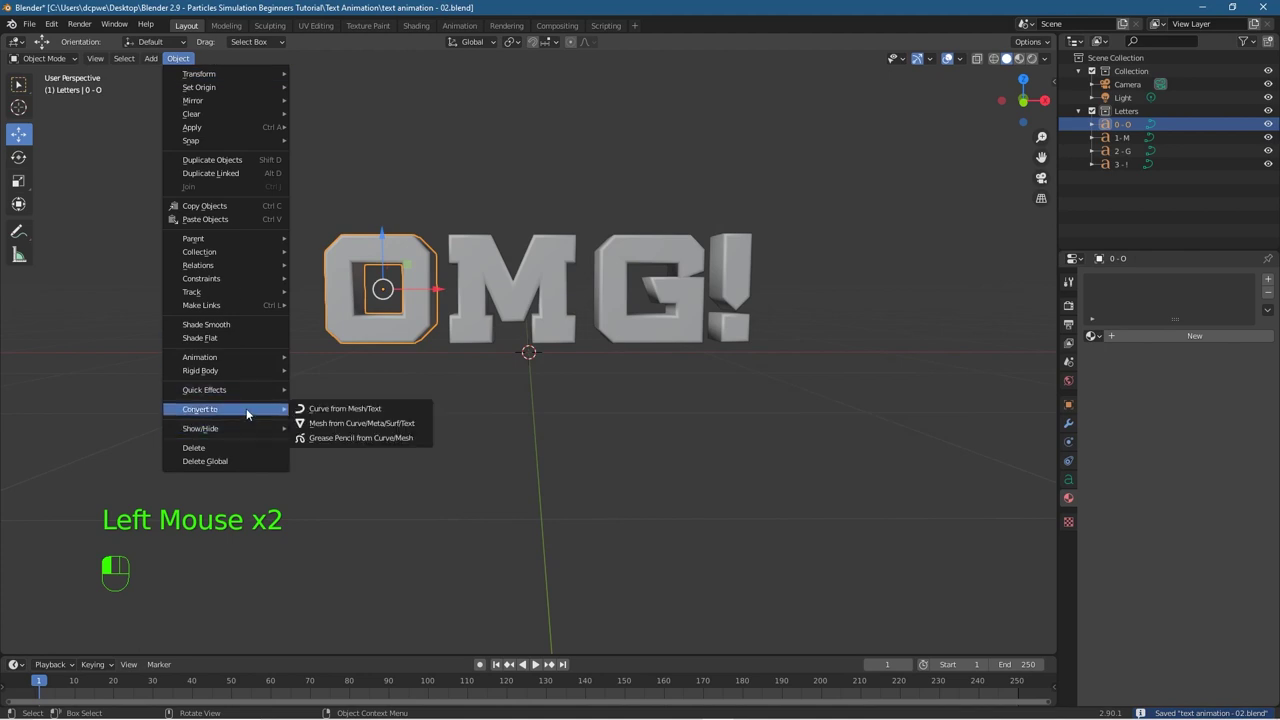
{"action": "left_click", "coordinate": [353, 426]}
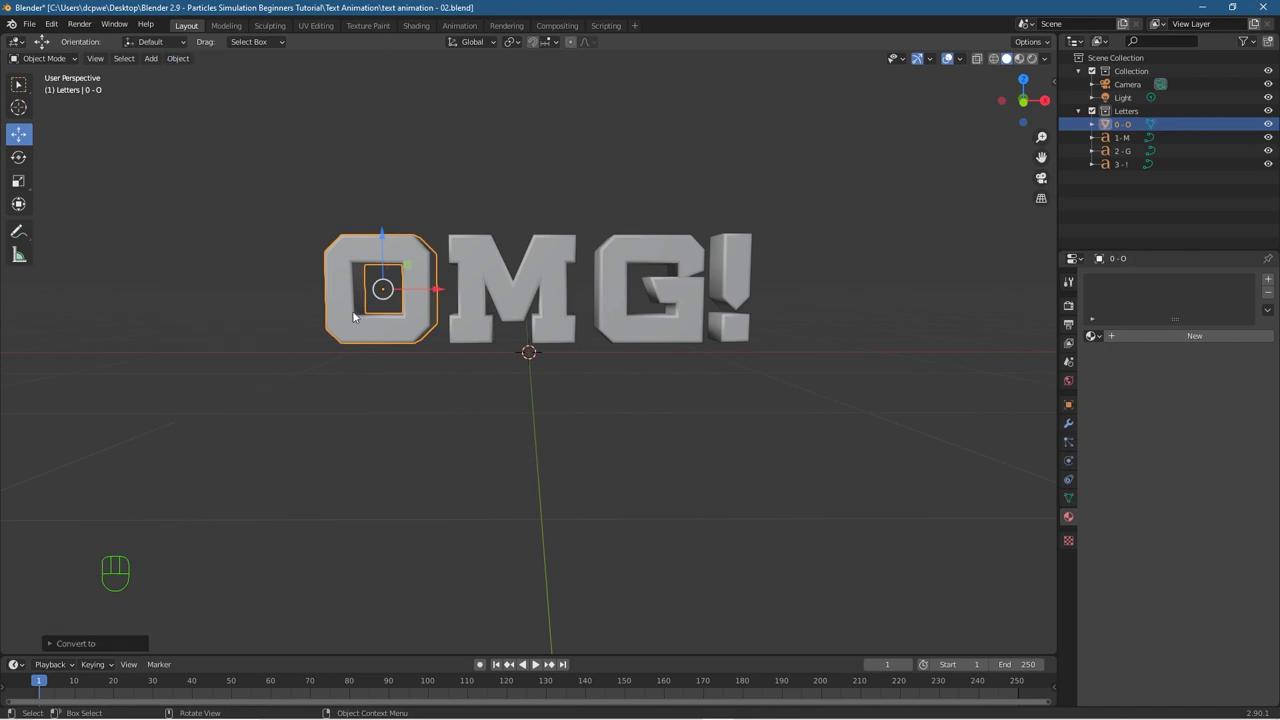
Step: Examine the converted letter O's vertices and edges in Edit Mode, and return to Object Mode
{"action": "key", "text": "Tab"}
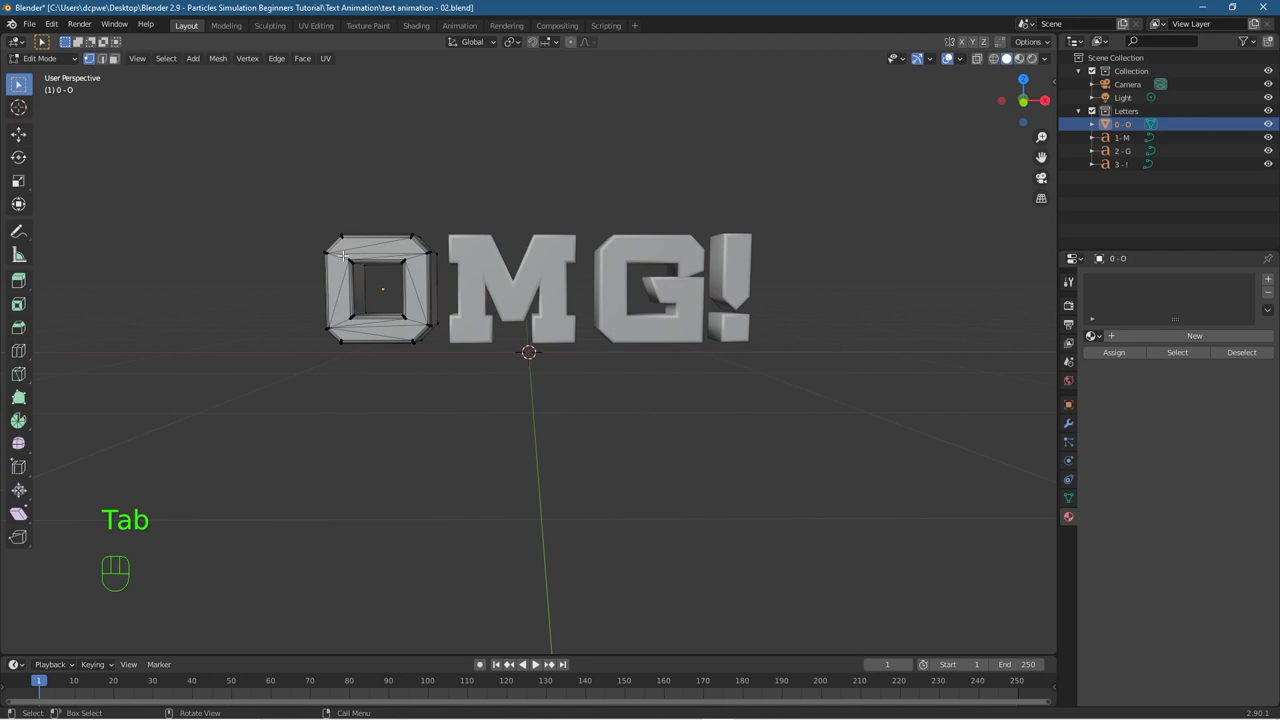
{"action": "middle_click_drag", "start_coordinate": [297, 349], "coordinate": [355, 285]}
{"action": "scroll", "coordinate": [355, 285], "scroll_direction": "up", "scroll_amount": 5}
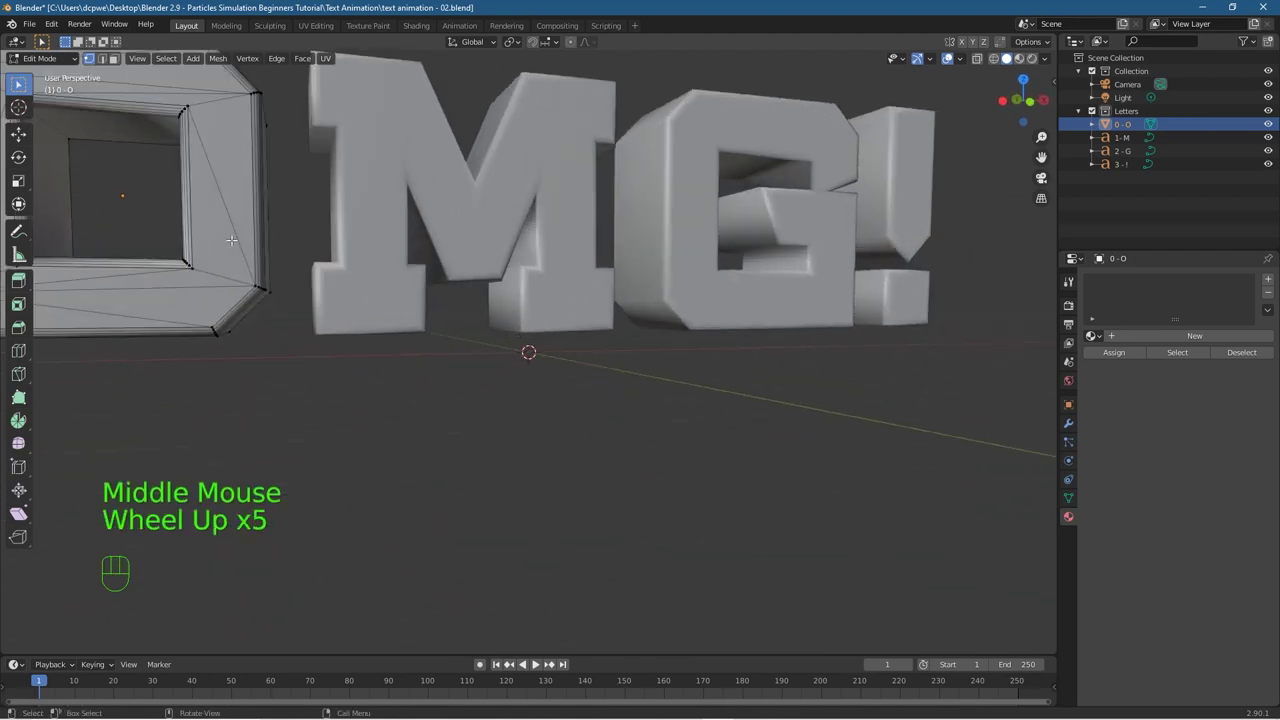
{"action": "scroll", "coordinate": [189, 223], "scroll_direction": "down", "scroll_amount": 2}
{"action": "key", "text": "Tab"}
Step: Change the M text object's character to D and restore it to M
{"action": "left_click", "coordinate": [436, 215]}
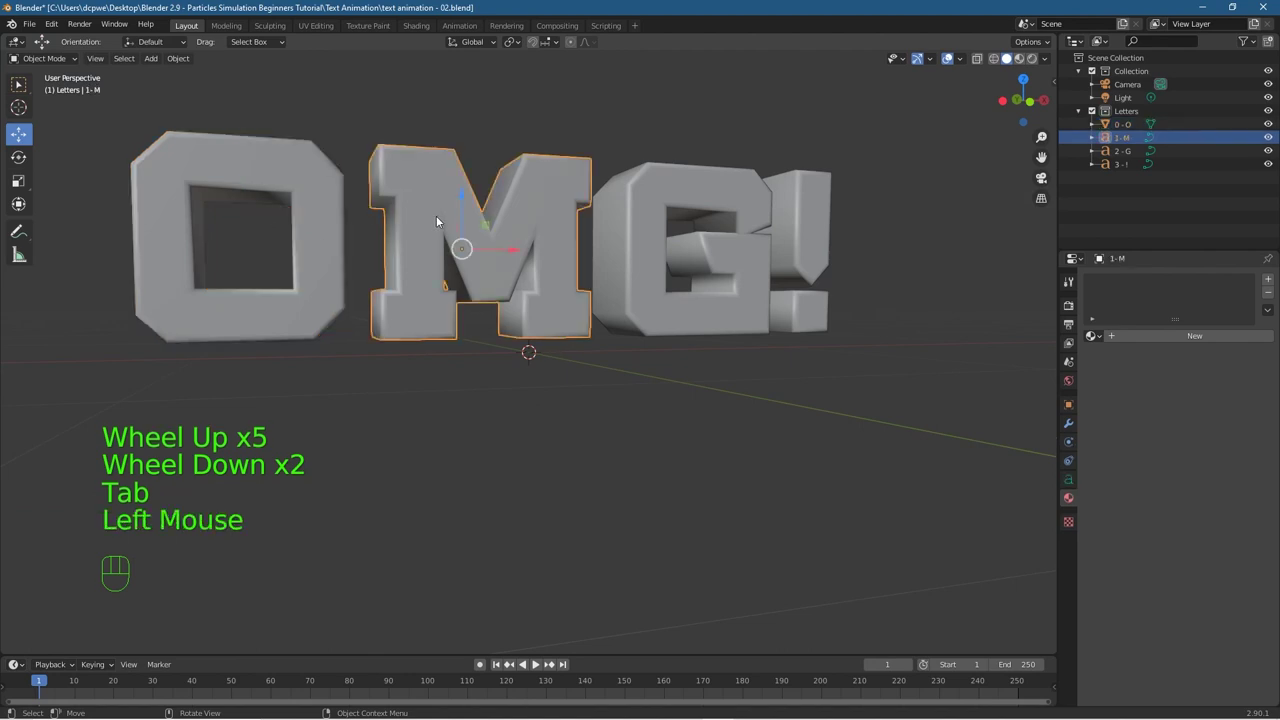
{"action": "key", "text": "Tab"}
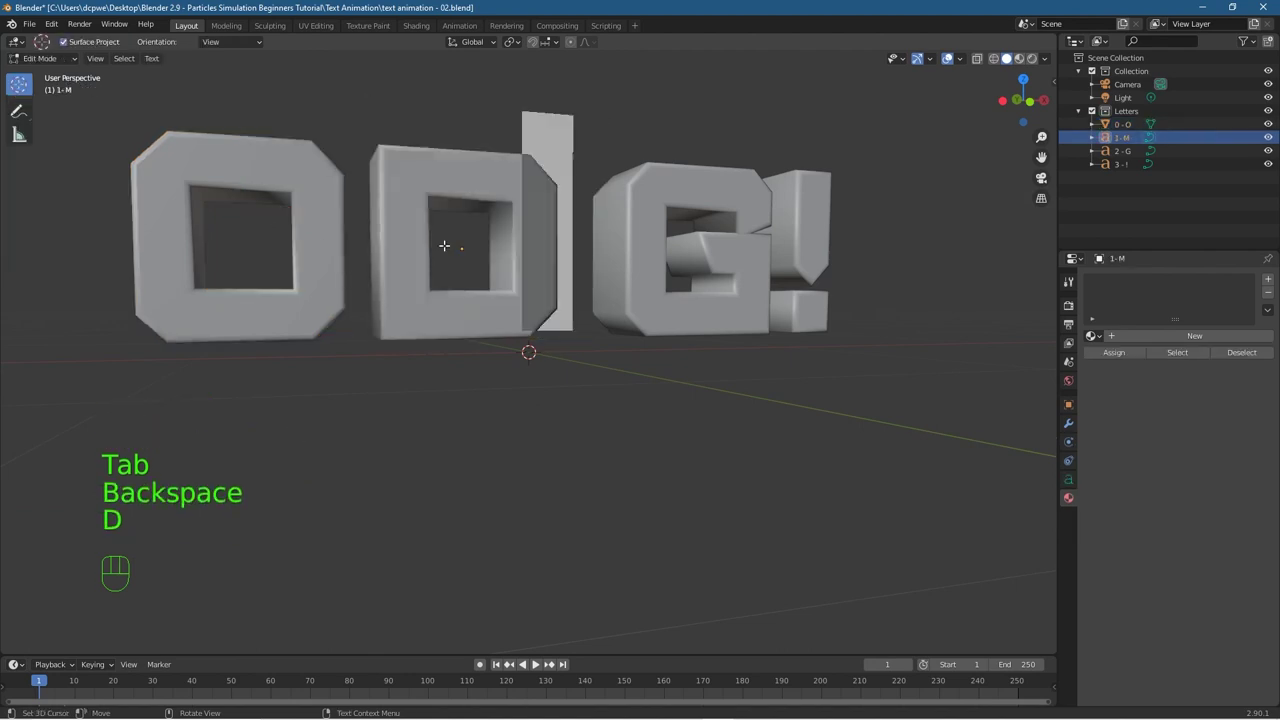
{"action": "key", "text": "BackSpace"}
{"action": "type", "text": "M"}
{"action": "key", "text": "Tab"}
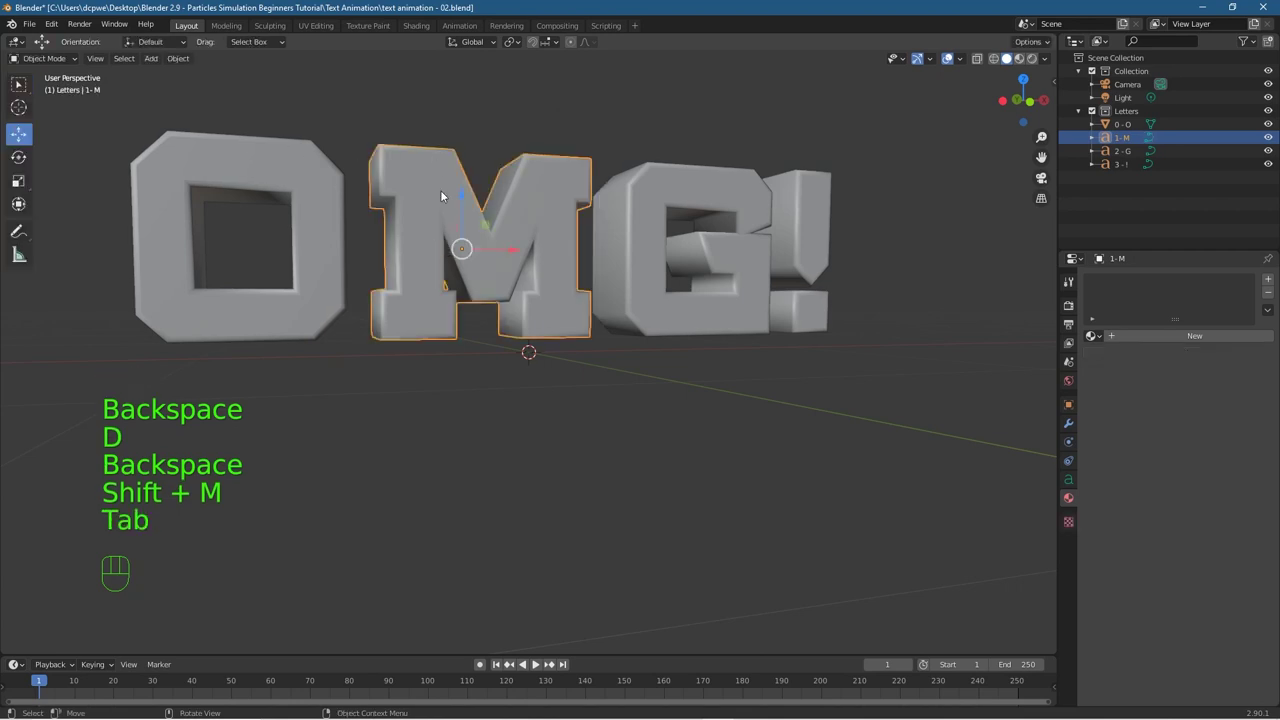
Step: Convert the letter M from a text object to a mesh
{"action": "left_click", "coordinate": [236, 207]}
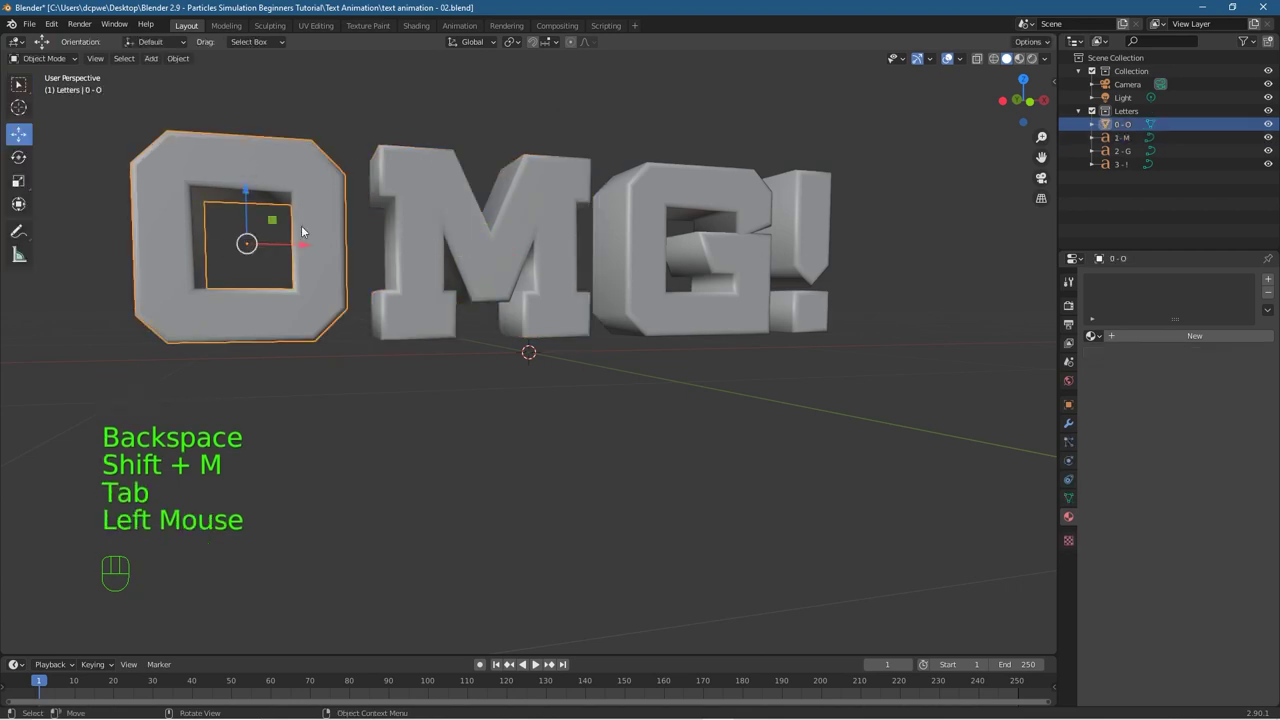
{"action": "left_click", "coordinate": [435, 211]}
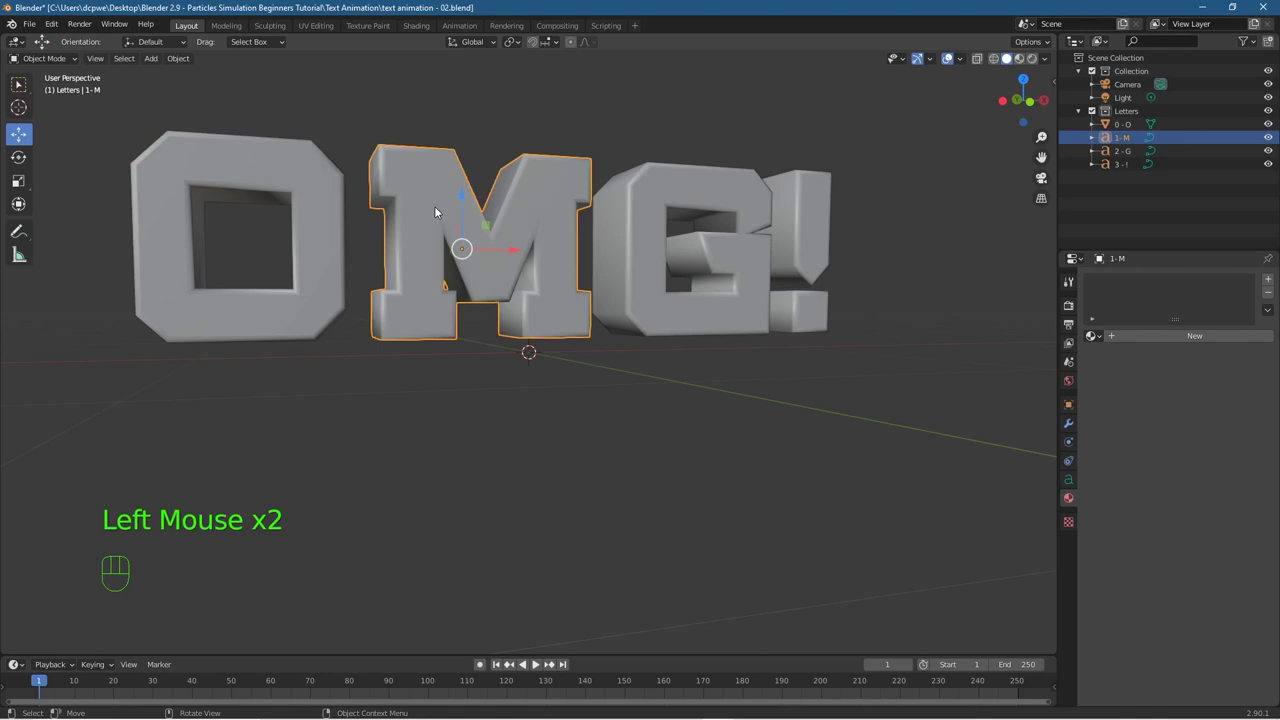
{"action": "left_click", "coordinate": [178, 58]}
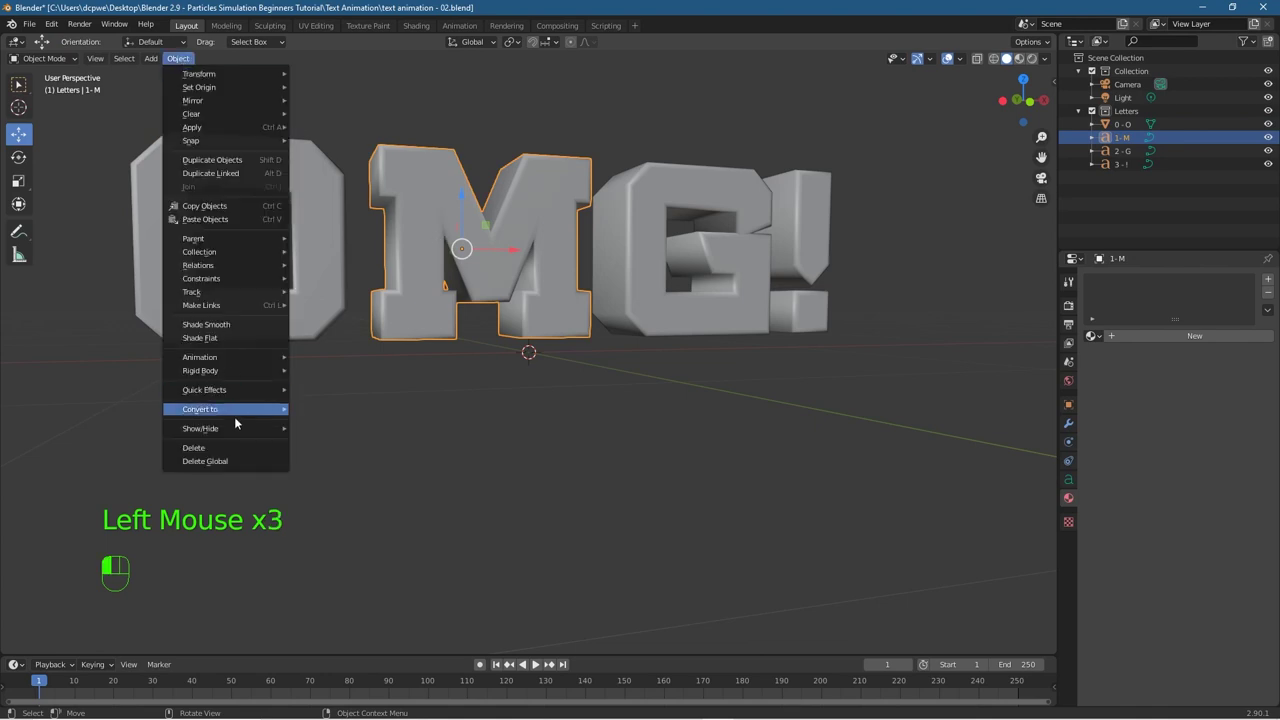
{"action": "mouse_move", "coordinate": [264, 415]}
{"action": "left_click", "coordinate": [330, 424]}
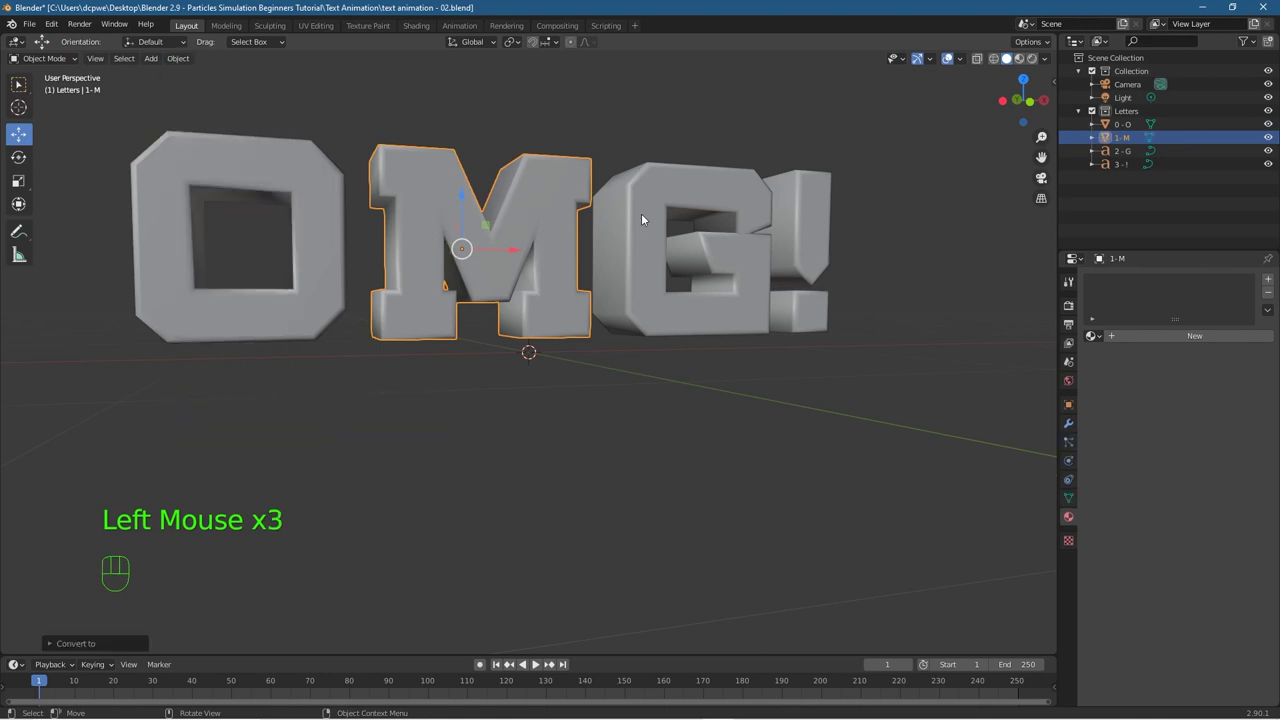
Step: Convert the letter G from a text object to a mesh
{"action": "left_click", "coordinate": [641, 213]}
{"action": "left_click", "coordinate": [176, 60]}
{"action": "mouse_move", "coordinate": [230, 410]}
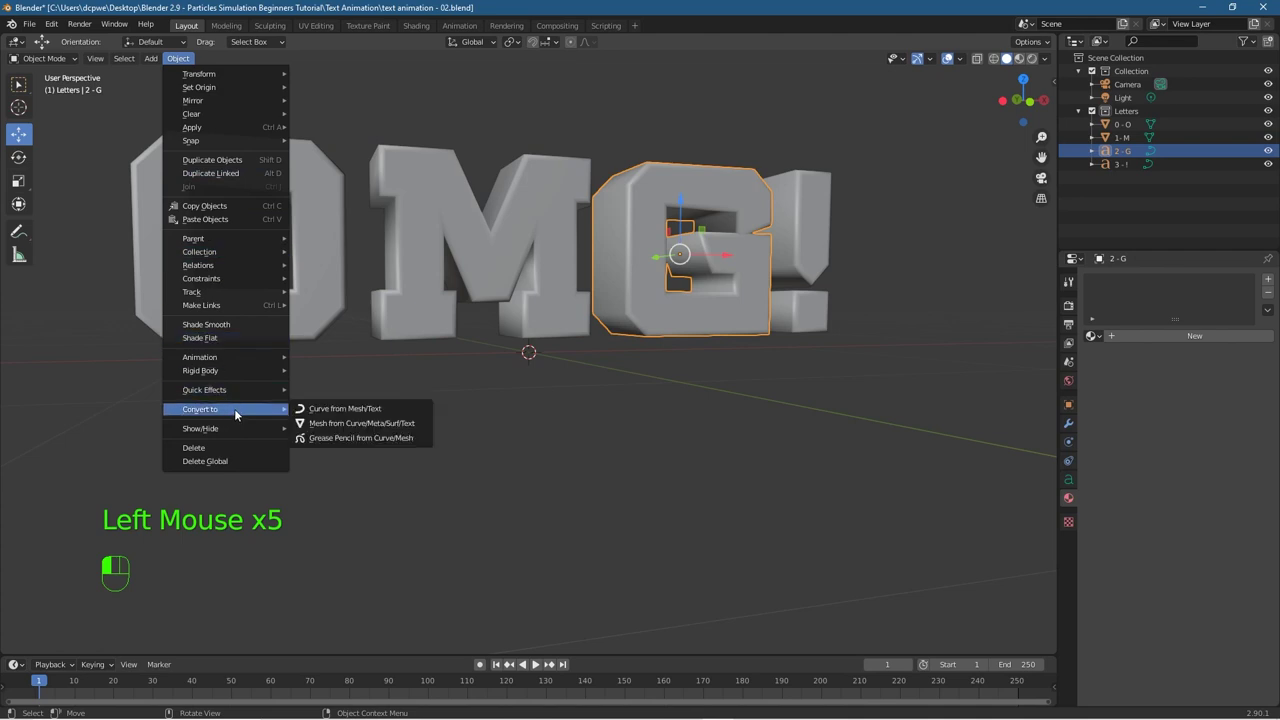
{"action": "left_click", "coordinate": [345, 424]}
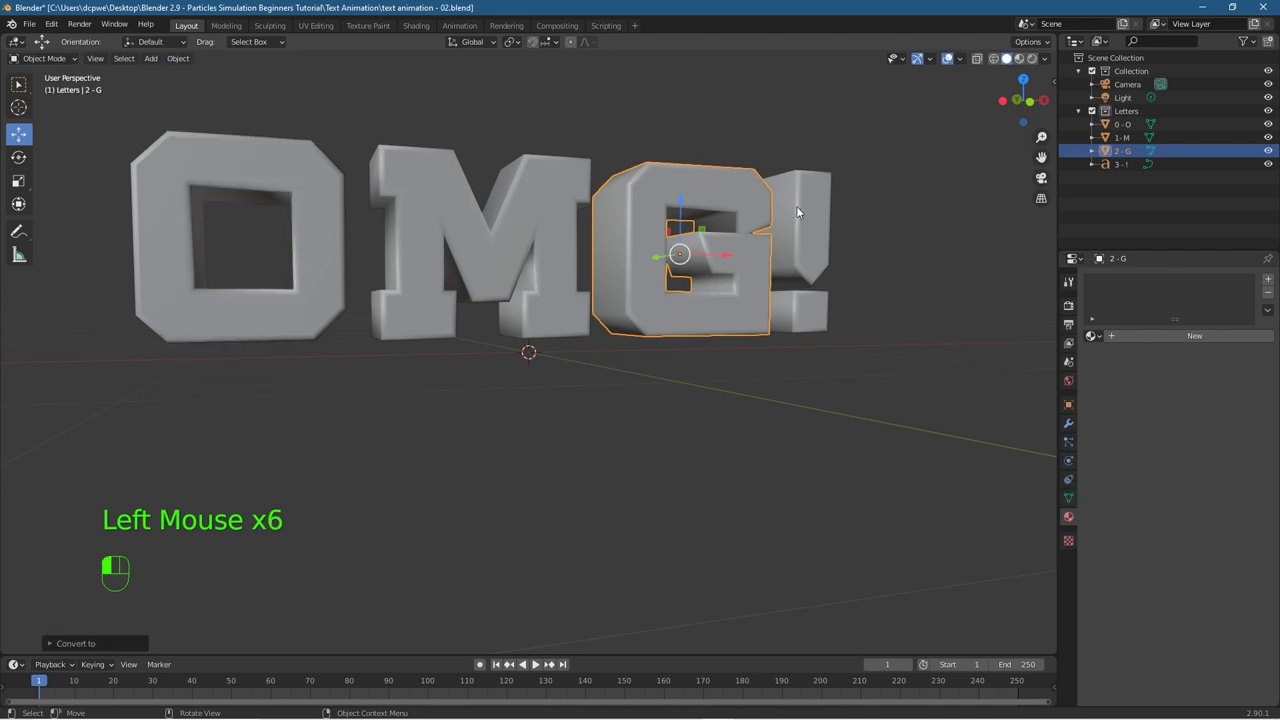
Step: Convert the exclamation mark from a text object to a mesh
{"action": "left_click", "coordinate": [795, 210]}
{"action": "left_click", "coordinate": [172, 63]}
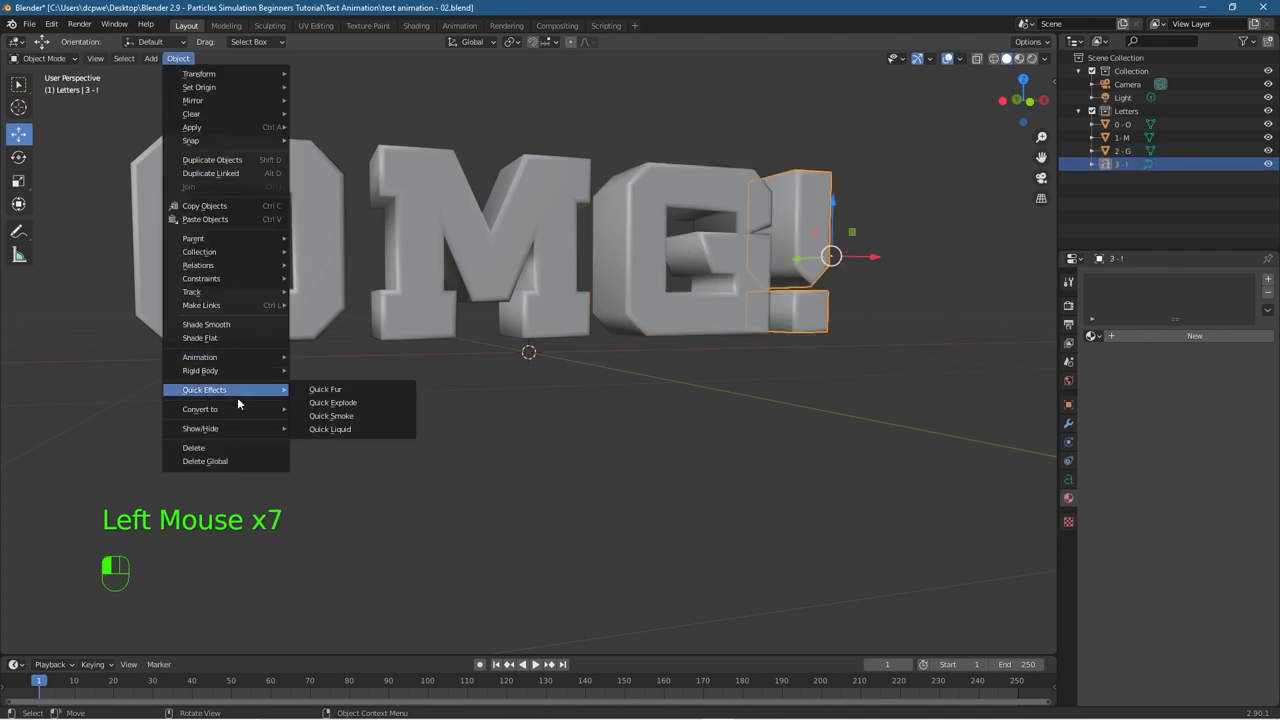
{"action": "mouse_move", "coordinate": [270, 410]}
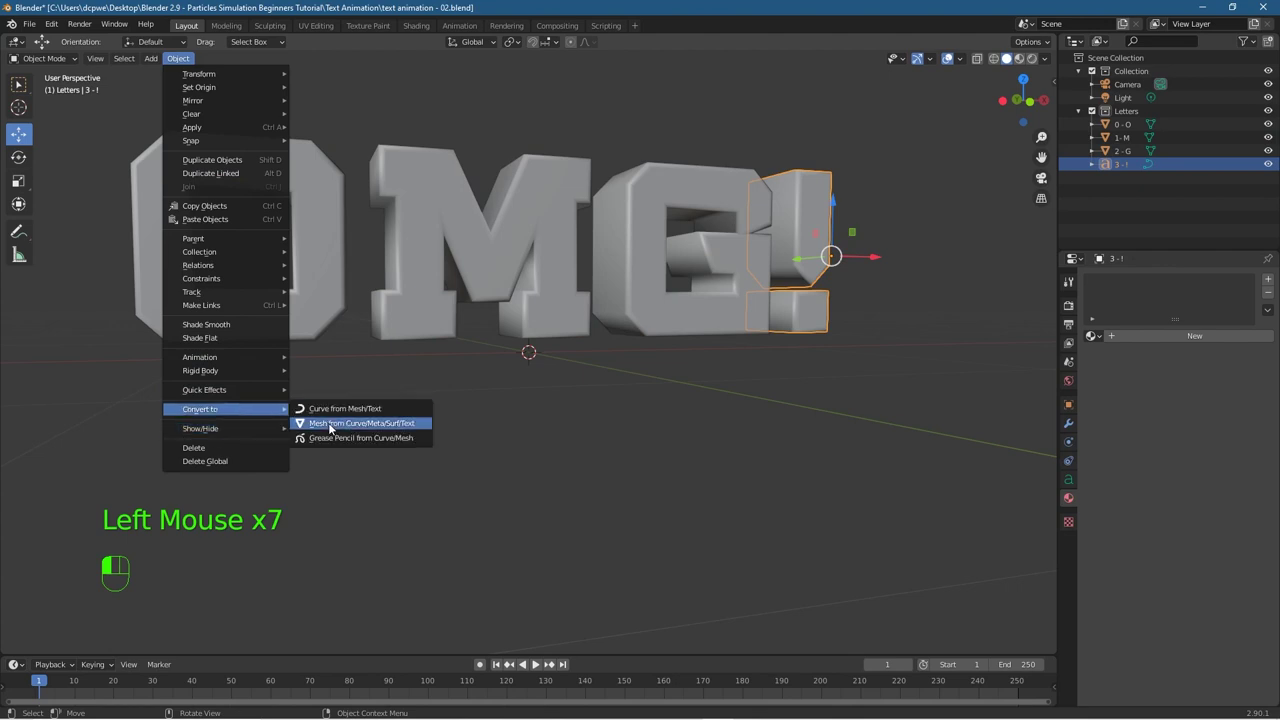
{"action": "left_click", "coordinate": [366, 420]}
Step: Align the camera to a front orthographic view that frames the whole "OMG!" text with space around it
{"action": "middle_click_drag", "start_coordinate": [744, 404], "coordinate": [694, 431]}
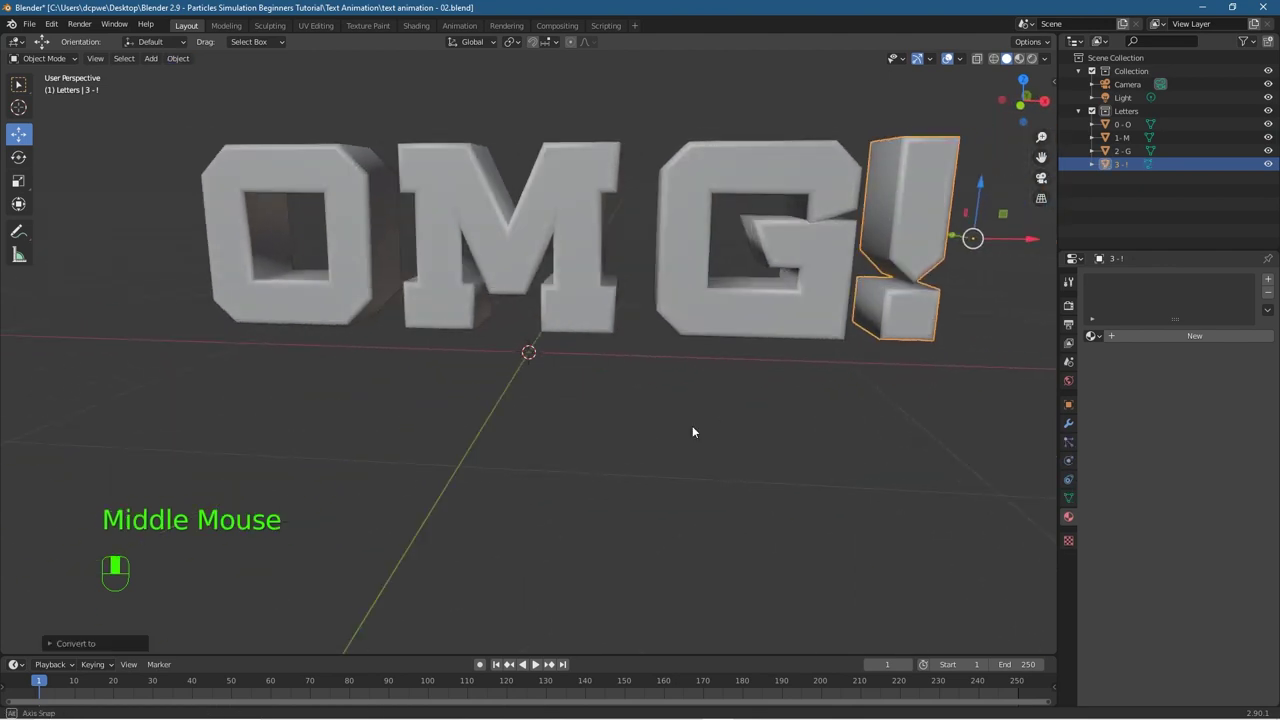
{"action": "scroll", "coordinate": [600, 415], "scroll_direction": "down", "scroll_amount": 3}
{"action": "mouse_move", "coordinate": [361, 408]}
{"action": "middle_mouse_down"}
{"action": "mouse_move", "coordinate": [443, 414]}
{"action": "mouse_move", "coordinate": [386, 414]}
{"action": "mouse_move", "coordinate": [380, 543]}
{"action": "mouse_move", "coordinate": [398, 426]}
{"action": "mouse_move", "coordinate": [376, 410]}
{"action": "middle_mouse_up"}
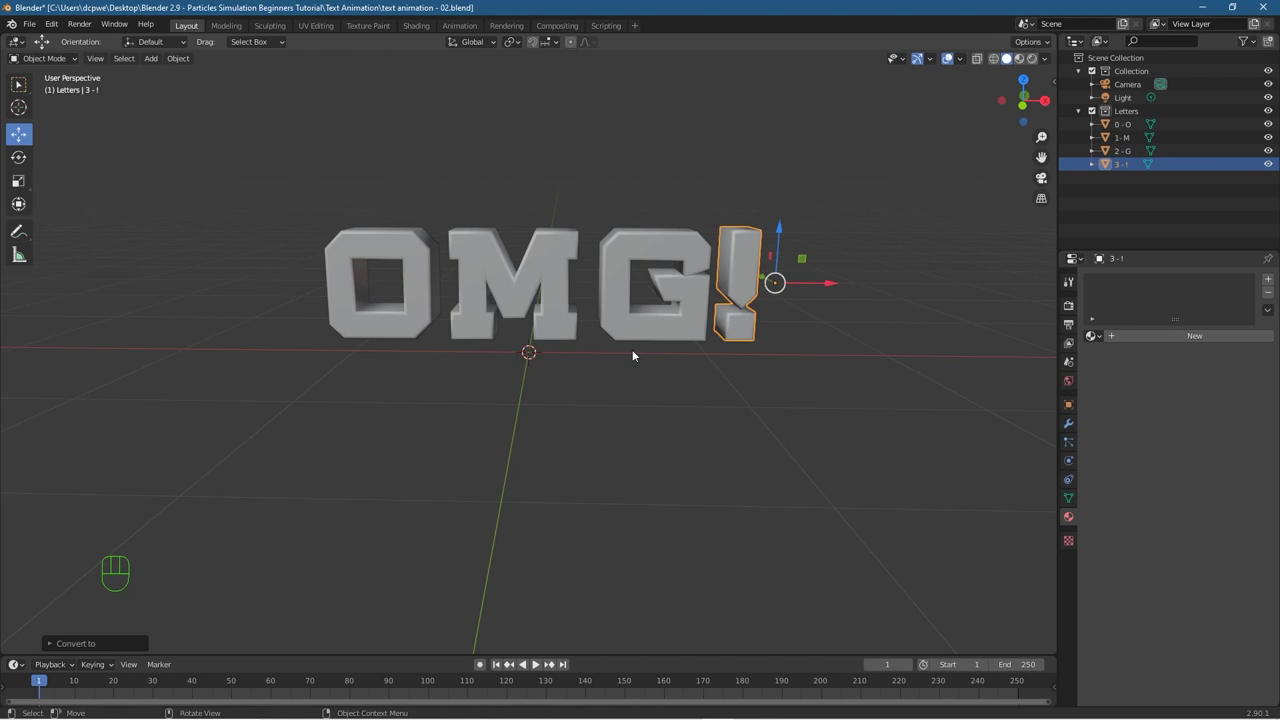
{"action": "key", "text": "KP_1"}
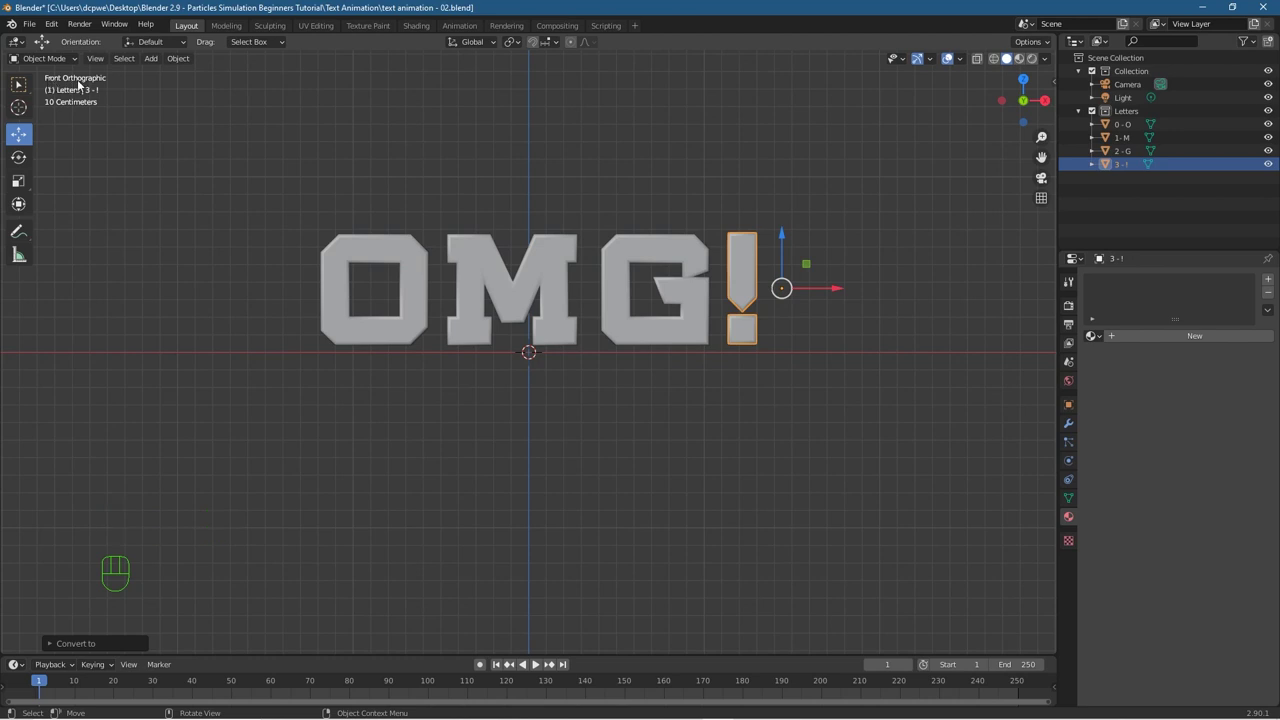
{"action": "scroll", "coordinate": [421, 382], "scroll_direction": "down", "scroll_amount": 4}
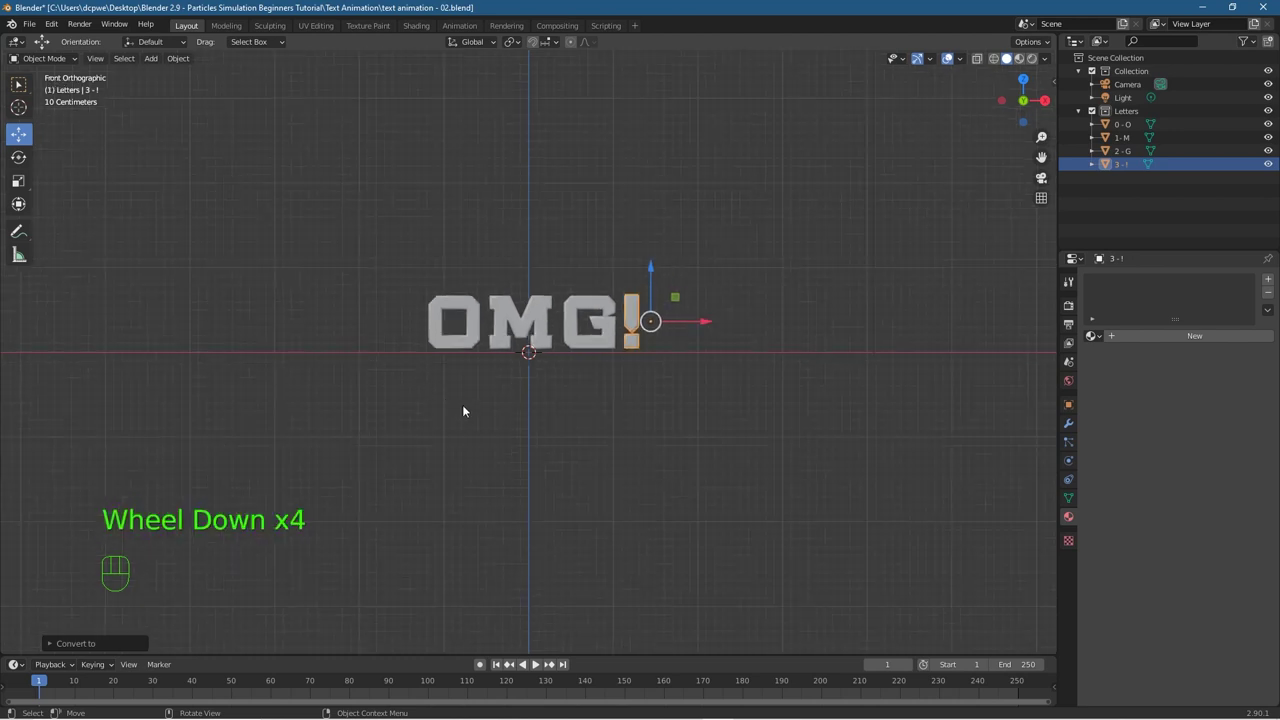
{"action": "mouse_move", "coordinate": [483, 420]}
{"action": "middle_mouse_down", "text": "shift"}
{"action": "mouse_move", "coordinate": [505, 445]}
{"action": "mouse_move", "coordinate": [490, 425]}
{"action": "middle_mouse_up", "text": "shift"}
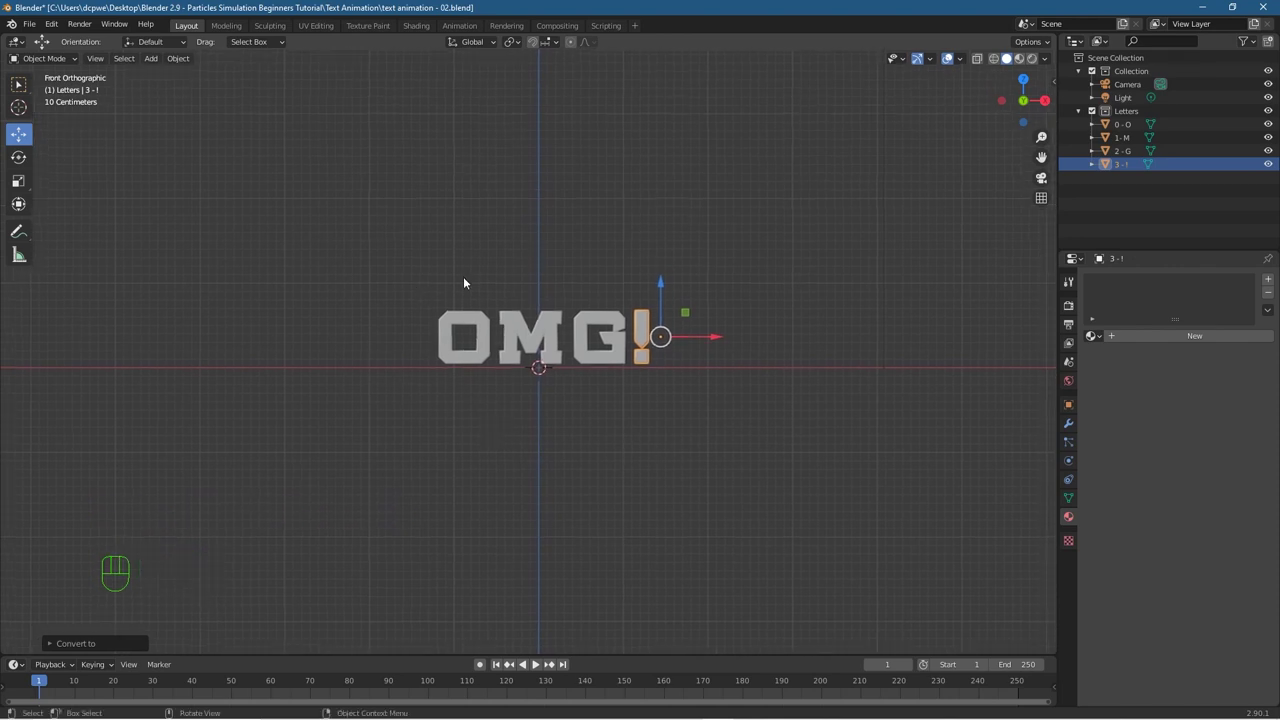
{"action": "key", "text": "ctrl+alt"}
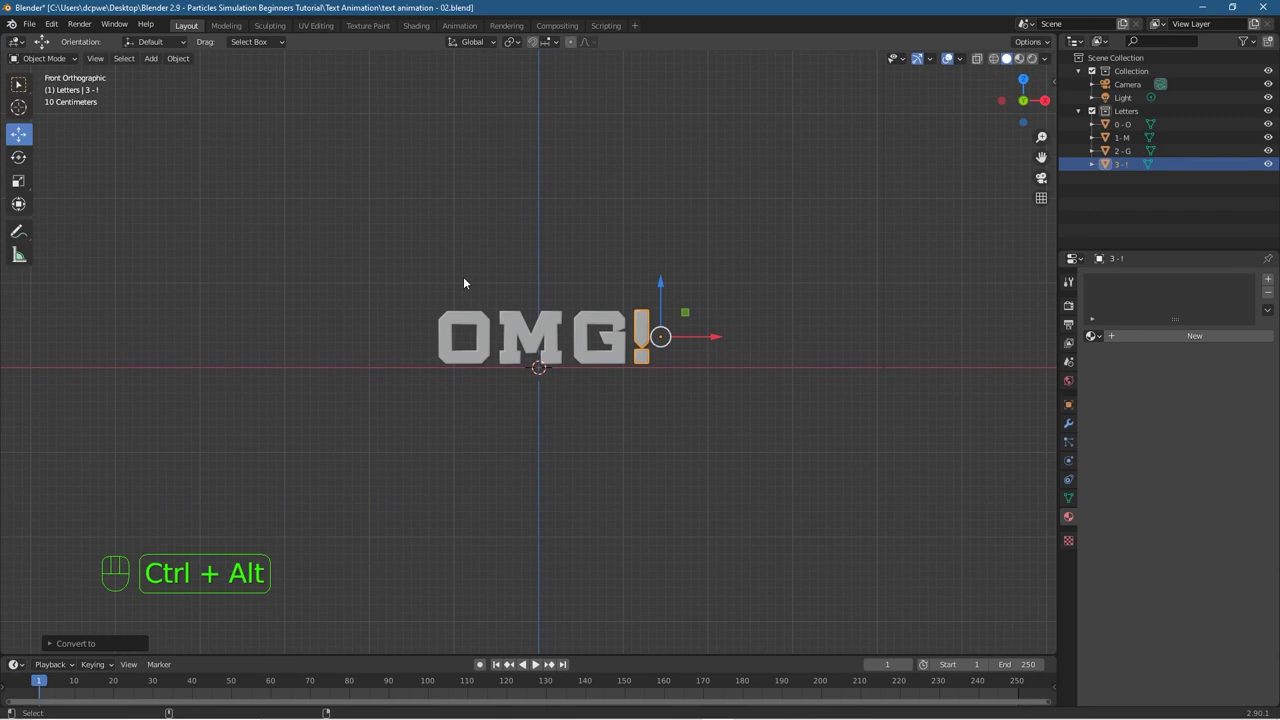
{"action": "key", "text": "ctrl+alt+KP_0"}
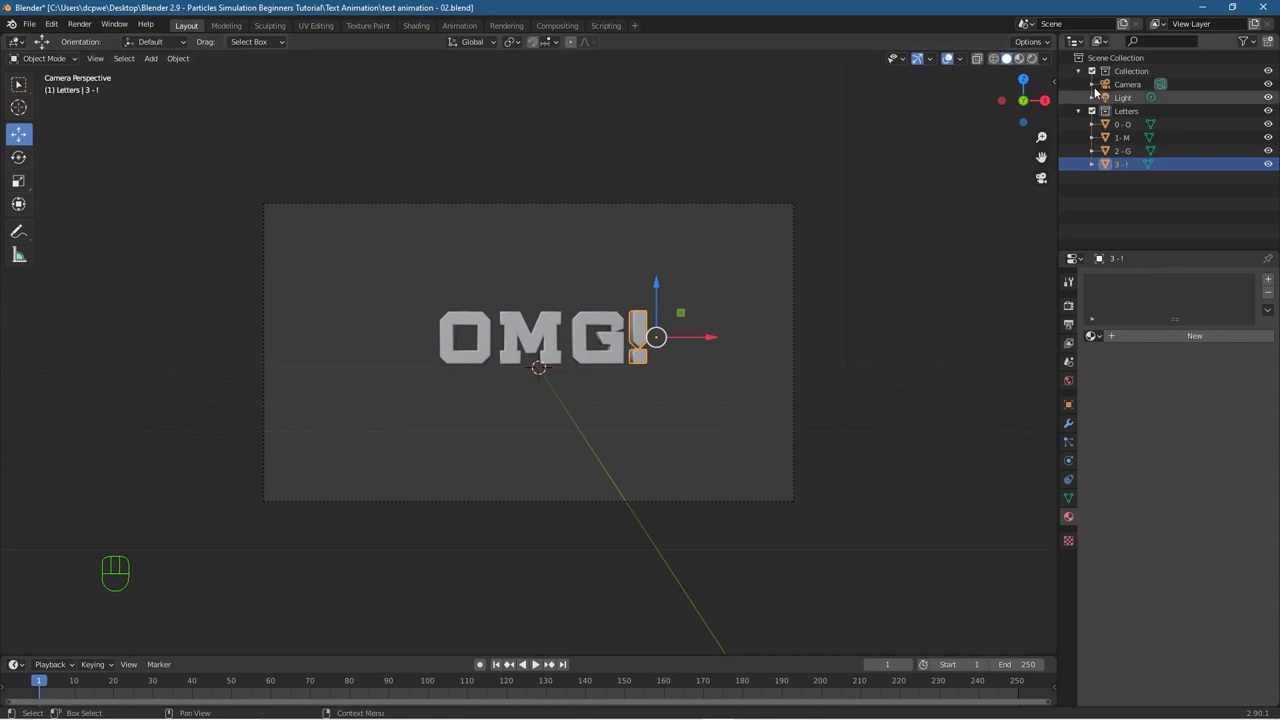
Step: Set the camera's X location to 0 m
{"action": "left_click", "coordinate": [1127, 84]}
{"action": "left_click", "coordinate": [1069, 402]}
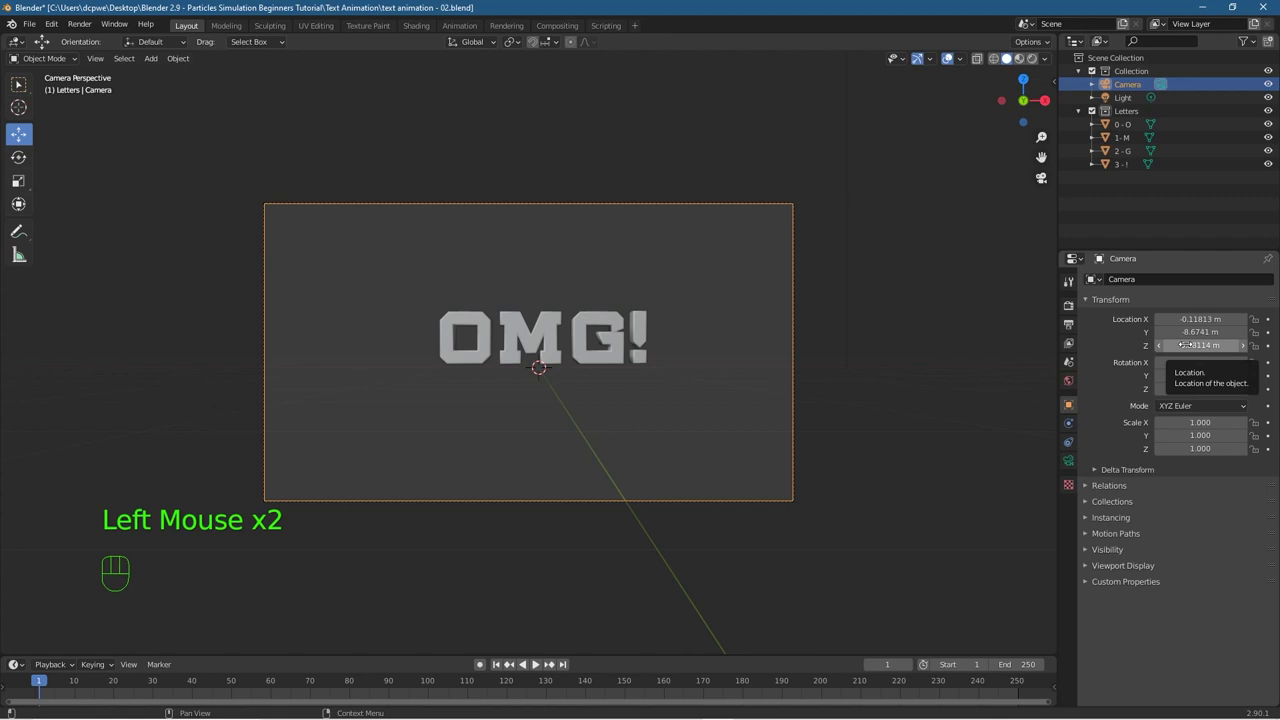
{"action": "left_click", "coordinate": [1200, 319]}
{"action": "type", "text": "0"}
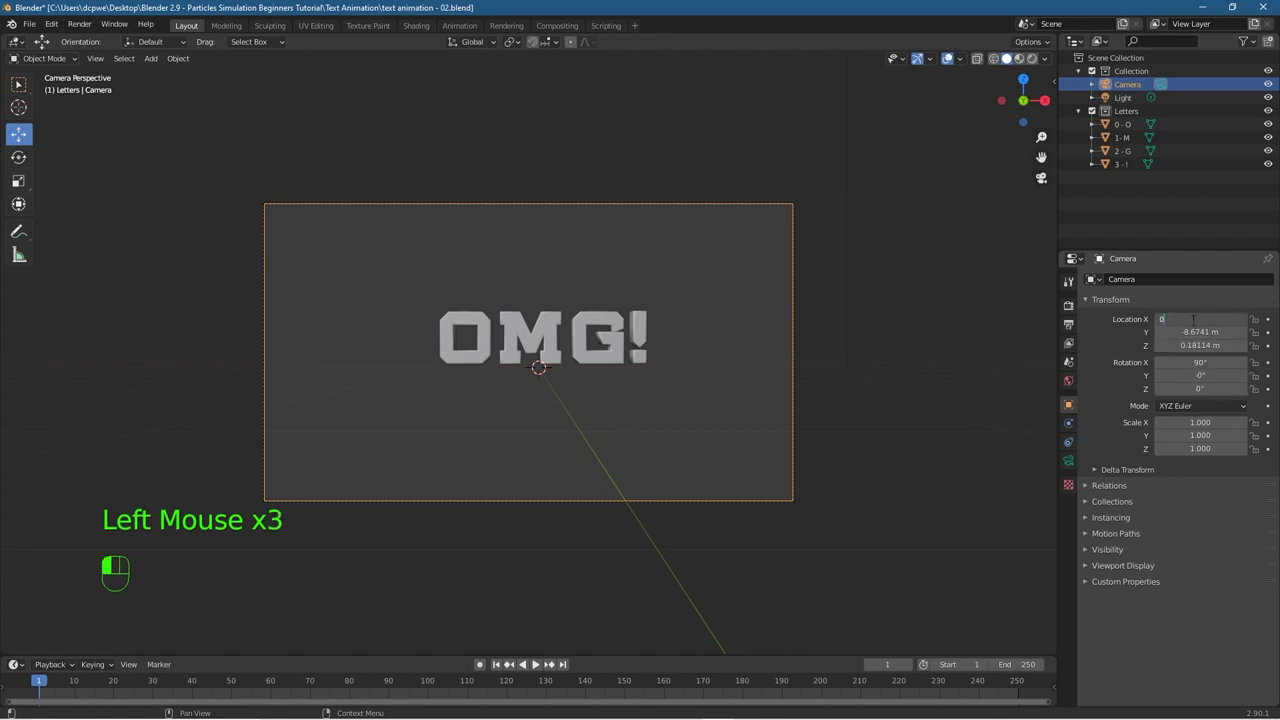
{"action": "key", "text": "Return"}
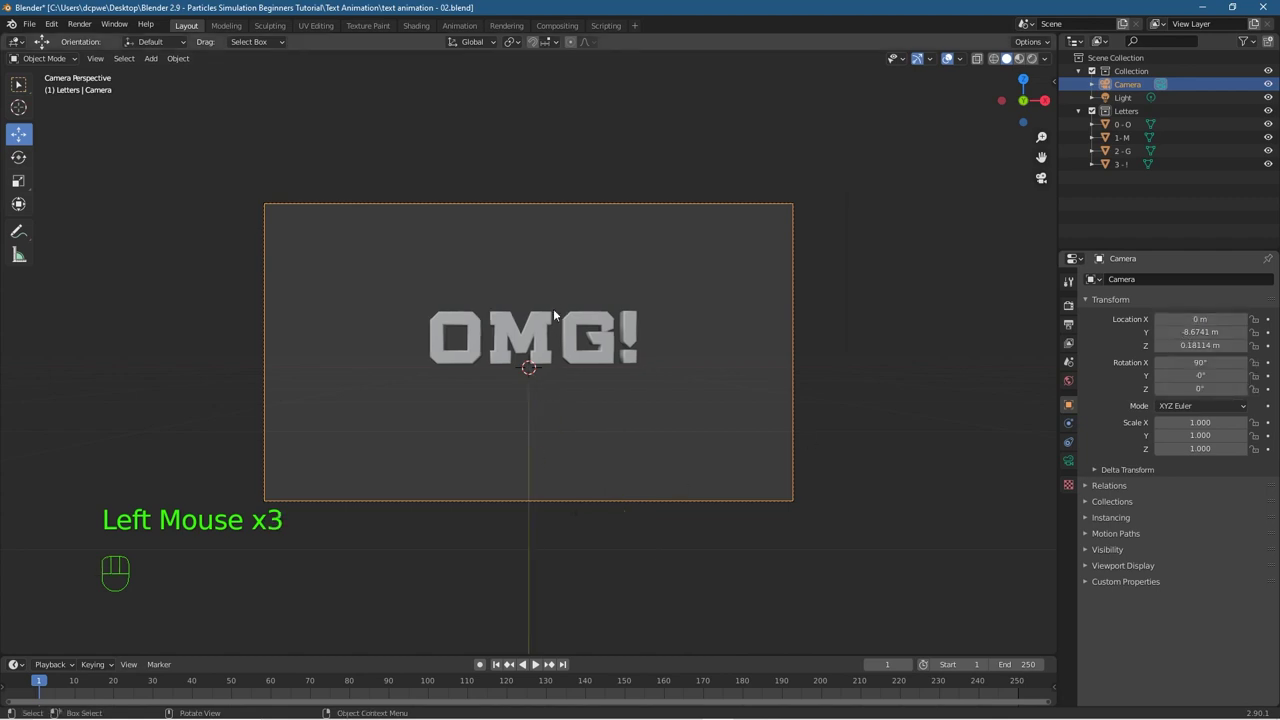
Step: Reposition the camera to about -7.3 m in Y and 1.12 m in Z, with its X rotation at 85°
{"action": "left_click_drag", "start_coordinate": [1200, 332], "coordinate": [1211, 359]}
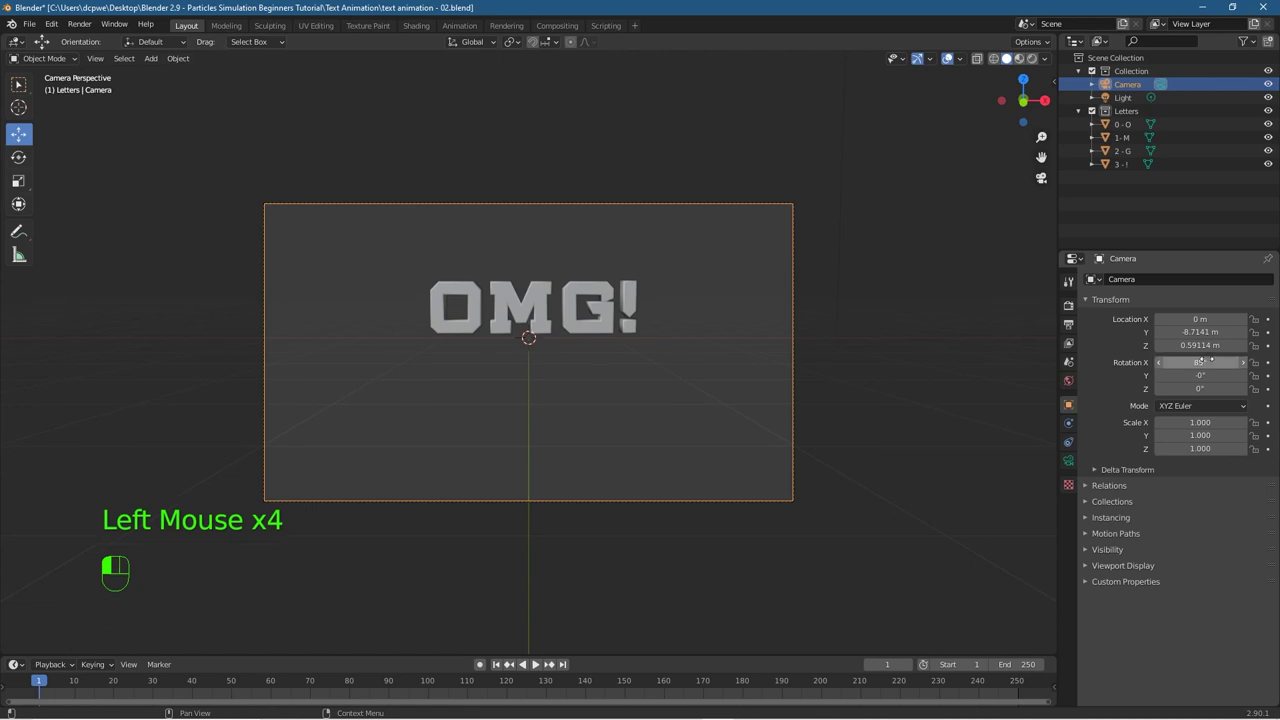
{"action": "left_click_drag", "start_coordinate": [1211, 359], "coordinate": [1216, 332]}
{"action": "left_click_drag", "start_coordinate": [1216, 332], "coordinate": [1214, 345]}
{"action": "left_click", "coordinate": [1205, 345]}
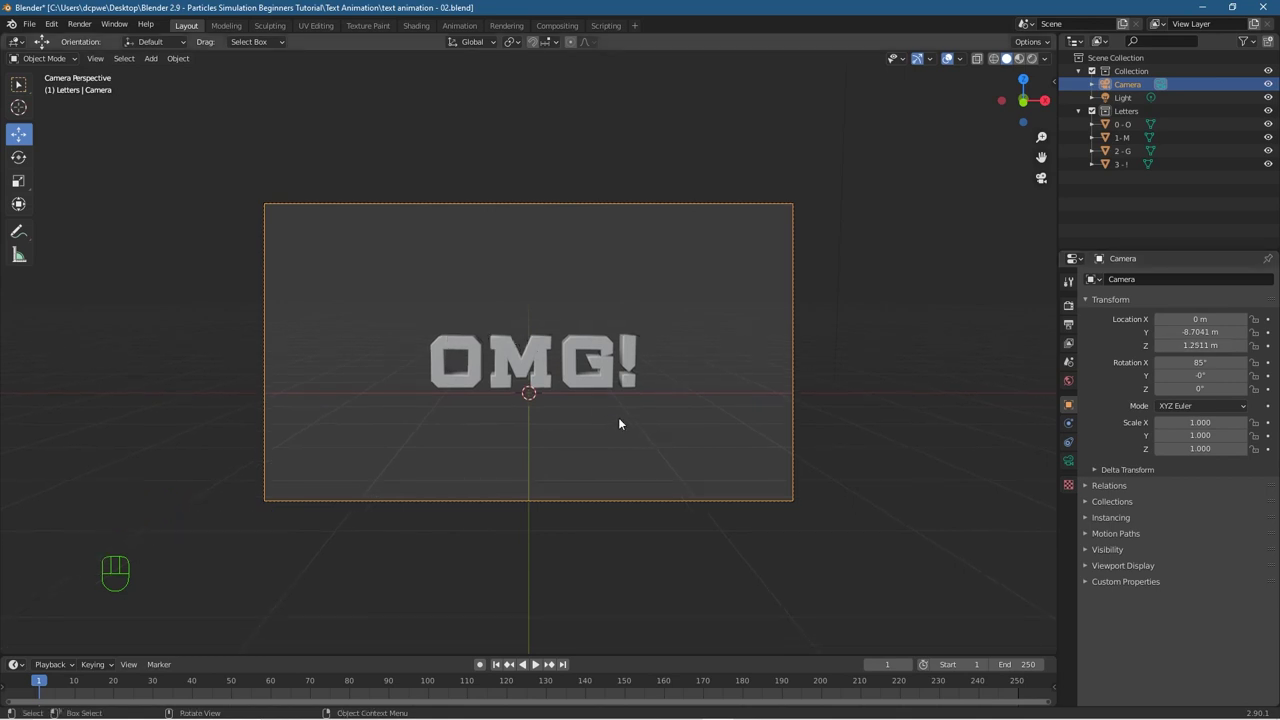
{"action": "mouse_move", "coordinate": [1200, 332]}
{"action": "left_mouse_down"}
{"action": "mouse_move", "coordinate": [1214, 332]}
{"action": "mouse_move", "coordinate": [1197, 345]}
{"action": "left_mouse_up"}
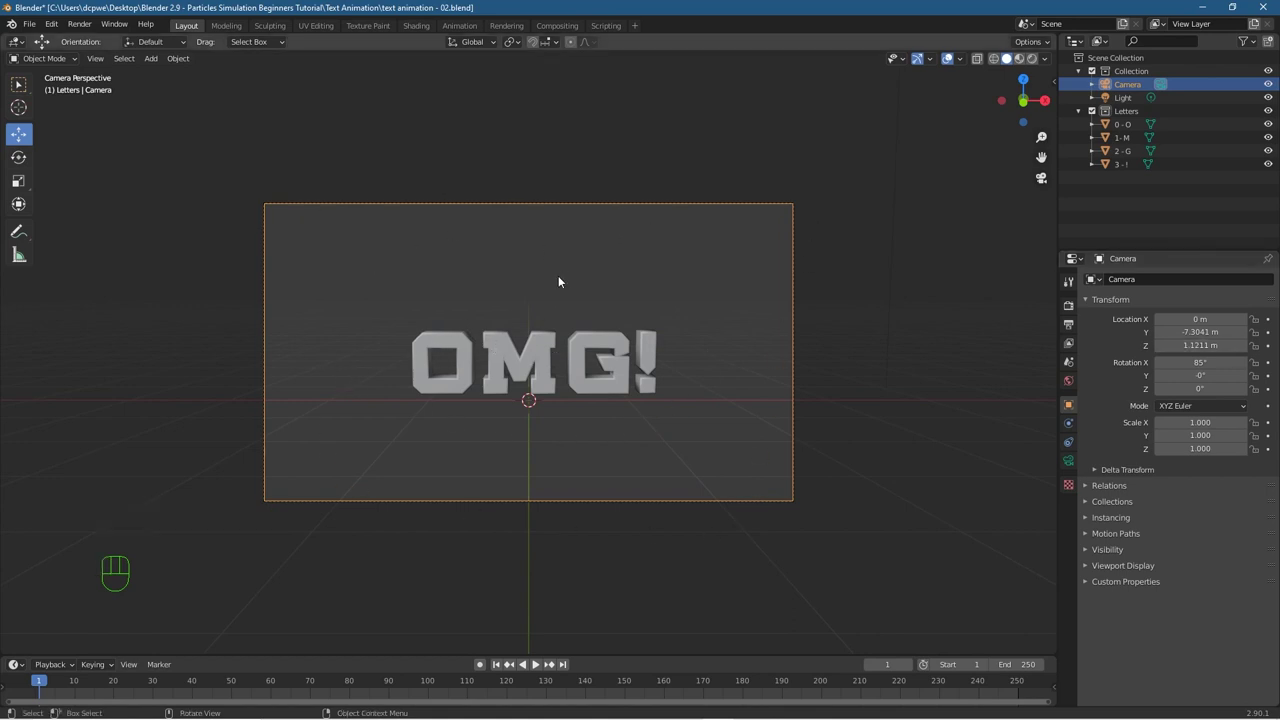
Step: Render a test image of the letters from the camera, inspect it, and close the render window
{"action": "key", "text": "F12"}
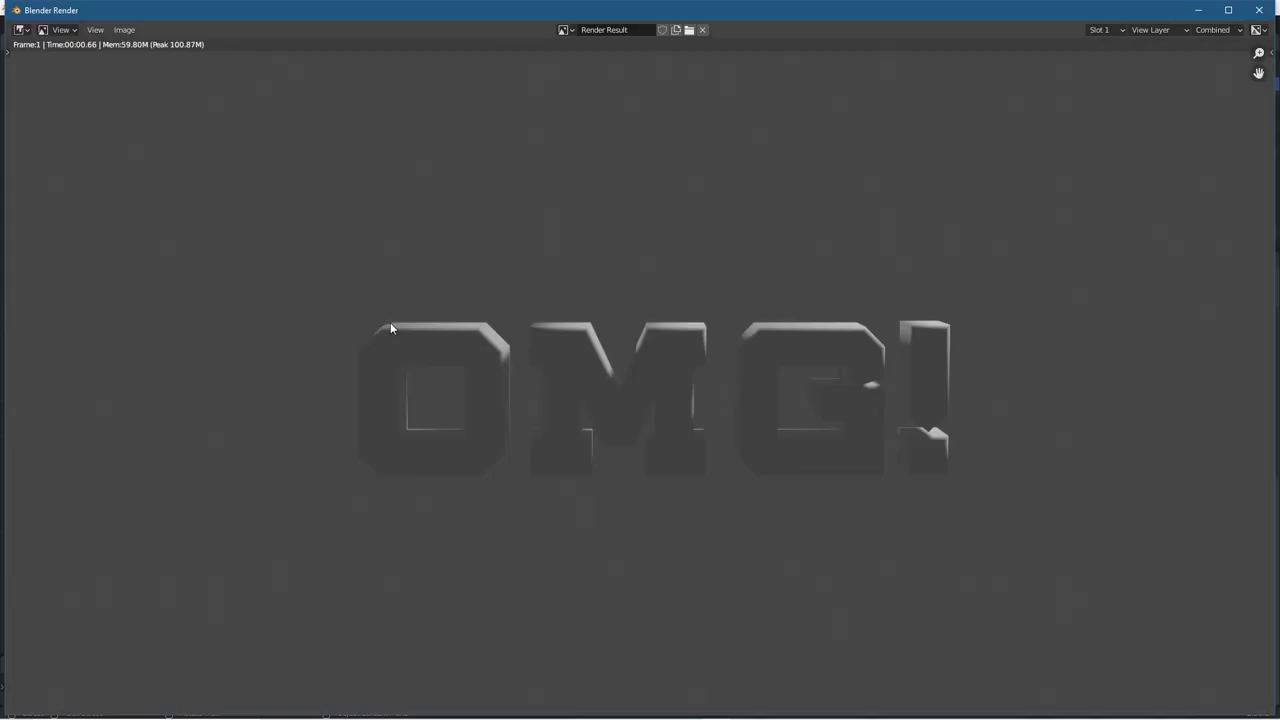
{"action": "scroll", "coordinate": [877, 257], "scroll_direction": "down", "scroll_amount": 2}
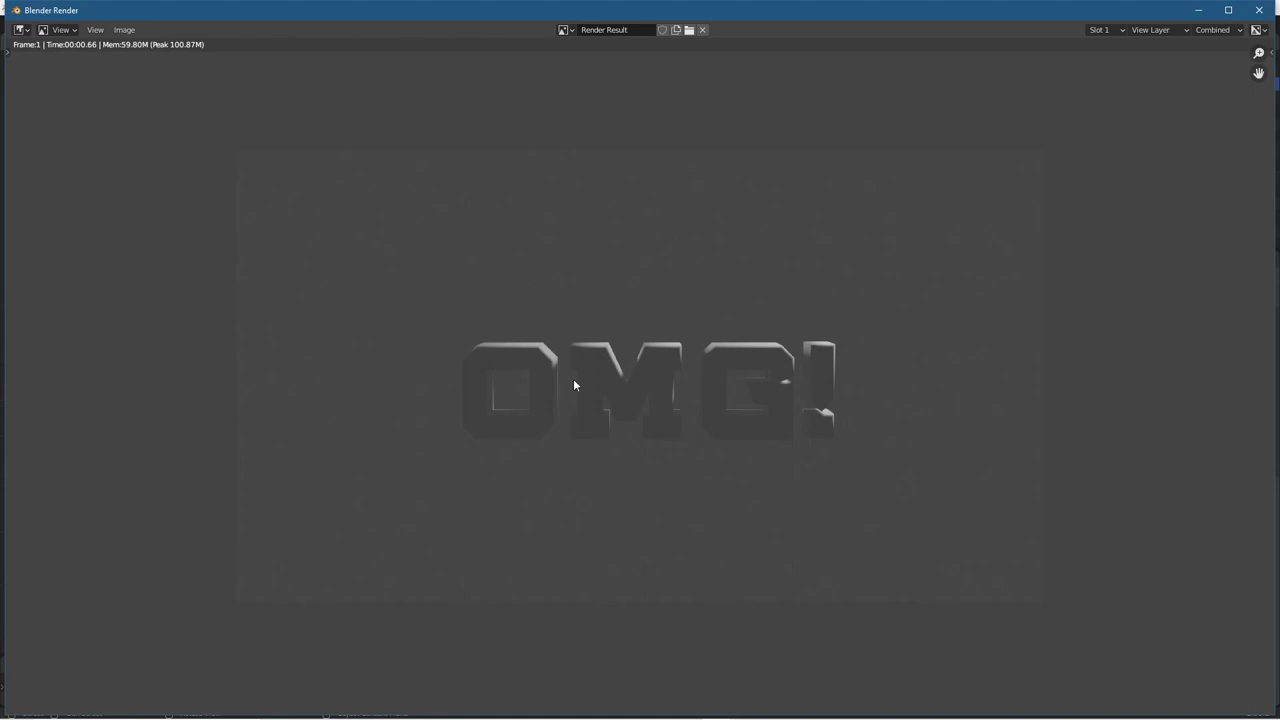
{"action": "left_click", "coordinate": [1259, 10]}
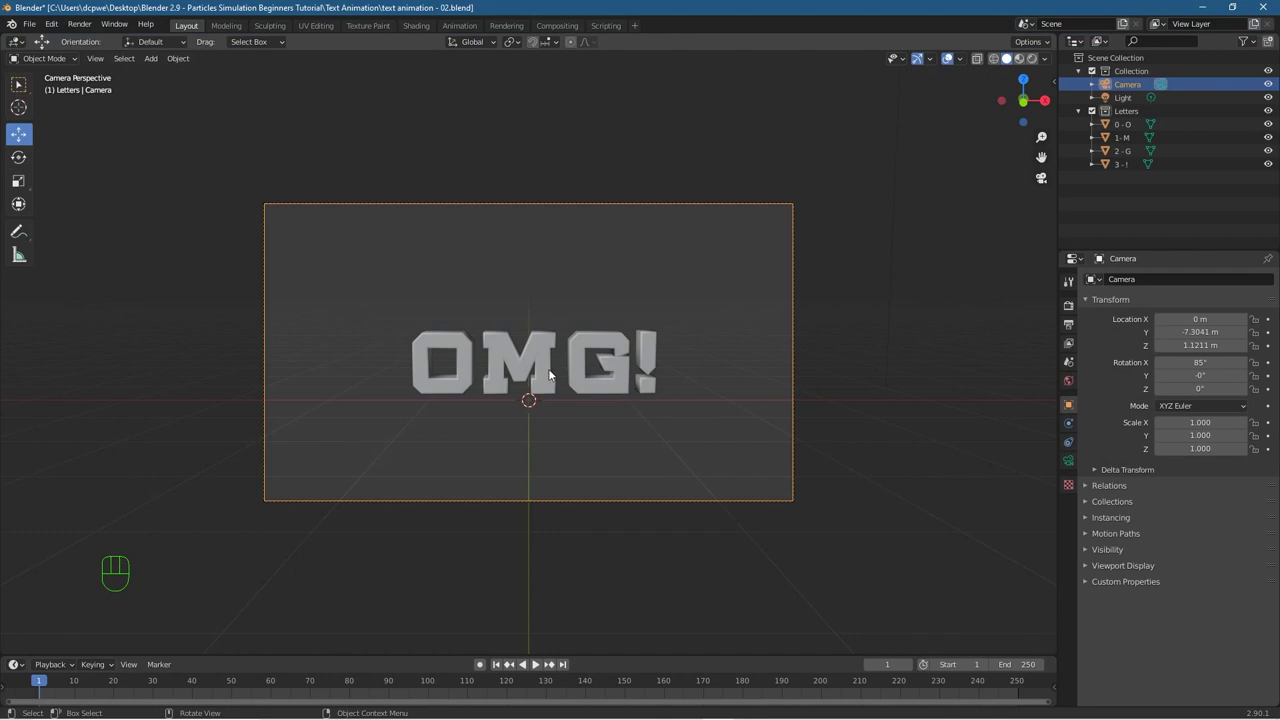
Step: Save the current file, and save a new version of it as "text animation - 03.blend"
{"action": "left_click", "coordinate": [29, 24]}
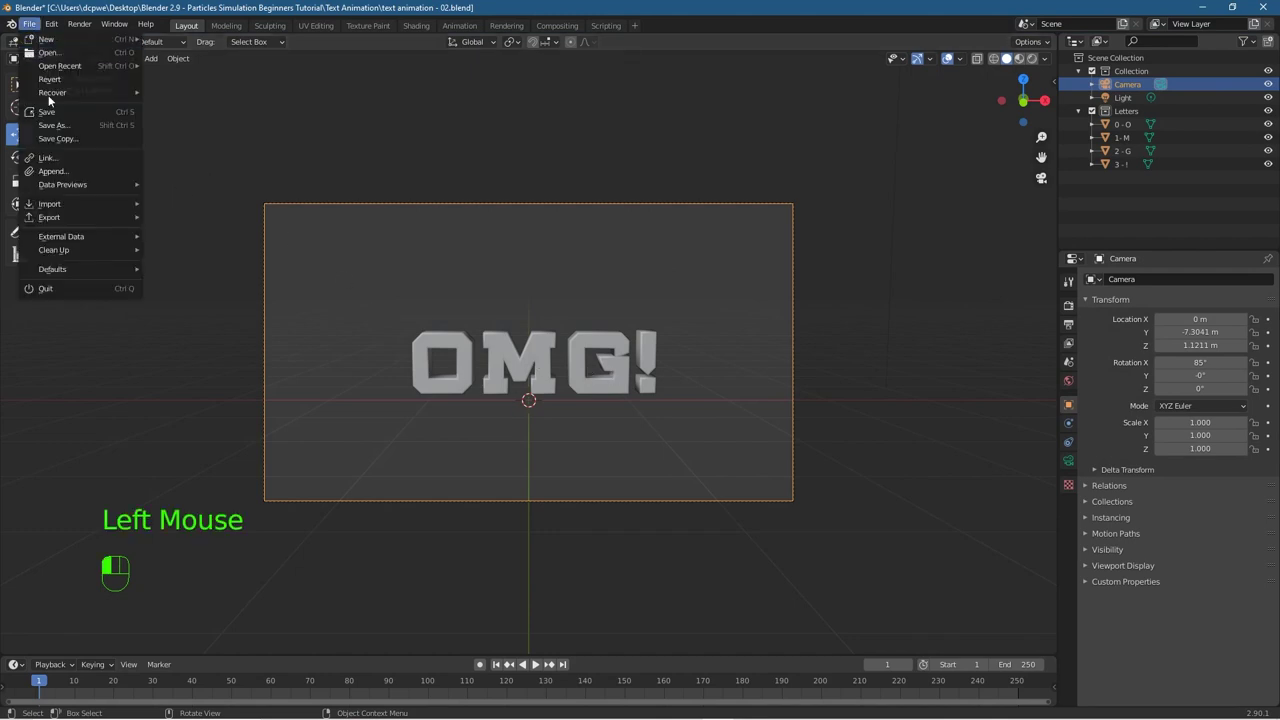
{"action": "left_click", "coordinate": [45, 110]}
{"action": "left_click", "coordinate": [32, 22]}
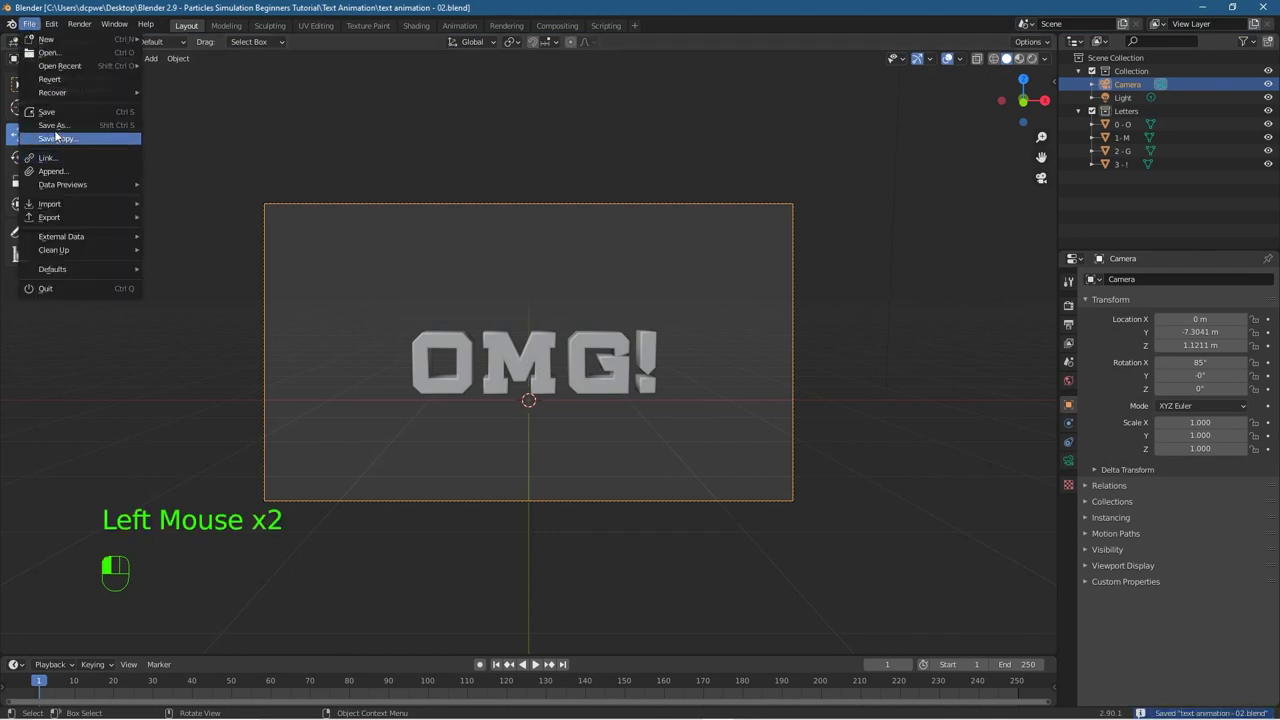
{"action": "left_click", "coordinate": [114, 138]}
{"action": "left_click", "coordinate": [773, 574]}
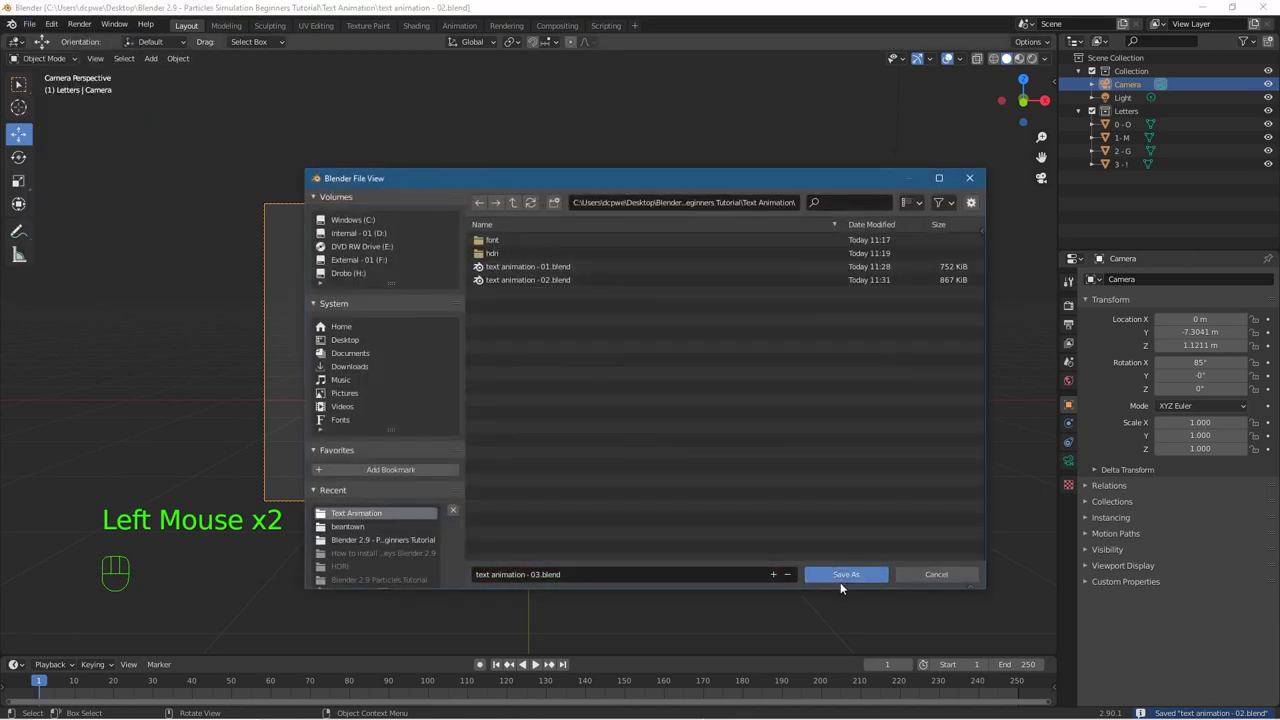
{"action": "left_click", "coordinate": [846, 576]}
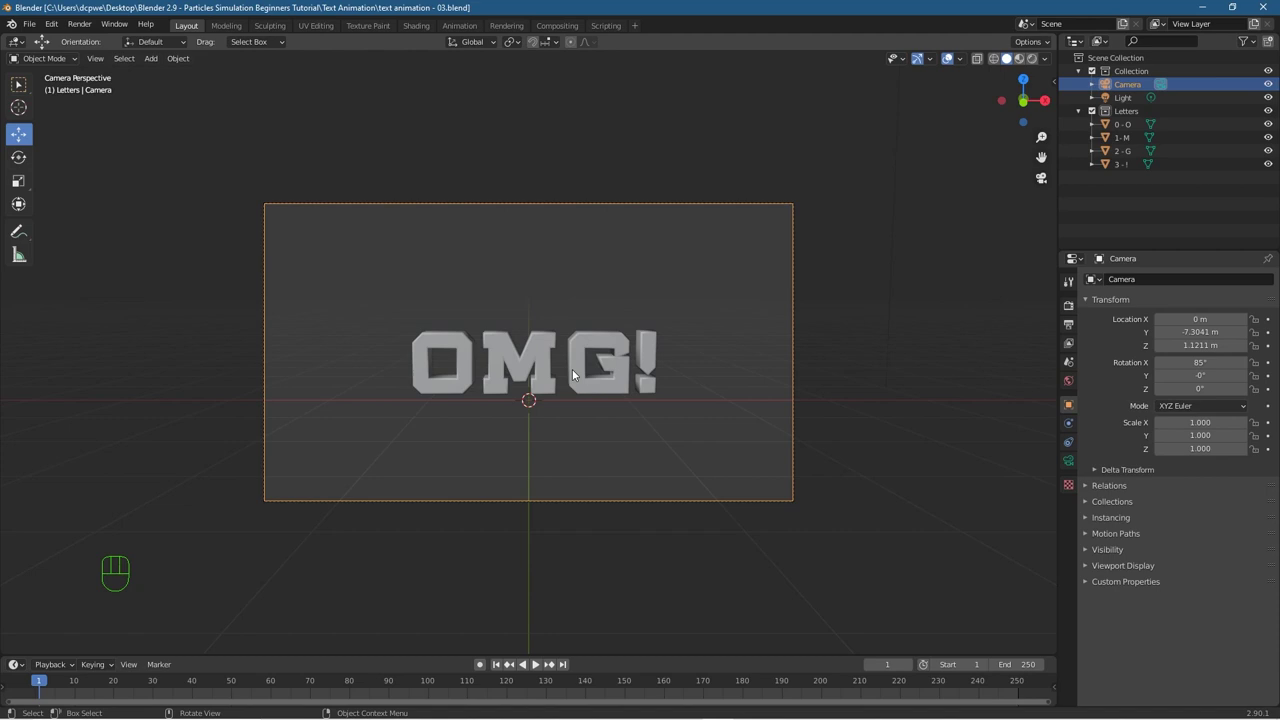
Step: Switch the viewport to rendered shading and give the letter O a new material named "Letter 0"
{"action": "left_click", "coordinate": [1032, 58]}
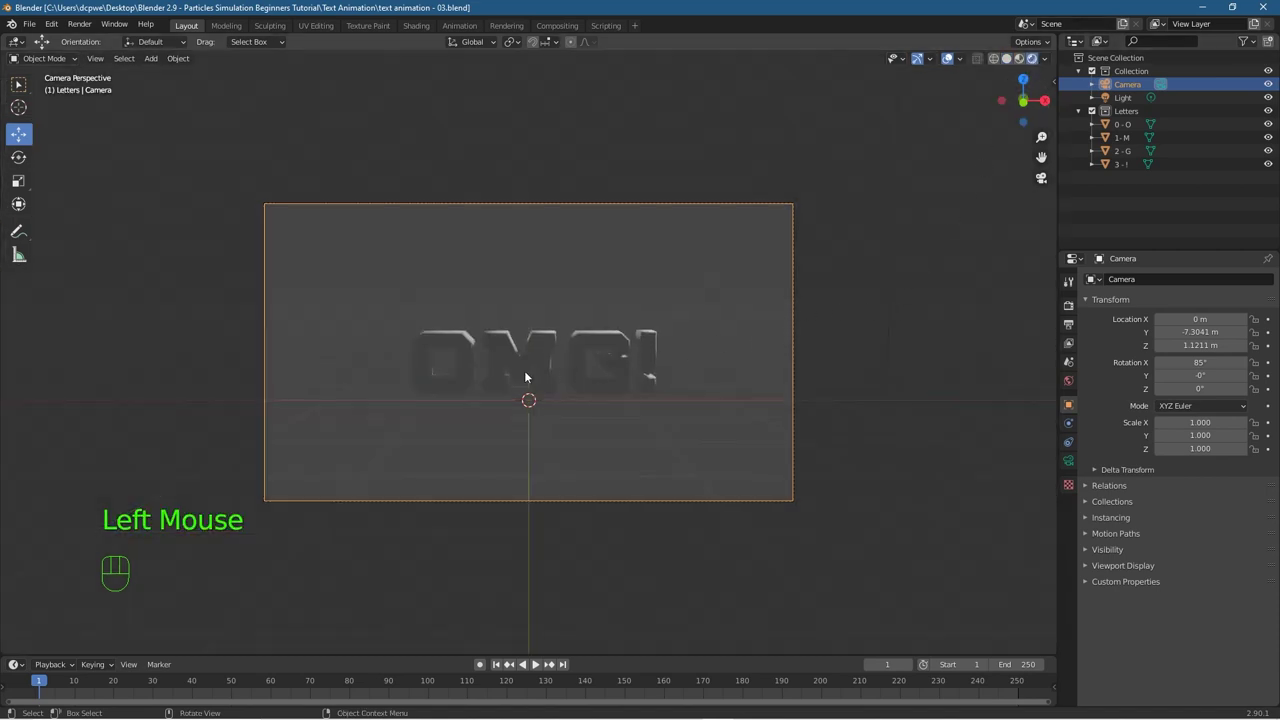
{"action": "double_click", "coordinate": [468, 342]}
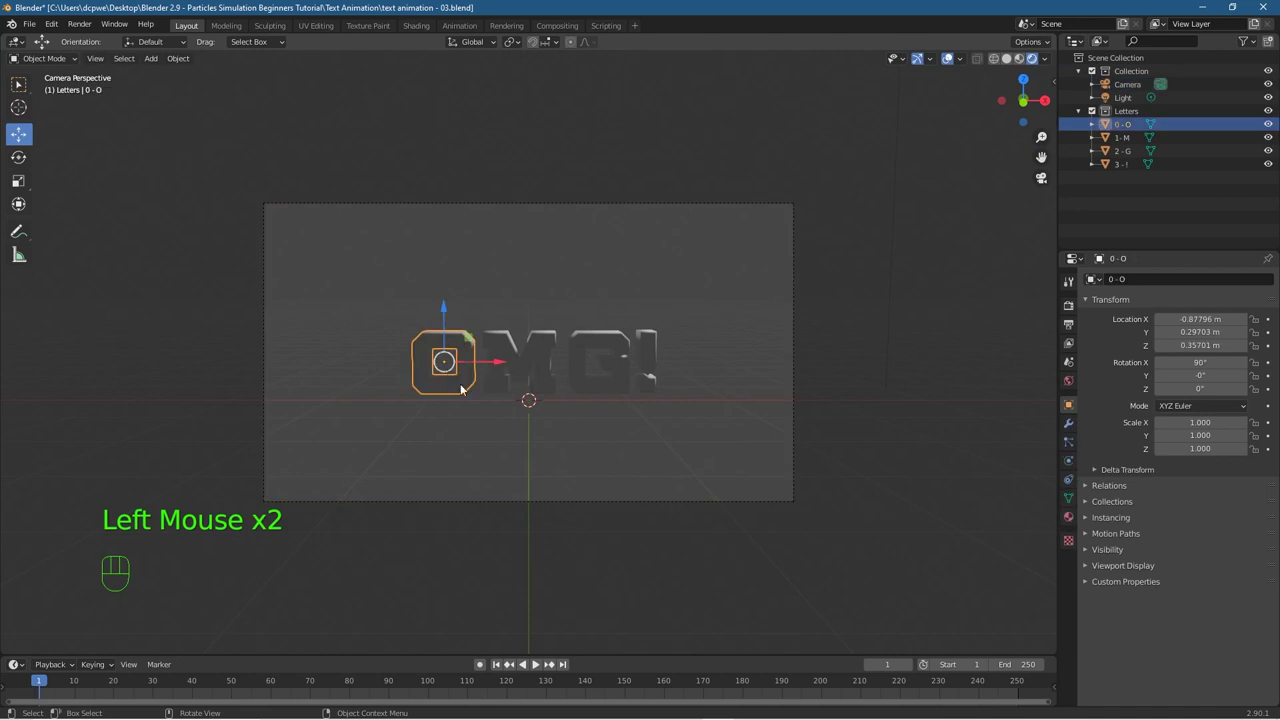
{"action": "left_click", "coordinate": [1068, 516]}
{"action": "left_click", "coordinate": [1184, 339]}
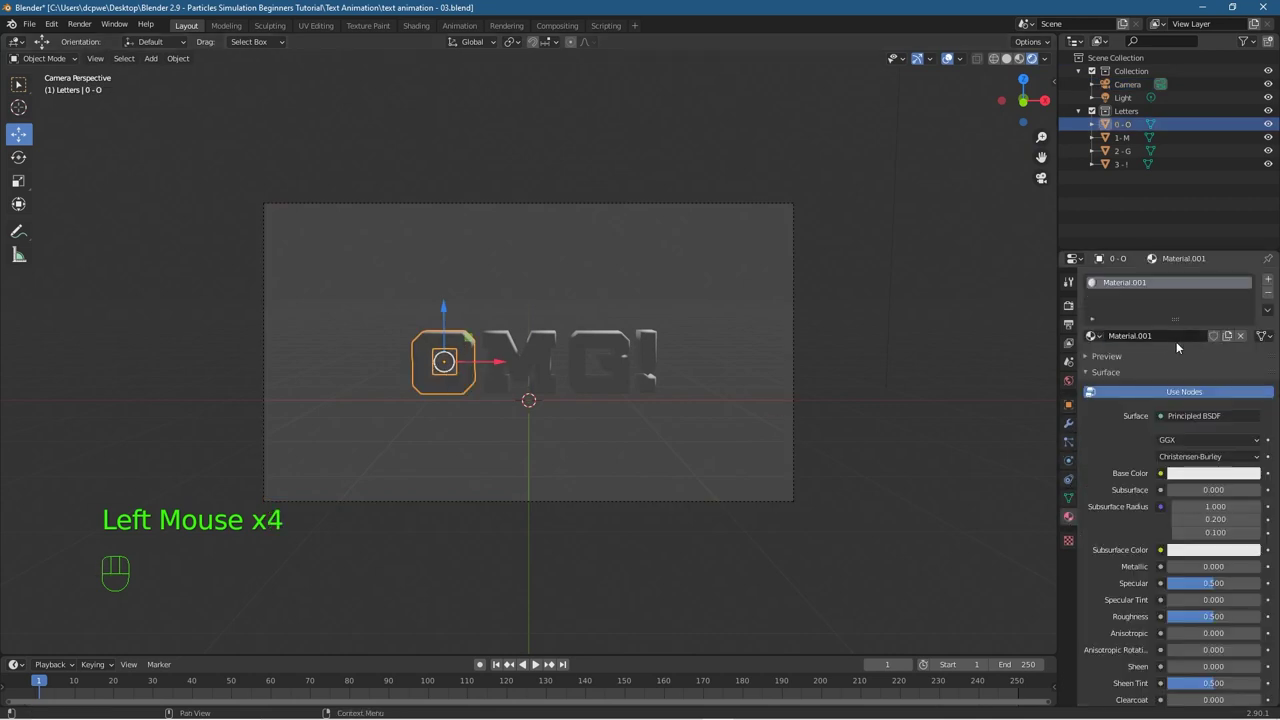
{"action": "left_click", "coordinate": [1179, 338]}
{"action": "type", "text": "Let"}
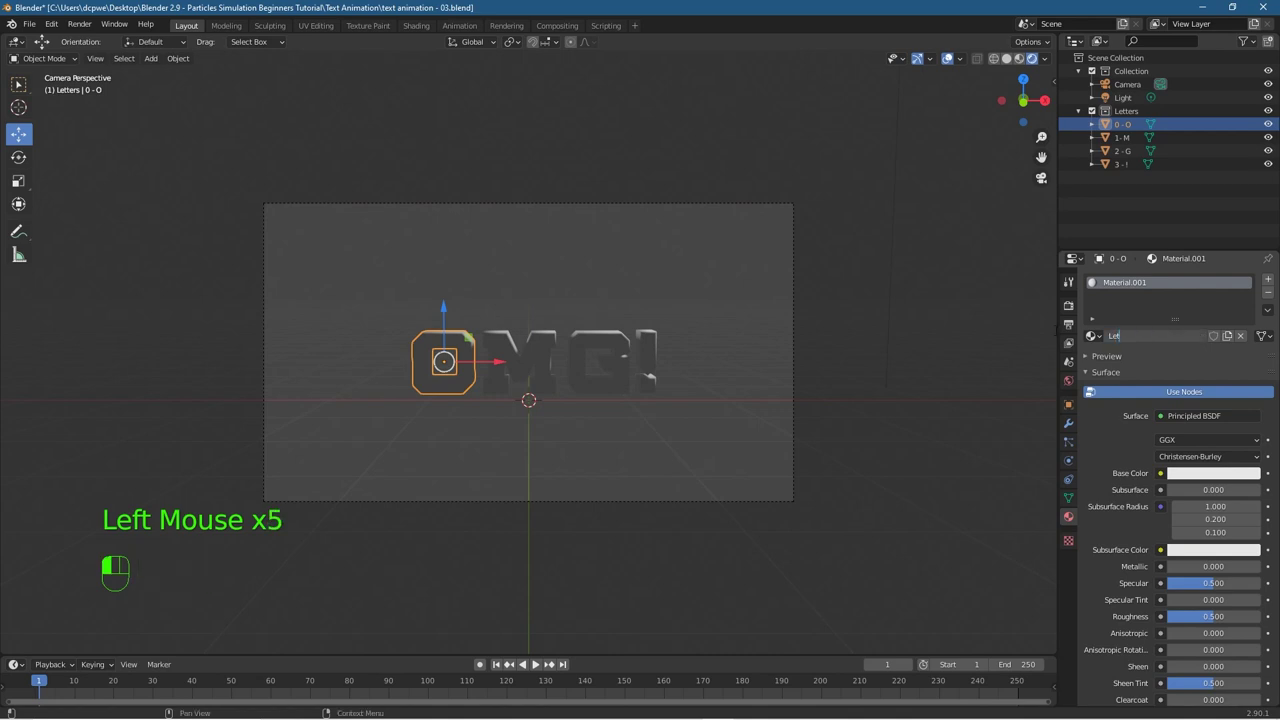
{"action": "type", "text": "ter 0"}
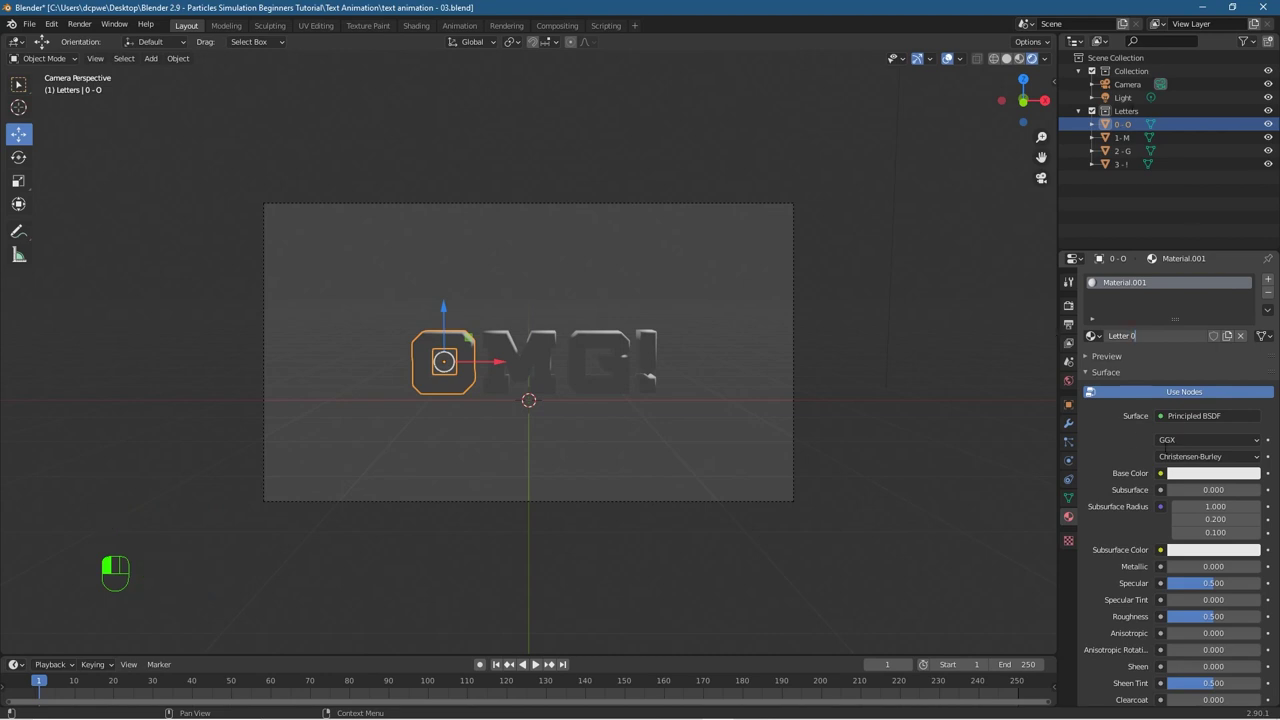
{"action": "key", "text": "Return"}
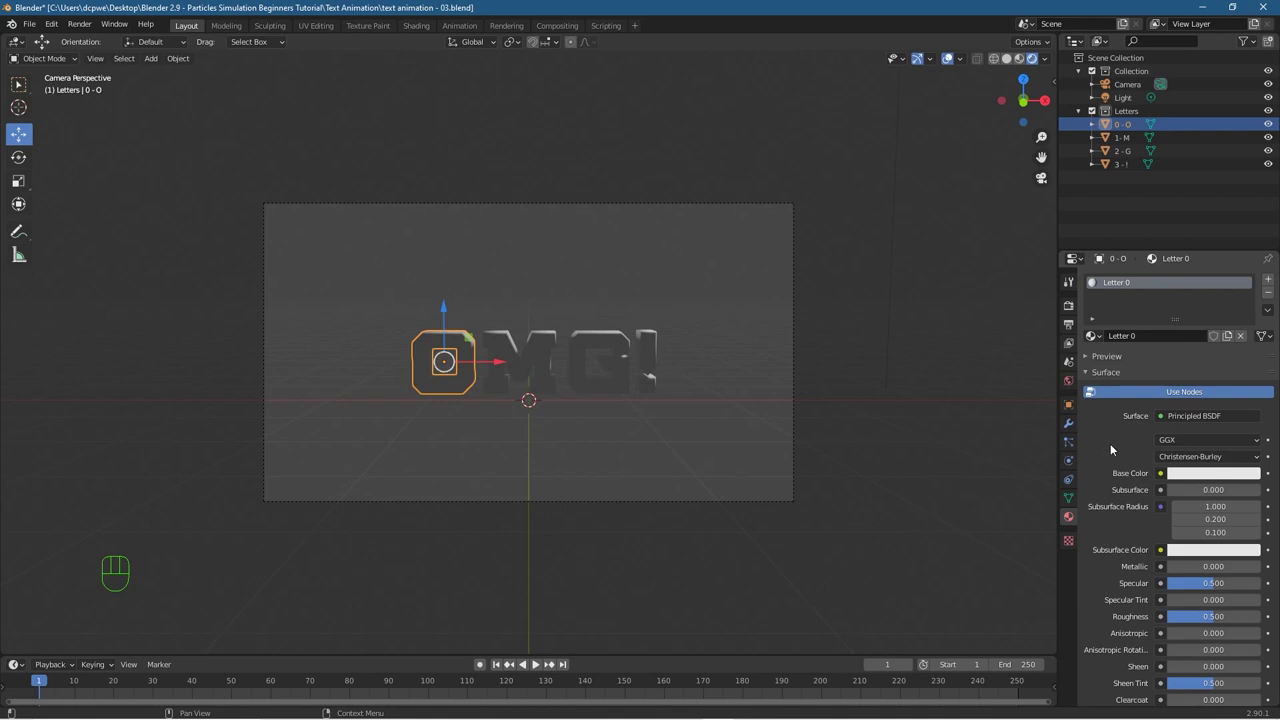
Step: Change the letter O material's surface shader to Emission with a strength of 5
{"action": "left_click", "coordinate": [1193, 416]}
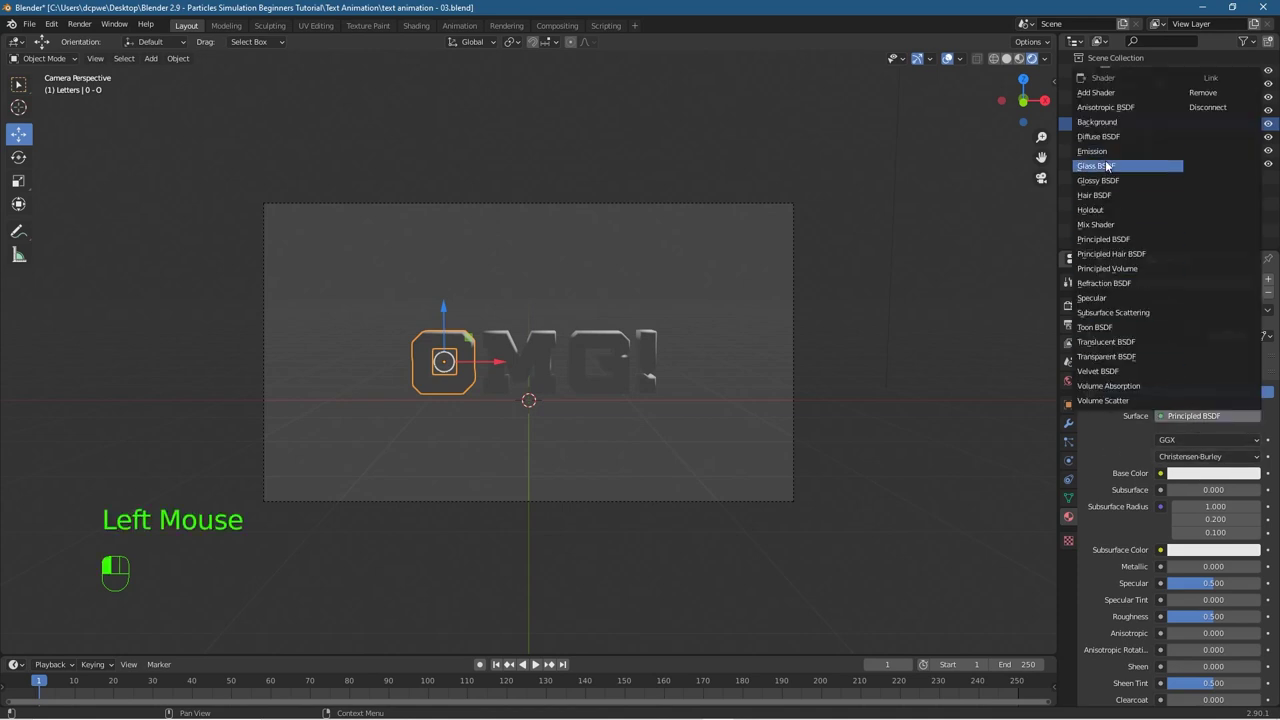
{"action": "left_click", "coordinate": [1106, 154]}
{"action": "double_click", "coordinate": [1213, 456]}
{"action": "type", "text": "5"}
{"action": "key", "text": "Return"}
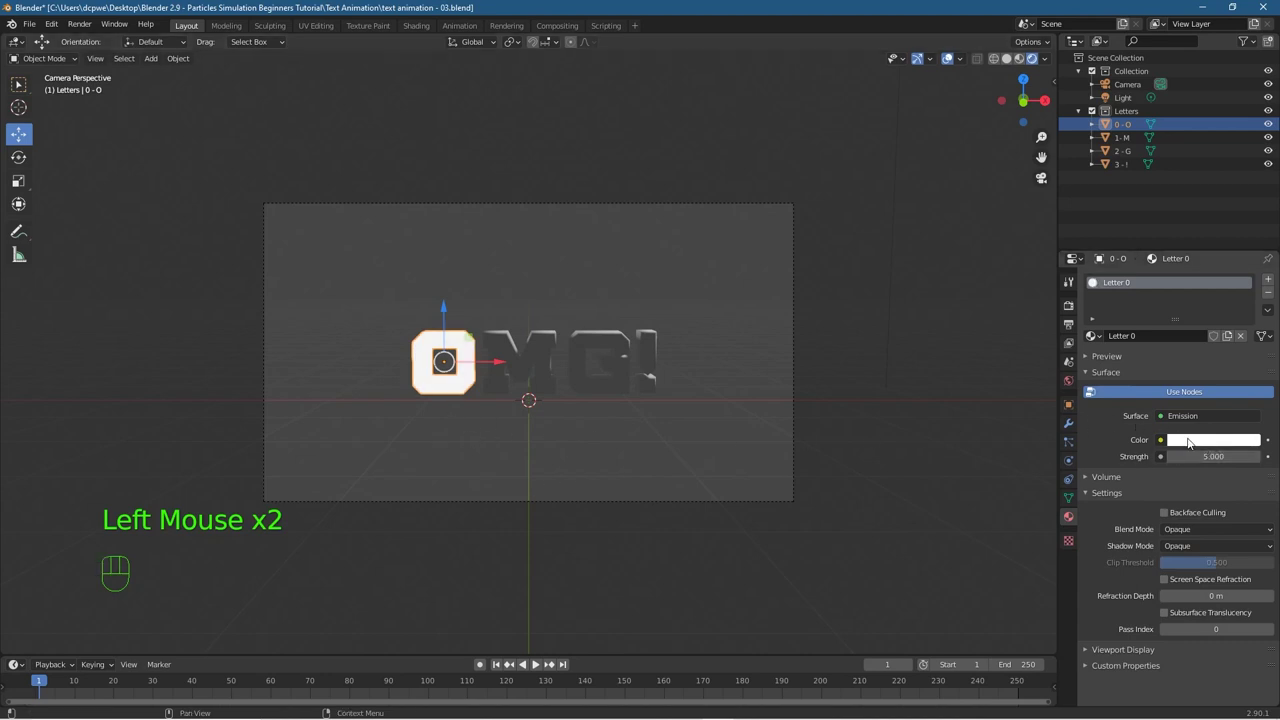
Step: Set the letter O's emission colour to a fully saturated cyan with a hue of about 0.538
{"action": "left_click", "coordinate": [1180, 444]}
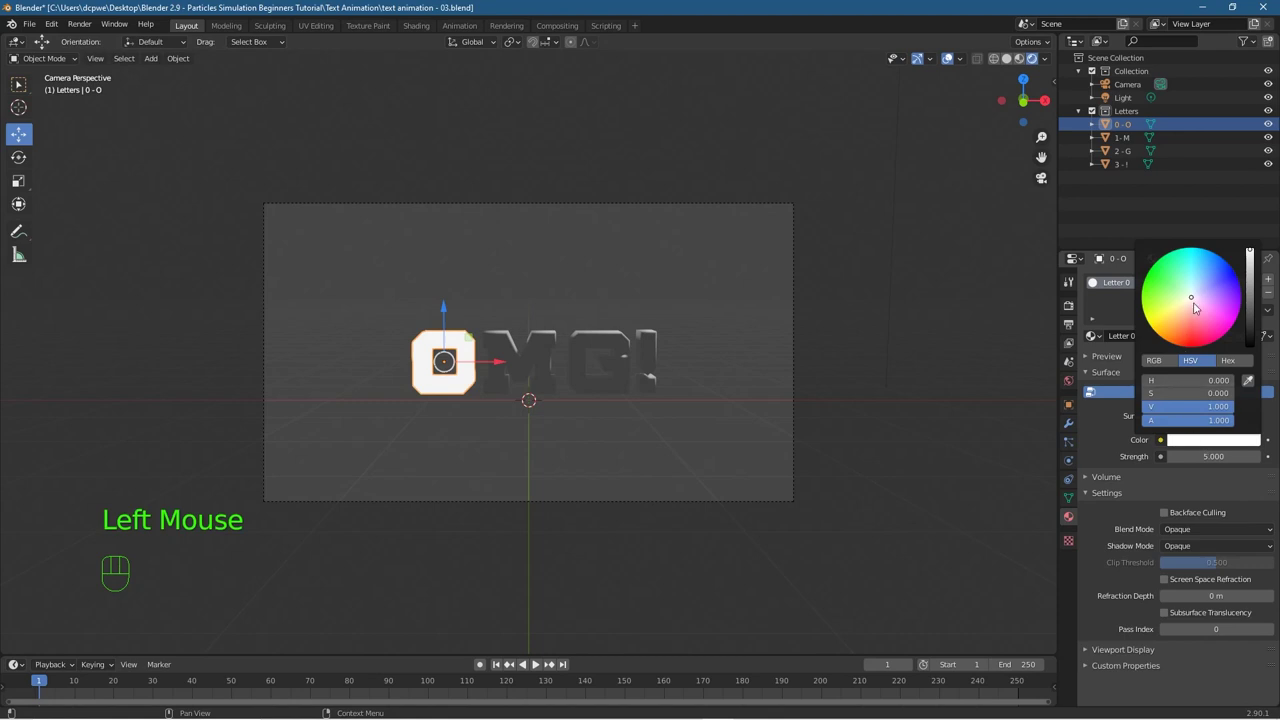
{"action": "left_click", "coordinate": [1193, 255]}
{"action": "left_click_drag", "start_coordinate": [1193, 255], "coordinate": [1202, 253]}
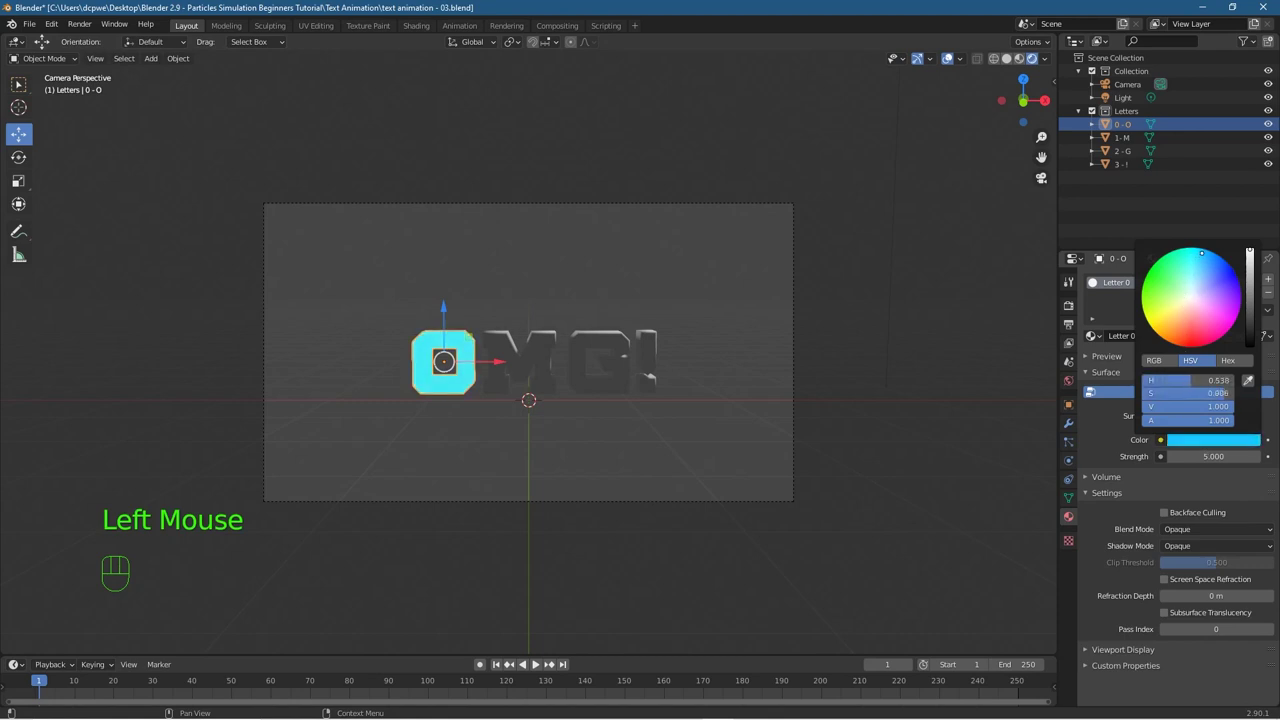
{"action": "left_click_drag", "start_coordinate": [1222, 393], "coordinate": [1232, 393]}
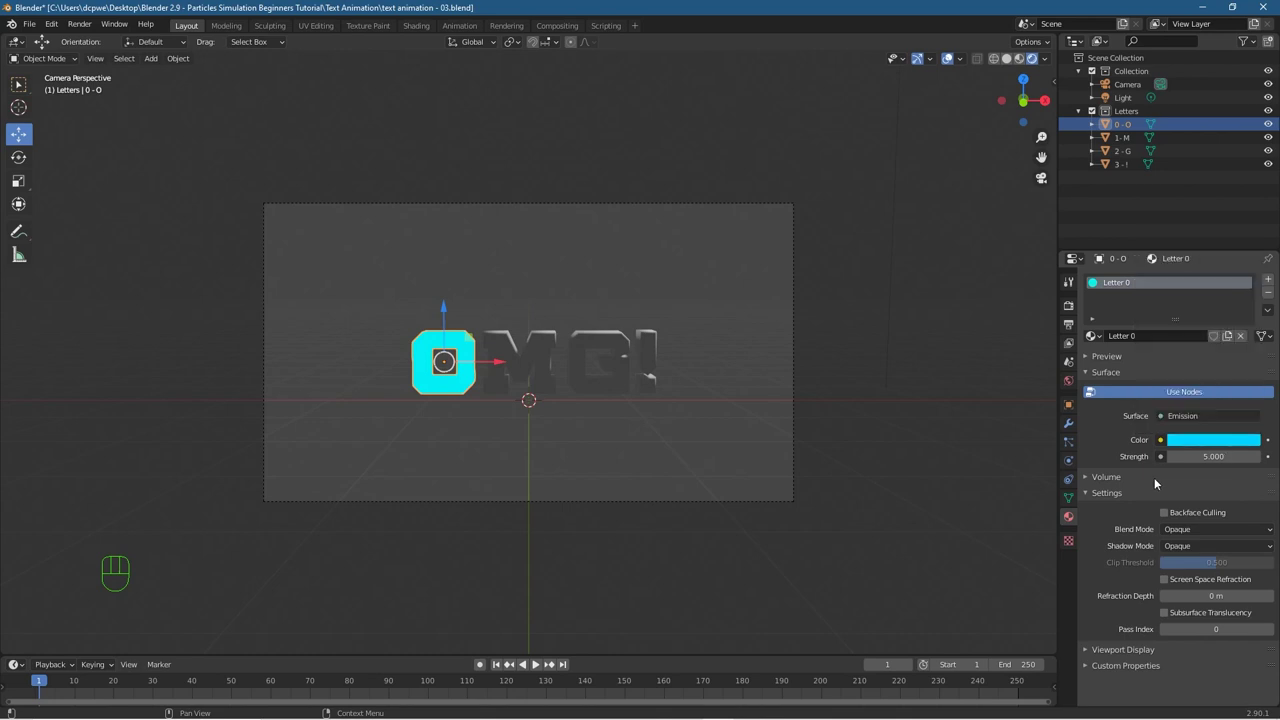
Step: Assign the existing "Letter 0" material to the letter M and rename that material "Letter"
{"action": "left_click", "coordinate": [539, 360]}
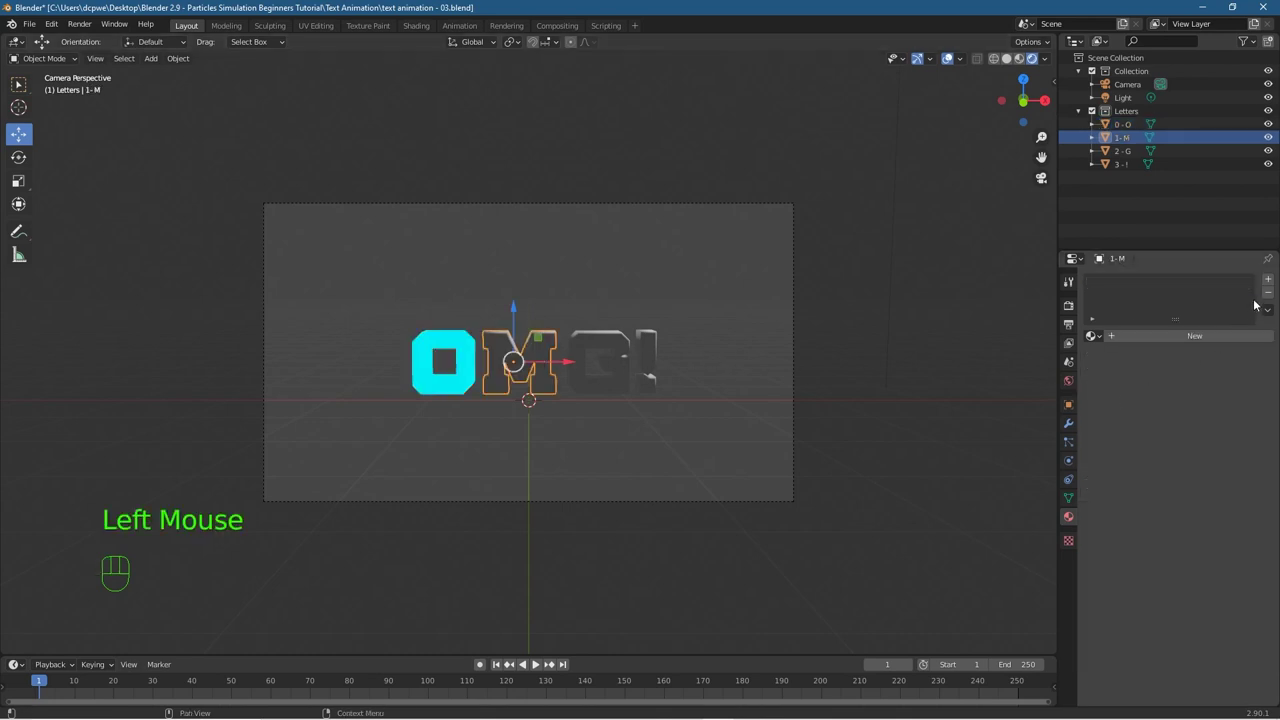
{"action": "left_click", "coordinate": [1091, 336]}
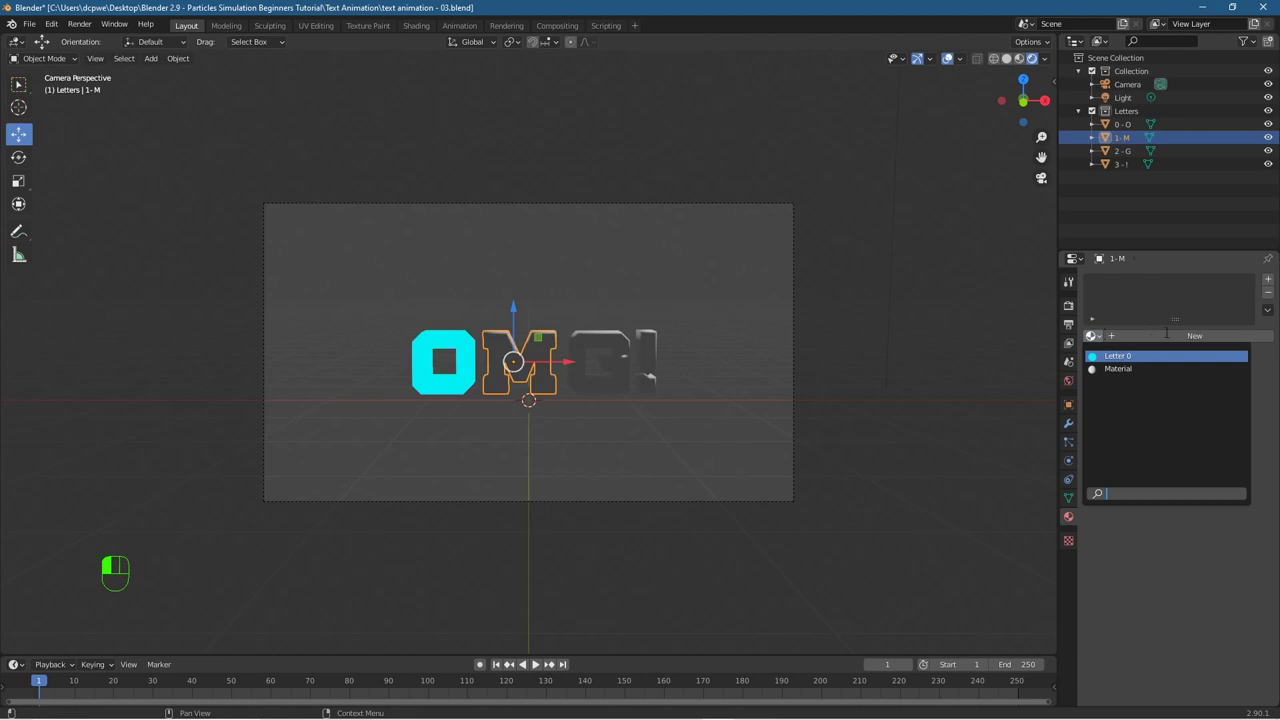
{"action": "left_click", "coordinate": [1092, 336]}
{"action": "left_click", "coordinate": [1092, 336]}
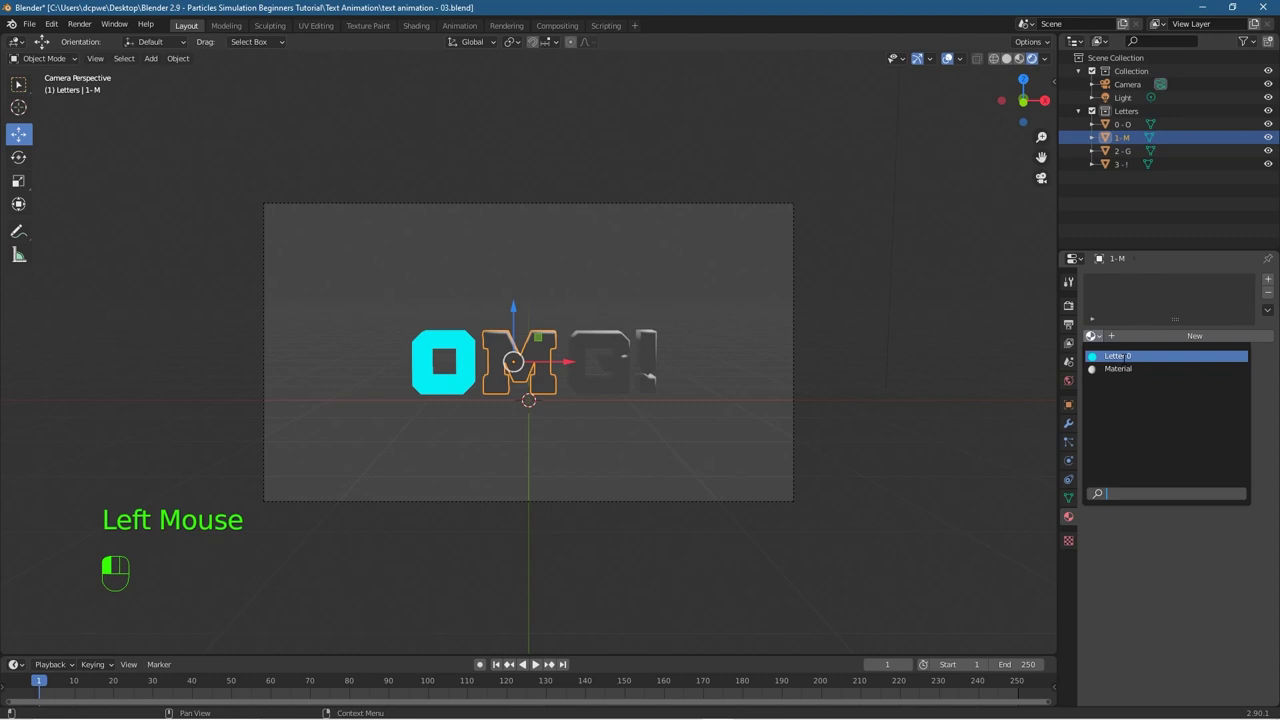
{"action": "left_click", "coordinate": [1120, 357]}
{"action": "double_click", "coordinate": [1131, 339]}
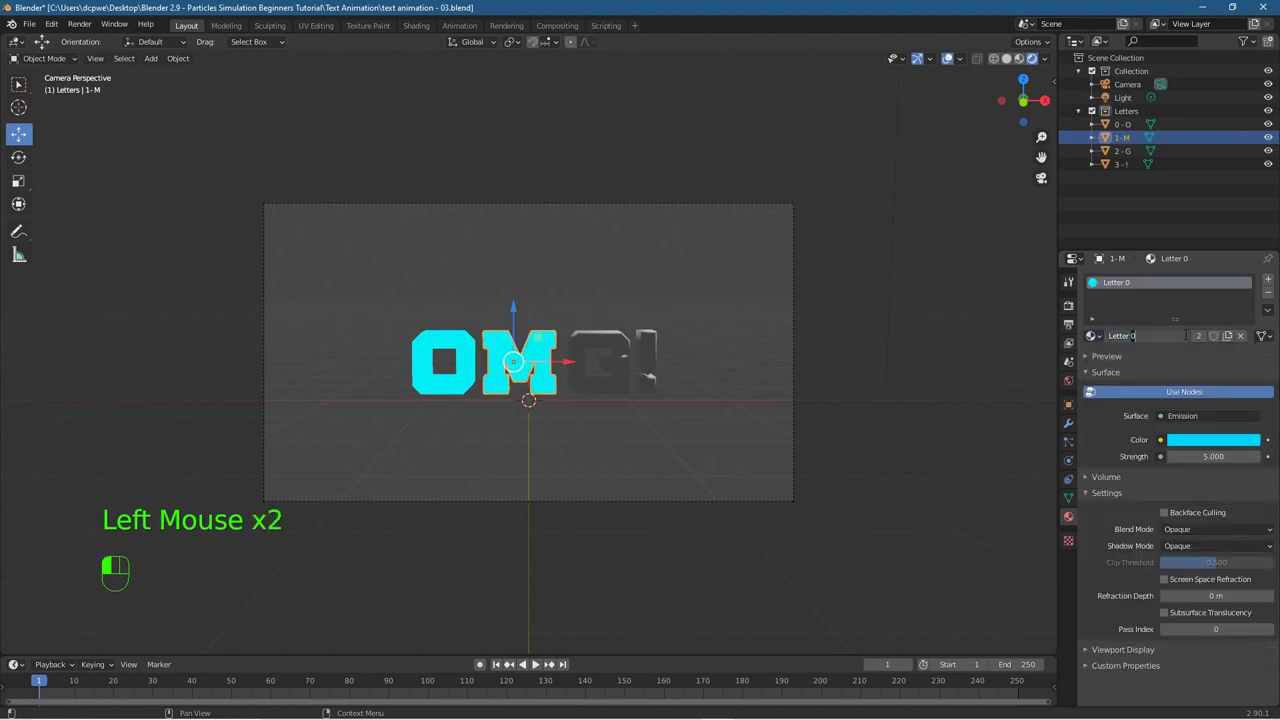
{"action": "key", "text": "BackSpace"}
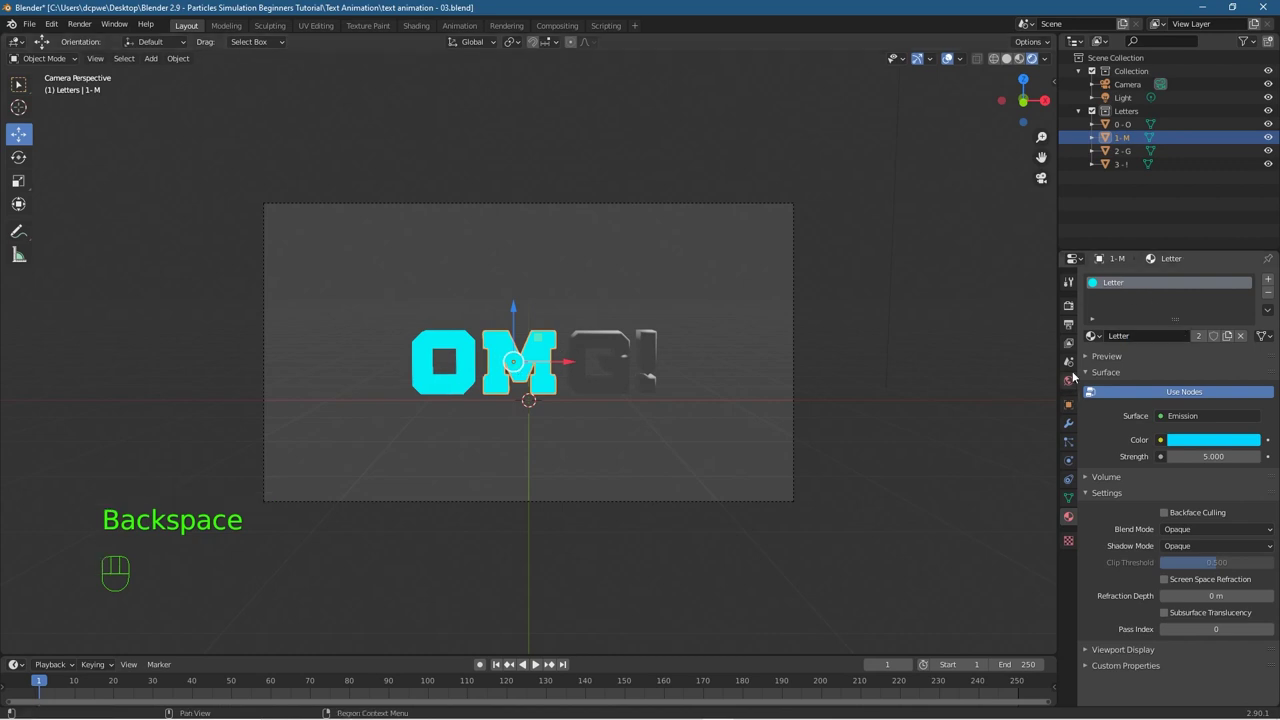
Step: Assign the "Letter" material to the letter G and the exclamation mark
{"action": "left_click", "coordinate": [608, 337]}
{"action": "left_click", "coordinate": [1092, 336]}
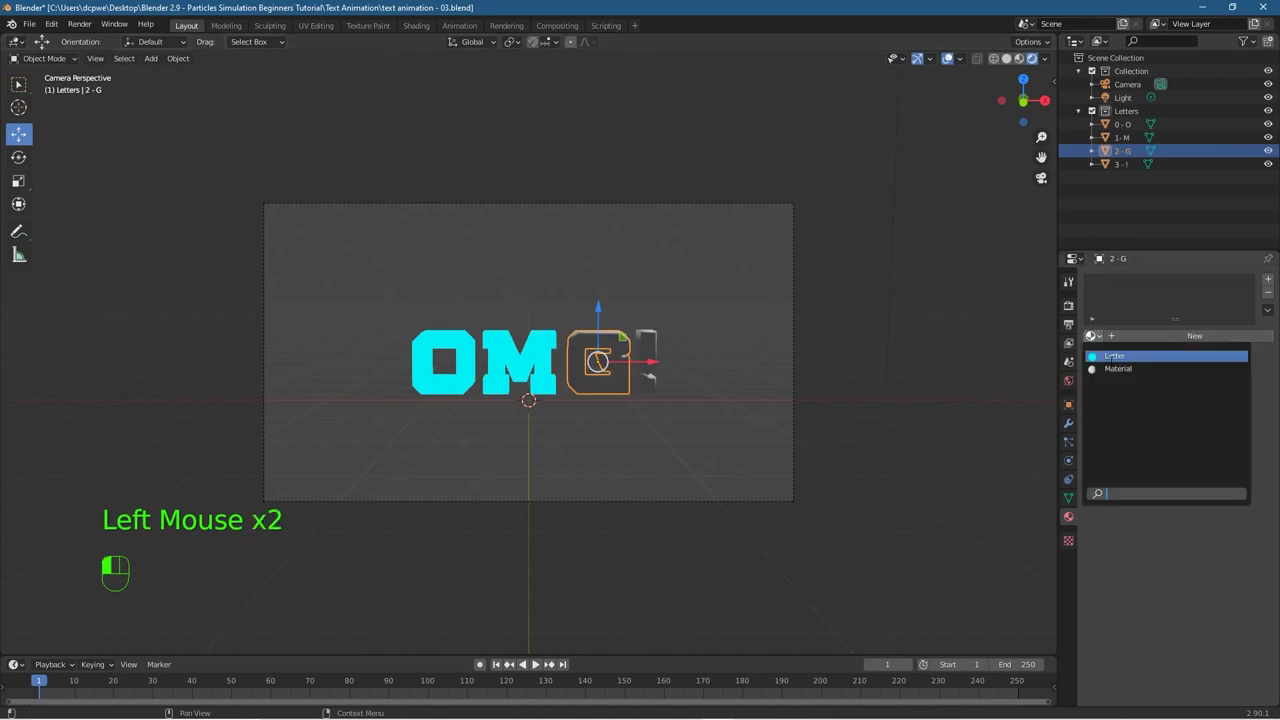
{"action": "left_click", "coordinate": [1113, 356]}
{"action": "left_click", "coordinate": [645, 348]}
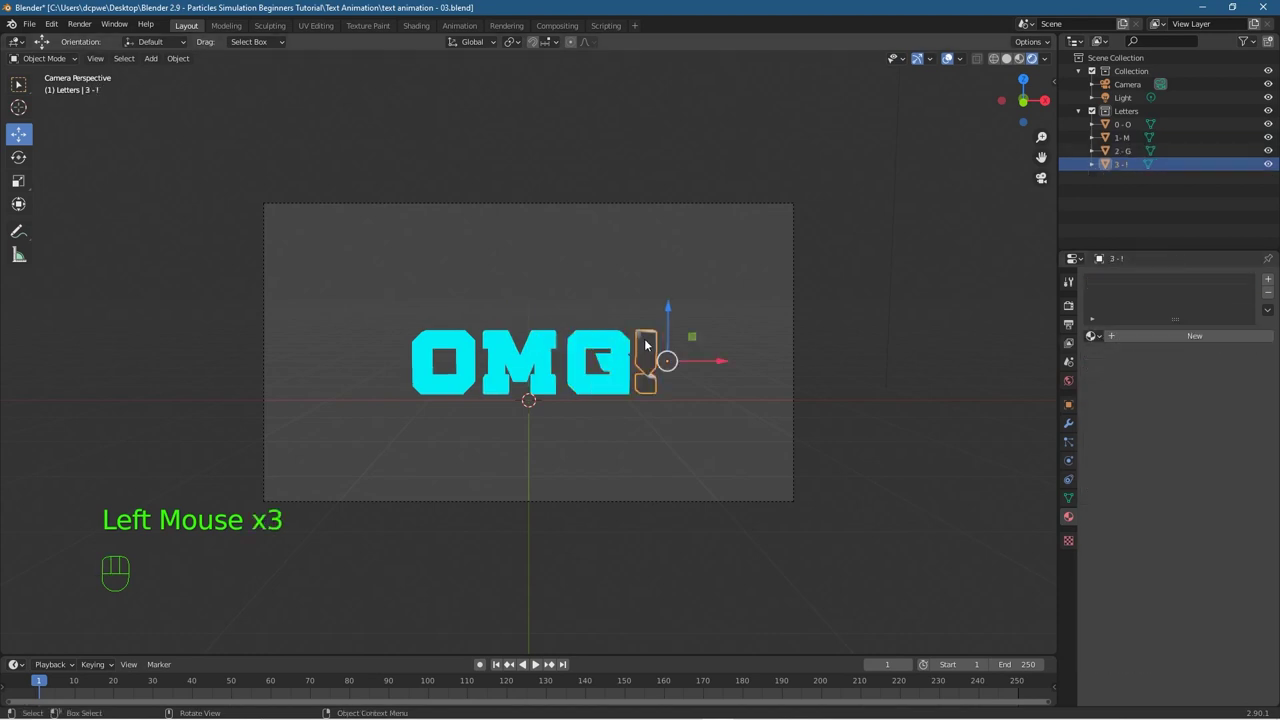
{"action": "left_click", "coordinate": [1093, 336]}
{"action": "left_click", "coordinate": [1110, 356]}
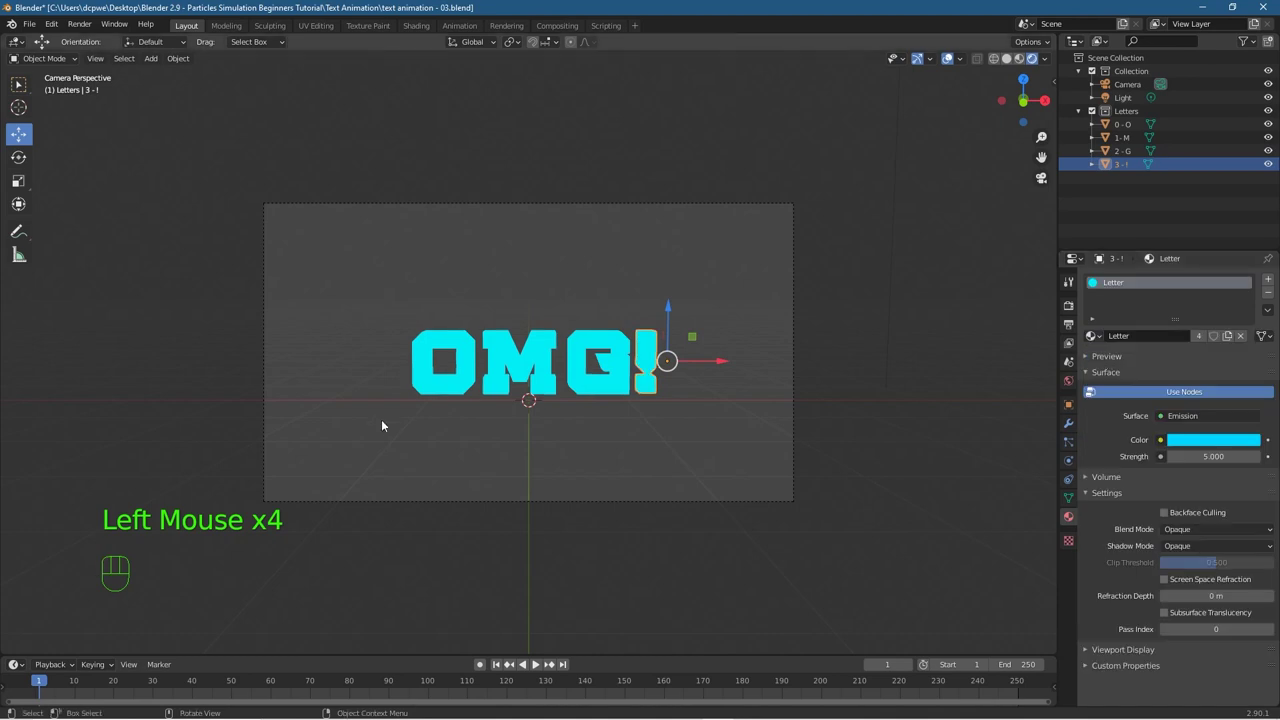
Step: Enable Bloom in the Eevee render settings and reduce its radius to about 2.09
{"action": "mouse_move", "coordinate": [393, 427]}
{"action": "middle_mouse_down"}
{"action": "mouse_move", "coordinate": [609, 443]}
{"action": "mouse_move", "coordinate": [691, 423]}
{"action": "mouse_move", "coordinate": [433, 457]}
{"action": "mouse_move", "coordinate": [395, 425]}
{"action": "middle_mouse_up"}
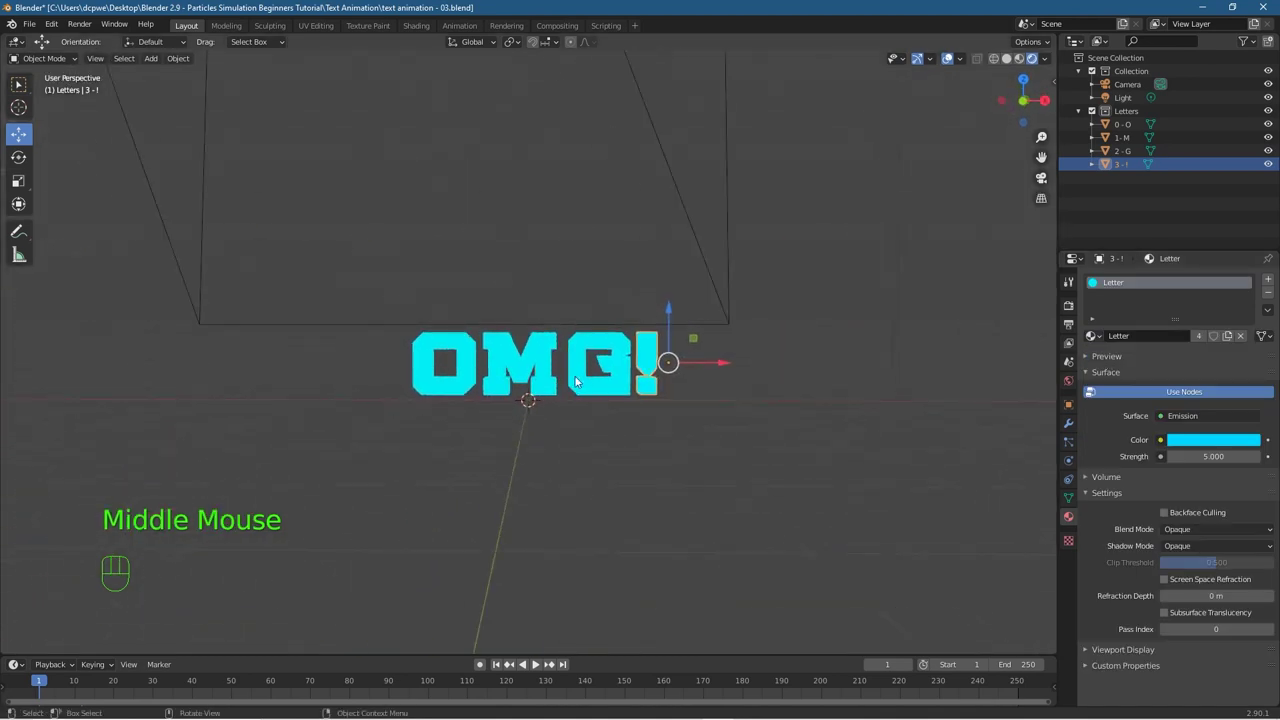
{"action": "left_click", "coordinate": [1070, 306]}
{"action": "left_click", "coordinate": [1096, 386]}
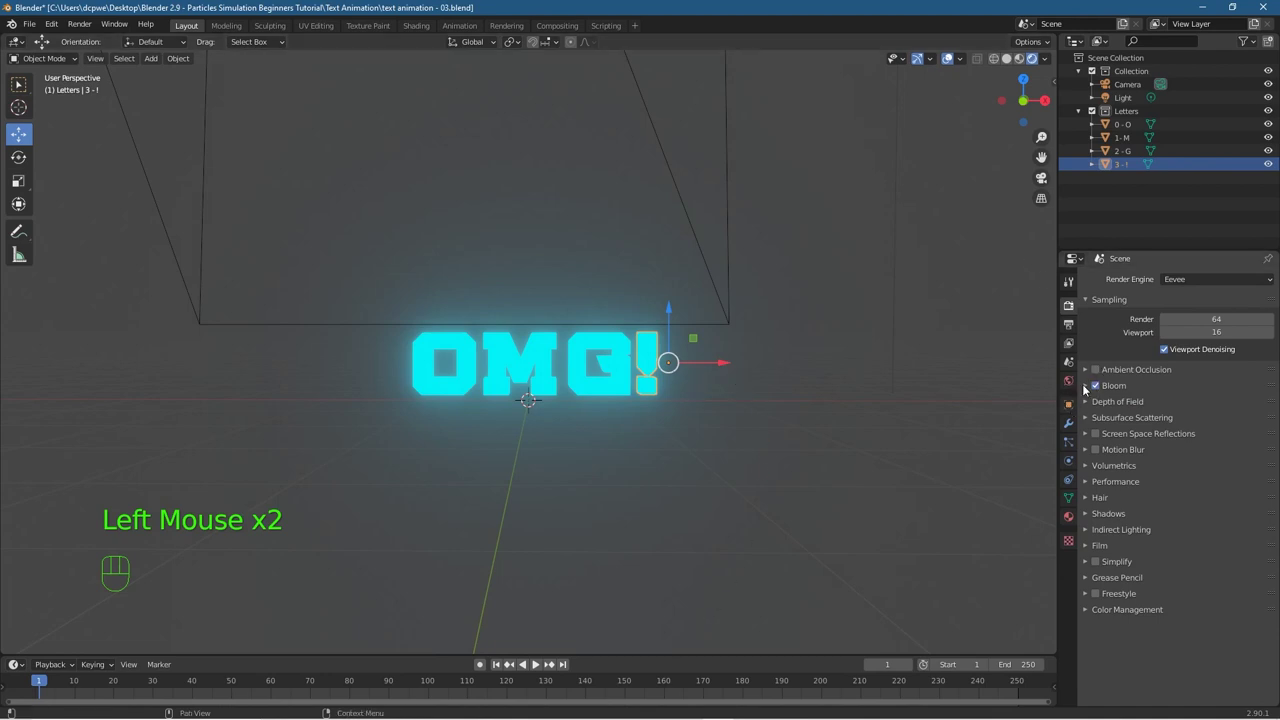
{"action": "left_click", "coordinate": [1140, 385]}
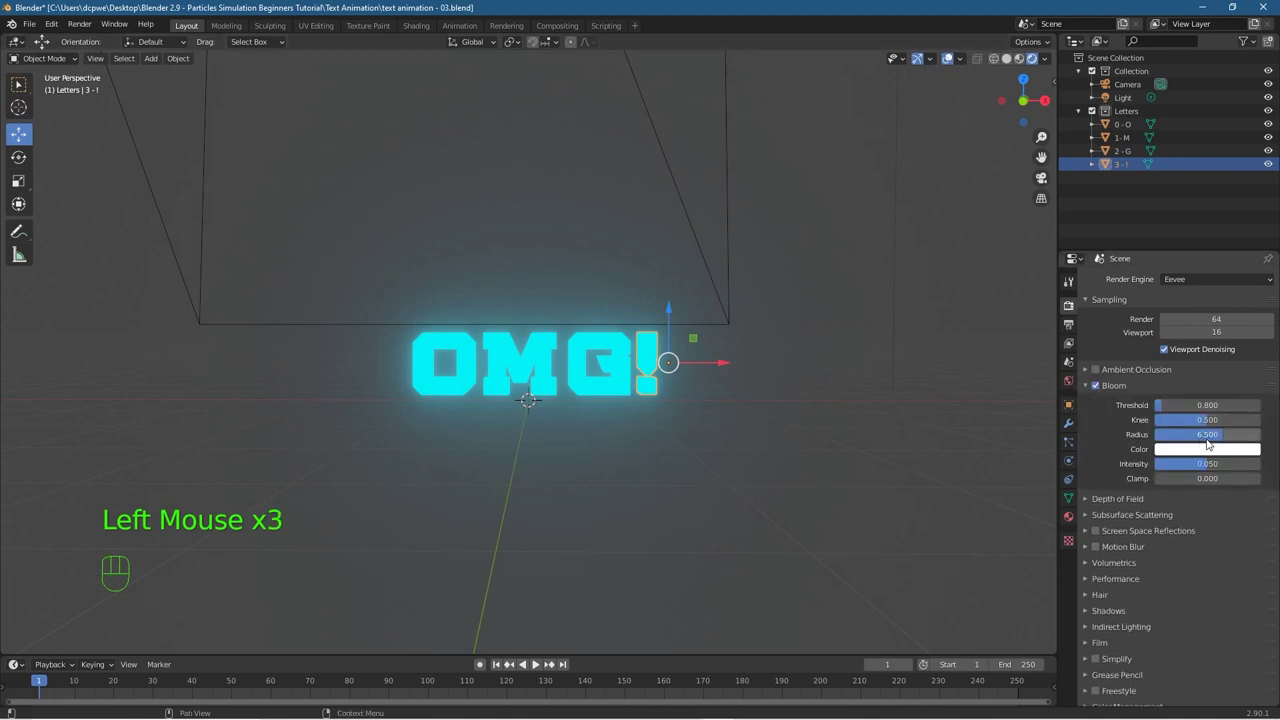
{"action": "left_click_drag", "start_coordinate": [1210, 436], "coordinate": [1174, 436]}
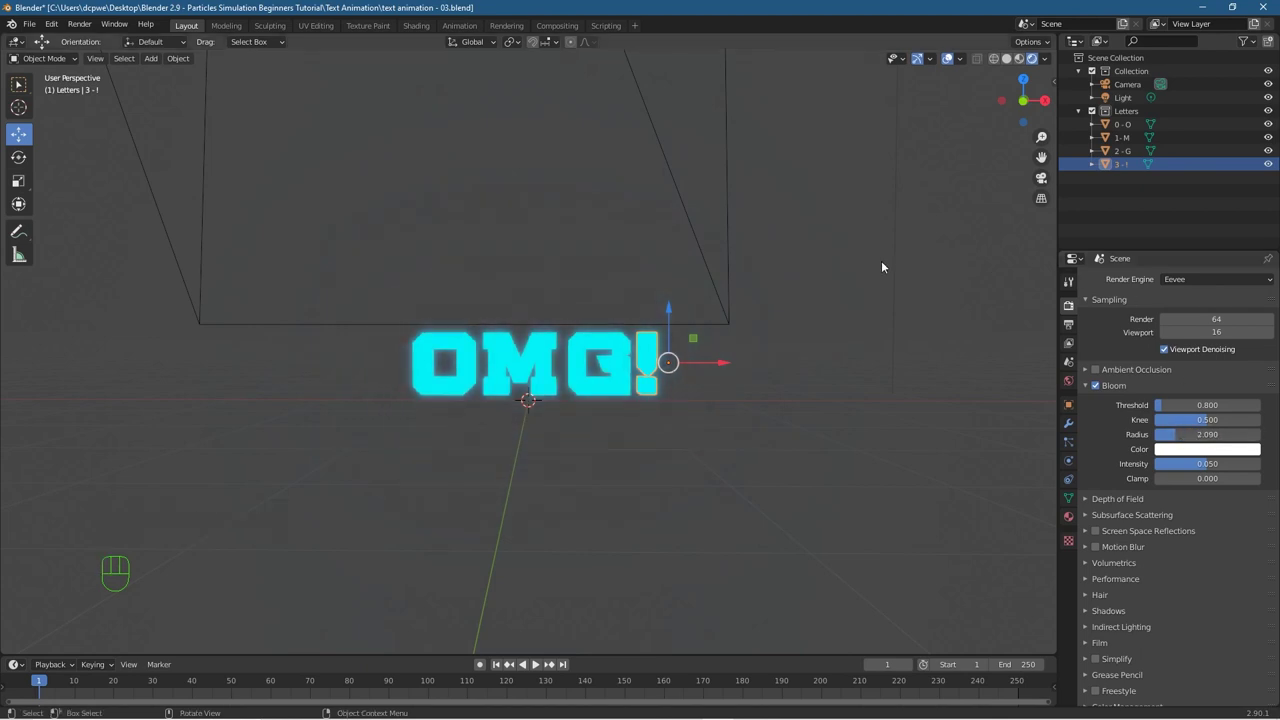
Step: Darken the world background colour to black and check the glowing letters from an angle
{"action": "left_click", "coordinate": [1069, 382]}
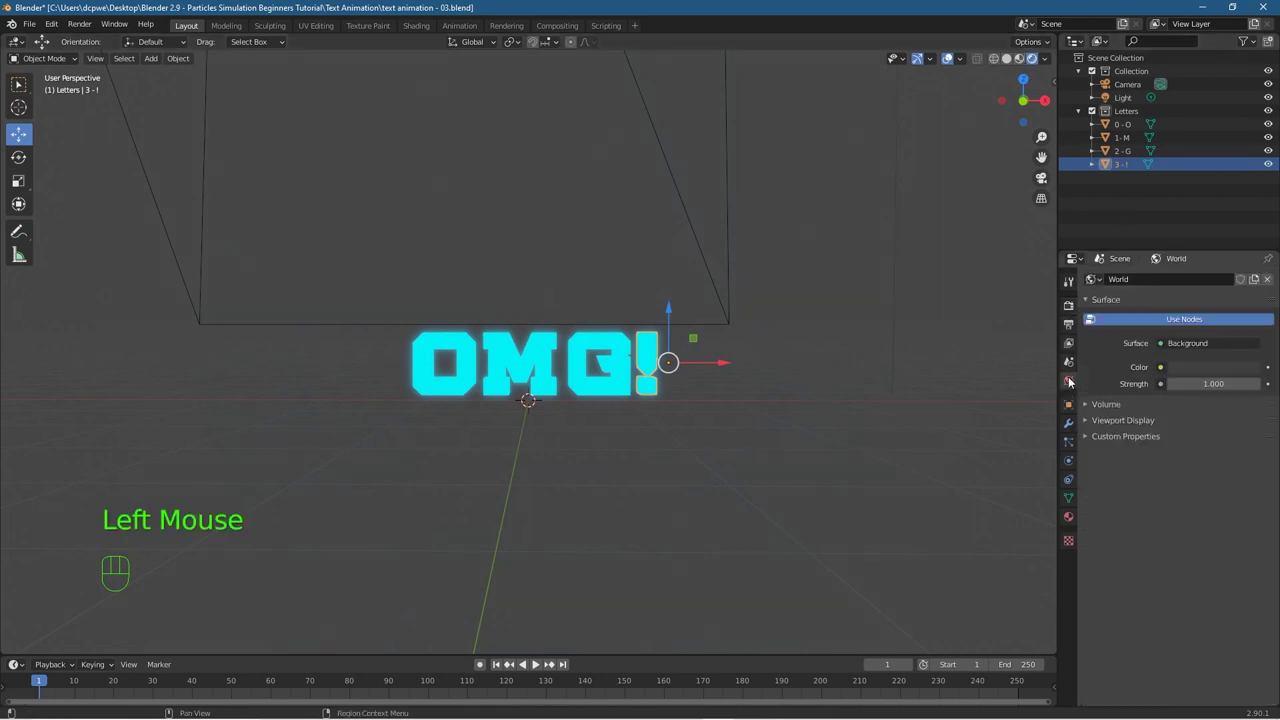
{"action": "left_click", "coordinate": [1223, 372]}
{"action": "mouse_move", "coordinate": [1195, 333]}
{"action": "left_mouse_down"}
{"action": "mouse_move", "coordinate": [1212, 333]}
{"action": "mouse_move", "coordinate": [1198, 333]}
{"action": "left_mouse_up"}
{"action": "mouse_move", "coordinate": [422, 456]}
{"action": "middle_mouse_down"}
{"action": "mouse_move", "coordinate": [733, 458]}
{"action": "mouse_move", "coordinate": [418, 450]}
{"action": "middle_mouse_up"}
{"action": "scroll", "coordinate": [385, 337], "scroll_direction": "up", "scroll_amount": 4}
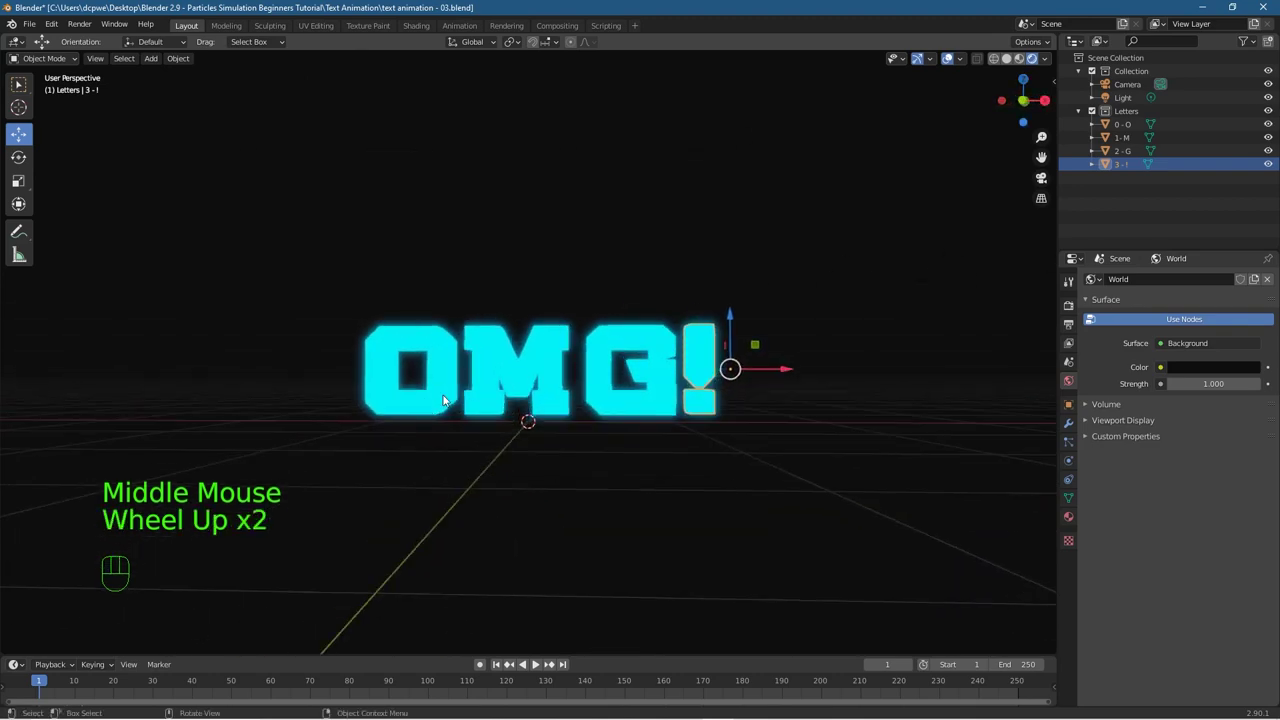
{"action": "mouse_move", "coordinate": [320, 400]}
{"action": "middle_mouse_down"}
{"action": "mouse_move", "coordinate": [458, 432]}
{"action": "mouse_move", "coordinate": [339, 428]}
{"action": "mouse_move", "coordinate": [300, 410]}
{"action": "middle_mouse_up"}
Step: Save the current file, and save a new version of it as "text animation - 04.blend"
{"action": "left_click", "coordinate": [30, 24]}
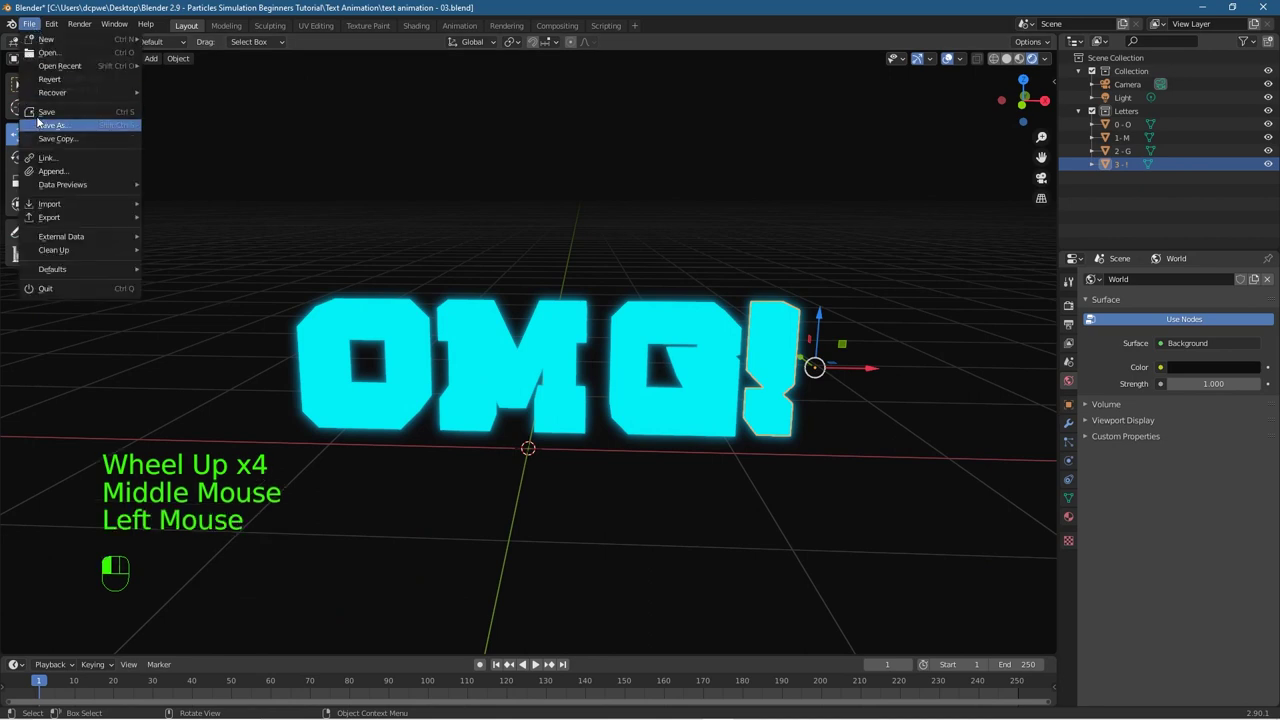
{"action": "left_click", "coordinate": [46, 111]}
{"action": "left_click", "coordinate": [28, 24]}
{"action": "left_click", "coordinate": [52, 125]}
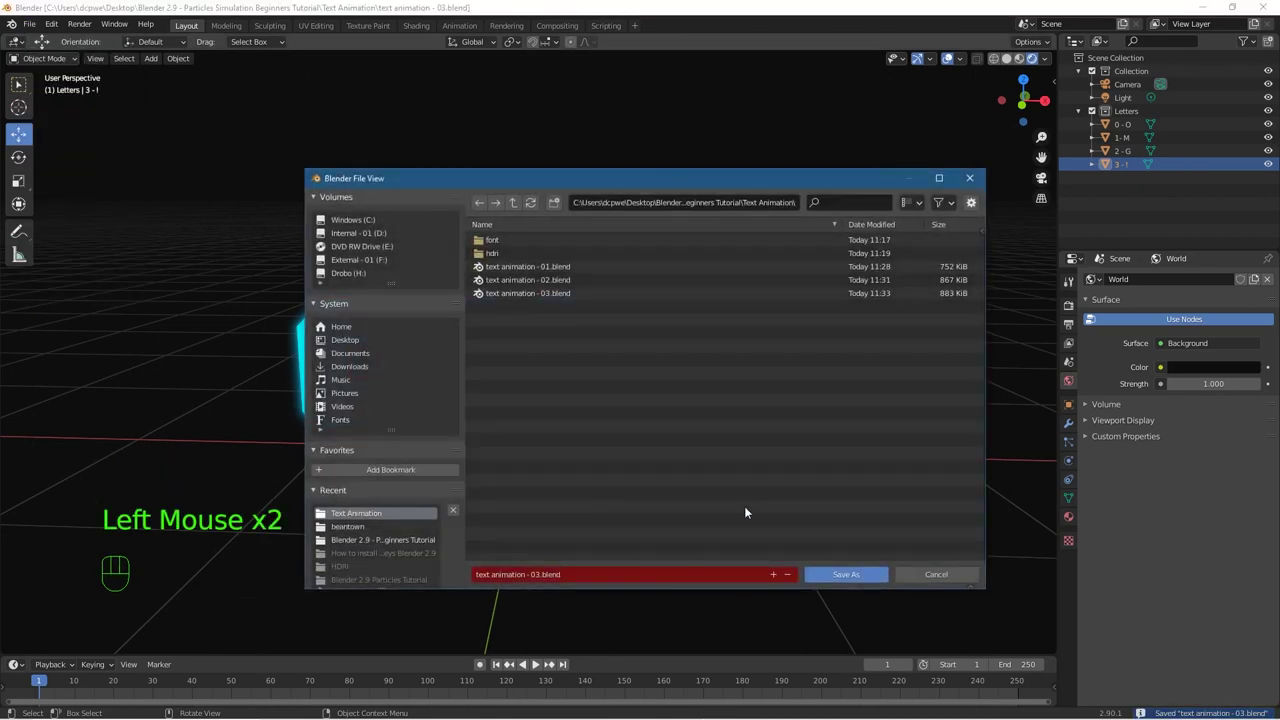
{"action": "left_click", "coordinate": [776, 576]}
{"action": "left_click", "coordinate": [826, 578]}
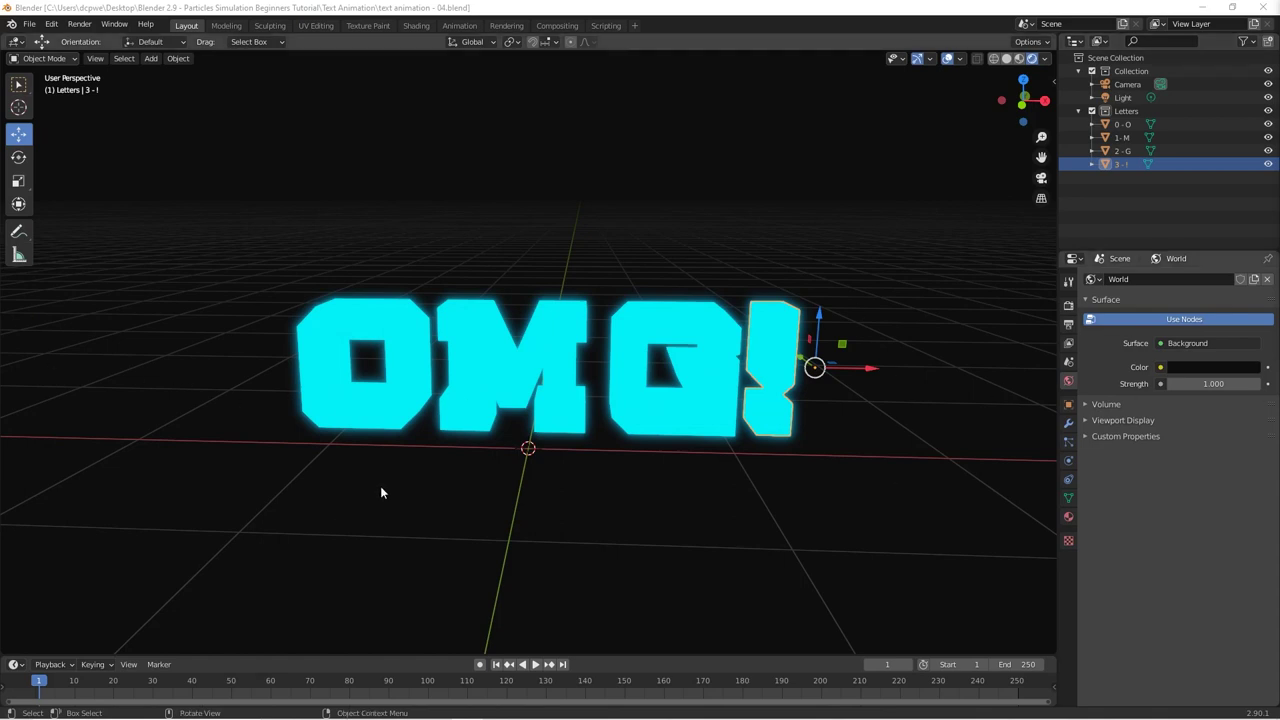
Step: Save another version of the file as "text animation - 05.blend"
{"action": "left_click", "coordinate": [29, 23]}
{"action": "left_click", "coordinate": [55, 136]}
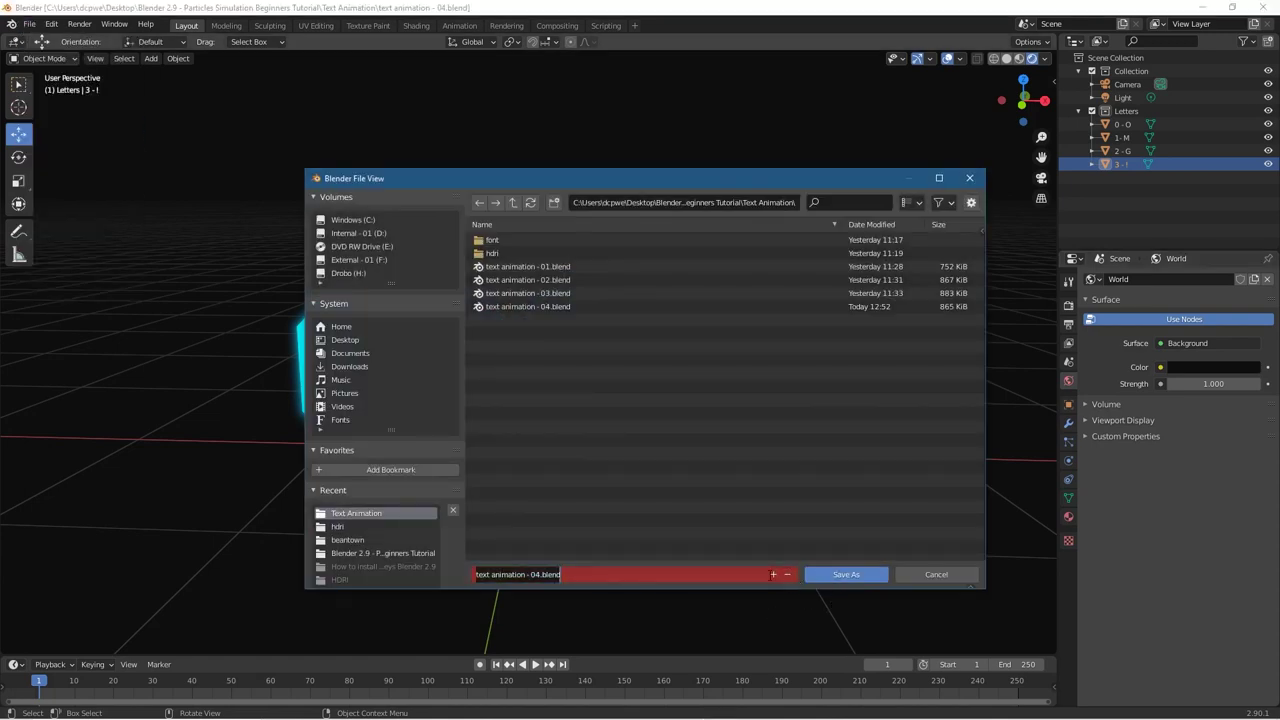
{"action": "key", "text": "End"}
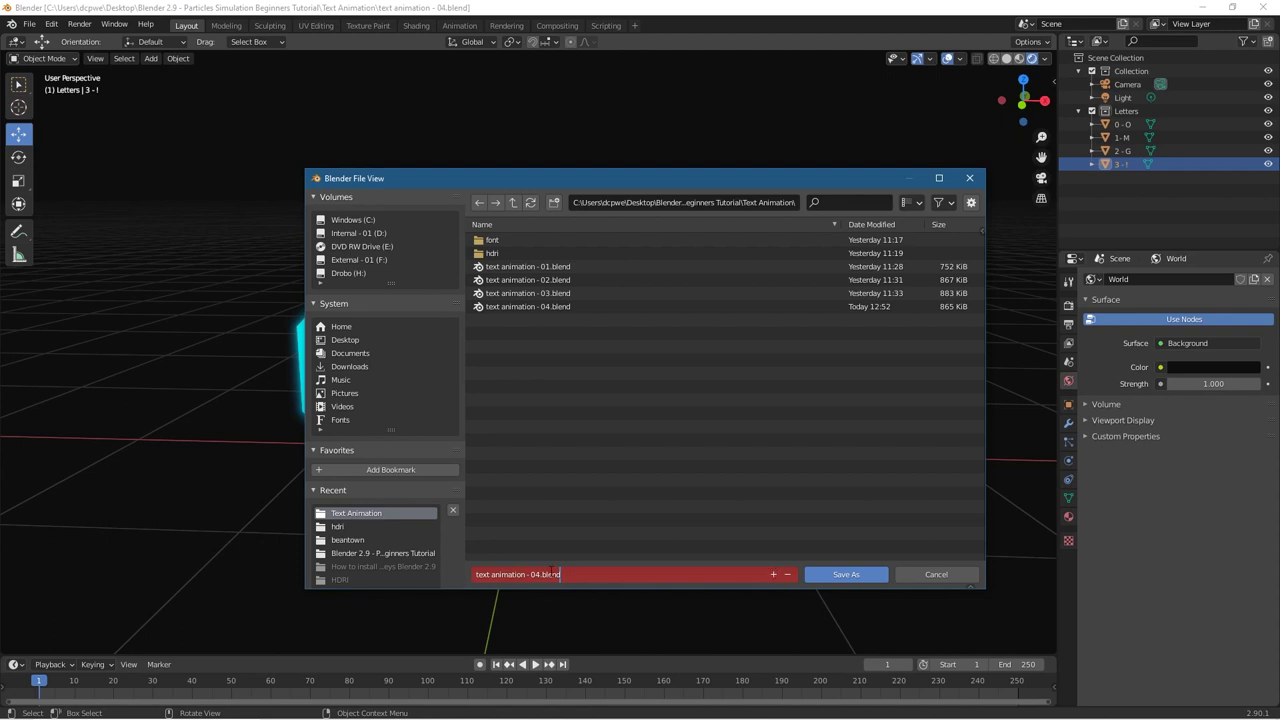
{"action": "key", "text": "Delete"}
{"action": "type", "text": "5"}
{"action": "left_click", "coordinate": [829, 574]}
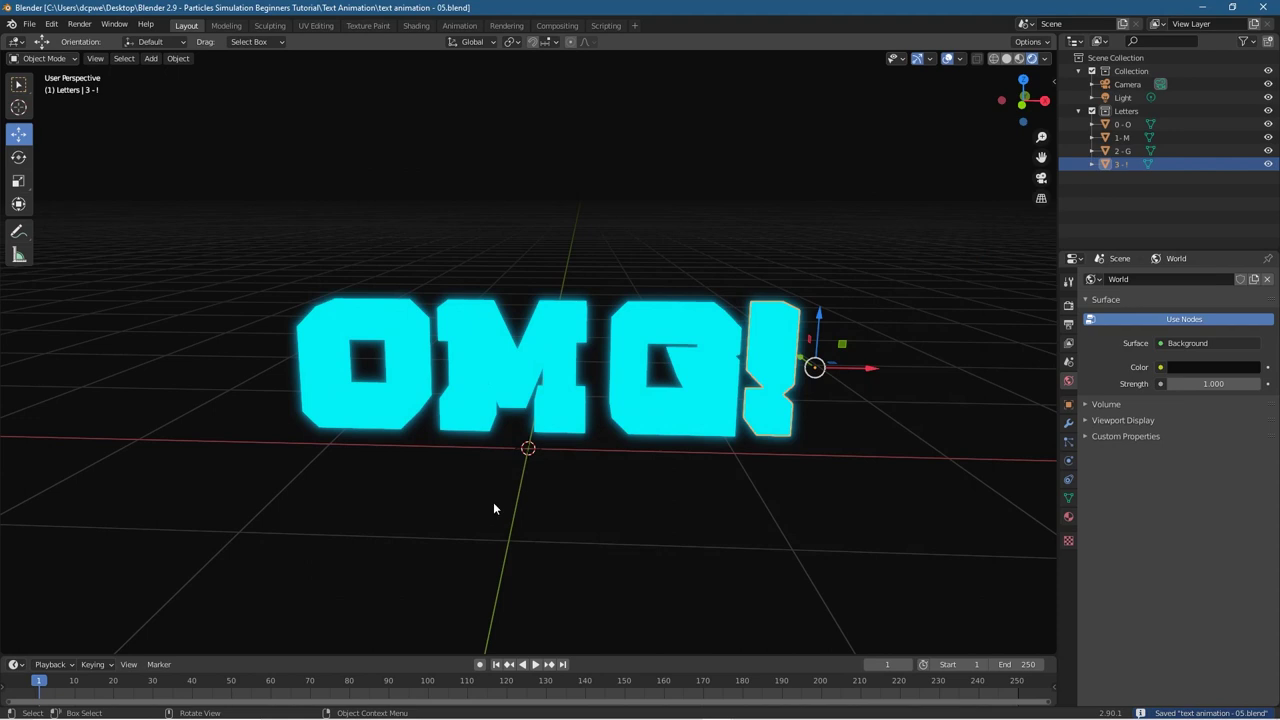
Step: Turn on the Screencast Keys display, collapse its settings, and hide the viewport sidebar
{"action": "scroll", "coordinate": [510, 489], "scroll_direction": "down", "scroll_amount": 2}
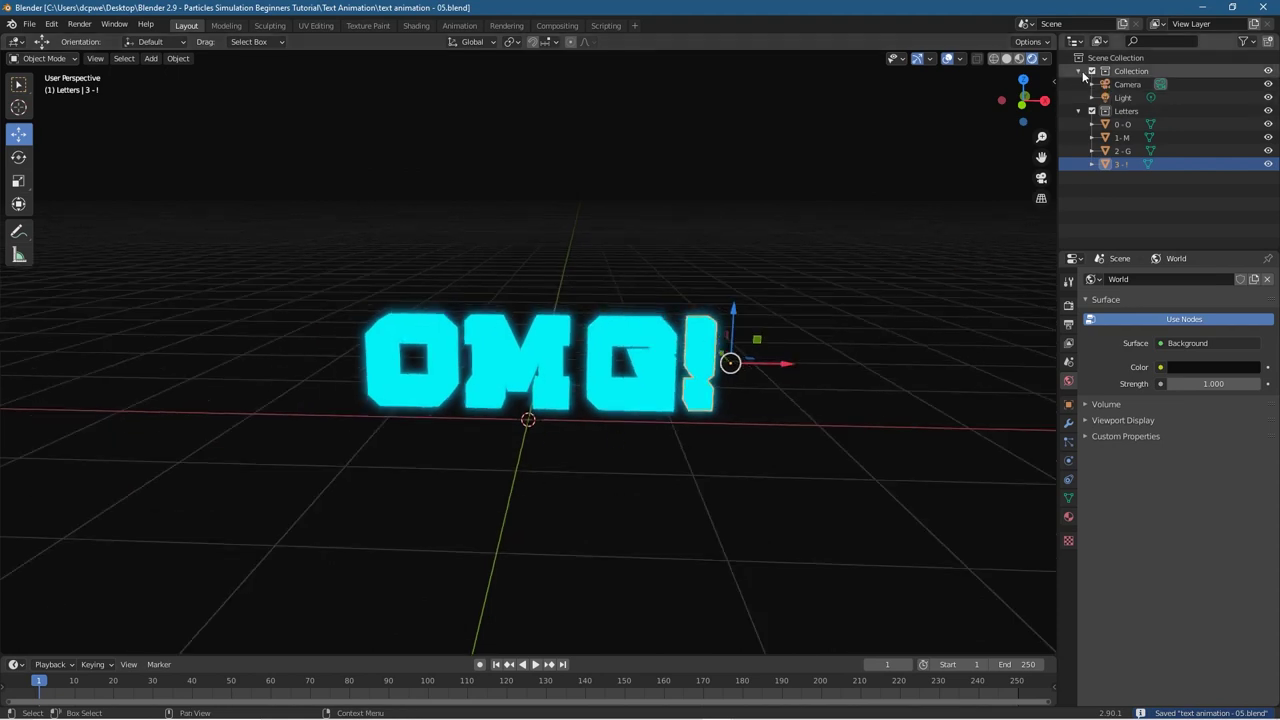
{"action": "key", "text": "n"}
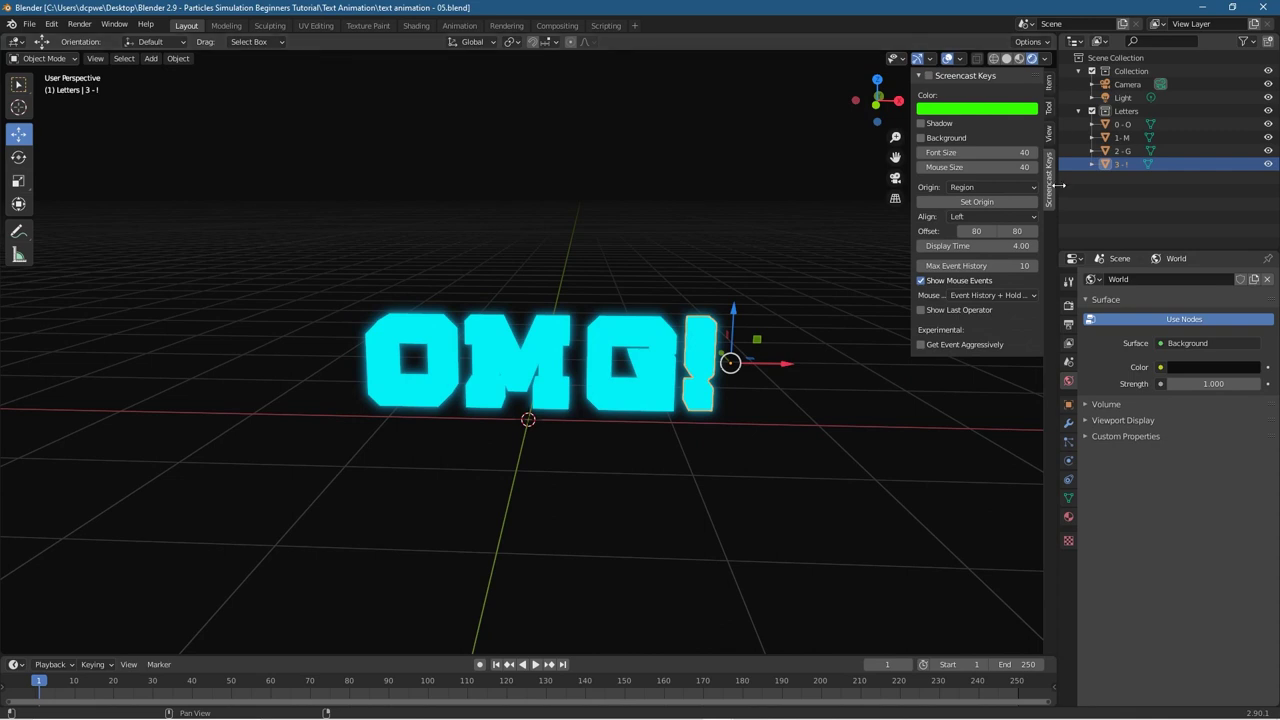
{"action": "left_click", "coordinate": [922, 76]}
{"action": "left_click", "coordinate": [928, 76]}
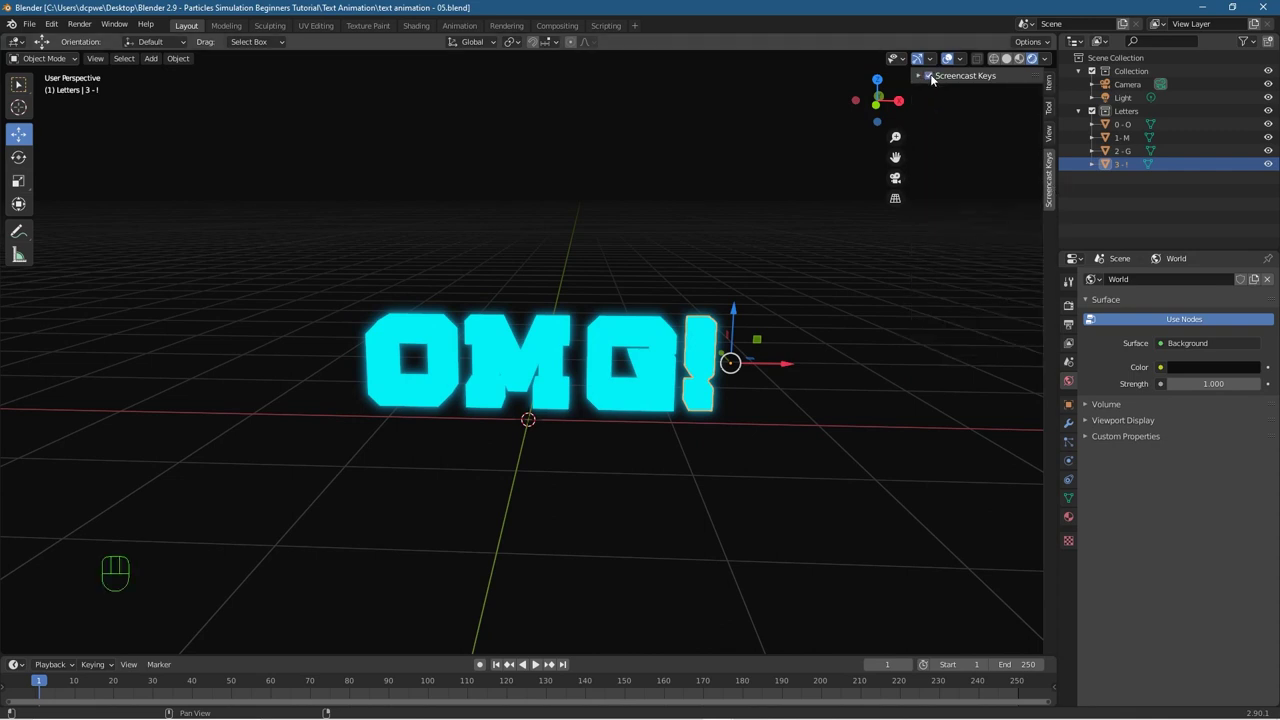
{"action": "key", "text": "n"}
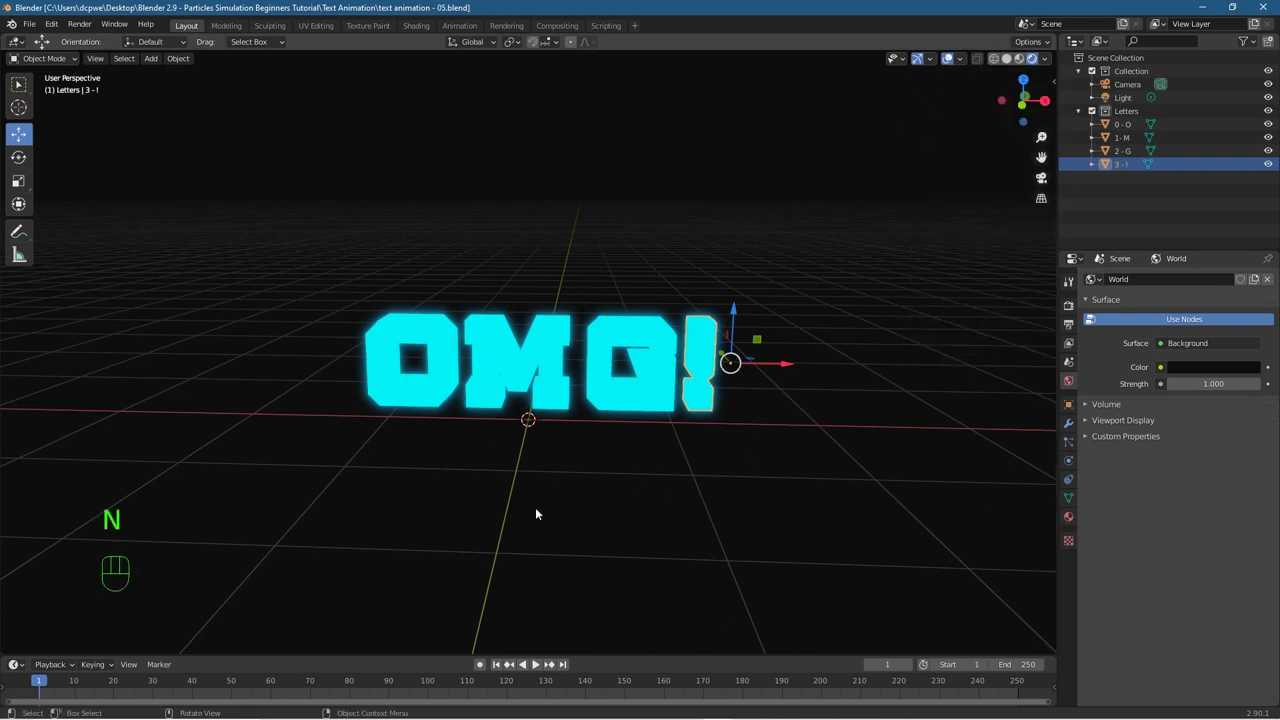
Step: Add a plane under the letters, scale it up uniformly into a wide floor, and view it through the camera
{"action": "key", "text": "shift+a"}
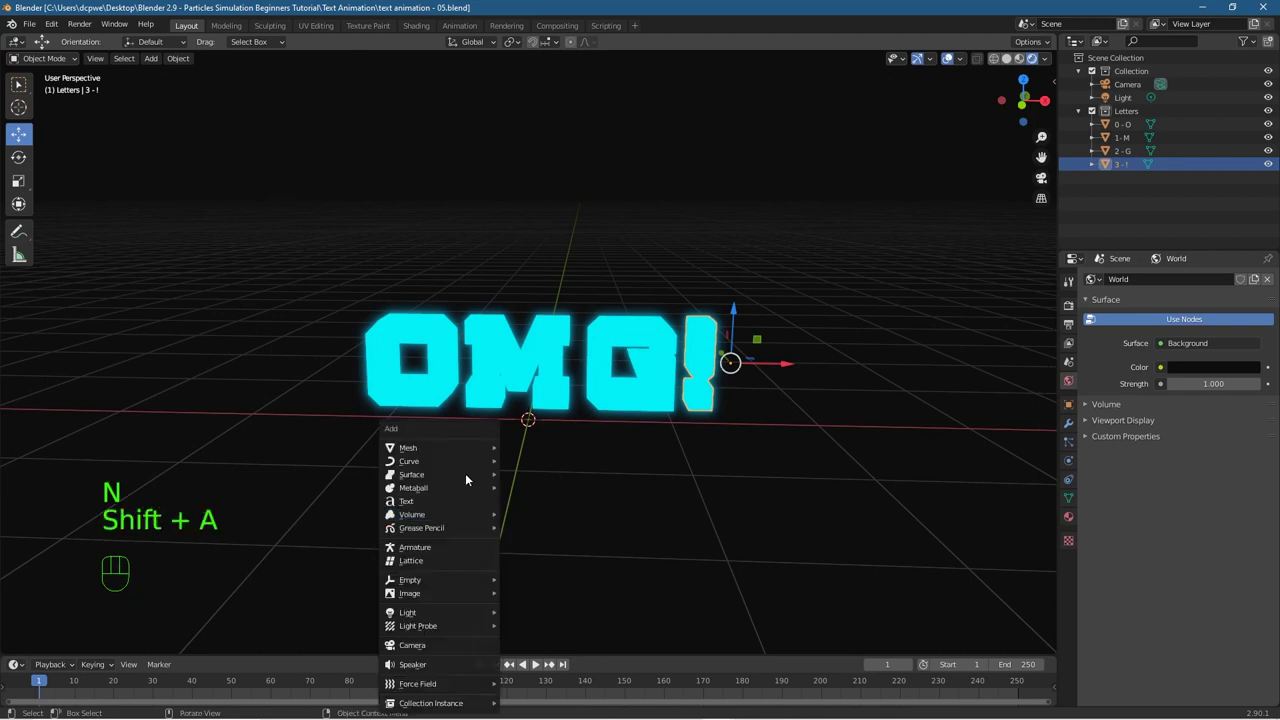
{"action": "mouse_move", "coordinate": [455, 451]}
{"action": "left_click", "coordinate": [530, 447]}
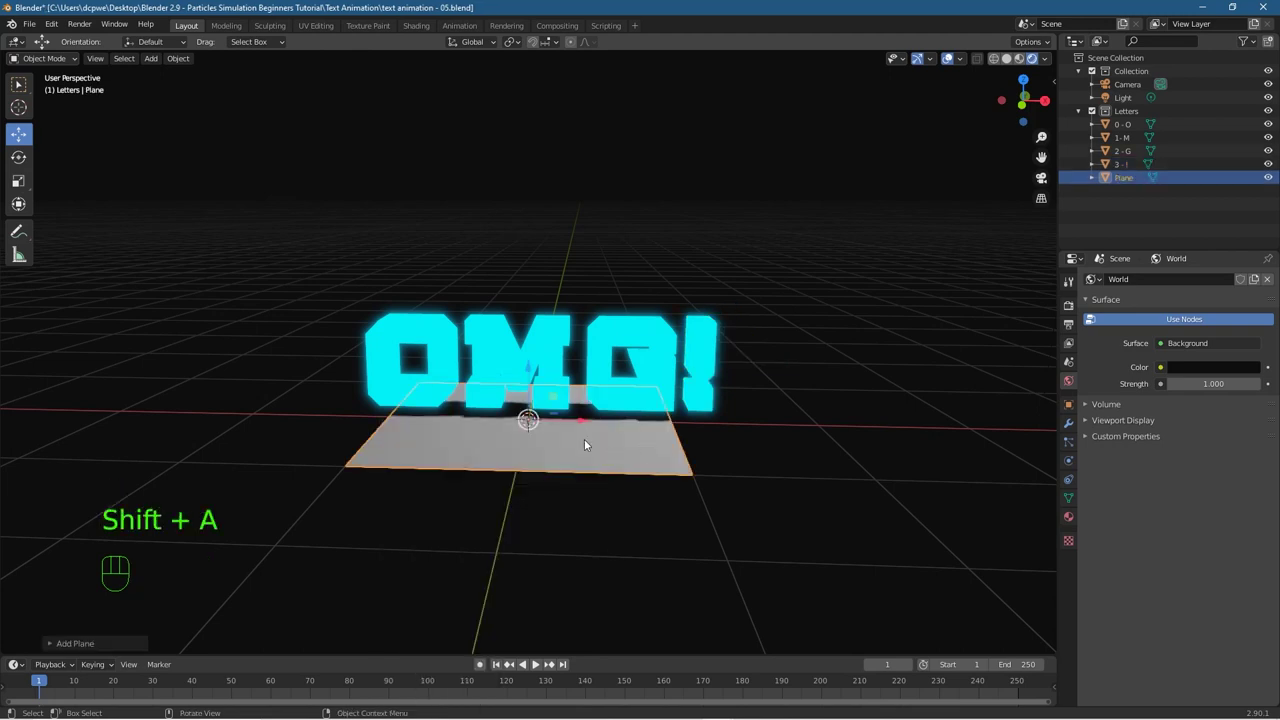
{"action": "key", "text": "s"}
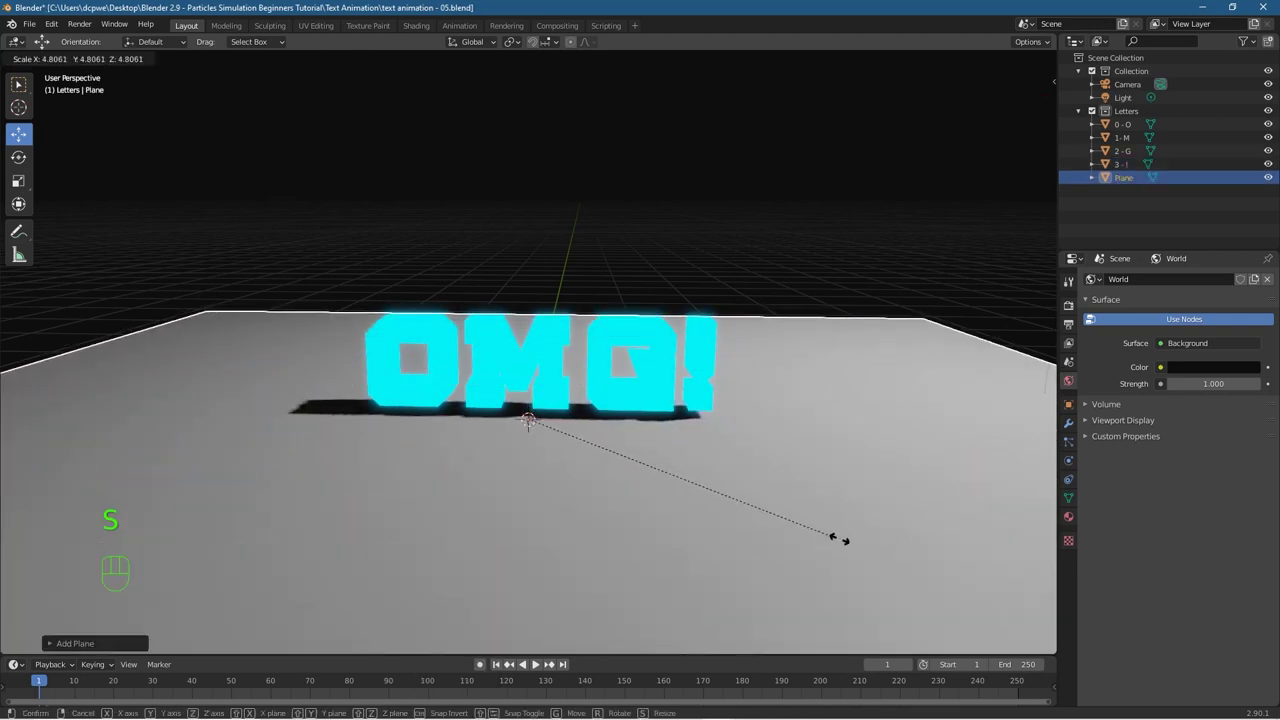
{"action": "left_click", "coordinate": [939, 560]}
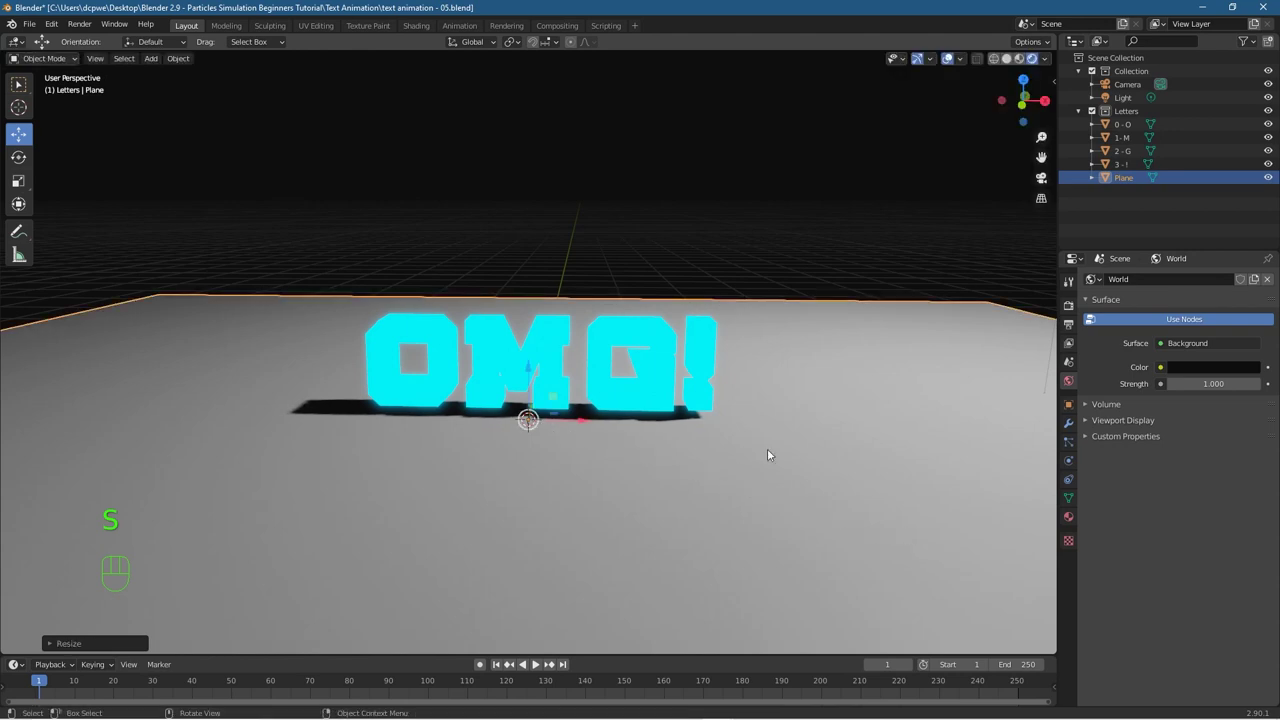
{"action": "key", "text": "KP_0"}
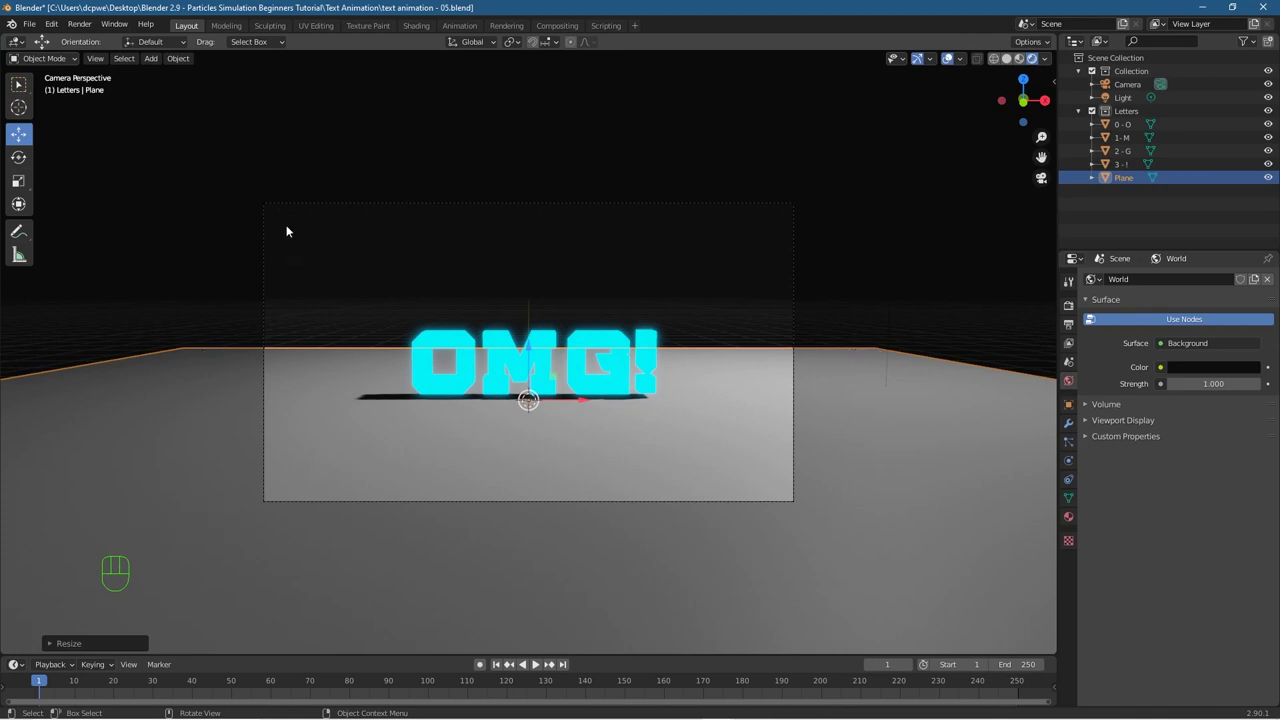
{"action": "left_click", "coordinate": [918, 466]}
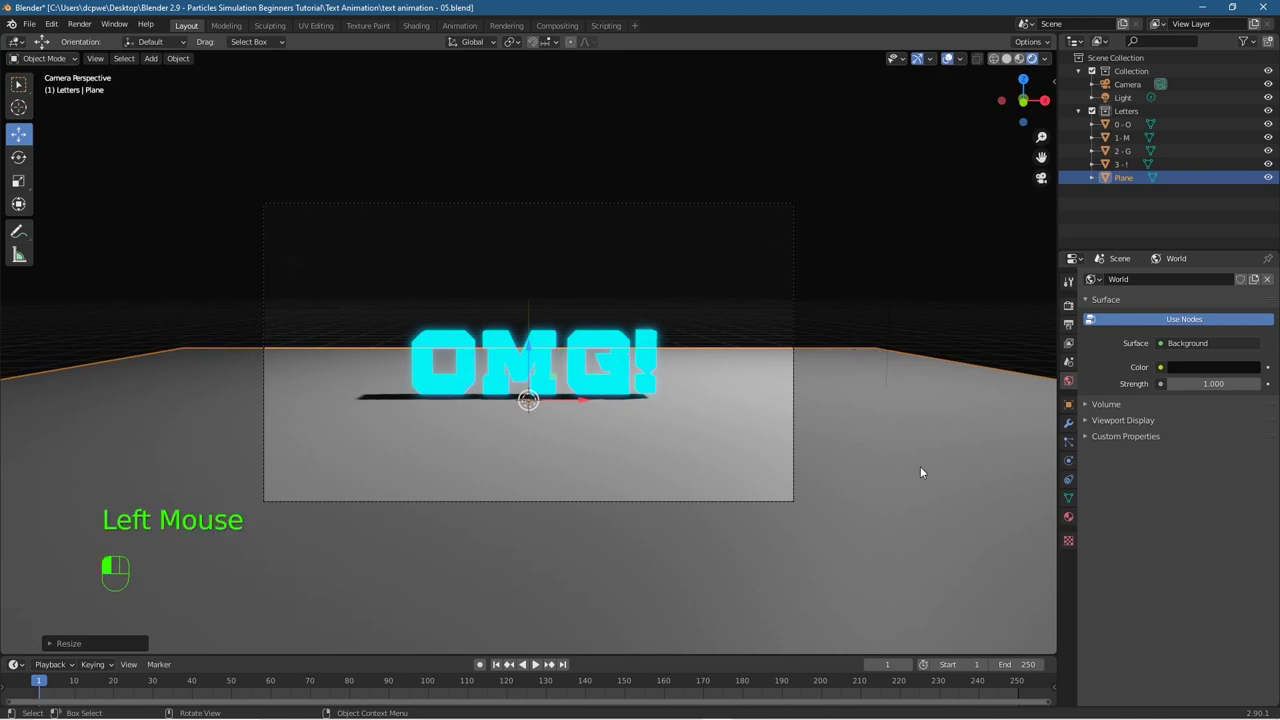
Step: Scale the floor plane down slightly and check the result with a test render of the current frame
{"action": "key", "text": "s"}
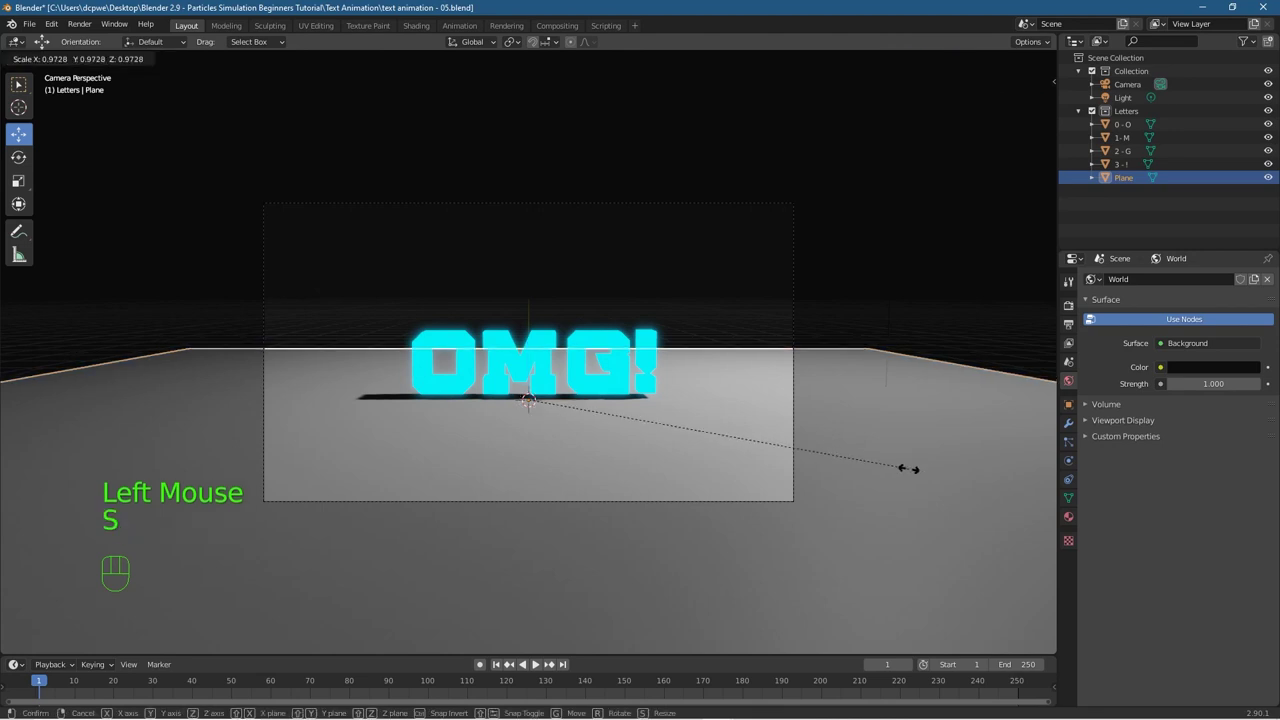
{"action": "left_click", "coordinate": [820, 482]}
{"action": "key", "text": "F12"}
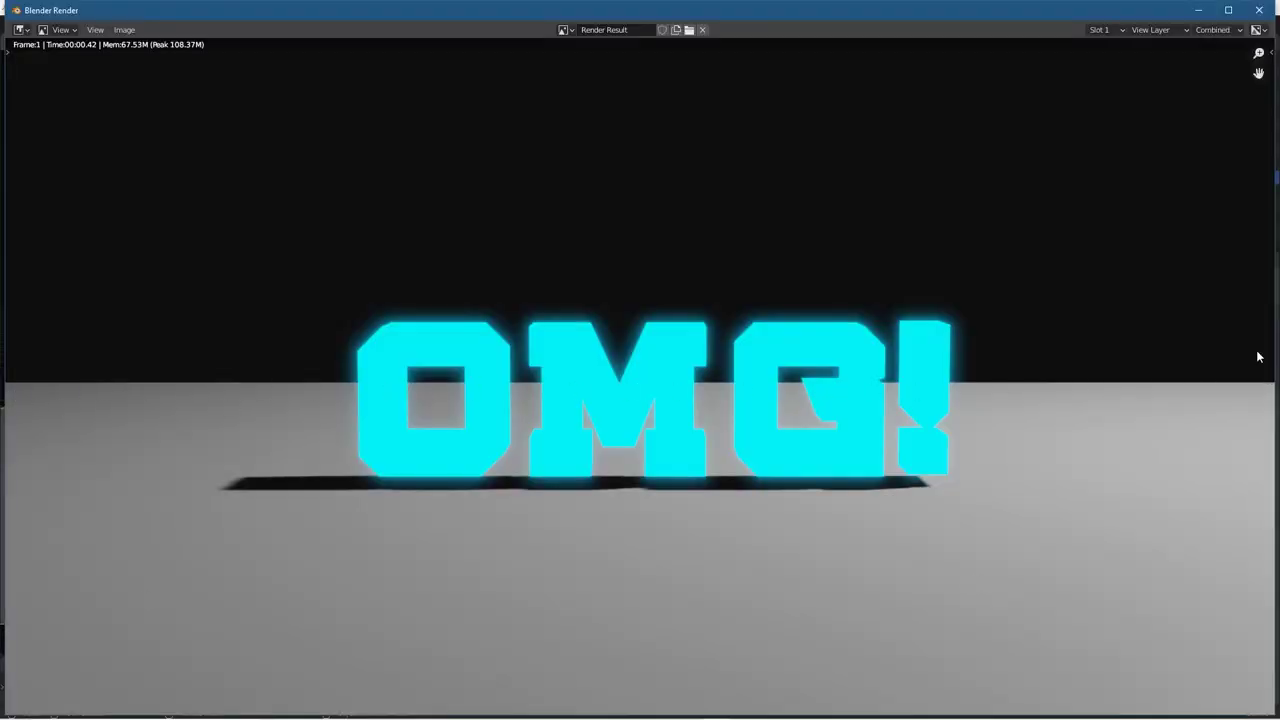
{"action": "left_click", "coordinate": [1259, 9]}
Step: Save the file and bring up the World shader nodes in the Shading workspace
{"action": "key", "text": "ctrl+s"}
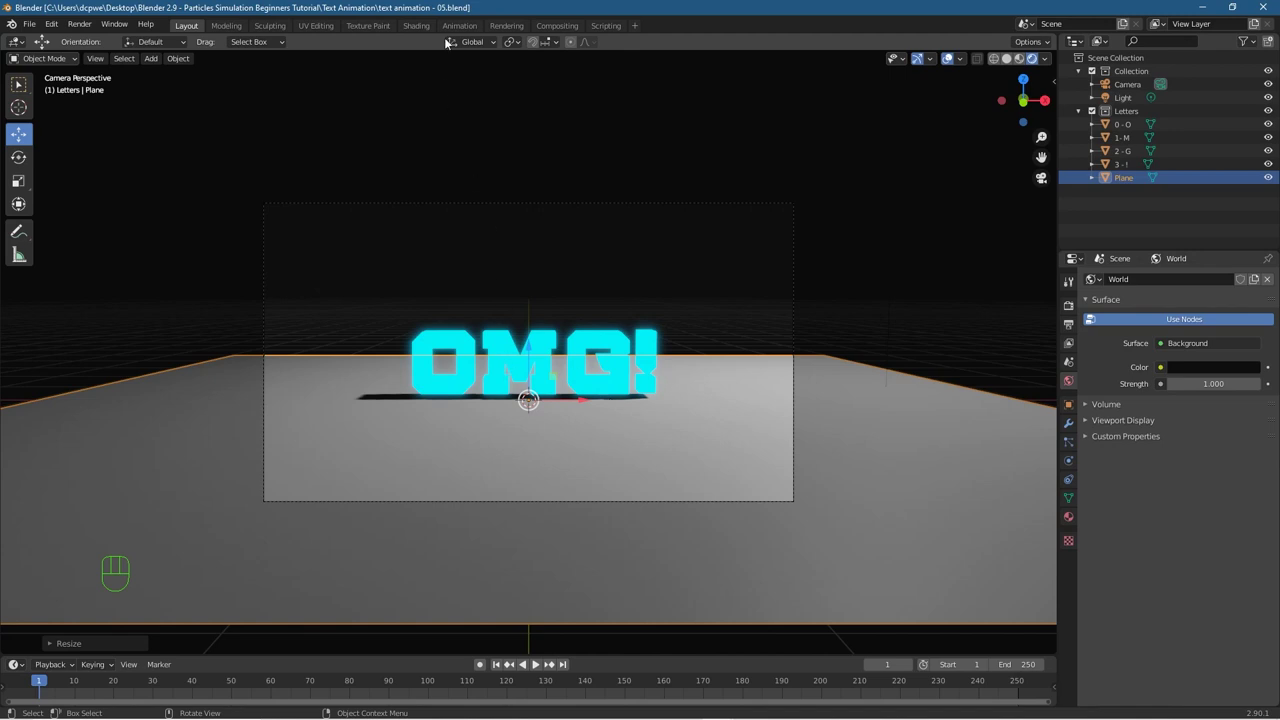
{"action": "left_click", "coordinate": [416, 26]}
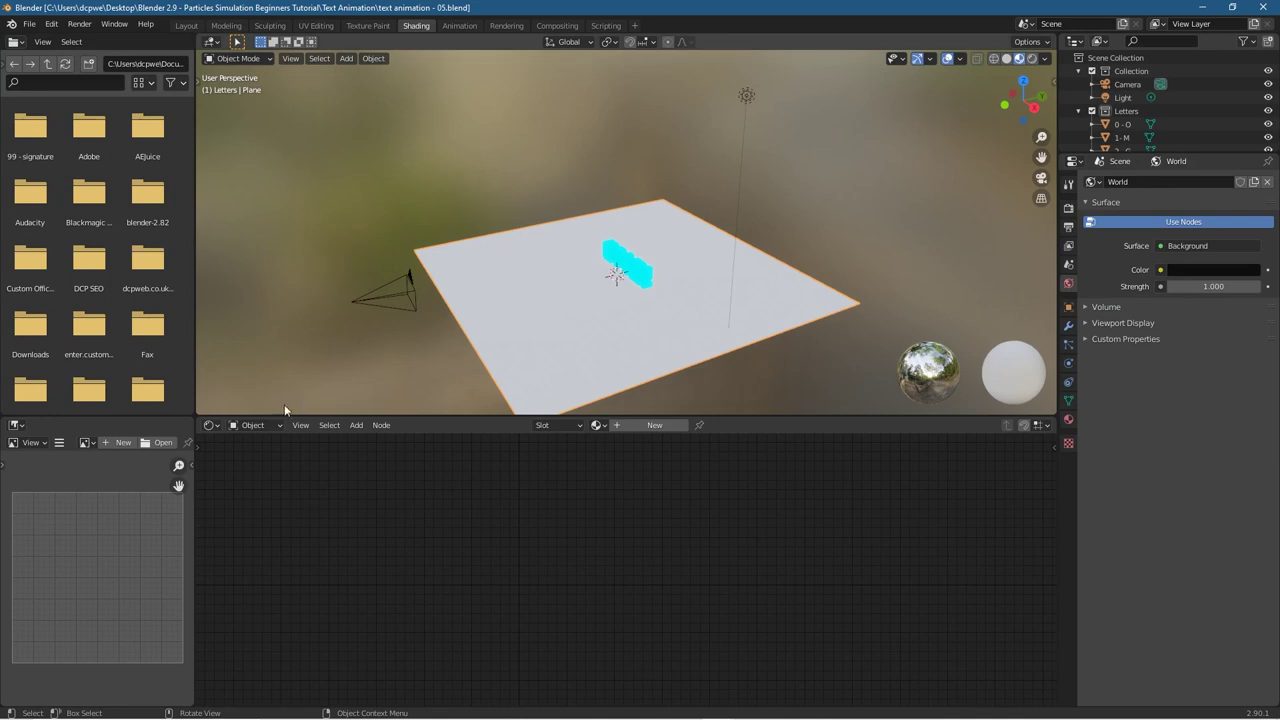
{"action": "left_click", "coordinate": [252, 425]}
{"action": "left_click", "coordinate": [259, 456]}
{"action": "left_click", "coordinate": [252, 425]}
{"action": "left_click", "coordinate": [257, 456]}
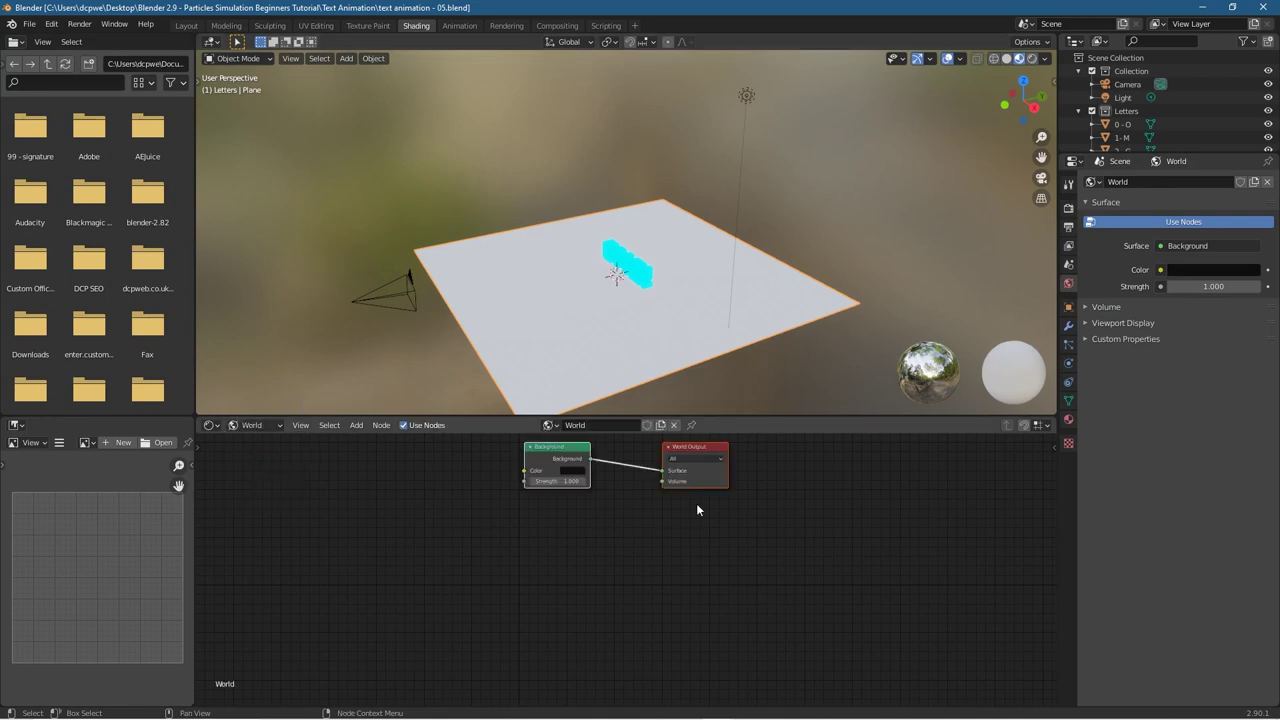
Step: Reposition the world's Background node so it sits slightly higher than the World Output node
{"action": "scroll", "coordinate": [635, 509], "scroll_direction": "up", "scroll_amount": 6}
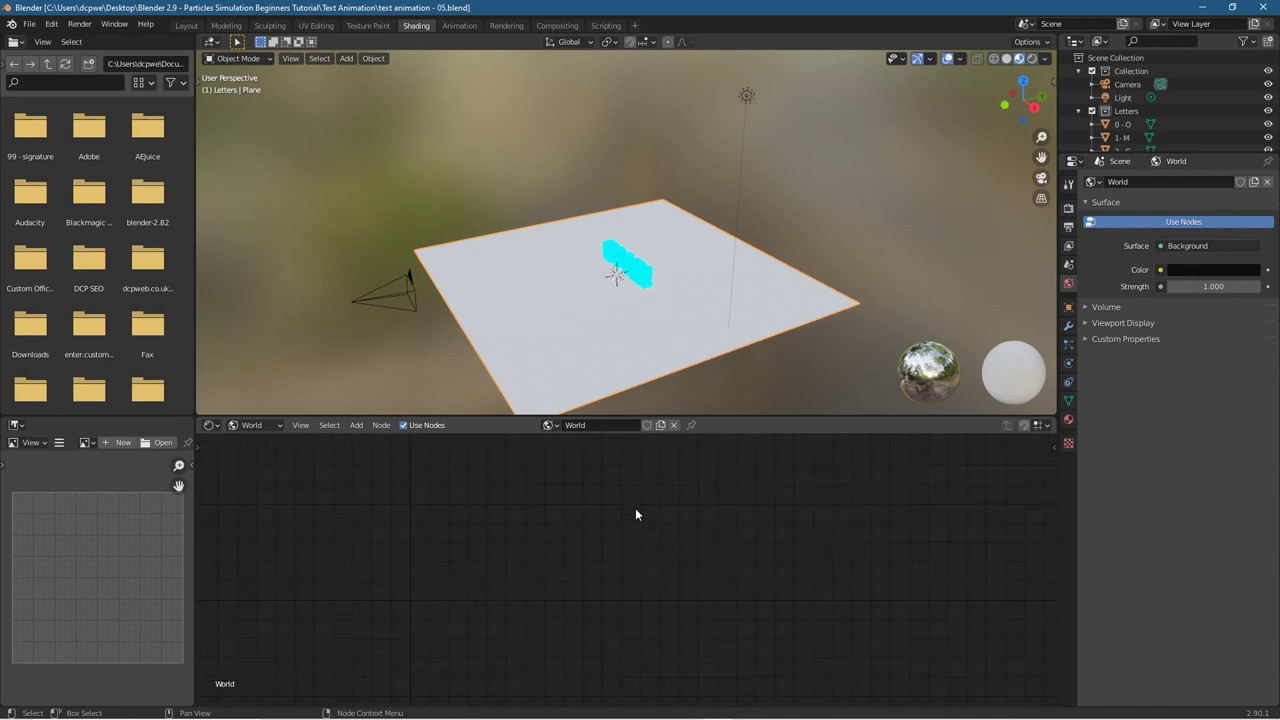
{"action": "scroll", "coordinate": [635, 514], "scroll_direction": "down", "scroll_amount": 6}
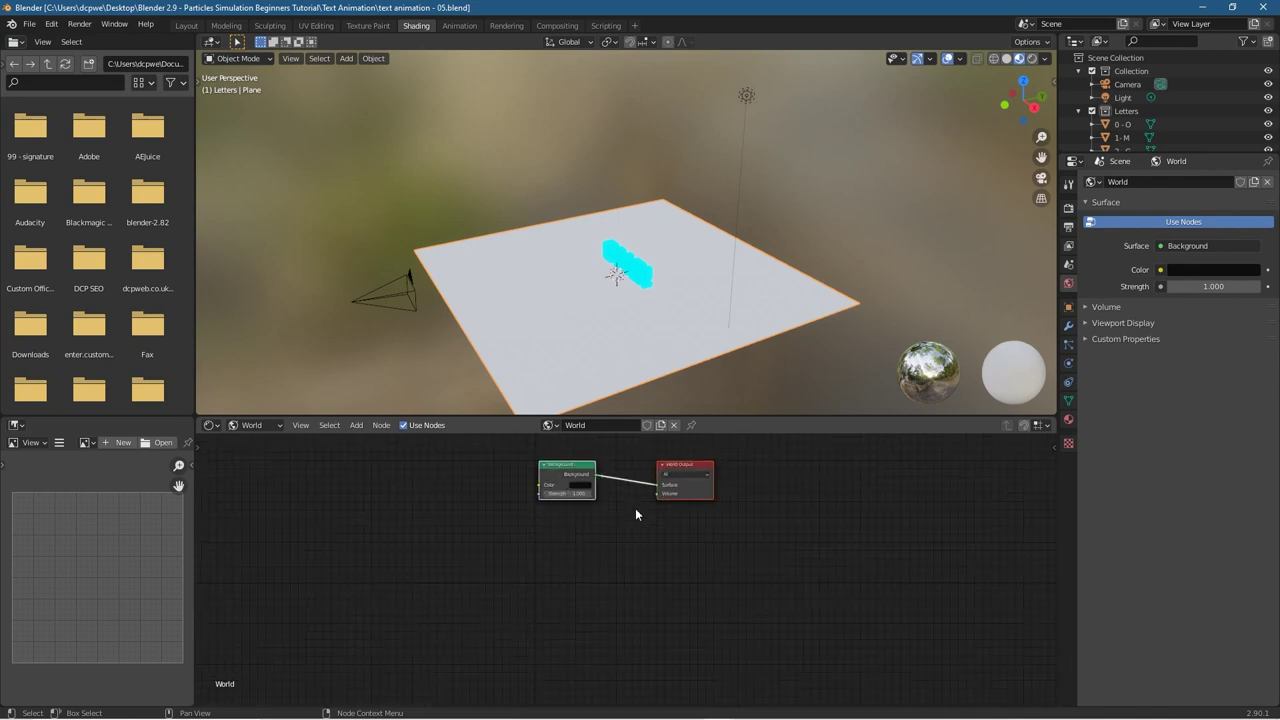
{"action": "scroll", "coordinate": [635, 512], "scroll_direction": "down", "scroll_amount": 1}
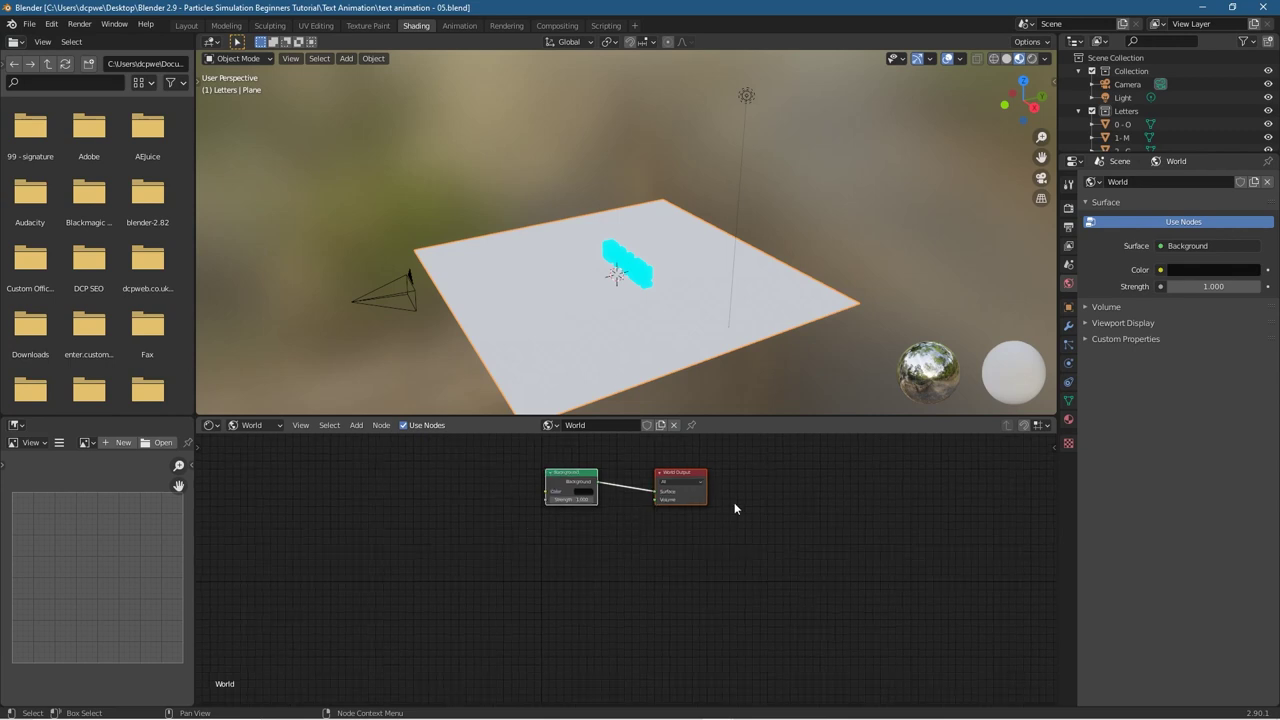
{"action": "left_click_drag", "start_coordinate": [569, 480], "coordinate": [858, 522]}
{"action": "scroll", "coordinate": [905, 581], "scroll_direction": "up", "scroll_amount": 2}
{"action": "middle_click_drag", "start_coordinate": [905, 581], "coordinate": [643, 566]}
{"action": "scroll", "coordinate": [679, 576], "scroll_direction": "up", "scroll_amount": 1}
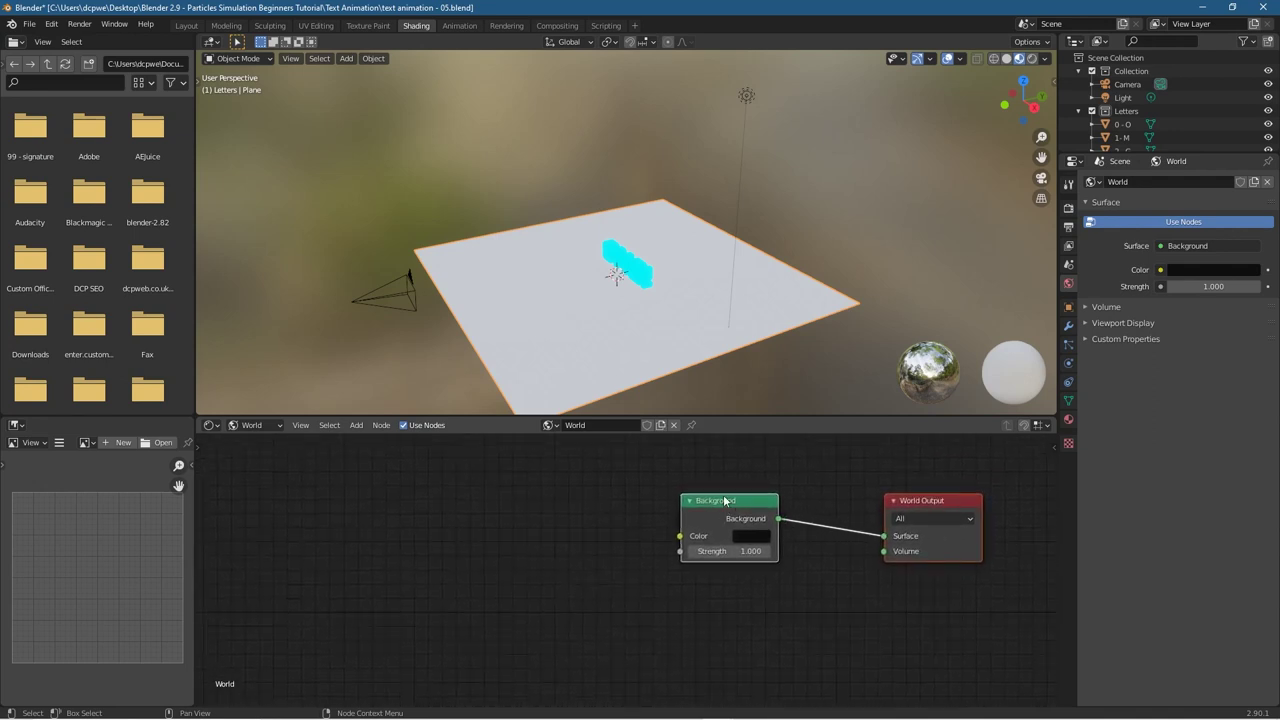
{"action": "left_click_drag", "start_coordinate": [728, 500], "coordinate": [775, 468]}
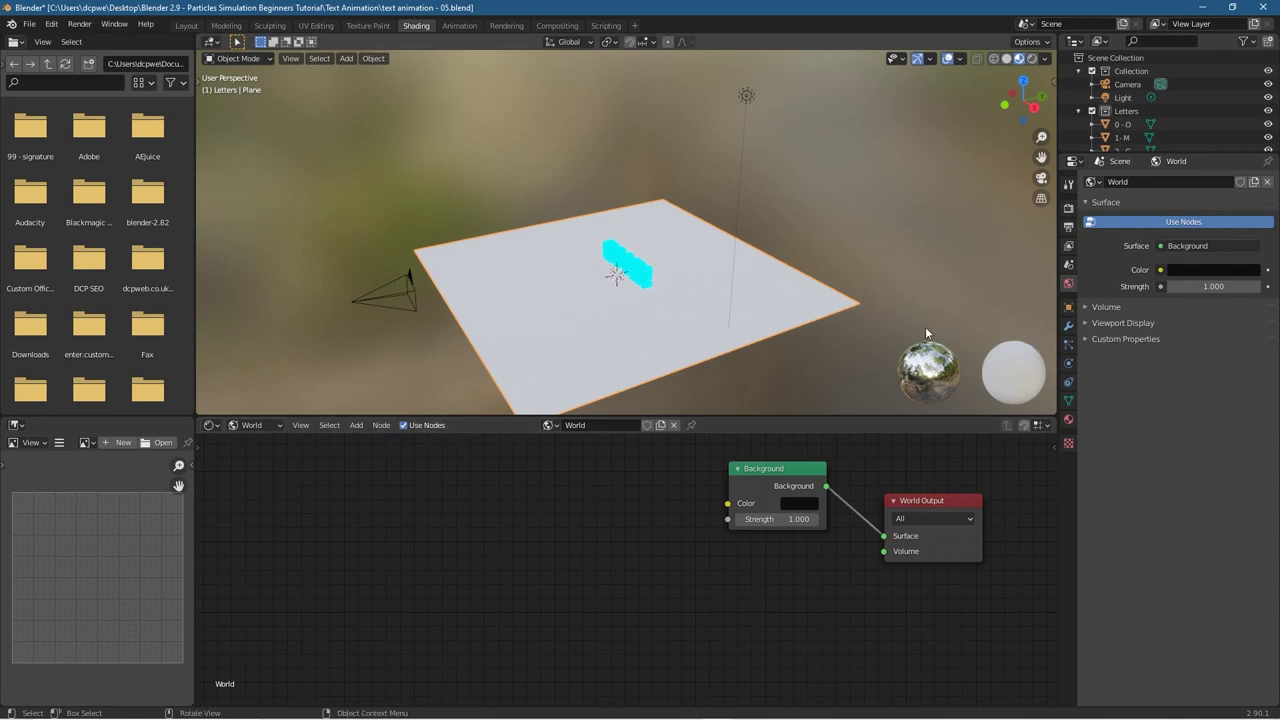
Step: Show the scene in rendered shading through the camera, and widen the node editor with the world nodes in view
{"action": "left_click", "coordinate": [1031, 58]}
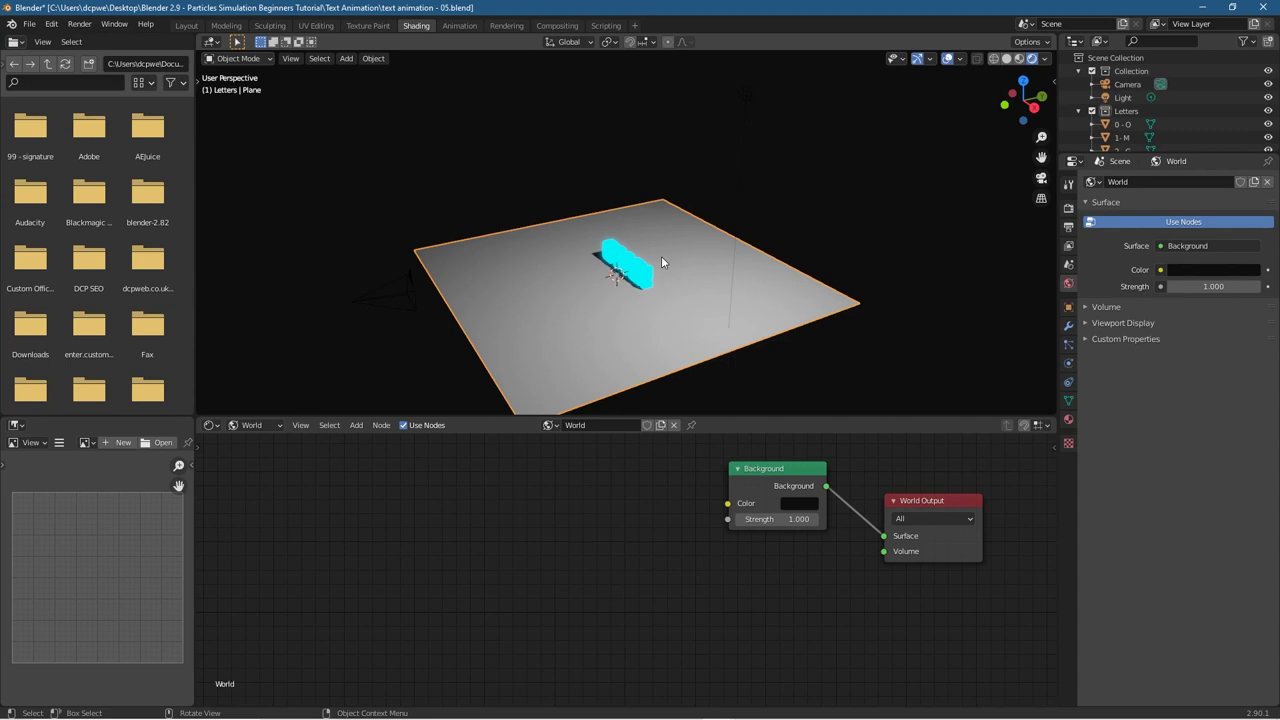
{"action": "key", "text": "KP_0"}
{"action": "scroll", "coordinate": [638, 270], "scroll_direction": "up", "scroll_amount": 2}
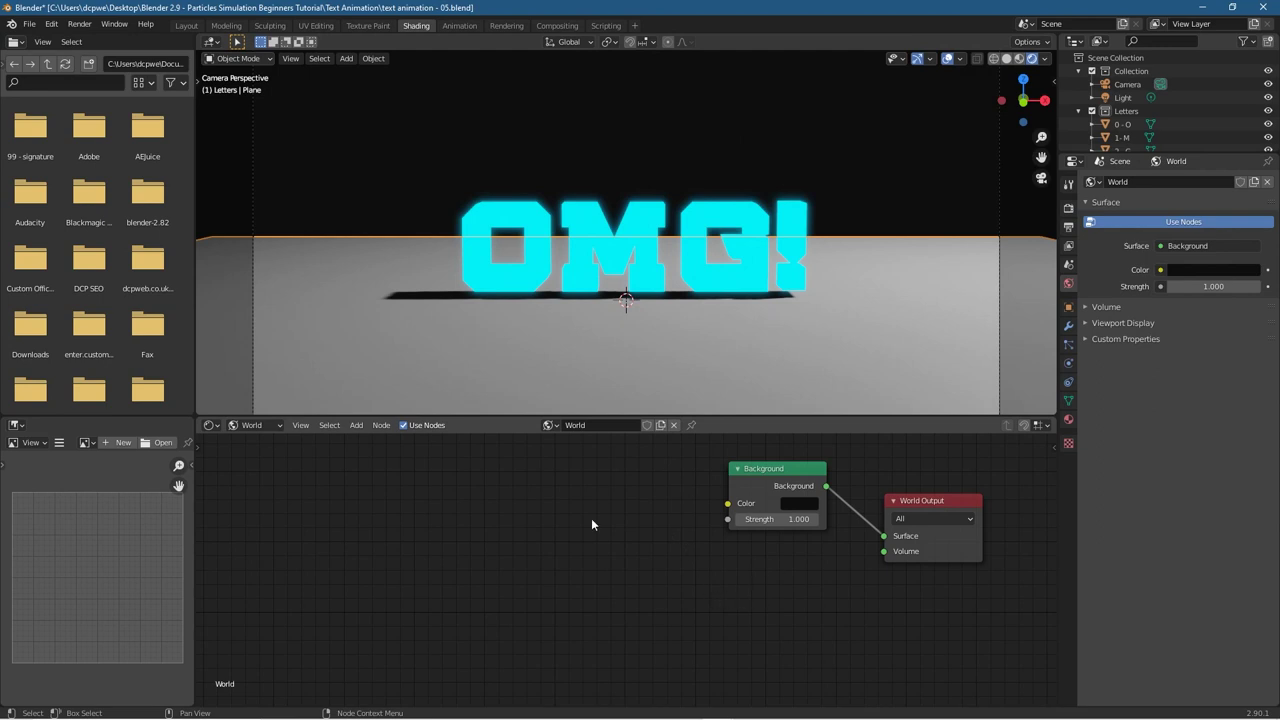
{"action": "left_click_drag", "start_coordinate": [195, 563], "coordinate": [82, 566]}
{"action": "left_click_drag", "start_coordinate": [613, 478], "coordinate": [910, 562]}
{"action": "left_click_drag", "start_coordinate": [720, 467], "coordinate": [804, 468]}
Step: Add a second Background shader node directly below the existing one in the world node tree
{"action": "key", "text": "shift+a"}
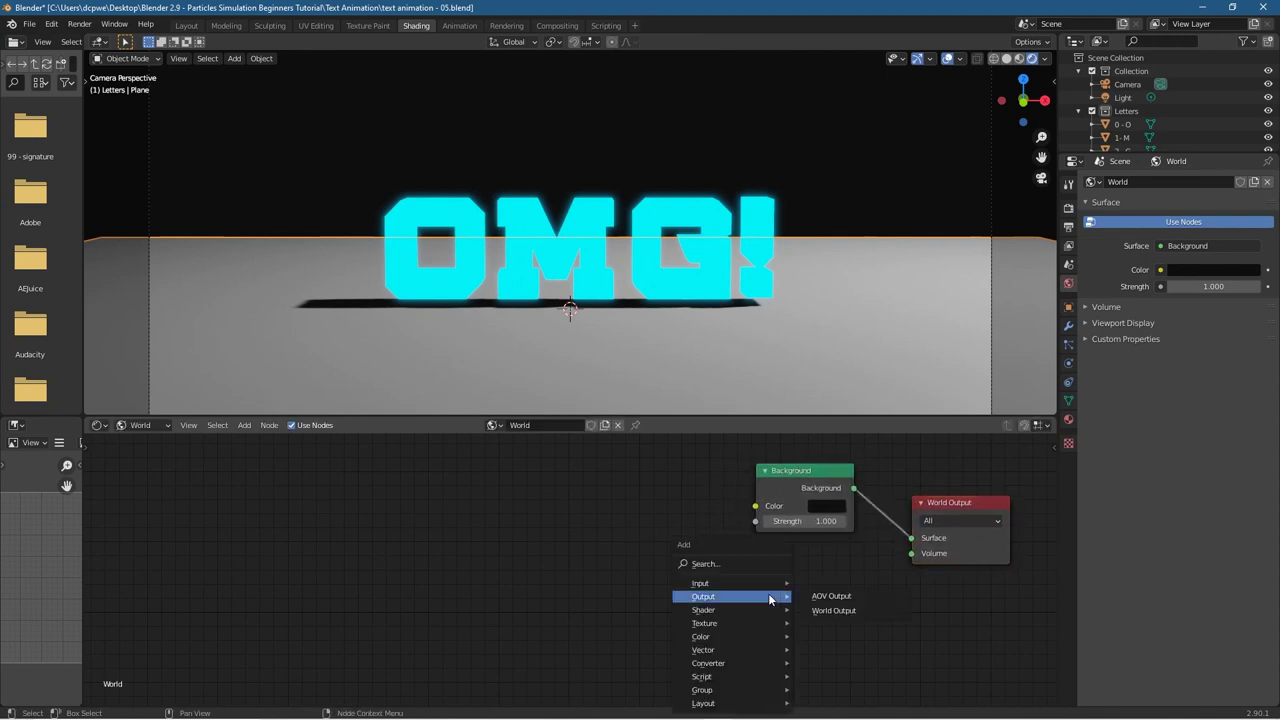
{"action": "mouse_move", "coordinate": [768, 620]}
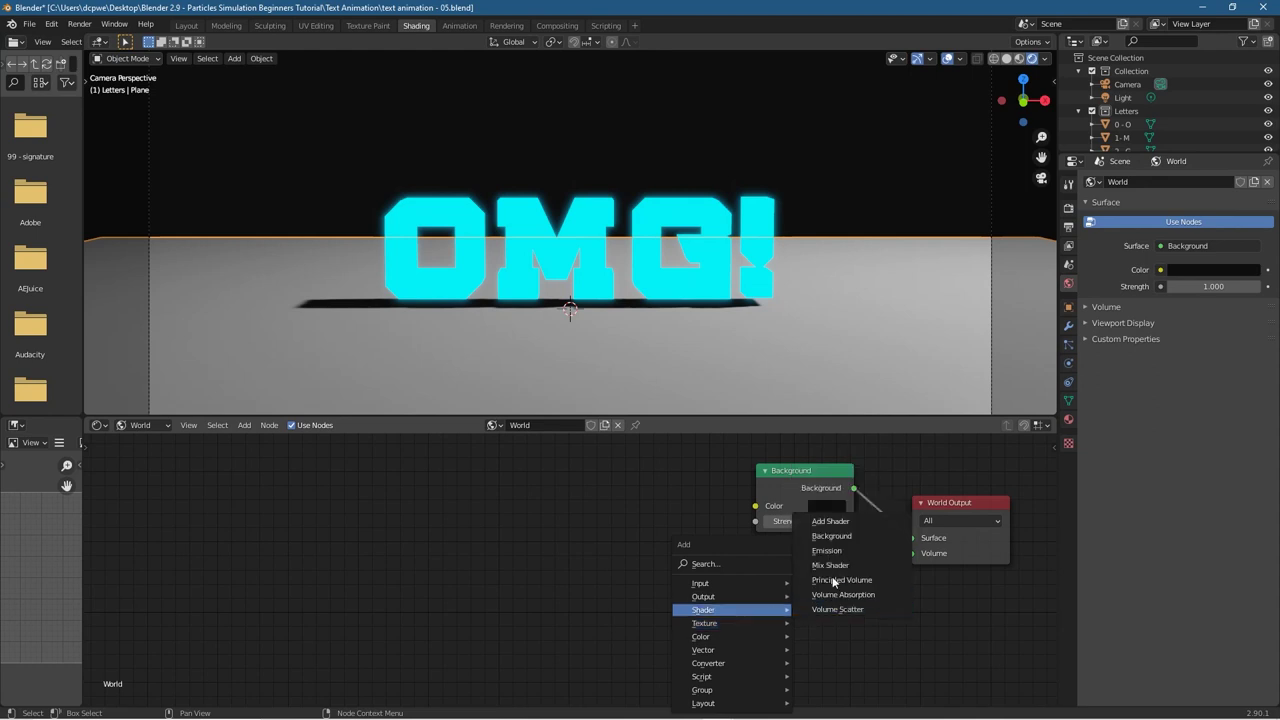
{"action": "left_click", "coordinate": [831, 536]}
{"action": "left_click", "coordinate": [755, 567]}
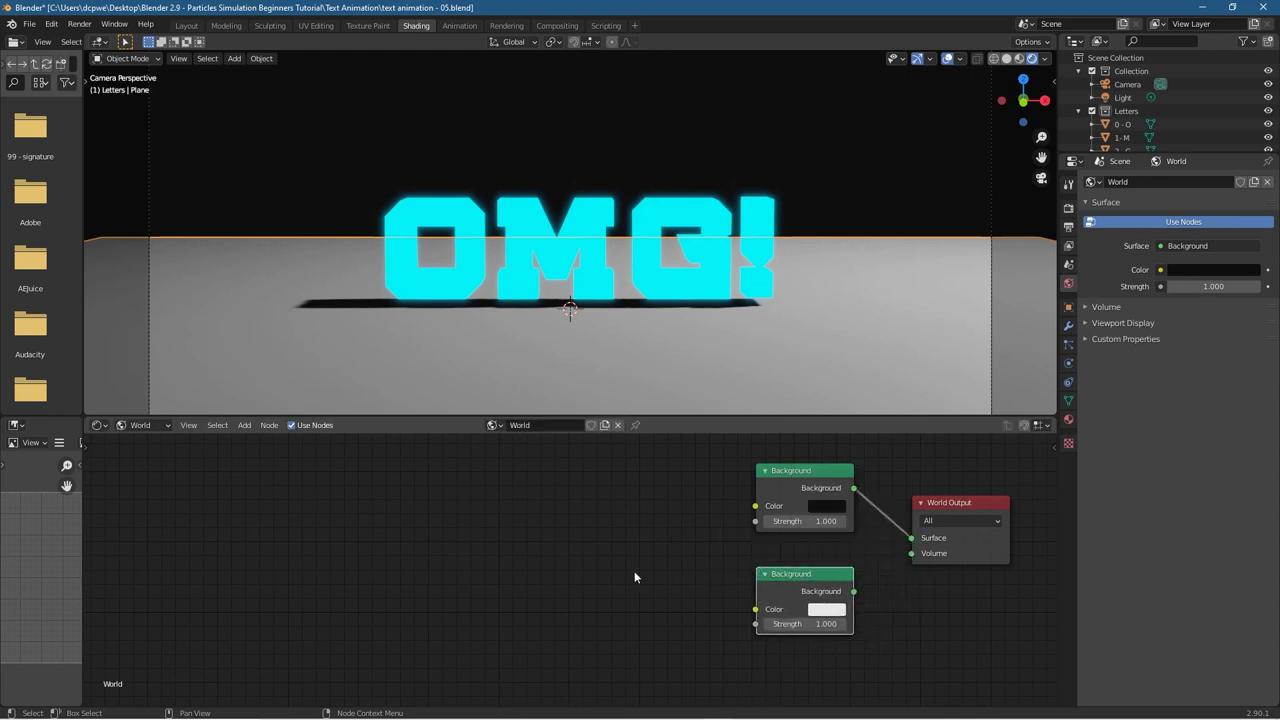
Step: Insert a Mix Shader between the upper Background and World Output, and connect the lower Background to its second Shader input
{"action": "key", "text": "shift+a"}
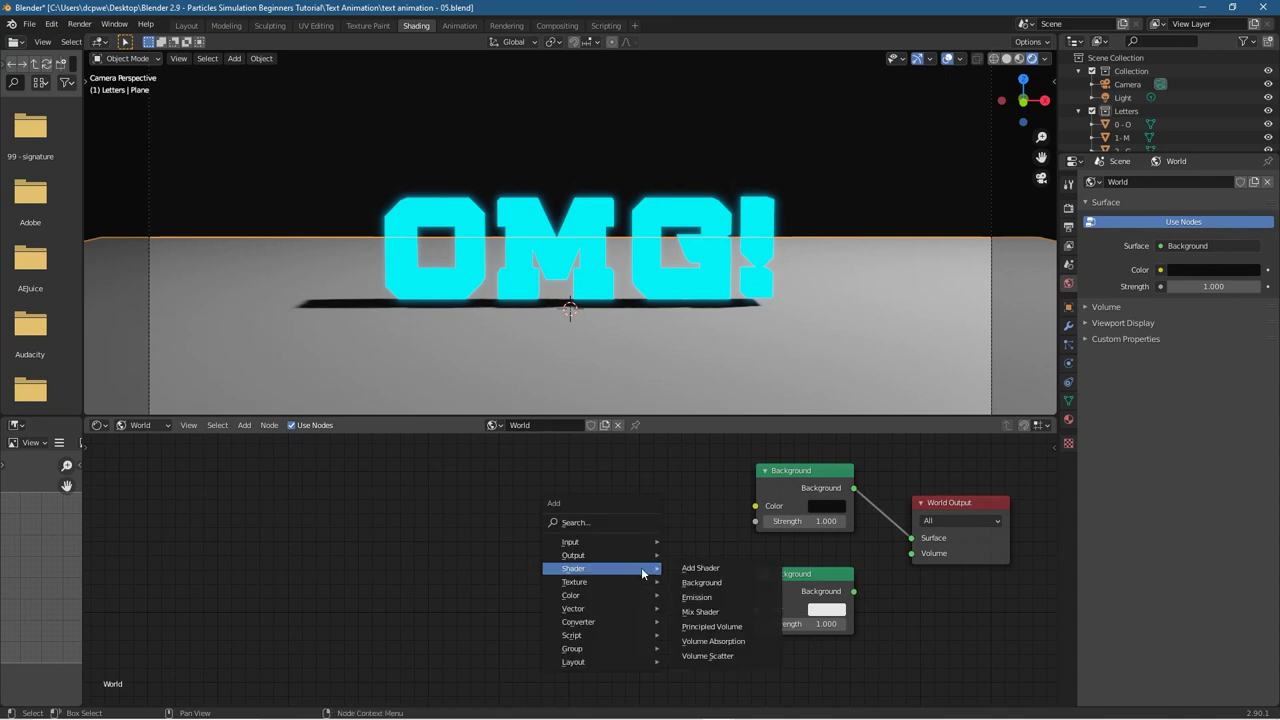
{"action": "left_click", "coordinate": [725, 611]}
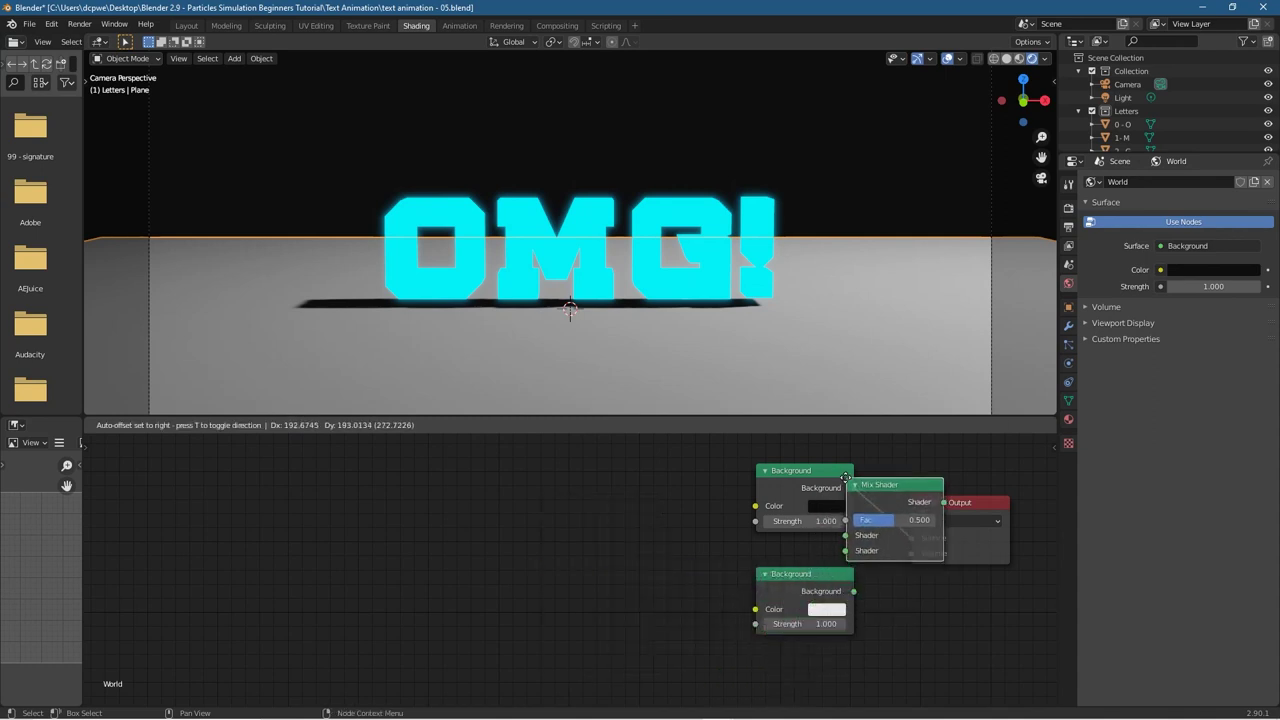
{"action": "left_click", "coordinate": [908, 477]}
{"action": "left_click", "coordinate": [853, 596]}
{"action": "left_click_drag", "start_coordinate": [853, 594], "coordinate": [909, 552]}
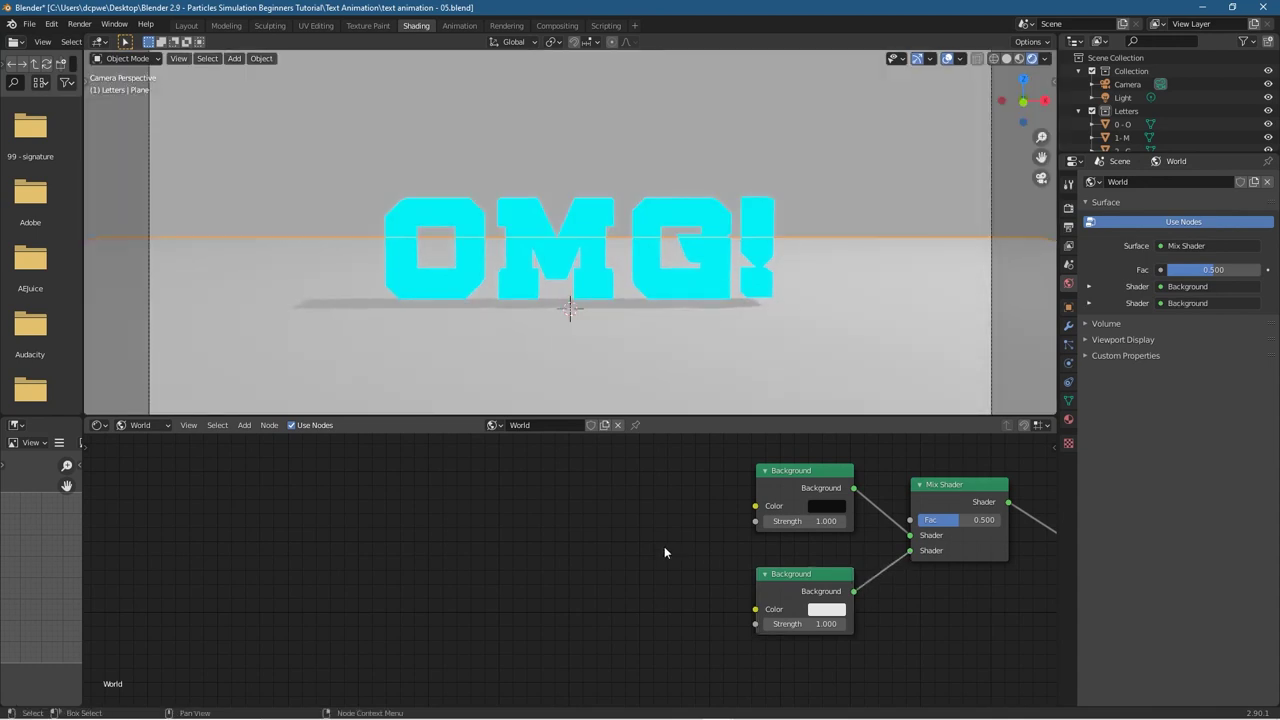
Step: Add an Environment Texture node and connect its Color output to the upper Background's Color input
{"action": "key", "text": "shift+a"}
{"action": "mouse_move", "coordinate": [664, 546]}
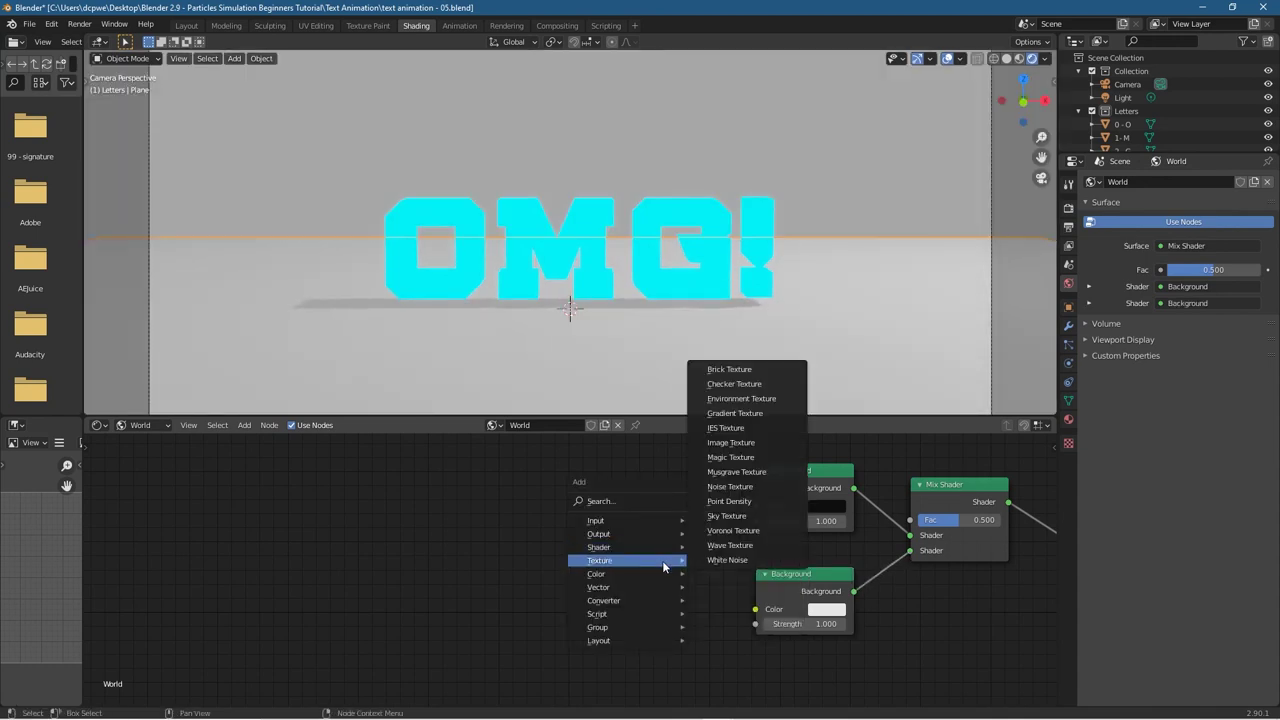
{"action": "left_click", "coordinate": [744, 398]}
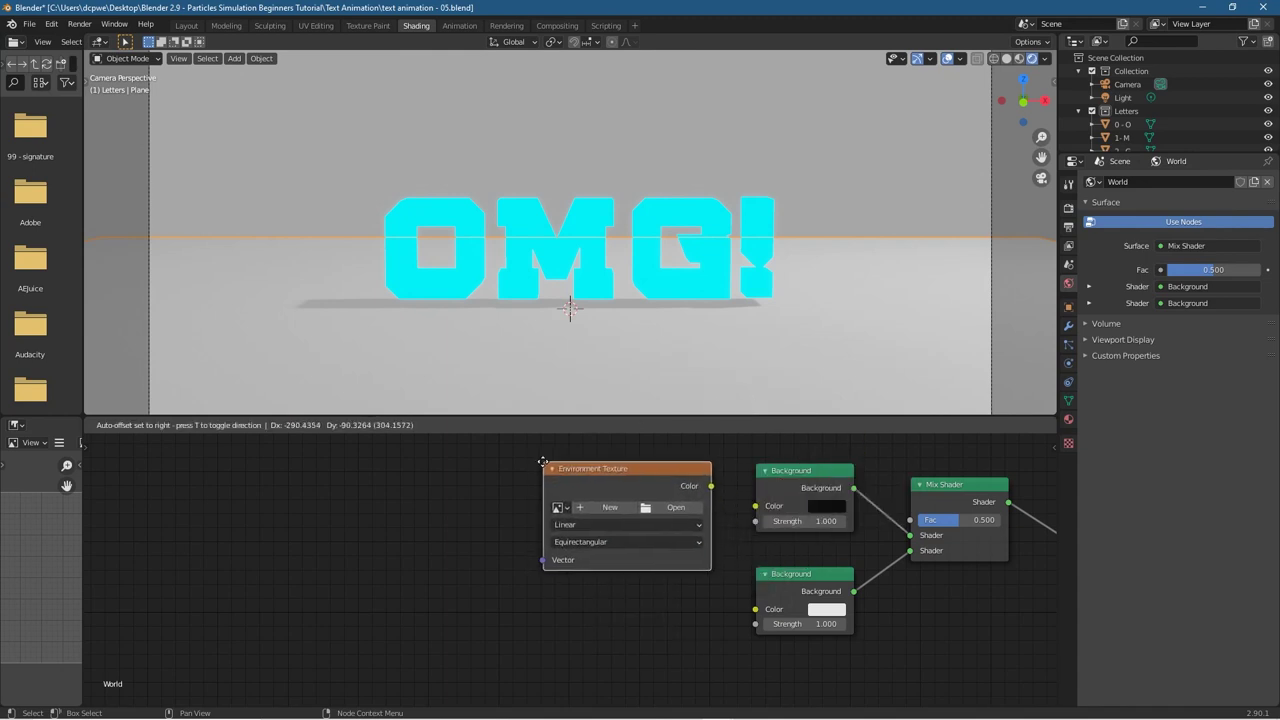
{"action": "left_click", "coordinate": [540, 463]}
{"action": "left_click_drag", "start_coordinate": [720, 488], "coordinate": [755, 507]}
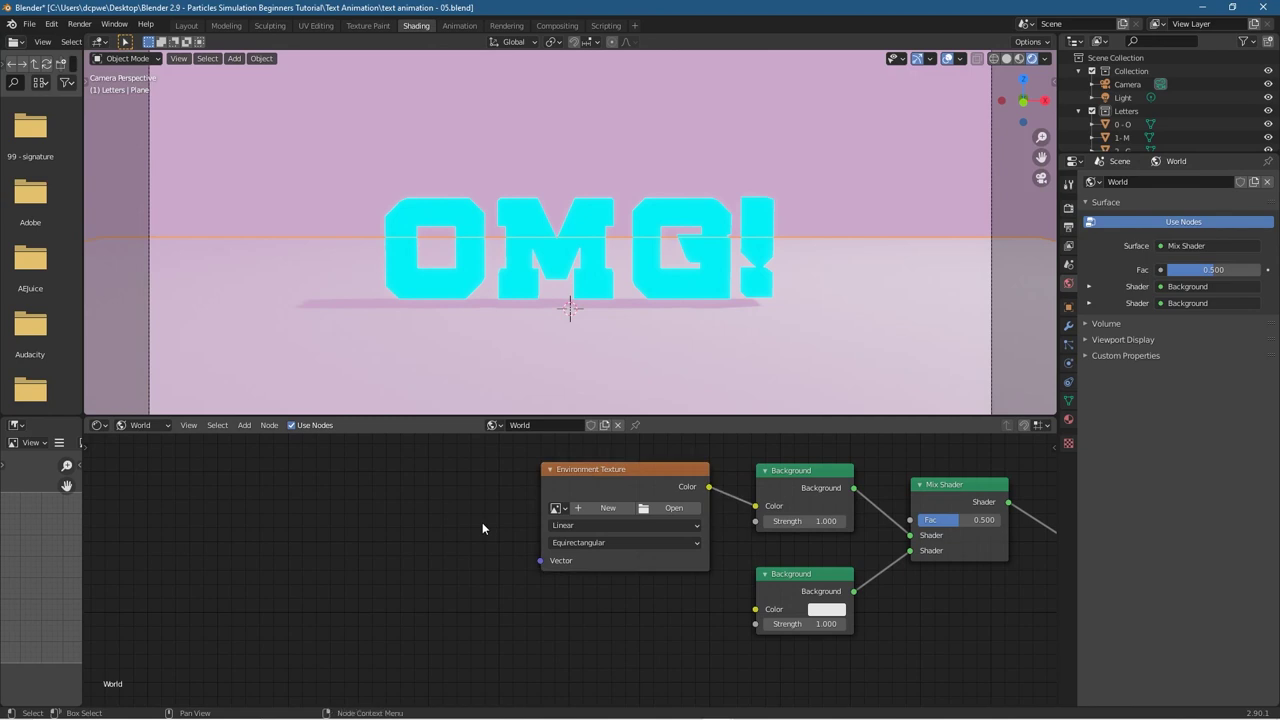
Step: Add a Mapping node in front of the Environment Texture node
{"action": "key", "text": "shift+a"}
{"action": "mouse_move", "coordinate": [482, 522]}
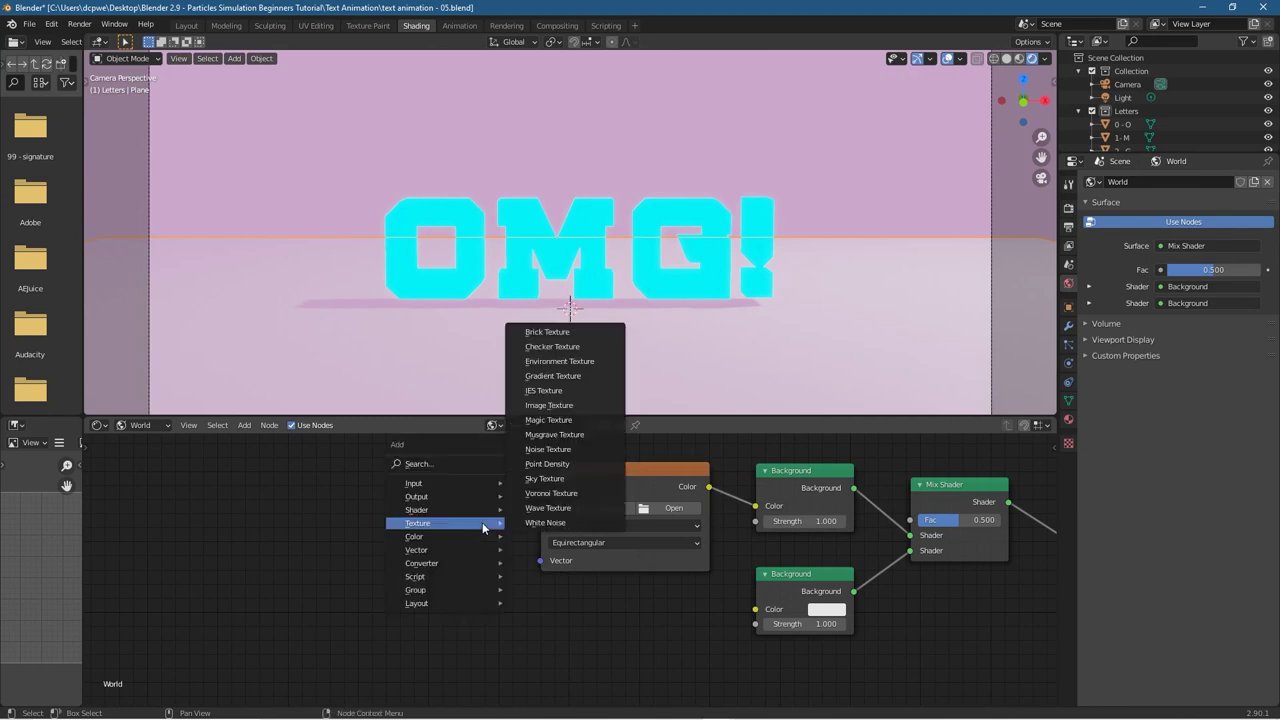
{"action": "mouse_move", "coordinate": [483, 563]}
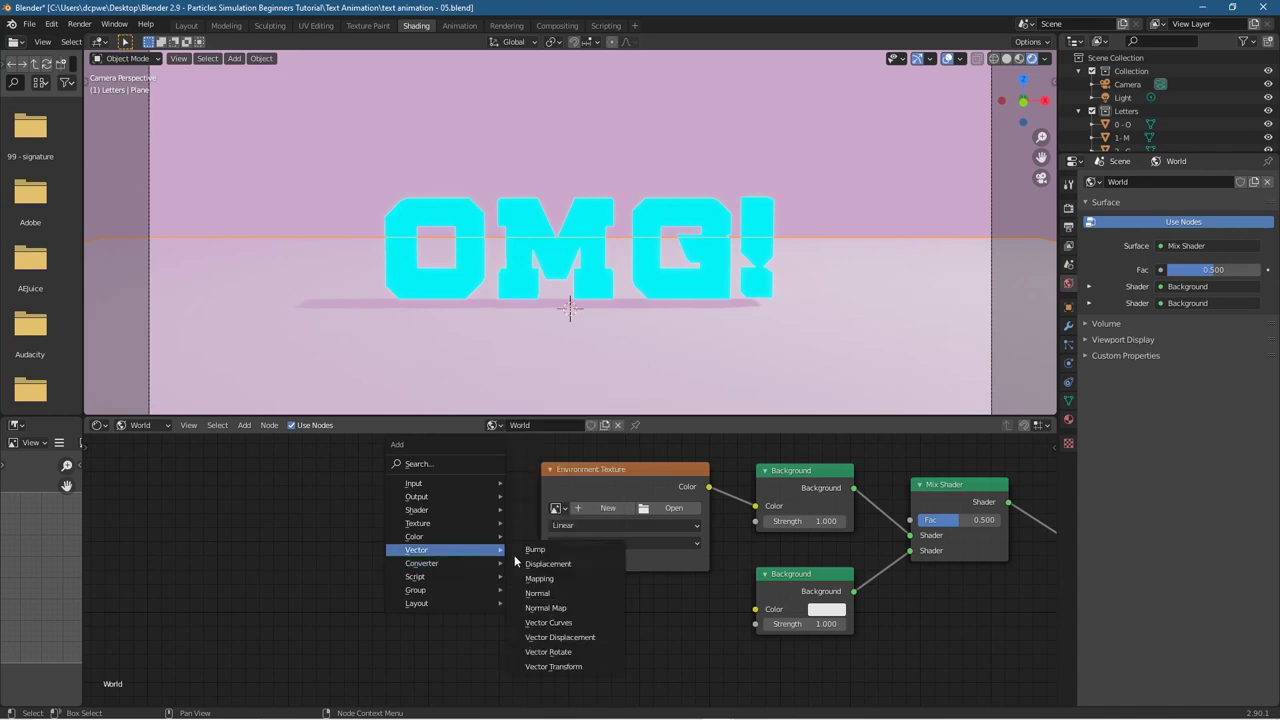
{"action": "left_click", "coordinate": [560, 578]}
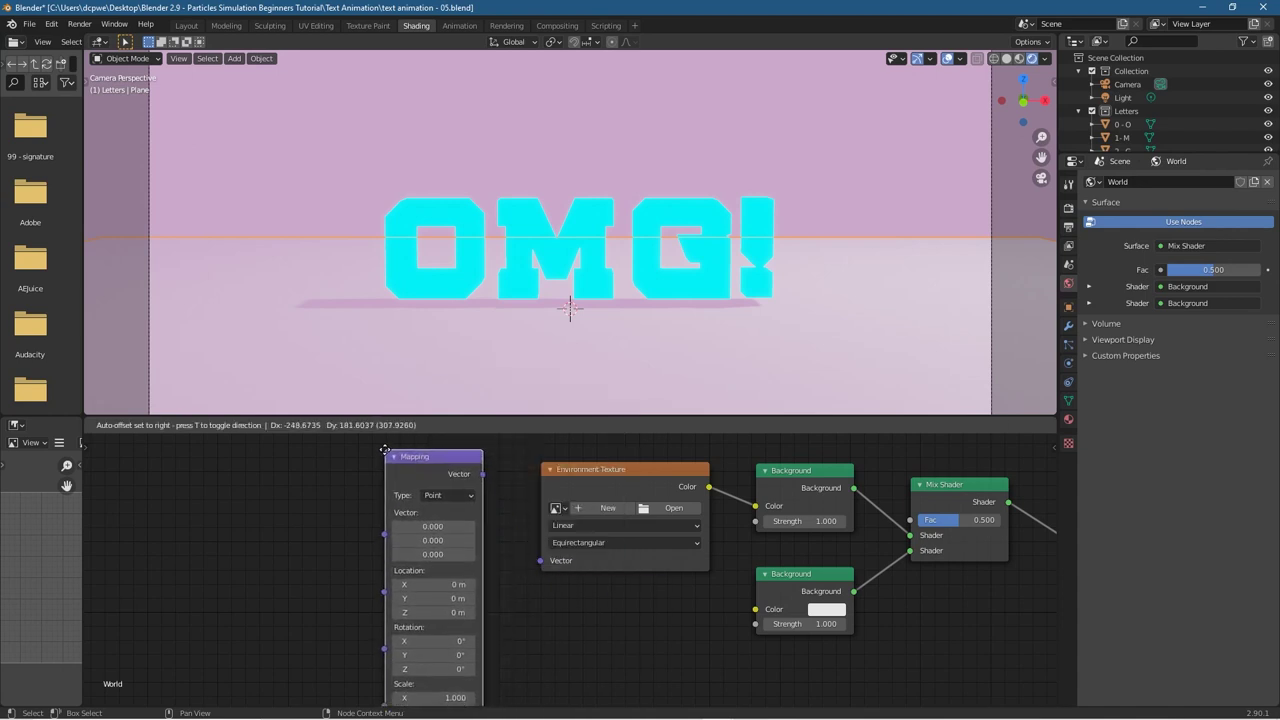
{"action": "left_click", "coordinate": [385, 448]}
{"action": "left_click", "coordinate": [326, 518]}
Step: Add a Texture Coordinate node in front of the Mapping node
{"action": "key", "text": "shift+a"}
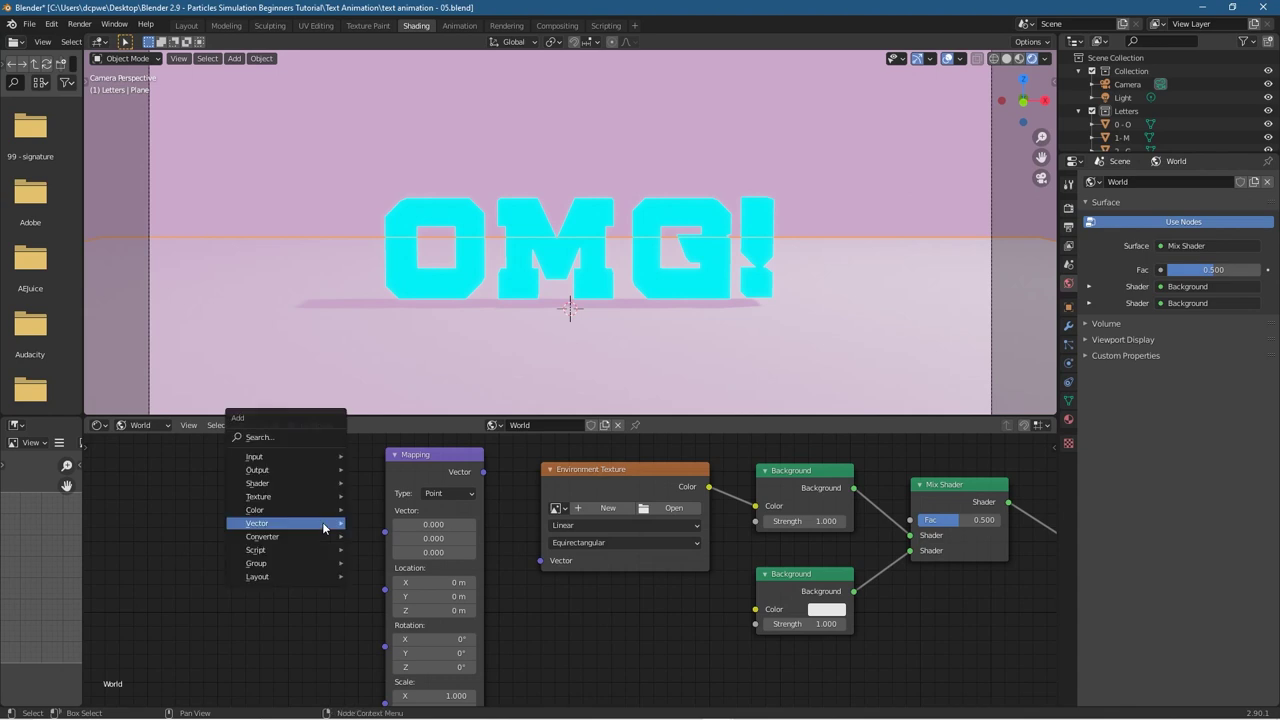
{"action": "mouse_move", "coordinate": [320, 514]}
{"action": "mouse_move", "coordinate": [305, 458]}
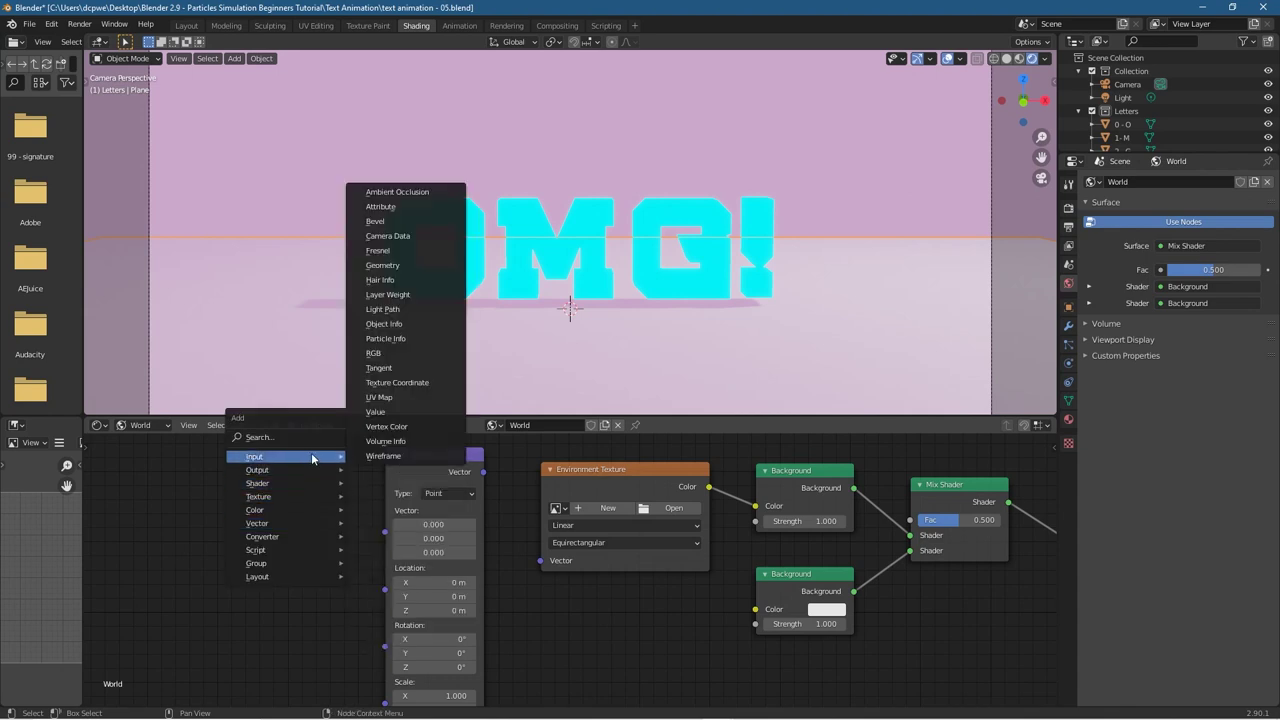
{"action": "left_click", "coordinate": [401, 382]}
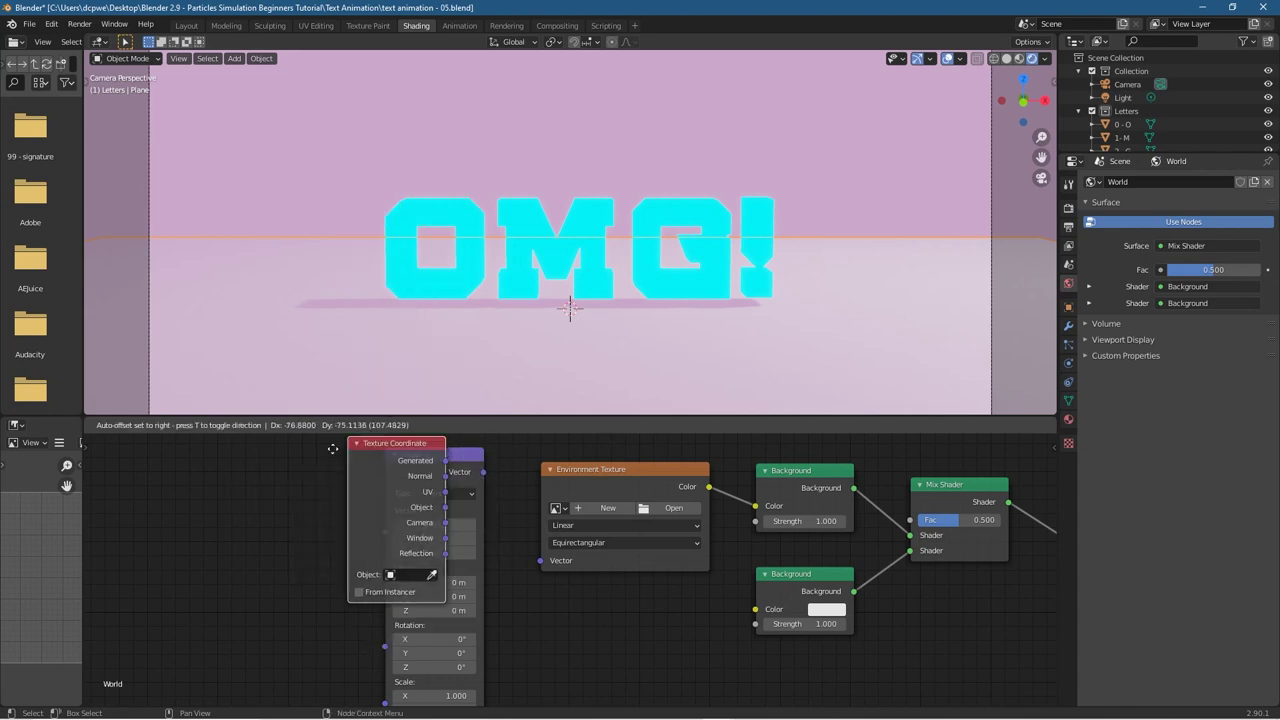
{"action": "left_click", "coordinate": [254, 452]}
{"action": "left_click", "coordinate": [185, 497]}
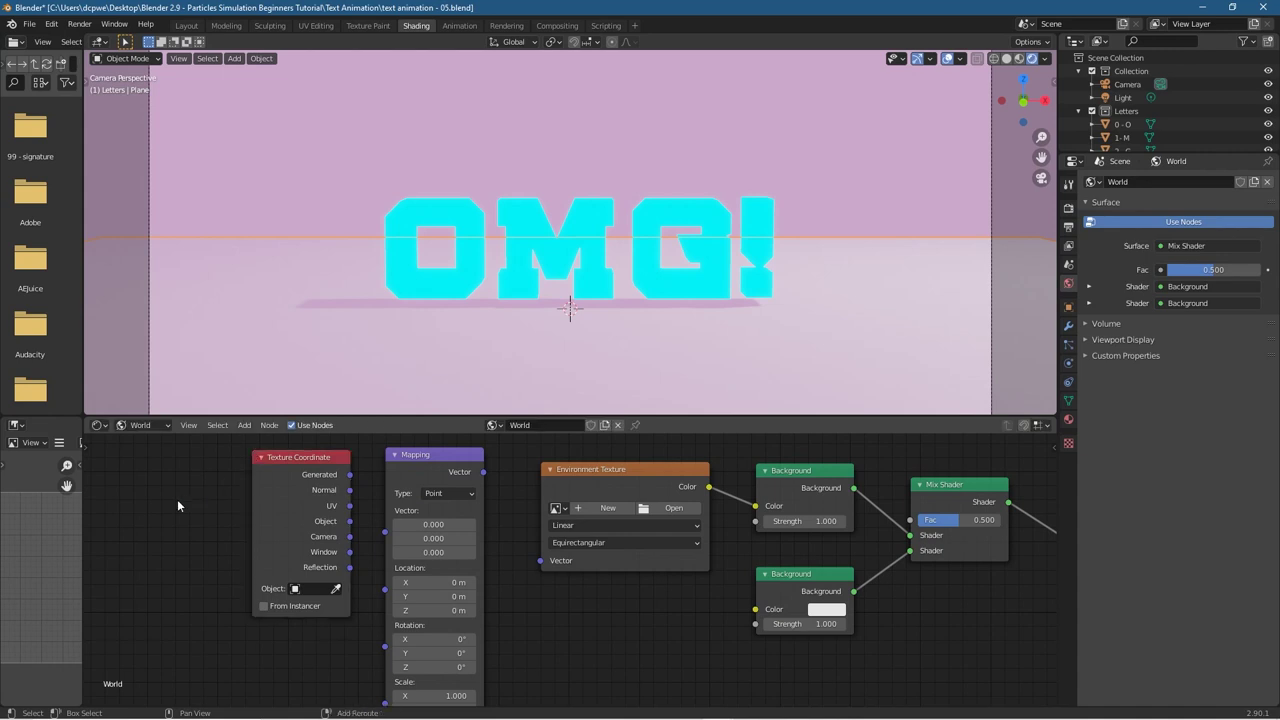
{"action": "key", "text": "shift+a"}
{"action": "mouse_move", "coordinate": [178, 501]}
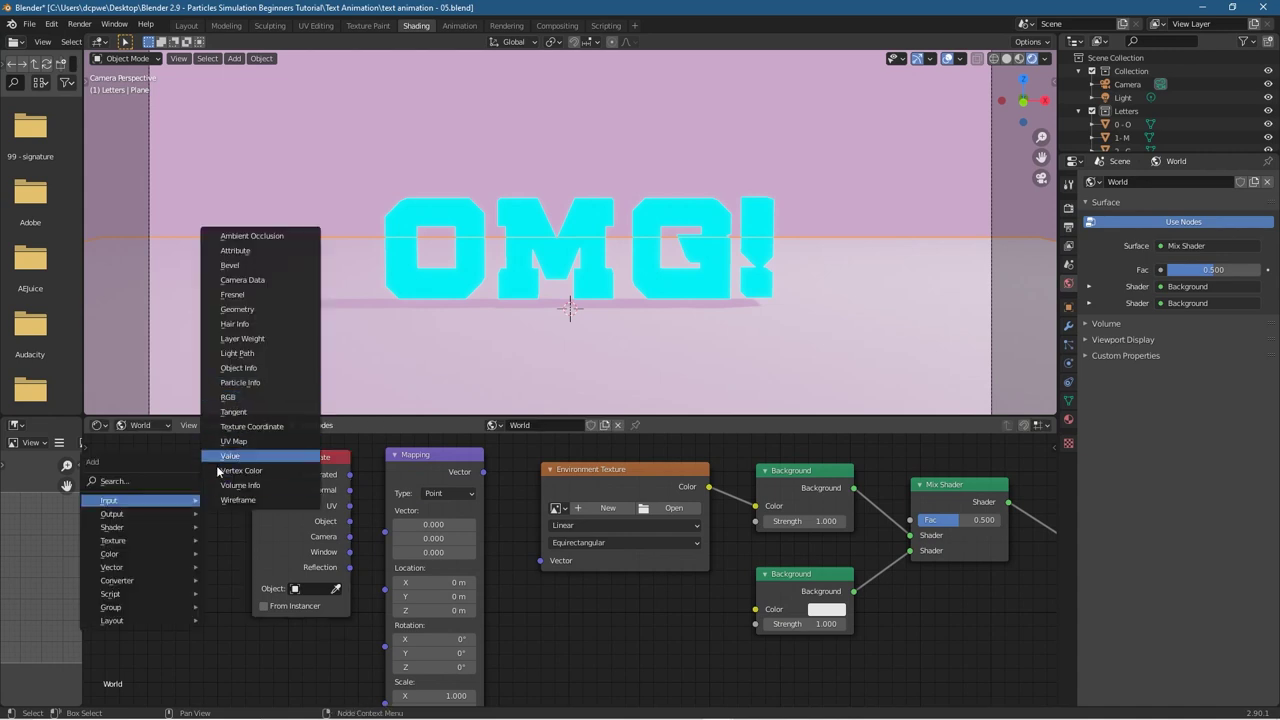
{"action": "key", "text": "Escape"}
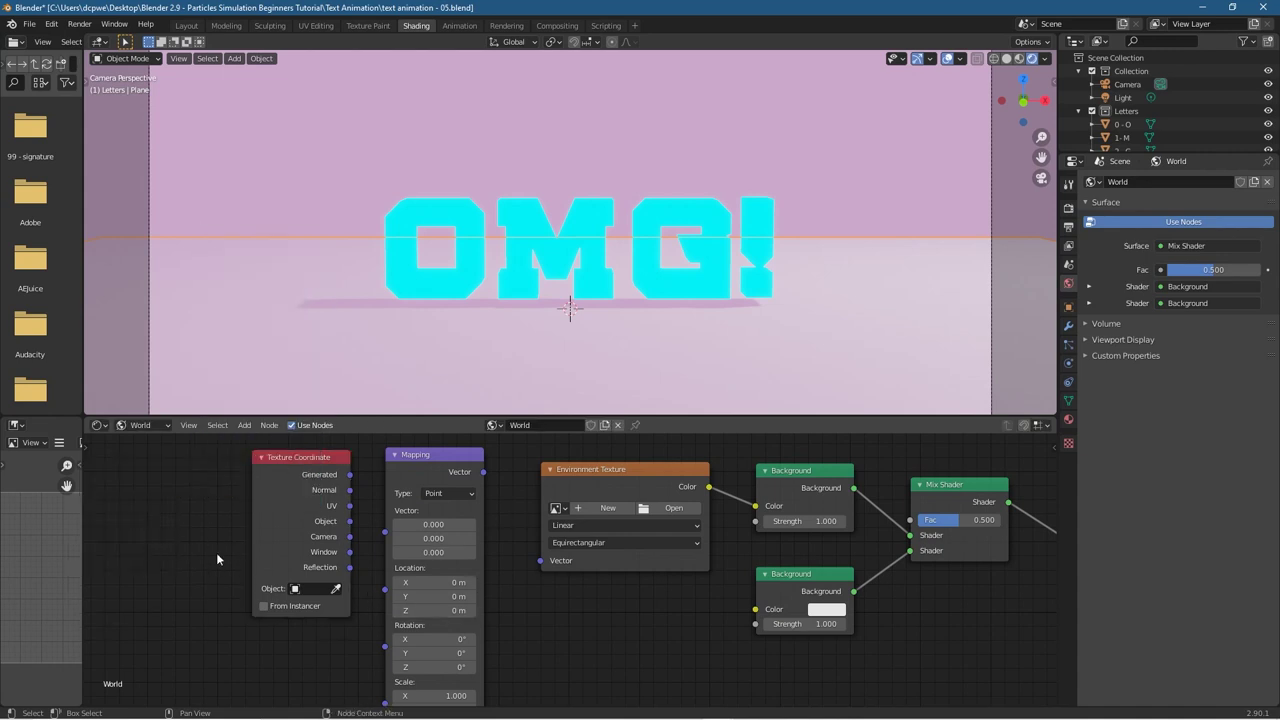
Step: Add a Light Path node beside Texture Coordinate and connect its Is Camera Ray output to the Mix Shader's Fac input
{"action": "key", "text": "shift+a"}
{"action": "mouse_move", "coordinate": [183, 551]}
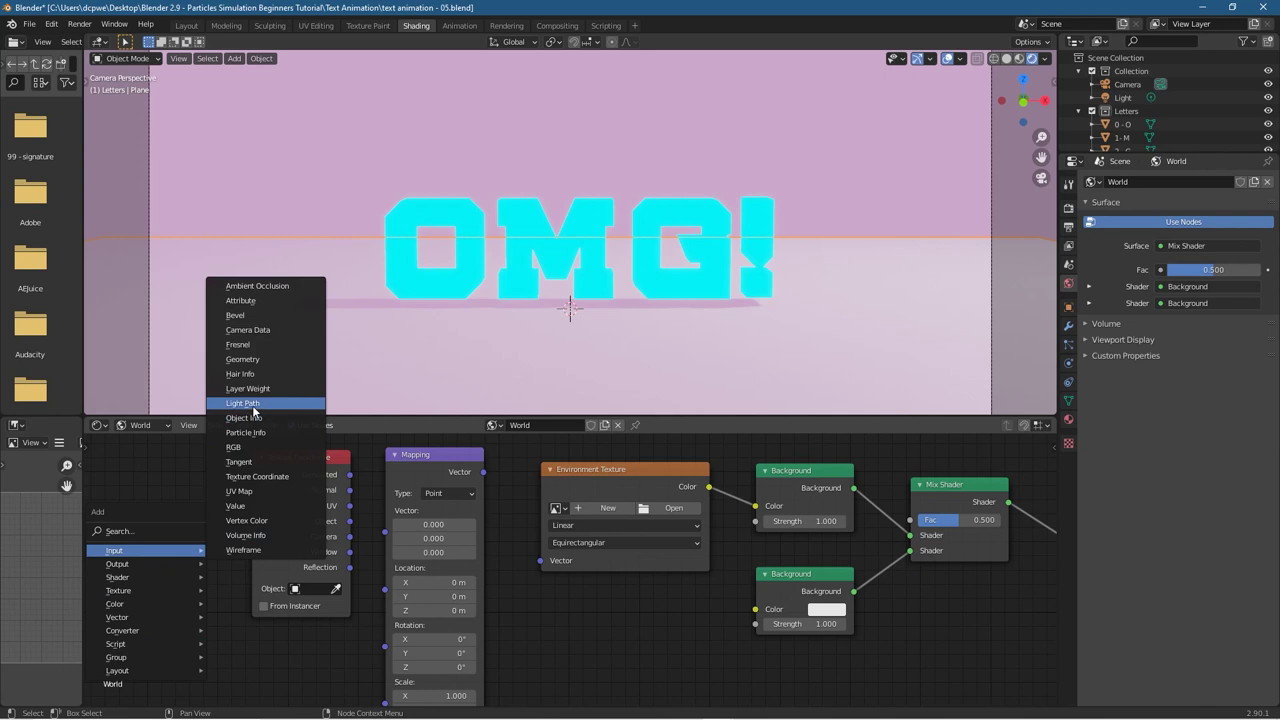
{"action": "left_click", "coordinate": [243, 404]}
{"action": "left_click", "coordinate": [240, 514]}
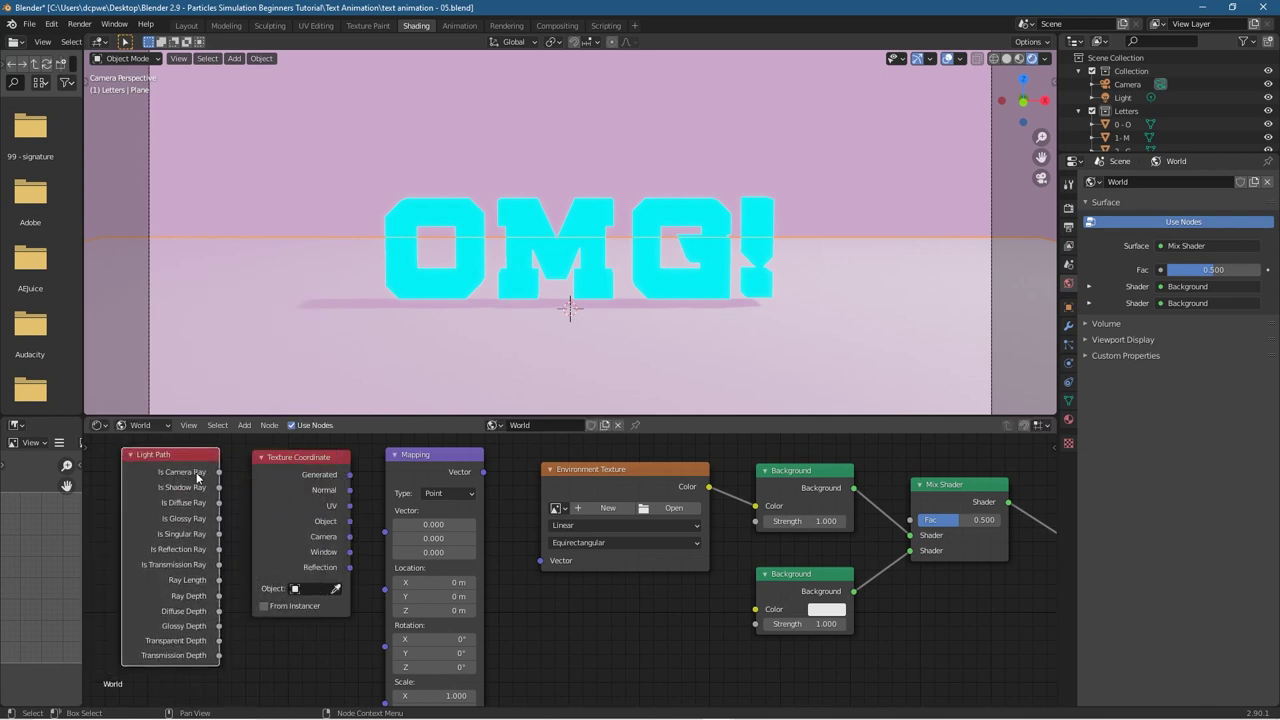
{"action": "left_click_drag", "start_coordinate": [219, 472], "coordinate": [910, 520]}
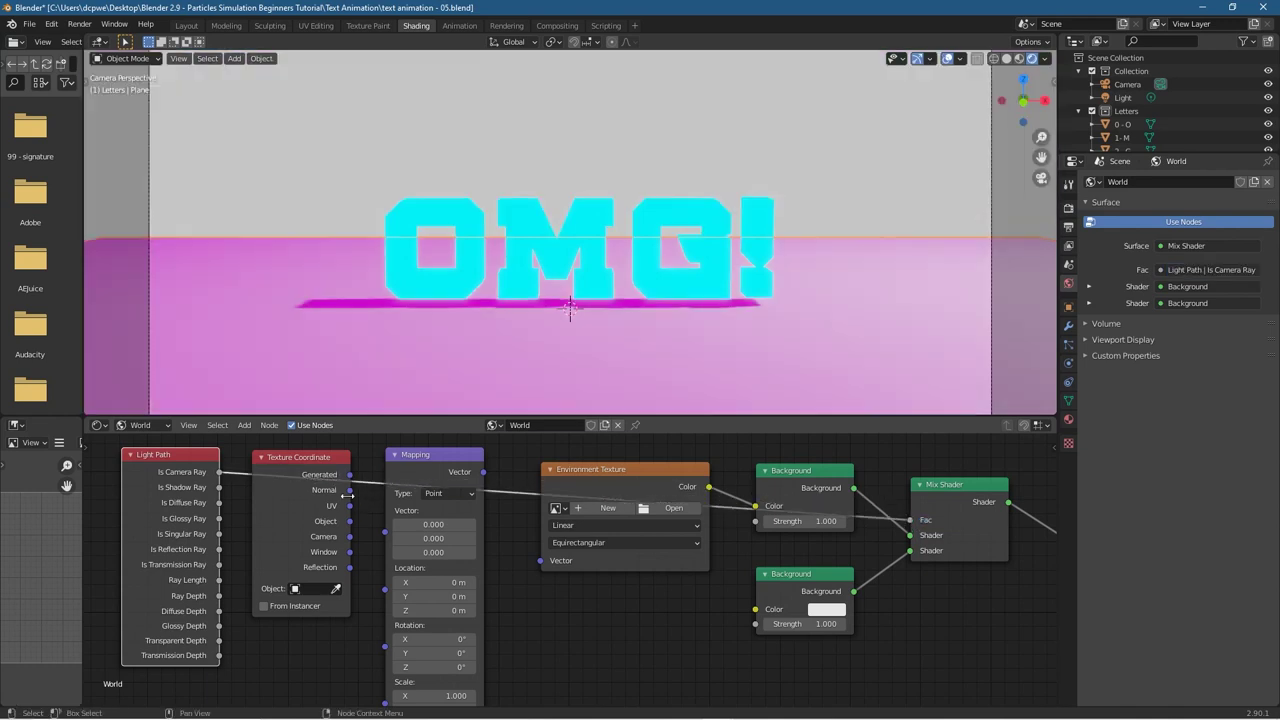
Step: Connect Texture Coordinate's Generated output to Mapping's Vector input, and Mapping's Vector output to the Environment Texture's Vector input
{"action": "left_click_drag", "start_coordinate": [350, 476], "coordinate": [385, 530]}
{"action": "left_click_drag", "start_coordinate": [483, 474], "coordinate": [541, 560]}
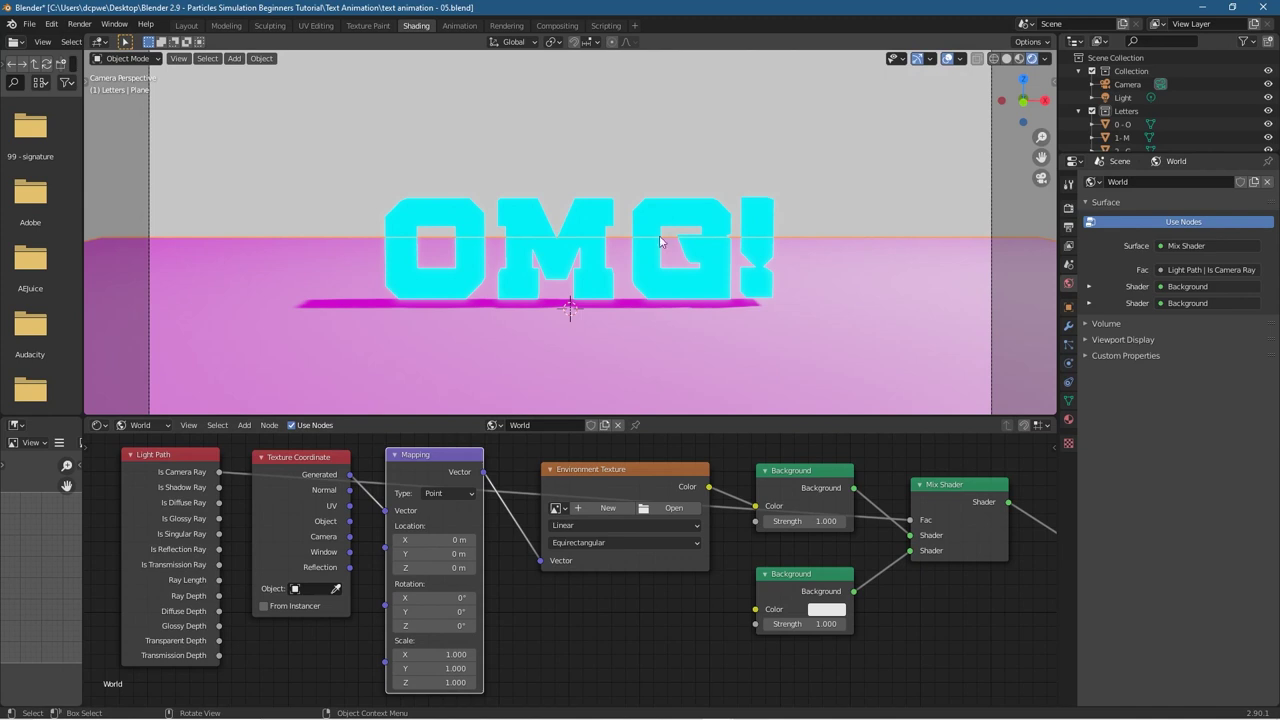
Step: Load satara_night_4k.hdr from the hdri folder into the Environment Texture node, and set the second Background node's color to black
{"action": "left_click", "coordinate": [658, 509]}
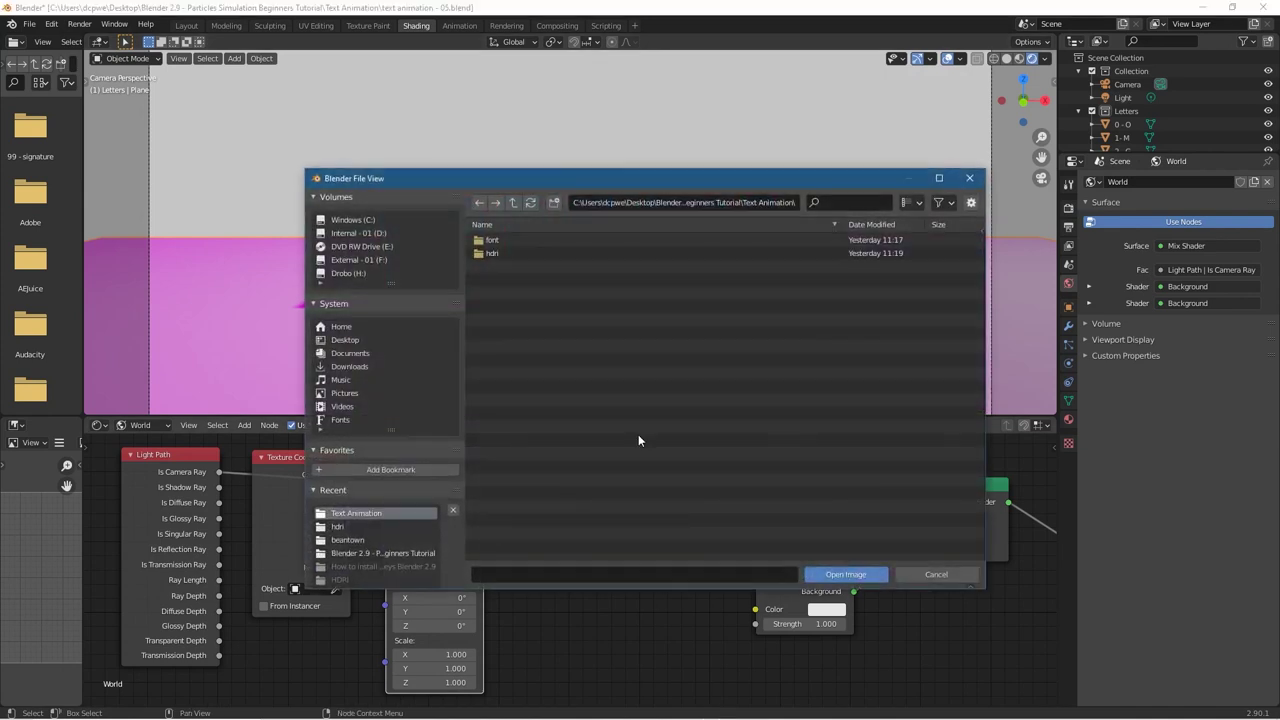
{"action": "double_click", "coordinate": [495, 253]}
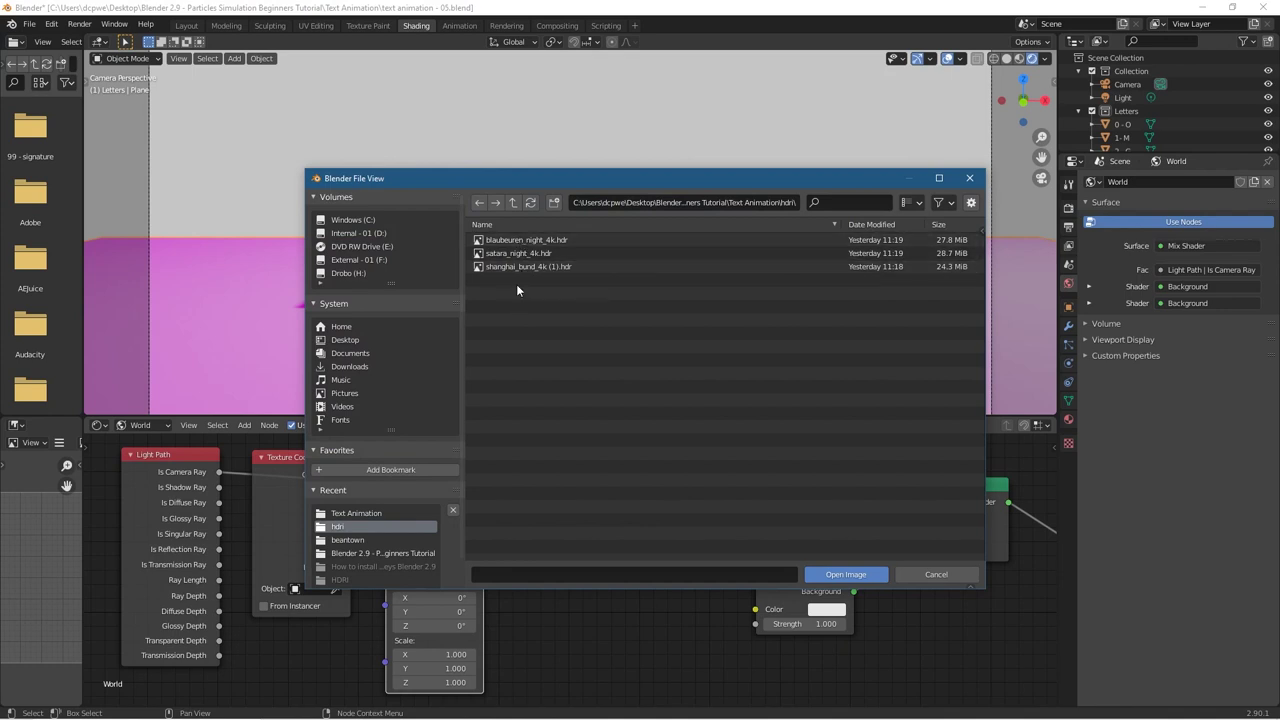
{"action": "left_click", "coordinate": [507, 254]}
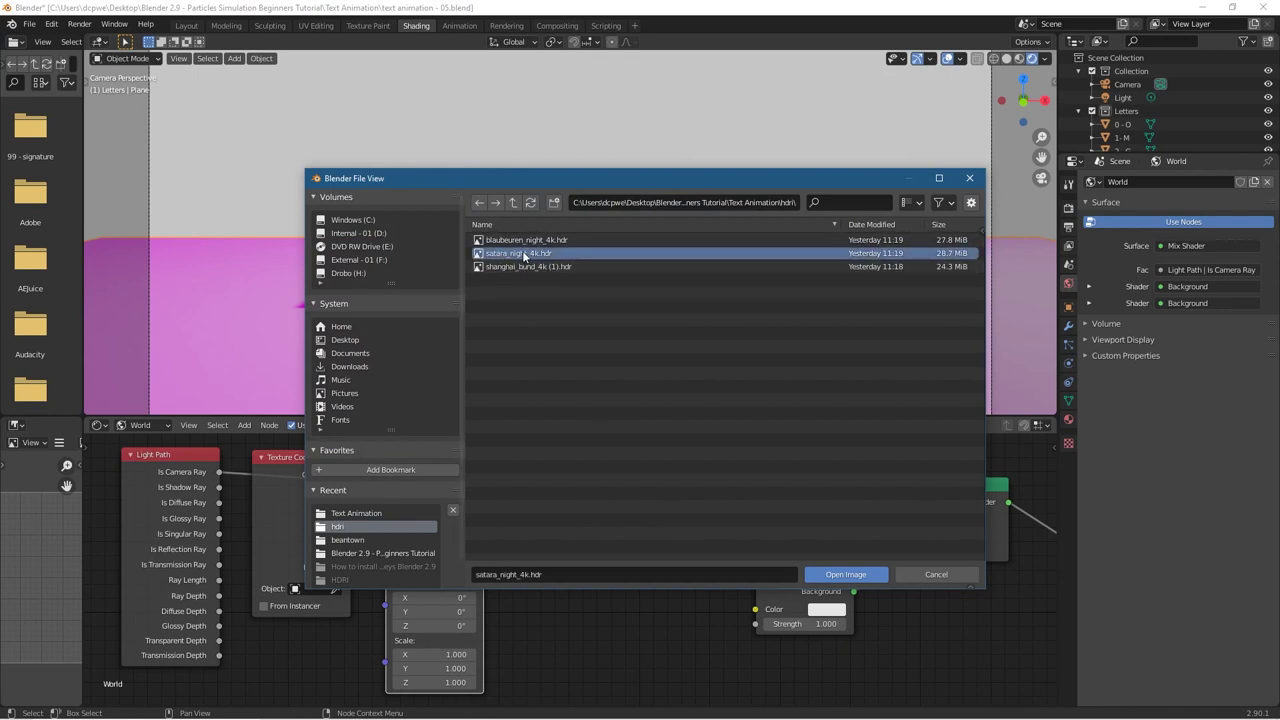
{"action": "left_click", "coordinate": [843, 575]}
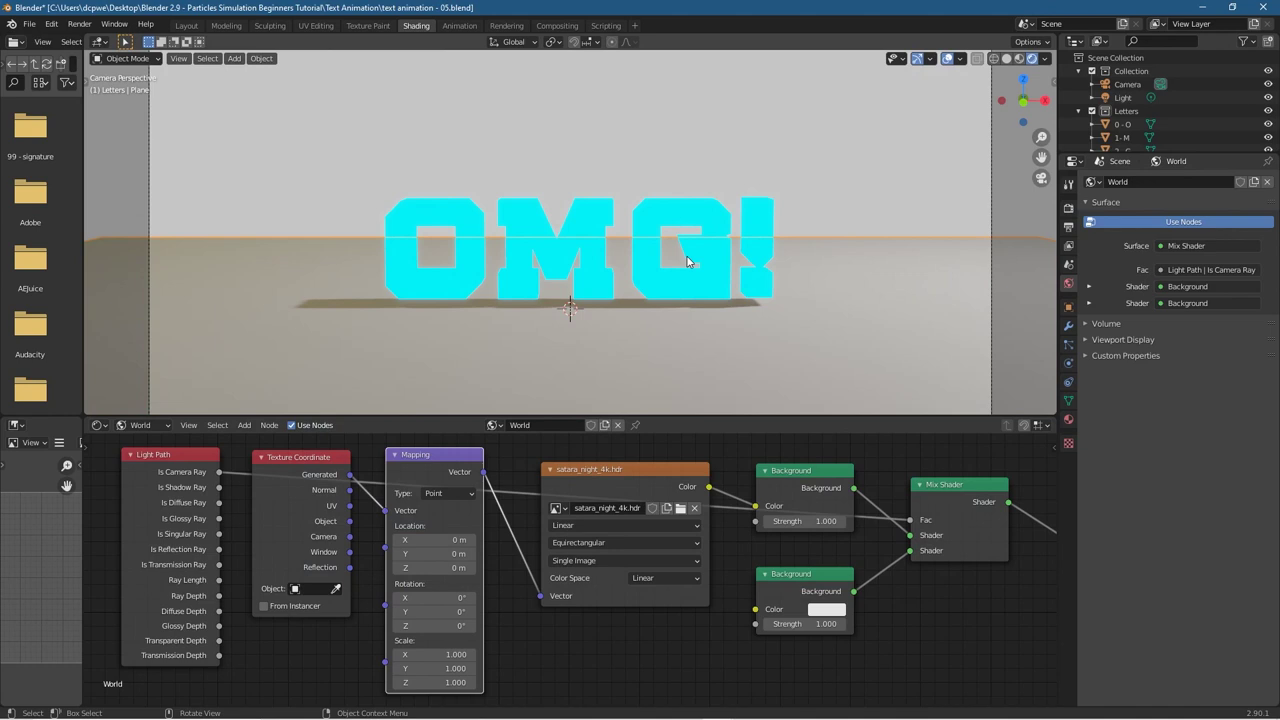
{"action": "left_click", "coordinate": [827, 610]}
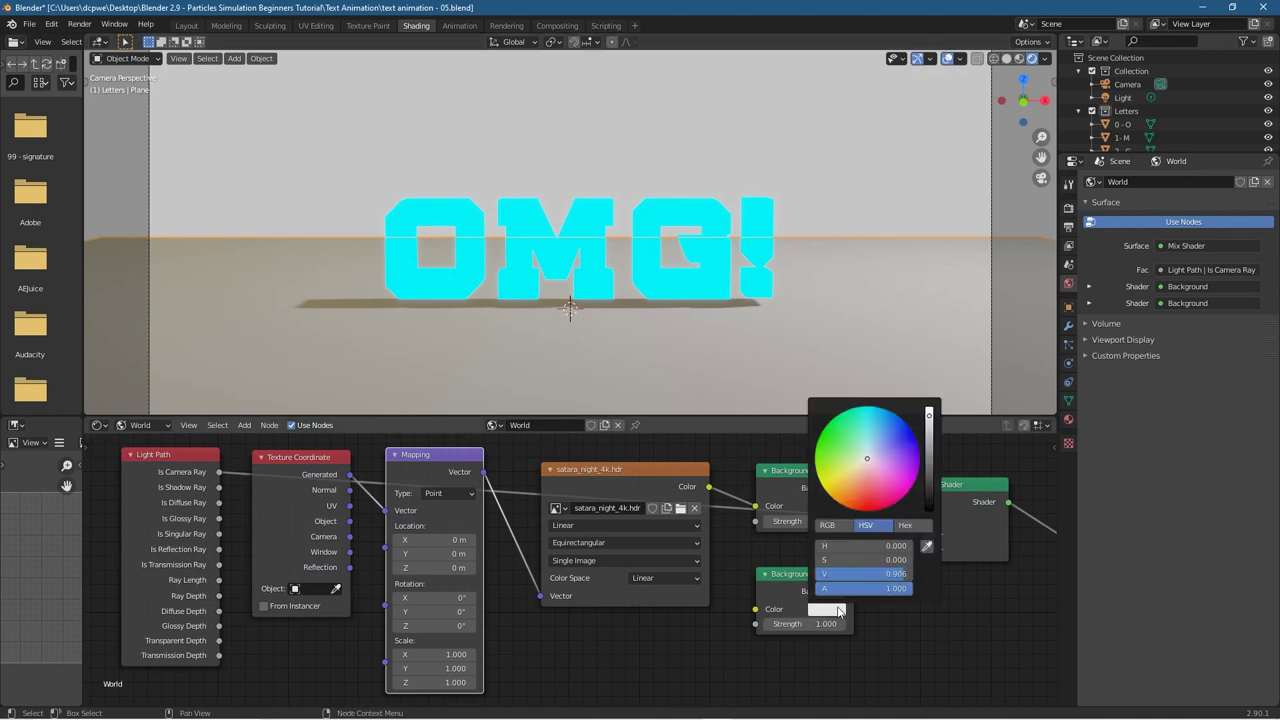
{"action": "left_click_drag", "start_coordinate": [931, 421], "coordinate": [930, 512]}
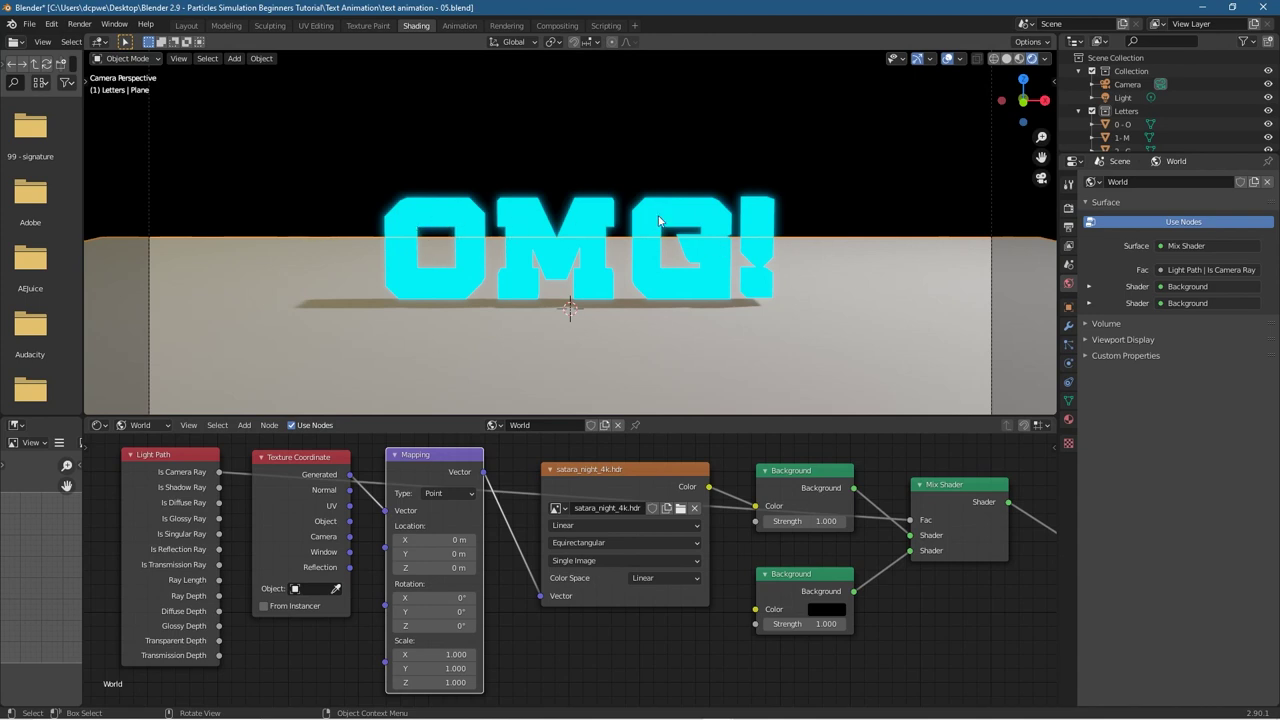
Step: Replace the glowing material on the letter O with a new material named "letter material 01"
{"action": "left_click", "coordinate": [460, 214]}
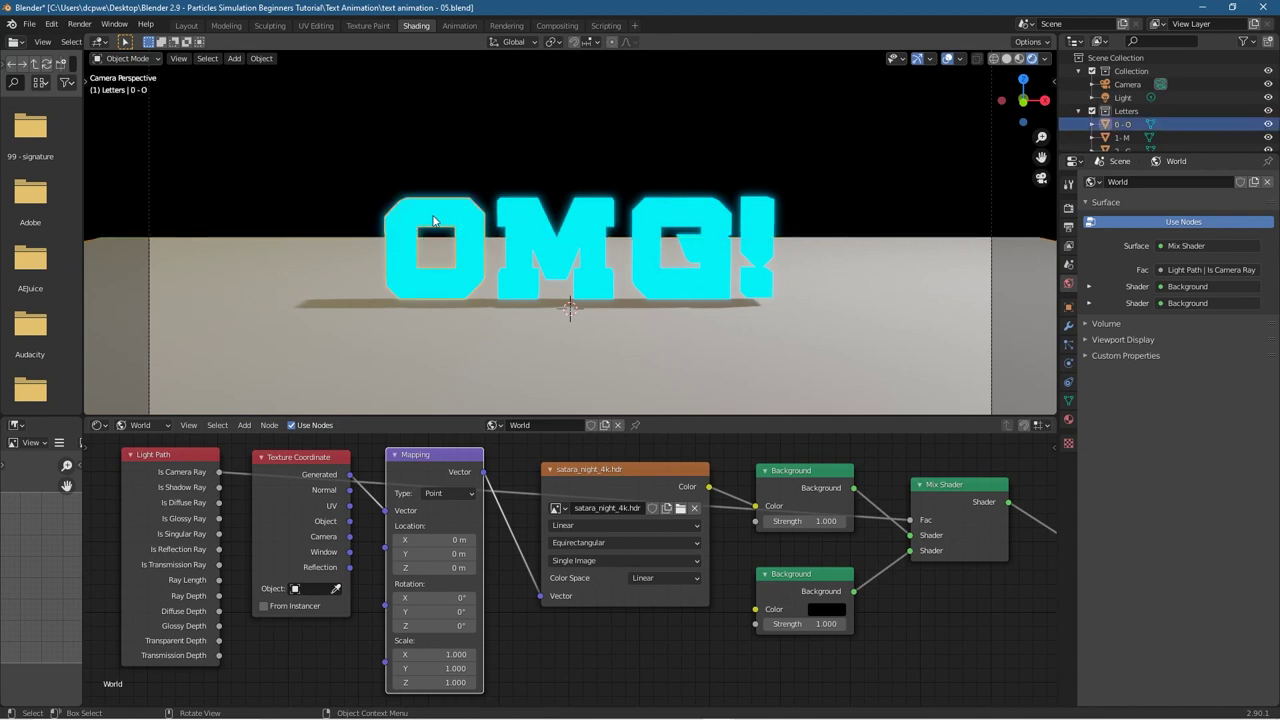
{"action": "left_click", "coordinate": [1068, 419]}
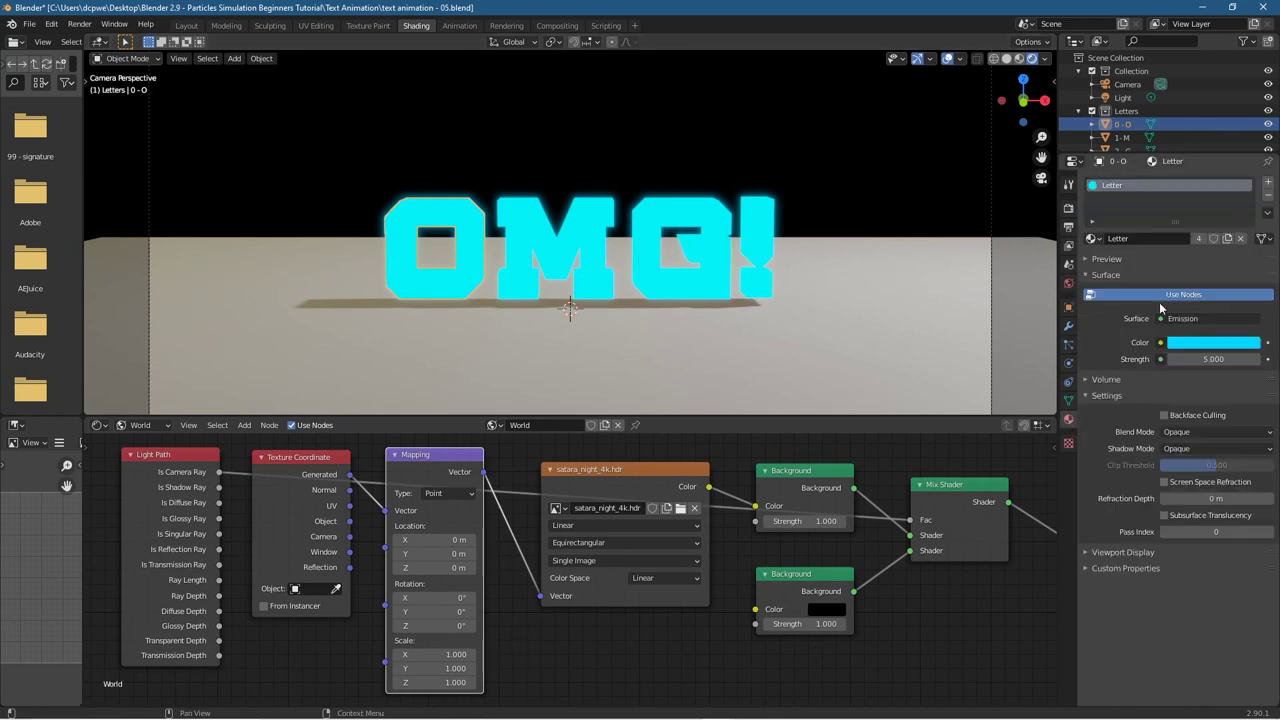
{"action": "left_click", "coordinate": [1267, 197]}
{"action": "left_click", "coordinate": [1180, 241]}
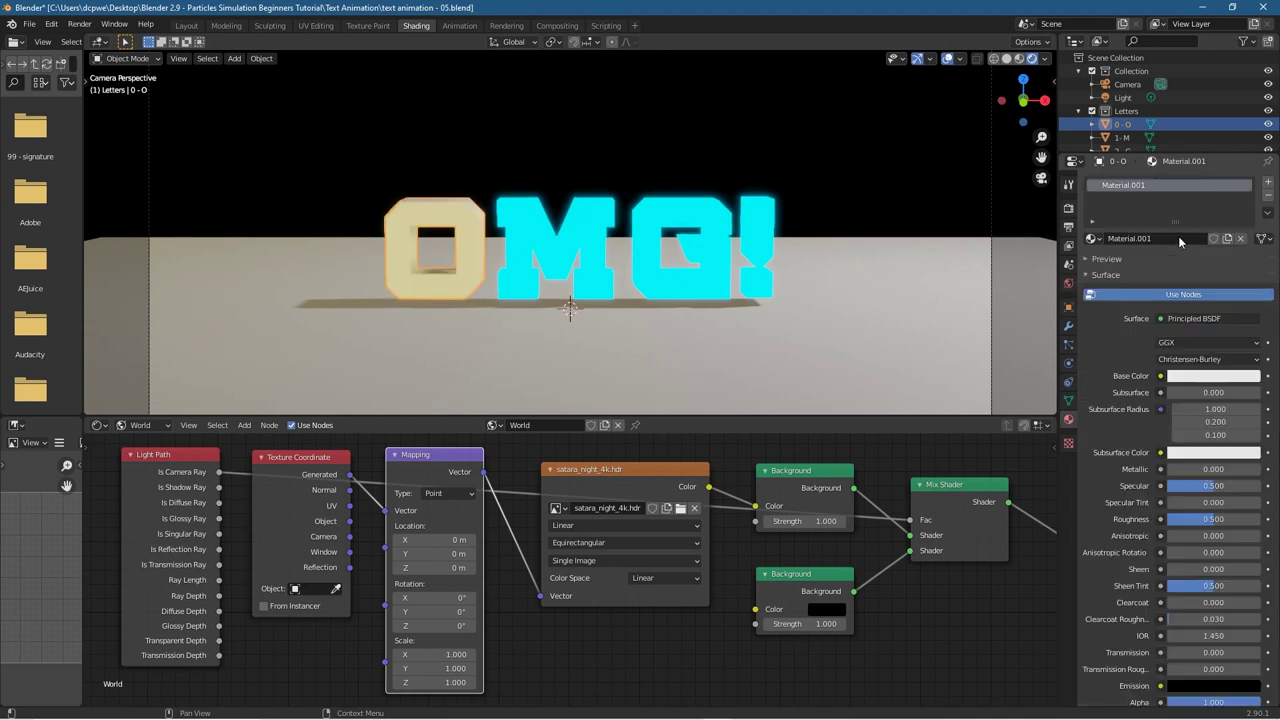
{"action": "left_click", "coordinate": [1129, 238]}
{"action": "type", "text": "Le"}
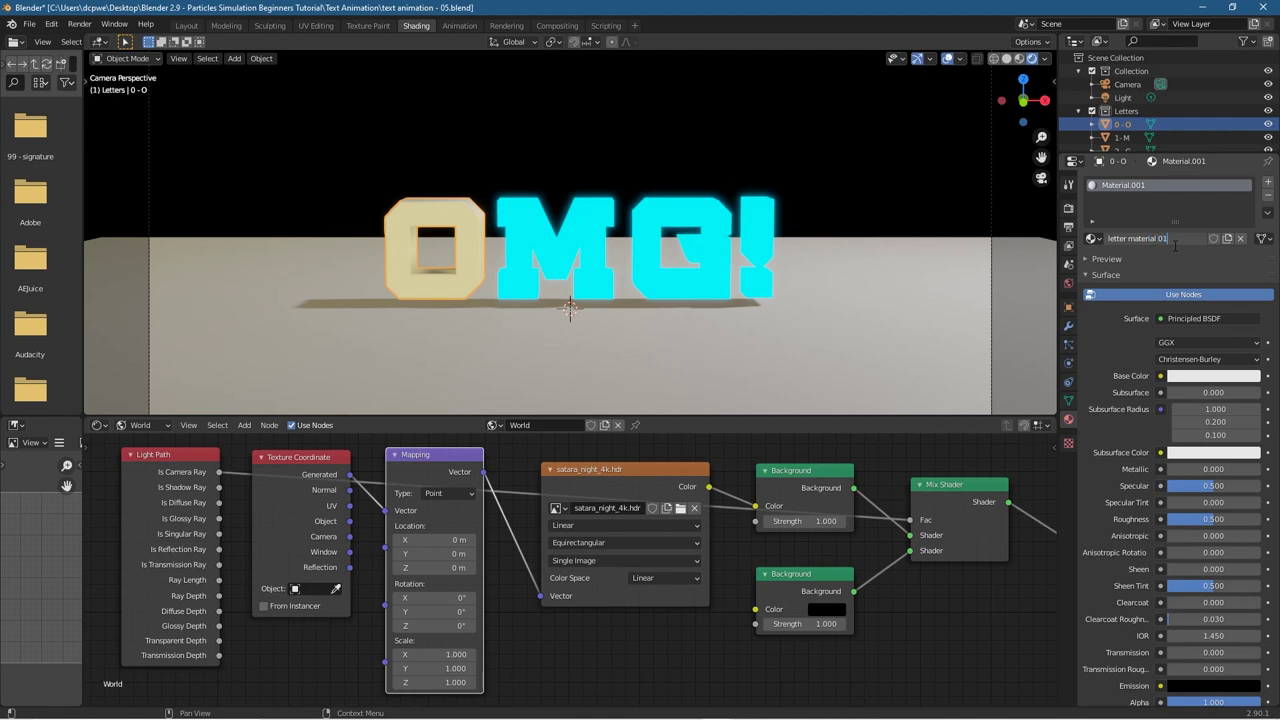
{"action": "key", "text": "Return"}
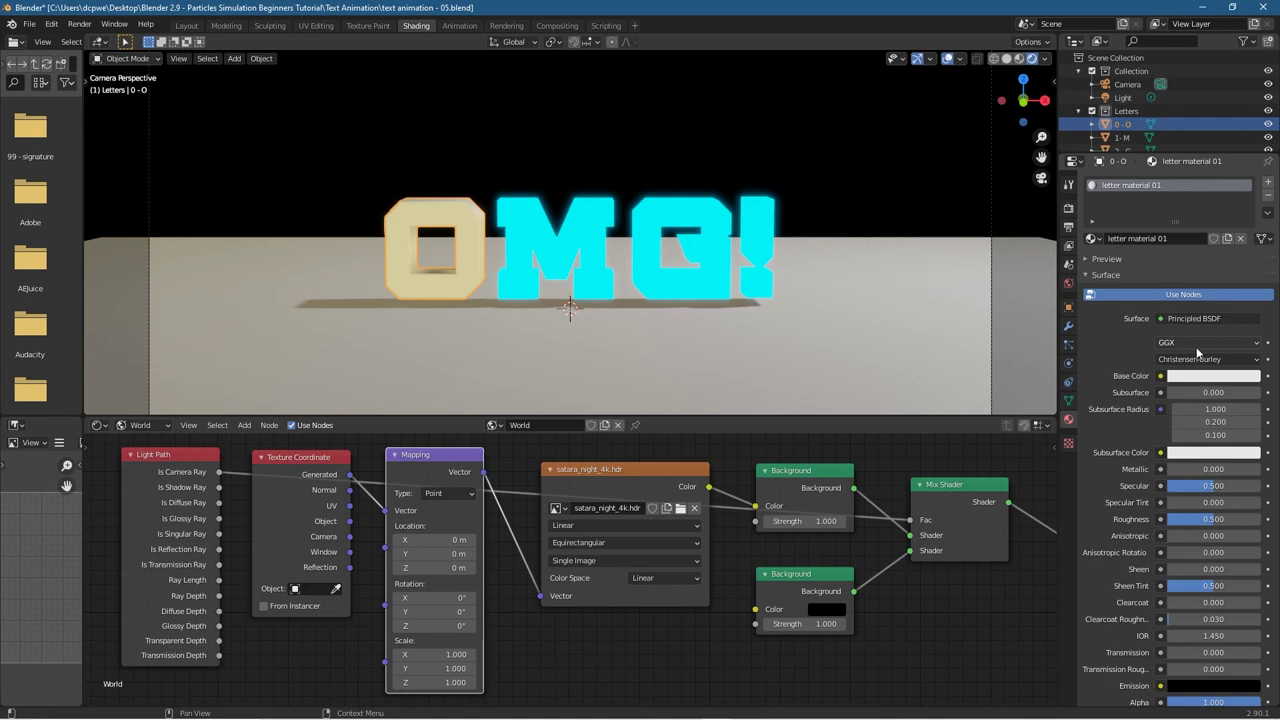
Step: Set the letter material's Metallic to 1.000 and its Roughness to 0.124
{"action": "left_click_drag", "start_coordinate": [1180, 473], "coordinate": [1262, 474]}
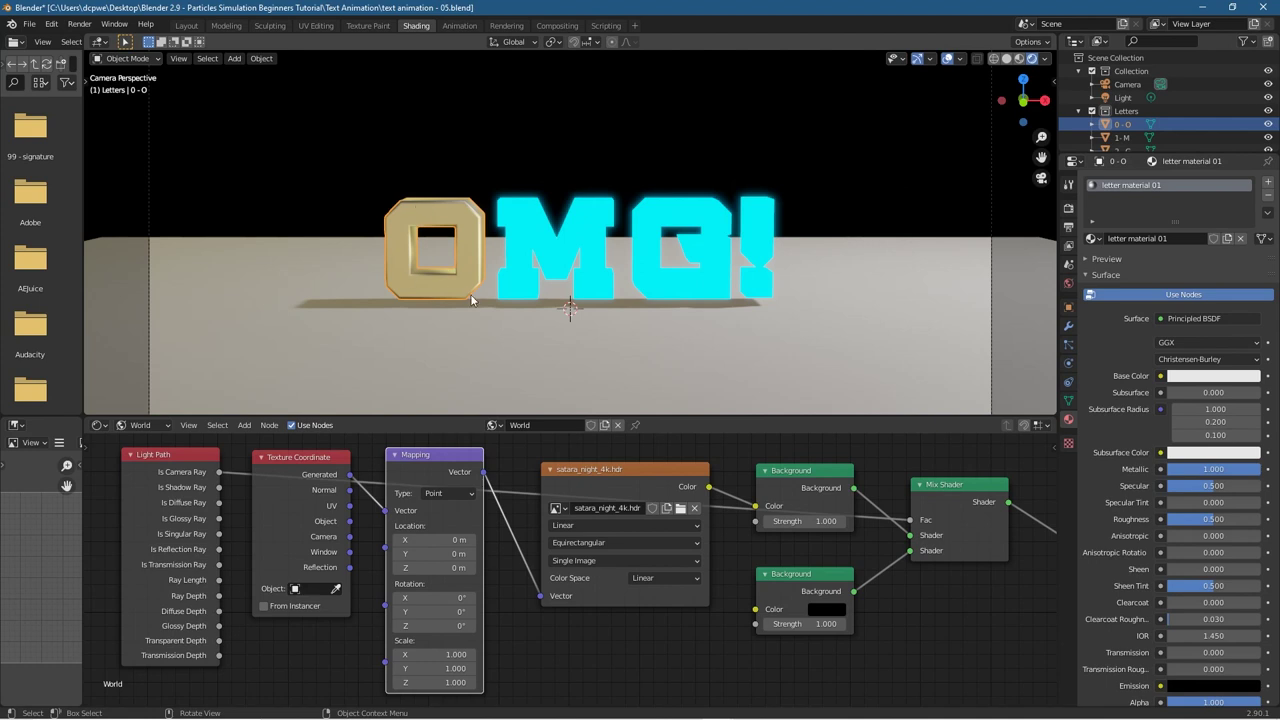
{"action": "left_click_drag", "start_coordinate": [1213, 519], "coordinate": [1178, 519]}
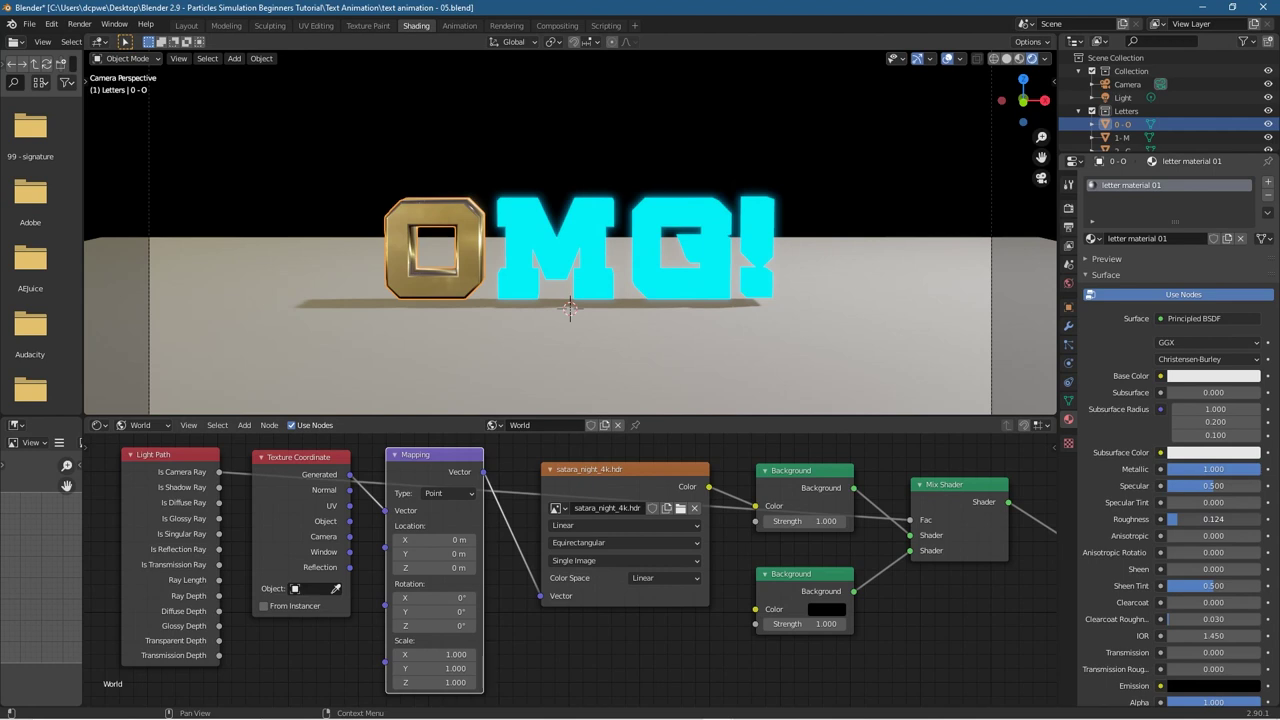
{"action": "left_click_drag", "start_coordinate": [1178, 519], "coordinate": [1213, 519]}
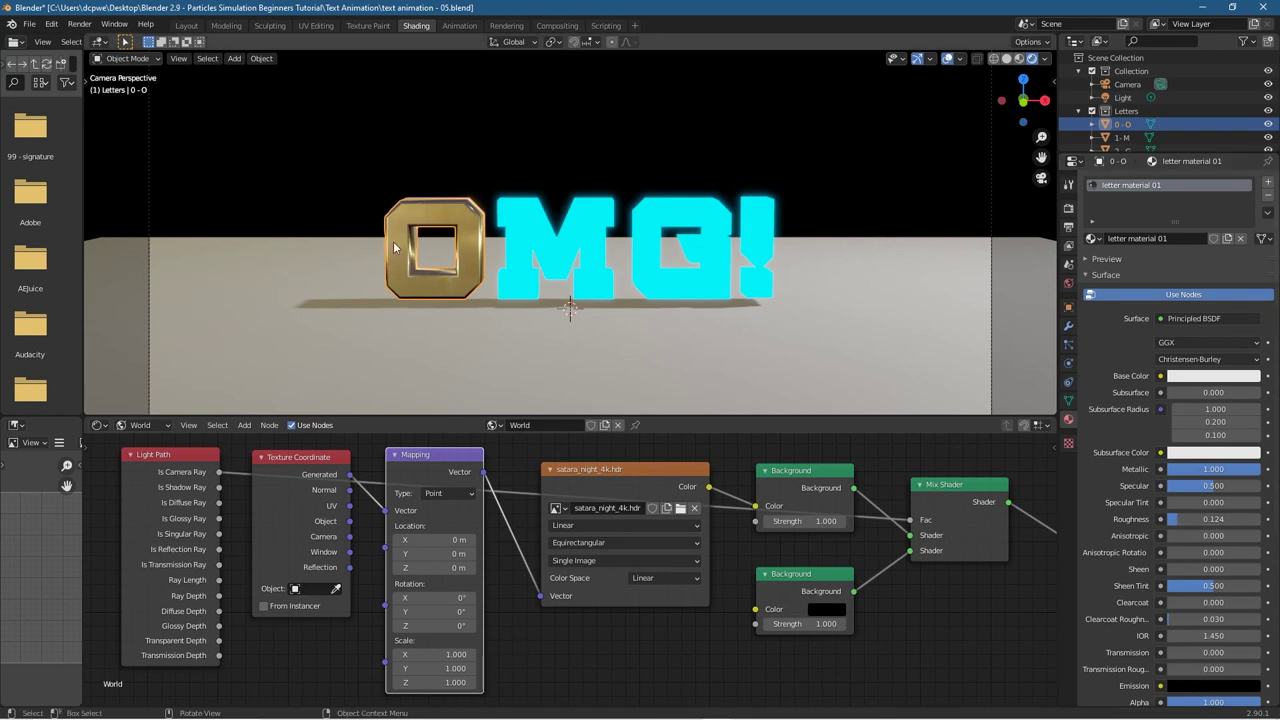
Step: Remove the glowing material from the letter M and assign the existing letter material 01 to it
{"action": "left_click", "coordinate": [530, 232]}
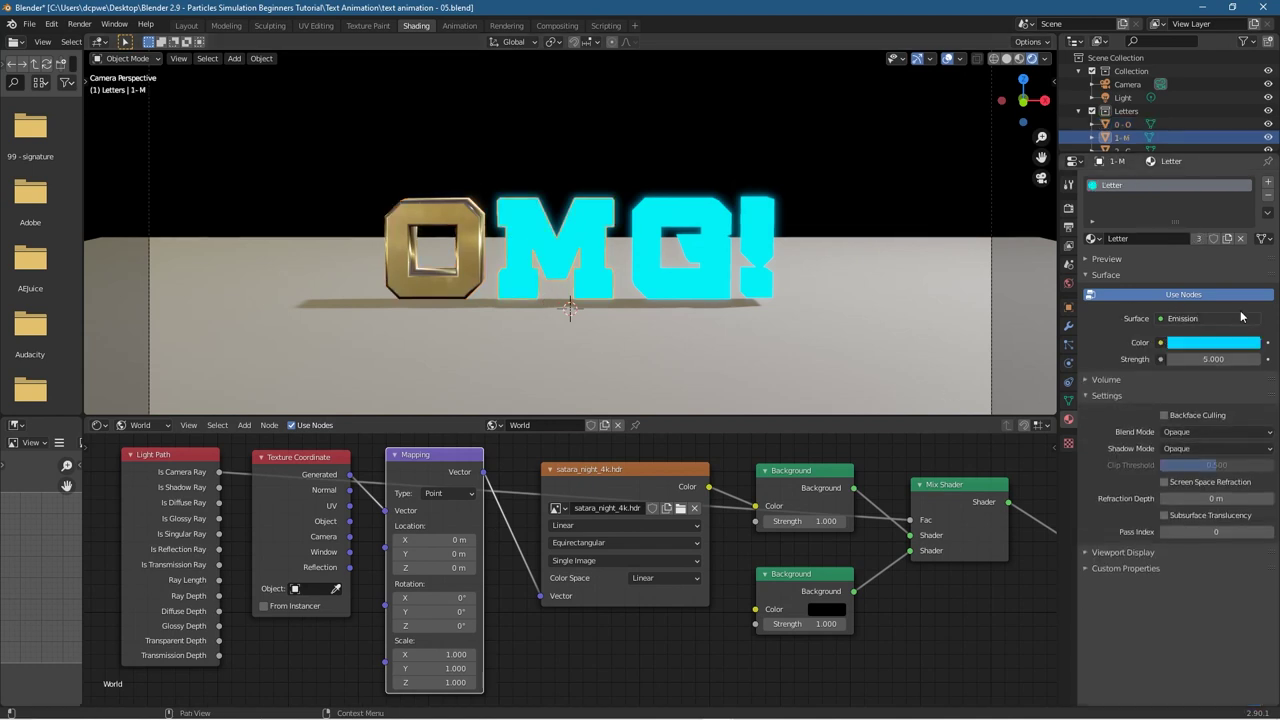
{"action": "left_click", "coordinate": [1268, 197]}
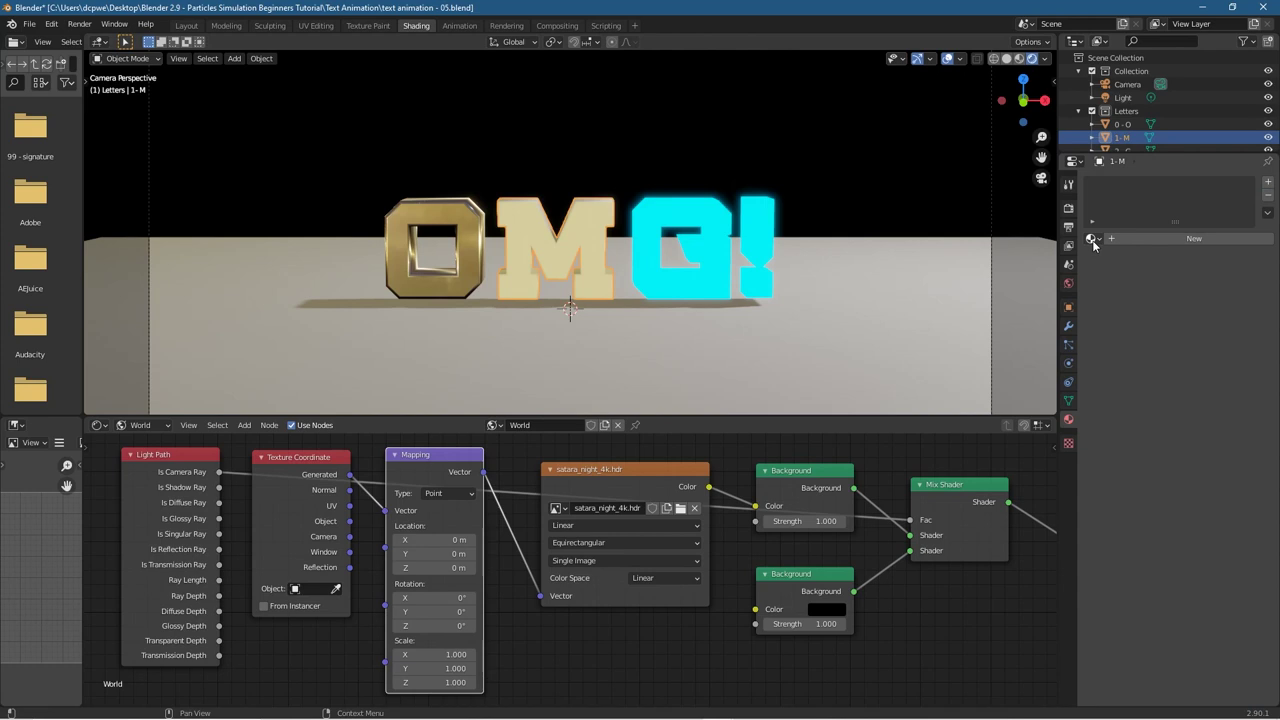
{"action": "left_click", "coordinate": [1092, 238]}
{"action": "left_click", "coordinate": [1122, 271]}
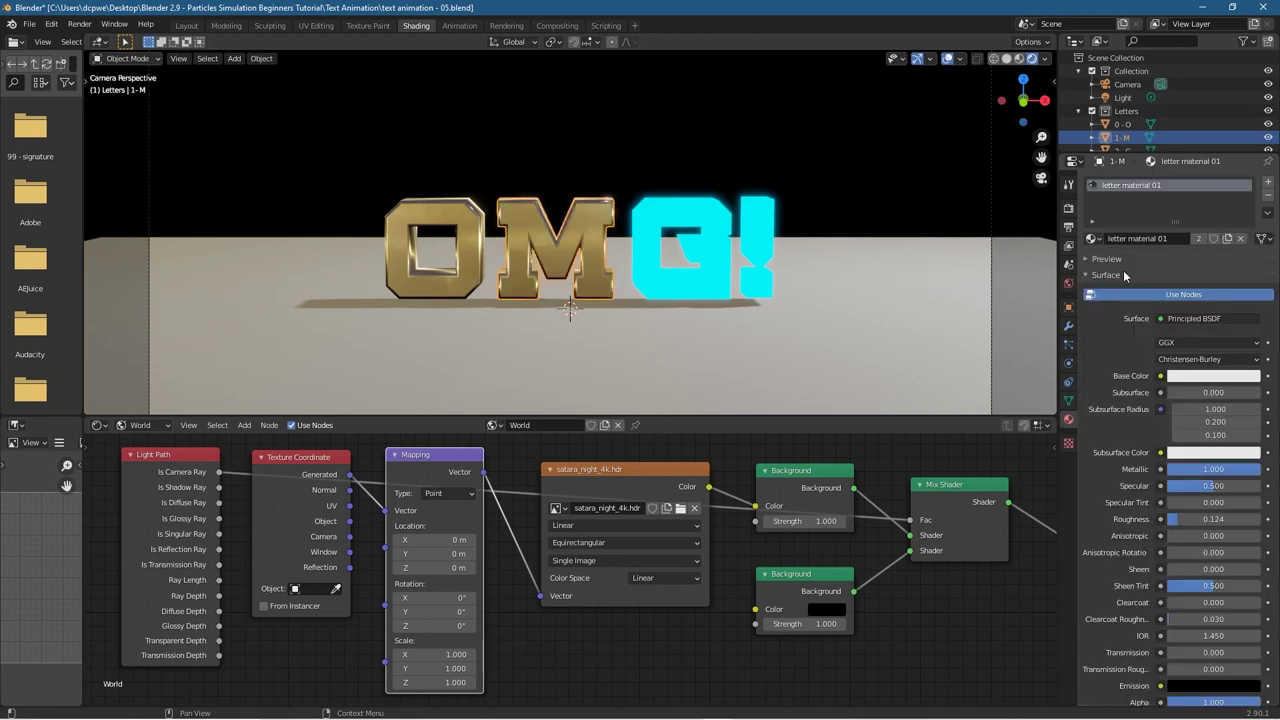
Step: Replace the glowing material on the letter G and the exclamation mark with letter material 01
{"action": "left_click", "coordinate": [690, 224]}
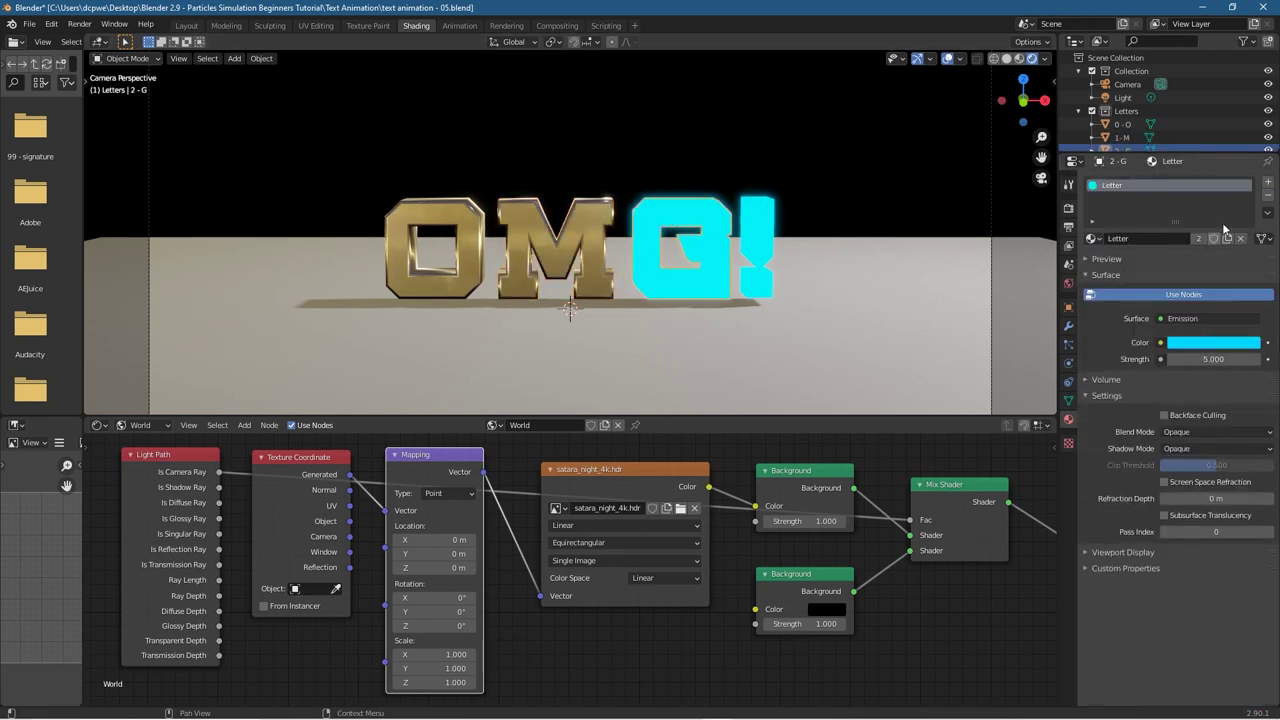
{"action": "left_click", "coordinate": [1268, 197]}
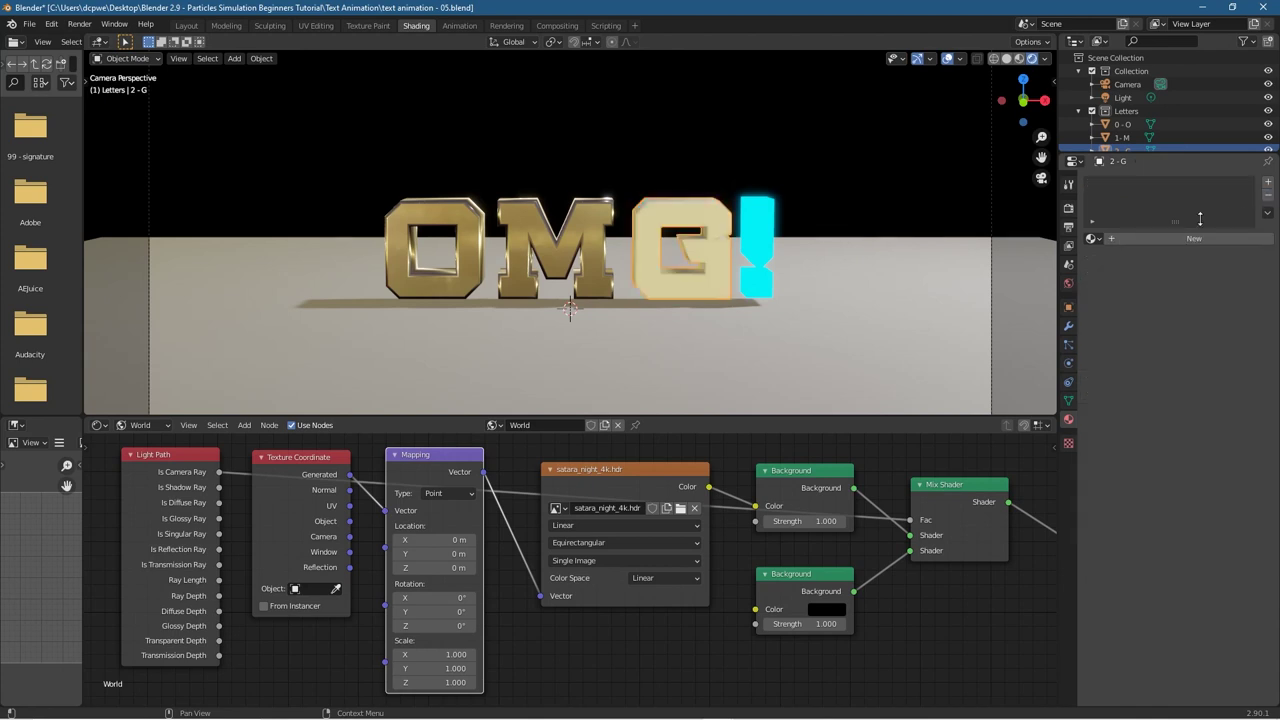
{"action": "left_click", "coordinate": [1092, 238]}
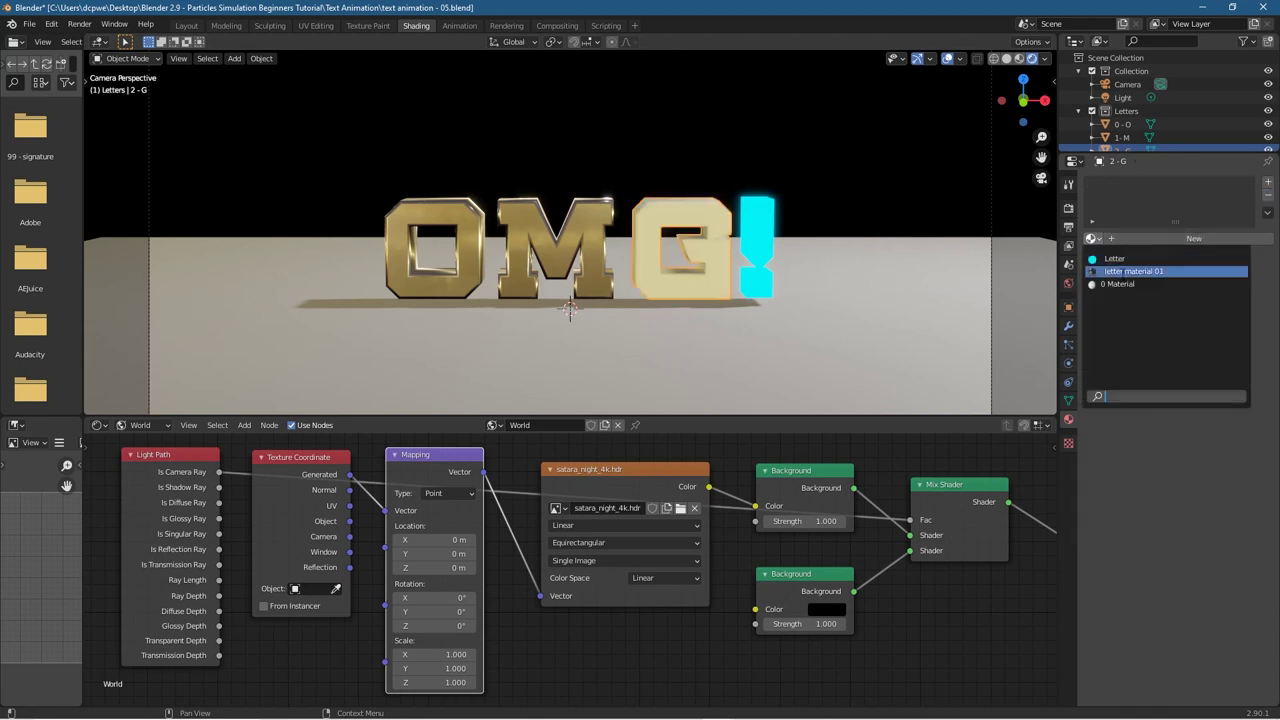
{"action": "left_click", "coordinate": [1122, 271]}
{"action": "left_click", "coordinate": [757, 226]}
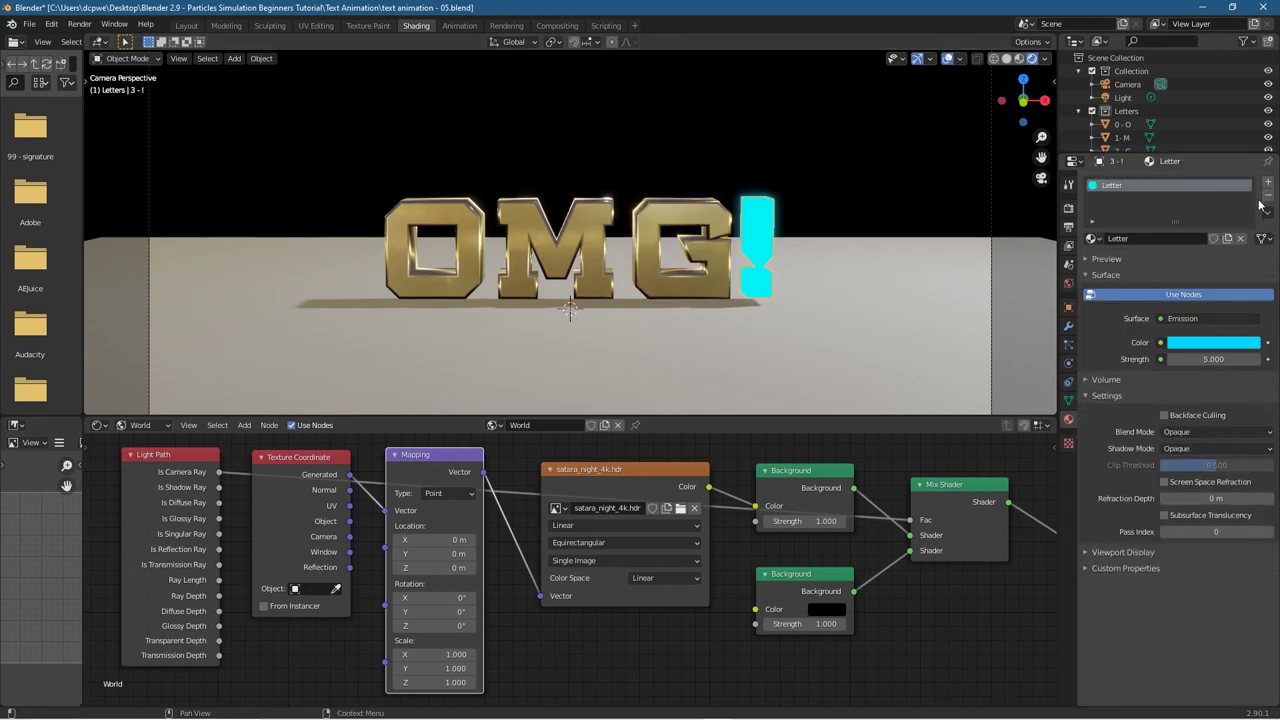
{"action": "left_click", "coordinate": [1268, 197]}
{"action": "left_click", "coordinate": [1092, 238]}
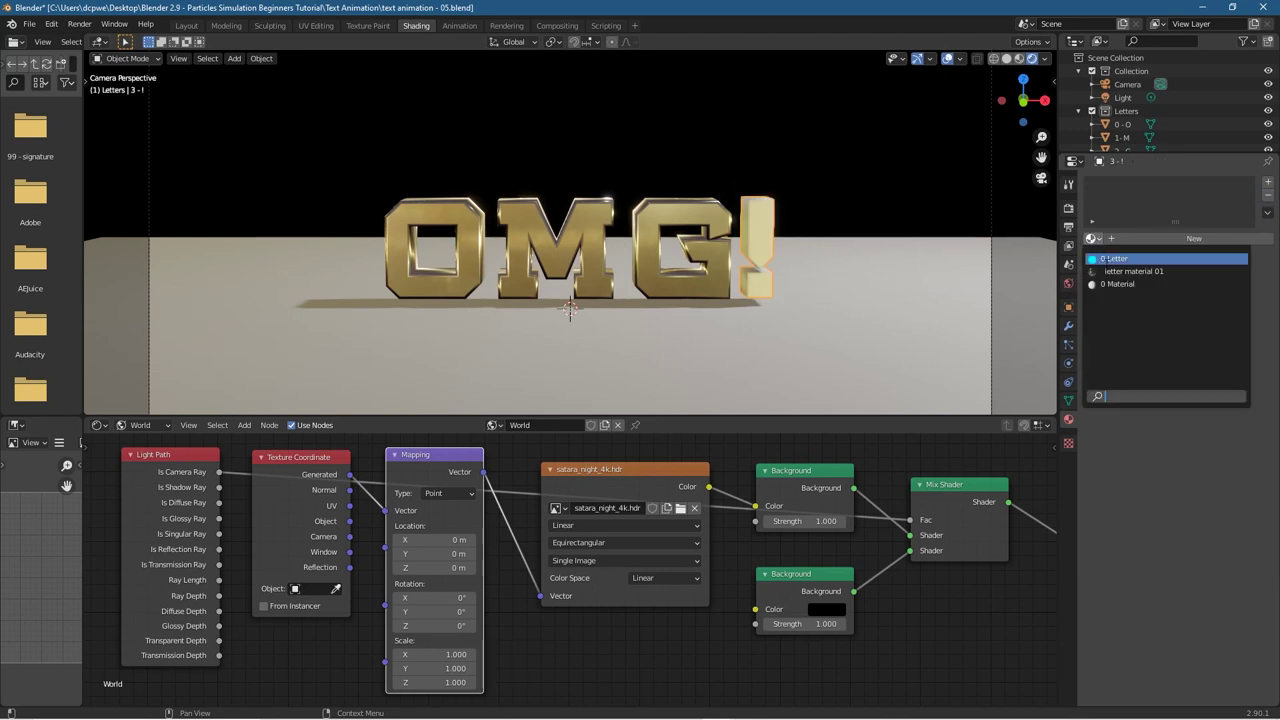
{"action": "left_click", "coordinate": [1116, 271]}
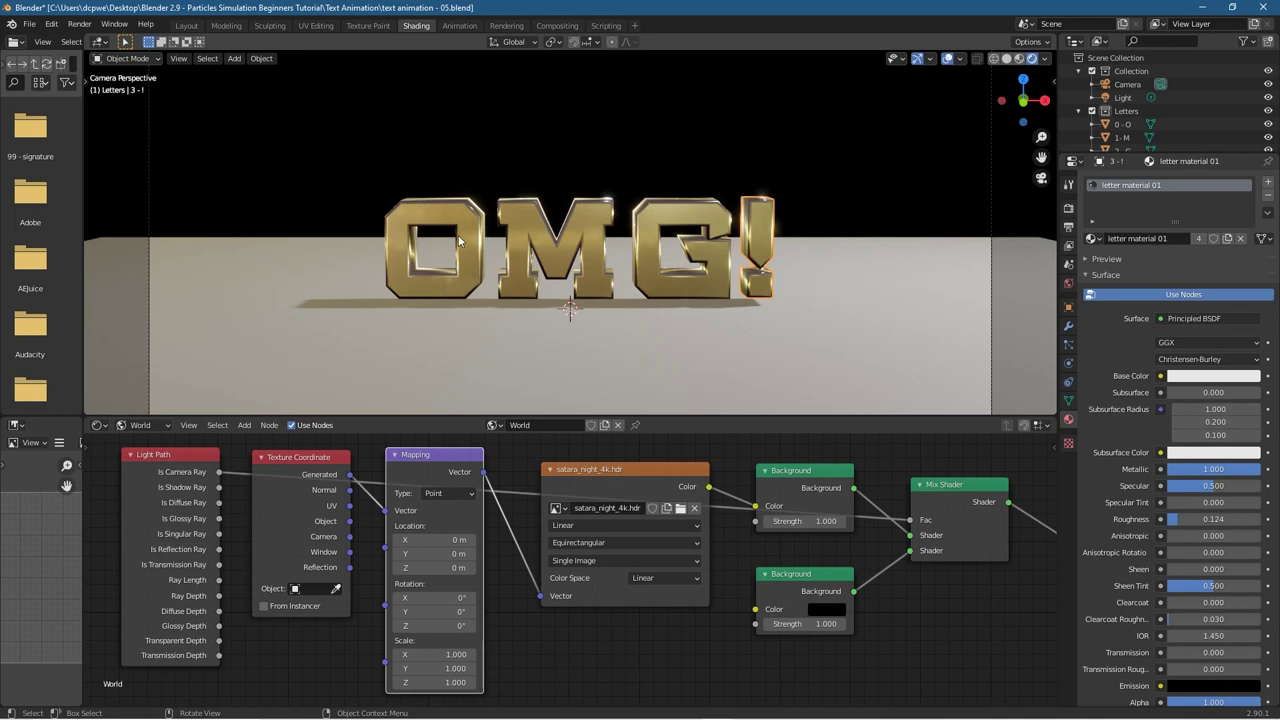
Step: Try letter material 01 on the floor plane, and remove it from the plane again
{"action": "scroll", "coordinate": [499, 260], "scroll_direction": "up", "scroll_amount": 3}
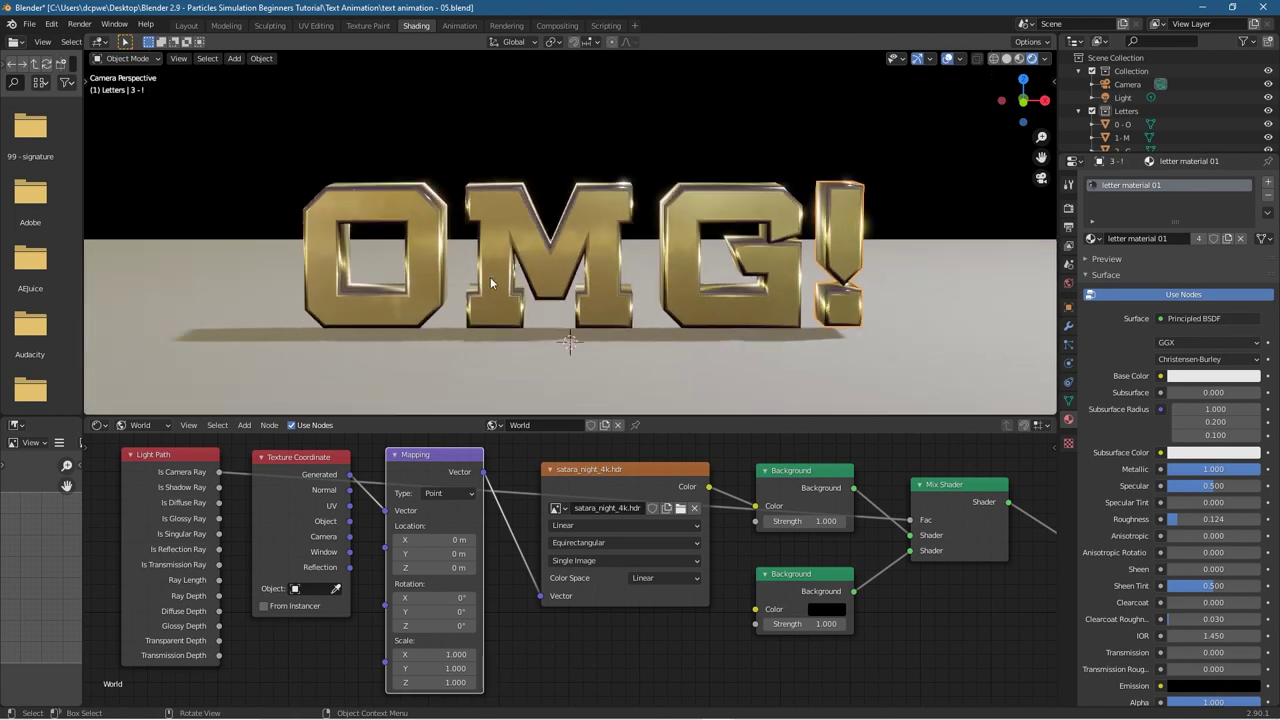
{"action": "middle_click_drag", "start_coordinate": [386, 265], "coordinate": [476, 315]}
{"action": "scroll", "coordinate": [826, 347], "scroll_direction": "down", "scroll_amount": 3}
{"action": "middle_click_drag", "start_coordinate": [581, 370], "coordinate": [559, 337]}
{"action": "left_click", "coordinate": [811, 328]}
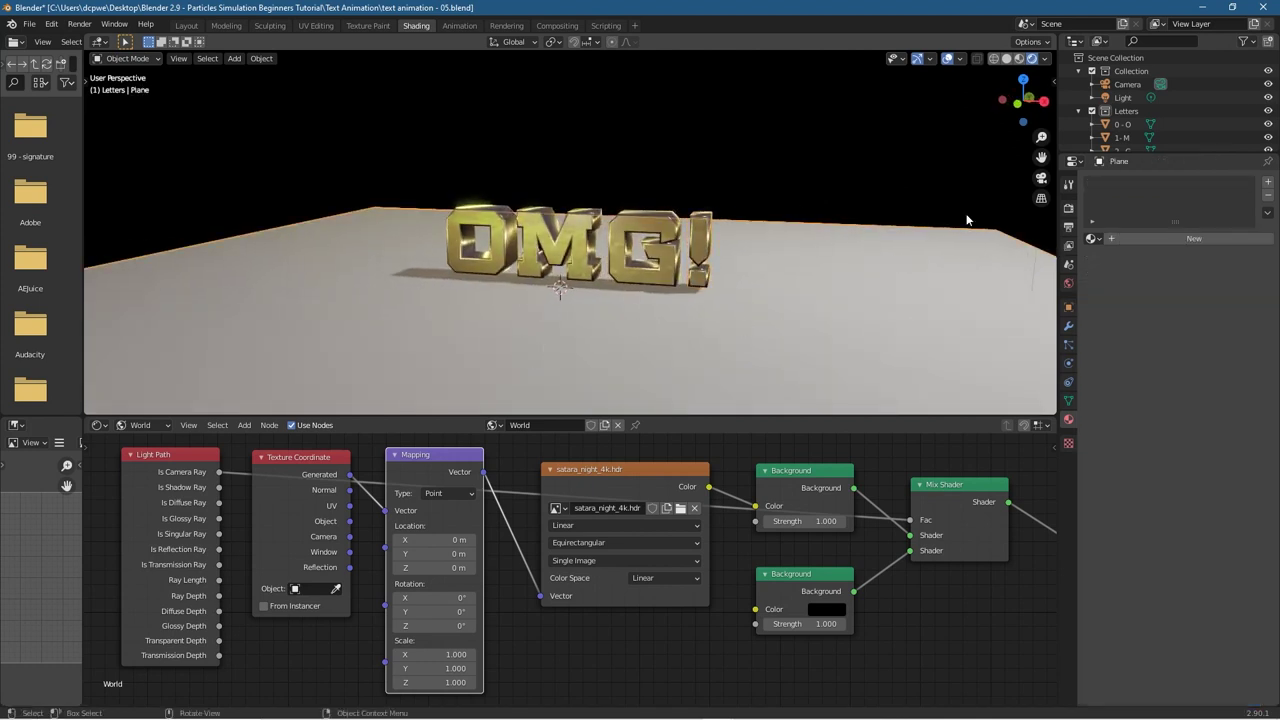
{"action": "left_click", "coordinate": [1092, 238]}
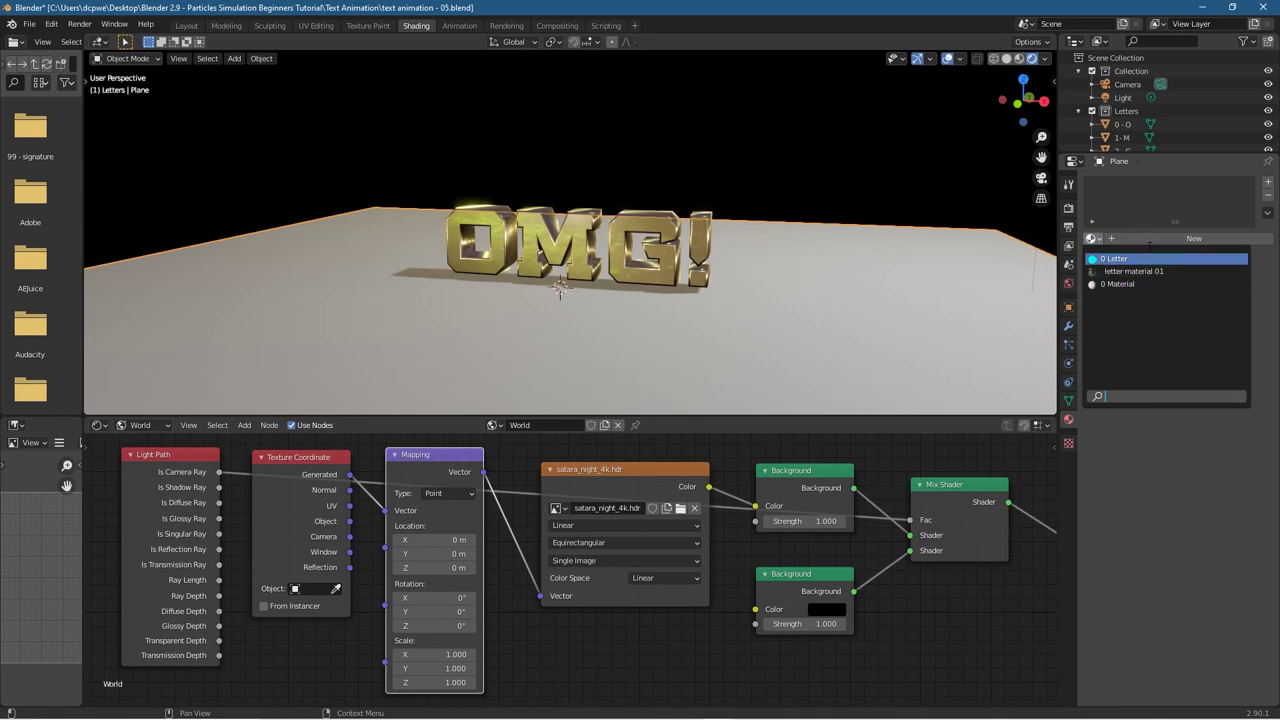
{"action": "left_click", "coordinate": [1140, 271]}
{"action": "middle_click_drag", "start_coordinate": [764, 360], "coordinate": [561, 360]}
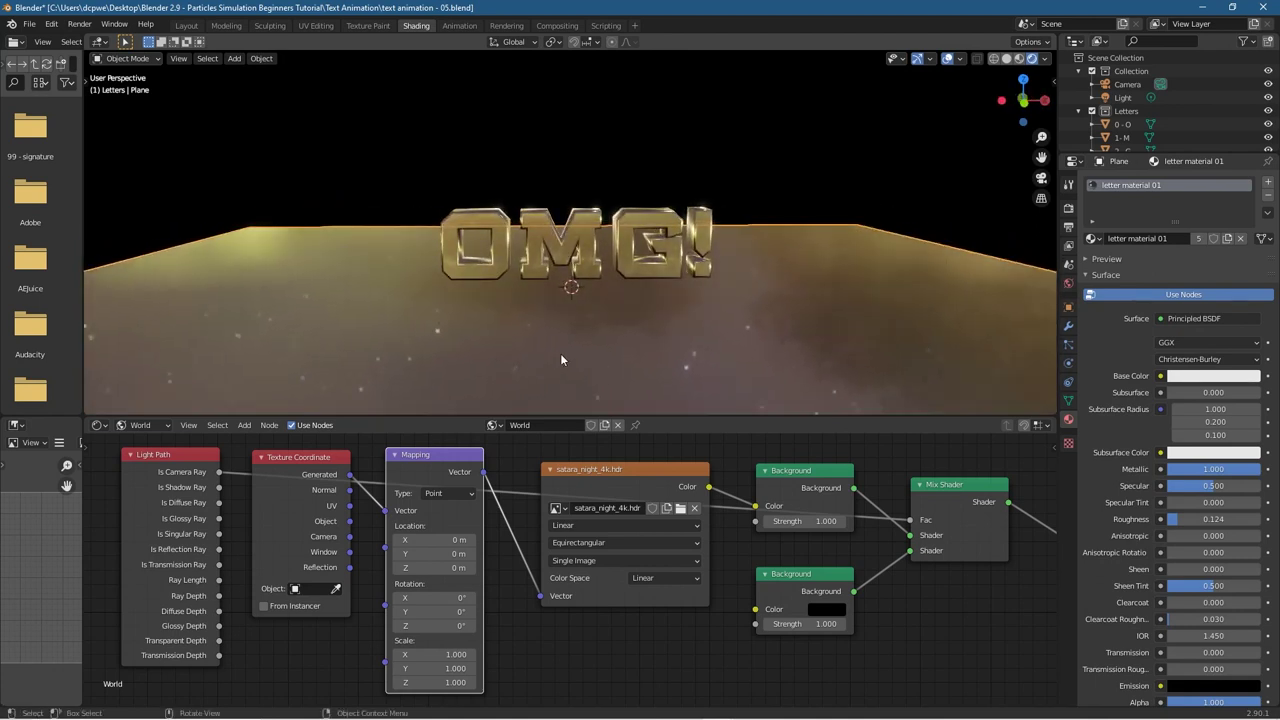
{"action": "left_click", "coordinate": [1267, 198]}
Step: Create a new material on the floor plane and name it "floor material"
{"action": "left_click", "coordinate": [1135, 234]}
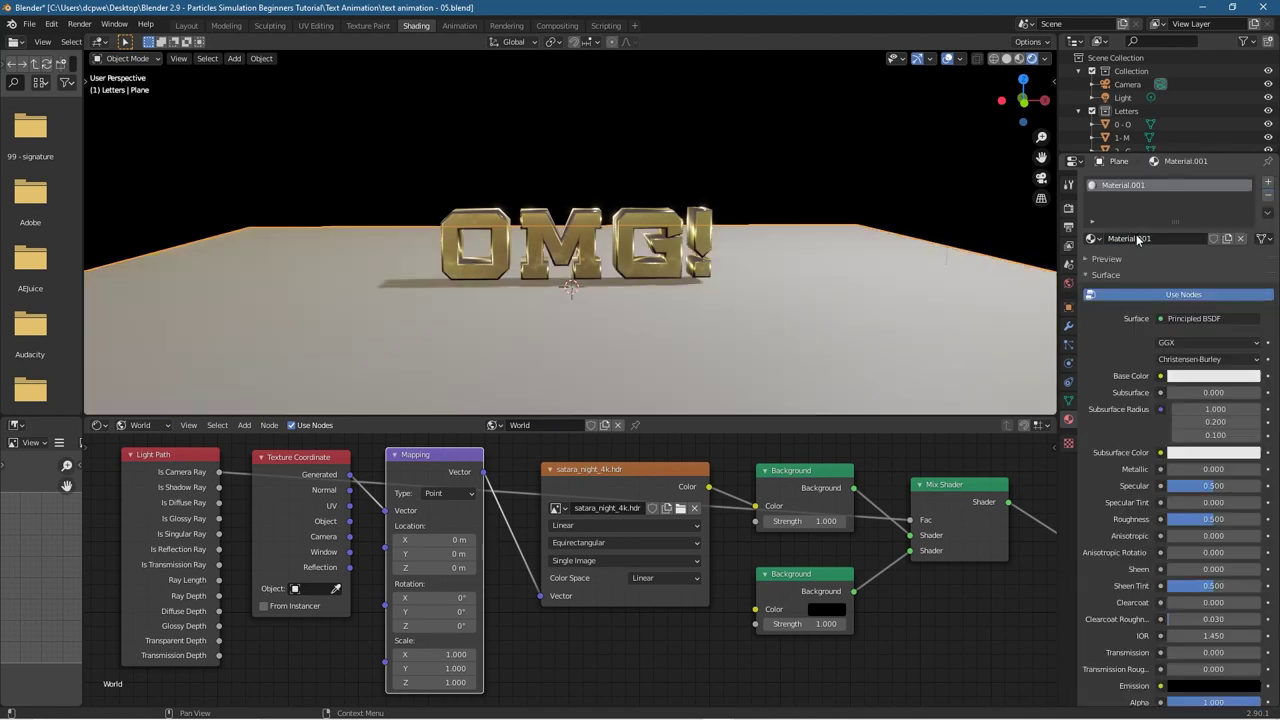
{"action": "left_click", "coordinate": [1140, 238]}
{"action": "type", "text": "loor matr"}
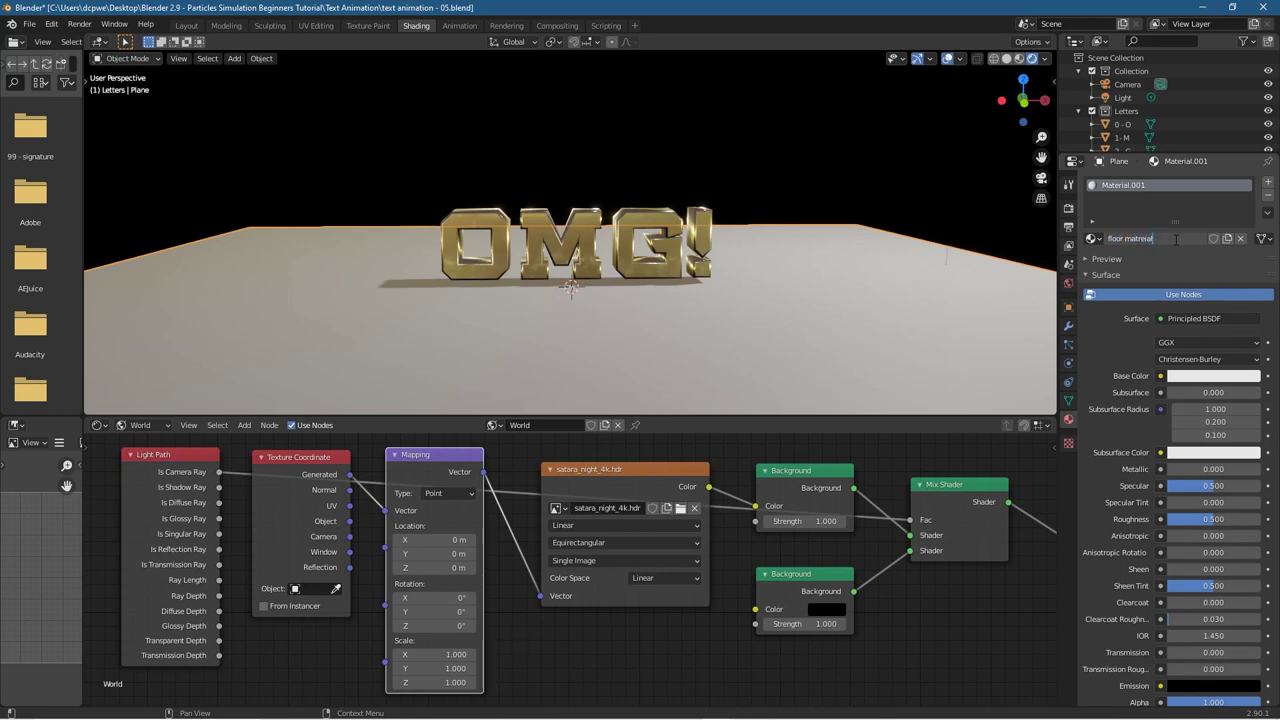
{"action": "type", "text": "loor materi"}
{"action": "key", "text": "Return"}
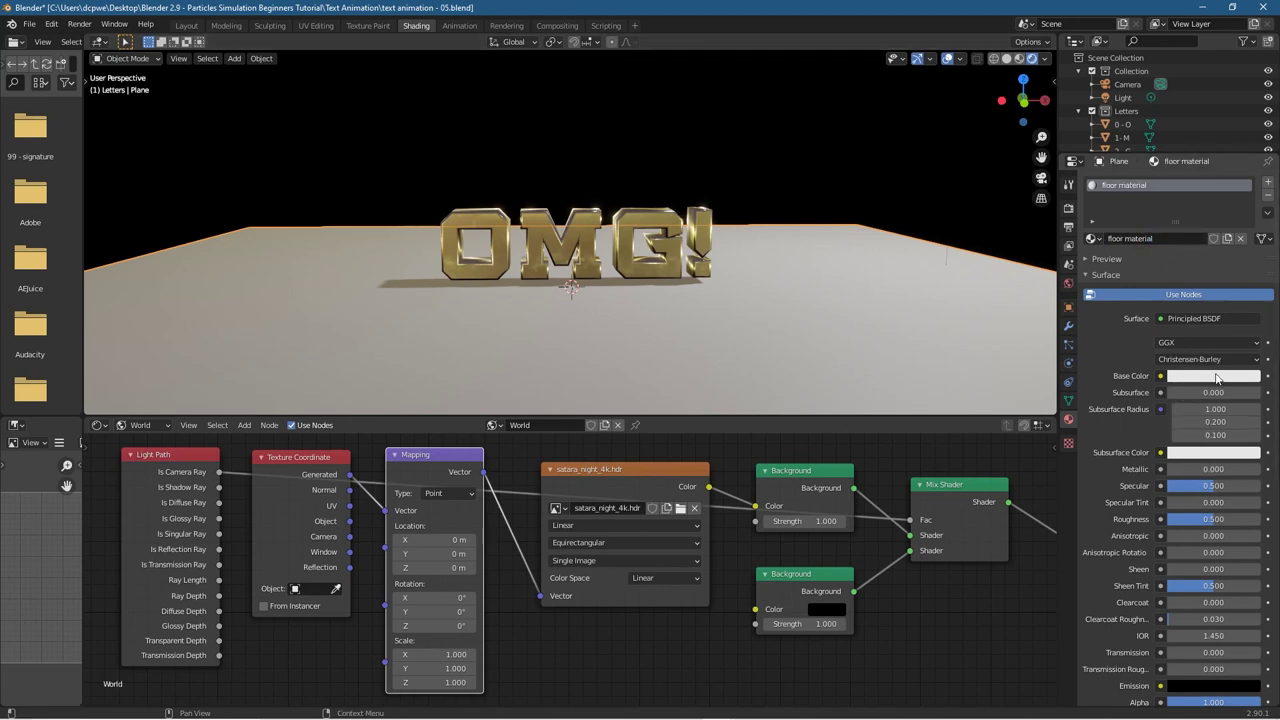
Step: Set the floor material's Metallic to 1.000 and its Roughness to 0.163
{"action": "left_click_drag", "start_coordinate": [1214, 471], "coordinate": [1262, 471]}
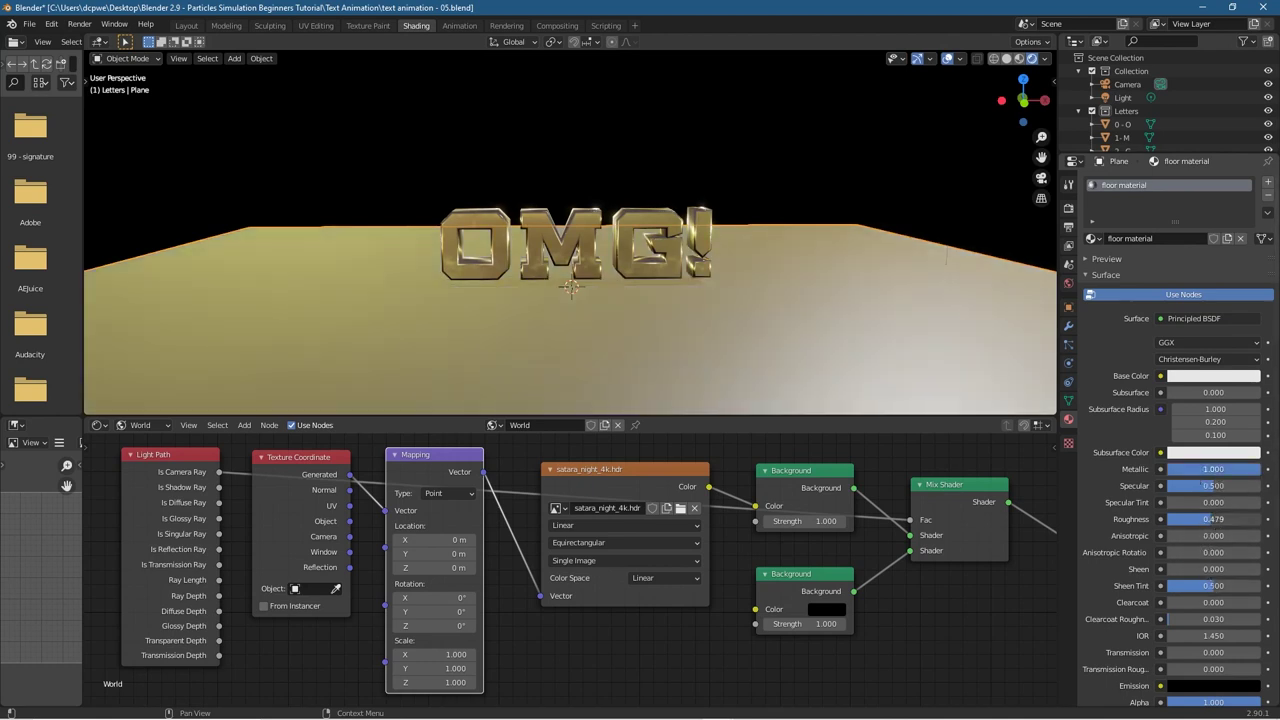
{"action": "left_click_drag", "start_coordinate": [1213, 519], "coordinate": [1183, 519]}
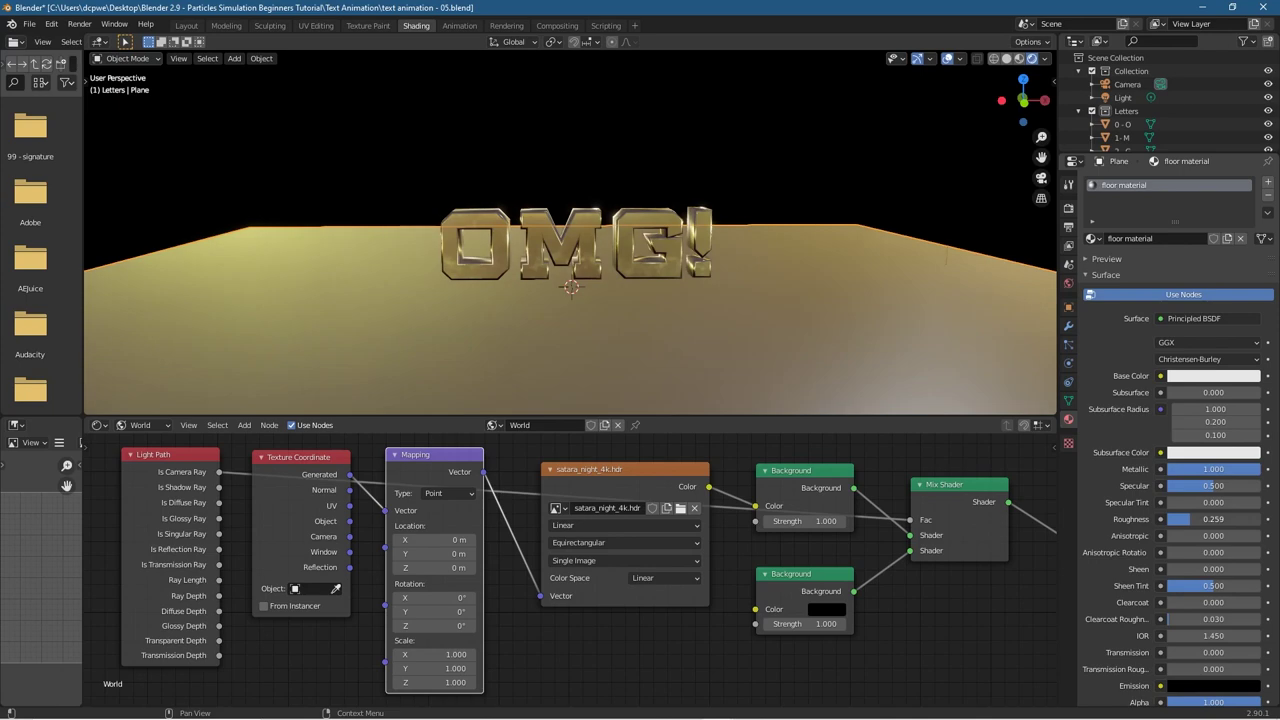
{"action": "left_click_drag", "start_coordinate": [1213, 519], "coordinate": [1170, 519]}
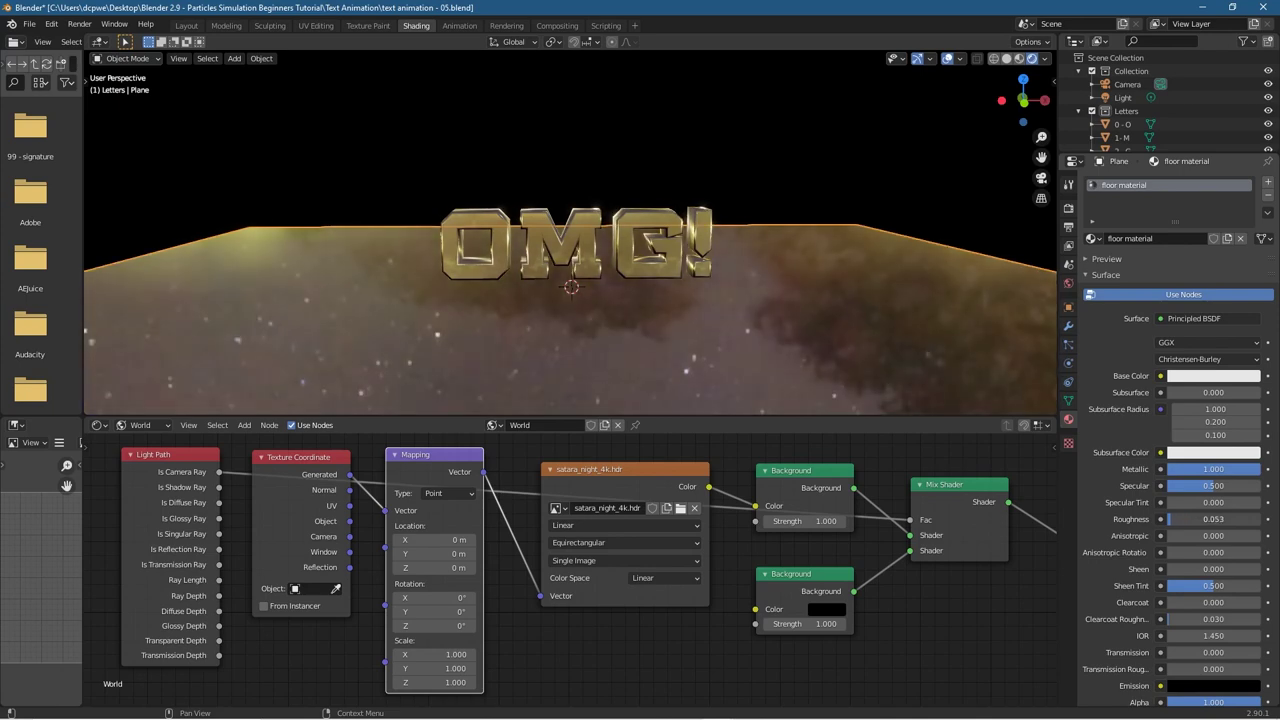
{"action": "middle_click_drag", "start_coordinate": [840, 382], "coordinate": [818, 407]}
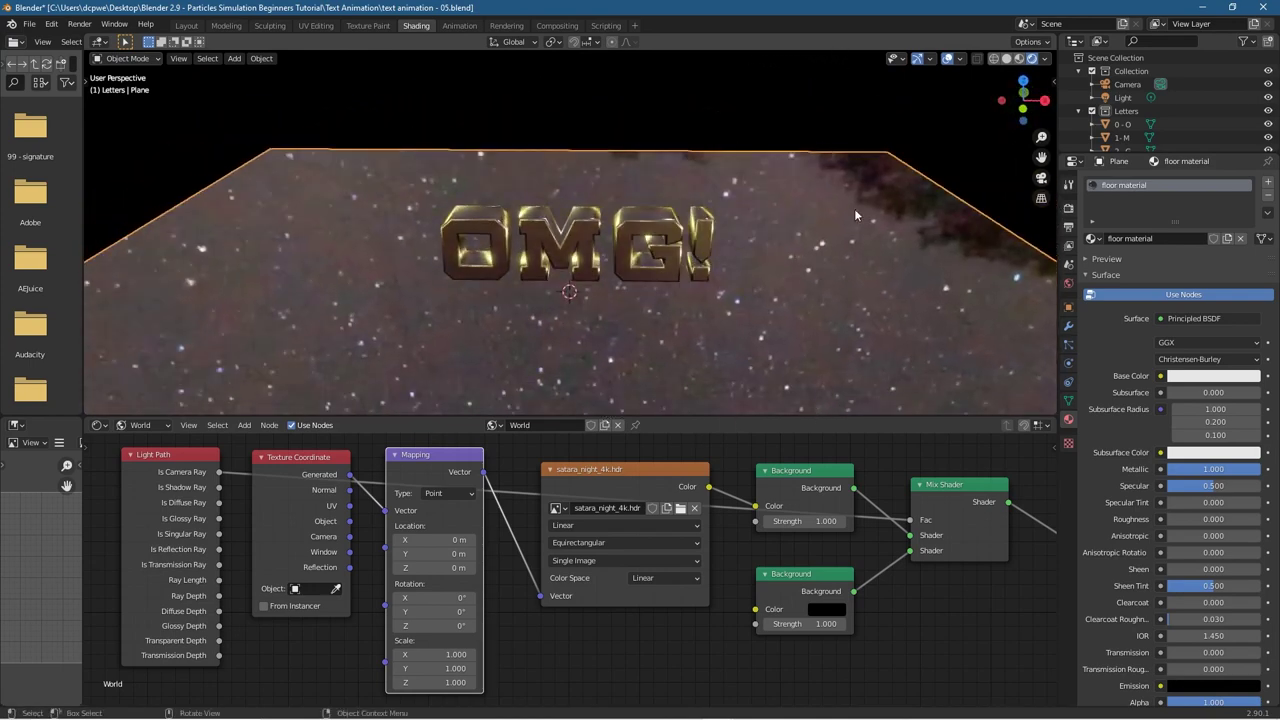
{"action": "left_click_drag", "start_coordinate": [1172, 518], "coordinate": [1197, 518]}
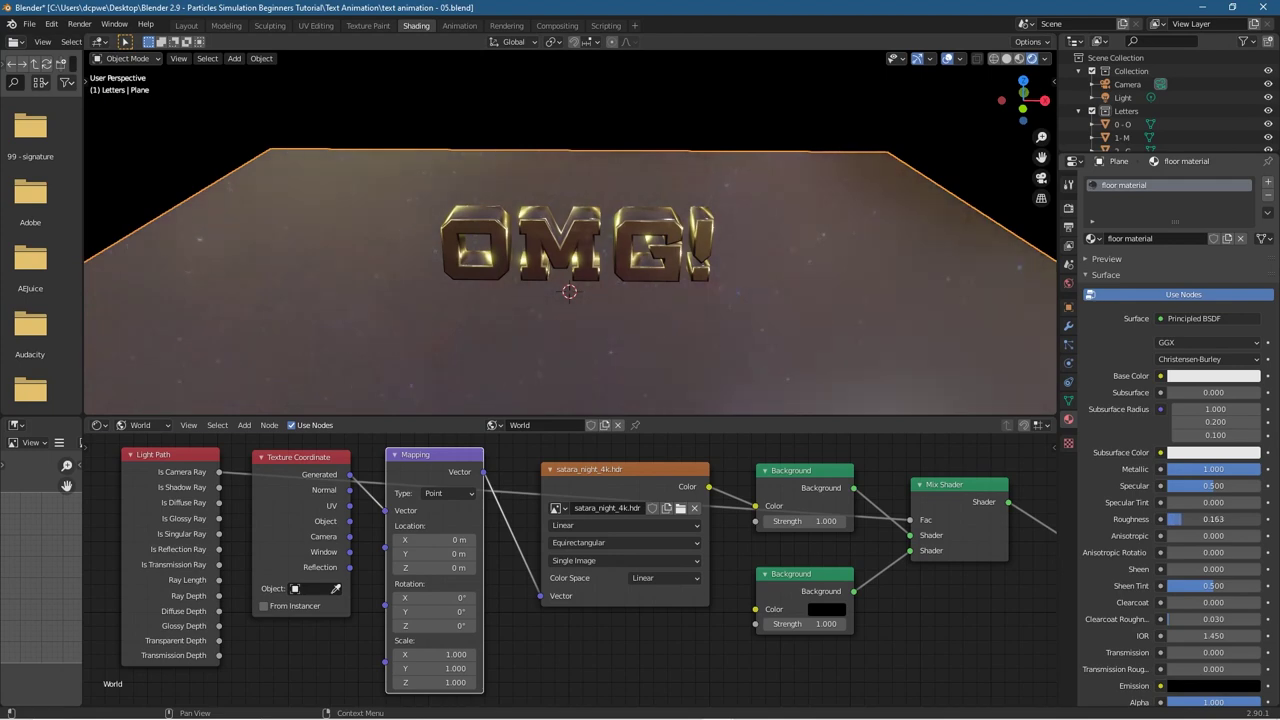
Step: Set the floor material's Roughness to 0.149
{"action": "left_click_drag", "start_coordinate": [1213, 519], "coordinate": [1200, 519]}
{"action": "middle_click_drag", "start_coordinate": [736, 340], "coordinate": [510, 316]}
{"action": "middle_click_drag", "start_coordinate": [652, 345], "coordinate": [585, 345]}
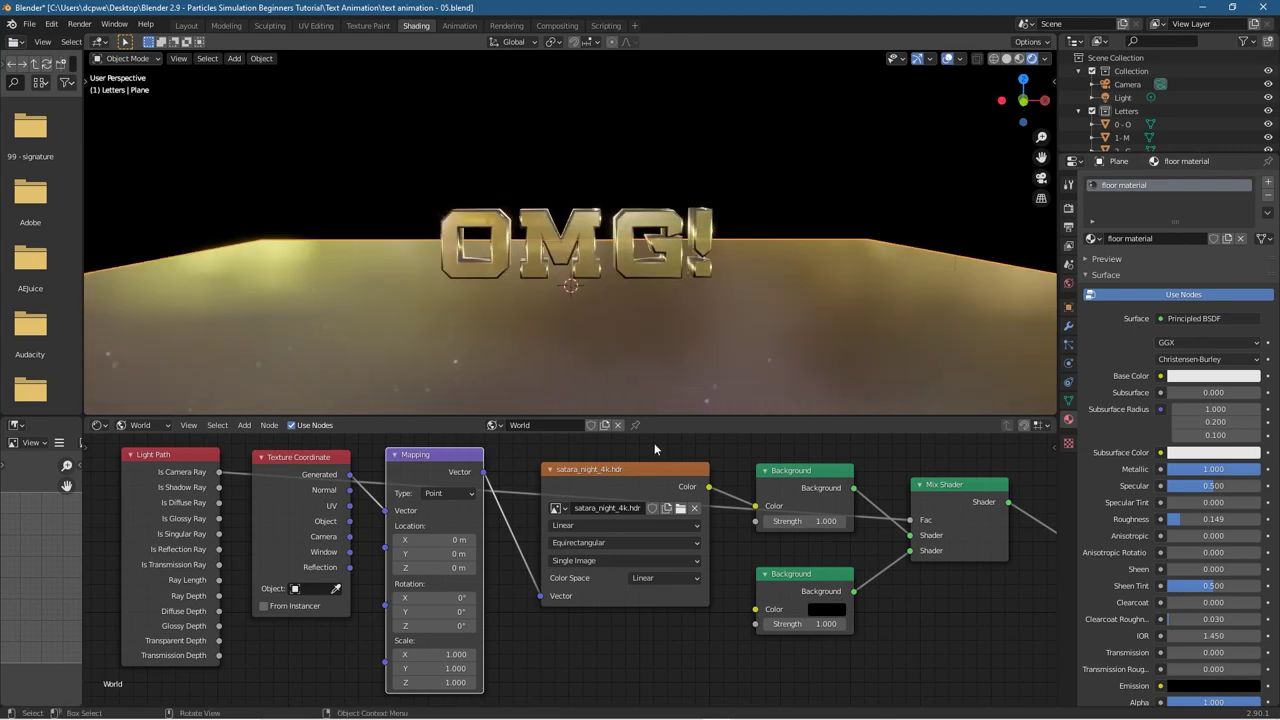
Step: Try blaubeuren_night_4k.hdr as the world's environment image and check its reflections on the letters and floor
{"action": "left_click", "coordinate": [680, 510]}
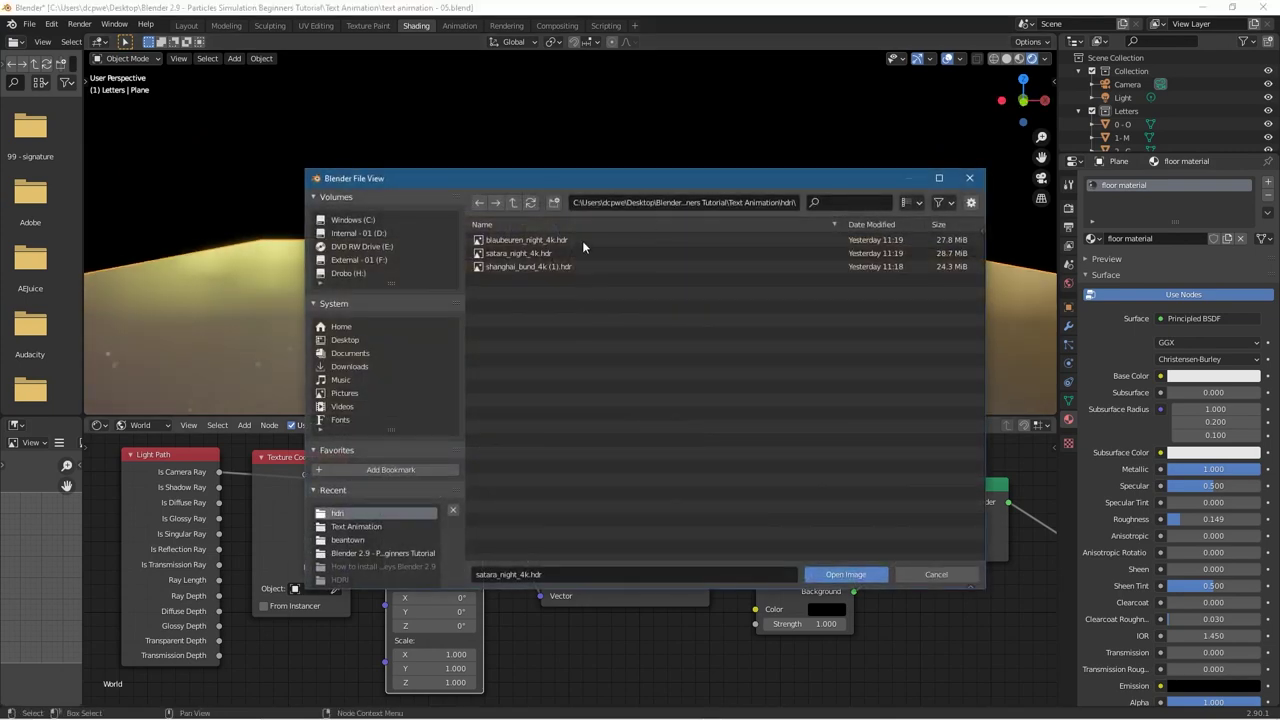
{"action": "left_click", "coordinate": [500, 267]}
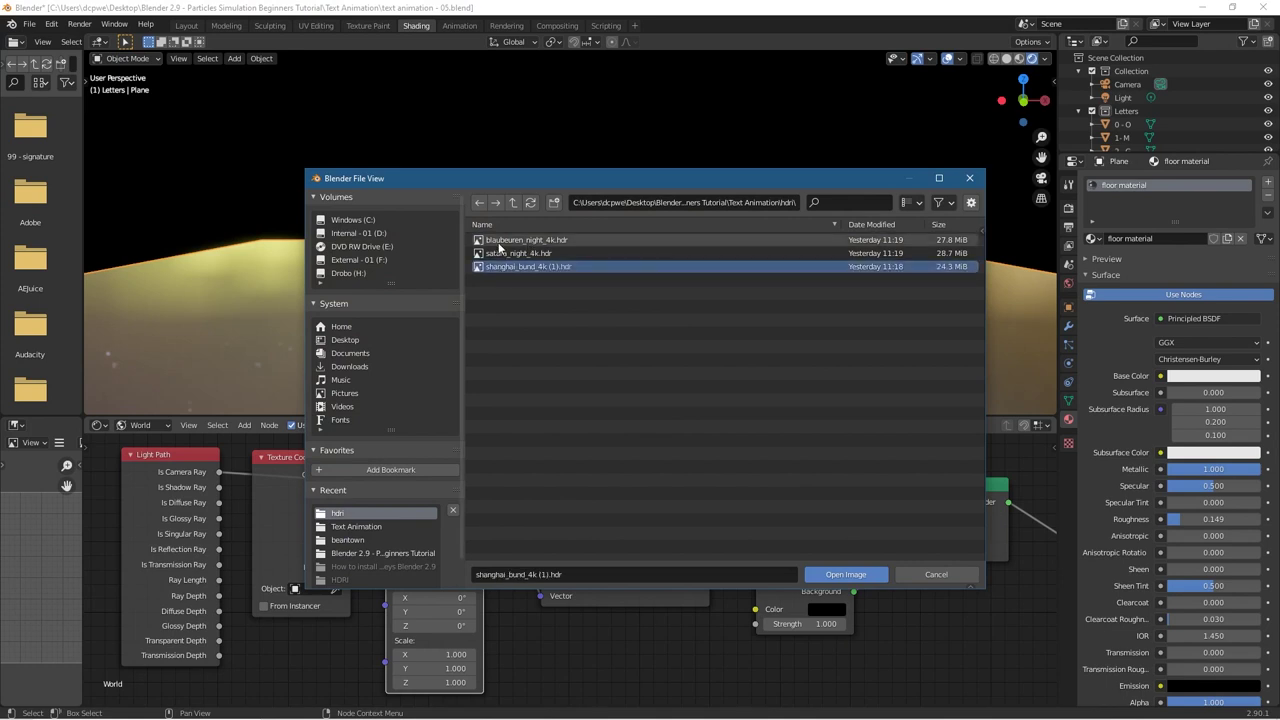
{"action": "left_click", "coordinate": [510, 240]}
{"action": "left_click", "coordinate": [845, 574]}
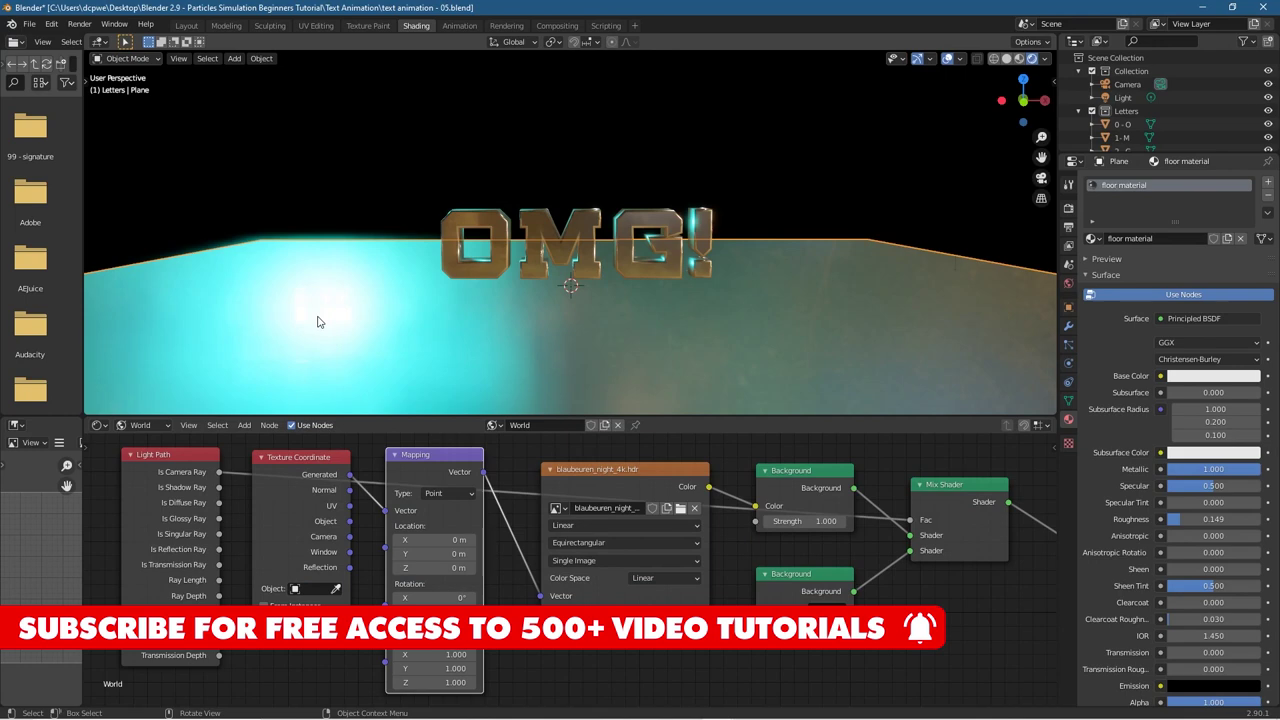
{"action": "middle_click_drag", "start_coordinate": [606, 351], "coordinate": [625, 393]}
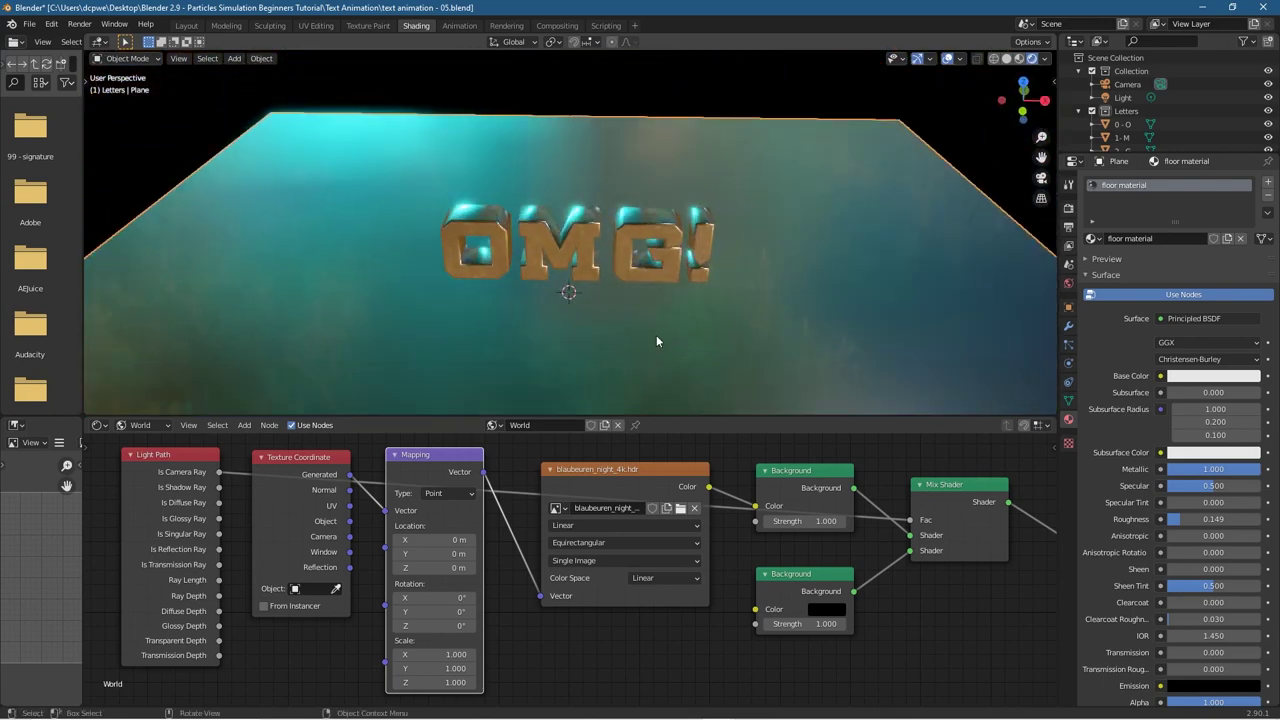
{"action": "middle_click_drag", "start_coordinate": [867, 373], "coordinate": [606, 301]}
Step: Load shanghai_bund_4k (1).hdr as the world's environment image
{"action": "left_click", "coordinate": [681, 510]}
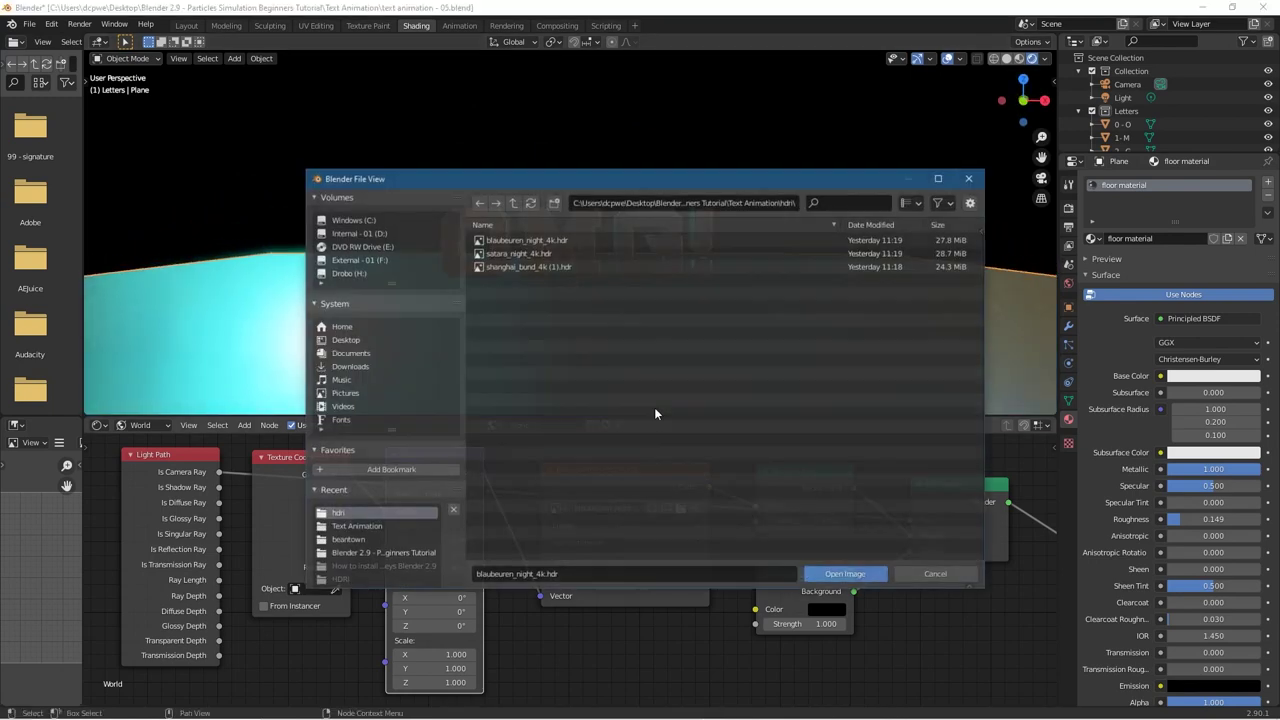
{"action": "left_click", "coordinate": [519, 267]}
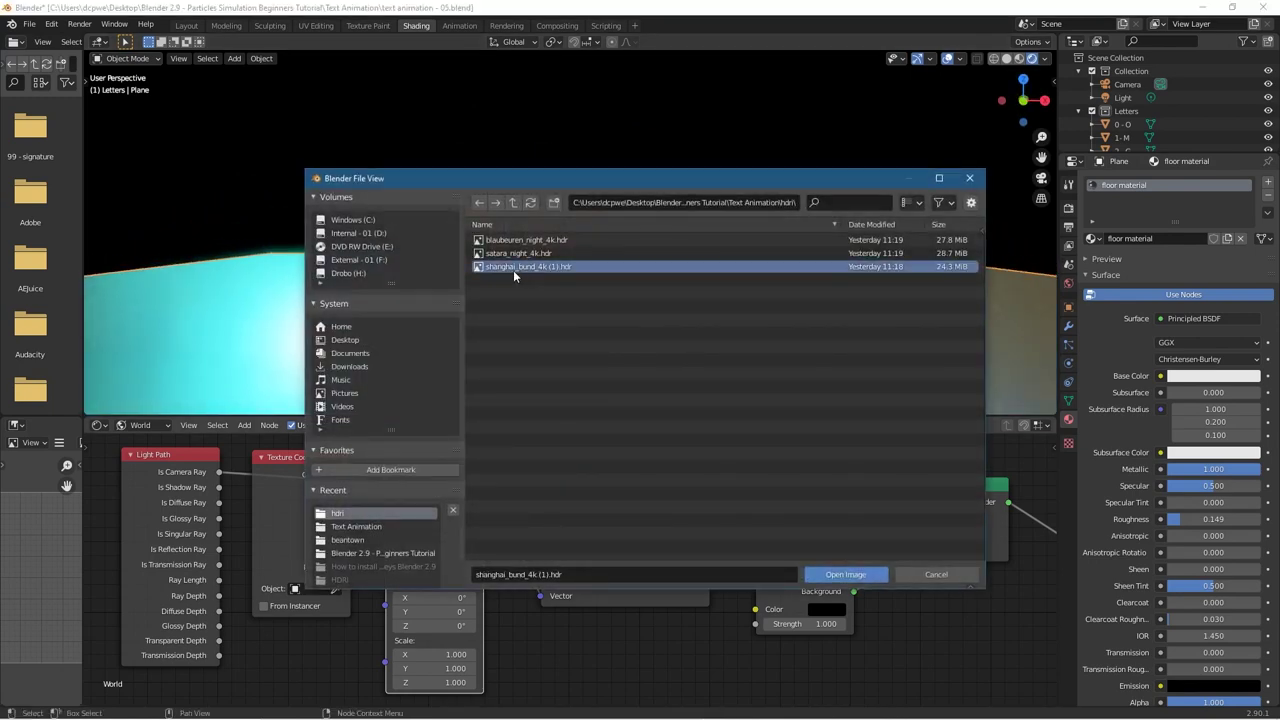
{"action": "left_click", "coordinate": [846, 575]}
{"action": "middle_click_drag", "start_coordinate": [530, 340], "coordinate": [530, 345]}
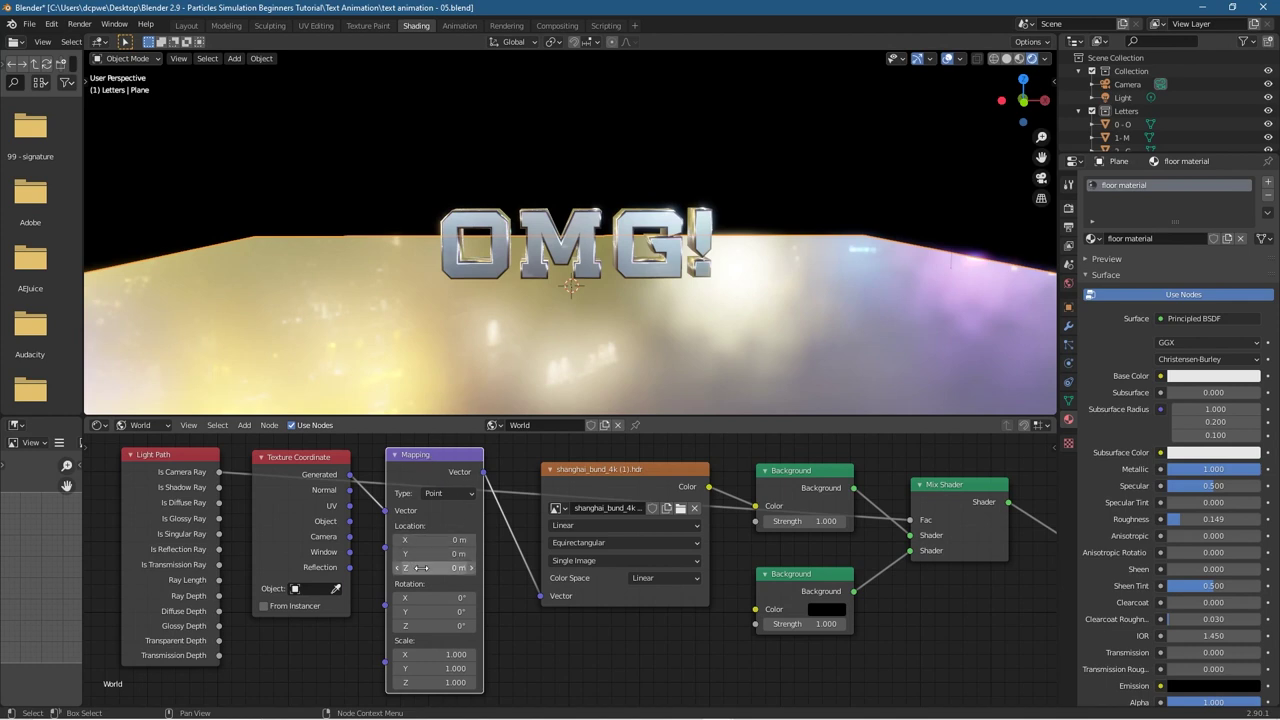
Step: Looking through the camera, shift the world Mapping node's Location to X 4.6 m, Y -0.6 m and Z about 0 m
{"action": "mouse_move", "coordinate": [419, 568]}
{"action": "left_mouse_down"}
{"action": "mouse_move", "coordinate": [460, 568]}
{"action": "mouse_move", "coordinate": [410, 568]}
{"action": "mouse_move", "coordinate": [430, 568]}
{"action": "left_mouse_up"}
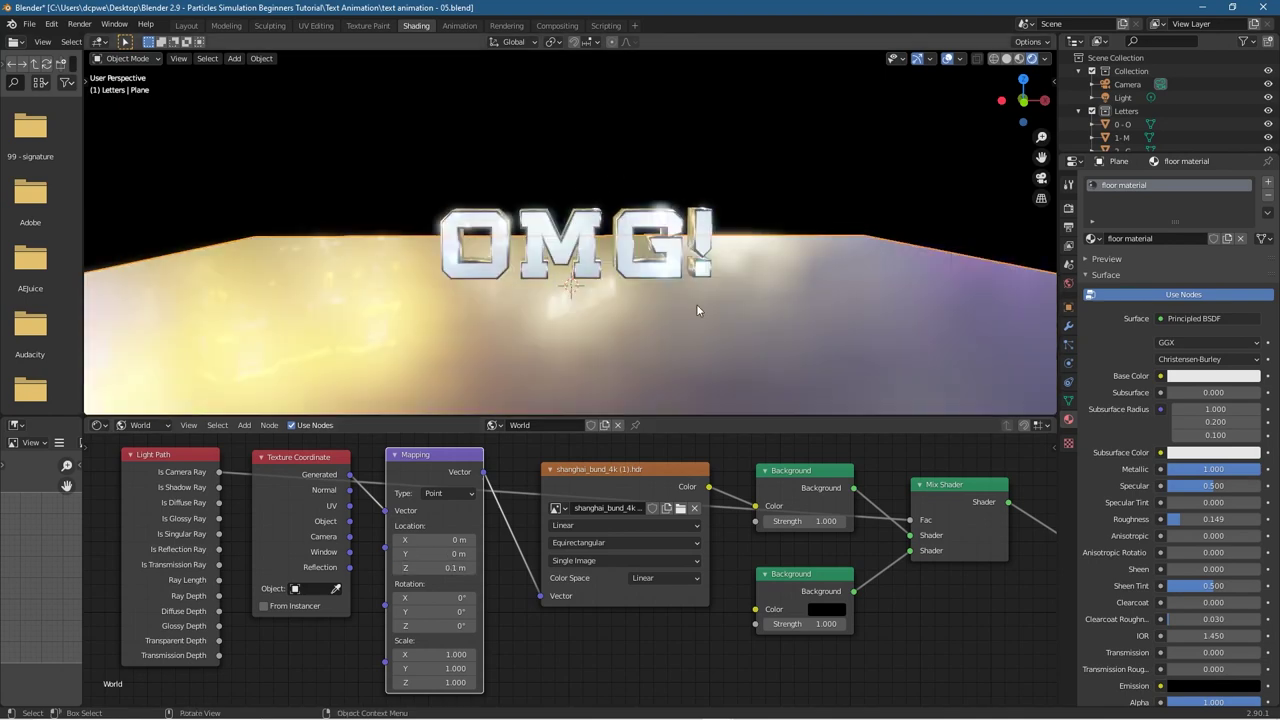
{"action": "mouse_move", "coordinate": [431, 343]}
{"action": "middle_mouse_down"}
{"action": "mouse_move", "coordinate": [495, 355]}
{"action": "mouse_move", "coordinate": [363, 337]}
{"action": "mouse_move", "coordinate": [210, 341]}
{"action": "mouse_move", "coordinate": [438, 366]}
{"action": "mouse_move", "coordinate": [405, 357]}
{"action": "mouse_move", "coordinate": [426, 353]}
{"action": "middle_mouse_up"}
{"action": "key", "text": "KP_0"}
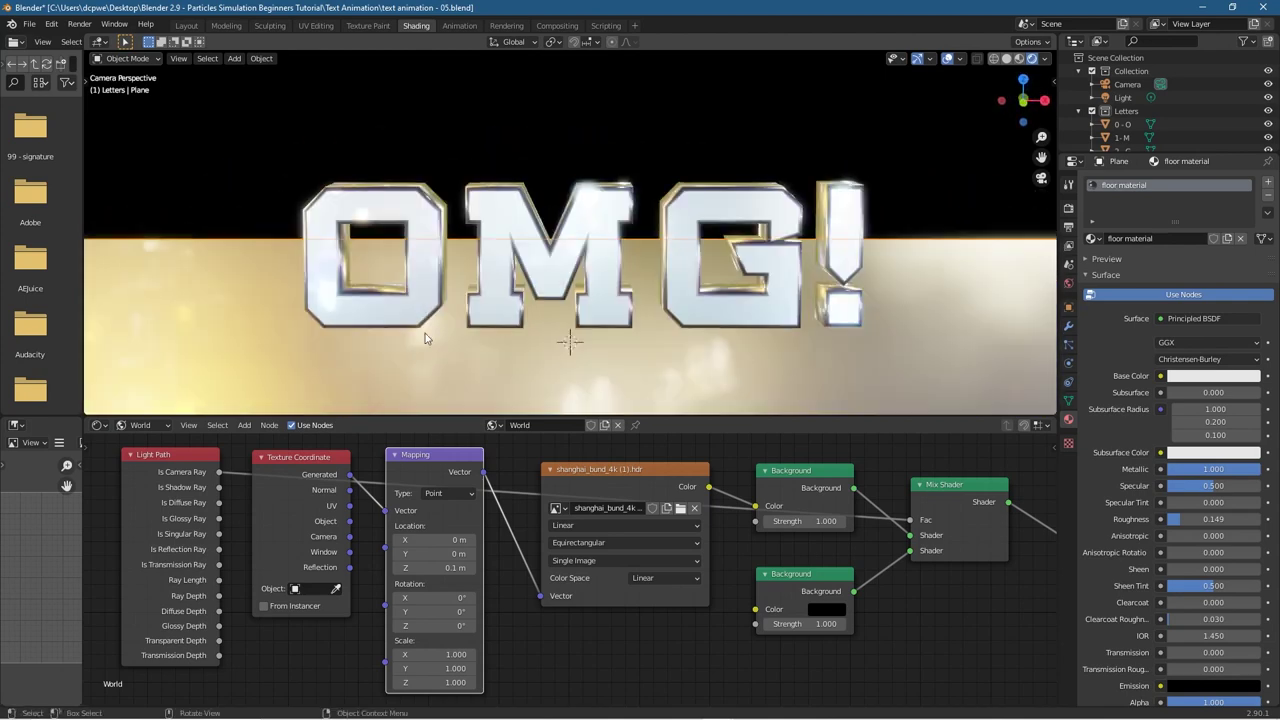
{"action": "scroll", "coordinate": [425, 337], "scroll_direction": "down", "scroll_amount": 3}
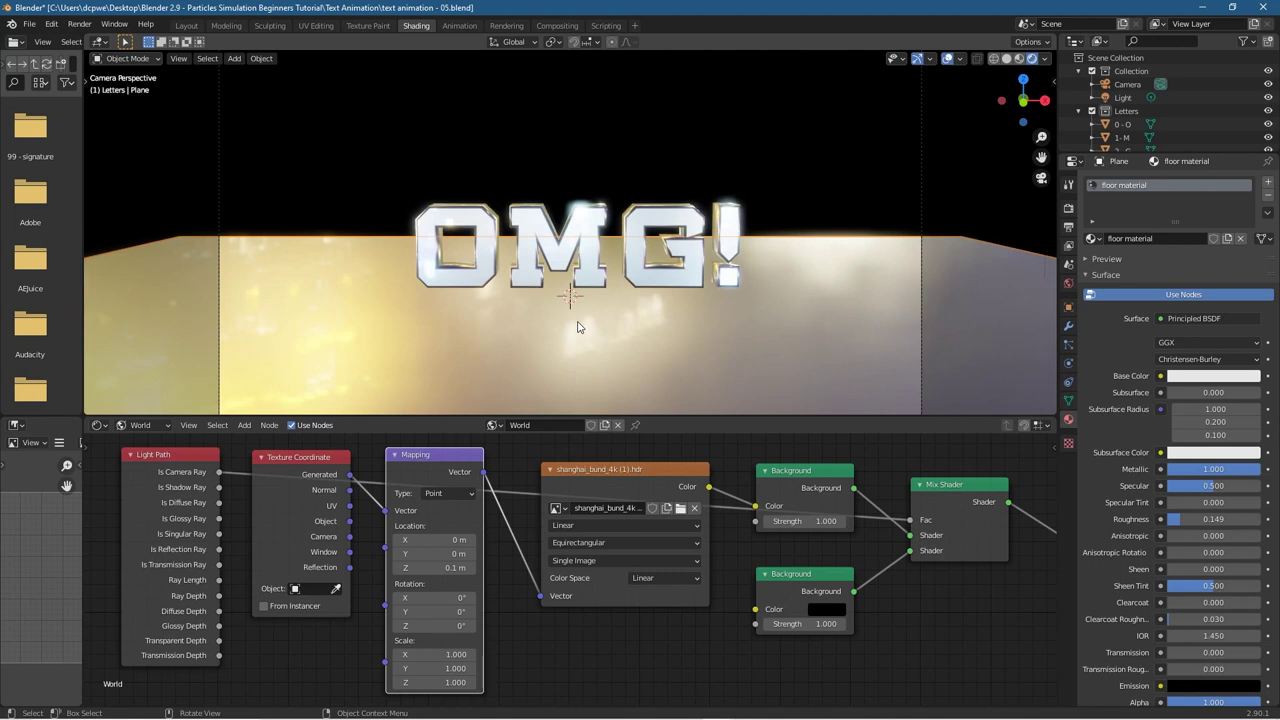
{"action": "scroll", "coordinate": [577, 327], "scroll_direction": "up", "scroll_amount": 1}
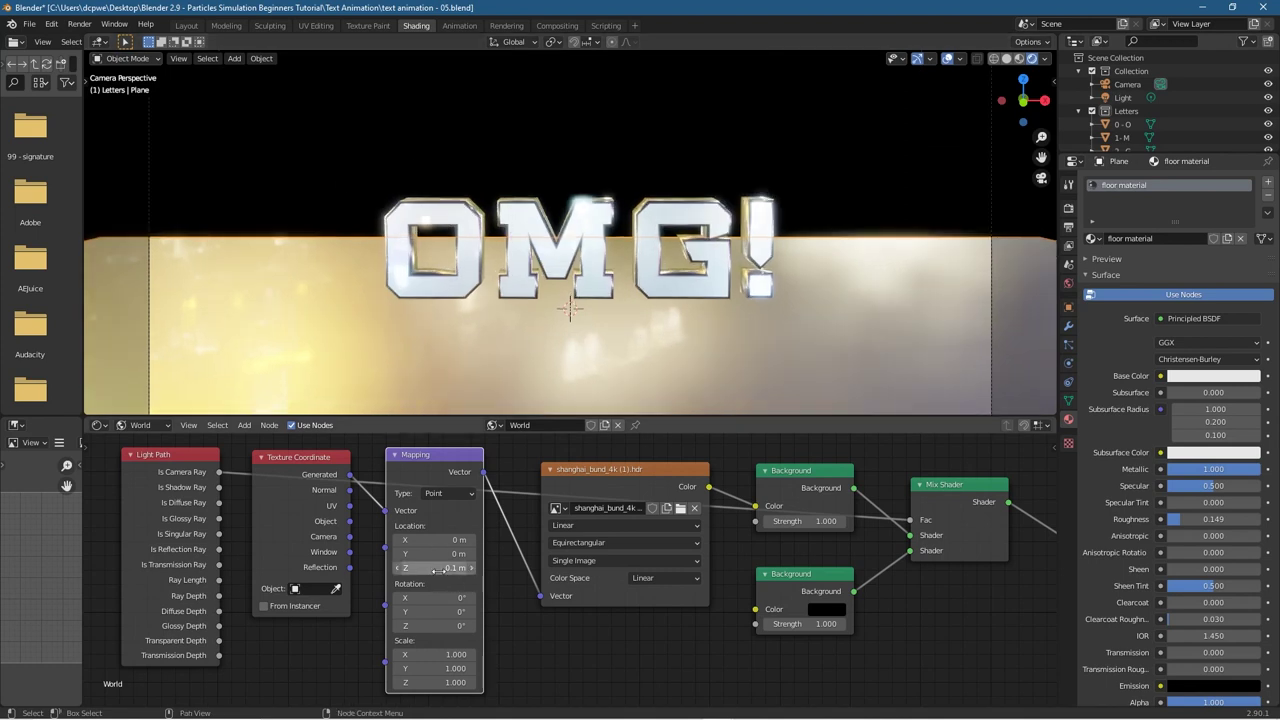
{"action": "left_click_drag", "start_coordinate": [437, 568], "coordinate": [457, 540]}
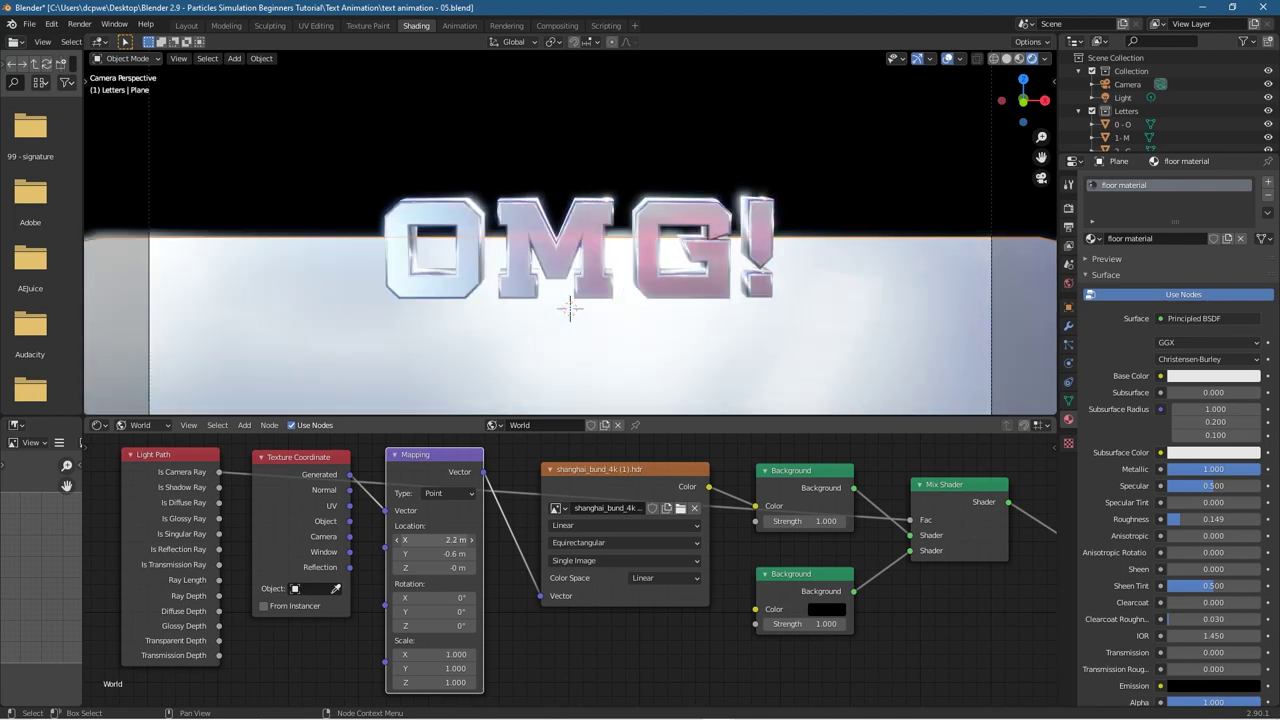
{"action": "mouse_move", "coordinate": [478, 345]}
{"action": "middle_mouse_down"}
{"action": "mouse_move", "coordinate": [520, 346]}
{"action": "mouse_move", "coordinate": [486, 343]}
{"action": "mouse_move", "coordinate": [486, 329]}
{"action": "mouse_move", "coordinate": [487, 340]}
{"action": "middle_mouse_up"}
{"action": "key", "text": "KP_0"}
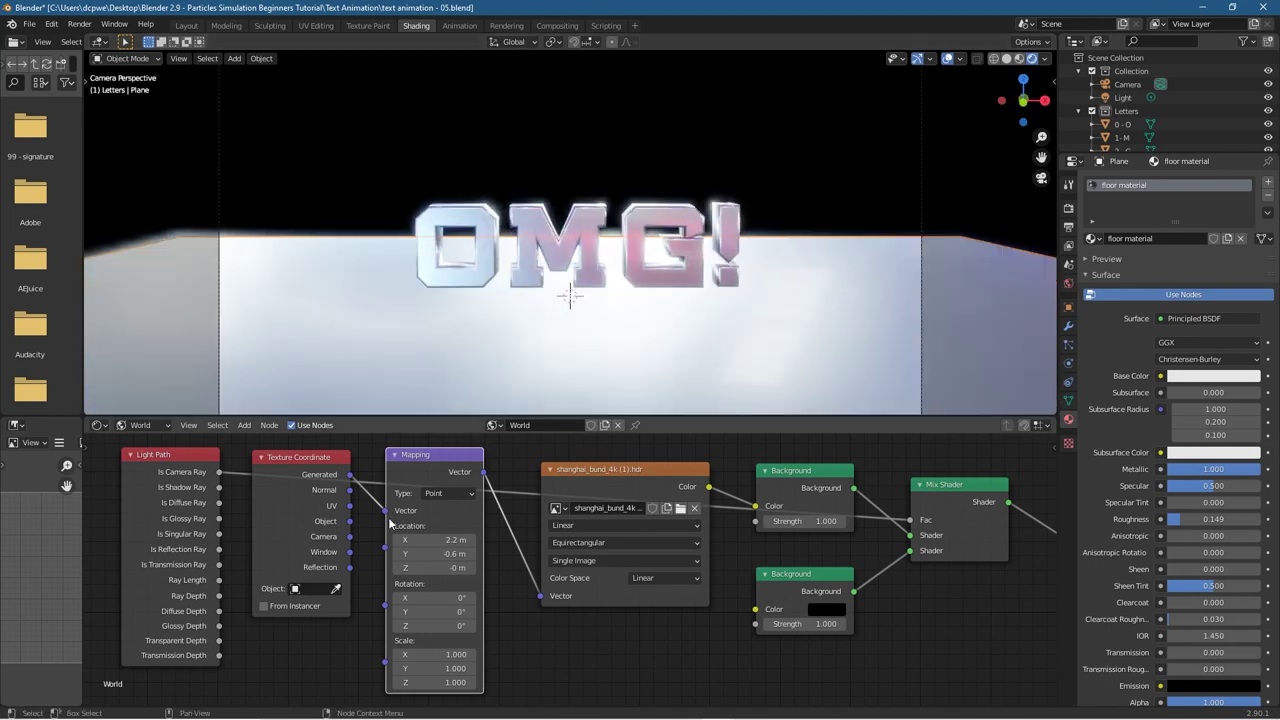
{"action": "left_click_drag", "start_coordinate": [440, 540], "coordinate": [481, 540]}
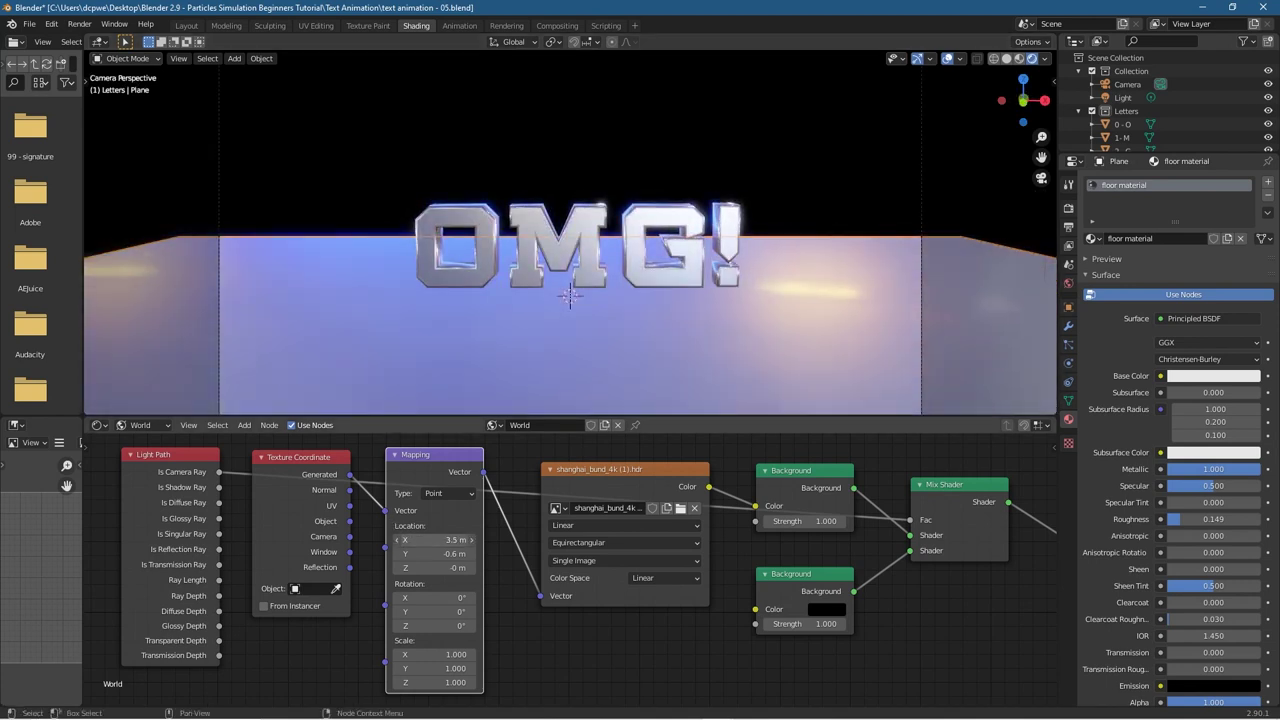
{"action": "left_click_drag", "start_coordinate": [481, 540], "coordinate": [515, 540]}
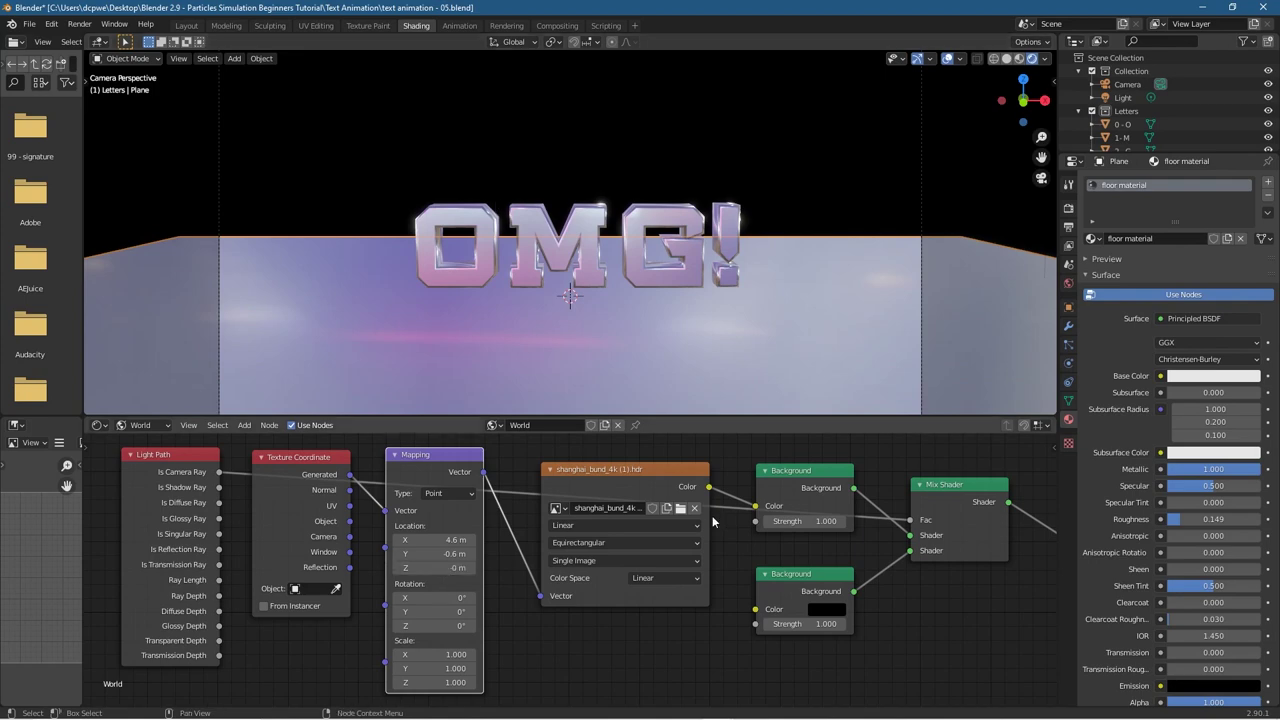
Step: Try satara_night_4k.hdr in the environment texture with the shifted mapping and check it from the camera view
{"action": "left_click", "coordinate": [681, 508]}
{"action": "left_click", "coordinate": [510, 255]}
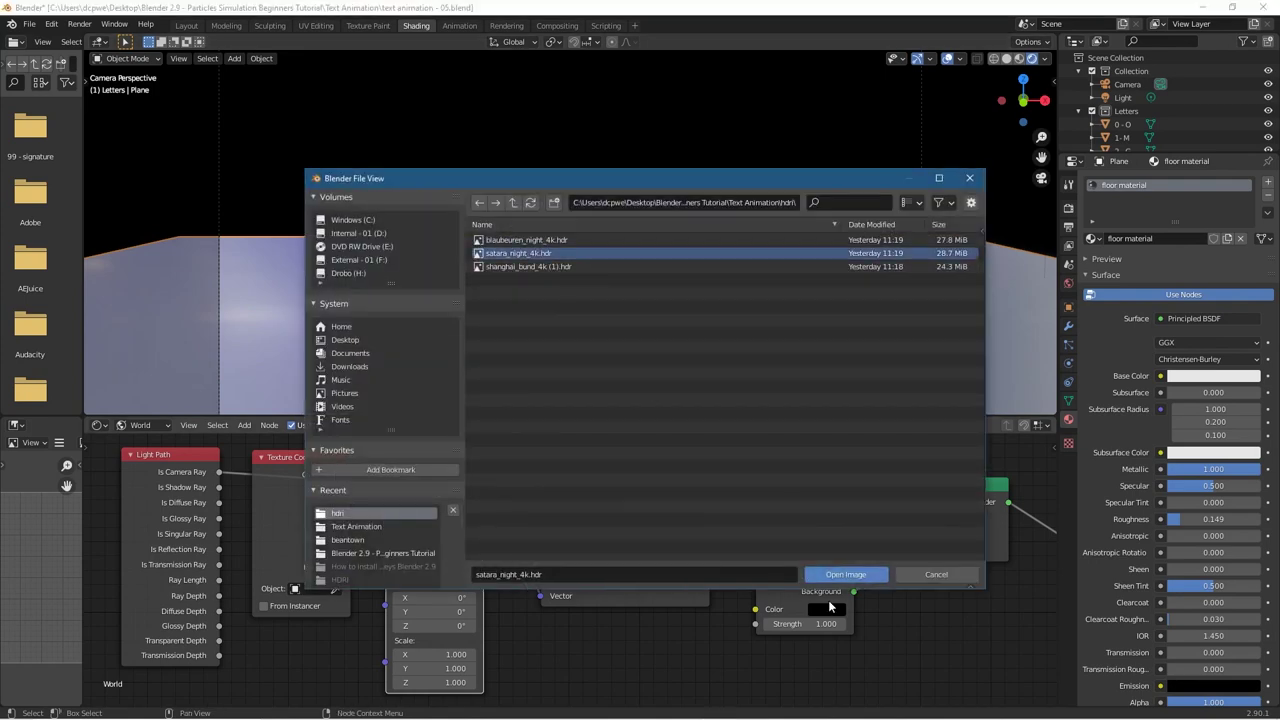
{"action": "left_click", "coordinate": [836, 577]}
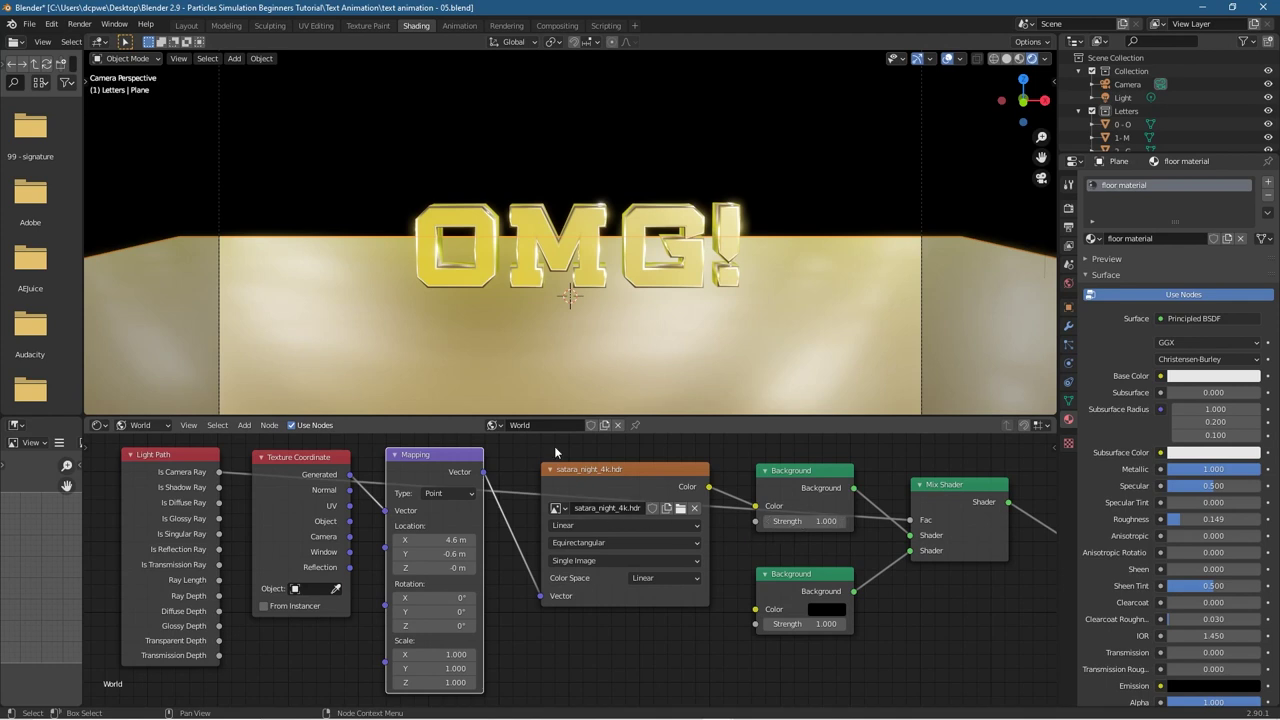
{"action": "middle_click_drag", "start_coordinate": [456, 319], "coordinate": [505, 305]}
{"action": "key", "text": "KP_0"}
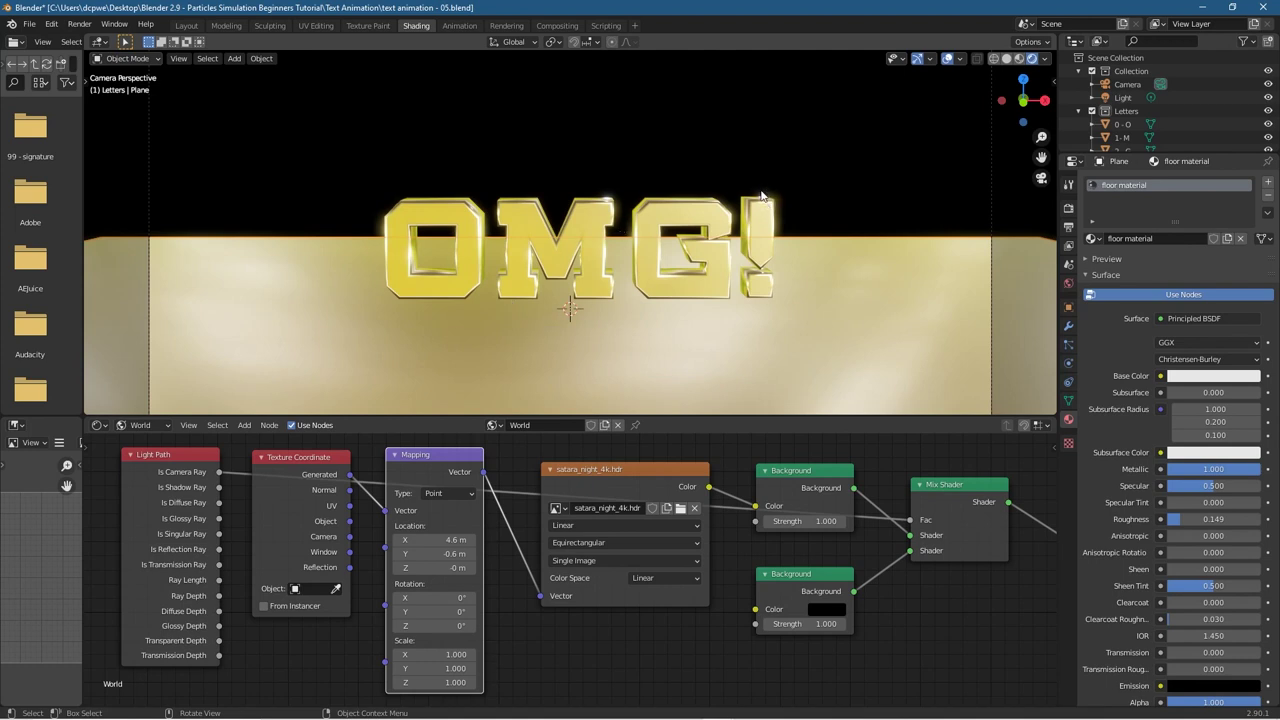
Step: Set the Eevee Bloom Intensity to 0.067 in the render settings
{"action": "left_click", "coordinate": [1069, 209]}
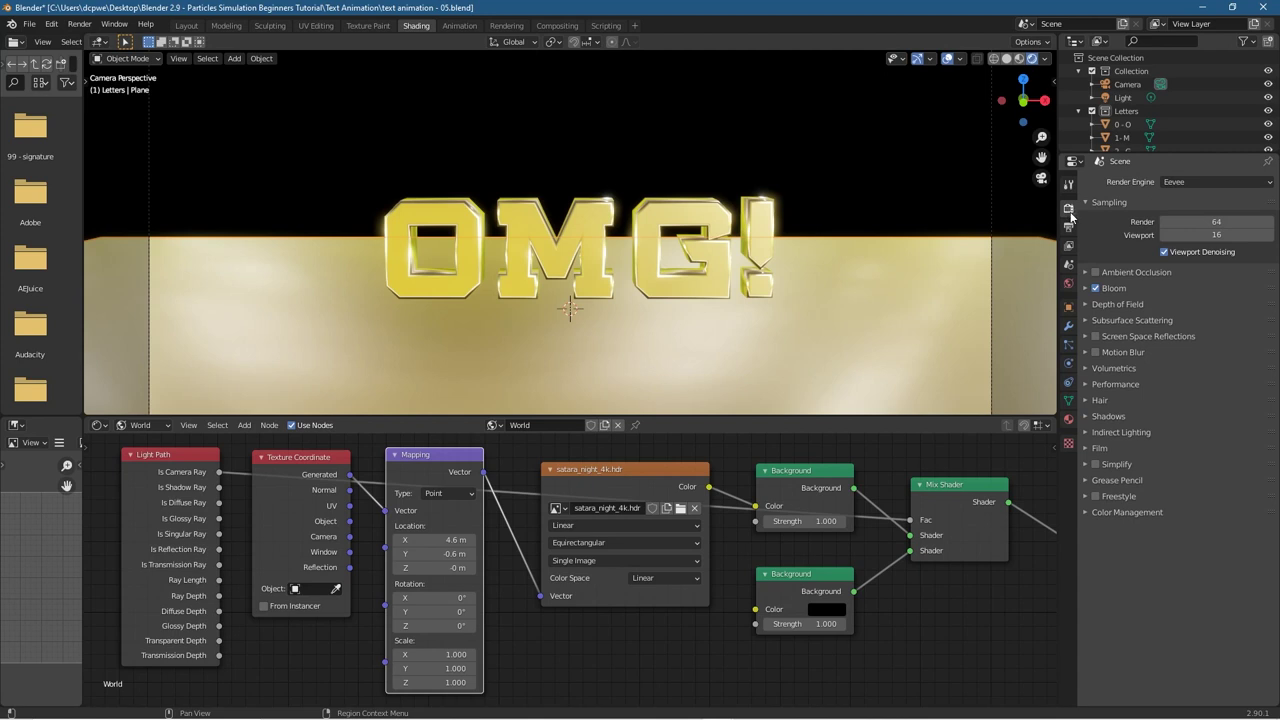
{"action": "left_click", "coordinate": [1085, 288]}
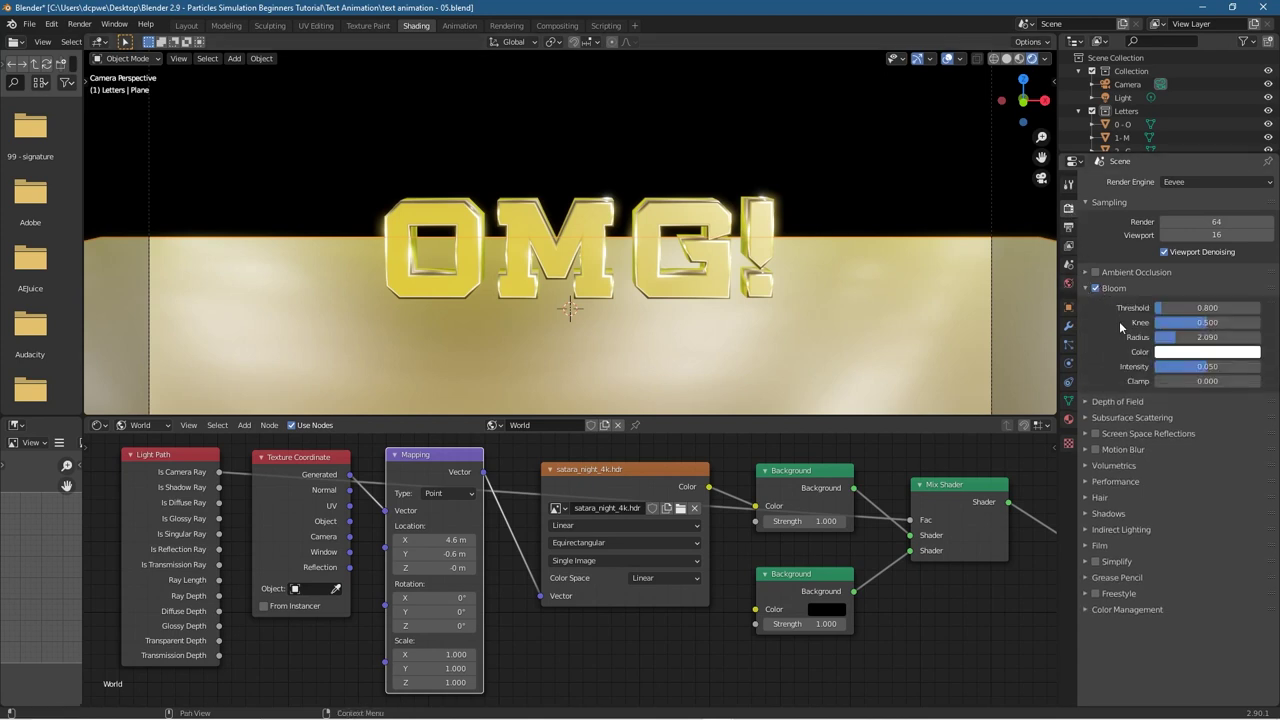
{"action": "left_click_drag", "start_coordinate": [1176, 370], "coordinate": [1207, 370]}
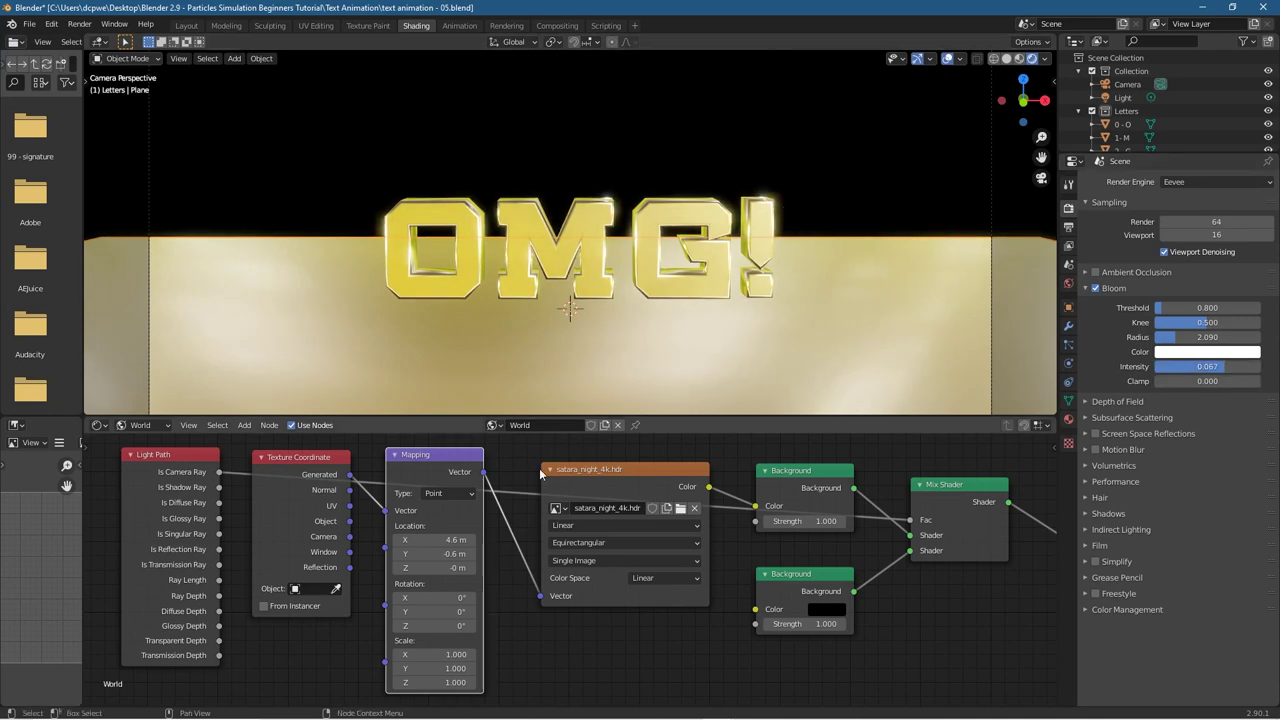
Step: Switch the environment texture back to shanghai_bund_4k (1).hdr and inspect the reflections on the letters from several angles
{"action": "left_click", "coordinate": [682, 510]}
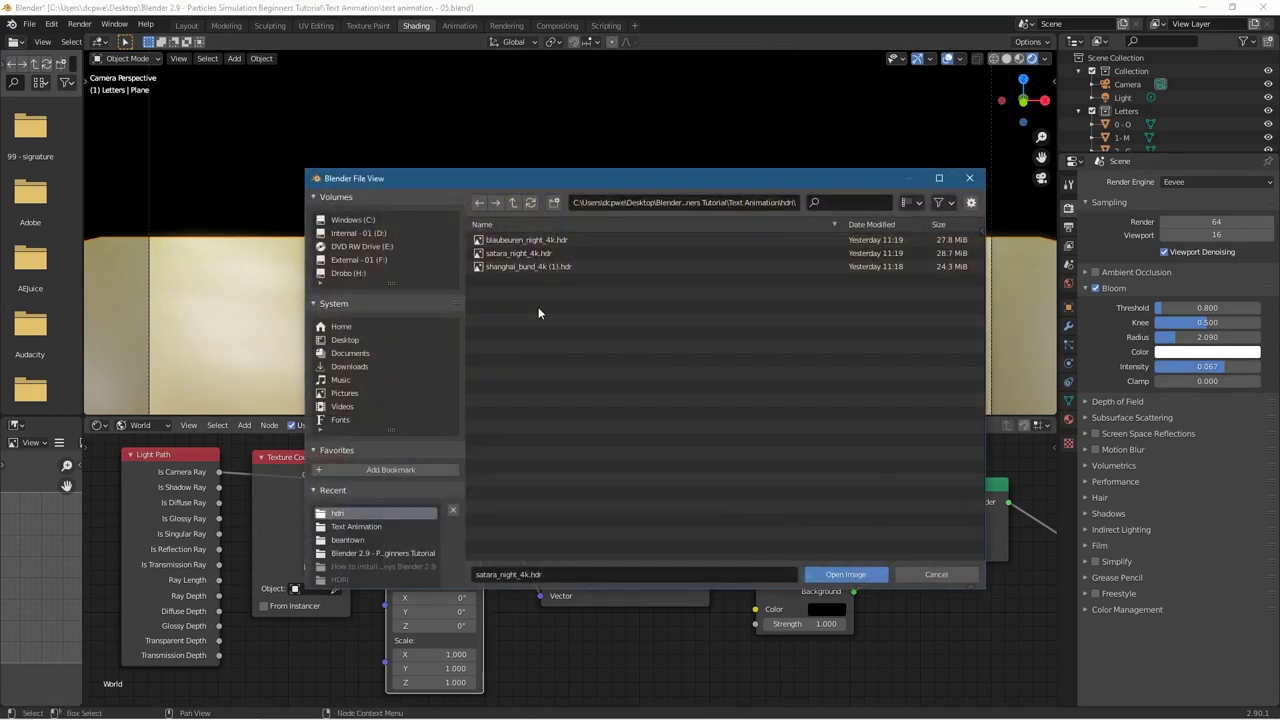
{"action": "left_click", "coordinate": [540, 267]}
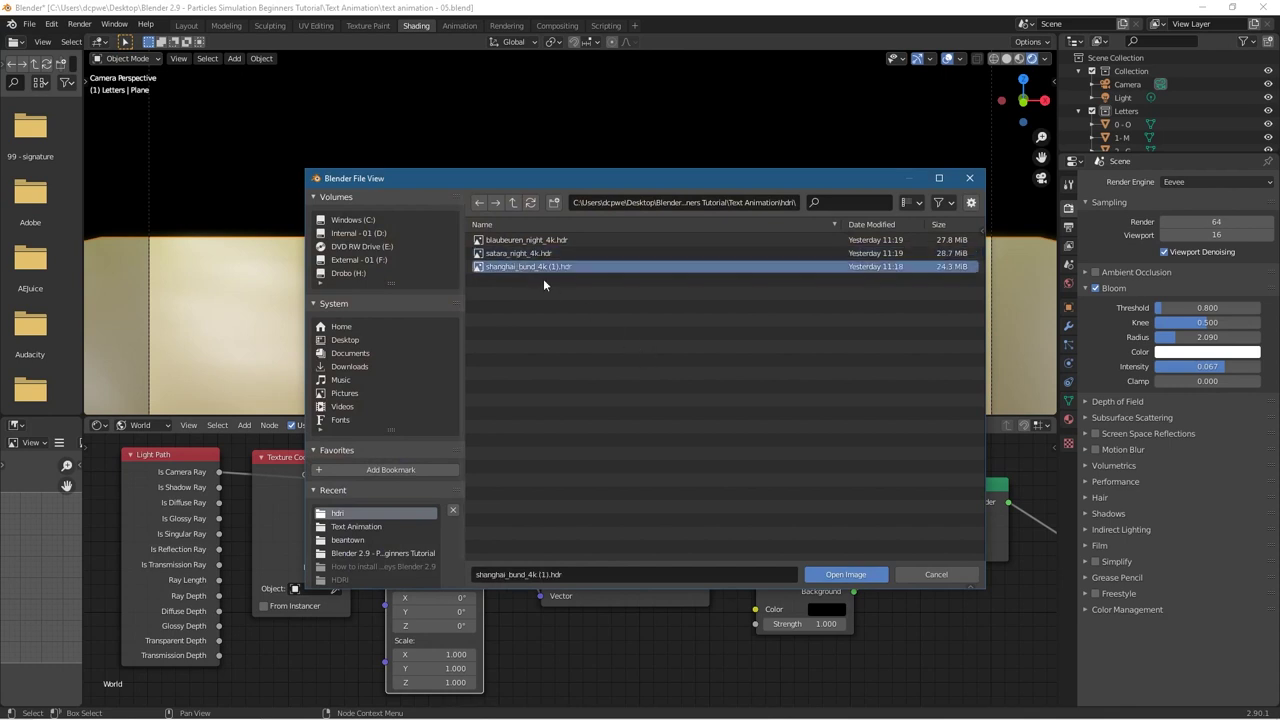
{"action": "left_click", "coordinate": [845, 574]}
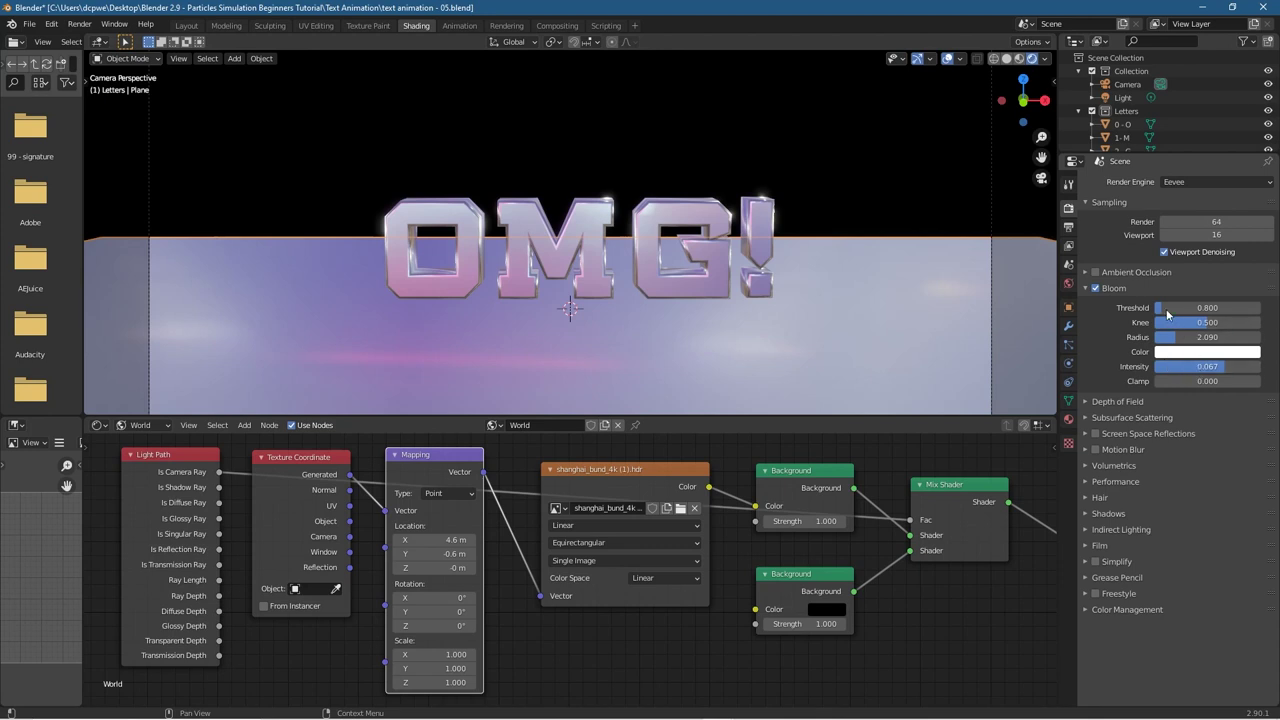
{"action": "mouse_move", "coordinate": [1178, 342]}
{"action": "left_mouse_down"}
{"action": "mouse_move", "coordinate": [1130, 342]}
{"action": "mouse_move", "coordinate": [1172, 342]}
{"action": "left_mouse_up"}
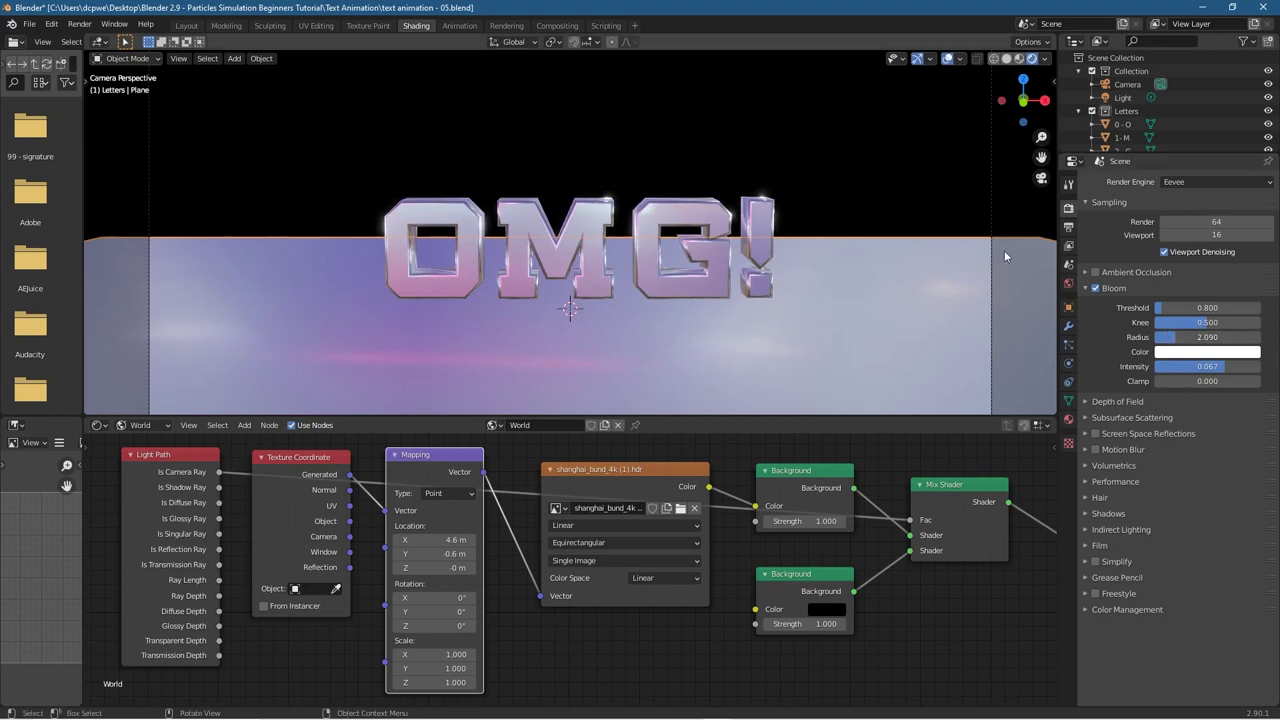
{"action": "middle_click_drag", "start_coordinate": [700, 275], "coordinate": [530, 295]}
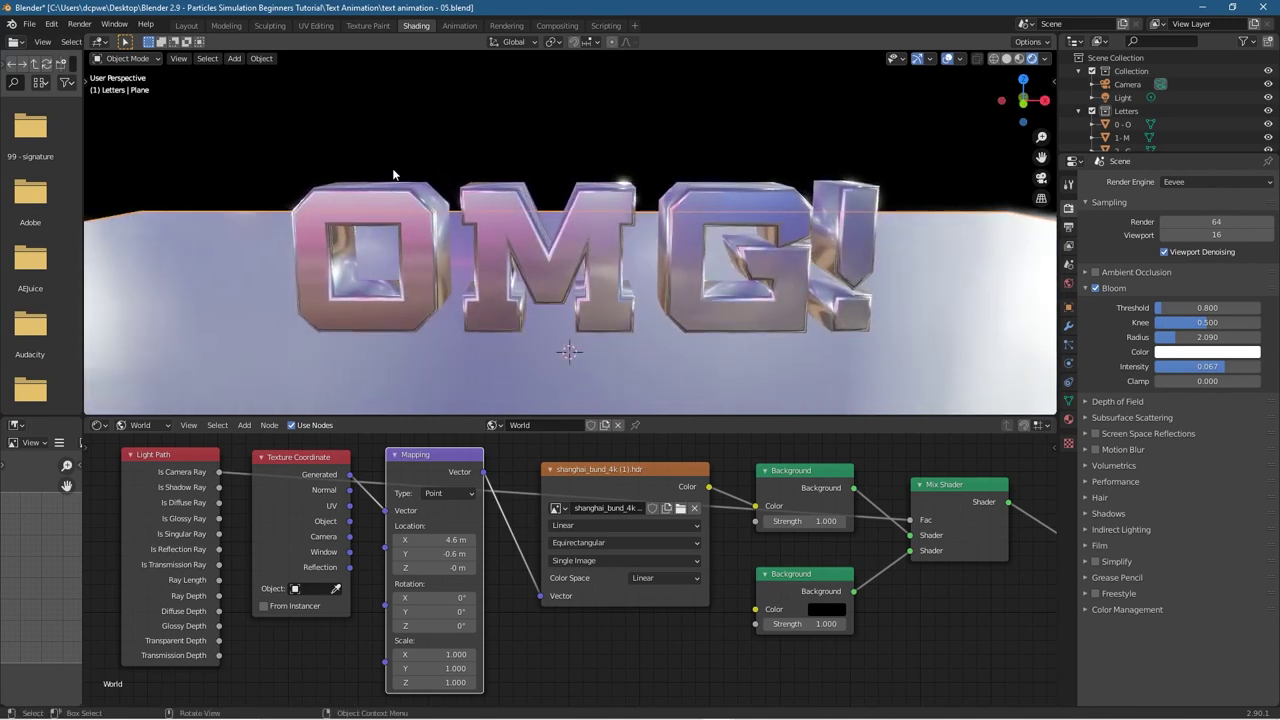
{"action": "middle_click_drag", "start_coordinate": [431, 291], "coordinate": [326, 259]}
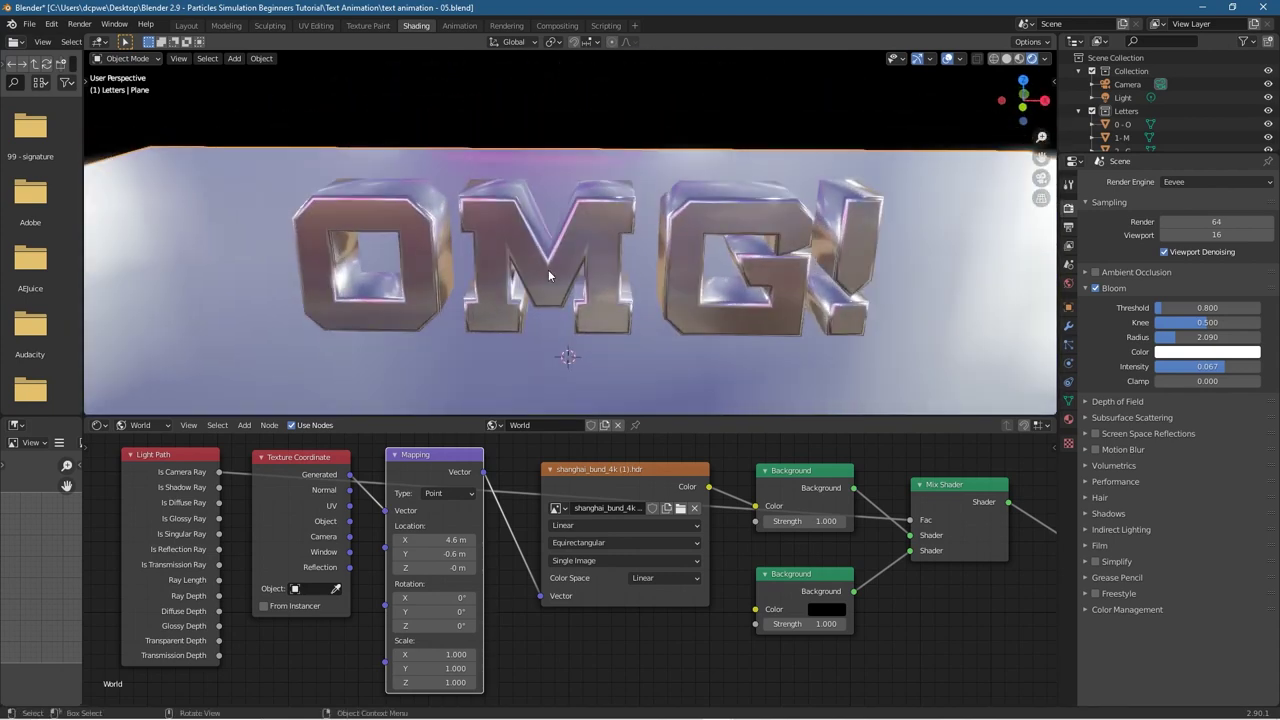
Step: Save the current file, and save an incremented copy as "text animation - 06.blend"
{"action": "left_click", "coordinate": [27, 25]}
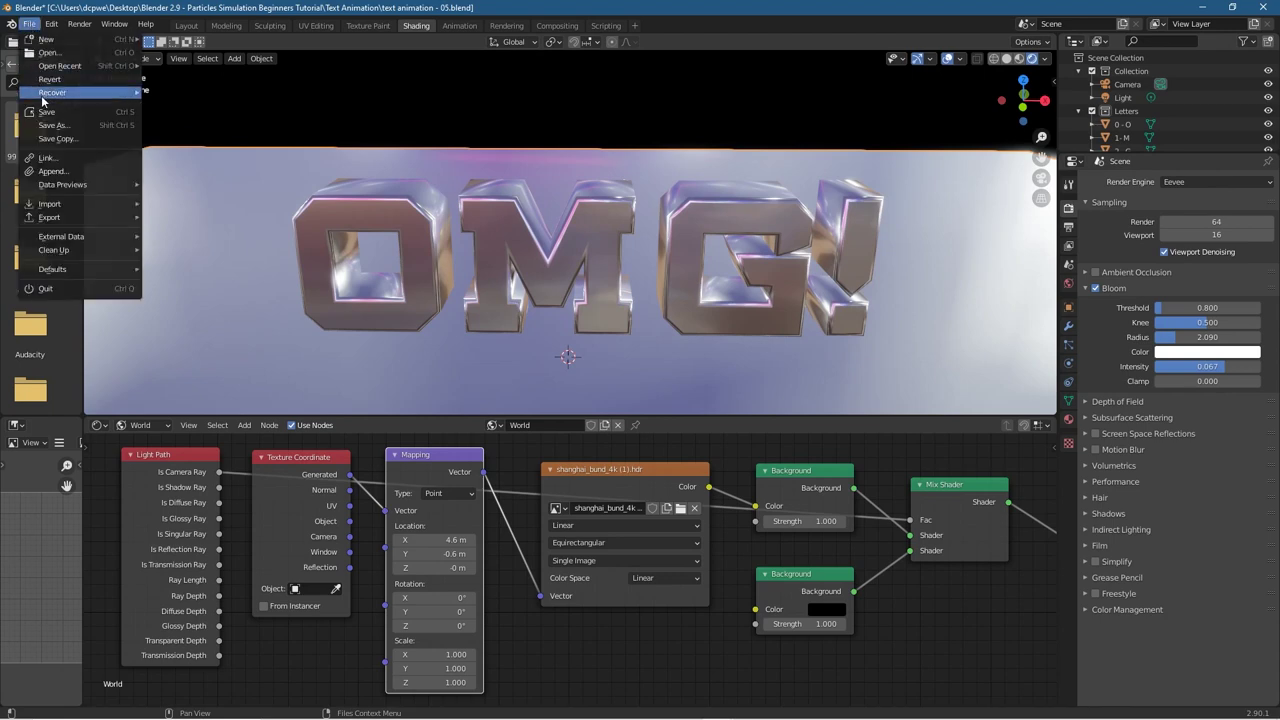
{"action": "left_click", "coordinate": [46, 112]}
{"action": "left_click", "coordinate": [27, 25]}
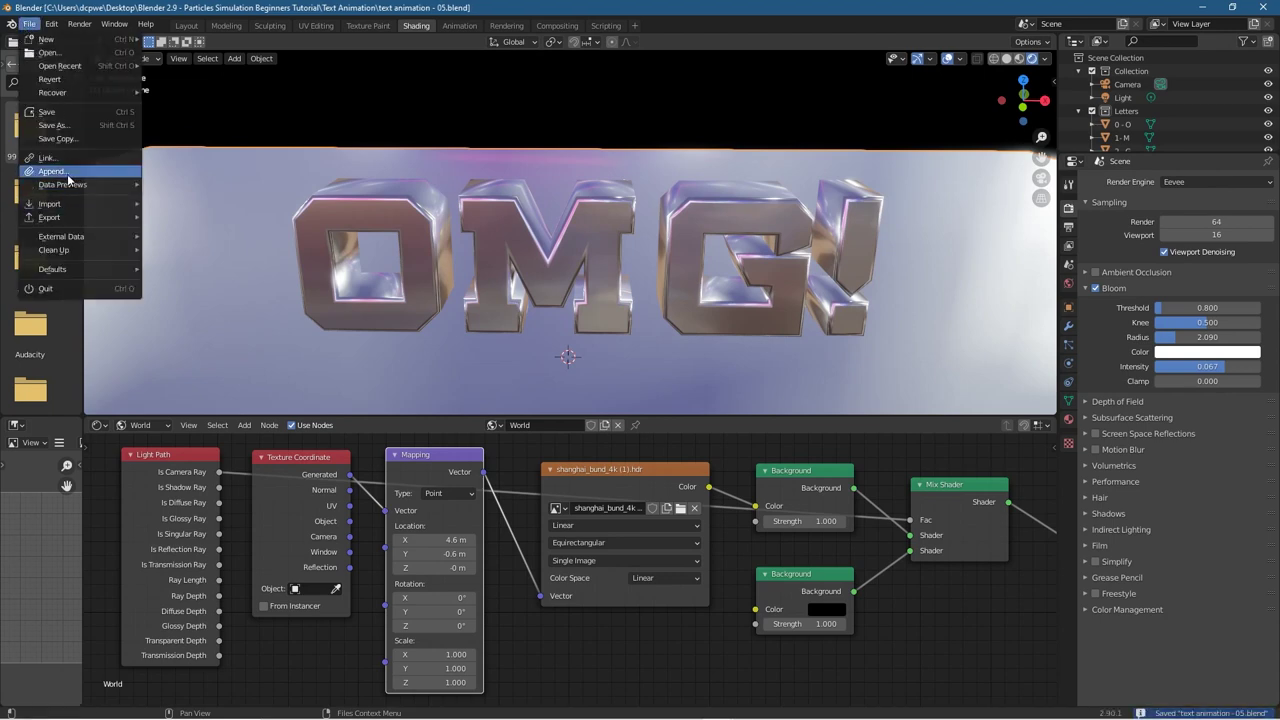
{"action": "left_click", "coordinate": [52, 125]}
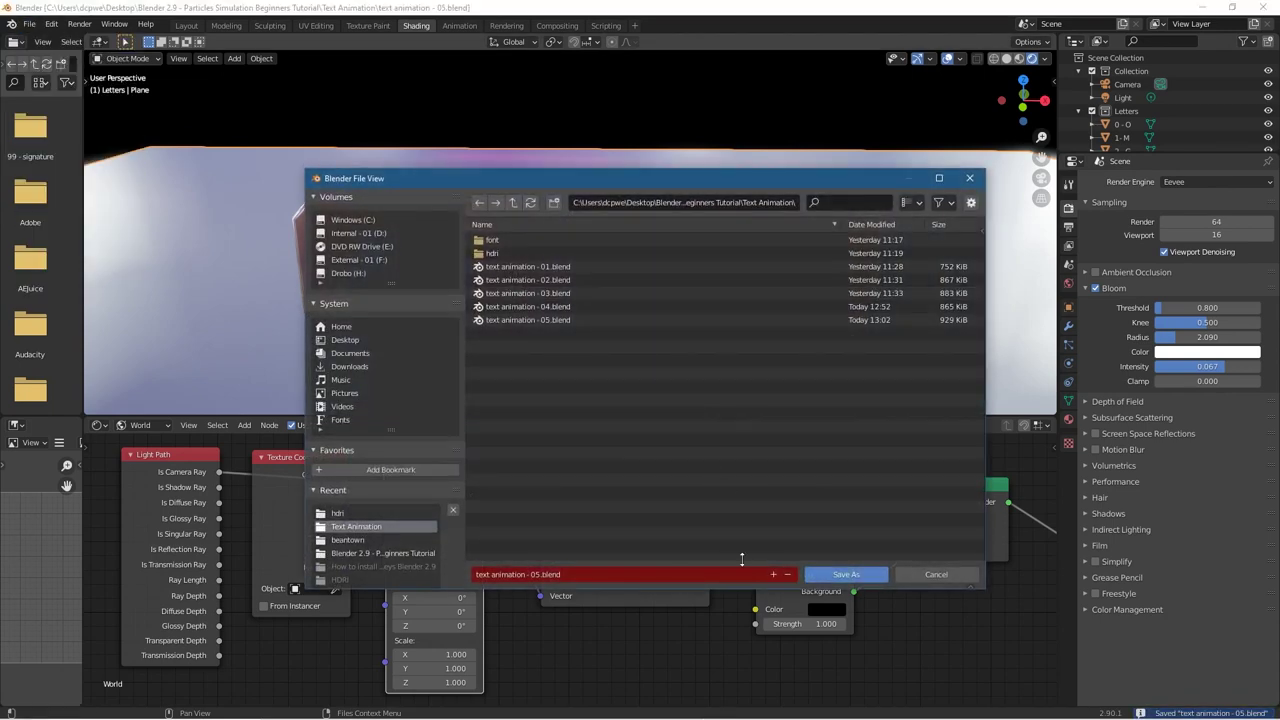
{"action": "left_click", "coordinate": [775, 575]}
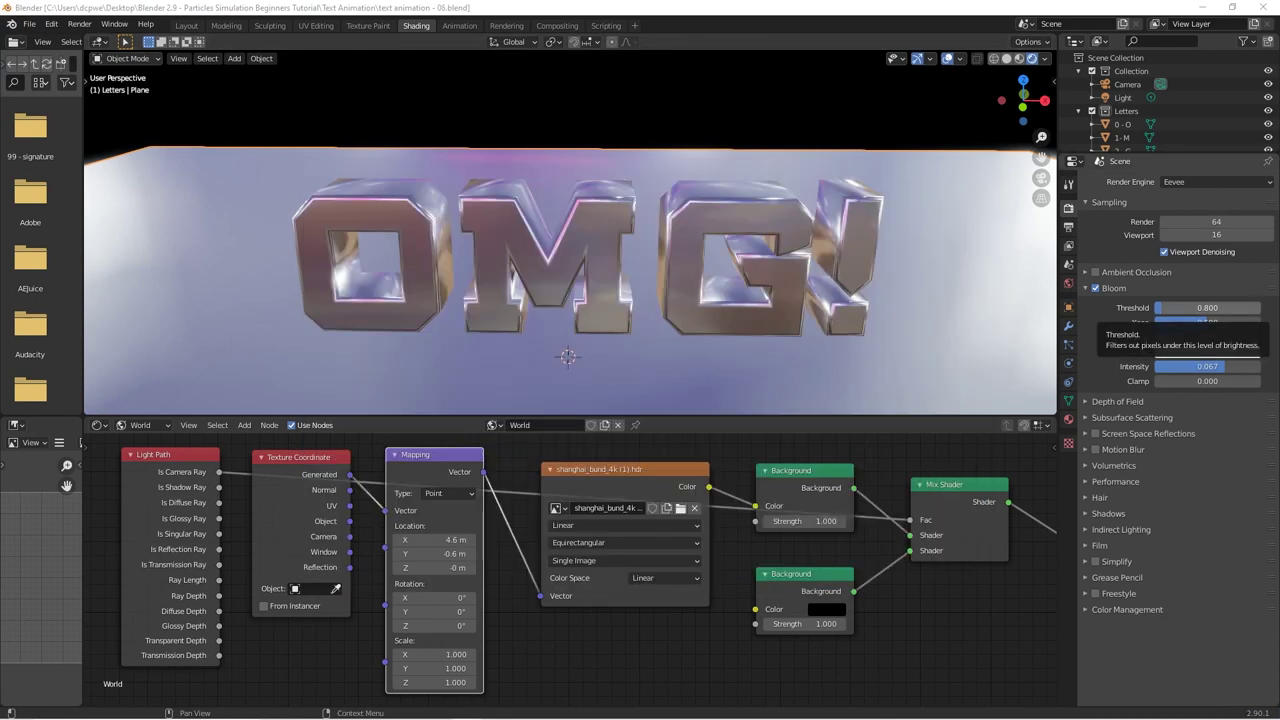
{"action": "left_click", "coordinate": [846, 574]}
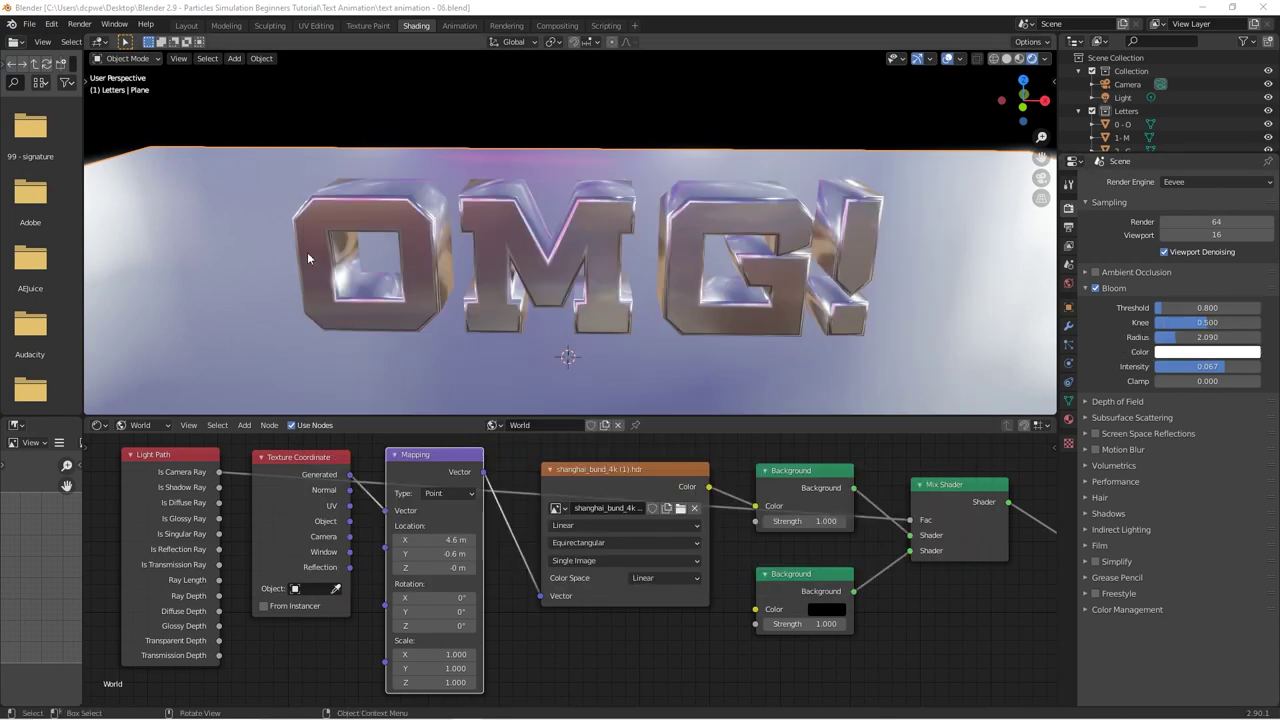
Step: Return to the Layout workspace and display its viewport with rendered shading
{"action": "left_click", "coordinate": [186, 25]}
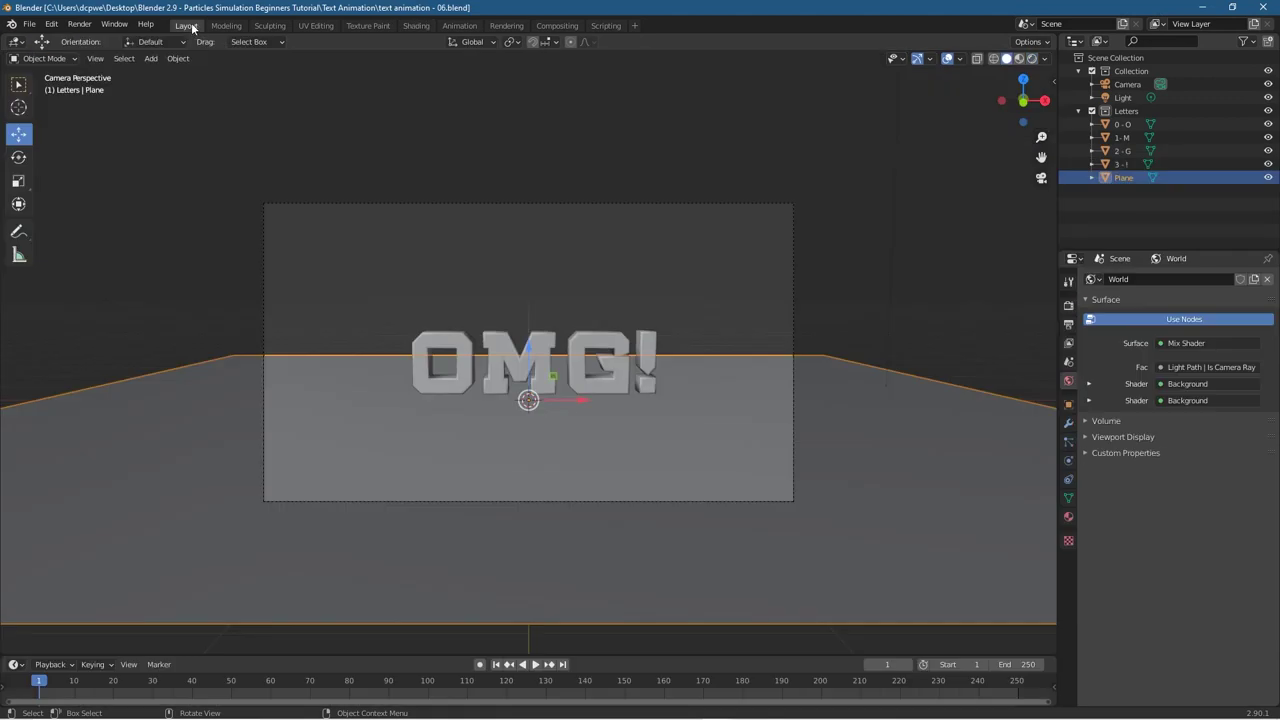
{"action": "left_click", "coordinate": [1032, 59]}
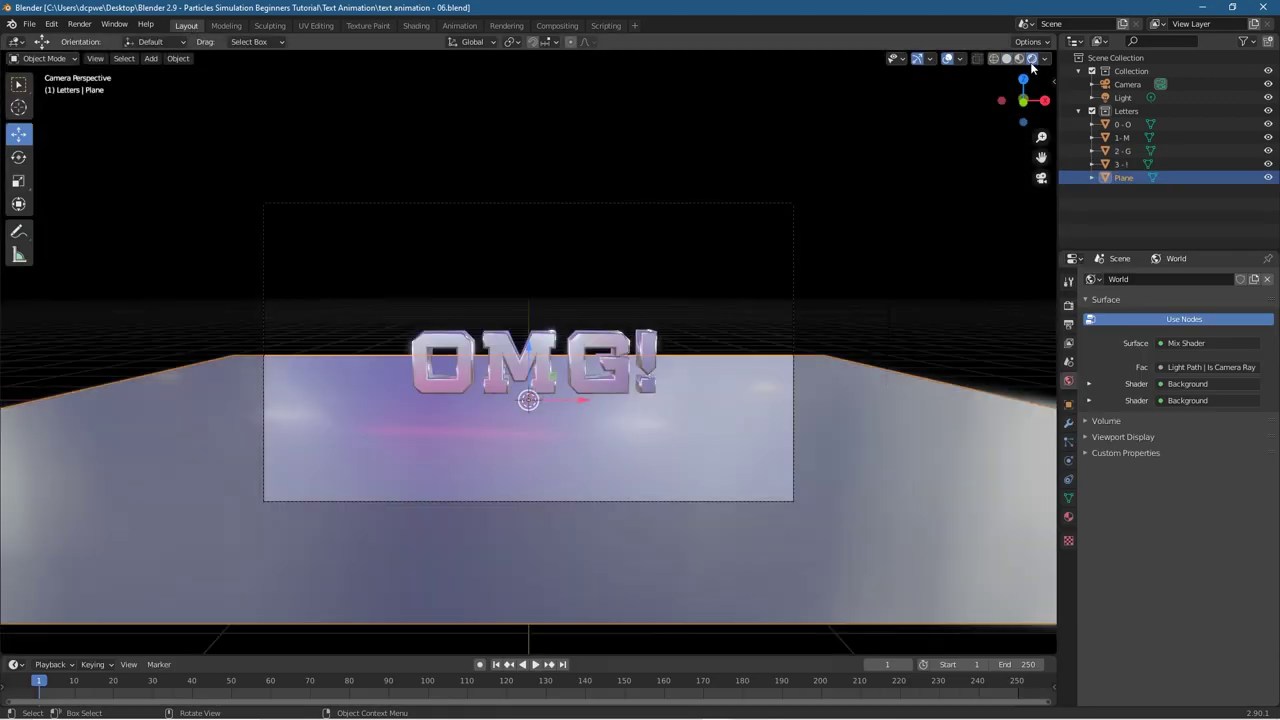
Step: Turn on the Screencast Keys display for the viewport and clear the object selection
{"action": "key", "text": "n"}
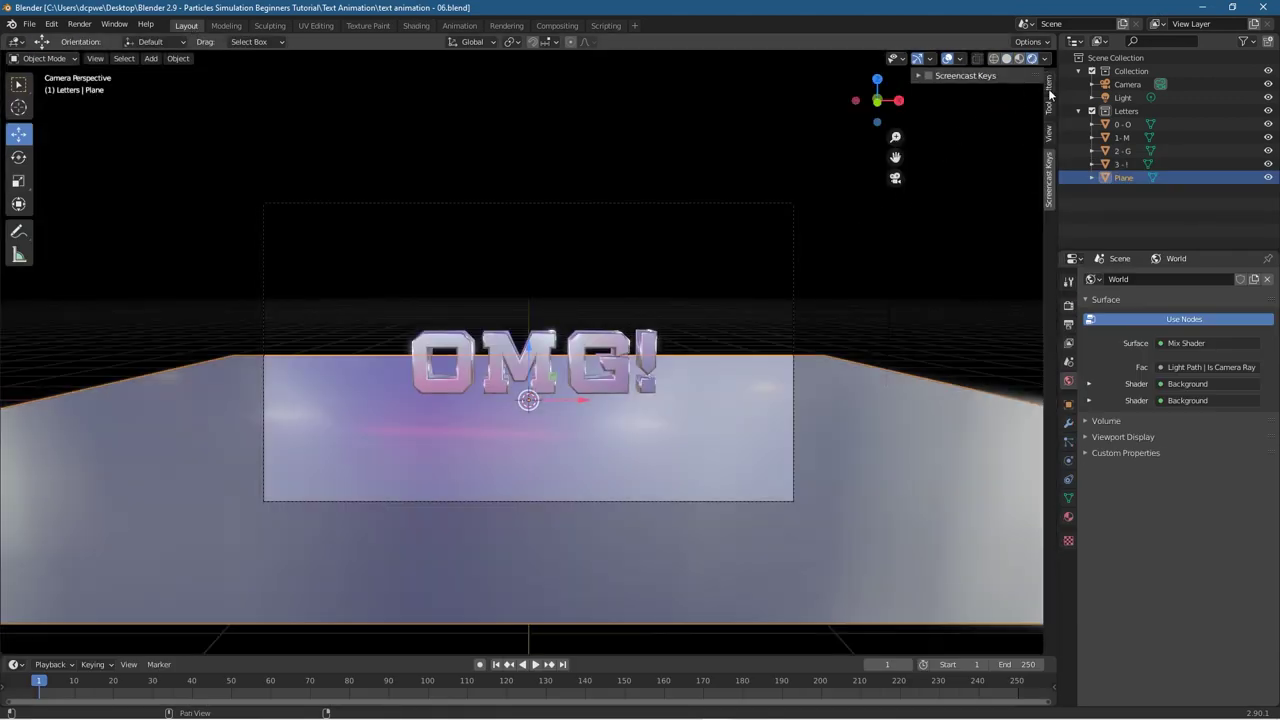
{"action": "key", "text": "alt+a"}
{"action": "left_click", "coordinate": [928, 76]}
{"action": "key", "text": "n"}
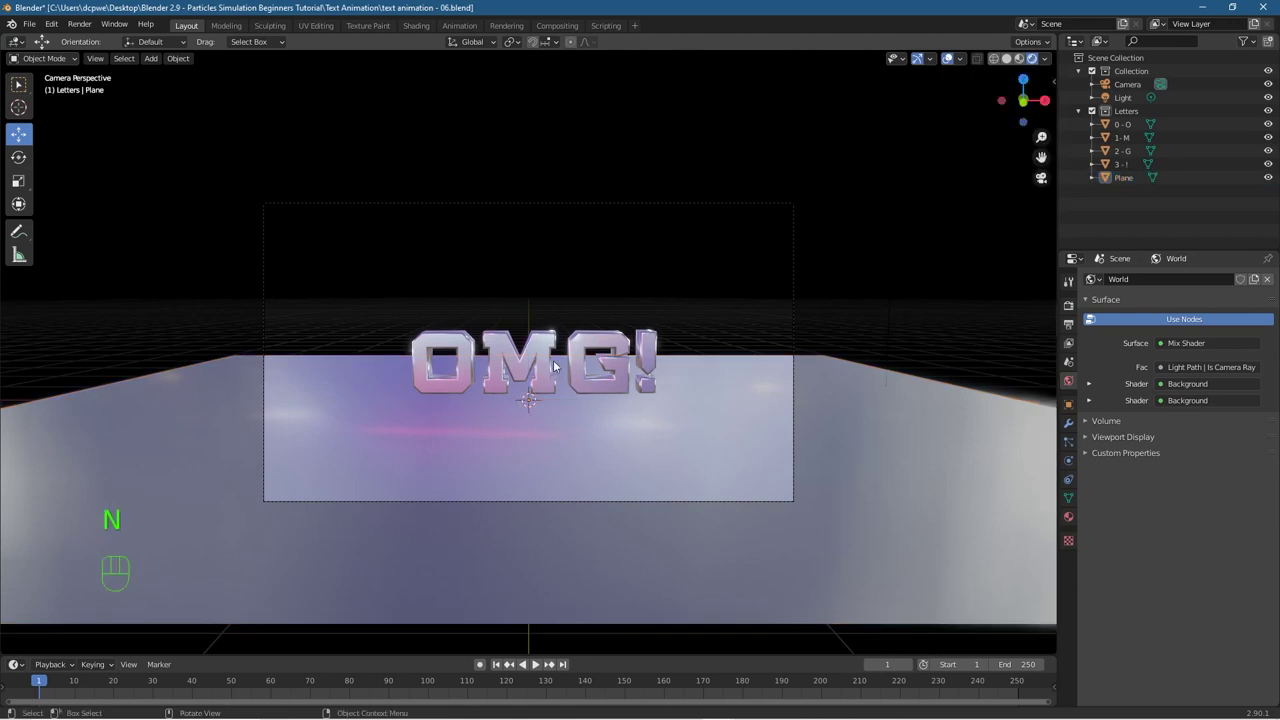
Step: Duplicate the four letters O, M, G and ! in top view and move the copies along Y to just behind the originals
{"action": "key", "text": "KP_7"}
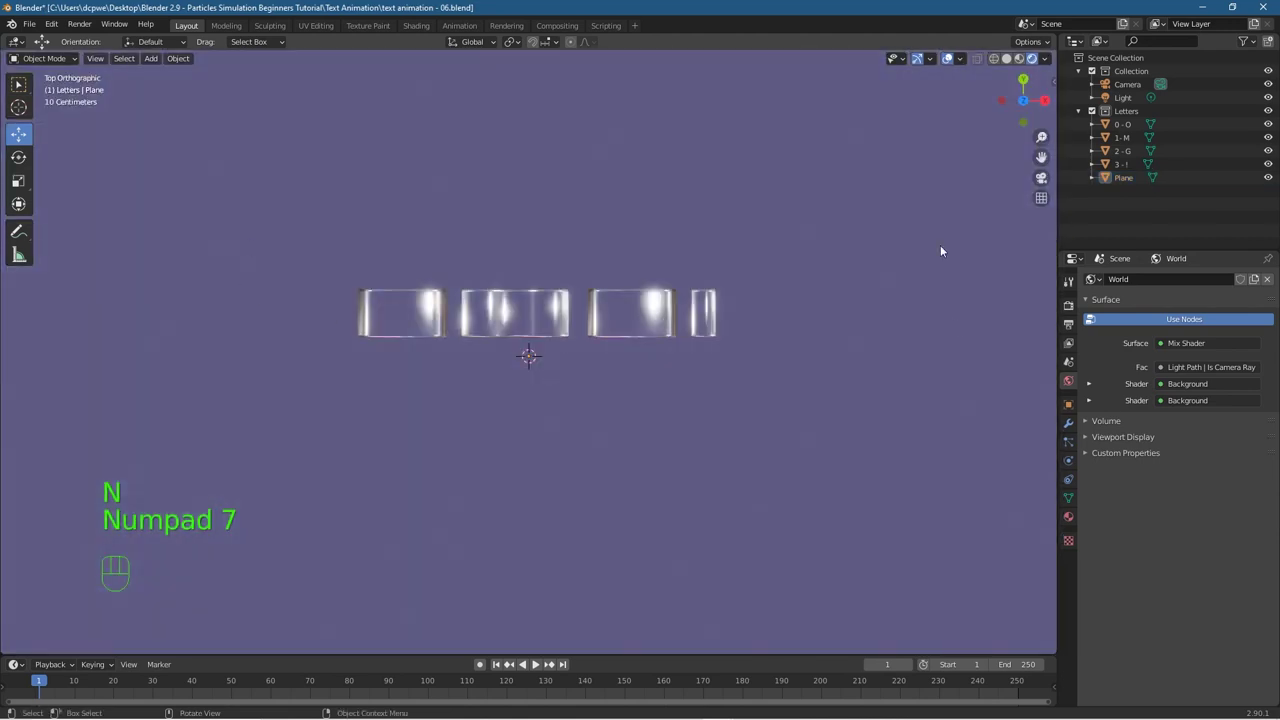
{"action": "left_click", "coordinate": [395, 320], "text": "shift"}
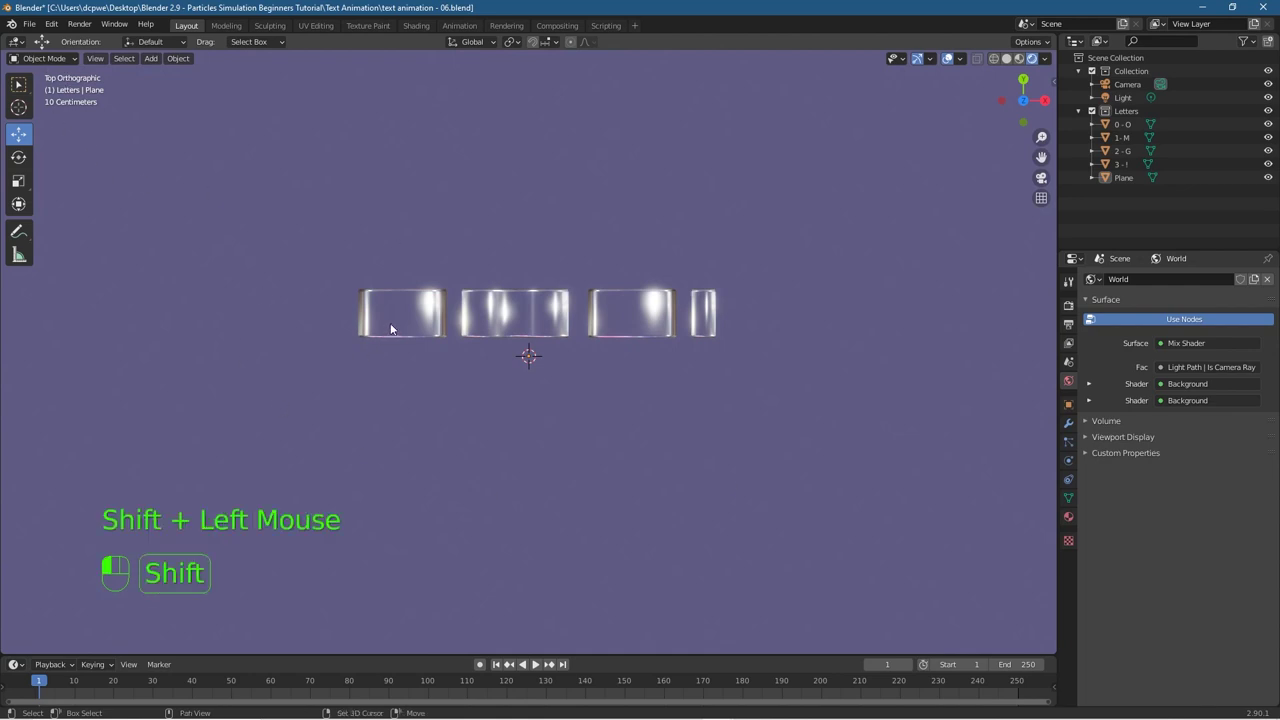
{"action": "left_click", "coordinate": [512, 315], "text": "shift"}
{"action": "left_click", "coordinate": [661, 326], "text": "shift"}
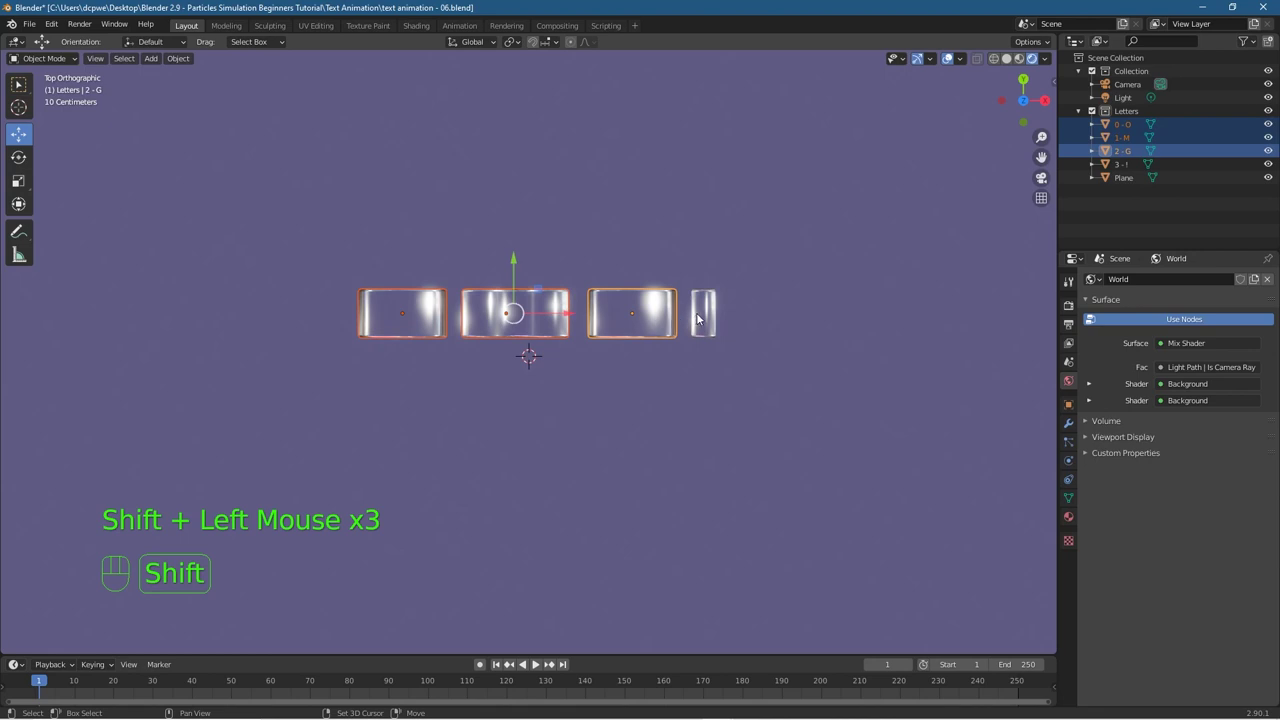
{"action": "left_click", "coordinate": [697, 318], "text": "shift"}
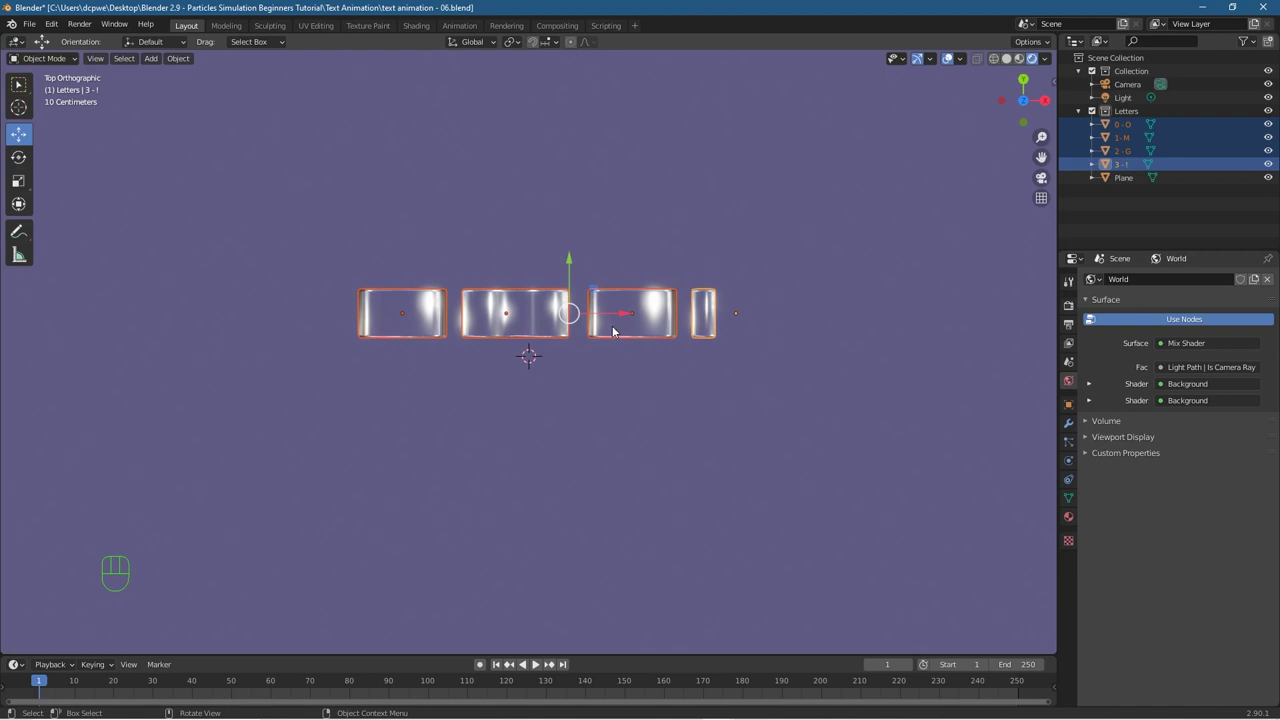
{"action": "key", "text": "shift"}
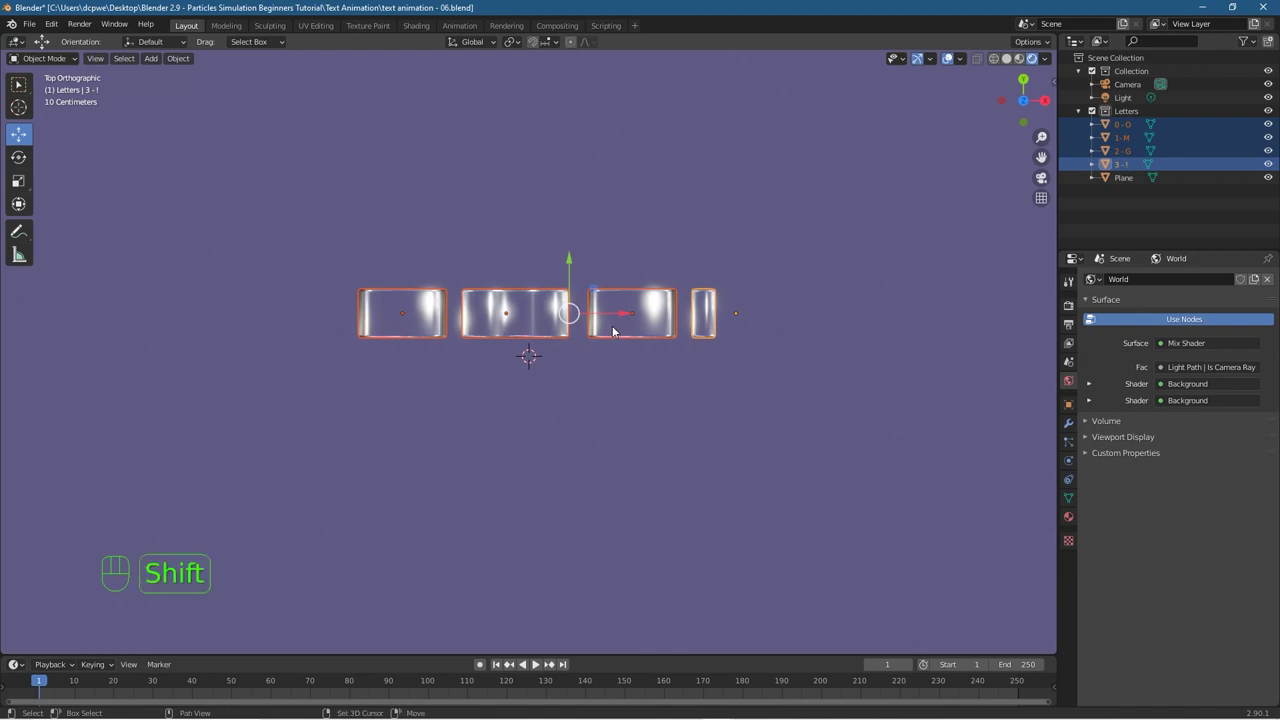
{"action": "key", "text": "shift+d"}
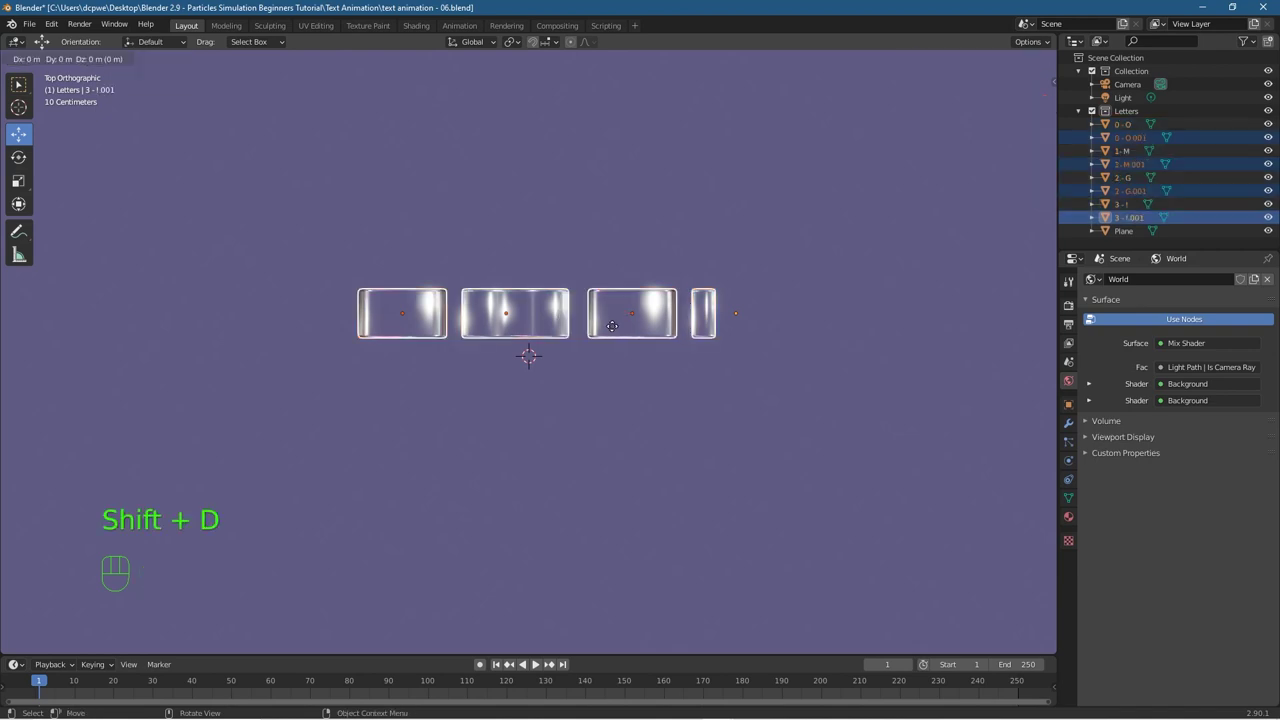
{"action": "right_click", "coordinate": [612, 326]}
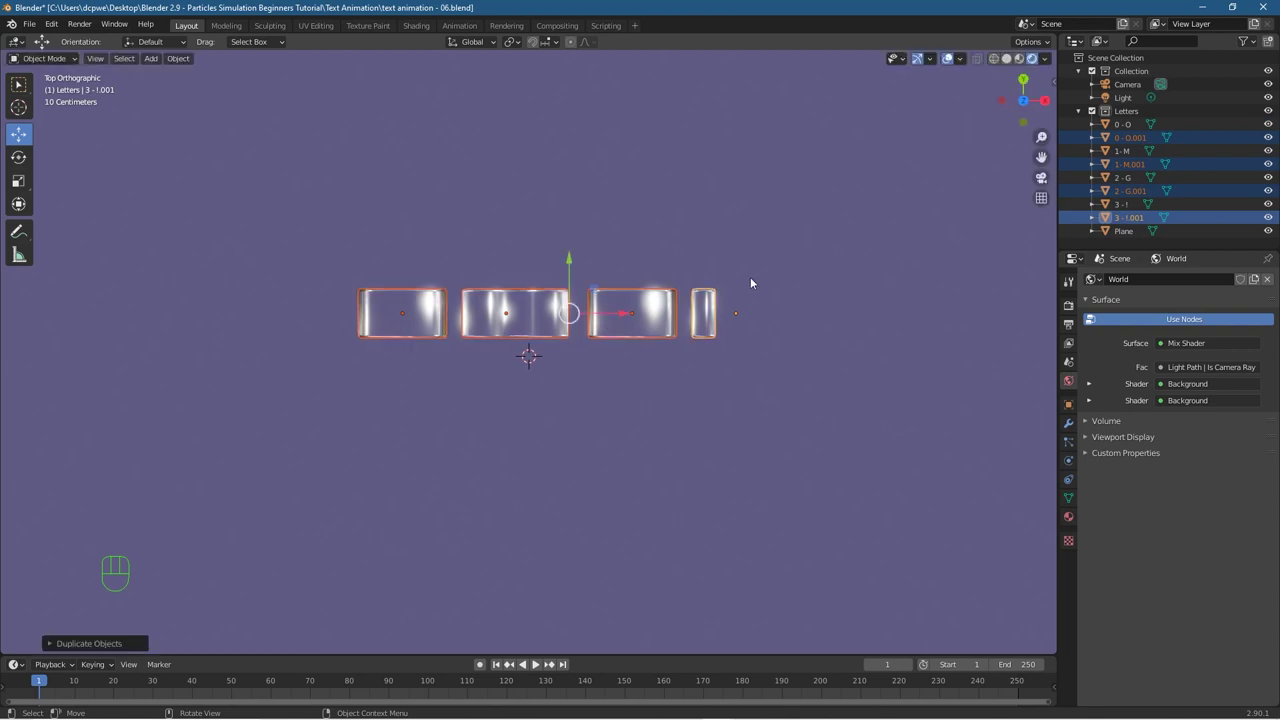
{"action": "left_click_drag", "start_coordinate": [569, 262], "coordinate": [571, 194]}
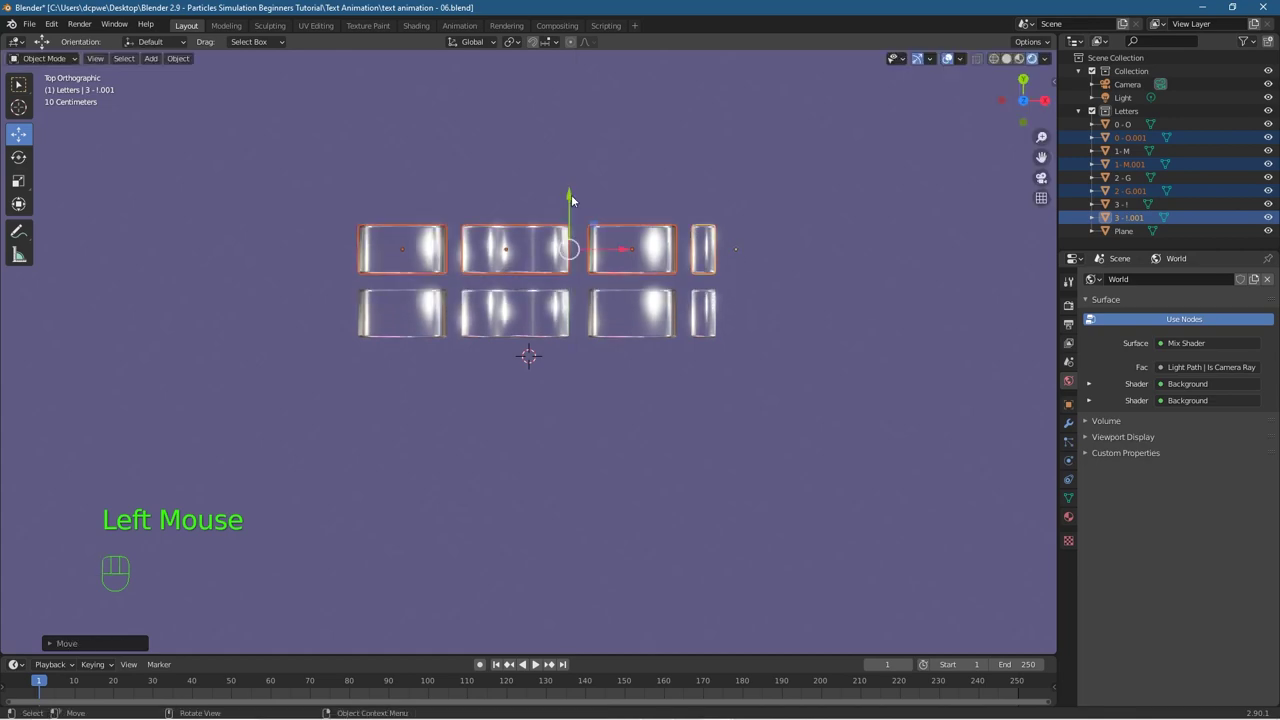
Step: Rename the Plane object to Floor and move it out of the Letters collection into Collection
{"action": "double_click", "coordinate": [573, 427]}
{"action": "middle_click_drag", "start_coordinate": [397, 434], "coordinate": [669, 326]}
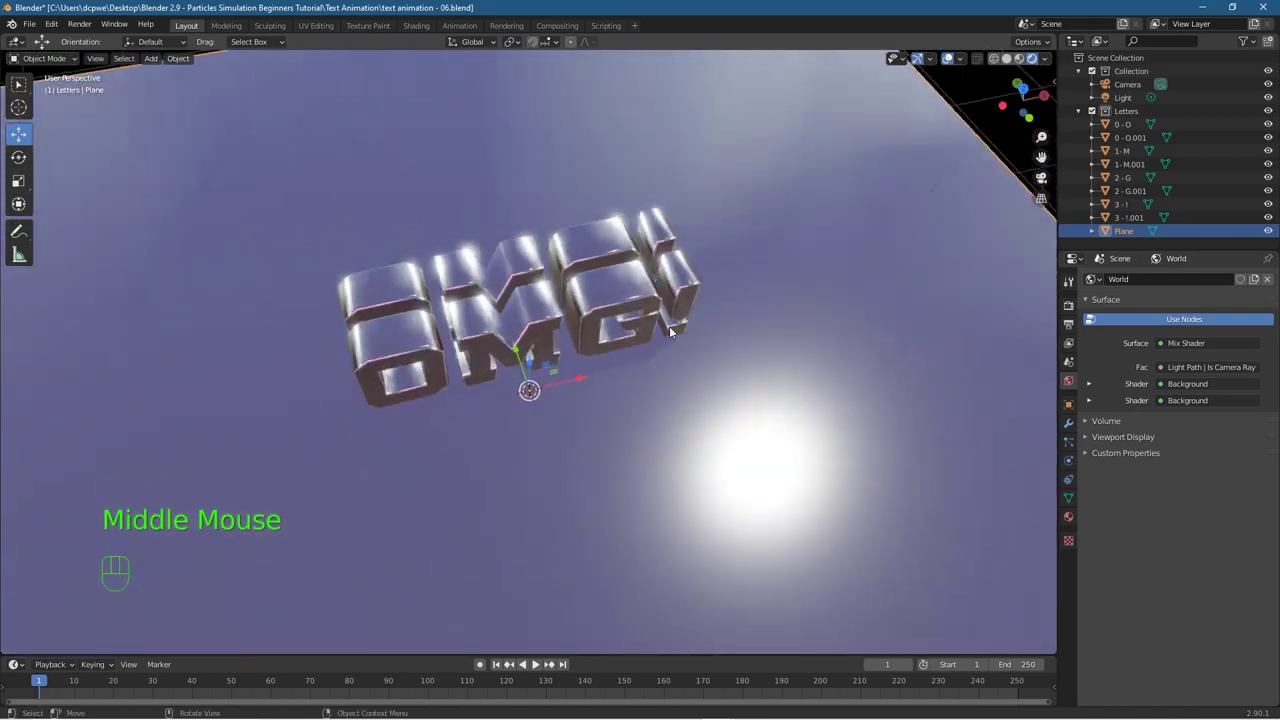
{"action": "left_click", "coordinate": [1120, 233]}
{"action": "left_click", "coordinate": [1127, 231]}
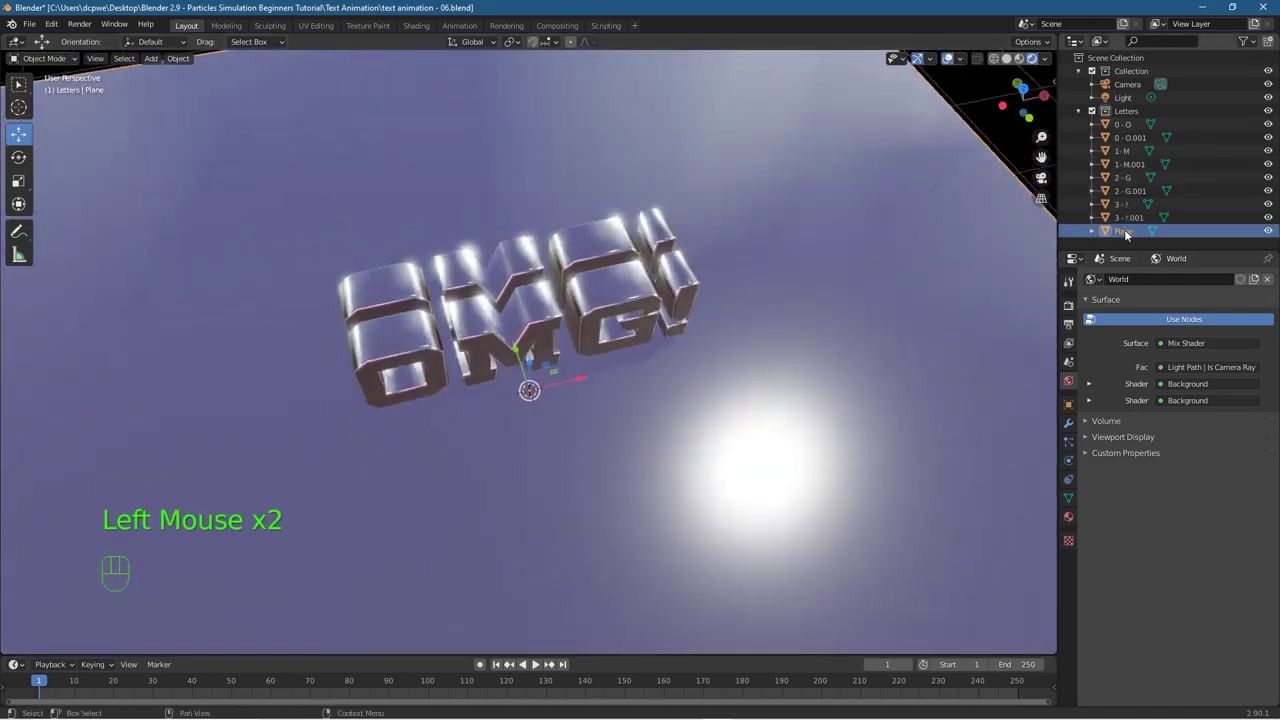
{"action": "double_click", "coordinate": [1127, 231]}
{"action": "type", "text": "Flo"}
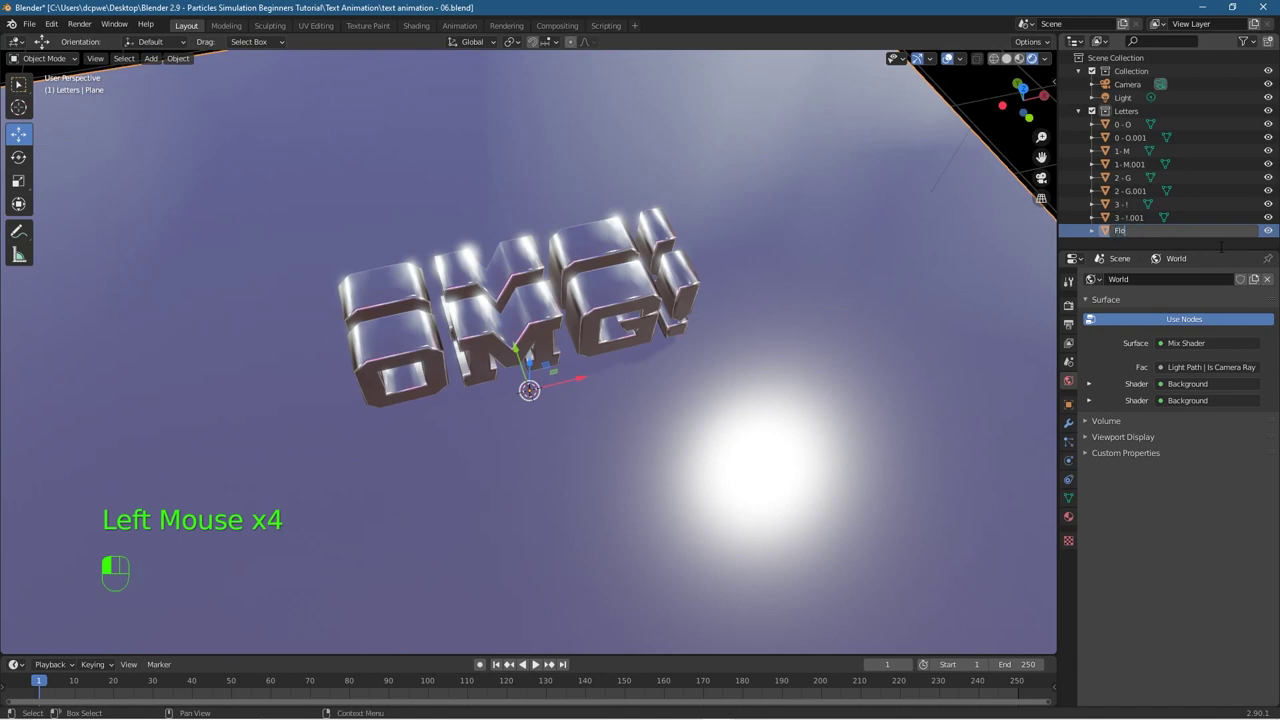
{"action": "type", "text": "or"}
{"action": "key", "text": "Return"}
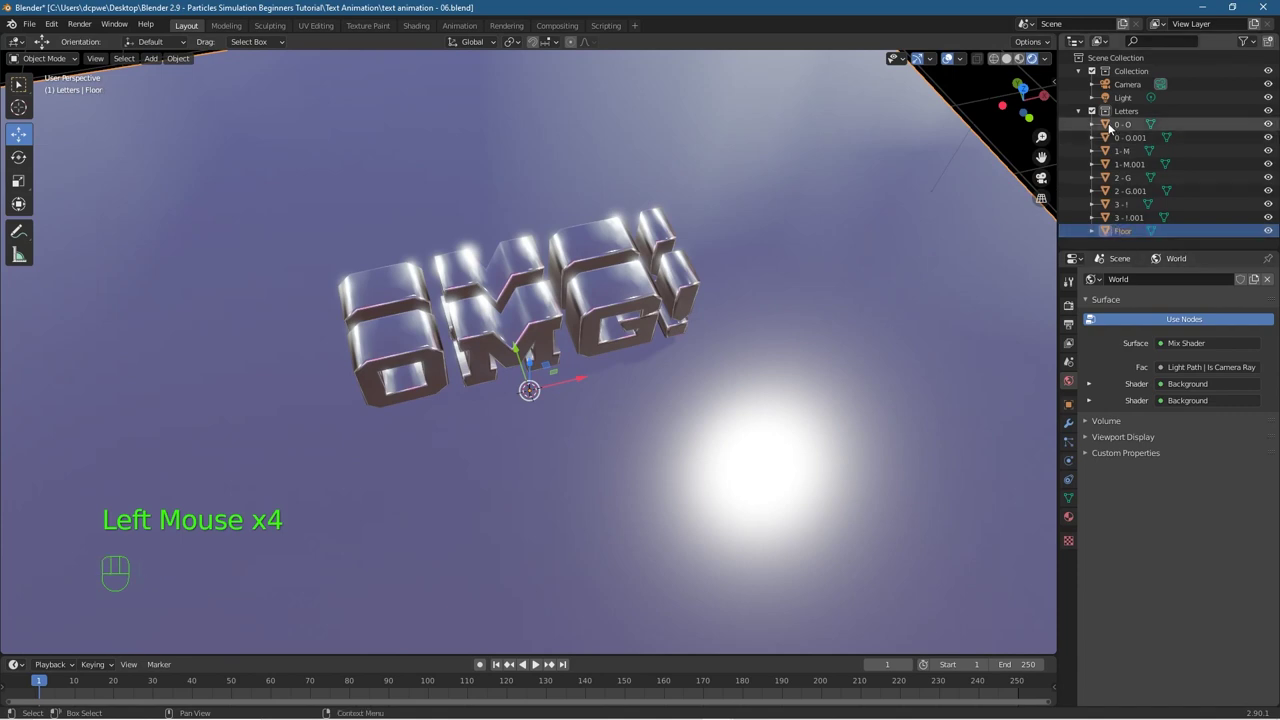
{"action": "left_click_drag", "start_coordinate": [1130, 234], "coordinate": [1161, 82]}
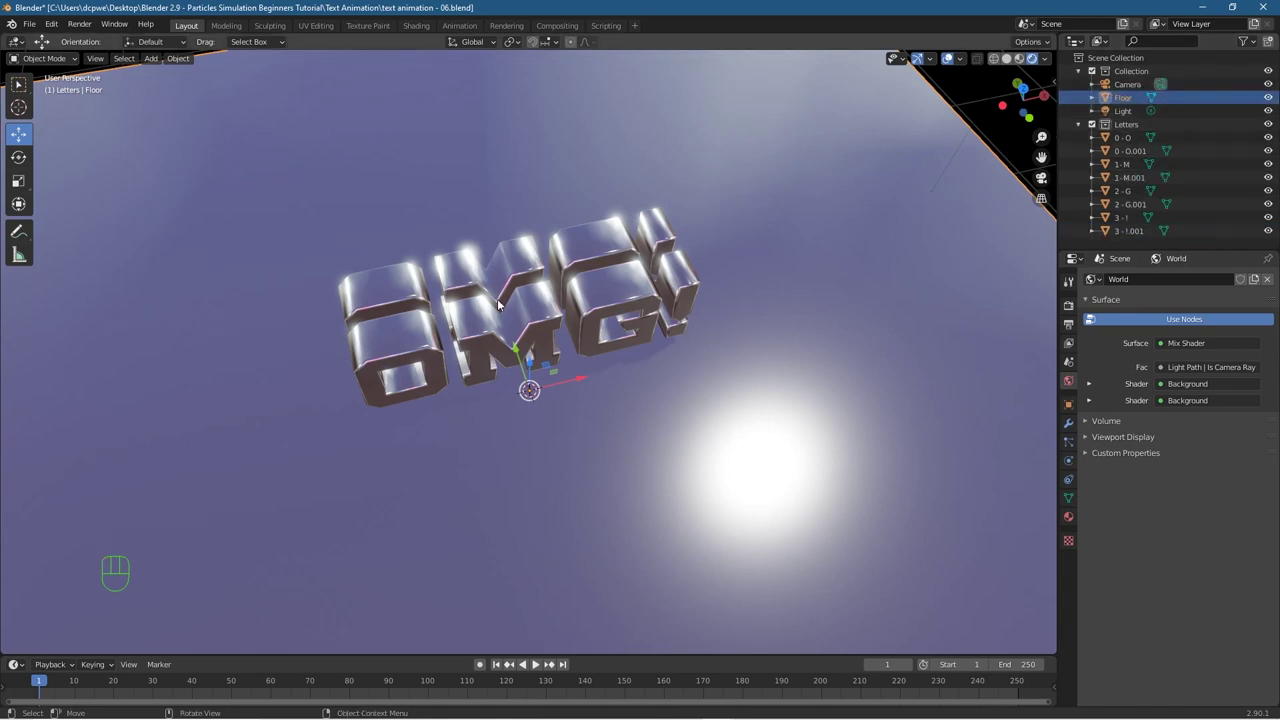
Step: Check which materials are assigned to the duplicated O and to the floor
{"action": "key", "text": "KP_7"}
{"action": "left_click", "coordinate": [406, 242]}
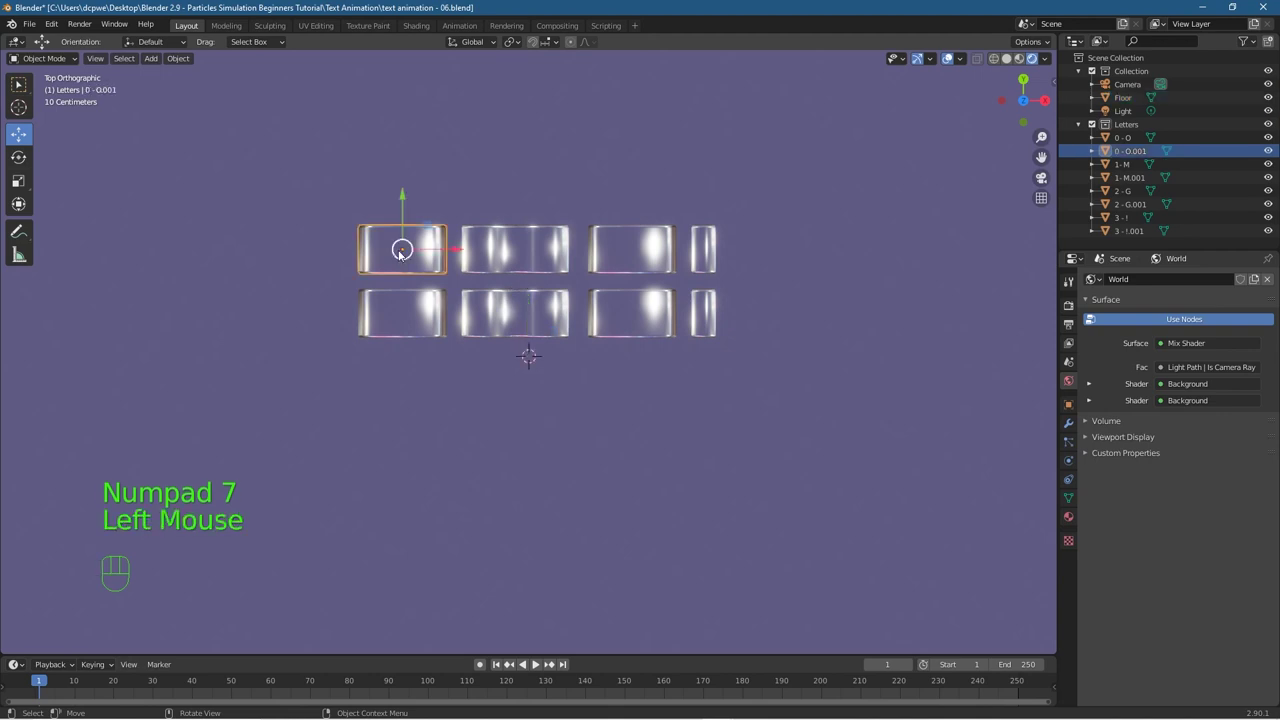
{"action": "left_click", "coordinate": [1069, 517]}
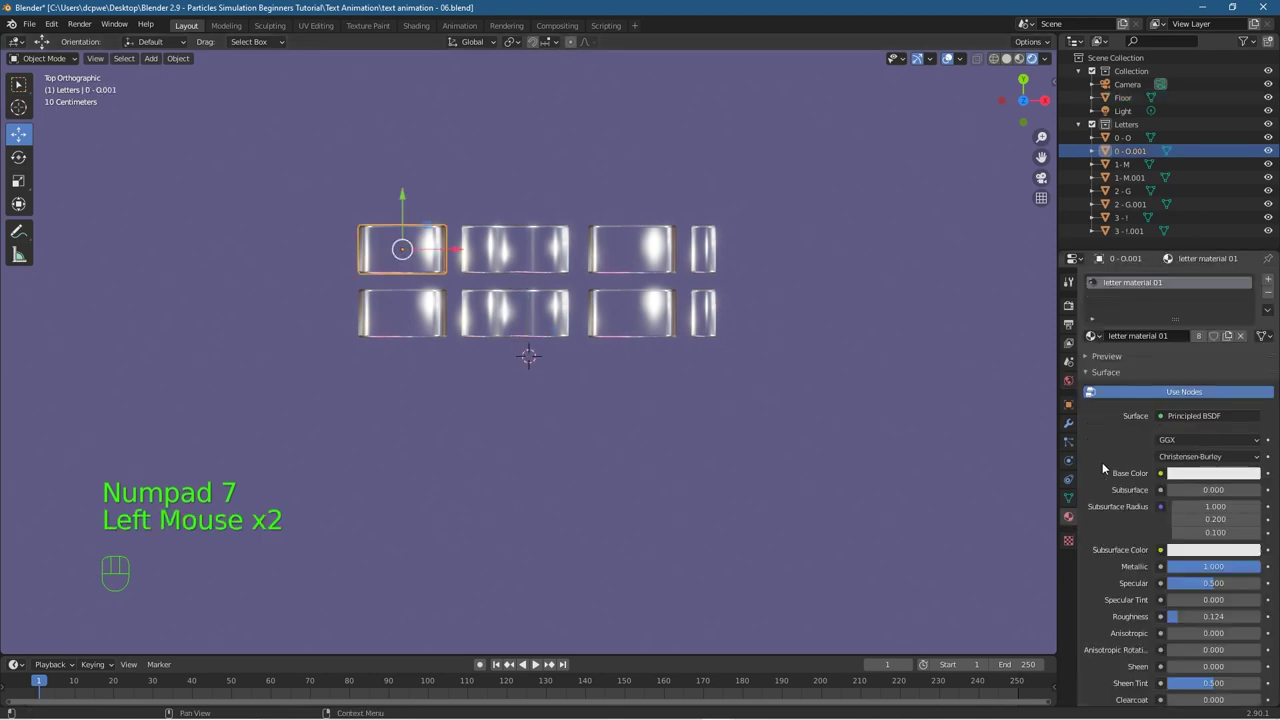
{"action": "left_click", "coordinate": [1092, 336]}
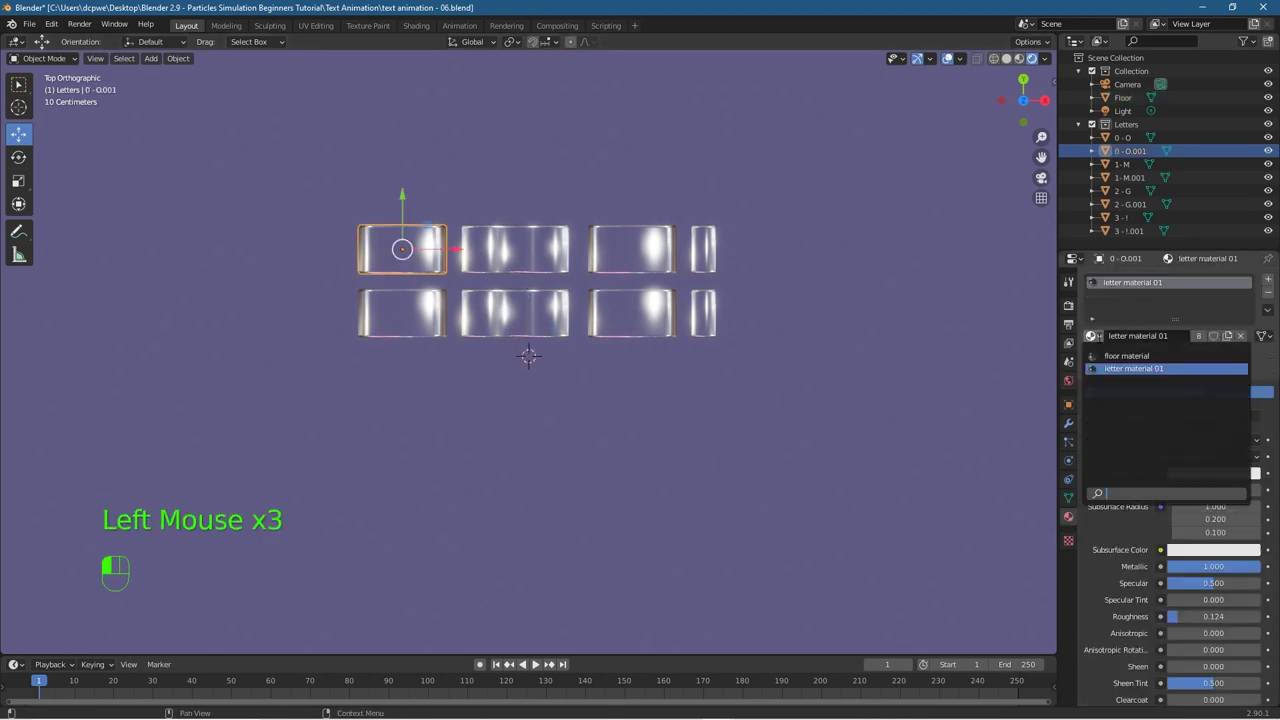
{"action": "left_click", "coordinate": [1130, 369]}
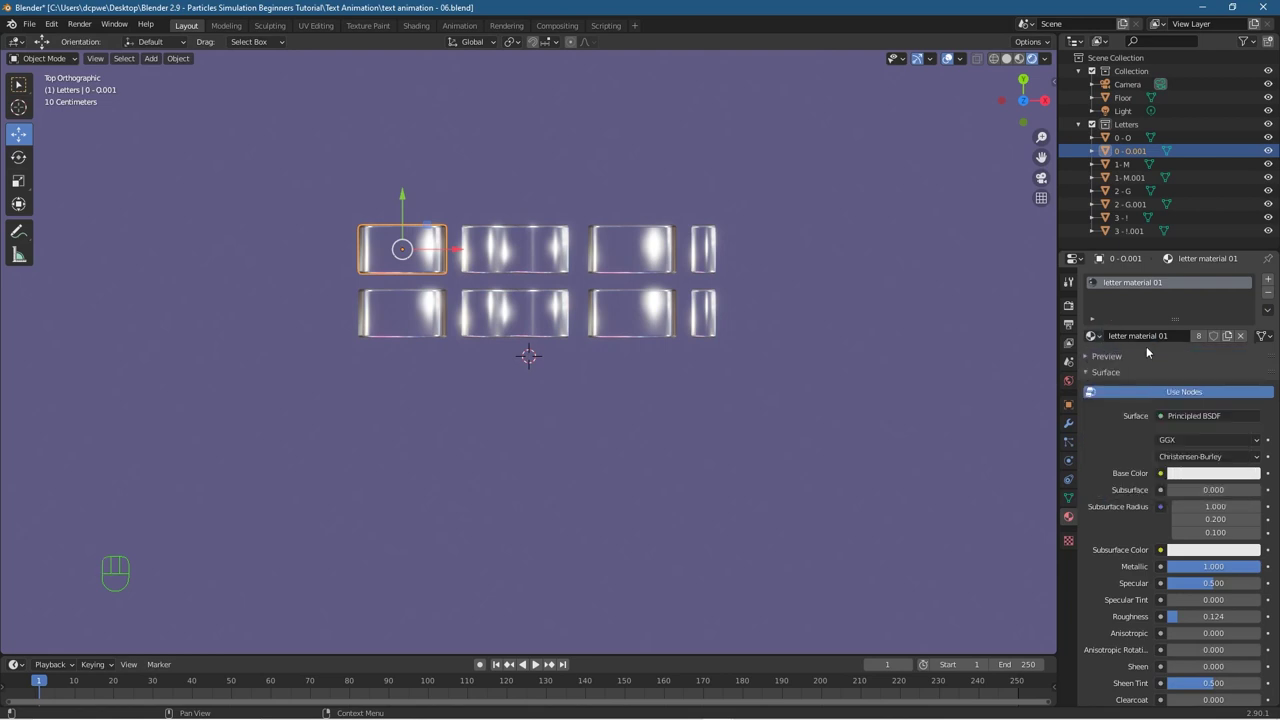
{"action": "left_click", "coordinate": [583, 268]}
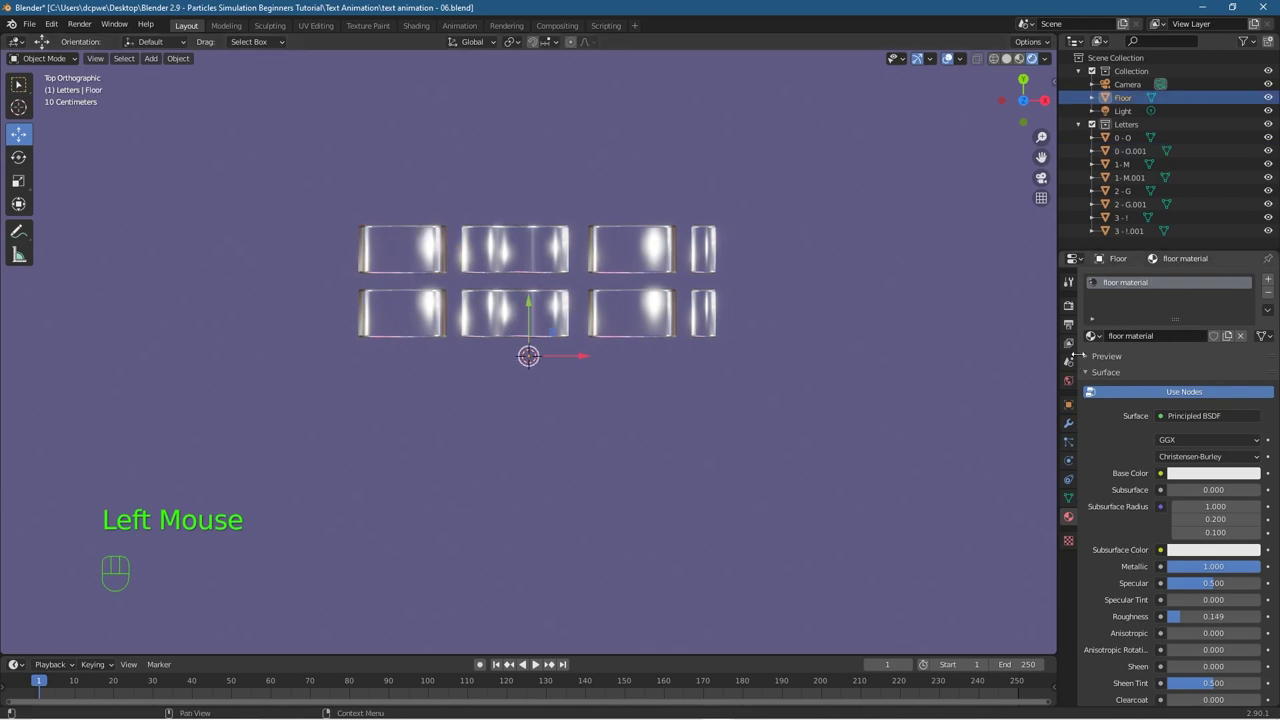
Step: Remove the letter material 01 slot from each of the four duplicated letters
{"action": "left_click", "coordinate": [405, 250]}
{"action": "left_click", "coordinate": [1093, 337]}
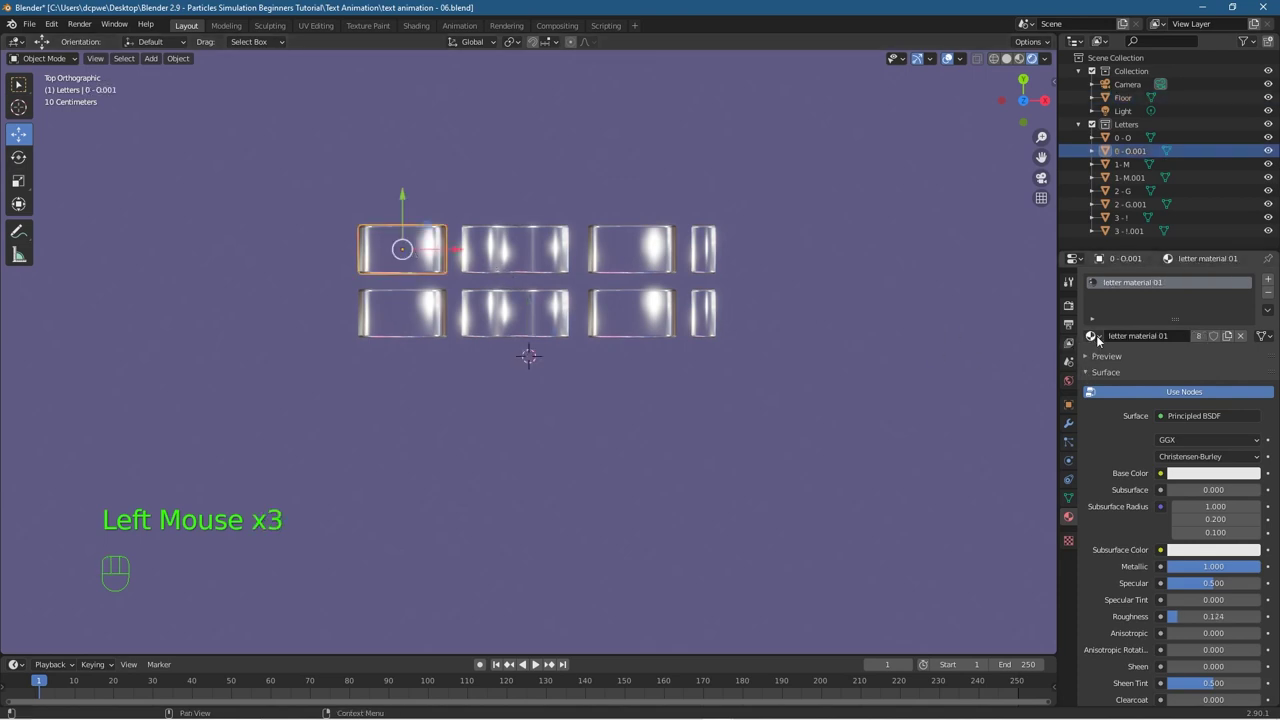
{"action": "left_click", "coordinate": [1094, 337]}
{"action": "left_click", "coordinate": [1268, 293]}
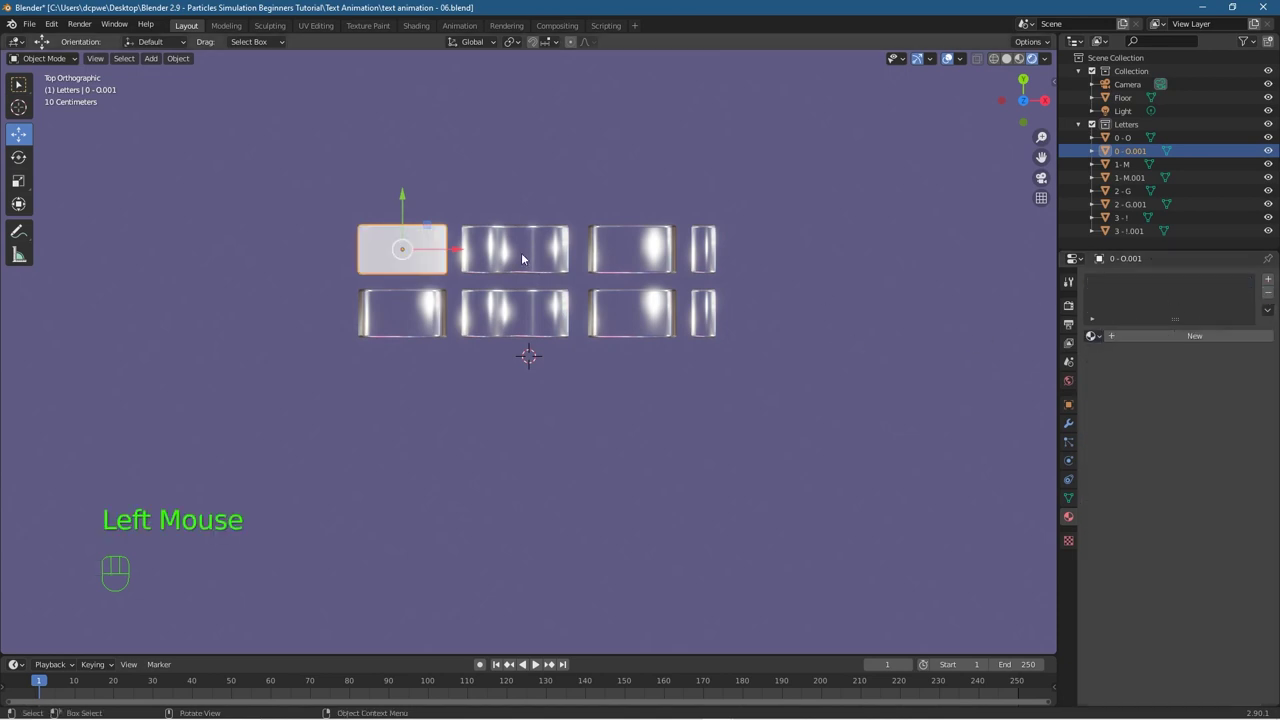
{"action": "left_click", "coordinate": [1268, 293]}
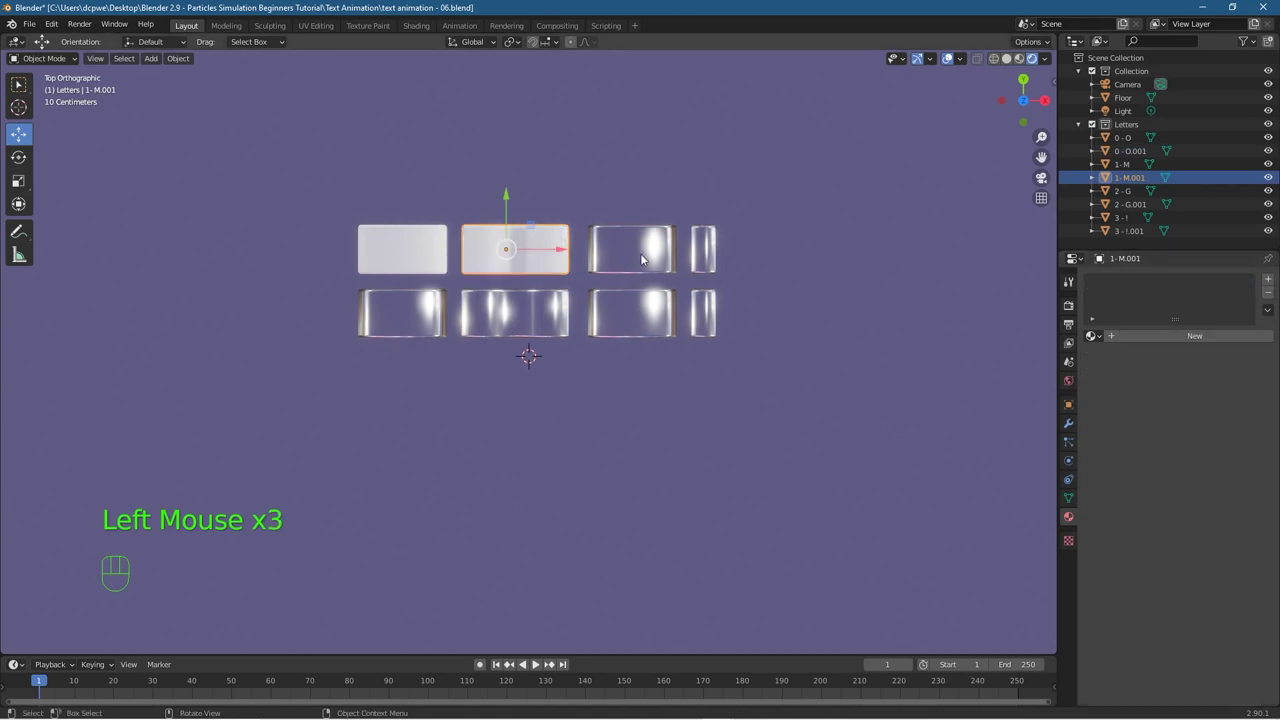
{"action": "left_click", "coordinate": [1130, 204]}
{"action": "left_click", "coordinate": [1268, 293]}
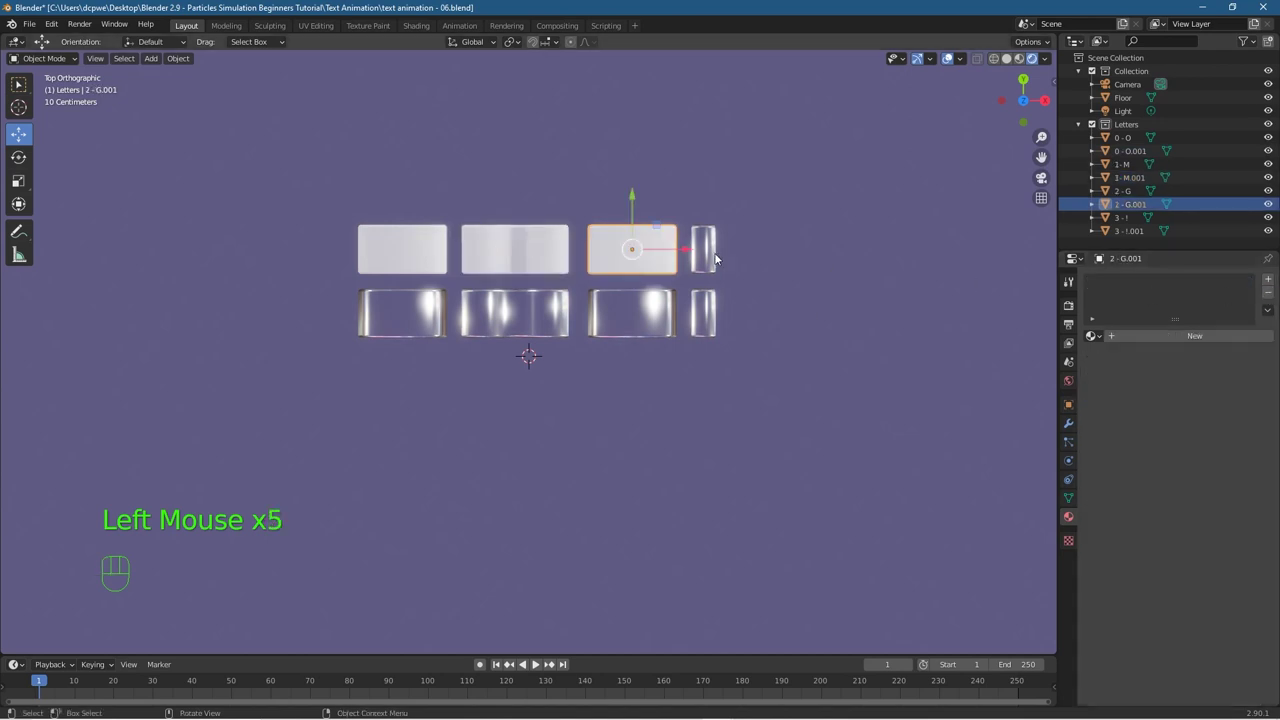
{"action": "left_click", "coordinate": [714, 255]}
{"action": "left_click", "coordinate": [1268, 293]}
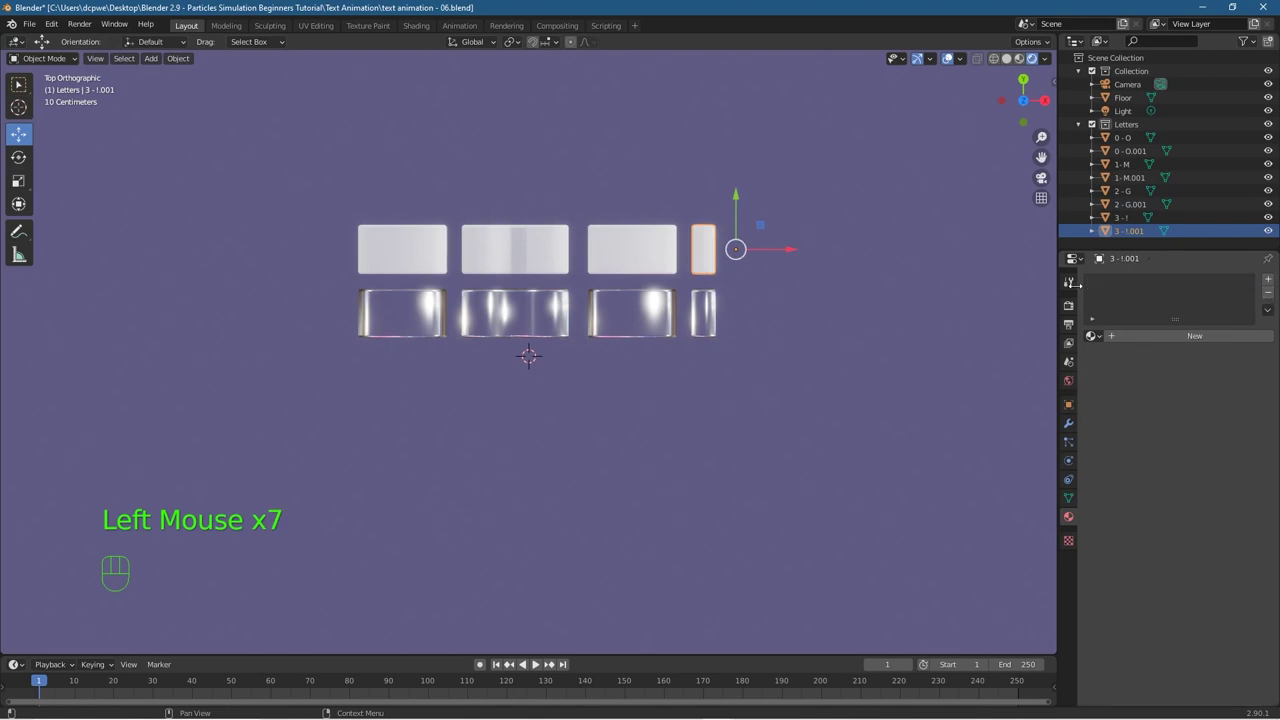
Step: Create a new material on the duplicated O and name it Text Glow
{"action": "left_click", "coordinate": [399, 264]}
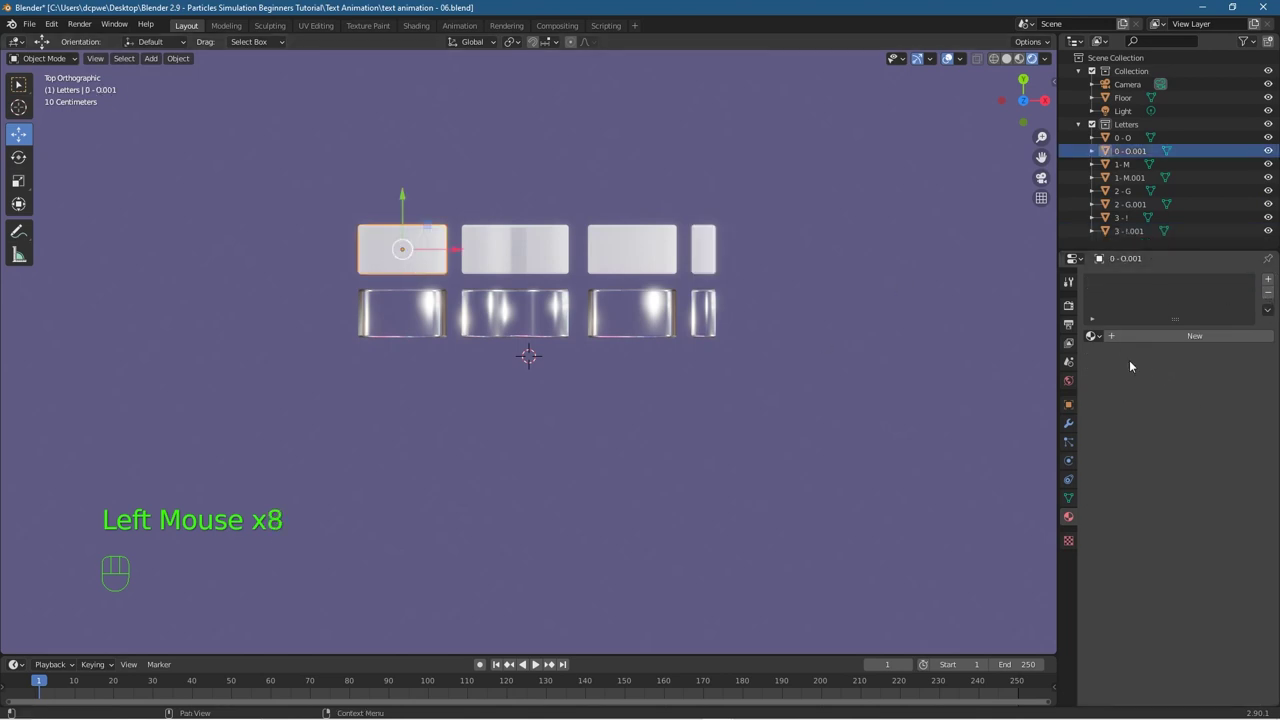
{"action": "left_click", "coordinate": [1154, 332]}
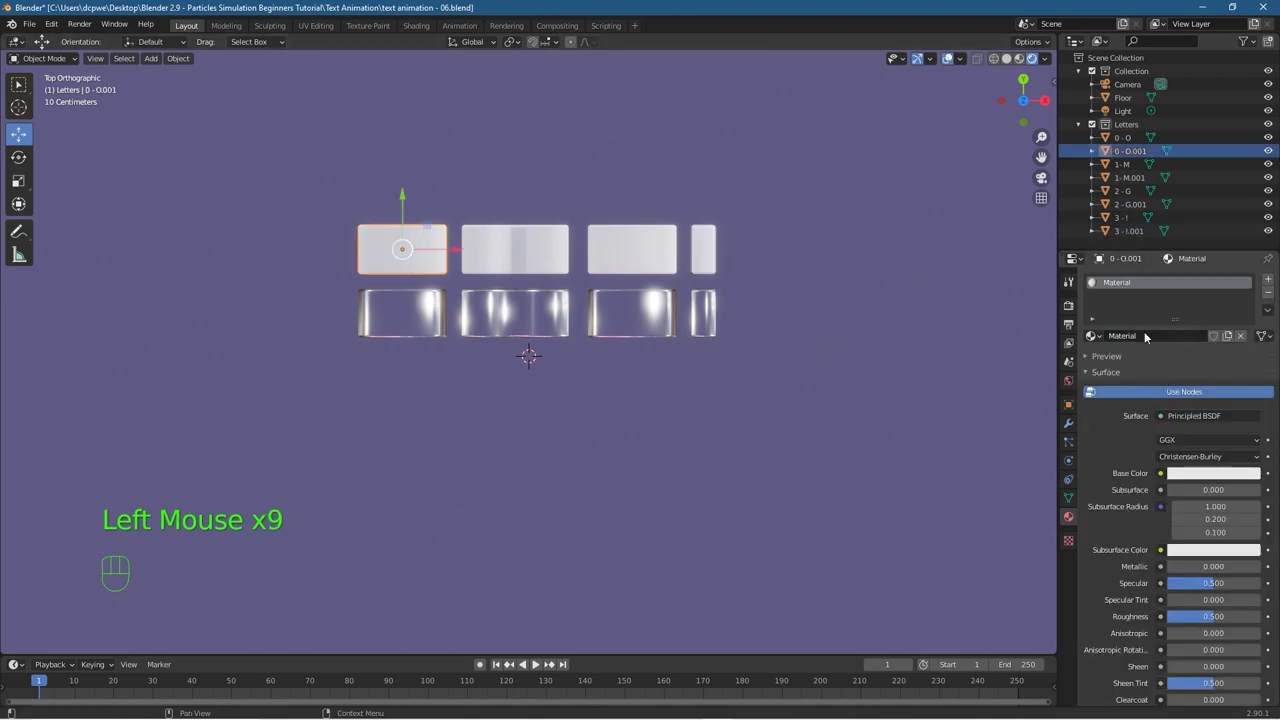
{"action": "left_click", "coordinate": [1146, 334]}
{"action": "type", "text": "Text Glow"}
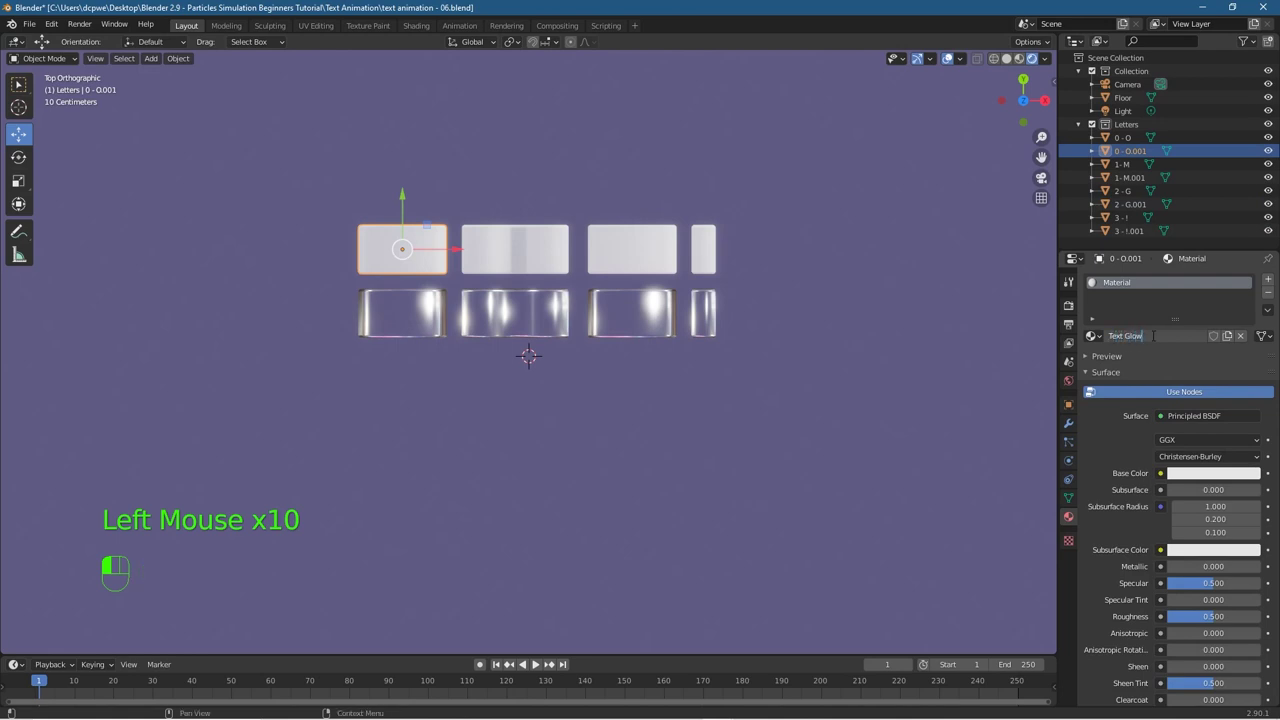
Step: Change the Text Glow material's surface shader to Emission and set its strength to 5
{"action": "left_click", "coordinate": [1194, 416]}
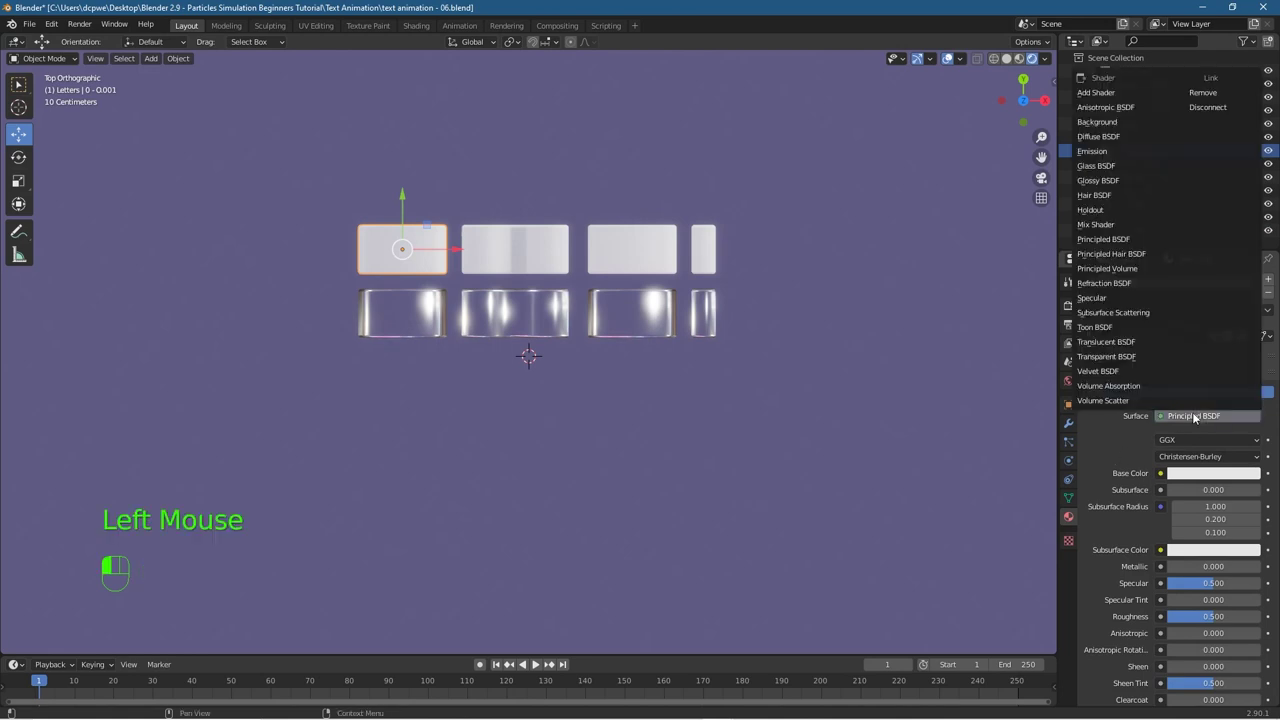
{"action": "left_click", "coordinate": [1093, 151]}
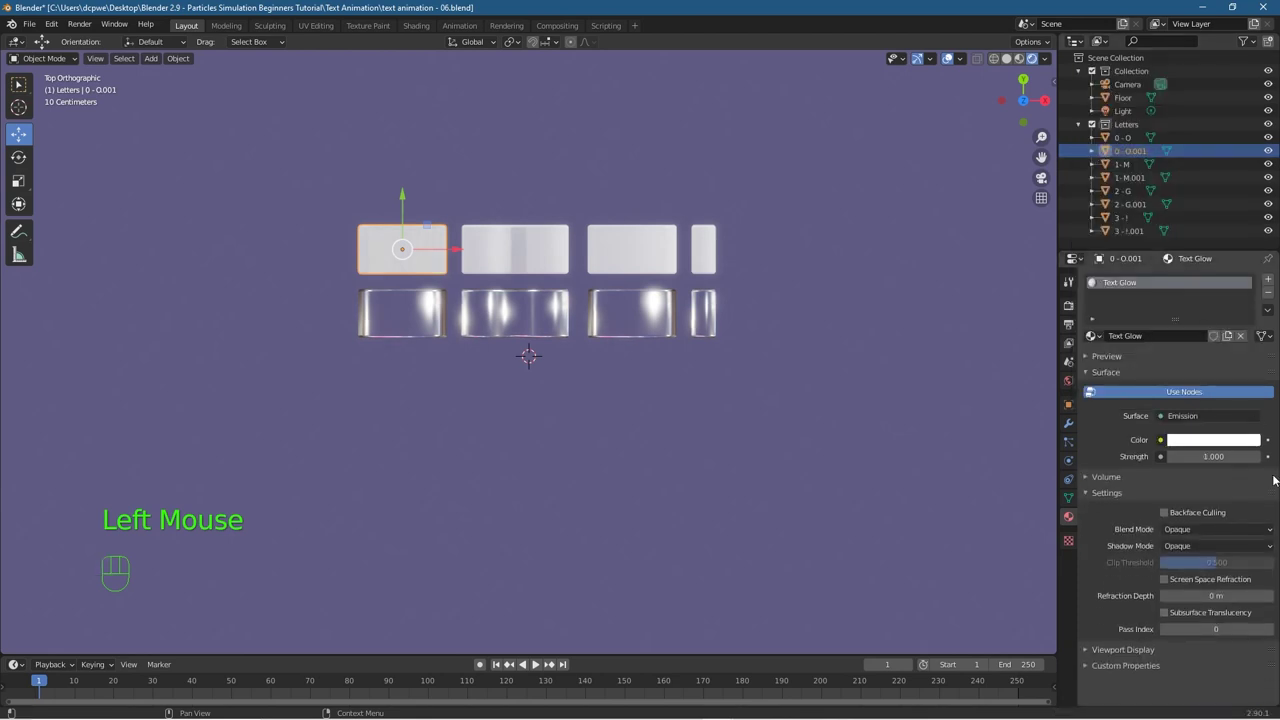
{"action": "left_click", "coordinate": [1219, 457]}
{"action": "type", "text": "5"}
{"action": "key", "text": "Return"}
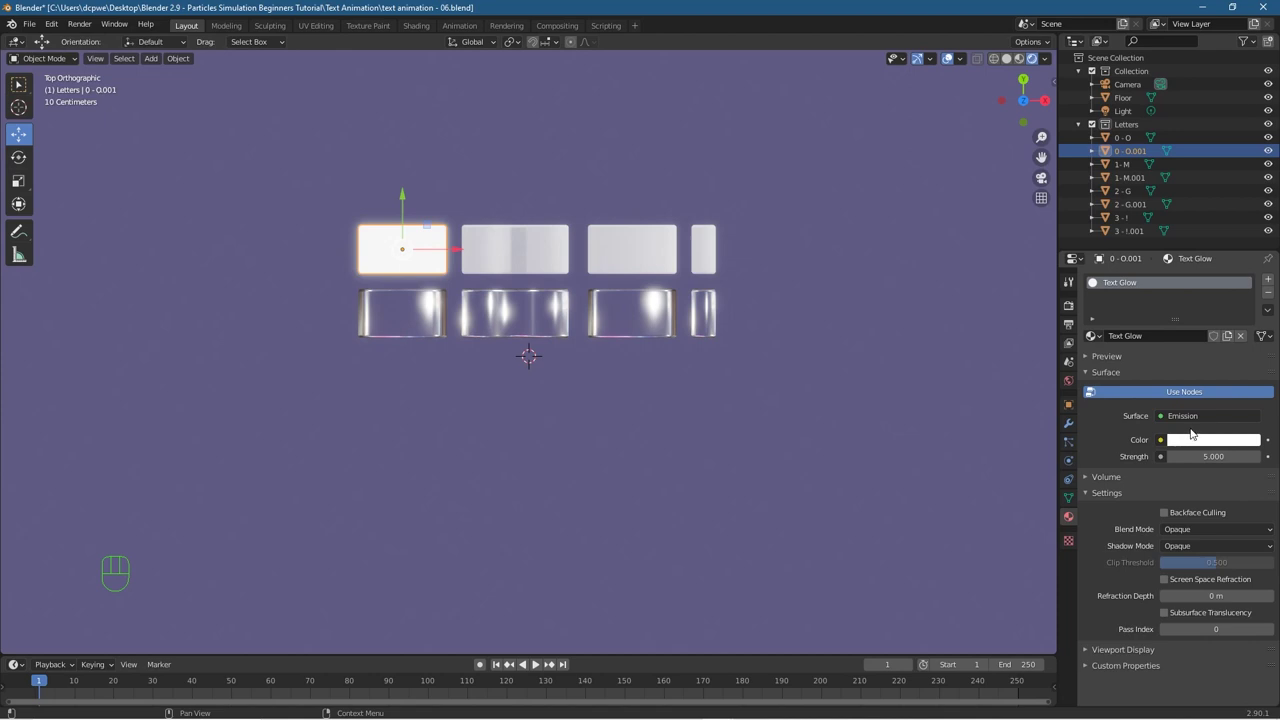
Step: Assign the existing Text Glow material to the duplicated M and the duplicated G
{"action": "left_click", "coordinate": [535, 252]}
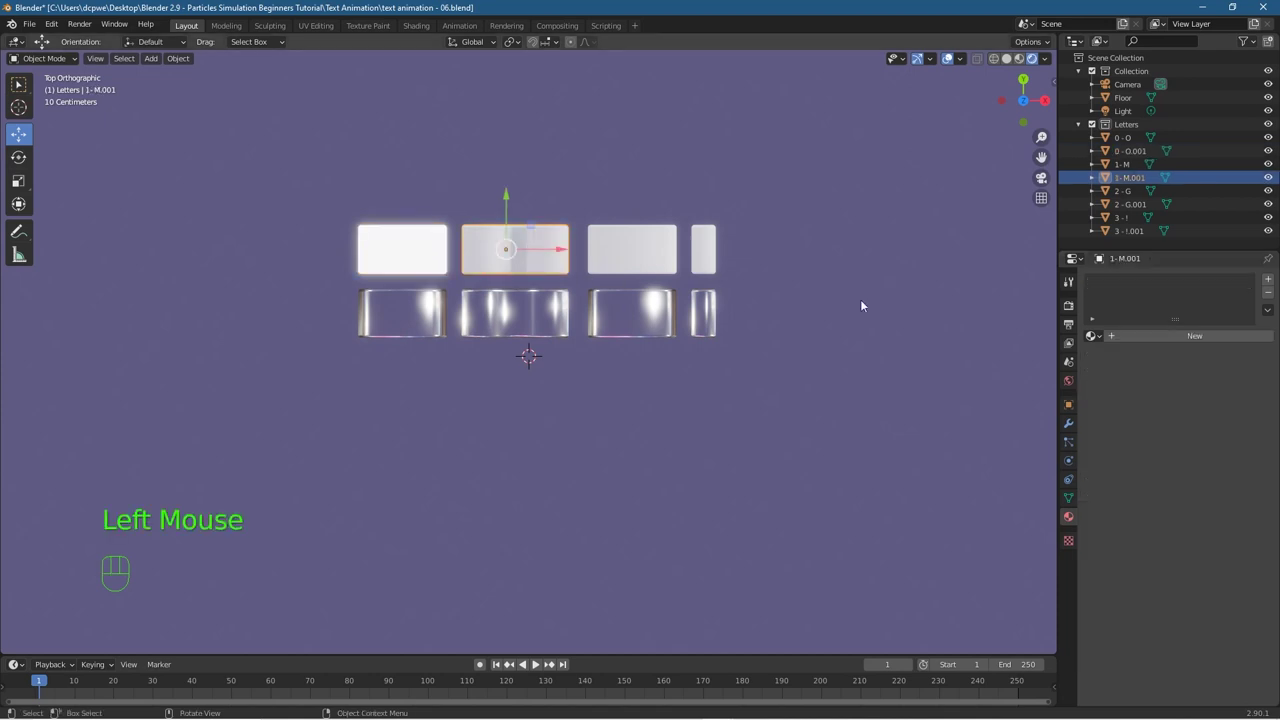
{"action": "left_click", "coordinate": [1093, 336]}
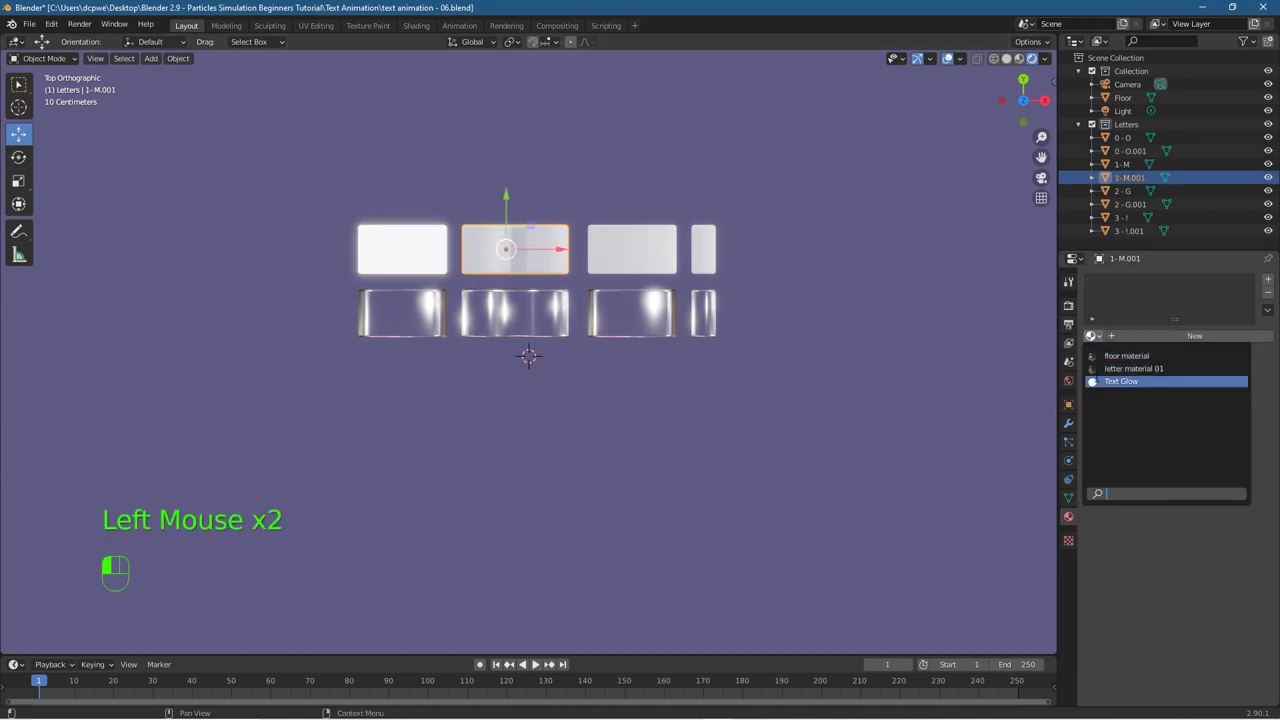
{"action": "left_click", "coordinate": [1106, 381]}
{"action": "left_click", "coordinate": [665, 262]}
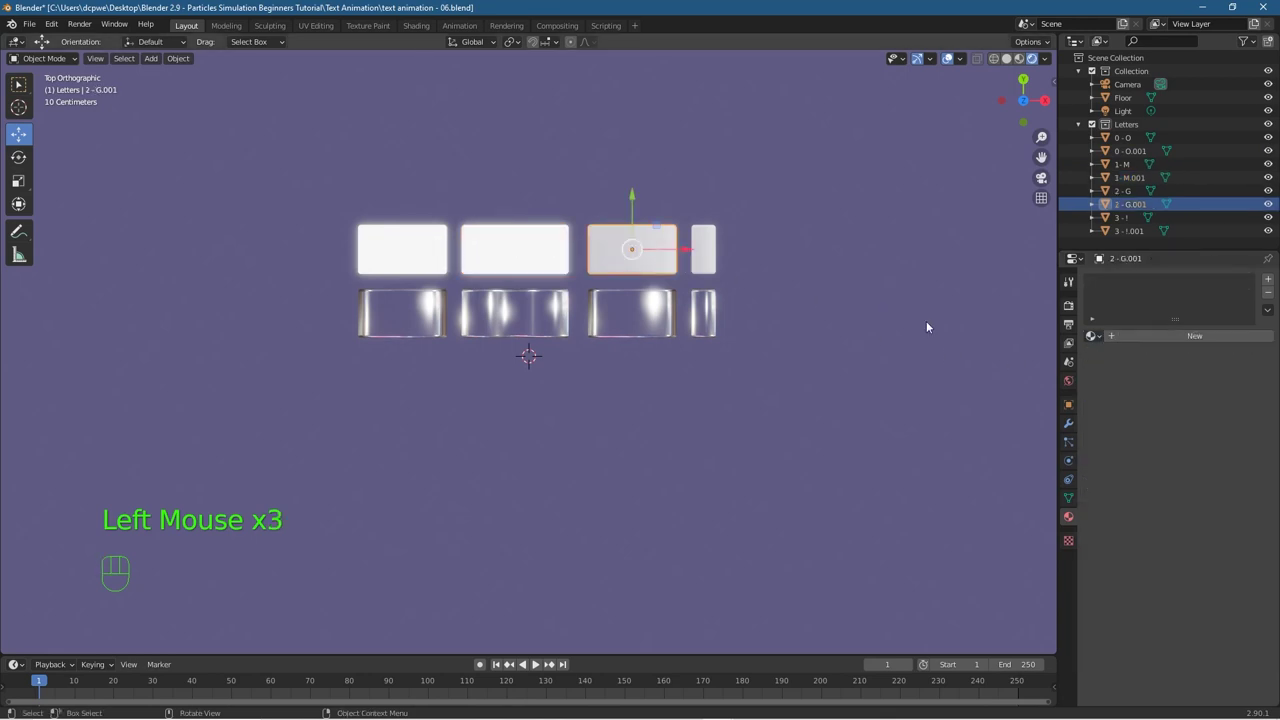
{"action": "left_click", "coordinate": [1093, 336]}
{"action": "left_click", "coordinate": [1120, 381]}
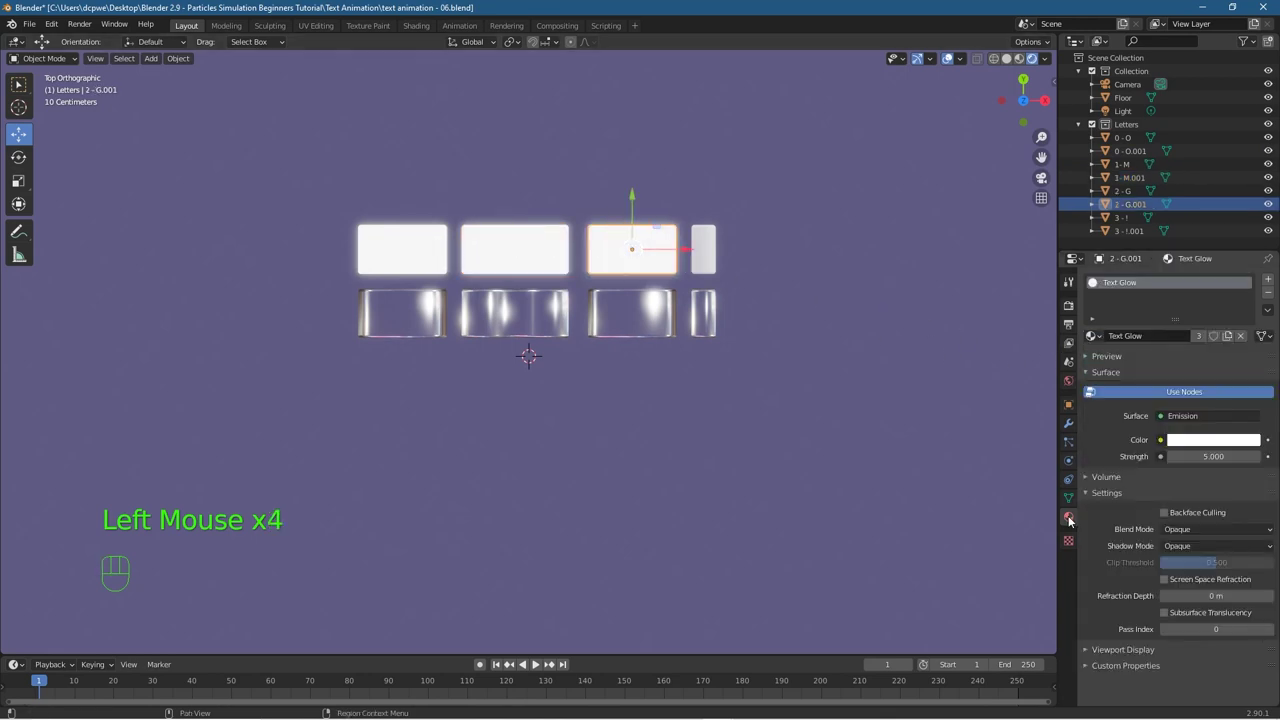
Step: Assign the existing Text Glow material to the duplicated exclamation mark and save the project as text animation - 07.blend
{"action": "left_click", "coordinate": [702, 252]}
{"action": "left_click_drag", "start_coordinate": [1093, 336], "coordinate": [1120, 382]}
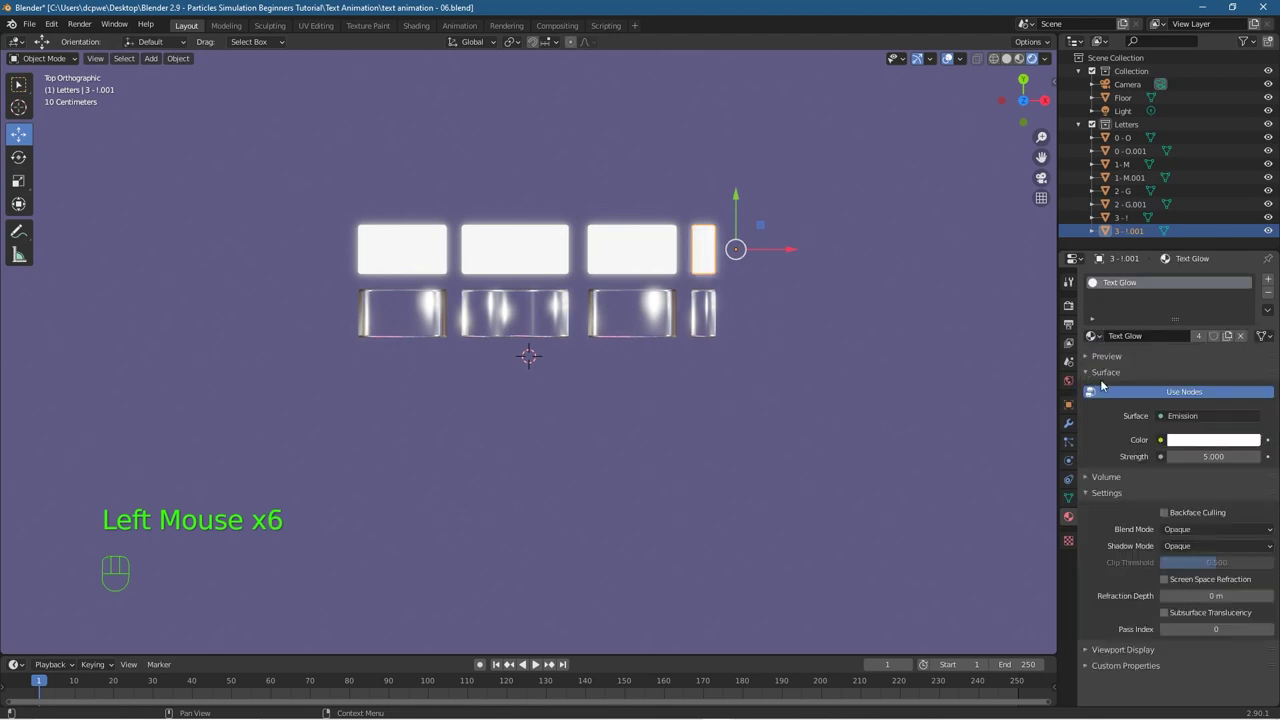
{"action": "left_click", "coordinate": [25, 22]}
{"action": "left_click", "coordinate": [55, 130]}
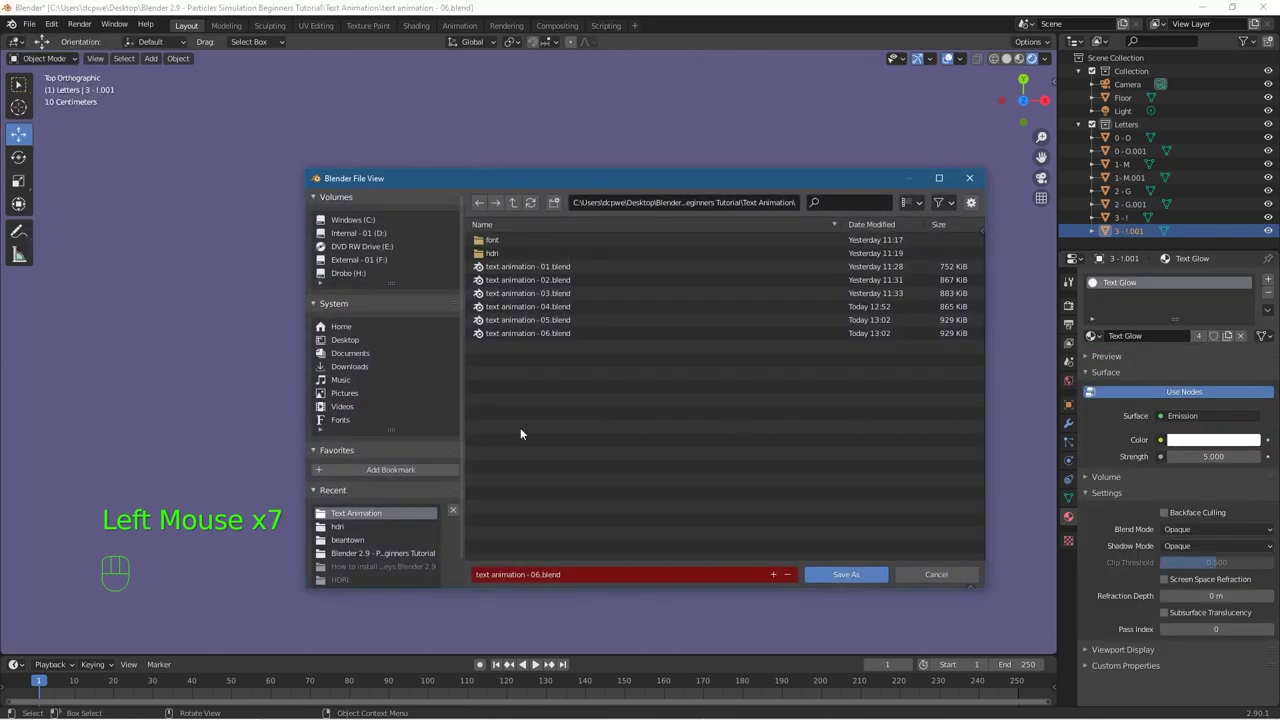
{"action": "left_click", "coordinate": [773, 574]}
{"action": "left_click", "coordinate": [840, 574]}
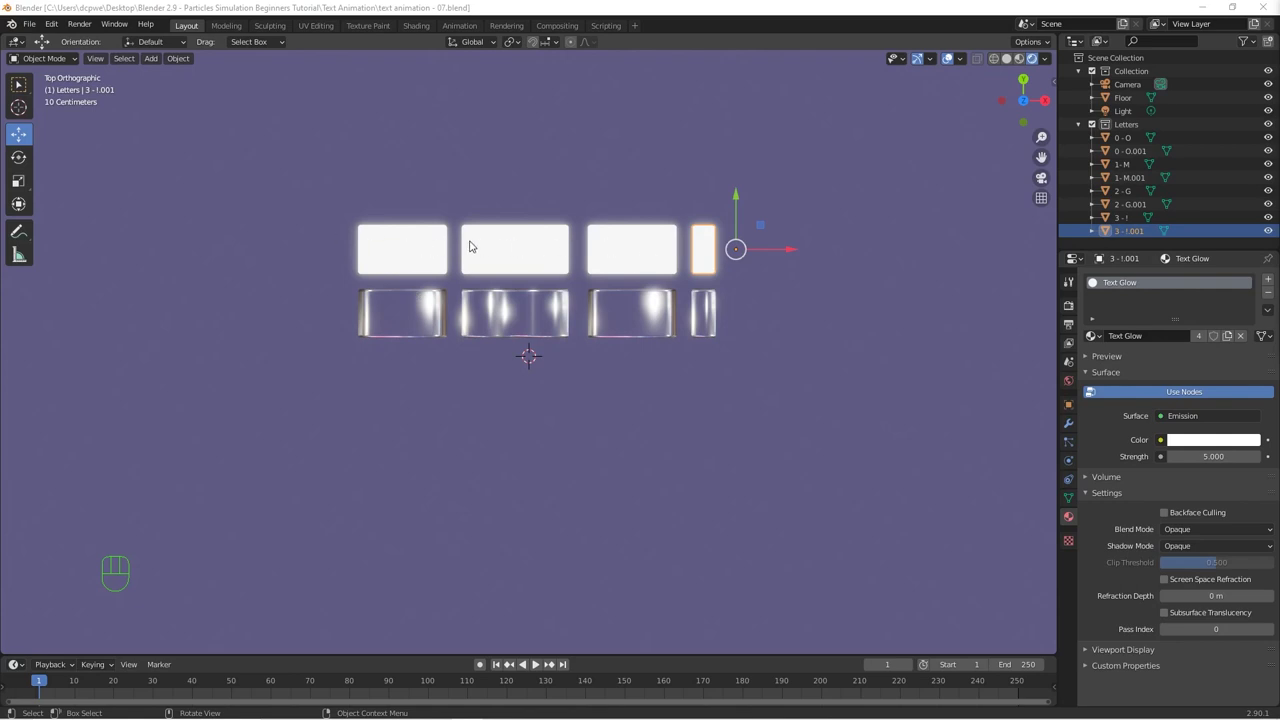
Step: Scale all four glowing duplicate letters along the Y axis to about 0.2 to make them thin
{"action": "left_click", "coordinate": [411, 245]}
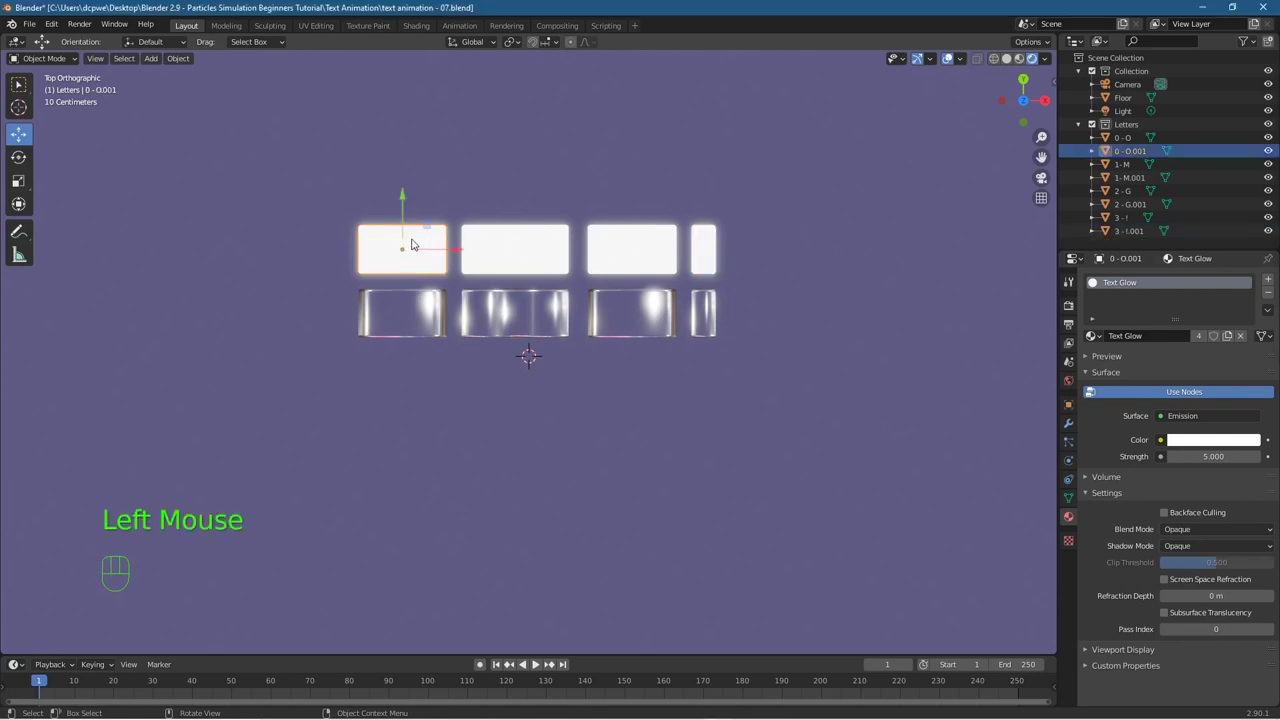
{"action": "left_click", "coordinate": [512, 257], "text": "shift"}
{"action": "left_click", "coordinate": [619, 261], "text": "shift"}
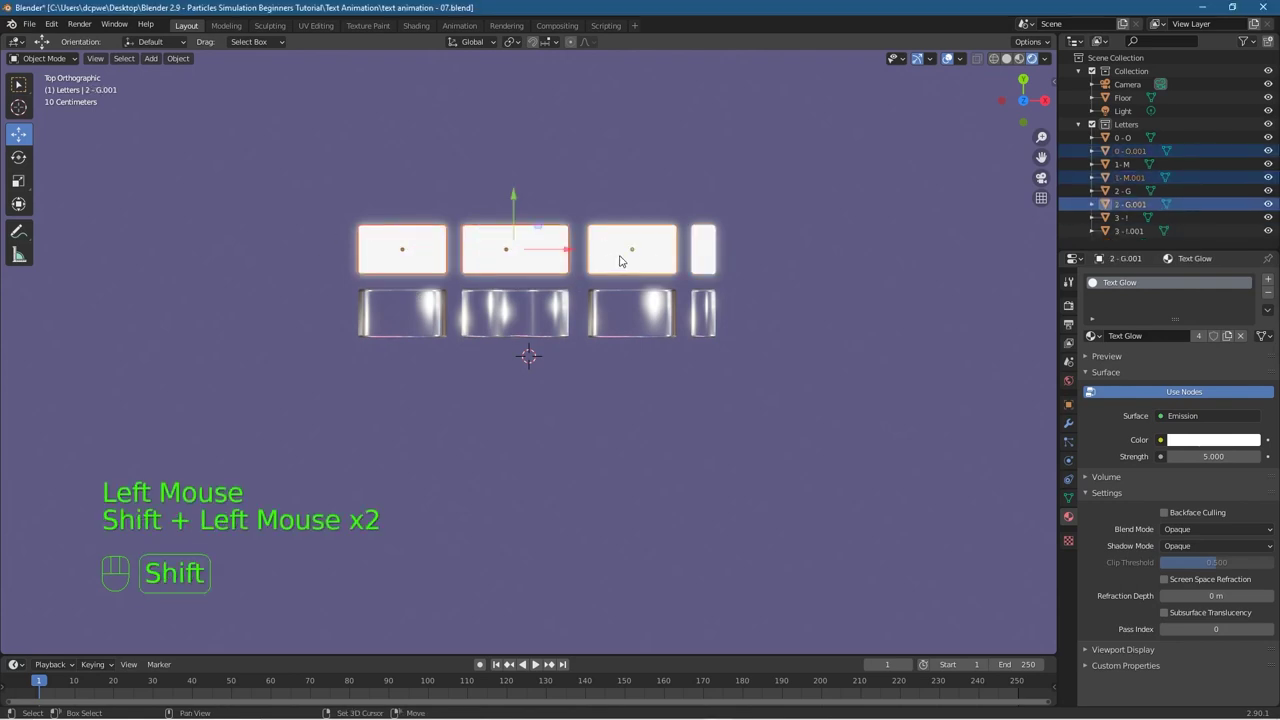
{"action": "left_click", "coordinate": [704, 252], "text": "shift"}
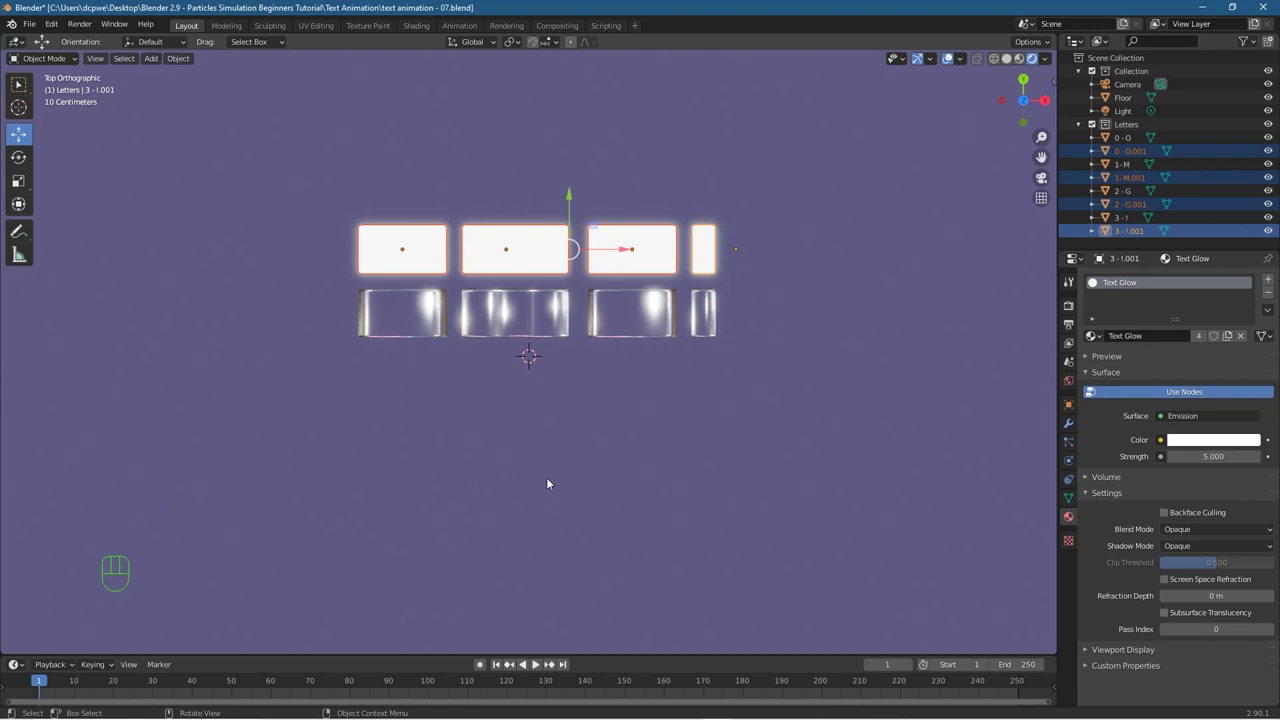
{"action": "key", "text": "s"}
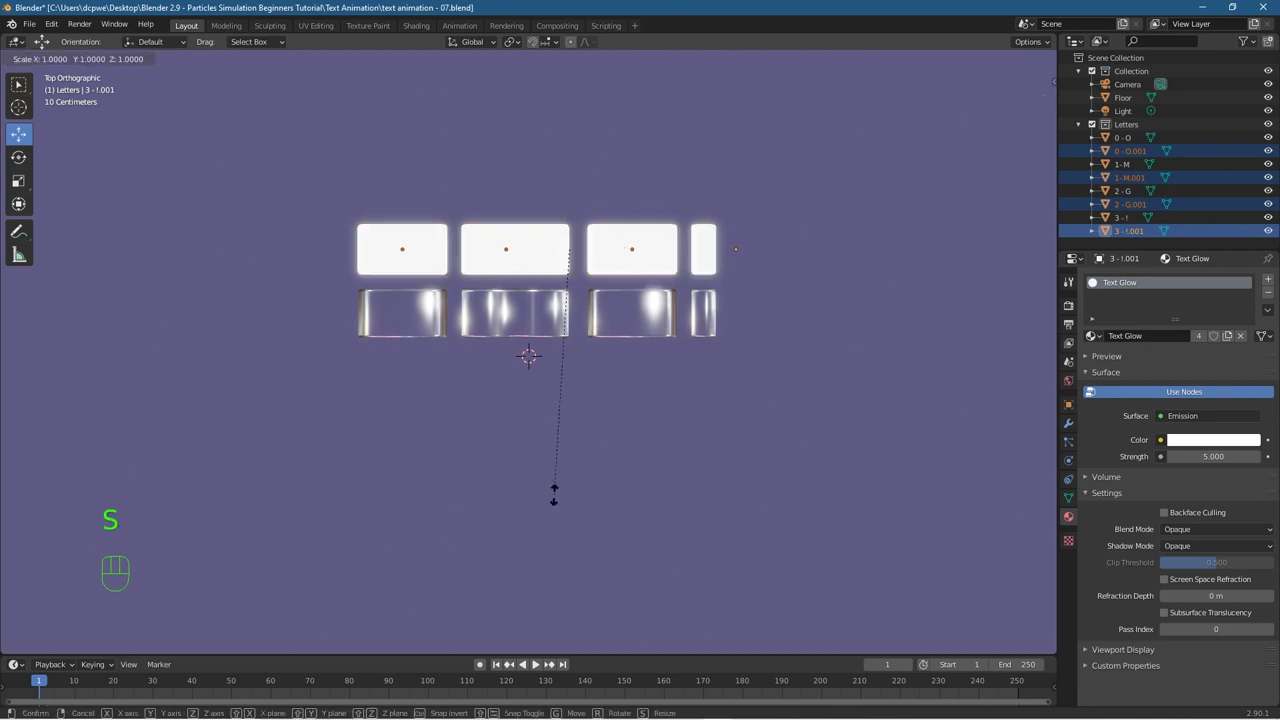
{"action": "key", "text": "y"}
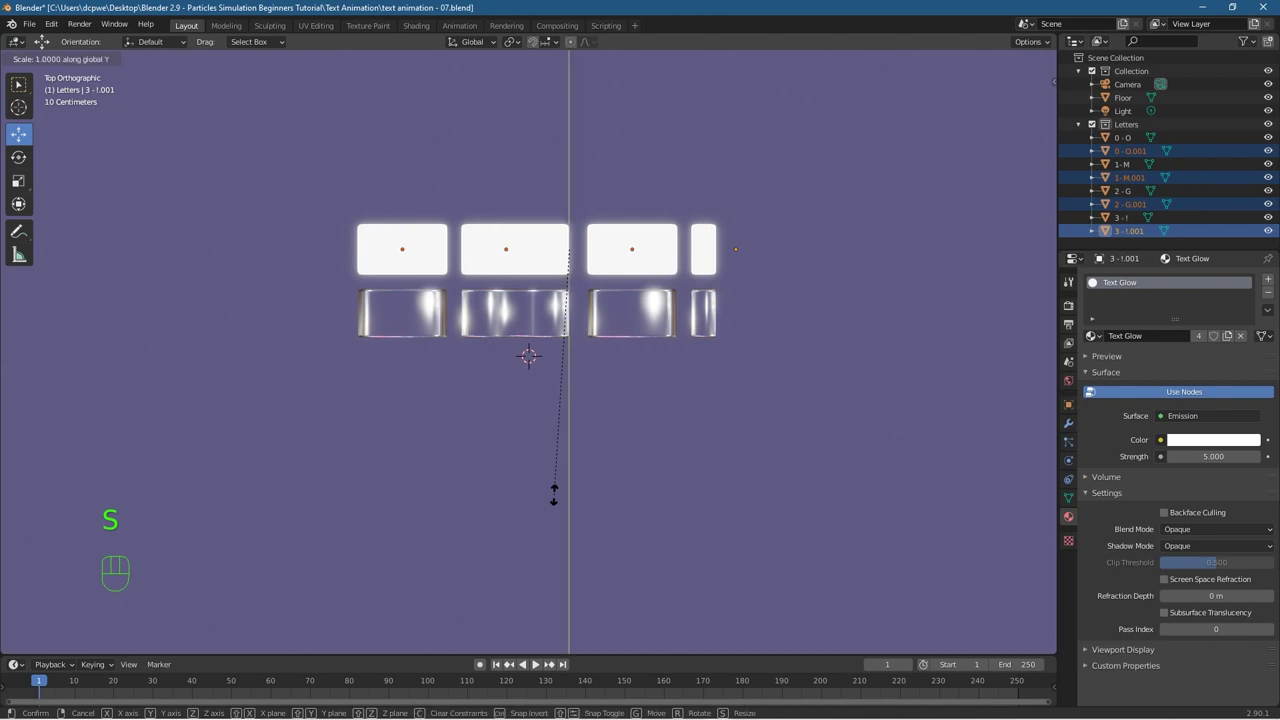
{"action": "mouse_move", "coordinate": [561, 386]}
{"action": "mouse_move", "coordinate": [568, 297]}
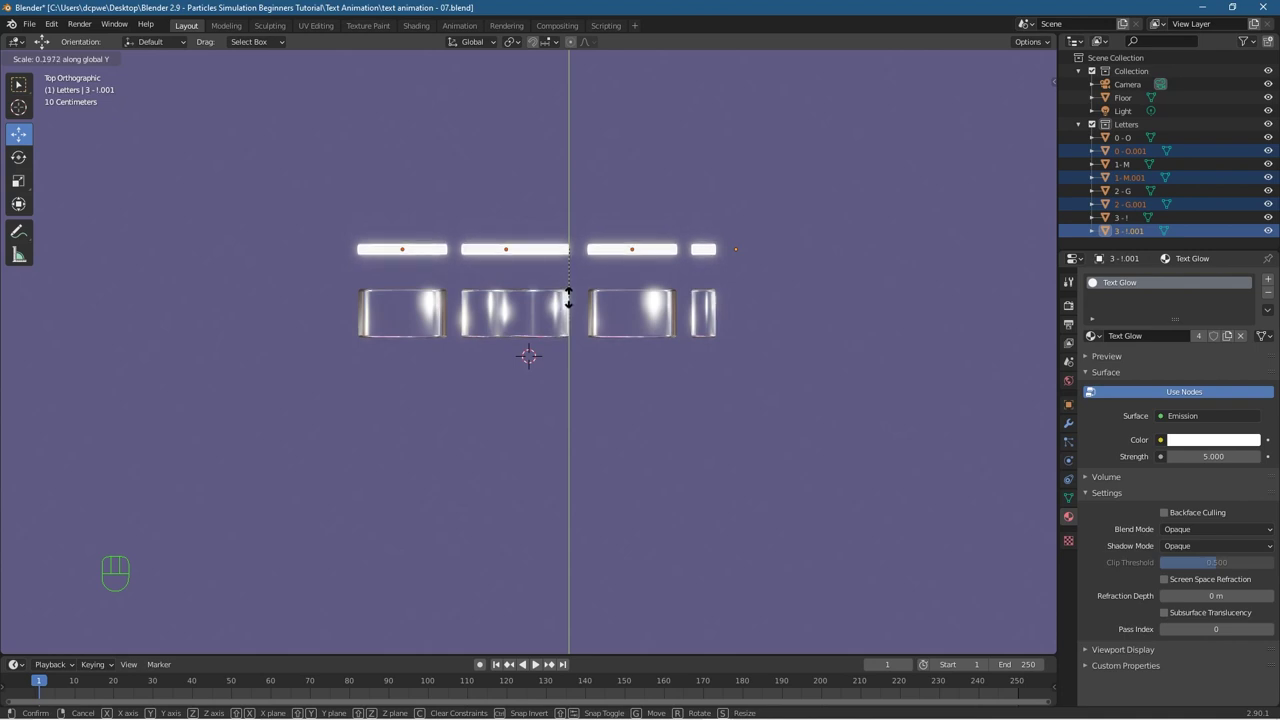
{"action": "left_click", "coordinate": [569, 300]}
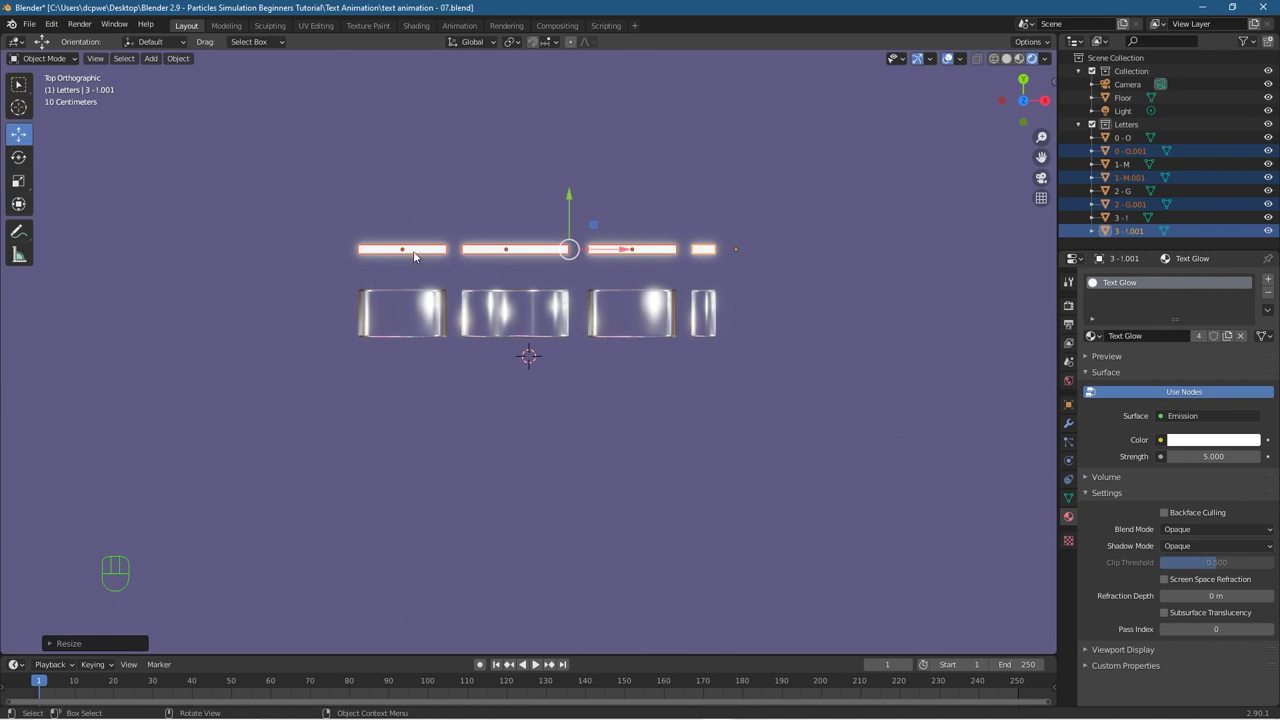
Step: Move the four thin glowing letters along Y until they sit against the backs of the metallic letters
{"action": "left_click", "coordinate": [18, 138]}
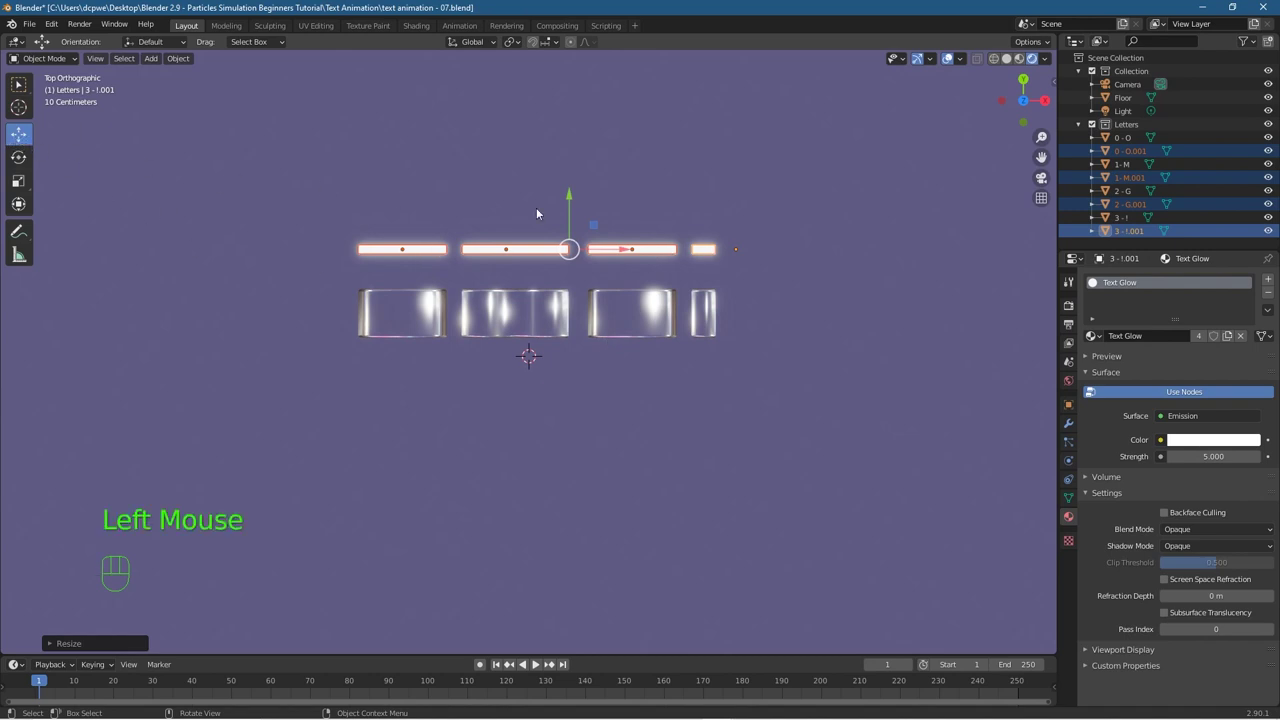
{"action": "left_click_drag", "start_coordinate": [565, 196], "coordinate": [562, 232]}
{"action": "scroll", "coordinate": [370, 282], "scroll_direction": "up", "scroll_amount": 7}
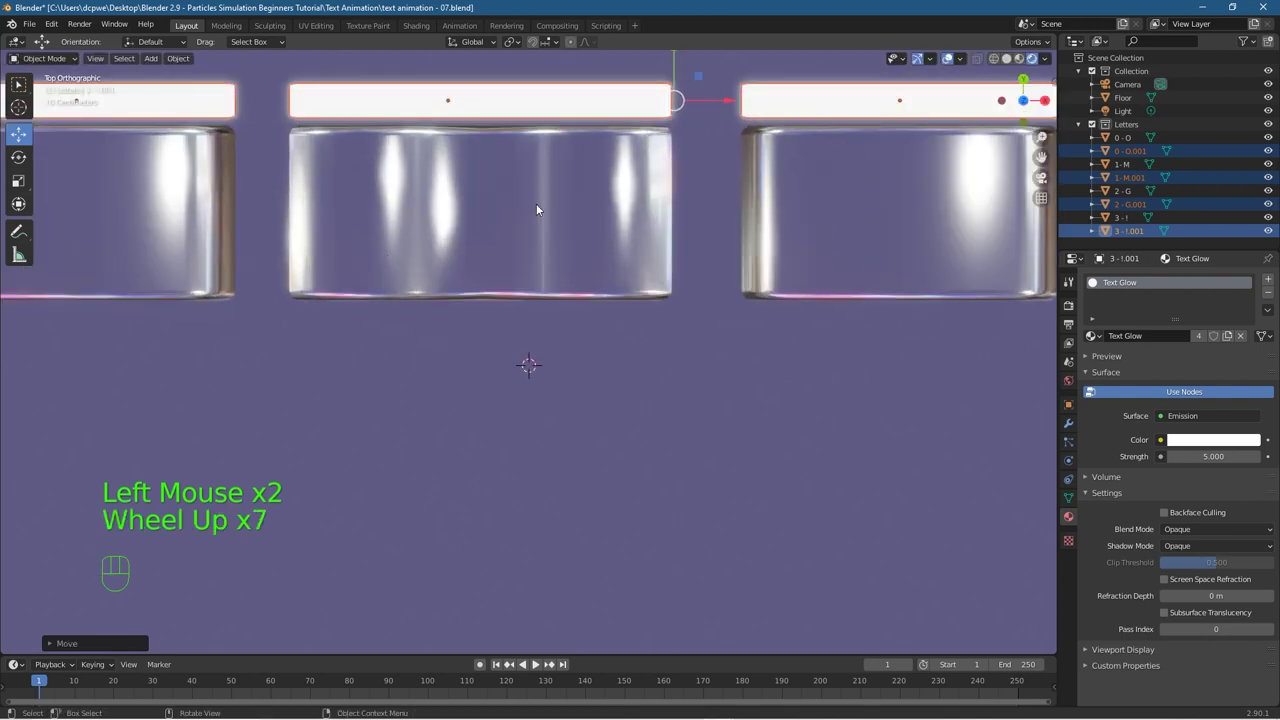
{"action": "left_click_drag", "start_coordinate": [670, 69], "coordinate": [679, 72]}
{"action": "scroll", "coordinate": [395, 447], "scroll_direction": "down", "scroll_amount": 4}
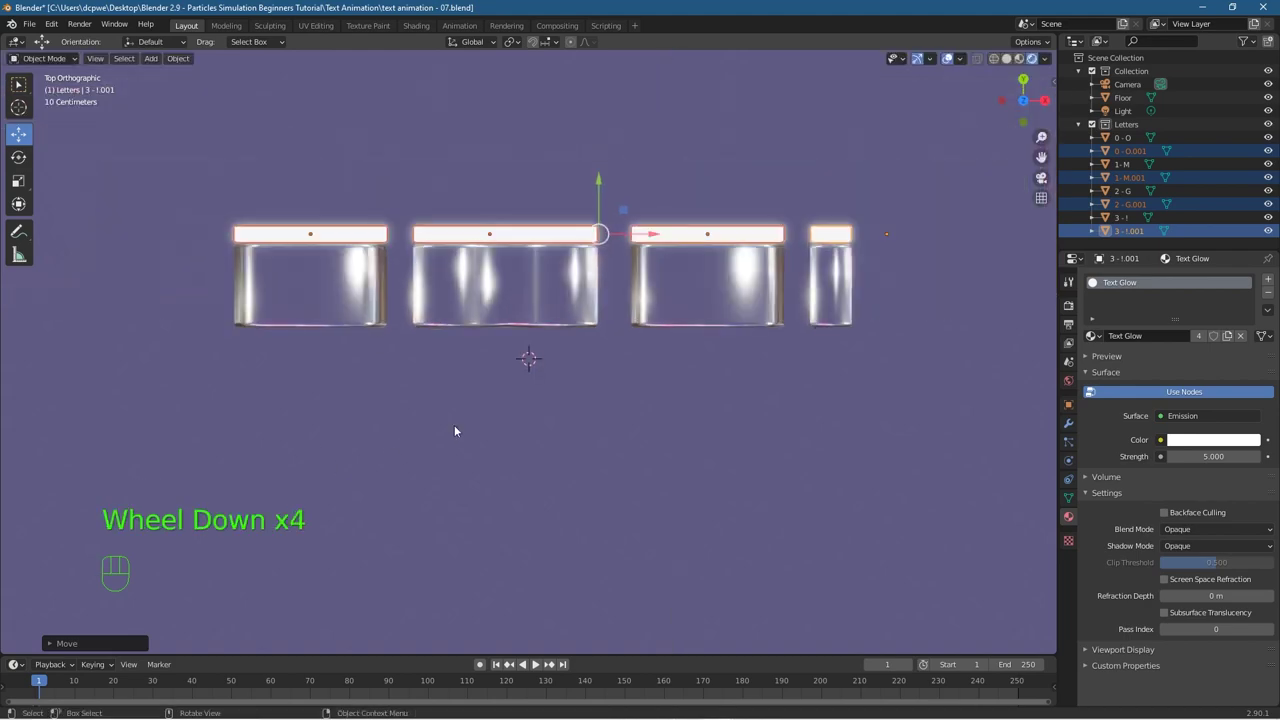
Step: Hide the viewport overlays to view the letters and their glowing backs without selection outlines or grid
{"action": "middle_click_drag", "start_coordinate": [442, 484], "coordinate": [335, 455]}
{"action": "scroll", "coordinate": [374, 442], "scroll_direction": "down", "scroll_amount": 2}
{"action": "middle_click_drag", "start_coordinate": [406, 422], "coordinate": [306, 412]}
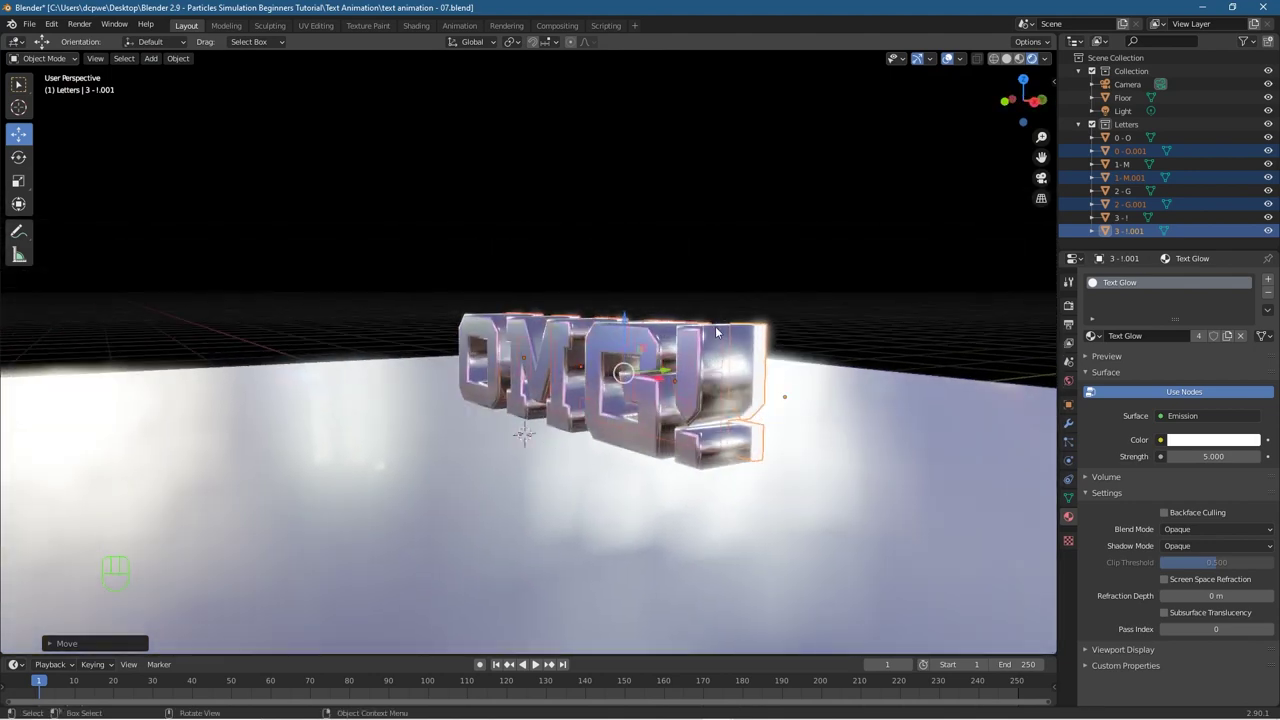
{"action": "left_click", "coordinate": [1105, 432]}
{"action": "left_click", "coordinate": [1105, 432]}
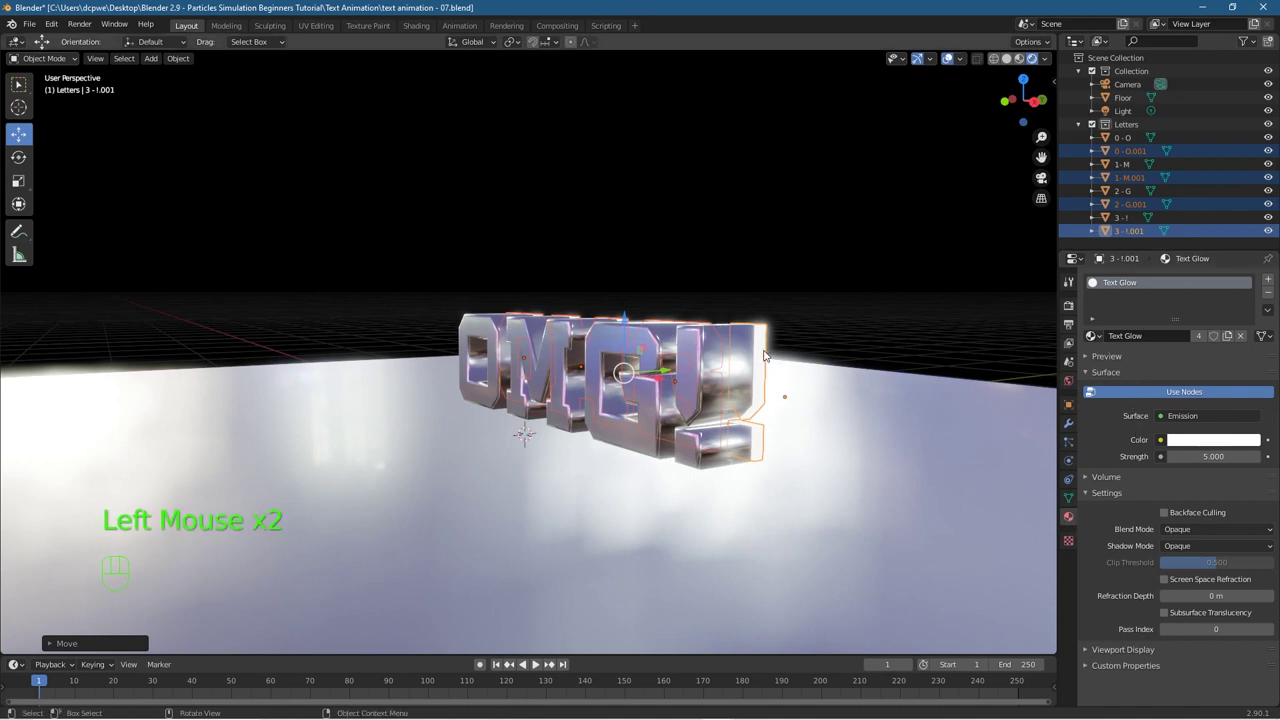
{"action": "middle_click_drag", "start_coordinate": [495, 466], "coordinate": [449, 488]}
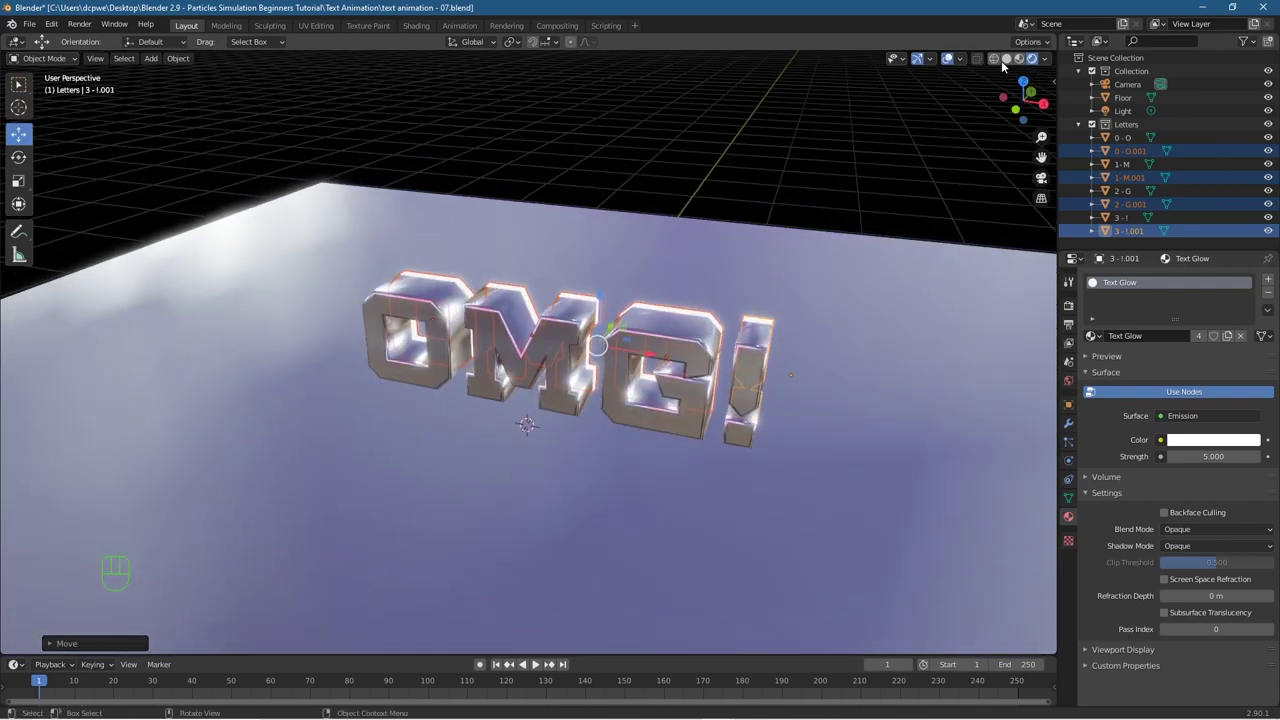
{"action": "left_click", "coordinate": [947, 59]}
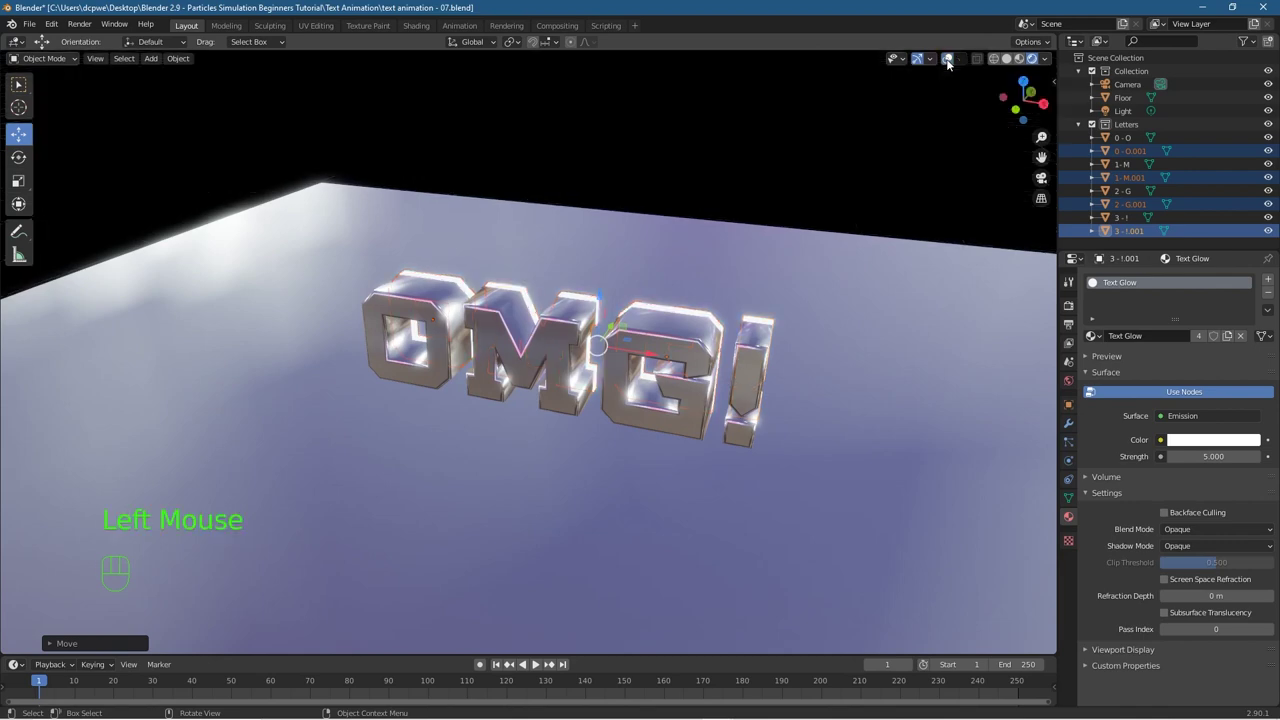
{"action": "left_click", "coordinate": [947, 59]}
{"action": "left_click", "coordinate": [947, 59]}
{"action": "left_click", "coordinate": [974, 61]}
{"action": "left_click", "coordinate": [974, 61]}
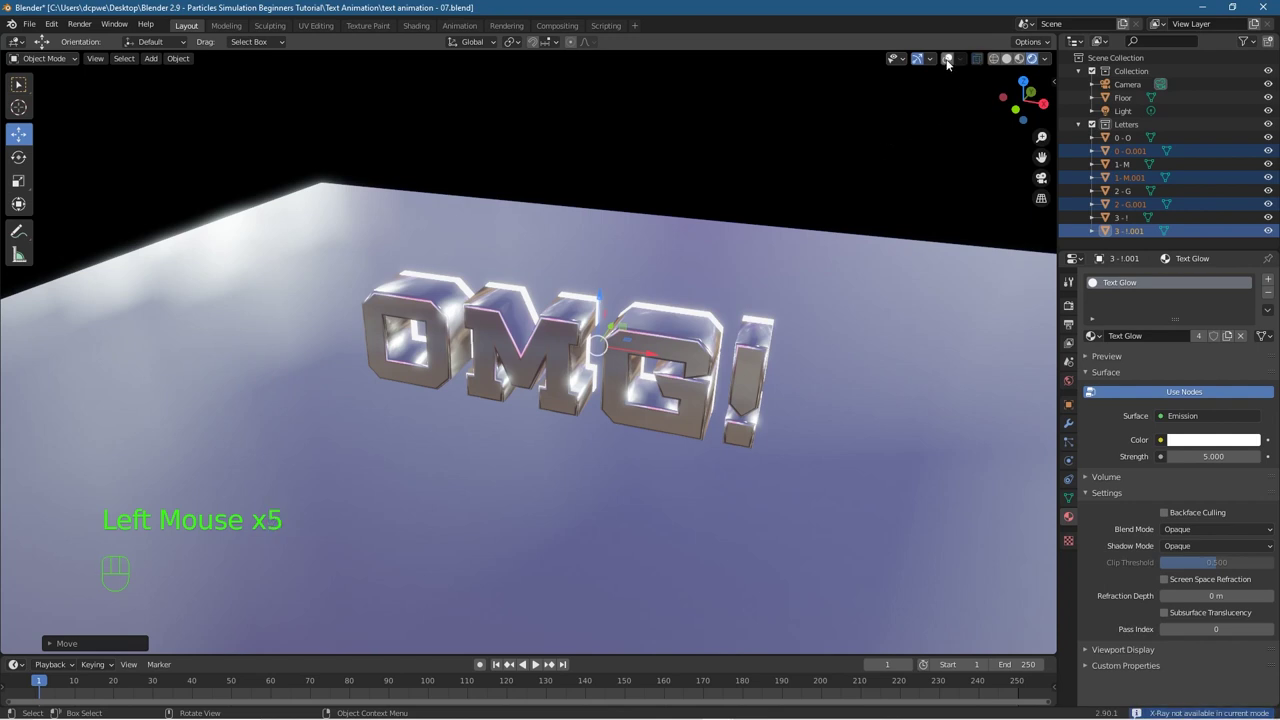
{"action": "left_click", "coordinate": [947, 60]}
{"action": "left_click", "coordinate": [947, 60]}
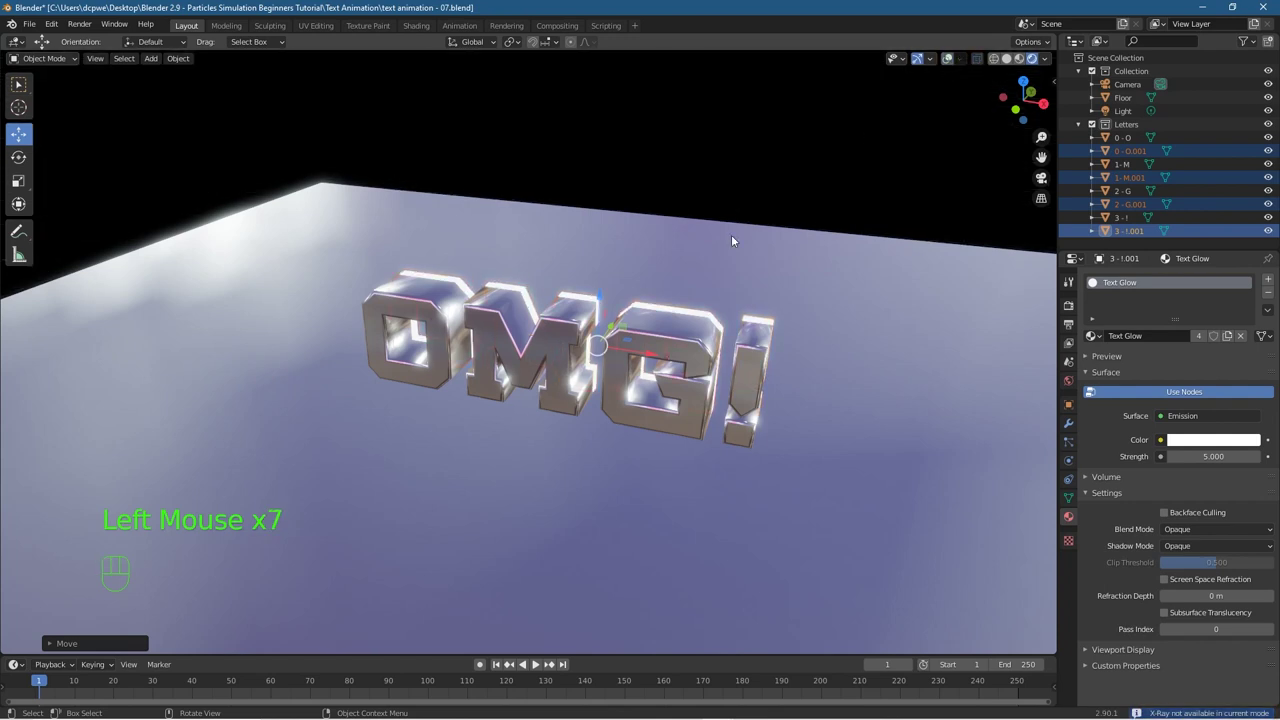
Step: Try a saturated light blue emission color on the Text Glow material, with hue about 0.549 and saturation 1
{"action": "left_click", "coordinate": [1209, 443]}
{"action": "mouse_move", "coordinate": [1170, 381]}
{"action": "left_mouse_down"}
{"action": "mouse_move", "coordinate": [1256, 381]}
{"action": "mouse_move", "coordinate": [1173, 381]}
{"action": "mouse_move", "coordinate": [1211, 381]}
{"action": "mouse_move", "coordinate": [1185, 381]}
{"action": "left_mouse_up"}
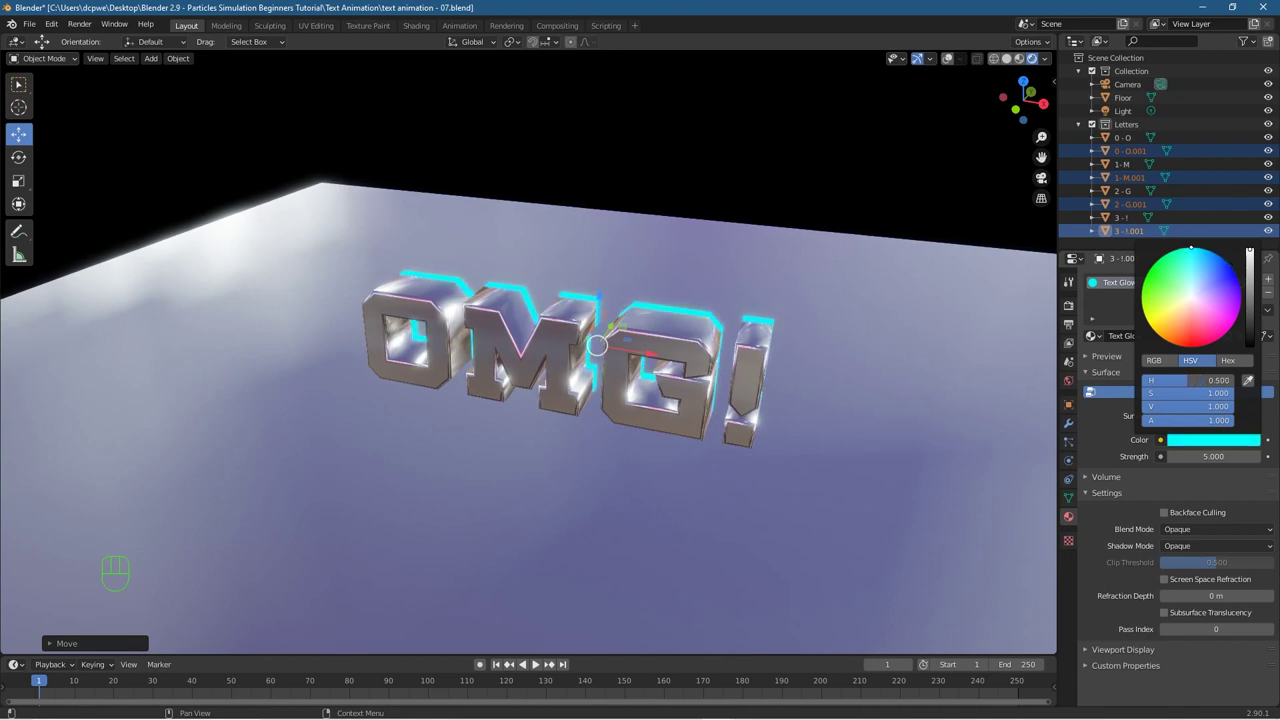
{"action": "left_click", "coordinate": [1196, 441]}
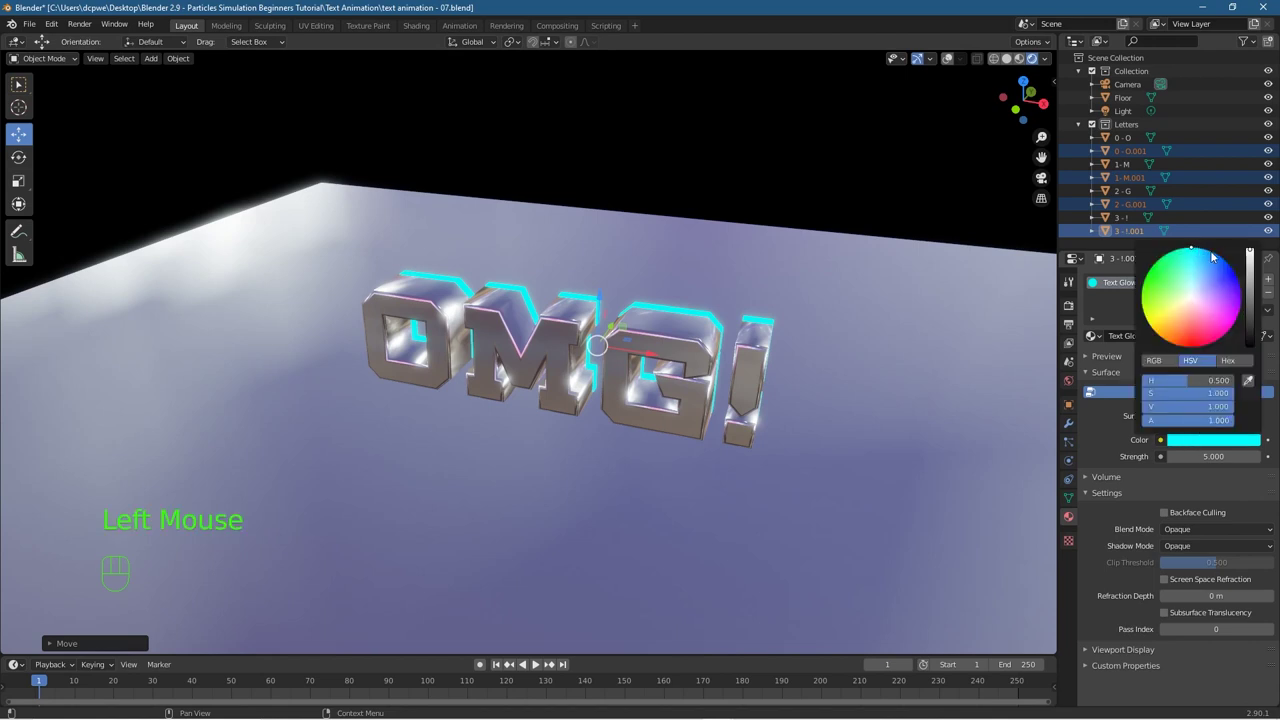
{"action": "mouse_move", "coordinate": [1193, 255]}
{"action": "left_mouse_down"}
{"action": "mouse_move", "coordinate": [1215, 266]}
{"action": "mouse_move", "coordinate": [1228, 295]}
{"action": "mouse_move", "coordinate": [1212, 319]}
{"action": "mouse_move", "coordinate": [1226, 321]}
{"action": "left_mouse_up"}
{"action": "mouse_move", "coordinate": [1226, 321]}
{"action": "left_mouse_down"}
{"action": "mouse_move", "coordinate": [1210, 323]}
{"action": "mouse_move", "coordinate": [1227, 304]}
{"action": "mouse_move", "coordinate": [1199, 251]}
{"action": "left_mouse_up"}
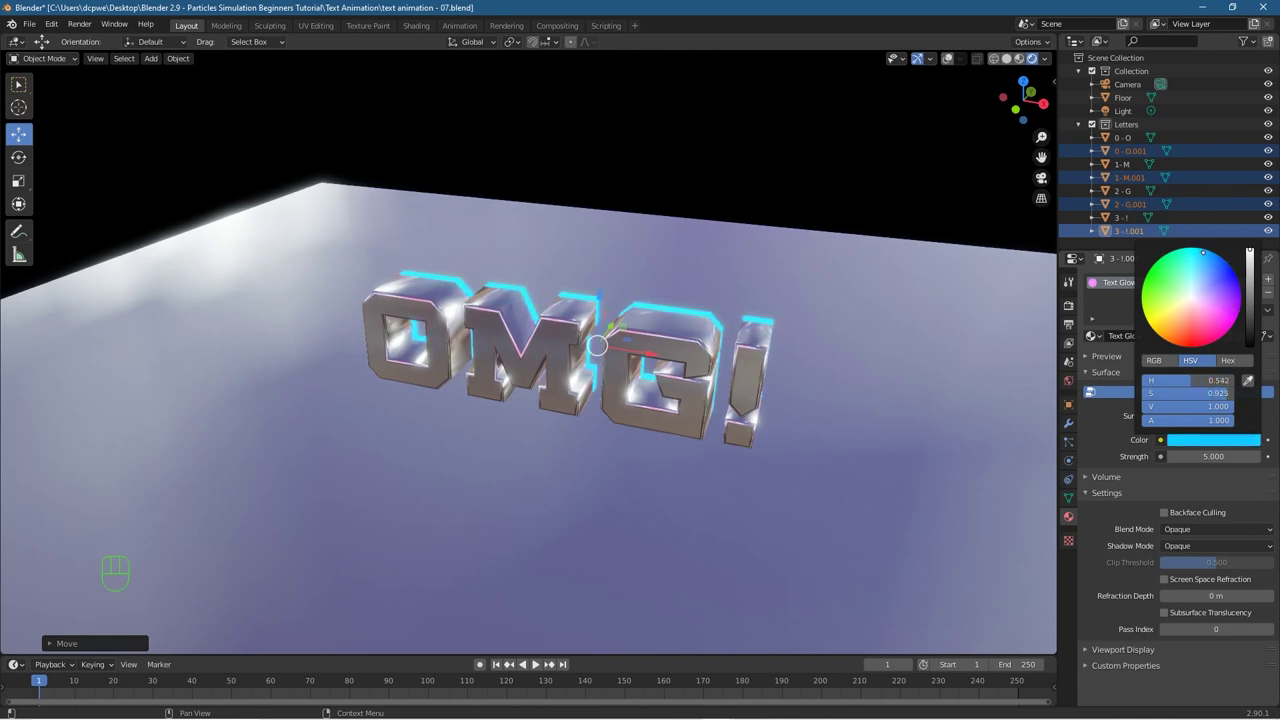
Step: Look through the camera and set the Text Glow color to near white, with hue 0.656 and saturation 0.048
{"action": "middle_click_drag", "start_coordinate": [412, 423], "coordinate": [506, 394]}
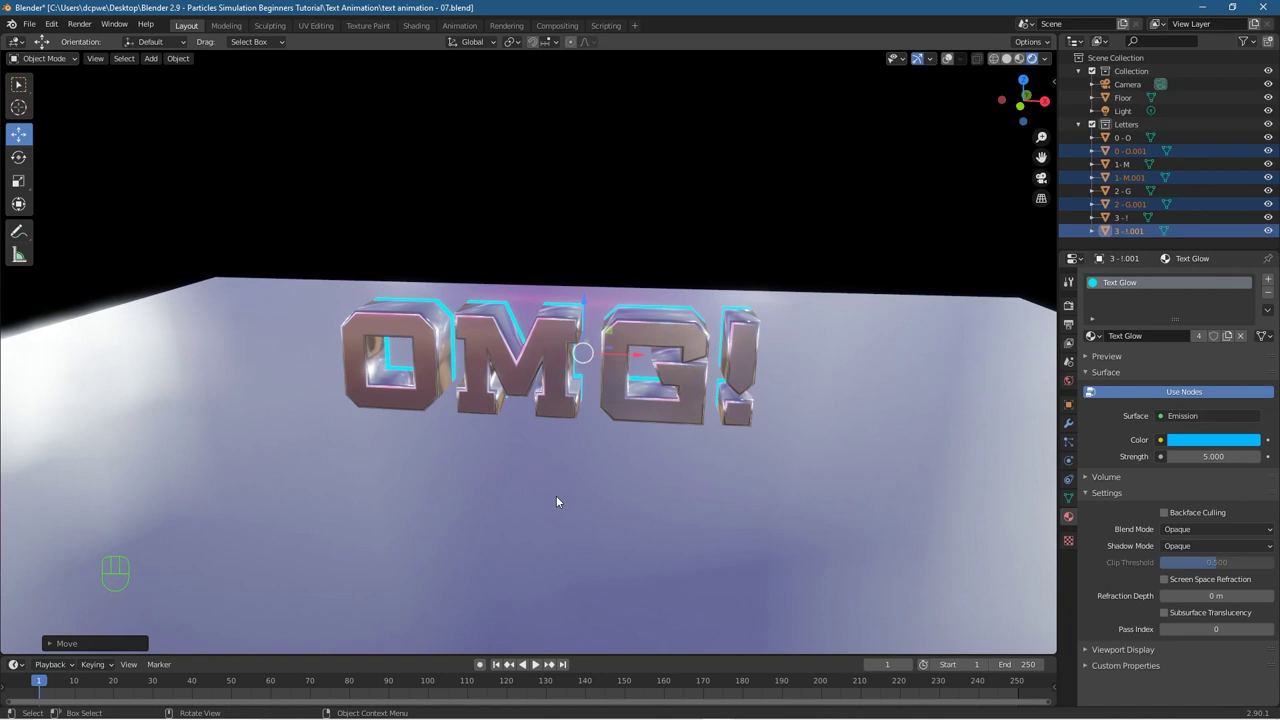
{"action": "scroll", "coordinate": [560, 485], "scroll_direction": "up", "scroll_amount": 3}
{"action": "key", "text": "KP_0"}
{"action": "scroll", "coordinate": [587, 412], "scroll_direction": "up", "scroll_amount": 2}
{"action": "scroll", "coordinate": [587, 412], "scroll_direction": "up", "scroll_amount": 2}
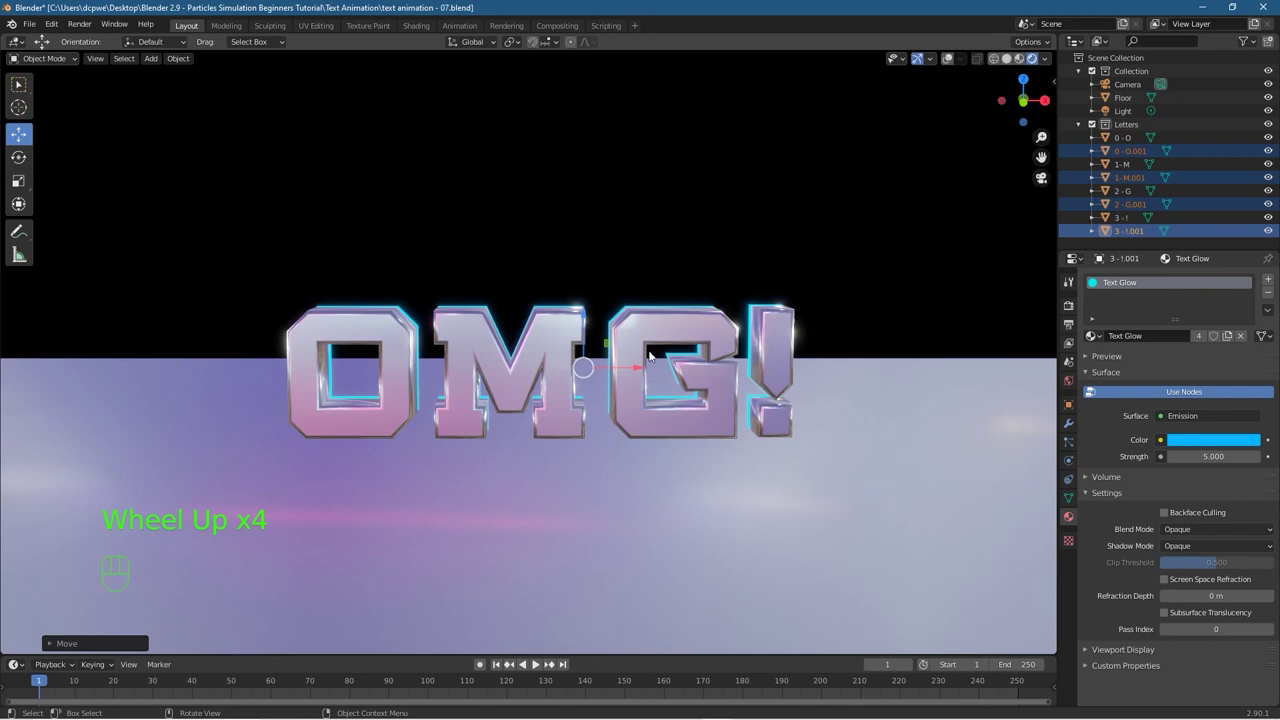
{"action": "left_click", "coordinate": [1215, 440]}
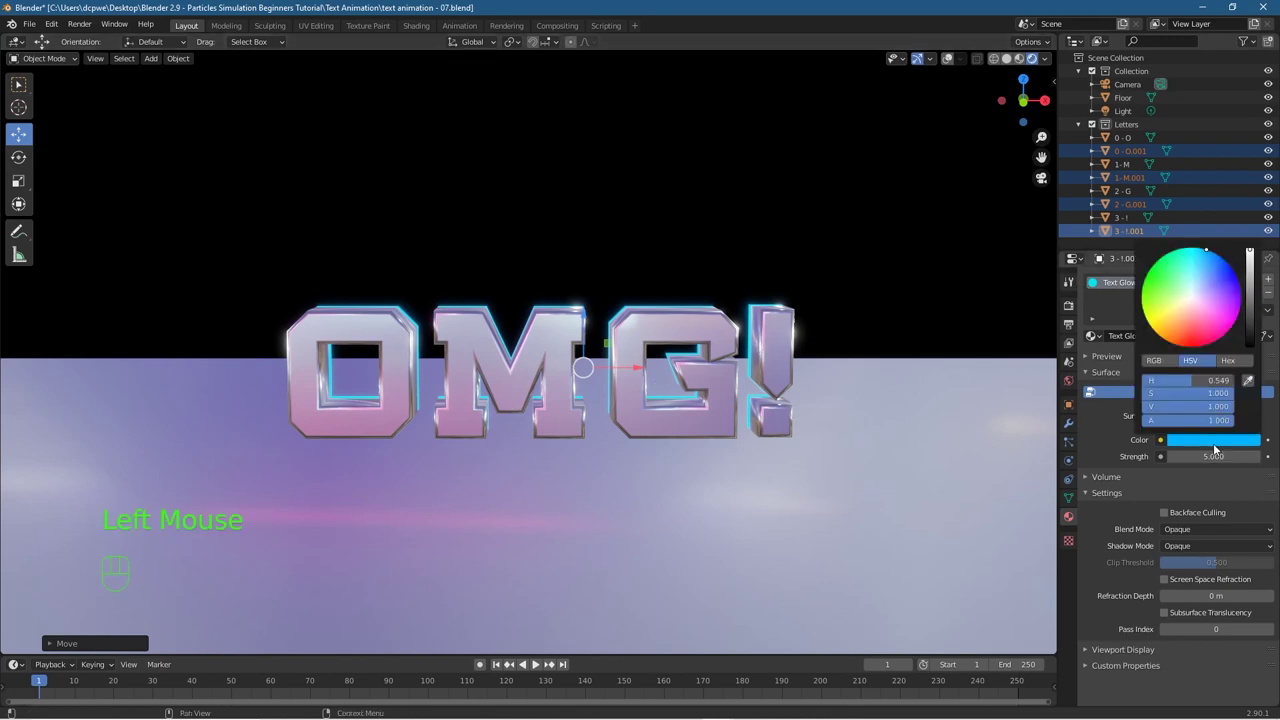
{"action": "mouse_move", "coordinate": [1207, 256]}
{"action": "left_mouse_down"}
{"action": "mouse_move", "coordinate": [1232, 268]}
{"action": "mouse_move", "coordinate": [1242, 300]}
{"action": "mouse_move", "coordinate": [1228, 332]}
{"action": "mouse_move", "coordinate": [1194, 346]}
{"action": "mouse_move", "coordinate": [1151, 328]}
{"action": "mouse_move", "coordinate": [1146, 274]}
{"action": "mouse_move", "coordinate": [1196, 249]}
{"action": "mouse_move", "coordinate": [1240, 289]}
{"action": "mouse_move", "coordinate": [1213, 252]}
{"action": "mouse_move", "coordinate": [1188, 247]}
{"action": "mouse_move", "coordinate": [1188, 303]}
{"action": "left_mouse_up"}
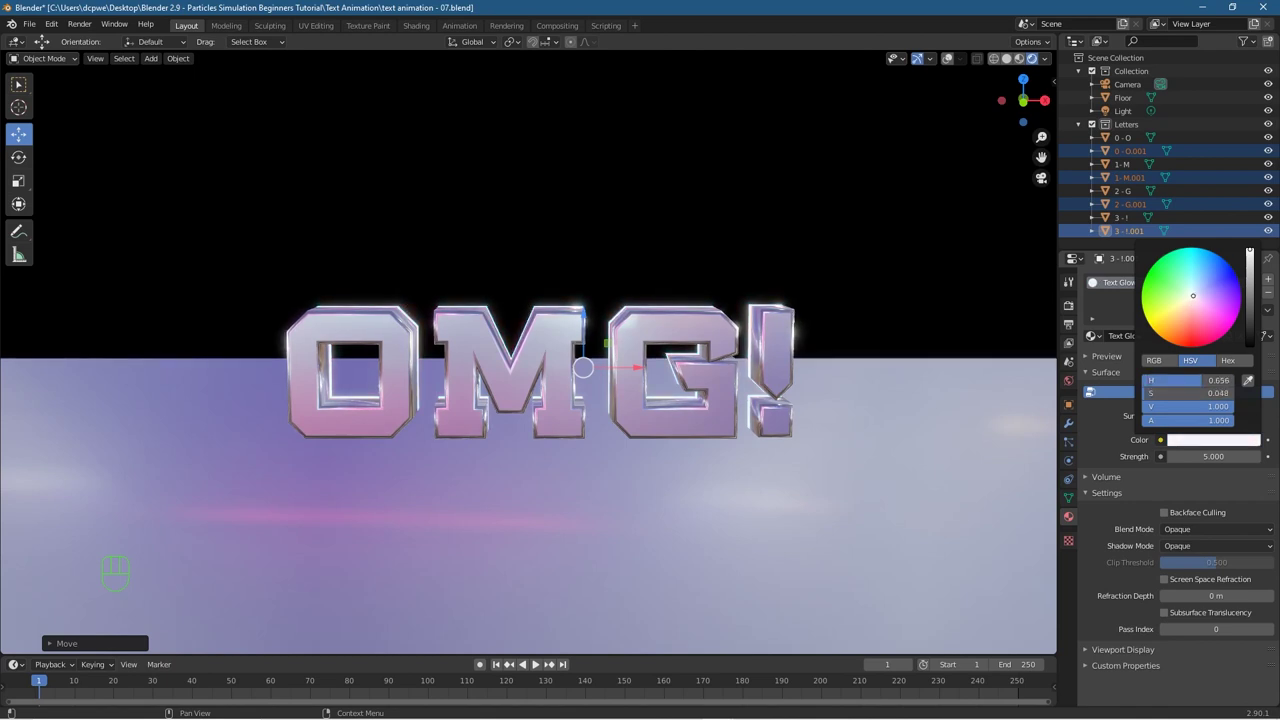
Step: Adjust the Eevee bloom to a radius of about 2.649 and an intensity of about 0.021
{"action": "left_click", "coordinate": [1074, 309]}
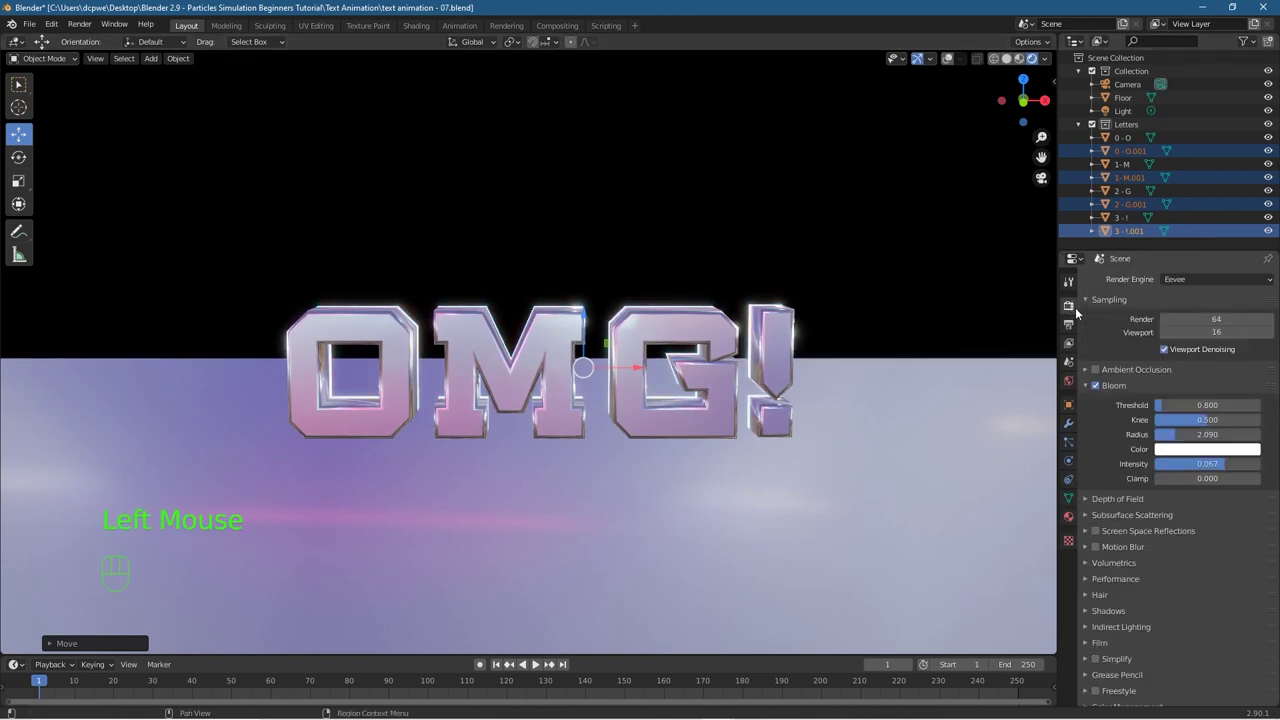
{"action": "left_click", "coordinate": [1067, 309]}
{"action": "left_click_drag", "start_coordinate": [1221, 468], "coordinate": [1210, 433]}
{"action": "middle_click_drag", "start_coordinate": [523, 399], "coordinate": [69, 406]}
{"action": "scroll", "coordinate": [535, 402], "scroll_direction": "up", "scroll_amount": 6}
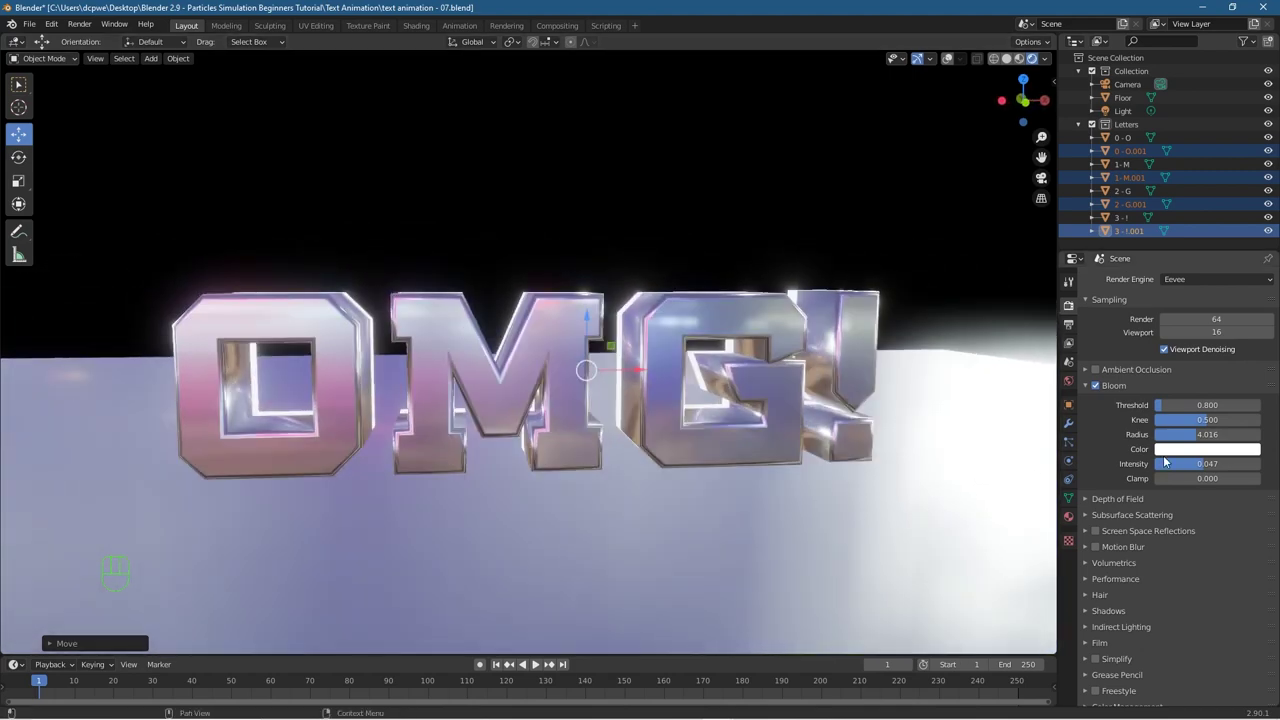
{"action": "mouse_move", "coordinate": [1207, 434]}
{"action": "left_mouse_down"}
{"action": "mouse_move", "coordinate": [1178, 434]}
{"action": "mouse_move", "coordinate": [1191, 434]}
{"action": "left_mouse_up"}
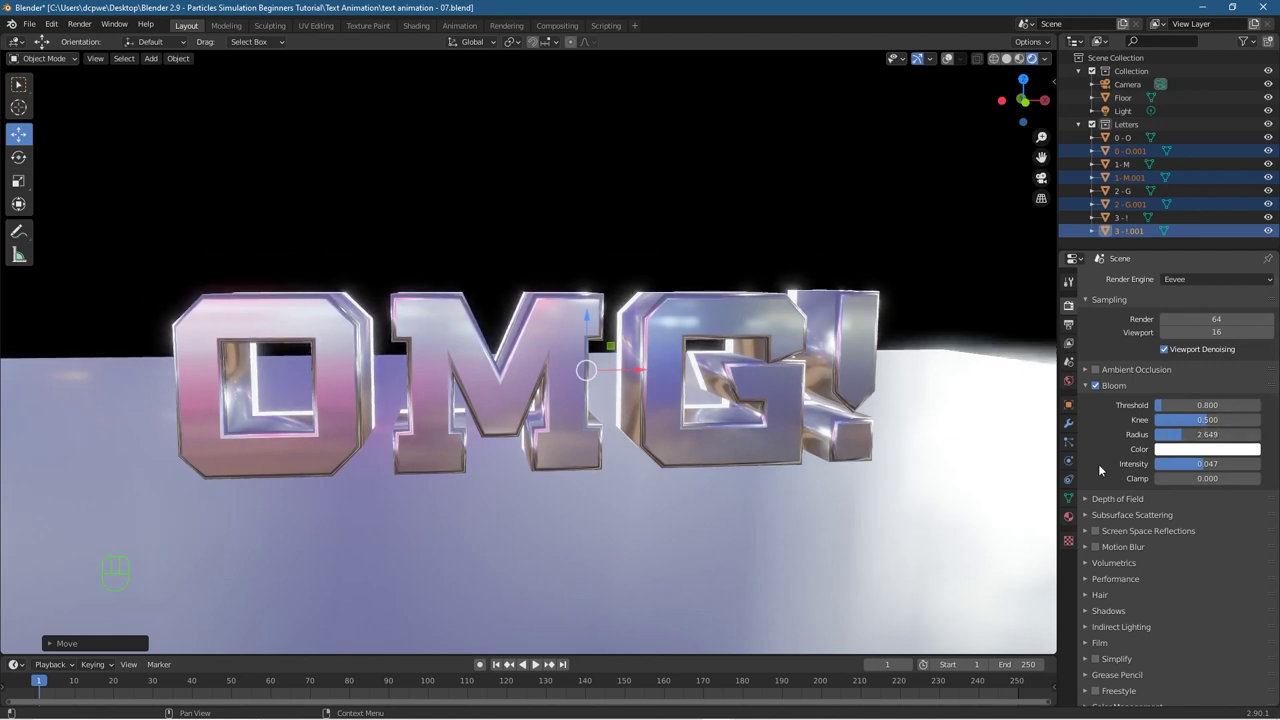
{"action": "left_click_drag", "start_coordinate": [1207, 463], "coordinate": [1197, 463]}
{"action": "middle_click_drag", "start_coordinate": [600, 455], "coordinate": [582, 488]}
{"action": "middle_click_drag", "start_coordinate": [735, 360], "coordinate": [838, 380]}
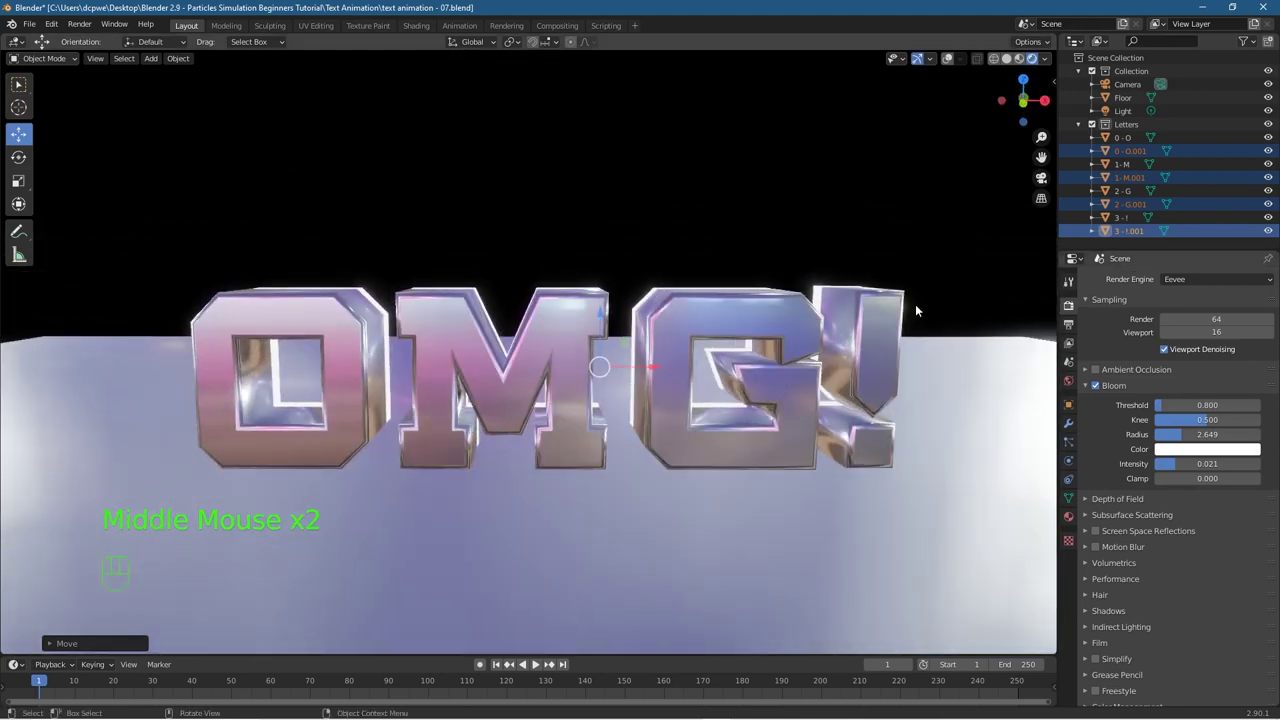
Step: Set the Text Glow material's emission strength to 60
{"action": "left_click", "coordinate": [1068, 517]}
{"action": "left_click_drag", "start_coordinate": [1215, 456], "coordinate": [1266, 456]}
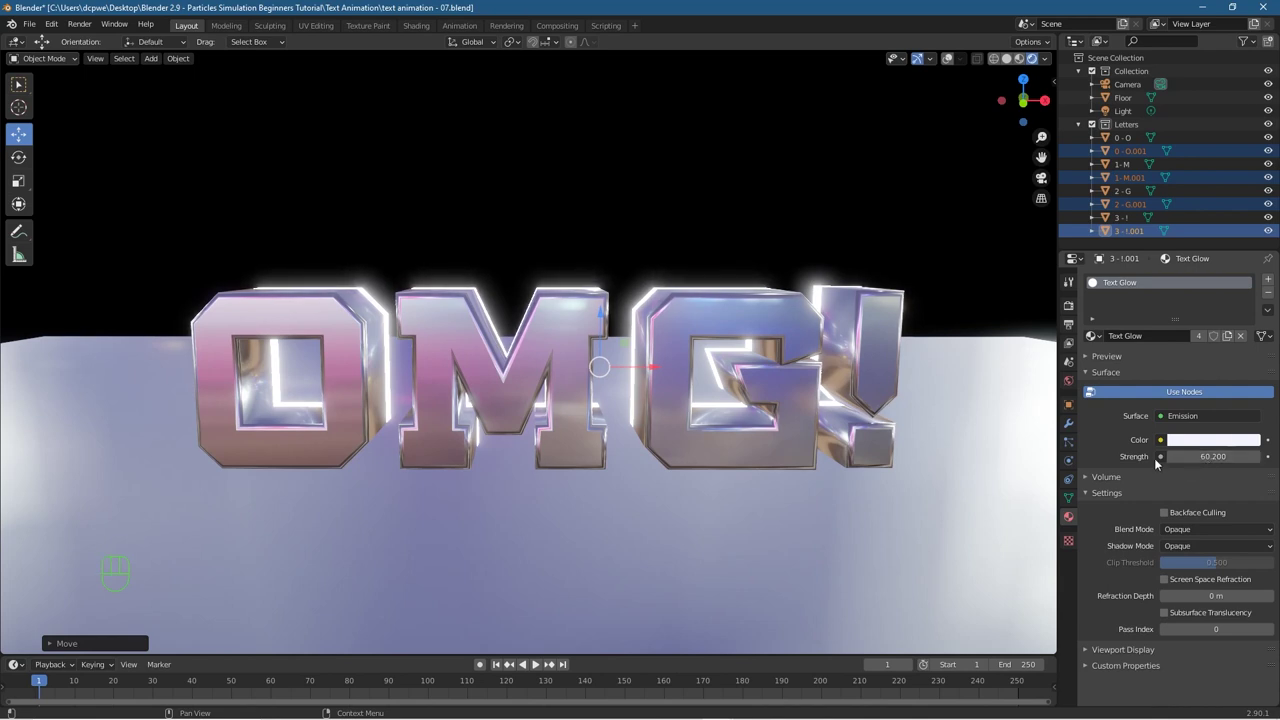
{"action": "left_click", "coordinate": [1168, 457]}
{"action": "left_click", "coordinate": [1168, 457]}
Step: Inspect the glowing letters from several distances and try a bloom intensity of 0.100
{"action": "middle_click_drag", "start_coordinate": [473, 423], "coordinate": [4, 420]}
{"action": "scroll", "coordinate": [3, 440], "scroll_direction": "down", "scroll_amount": 4}
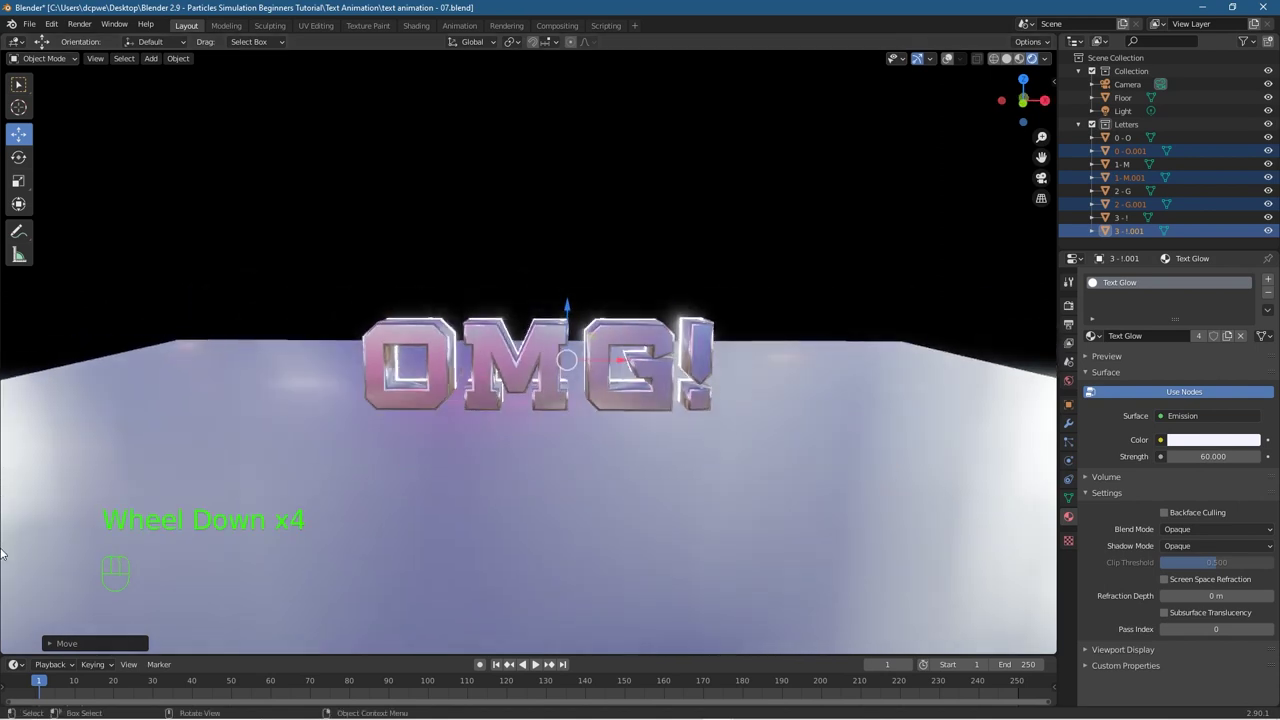
{"action": "scroll", "coordinate": [3, 451], "scroll_direction": "up", "scroll_amount": 3}
{"action": "scroll", "coordinate": [3, 451], "scroll_direction": "down", "scroll_amount": 5}
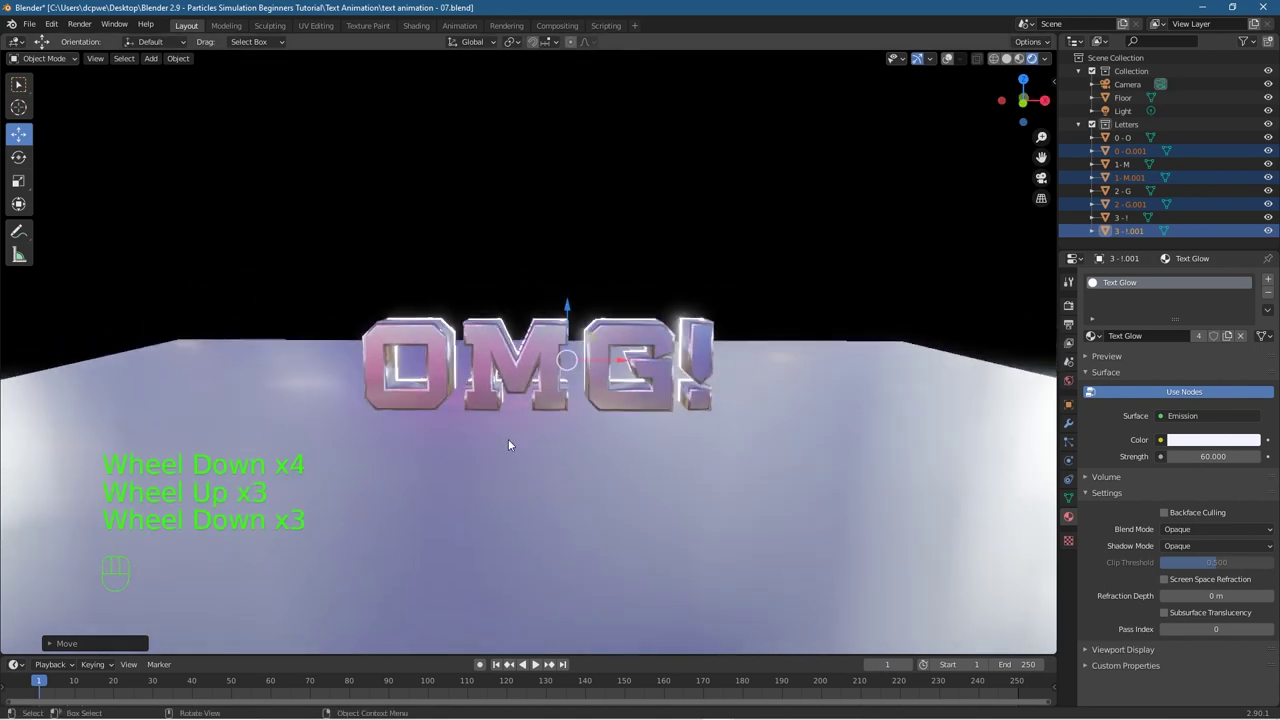
{"action": "scroll", "coordinate": [220, 485], "scroll_direction": "up", "scroll_amount": 3}
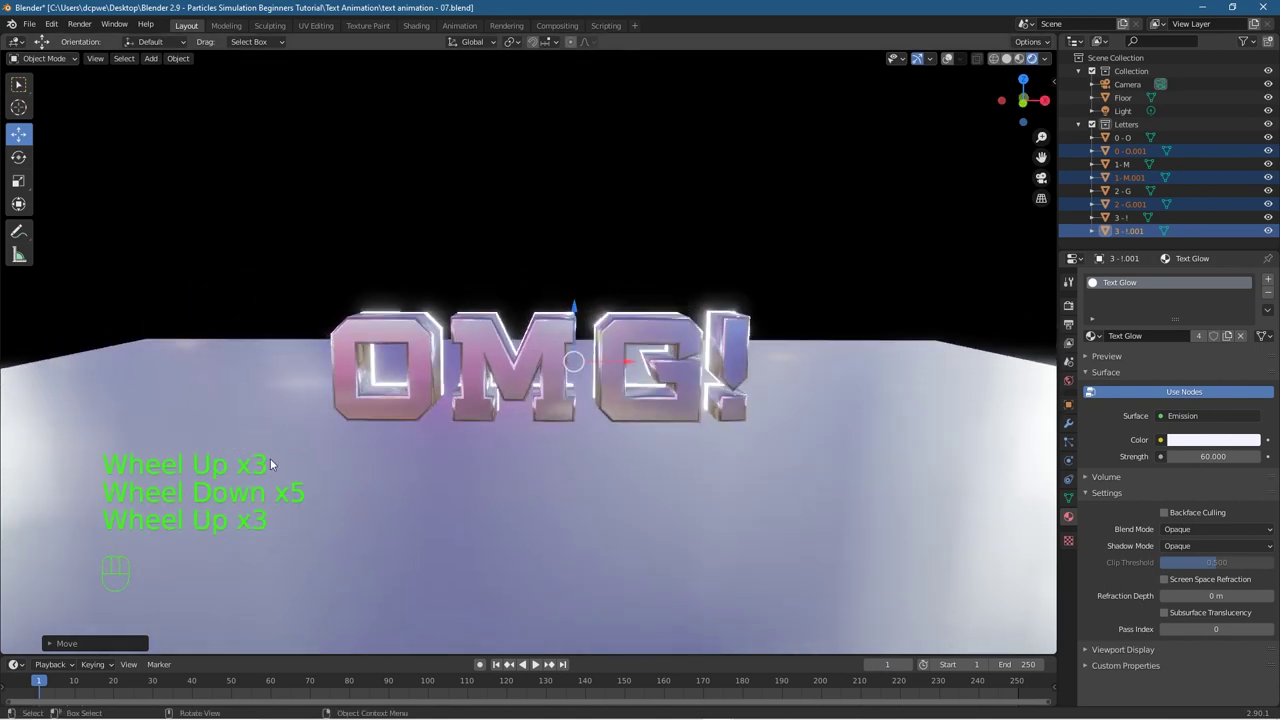
{"action": "left_click", "coordinate": [1068, 305]}
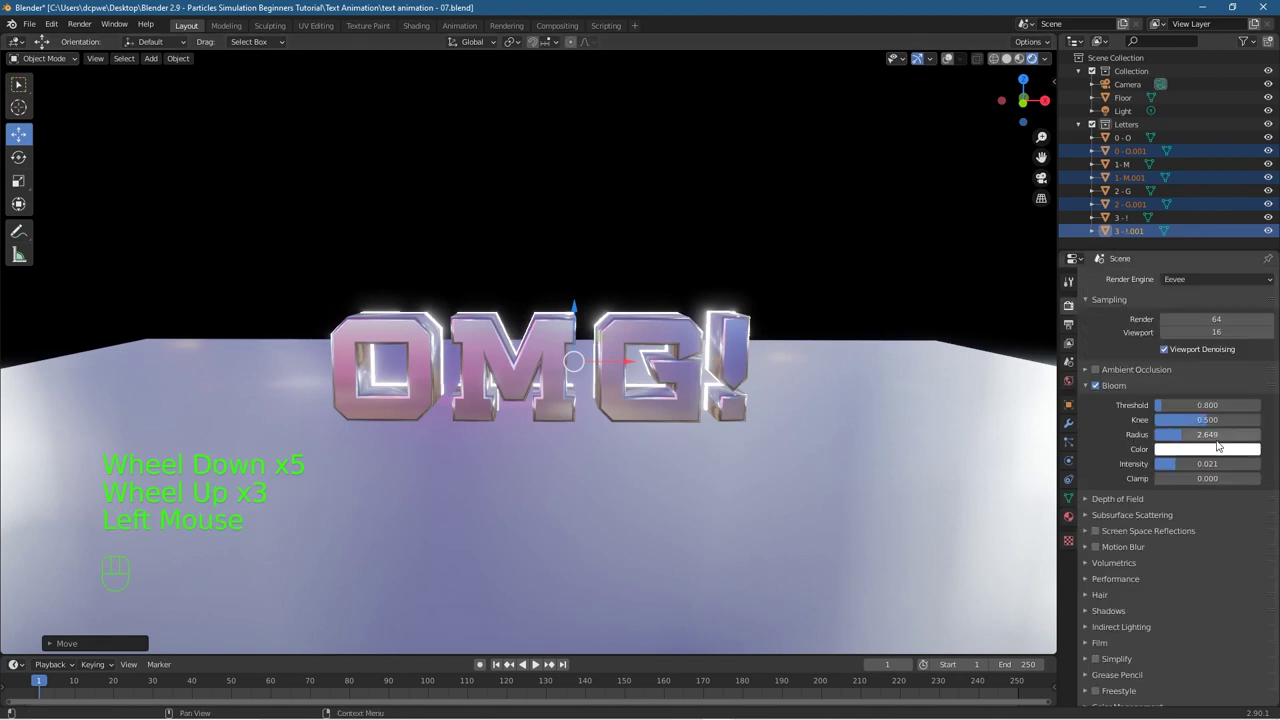
{"action": "left_click_drag", "start_coordinate": [1165, 463], "coordinate": [1240, 463]}
{"action": "middle_click_drag", "start_coordinate": [101, 467], "coordinate": [263, 366]}
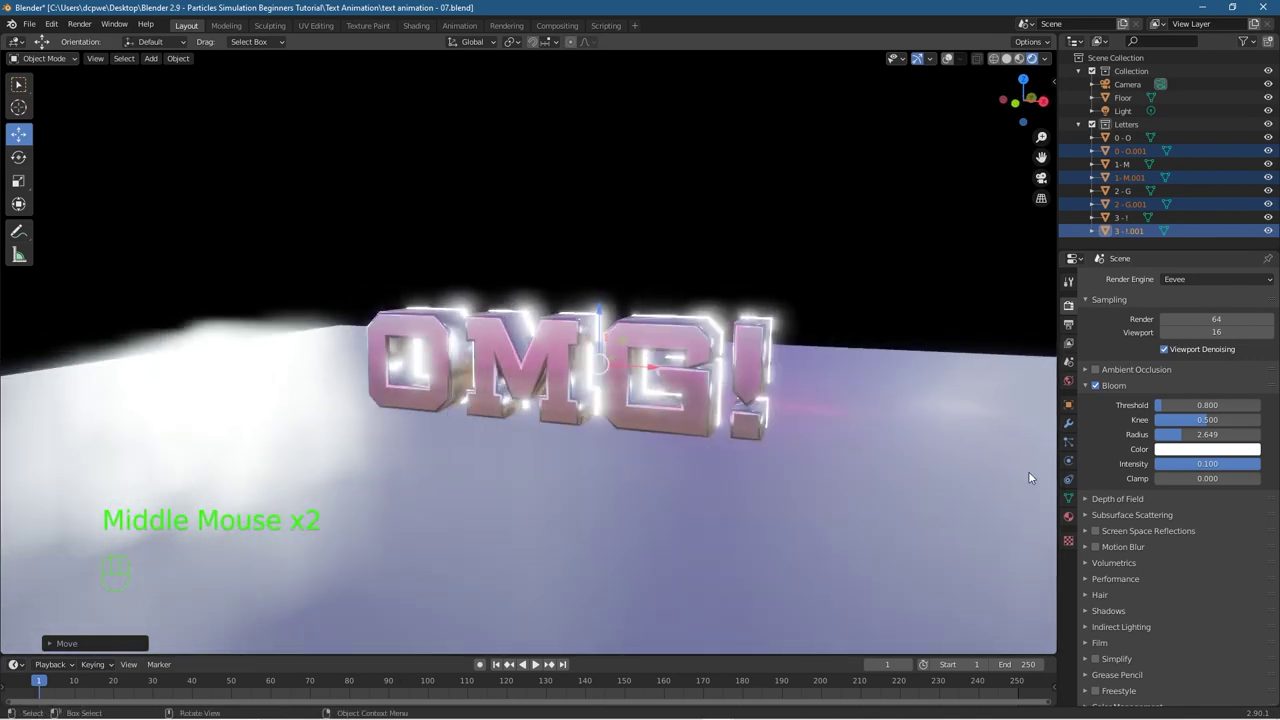
Step: Try a weaker bloom with a radius of about 0.910 and an intensity of about 0.013
{"action": "left_click_drag", "start_coordinate": [1207, 463], "coordinate": [1130, 463]}
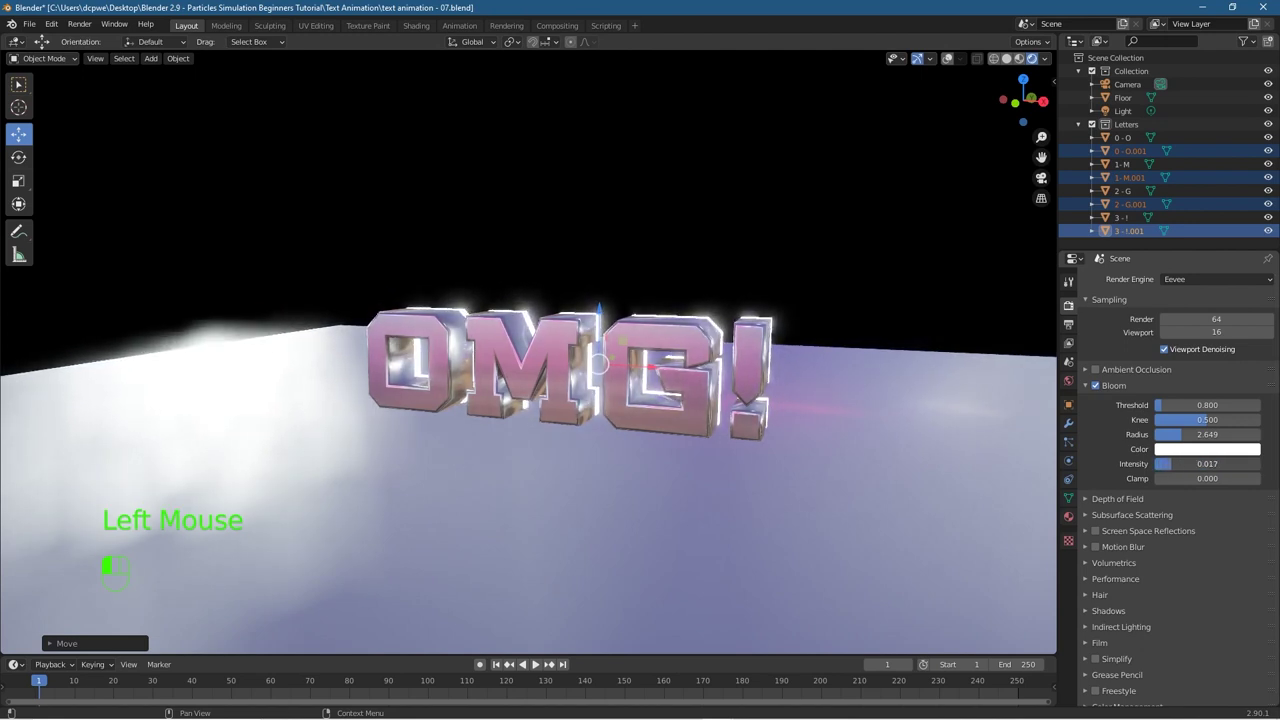
{"action": "left_click_drag", "start_coordinate": [1207, 434], "coordinate": [1178, 434]}
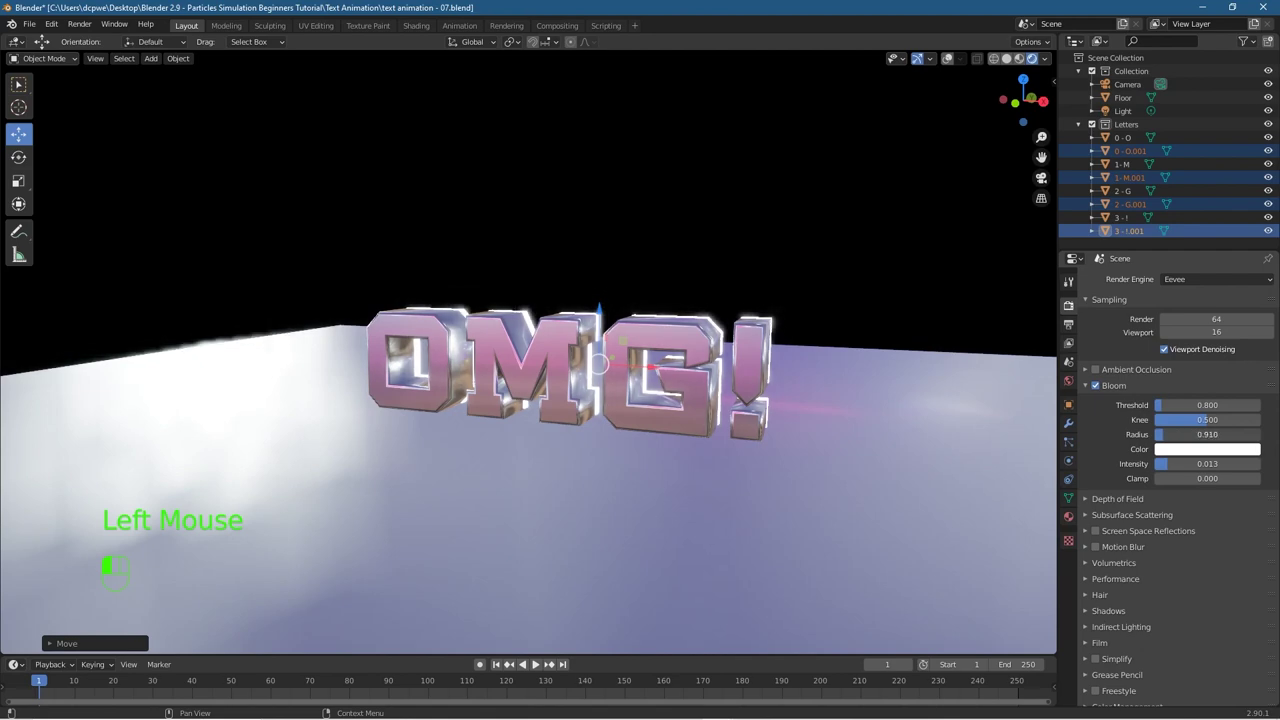
{"action": "middle_click_drag", "start_coordinate": [474, 375], "coordinate": [504, 371]}
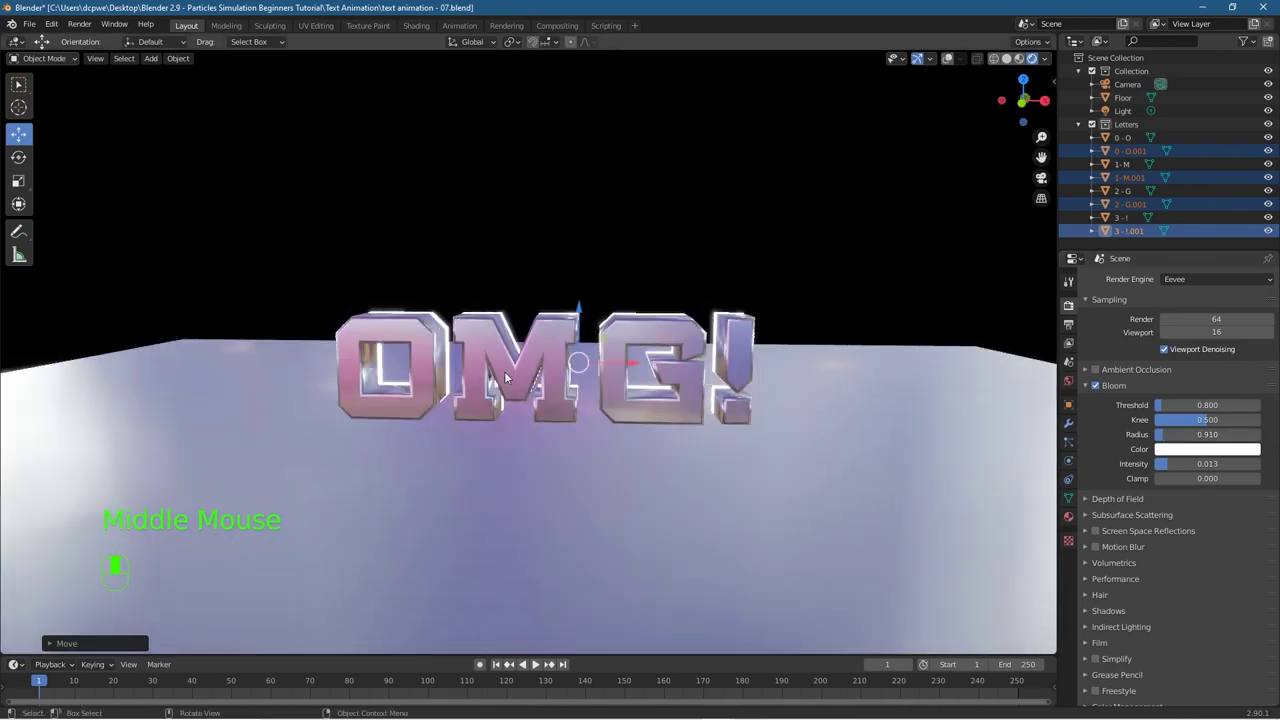
Step: Set the bloom radius to about 2.152 and the intensity to about 0.025 while viewing the letters up close
{"action": "scroll", "coordinate": [435, 344], "scroll_direction": "up", "scroll_amount": 4}
{"action": "middle_click_drag", "start_coordinate": [372, 373], "coordinate": [472, 408]}
{"action": "left_click_drag", "start_coordinate": [1171, 465], "coordinate": [1214, 434]}
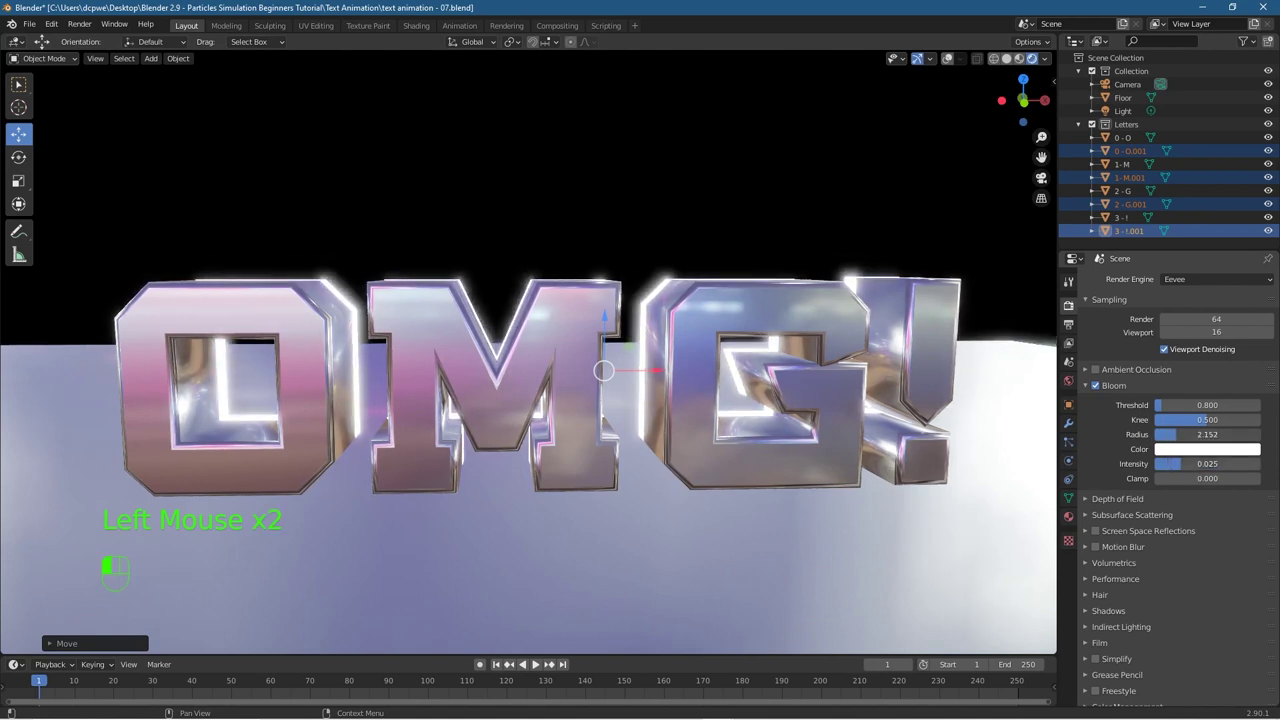
{"action": "mouse_move", "coordinate": [520, 433]}
{"action": "middle_mouse_down"}
{"action": "mouse_move", "coordinate": [432, 433]}
{"action": "mouse_move", "coordinate": [500, 440]}
{"action": "middle_mouse_up"}
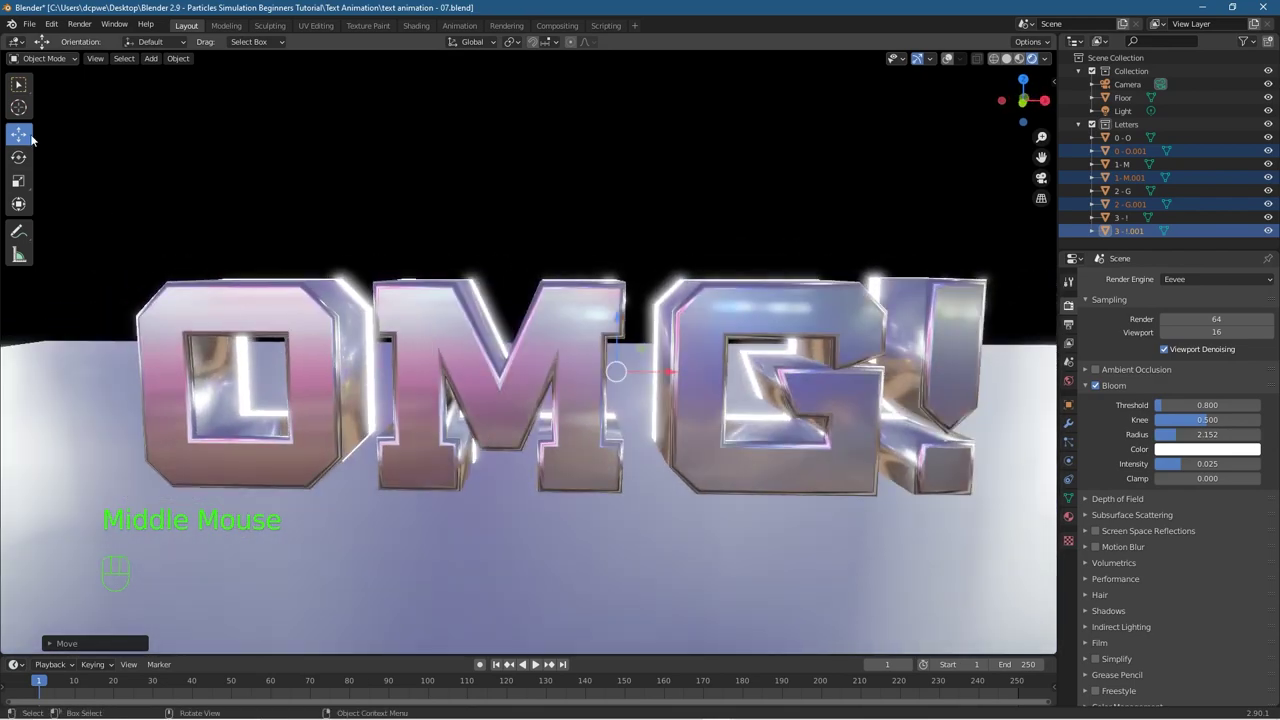
{"action": "left_click", "coordinate": [29, 23]}
{"action": "left_click", "coordinate": [37, 132]}
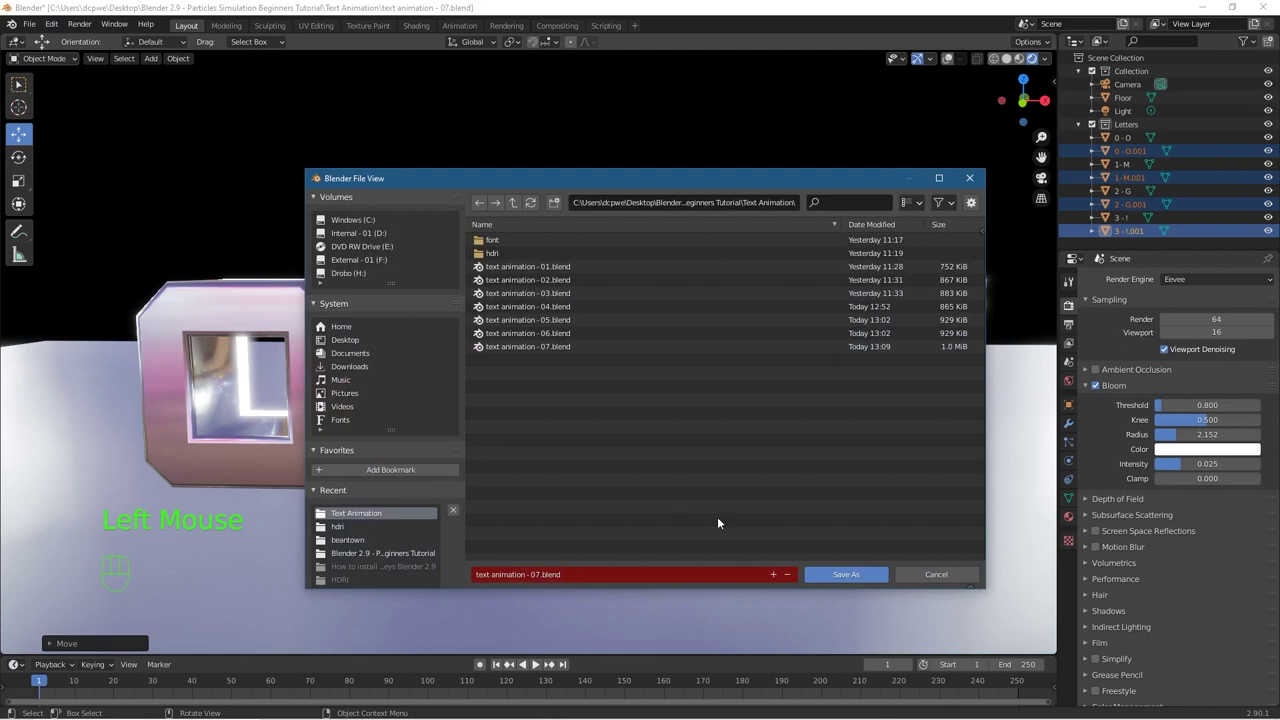
{"action": "left_click", "coordinate": [882, 582]}
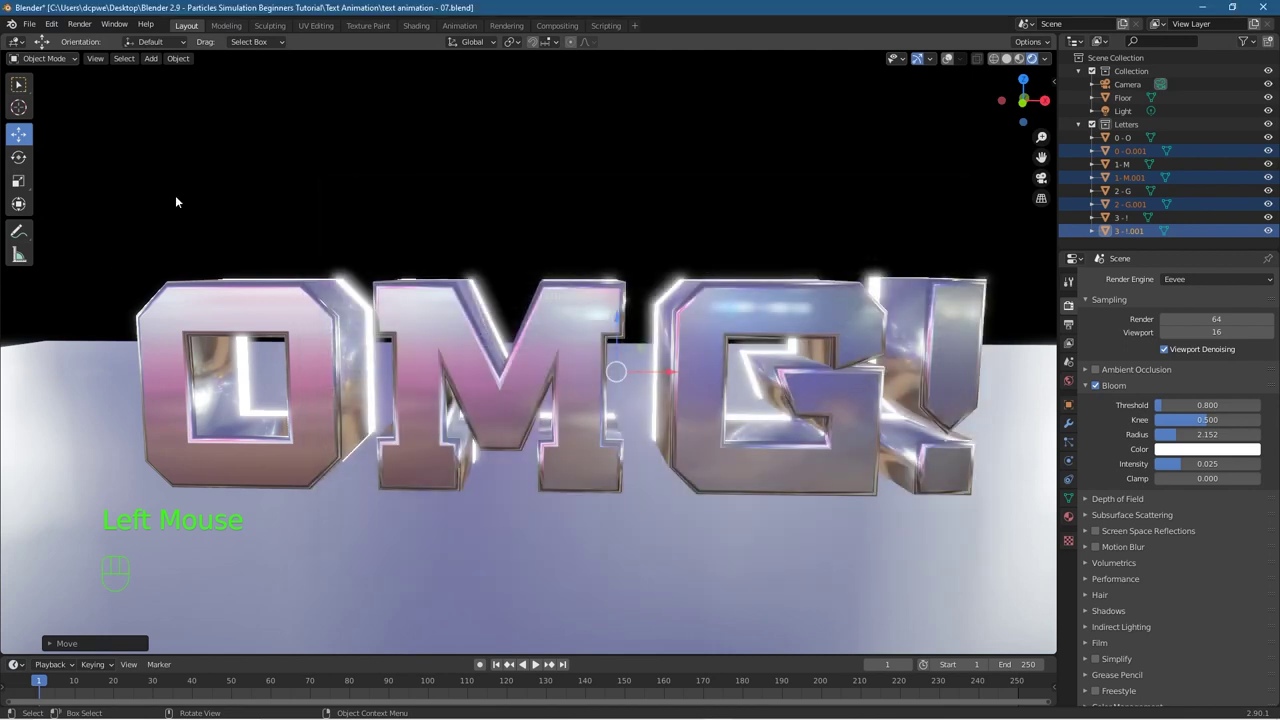
Step: Save the current file and save an incremented copy as text animation - 08.blend
{"action": "left_click", "coordinate": [29, 23]}
{"action": "left_click", "coordinate": [48, 117]}
{"action": "left_click", "coordinate": [29, 23]}
{"action": "left_click", "coordinate": [52, 125]}
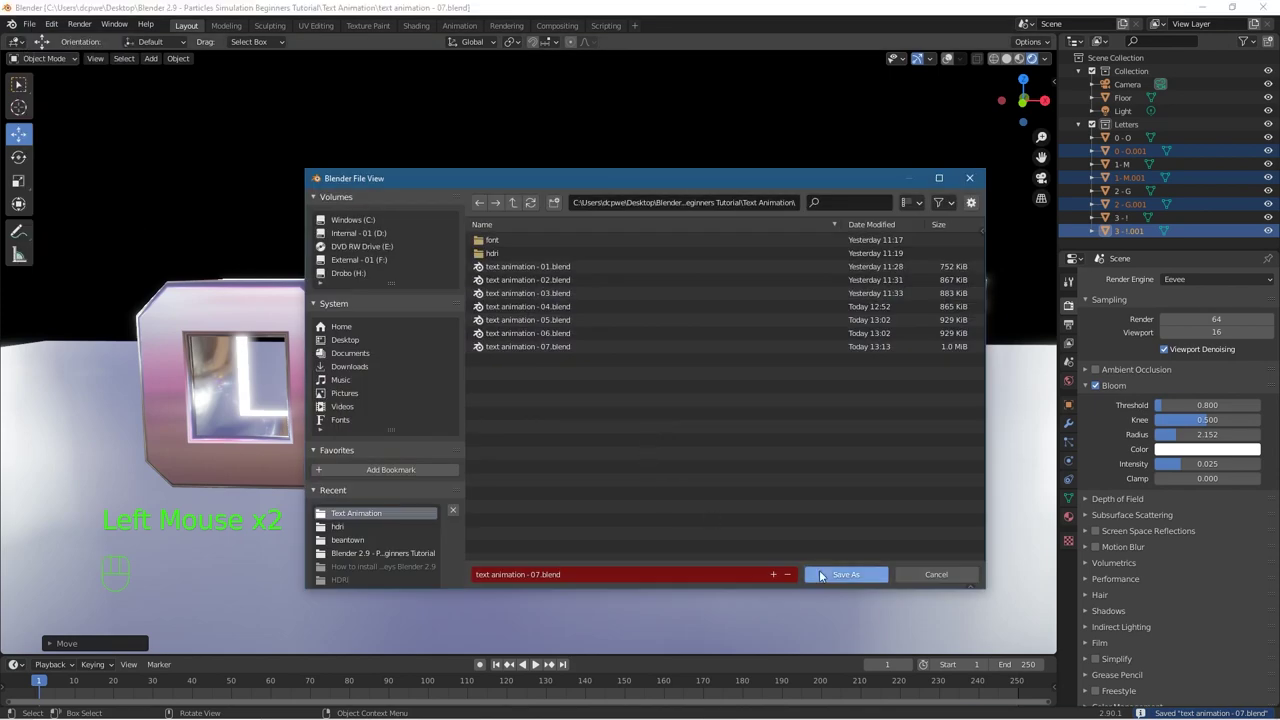
{"action": "left_click", "coordinate": [773, 574]}
{"action": "left_click", "coordinate": [843, 577]}
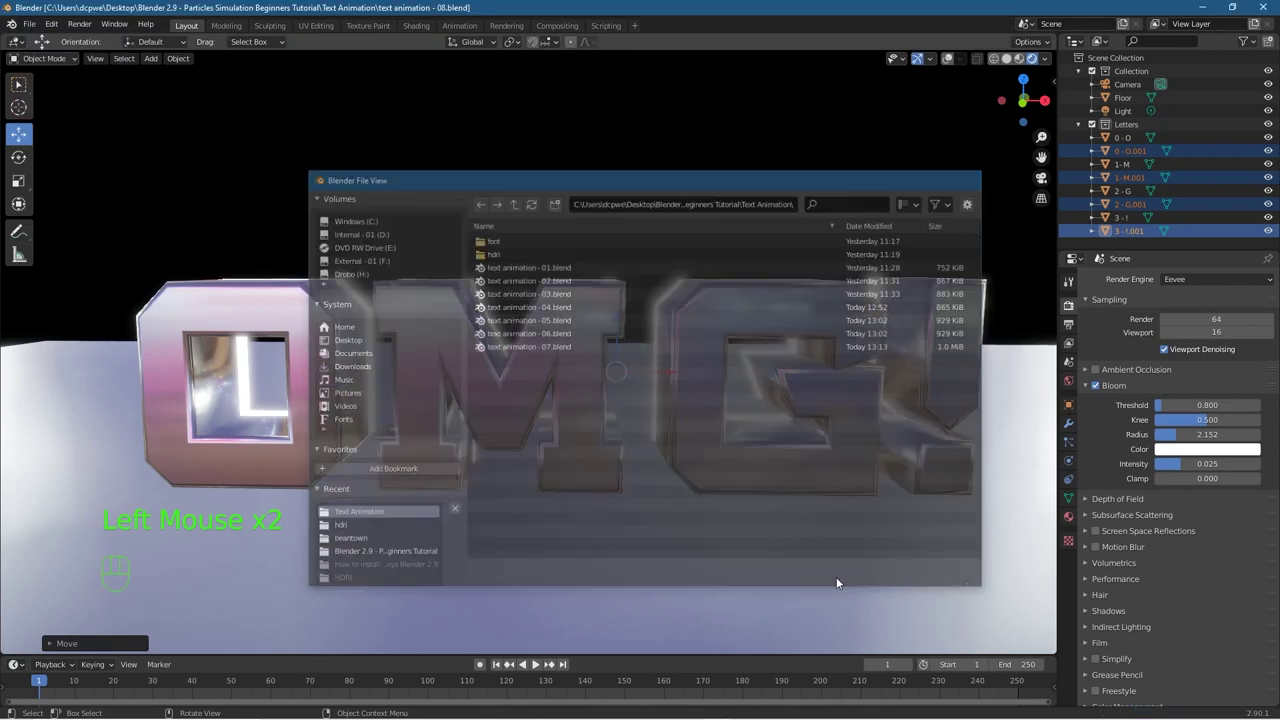
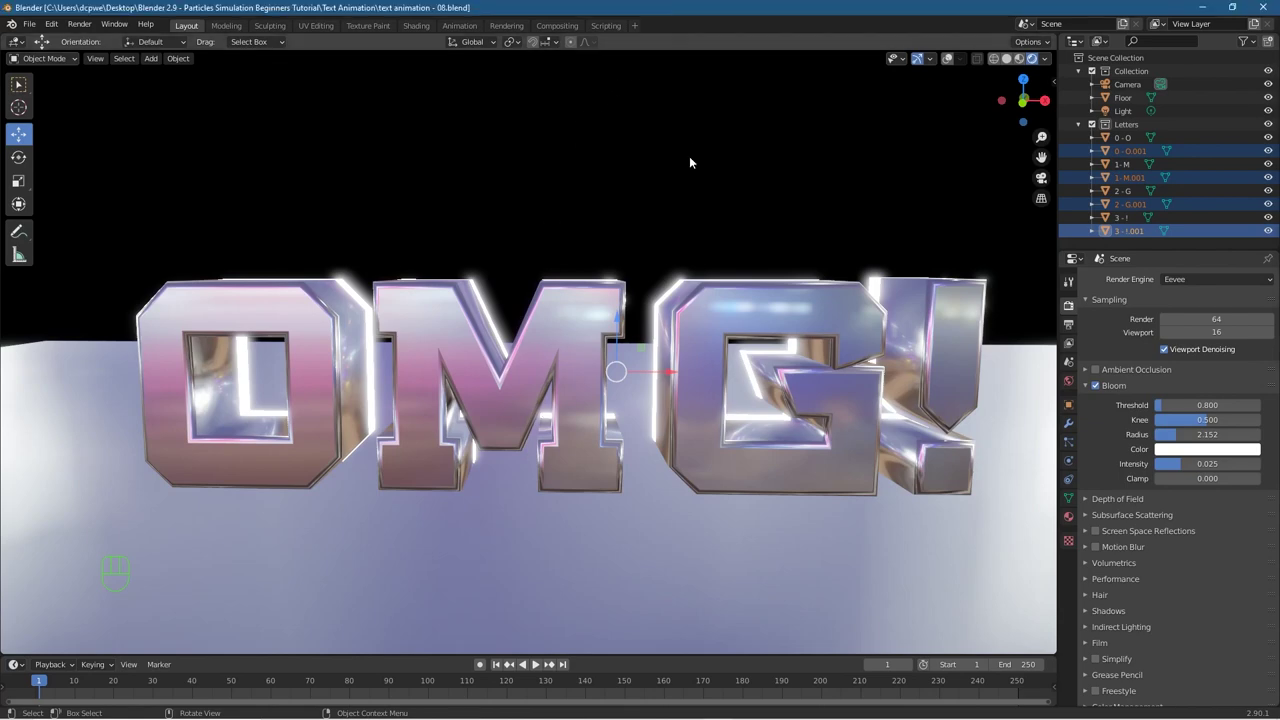
Step: Switch to the top view and turn on the viewport overlays so selection outlines are shown
{"action": "key", "text": "KP_7"}
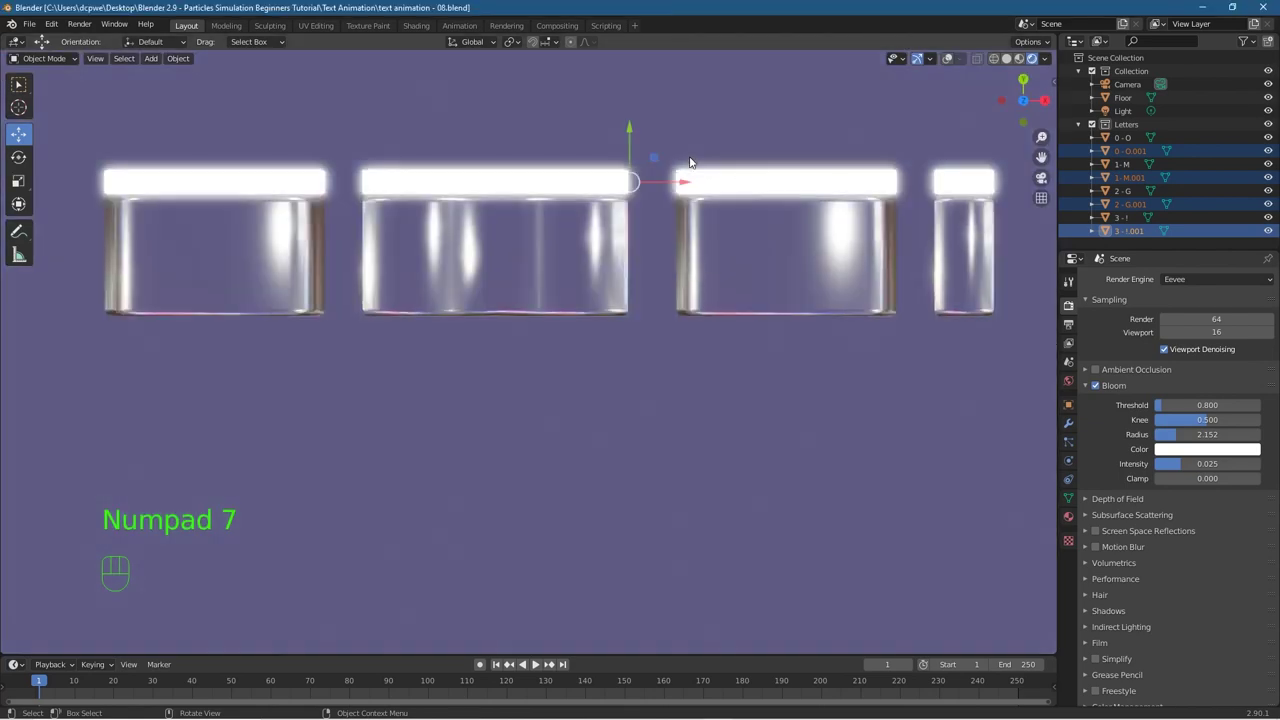
{"action": "left_click", "coordinate": [205, 190]}
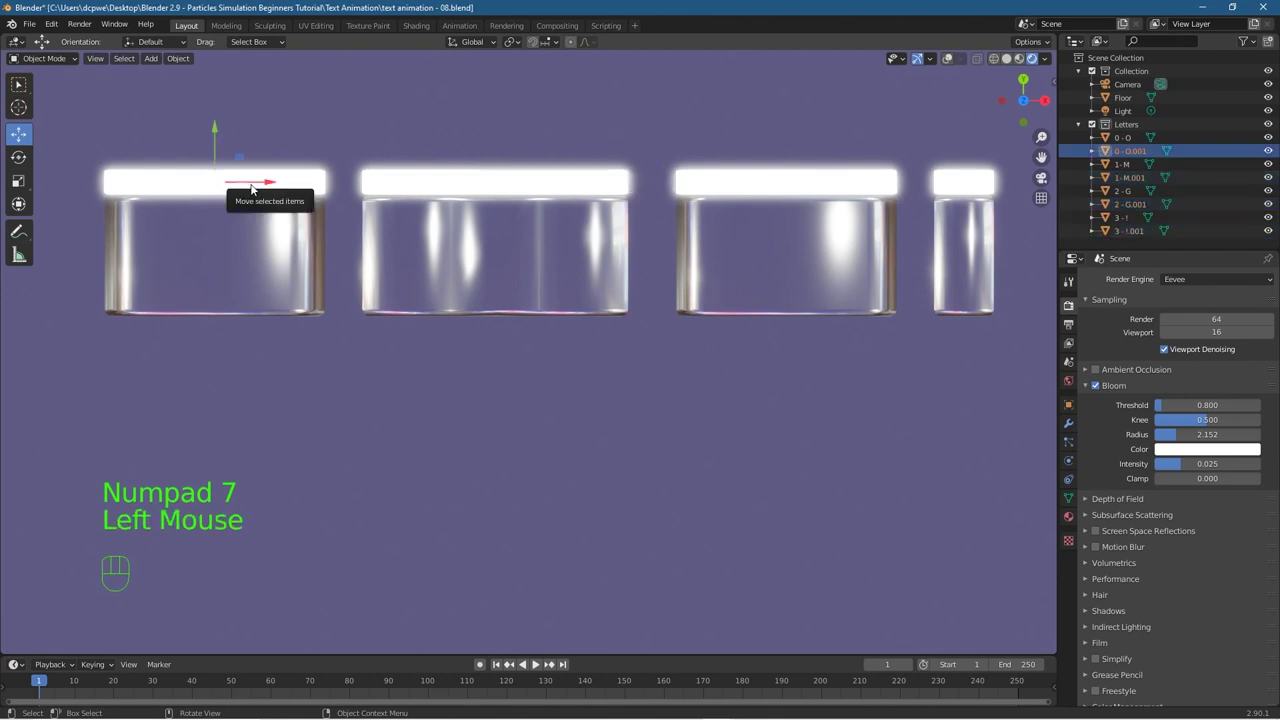
{"action": "left_click", "coordinate": [948, 59]}
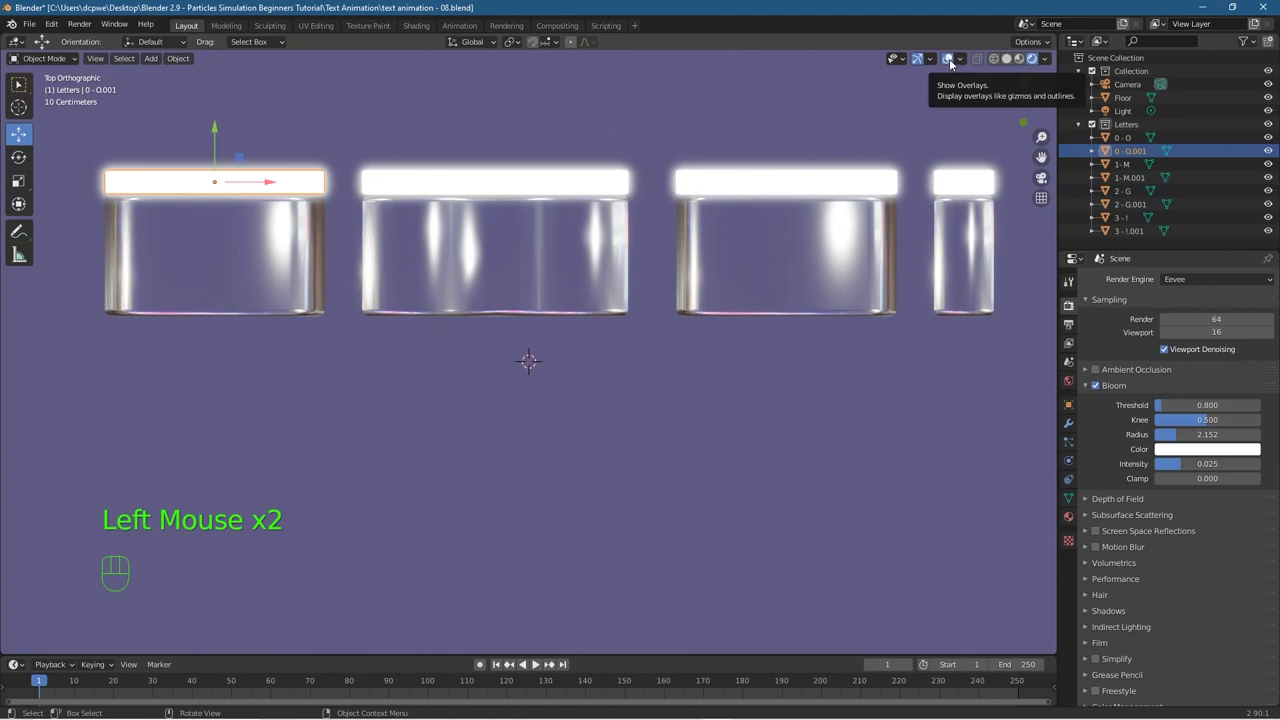
{"action": "left_click", "coordinate": [287, 190]}
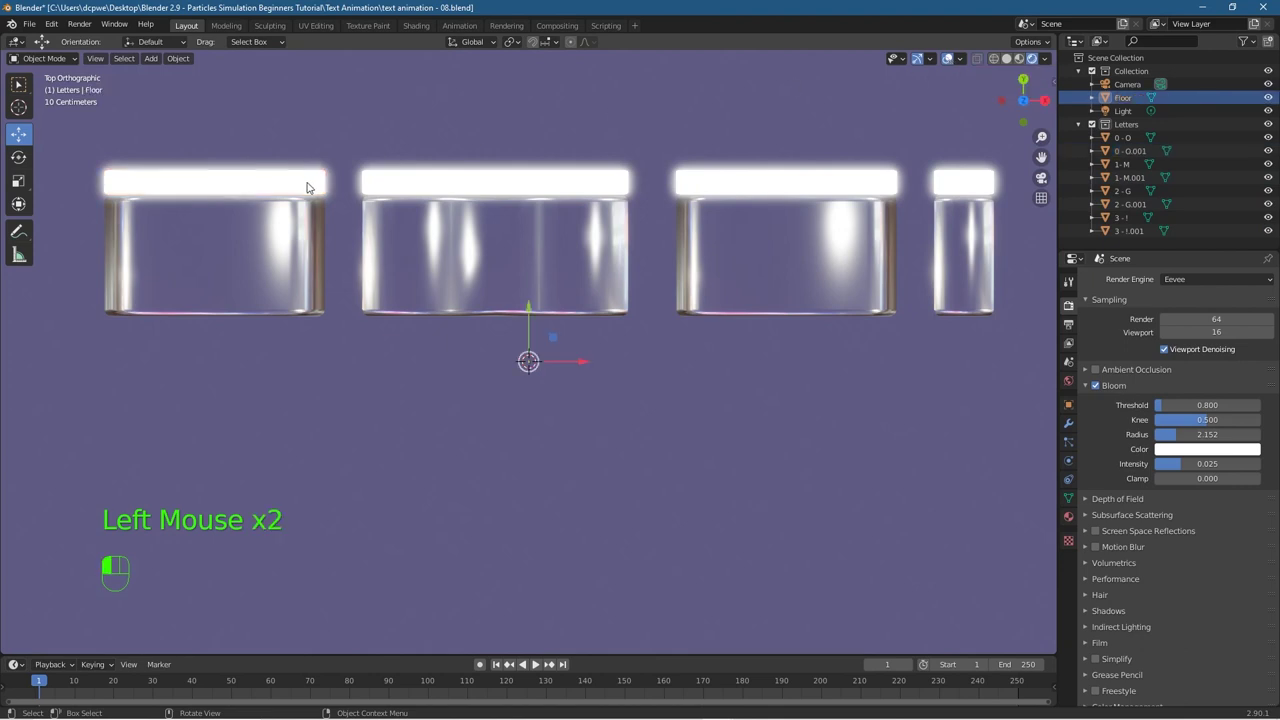
Step: Parent the glow duplicate 0 - O.001 to the letter 0 - O using the Object option
{"action": "left_click", "coordinate": [307, 187]}
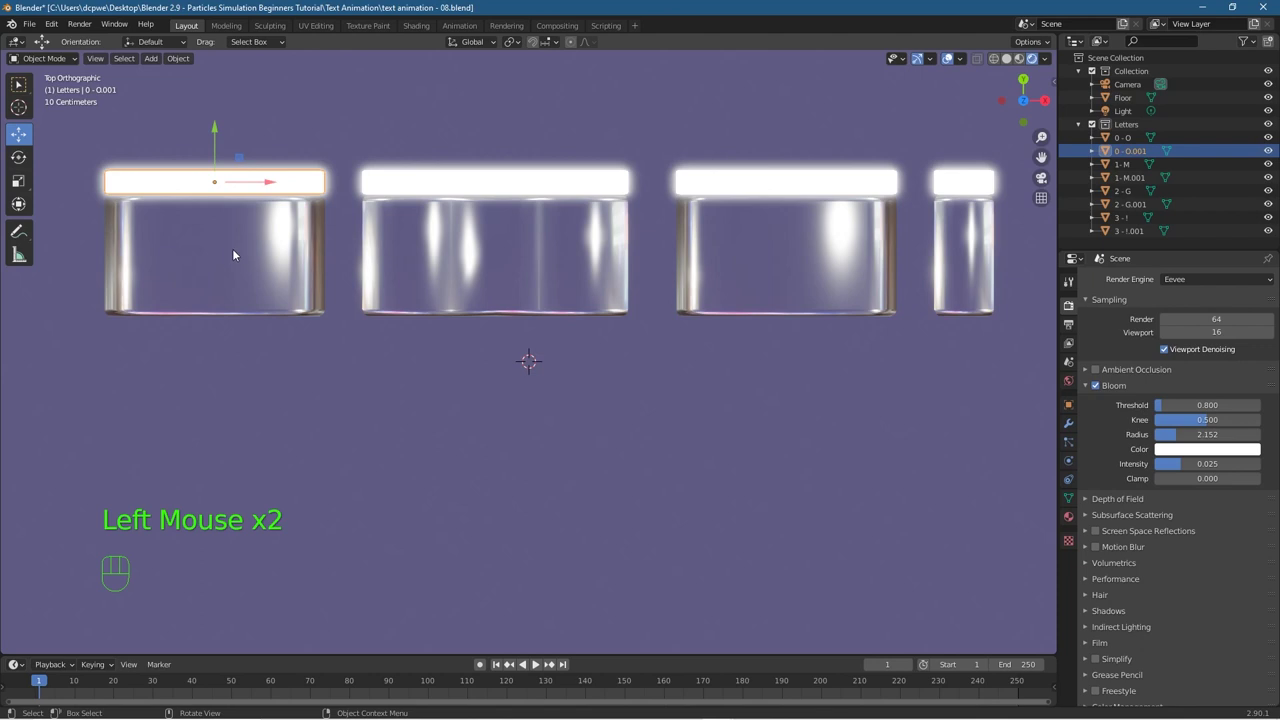
{"action": "key", "text": "shift"}
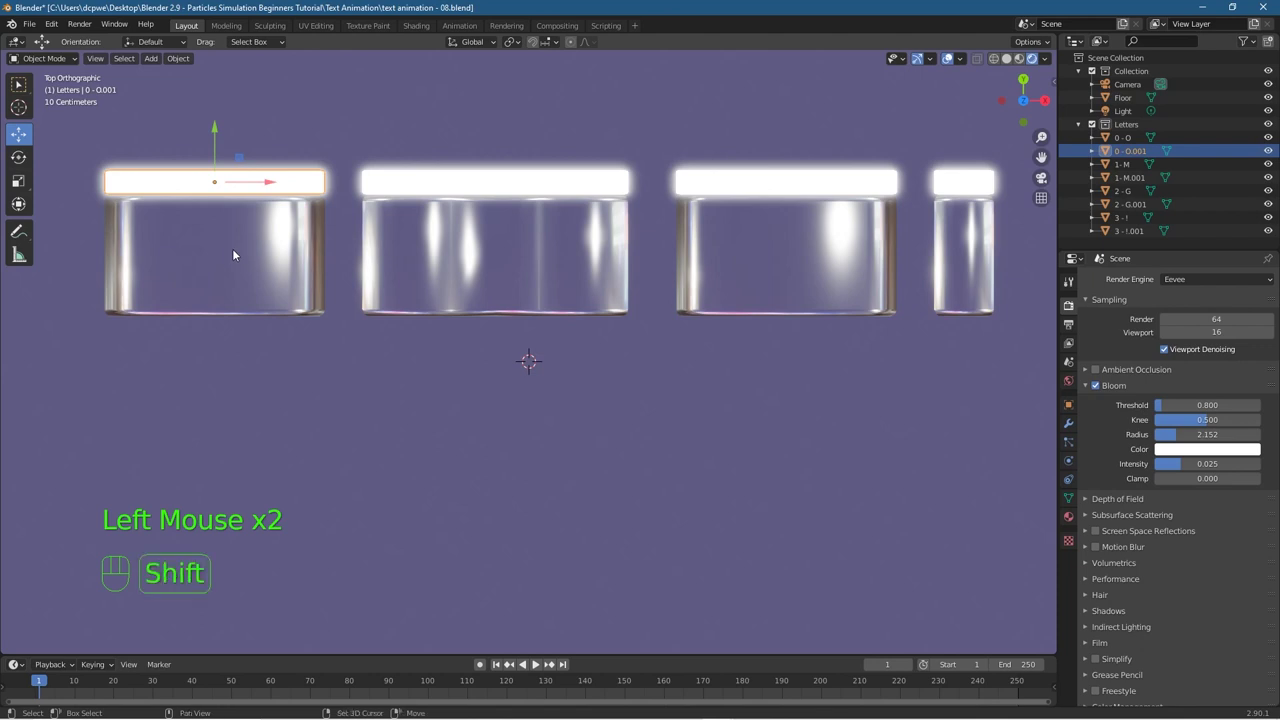
{"action": "left_click", "coordinate": [233, 255], "text": "shift"}
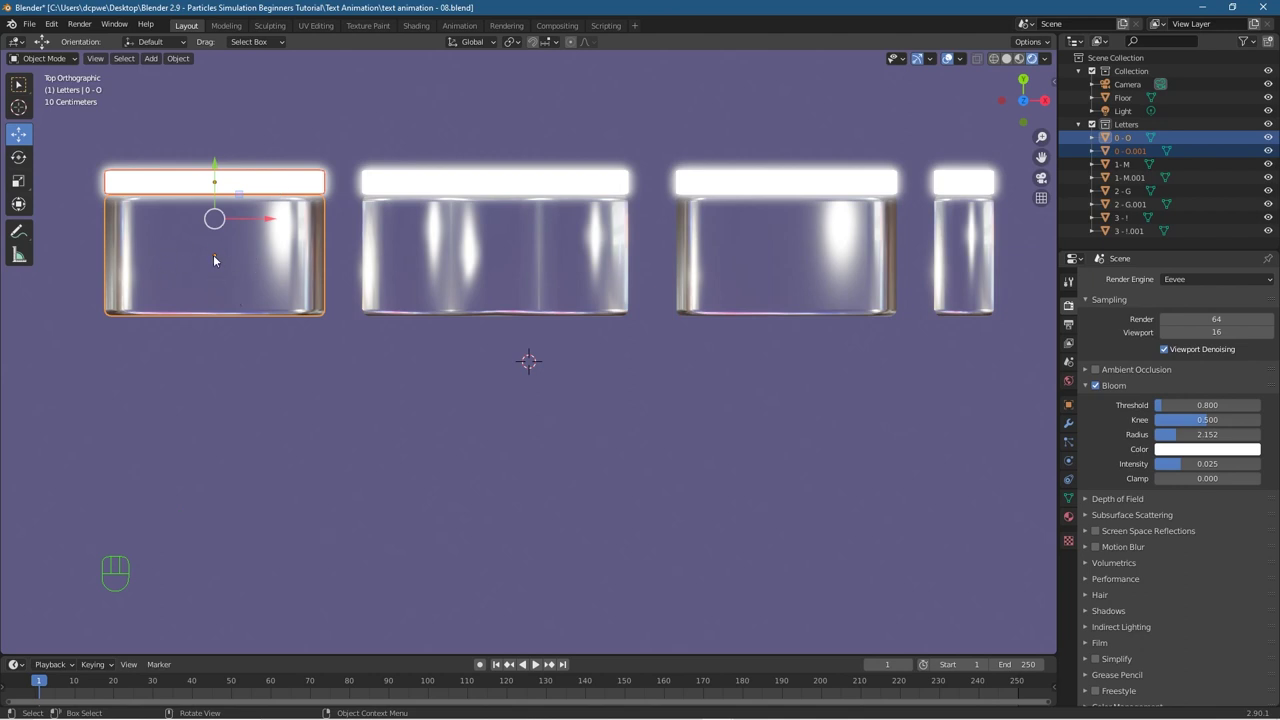
{"action": "key", "text": "ctrl+p"}
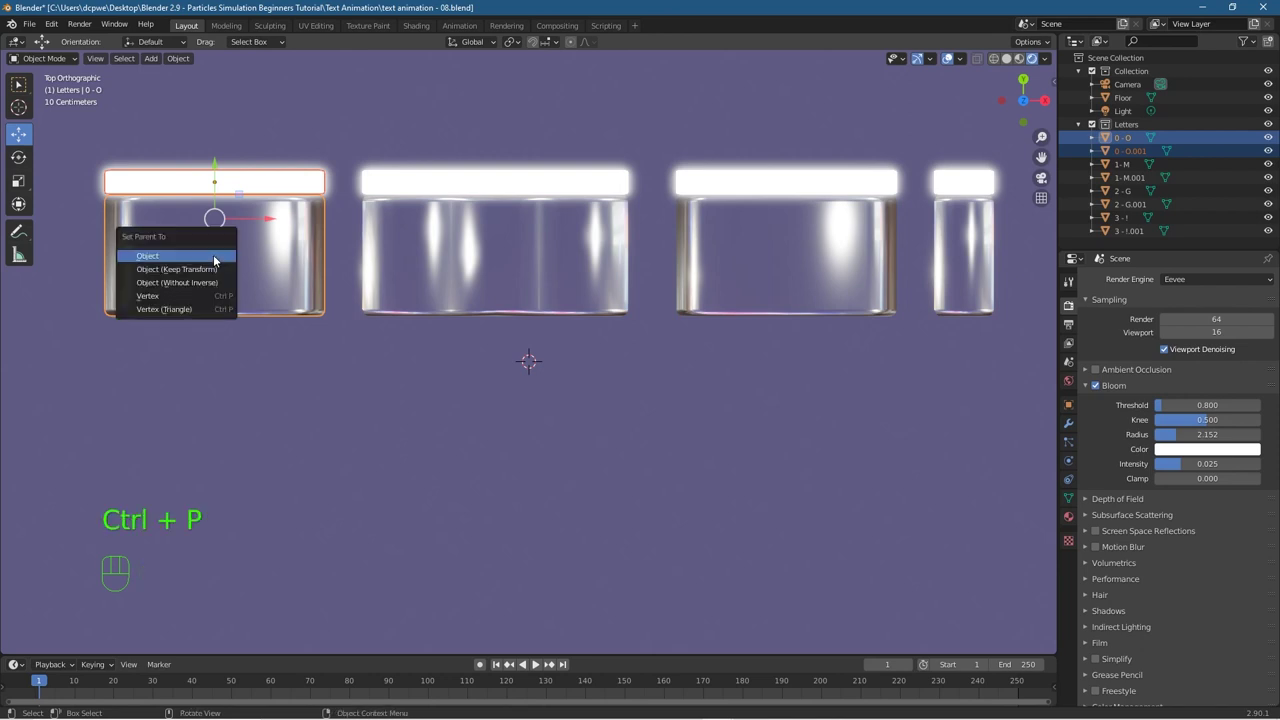
{"action": "left_click", "coordinate": [213, 257]}
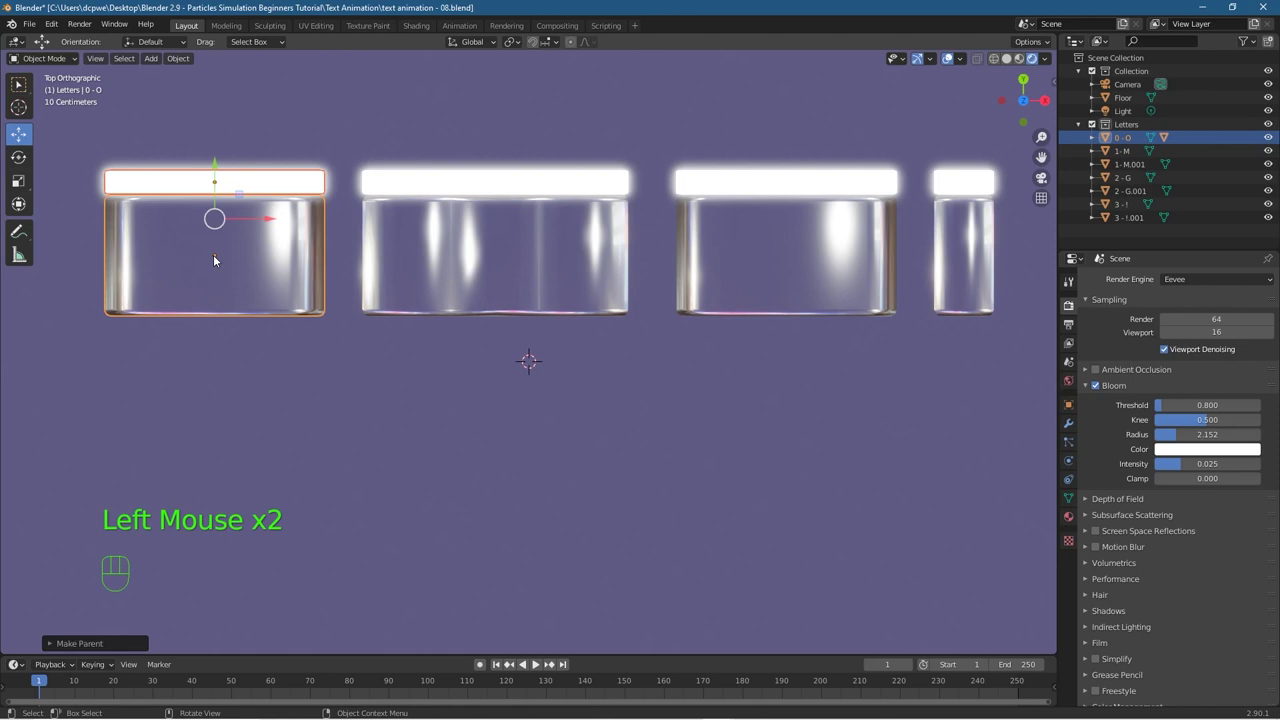
Step: Test moving only the O's glow duplicate sideways along X and undo the move
{"action": "left_click", "coordinate": [764, 424]}
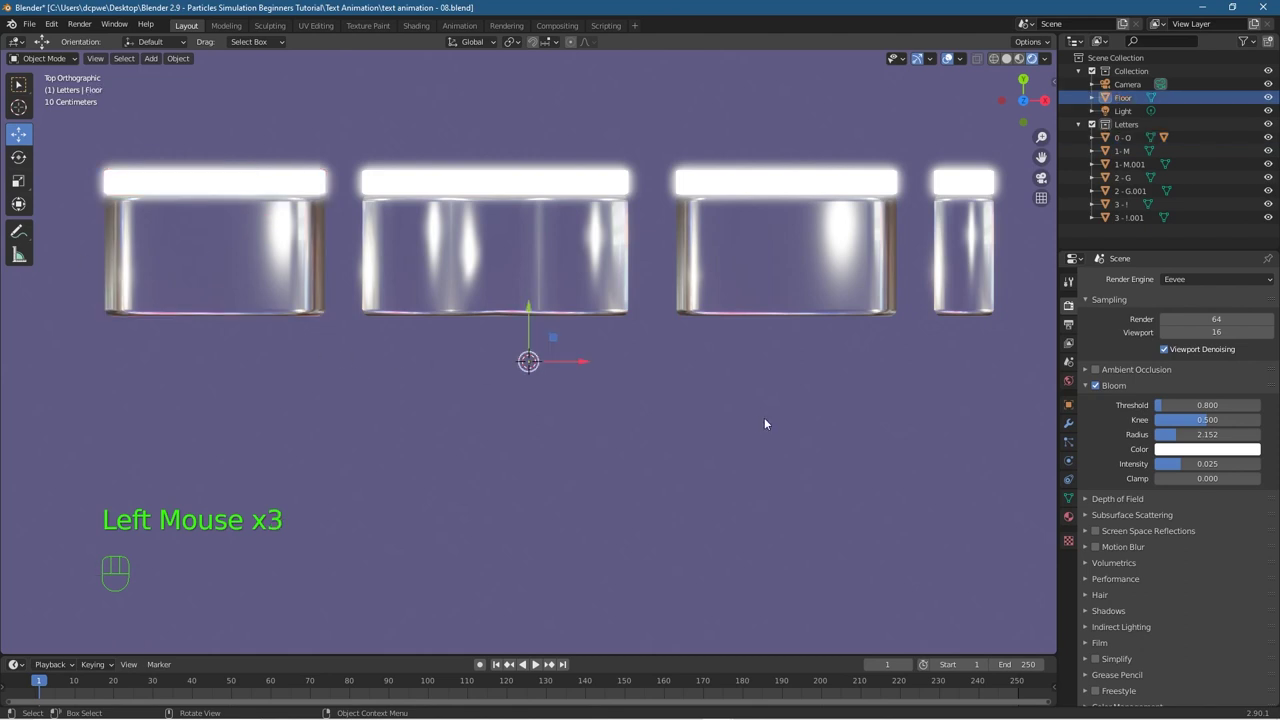
{"action": "left_click", "coordinate": [180, 186]}
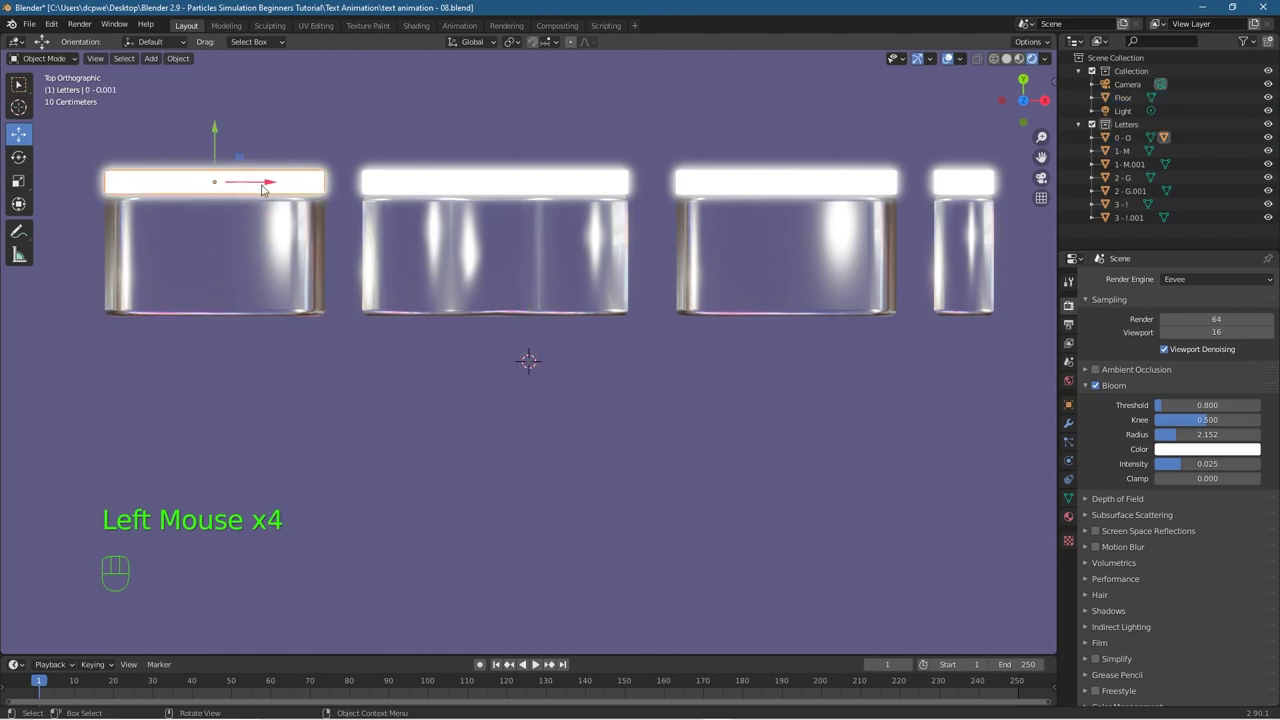
{"action": "left_click_drag", "start_coordinate": [264, 184], "coordinate": [182, 194]}
{"action": "key", "text": "ctrl+z"}
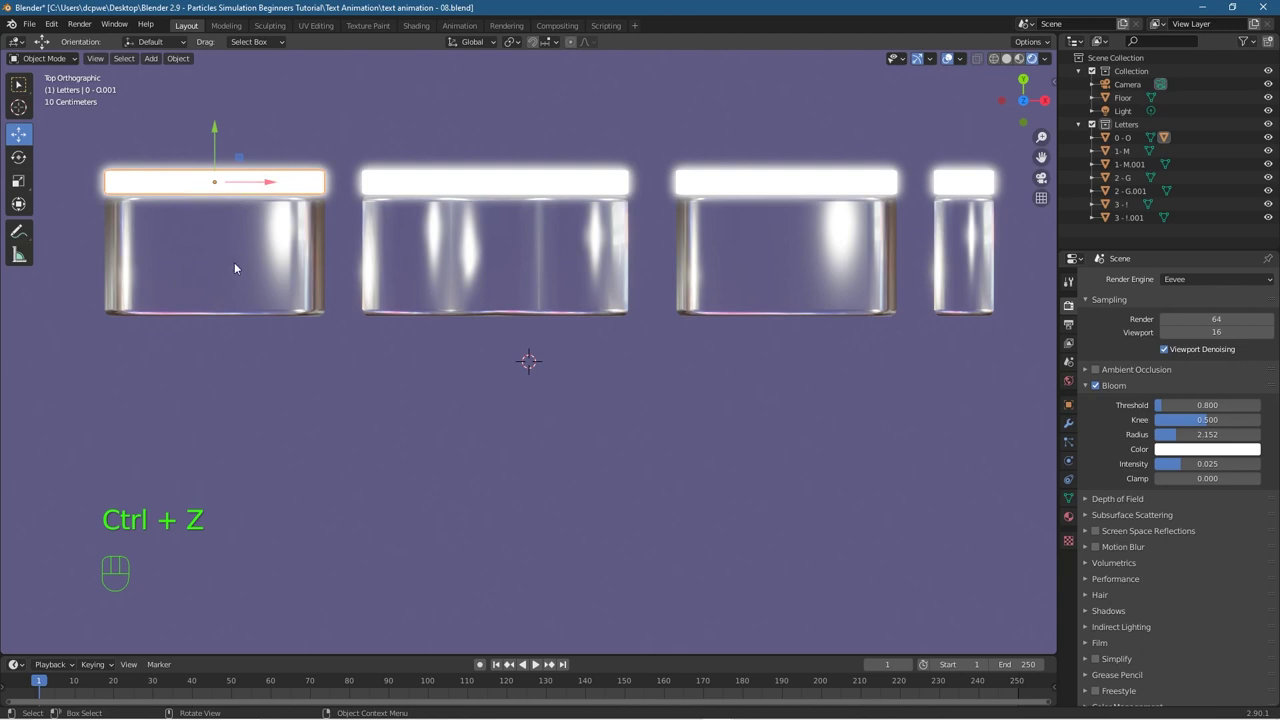
Step: Test the parenting by moving the main O letter along Y and X, and undo the moves
{"action": "left_click", "coordinate": [226, 276]}
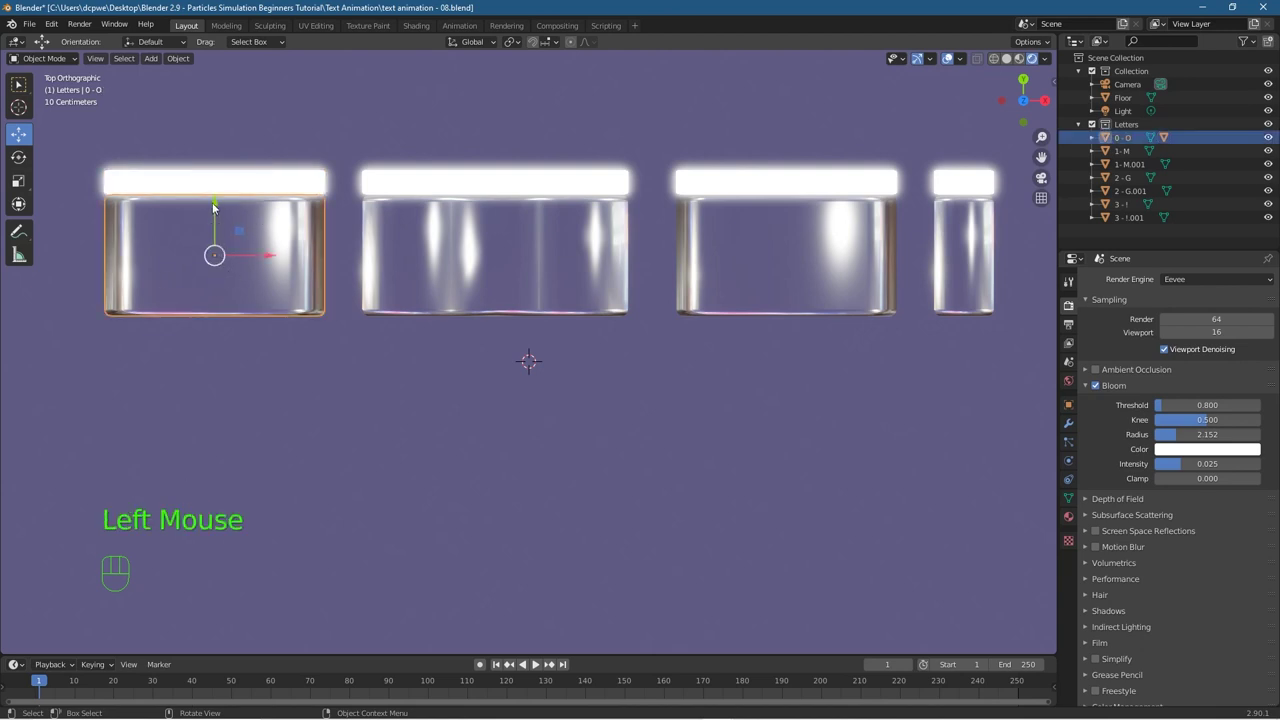
{"action": "left_click_drag", "start_coordinate": [216, 212], "coordinate": [215, 261]}
{"action": "left_click_drag", "start_coordinate": [268, 318], "coordinate": [558, 320]}
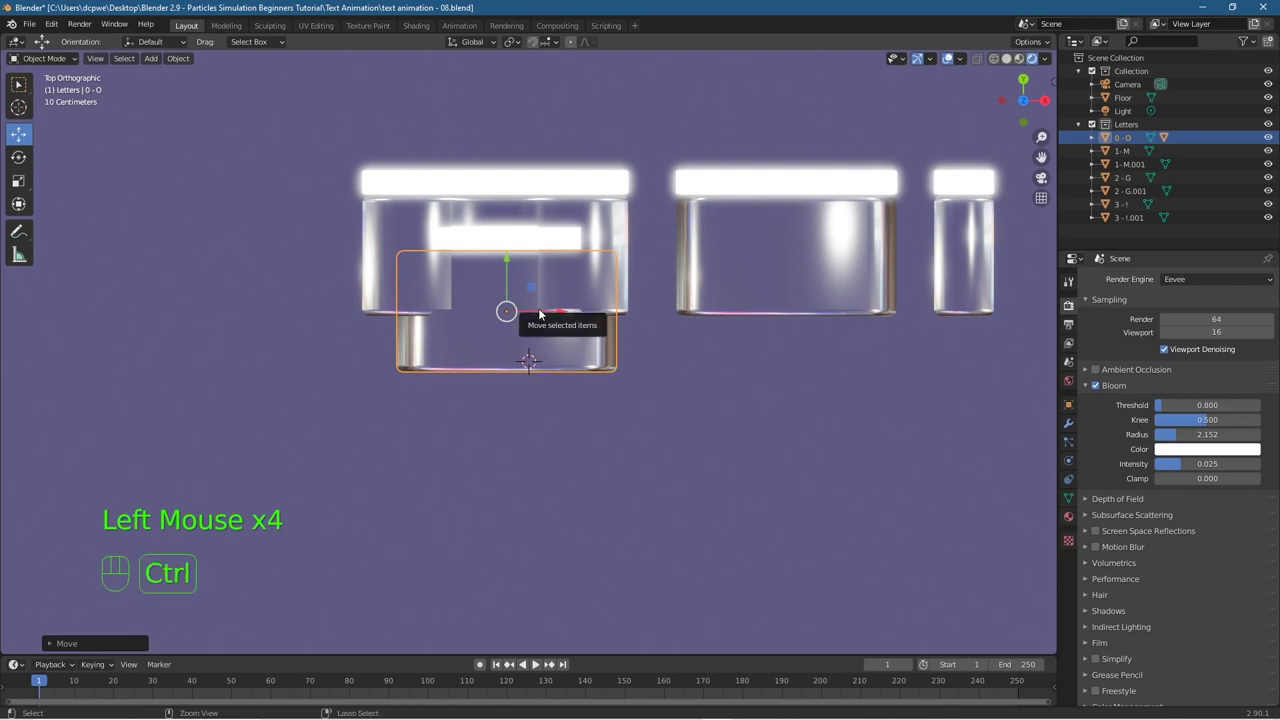
{"action": "key", "text": "ctrl+z"}
{"action": "key", "text": "ctrl+z"}
{"action": "key", "text": "ctrl+z"}
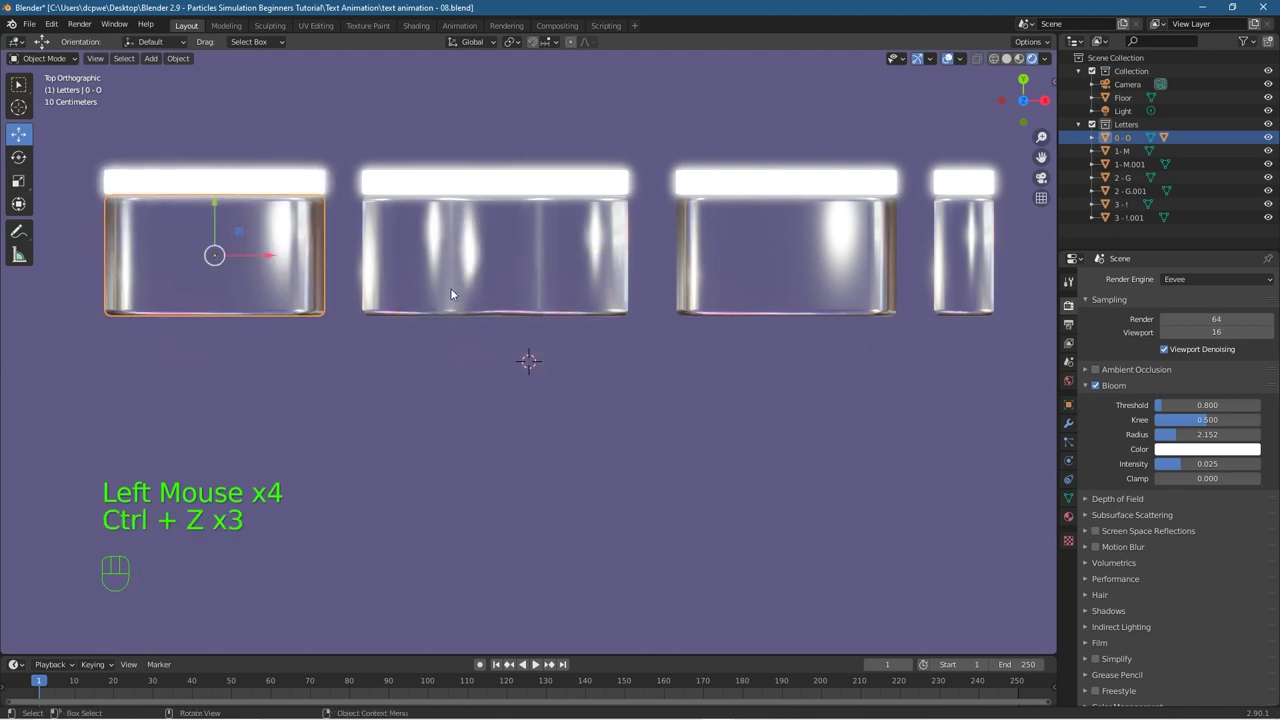
Step: Parent the glow duplicate 1 - M.001 to the letter 1 - M using the Object option
{"action": "left_click", "coordinate": [498, 190]}
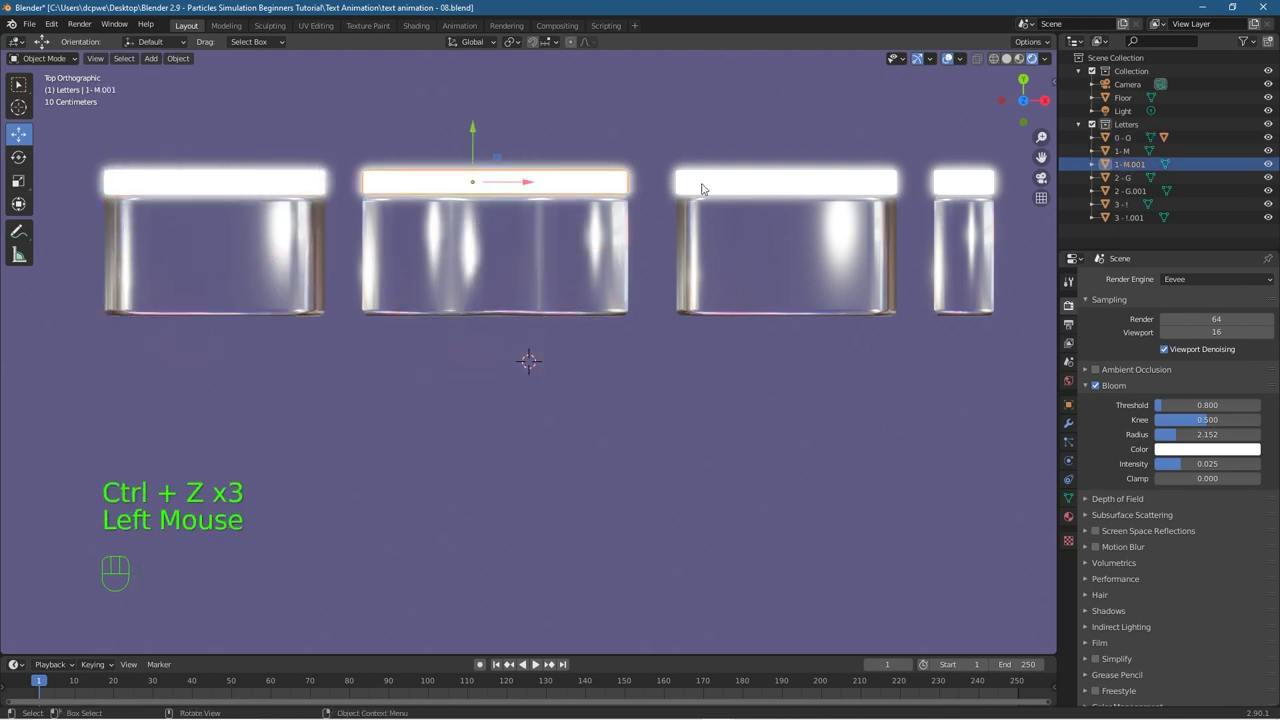
{"action": "left_click", "coordinate": [528, 238], "text": "shift"}
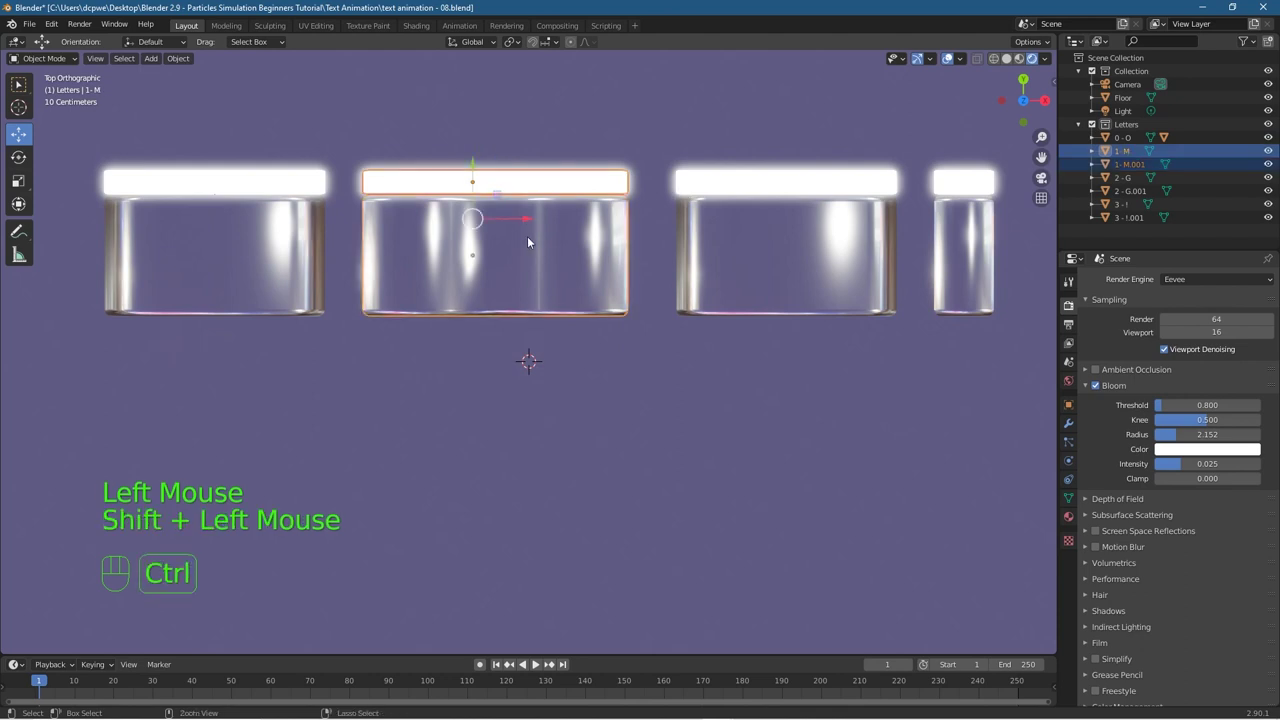
{"action": "key", "text": "ctrl+p"}
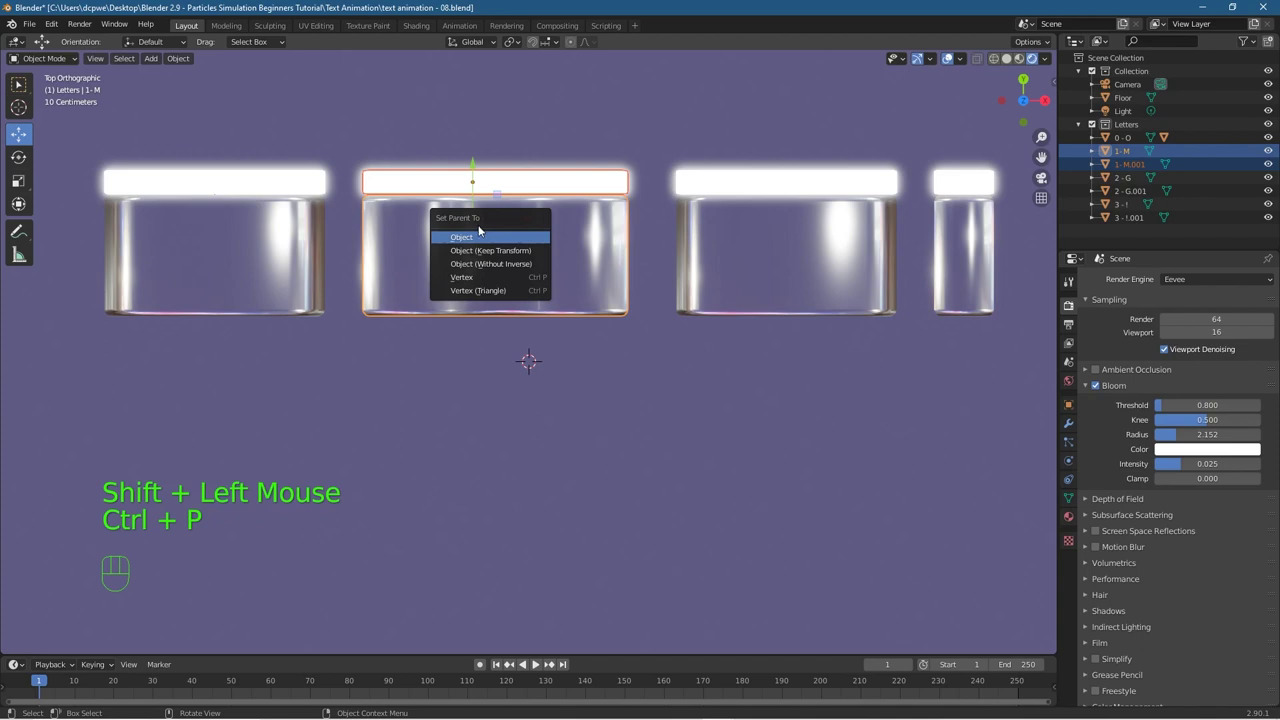
{"action": "left_click", "coordinate": [488, 238]}
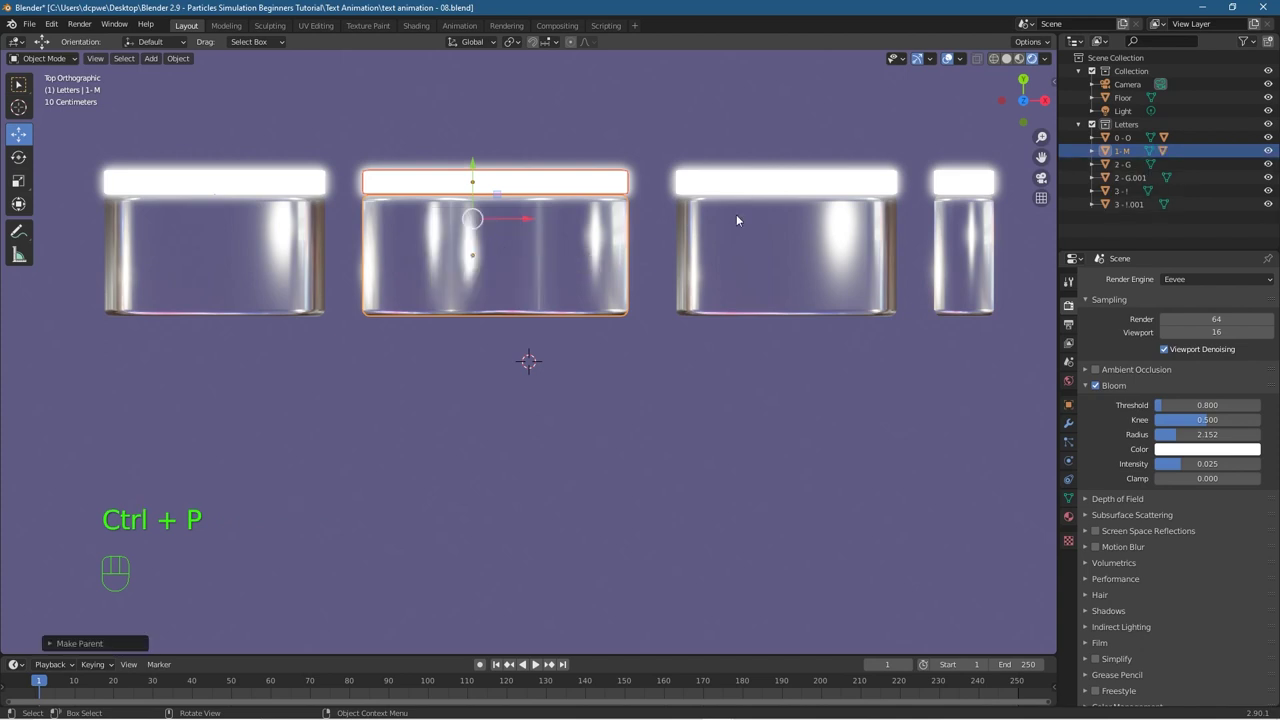
Step: Parent the glow duplicate 2 - G.001 to the letter 2 - G using the Object option
{"action": "left_click", "coordinate": [783, 187]}
{"action": "left_click", "coordinate": [782, 255], "text": "shift"}
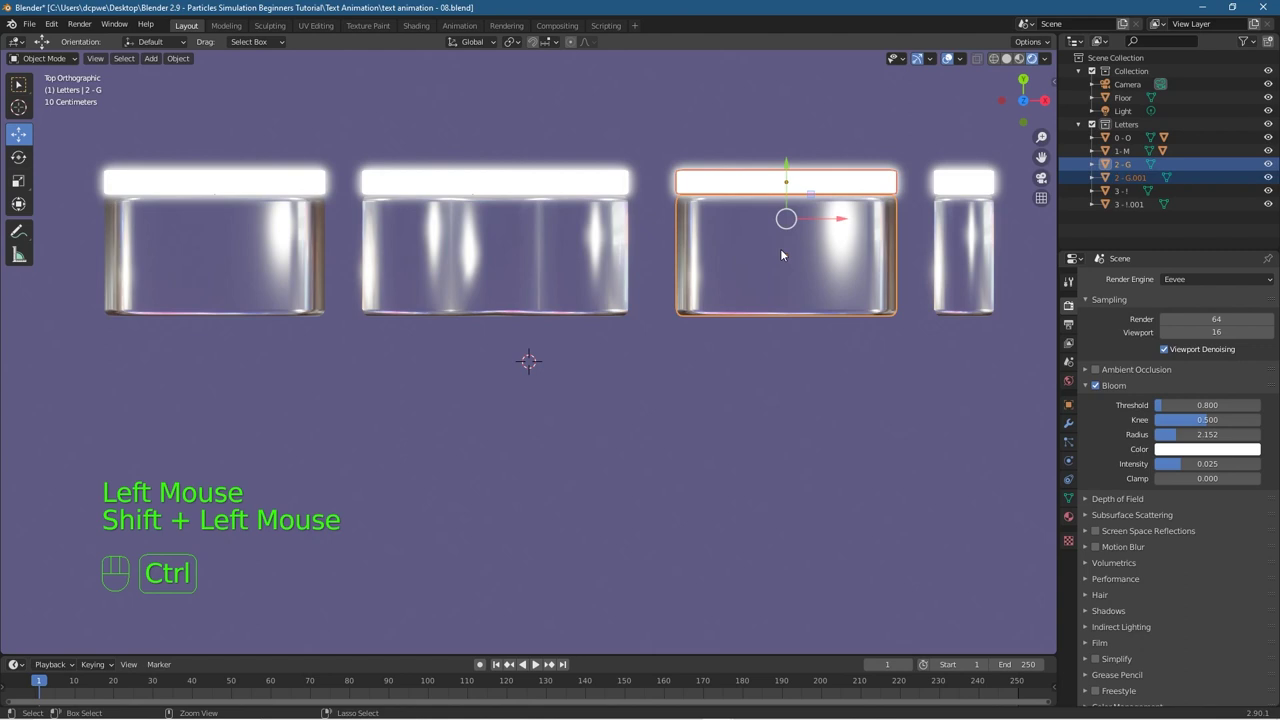
{"action": "key", "text": "ctrl+p"}
{"action": "left_click", "coordinate": [783, 251]}
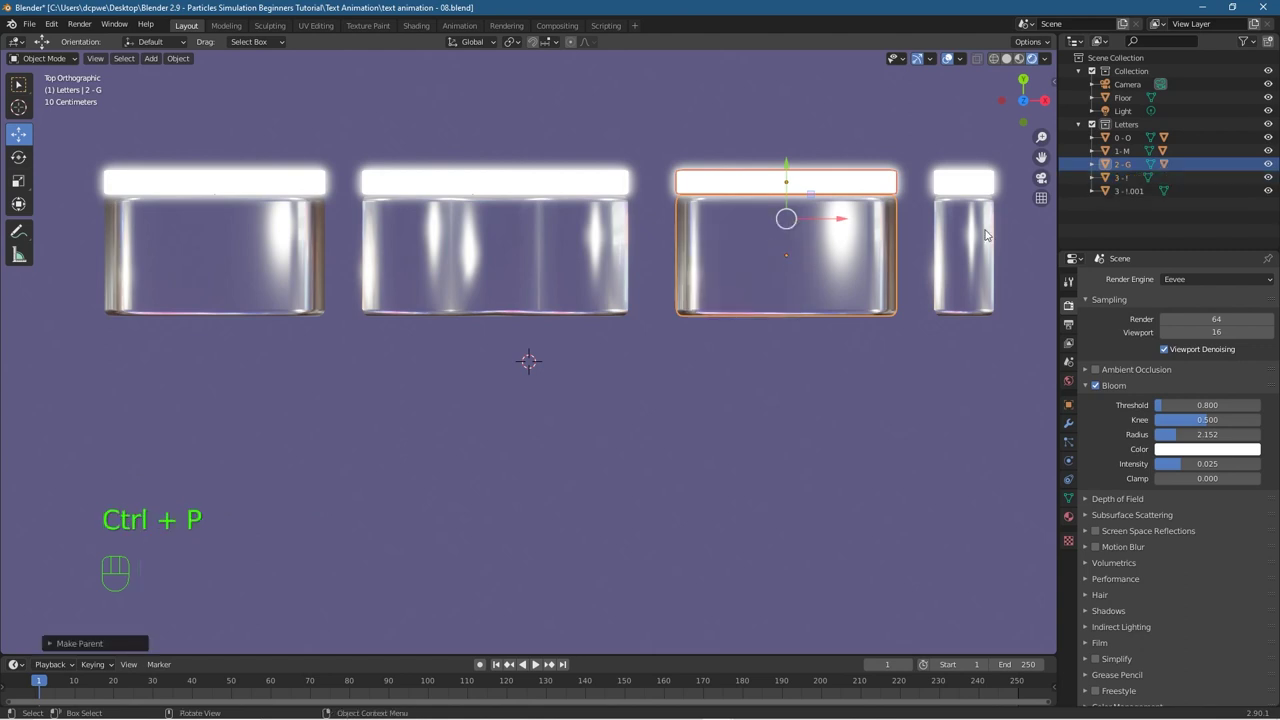
Step: Parent the glow duplicate 3 - !.001 to the letter 3 - ! using the Object option
{"action": "left_click", "coordinate": [971, 185]}
{"action": "key", "text": "shift"}
{"action": "left_click", "coordinate": [963, 260], "text": "shift"}
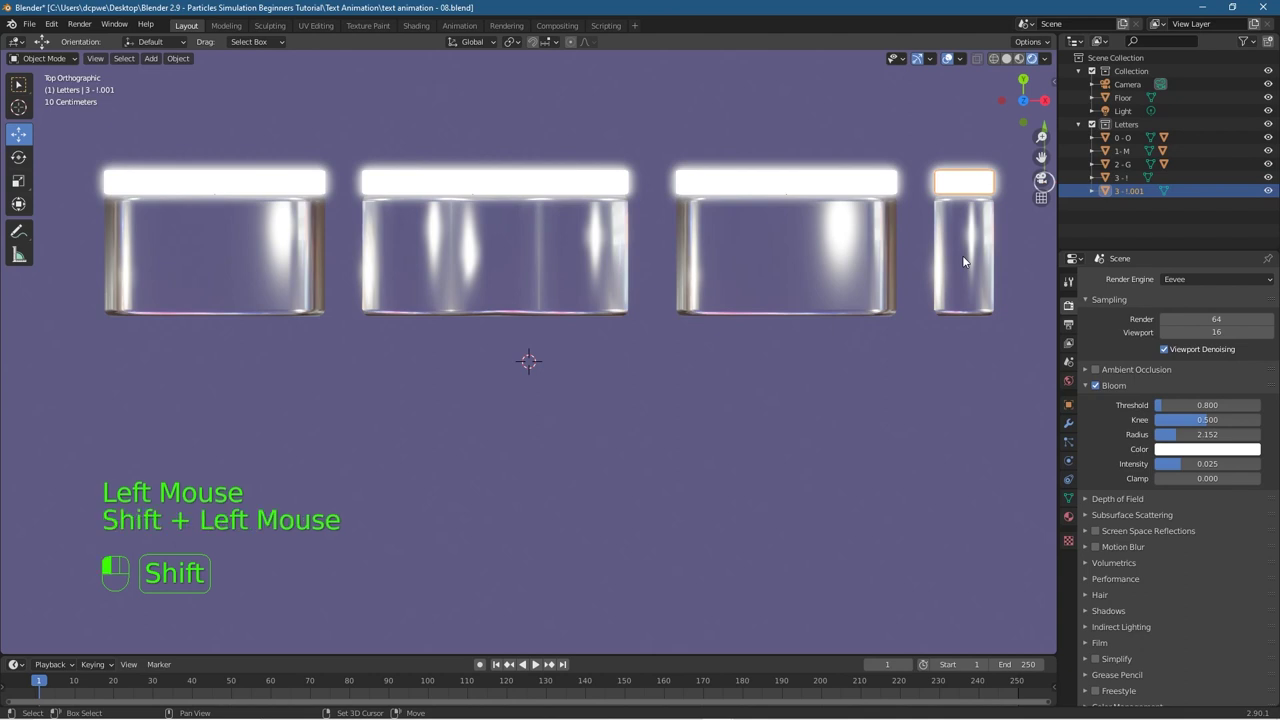
{"action": "key", "text": "ctrl"}
{"action": "key", "text": "ctrl+p"}
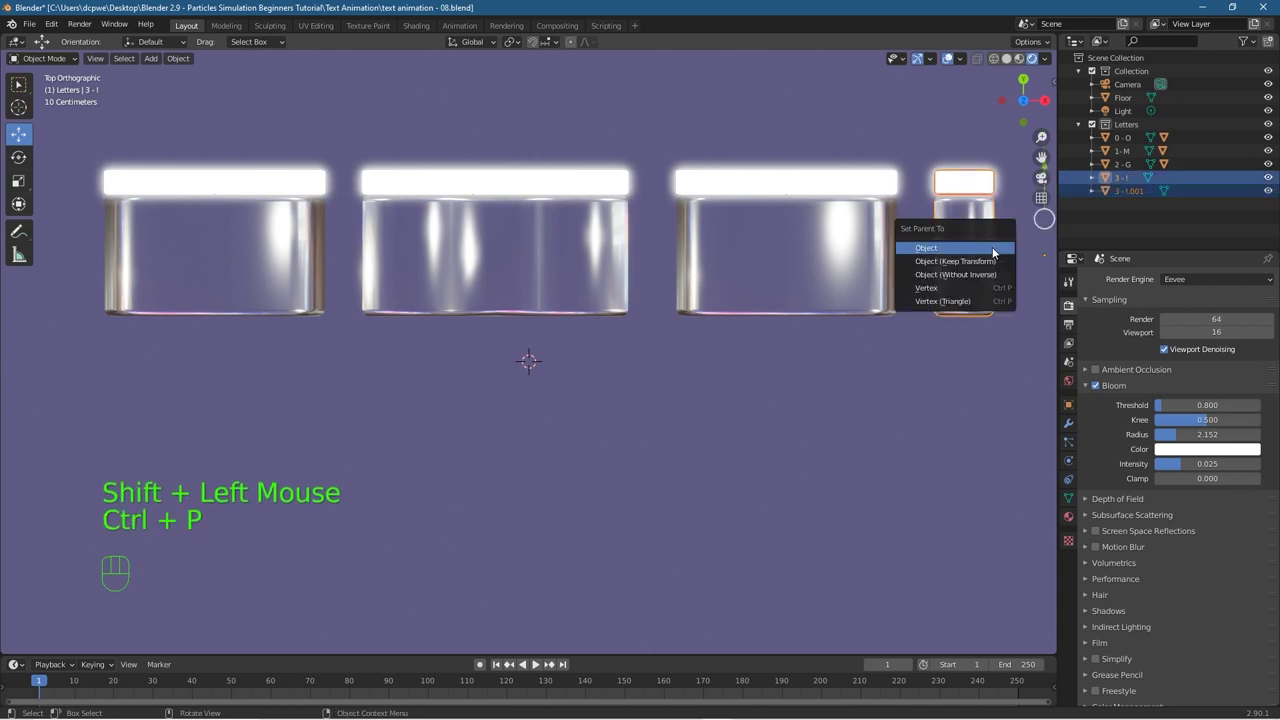
{"action": "left_click", "coordinate": [993, 252]}
Step: Check the main letters by selecting each one in turn in the top view, ending on the O
{"action": "left_click", "coordinate": [801, 316]}
{"action": "left_click", "coordinate": [760, 295]}
{"action": "left_click", "coordinate": [515, 272]}
{"action": "left_click", "coordinate": [229, 268]}
{"action": "left_click", "coordinate": [528, 265]}
{"action": "left_click", "coordinate": [770, 255]}
{"action": "left_click", "coordinate": [966, 253]}
{"action": "left_click", "coordinate": [788, 253]}
{"action": "left_click", "coordinate": [560, 248]}
{"action": "left_click", "coordinate": [271, 251]}
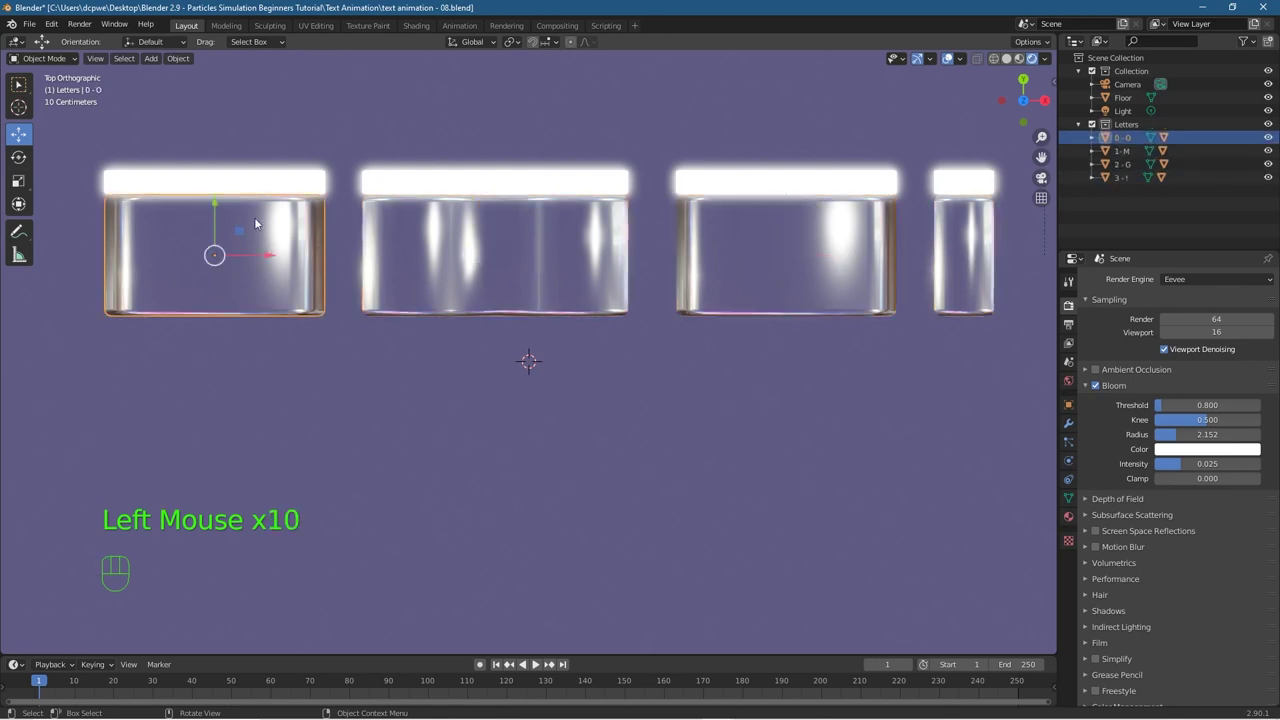
Step: Test rotating the main O letter with its glow duplicate about the Z axis, and cancel the rotation
{"action": "middle_click_drag", "start_coordinate": [389, 283], "coordinate": [482, 418]}
{"action": "scroll", "coordinate": [443, 453], "scroll_direction": "down", "scroll_amount": 3}
{"action": "left_click", "coordinate": [384, 344]}
{"action": "left_click", "coordinate": [393, 411]}
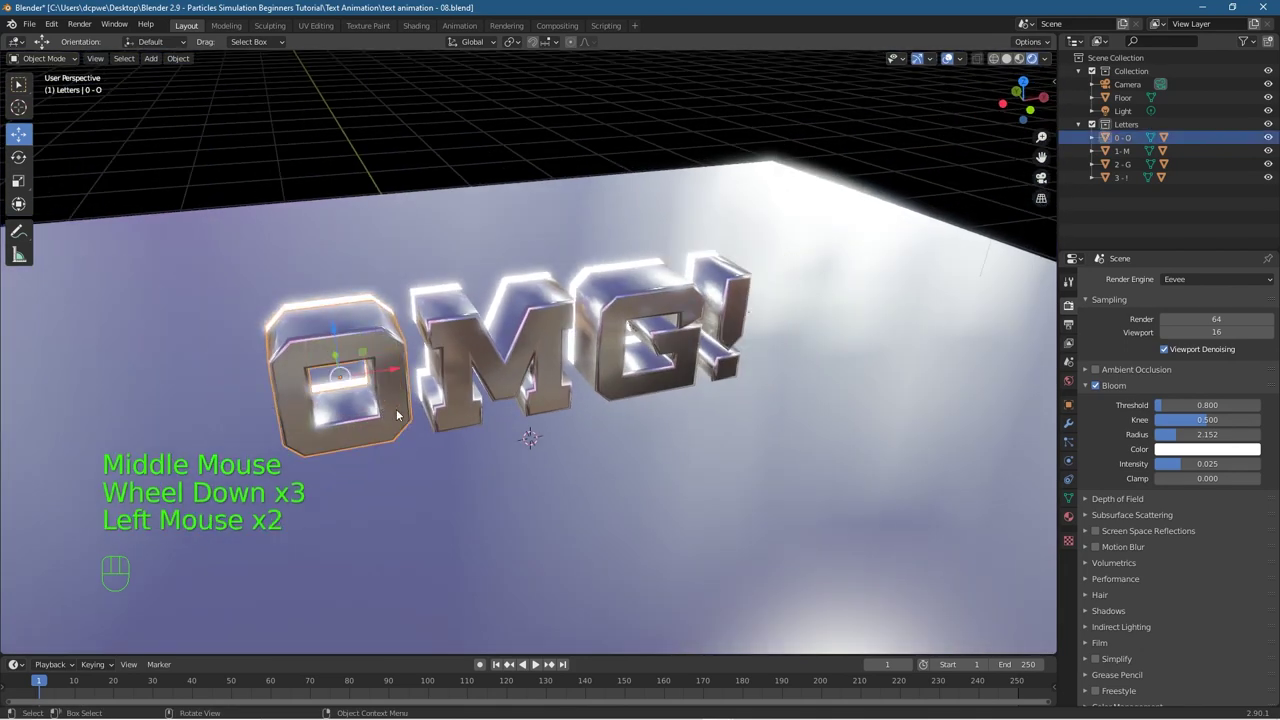
{"action": "key", "text": "r"}
{"action": "key", "text": "z"}
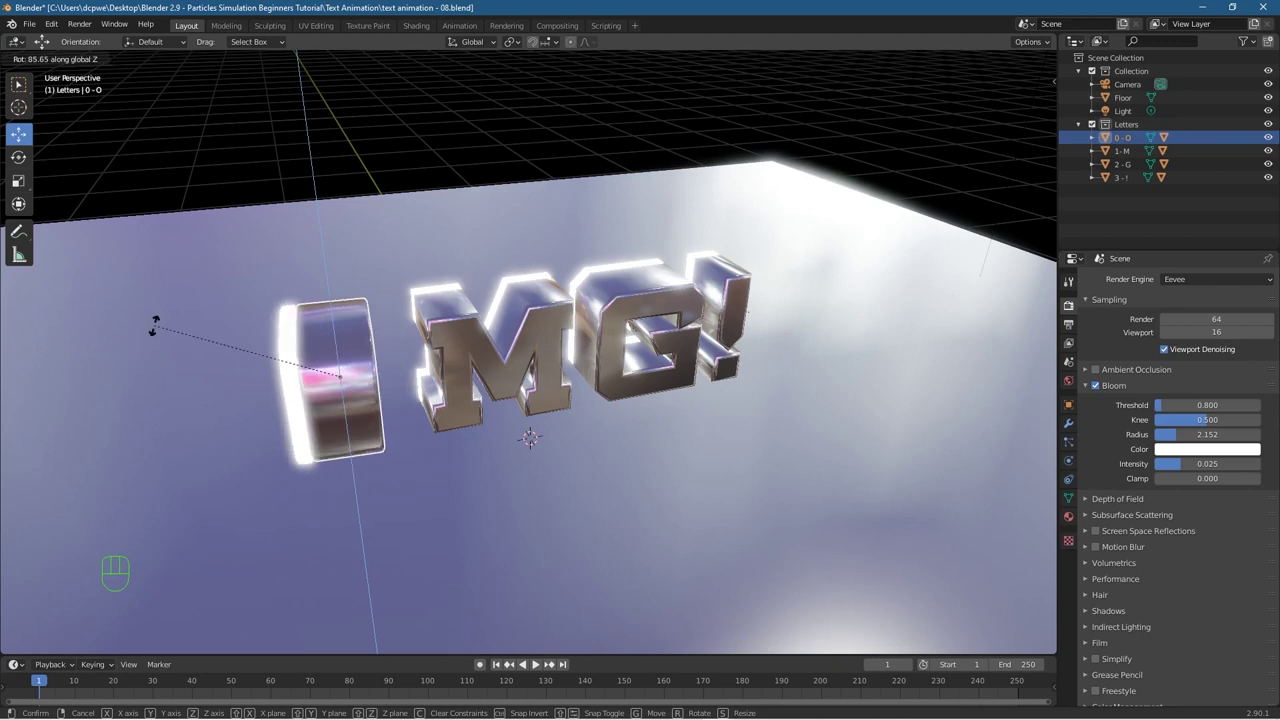
{"action": "left_click", "coordinate": [352, 293]}
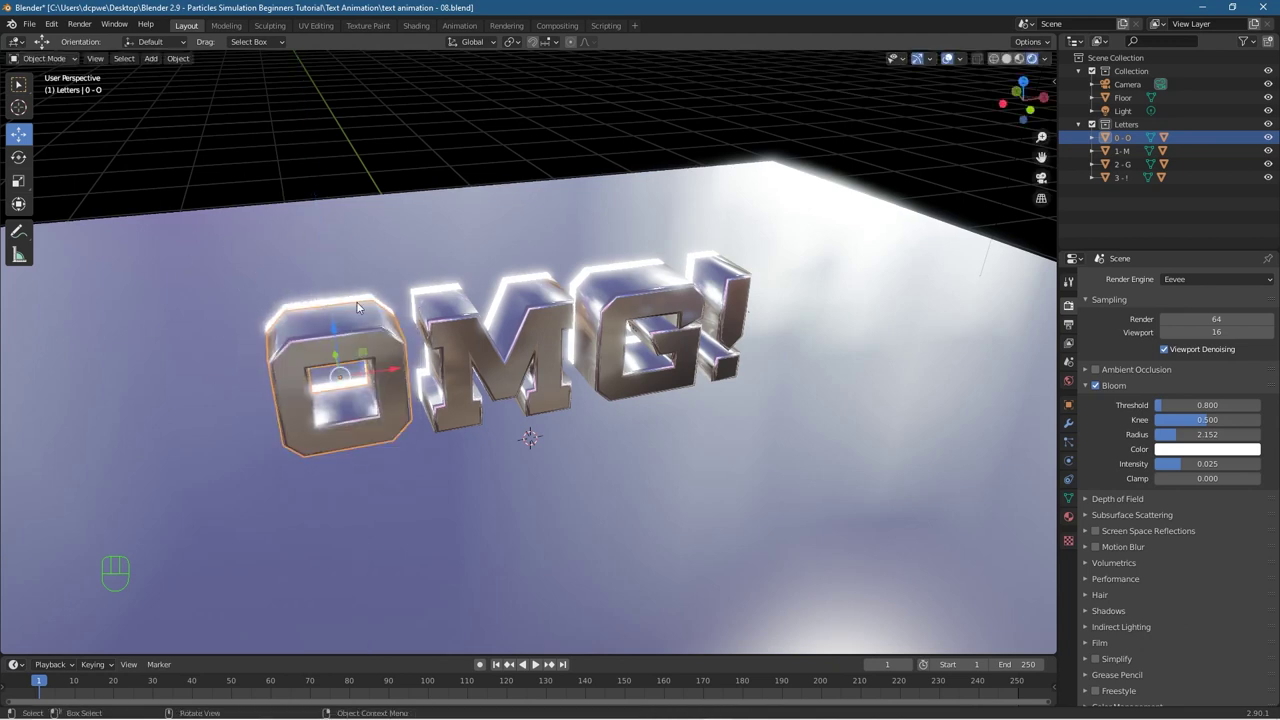
Step: Test scaling up only the O's glow duplicate 0 - O.001, and cancel the scaling
{"action": "left_click", "coordinate": [344, 302]}
{"action": "left_click", "coordinate": [346, 300]}
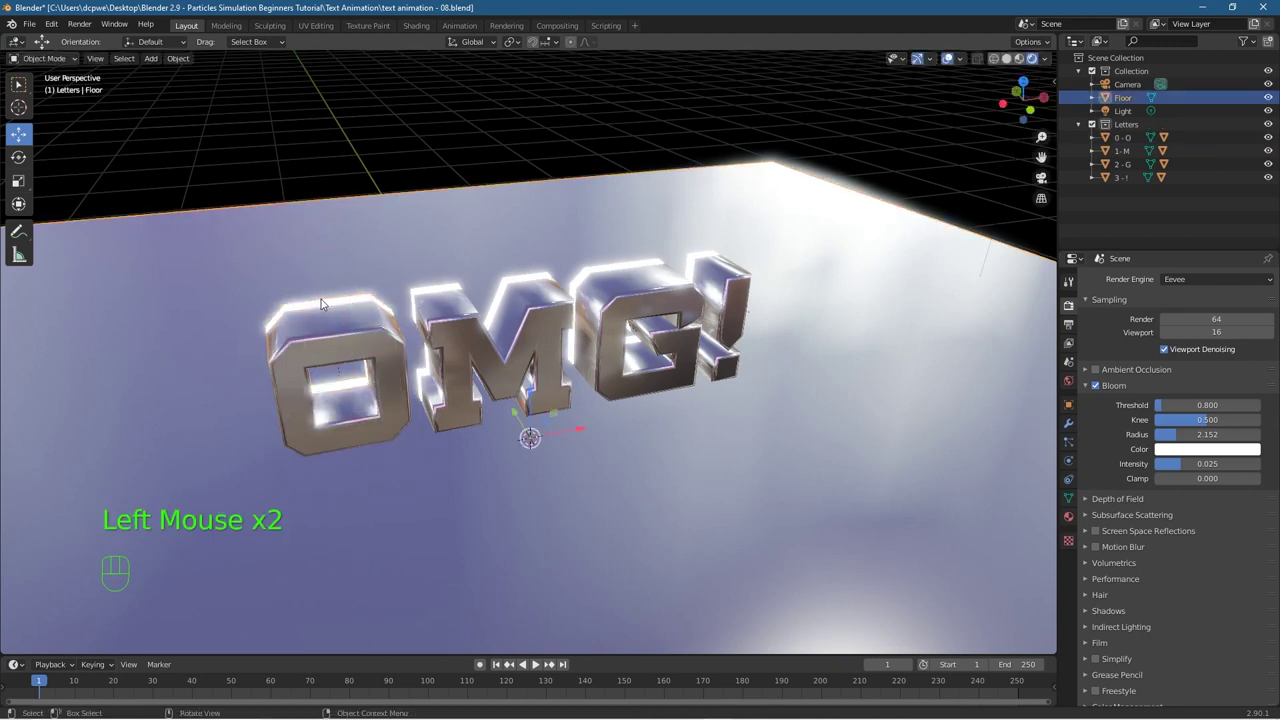
{"action": "left_click", "coordinate": [349, 309]}
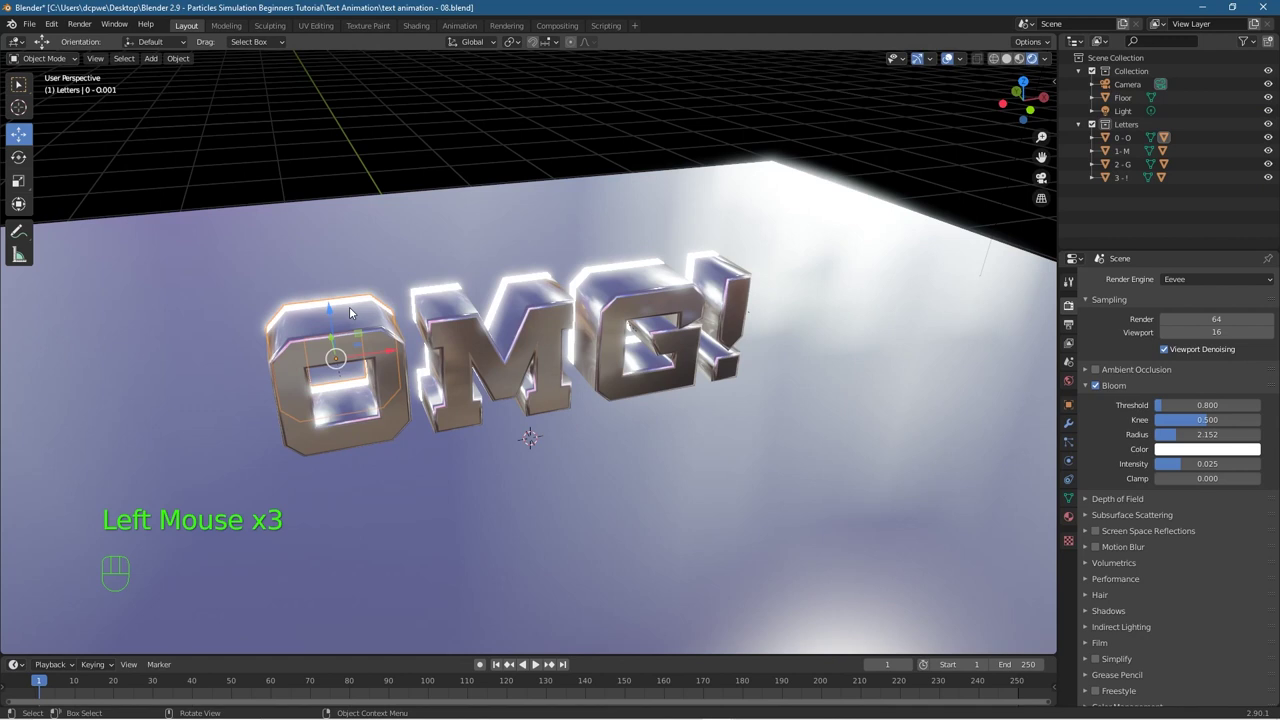
{"action": "key", "text": "s"}
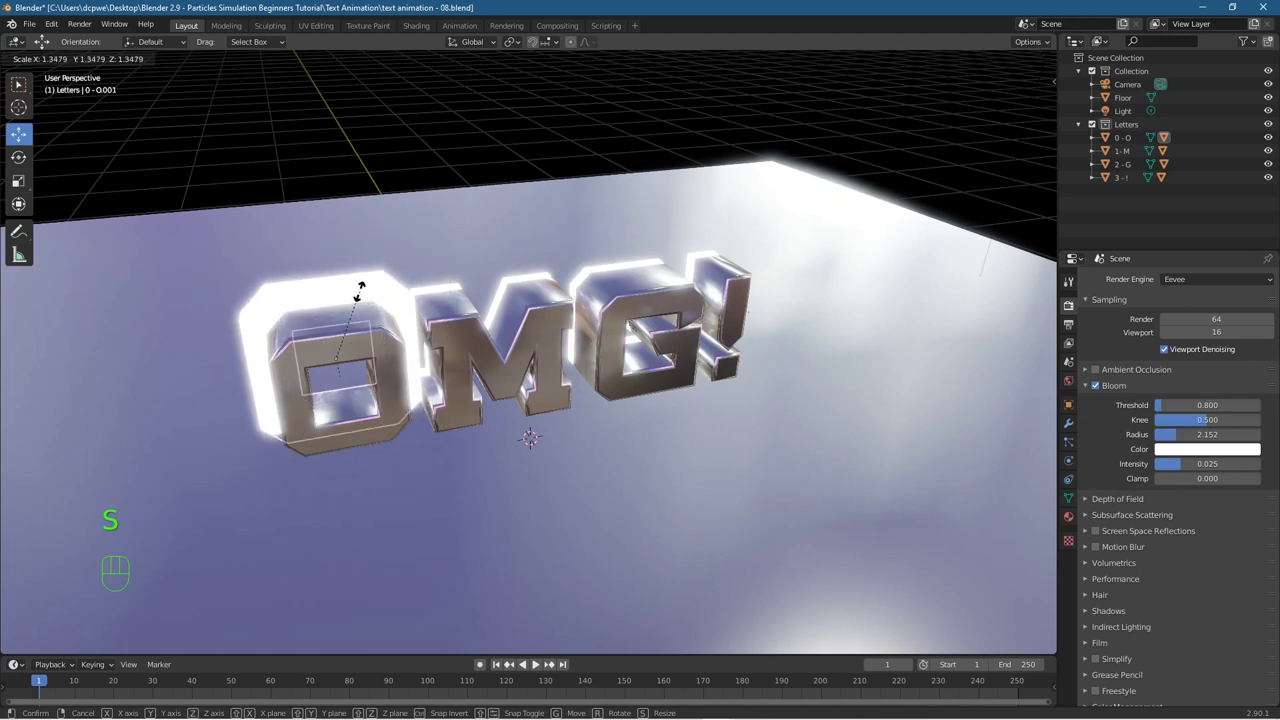
{"action": "right_click", "coordinate": [363, 297]}
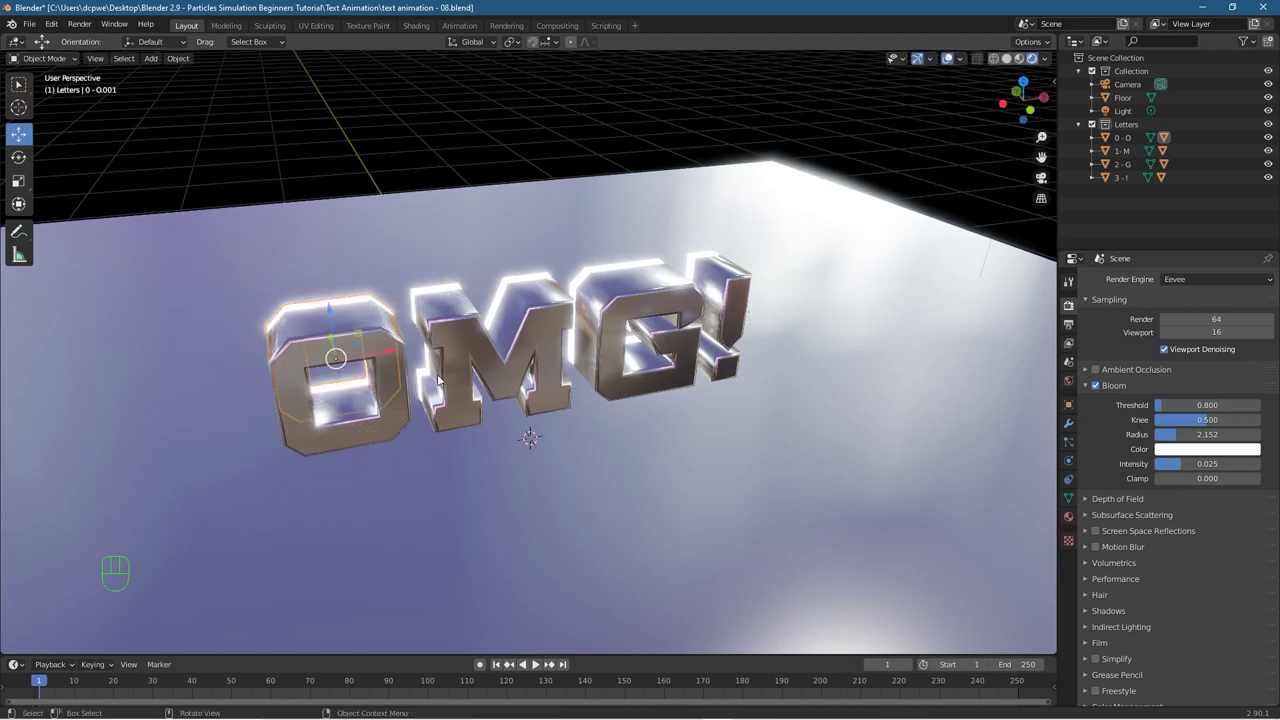
Step: Reselect the main O letter, test its rotation about Z once more, and cancel it
{"action": "left_click", "coordinate": [393, 425]}
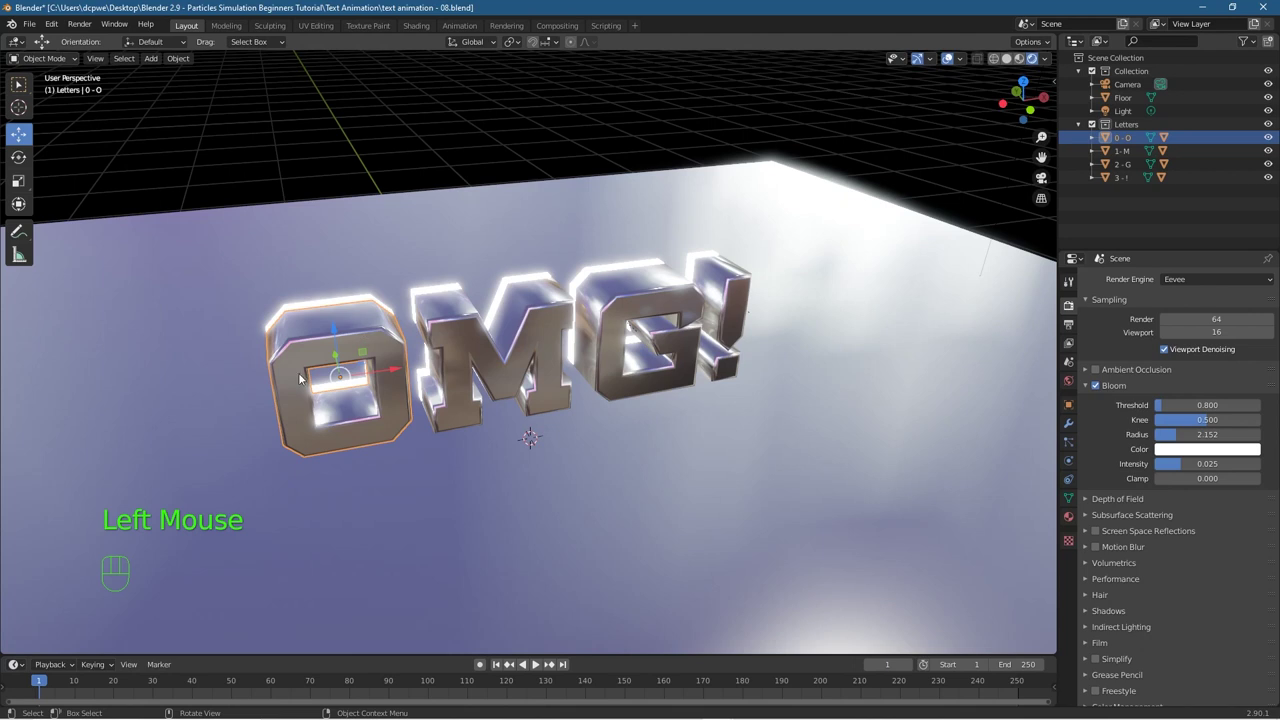
{"action": "key", "text": "r"}
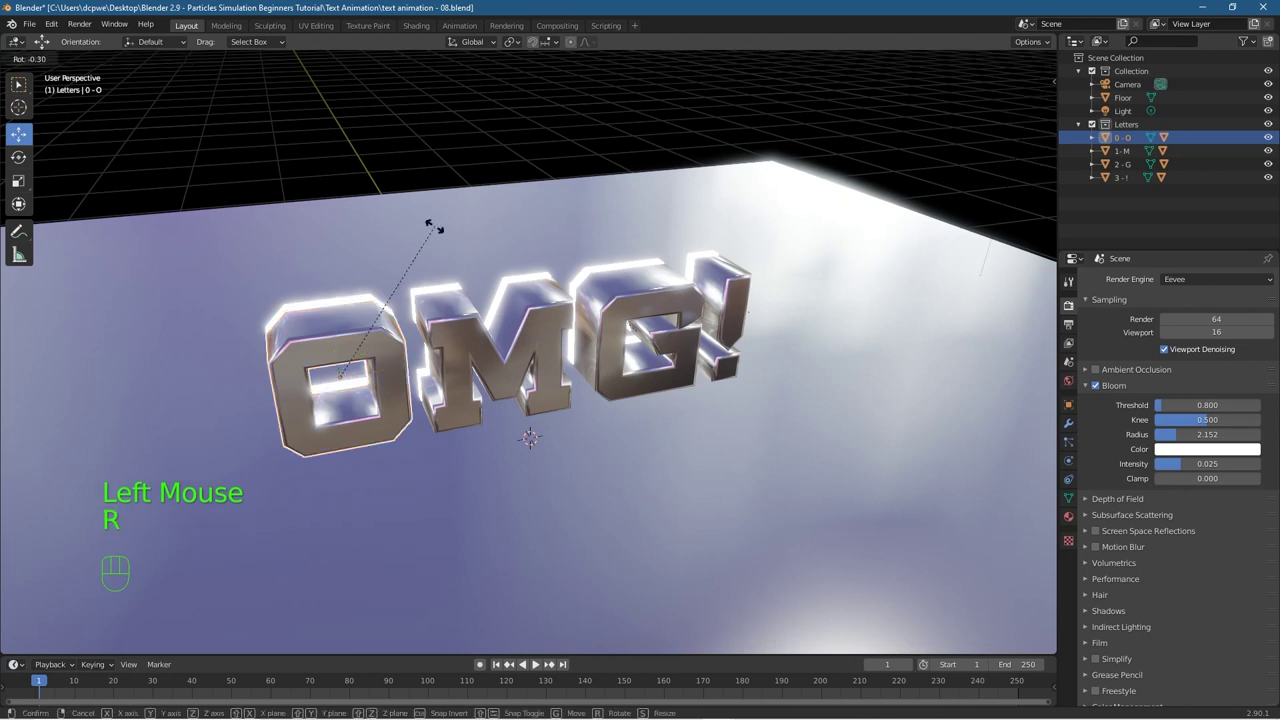
{"action": "key", "text": "z"}
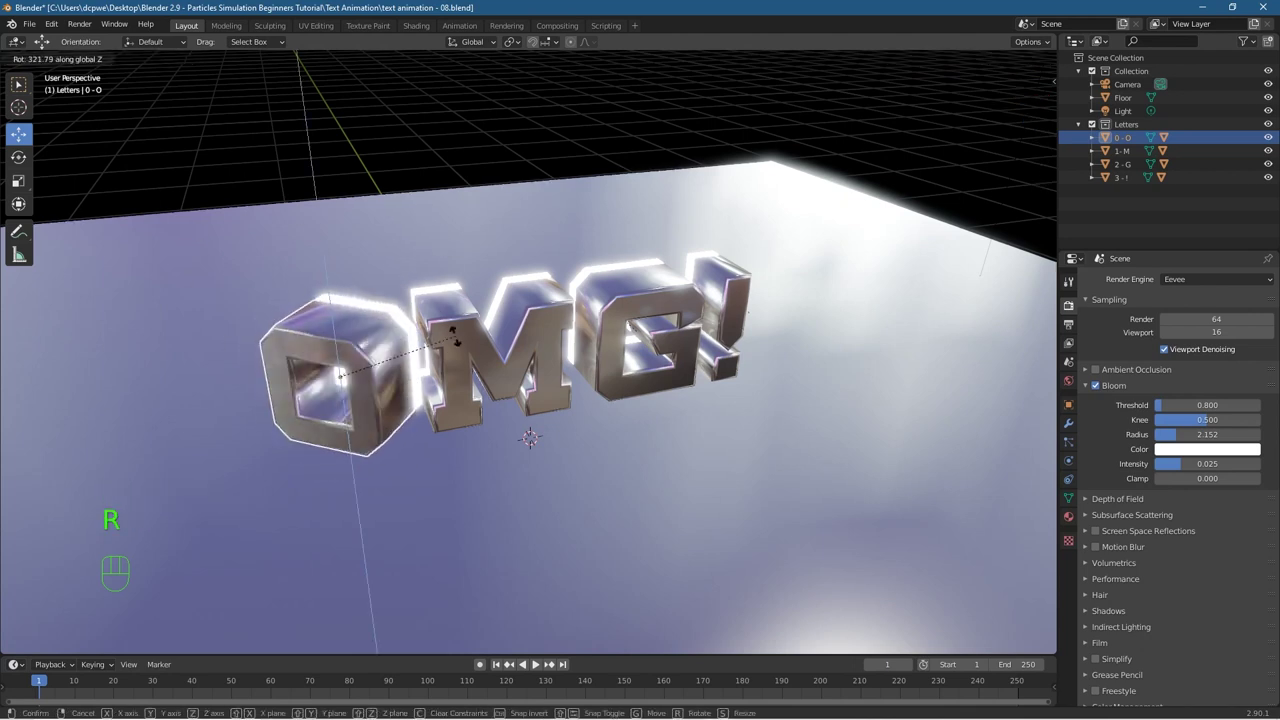
{"action": "right_click", "coordinate": [540, 432]}
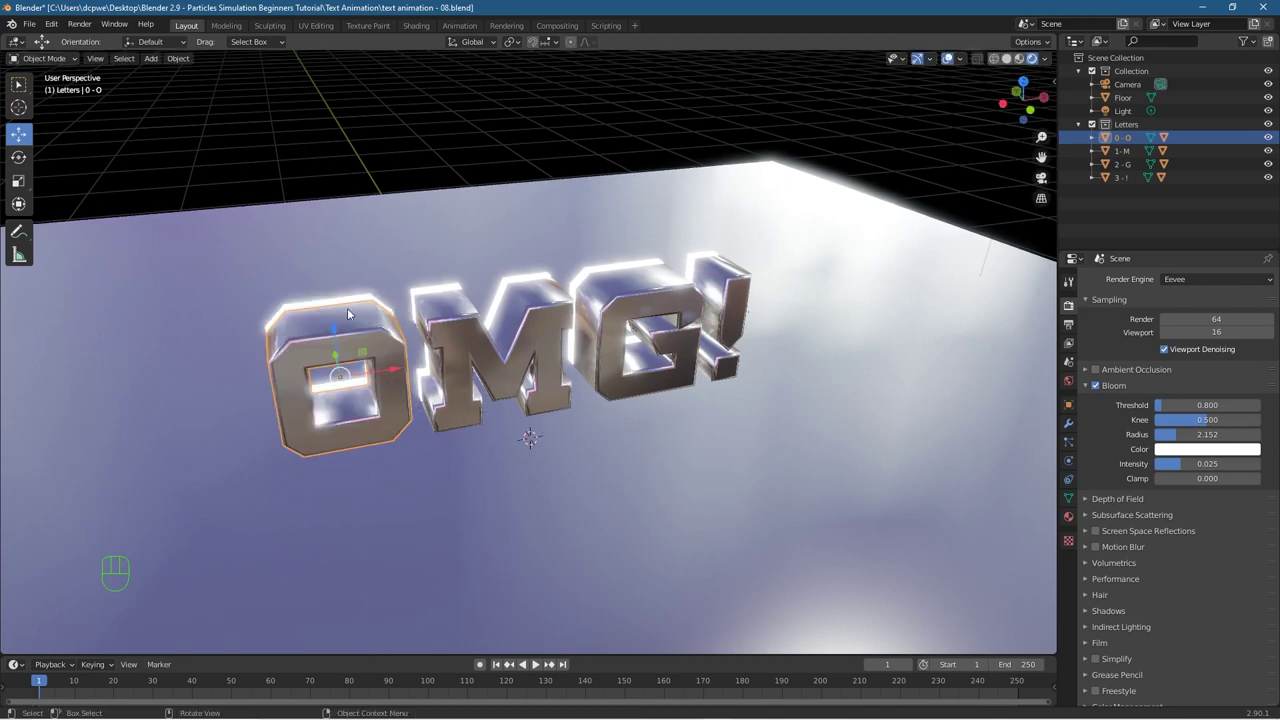
Step: Save the project as a new incremental version named text animation - 09.blend
{"action": "left_click", "coordinate": [29, 24]}
{"action": "left_click", "coordinate": [62, 129]}
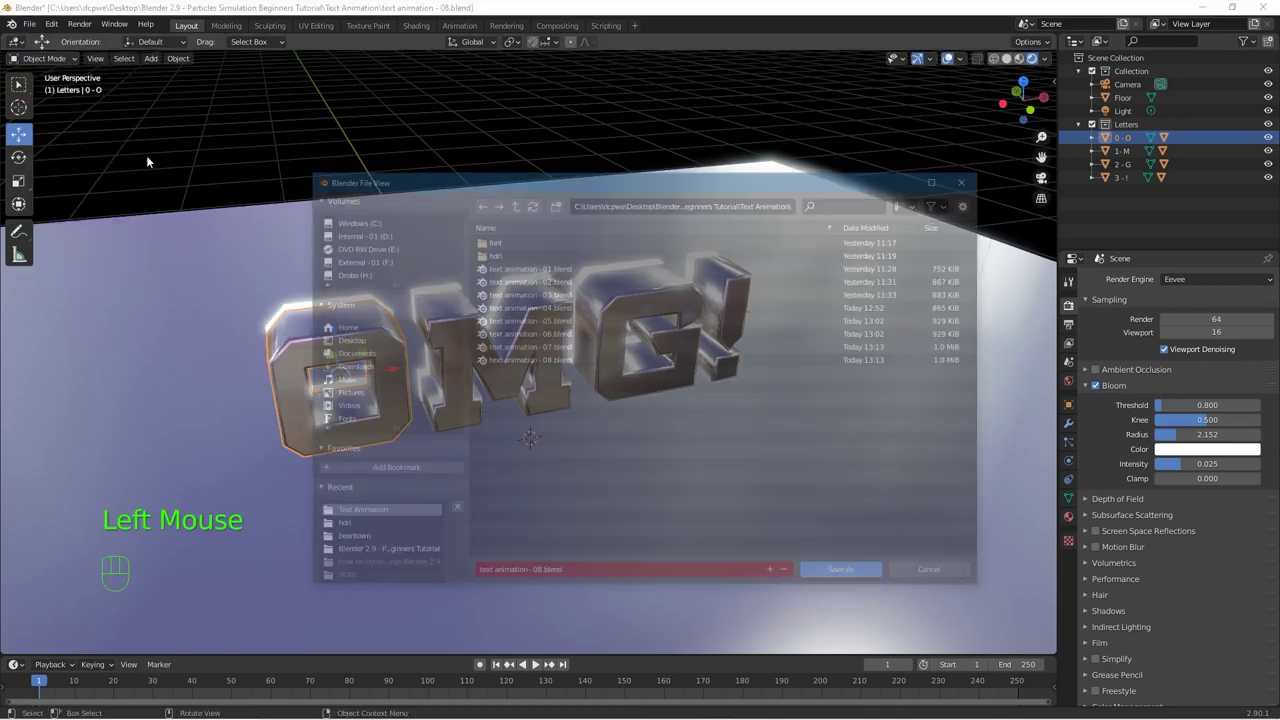
{"action": "left_click", "coordinate": [775, 574]}
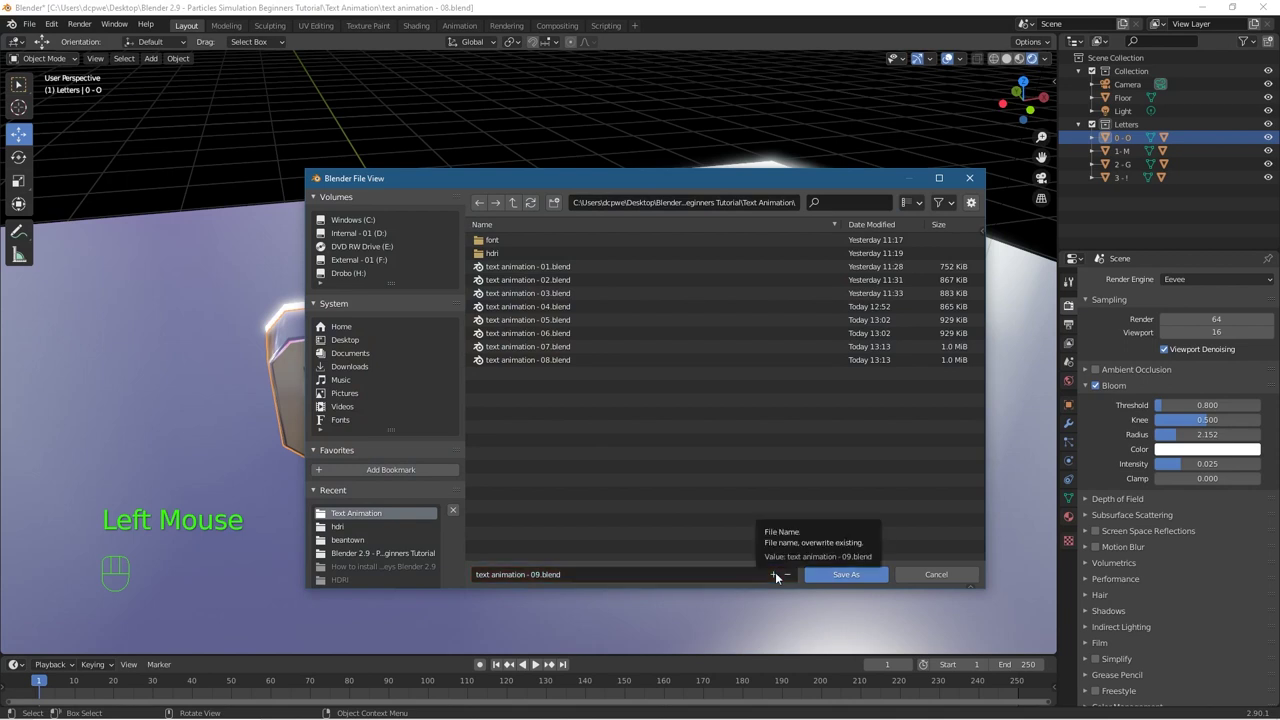
{"action": "left_click", "coordinate": [846, 574]}
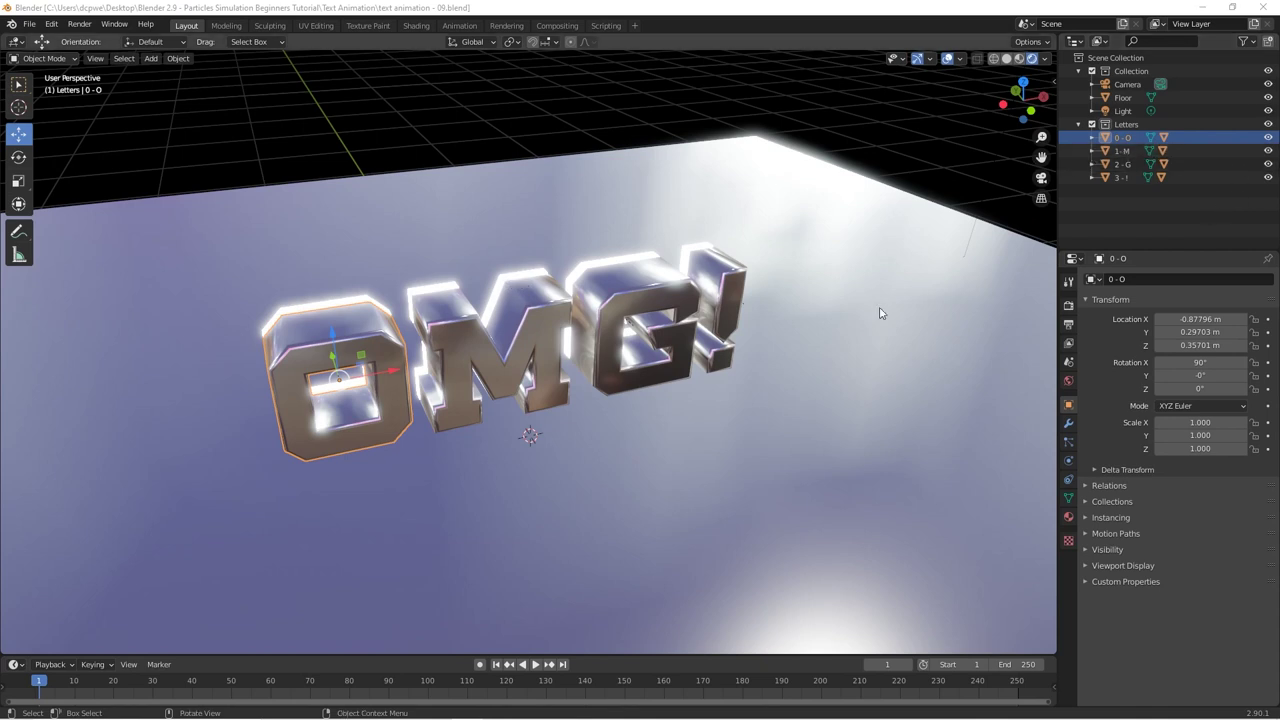
Step: Hide the letter 1 - M and its glow duplicate 1 - M.001 in the viewport
{"action": "left_click", "coordinate": [1093, 138]}
{"action": "left_click", "coordinate": [1093, 138]}
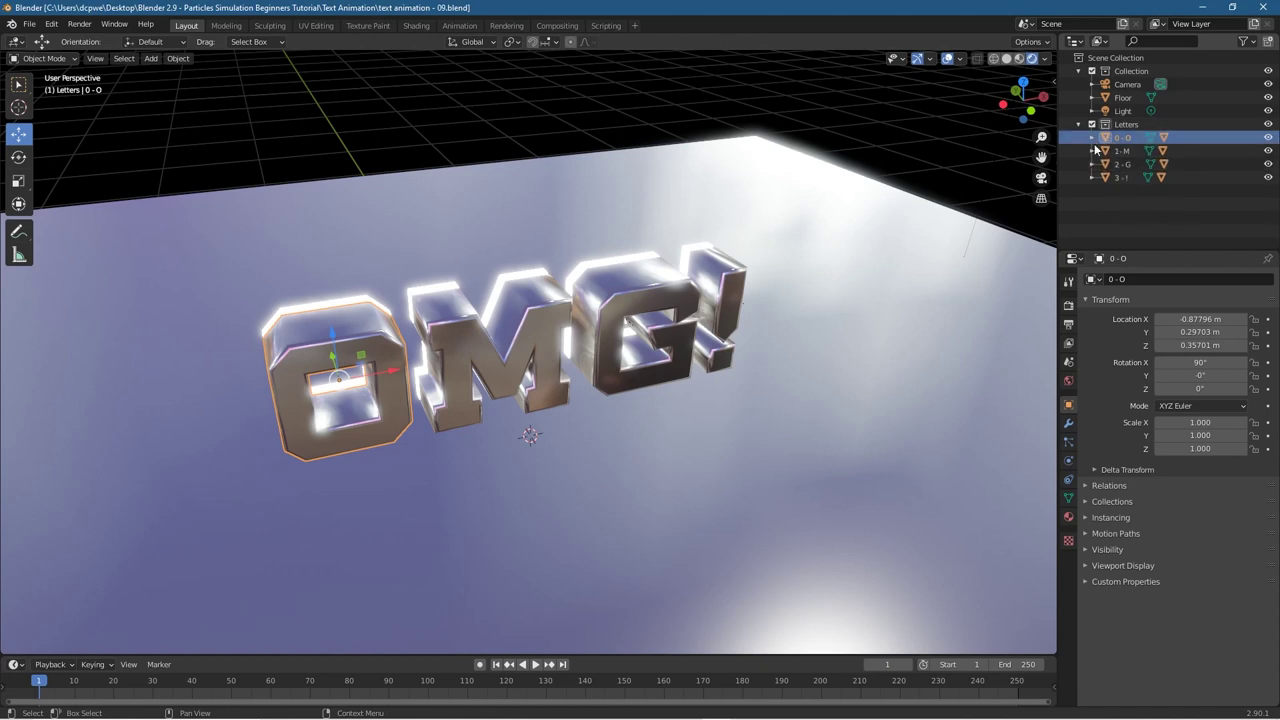
{"action": "left_click", "coordinate": [1093, 150]}
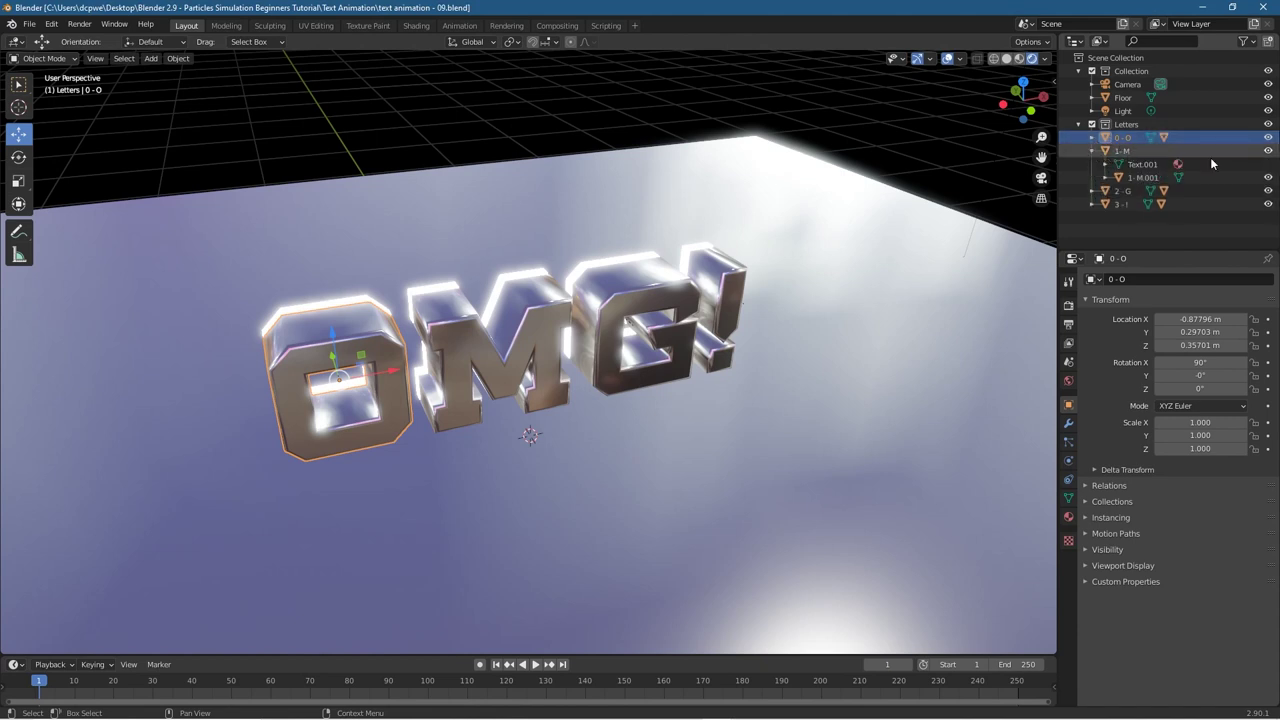
{"action": "left_click", "coordinate": [1267, 150]}
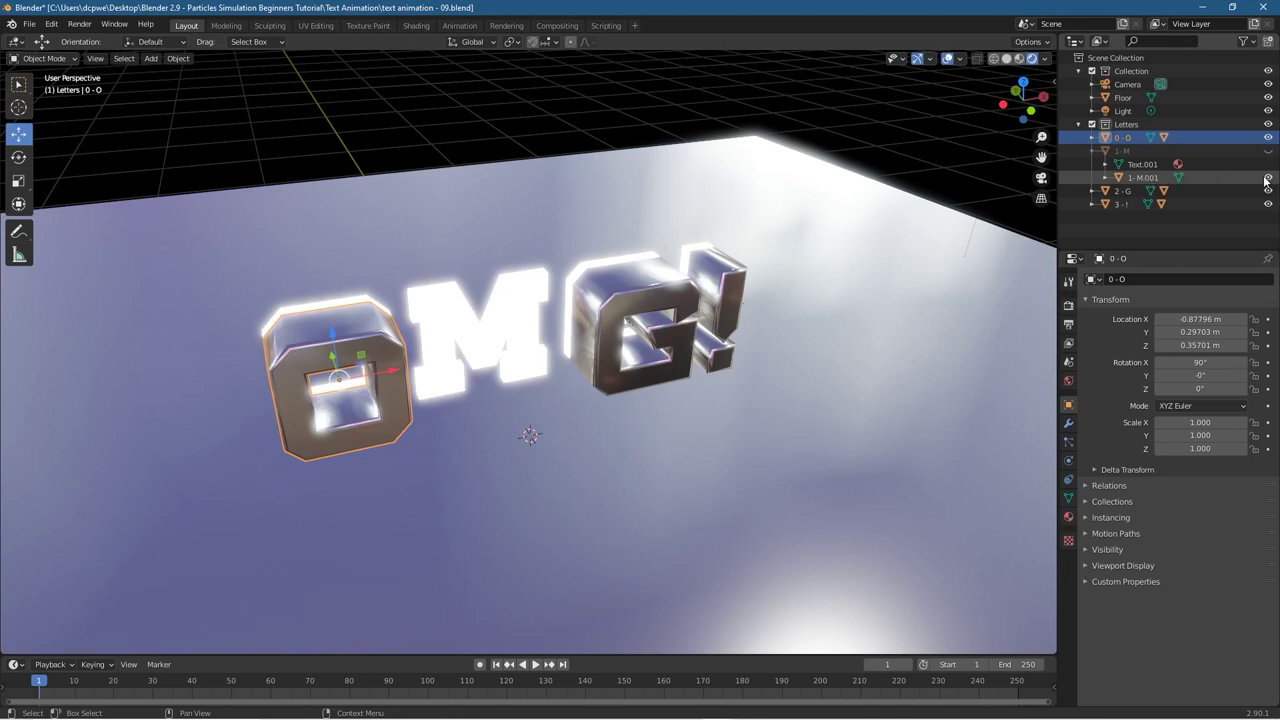
{"action": "left_click", "coordinate": [1267, 177]}
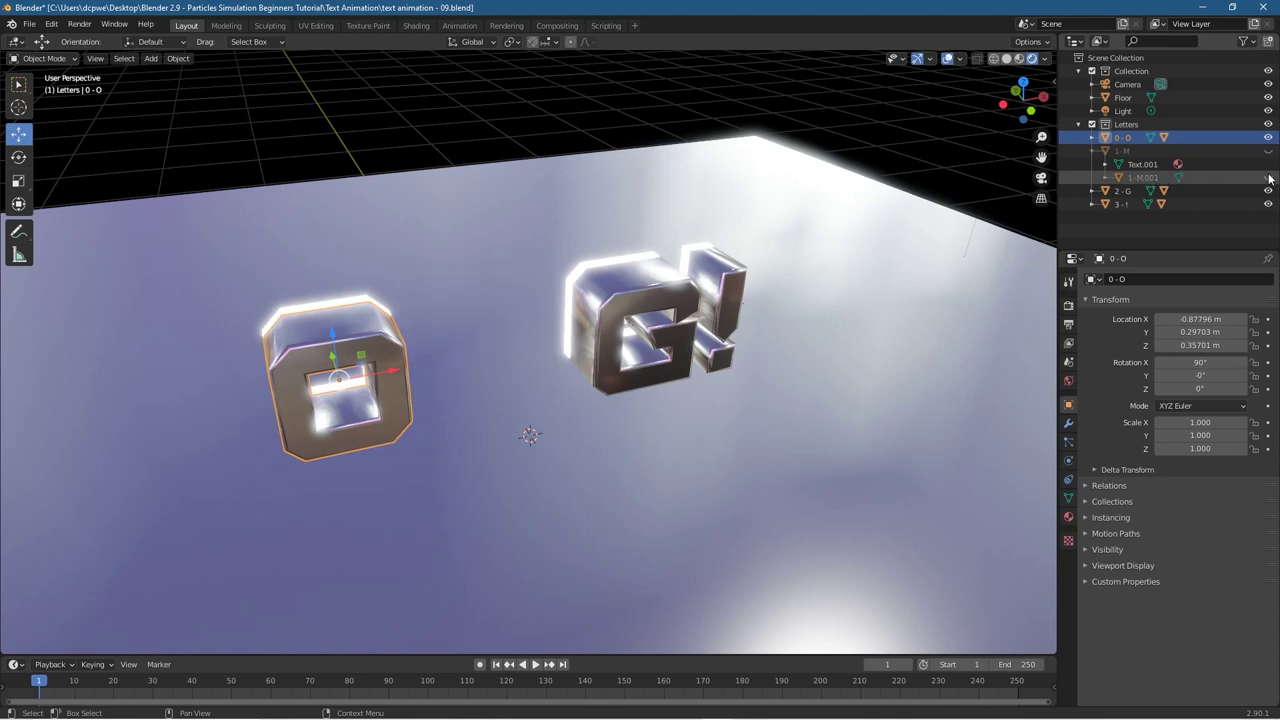
{"action": "left_click", "coordinate": [1093, 150]}
Step: Hide the letter 2 - G and its glow duplicate 2 - G.001 in the viewport
{"action": "left_click", "coordinate": [1093, 164]}
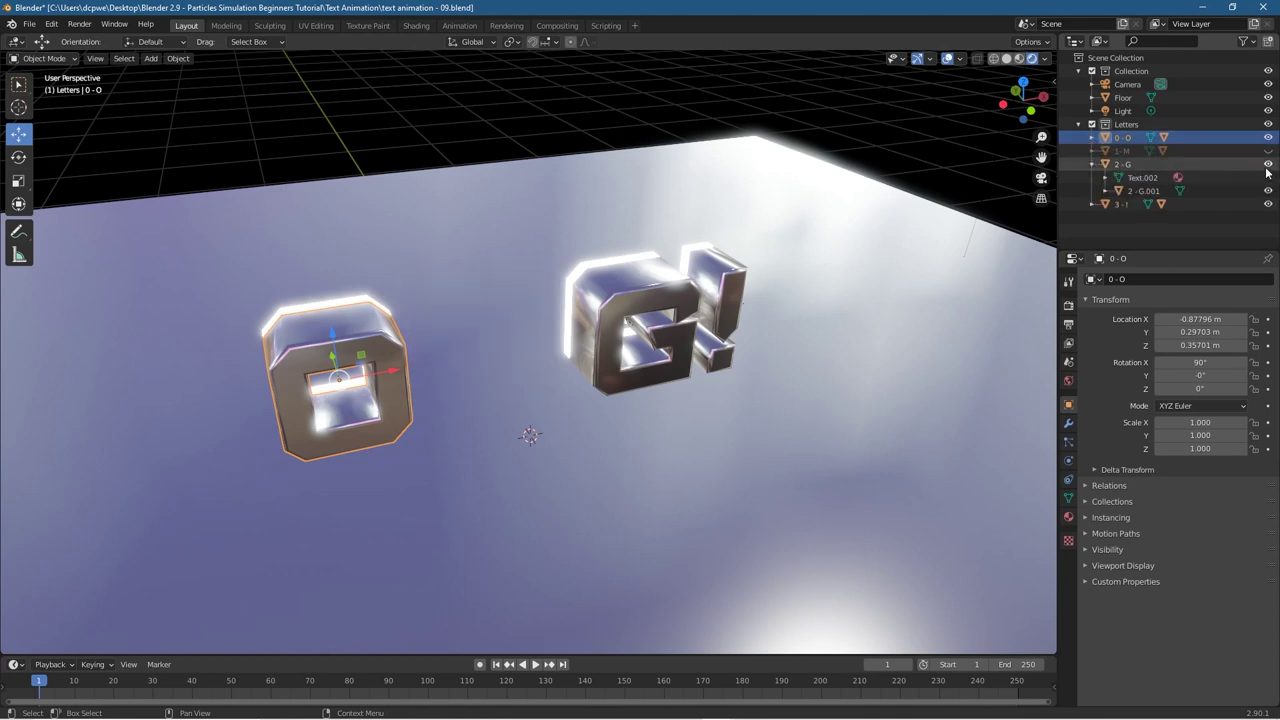
{"action": "left_click", "coordinate": [1267, 163]}
{"action": "left_click", "coordinate": [1267, 190]}
{"action": "left_click", "coordinate": [1093, 164]}
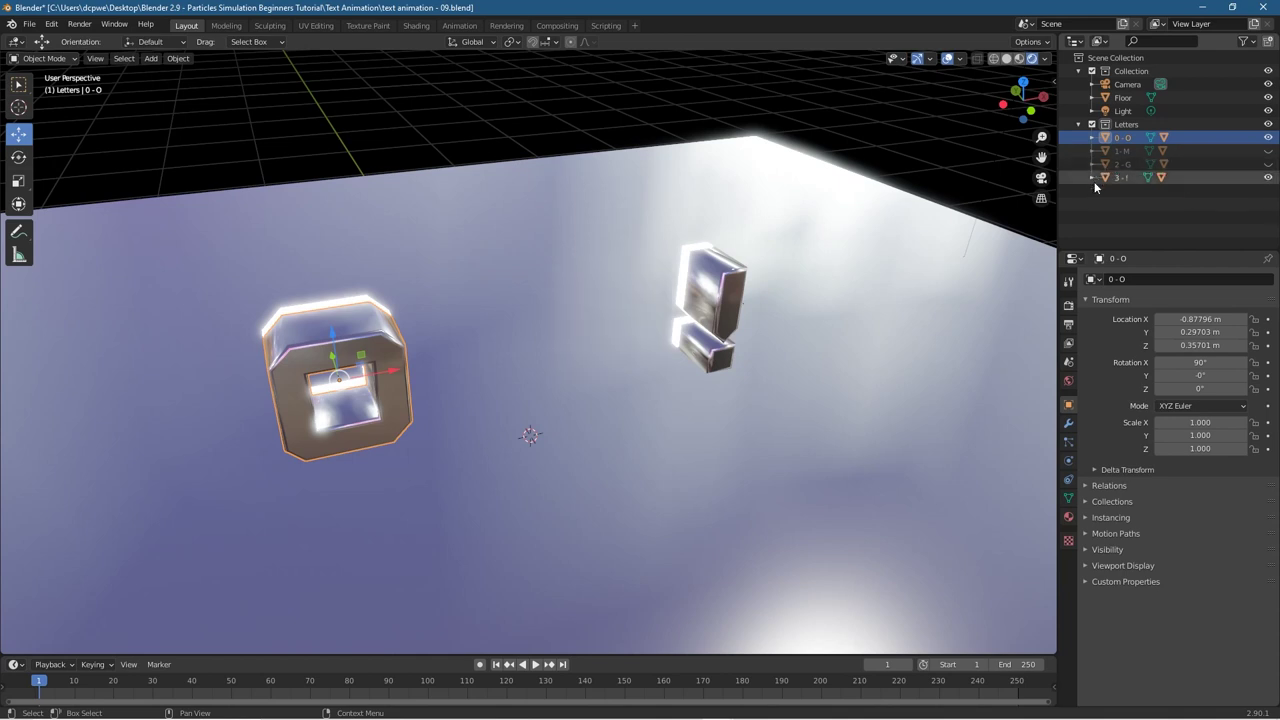
Step: Hide the letter 3 - ! and its glow duplicate 3 - !.001 in the viewport, and save the file
{"action": "left_click", "coordinate": [1093, 177]}
{"action": "left_click", "coordinate": [1267, 177]}
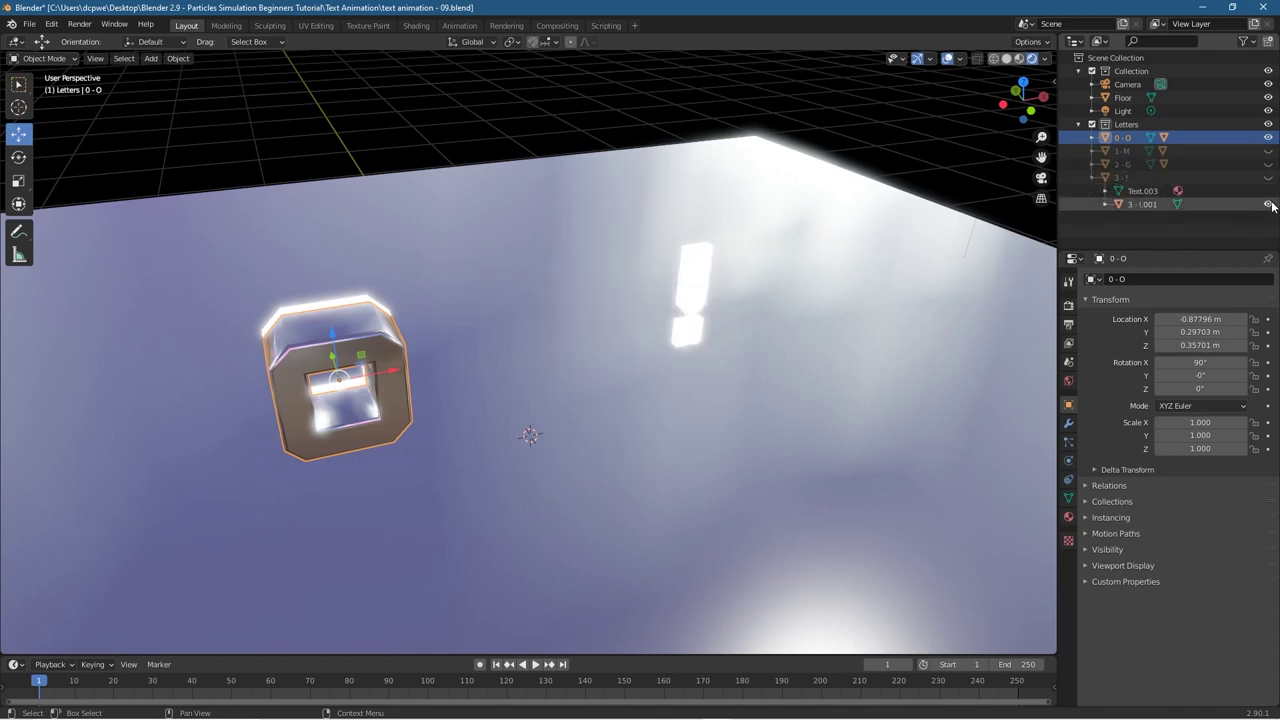
{"action": "left_click", "coordinate": [1267, 204]}
{"action": "left_click", "coordinate": [1093, 177]}
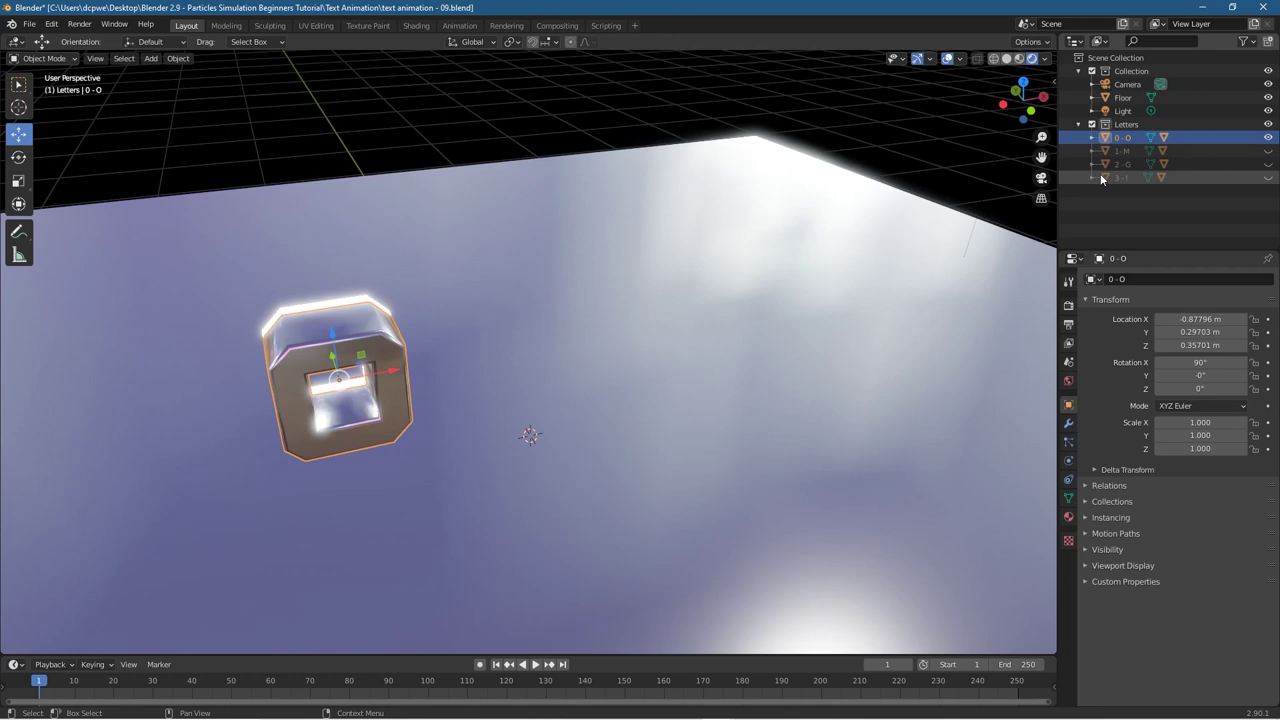
{"action": "left_click", "coordinate": [30, 24]}
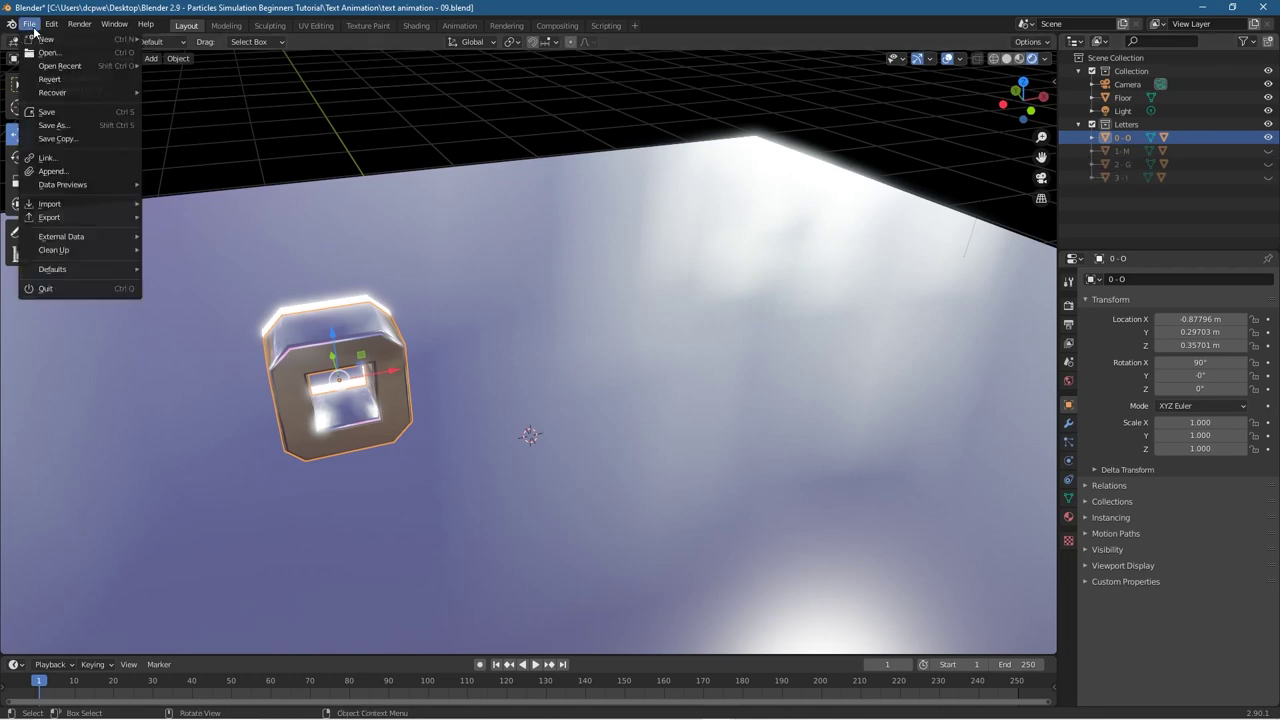
{"action": "left_click", "coordinate": [46, 113]}
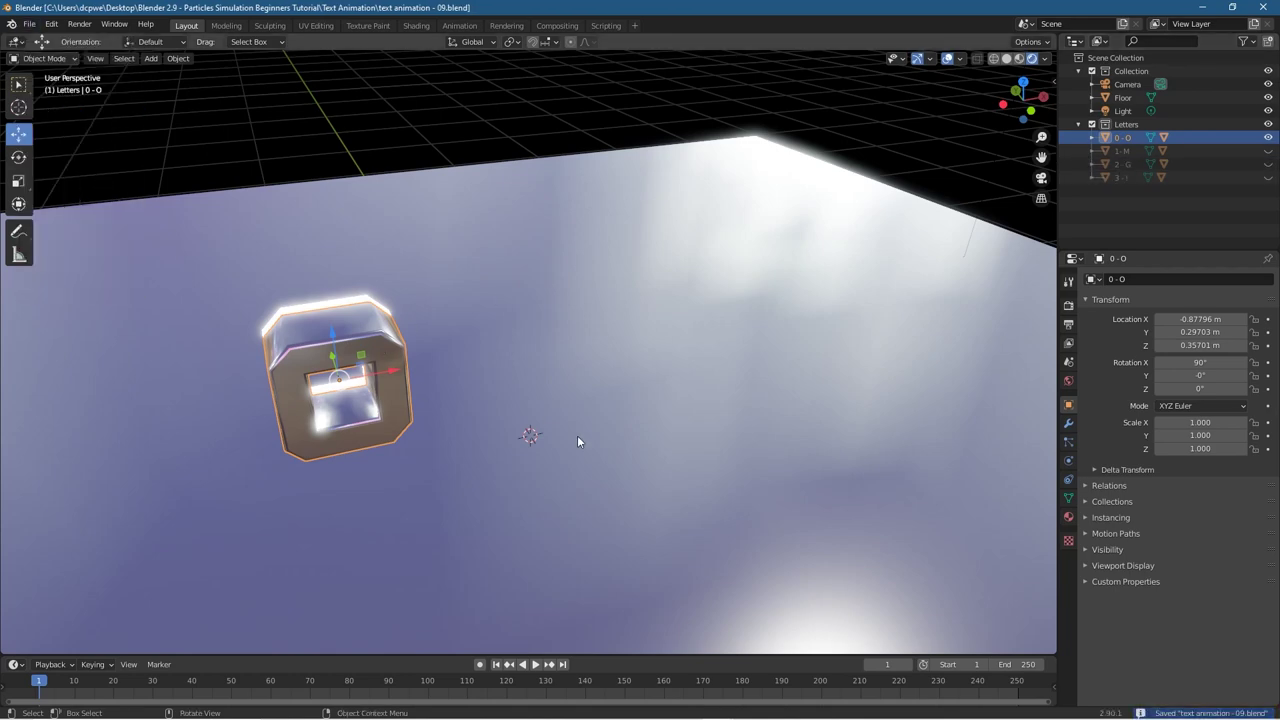
Step: Switch to the camera view and set the output frame rate to 30 fps
{"action": "key", "text": "KP_0"}
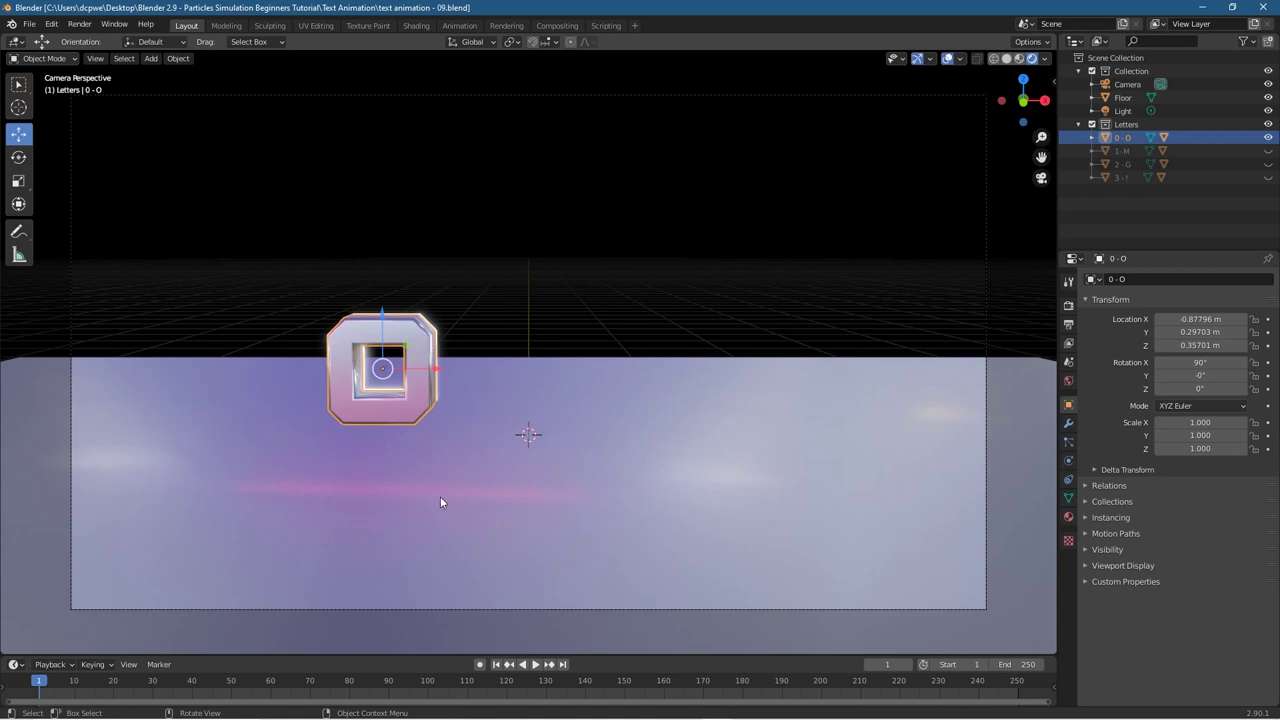
{"action": "left_click", "coordinate": [1068, 324]}
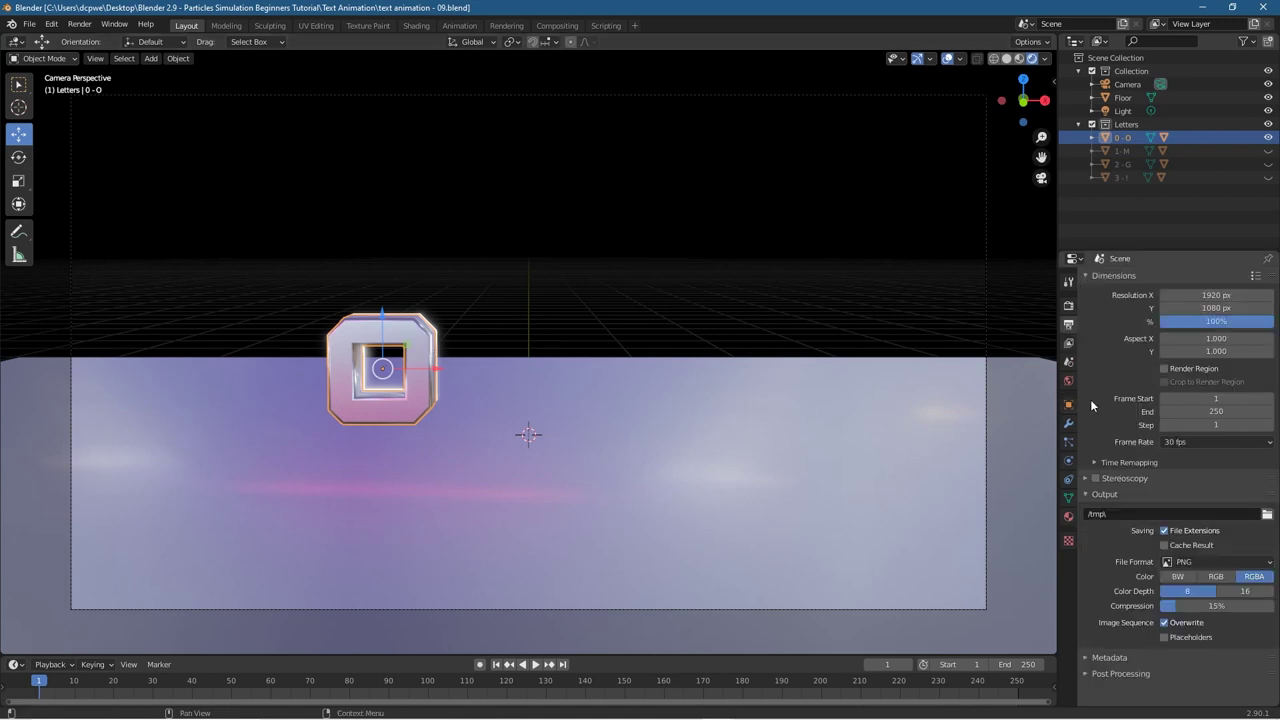
{"action": "left_click", "coordinate": [1178, 442]}
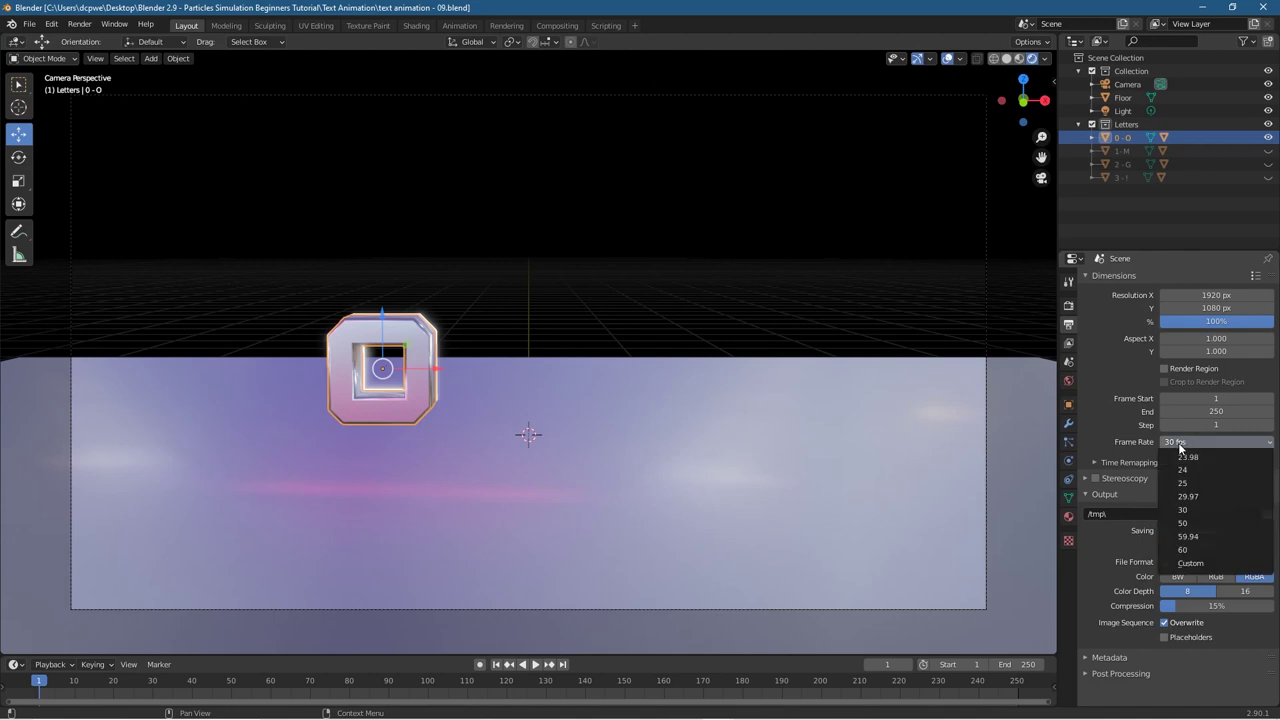
{"action": "left_click", "coordinate": [1184, 509]}
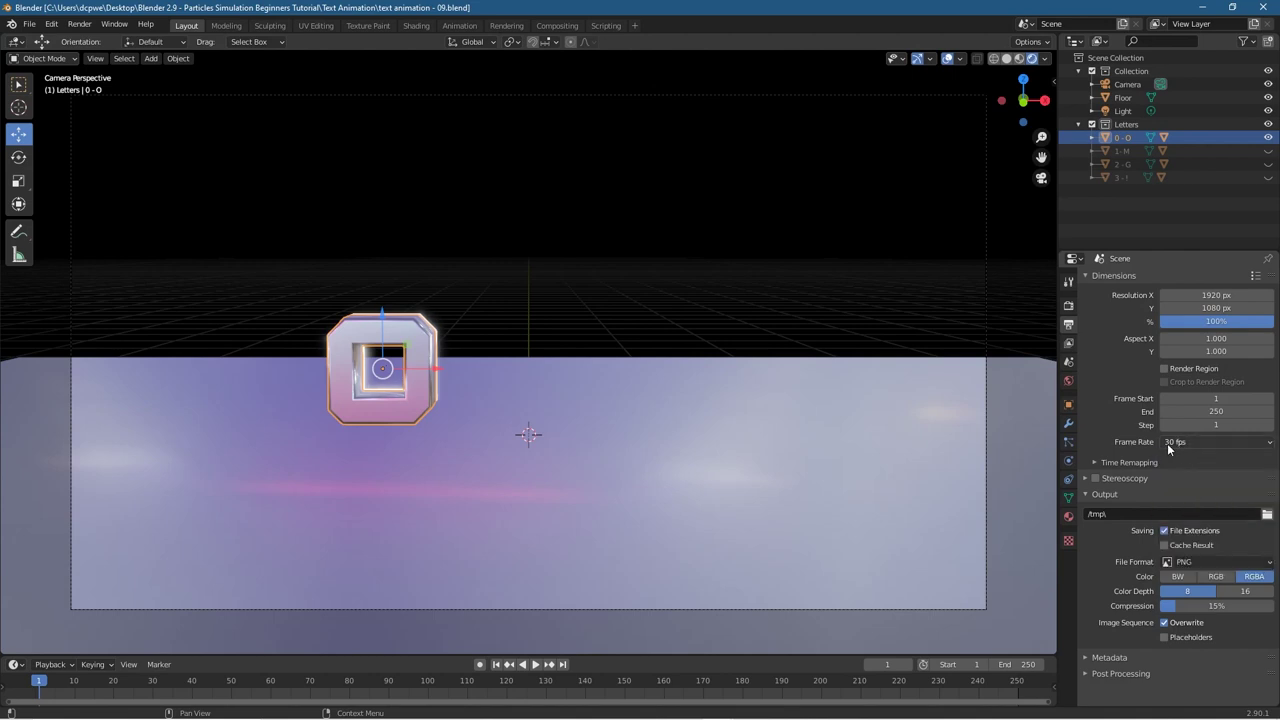
{"action": "left_click", "coordinate": [1067, 309]}
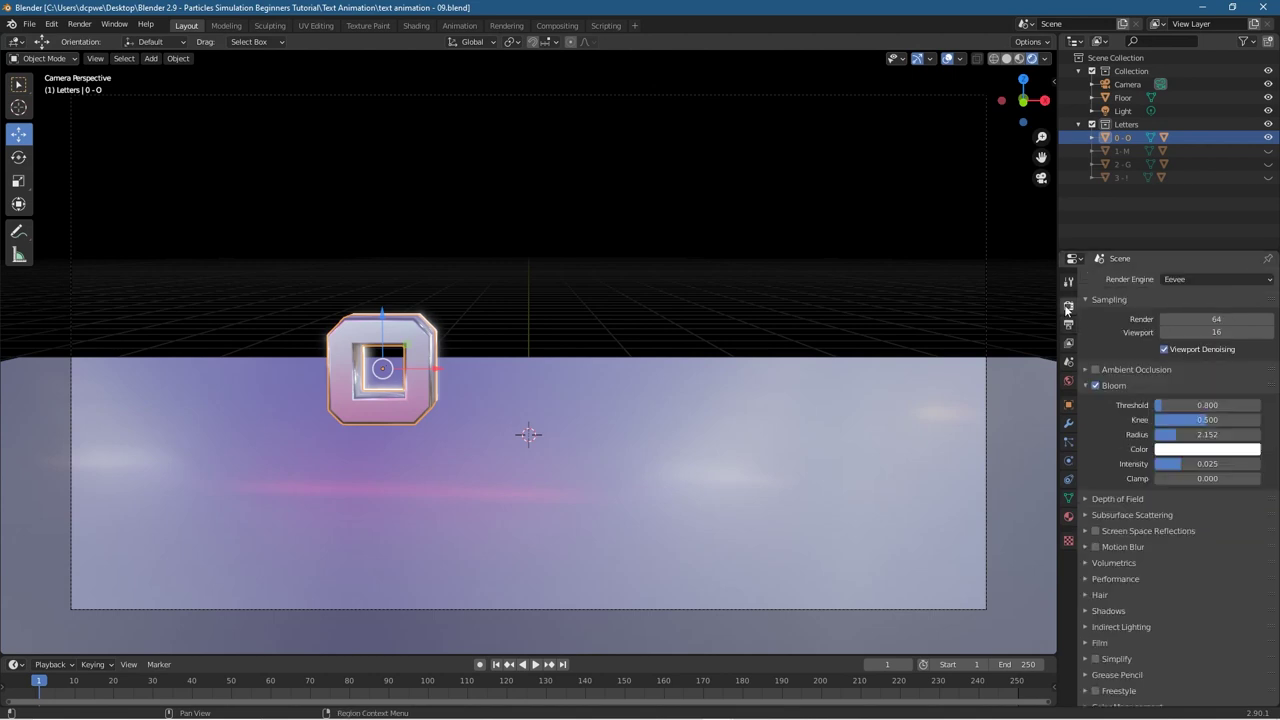
Step: Select the letter 0 - O, turn on auto keying and show the letter's transform properties
{"action": "left_click", "coordinate": [362, 340]}
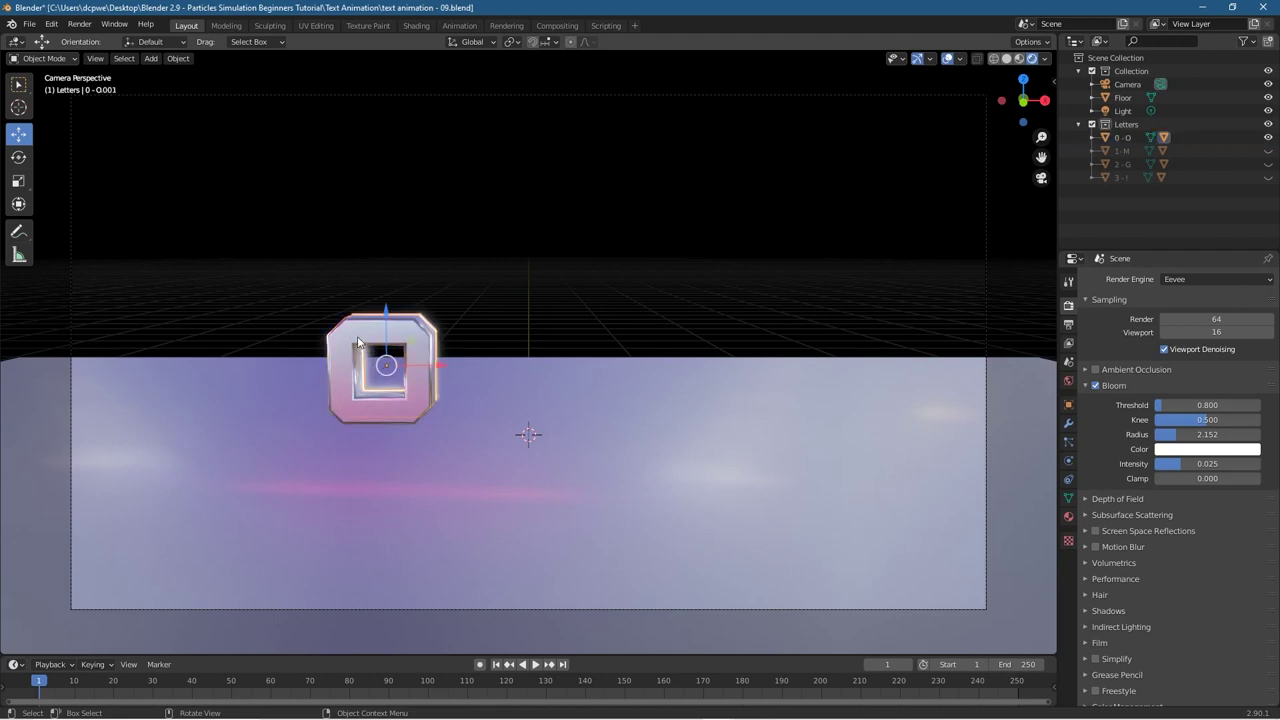
{"action": "left_click", "coordinate": [1240, 137]}
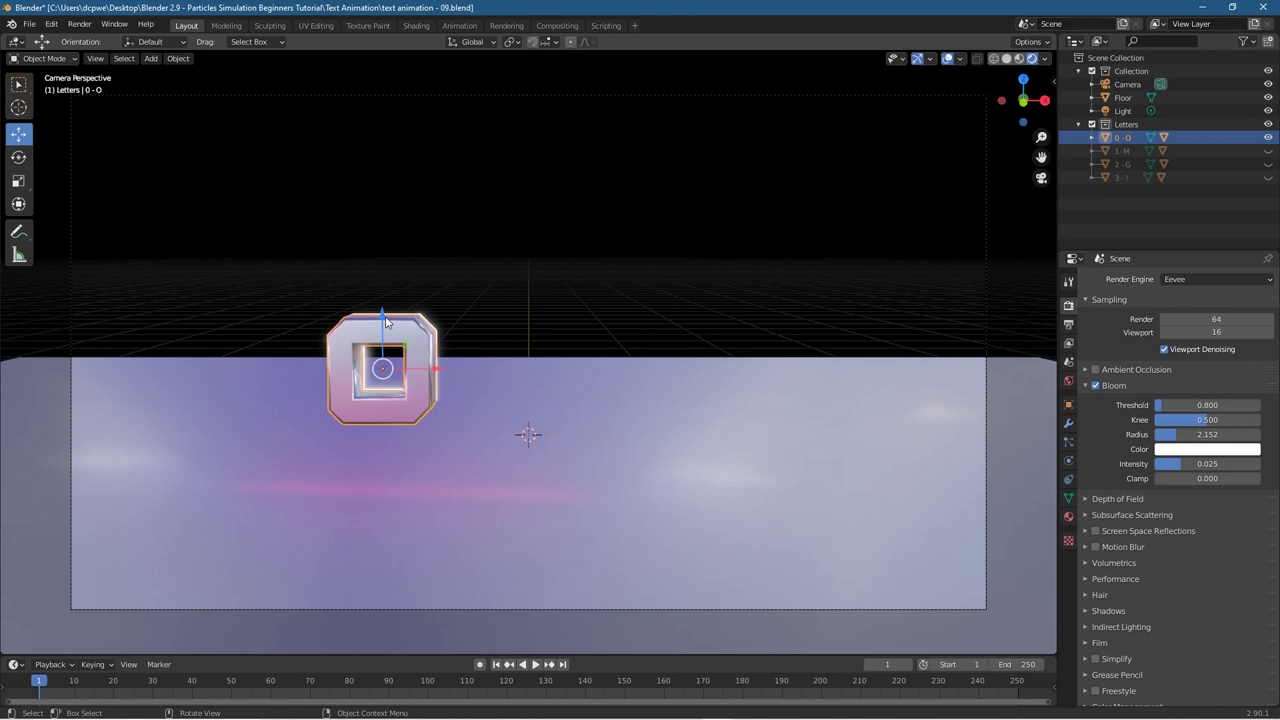
{"action": "left_click", "coordinate": [479, 666]}
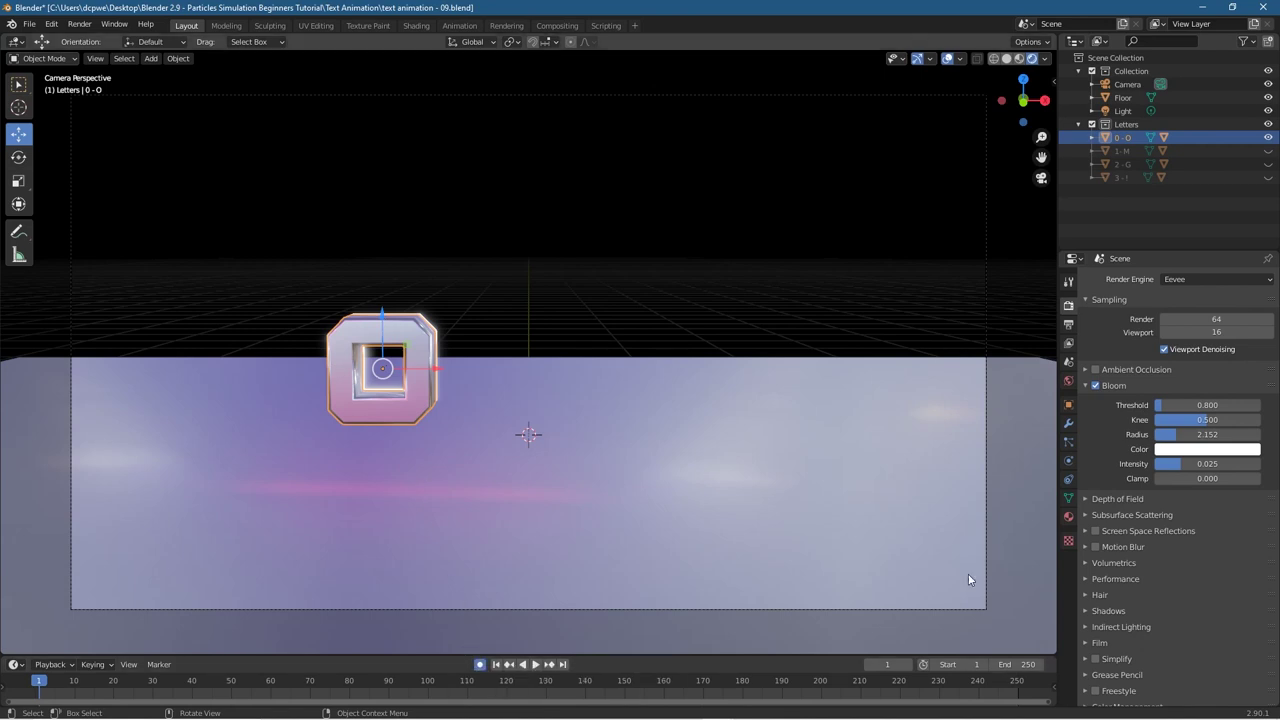
{"action": "left_click", "coordinate": [1068, 405]}
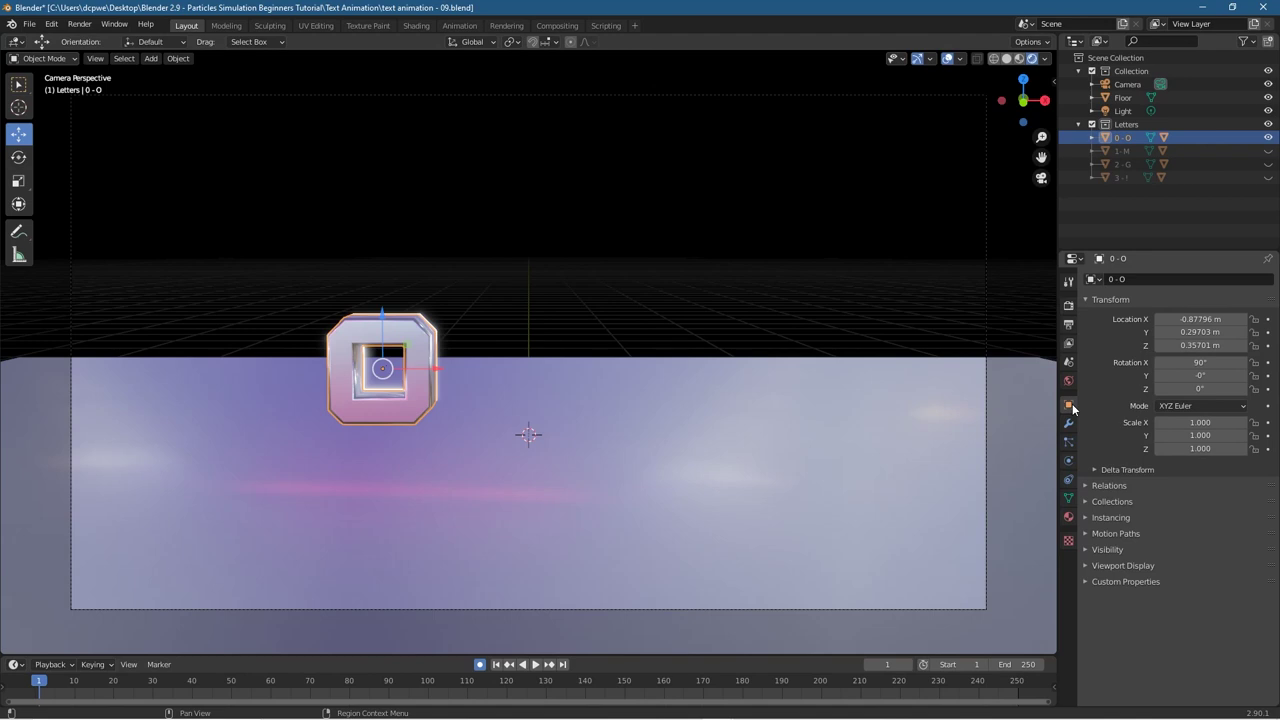
Step: Set the default keyframe interpolation to Linear in the animation preferences
{"action": "left_click", "coordinate": [51, 24]}
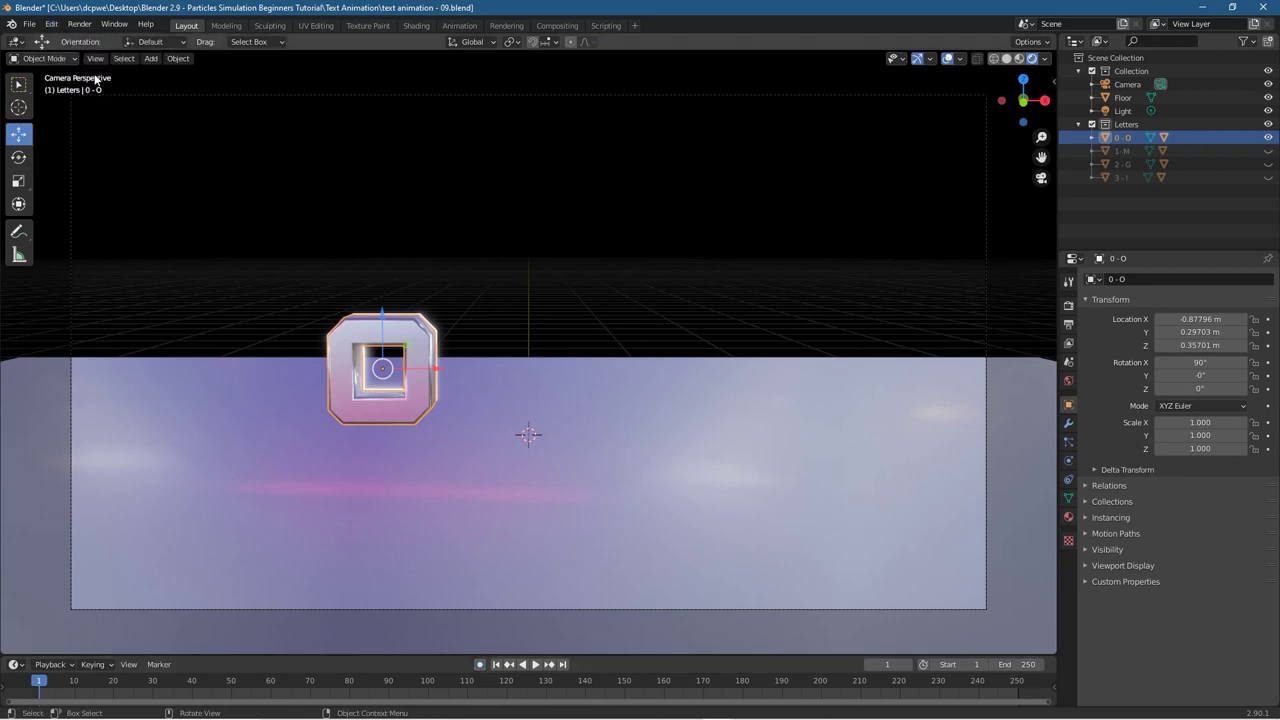
{"action": "left_click", "coordinate": [50, 24]}
{"action": "left_click", "coordinate": [68, 218]}
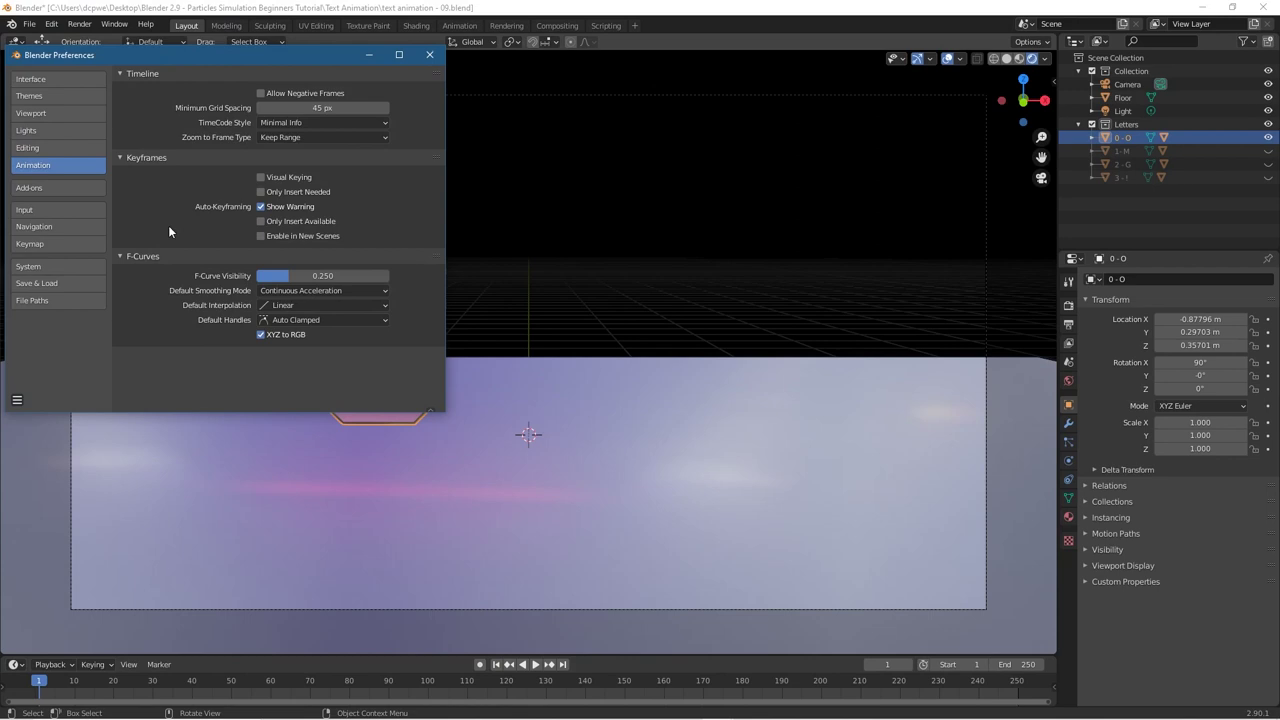
{"action": "left_click", "coordinate": [274, 307]}
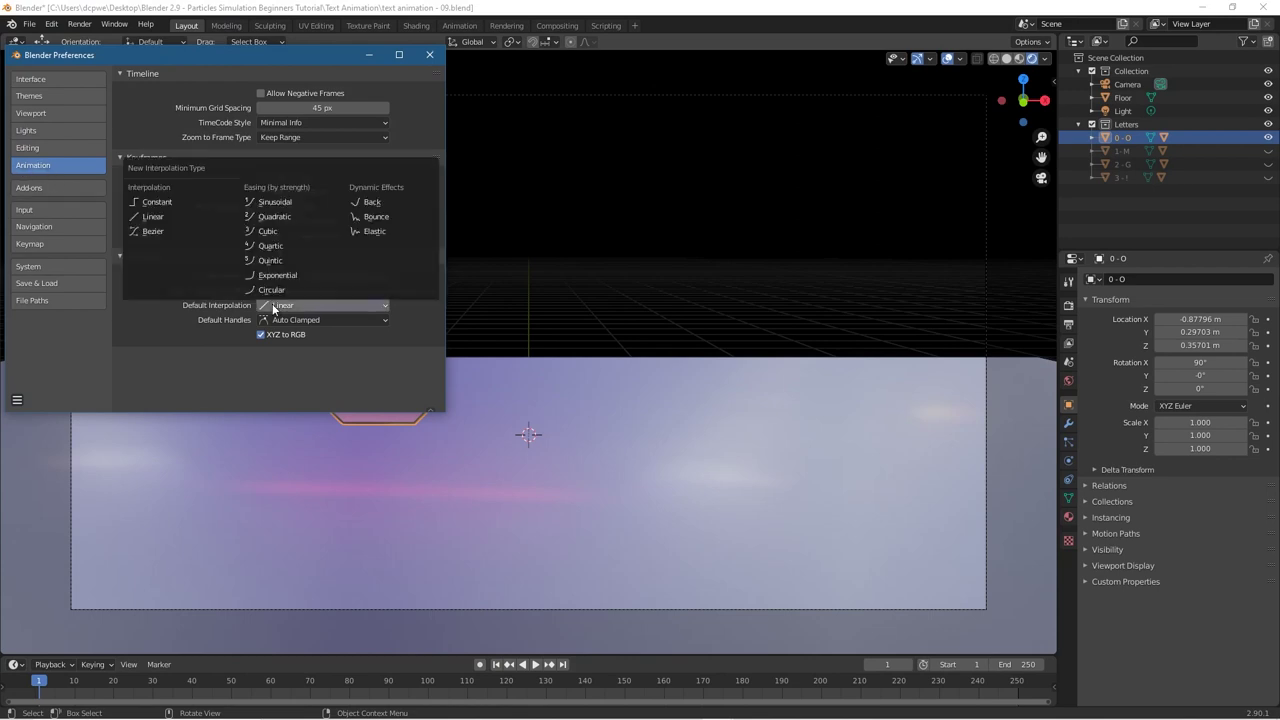
{"action": "left_click", "coordinate": [150, 219]}
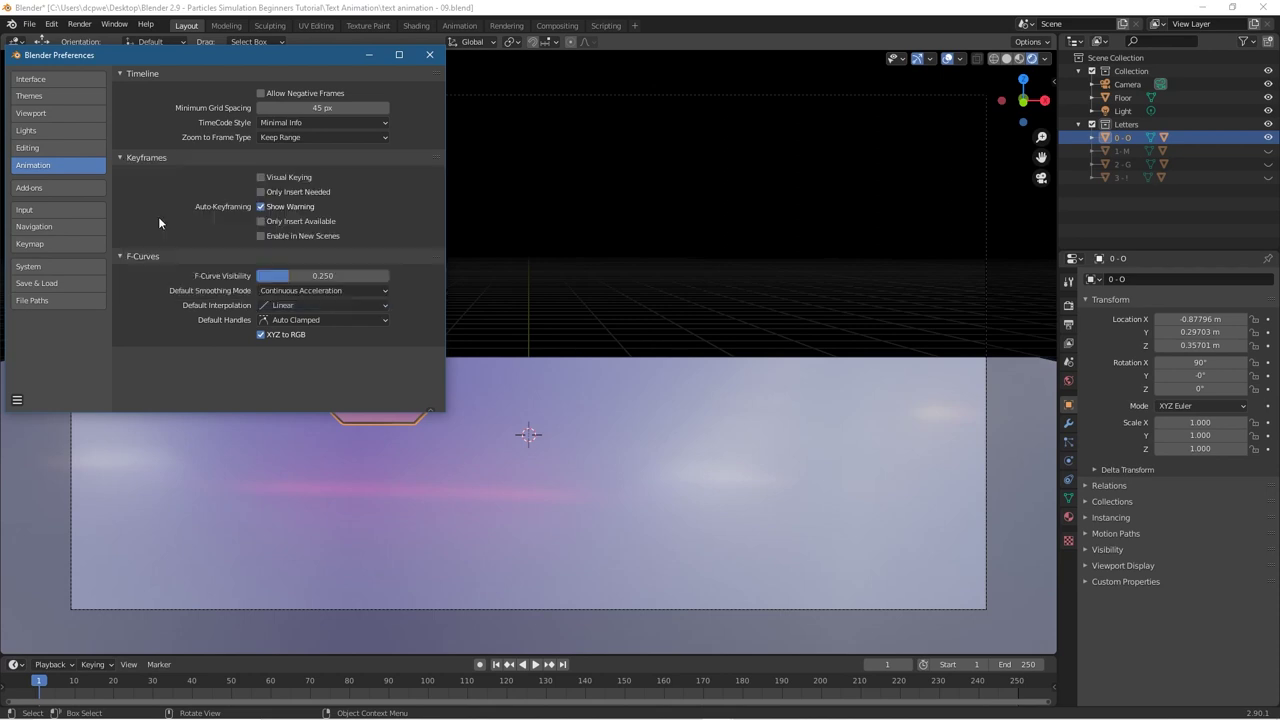
{"action": "left_click", "coordinate": [428, 57]}
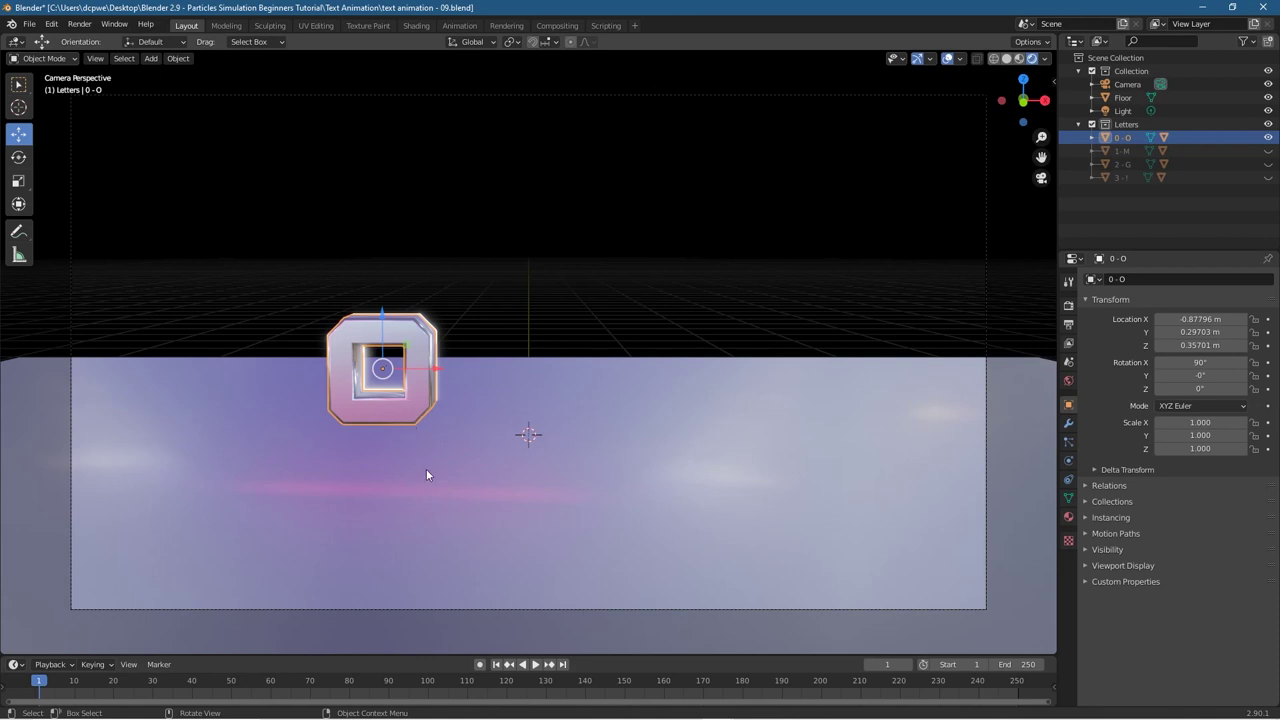
Step: Keyframe the letter O's location and rotation at frame 30, and turn on the Screencast Keys display
{"action": "left_click_drag", "start_coordinate": [34, 690], "coordinate": [153, 694]}
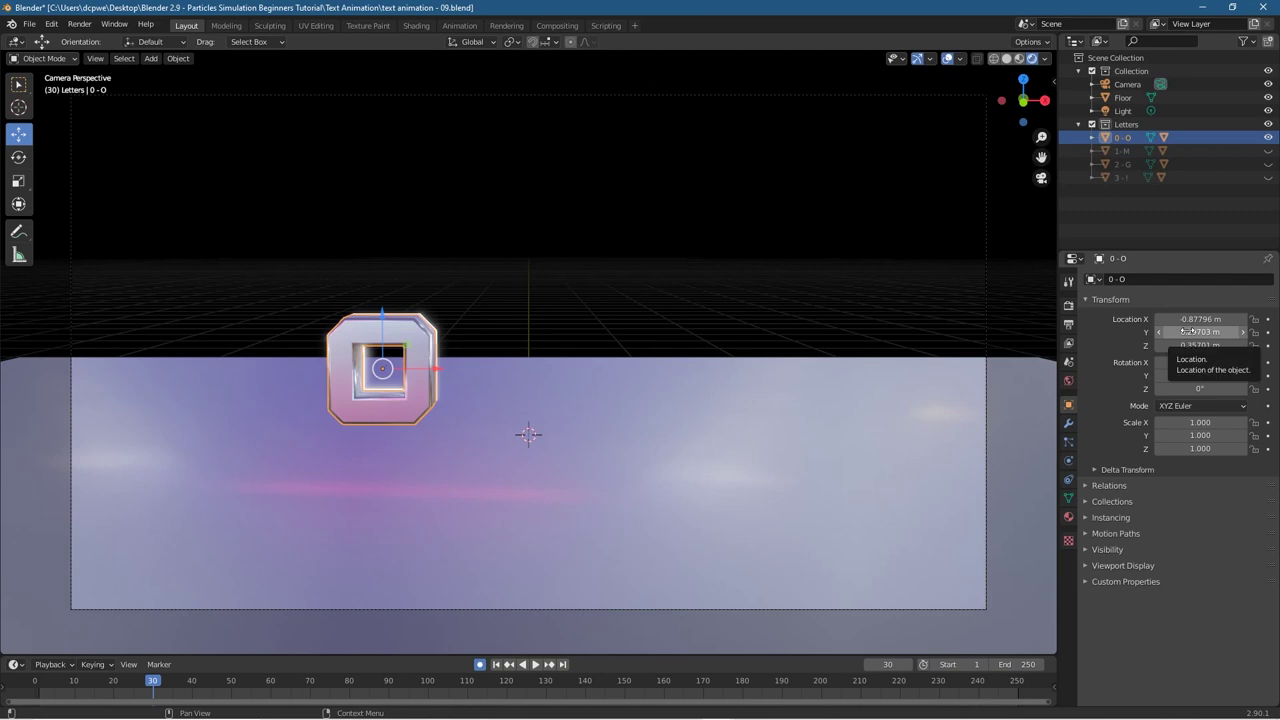
{"action": "key", "text": "i"}
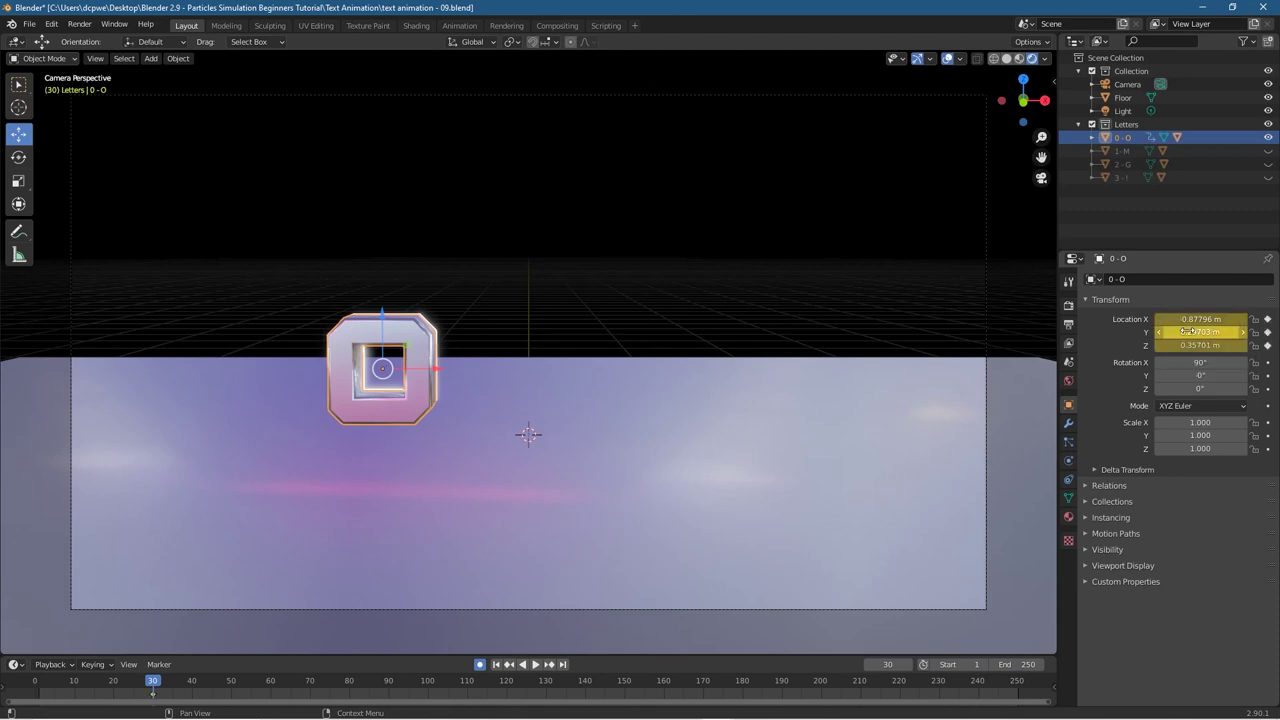
{"action": "left_click", "coordinate": [1050, 80]}
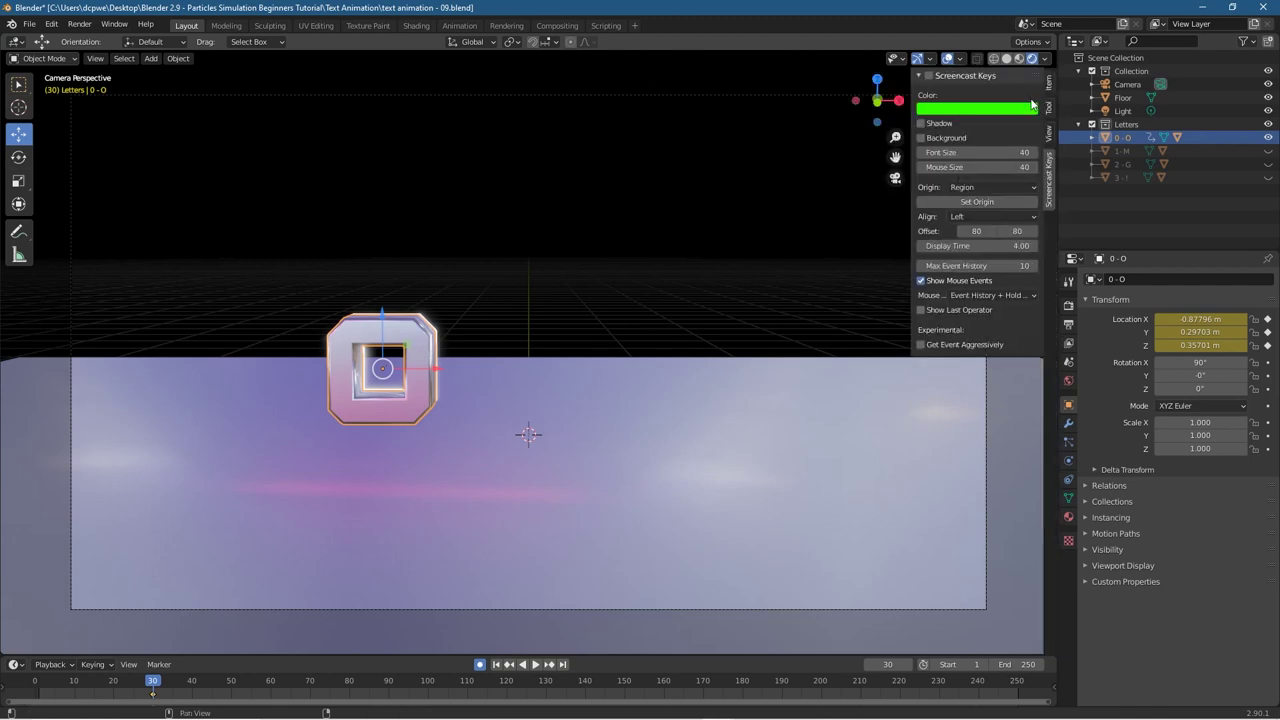
{"action": "left_click", "coordinate": [929, 77]}
{"action": "key", "text": "n"}
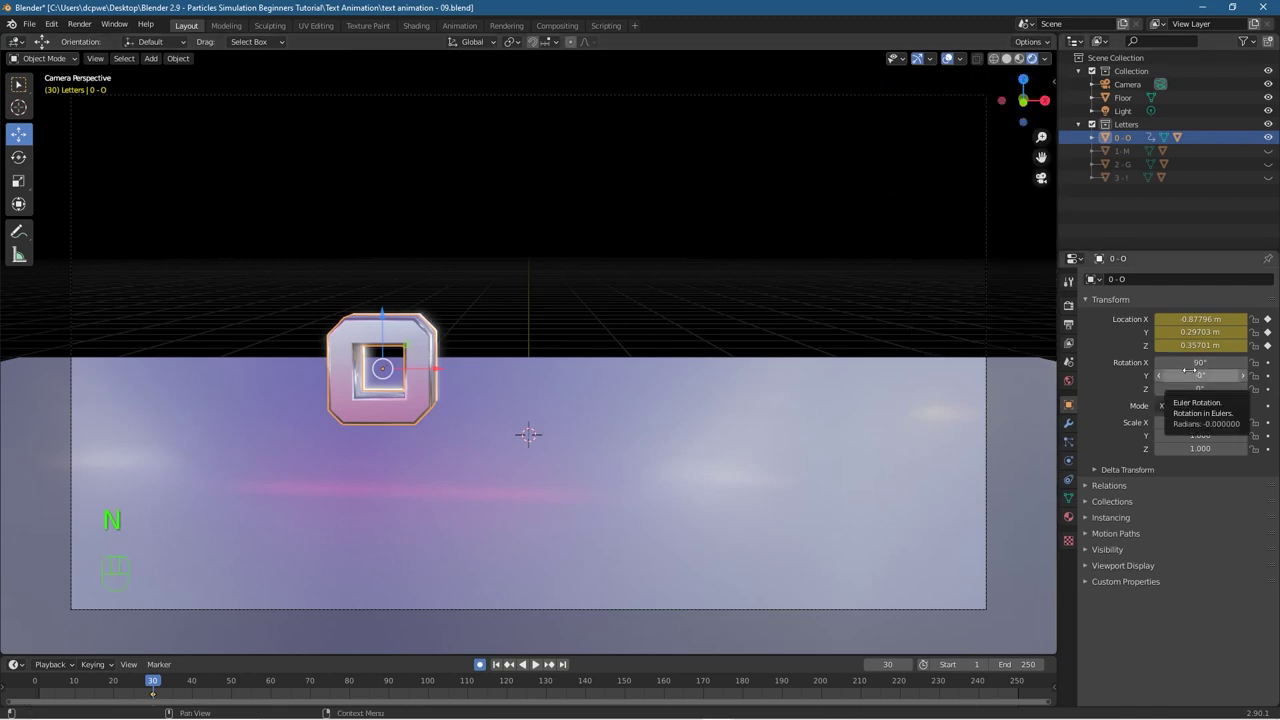
{"action": "key", "text": "i"}
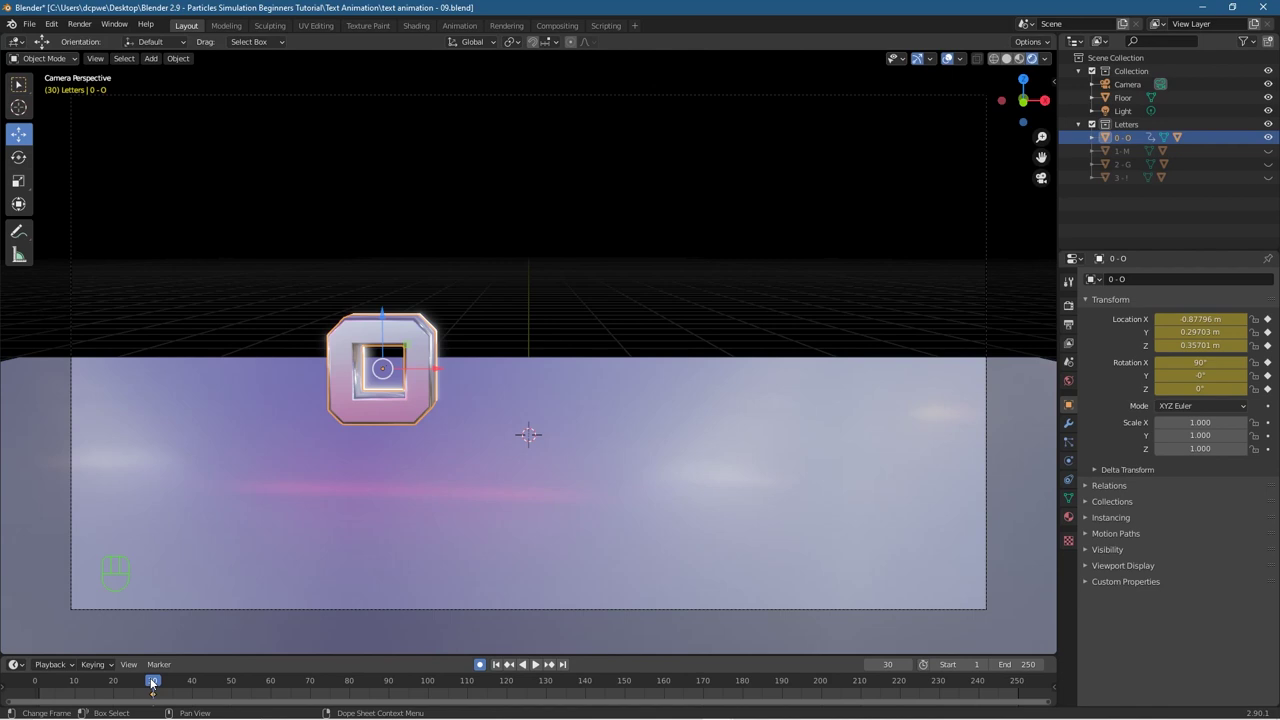
Step: Keyframe the letter O's location and rotation at frame 1
{"action": "left_click_drag", "start_coordinate": [152, 683], "coordinate": [41, 680]}
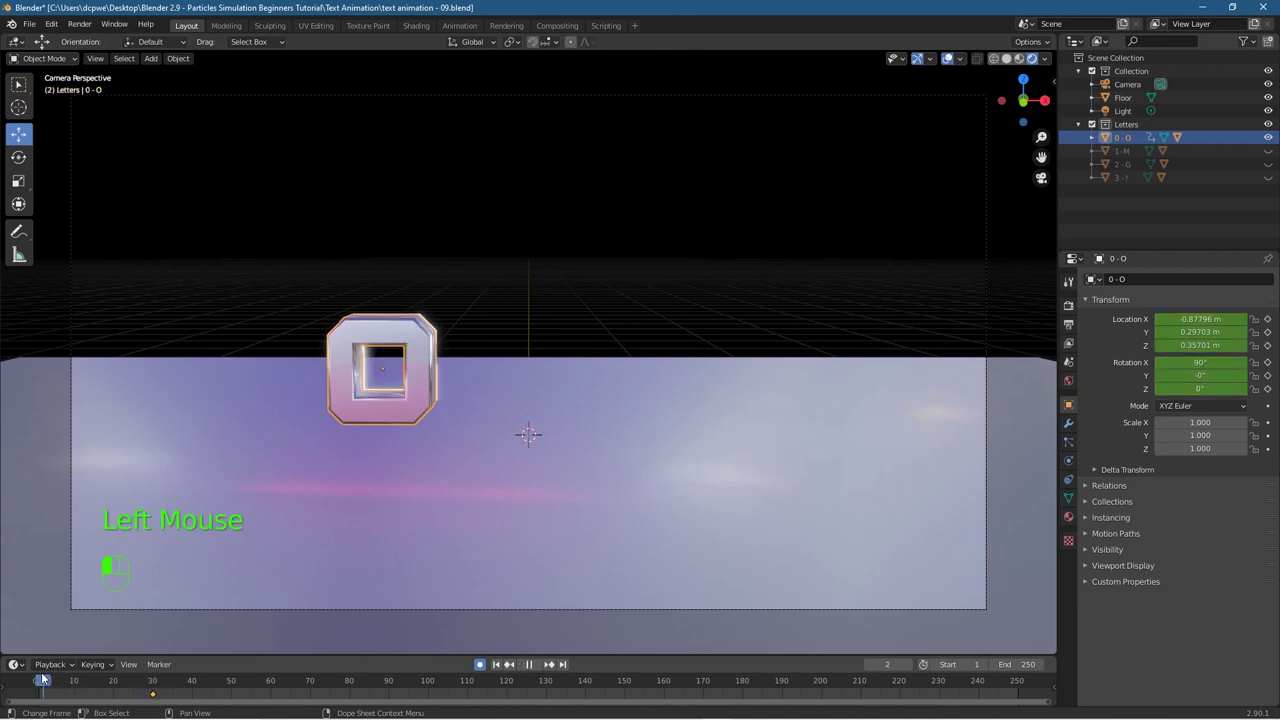
{"action": "left_click", "coordinate": [907, 664]}
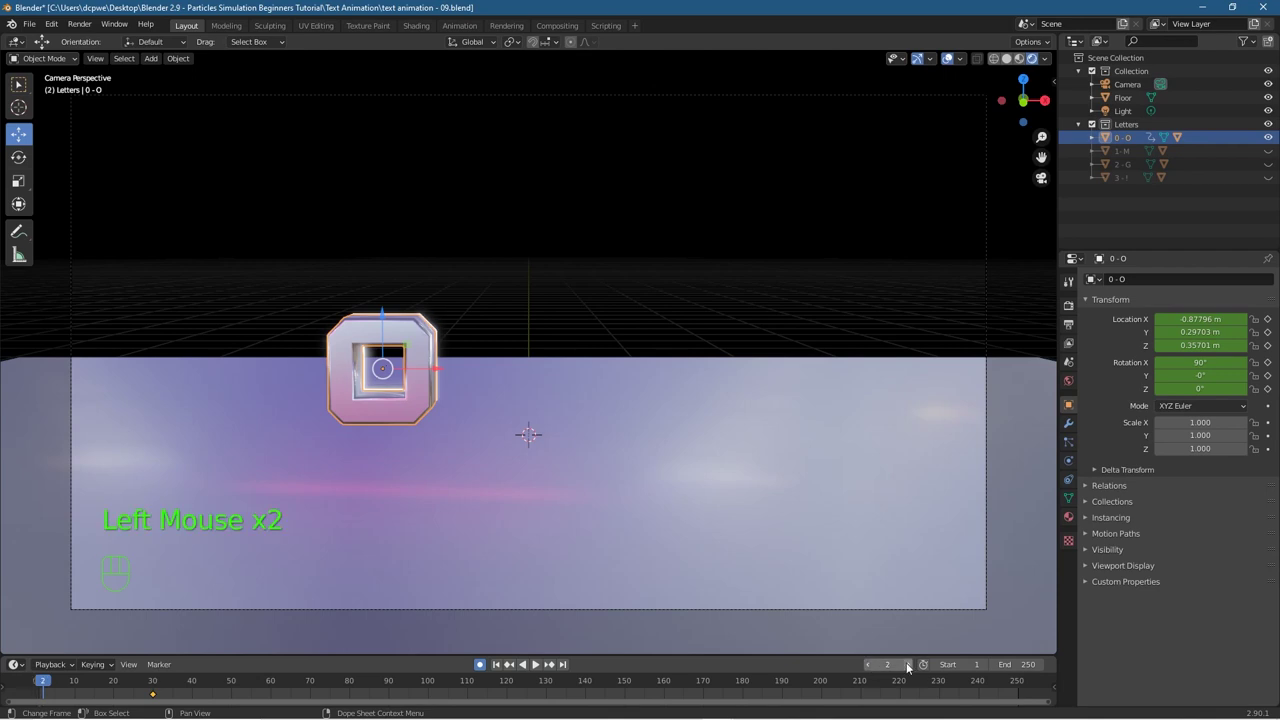
{"action": "left_click", "coordinate": [870, 664]}
{"action": "left_click", "coordinate": [870, 664]}
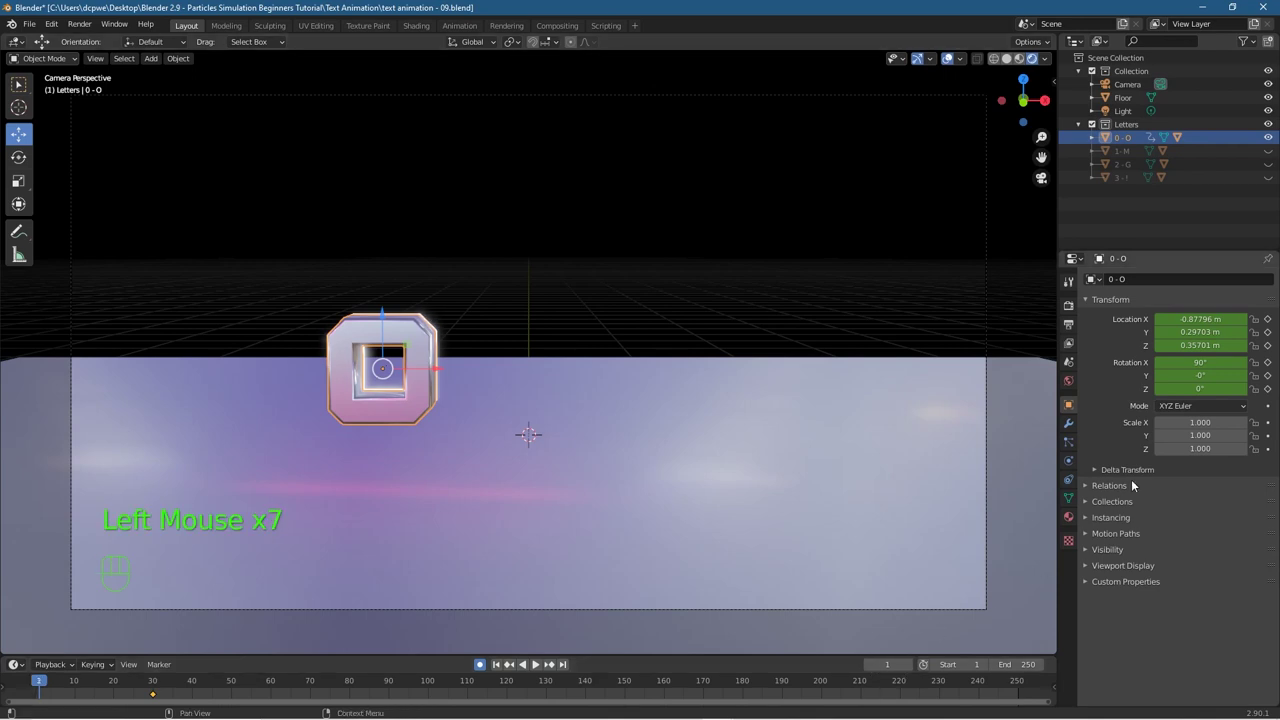
{"action": "key", "text": "i"}
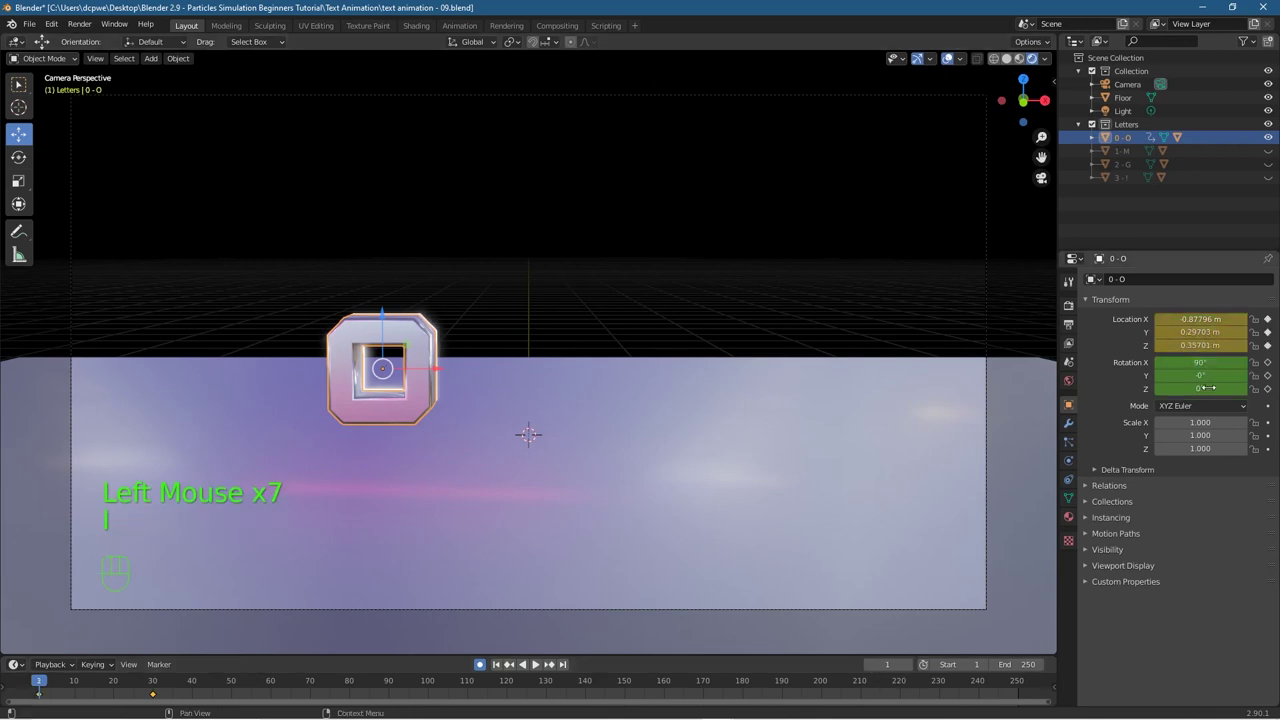
{"action": "key", "text": "i"}
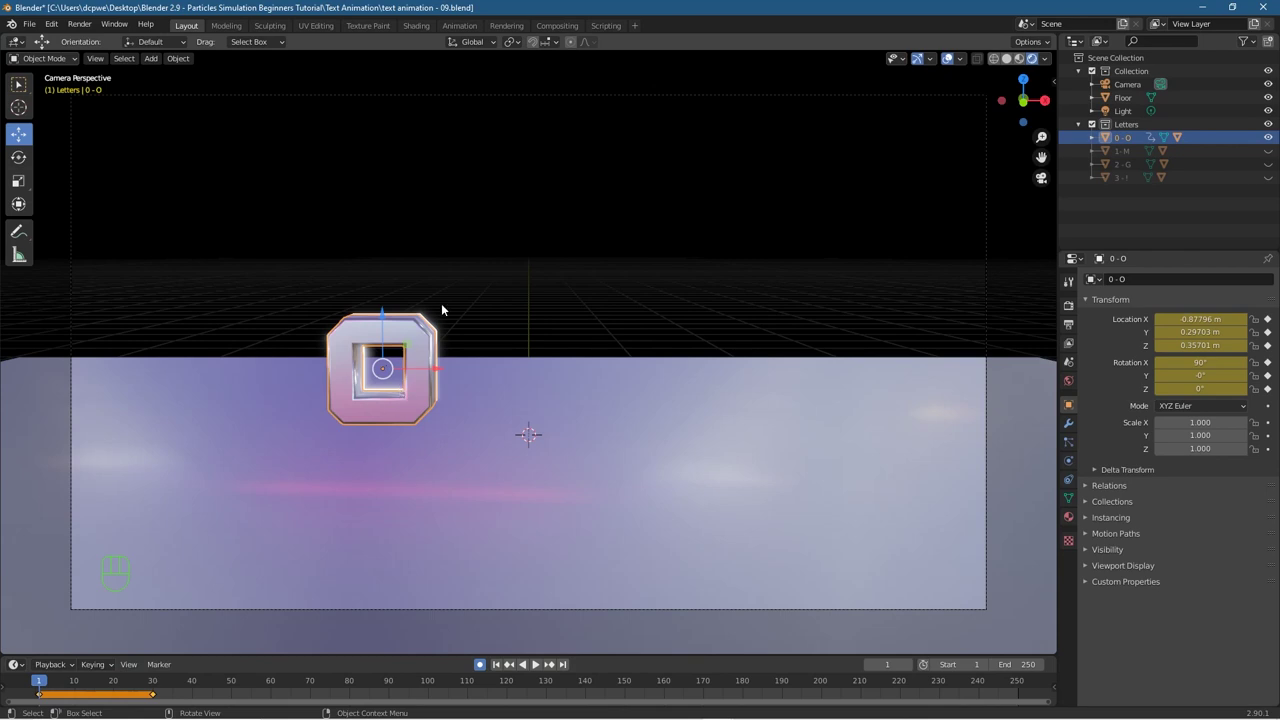
Step: At frame 1, move the letter O backward along Y to about 1.03 m using the top view, and return to the camera view
{"action": "key", "text": "KP_7"}
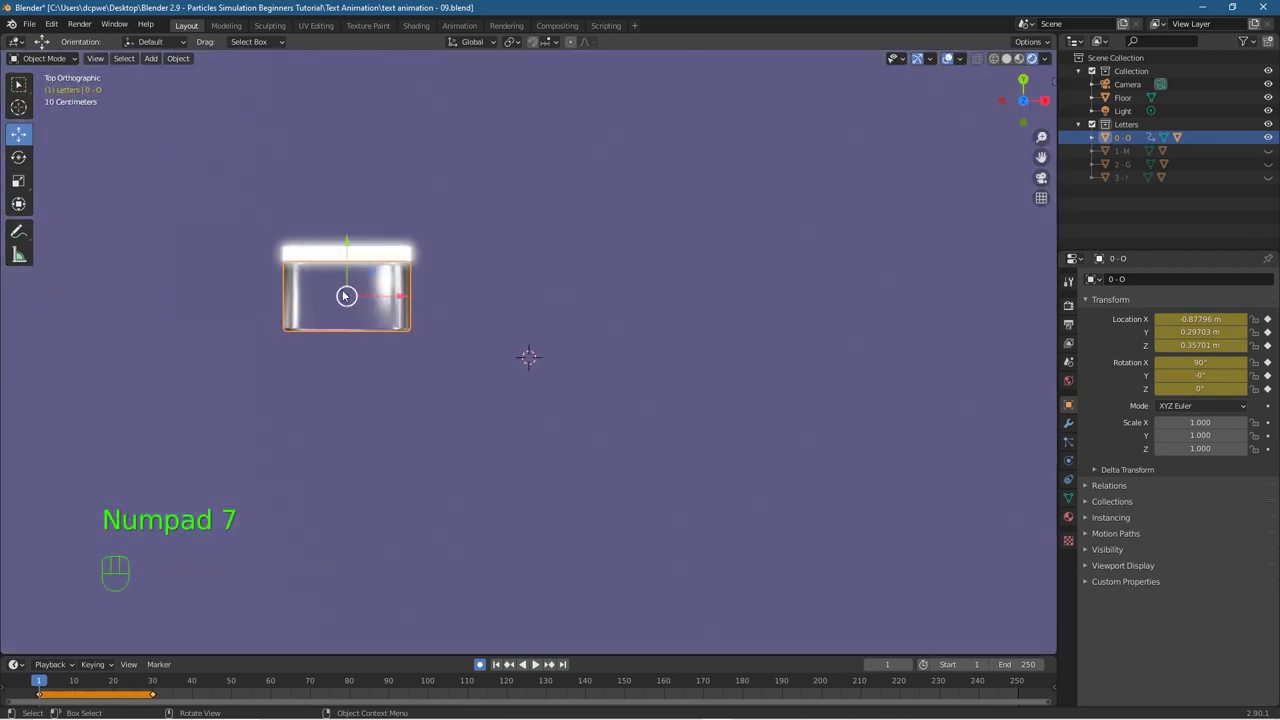
{"action": "scroll", "coordinate": [340, 310], "scroll_direction": "down", "scroll_amount": 3}
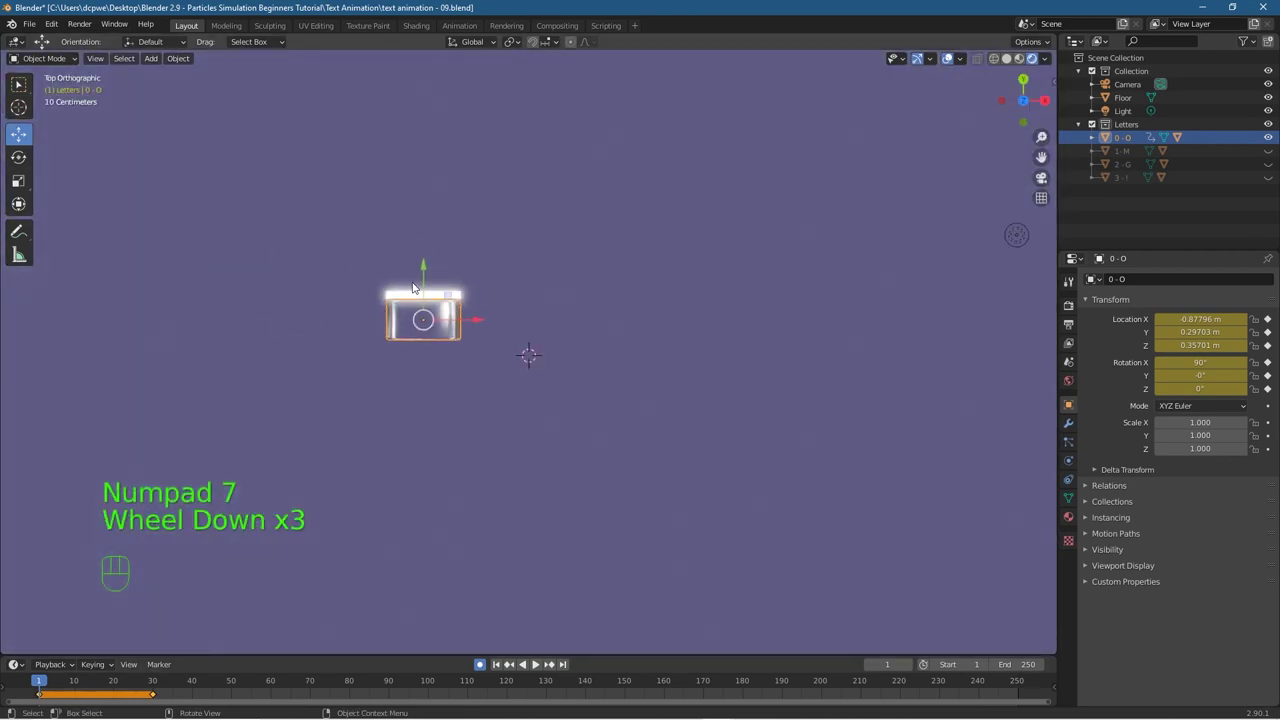
{"action": "left_click_drag", "start_coordinate": [424, 268], "coordinate": [429, 176]}
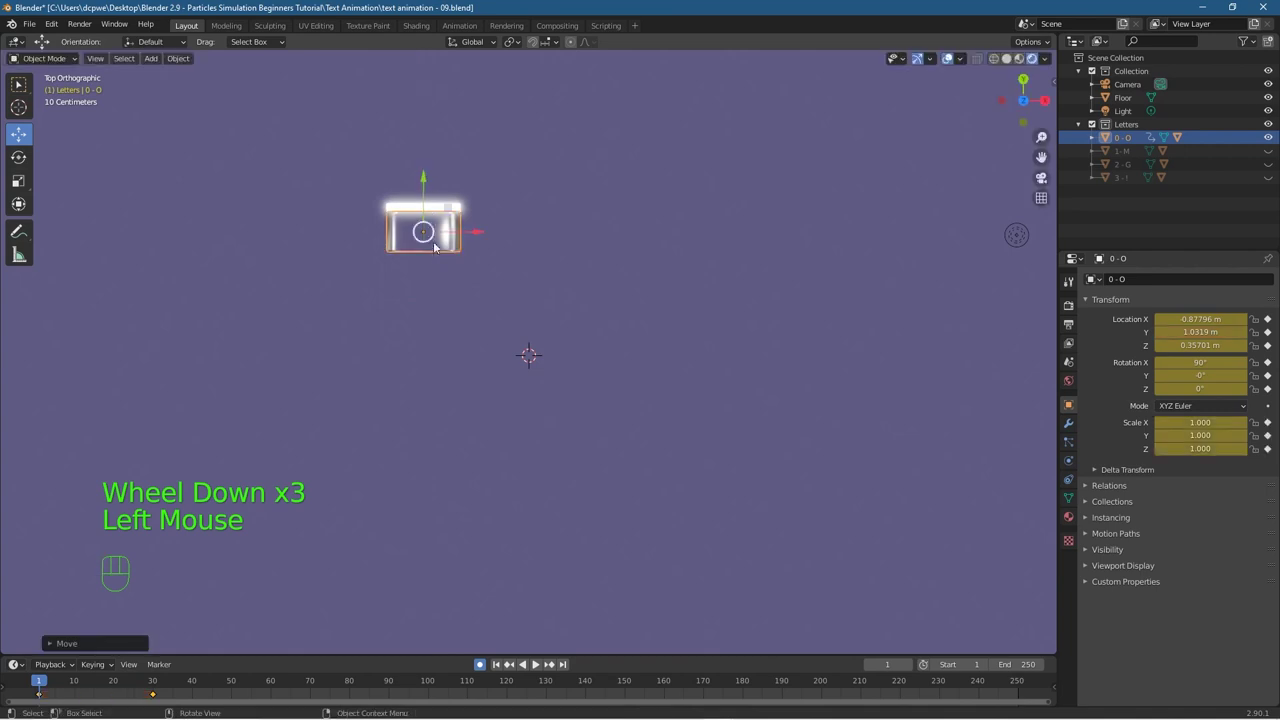
{"action": "key", "text": "KP_0"}
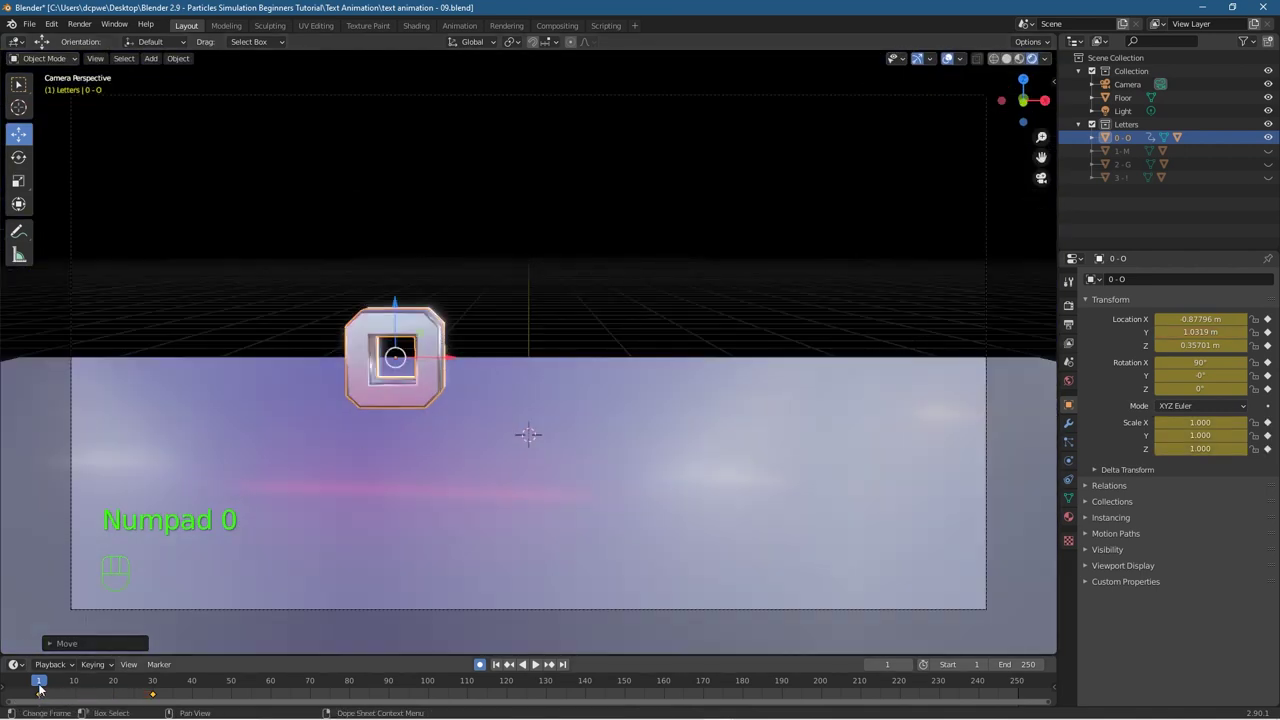
Step: Move the letter O's frame 1 keyframe to about frame 16 and scrub the timeline to check the motion
{"action": "mouse_move", "coordinate": [38, 684]}
{"action": "left_mouse_down"}
{"action": "mouse_move", "coordinate": [157, 688]}
{"action": "mouse_move", "coordinate": [30, 684]}
{"action": "mouse_move", "coordinate": [157, 688]}
{"action": "mouse_move", "coordinate": [39, 693]}
{"action": "left_mouse_up"}
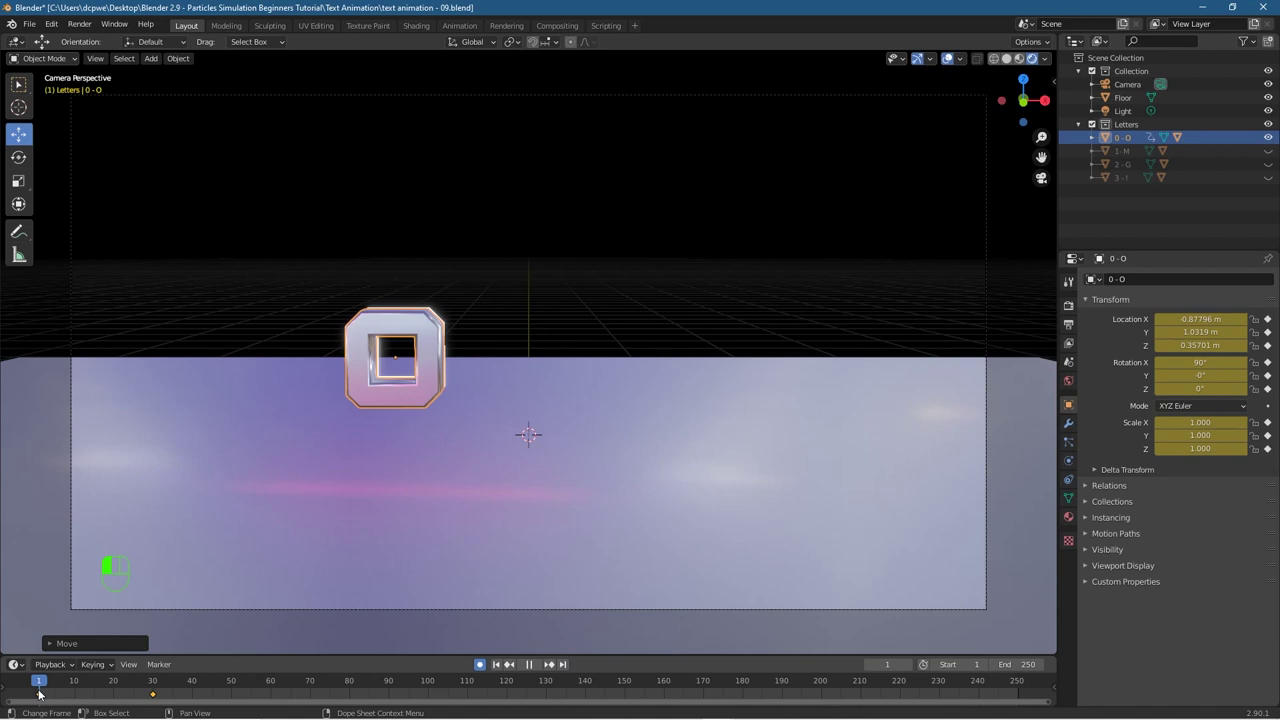
{"action": "mouse_move", "coordinate": [39, 693]}
{"action": "left_mouse_down"}
{"action": "mouse_move", "coordinate": [176, 693]}
{"action": "mouse_move", "coordinate": [40, 694]}
{"action": "left_mouse_up"}
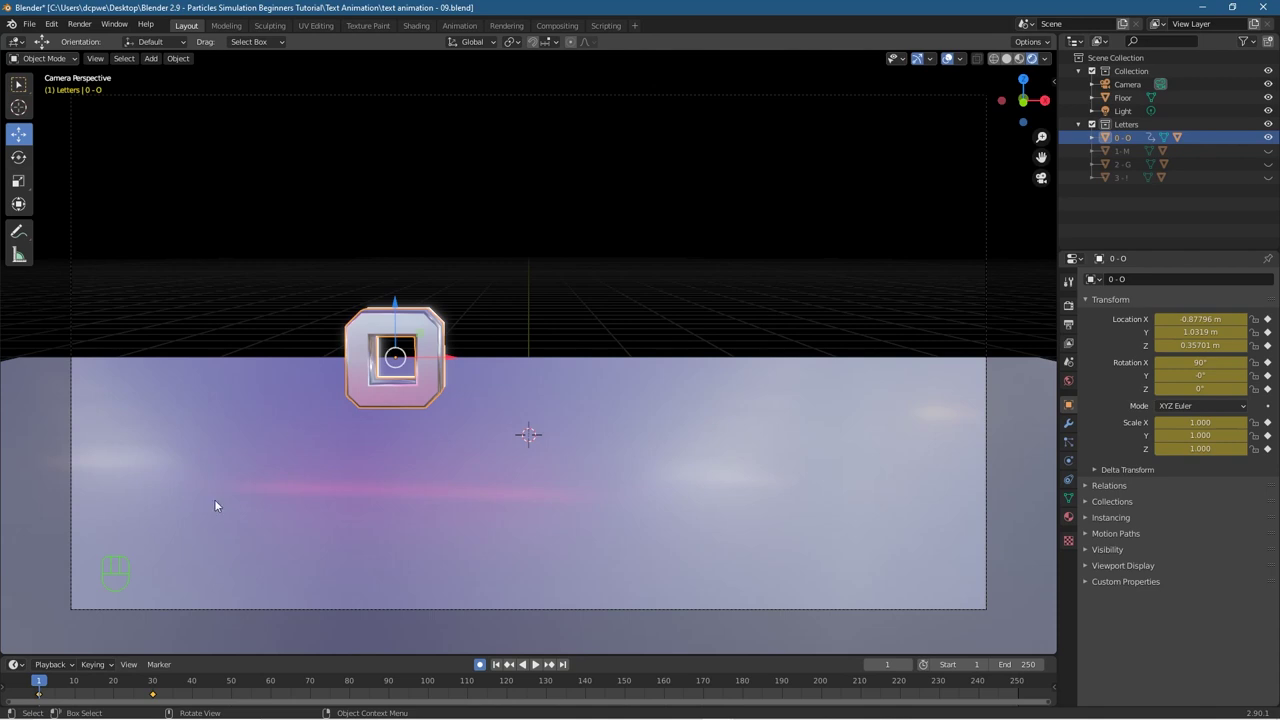
{"action": "mouse_move", "coordinate": [38, 687]}
{"action": "left_mouse_down"}
{"action": "mouse_move", "coordinate": [153, 687]}
{"action": "mouse_move", "coordinate": [39, 695]}
{"action": "mouse_move", "coordinate": [62, 700]}
{"action": "mouse_move", "coordinate": [172, 690]}
{"action": "mouse_move", "coordinate": [41, 693]}
{"action": "left_mouse_up"}
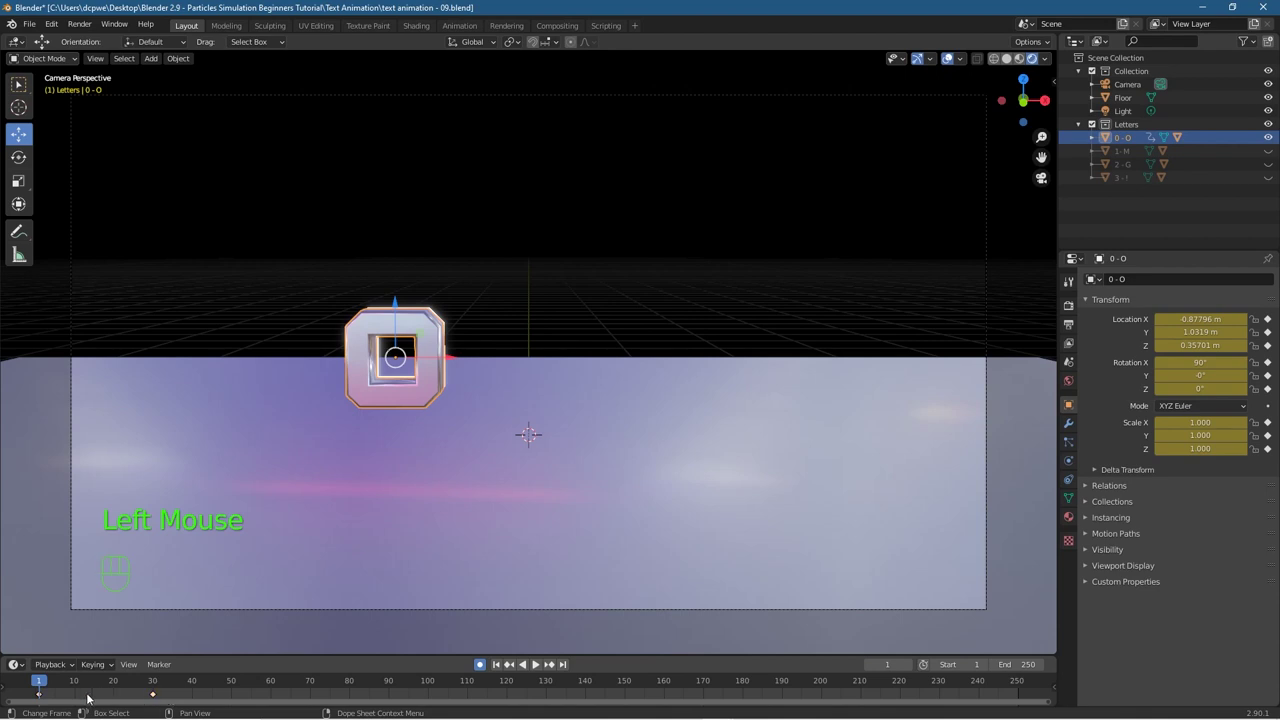
{"action": "left_click", "coordinate": [40, 697]}
{"action": "left_click_drag", "start_coordinate": [40, 697], "coordinate": [99, 698]}
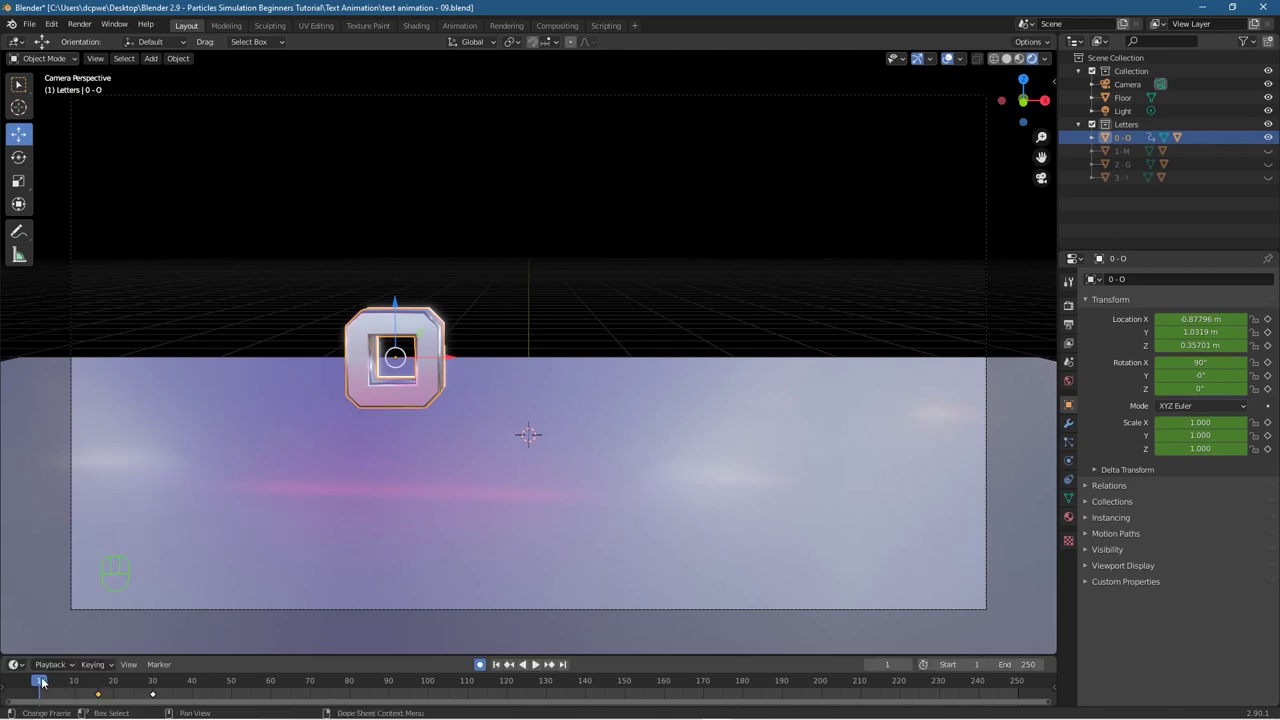
{"action": "left_click", "coordinate": [42, 683]}
{"action": "key", "text": "space"}
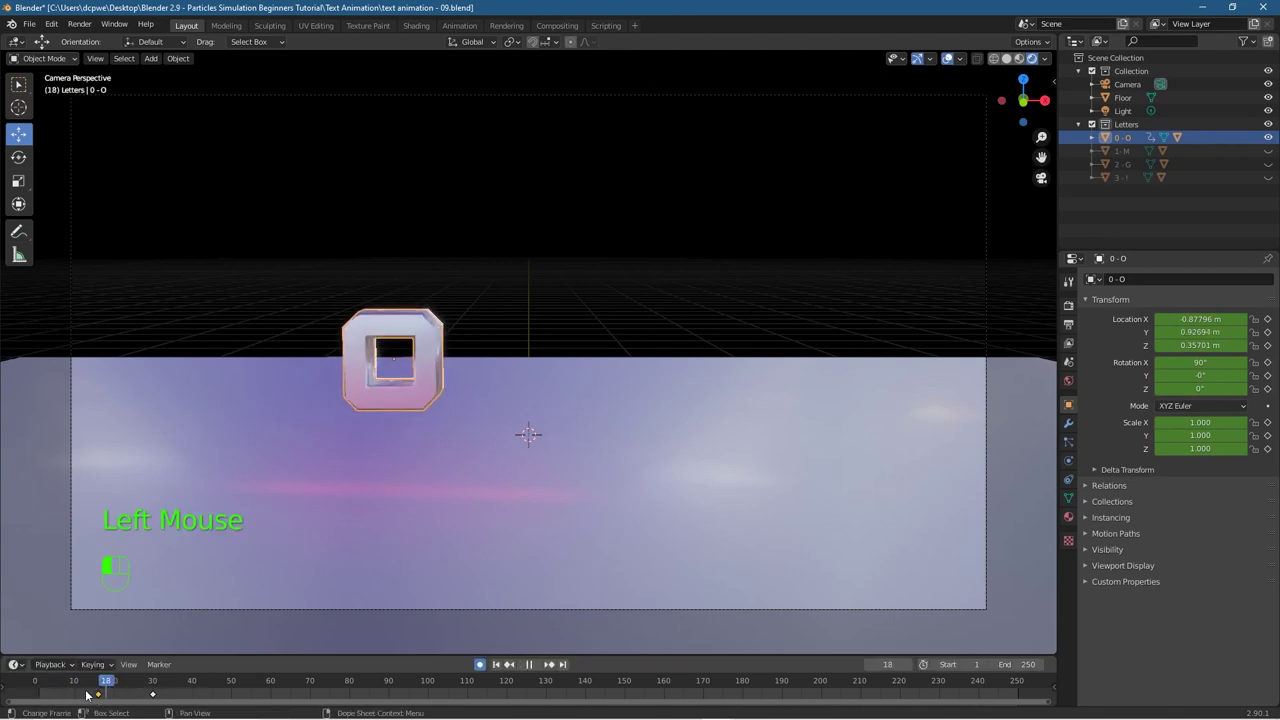
{"action": "left_click", "coordinate": [42, 683]}
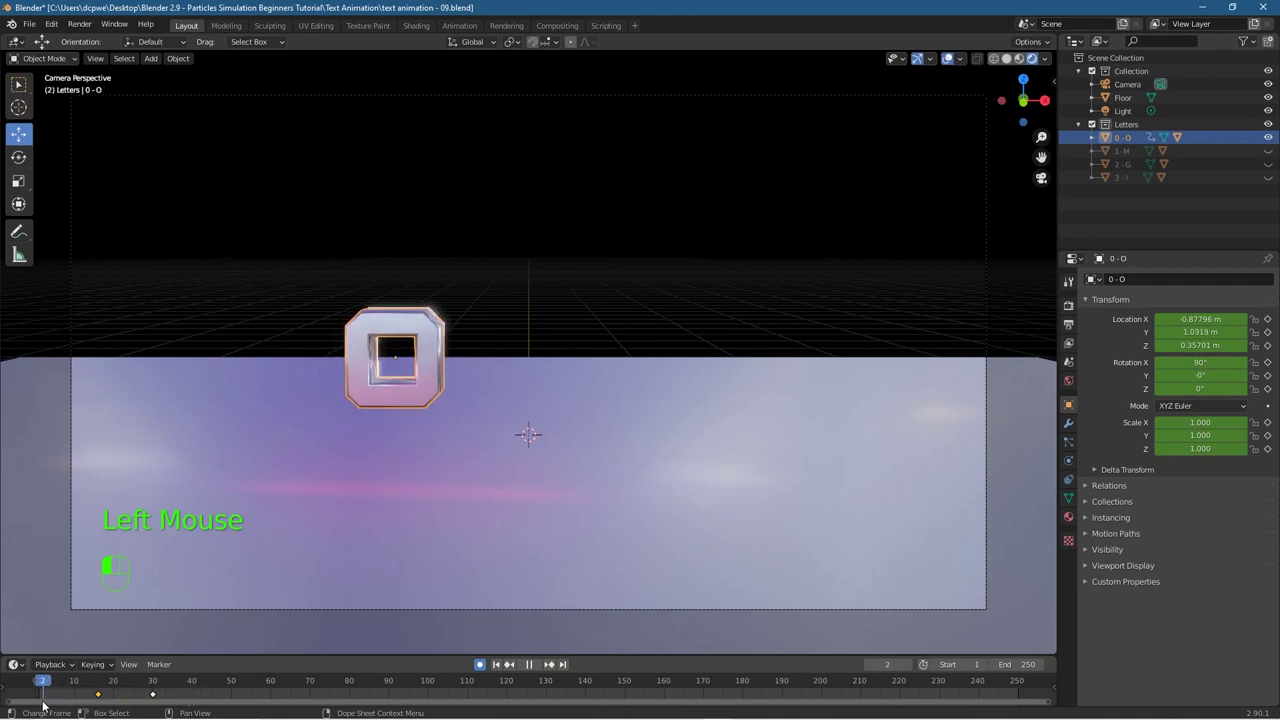
{"action": "key", "text": "Escape"}
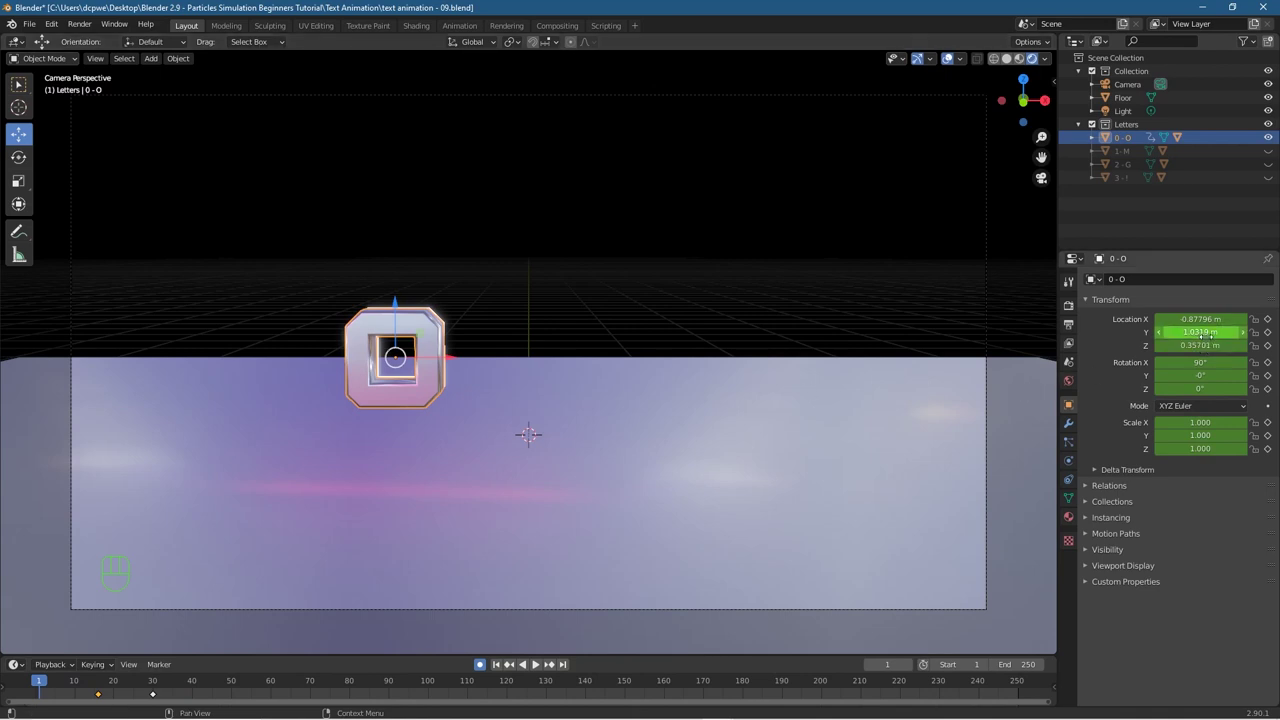
Step: Keyframe the letter O's location and rotation at frame 1, lowering it beneath the floor to a Z location of about -0.34 m
{"action": "key", "text": "i"}
{"action": "key", "text": "i"}
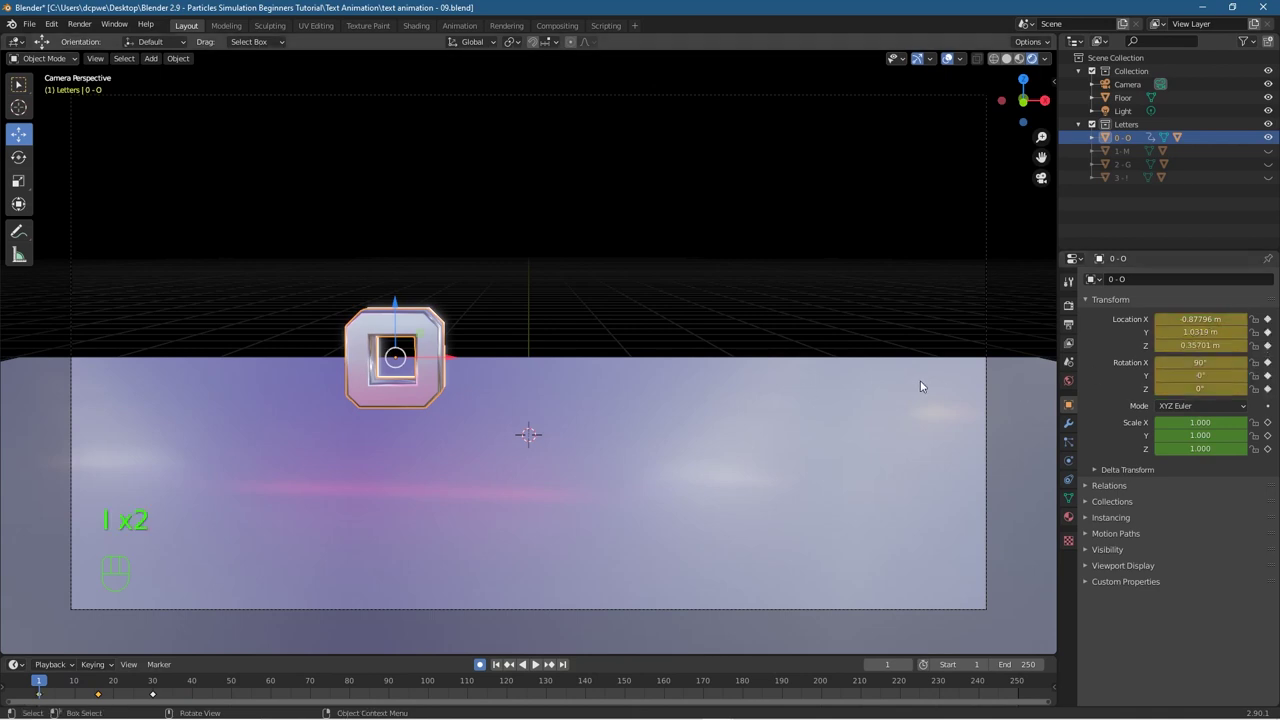
{"action": "left_click", "coordinate": [394, 307]}
{"action": "left_click_drag", "start_coordinate": [394, 307], "coordinate": [397, 411]}
{"action": "key", "text": "space"}
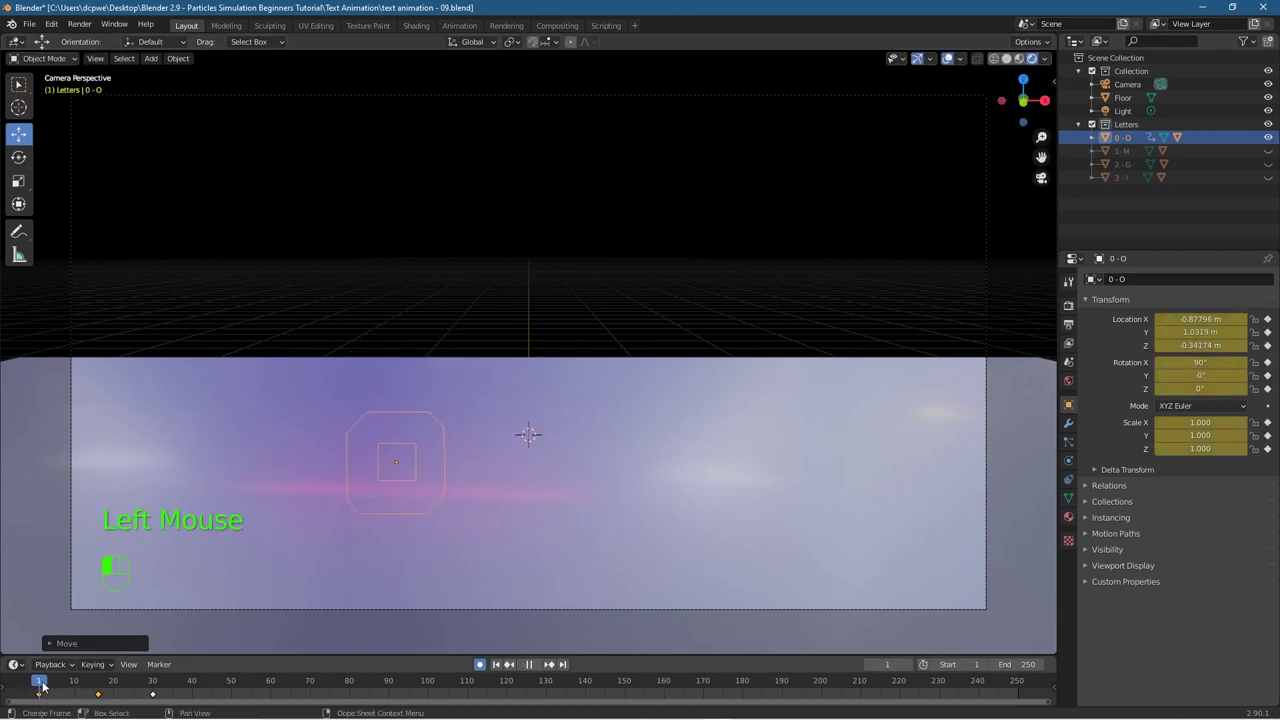
{"action": "key", "text": "Escape"}
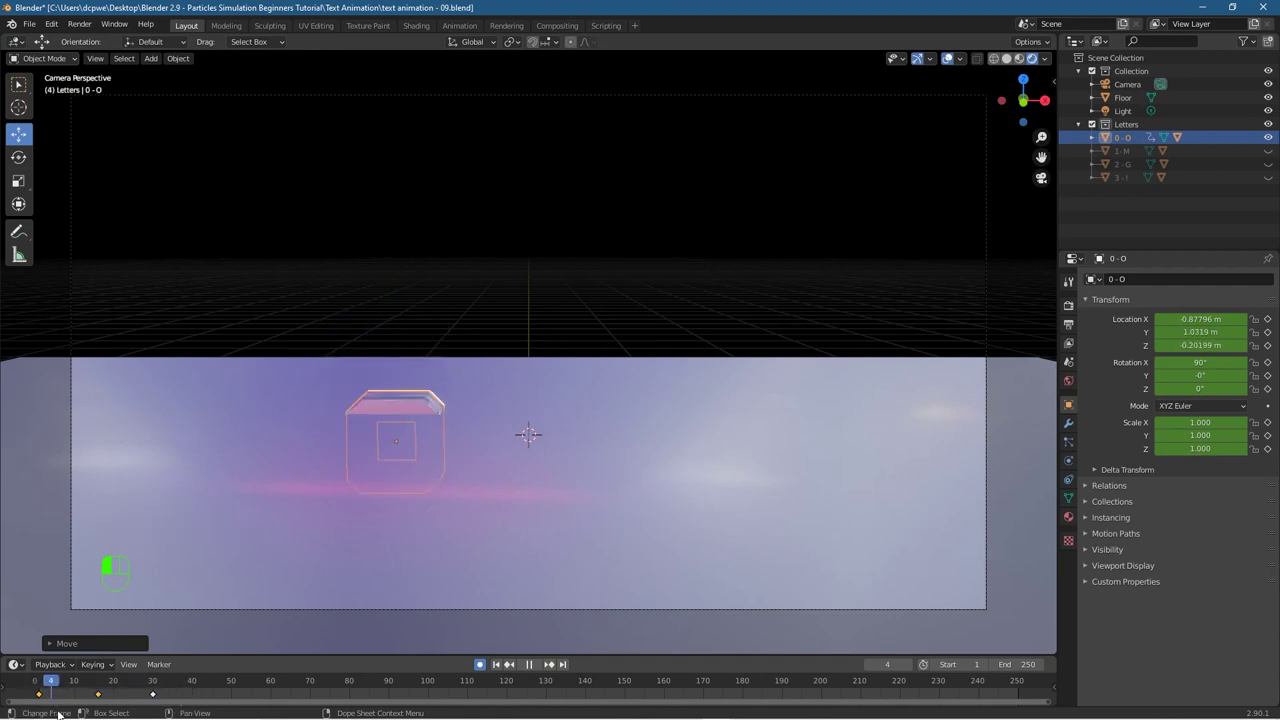
{"action": "key", "text": "Escape"}
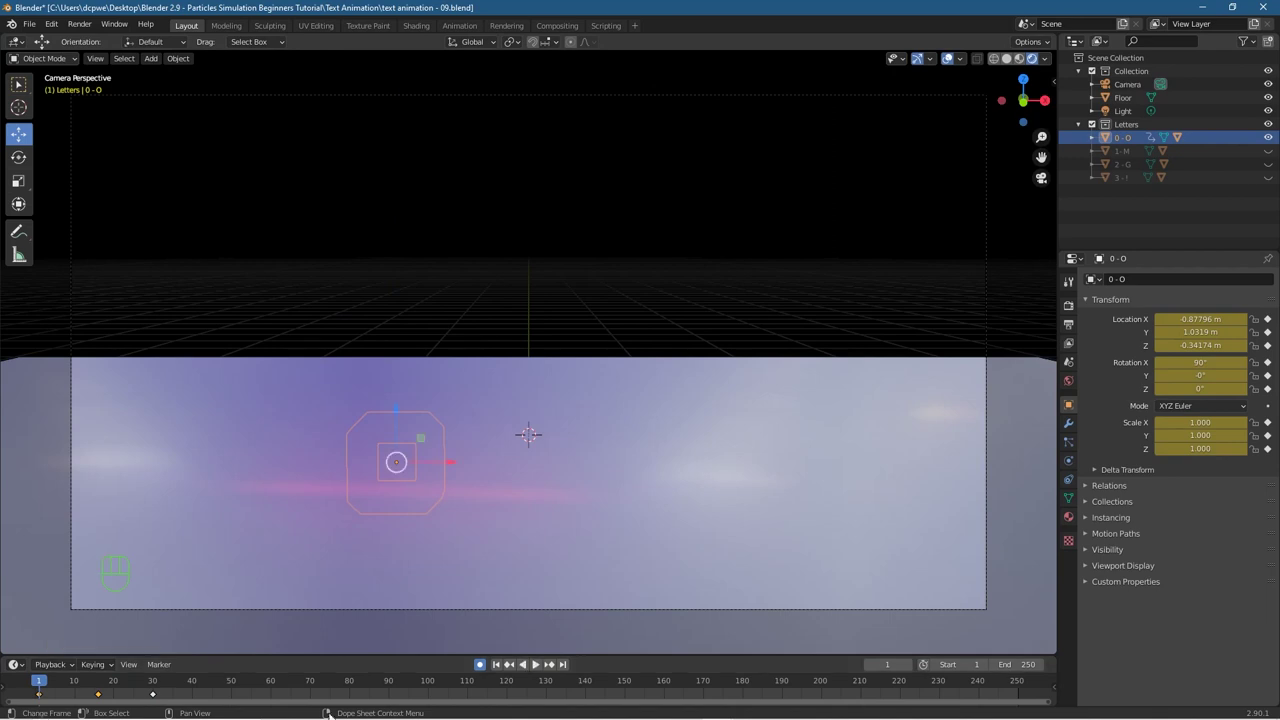
Step: Turn off auto keying and play the letter O's animation from the start in the camera view
{"action": "left_click", "coordinate": [481, 668]}
{"action": "left_click", "coordinate": [536, 665]}
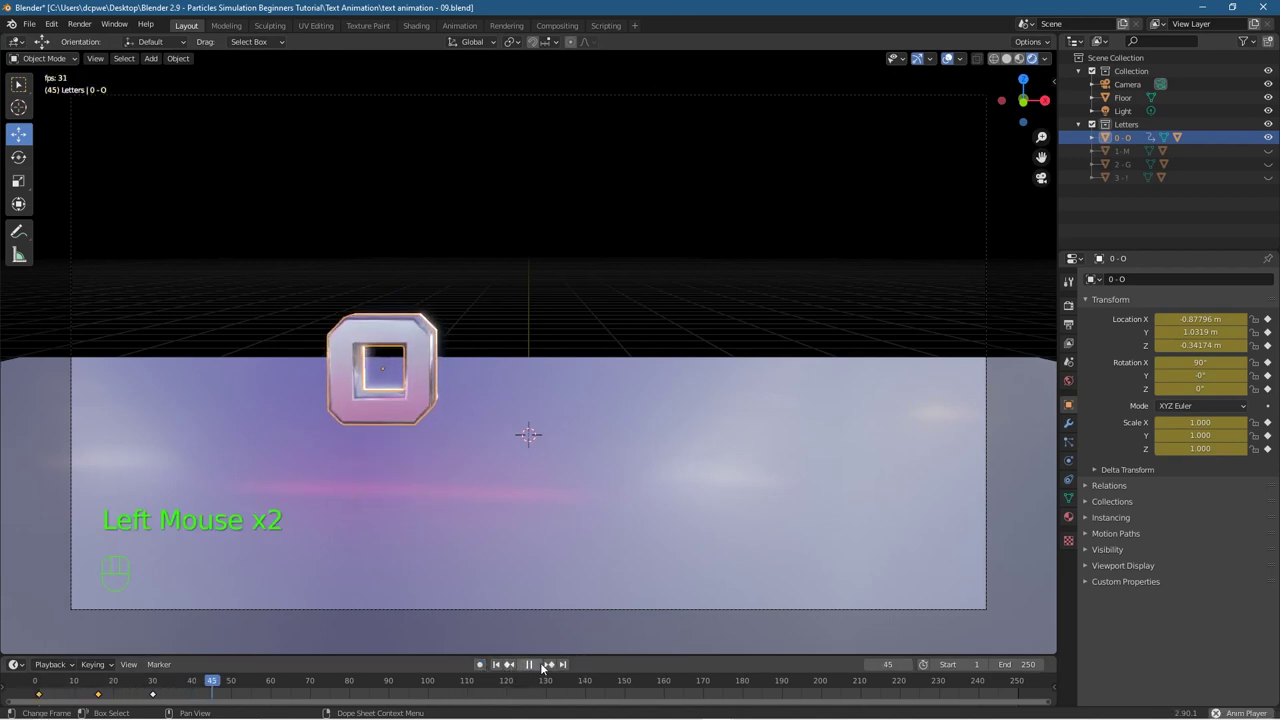
{"action": "left_click", "coordinate": [499, 665]}
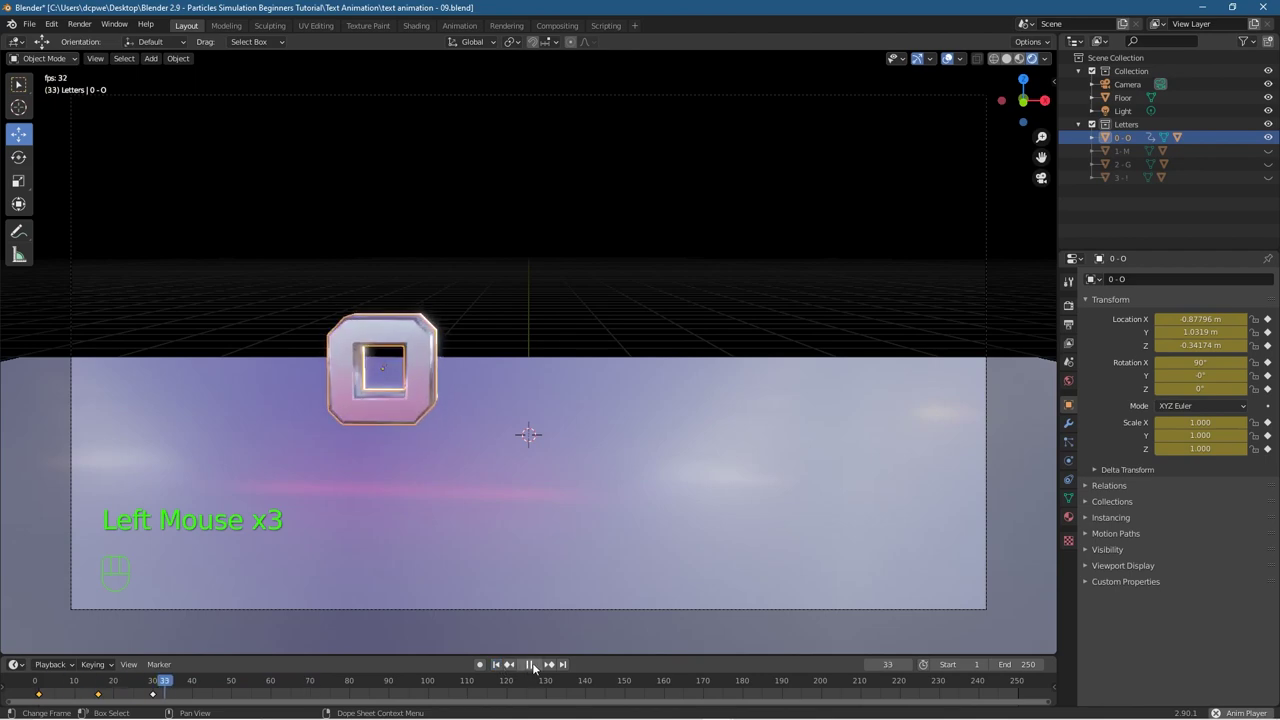
{"action": "left_click", "coordinate": [529, 664]}
{"action": "key", "text": "KP_0"}
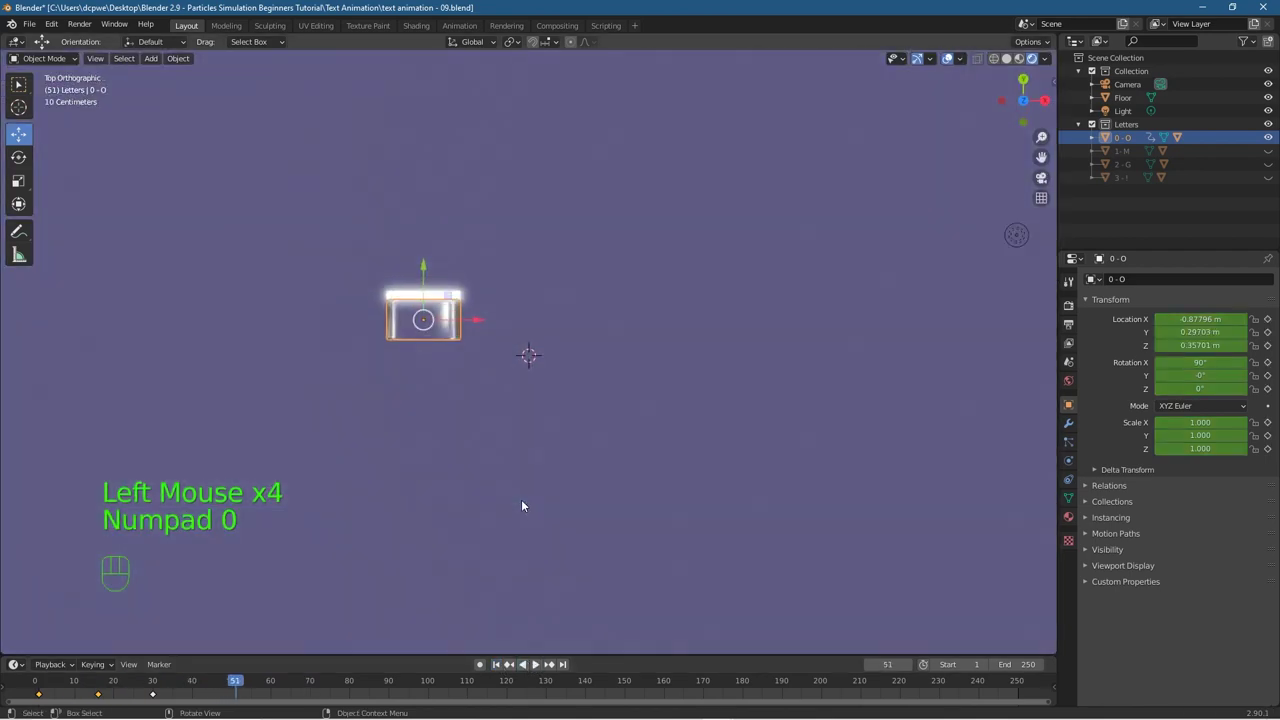
{"action": "key", "text": "KP_0"}
{"action": "scroll", "coordinate": [525, 492], "scroll_direction": "up", "scroll_amount": 1}
{"action": "scroll", "coordinate": [526, 492], "scroll_direction": "down", "scroll_amount": 1}
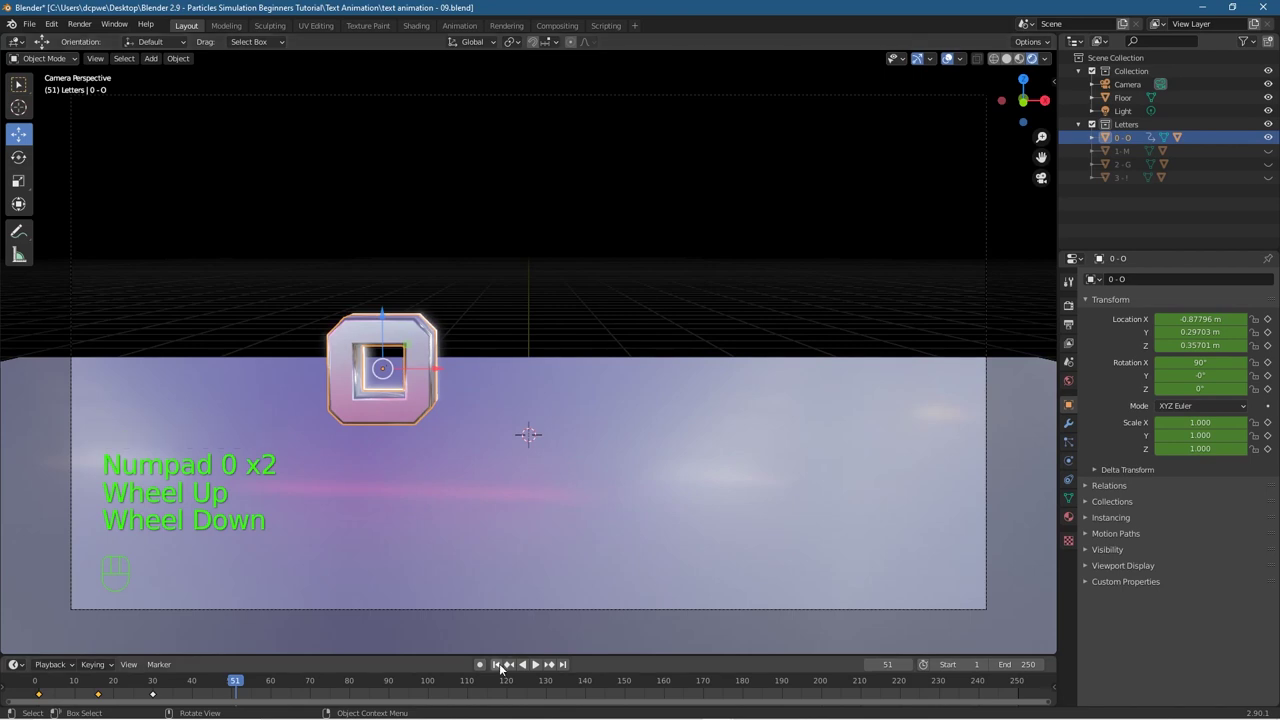
Step: Play back the letter O's rising animation from the first frame several times
{"action": "left_click", "coordinate": [497, 664]}
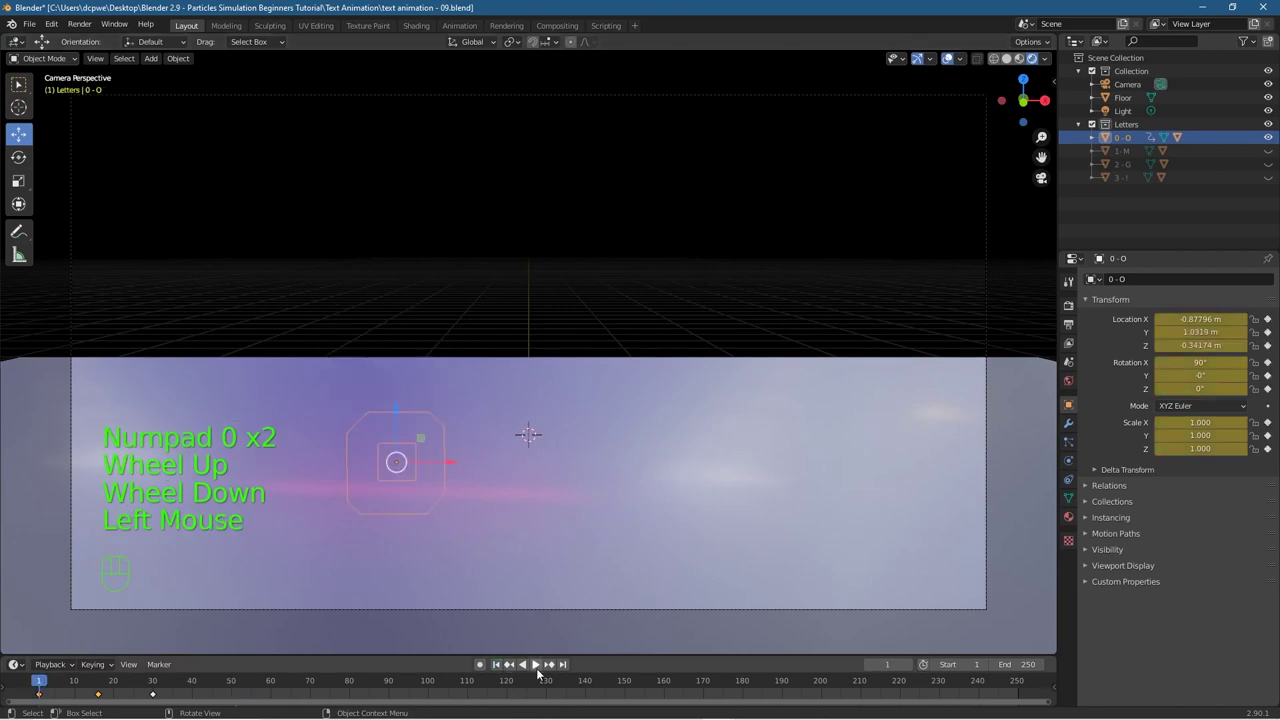
{"action": "left_click", "coordinate": [535, 665]}
{"action": "left_click", "coordinate": [529, 665]}
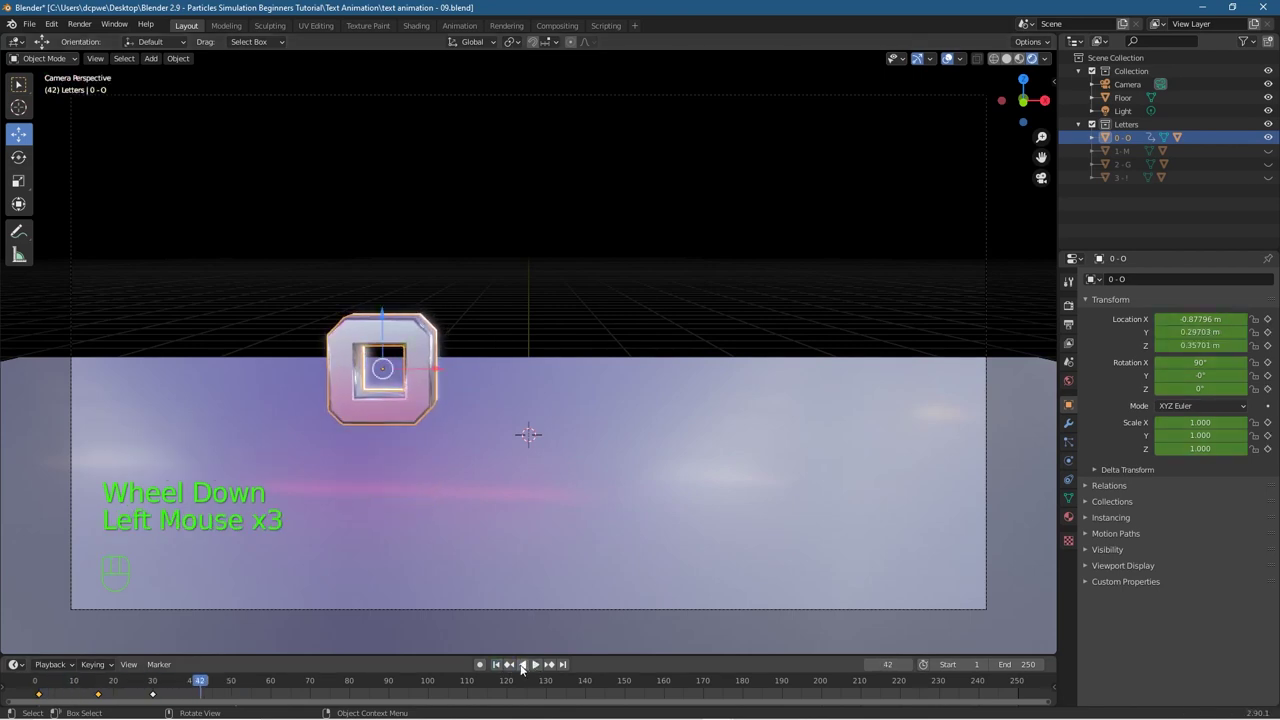
{"action": "left_click", "coordinate": [497, 664]}
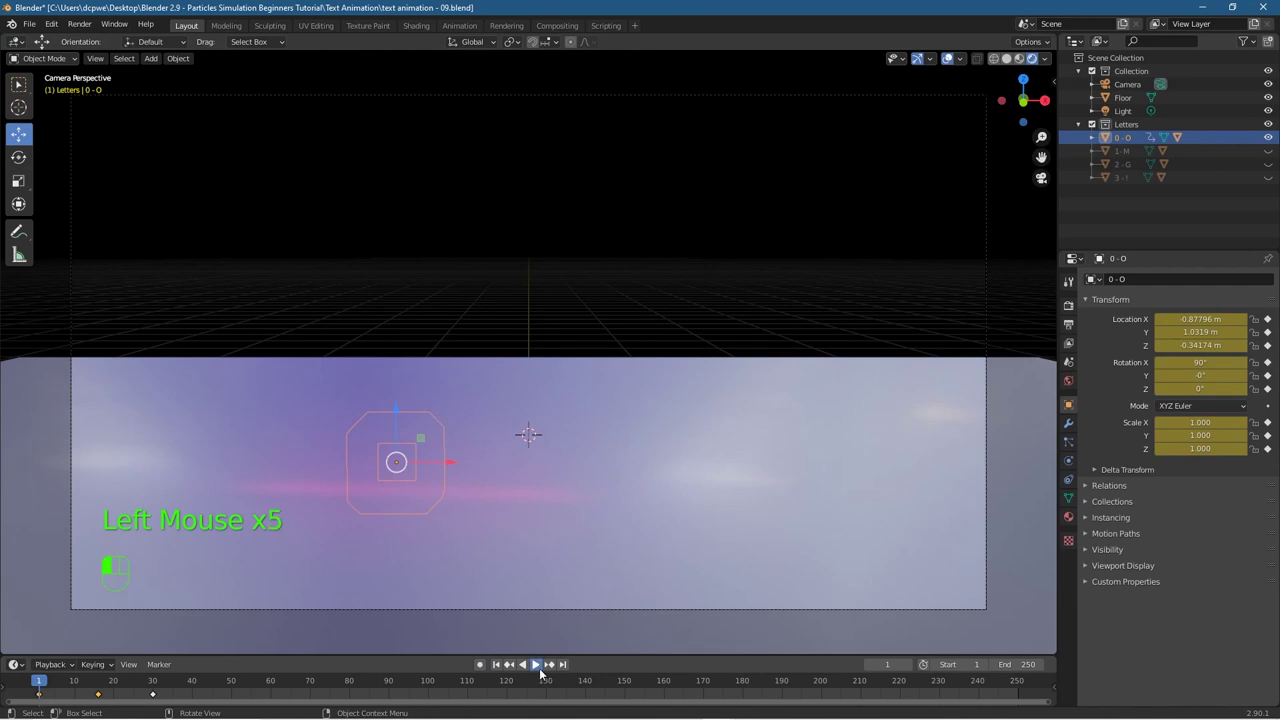
{"action": "left_click", "coordinate": [535, 665]}
{"action": "left_click", "coordinate": [497, 664]}
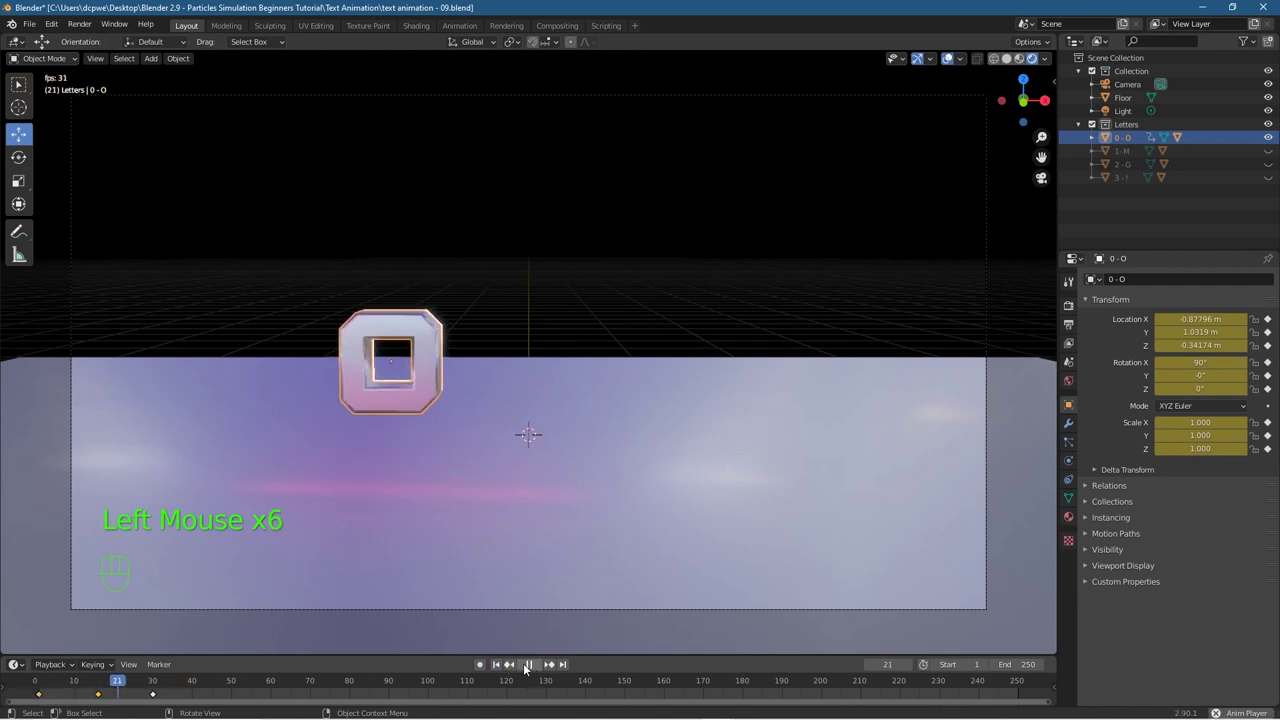
{"action": "left_click", "coordinate": [528, 665]}
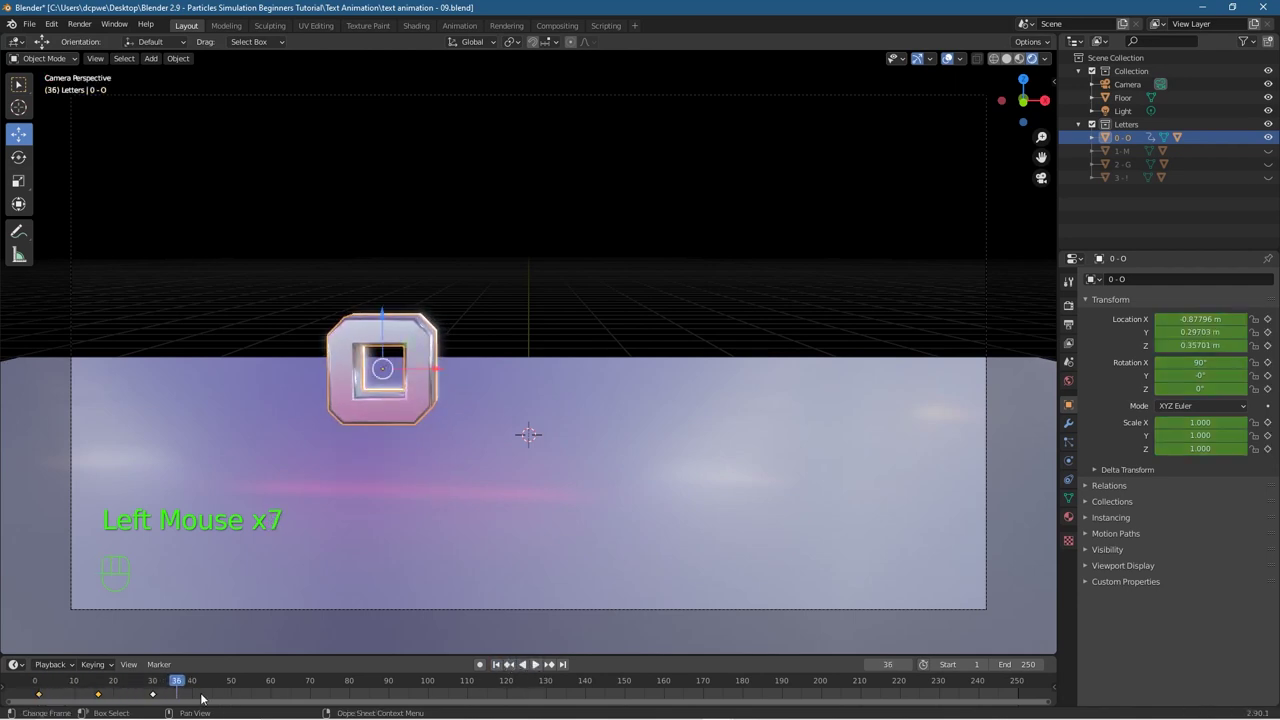
Step: At frame 30, add a plane and scale it down uniformly to about 0.447
{"action": "left_click", "coordinate": [153, 688]}
{"action": "key", "text": "i"}
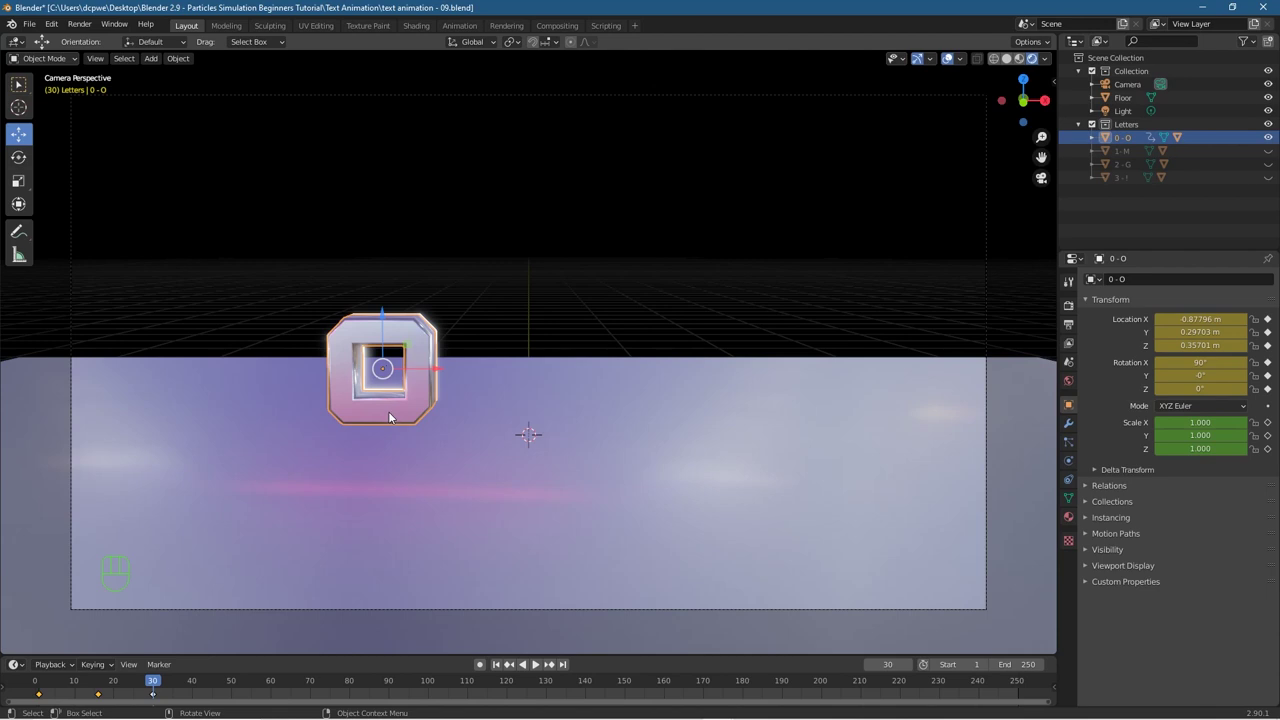
{"action": "key", "text": "ctrl"}
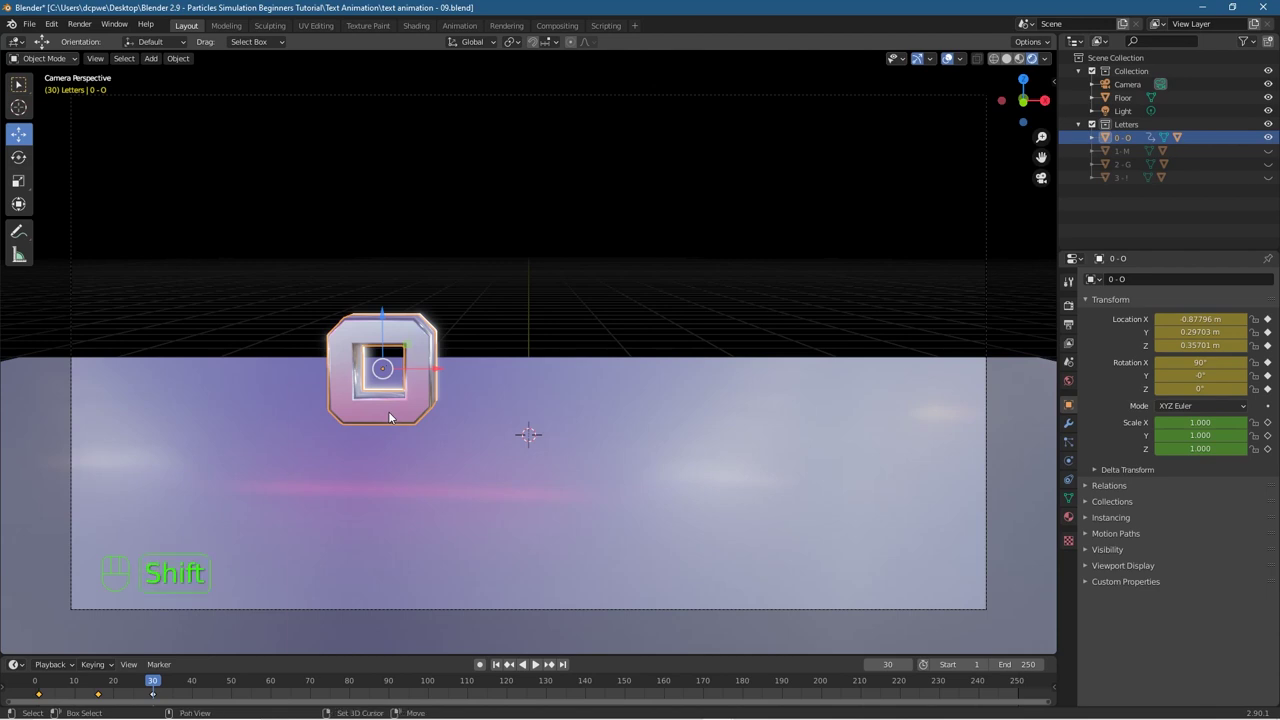
{"action": "key", "text": "shift+a"}
{"action": "mouse_move", "coordinate": [388, 411]}
{"action": "left_click", "coordinate": [445, 413]}
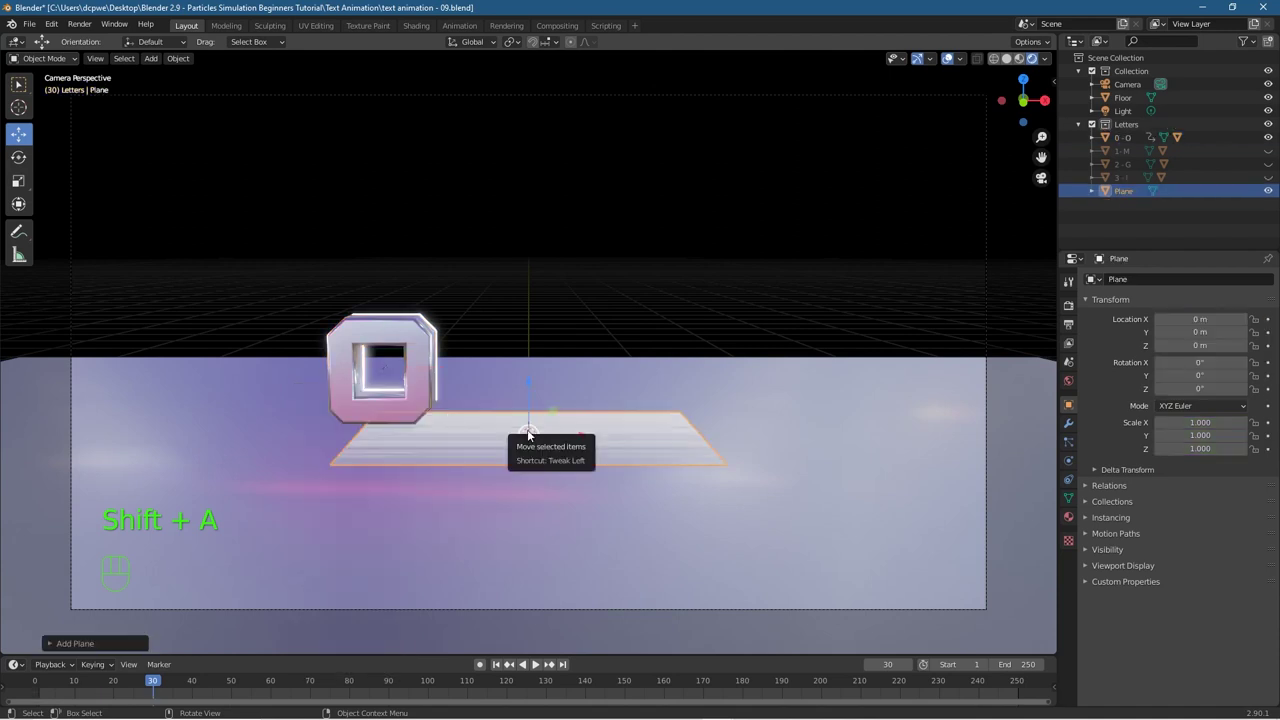
{"action": "key", "text": "s"}
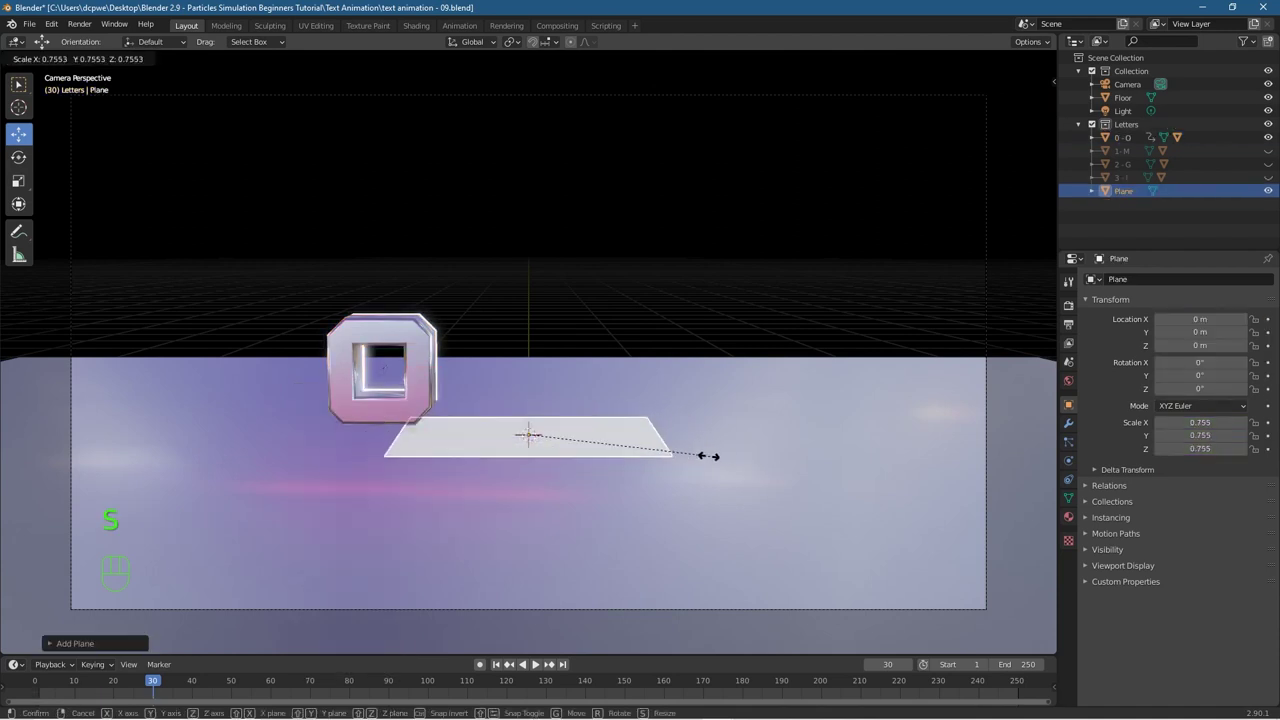
{"action": "left_click", "coordinate": [588, 440]}
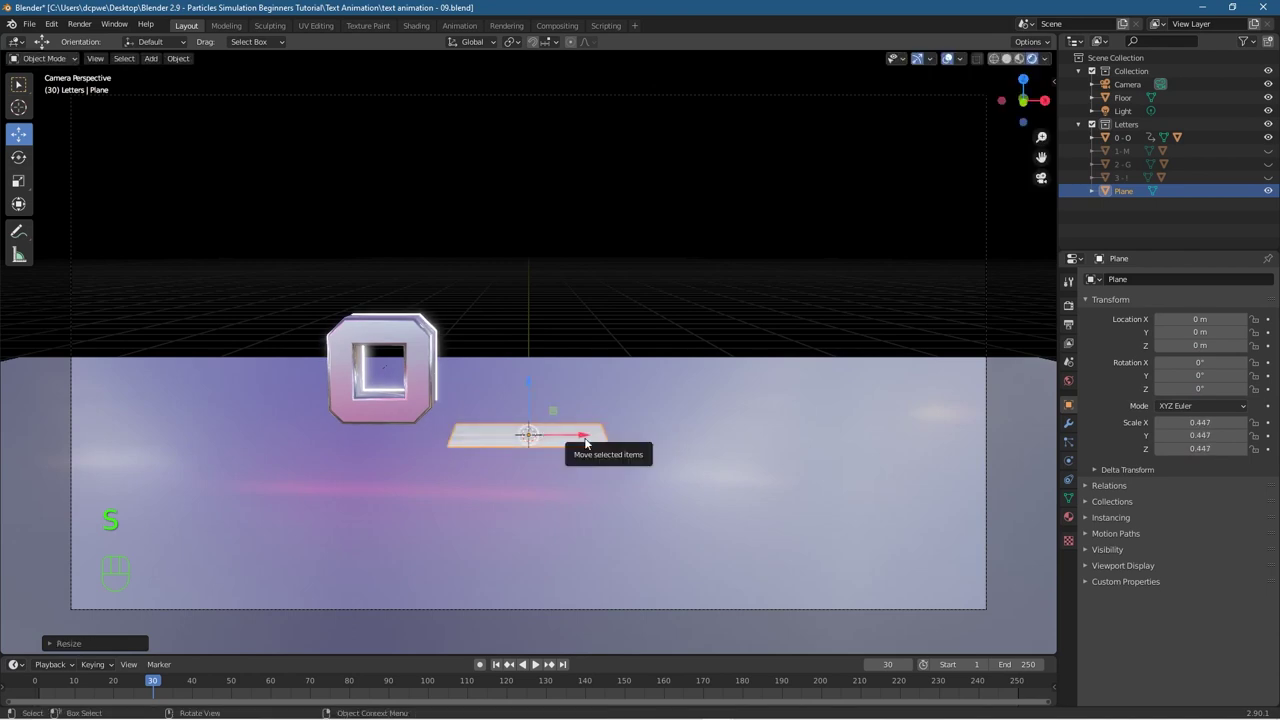
Step: Move the plane in front of the letter O, to about X -0.87 m and Y -0.32 m
{"action": "key", "text": "g"}
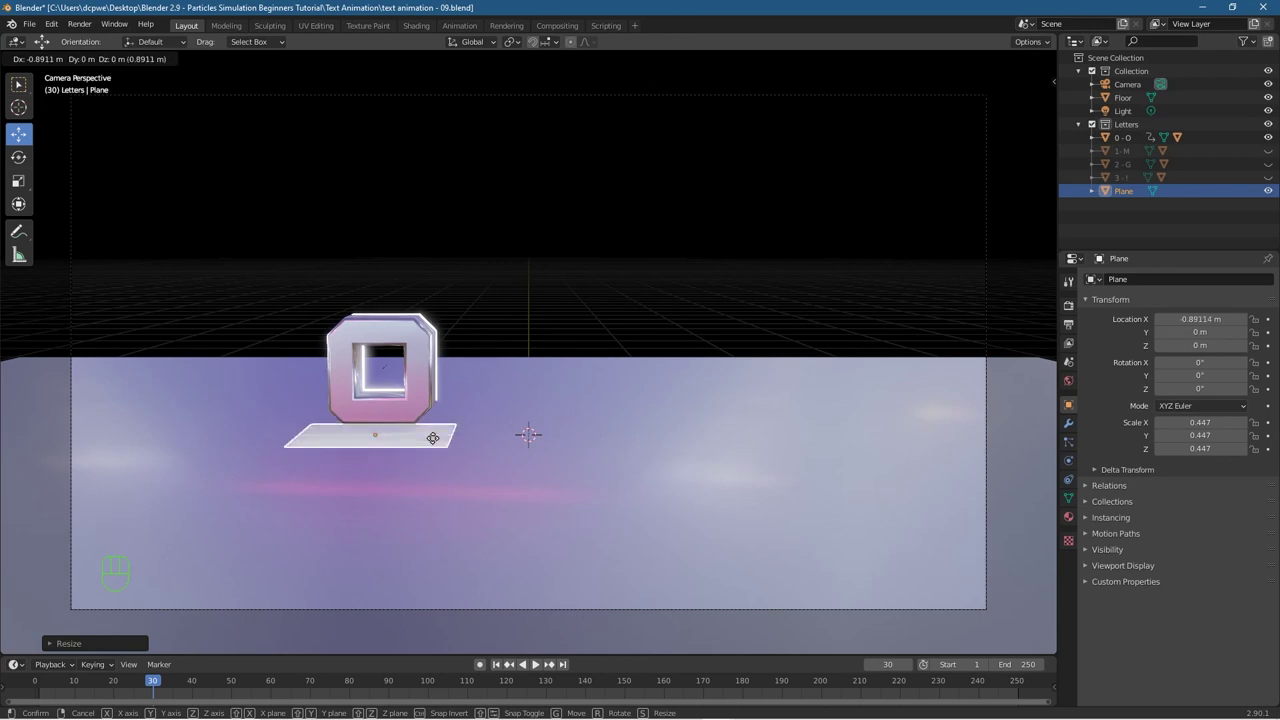
{"action": "left_click", "coordinate": [432, 438]}
{"action": "key", "text": "KP_7"}
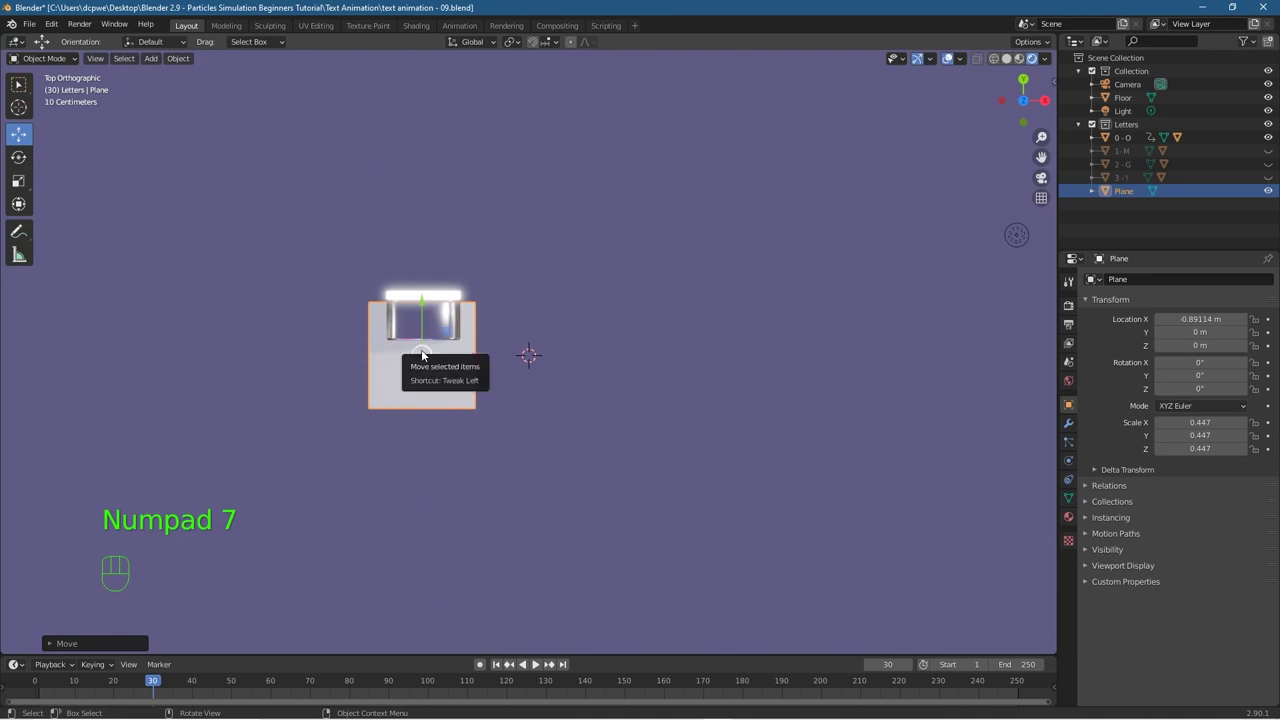
{"action": "key", "text": "g"}
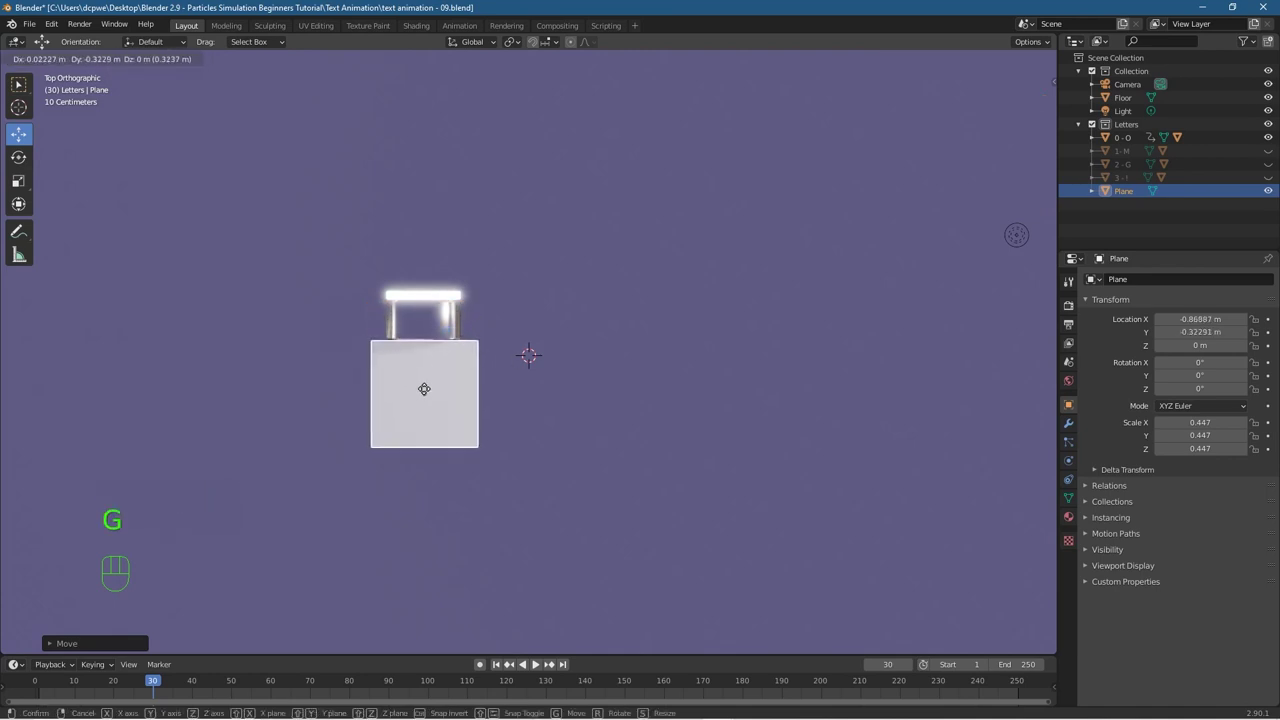
{"action": "left_click", "coordinate": [424, 392]}
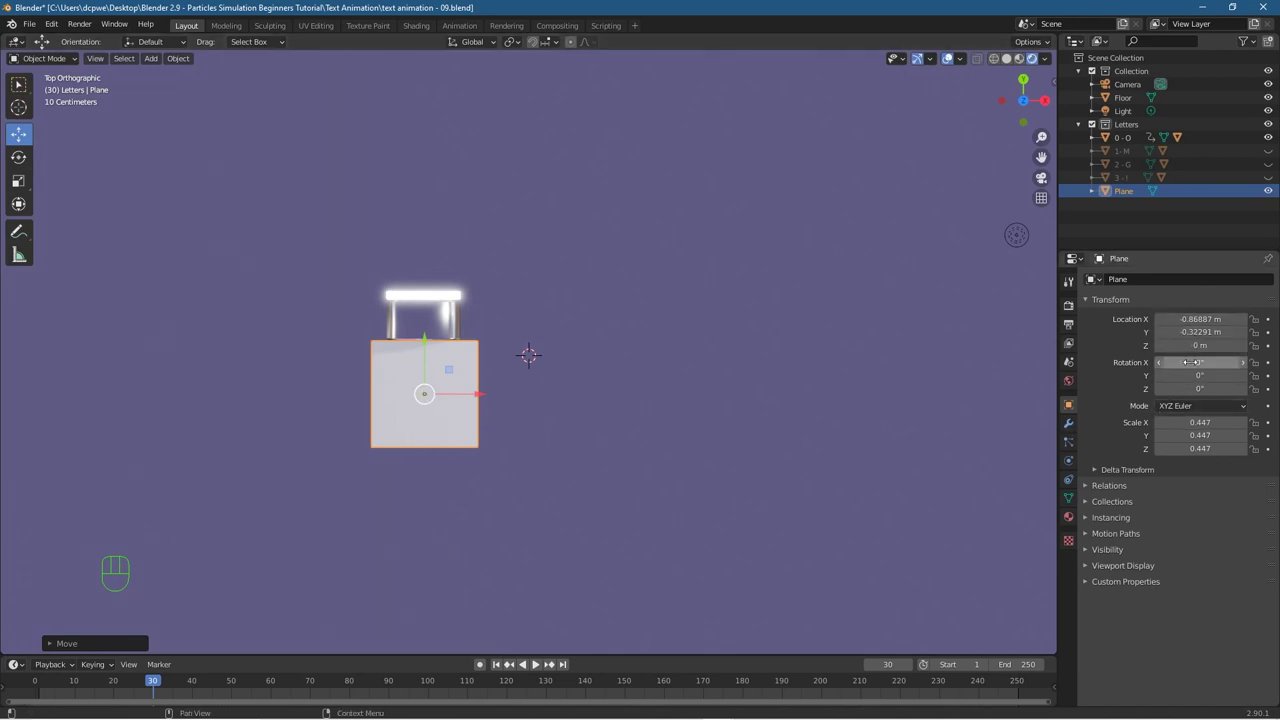
Step: Scale the plane to 0.287 in X and 0.057 in Y and align it with the letter's front edge at about X -0.877 m, Y 0.064 m
{"action": "left_click_drag", "start_coordinate": [1200, 422], "coordinate": [1128, 436]}
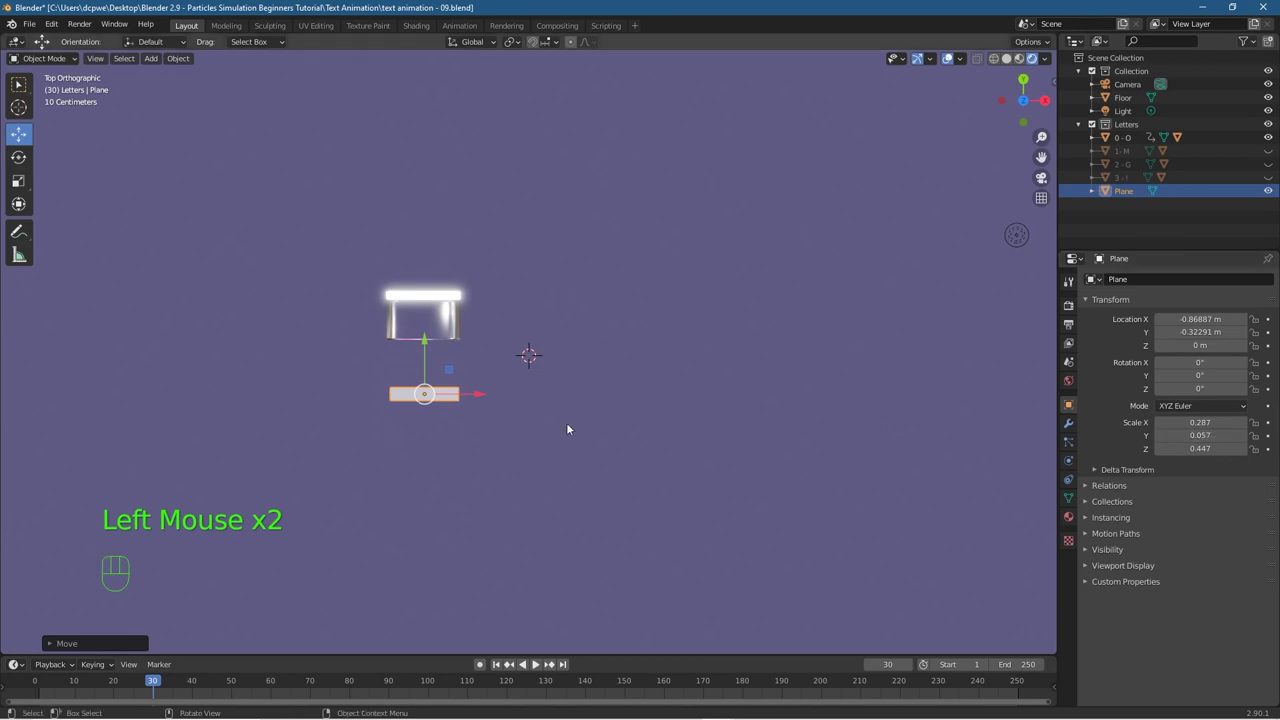
{"action": "left_click_drag", "start_coordinate": [432, 354], "coordinate": [425, 340]}
{"action": "left_click_drag", "start_coordinate": [432, 305], "coordinate": [433, 296]}
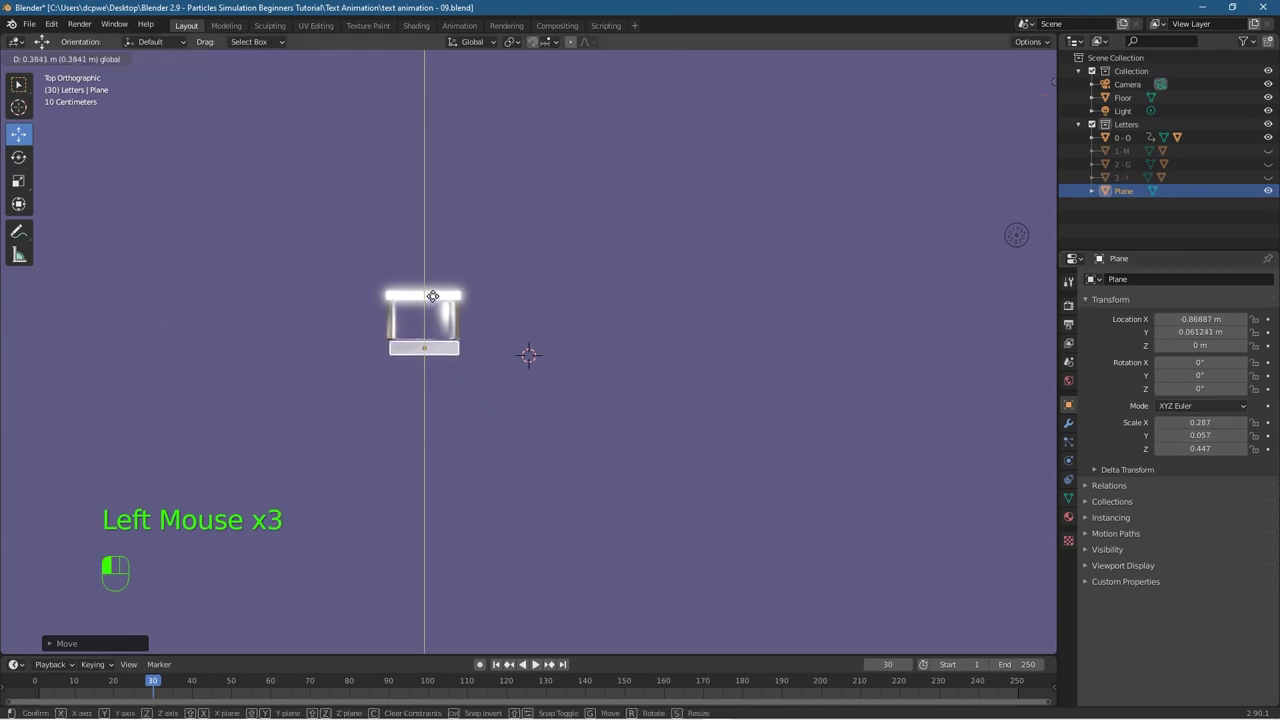
{"action": "scroll", "coordinate": [434, 368], "scroll_direction": "up", "scroll_amount": 7}
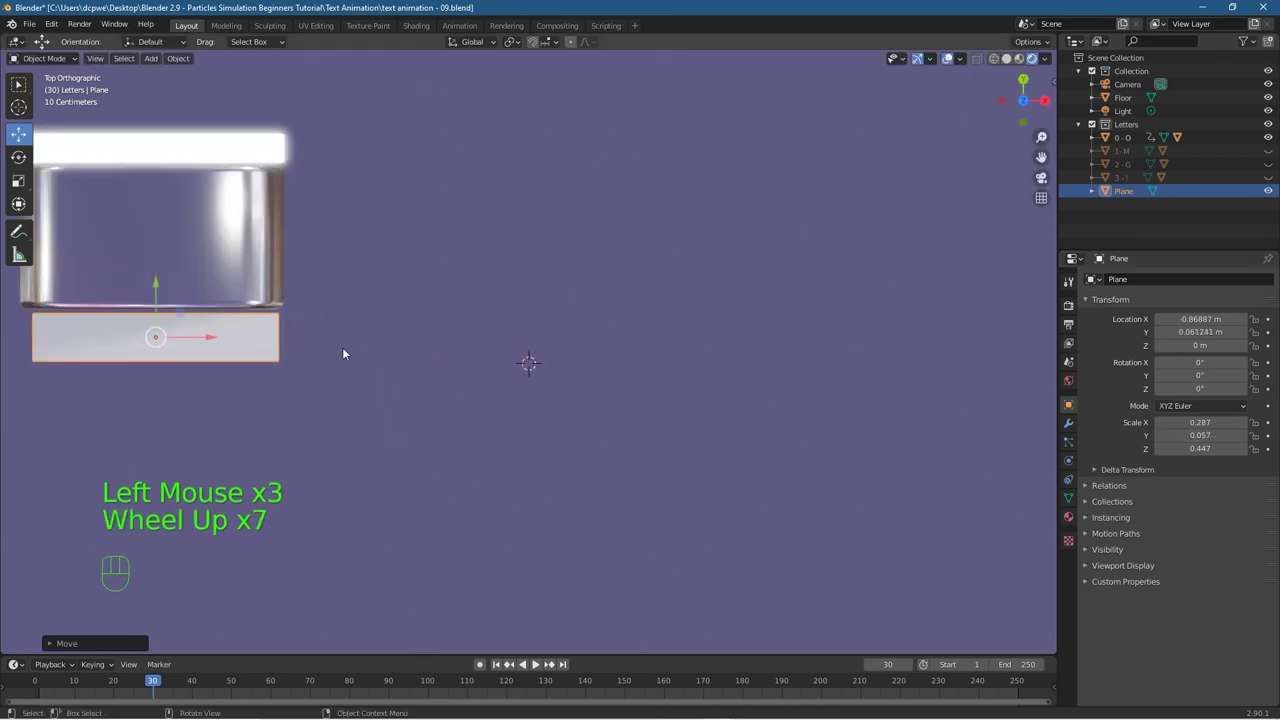
{"action": "middle_click_drag", "start_coordinate": [309, 346], "coordinate": [639, 398], "text": "shift"}
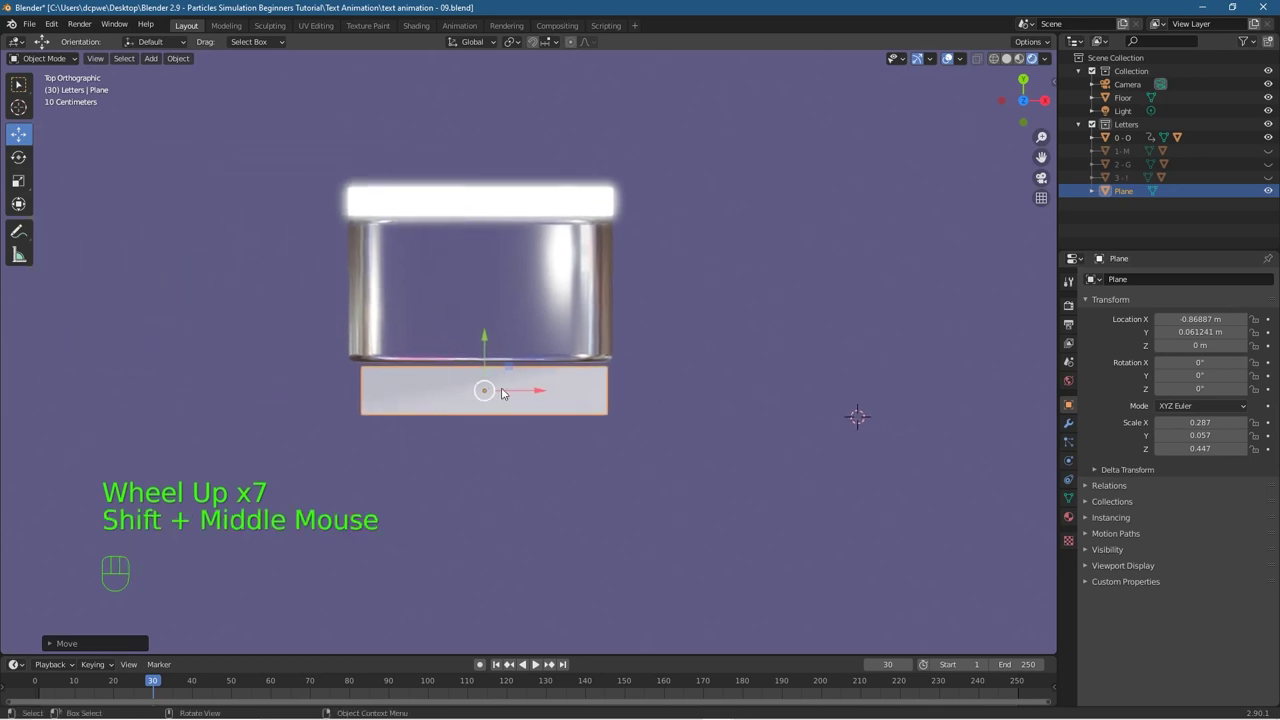
{"action": "left_click_drag", "start_coordinate": [502, 393], "coordinate": [482, 350]}
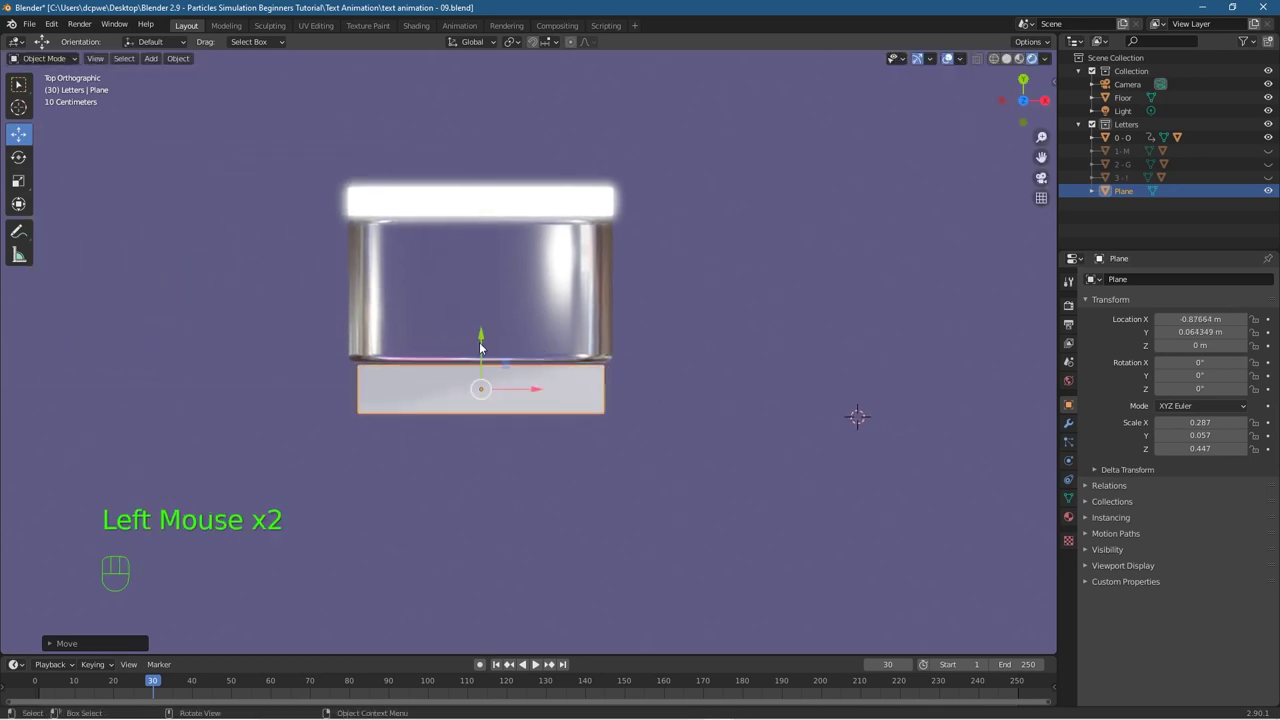
Step: Save the file, and save an incremented version as text animation - 10.blend
{"action": "left_click", "coordinate": [30, 24]}
{"action": "left_click", "coordinate": [46, 112]}
{"action": "left_click", "coordinate": [31, 24]}
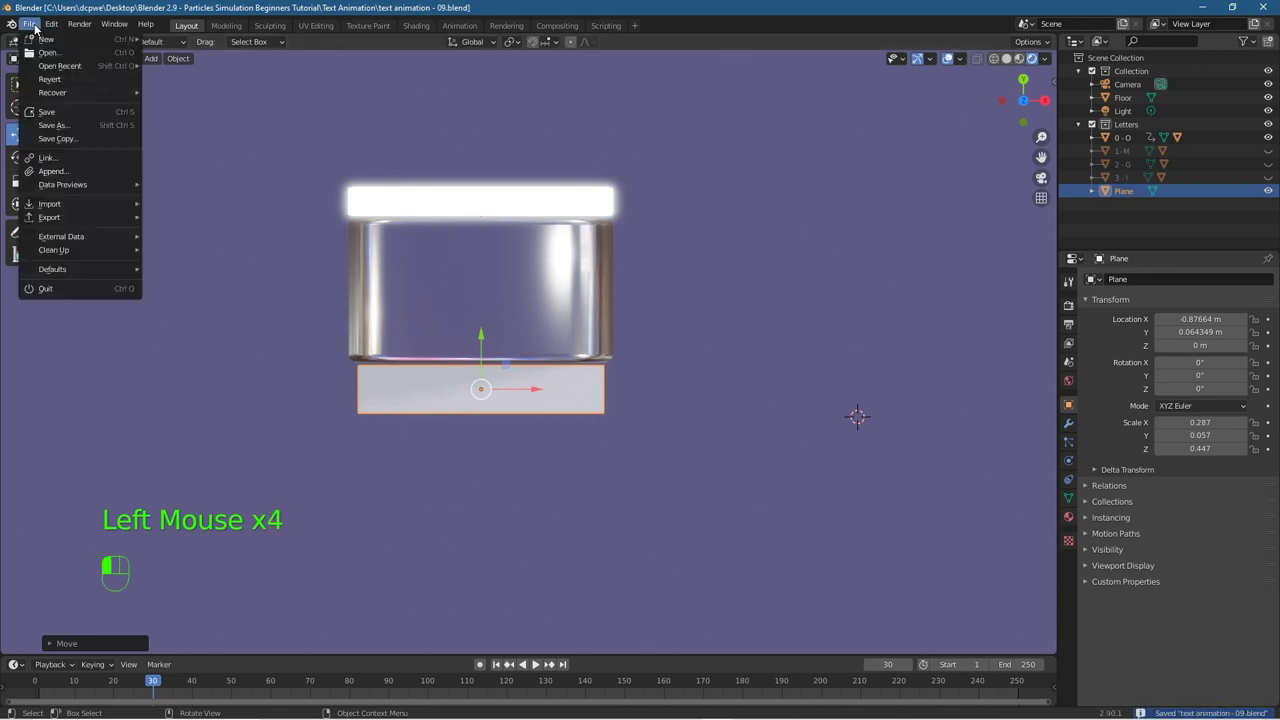
{"action": "left_click", "coordinate": [52, 125]}
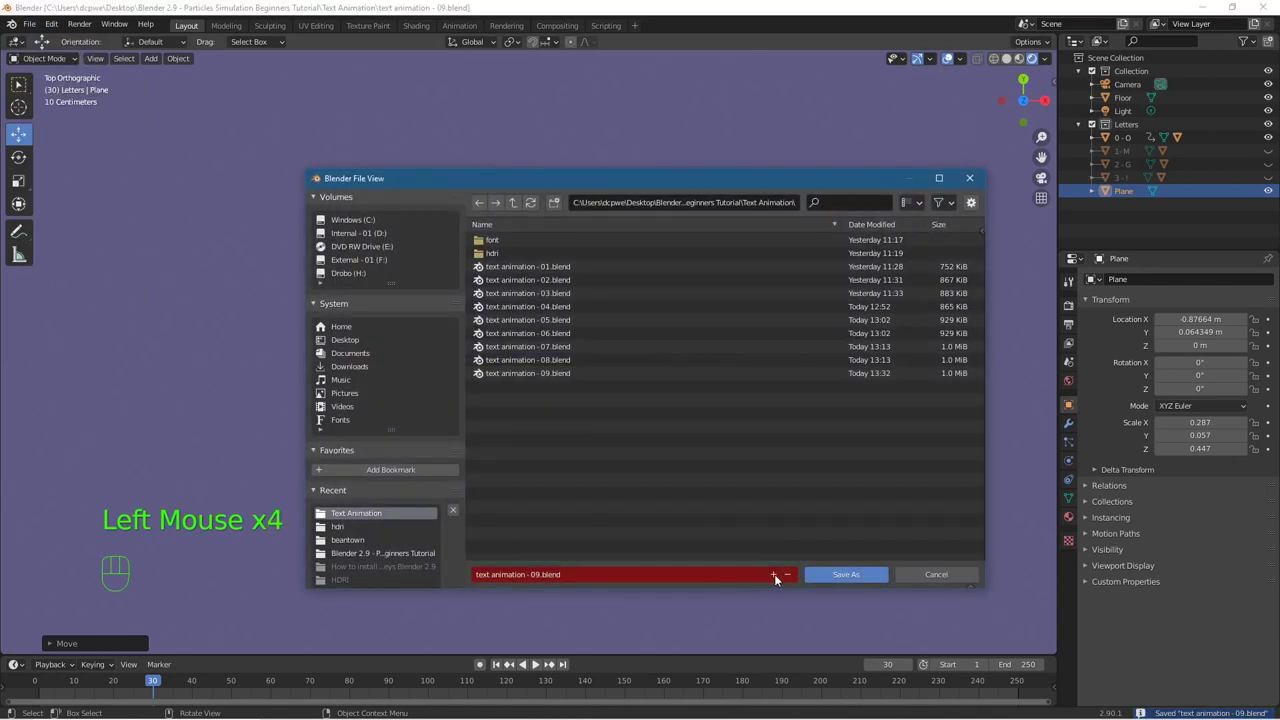
{"action": "left_click", "coordinate": [774, 575]}
{"action": "left_click", "coordinate": [846, 574]}
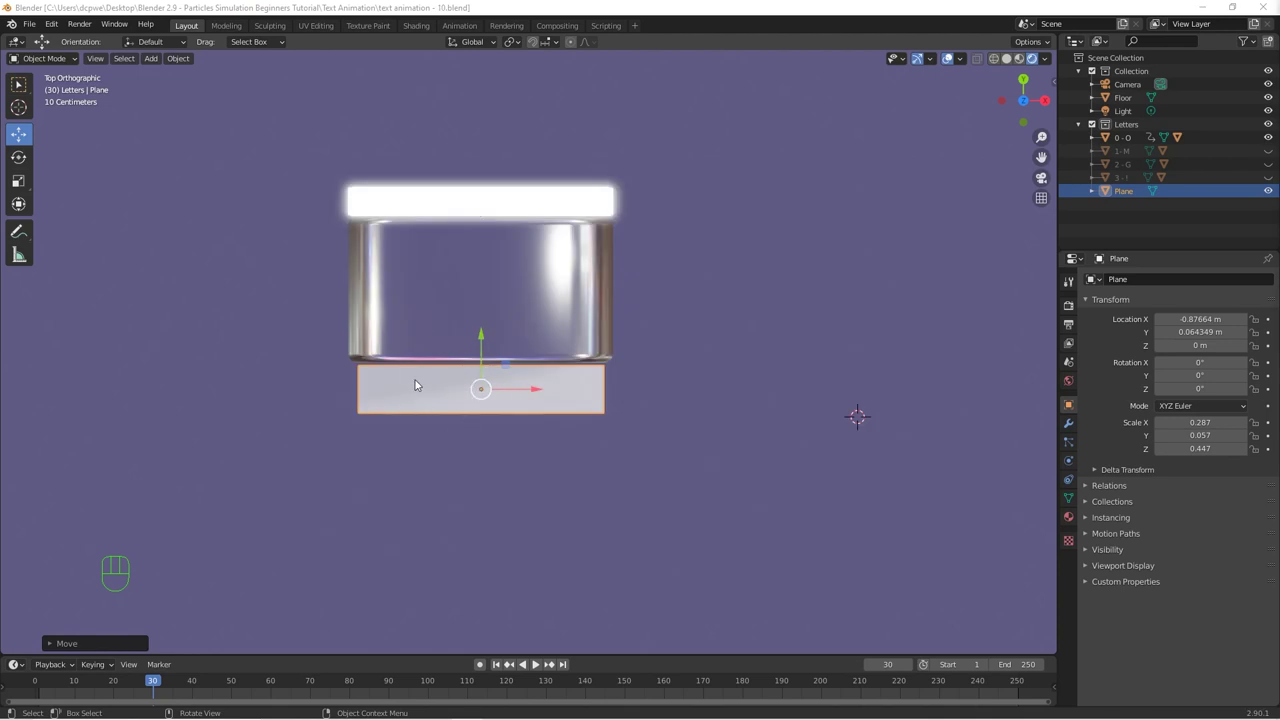
Step: Rotate the plane 45° about X and move it against the letter's lower front edge at about Y 0.081 m, Z 0.082 m
{"action": "key", "text": "KP_3"}
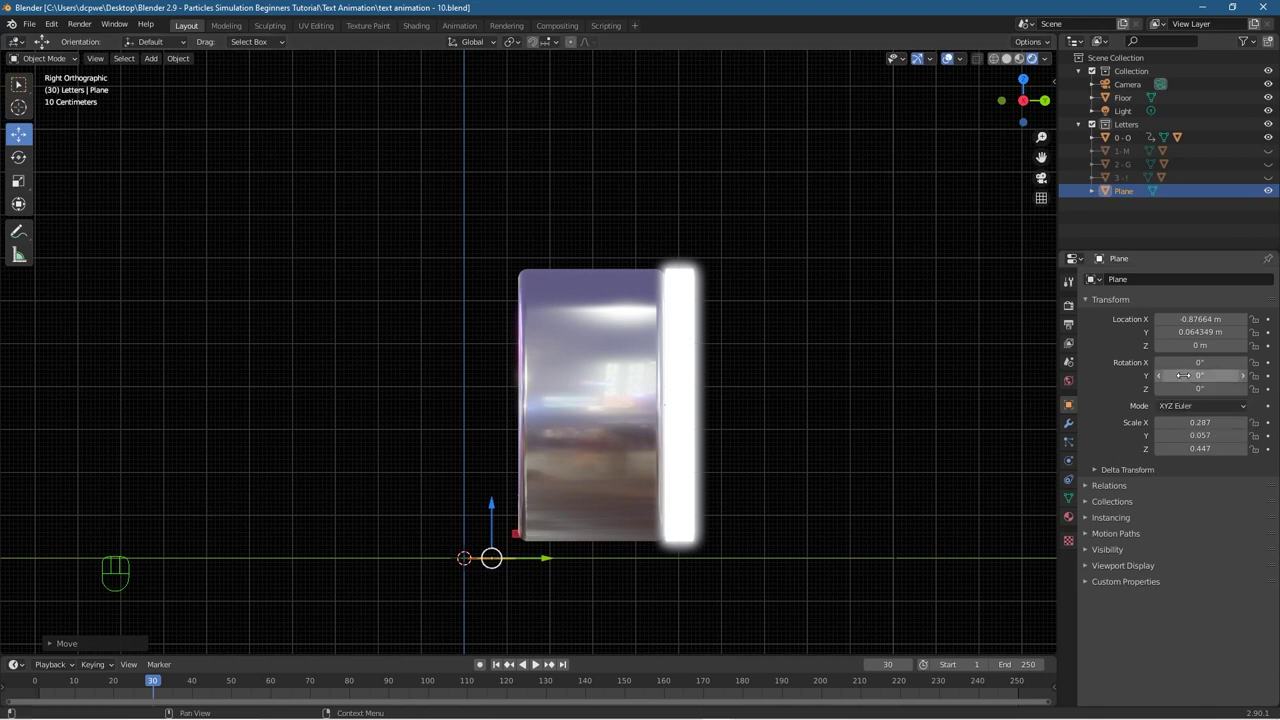
{"action": "left_click_drag", "start_coordinate": [1197, 362], "coordinate": [1245, 362]}
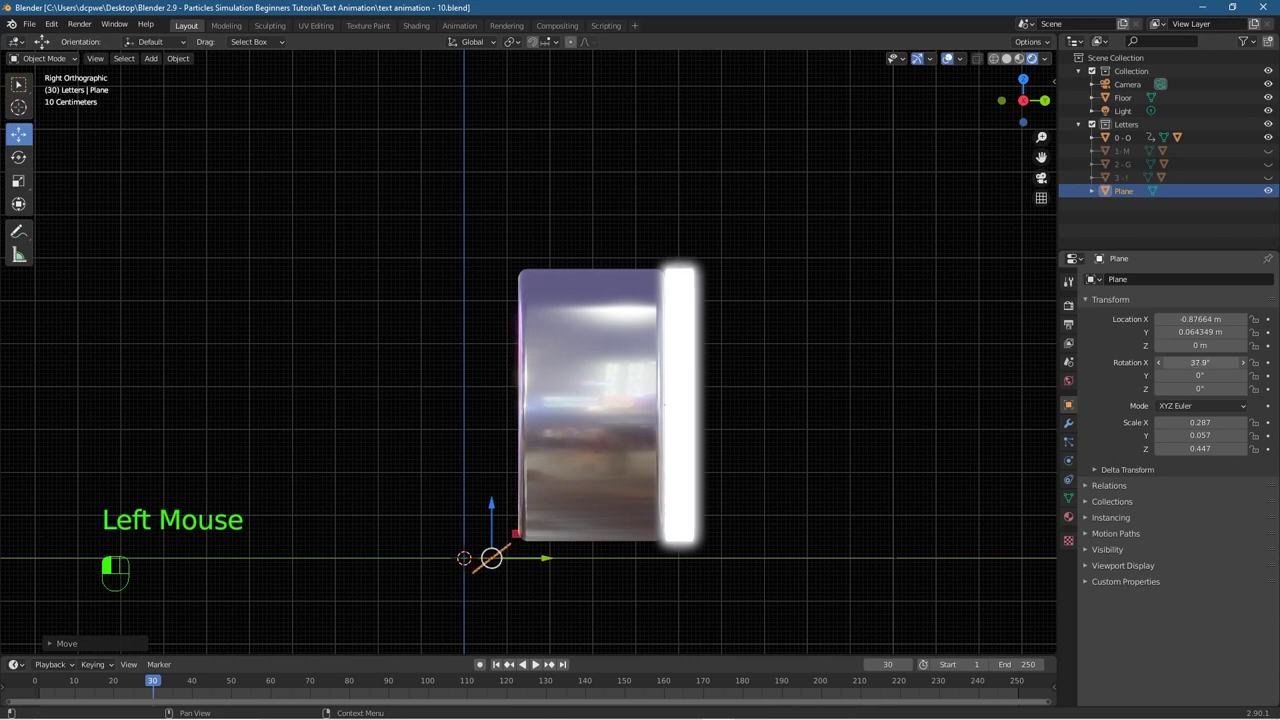
{"action": "left_click_drag", "start_coordinate": [1200, 362], "coordinate": [1216, 362]}
{"action": "left_click_drag", "start_coordinate": [494, 521], "coordinate": [531, 521]}
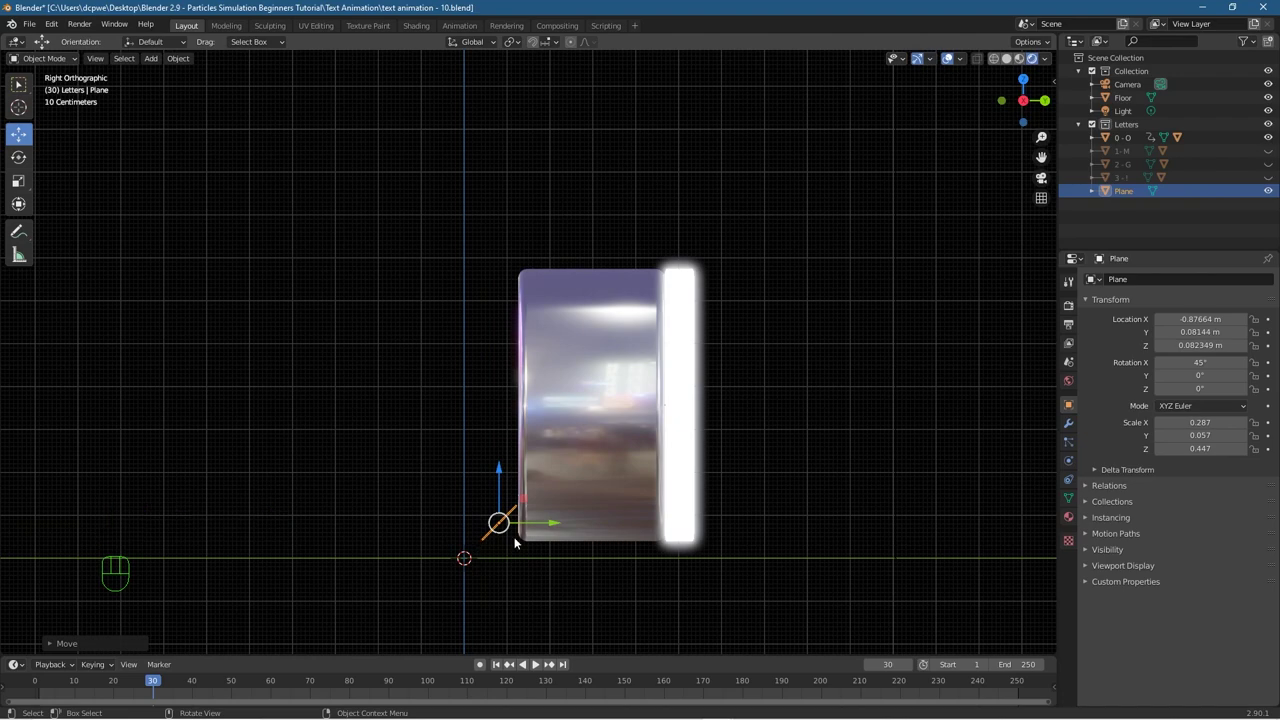
Step: Add a cube scaled down to about 0.157 and place it above the floor at about X 0.475 m, Y 0.24 m, Z 1.658 m
{"action": "middle_click_drag", "start_coordinate": [296, 510], "coordinate": [449, 519]}
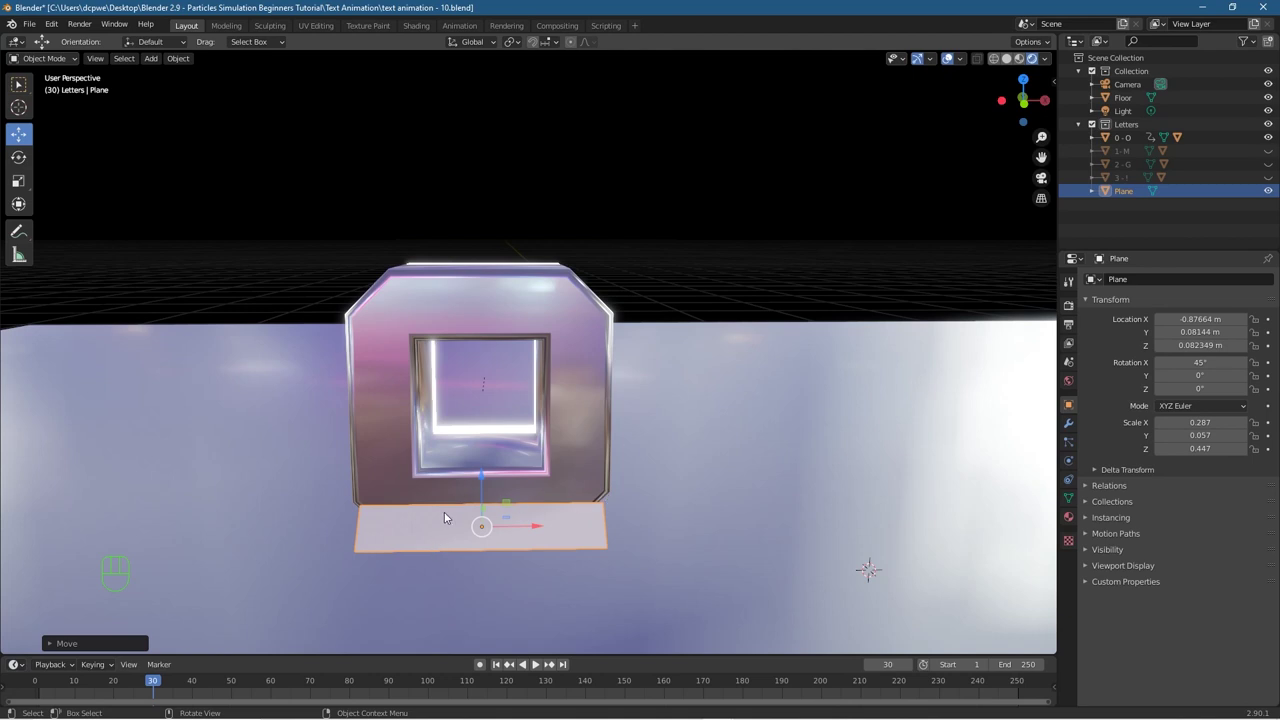
{"action": "scroll", "coordinate": [643, 556], "scroll_direction": "down", "scroll_amount": 3}
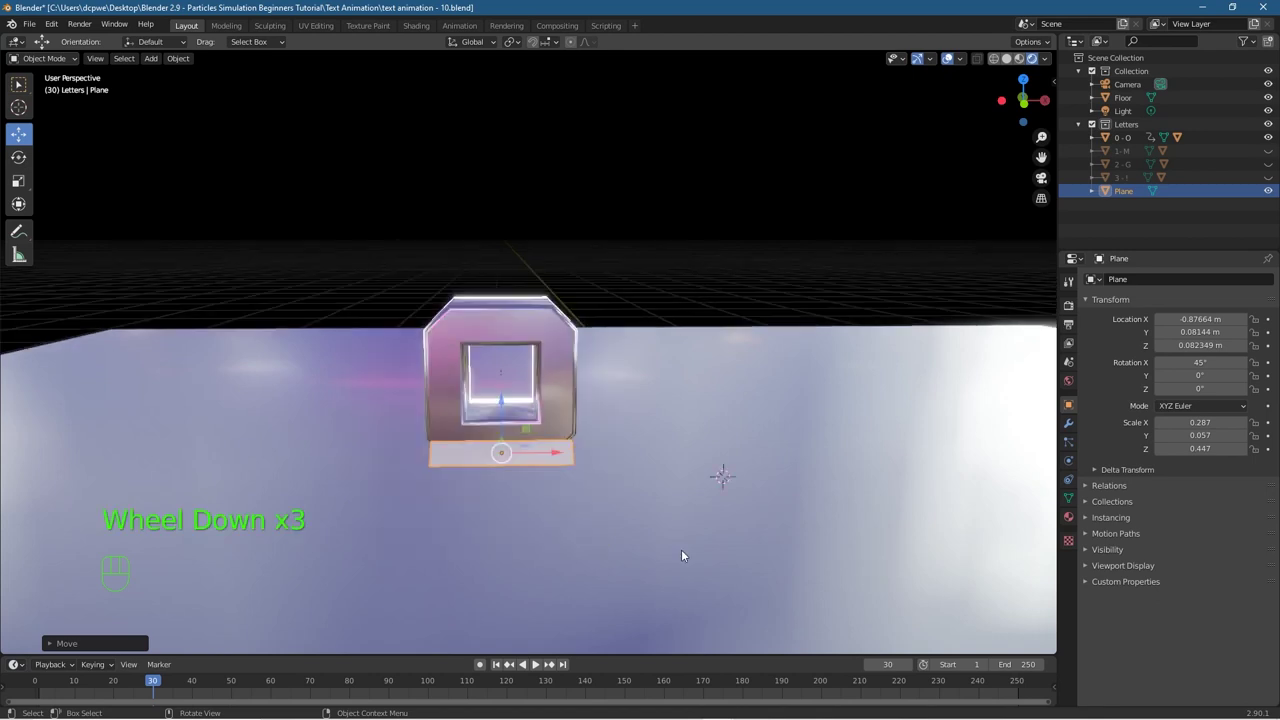
{"action": "key", "text": "shift+a"}
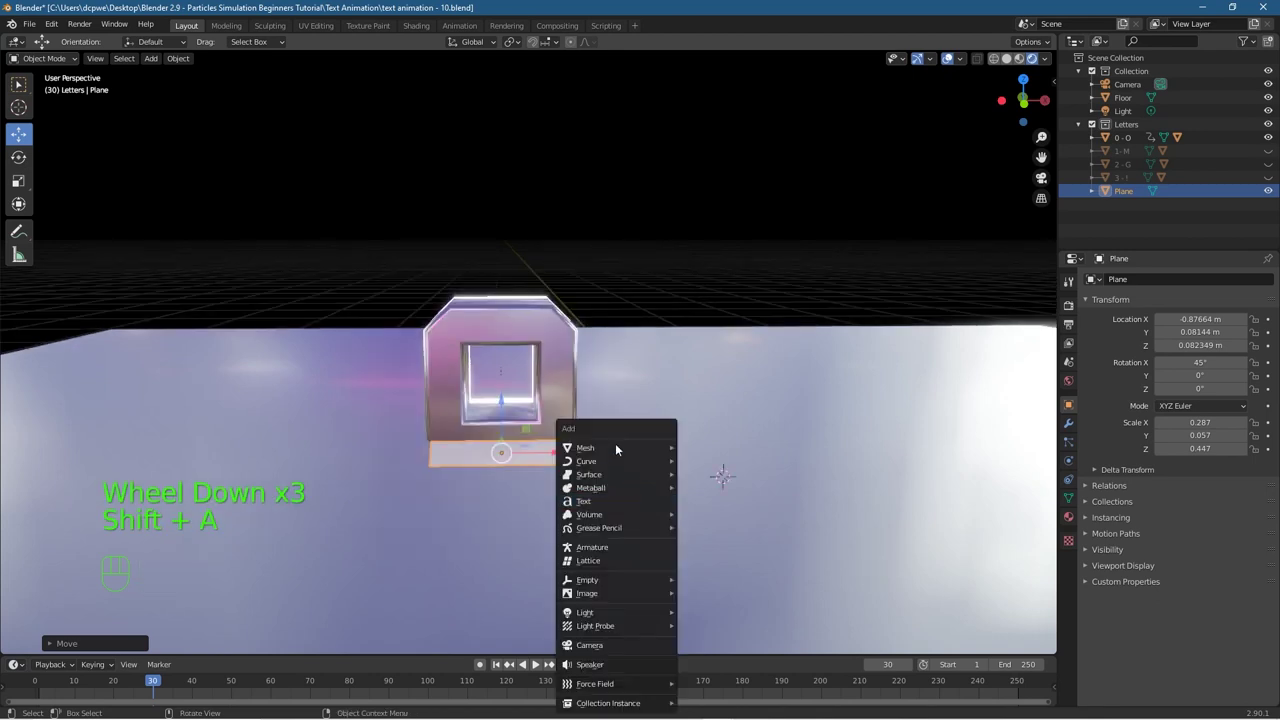
{"action": "mouse_move", "coordinate": [615, 447]}
{"action": "left_click", "coordinate": [711, 463]}
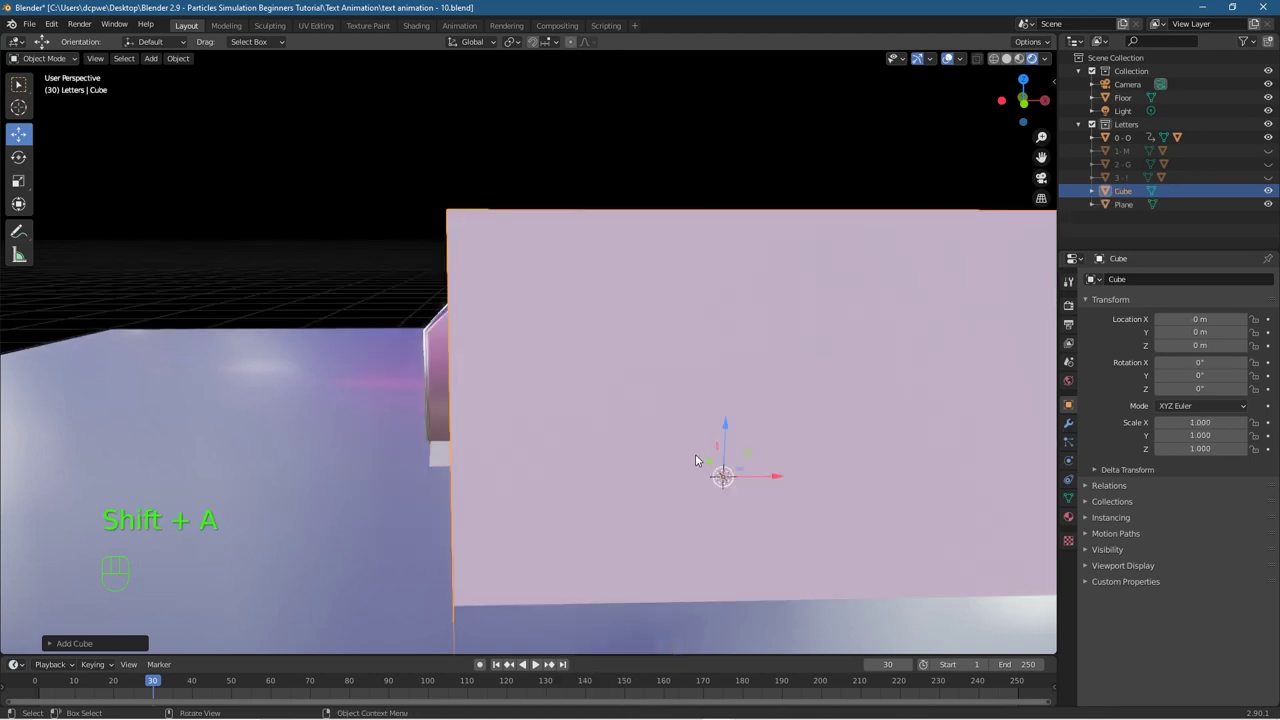
{"action": "scroll", "coordinate": [712, 390], "scroll_direction": "down", "scroll_amount": 2}
{"action": "scroll", "coordinate": [690, 390], "scroll_direction": "up", "scroll_amount": 2}
{"action": "scroll", "coordinate": [651, 389], "scroll_direction": "up", "scroll_amount": 1}
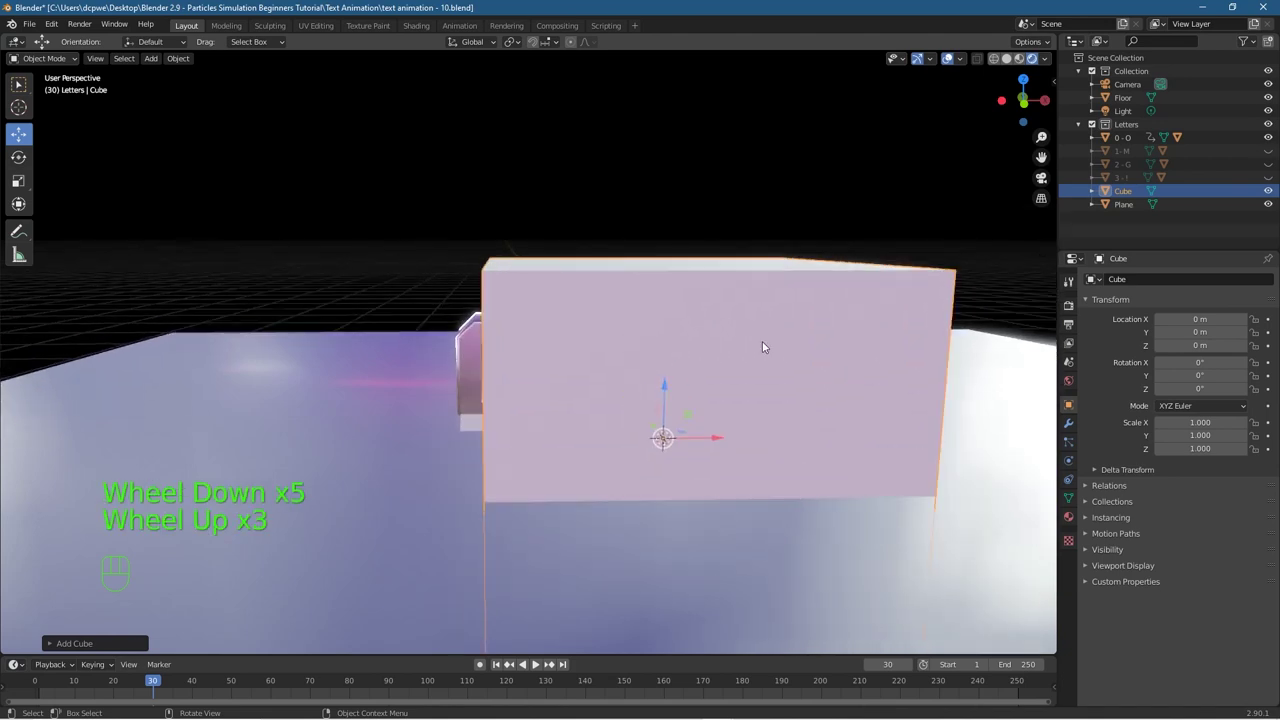
{"action": "key", "text": "s"}
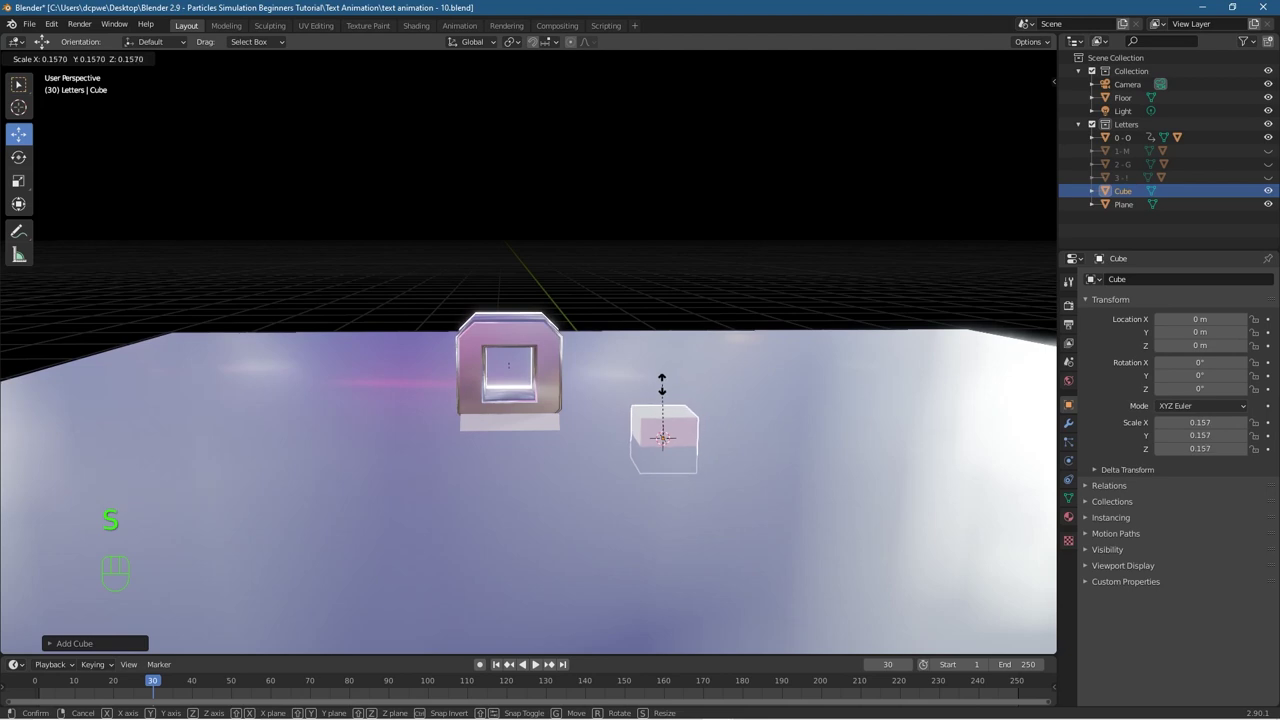
{"action": "left_click", "coordinate": [676, 399]}
{"action": "key", "text": "g"}
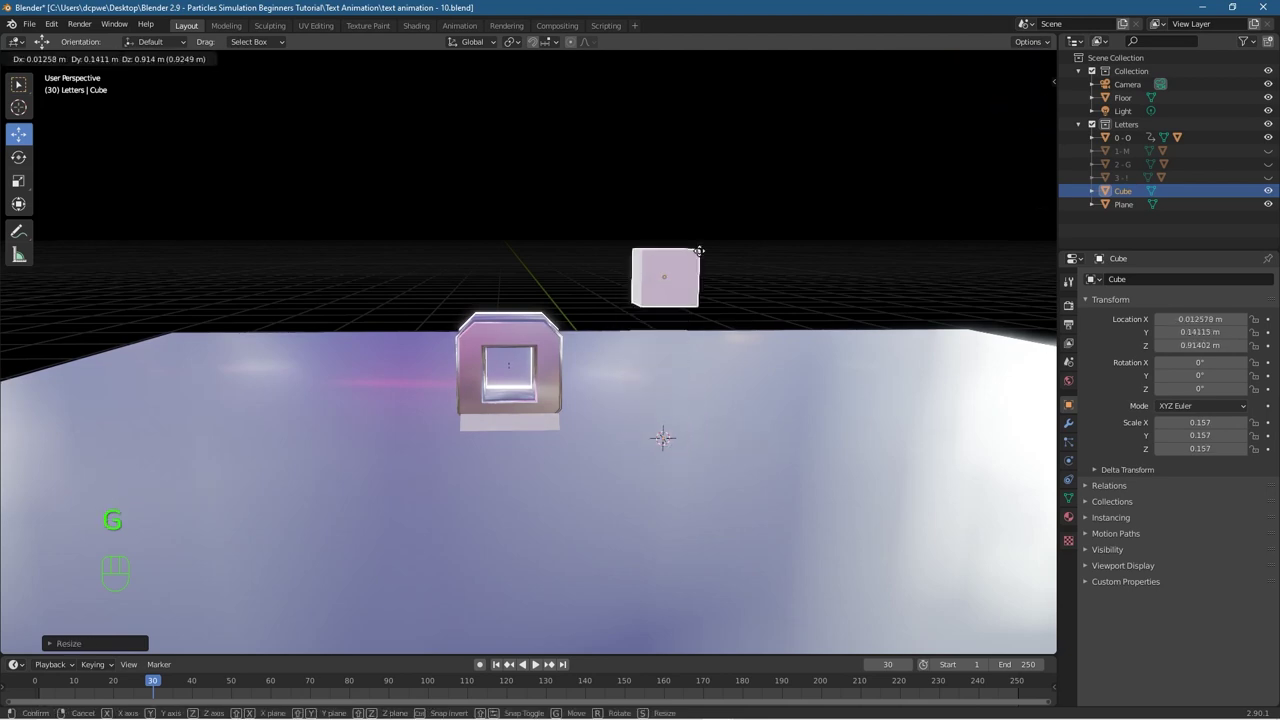
{"action": "left_click", "coordinate": [703, 157]}
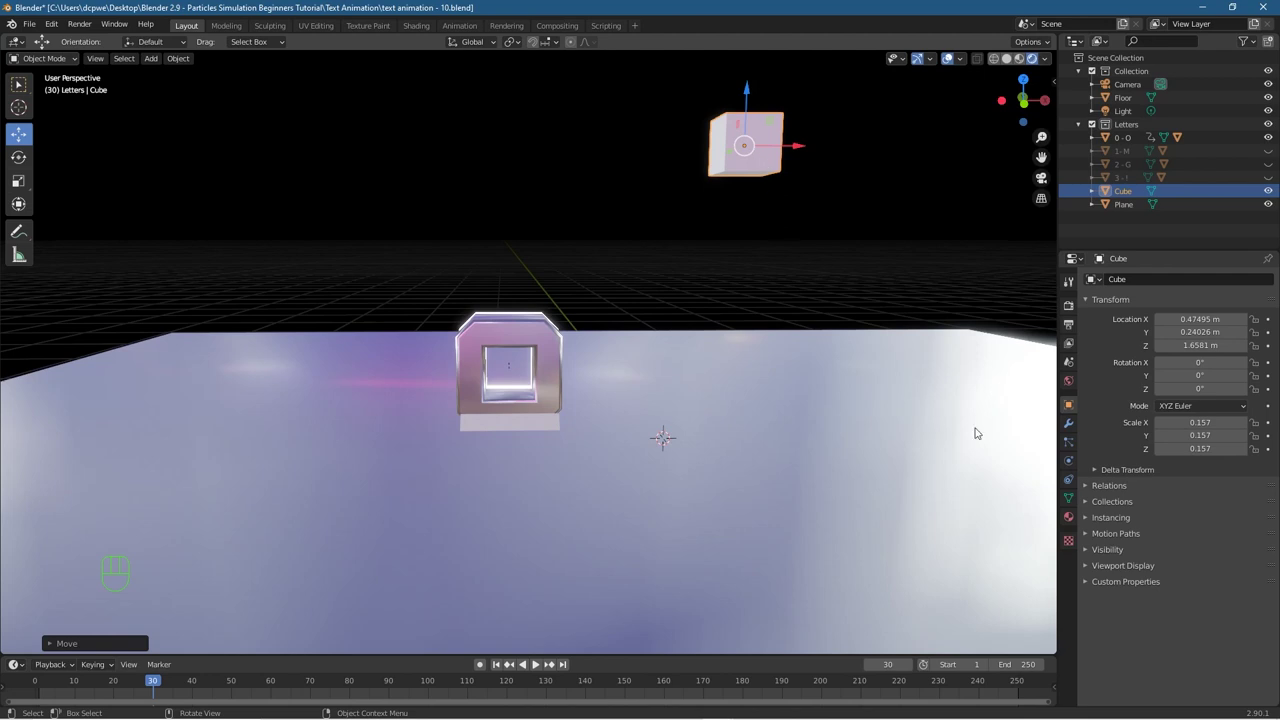
Step: Assign the existing Text Glow material to the cube
{"action": "left_click", "coordinate": [1068, 516]}
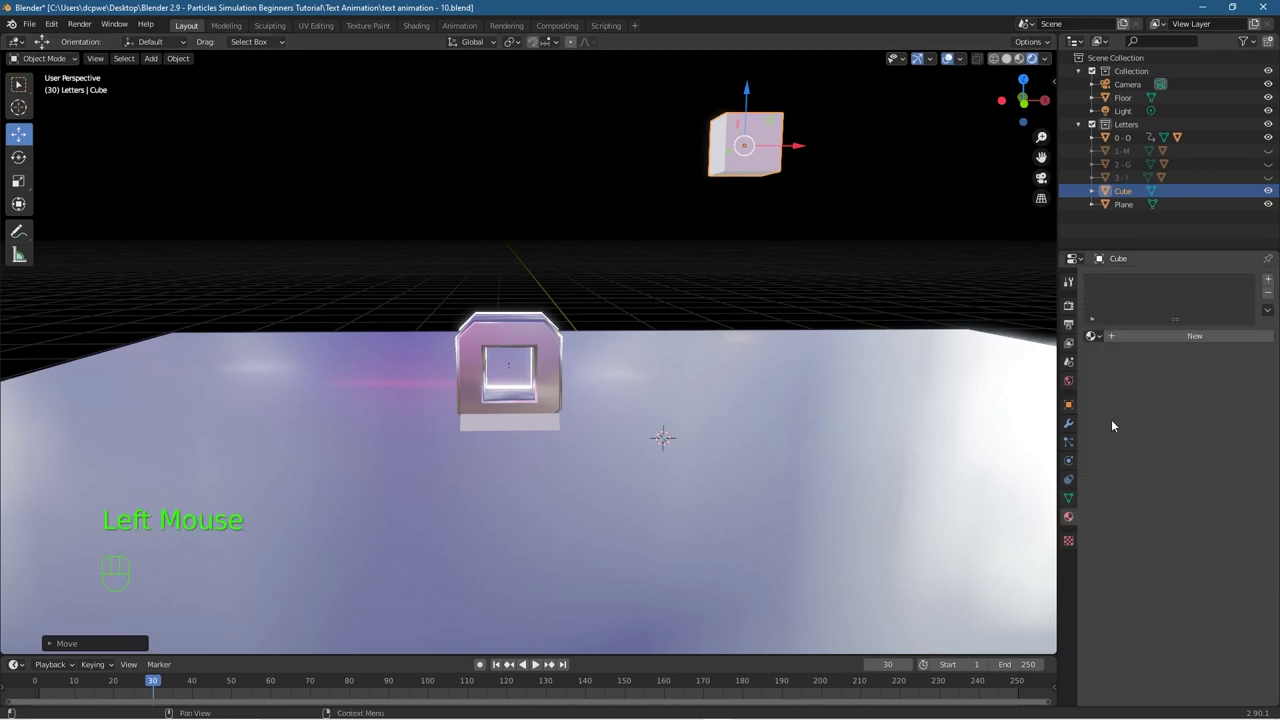
{"action": "left_click", "coordinate": [1094, 336]}
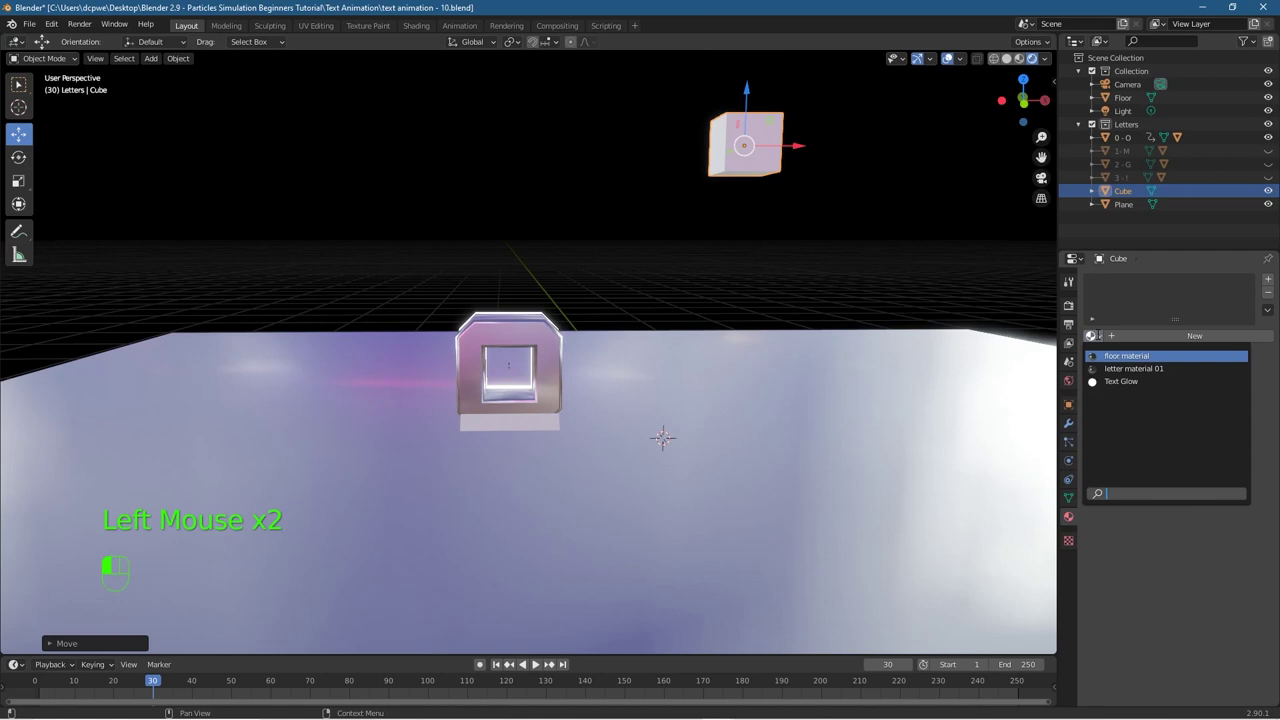
{"action": "left_click", "coordinate": [1120, 381]}
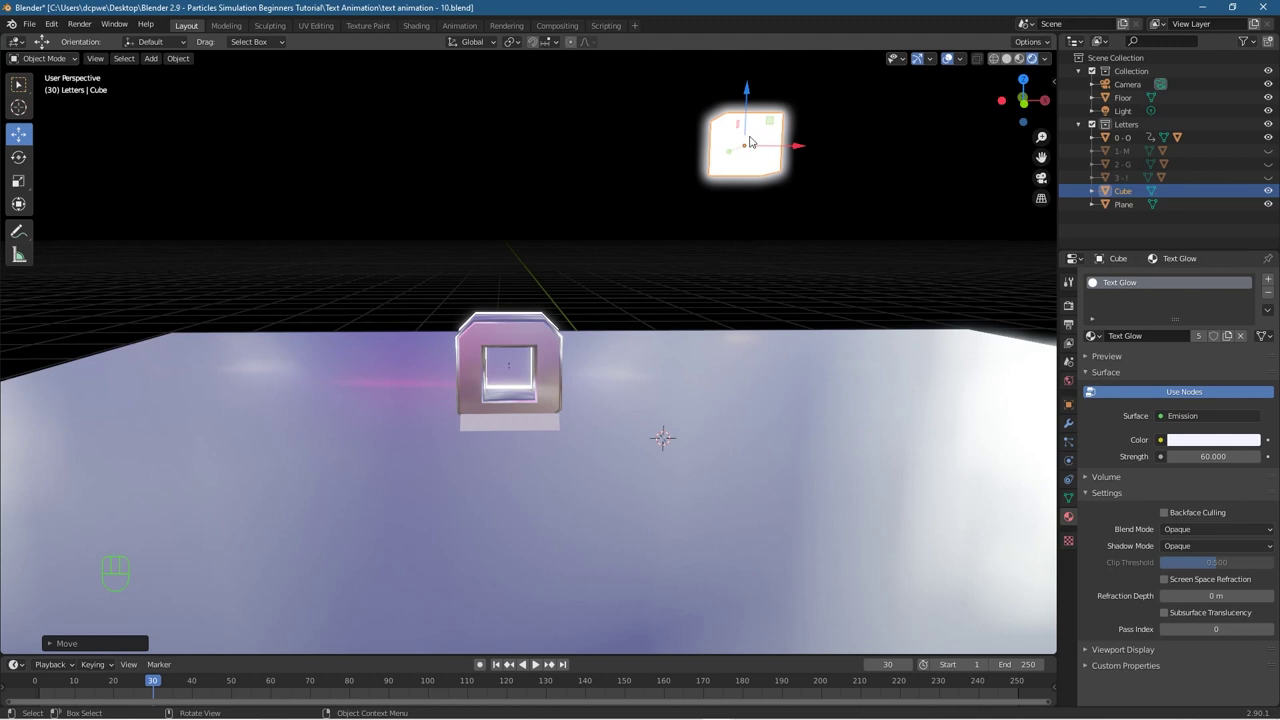
Step: Rename the emitter plane at the letter's base as Particle O
{"action": "left_click", "coordinate": [1131, 201]}
{"action": "left_click", "coordinate": [1125, 191]}
{"action": "left_click", "coordinate": [1127, 204]}
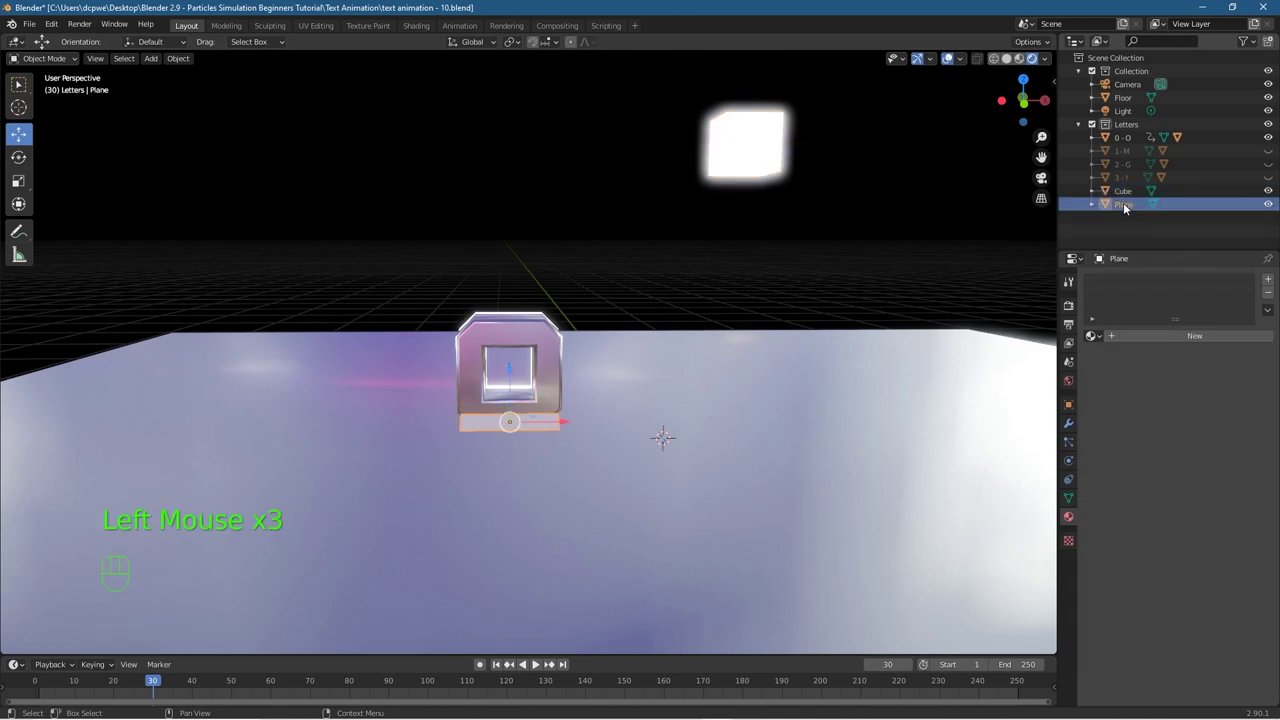
{"action": "double_click", "coordinate": [1126, 204]}
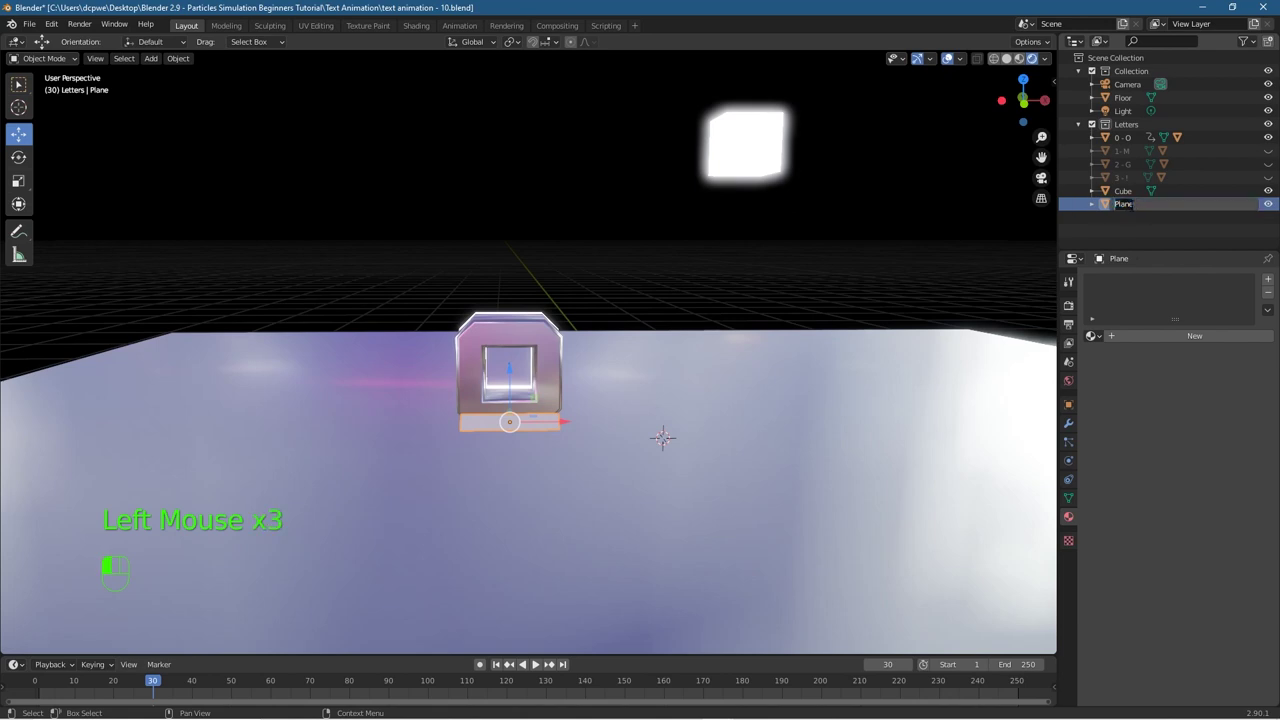
{"action": "type", "text": "Partic"}
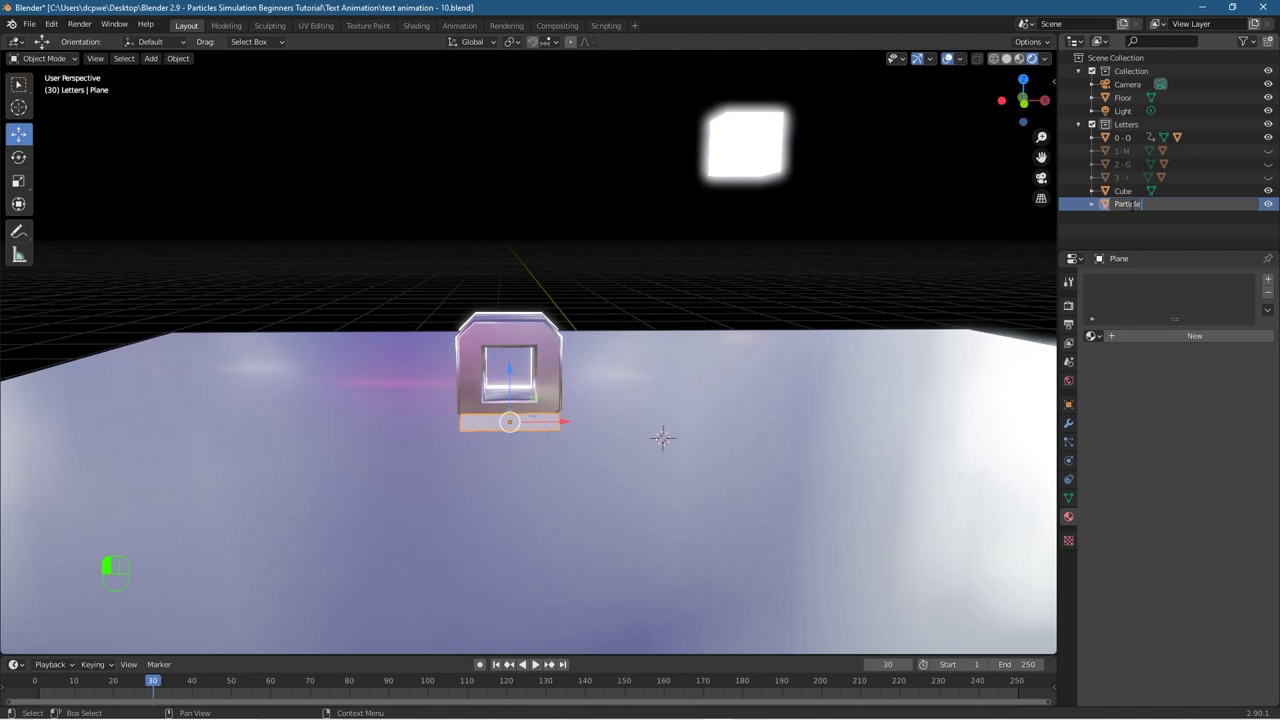
{"action": "type", "text": "le O"}
{"action": "left_click", "coordinate": [1122, 206]}
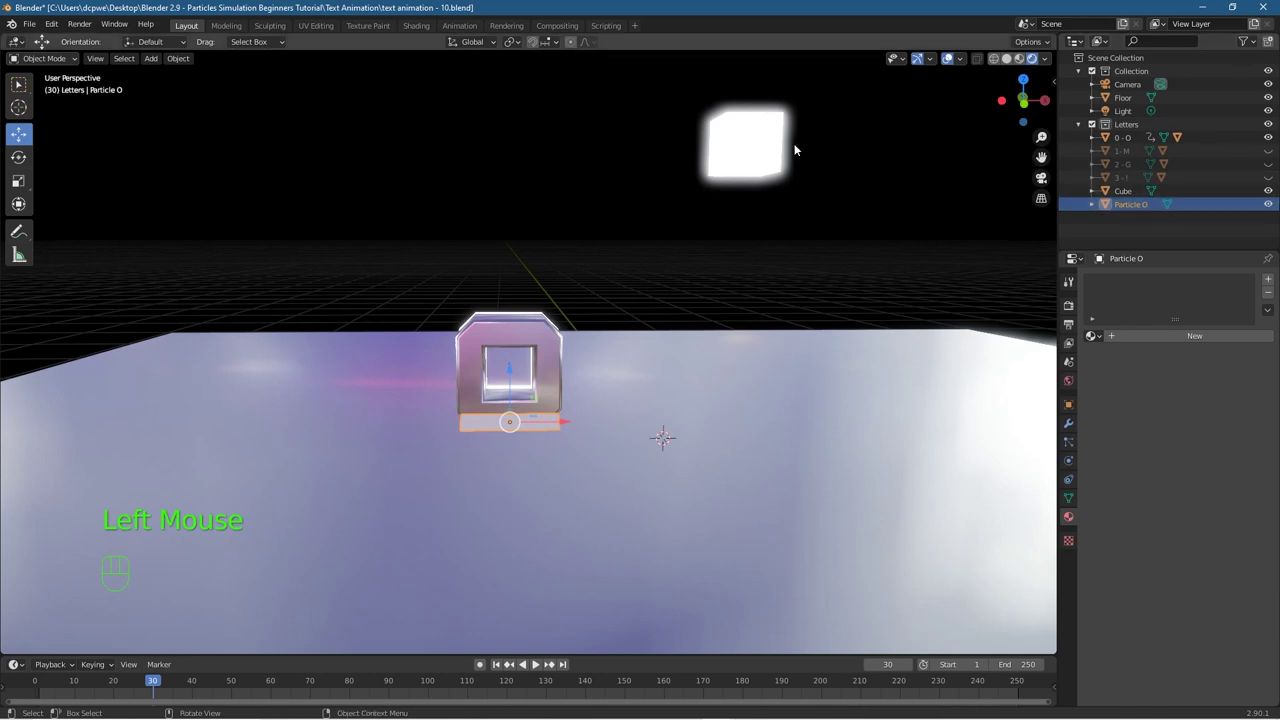
Step: Rename the cube above the floor as Cube Particle 1
{"action": "double_click", "coordinate": [737, 138]}
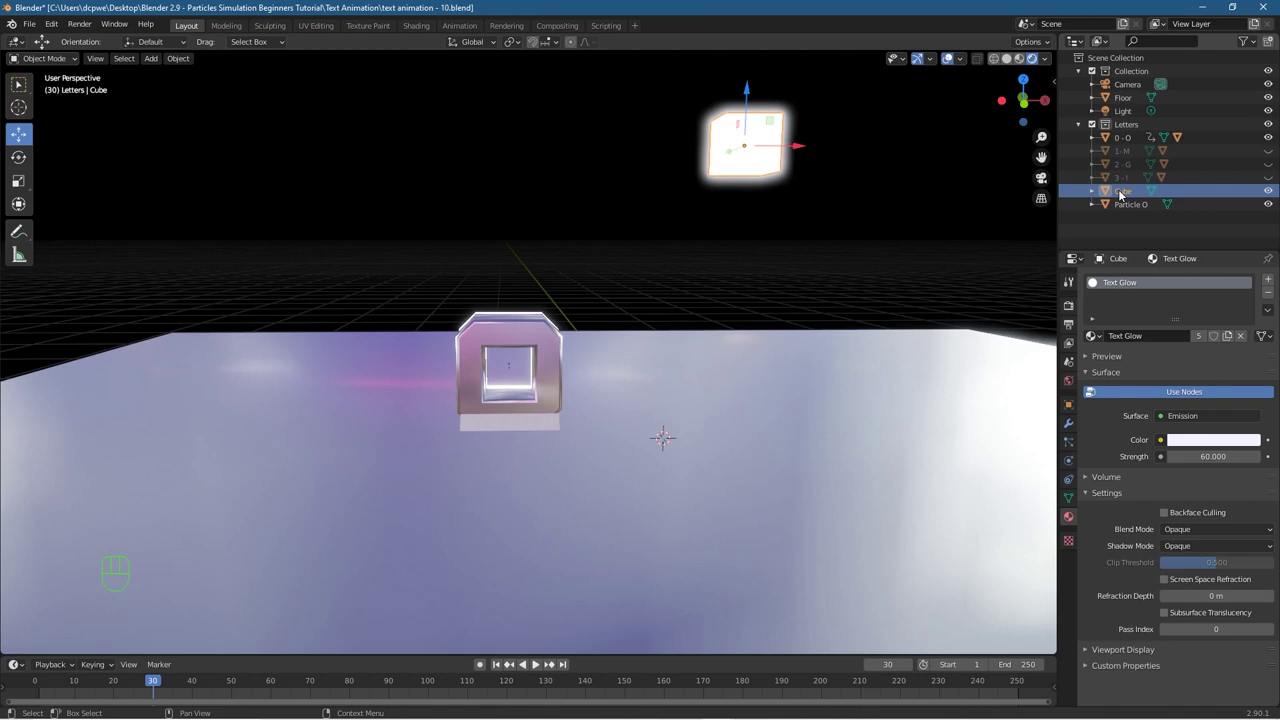
{"action": "left_click", "coordinate": [1124, 192]}
{"action": "double_click", "coordinate": [1124, 192]}
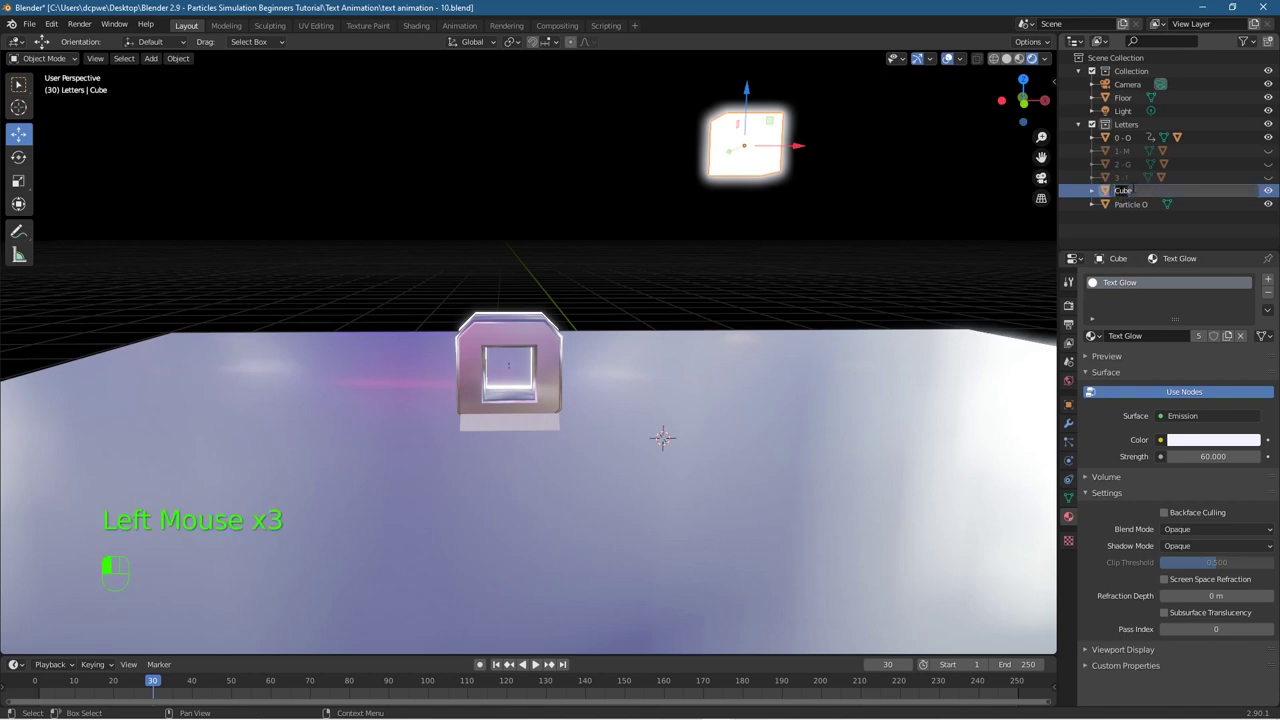
{"action": "type", "text": "Particle"}
{"action": "key", "text": "BackSpace"}
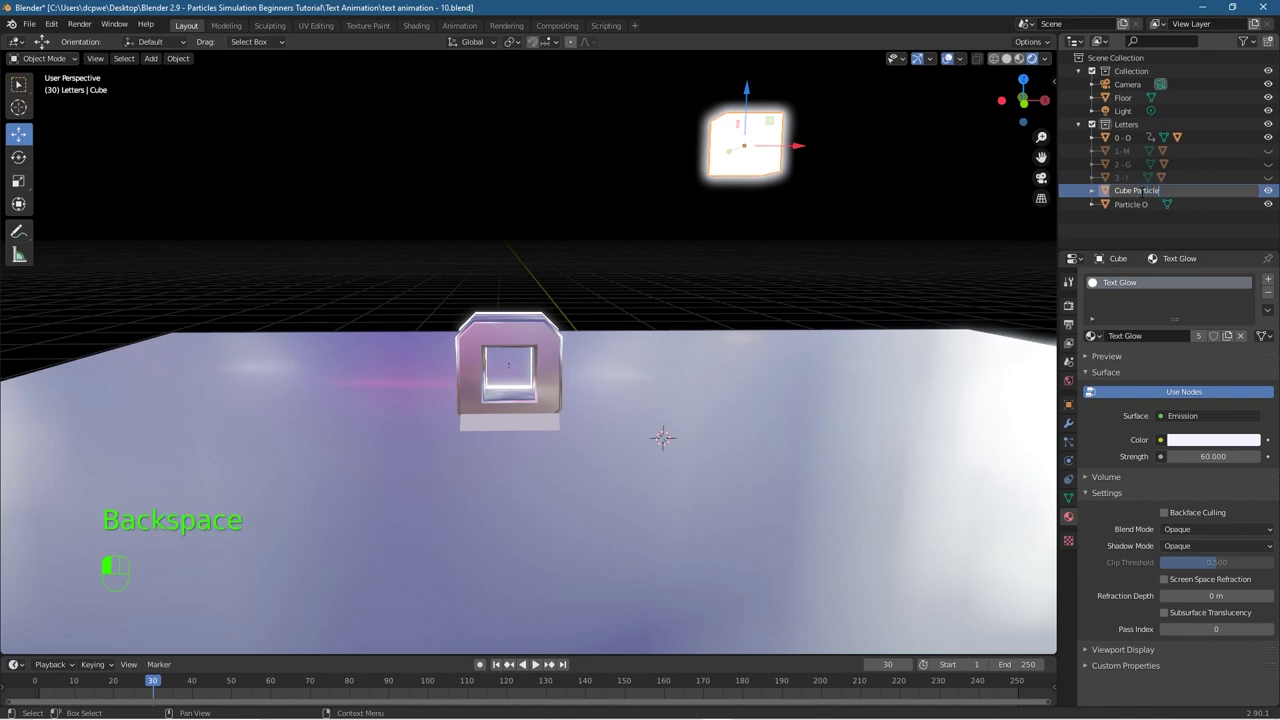
{"action": "left_click", "coordinate": [1135, 215]}
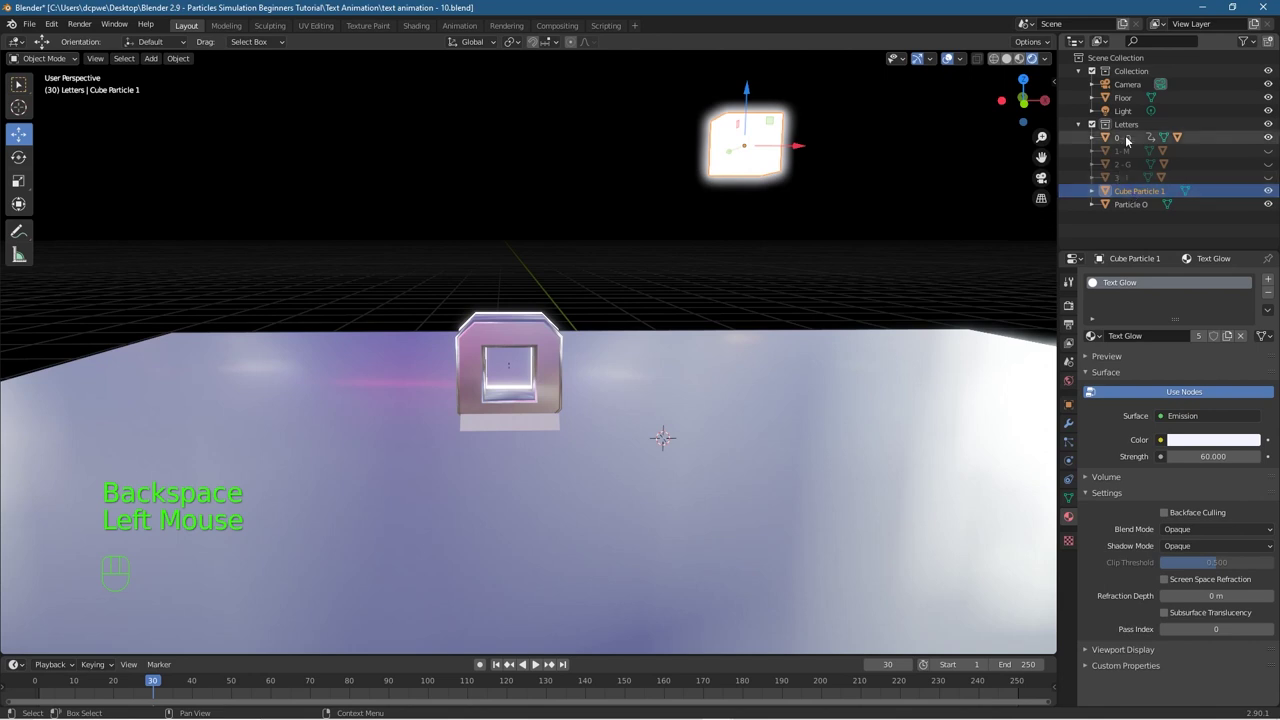
Step: Create a new collection named Particles and move Cube Particle 1 into it
{"action": "right_click", "coordinate": [1108, 232]}
{"action": "left_click", "coordinate": [1098, 233]}
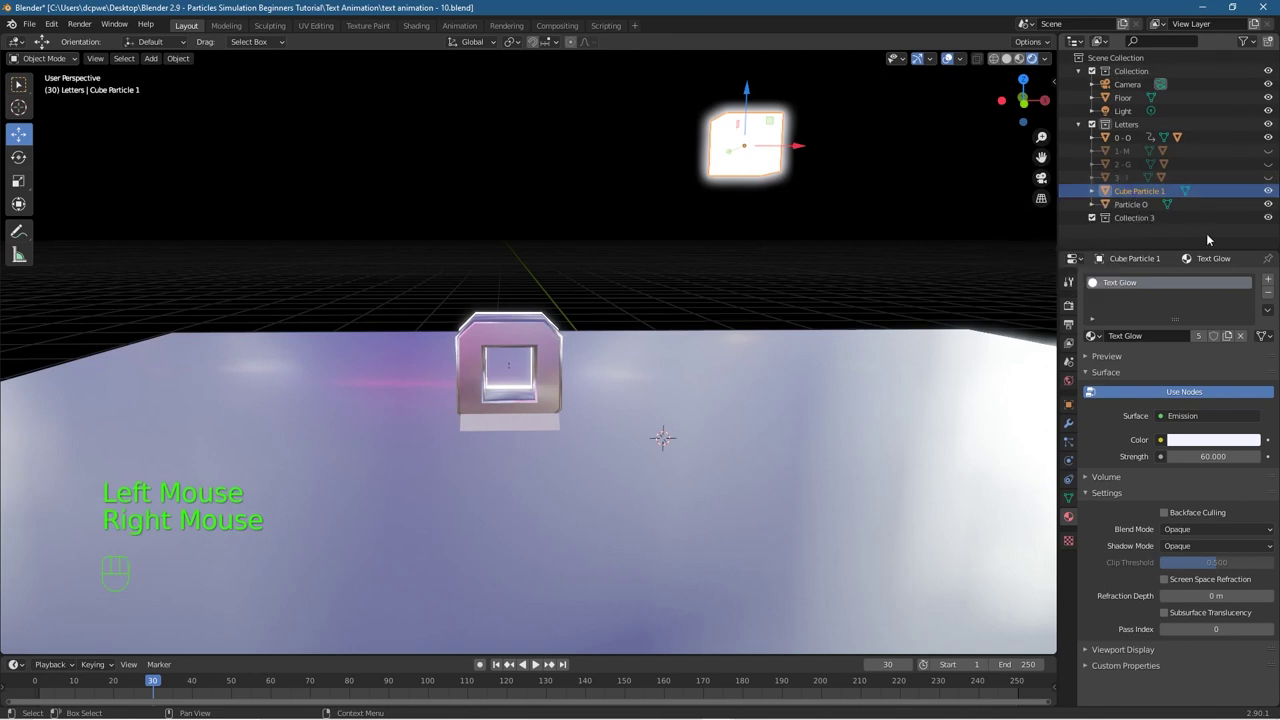
{"action": "double_click", "coordinate": [1133, 218]}
{"action": "type", "text": "Particles"}
{"action": "key", "text": "Return"}
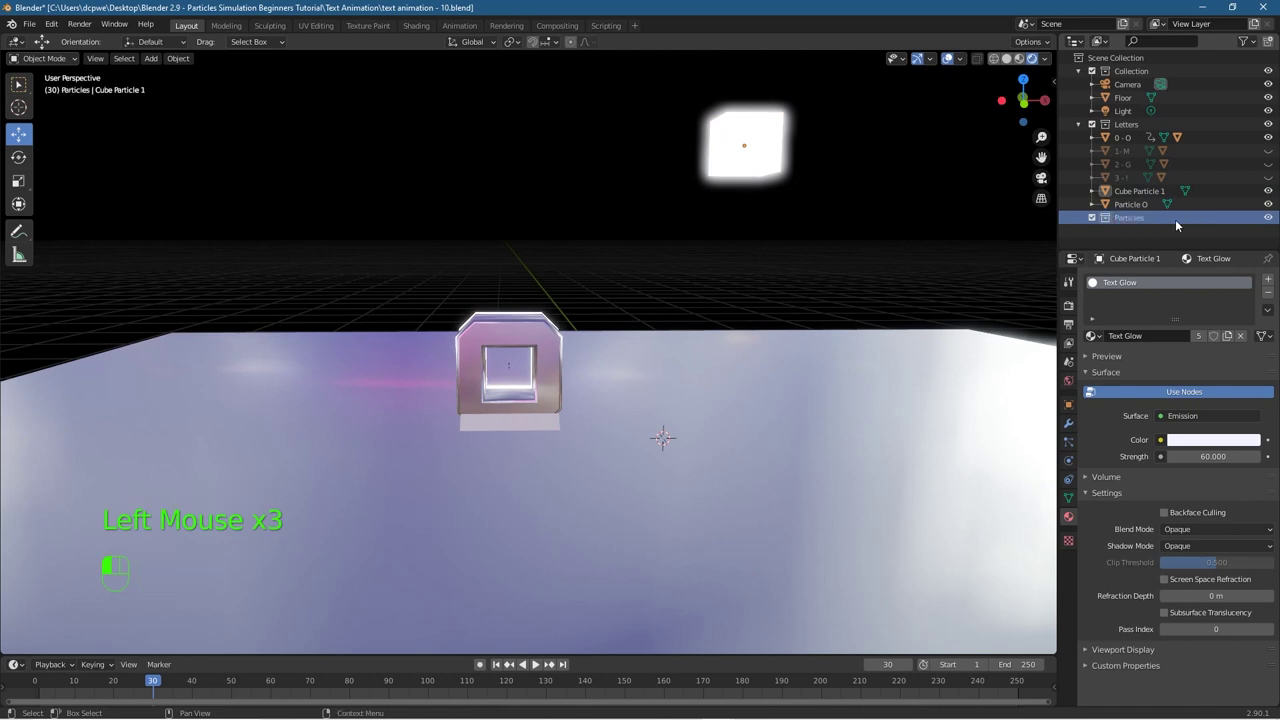
{"action": "left_click", "coordinate": [1143, 191]}
{"action": "left_click_drag", "start_coordinate": [1143, 191], "coordinate": [1143, 222]}
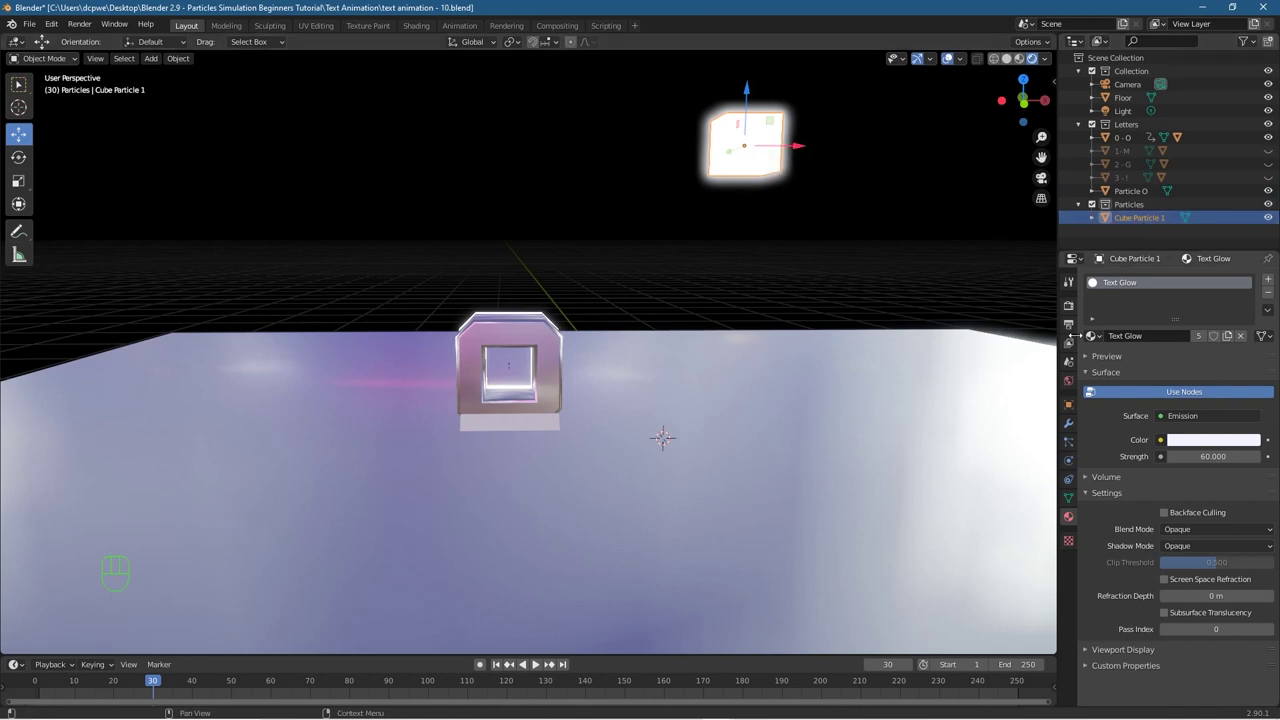
Step: Remove the Text Glow material from Cube Particle 1 and duplicate the cube, placing the copy right beside it along X
{"action": "left_click", "coordinate": [1267, 295]}
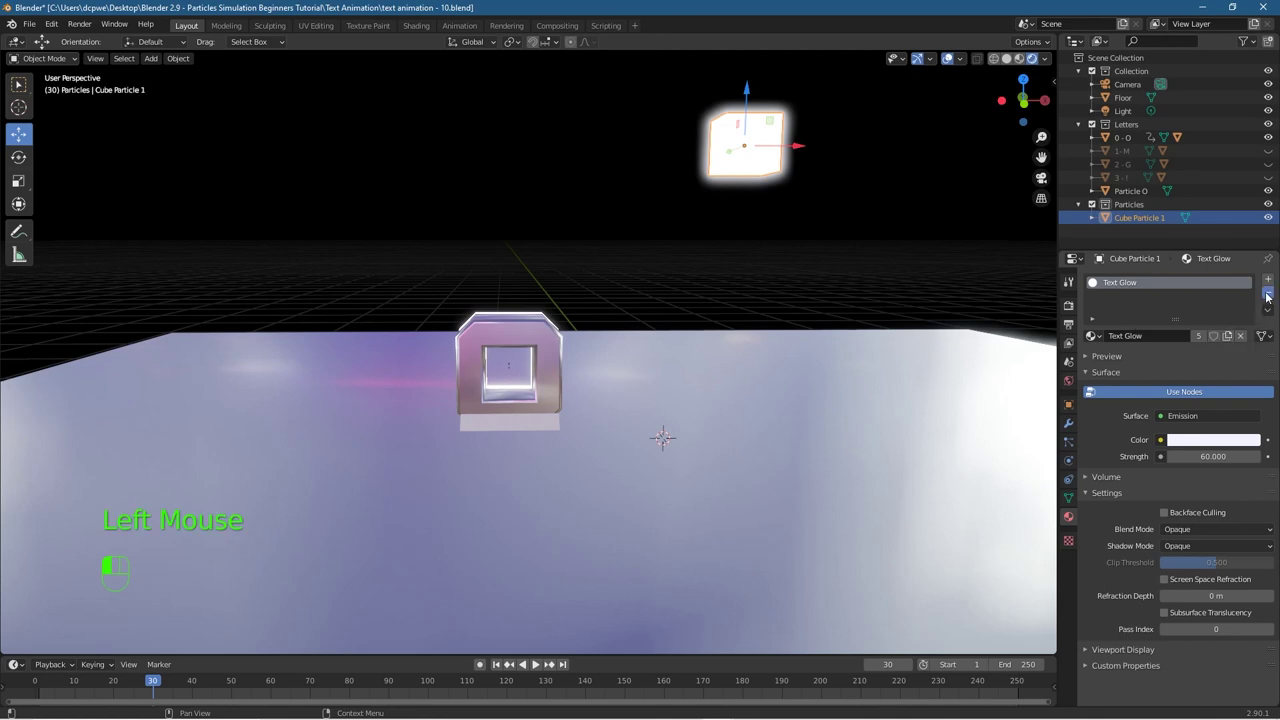
{"action": "left_click", "coordinate": [772, 135]}
{"action": "key", "text": "shift"}
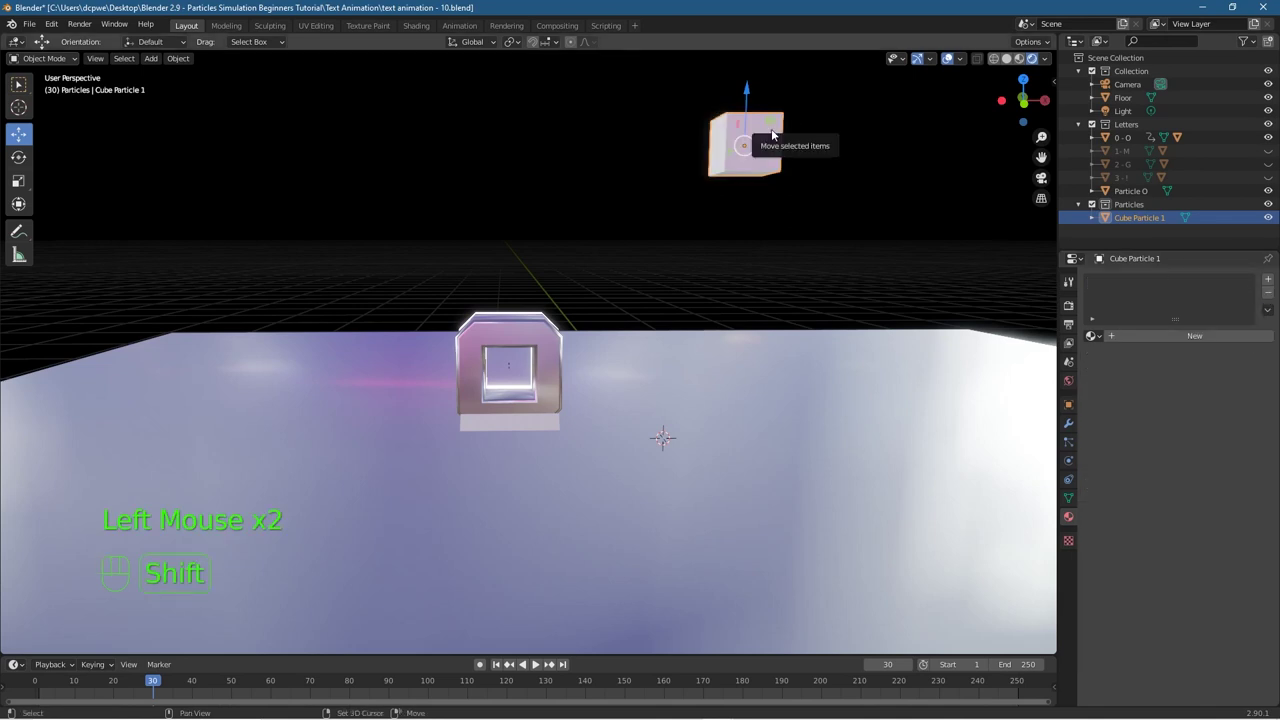
{"action": "key", "text": "shift+d"}
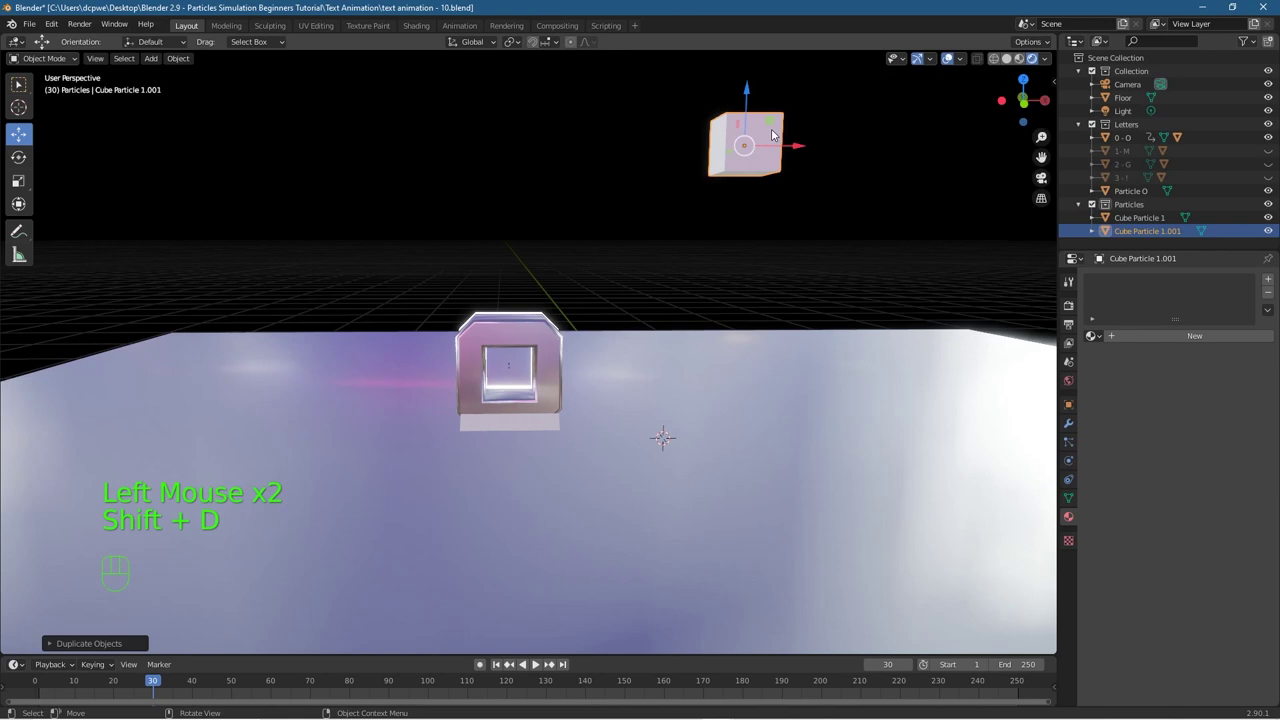
{"action": "left_click_drag", "start_coordinate": [792, 147], "coordinate": [870, 145]}
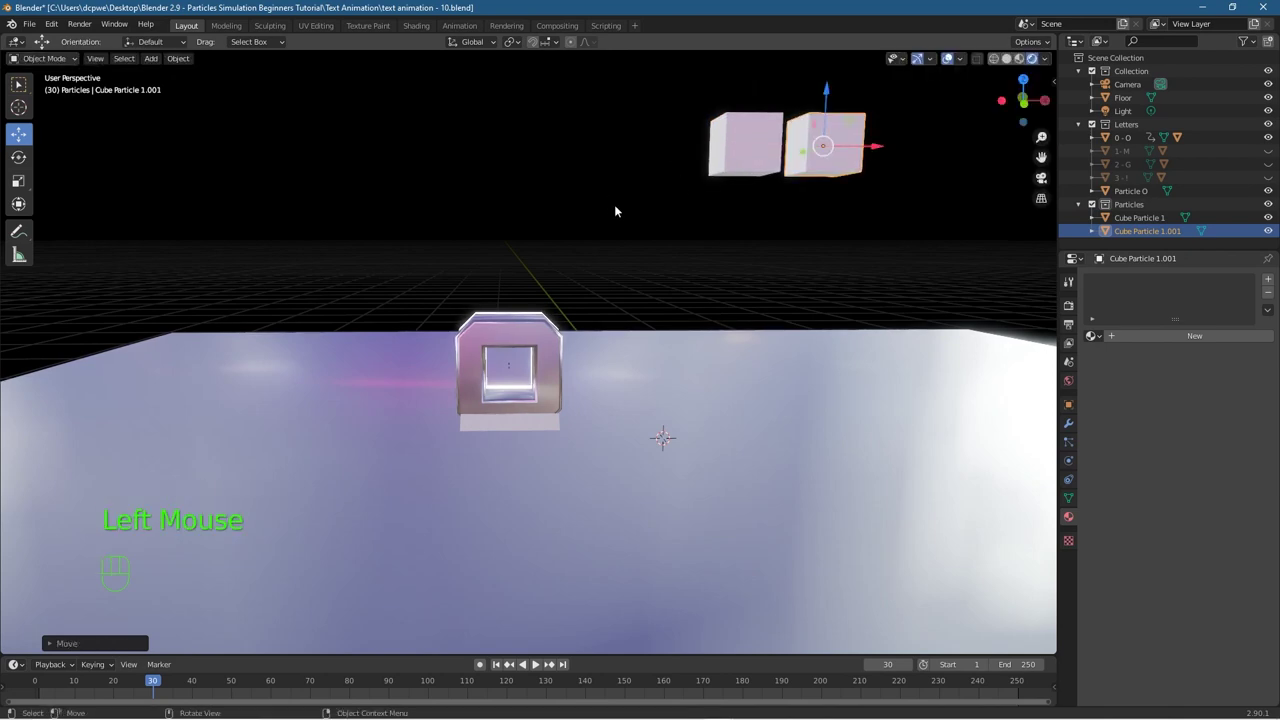
Step: Rename the duplicated cube as Cube Particle 2
{"action": "left_click", "coordinate": [1161, 233]}
{"action": "double_click", "coordinate": [1161, 233]}
{"action": "key", "text": "End"}
{"action": "key", "text": "BackSpace"}
{"action": "key", "text": "BackSpace"}
{"action": "key", "text": "BackSpace"}
{"action": "key", "text": "BackSpace"}
{"action": "key", "text": "BackSpace"}
{"action": "type", "text": "2"}
{"action": "key", "text": "Return"}
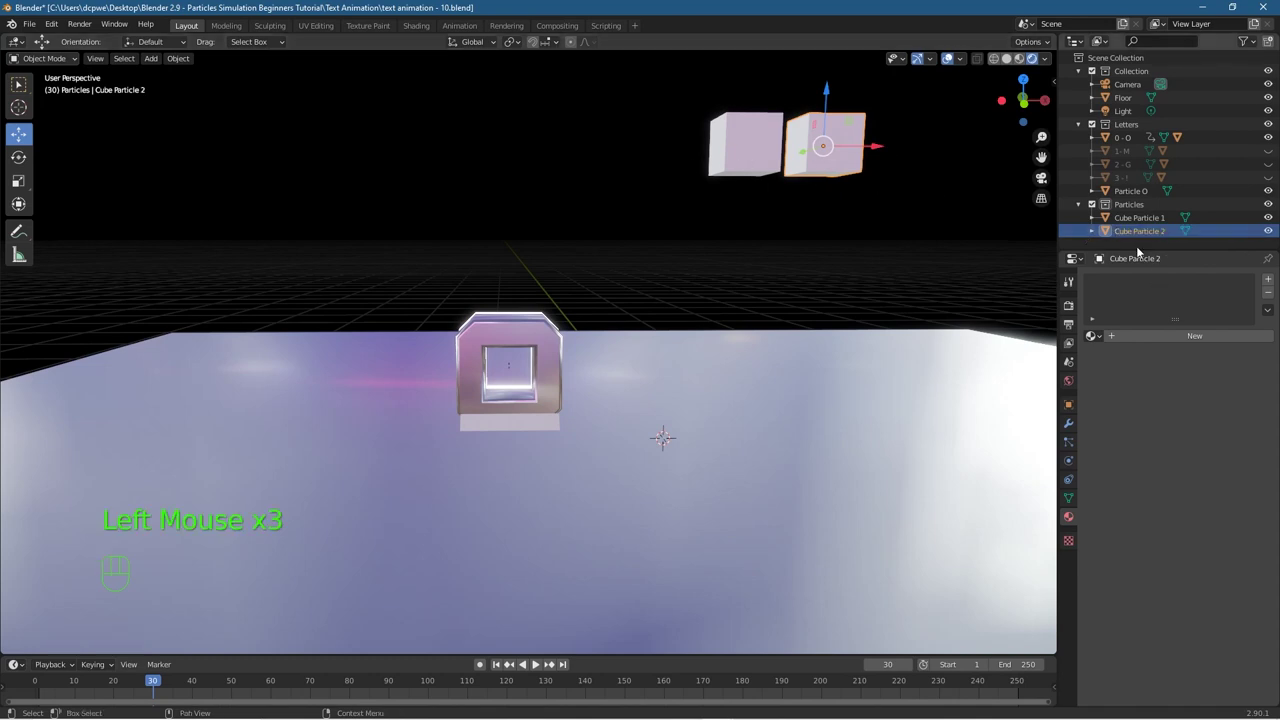
Step: Give Cube Particle 1 a new material named Cube Particle 1
{"action": "left_click", "coordinate": [1140, 217]}
{"action": "left_click", "coordinate": [1150, 334]}
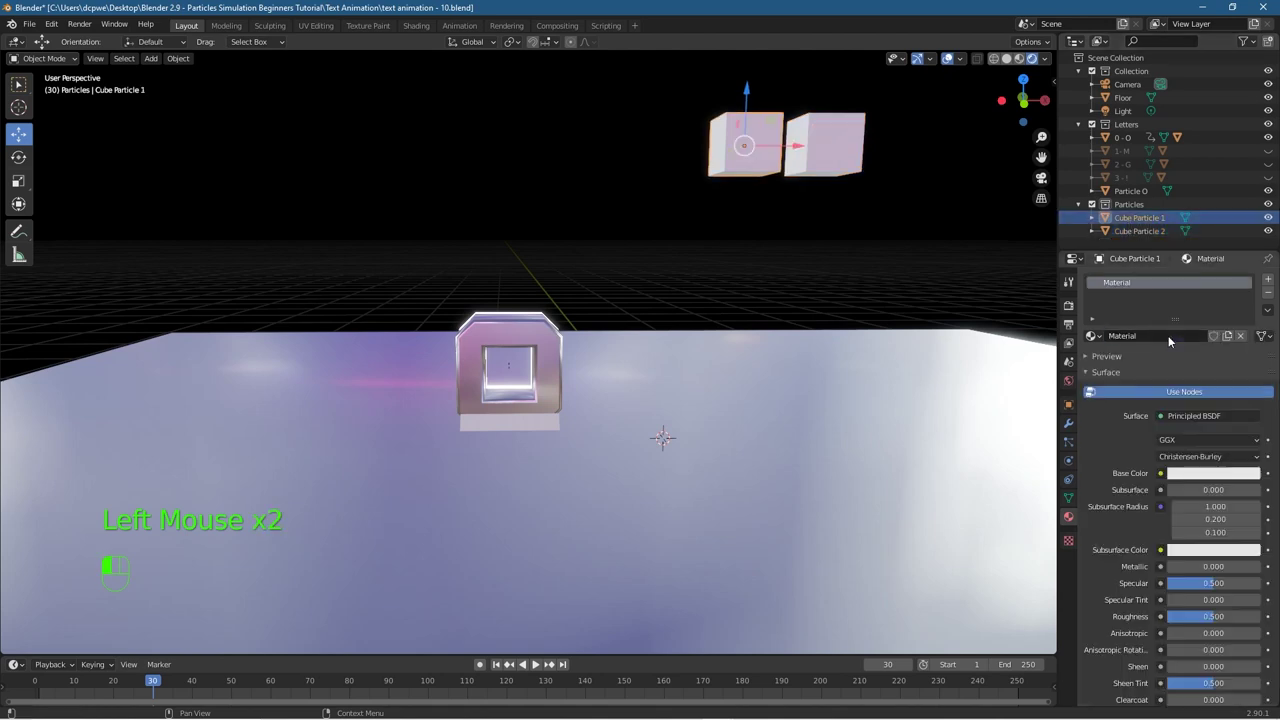
{"action": "double_click", "coordinate": [1140, 217]}
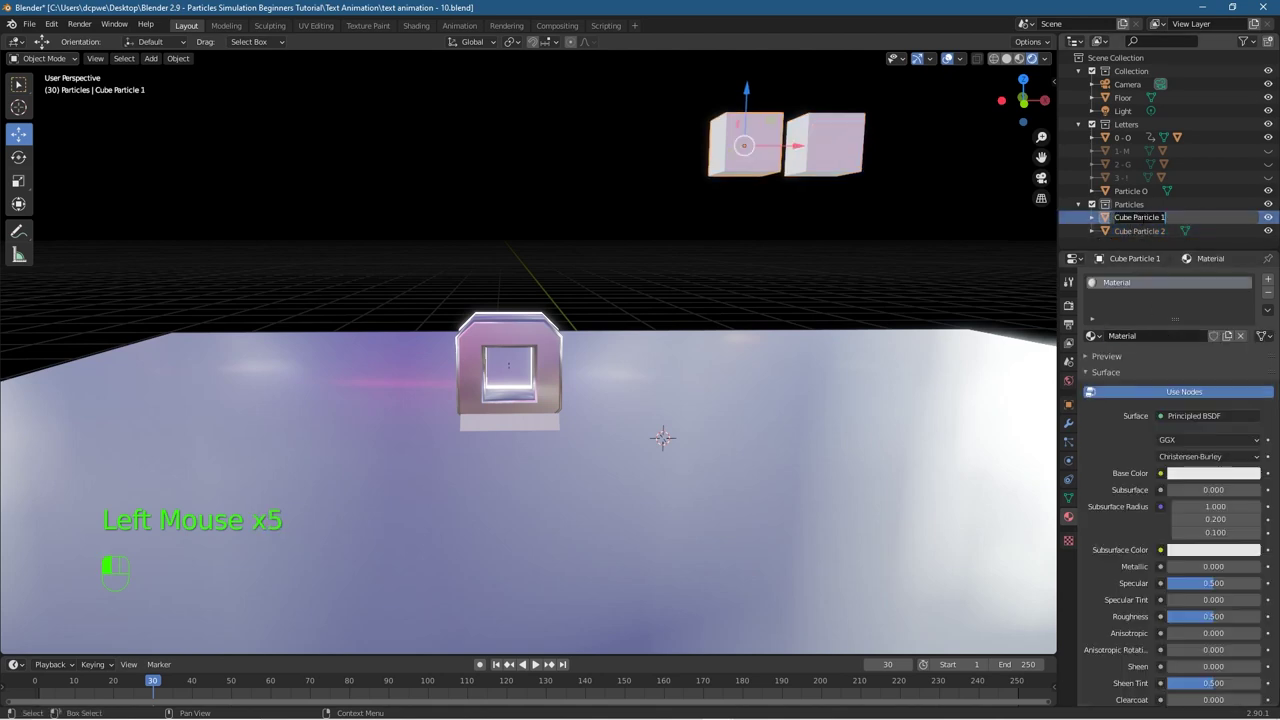
{"action": "left_click", "coordinate": [1148, 336]}
{"action": "type", "text": "Cube Particle 1"}
{"action": "left_click", "coordinate": [1179, 364]}
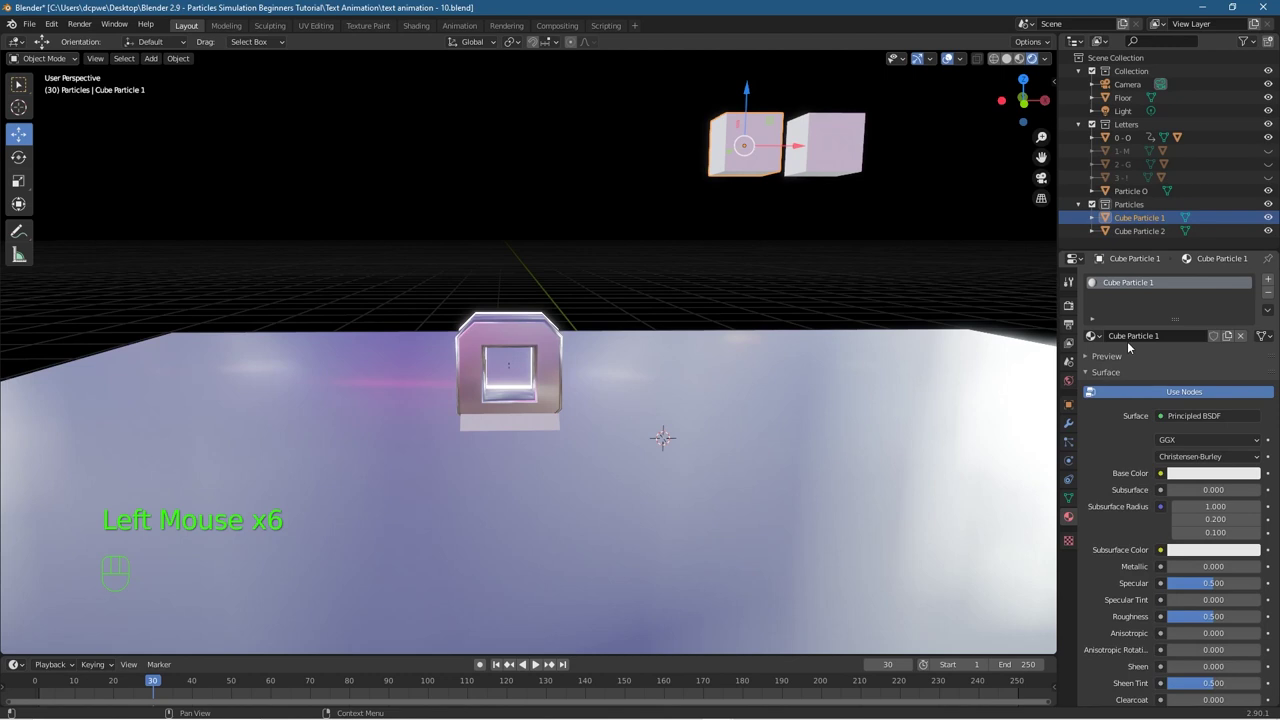
Step: Change the Cube Particle 1 material's surface shader to Emission with a strength of 5
{"action": "left_click_drag", "start_coordinate": [1185, 423], "coordinate": [1105, 152]}
{"action": "left_click_drag", "start_coordinate": [1205, 456], "coordinate": [1240, 456]}
{"action": "left_click", "coordinate": [1205, 456]}
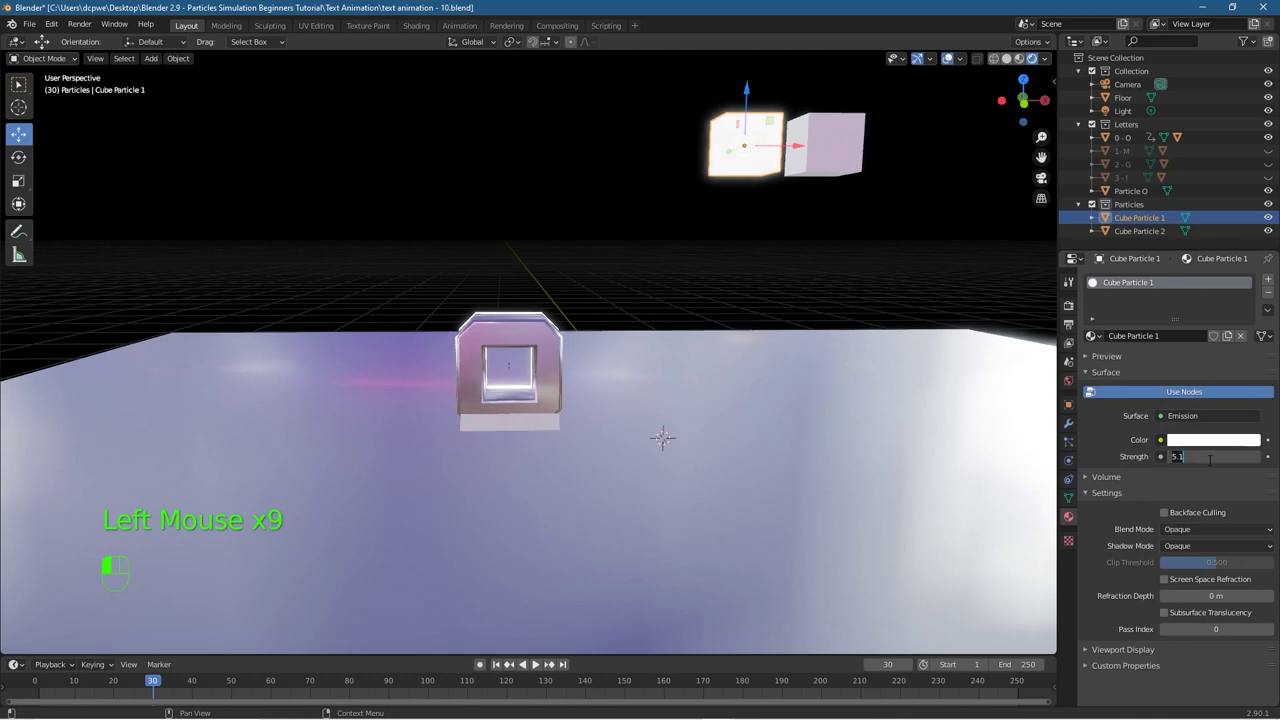
{"action": "type", "text": "5"}
{"action": "key", "text": "Return"}
Step: Set the Cube Particle 1 material's emission color to bright cyan and its strength to 30
{"action": "scroll", "coordinate": [1232, 478], "scroll_direction": "up", "scroll_amount": 1}
{"action": "left_click", "coordinate": [1200, 440]}
{"action": "mouse_move", "coordinate": [1186, 320]}
{"action": "left_mouse_down"}
{"action": "mouse_move", "coordinate": [1203, 250]}
{"action": "mouse_move", "coordinate": [1189, 247]}
{"action": "mouse_move", "coordinate": [1249, 272]}
{"action": "mouse_move", "coordinate": [1249, 252]}
{"action": "mouse_move", "coordinate": [1195, 247]}
{"action": "left_mouse_up"}
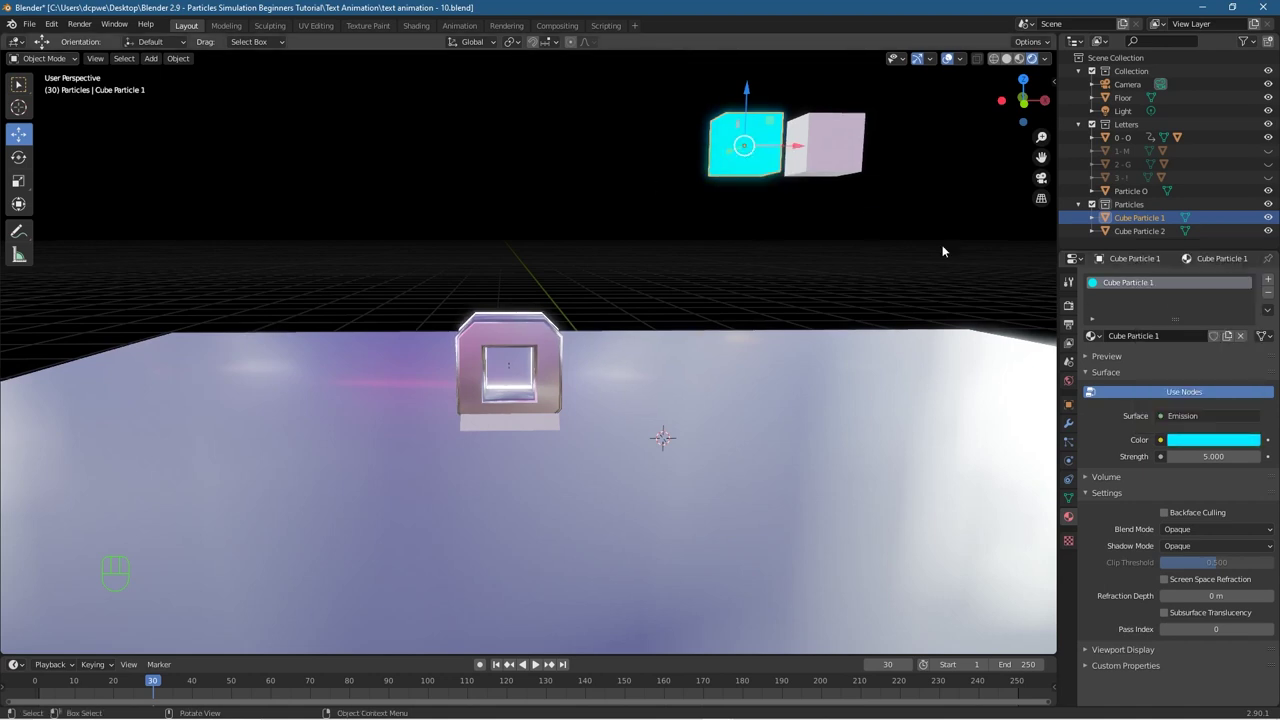
{"action": "left_click_drag", "start_coordinate": [1213, 456], "coordinate": [1255, 456]}
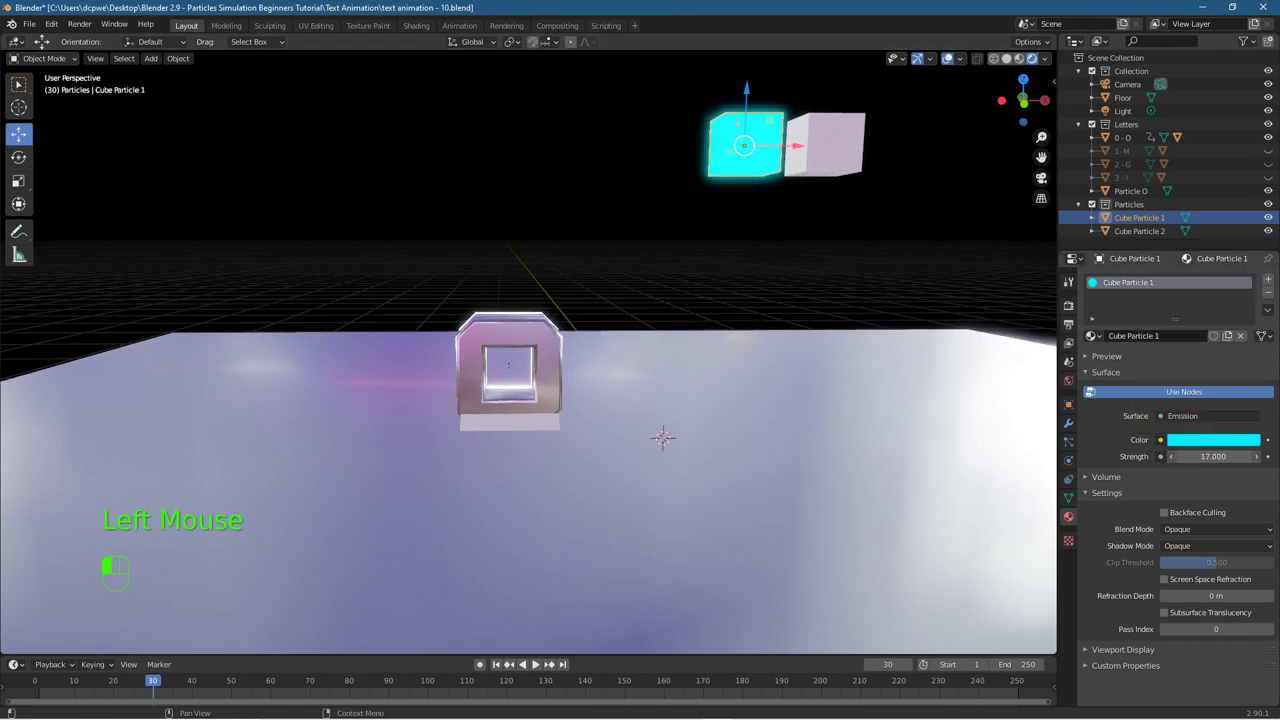
{"action": "double_click", "coordinate": [1200, 456]}
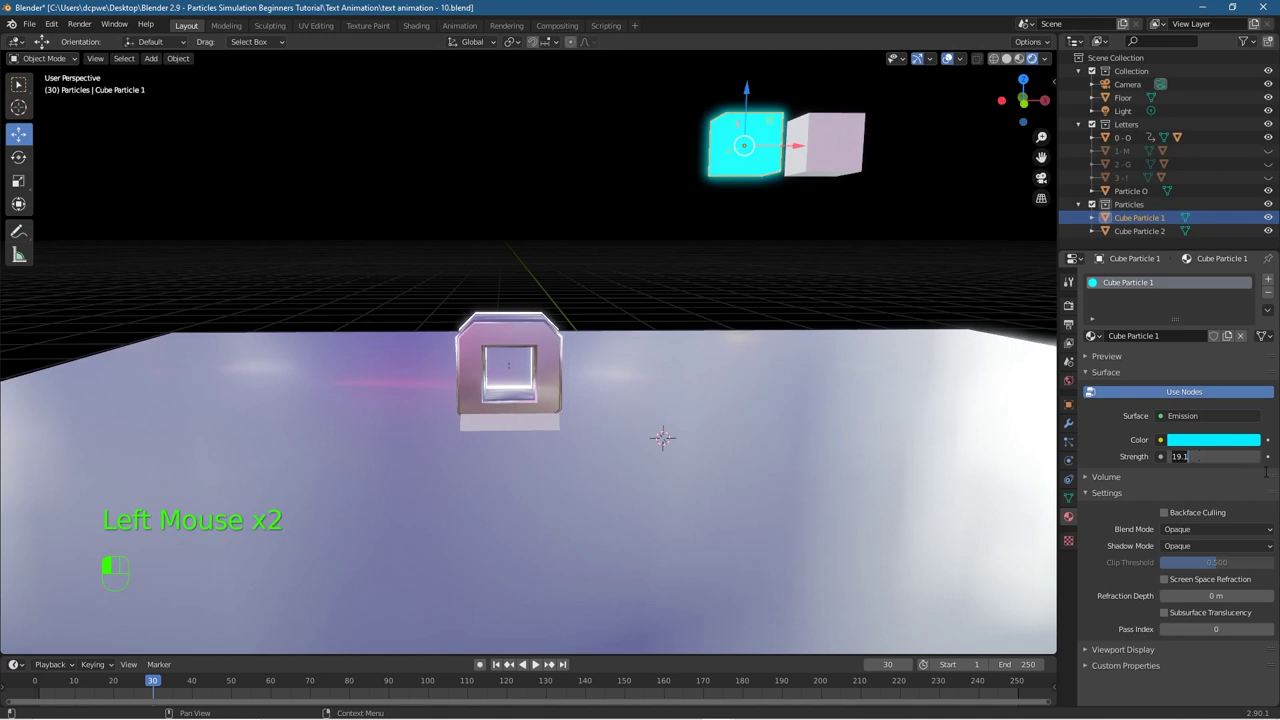
{"action": "type", "text": "30"}
{"action": "key", "text": "Return"}
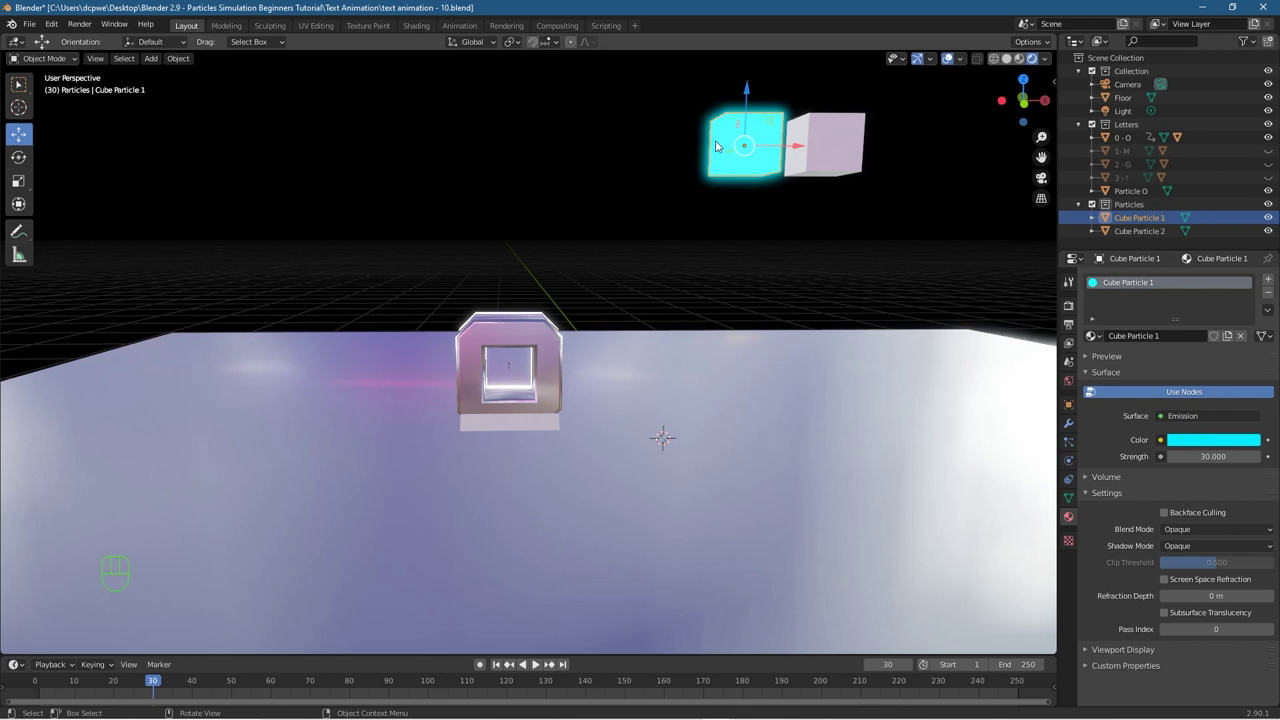
Step: Give Cube Particle 2 a new material named Cube Particle 2
{"action": "left_click", "coordinate": [832, 142]}
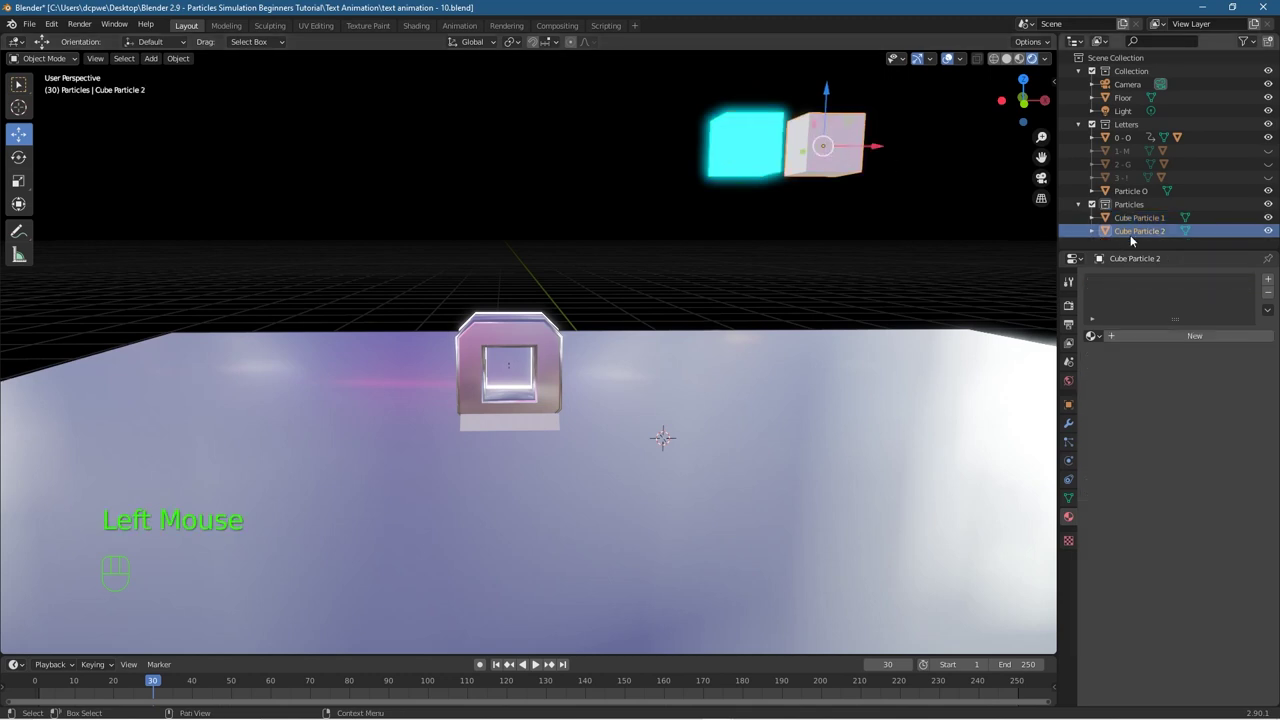
{"action": "left_click", "coordinate": [1142, 335]}
{"action": "double_click", "coordinate": [1195, 336]}
{"action": "type", "text": "Cube Particle 1"}
{"action": "key", "text": "Home"}
{"action": "key", "text": "Delete"}
{"action": "key", "text": "Delete"}
{"action": "key", "text": "Delete"}
{"action": "key", "text": "Delete"}
{"action": "key", "text": "Delete"}
{"action": "key", "text": "Delete"}
{"action": "key", "text": "Delete"}
{"action": "key", "text": "Delete"}
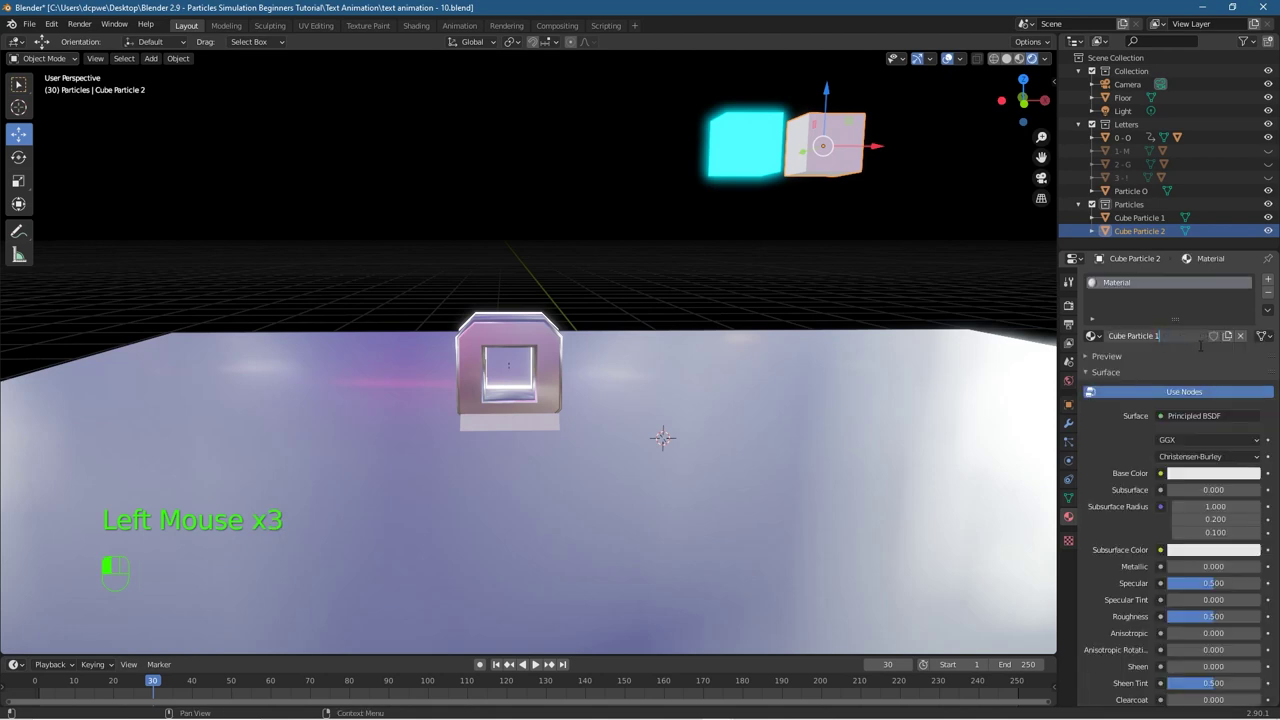
{"action": "left_click", "coordinate": [1224, 369]}
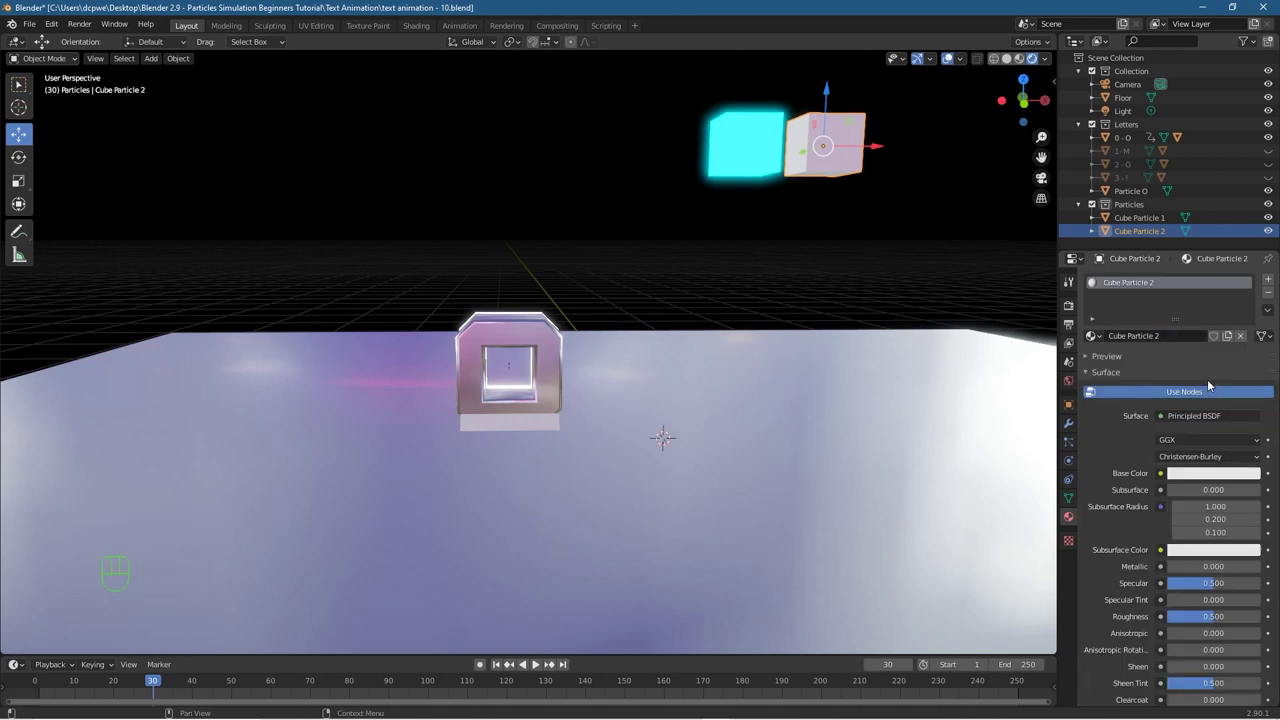
Step: Change the Cube Particle 2 material's surface shader to Emission and set its strength to 30
{"action": "left_click", "coordinate": [1188, 416]}
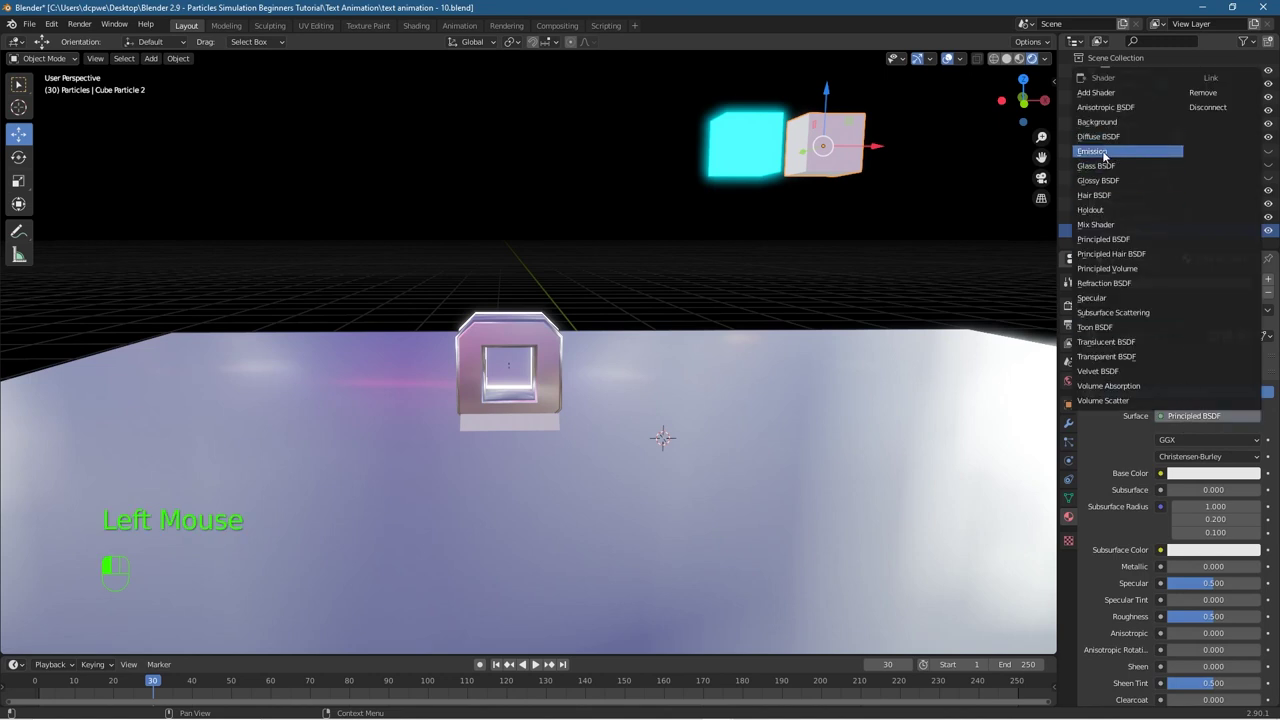
{"action": "left_click", "coordinate": [1104, 152]}
{"action": "double_click", "coordinate": [1210, 456]}
{"action": "type", "text": "30"}
{"action": "key", "text": "Return"}
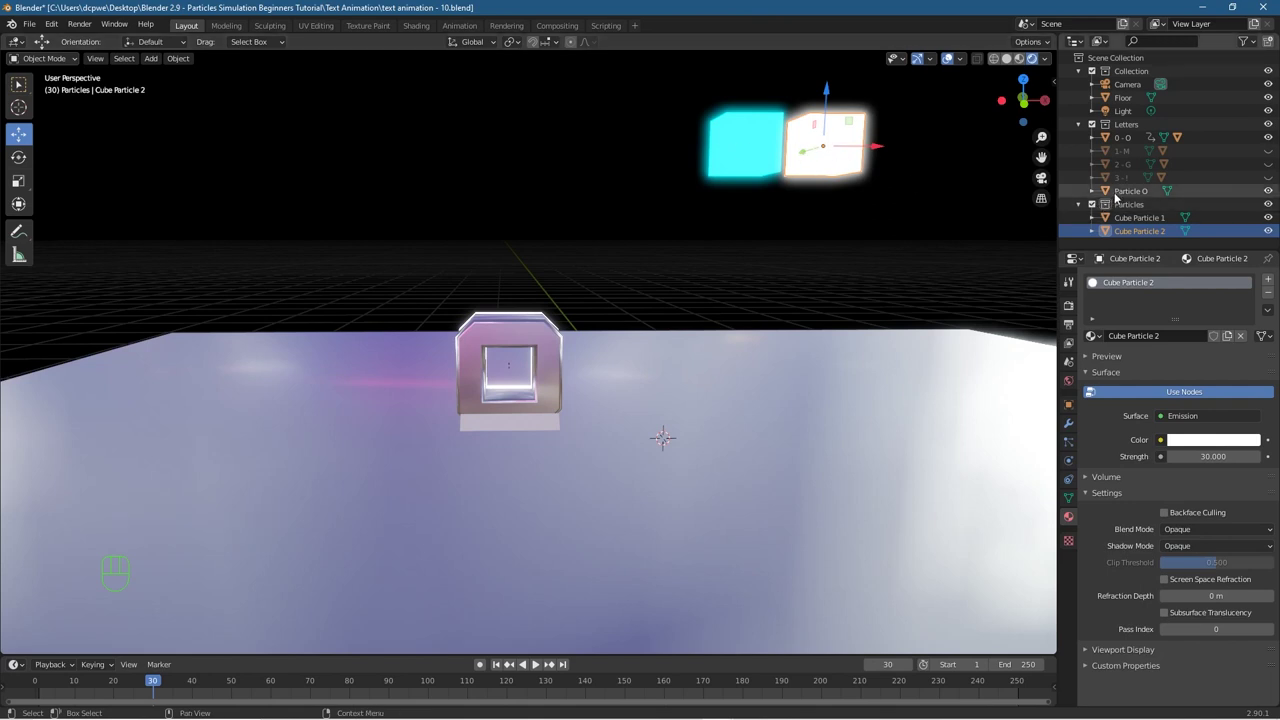
Step: Add a particle system to the Particle O emitter plane beneath the letter O
{"action": "left_click", "coordinate": [1120, 191]}
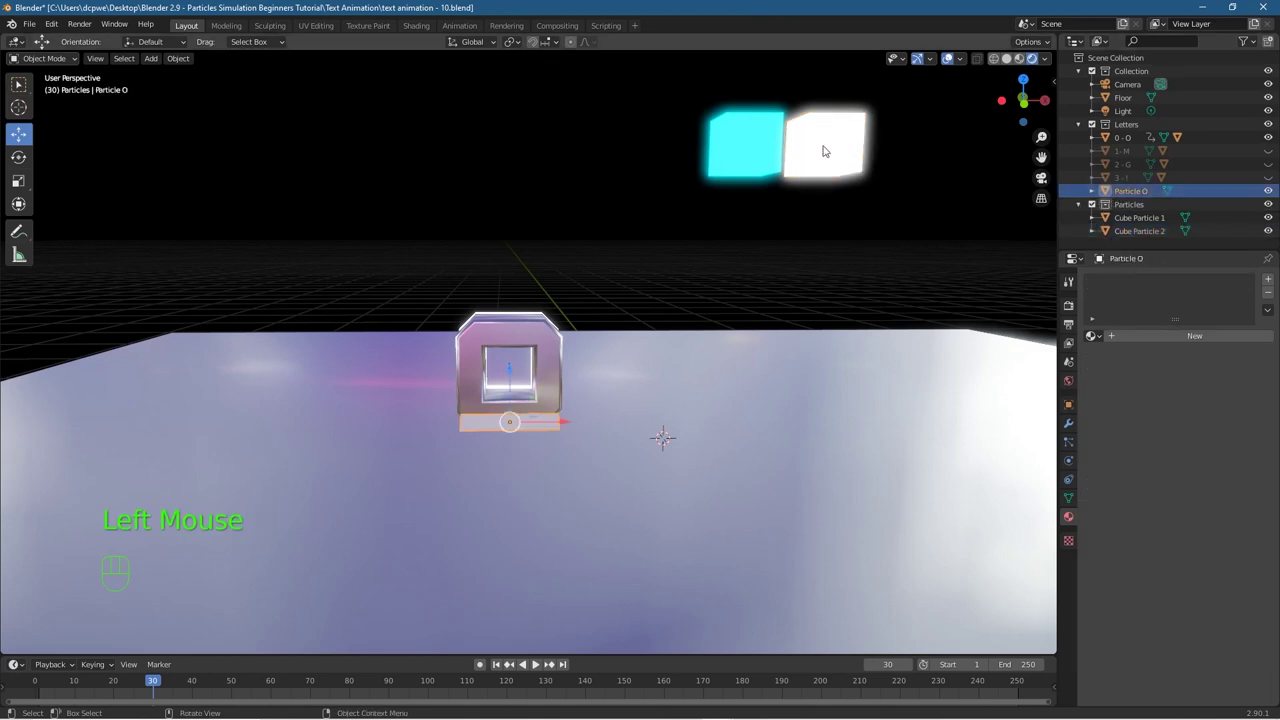
{"action": "left_click", "coordinate": [483, 423]}
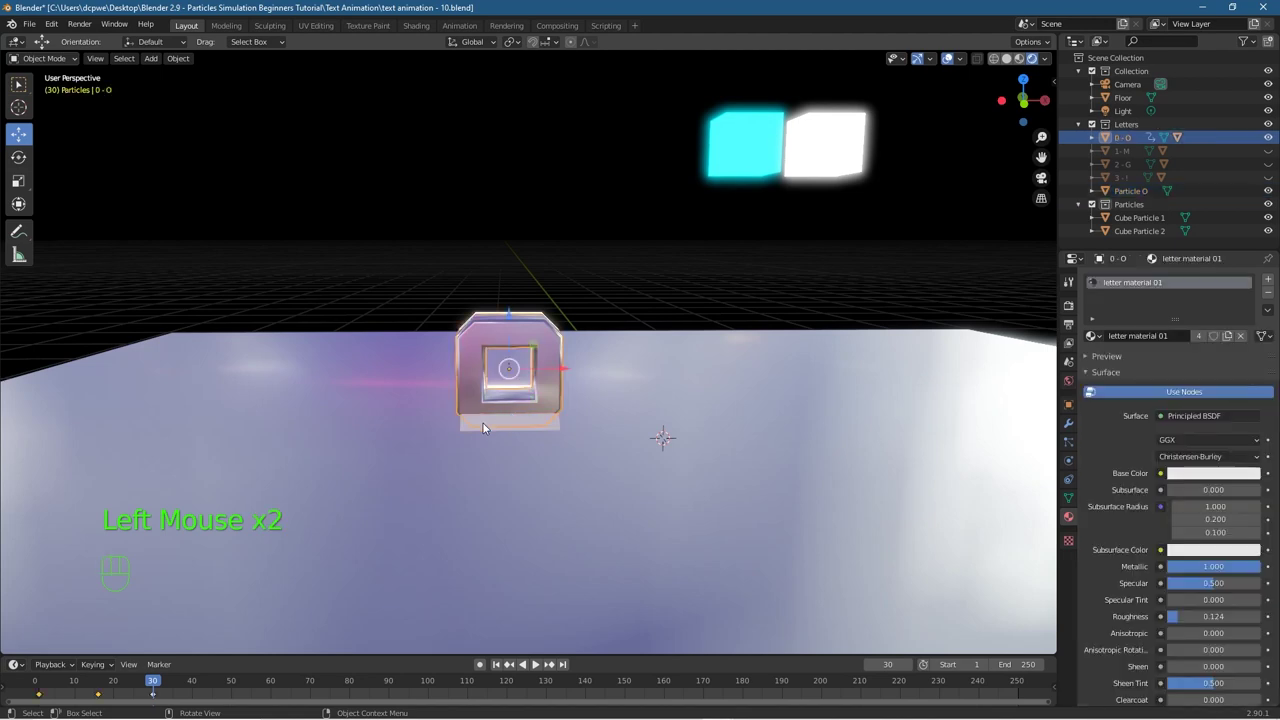
{"action": "left_click", "coordinate": [484, 424]}
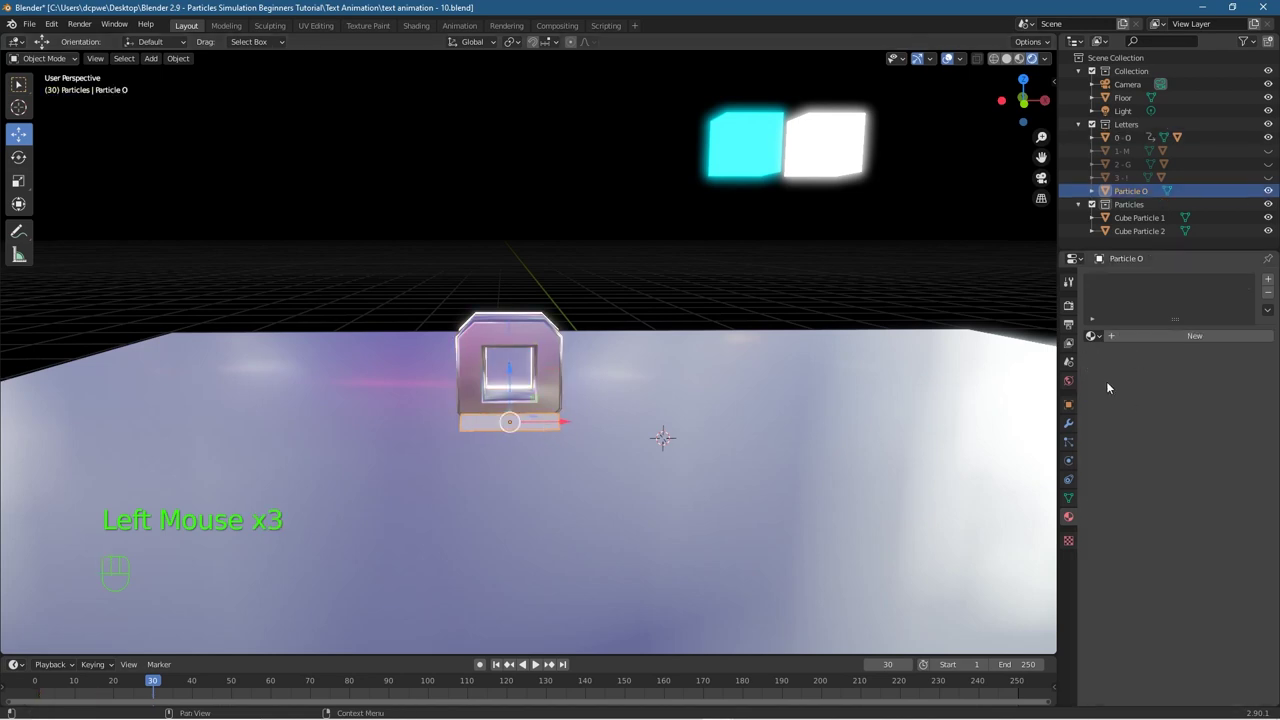
{"action": "left_click", "coordinate": [1068, 441]}
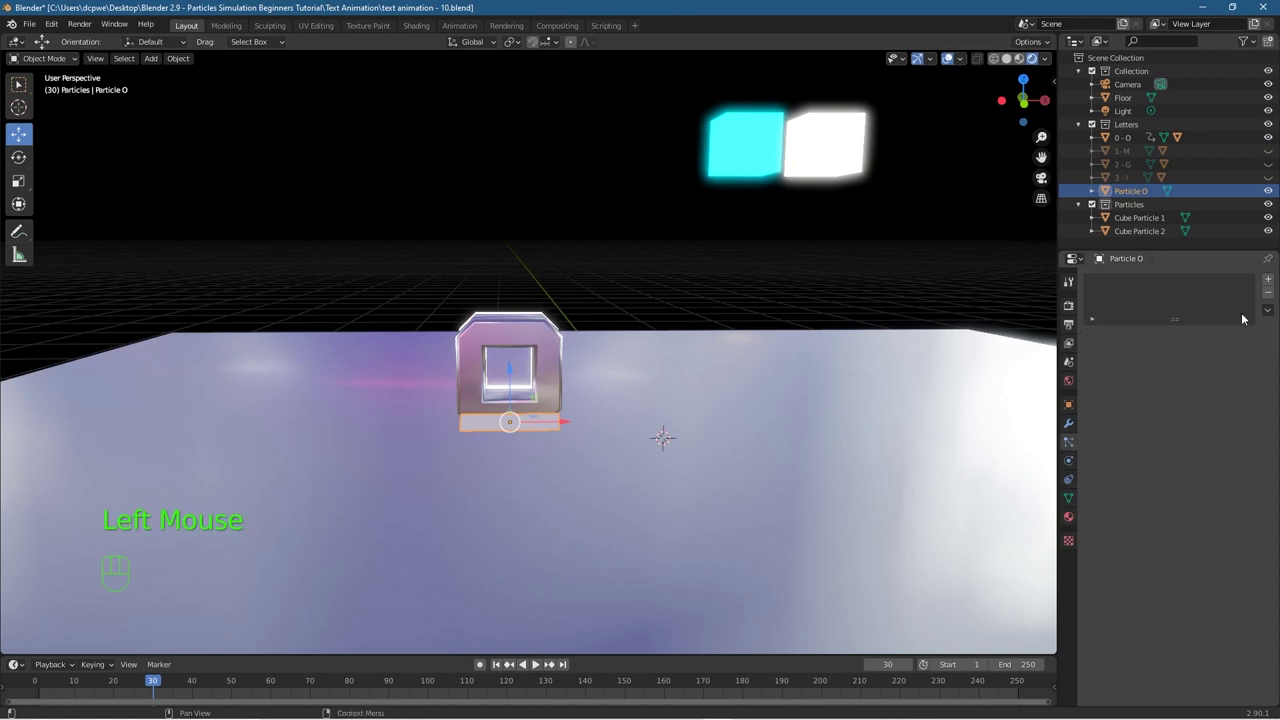
{"action": "left_click", "coordinate": [1268, 280]}
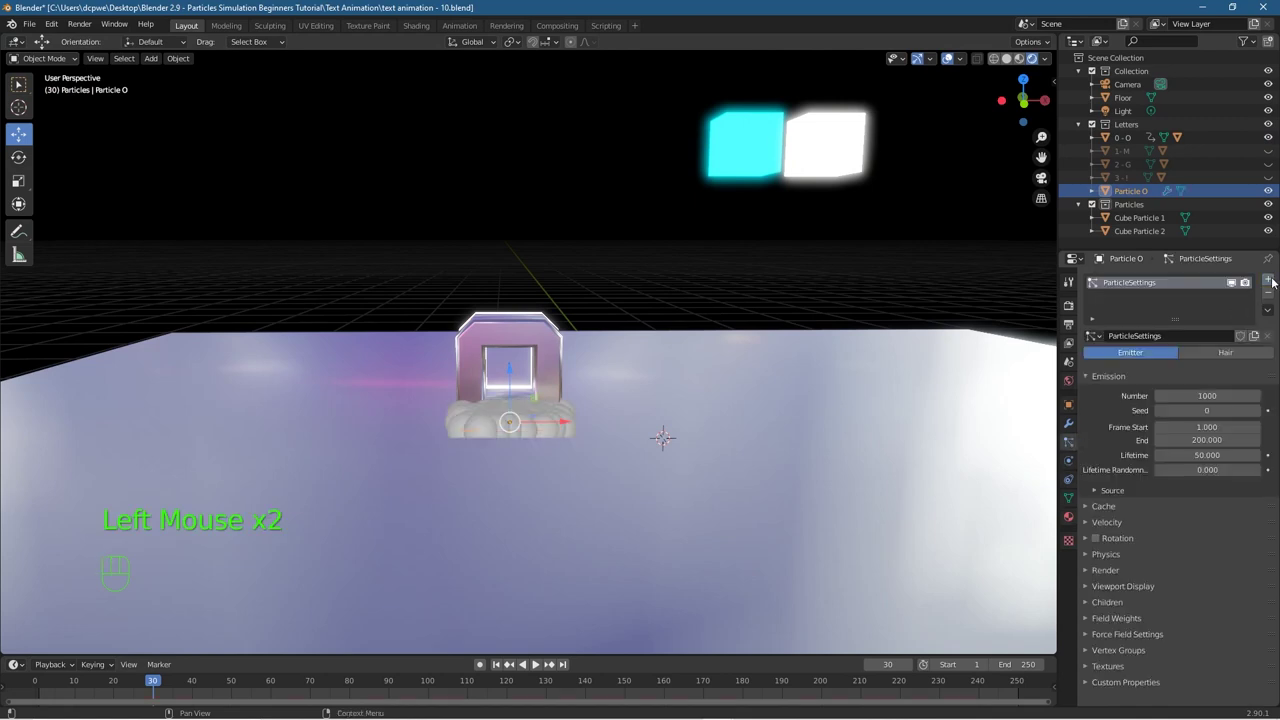
Step: Render Particle O's particles as a collection, using the Particles collection as the instance collection
{"action": "scroll", "coordinate": [1150, 555], "scroll_direction": "down", "scroll_amount": 3}
{"action": "scroll", "coordinate": [1105, 576], "scroll_direction": "up", "scroll_amount": 1}
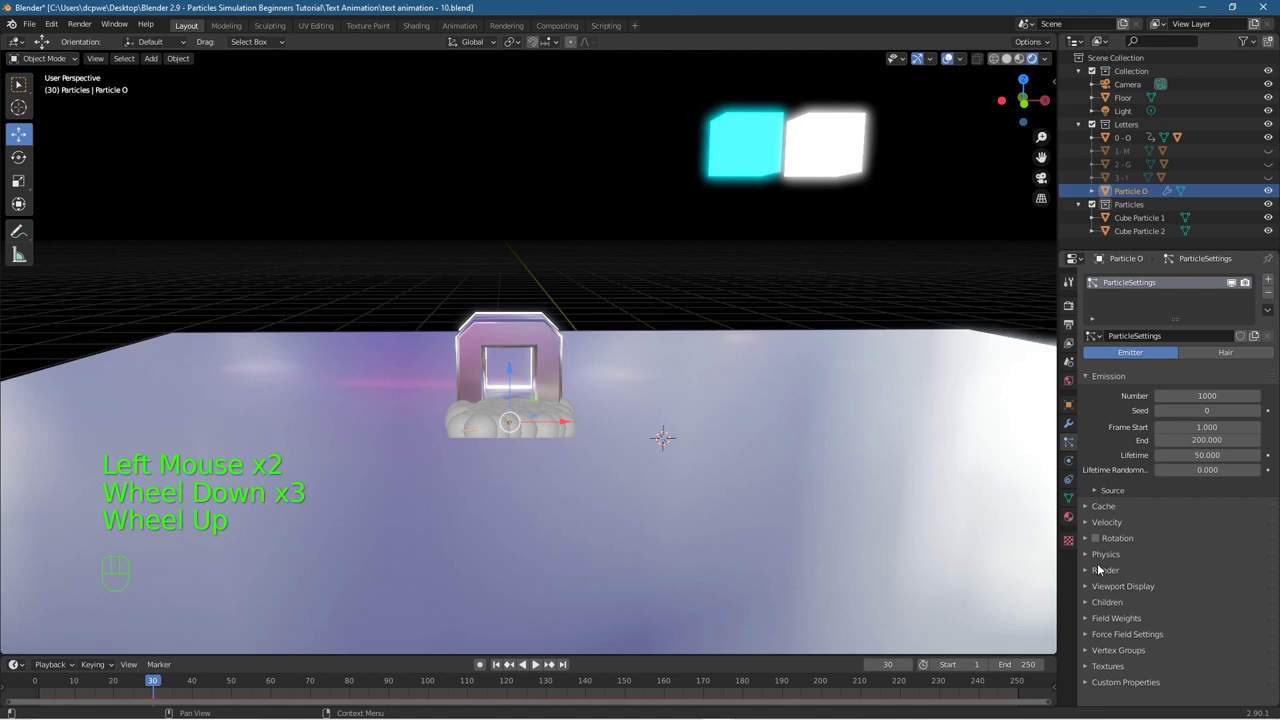
{"action": "left_click", "coordinate": [1104, 570]}
{"action": "left_click", "coordinate": [1186, 589]}
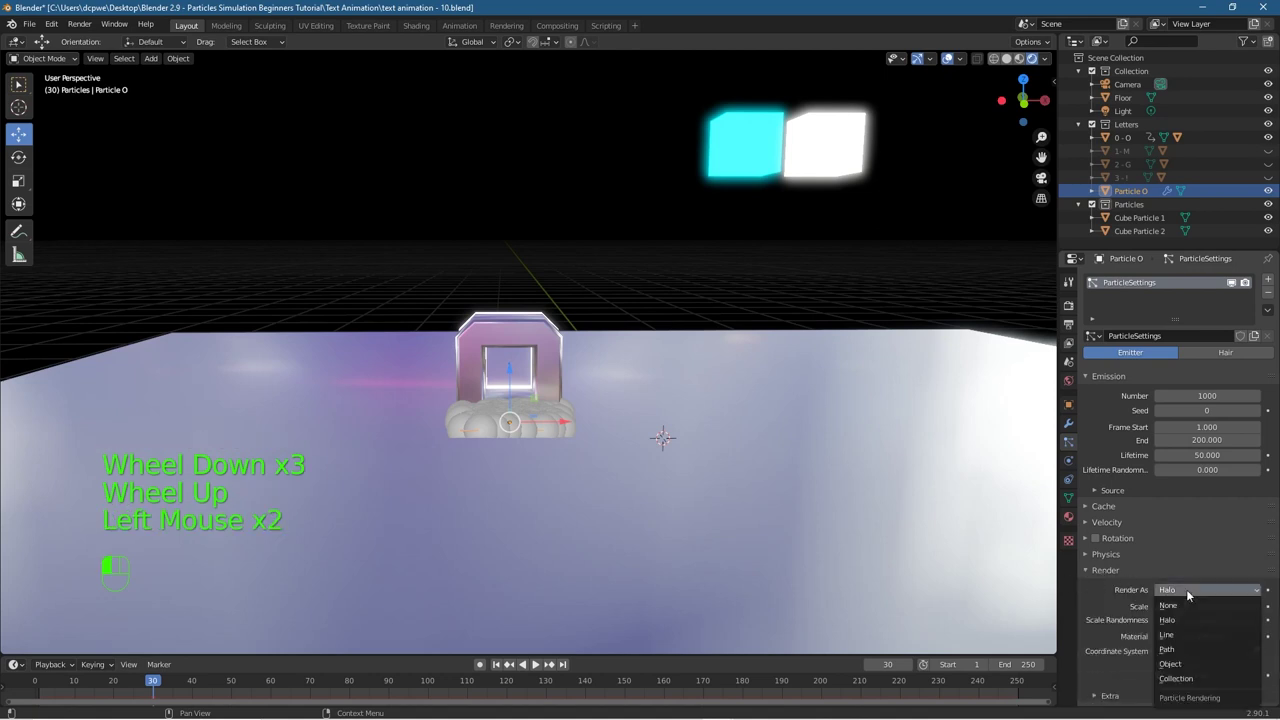
{"action": "left_click", "coordinate": [1194, 679]}
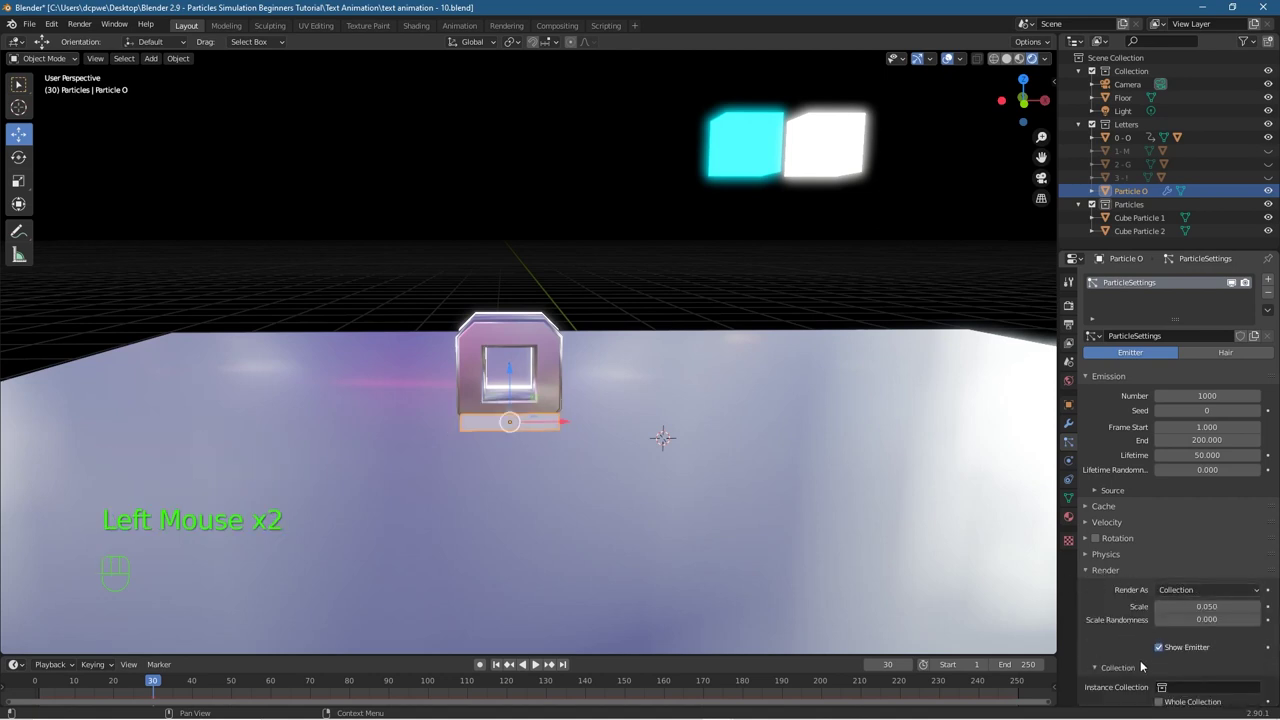
{"action": "scroll", "coordinate": [1124, 648], "scroll_direction": "down", "scroll_amount": 2}
{"action": "left_click", "coordinate": [1186, 634]}
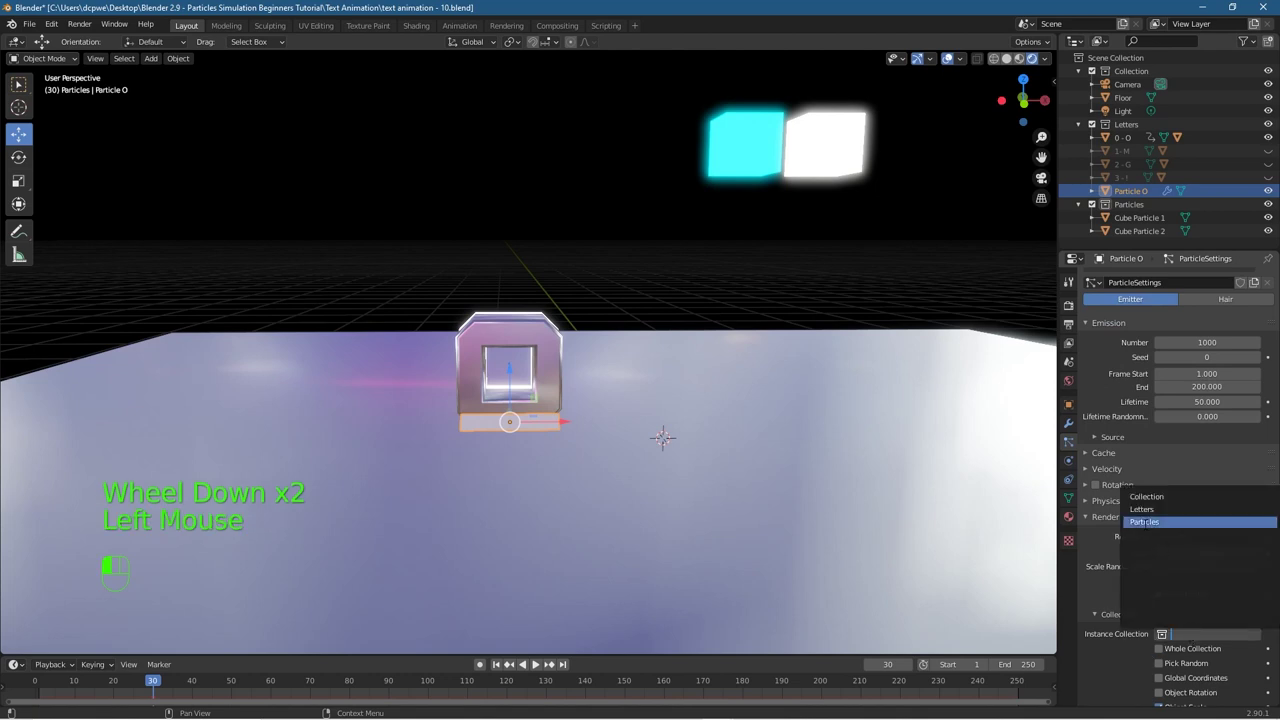
{"action": "left_click", "coordinate": [1144, 522]}
{"action": "left_click_drag", "start_coordinate": [205, 688], "coordinate": [137, 688]}
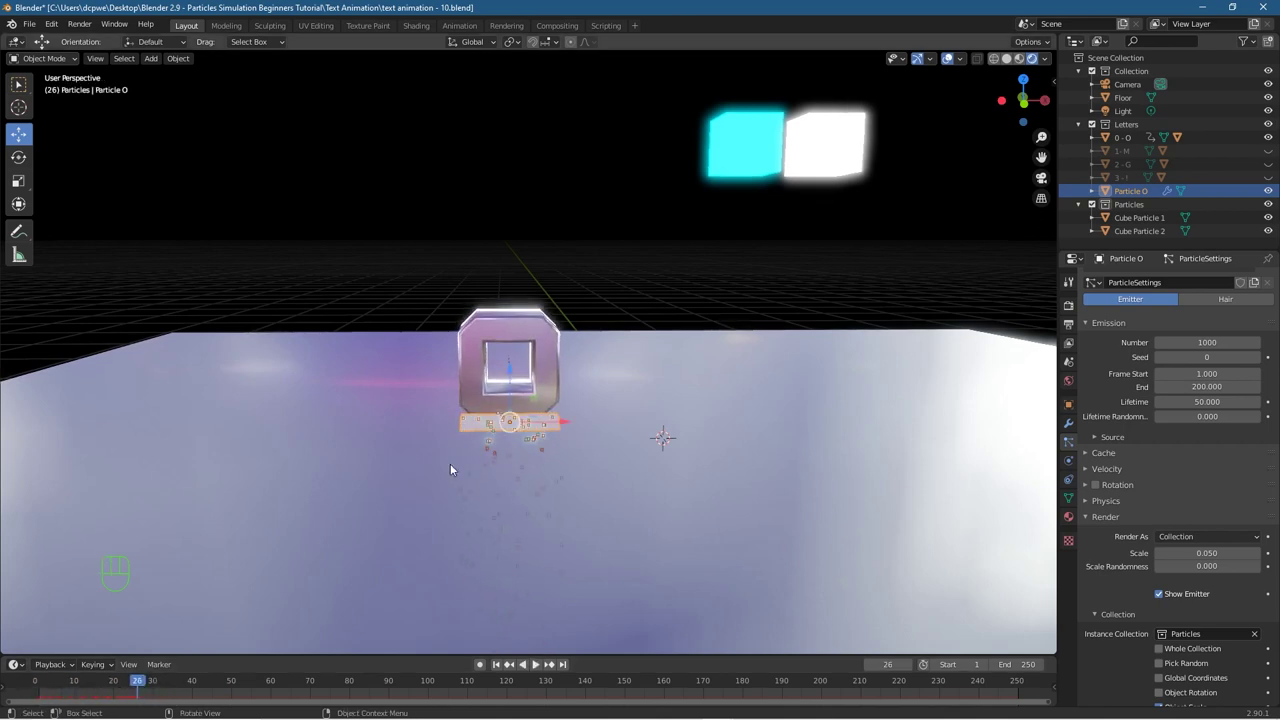
Step: Enable Collision physics on the Floor object
{"action": "left_click", "coordinate": [821, 469]}
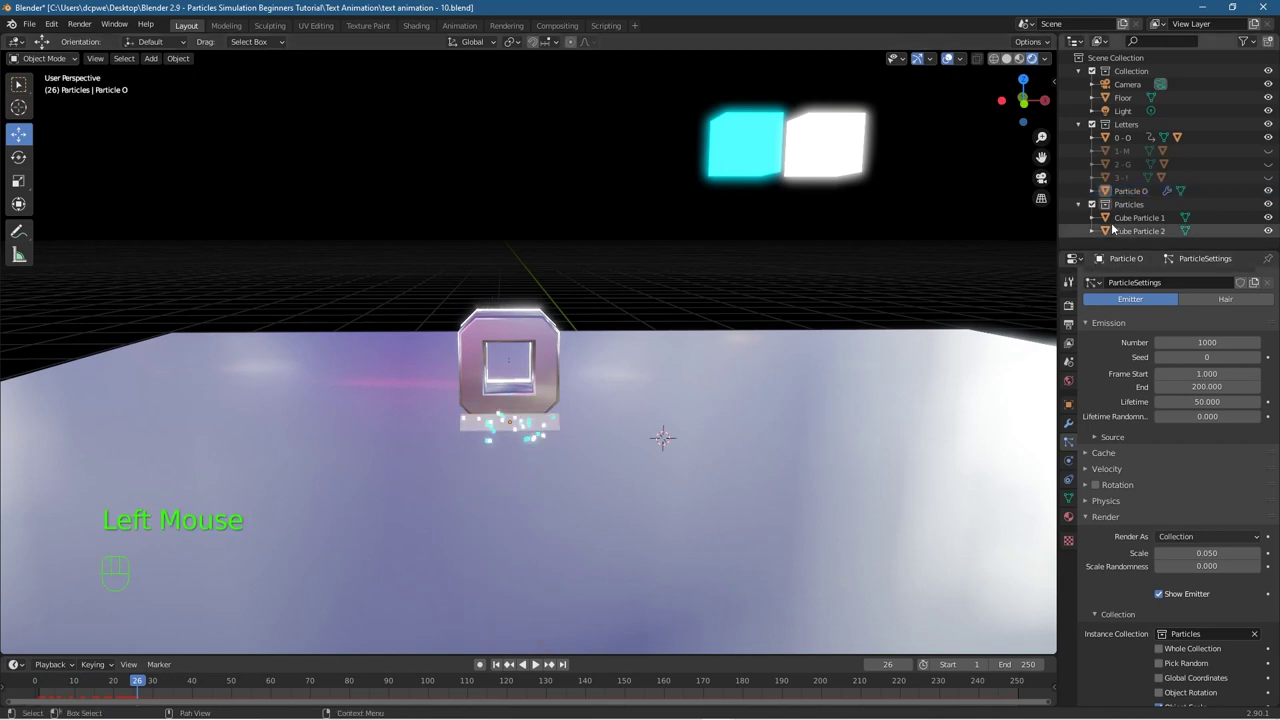
{"action": "left_click", "coordinate": [1121, 96]}
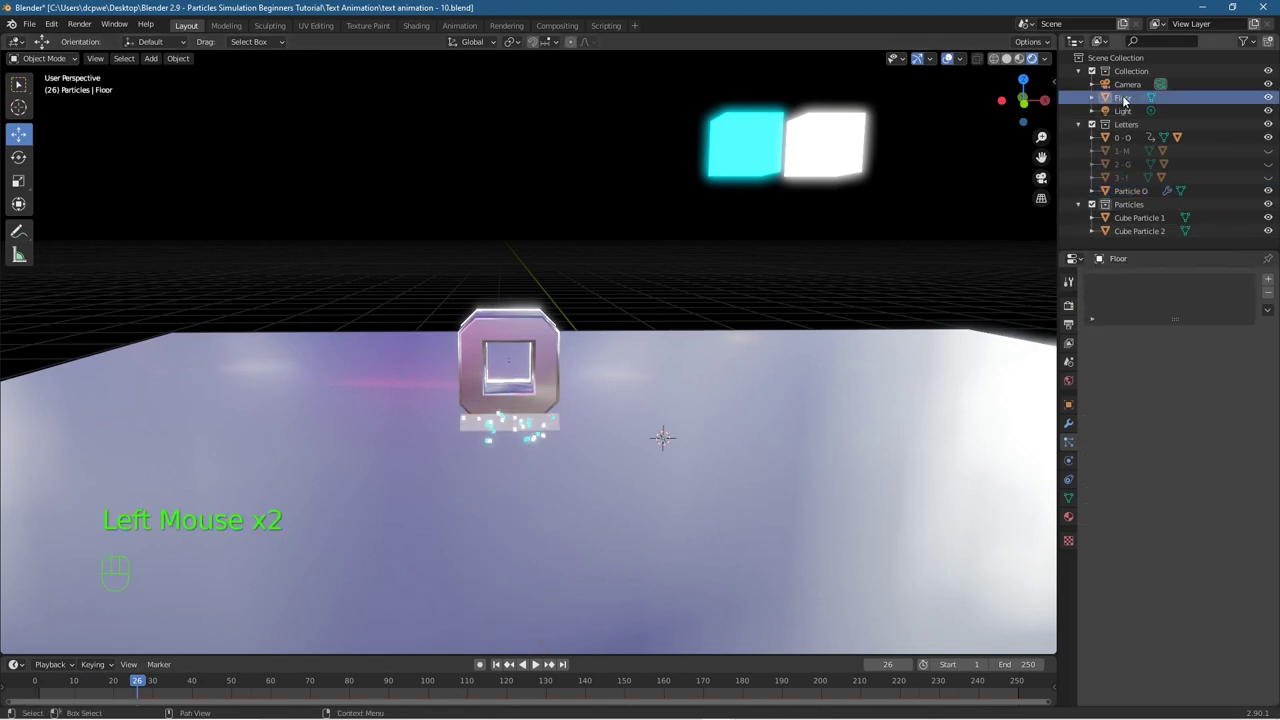
{"action": "left_click", "coordinate": [1068, 461]}
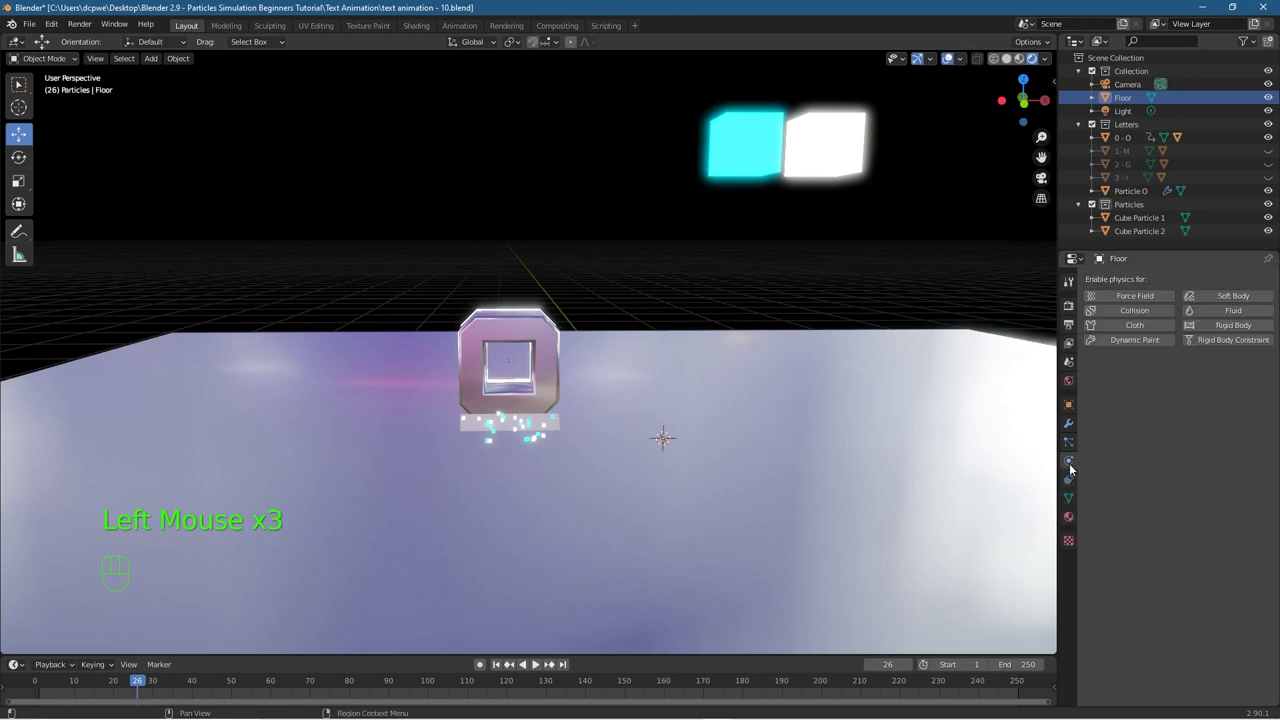
{"action": "left_click", "coordinate": [1132, 311]}
Step: Scrub through the early frames to check how the particles collide with the floor, ending at frame 1
{"action": "mouse_move", "coordinate": [148, 683]}
{"action": "left_mouse_down"}
{"action": "mouse_move", "coordinate": [72, 684]}
{"action": "mouse_move", "coordinate": [581, 711]}
{"action": "mouse_move", "coordinate": [40, 713]}
{"action": "mouse_move", "coordinate": [80, 713]}
{"action": "left_mouse_up"}
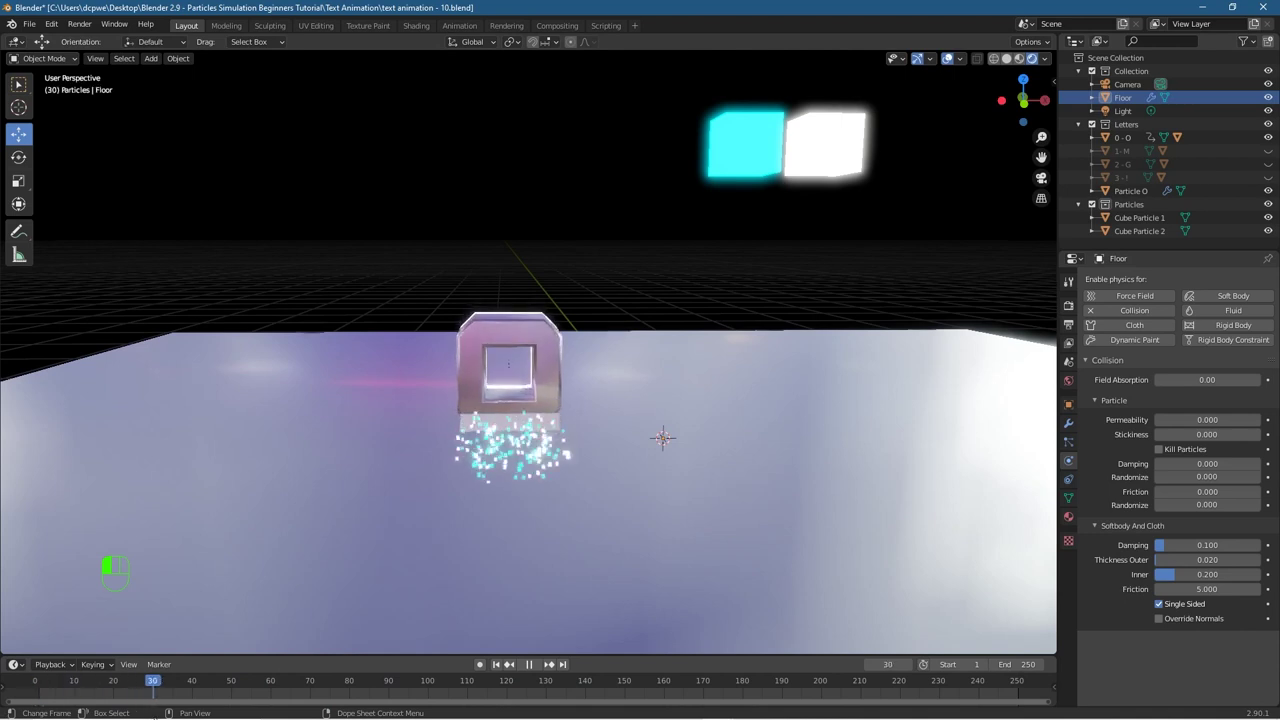
{"action": "left_click_drag", "start_coordinate": [80, 713], "coordinate": [35, 712]}
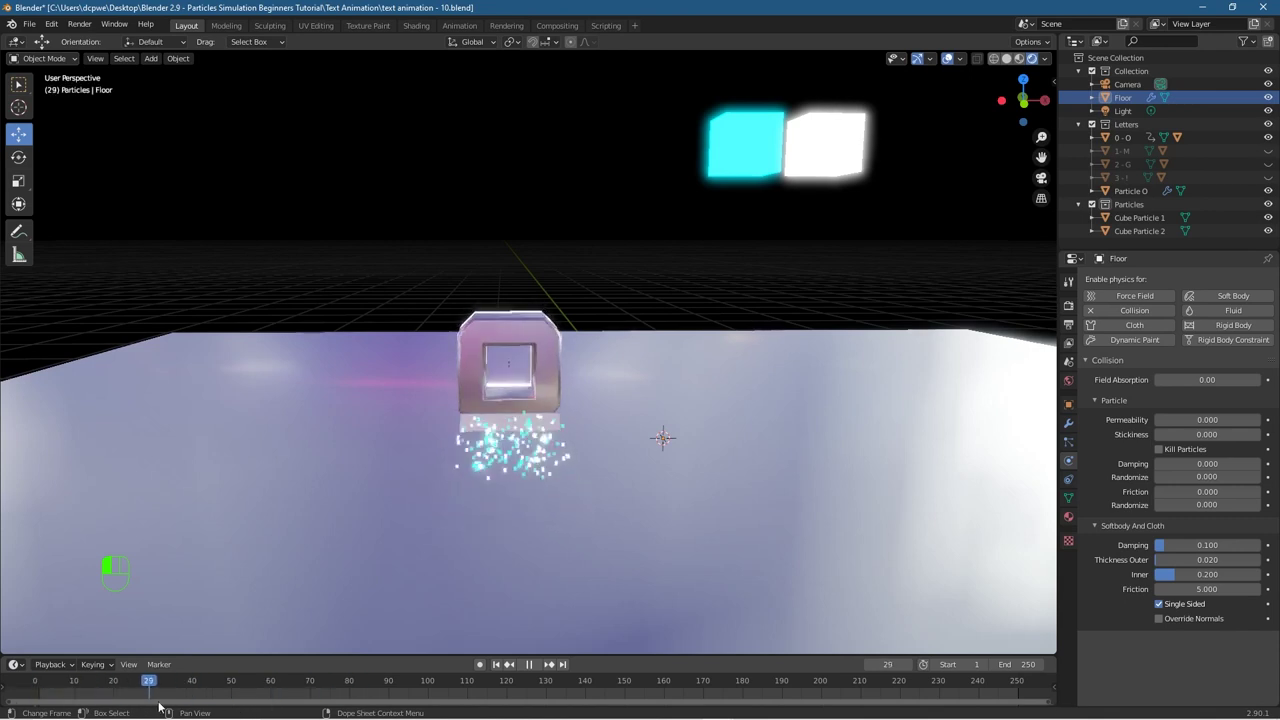
{"action": "left_click_drag", "start_coordinate": [120, 705], "coordinate": [39, 697]}
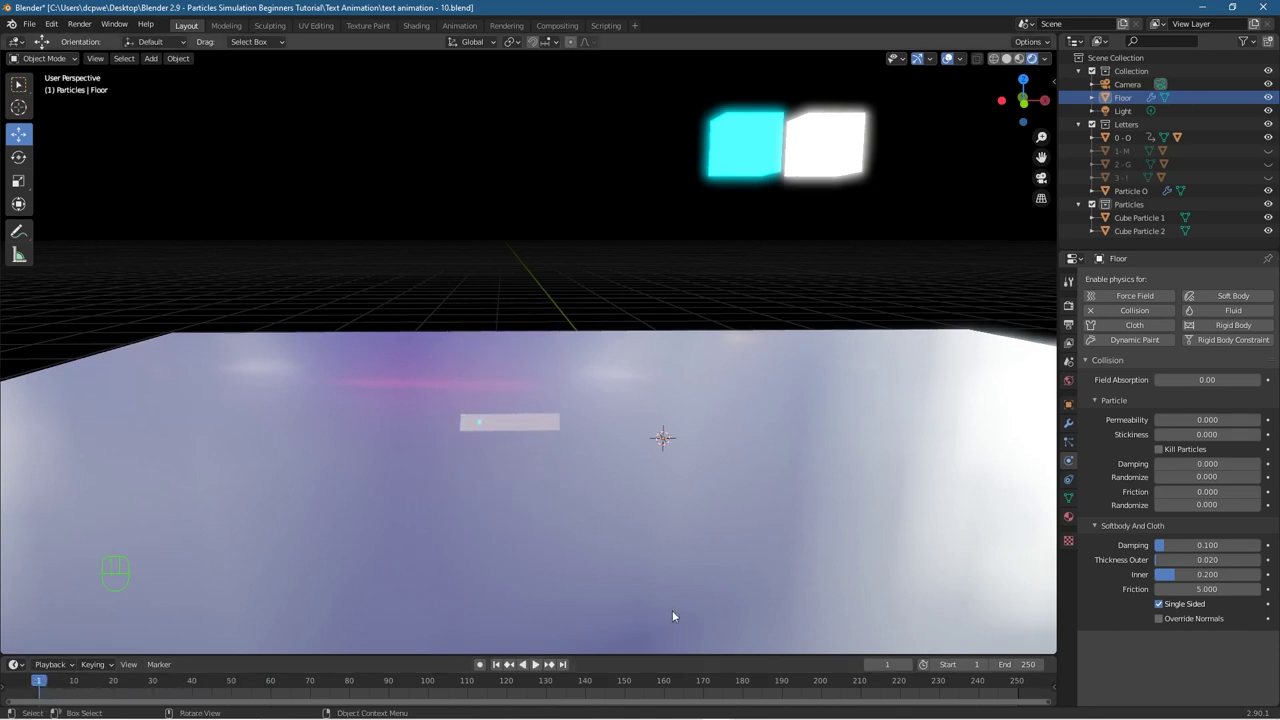
Step: Set the Brownian force of Particle O's particle system to about 4.12
{"action": "left_click", "coordinate": [1137, 192]}
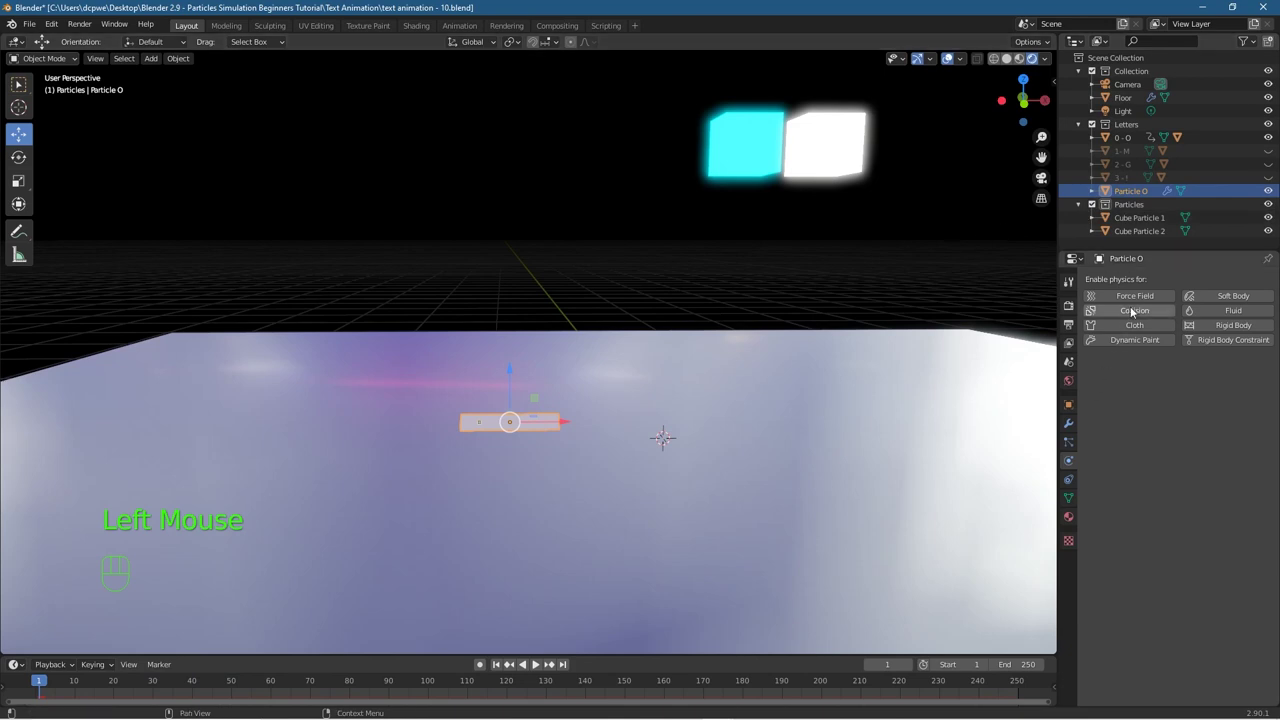
{"action": "left_click", "coordinate": [1068, 442]}
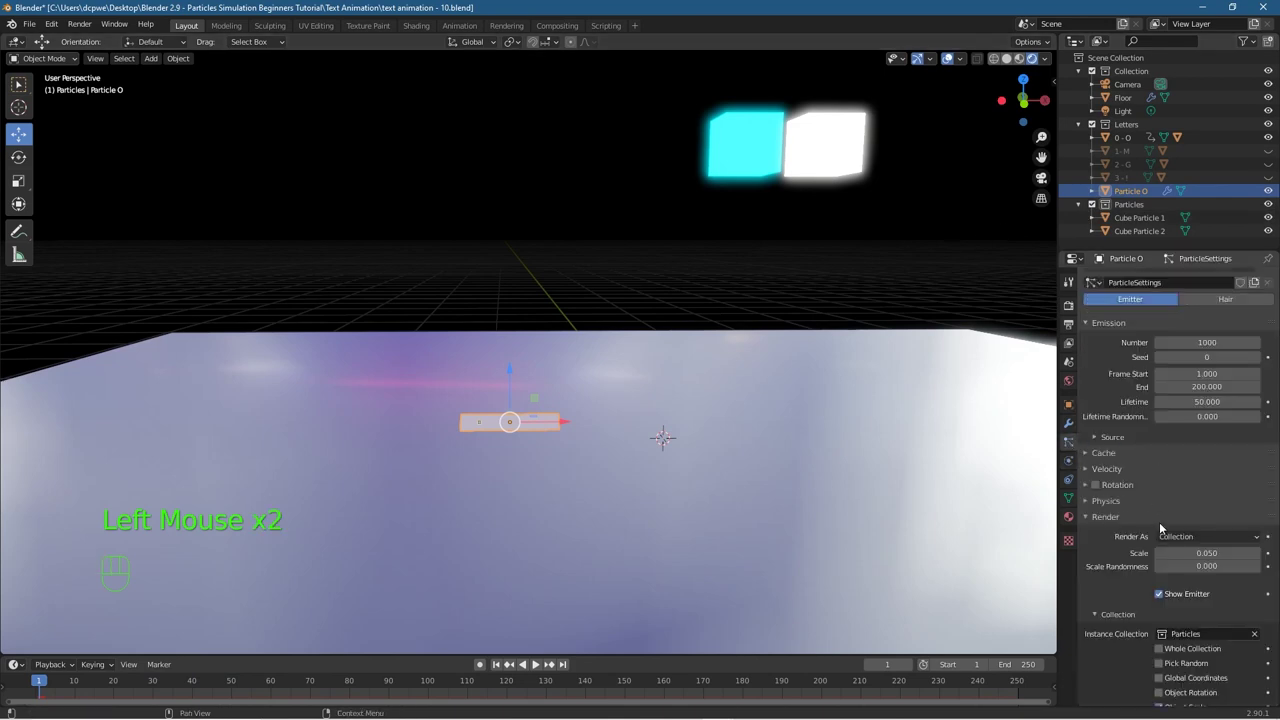
{"action": "scroll", "coordinate": [1158, 528], "scroll_direction": "down", "scroll_amount": 5}
{"action": "scroll", "coordinate": [1116, 333], "scroll_direction": "up", "scroll_amount": 3}
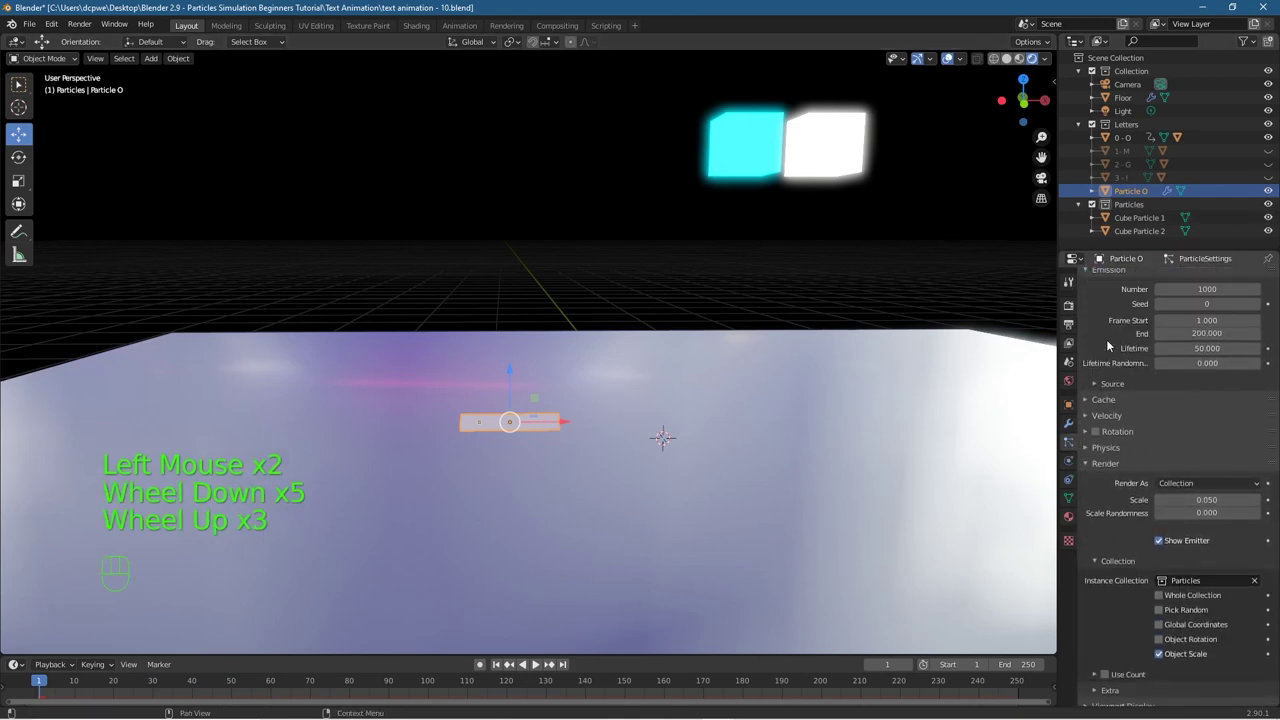
{"action": "left_click", "coordinate": [1106, 447]}
{"action": "left_click_drag", "start_coordinate": [1200, 538], "coordinate": [1250, 538]}
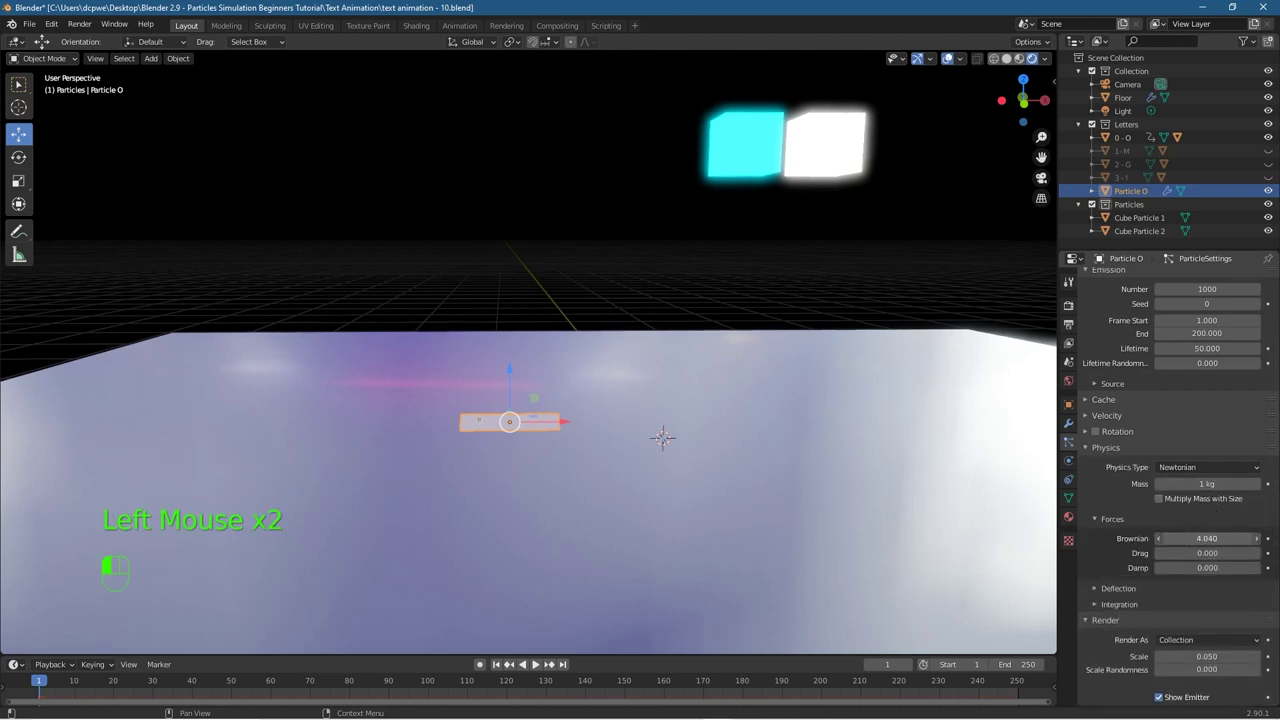
Step: Play the animation up to about frame 152 and render that frame to check how the particles spread
{"action": "left_click", "coordinate": [534, 665]}
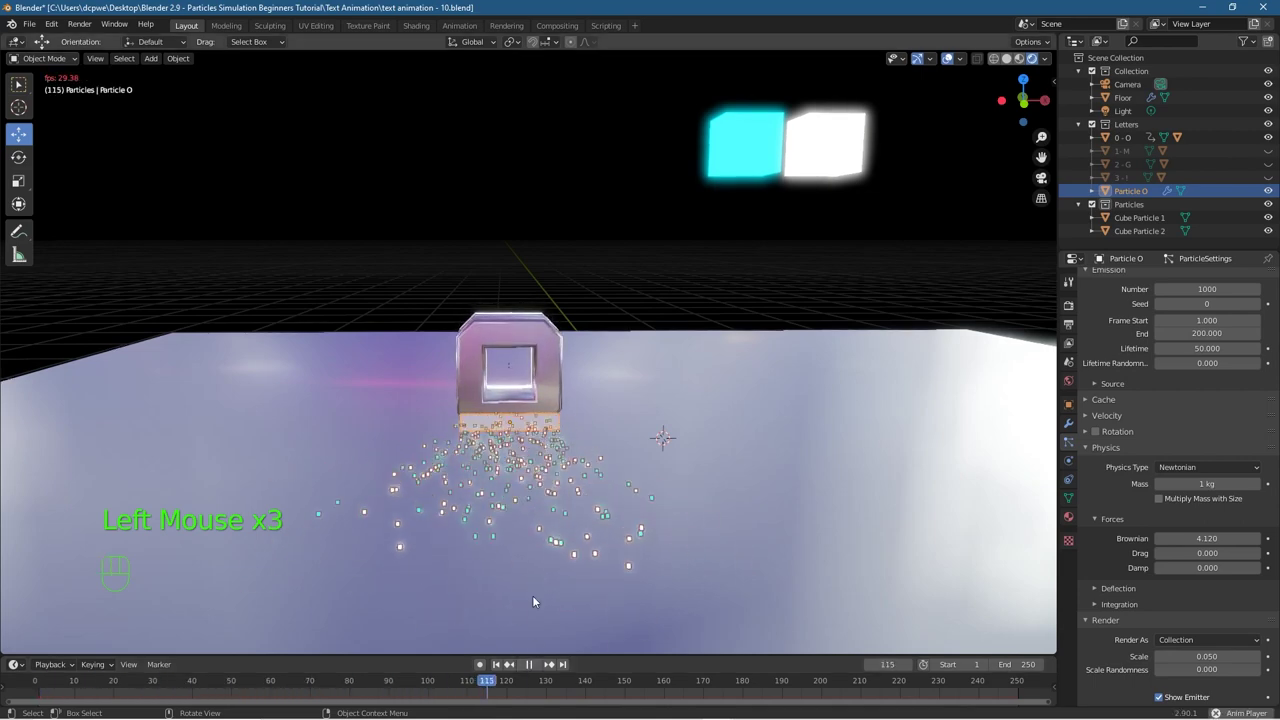
{"action": "key", "text": "space"}
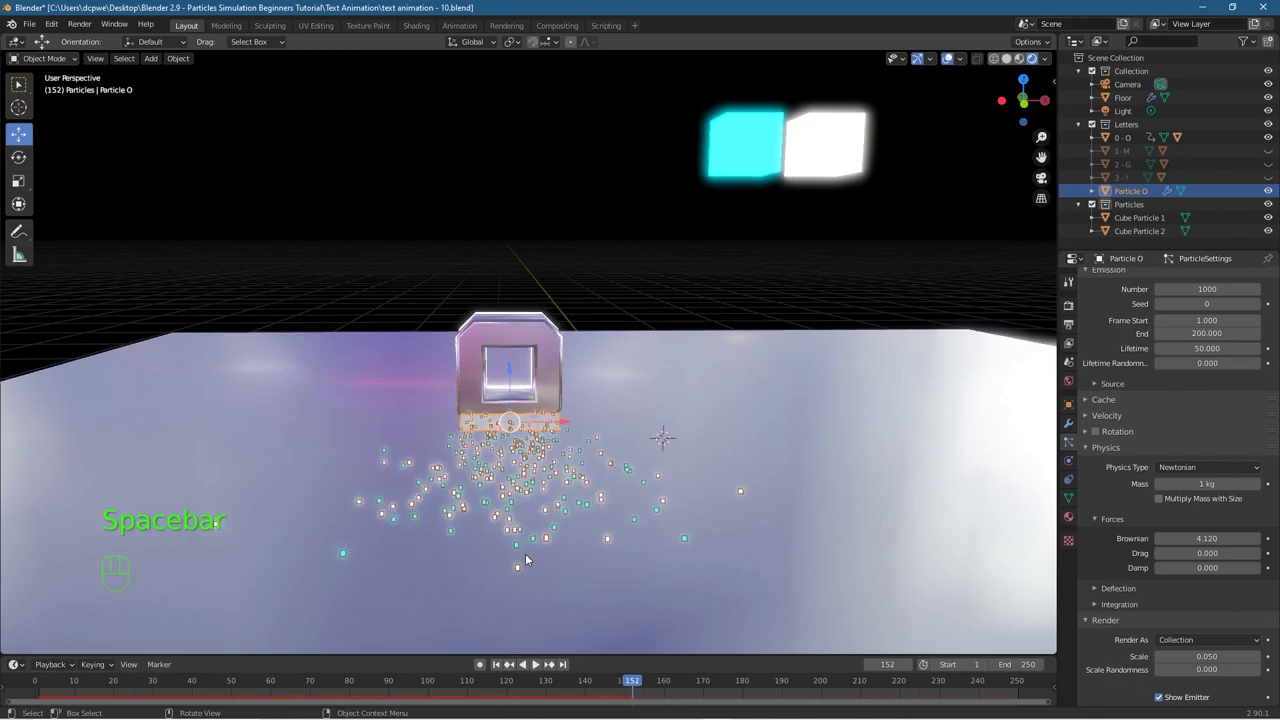
{"action": "key", "text": "F12"}
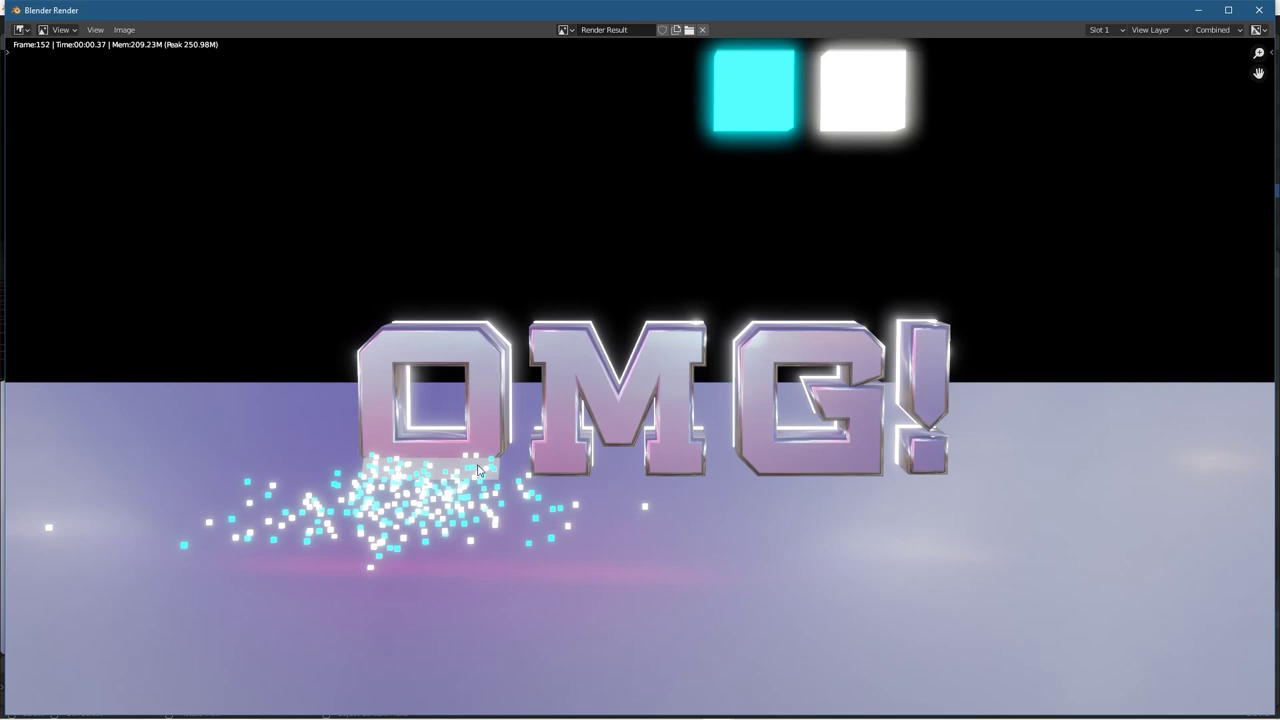
{"action": "left_click", "coordinate": [1259, 12]}
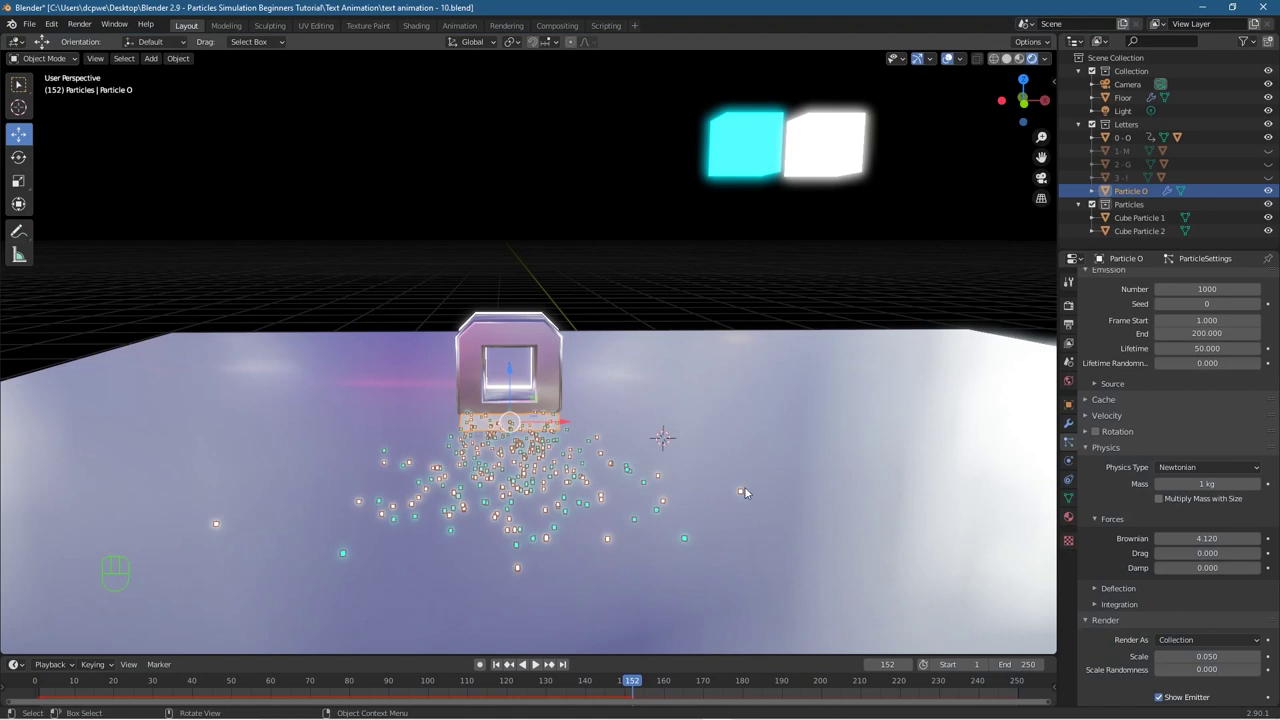
Step: Set the particles' scale randomness to 1 and their lifetime randomness to 0.5
{"action": "scroll", "coordinate": [1143, 566], "scroll_direction": "down", "scroll_amount": 7}
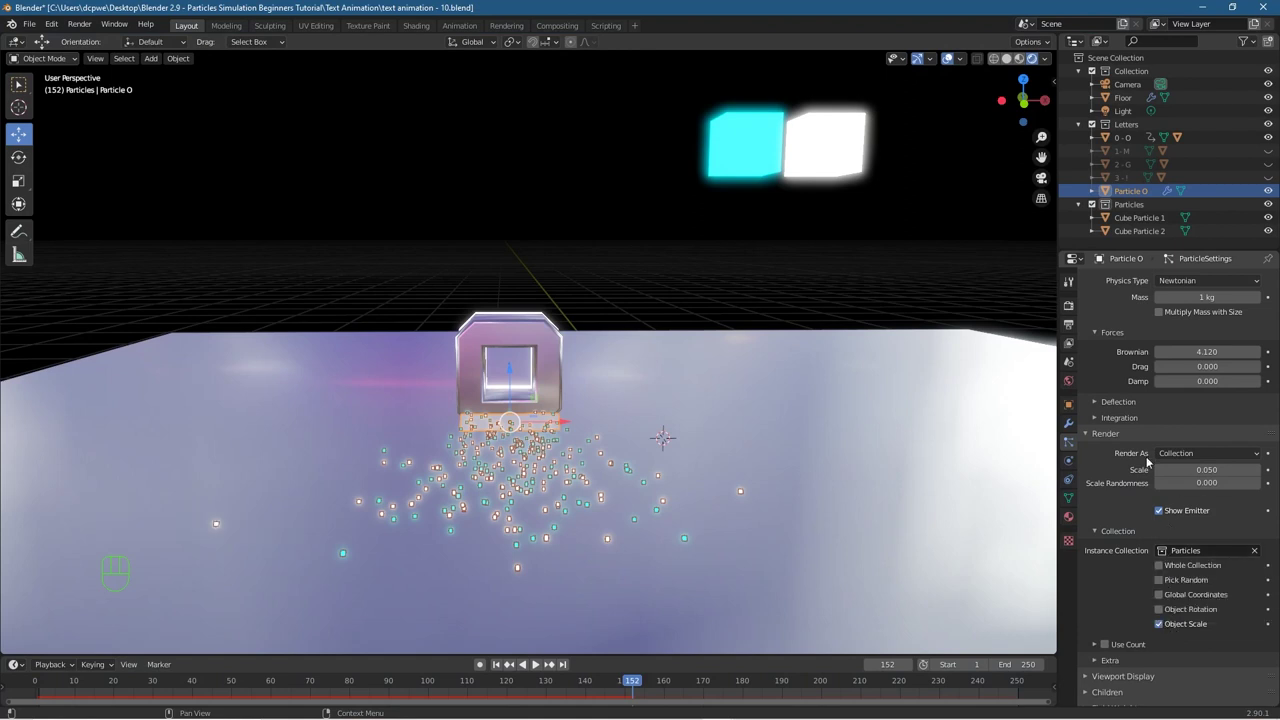
{"action": "left_click_drag", "start_coordinate": [1182, 487], "coordinate": [1260, 487]}
{"action": "scroll", "coordinate": [1182, 475], "scroll_direction": "up", "scroll_amount": 11}
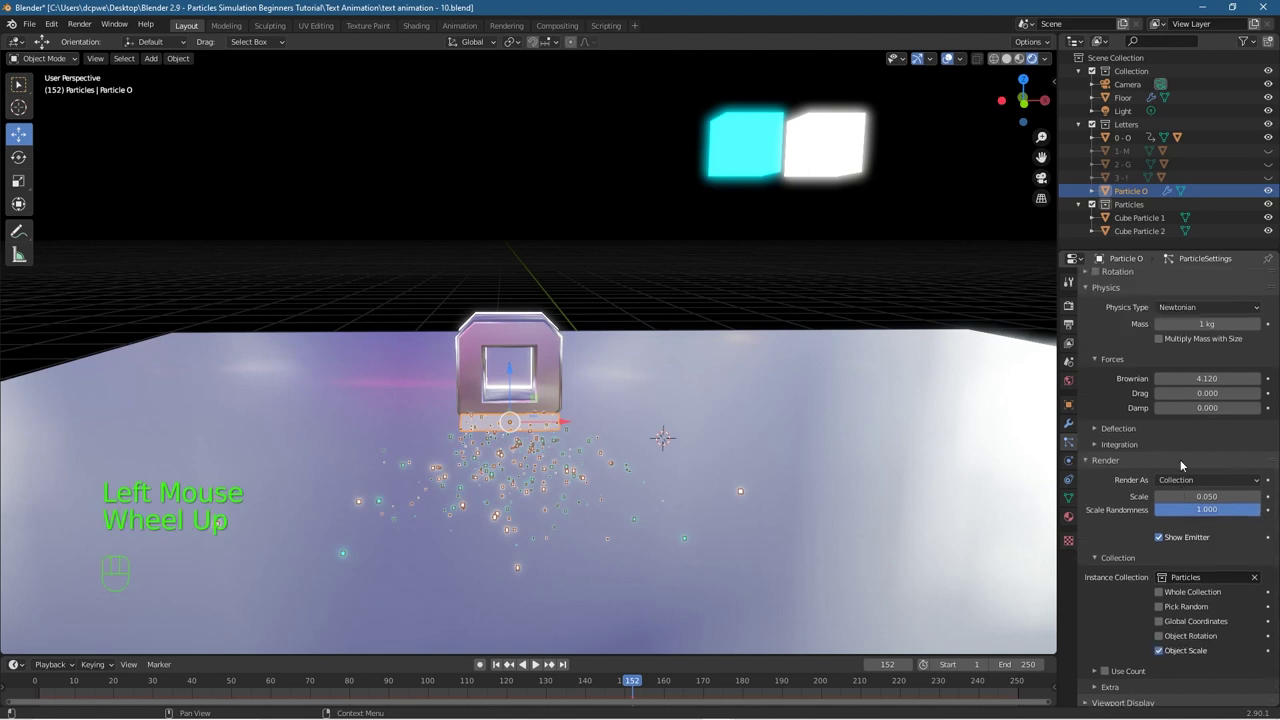
{"action": "mouse_move", "coordinate": [1185, 470]}
{"action": "left_mouse_down"}
{"action": "mouse_move", "coordinate": [1192, 490]}
{"action": "mouse_move", "coordinate": [1203, 470]}
{"action": "left_mouse_up"}
{"action": "left_click", "coordinate": [1203, 470]}
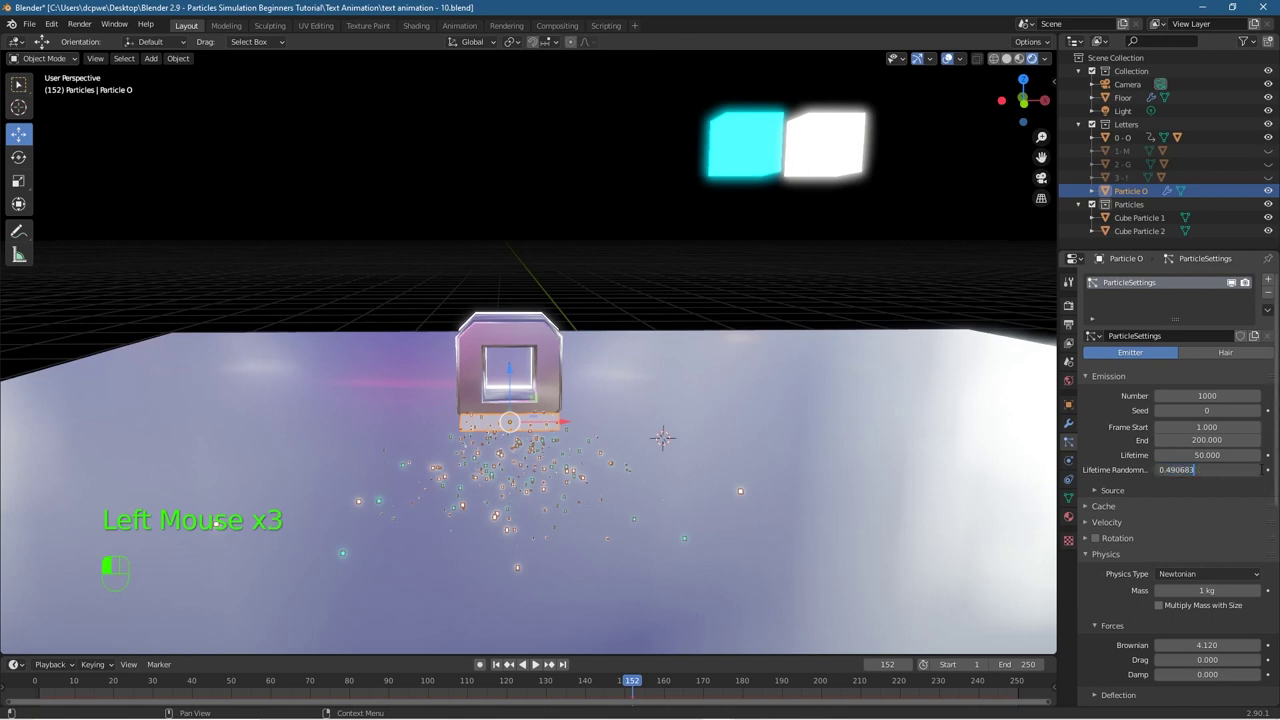
{"action": "double_click", "coordinate": [1213, 470]}
{"action": "type", "text": "0.5"}
{"action": "key", "text": "Return"}
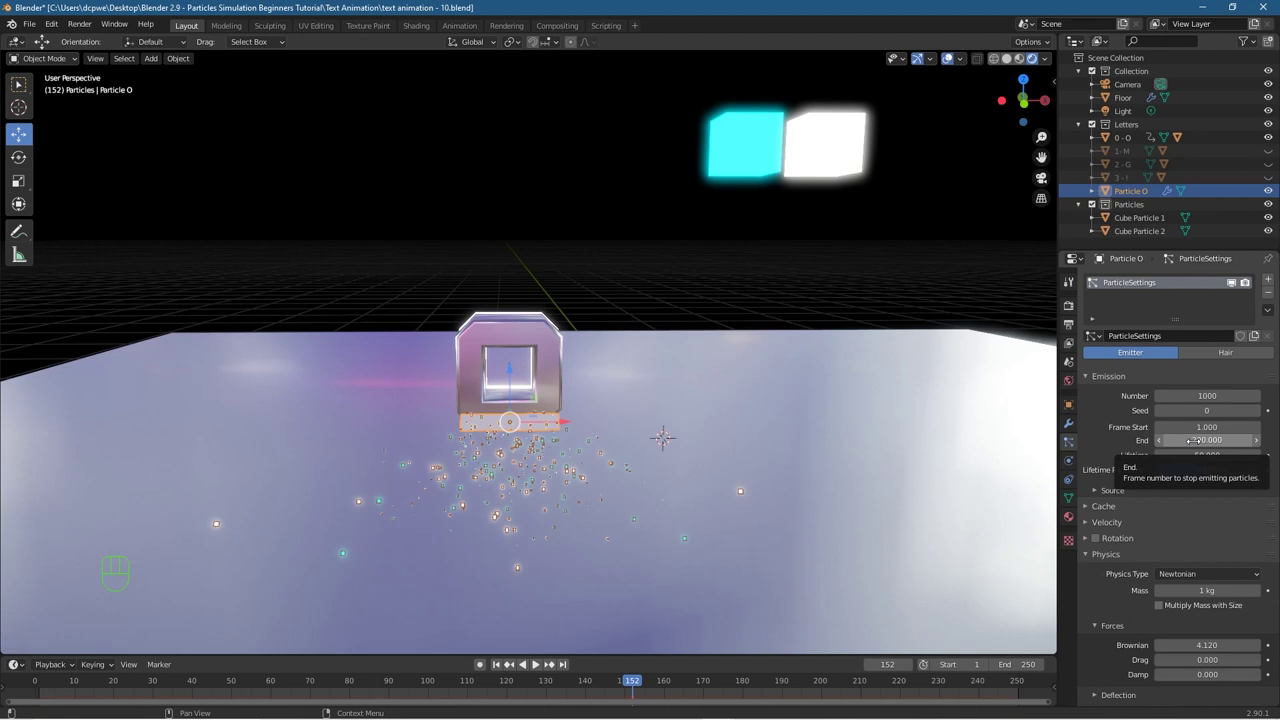
Step: Limit Particle O's particle emission to start at frame 15 and end at frame 30
{"action": "left_click", "coordinate": [1190, 440]}
{"action": "type", "text": "30"}
{"action": "key", "text": "Return"}
{"action": "double_click", "coordinate": [1207, 427]}
{"action": "type", "text": "15"}
{"action": "key", "text": "Return"}
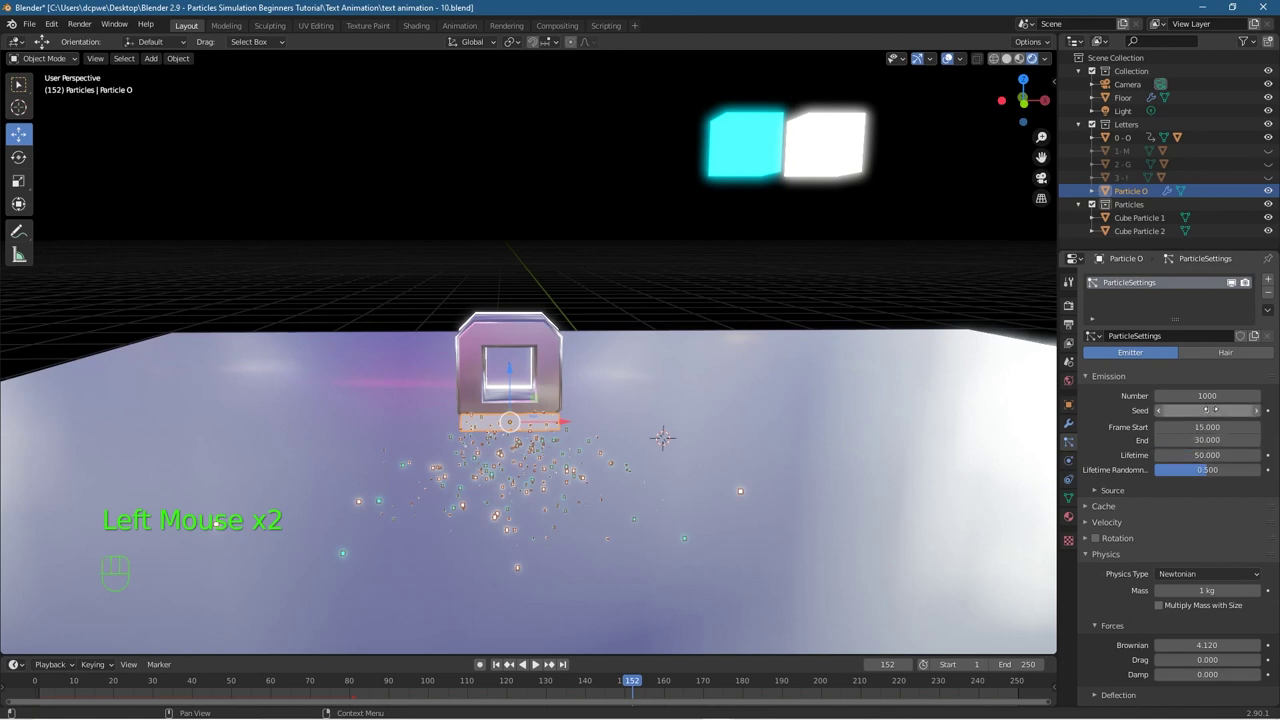
Step: Preview the particle burst against the letter O's animation over the early frames, stopping at frame 13
{"action": "left_click_drag", "start_coordinate": [630, 683], "coordinate": [35, 684]}
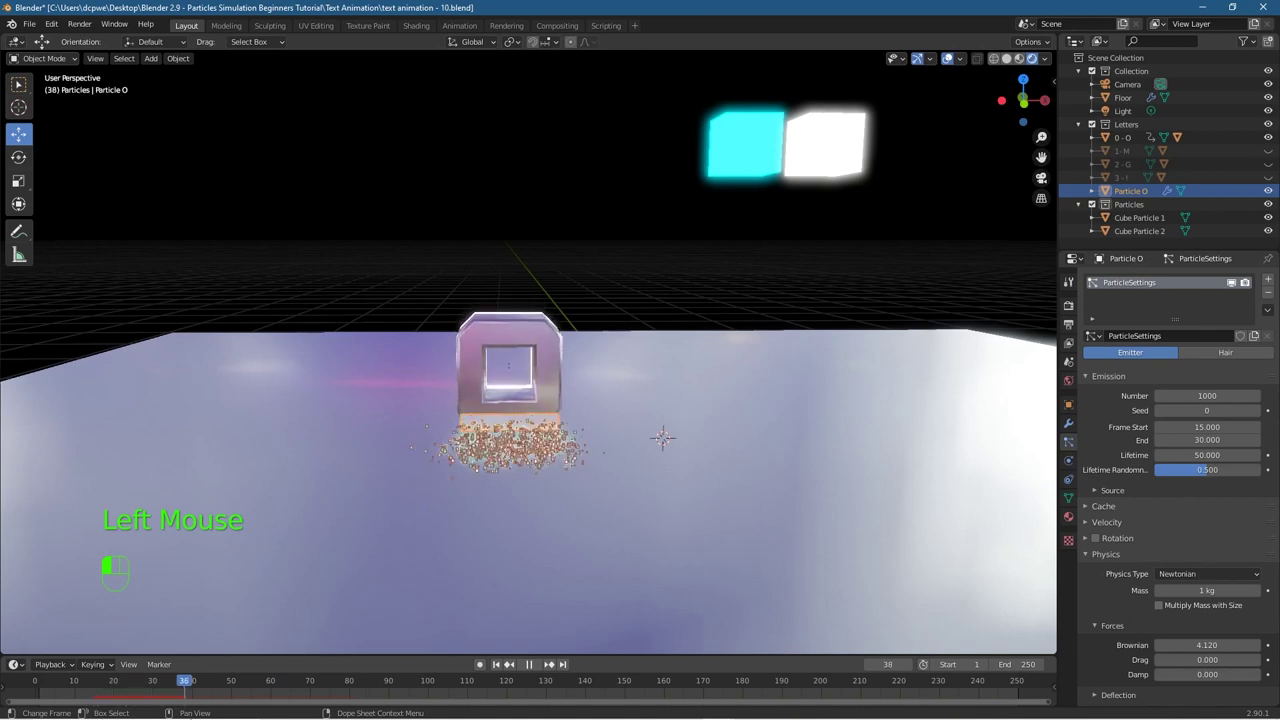
{"action": "key", "text": "shift+Left"}
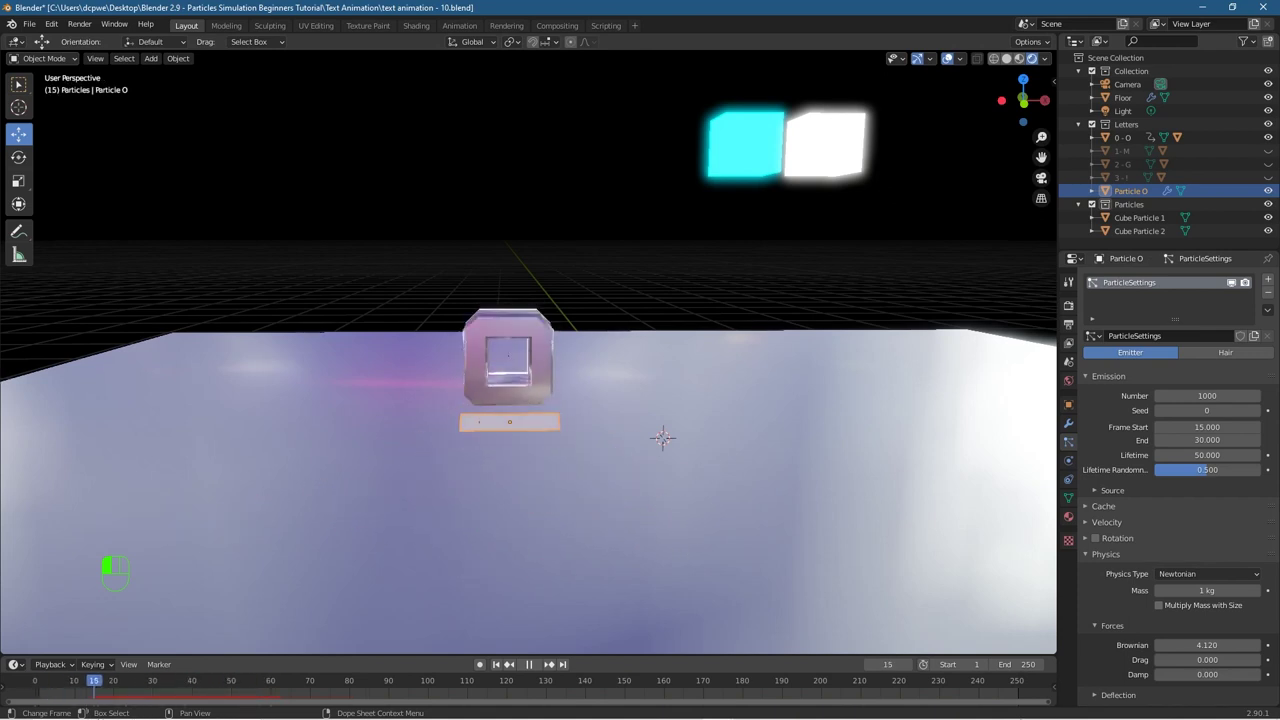
{"action": "key", "text": "shift+Left"}
{"action": "key", "text": "shift+Left"}
{"action": "key", "text": "shift+Left"}
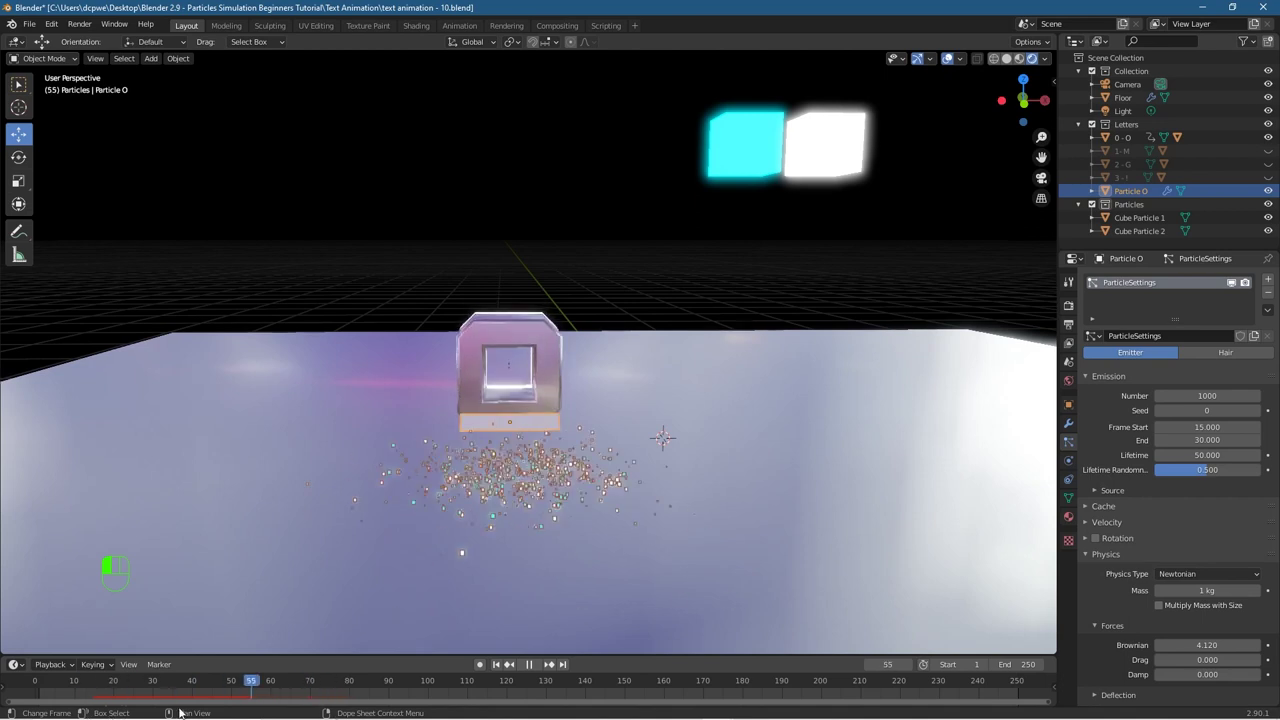
{"action": "key", "text": "shift+Left"}
{"action": "key", "text": "shift+Left"}
{"action": "key", "text": "space"}
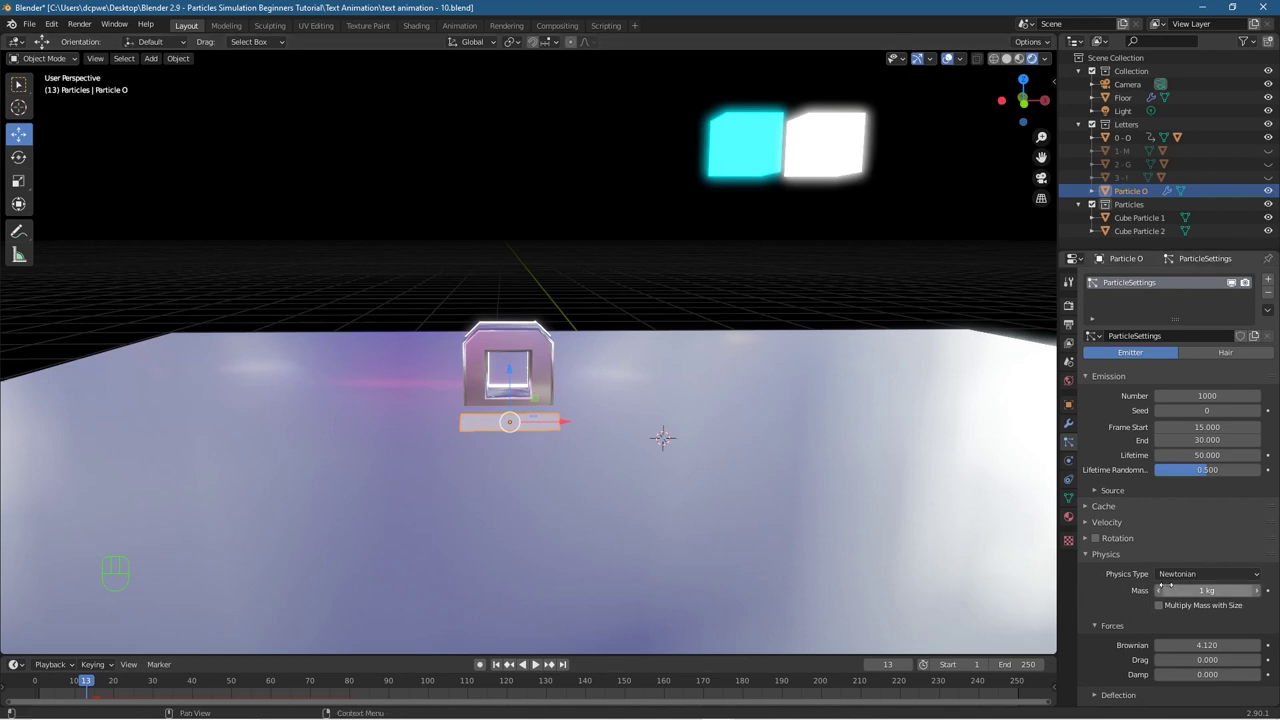
Step: Turn off Show Emitter in Particle O's render settings and save the file
{"action": "scroll", "coordinate": [1162, 590], "scroll_direction": "down", "scroll_amount": 9}
{"action": "scroll", "coordinate": [1156, 587], "scroll_direction": "down", "scroll_amount": 3}
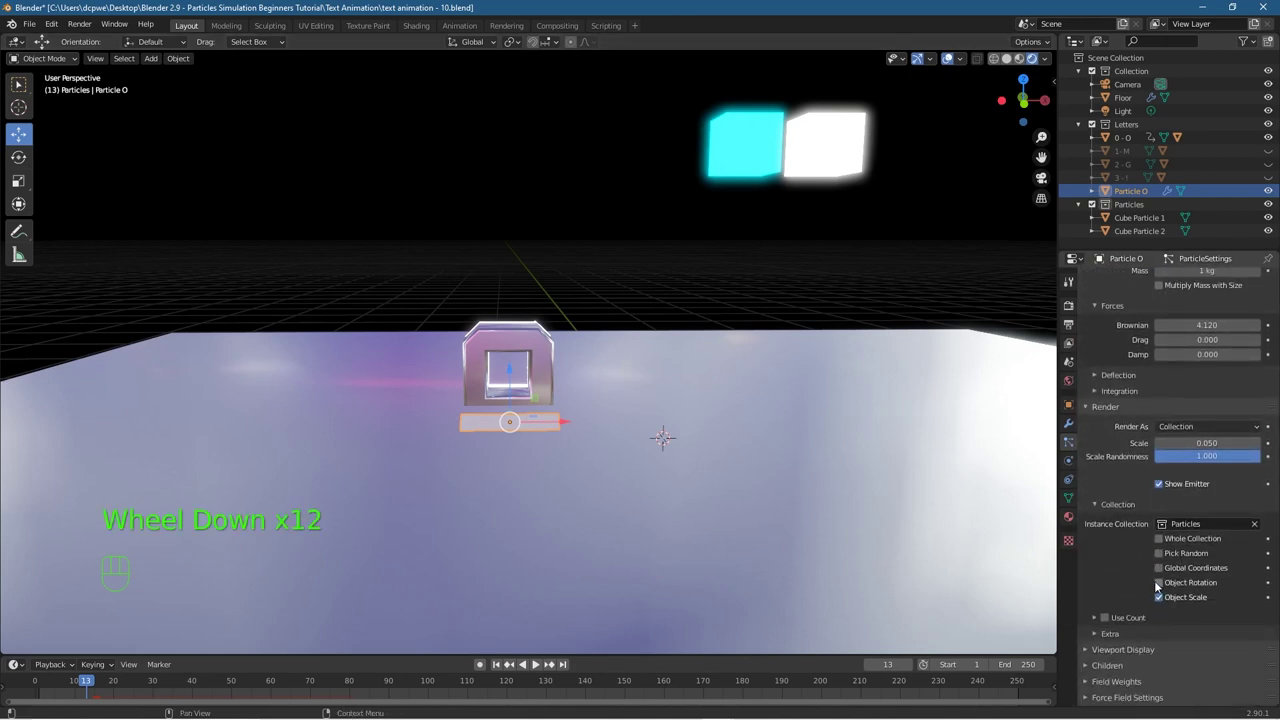
{"action": "scroll", "coordinate": [1167, 470], "scroll_direction": "up", "scroll_amount": 1}
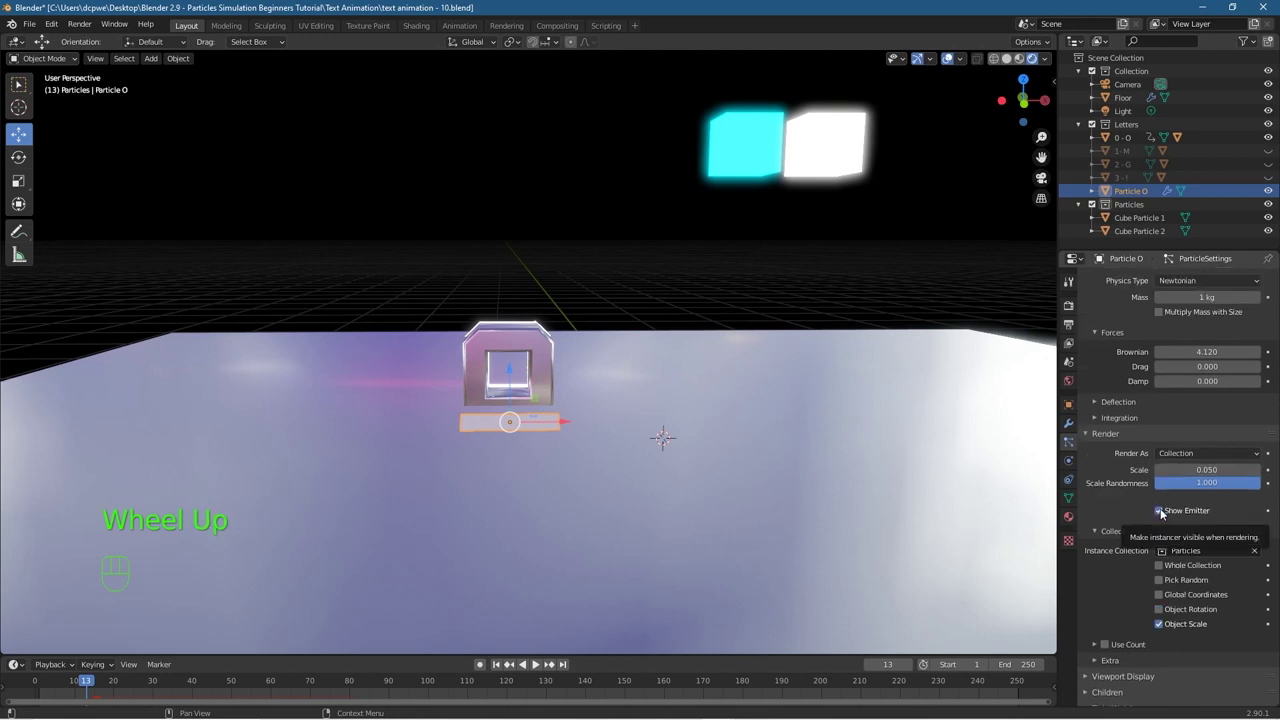
{"action": "left_click", "coordinate": [1160, 511]}
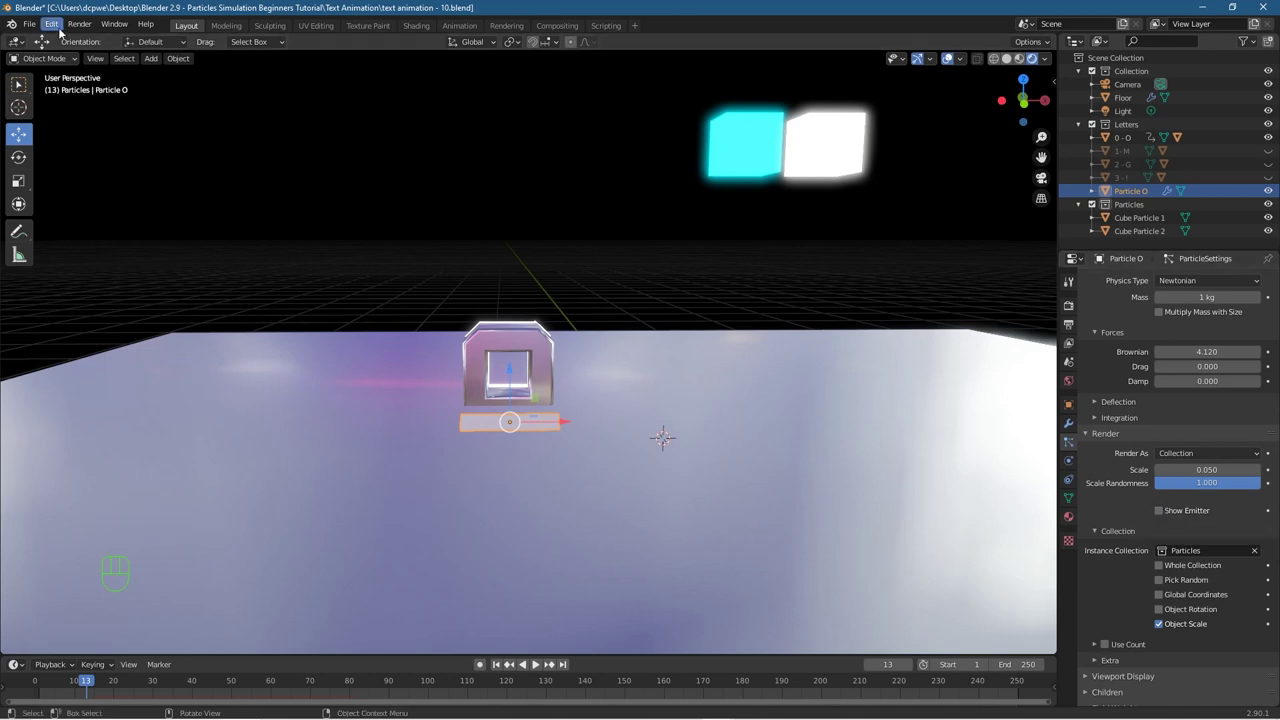
{"action": "left_click", "coordinate": [29, 25]}
{"action": "left_click", "coordinate": [42, 112]}
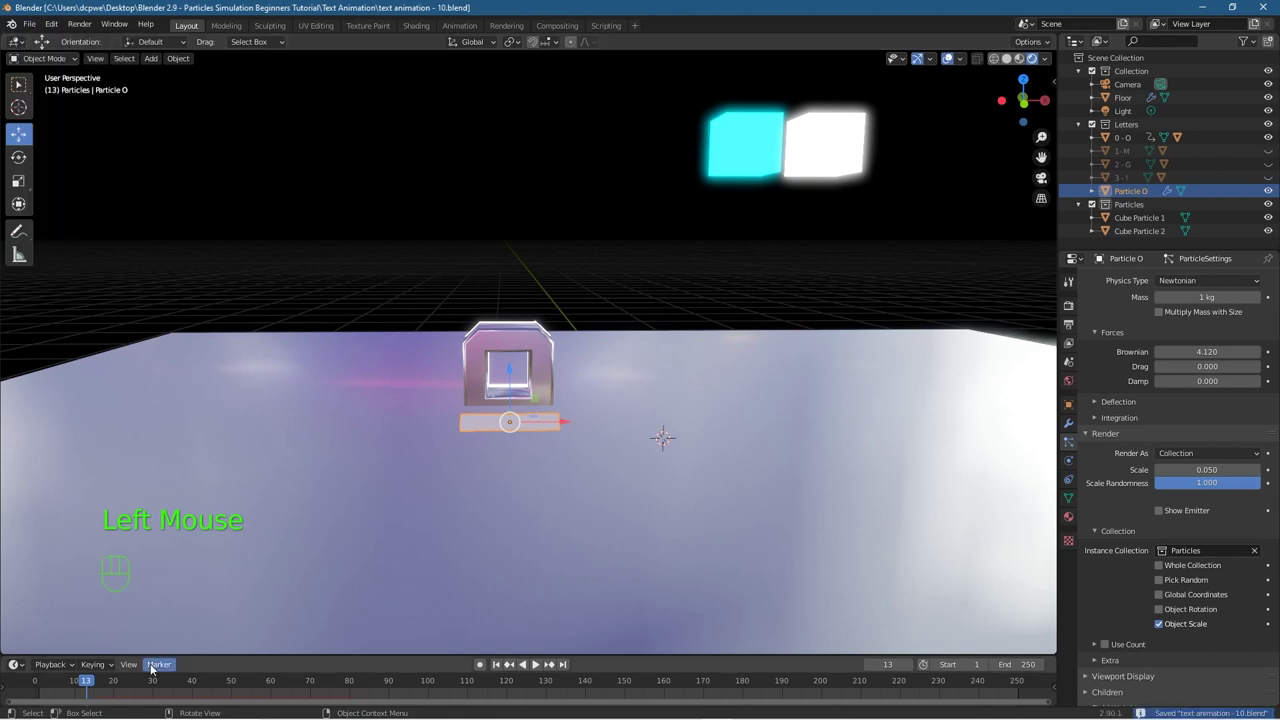
Step: Play the particle burst from the start up to frame 33 and render that frame to check the emitter's visibility
{"action": "left_click_drag", "start_coordinate": [80, 686], "coordinate": [20, 687]}
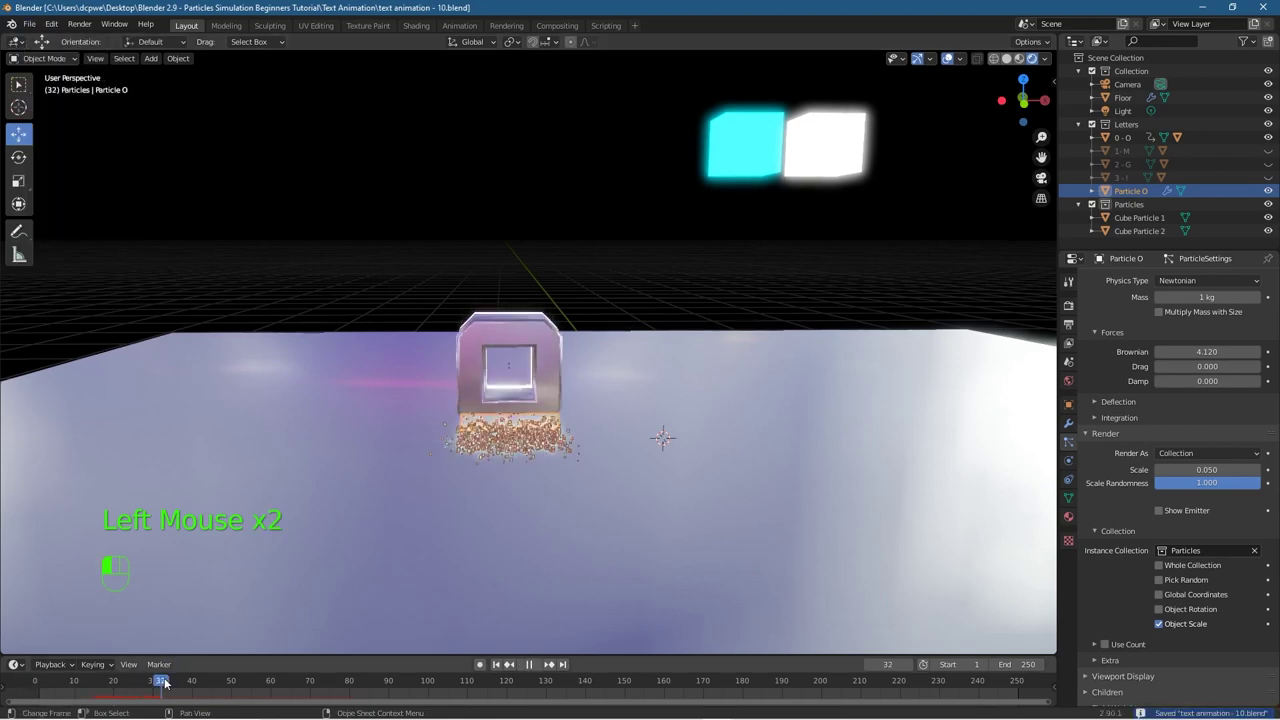
{"action": "key", "text": "space"}
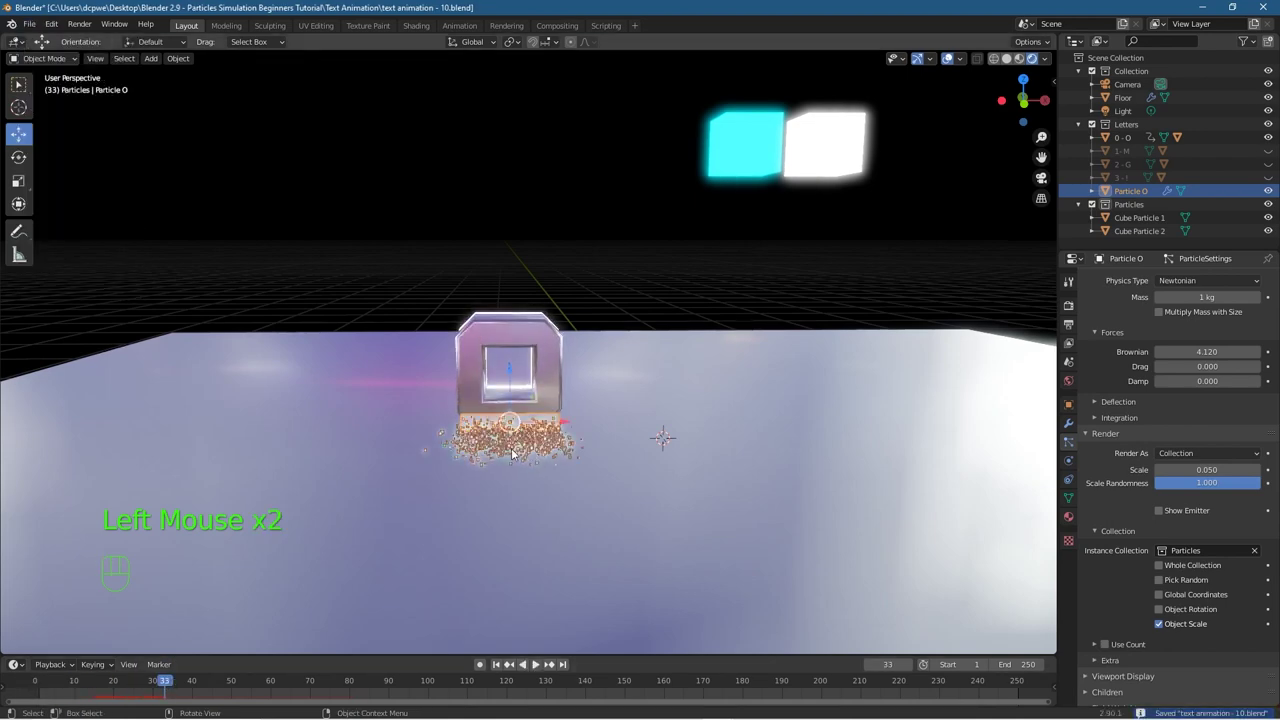
{"action": "key", "text": "F12"}
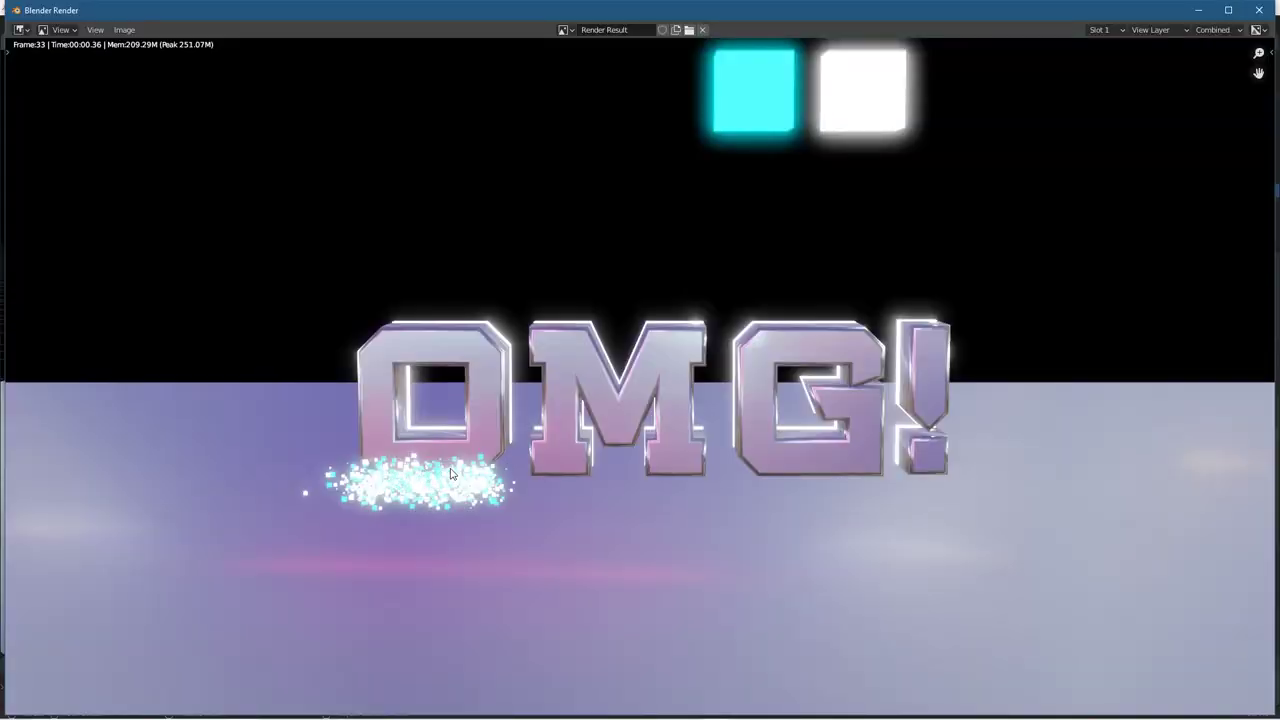
{"action": "left_click", "coordinate": [1262, 12]}
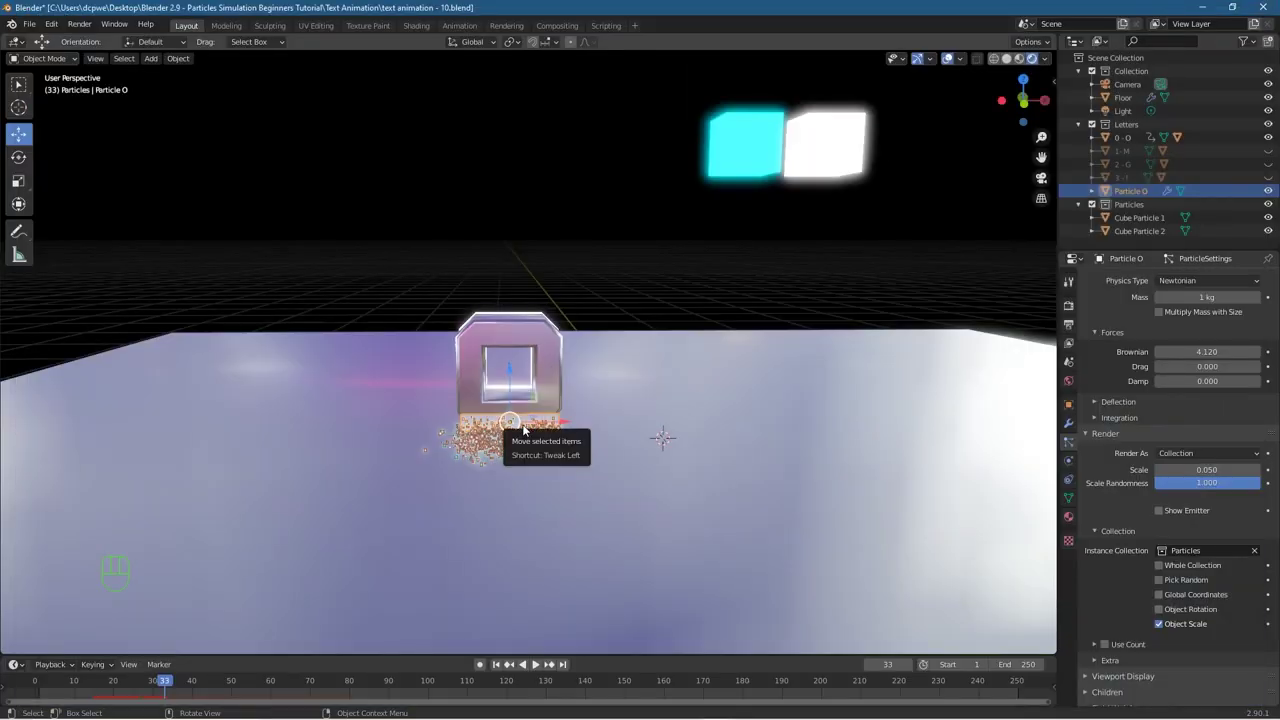
Step: Show the Disable in Renders toggles in the outliner and exclude Cube Particle 1 and Cube Particle 2 from rendering
{"action": "left_click", "coordinate": [725, 141]}
{"action": "left_click", "coordinate": [845, 145]}
{"action": "left_click", "coordinate": [742, 141]}
{"action": "left_click", "coordinate": [846, 143]}
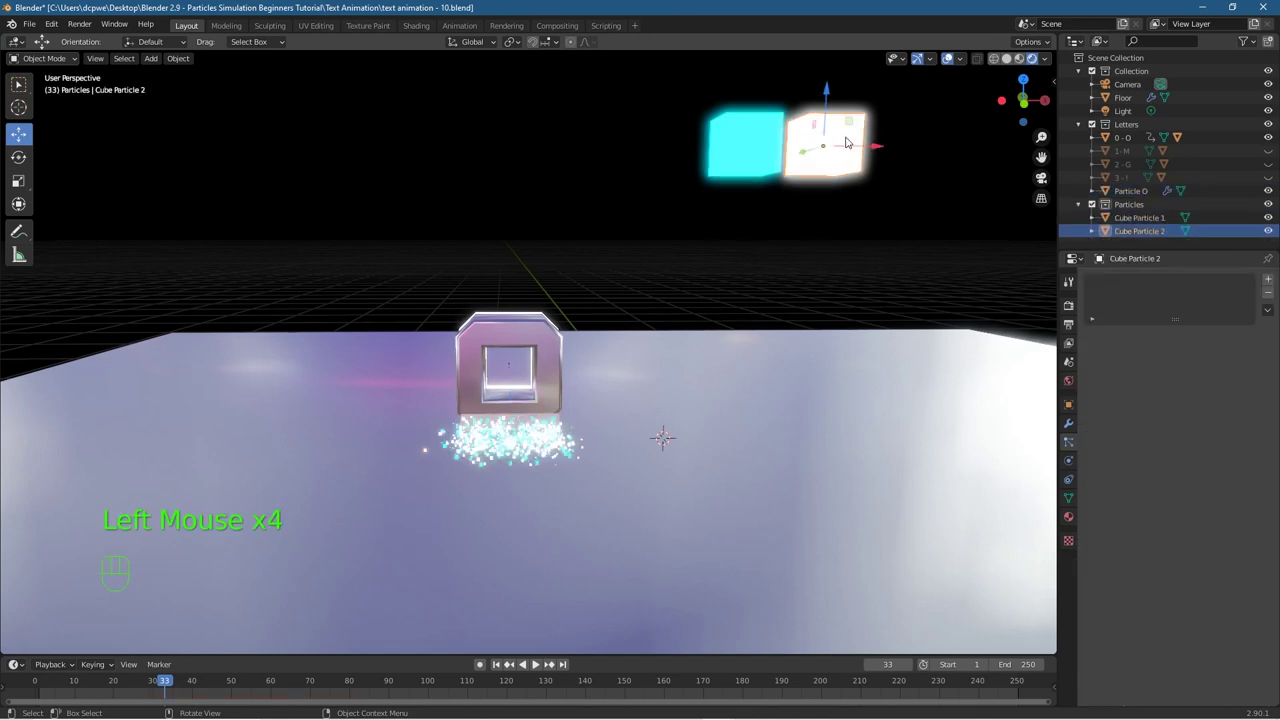
{"action": "left_click", "coordinate": [1244, 41]}
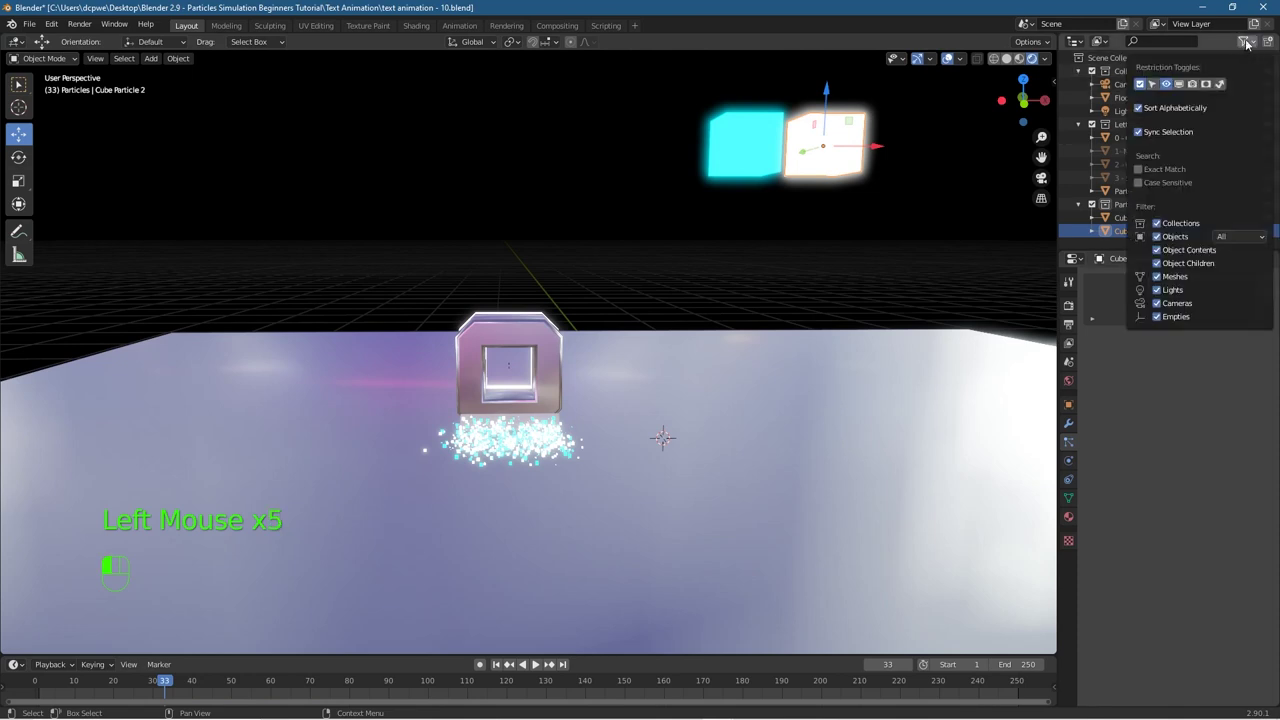
{"action": "left_click", "coordinate": [1192, 86]}
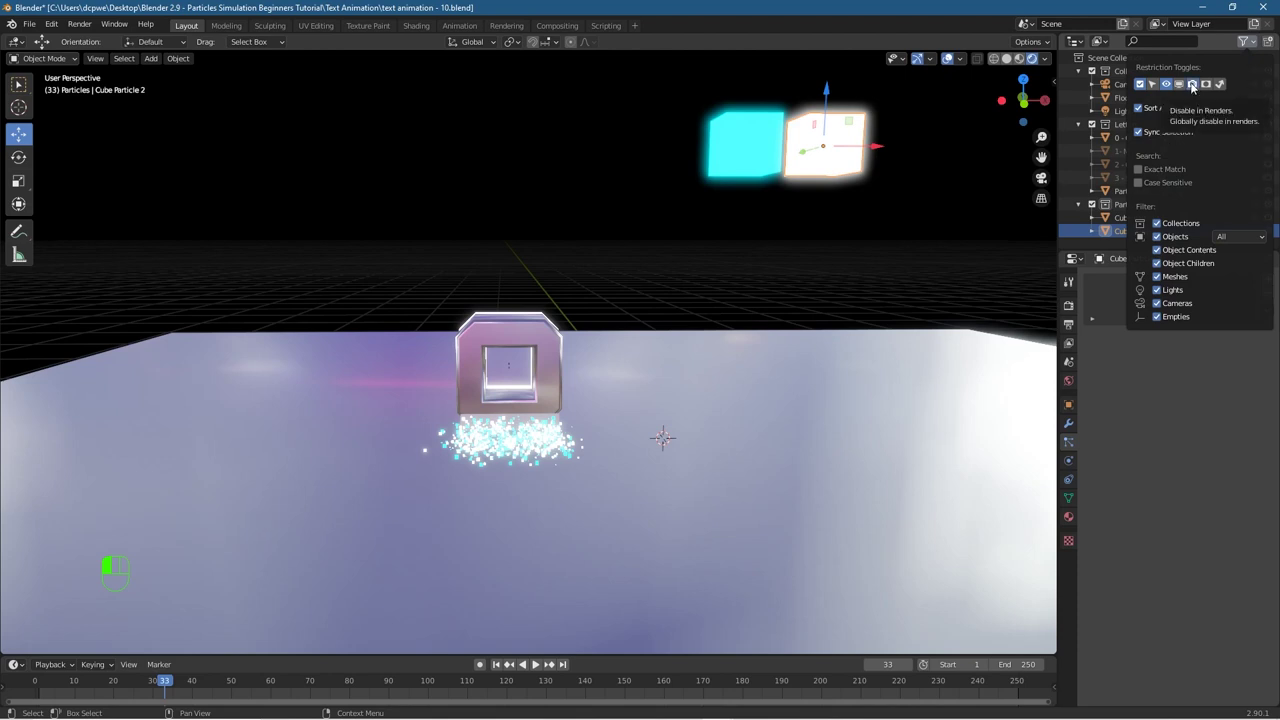
{"action": "left_click", "coordinate": [1246, 44]}
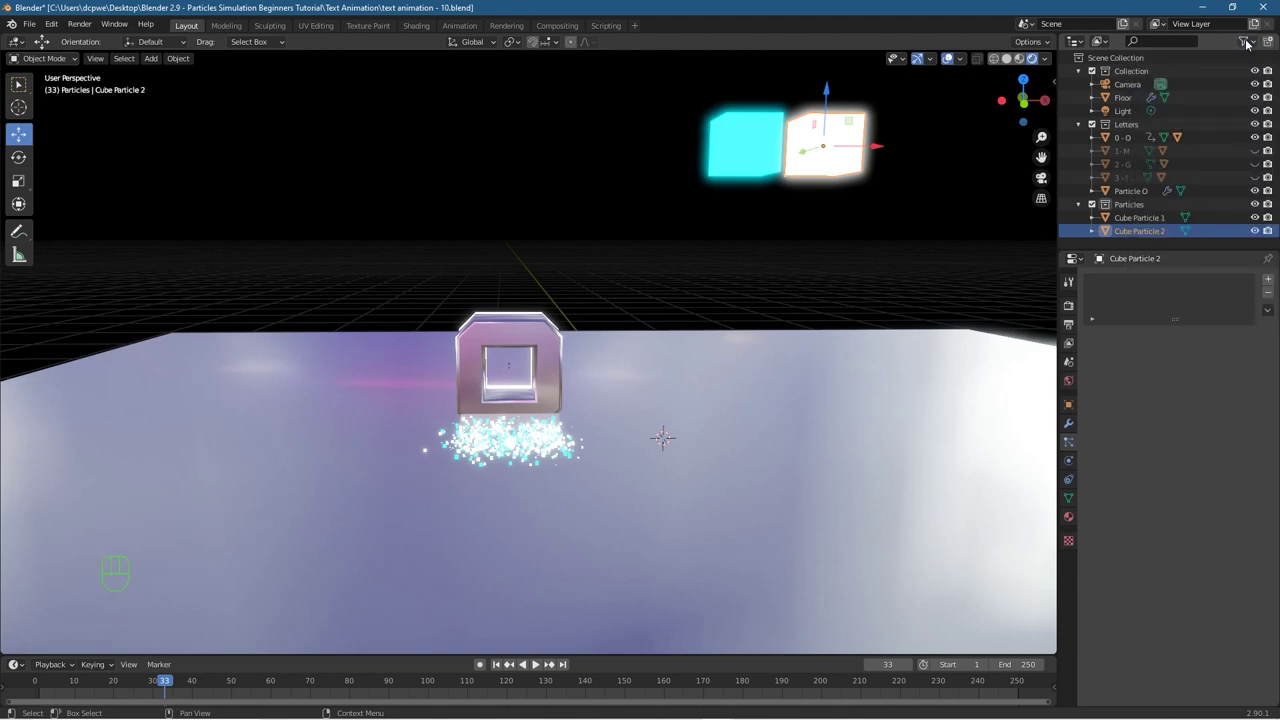
{"action": "left_click", "coordinate": [1268, 217]}
{"action": "left_click", "coordinate": [1268, 231]}
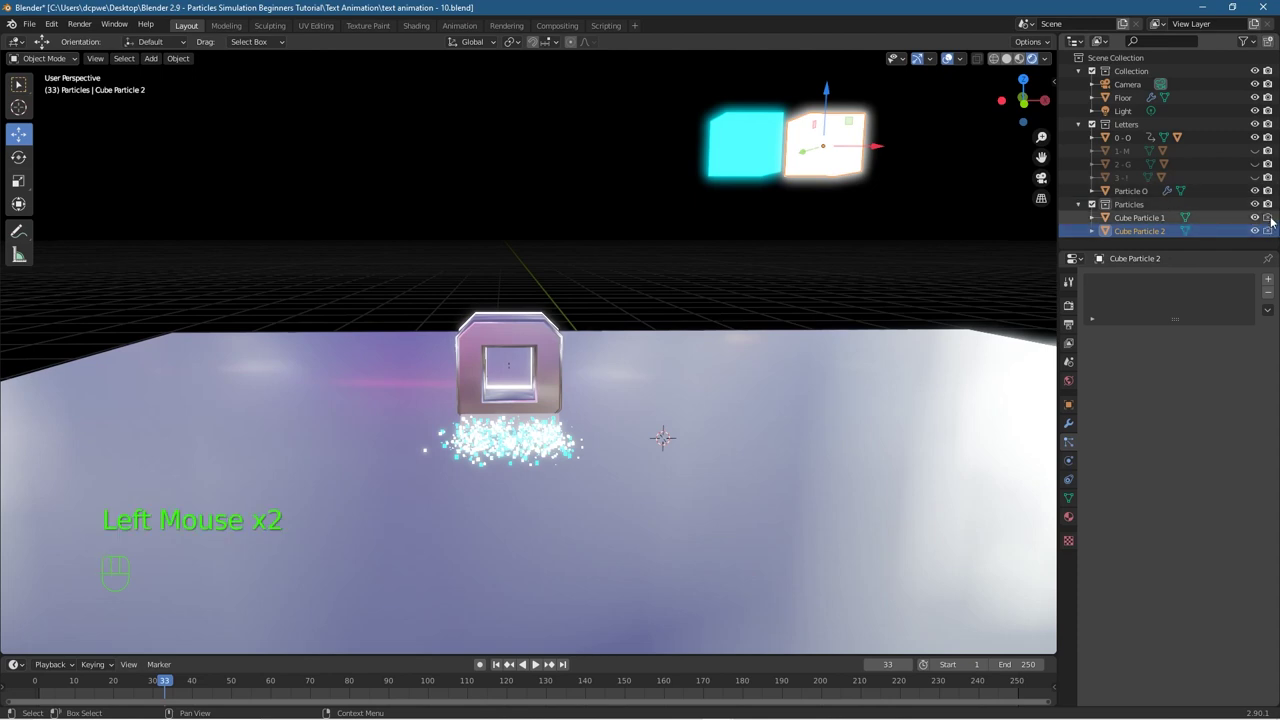
Step: Compare renders of frame 33 with the two source cubes excluded and included, leaving both cubes excluded from rendering
{"action": "key", "text": "F12"}
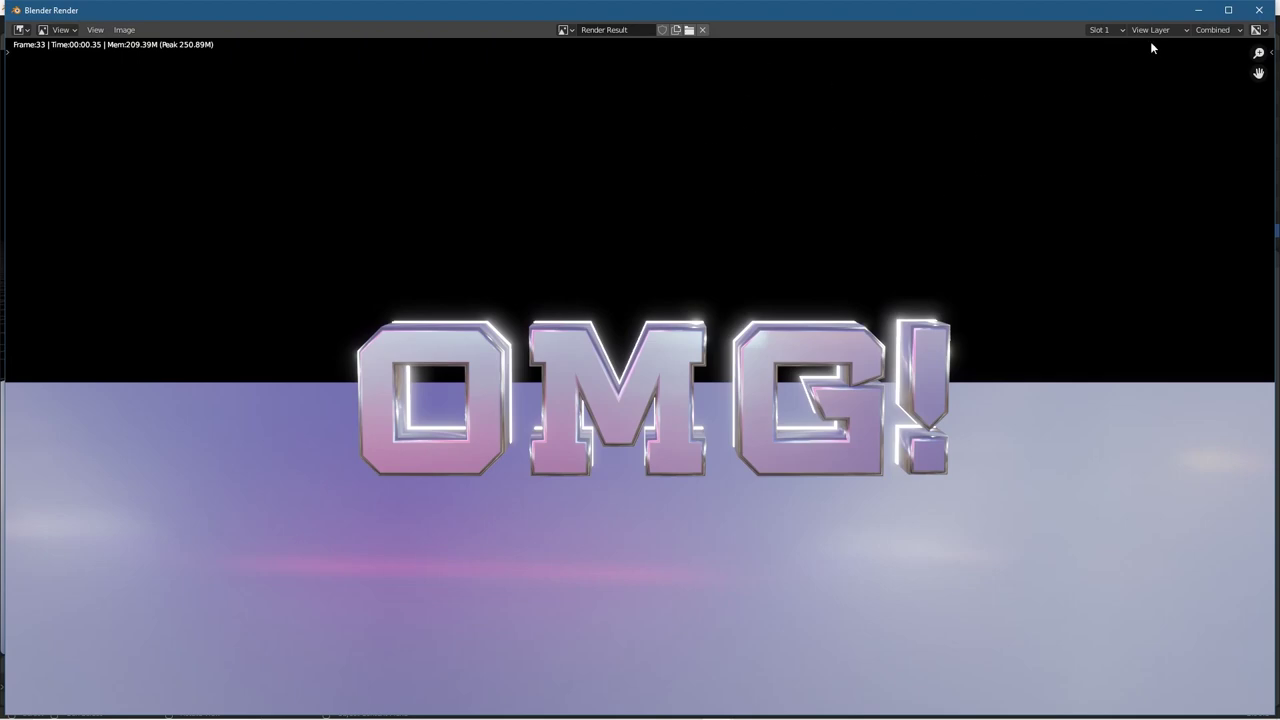
{"action": "left_click", "coordinate": [1260, 10]}
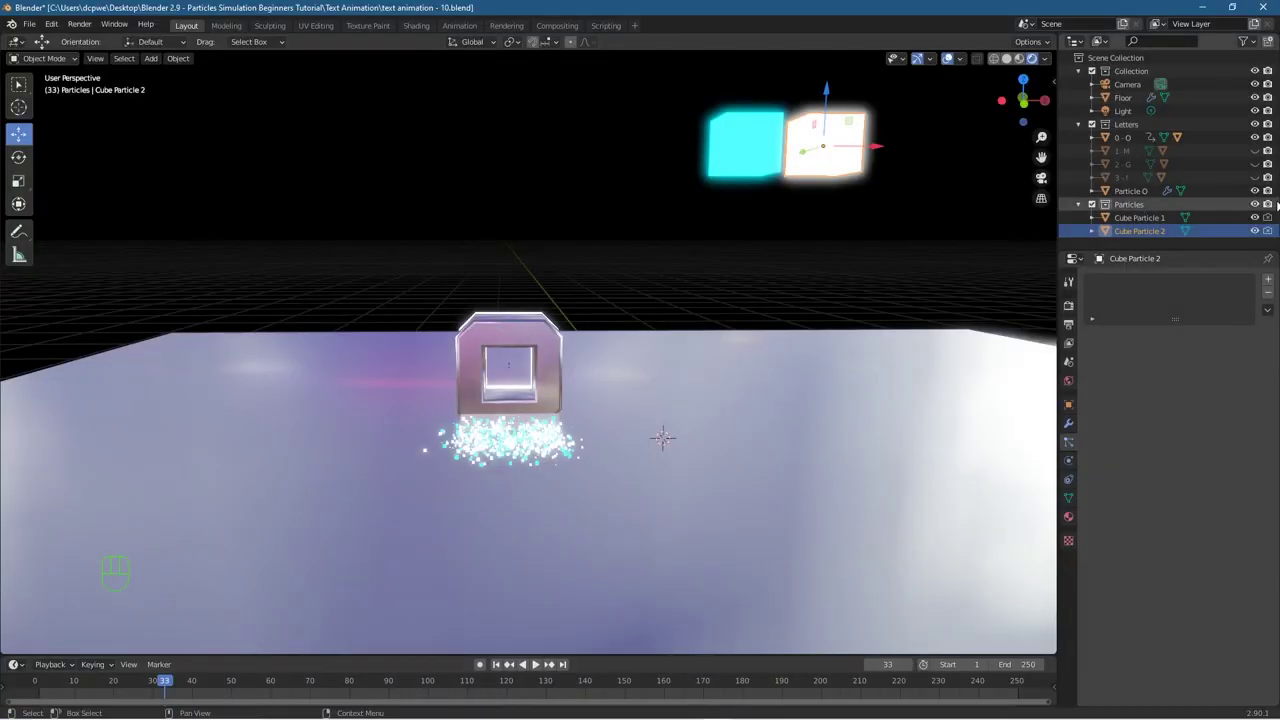
{"action": "left_click", "coordinate": [1268, 230]}
{"action": "key", "text": "F12"}
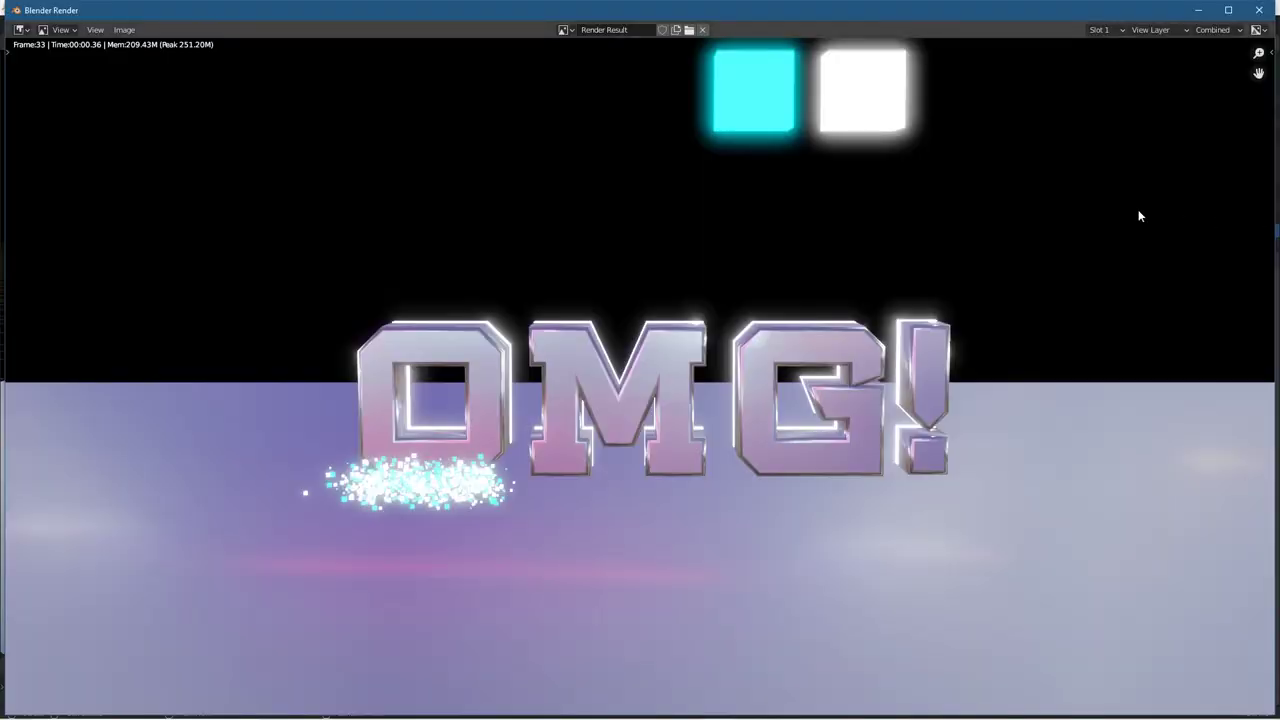
{"action": "left_click", "coordinate": [1260, 10]}
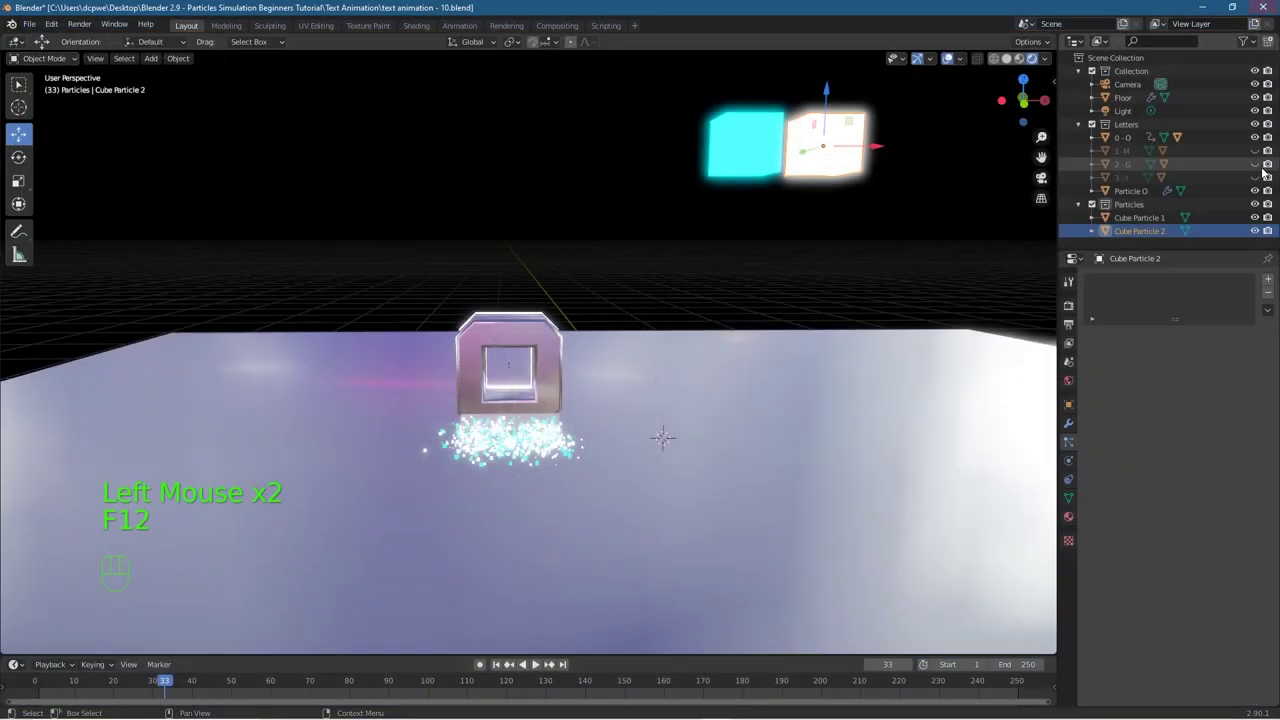
{"action": "left_click", "coordinate": [1268, 230]}
{"action": "left_click", "coordinate": [1268, 217]}
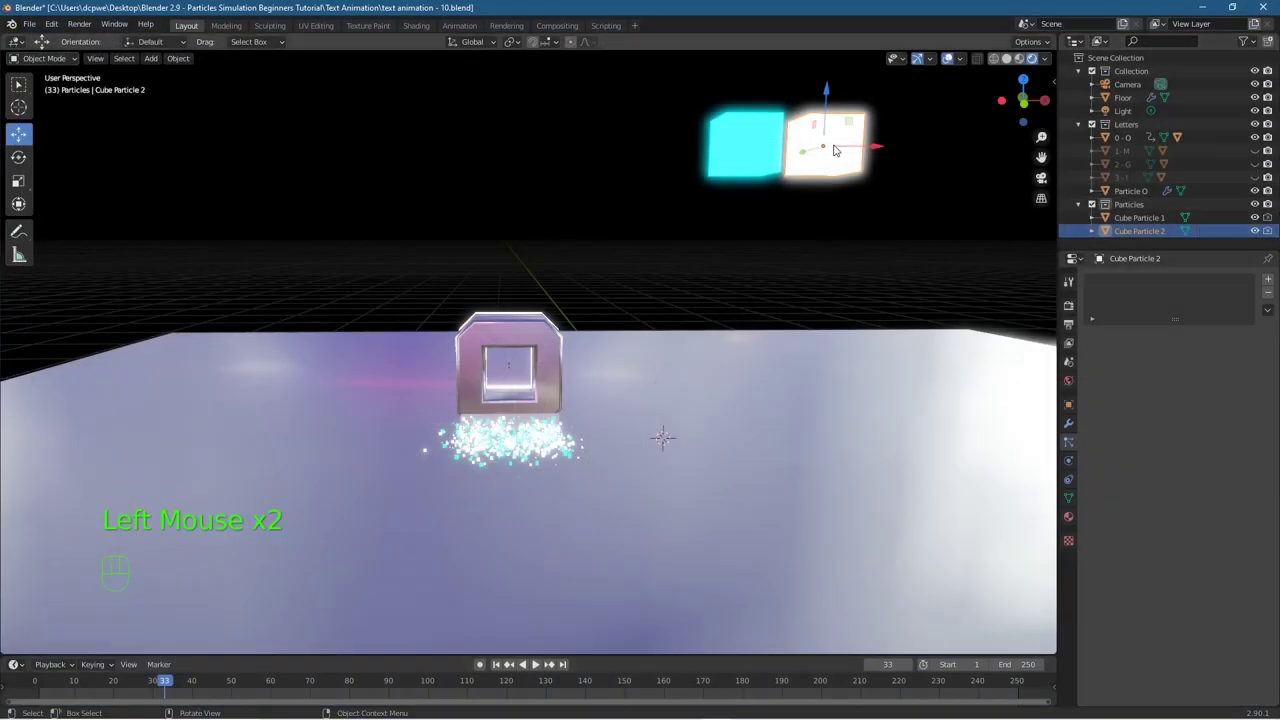
Step: Save the file and save an incremented copy as text animation - 11.blend
{"action": "left_click", "coordinate": [29, 24]}
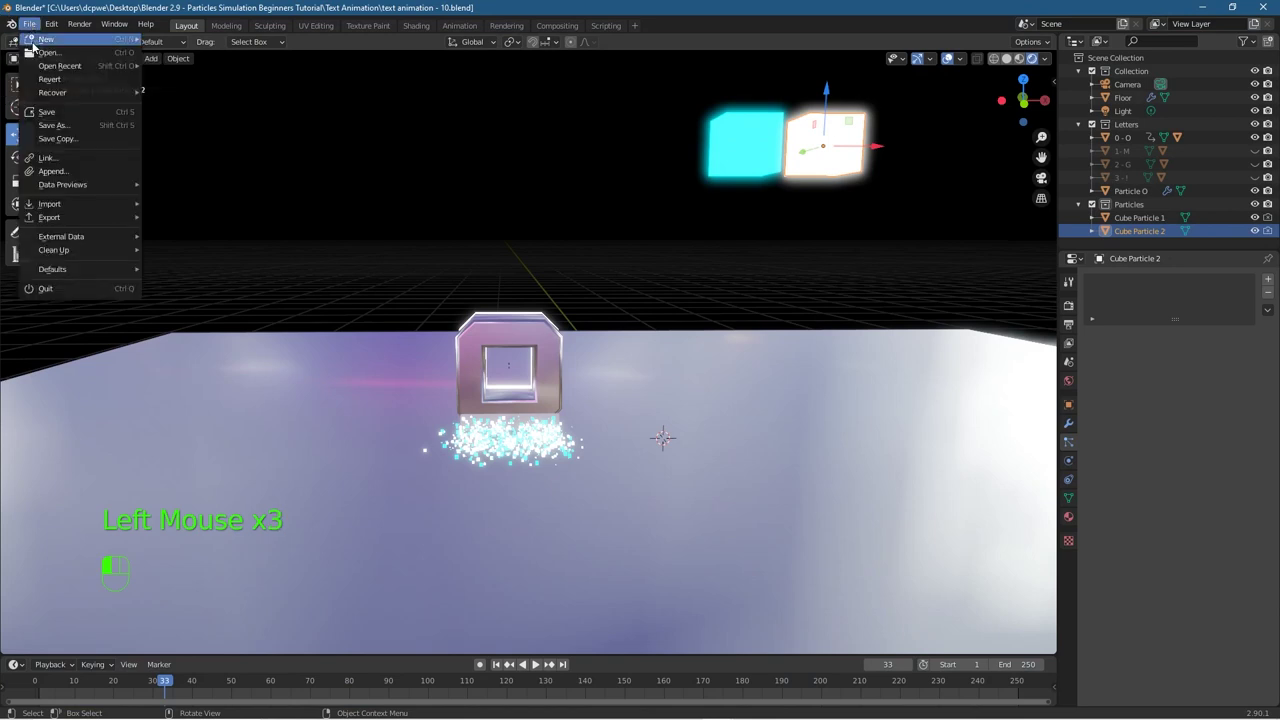
{"action": "left_click", "coordinate": [45, 116]}
{"action": "left_click", "coordinate": [29, 24]}
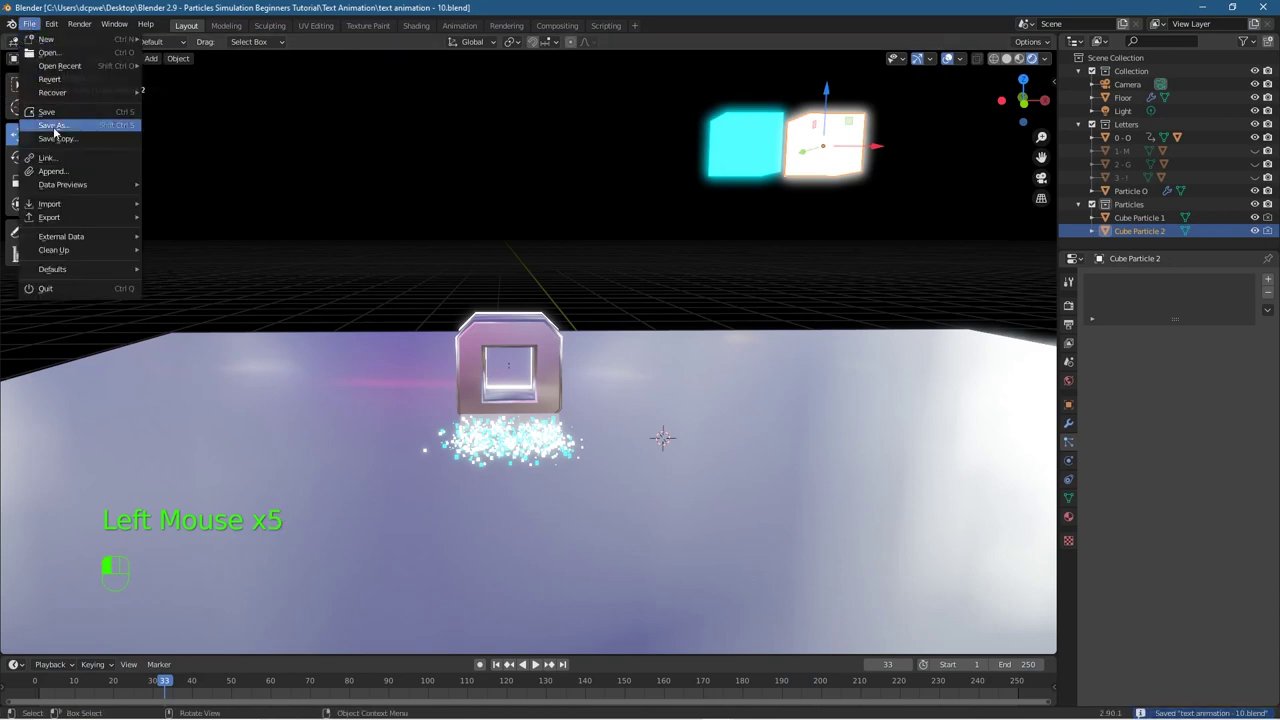
{"action": "left_click", "coordinate": [50, 131]}
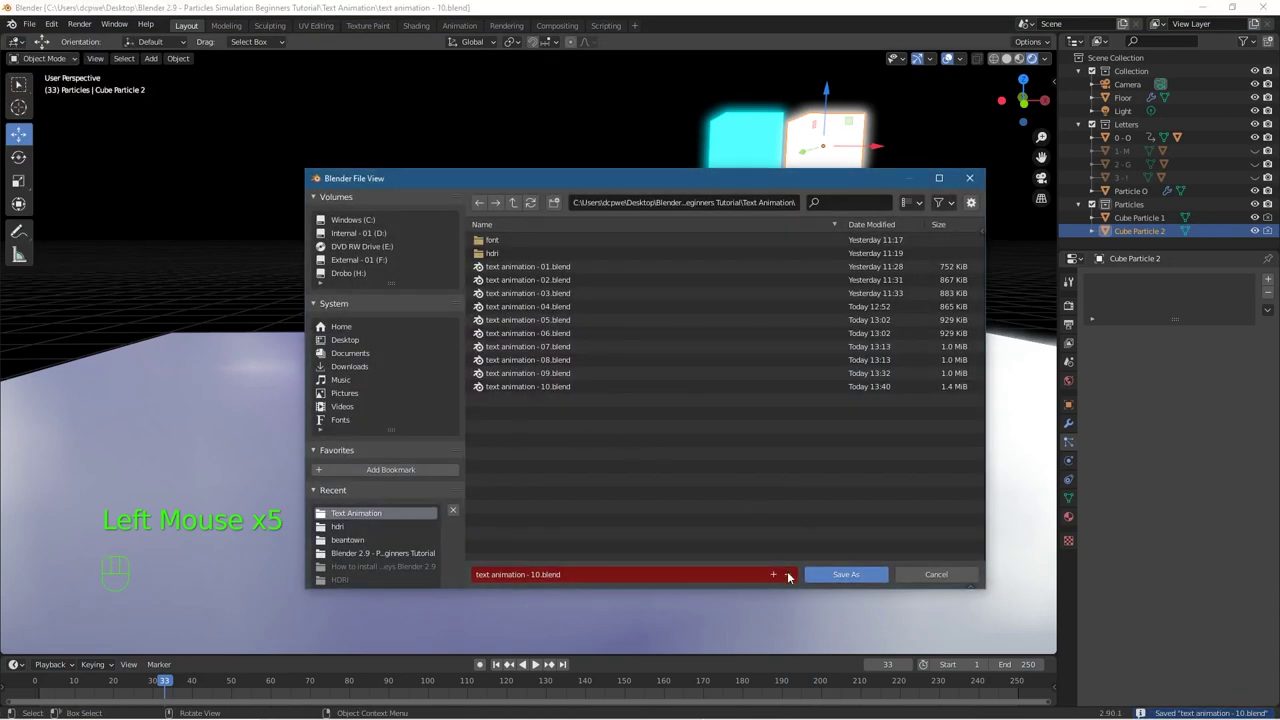
{"action": "left_click", "coordinate": [780, 576]}
{"action": "key", "text": "Return"}
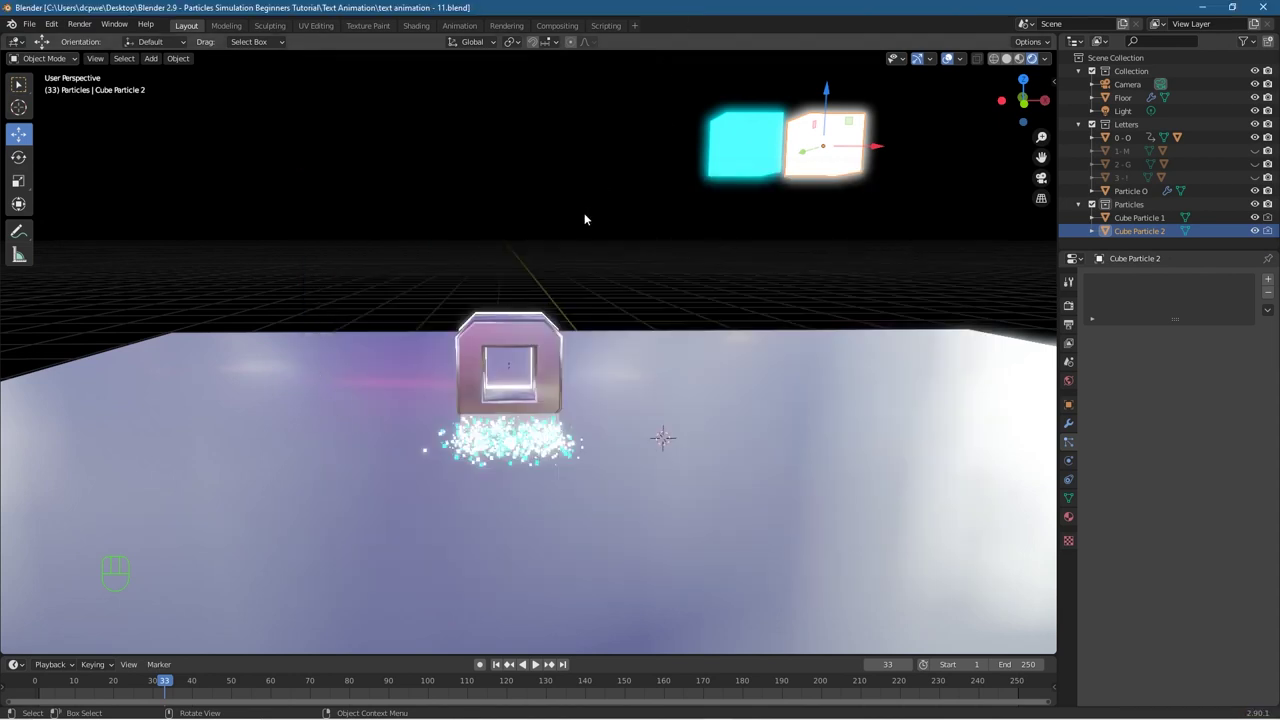
Step: At frame 16, in the right side view, move Particle O along Y to the front lower edge of the letter O
{"action": "key", "text": "KP_3"}
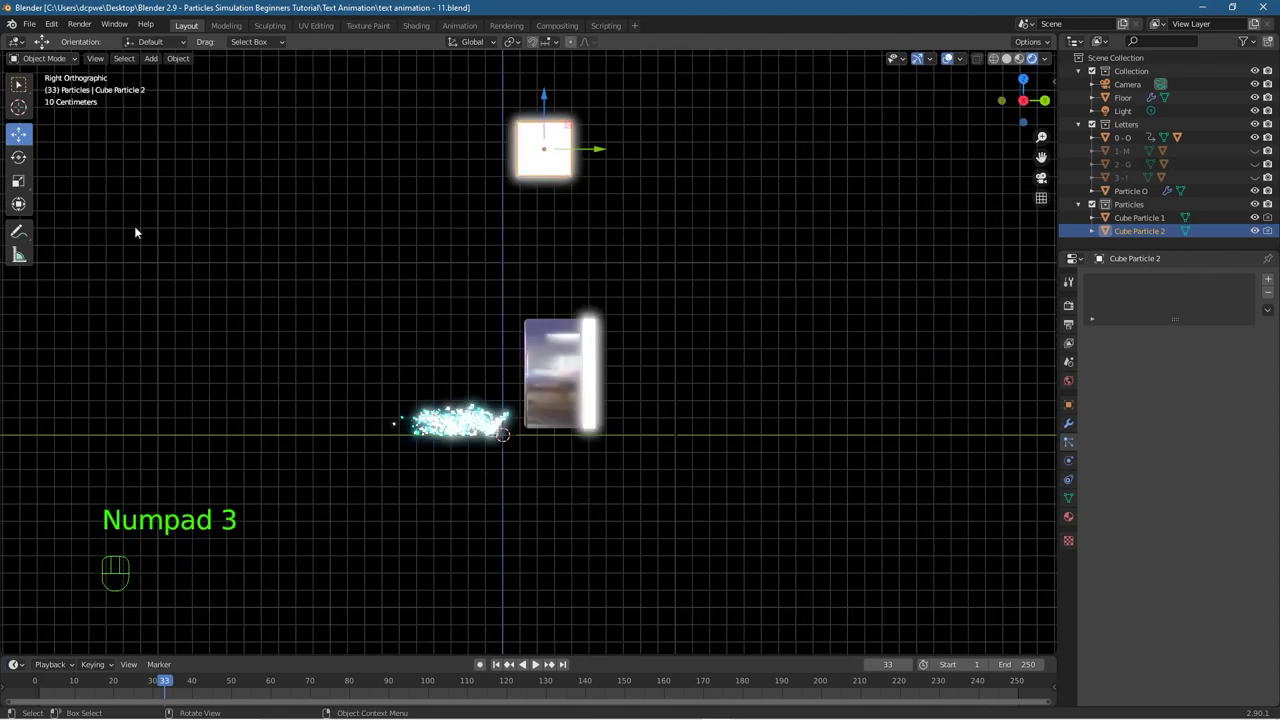
{"action": "left_click", "coordinate": [31, 687]}
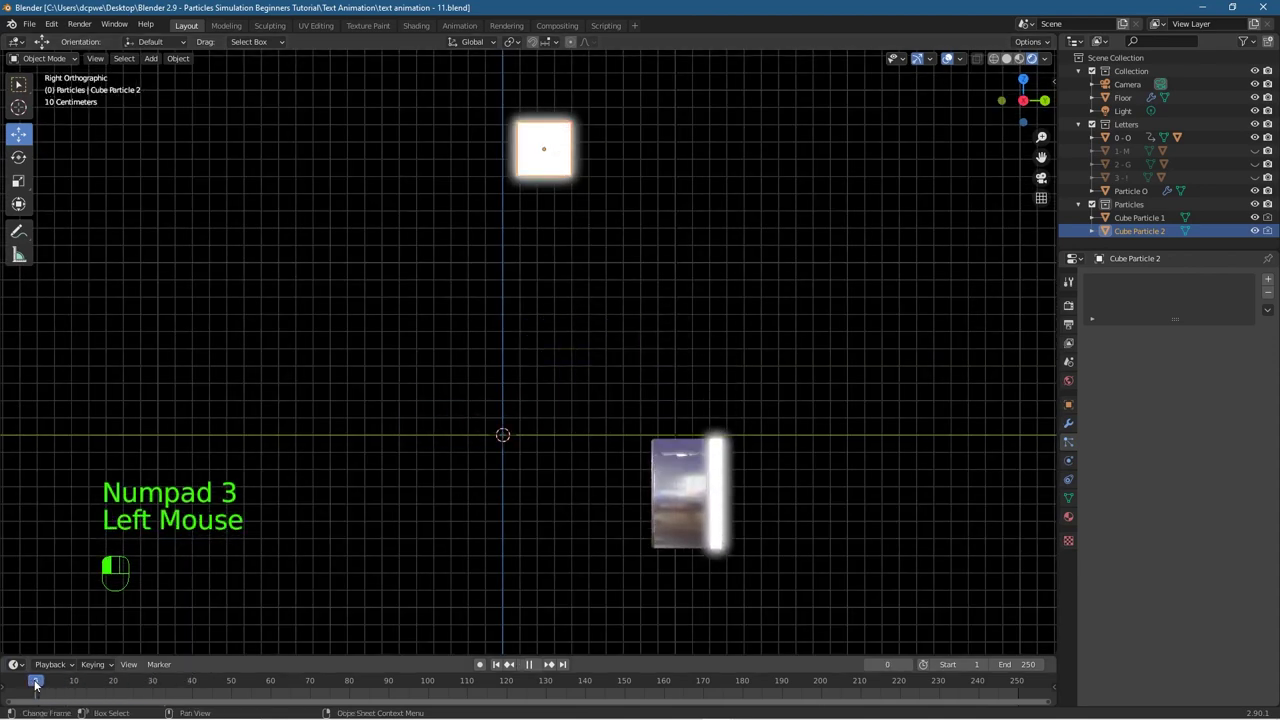
{"action": "left_click_drag", "start_coordinate": [31, 687], "coordinate": [100, 697]}
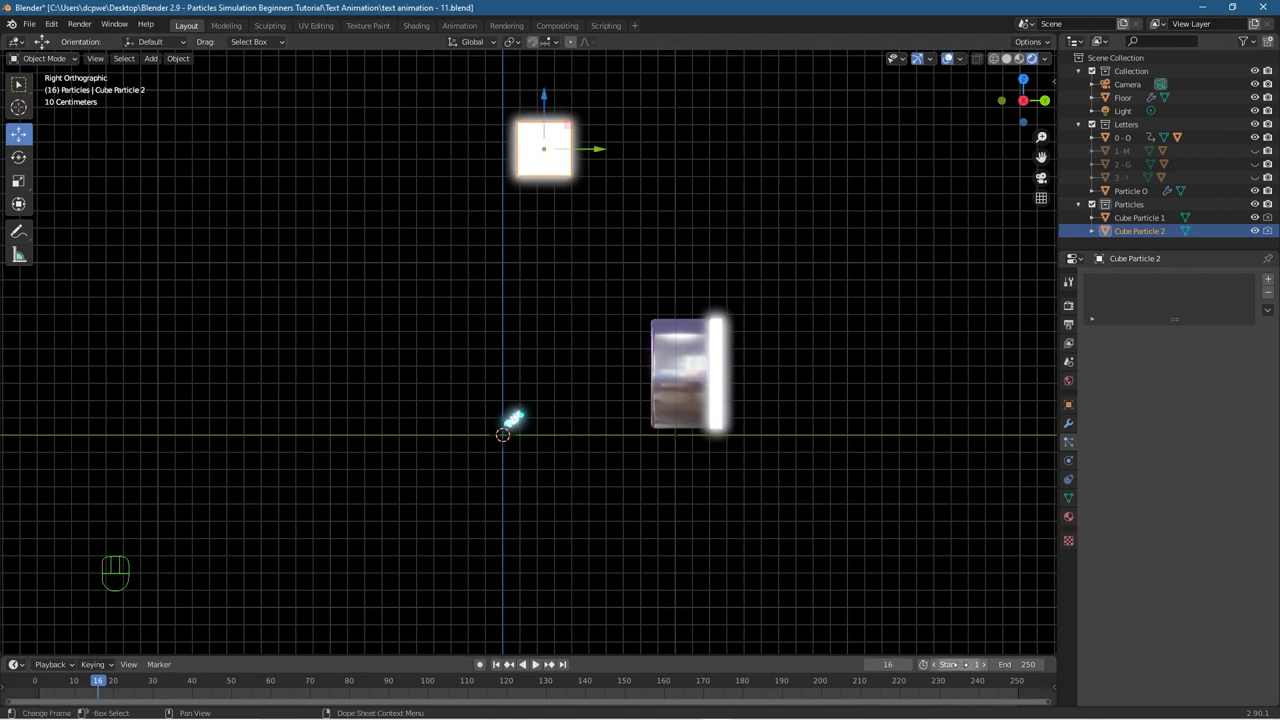
{"action": "left_click", "coordinate": [910, 665]}
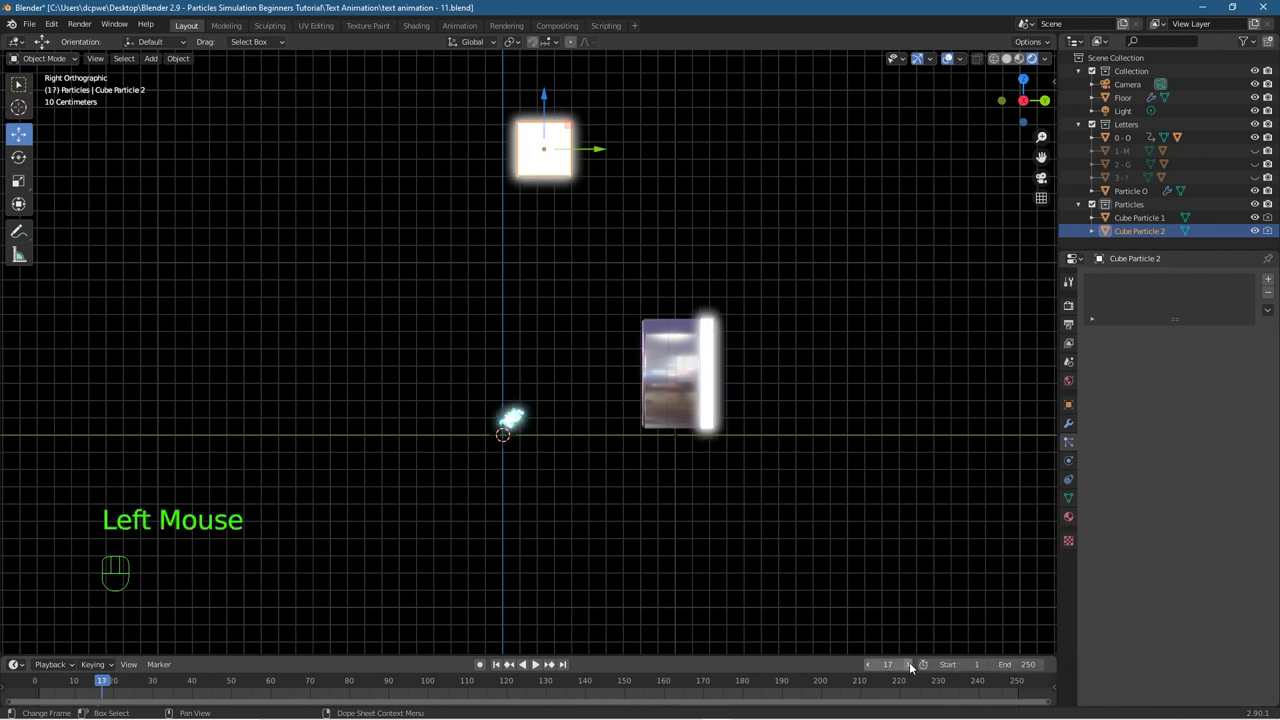
{"action": "left_click", "coordinate": [867, 665]}
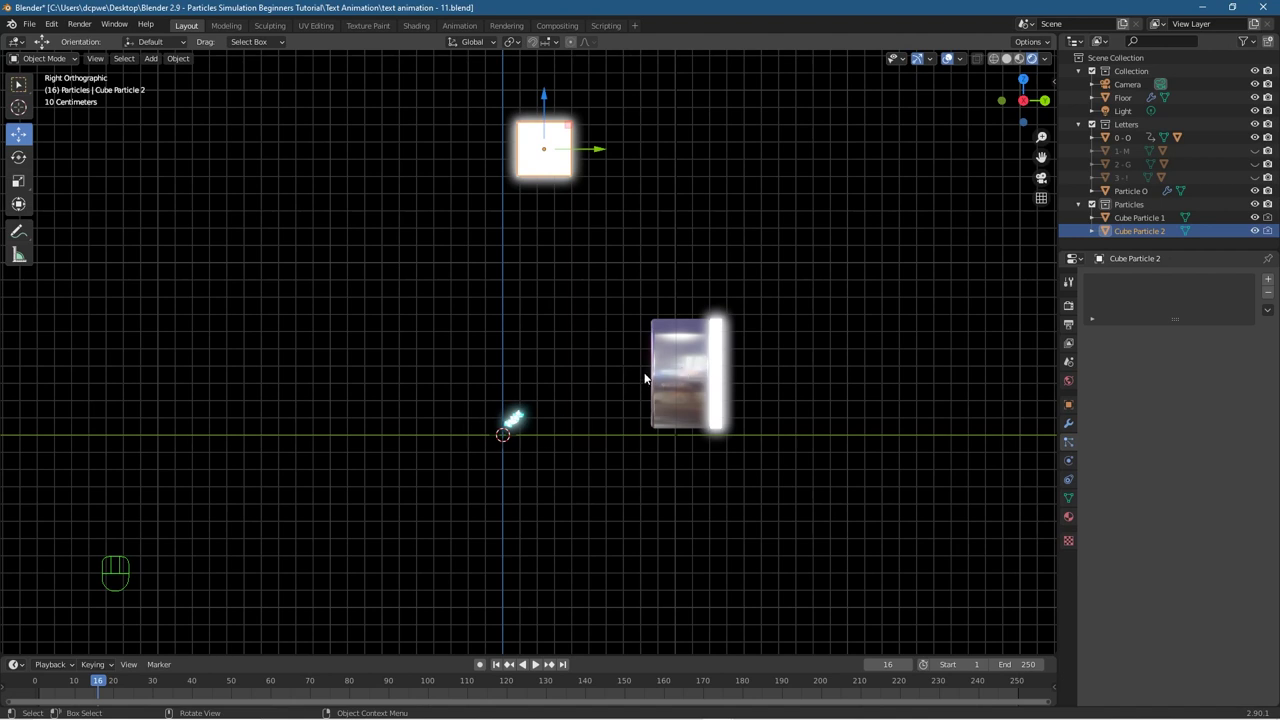
{"action": "left_click", "coordinate": [515, 420]}
{"action": "left_click_drag", "start_coordinate": [514, 421], "coordinate": [675, 423]}
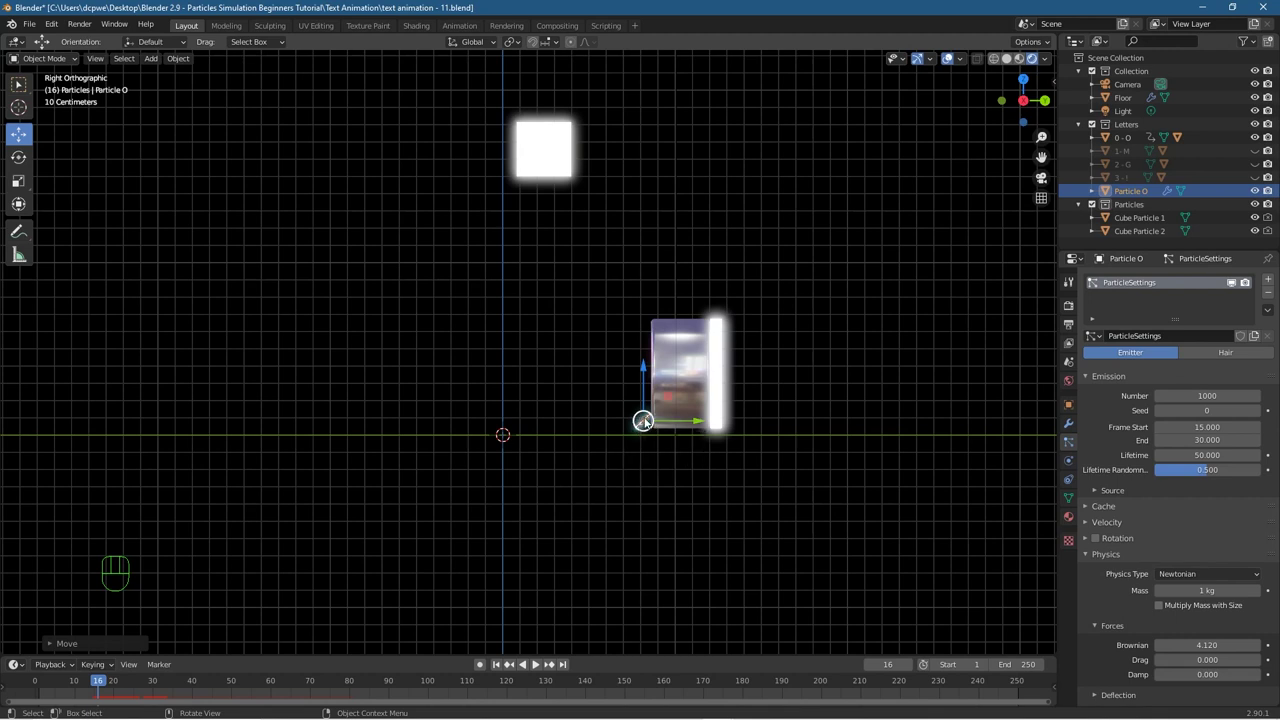
Step: Parent Particle O to the letter 0 - O using the Object option
{"action": "key", "text": "shift"}
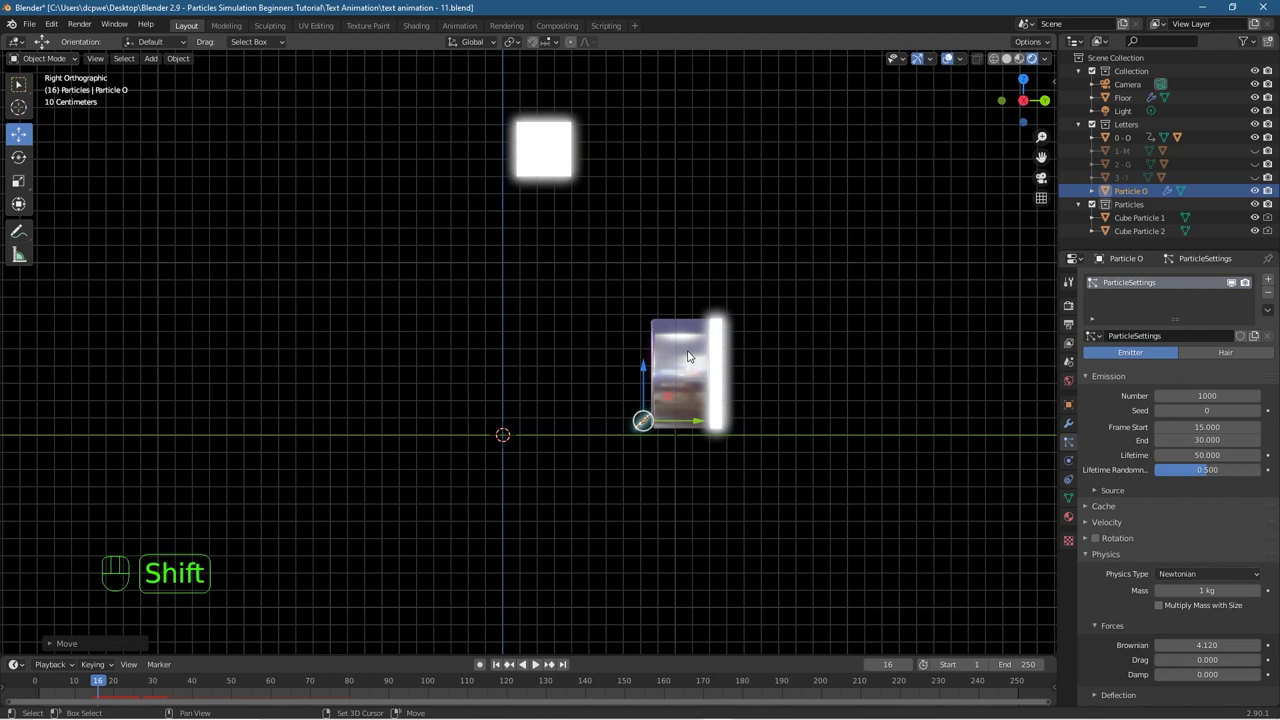
{"action": "left_click", "coordinate": [688, 356], "text": "shift"}
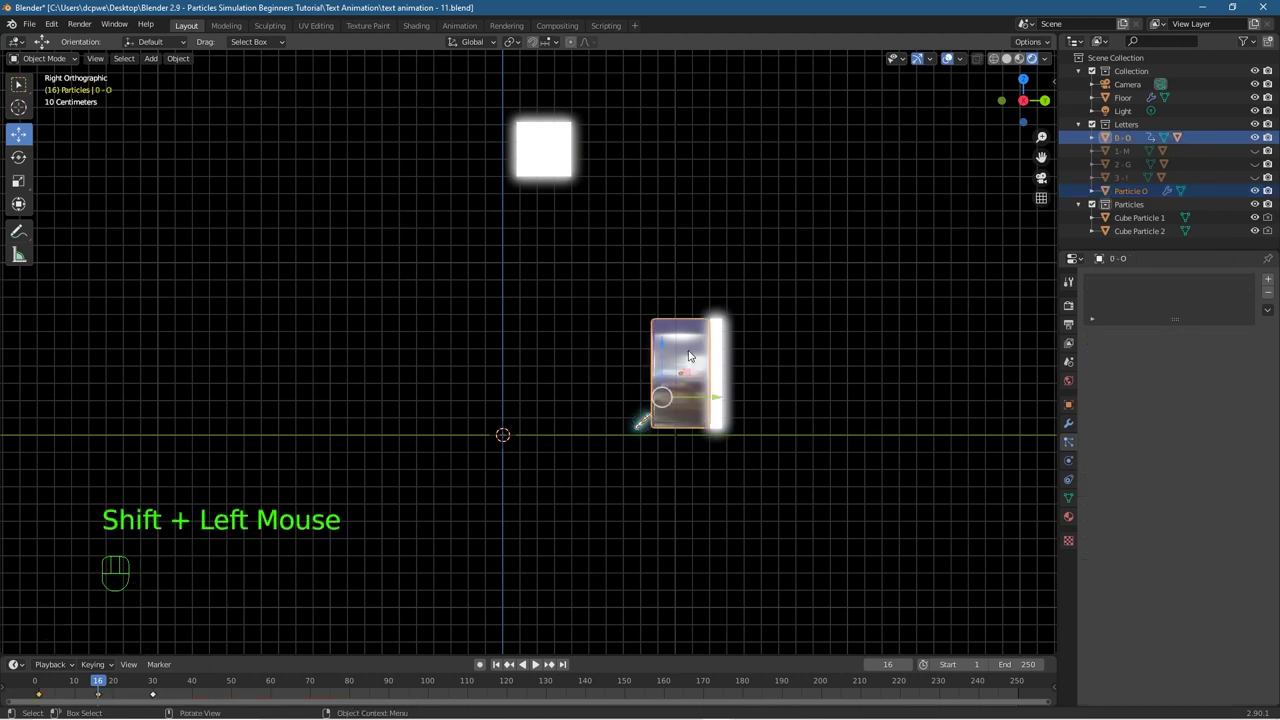
{"action": "key", "text": "ctrl+p"}
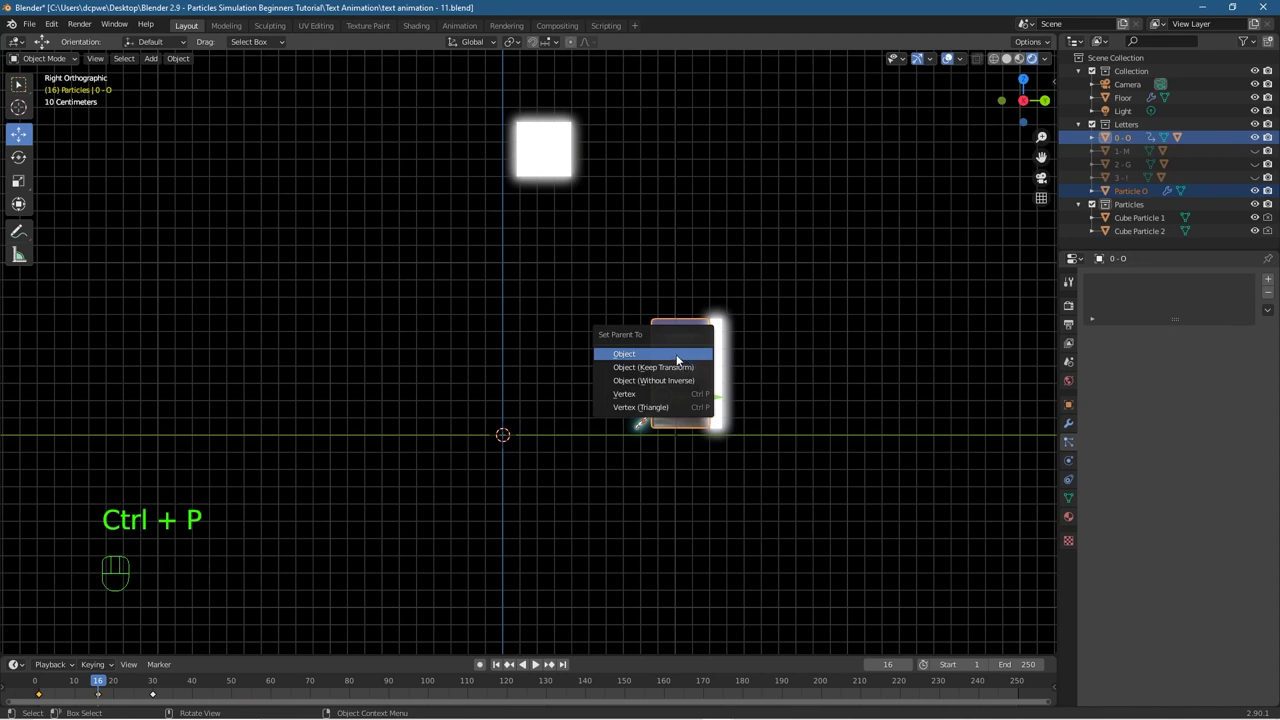
{"action": "left_click", "coordinate": [677, 359]}
Step: Play the animation from frame 1 in the side and camera views to check the parented emitter, and return to frame 1
{"action": "left_click", "coordinate": [497, 664]}
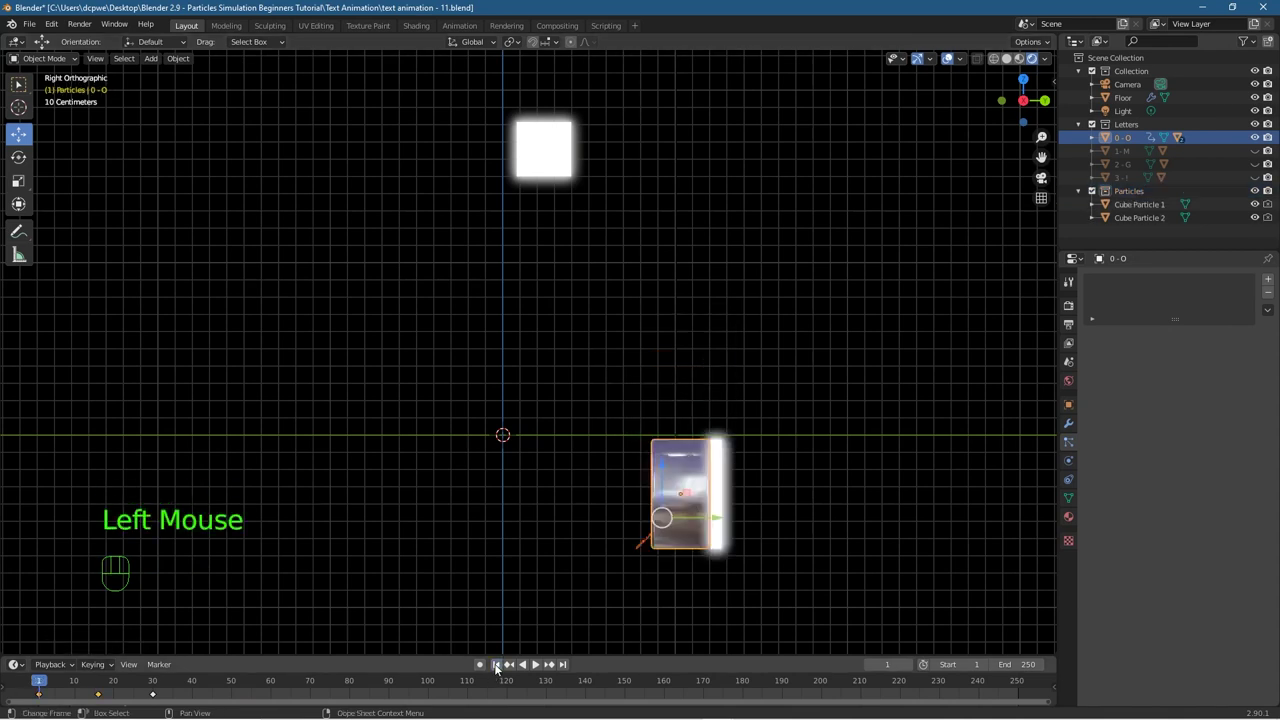
{"action": "left_click", "coordinate": [535, 666]}
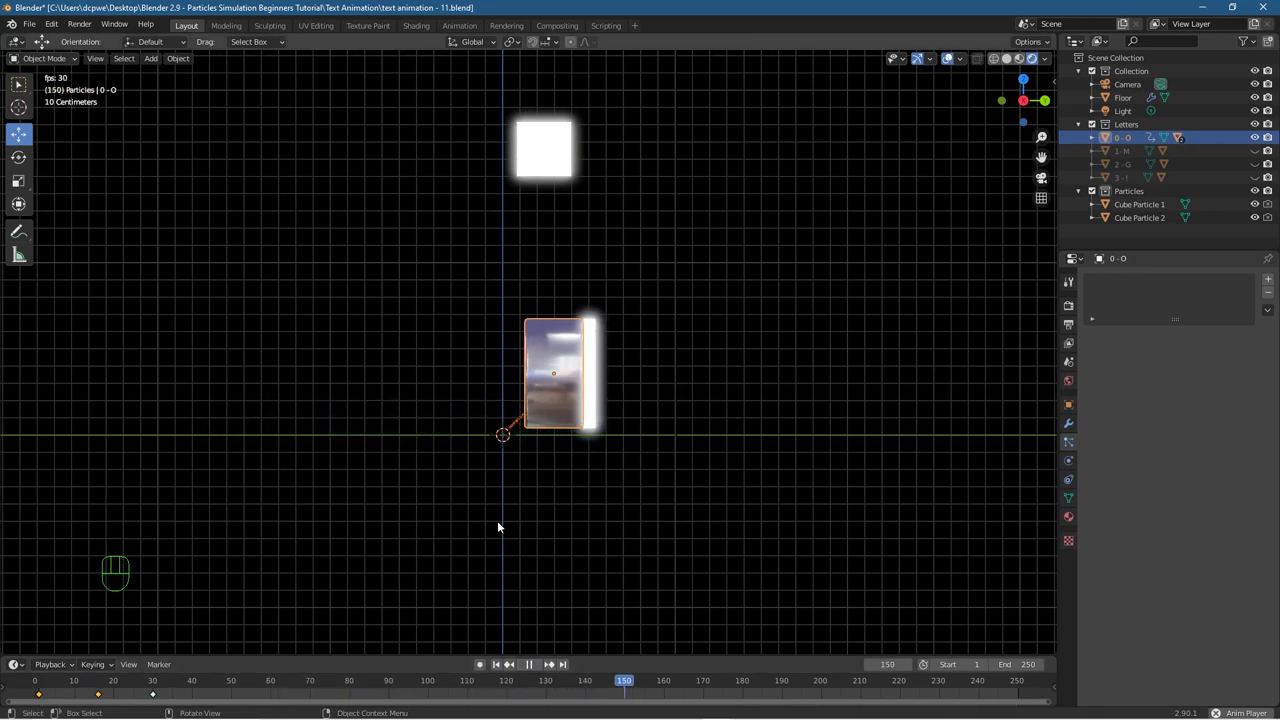
{"action": "key", "text": "KP_0"}
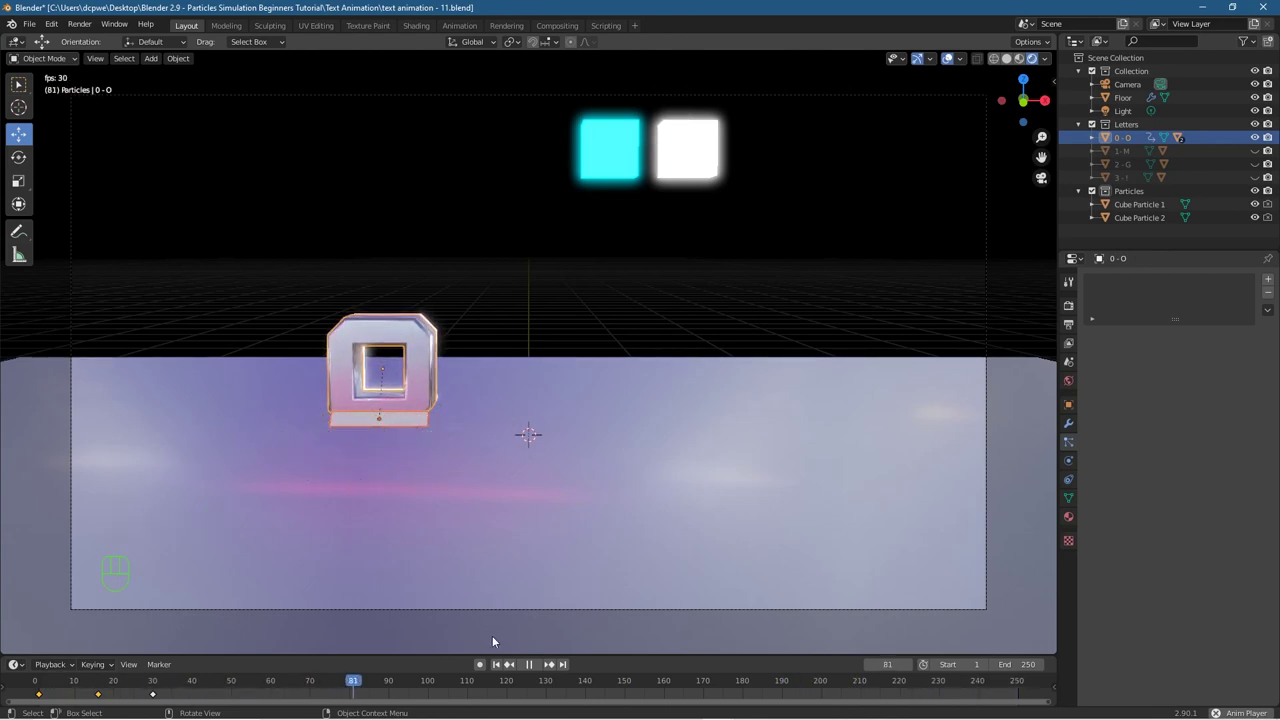
{"action": "left_click", "coordinate": [520, 665]}
{"action": "left_click", "coordinate": [496, 664]}
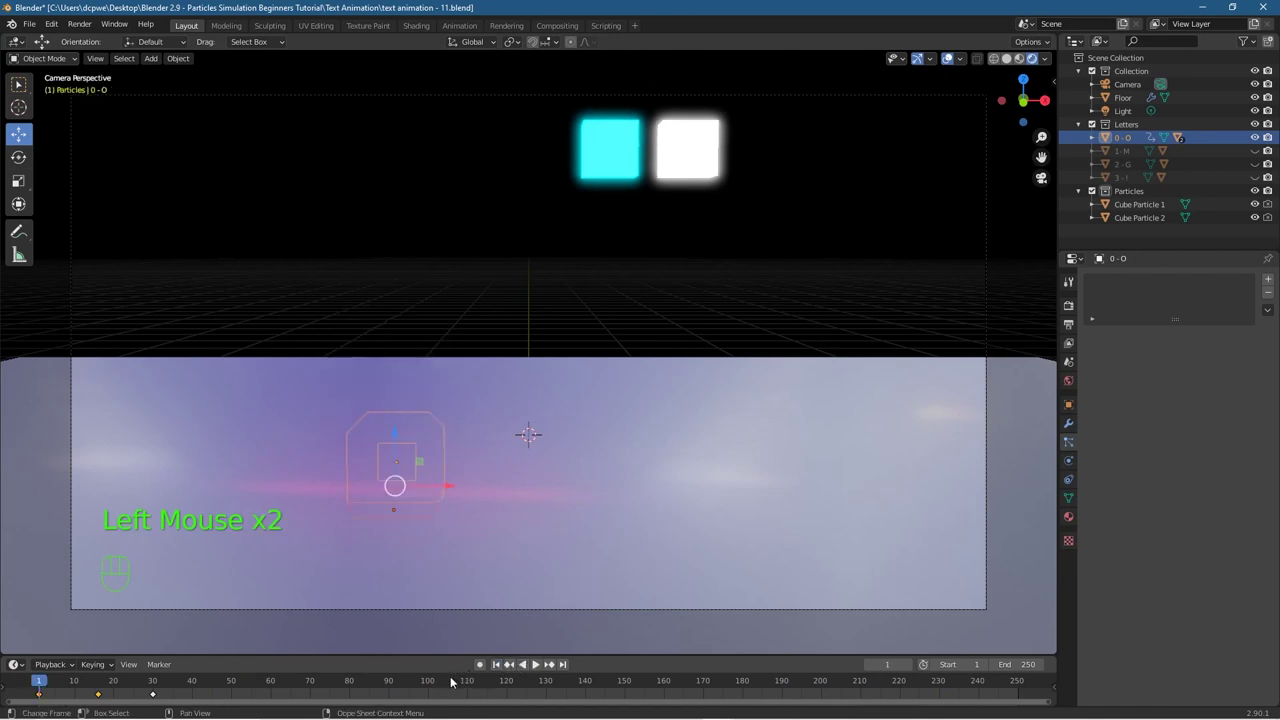
Step: Go to frame 30 and select the Particle O emitter at the base of the letter O
{"action": "left_click_drag", "start_coordinate": [40, 684], "coordinate": [153, 705]}
{"action": "left_click", "coordinate": [412, 424]}
{"action": "left_click", "coordinate": [398, 427]}
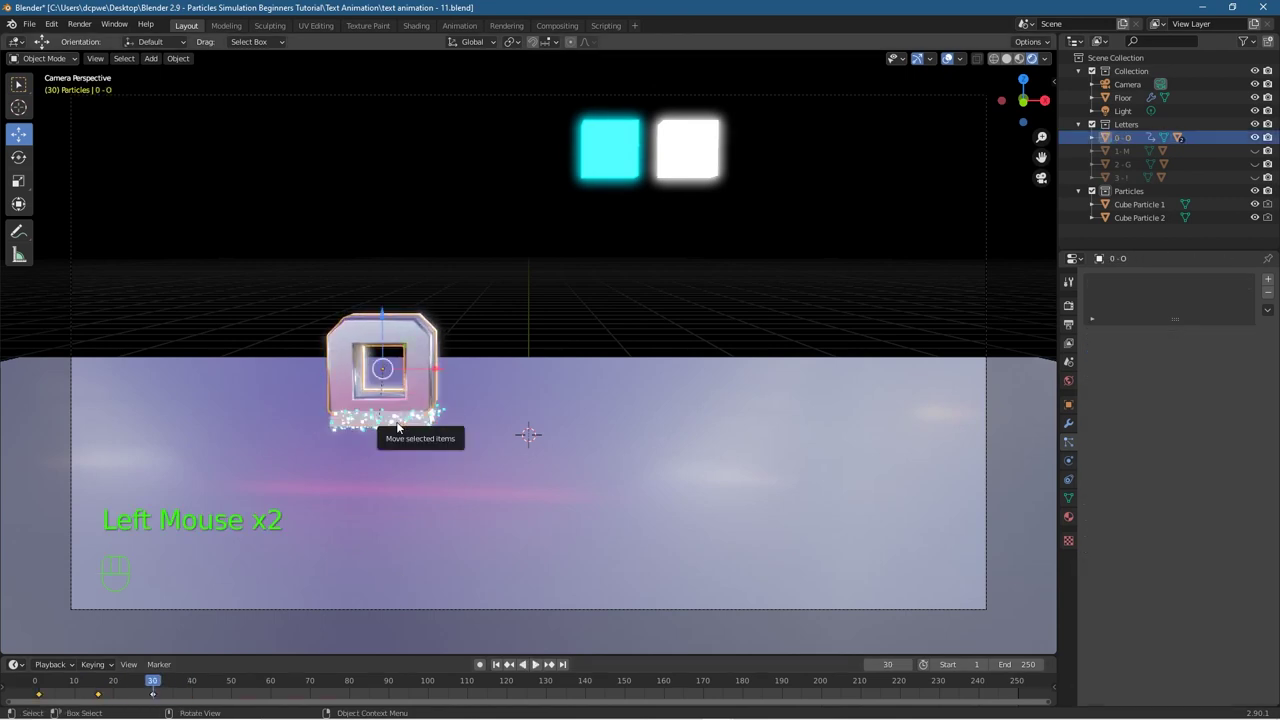
{"action": "left_click", "coordinate": [351, 421]}
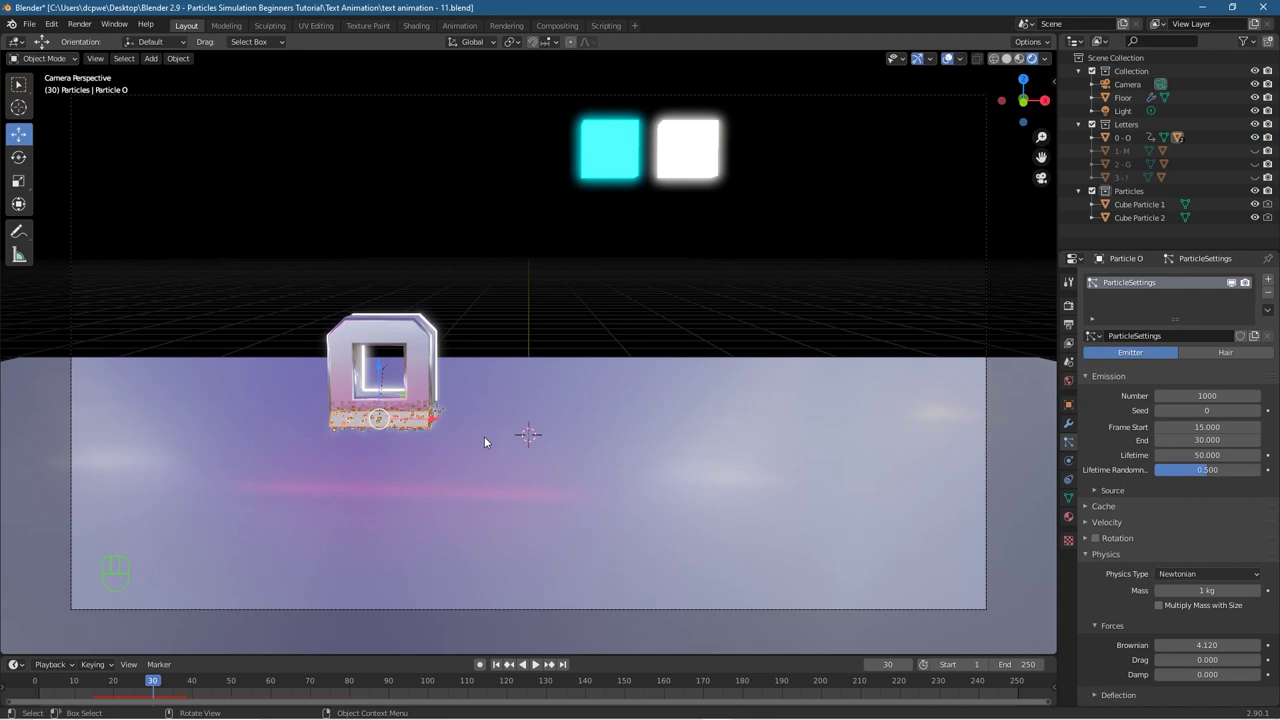
{"action": "scroll", "coordinate": [485, 436], "scroll_direction": "up", "scroll_amount": 2}
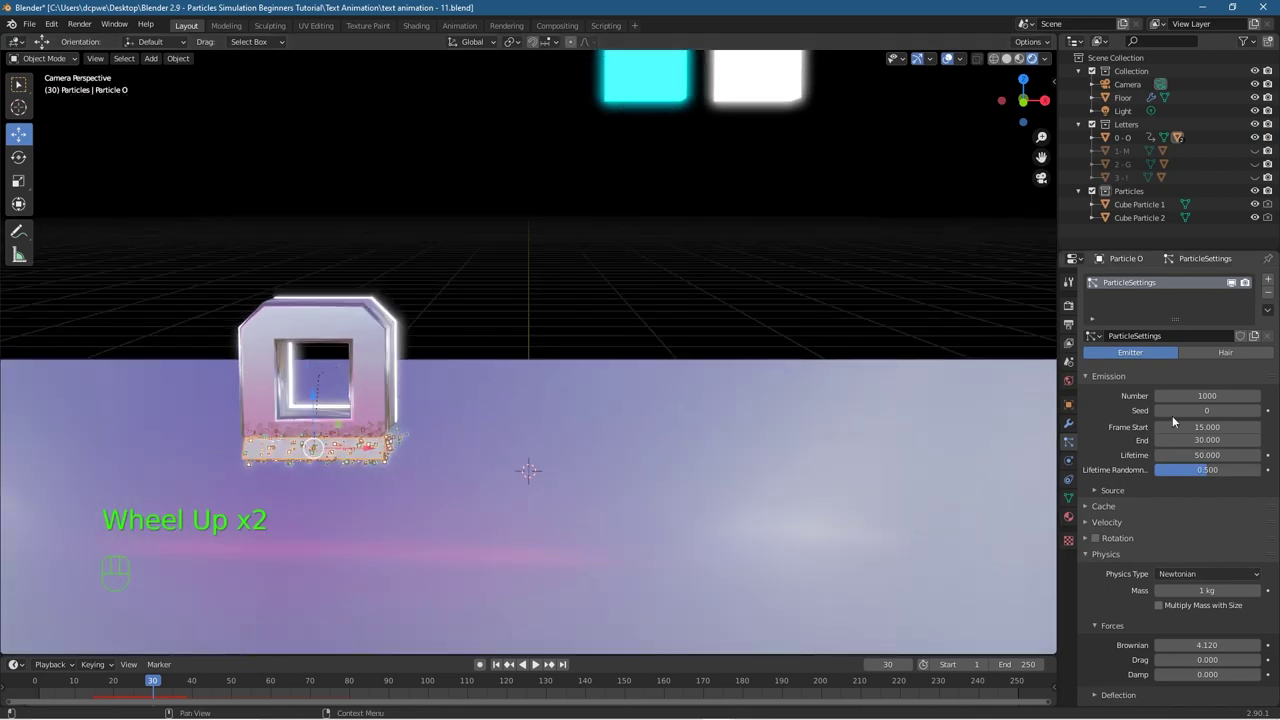
{"action": "left_click", "coordinate": [1068, 441]}
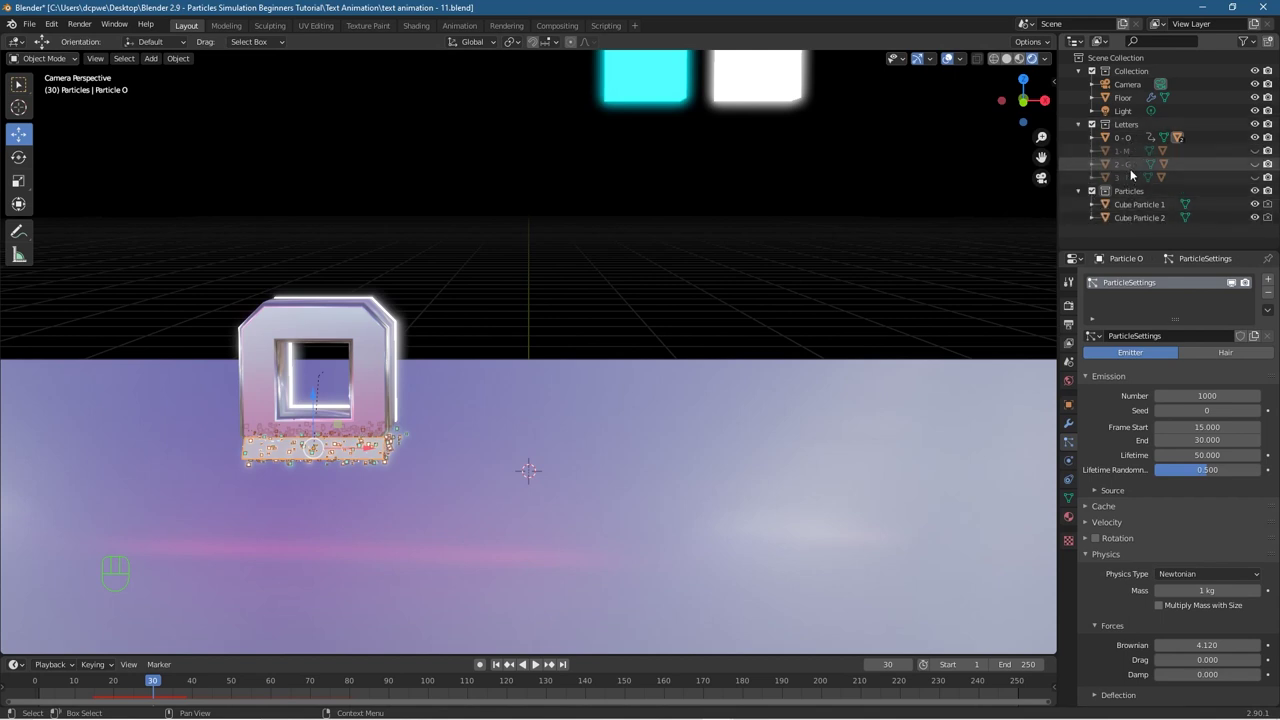
{"action": "scroll", "coordinate": [1130, 130], "scroll_direction": "down", "scroll_amount": 3}
{"action": "scroll", "coordinate": [1128, 126], "scroll_direction": "up", "scroll_amount": 3}
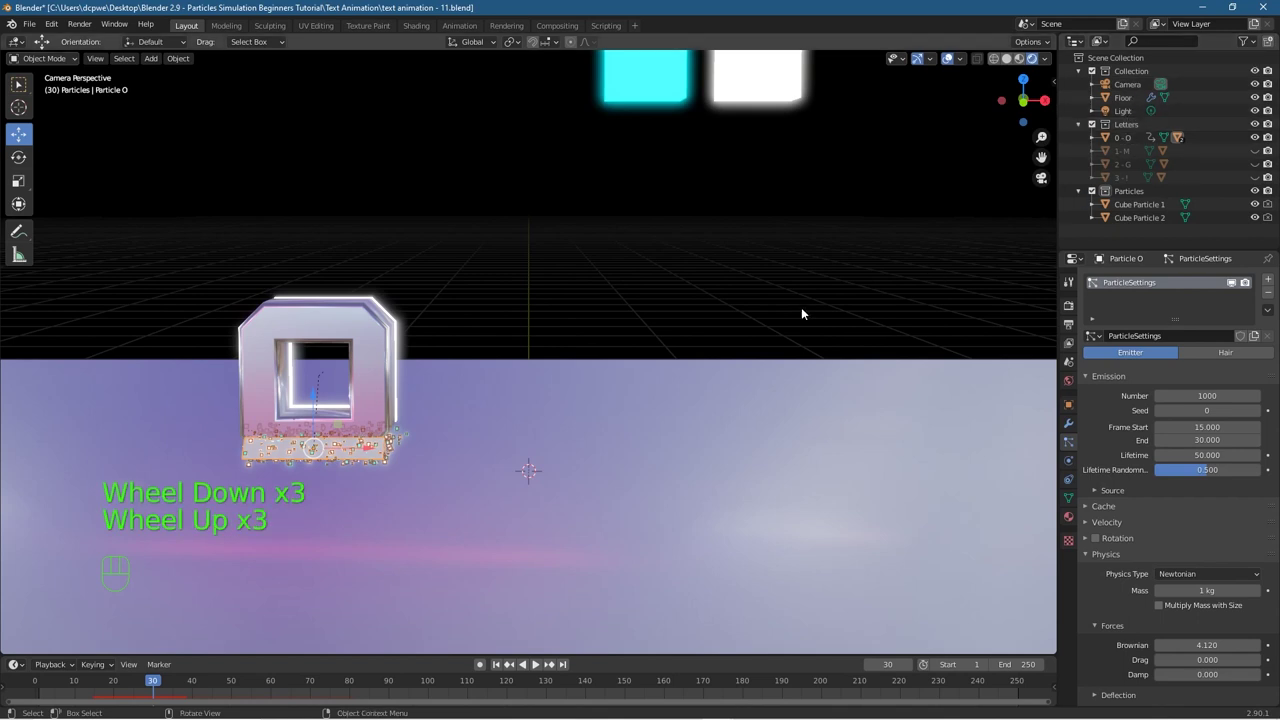
{"action": "left_click", "coordinate": [380, 456]}
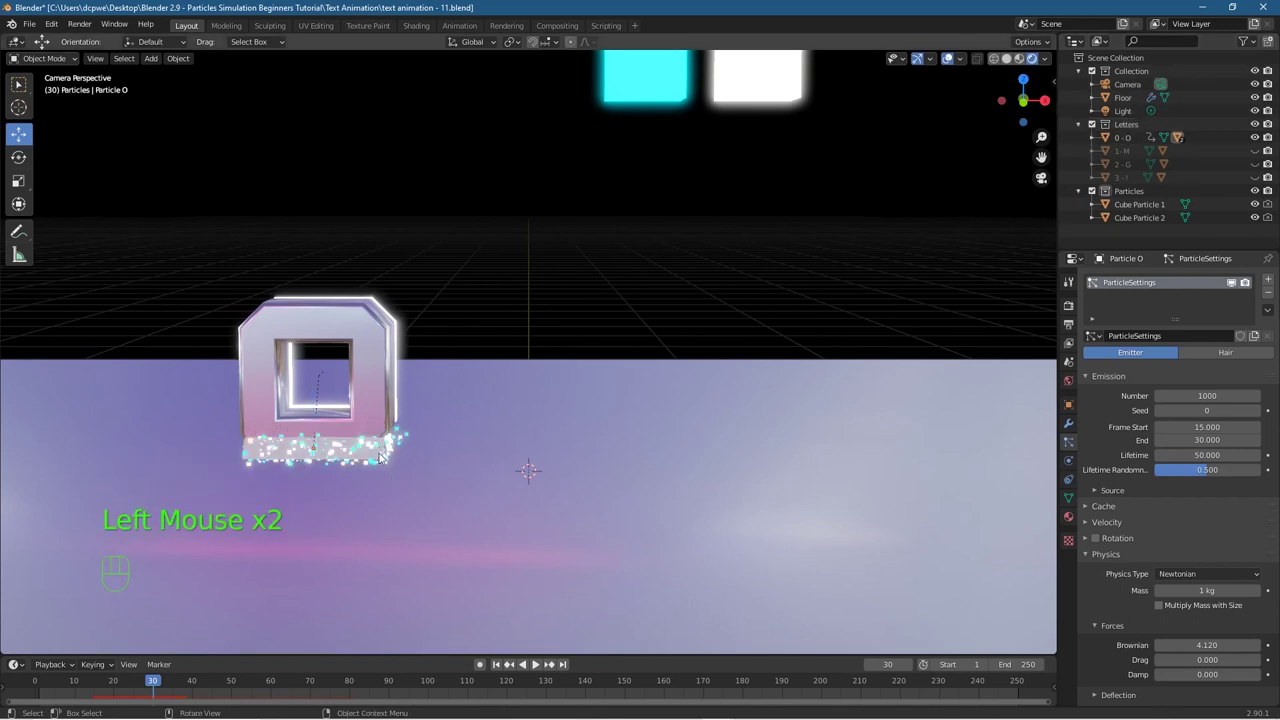
{"action": "left_click", "coordinate": [380, 457]}
Step: Look through the Particles collection and the children of 0 - O in the outliner to locate Particle O
{"action": "left_click", "coordinate": [1077, 190]}
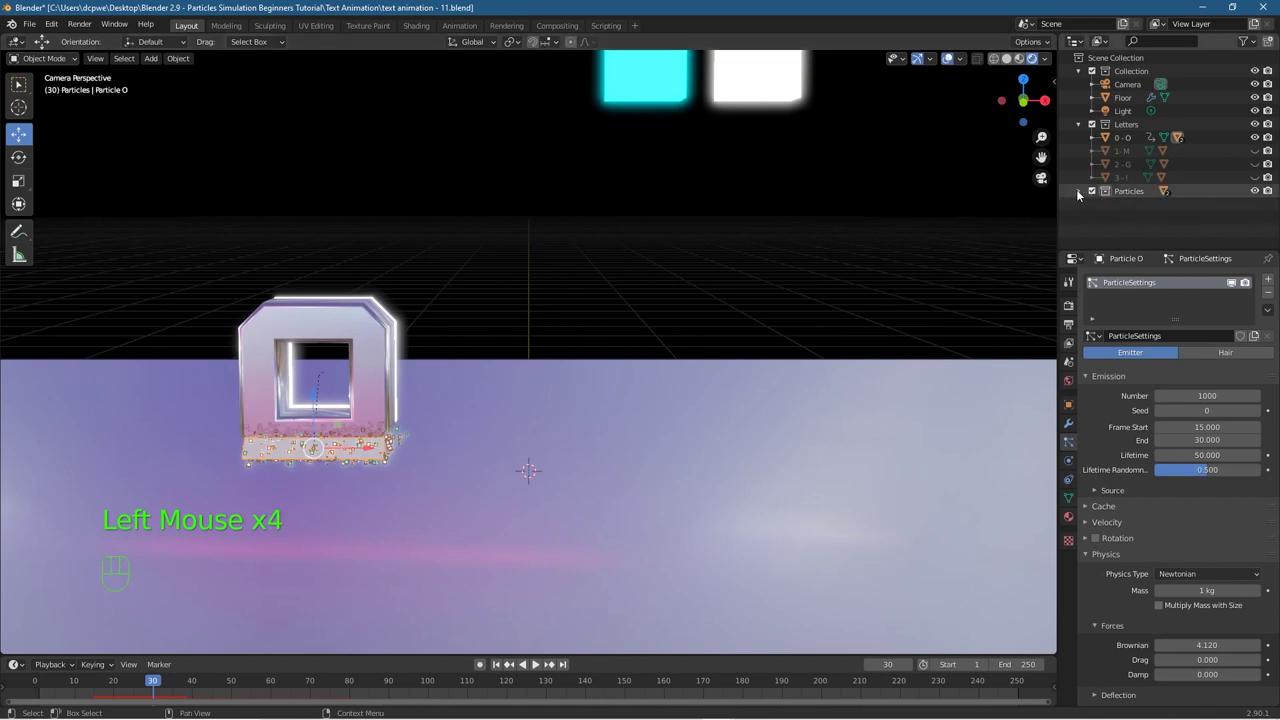
{"action": "left_click", "coordinate": [1077, 190]}
{"action": "left_click", "coordinate": [1092, 204]}
{"action": "left_click", "coordinate": [1092, 204]}
{"action": "left_click", "coordinate": [1090, 215]}
{"action": "left_click", "coordinate": [1090, 215]}
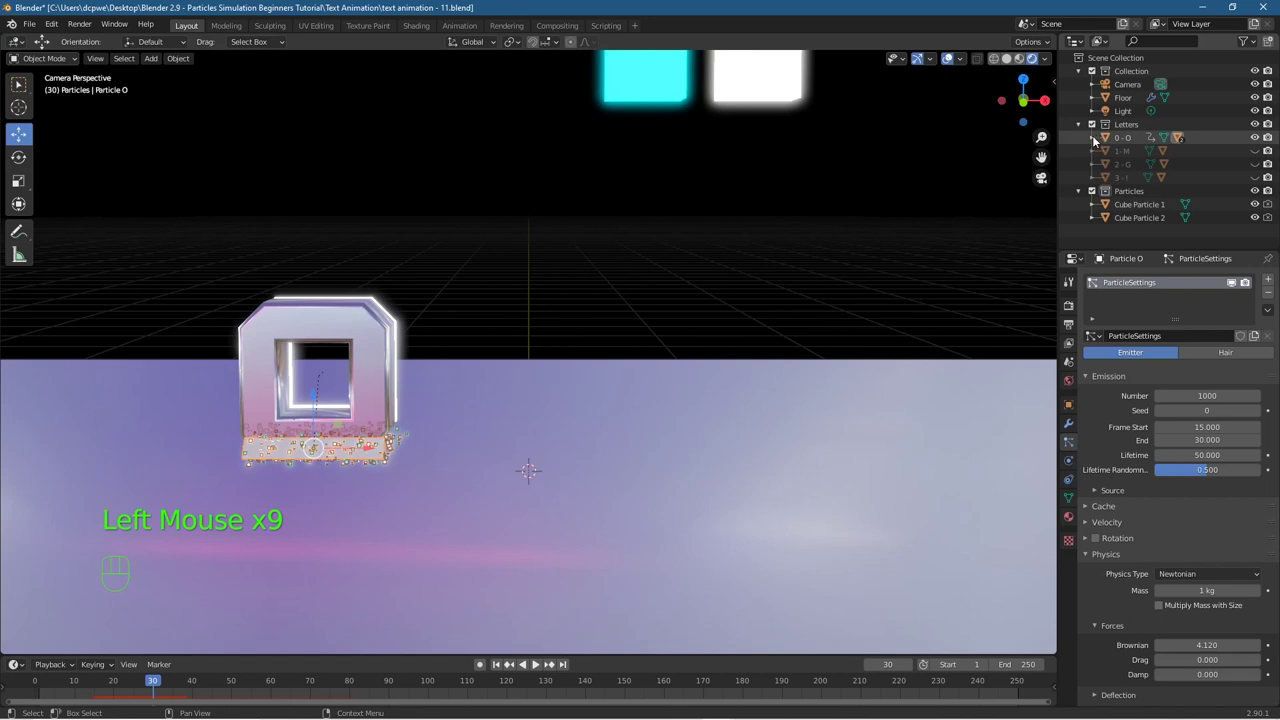
{"action": "left_click", "coordinate": [1092, 137]}
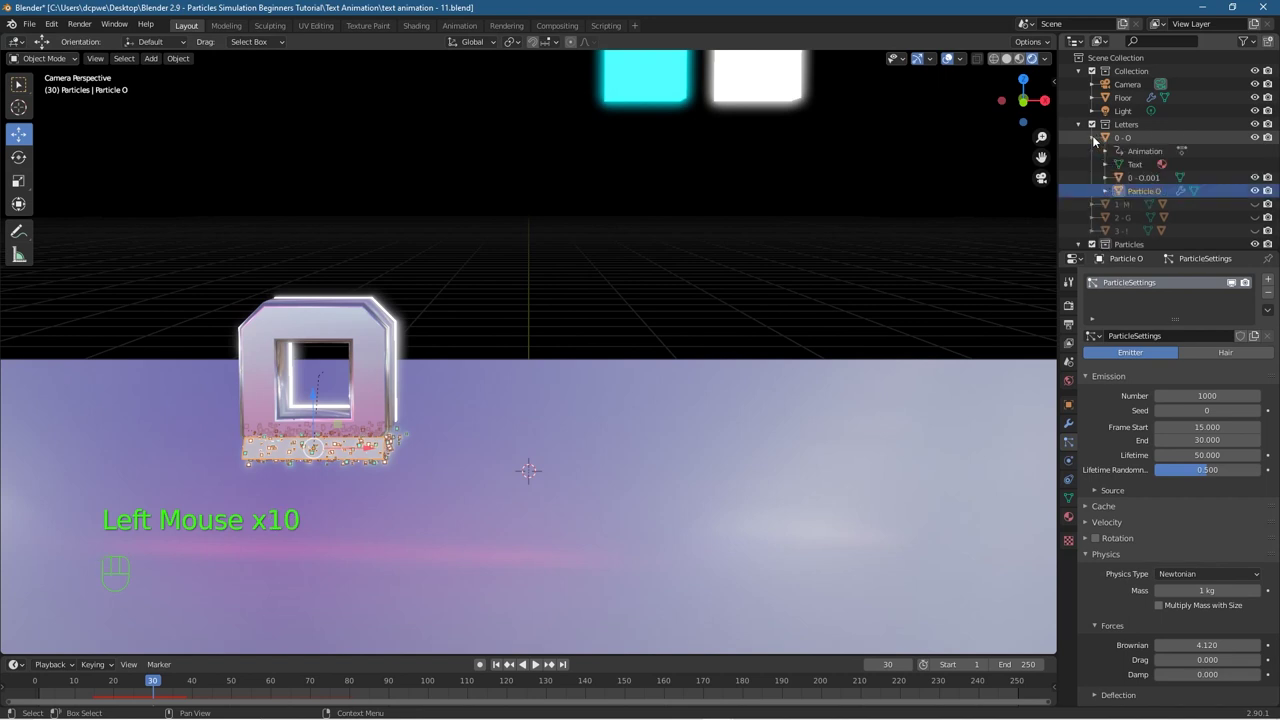
{"action": "left_click", "coordinate": [1136, 179]}
{"action": "left_click", "coordinate": [1136, 179]}
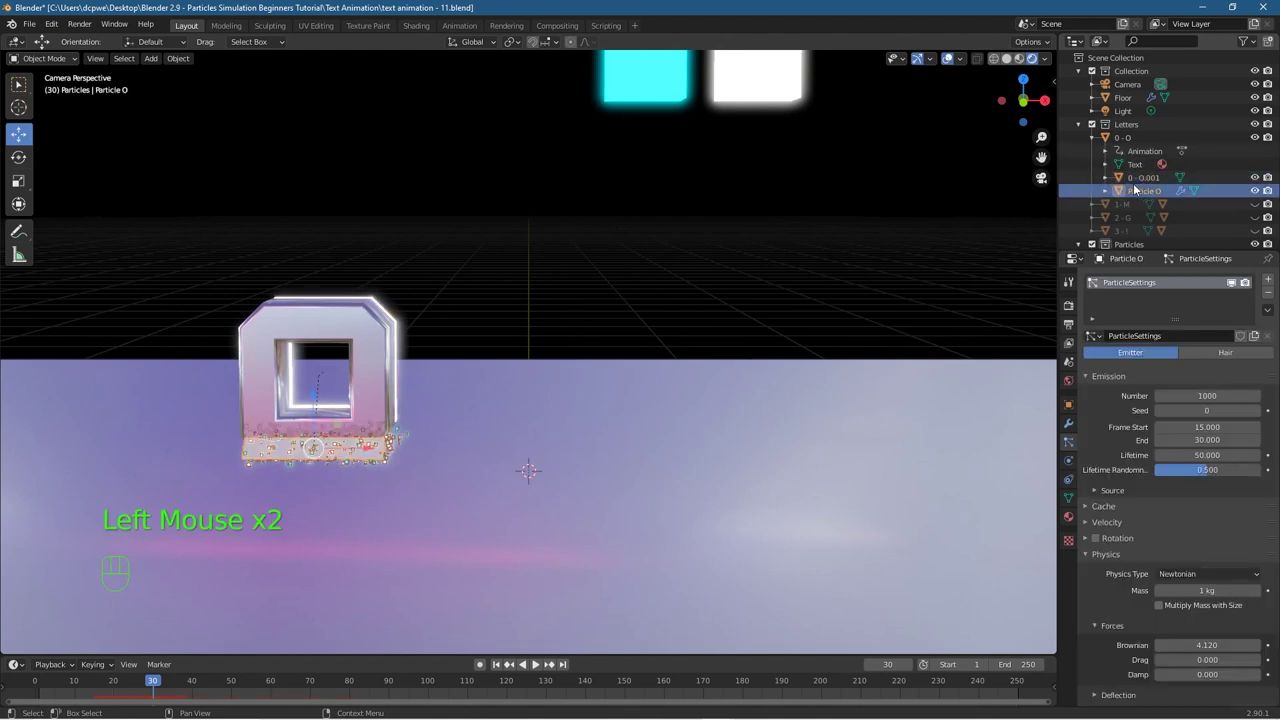
{"action": "left_click", "coordinate": [1136, 180]}
{"action": "left_click", "coordinate": [1136, 180]}
{"action": "left_click", "coordinate": [1127, 191]}
{"action": "left_click", "coordinate": [1092, 136]}
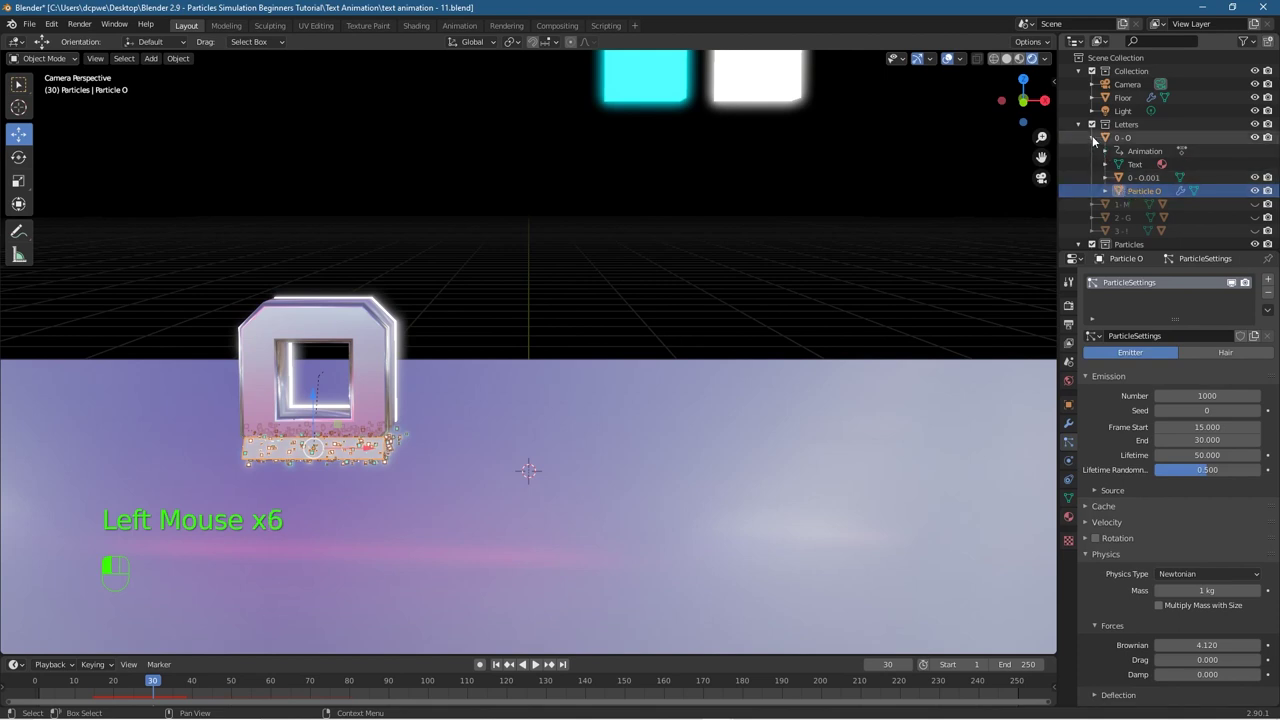
Step: Turn off Show Emitter in the viewport display settings of Particle O's particle system
{"action": "left_click", "coordinate": [1070, 445]}
{"action": "scroll", "coordinate": [1160, 540], "scroll_direction": "down", "scroll_amount": 13}
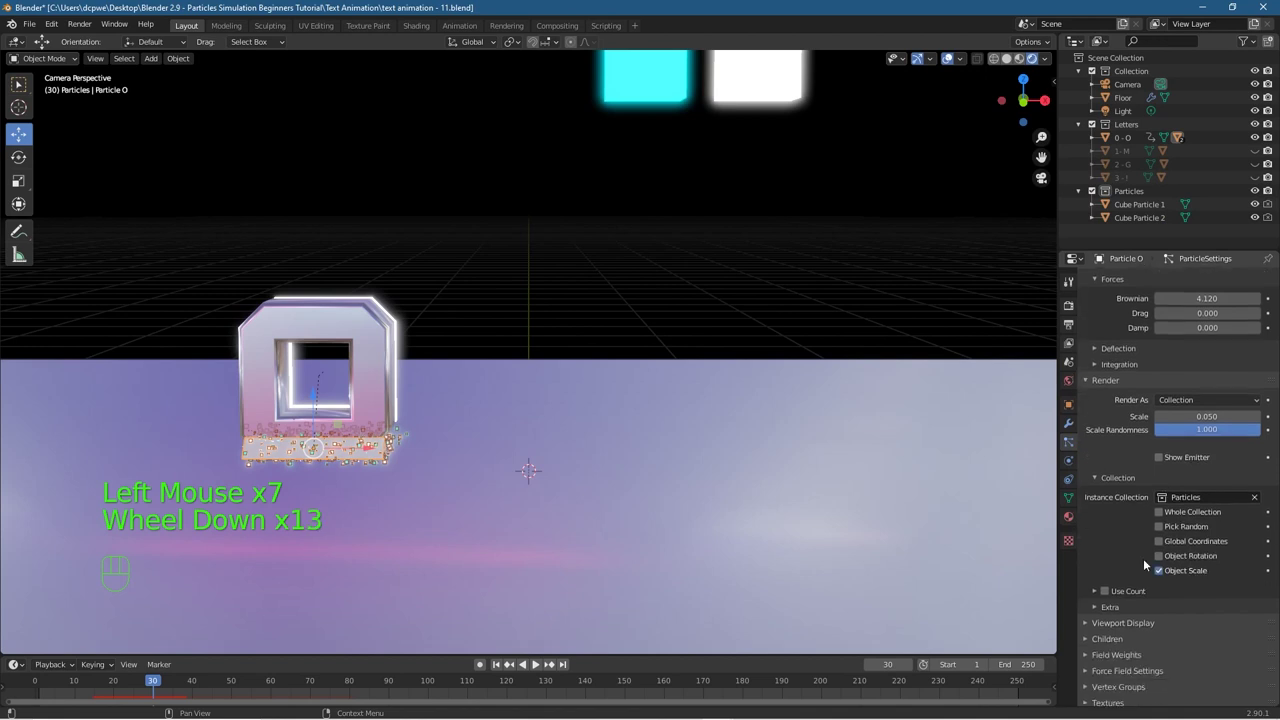
{"action": "left_click", "coordinate": [1118, 623]}
{"action": "scroll", "coordinate": [1118, 615], "scroll_direction": "down", "scroll_amount": 5}
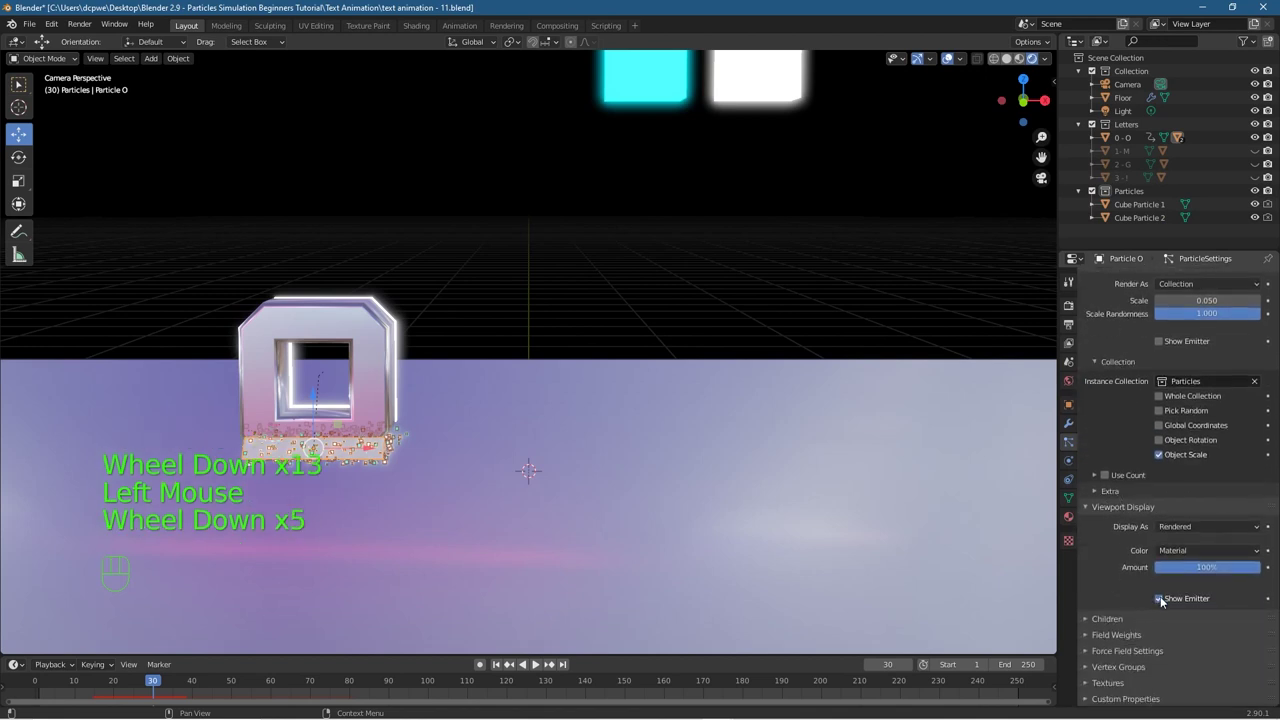
{"action": "left_click", "coordinate": [1160, 598]}
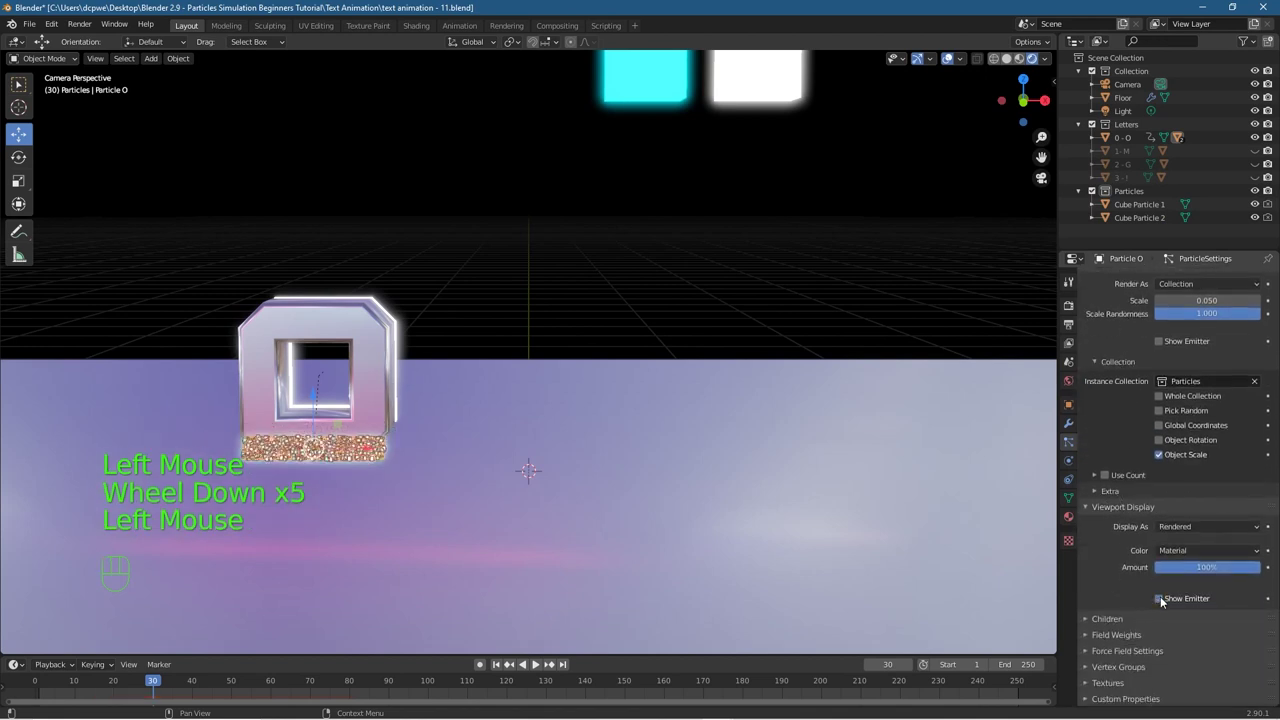
Step: Hide the viewport overlays and replay the animation from frame 1 to examine the burst without the visible emitter
{"action": "left_click", "coordinate": [947, 58]}
{"action": "left_click", "coordinate": [496, 664]}
{"action": "left_click", "coordinate": [534, 664]}
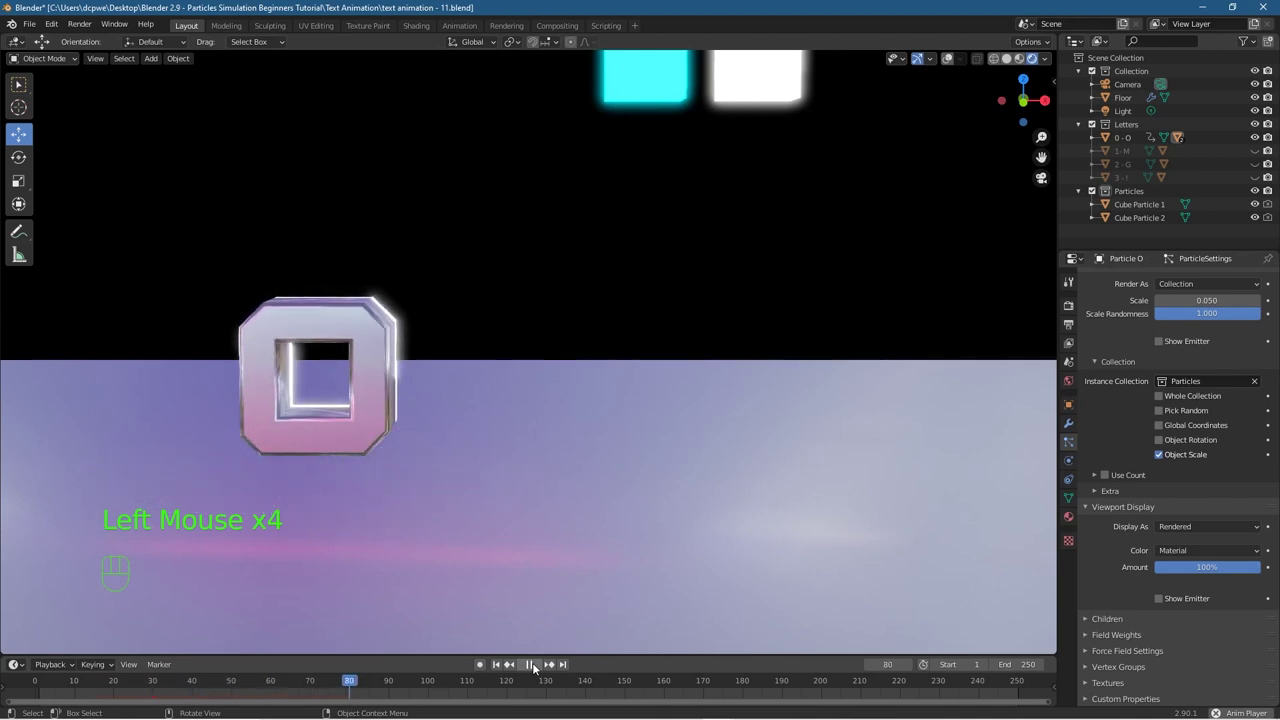
{"action": "left_click", "coordinate": [496, 664]}
{"action": "left_click", "coordinate": [529, 665]}
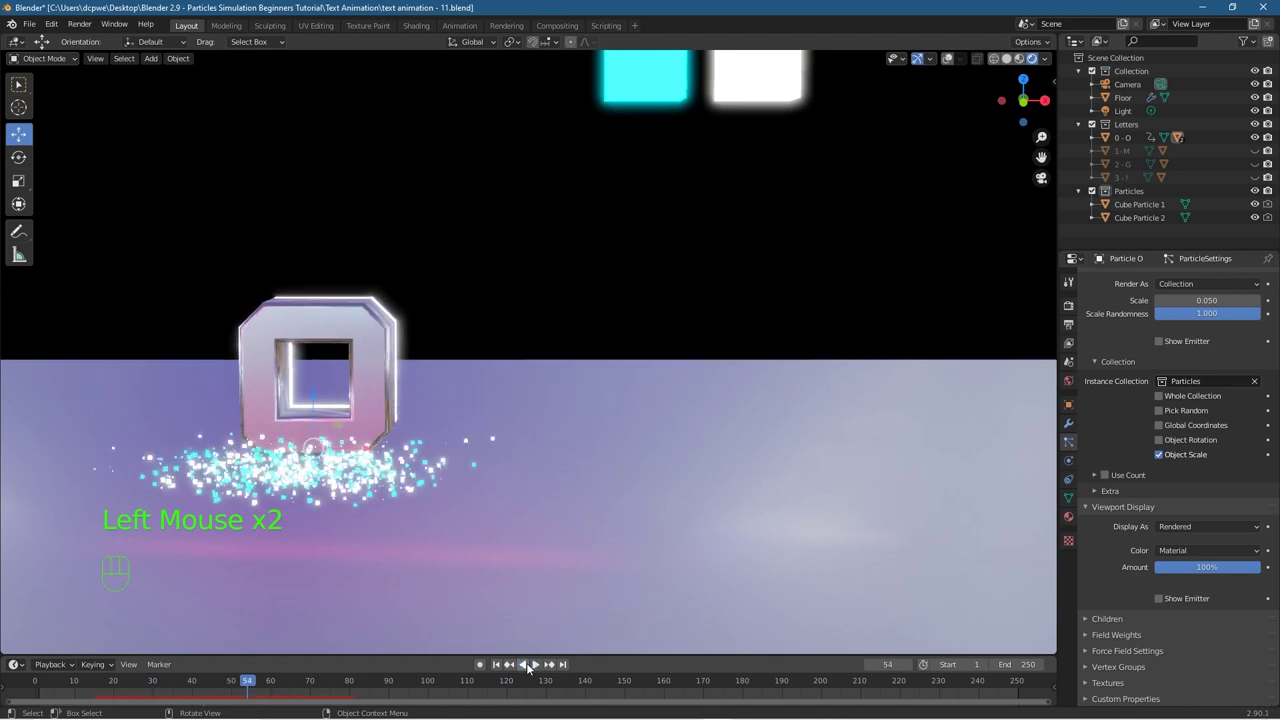
{"action": "left_click", "coordinate": [496, 664]}
{"action": "left_click", "coordinate": [535, 664]}
{"action": "left_click", "coordinate": [533, 664]}
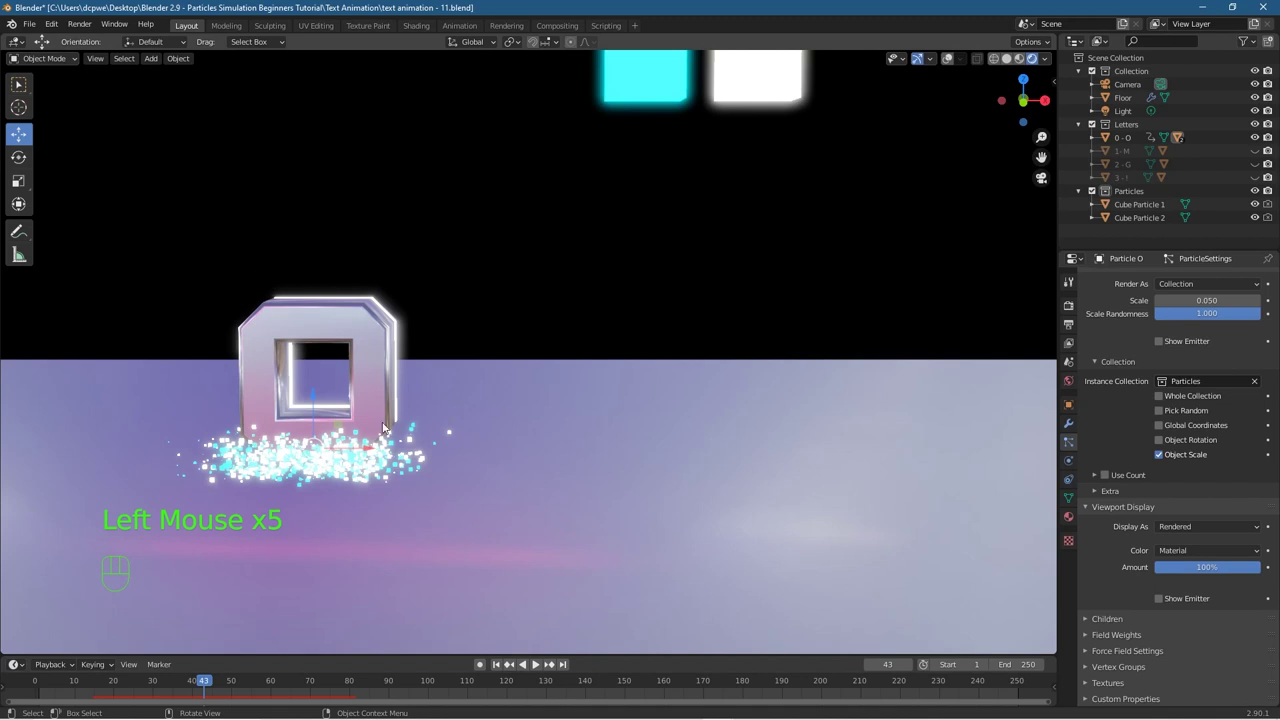
{"action": "left_click", "coordinate": [535, 665]}
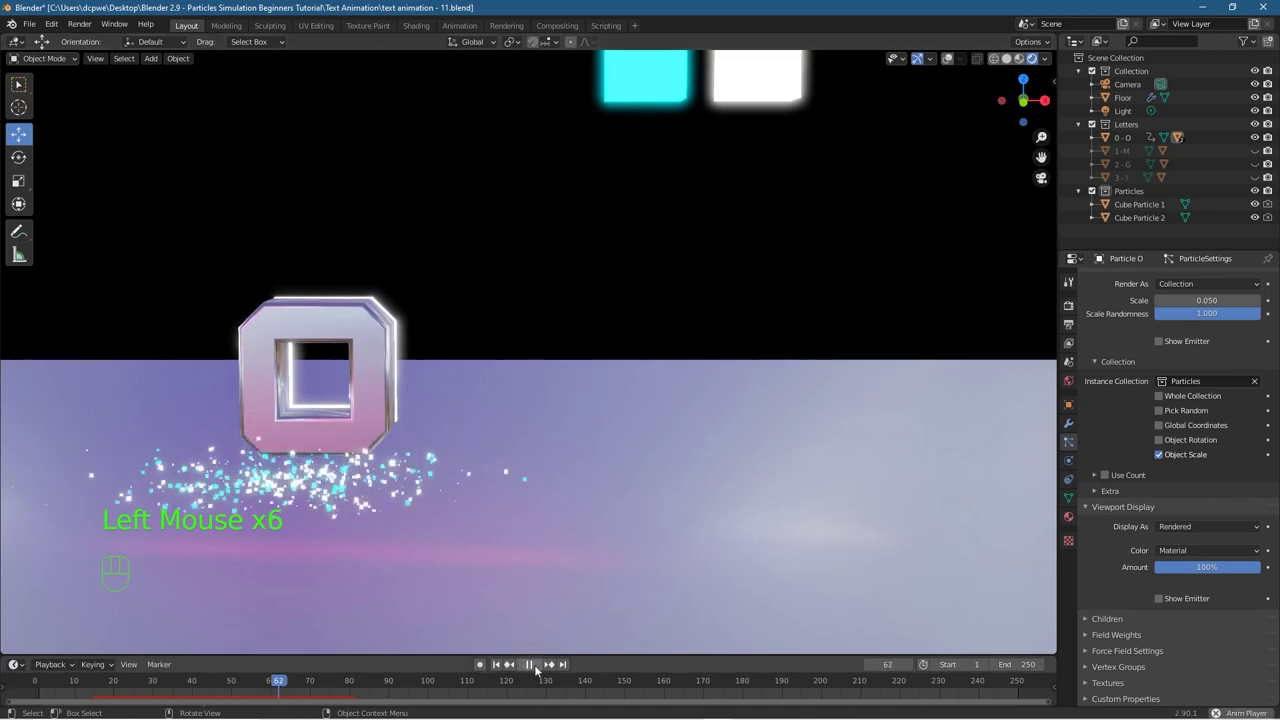
{"action": "left_click", "coordinate": [535, 665]}
{"action": "left_click", "coordinate": [496, 664]}
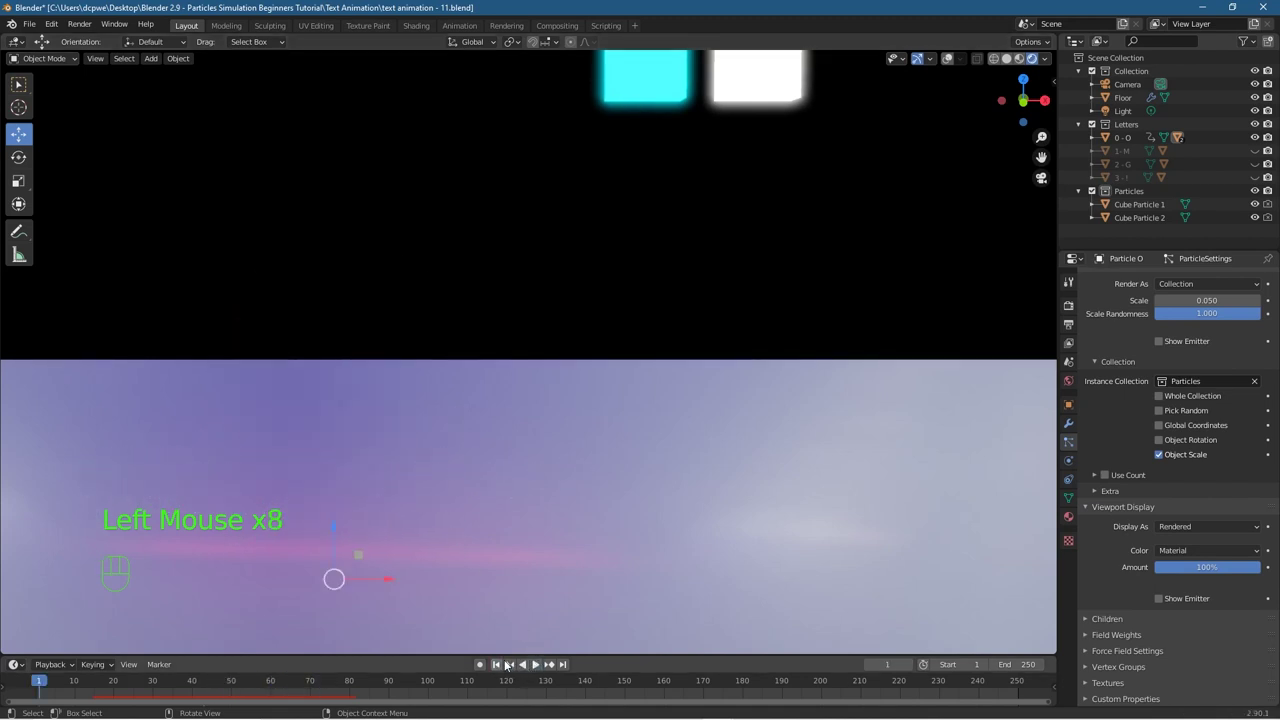
{"action": "left_click", "coordinate": [534, 664]}
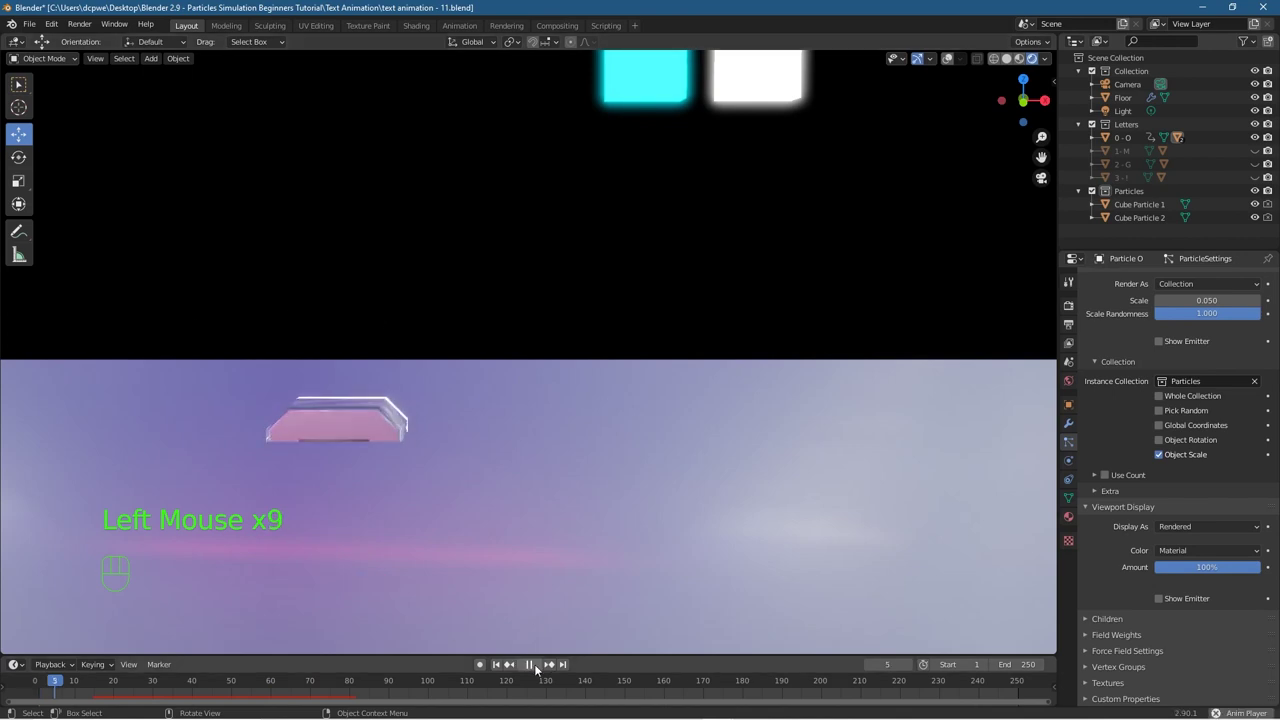
{"action": "scroll", "coordinate": [556, 592], "scroll_direction": "down", "scroll_amount": 1}
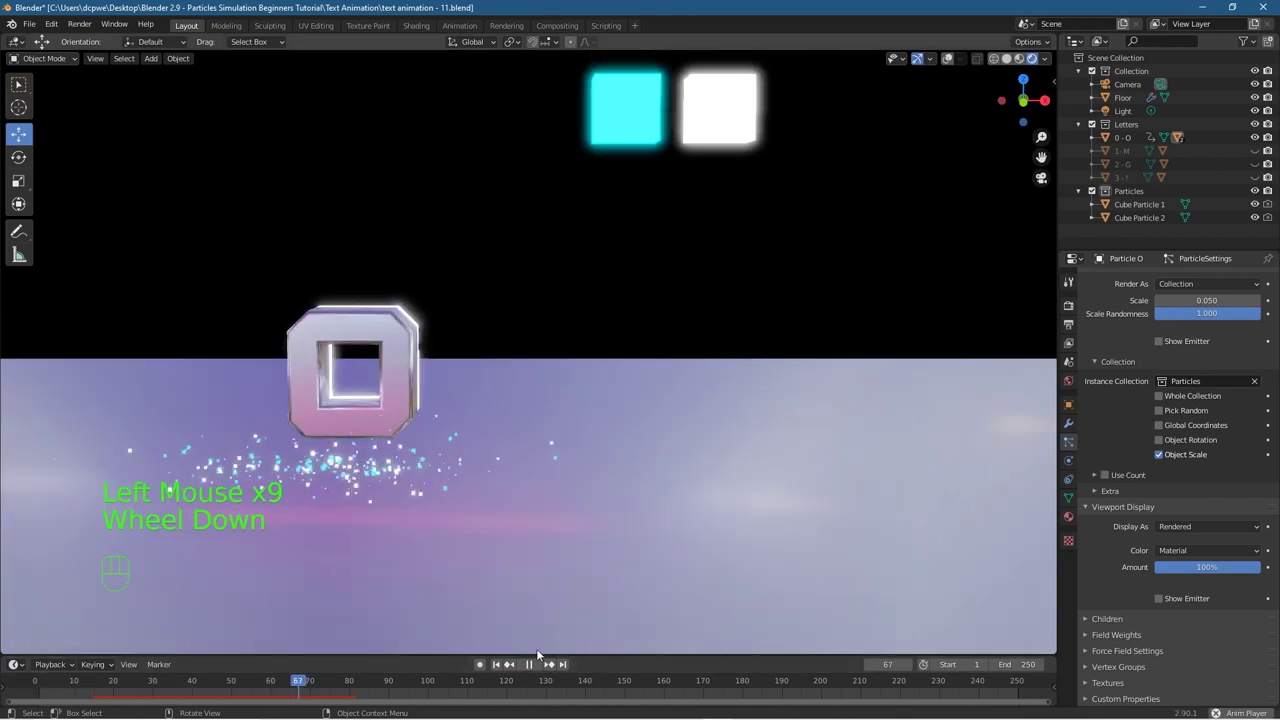
{"action": "left_click", "coordinate": [497, 665]}
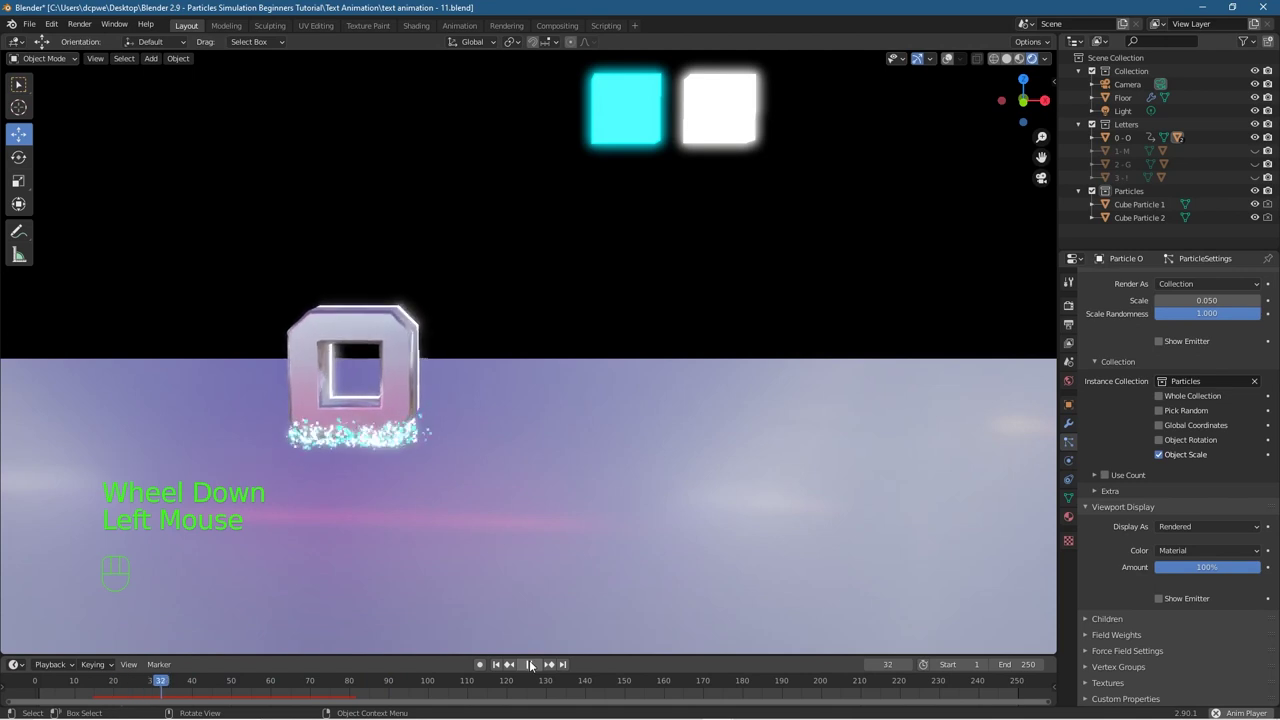
{"action": "left_click", "coordinate": [531, 664]}
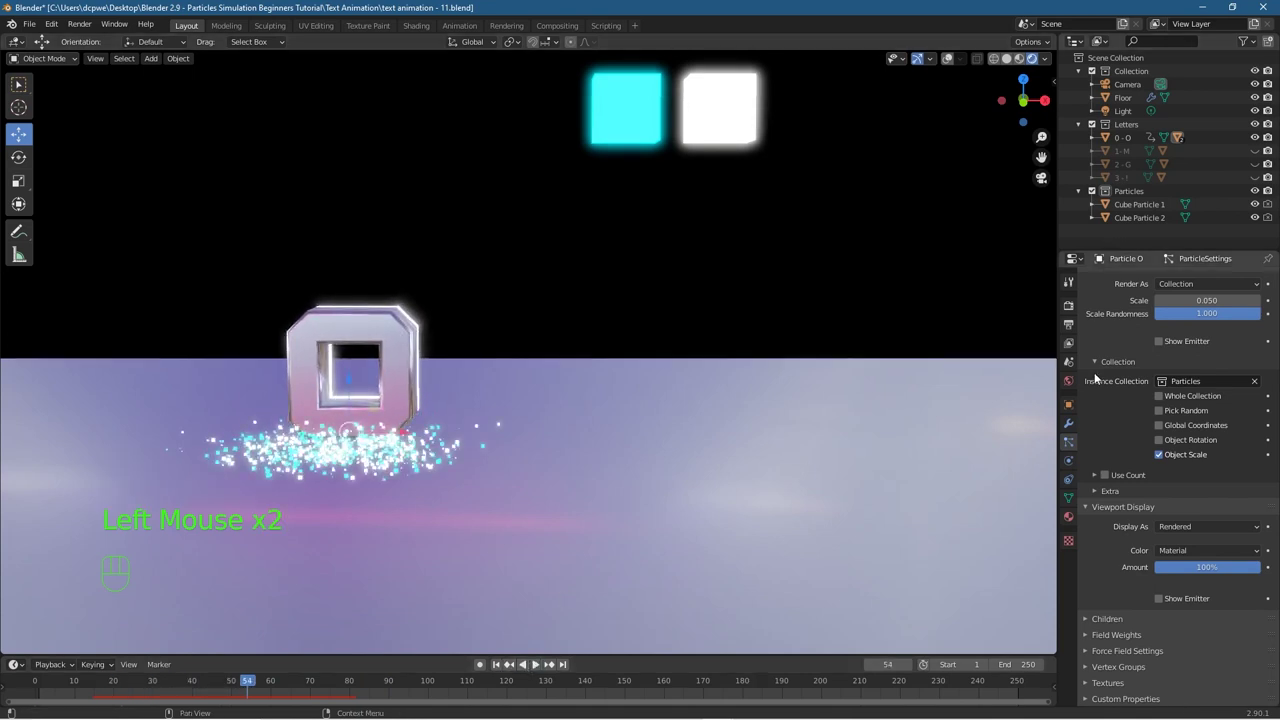
Step: Turn Show Emitter back on in Particle O's viewport display settings and replay the animation from frame 1
{"action": "left_click", "coordinate": [1159, 598]}
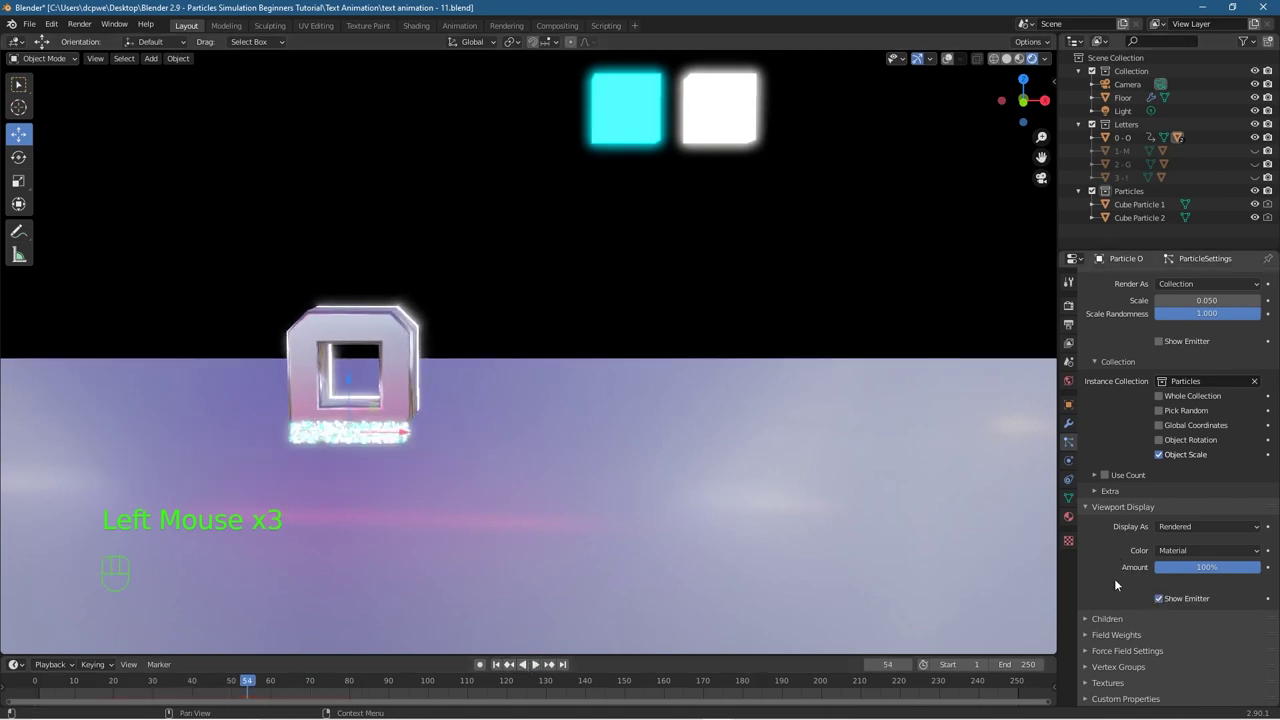
{"action": "left_click", "coordinate": [496, 664]}
{"action": "left_click", "coordinate": [535, 664]}
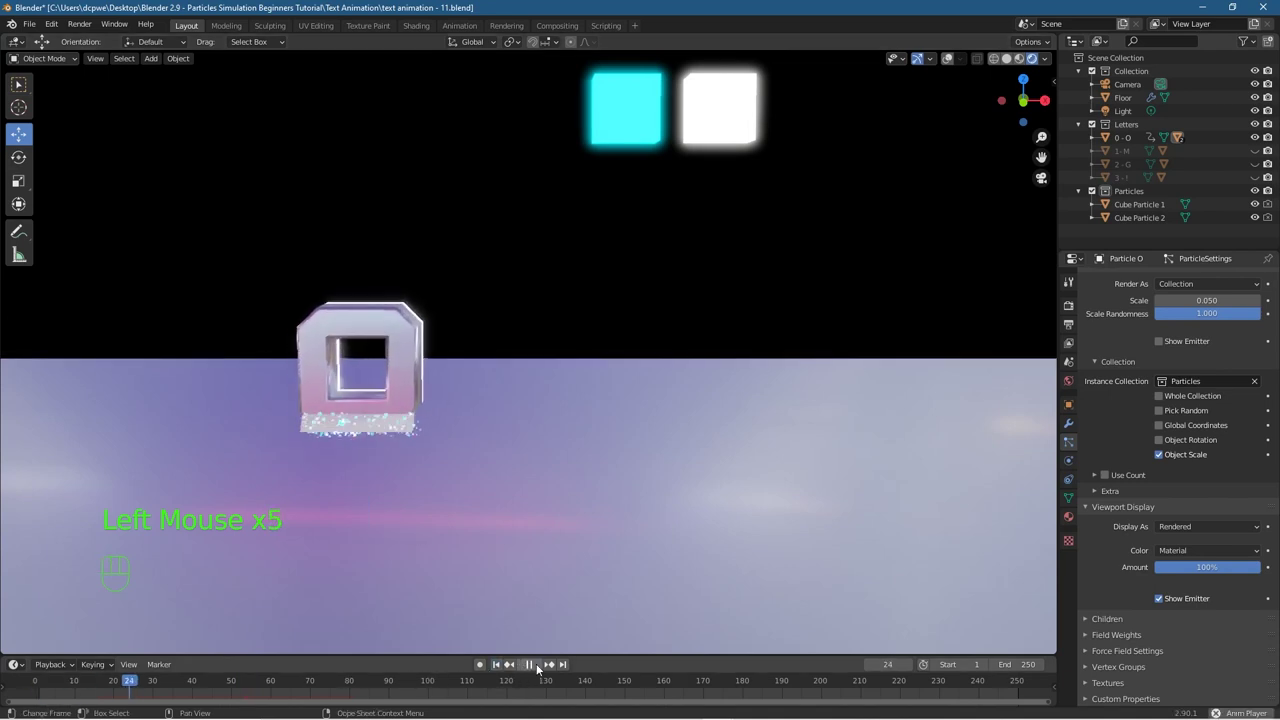
{"action": "left_click", "coordinate": [535, 664]}
Step: Show the viewport overlays again and save the file
{"action": "left_click", "coordinate": [947, 58]}
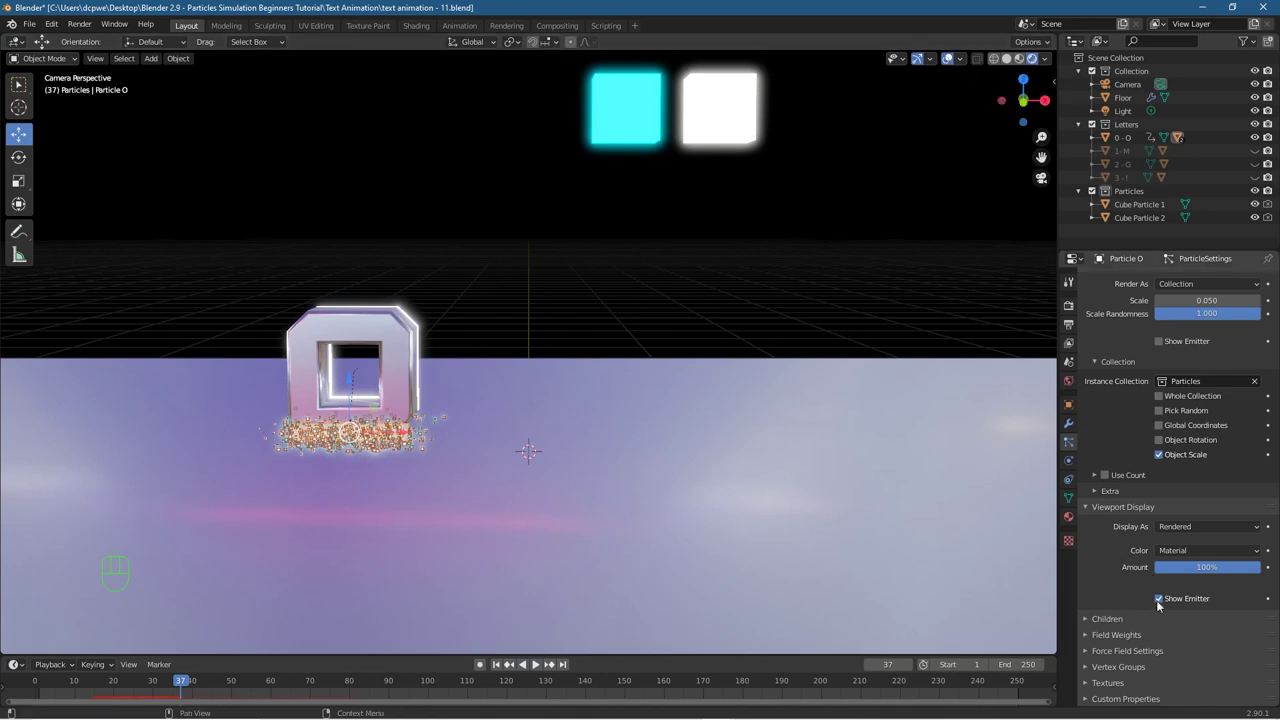
{"action": "left_click", "coordinate": [29, 24]}
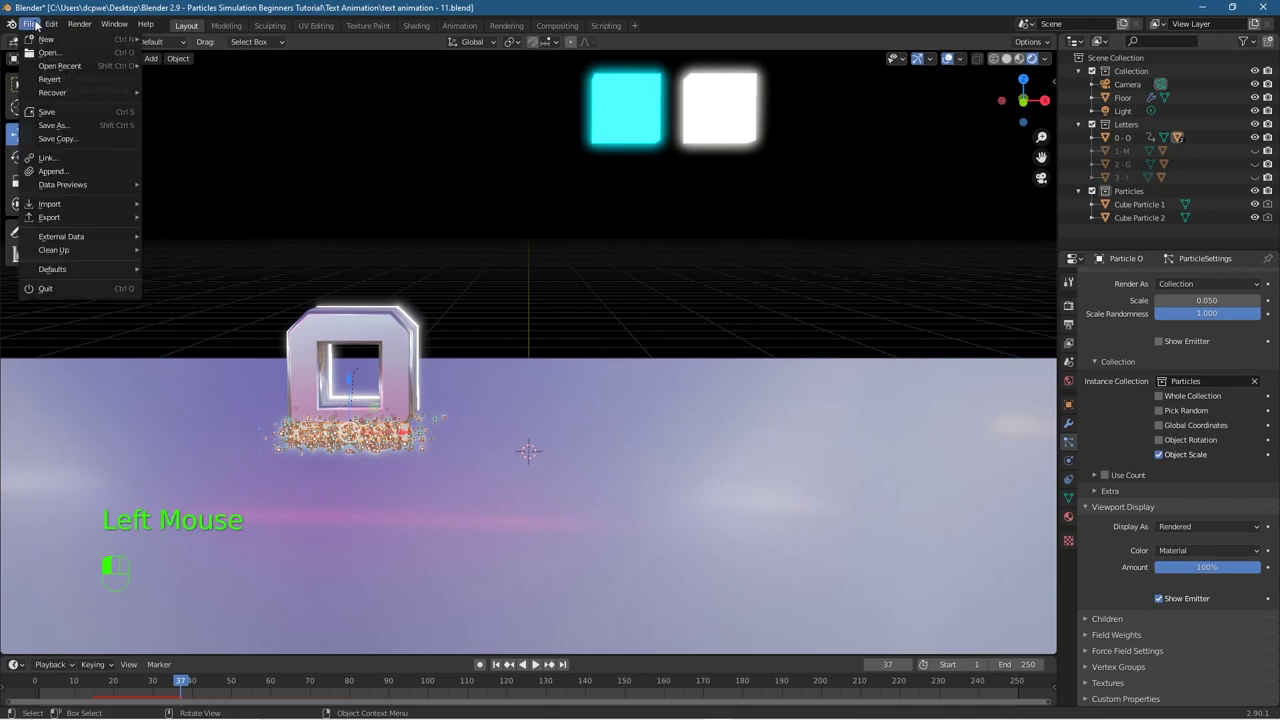
{"action": "left_click", "coordinate": [58, 110]}
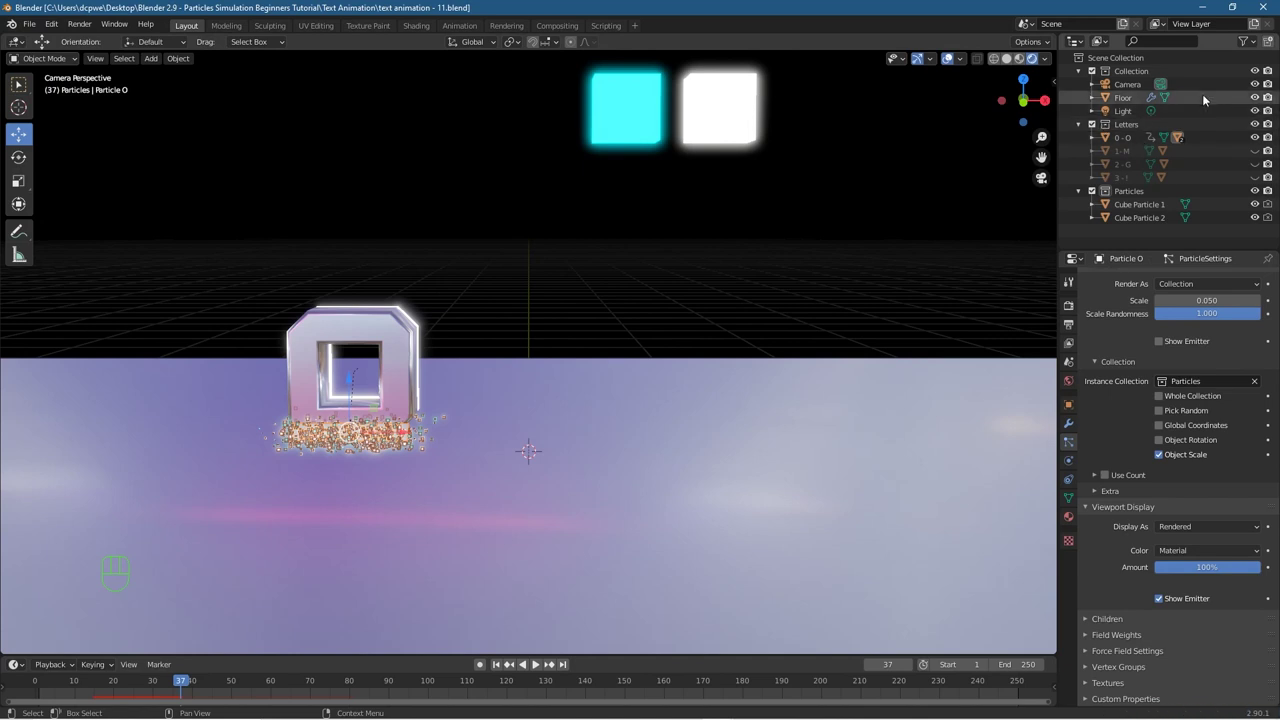
Step: Display the Selectable restriction toggles in the outliner and make the letter 0 - O unselectable, testing it in the viewport
{"action": "left_click", "coordinate": [1244, 42]}
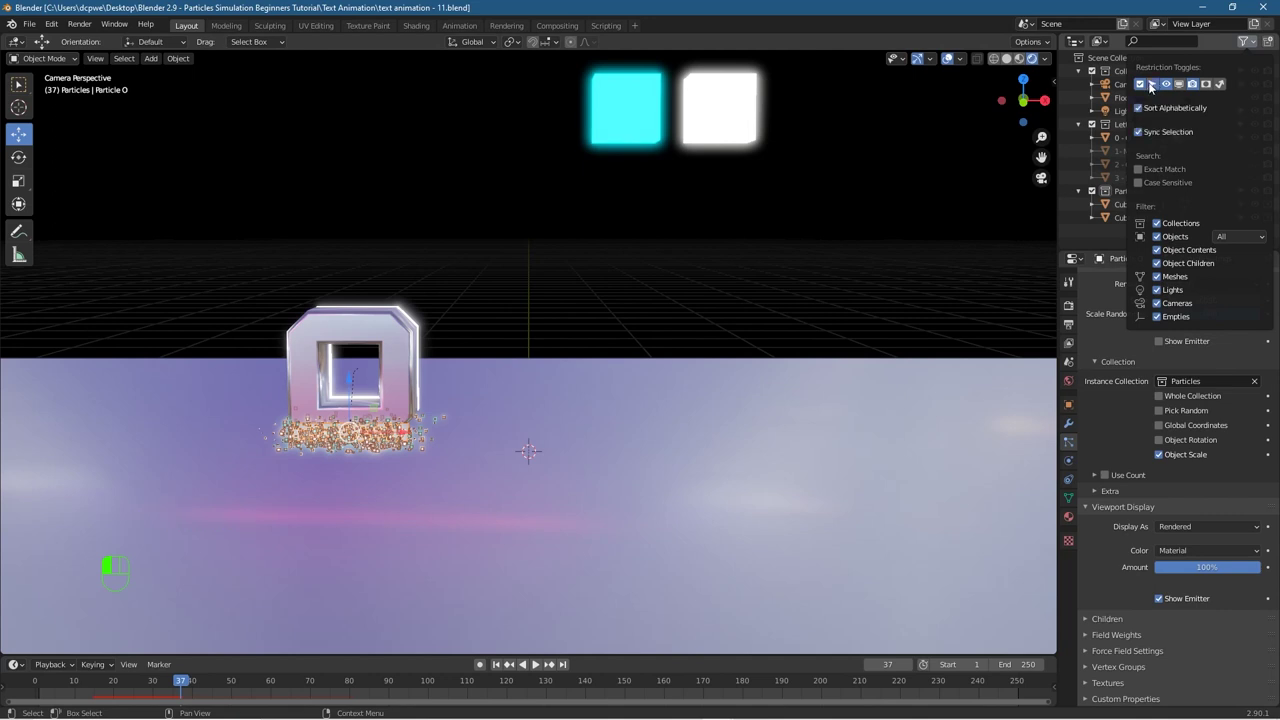
{"action": "left_click", "coordinate": [1247, 47]}
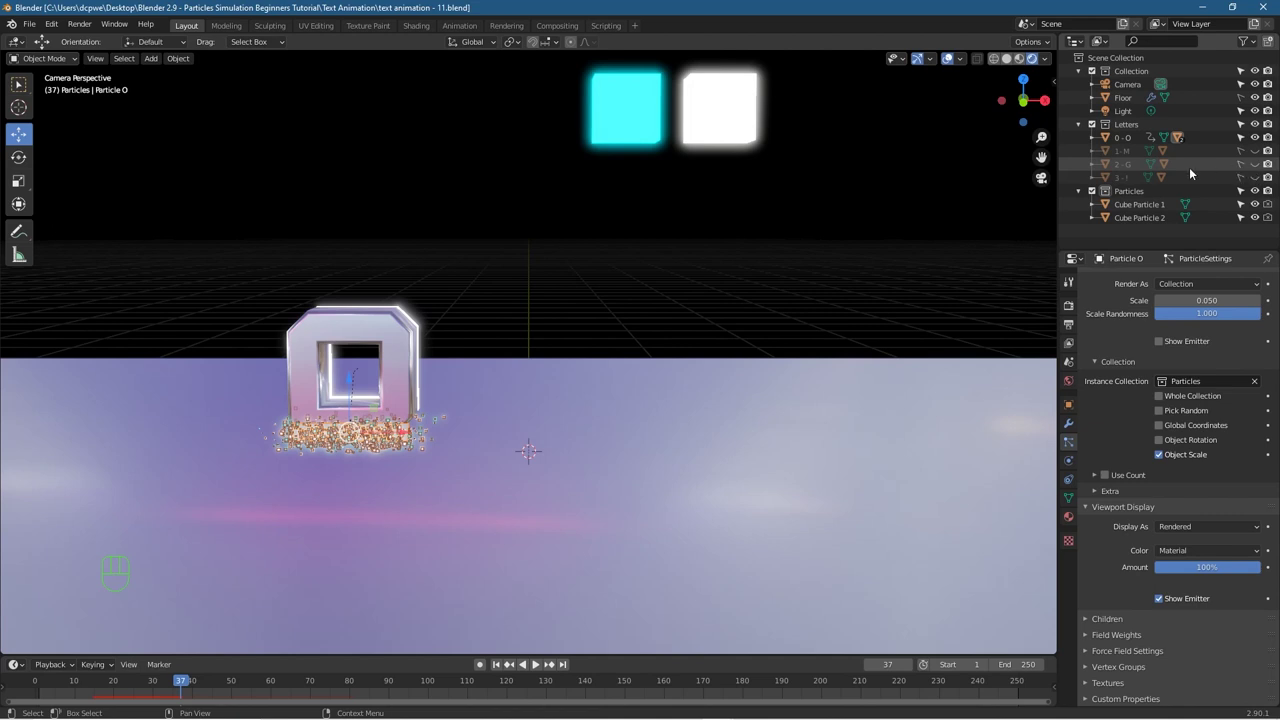
{"action": "left_click", "coordinate": [1240, 138]}
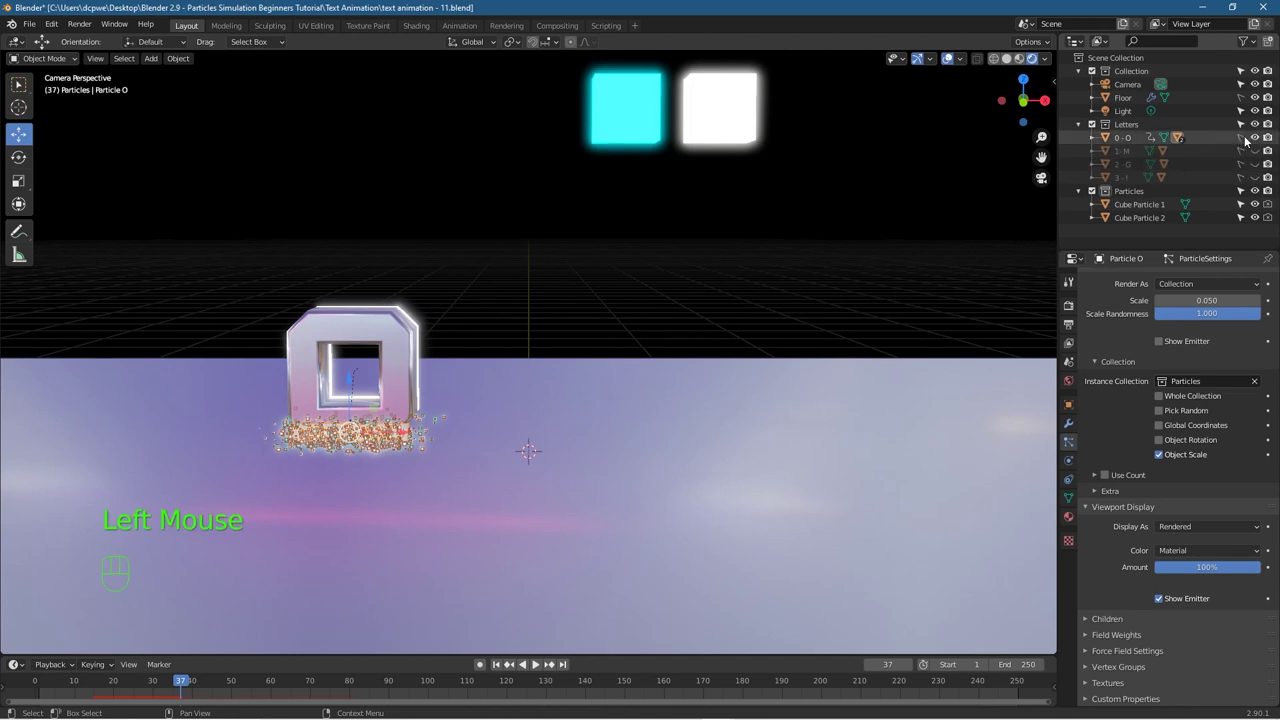
{"action": "left_click", "coordinate": [421, 347]}
{"action": "left_click", "coordinate": [392, 346]}
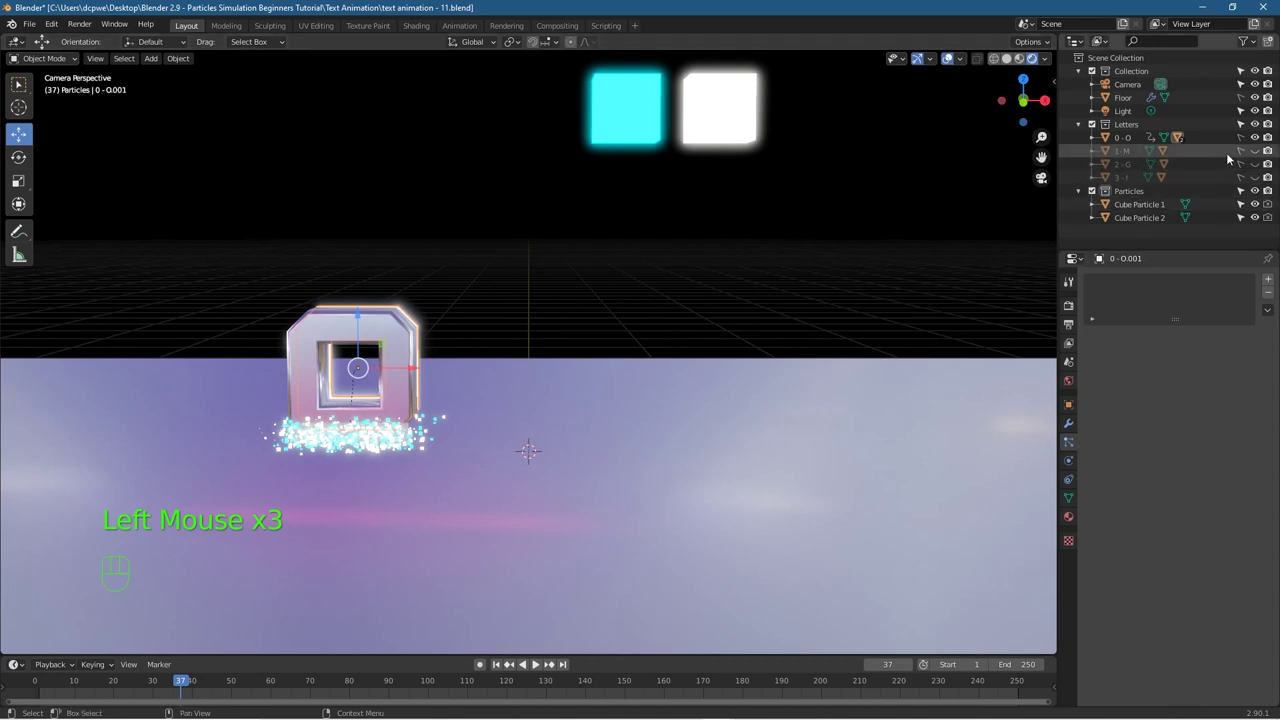
Step: Make 0 - O.001 and Particle O, the children of 0 - O, unselectable in the viewport
{"action": "left_click", "coordinate": [1093, 138]}
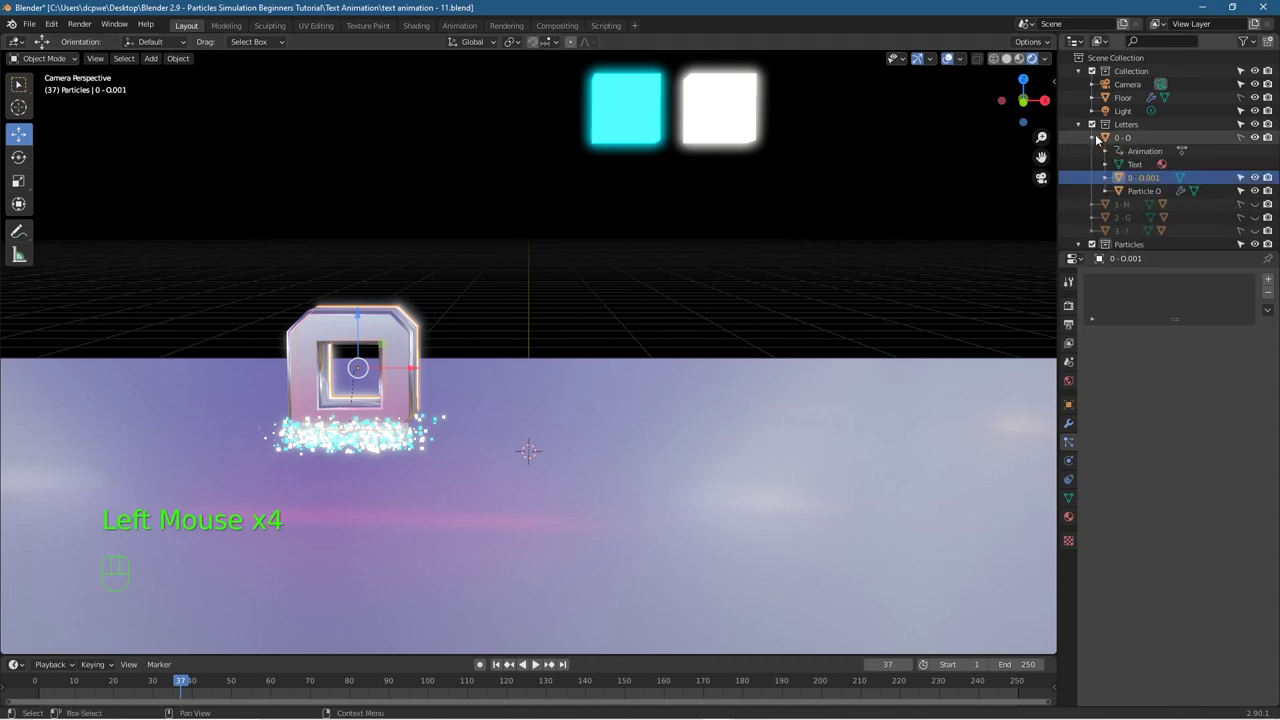
{"action": "left_click", "coordinate": [1242, 178]}
{"action": "left_click", "coordinate": [1240, 190]}
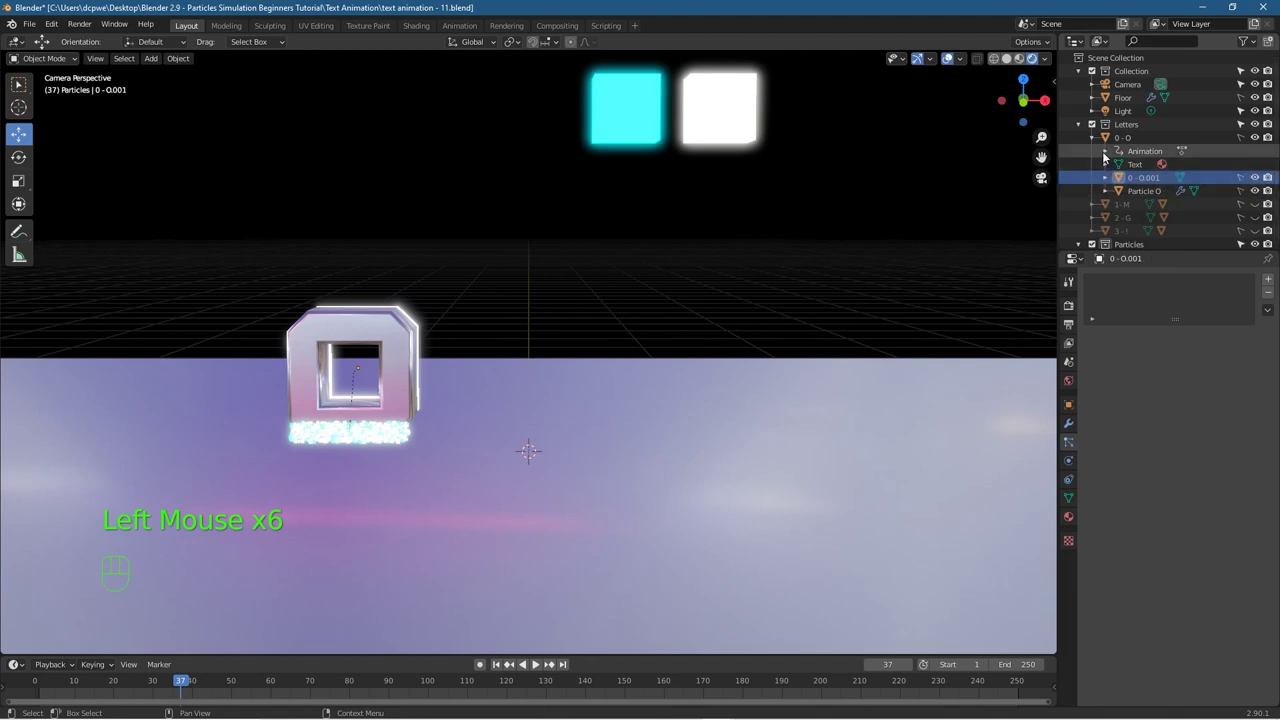
{"action": "left_click", "coordinate": [1093, 137]}
Step: Try selecting the letter O, its outline and the emitter in the viewport to check that they are locked
{"action": "left_click", "coordinate": [367, 347]}
{"action": "left_click", "coordinate": [367, 440]}
{"action": "left_click", "coordinate": [392, 382]}
{"action": "left_click", "coordinate": [359, 329]}
{"action": "left_click", "coordinate": [351, 329]}
{"action": "left_click_drag", "start_coordinate": [321, 336], "coordinate": [444, 341]}
{"action": "left_click", "coordinate": [444, 341]}
{"action": "left_click", "coordinate": [854, 420]}
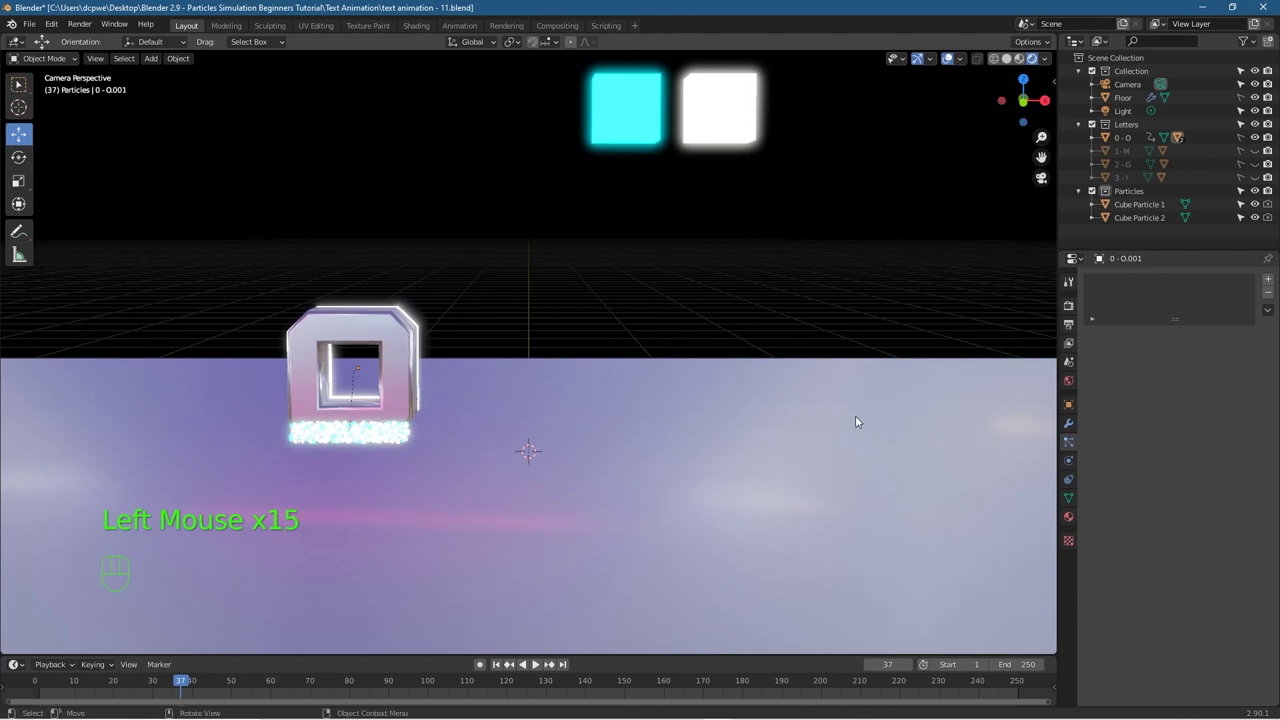
Step: Make the Floor unselectable and test it by trying to select it in the viewport
{"action": "left_click", "coordinate": [1243, 98]}
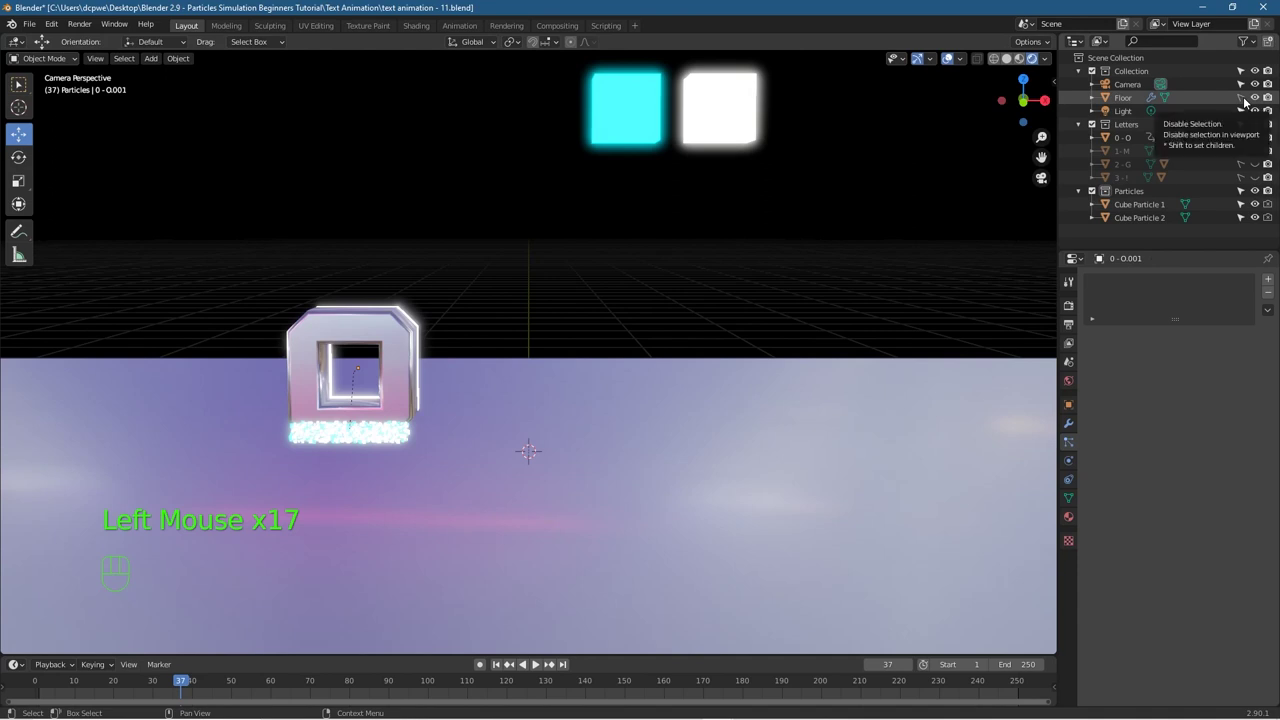
{"action": "left_click", "coordinate": [810, 435]}
{"action": "left_click", "coordinate": [798, 432]}
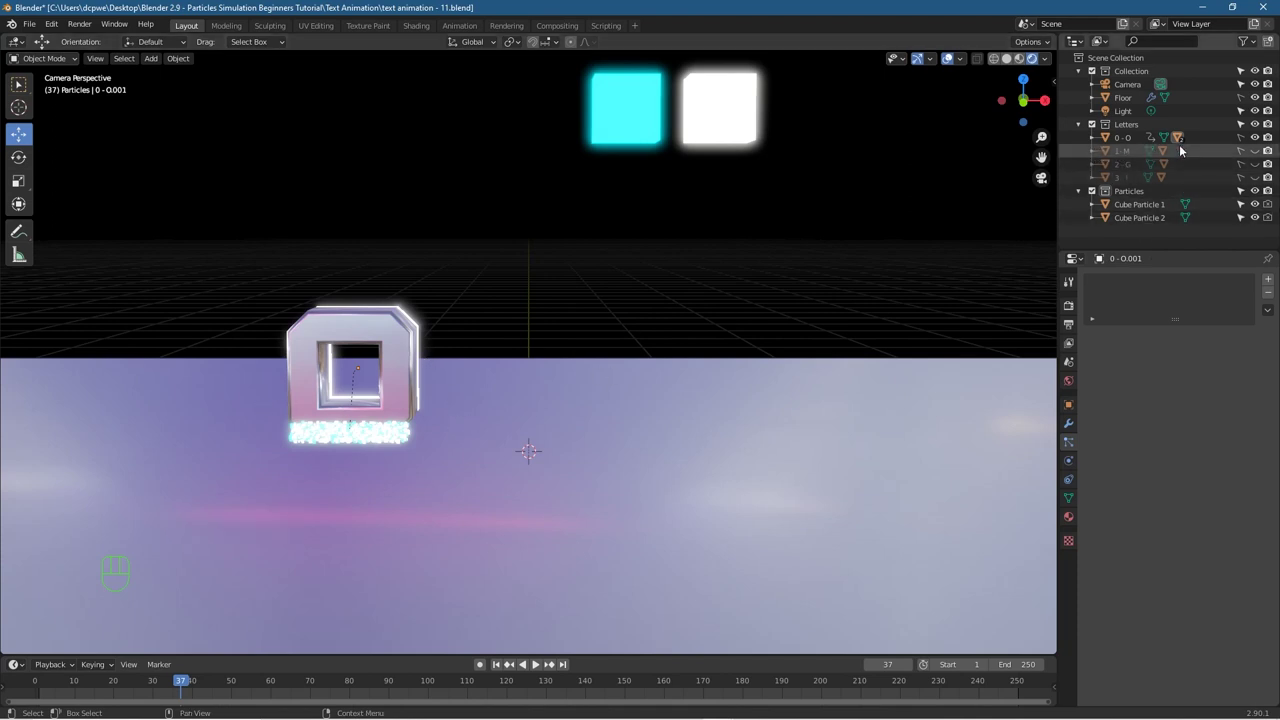
Step: Unhide the letter 1 - M and its child 1 - M.001, make both selectable, and select the M in the viewport
{"action": "left_click", "coordinate": [1254, 151]}
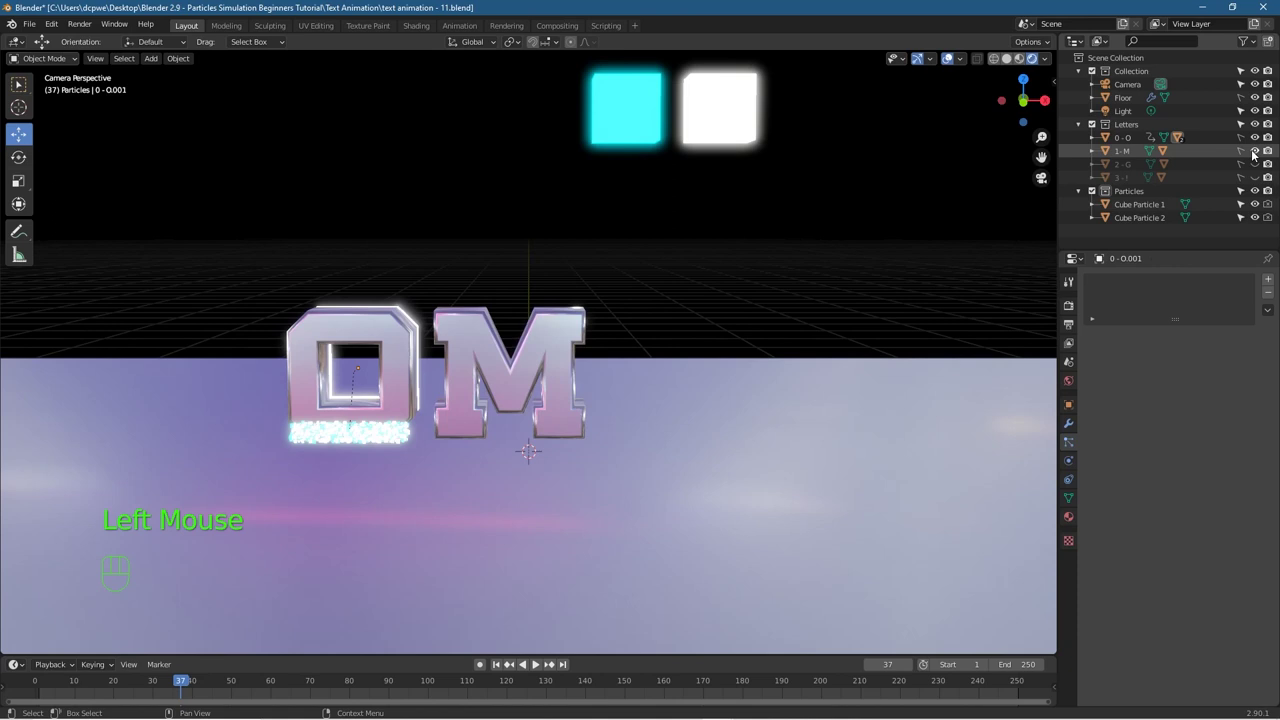
{"action": "left_click", "coordinate": [1093, 151]}
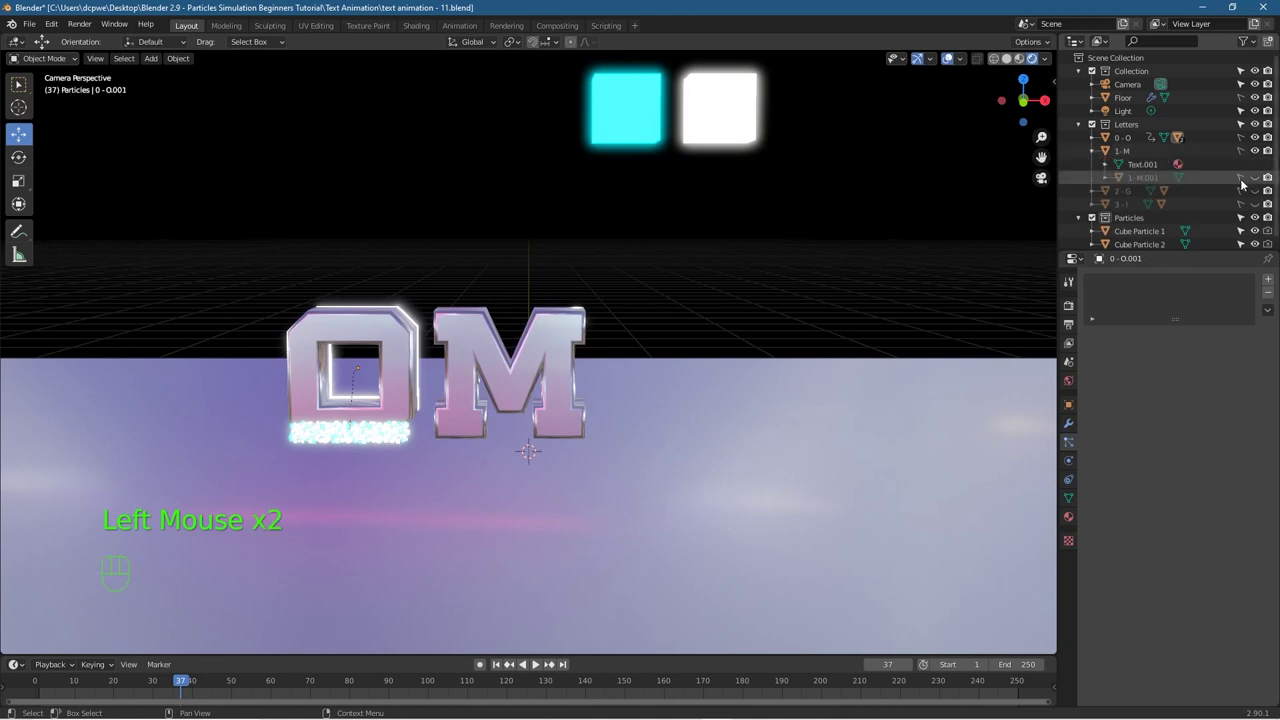
{"action": "left_click", "coordinate": [1255, 178]}
{"action": "left_click", "coordinate": [1243, 182]}
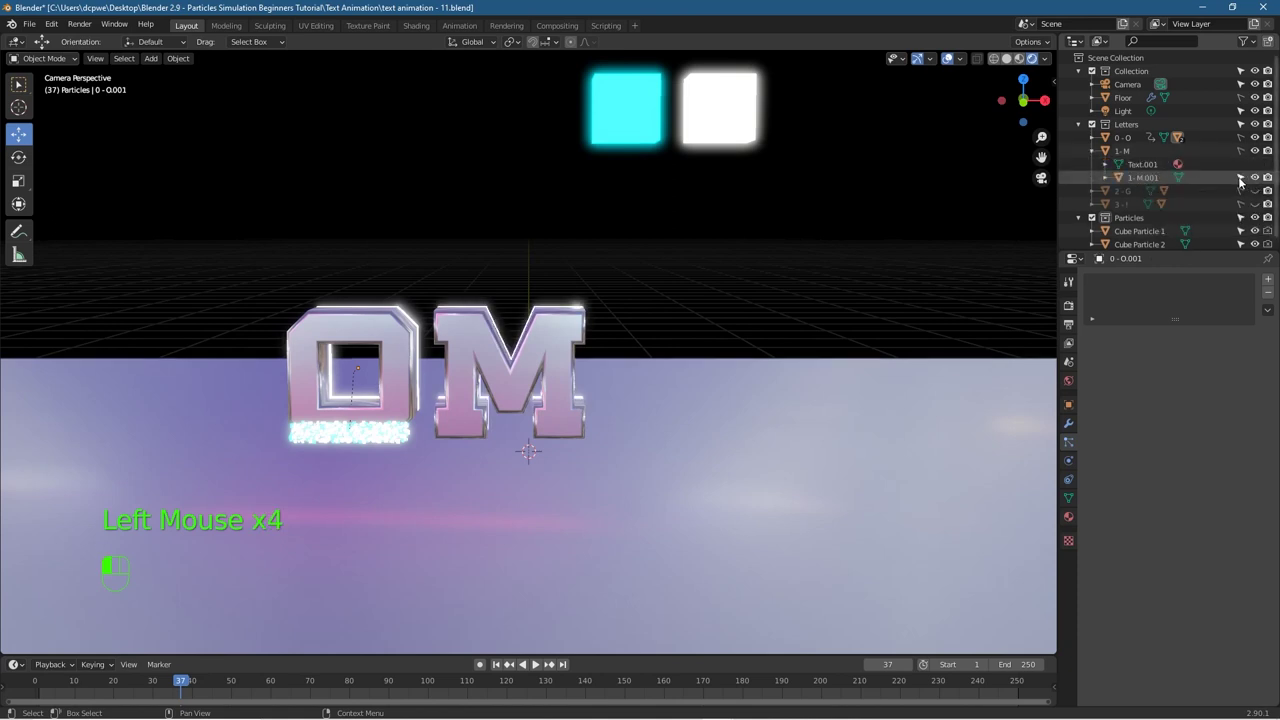
{"action": "left_click", "coordinate": [1242, 153]}
{"action": "left_click", "coordinate": [557, 347]}
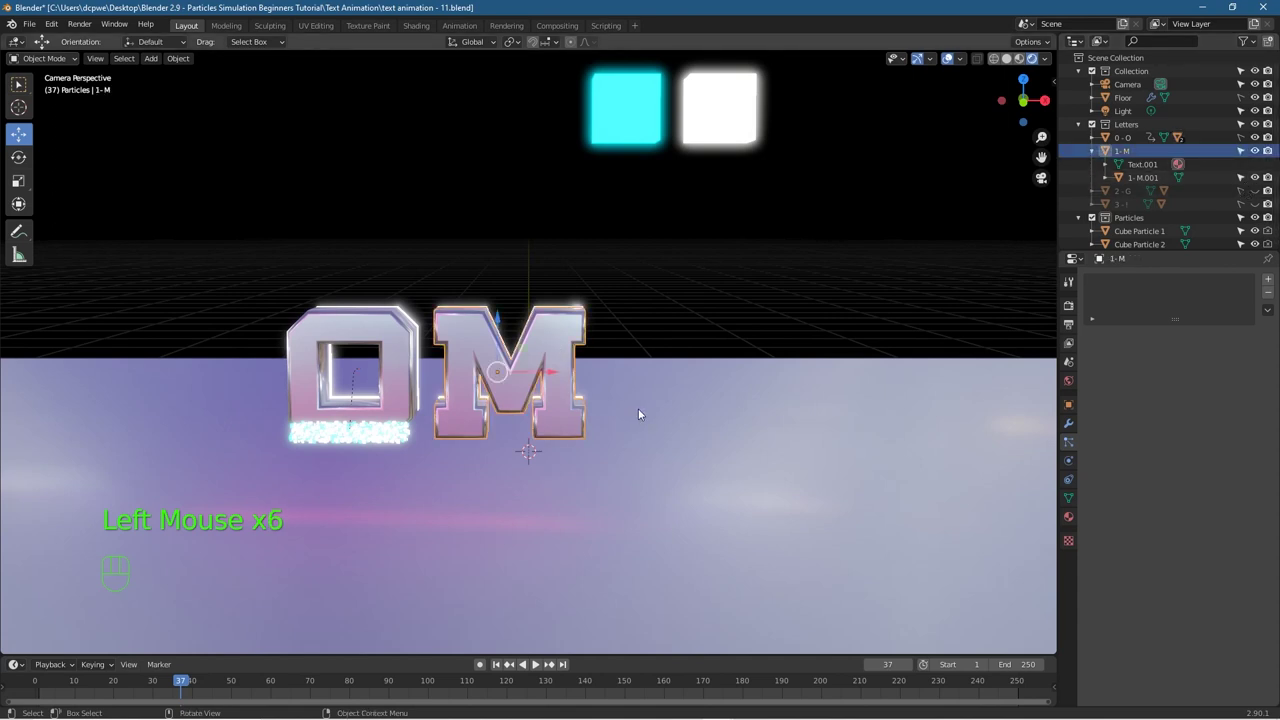
Step: Scrub through the O's particle burst and set the current frame to 30
{"action": "left_click_drag", "start_coordinate": [35, 684], "coordinate": [196, 690]}
{"action": "scroll", "coordinate": [575, 500], "scroll_direction": "down", "scroll_amount": 1}
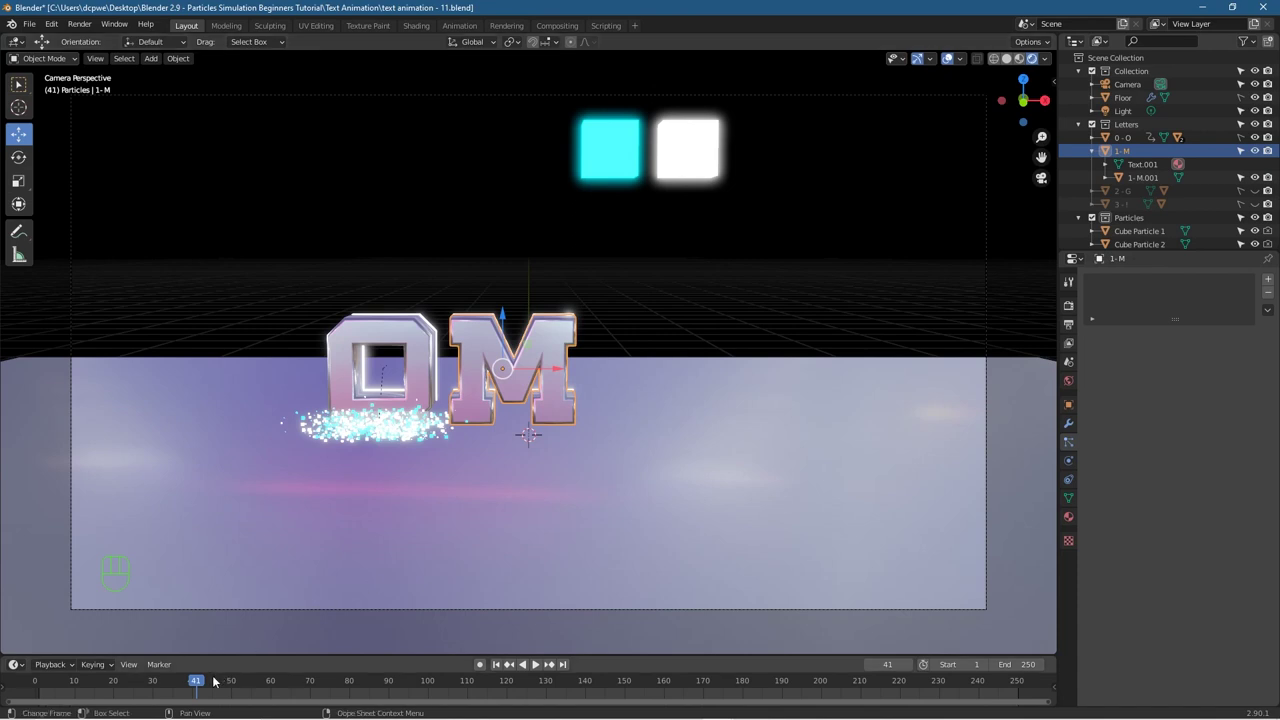
{"action": "left_click_drag", "start_coordinate": [194, 684], "coordinate": [180, 713]}
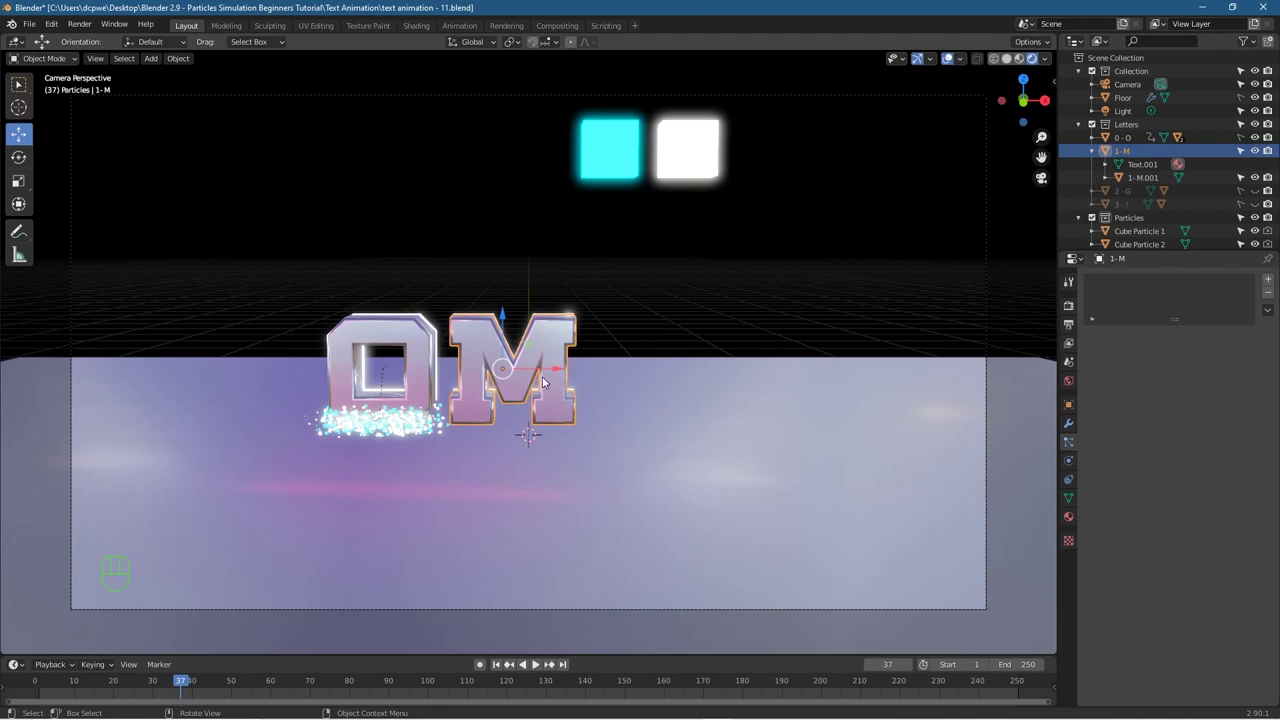
{"action": "left_click_drag", "start_coordinate": [188, 683], "coordinate": [151, 703]}
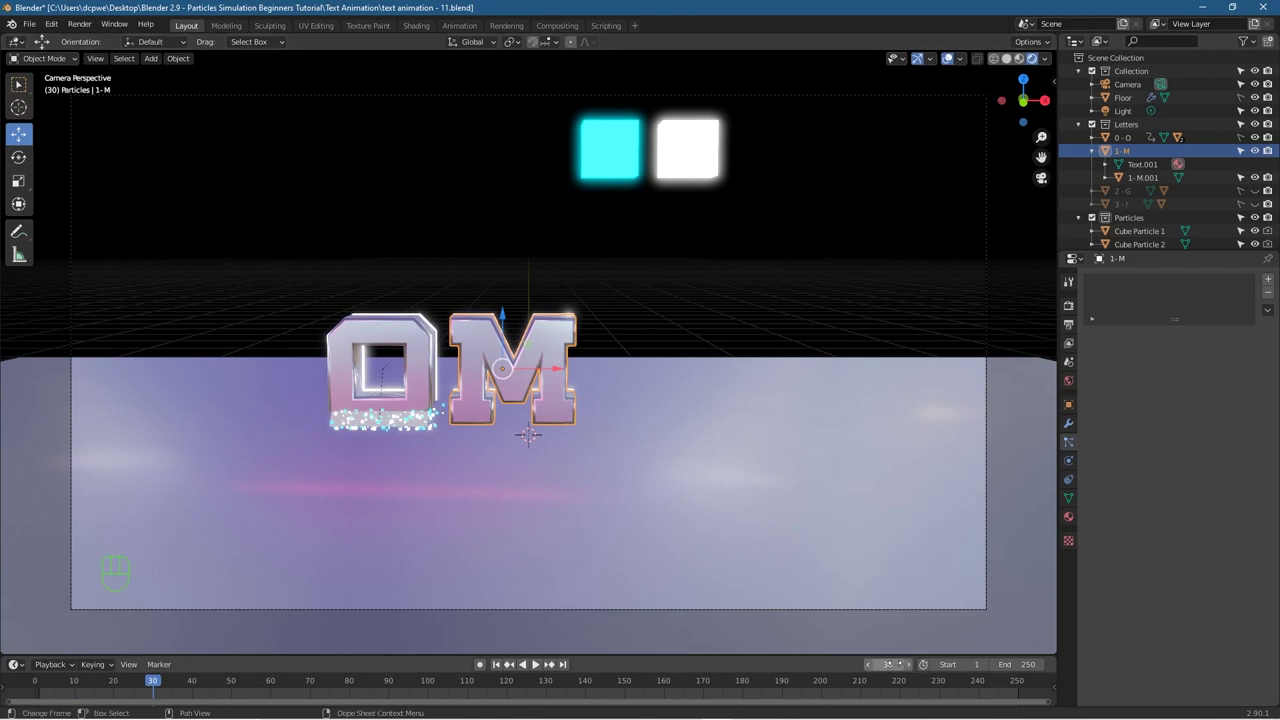
{"action": "left_click", "coordinate": [908, 665]}
{"action": "left_click", "coordinate": [880, 665]}
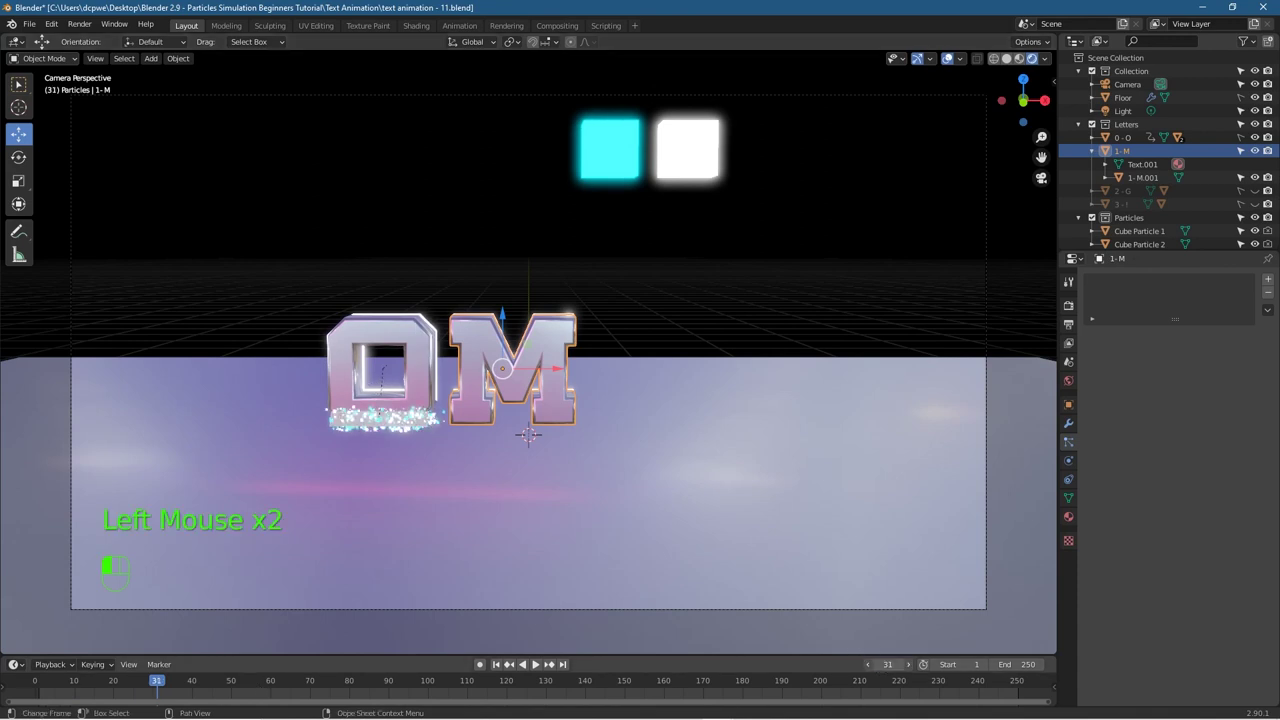
{"action": "left_click", "coordinate": [867, 665]}
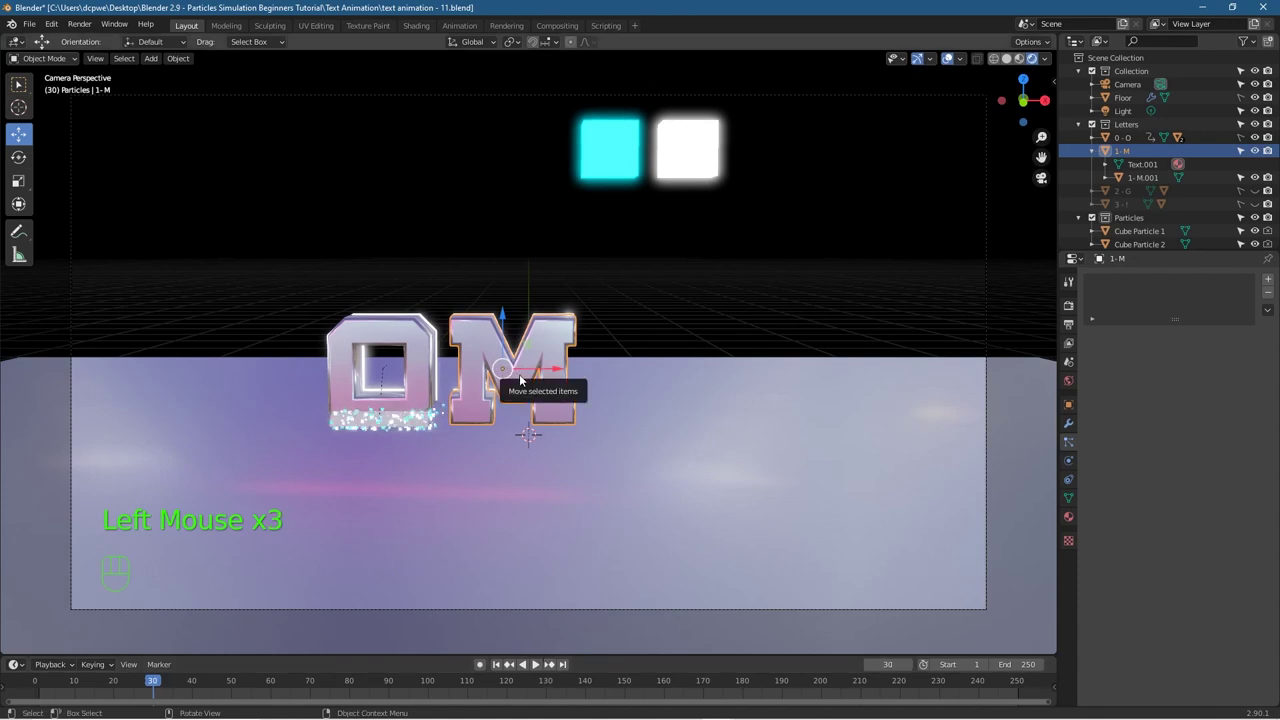
Step: Turn on auto keying and keyframe the M's location and rotation at frames 30 and 60
{"action": "left_click", "coordinate": [480, 665]}
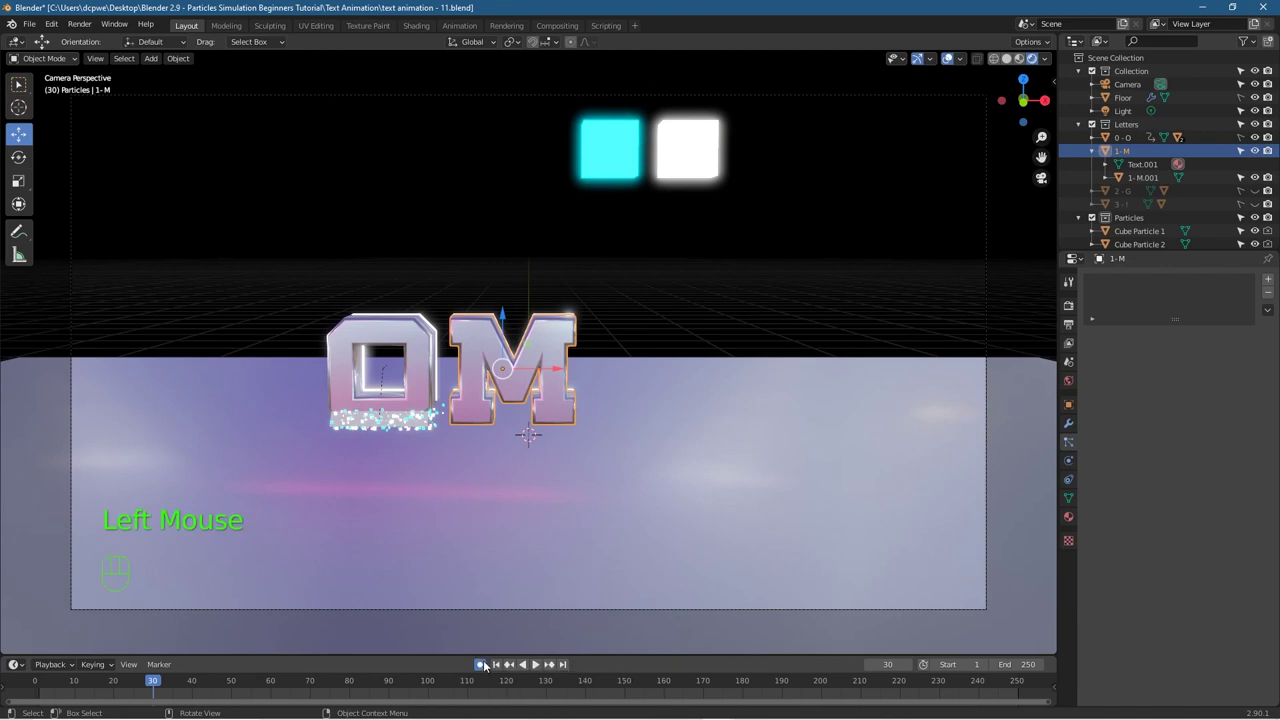
{"action": "left_click", "coordinate": [1068, 406]}
{"action": "key", "text": "i"}
{"action": "key", "text": "i"}
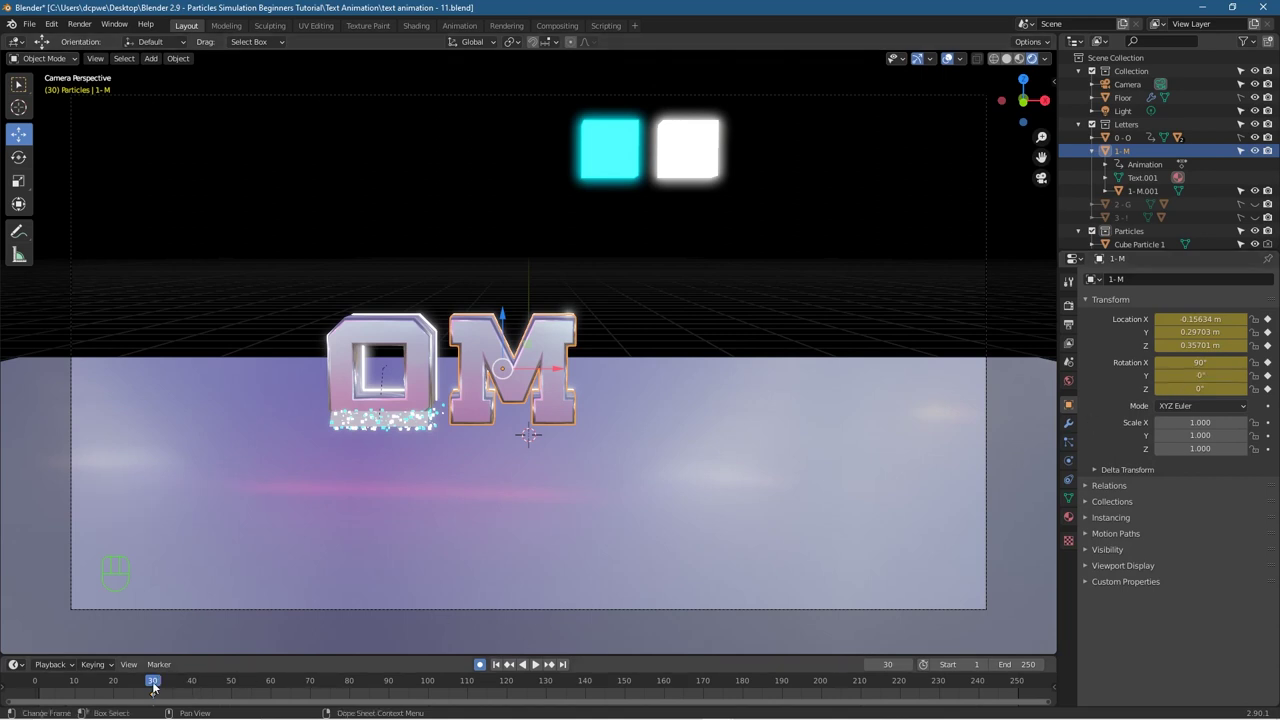
{"action": "left_click_drag", "start_coordinate": [152, 686], "coordinate": [270, 686]}
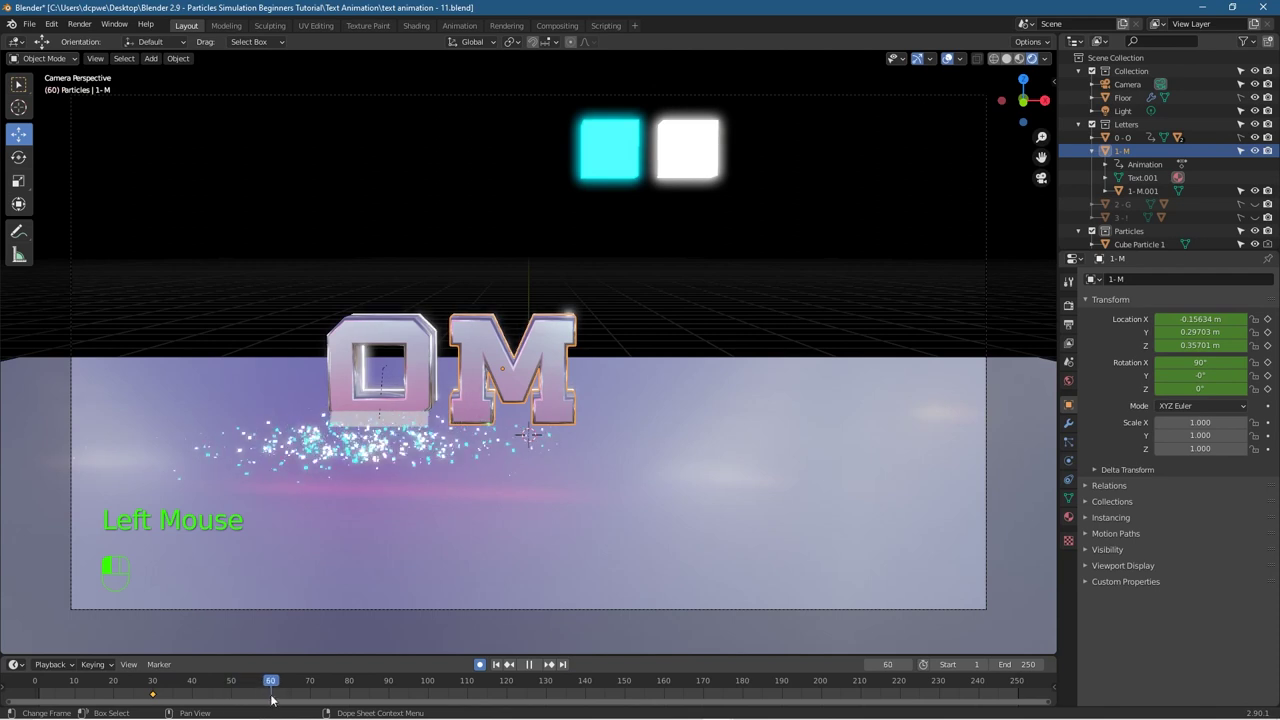
{"action": "key", "text": "i"}
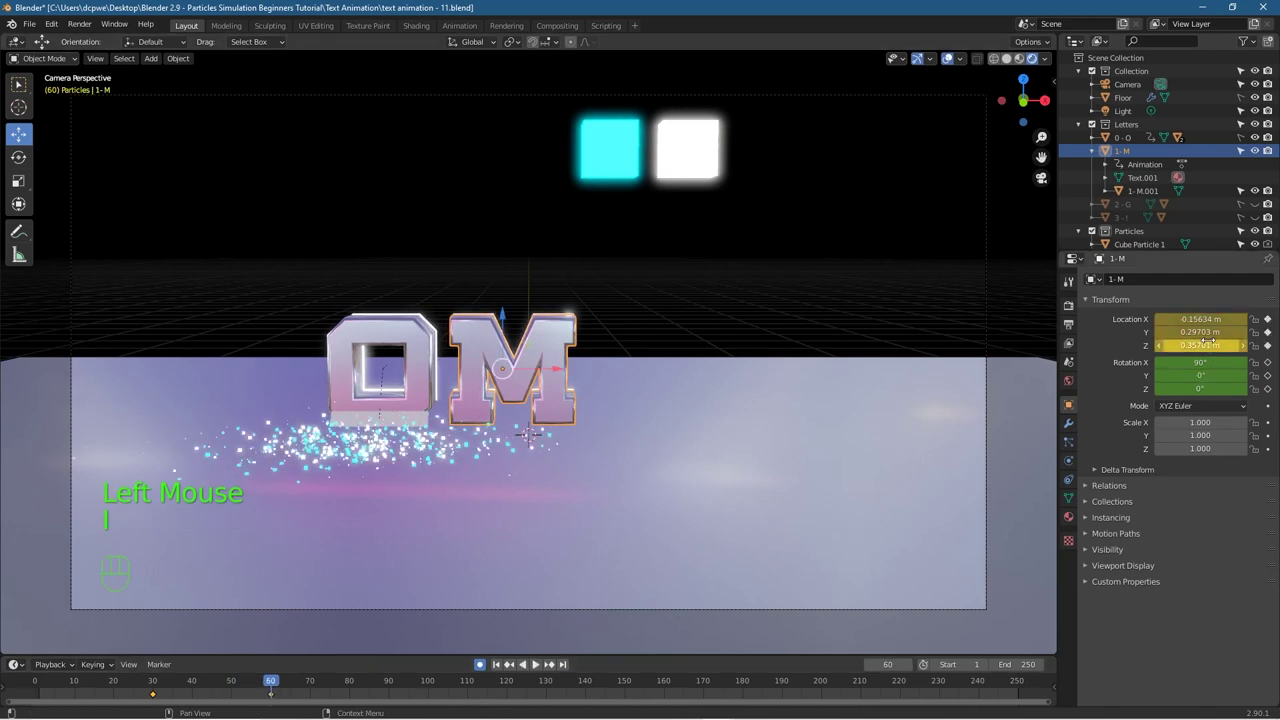
{"action": "key", "text": "i"}
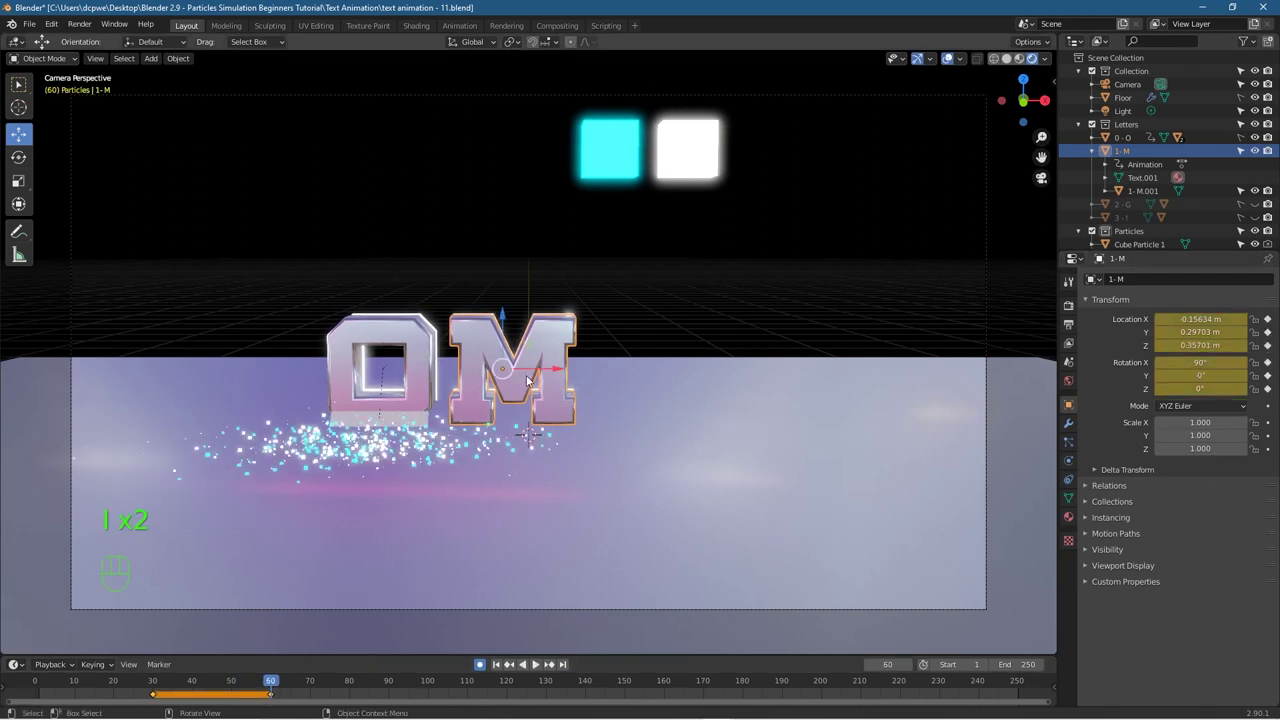
Step: At frame 30, move the M along X out of the camera frame to about 3.43 m
{"action": "left_click_drag", "start_coordinate": [270, 686], "coordinate": [154, 685]}
{"action": "left_click_drag", "start_coordinate": [595, 376], "coordinate": [71, 387]}
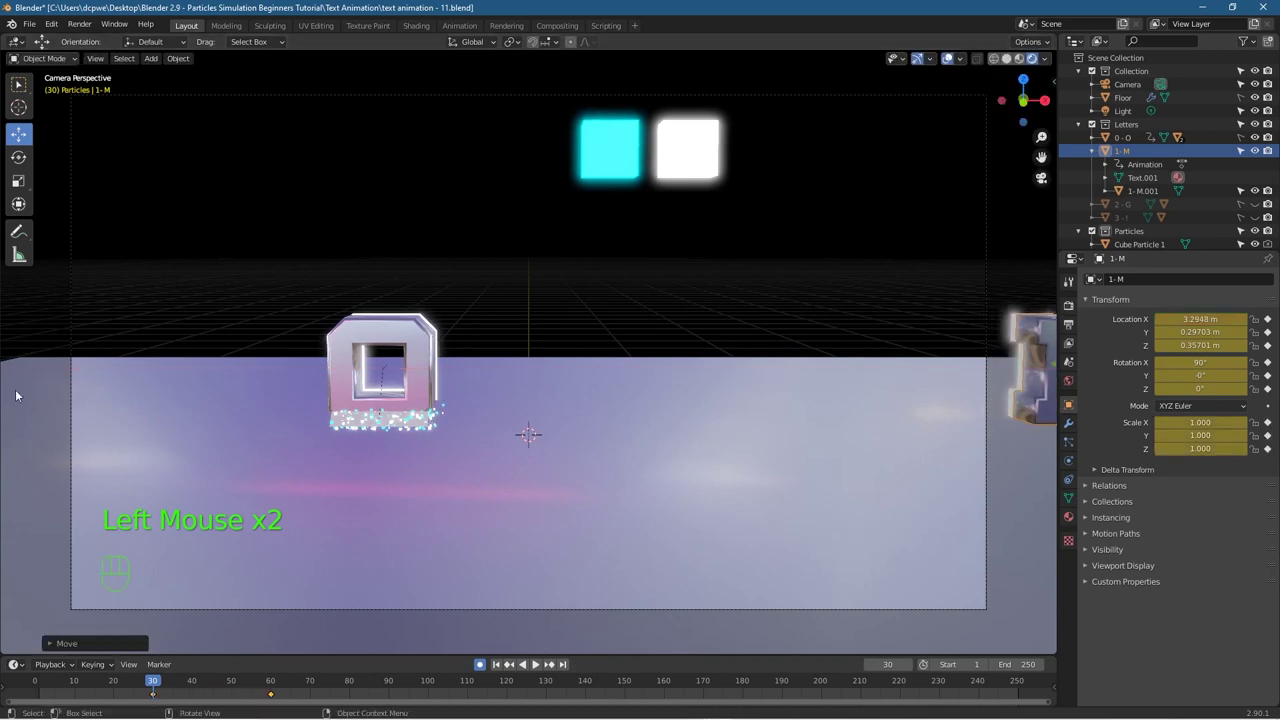
{"action": "scroll", "coordinate": [1003, 343], "scroll_direction": "down", "scroll_amount": 2}
{"action": "left_click_drag", "start_coordinate": [944, 370], "coordinate": [963, 368]}
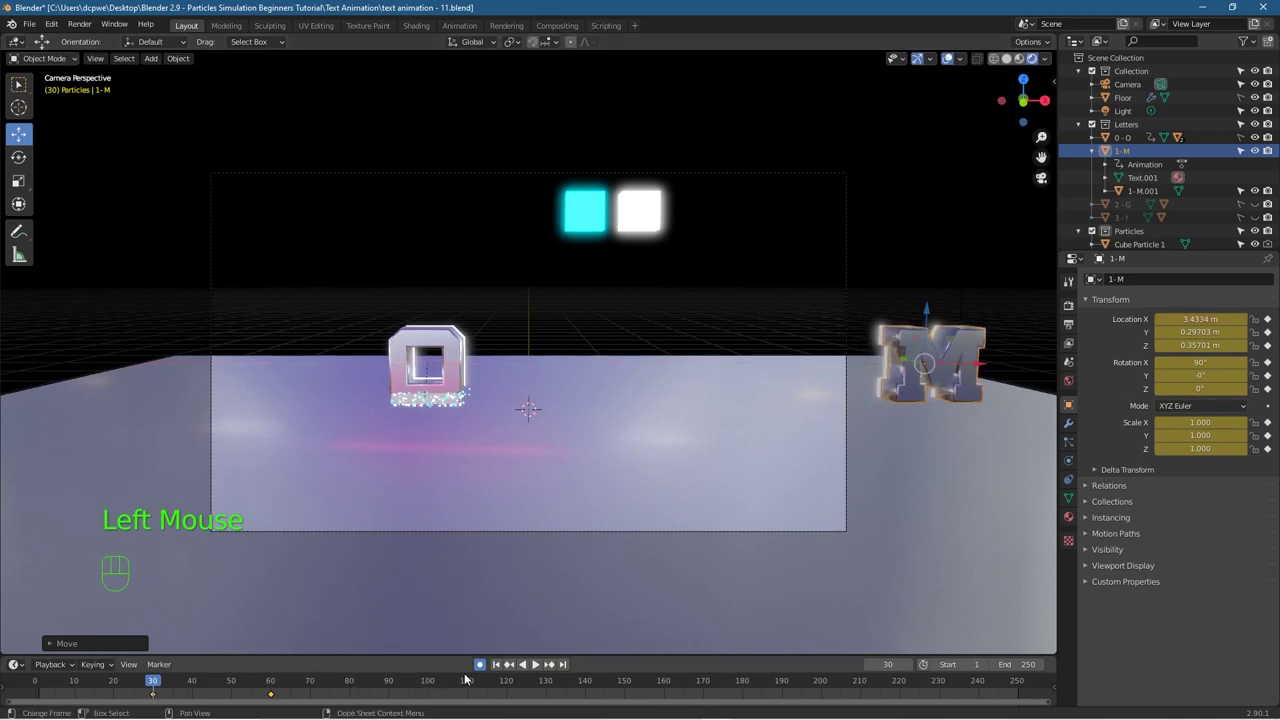
Step: Play back the M's slide-in animation from the start, return to frame 60 and turn off auto keying
{"action": "left_click", "coordinate": [537, 664]}
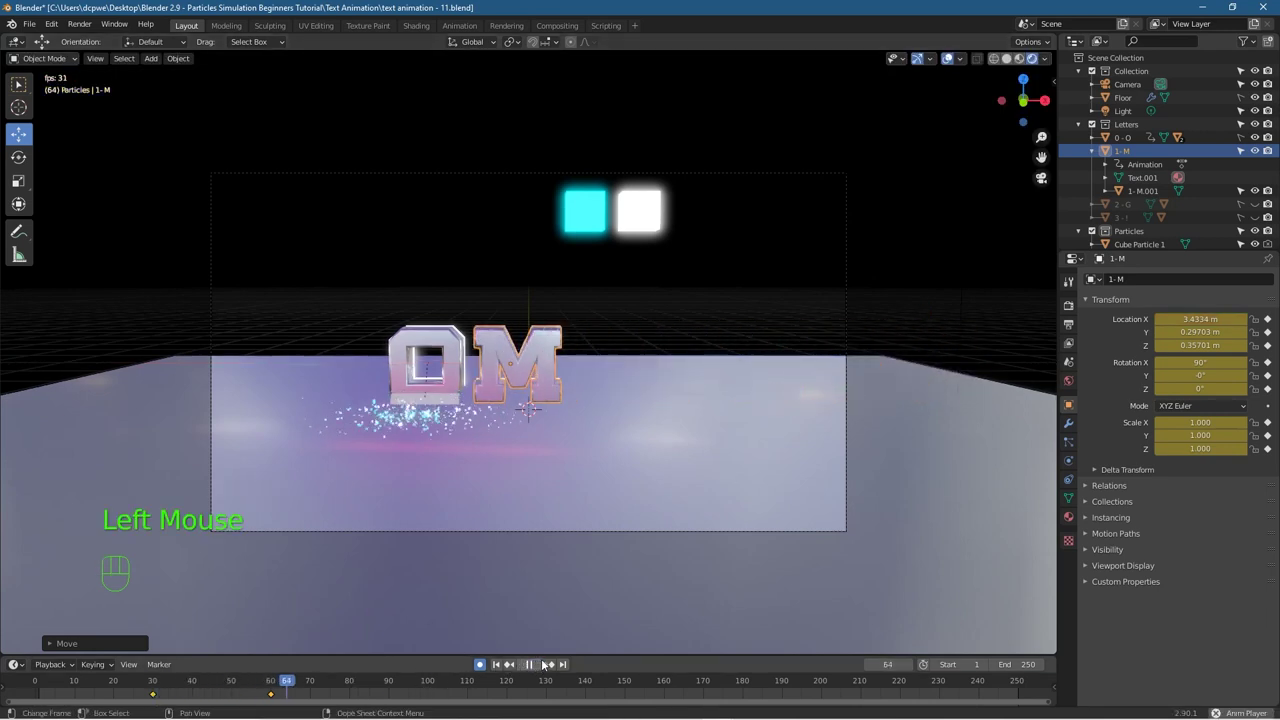
{"action": "double_click", "coordinate": [503, 664]}
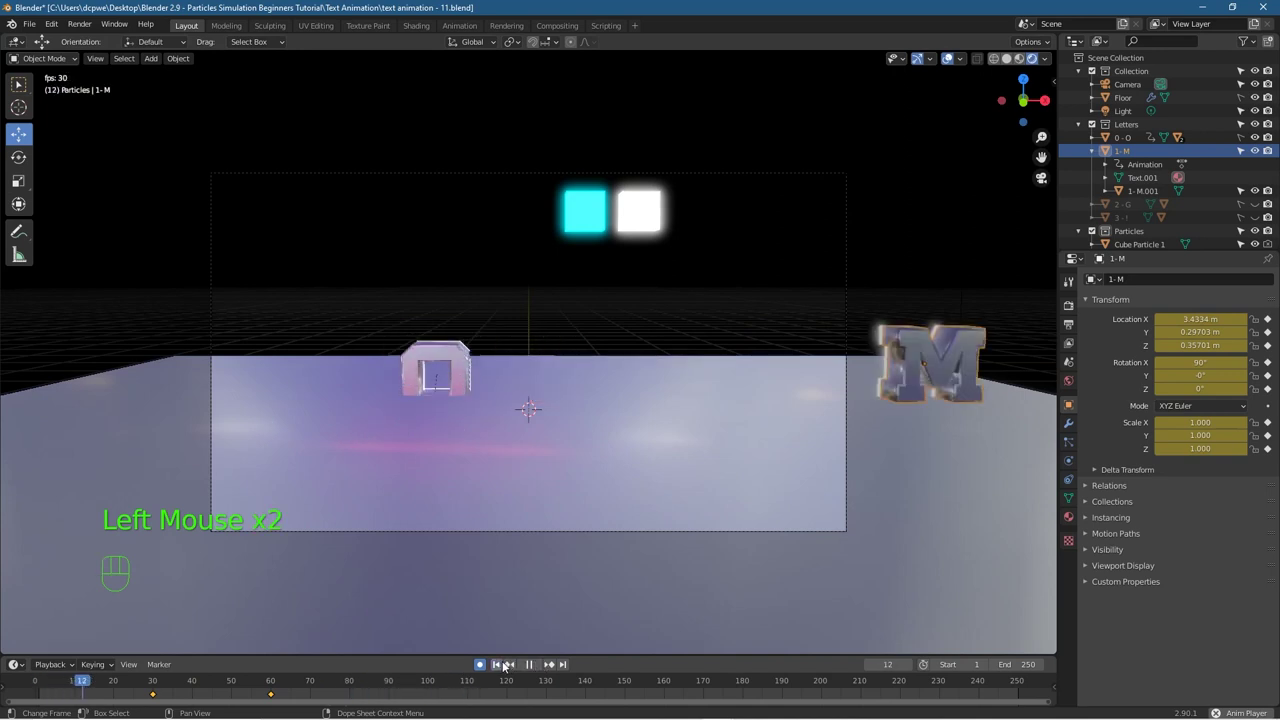
{"action": "left_click", "coordinate": [529, 664]}
{"action": "left_click", "coordinate": [496, 664]}
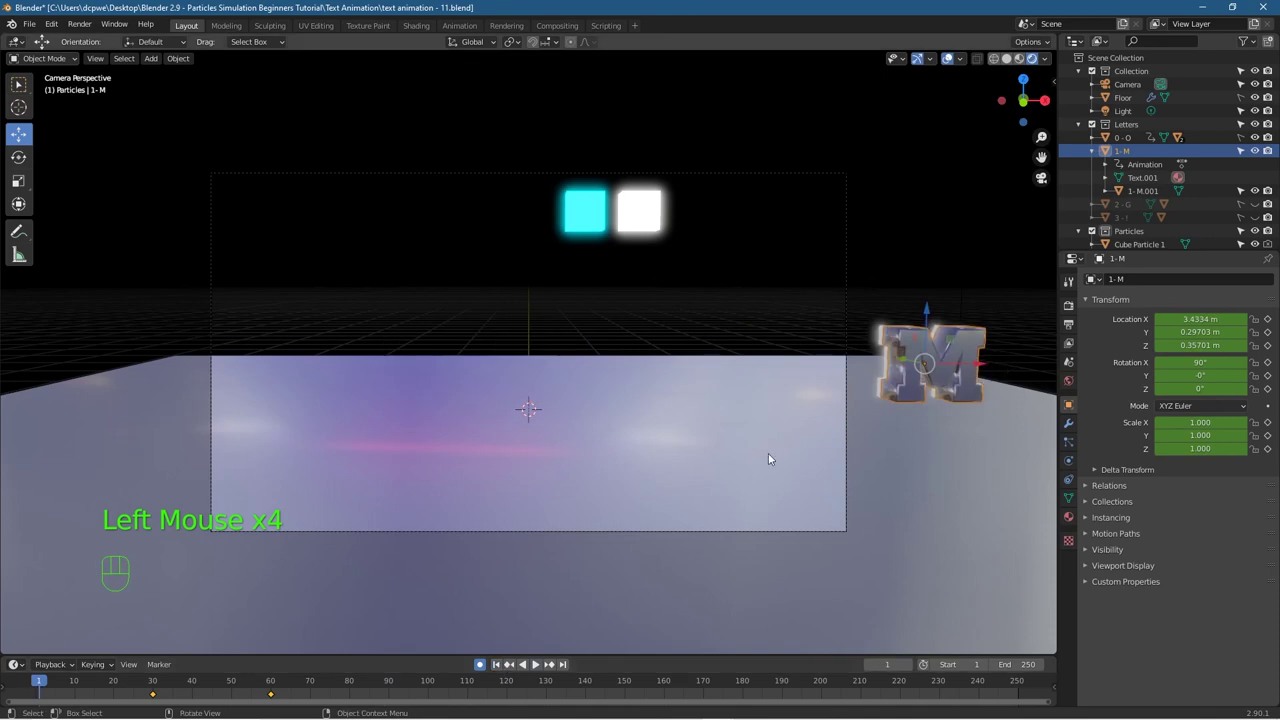
{"action": "left_click", "coordinate": [271, 686]}
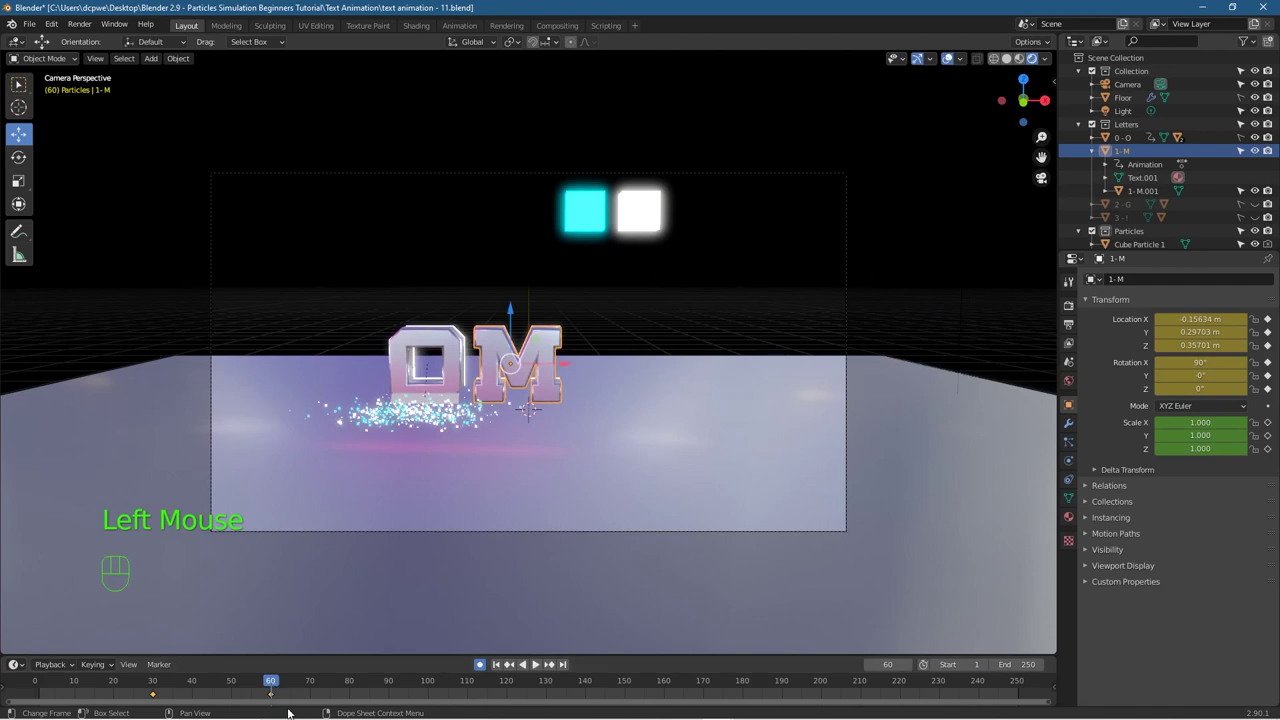
{"action": "left_click", "coordinate": [479, 666]}
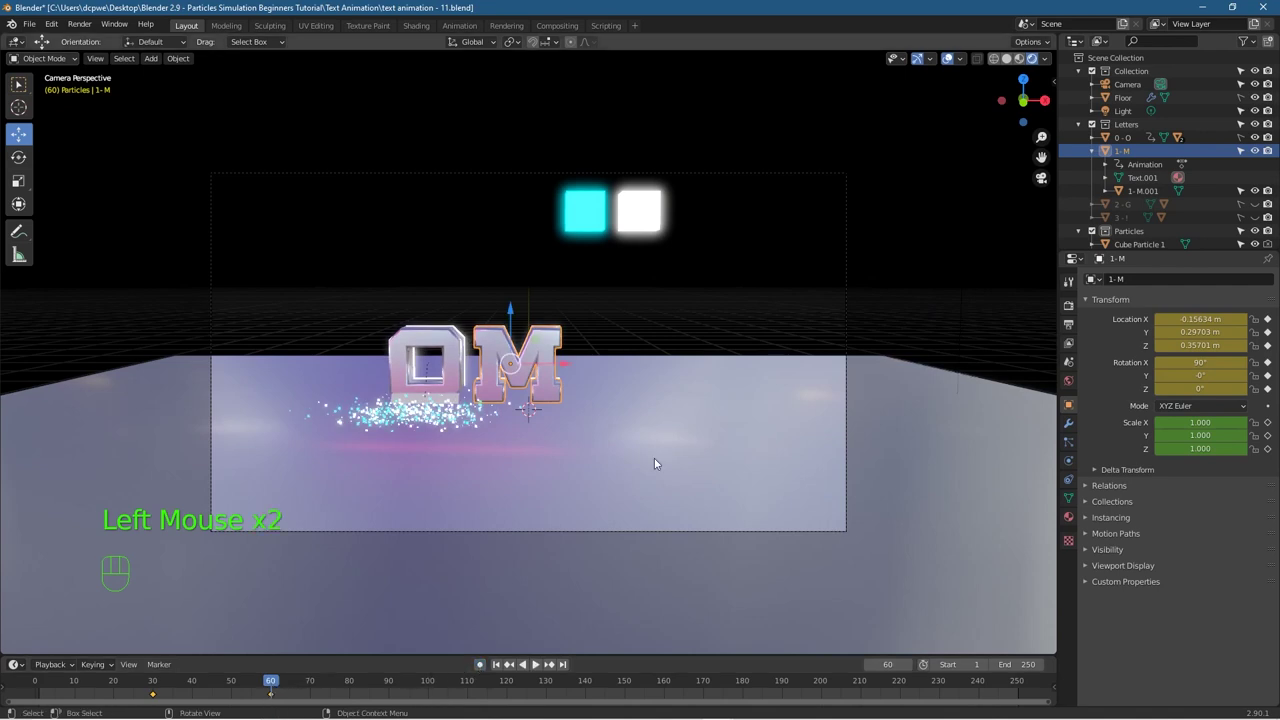
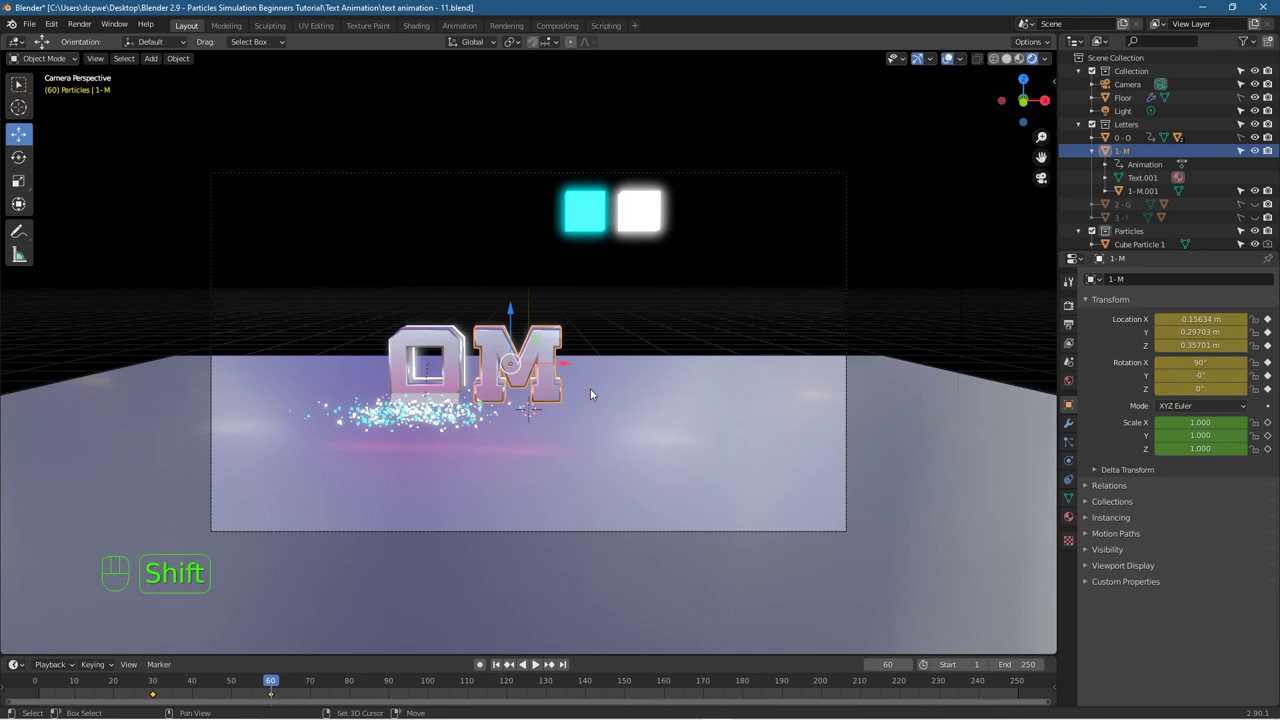
Step: Add a plane, scale it to about 0.392 and move it along X to about 0.68 m
{"action": "key", "text": "shift+a"}
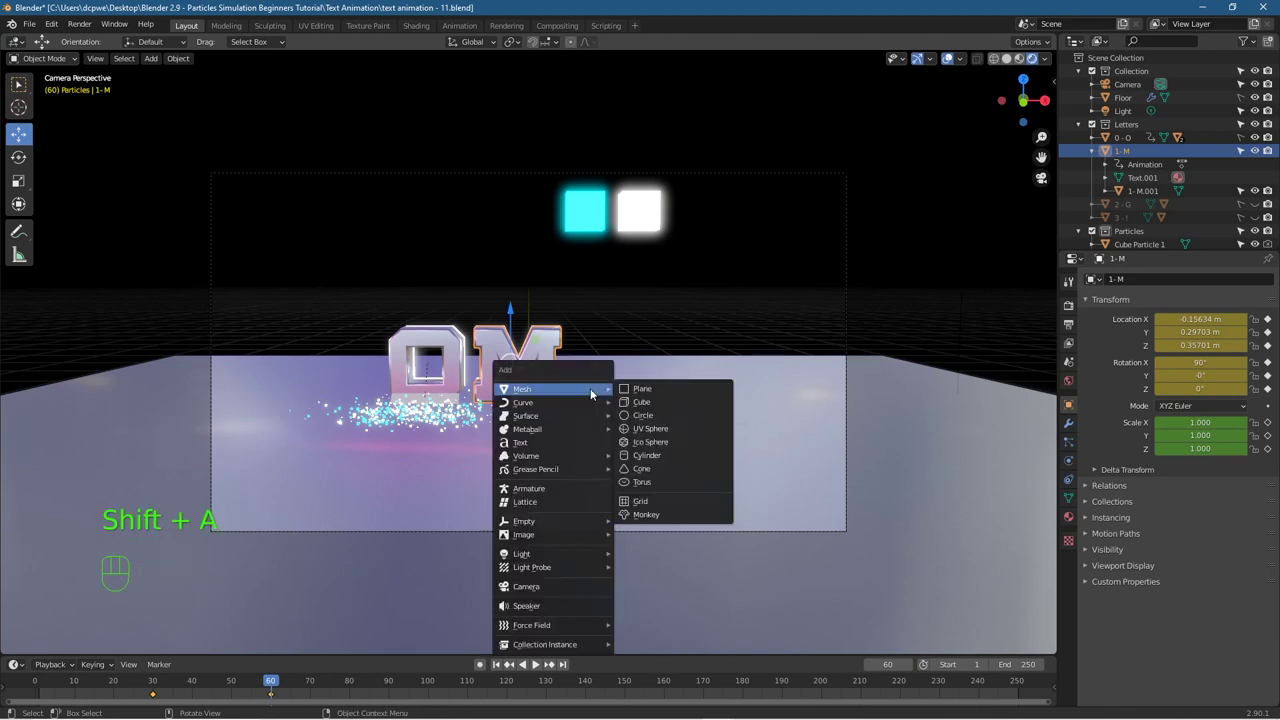
{"action": "left_click", "coordinate": [640, 389]}
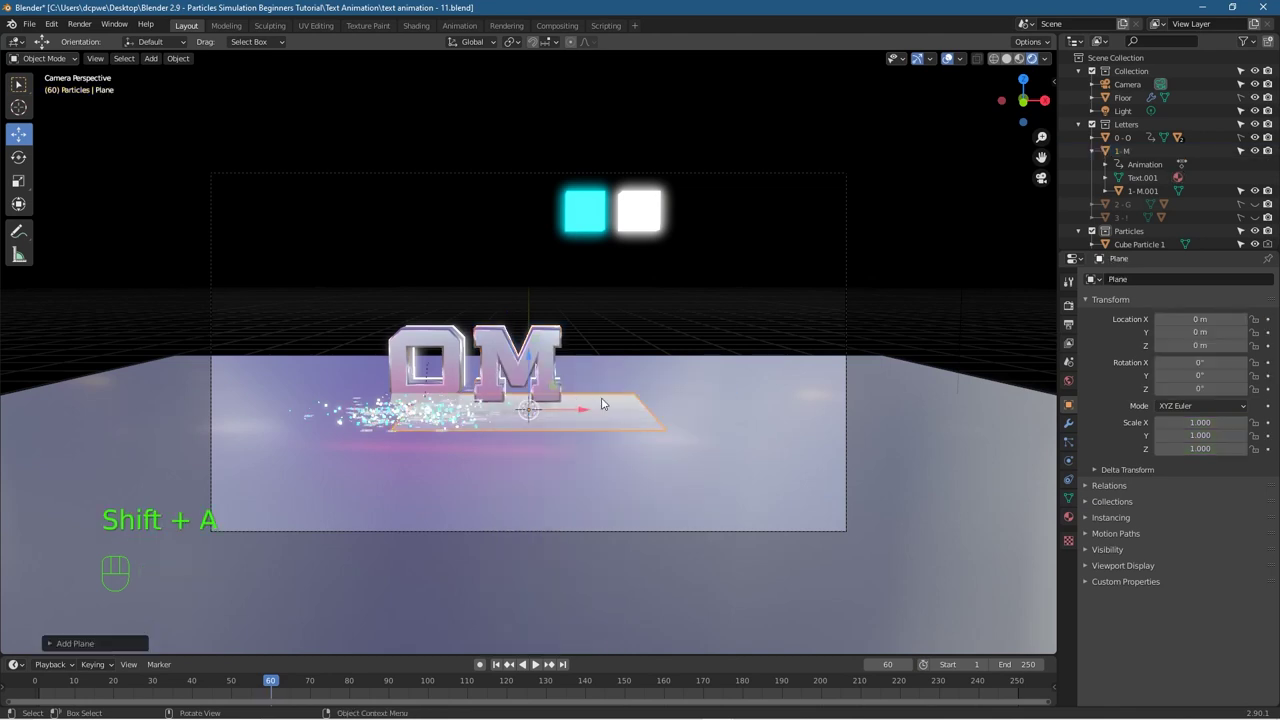
{"action": "key", "text": "s"}
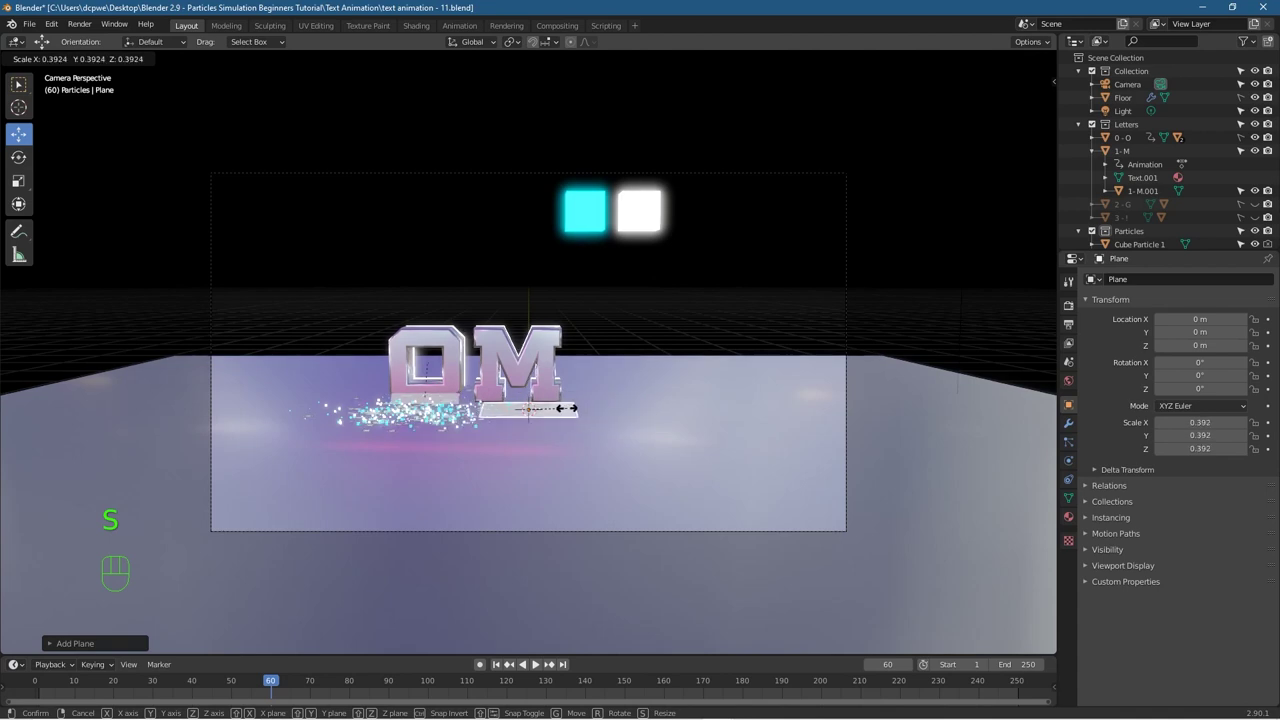
{"action": "left_click", "coordinate": [600, 405]}
{"action": "key", "text": "g"}
{"action": "key", "text": "x"}
{"action": "left_click", "coordinate": [666, 403]}
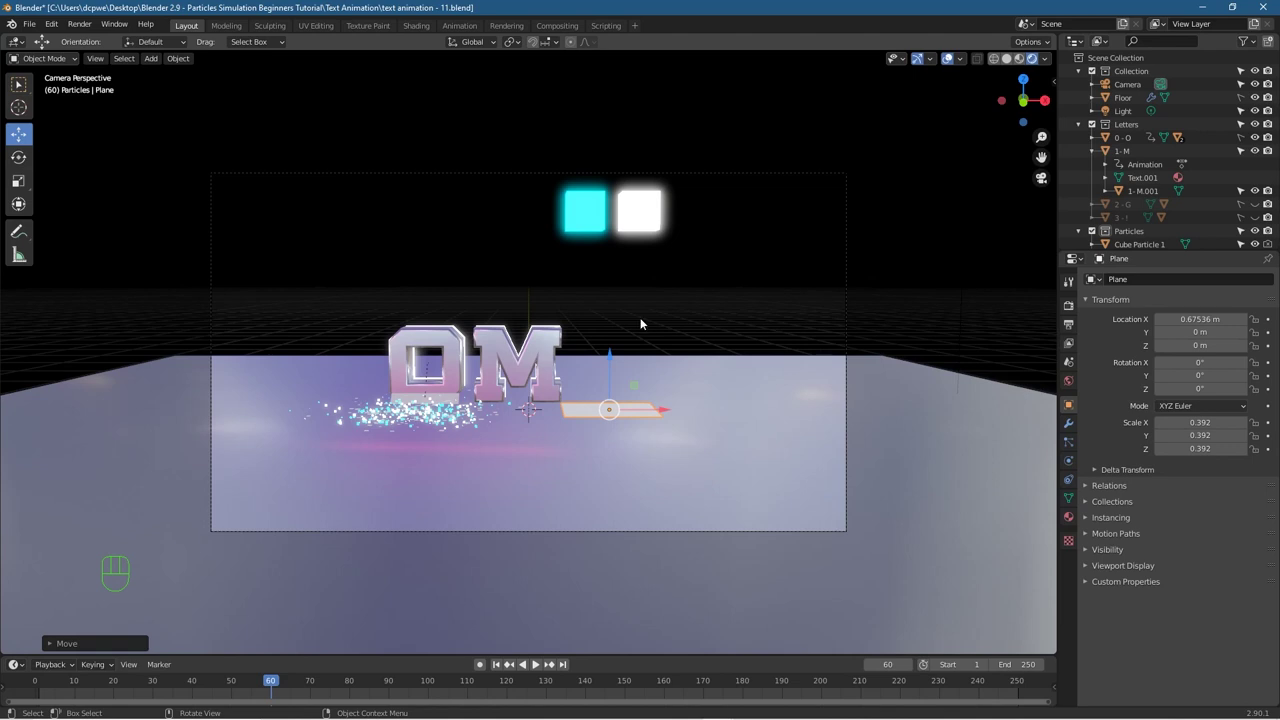
Step: Rotate the plane 90° about Y and move it beside the M's right edge, at about X 0.30 m and Z 0.39 m
{"action": "left_click", "coordinate": [1069, 406]}
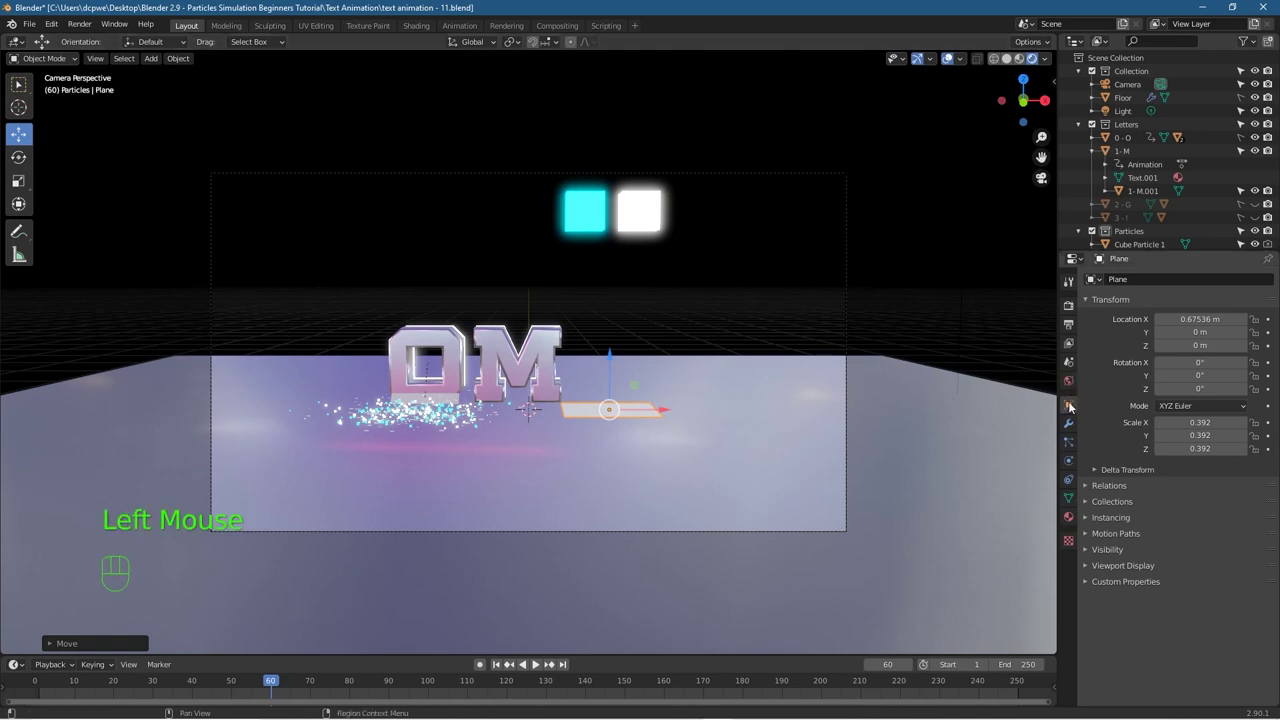
{"action": "left_click_drag", "start_coordinate": [1184, 378], "coordinate": [1259, 378]}
{"action": "double_click", "coordinate": [1181, 377]}
{"action": "type", "text": "90"}
{"action": "key", "text": "Return"}
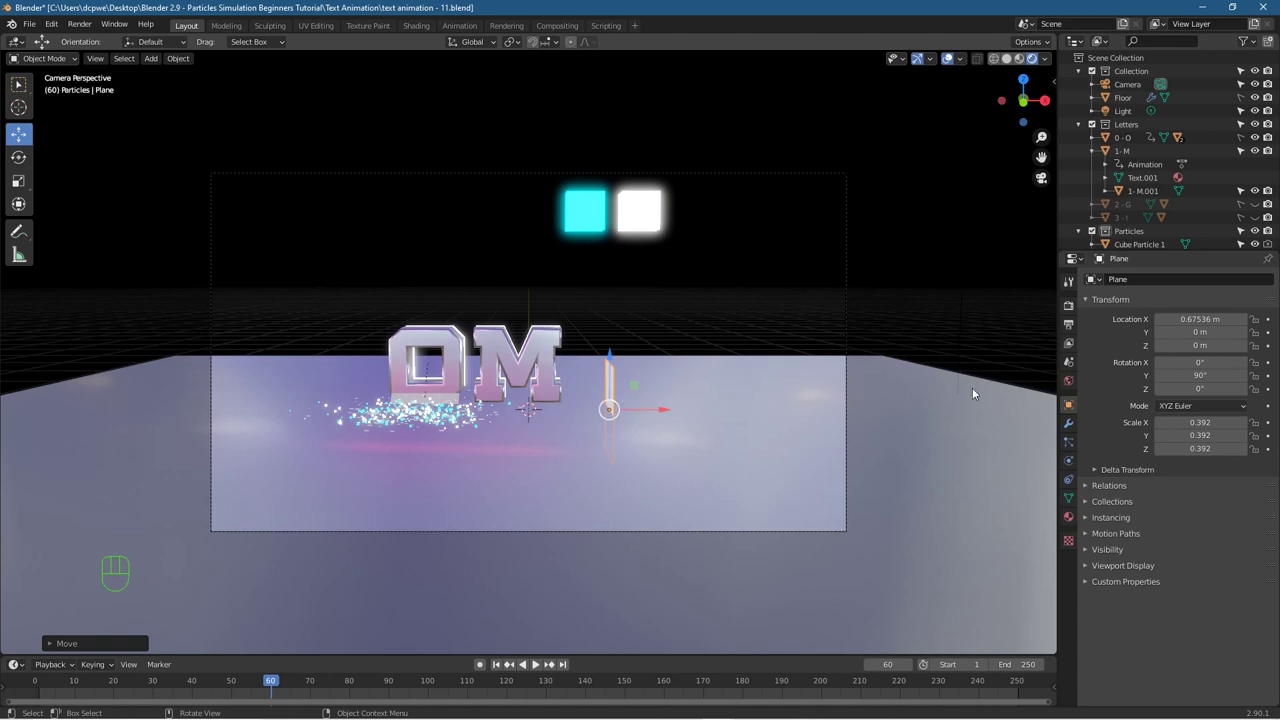
{"action": "left_click_drag", "start_coordinate": [610, 356], "coordinate": [613, 309]}
{"action": "left_click_drag", "start_coordinate": [648, 364], "coordinate": [603, 372]}
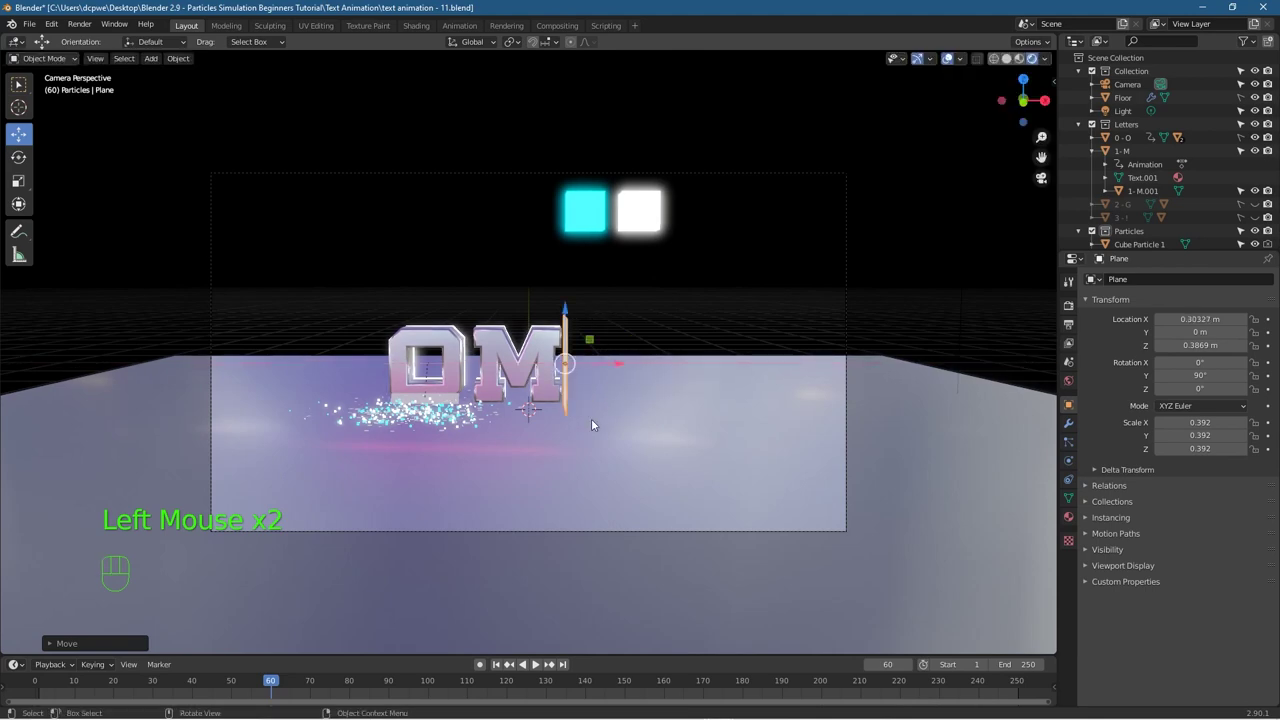
Step: In right view, scale the plane to X 0.322 and Y 0.182 and align it with the M at about Y 0.294 m, Z 0.352 m
{"action": "key", "text": "KP_3"}
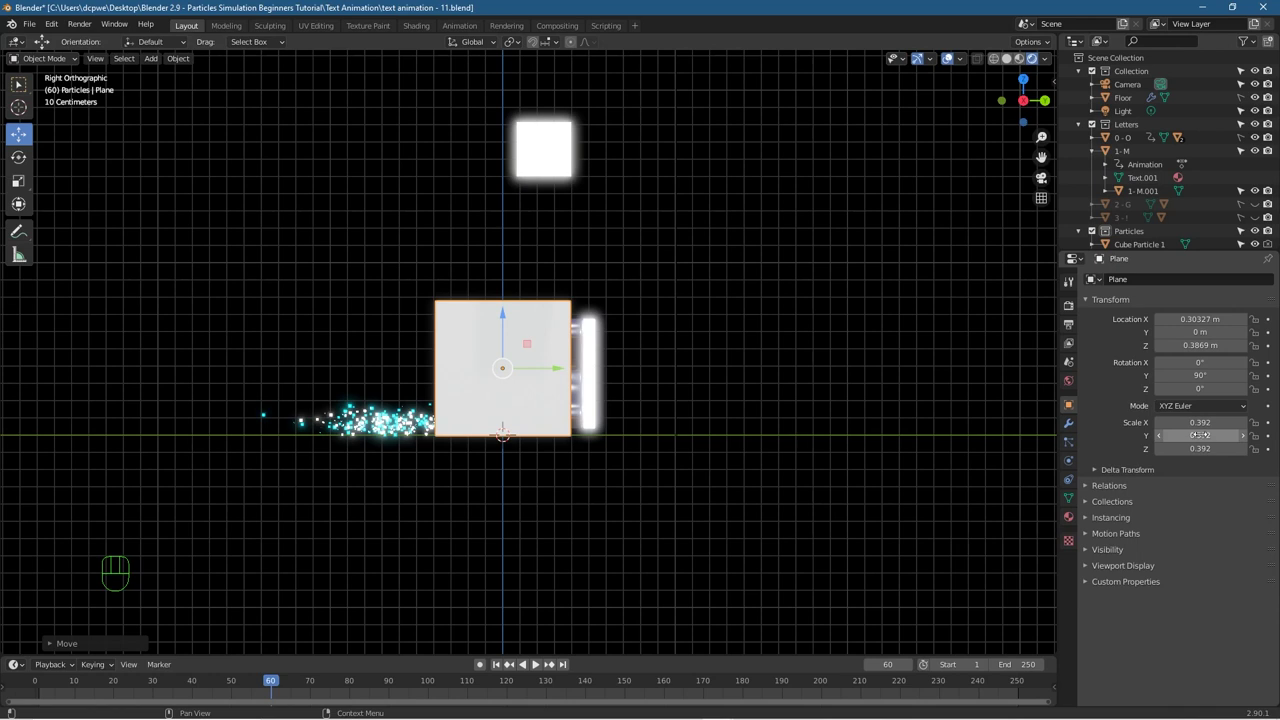
{"action": "mouse_move", "coordinate": [1190, 422]}
{"action": "left_mouse_down"}
{"action": "mouse_move", "coordinate": [1125, 422]}
{"action": "mouse_move", "coordinate": [1212, 422]}
{"action": "left_mouse_up"}
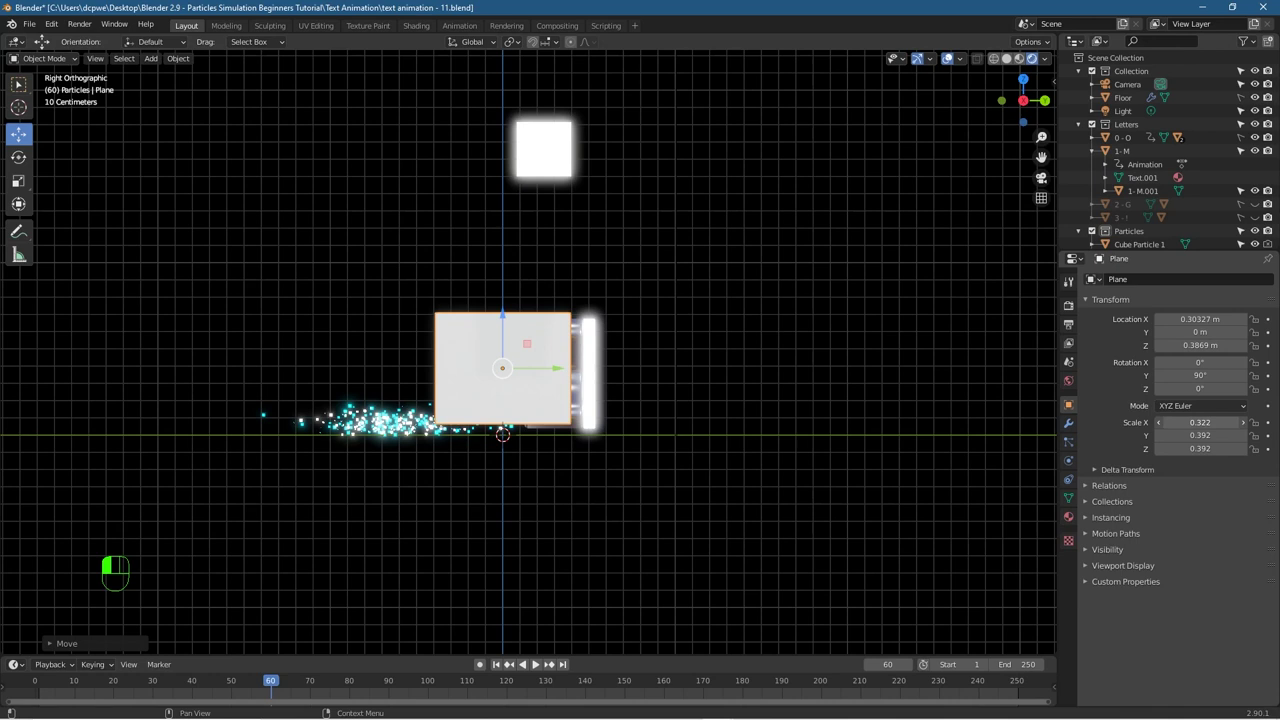
{"action": "left_click_drag", "start_coordinate": [503, 331], "coordinate": [503, 336]}
{"action": "left_click_drag", "start_coordinate": [1200, 435], "coordinate": [1132, 435]}
{"action": "left_click_drag", "start_coordinate": [539, 375], "coordinate": [592, 375]}
Step: In front view, move the plane along X to about 0.285 m so it sits against the M's outer edge
{"action": "middle_click_drag", "start_coordinate": [574, 385], "coordinate": [545, 404]}
{"action": "mouse_move", "coordinate": [741, 395]}
{"action": "middle_mouse_down"}
{"action": "mouse_move", "coordinate": [551, 405]}
{"action": "mouse_move", "coordinate": [753, 423]}
{"action": "mouse_move", "coordinate": [757, 403]}
{"action": "mouse_move", "coordinate": [744, 400]}
{"action": "middle_mouse_up"}
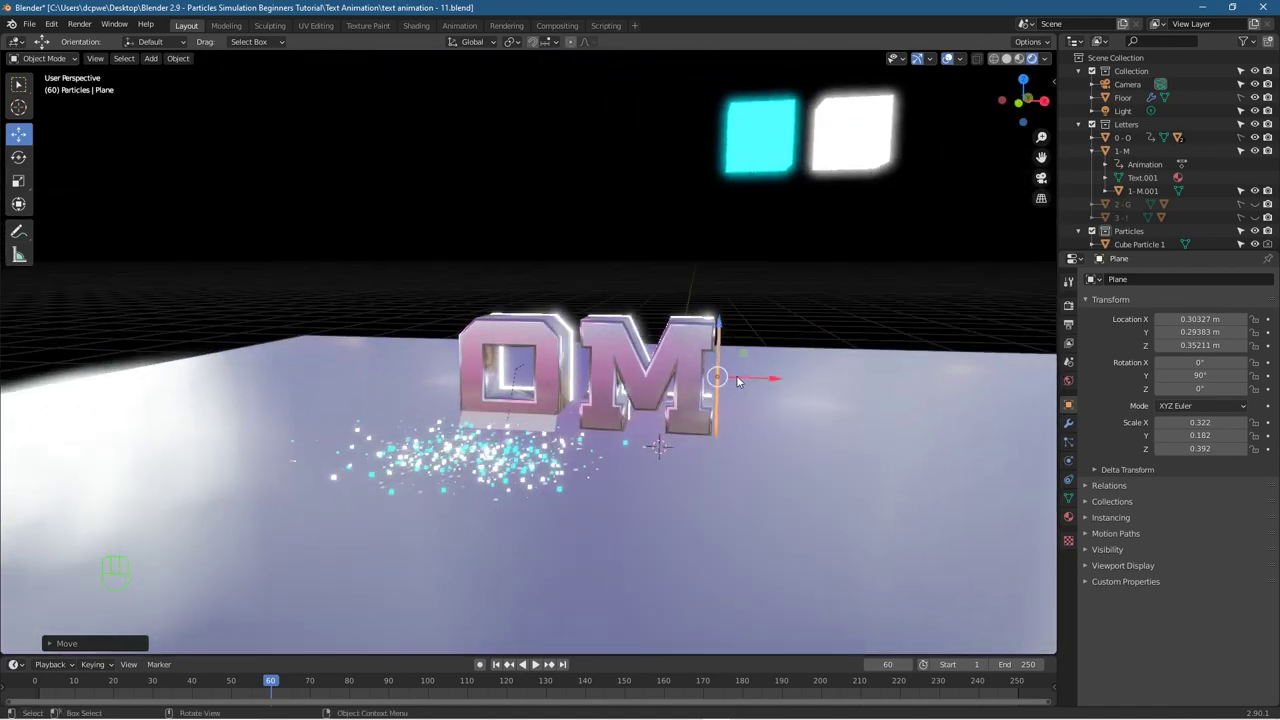
{"action": "scroll", "coordinate": [736, 379], "scroll_direction": "up", "scroll_amount": 5}
{"action": "middle_click_drag", "start_coordinate": [906, 377], "coordinate": [639, 355], "text": "shift"}
{"action": "key", "text": "KP_1"}
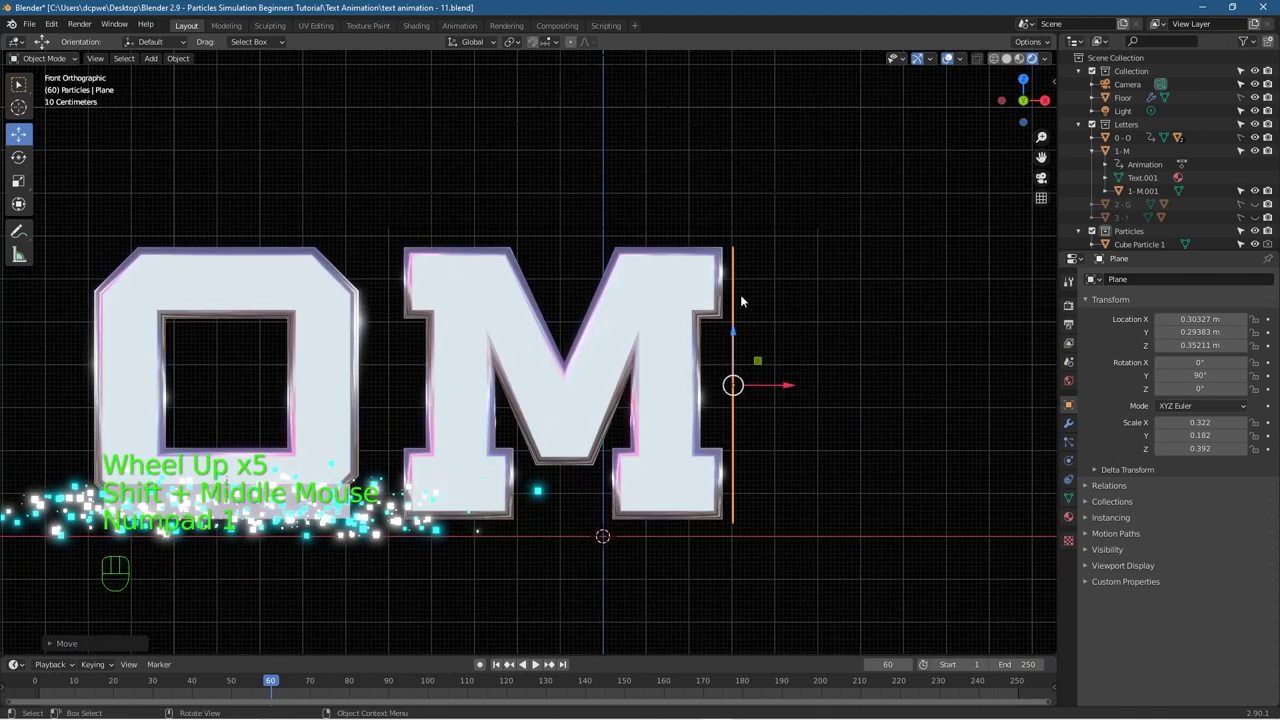
{"action": "left_click_drag", "start_coordinate": [785, 390], "coordinate": [774, 384]}
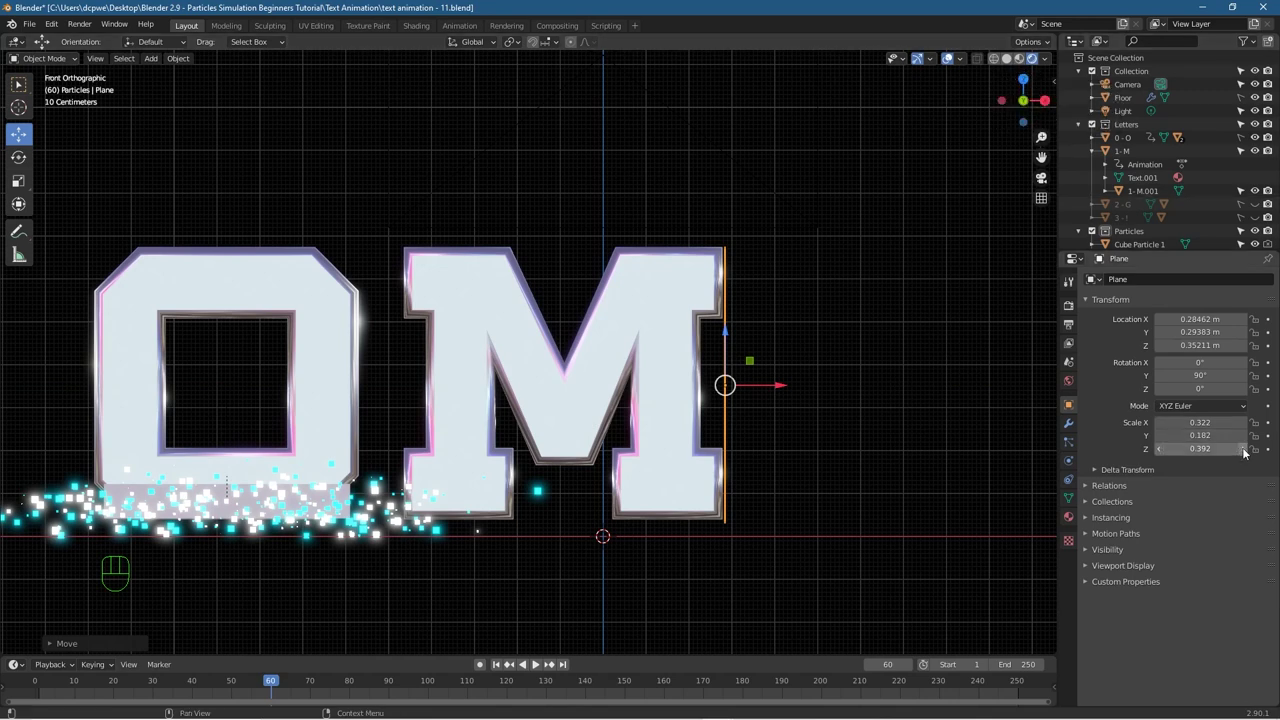
Step: Reduce the plane's Z scale to 0.322
{"action": "left_click", "coordinate": [1161, 451]}
{"action": "left_click", "coordinate": [1161, 451]}
{"action": "left_click", "coordinate": [1161, 451]}
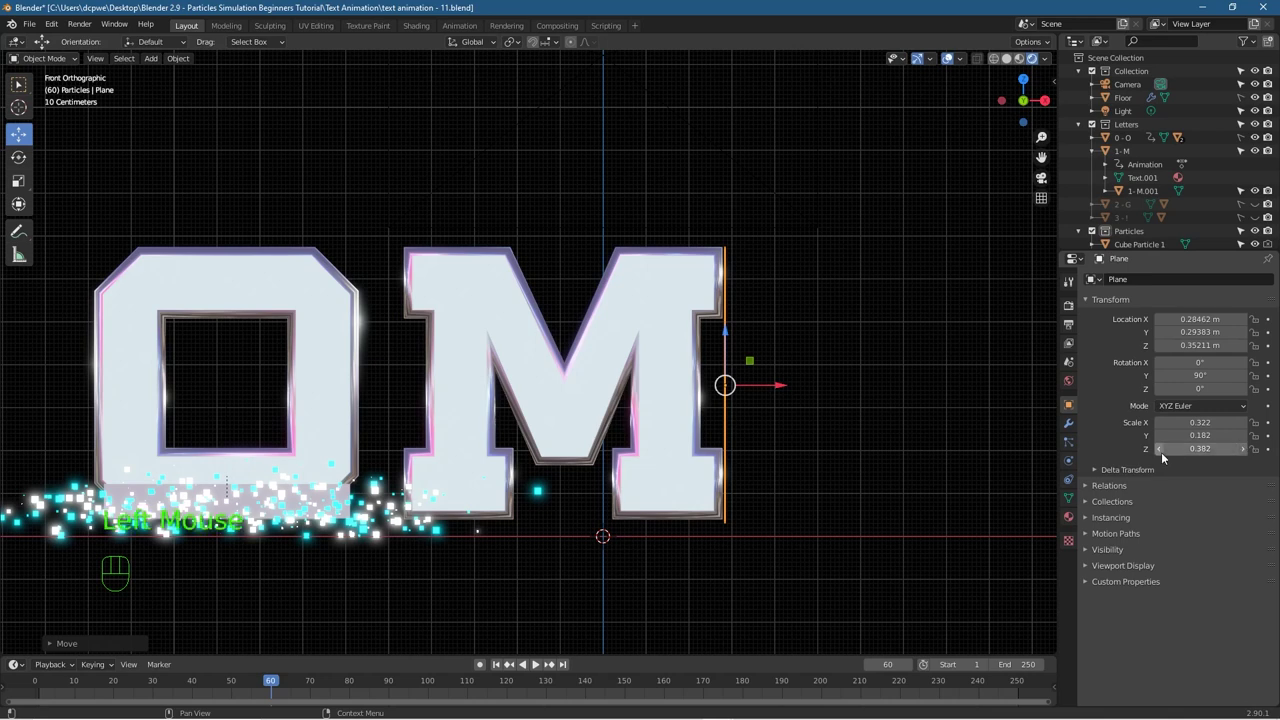
{"action": "left_click", "coordinate": [1161, 451]}
{"action": "left_click", "coordinate": [1161, 451]}
{"action": "left_click", "coordinate": [1161, 451]}
{"action": "left_click", "coordinate": [1161, 451]}
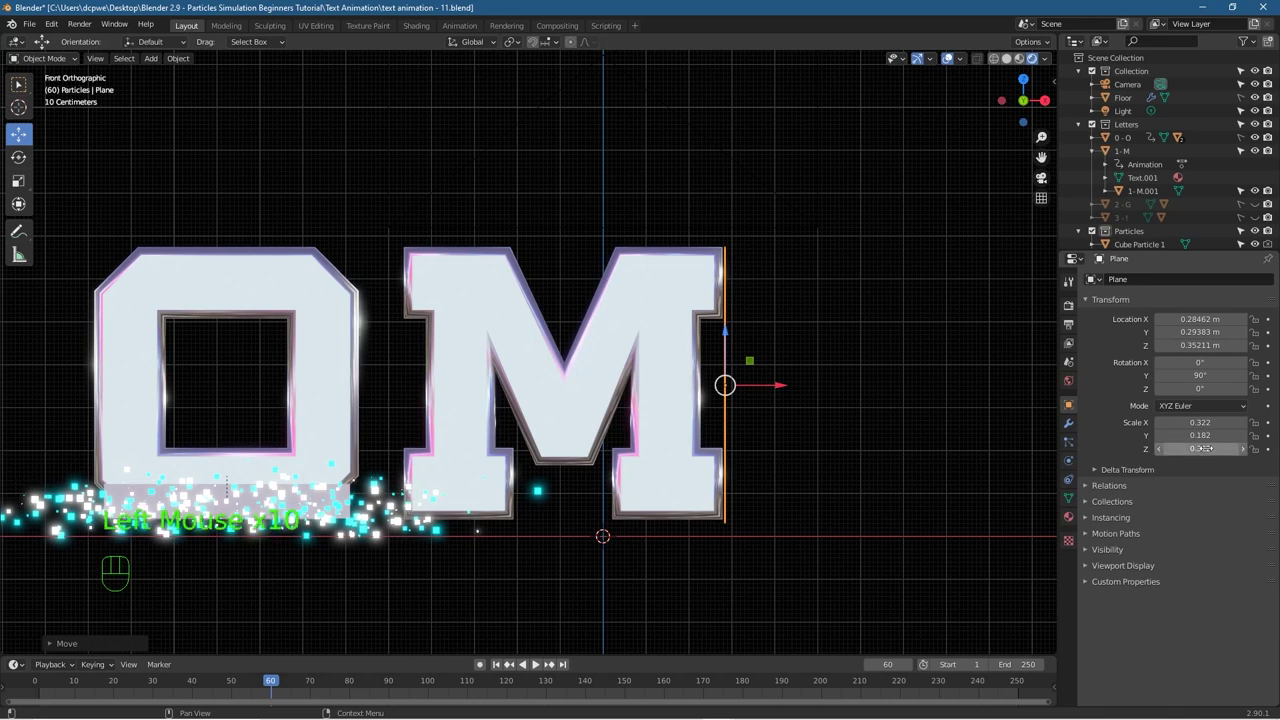
{"action": "left_click", "coordinate": [1161, 451]}
{"action": "left_click", "coordinate": [1161, 451]}
{"action": "left_click", "coordinate": [1161, 451]}
{"action": "key", "text": "ctrl+z"}
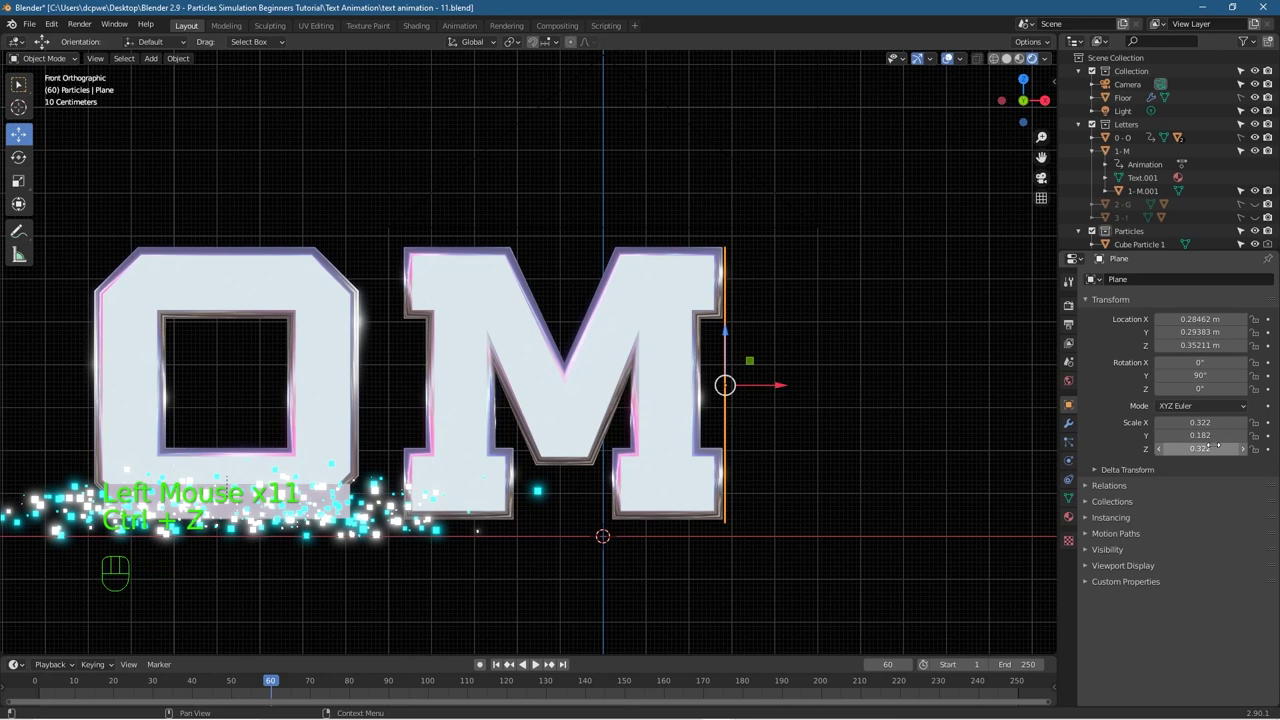
{"action": "left_click", "coordinate": [1203, 435]}
{"action": "key", "text": "ctrl+z"}
Step: Reduce the plane's X scale to 0.312 and raise it slightly to about Z 0.357 m
{"action": "left_click", "coordinate": [1213, 423]}
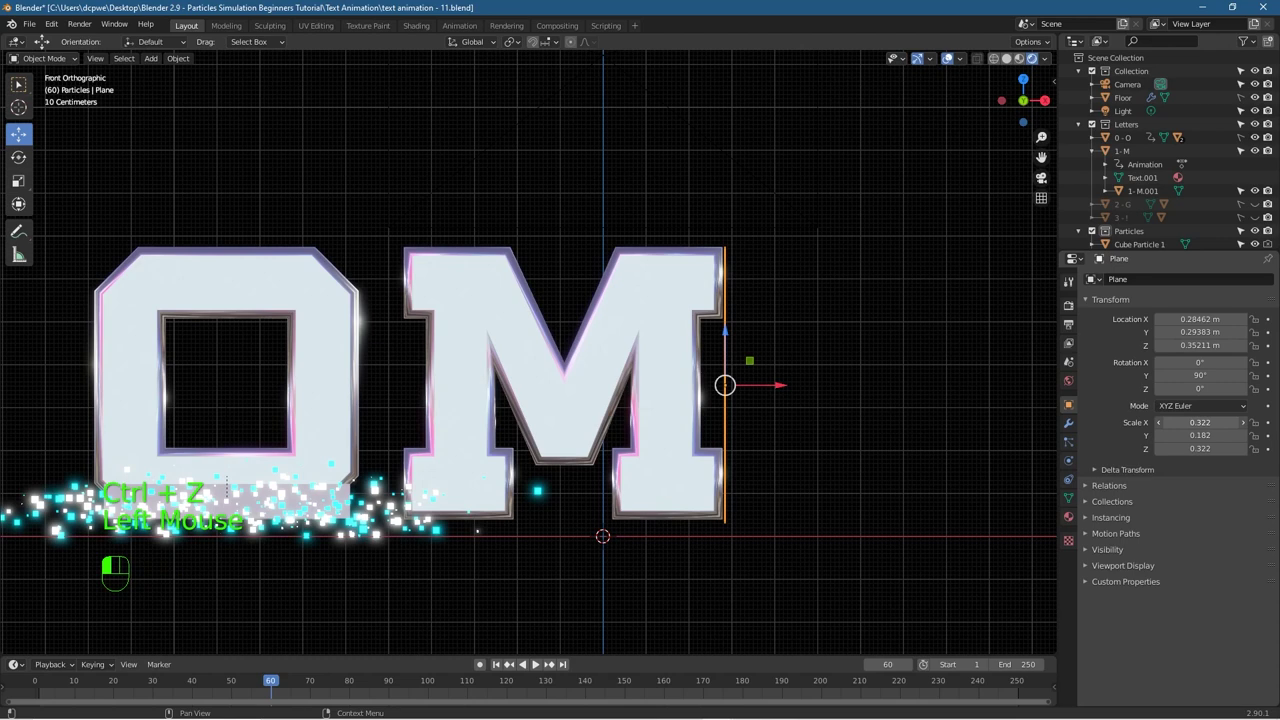
{"action": "left_click", "coordinate": [1160, 422]}
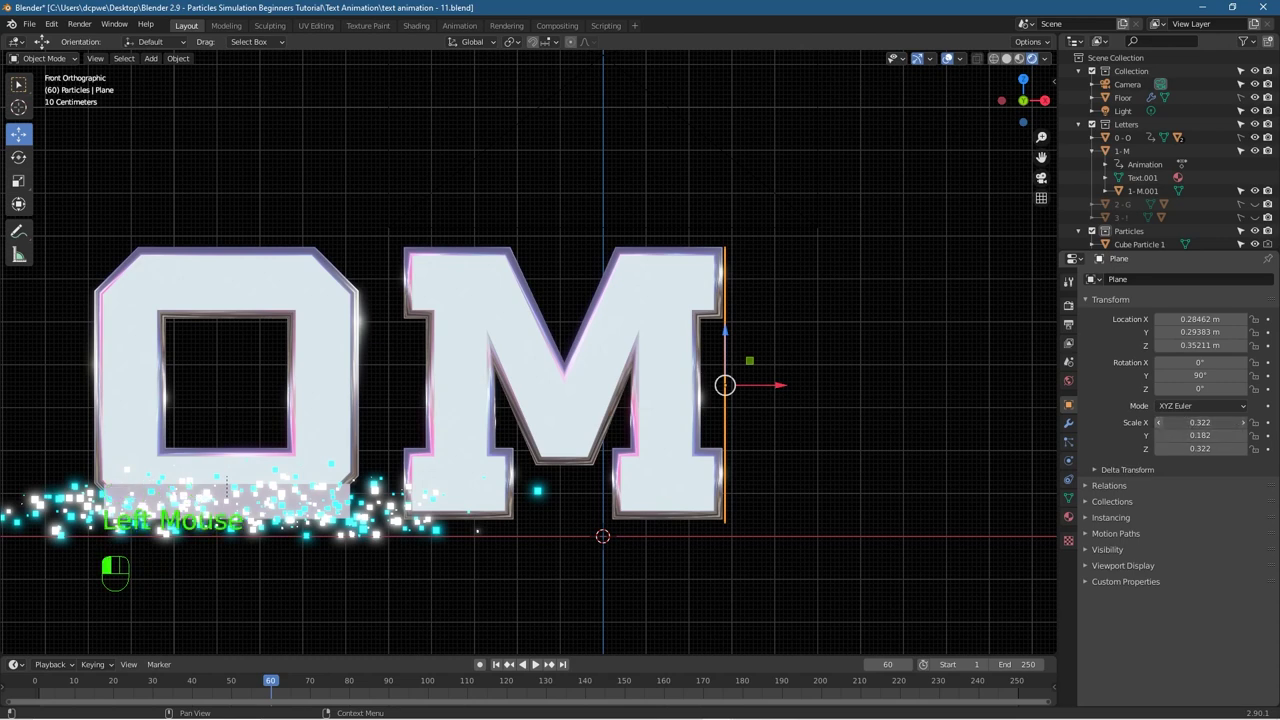
{"action": "left_click", "coordinate": [721, 331]}
{"action": "left_click_drag", "start_coordinate": [725, 328], "coordinate": [725, 326]}
{"action": "middle_click_drag", "start_coordinate": [840, 435], "coordinate": [813, 455]}
{"action": "scroll", "coordinate": [818, 445], "scroll_direction": "down", "scroll_amount": 3}
{"action": "middle_click_drag", "start_coordinate": [730, 399], "coordinate": [661, 371]}
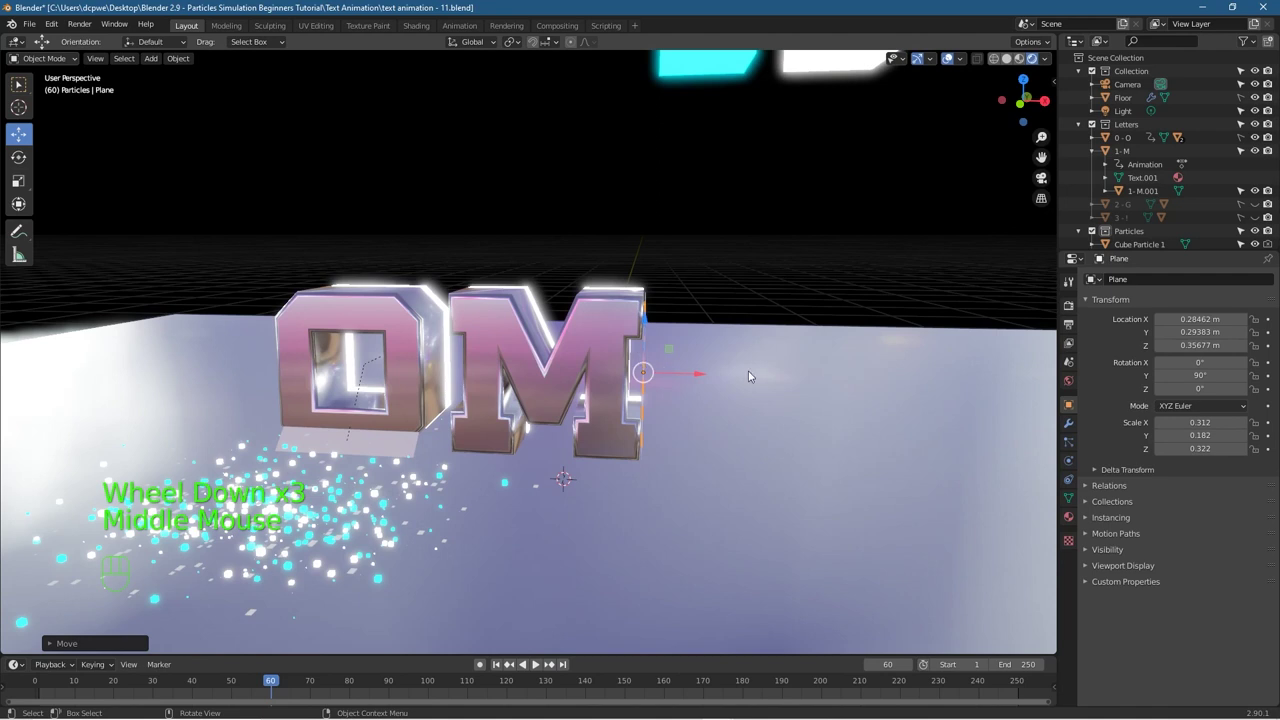
Step: Collapse the letter M's hierarchy in the outliner and check how the letter O's child objects are named
{"action": "left_click", "coordinate": [1068, 441]}
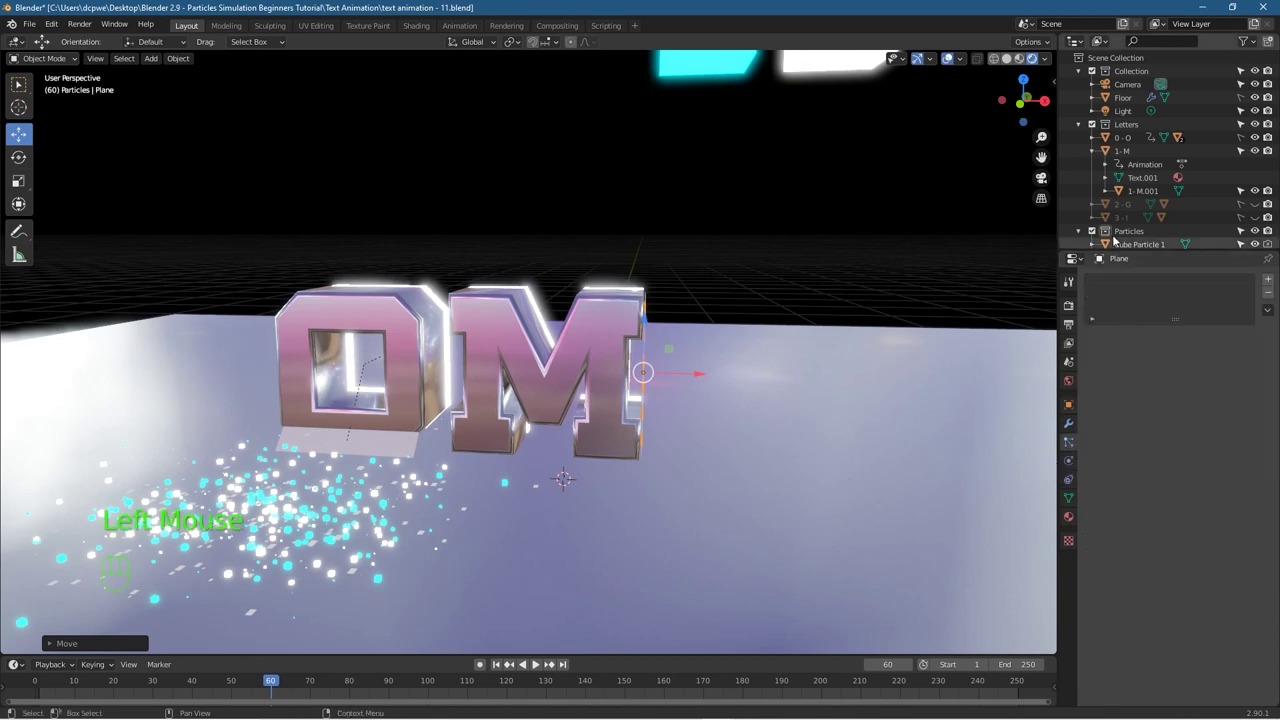
{"action": "scroll", "coordinate": [1126, 196], "scroll_direction": "down", "scroll_amount": 4}
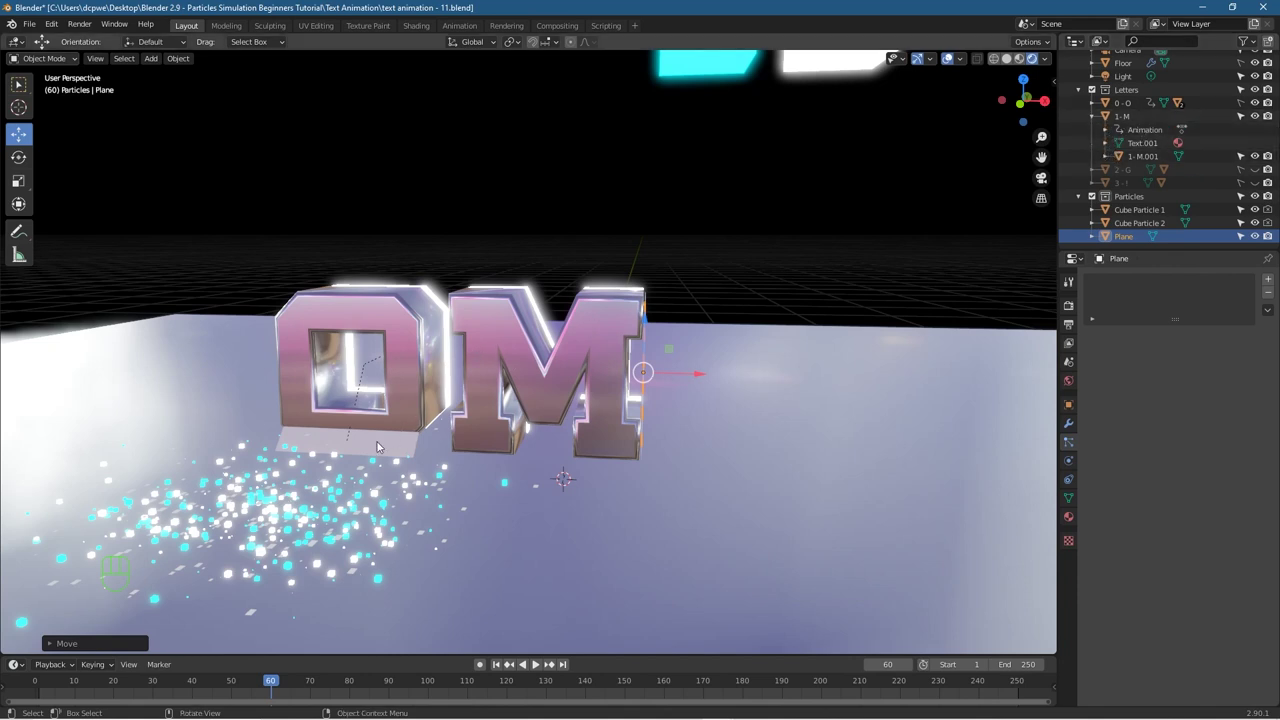
{"action": "left_click", "coordinate": [990, 250]}
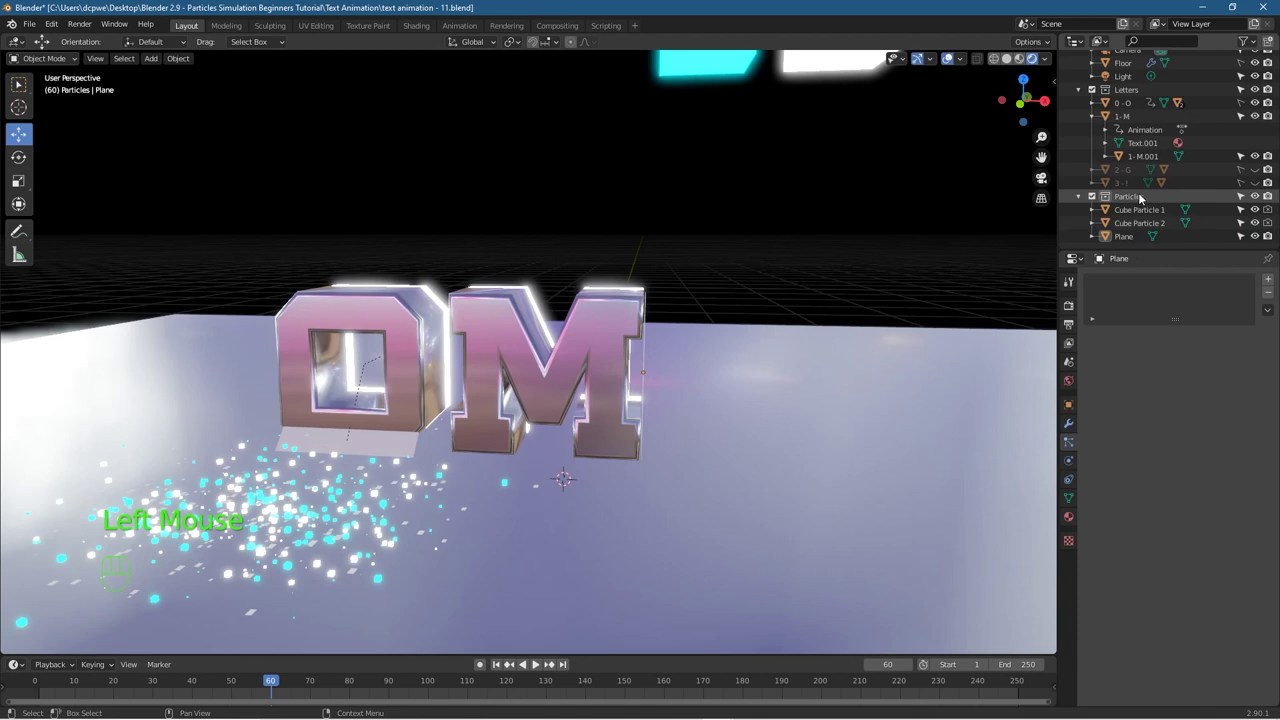
{"action": "scroll", "coordinate": [1100, 160], "scroll_direction": "down", "scroll_amount": 2}
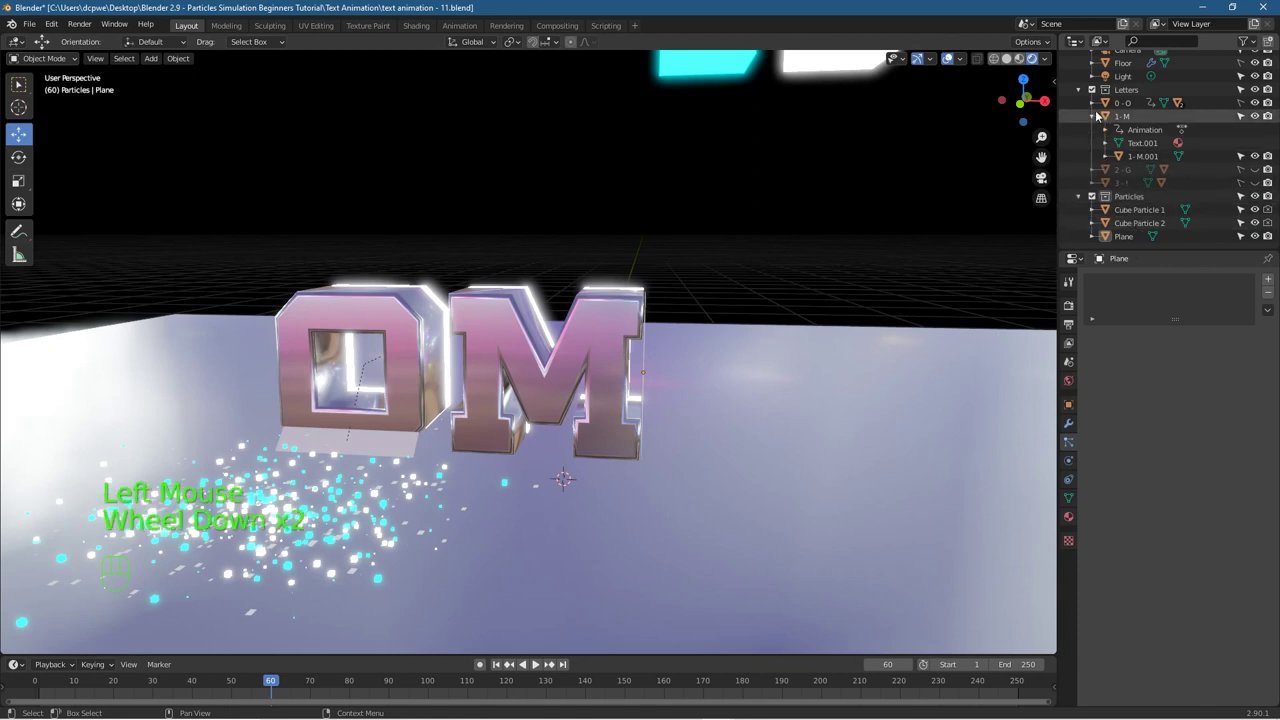
{"action": "left_click", "coordinate": [1093, 116]}
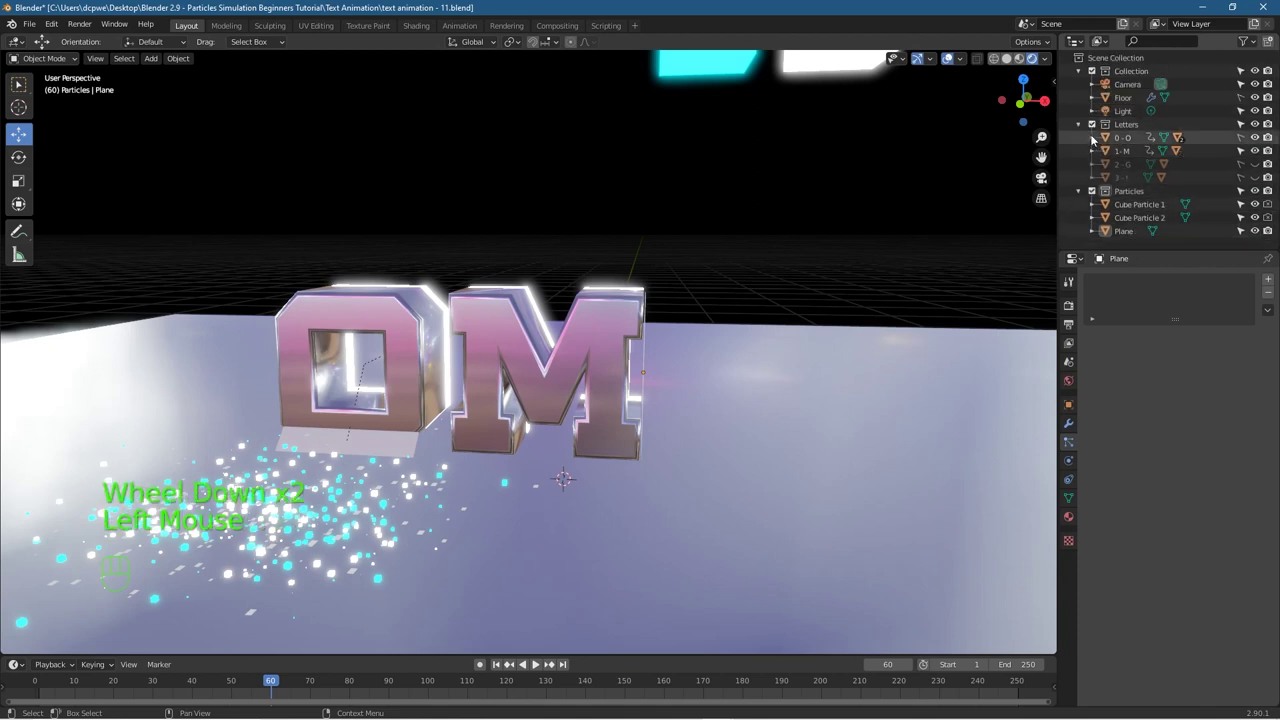
{"action": "left_click", "coordinate": [1092, 137]}
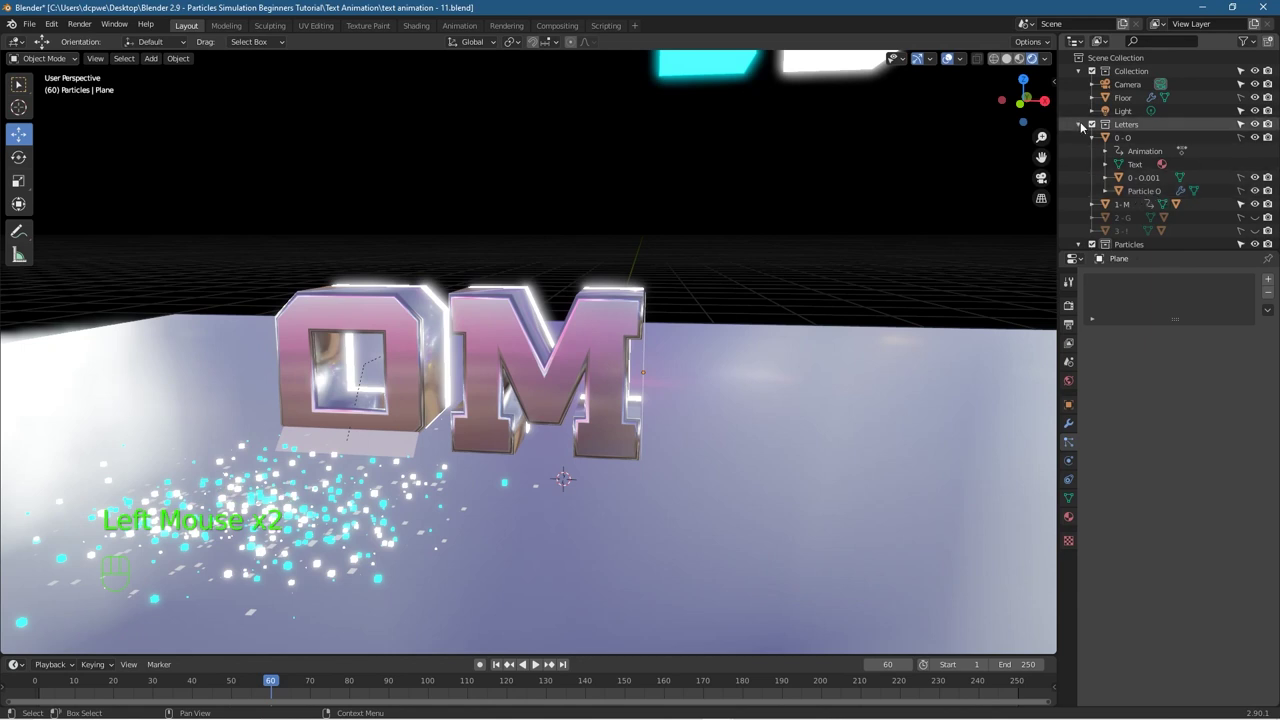
{"action": "left_click", "coordinate": [1092, 137]}
Step: Rename the plane as "Marticle M" and move it into the Letters collection
{"action": "left_click", "coordinate": [1124, 231]}
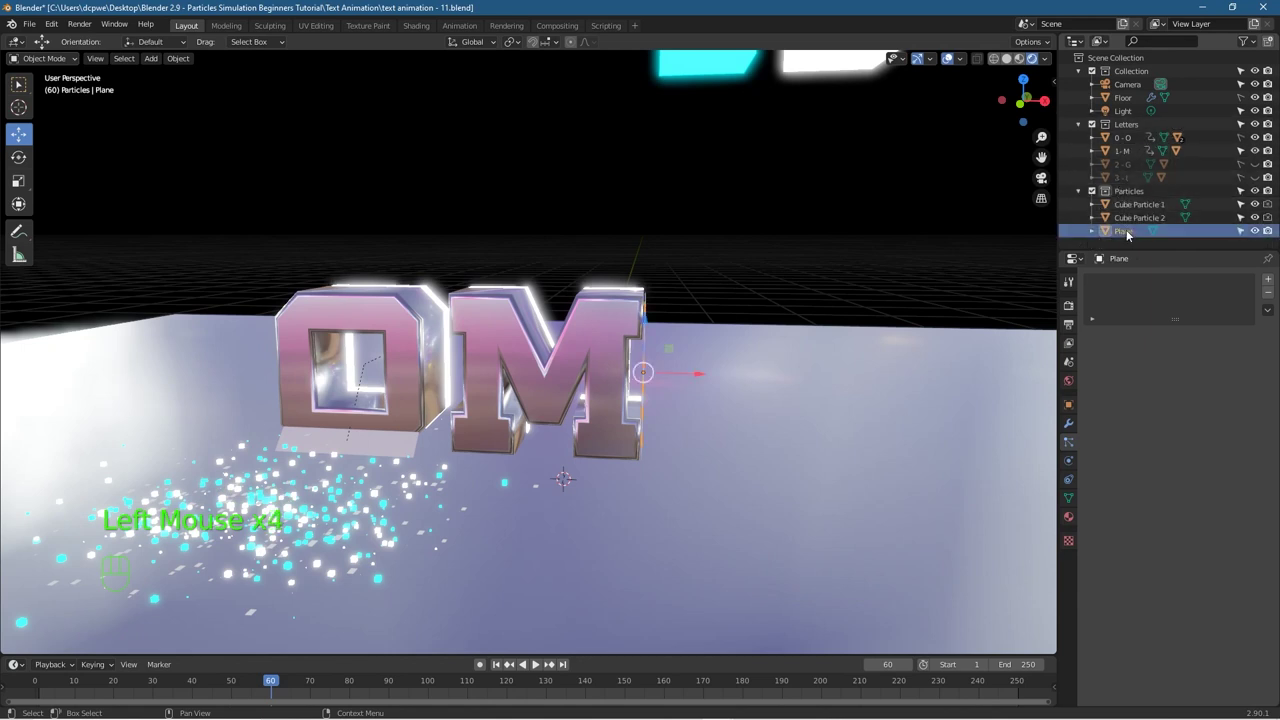
{"action": "double_click", "coordinate": [1124, 231]}
{"action": "type", "text": "Marticle M"}
{"action": "key", "text": "Return"}
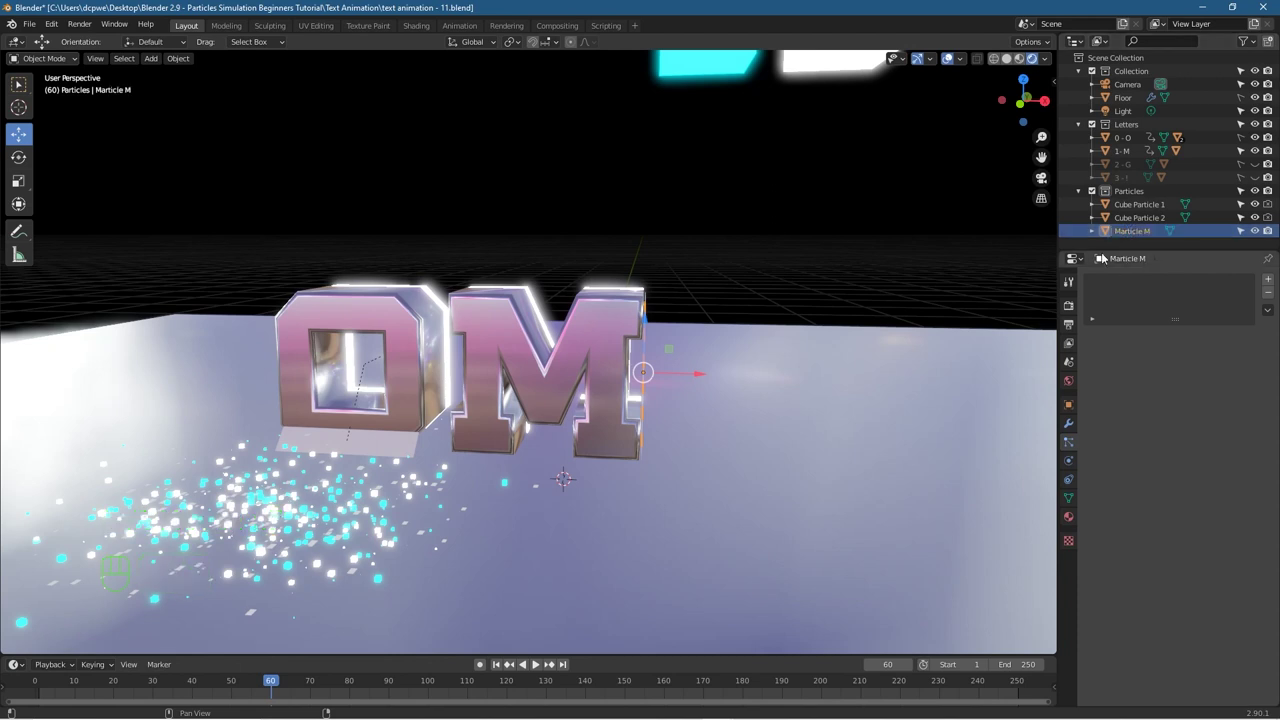
{"action": "left_click_drag", "start_coordinate": [1132, 231], "coordinate": [1133, 131]}
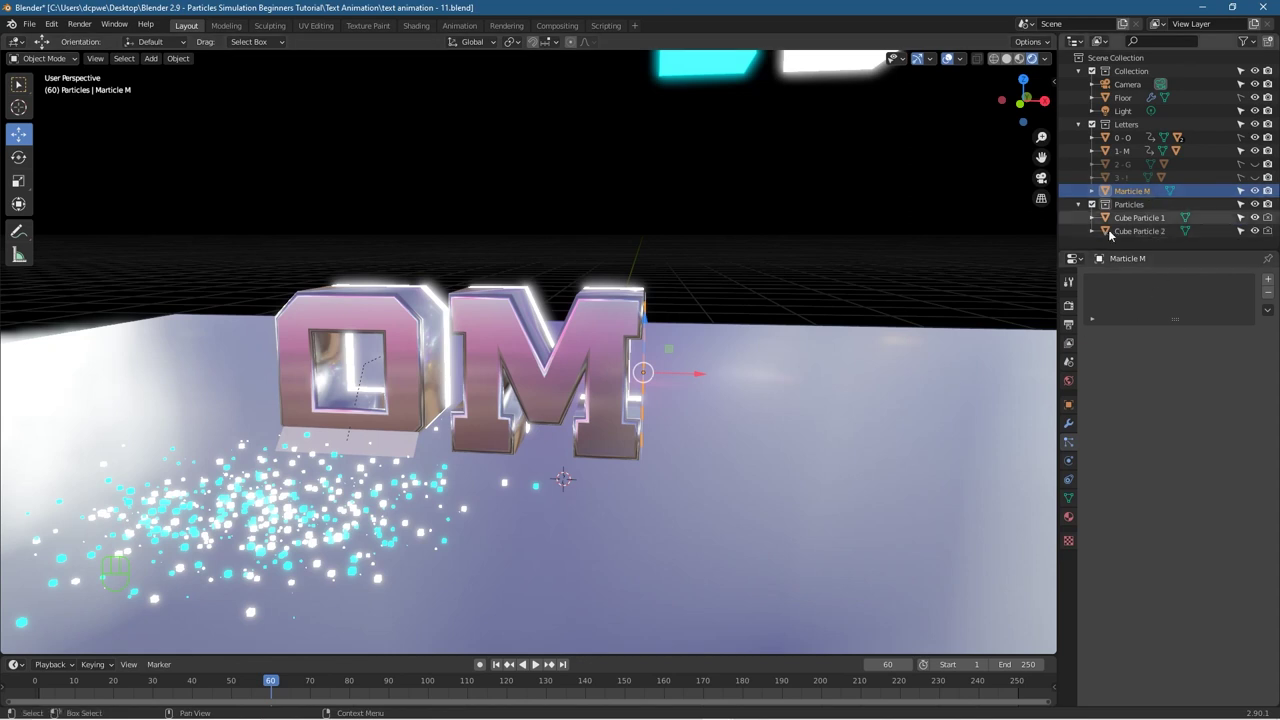
{"action": "left_click", "coordinate": [1132, 190]}
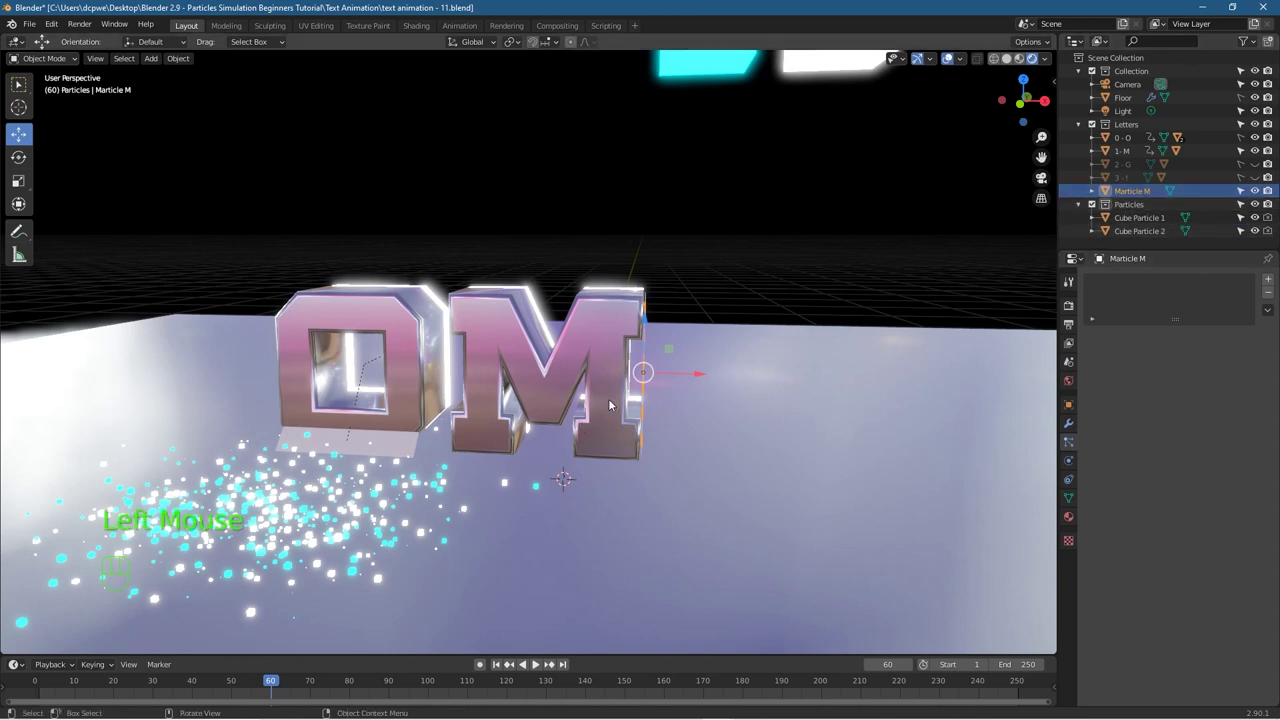
Step: Add a particle system to Marticle M, render it as the Particles collection and preview the emission at frame 95
{"action": "left_click", "coordinate": [1268, 279]}
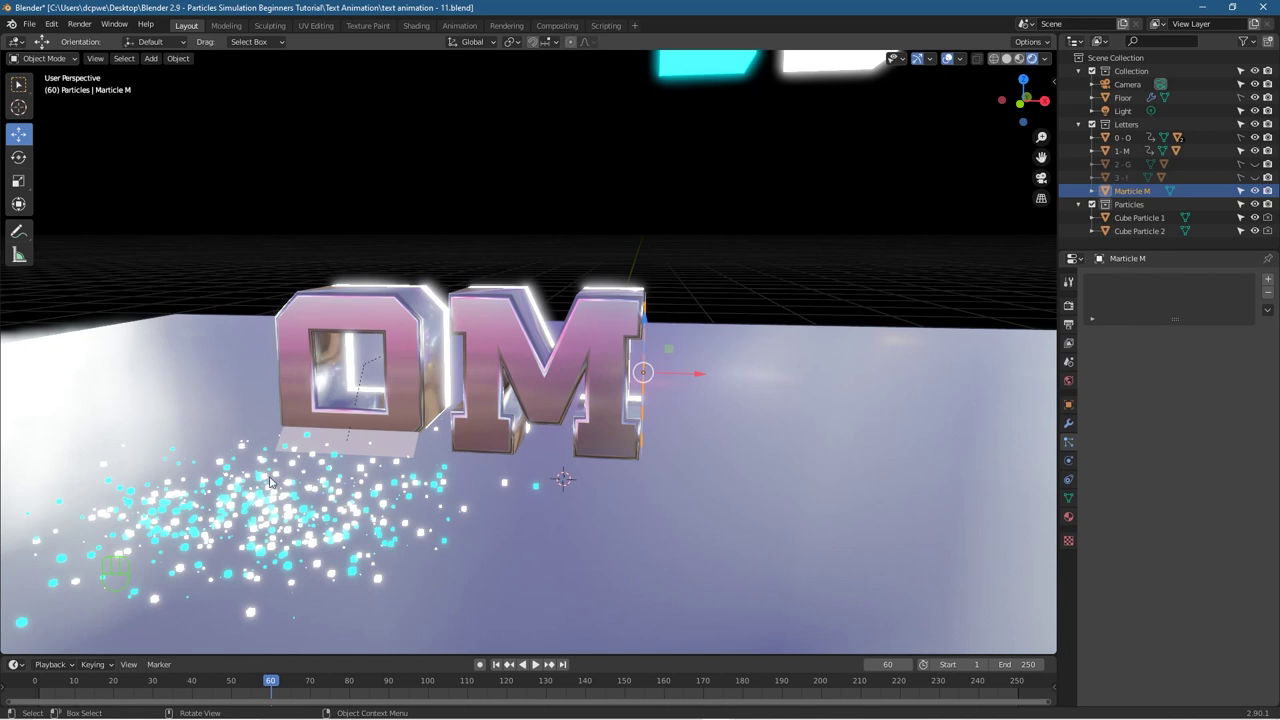
{"action": "left_click", "coordinate": [1268, 282]}
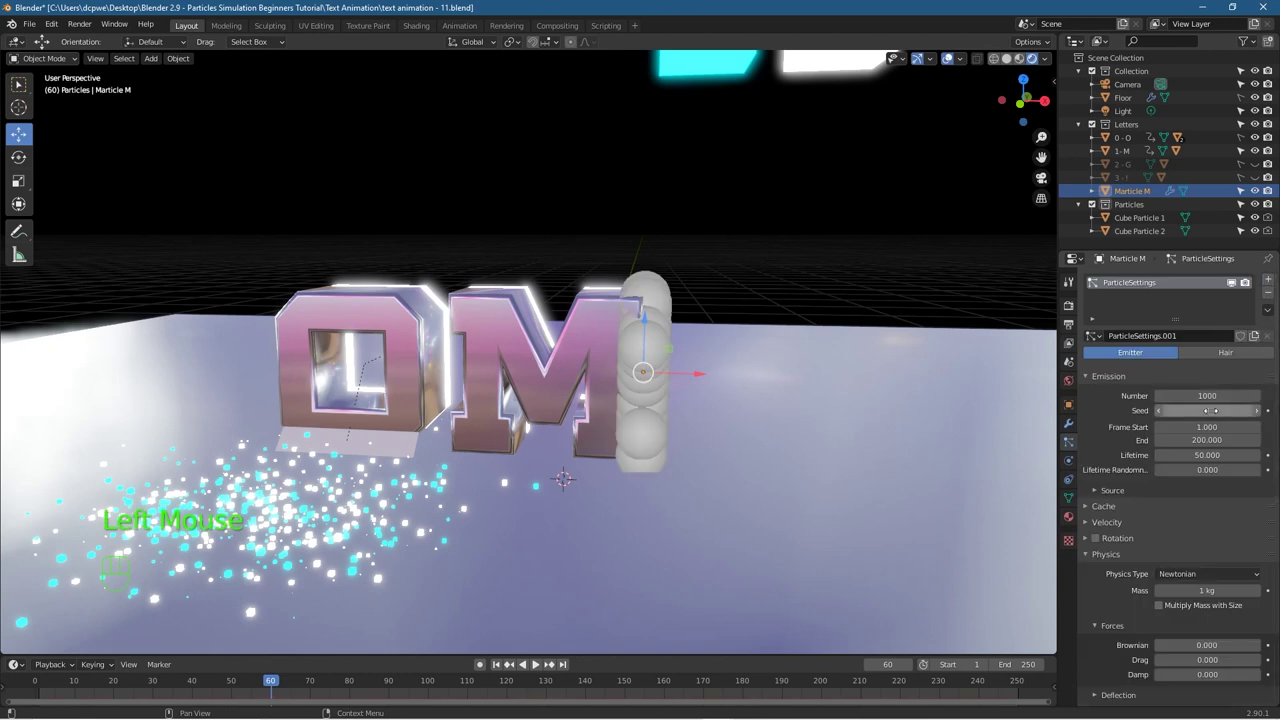
{"action": "scroll", "coordinate": [1186, 541], "scroll_direction": "down", "scroll_amount": 11}
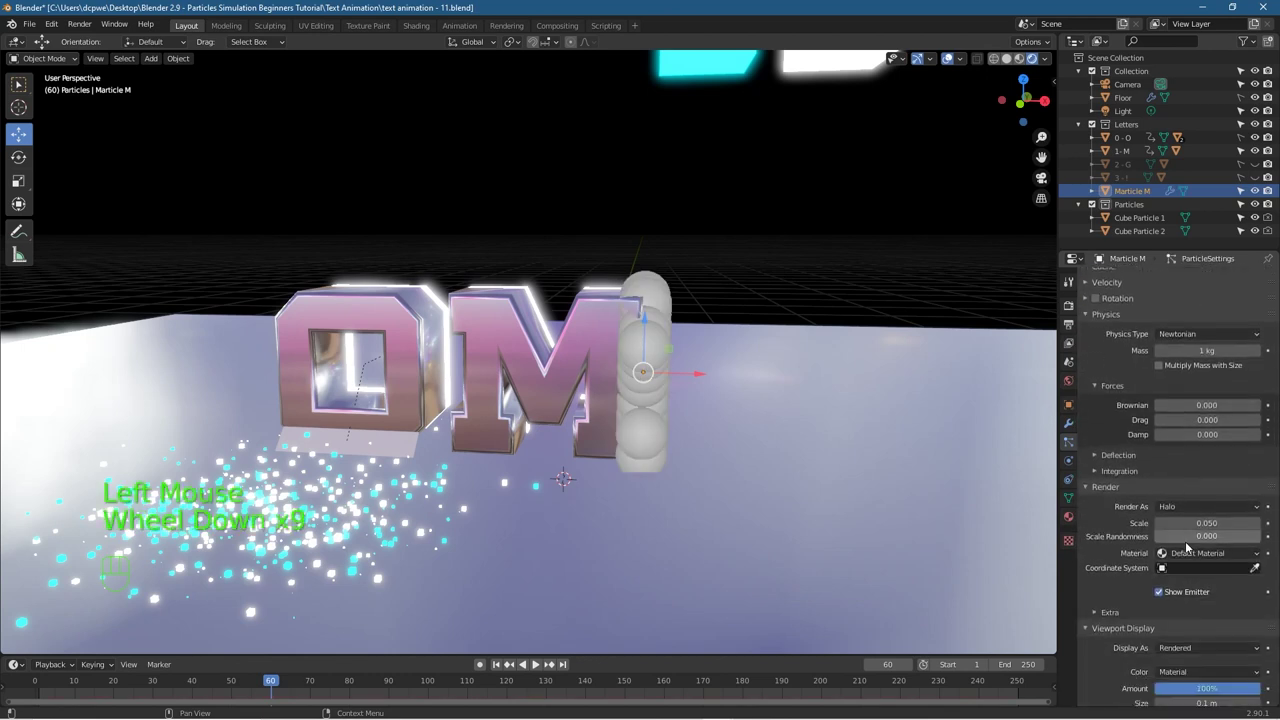
{"action": "left_click", "coordinate": [1185, 454]}
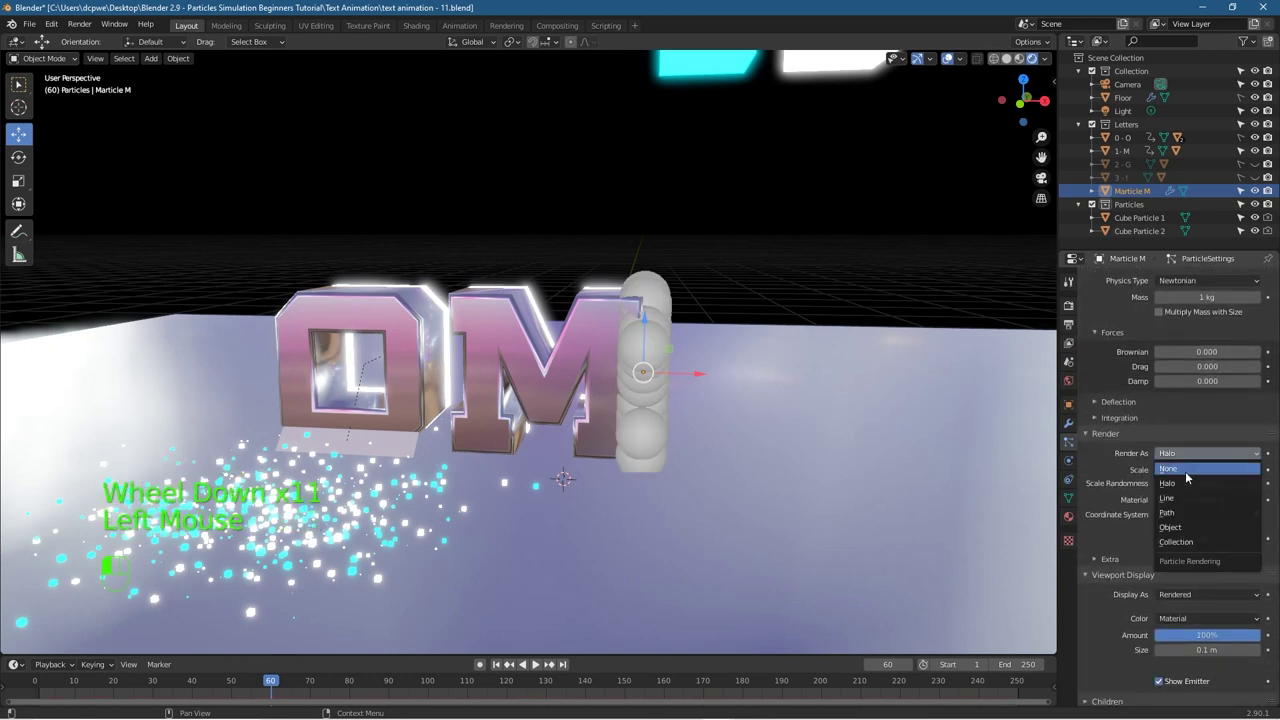
{"action": "left_click", "coordinate": [1186, 543]}
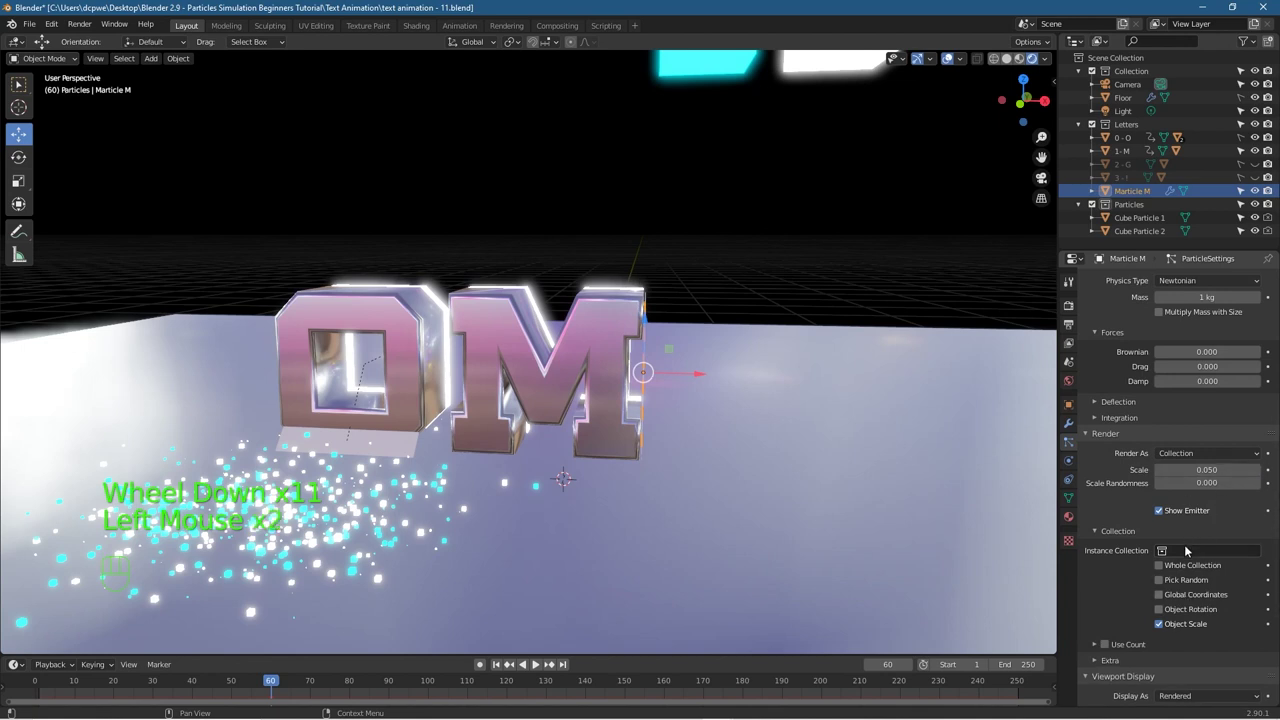
{"action": "left_click", "coordinate": [1186, 550]}
{"action": "left_click", "coordinate": [1172, 597]}
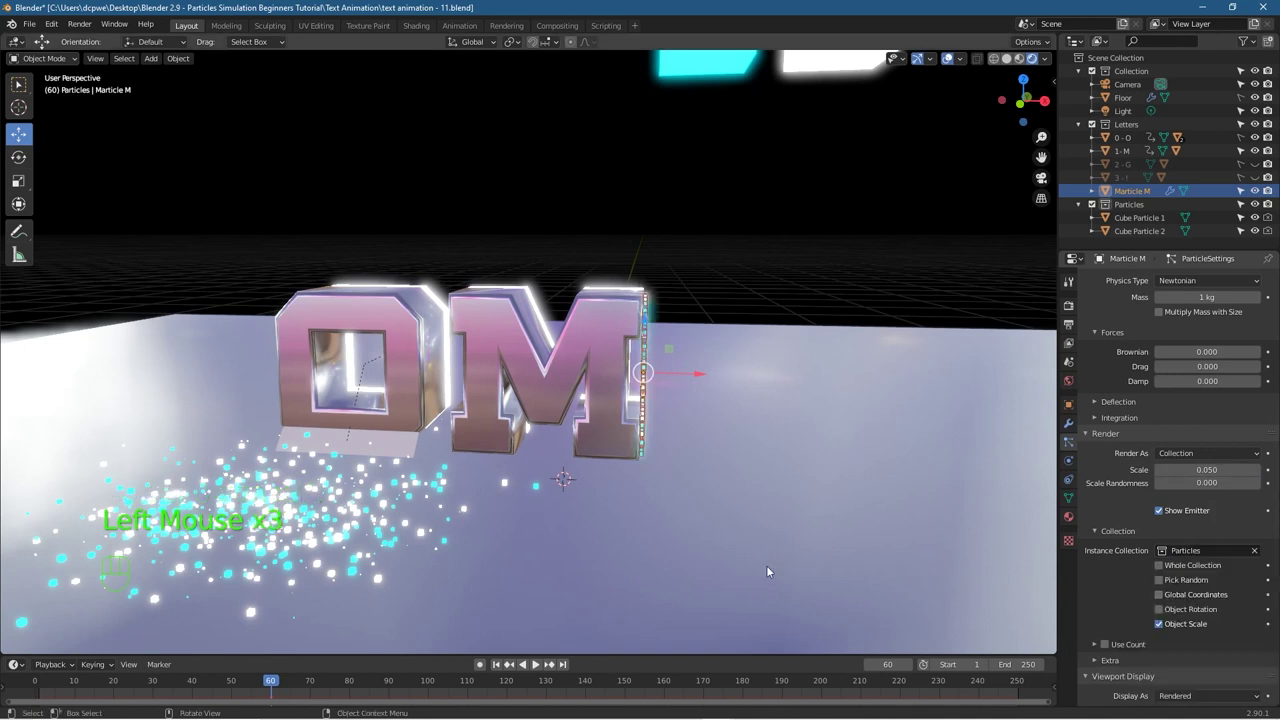
{"action": "left_click_drag", "start_coordinate": [277, 688], "coordinate": [409, 700]}
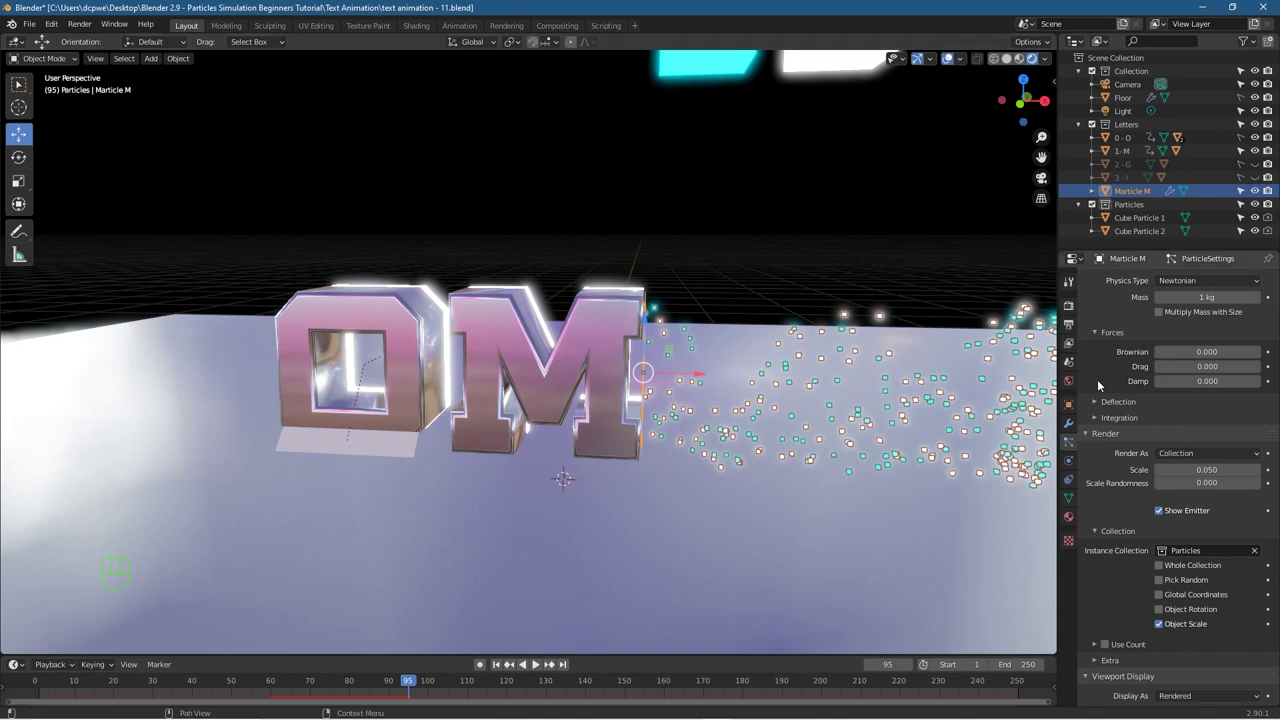
Step: Select the letter O's particle emitter and check its emission, Brownian force and scale randomness settings
{"action": "left_click", "coordinate": [1092, 138]}
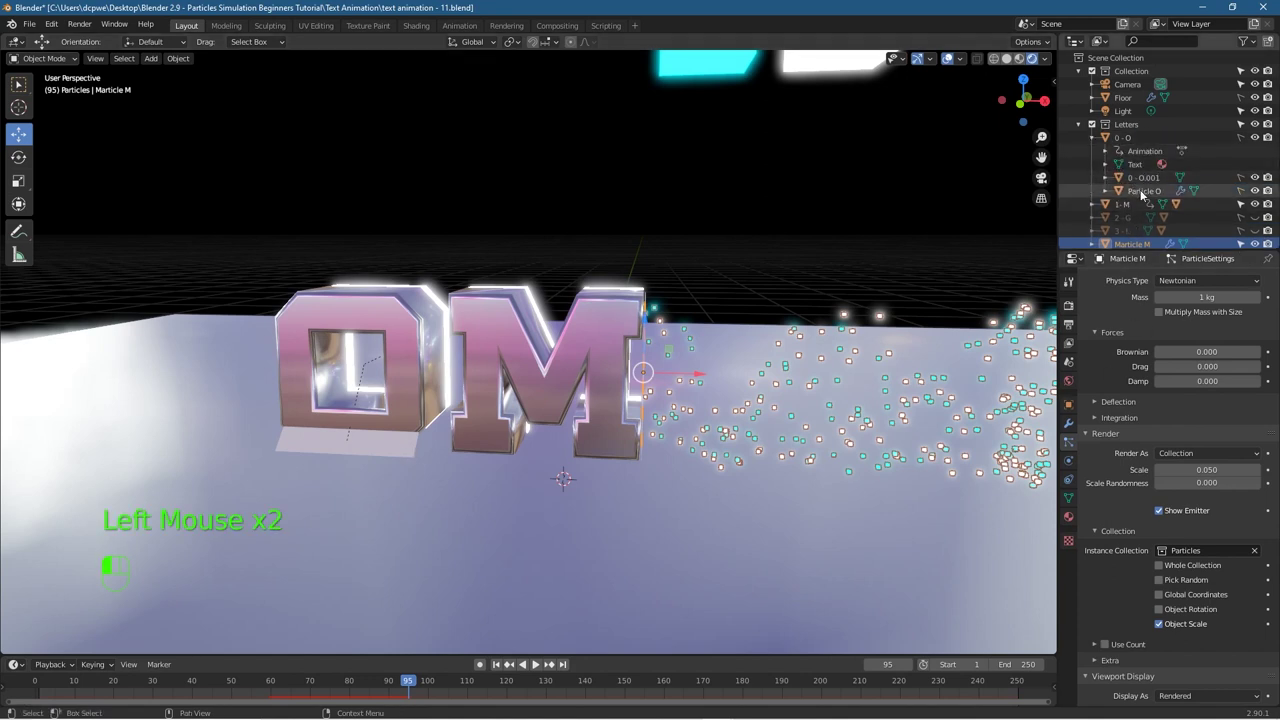
{"action": "left_click", "coordinate": [1141, 191]}
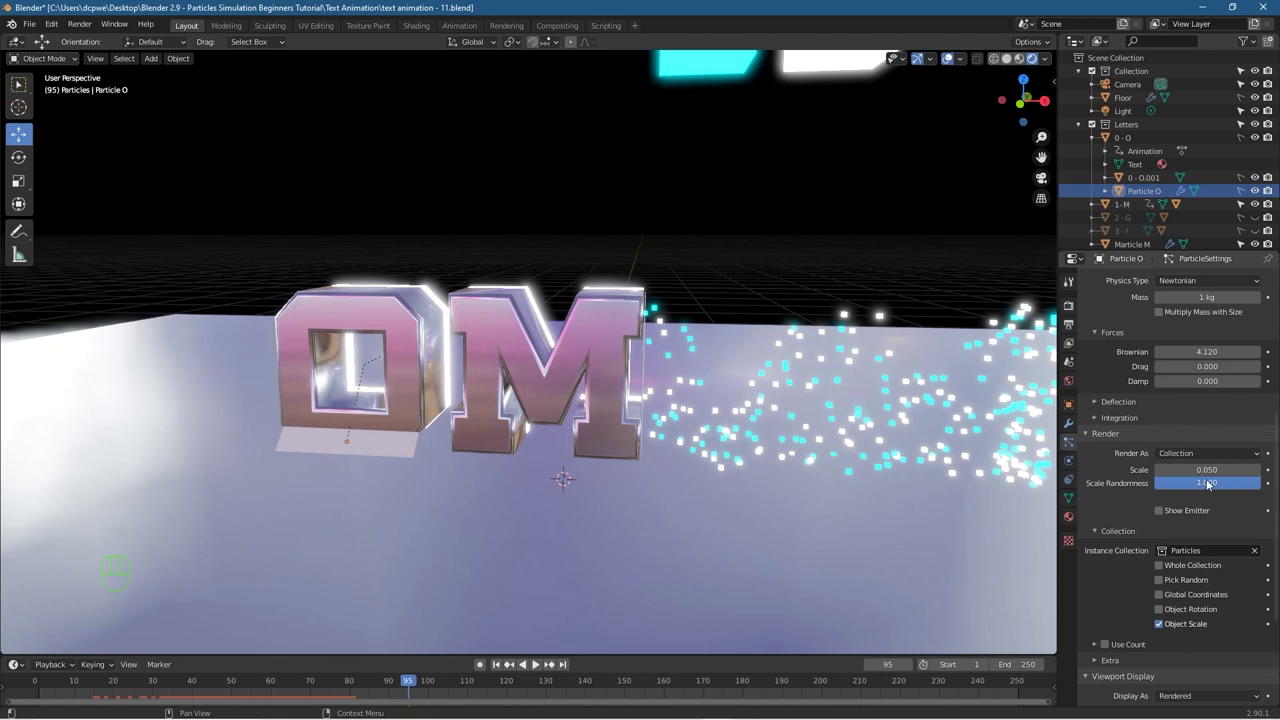
{"action": "scroll", "coordinate": [1202, 487], "scroll_direction": "up", "scroll_amount": 4}
{"action": "scroll", "coordinate": [1202, 487], "scroll_direction": "up", "scroll_amount": 6}
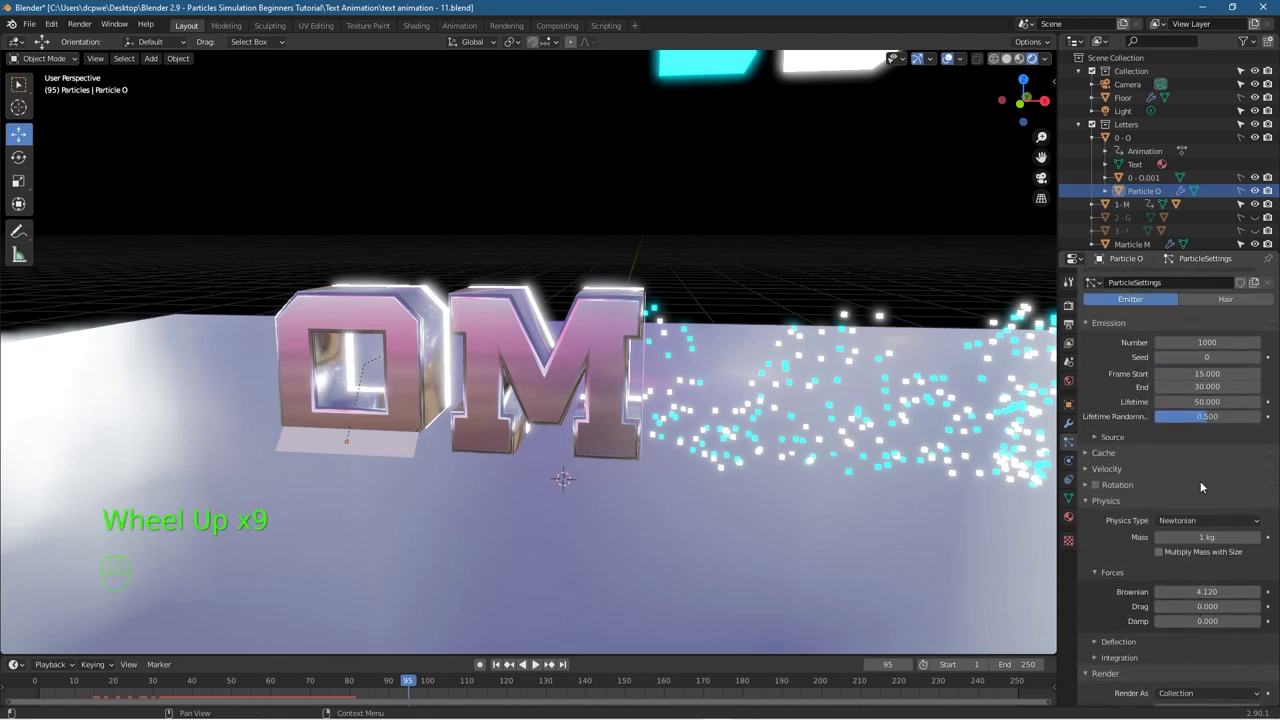
{"action": "scroll", "coordinate": [1190, 590], "scroll_direction": "down", "scroll_amount": 2}
{"action": "left_click", "coordinate": [1205, 565]}
{"action": "type", "text": "4.12"}
{"action": "key", "text": "Return"}
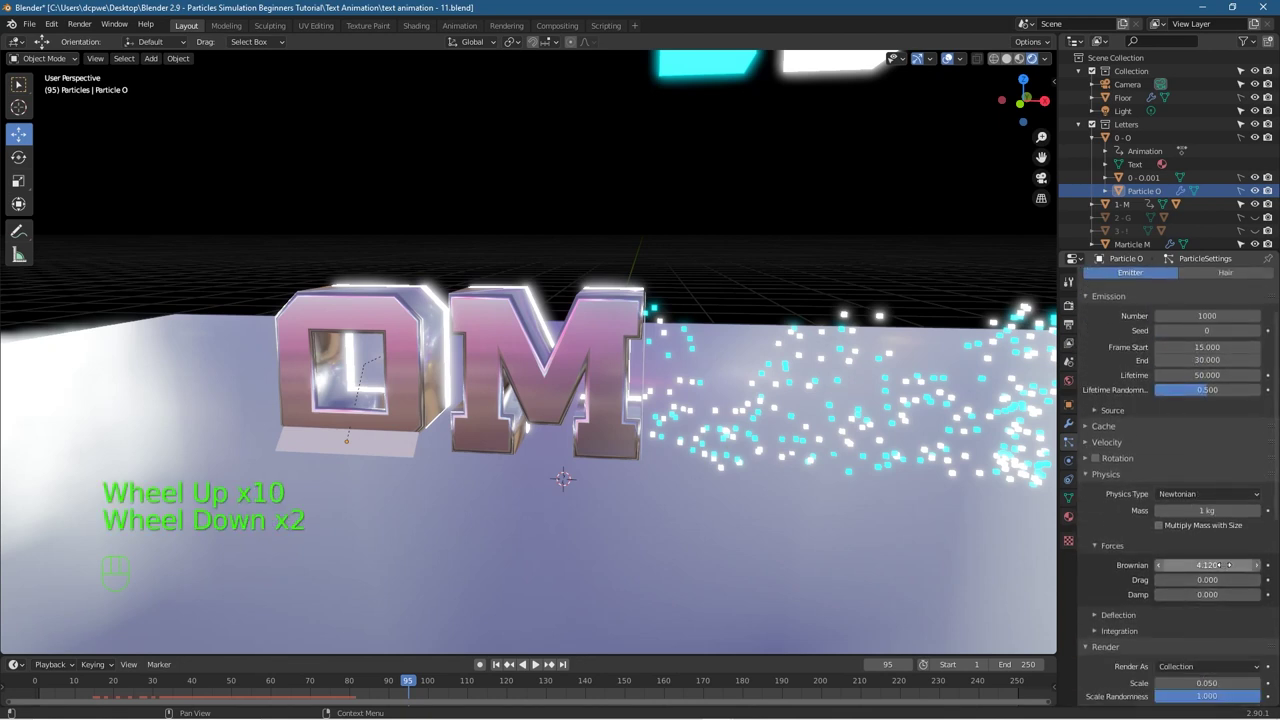
Step: Set Marticle M's Brownian force to 4.12, lifetime randomness to 0.5 and scale randomness to 1
{"action": "left_click", "coordinate": [642, 354]}
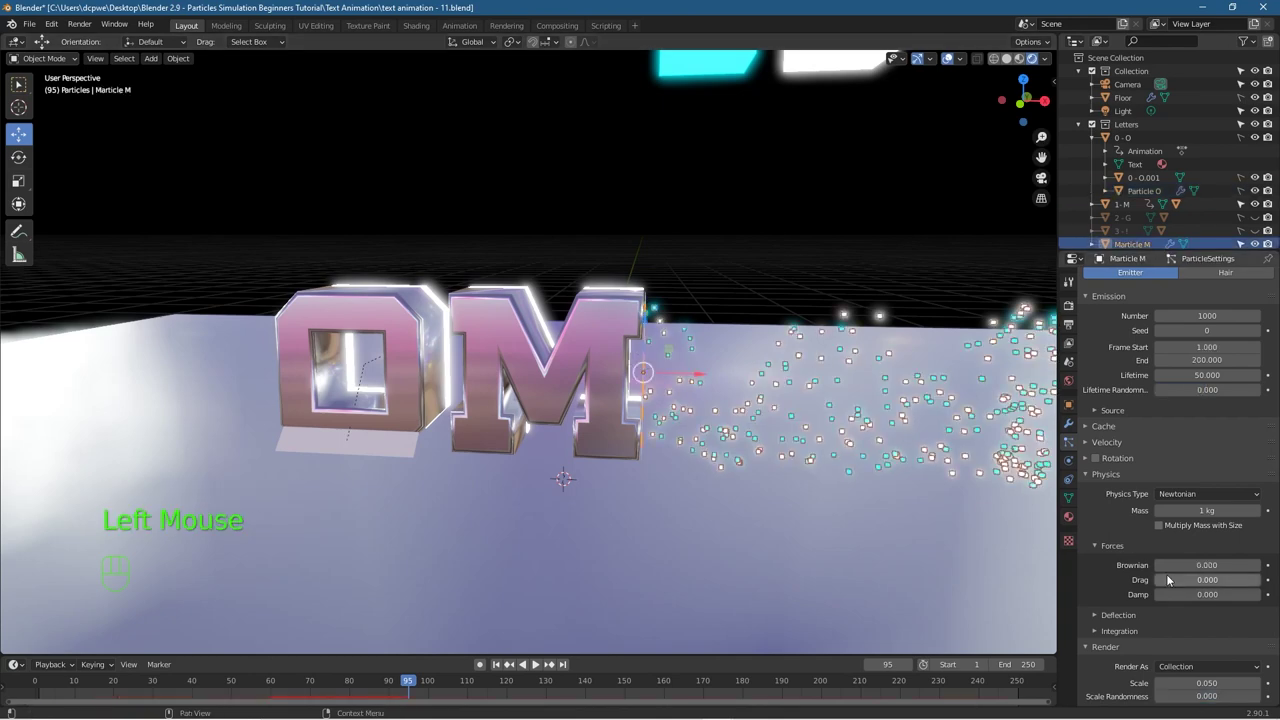
{"action": "double_click", "coordinate": [1208, 565]}
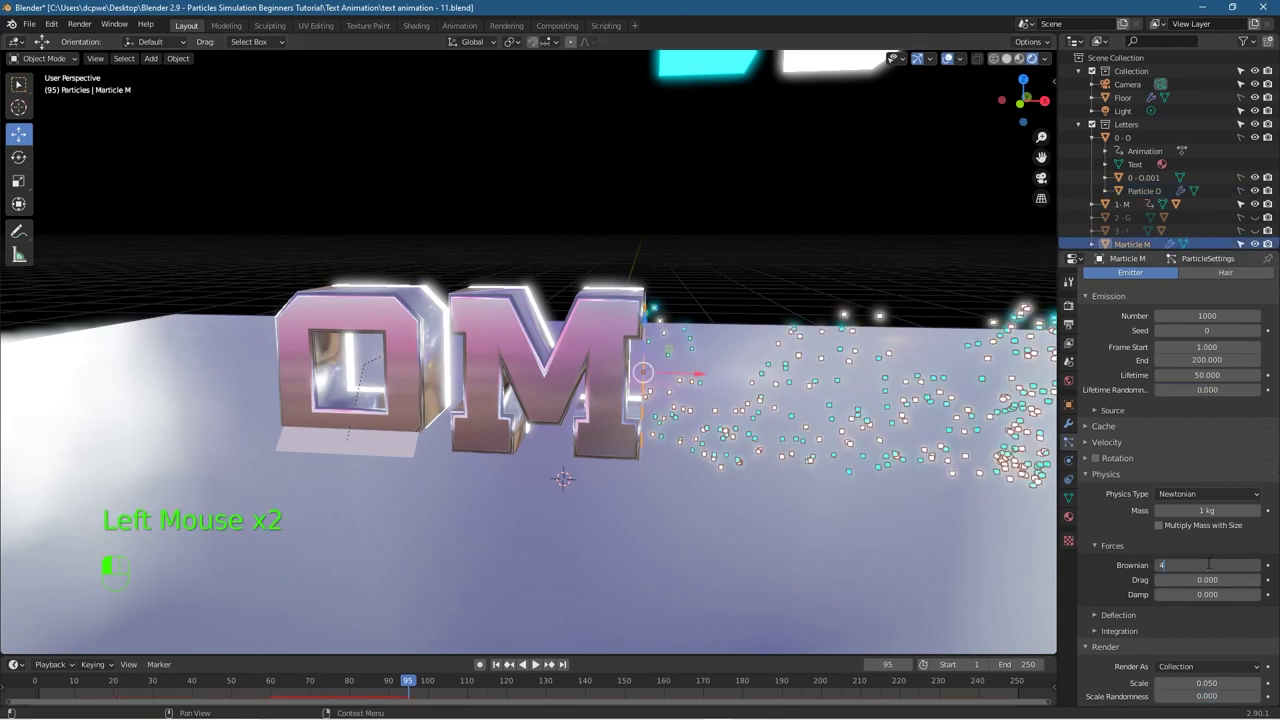
{"action": "left_click", "coordinate": [1203, 389]}
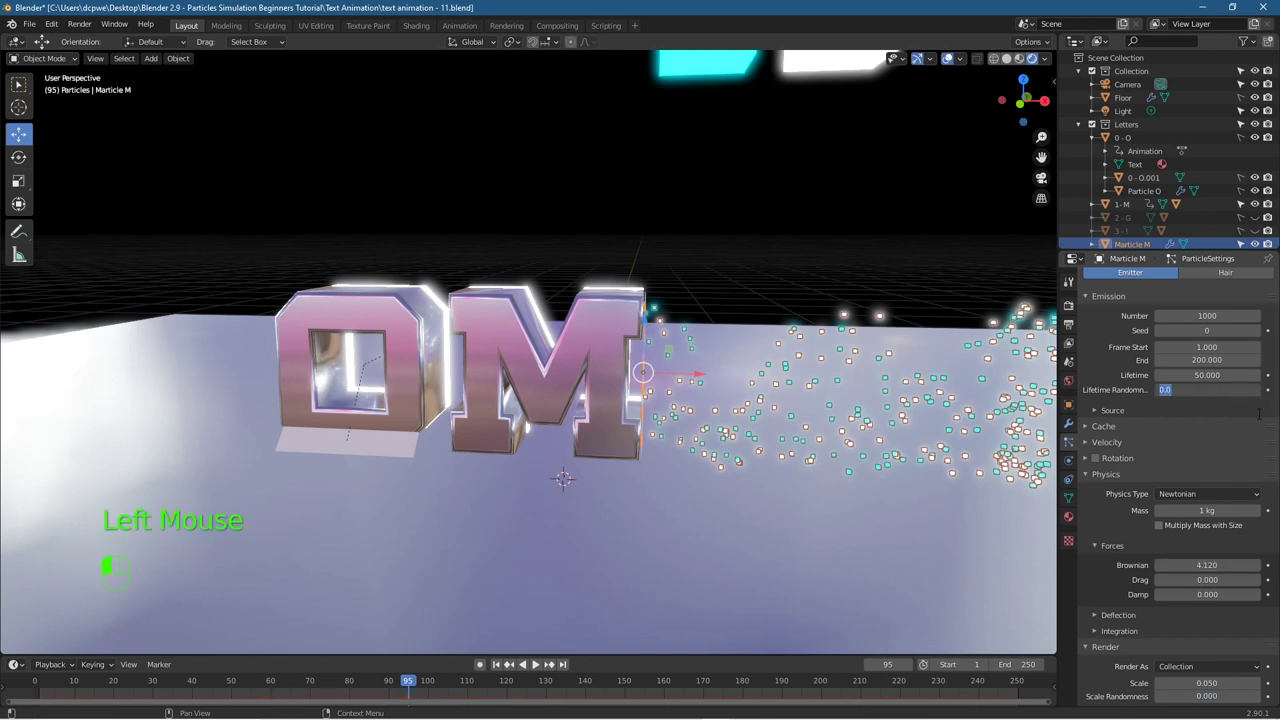
{"action": "key", "text": "Return"}
{"action": "scroll", "coordinate": [1210, 510], "scroll_direction": "down", "scroll_amount": 4}
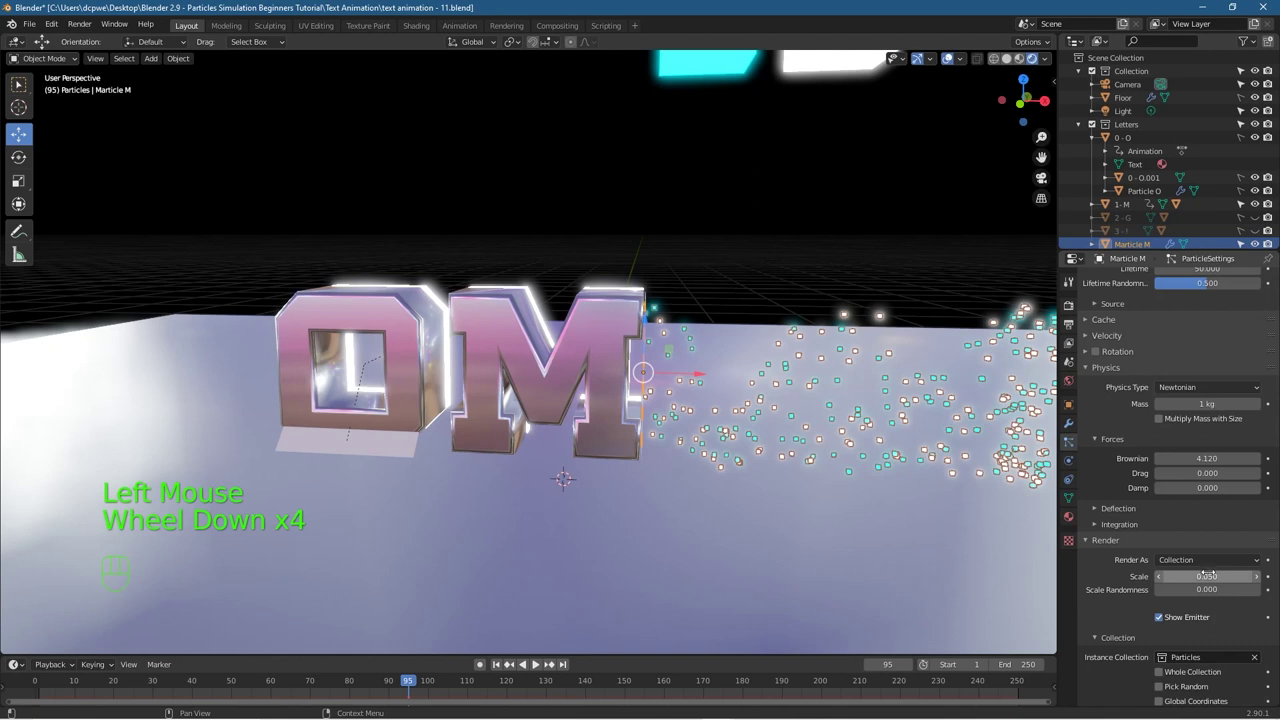
{"action": "left_click_drag", "start_coordinate": [1210, 596], "coordinate": [1260, 594]}
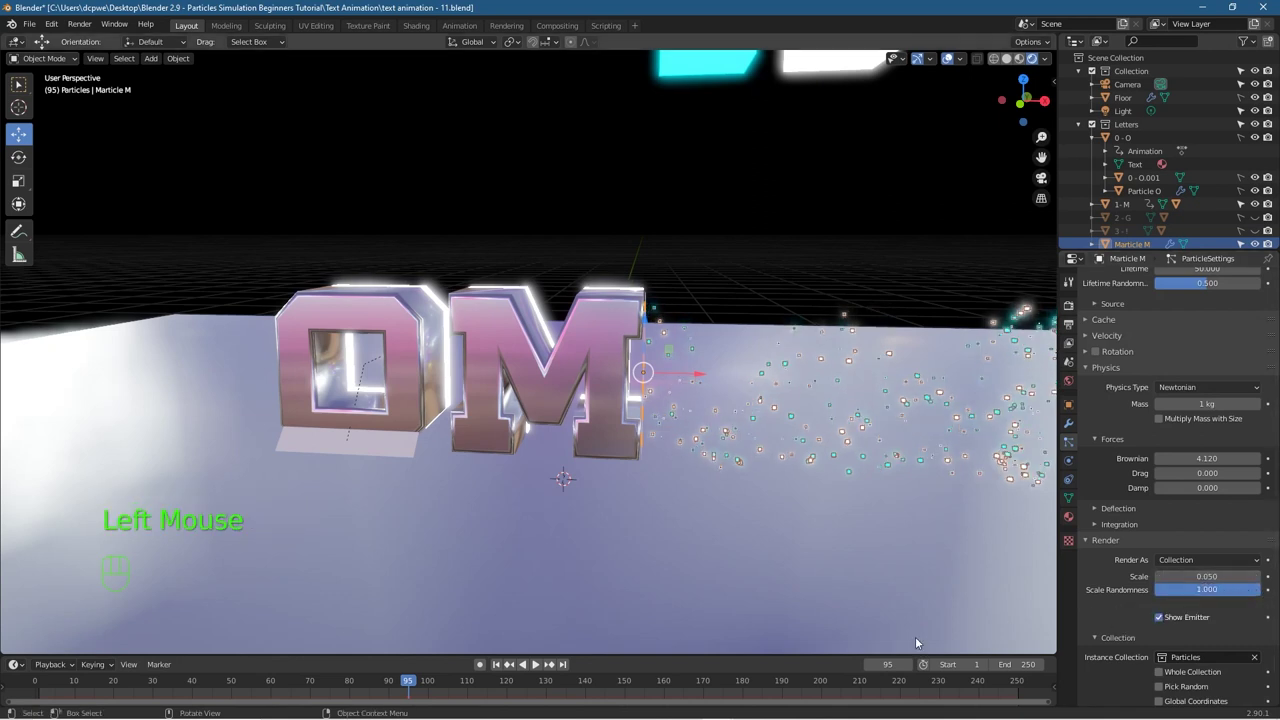
Step: Set Marticle M's emission to start at frame 30 and end at frame 60, and preview the burst up to frame 66
{"action": "left_click", "coordinate": [400, 681]}
{"action": "left_click_drag", "start_coordinate": [400, 681], "coordinate": [427, 708]}
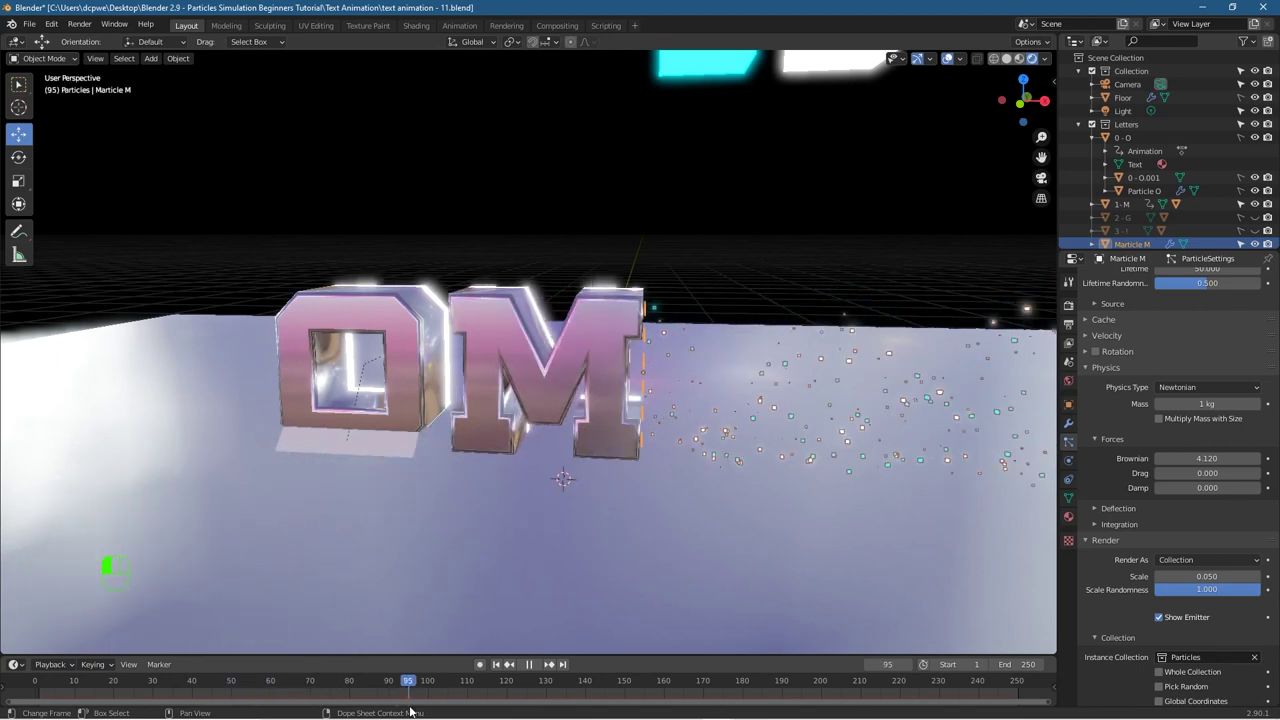
{"action": "scroll", "coordinate": [1155, 472], "scroll_direction": "up", "scroll_amount": 9}
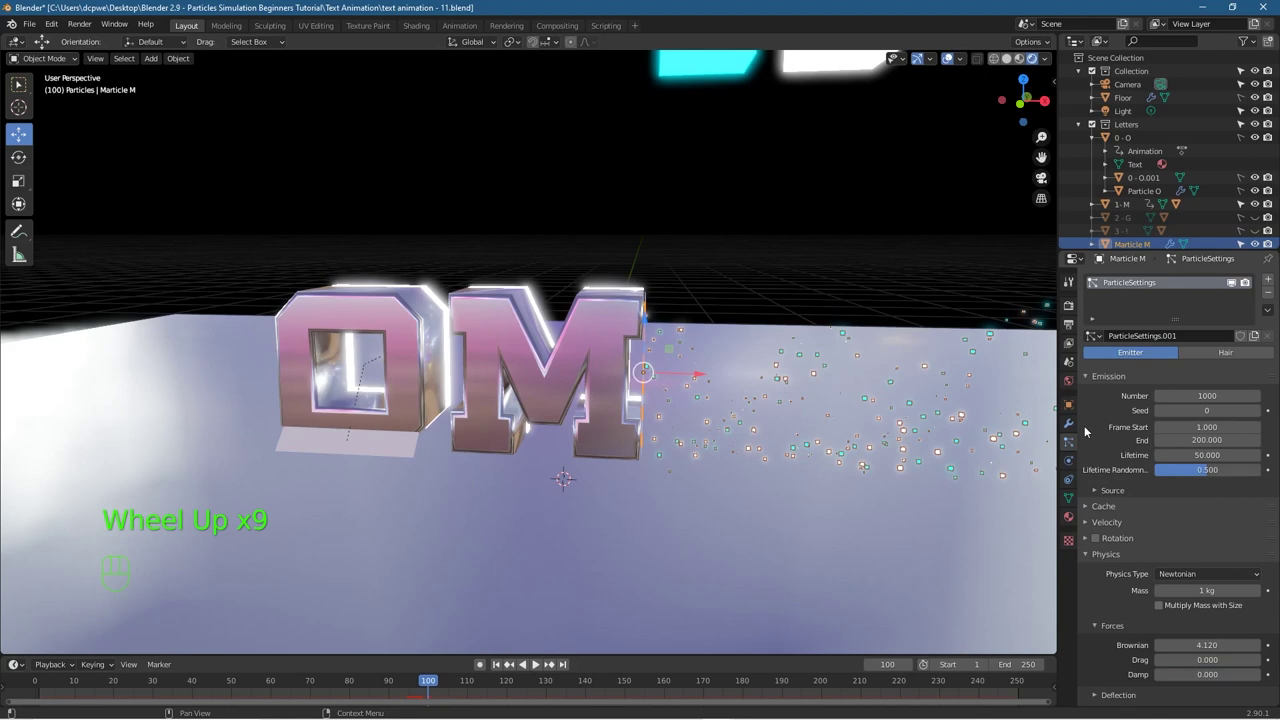
{"action": "left_click_drag", "start_coordinate": [420, 688], "coordinate": [155, 686]}
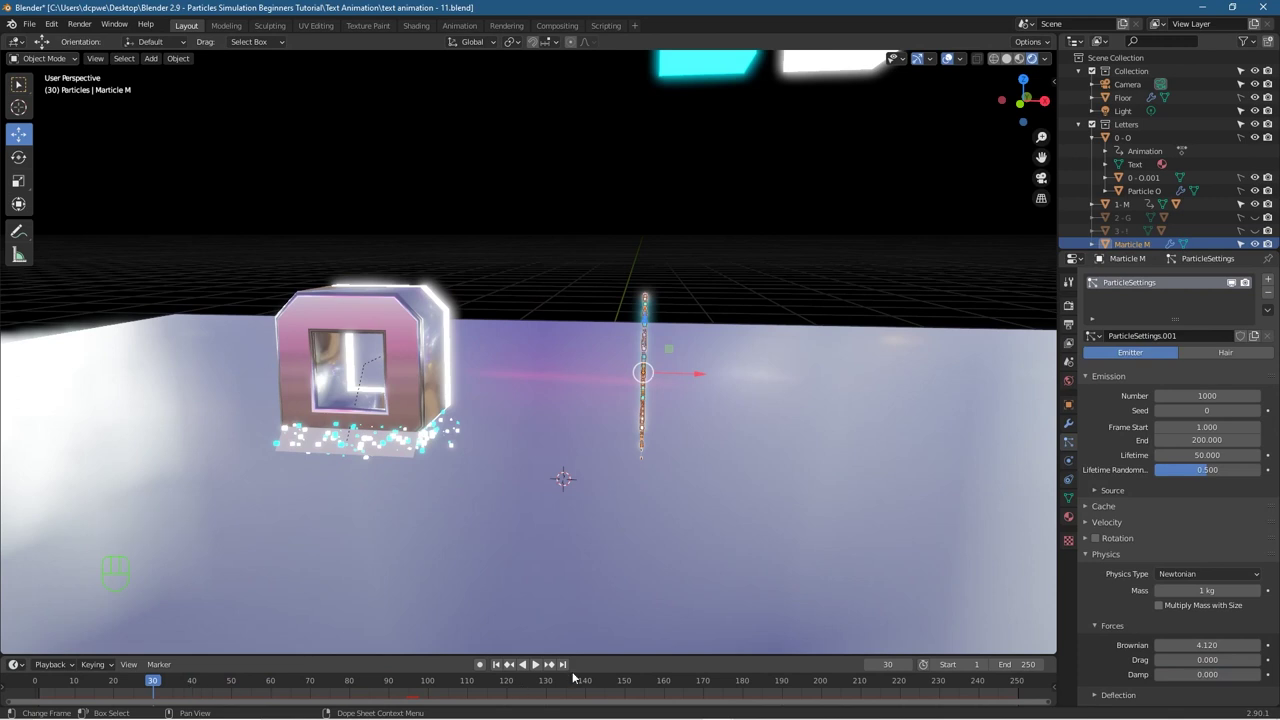
{"action": "left_click", "coordinate": [1178, 427]}
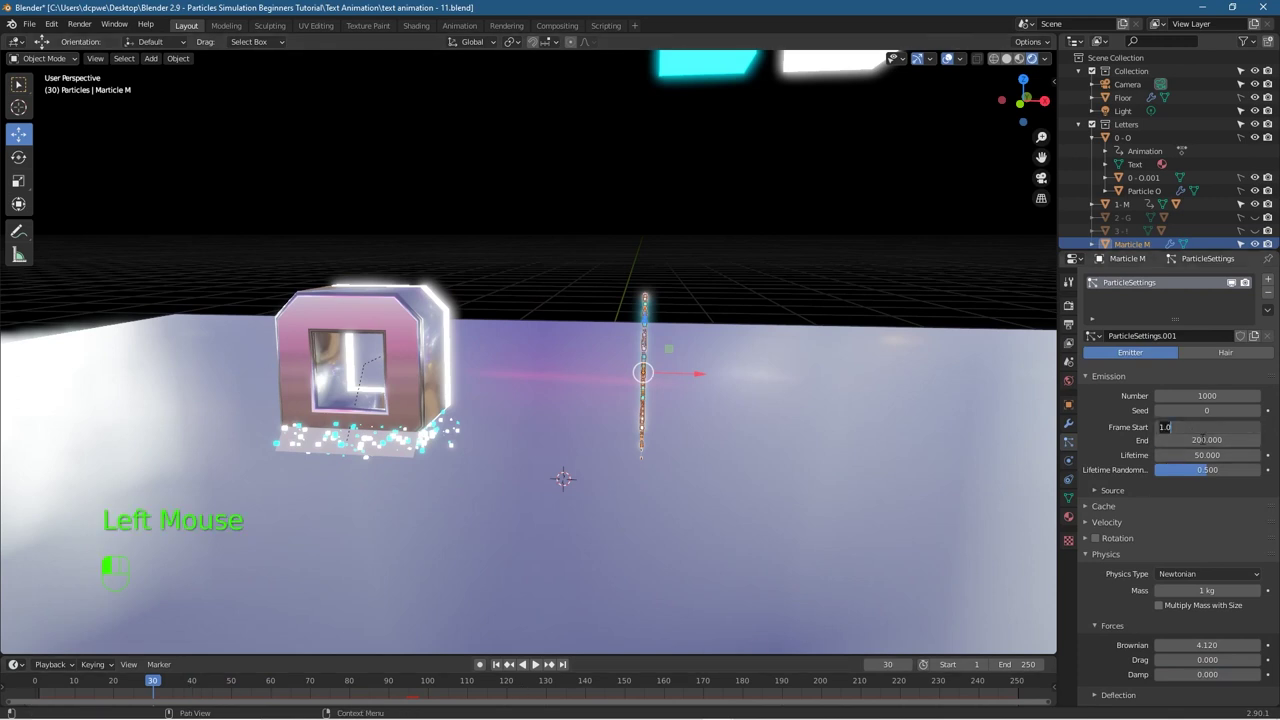
{"action": "key", "text": "Return"}
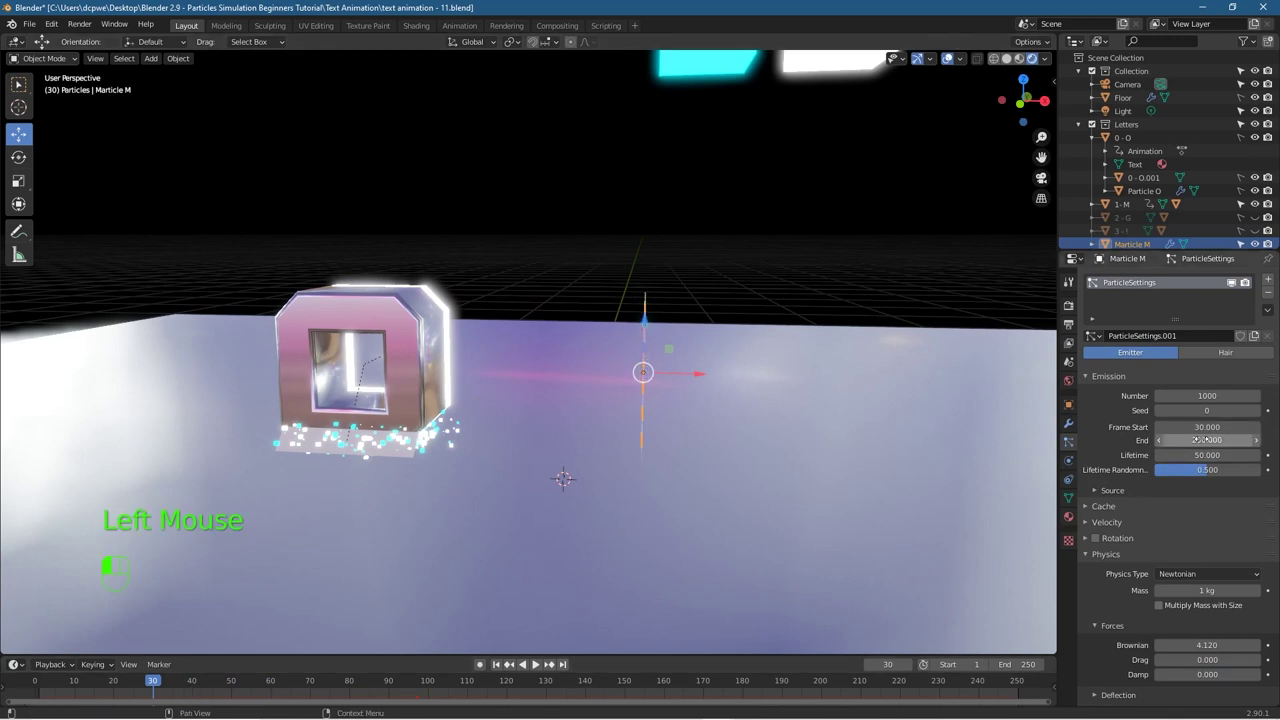
{"action": "double_click", "coordinate": [1205, 440]}
{"action": "type", "text": "60"}
{"action": "key", "text": "Return"}
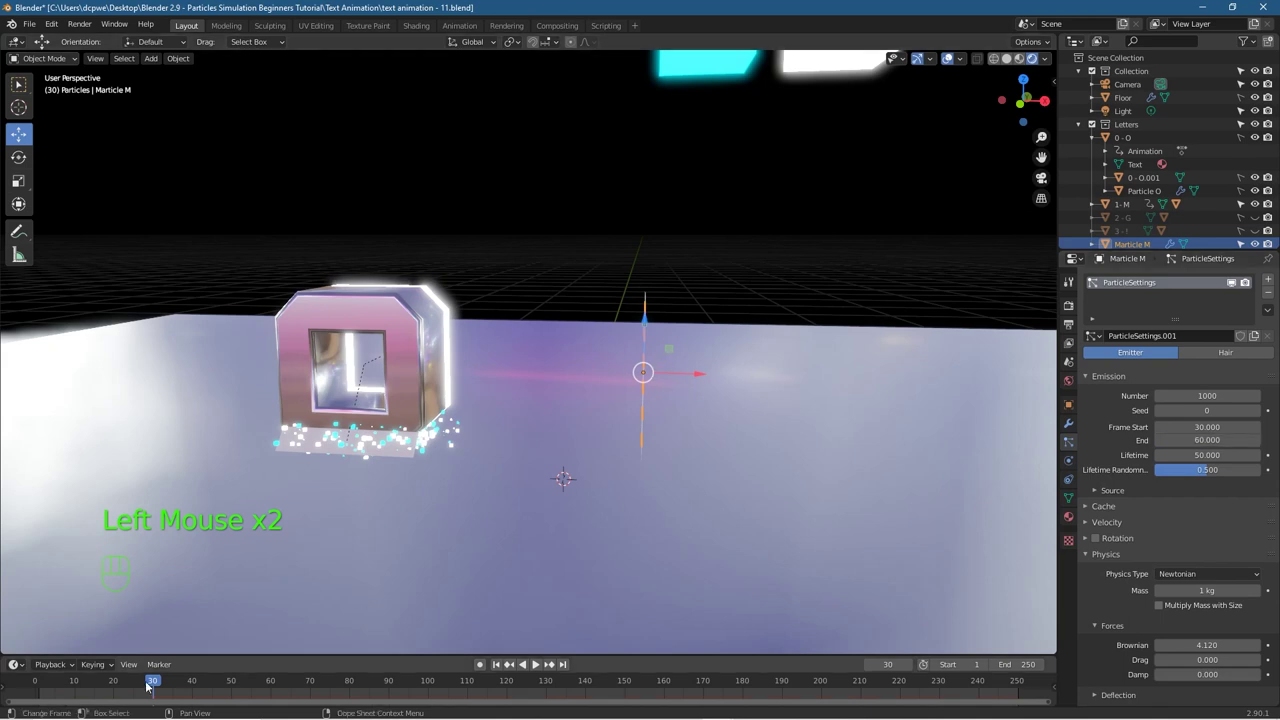
{"action": "left_click", "coordinate": [65, 694]}
{"action": "left_click_drag", "start_coordinate": [65, 694], "coordinate": [293, 716]}
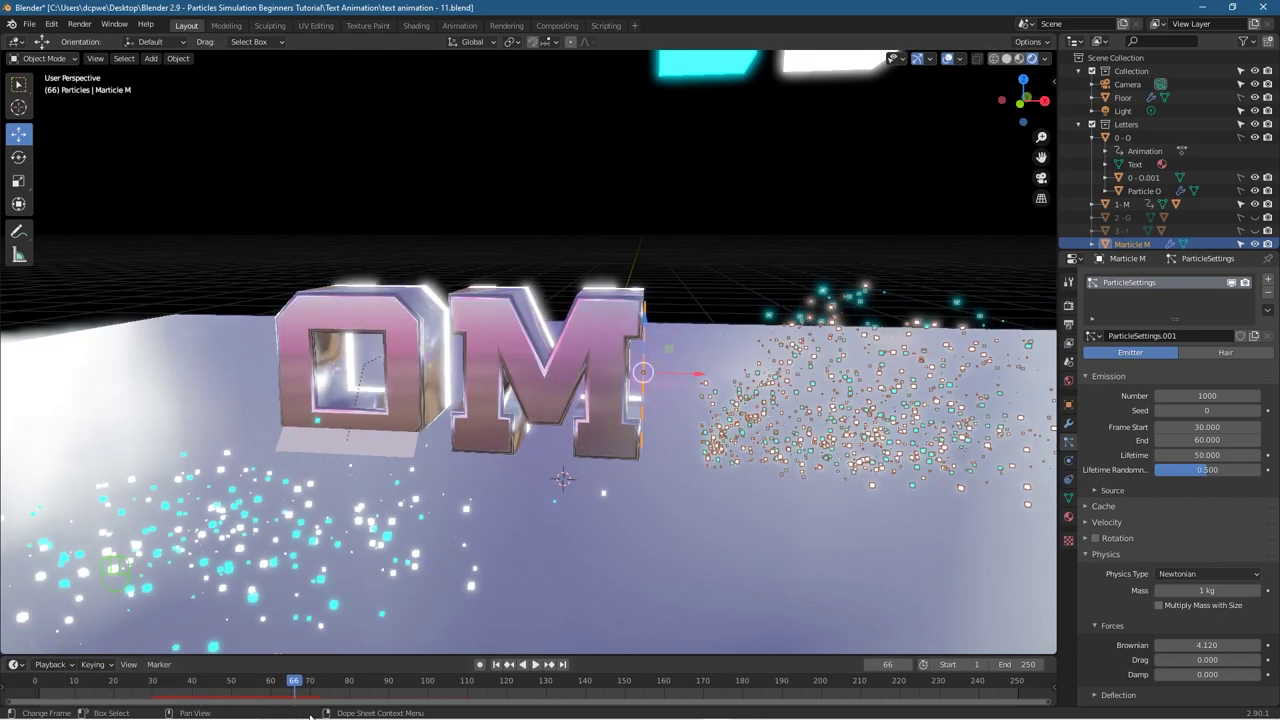
Step: Parent the Marticle M plane to the letter M object using the Object option
{"action": "middle_click_drag", "start_coordinate": [826, 373], "coordinate": [601, 331]}
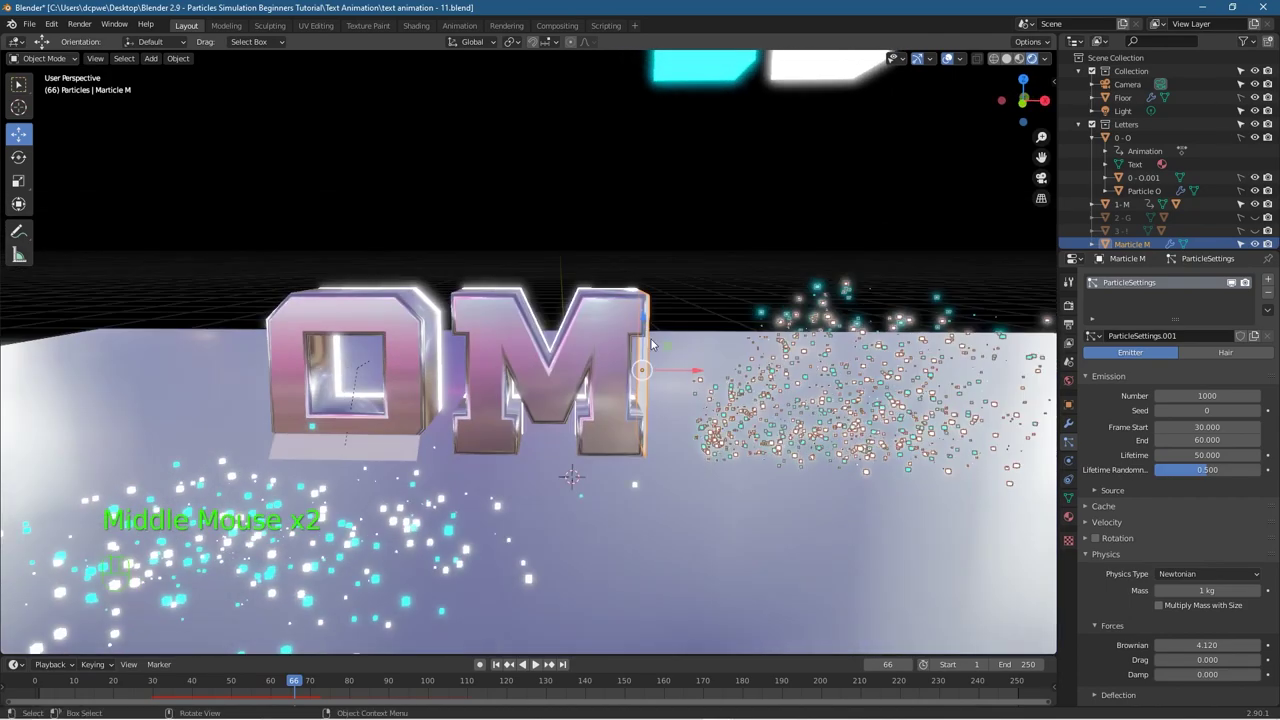
{"action": "left_click", "coordinate": [599, 325], "text": "shift"}
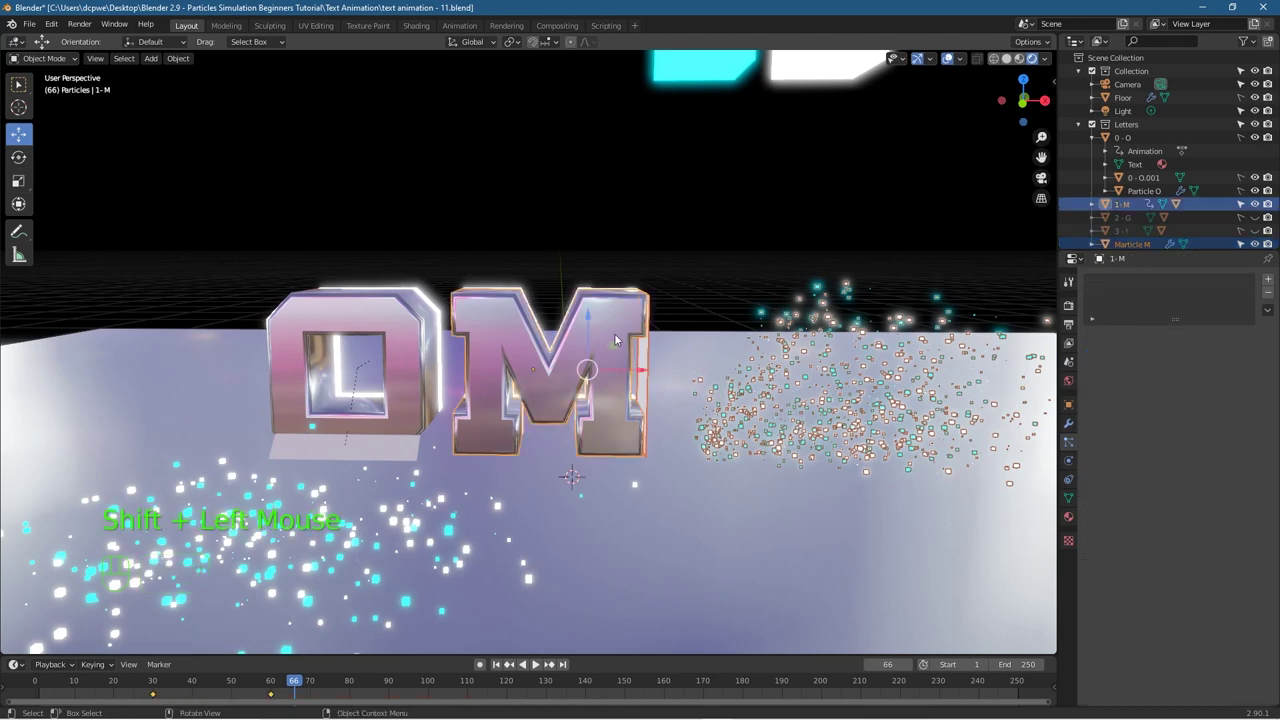
{"action": "key", "text": "ctrl+p"}
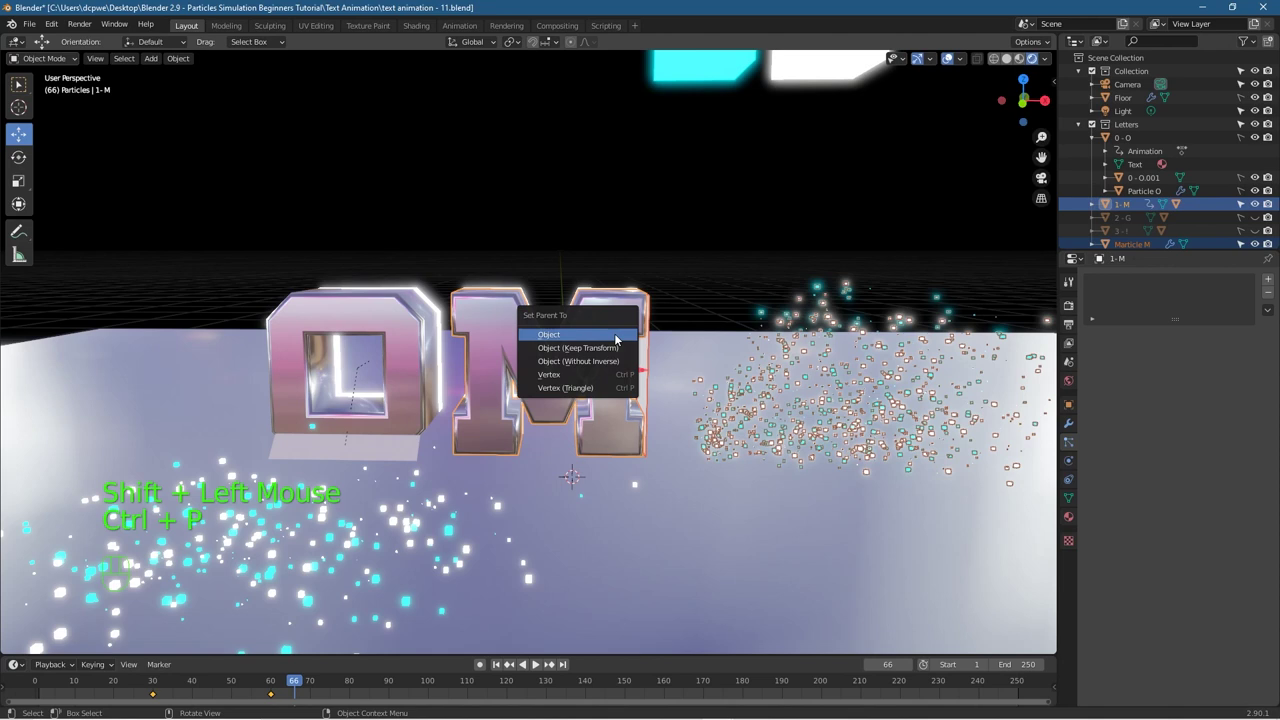
{"action": "left_click", "coordinate": [615, 338]}
Step: Rename the emitter plane under 1-M as "Particle M" and collapse the M and O object hierarchies
{"action": "left_click", "coordinate": [1096, 204]}
{"action": "scroll", "coordinate": [1138, 236], "scroll_direction": "down", "scroll_amount": 1}
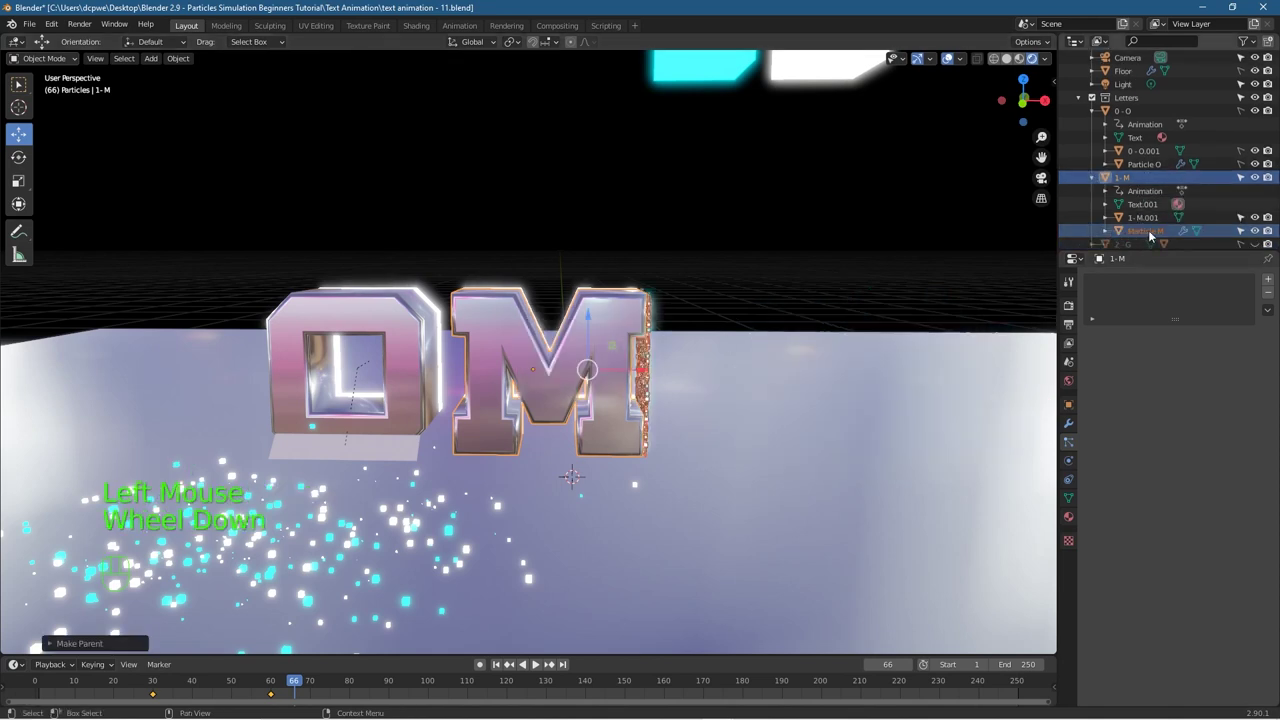
{"action": "scroll", "coordinate": [1157, 228], "scroll_direction": "down", "scroll_amount": 1}
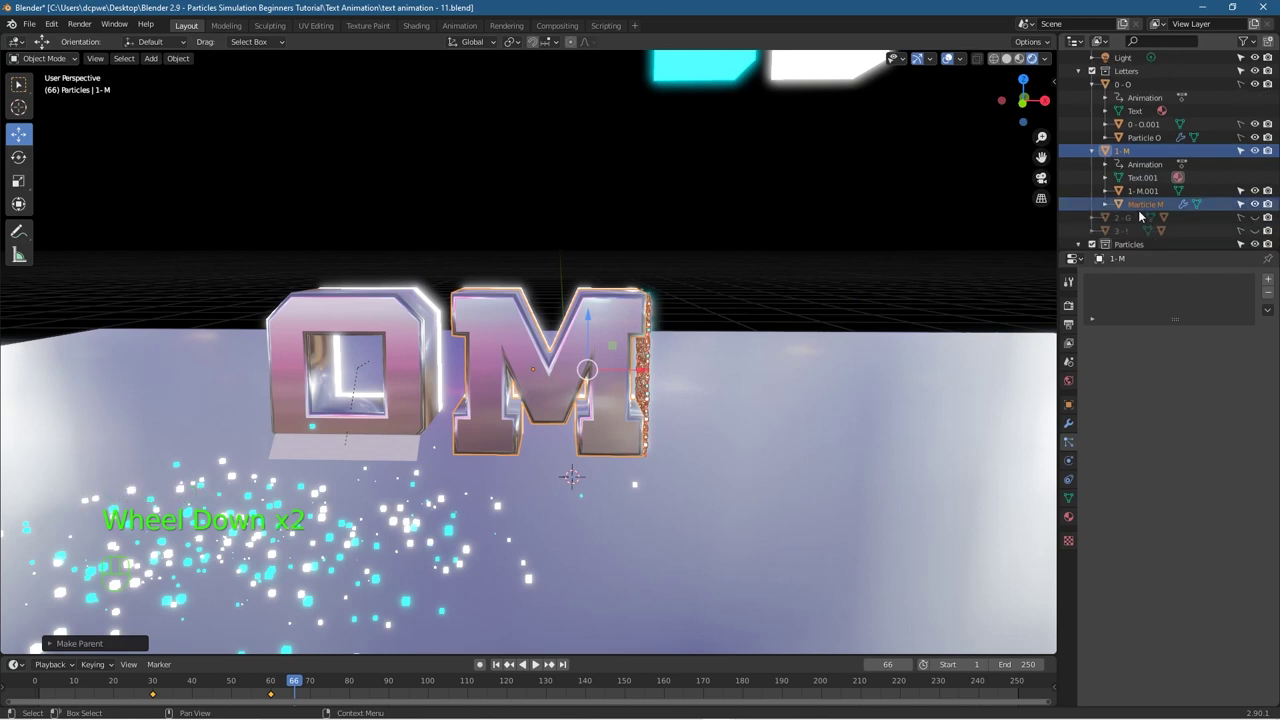
{"action": "left_click", "coordinate": [1140, 204]}
{"action": "double_click", "coordinate": [1140, 204]}
{"action": "key", "text": "BackSpace"}
{"action": "type", "text": "P"}
{"action": "key", "text": "Return"}
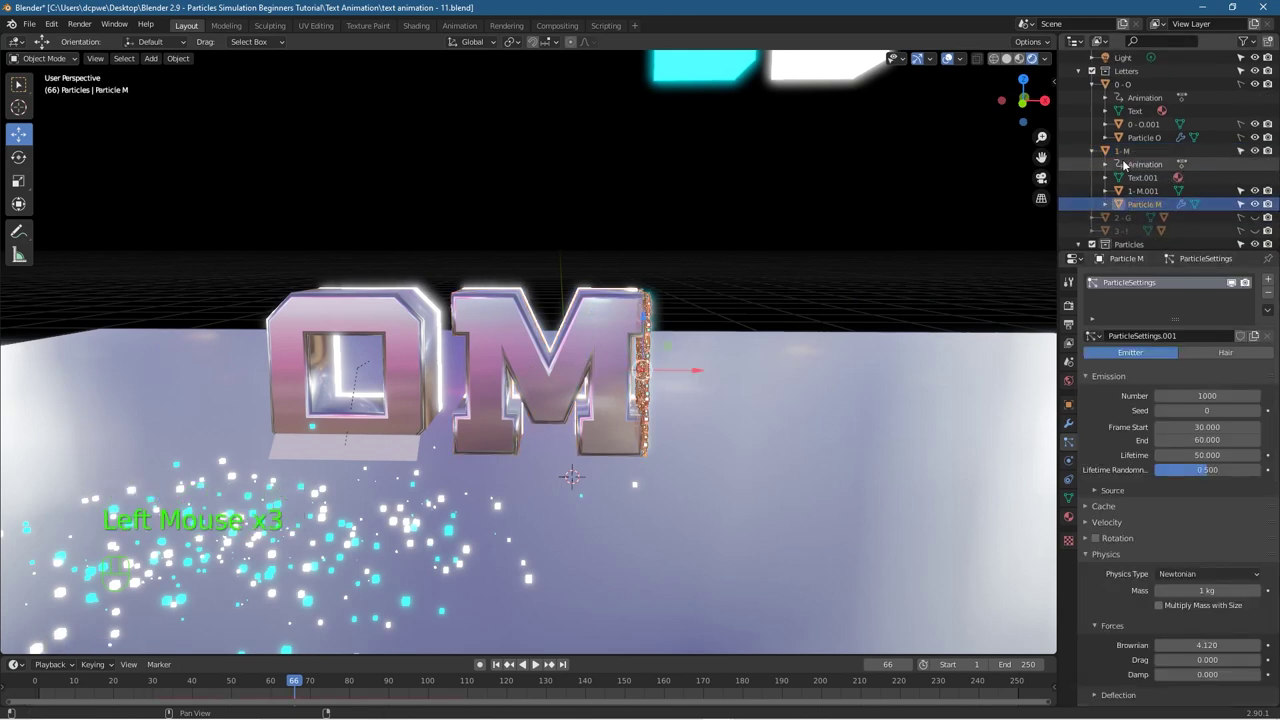
{"action": "left_click", "coordinate": [1094, 150]}
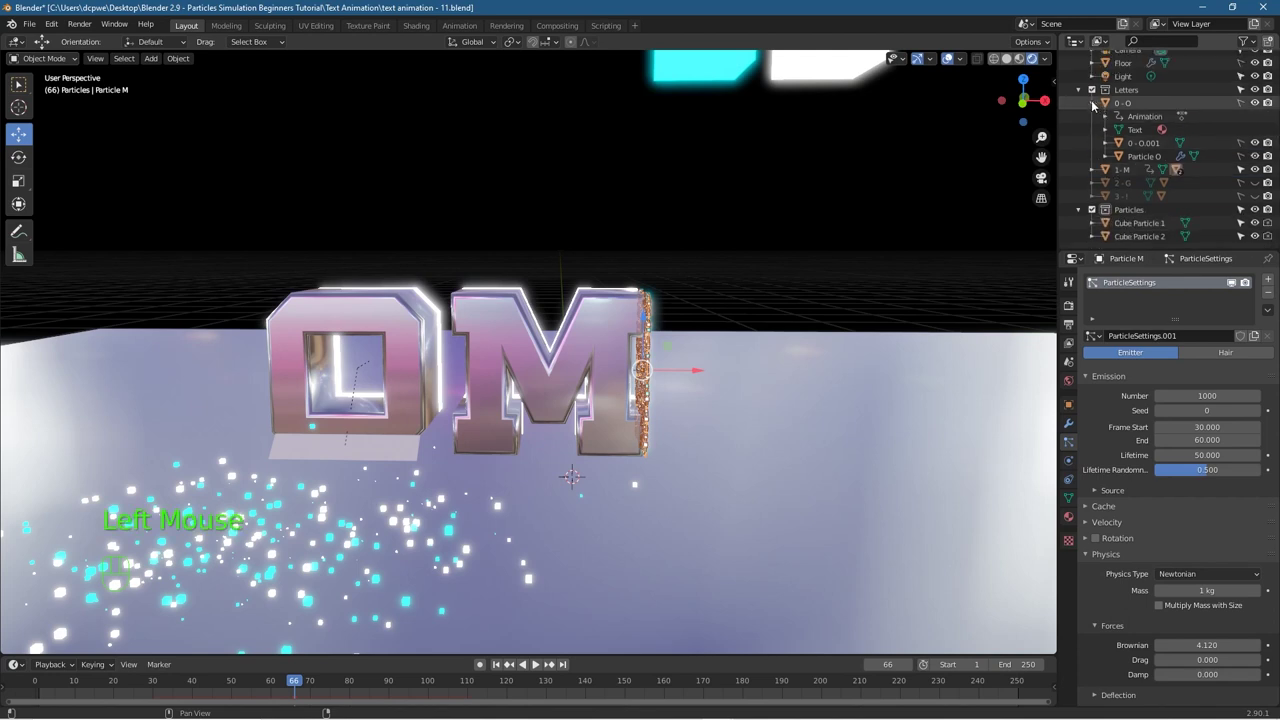
{"action": "left_click", "coordinate": [1092, 102]}
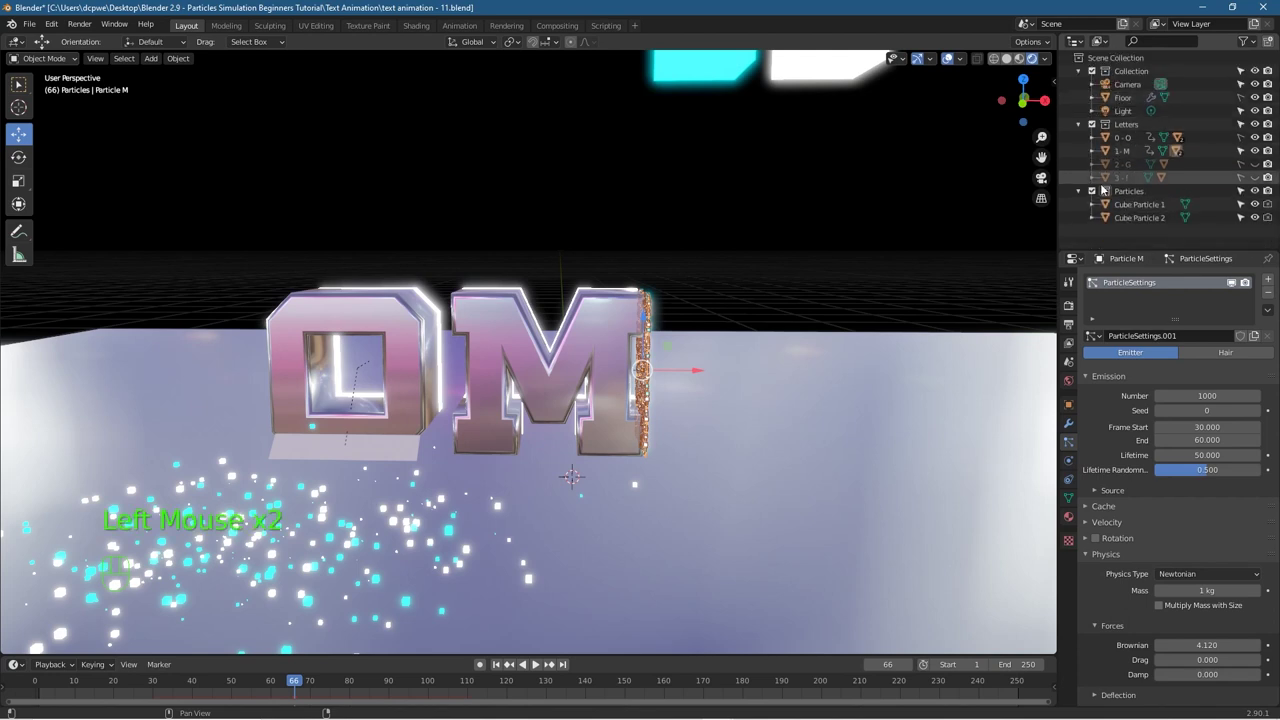
Step: Play the animation through the camera from the first frame and examine the M's particle timing around frame 71
{"action": "left_click", "coordinate": [495, 664]}
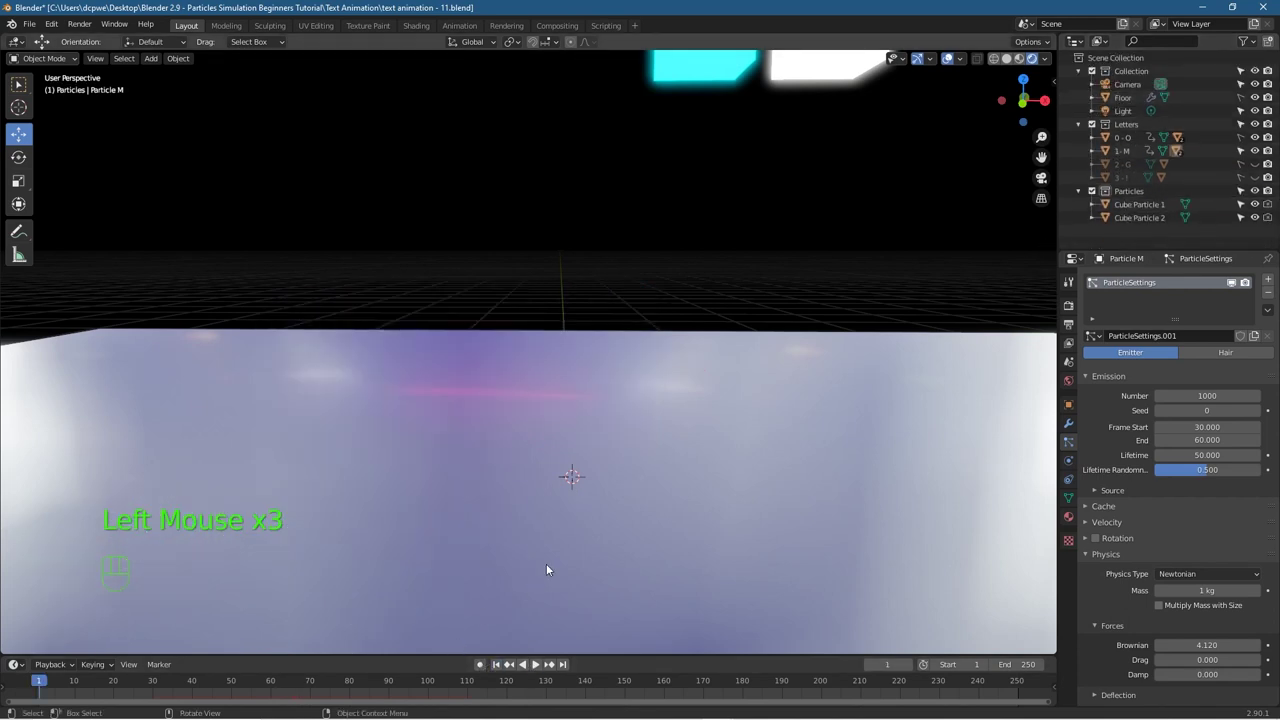
{"action": "key", "text": "KP_0"}
{"action": "left_click", "coordinate": [521, 665]}
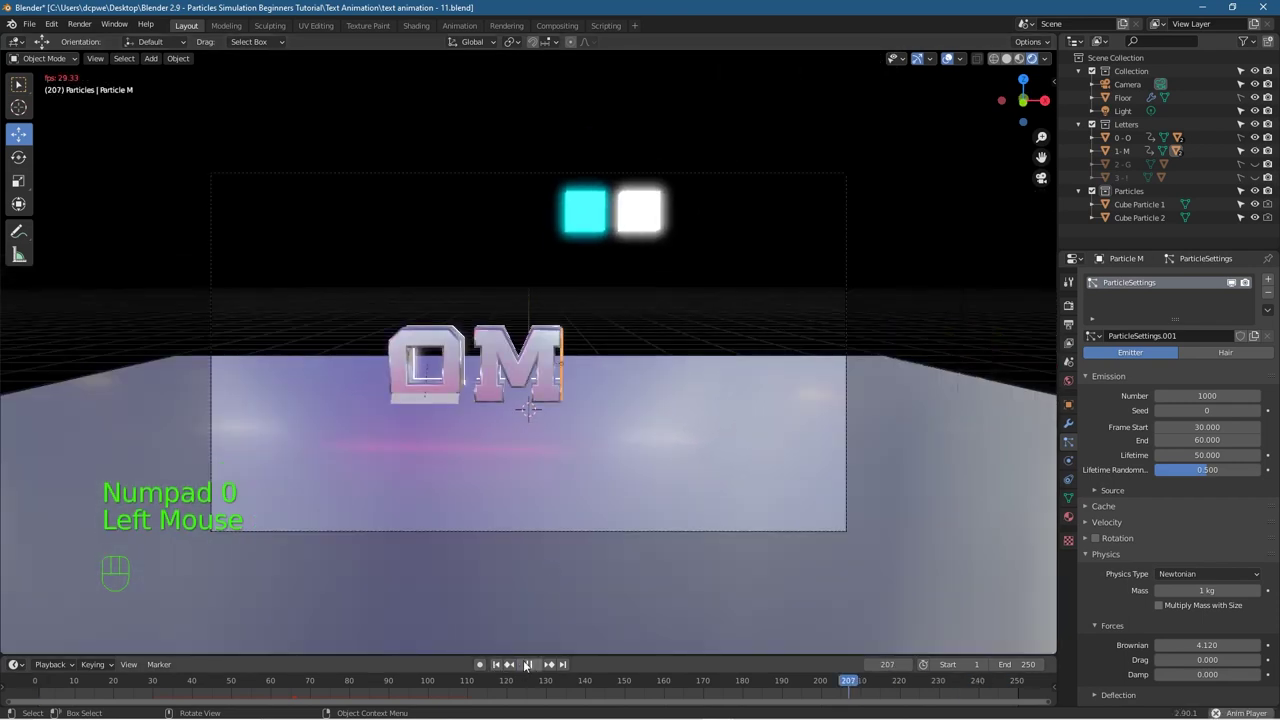
{"action": "left_click", "coordinate": [527, 665]}
{"action": "left_click", "coordinate": [510, 665]}
{"action": "left_click", "coordinate": [537, 665]}
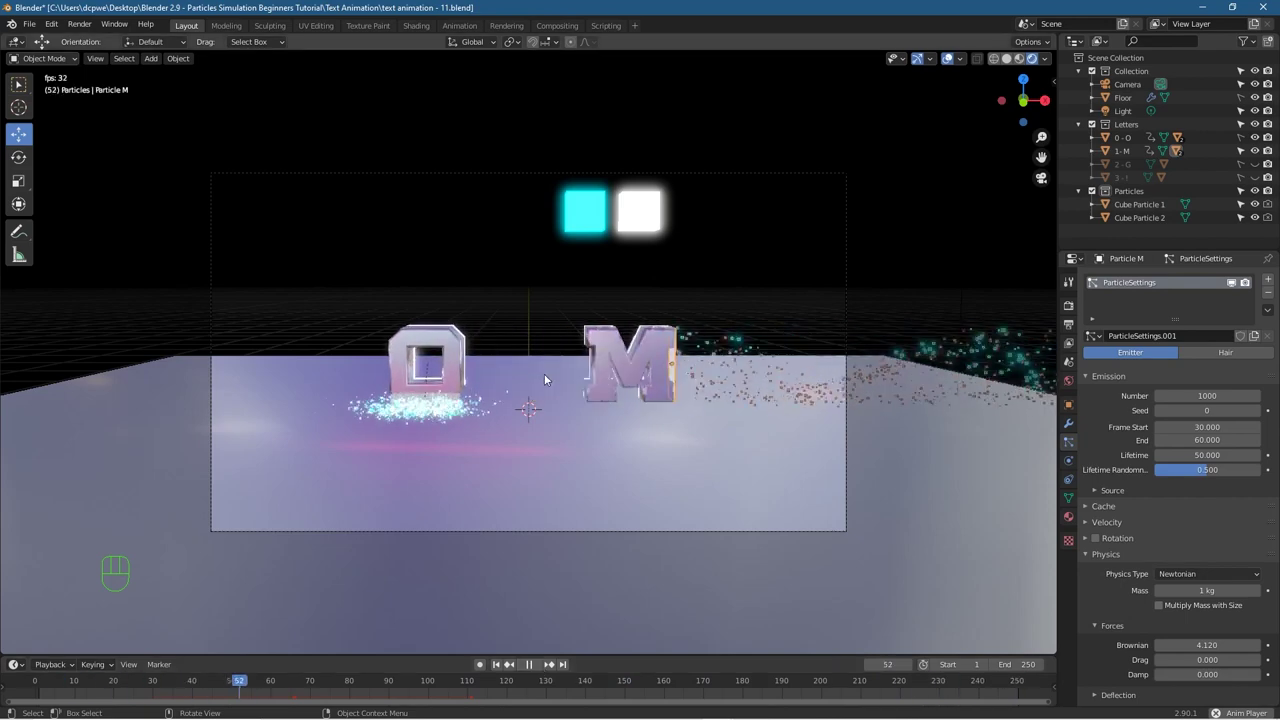
{"action": "left_click", "coordinate": [528, 665]}
{"action": "left_click_drag", "start_coordinate": [503, 680], "coordinate": [316, 693]}
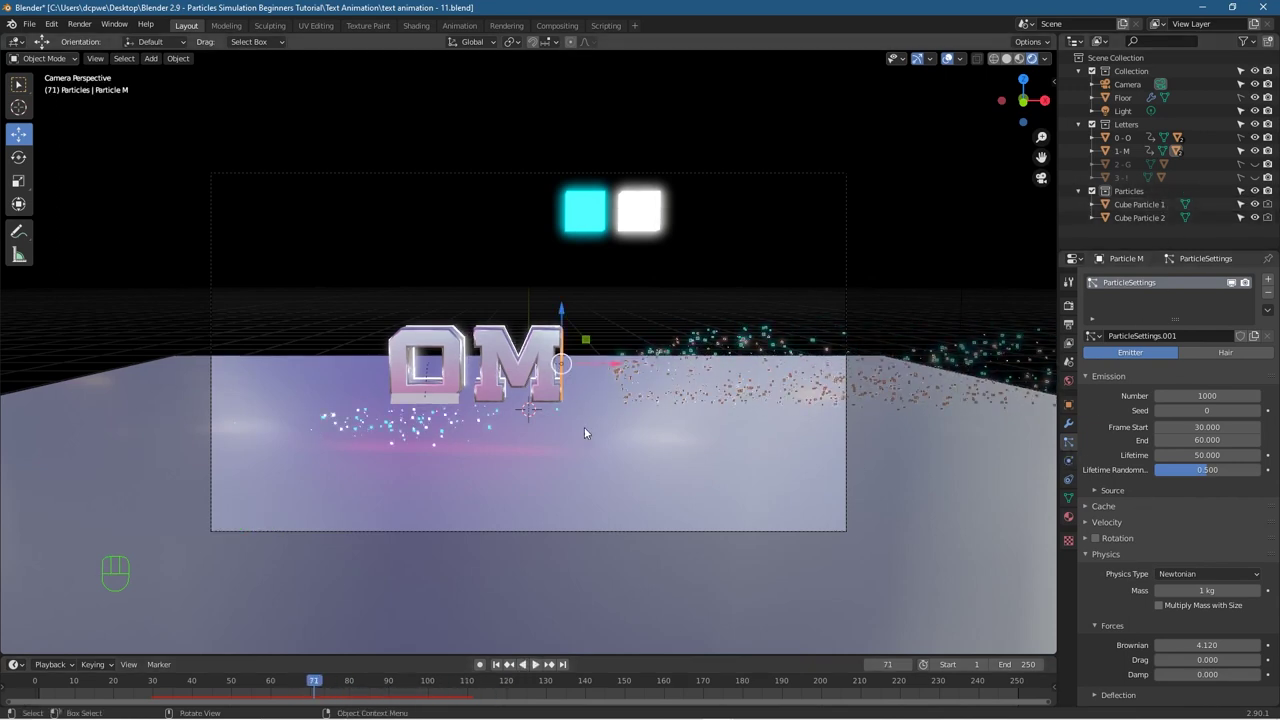
Step: Try an emission end frame of 80 for Particle M and play the animation from the start
{"action": "middle_click_drag", "start_coordinate": [654, 457], "coordinate": [543, 458]}
{"action": "left_click", "coordinate": [914, 272]}
{"action": "left_click", "coordinate": [548, 360]}
{"action": "middle_click_drag", "start_coordinate": [548, 360], "coordinate": [564, 472]}
{"action": "scroll", "coordinate": [564, 472], "scroll_direction": "up", "scroll_amount": 4}
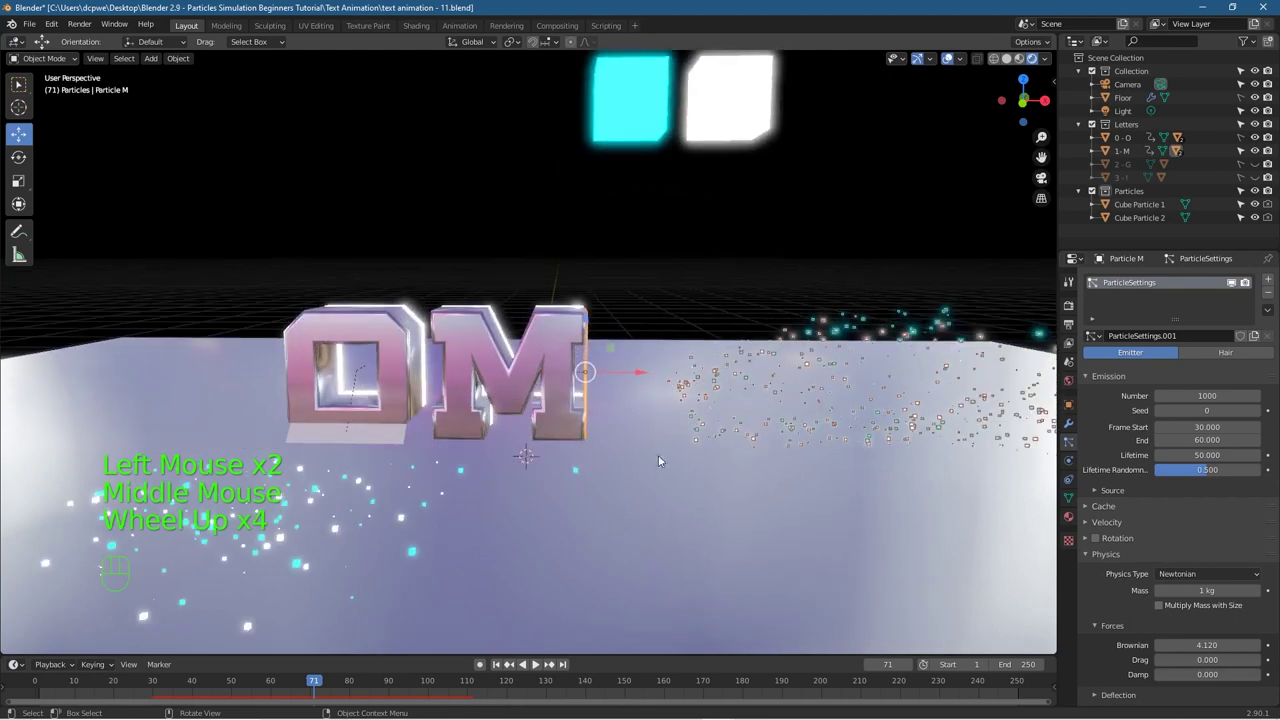
{"action": "left_click", "coordinate": [1068, 441]}
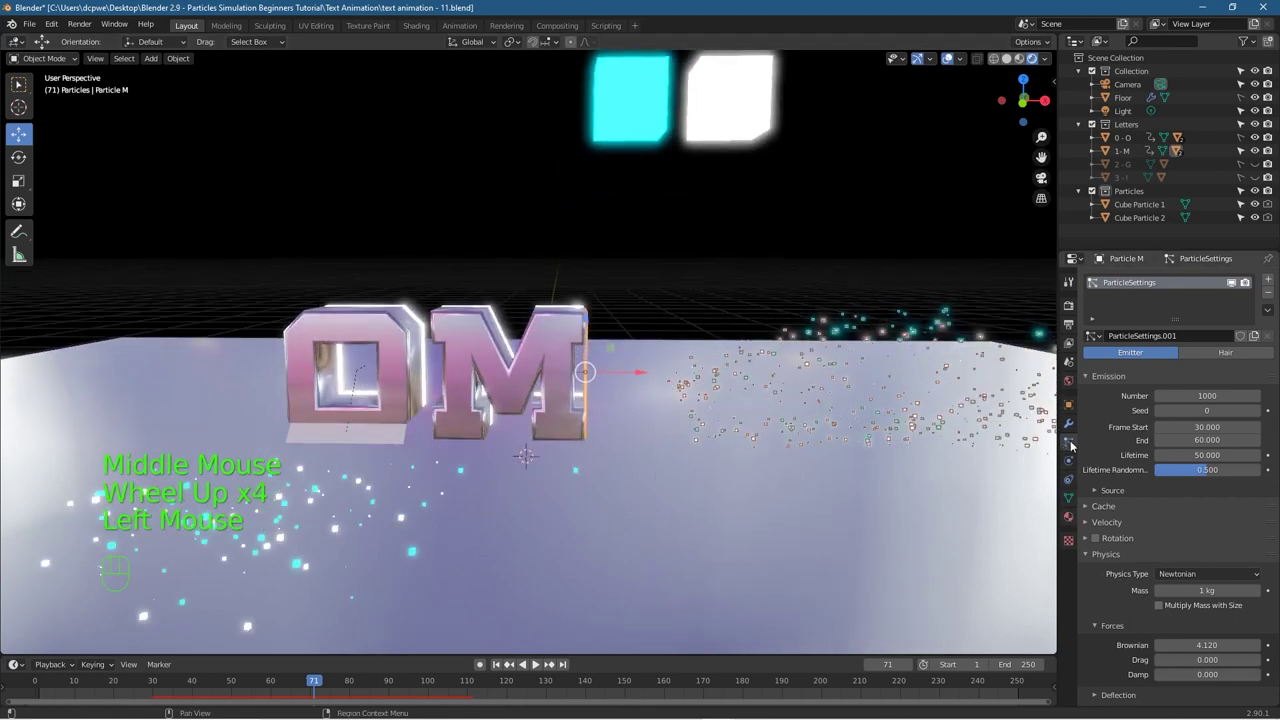
{"action": "left_click", "coordinate": [1180, 440]}
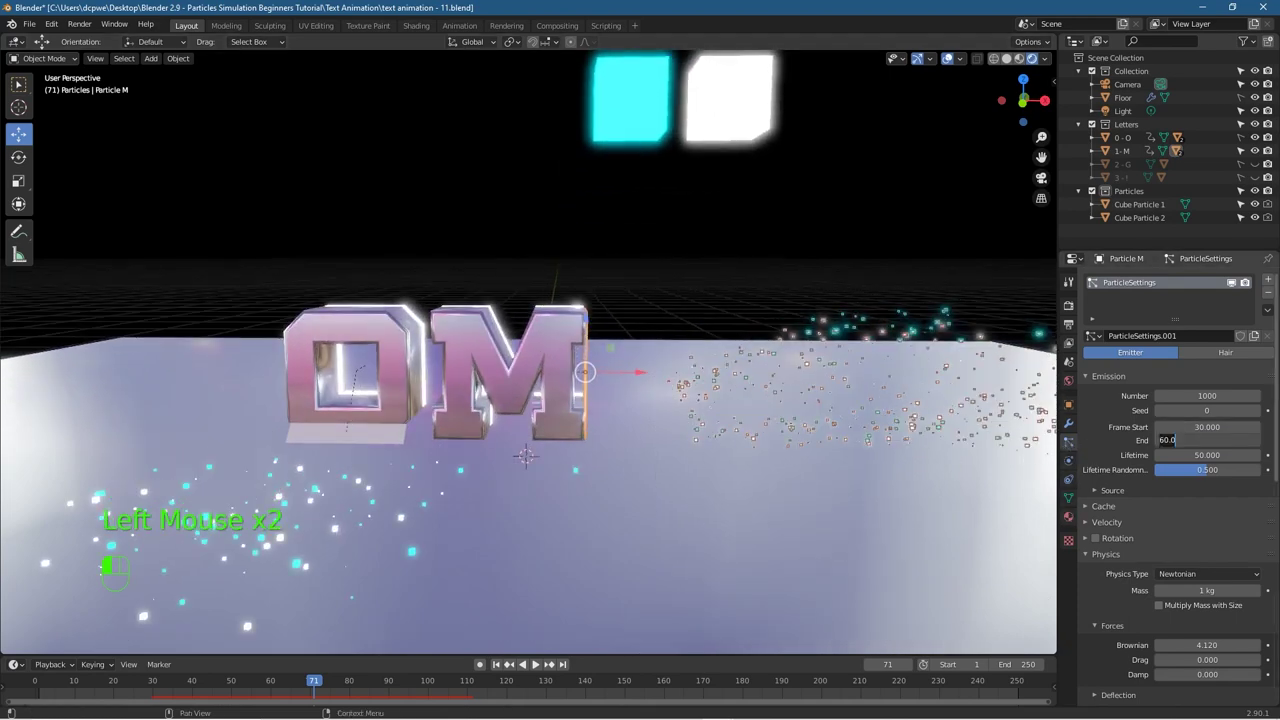
{"action": "type", "text": "80"}
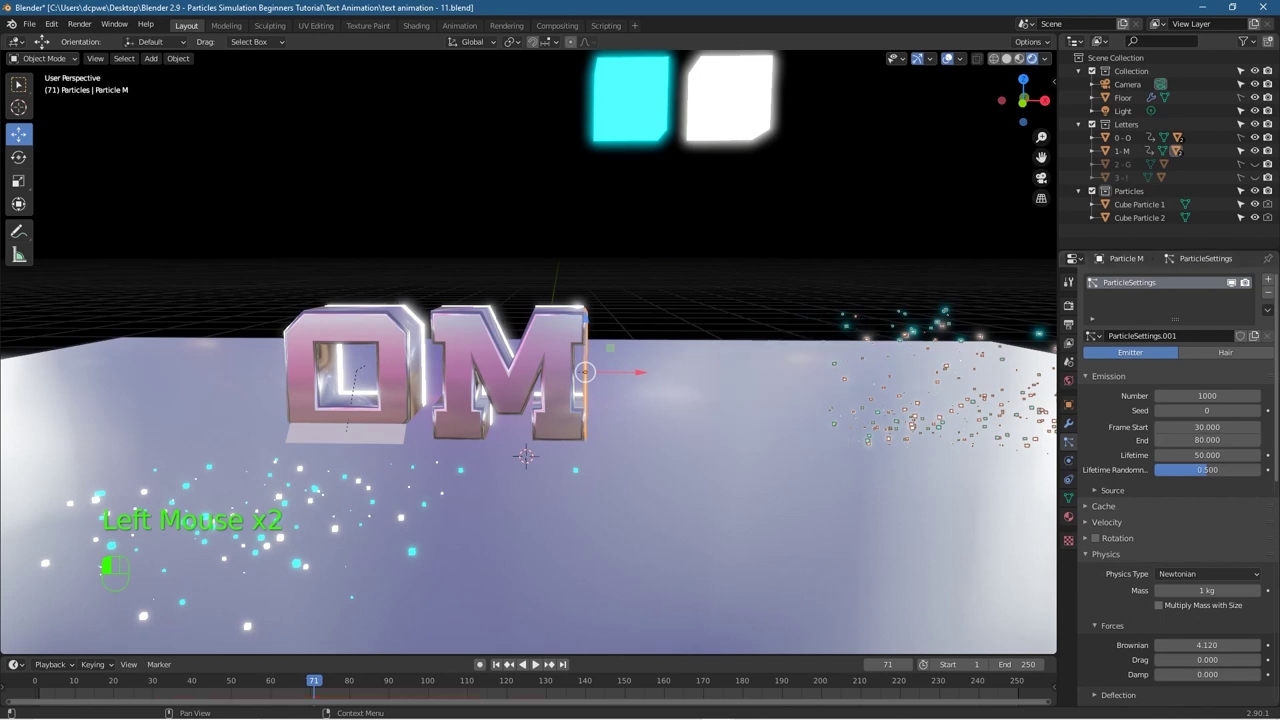
{"action": "key", "text": "Return"}
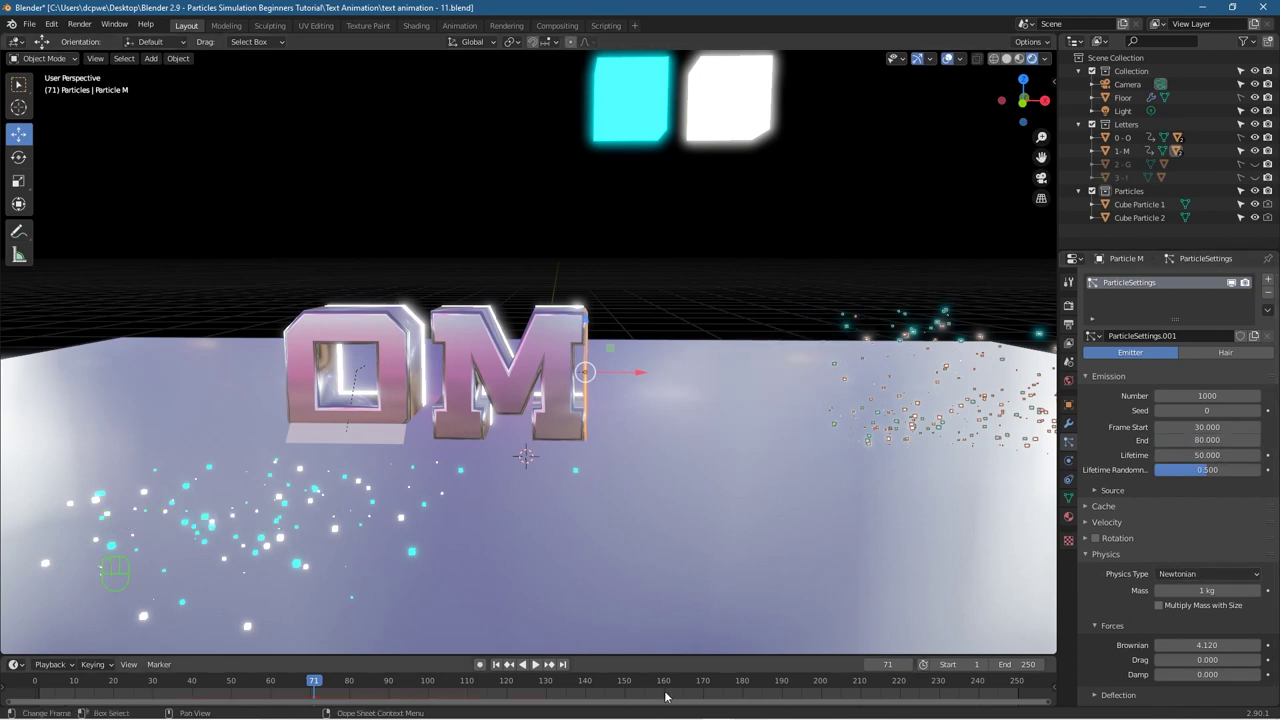
{"action": "left_click", "coordinate": [495, 664]}
{"action": "left_click", "coordinate": [535, 664]}
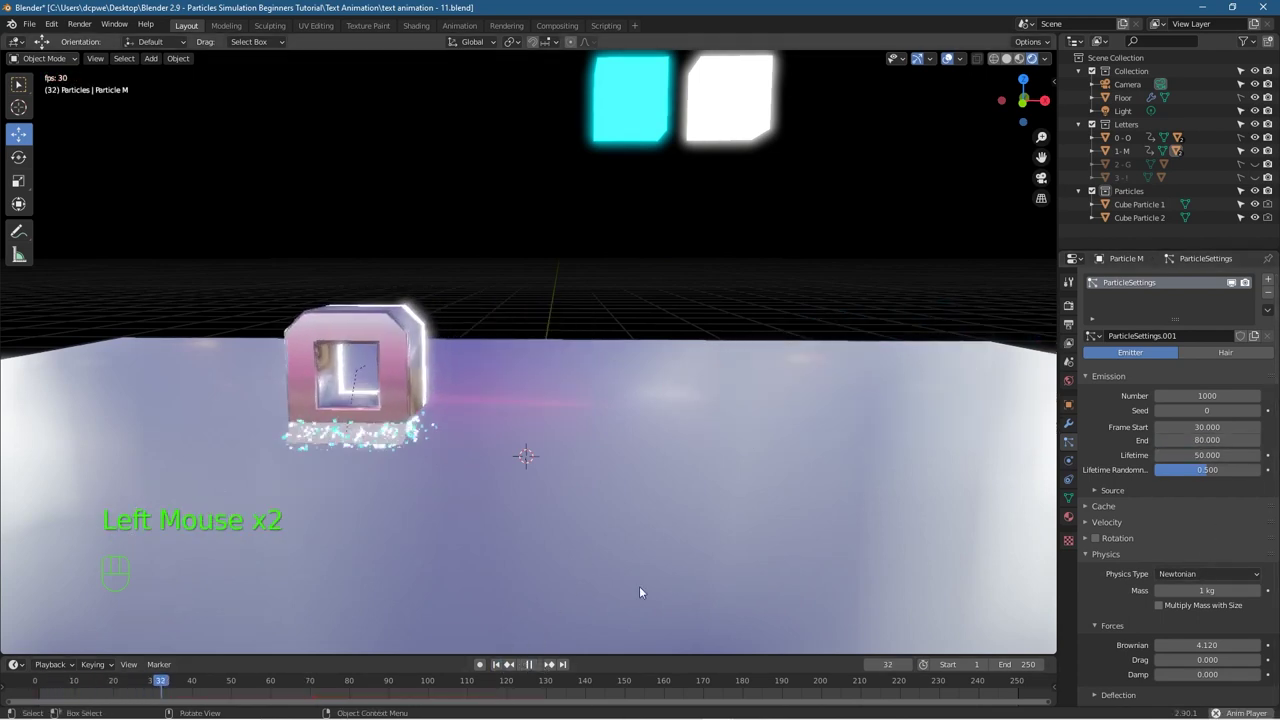
{"action": "scroll", "coordinate": [635, 595], "scroll_direction": "down", "scroll_amount": 3}
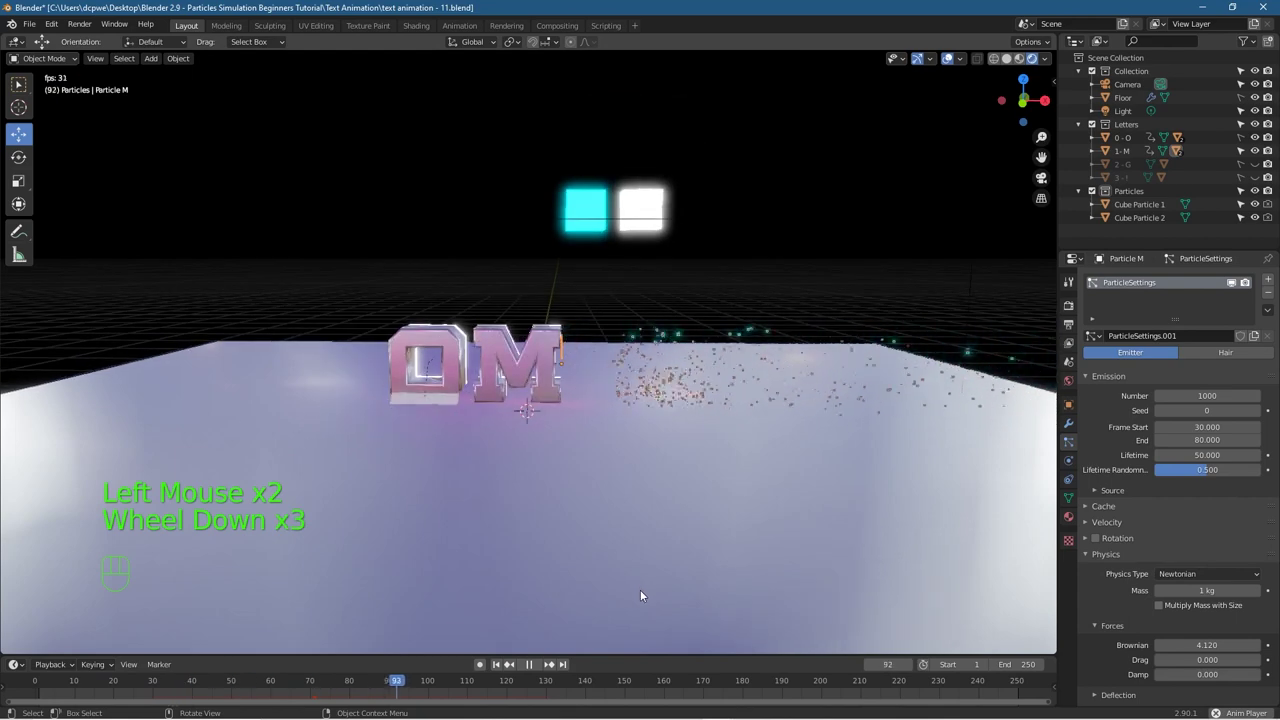
Step: Set Particle M's emission end to frame 65 and review the playback through the camera
{"action": "left_click", "coordinate": [1226, 441]}
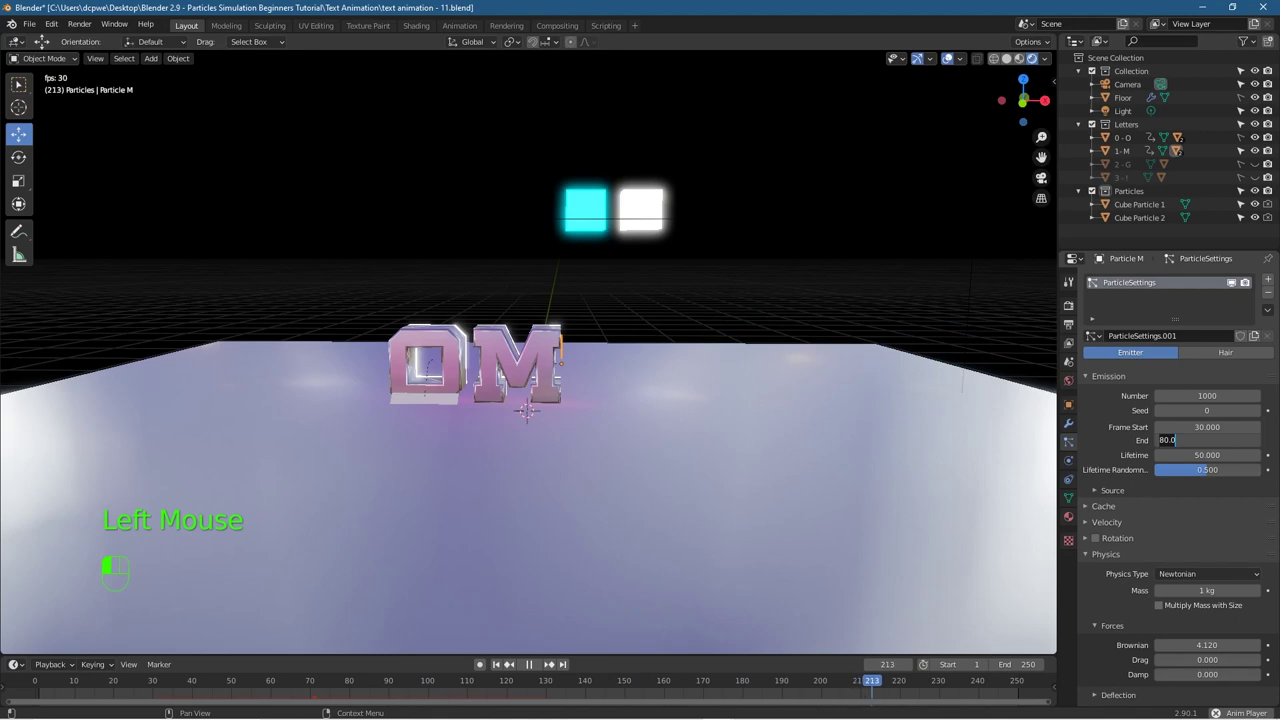
{"action": "type", "text": "65"}
{"action": "key", "text": "Return"}
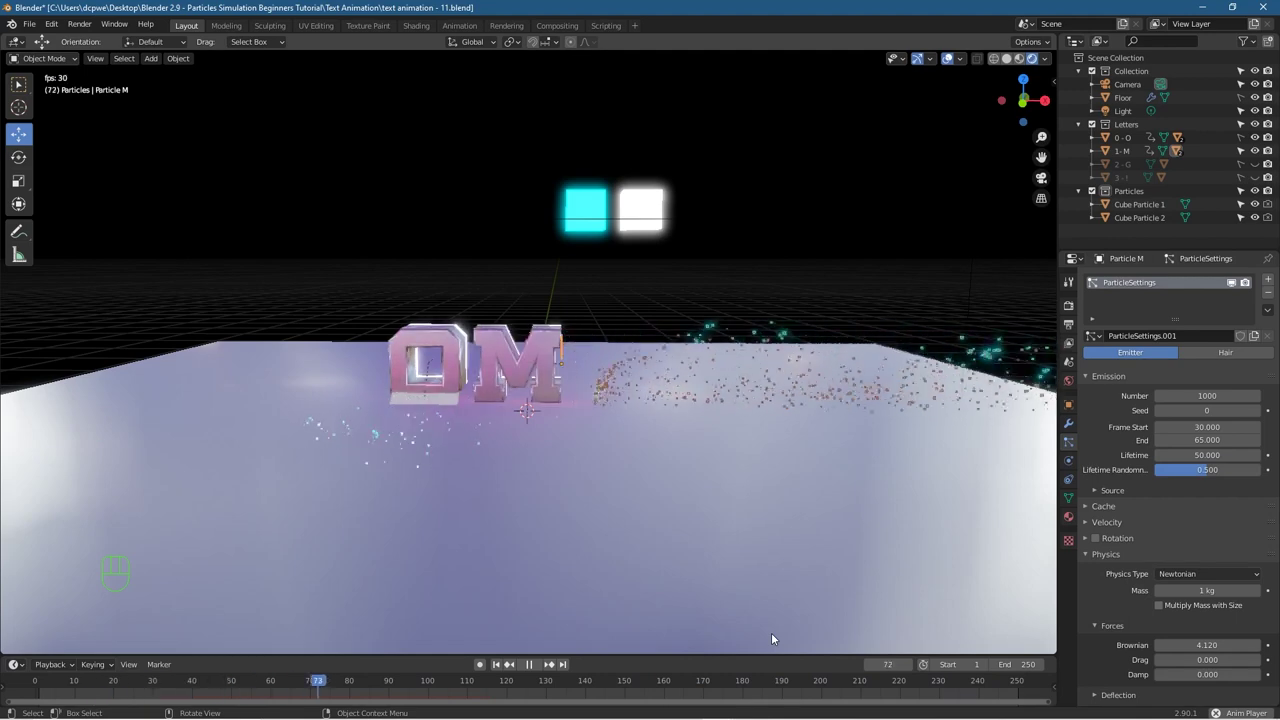
{"action": "key", "text": "KP_0"}
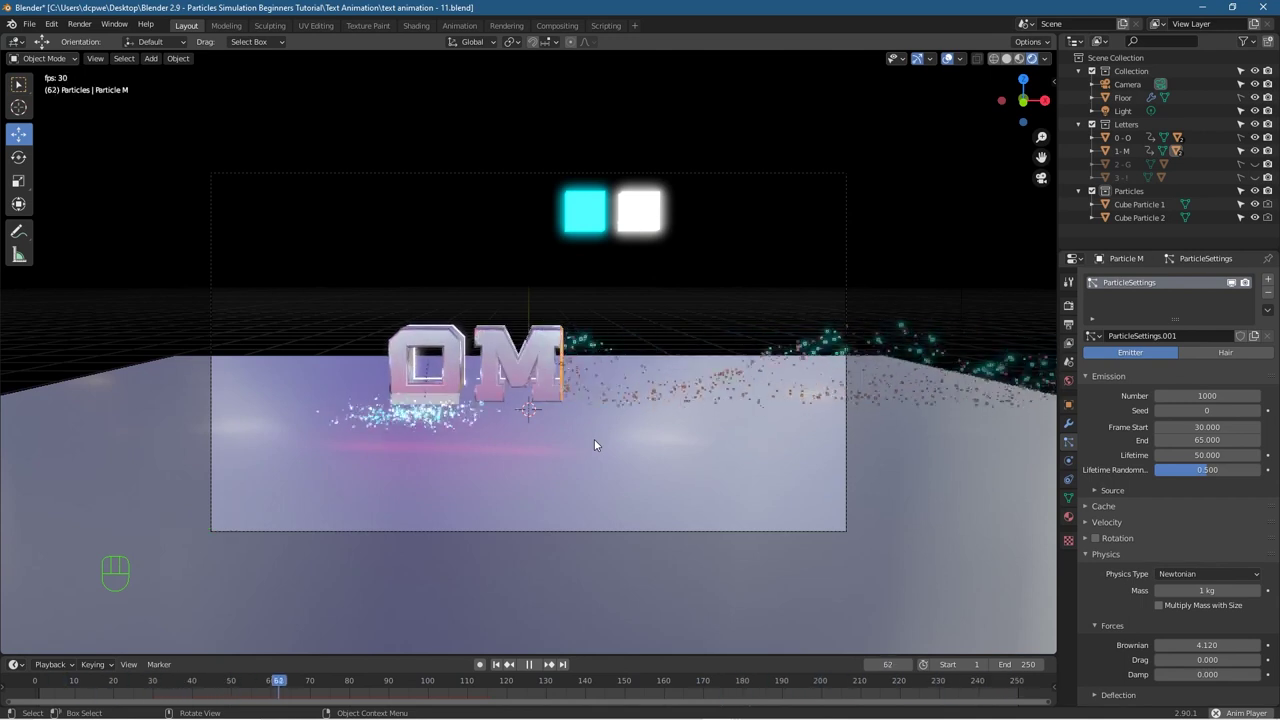
{"action": "left_click", "coordinate": [530, 664]}
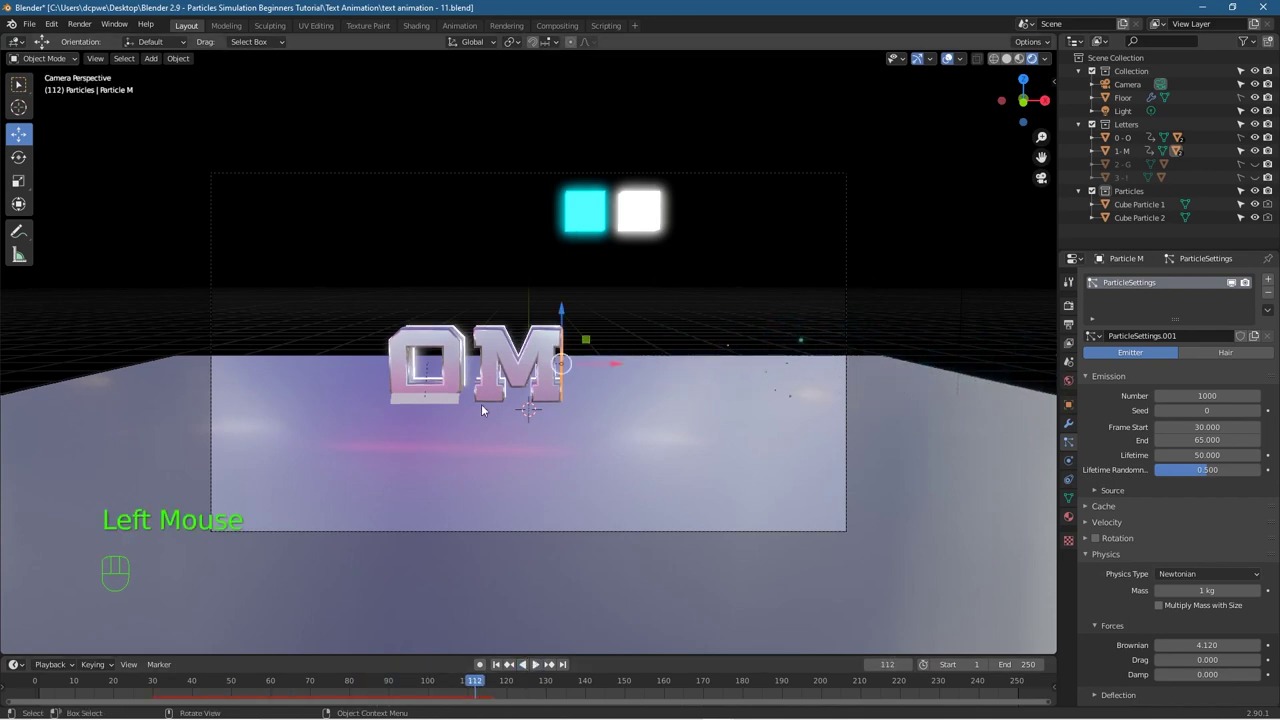
Step: Hide Particle M's emitter in renders and enable Pick Random for its Particles instance collection
{"action": "left_click", "coordinate": [1124, 504]}
{"action": "scroll", "coordinate": [1124, 504], "scroll_direction": "down", "scroll_amount": 12}
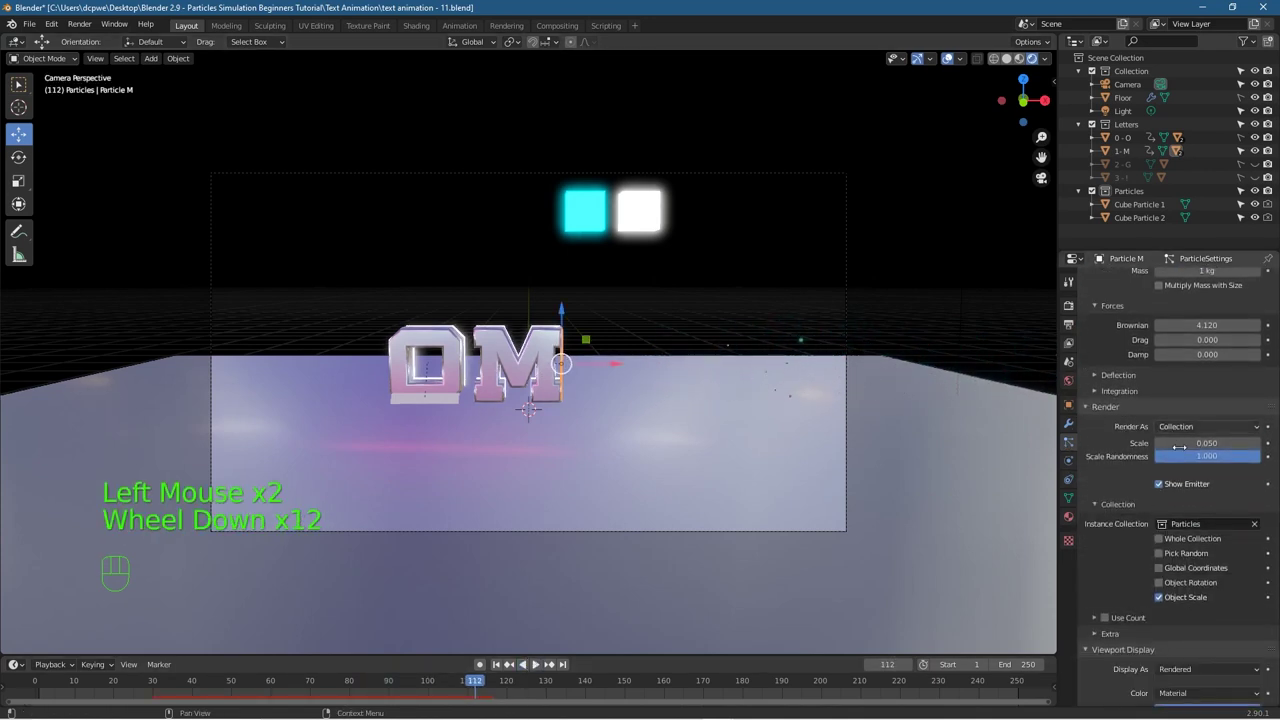
{"action": "scroll", "coordinate": [1178, 553], "scroll_direction": "down", "scroll_amount": 2}
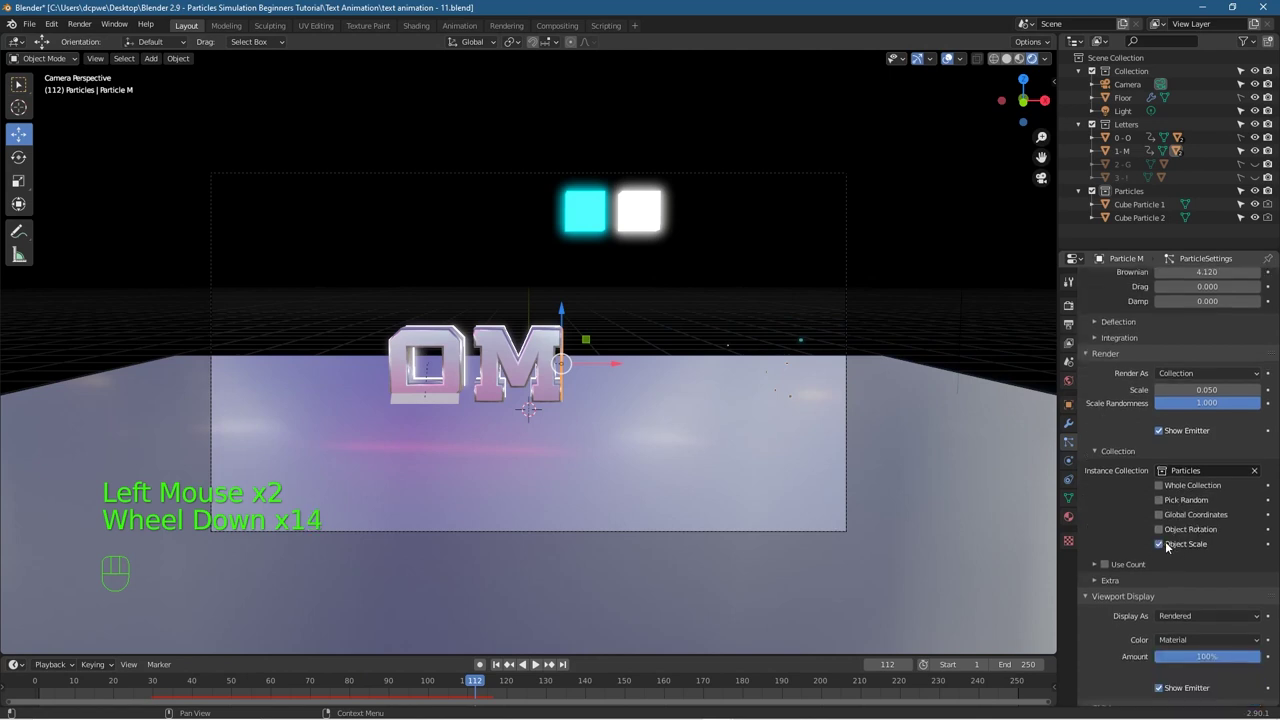
{"action": "left_click", "coordinate": [1158, 430]}
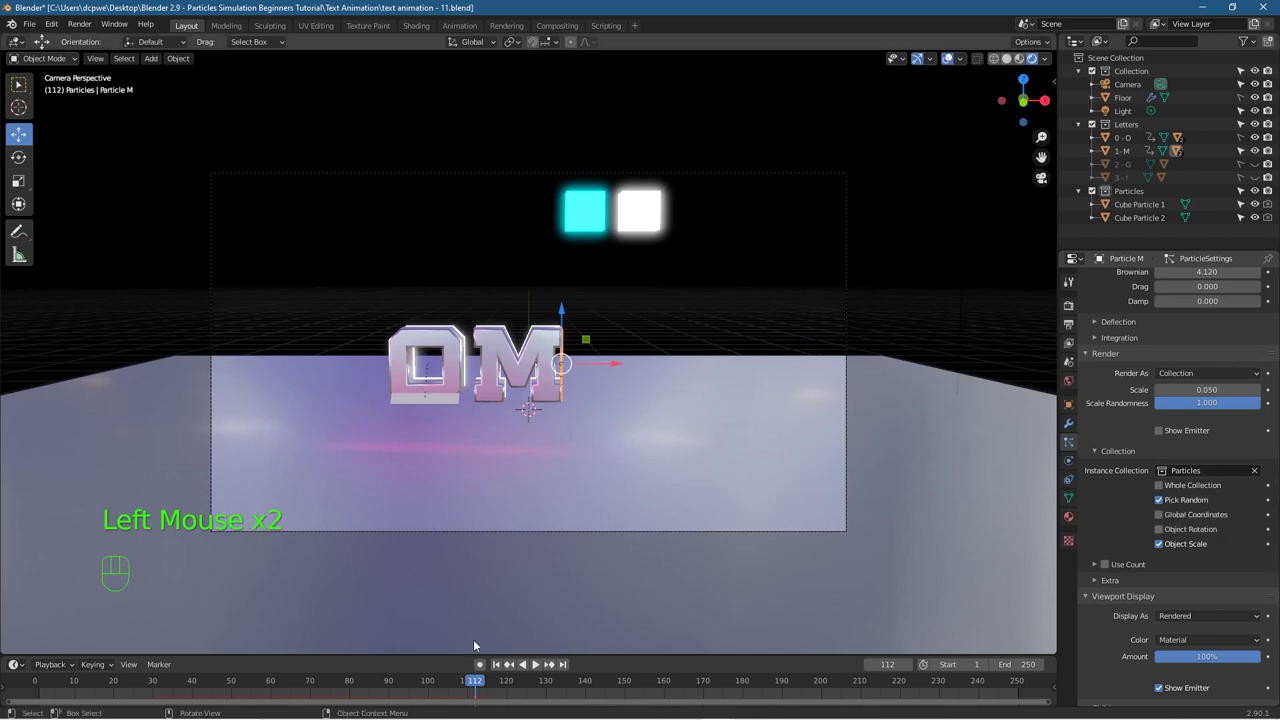
Step: Replay the animation from the first frame to check the M's particle burst with the new render settings
{"action": "left_click", "coordinate": [496, 664]}
{"action": "left_click", "coordinate": [536, 664]}
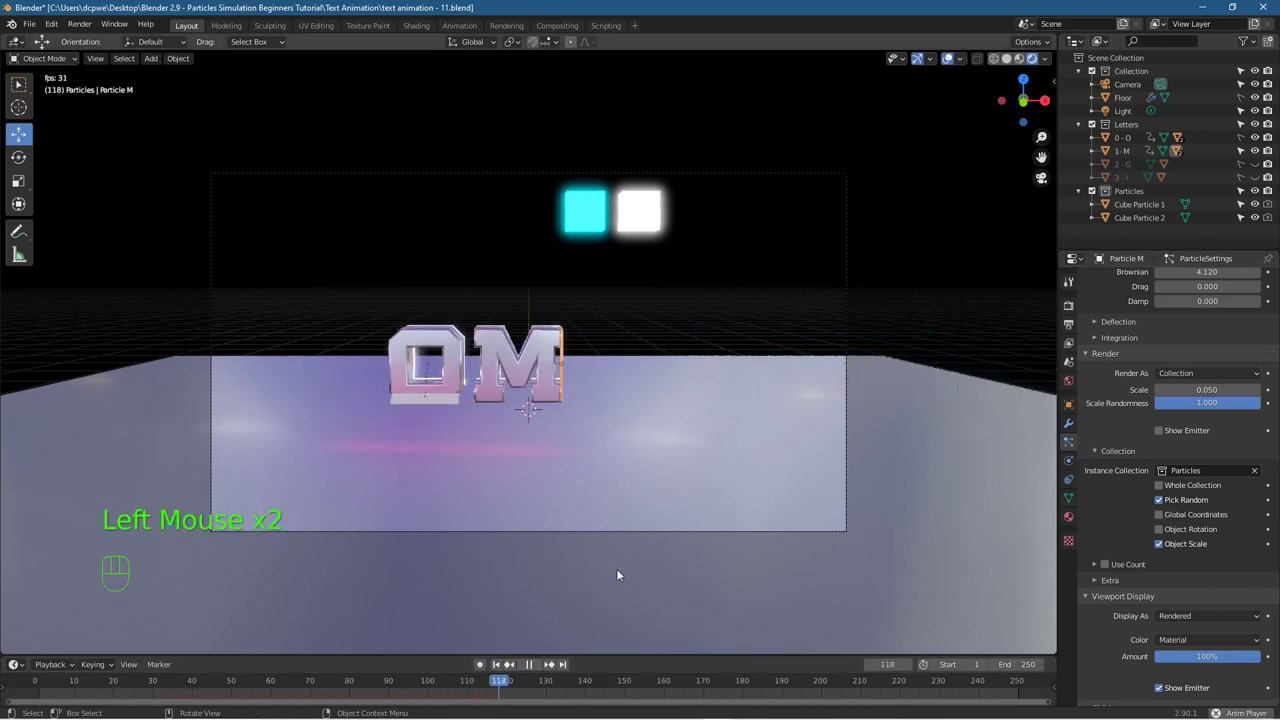
{"action": "left_click", "coordinate": [529, 664]}
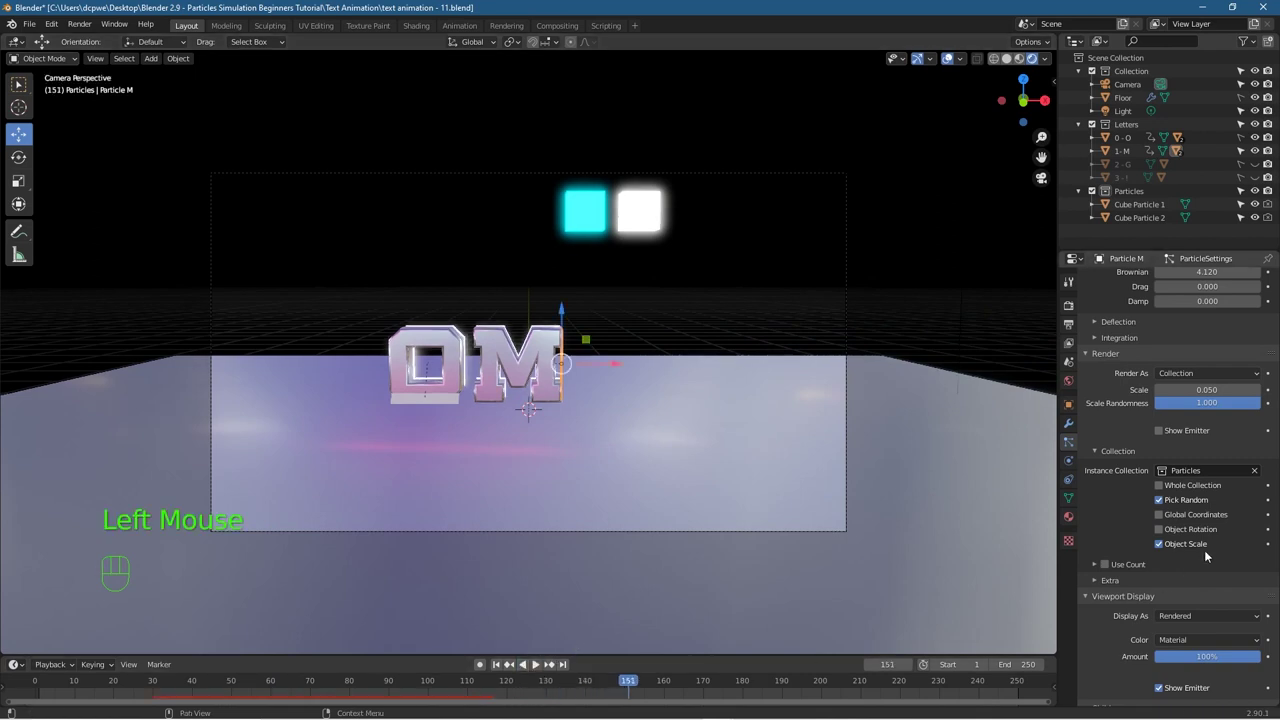
Step: Turn off Pick Random for Particle M's instance collection and return to the first frame
{"action": "left_click", "coordinate": [1163, 498]}
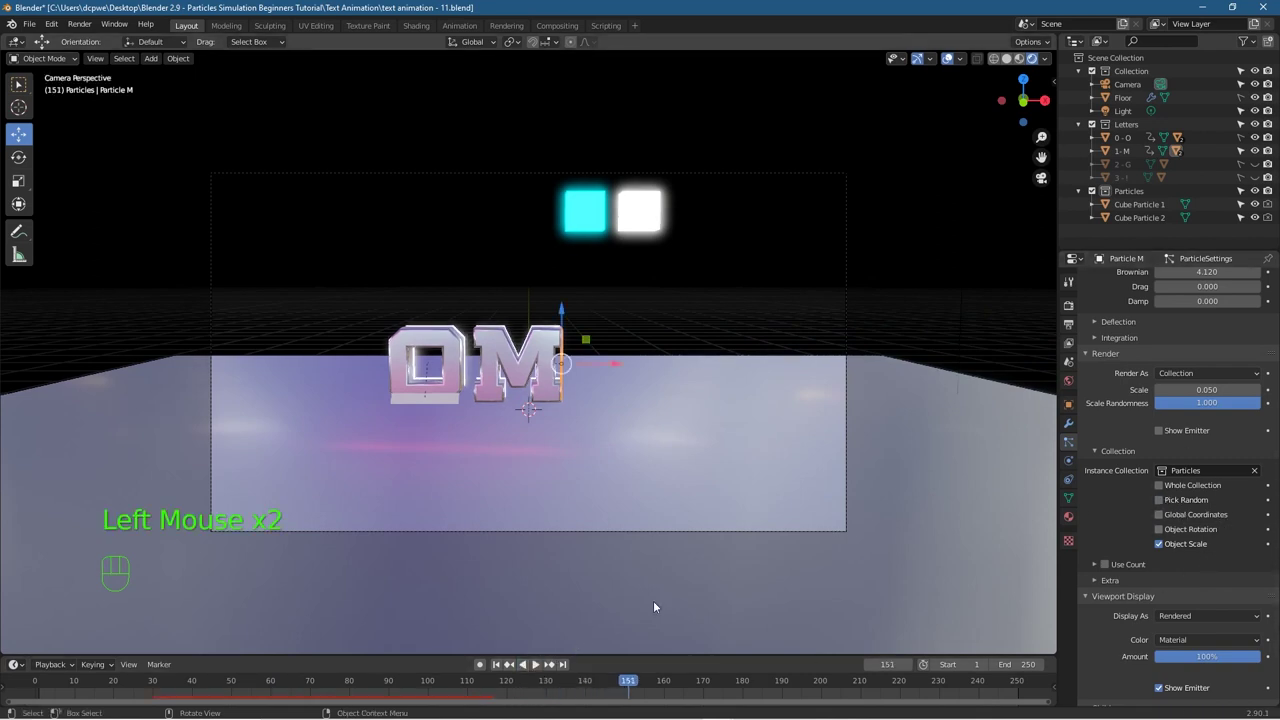
{"action": "left_click", "coordinate": [496, 664]}
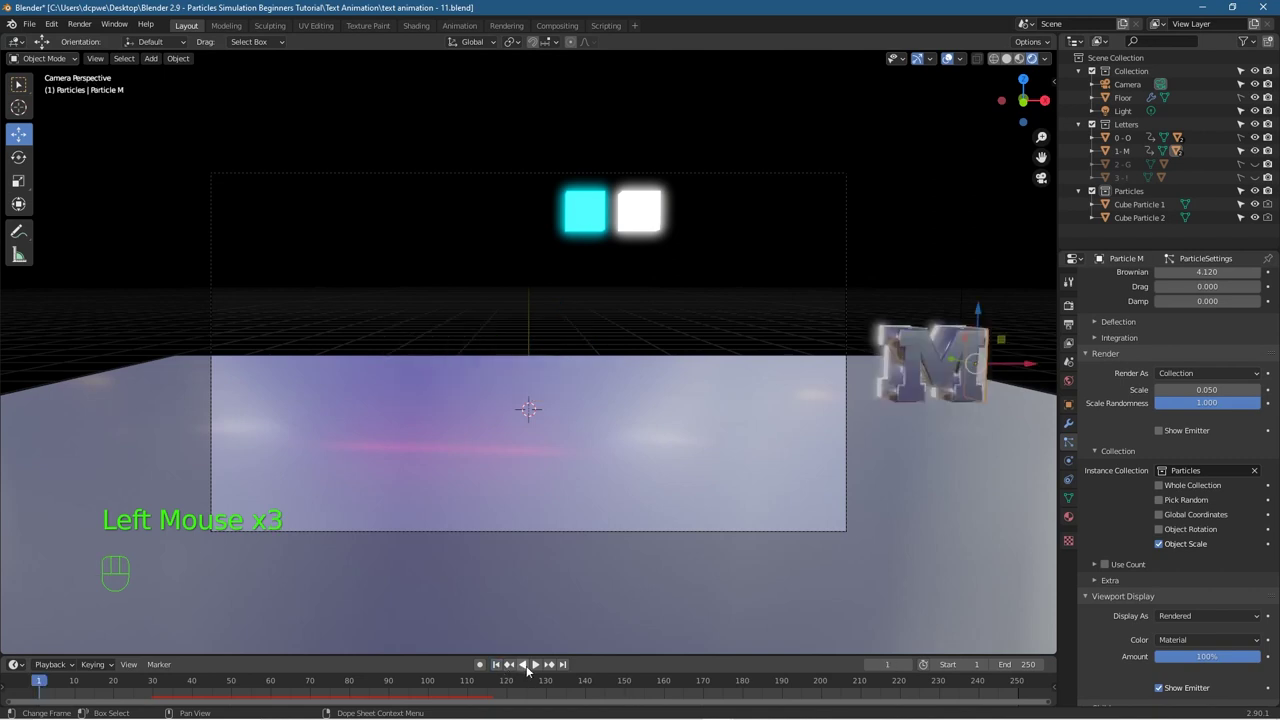
Step: Save the file, and save an incremented copy as text animation - 12.blend
{"action": "left_click", "coordinate": [29, 23]}
{"action": "left_click", "coordinate": [46, 111]}
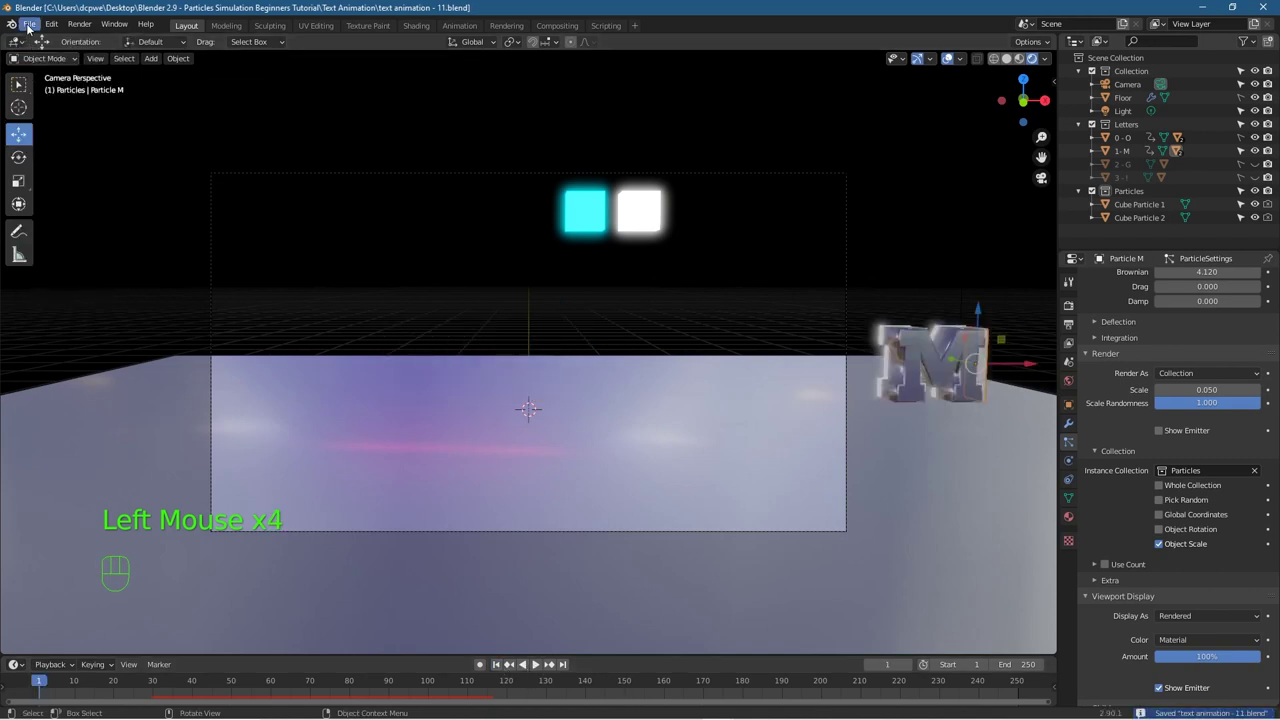
{"action": "left_click", "coordinate": [29, 23]}
{"action": "left_click", "coordinate": [50, 125]}
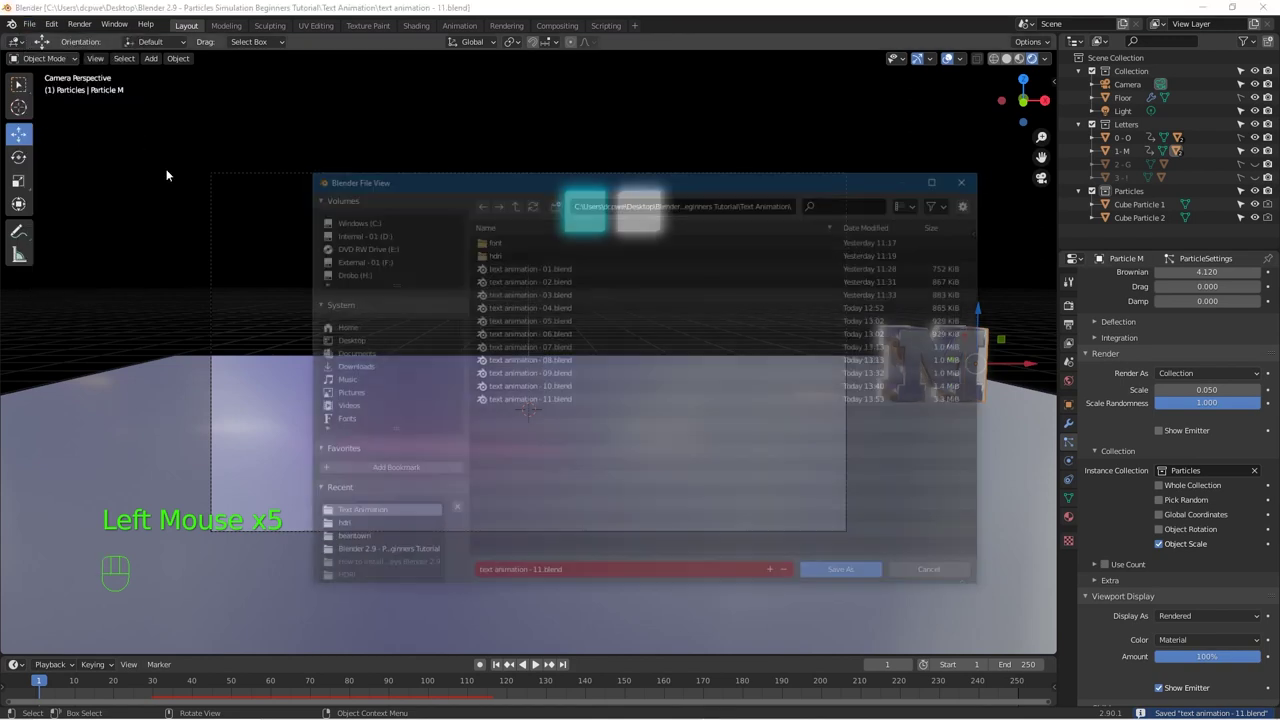
{"action": "left_click", "coordinate": [777, 575]}
{"action": "left_click", "coordinate": [846, 574]}
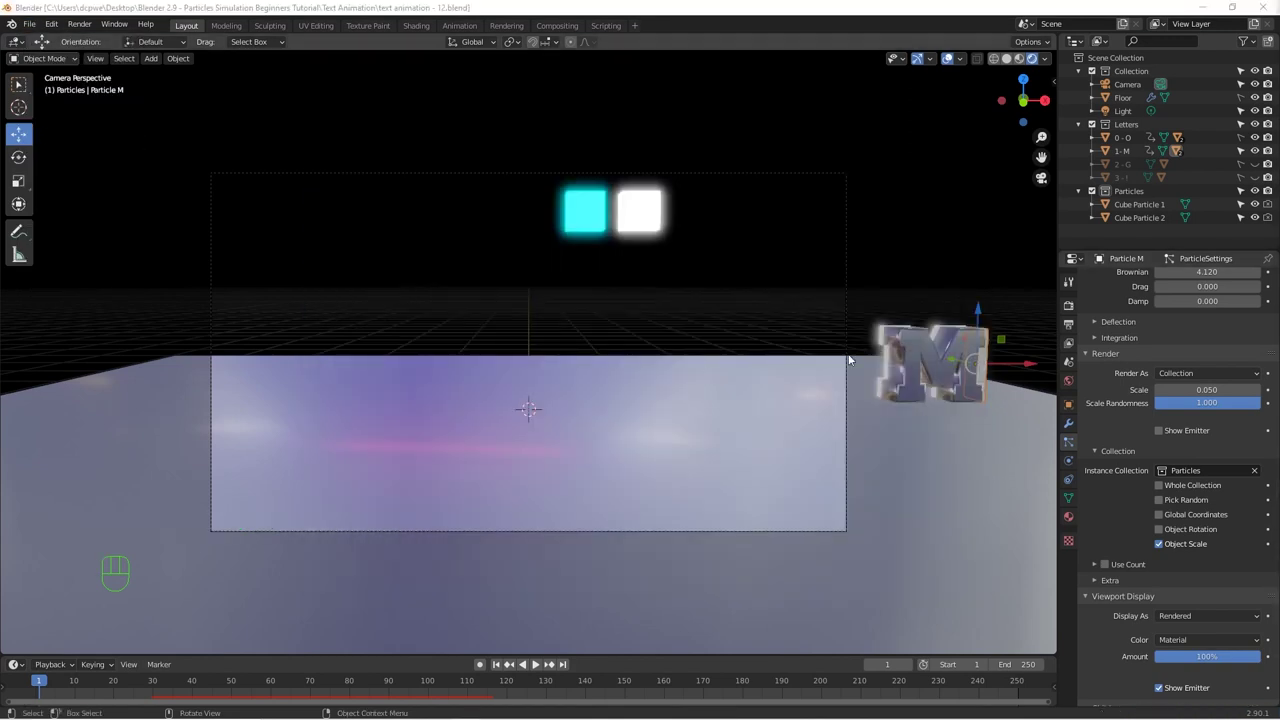
Step: Make the letter M and its Particle M emitter plane unselectable while keeping both visible
{"action": "left_click", "coordinate": [1239, 151]}
{"action": "left_click", "coordinate": [1255, 150]}
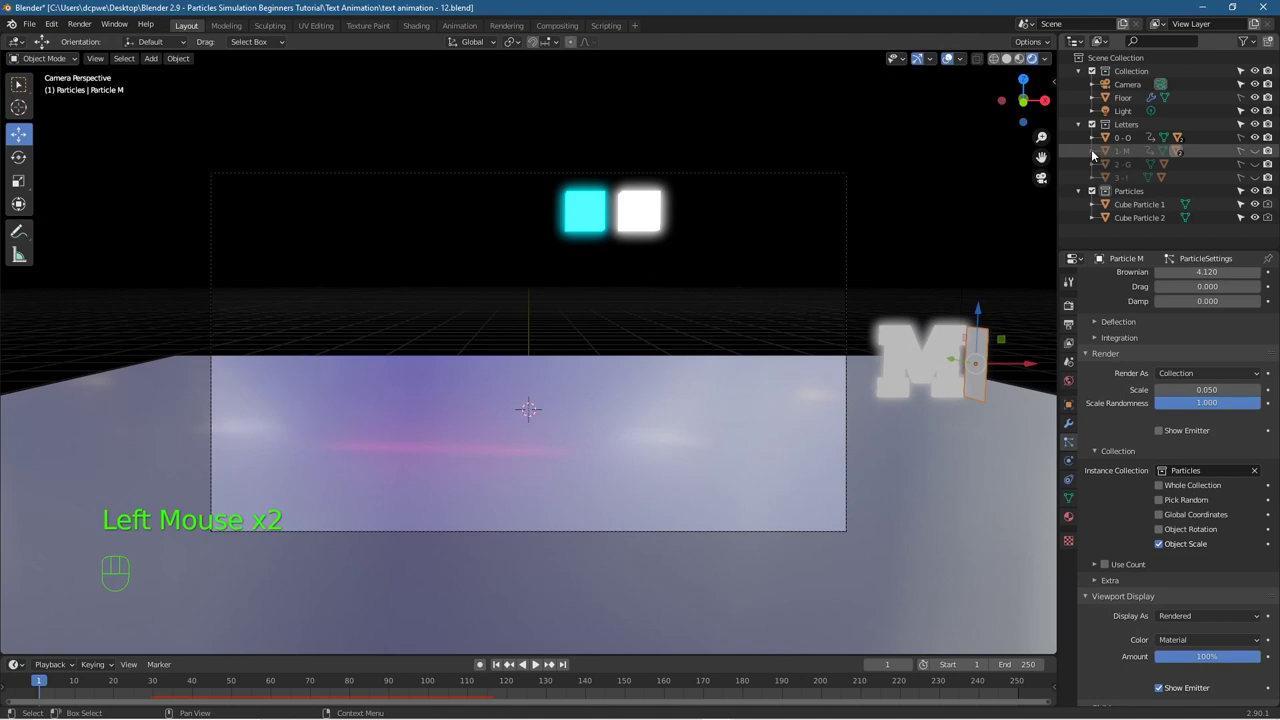
{"action": "left_click", "coordinate": [1255, 151]}
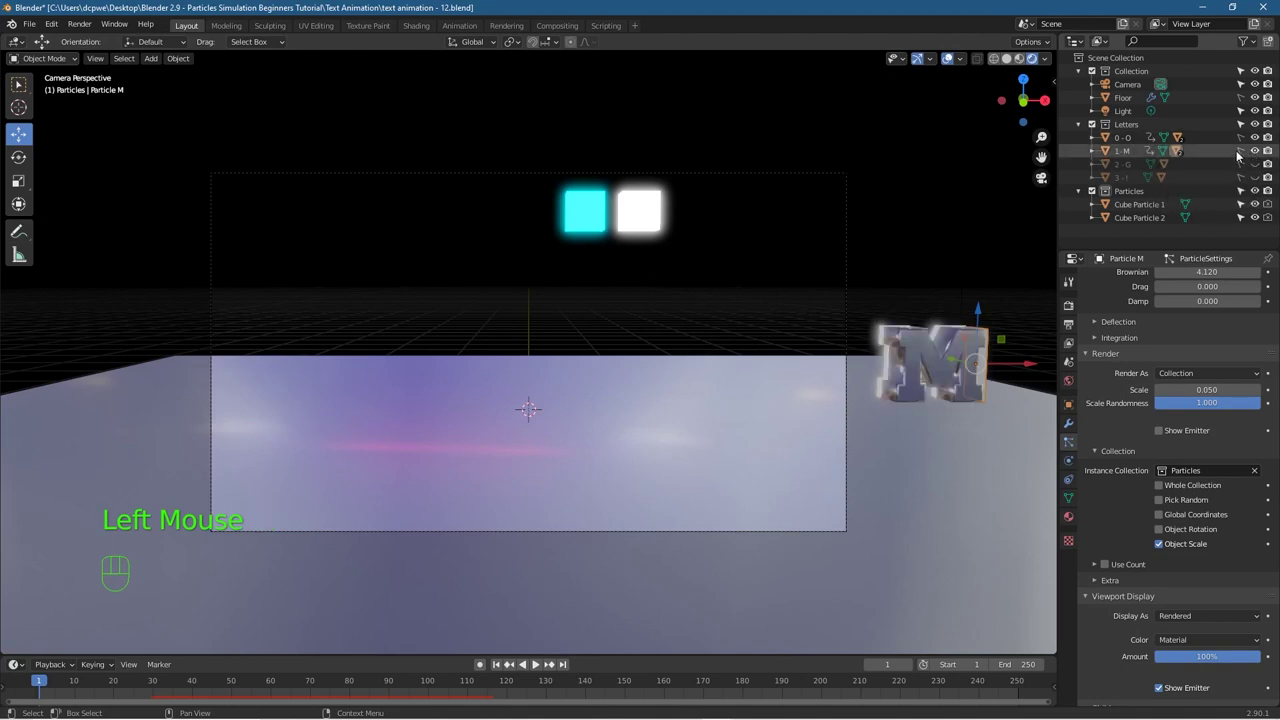
{"action": "left_click", "coordinate": [1092, 150]}
{"action": "left_click", "coordinate": [1213, 204]}
{"action": "left_click", "coordinate": [1214, 208]}
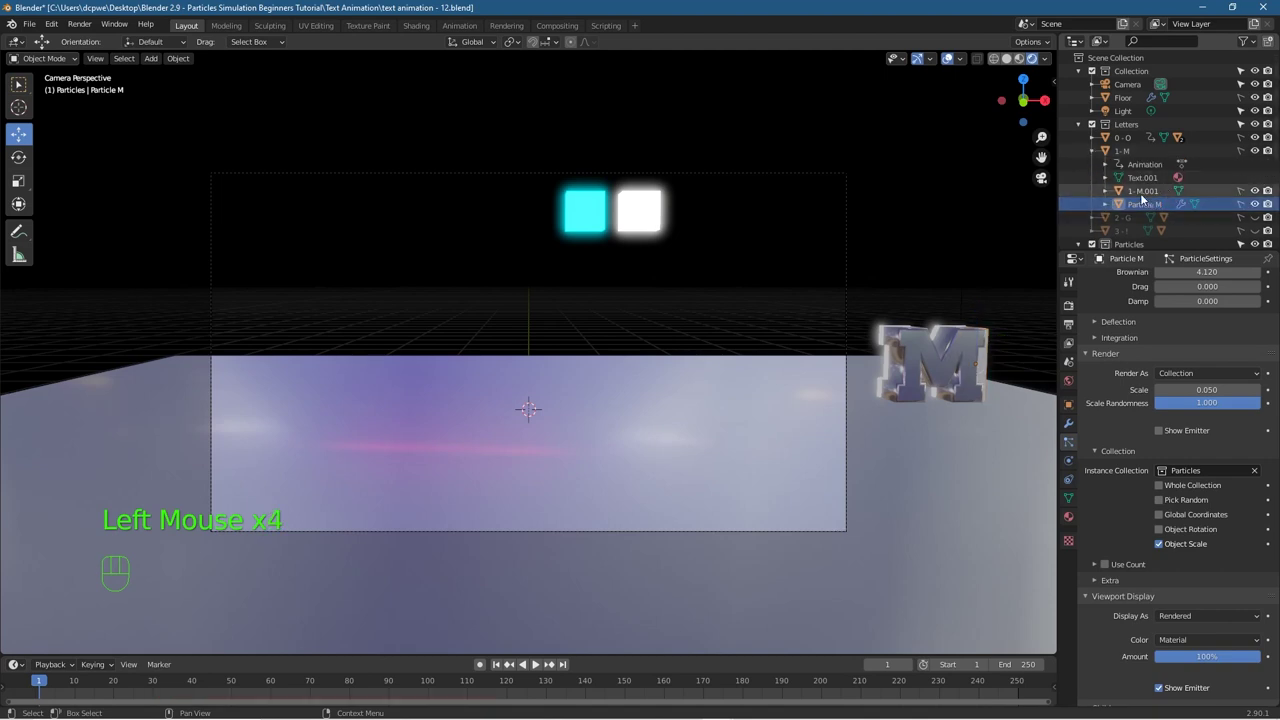
{"action": "left_click", "coordinate": [1092, 150]}
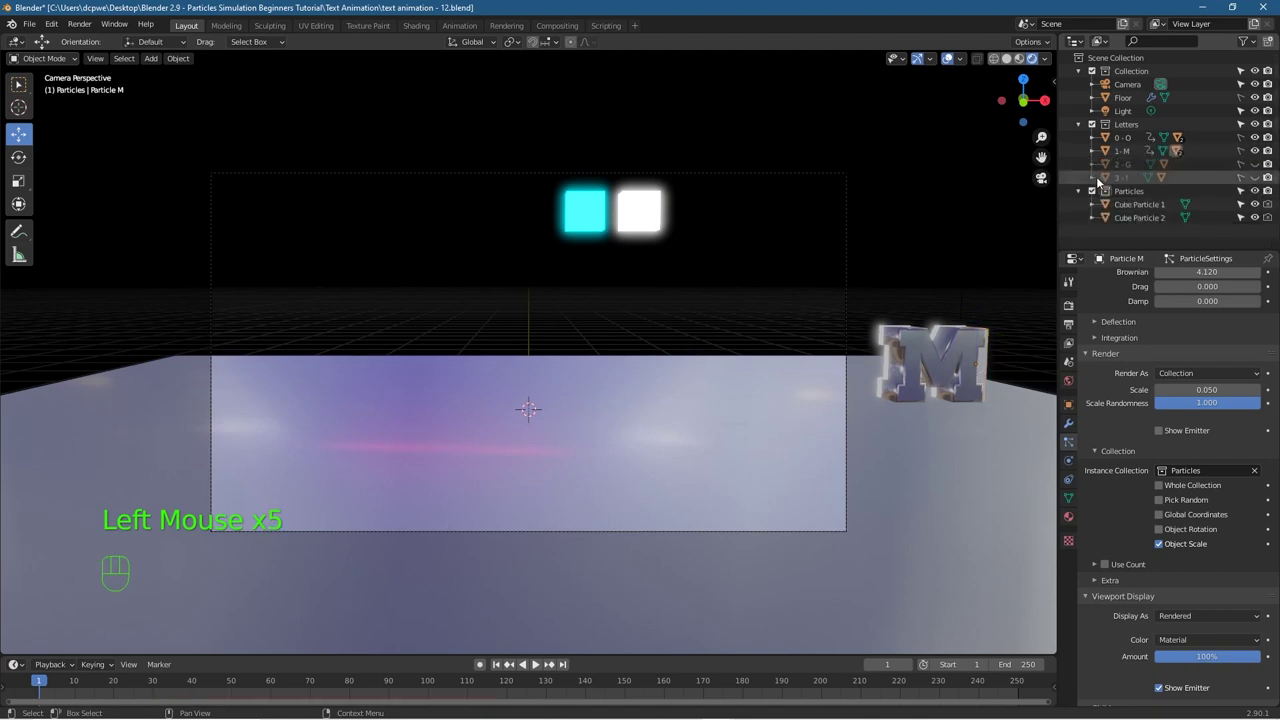
Step: Show the letter object 2 - G and its child 2 - G.001 in the viewport
{"action": "left_click", "coordinate": [1255, 165]}
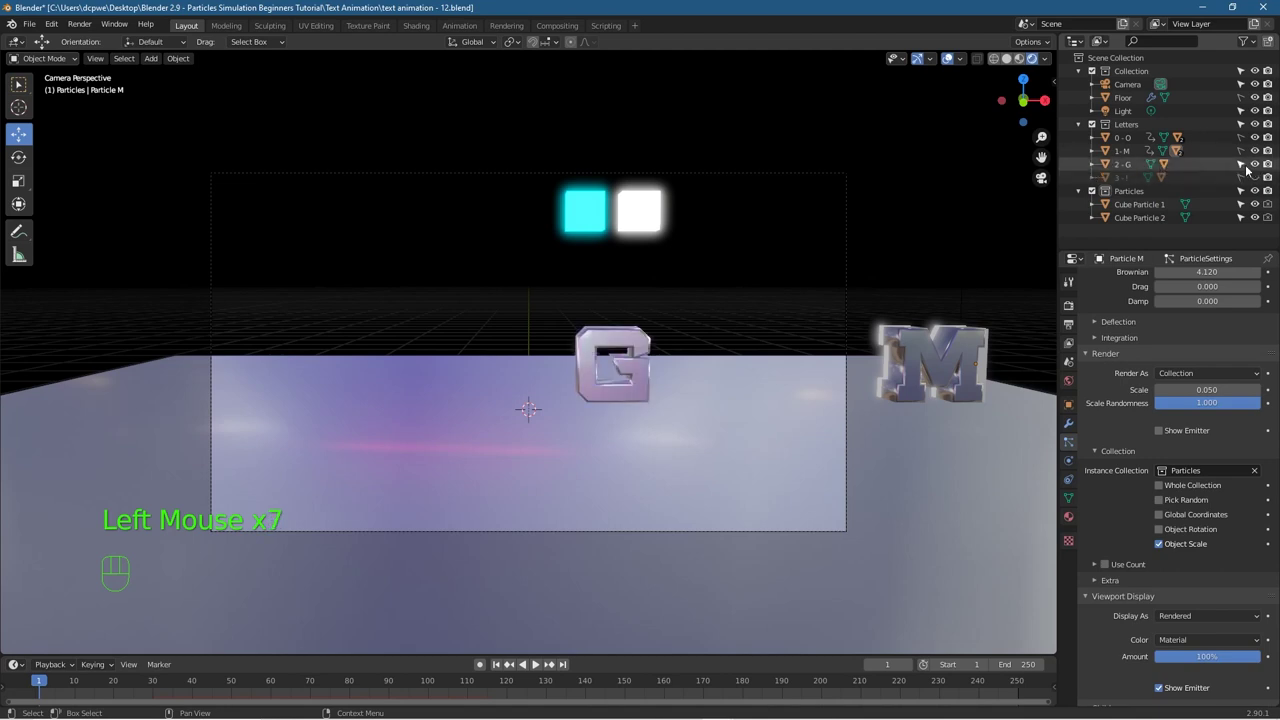
{"action": "left_click", "coordinate": [1092, 164]}
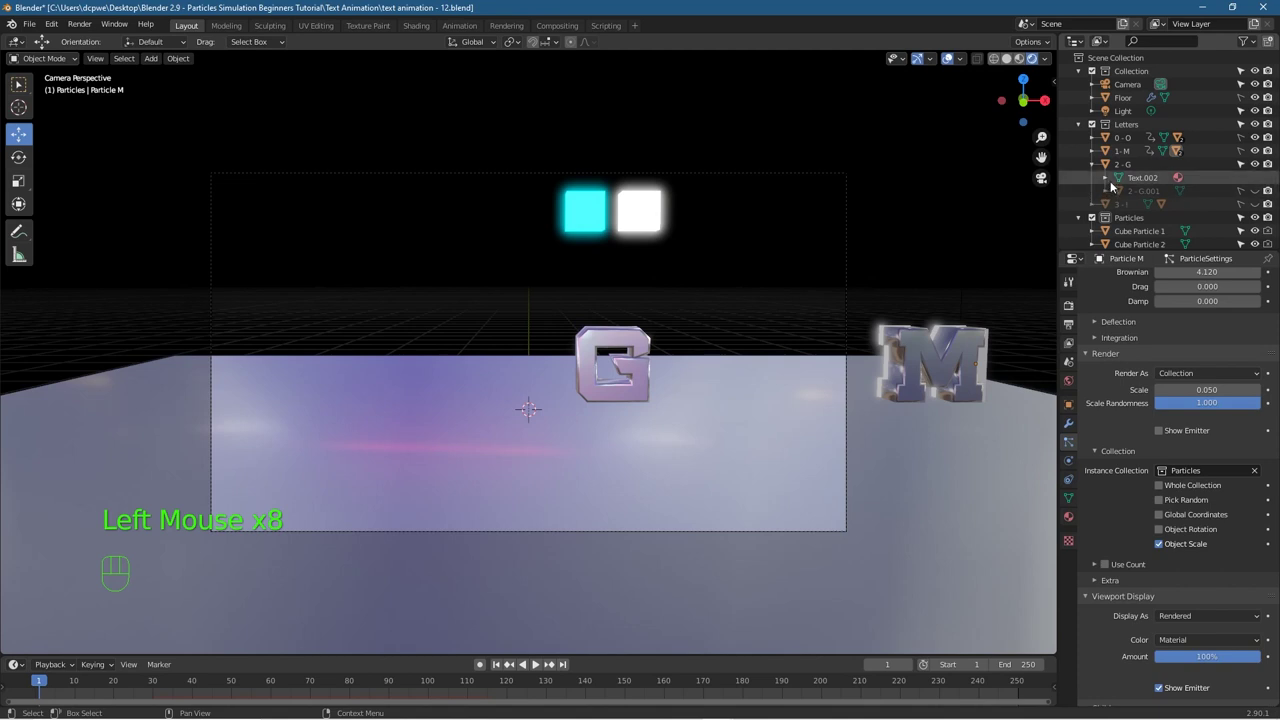
{"action": "left_click", "coordinate": [1254, 191]}
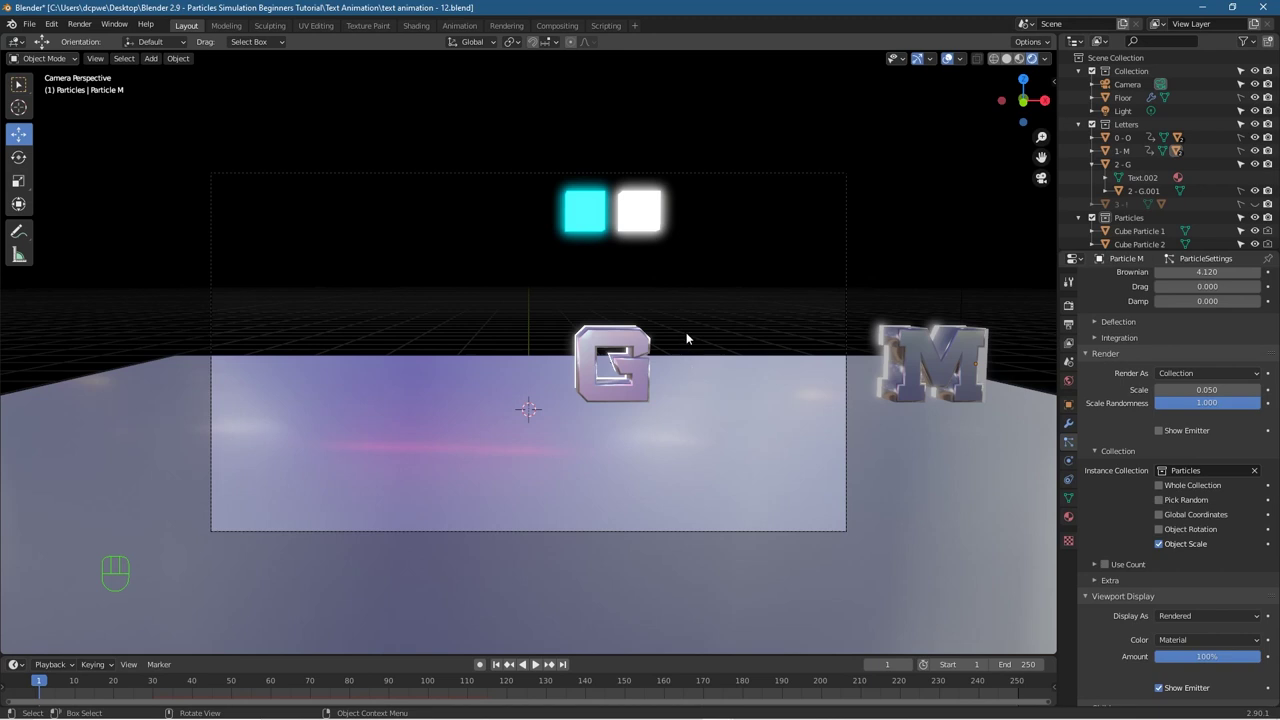
Step: Enable auto keying and insert location and rotation keyframes for the letter G at frame 60
{"action": "left_click", "coordinate": [603, 343]}
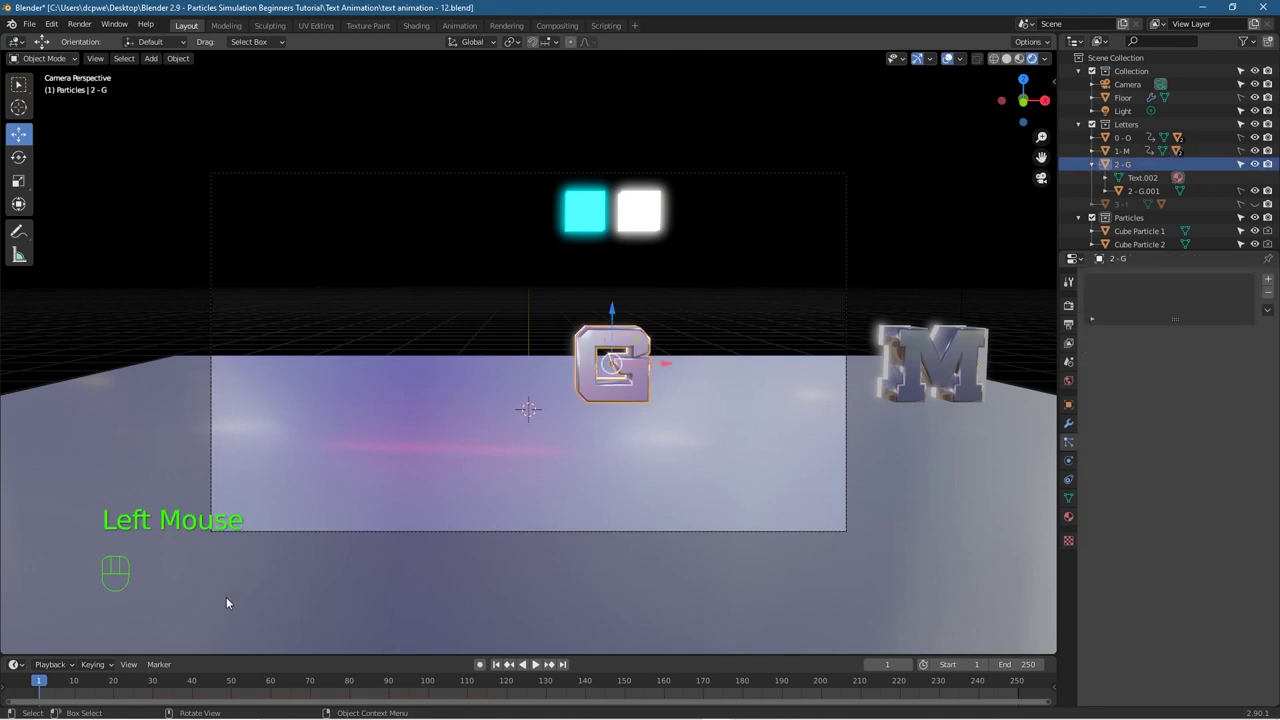
{"action": "left_click", "coordinate": [40, 686]}
{"action": "left_click_drag", "start_coordinate": [40, 686], "coordinate": [276, 681]}
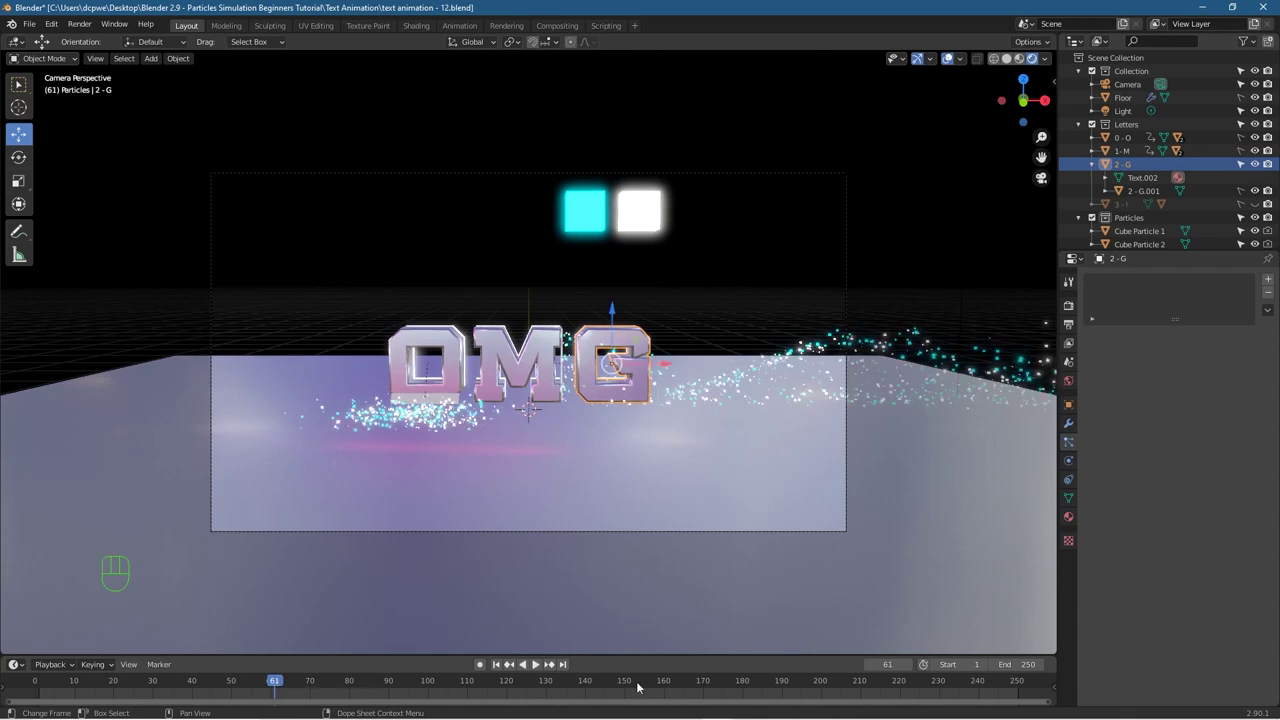
{"action": "left_click", "coordinate": [867, 664]}
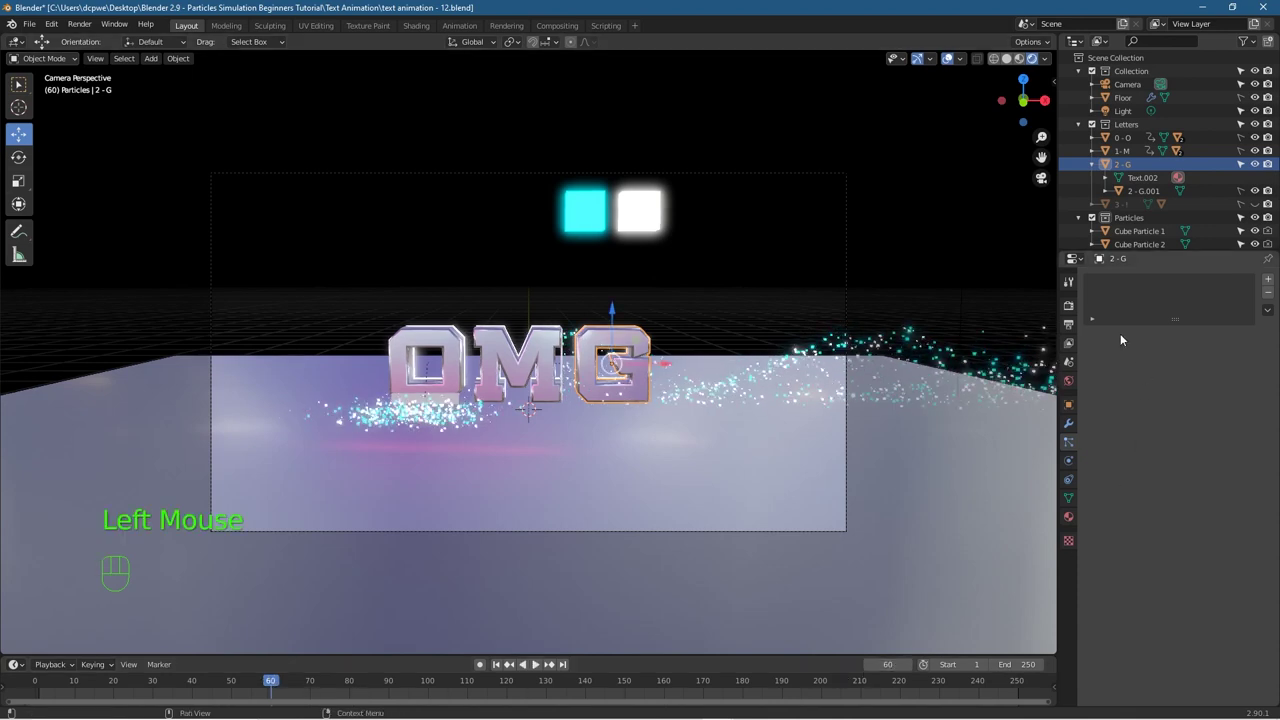
{"action": "left_click", "coordinate": [1069, 405]}
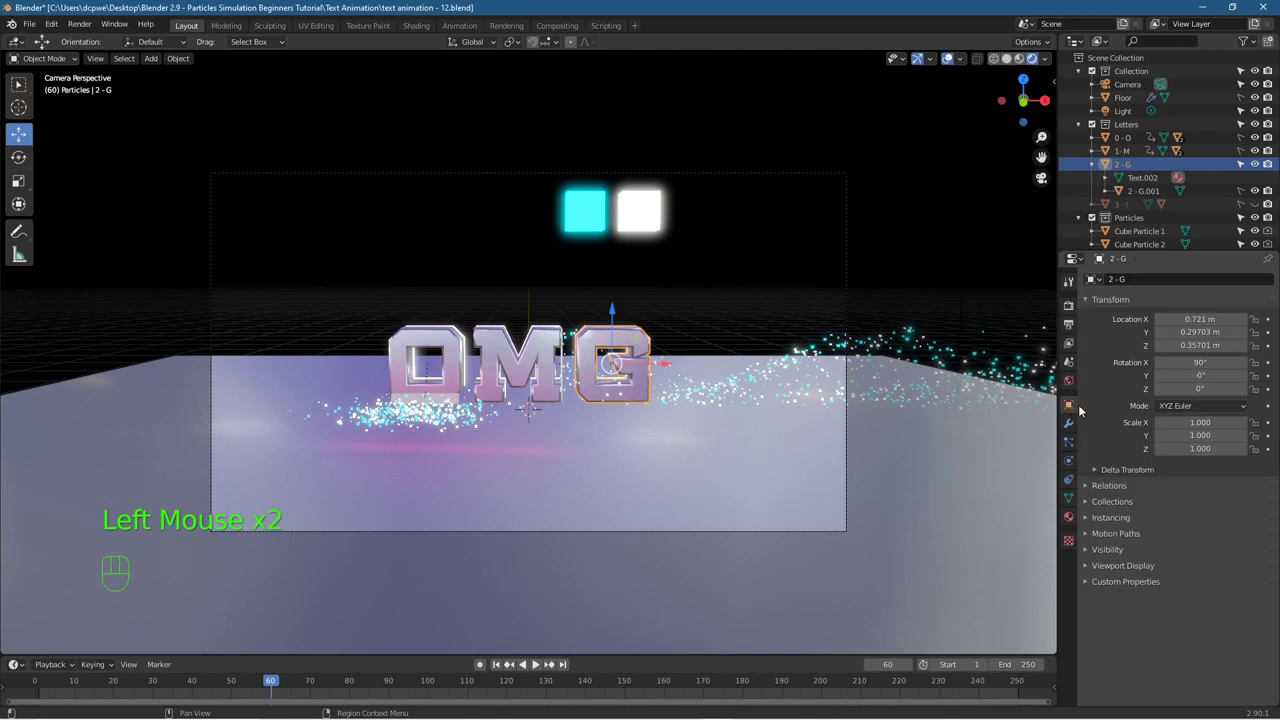
{"action": "left_click", "coordinate": [480, 664]}
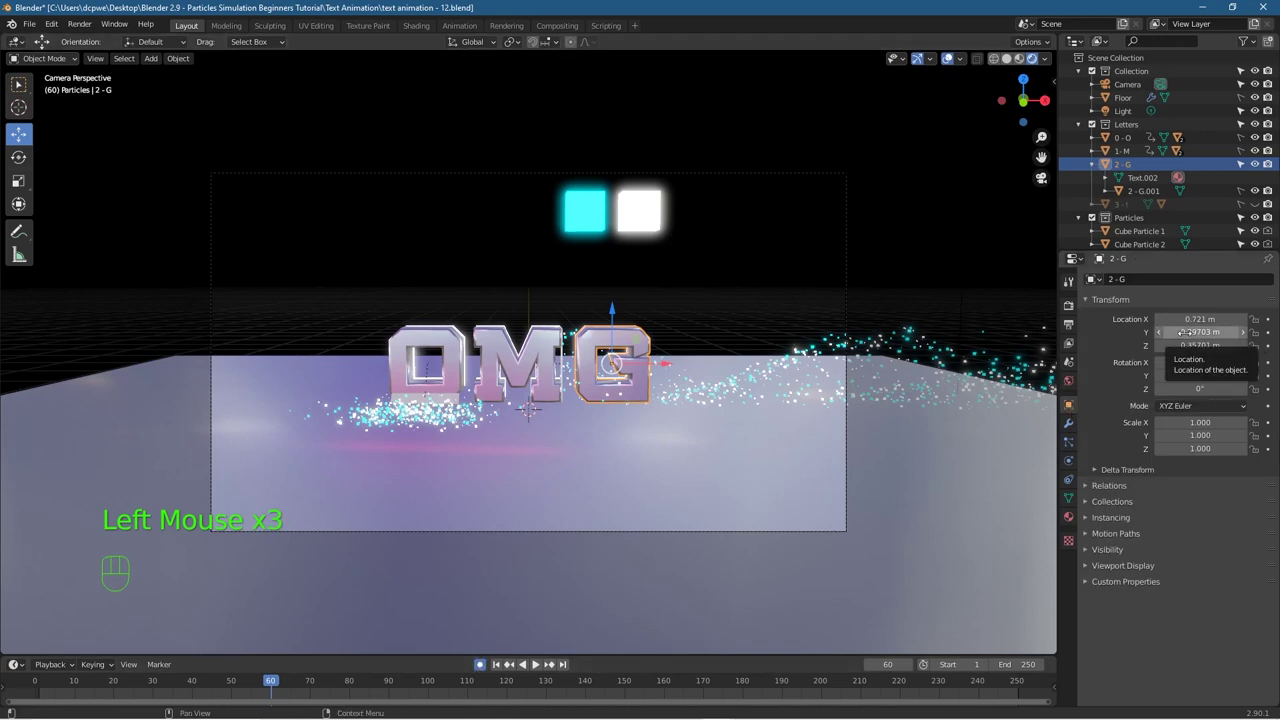
{"action": "key", "text": "i"}
{"action": "key", "text": "i"}
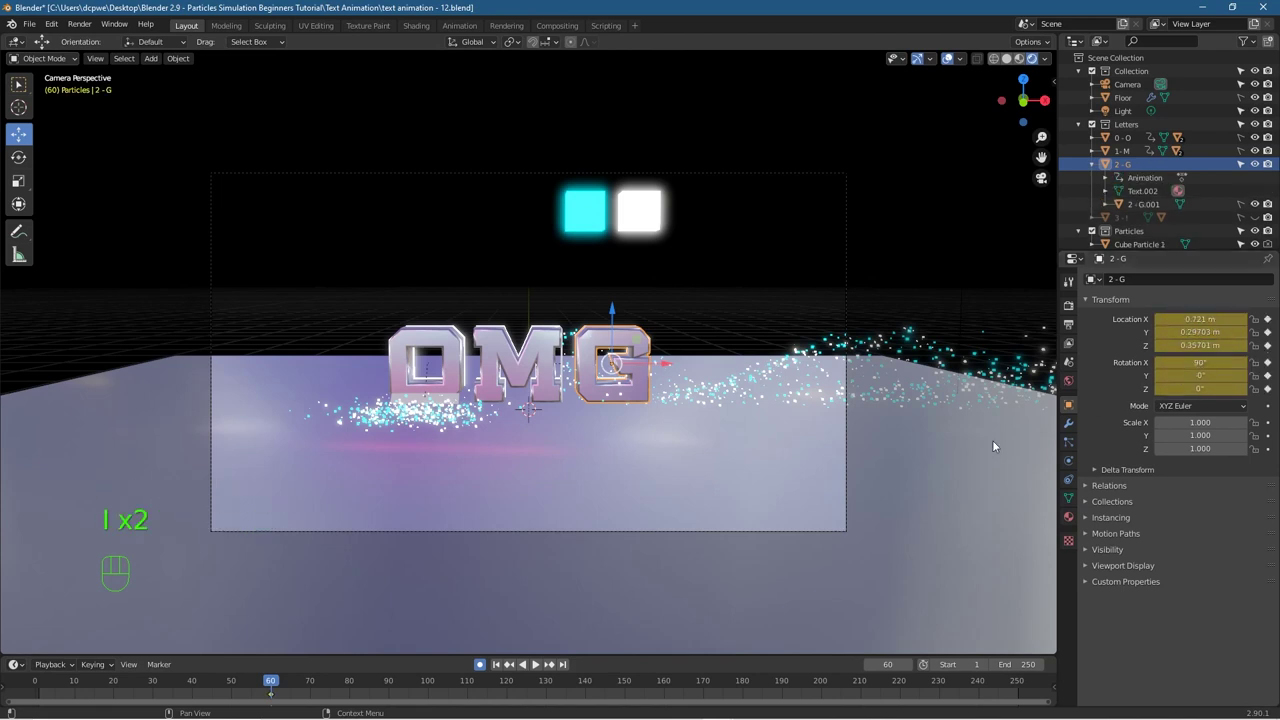
Step: Insert location and rotation keyframes for the letter G in its resting position at frame 90
{"action": "left_click_drag", "start_coordinate": [292, 685], "coordinate": [389, 692]}
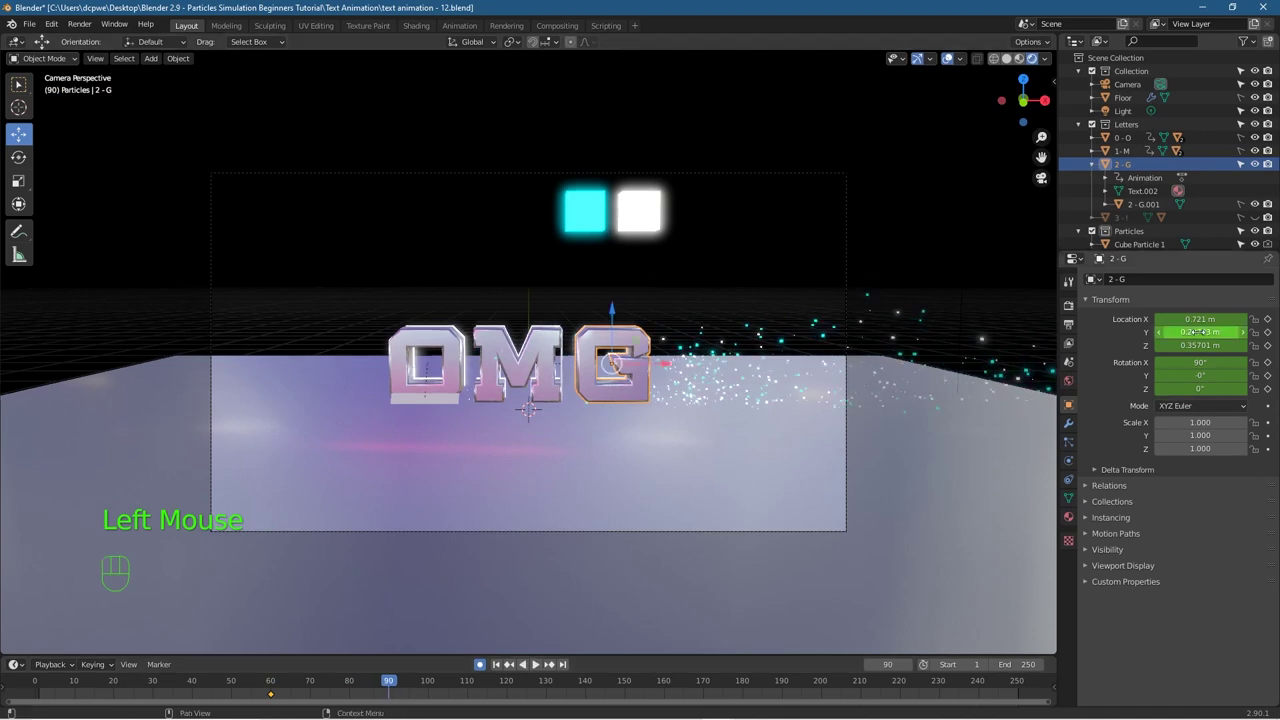
{"action": "key", "text": "i"}
{"action": "key", "text": "i"}
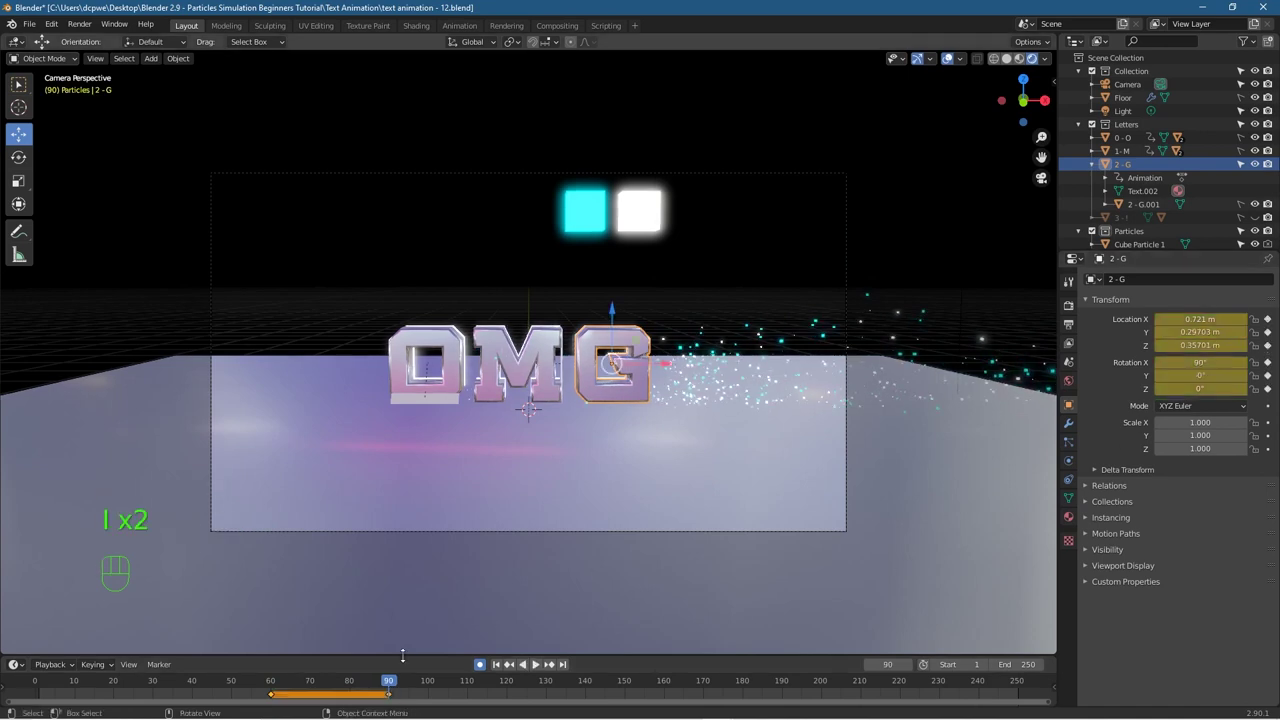
Step: At the frame 60 keyframe, raise the G above the camera frame to about 2.6 m in Z and set its Z rotation to 360°
{"action": "left_click", "coordinate": [495, 664]}
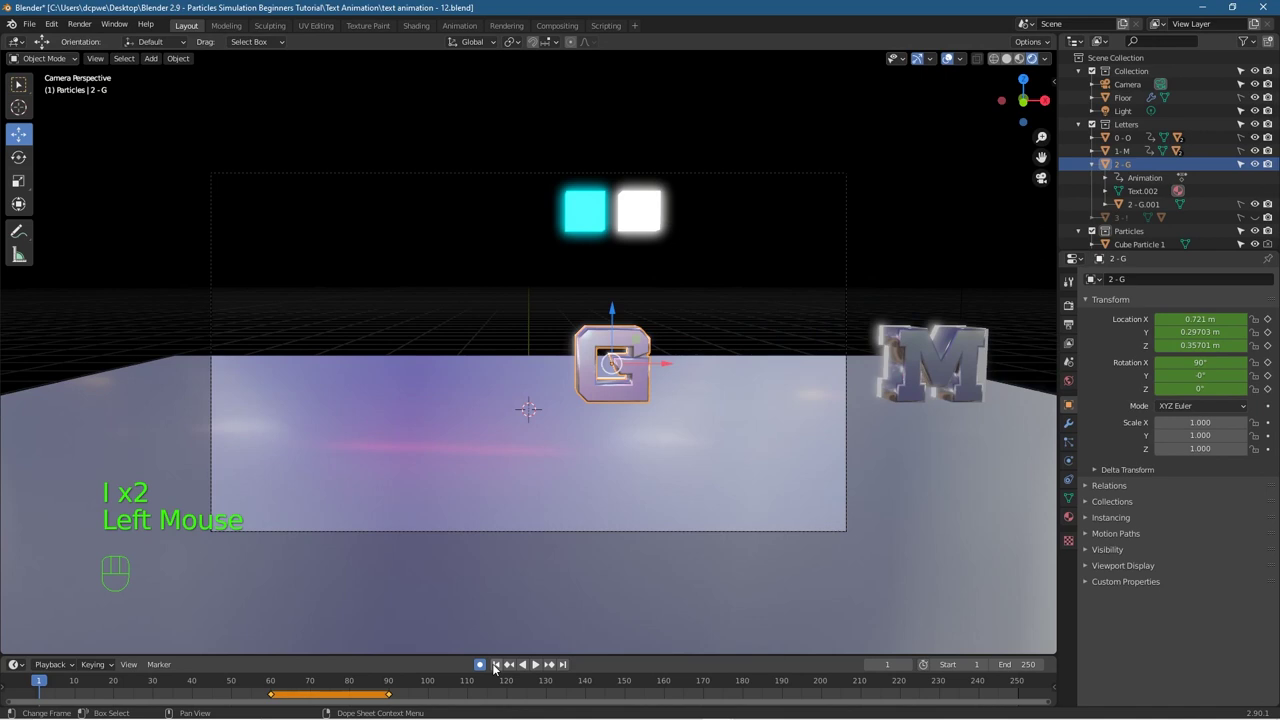
{"action": "left_click", "coordinate": [549, 664]}
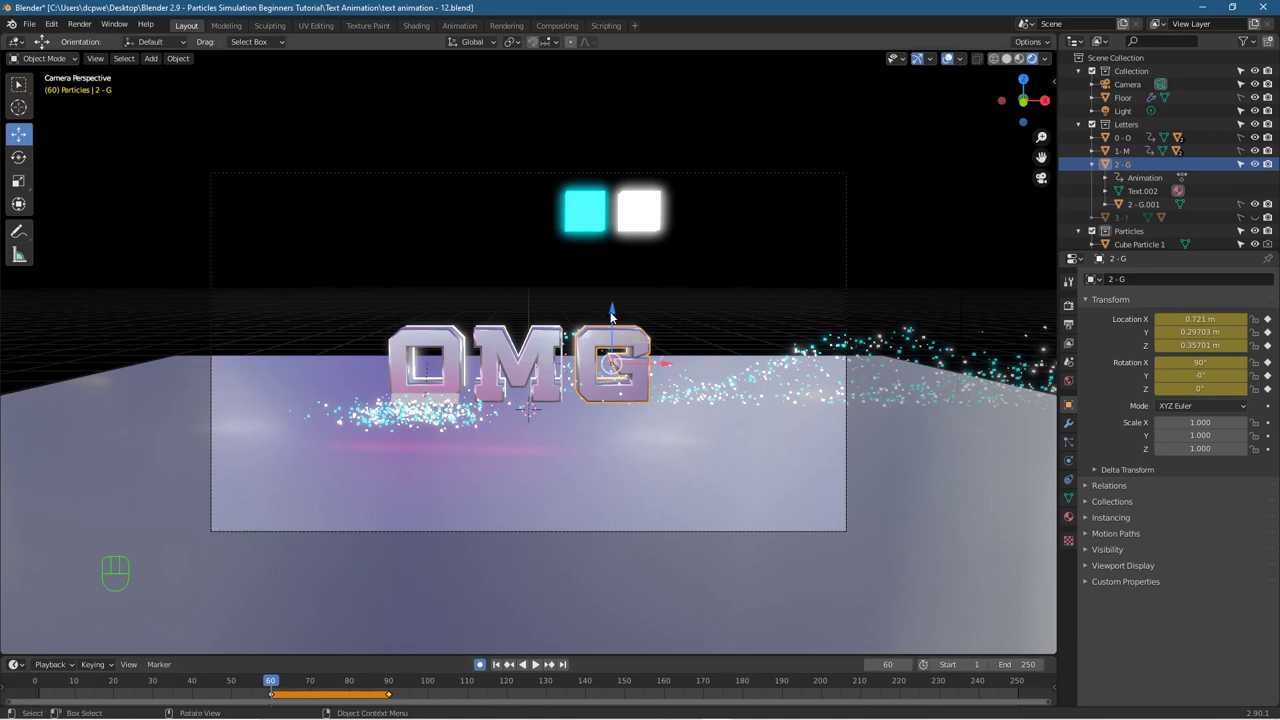
{"action": "left_click_drag", "start_coordinate": [612, 314], "coordinate": [614, 48]}
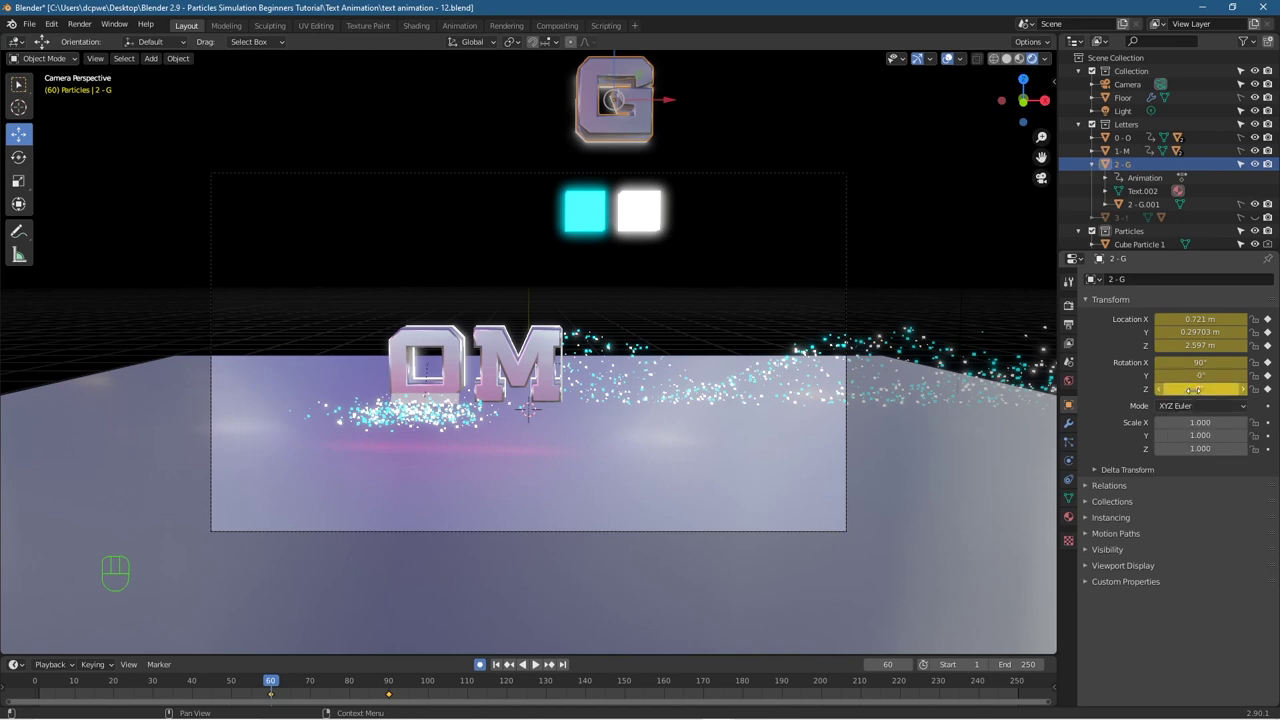
{"action": "left_click", "coordinate": [1197, 363]}
{"action": "type", "text": "90"}
{"action": "key", "text": "Return"}
{"action": "left_click", "coordinate": [1200, 388]}
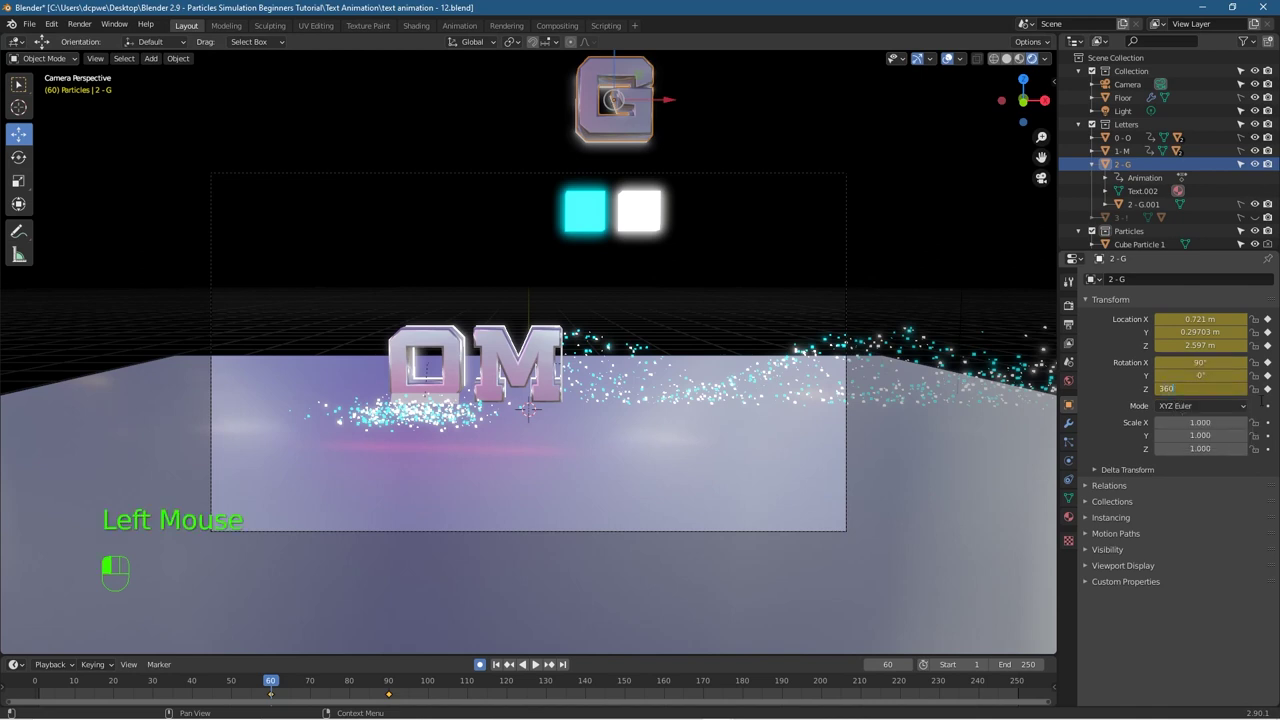
{"action": "key", "text": "Return"}
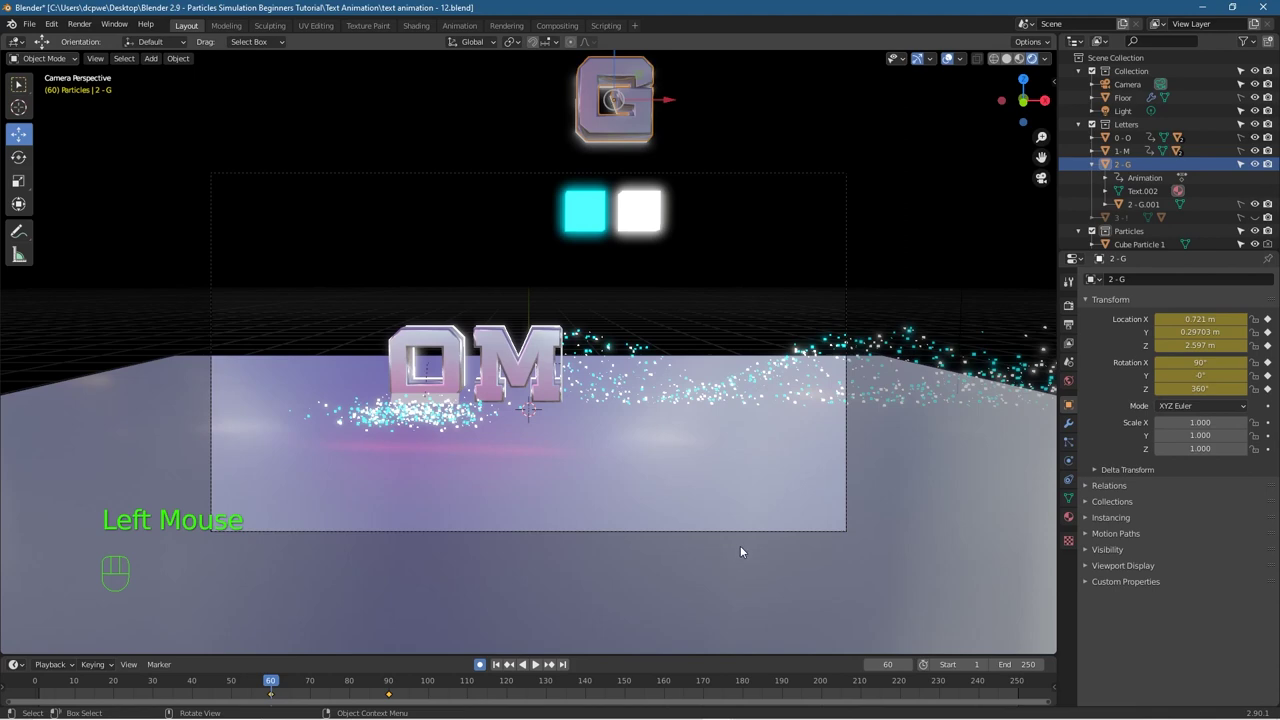
Step: Scrub to frame 90 to check the G's spinning drop, and turn off auto keying
{"action": "left_click", "coordinate": [310, 684]}
{"action": "left_click_drag", "start_coordinate": [310, 684], "coordinate": [389, 700]}
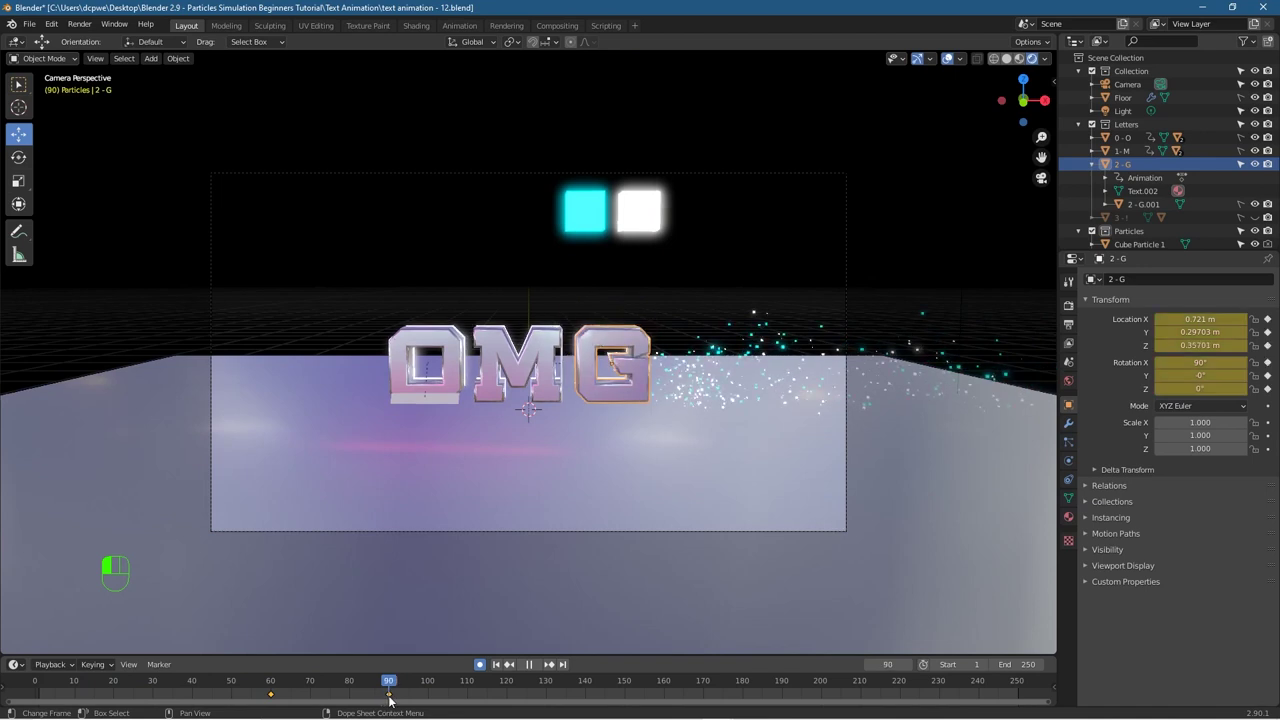
{"action": "left_click_drag", "start_coordinate": [389, 700], "coordinate": [389, 700]}
{"action": "left_click", "coordinate": [480, 665]}
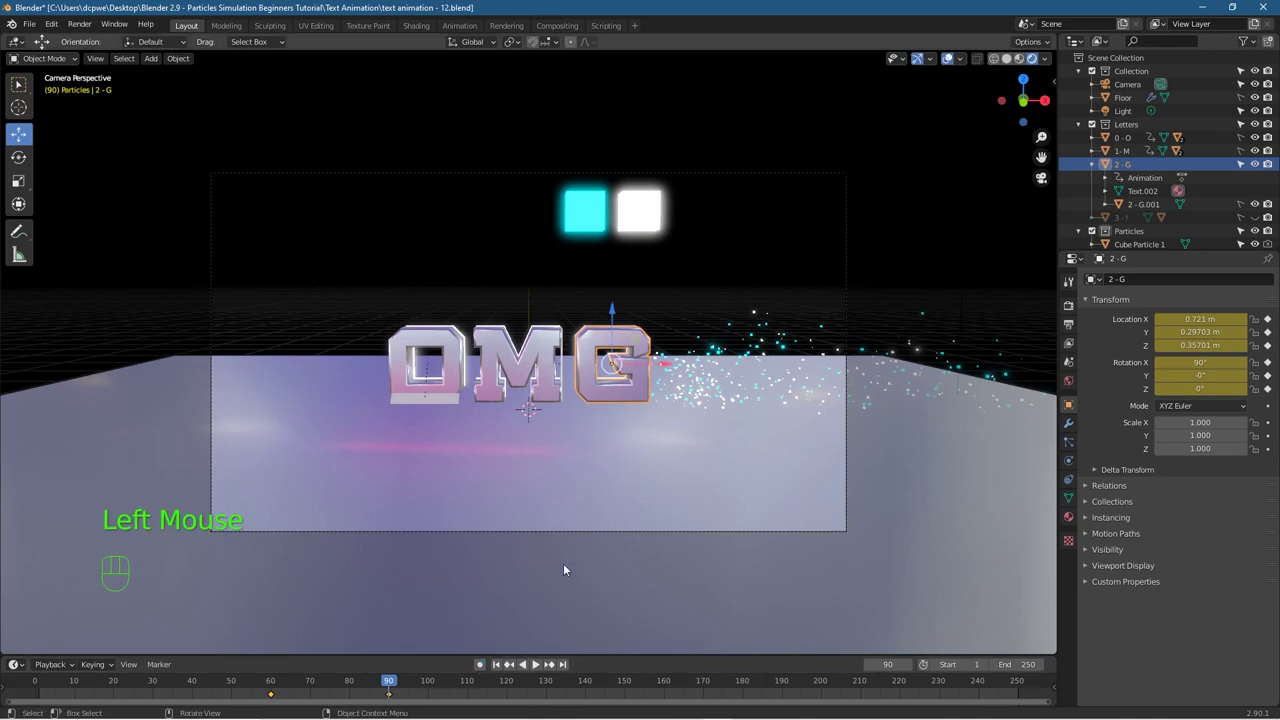
Step: Add a mesh plane and scale it down to about 0.334
{"action": "key", "text": "shift+a"}
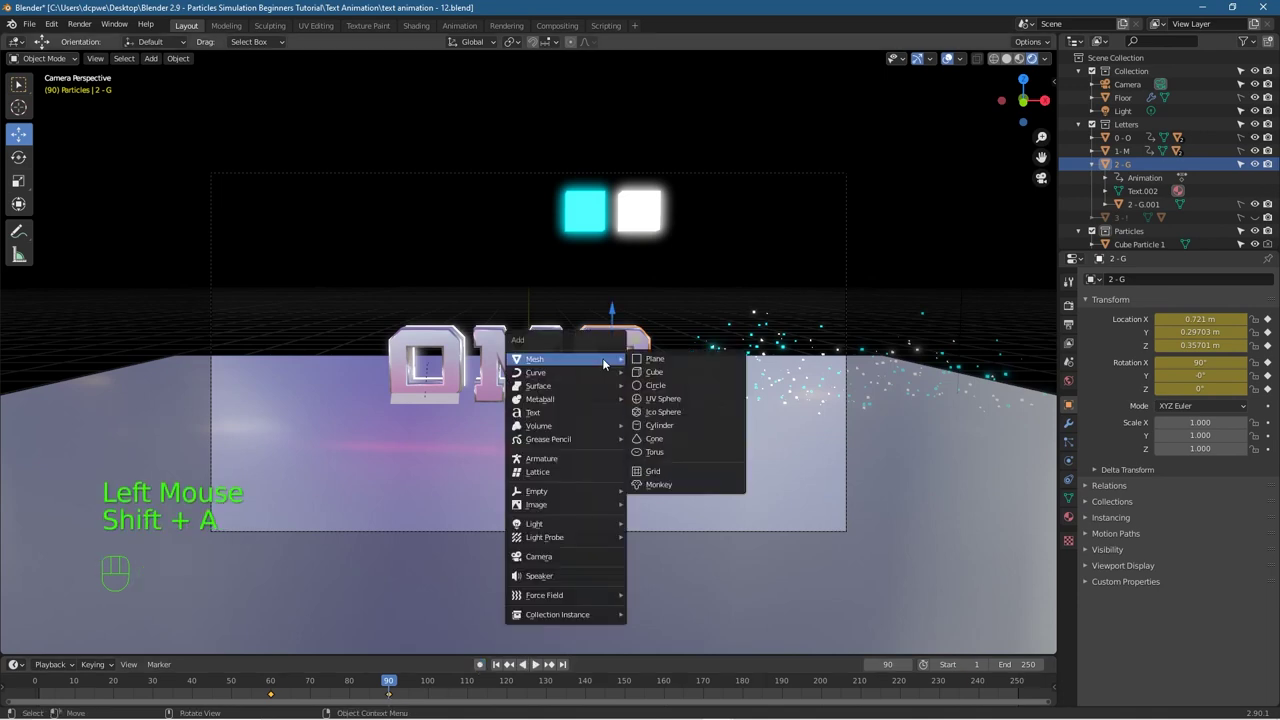
{"action": "left_click", "coordinate": [620, 359]}
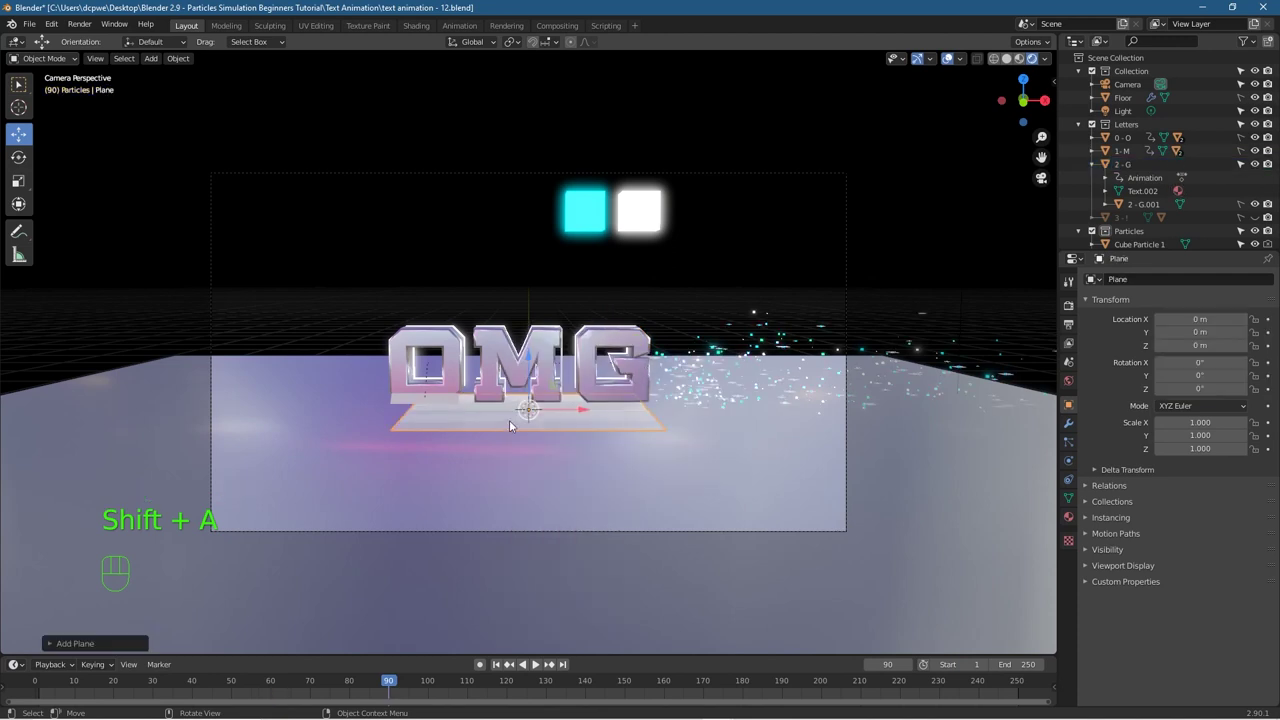
{"action": "key", "text": "s"}
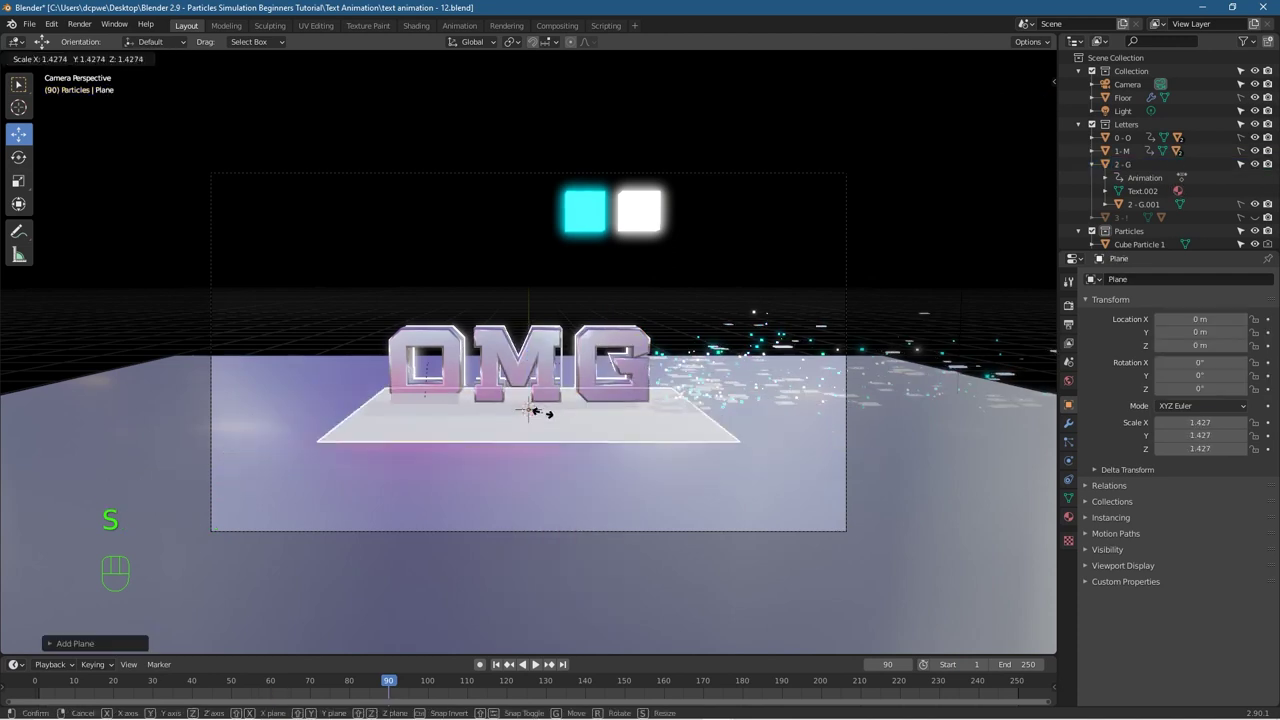
{"action": "right_click", "coordinate": [537, 421]}
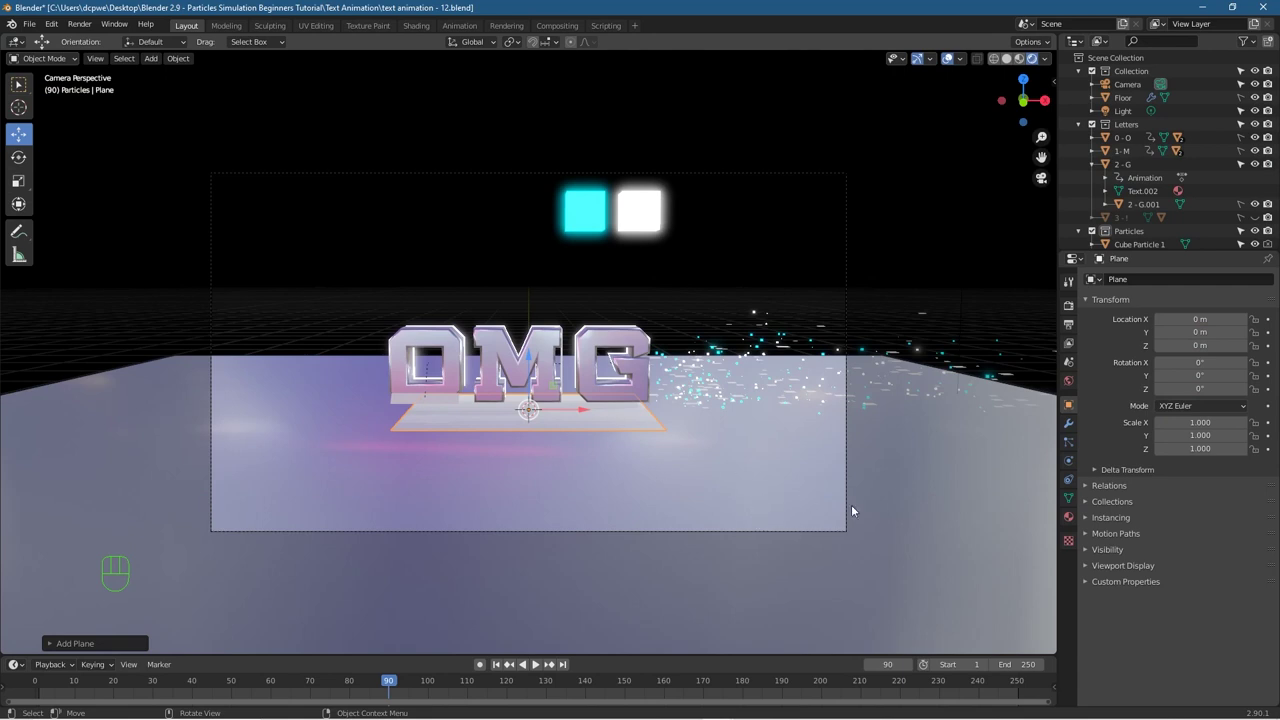
{"action": "key", "text": "s"}
{"action": "right_click", "coordinate": [553, 414]}
{"action": "key", "text": "s"}
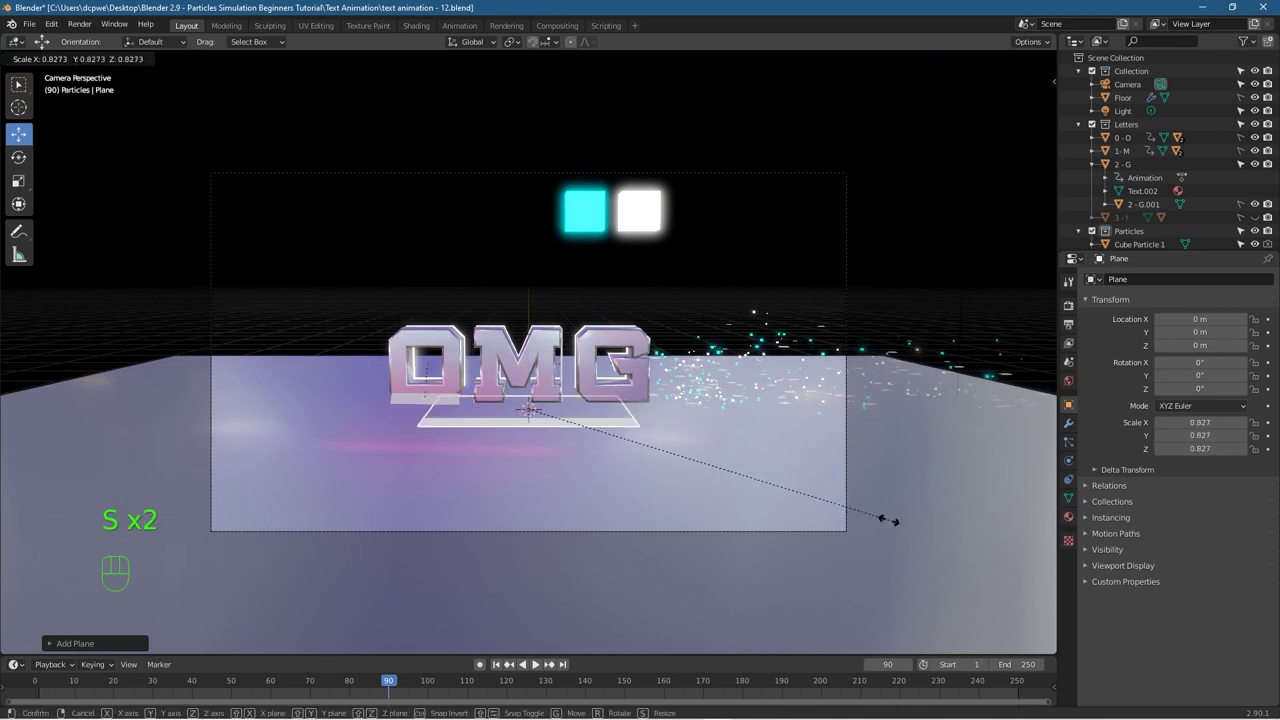
{"action": "left_click", "coordinate": [671, 463]}
Step: Position the plane over the top of the G at about X 0.736 m, Y 0.184 m, Z 0.72 m
{"action": "left_click_drag", "start_coordinate": [545, 411], "coordinate": [612, 295]}
{"action": "left_click", "coordinate": [616, 380]}
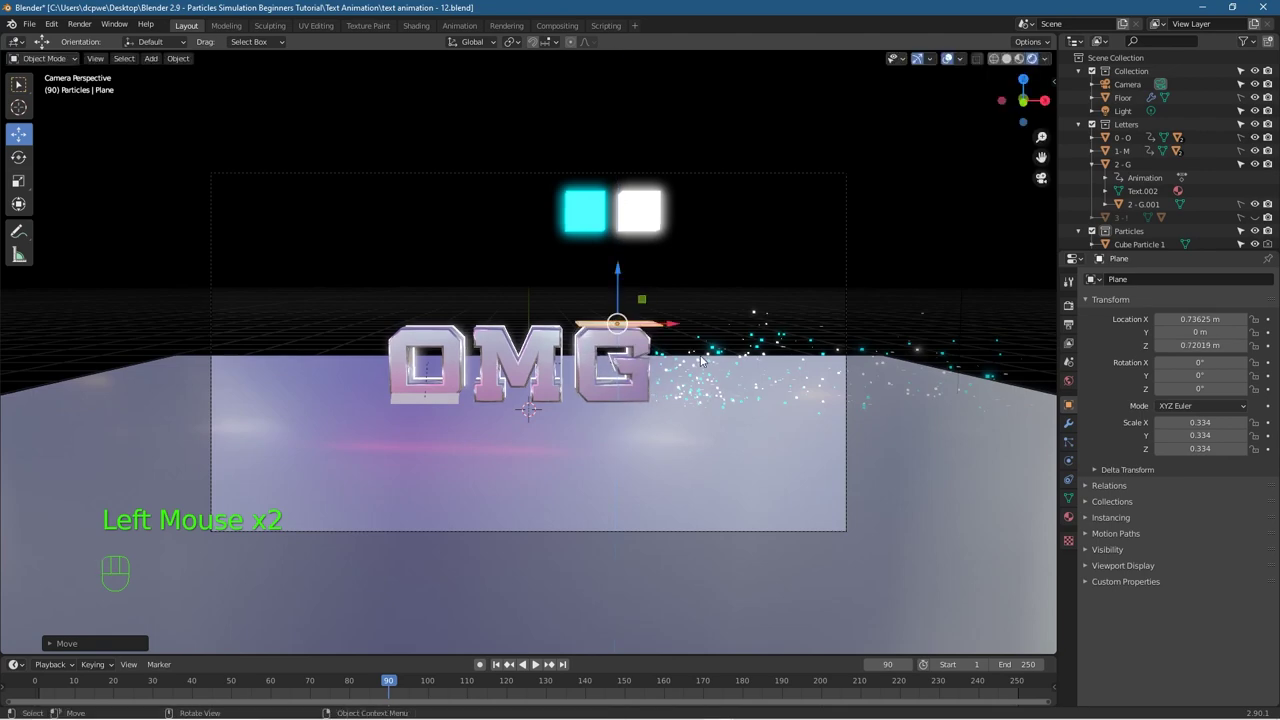
{"action": "key", "text": "KP_7"}
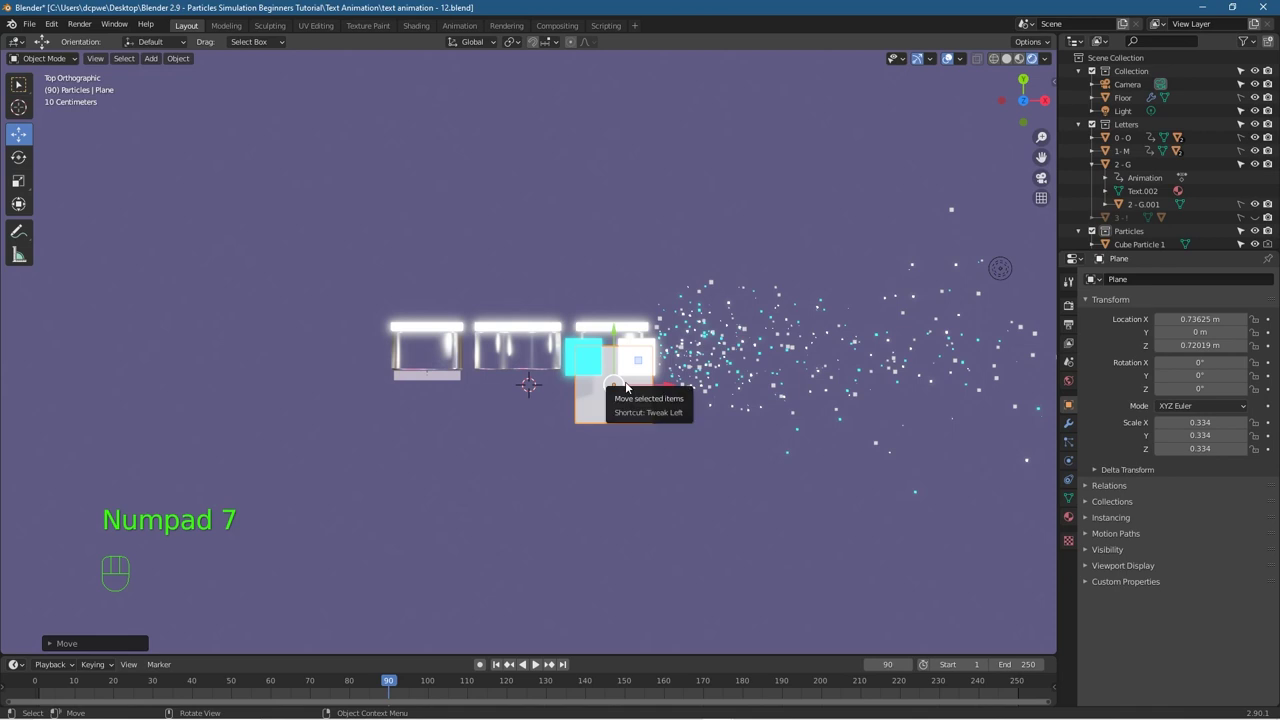
{"action": "left_click_drag", "start_coordinate": [618, 349], "coordinate": [618, 313]}
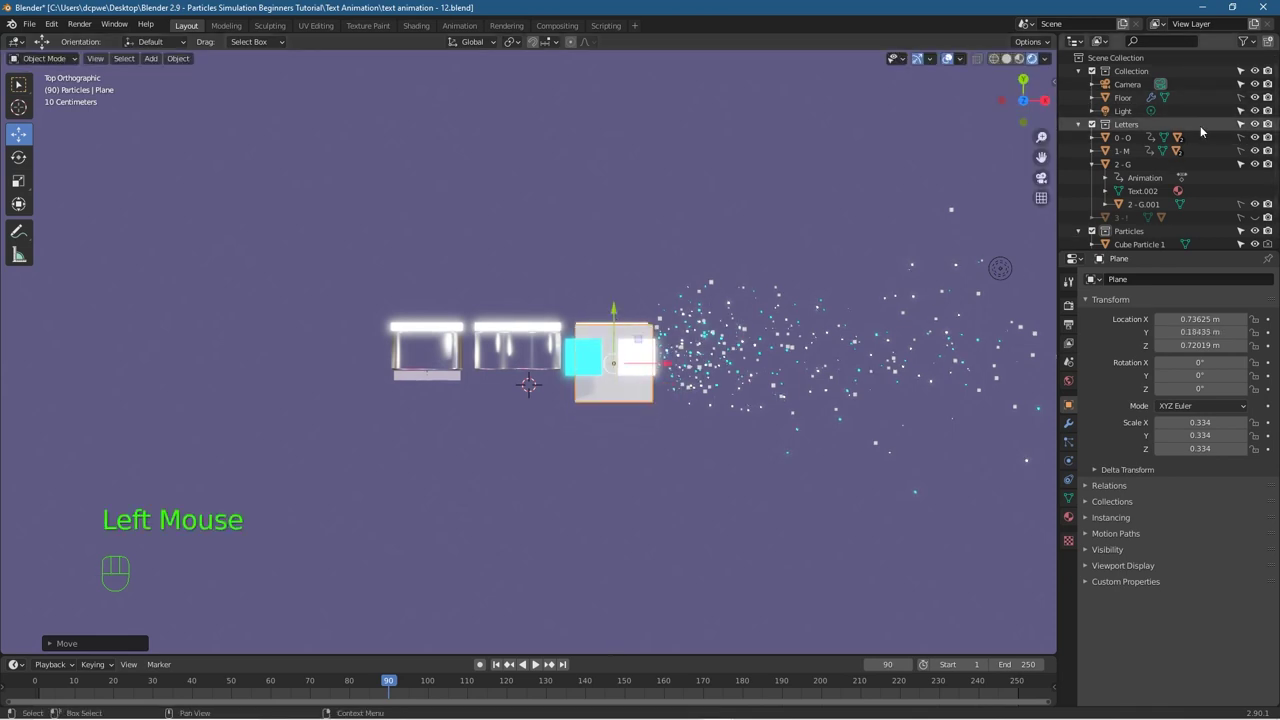
Step: Hide both cube particle objects in the viewport, move the plane into the Letters collection and select it
{"action": "scroll", "coordinate": [1256, 234], "scroll_direction": "down", "scroll_amount": 2}
{"action": "left_click", "coordinate": [1255, 226]}
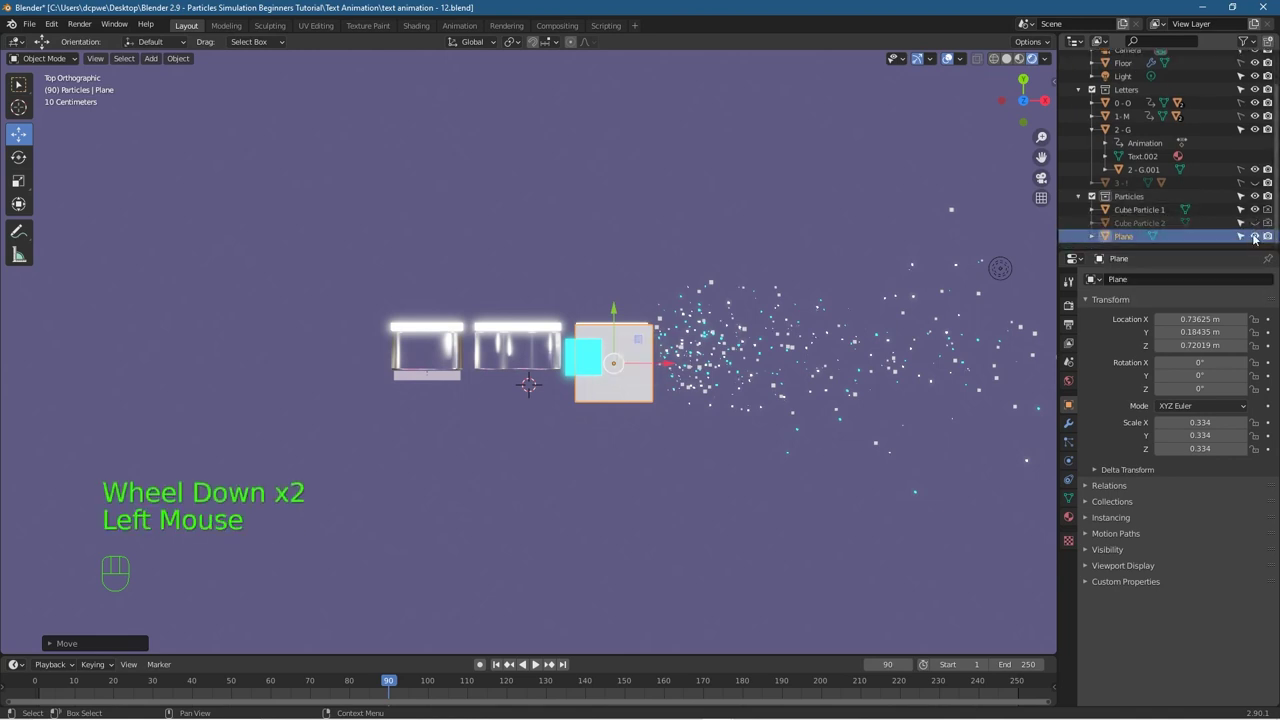
{"action": "left_click", "coordinate": [1255, 236]}
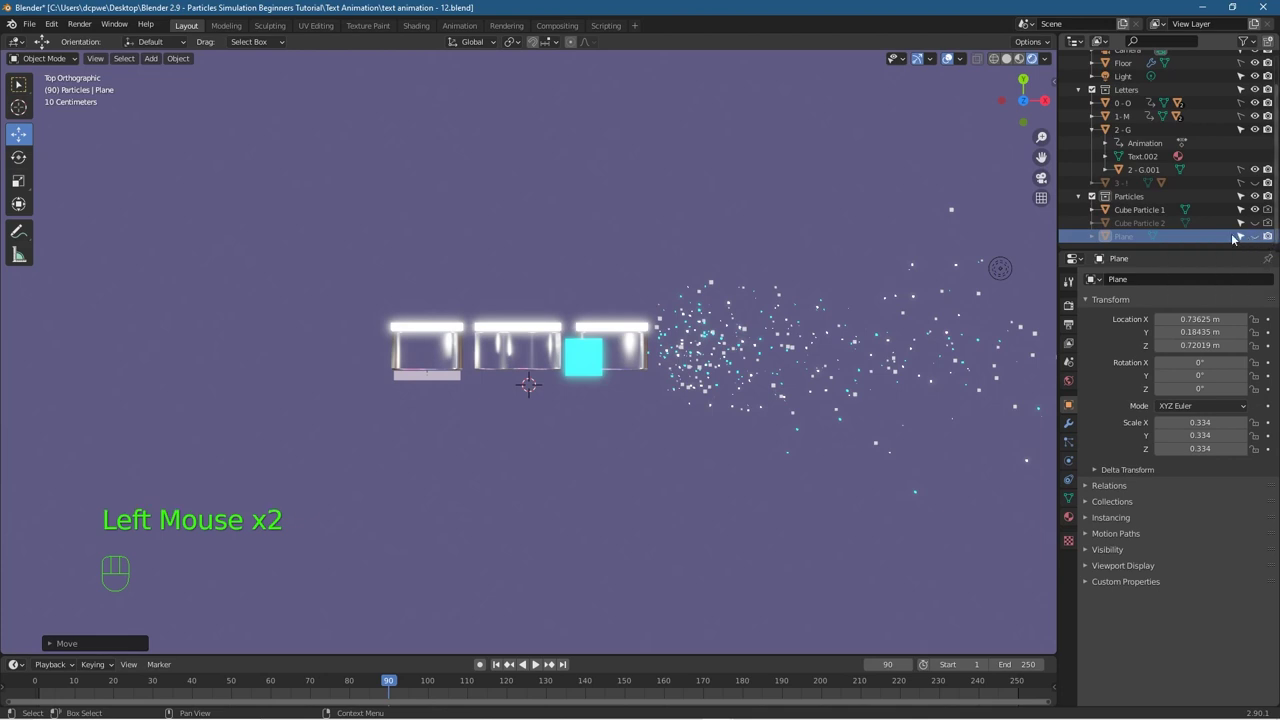
{"action": "left_click", "coordinate": [1116, 238]}
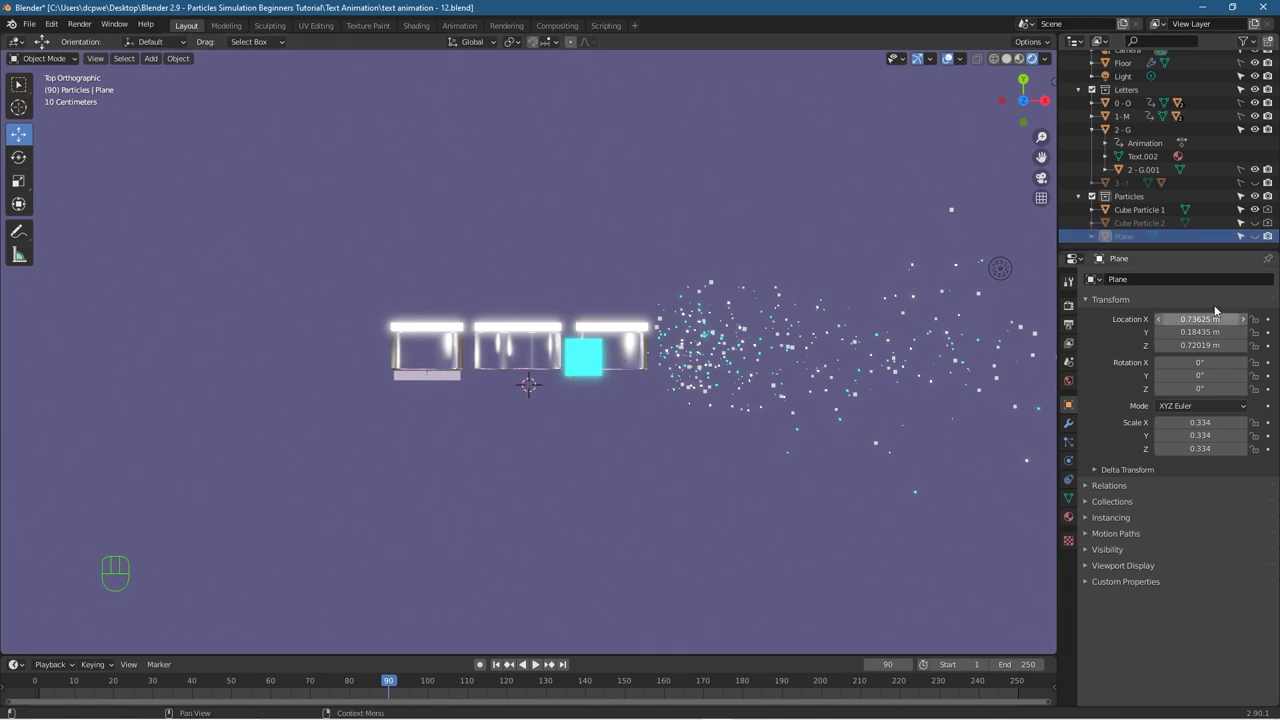
{"action": "left_click", "coordinate": [1256, 236]}
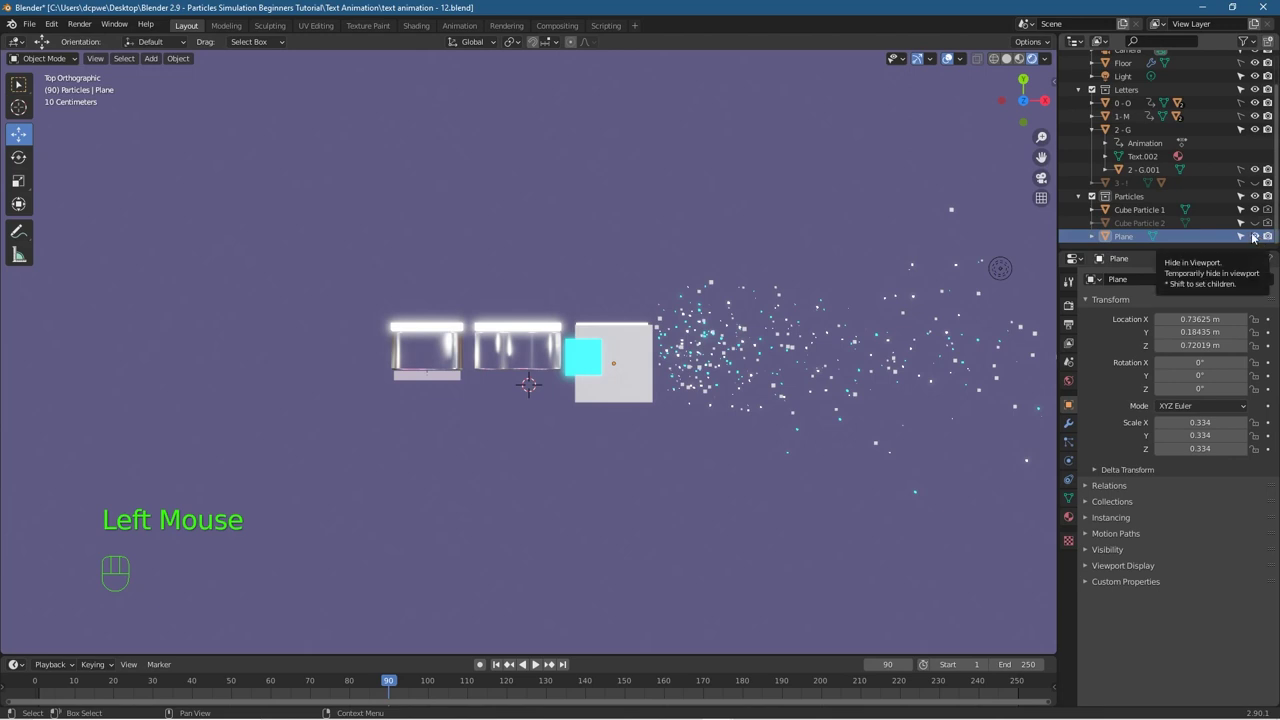
{"action": "left_click", "coordinate": [1256, 211]}
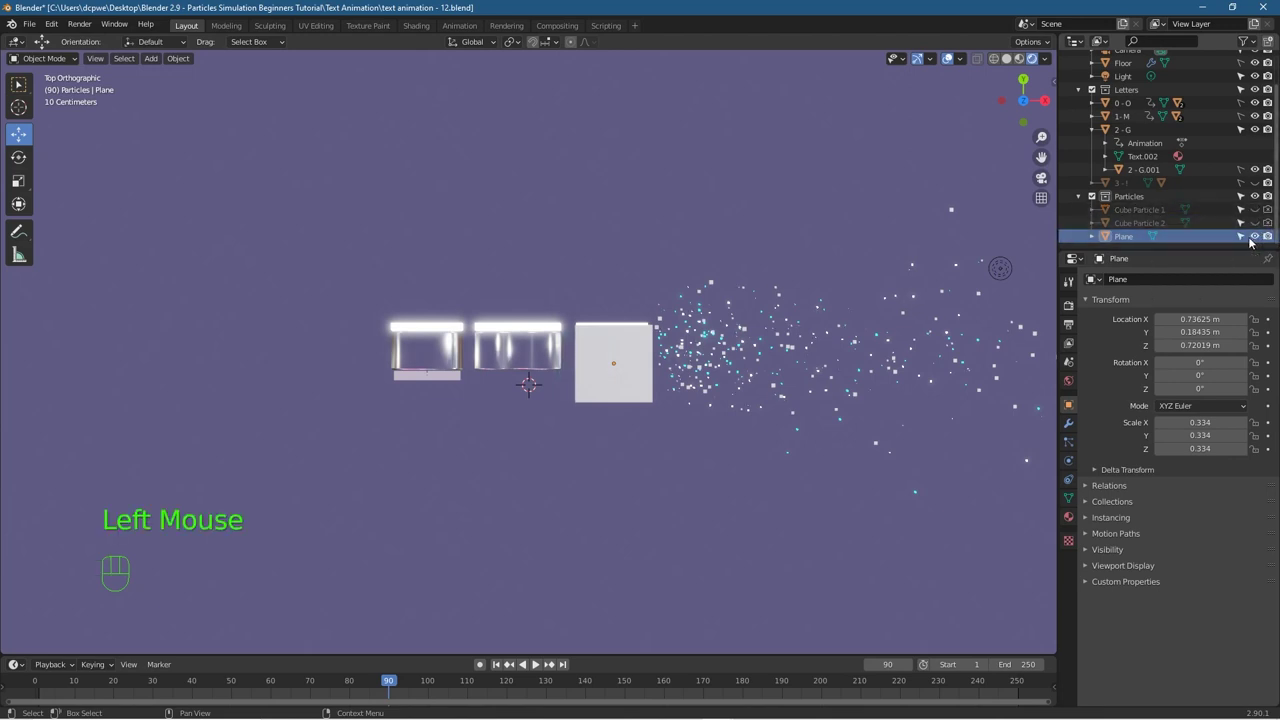
{"action": "left_click_drag", "start_coordinate": [1120, 241], "coordinate": [1131, 103]}
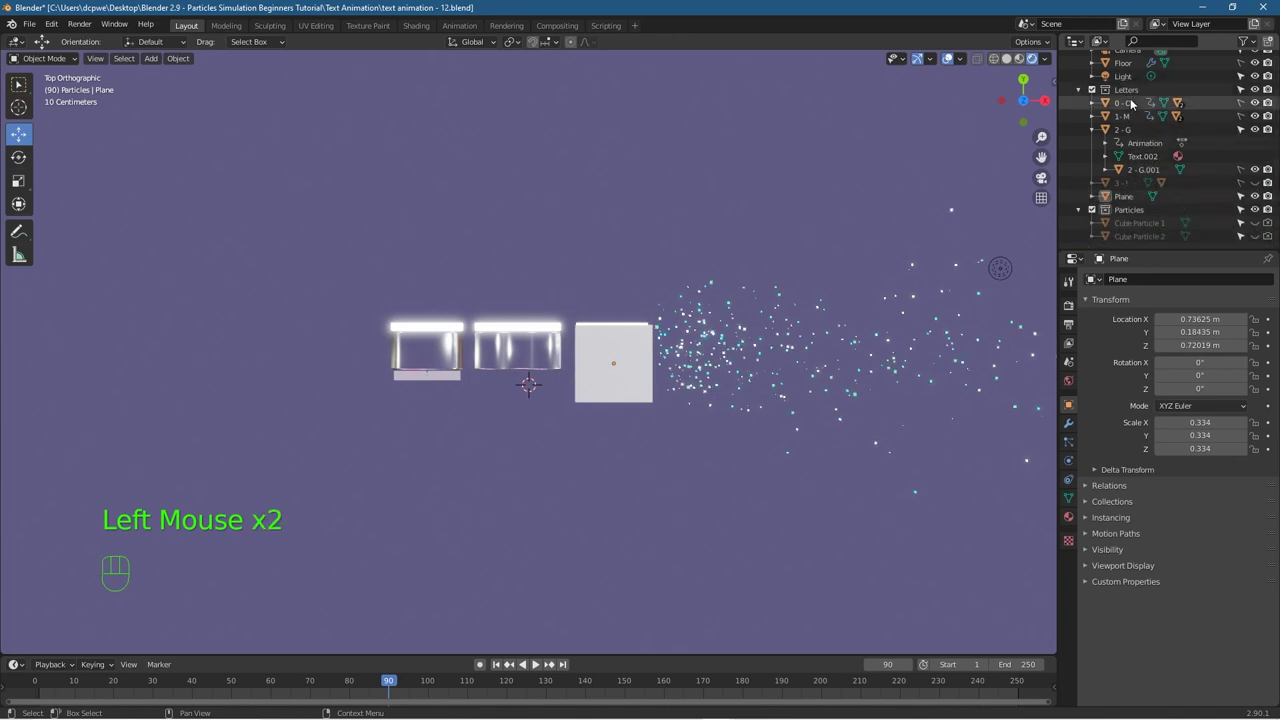
{"action": "left_click", "coordinate": [1124, 196]}
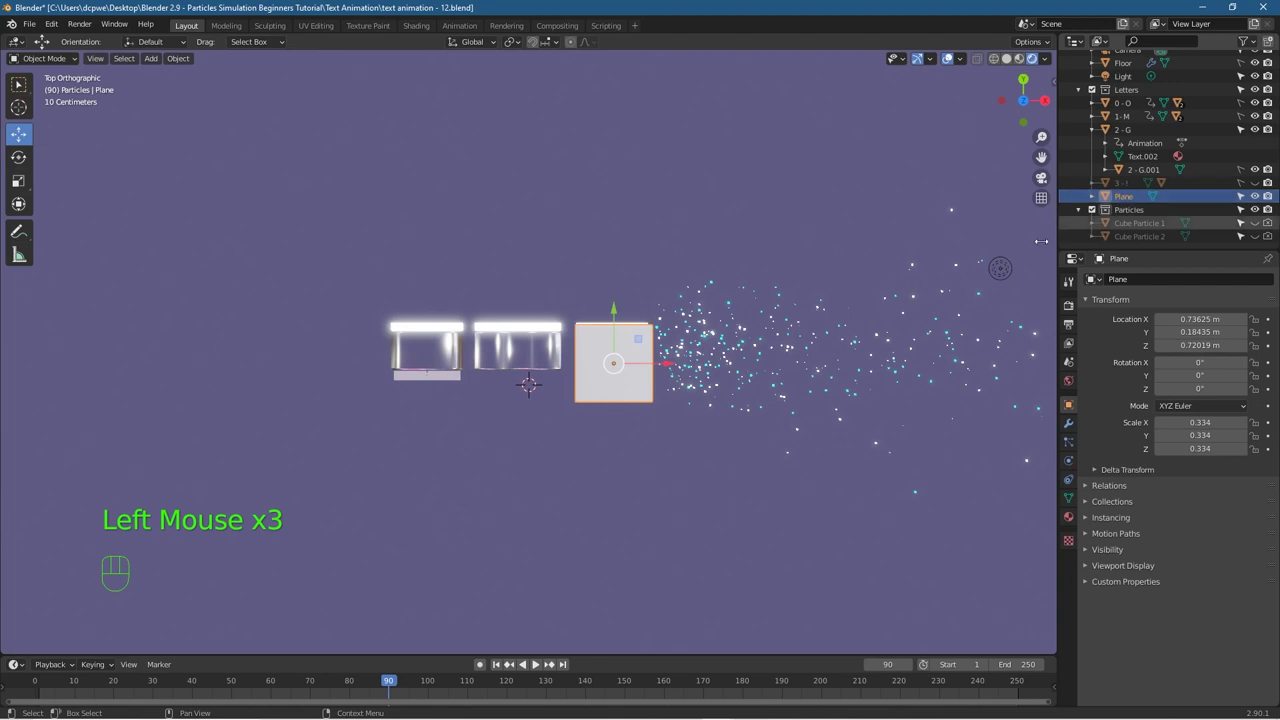
Step: In wireframe display, scale the plane to X 0.294 and Y 0.204 and centre it over the G at about X 0.722 m, Y 0.330 m
{"action": "left_click", "coordinate": [994, 59]}
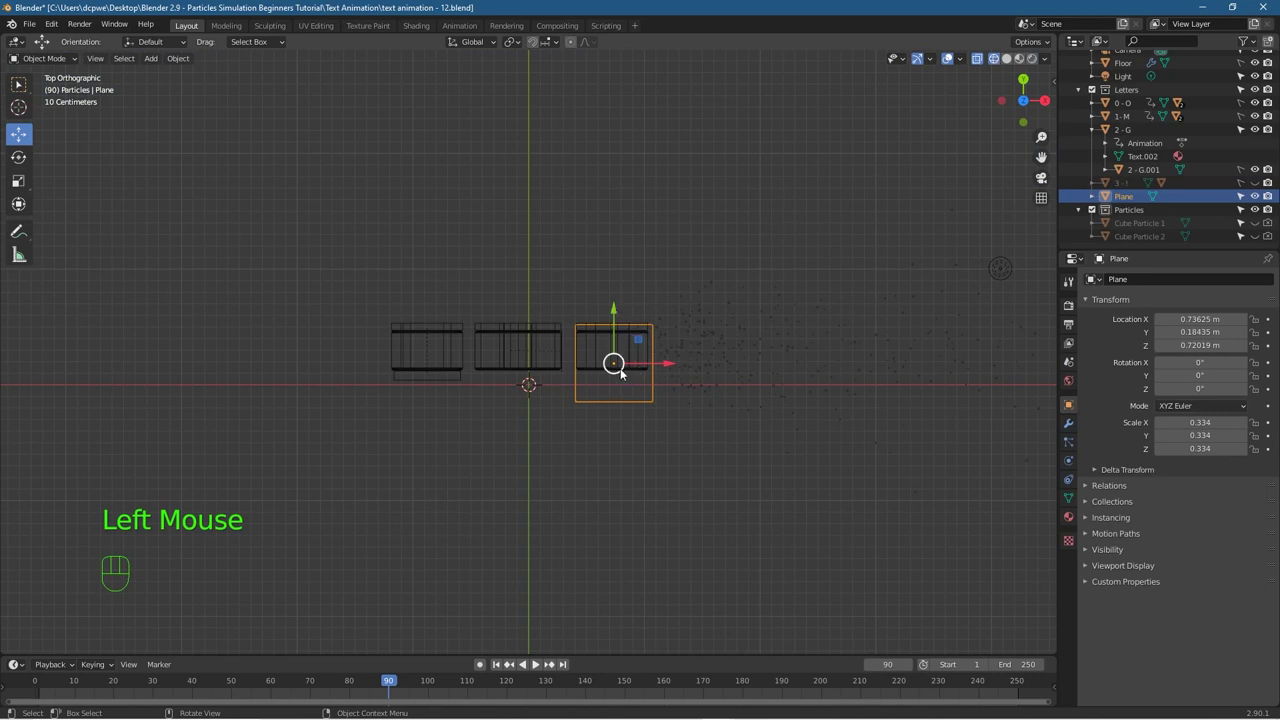
{"action": "scroll", "coordinate": [620, 371], "scroll_direction": "up", "scroll_amount": 5}
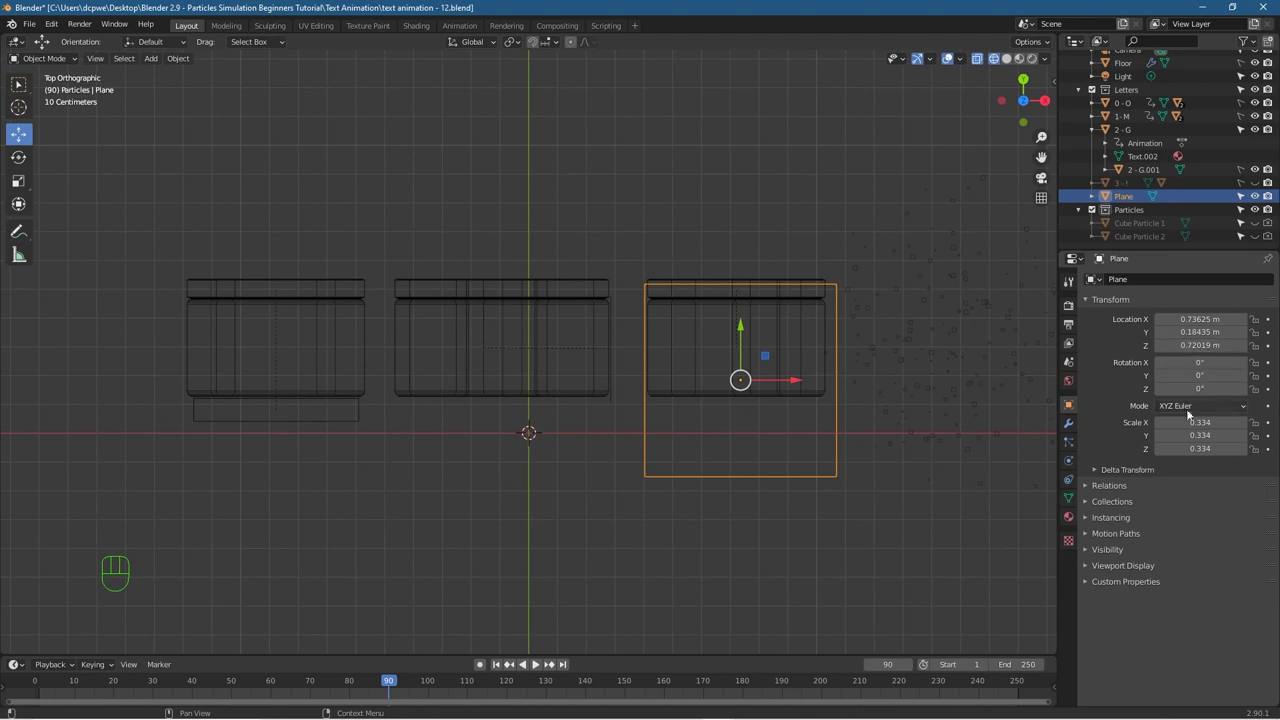
{"action": "mouse_move", "coordinate": [1195, 422]}
{"action": "left_mouse_down"}
{"action": "mouse_move", "coordinate": [1115, 422]}
{"action": "mouse_move", "coordinate": [1175, 422]}
{"action": "left_mouse_up"}
{"action": "left_click_drag", "start_coordinate": [740, 378], "coordinate": [777, 371]}
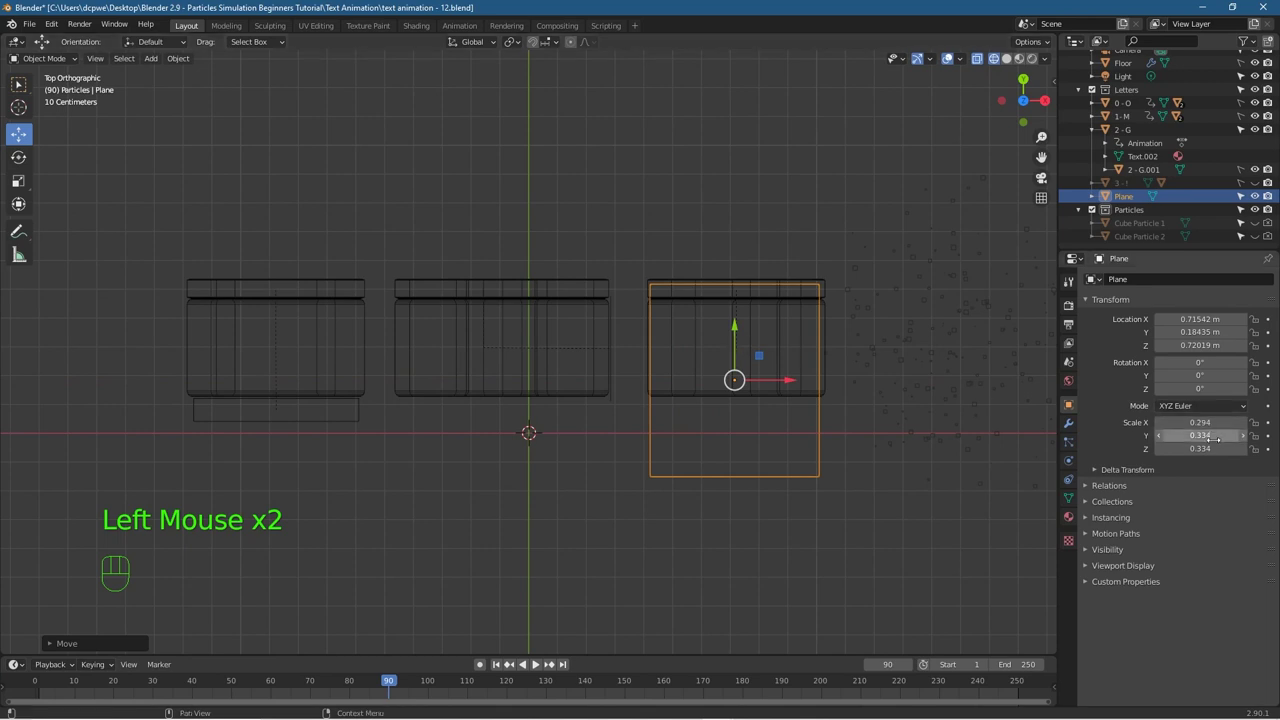
{"action": "left_click_drag", "start_coordinate": [1217, 437], "coordinate": [1120, 437]}
{"action": "left_click_drag", "start_coordinate": [737, 343], "coordinate": [741, 295]}
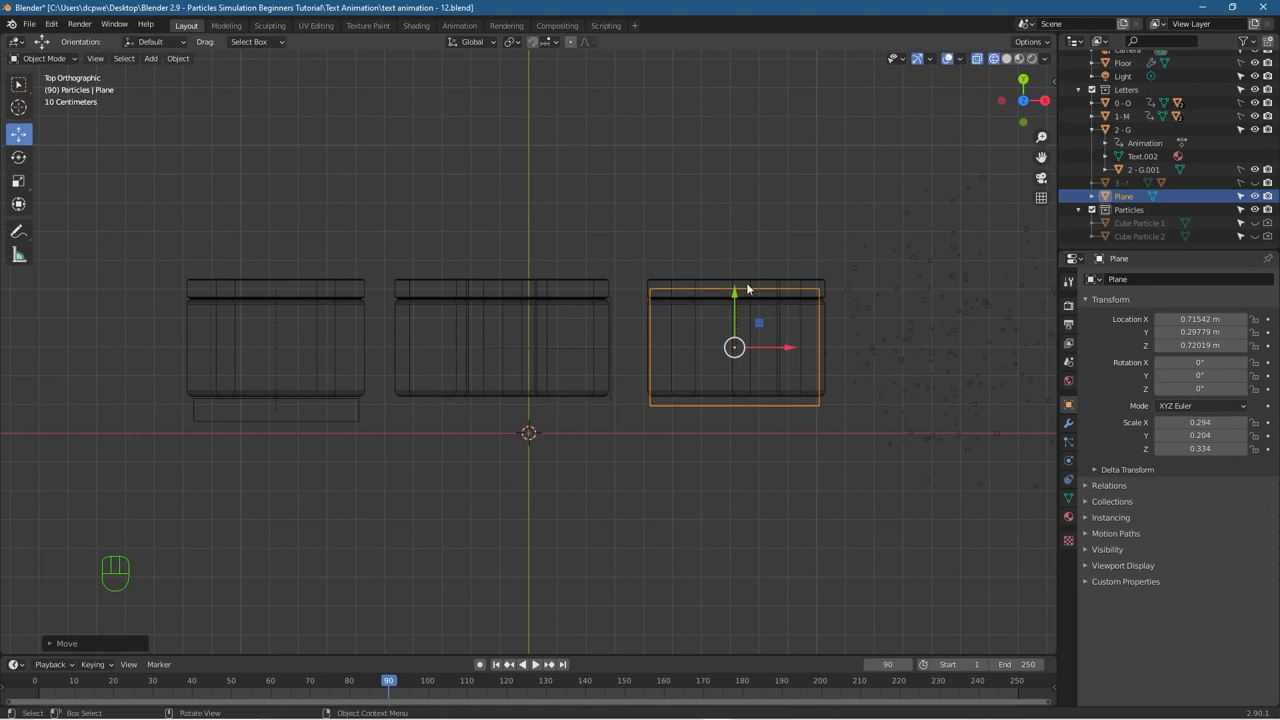
{"action": "left_click_drag", "start_coordinate": [736, 296], "coordinate": [737, 280]}
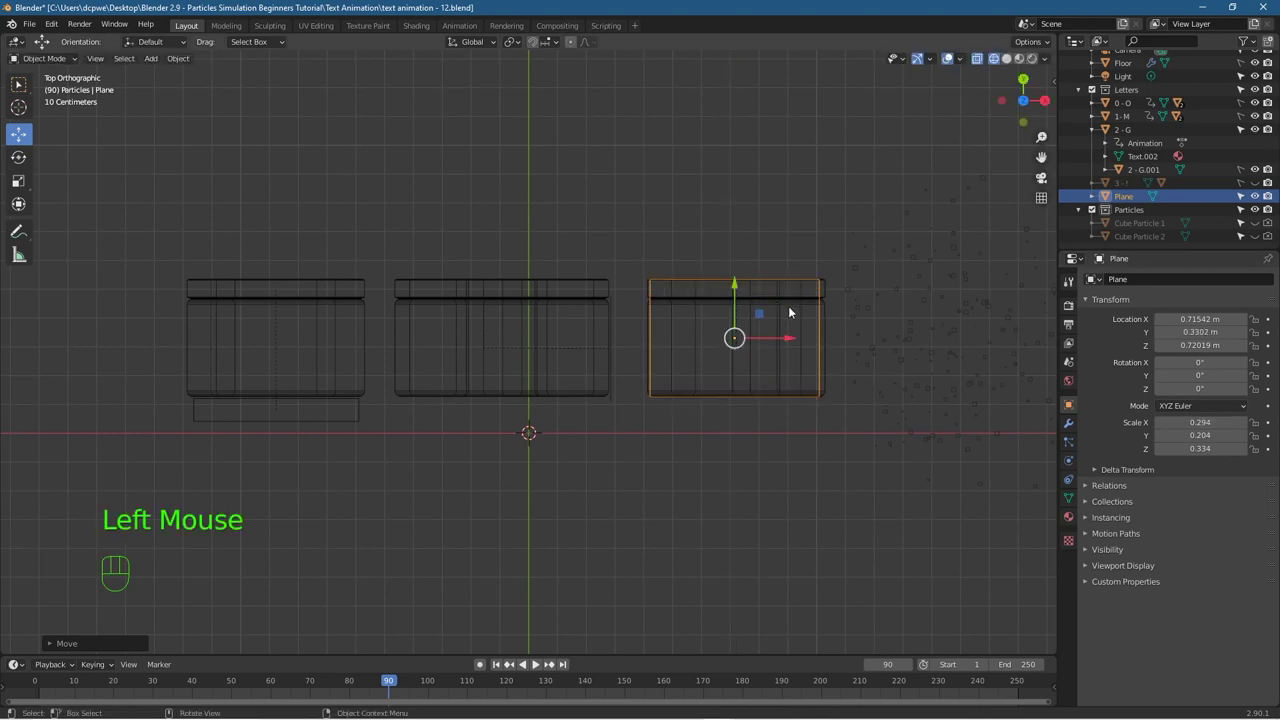
{"action": "left_click_drag", "start_coordinate": [774, 342], "coordinate": [779, 336]}
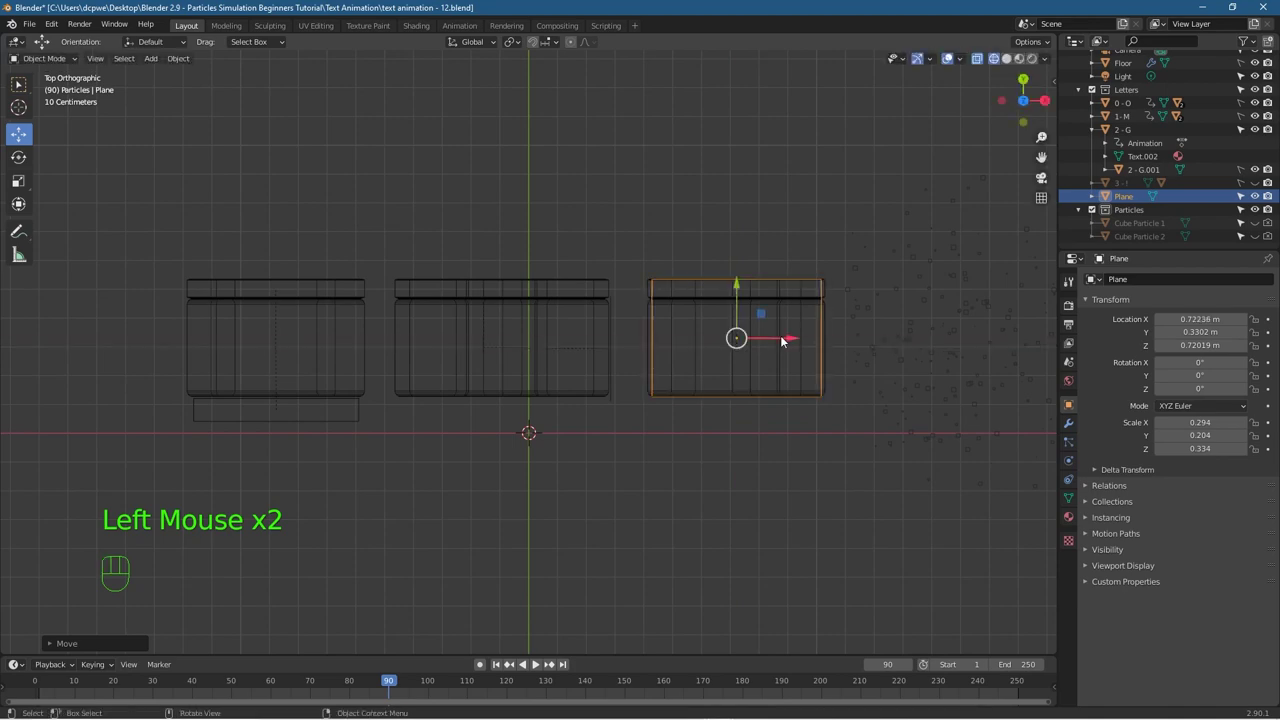
Step: Lower the plane to about Z 0.681 m so it sits just on top of the G
{"action": "middle_click_drag", "start_coordinate": [905, 403], "coordinate": [749, 257]}
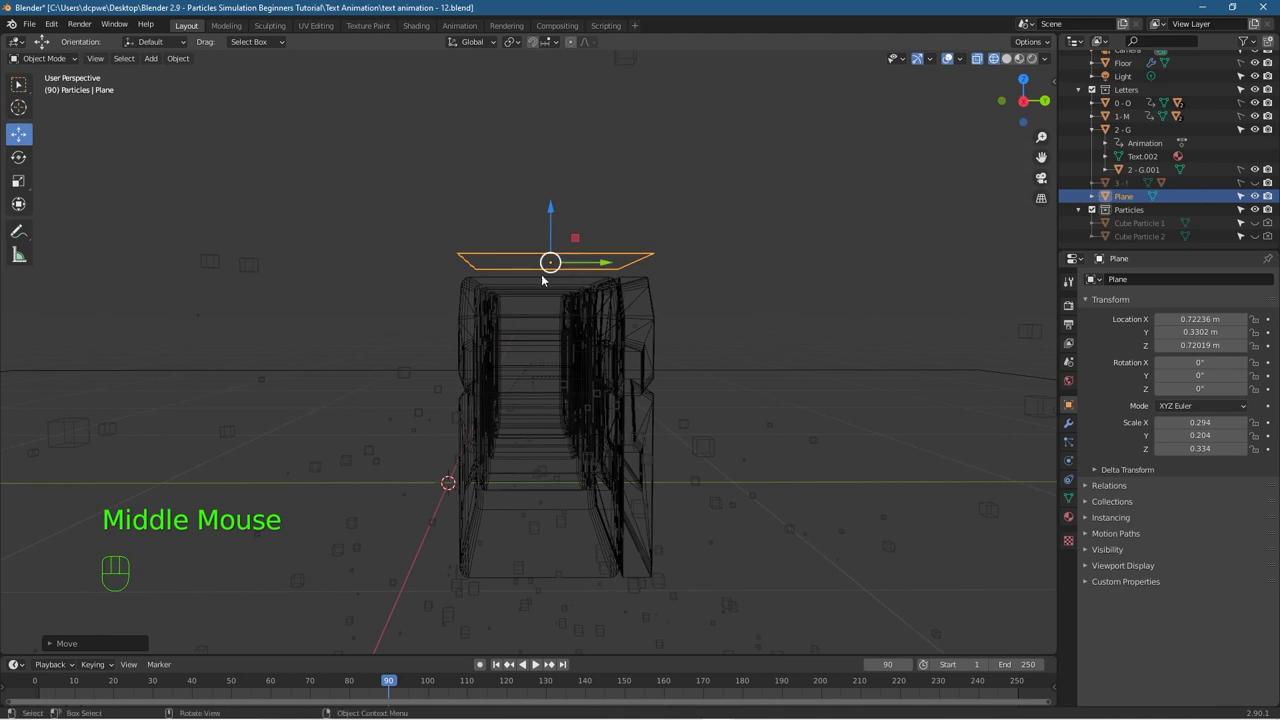
{"action": "key", "text": "KP_3"}
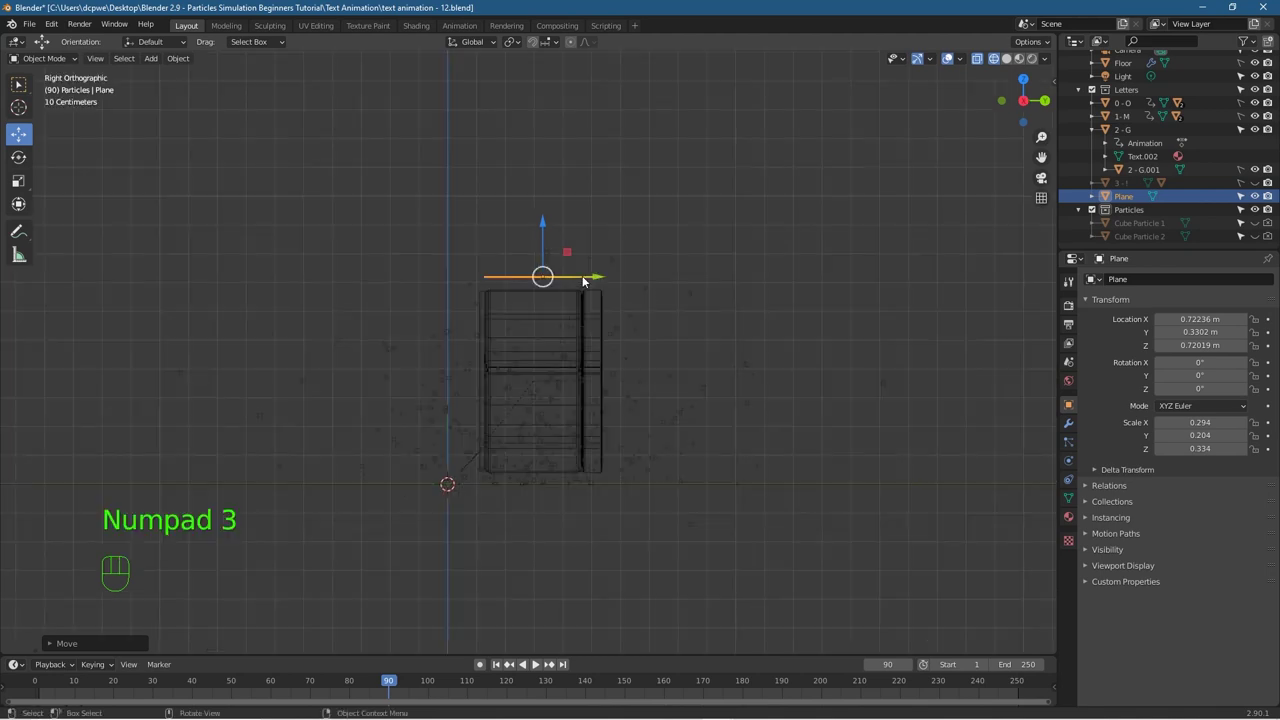
{"action": "left_click_drag", "start_coordinate": [538, 232], "coordinate": [540, 242]}
{"action": "middle_click_drag", "start_coordinate": [369, 350], "coordinate": [502, 451]}
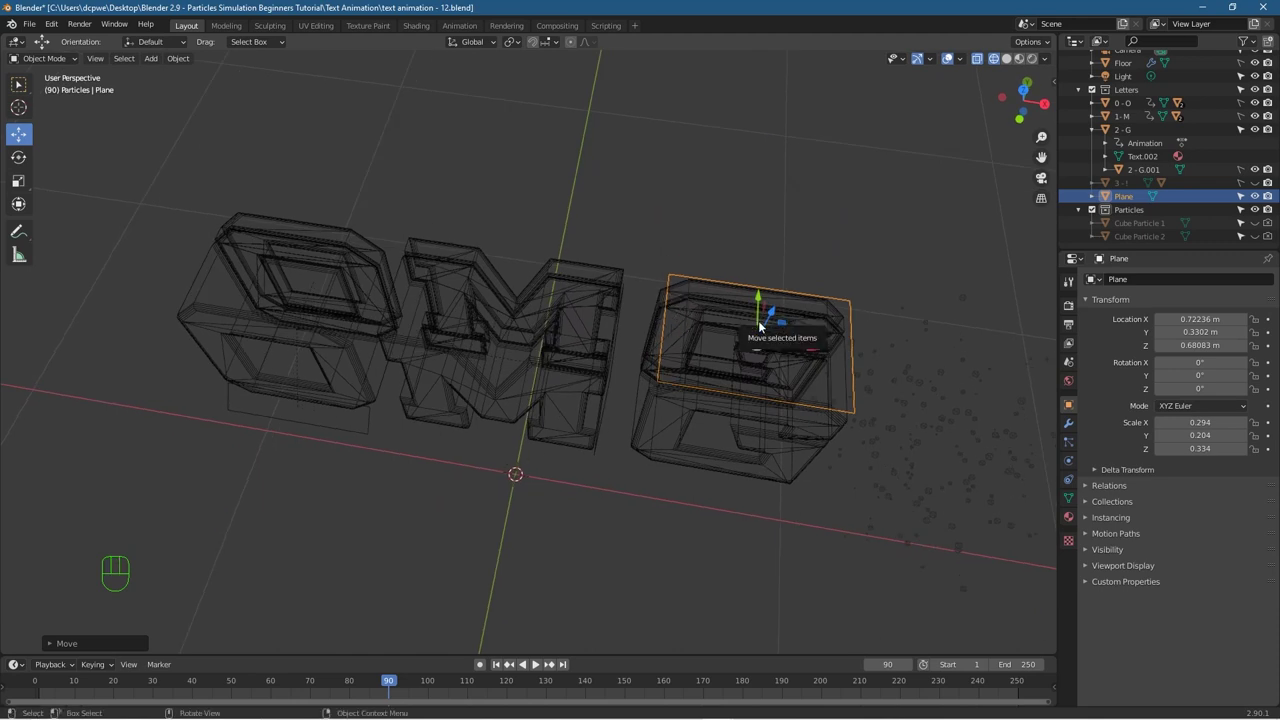
Step: Narrow the plane to an X scale of 0.224 to fit the flat part of the G's top
{"action": "key", "text": "KP_7"}
{"action": "scroll", "coordinate": [698, 328], "scroll_direction": "up", "scroll_amount": 4}
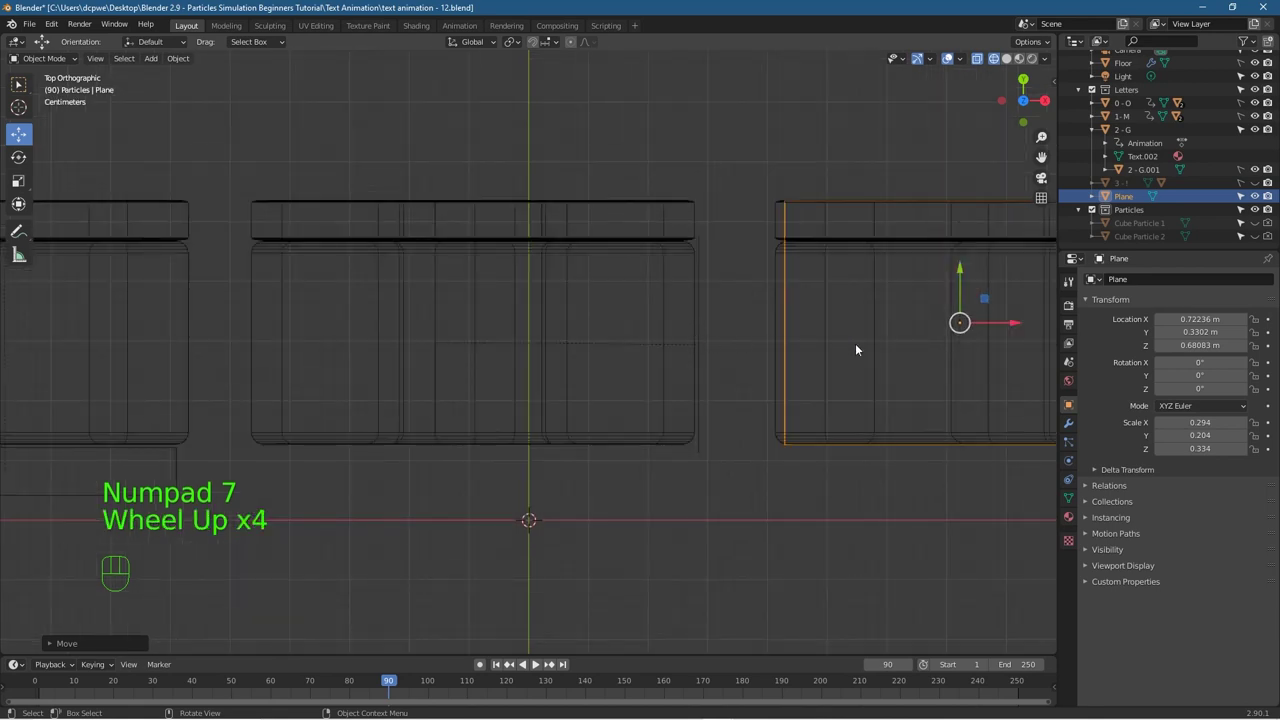
{"action": "middle_click_drag", "start_coordinate": [896, 314], "coordinate": [649, 312], "text": "shift"}
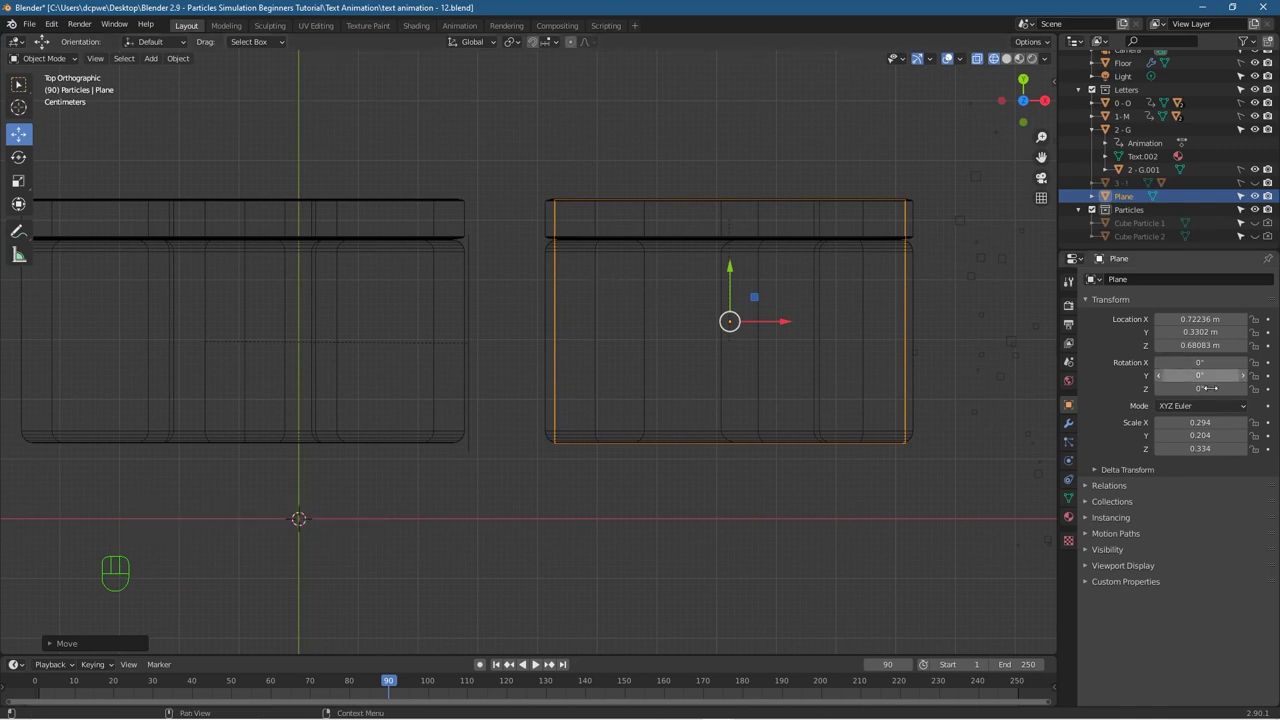
{"action": "left_click_drag", "start_coordinate": [1200, 422], "coordinate": [1155, 422]}
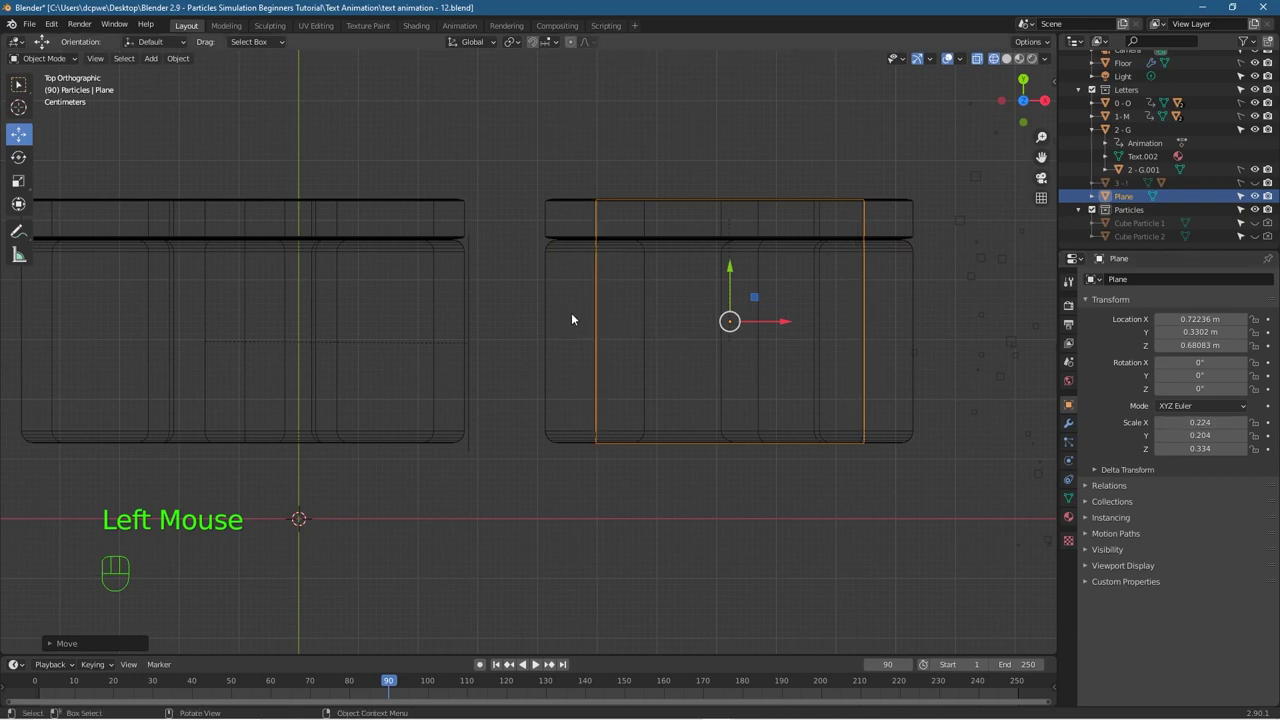
Step: Switch the viewport back to rendered shading and check how the plane fits on top of the G
{"action": "mouse_move", "coordinate": [799, 422]}
{"action": "middle_mouse_down"}
{"action": "mouse_move", "coordinate": [687, 299]}
{"action": "mouse_move", "coordinate": [657, 292]}
{"action": "mouse_move", "coordinate": [750, 306]}
{"action": "mouse_move", "coordinate": [951, 255]}
{"action": "middle_mouse_up"}
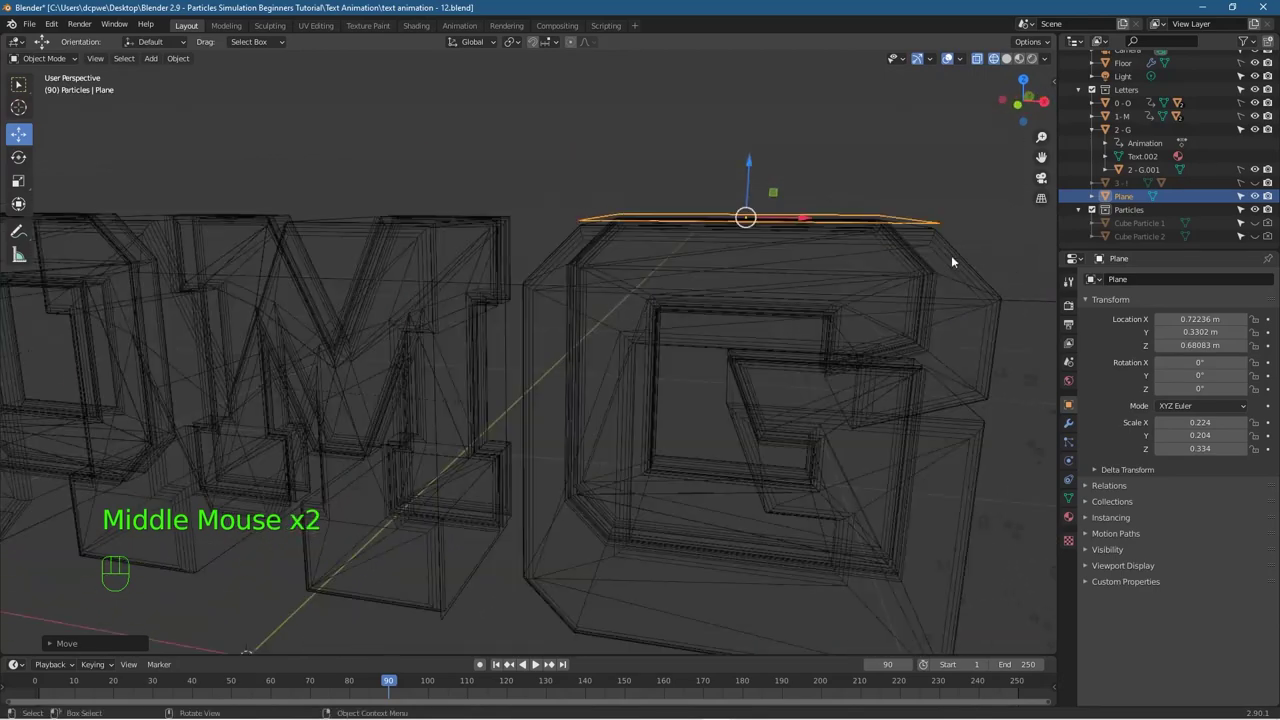
{"action": "left_click", "coordinate": [1033, 59]}
{"action": "mouse_move", "coordinate": [836, 300]}
{"action": "middle_mouse_down"}
{"action": "mouse_move", "coordinate": [802, 316]}
{"action": "mouse_move", "coordinate": [885, 332]}
{"action": "middle_mouse_up"}
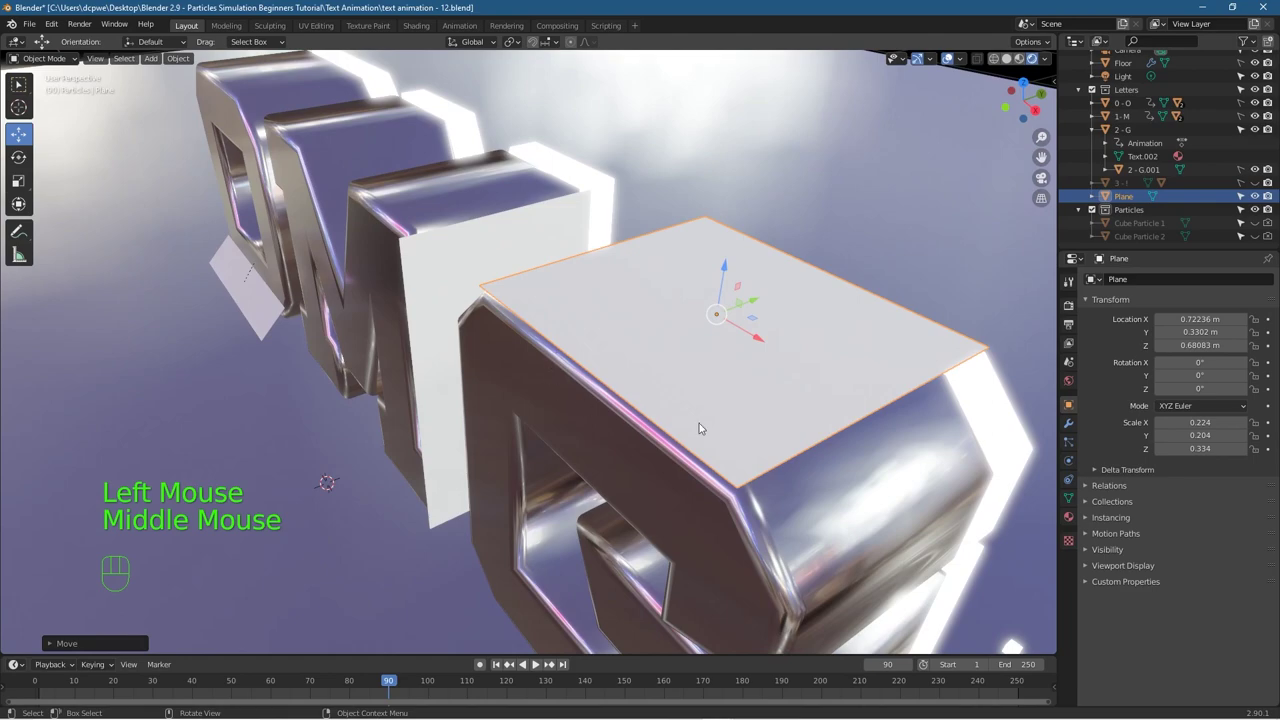
{"action": "middle_click_drag", "start_coordinate": [648, 419], "coordinate": [749, 317]}
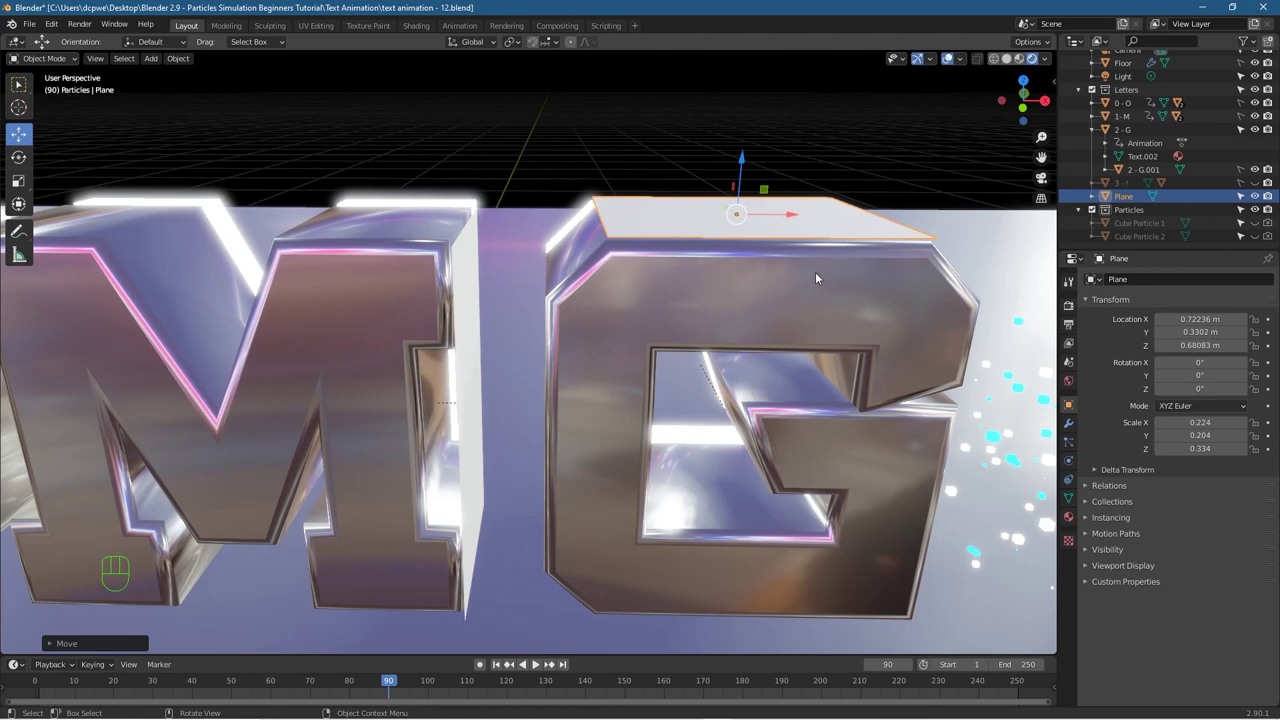
{"action": "scroll", "coordinate": [670, 290], "scroll_direction": "down", "scroll_amount": 3}
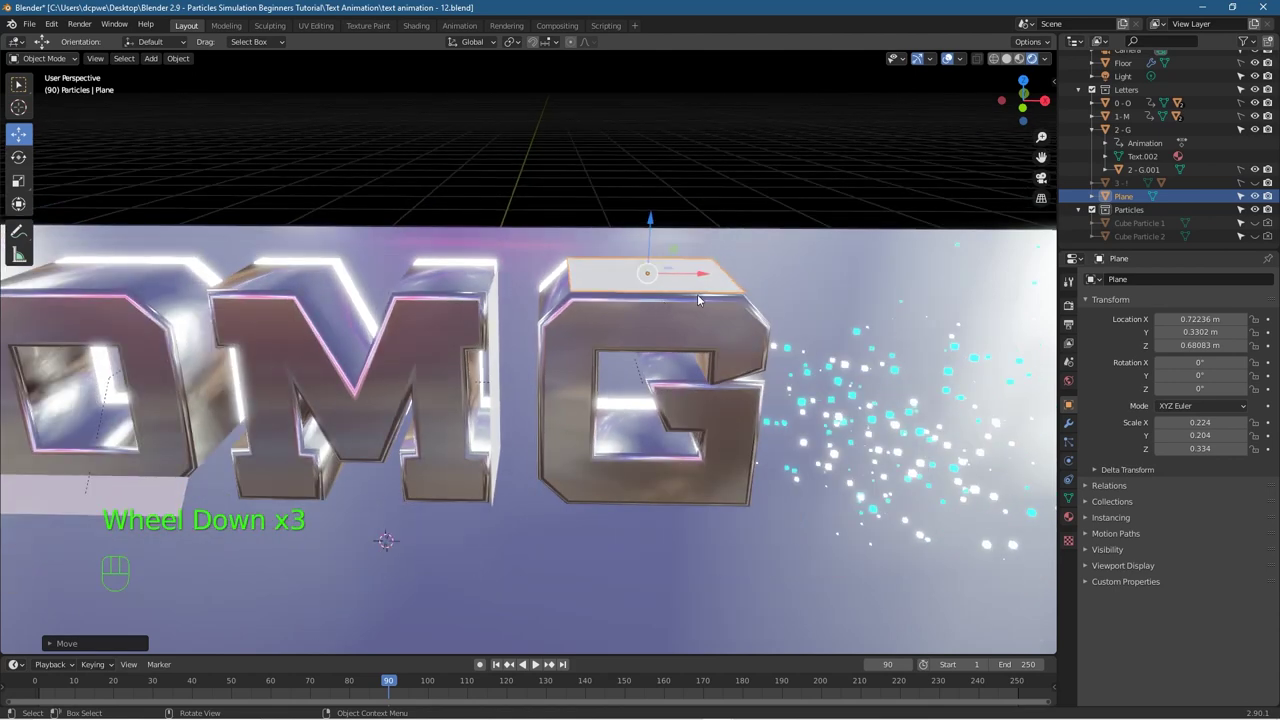
Step: Add a particle system to the plane, emitting from frame 60 to 90 with a lifetime randomness of 0.5
{"action": "left_click", "coordinate": [1068, 442]}
{"action": "left_click", "coordinate": [1268, 279]}
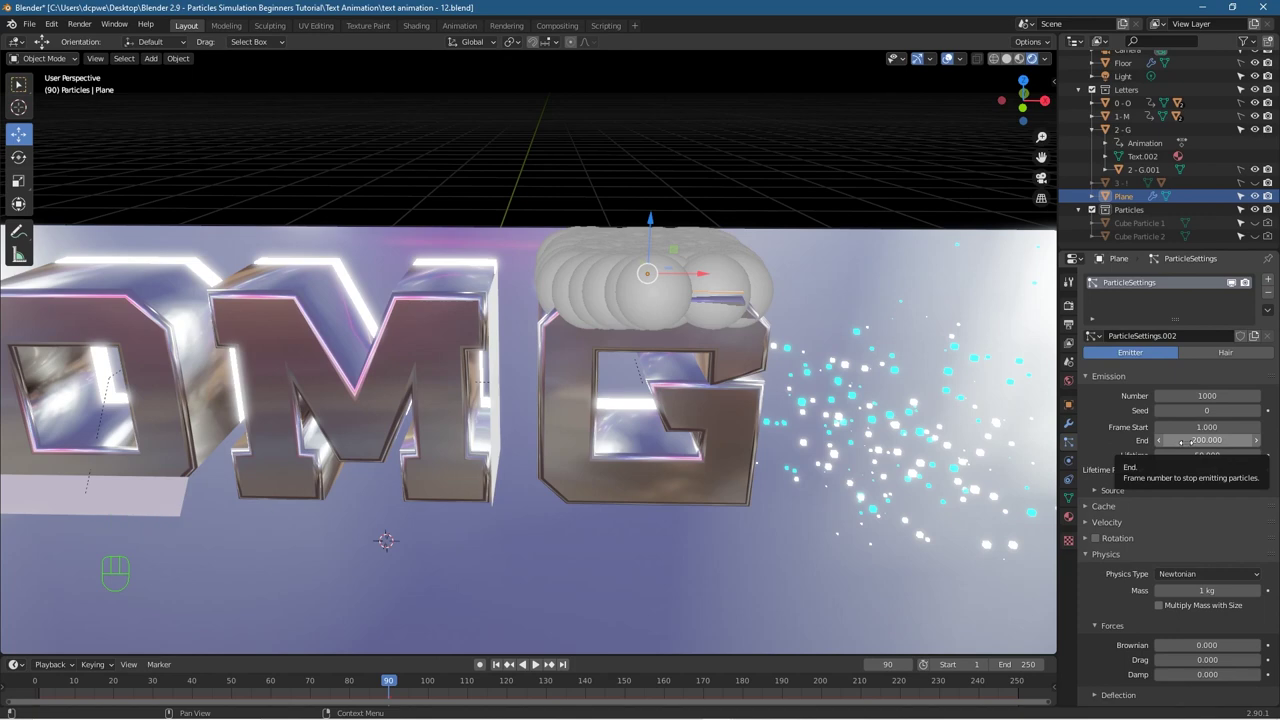
{"action": "left_click", "coordinate": [1240, 428]}
{"action": "type", "text": "60"}
{"action": "left_click", "coordinate": [1214, 440]}
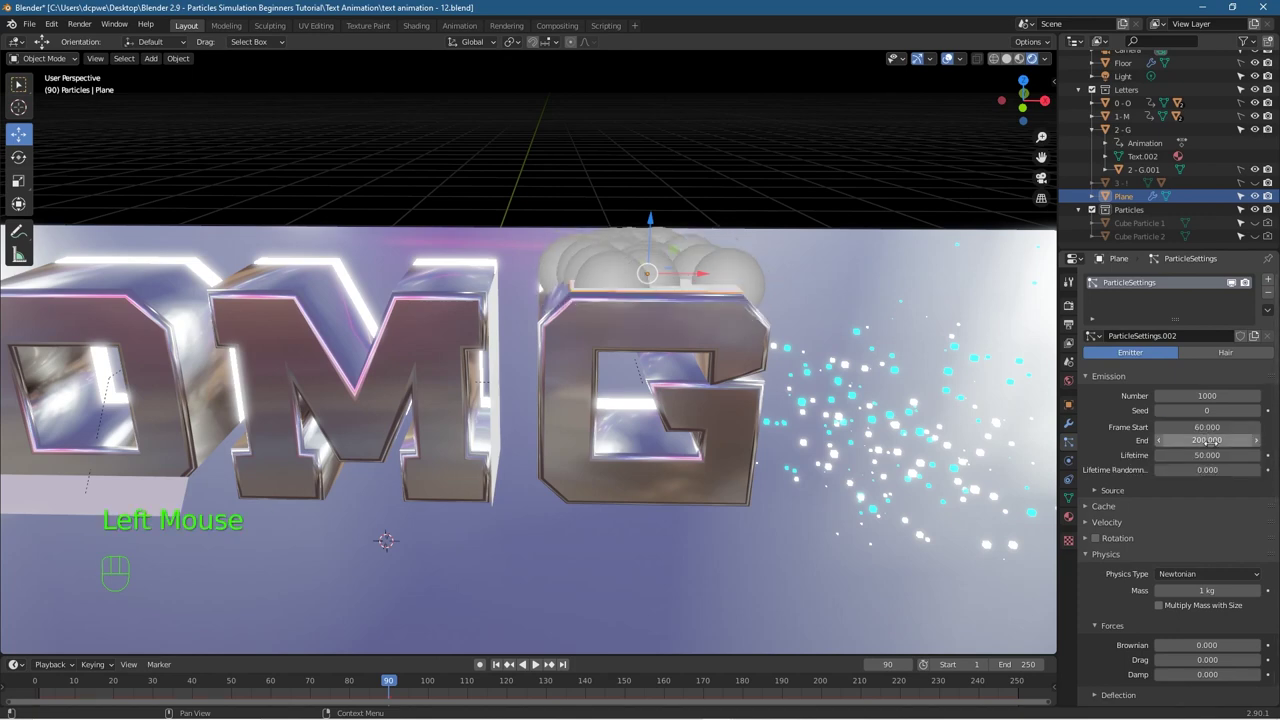
{"action": "type", "text": "90"}
{"action": "left_click", "coordinate": [1205, 470]}
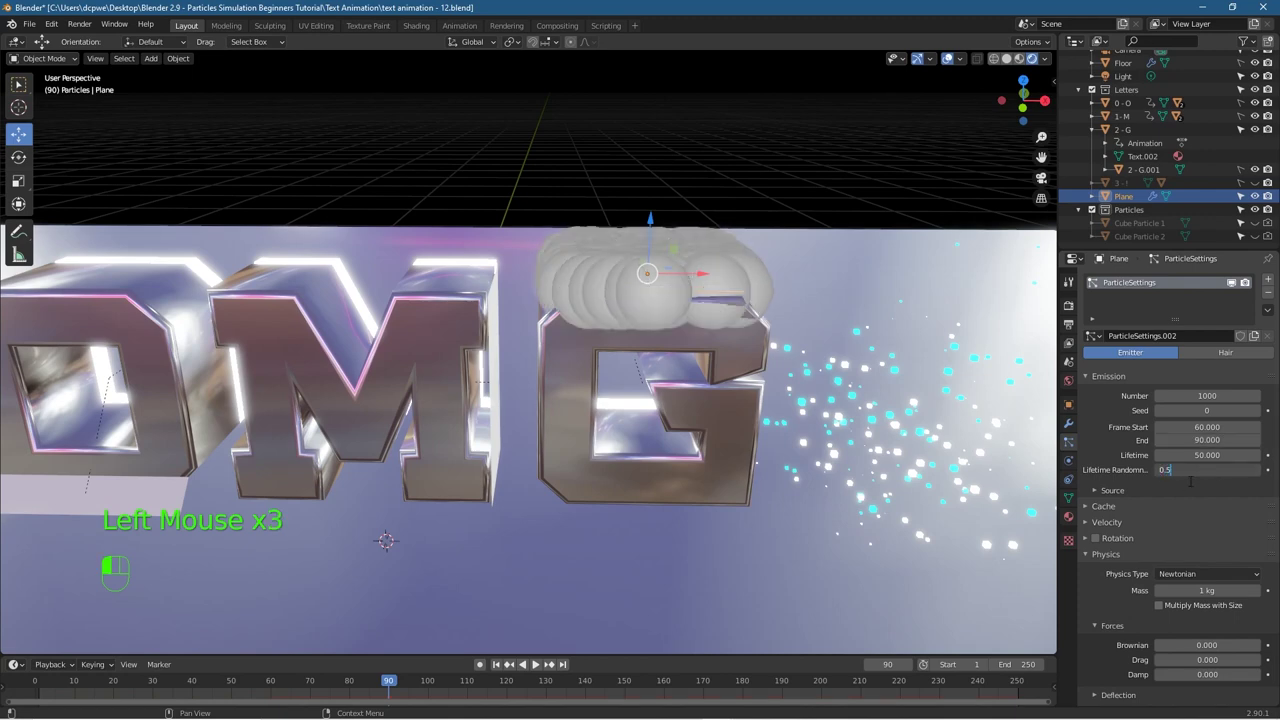
{"action": "type", "text": "0.5"}
{"action": "key", "text": "Return"}
Step: Set the Brownian force of the plane's particles to 4.125
{"action": "scroll", "coordinate": [1164, 590], "scroll_direction": "down", "scroll_amount": 1}
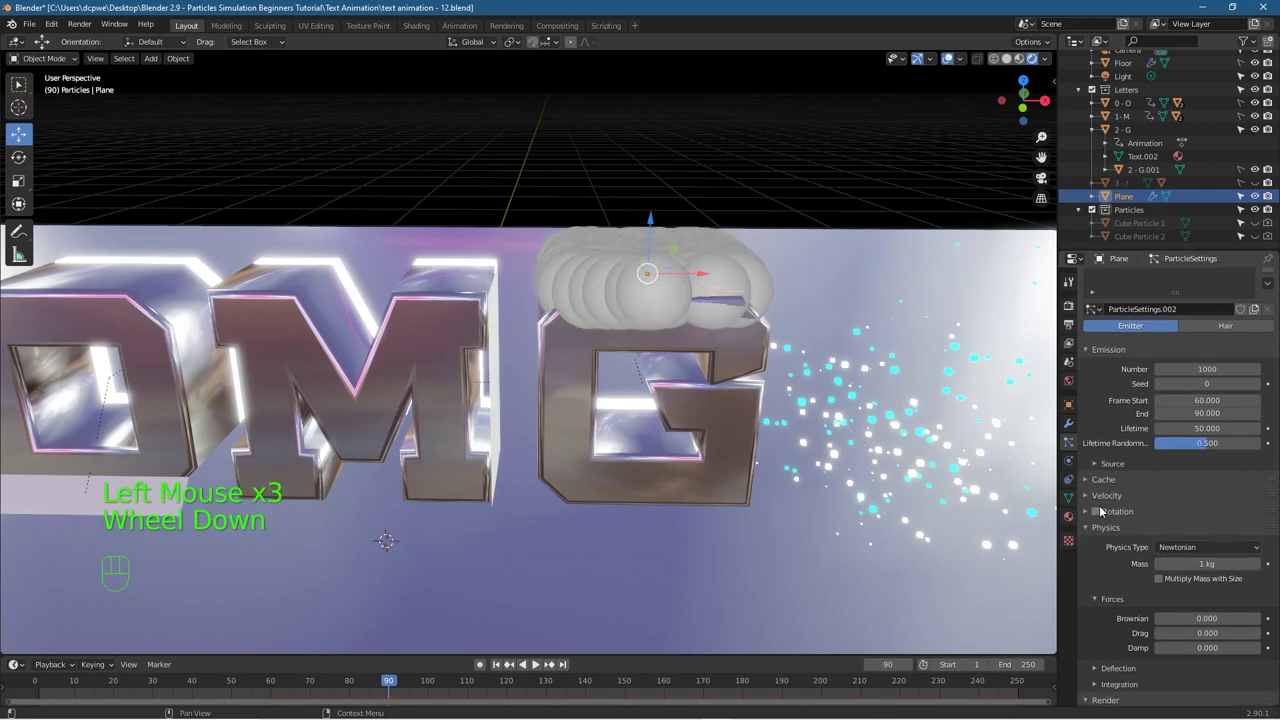
{"action": "left_click", "coordinate": [1207, 618]}
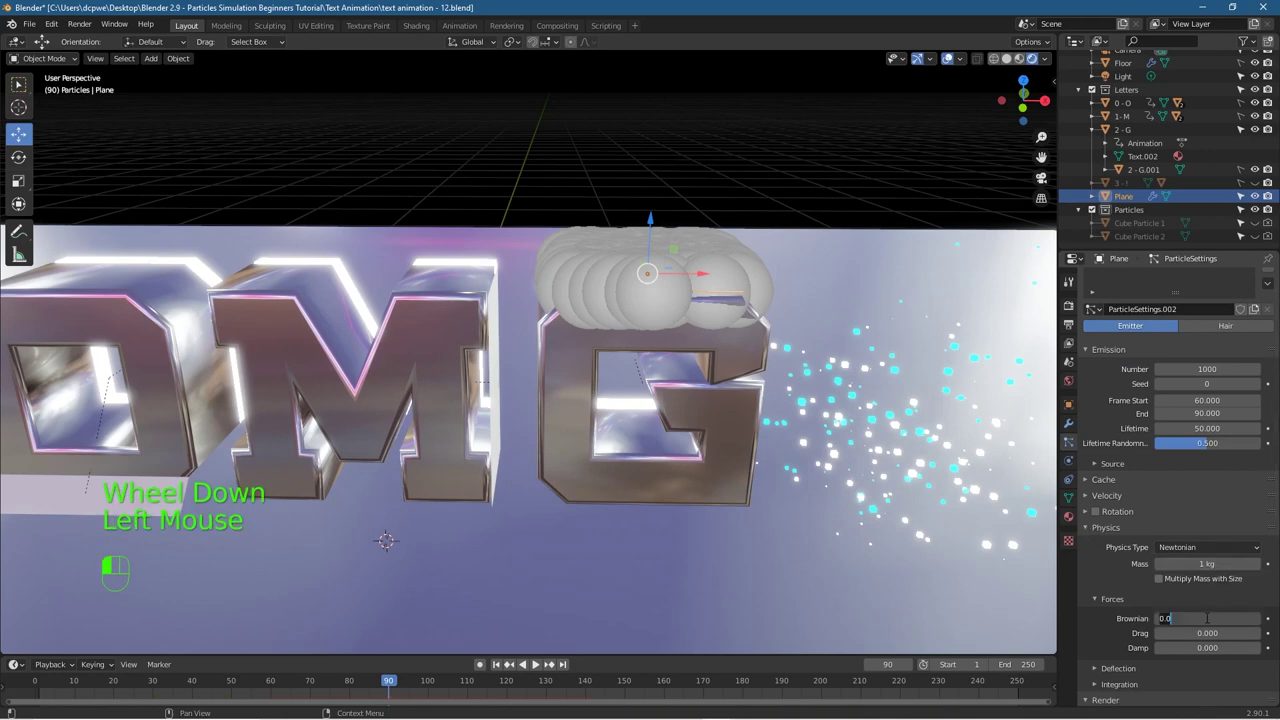
{"action": "type", "text": "4.125"}
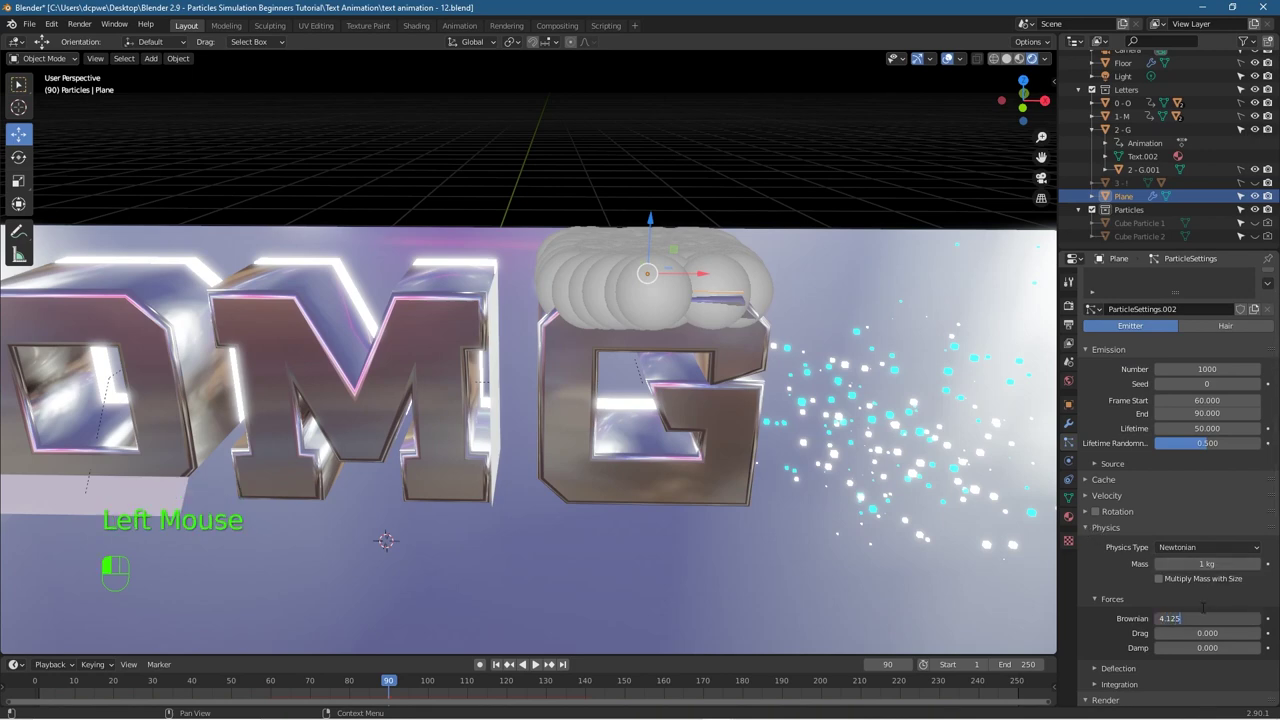
{"action": "key", "text": "Return"}
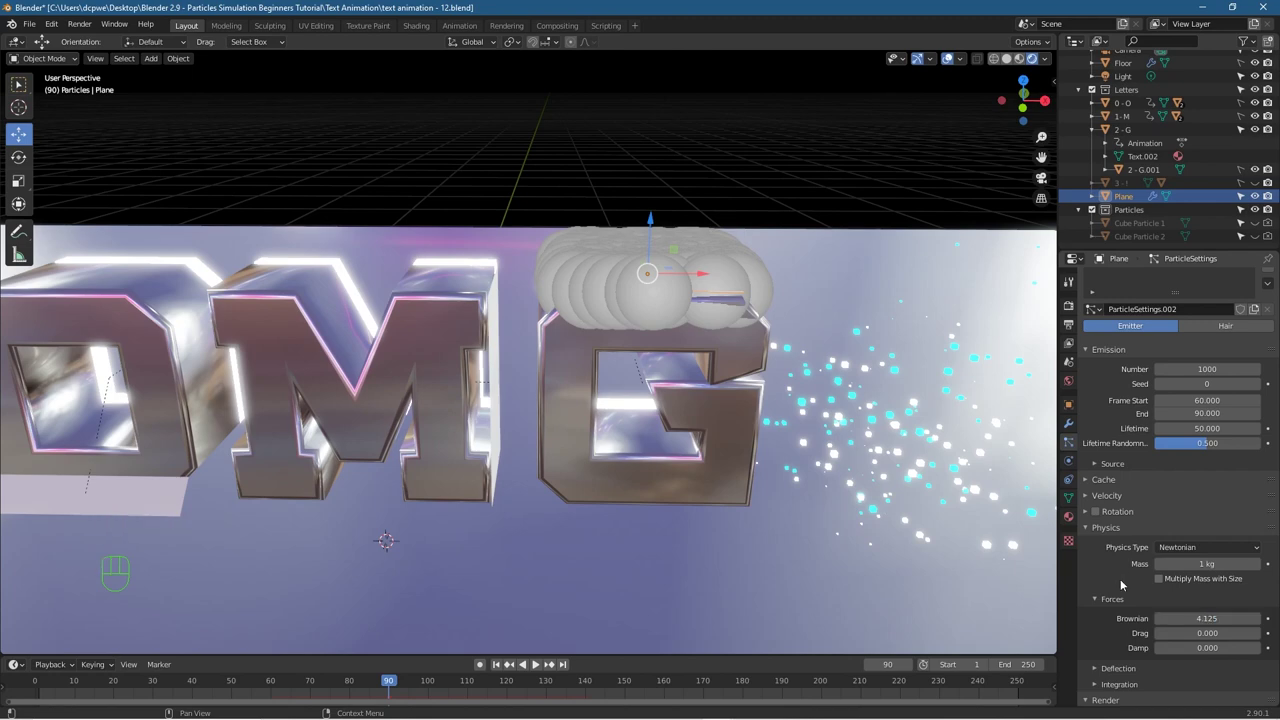
Step: Render the plane's particles as a collection, with Particles as the instance collection and a scale randomness of 1
{"action": "scroll", "coordinate": [1183, 618], "scroll_direction": "down", "scroll_amount": 7}
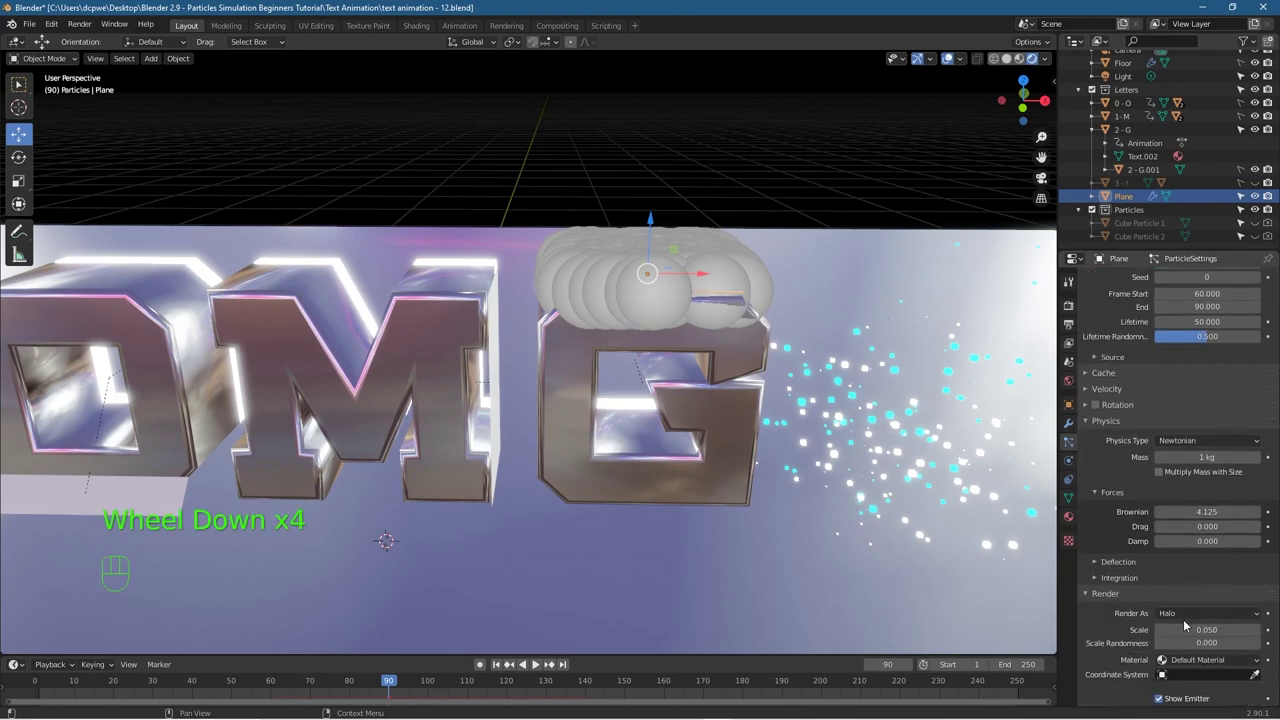
{"action": "left_click", "coordinate": [1178, 534]}
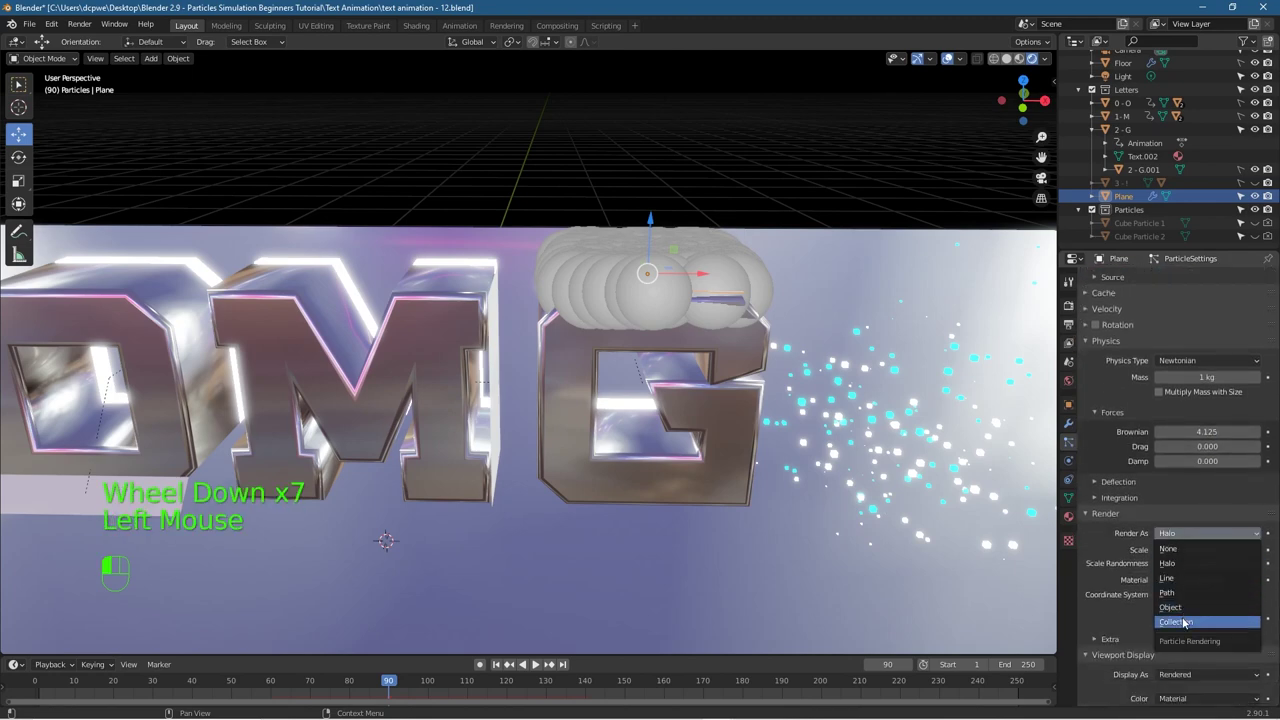
{"action": "left_click", "coordinate": [1177, 621]}
{"action": "left_click_drag", "start_coordinate": [1188, 559], "coordinate": [1262, 560]}
{"action": "scroll", "coordinate": [1180, 610], "scroll_direction": "down", "scroll_amount": 4}
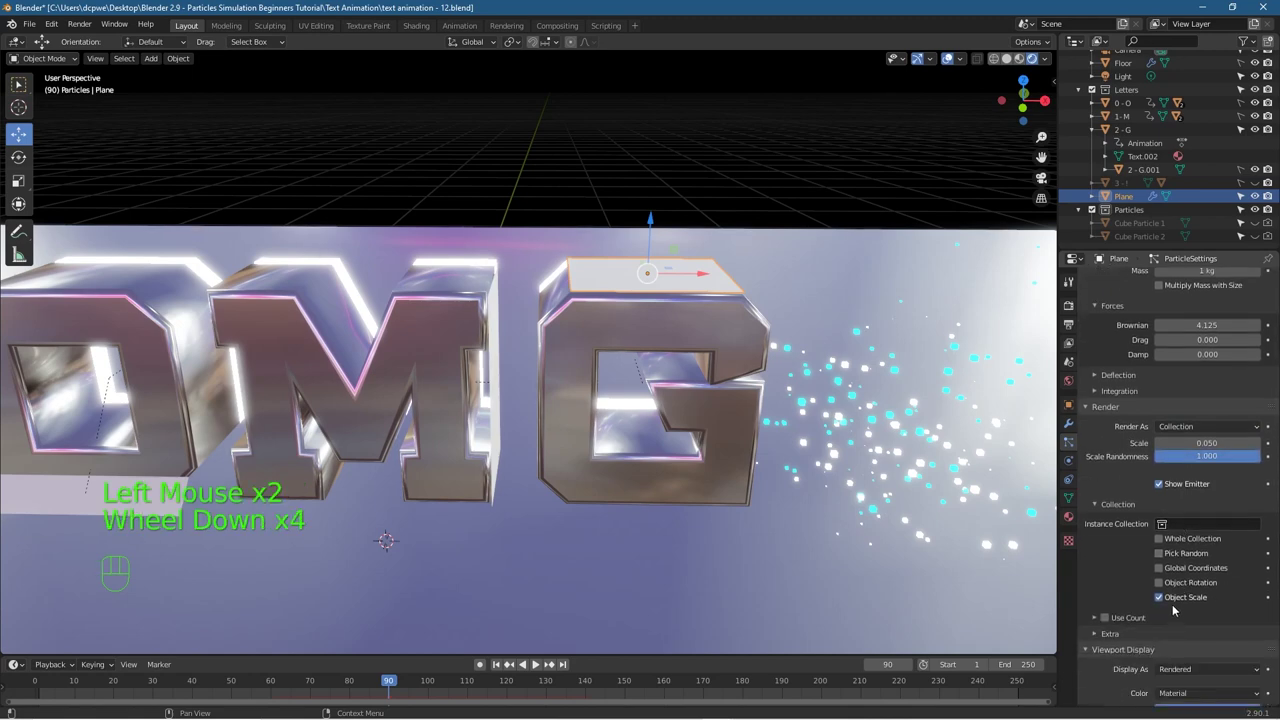
{"action": "left_click", "coordinate": [1178, 524]}
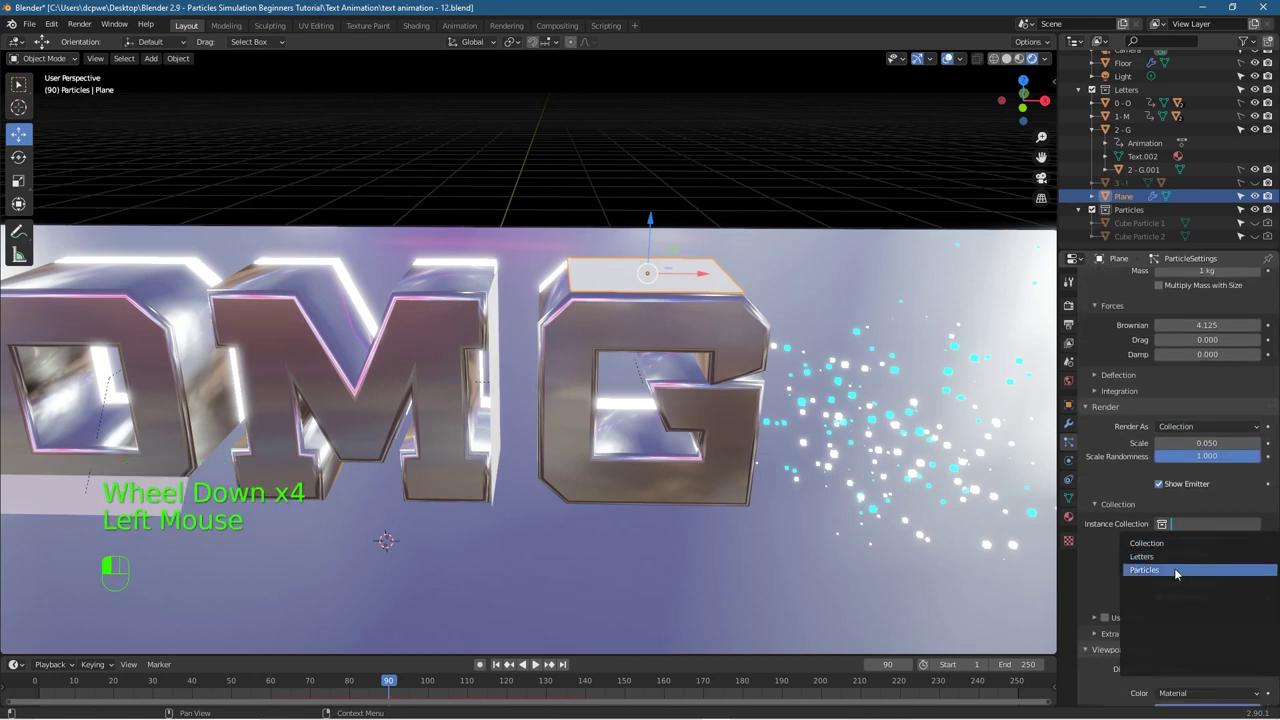
{"action": "left_click", "coordinate": [1176, 569]}
{"action": "scroll", "coordinate": [1135, 625], "scroll_direction": "down", "scroll_amount": 2}
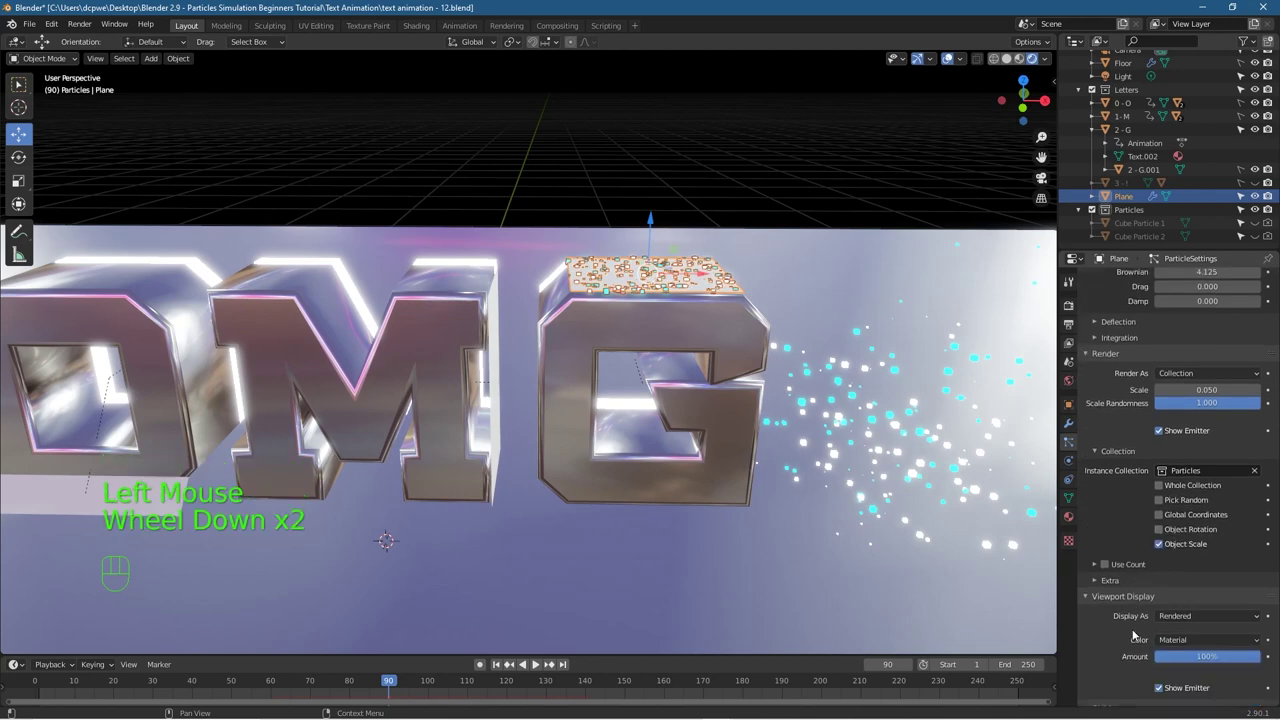
Step: Hide the plane emitter in the particle render settings and save the file
{"action": "left_click", "coordinate": [1158, 431]}
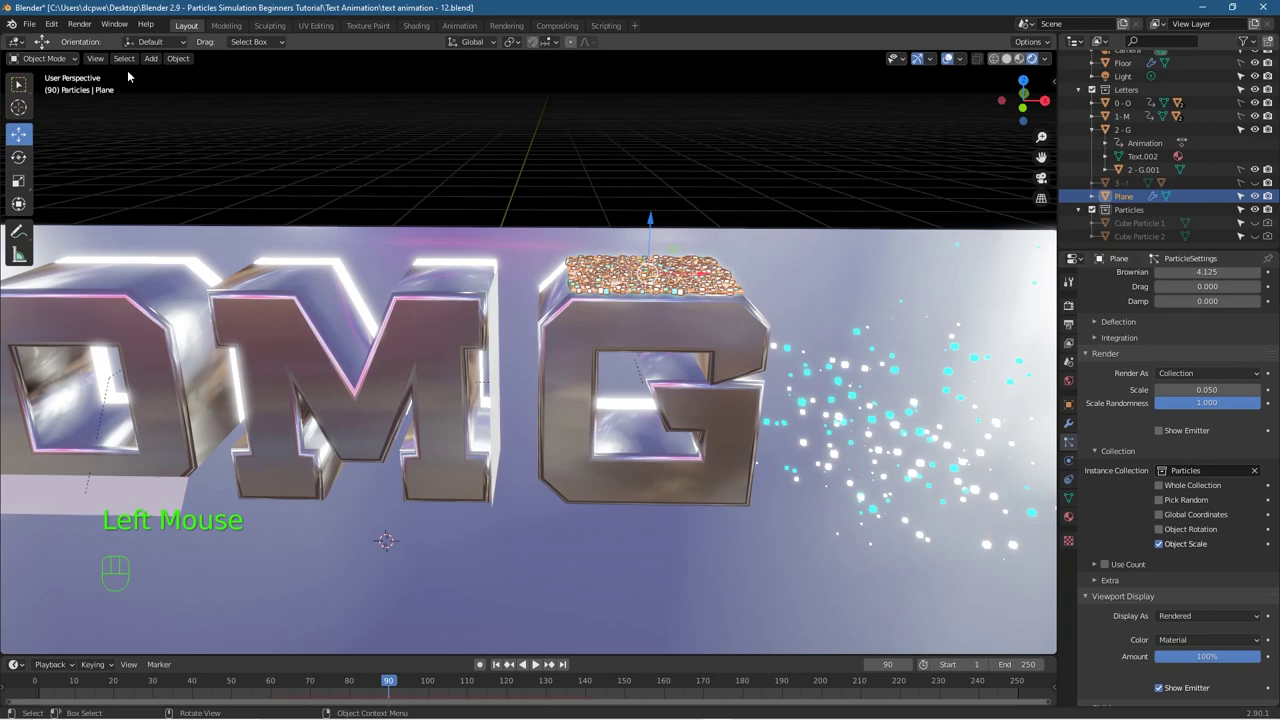
{"action": "left_click", "coordinate": [30, 24]}
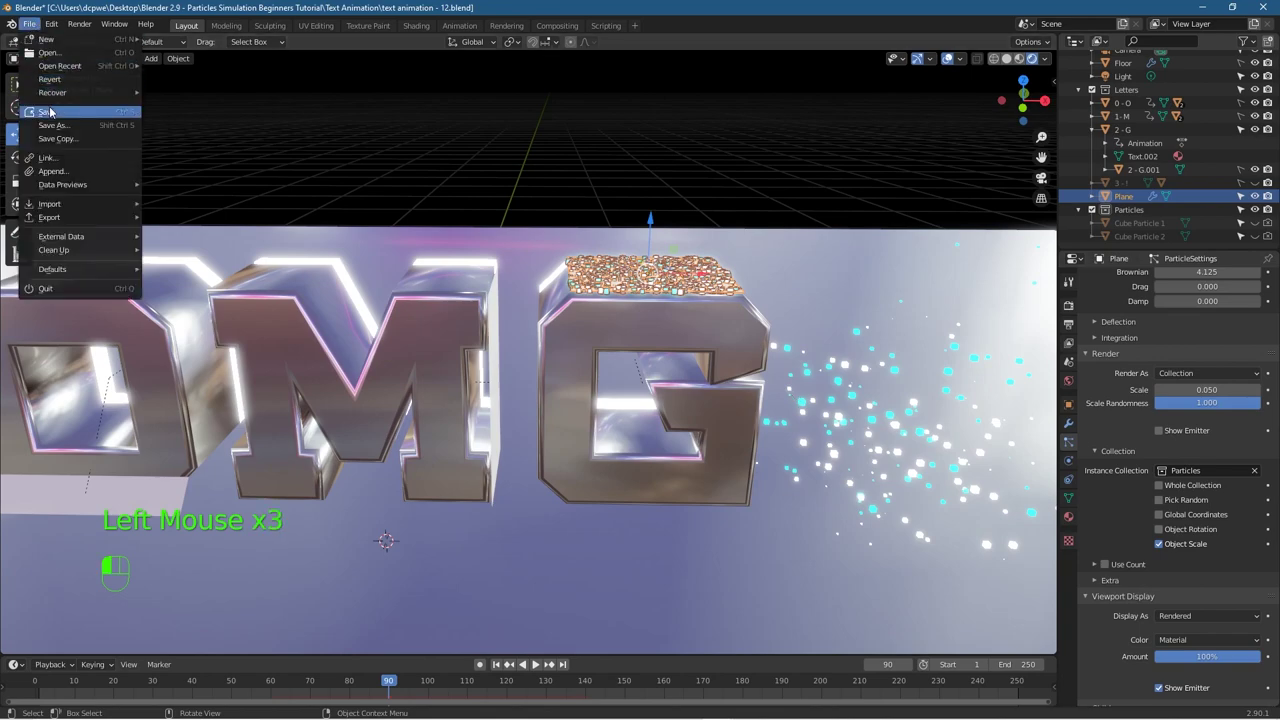
{"action": "left_click", "coordinate": [55, 111]}
Step: Play back and scrub the animation around frames 60 to 94 to check the plane's particle burst, stopping at frame 90
{"action": "key", "text": "space"}
{"action": "left_click", "coordinate": [274, 683]}
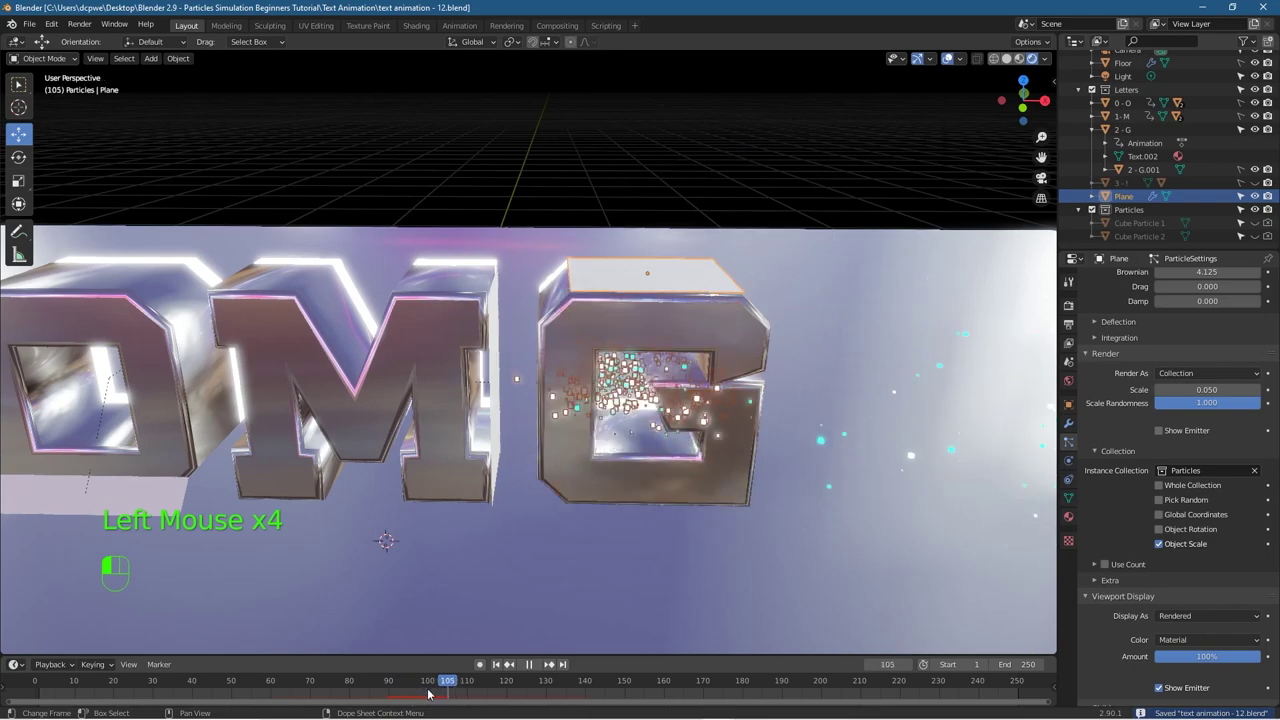
{"action": "left_click", "coordinate": [213, 692]}
{"action": "left_click_drag", "start_coordinate": [213, 697], "coordinate": [270, 712]}
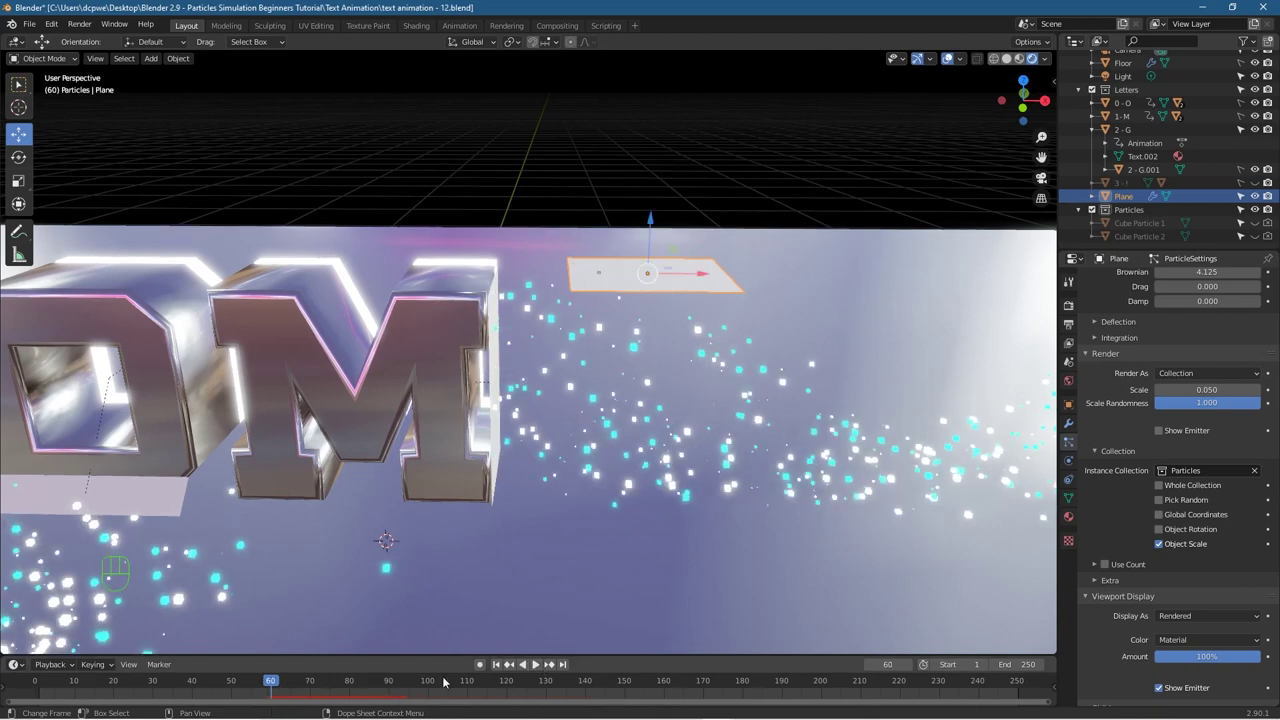
{"action": "left_click", "coordinate": [404, 686]}
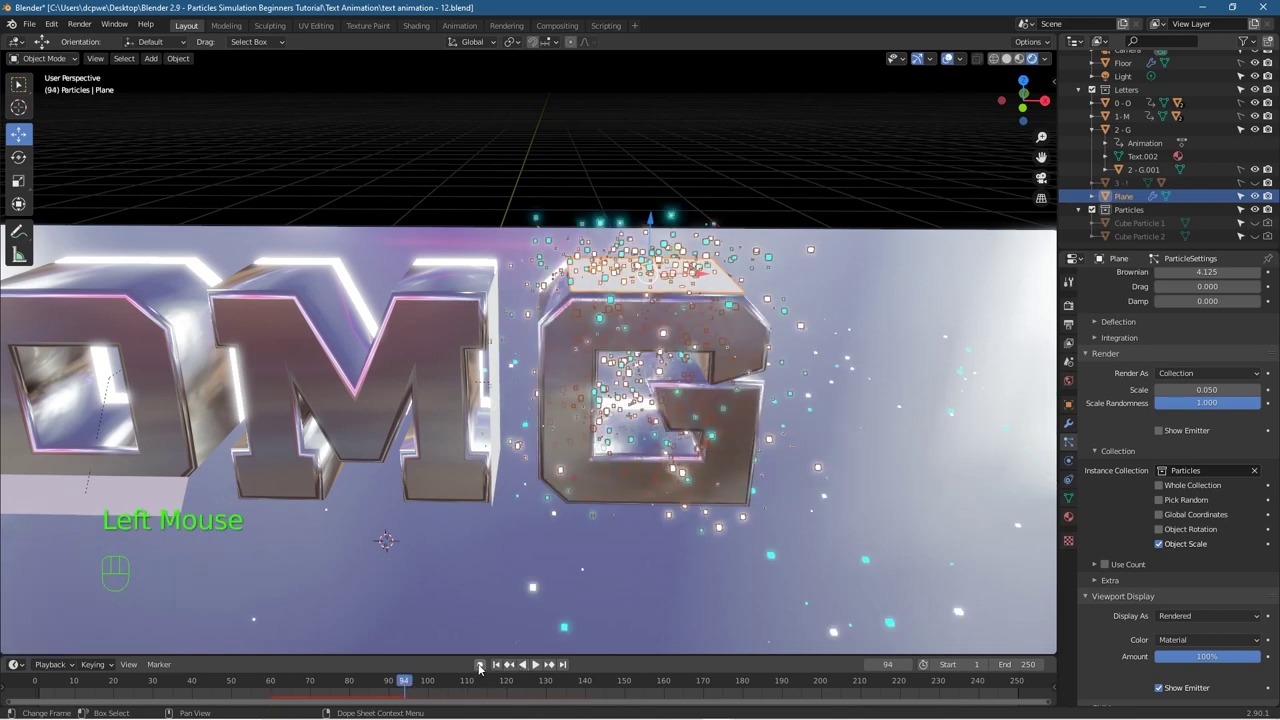
{"action": "left_click", "coordinate": [867, 667]}
{"action": "left_click", "coordinate": [867, 667]}
{"action": "left_click", "coordinate": [867, 667]}
{"action": "left_click", "coordinate": [867, 667]}
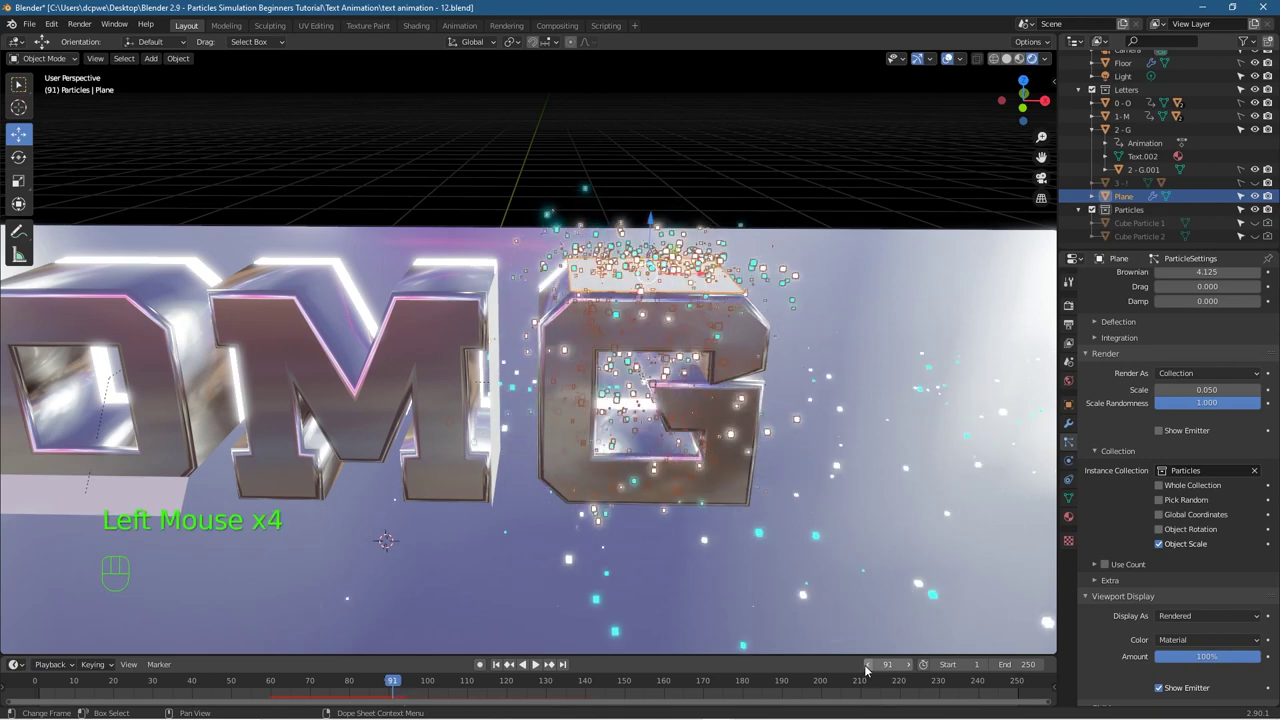
{"action": "left_click", "coordinate": [867, 667]}
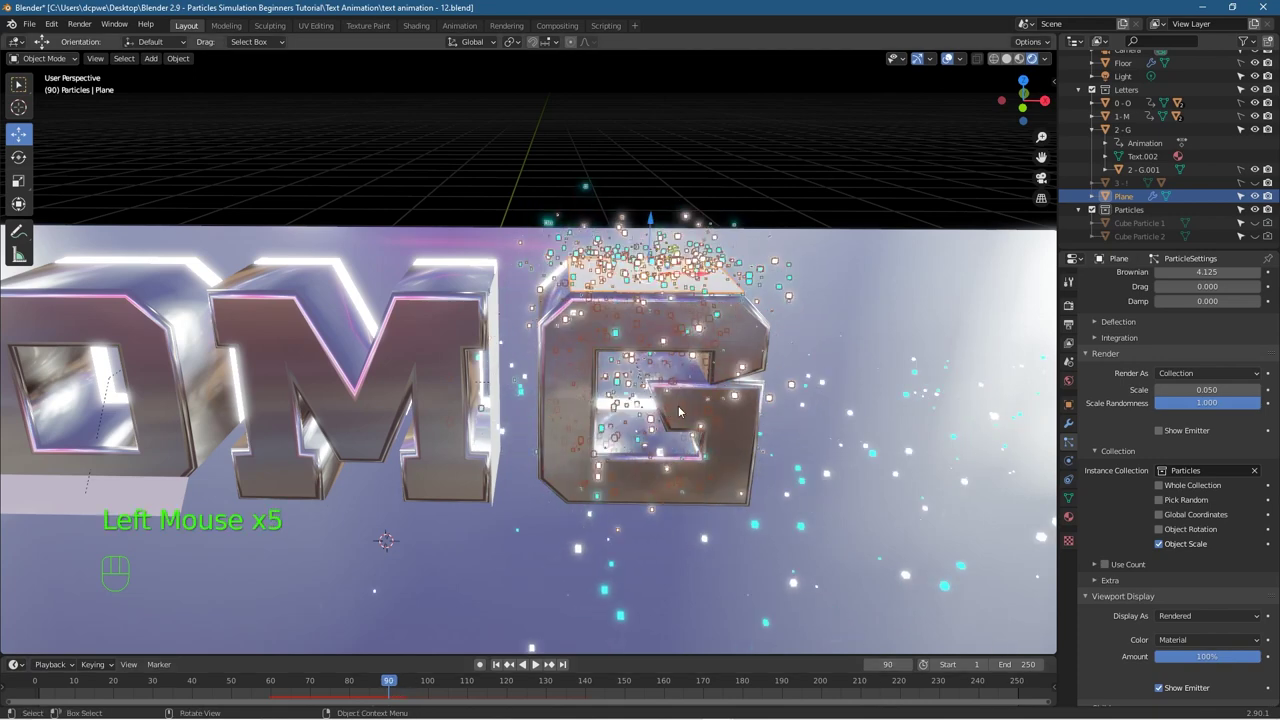
Step: Parent the emitter plane to the letter G
{"action": "scroll", "coordinate": [1203, 360], "scroll_direction": "up", "scroll_amount": 11}
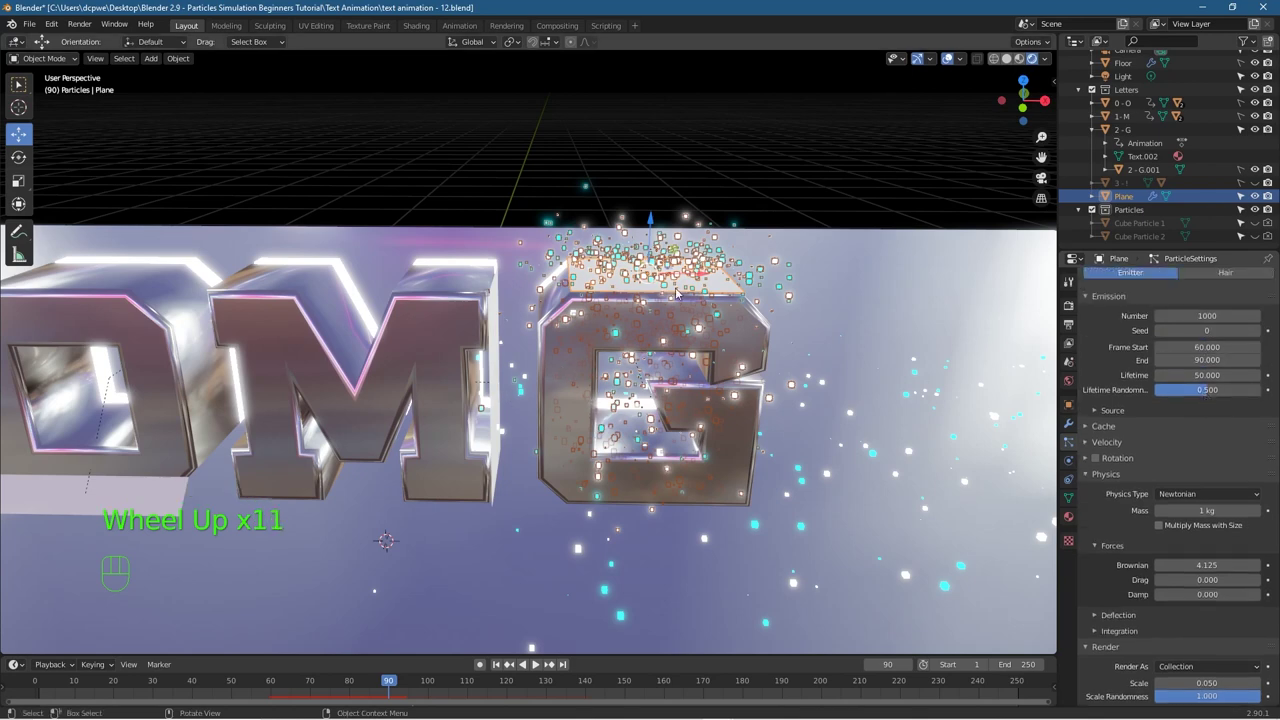
{"action": "key", "text": "shift"}
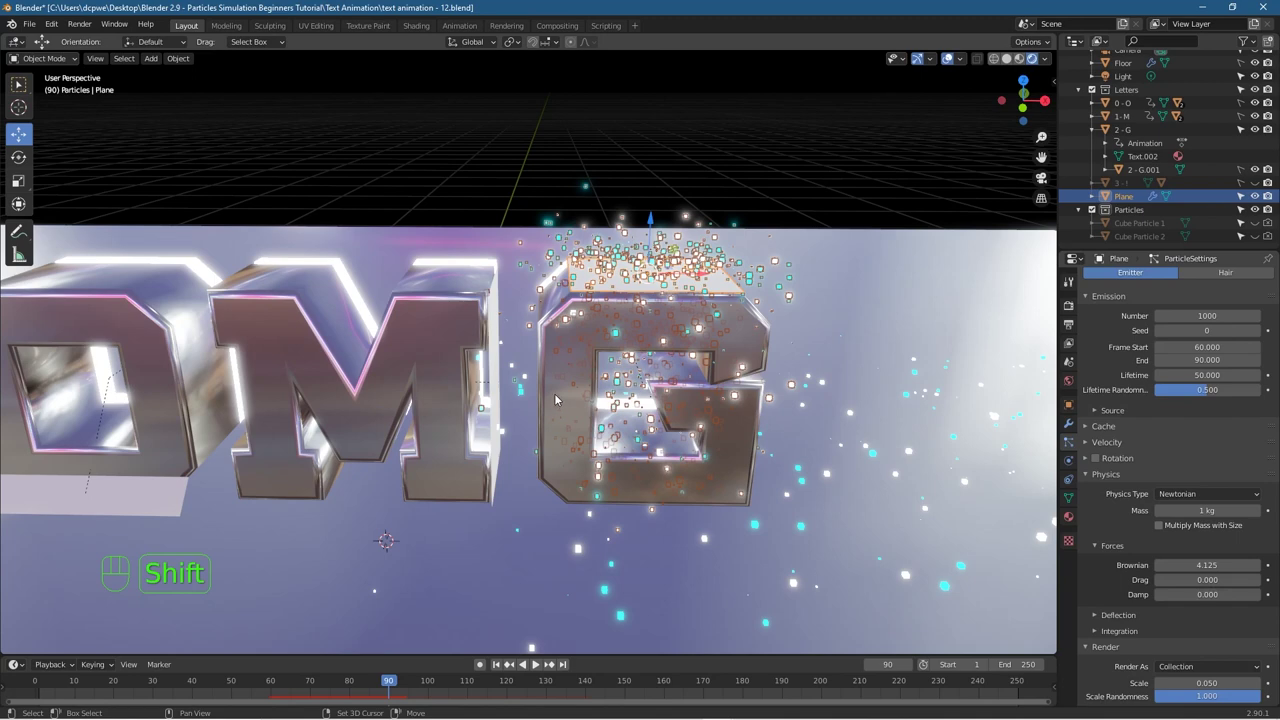
{"action": "left_click", "coordinate": [556, 400], "text": "shift"}
{"action": "key", "text": "ctrl"}
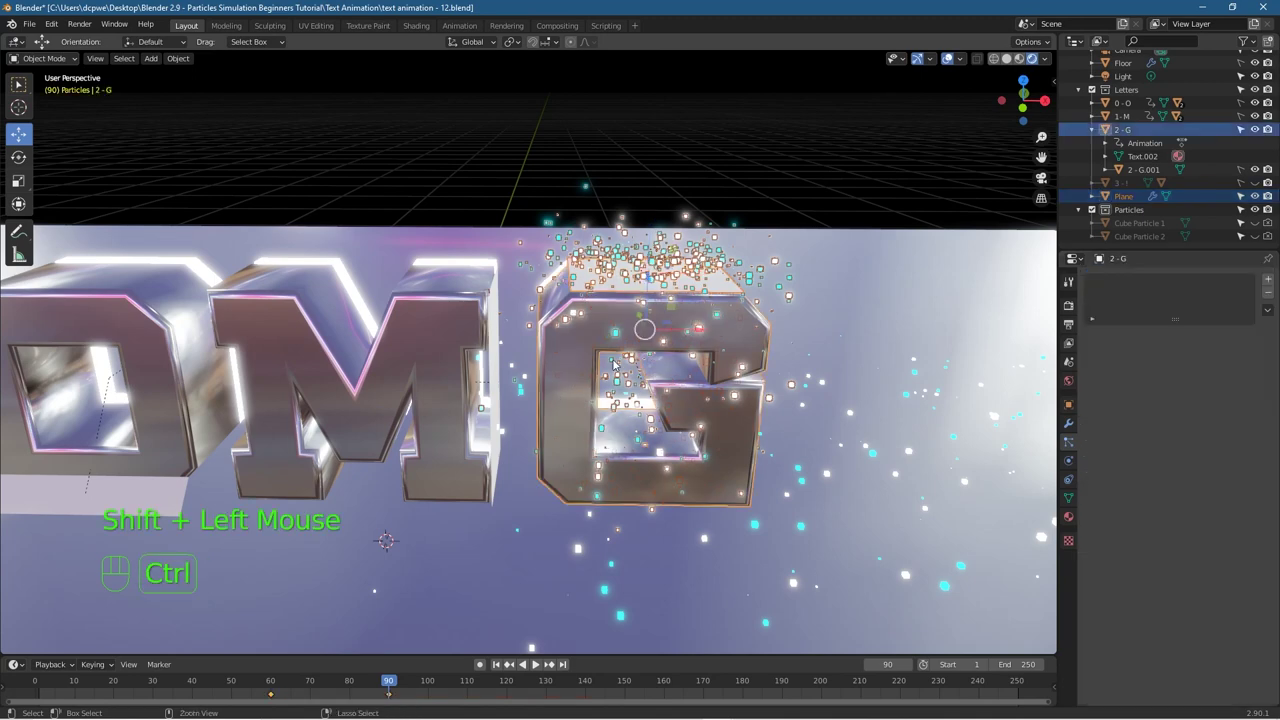
{"action": "key", "text": "ctrl+p"}
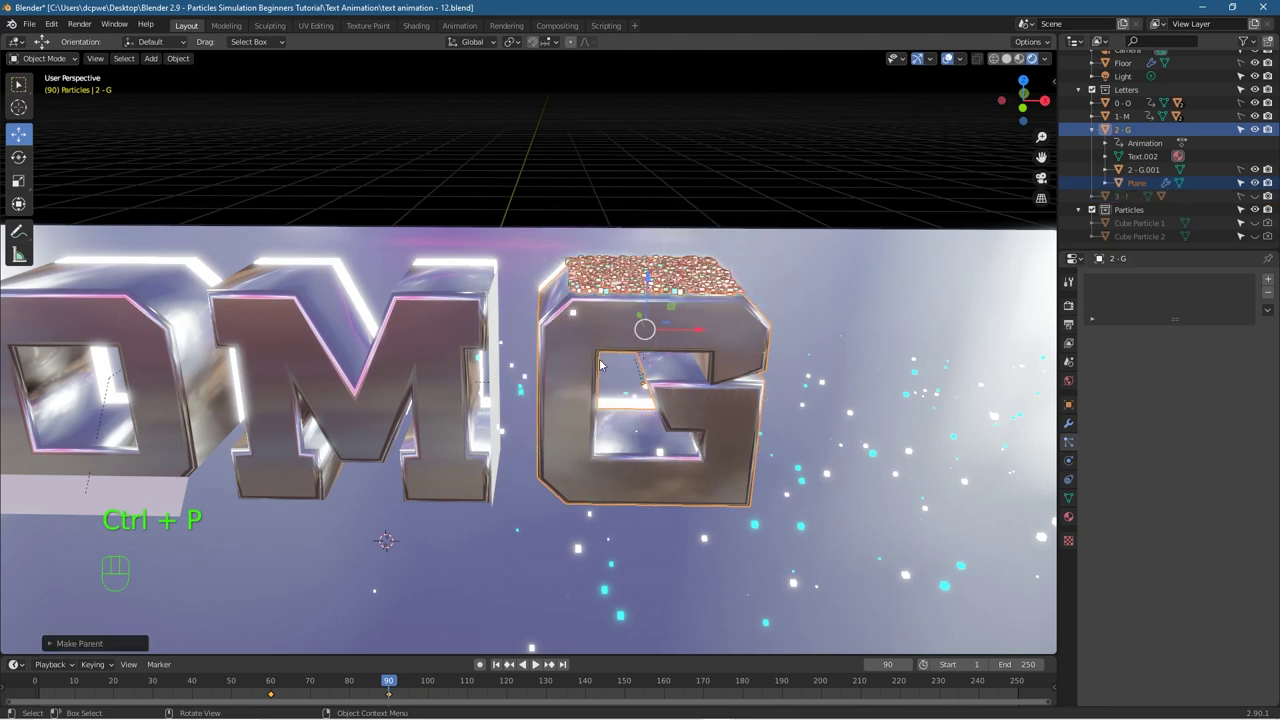
Step: Rename the plane parented to the G as Particle G
{"action": "left_click", "coordinate": [1137, 183]}
{"action": "double_click", "coordinate": [1137, 183]}
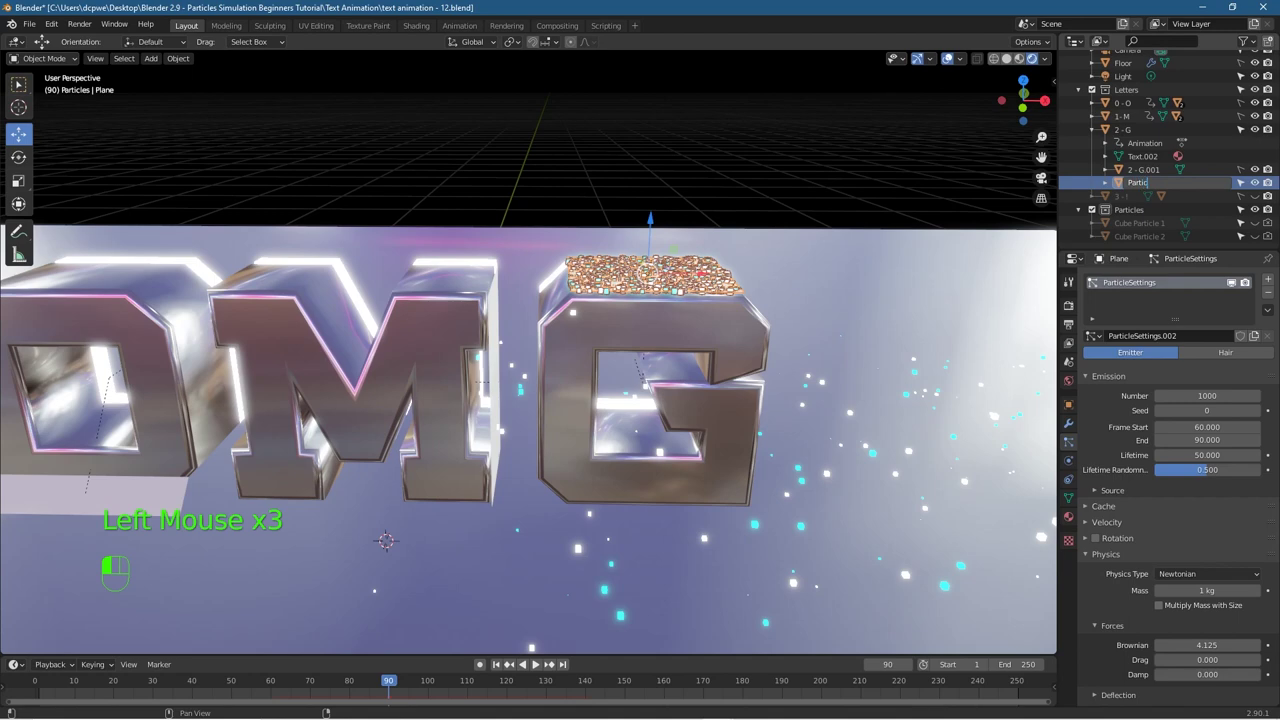
{"action": "type", "text": "Particle G"}
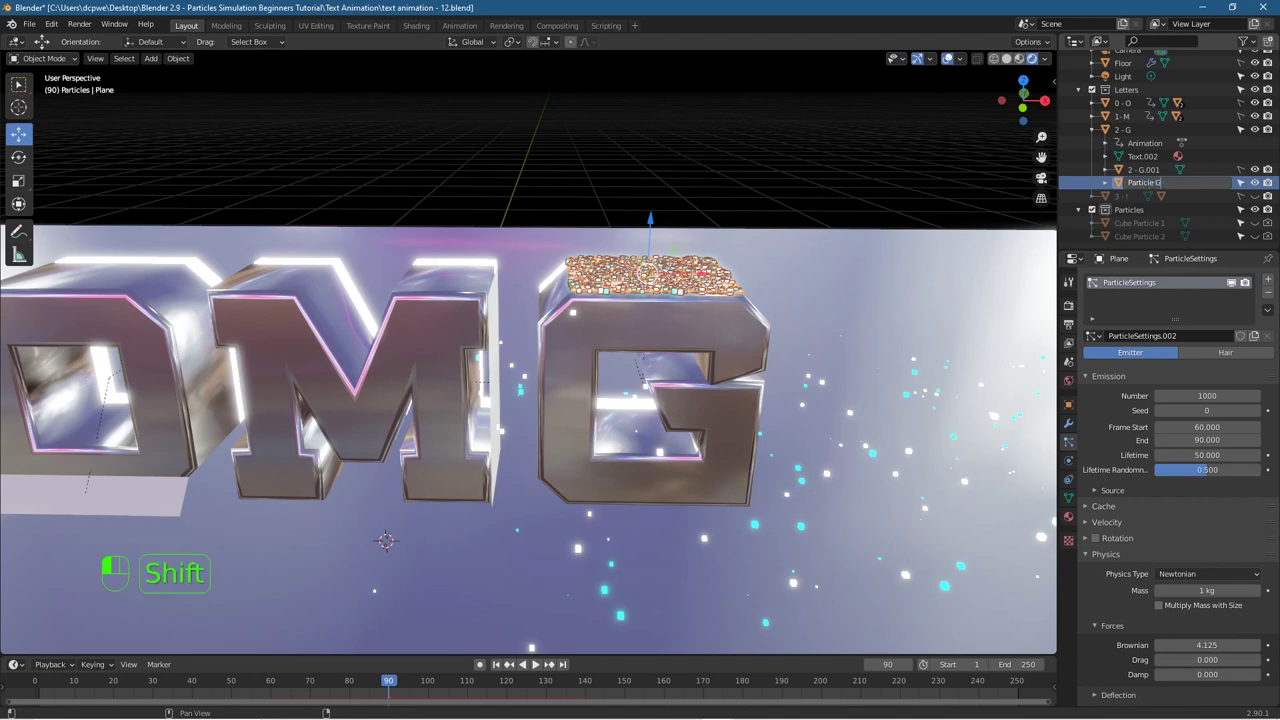
{"action": "key", "text": "Return"}
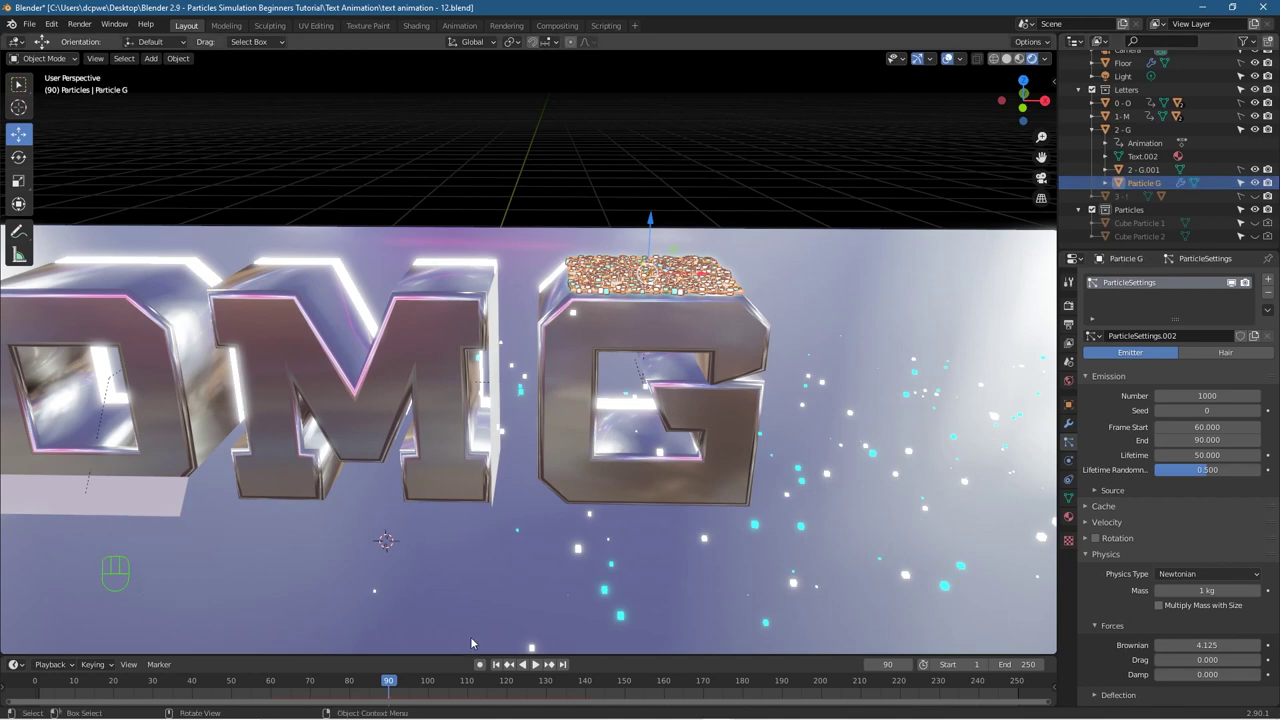
Step: Scrub and play the timeline to frame 118 to examine how the G's particles spread around the letters
{"action": "mouse_move", "coordinate": [388, 680]}
{"action": "left_mouse_down"}
{"action": "mouse_move", "coordinate": [300, 680]}
{"action": "mouse_move", "coordinate": [404, 680]}
{"action": "left_mouse_up"}
{"action": "scroll", "coordinate": [502, 464], "scroll_direction": "down", "scroll_amount": 6}
{"action": "scroll", "coordinate": [494, 474], "scroll_direction": "down", "scroll_amount": 2}
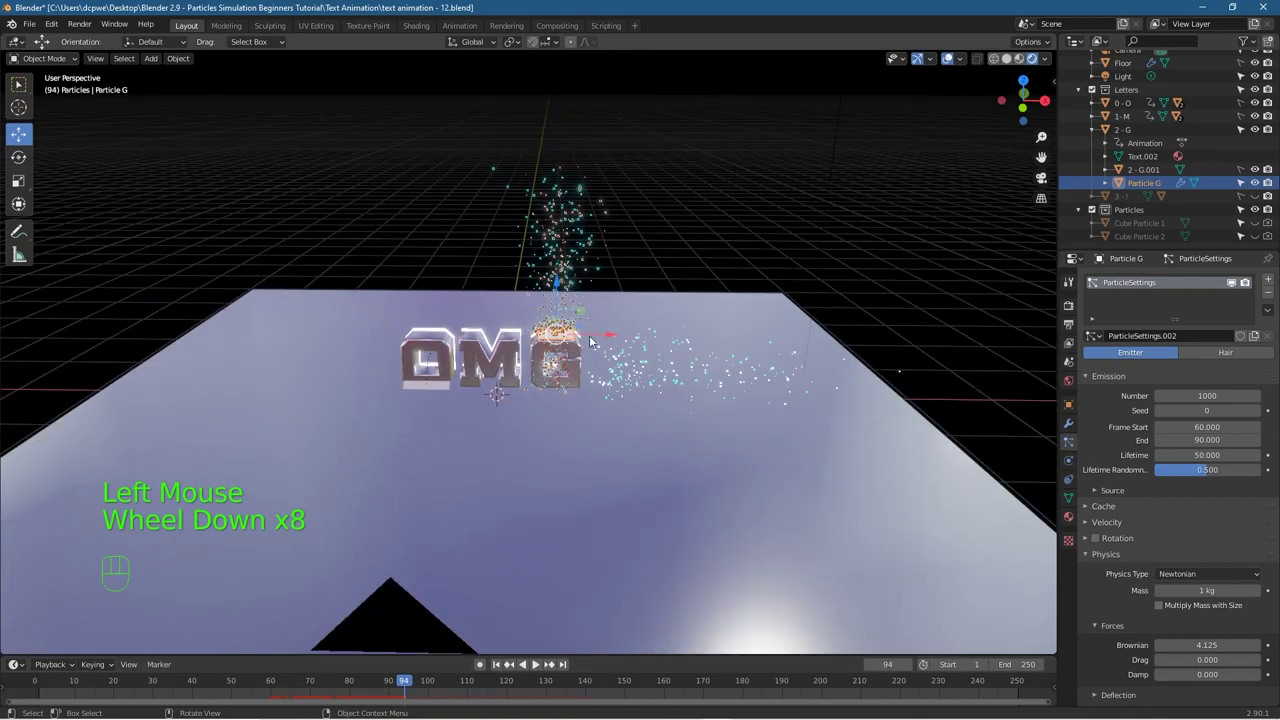
{"action": "left_click_drag", "start_coordinate": [392, 680], "coordinate": [499, 707]}
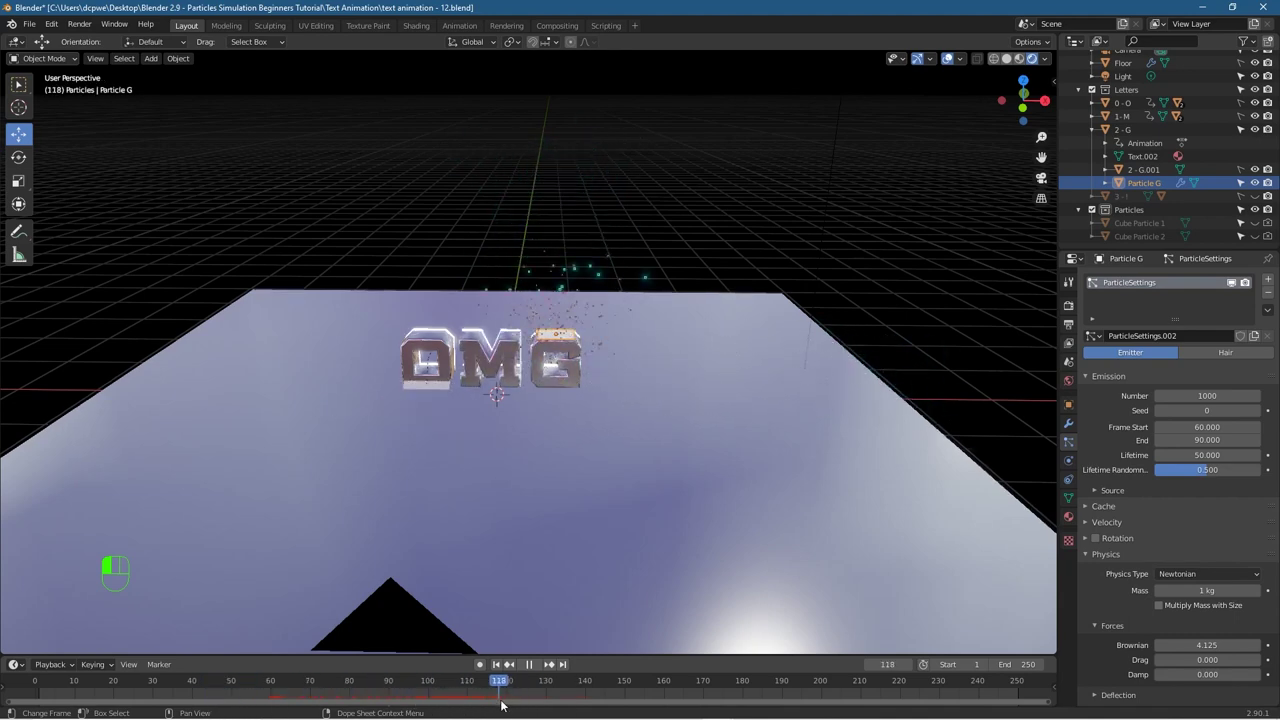
Step: Enable collision physics on the letter G and replay the particle burst, stopping at frame 89
{"action": "left_click", "coordinate": [582, 383]}
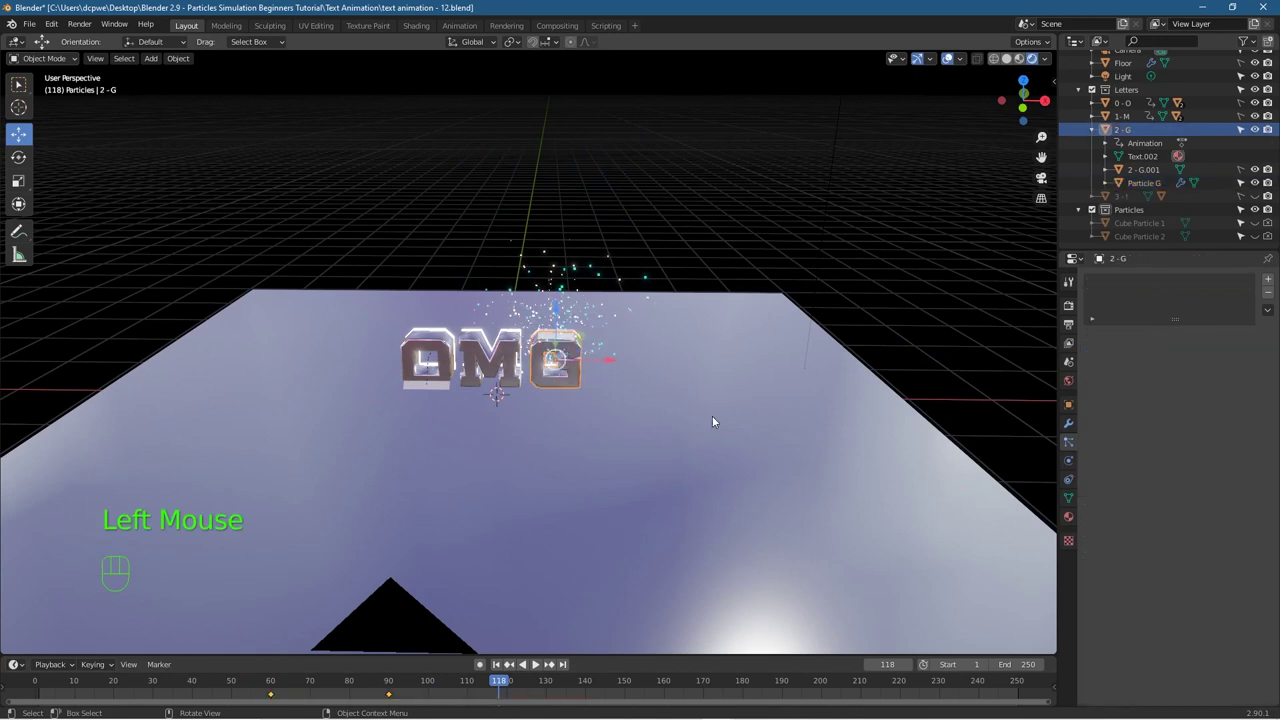
{"action": "left_click", "coordinate": [1068, 463]}
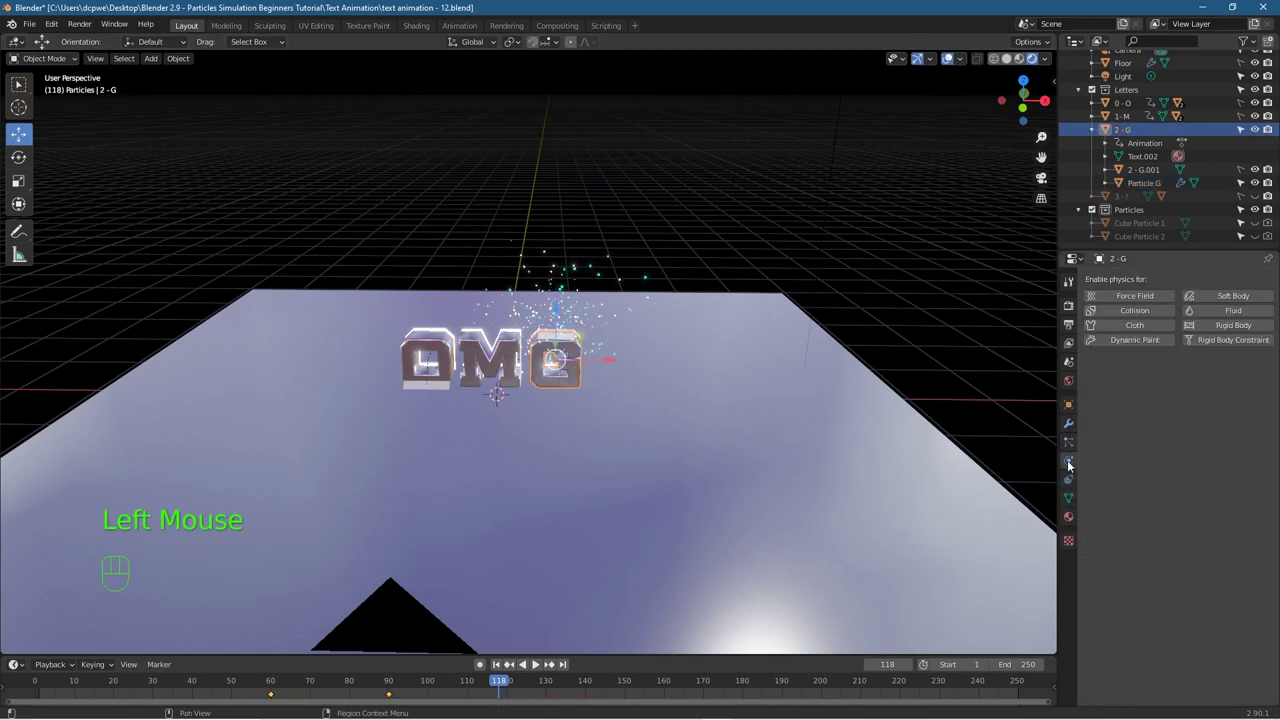
{"action": "left_click", "coordinate": [1130, 310]}
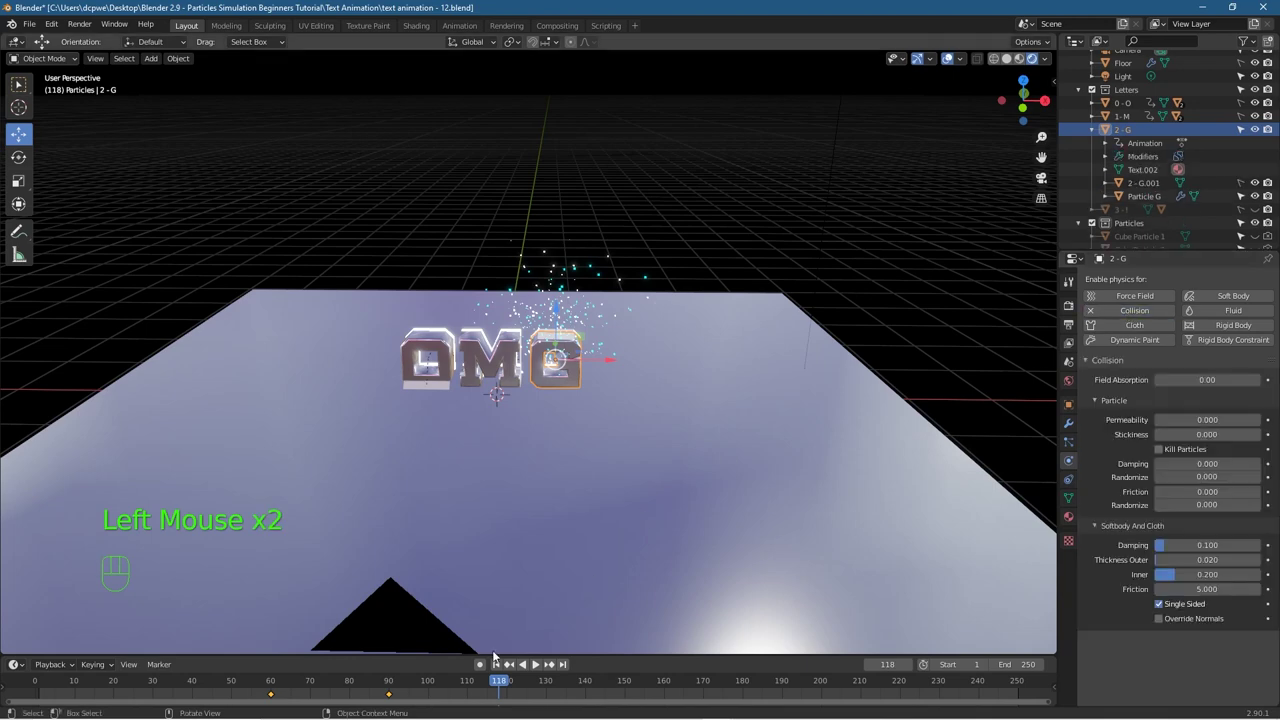
{"action": "left_click_drag", "start_coordinate": [497, 688], "coordinate": [385, 695]}
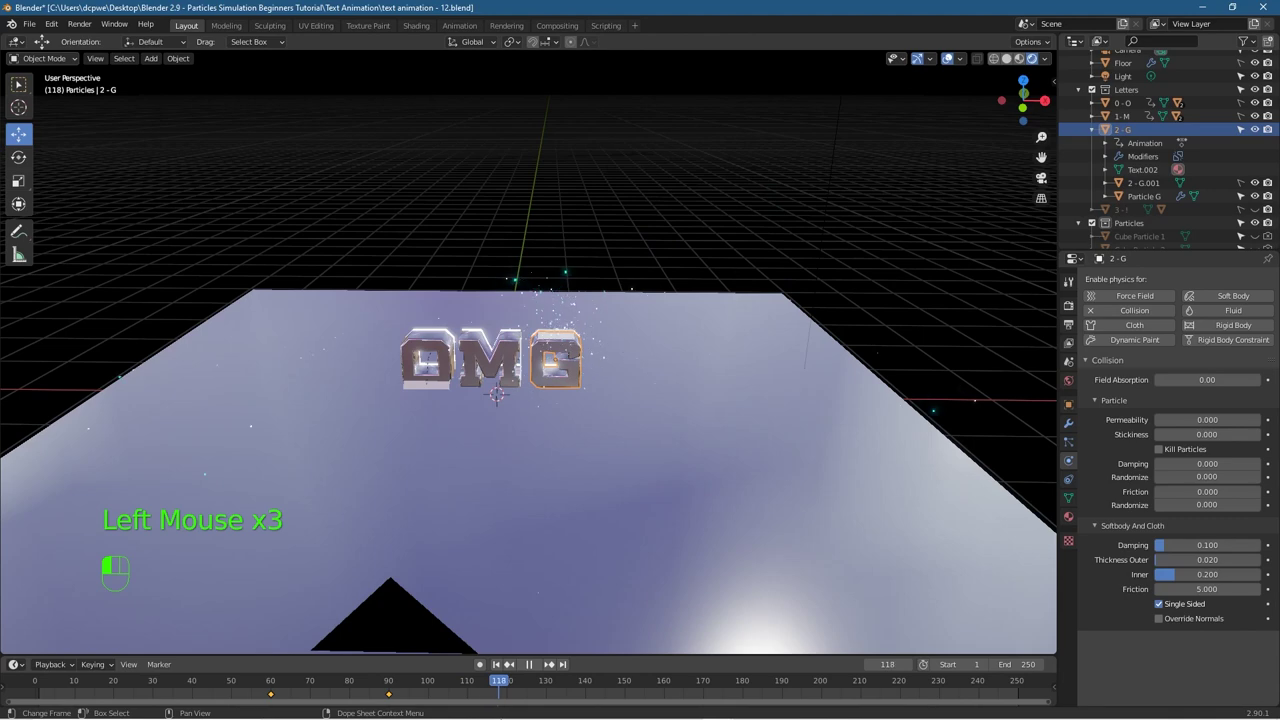
{"action": "left_click_drag", "start_coordinate": [562, 690], "coordinate": [385, 716]}
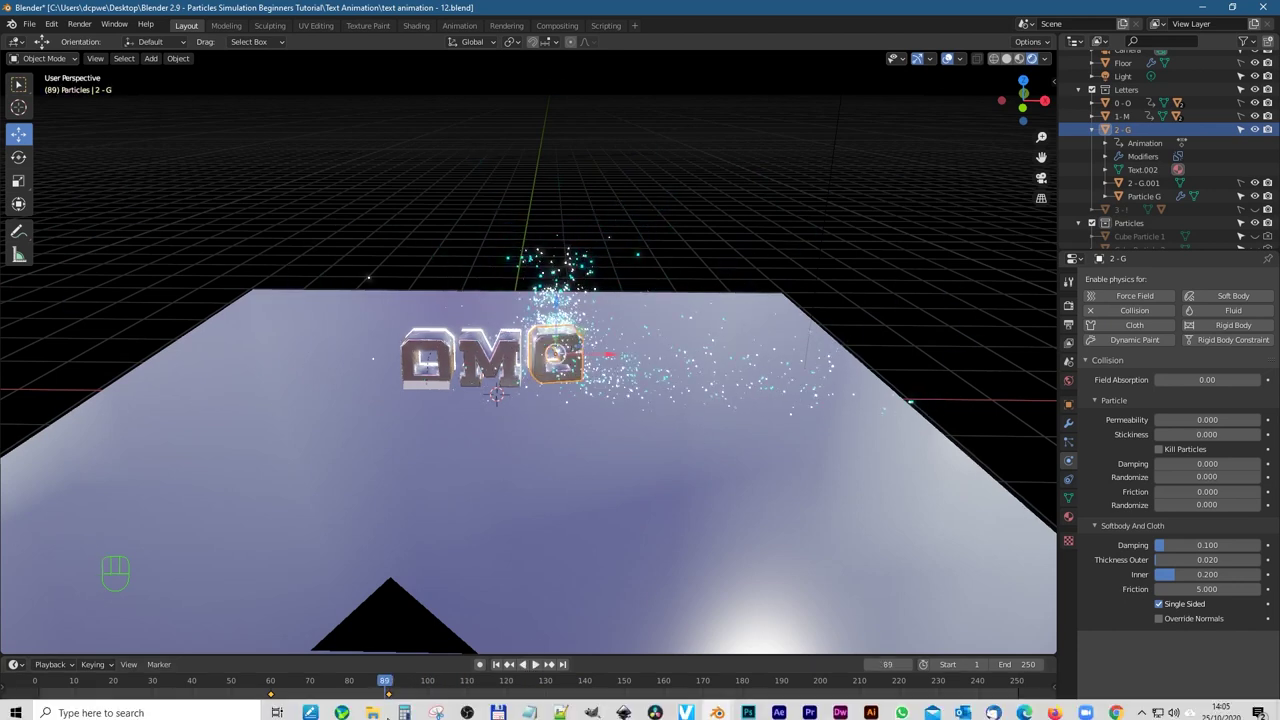
Step: Make the child object 1-M.001 unselectable and the letter object 1-M selectable
{"action": "left_click", "coordinate": [1105, 117]}
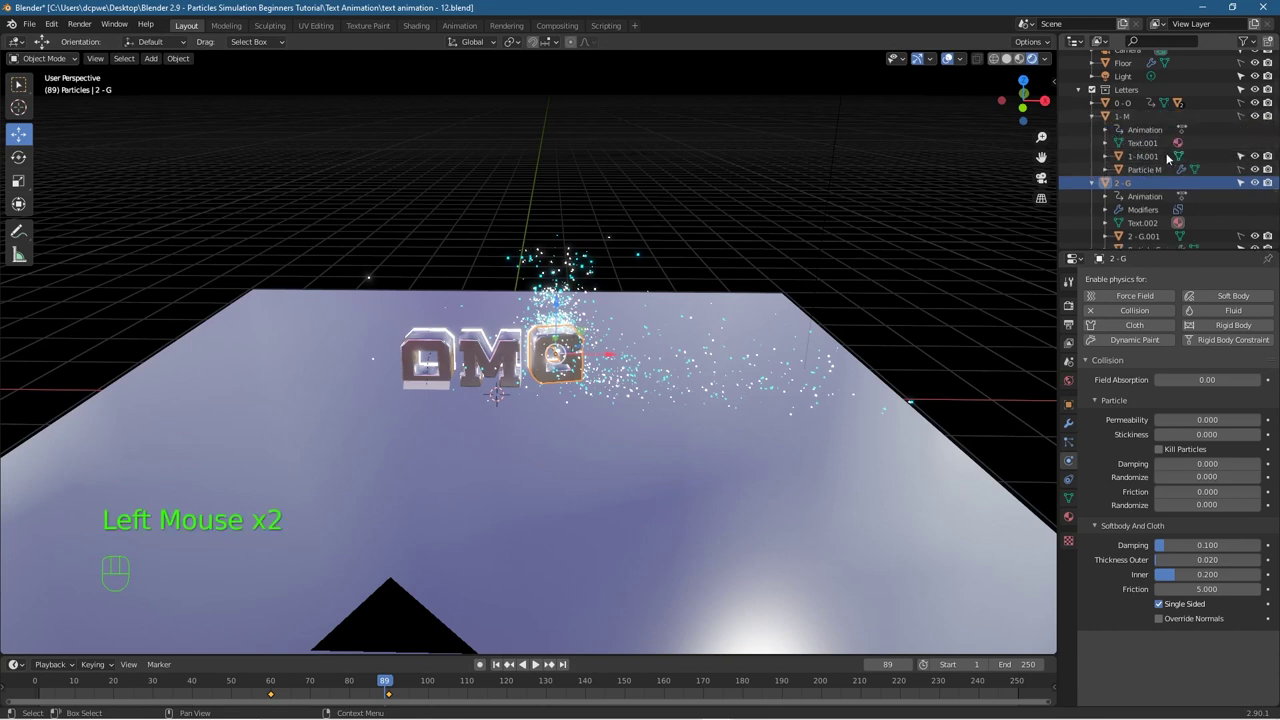
{"action": "left_click", "coordinate": [1182, 158]}
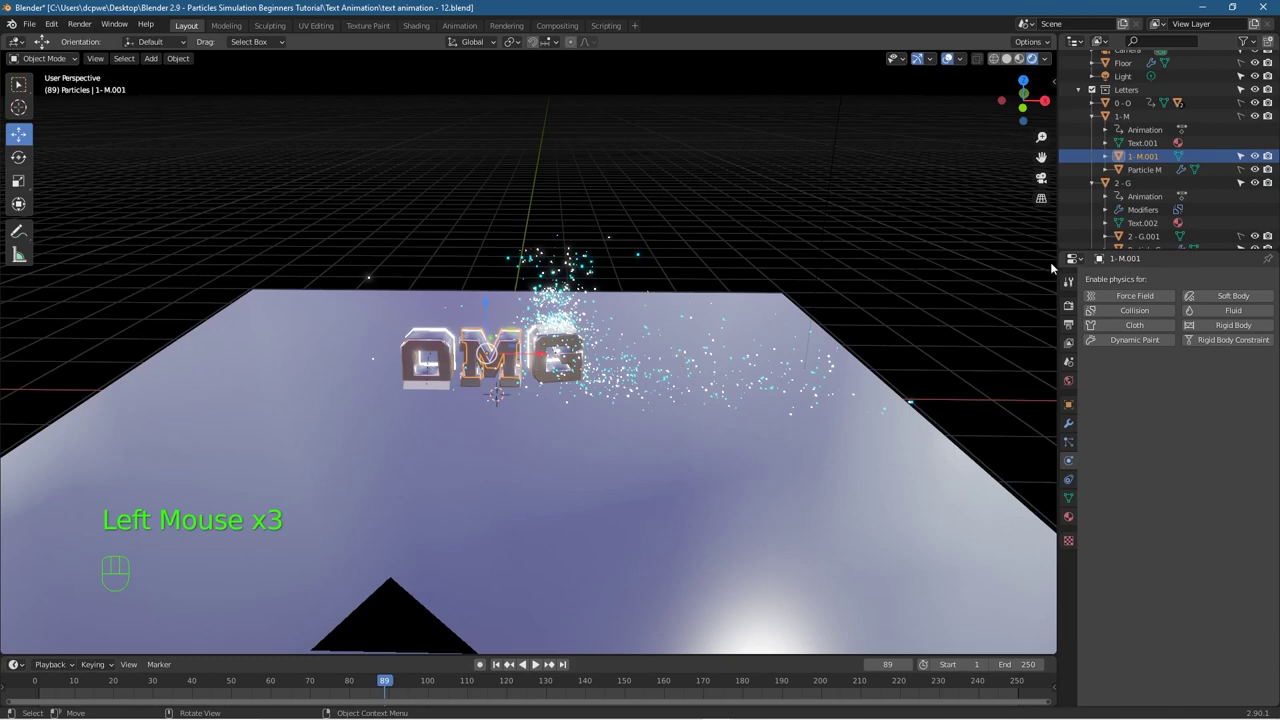
{"action": "middle_click_drag", "start_coordinate": [430, 400], "coordinate": [470, 390]}
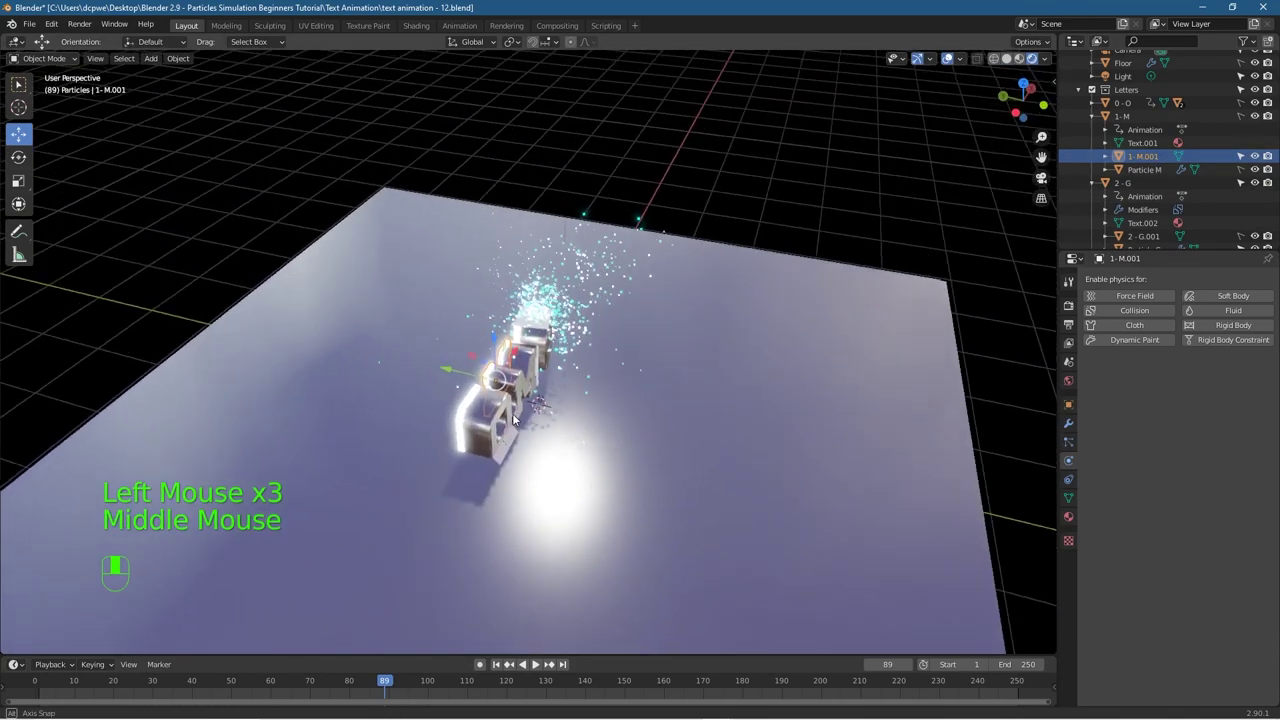
{"action": "scroll", "coordinate": [475, 385], "scroll_direction": "up", "scroll_amount": 4}
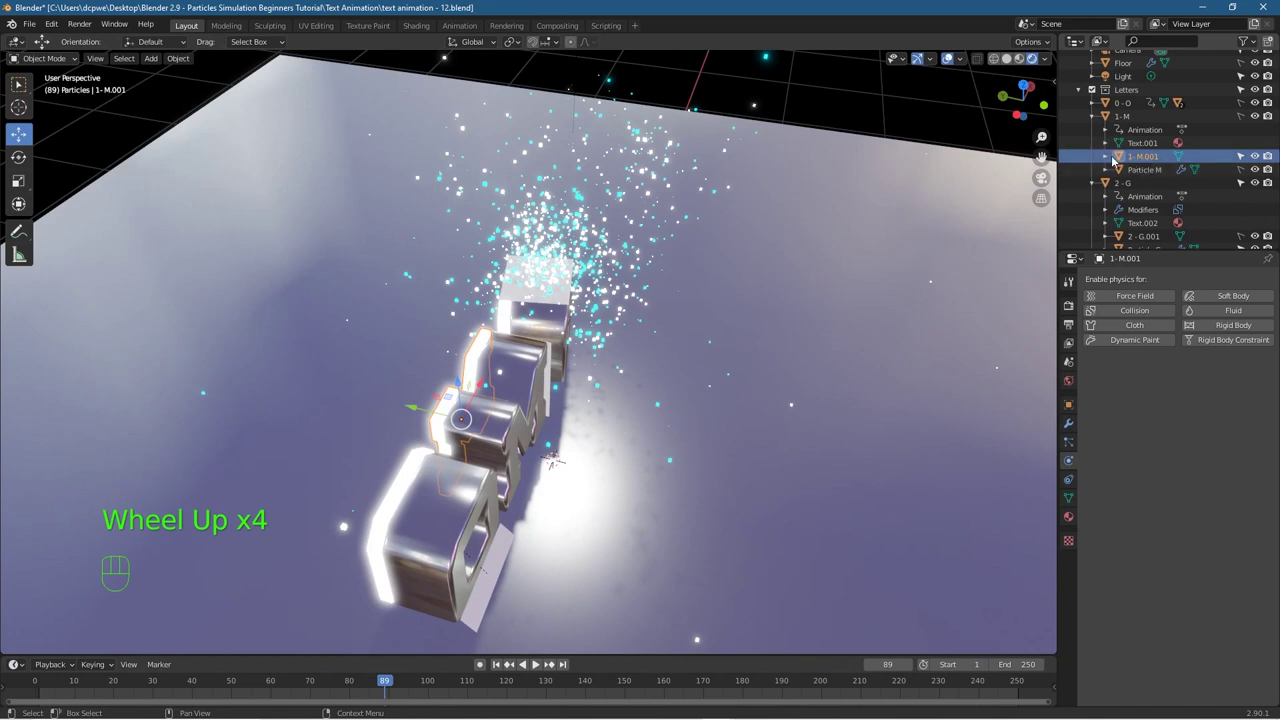
{"action": "left_click", "coordinate": [1240, 157]}
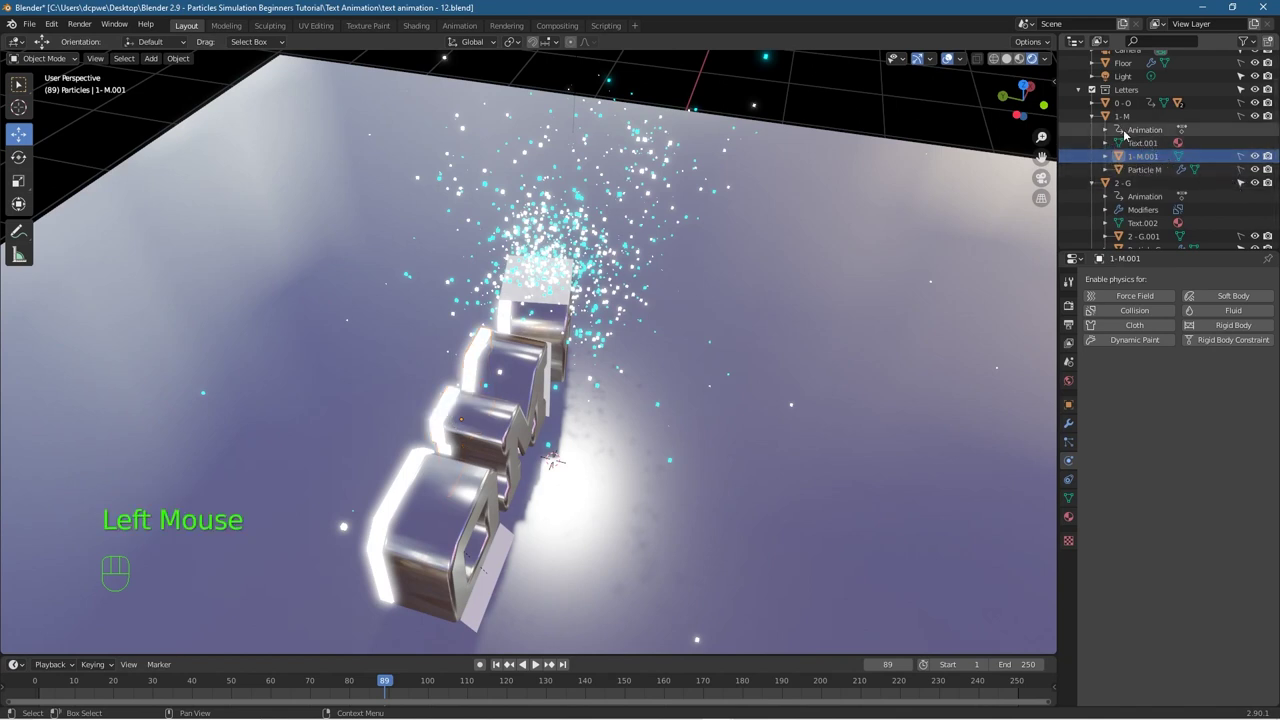
{"action": "left_click", "coordinate": [1093, 117]}
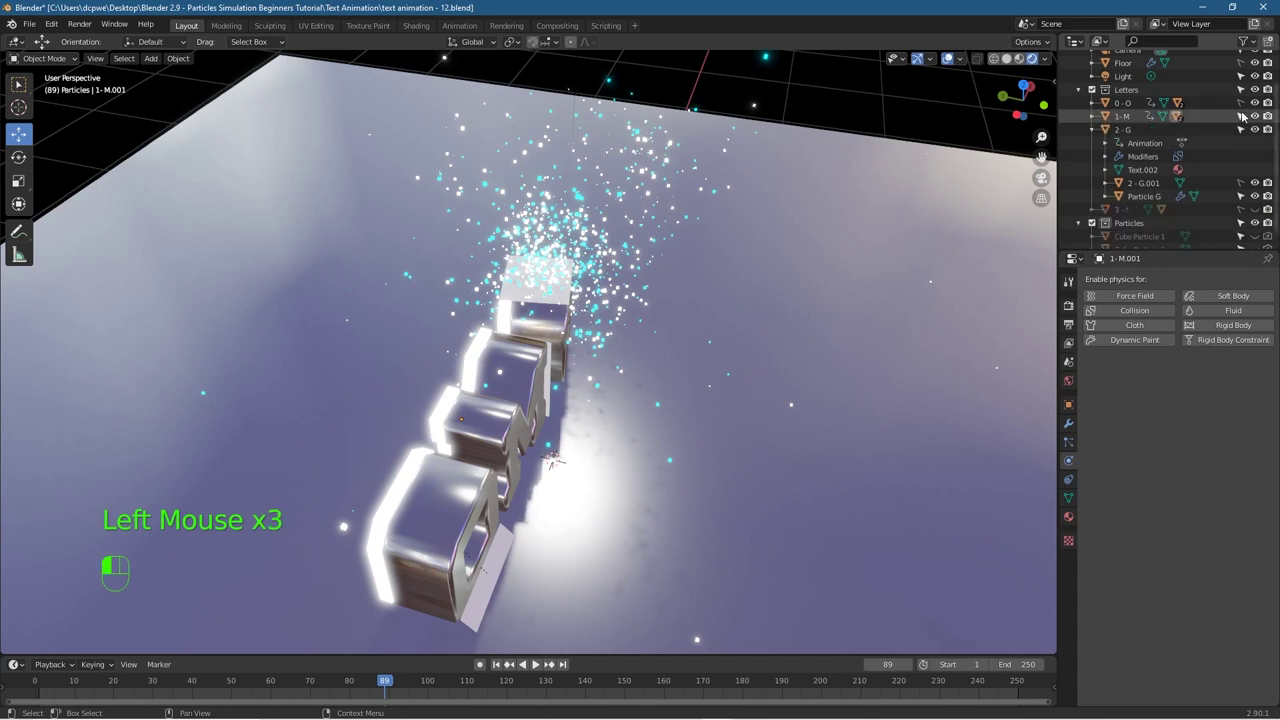
Step: Enable collision physics on the letter M
{"action": "left_click", "coordinate": [490, 443]}
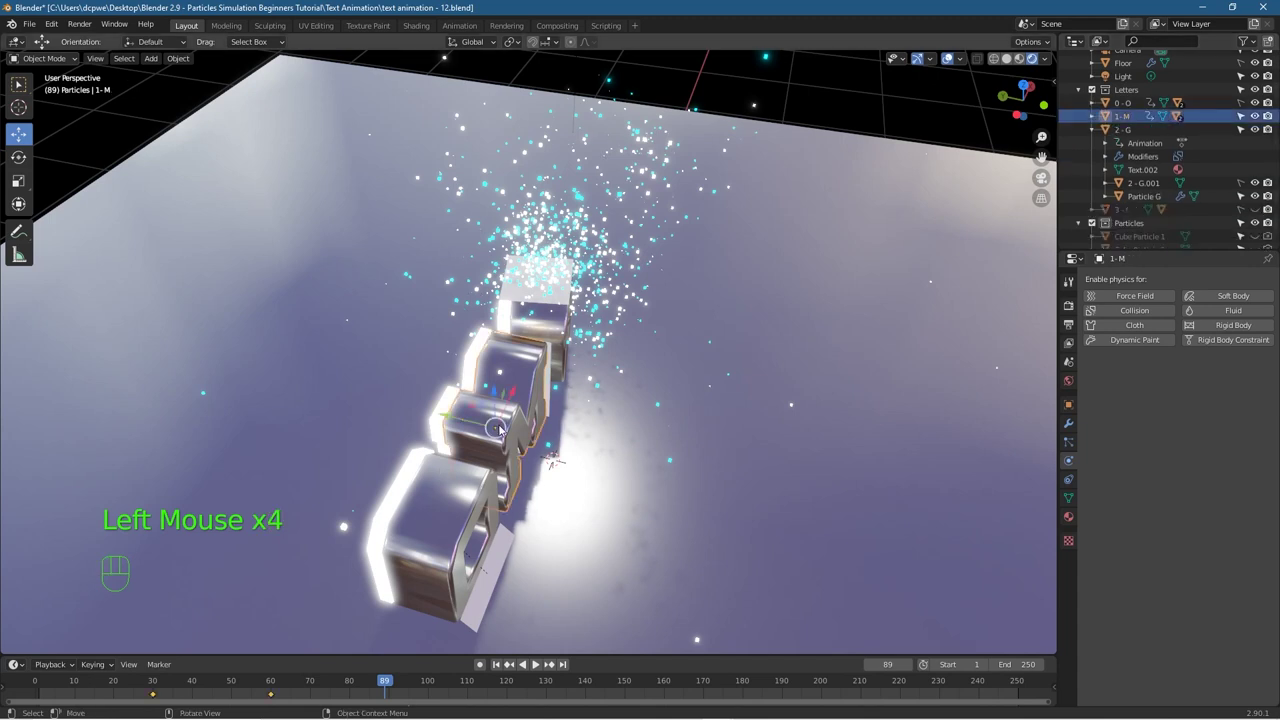
{"action": "left_click", "coordinate": [1069, 462]}
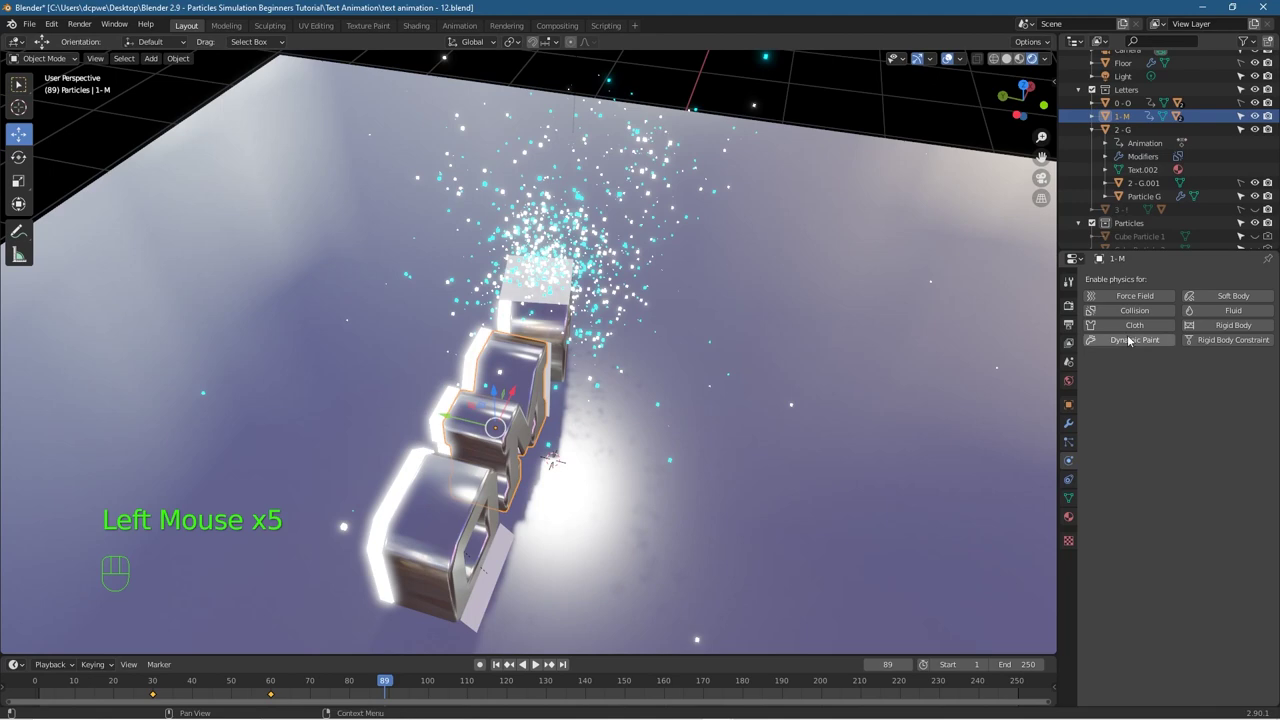
{"action": "left_click", "coordinate": [1134, 310]}
Step: Play and scrub the animation to frame 101 to check how the particles behave around the M and G
{"action": "middle_click_drag", "start_coordinate": [696, 461], "coordinate": [512, 462]}
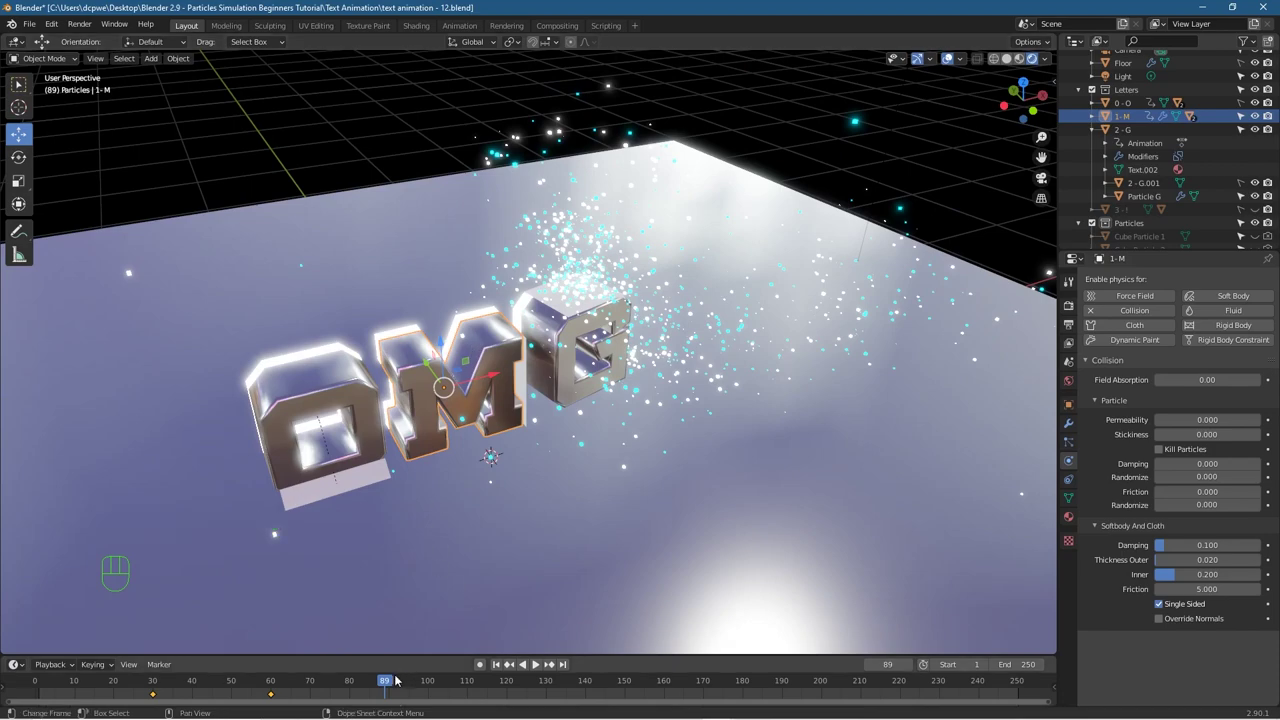
{"action": "left_click", "coordinate": [535, 664]}
{"action": "left_click_drag", "start_coordinate": [229, 690], "coordinate": [343, 712]}
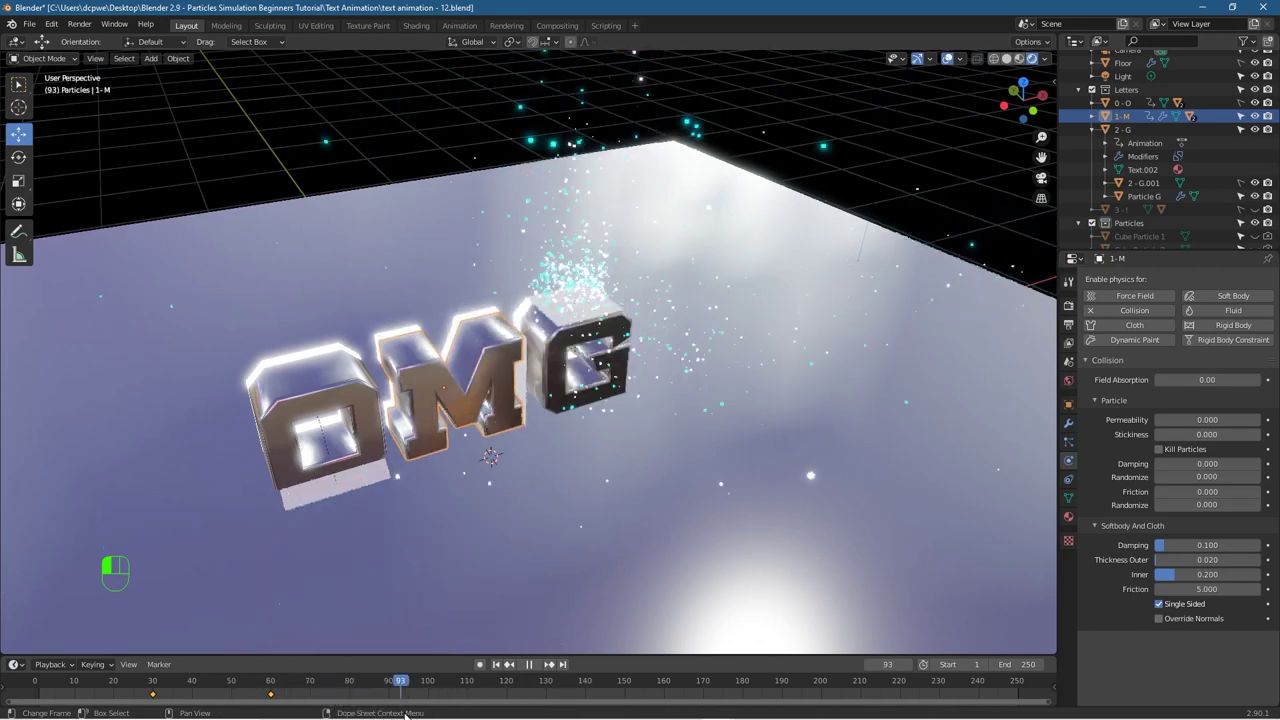
{"action": "key", "text": "space"}
{"action": "middle_click_drag", "start_coordinate": [420, 570], "coordinate": [420, 600]}
{"action": "left_click_drag", "start_coordinate": [492, 685], "coordinate": [431, 712]}
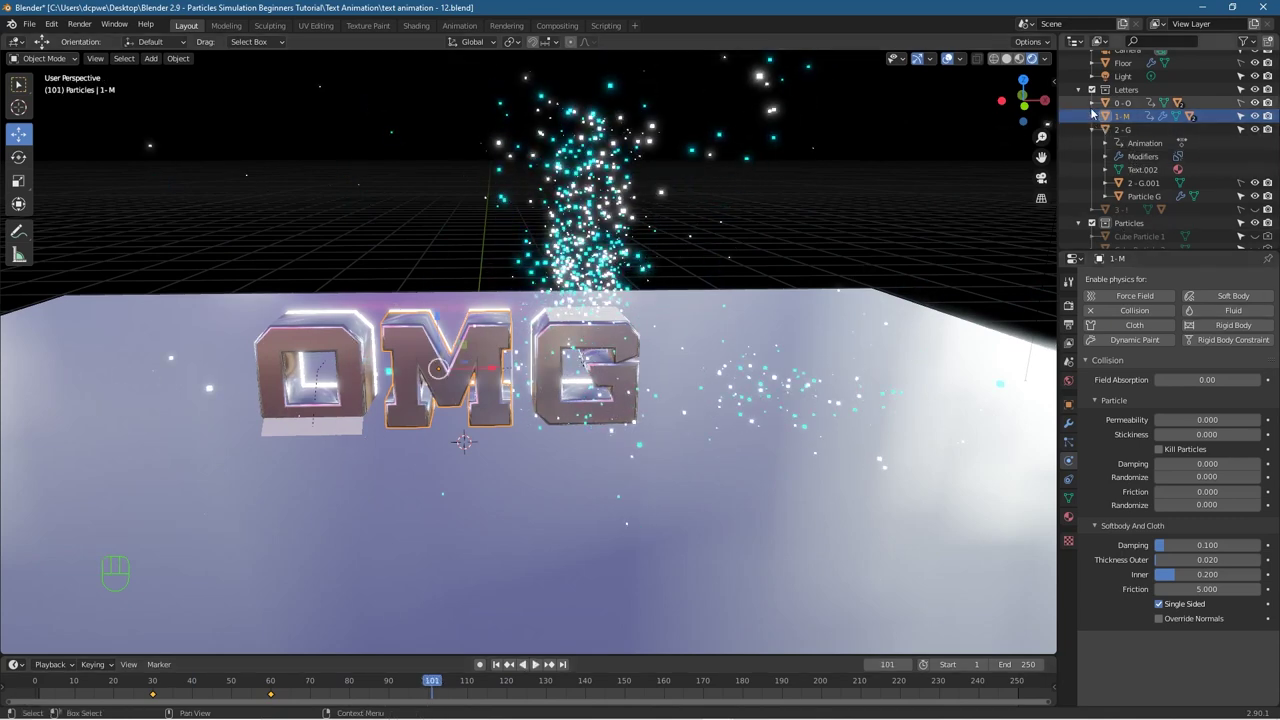
Step: Make the letter M unselectable again and enable collision physics on the letter O
{"action": "left_click", "coordinate": [1240, 115]}
{"action": "left_click", "coordinate": [1240, 113]}
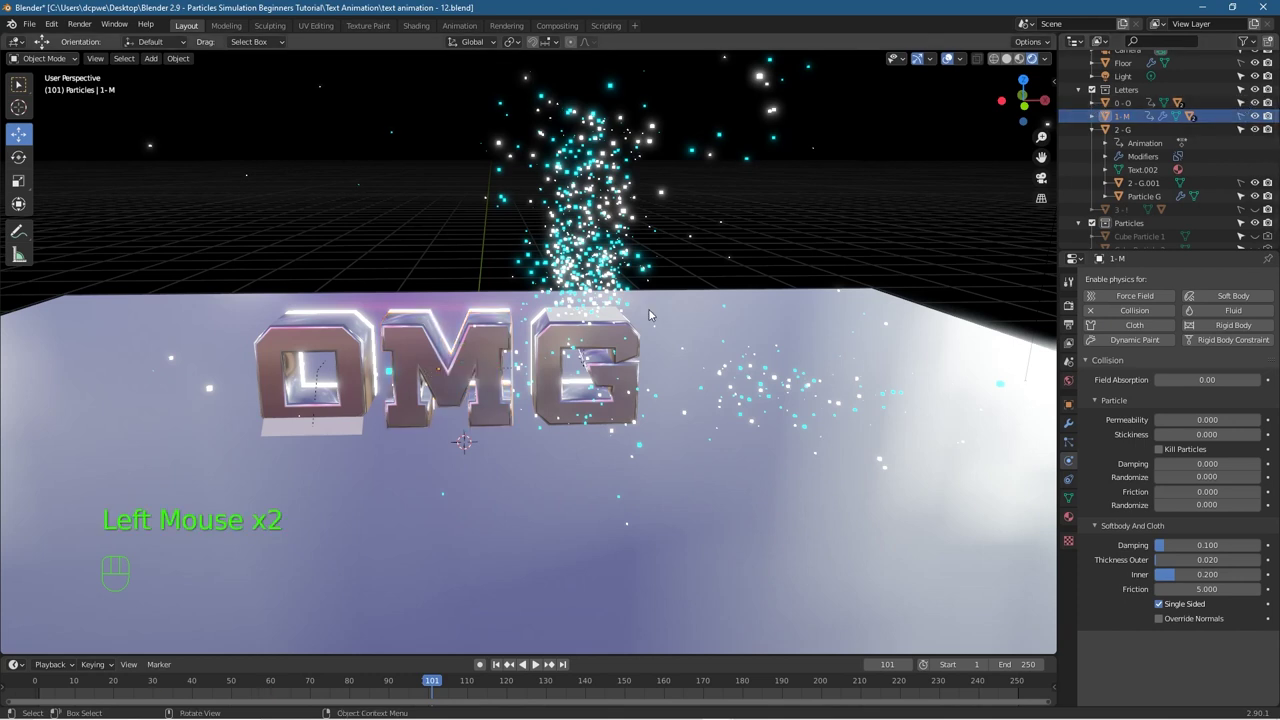
{"action": "left_click", "coordinate": [322, 350]}
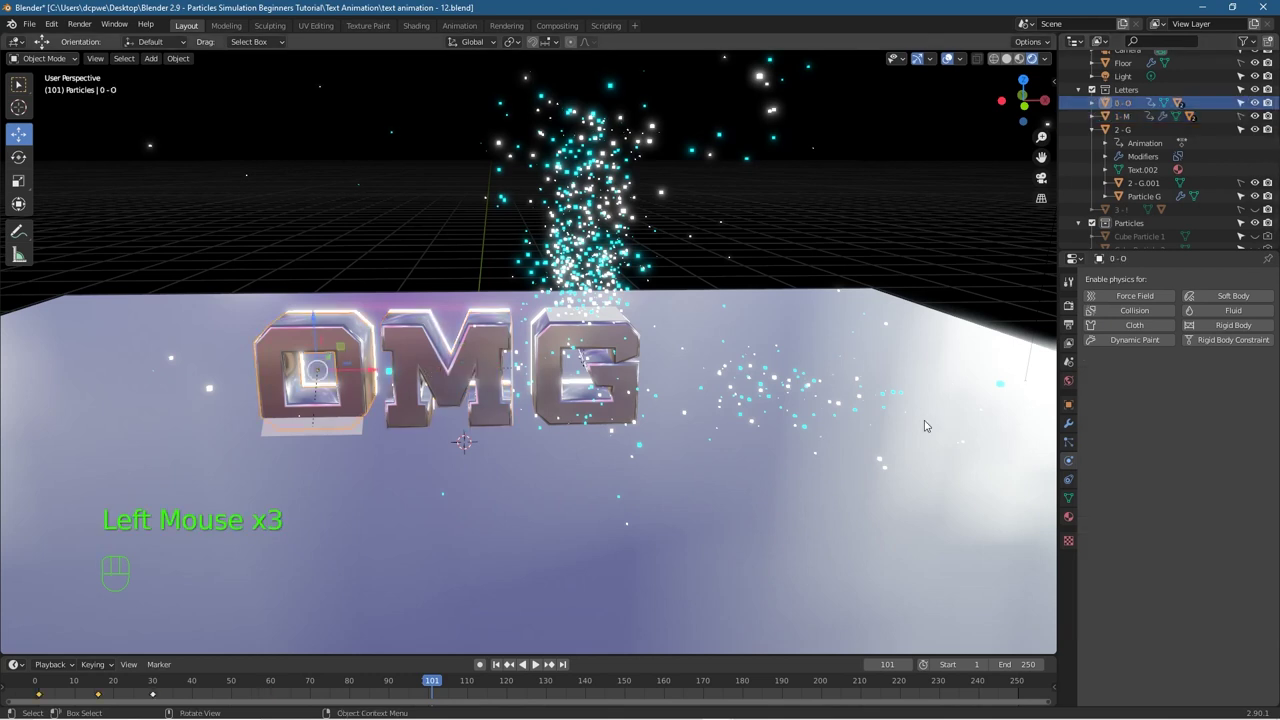
{"action": "left_click", "coordinate": [1134, 310]}
Step: Save the file and play the whole animation from its first frame
{"action": "left_click", "coordinate": [29, 23]}
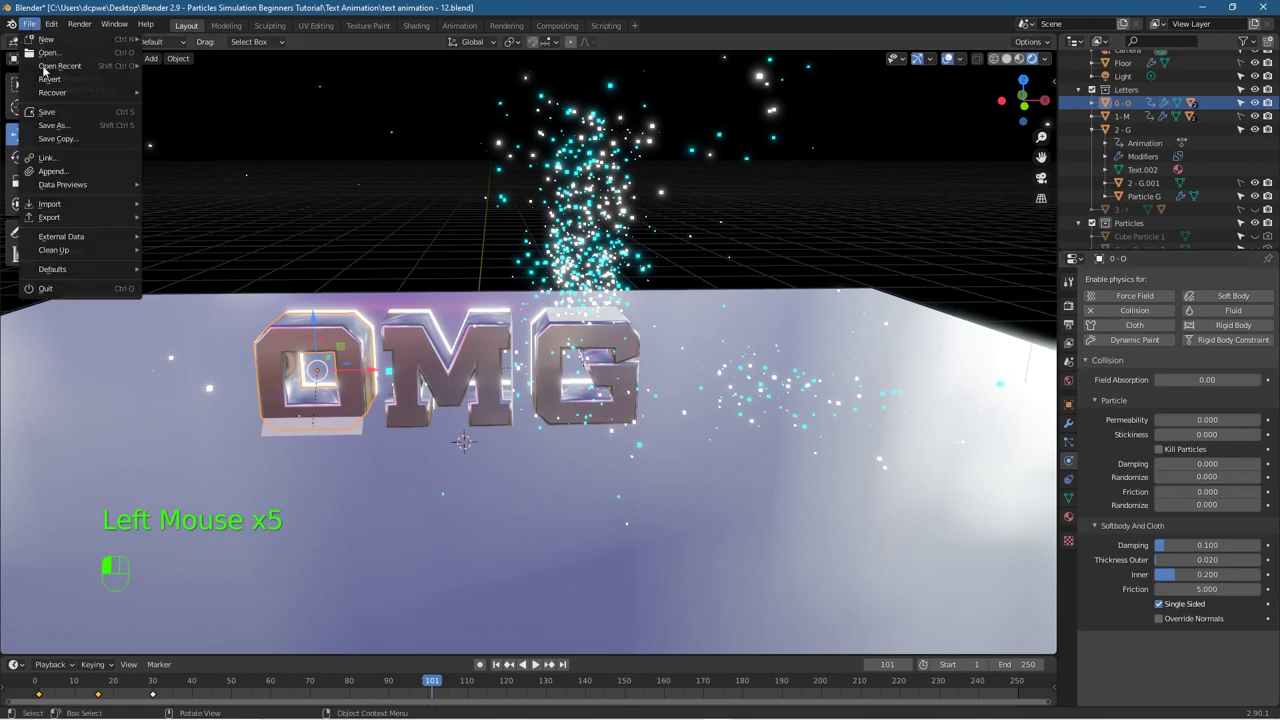
{"action": "left_click", "coordinate": [45, 126]}
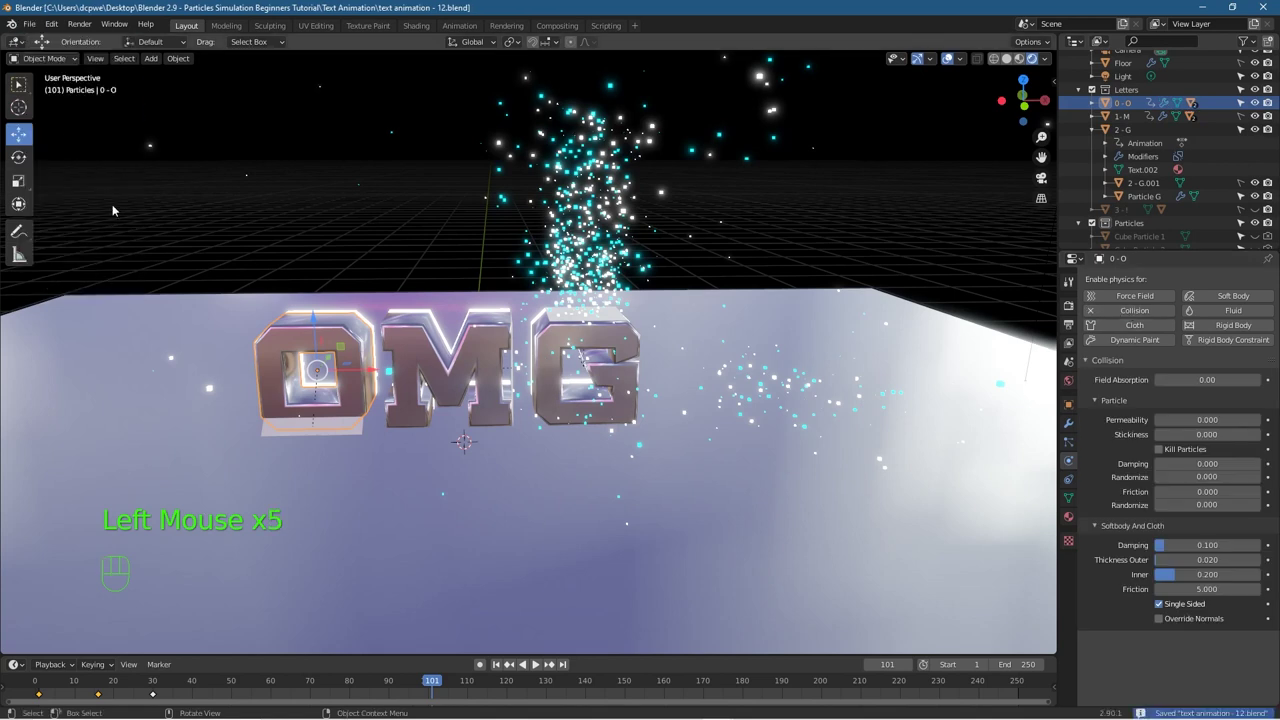
{"action": "left_click", "coordinate": [496, 664]}
{"action": "left_click", "coordinate": [535, 664]}
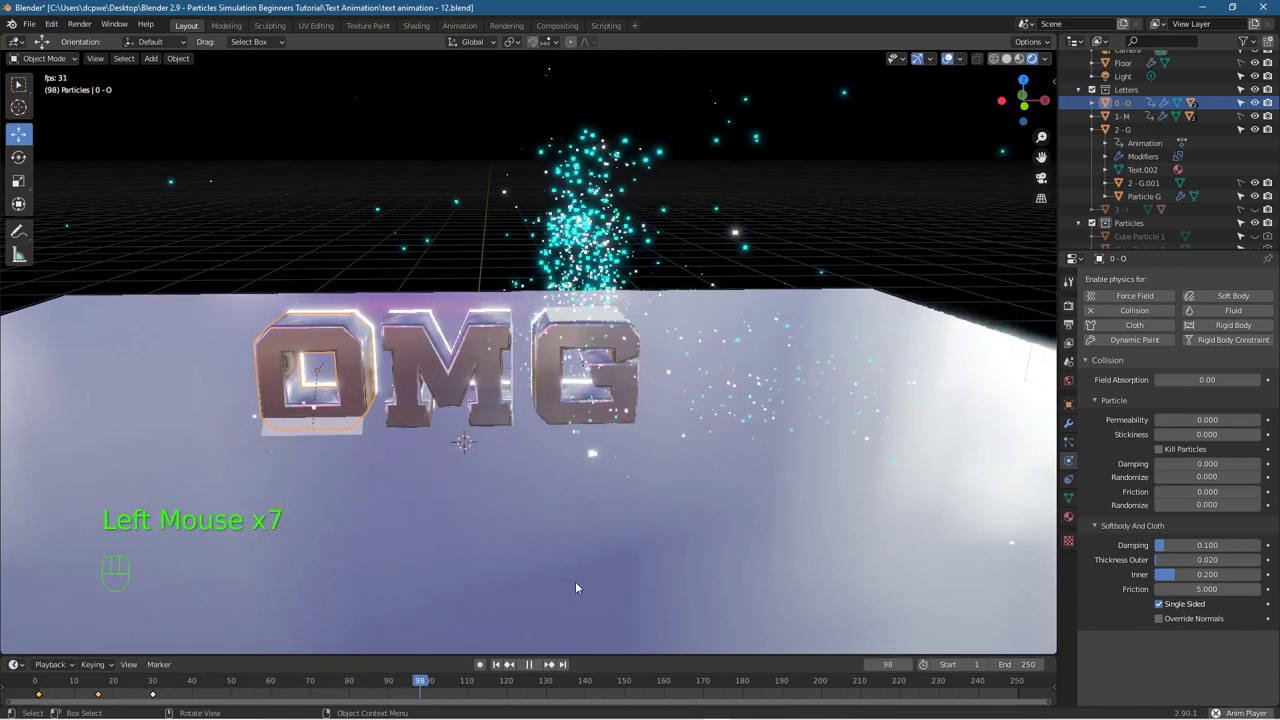
Step: Stop the playback, save the file, and save an incremented copy as text animation - 13.blend
{"action": "left_click", "coordinate": [527, 664]}
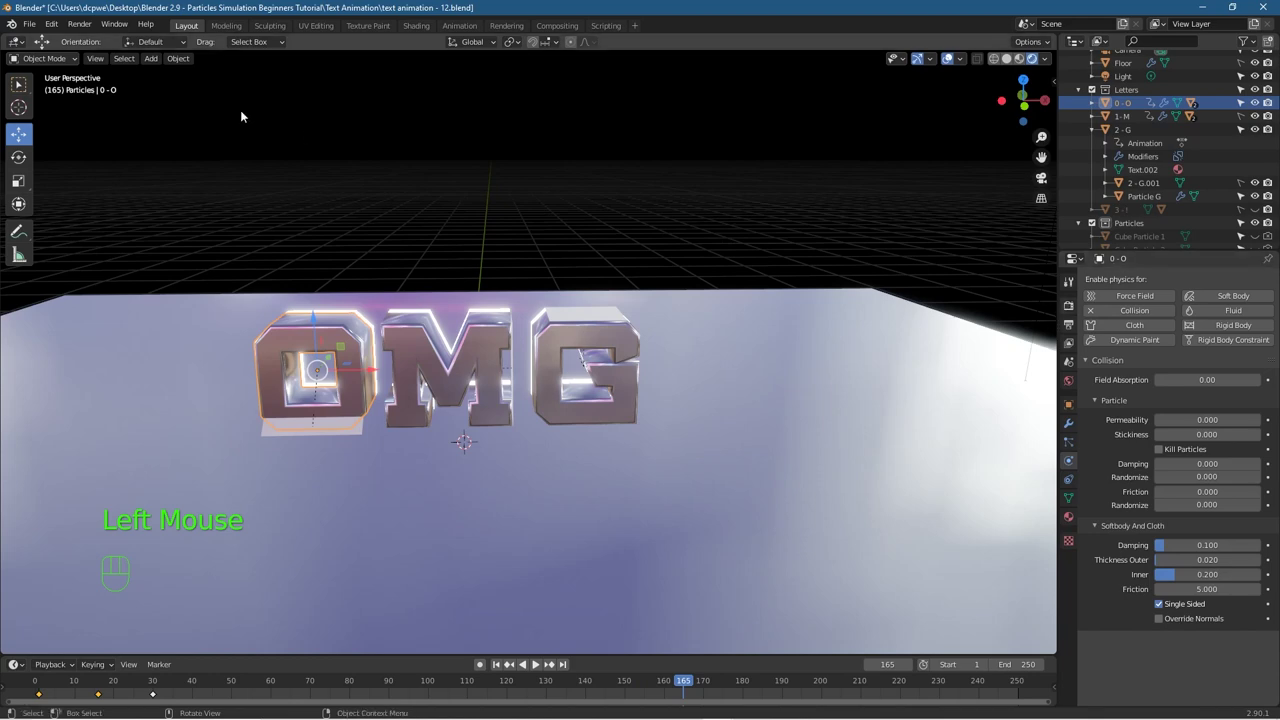
{"action": "left_click", "coordinate": [29, 23]}
{"action": "left_click", "coordinate": [34, 113]}
{"action": "left_click", "coordinate": [29, 23]}
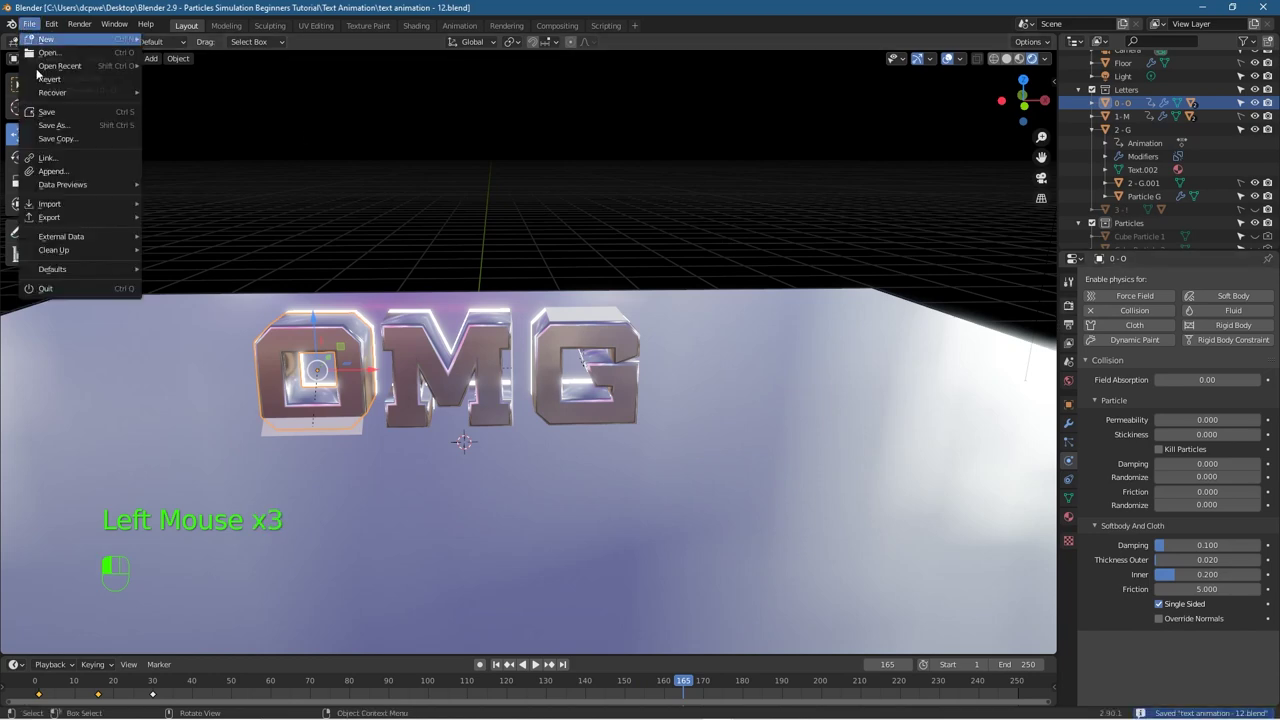
{"action": "left_click", "coordinate": [40, 127]}
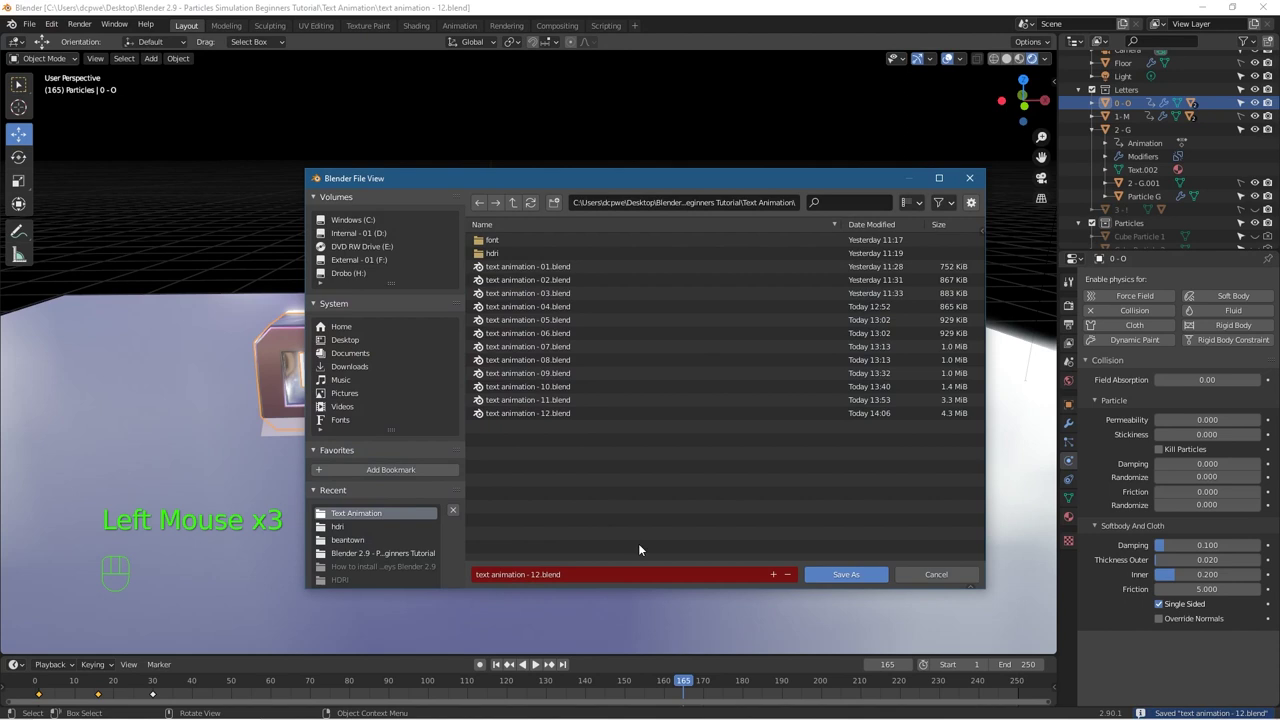
{"action": "left_click", "coordinate": [772, 574]}
{"action": "left_click", "coordinate": [846, 574]}
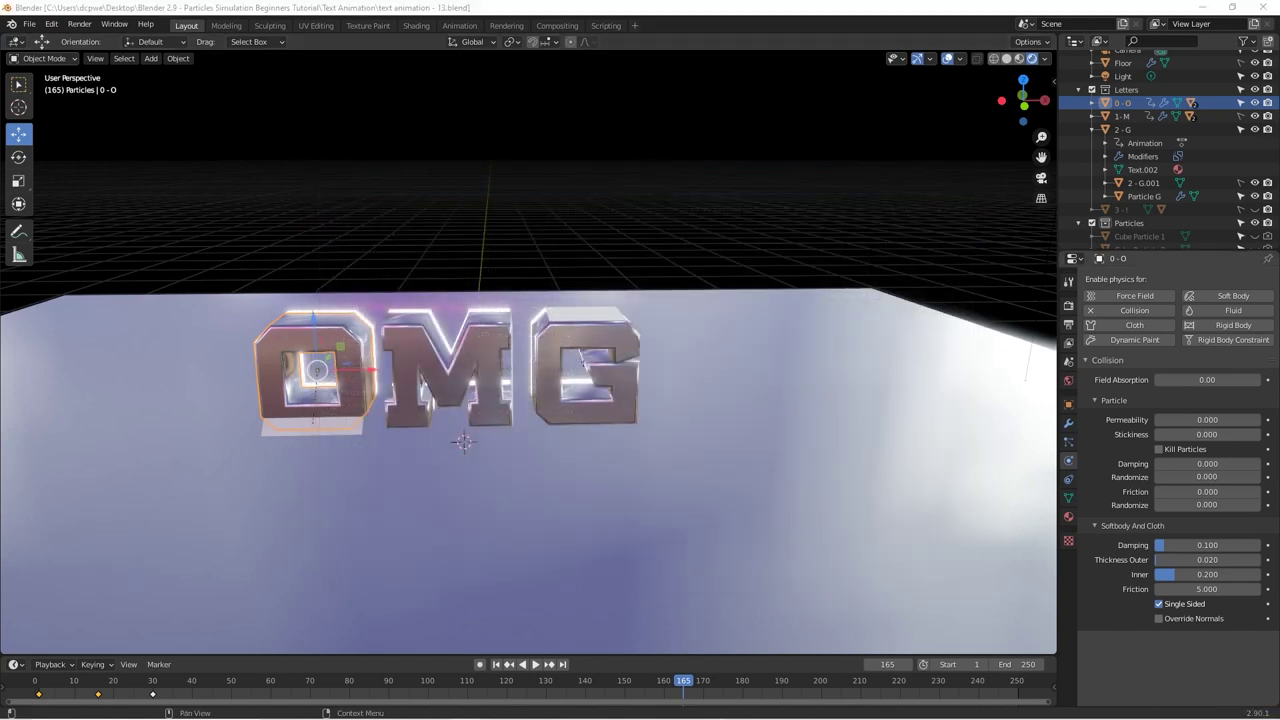
Step: Unhide the exclamation mark letter and its child object 3 - !.001, make the letter selectable, and select it
{"action": "left_click", "coordinate": [1092, 130]}
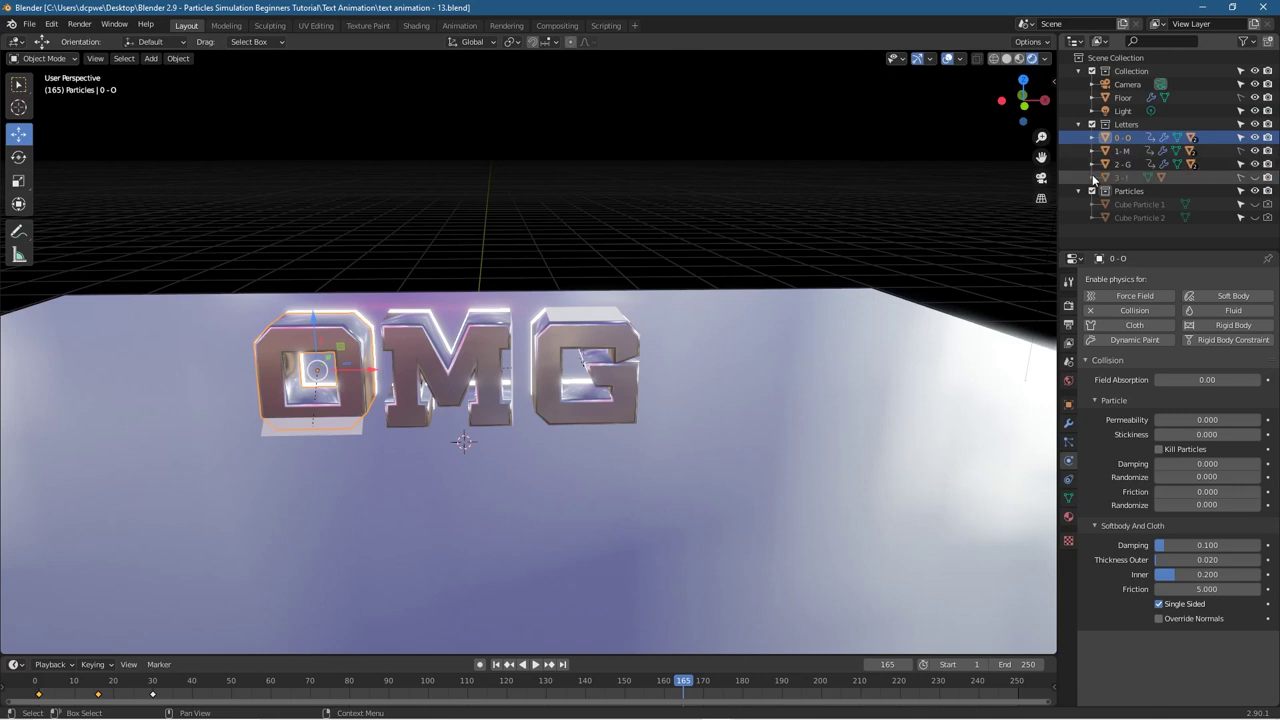
{"action": "left_click", "coordinate": [1092, 177]}
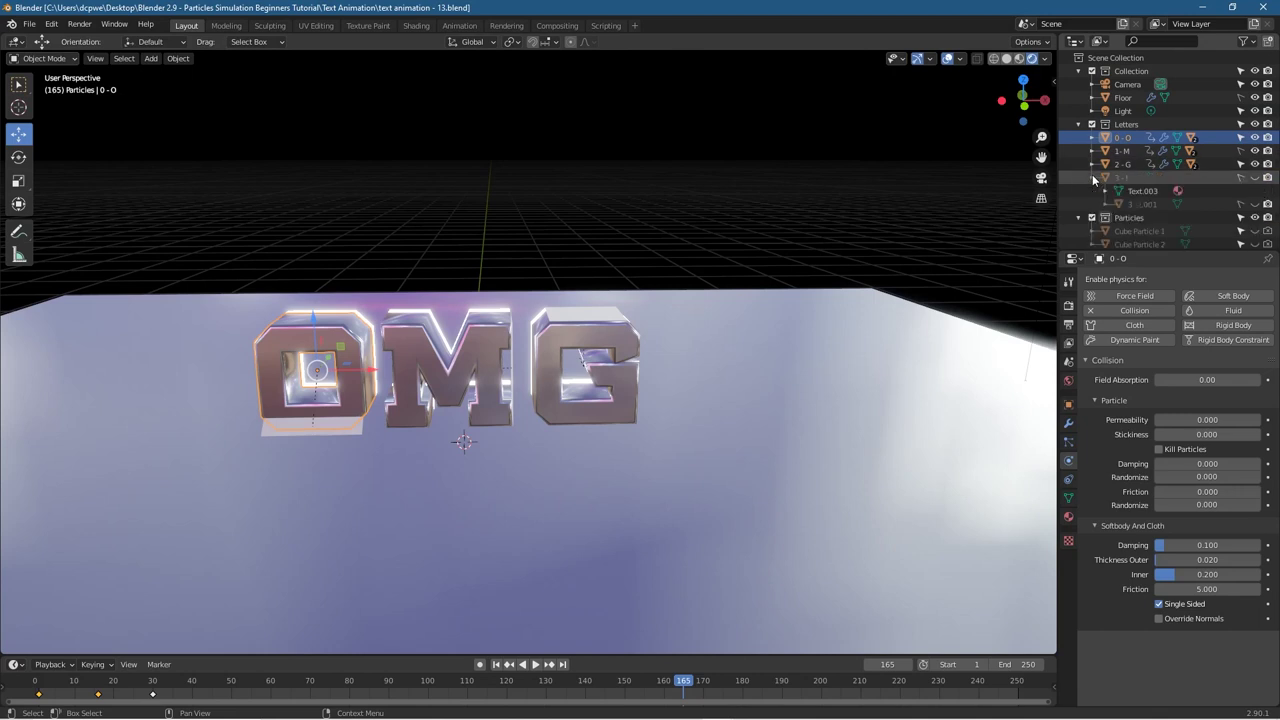
{"action": "left_click", "coordinate": [1255, 177]}
{"action": "left_click", "coordinate": [1241, 177]}
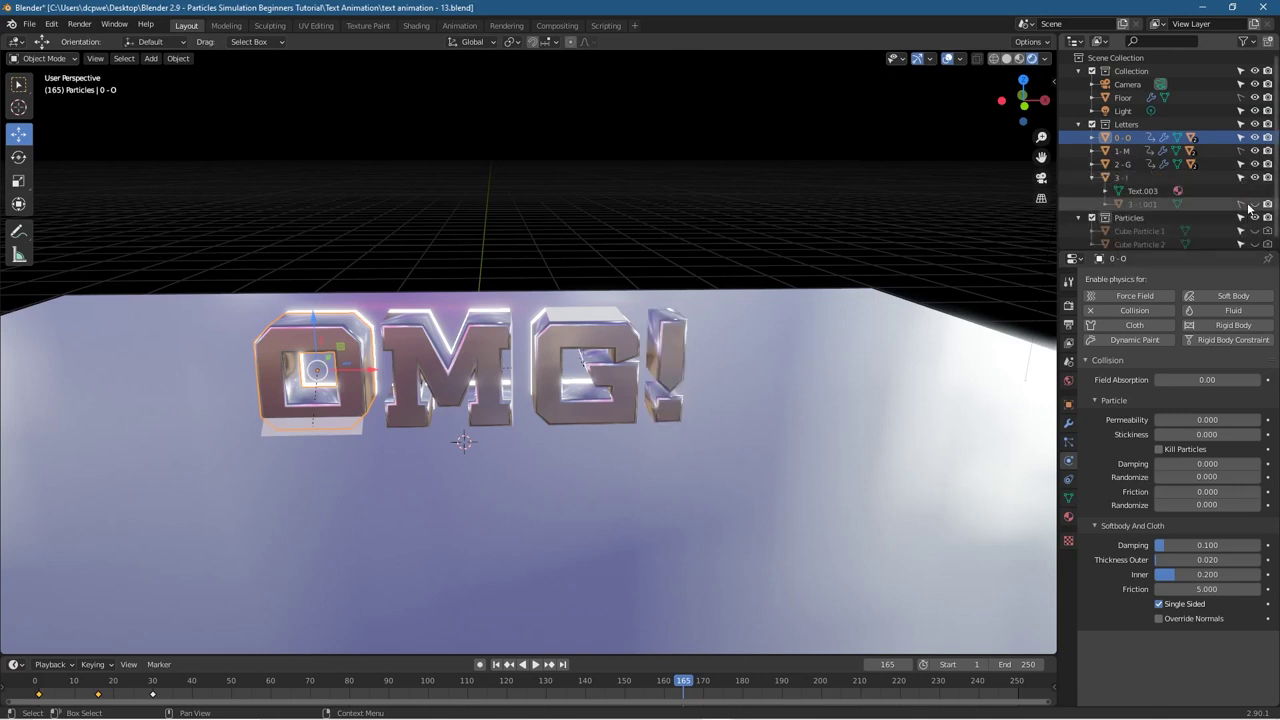
{"action": "left_click", "coordinate": [672, 350]}
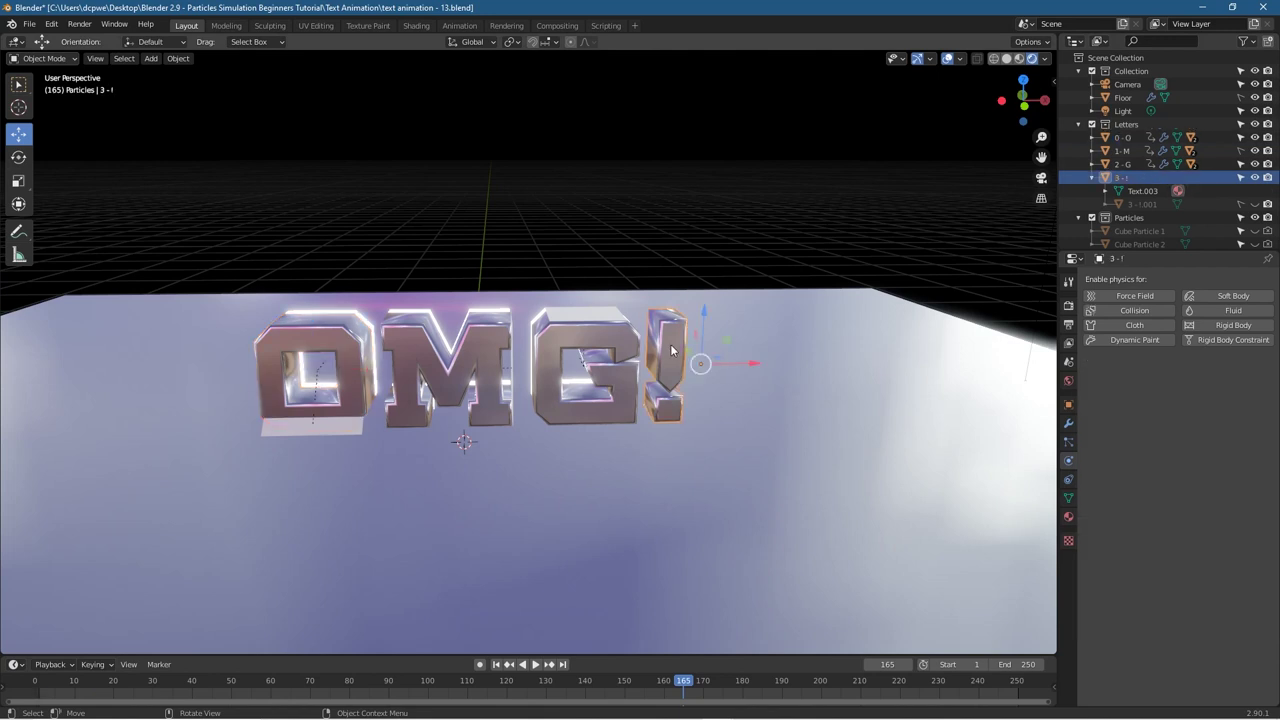
{"action": "left_click", "coordinate": [1254, 205]}
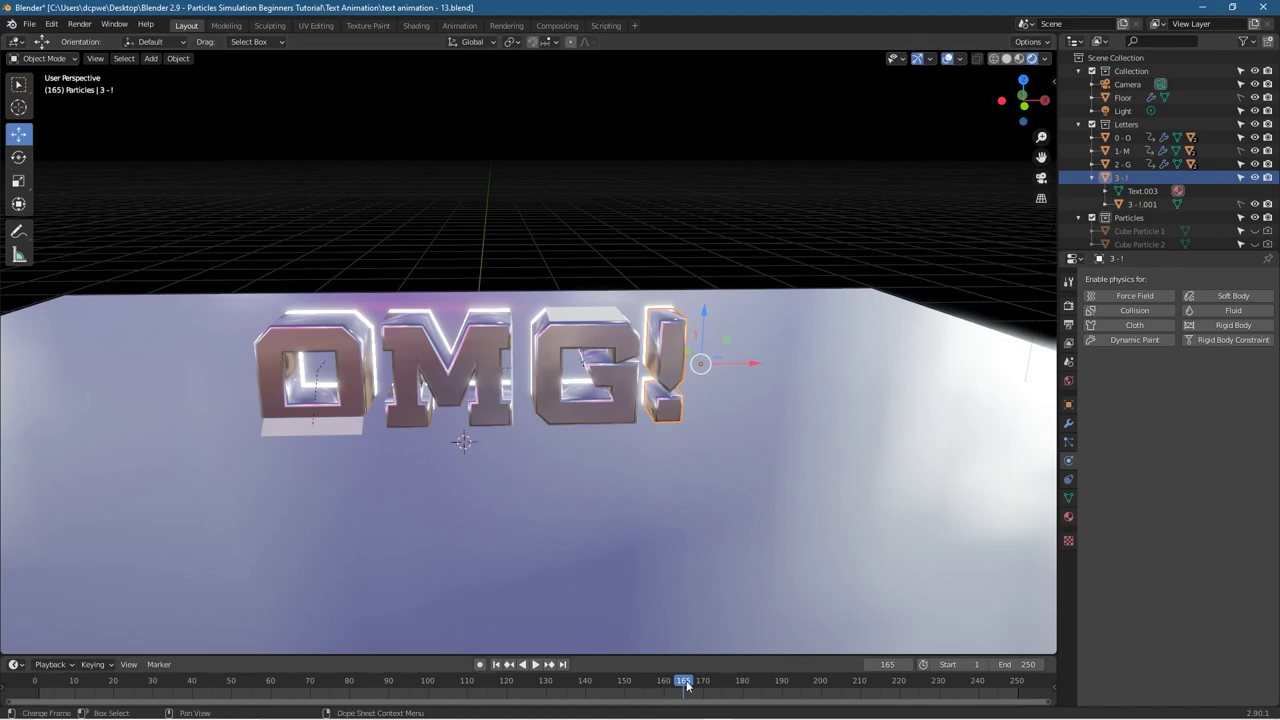
Step: Turn on automatic keyframing and keyframe the exclamation mark's location and rotation at frames 90 and 120
{"action": "left_click_drag", "start_coordinate": [588, 685], "coordinate": [389, 684]}
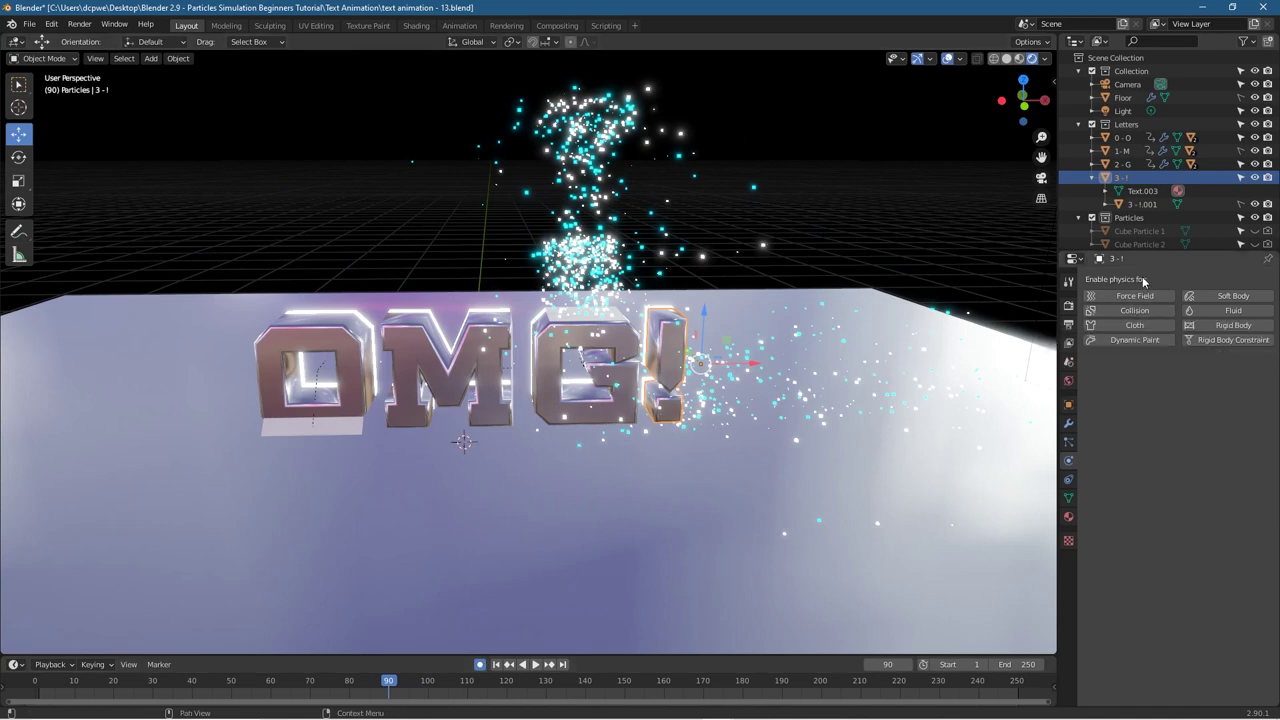
{"action": "left_click", "coordinate": [1069, 406]}
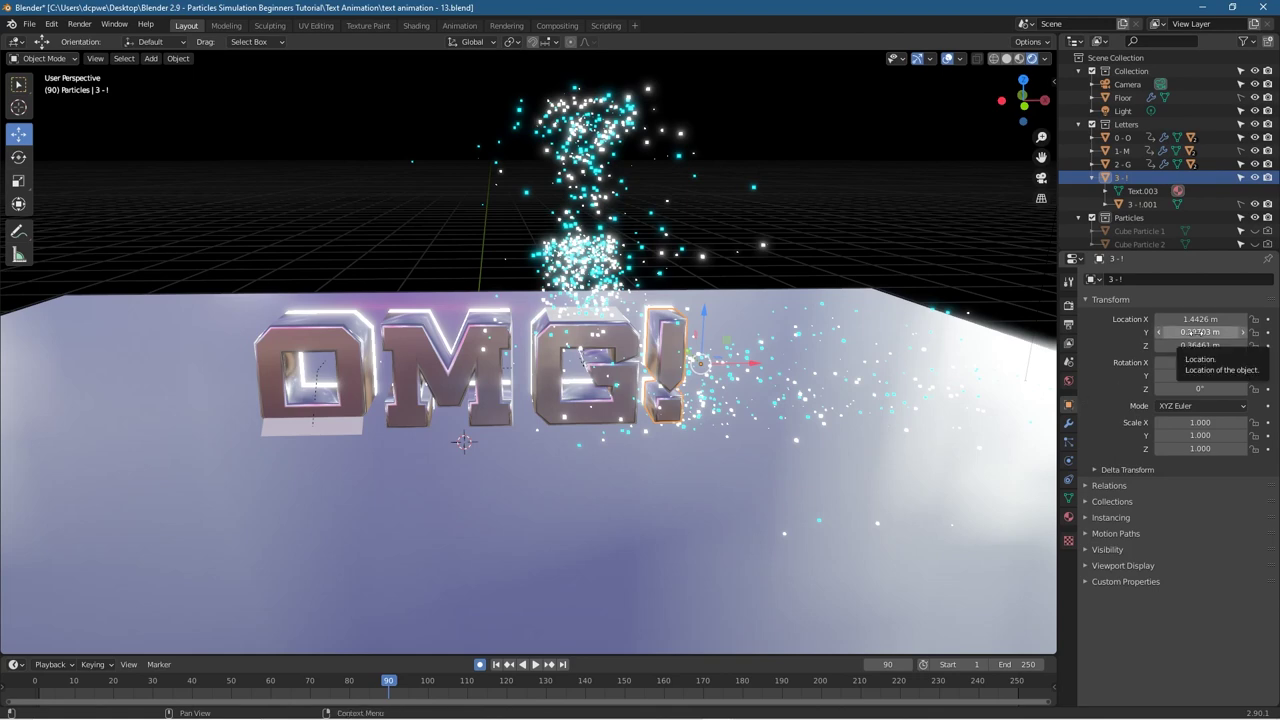
{"action": "key", "text": "i"}
{"action": "key", "text": "i"}
{"action": "left_click_drag", "start_coordinate": [397, 680], "coordinate": [507, 698]}
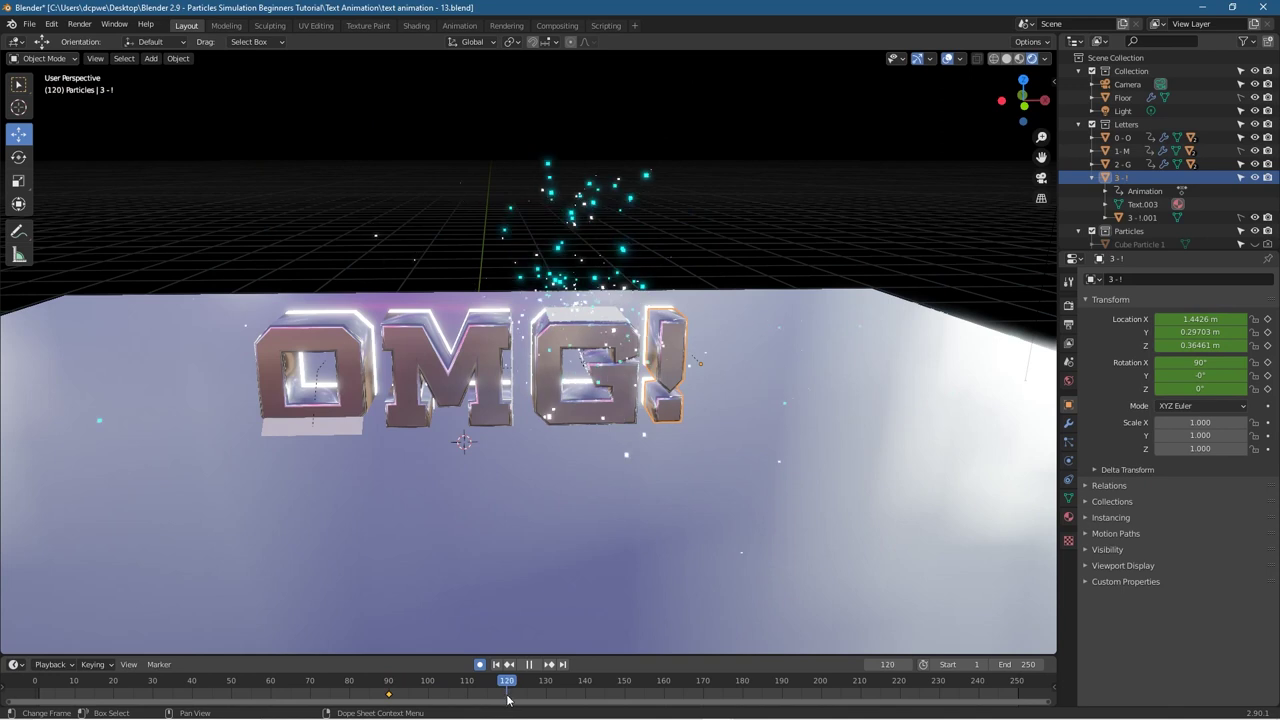
{"action": "key", "text": "i"}
{"action": "key", "text": "i"}
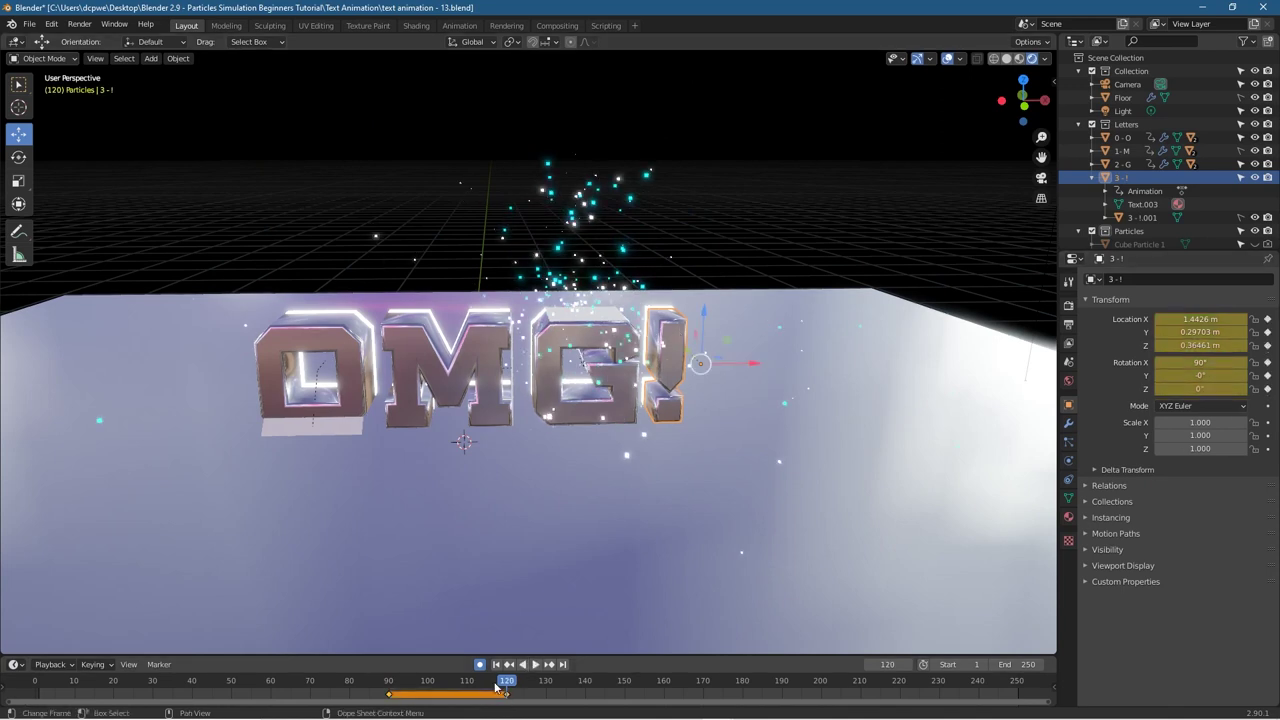
Step: At frame 90, bring the exclamation mark forward to Y about -0.713 m, keyframe it, and preview the motion from the camera view
{"action": "left_click_drag", "start_coordinate": [508, 683], "coordinate": [388, 683]}
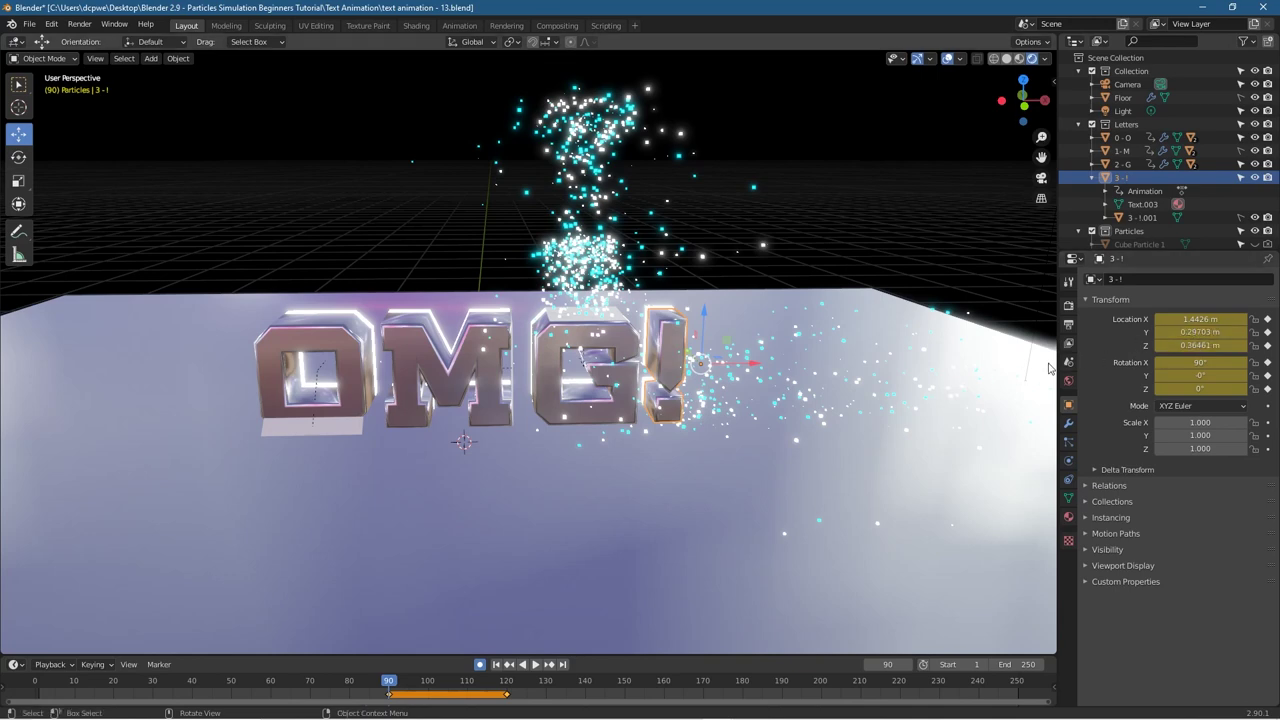
{"action": "key", "text": "KP_0"}
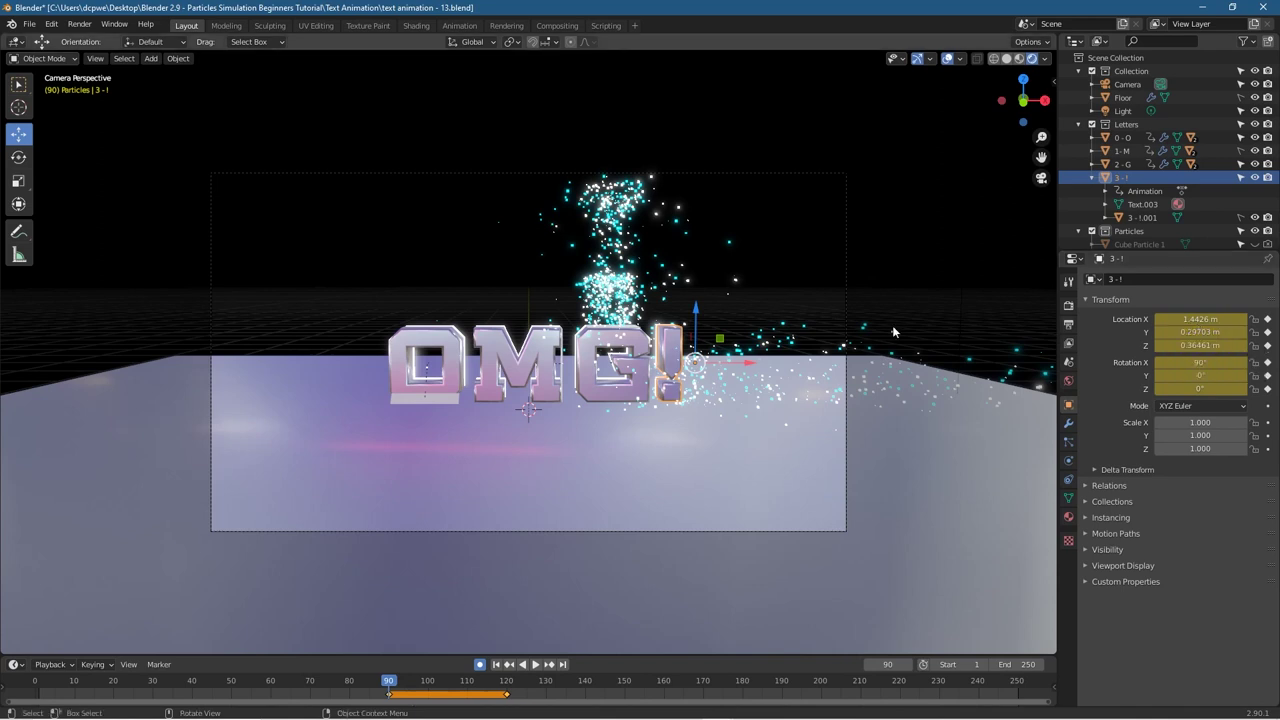
{"action": "left_click_drag", "start_coordinate": [1200, 332], "coordinate": [1230, 332]}
{"action": "key", "text": "minus"}
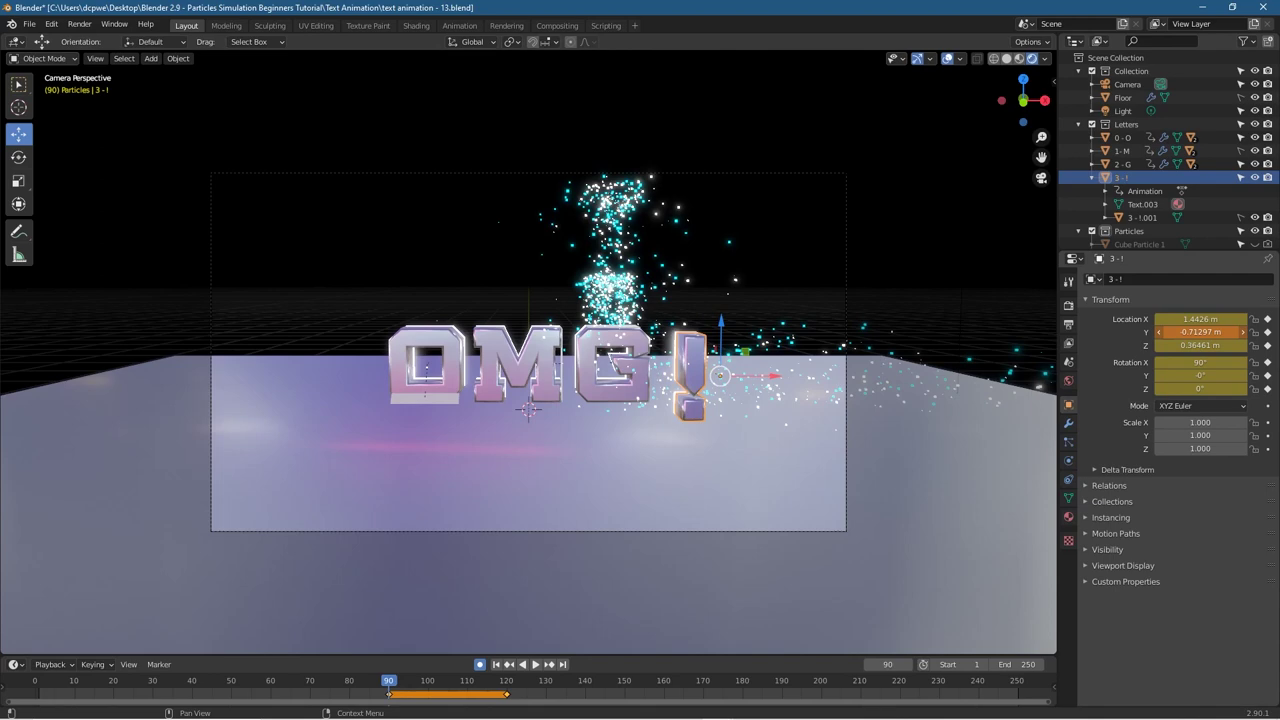
{"action": "key", "text": "i"}
{"action": "key", "text": "space"}
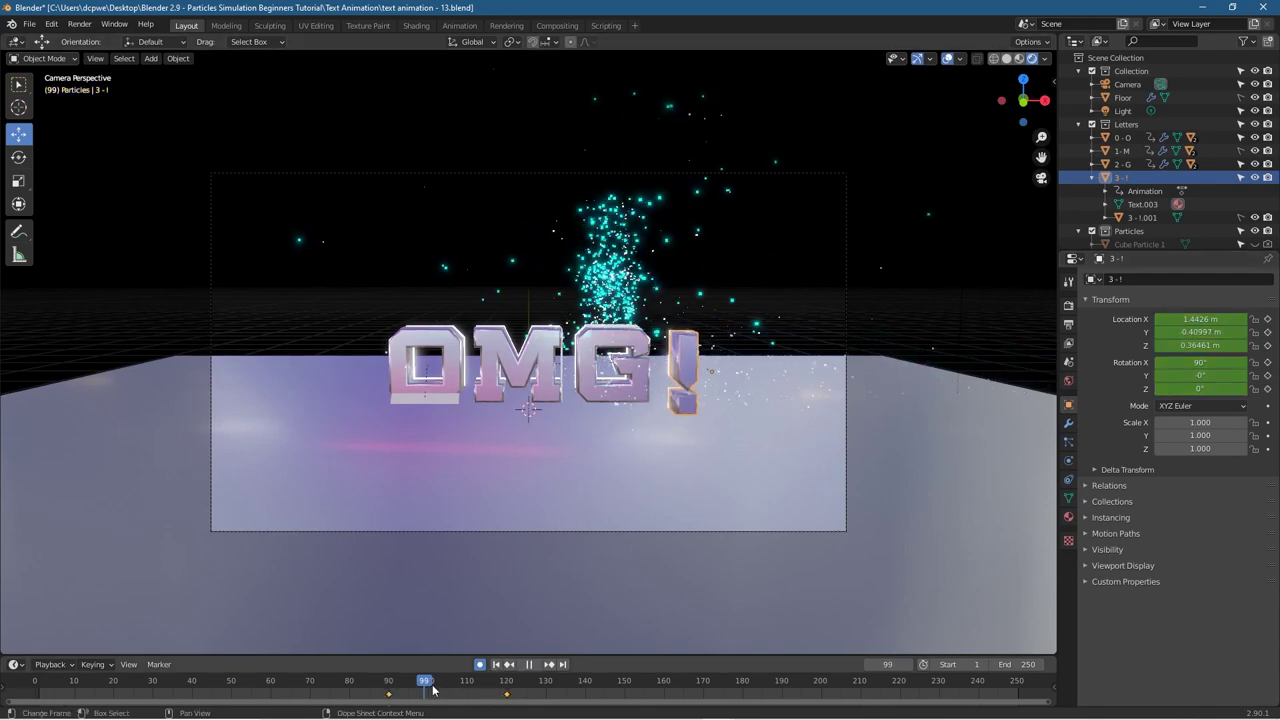
{"action": "key", "text": "Escape"}
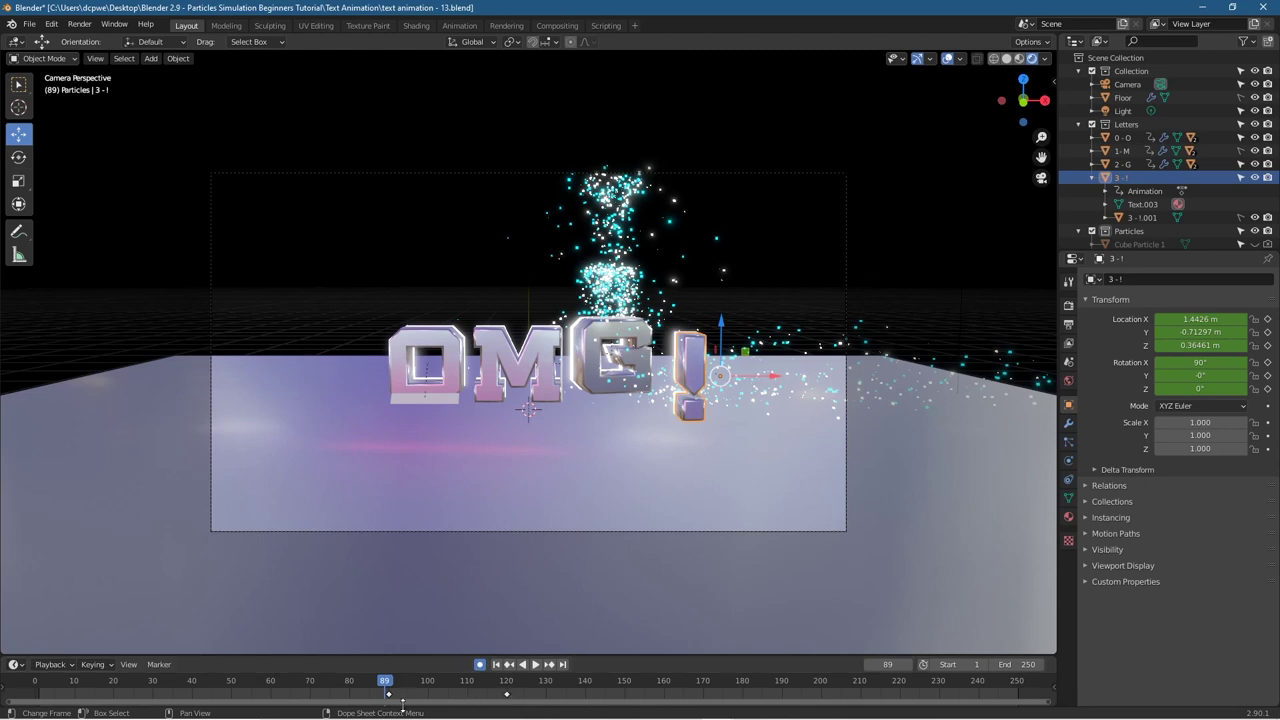
Step: Move the exclamation mark's earlier keyframe to frame 105
{"action": "left_click_drag", "start_coordinate": [390, 693], "coordinate": [448, 695]}
{"action": "key", "text": "space"}
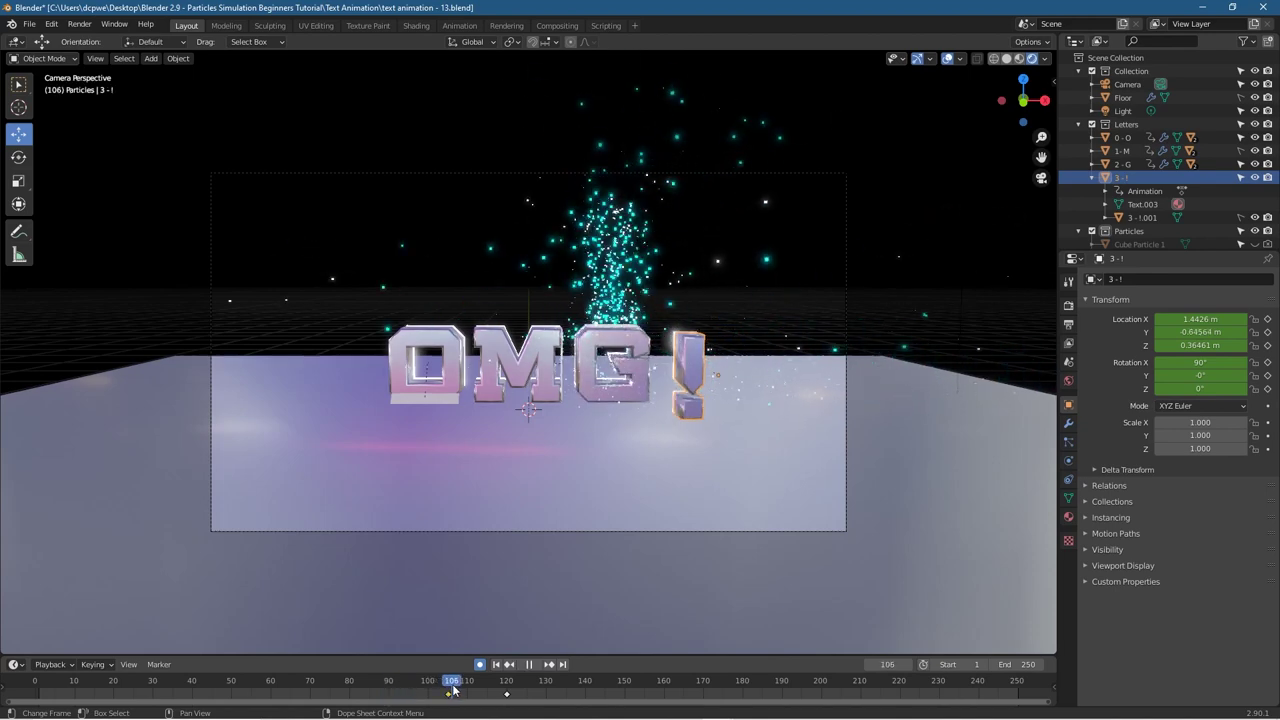
{"action": "key", "text": "space"}
{"action": "key", "text": "Left"}
Step: Keyframe the exclamation mark's location and rotation at frame 90, lower it below the floor to Z about -0.354 m, and preview up to frame 120
{"action": "left_click_drag", "start_coordinate": [450, 695], "coordinate": [390, 684]}
{"action": "key", "text": "space"}
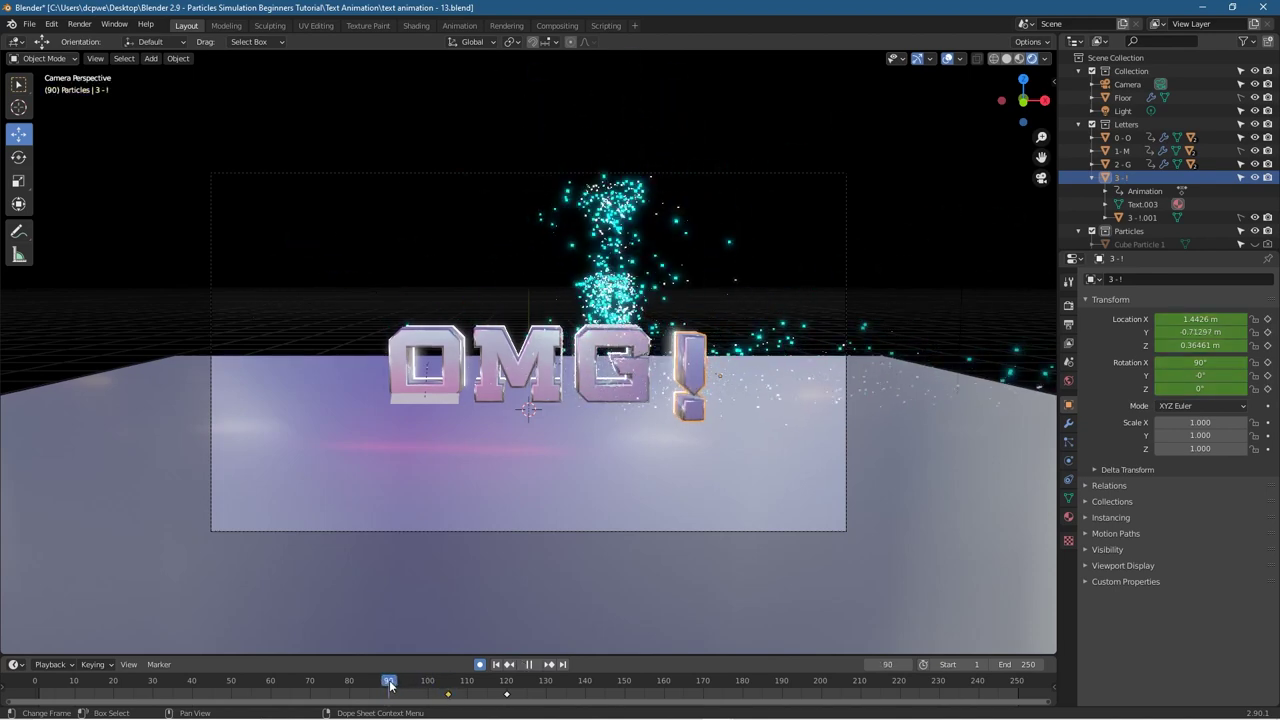
{"action": "key", "text": "space"}
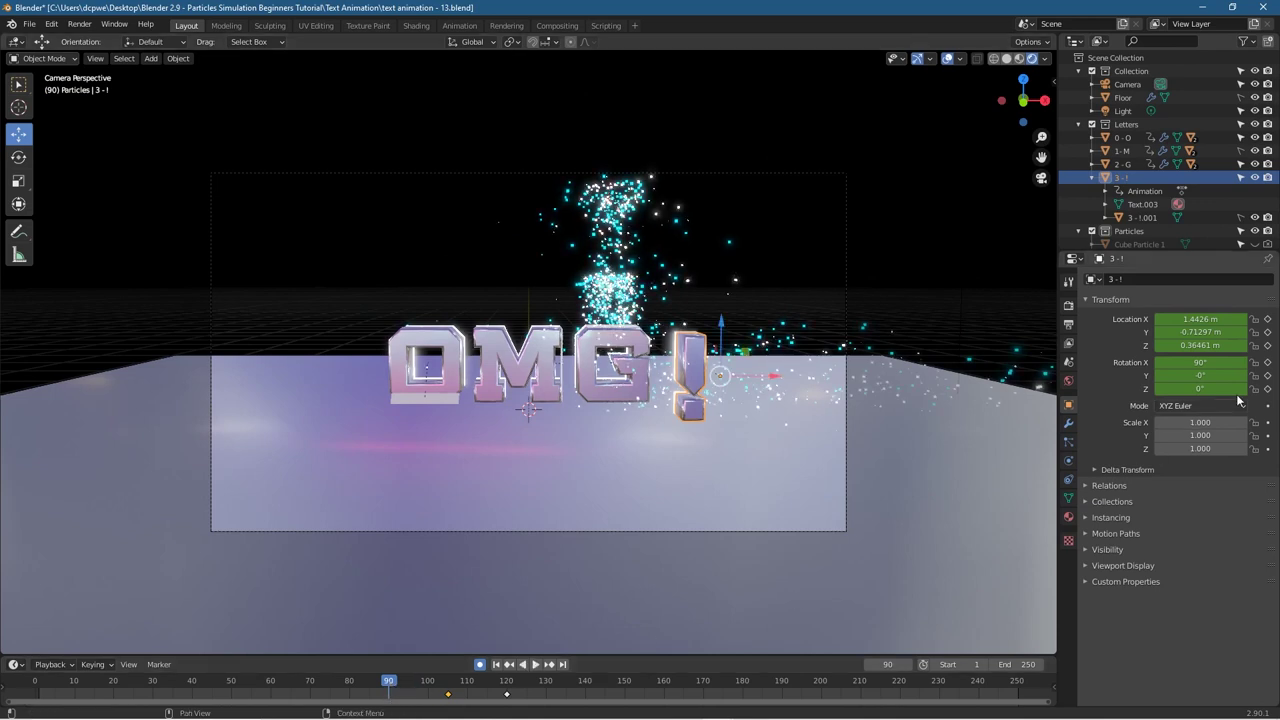
{"action": "key", "text": "i"}
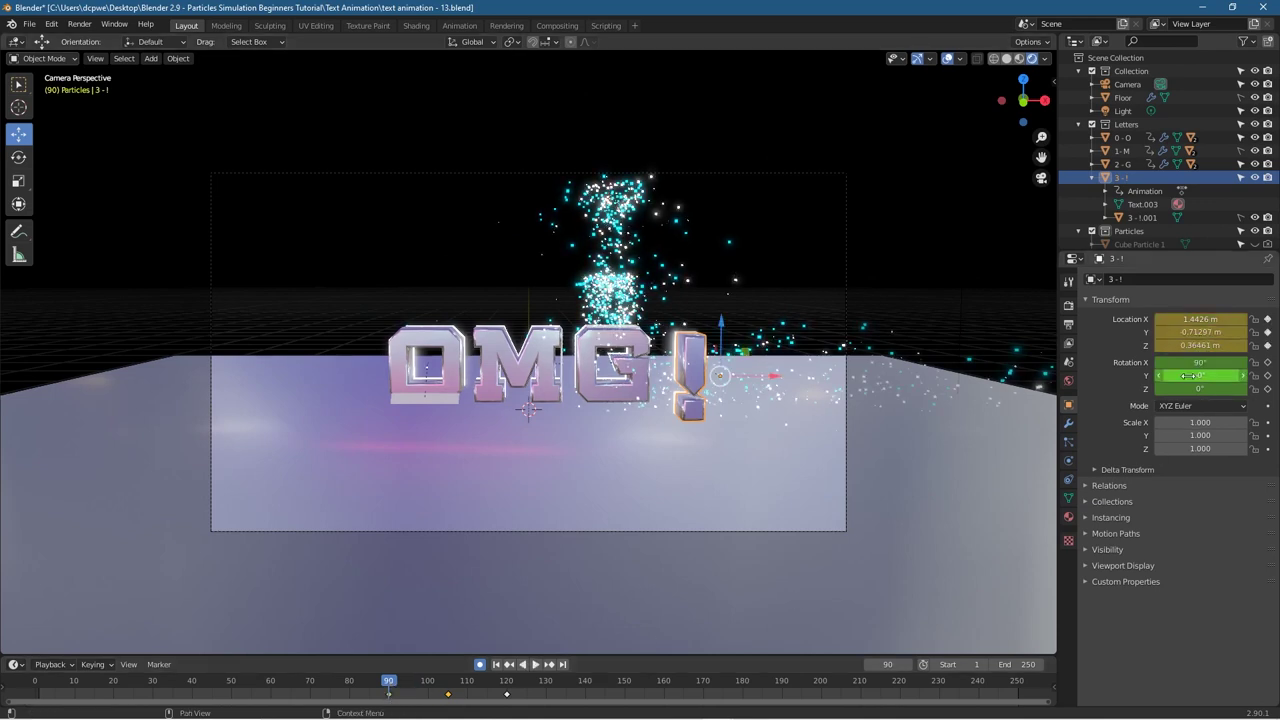
{"action": "key", "text": "i"}
{"action": "left_click_drag", "start_coordinate": [720, 326], "coordinate": [718, 422]}
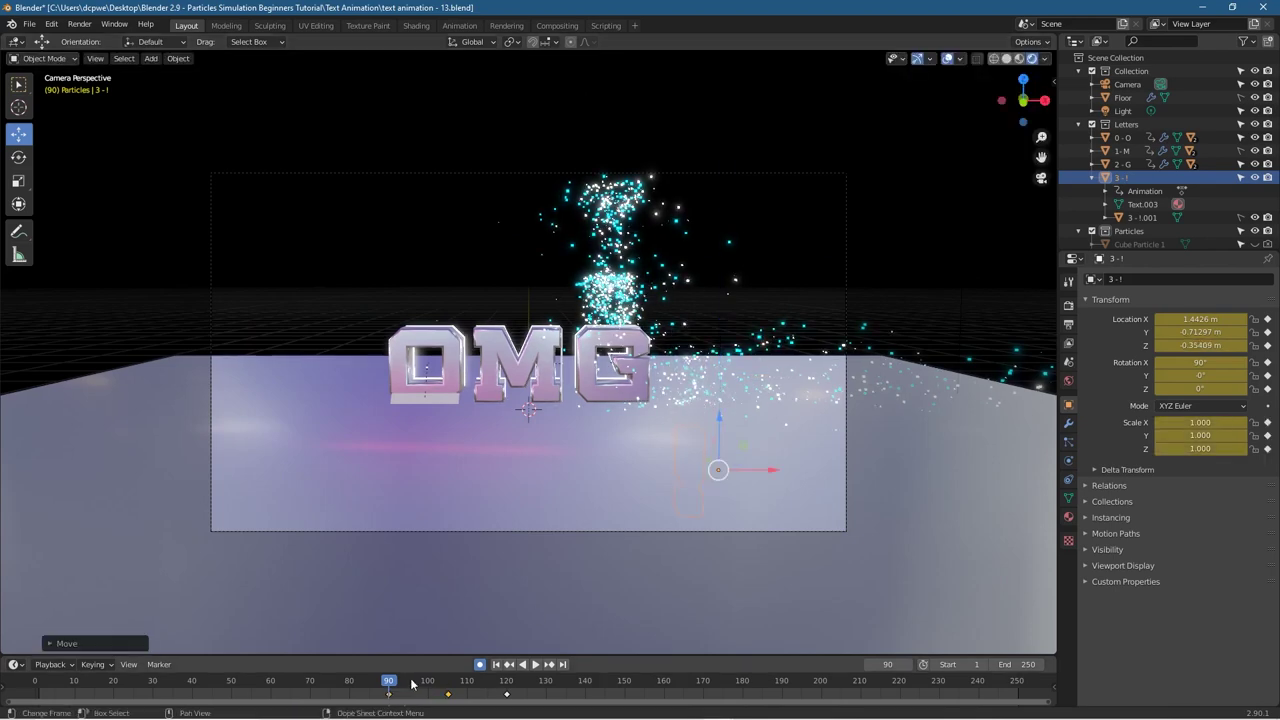
{"action": "key", "text": "space"}
{"action": "mouse_move", "coordinate": [520, 690]}
{"action": "left_mouse_down"}
{"action": "mouse_move", "coordinate": [385, 697]}
{"action": "mouse_move", "coordinate": [522, 700]}
{"action": "mouse_move", "coordinate": [391, 697]}
{"action": "mouse_move", "coordinate": [507, 696]}
{"action": "left_mouse_up"}
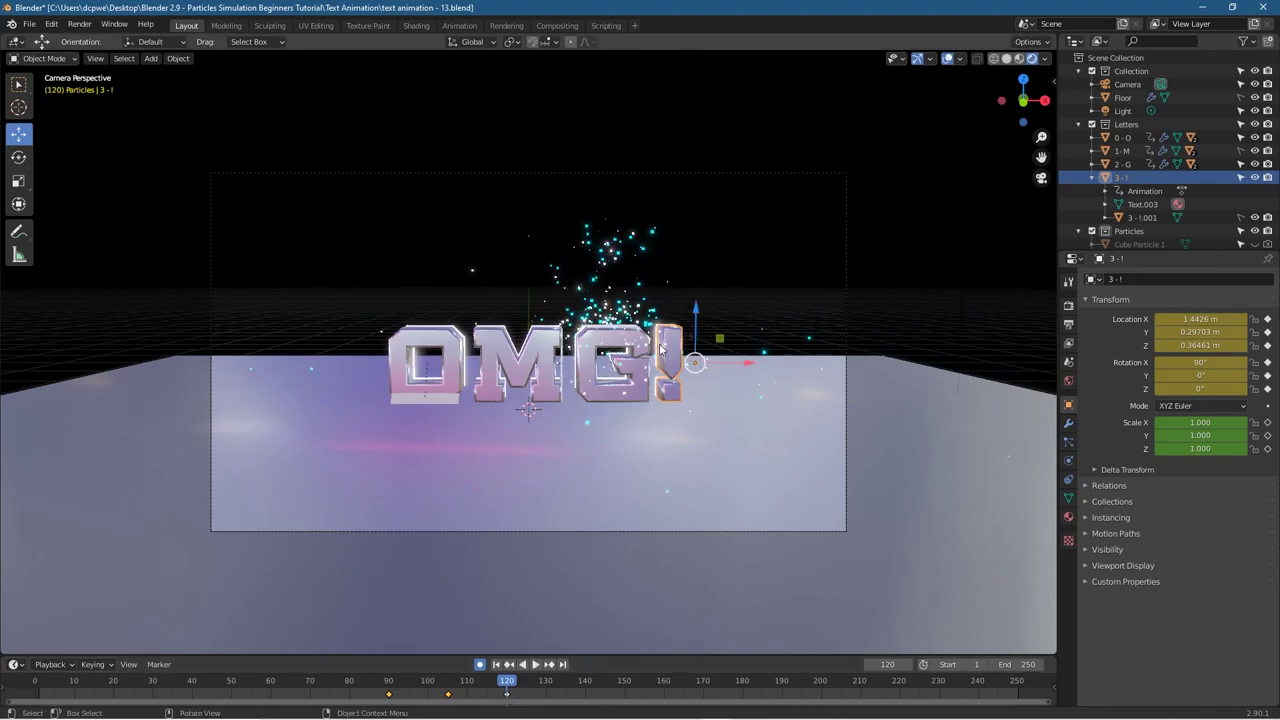
Step: Add a plane, scale it to about 0.298, and move it along X to about 1.2465 m by the exclamation mark
{"action": "key", "text": "KP_1"}
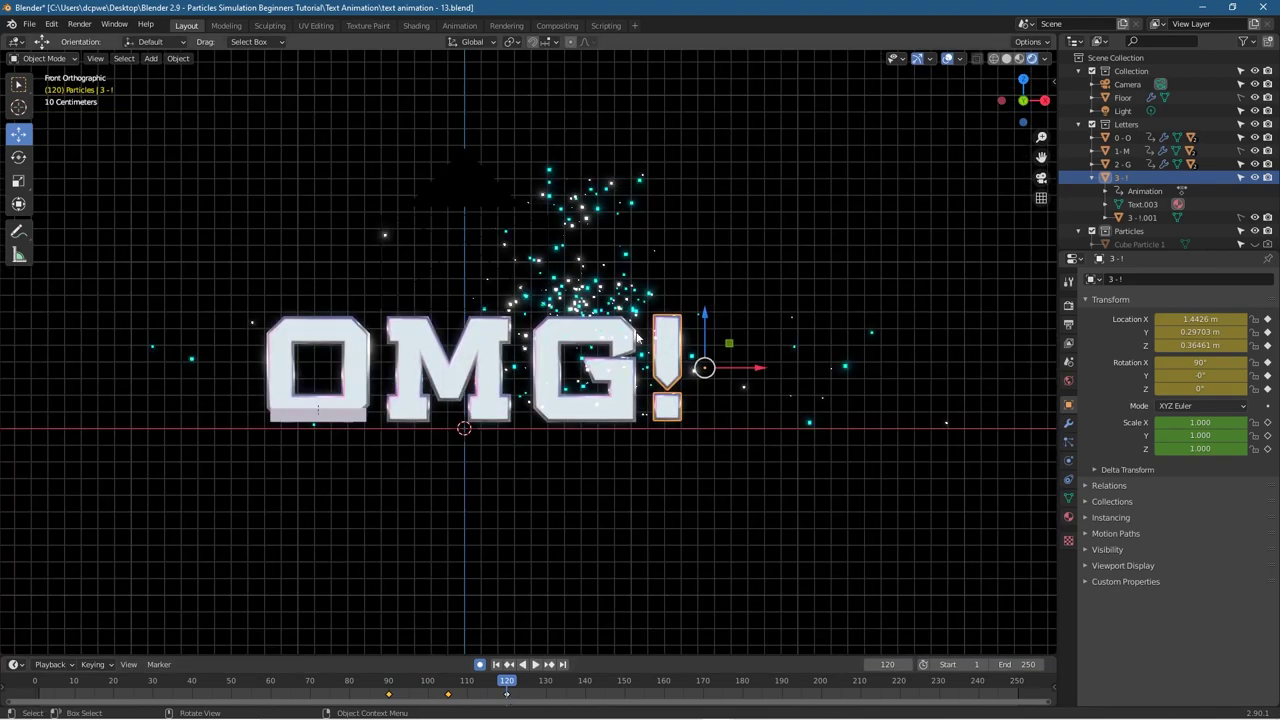
{"action": "middle_click_drag", "start_coordinate": [608, 430], "coordinate": [577, 432]}
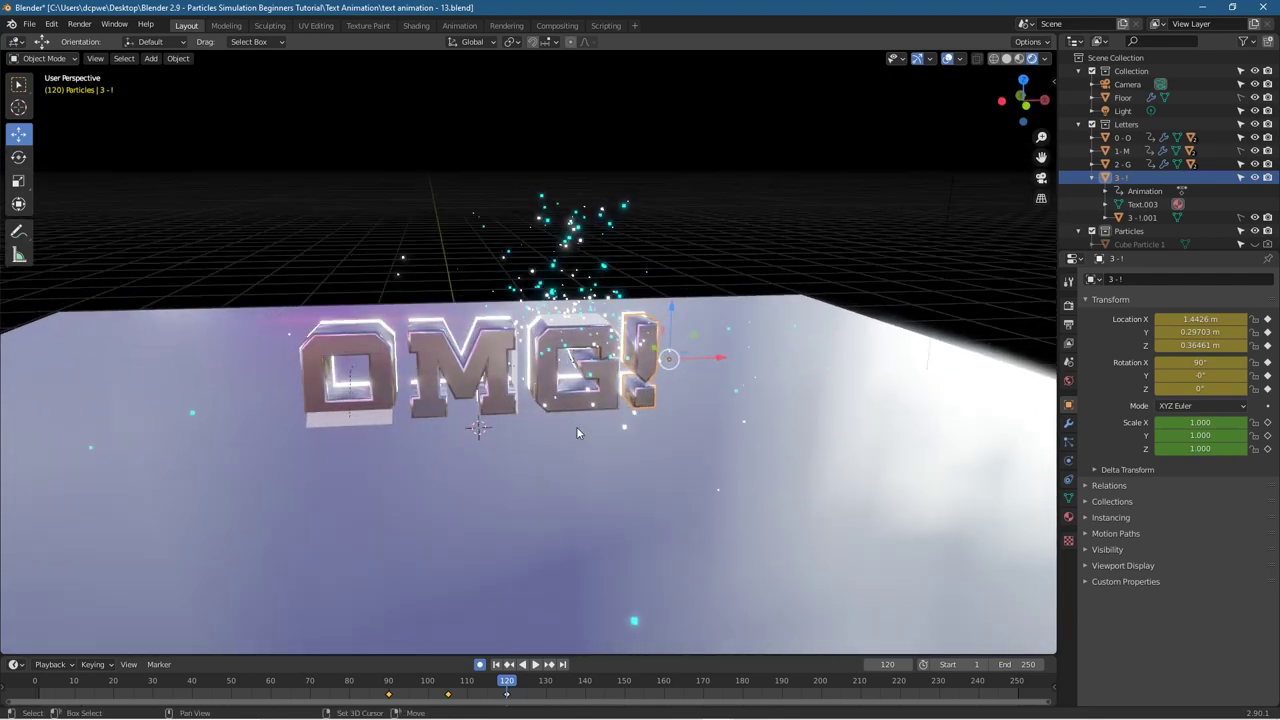
{"action": "key", "text": "shift+a"}
{"action": "mouse_move", "coordinate": [576, 427]}
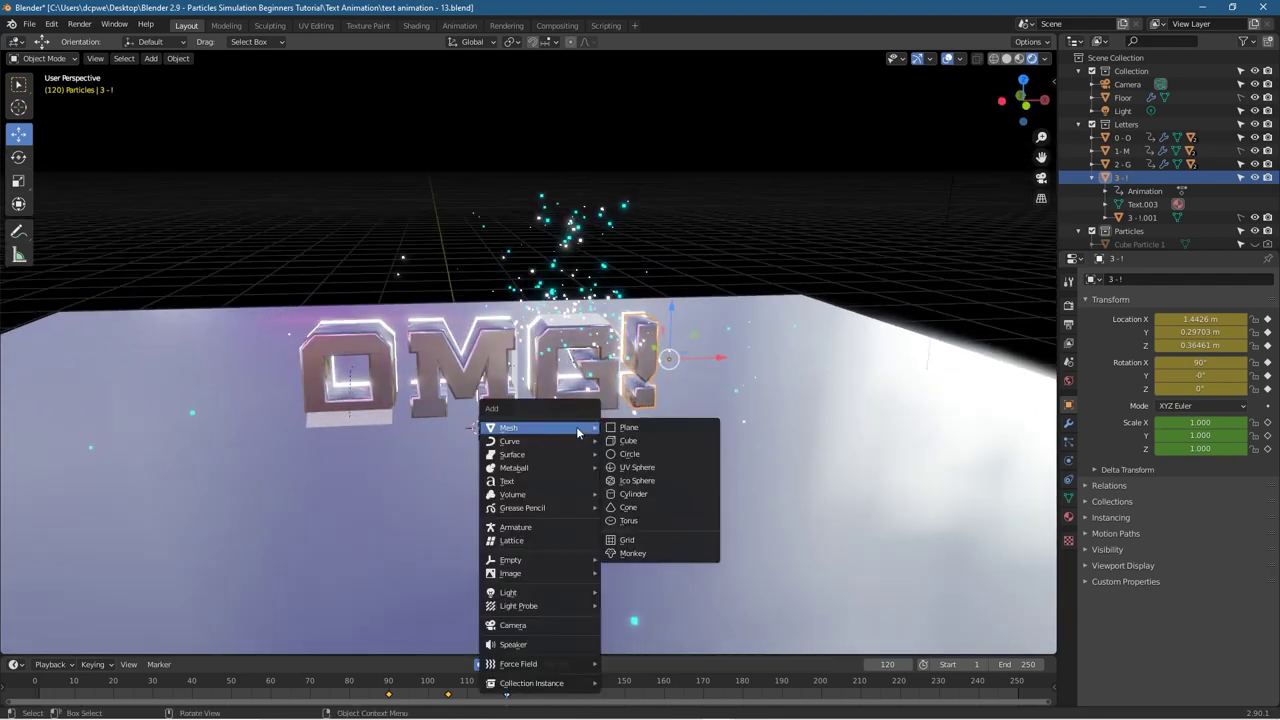
{"action": "left_click", "coordinate": [640, 429]}
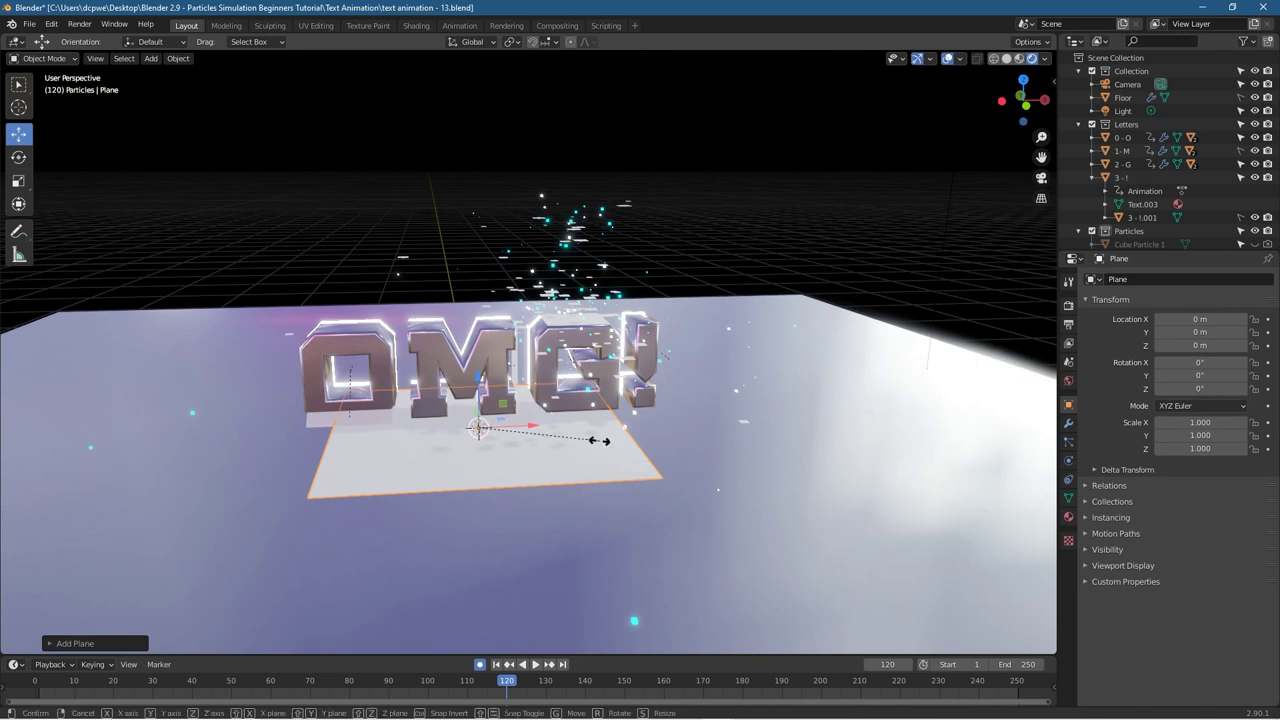
{"action": "key", "text": "s"}
{"action": "left_click", "coordinate": [512, 428]}
{"action": "key", "text": "g"}
{"action": "key", "text": "x"}
{"action": "left_click", "coordinate": [695, 432]}
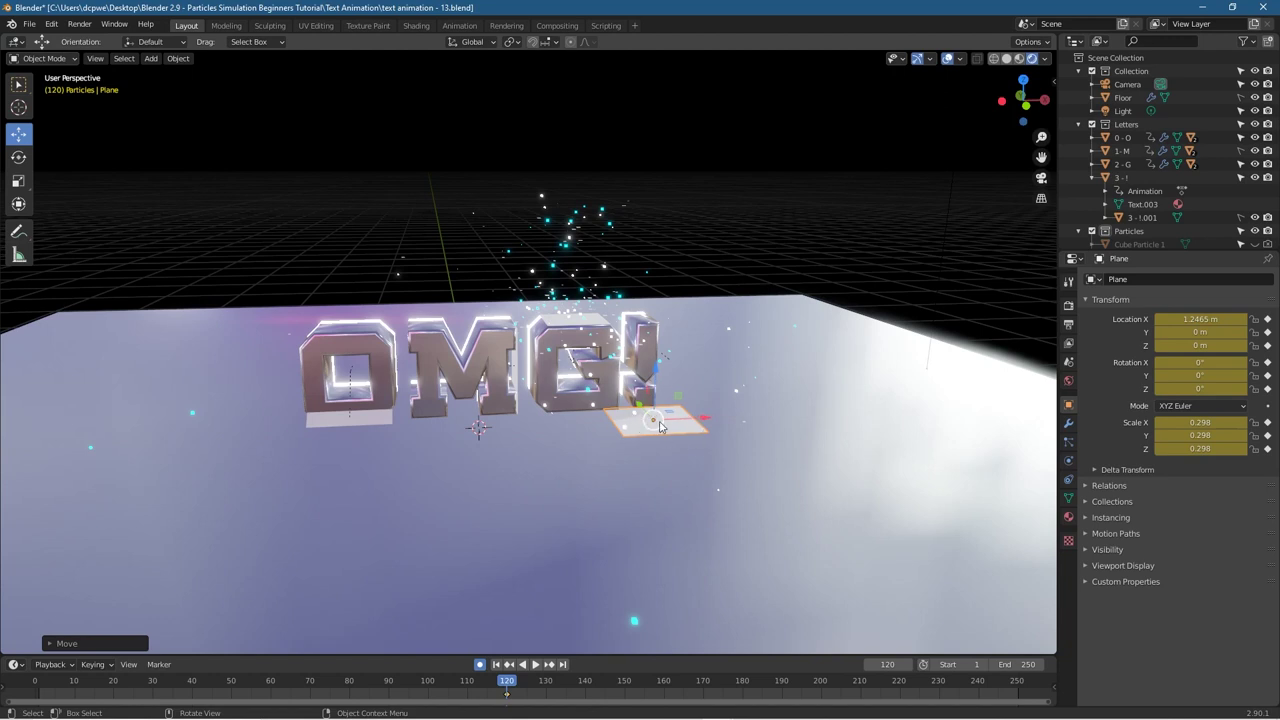
Step: Set the plane's X rotation to 90°
{"action": "left_click_drag", "start_coordinate": [1200, 362], "coordinate": [1245, 362]}
{"action": "left_click", "coordinate": [1205, 365]}
{"action": "type", "text": "90"}
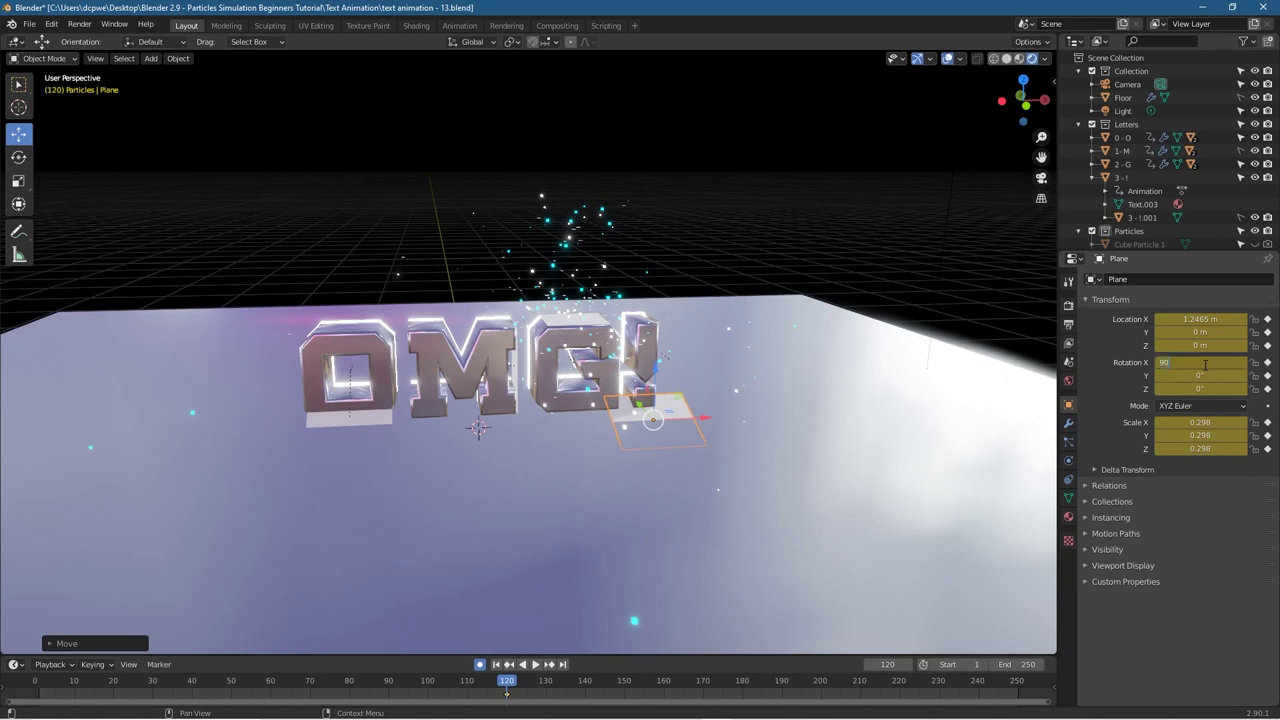
{"action": "key", "text": "Return"}
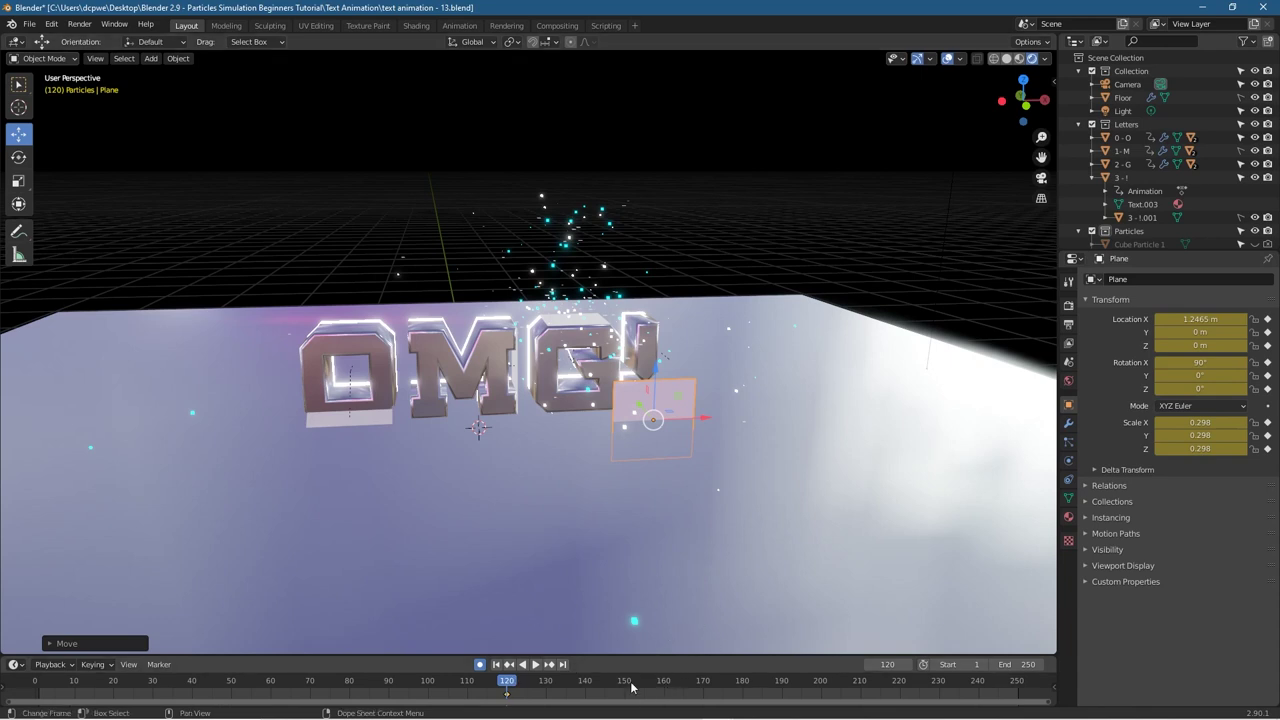
Step: Turn off automatic keyframing
{"action": "left_click", "coordinate": [481, 664]}
{"action": "right_click", "coordinate": [508, 696]}
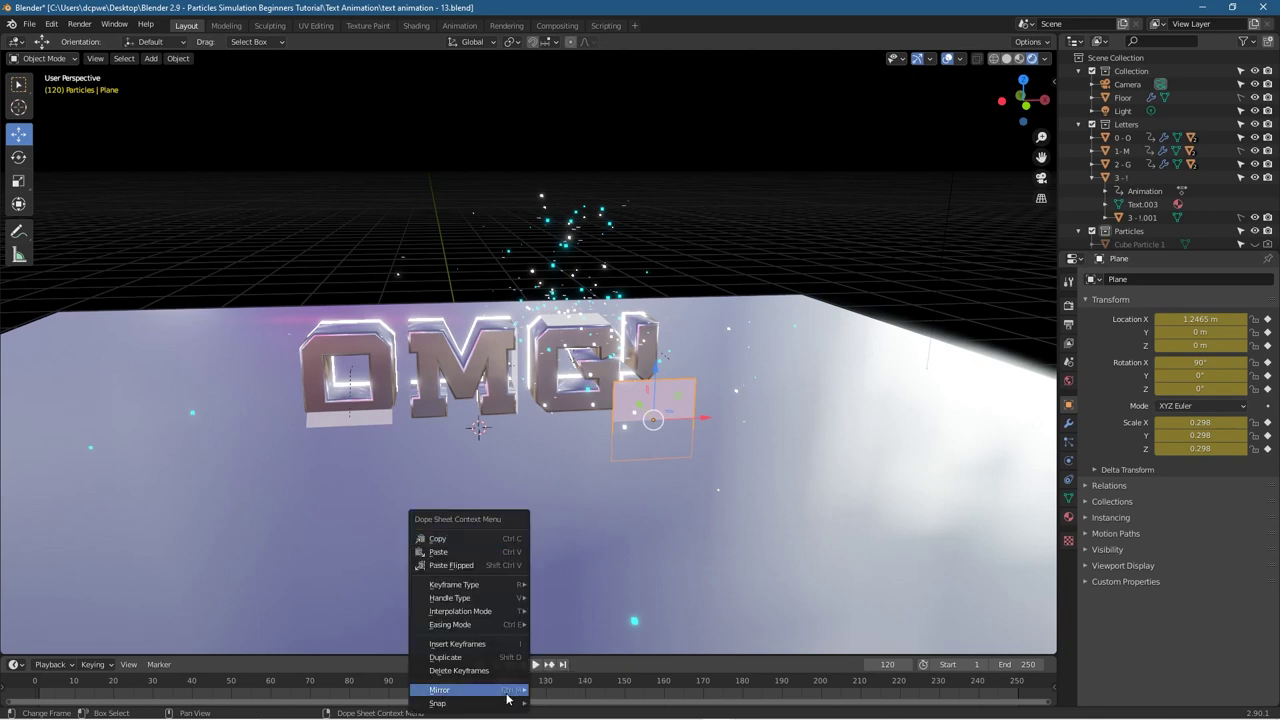
{"action": "mouse_move", "coordinate": [512, 692]}
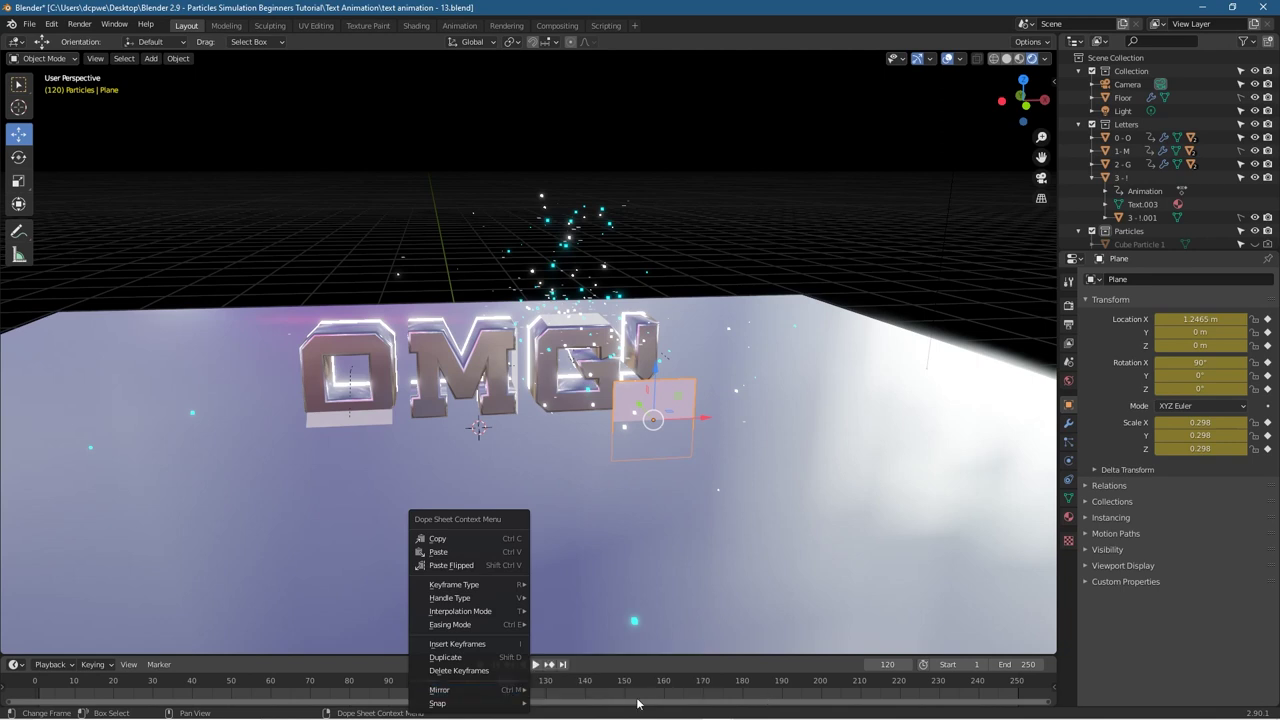
{"action": "left_click", "coordinate": [637, 700]}
Step: Go back to frame 110 and delete the plane's keyframes at frame 120
{"action": "key", "text": "Left"}
{"action": "key", "text": "Left"}
{"action": "key", "text": "Left"}
{"action": "key", "text": "Left"}
{"action": "key", "text": "Left"}
{"action": "key", "text": "Left"}
{"action": "key", "text": "Left"}
{"action": "key", "text": "Left"}
{"action": "key", "text": "Left"}
{"action": "key", "text": "Left"}
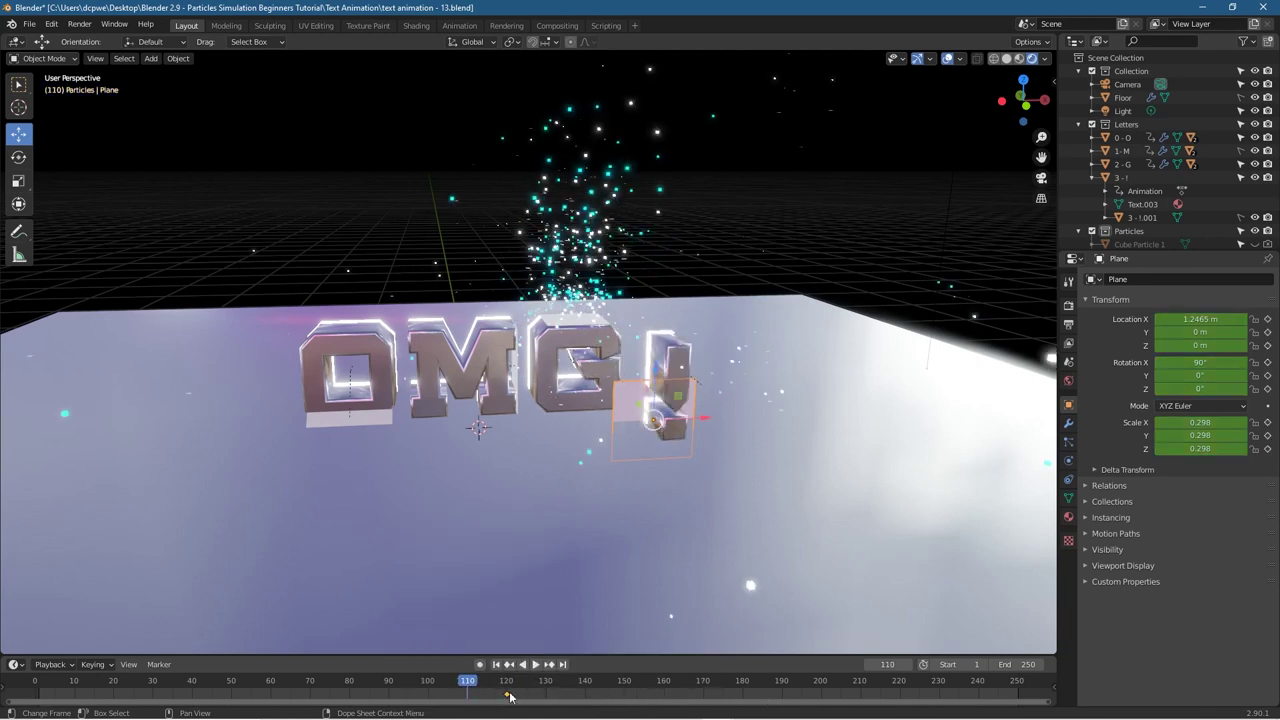
{"action": "right_click", "coordinate": [506, 698]}
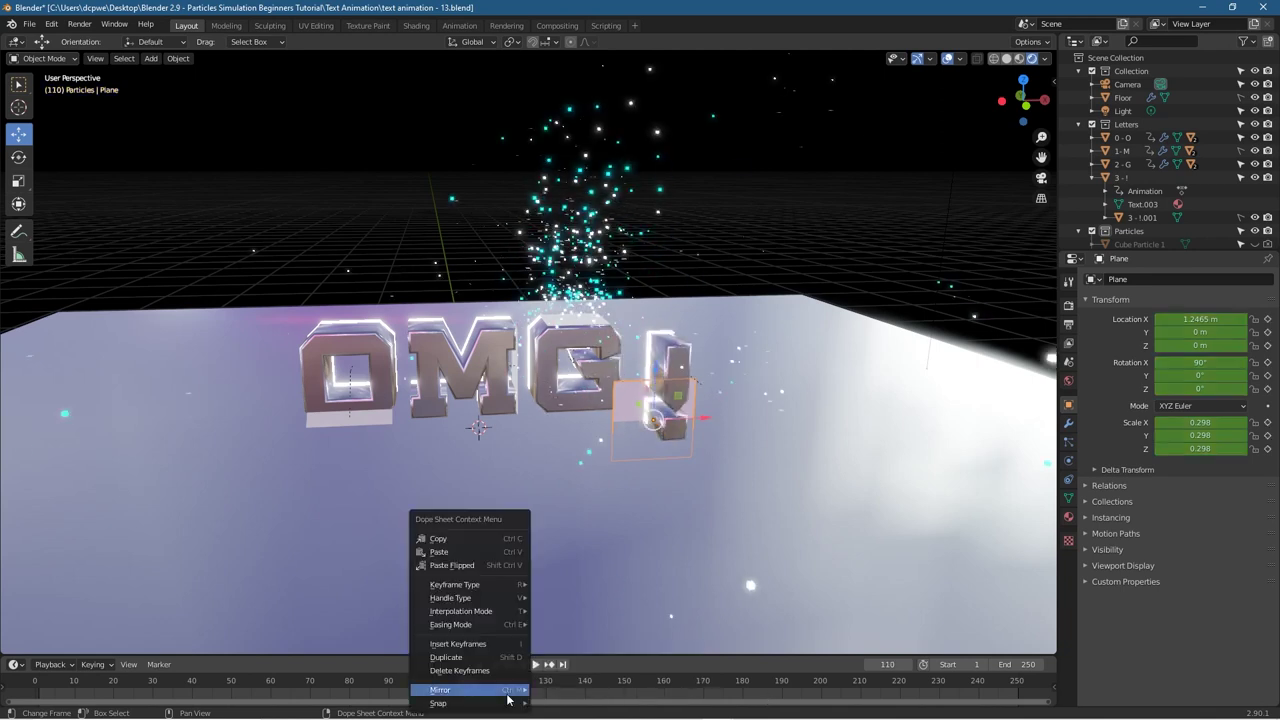
{"action": "mouse_move", "coordinate": [507, 696]}
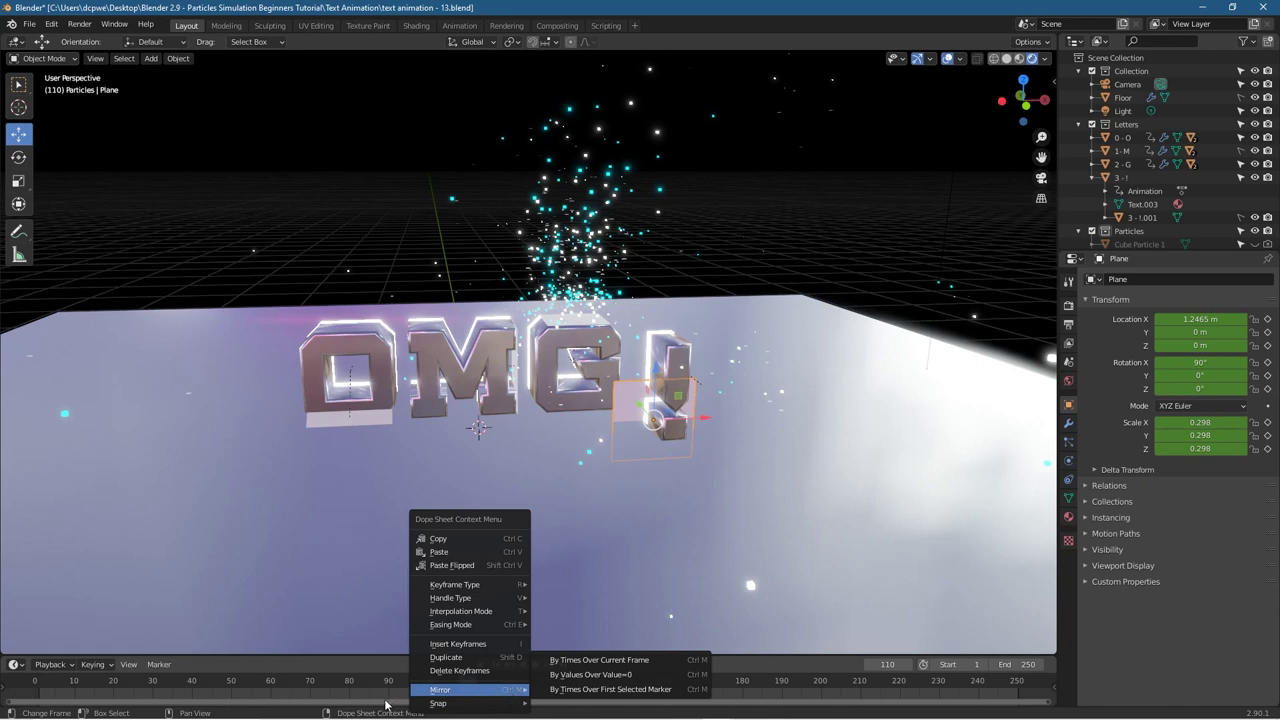
{"action": "left_click", "coordinate": [470, 672]}
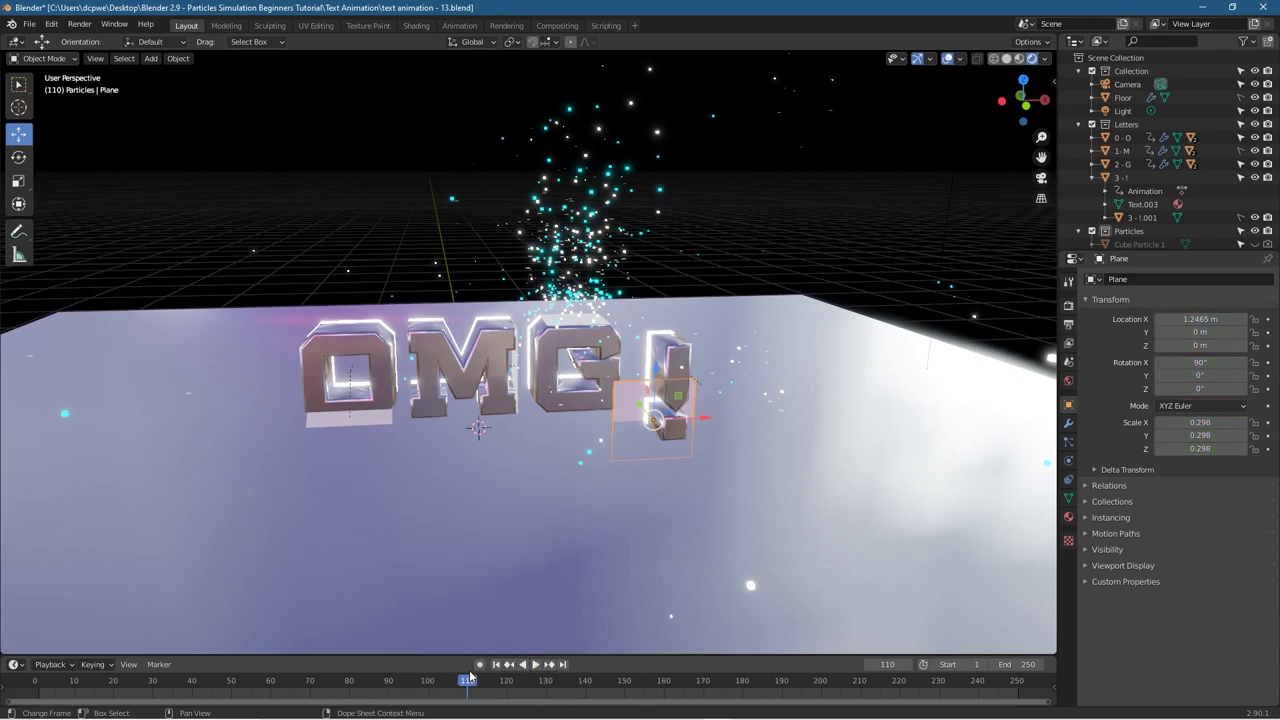
Step: Play the animation from frame 110, scrub back through it, and stop at frame 120
{"action": "key", "text": "space"}
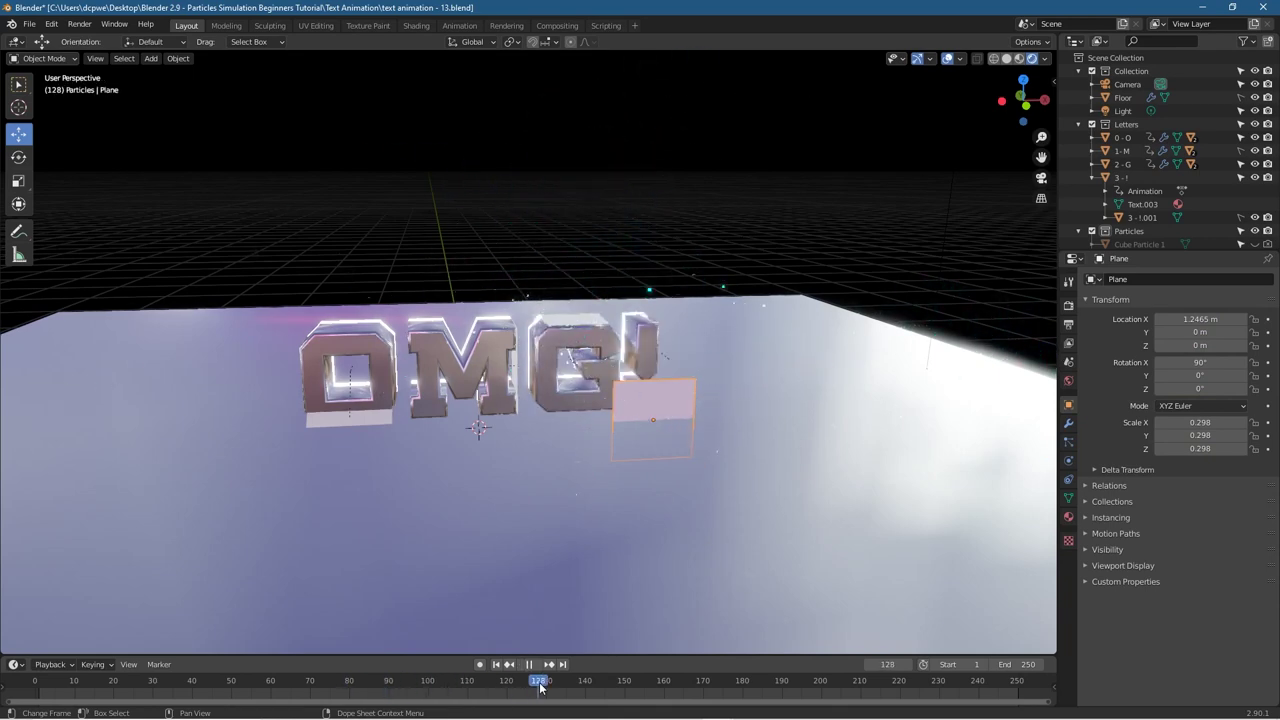
{"action": "left_click_drag", "start_coordinate": [514, 690], "coordinate": [476, 693]}
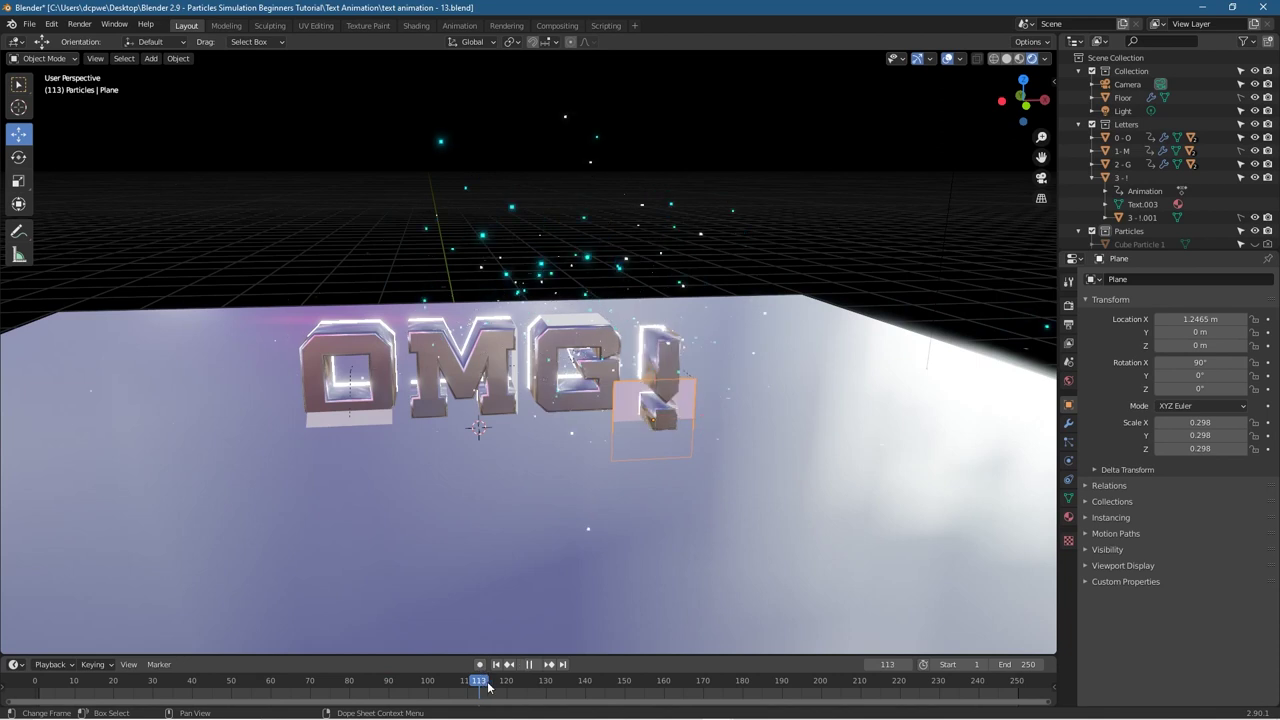
{"action": "left_click", "coordinate": [529, 664]}
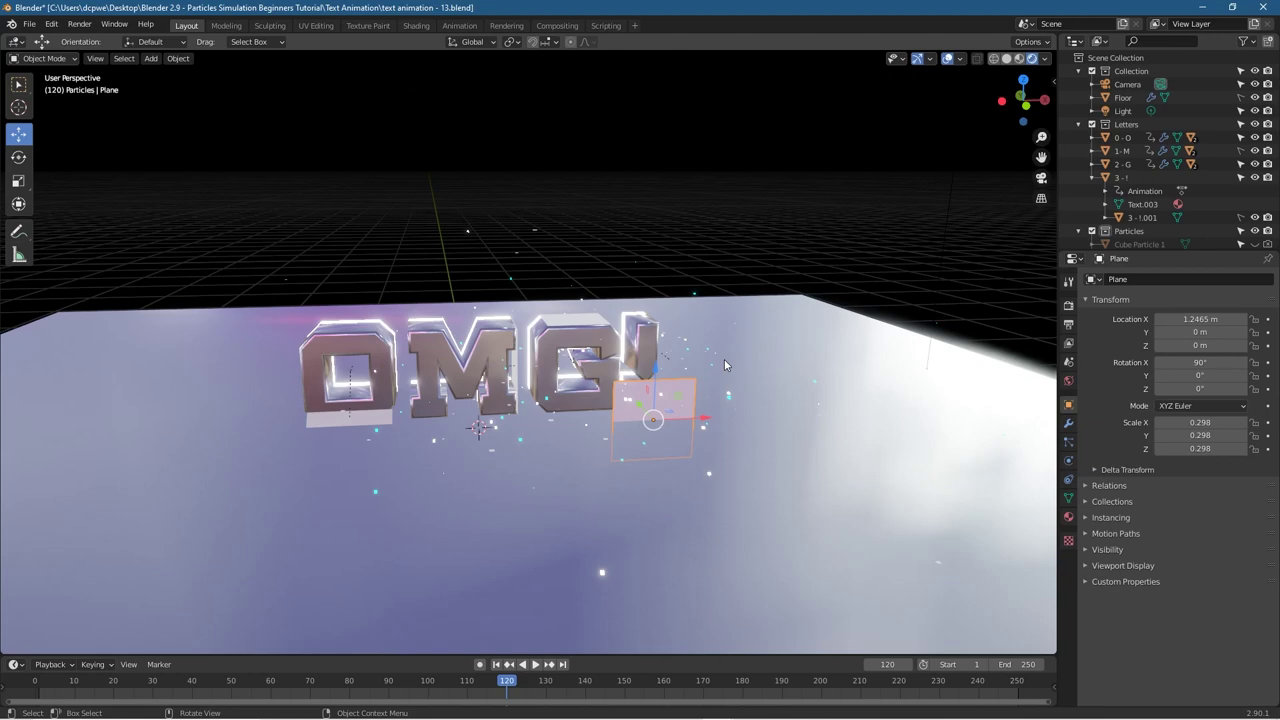
Step: In the right side view, raise the plane to Z about 0.336 m
{"action": "key", "text": "KP_3"}
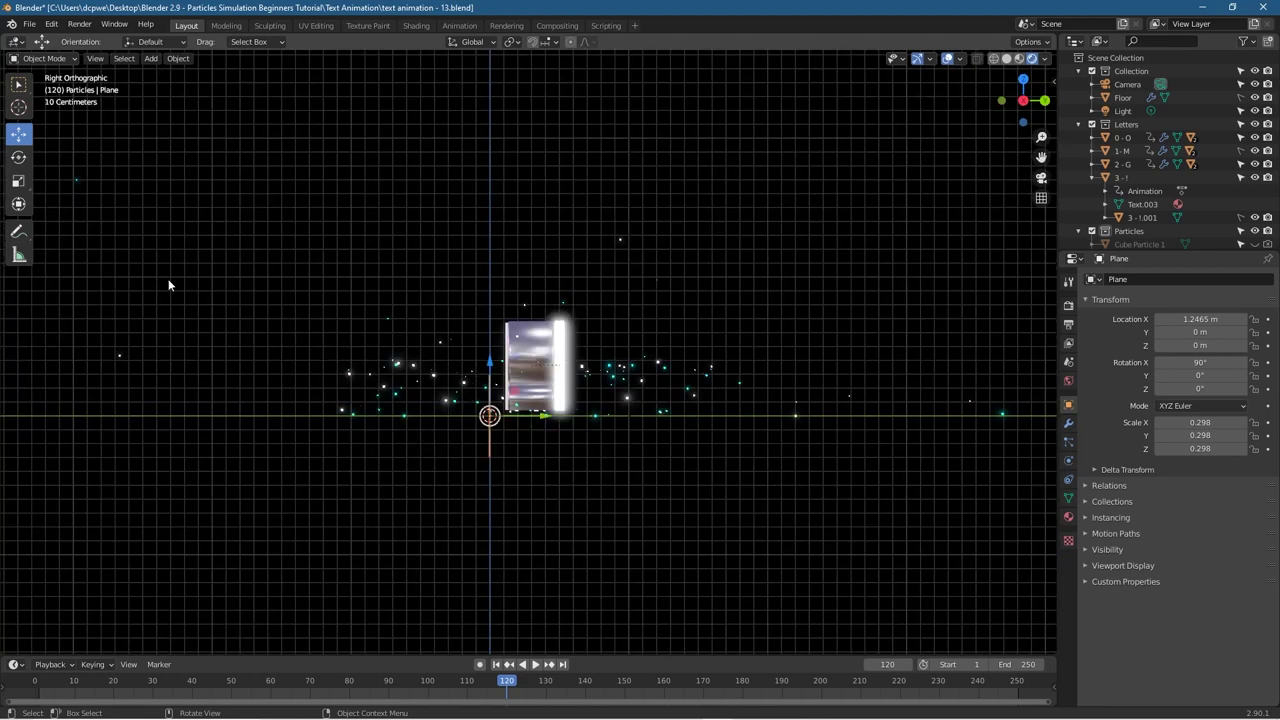
{"action": "left_click_drag", "start_coordinate": [490, 364], "coordinate": [499, 314]}
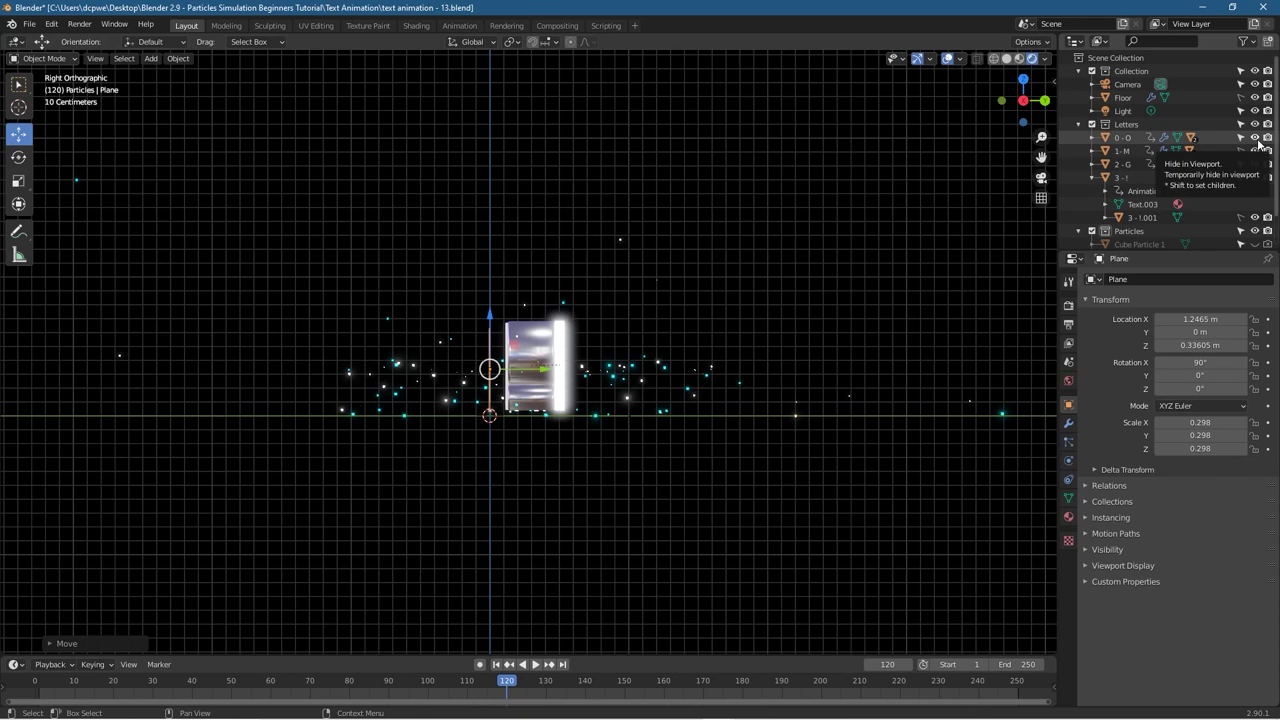
Step: Hide the O, M and G letter objects in the viewport
{"action": "left_click", "coordinate": [1255, 138]}
{"action": "left_click", "coordinate": [1255, 151]}
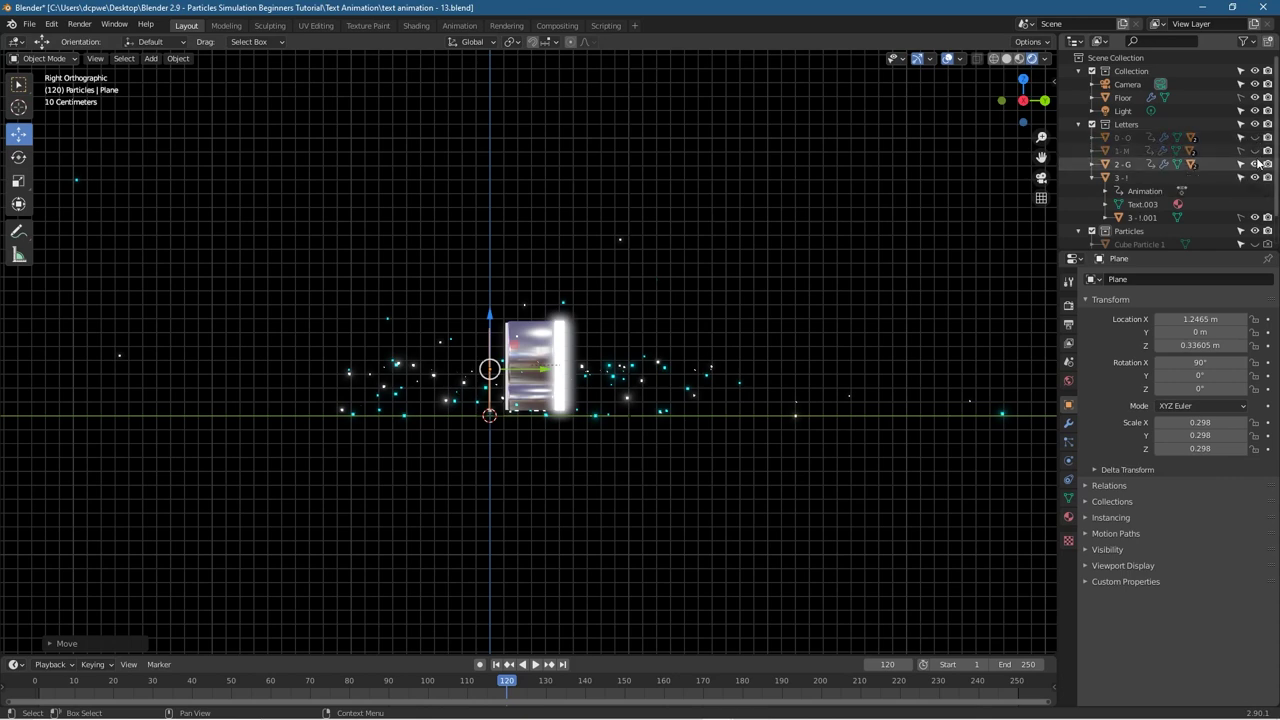
{"action": "left_click", "coordinate": [1255, 164]}
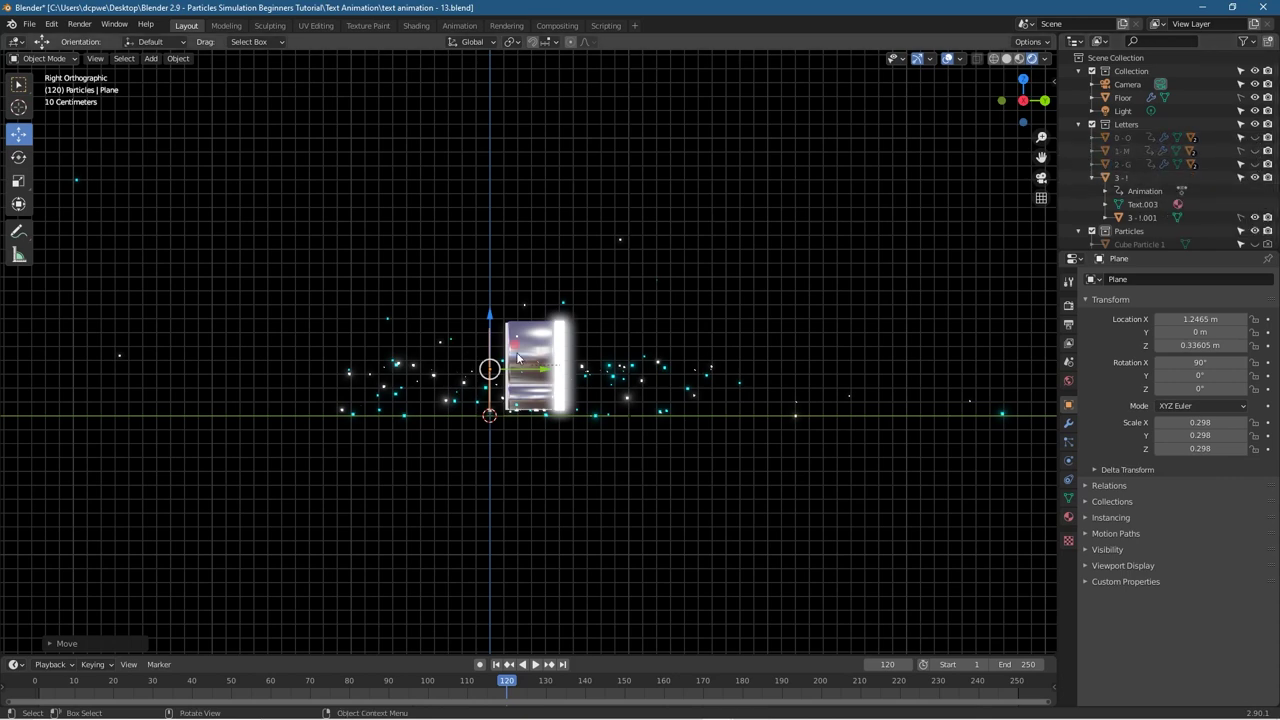
Step: Move the plane along Y to about 0.1115 m, against the front face of the exclamation mark
{"action": "middle_click_drag", "start_coordinate": [518, 357], "coordinate": [551, 409]}
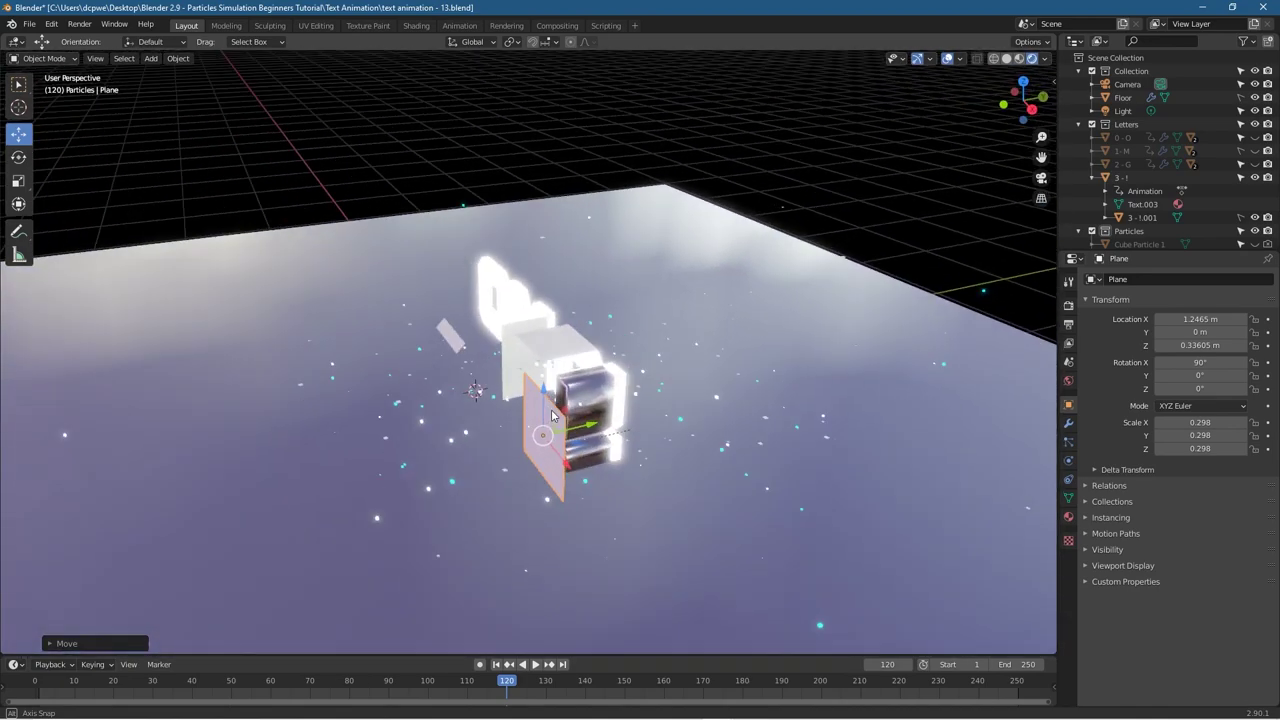
{"action": "key", "text": "KP_3"}
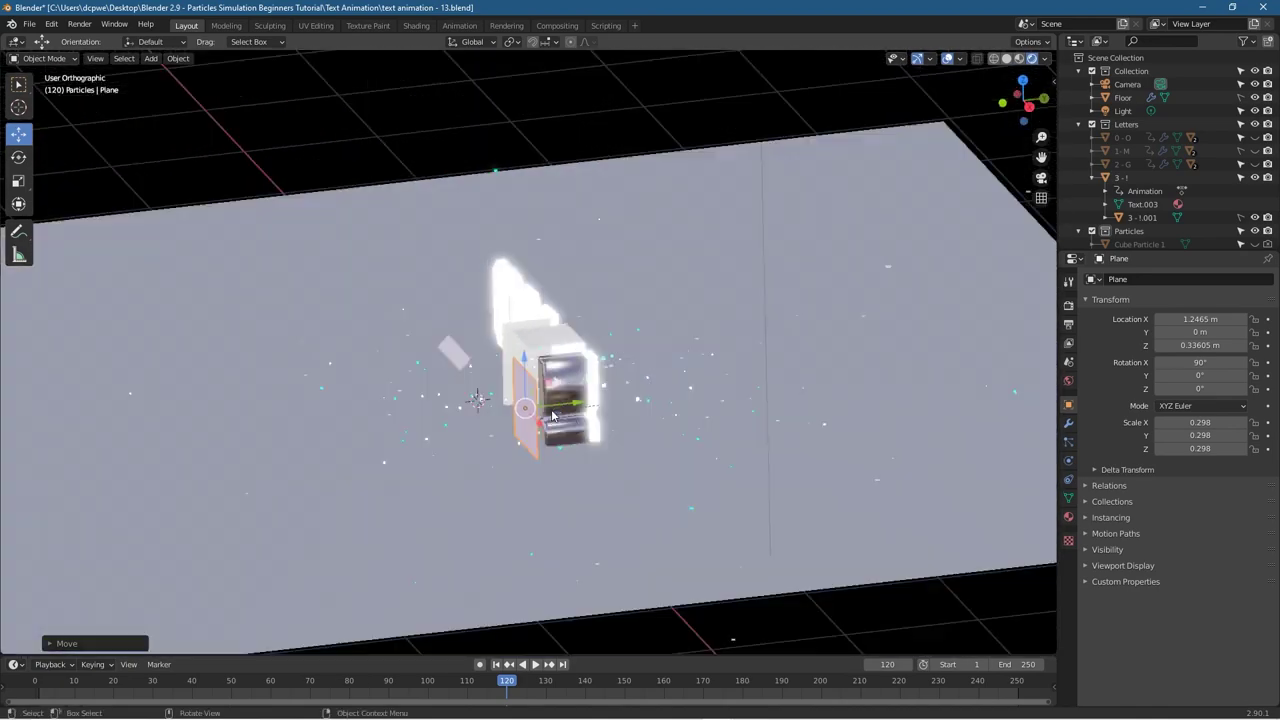
{"action": "left_click_drag", "start_coordinate": [533, 363], "coordinate": [532, 371]}
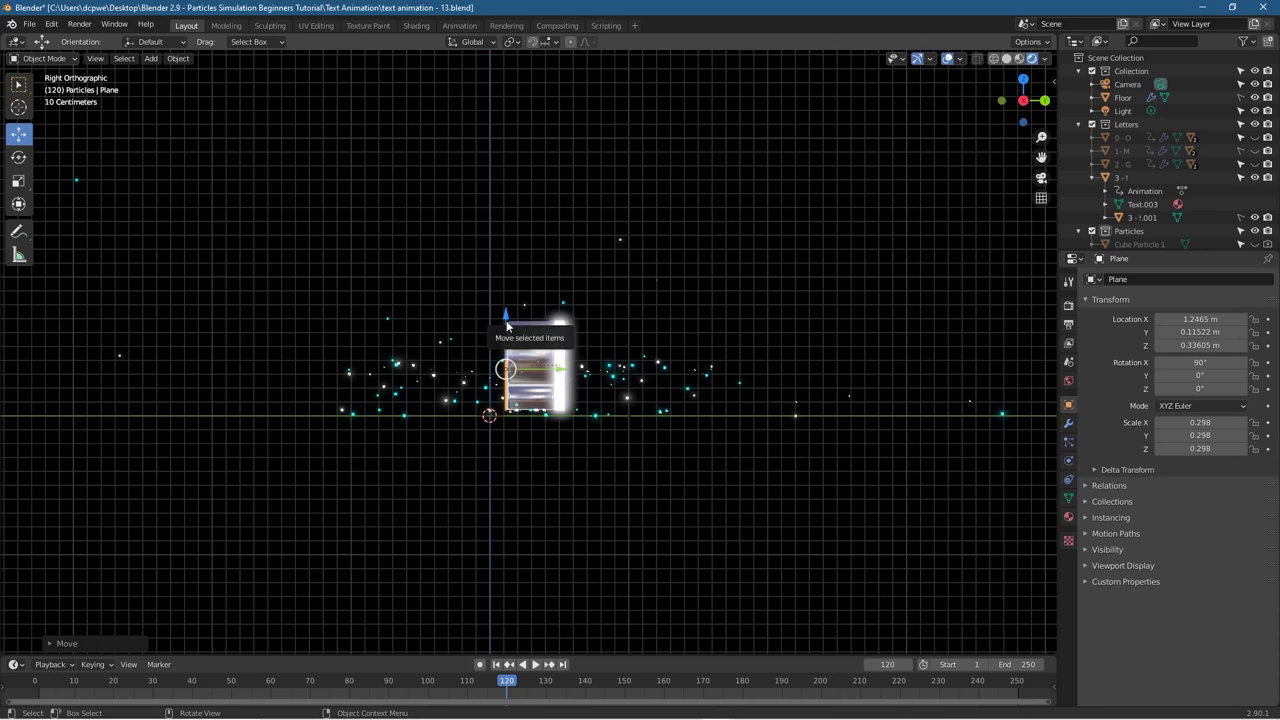
{"action": "scroll", "coordinate": [500, 355], "scroll_direction": "up", "scroll_amount": 8}
{"action": "left_click_drag", "start_coordinate": [474, 441], "coordinate": [459, 436]}
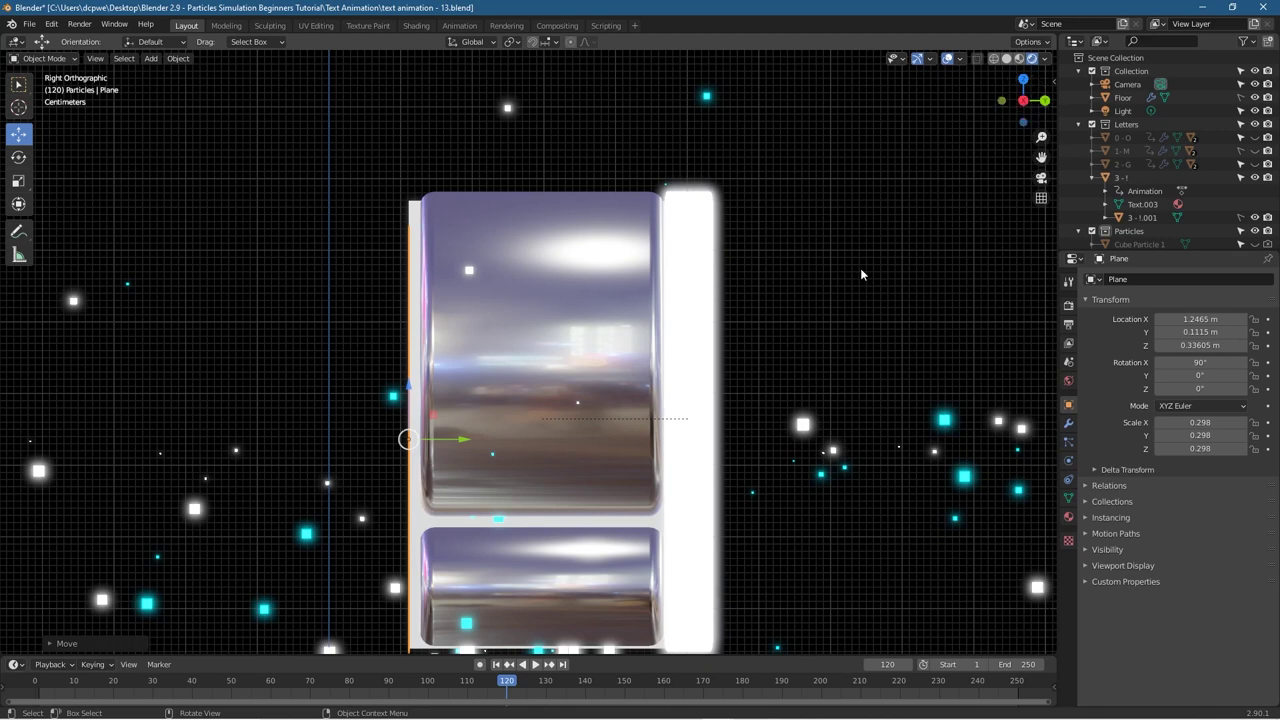
Step: Raise the plane to Z about 0.355 m and set its Y scale to 0.308
{"action": "key", "text": "n"}
{"action": "key", "text": "n"}
{"action": "left_click_drag", "start_coordinate": [409, 392], "coordinate": [408, 370]}
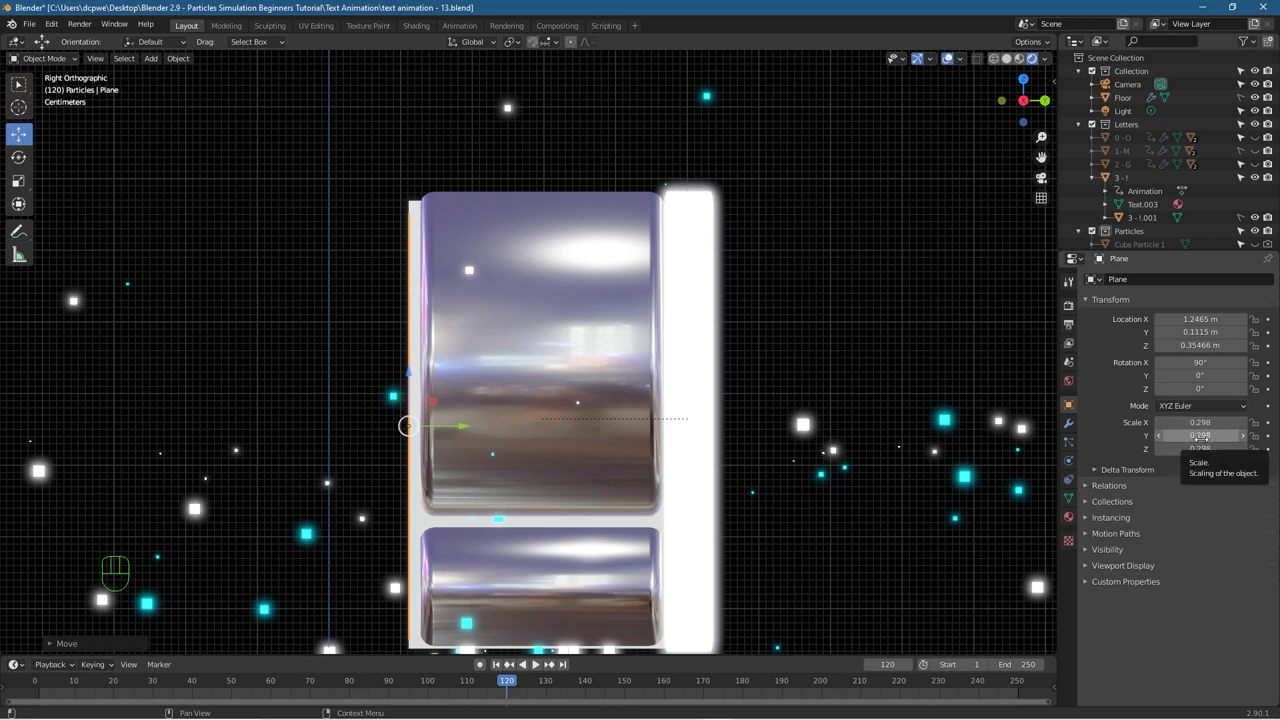
{"action": "left_click", "coordinate": [1244, 437]}
{"action": "left_click", "coordinate": [1244, 437]}
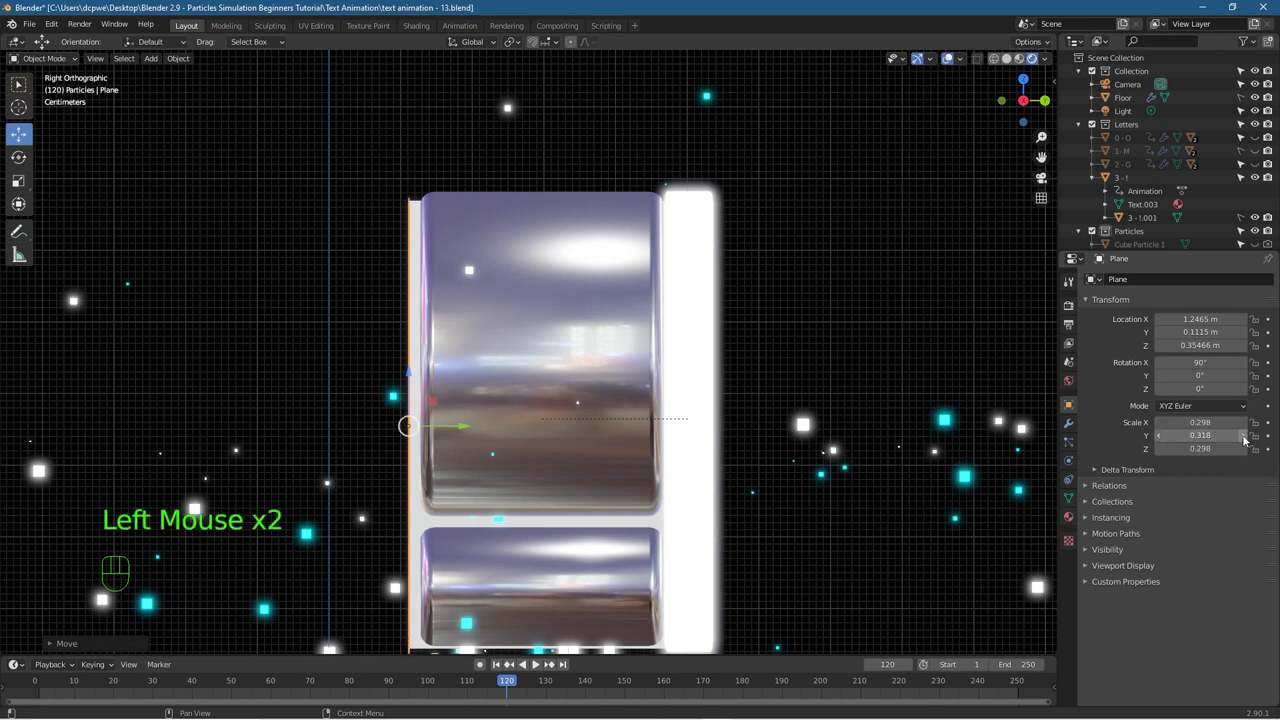
{"action": "left_click", "coordinate": [1158, 437]}
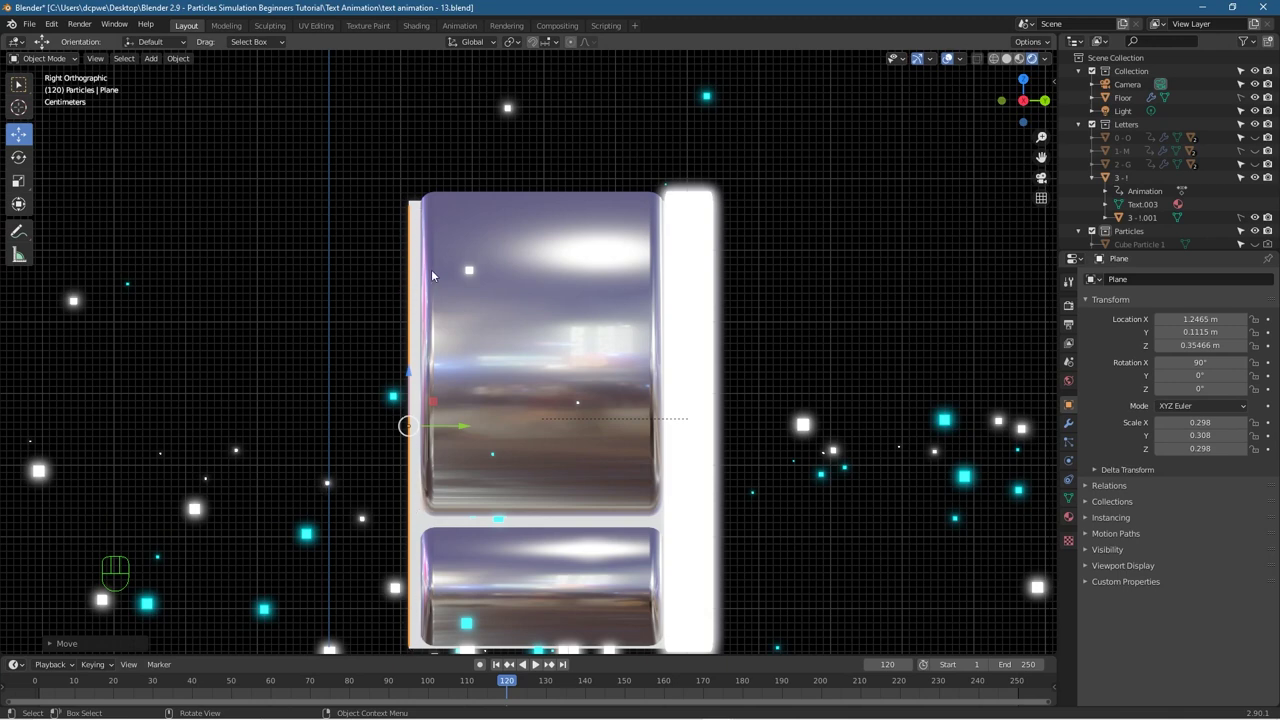
Step: In the front view, raise the plane to Z about 0.366 m to line up with the exclamation mark's height
{"action": "key", "text": "KP_1"}
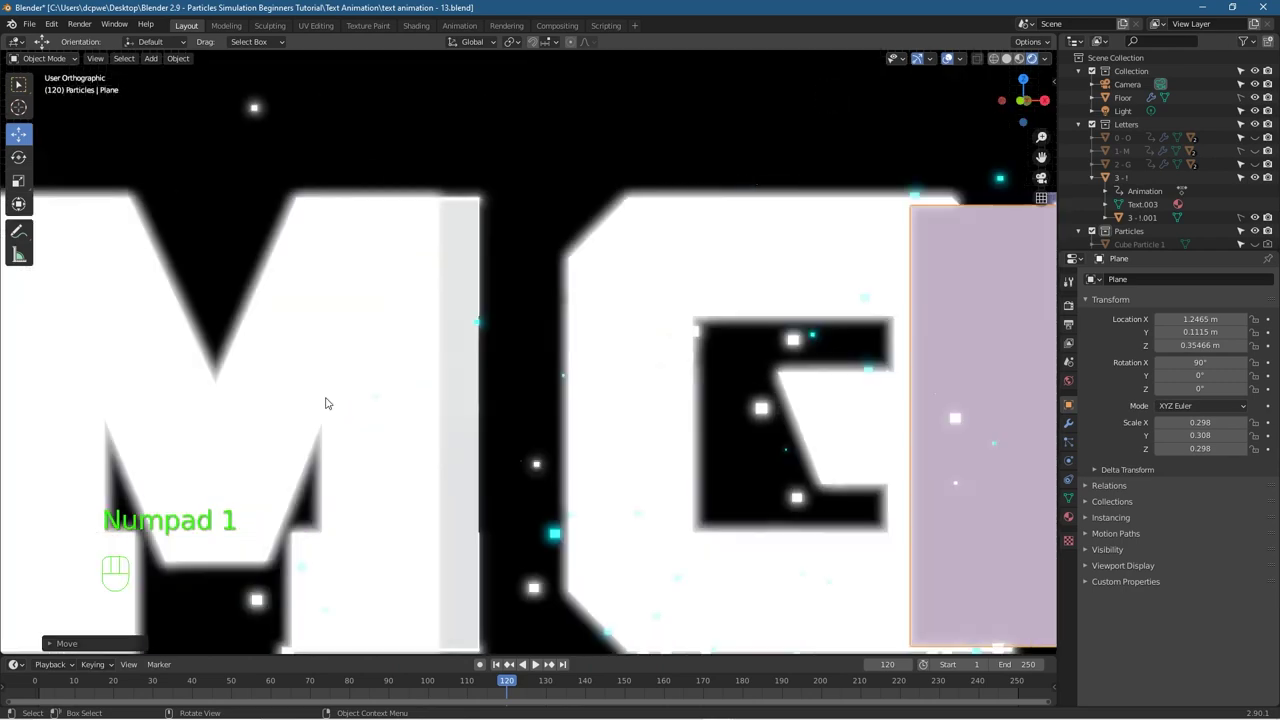
{"action": "scroll", "coordinate": [960, 355], "scroll_direction": "down", "scroll_amount": 4}
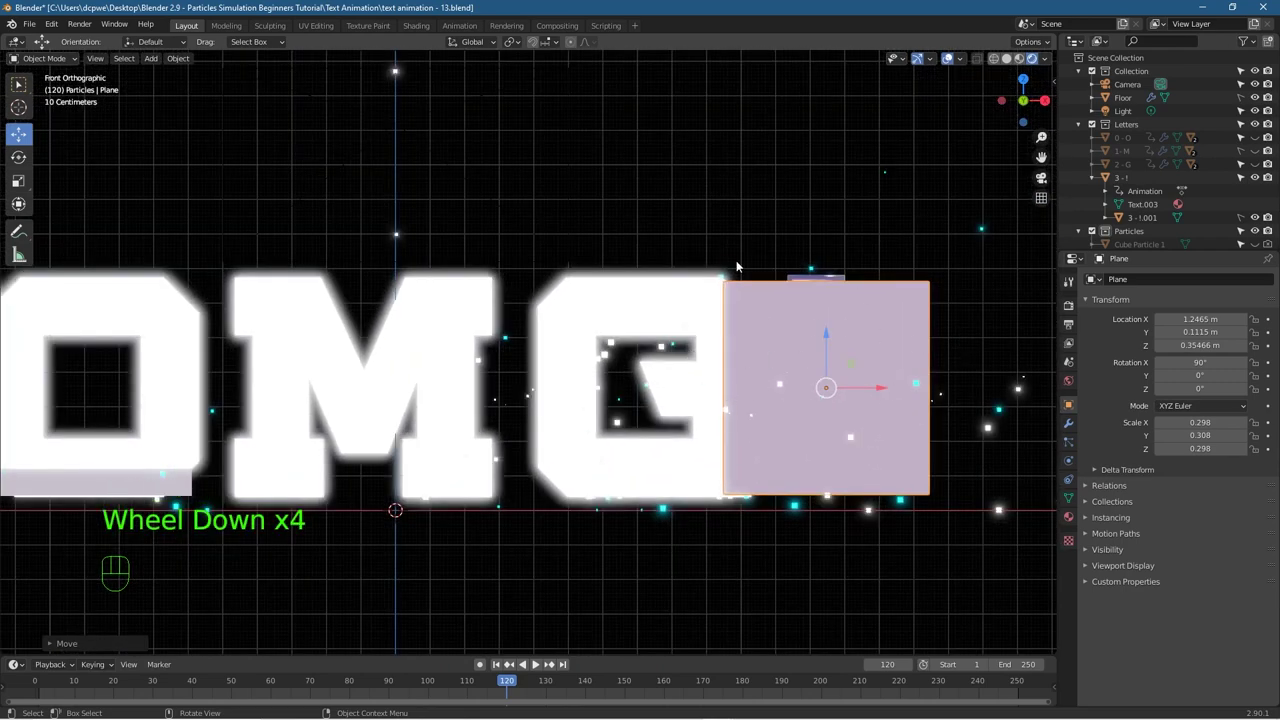
{"action": "left_click", "coordinate": [816, 362]}
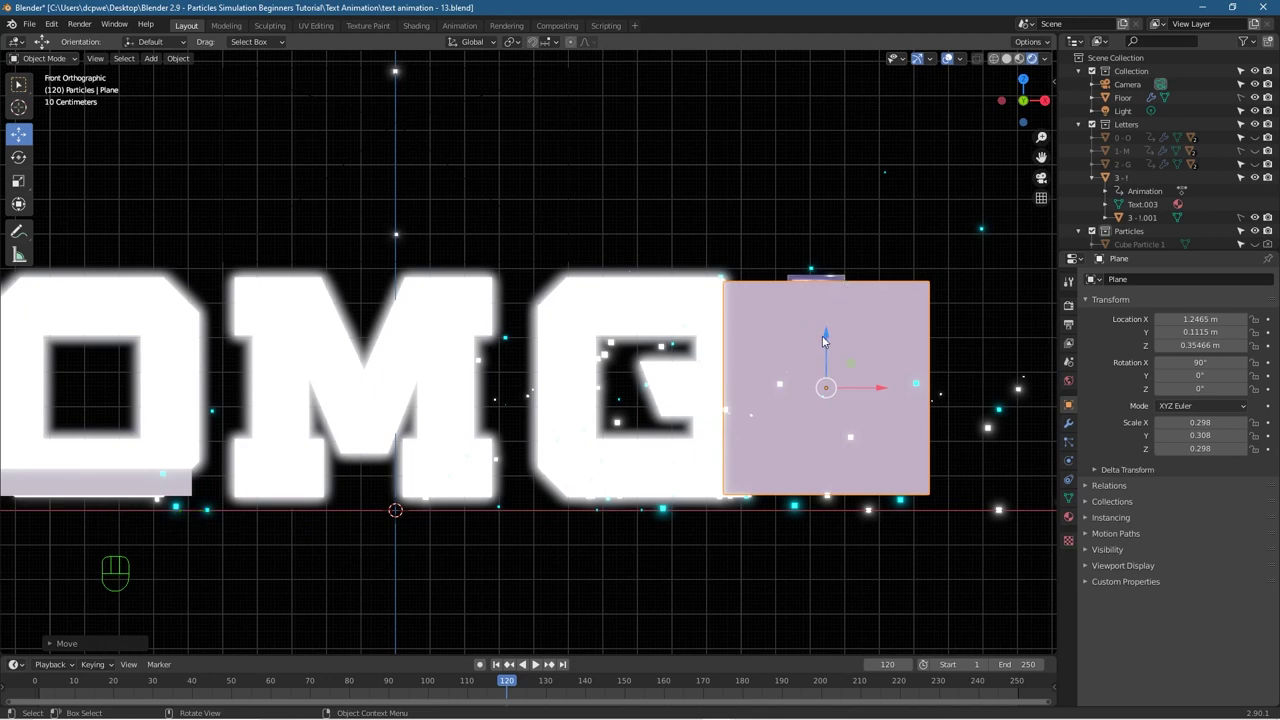
{"action": "left_click_drag", "start_coordinate": [825, 338], "coordinate": [826, 332]}
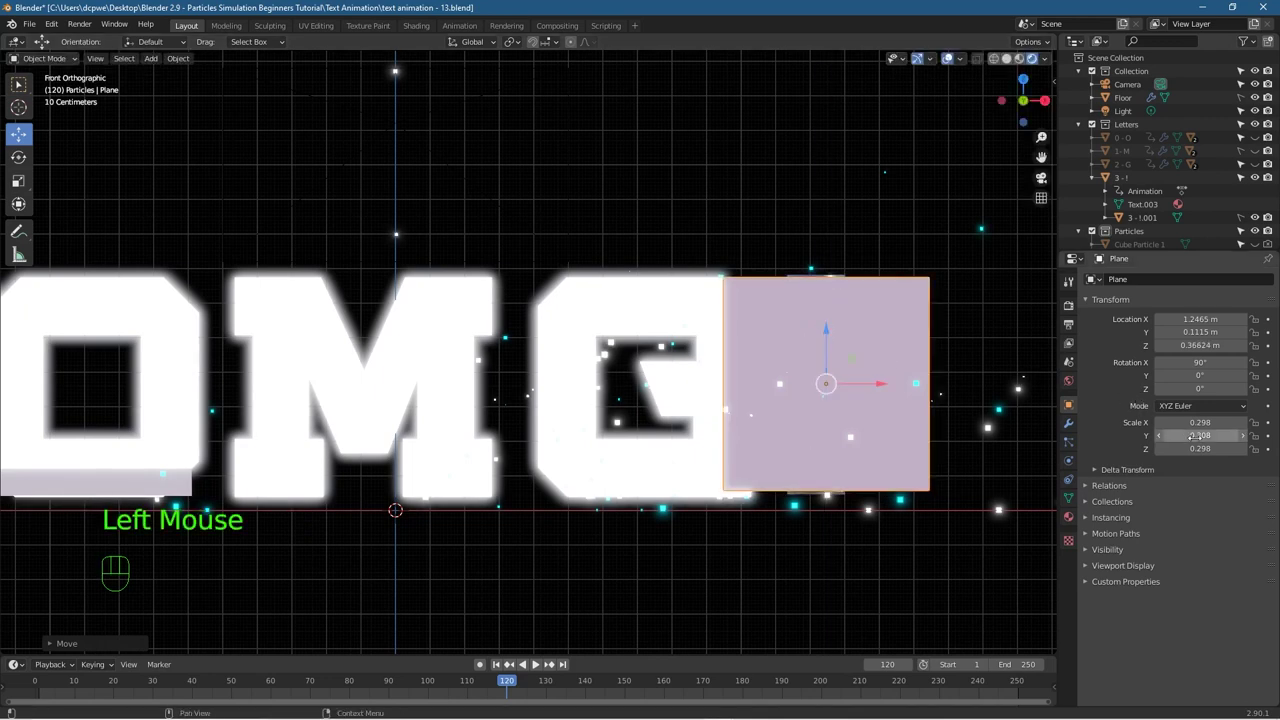
Step: Narrow the plane to an X scale of 0.078 and move it along X to about 1.2157 m over the exclamation mark
{"action": "left_click_drag", "start_coordinate": [1197, 436], "coordinate": [1111, 422]}
{"action": "key", "text": "ctrl+z"}
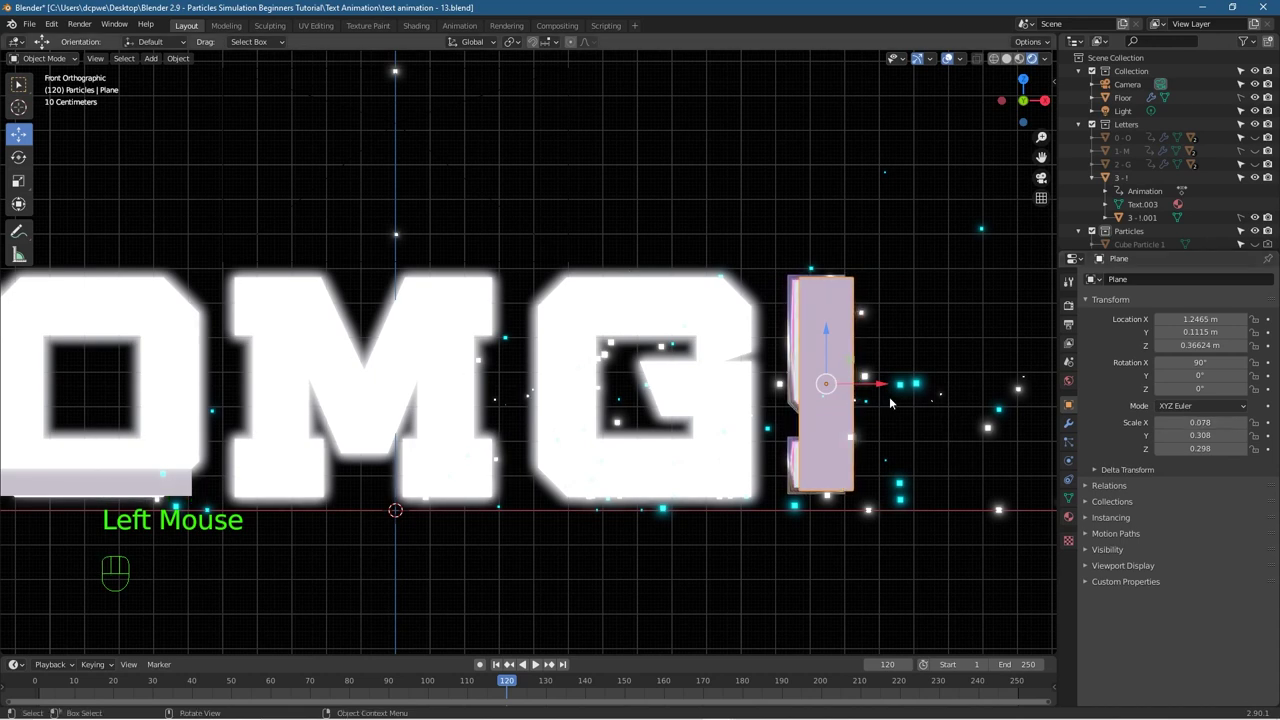
{"action": "left_click_drag", "start_coordinate": [873, 383], "coordinate": [861, 381]}
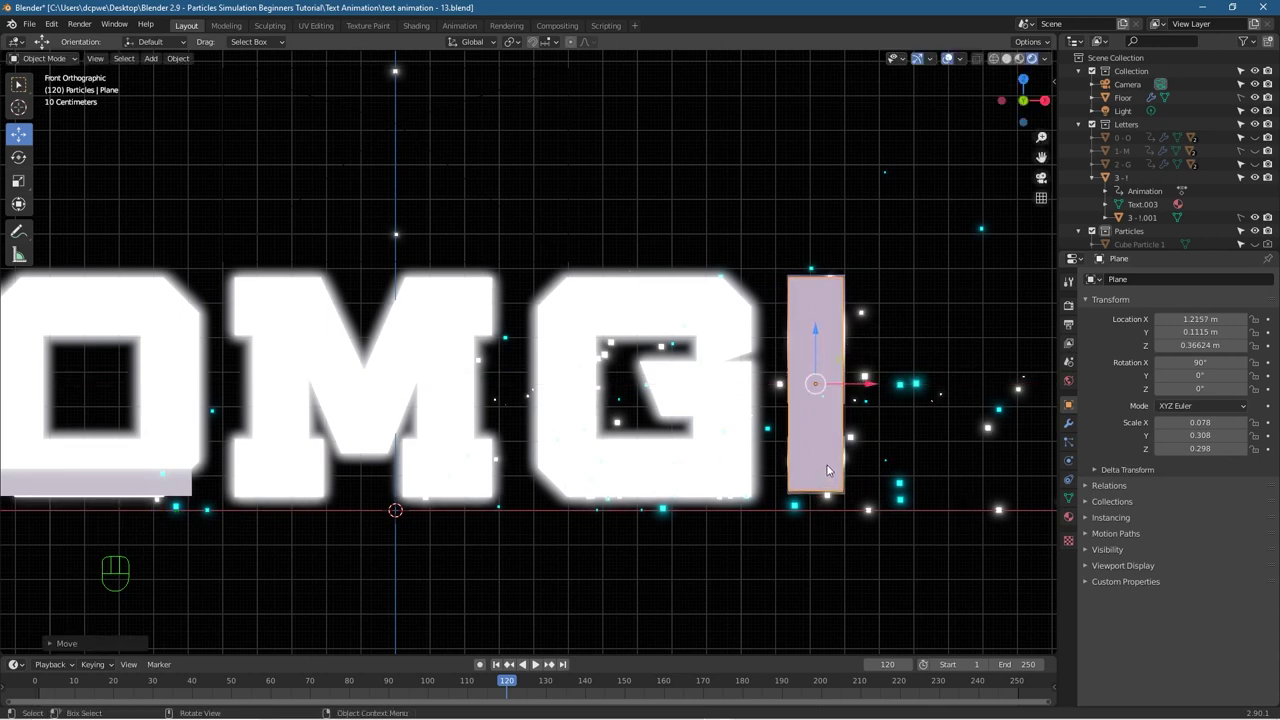
Step: Add a particle system to the plane, emitting from frame 105 to 120 with a lifetime randomness of 0.5
{"action": "left_click", "coordinate": [1068, 441]}
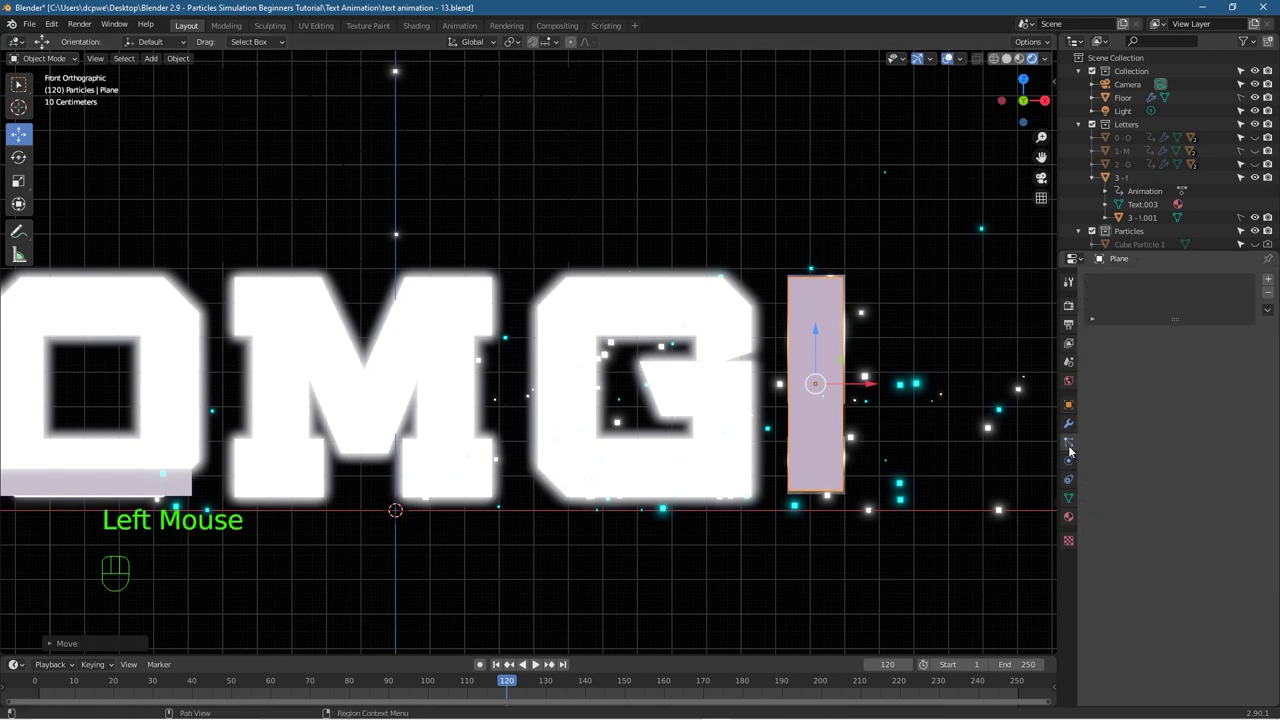
{"action": "left_click", "coordinate": [1266, 284]}
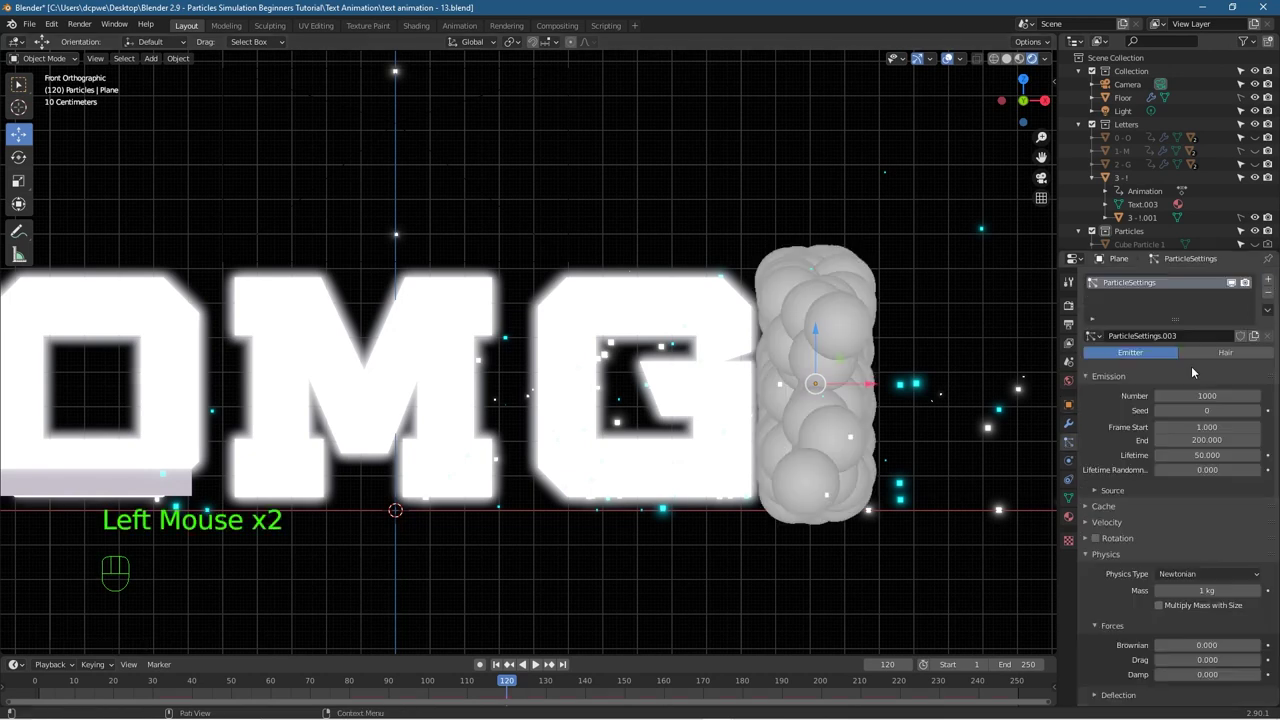
{"action": "left_click", "coordinate": [1210, 428]}
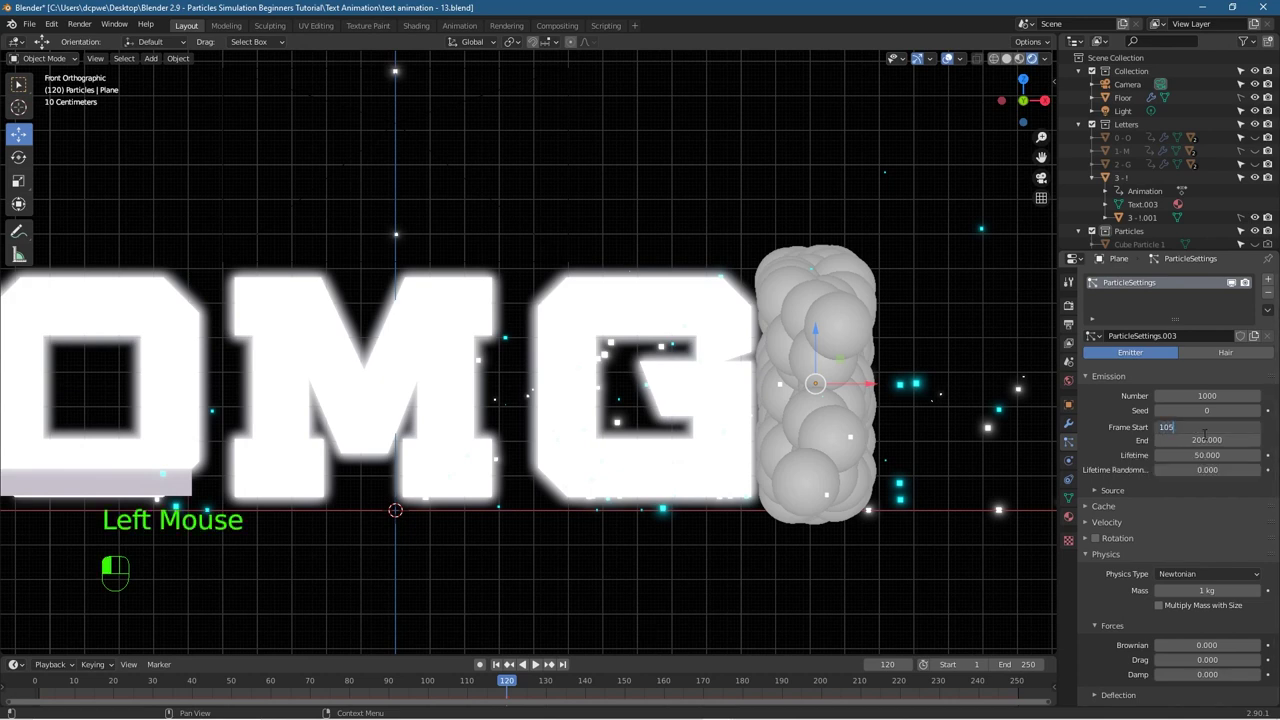
{"action": "key", "text": "Return"}
{"action": "left_click", "coordinate": [1179, 440]}
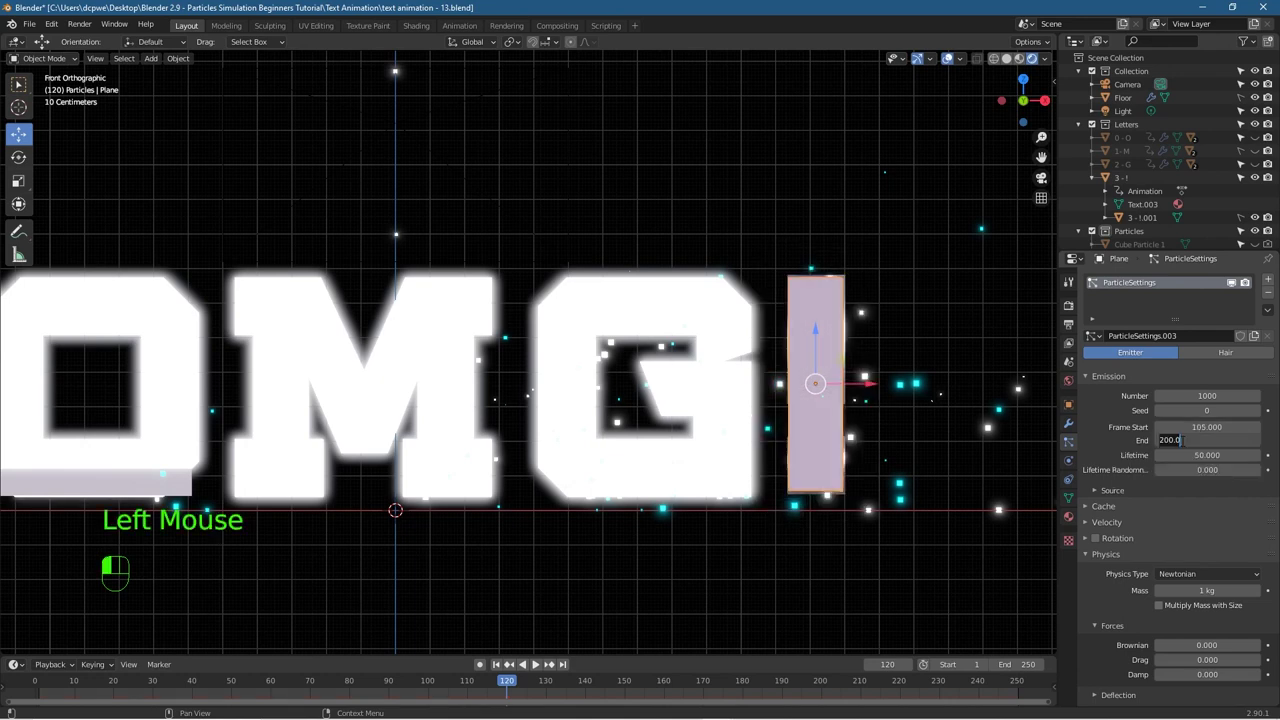
{"action": "type", "text": "120"}
{"action": "key", "text": "Return"}
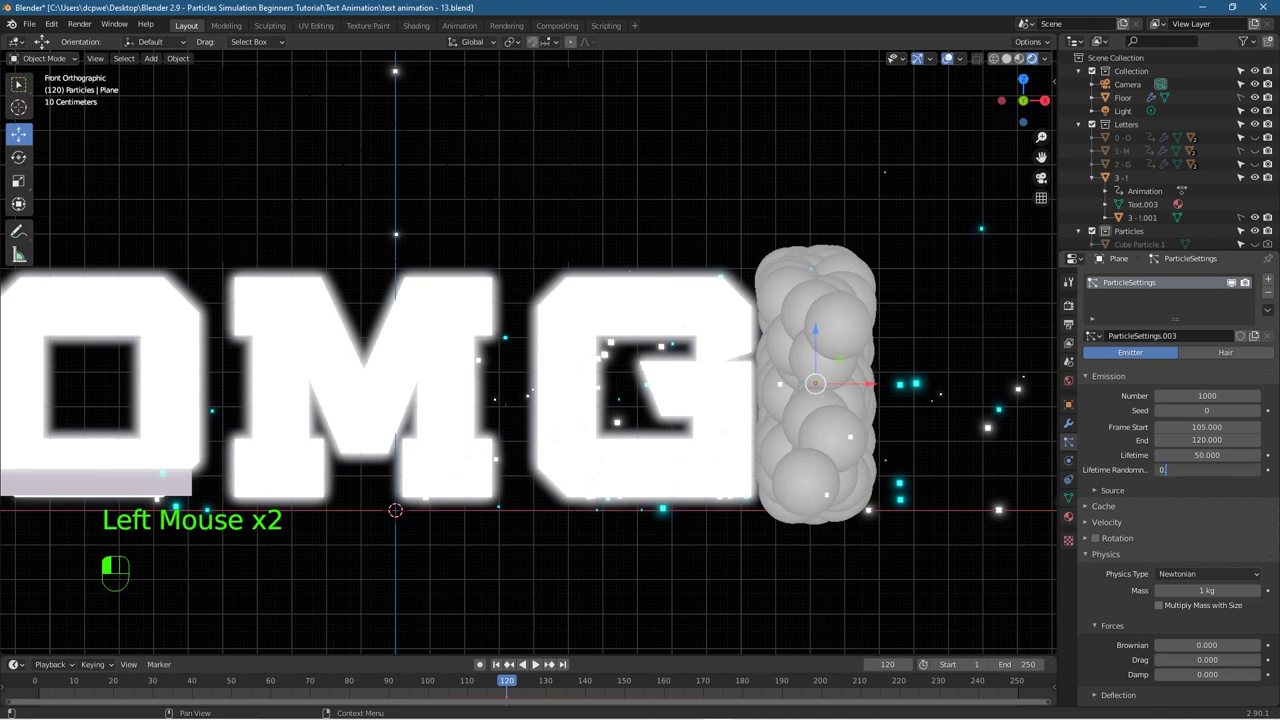
{"action": "key", "text": "Return"}
Step: Set the particles' Brownian force to 4.125
{"action": "scroll", "coordinate": [1172, 527], "scroll_direction": "down", "scroll_amount": 3}
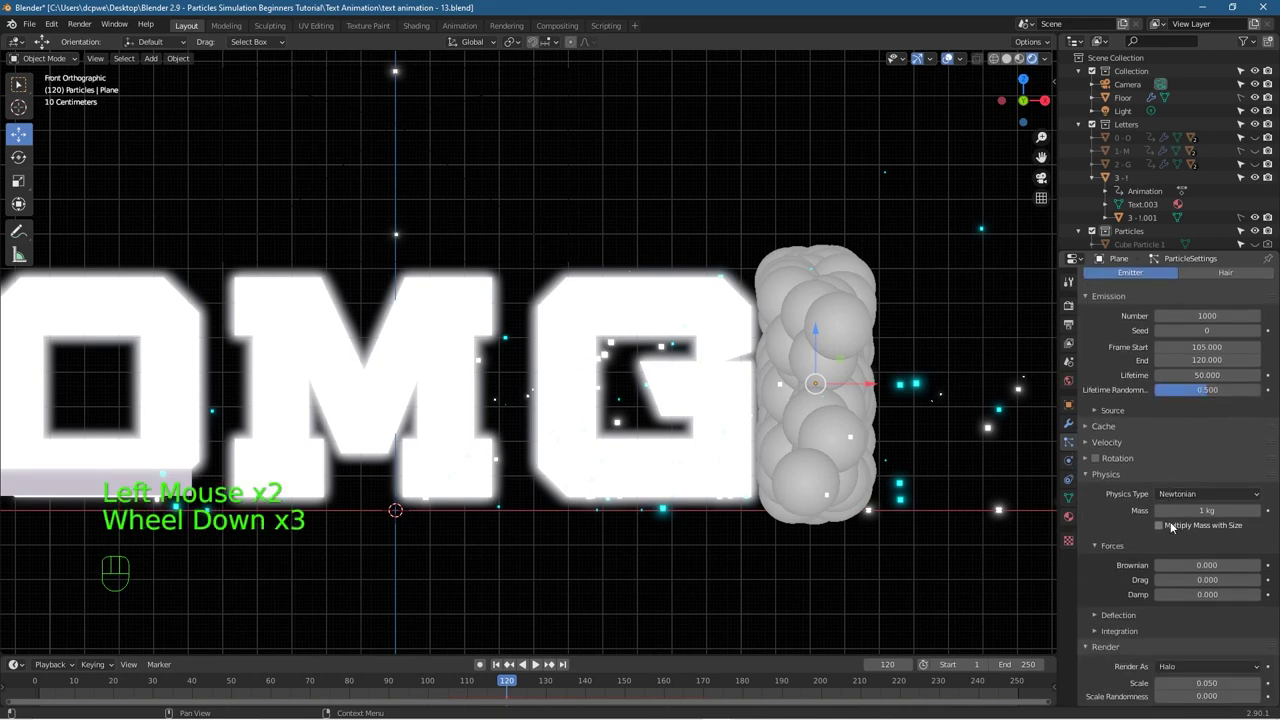
{"action": "left_click", "coordinate": [1186, 565]}
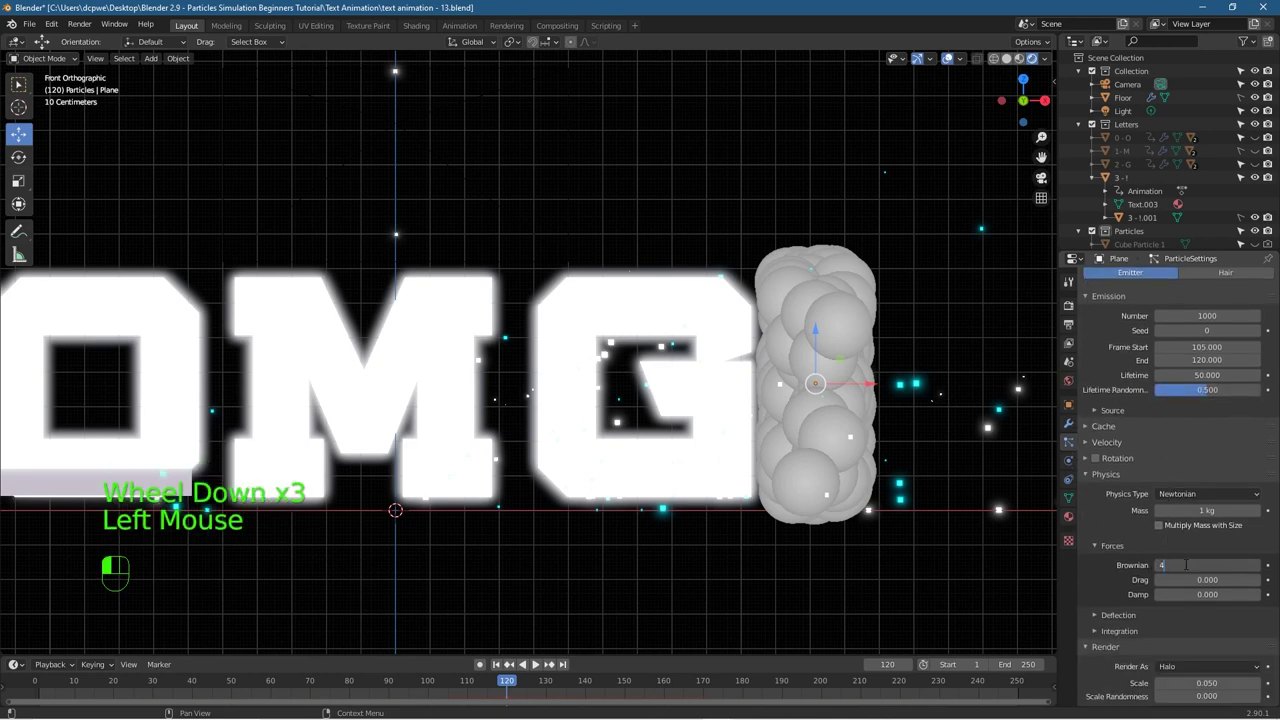
{"action": "key", "text": "Return"}
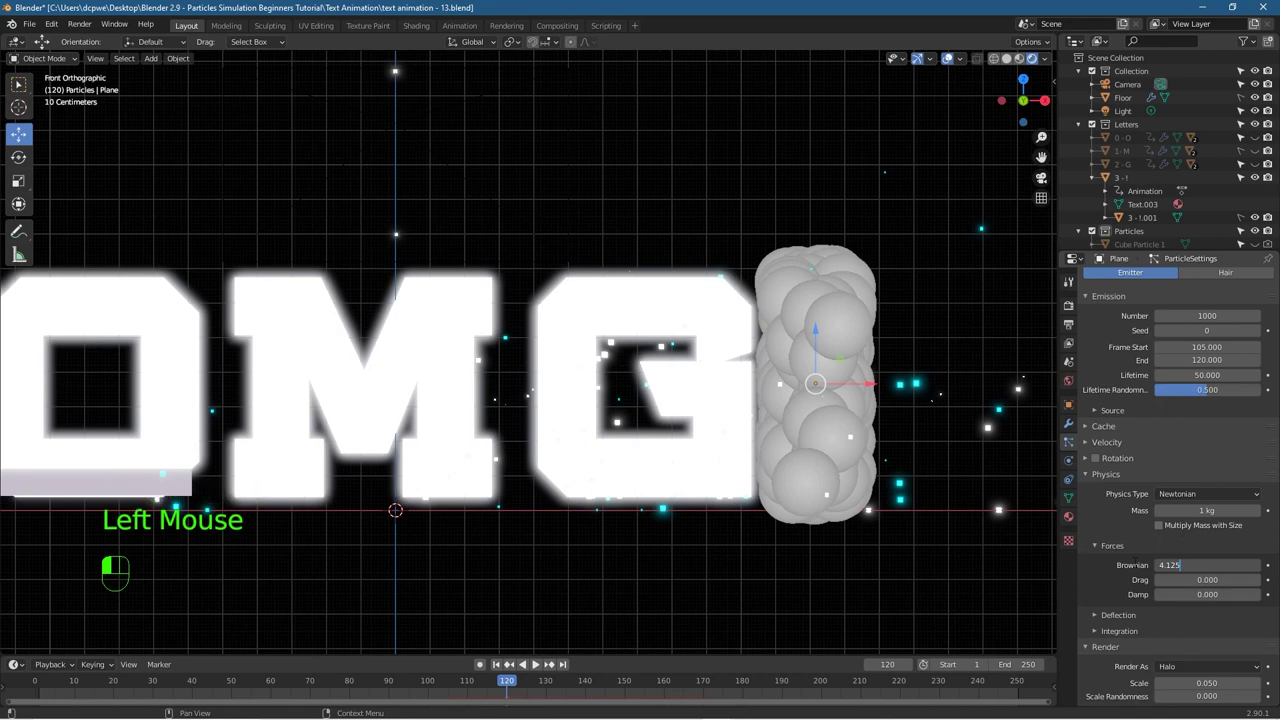
Step: Render the particles as a Collection with scale randomness 1 and turn off Show Emitter
{"action": "scroll", "coordinate": [1152, 550], "scroll_direction": "down", "scroll_amount": 4}
{"action": "left_click", "coordinate": [1186, 561]}
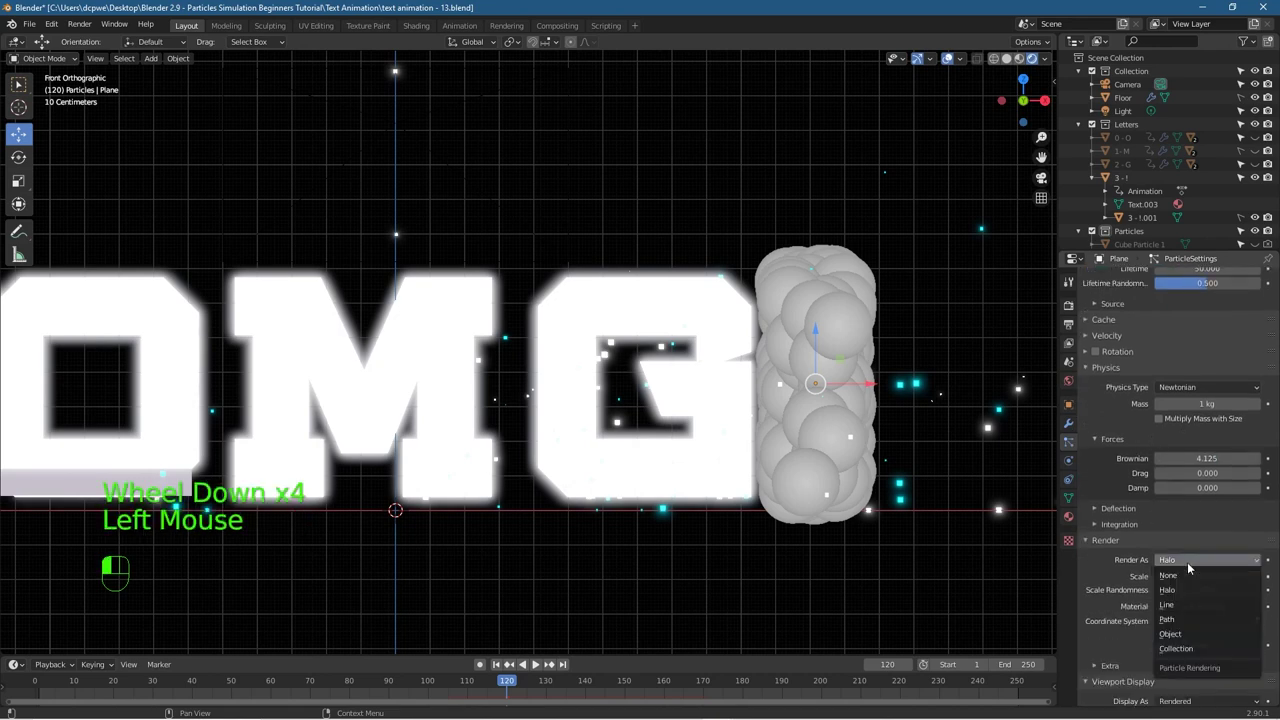
{"action": "left_click", "coordinate": [1190, 645]}
{"action": "left_click_drag", "start_coordinate": [1188, 590], "coordinate": [1262, 590]}
{"action": "scroll", "coordinate": [1153, 549], "scroll_direction": "down", "scroll_amount": 4}
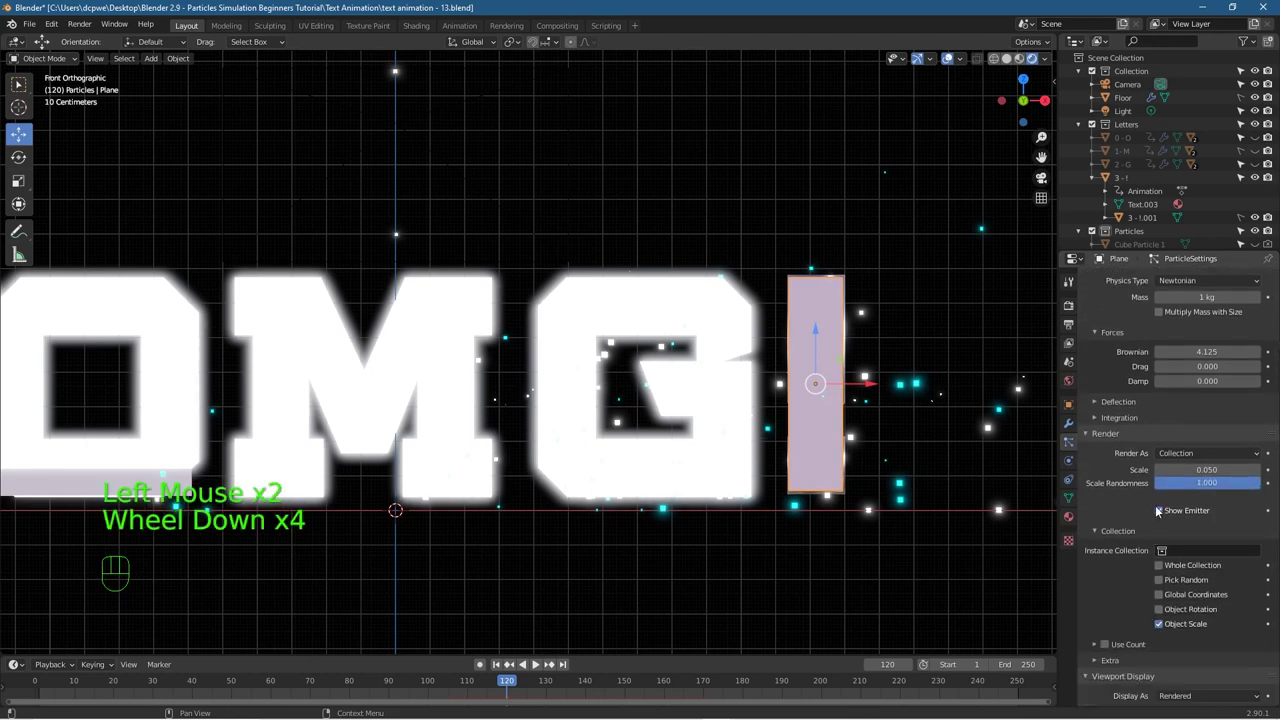
{"action": "left_click", "coordinate": [1158, 510]}
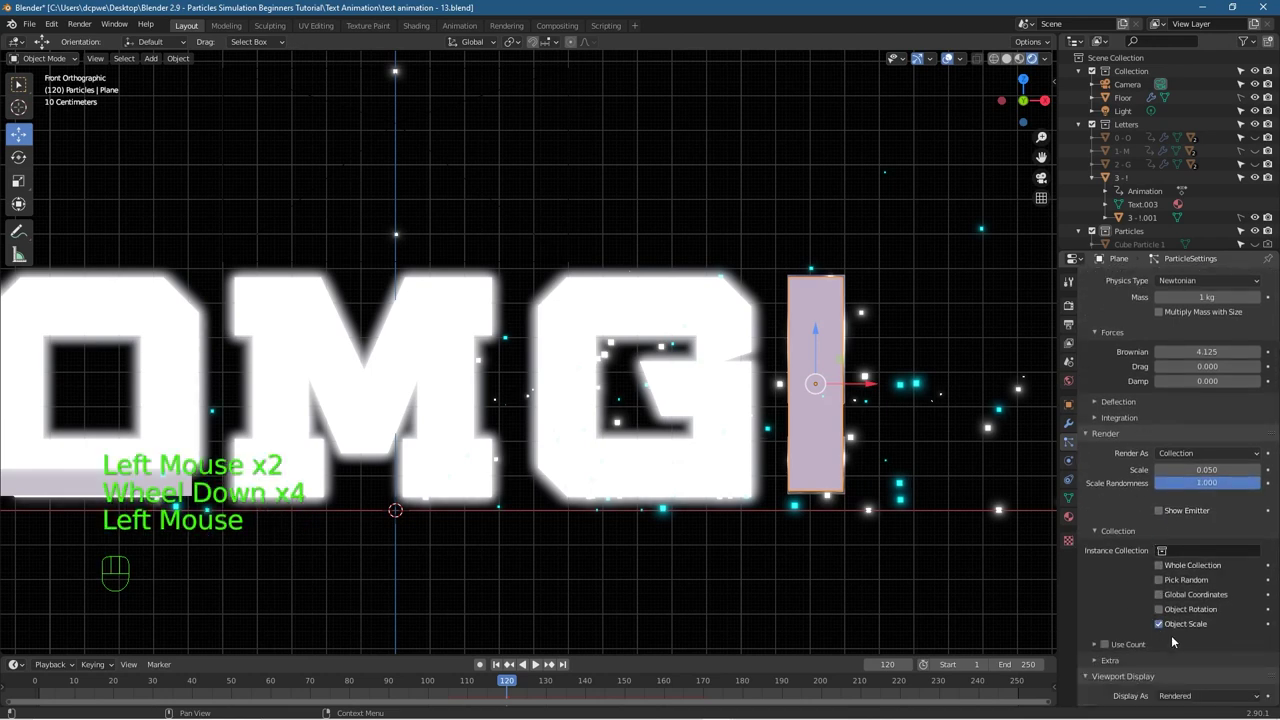
Step: Set the instance collection for the plane's rendered particles to Particles
{"action": "scroll", "coordinate": [1172, 638], "scroll_direction": "down", "scroll_amount": 3}
{"action": "left_click", "coordinate": [1185, 470]}
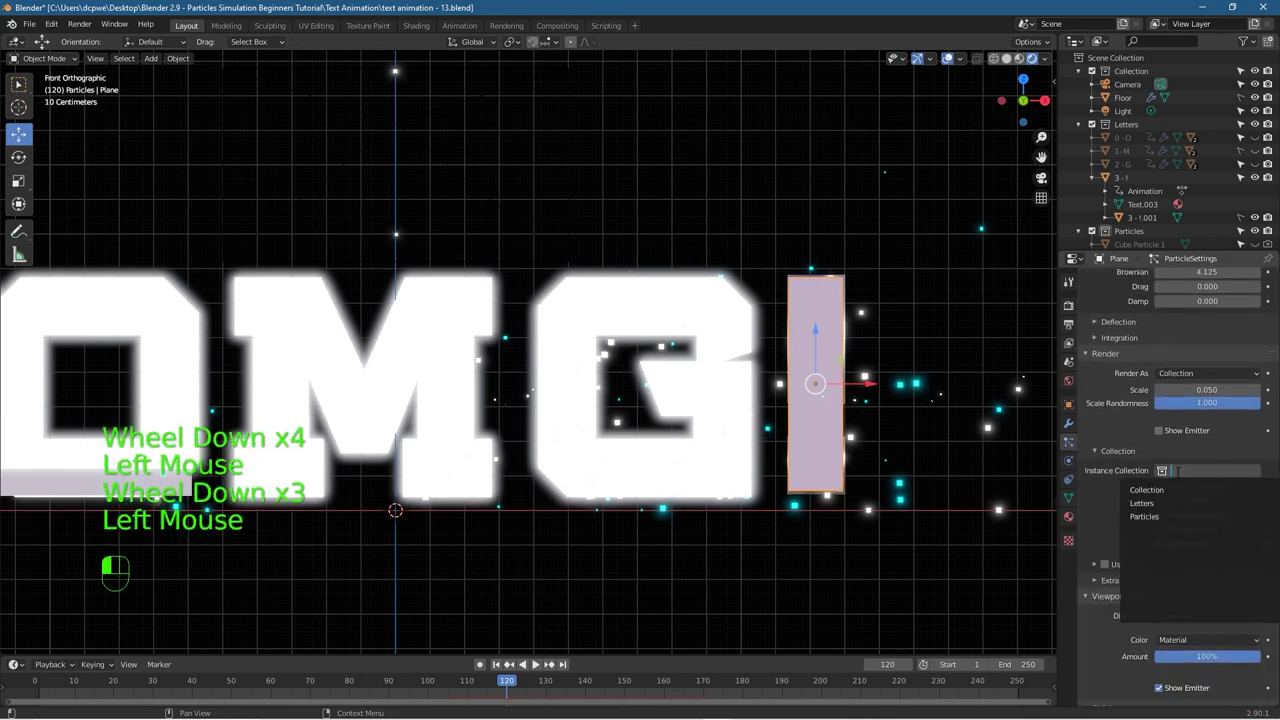
{"action": "left_click", "coordinate": [1181, 516]}
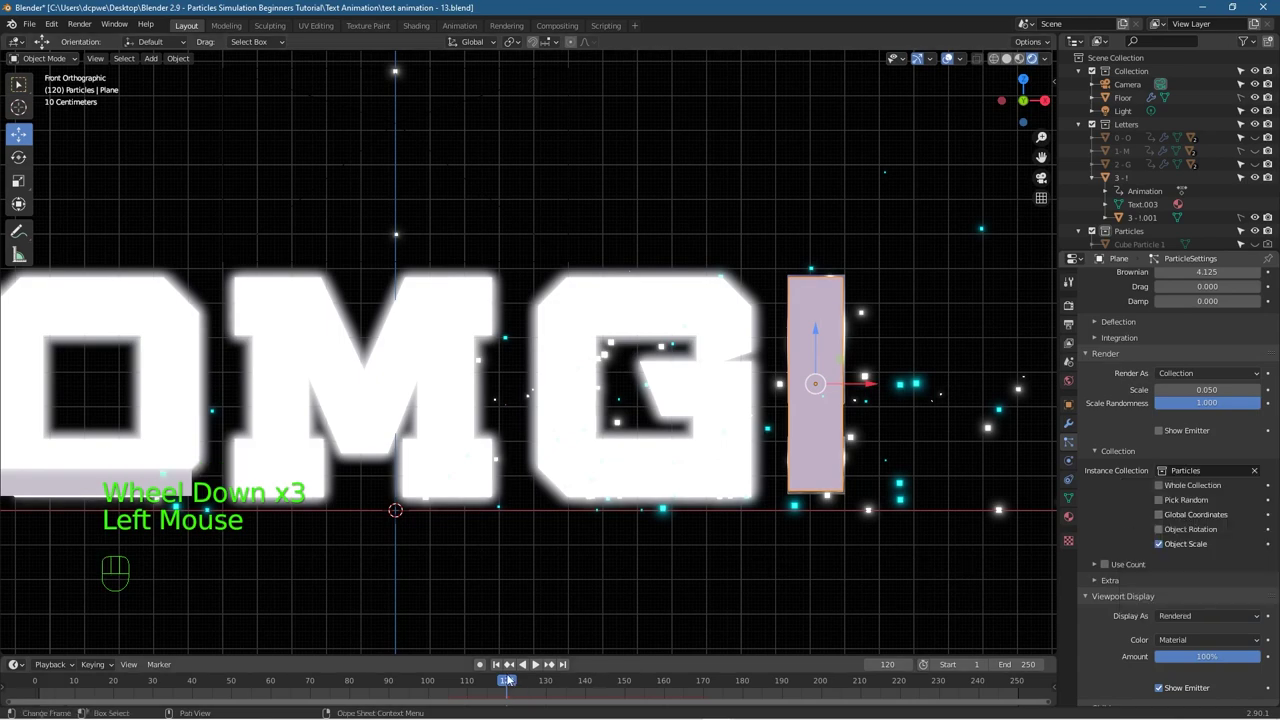
Step: Play the animation and inspect the emission at the exclamation mark's plane from the front and the side
{"action": "left_click", "coordinate": [333, 680]}
{"action": "left_click", "coordinate": [535, 664]}
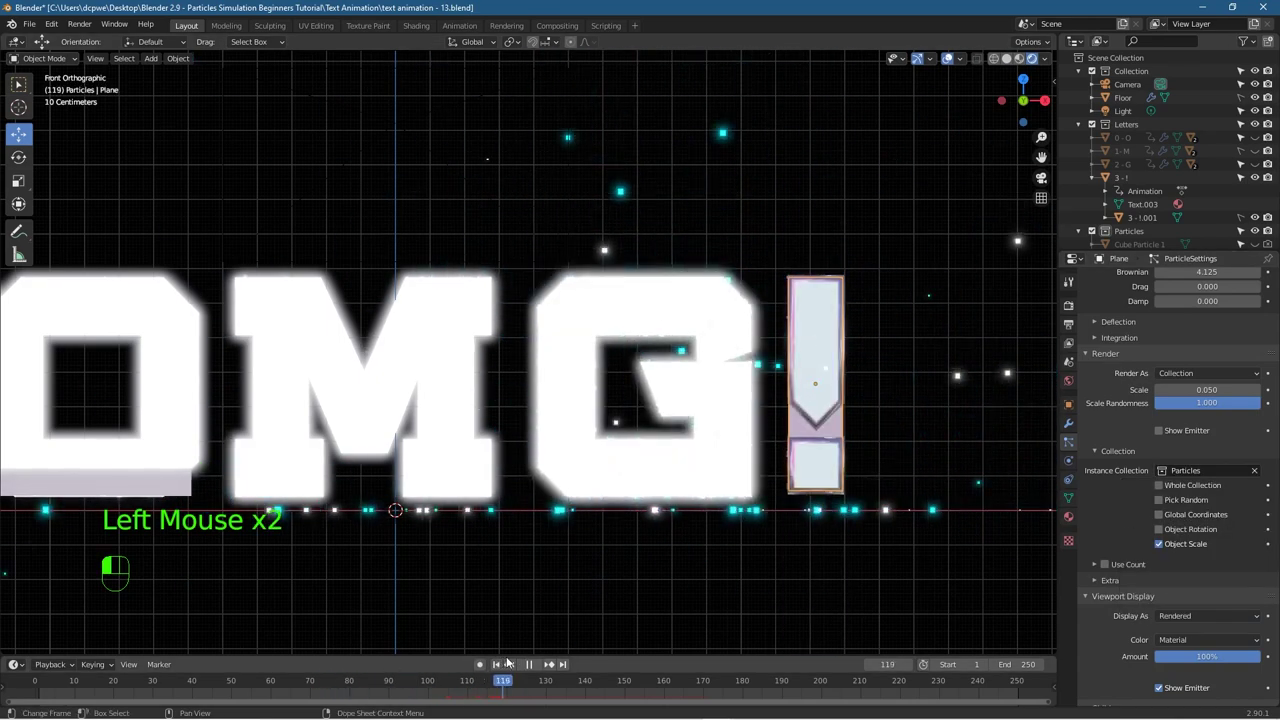
{"action": "scroll", "coordinate": [648, 536], "scroll_direction": "down", "scroll_amount": 1}
{"action": "middle_click_drag", "start_coordinate": [648, 536], "coordinate": [612, 545]}
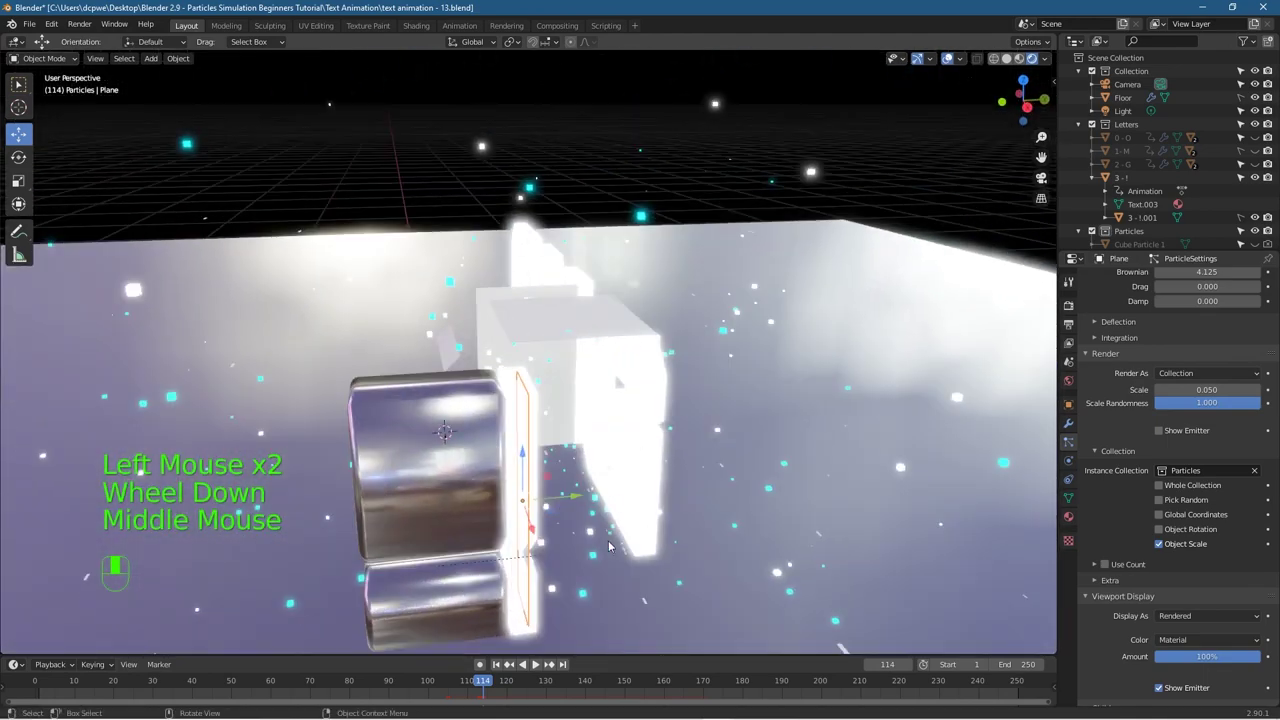
{"action": "scroll", "coordinate": [609, 546], "scroll_direction": "down", "scroll_amount": 2}
{"action": "middle_click_drag", "start_coordinate": [526, 553], "coordinate": [457, 540]}
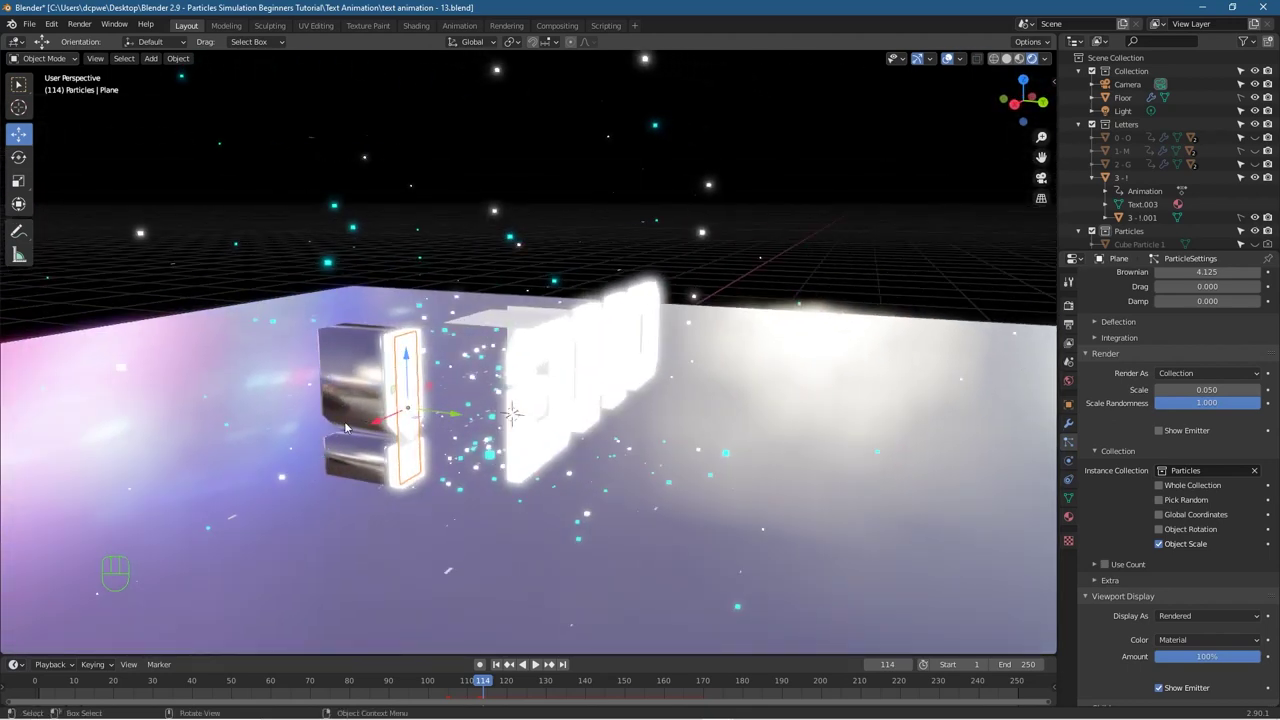
Step: Replay the exclamation mark's fall in perspective up to frame 122 and examine the plane's particles from different angles
{"action": "key", "text": "space"}
{"action": "left_click", "coordinate": [38, 680]}
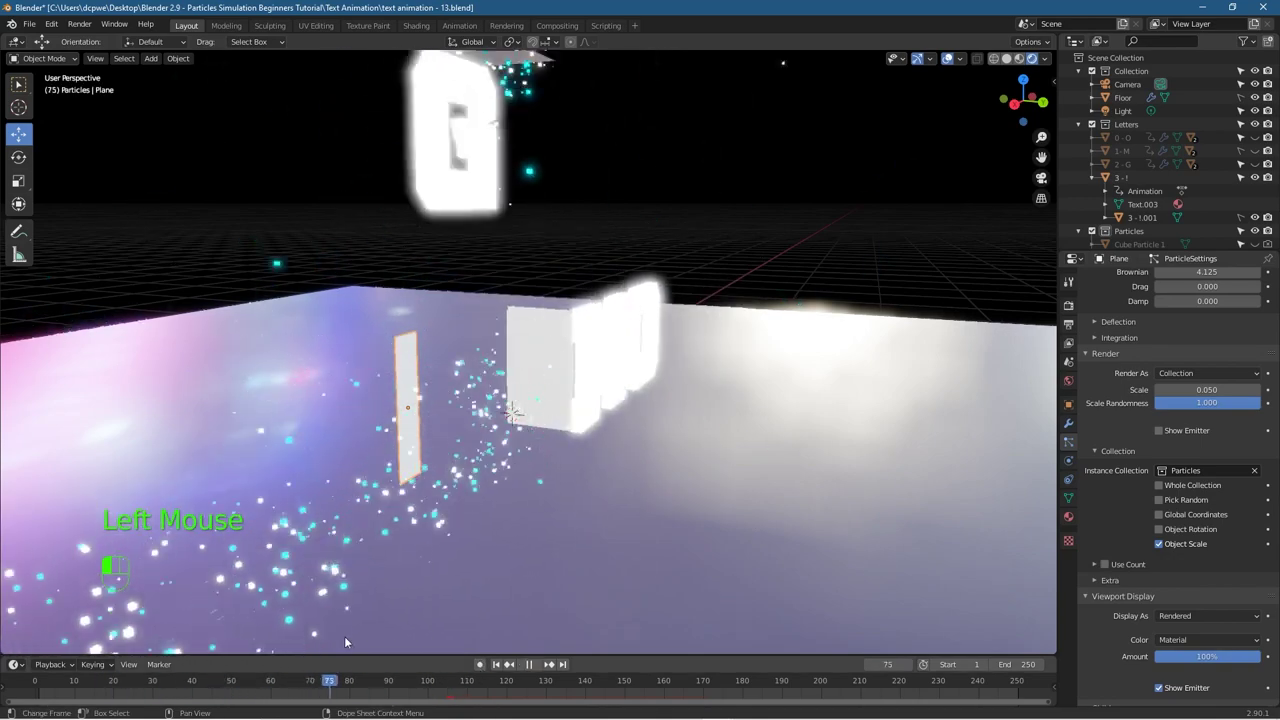
{"action": "left_click", "coordinate": [509, 664]}
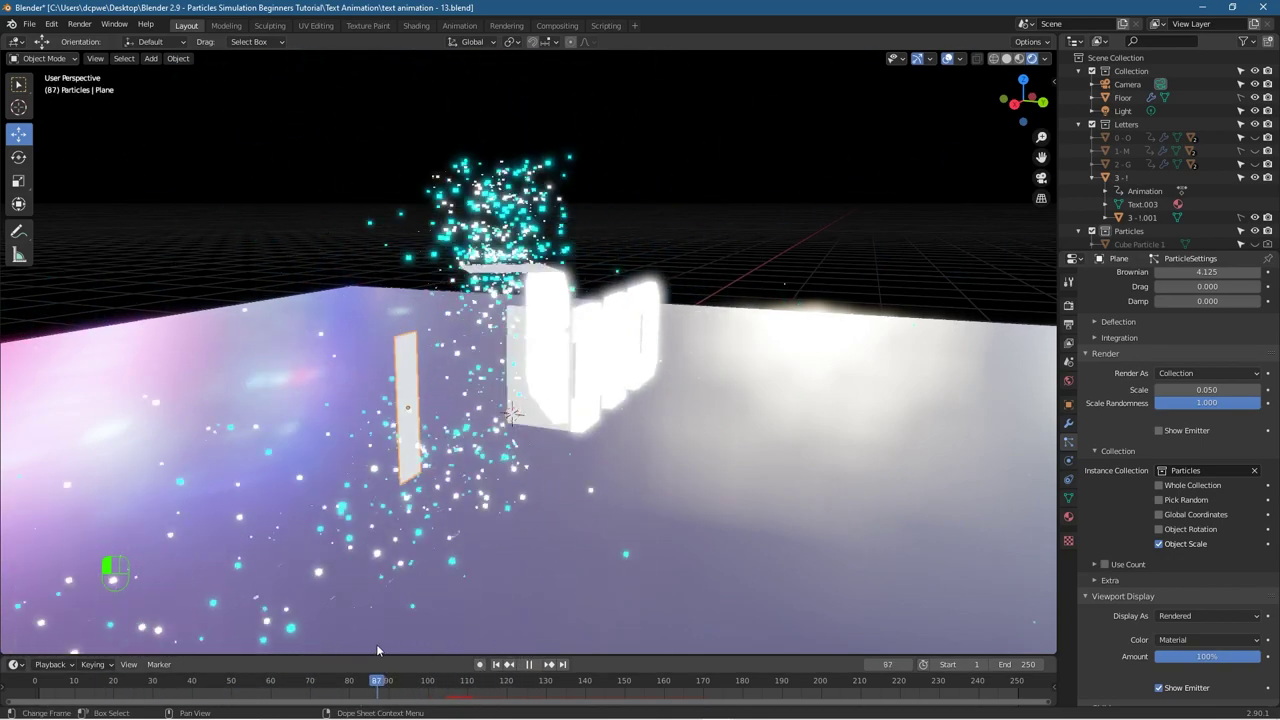
{"action": "left_click", "coordinate": [500, 665]}
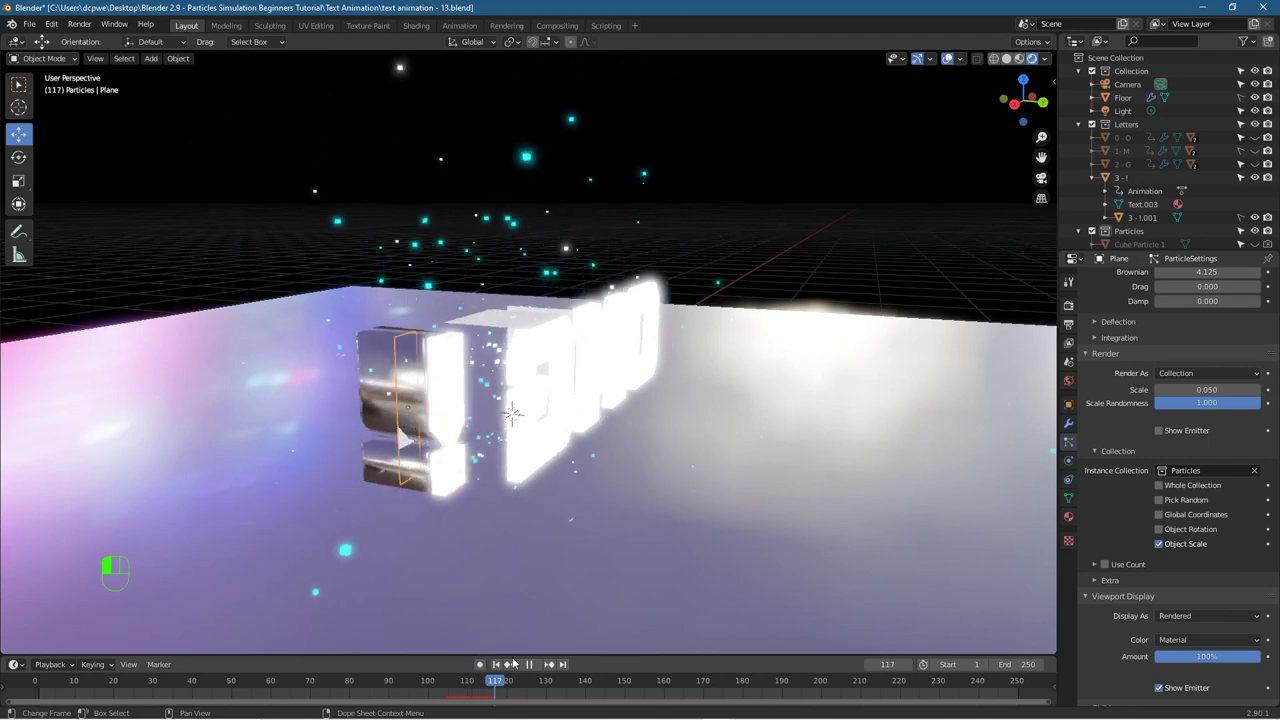
{"action": "left_click", "coordinate": [500, 665]}
{"action": "left_click", "coordinate": [529, 664]}
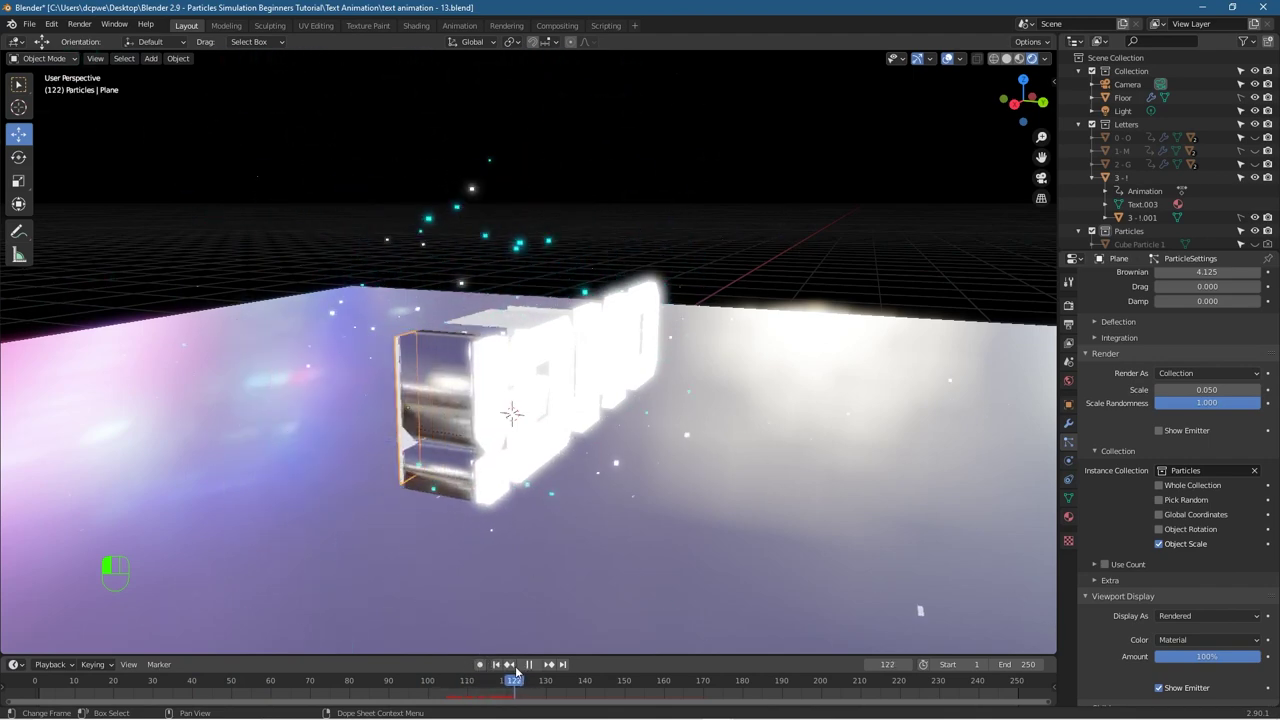
{"action": "middle_click_drag", "start_coordinate": [470, 450], "coordinate": [614, 501]}
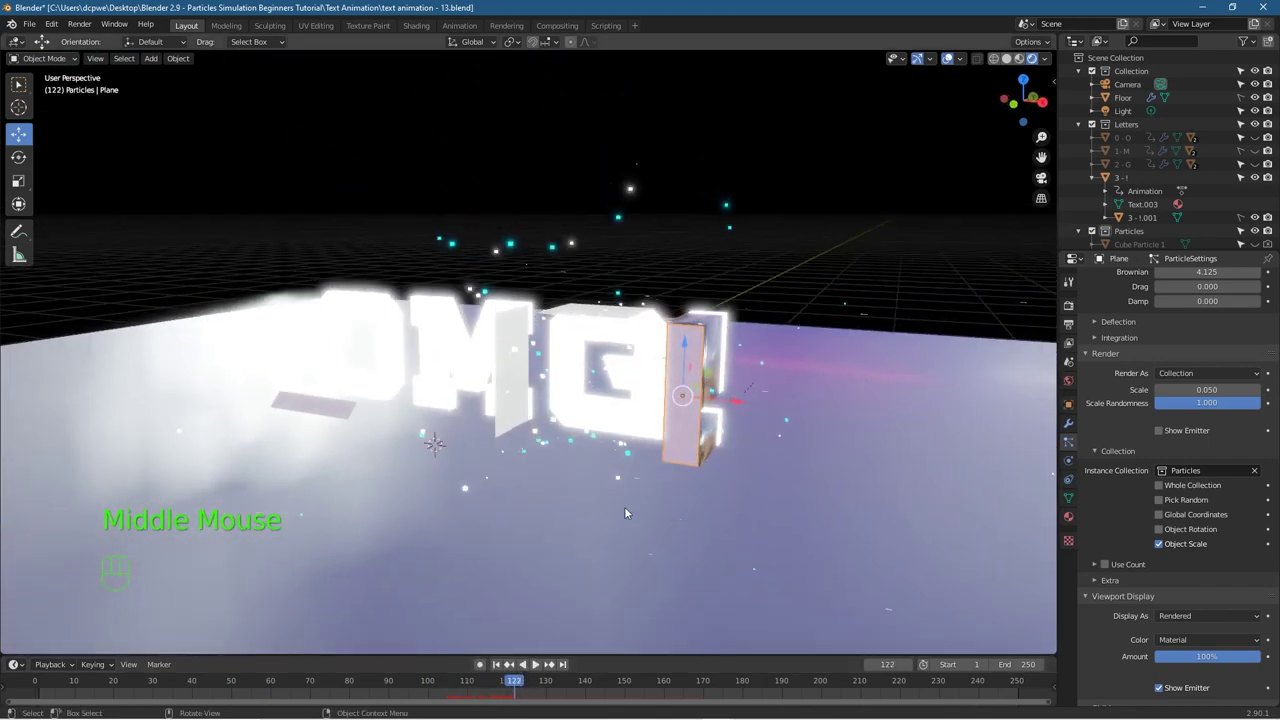
Step: Save the current file and replay the animation to check the exclamation mark's particles
{"action": "left_click", "coordinate": [29, 24]}
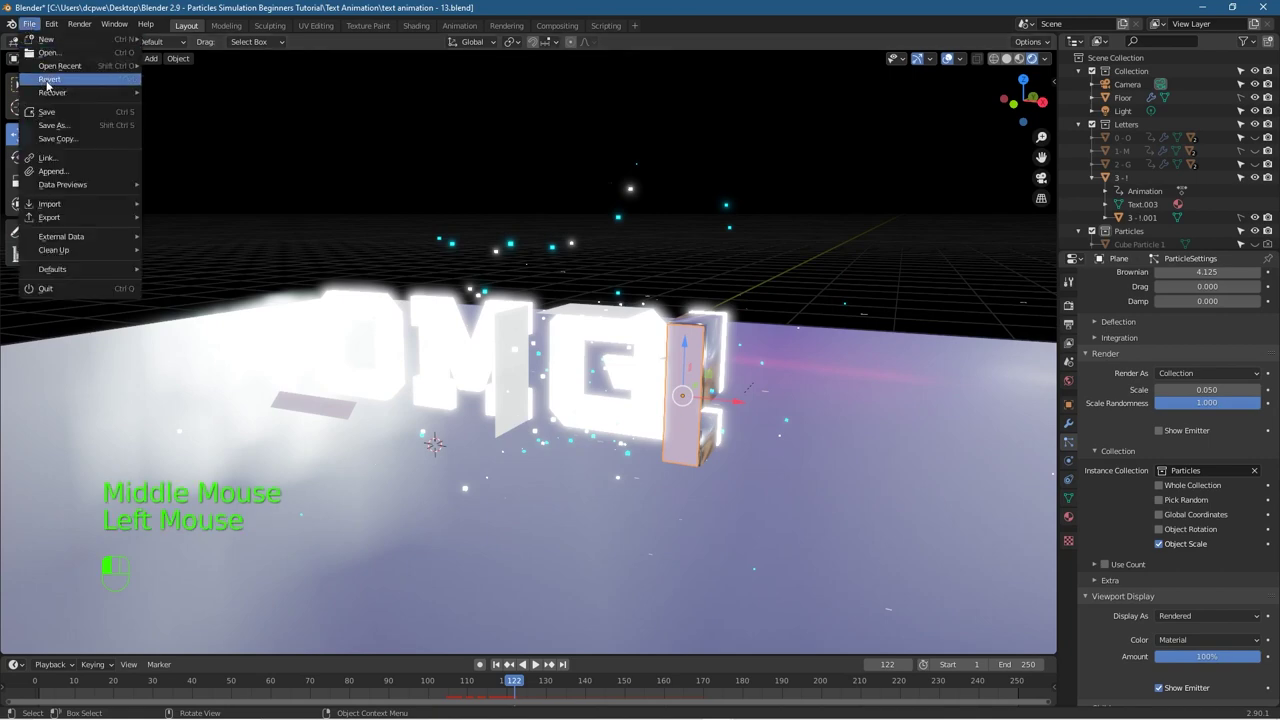
{"action": "left_click", "coordinate": [50, 106]}
{"action": "left_click_drag", "start_coordinate": [514, 678], "coordinate": [574, 678]}
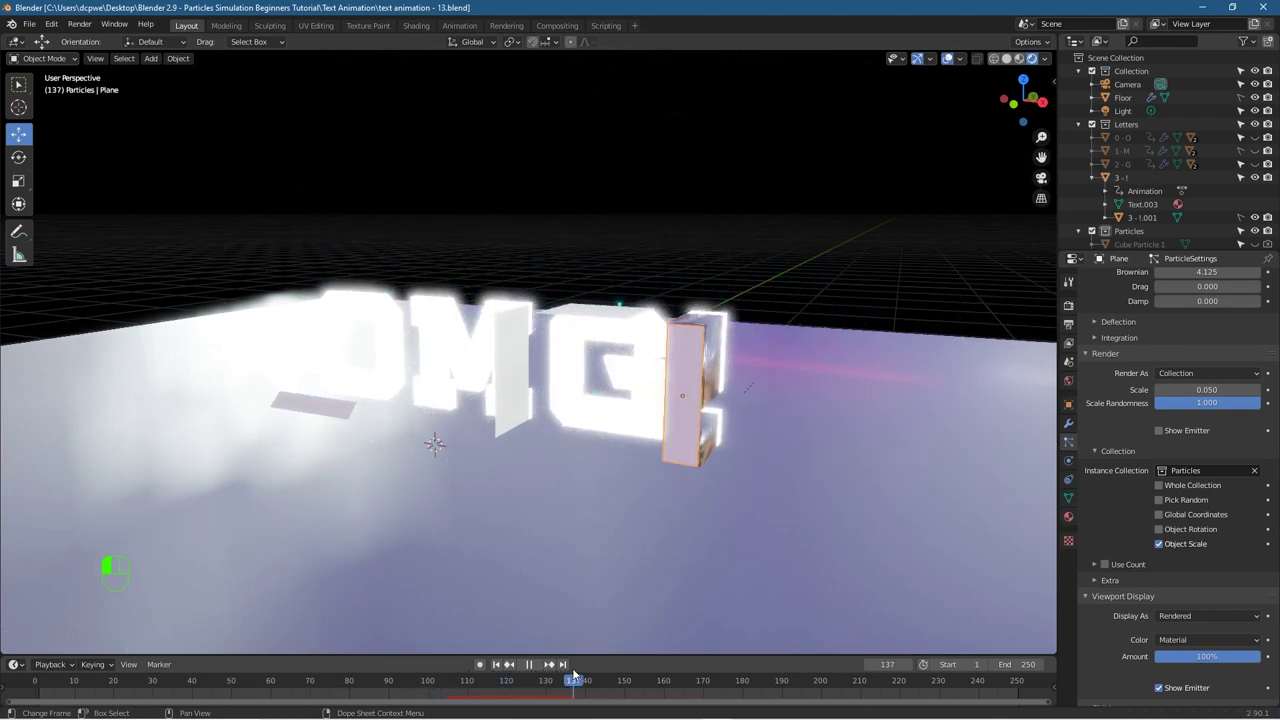
{"action": "key", "text": "space"}
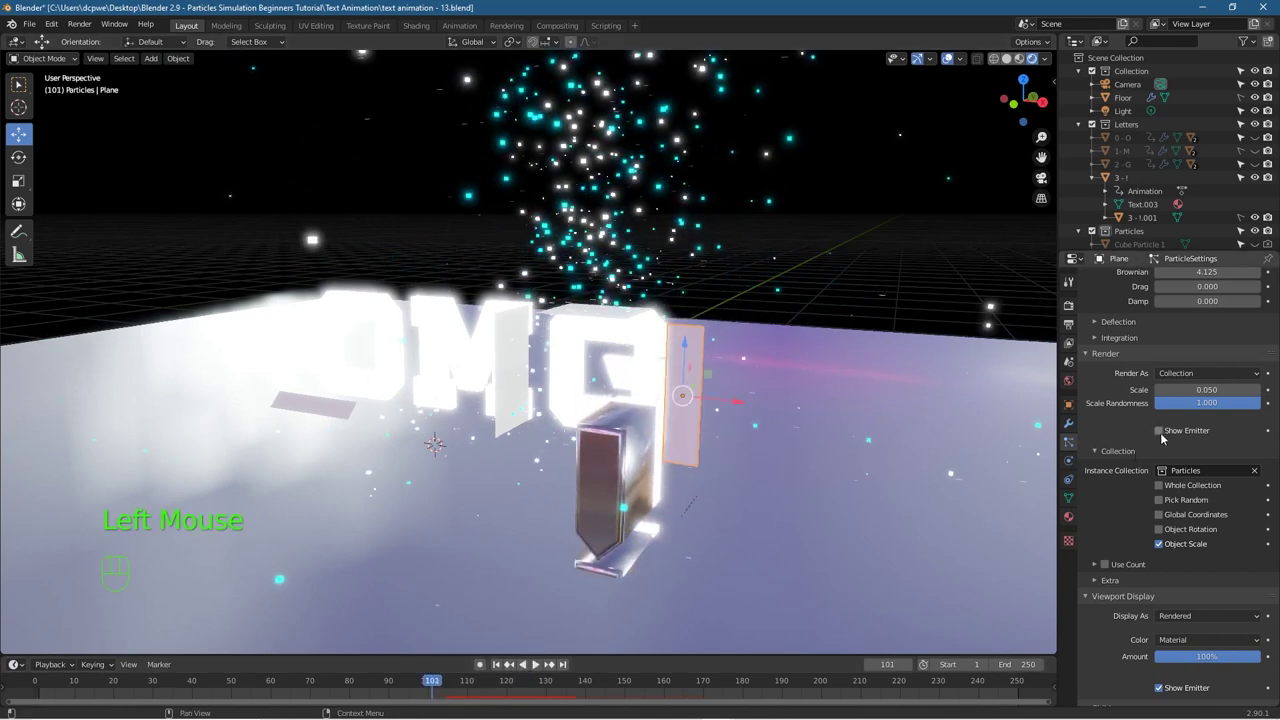
Step: Return to the plane's particle emission settings and save the file again
{"action": "scroll", "coordinate": [1160, 432], "scroll_direction": "up", "scroll_amount": 9}
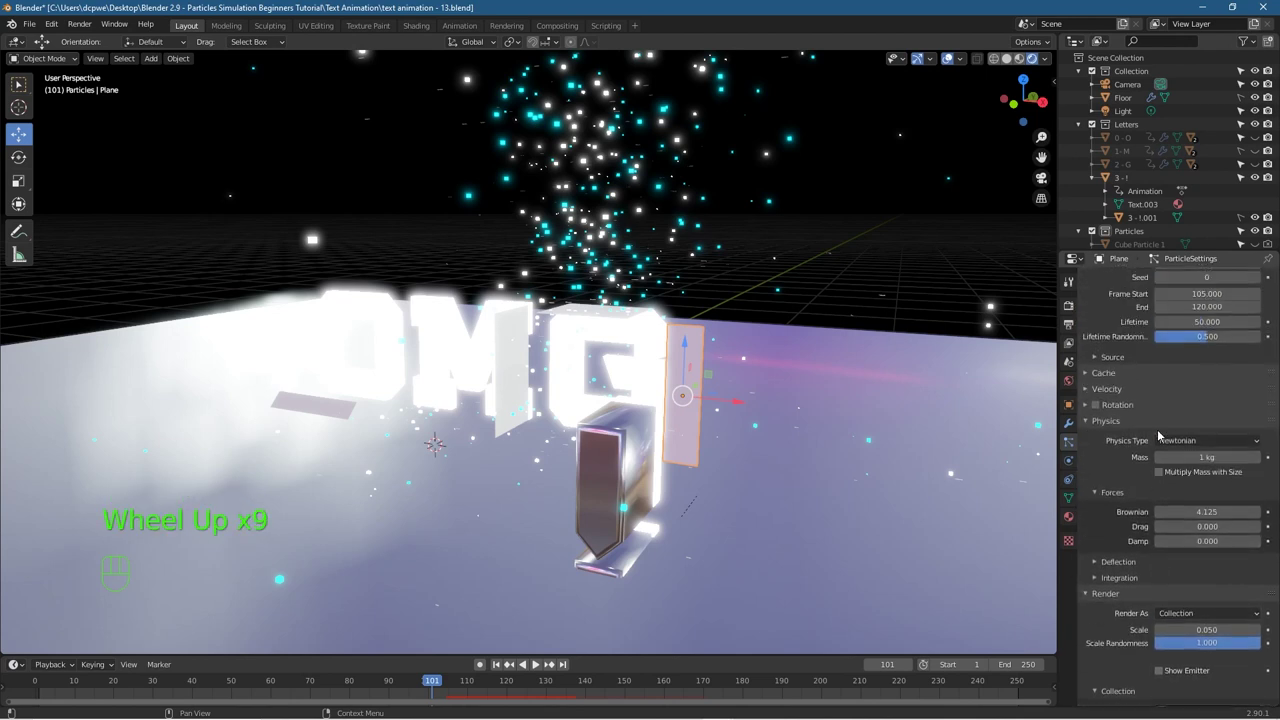
{"action": "scroll", "coordinate": [1157, 432], "scroll_direction": "up", "scroll_amount": 7}
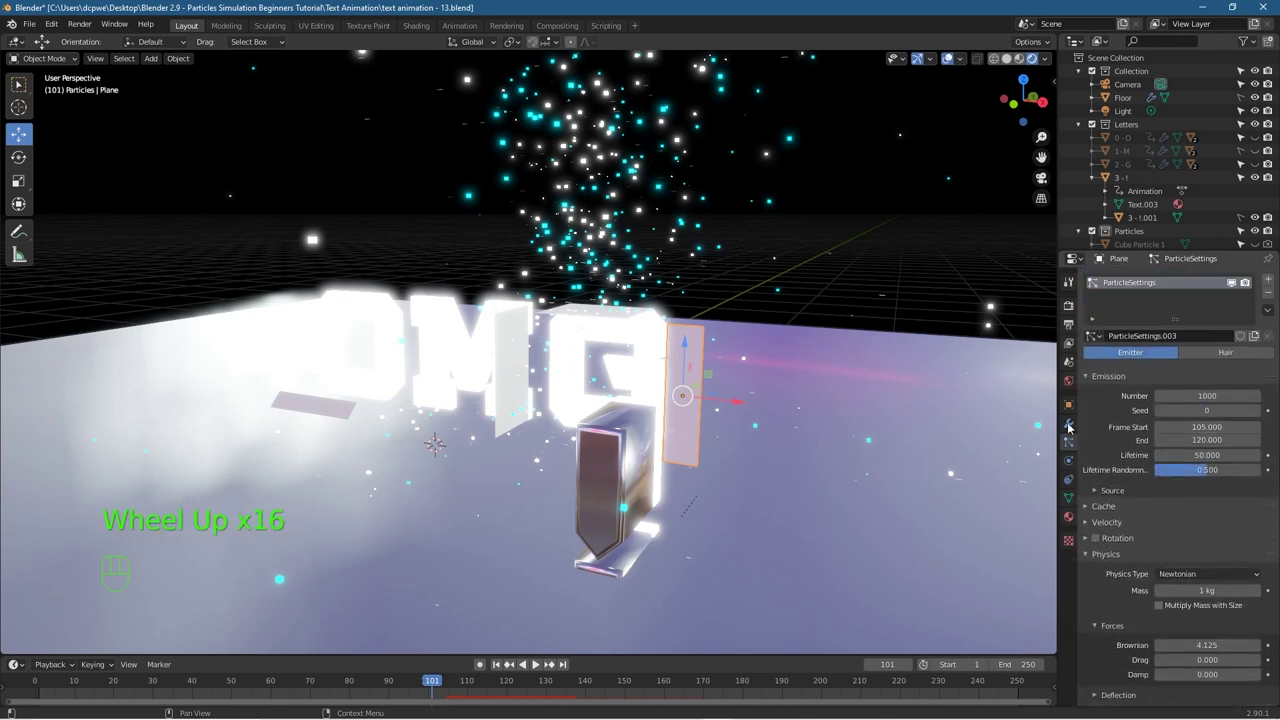
{"action": "left_click", "coordinate": [29, 23]}
{"action": "left_click", "coordinate": [45, 125]}
Step: Play the exclamation mark's landing up to frame 127 to look for particles from its plane
{"action": "left_click", "coordinate": [433, 686]}
{"action": "left_click_drag", "start_coordinate": [433, 686], "coordinate": [470, 685]}
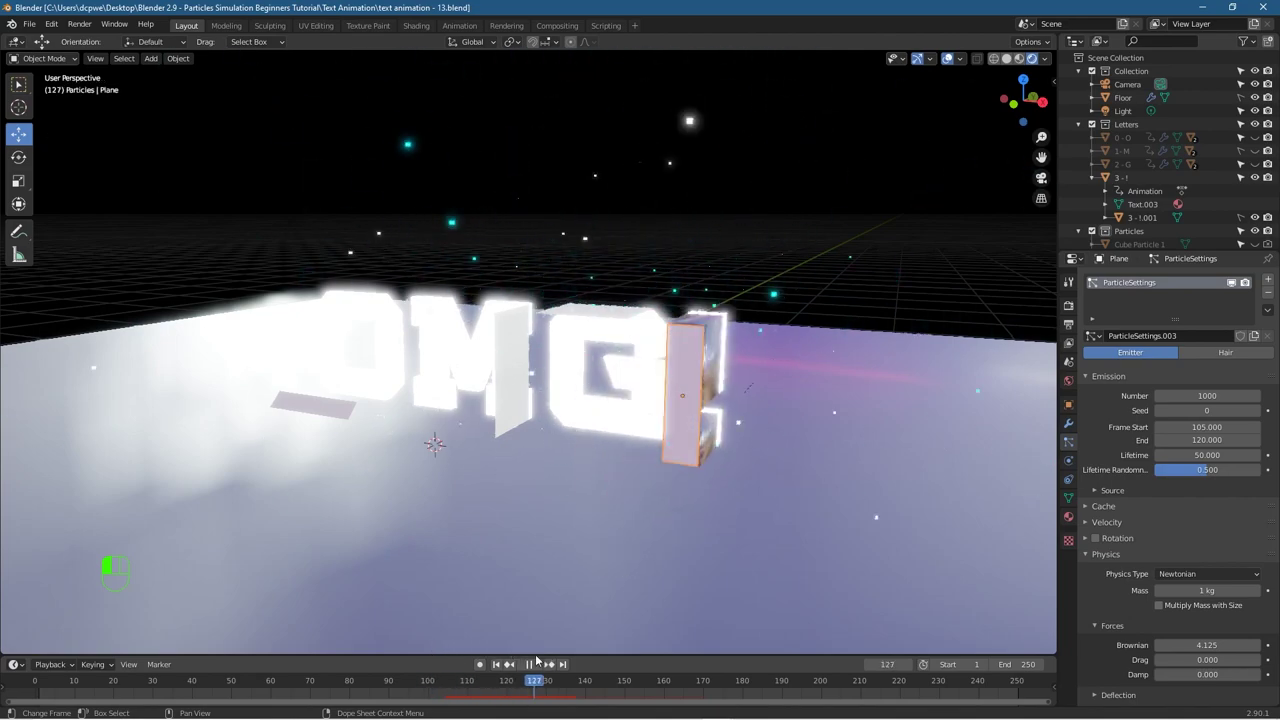
{"action": "key", "text": "space"}
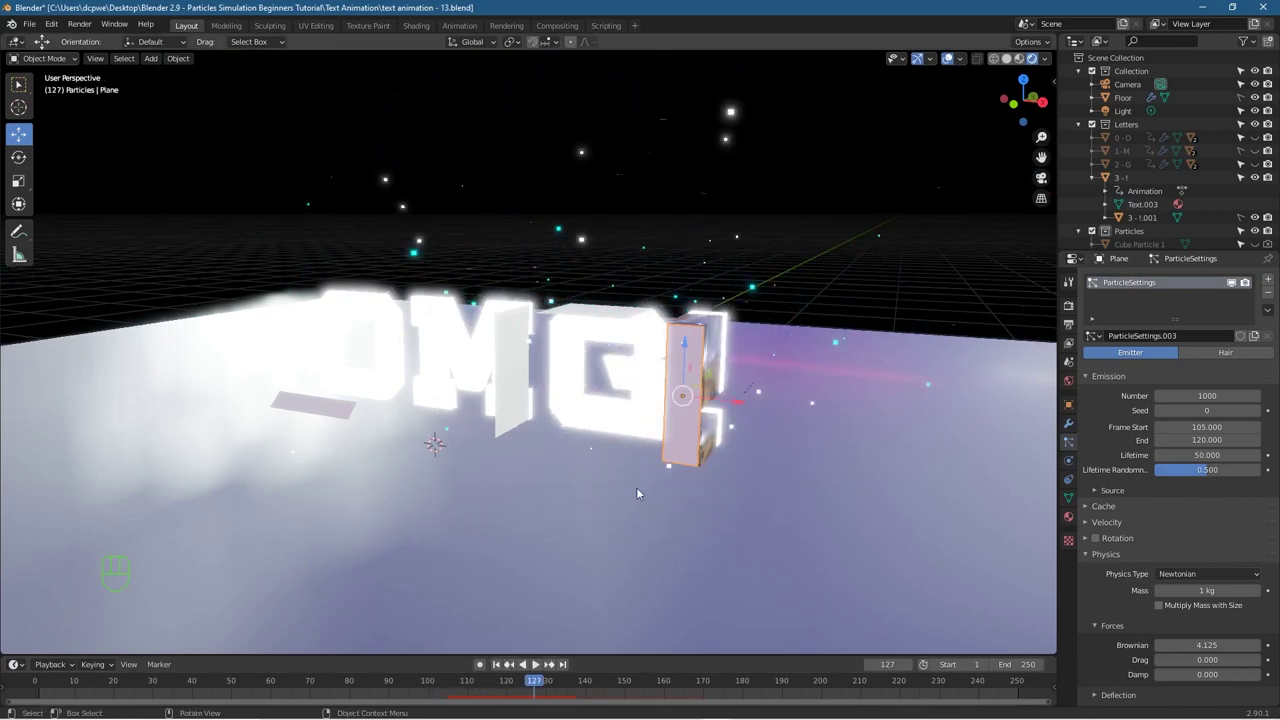
Step: Hide 0 - O.001, Particle O, 1 - M.001 and Particle M in the viewport to clear the letters O and M
{"action": "middle_click_drag", "start_coordinate": [700, 367], "coordinate": [657, 377]}
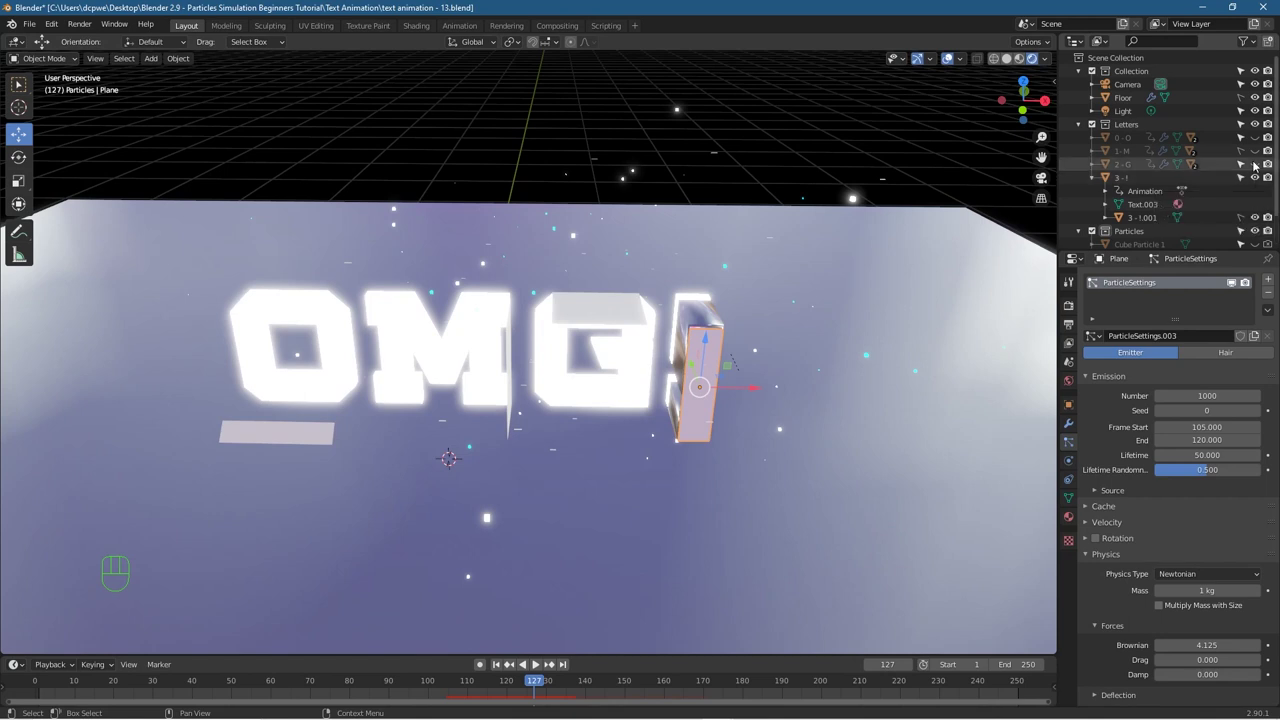
{"action": "left_click", "coordinate": [1093, 138]}
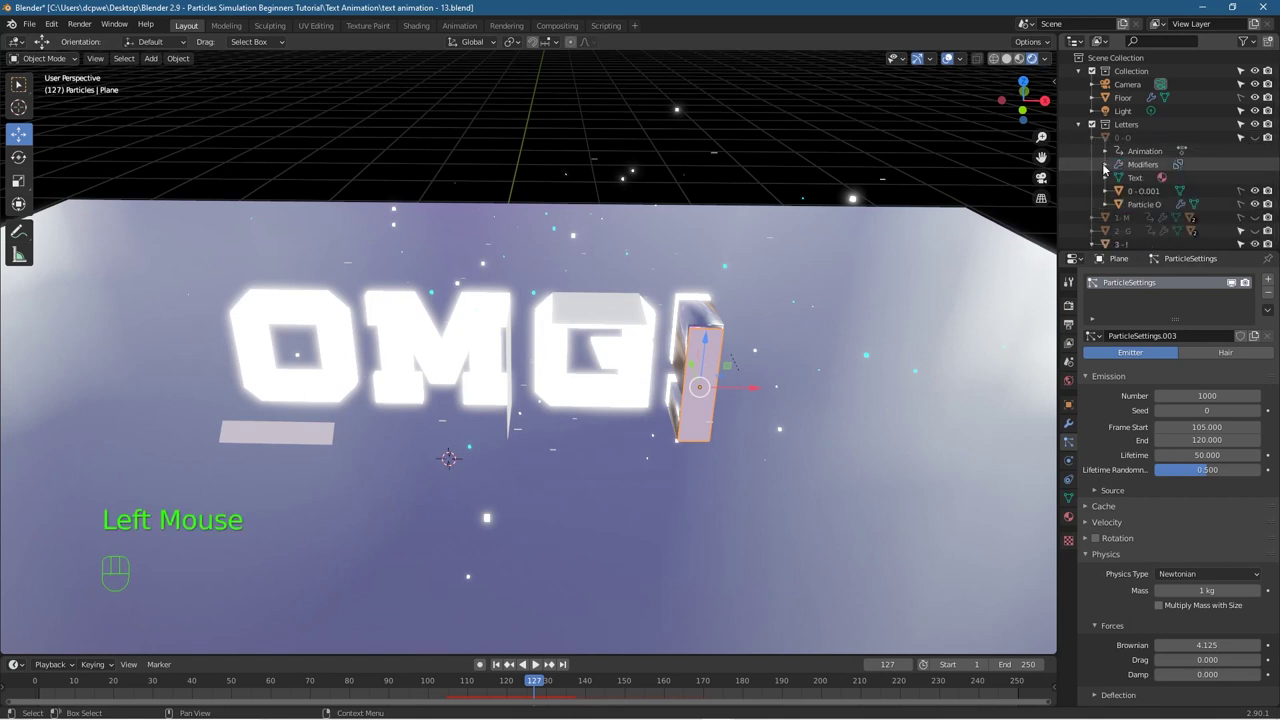
{"action": "left_click", "coordinate": [1256, 192]}
{"action": "left_click", "coordinate": [1256, 204]}
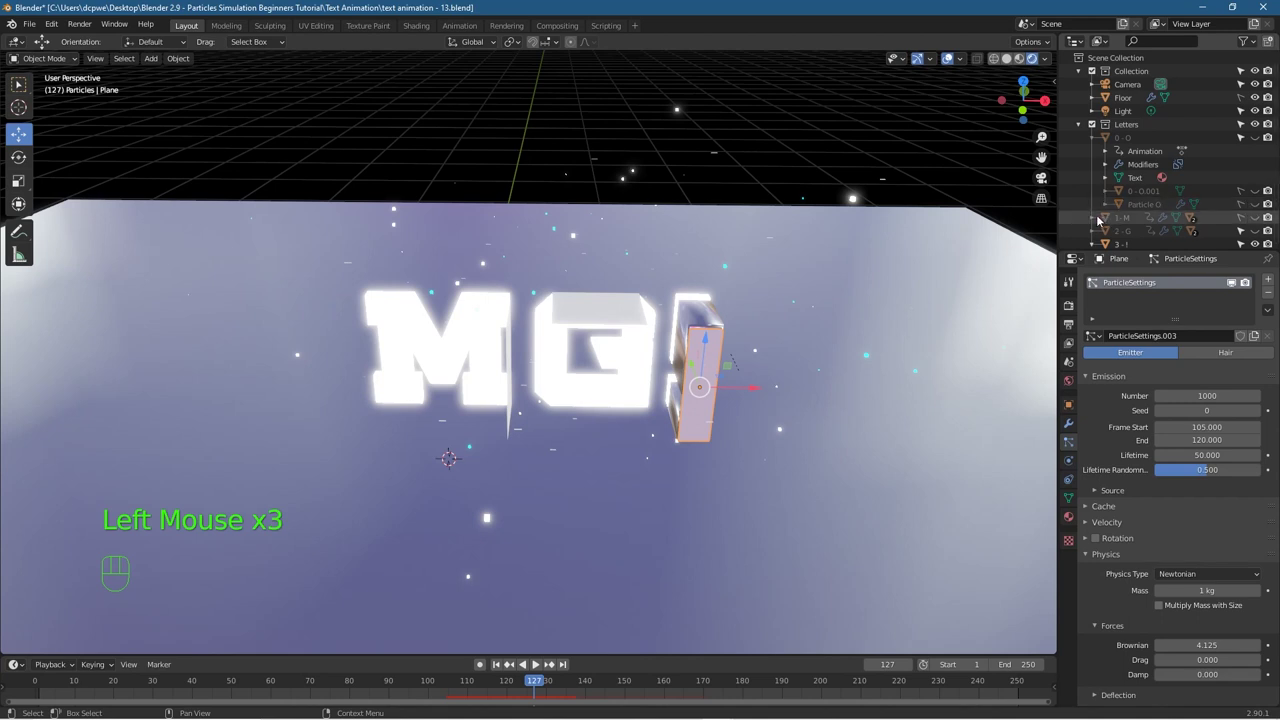
{"action": "left_click", "coordinate": [1096, 217]}
{"action": "scroll", "coordinate": [1098, 218], "scroll_direction": "down", "scroll_amount": 3}
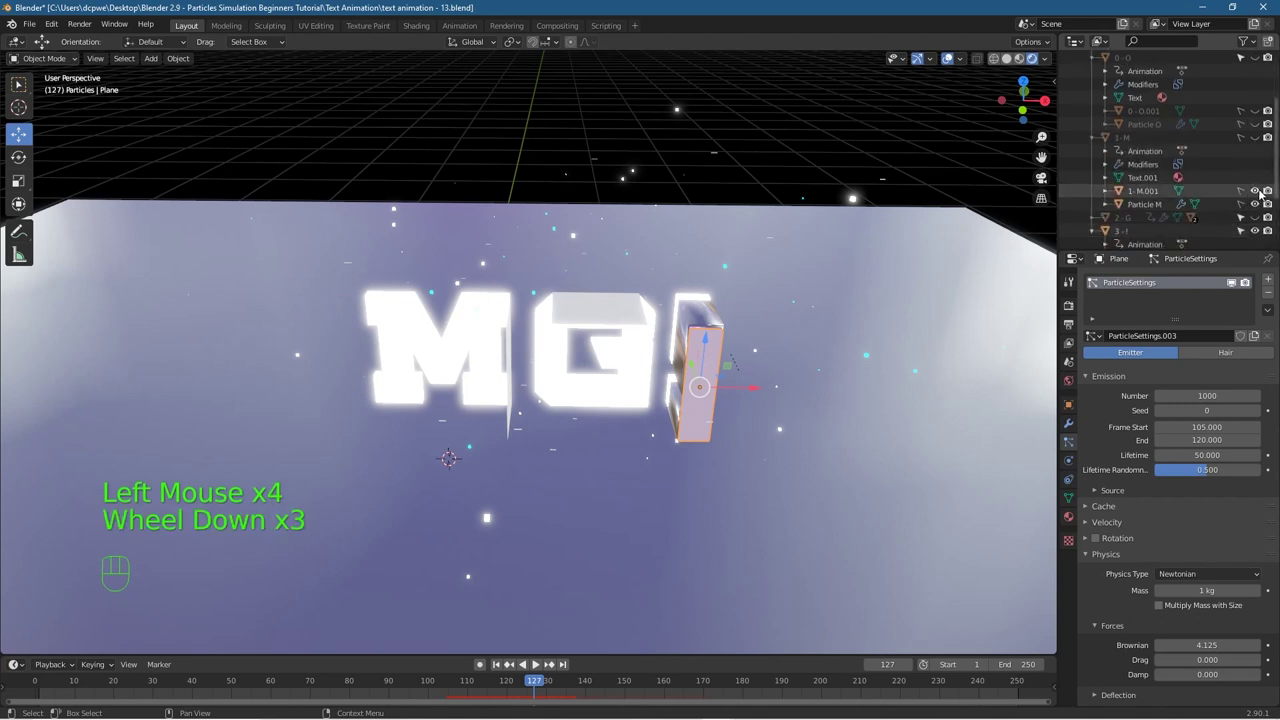
{"action": "left_click", "coordinate": [1256, 192]}
{"action": "left_click", "coordinate": [1256, 204]}
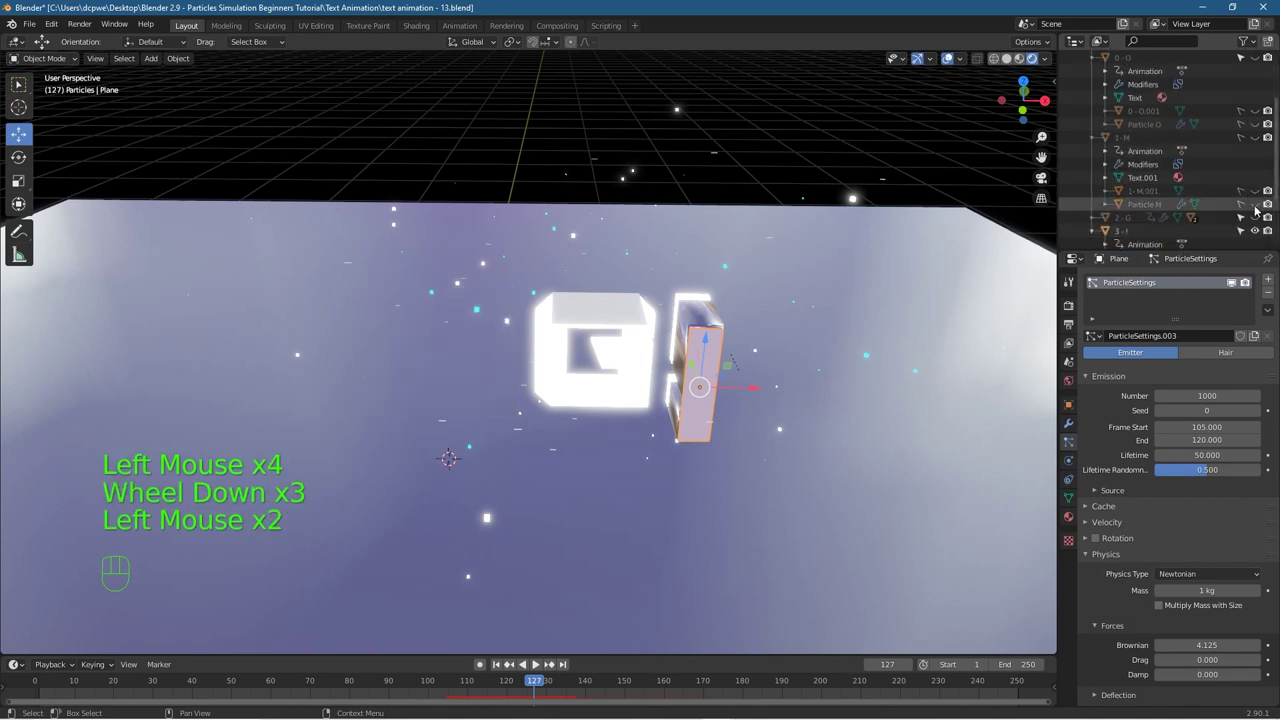
Step: Hide 2 - G.001 and Particle G under the letter G in the viewport
{"action": "left_click", "coordinate": [1093, 217]}
{"action": "scroll", "coordinate": [1093, 217], "scroll_direction": "down", "scroll_amount": 2}
{"action": "left_click", "coordinate": [1256, 217]}
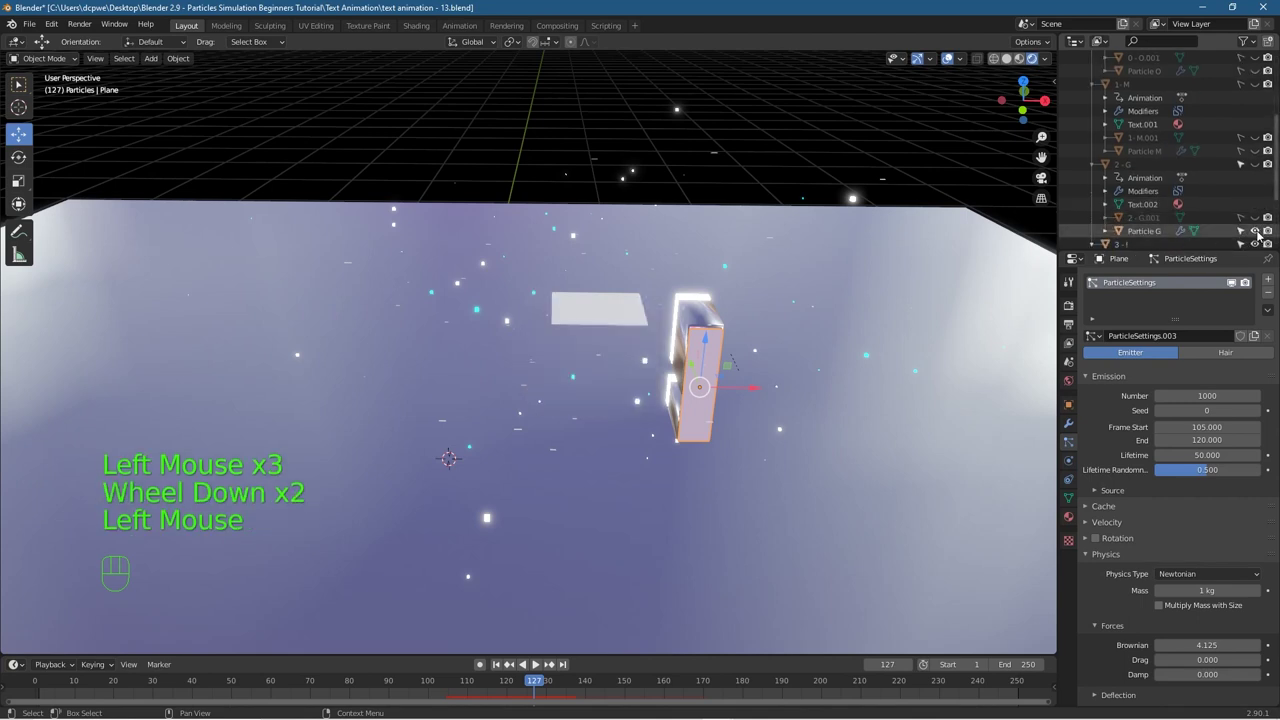
{"action": "left_click", "coordinate": [1256, 231]}
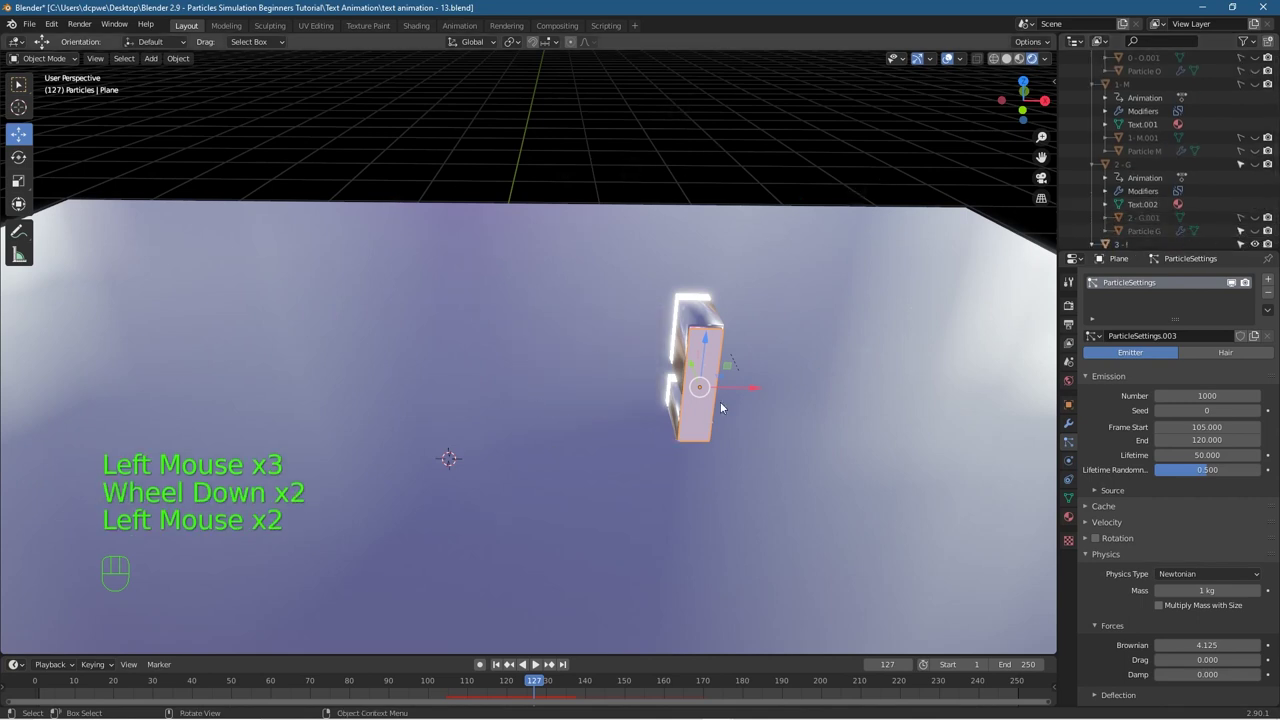
Step: Replay the animation with only the exclamation mark shown and review the plane's particle emission and physics settings
{"action": "left_click", "coordinate": [524, 664]}
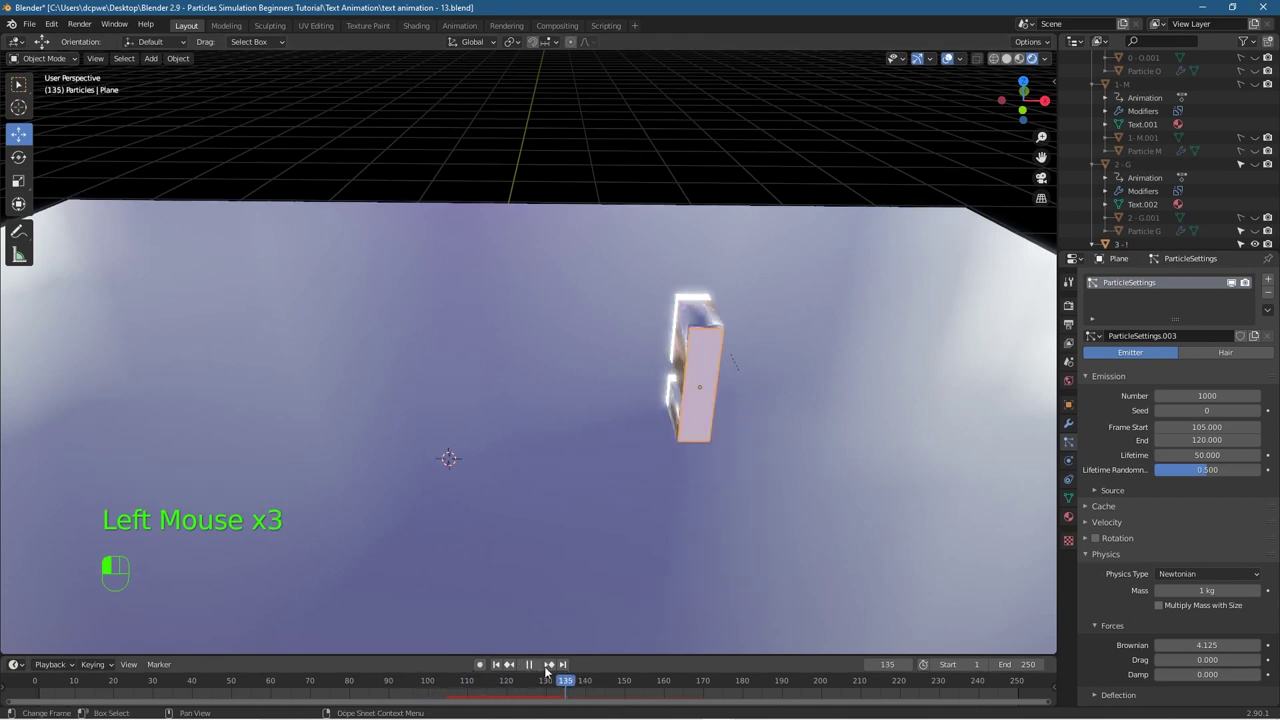
{"action": "scroll", "coordinate": [1175, 420], "scroll_direction": "up", "scroll_amount": 5}
{"action": "scroll", "coordinate": [1175, 420], "scroll_direction": "down", "scroll_amount": 2}
{"action": "scroll", "coordinate": [1160, 488], "scroll_direction": "down", "scroll_amount": 5}
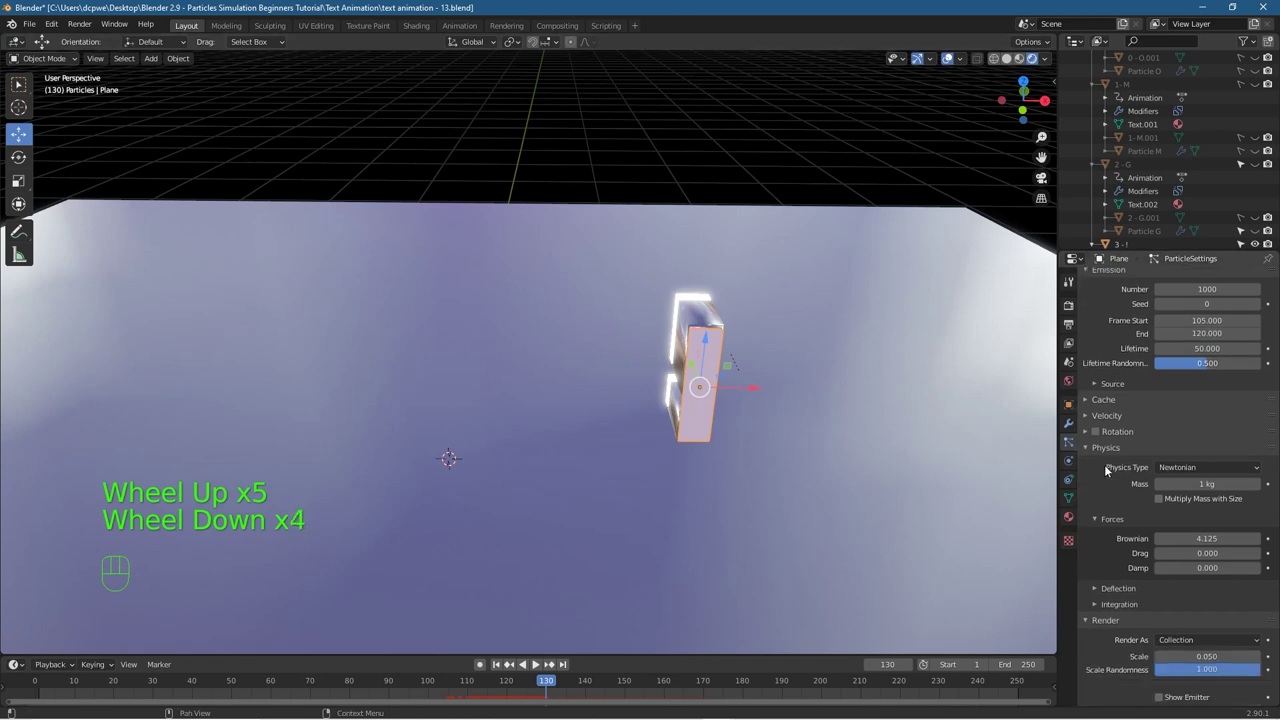
{"action": "scroll", "coordinate": [1150, 485], "scroll_direction": "up", "scroll_amount": 6}
{"action": "scroll", "coordinate": [1150, 487], "scroll_direction": "up", "scroll_amount": 5}
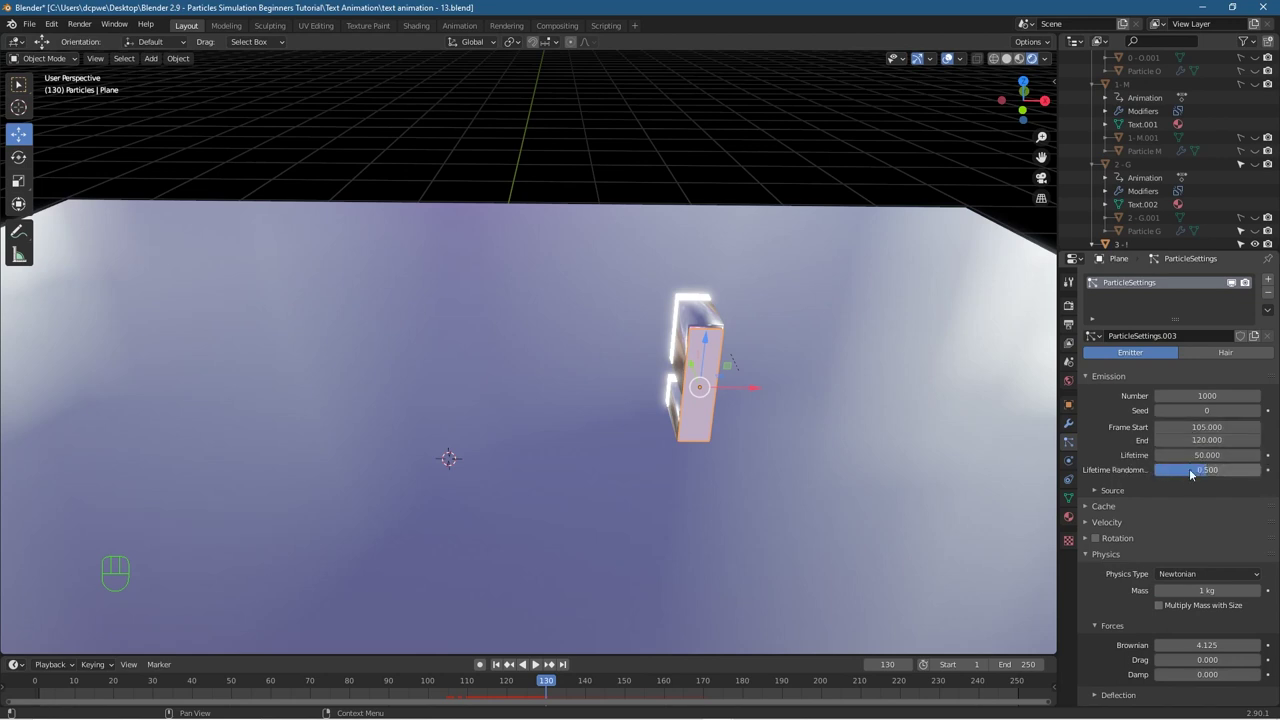
Step: Check the plane's particle force and render settings, switching Show Emitter on and back off
{"action": "scroll", "coordinate": [1185, 483], "scroll_direction": "down", "scroll_amount": 6}
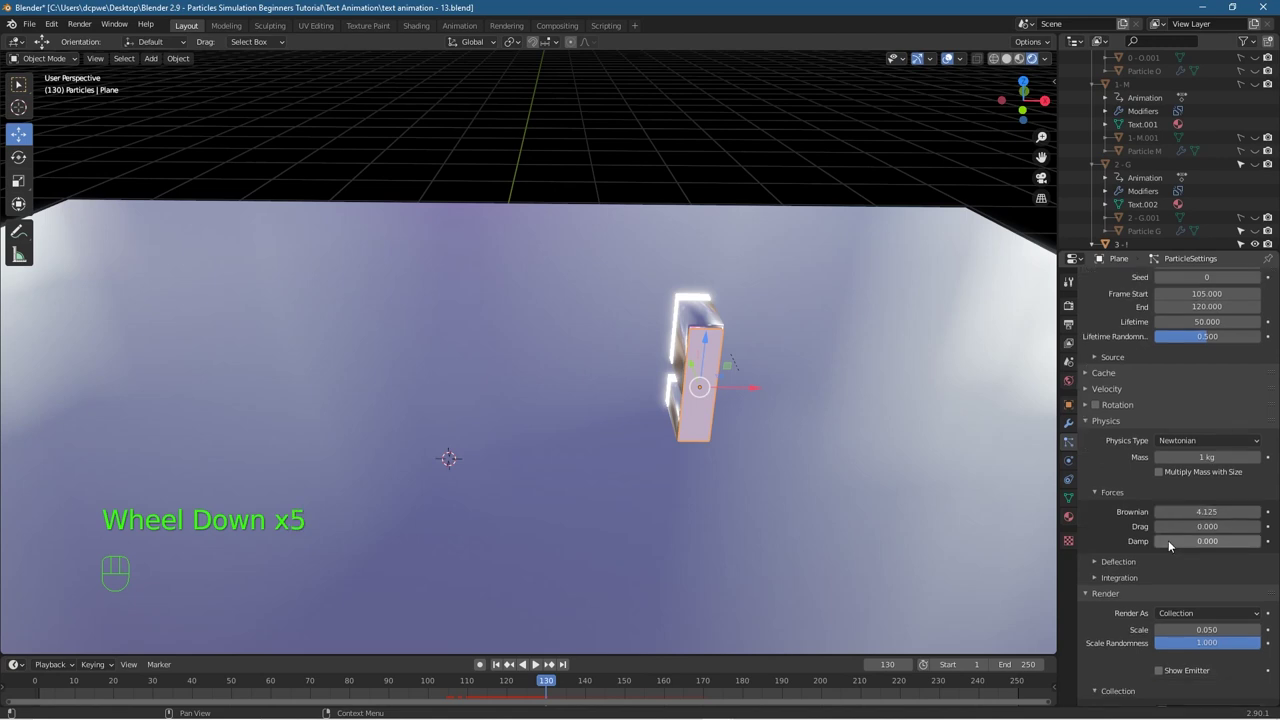
{"action": "scroll", "coordinate": [1168, 540], "scroll_direction": "down", "scroll_amount": 3}
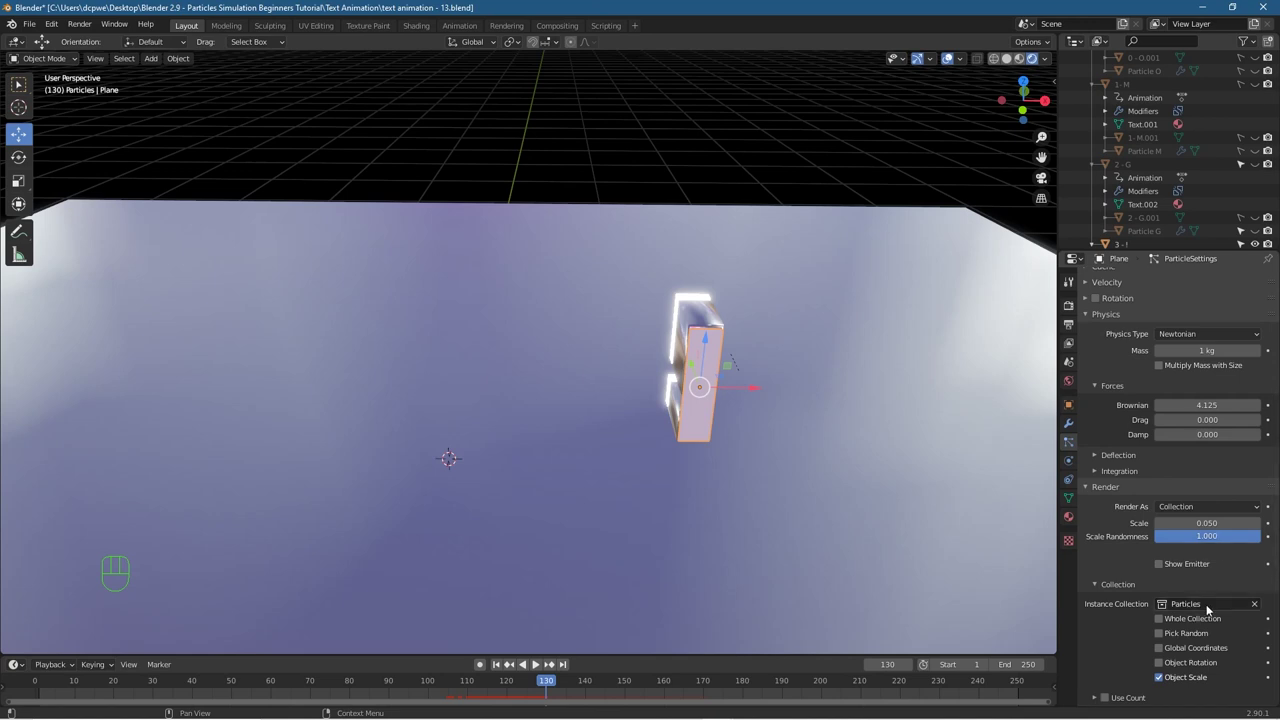
{"action": "scroll", "coordinate": [1206, 606], "scroll_direction": "down", "scroll_amount": 3}
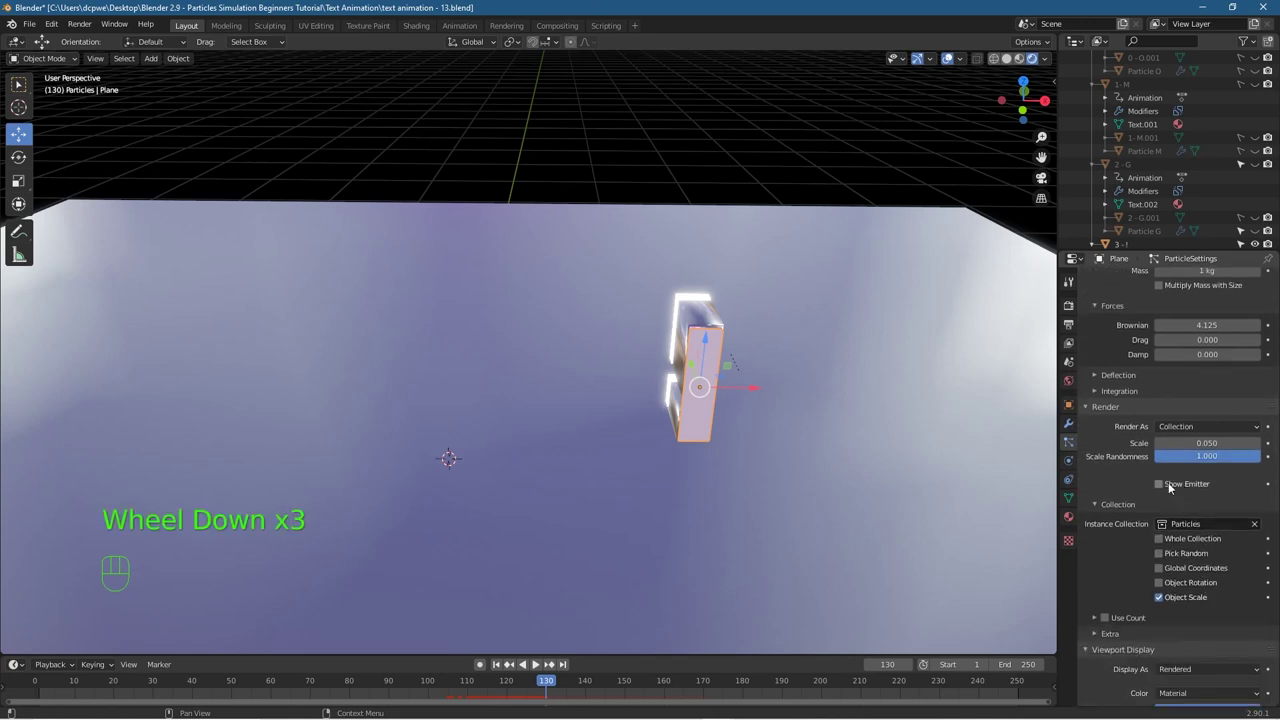
{"action": "left_click", "coordinate": [1159, 484]}
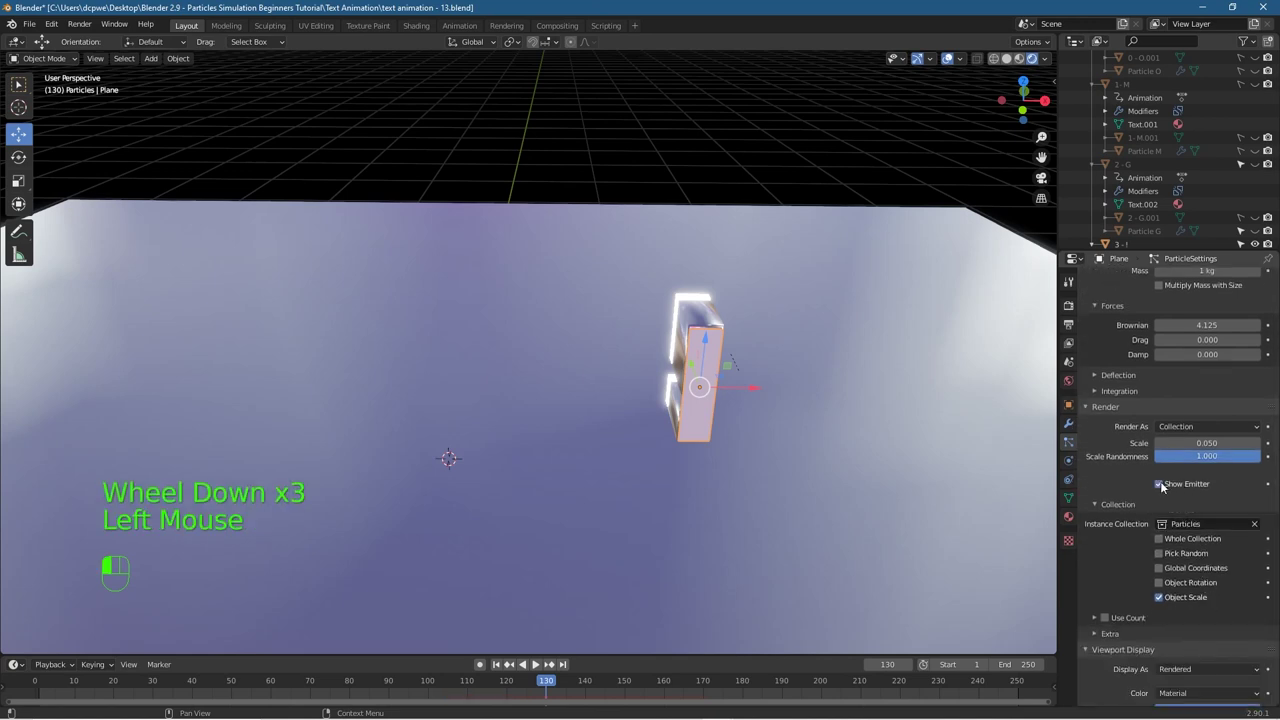
{"action": "left_click", "coordinate": [1159, 484]}
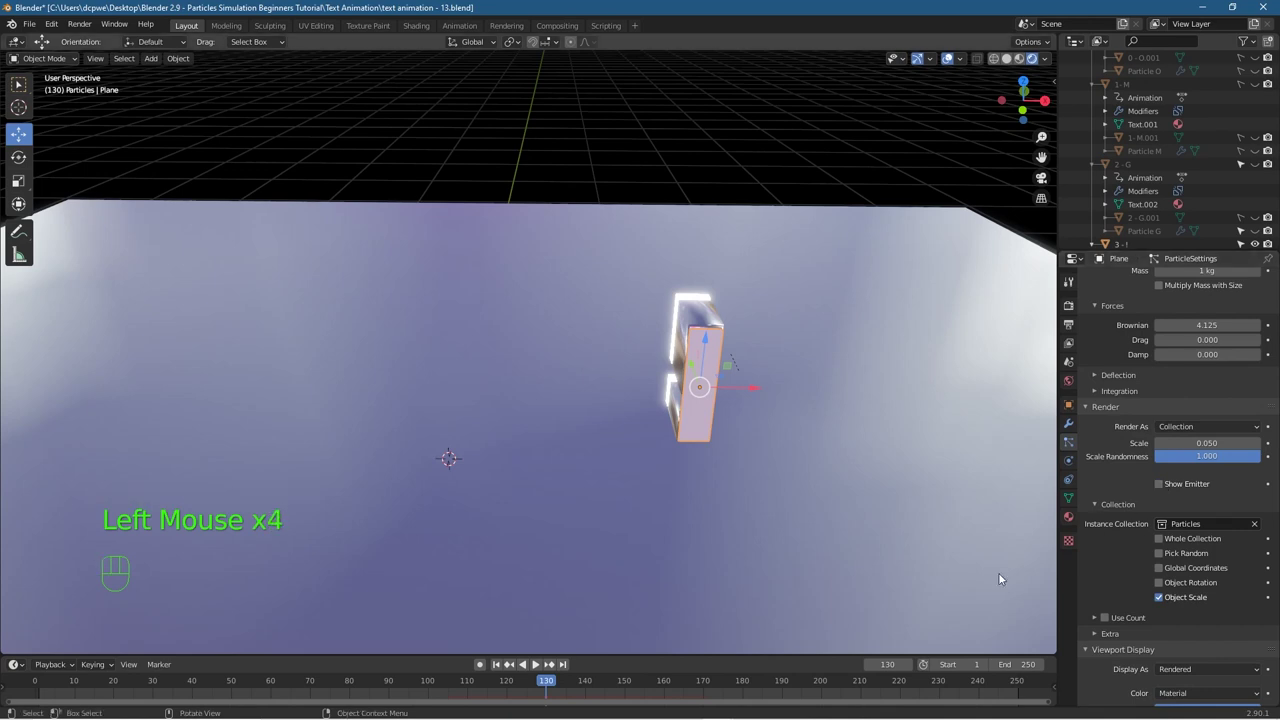
Step: Save the project as the incremented copy text animation - 14.blend
{"action": "left_click_drag", "start_coordinate": [29, 24], "coordinate": [40, 134]}
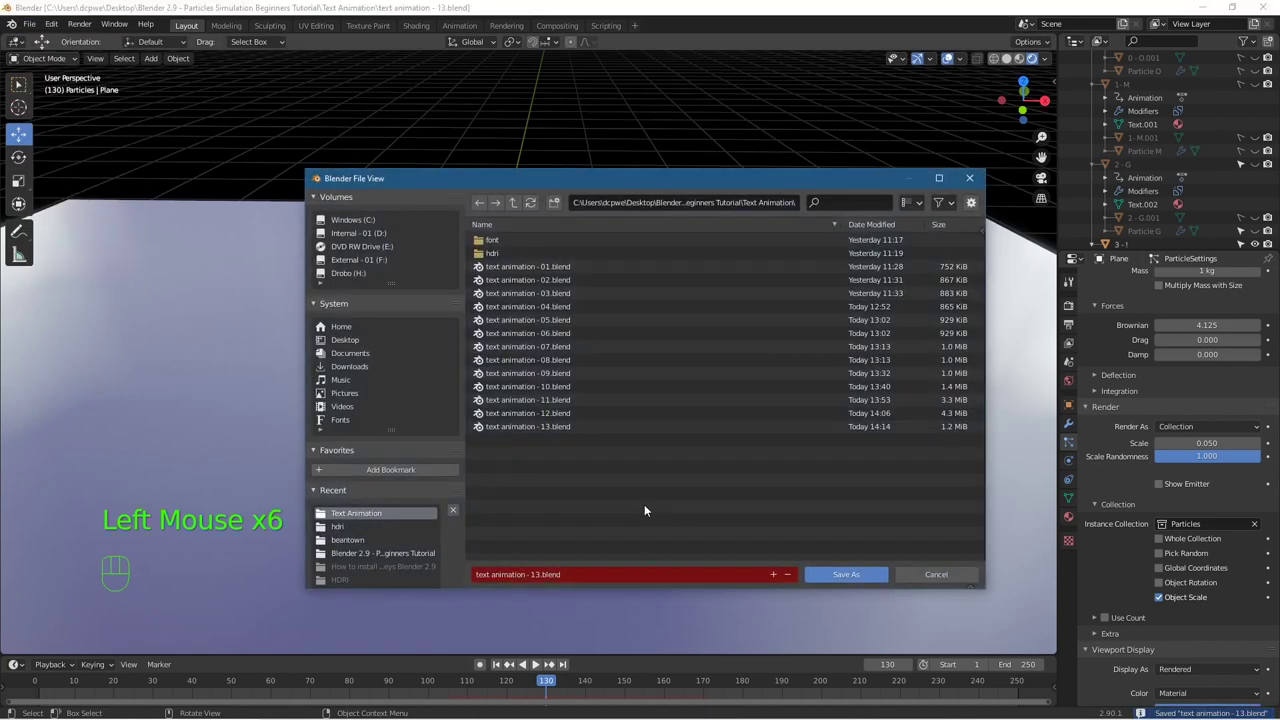
{"action": "left_click", "coordinate": [776, 576]}
{"action": "left_click", "coordinate": [822, 574]}
Step: Collapse the 0 - O, 1 - M and 2 - G hierarchies and move the Plane object into the Letters collection
{"action": "mouse_move", "coordinate": [546, 683]}
{"action": "left_mouse_down"}
{"action": "mouse_move", "coordinate": [300, 682]}
{"action": "mouse_move", "coordinate": [533, 679]}
{"action": "left_mouse_up"}
{"action": "middle_click_drag", "start_coordinate": [720, 517], "coordinate": [580, 458]}
{"action": "scroll", "coordinate": [1160, 390], "scroll_direction": "up", "scroll_amount": 19}
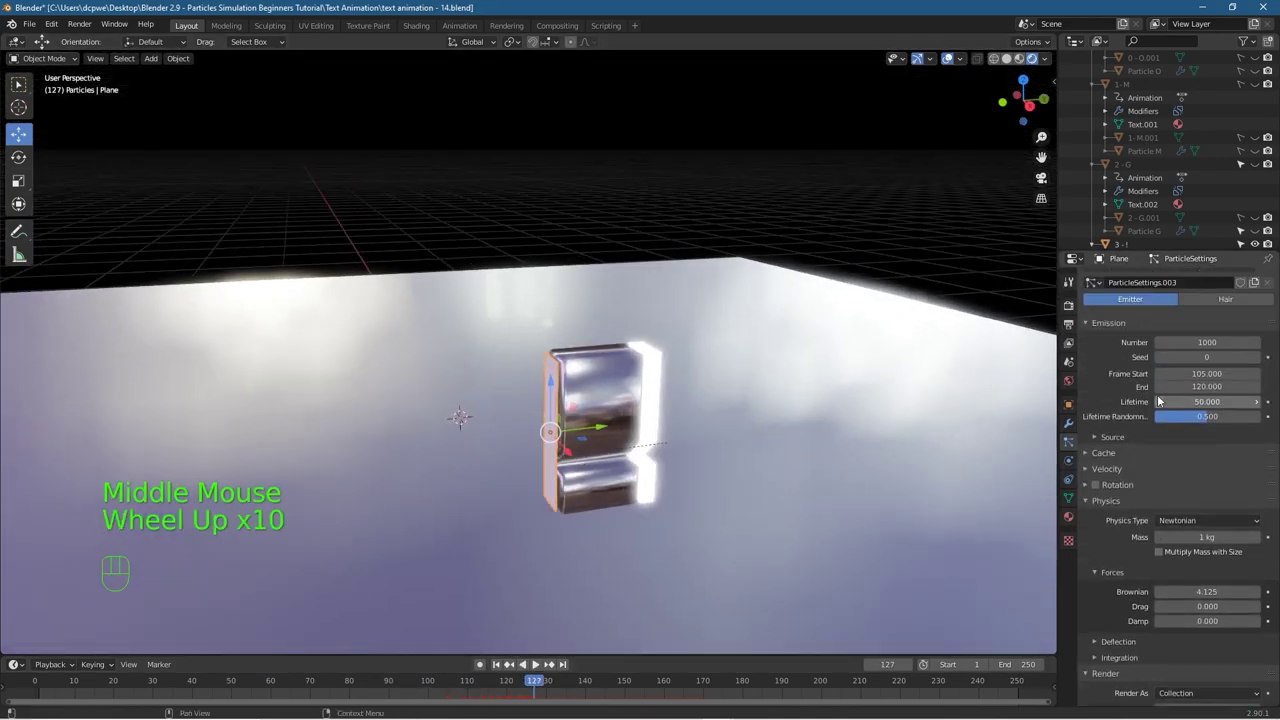
{"action": "scroll", "coordinate": [1160, 236], "scroll_direction": "down", "scroll_amount": 5}
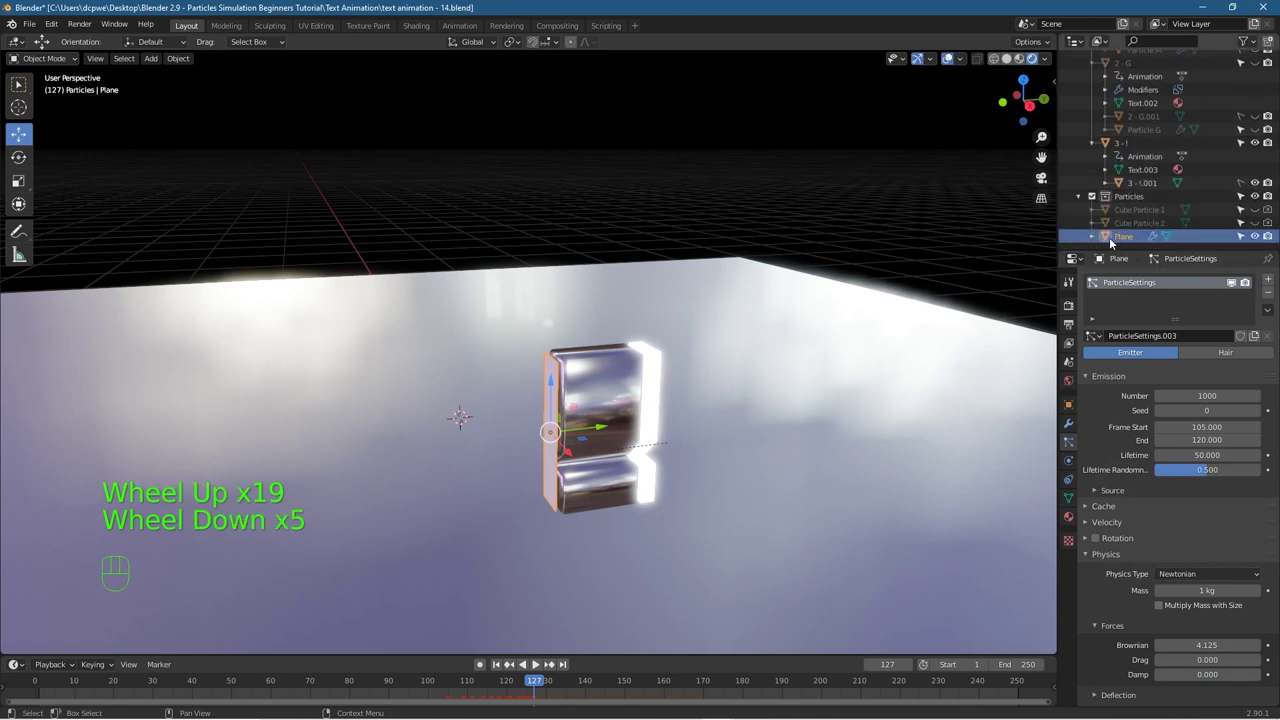
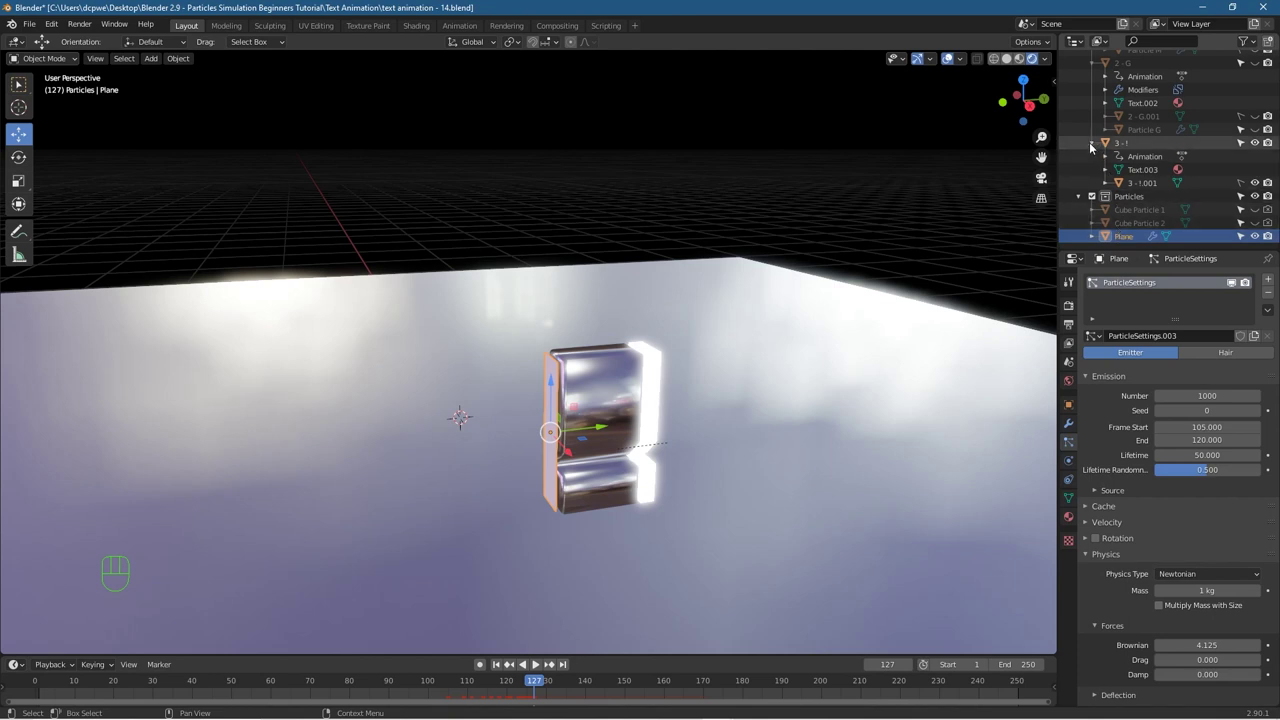
{"action": "scroll", "coordinate": [1092, 130], "scroll_direction": "up", "scroll_amount": 6}
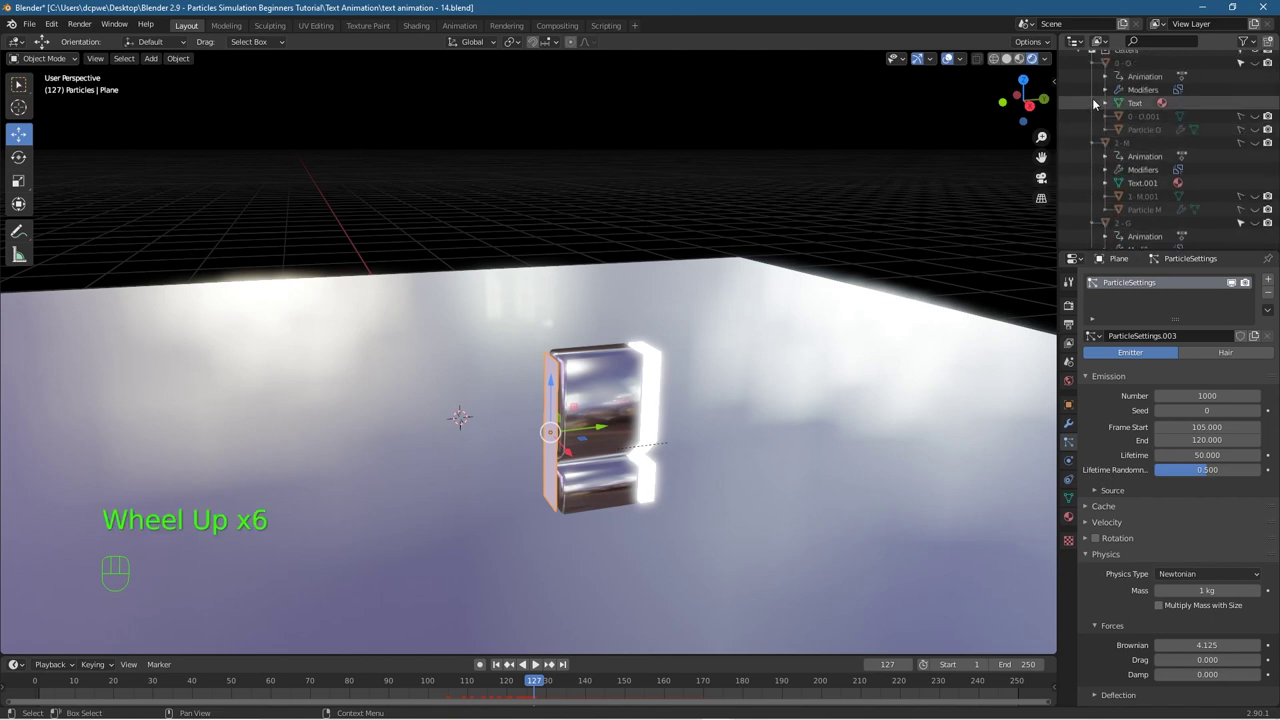
{"action": "left_click", "coordinate": [1091, 62]}
{"action": "left_click", "coordinate": [1092, 77]}
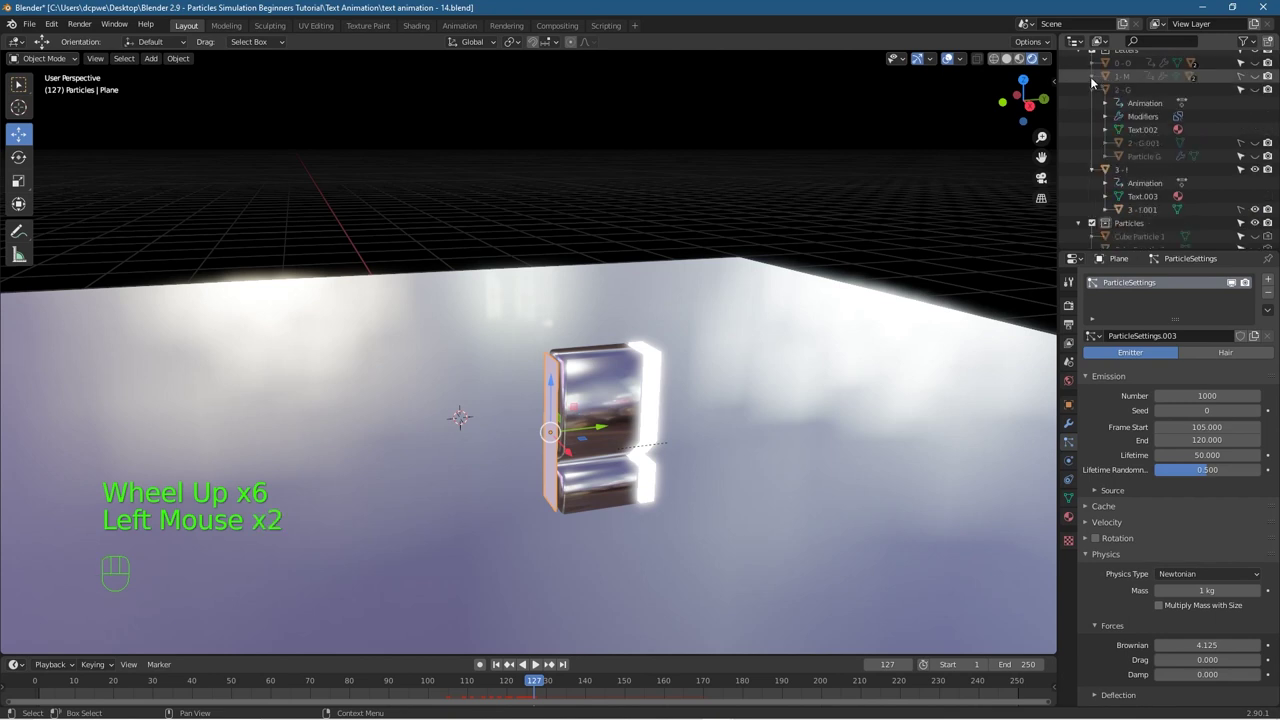
{"action": "left_click", "coordinate": [1093, 88]}
{"action": "left_click_drag", "start_coordinate": [1122, 234], "coordinate": [1138, 100]}
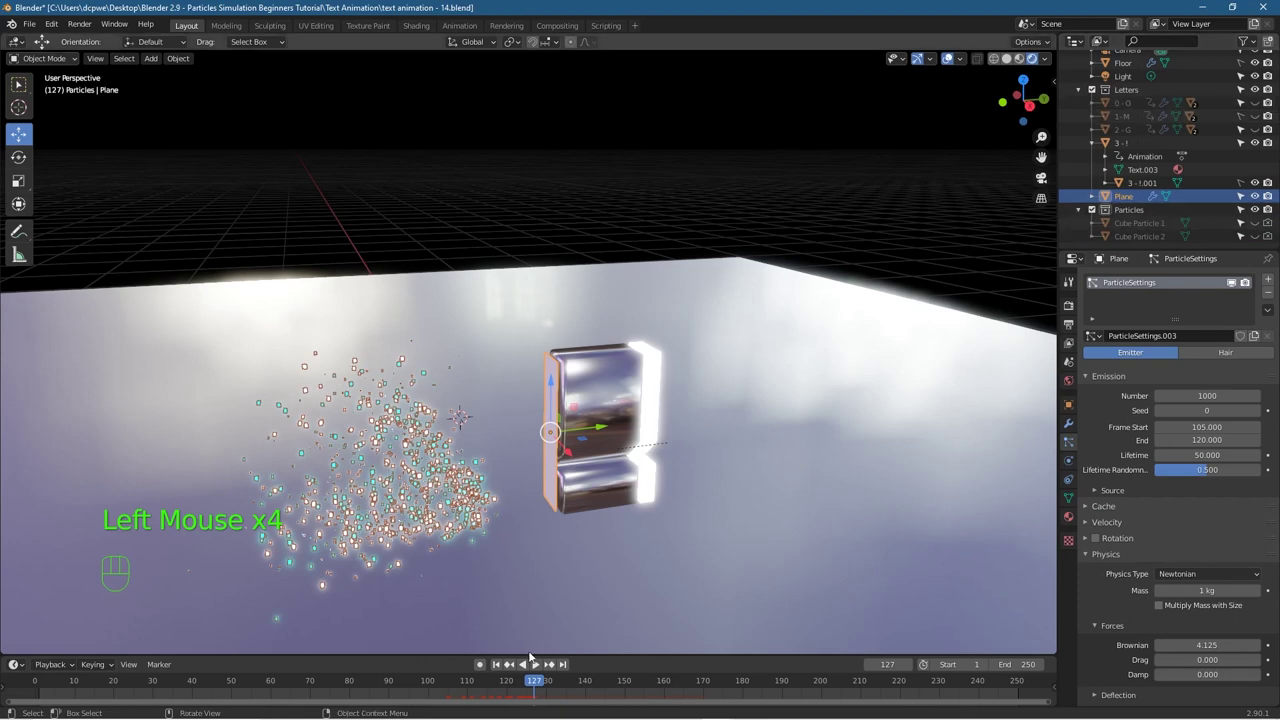
Step: Scrub the timeline to frames 102 and 104 to compare the plane's position with the moving exclamation mark
{"action": "left_click_drag", "start_coordinate": [360, 682], "coordinate": [437, 681]}
{"action": "scroll", "coordinate": [1130, 225], "scroll_direction": "down", "scroll_amount": 3}
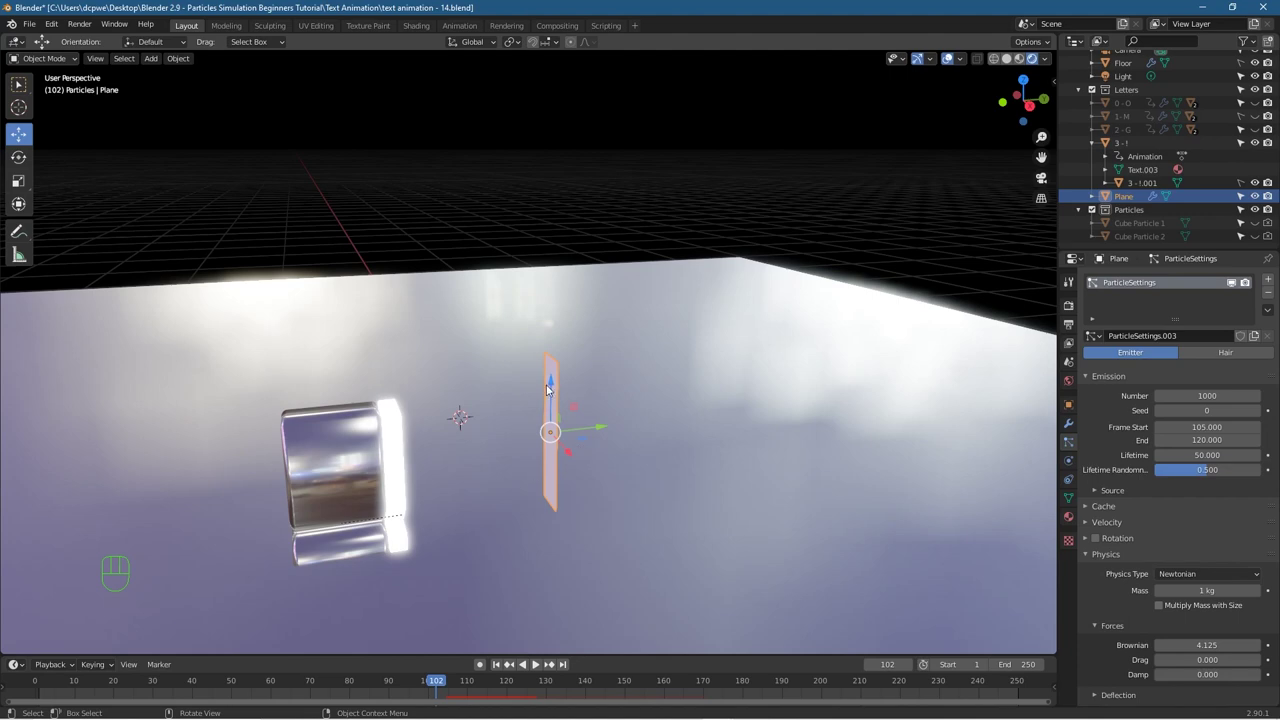
{"action": "mouse_move", "coordinate": [442, 683]}
{"action": "left_mouse_down"}
{"action": "mouse_move", "coordinate": [571, 684]}
{"action": "mouse_move", "coordinate": [432, 672]}
{"action": "mouse_move", "coordinate": [527, 684]}
{"action": "mouse_move", "coordinate": [432, 672]}
{"action": "mouse_move", "coordinate": [457, 684]}
{"action": "mouse_move", "coordinate": [443, 684]}
{"action": "mouse_move", "coordinate": [445, 667]}
{"action": "left_mouse_up"}
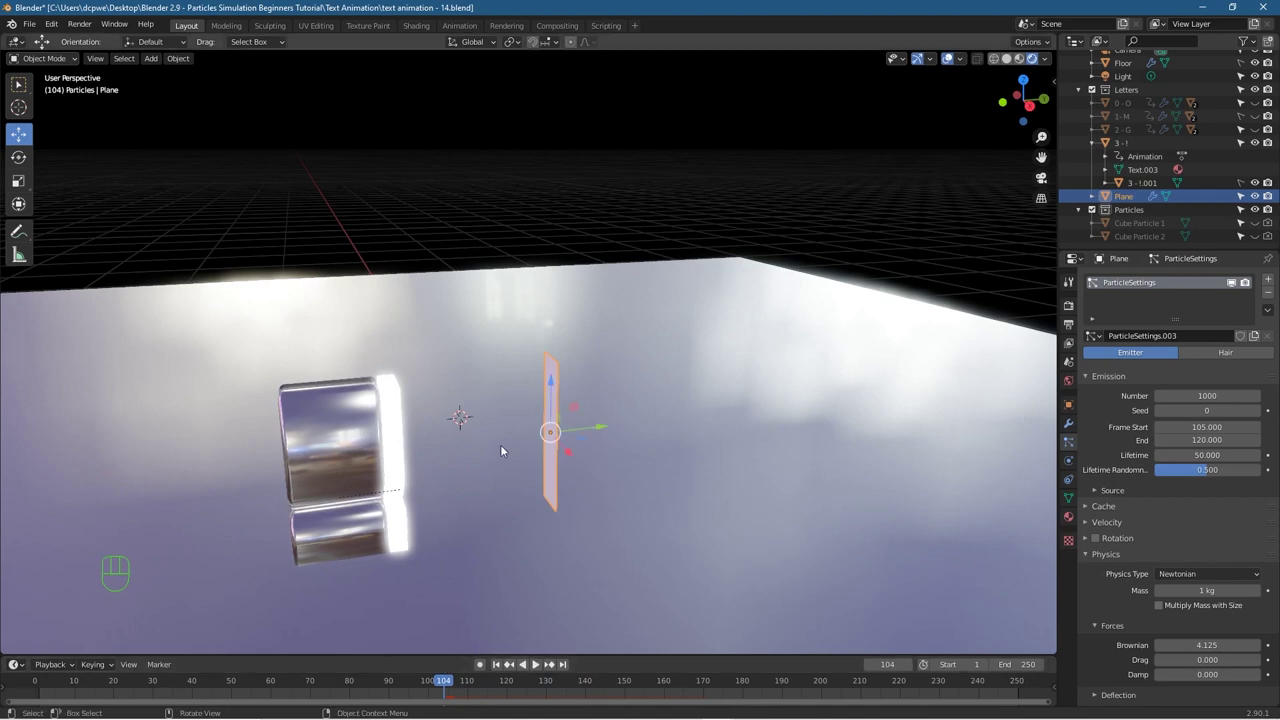
Step: At frame 120, parent the plane behind the exclamation mark to 3 - ! using the Object option
{"action": "left_click_drag", "start_coordinate": [455, 688], "coordinate": [507, 686]}
{"action": "middle_click_drag", "start_coordinate": [558, 483], "coordinate": [749, 485]}
{"action": "scroll", "coordinate": [749, 485], "scroll_direction": "up", "scroll_amount": 4}
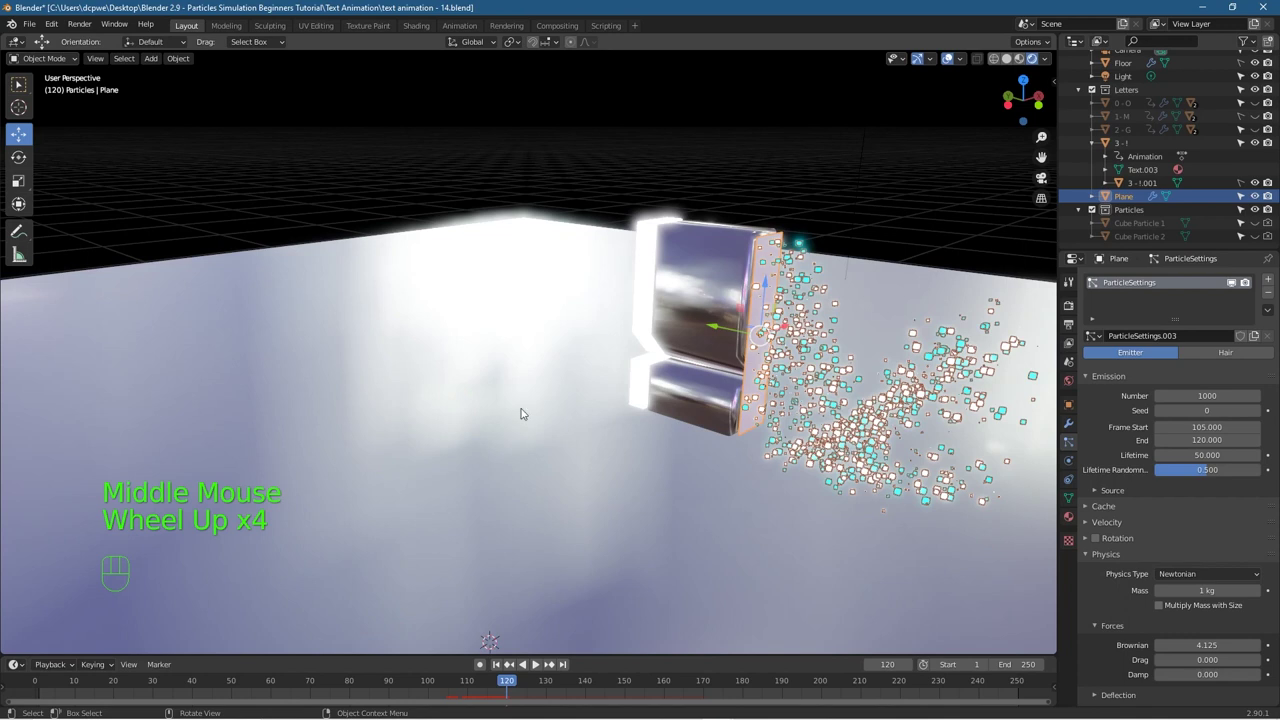
{"action": "left_click", "coordinate": [731, 155]}
{"action": "left_click", "coordinate": [760, 263]}
{"action": "key", "text": "shift"}
{"action": "left_click", "coordinate": [714, 265], "text": "shift"}
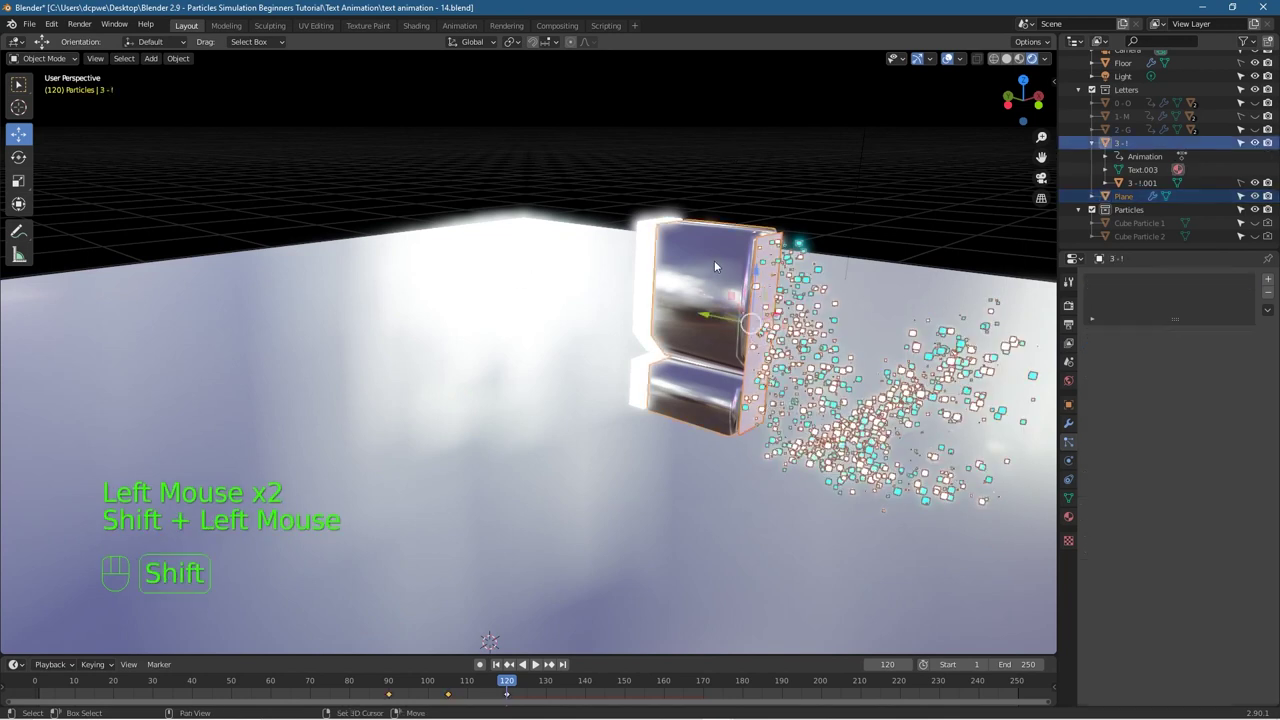
{"action": "key", "text": "ctrl"}
{"action": "key", "text": "ctrl+p"}
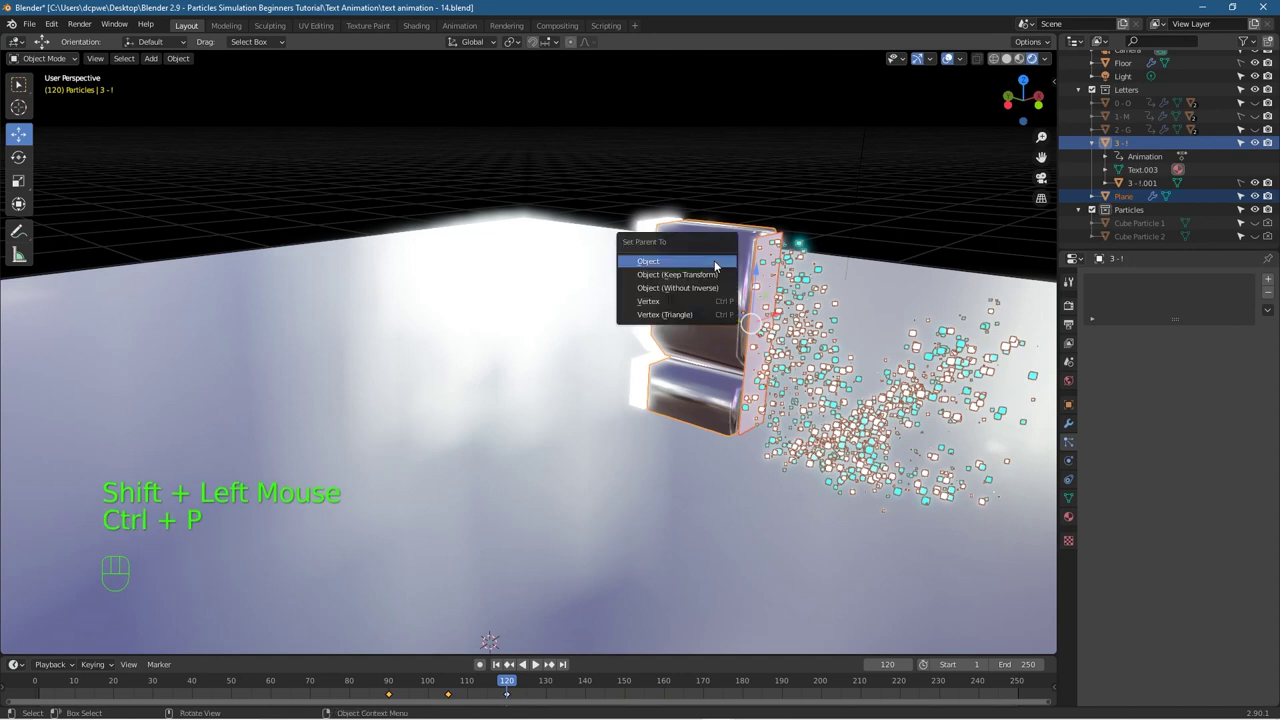
{"action": "left_click", "coordinate": [714, 265]}
Step: Scrub and replay the animation around the exclamation mark to check that the parented plane follows it
{"action": "left_click_drag", "start_coordinate": [526, 691], "coordinate": [343, 688]}
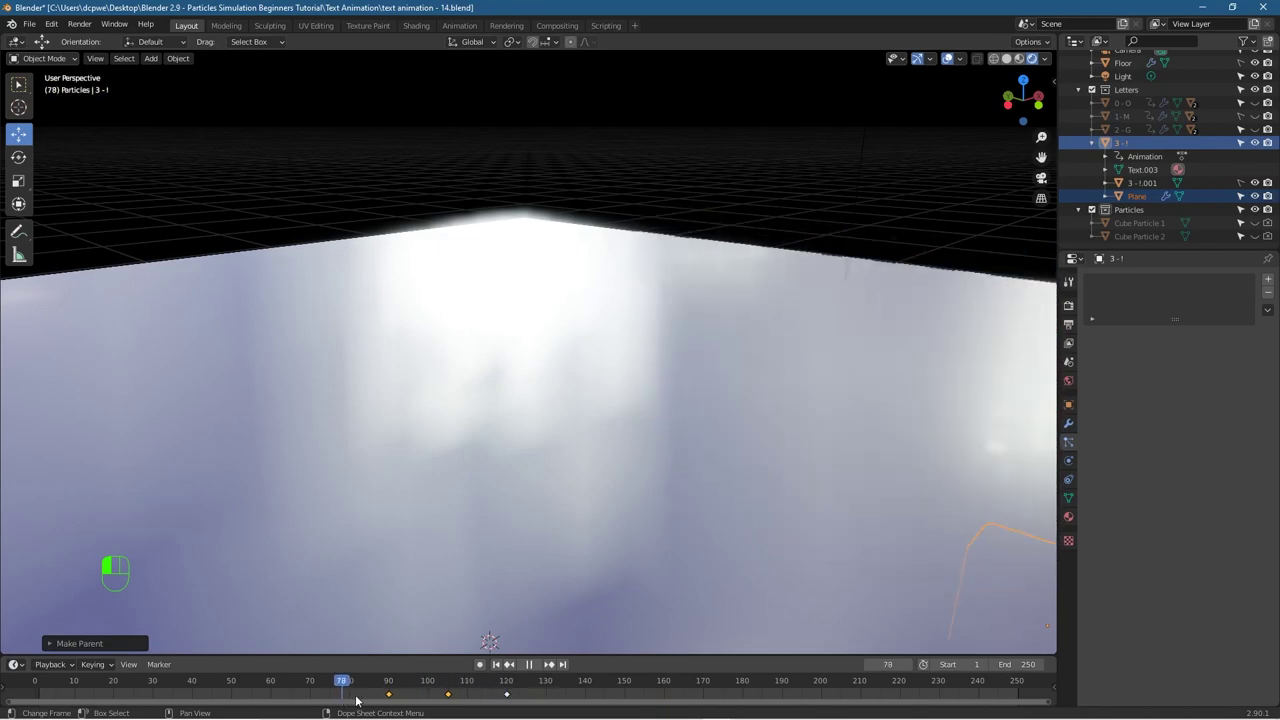
{"action": "left_click", "coordinate": [529, 664]}
{"action": "middle_click_drag", "start_coordinate": [554, 611], "coordinate": [597, 494]}
{"action": "scroll", "coordinate": [635, 504], "scroll_direction": "down", "scroll_amount": 7}
{"action": "scroll", "coordinate": [607, 509], "scroll_direction": "up", "scroll_amount": 2}
{"action": "left_click", "coordinate": [535, 664]}
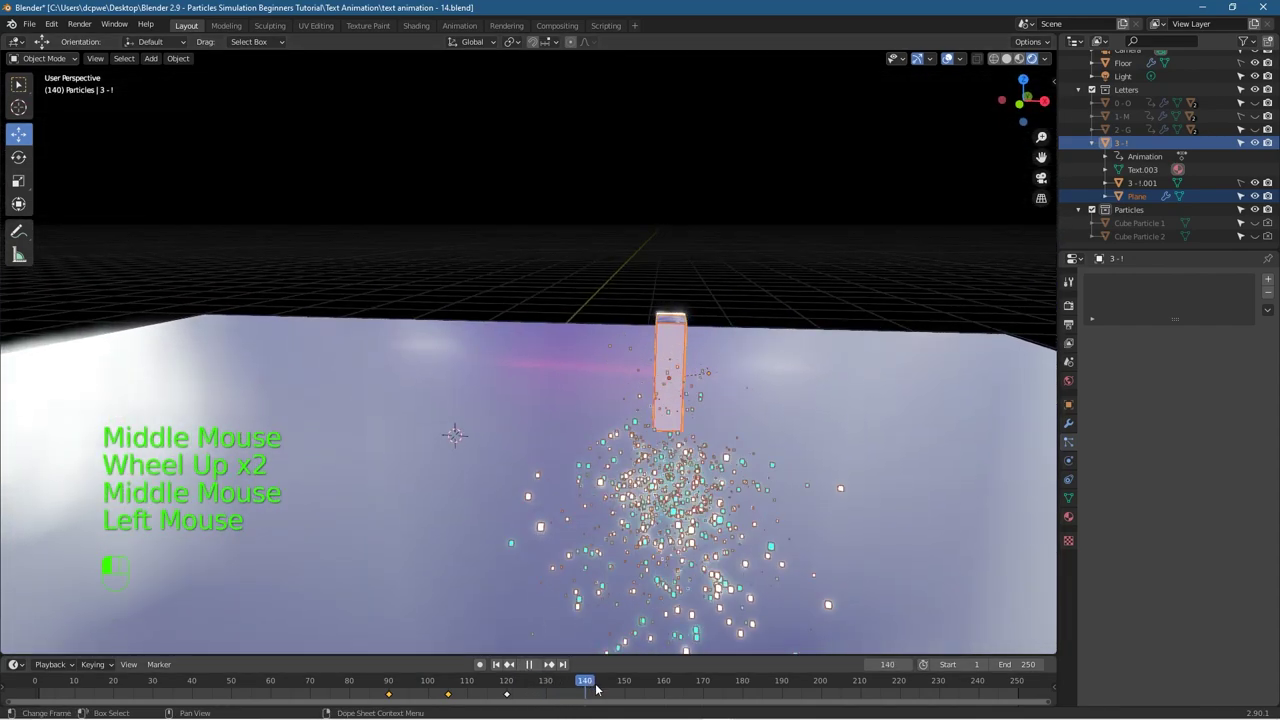
{"action": "left_click_drag", "start_coordinate": [742, 700], "coordinate": [573, 704]}
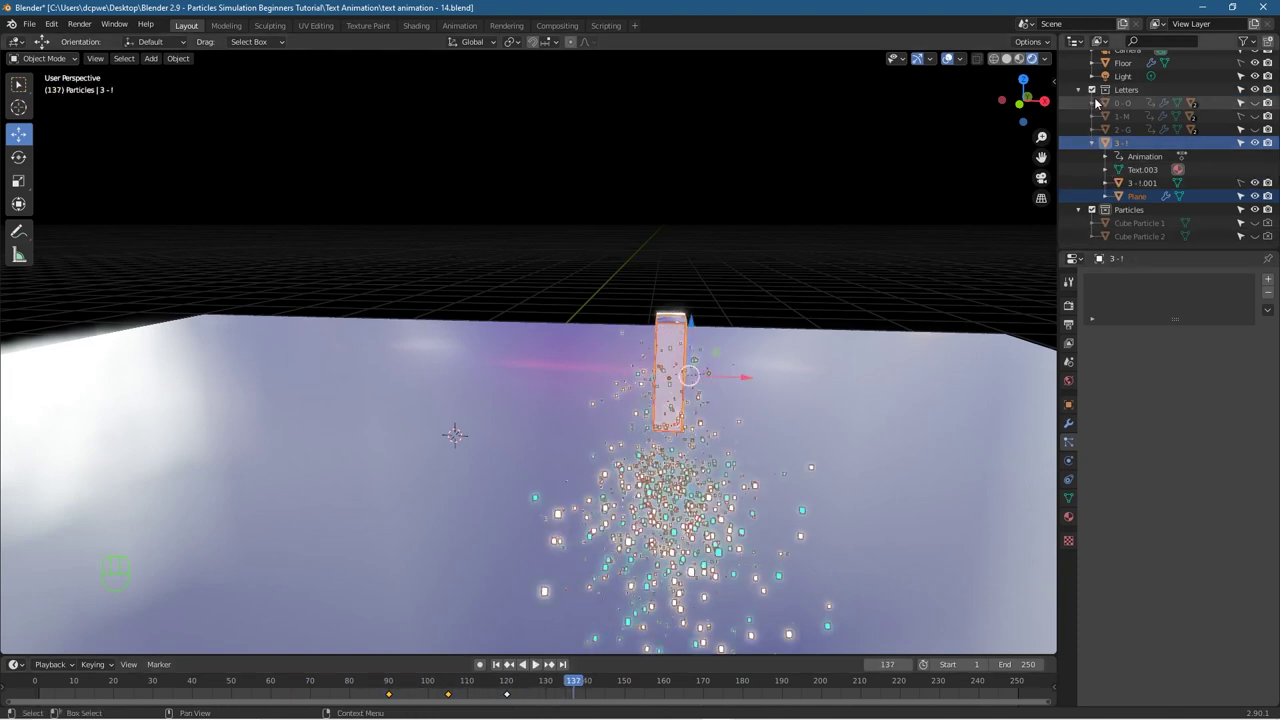
Step: Rename the parented plane as Paricle ! and collapse the 3 - ! hierarchy in the object list
{"action": "triple_click", "coordinate": [1137, 196]}
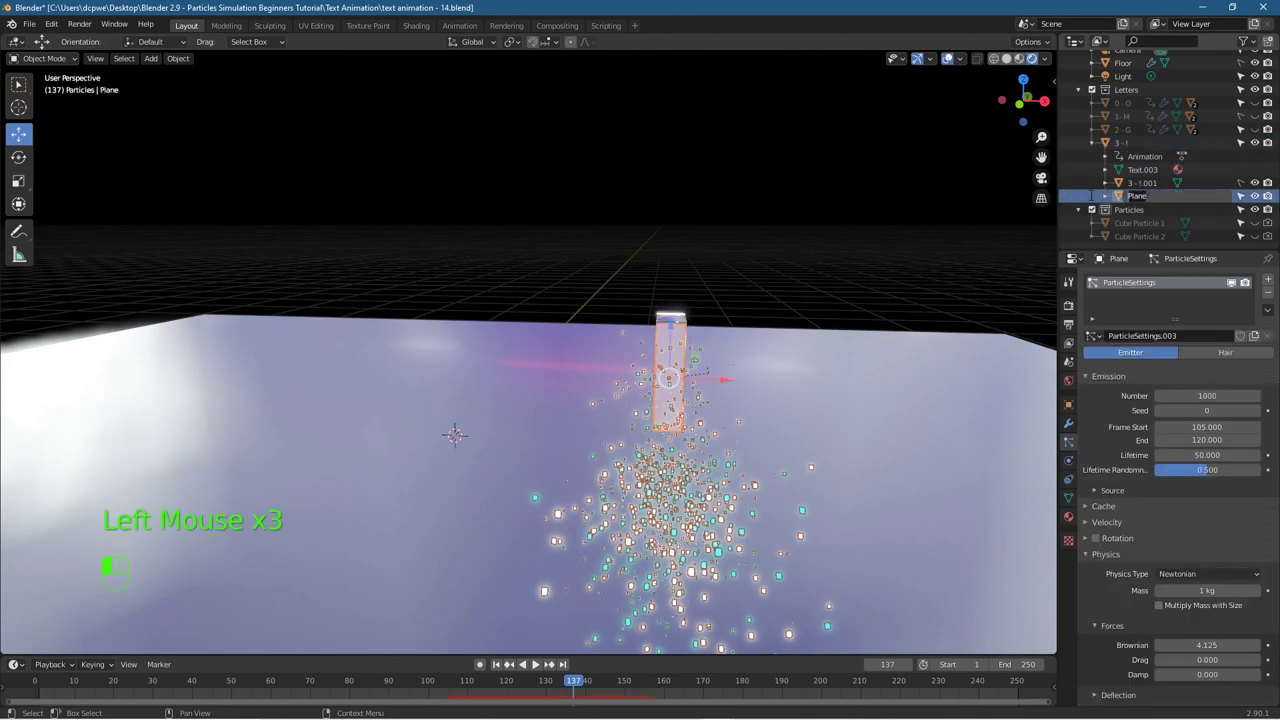
{"action": "type", "text": "Particle"}
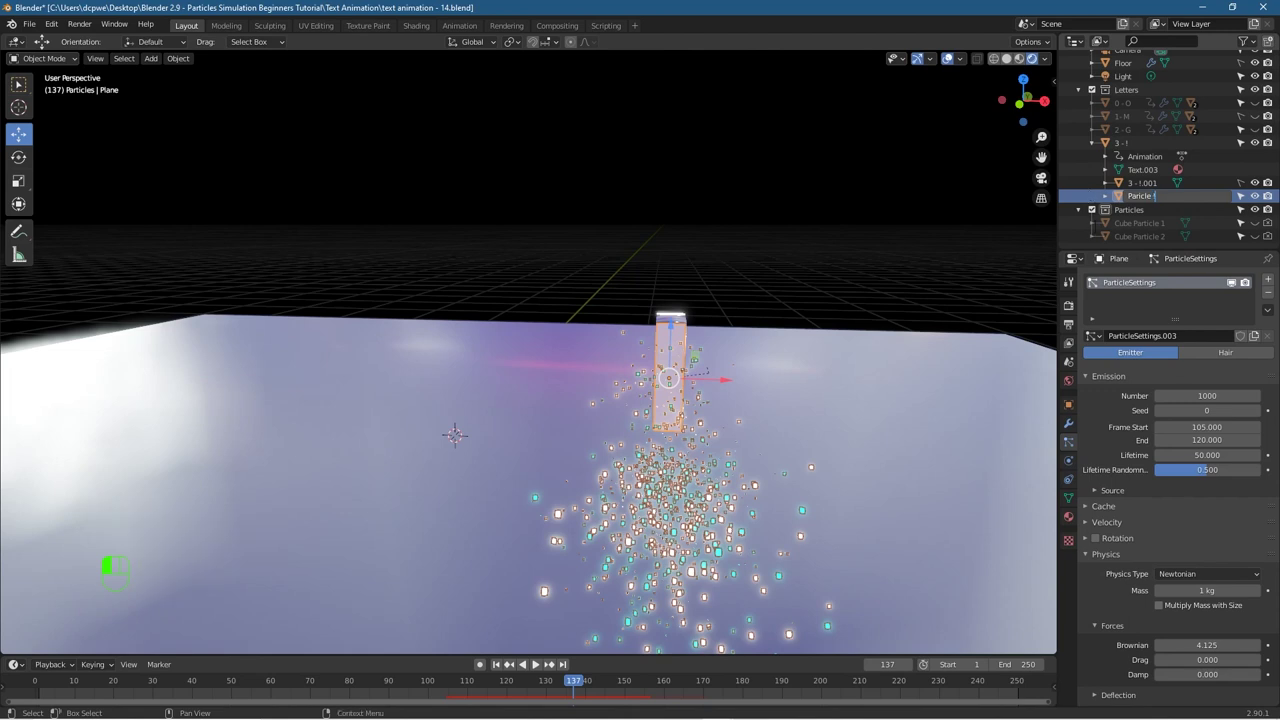
{"action": "type", "text": " I"}
{"action": "left_click", "coordinate": [1158, 207]}
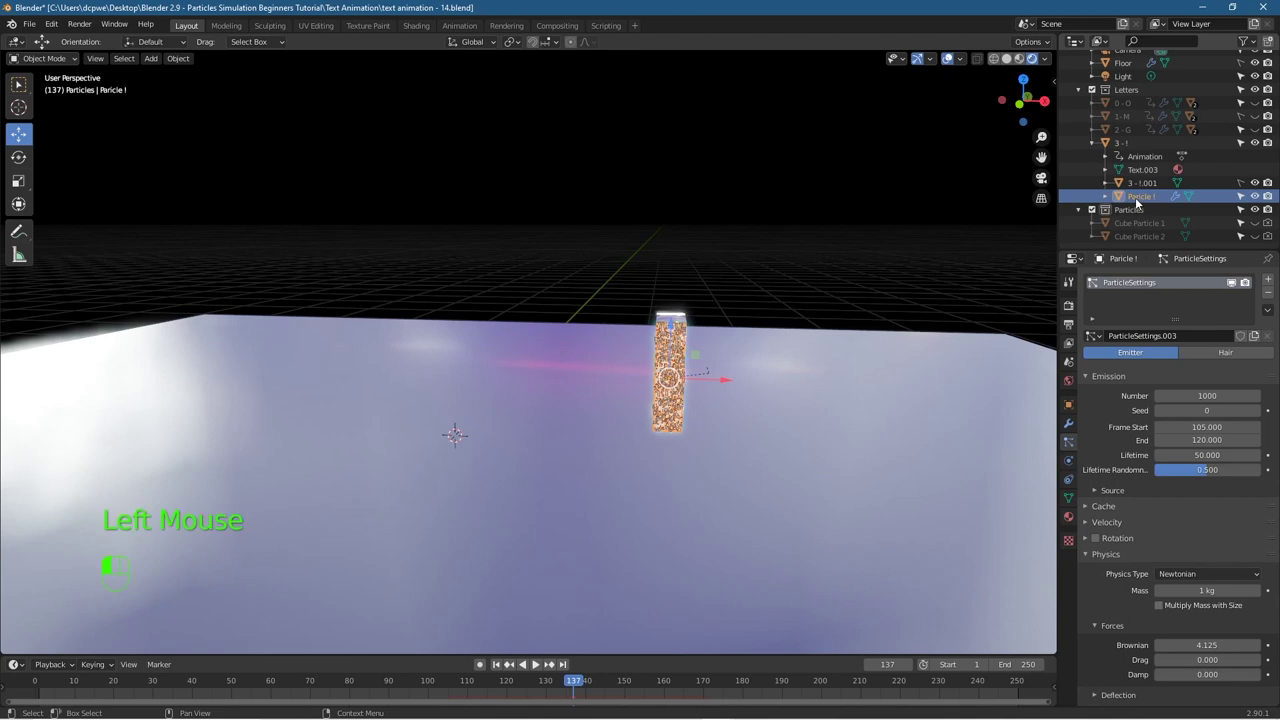
{"action": "left_click", "coordinate": [1093, 143]}
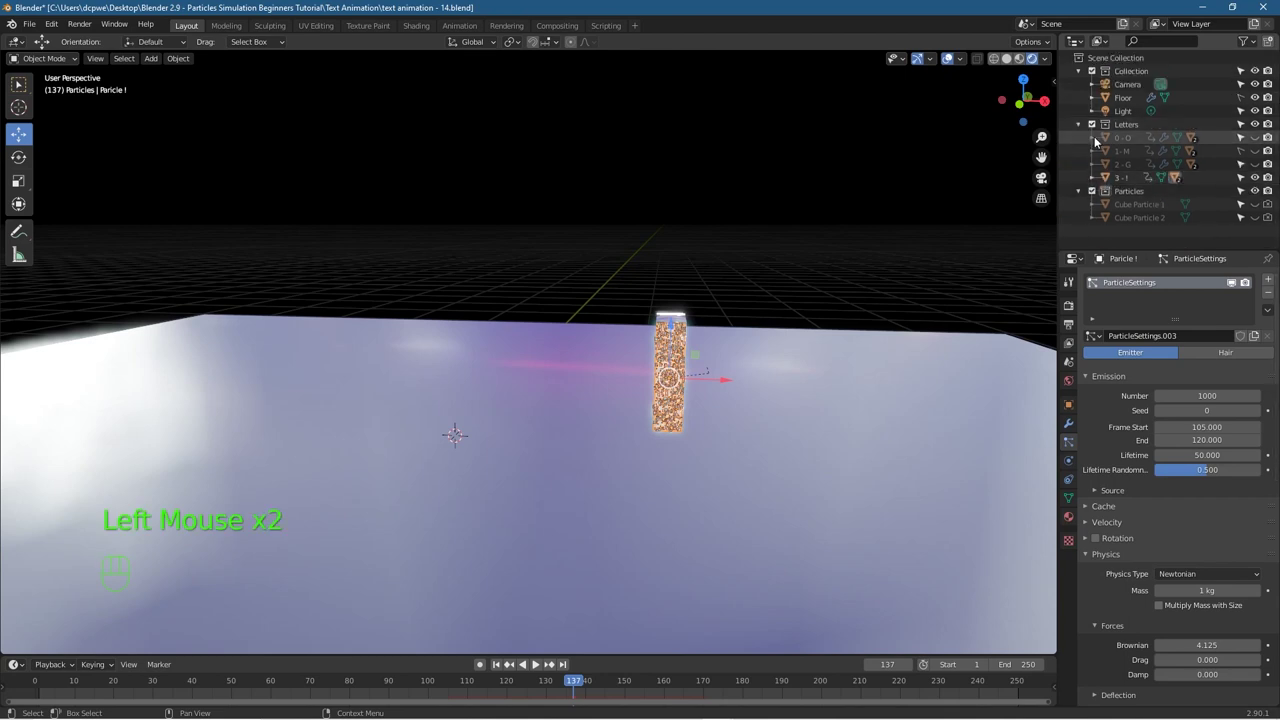
Step: Unhide the letters 0 - O, 1 - M and 2 - G in the viewport
{"action": "left_click", "coordinate": [1255, 137]}
{"action": "left_click", "coordinate": [1255, 150]}
{"action": "left_click", "coordinate": [1255, 164]}
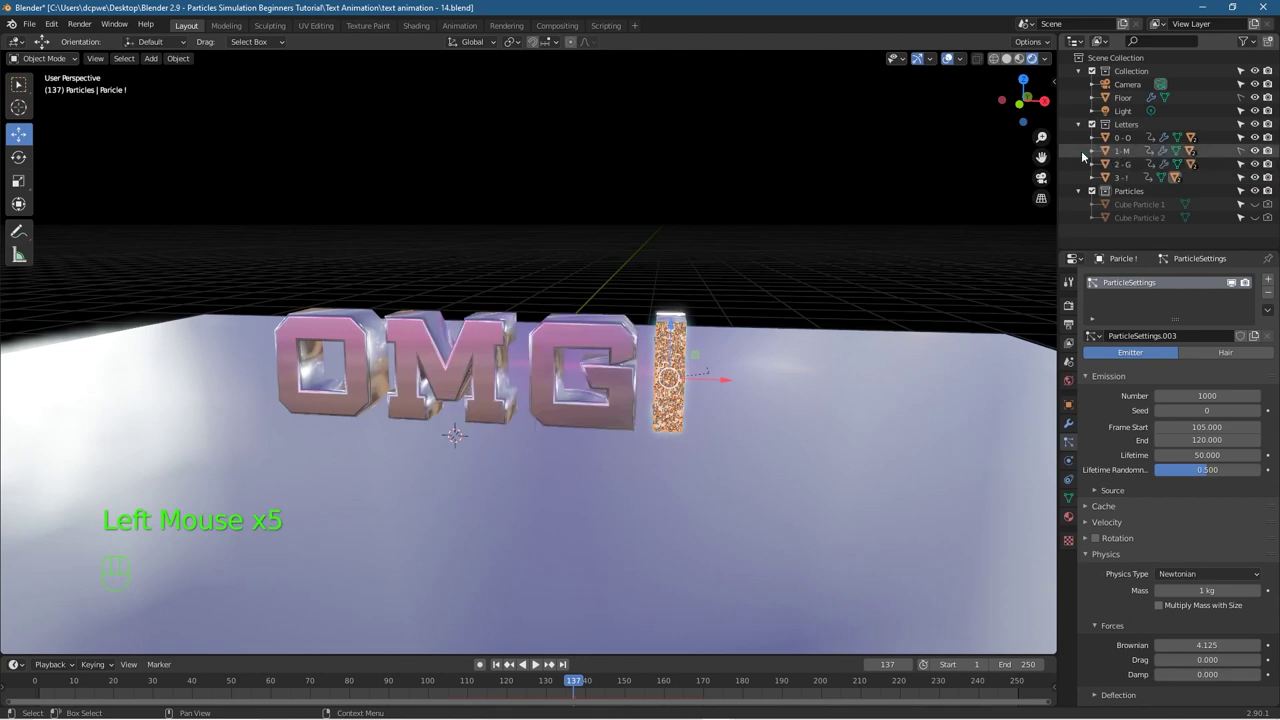
Step: Unhide 0 - O.001, 1 - M.001, 2 - G.001 and their Particle O, M and G objects in the viewport, collapsing each letter's hierarchy
{"action": "left_click", "coordinate": [1093, 137]}
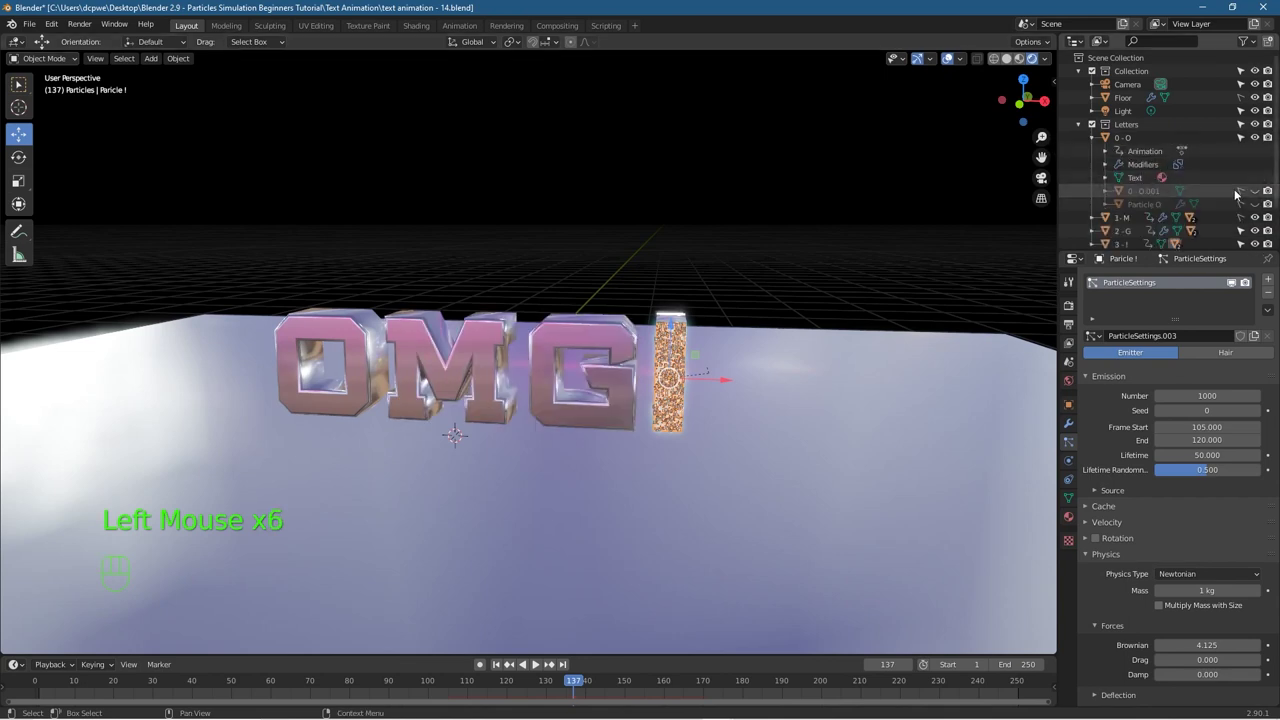
{"action": "left_click", "coordinate": [1255, 190]}
{"action": "left_click", "coordinate": [1093, 137]}
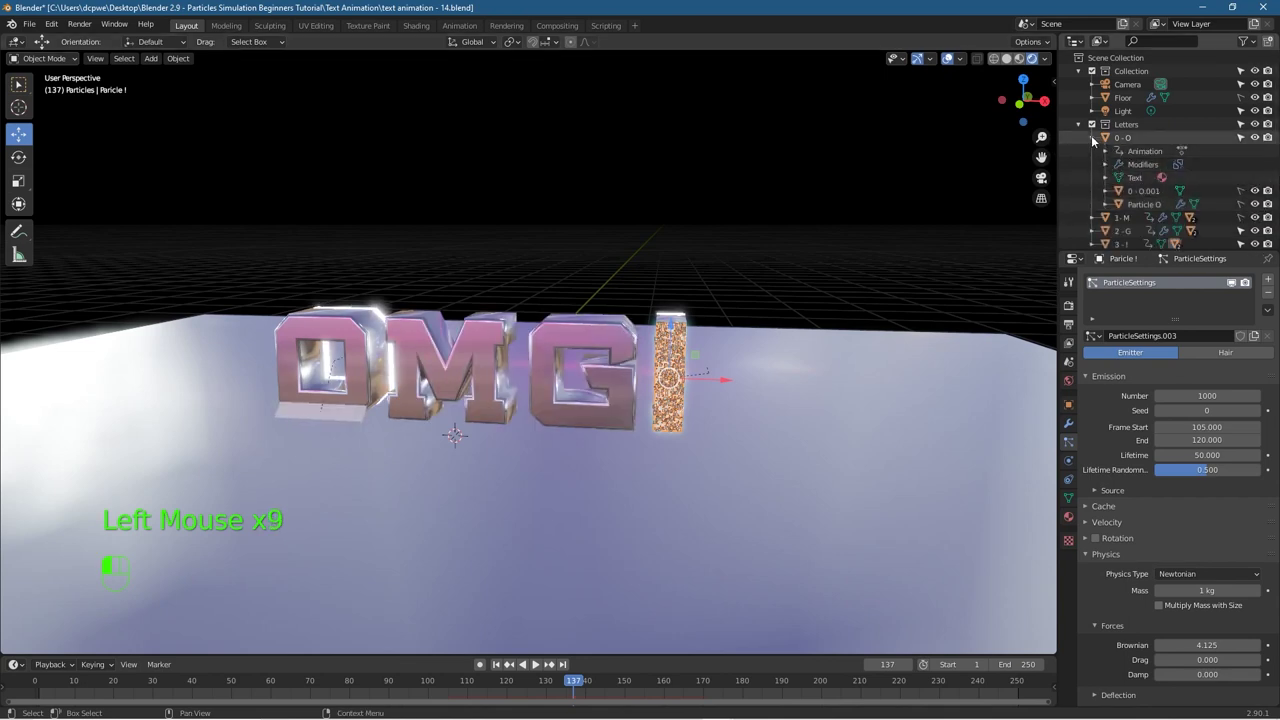
{"action": "left_click", "coordinate": [1093, 150]}
{"action": "left_click", "coordinate": [1255, 204]}
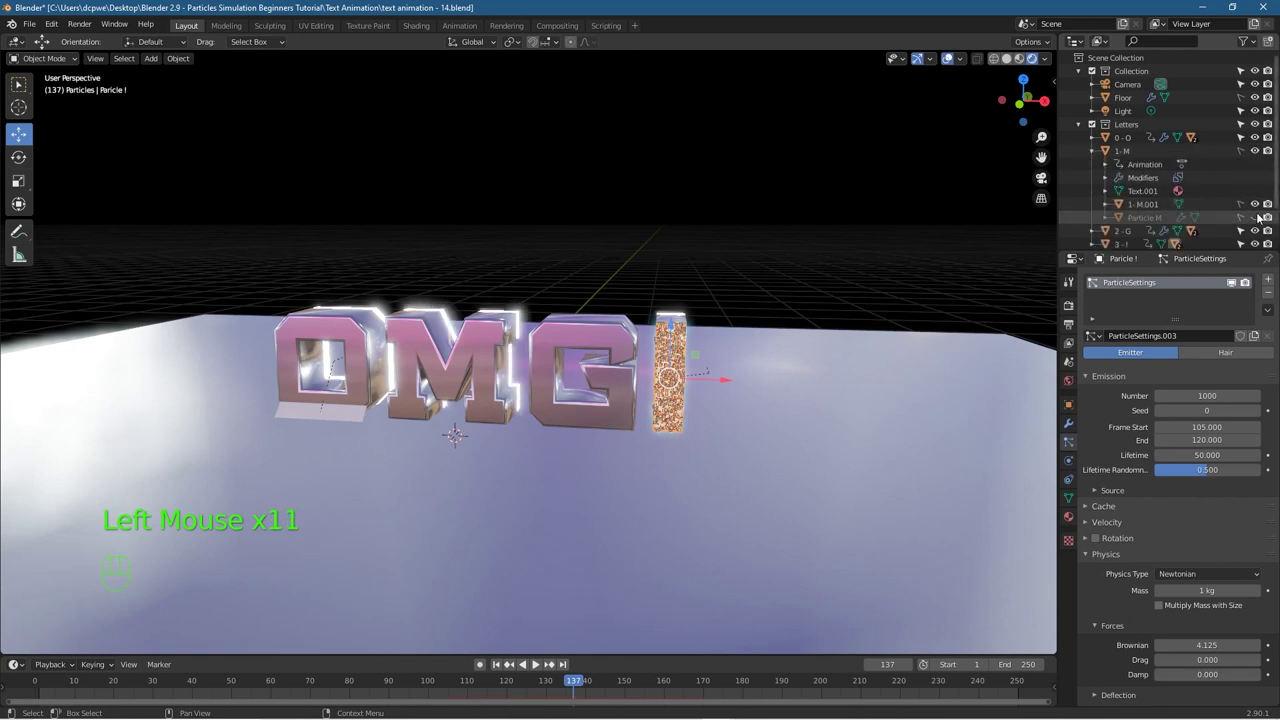
{"action": "left_click", "coordinate": [1093, 150]}
{"action": "left_click", "coordinate": [1093, 163]}
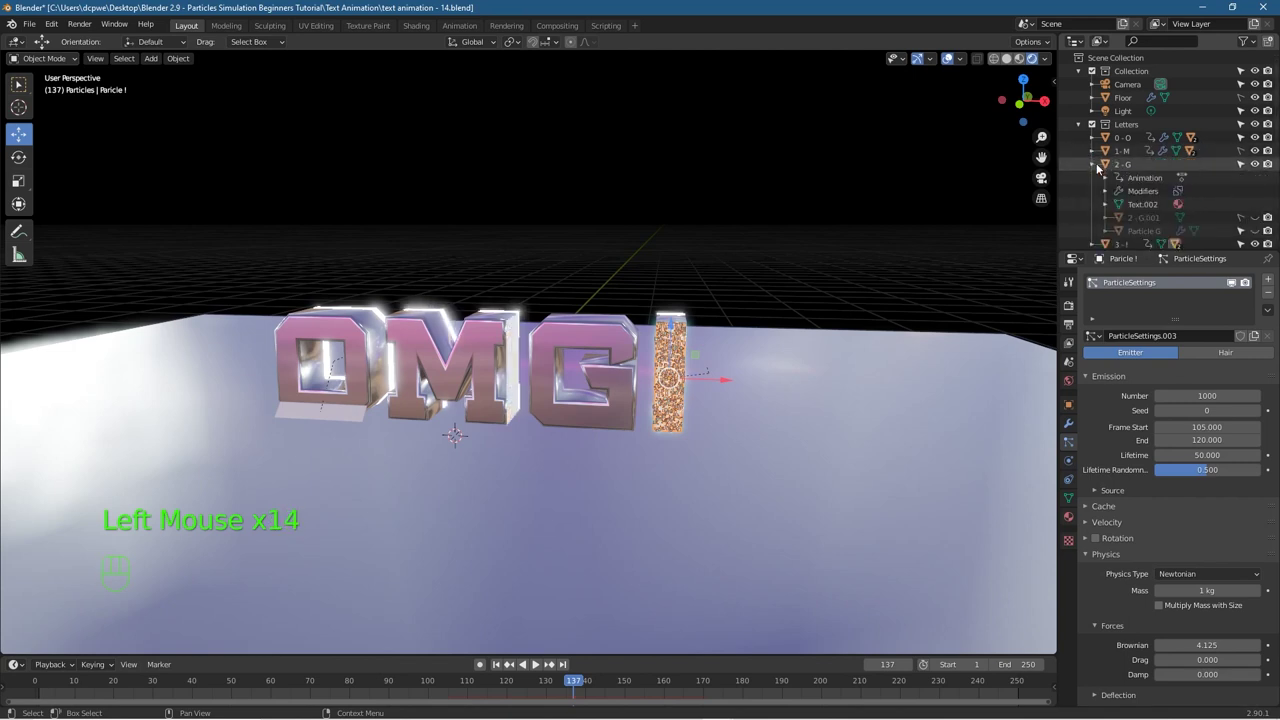
{"action": "left_click", "coordinate": [1255, 217]}
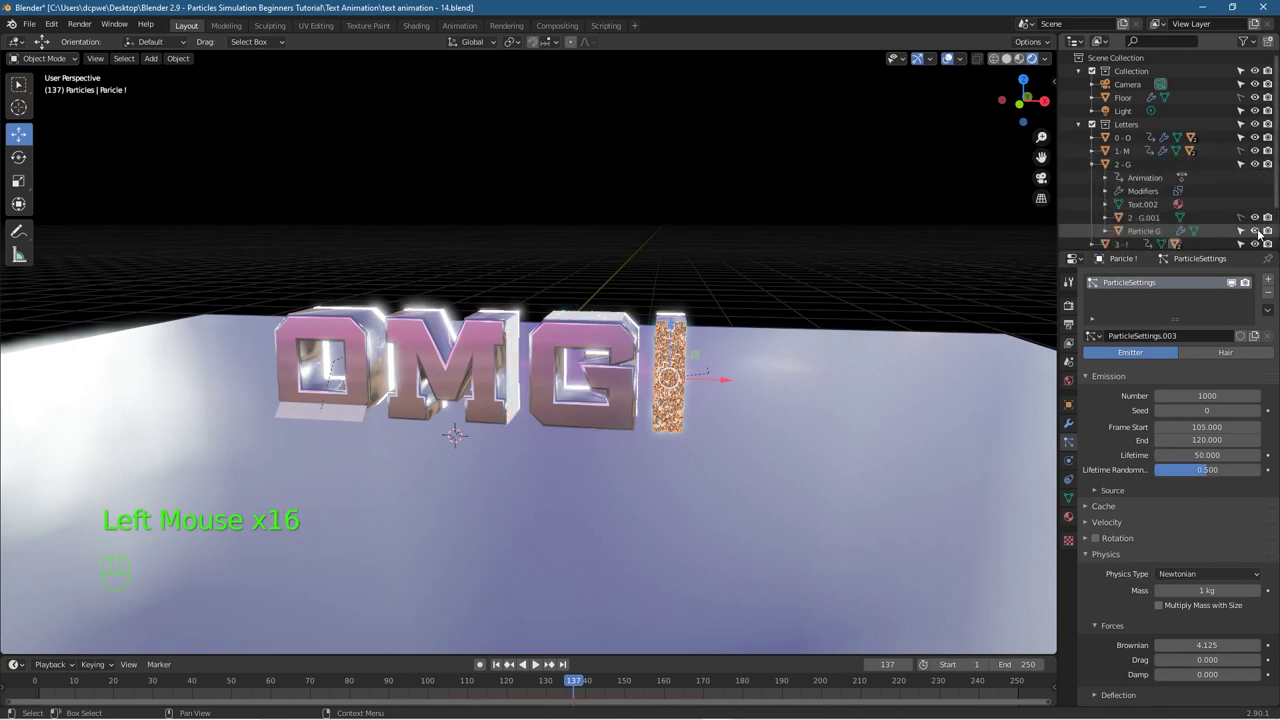
{"action": "left_click", "coordinate": [1093, 163]}
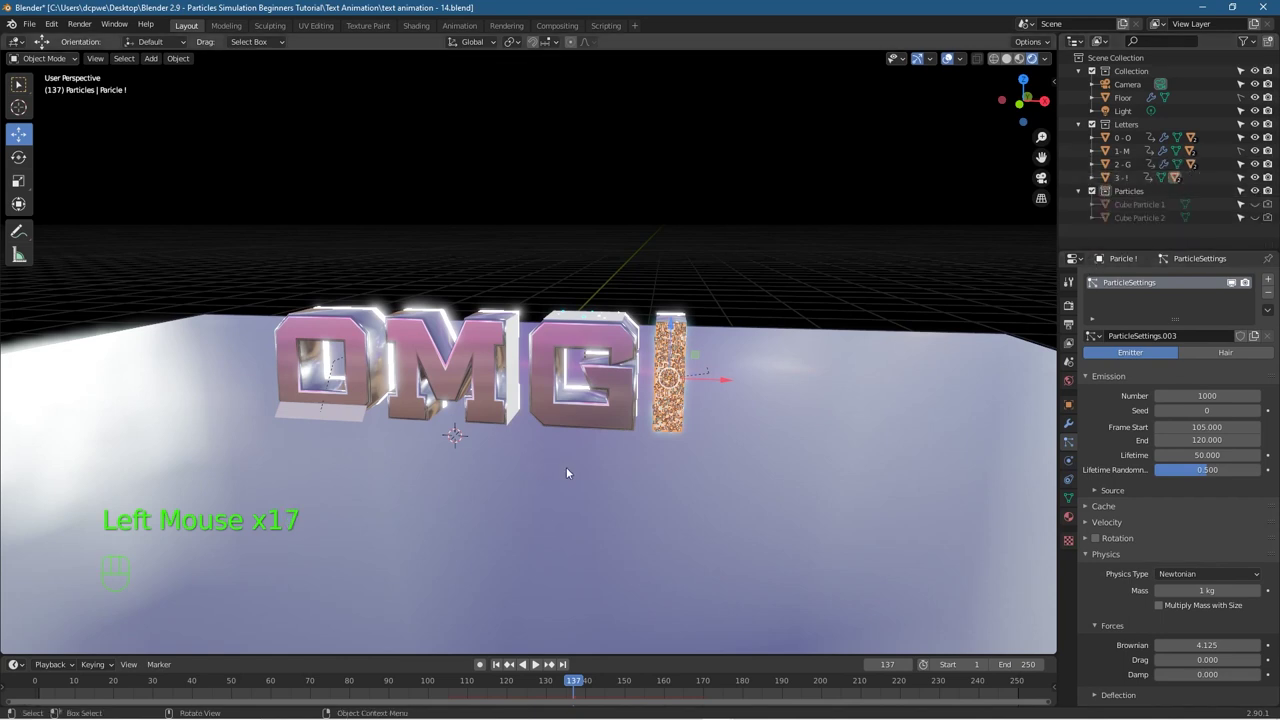
Step: Switch to the camera view, play the full OMG! animation from the beginning and return to frame 1
{"action": "left_click", "coordinate": [496, 664]}
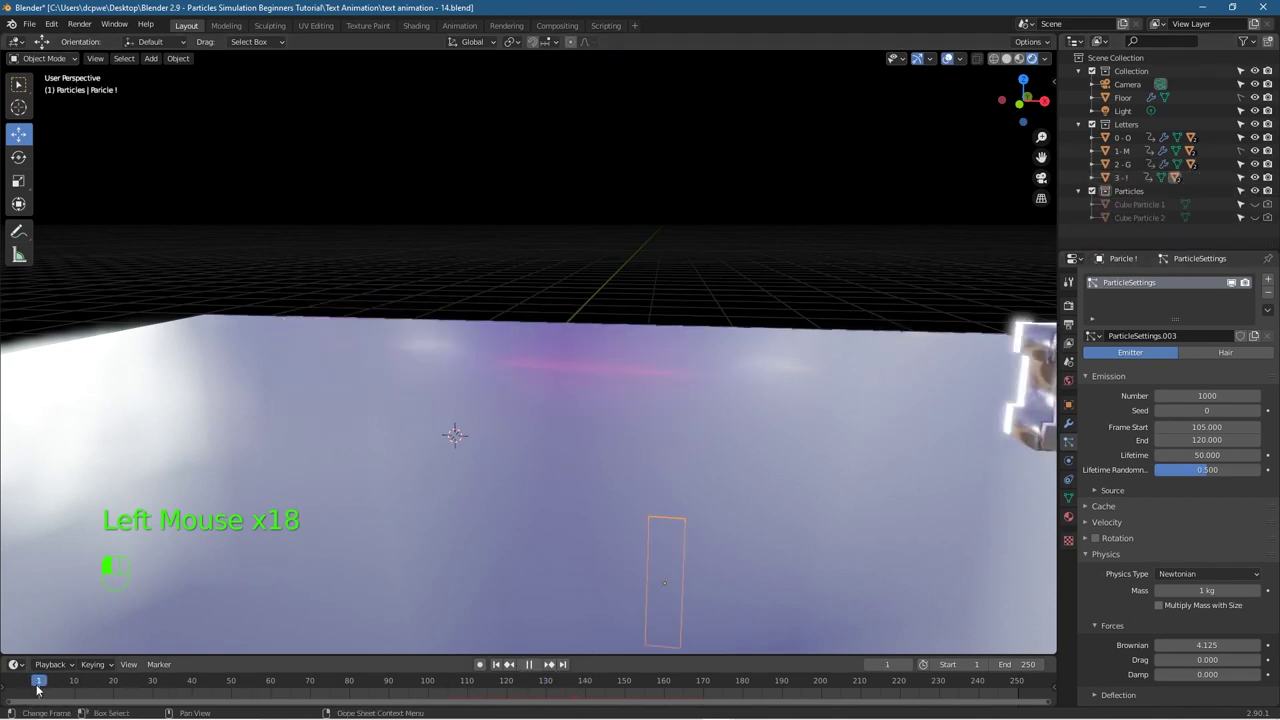
{"action": "middle_click_drag", "start_coordinate": [486, 502], "coordinate": [510, 503]}
{"action": "key", "text": "KP_0"}
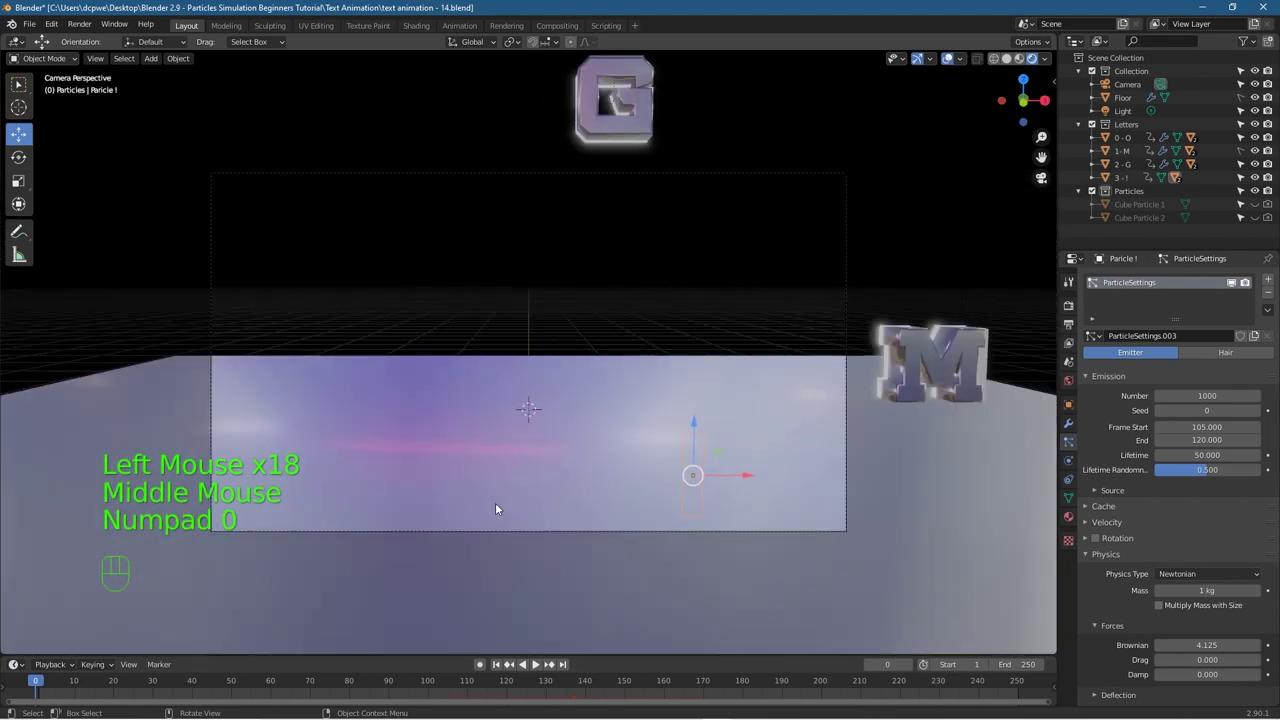
{"action": "left_click", "coordinate": [534, 664]}
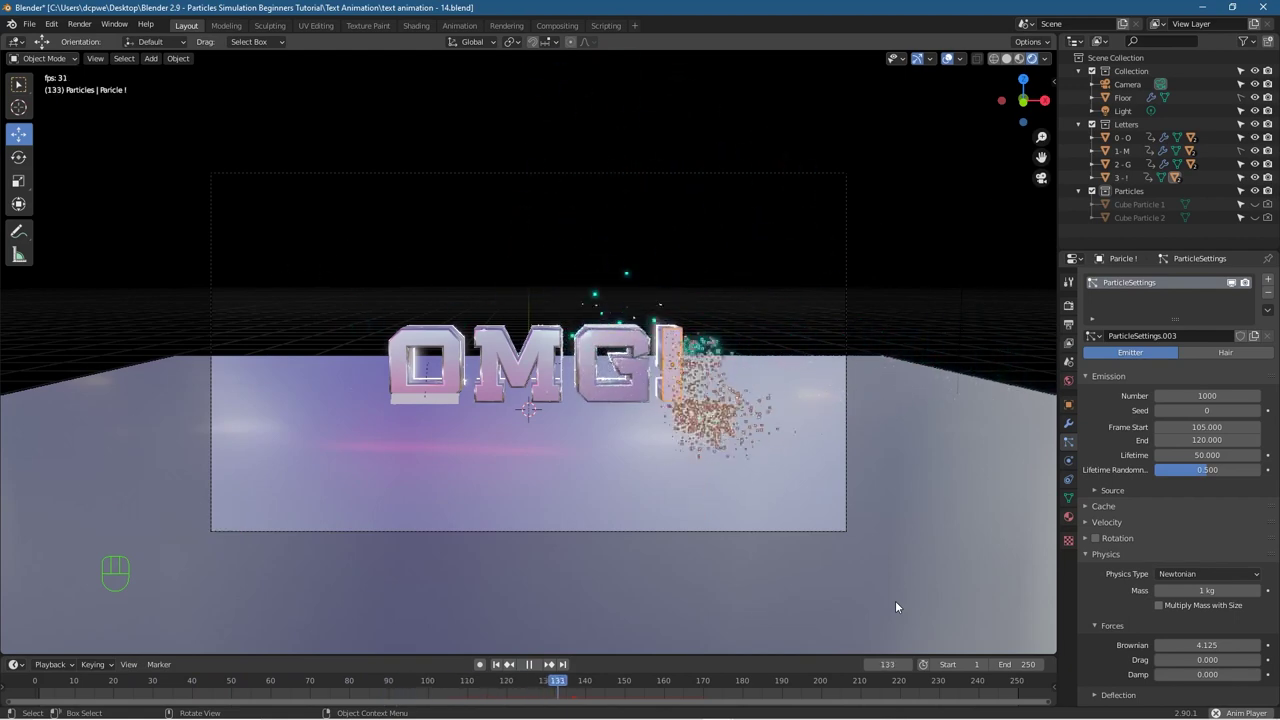
{"action": "left_click", "coordinate": [529, 664]}
{"action": "left_click", "coordinate": [497, 665]}
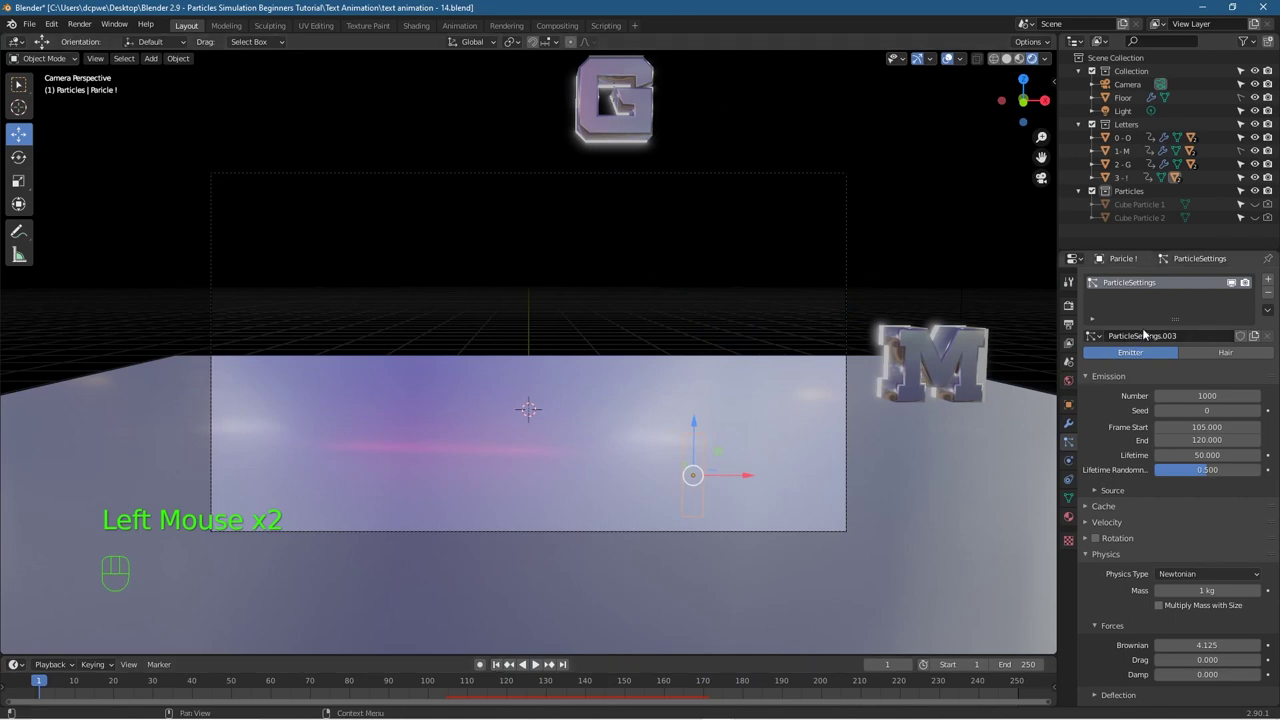
Step: Render frame 125 as a test image, inspect it and close the render window
{"action": "left_click_drag", "start_coordinate": [60, 686], "coordinate": [526, 690]}
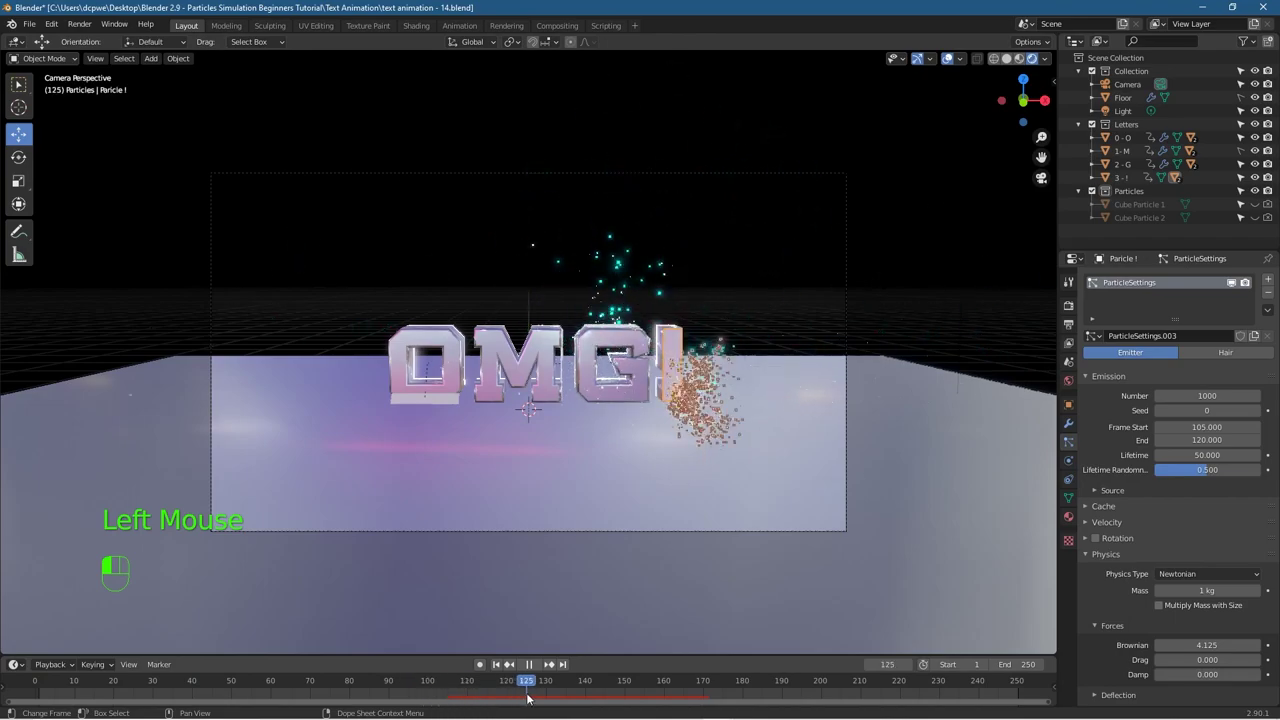
{"action": "key", "text": "F12"}
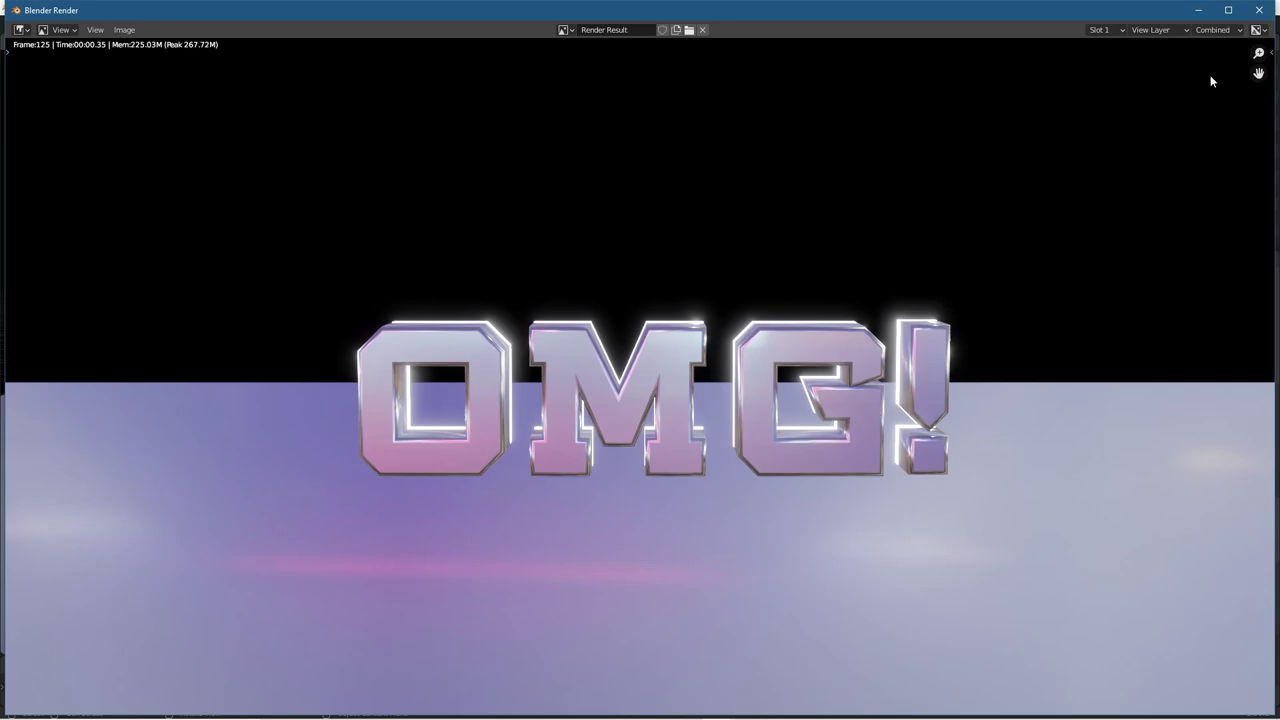
{"action": "left_click", "coordinate": [1260, 11]}
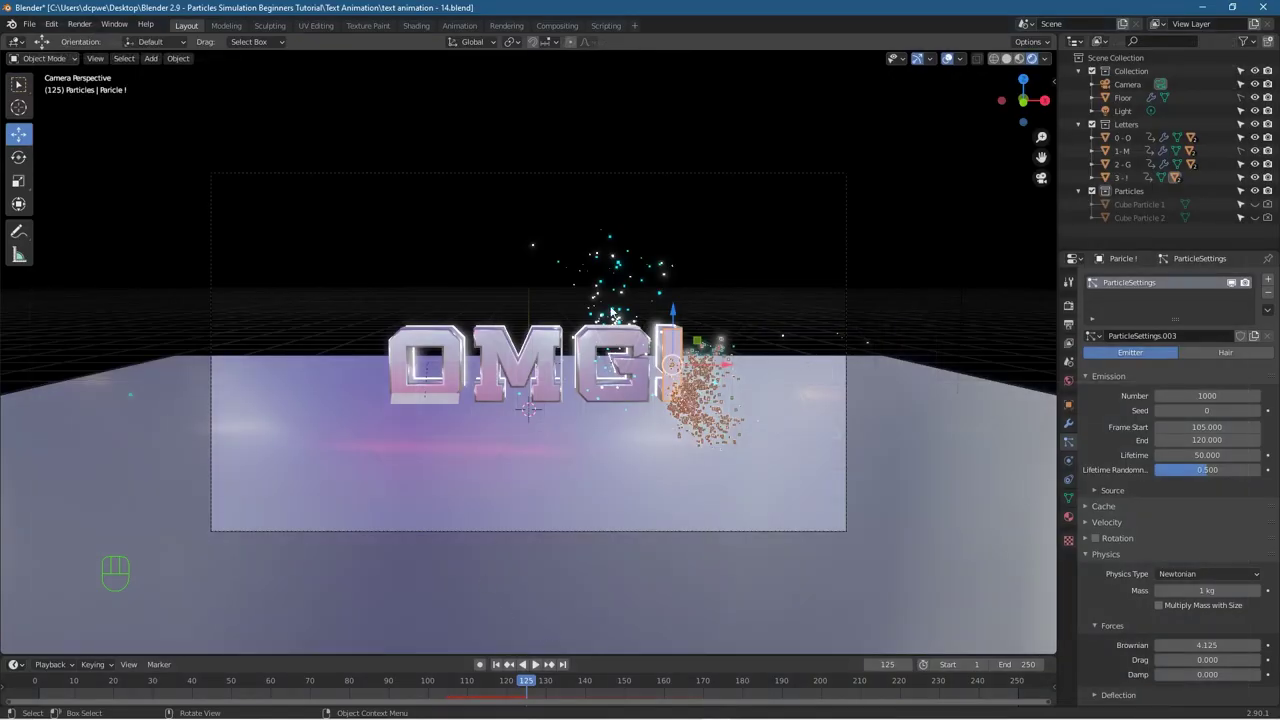
Step: Return the timeline to frame 0 and save the project under its current name
{"action": "left_click_drag", "start_coordinate": [522, 684], "coordinate": [35, 686]}
{"action": "key", "text": "space"}
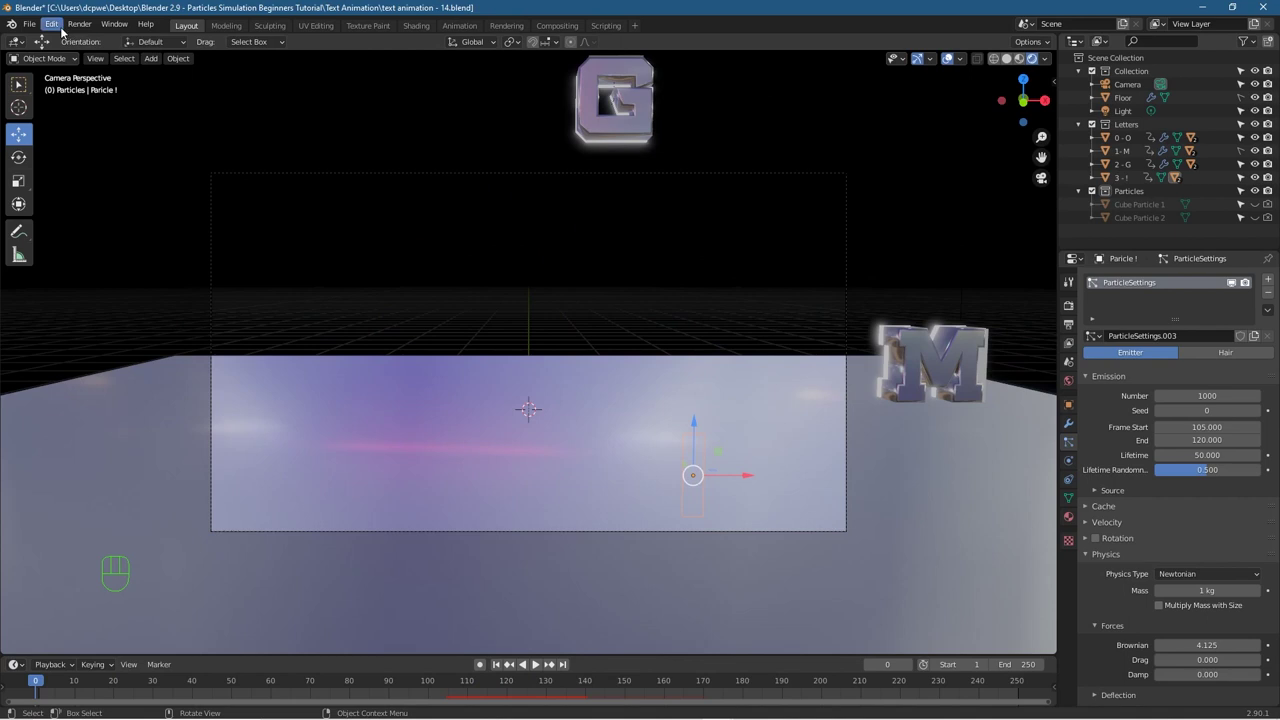
{"action": "left_click", "coordinate": [29, 23]}
{"action": "left_click", "coordinate": [41, 112]}
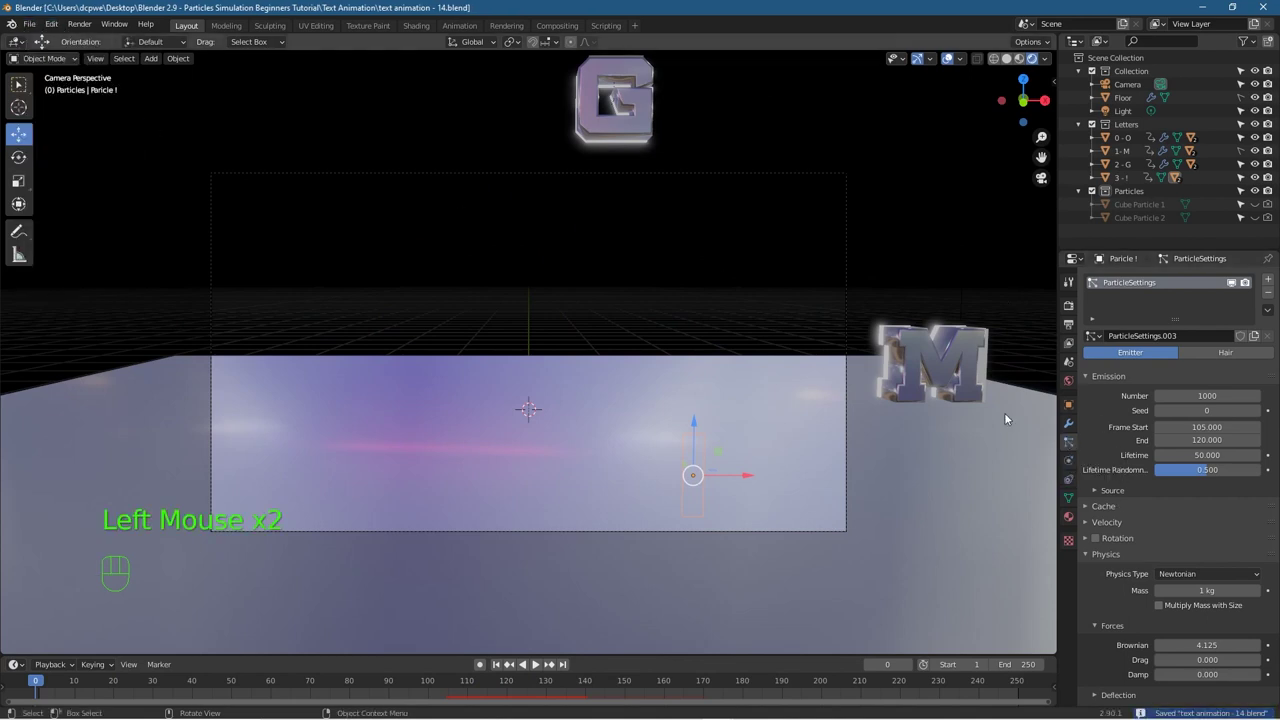
Step: Bake all dynamics from the cache settings of the exclamation mark's particle system
{"action": "scroll", "coordinate": [1146, 519], "scroll_direction": "down", "scroll_amount": 6}
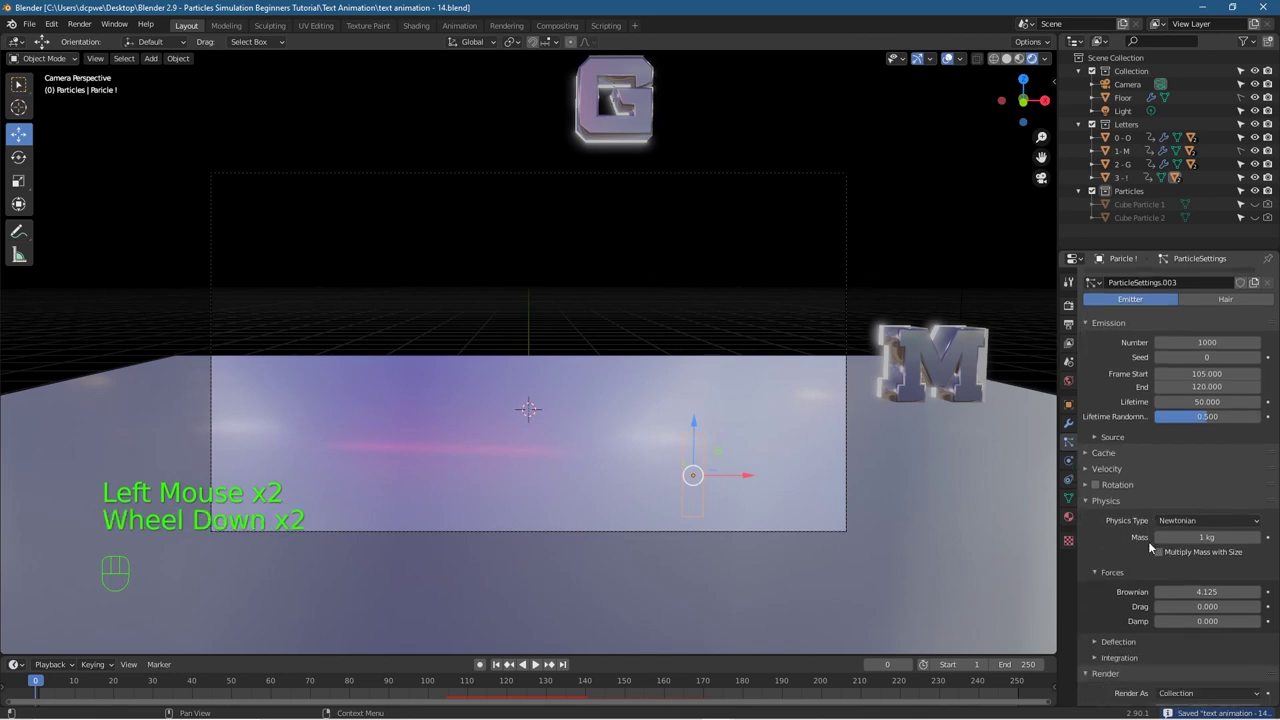
{"action": "left_click", "coordinate": [1110, 348]}
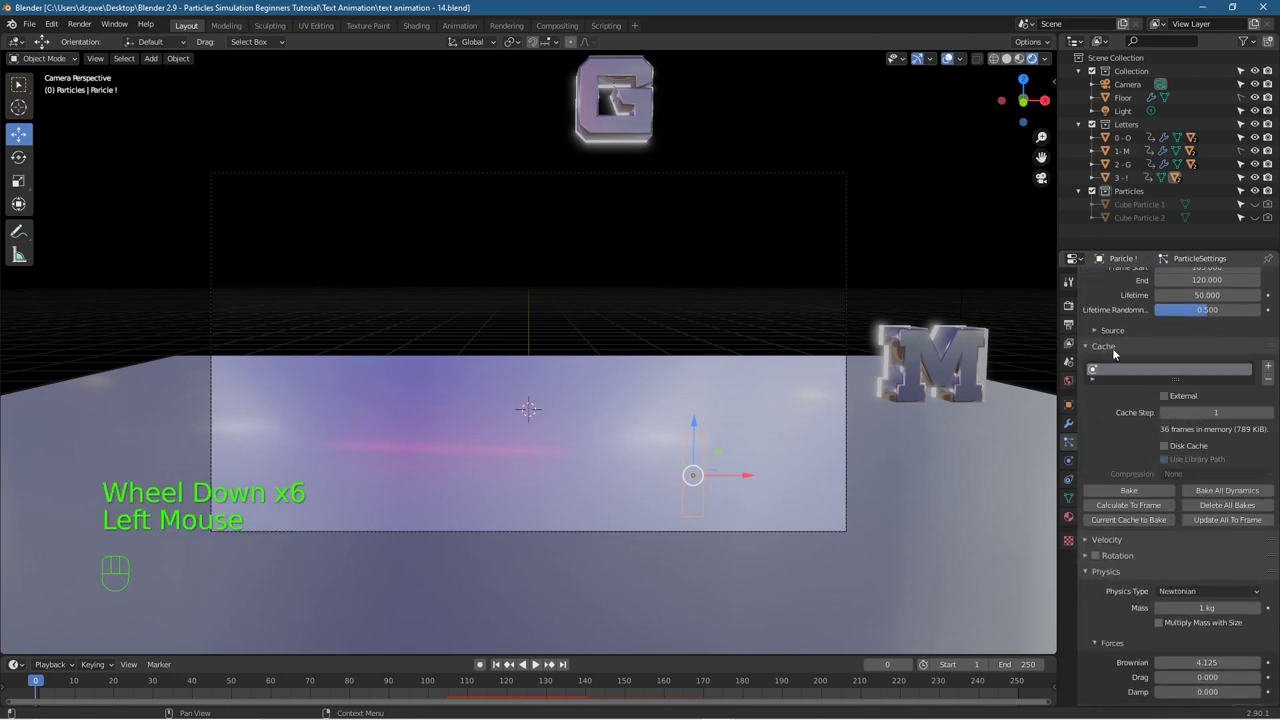
{"action": "left_click", "coordinate": [1217, 491]}
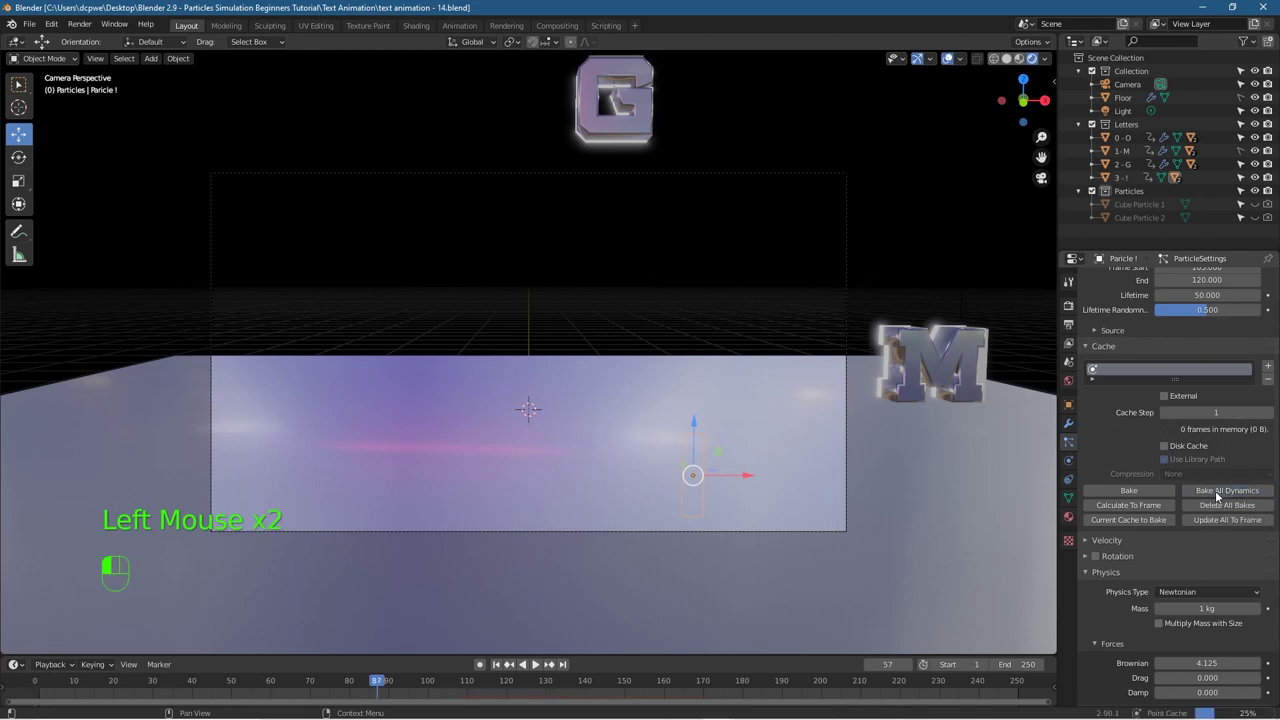
Step: Play the baked animation, pause at frame 54, render that frame as a test and close the render window
{"action": "left_click", "coordinate": [535, 664]}
{"action": "left_click", "coordinate": [531, 664]}
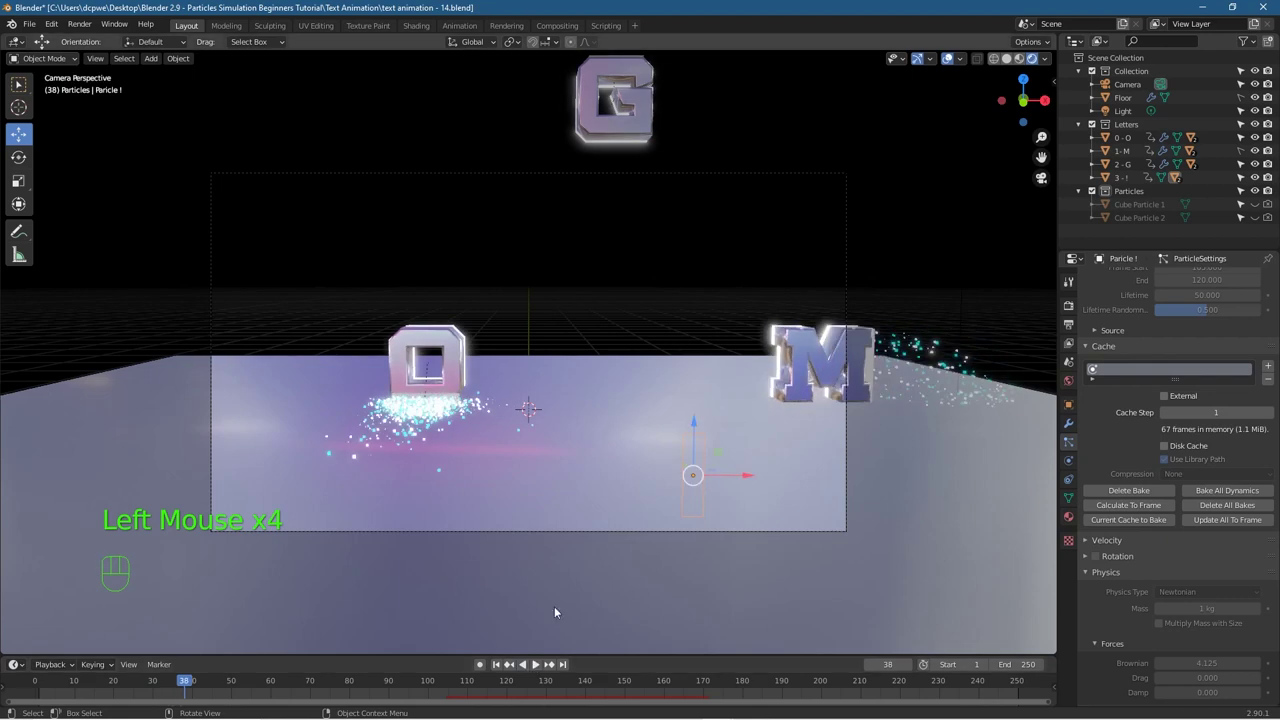
{"action": "left_click", "coordinate": [535, 664]}
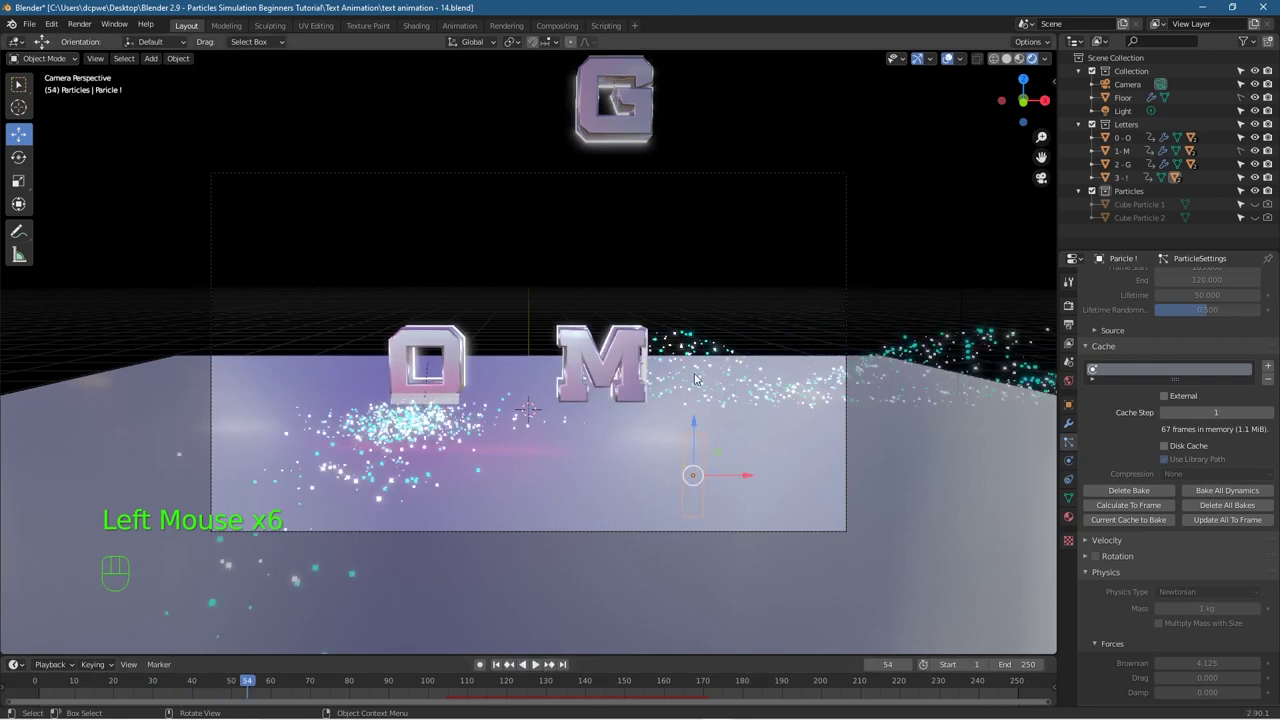
{"action": "key", "text": "F12"}
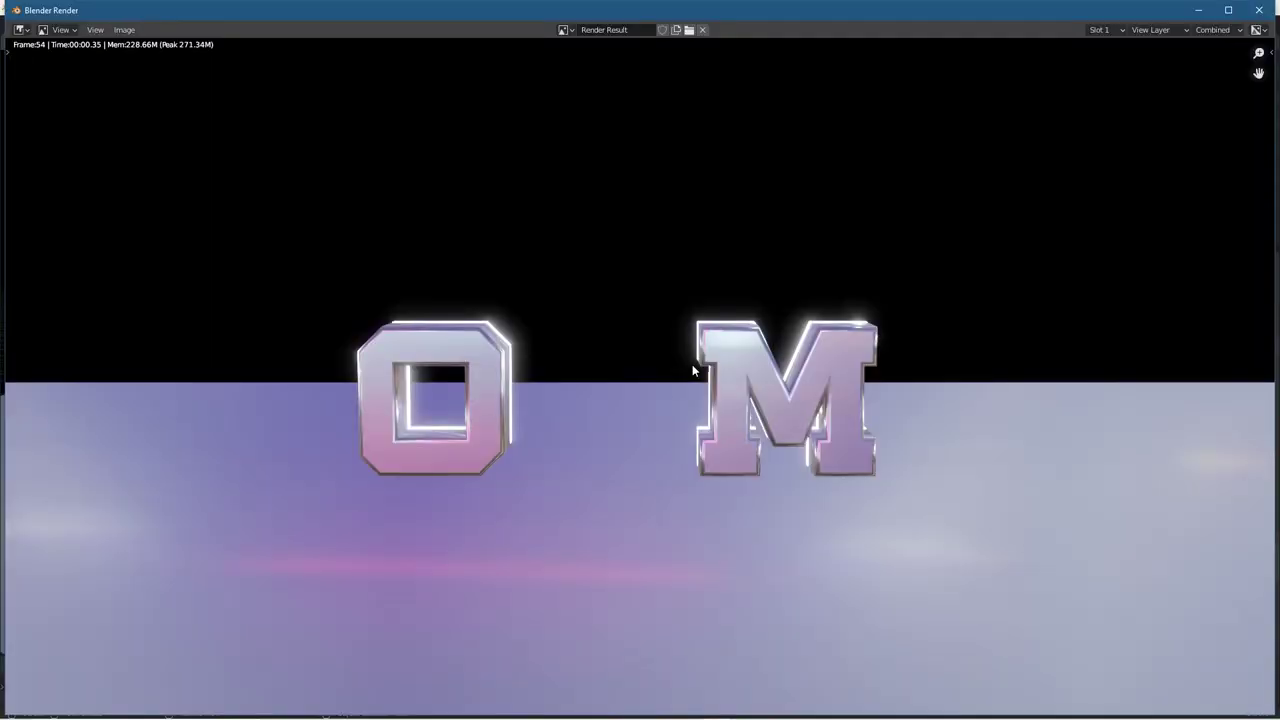
{"action": "left_click", "coordinate": [1257, 12]}
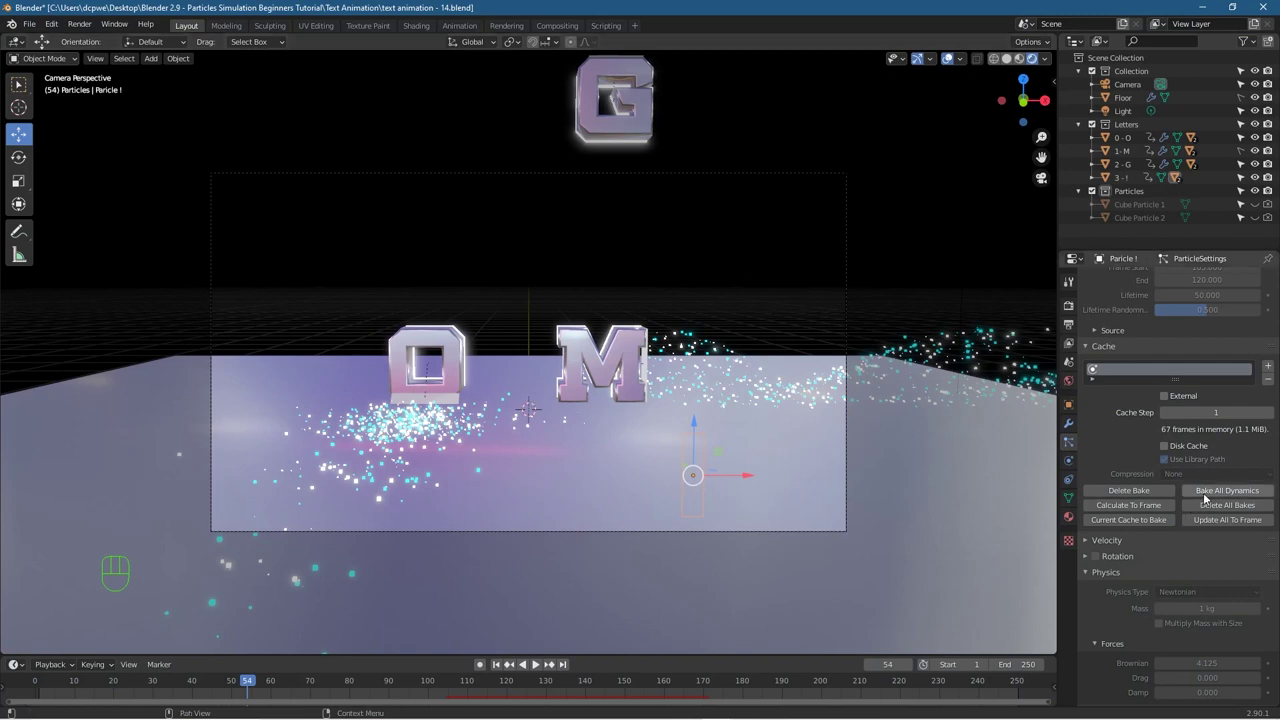
Step: Save the project and save a new incremental version as text animation - 15.blend
{"action": "left_click", "coordinate": [30, 24]}
{"action": "left_click", "coordinate": [46, 111]}
{"action": "left_click", "coordinate": [29, 25]}
{"action": "left_click", "coordinate": [53, 125]}
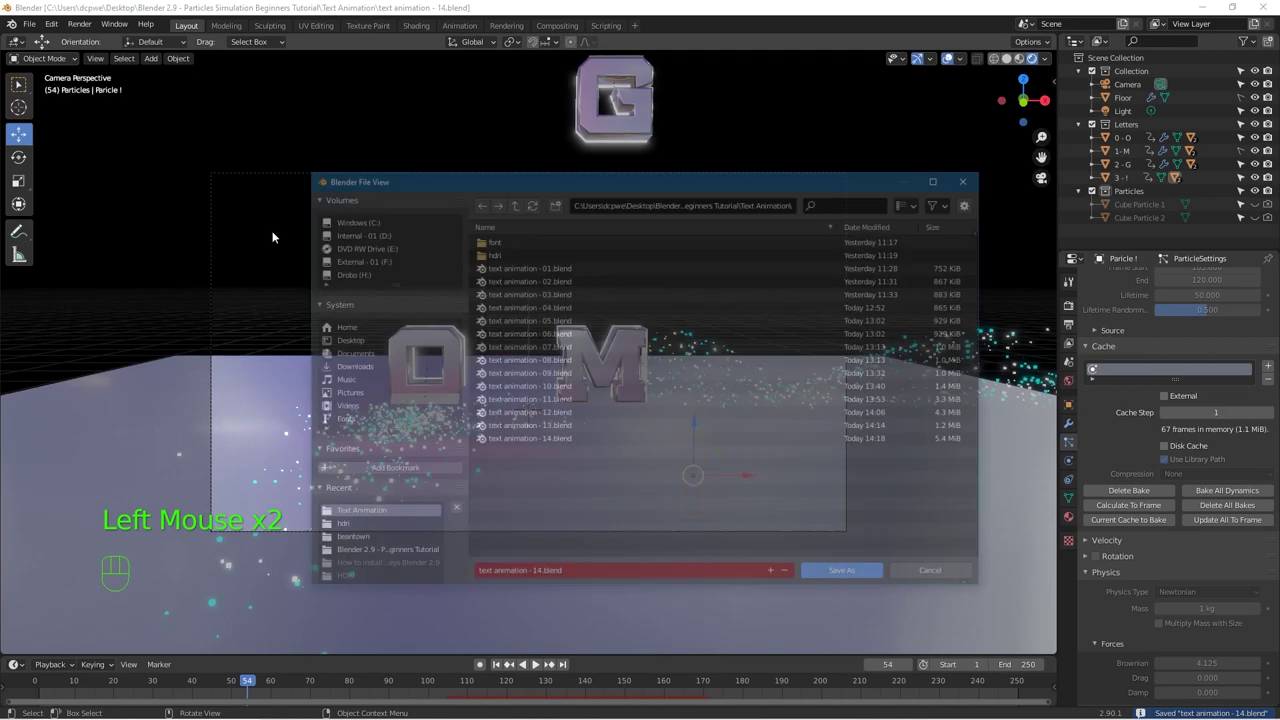
{"action": "left_click", "coordinate": [771, 574]}
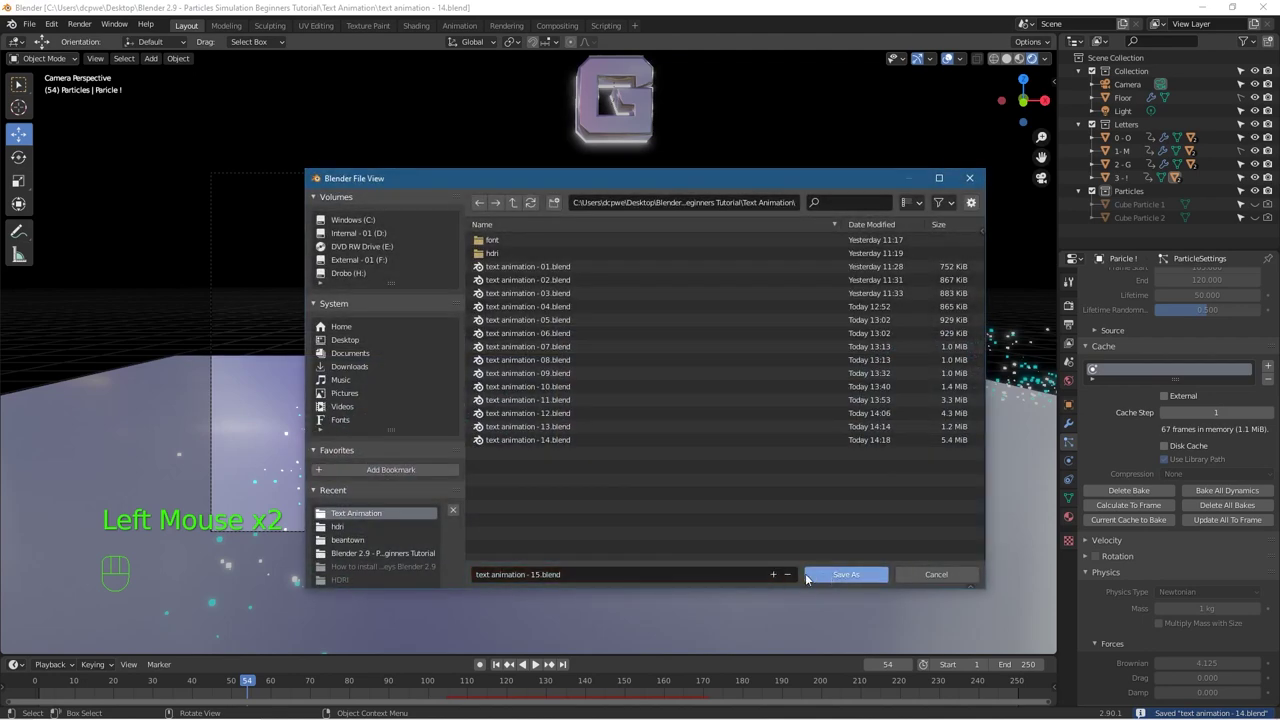
{"action": "left_click", "coordinate": [834, 574]}
Step: Delete the exclamation mark's particle bake and bake all dynamics again
{"action": "left_click", "coordinate": [1129, 491]}
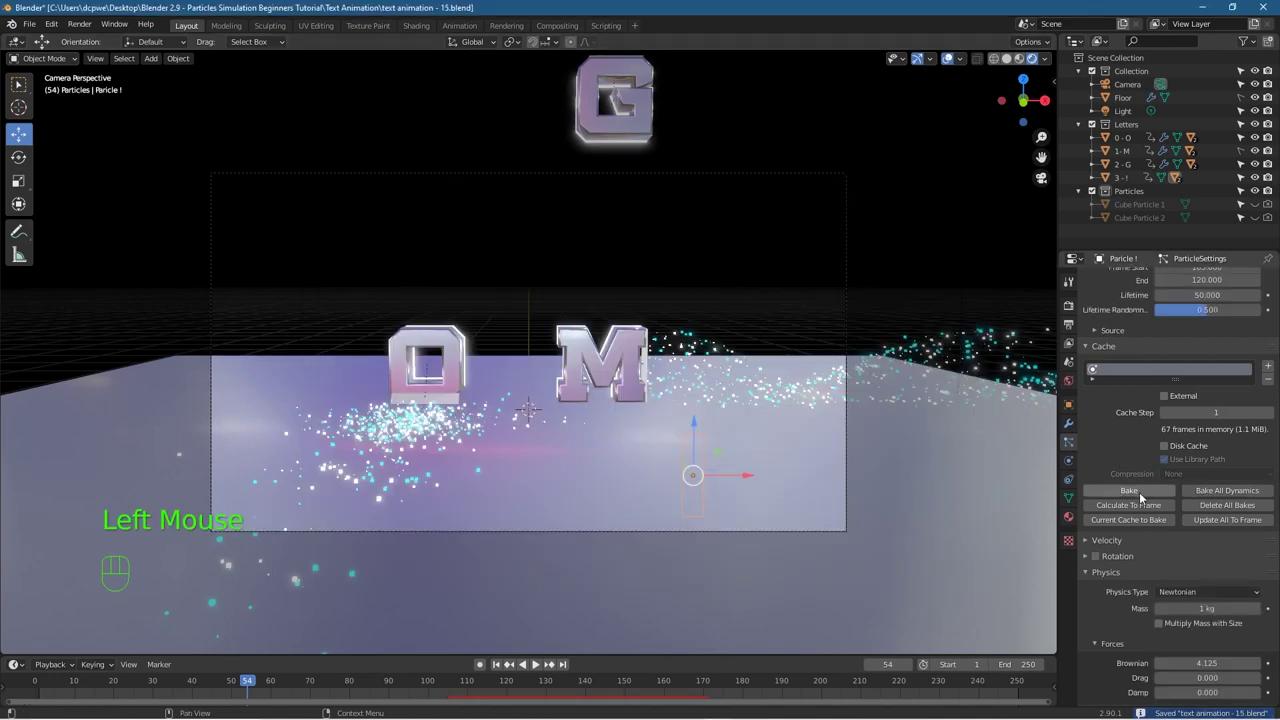
{"action": "left_click", "coordinate": [1217, 492]}
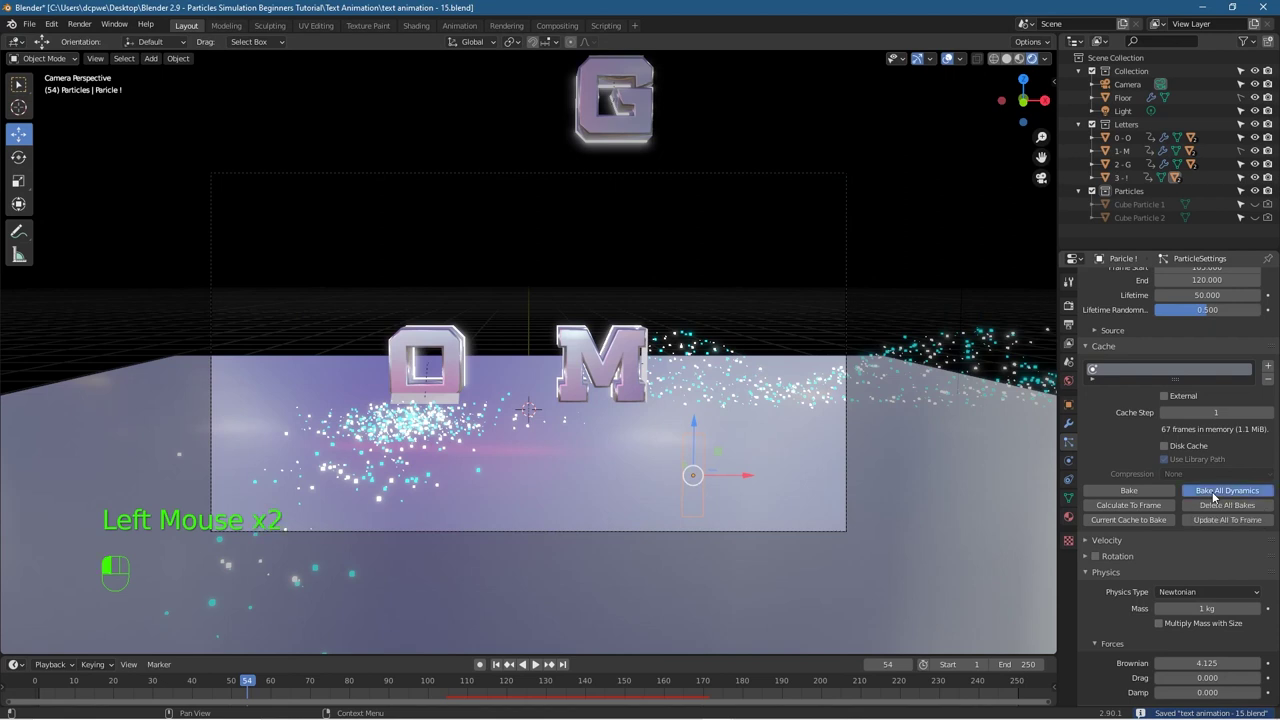
Step: Play the animation from the start, pause at frame 49, render that frame as a test and close the render window
{"action": "left_click", "coordinate": [498, 665]}
{"action": "left_click", "coordinate": [533, 665]}
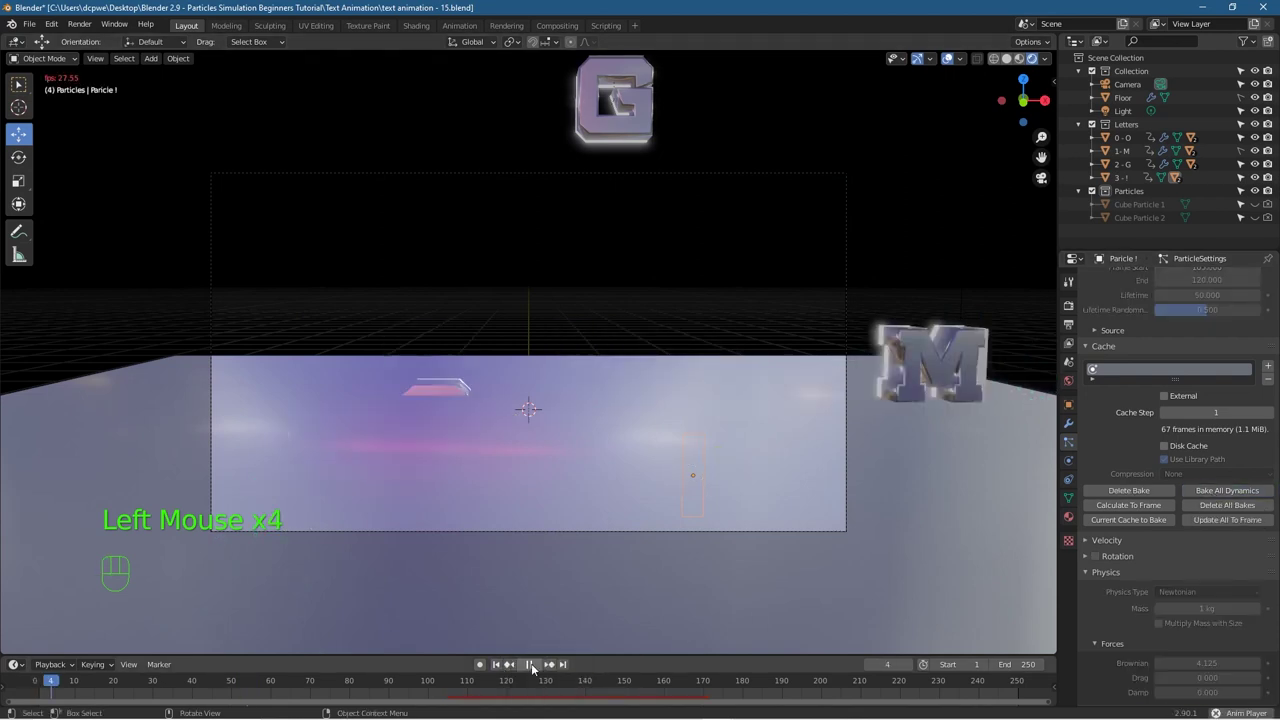
{"action": "left_click", "coordinate": [533, 665]}
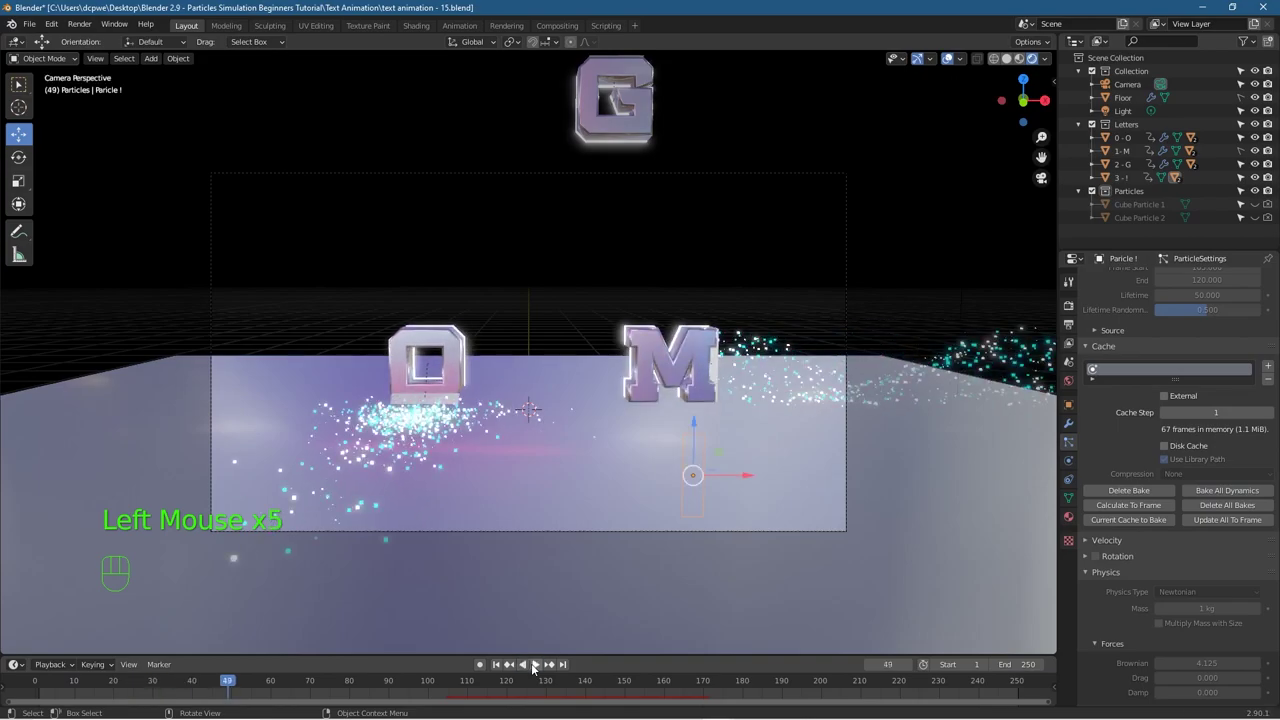
{"action": "key", "text": "F12"}
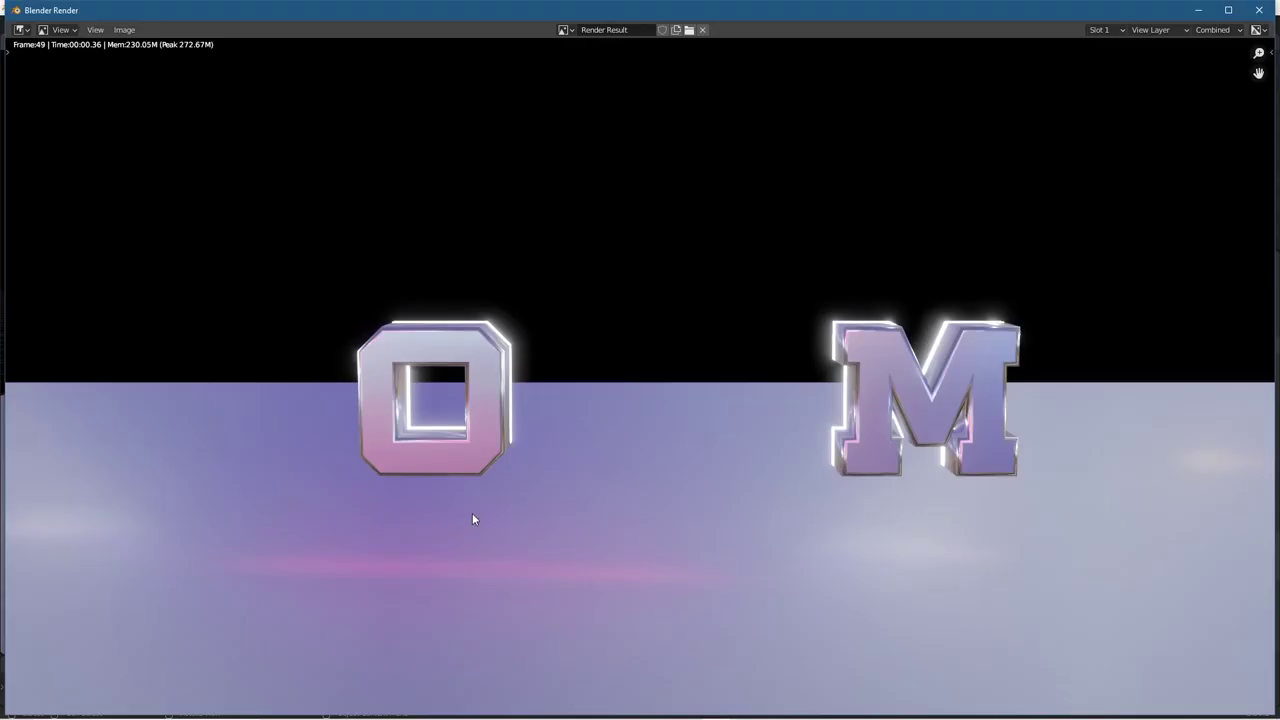
{"action": "left_click", "coordinate": [1257, 12]}
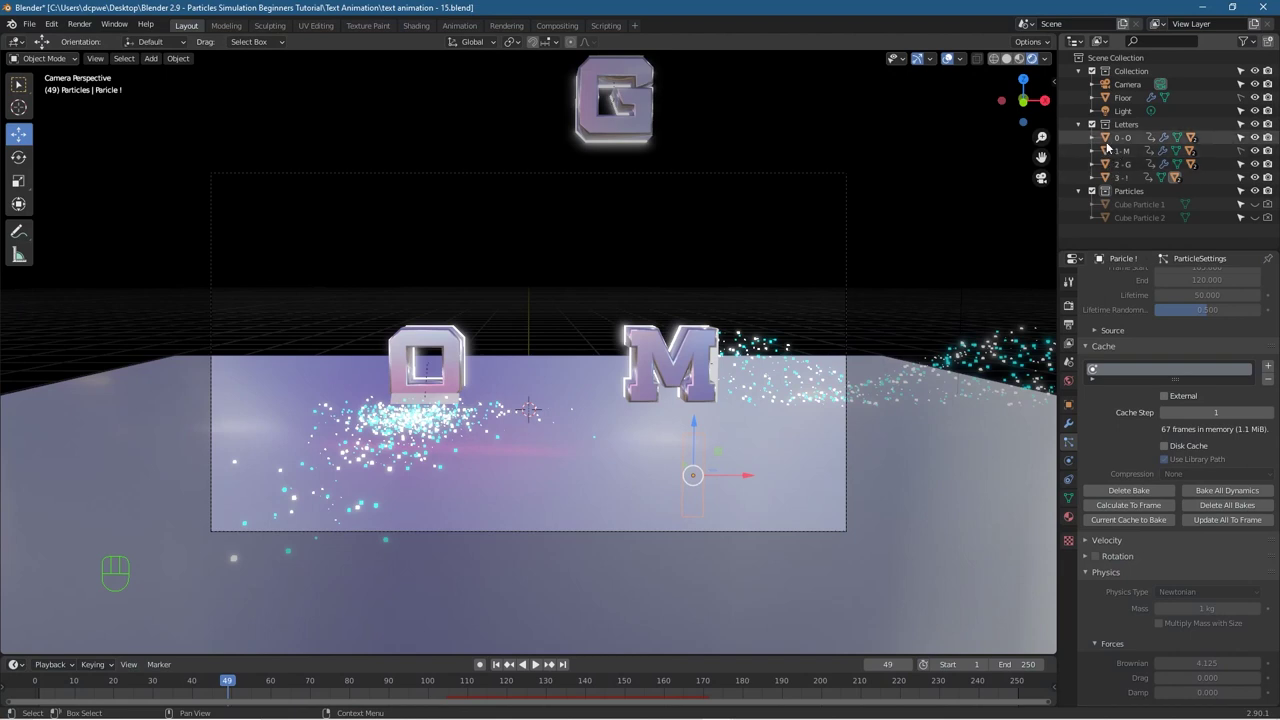
Step: Make the letter object 1 - M selectable again, keeping 0 - O selectable
{"action": "left_click", "coordinate": [1241, 142]}
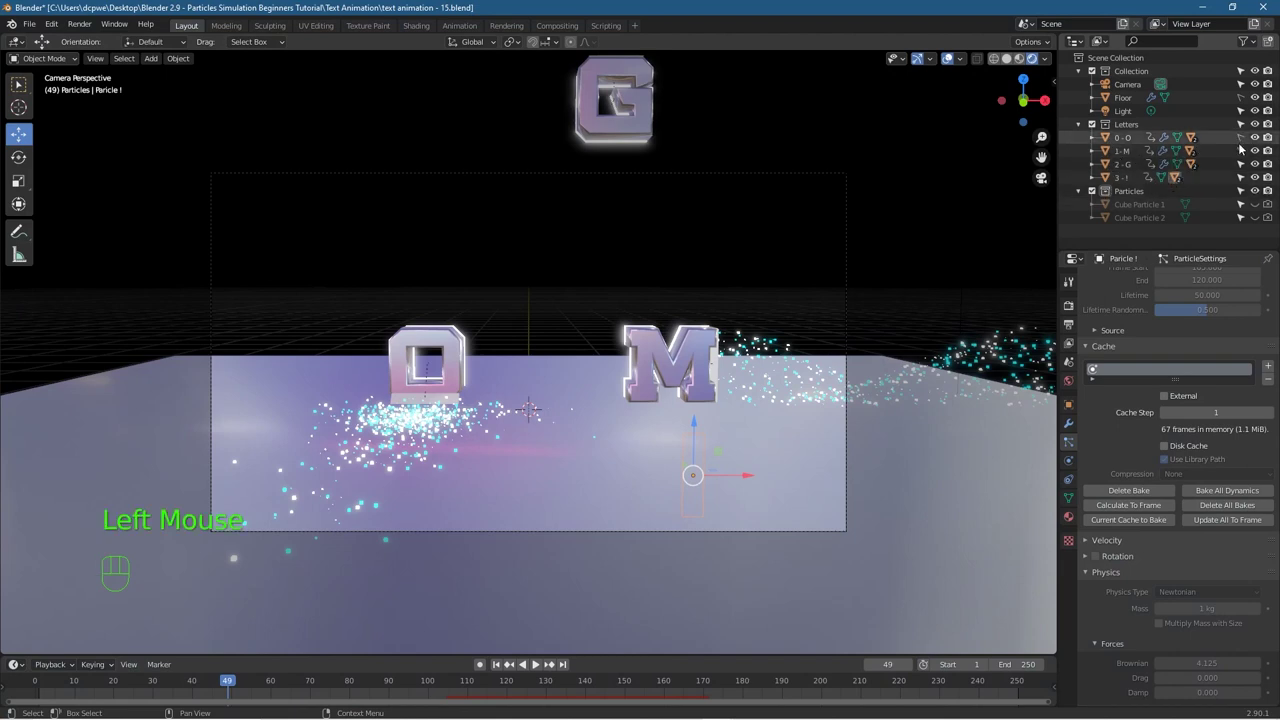
{"action": "left_click", "coordinate": [1240, 151]}
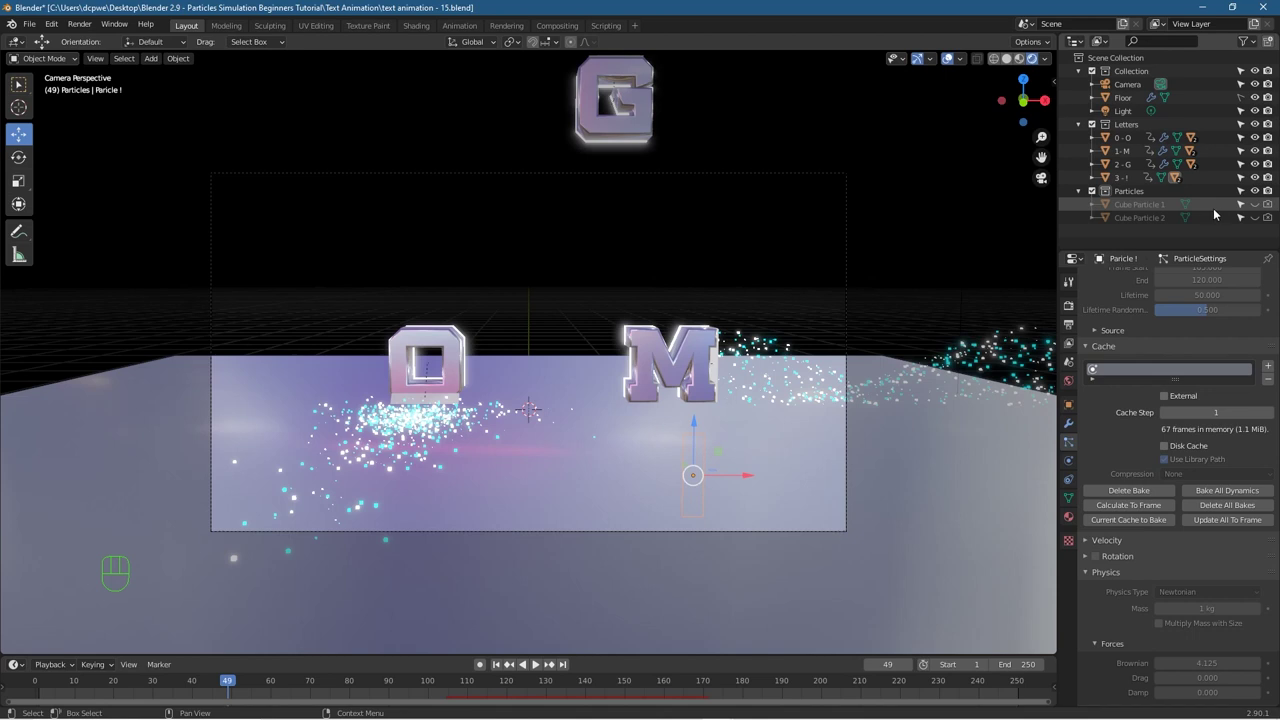
Step: Enable Cube Particle 1 and Cube Particle 2 for rendering and test-render frame 49, closing the render window
{"action": "left_click", "coordinate": [1268, 218]}
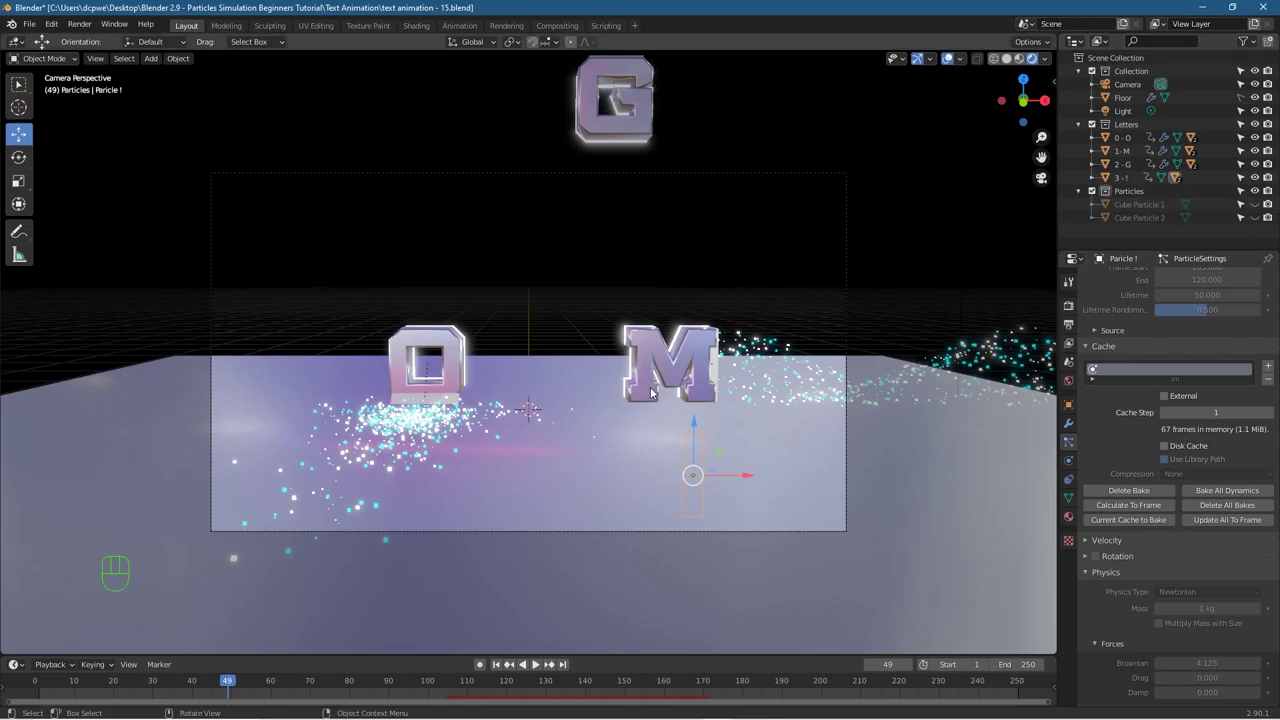
{"action": "key", "text": "F12"}
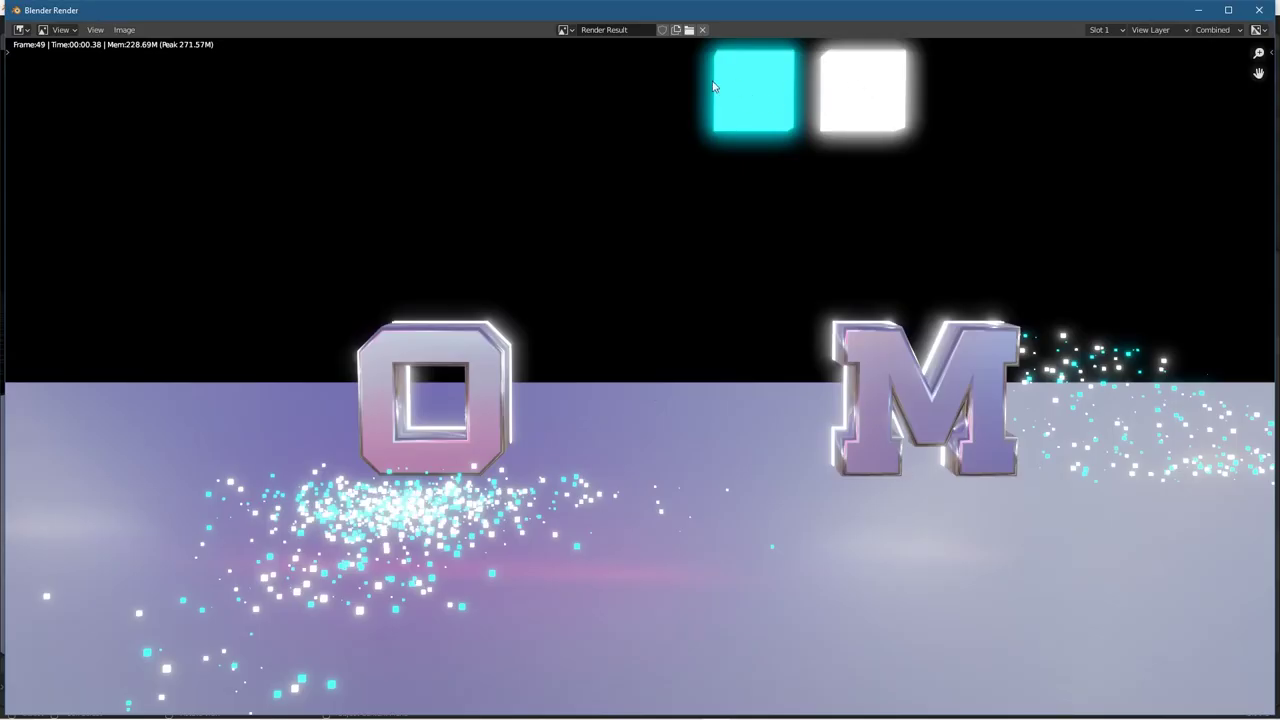
{"action": "left_click", "coordinate": [1260, 10]}
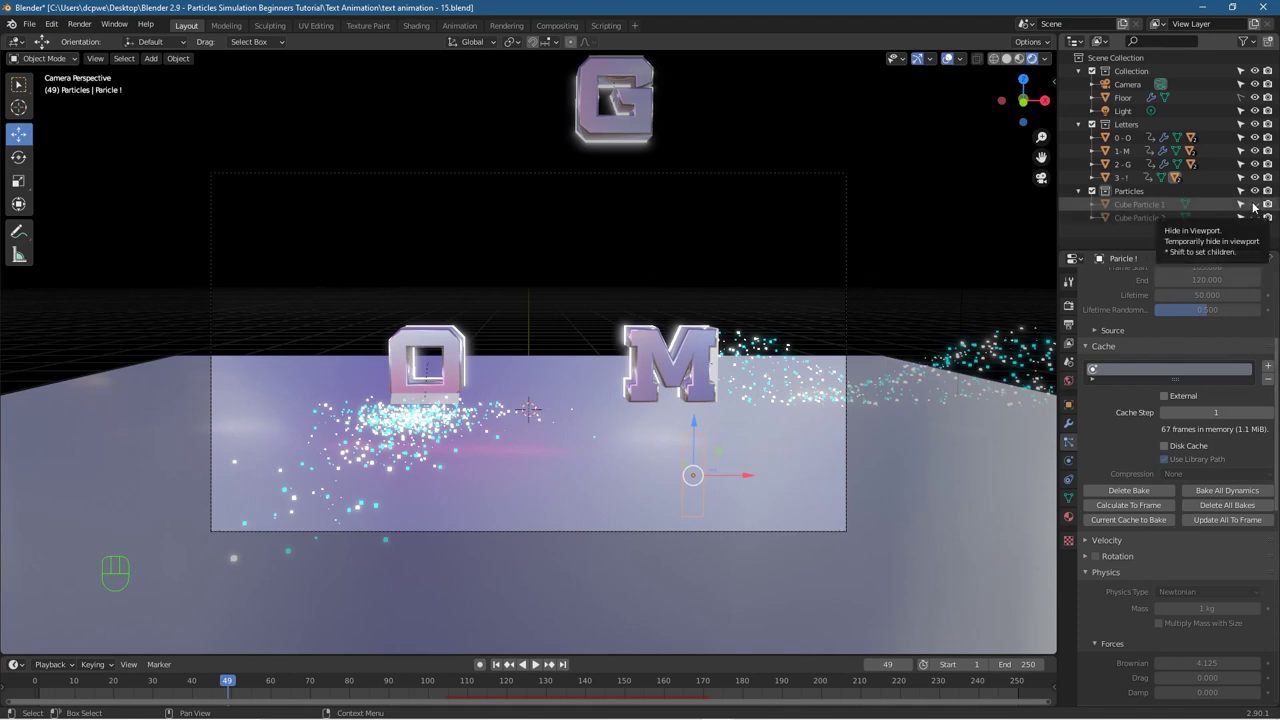
Step: Unhide Cube Particle 1 and Cube Particle 2 in the viewport and move both along the Y axis until they are outside the camera frame
{"action": "left_click", "coordinate": [1254, 205]}
{"action": "left_click", "coordinate": [1255, 217]}
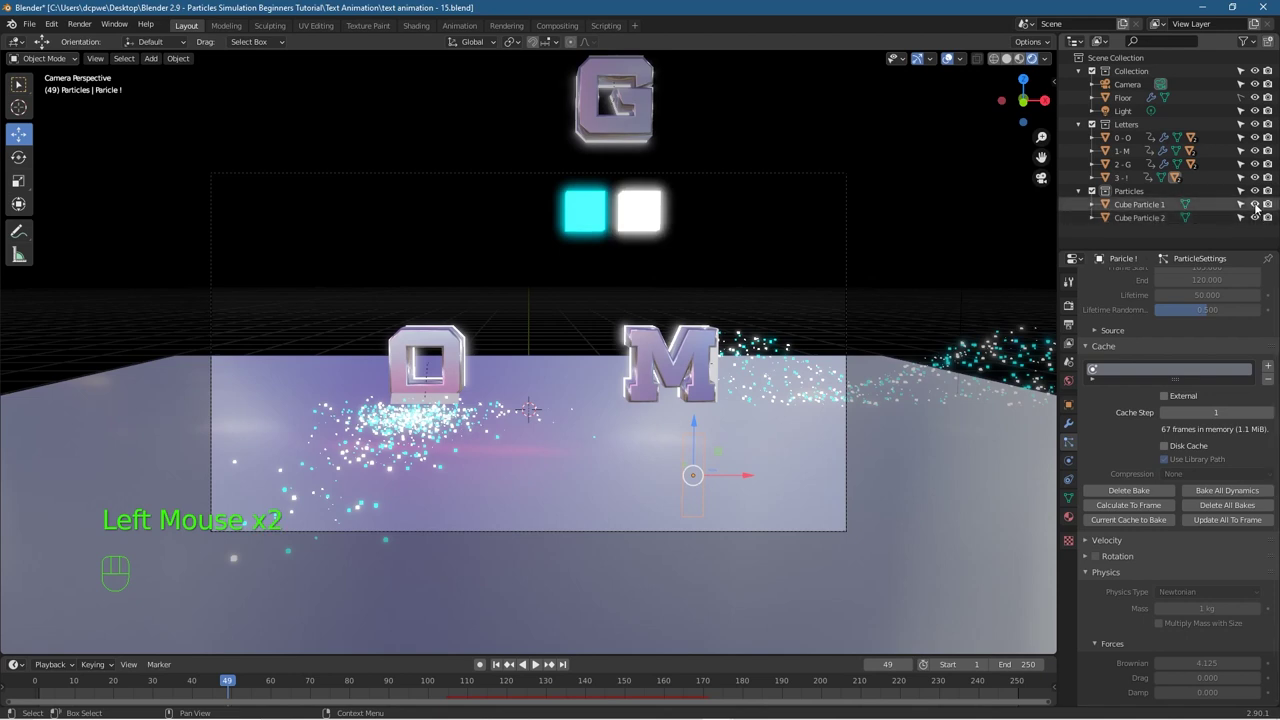
{"action": "left_click", "coordinate": [588, 211]}
{"action": "left_click", "coordinate": [638, 211], "text": "shift"}
{"action": "scroll", "coordinate": [628, 290], "scroll_direction": "down", "scroll_amount": 2}
{"action": "scroll", "coordinate": [628, 290], "scroll_direction": "down", "scroll_amount": 5}
{"action": "left_click_drag", "start_coordinate": [554, 253], "coordinate": [550, 72]}
{"action": "scroll", "coordinate": [577, 648], "scroll_direction": "down", "scroll_amount": 5}
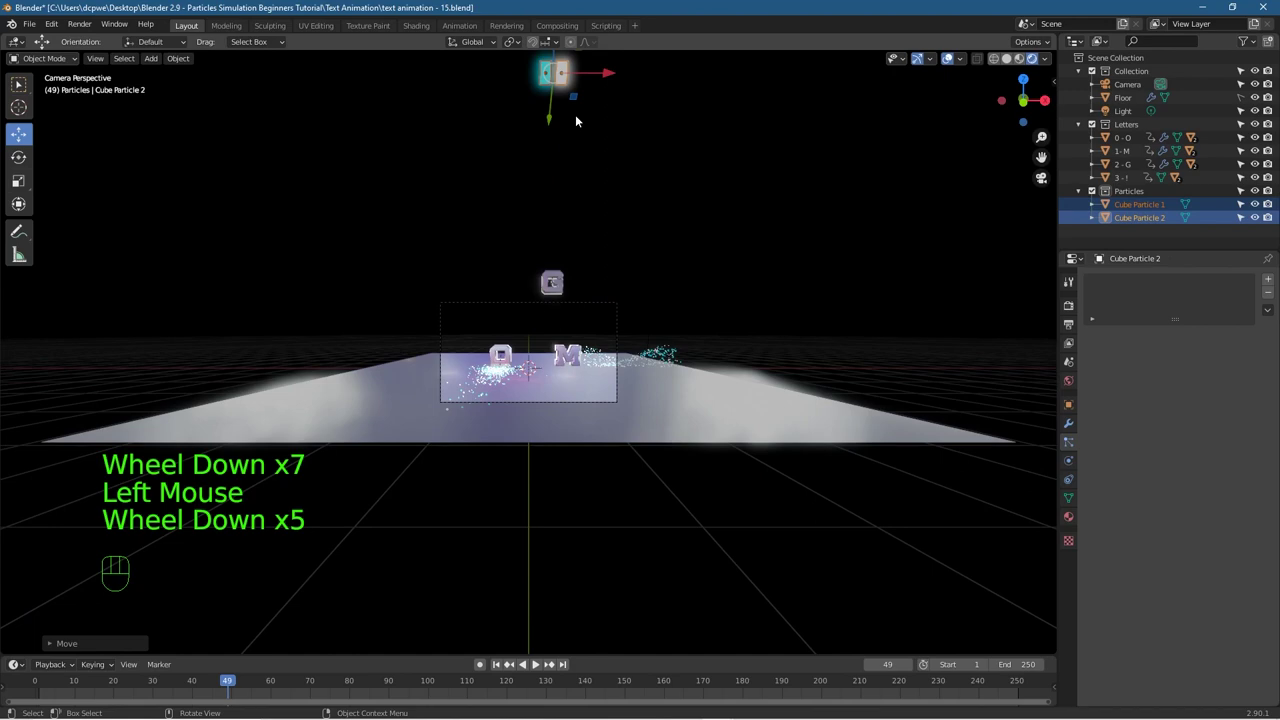
{"action": "left_click_drag", "start_coordinate": [552, 112], "coordinate": [550, 80]}
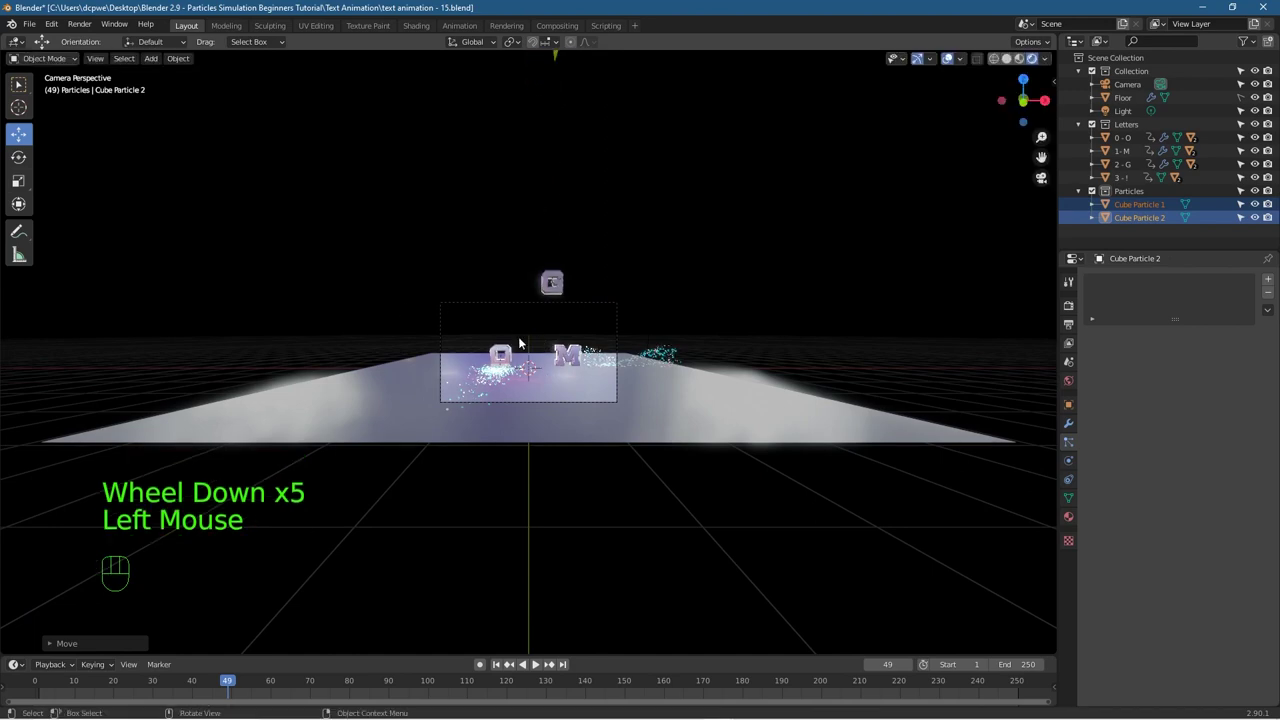
Step: Check the moved cubes' position, return to the camera view and test-render frame 49, closing the render window
{"action": "scroll", "coordinate": [580, 191], "scroll_direction": "down", "scroll_amount": 4}
{"action": "left_click", "coordinate": [577, 192], "text": "shift"}
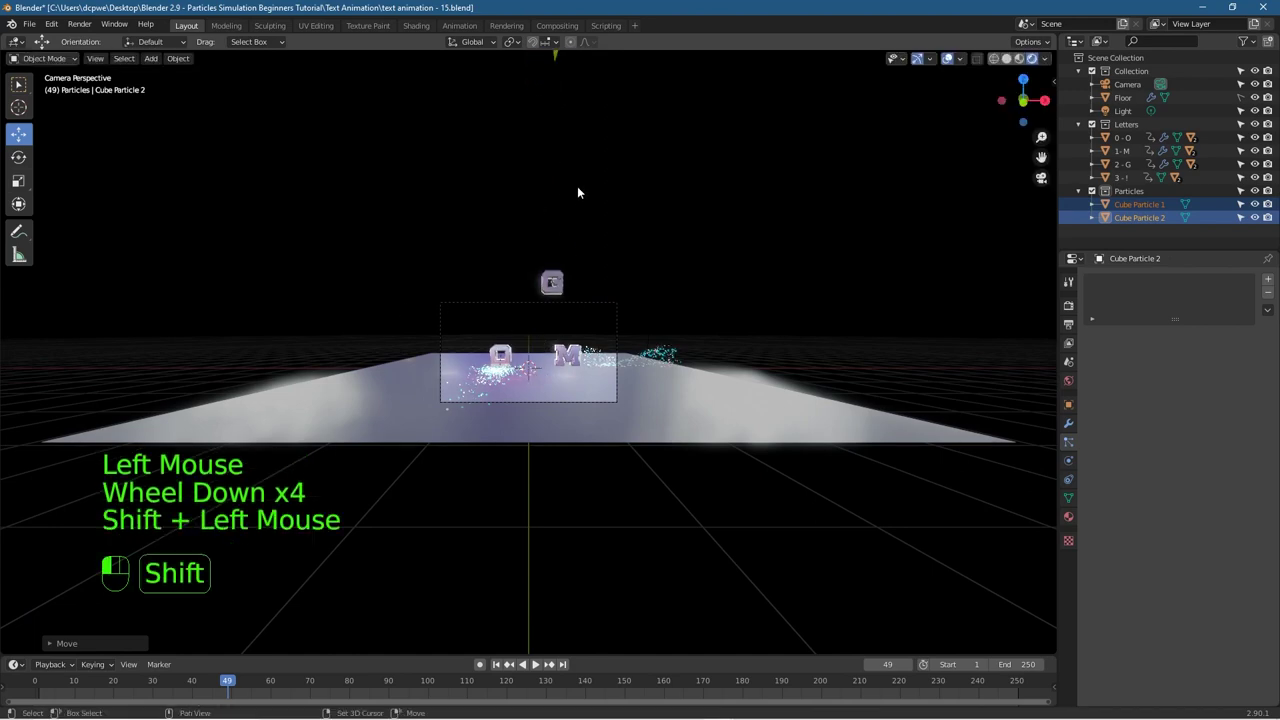
{"action": "middle_click_drag", "start_coordinate": [579, 200], "coordinate": [584, 197]}
{"action": "scroll", "coordinate": [585, 289], "scroll_direction": "down", "scroll_amount": 6}
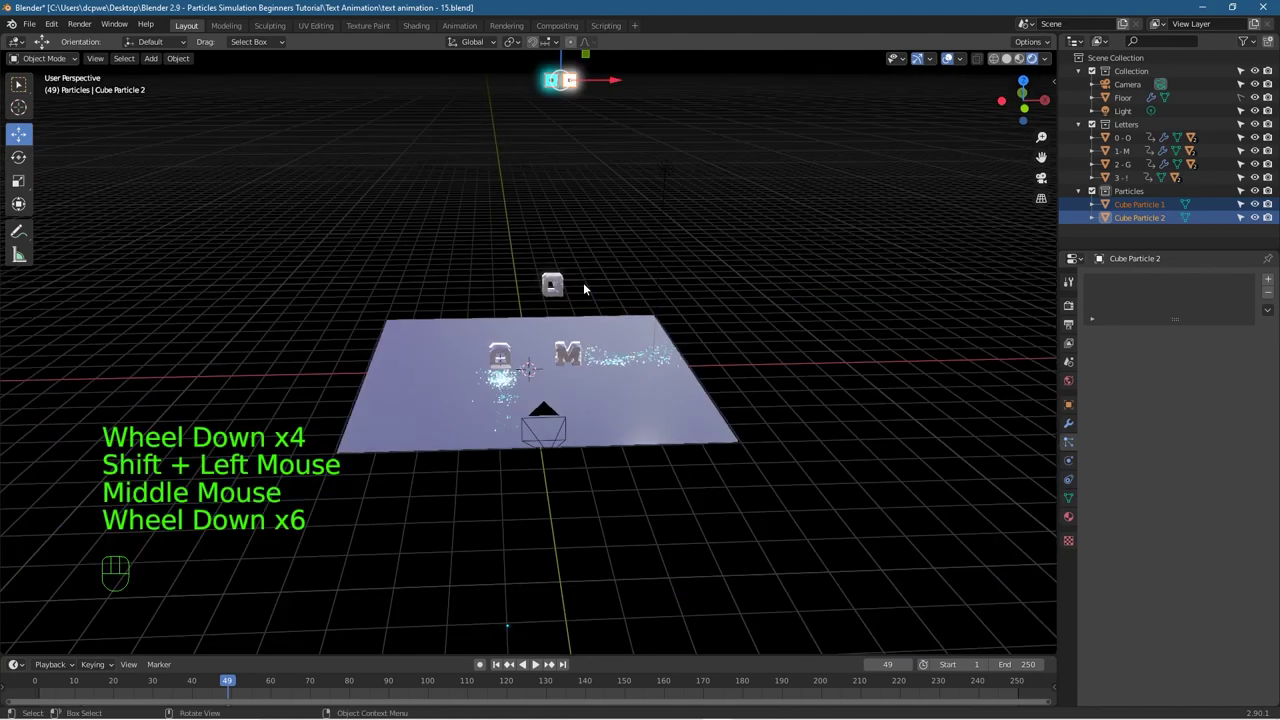
{"action": "scroll", "coordinate": [584, 288], "scroll_direction": "down", "scroll_amount": 1}
{"action": "key", "text": "KP_0"}
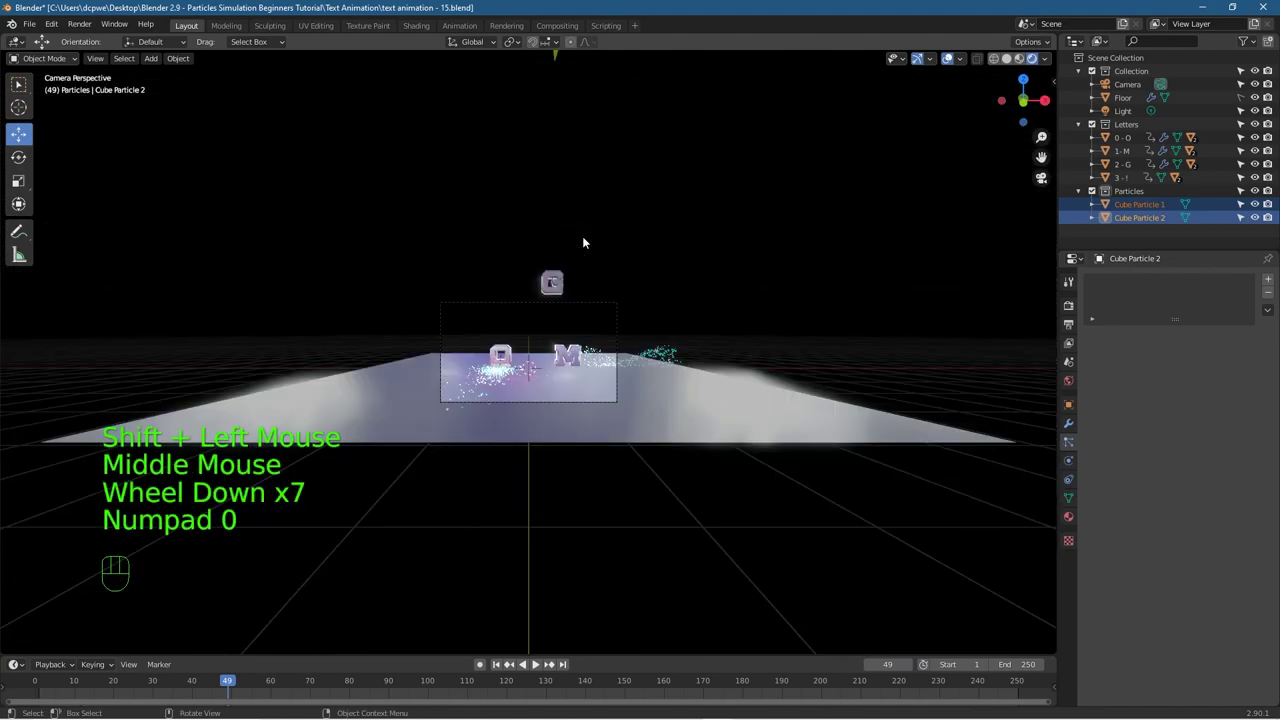
{"action": "scroll", "coordinate": [574, 378], "scroll_direction": "up", "scroll_amount": 7}
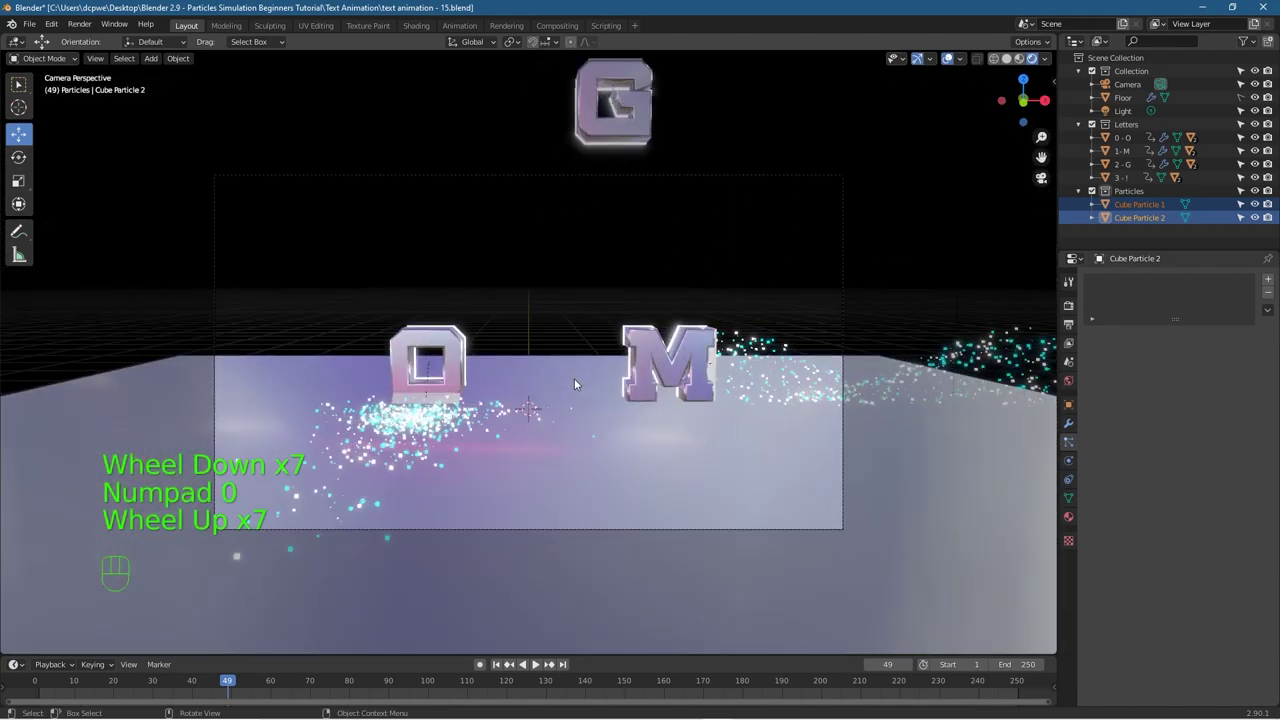
{"action": "key", "text": "F12"}
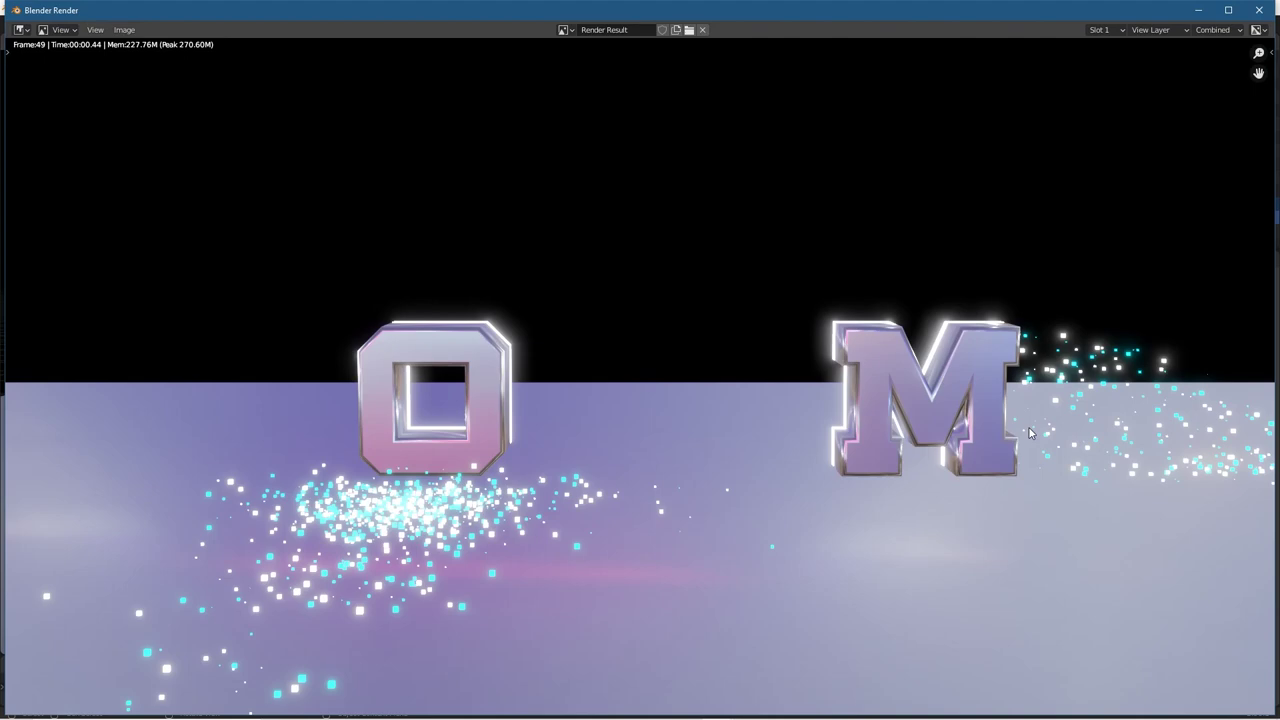
{"action": "left_click", "coordinate": [1259, 14]}
Step: Preview the OMG! animation with its particles and return the timeline to frame 1
{"action": "mouse_move", "coordinate": [228, 681]}
{"action": "left_mouse_down"}
{"action": "mouse_move", "coordinate": [40, 681]}
{"action": "mouse_move", "coordinate": [215, 681]}
{"action": "left_mouse_up"}
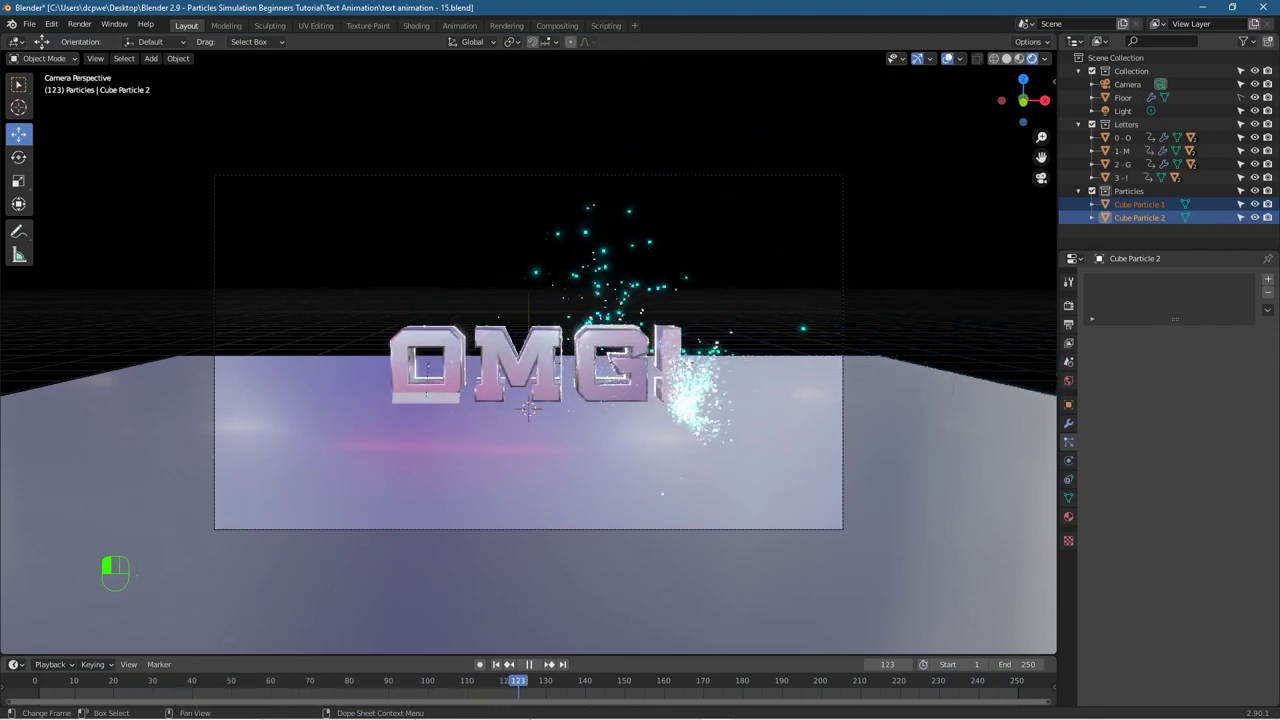
{"action": "left_click_drag", "start_coordinate": [200, 681], "coordinate": [38, 688]}
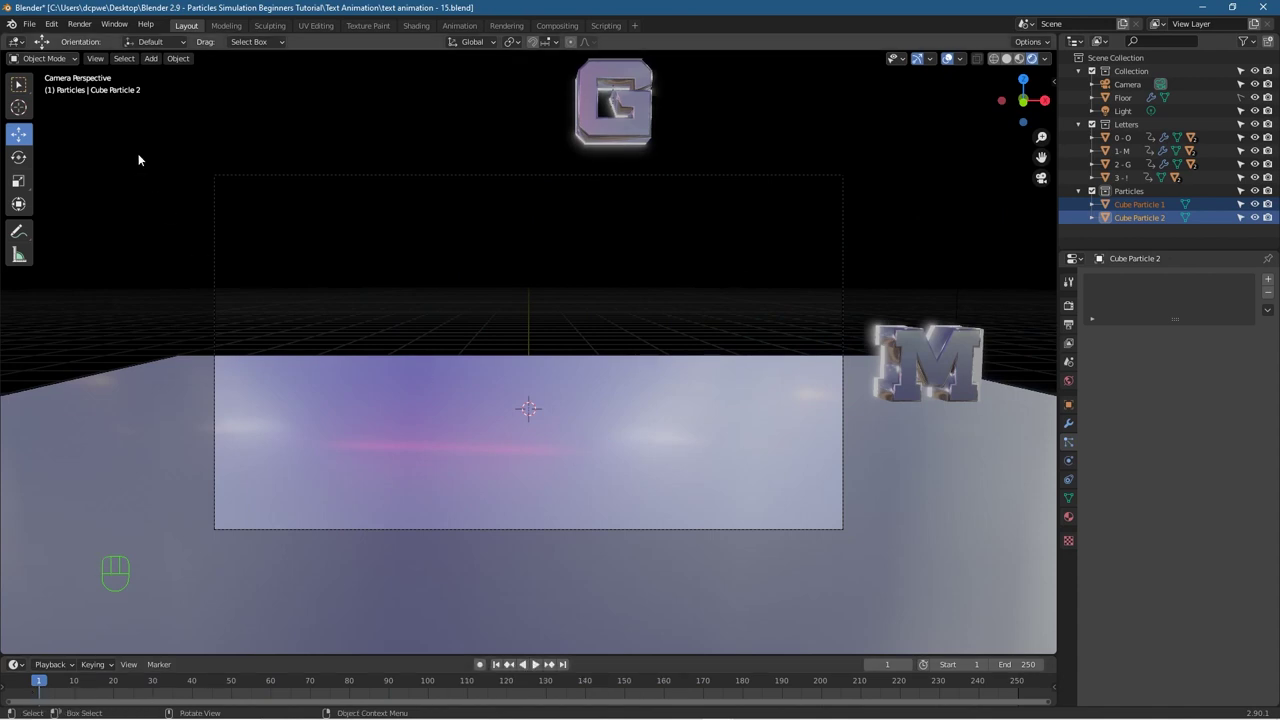
Step: Save the project and save a new incremental version as text animation - 16.blend
{"action": "left_click", "coordinate": [30, 24]}
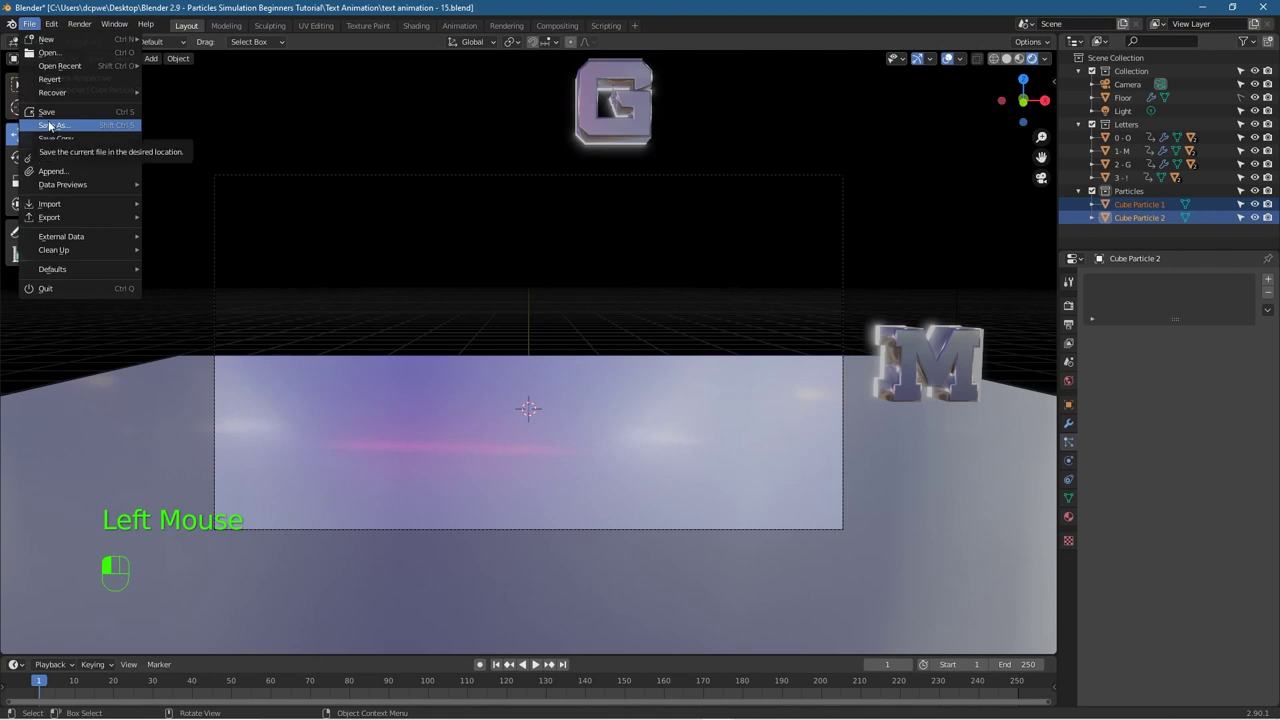
{"action": "left_click", "coordinate": [47, 112]}
{"action": "left_click", "coordinate": [30, 24]}
{"action": "left_click", "coordinate": [50, 125]}
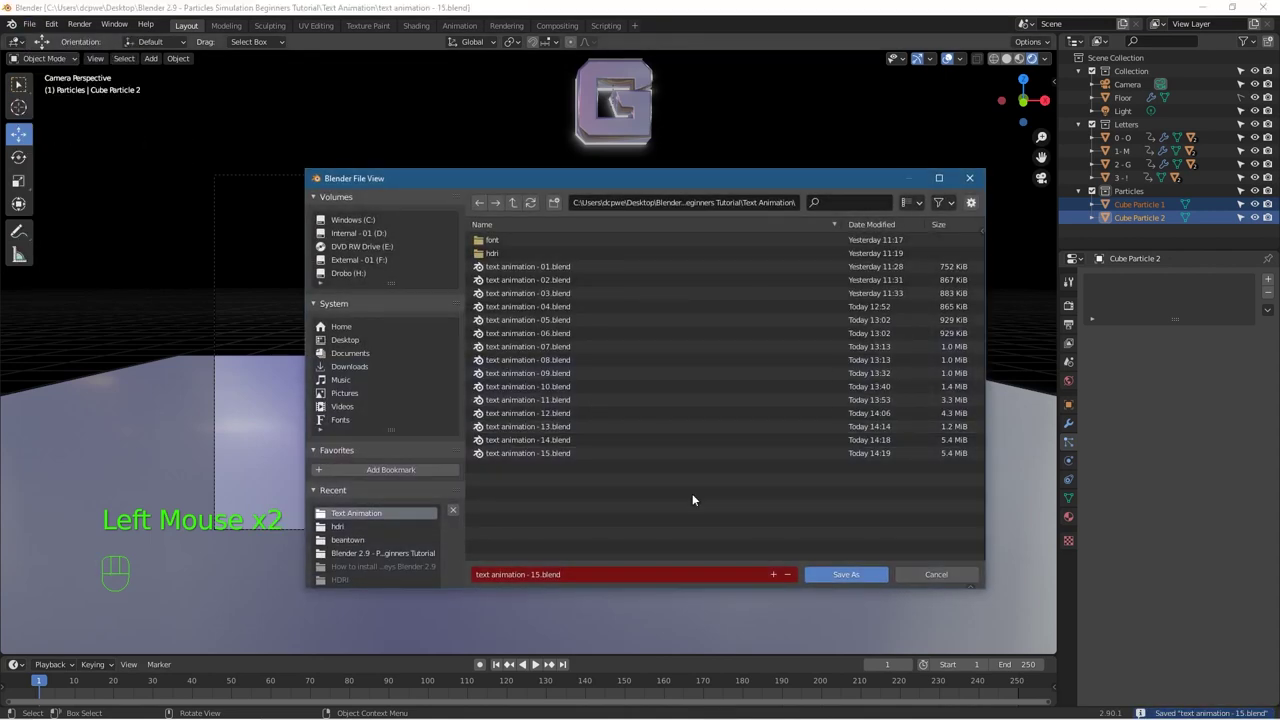
{"action": "left_click", "coordinate": [773, 574]}
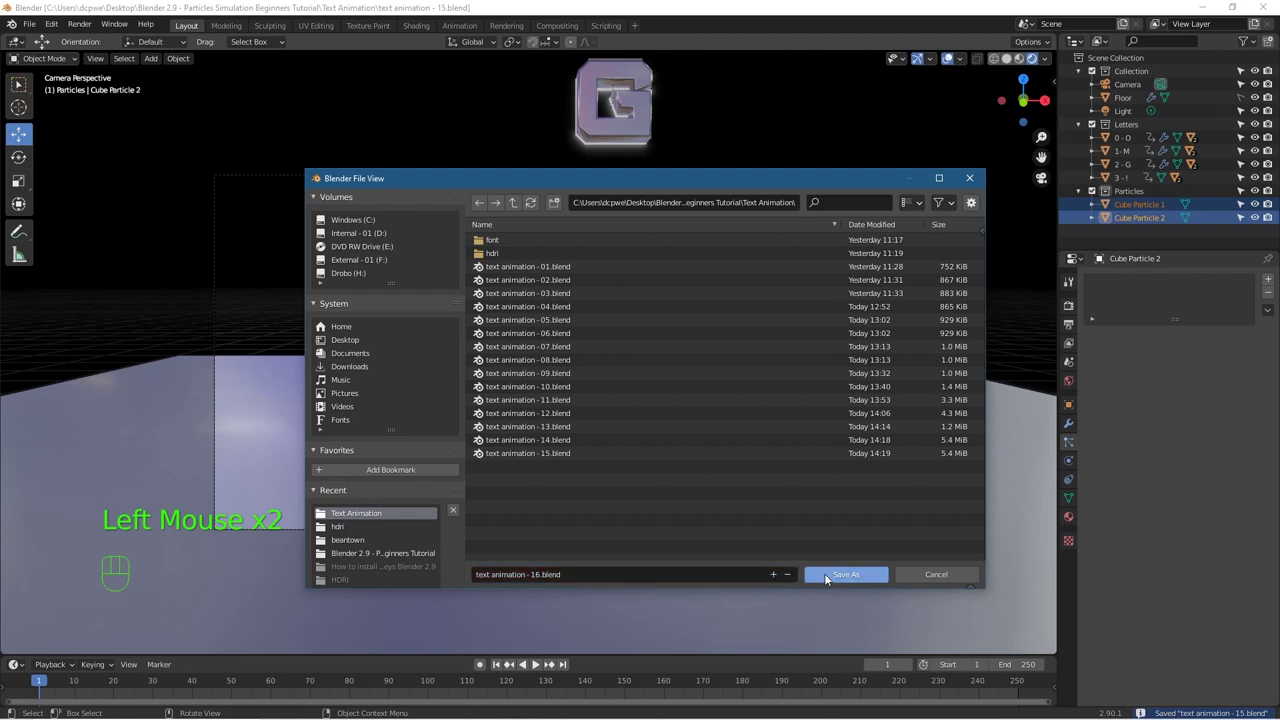
{"action": "left_click", "coordinate": [845, 575]}
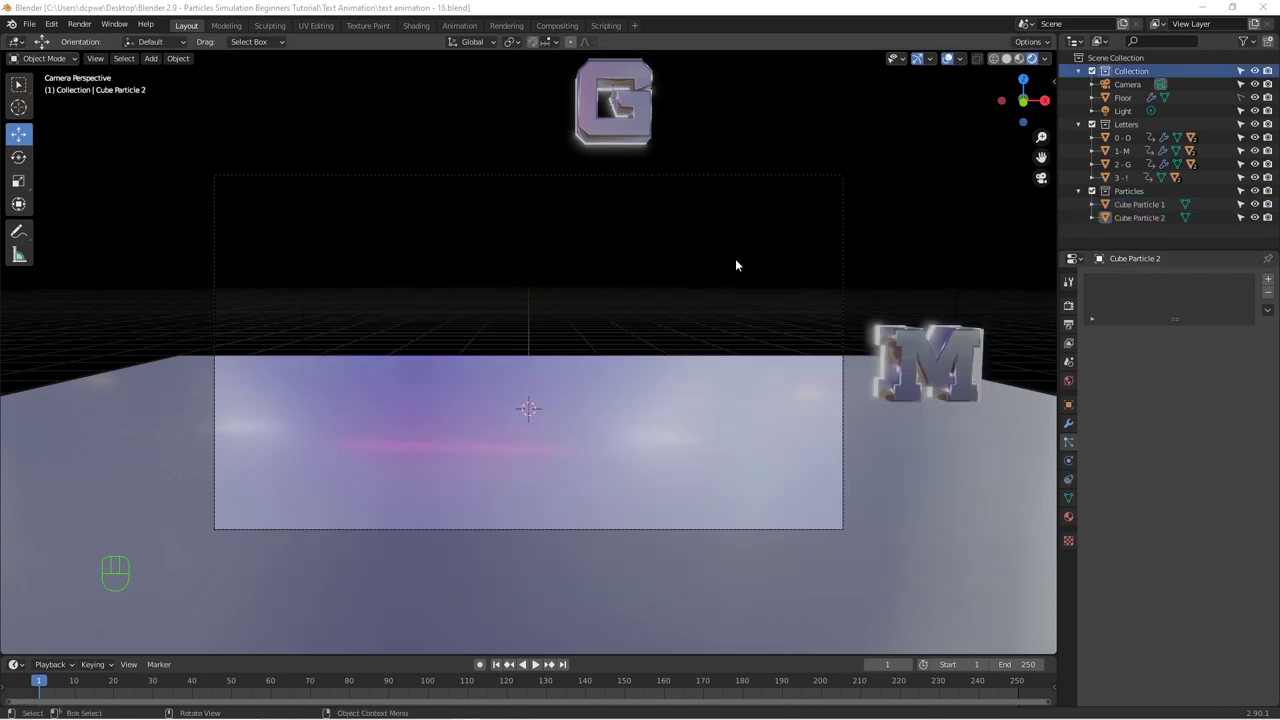
Step: Show the camera's object properties and assign Shift+F to View Navigation (Walk/Fly) in the keymap preferences, closing the preferences
{"action": "left_click", "coordinate": [1127, 84]}
{"action": "left_click", "coordinate": [1072, 405]}
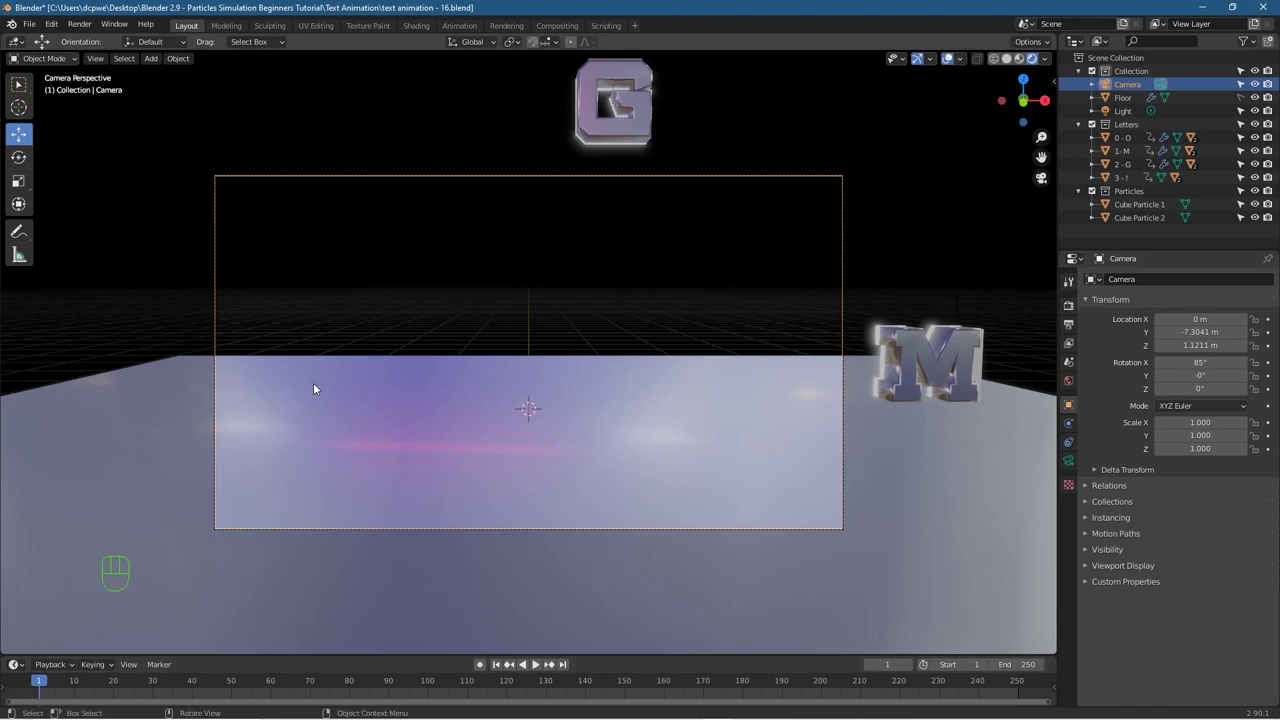
{"action": "left_click", "coordinate": [51, 23]}
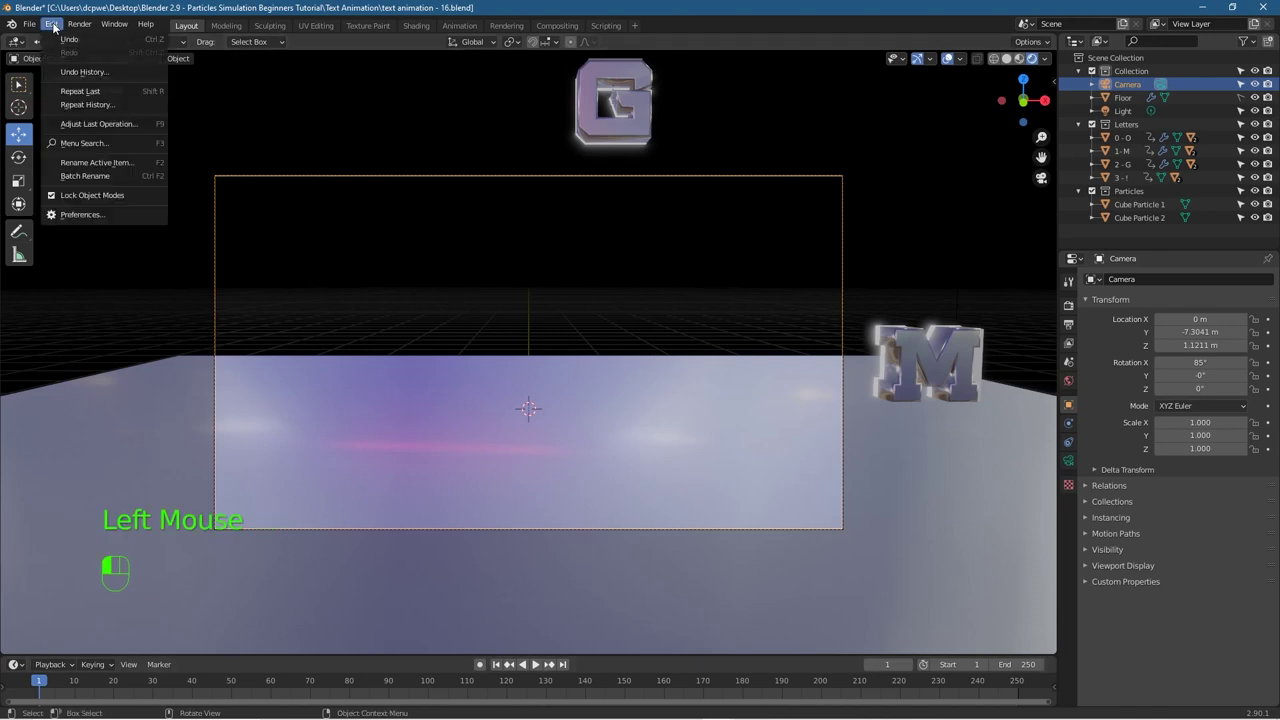
{"action": "left_click", "coordinate": [86, 218]}
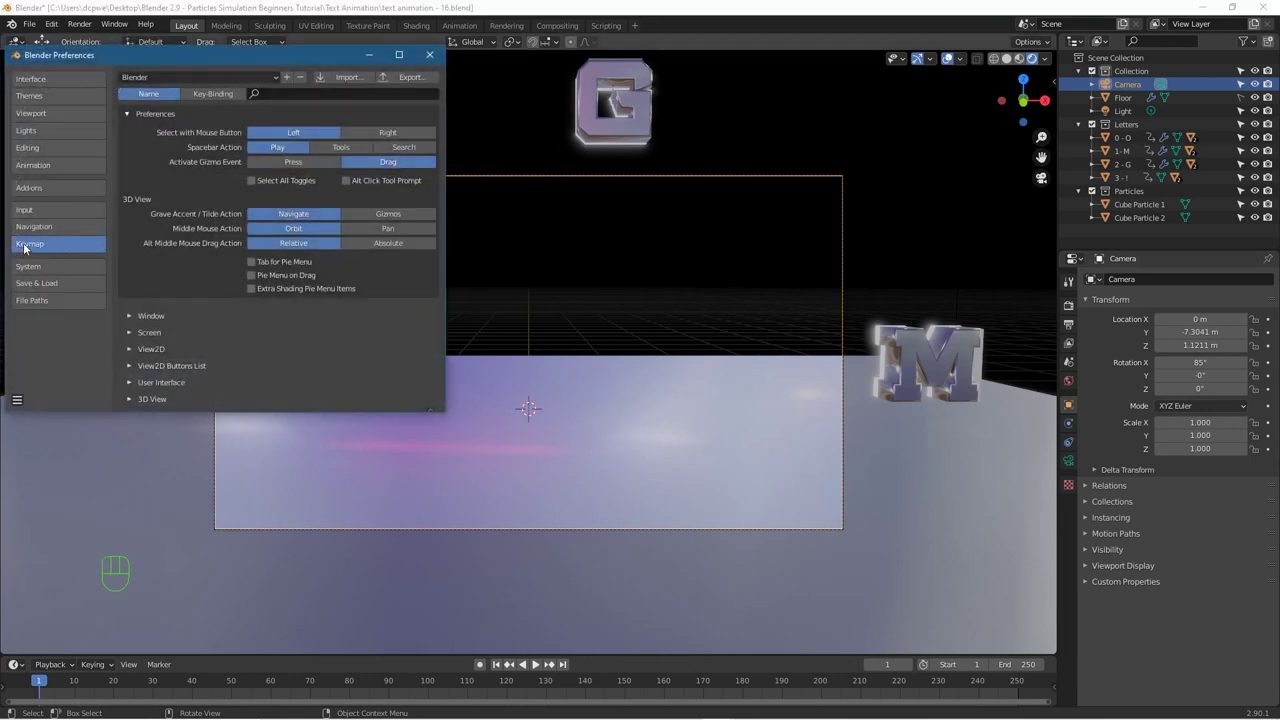
{"action": "left_click", "coordinate": [292, 92]}
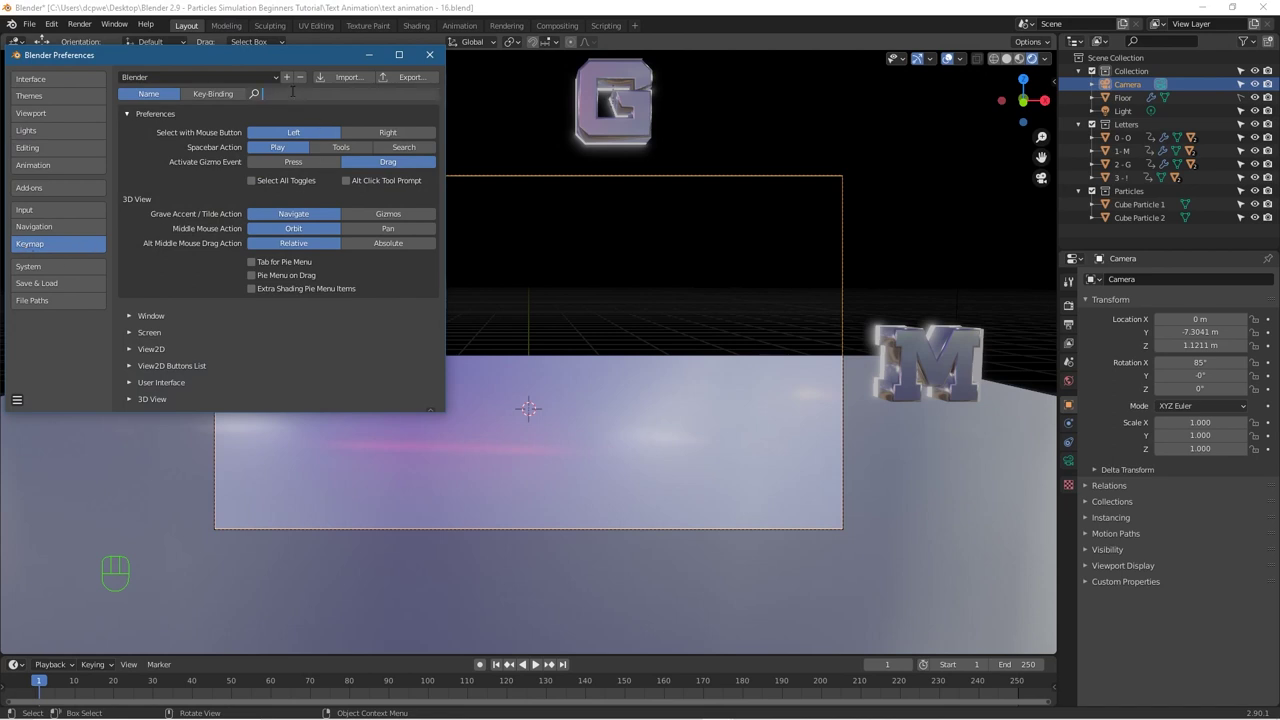
{"action": "type", "text": "fly"}
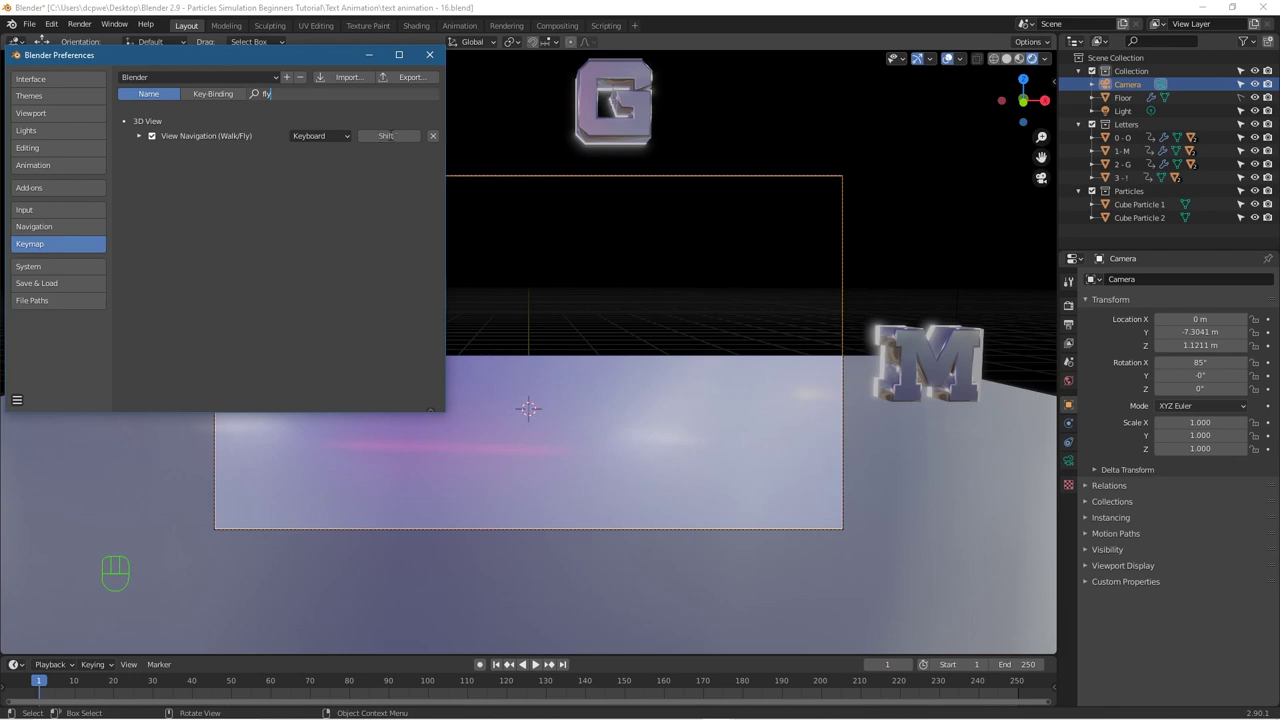
{"action": "key", "text": "Return"}
{"action": "left_click", "coordinate": [386, 140]}
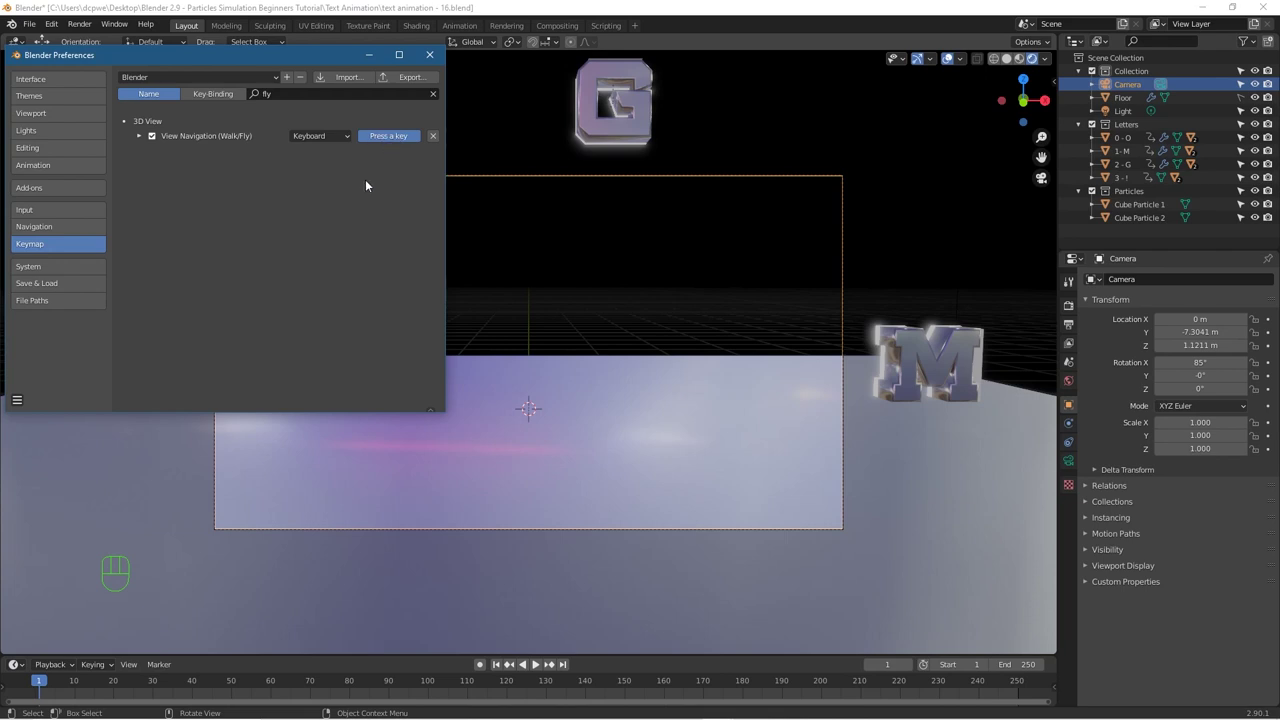
{"action": "key", "text": "shift"}
{"action": "key", "text": "shift+f"}
{"action": "left_click", "coordinate": [430, 54]}
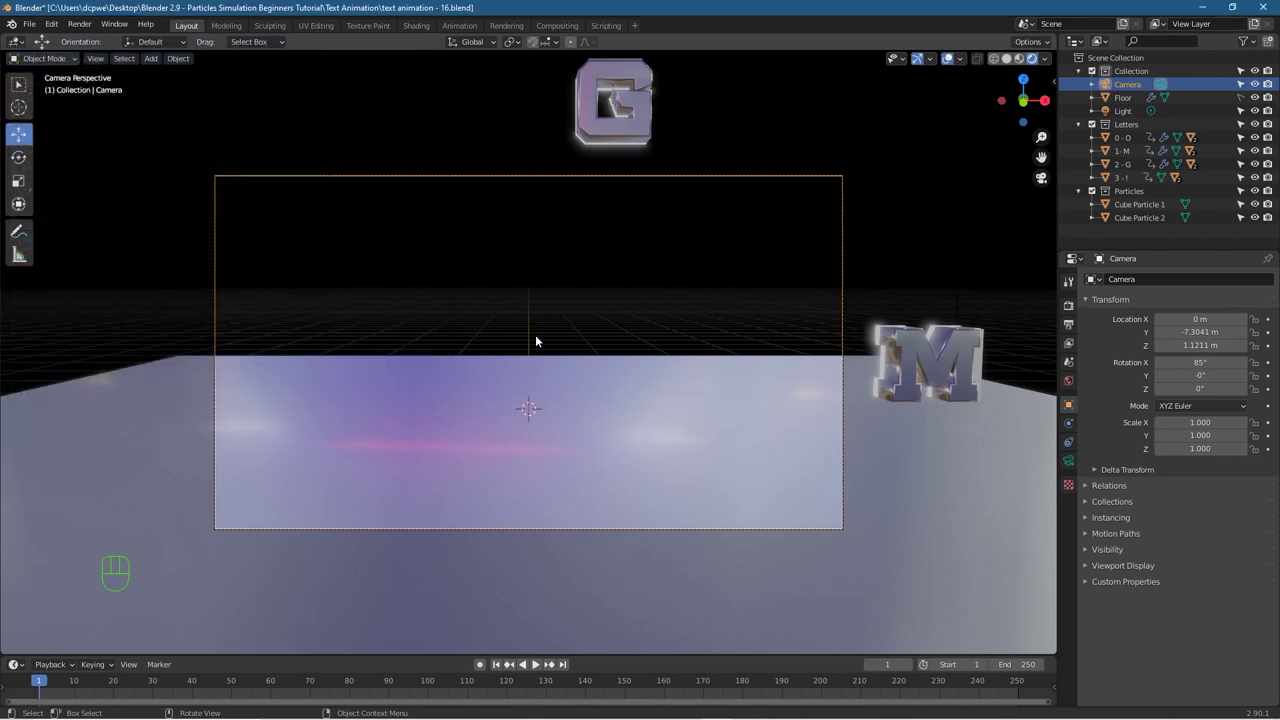
Step: Try out walk navigation on the camera, moving it forward, backward and sideways, and cancel the movement
{"action": "key", "text": "shift"}
{"action": "key", "text": "shift+f"}
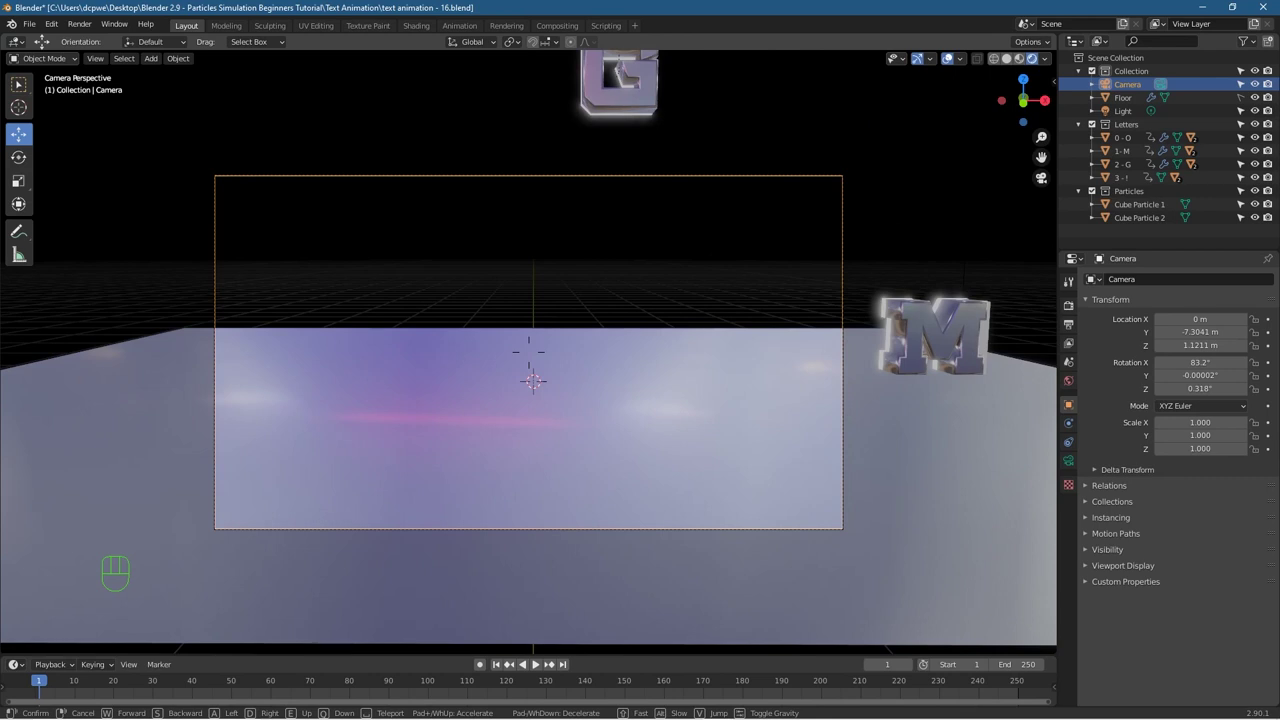
{"action": "key", "text": "s"}
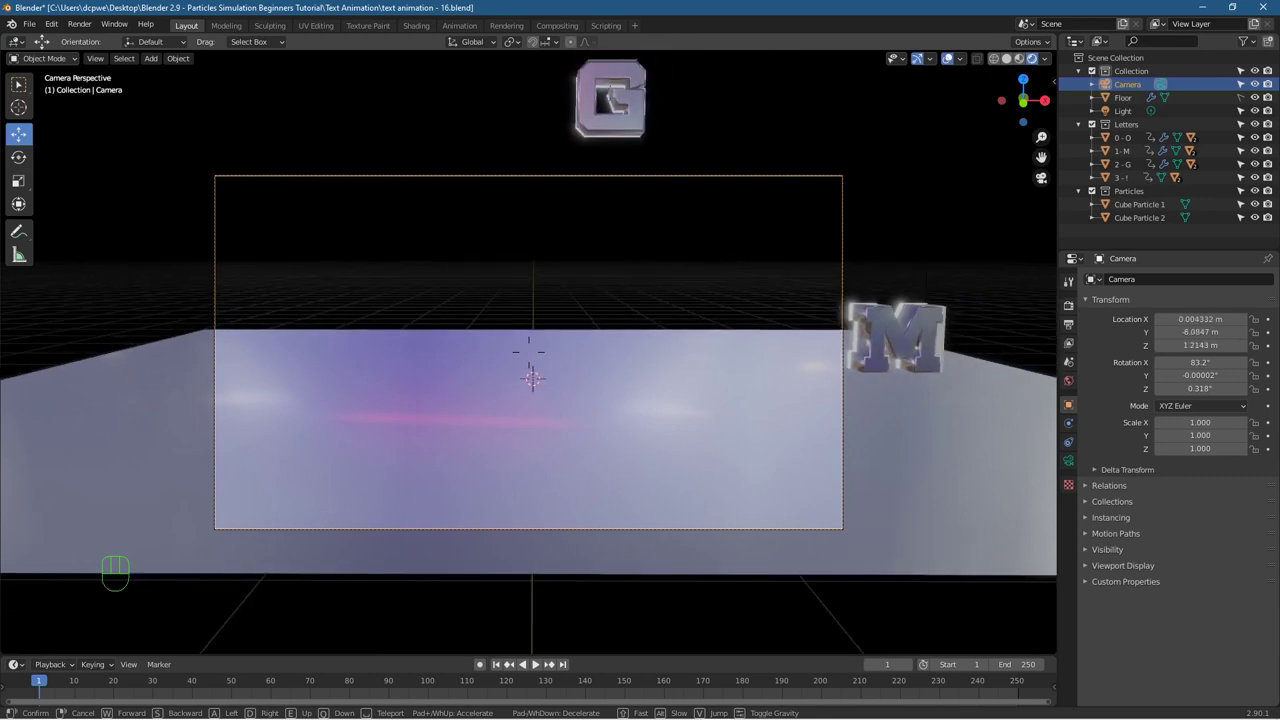
{"action": "key", "text": "w"}
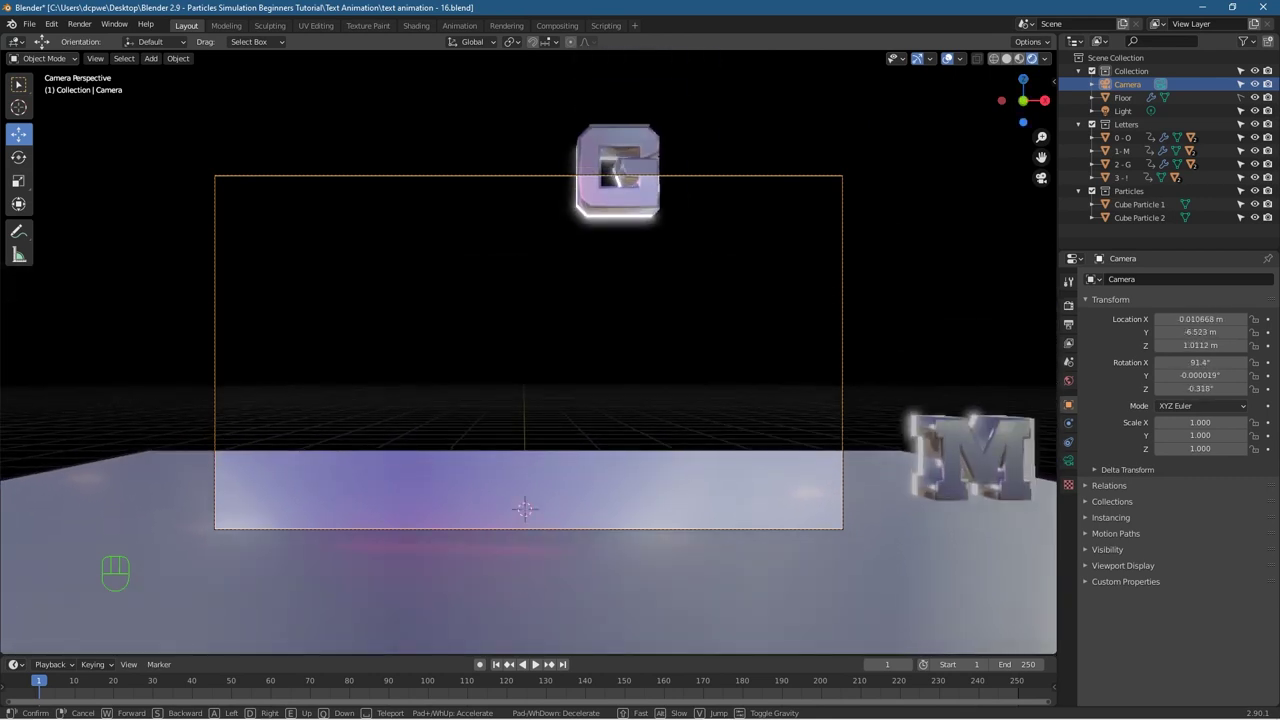
{"action": "key", "text": "s"}
{"action": "key", "text": "a"}
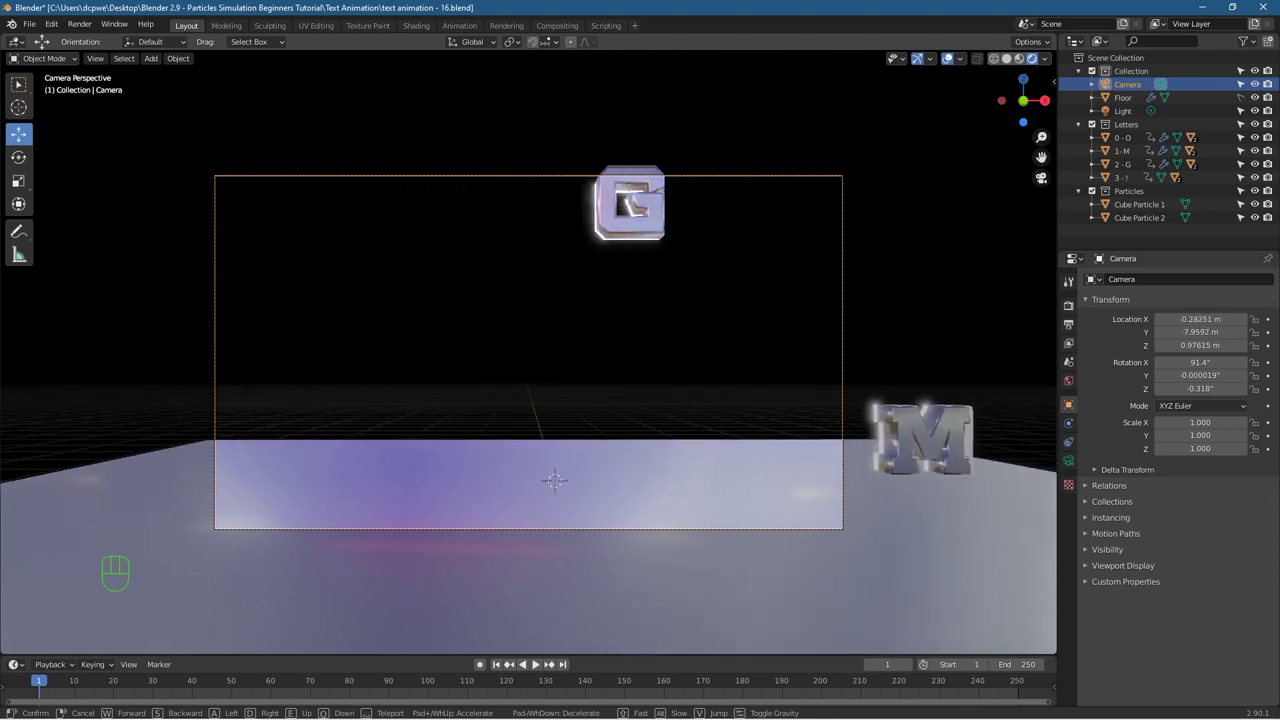
{"action": "key", "text": "d"}
{"action": "key", "text": "w"}
{"action": "key", "text": "w"}
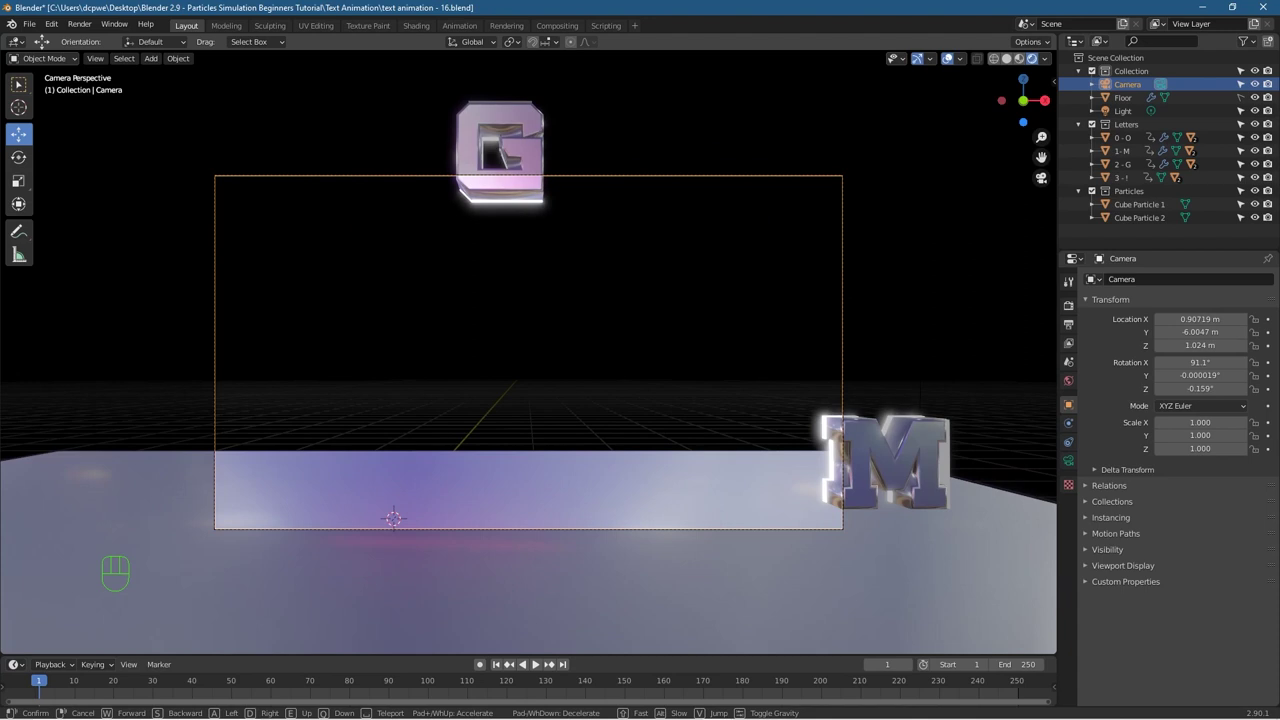
{"action": "key", "text": "w"}
{"action": "key", "text": "a"}
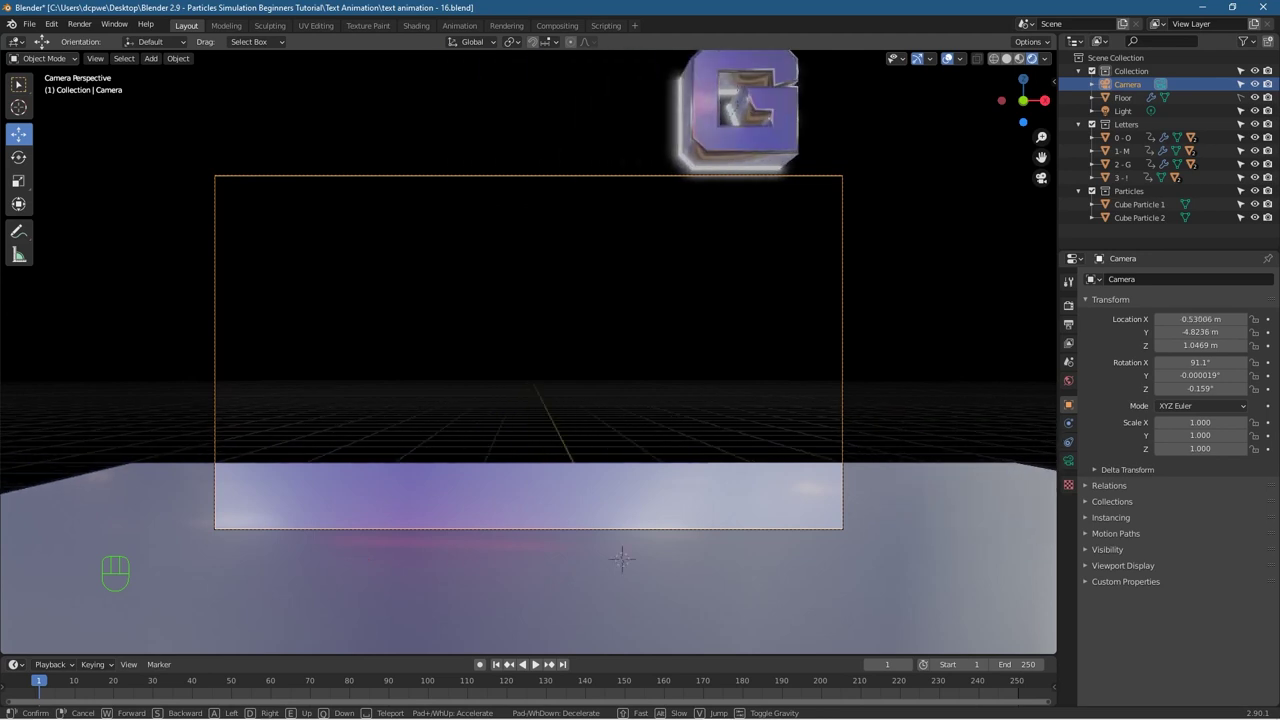
{"action": "key", "text": "s"}
{"action": "key", "text": "a"}
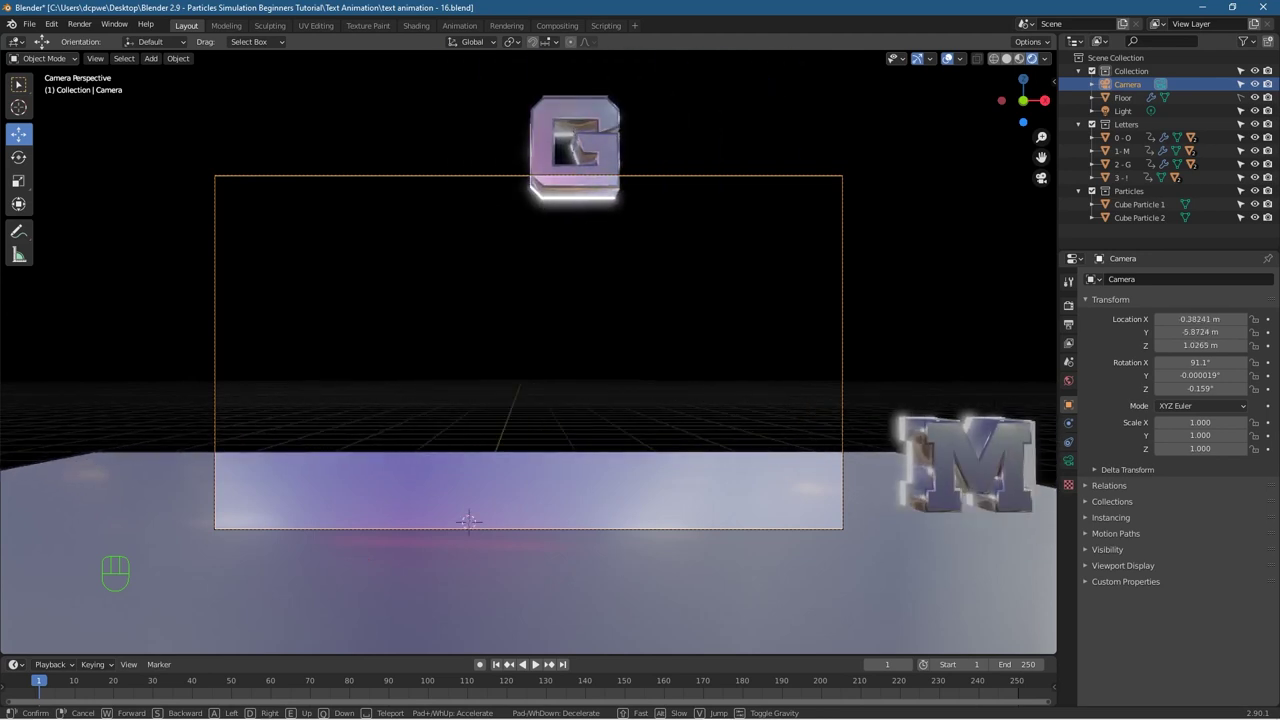
{"action": "key", "text": "w"}
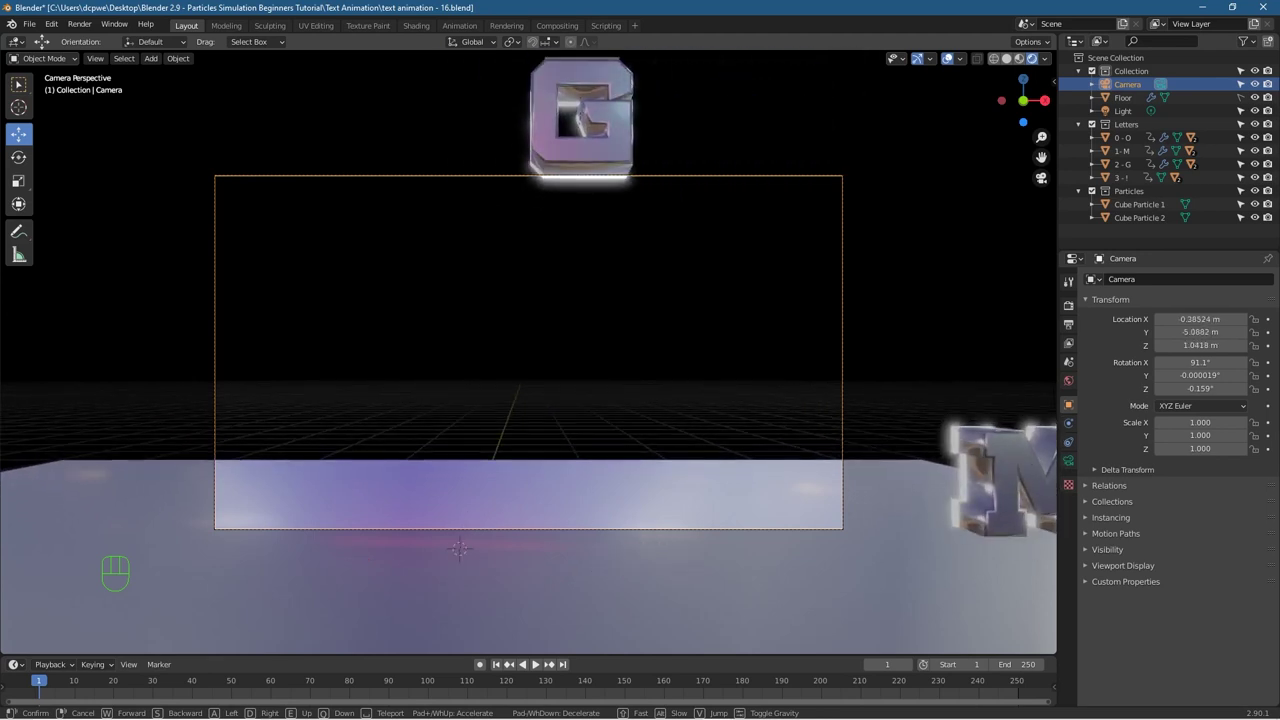
{"action": "key", "text": "d"}
{"action": "key", "text": "s"}
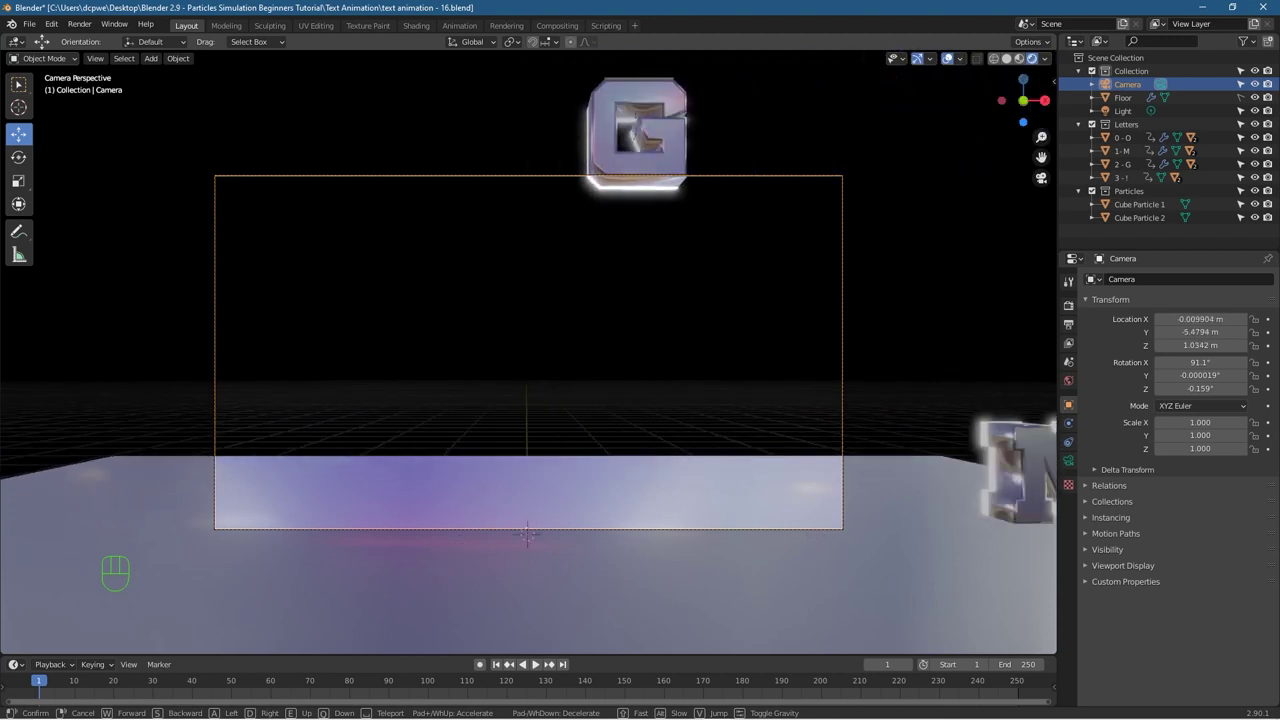
{"action": "key", "text": "d"}
{"action": "key", "text": "s"}
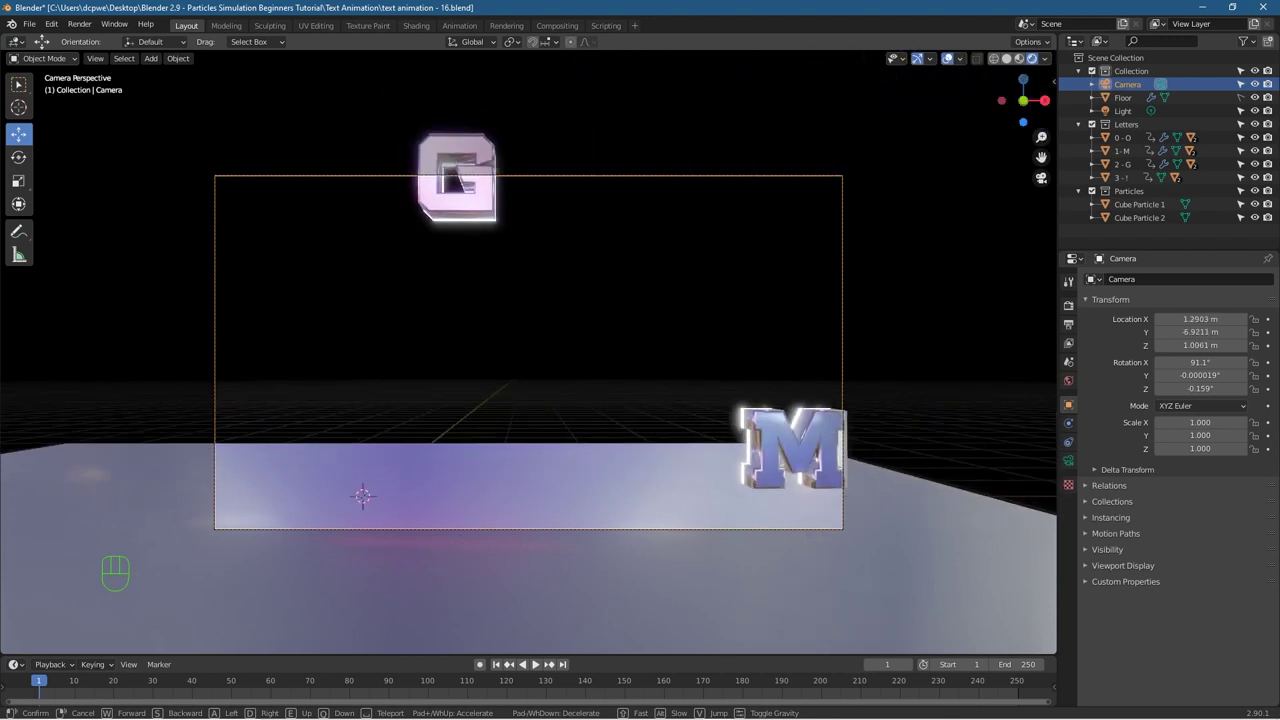
{"action": "key", "text": "Escape"}
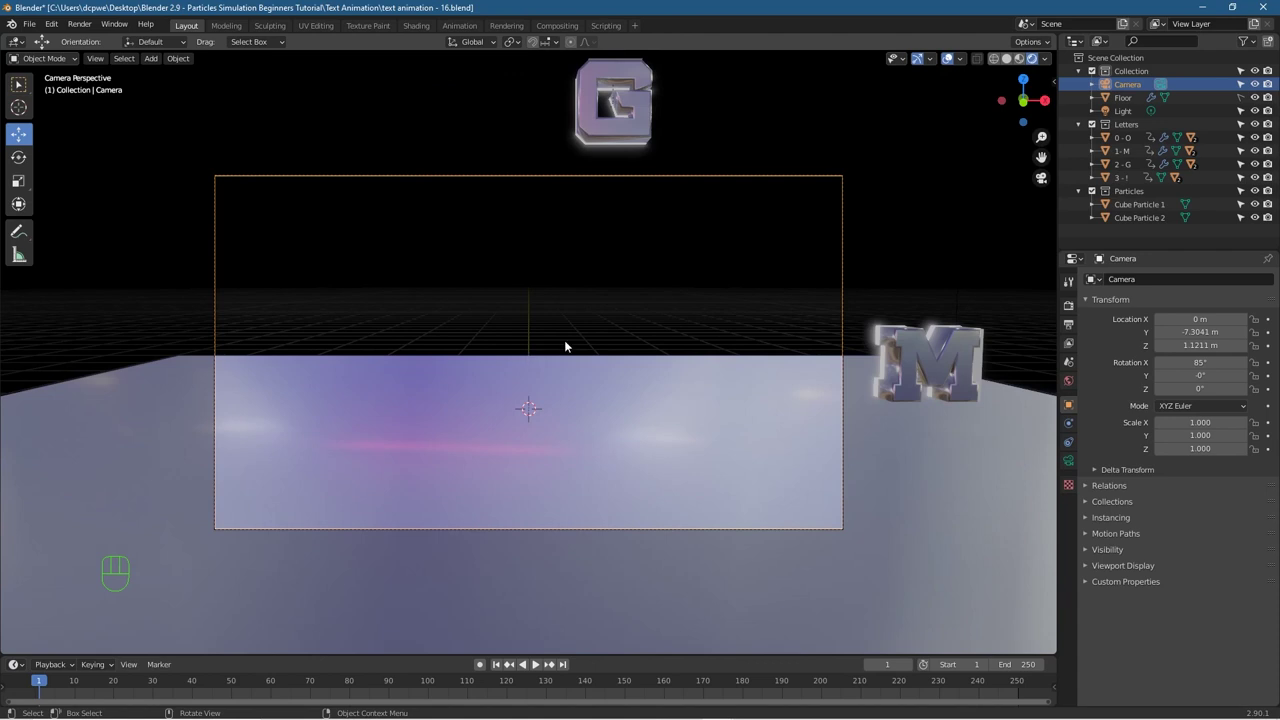
{"action": "key", "text": "n"}
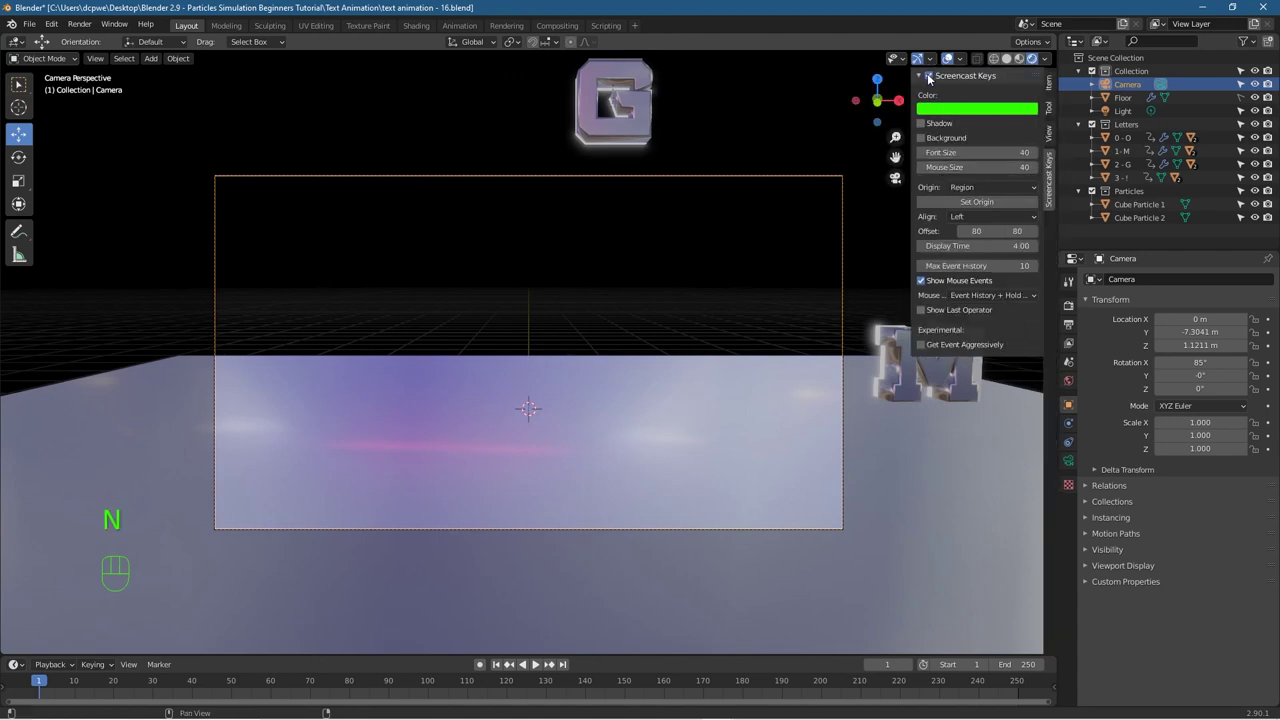
{"action": "key", "text": "n"}
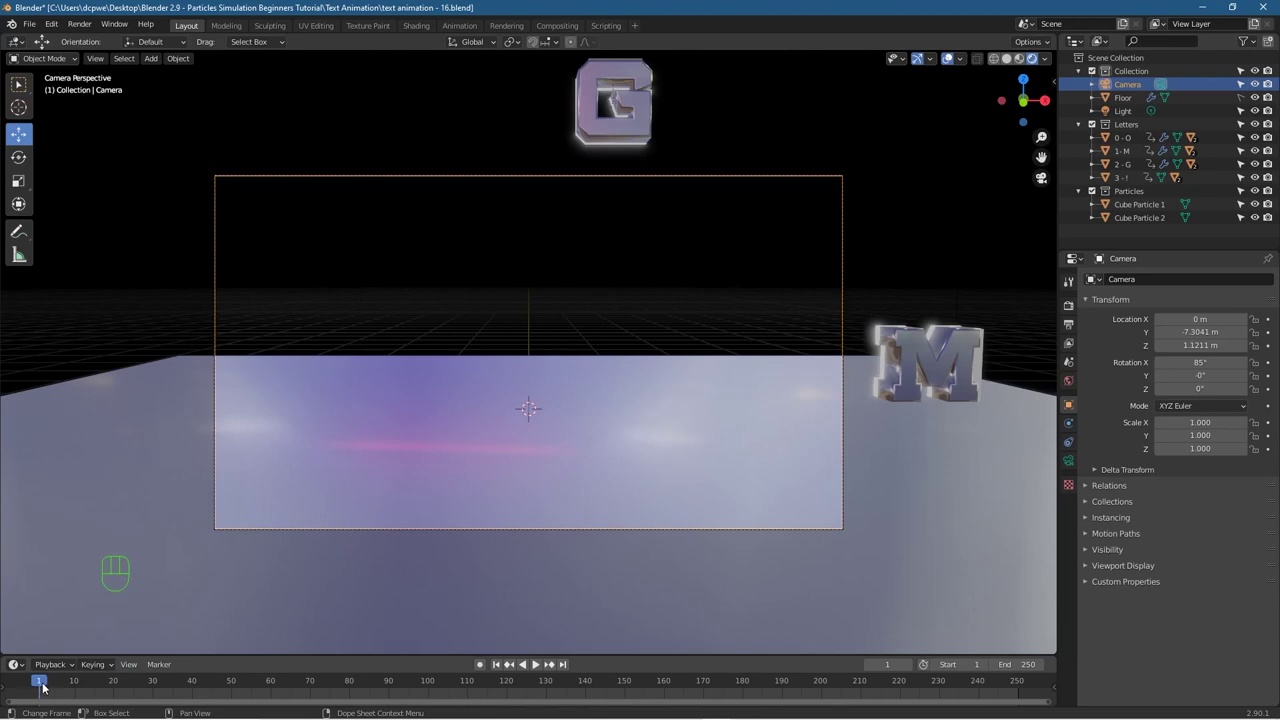
Step: Go to frame 120, turn on auto keying and keyframe the camera's location and rotation
{"action": "left_click_drag", "start_coordinate": [38, 683], "coordinate": [508, 684]}
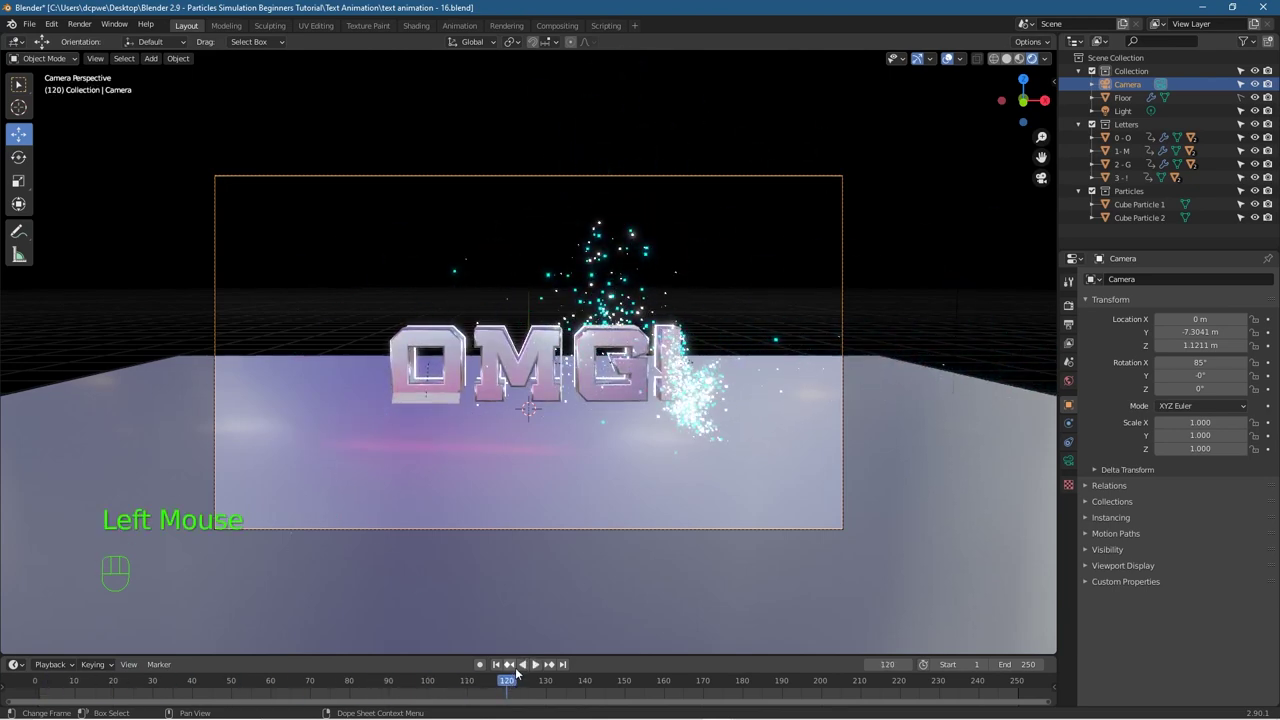
{"action": "left_click", "coordinate": [478, 667]}
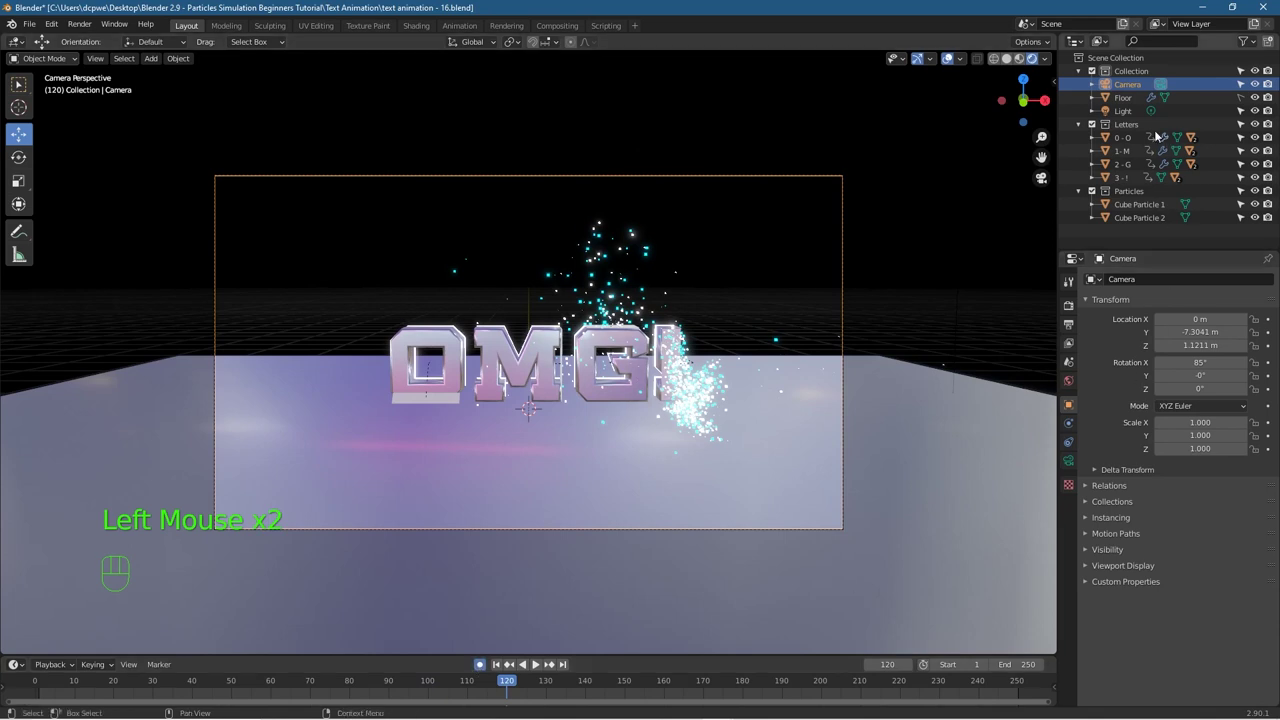
{"action": "left_click", "coordinate": [1128, 86]}
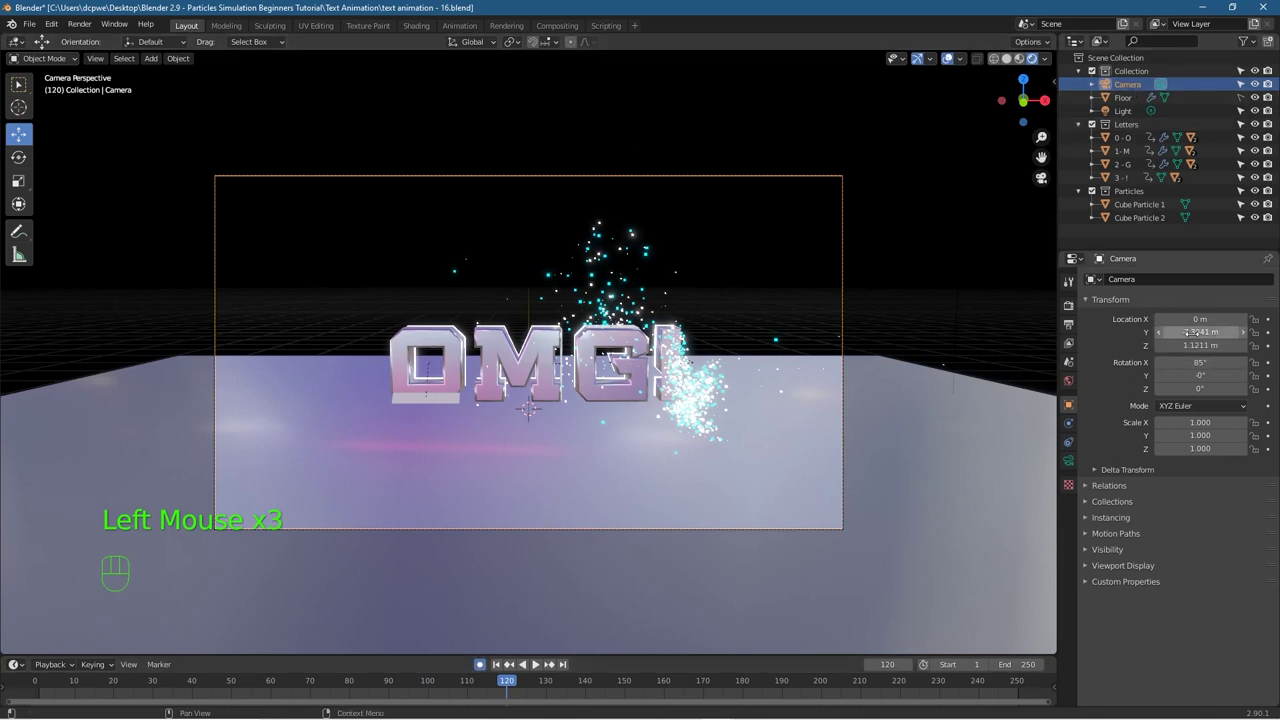
{"action": "key", "text": "i"}
{"action": "key", "text": "i"}
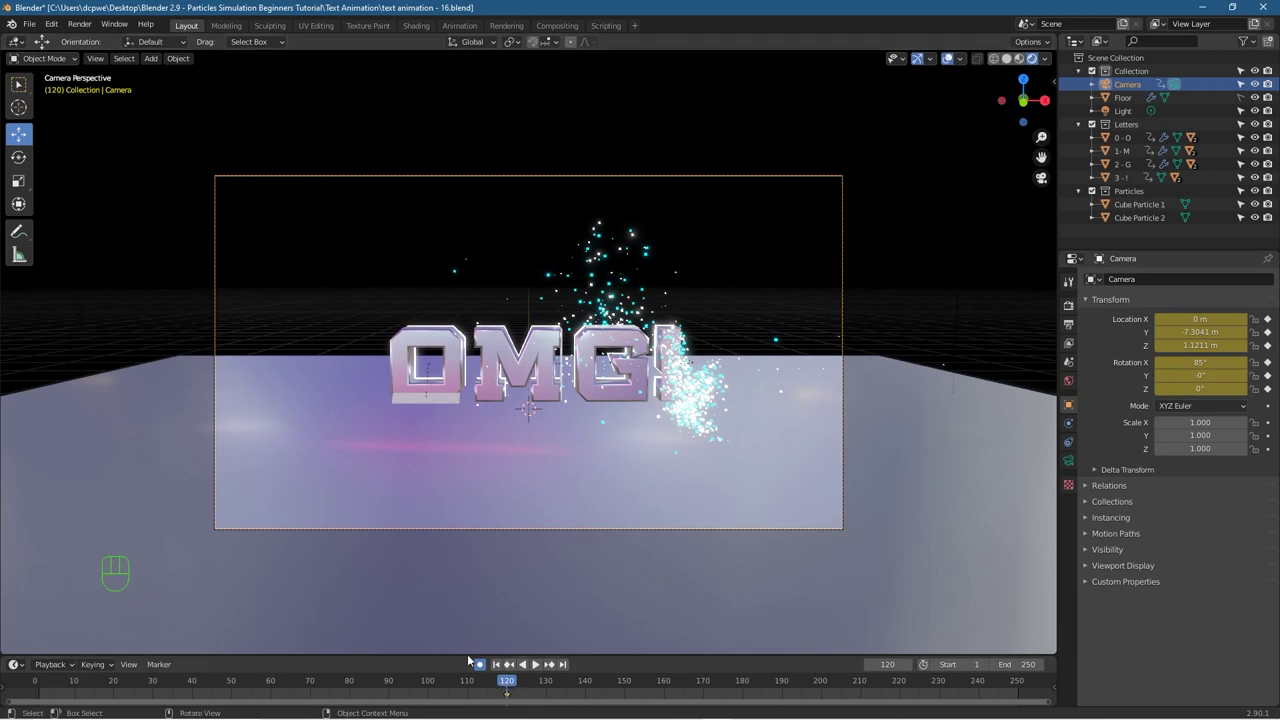
Step: At frame 1, walk the camera sideways to about X 2.9 m, Y -6.5 m and turn it to about 22.7° around Z
{"action": "left_click_drag", "start_coordinate": [507, 683], "coordinate": [46, 690]}
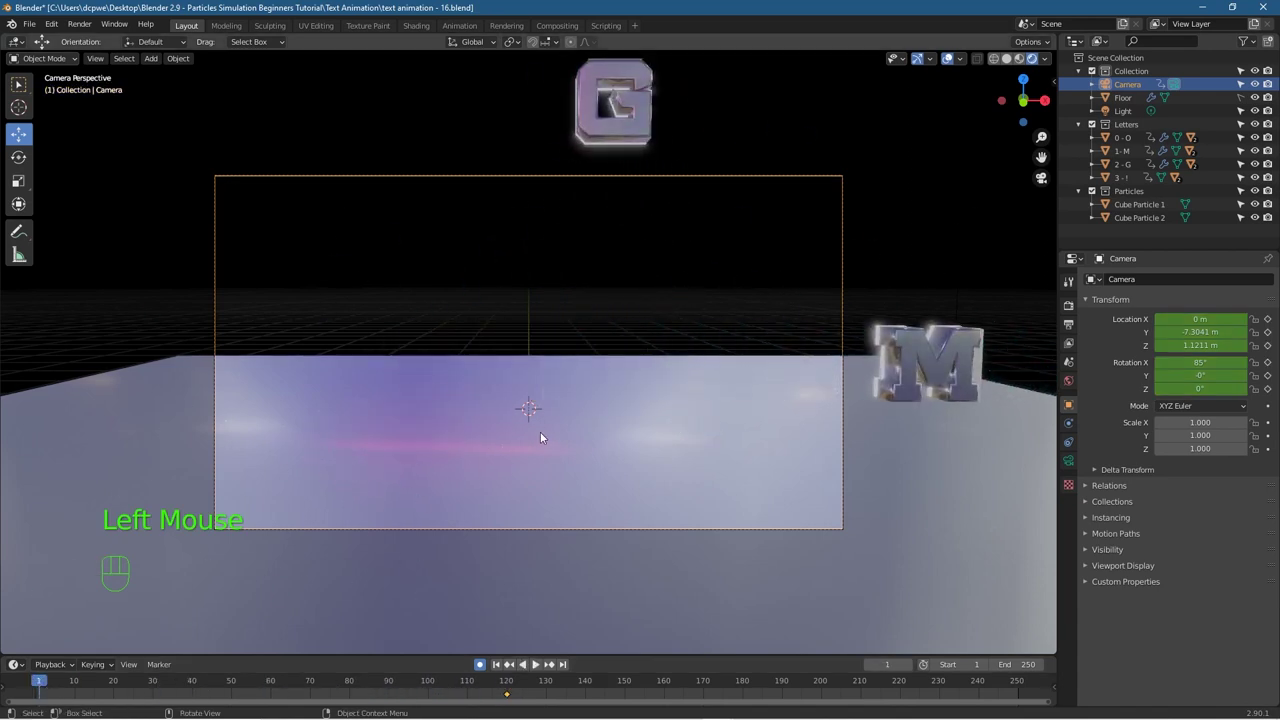
{"action": "mouse_move", "coordinate": [31, 683]}
{"action": "left_mouse_down"}
{"action": "mouse_move", "coordinate": [196, 687]}
{"action": "mouse_move", "coordinate": [41, 684]}
{"action": "left_mouse_up"}
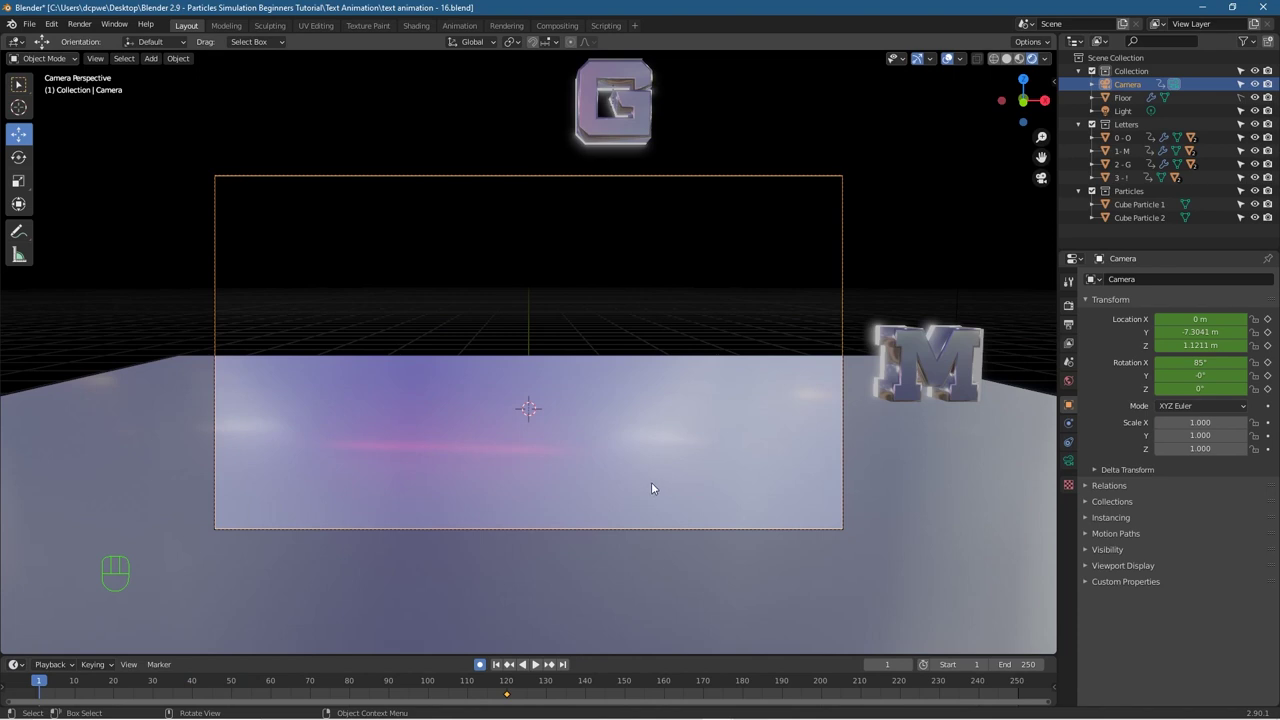
{"action": "key", "text": "shift+f"}
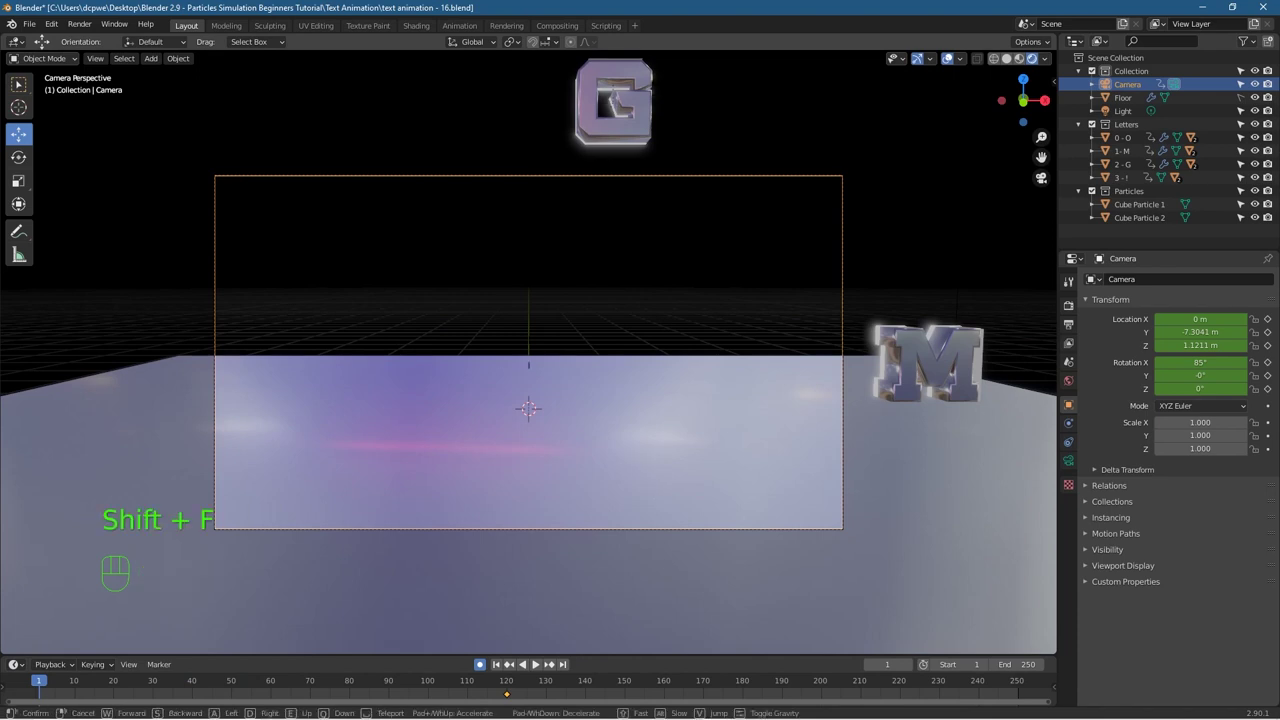
{"action": "mouse_move", "coordinate": [660, 412]}
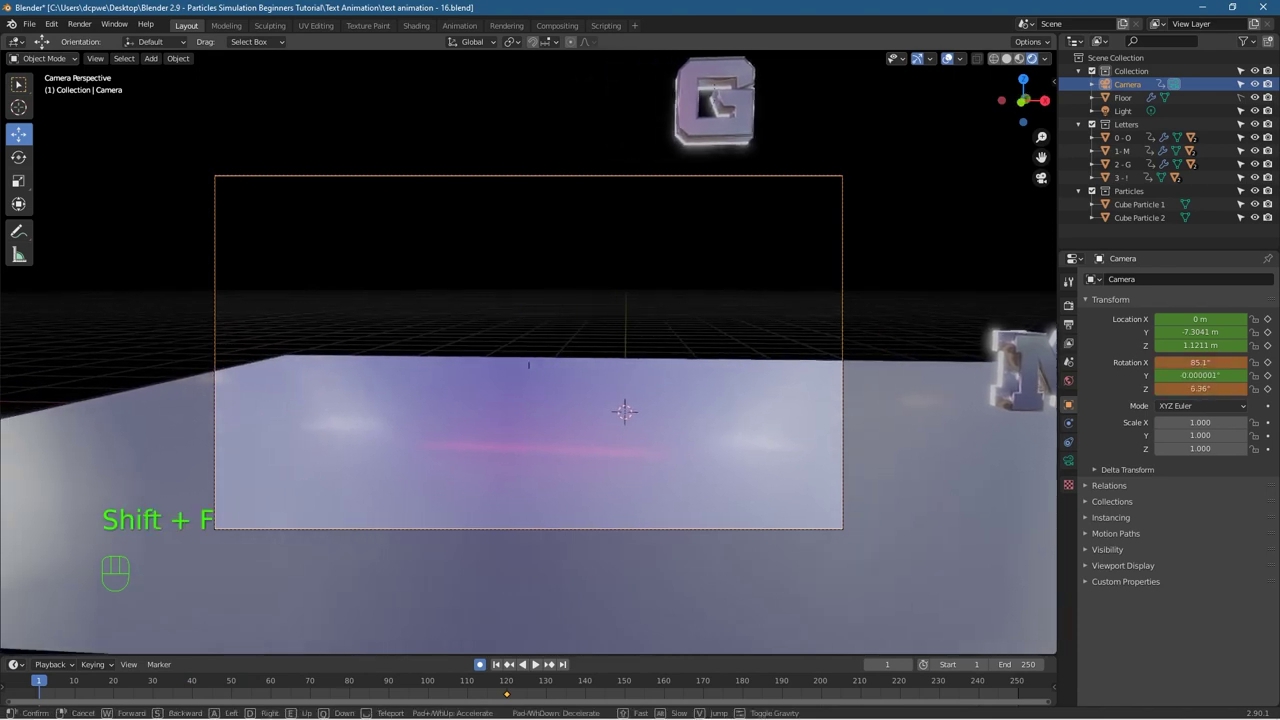
{"action": "mouse_move", "coordinate": [528, 352]}
{"action": "mouse_move", "coordinate": [728, 414]}
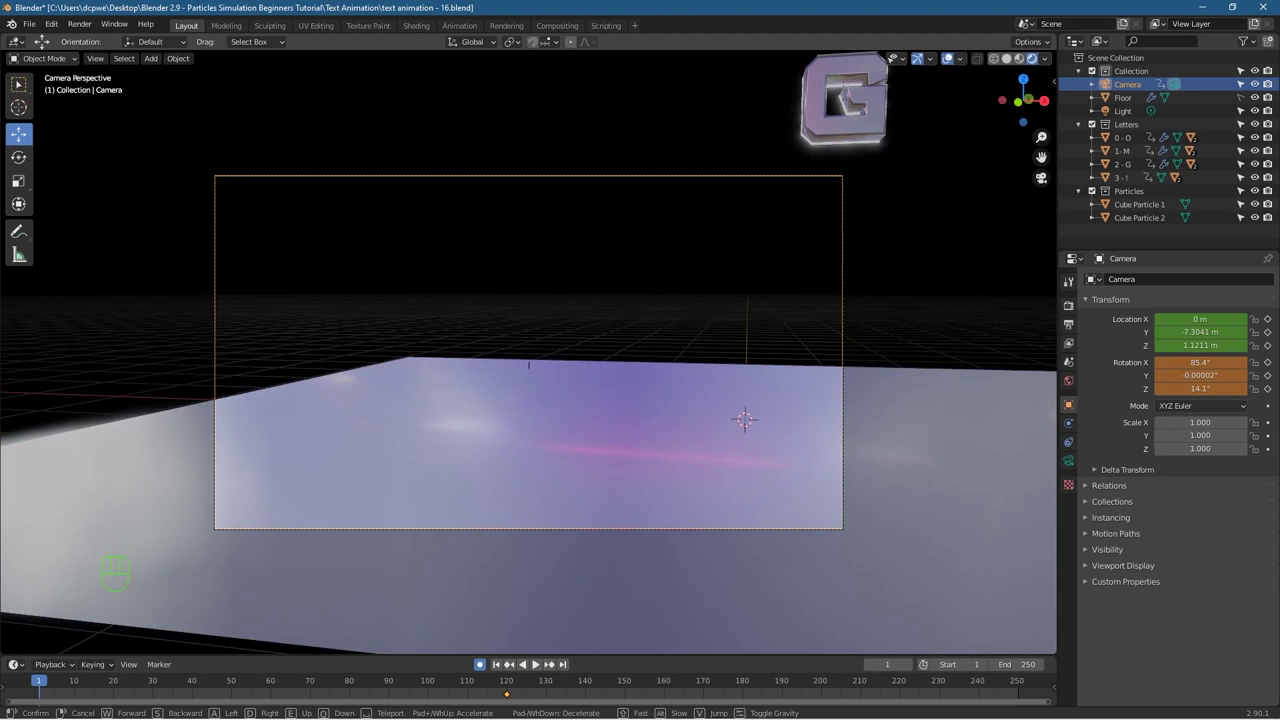
{"action": "key", "text": "d"}
{"action": "mouse_move", "coordinate": [461, 411]}
{"action": "left_click", "coordinate": [529, 357]}
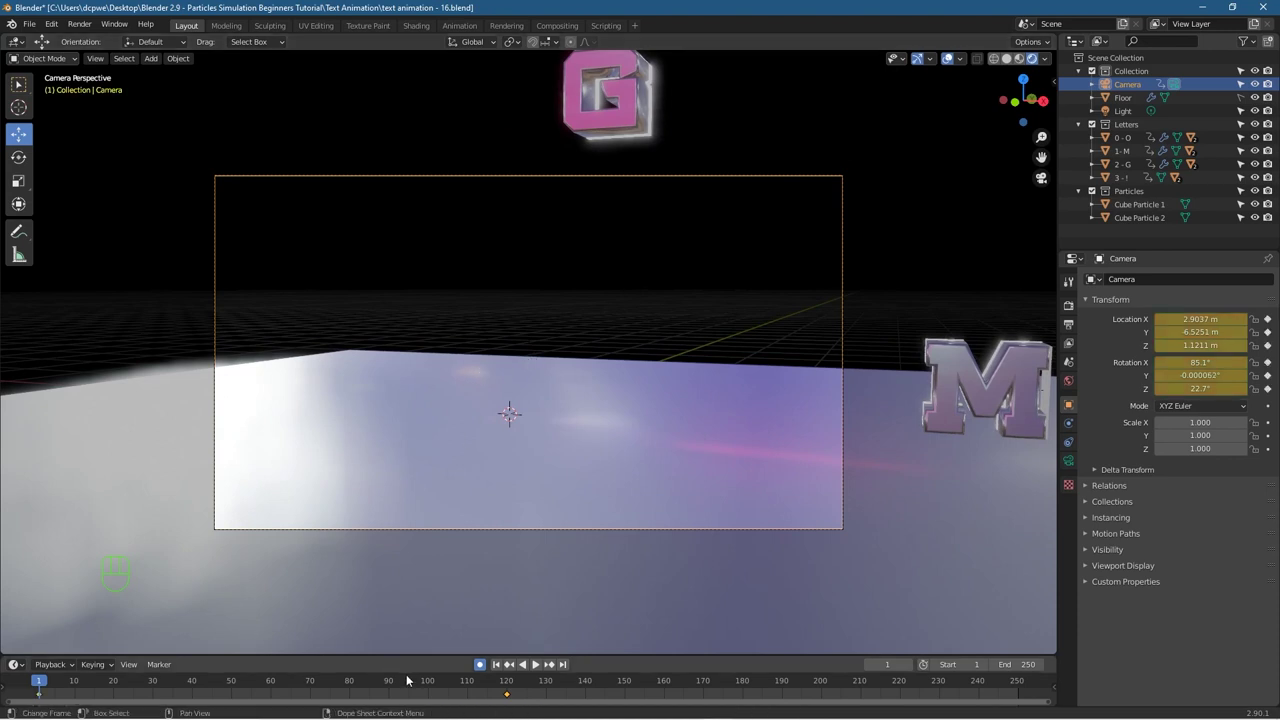
Step: Refine the camera's aim at frame 1 with walk navigation to about 87.9° around X and 23.4° around Z
{"action": "mouse_move", "coordinate": [38, 681]}
{"action": "left_mouse_down"}
{"action": "mouse_move", "coordinate": [260, 710]}
{"action": "mouse_move", "coordinate": [487, 714]}
{"action": "mouse_move", "coordinate": [35, 705]}
{"action": "mouse_move", "coordinate": [506, 711]}
{"action": "mouse_move", "coordinate": [44, 714]}
{"action": "mouse_move", "coordinate": [40, 695]}
{"action": "left_mouse_up"}
{"action": "left_click", "coordinate": [1127, 84]}
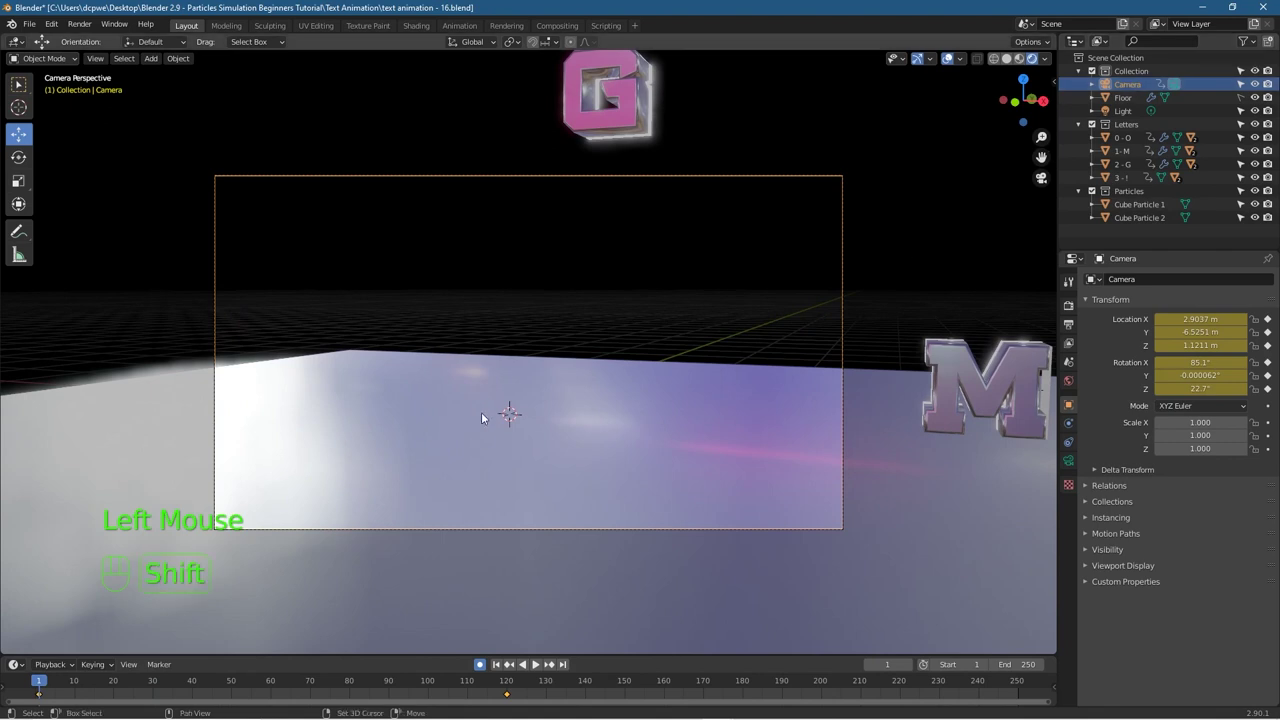
{"action": "key", "text": "shift+f"}
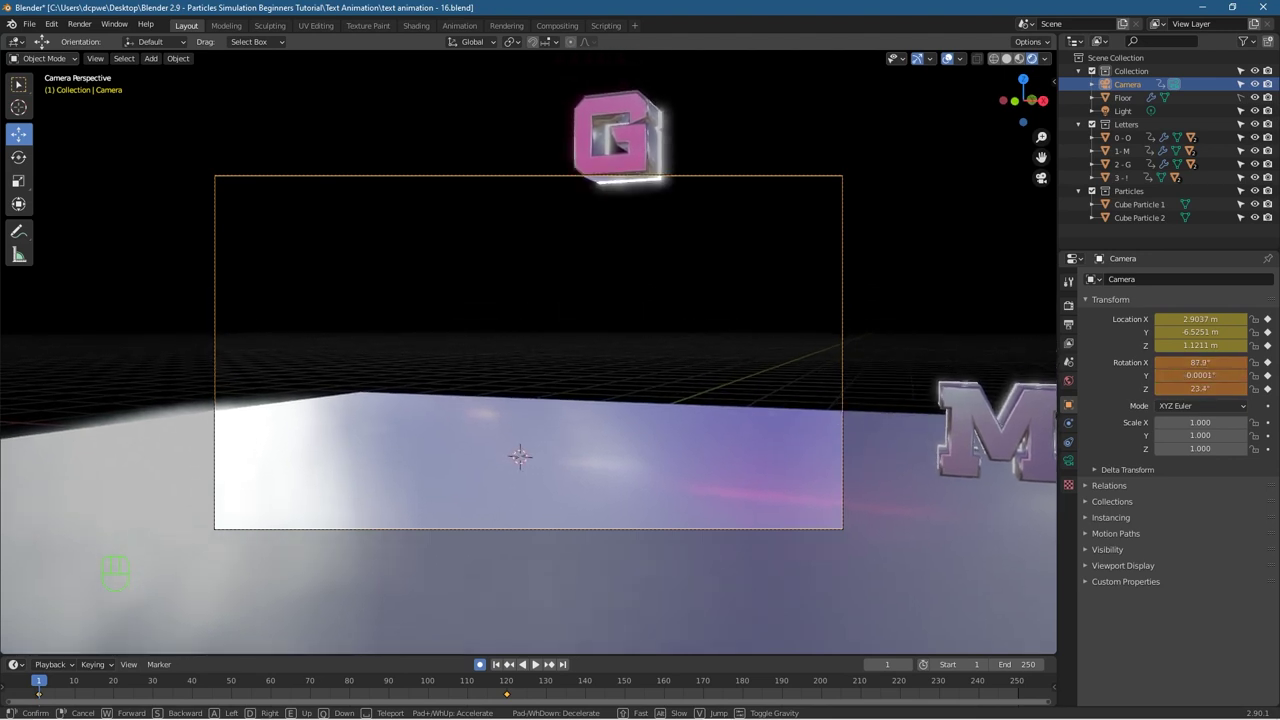
{"action": "left_click", "coordinate": [529, 357]}
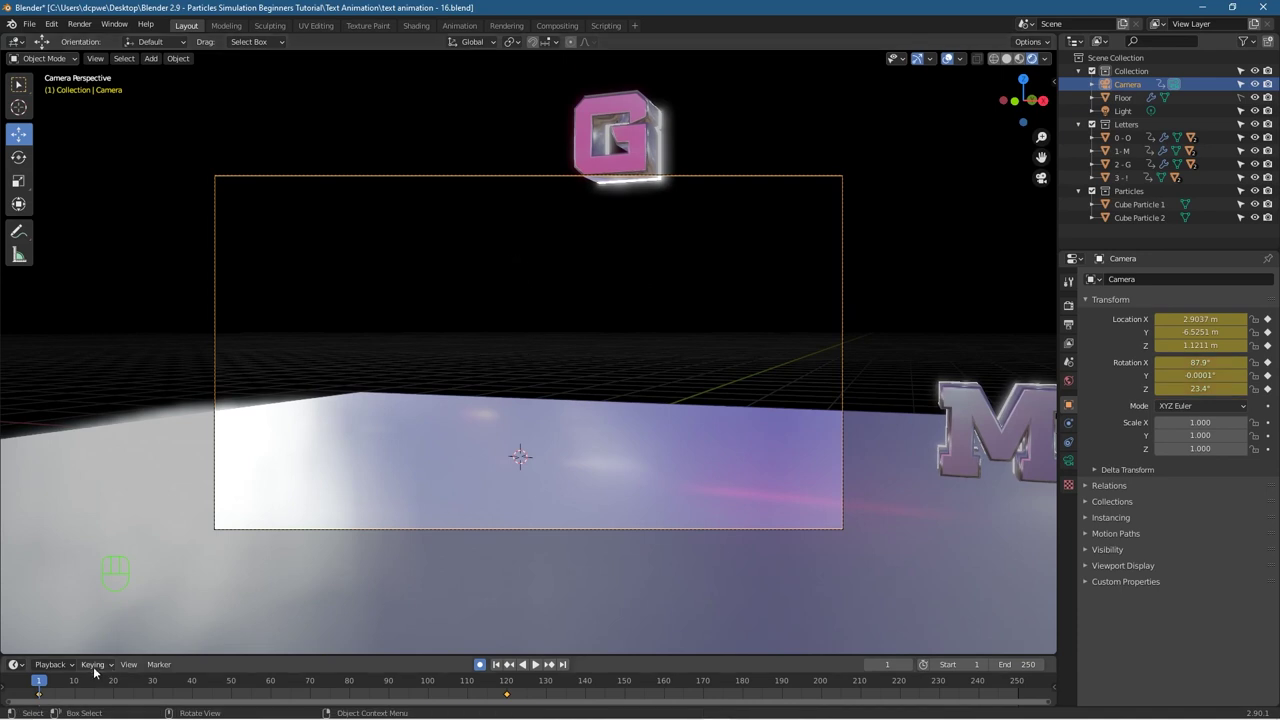
{"action": "left_click_drag", "start_coordinate": [40, 681], "coordinate": [38, 713]}
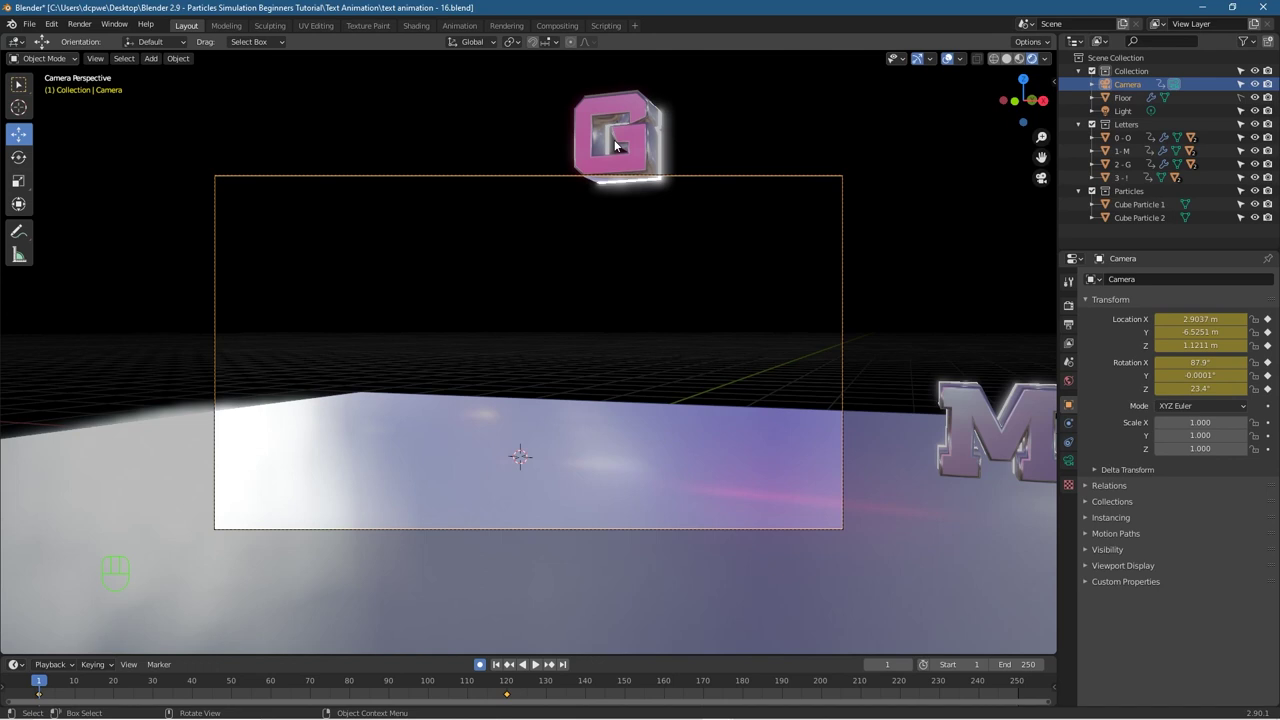
{"action": "left_click", "coordinate": [1127, 84]}
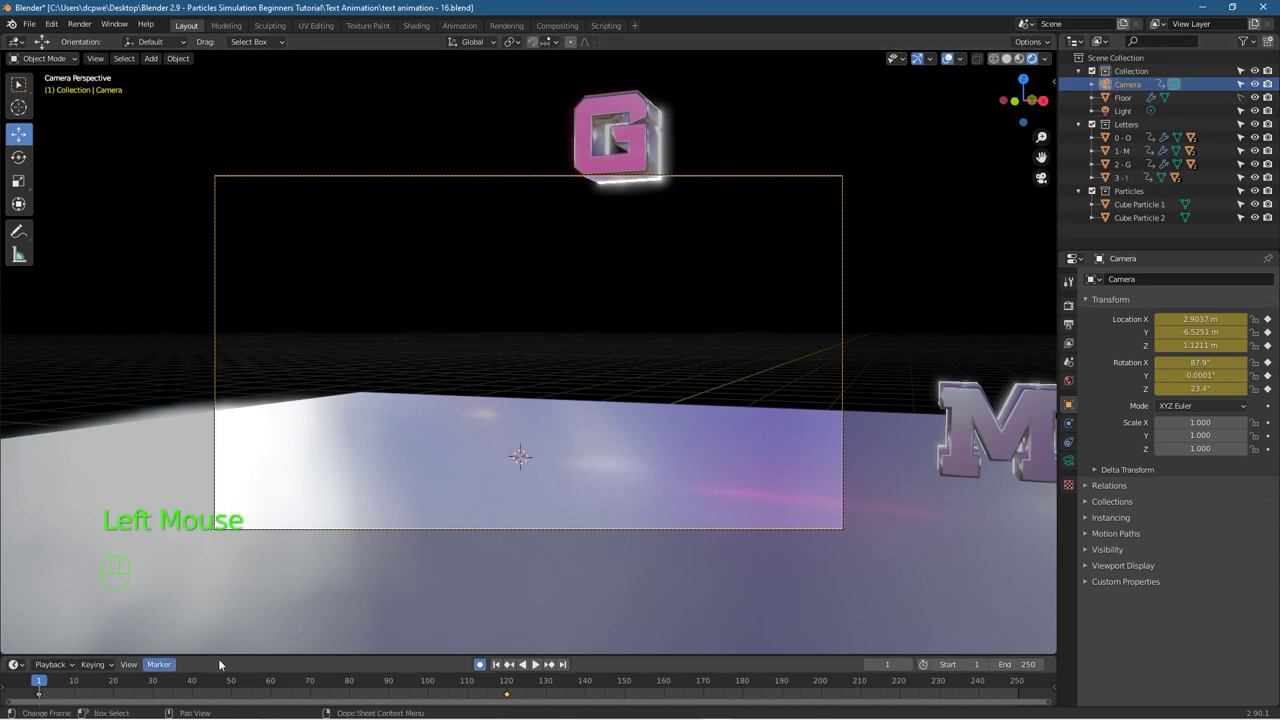
Step: At frame 1, walk the camera forward to about X 2.54 m, Y -5.68 m and scrub through the animation to check the move
{"action": "key", "text": "shift+f"}
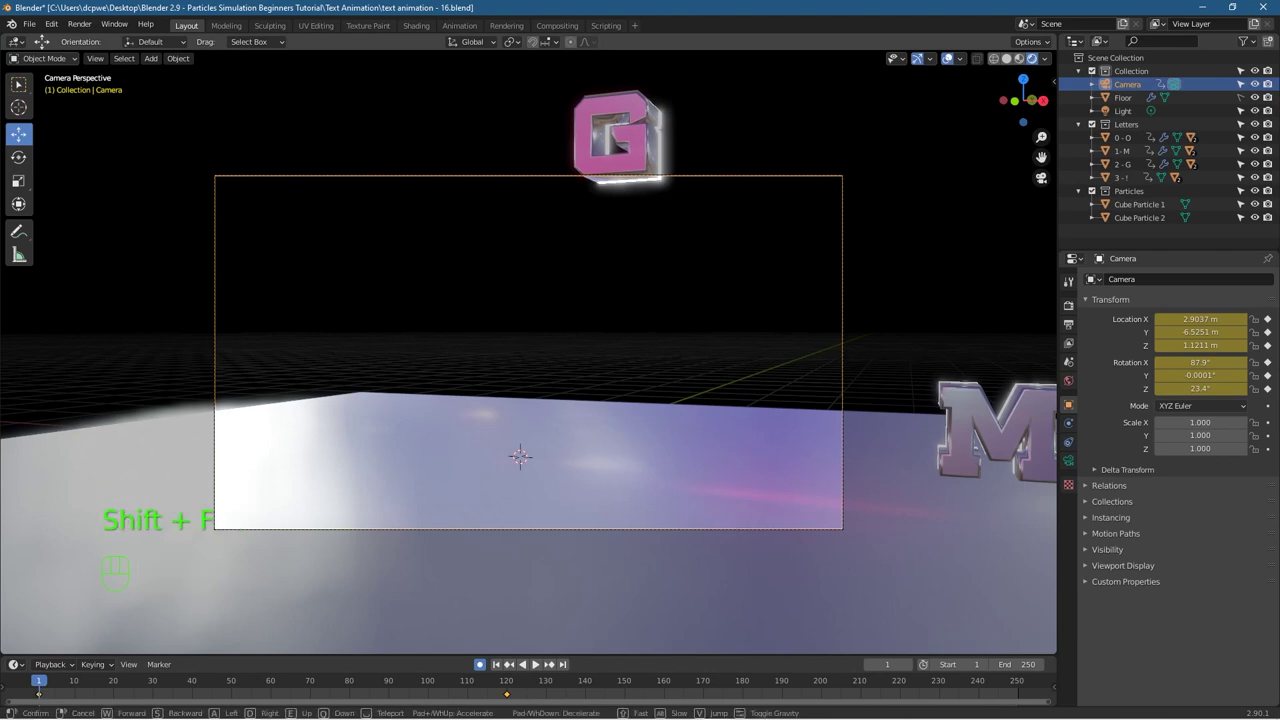
{"action": "scroll", "coordinate": [520, 457], "scroll_direction": "up", "scroll_amount": 2}
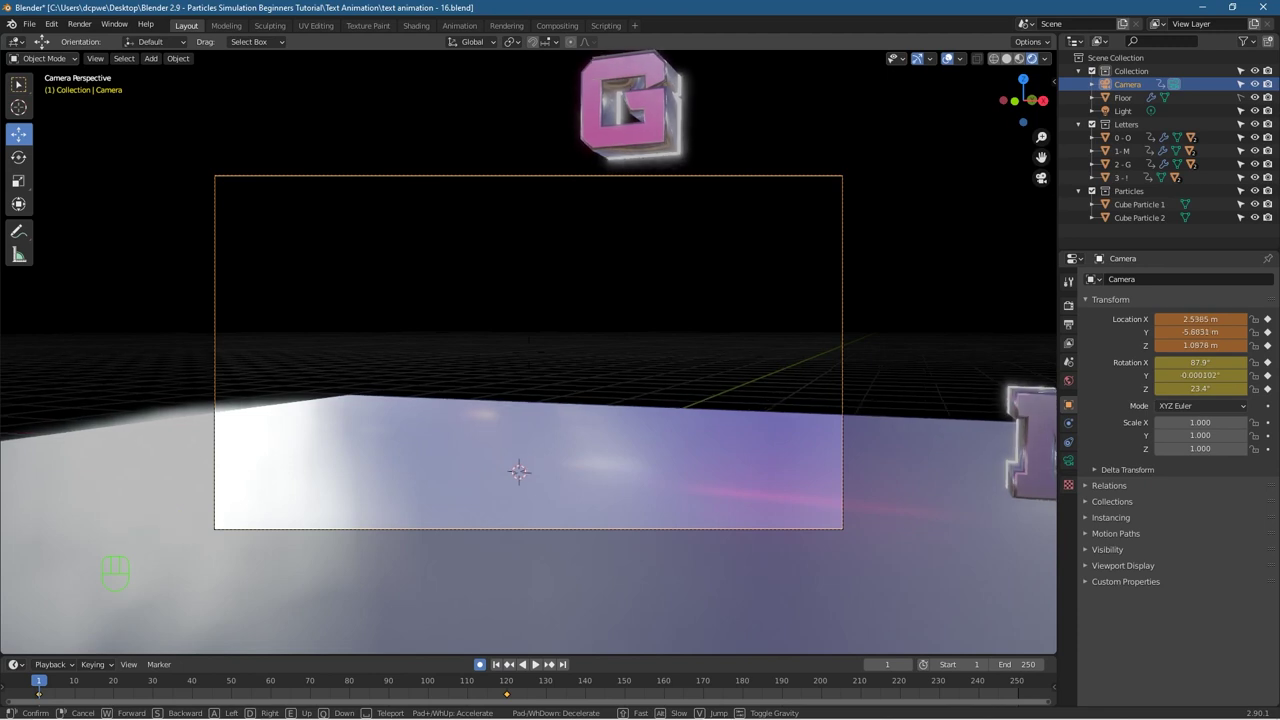
{"action": "left_click", "coordinate": [529, 353]}
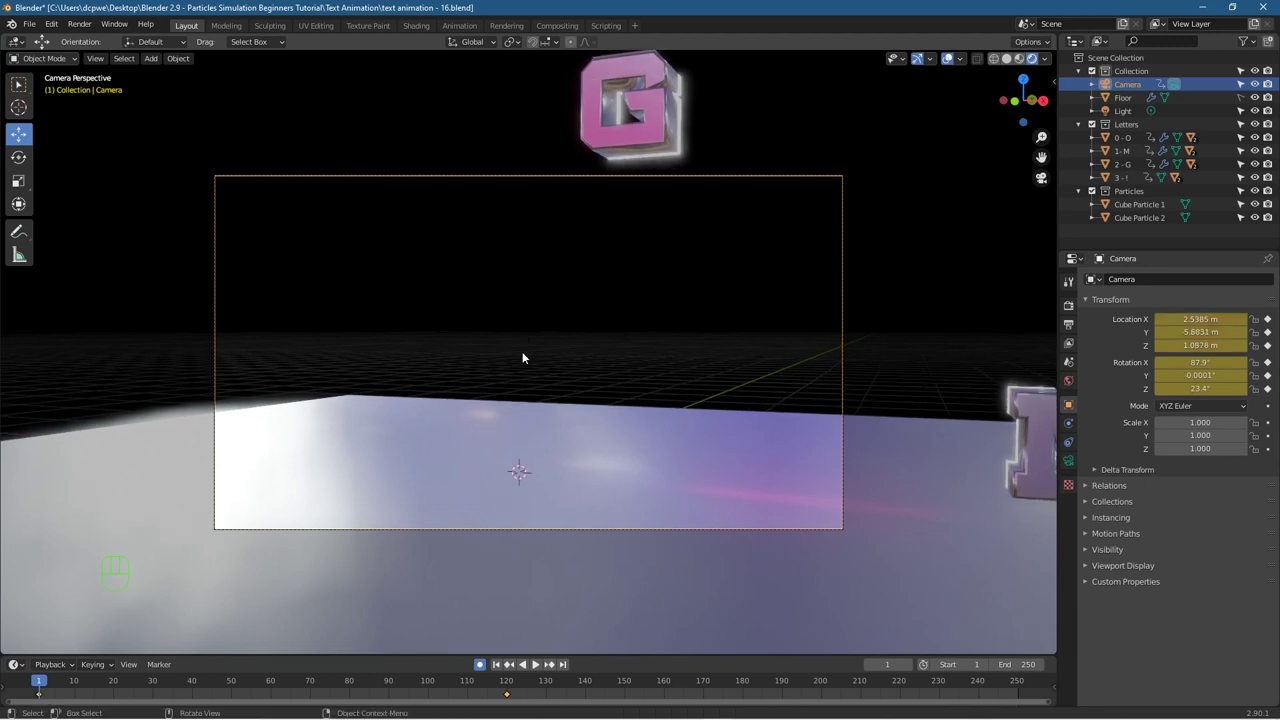
{"action": "left_click_drag", "start_coordinate": [40, 686], "coordinate": [381, 711]}
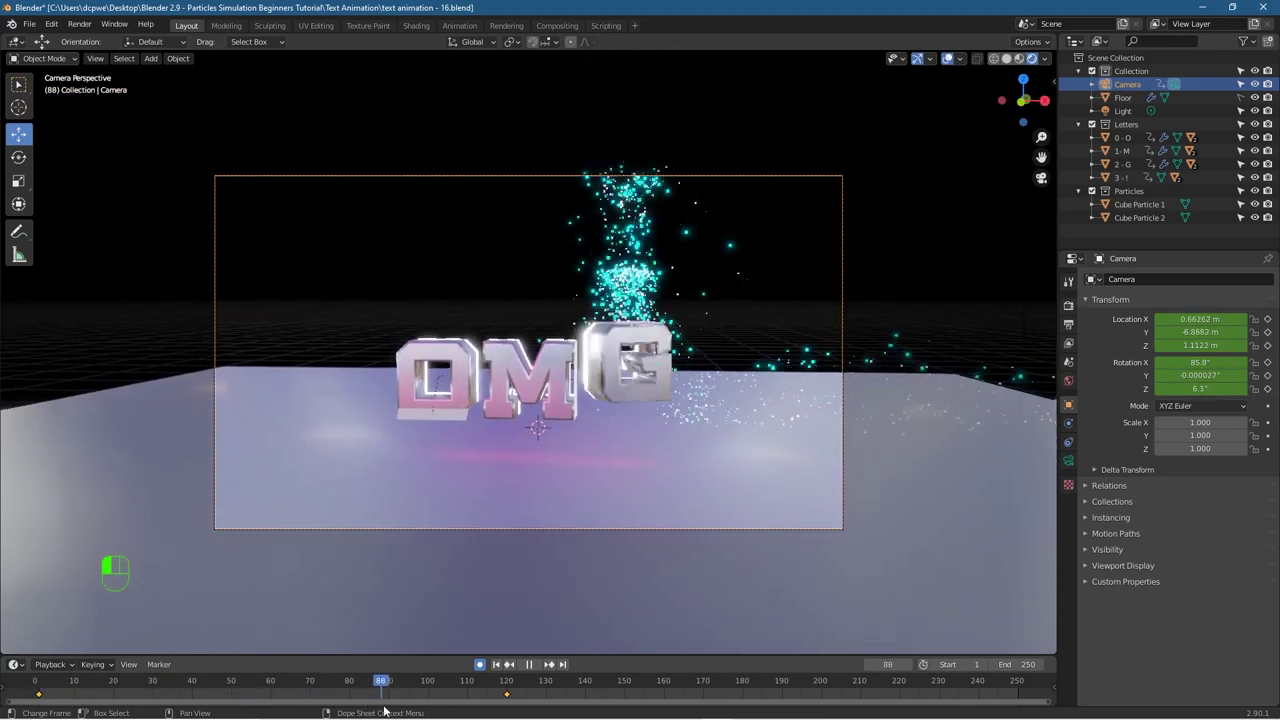
{"action": "left_click", "coordinate": [372, 686]}
{"action": "left_click_drag", "start_coordinate": [340, 673], "coordinate": [41, 664]}
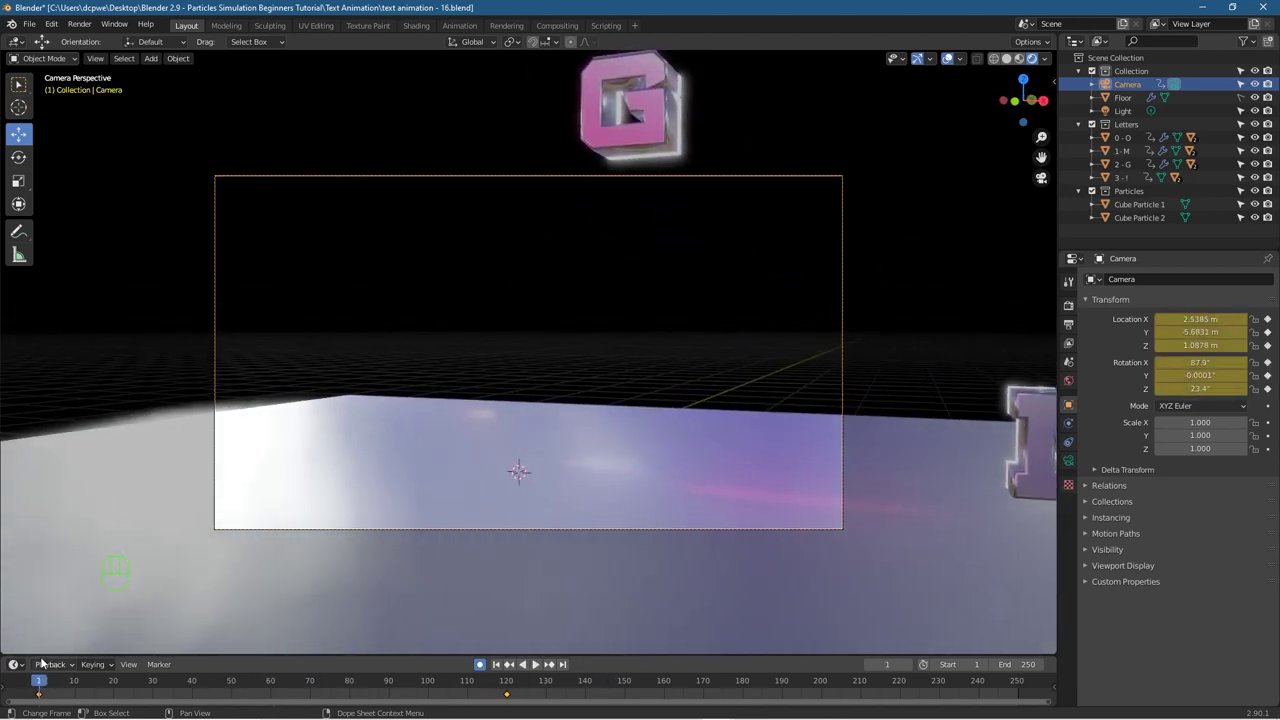
Step: Scale up the Floor to about 32.27 on all axes so it extends toward the horizon
{"action": "left_click", "coordinate": [1123, 97]}
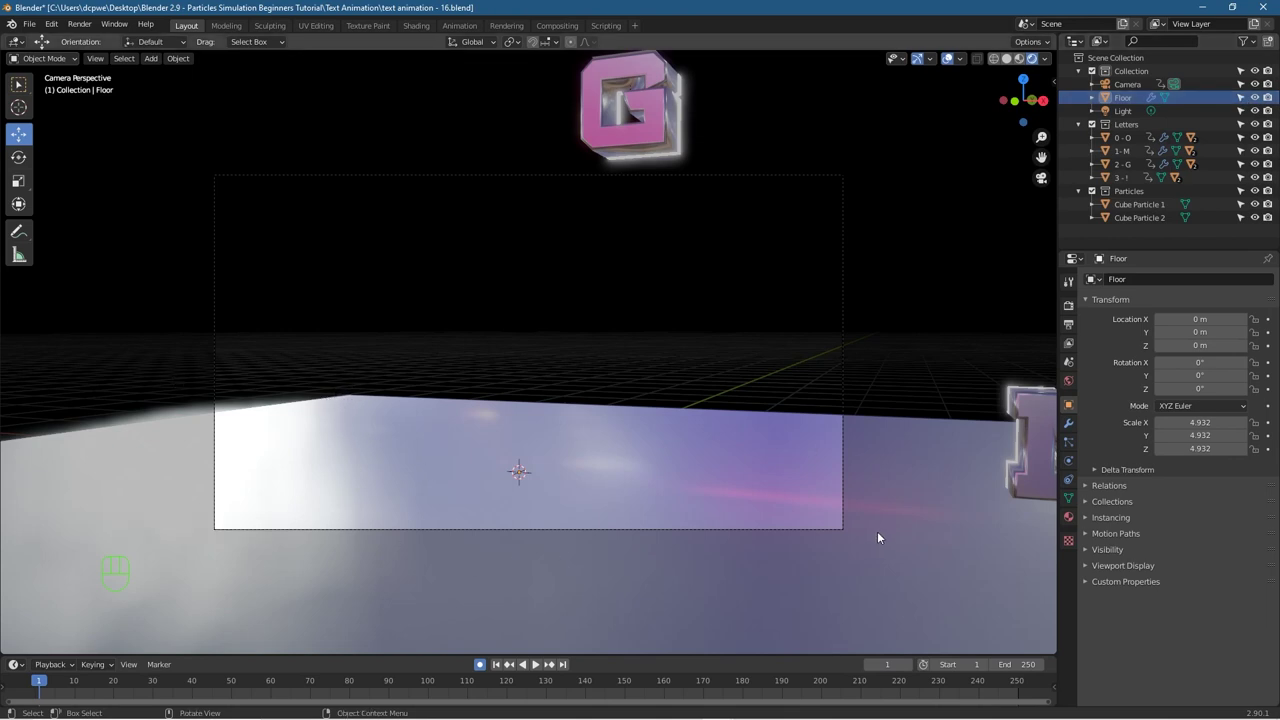
{"action": "left_click", "coordinate": [899, 545]}
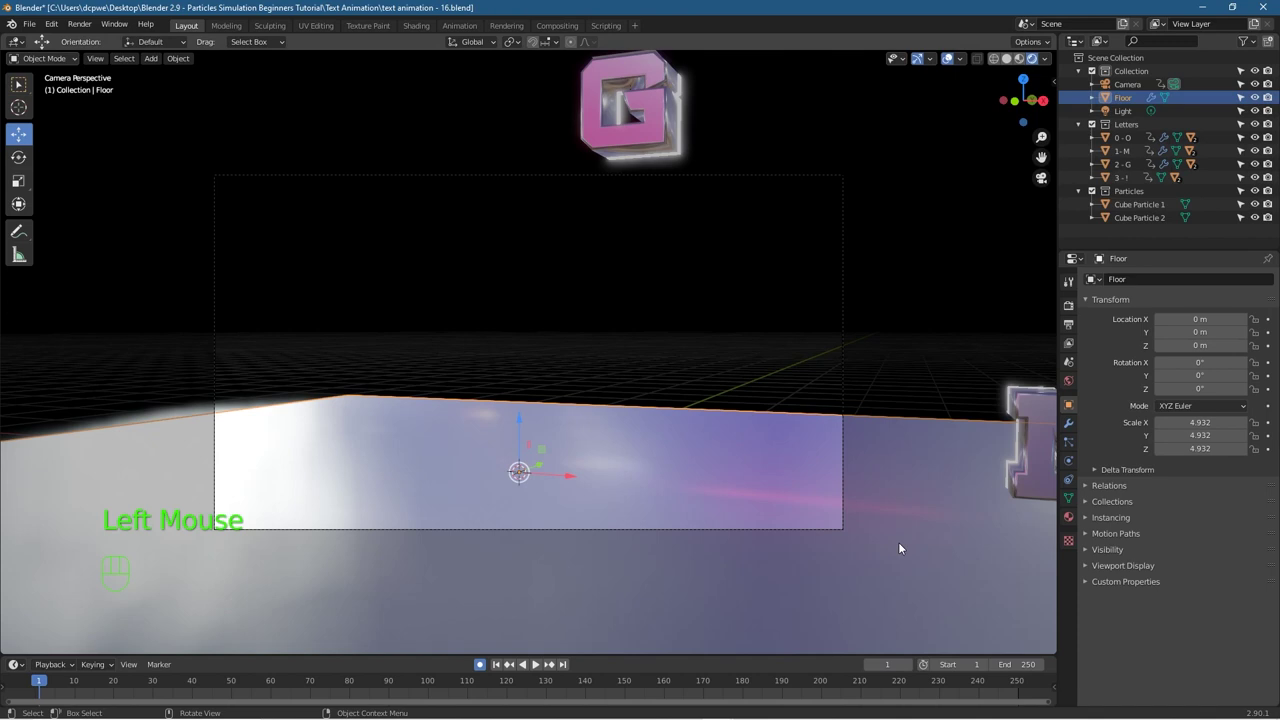
{"action": "key", "text": "s"}
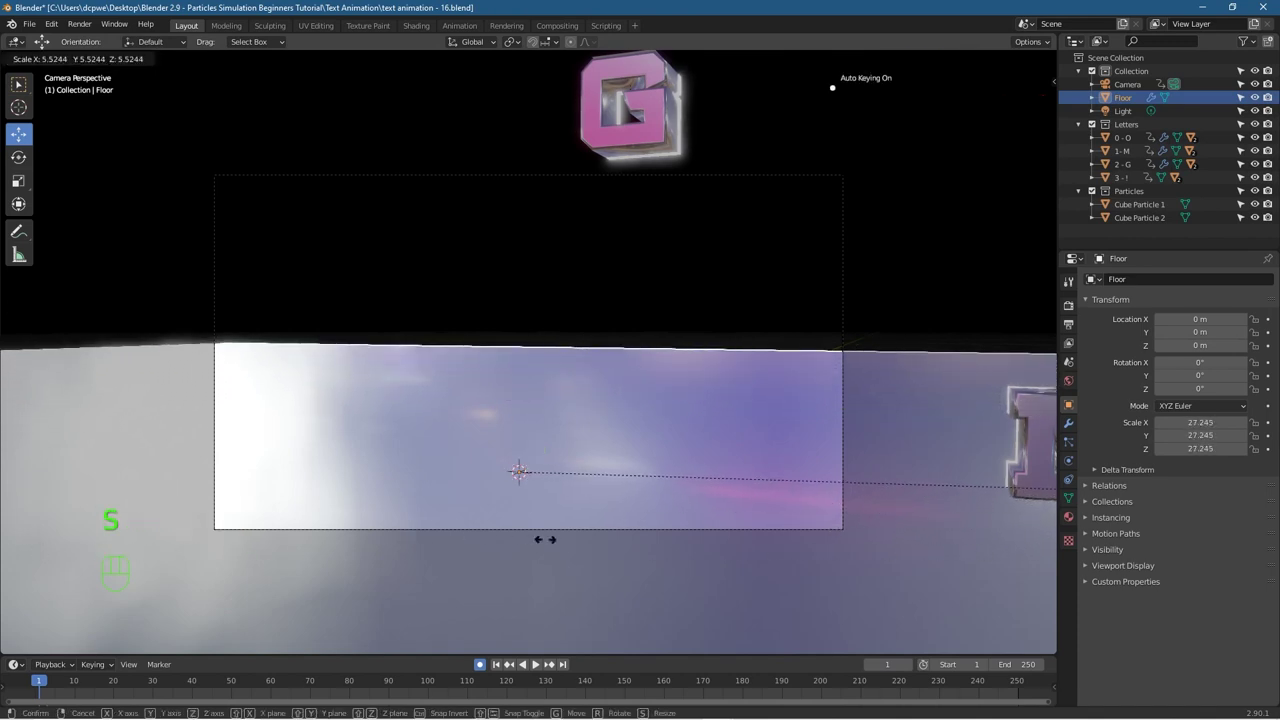
{"action": "left_click", "coordinate": [936, 500]}
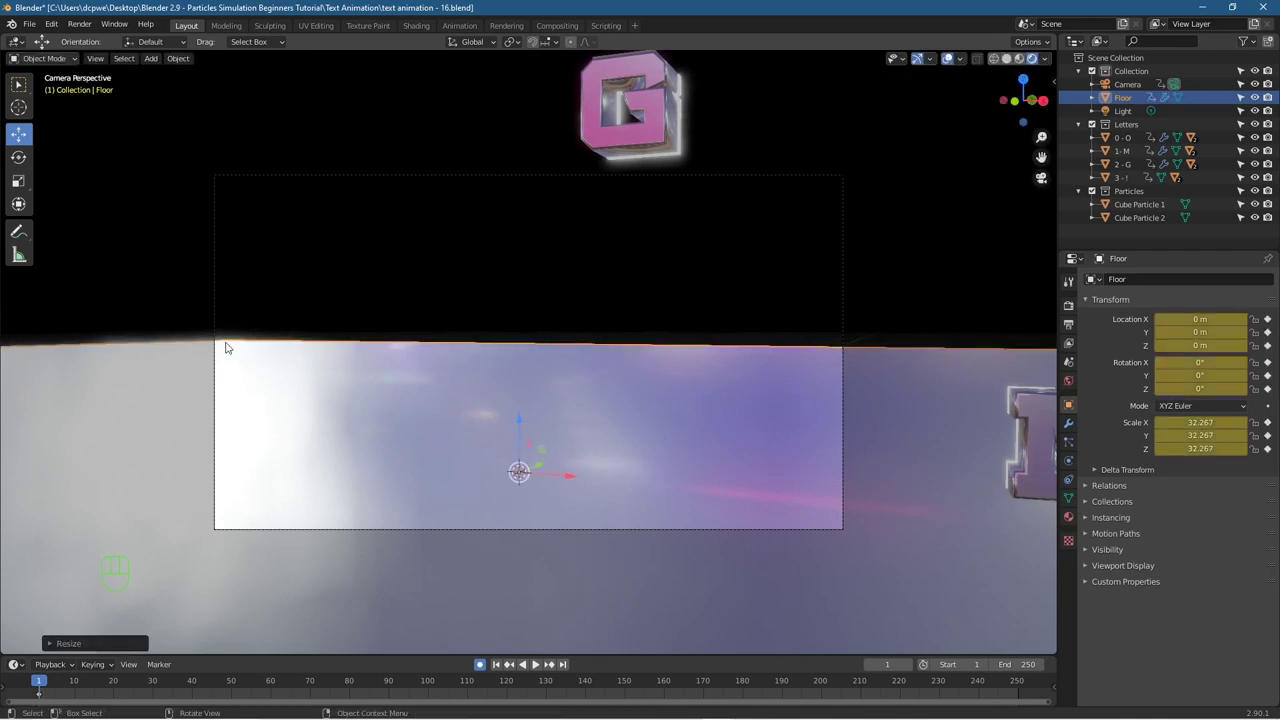
{"action": "mouse_move", "coordinate": [40, 684]}
{"action": "left_mouse_down"}
{"action": "mouse_move", "coordinate": [537, 680]}
{"action": "mouse_move", "coordinate": [35, 682]}
{"action": "left_mouse_up"}
{"action": "key", "text": "space"}
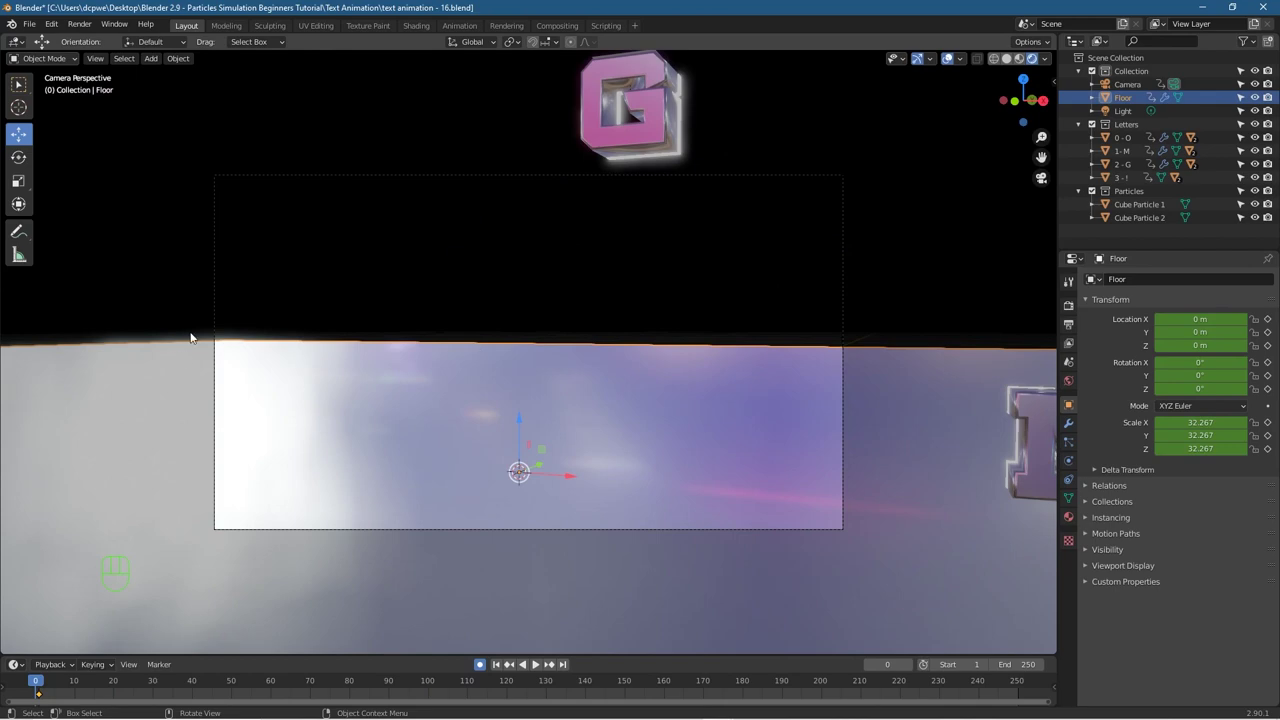
Step: Render frame 81 as a test image and close the render window
{"action": "left_click_drag", "start_coordinate": [40, 680], "coordinate": [355, 681]}
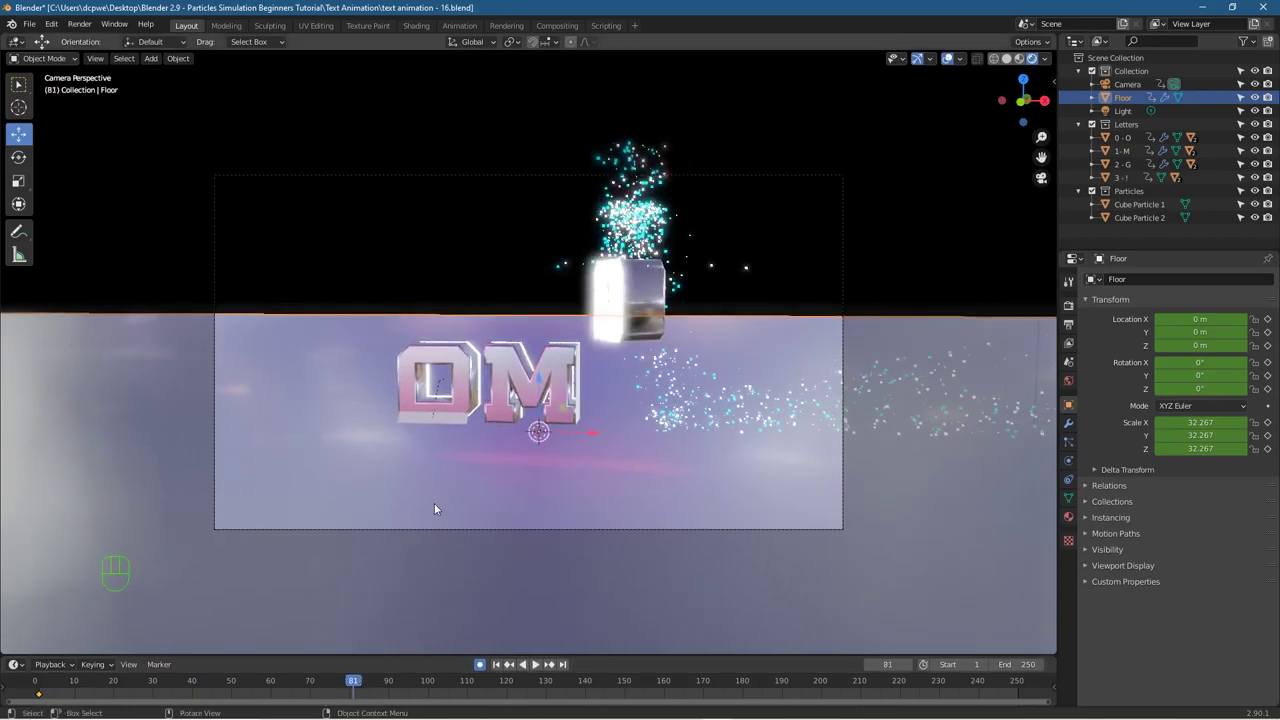
{"action": "key", "text": "F12"}
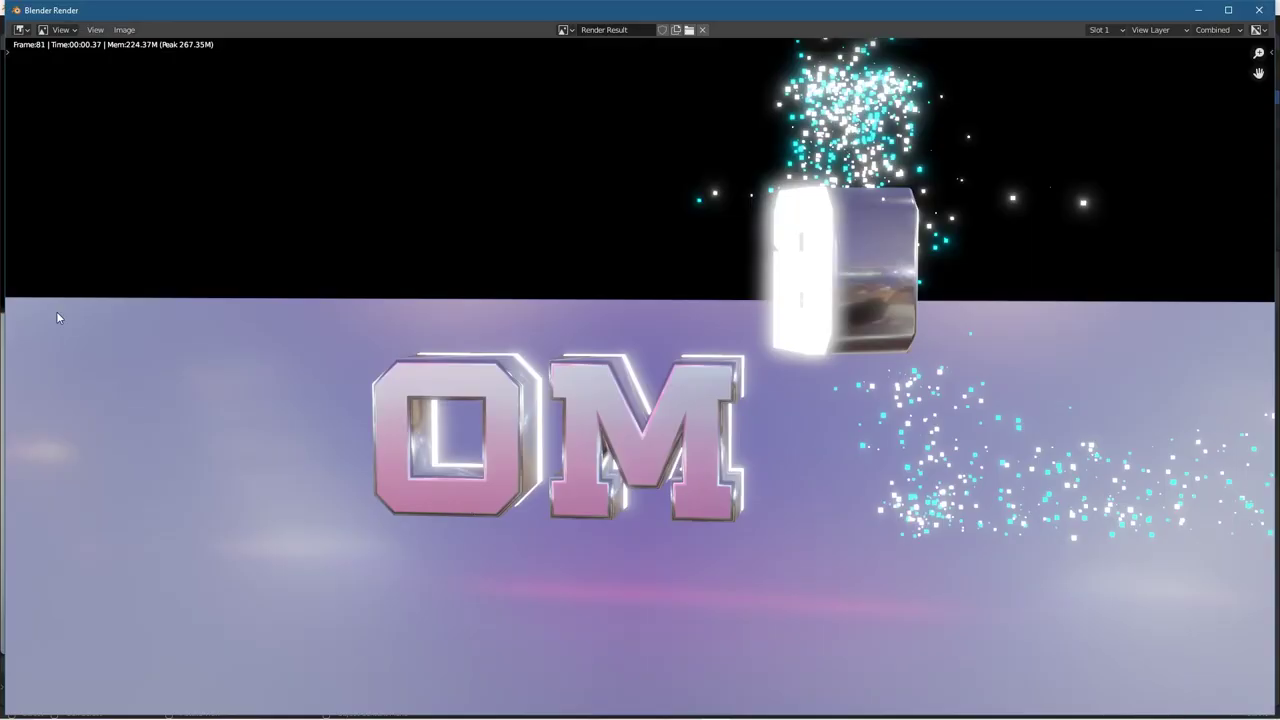
{"action": "left_click", "coordinate": [1259, 10]}
Step: At frame 70, walk the camera sideways to about X -2.83 m, Y -6.49 m and turn it to about -21.3° around Z
{"action": "left_click", "coordinate": [346, 682]}
{"action": "left_click_drag", "start_coordinate": [347, 684], "coordinate": [310, 658]}
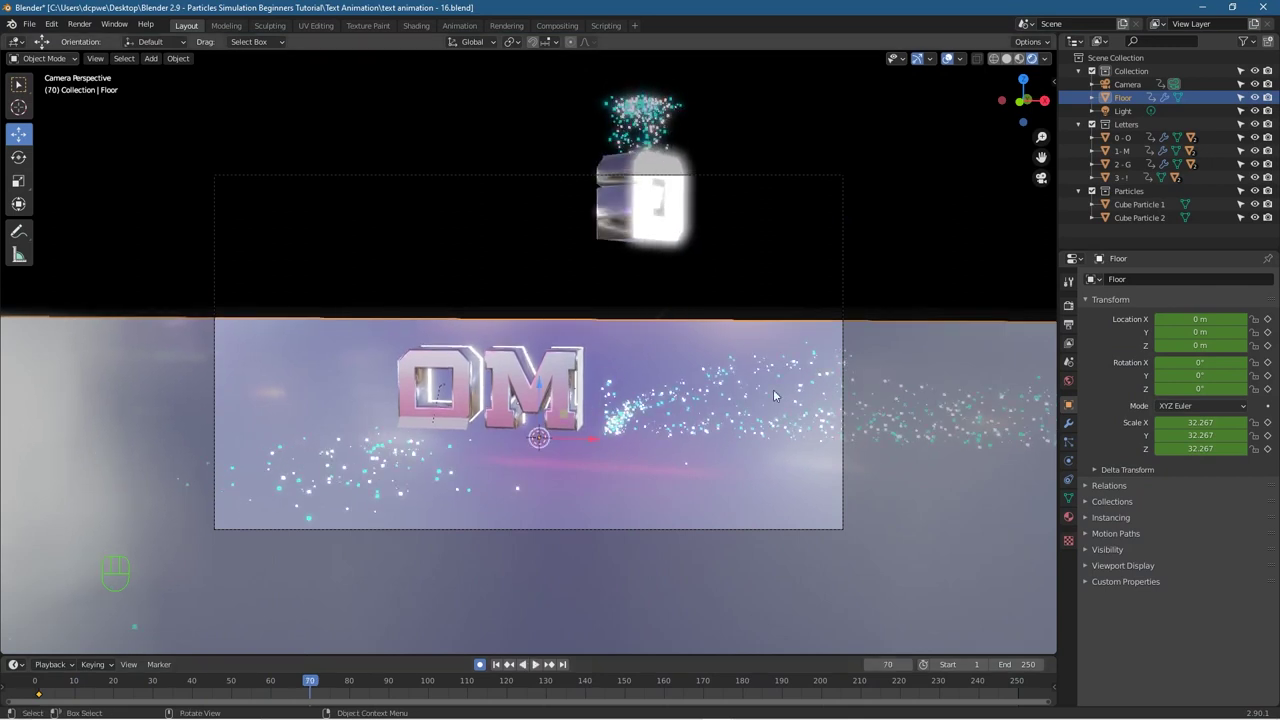
{"action": "left_click", "coordinate": [1127, 84]}
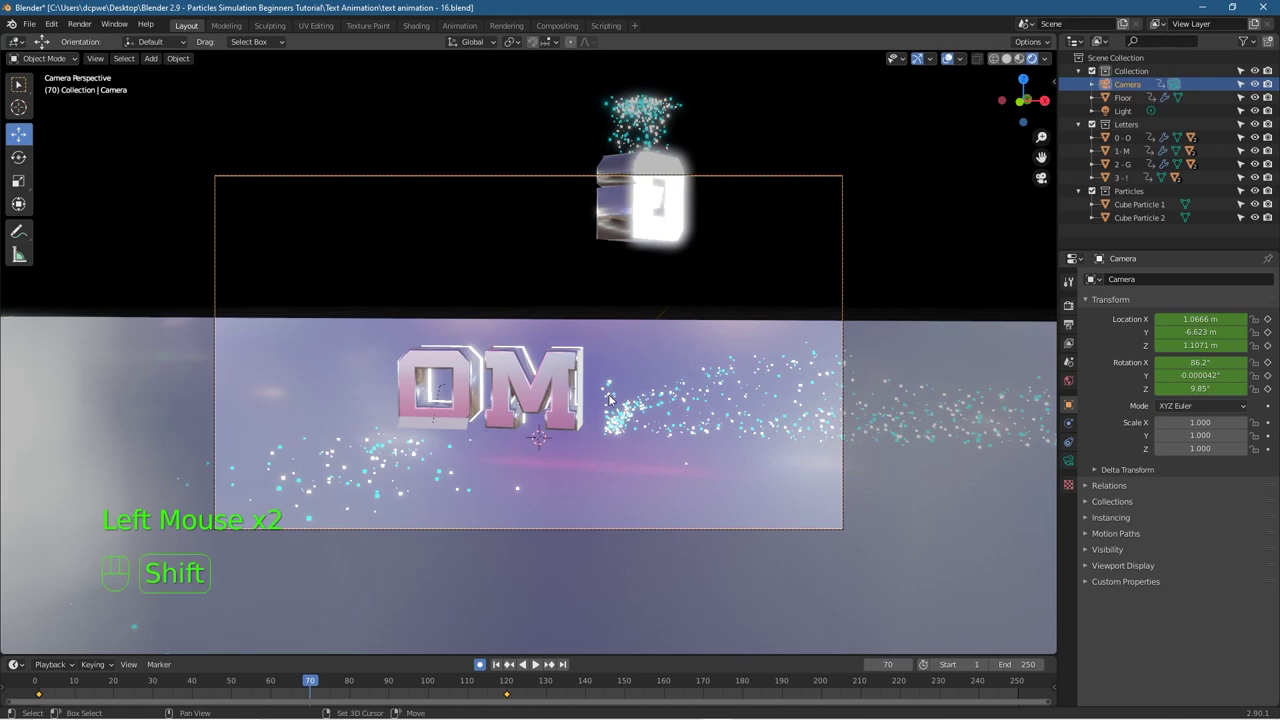
{"action": "key", "text": "shift+f"}
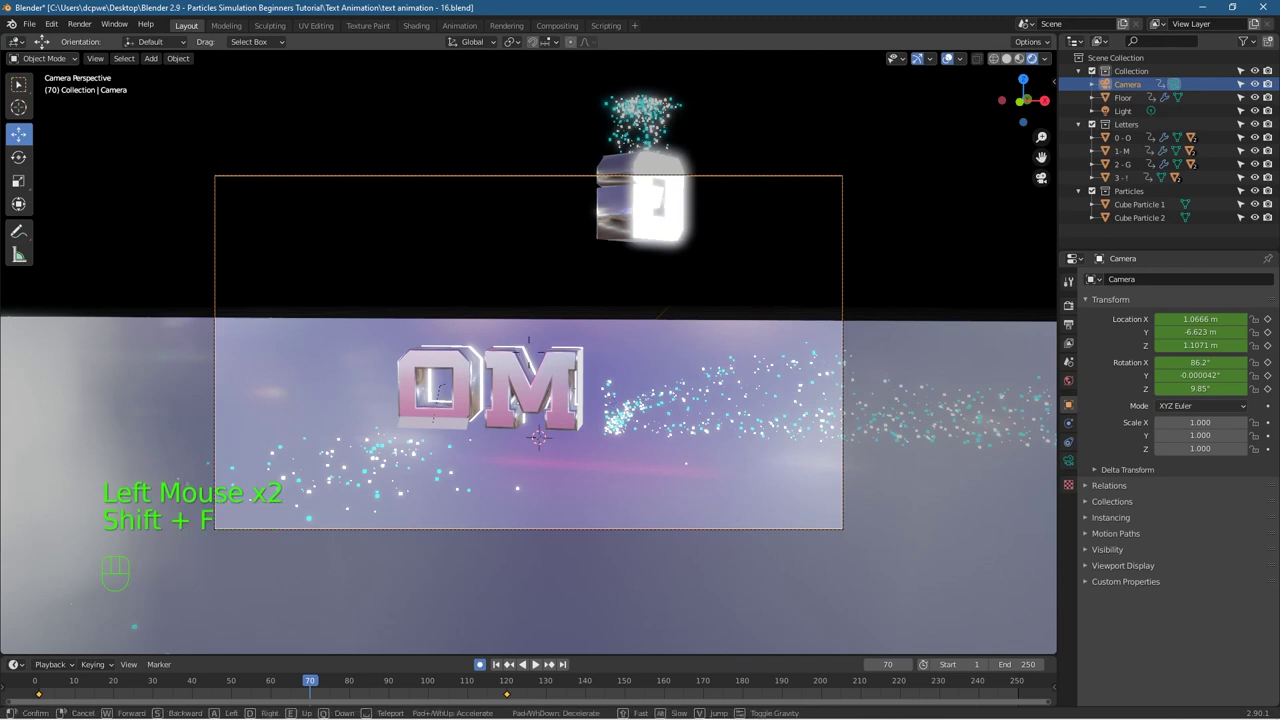
{"action": "key", "text": "a"}
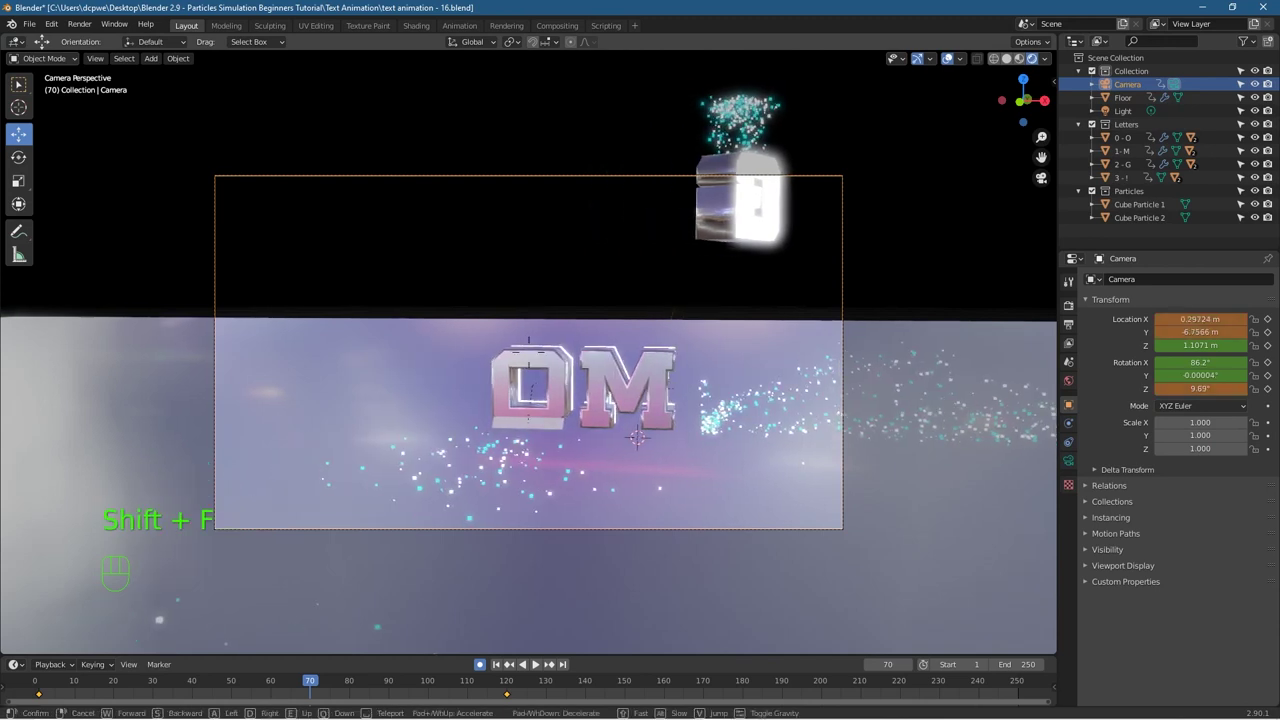
{"action": "key", "text": "d"}
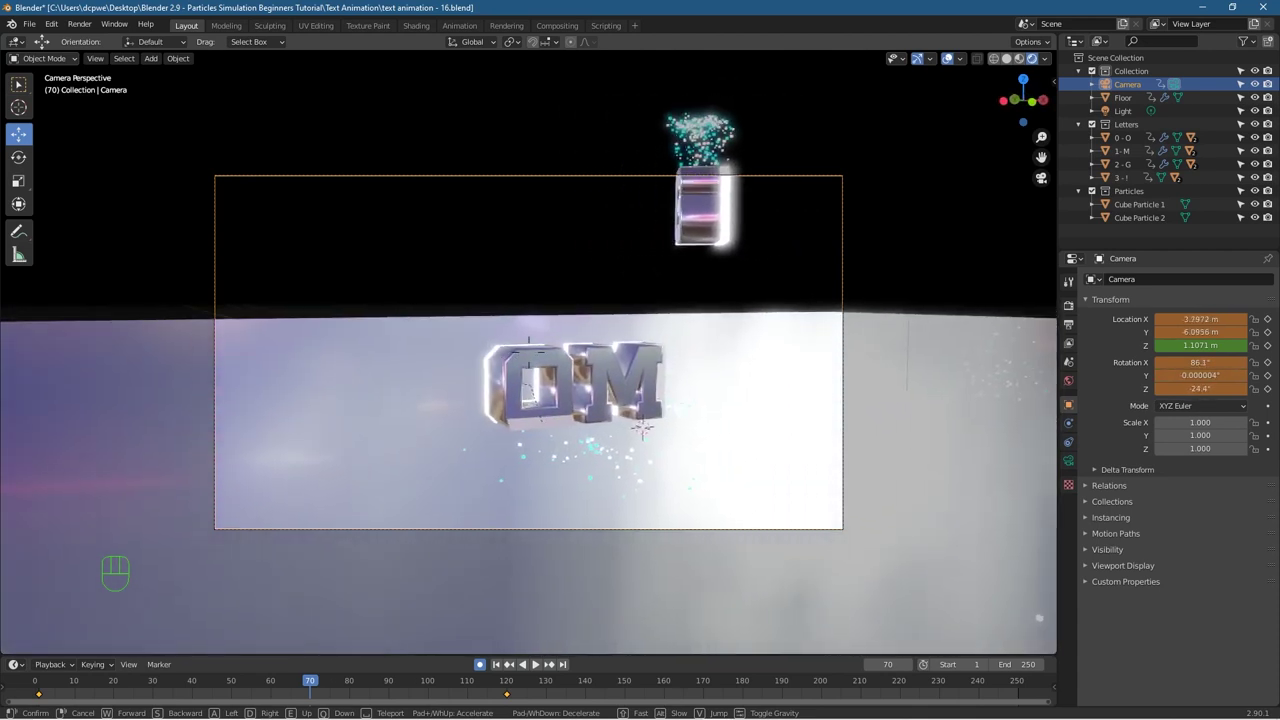
{"action": "key", "text": "a"}
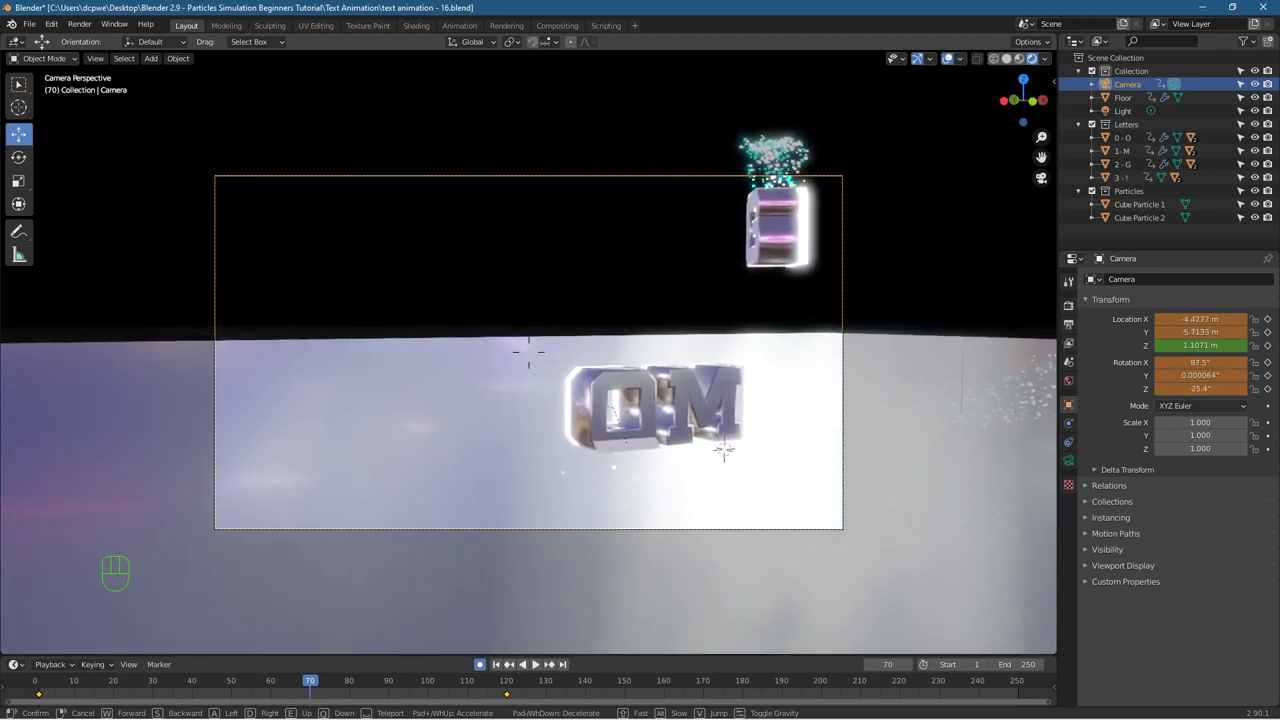
{"action": "key", "text": "d"}
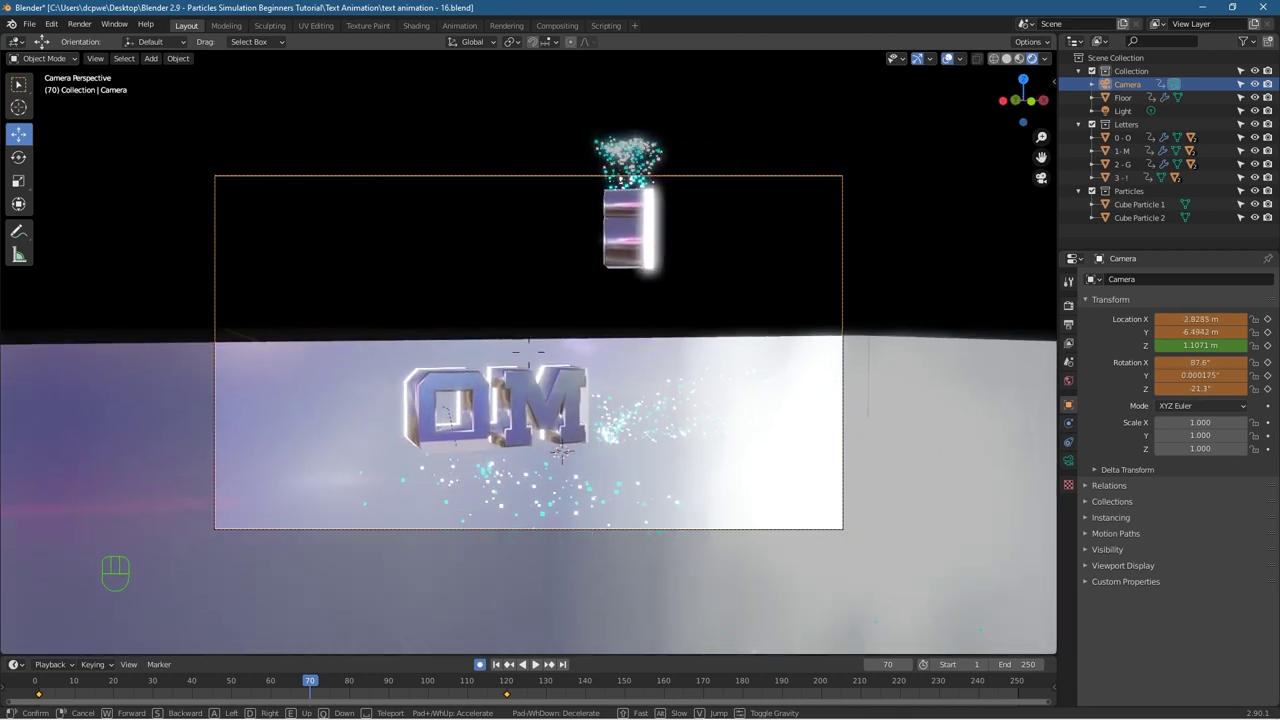
{"action": "key", "text": "Return"}
Step: Review the camera animation, then at frame 42 tilt the camera to about 85.3° around X with walk navigation
{"action": "left_click_drag", "start_coordinate": [307, 683], "coordinate": [232, 680]}
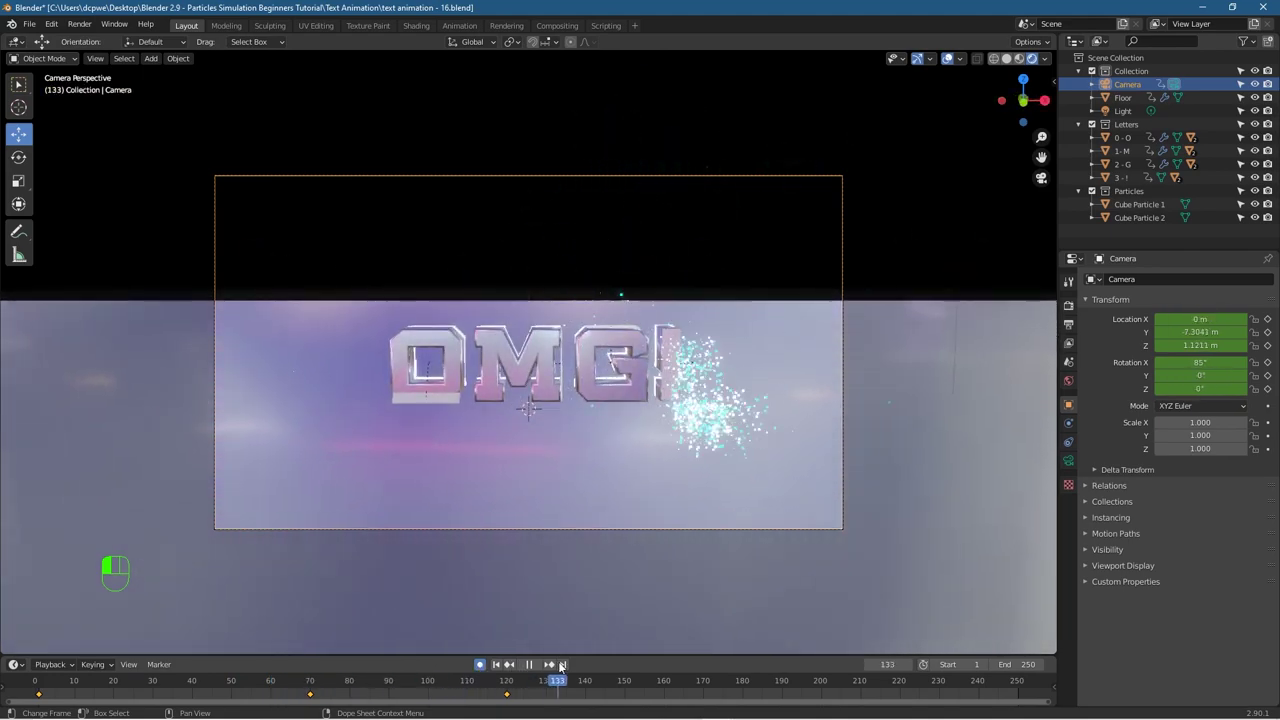
{"action": "left_click", "coordinate": [494, 664]}
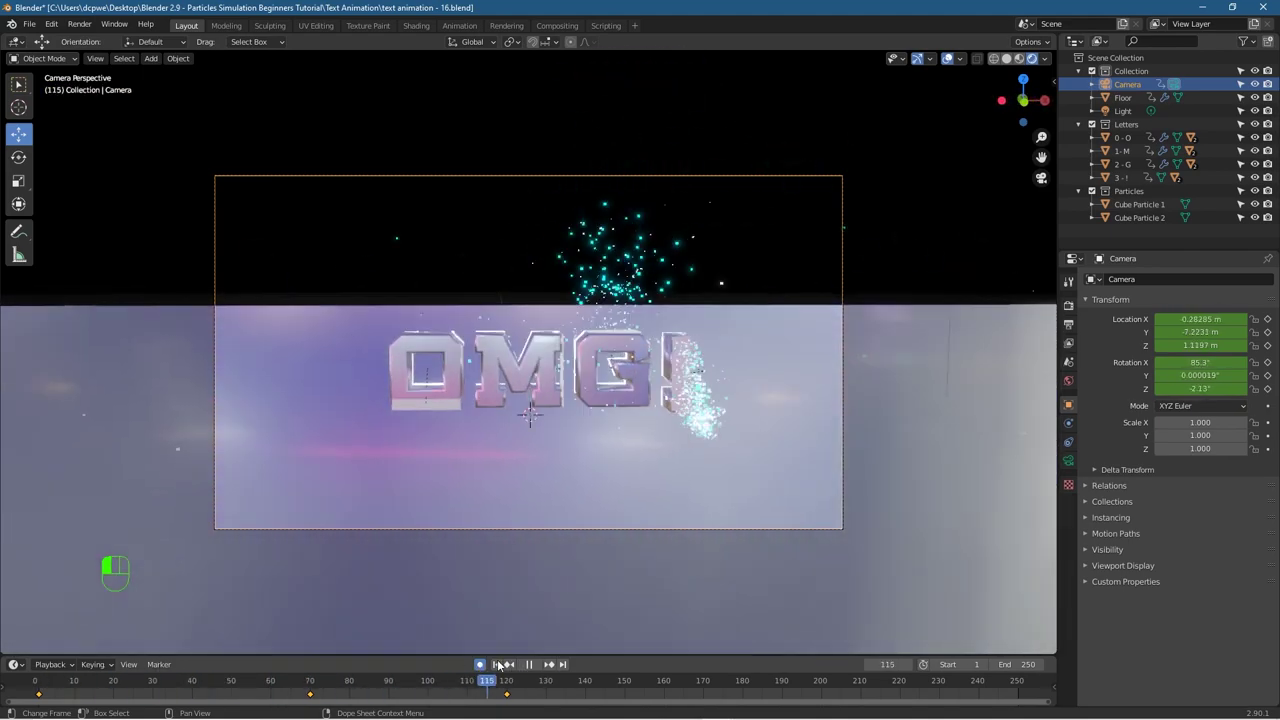
{"action": "key", "text": "space"}
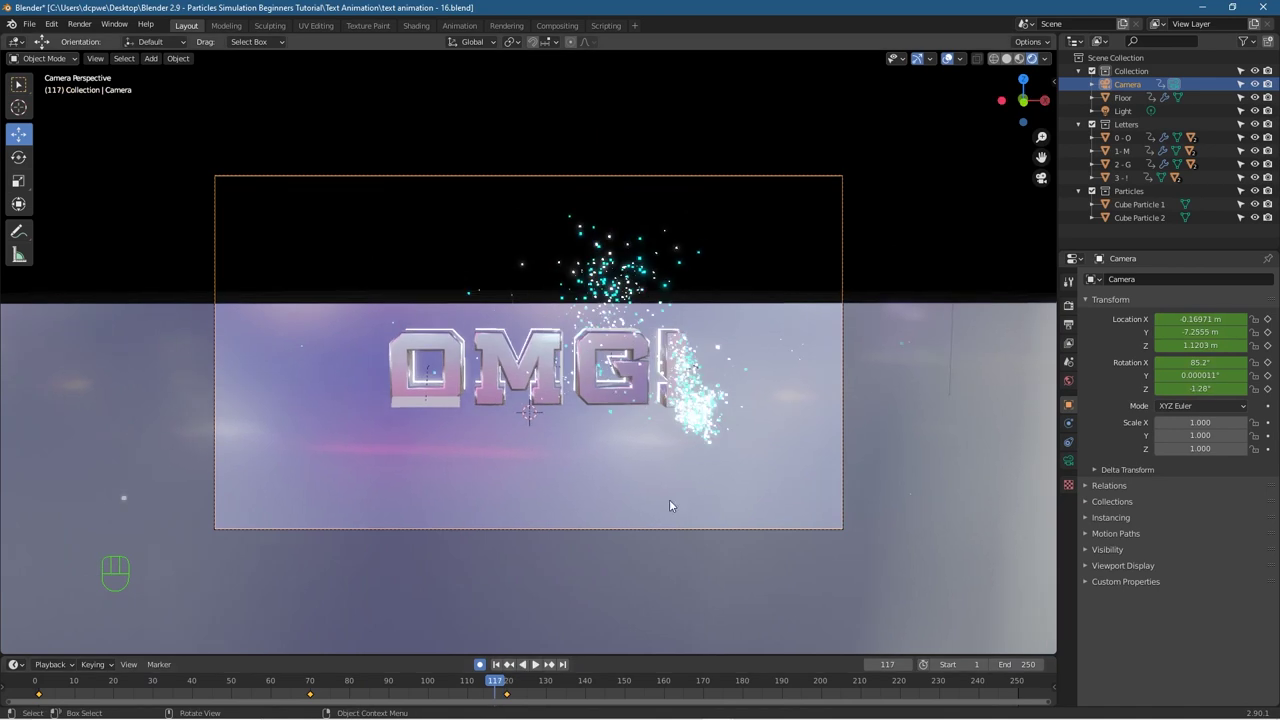
{"action": "left_click", "coordinate": [496, 680]}
{"action": "left_click_drag", "start_coordinate": [493, 684], "coordinate": [262, 688]}
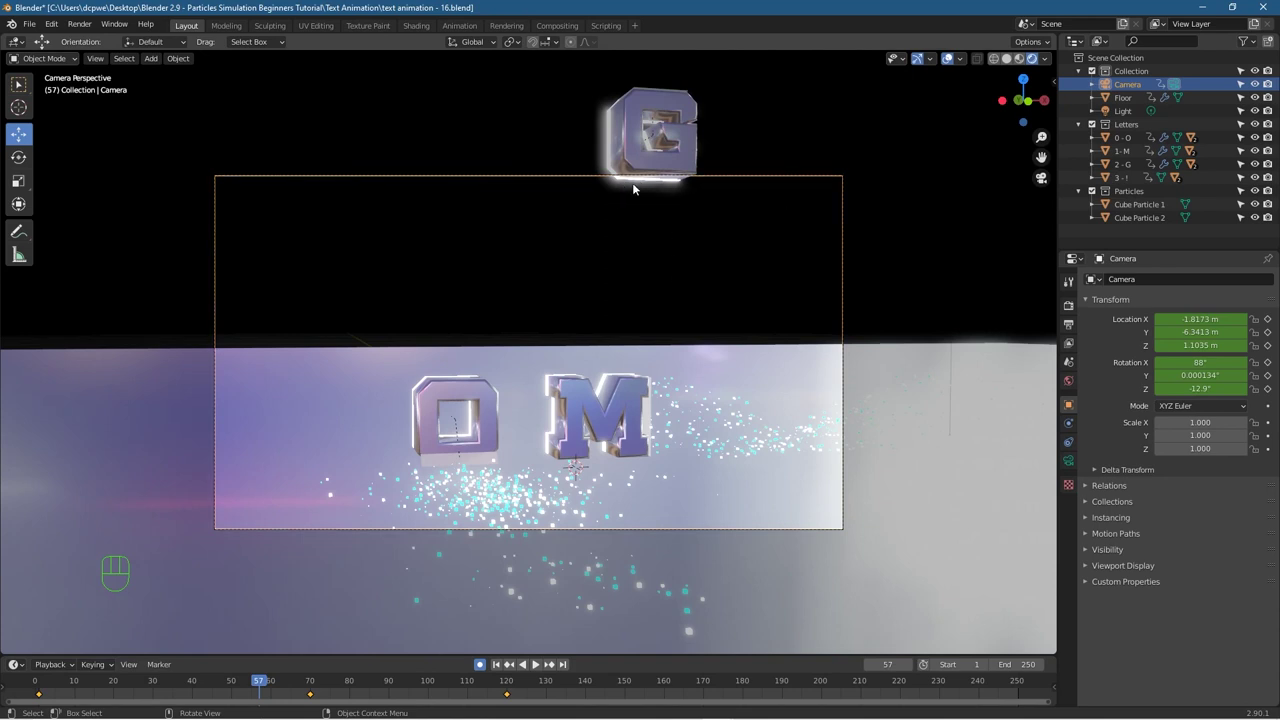
{"action": "left_click_drag", "start_coordinate": [256, 686], "coordinate": [196, 683]}
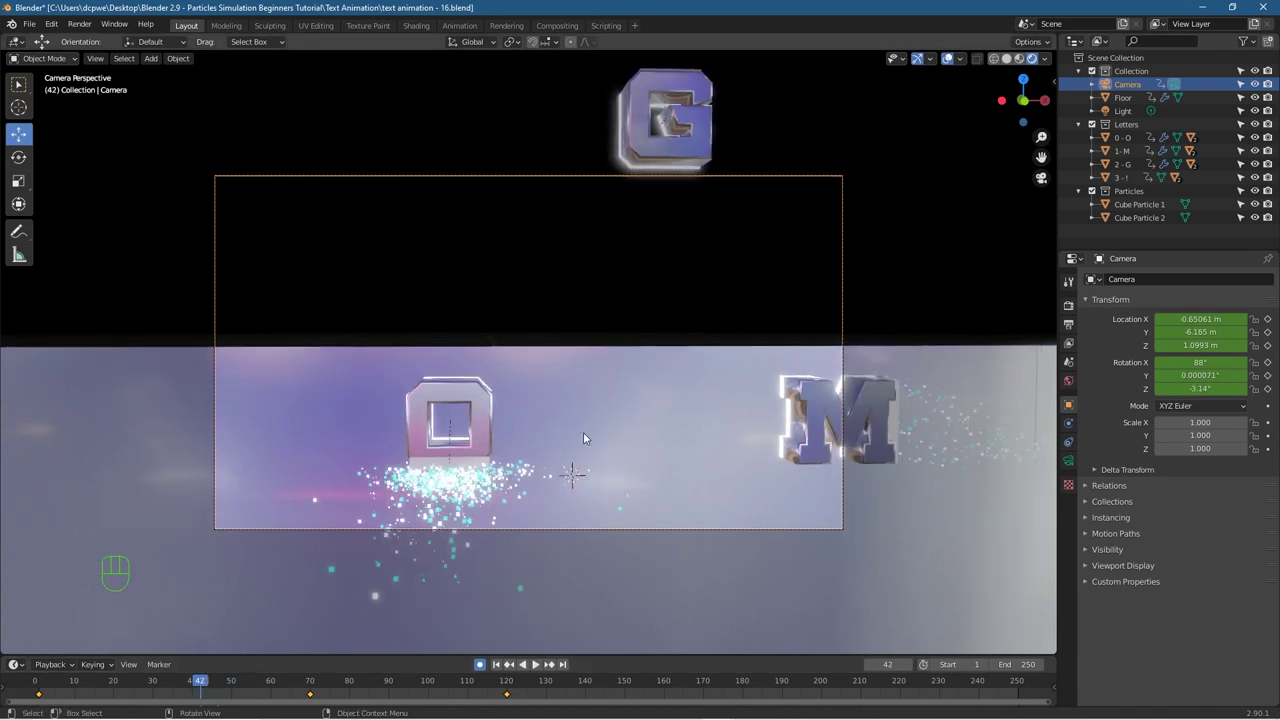
{"action": "key", "text": "shift+f"}
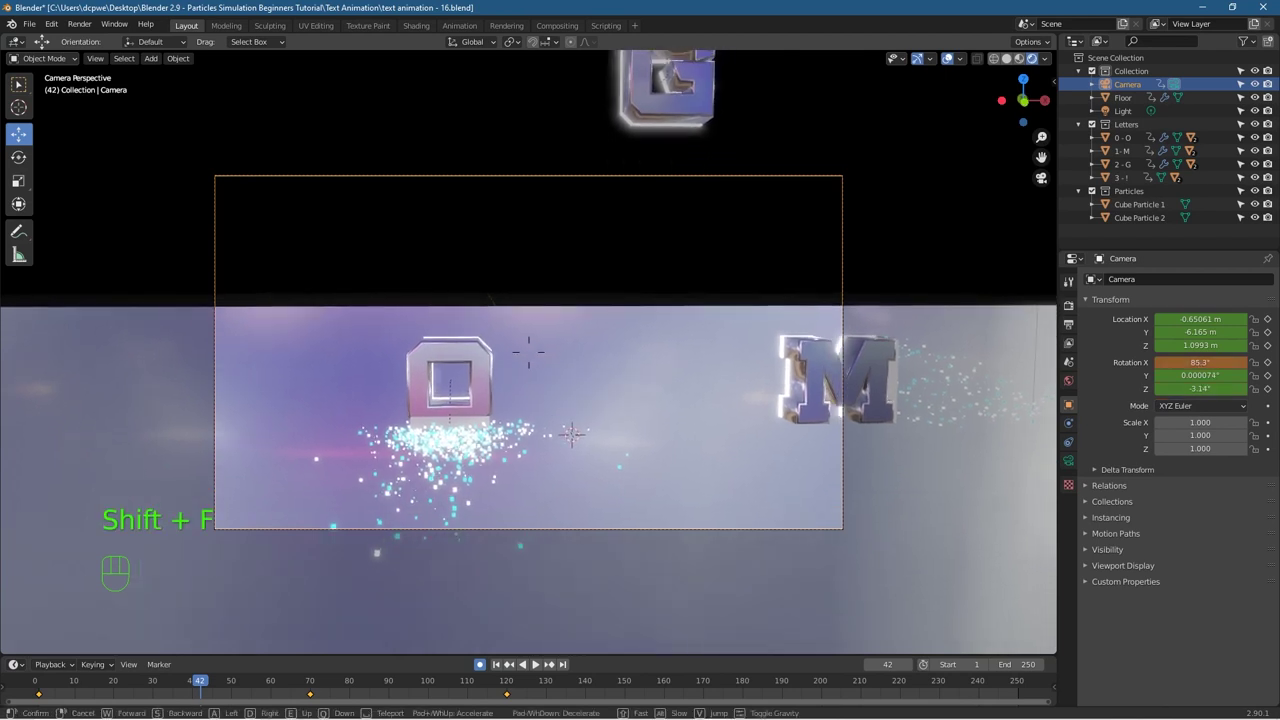
{"action": "left_click", "coordinate": [522, 358]}
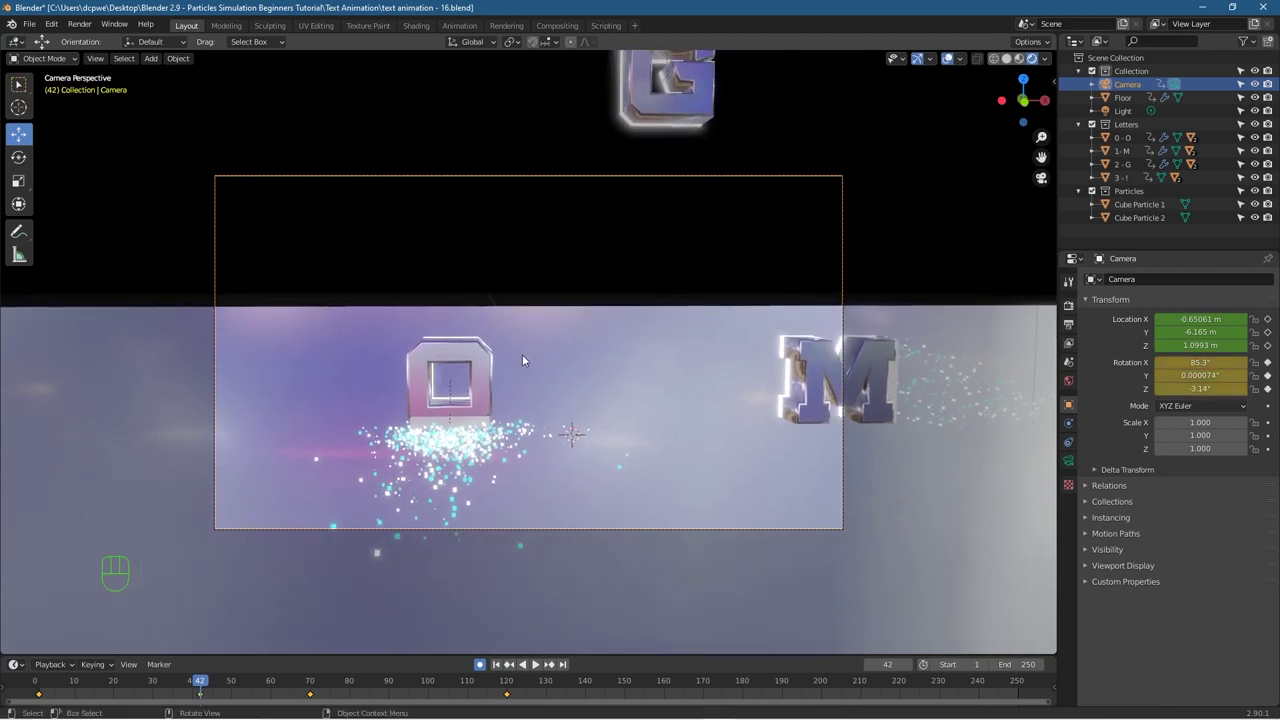
Step: Scrub through the animation past the last camera keyframe and stop at frame 170
{"action": "left_click_drag", "start_coordinate": [133, 683], "coordinate": [506, 696]}
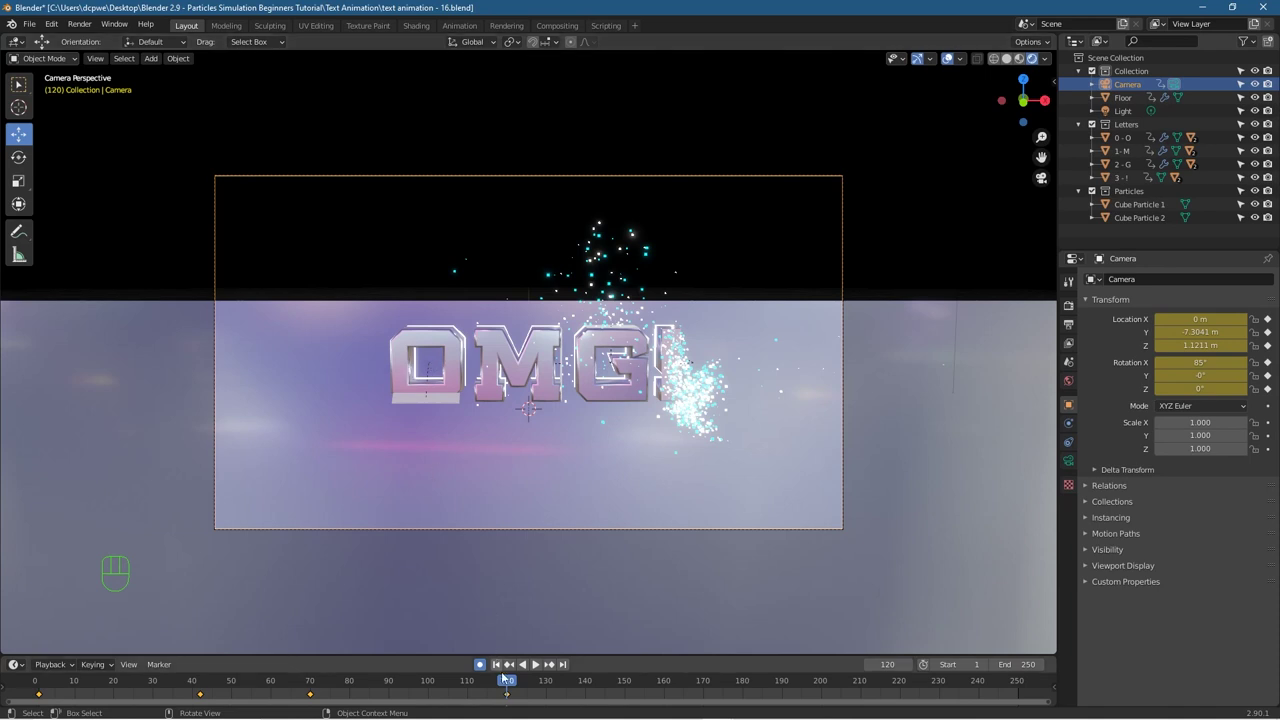
{"action": "left_click_drag", "start_coordinate": [506, 683], "coordinate": [688, 690]}
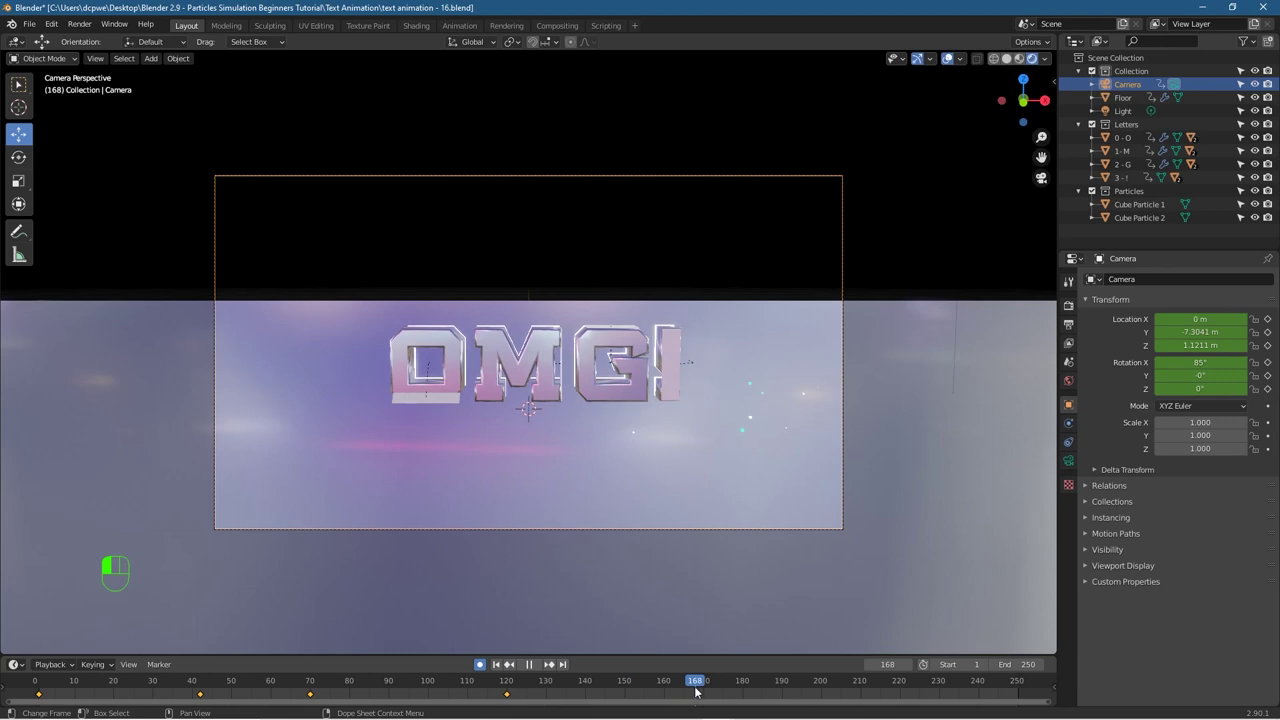
{"action": "left_click_drag", "start_coordinate": [704, 695], "coordinate": [704, 693]}
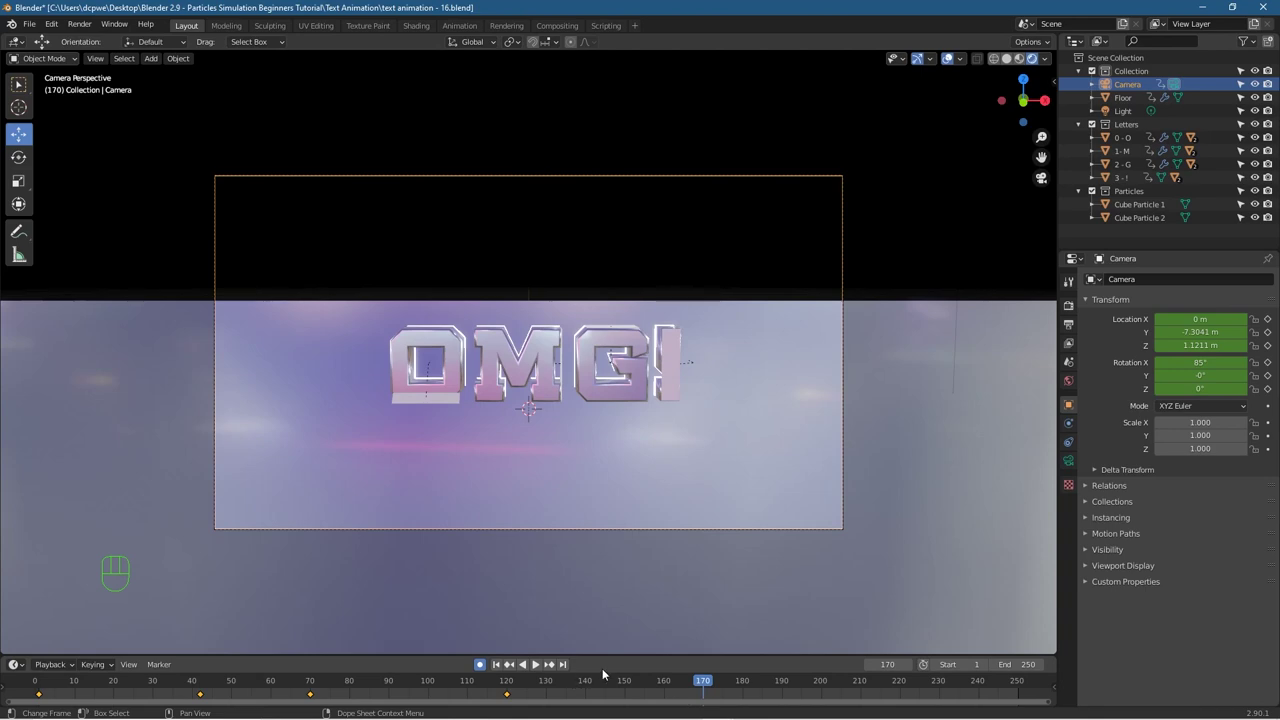
Step: Switch to the Calculator, multiply 250 by 30 and close it
{"action": "key", "text": "super"}
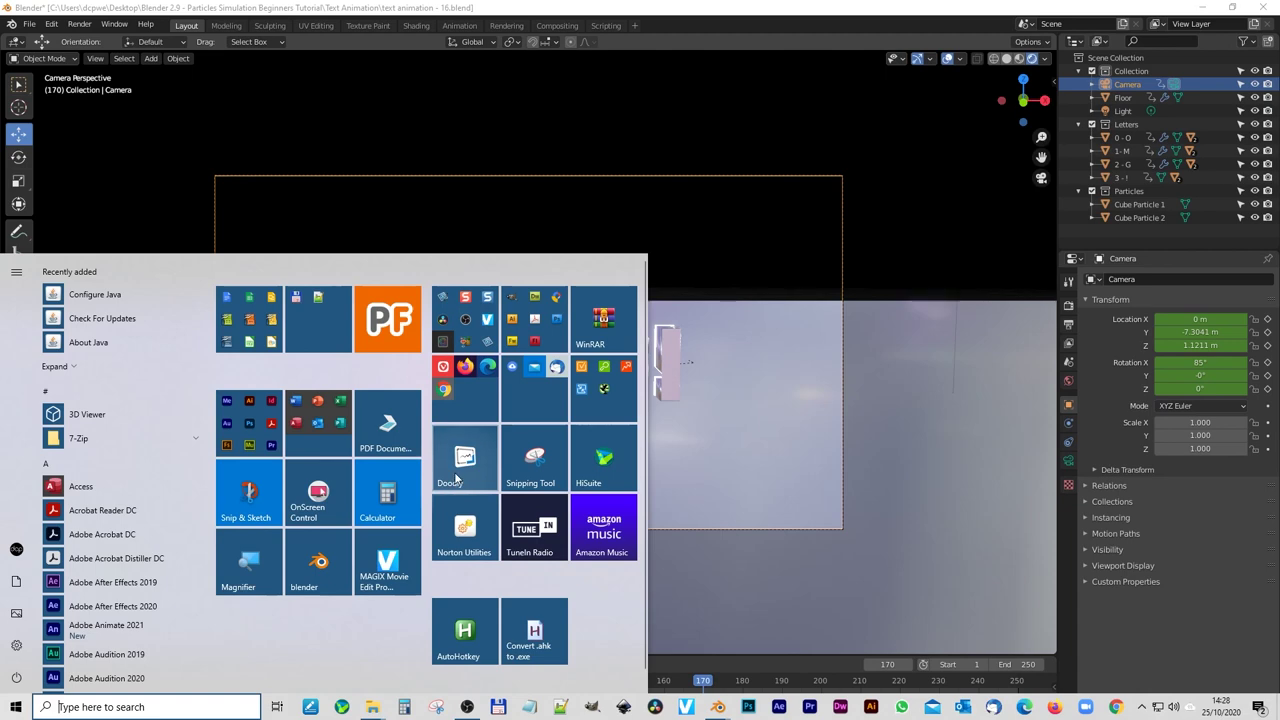
{"action": "left_click", "coordinate": [396, 497]}
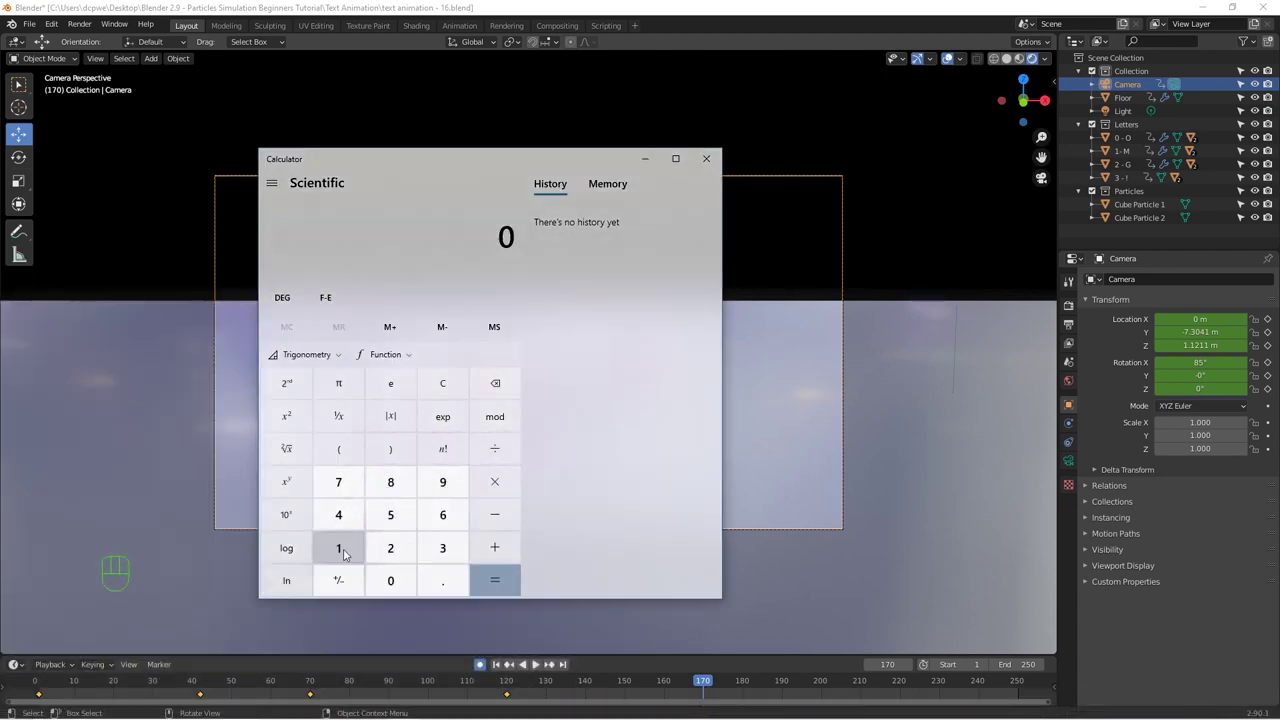
{"action": "left_click", "coordinate": [390, 547]}
{"action": "left_click", "coordinate": [390, 514]}
{"action": "left_click", "coordinate": [390, 580]}
{"action": "left_click", "coordinate": [494, 481]}
{"action": "left_click", "coordinate": [442, 547]}
{"action": "left_click", "coordinate": [390, 580]}
{"action": "left_click", "coordinate": [494, 580]}
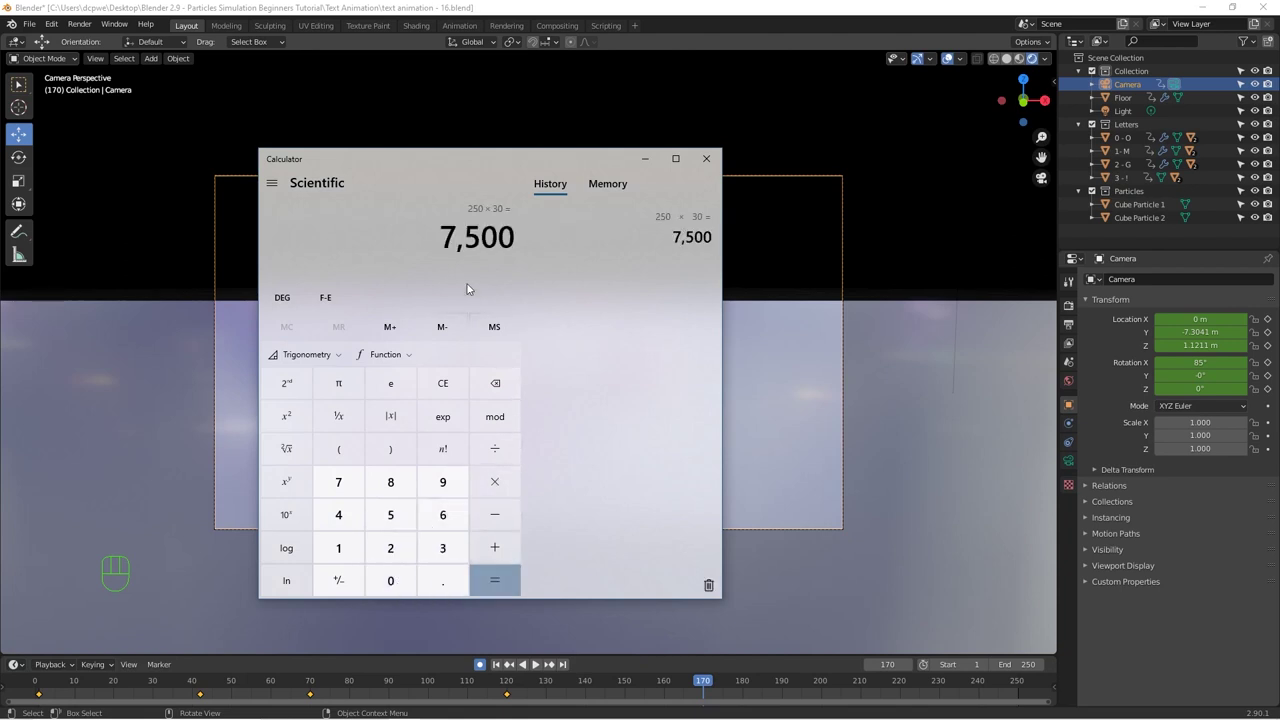
{"action": "left_click", "coordinate": [706, 158]}
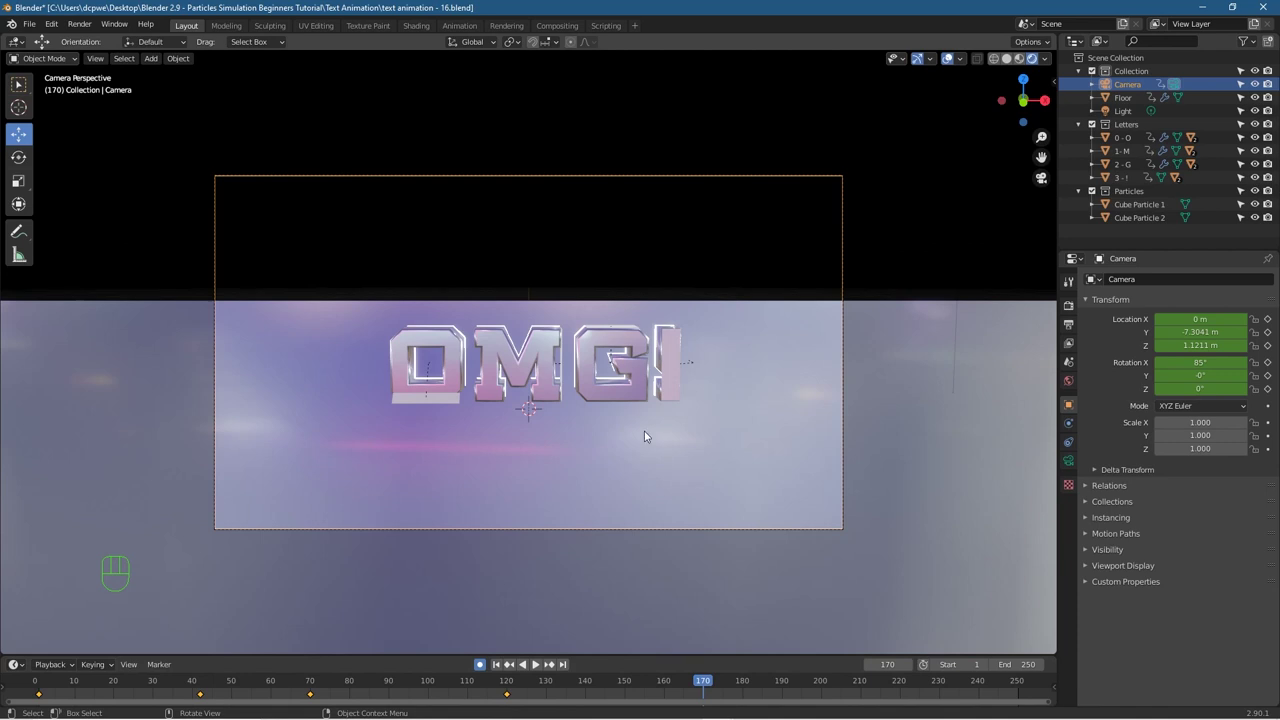
Step: At frame 170, walk the camera forward to about Y -4.83 m, Z 0.90 m with walk navigation
{"action": "key", "text": "shift"}
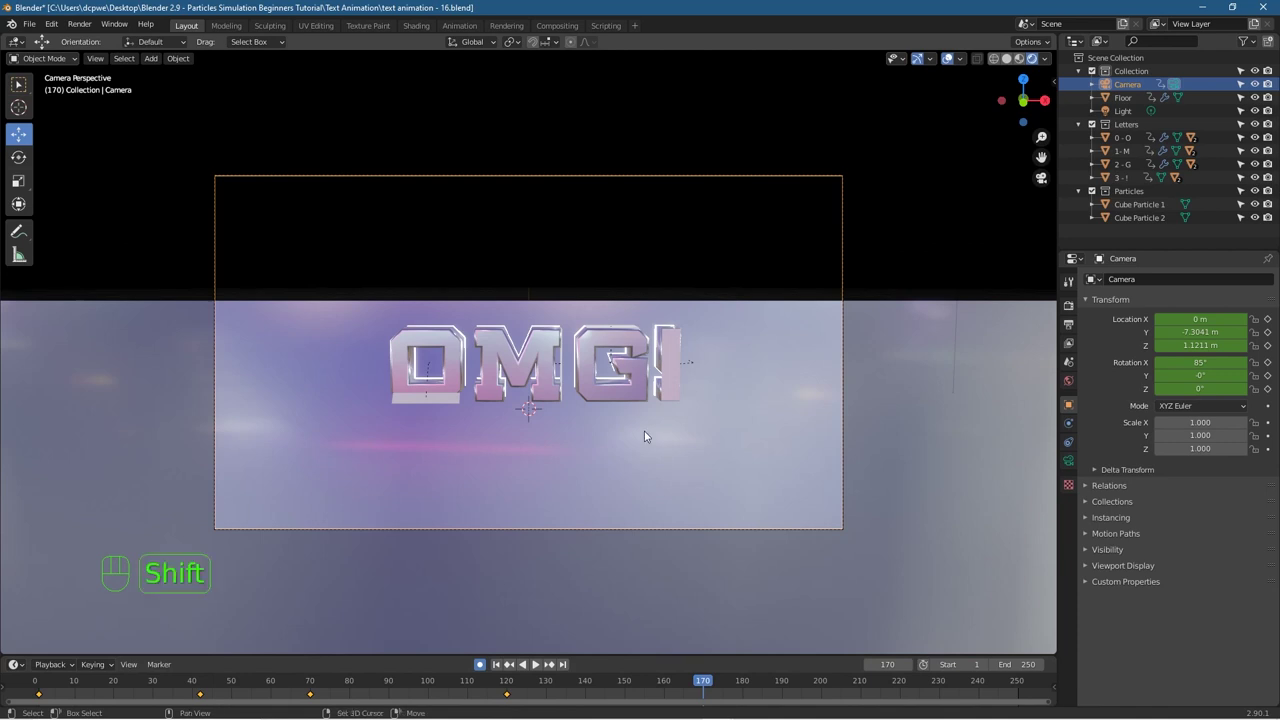
{"action": "key", "text": "shift+f"}
{"action": "key", "text": "w"}
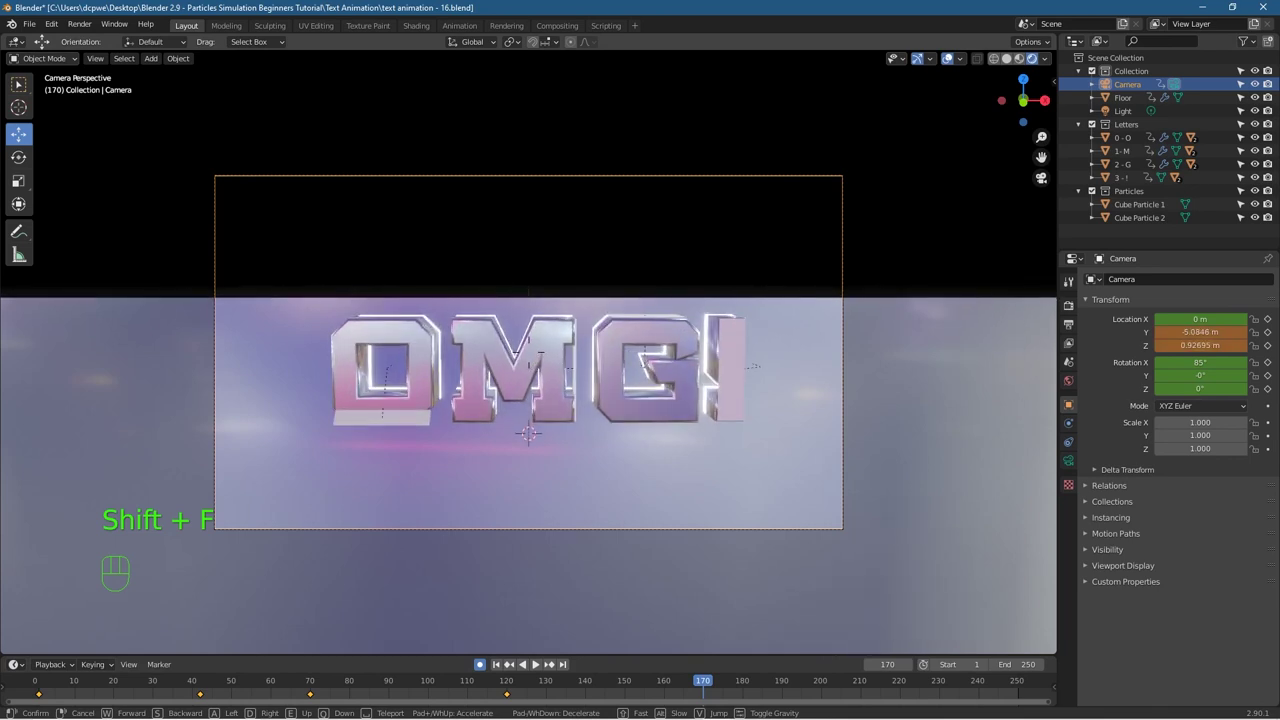
{"action": "key", "text": "w"}
{"action": "key", "text": "s"}
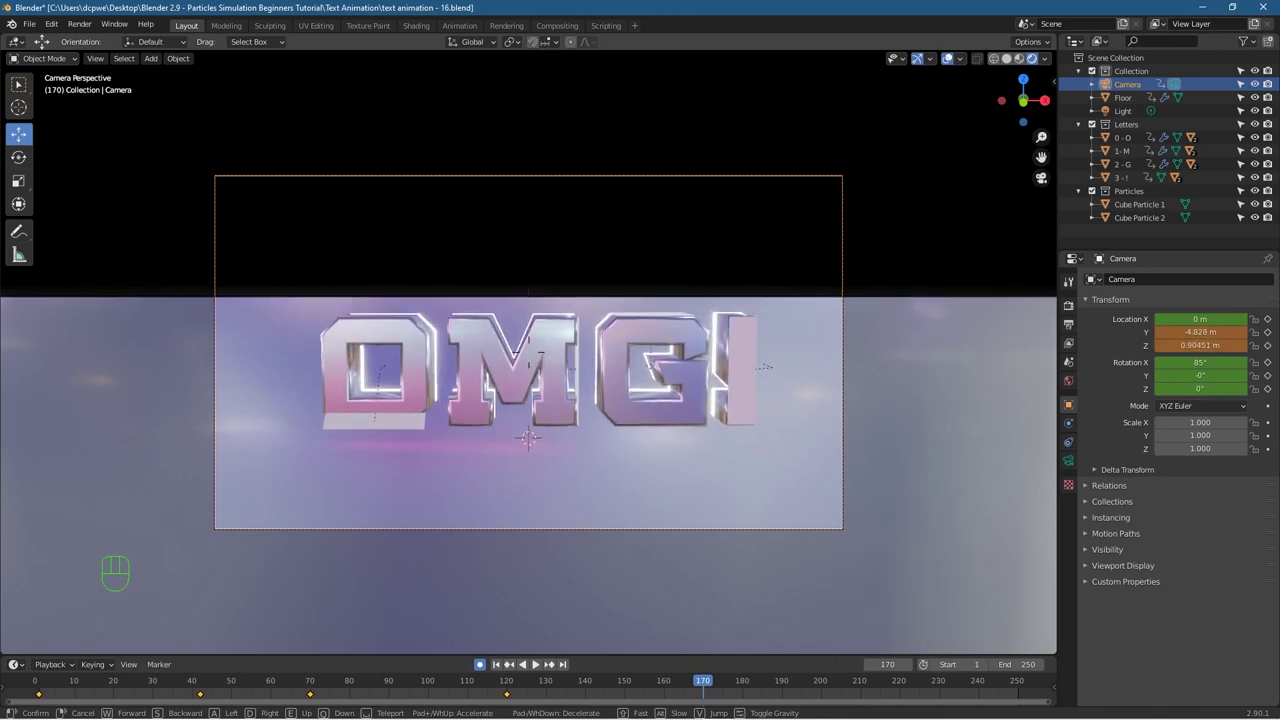
{"action": "left_click", "coordinate": [677, 574]}
Step: At frame 200, walk the camera sideways to about X -0.91 m and tilt it to about 83.9° around X
{"action": "key", "text": "space"}
{"action": "left_click", "coordinate": [505, 686]}
{"action": "left_click_drag", "start_coordinate": [505, 686], "coordinate": [823, 698]}
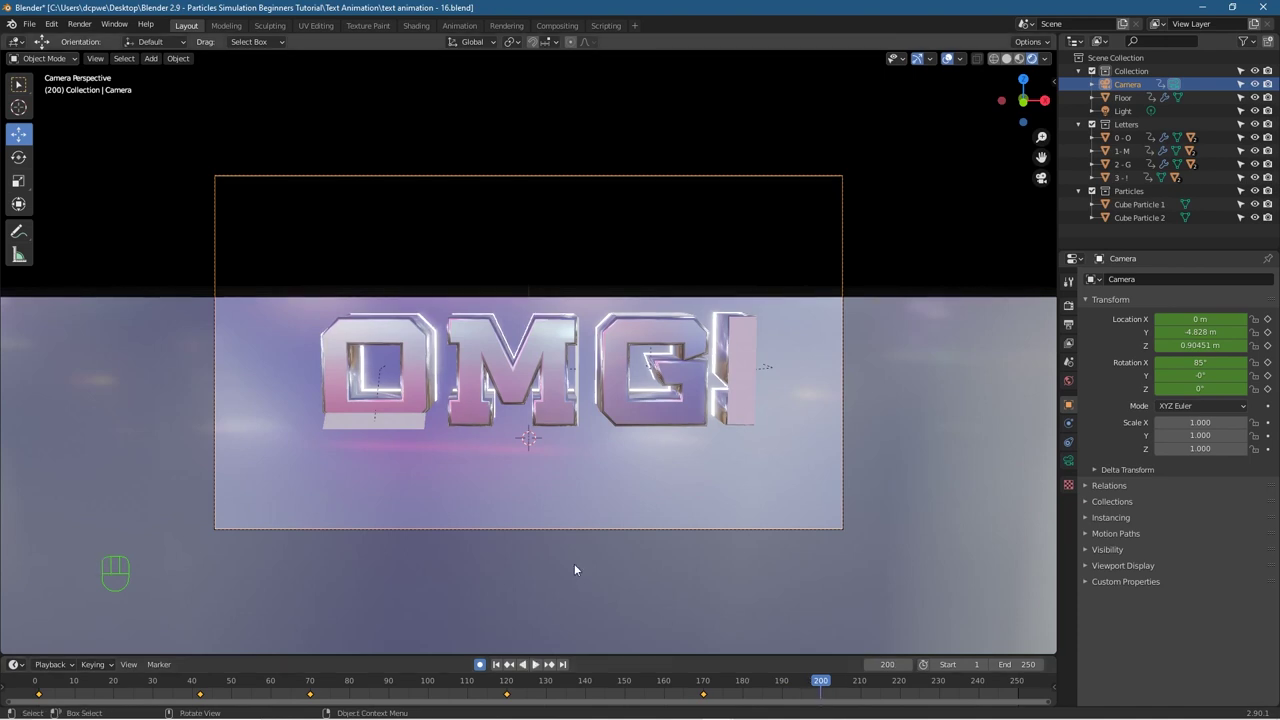
{"action": "key", "text": "shift+f"}
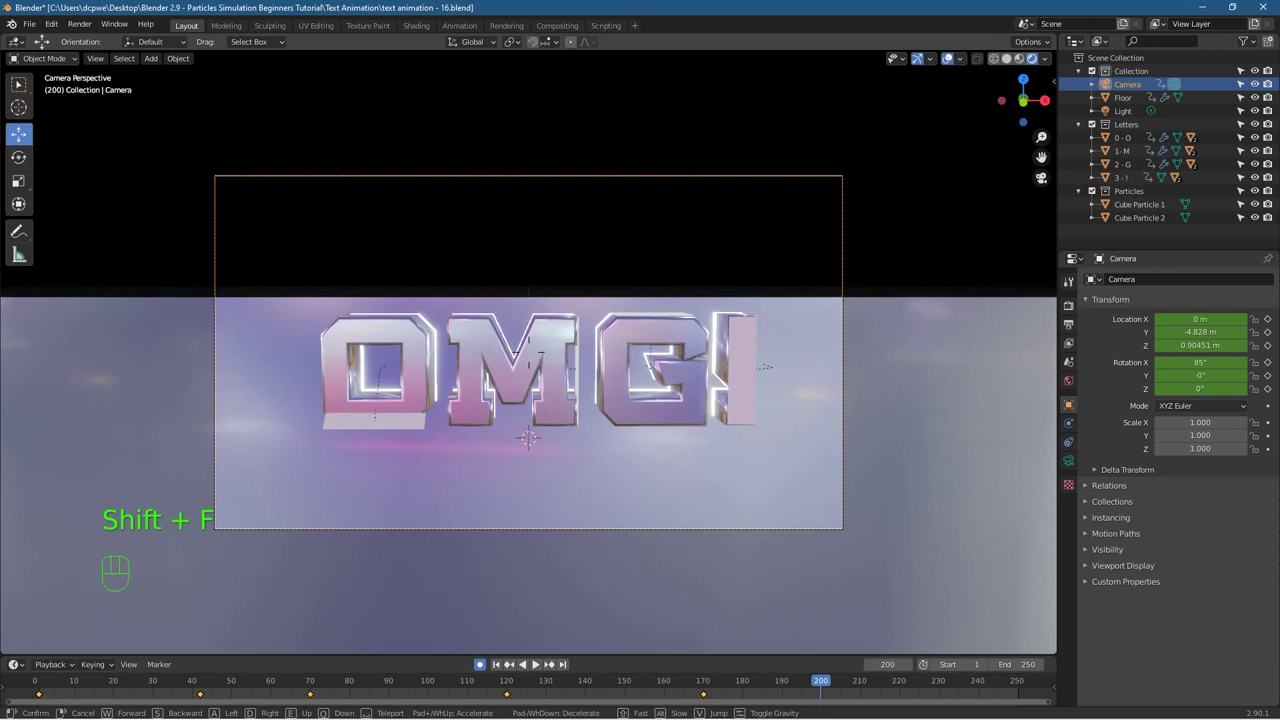
{"action": "key", "text": "a"}
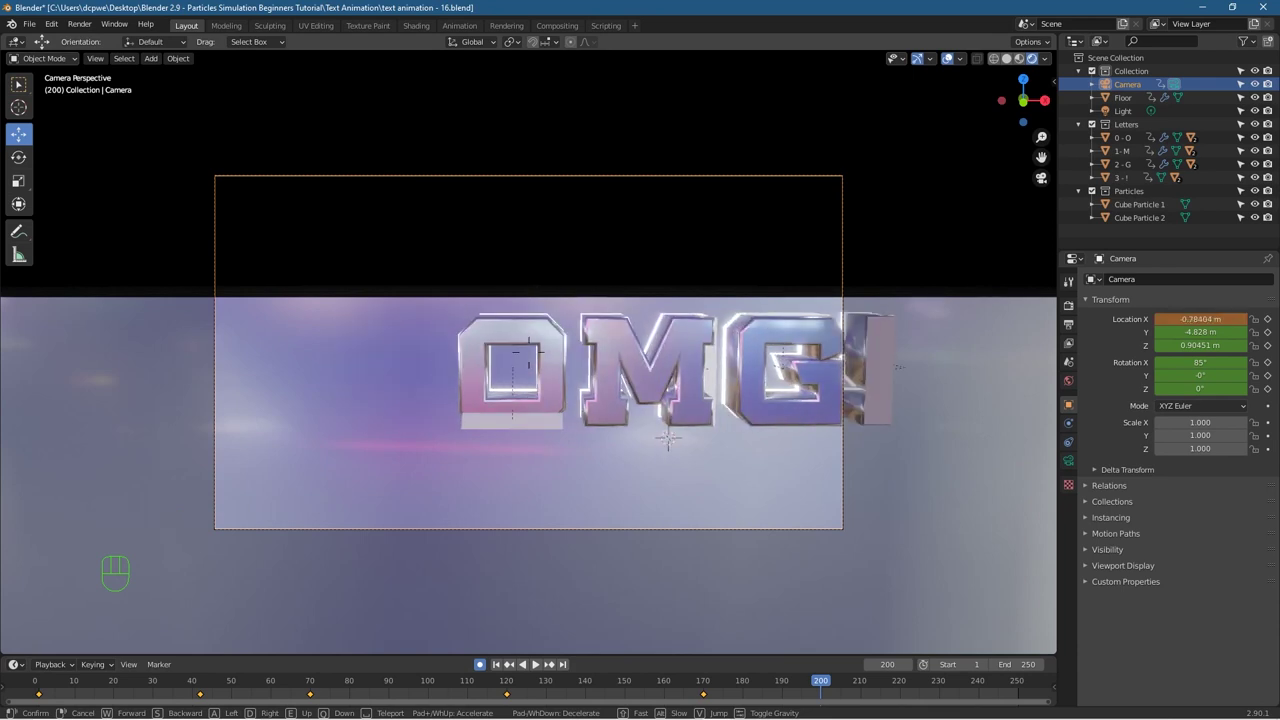
{"action": "key", "text": "a"}
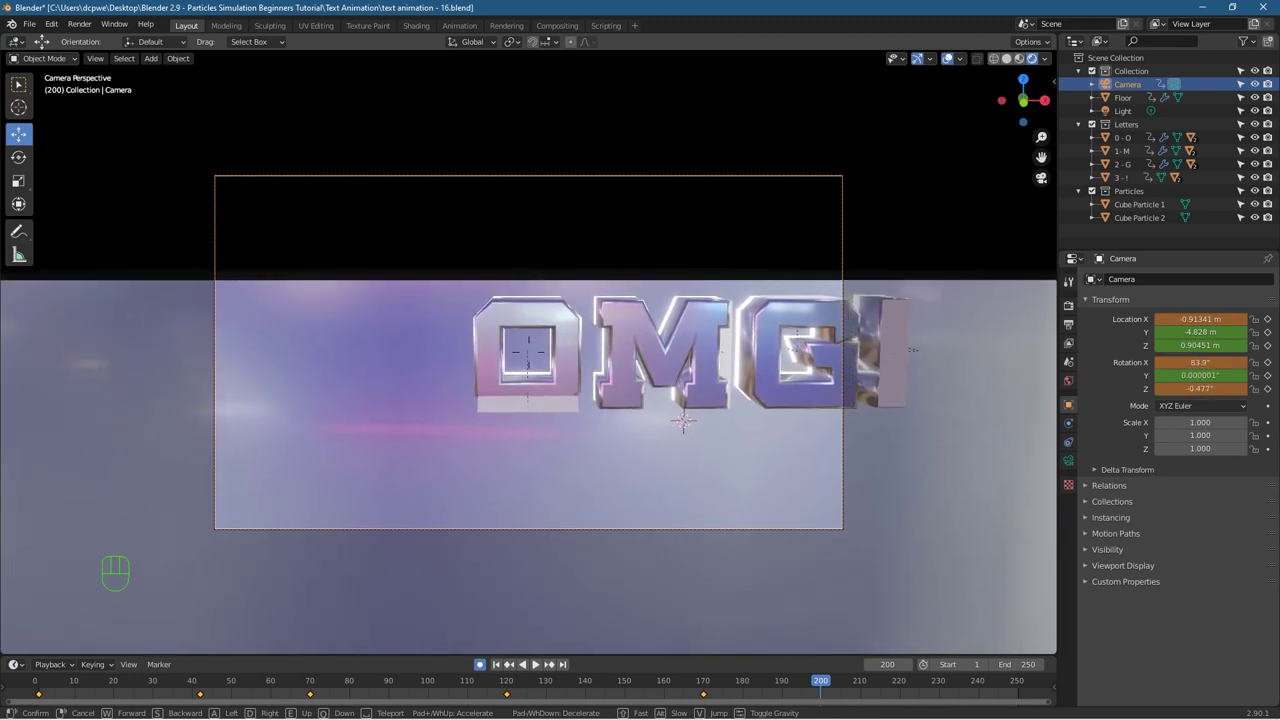
{"action": "key", "text": "Return"}
Step: Step to frame 201 and back to frame 200 to check the new camera keyframe
{"action": "mouse_move", "coordinate": [820, 680]}
{"action": "left_mouse_down"}
{"action": "mouse_move", "coordinate": [506, 680]}
{"action": "mouse_move", "coordinate": [822, 681]}
{"action": "left_mouse_up"}
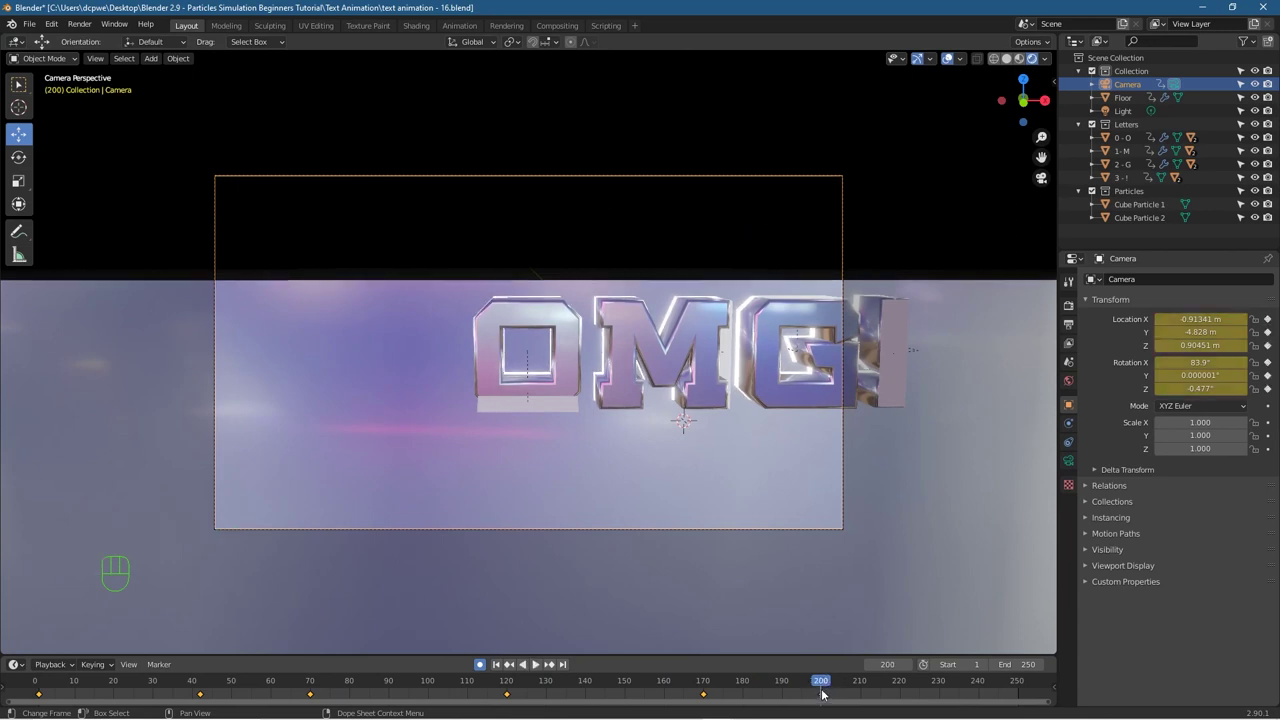
{"action": "left_click", "coordinate": [909, 665]}
{"action": "left_click", "coordinate": [871, 665]}
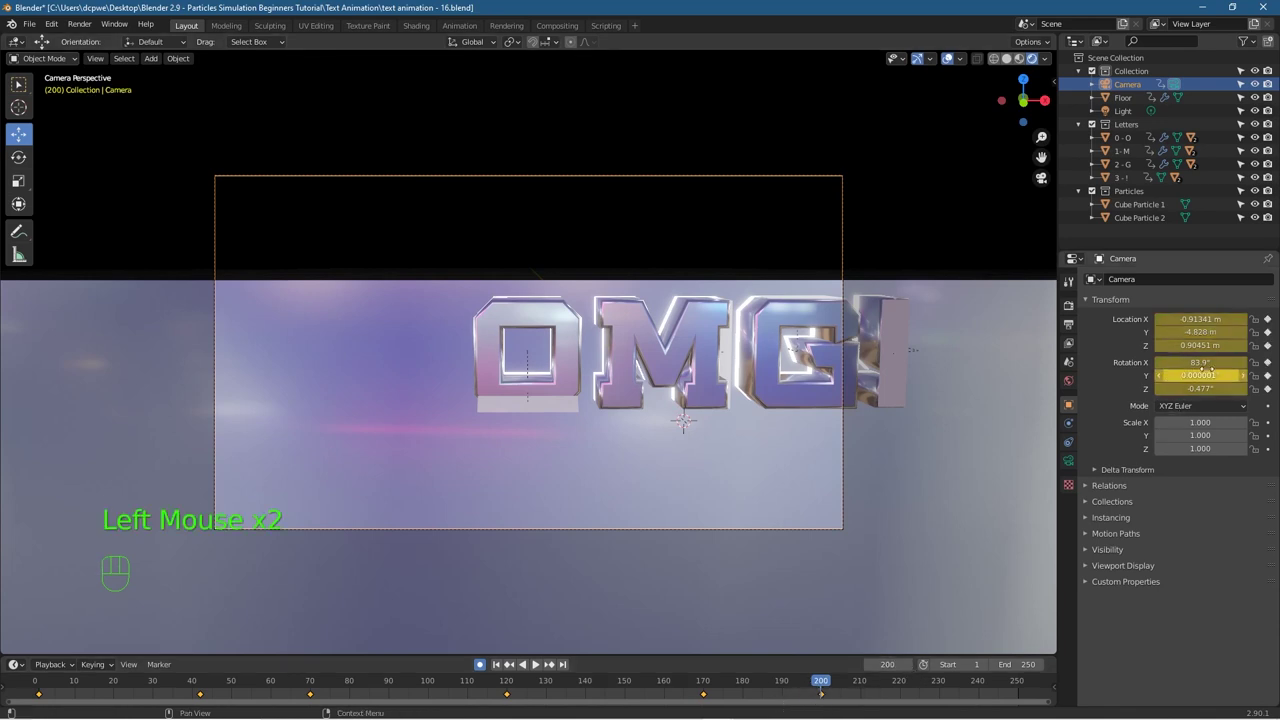
{"action": "left_click", "coordinate": [909, 665]}
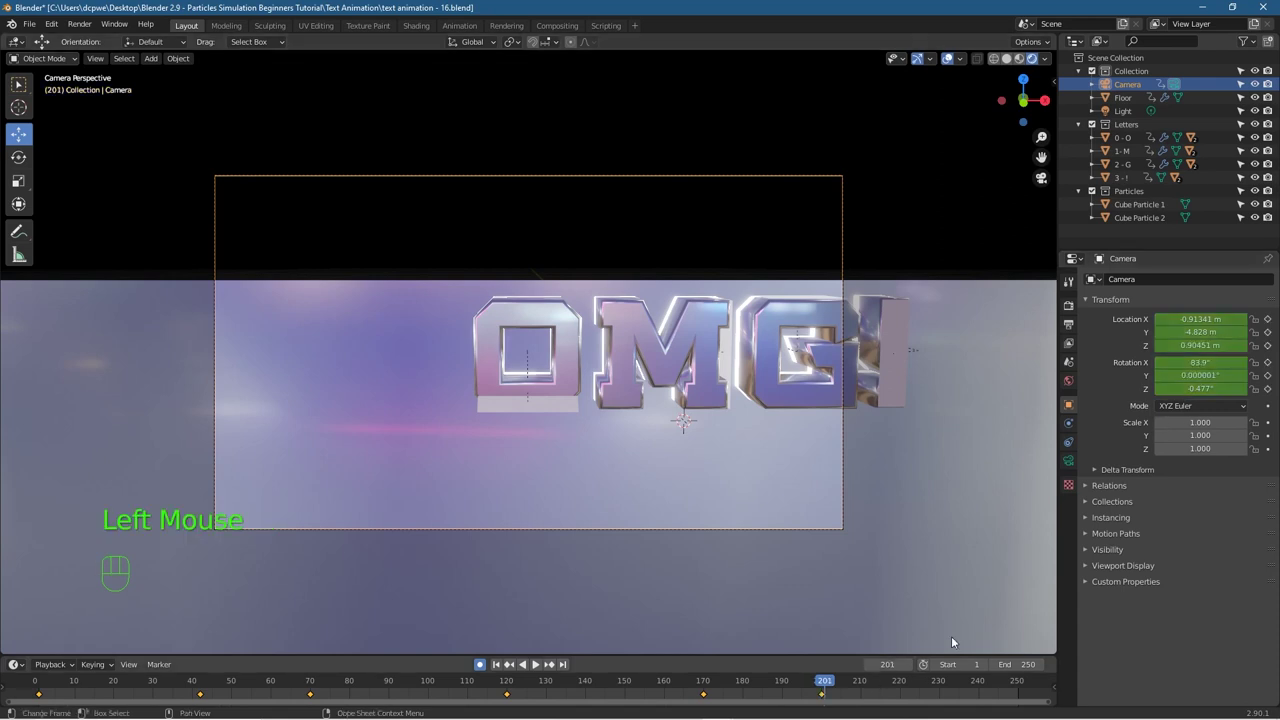
{"action": "double_click", "coordinate": [887, 665]}
{"action": "left_click_drag", "start_coordinate": [887, 665], "coordinate": [878, 665]}
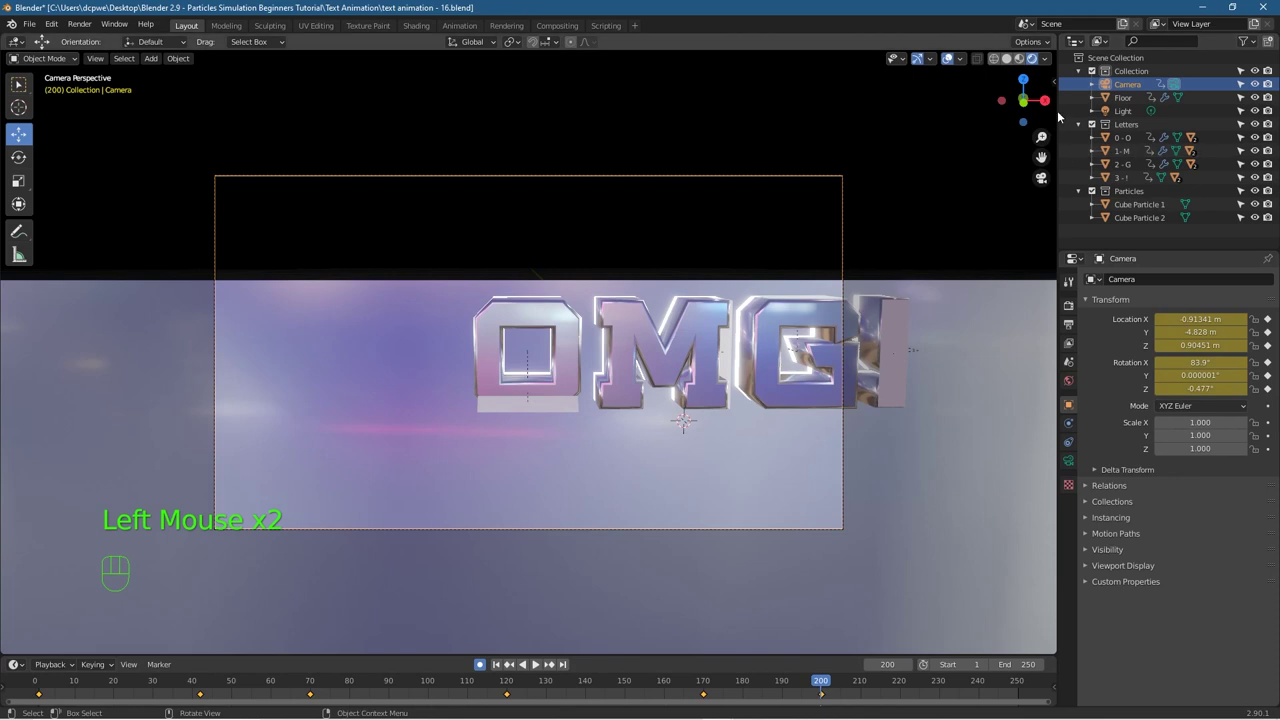
Step: At frame 200, walk the camera forward through the O's opening to about X -0.87 m, Y 0.75 m, Z 0.31 m
{"action": "left_click", "coordinate": [484, 428]}
{"action": "key", "text": "shift"}
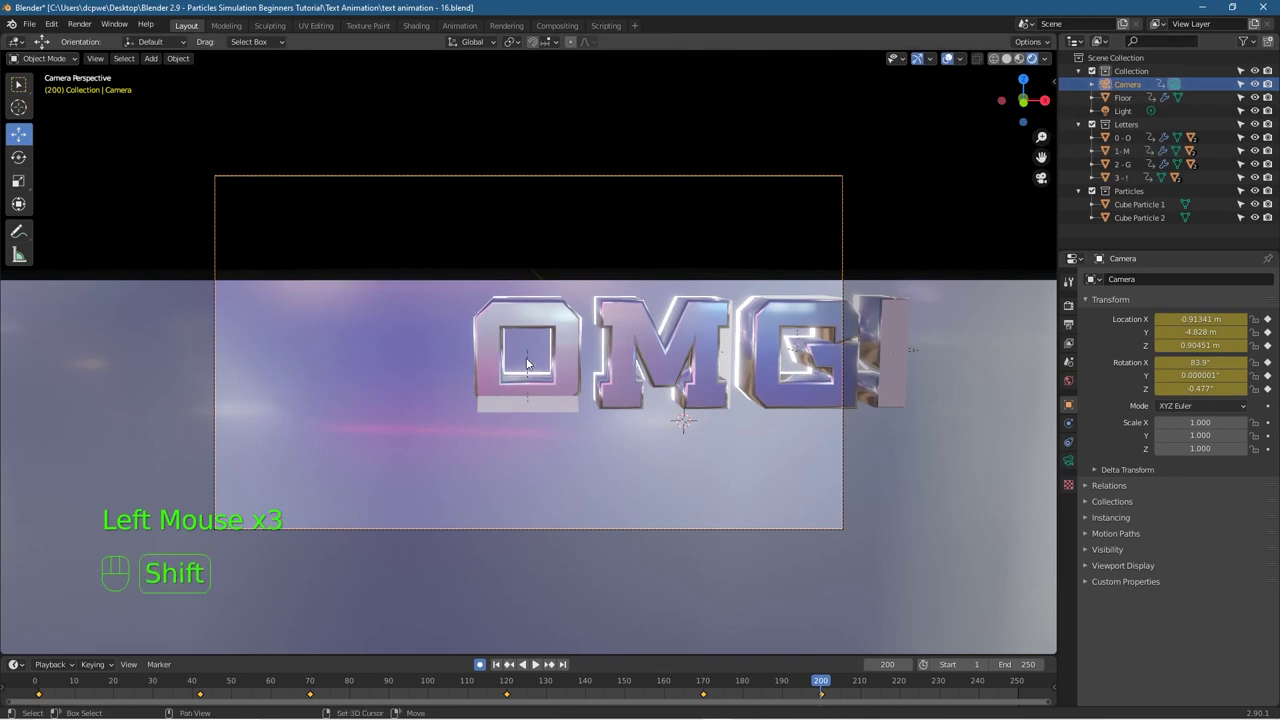
{"action": "key", "text": "shift+f"}
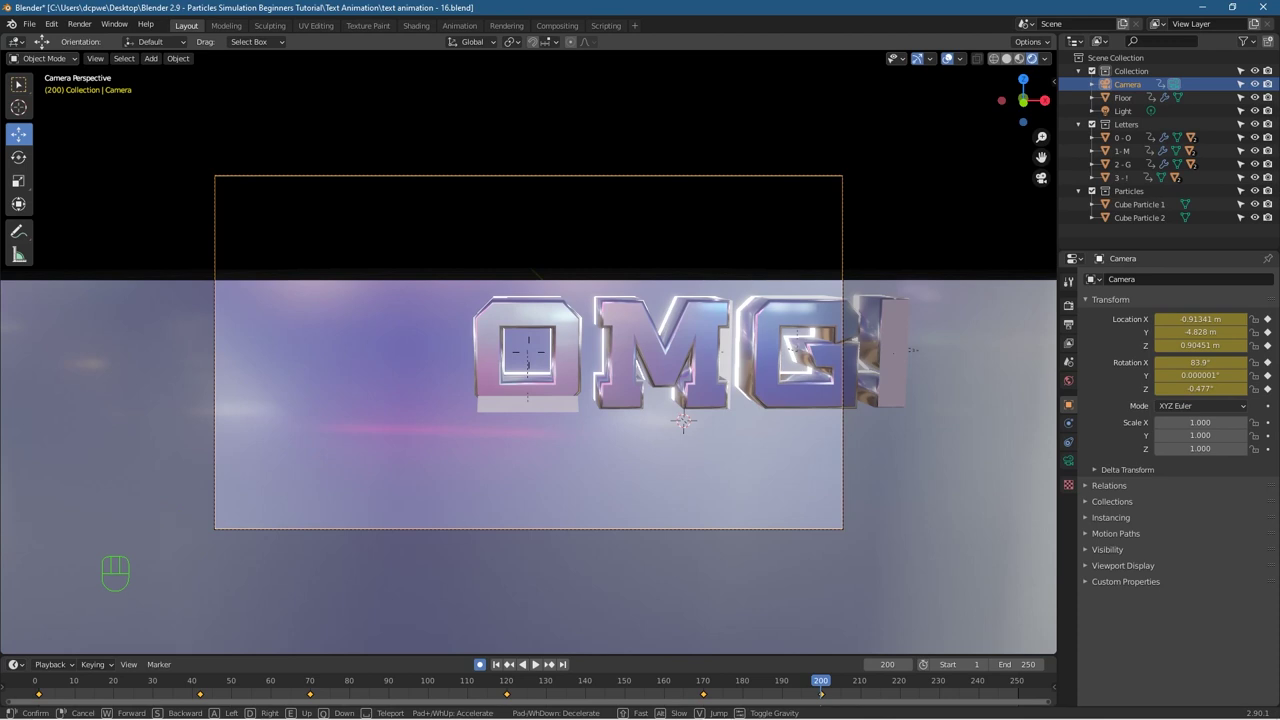
{"action": "key", "text": "w"}
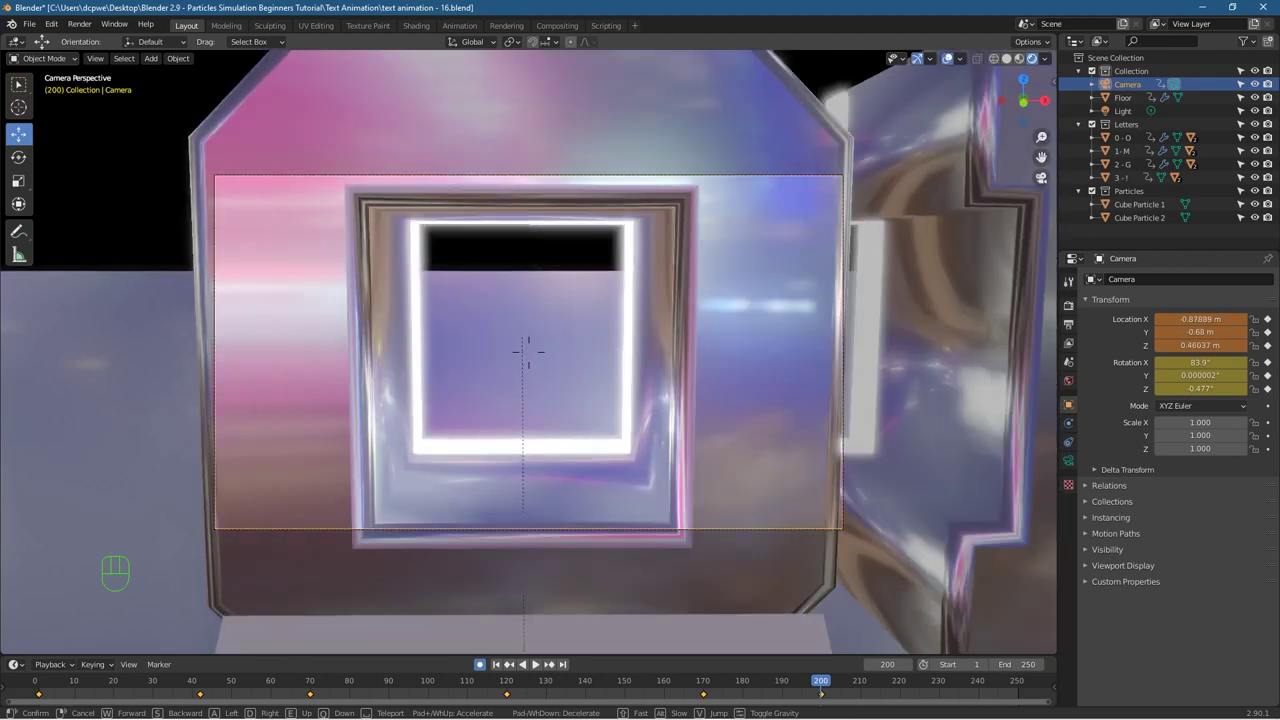
{"action": "key", "text": "w"}
{"action": "key", "text": "w"}
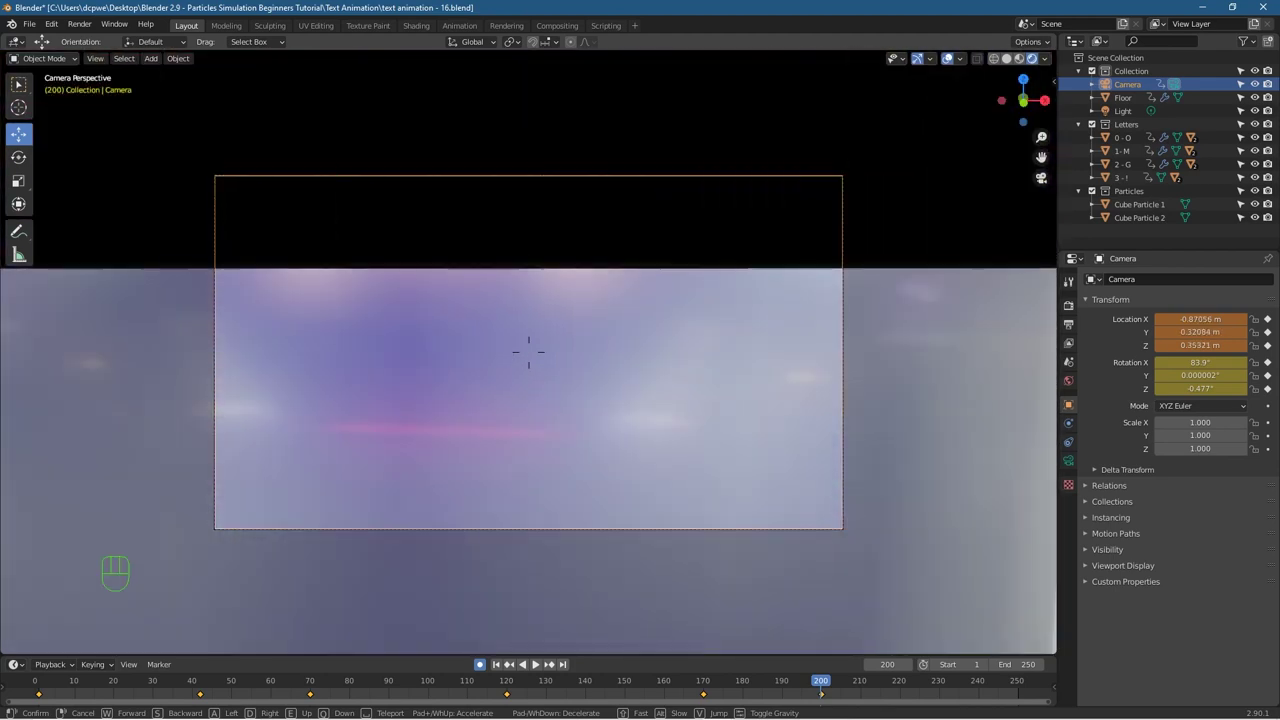
{"action": "key", "text": "w"}
{"action": "left_click", "coordinate": [529, 352]}
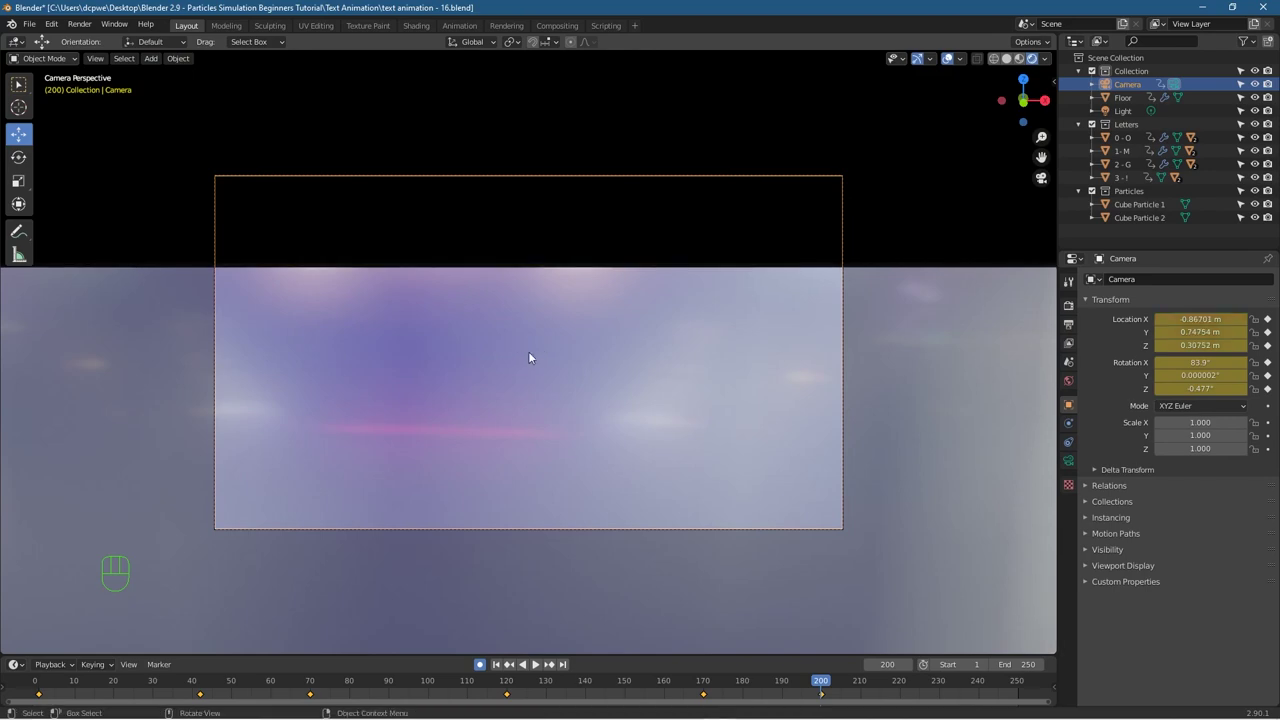
Step: Scrub the timeline between frames 170 and 200 to review the camera's flight through the O
{"action": "left_click_drag", "start_coordinate": [818, 682], "coordinate": [876, 692]}
{"action": "left_click_drag", "start_coordinate": [795, 686], "coordinate": [822, 699]}
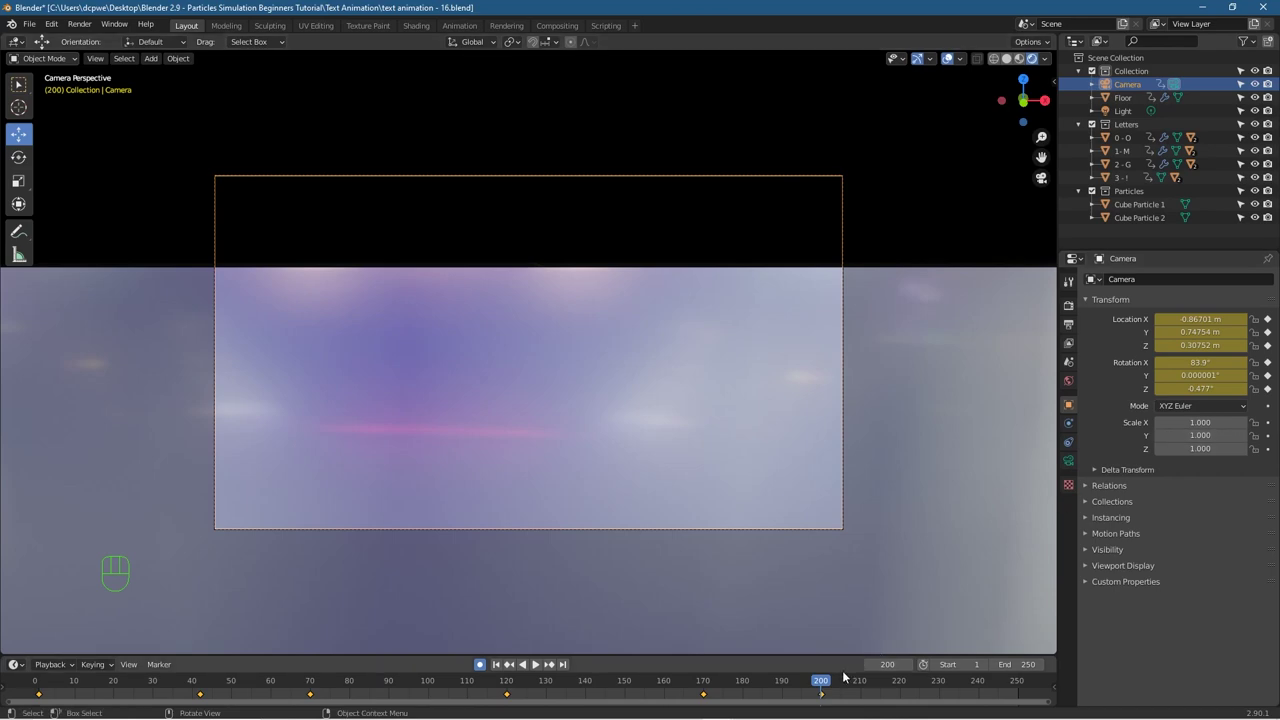
{"action": "left_click_drag", "start_coordinate": [822, 684], "coordinate": [703, 690]}
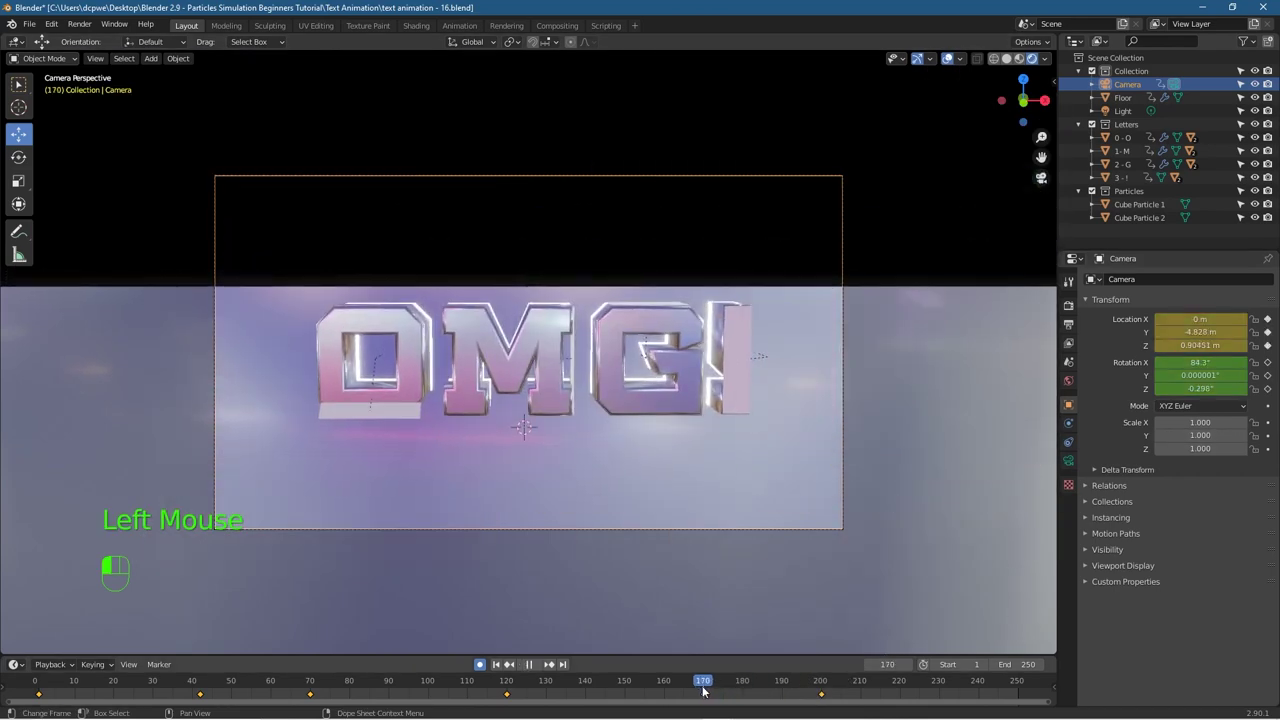
{"action": "left_click_drag", "start_coordinate": [703, 686], "coordinate": [823, 690]}
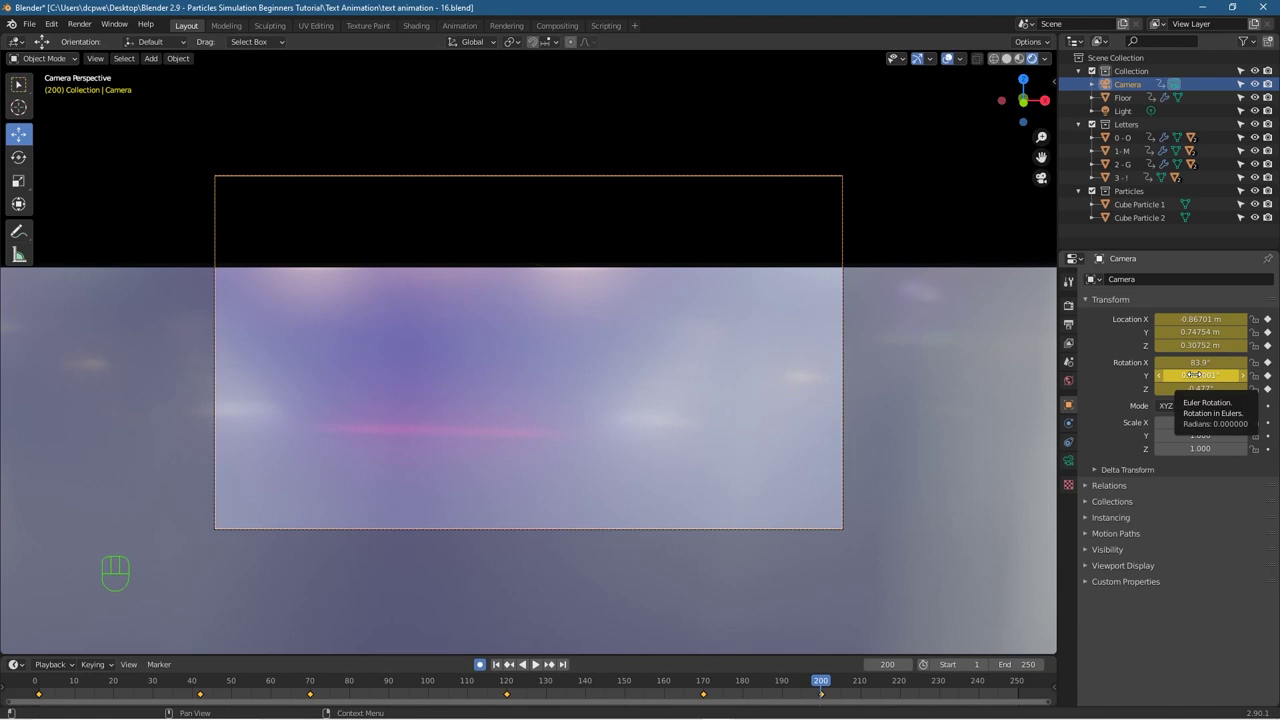
Step: At frame 200, set the camera's Y rotation to 25° and review the roll from around frame 170
{"action": "left_click_drag", "start_coordinate": [1200, 375], "coordinate": [1260, 375]}
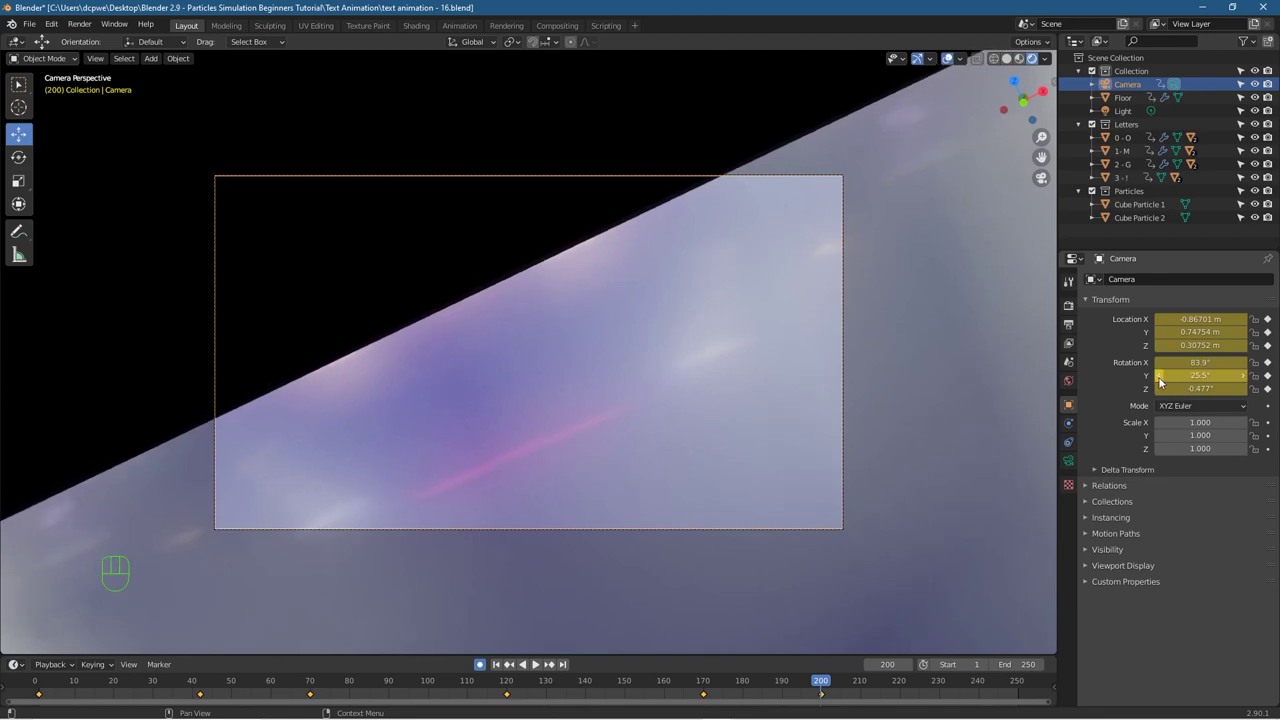
{"action": "left_click_drag", "start_coordinate": [820, 682], "coordinate": [710, 716]}
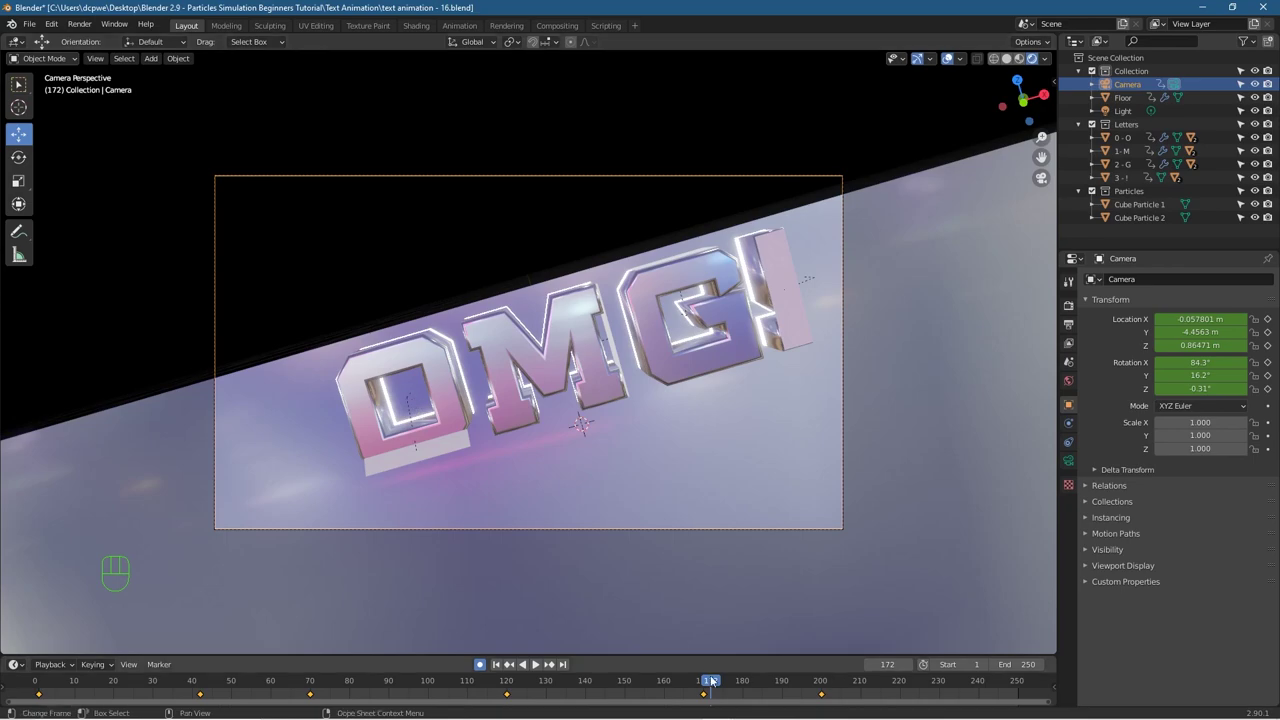
{"action": "left_click", "coordinate": [535, 664]}
{"action": "left_click_drag", "start_coordinate": [775, 700], "coordinate": [823, 684]}
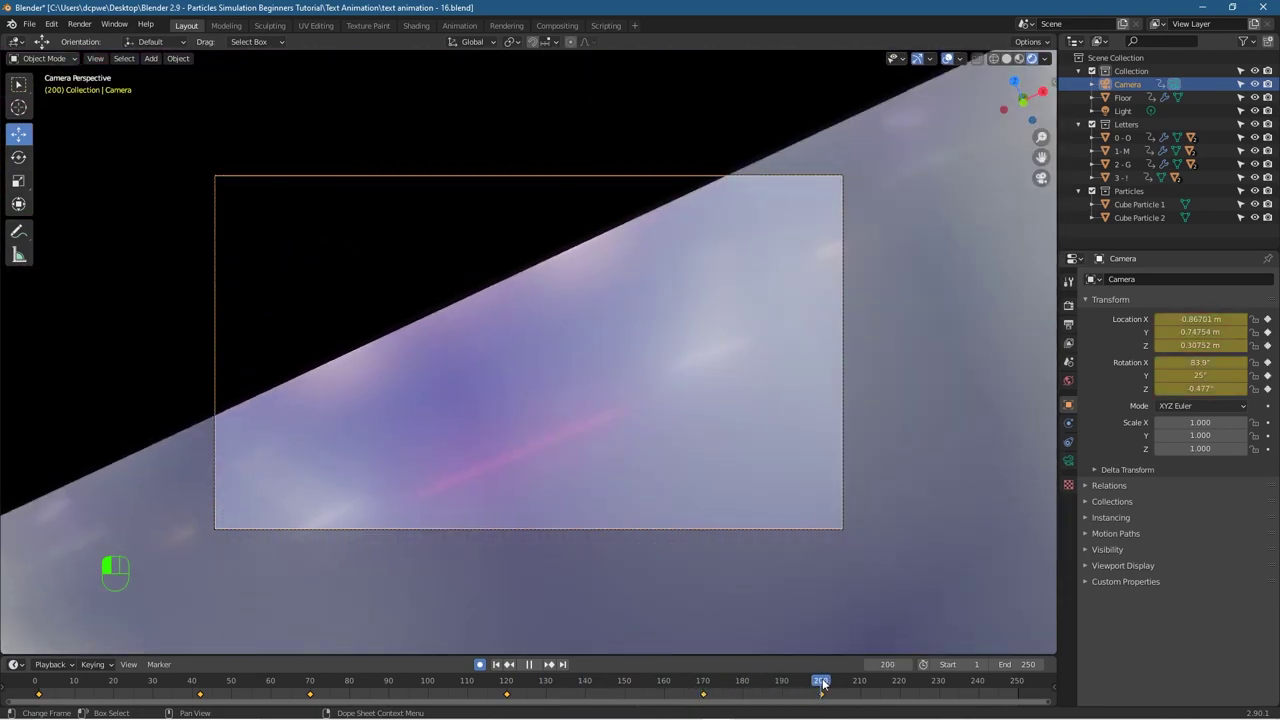
Step: At frame 220, insert a camera keyframe and set its X rotation to 0°
{"action": "left_click_drag", "start_coordinate": [822, 684], "coordinate": [821, 711]}
{"action": "left_click_drag", "start_coordinate": [821, 703], "coordinate": [821, 703]}
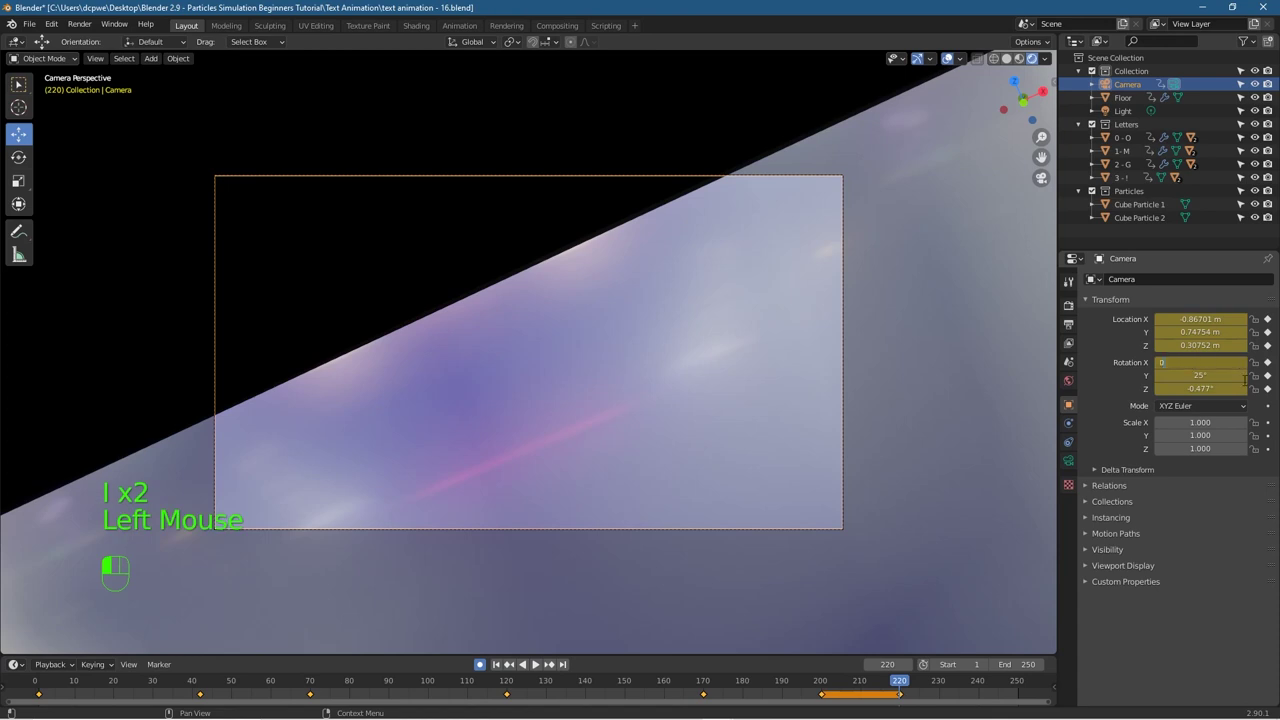
{"action": "key", "text": "Return"}
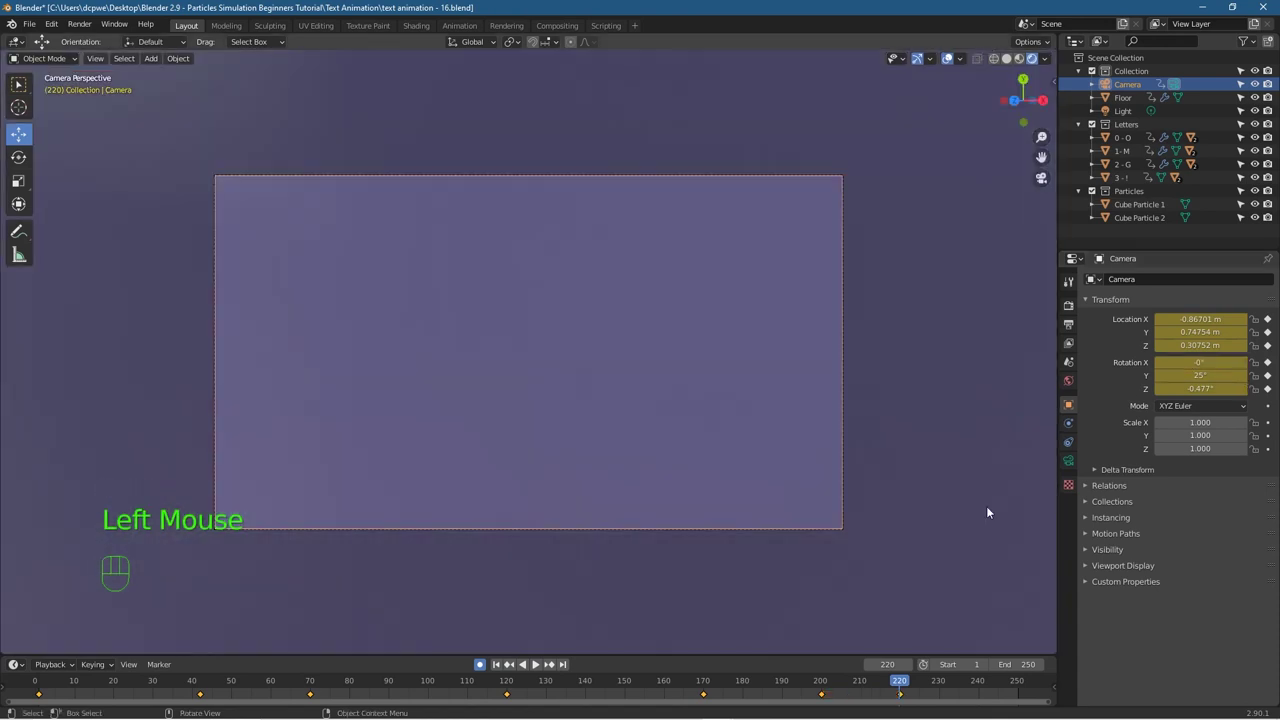
Step: Check the camera at frames 170 and 120, and at frame 220 set its rotation to 85° around X and 0° around Y
{"action": "left_click_drag", "start_coordinate": [900, 683], "coordinate": [704, 697]}
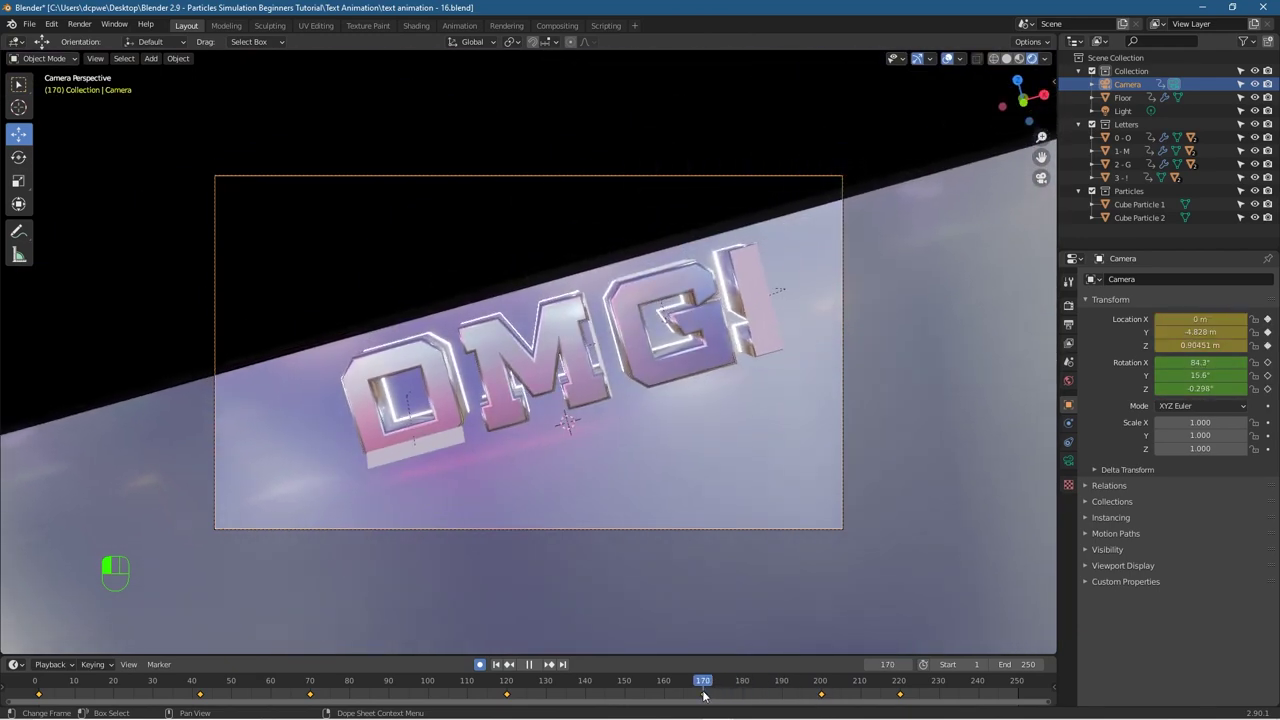
{"action": "left_click_drag", "start_coordinate": [704, 697], "coordinate": [506, 700]}
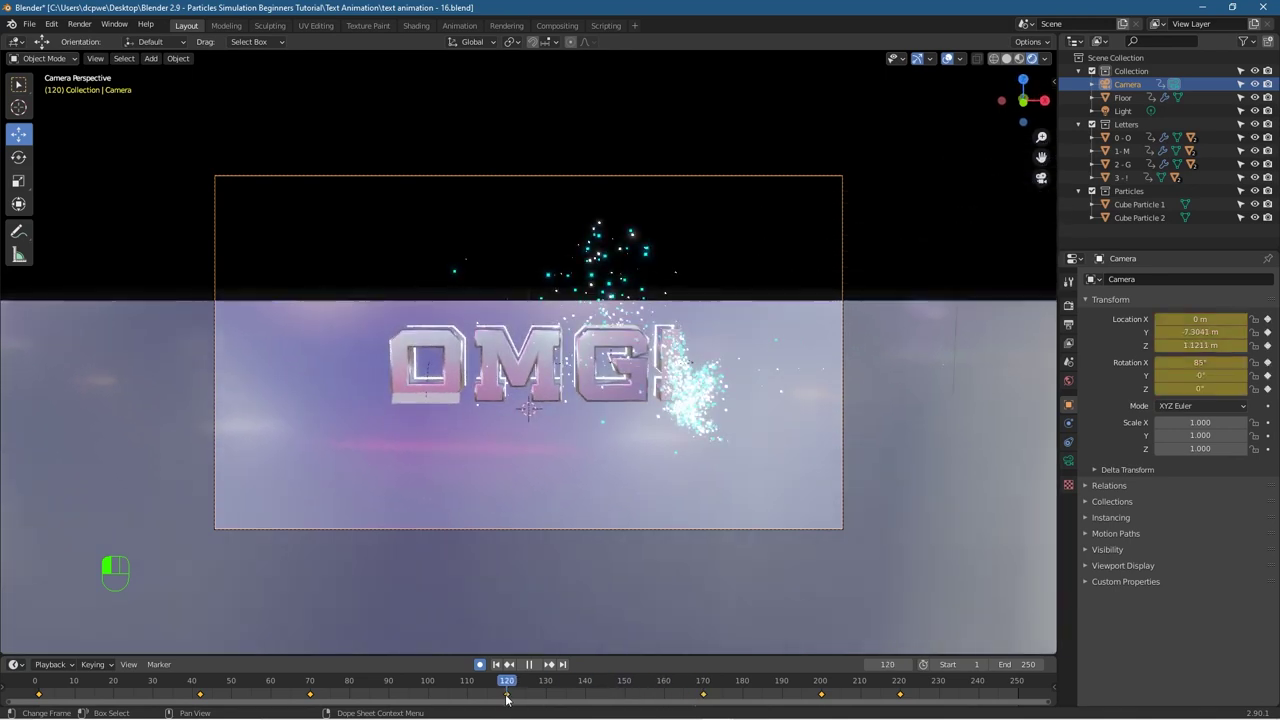
{"action": "left_click_drag", "start_coordinate": [506, 700], "coordinate": [899, 704]}
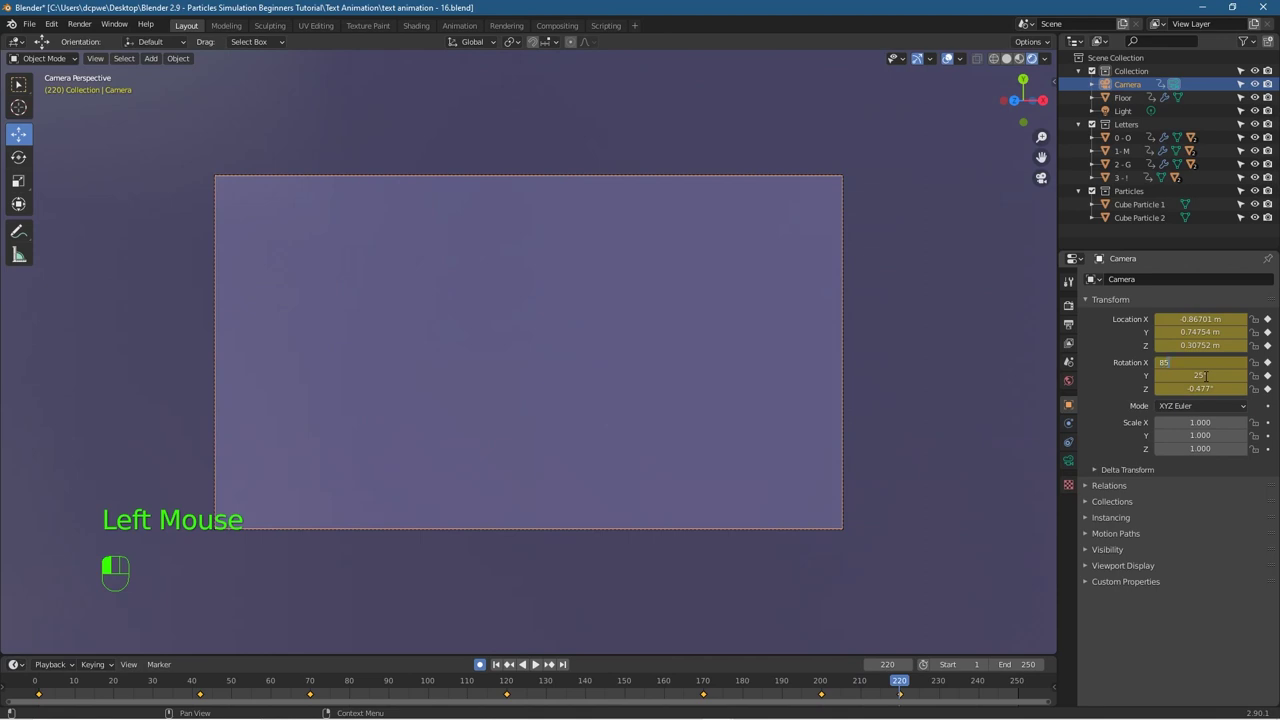
{"action": "left_click_drag", "start_coordinate": [1205, 376], "coordinate": [1203, 376]}
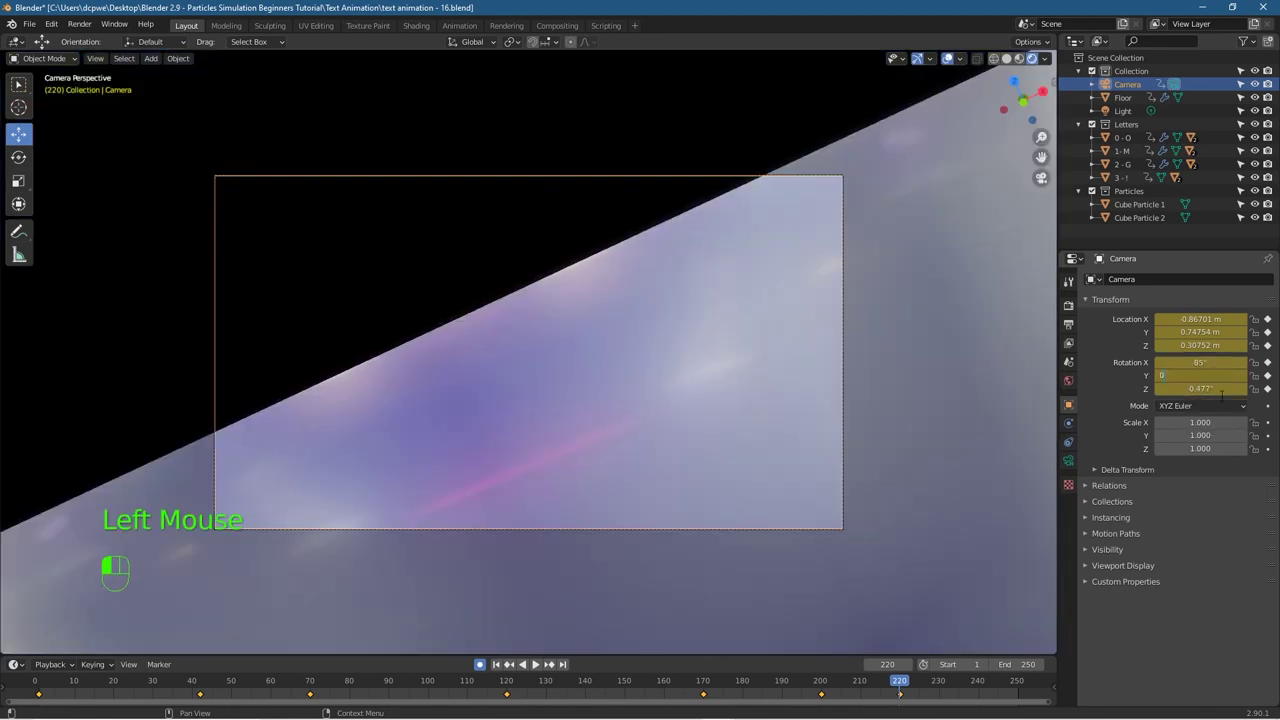
{"action": "type", "text": "0"}
{"action": "key", "text": "Return"}
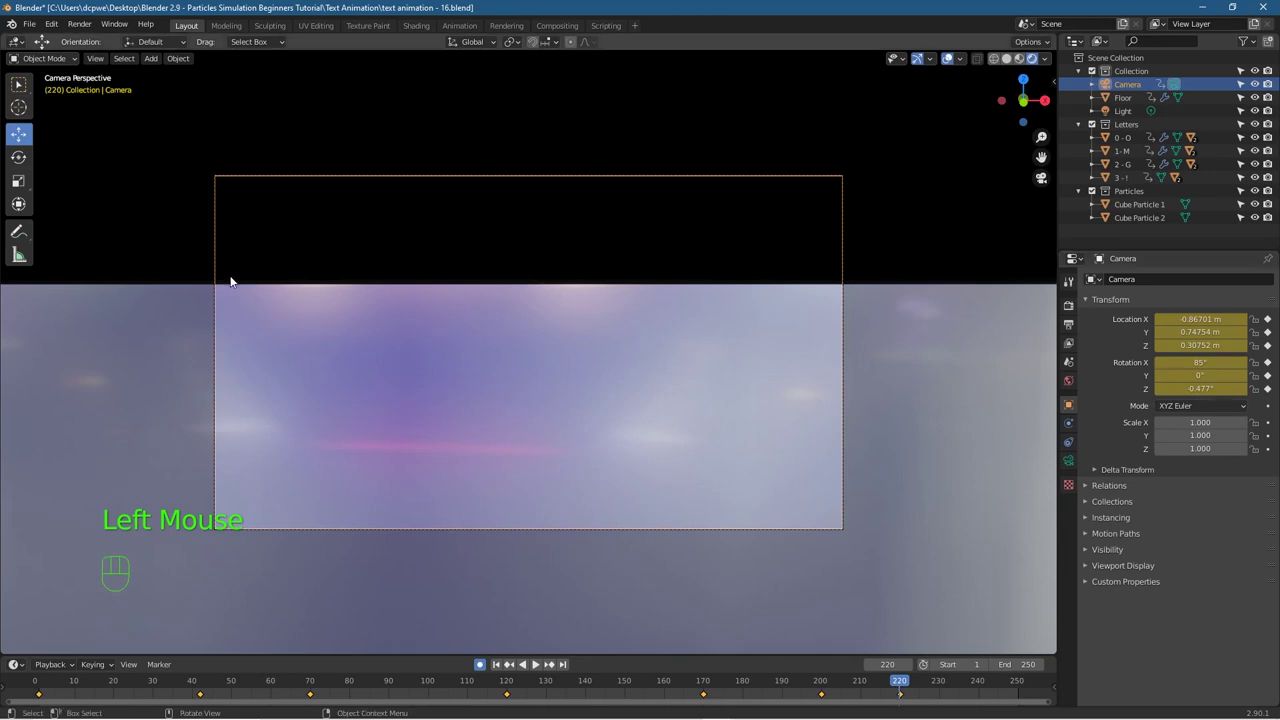
Step: Set the scene's end frame to 220 and review the camera animation, stopping at frame 153
{"action": "mouse_move", "coordinate": [896, 676]}
{"action": "left_mouse_down"}
{"action": "mouse_move", "coordinate": [614, 678]}
{"action": "mouse_move", "coordinate": [914, 672]}
{"action": "mouse_move", "coordinate": [814, 678]}
{"action": "mouse_move", "coordinate": [901, 678]}
{"action": "left_mouse_up"}
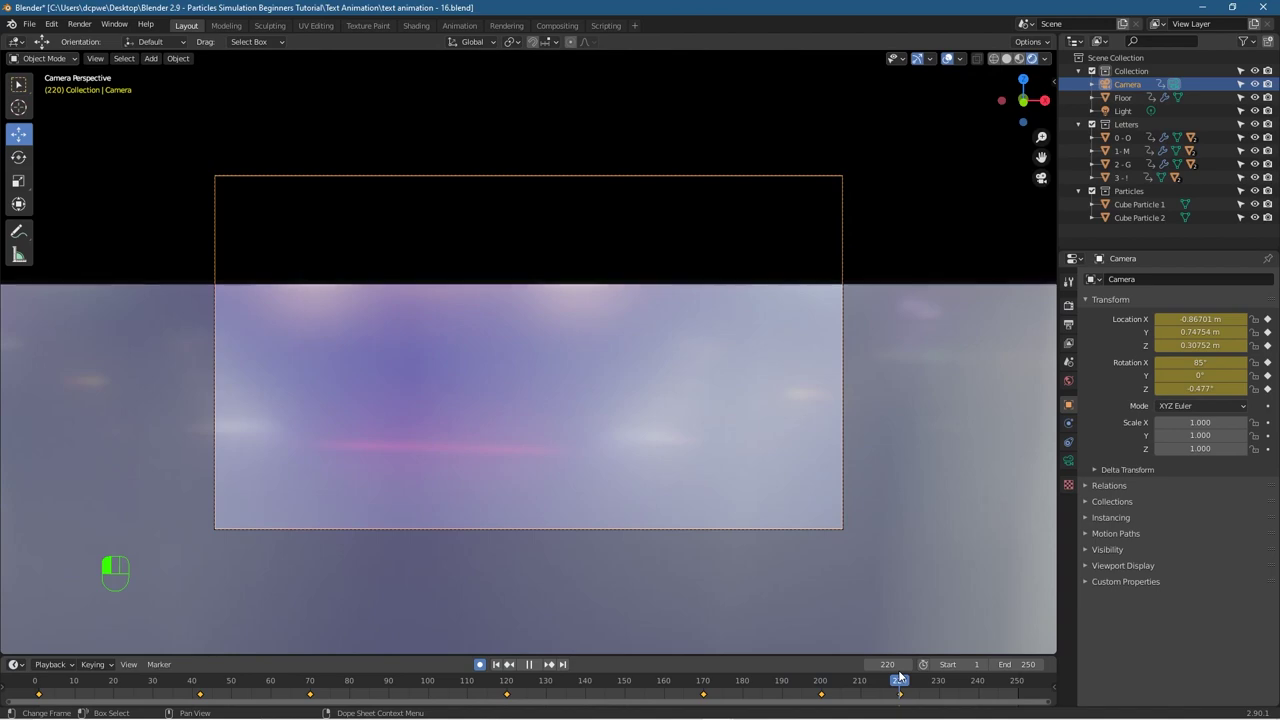
{"action": "mouse_move", "coordinate": [901, 678]}
{"action": "left_mouse_down"}
{"action": "mouse_move", "coordinate": [840, 678]}
{"action": "mouse_move", "coordinate": [900, 682]}
{"action": "left_mouse_up"}
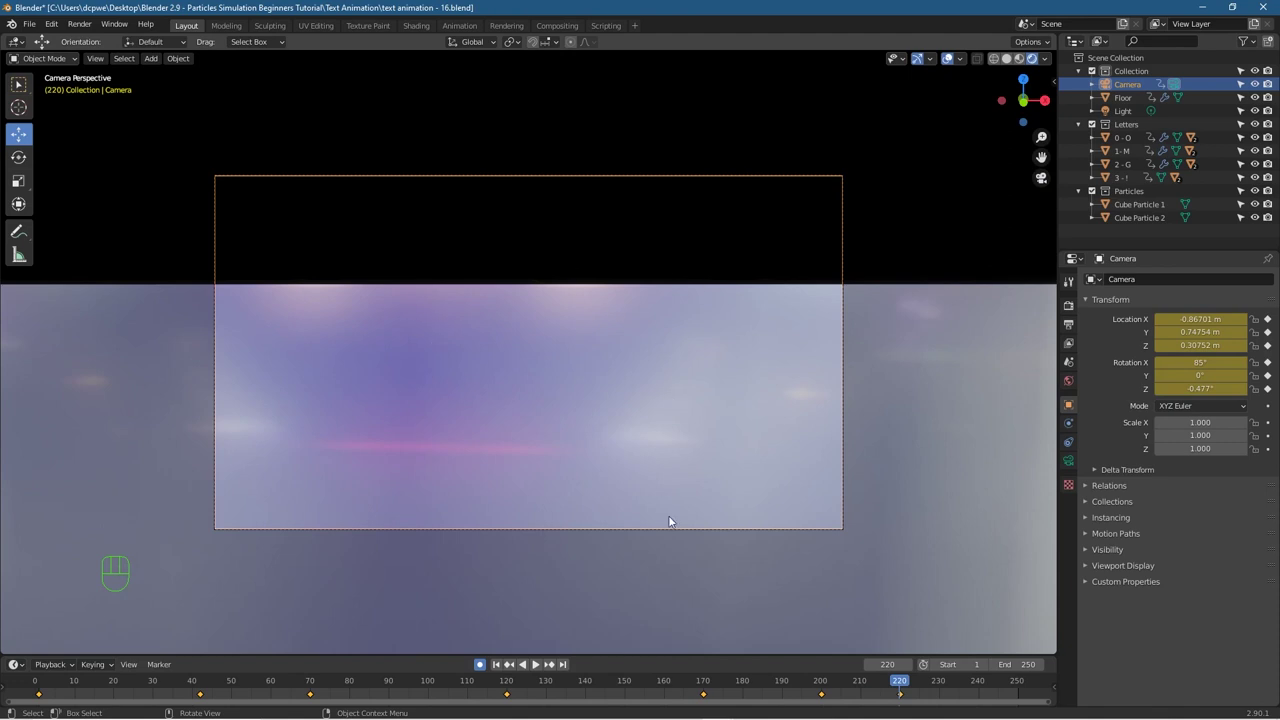
{"action": "mouse_move", "coordinate": [899, 681]}
{"action": "left_mouse_down"}
{"action": "mouse_move", "coordinate": [826, 681]}
{"action": "mouse_move", "coordinate": [921, 686]}
{"action": "mouse_move", "coordinate": [50, 681]}
{"action": "mouse_move", "coordinate": [705, 683]}
{"action": "mouse_move", "coordinate": [920, 701]}
{"action": "mouse_move", "coordinate": [820, 701]}
{"action": "mouse_move", "coordinate": [901, 705]}
{"action": "left_mouse_up"}
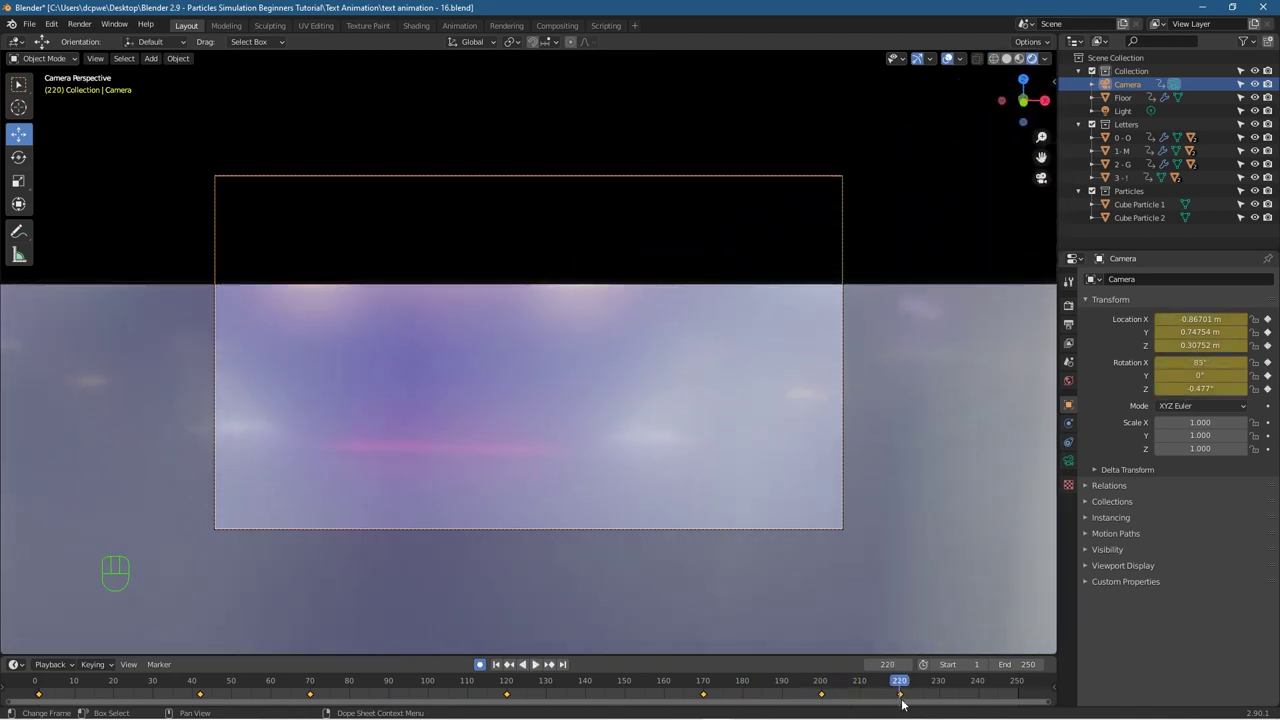
{"action": "left_click", "coordinate": [1068, 326]}
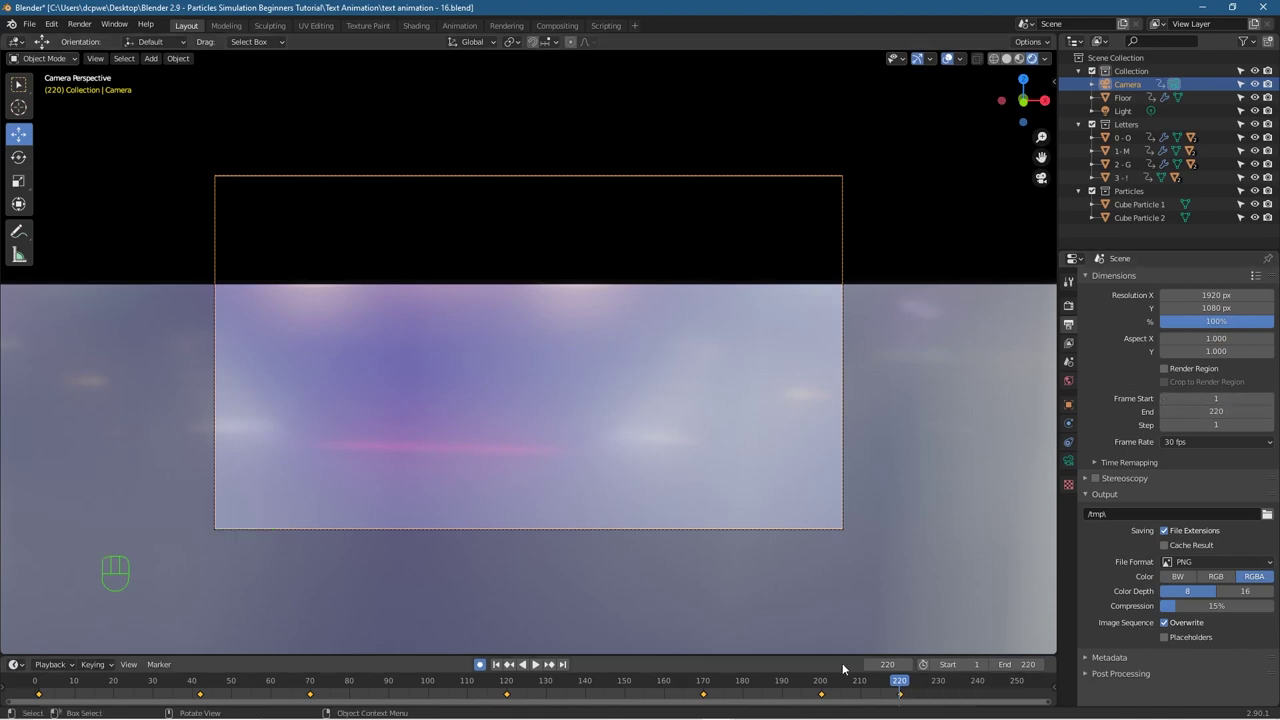
{"action": "mouse_move", "coordinate": [900, 687]}
{"action": "left_mouse_down"}
{"action": "mouse_move", "coordinate": [47, 688]}
{"action": "mouse_move", "coordinate": [880, 680]}
{"action": "left_mouse_up"}
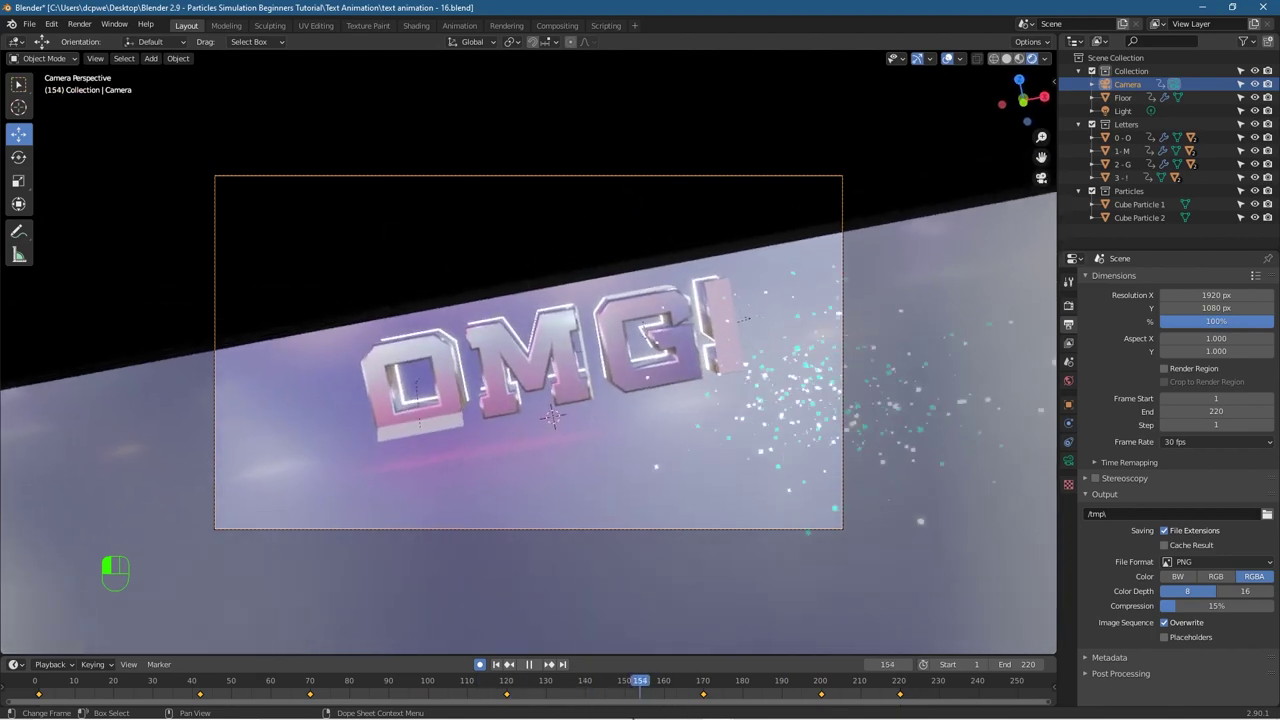
{"action": "left_click", "coordinate": [529, 664]}
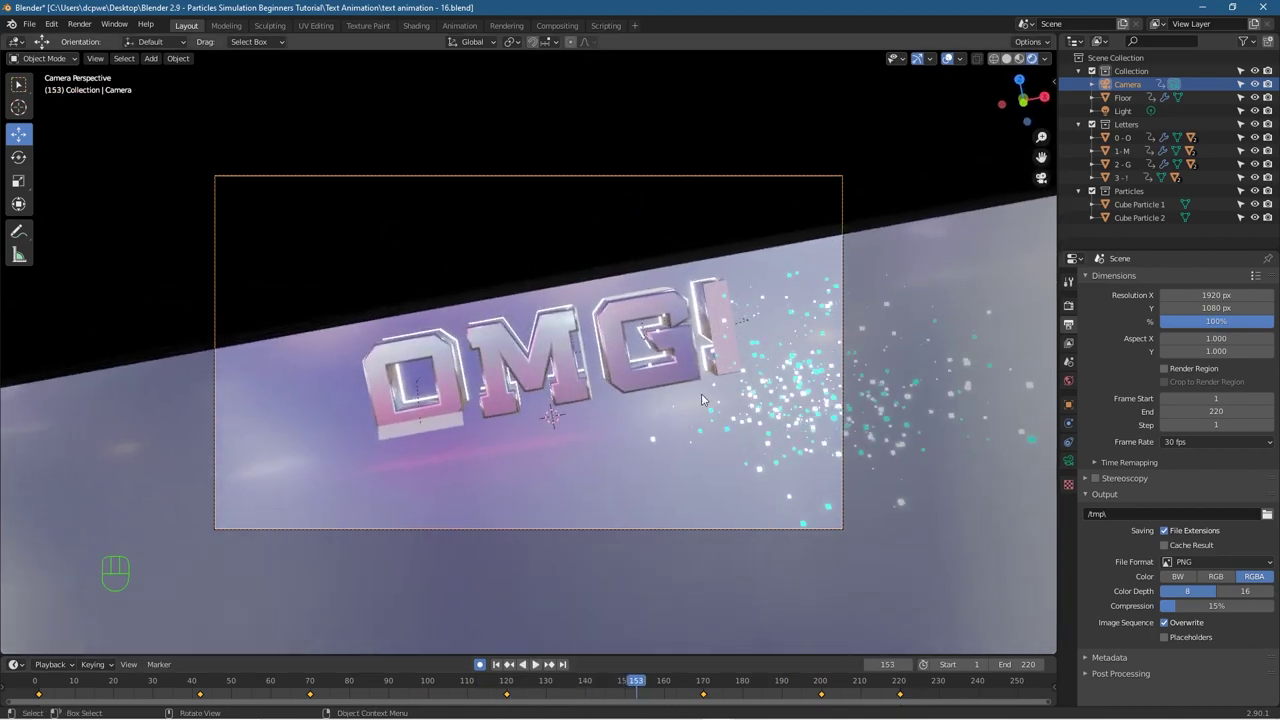
Step: Preview the camera view with rendered shading in the Shading workspace and set the world Mapping node's Y location to 0.8 m
{"action": "left_click", "coordinate": [416, 25]}
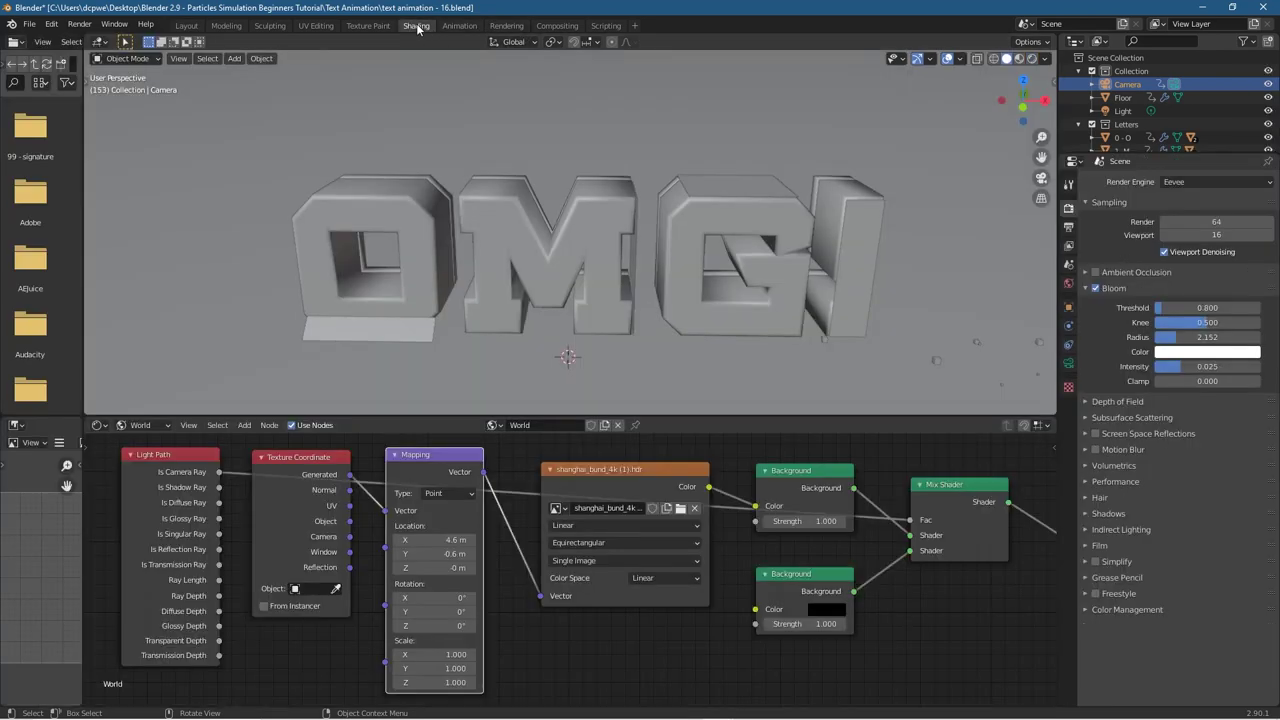
{"action": "left_click", "coordinate": [1032, 59]}
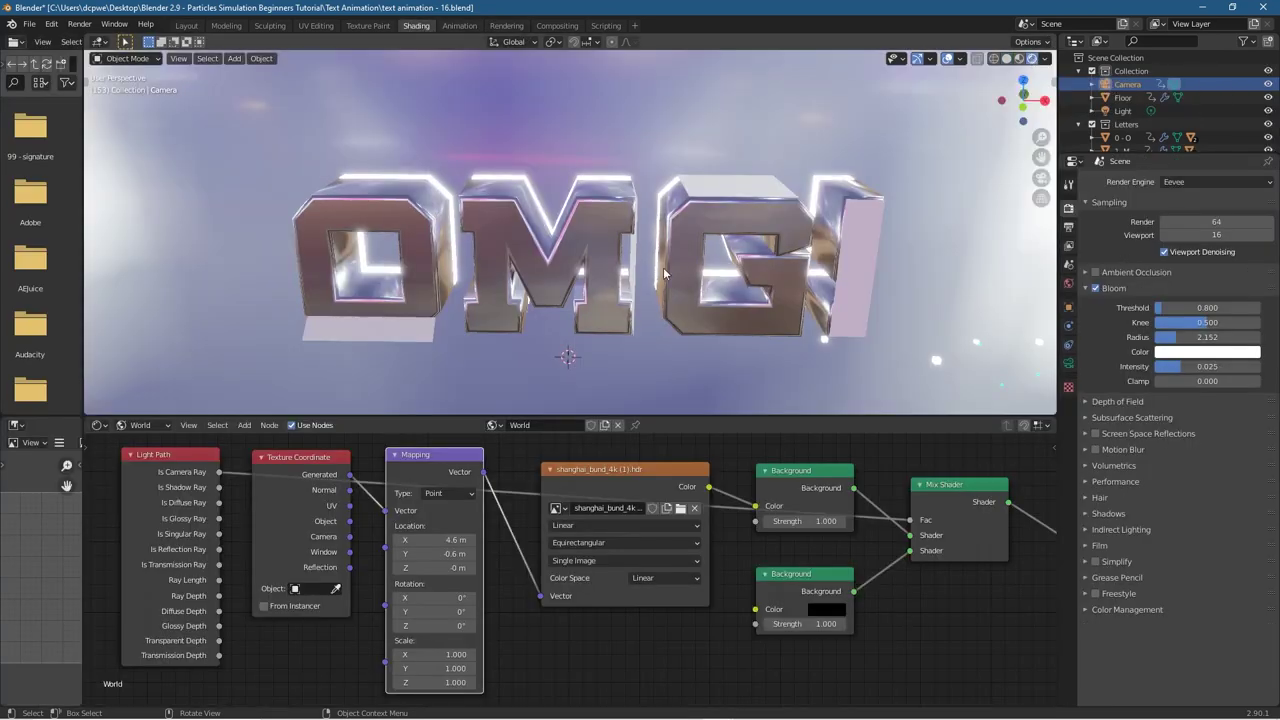
{"action": "key", "text": "KP_0"}
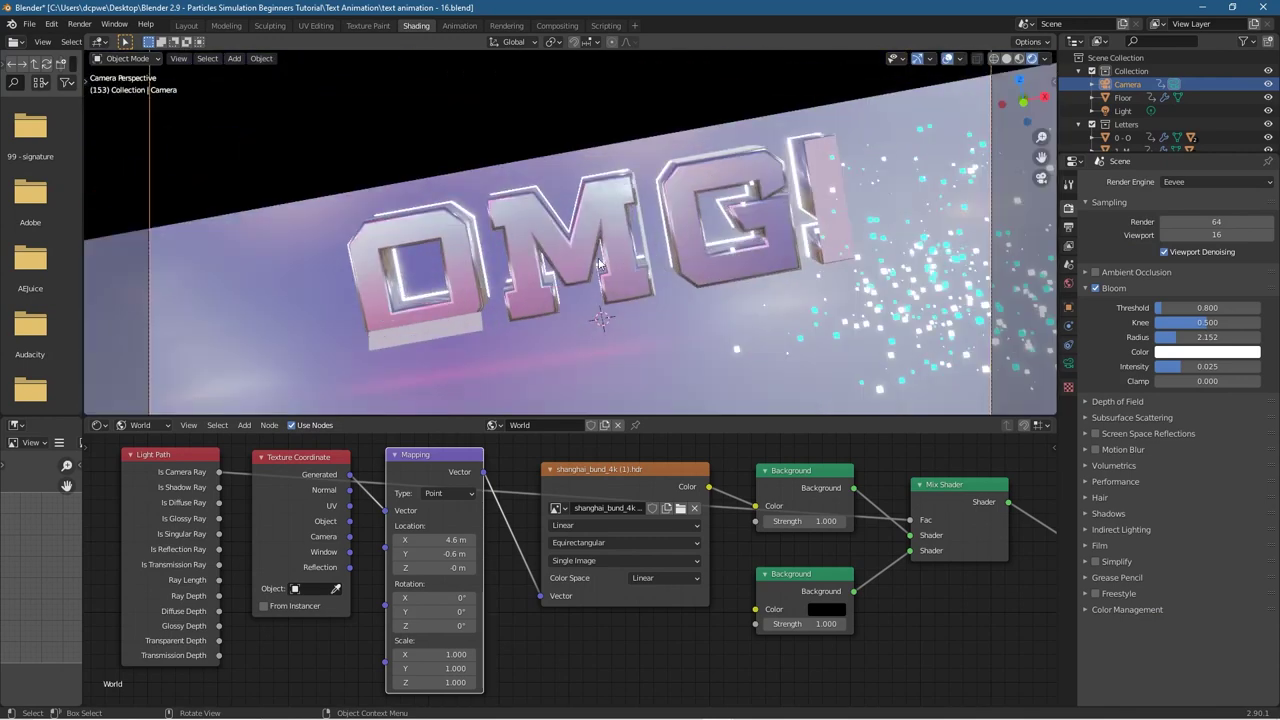
{"action": "left_click_drag", "start_coordinate": [456, 567], "coordinate": [479, 553]}
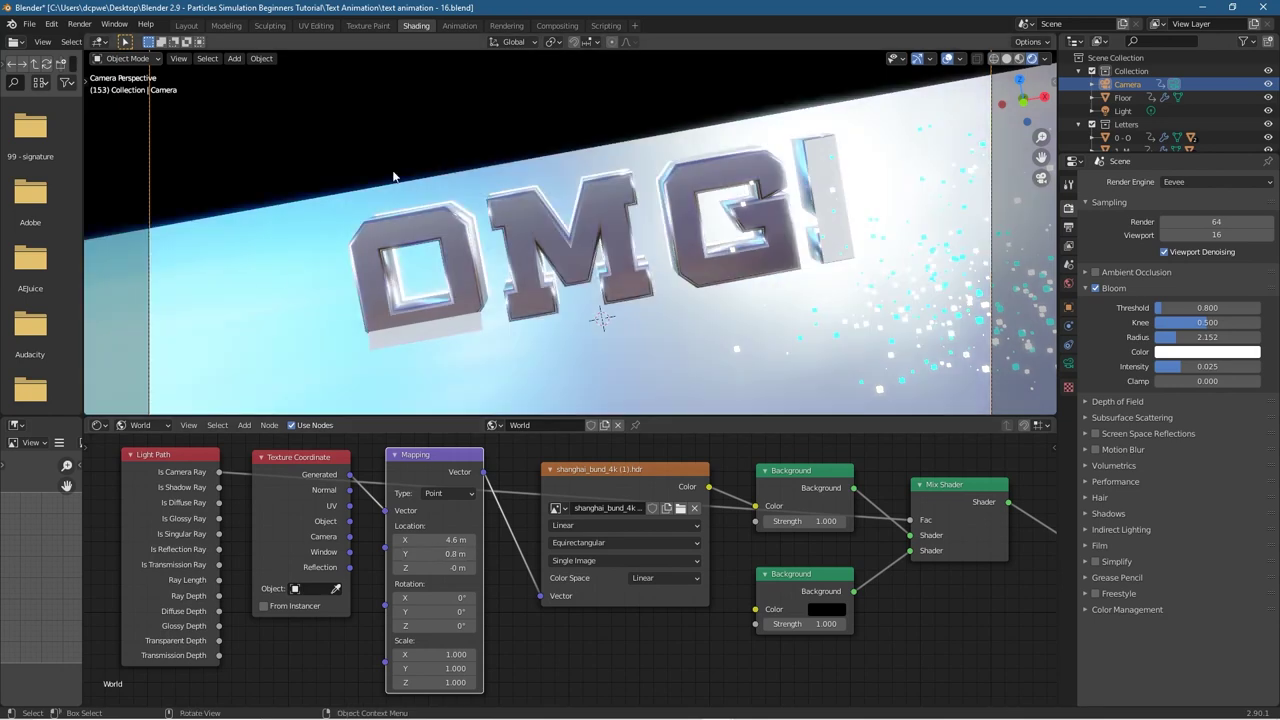
{"action": "left_click", "coordinate": [188, 25]}
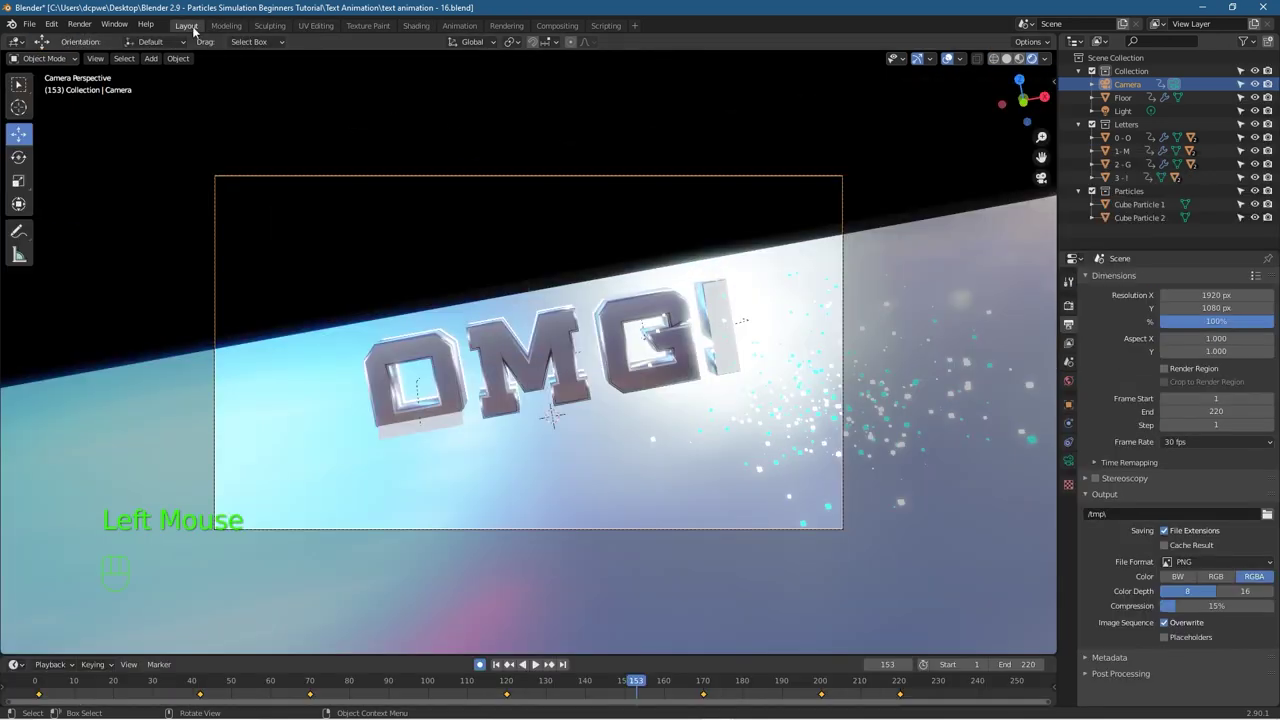
Step: Play the animation from frame 1 and examine the relit letters and camera move up to frame 180
{"action": "left_click", "coordinate": [494, 665]}
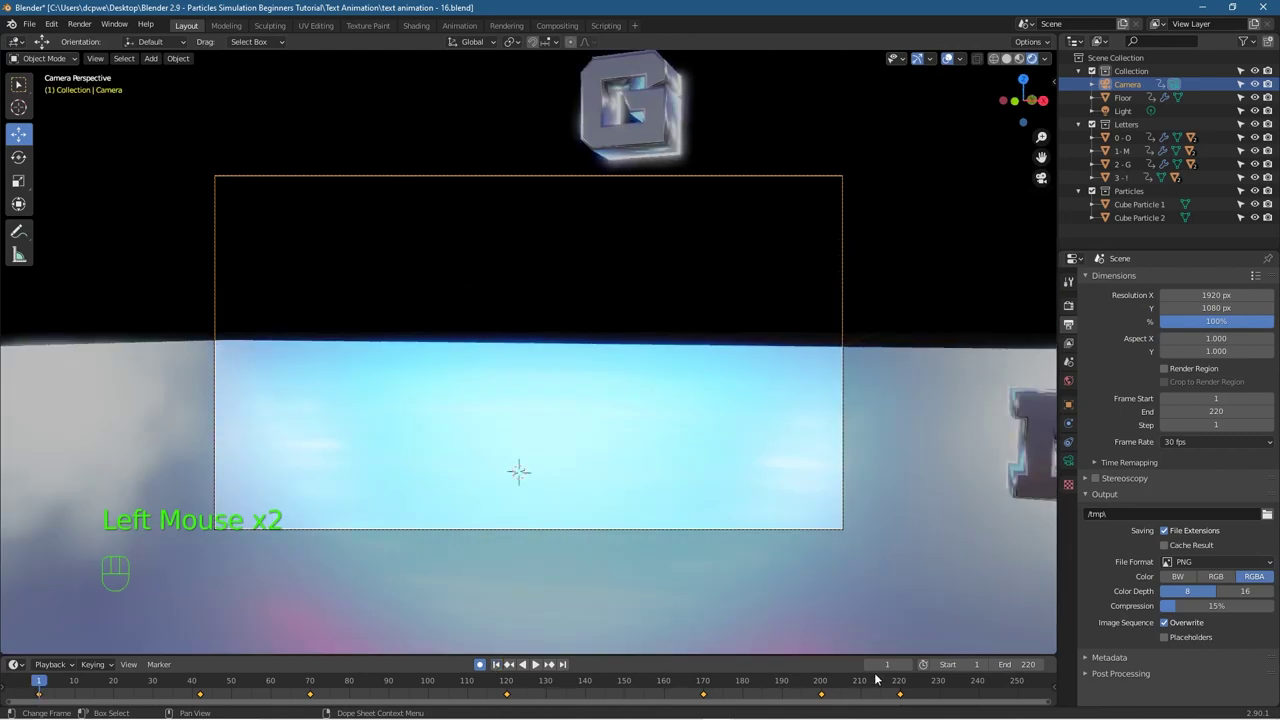
{"action": "left_click", "coordinate": [533, 664]}
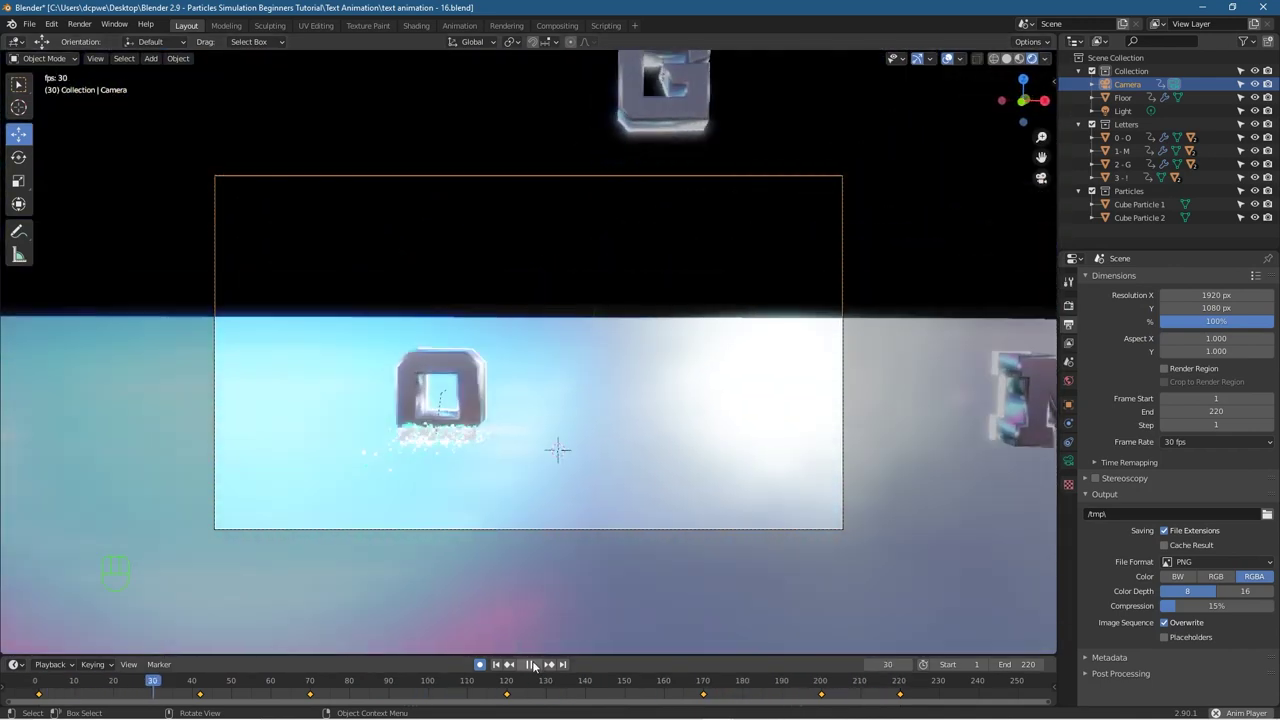
{"action": "left_click", "coordinate": [533, 665]}
{"action": "left_click_drag", "start_coordinate": [190, 679], "coordinate": [704, 711]}
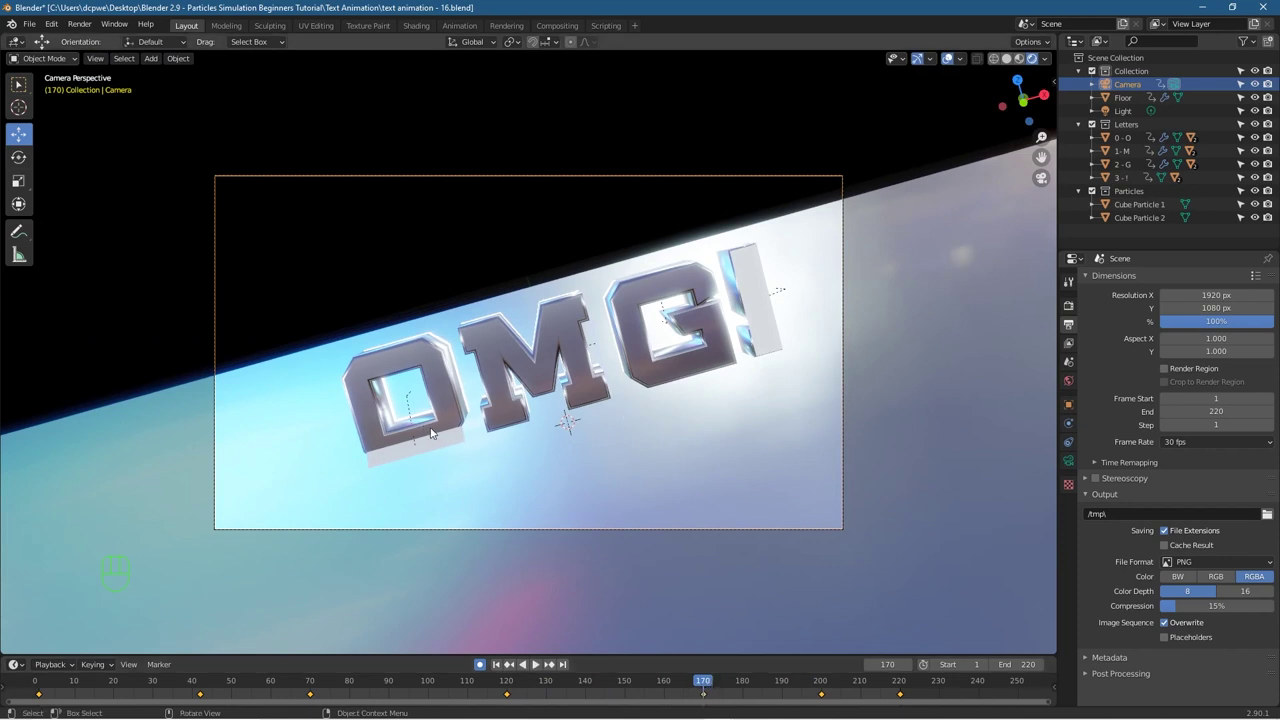
{"action": "key", "text": "space"}
{"action": "left_click_drag", "start_coordinate": [470, 686], "coordinate": [742, 688]}
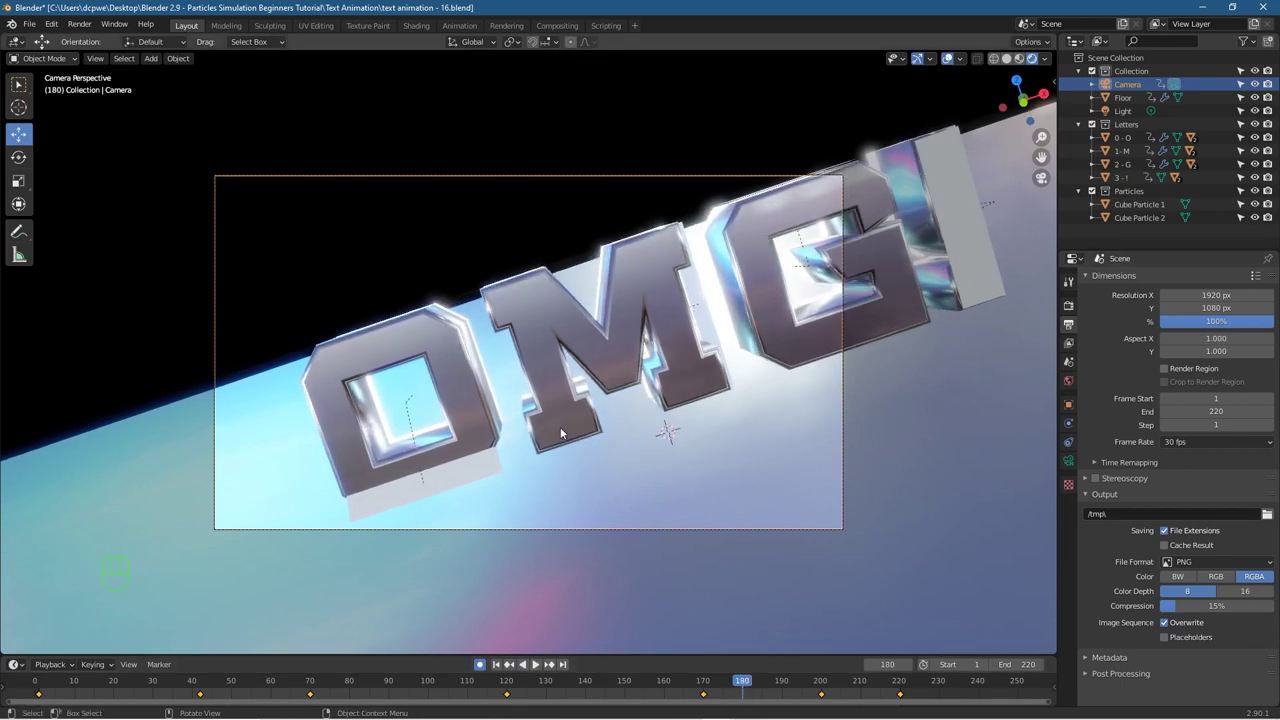
Step: Try to fly the camera sideways at frame 180 so the O is centred, and undo the move
{"action": "key", "text": "shift+f"}
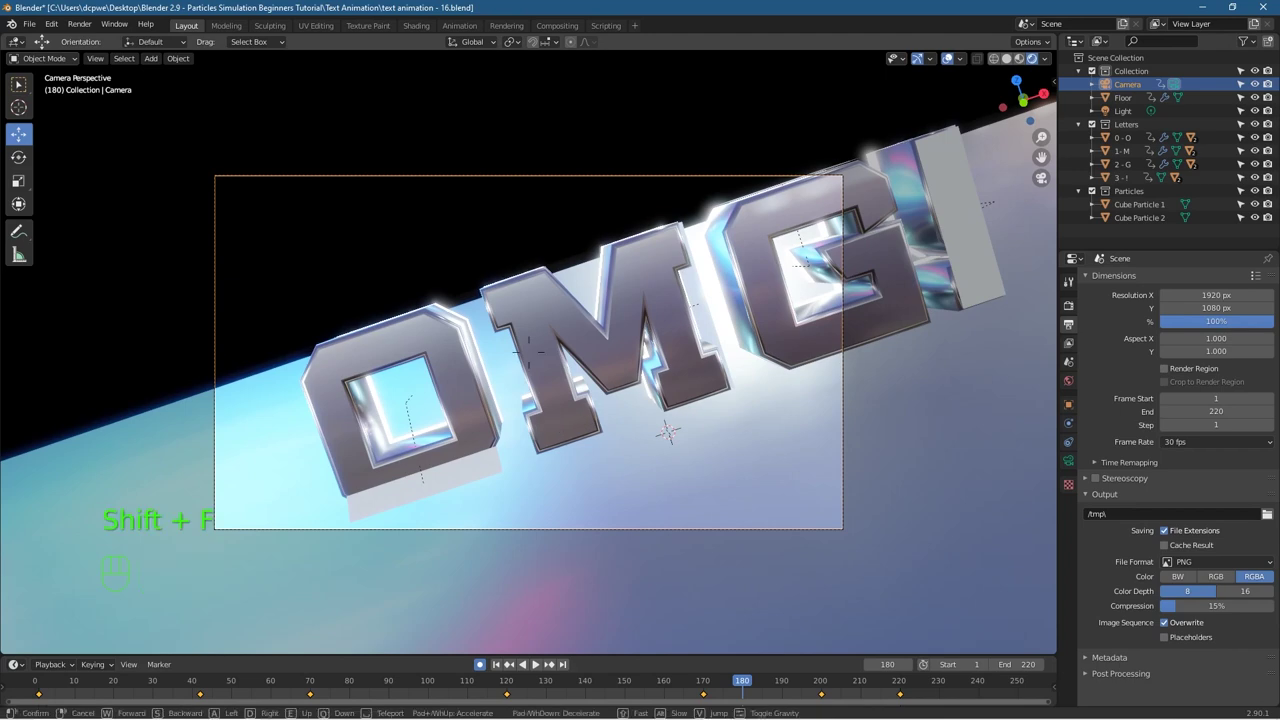
{"action": "key", "text": "d"}
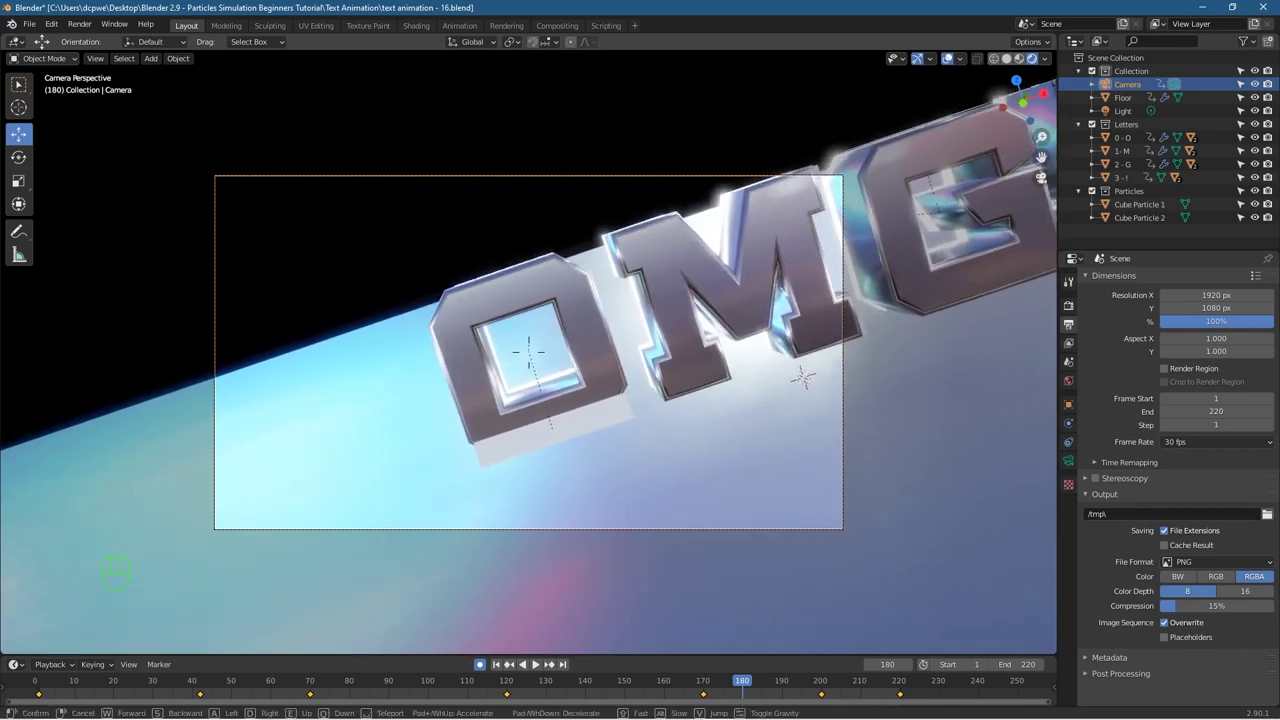
{"action": "left_click", "coordinate": [530, 357]}
{"action": "left_click_drag", "start_coordinate": [741, 680], "coordinate": [691, 680]}
{"action": "key", "text": "ctrl+z"}
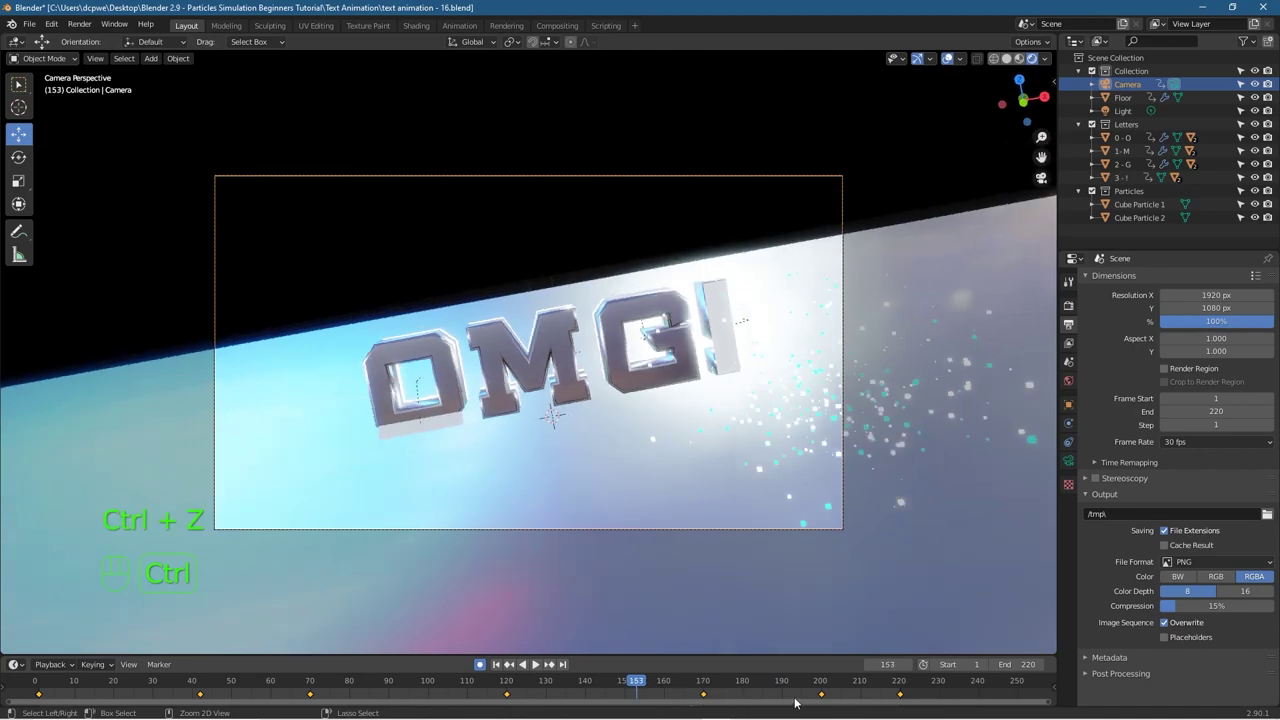
Step: Stop the animation at frame 139 and hide the O letter's particle emitter, Particle O, in the viewport
{"action": "left_click_drag", "start_coordinate": [635, 680], "coordinate": [106, 690]}
{"action": "left_click_drag", "start_coordinate": [183, 703], "coordinate": [572, 708]}
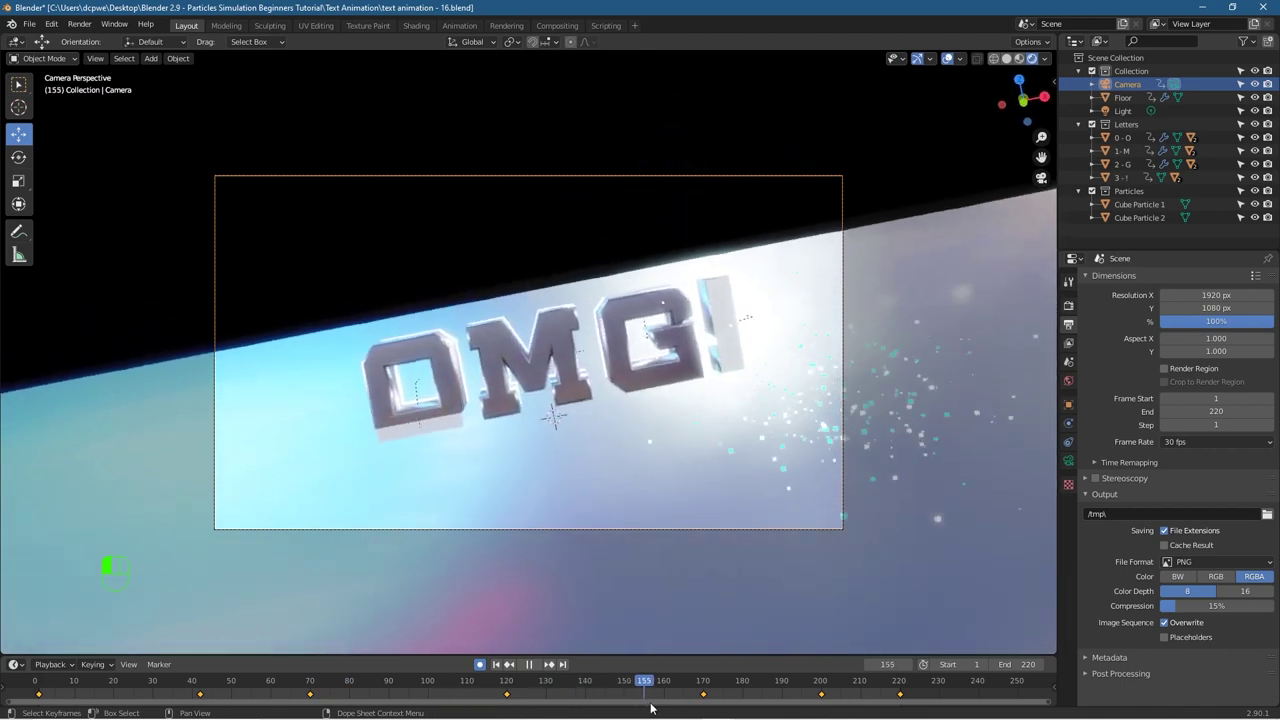
{"action": "key", "text": "space"}
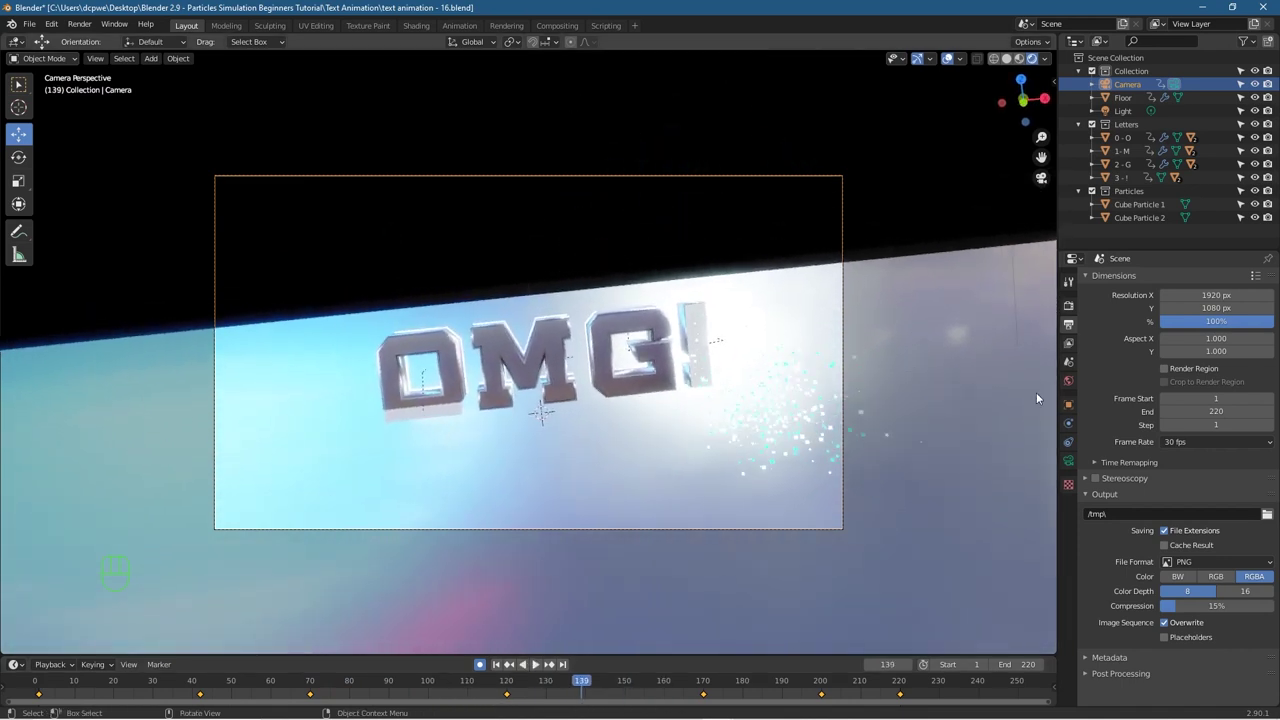
{"action": "left_click", "coordinate": [1092, 138]}
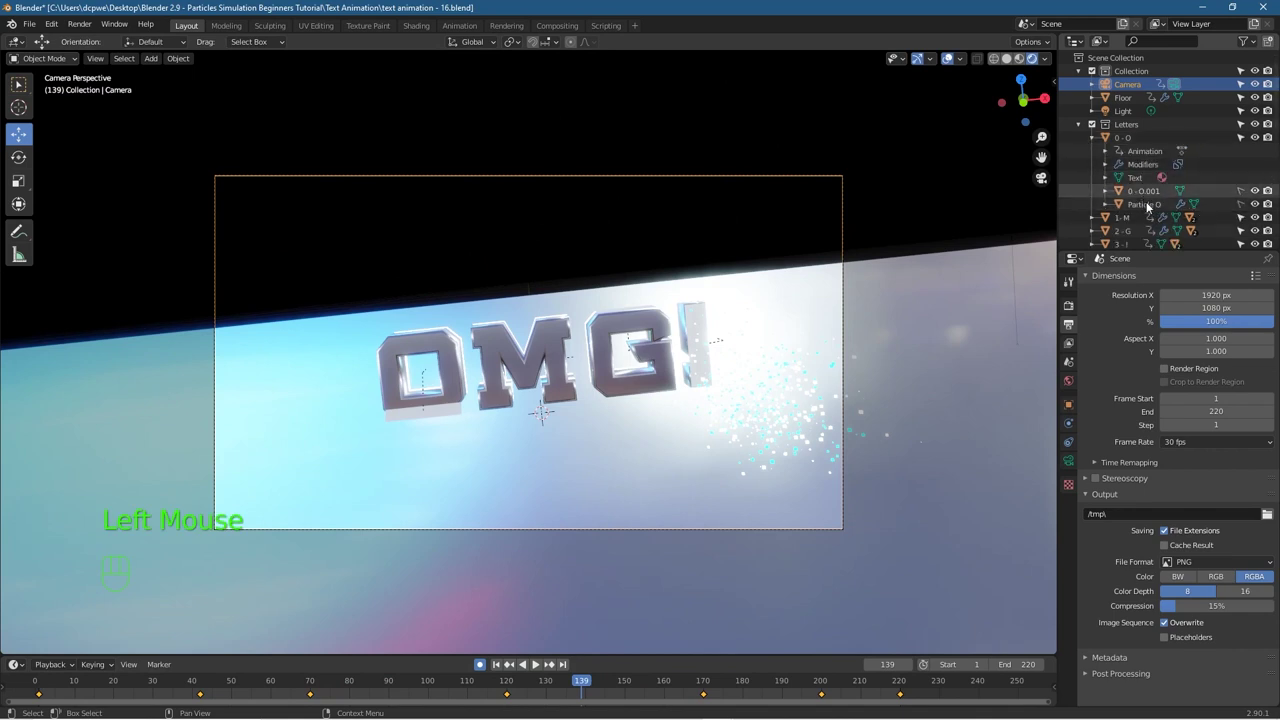
{"action": "left_click", "coordinate": [1256, 205]}
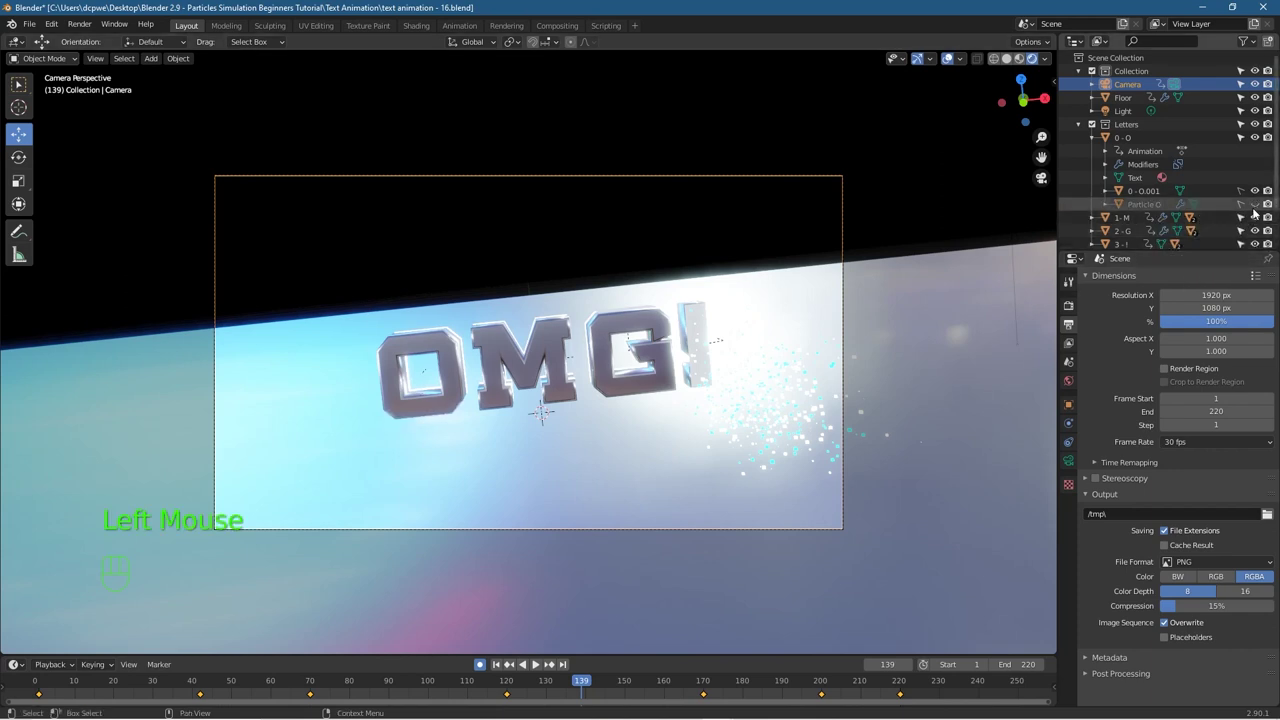
{"action": "left_click", "coordinate": [1092, 137]}
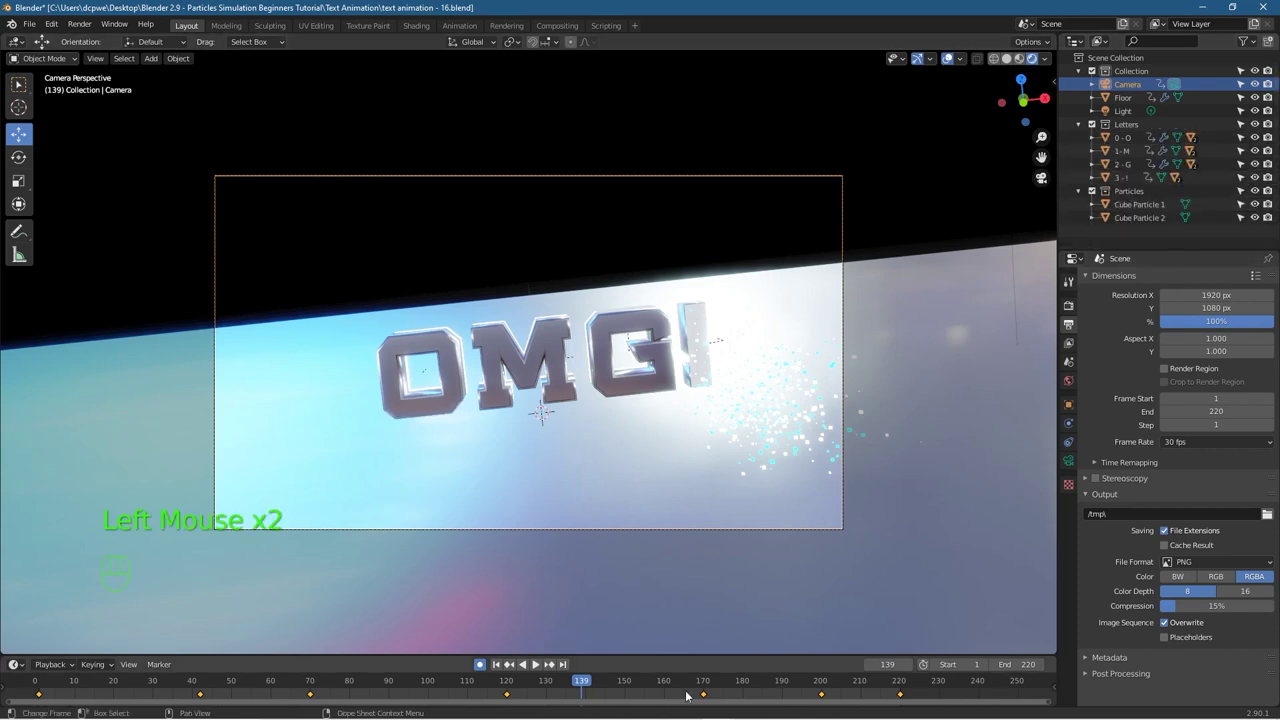
Step: At frame 144, set the world Mapping node's Y location to -9.7 m and return to the Layout workspace
{"action": "mouse_move", "coordinate": [577, 681]}
{"action": "left_mouse_down"}
{"action": "mouse_move", "coordinate": [143, 681]}
{"action": "mouse_move", "coordinate": [660, 681]}
{"action": "mouse_move", "coordinate": [549, 679]}
{"action": "mouse_move", "coordinate": [612, 681]}
{"action": "mouse_move", "coordinate": [600, 681]}
{"action": "left_mouse_up"}
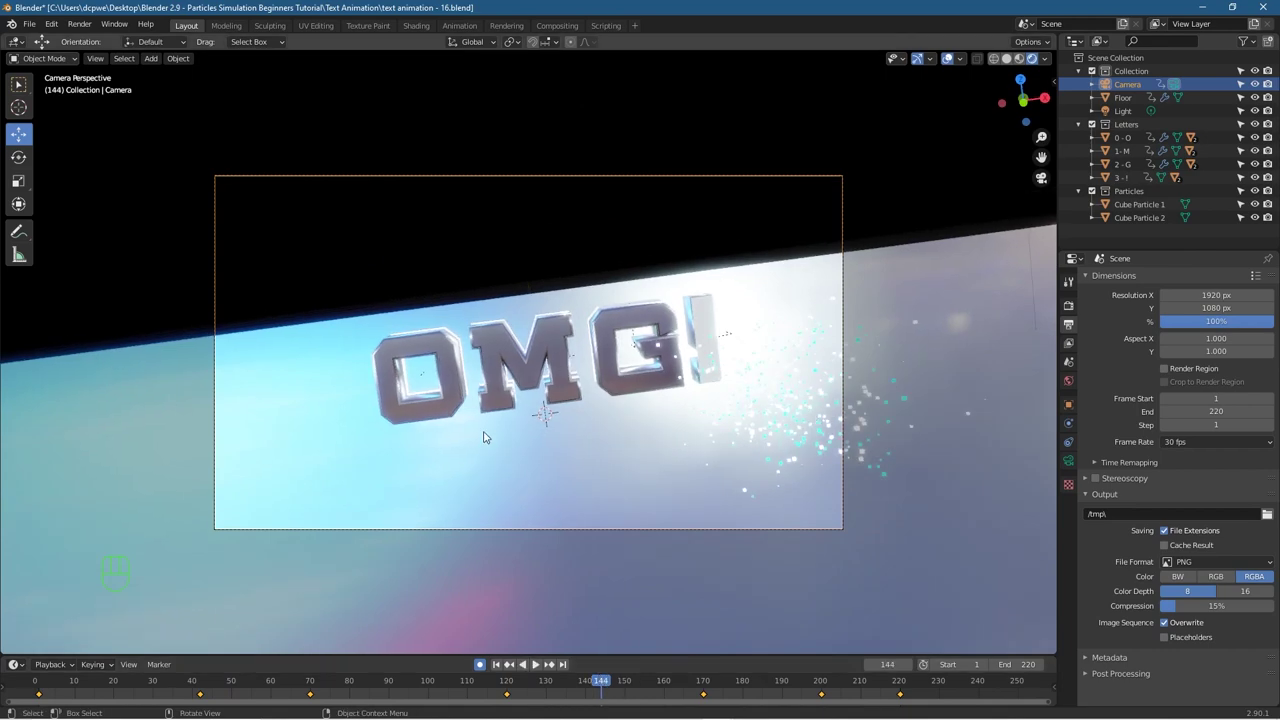
{"action": "left_click", "coordinate": [416, 26]}
{"action": "left_click_drag", "start_coordinate": [437, 553], "coordinate": [360, 553]}
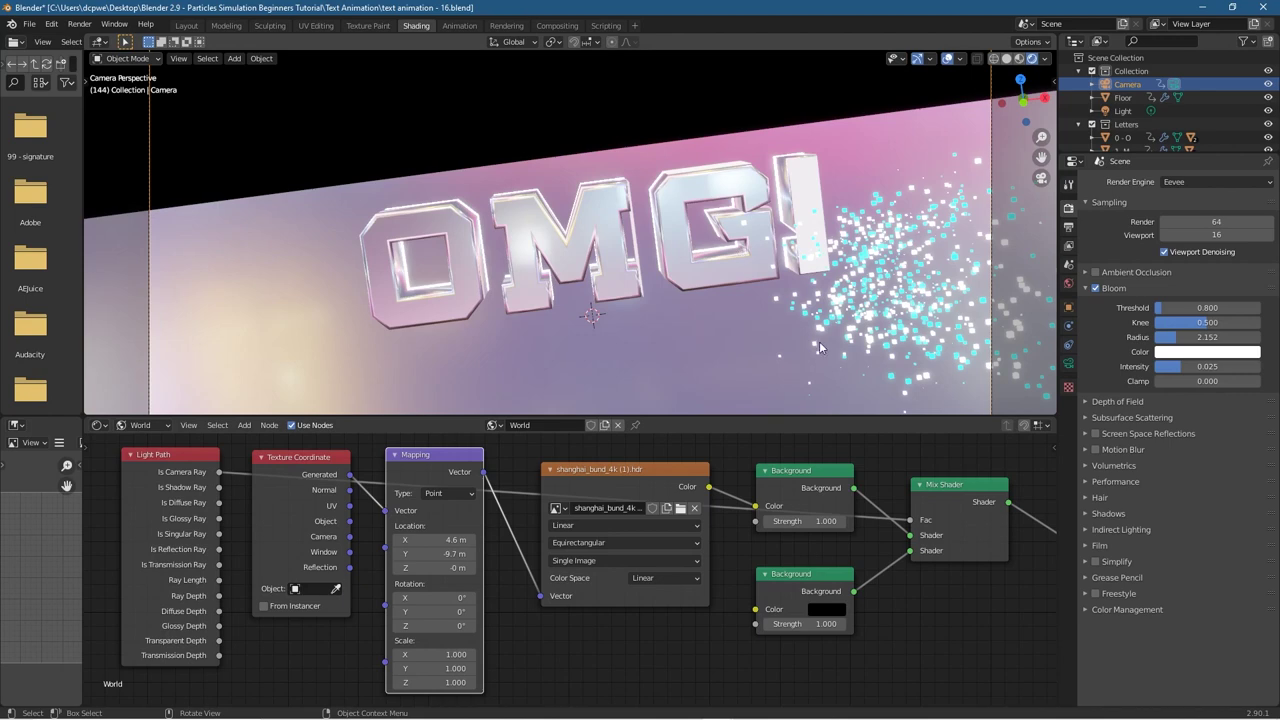
{"action": "left_click", "coordinate": [308, 27]}
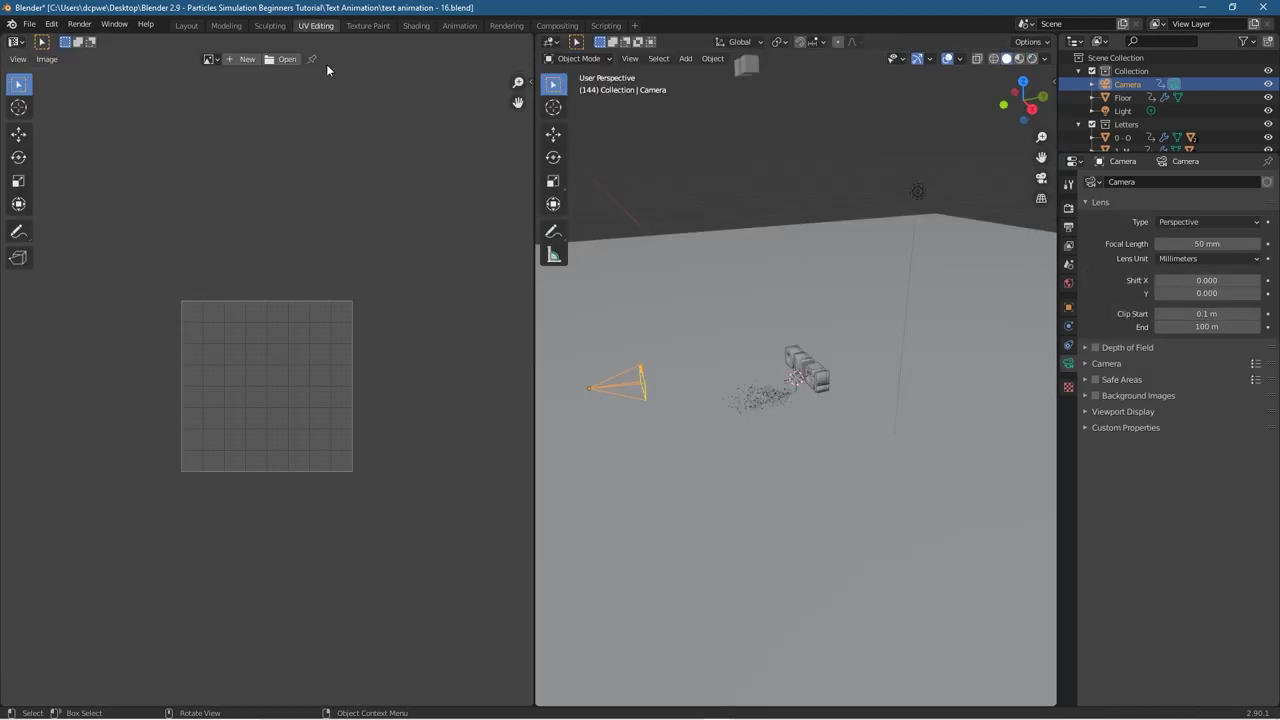
{"action": "left_click", "coordinate": [194, 27]}
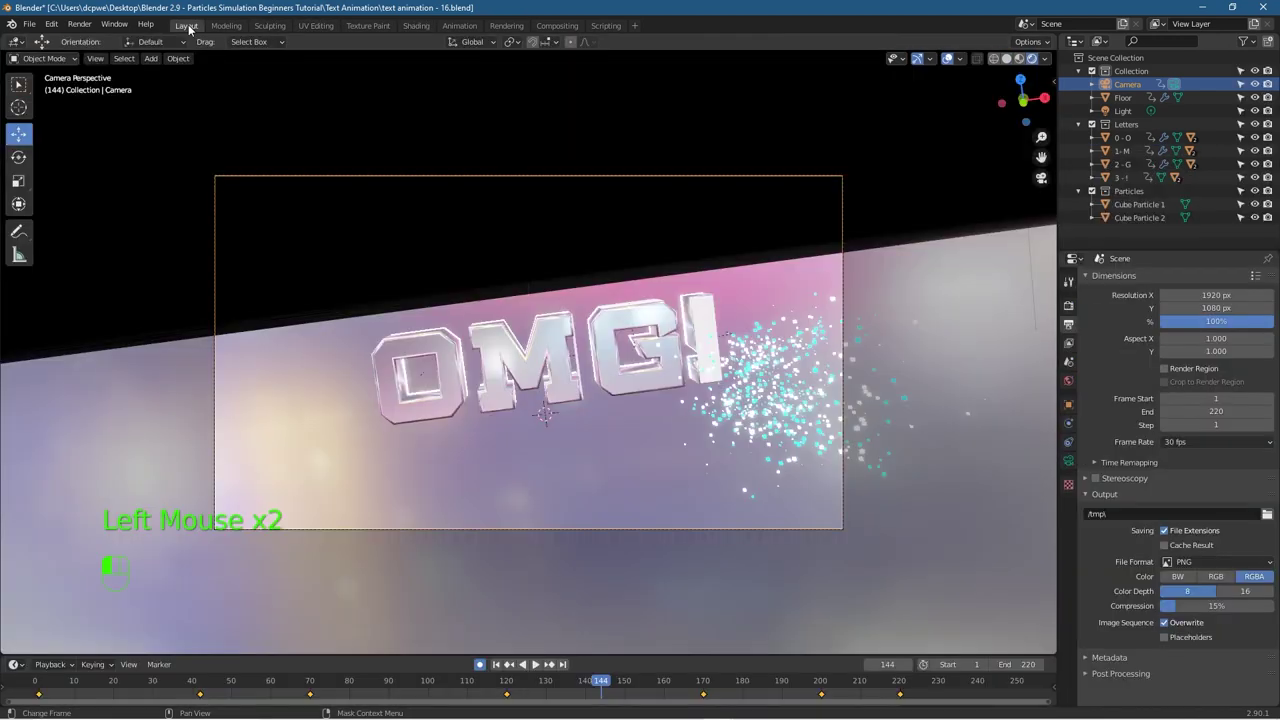
Step: At frame 135, set letter material 01's base color on the O to saturated green with hue 0.366 and saturation 1.000
{"action": "left_click_drag", "start_coordinate": [598, 683], "coordinate": [565, 684]}
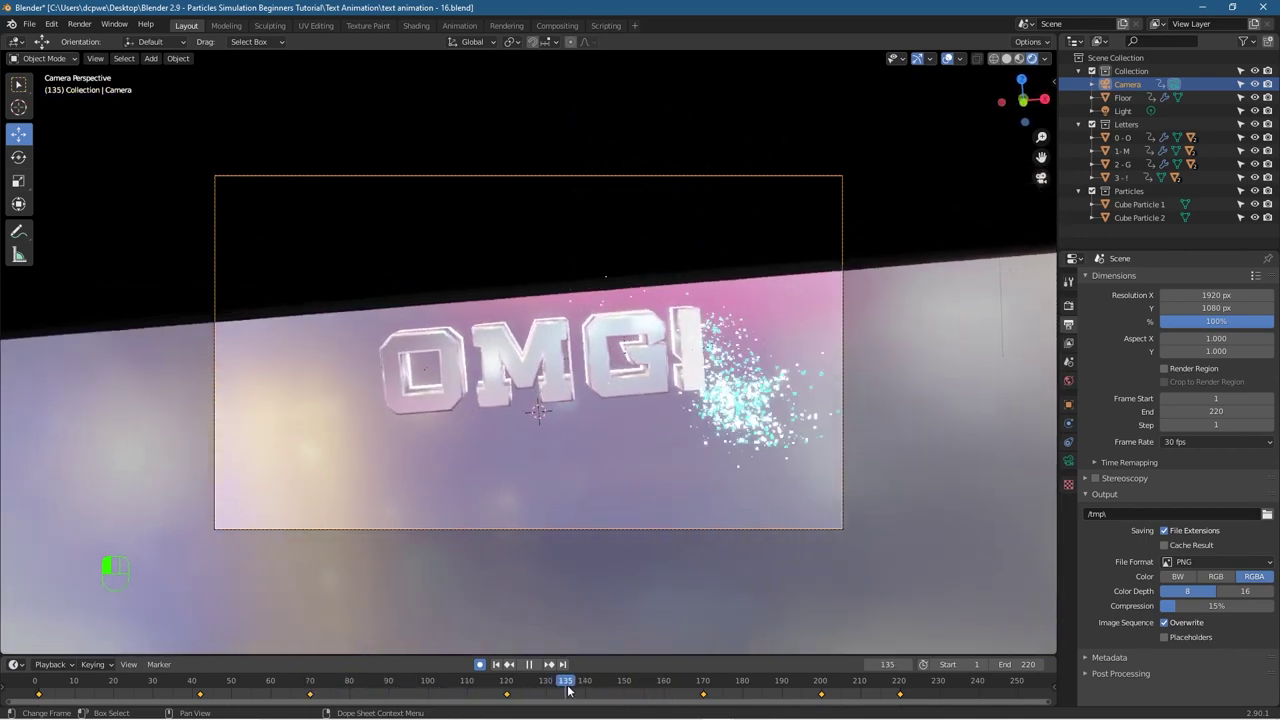
{"action": "left_click", "coordinate": [446, 367]}
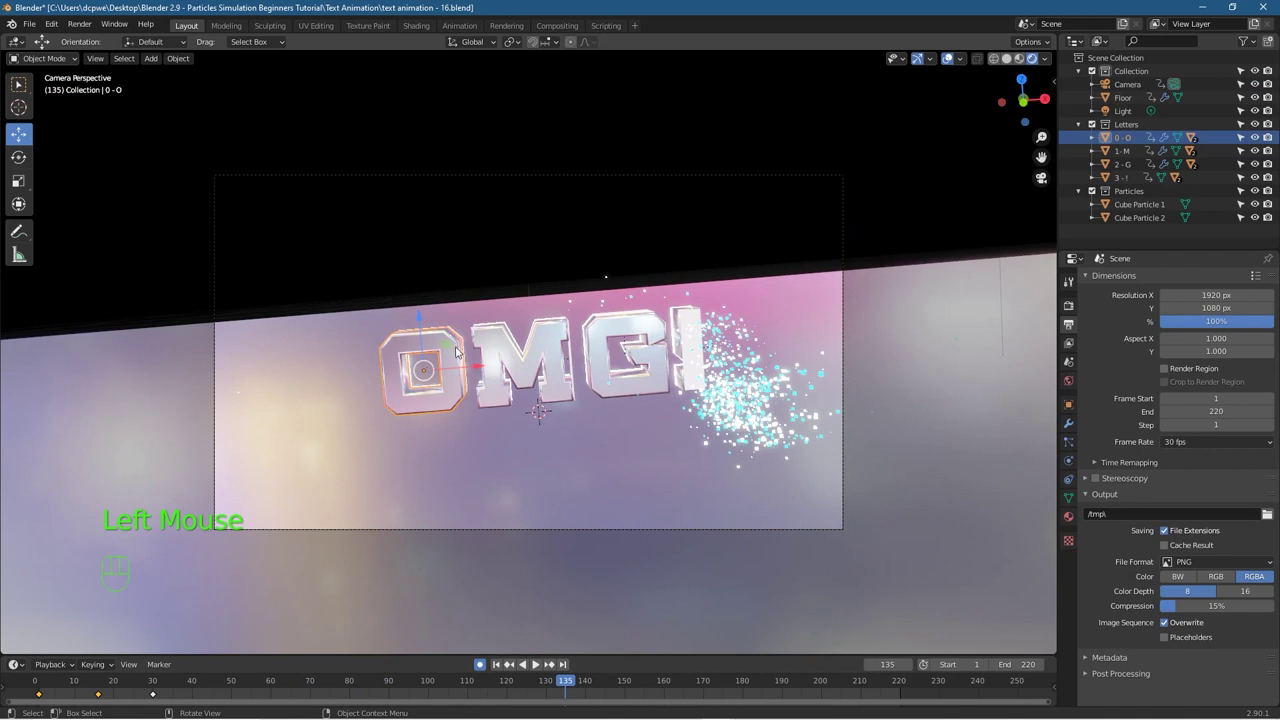
{"action": "left_click", "coordinate": [1069, 516]}
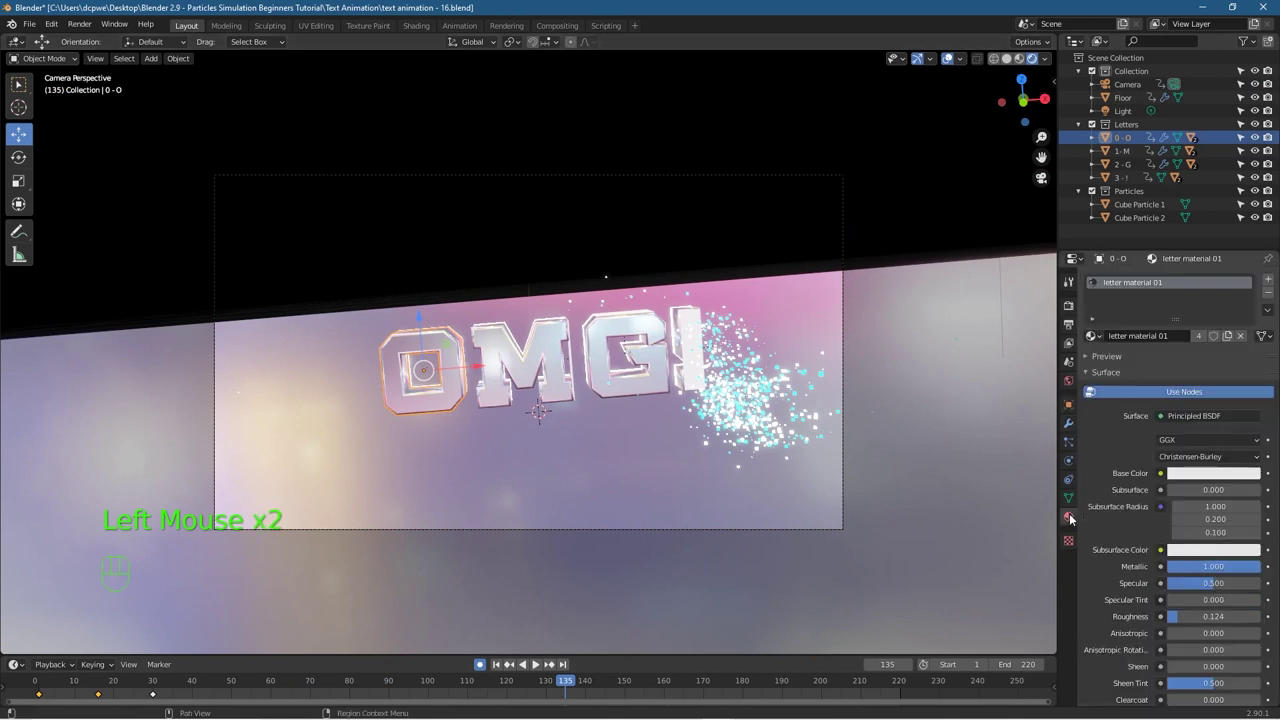
{"action": "left_click", "coordinate": [1199, 474]}
{"action": "left_click_drag", "start_coordinate": [1193, 332], "coordinate": [1153, 297]}
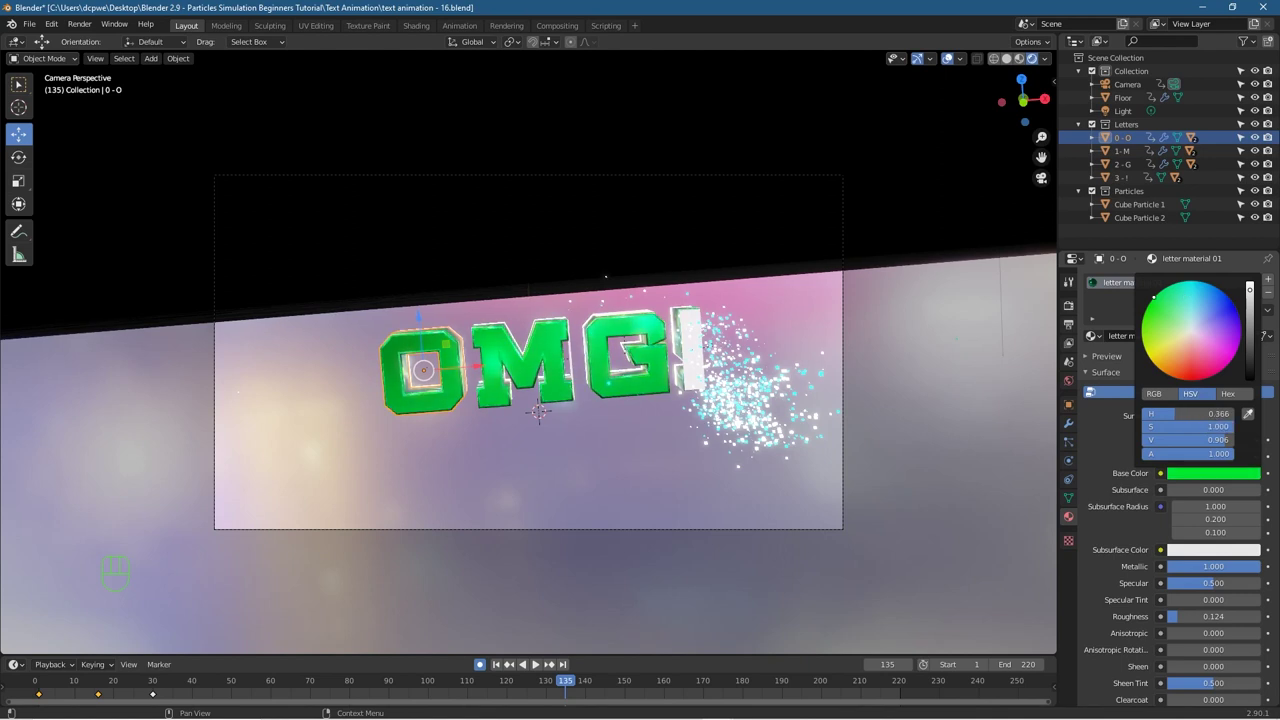
Step: Hide the exclamation mark's particle emitter, Paricle !, in the viewport
{"action": "left_click", "coordinate": [693, 326]}
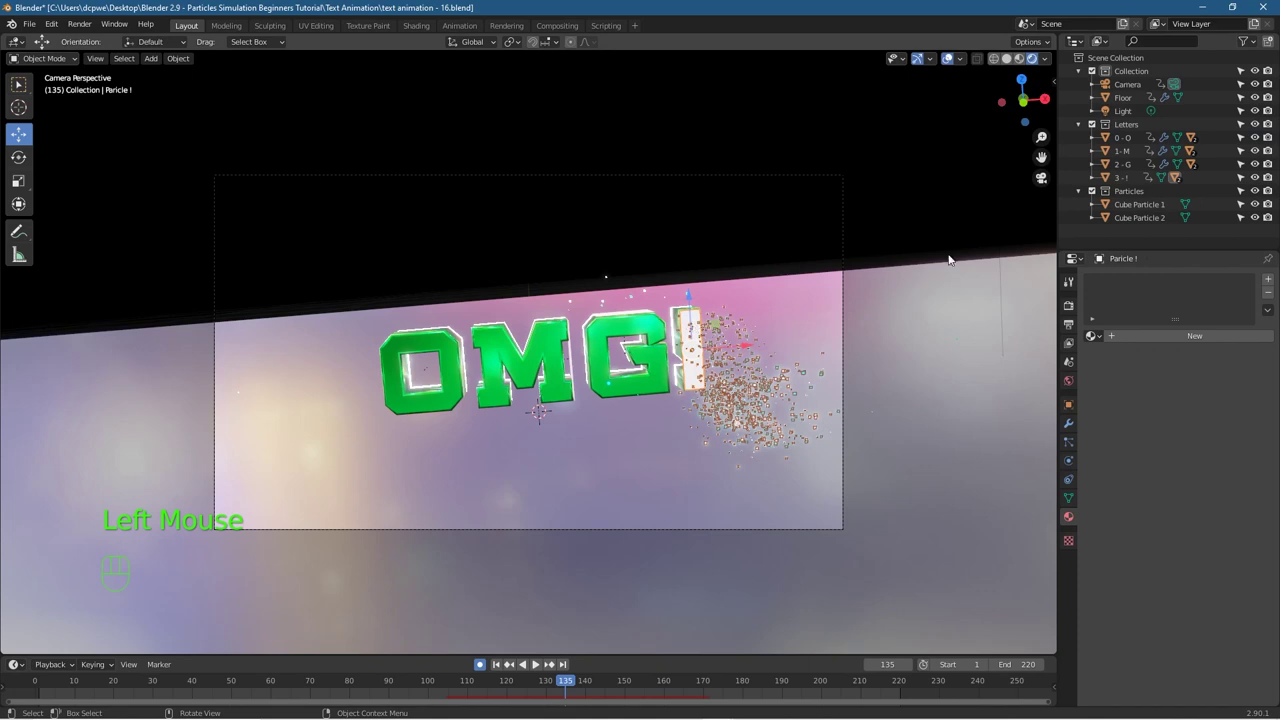
{"action": "left_click", "coordinate": [1091, 177]}
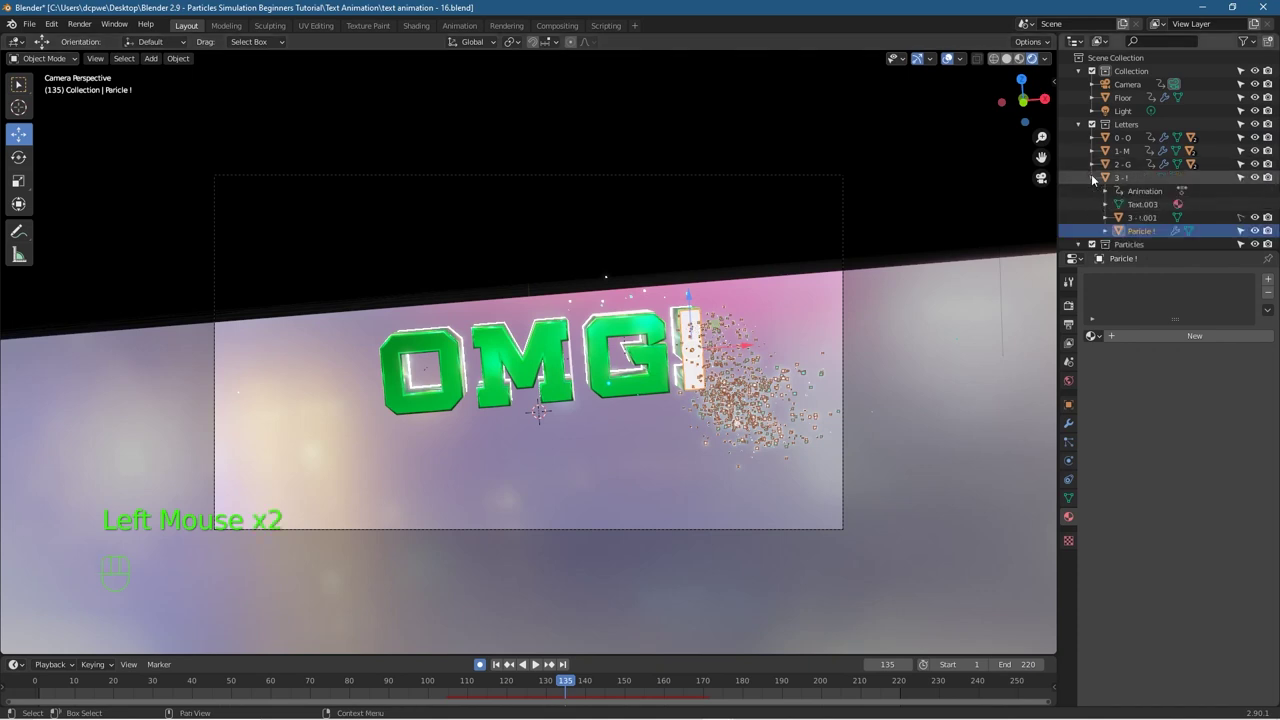
{"action": "left_click", "coordinate": [1255, 231]}
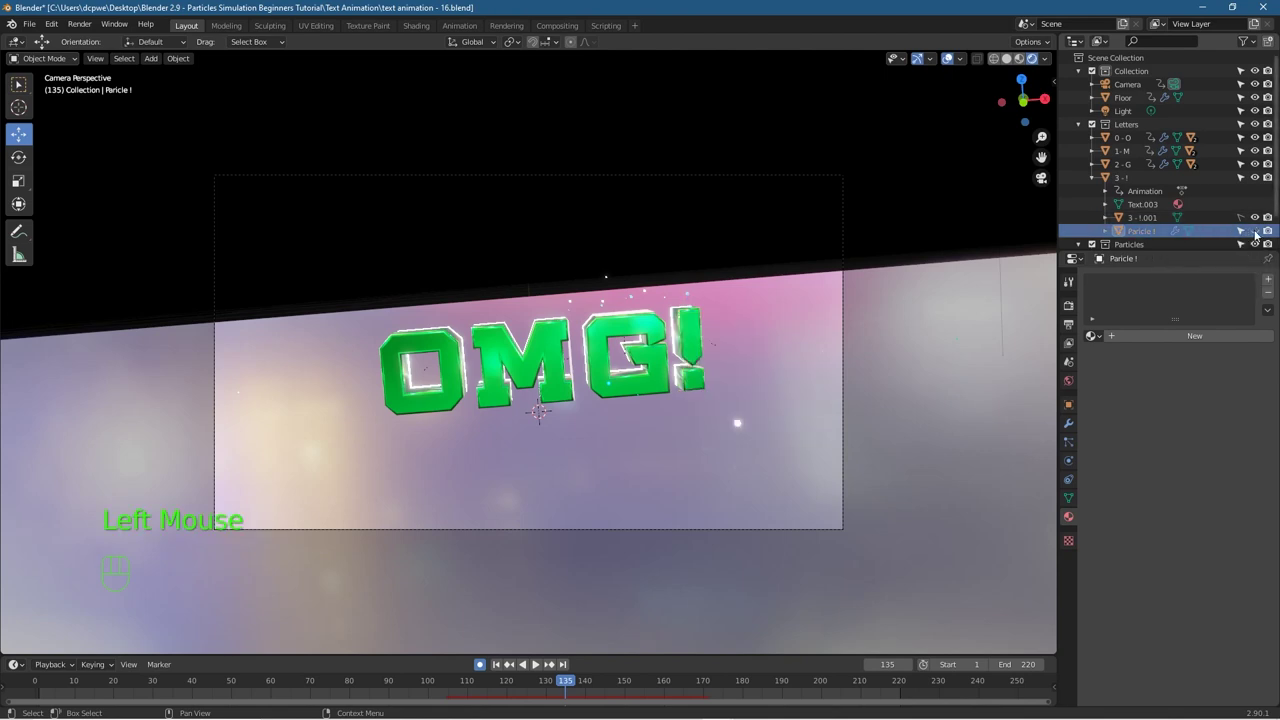
{"action": "left_click", "coordinate": [1091, 177]}
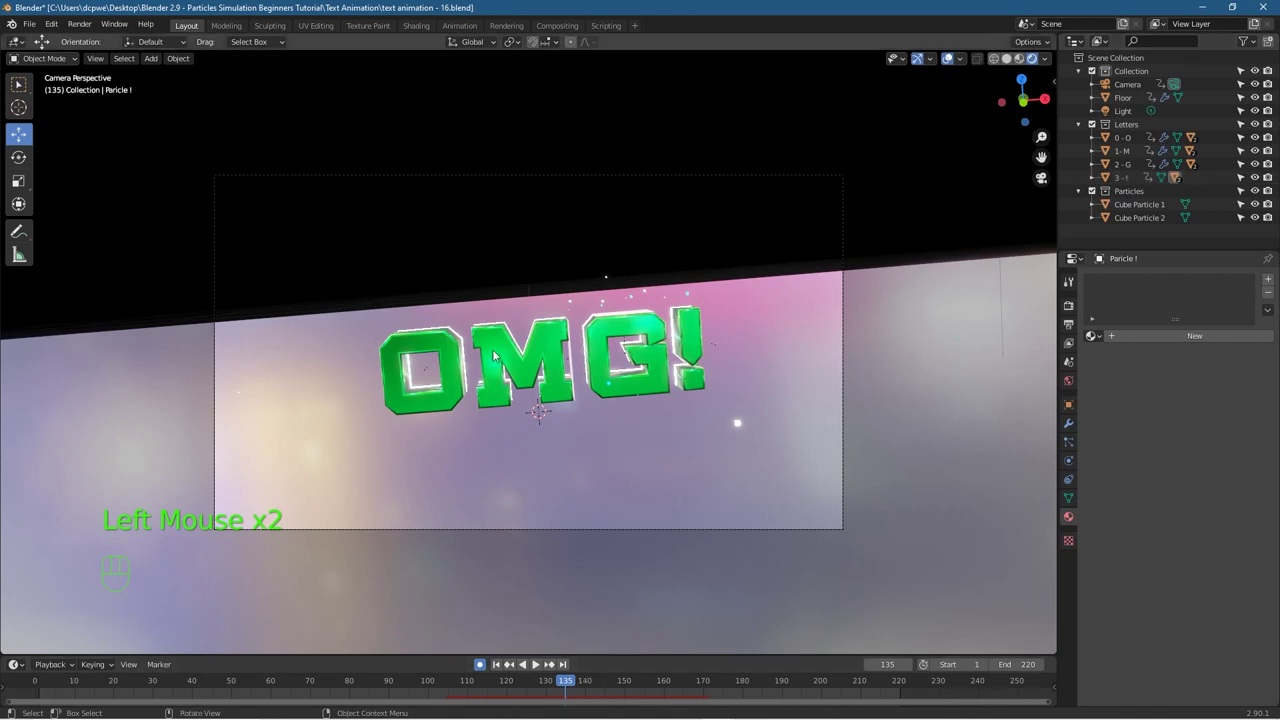
Step: Select the O and set letter material 01's base color to orange with hue 0.096 and saturation 1.000
{"action": "left_click", "coordinate": [440, 352]}
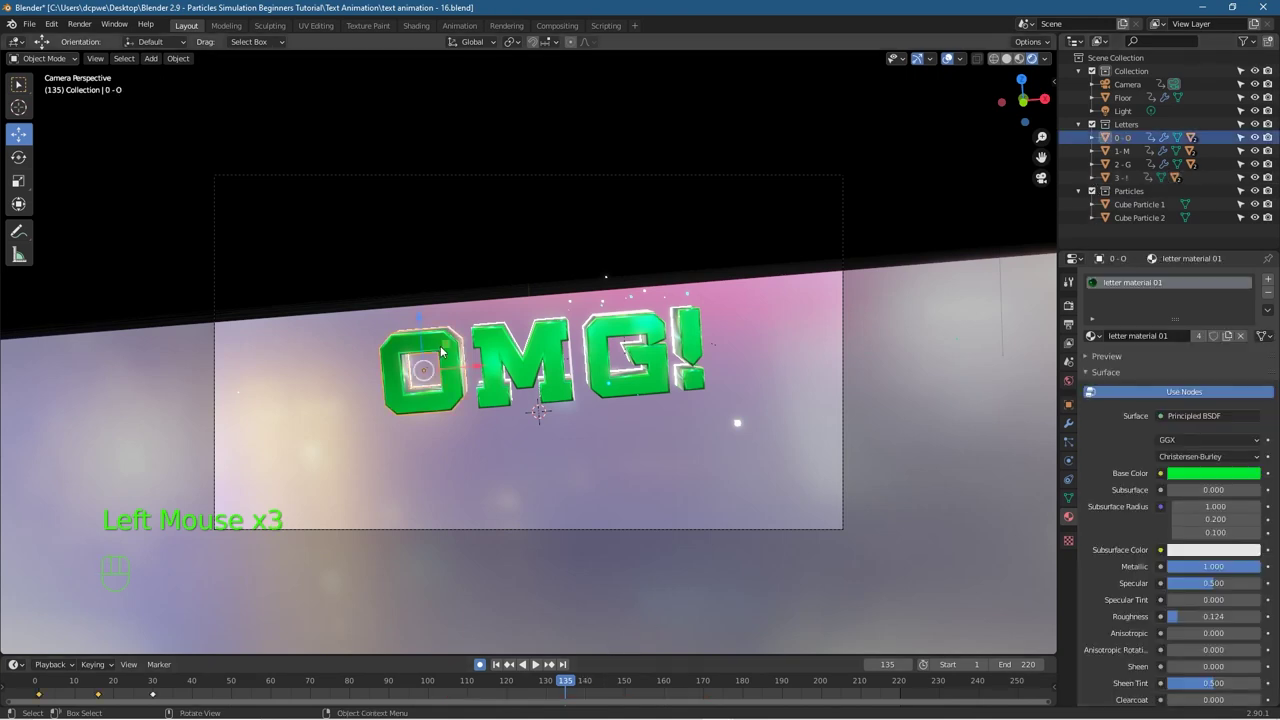
{"action": "left_click", "coordinate": [1203, 474]}
{"action": "left_click_drag", "start_coordinate": [1180, 312], "coordinate": [1173, 376]}
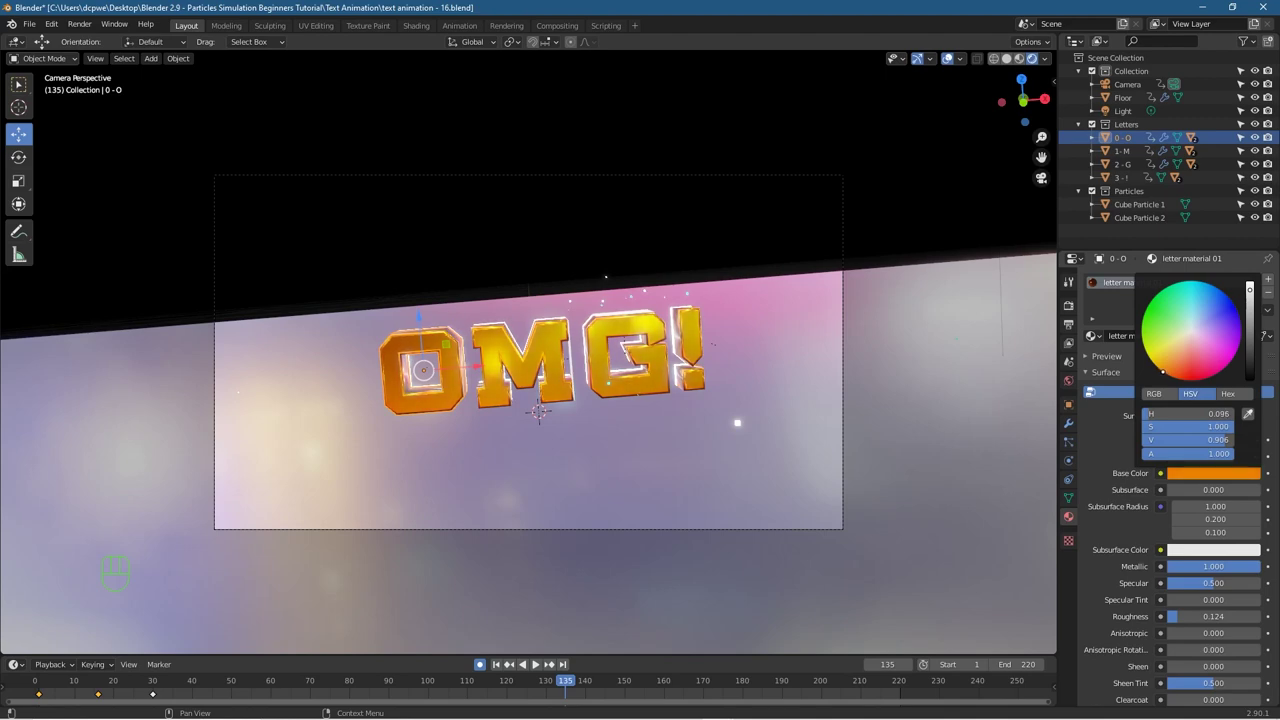
Step: Review the recoloured animation, render frame 38 as a test image, and close the render
{"action": "left_click", "coordinate": [535, 664]}
{"action": "left_click", "coordinate": [225, 685]}
{"action": "left_click_drag", "start_coordinate": [225, 685], "coordinate": [474, 680]}
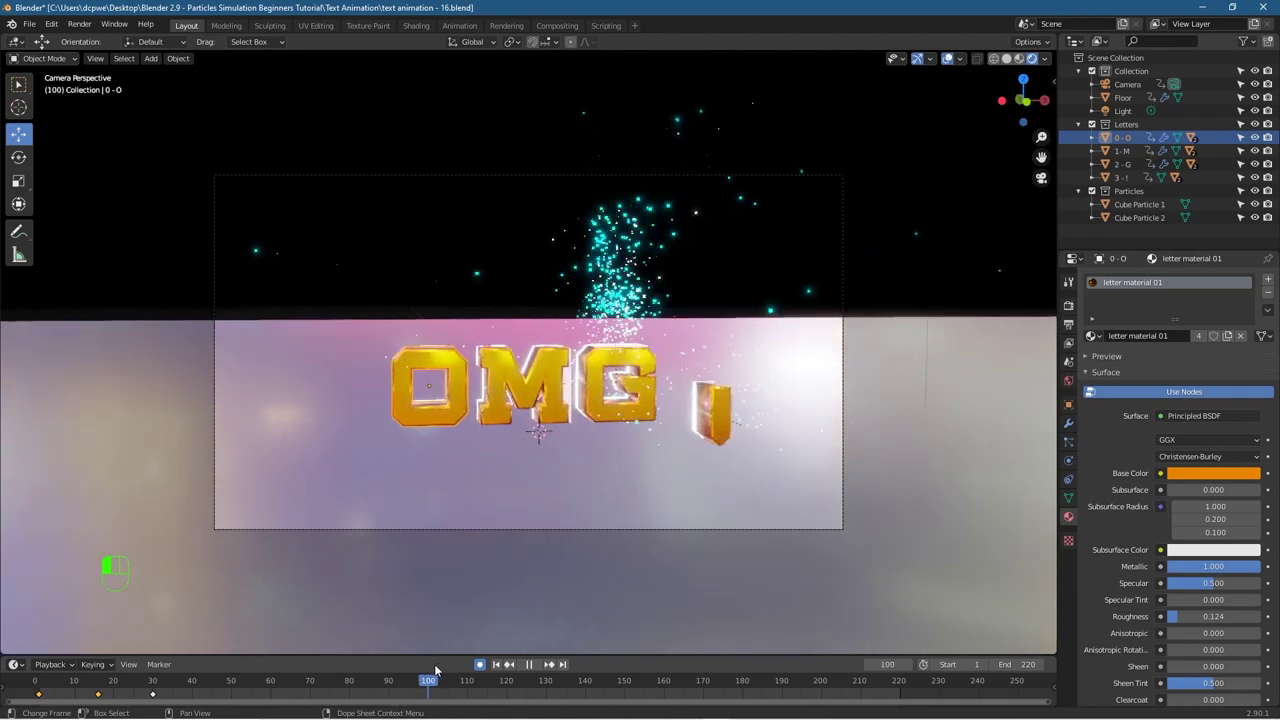
{"action": "left_click_drag", "start_coordinate": [432, 672], "coordinate": [186, 681]}
{"action": "key", "text": "space"}
{"action": "key", "text": "F12"}
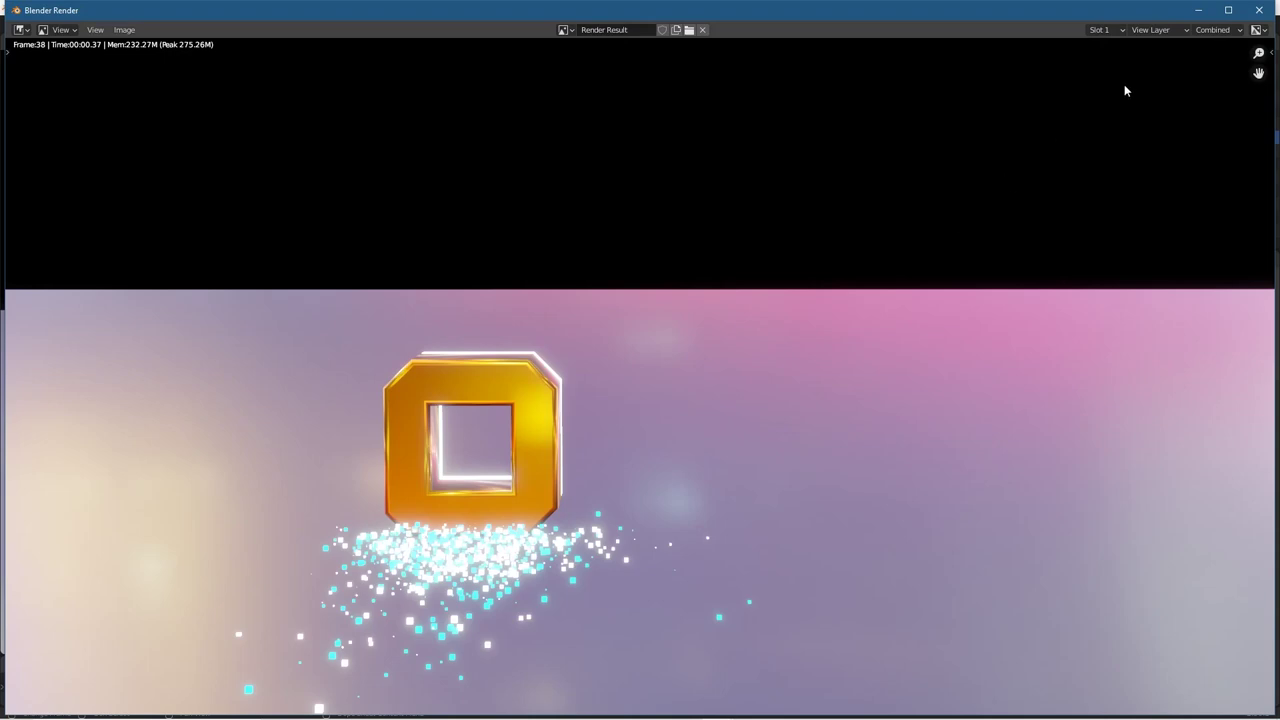
{"action": "left_click", "coordinate": [1258, 10]}
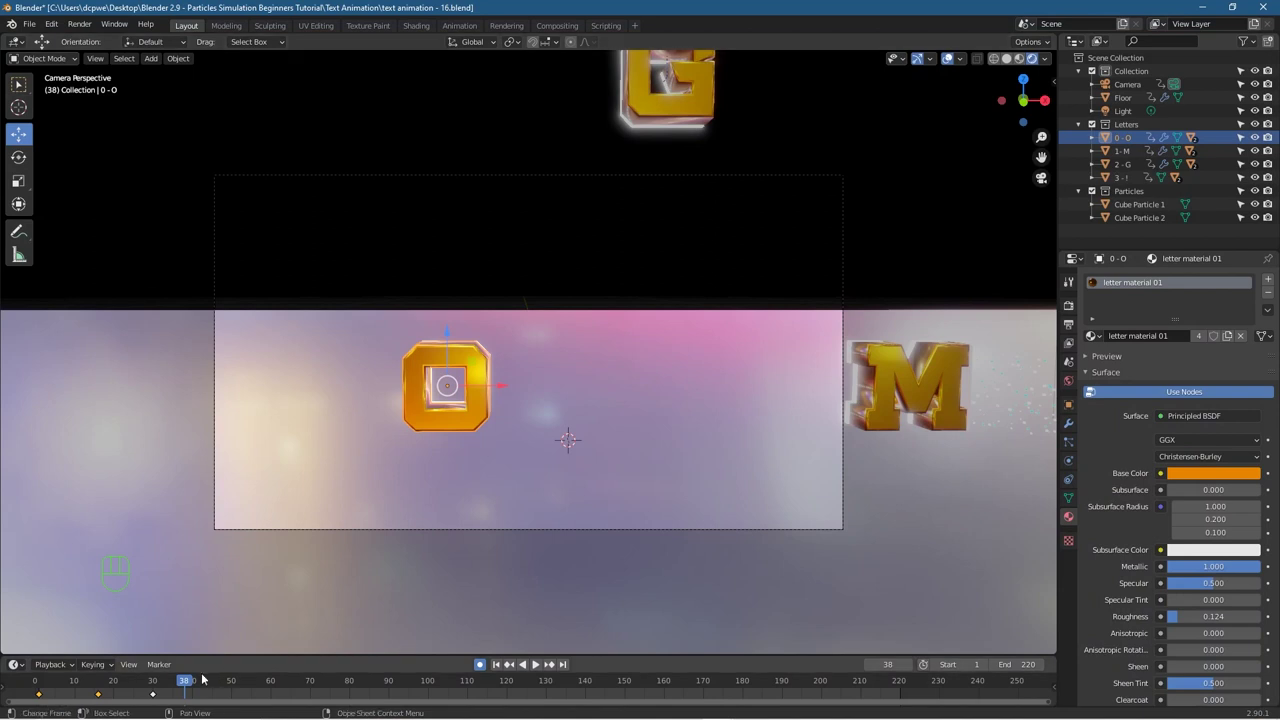
Step: At frame 40, set letter material 01's base color to blue with hue 0.551 and saturation 1.000, and make a test render
{"action": "left_click", "coordinate": [190, 681]}
{"action": "left_click_drag", "start_coordinate": [190, 681], "coordinate": [200, 685]}
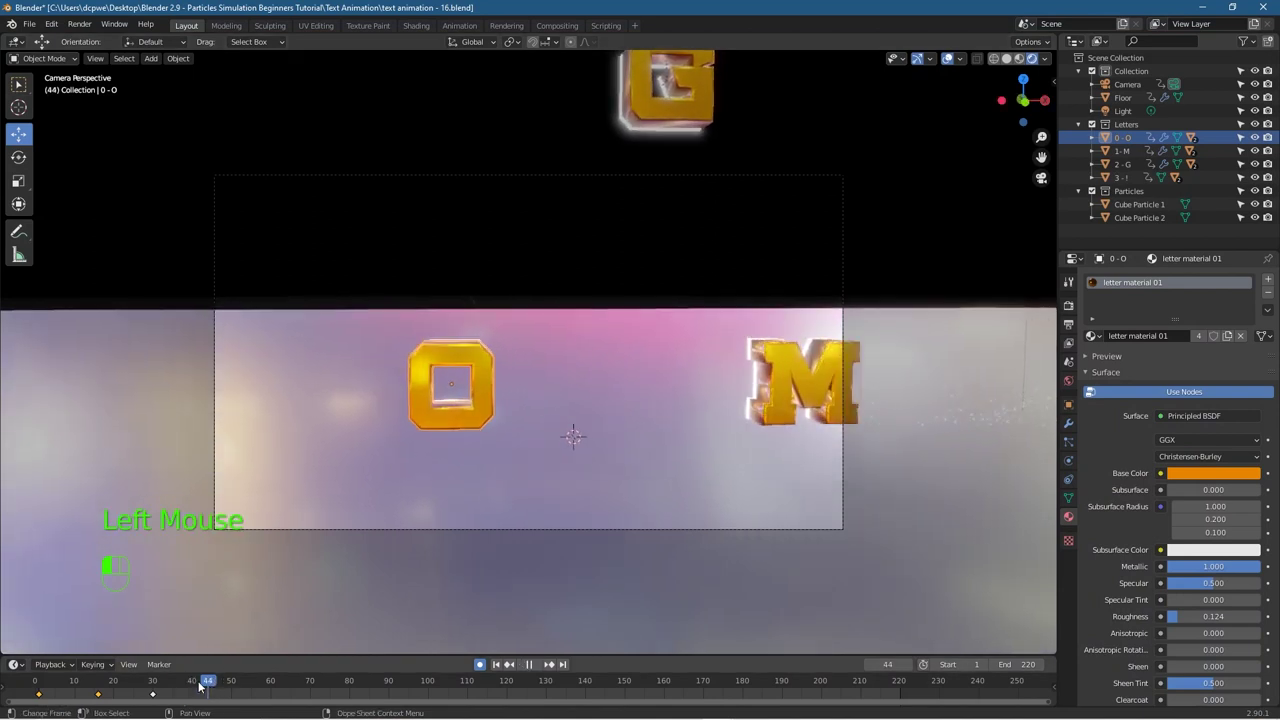
{"action": "double_click", "coordinate": [1181, 473]}
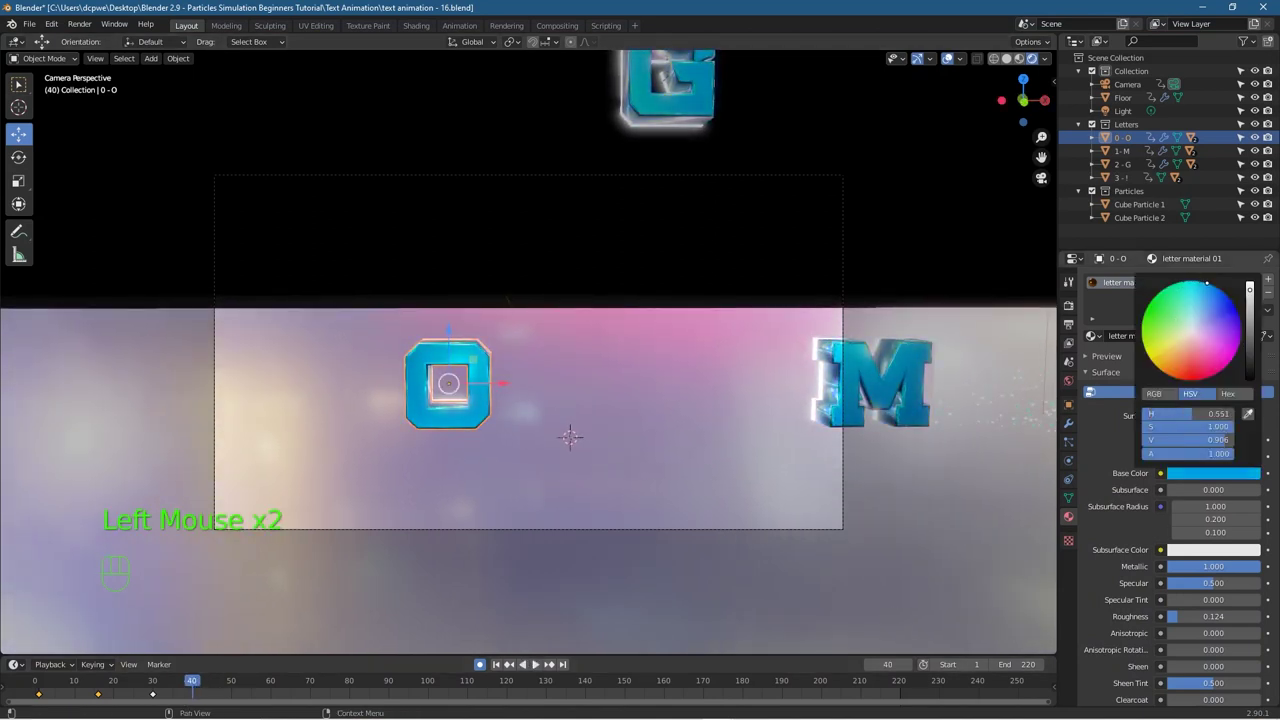
{"action": "key", "text": "F12"}
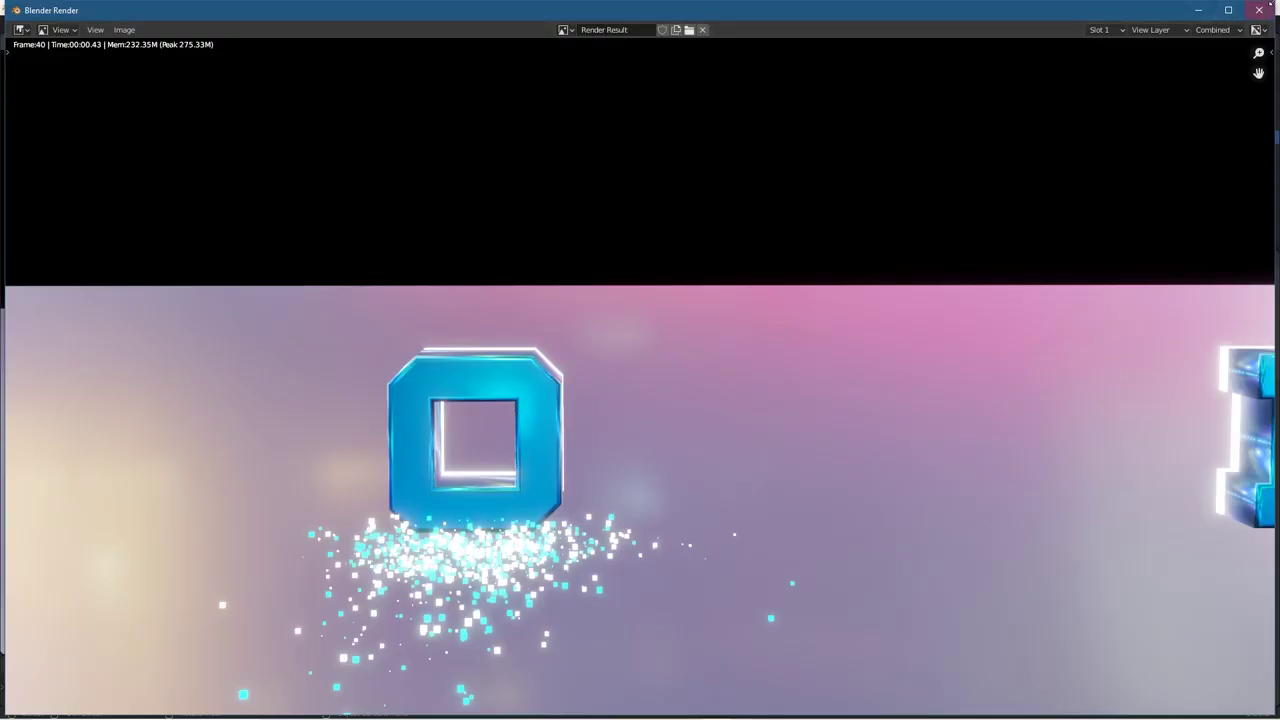
{"action": "left_click", "coordinate": [1265, 9]}
Step: Set the world Mapping node's Y location to -12.3 m and check the reflections up to frame 111
{"action": "left_click", "coordinate": [416, 25]}
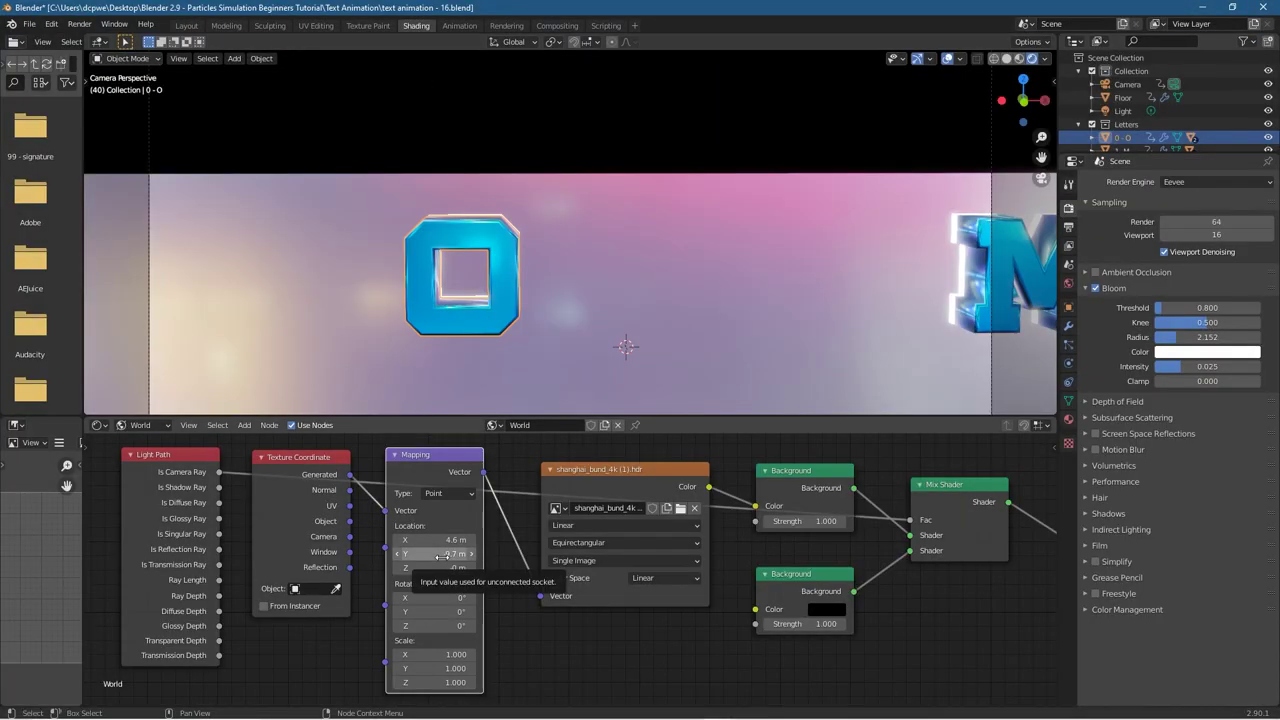
{"action": "left_click_drag", "start_coordinate": [435, 553], "coordinate": [387, 553]}
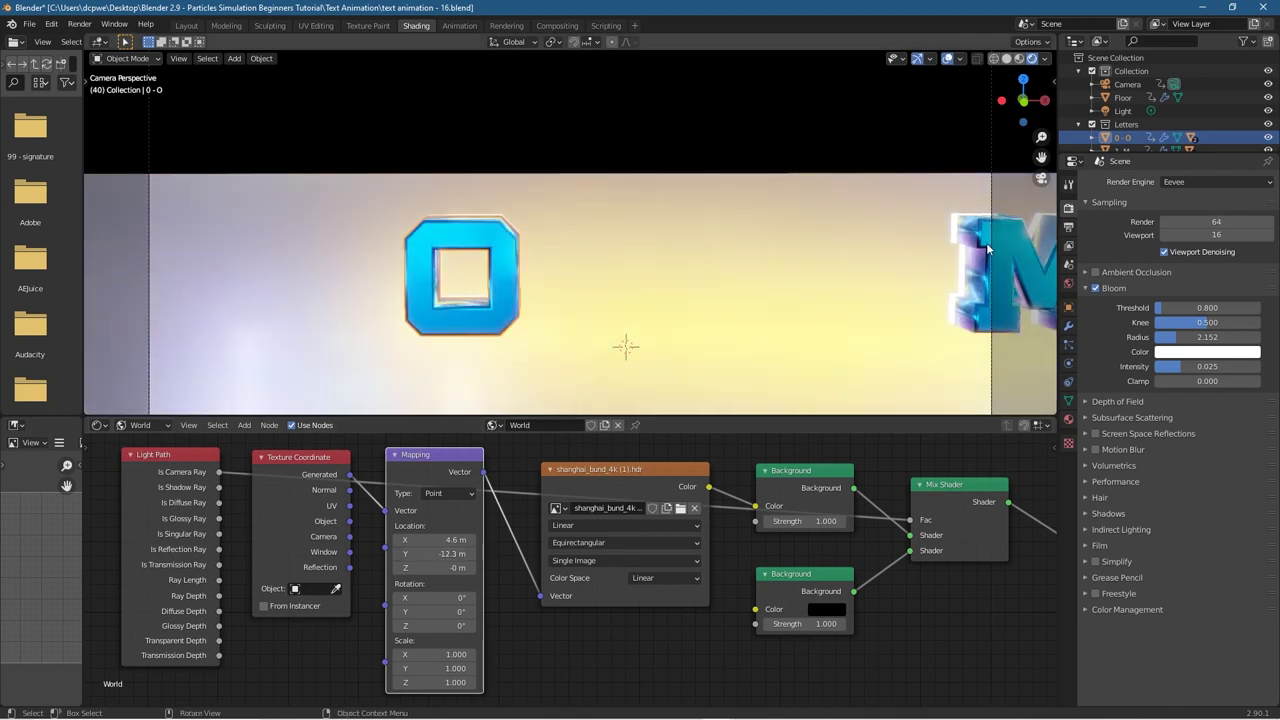
{"action": "left_click", "coordinate": [186, 25]}
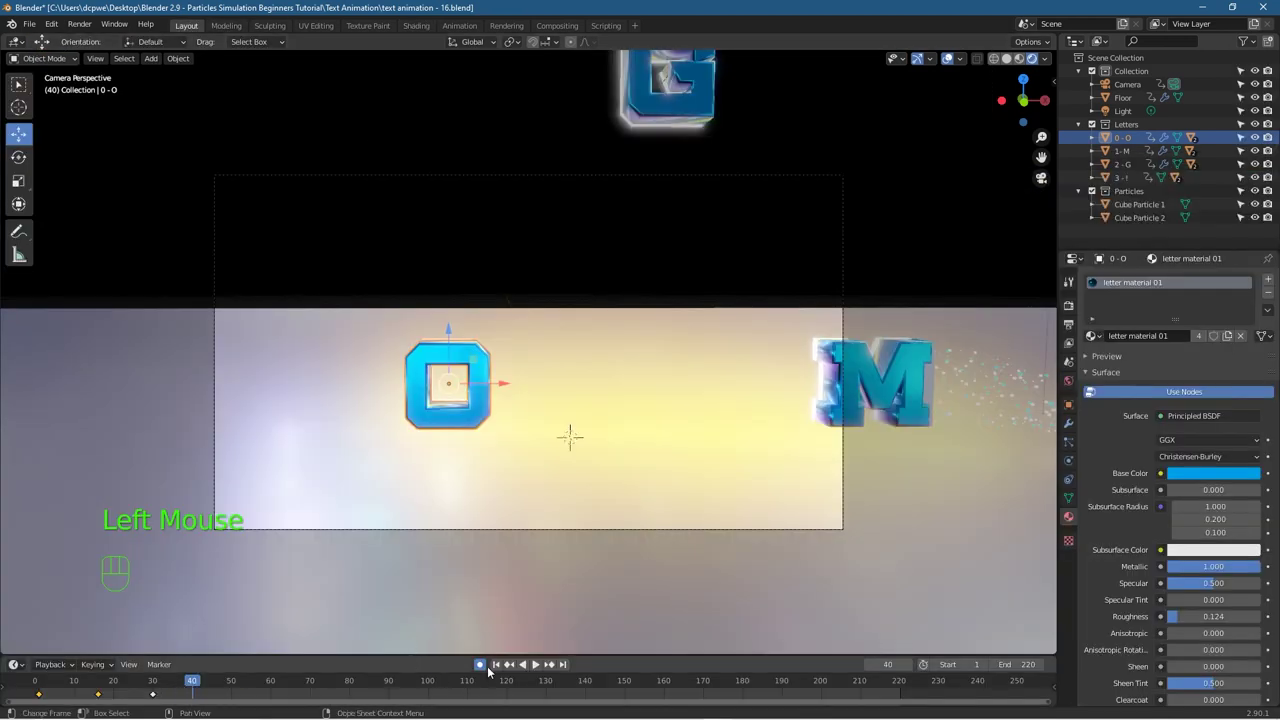
{"action": "left_click_drag", "start_coordinate": [195, 686], "coordinate": [471, 695]}
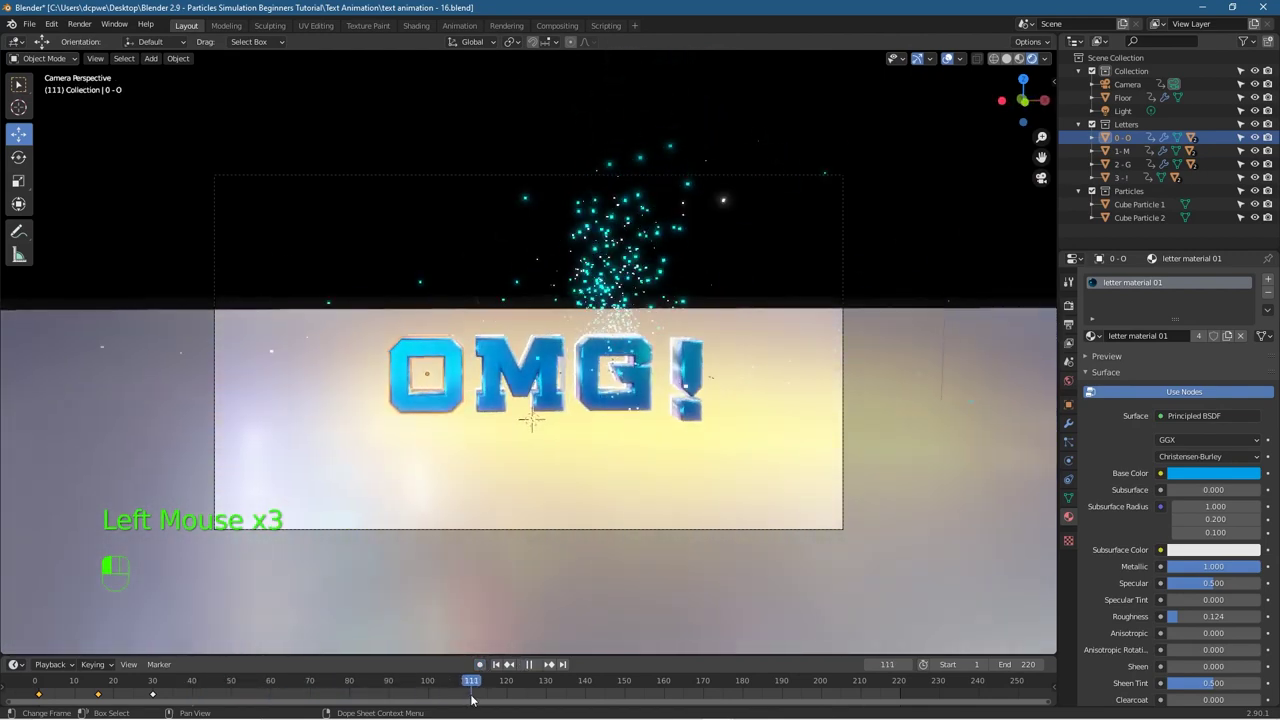
Step: Set the world Mapping node's location to X 4 m and Y 0 m, and return to the Layout workspace
{"action": "left_click", "coordinate": [416, 25]}
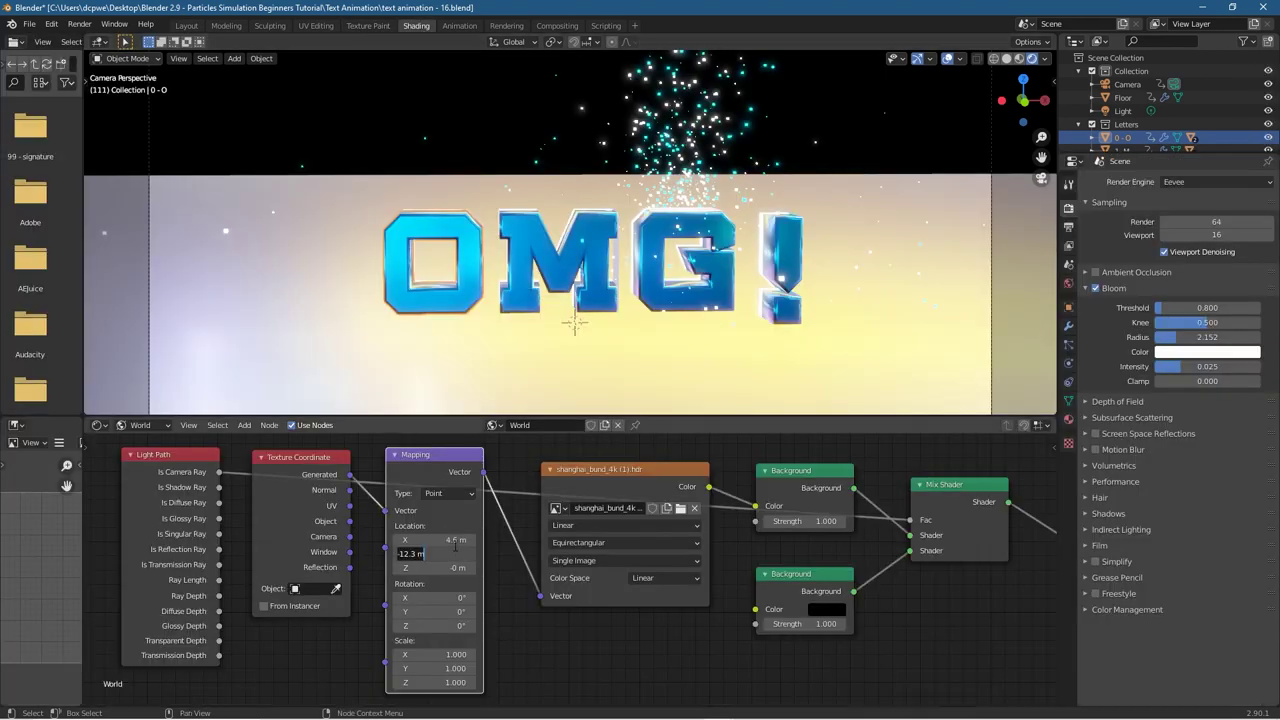
{"action": "key", "text": "Return"}
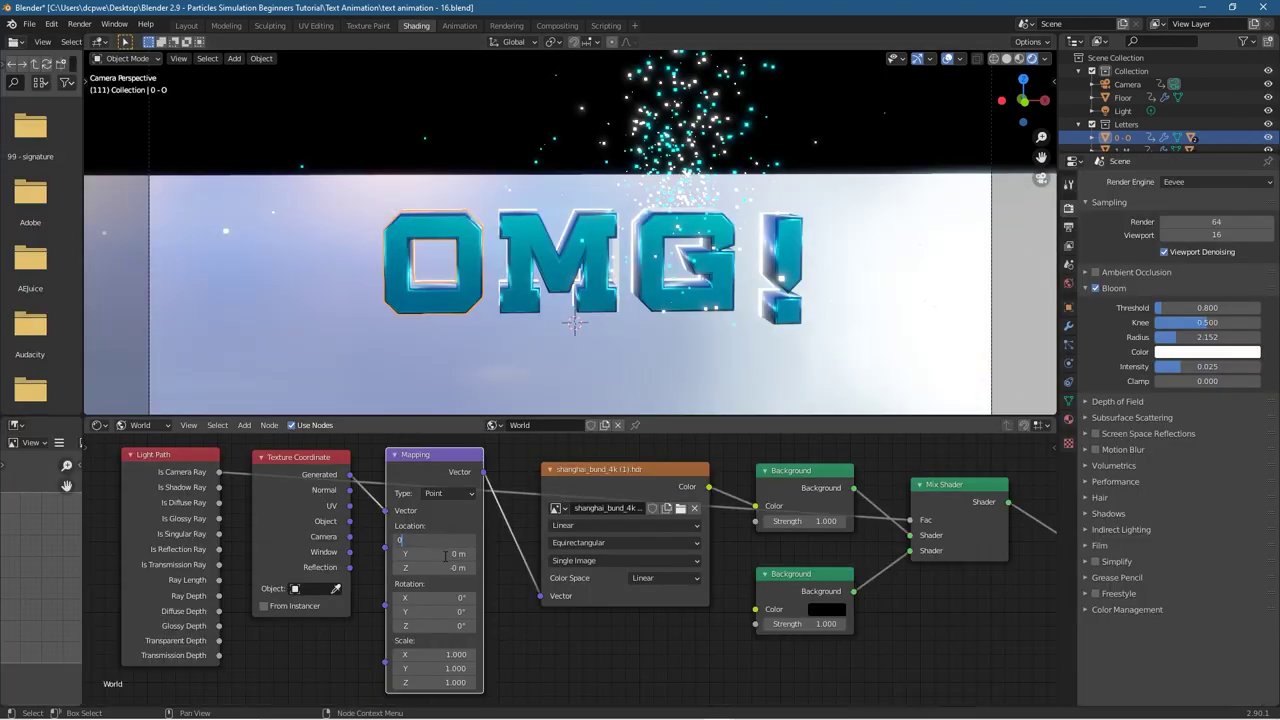
{"action": "type", "text": "0"}
{"action": "key", "text": "Return"}
{"action": "left_click_drag", "start_coordinate": [440, 539], "coordinate": [500, 539]}
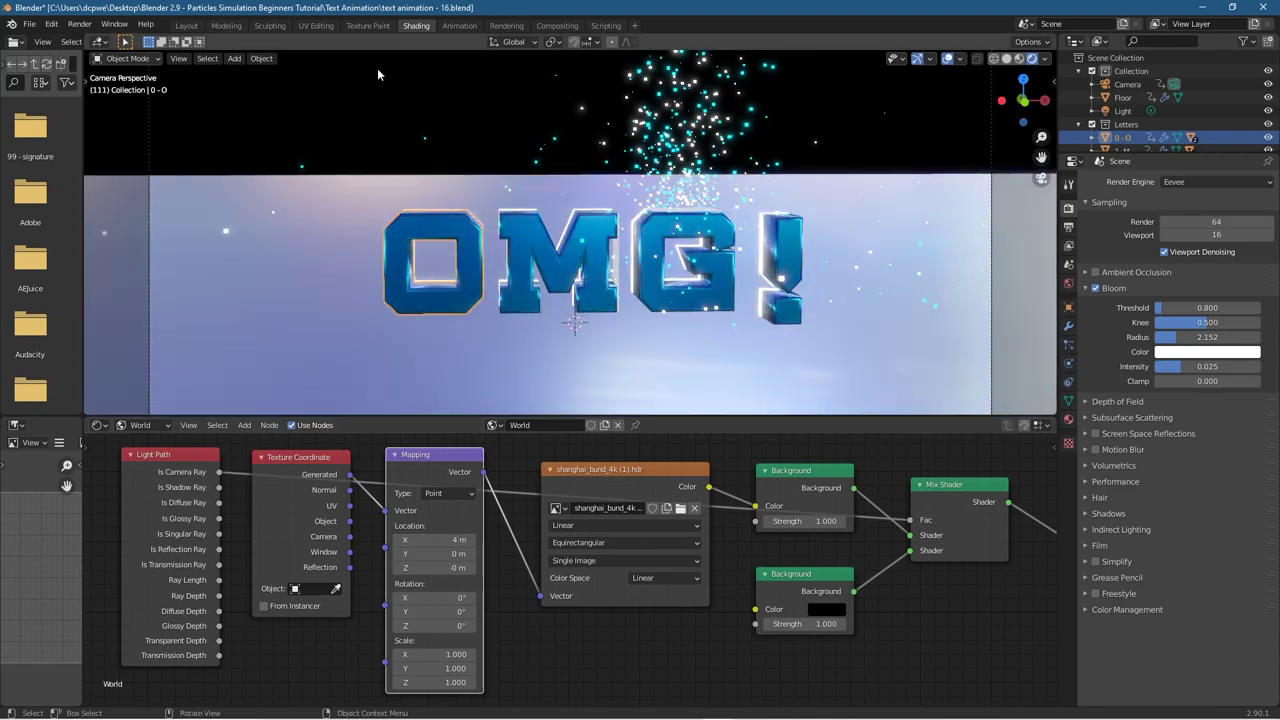
{"action": "left_click", "coordinate": [186, 25]}
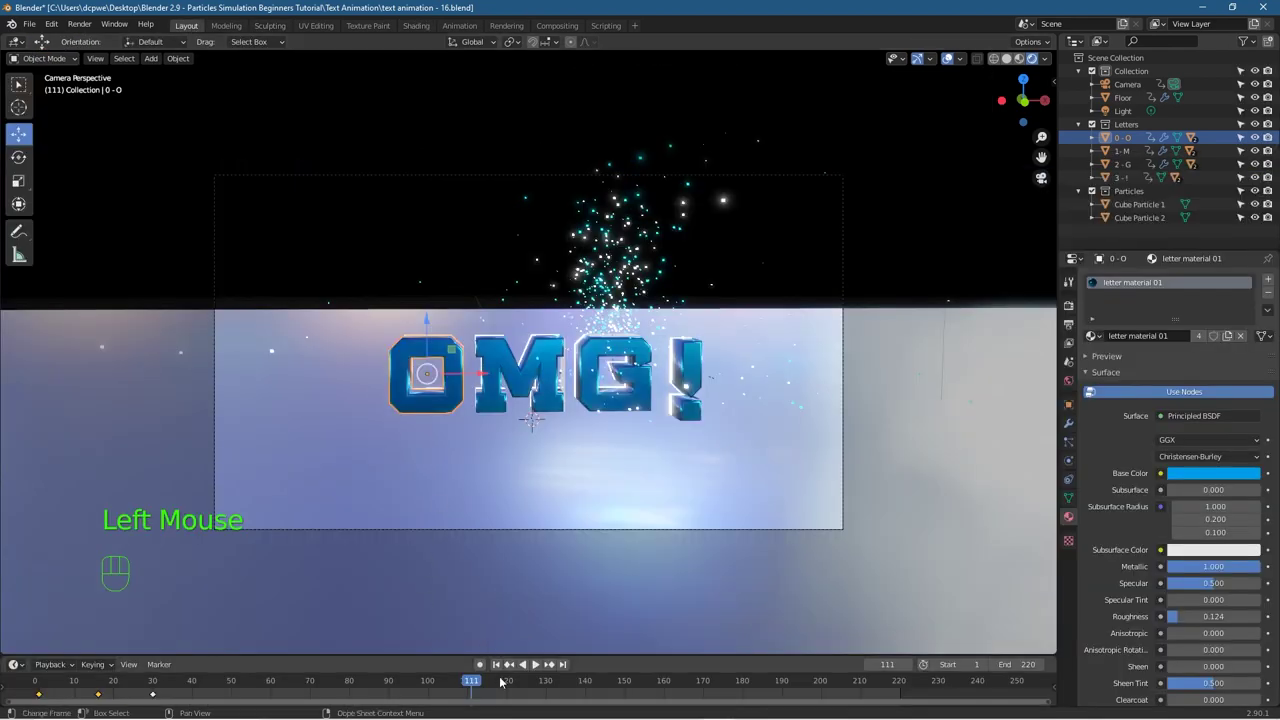
Step: Play and scrub through the animation to review the new reflections, stopping at frame 43
{"action": "left_click", "coordinate": [535, 664]}
{"action": "left_click_drag", "start_coordinate": [200, 686], "coordinate": [1056, 705]}
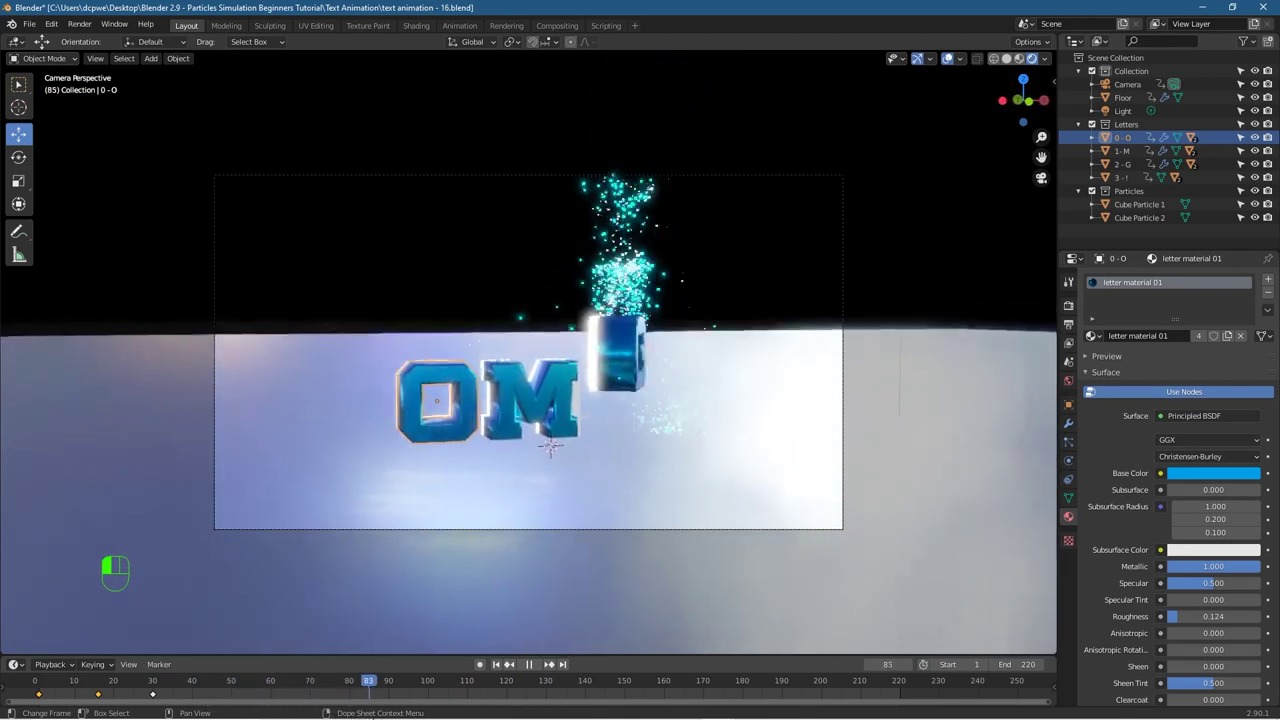
{"action": "key", "text": "shift+ctrl+space"}
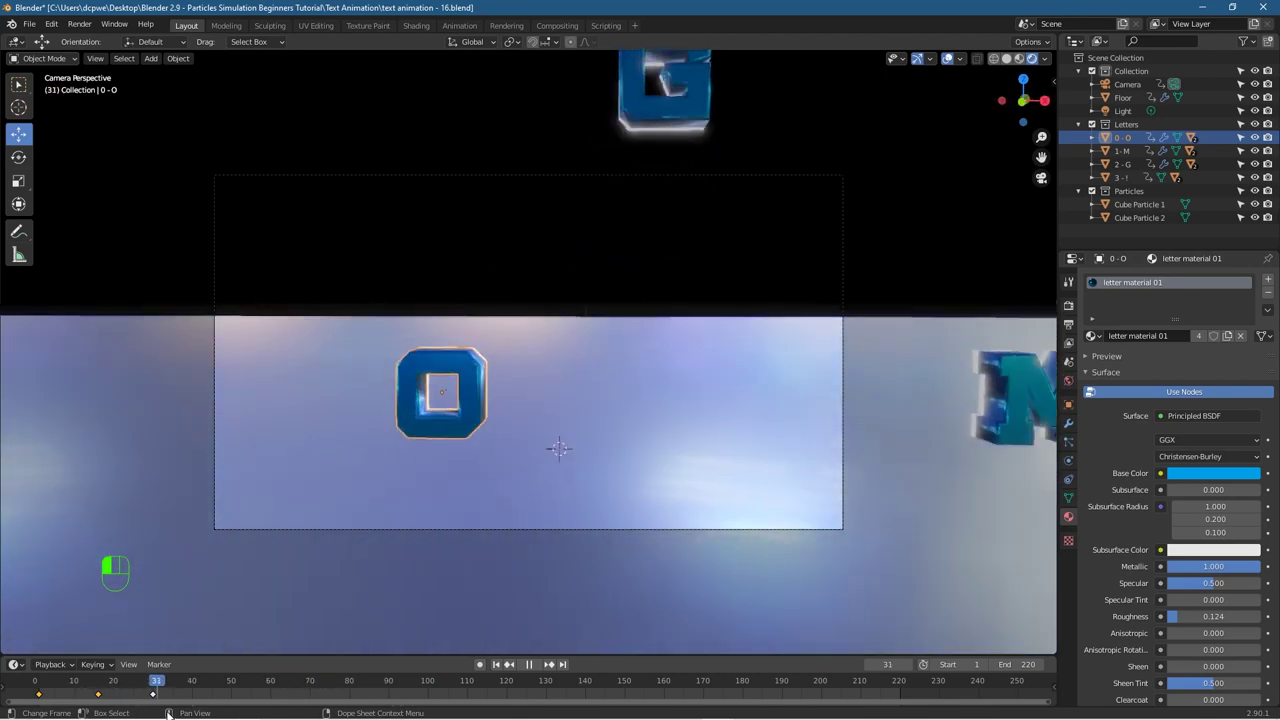
{"action": "key", "text": "space"}
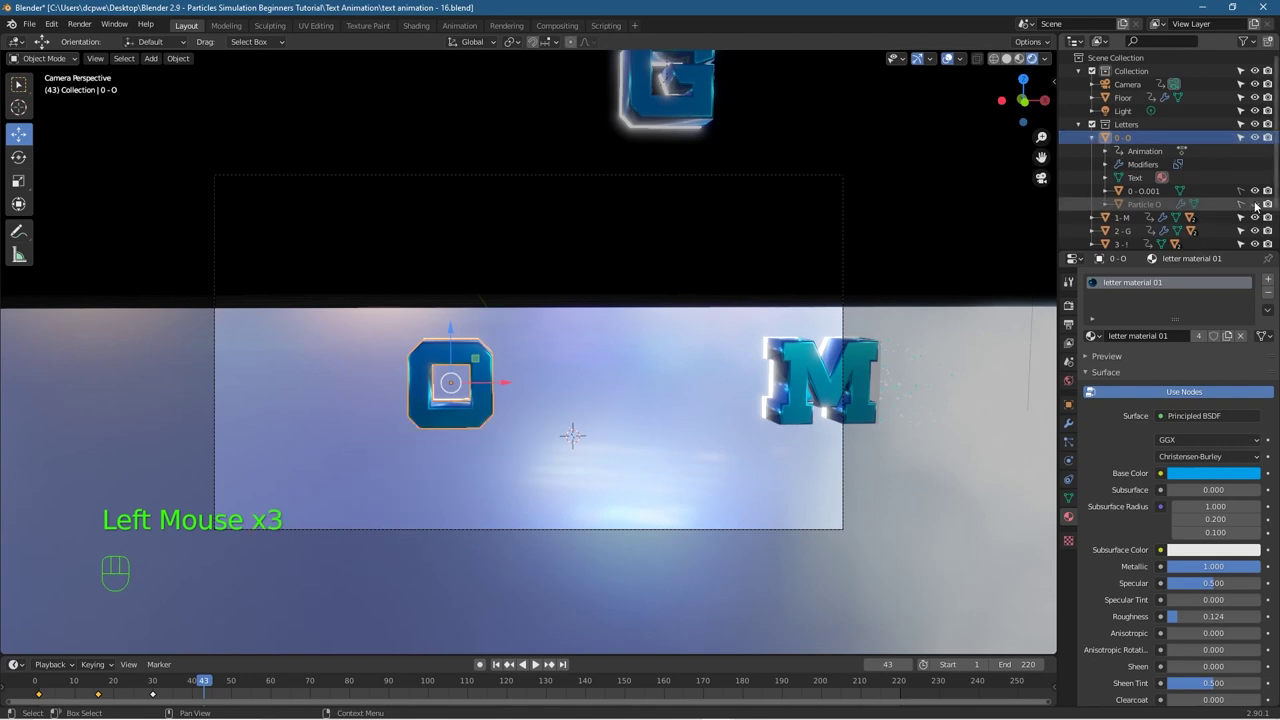
Step: Select the O's hidden emitter, Particle O, and examine its particle render and viewport display settings
{"action": "left_click", "coordinate": [1092, 138]}
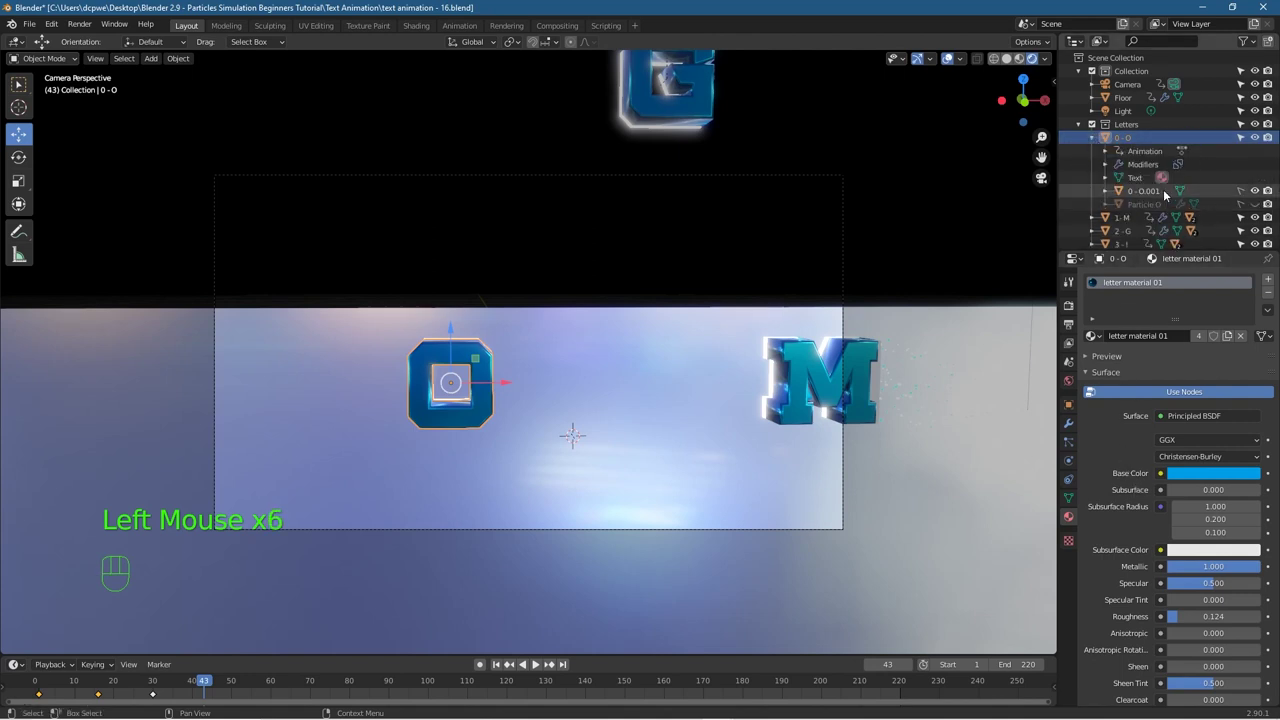
{"action": "left_click", "coordinate": [1144, 204]}
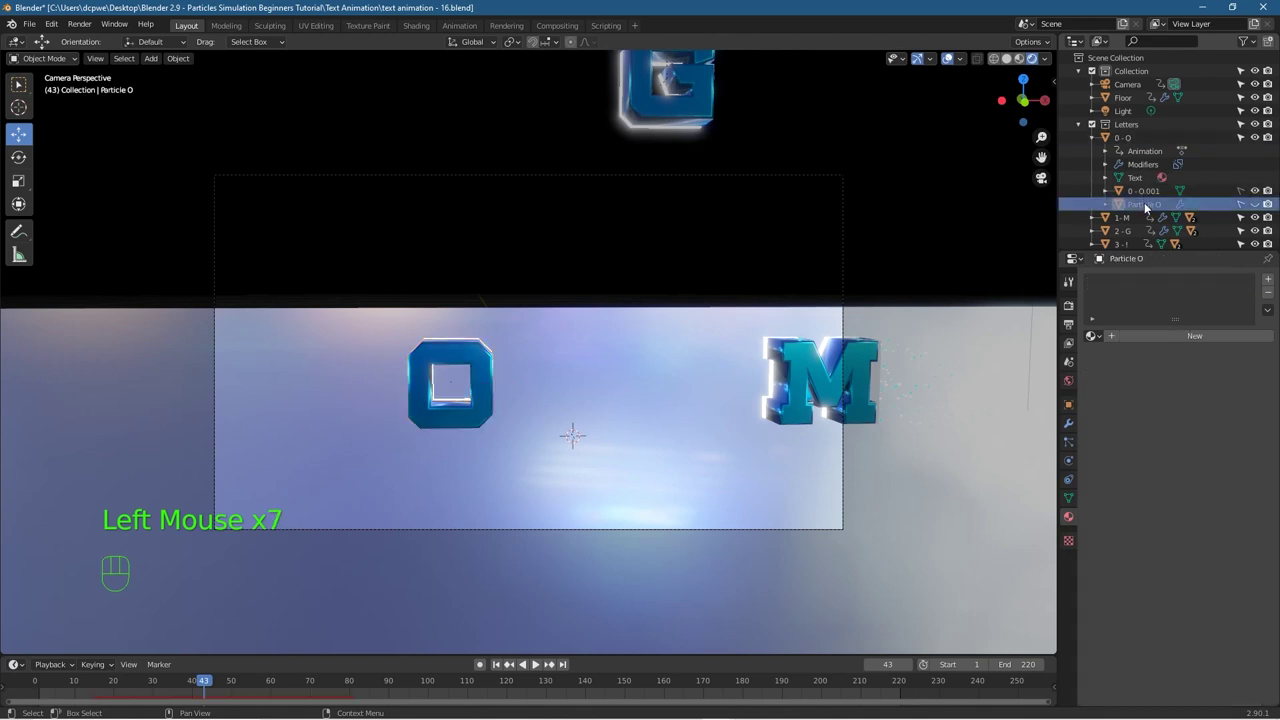
{"action": "left_click", "coordinate": [1069, 441]}
{"action": "scroll", "coordinate": [1162, 536], "scroll_direction": "down", "scroll_amount": 11}
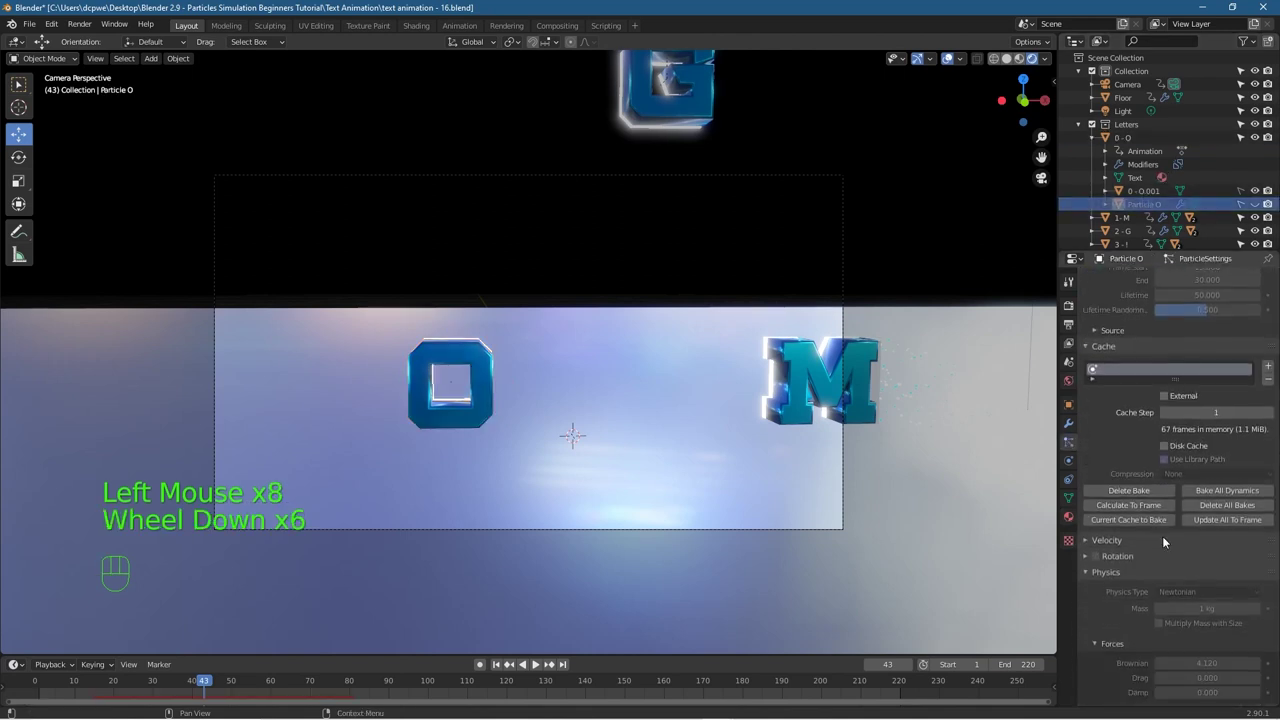
{"action": "scroll", "coordinate": [1160, 530], "scroll_direction": "down", "scroll_amount": 9}
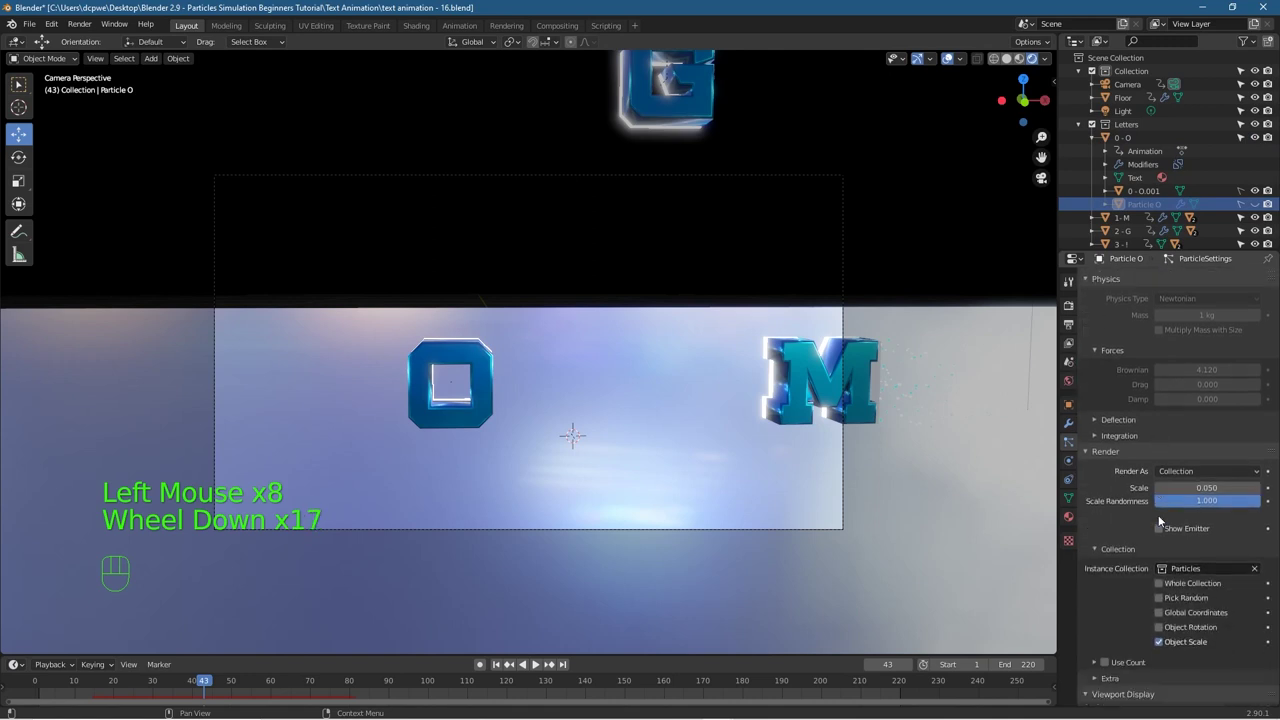
{"action": "scroll", "coordinate": [1137, 563], "scroll_direction": "down", "scroll_amount": 5}
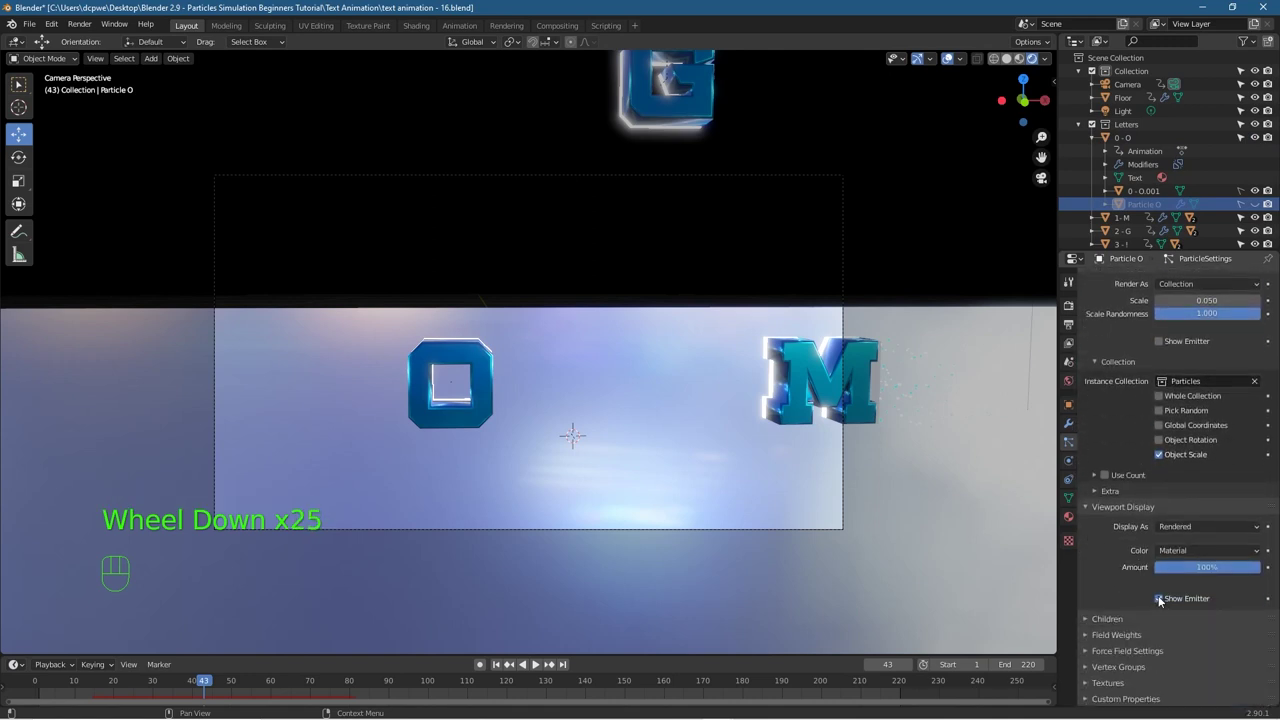
{"action": "scroll", "coordinate": [1176, 417], "scroll_direction": "up", "scroll_amount": 11}
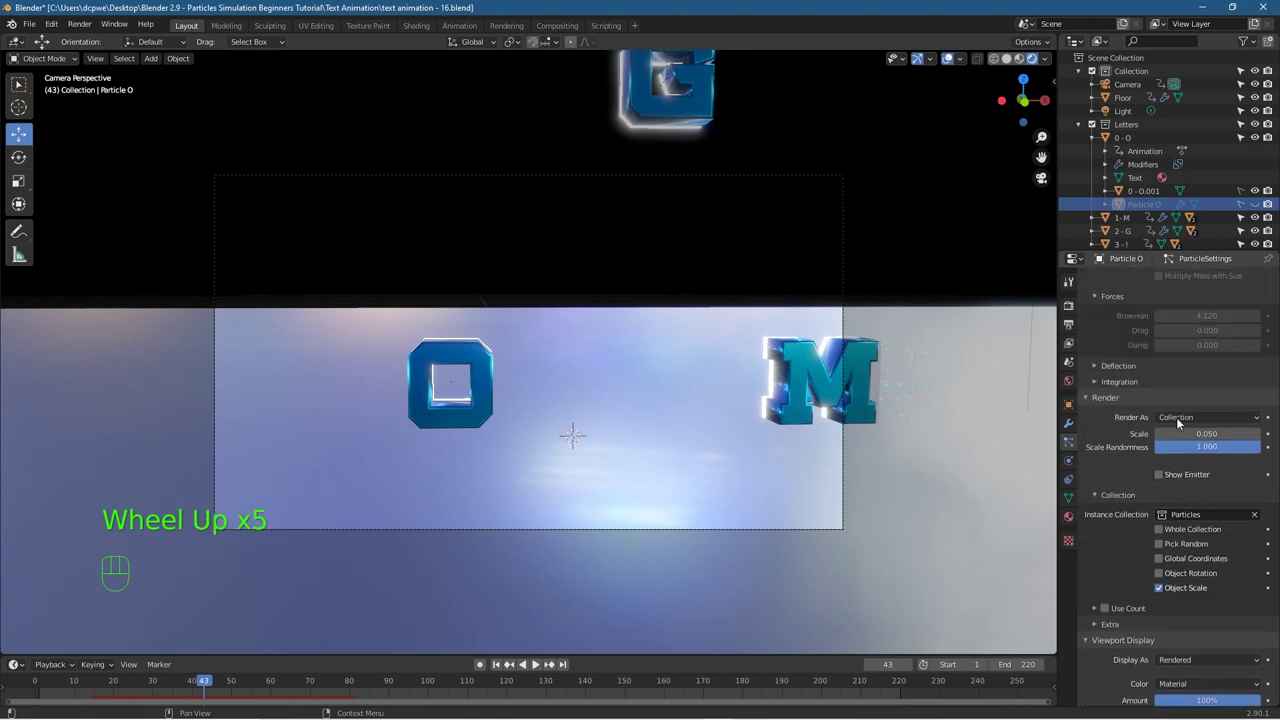
{"action": "scroll", "coordinate": [1176, 419], "scroll_direction": "up", "scroll_amount": 10}
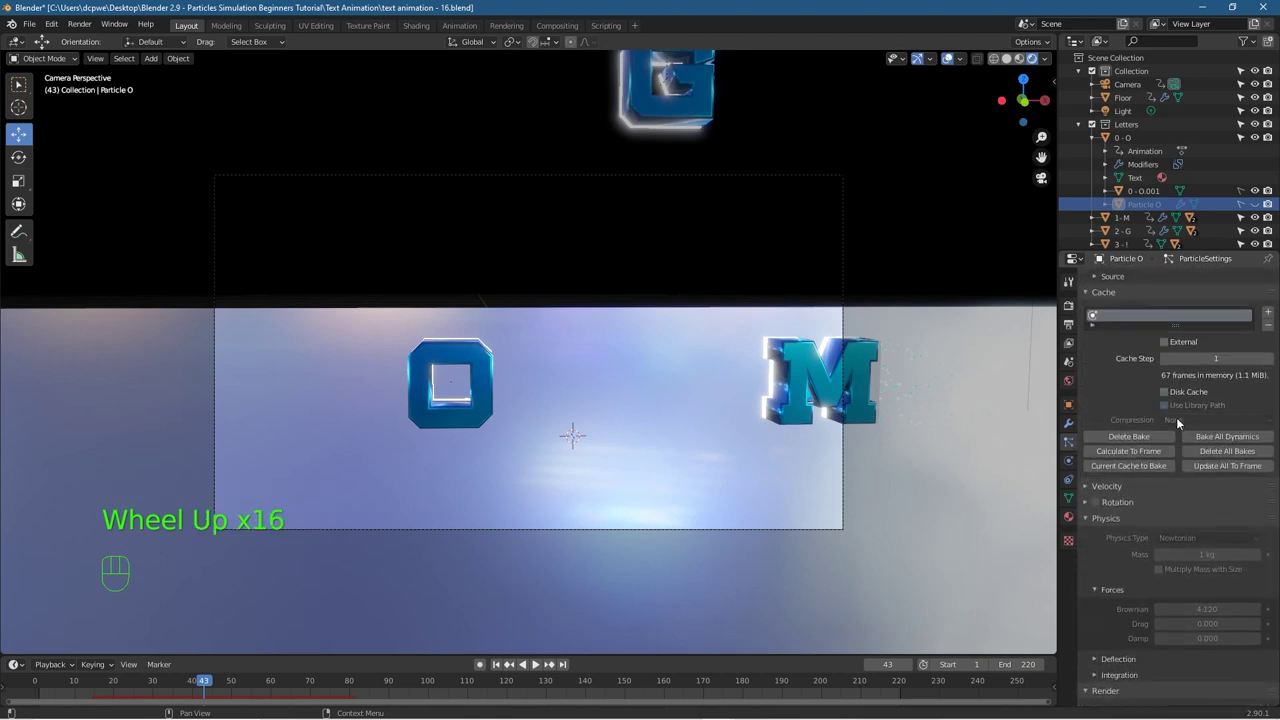
{"action": "scroll", "coordinate": [1176, 417], "scroll_direction": "up", "scroll_amount": 4}
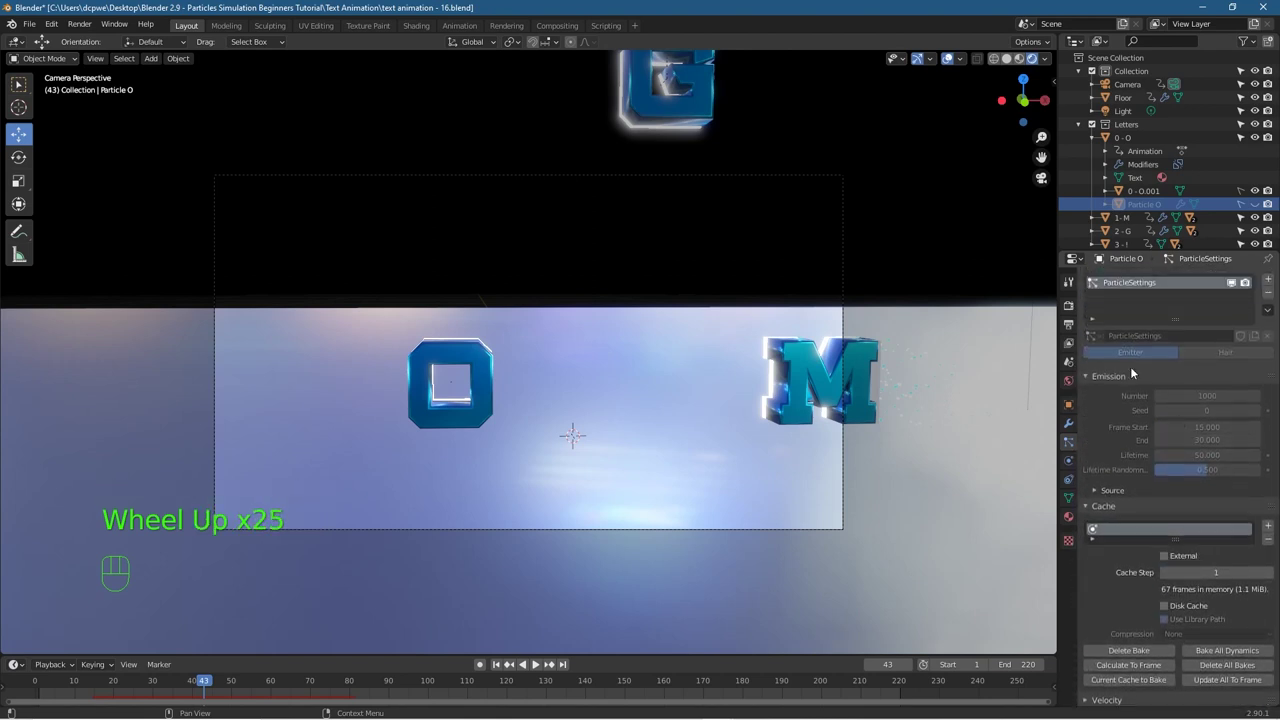
Step: Unhide Particle O in the viewport and, at frame 55, turn off Show Emitter in its viewport display settings
{"action": "left_click_drag", "start_coordinate": [199, 683], "coordinate": [317, 681]}
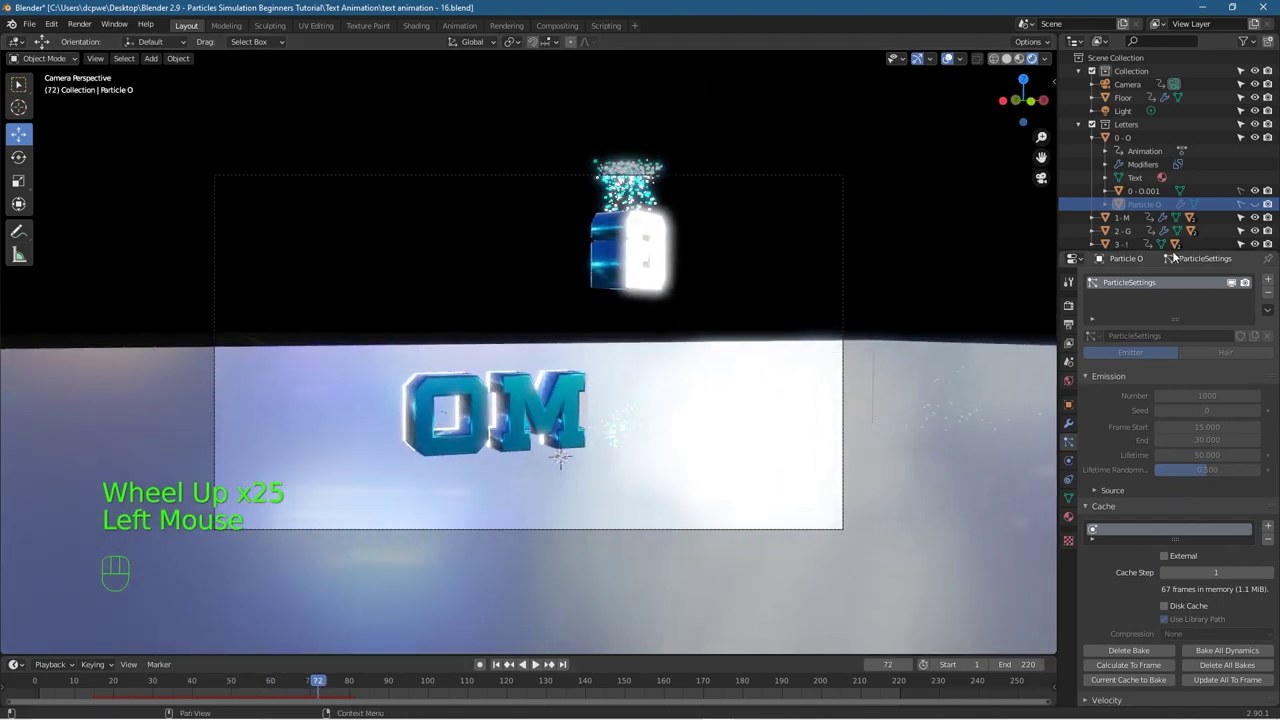
{"action": "left_click", "coordinate": [1254, 206]}
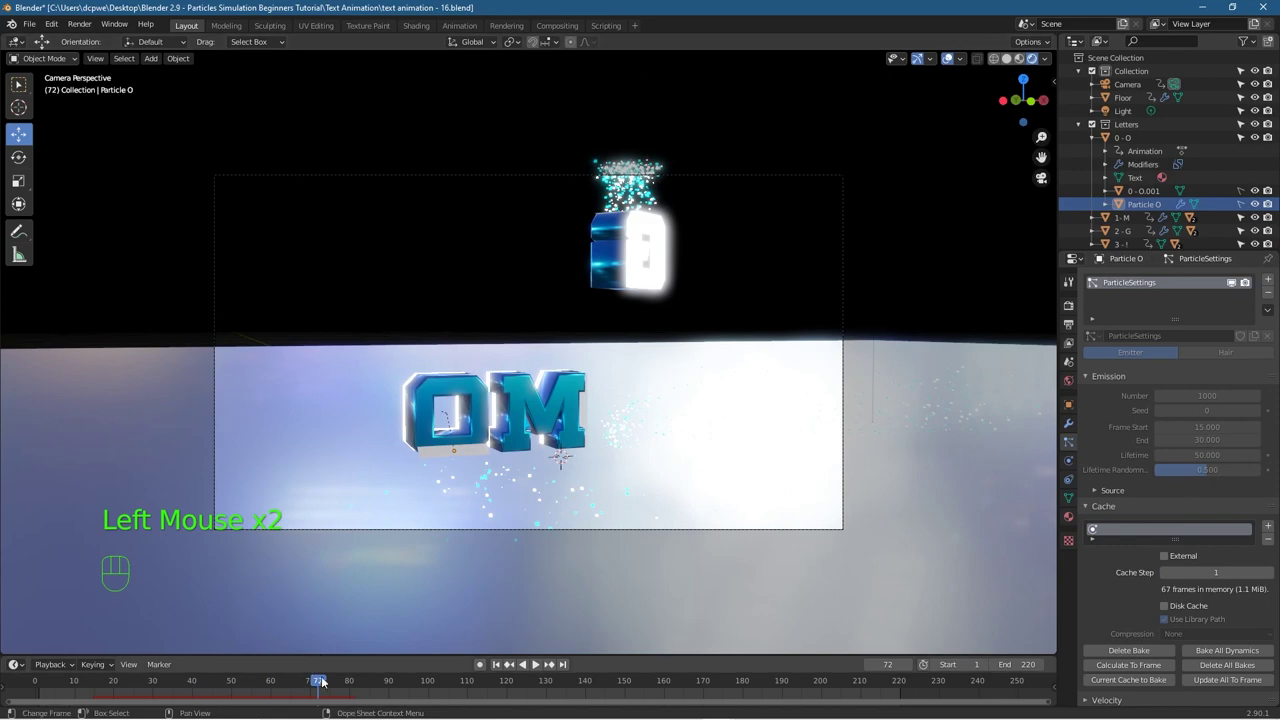
{"action": "left_click", "coordinate": [535, 664]}
{"action": "left_click_drag", "start_coordinate": [643, 680], "coordinate": [251, 676]}
{"action": "scroll", "coordinate": [1135, 449], "scroll_direction": "down", "scroll_amount": 18}
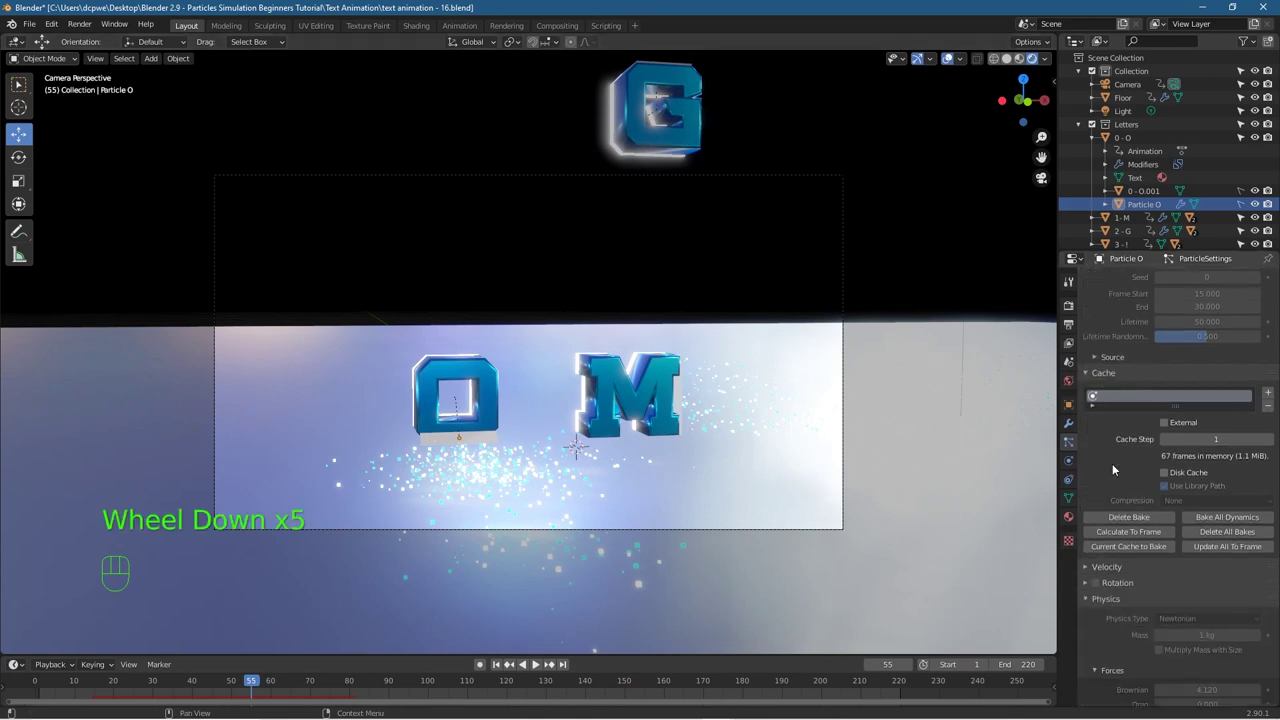
{"action": "scroll", "coordinate": [1152, 612], "scroll_direction": "down", "scroll_amount": 9}
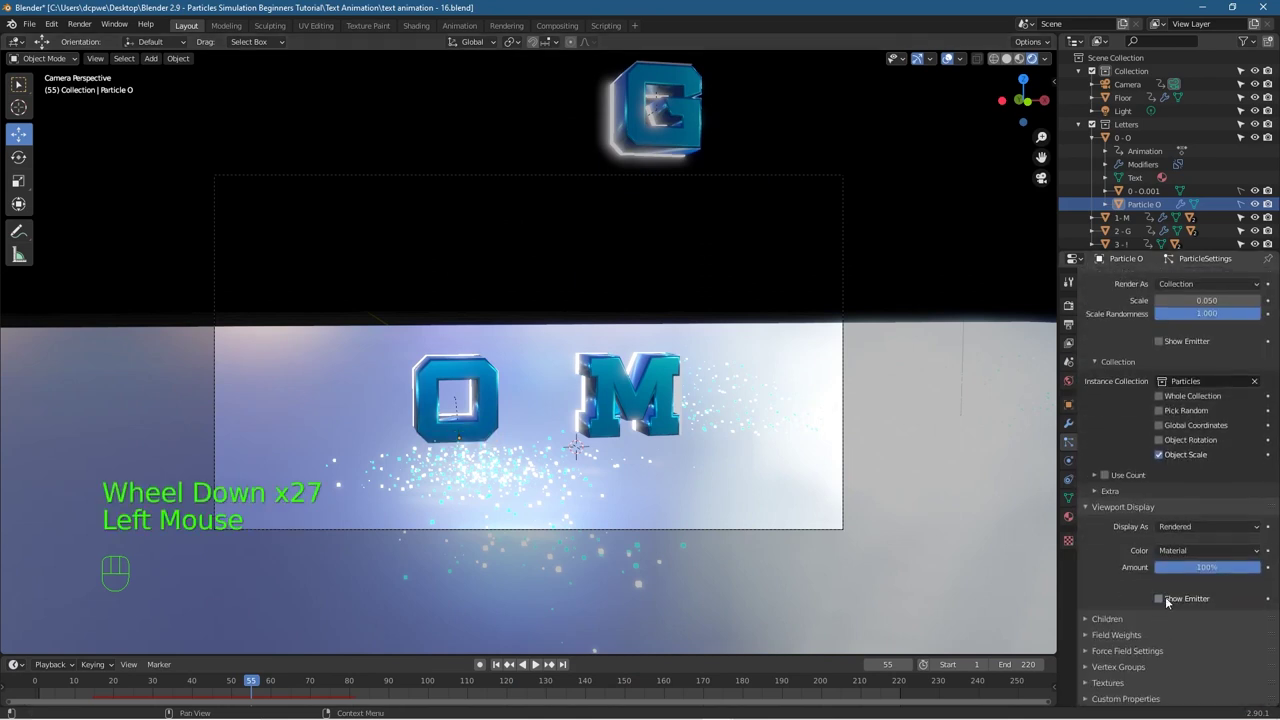
Step: Play the animation to frame 106 and inspect the letters and particles up close from the side
{"action": "left_click", "coordinate": [535, 664]}
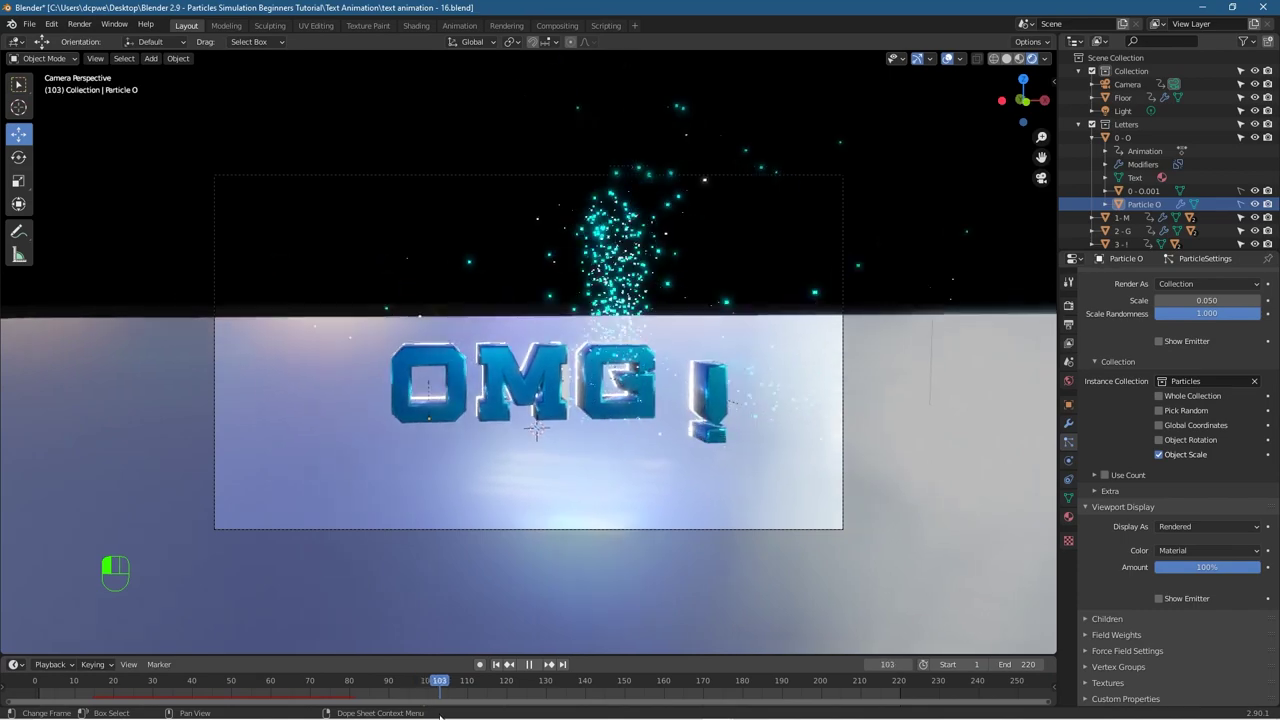
{"action": "key", "text": "space"}
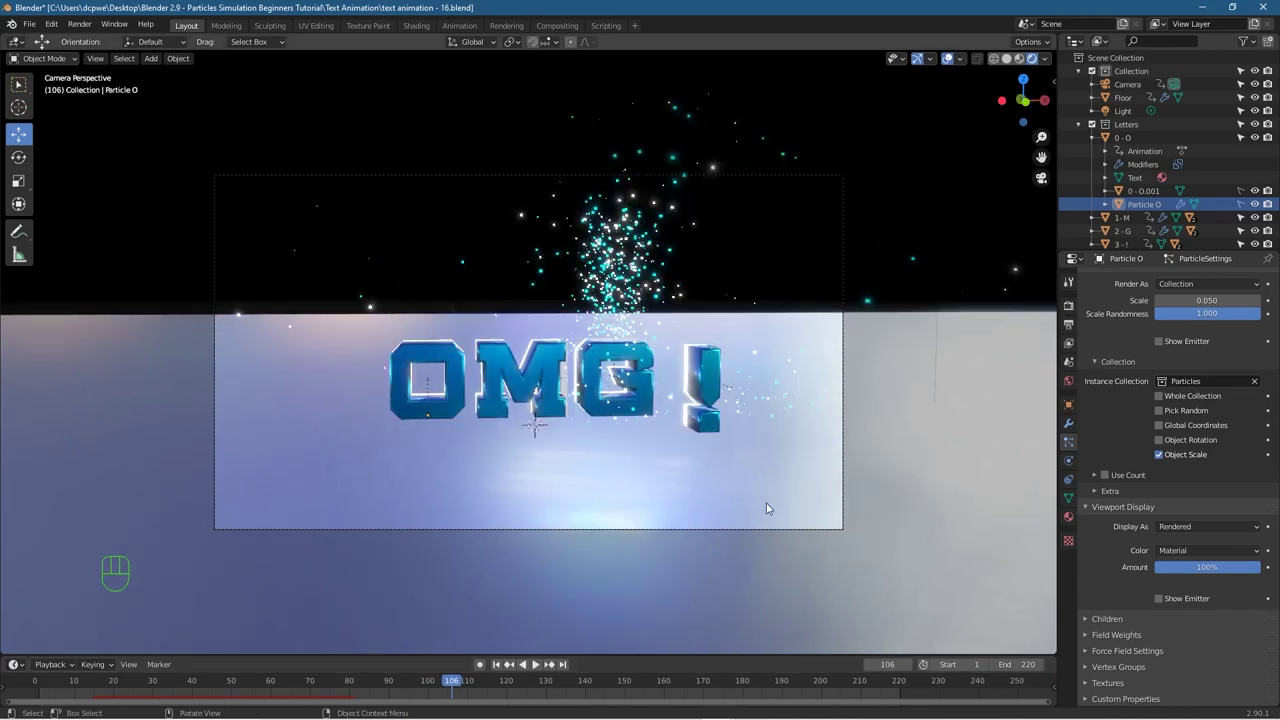
{"action": "scroll", "coordinate": [810, 487], "scroll_direction": "up", "scroll_amount": 4}
{"action": "middle_click_drag", "start_coordinate": [810, 487], "coordinate": [783, 485]}
{"action": "scroll", "coordinate": [452, 463], "scroll_direction": "up", "scroll_amount": 4}
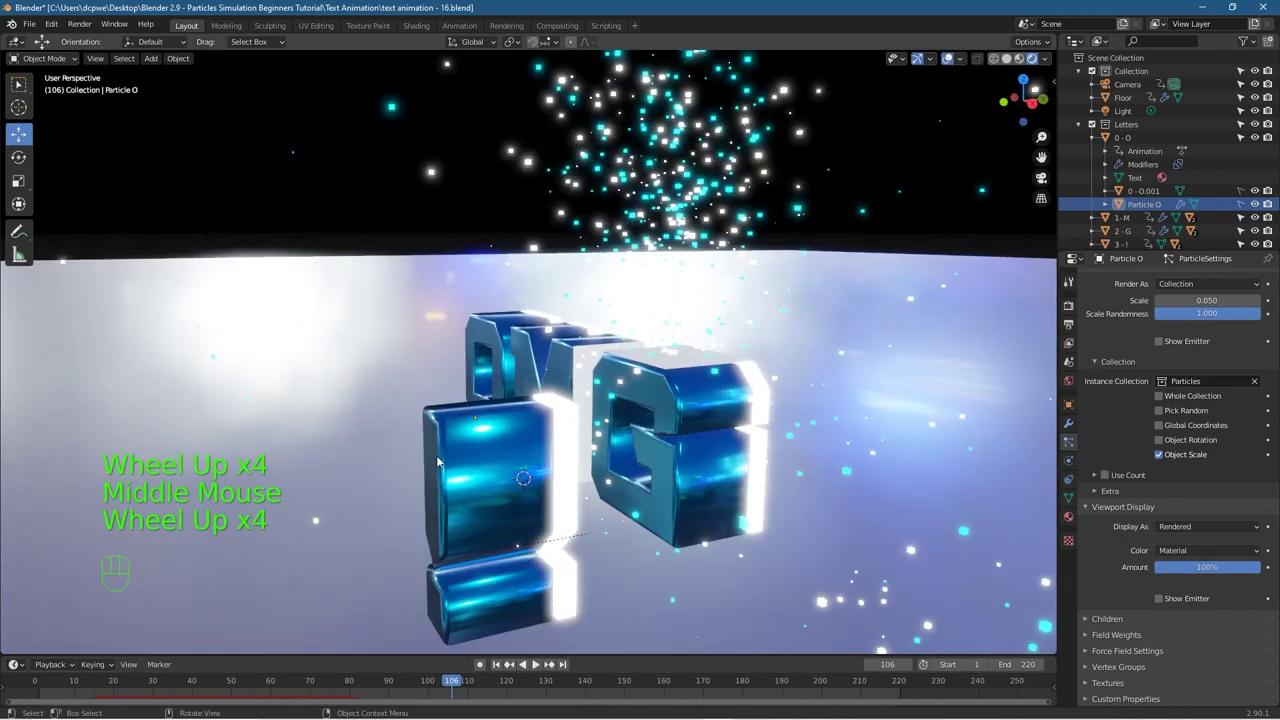
Step: At frame 120, unhide the exclamation mark's emitter, Paricle !, and turn off its viewport Show Emitter option
{"action": "left_click_drag", "start_coordinate": [452, 684], "coordinate": [507, 690]}
{"action": "scroll", "coordinate": [1125, 228], "scroll_direction": "down", "scroll_amount": 2}
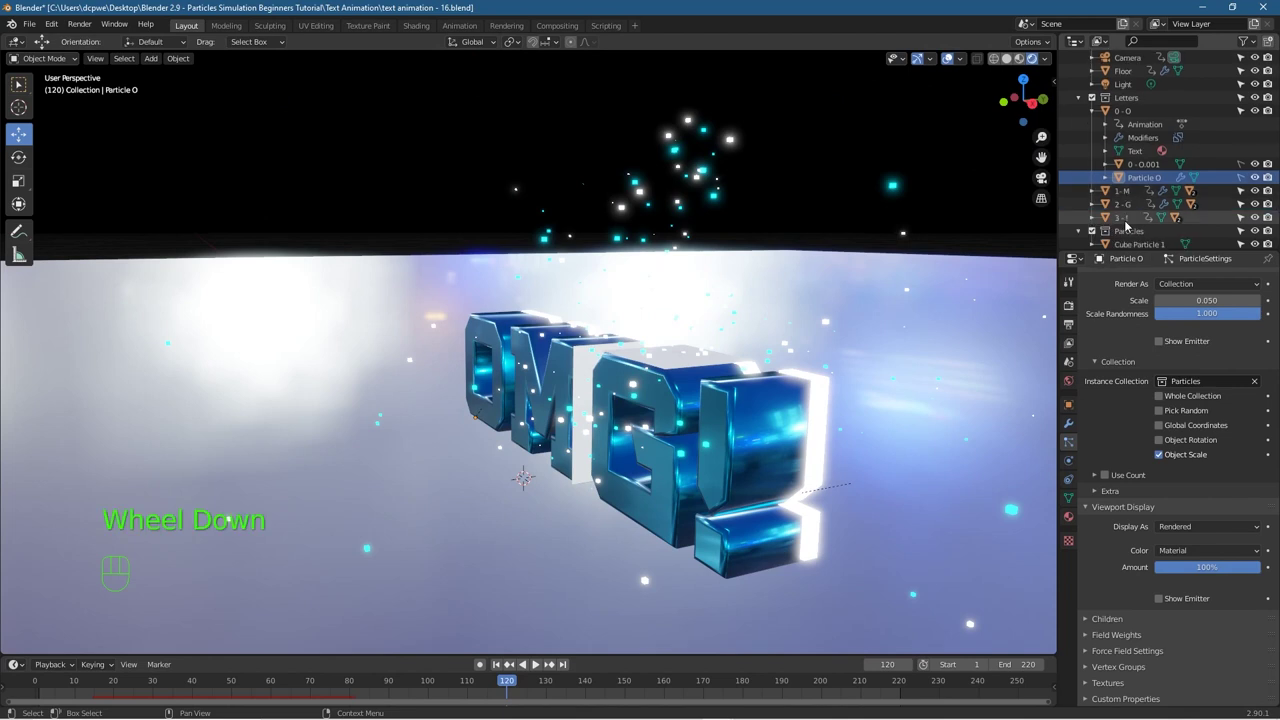
{"action": "scroll", "coordinate": [1175, 224], "scroll_direction": "down", "scroll_amount": 2}
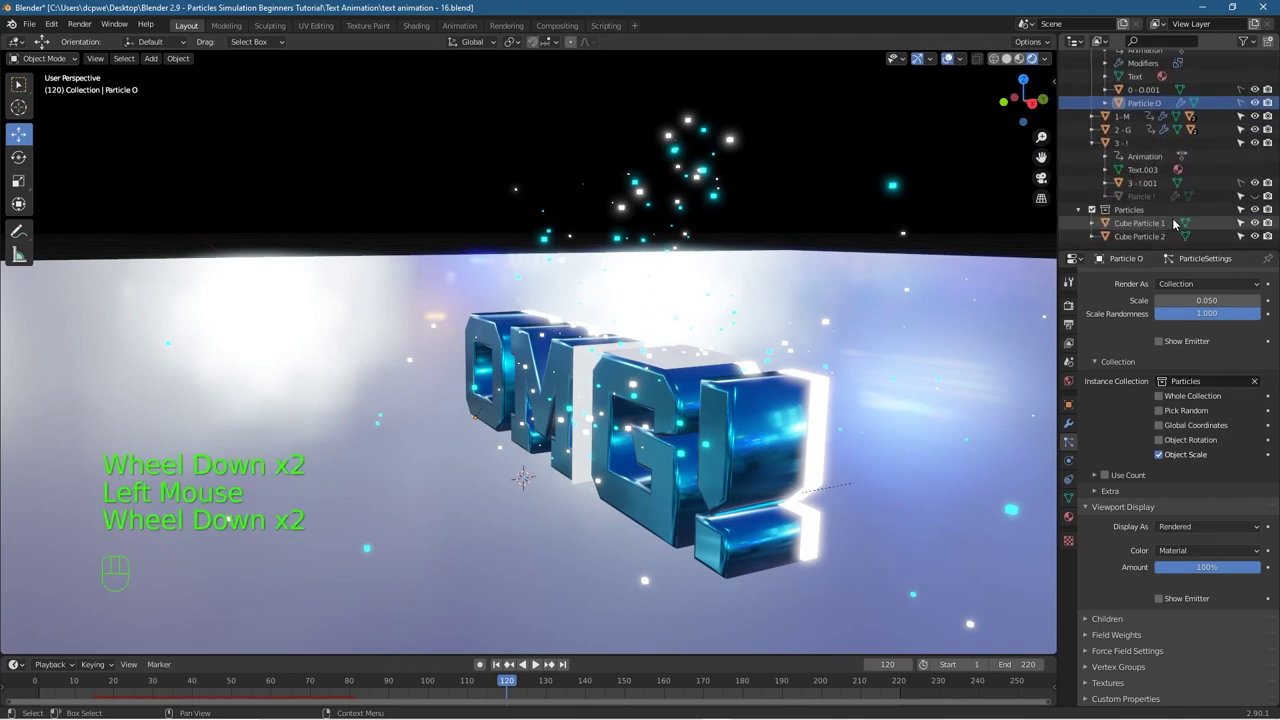
{"action": "left_click", "coordinate": [1254, 198]}
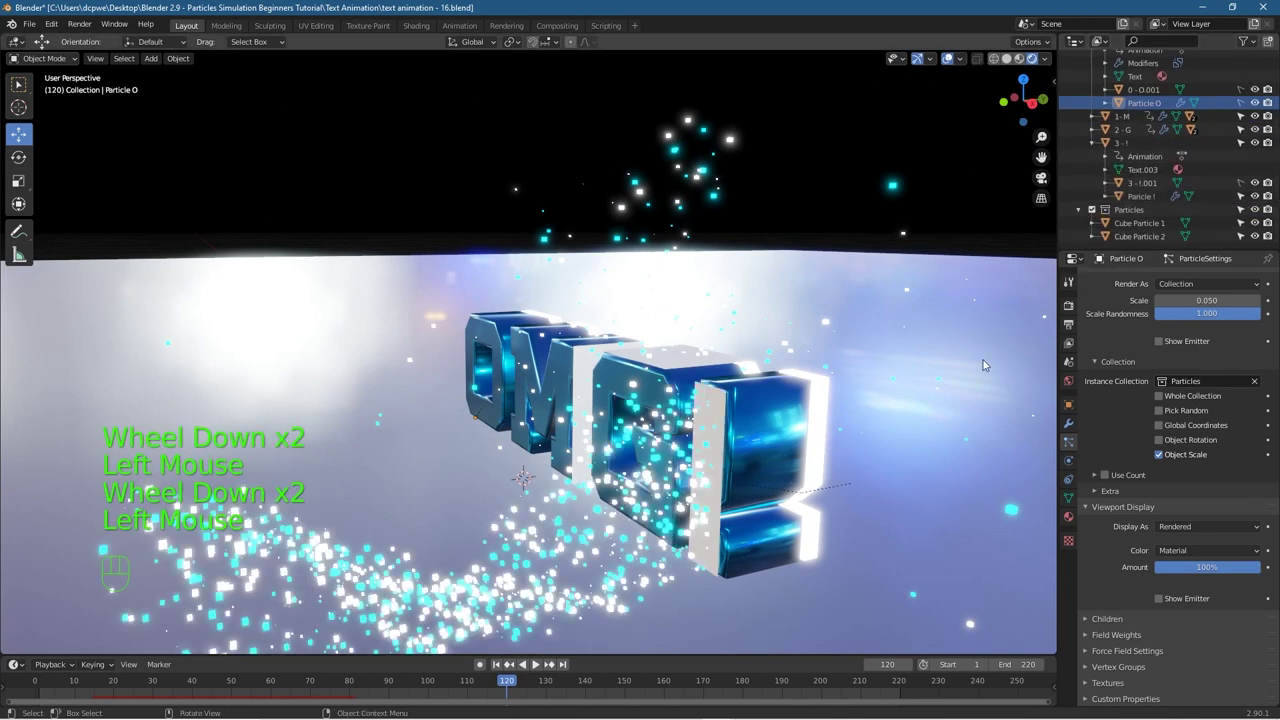
{"action": "left_click", "coordinate": [717, 416]}
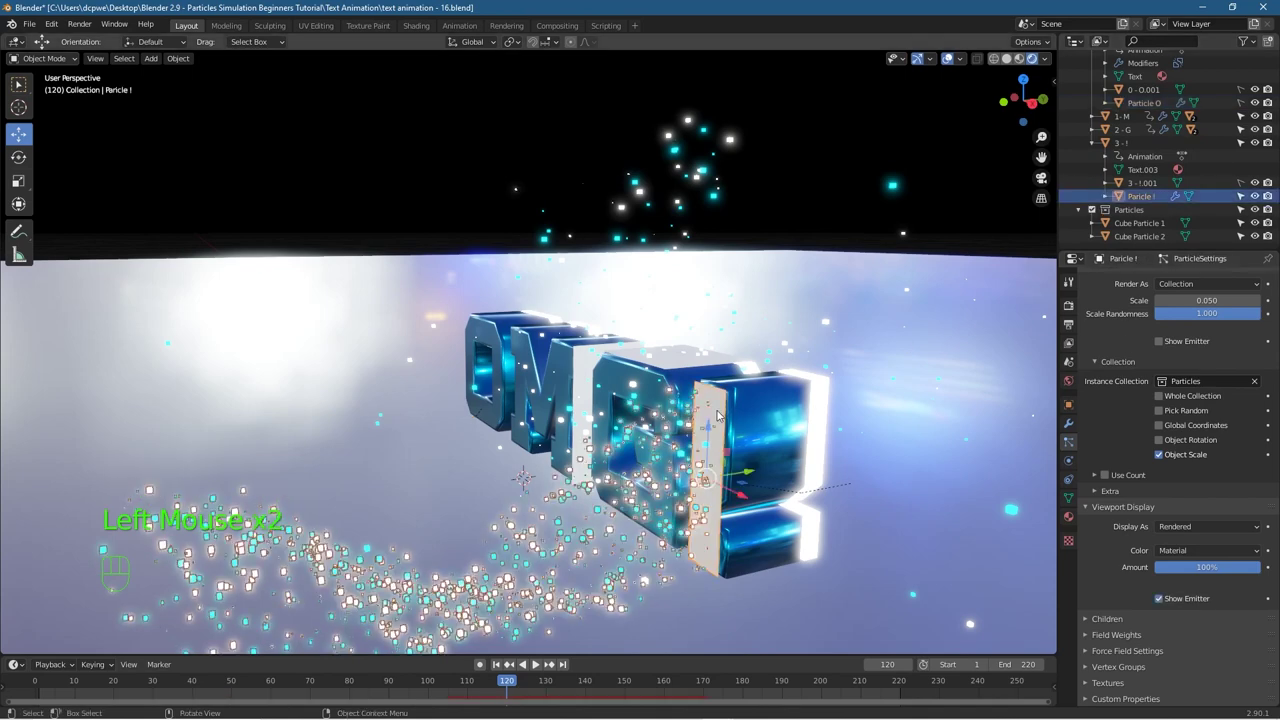
{"action": "left_click", "coordinate": [1158, 599]}
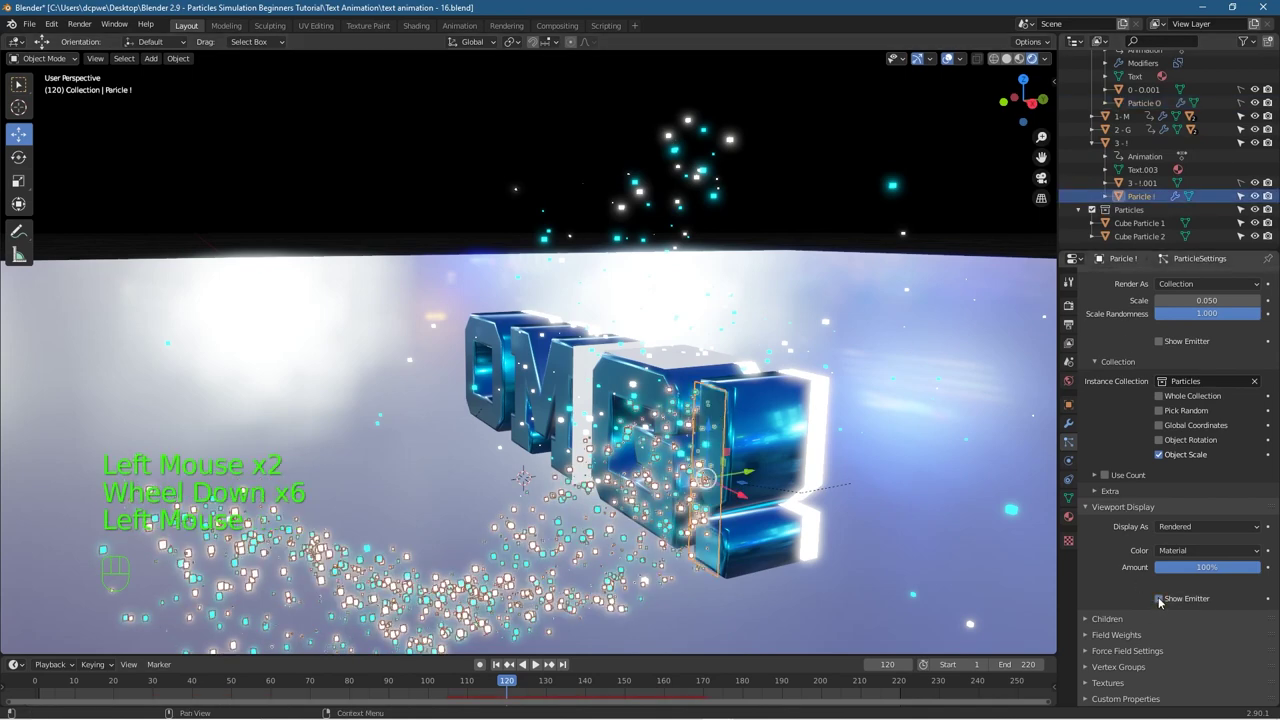
Step: Turn off the viewport Show Emitter option for the M's and G's emitters, Particle M and Particle G
{"action": "left_click", "coordinate": [582, 373]}
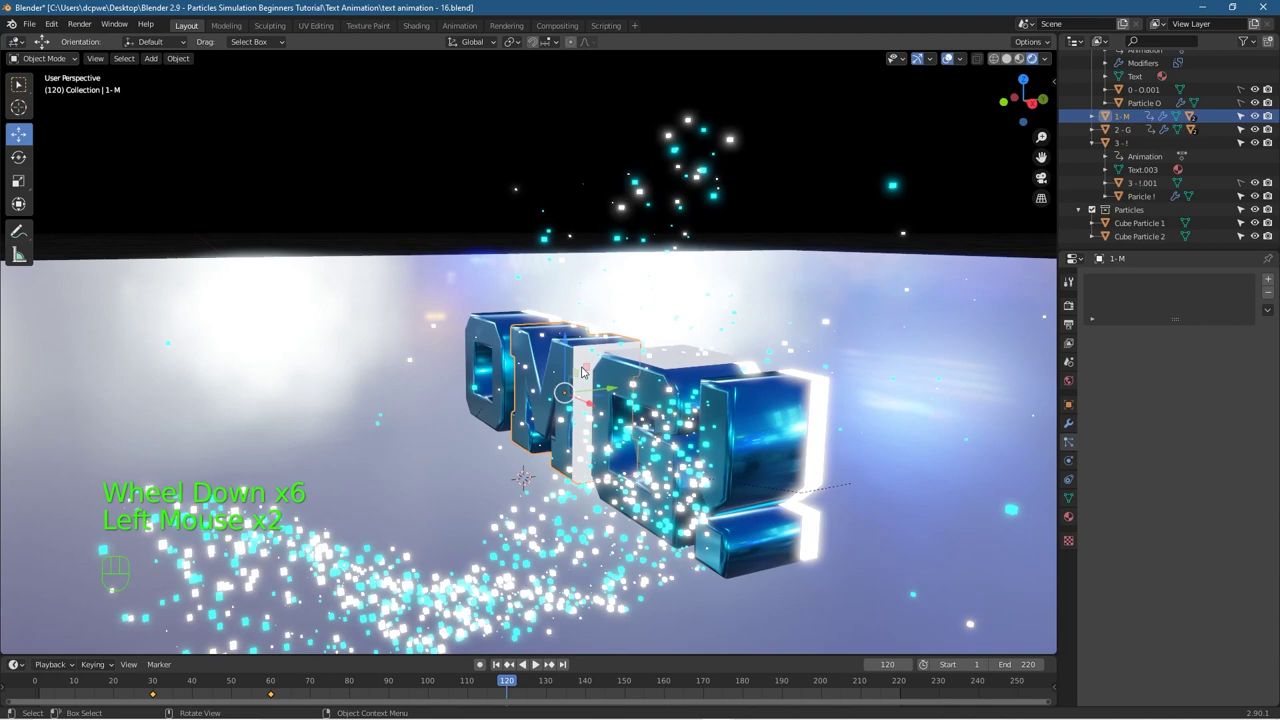
{"action": "left_click", "coordinate": [1092, 116]}
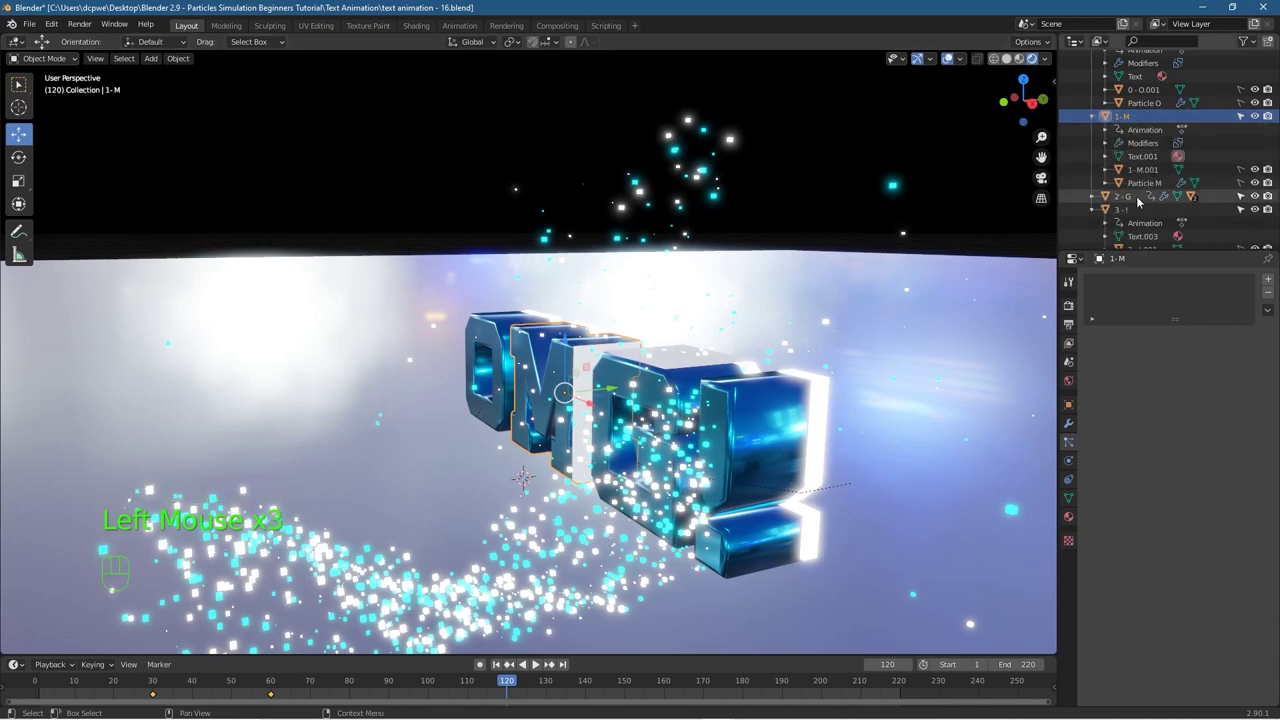
{"action": "left_click", "coordinate": [1140, 183]}
{"action": "scroll", "coordinate": [1130, 590], "scroll_direction": "down", "scroll_amount": 15}
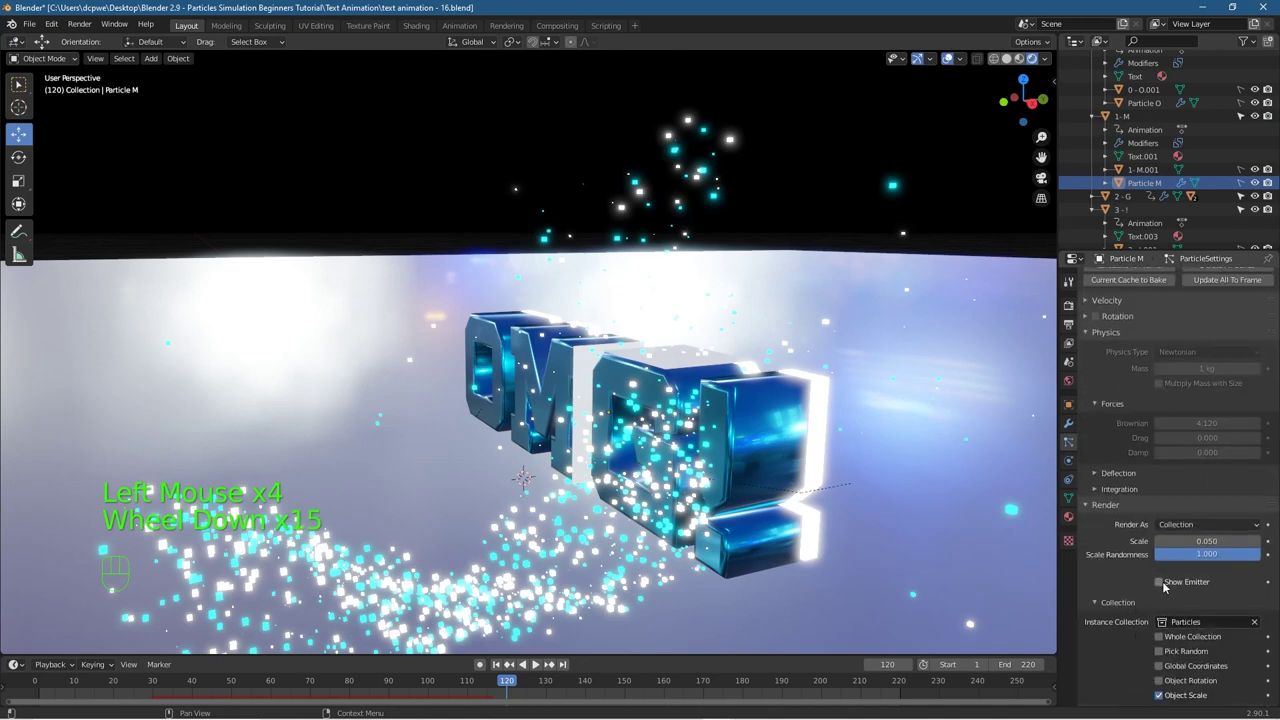
{"action": "scroll", "coordinate": [1150, 553], "scroll_direction": "down", "scroll_amount": 10}
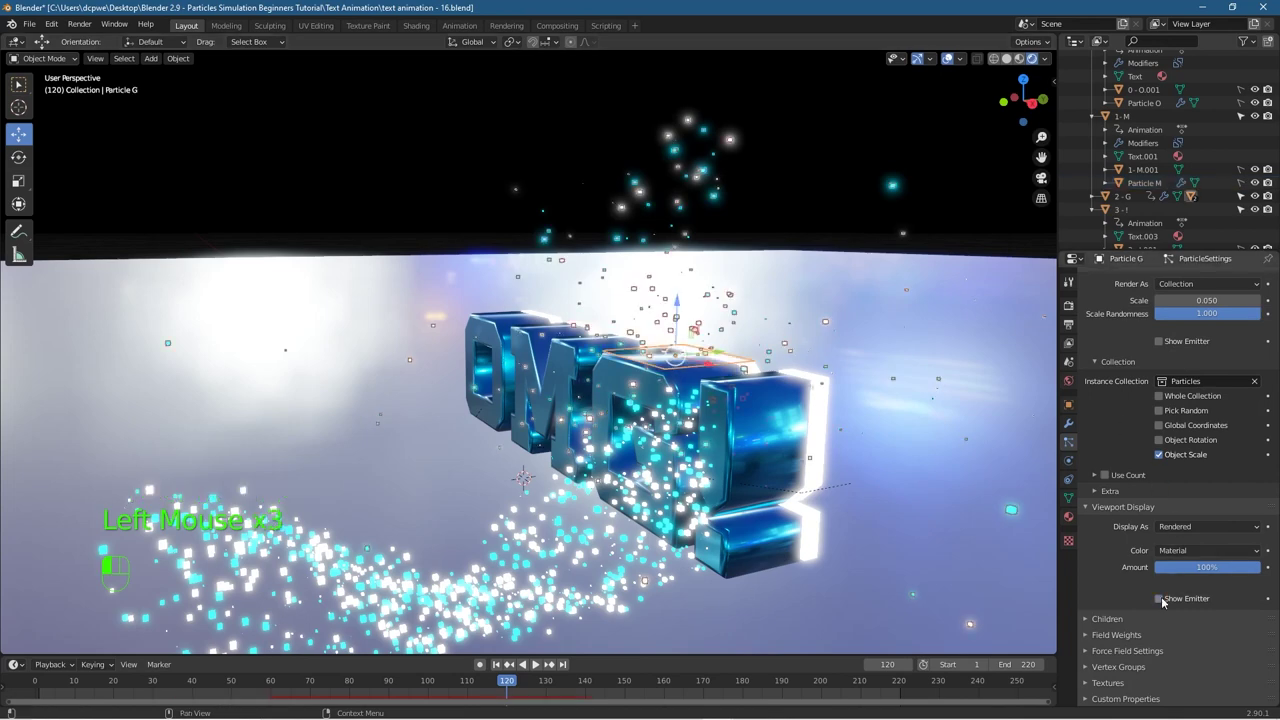
Step: Scrub to an earlier frame, play the animation to frame 105, and switch to the camera view
{"action": "left_click_drag", "start_coordinate": [505, 686], "coordinate": [281, 683]}
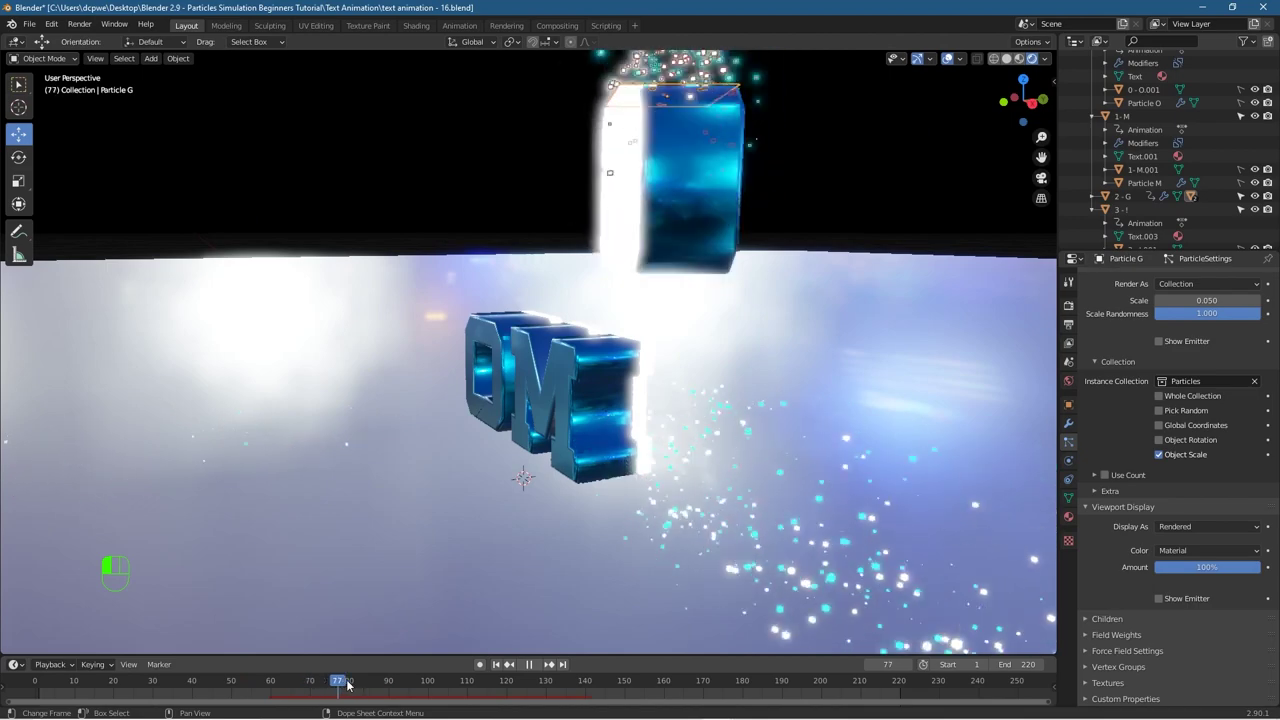
{"action": "key", "text": "space"}
{"action": "key", "text": "KP_0"}
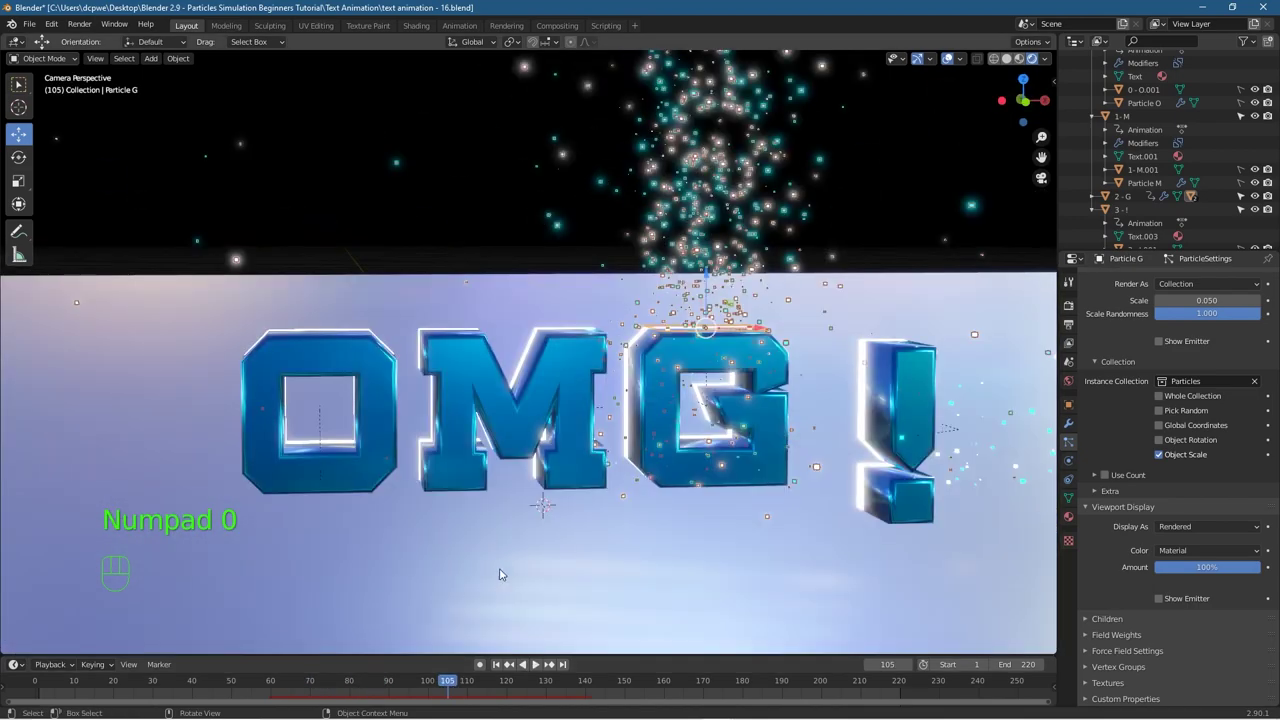
Step: Play the whole animation from the first frame in the camera view with the full camera frame visible
{"action": "left_click", "coordinate": [496, 664]}
{"action": "left_click", "coordinate": [535, 664]}
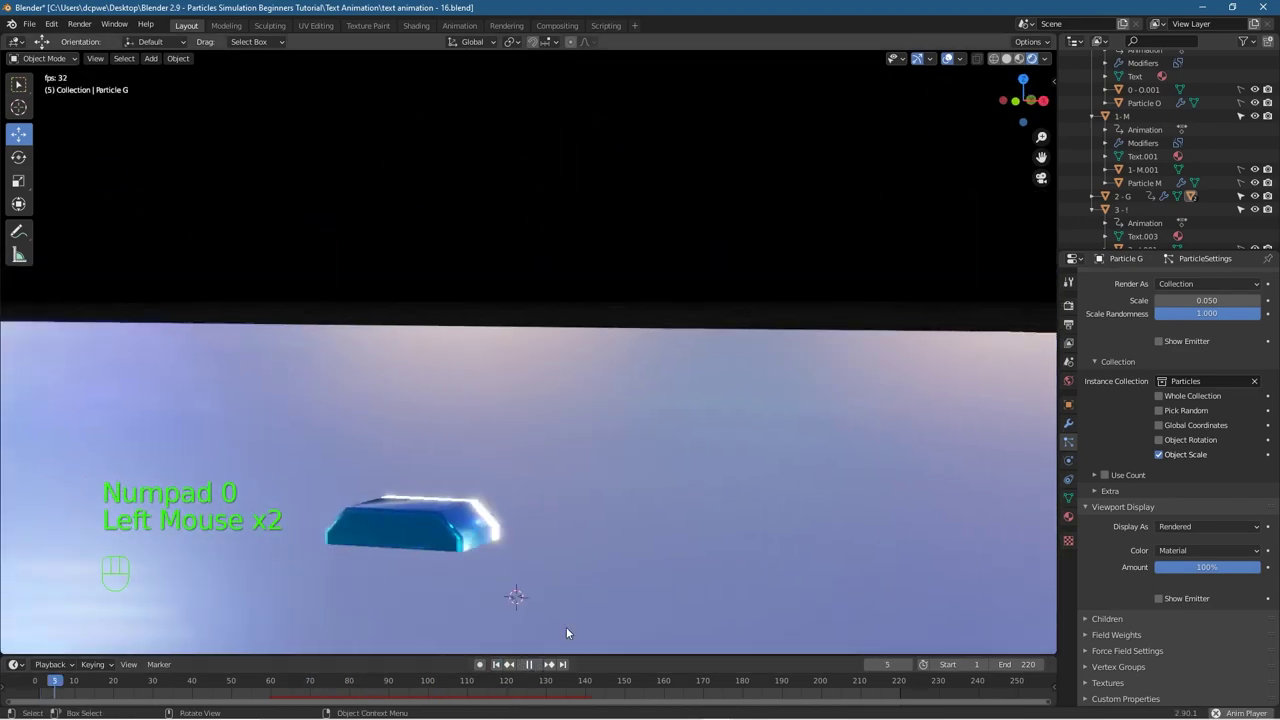
{"action": "scroll", "coordinate": [610, 550], "scroll_direction": "down", "scroll_amount": 2}
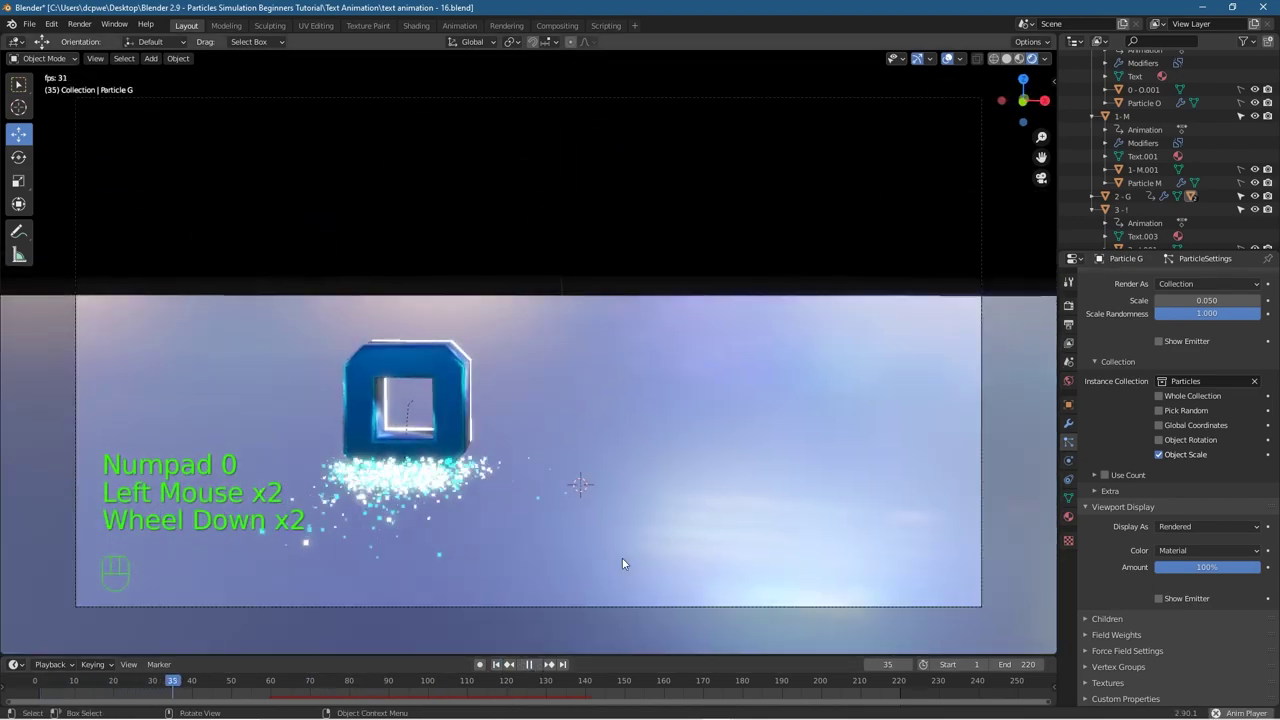
{"action": "scroll", "coordinate": [624, 562], "scroll_direction": "down", "scroll_amount": 1}
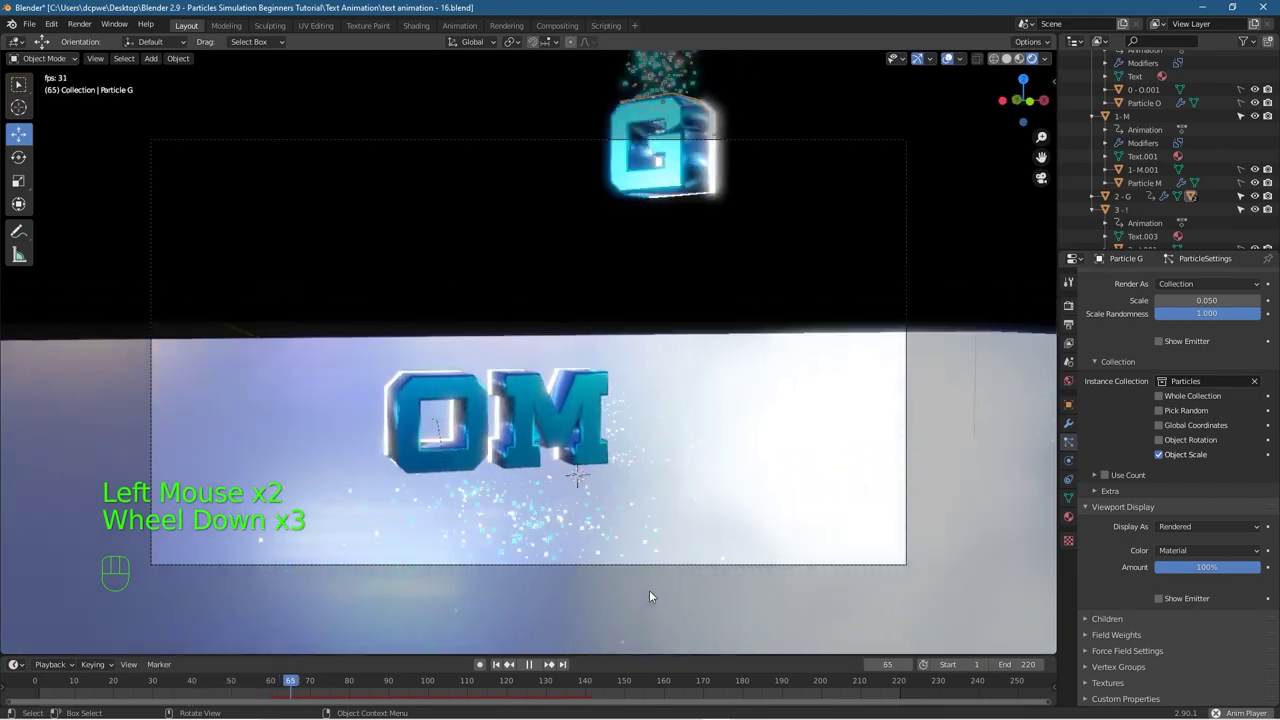
{"action": "left_click", "coordinate": [496, 664]}
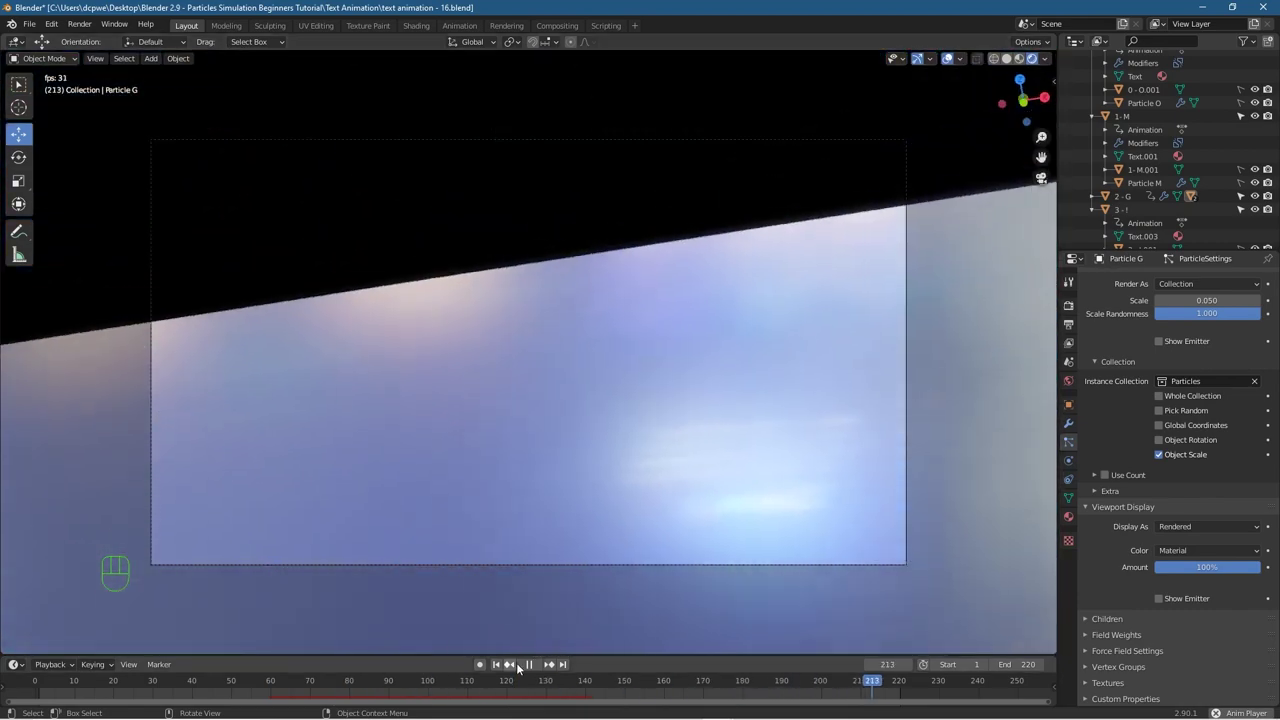
{"action": "left_click", "coordinate": [529, 664]}
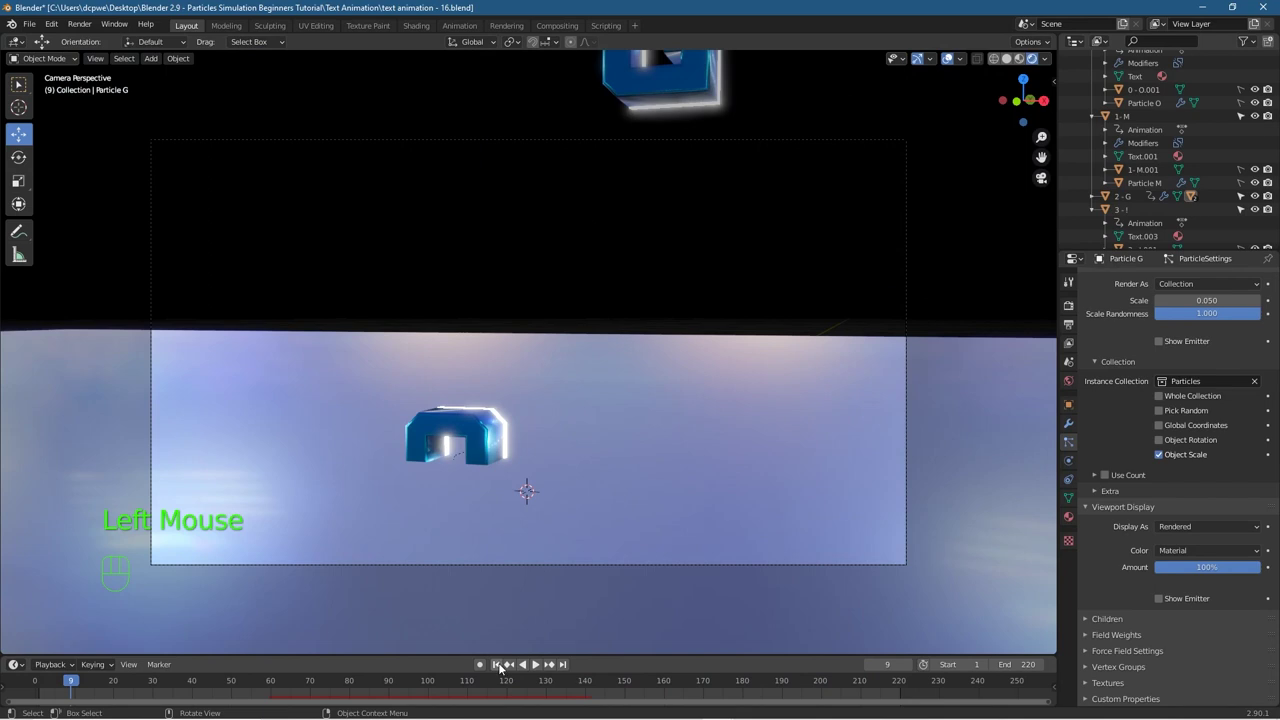
Step: Return the timeline to frame 1 and save the file
{"action": "left_click", "coordinate": [496, 664]}
{"action": "left_click", "coordinate": [31, 24]}
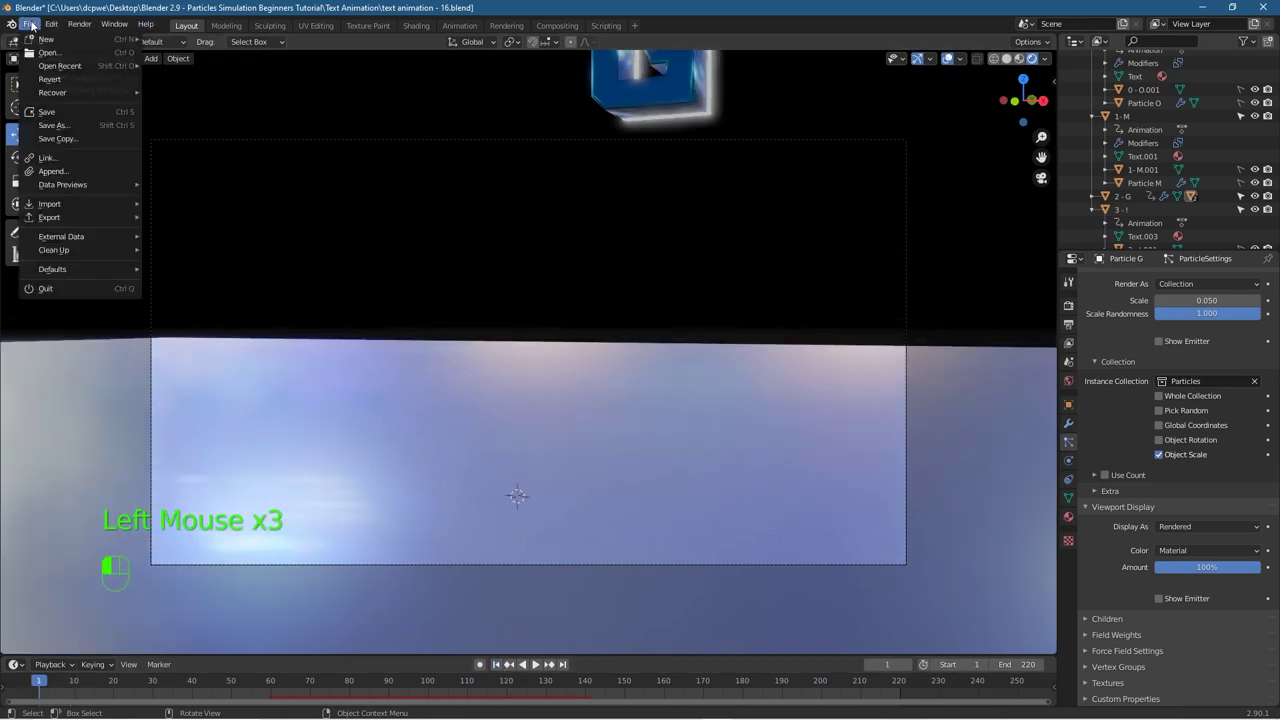
{"action": "left_click", "coordinate": [45, 112]}
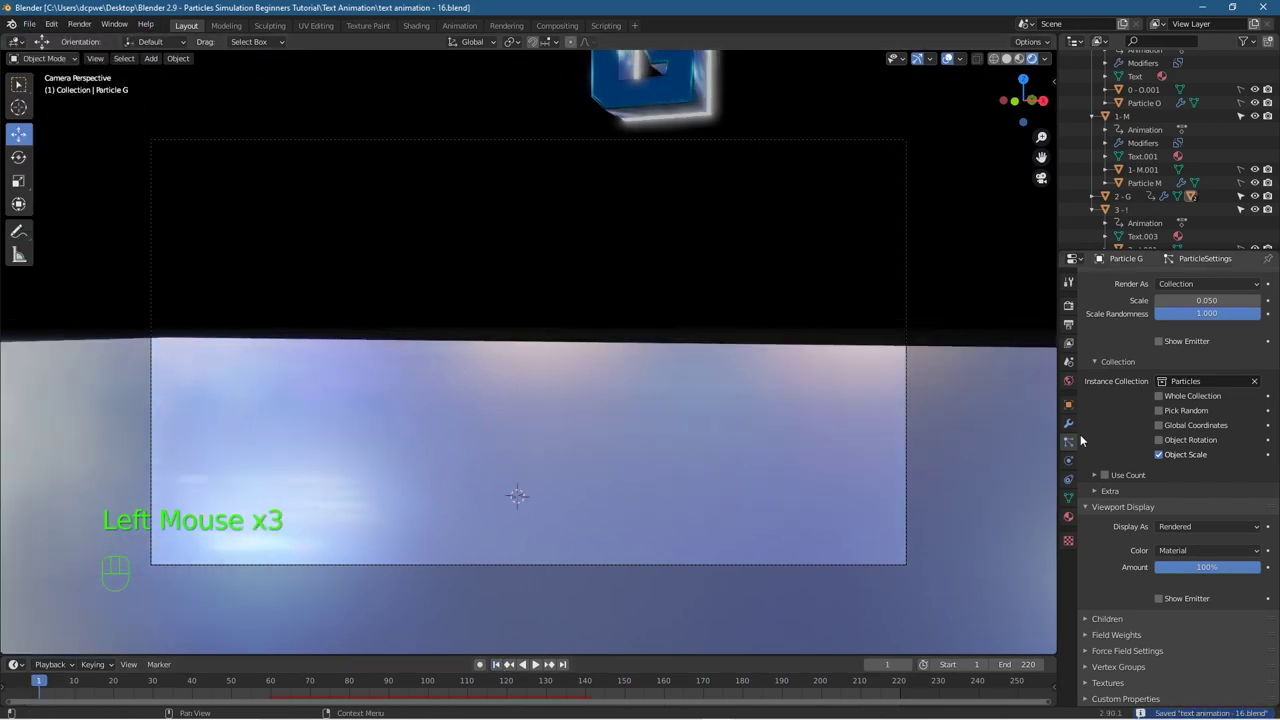
Step: Delete Particle G's physics bake, bake all dynamics again, and save the file
{"action": "scroll", "coordinate": [1136, 435], "scroll_direction": "up", "scroll_amount": 14}
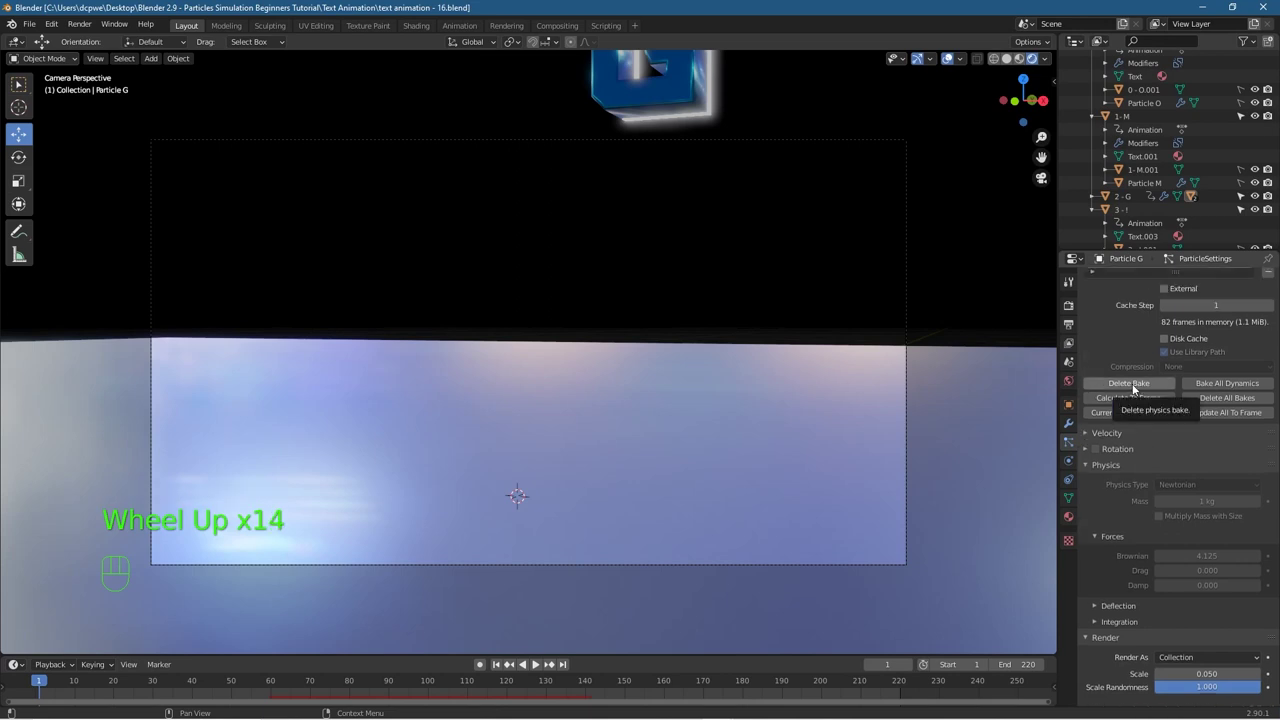
{"action": "left_click", "coordinate": [1129, 383]}
{"action": "left_click", "coordinate": [1211, 387]}
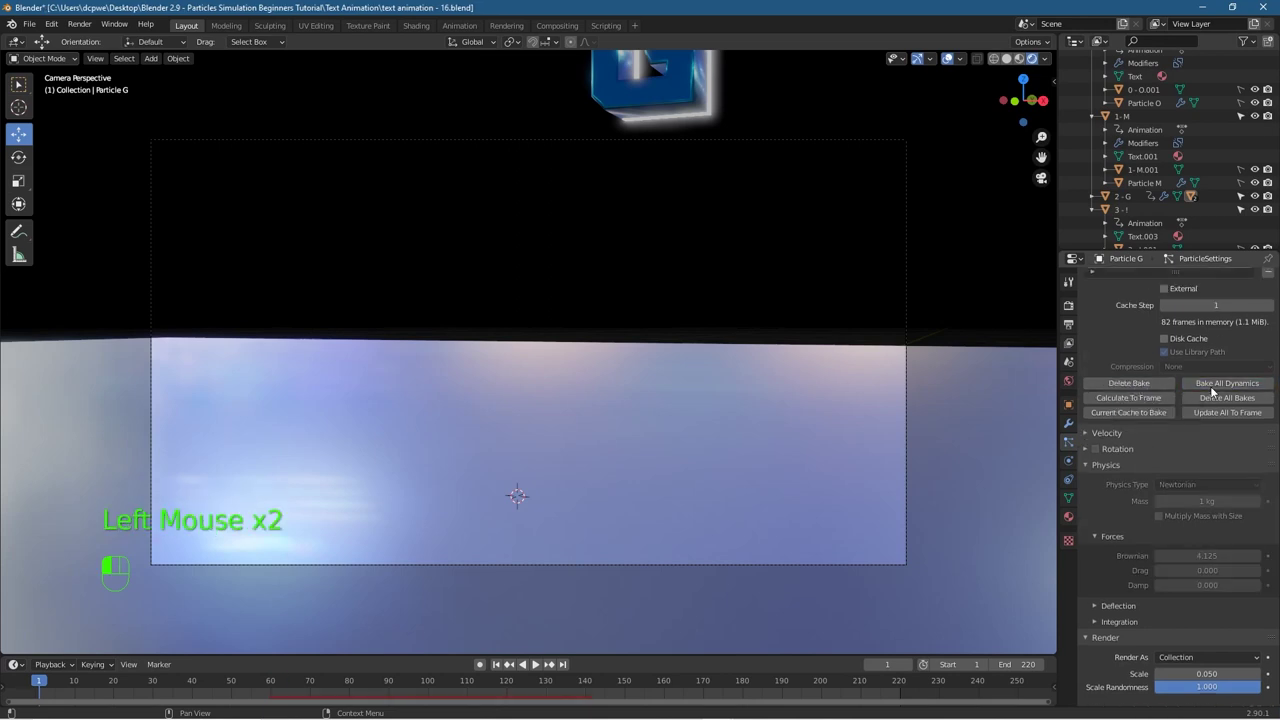
{"action": "left_click", "coordinate": [30, 25]}
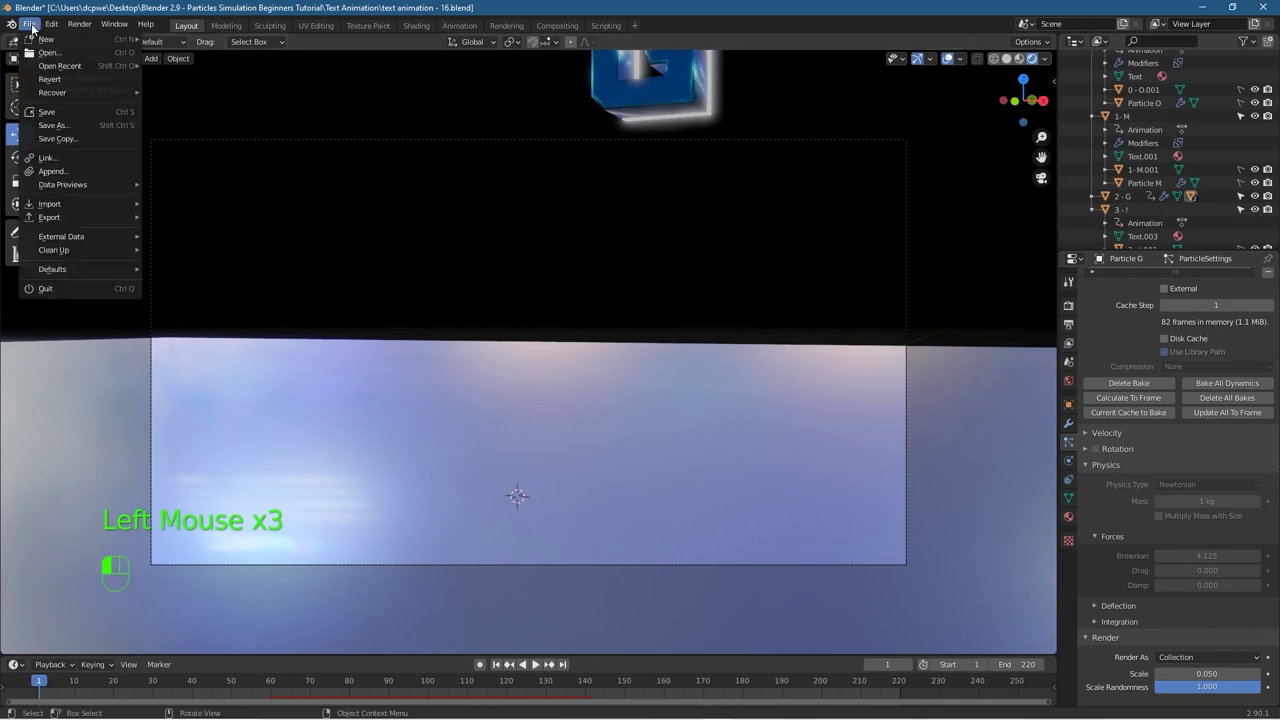
{"action": "left_click", "coordinate": [50, 111]}
Step: Render still images of frames 96 and 53 to check the letters and particles, closing each render window
{"action": "left_click_drag", "start_coordinate": [220, 688], "coordinate": [412, 697]}
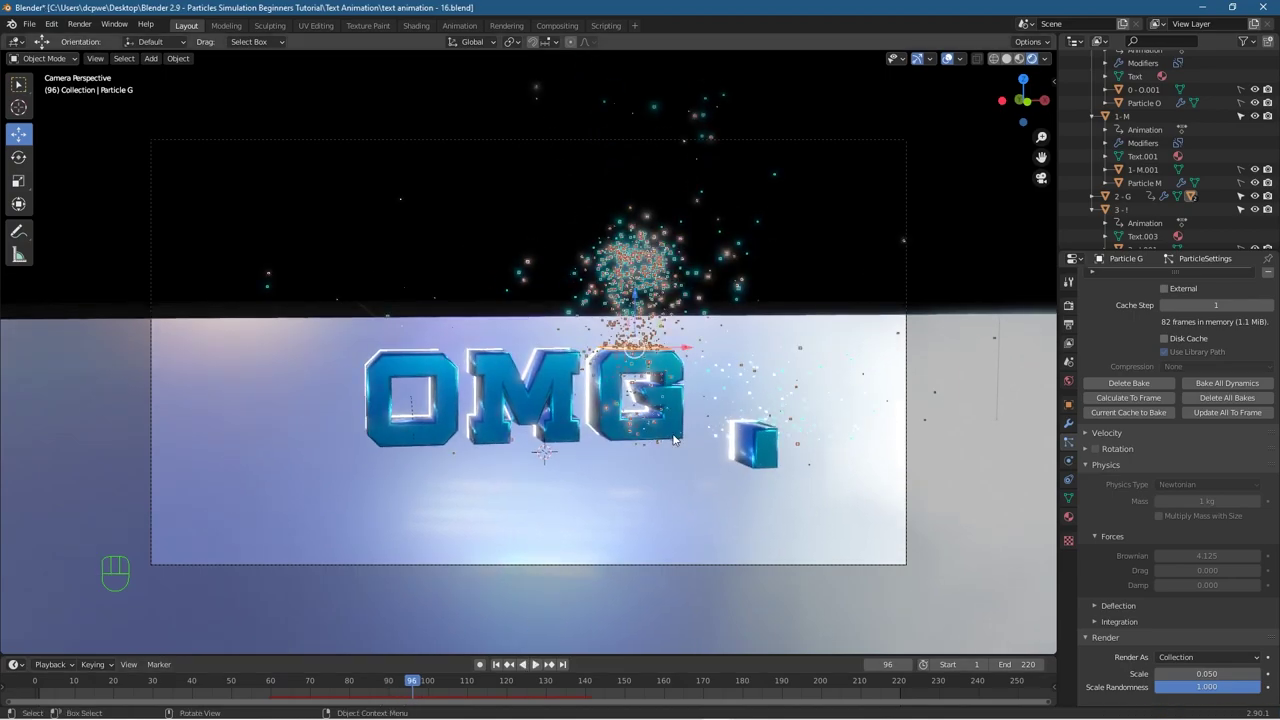
{"action": "key", "text": "F12"}
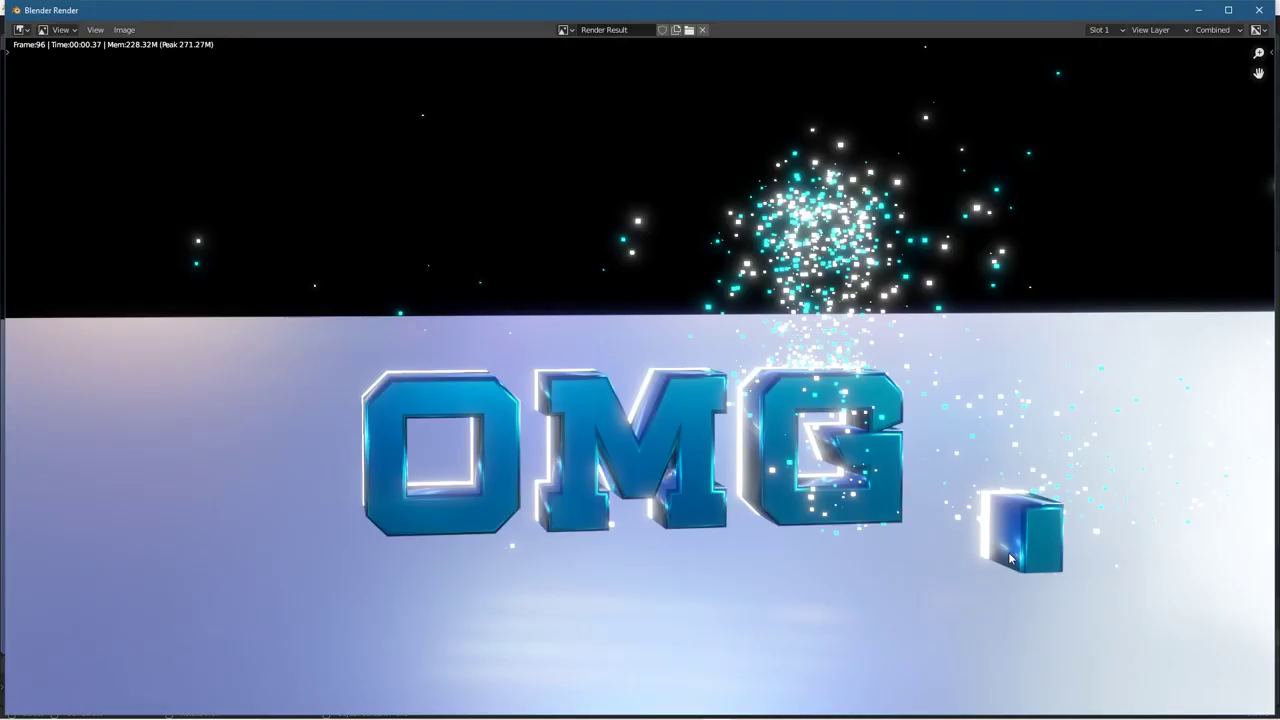
{"action": "left_click", "coordinate": [1259, 10]}
{"action": "left_click_drag", "start_coordinate": [413, 692], "coordinate": [243, 692]}
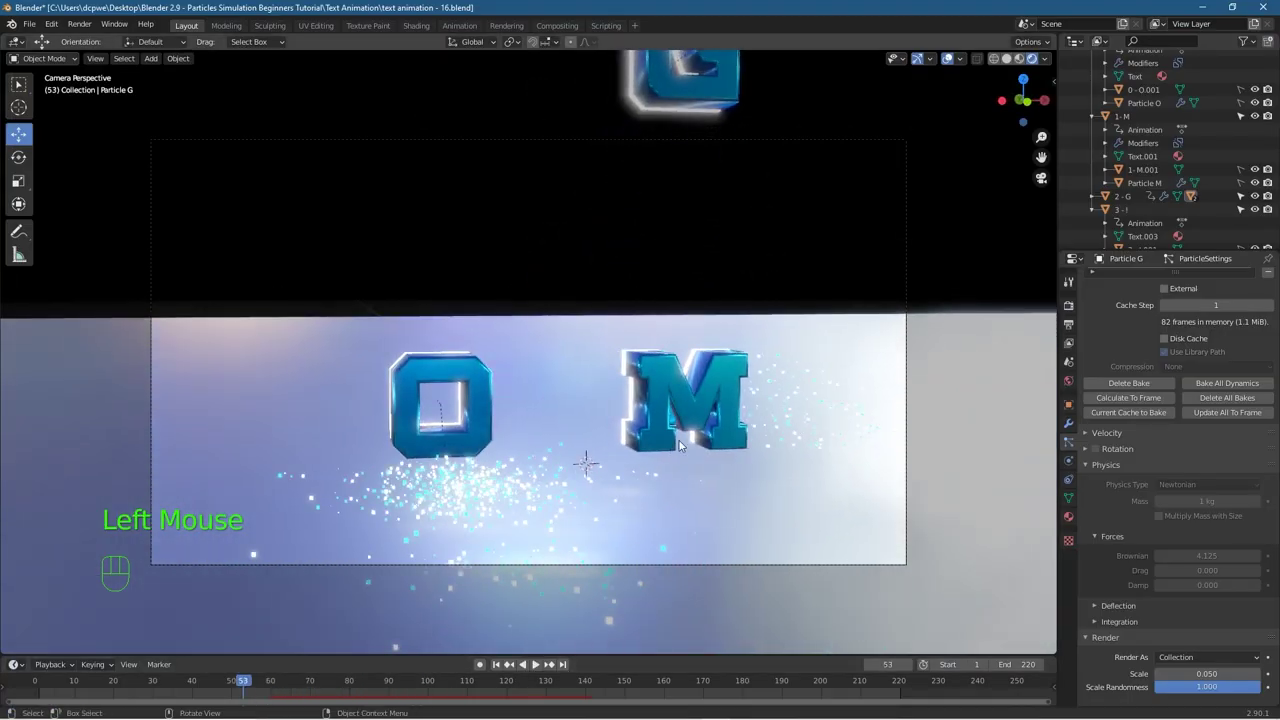
{"action": "key", "text": "F12"}
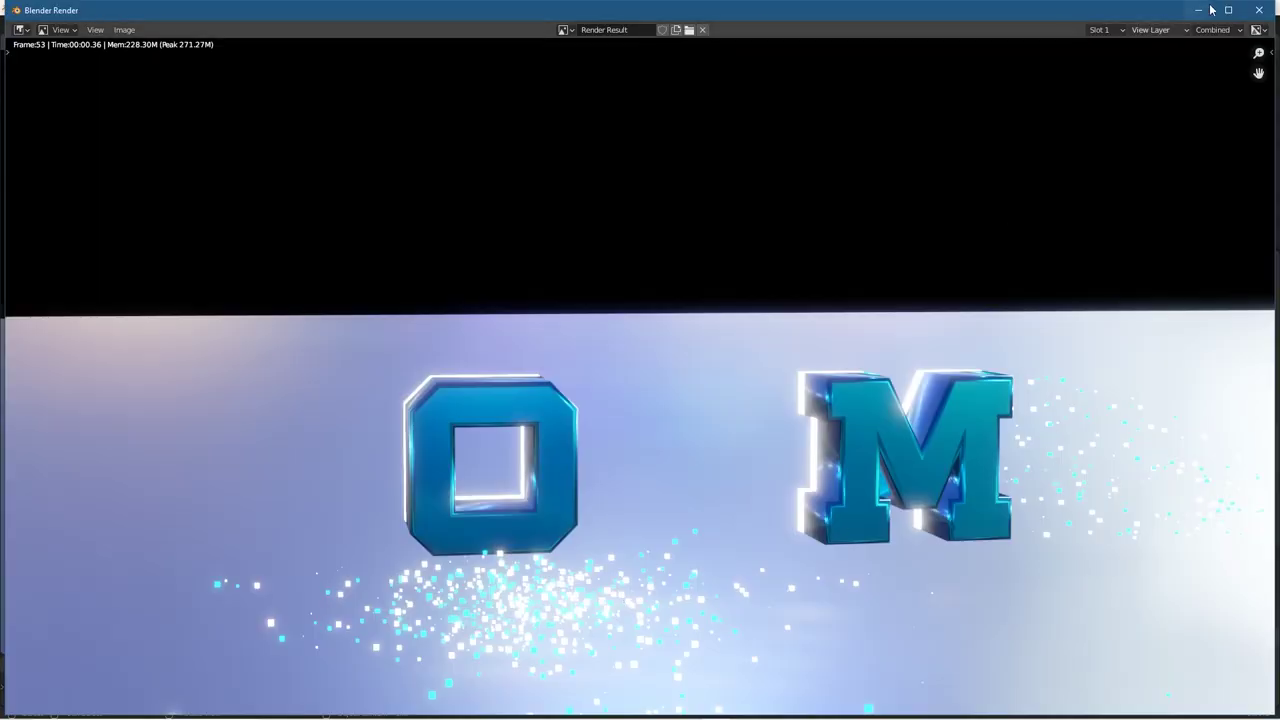
{"action": "left_click", "coordinate": [1259, 10]}
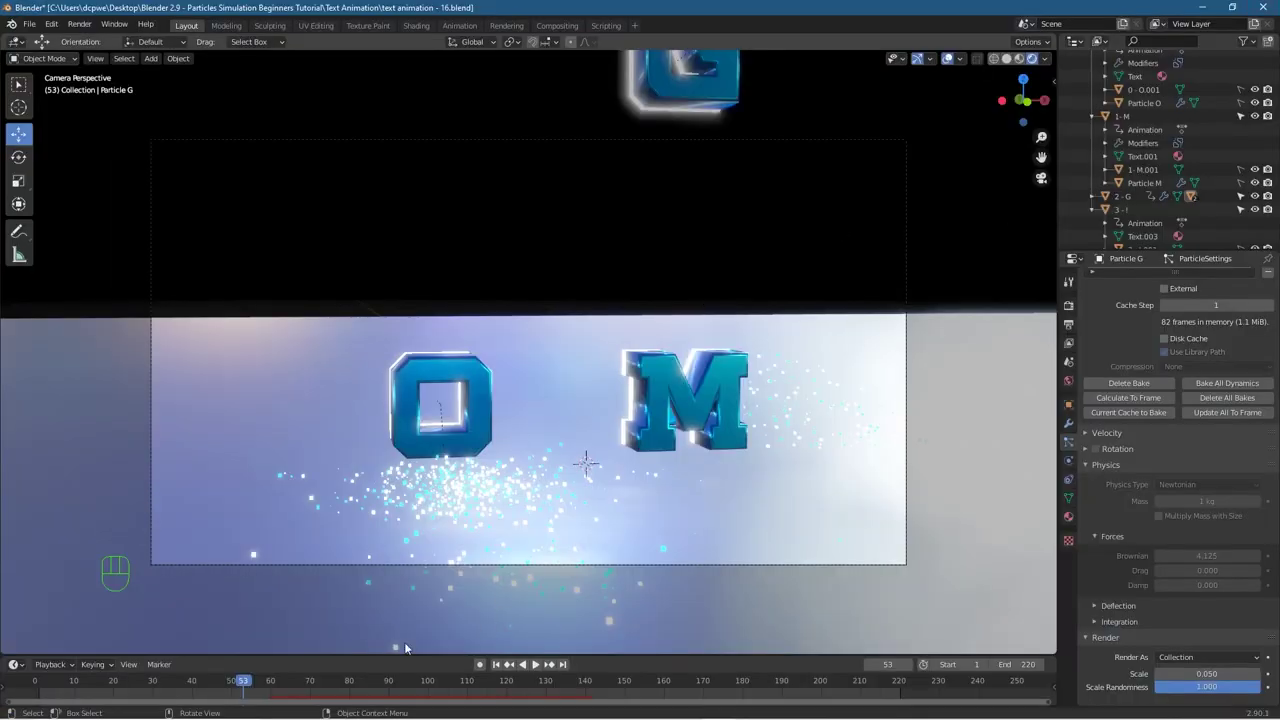
Step: Go back to frame 1 after the test renders and save the project
{"action": "left_click", "coordinate": [497, 664]}
{"action": "left_click", "coordinate": [29, 23]}
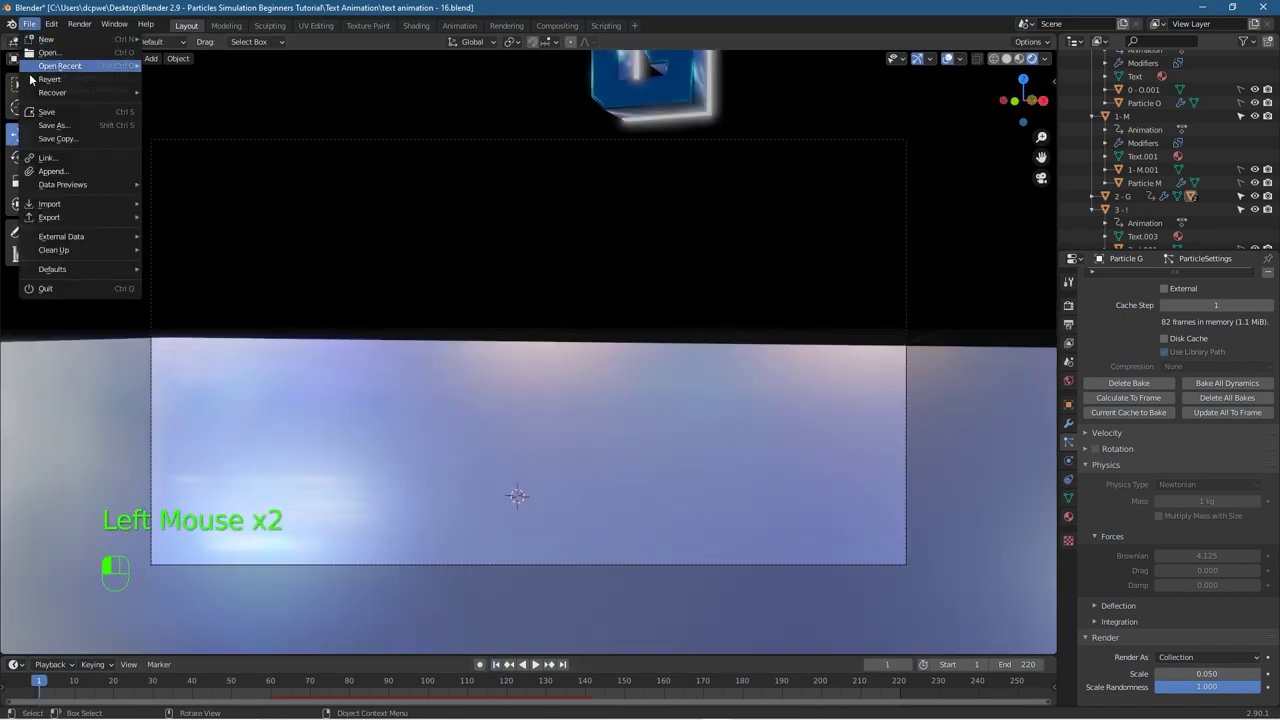
{"action": "left_click", "coordinate": [40, 113]}
Step: Set the render output file format to AVI JPEG
{"action": "left_click", "coordinate": [1069, 308]}
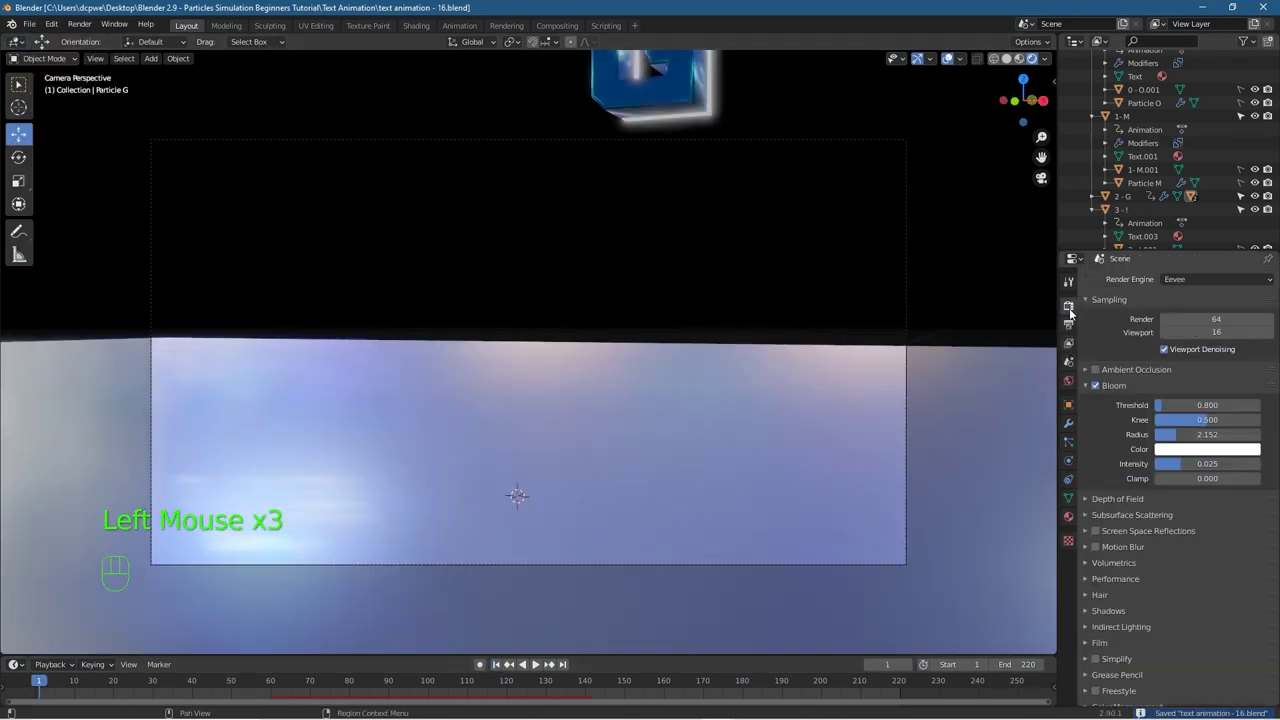
{"action": "left_click", "coordinate": [1069, 324]}
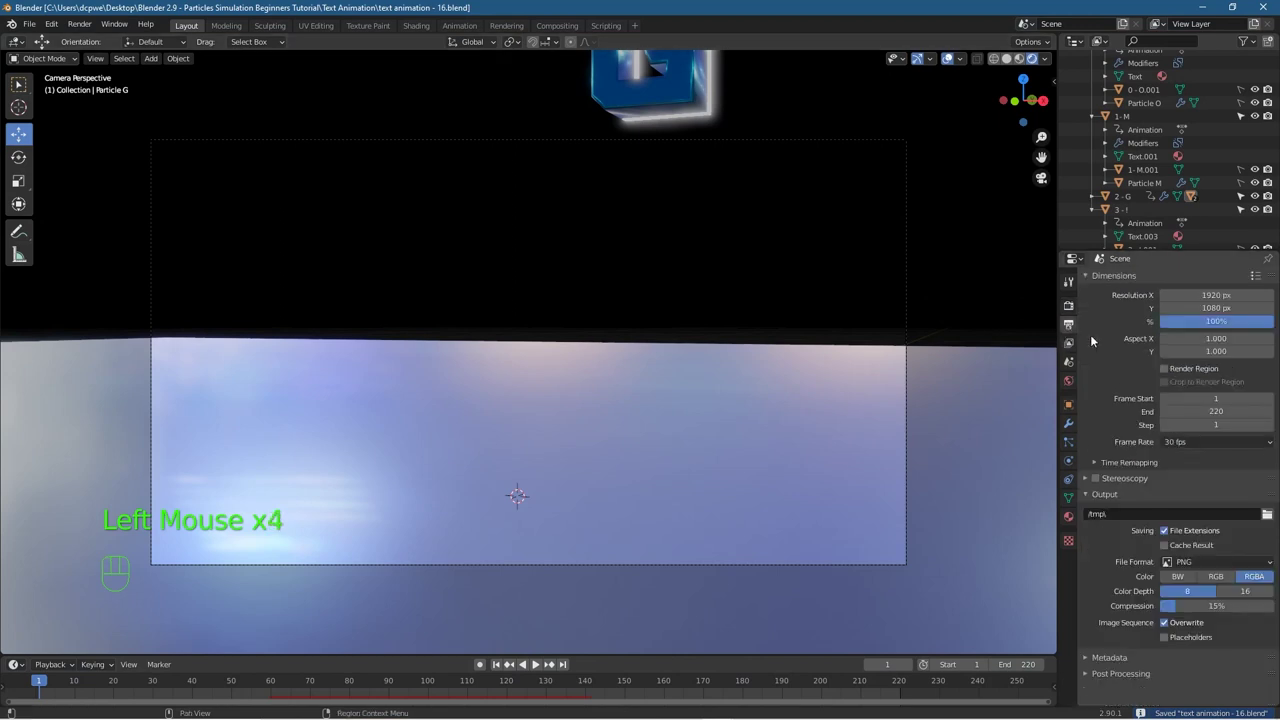
{"action": "scroll", "coordinate": [1163, 591], "scroll_direction": "down", "scroll_amount": 4}
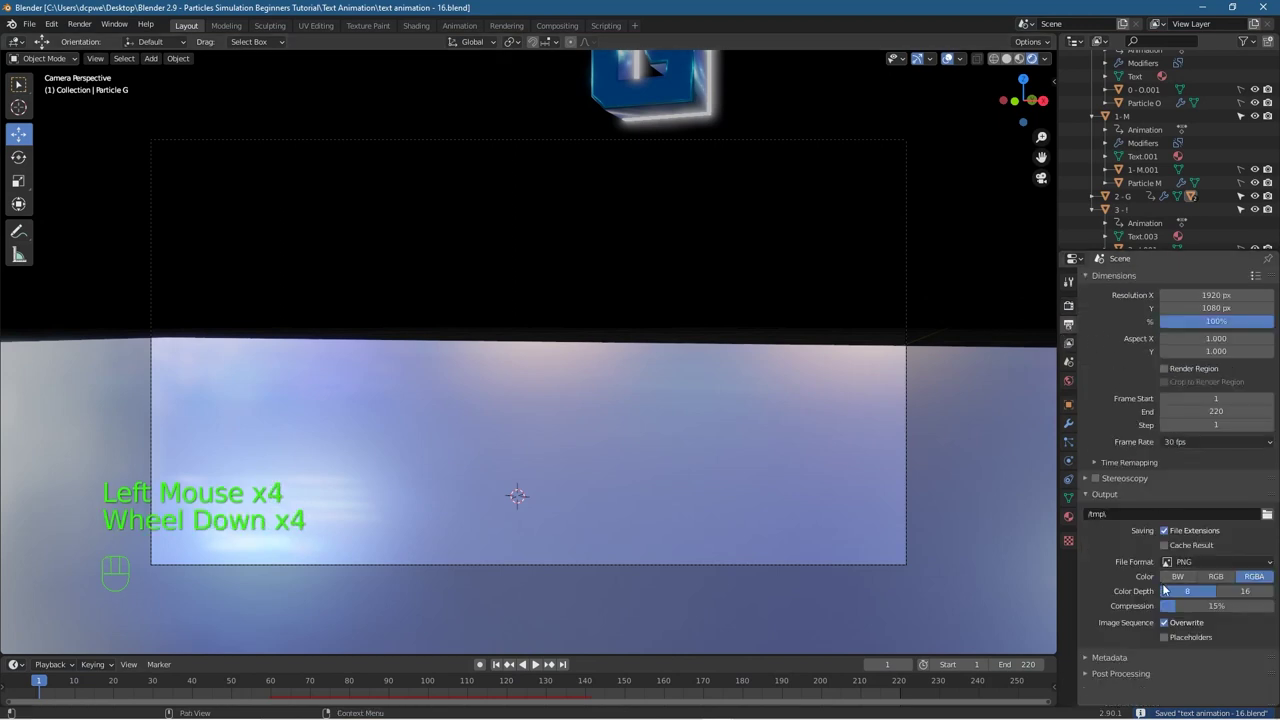
{"action": "left_click", "coordinate": [1210, 562]}
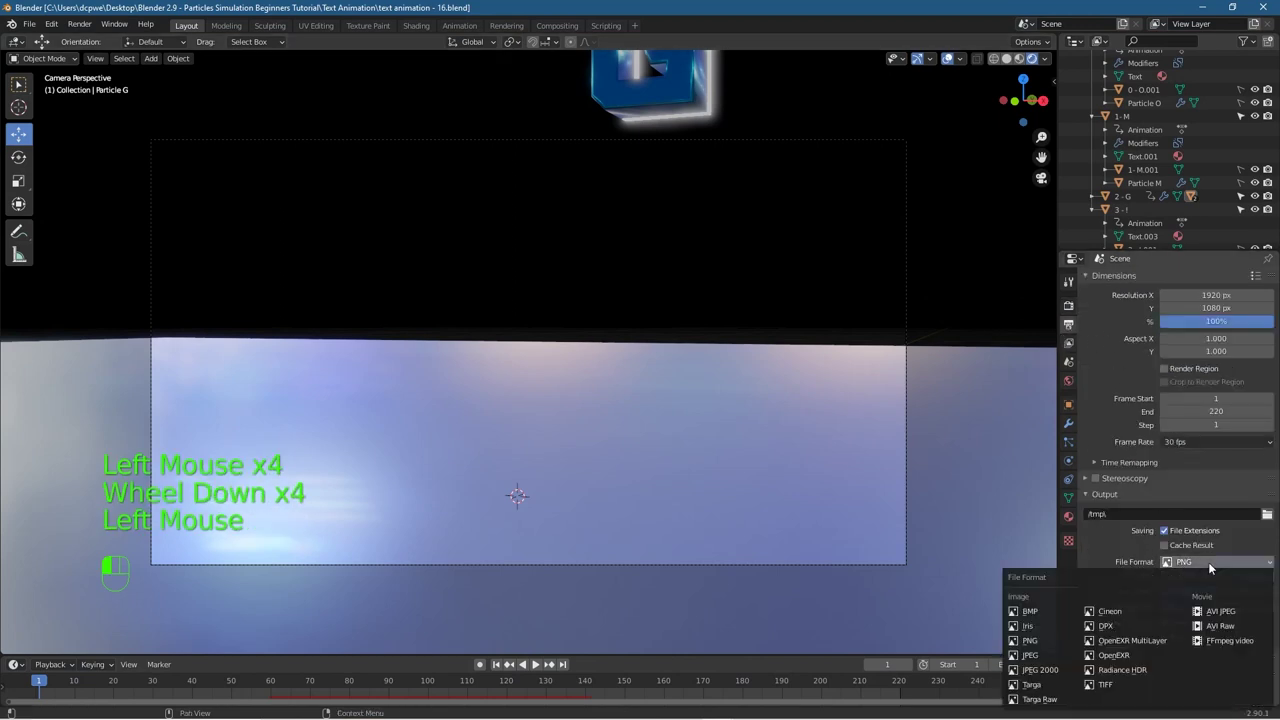
{"action": "left_click", "coordinate": [1219, 612]}
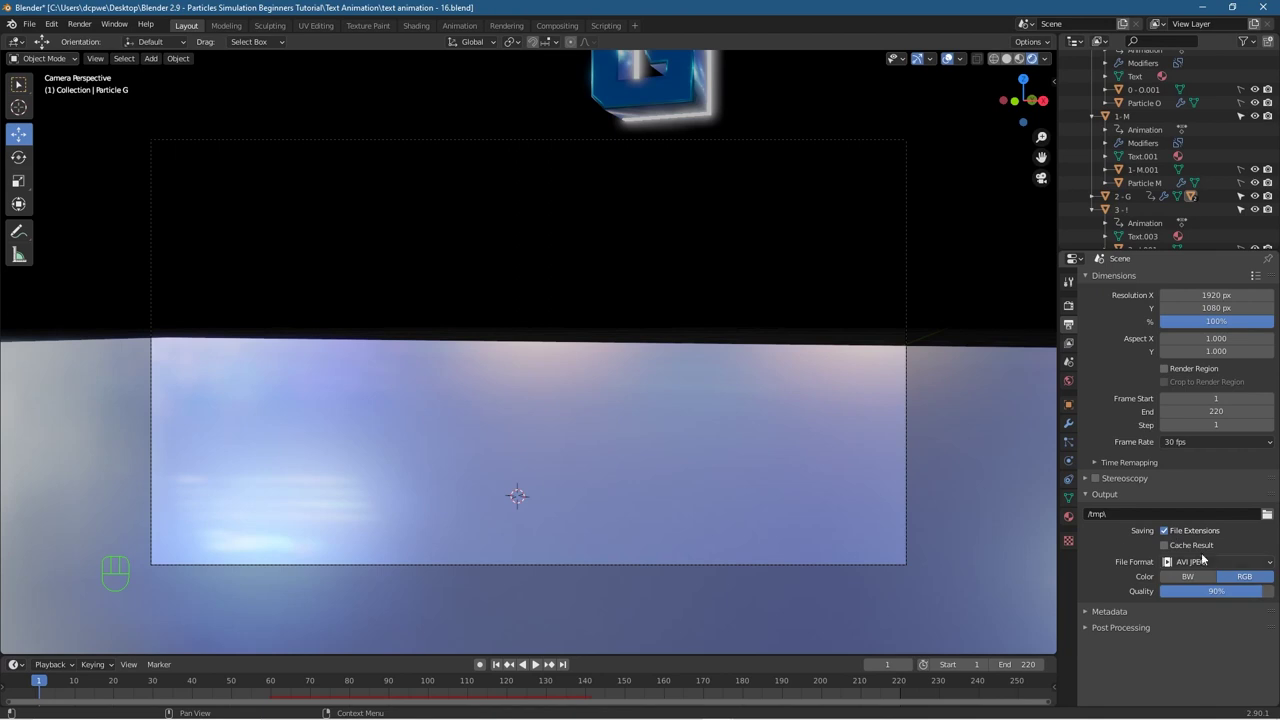
Step: Set the output path to the tutorial's Text Animation folder on the Desktop with the file name animation text video - 01
{"action": "left_click", "coordinate": [1266, 514]}
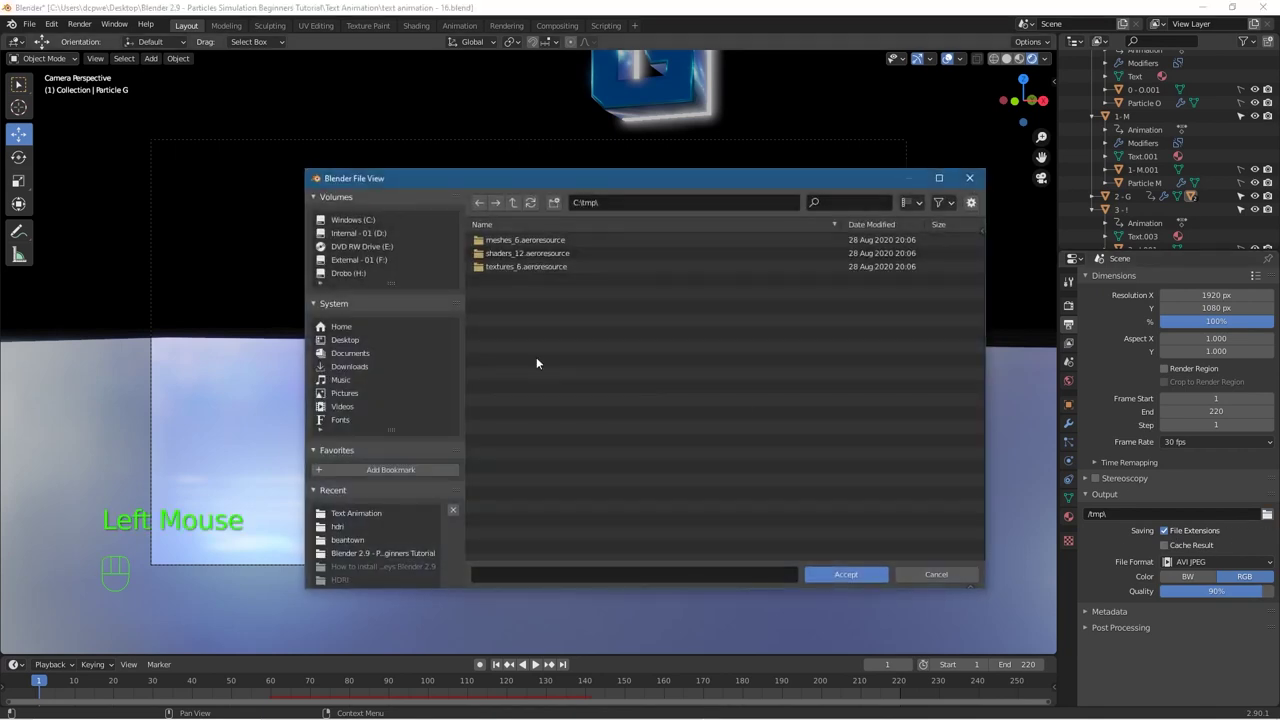
{"action": "left_click", "coordinate": [346, 341]}
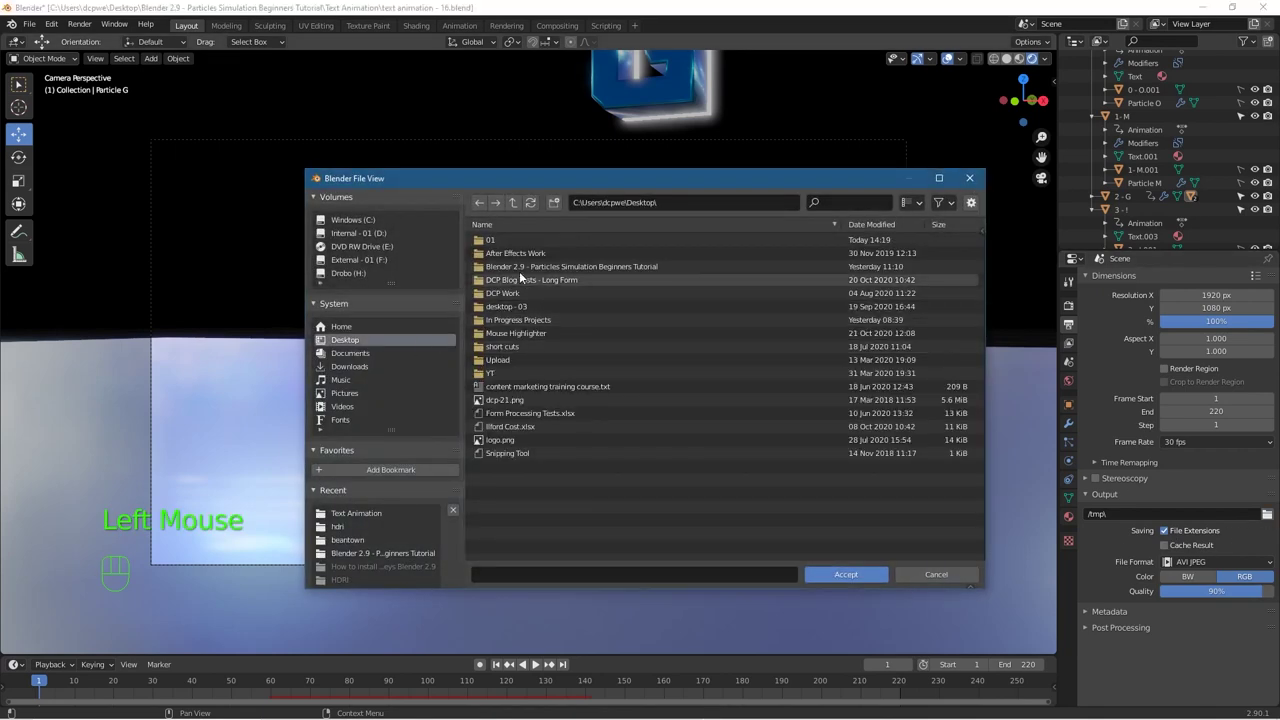
{"action": "left_click", "coordinate": [517, 266]}
{"action": "left_click", "coordinate": [511, 240]}
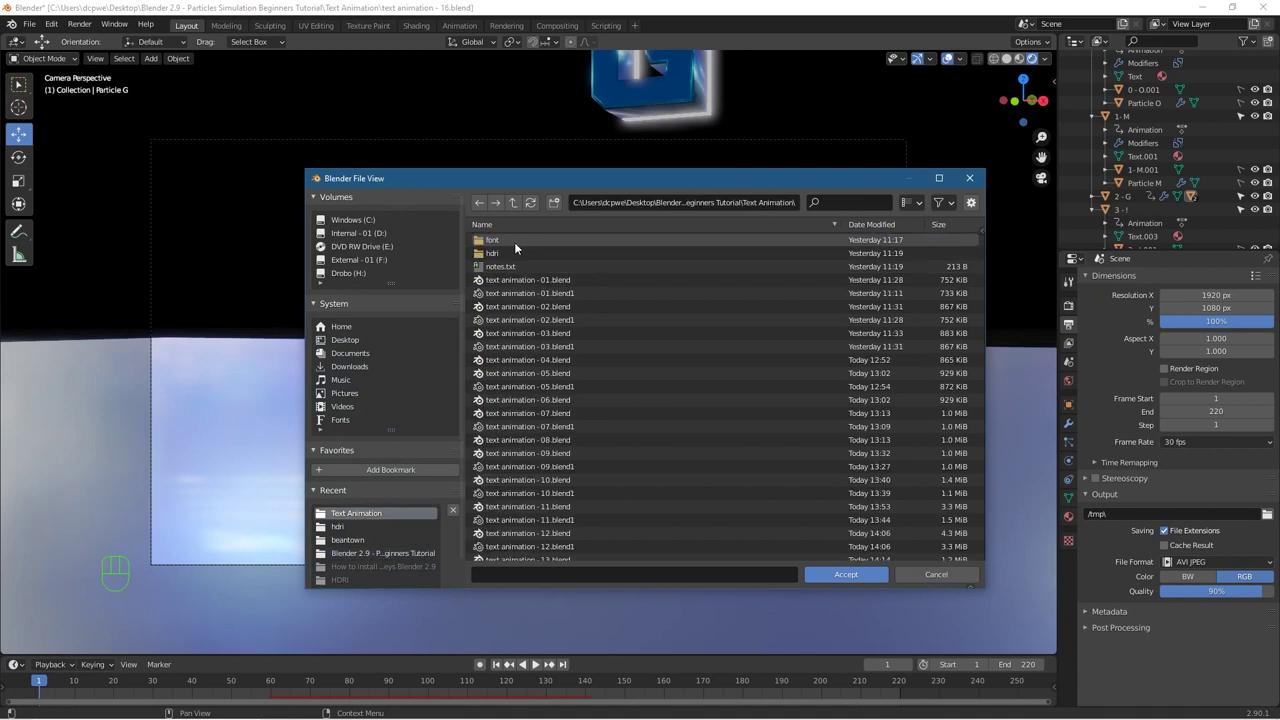
{"action": "scroll", "coordinate": [591, 506], "scroll_direction": "down", "scroll_amount": 3}
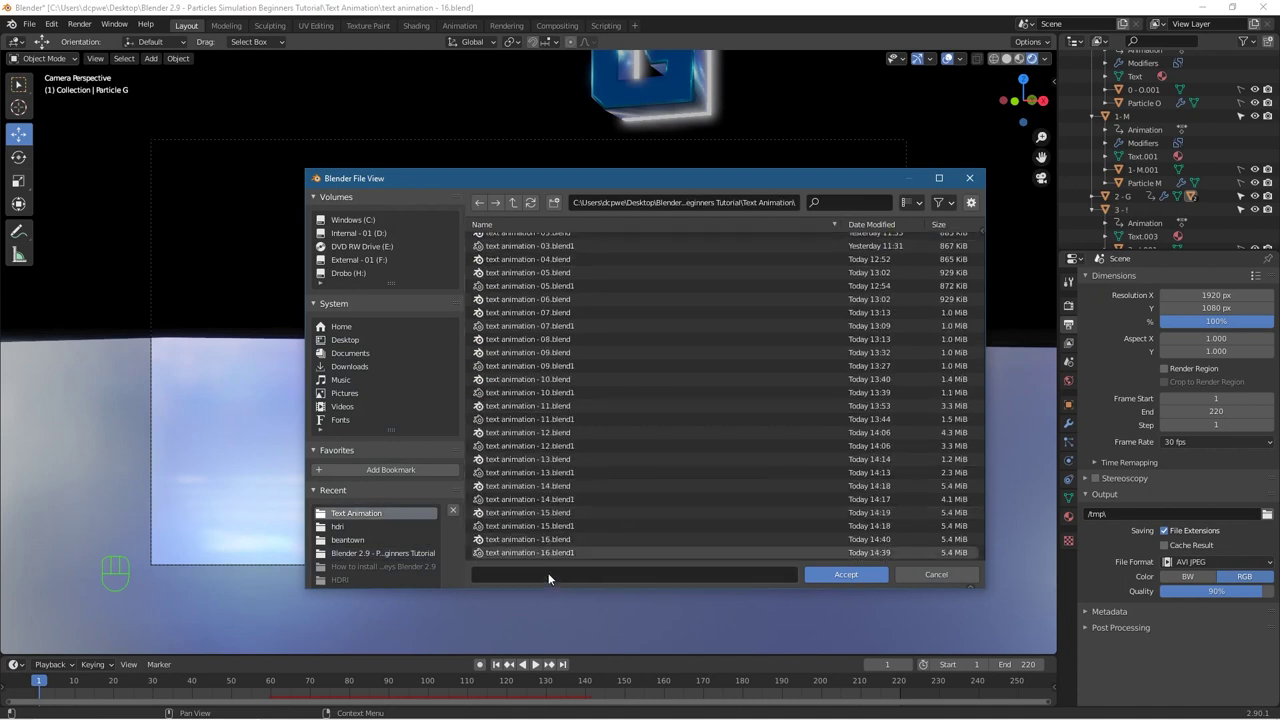
{"action": "left_click", "coordinate": [548, 576]}
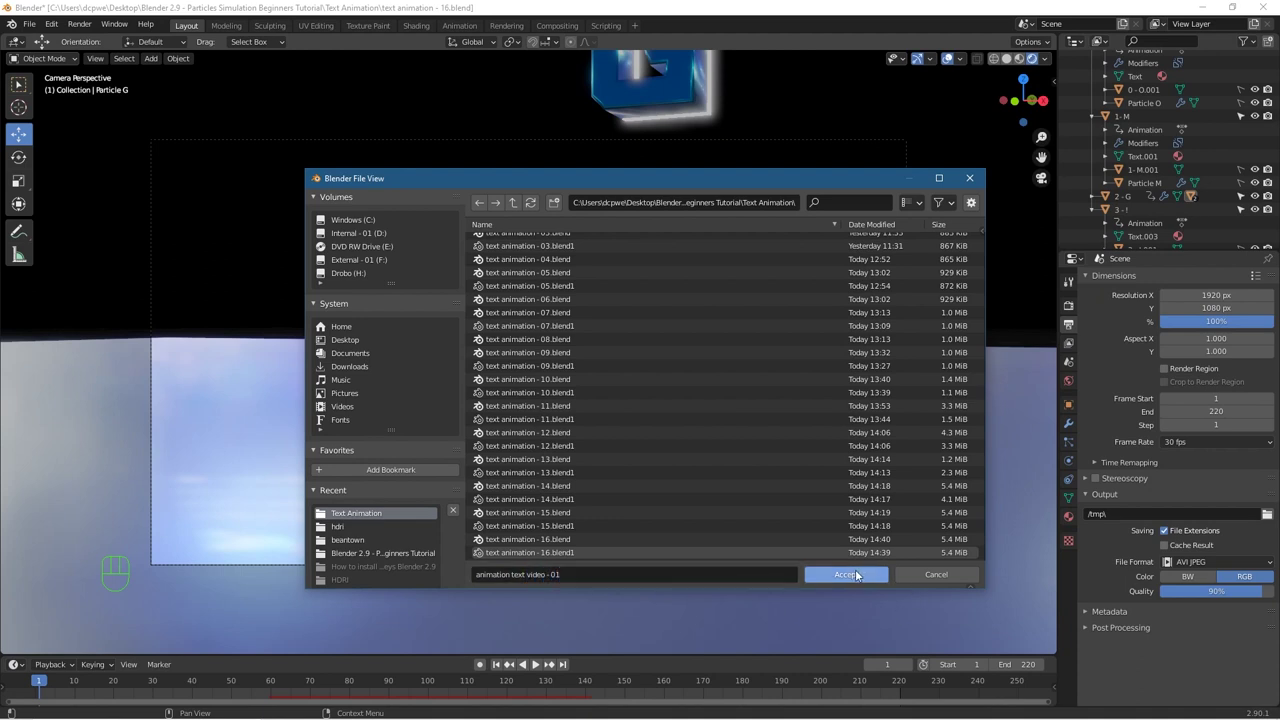
{"action": "left_click", "coordinate": [848, 574]}
Step: Render the full animation through frame 220, close the render window, and save the project
{"action": "key", "text": "ctrl"}
{"action": "key", "text": "ctrl+F12"}
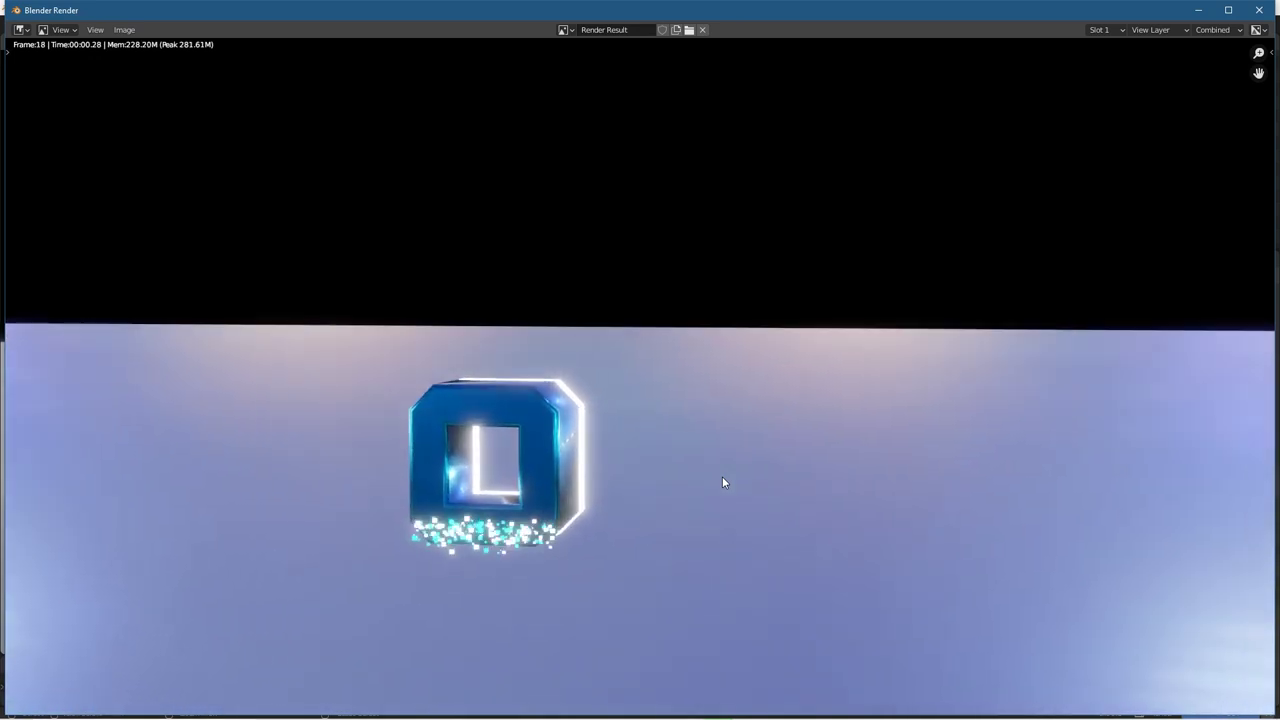
{"action": "left_click", "coordinate": [1232, 10]}
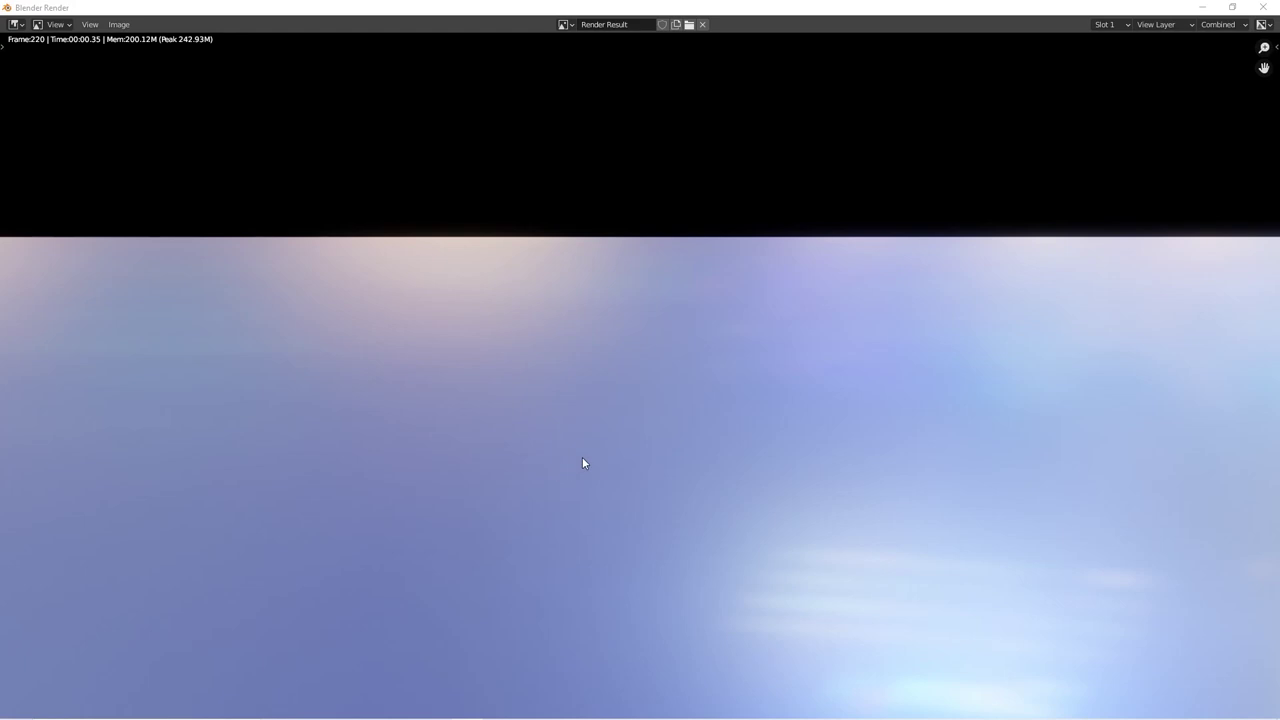
{"action": "left_click", "coordinate": [1263, 7]}
{"action": "left_click", "coordinate": [29, 23]}
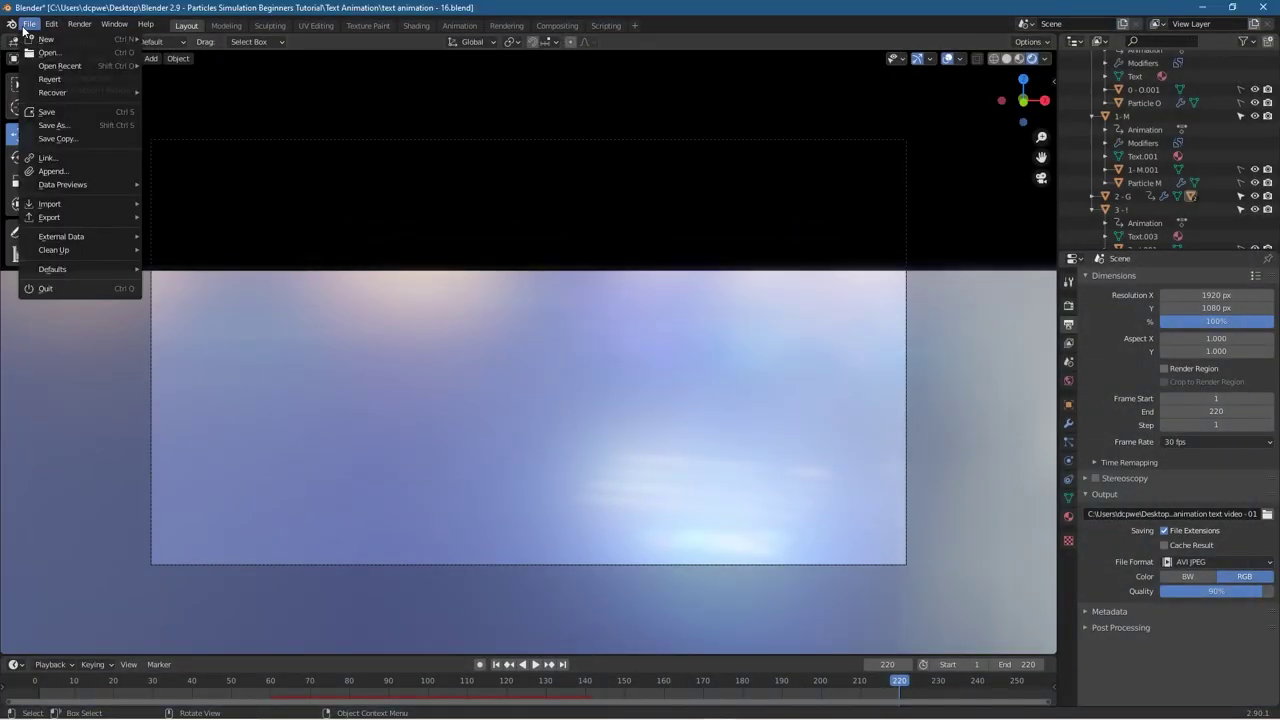
{"action": "left_click", "coordinate": [48, 110]}
Step: Switch to File Explorer and select the rendered video, animation text video - 010001-0220.avi, in the Text Animation folder
{"action": "left_click", "coordinate": [1204, 8]}
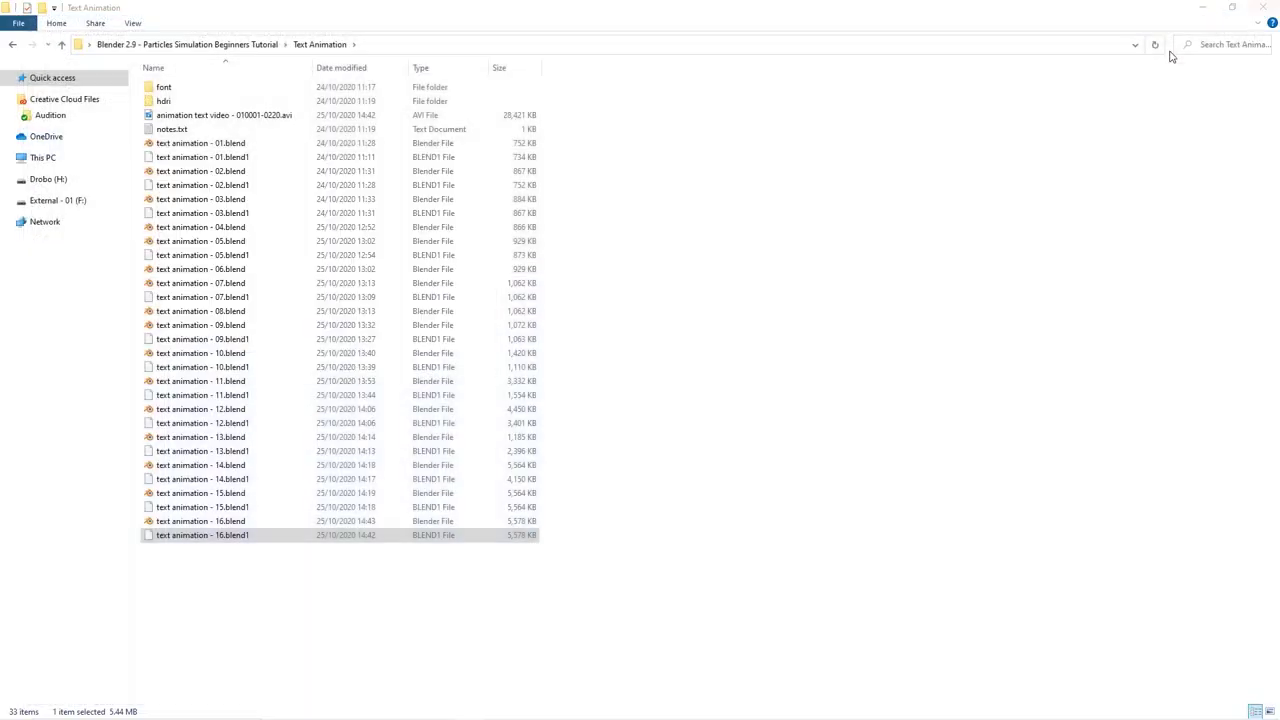
{"action": "left_click_drag", "start_coordinate": [523, 14], "coordinate": [556, 89]}
{"action": "left_click", "coordinate": [1240, 45]}
{"action": "left_click", "coordinate": [974, 94]}
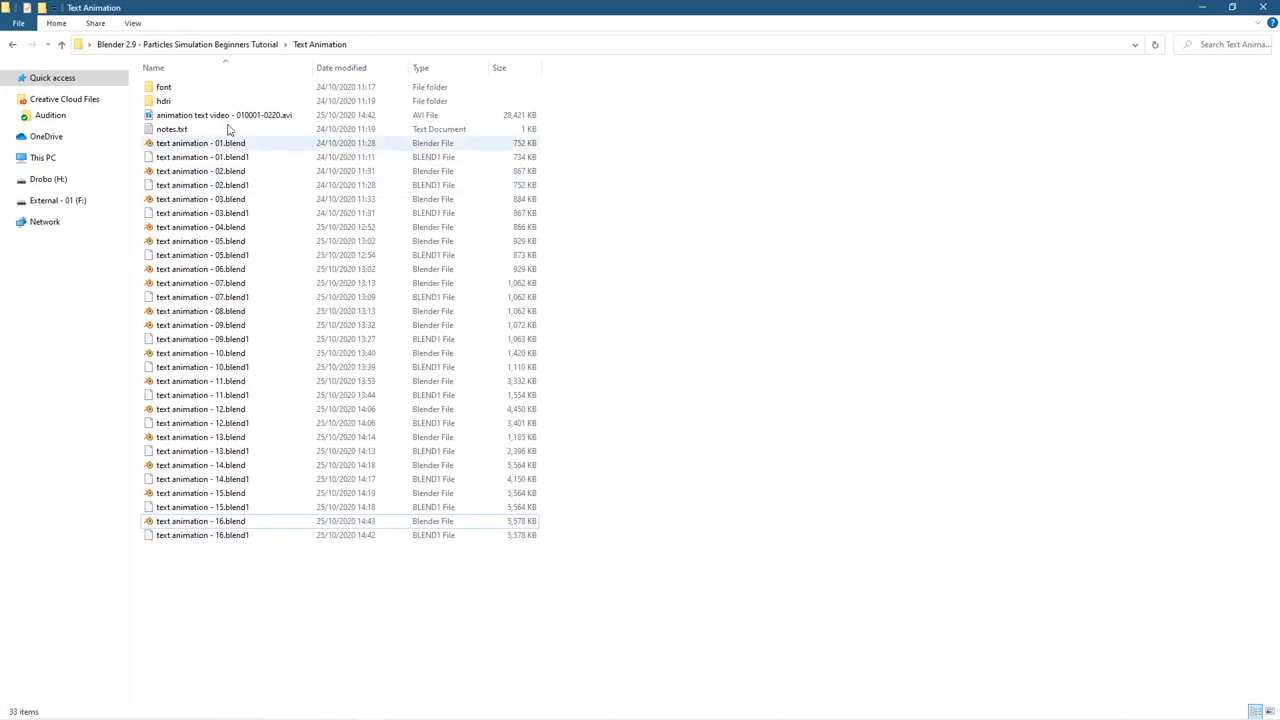
{"action": "left_click", "coordinate": [230, 116]}
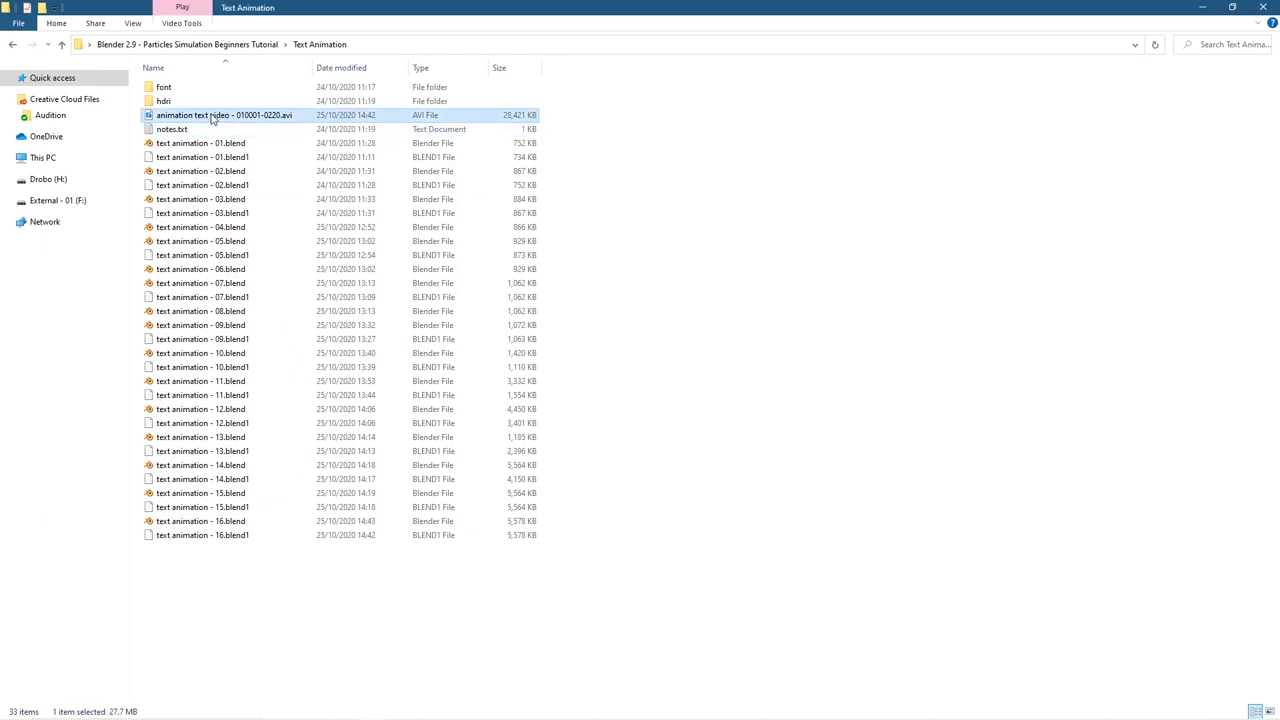